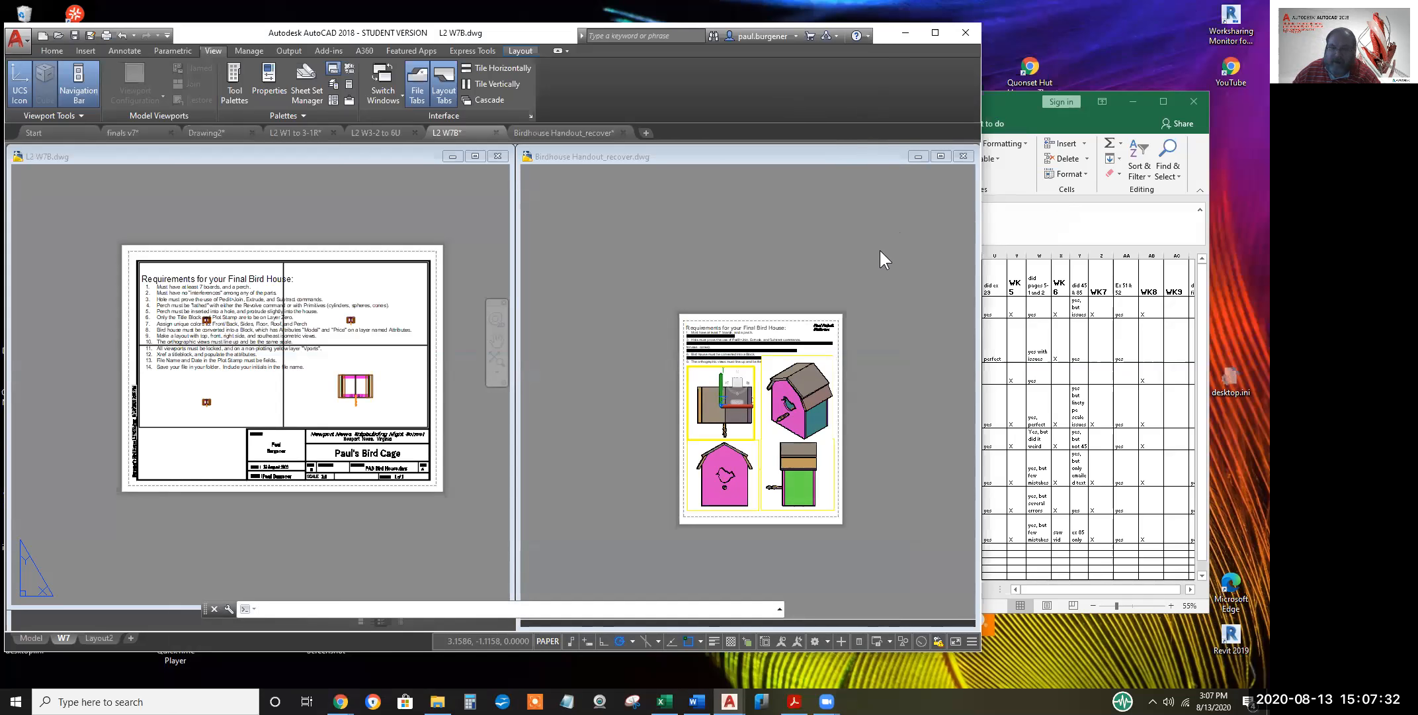
Activate the Birdhouse Handout_recover drawing and return its layout from the viewport to paper space
click(876, 315)
key(Escape)
key(Escape)
key(Escape)
key(Escape)
key(Escape)
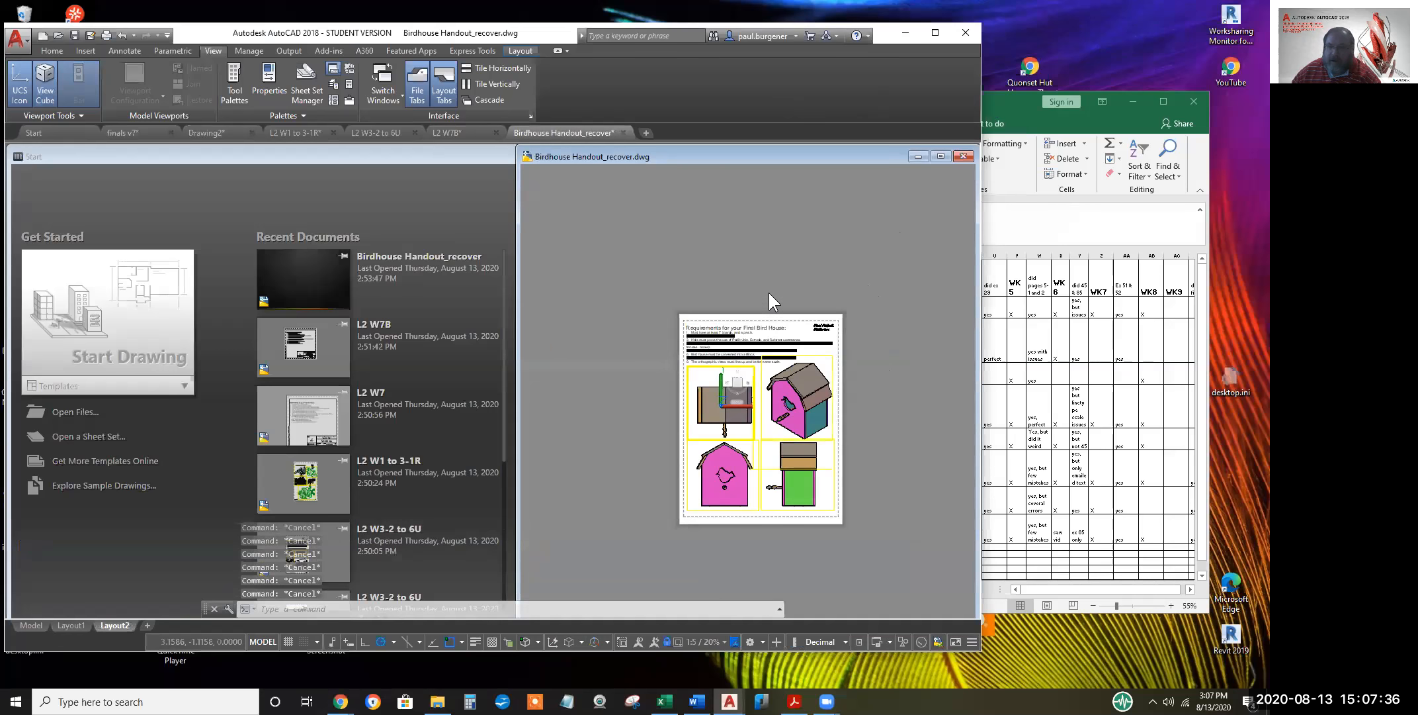
double_click(883, 358)
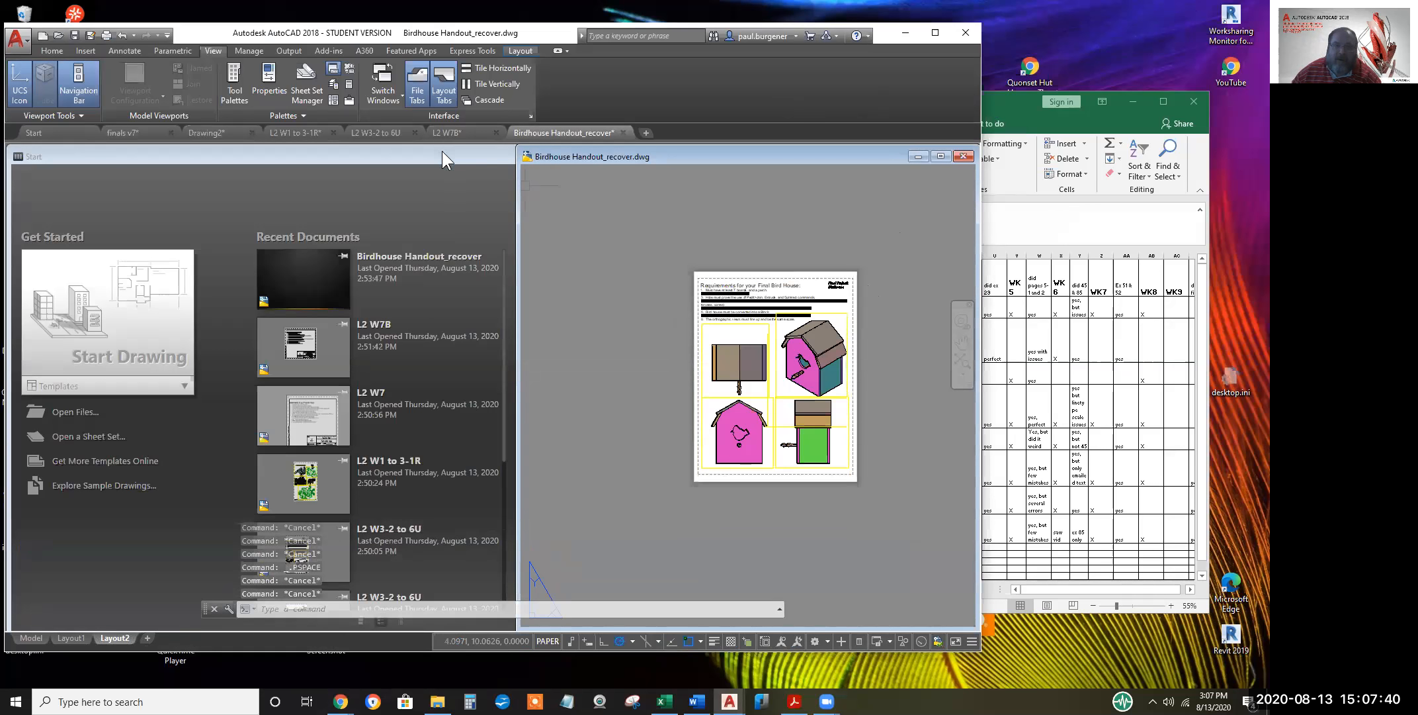
Minimize the Start window and maximize the finals v7 drawing window
click(443, 152)
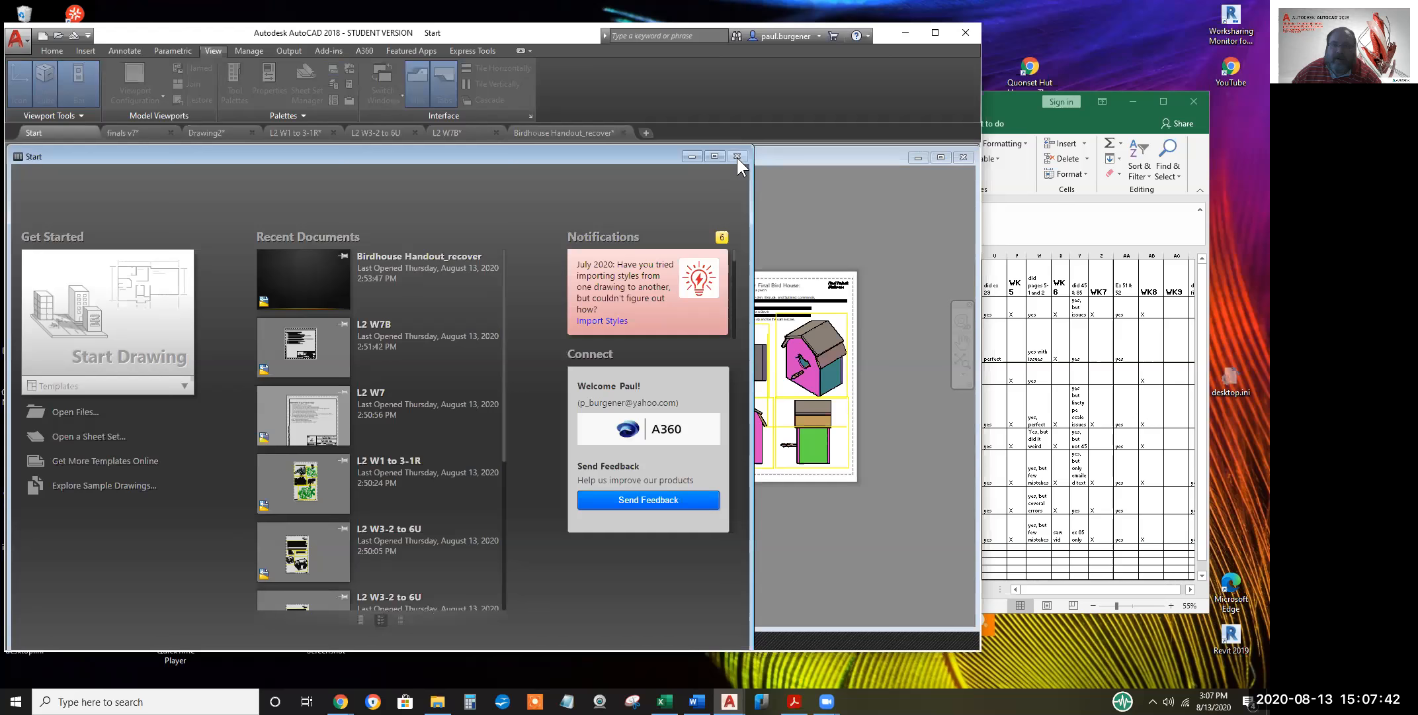
click(691, 156)
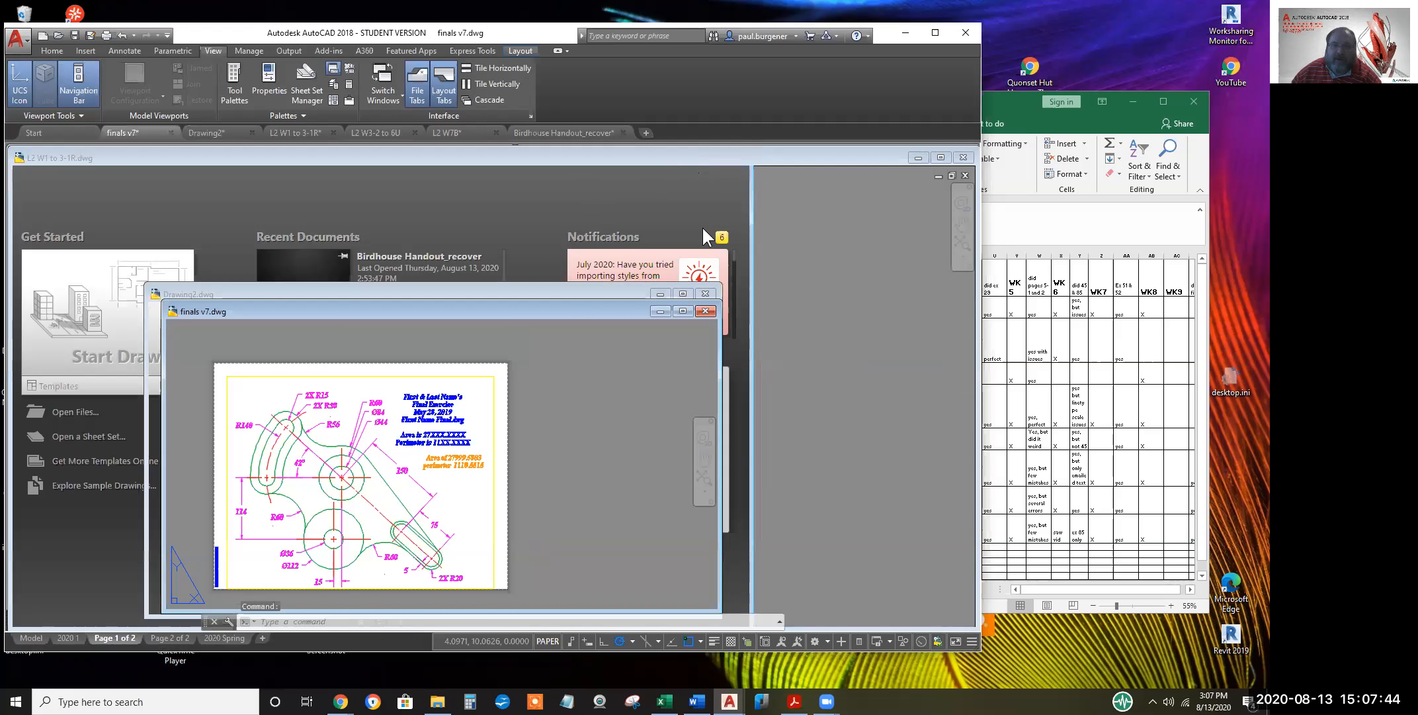
click(663, 285)
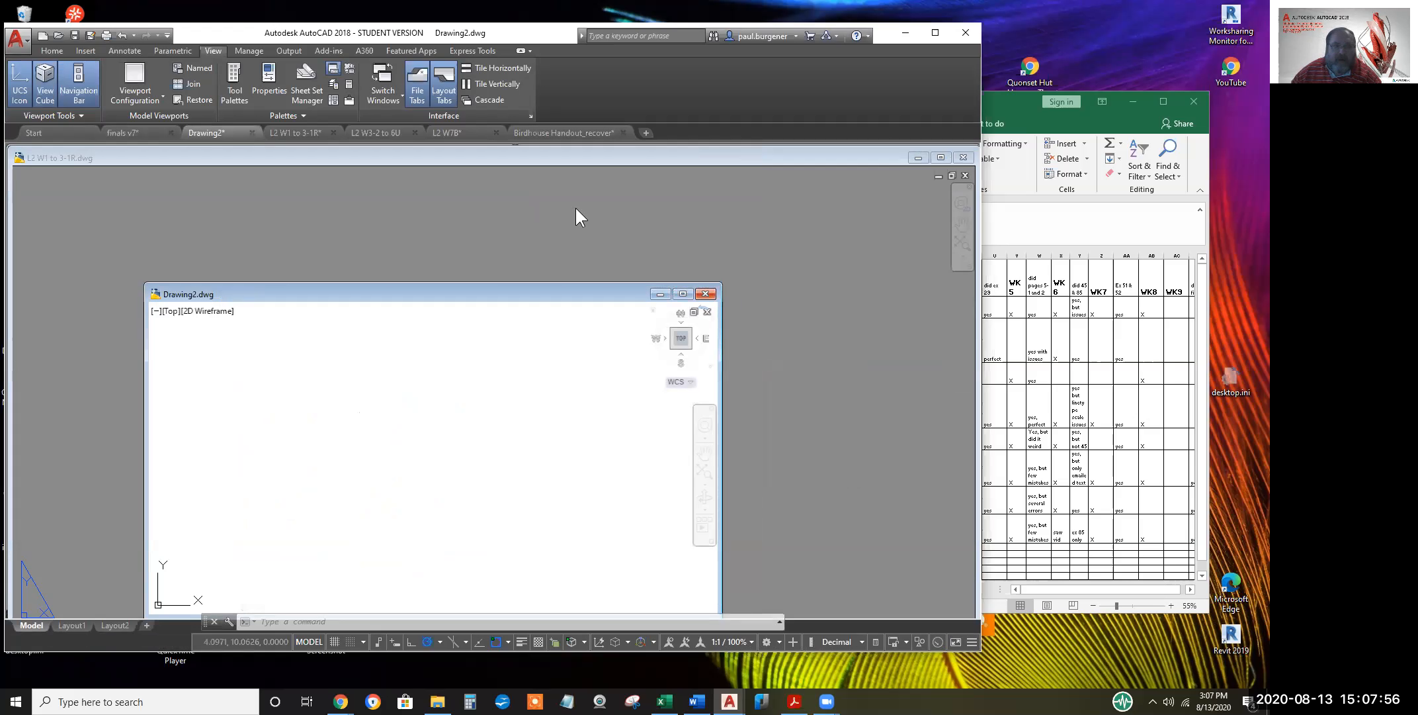
click(141, 135)
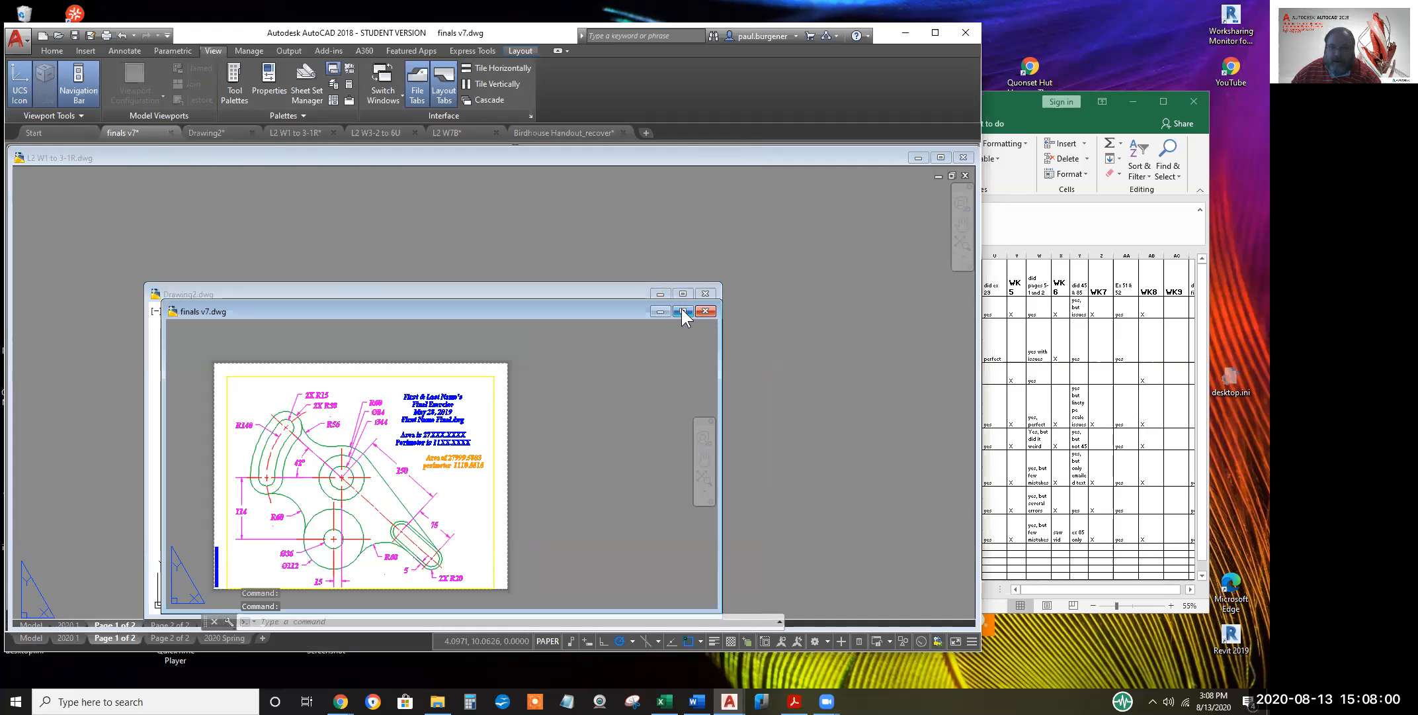
click(684, 311)
click(682, 304)
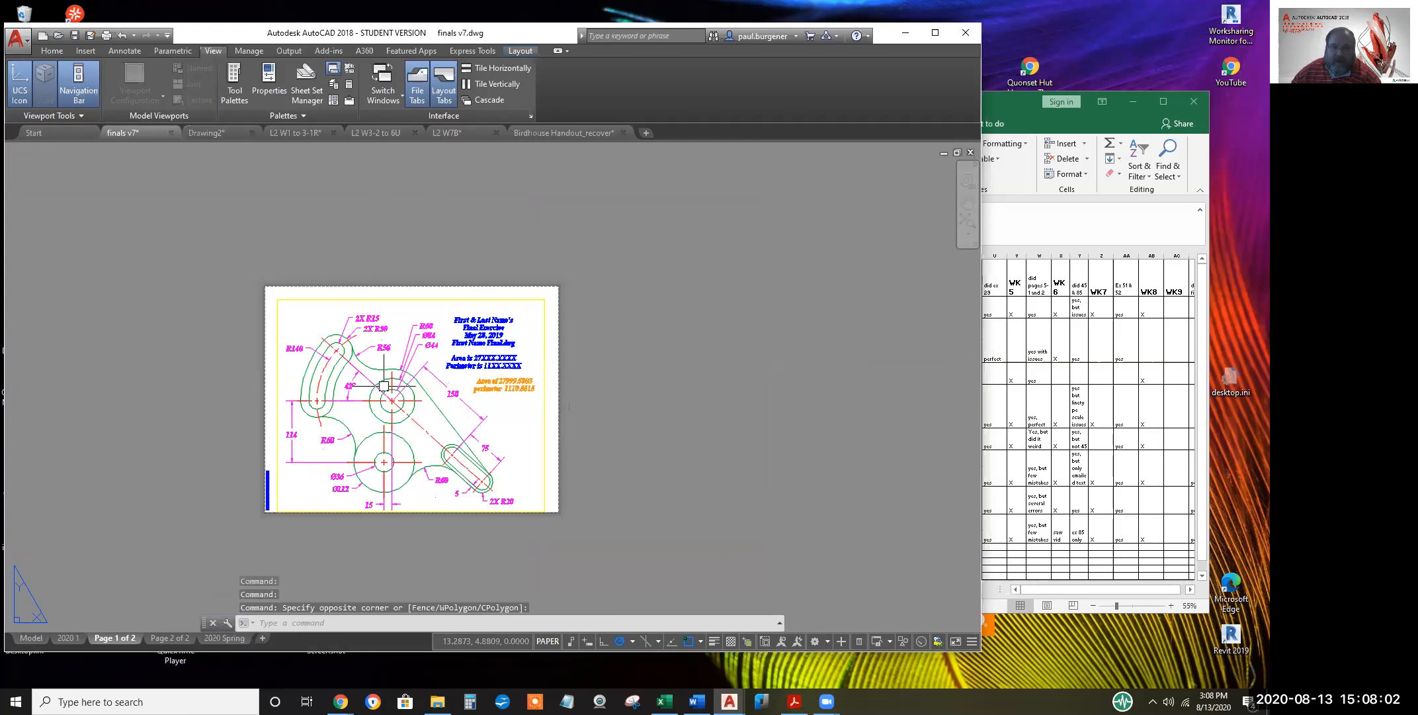
Open the 2020 1 layout of finals v7 and review the exercise notes beside the part drawing
scroll(445, 378, up, 3)
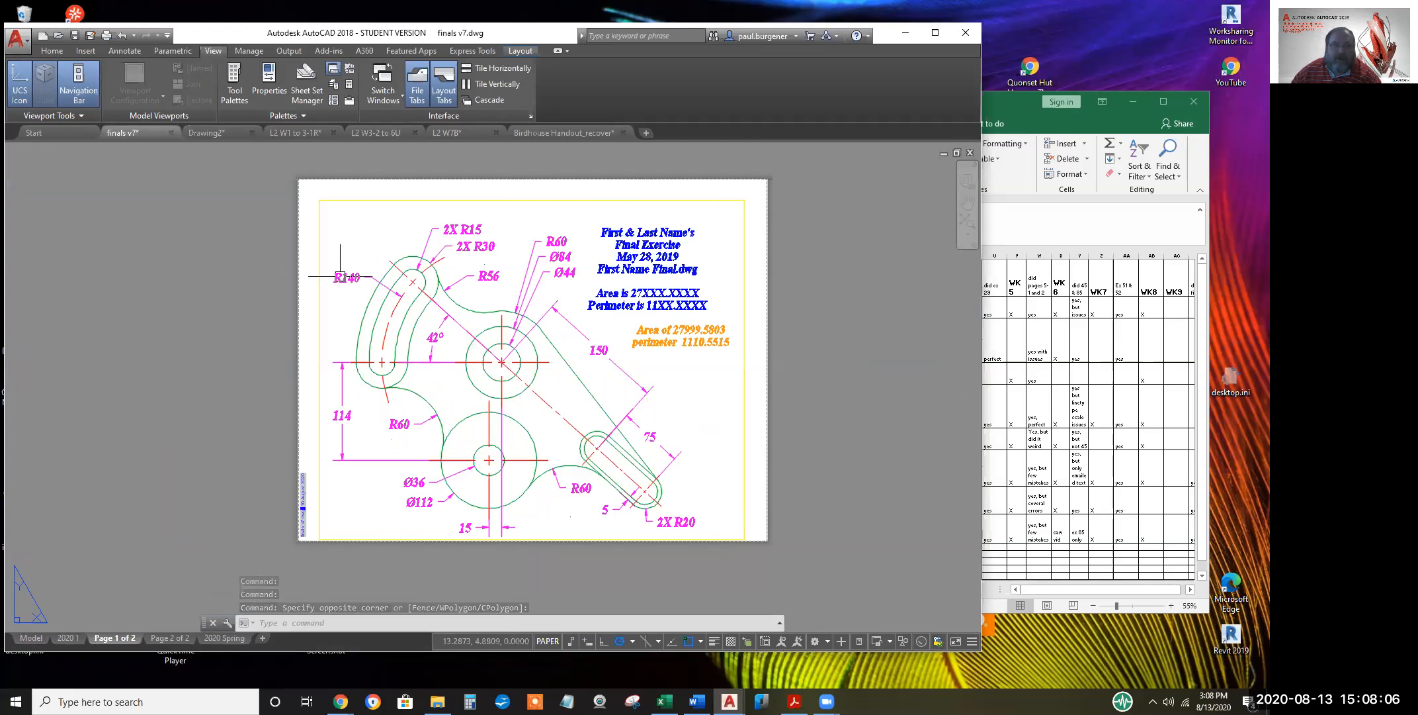
click(64, 638)
scroll(325, 429, down, 3)
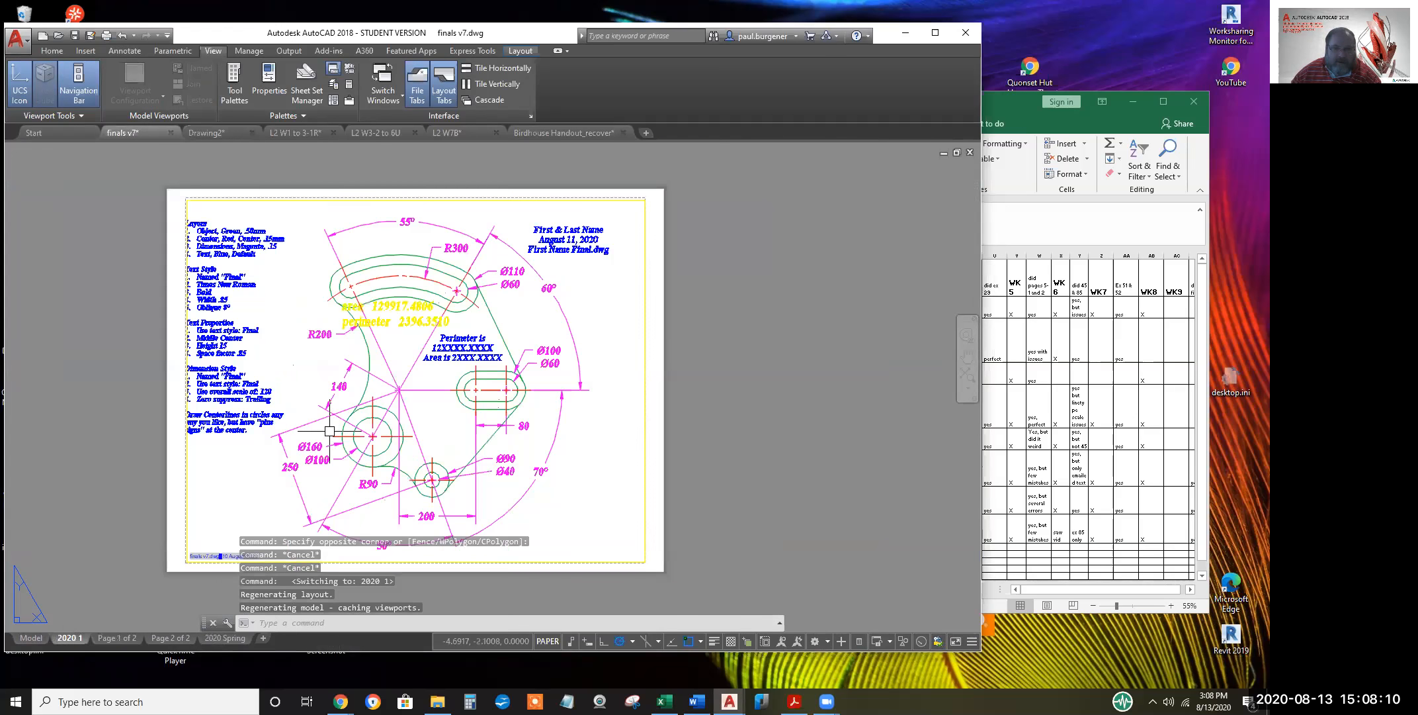
middle_drag(333, 436, 465, 418)
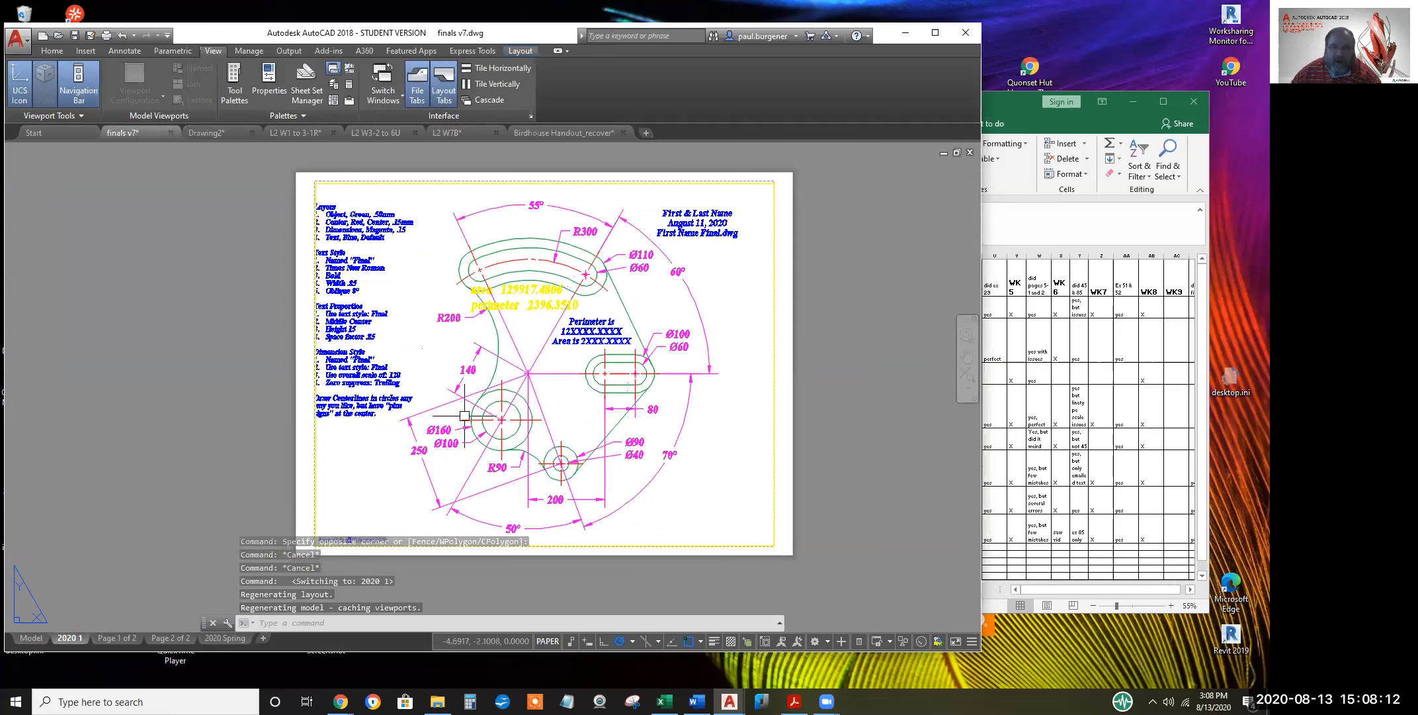
scroll(252, 283, up, 4)
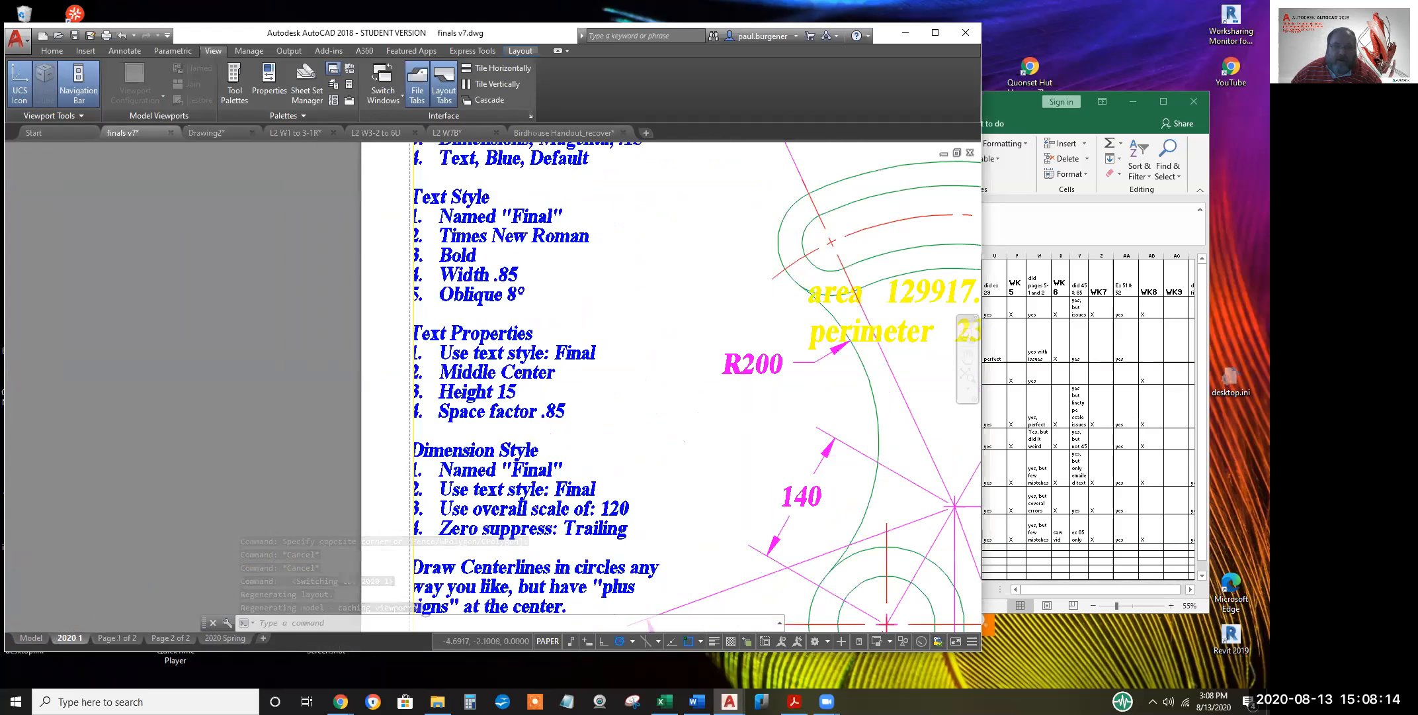
scroll(397, 364, down, 4)
click(481, 397)
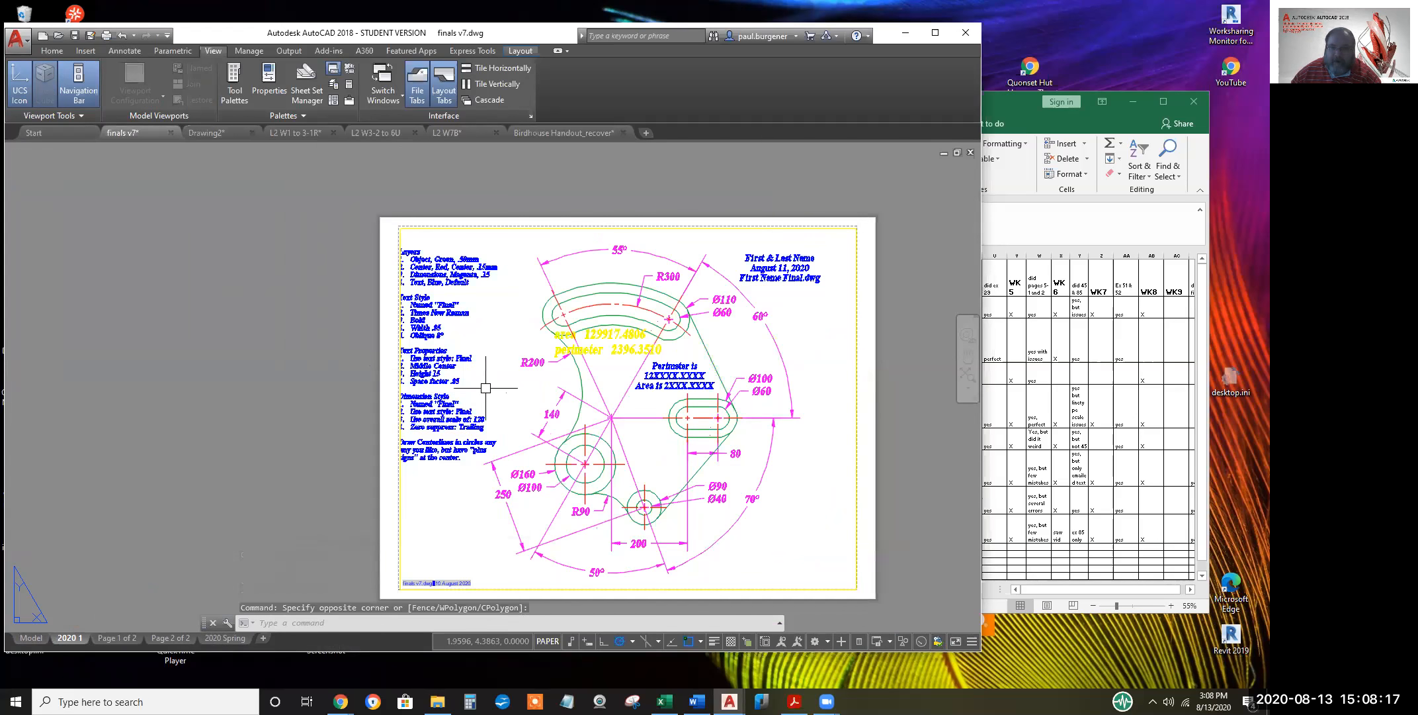
click(467, 361)
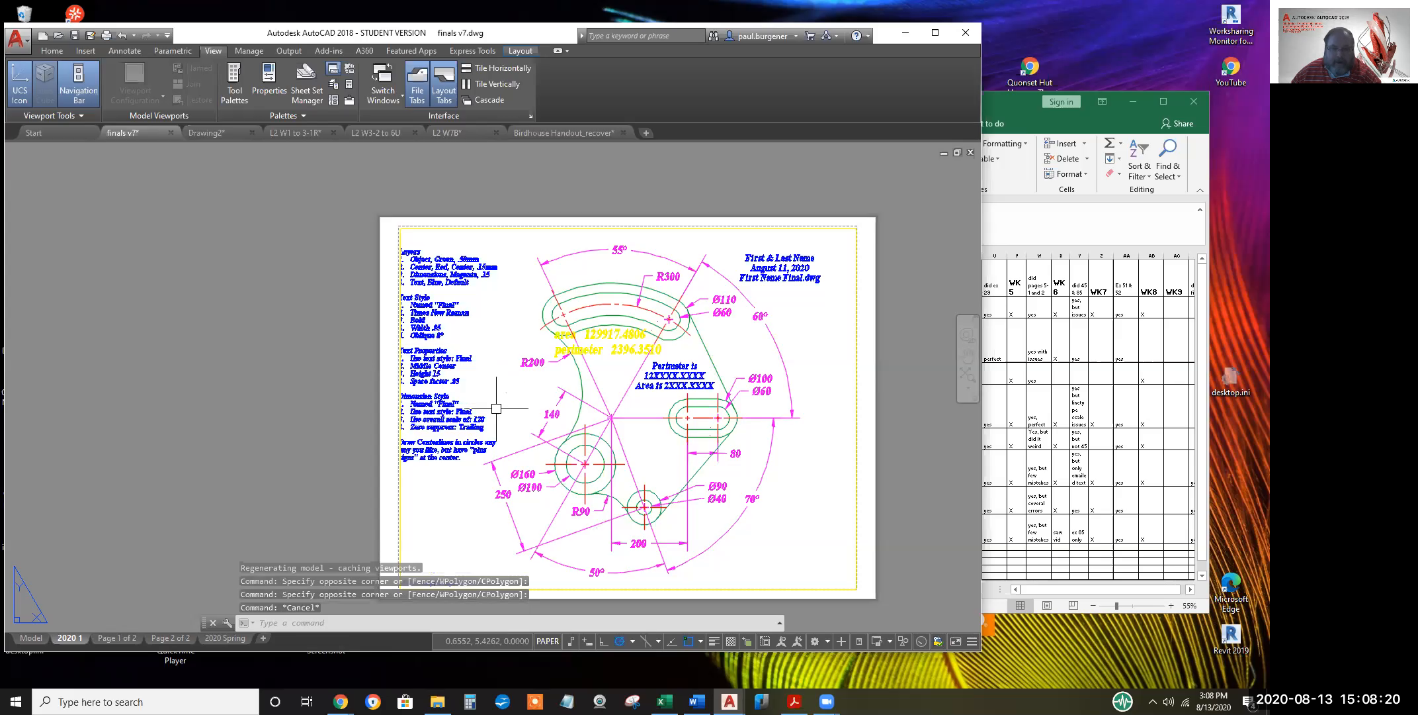
Inside the layout's viewport, move the exercise notes text block horizontally about 40 units to the right, inside the border
double_click(492, 405)
text(m)
key(Return)
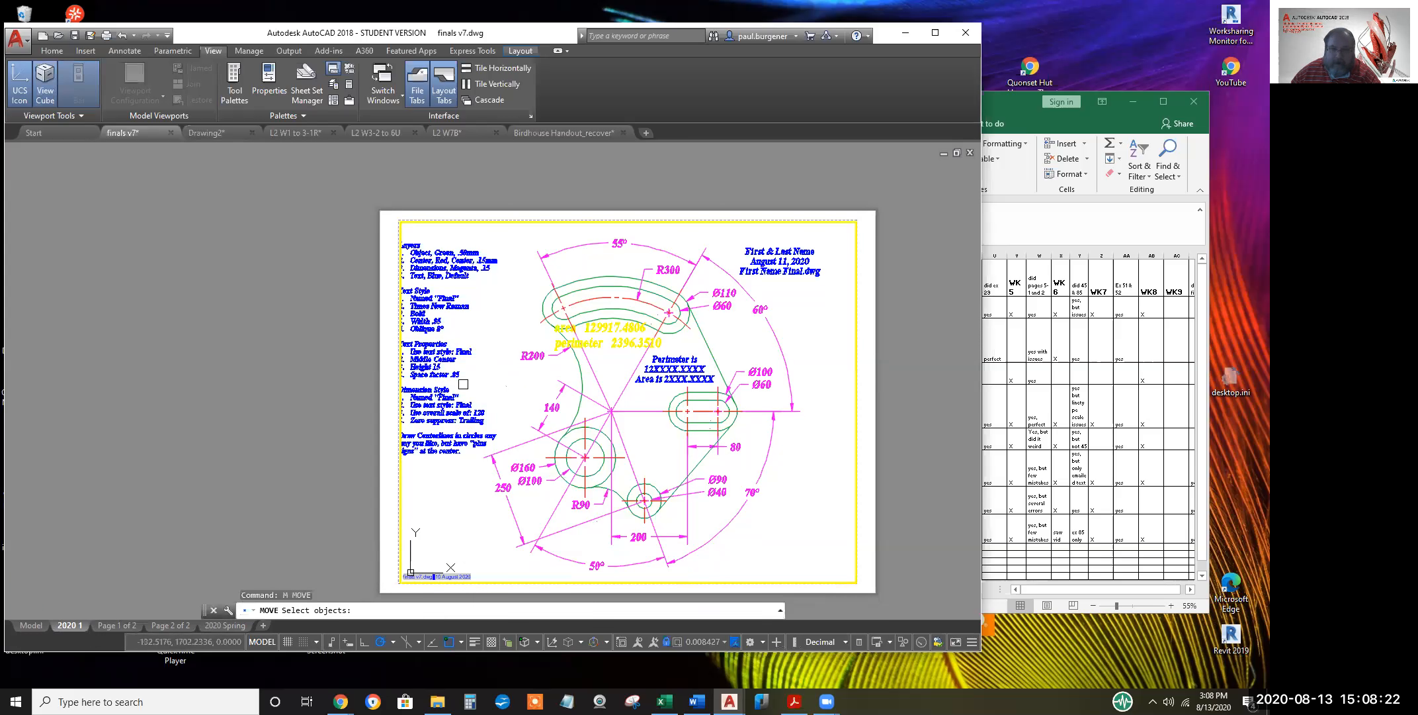
click(468, 307)
key(Return)
click(491, 317)
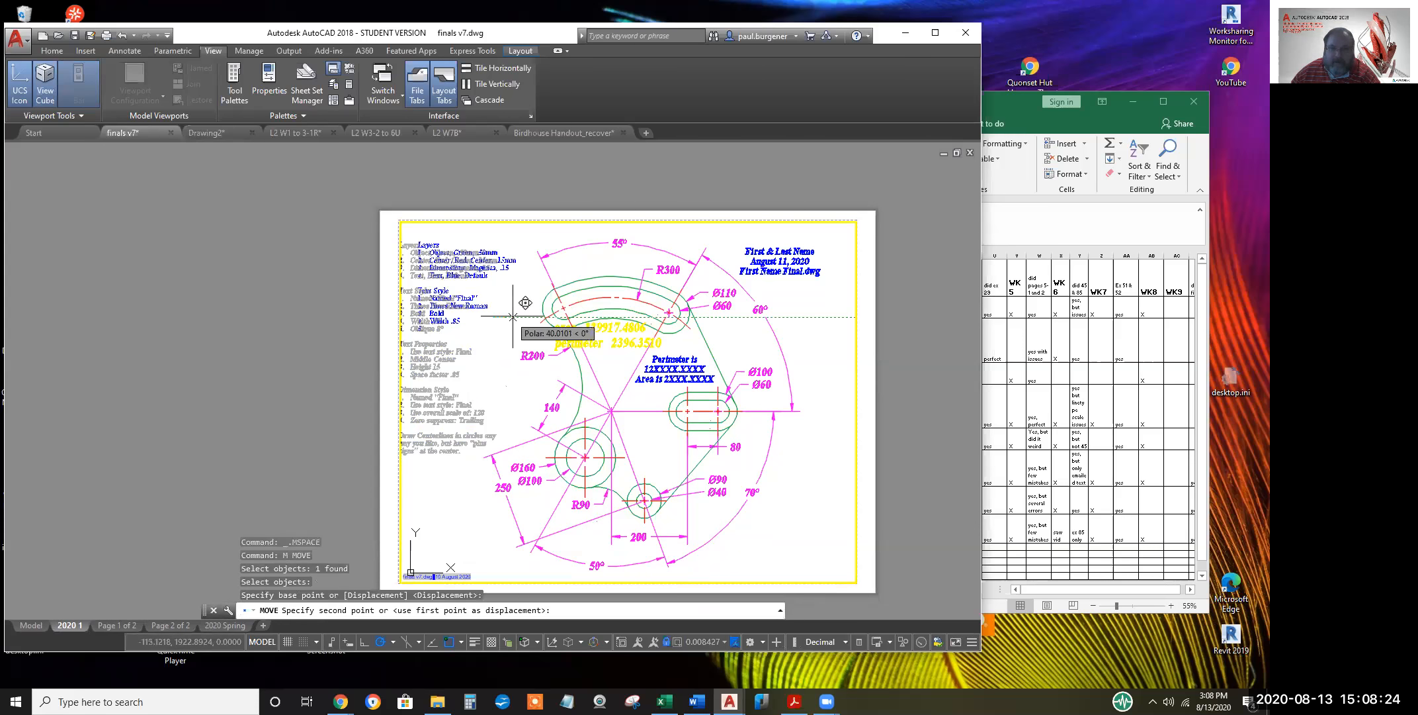
click(515, 317)
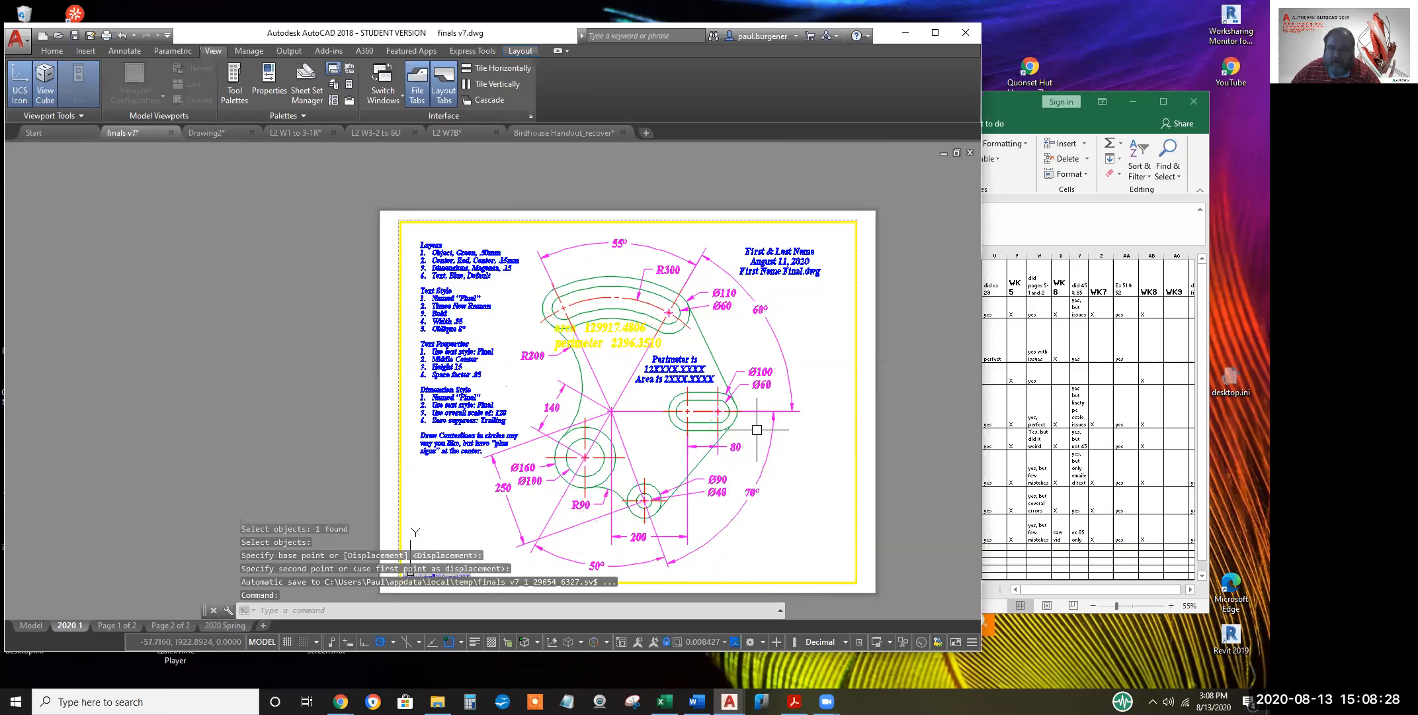
Move the exercise notes text block slightly upward within the viewport
key(Return)
click(526, 395)
key(Return)
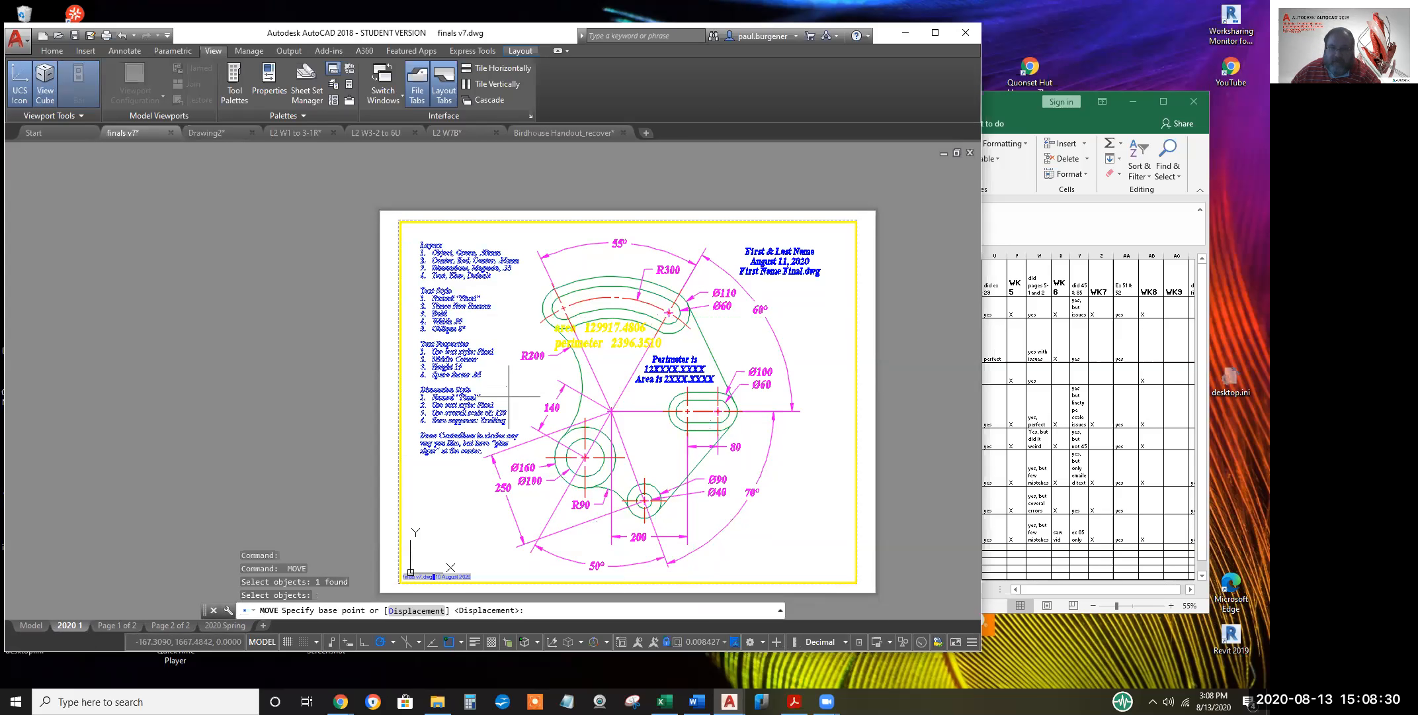
click(511, 392)
click(512, 385)
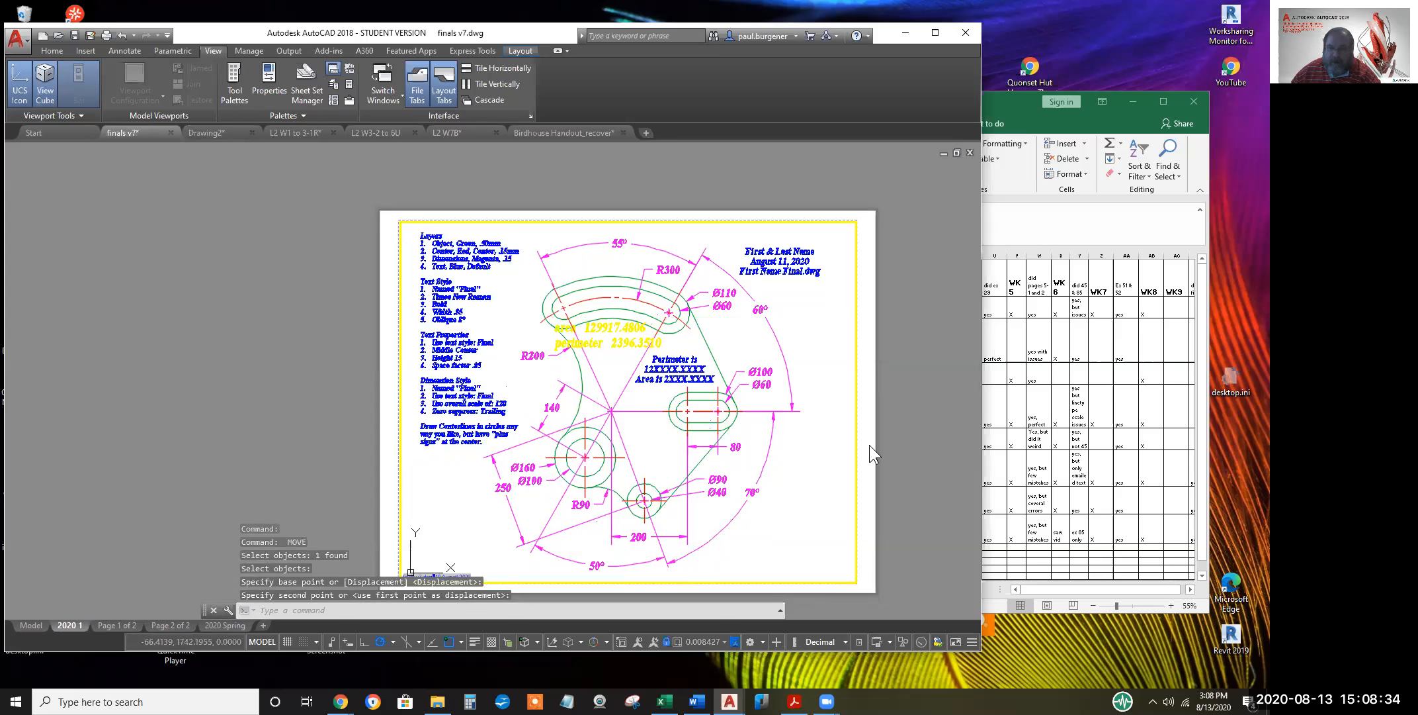
Examine the centerlines and center marks of the horizontal slot dimensioned Ø100 and Ø60
scroll(659, 575, up, 2)
scroll(659, 575, up, 3)
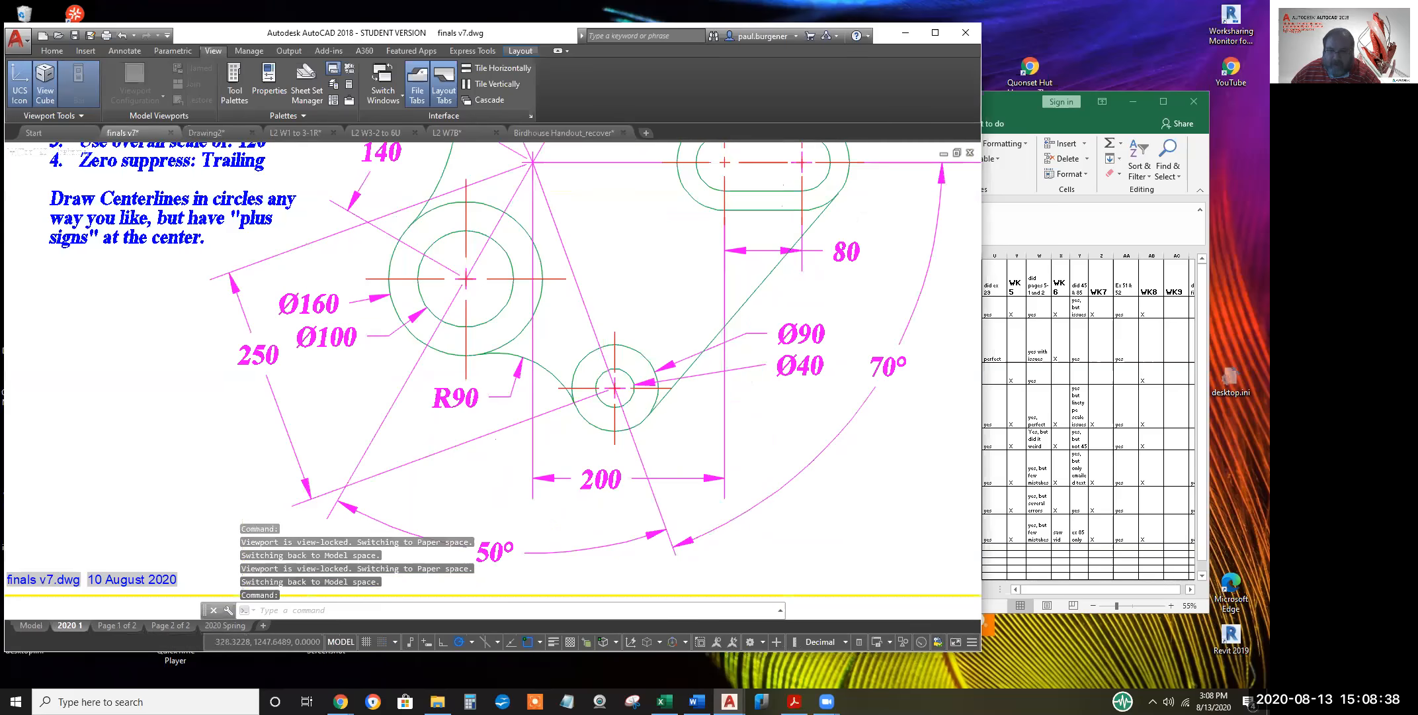
scroll(659, 573, down, 5)
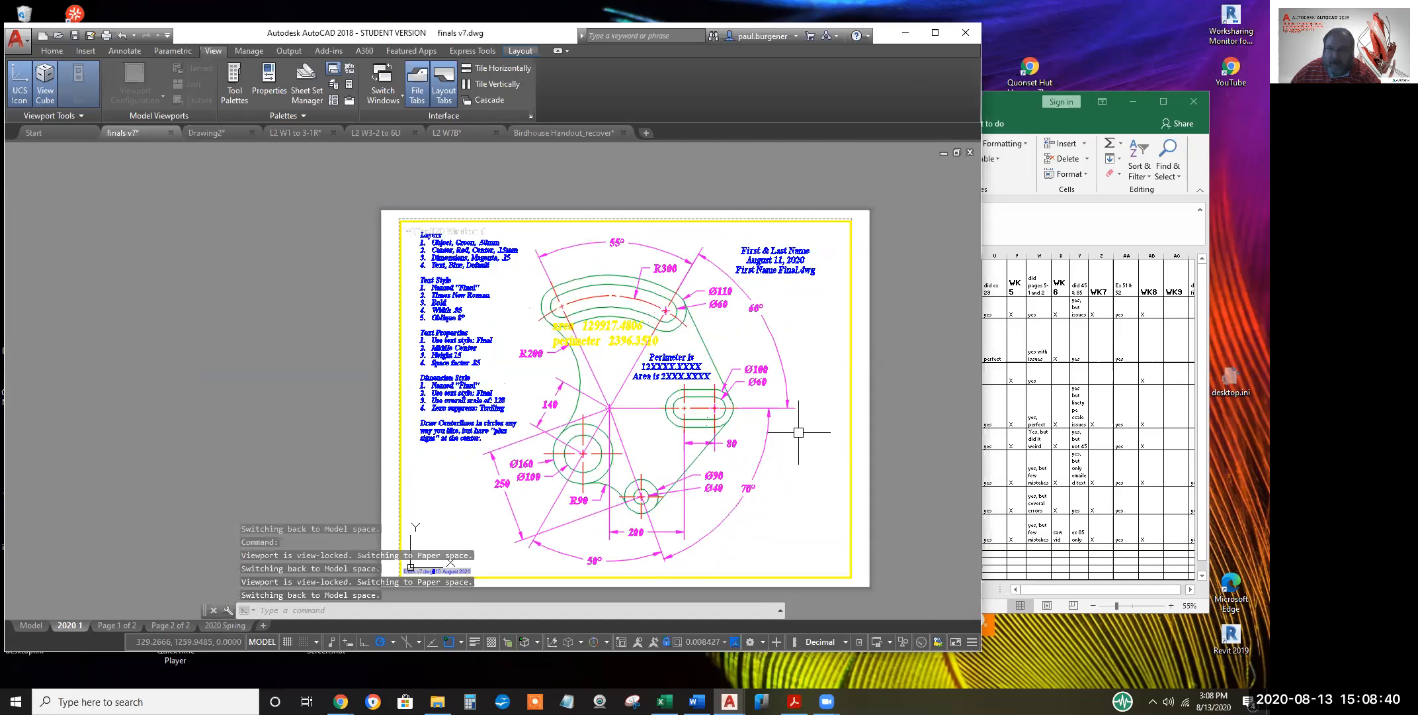
scroll(721, 415, up, 2)
scroll(716, 415, up, 5)
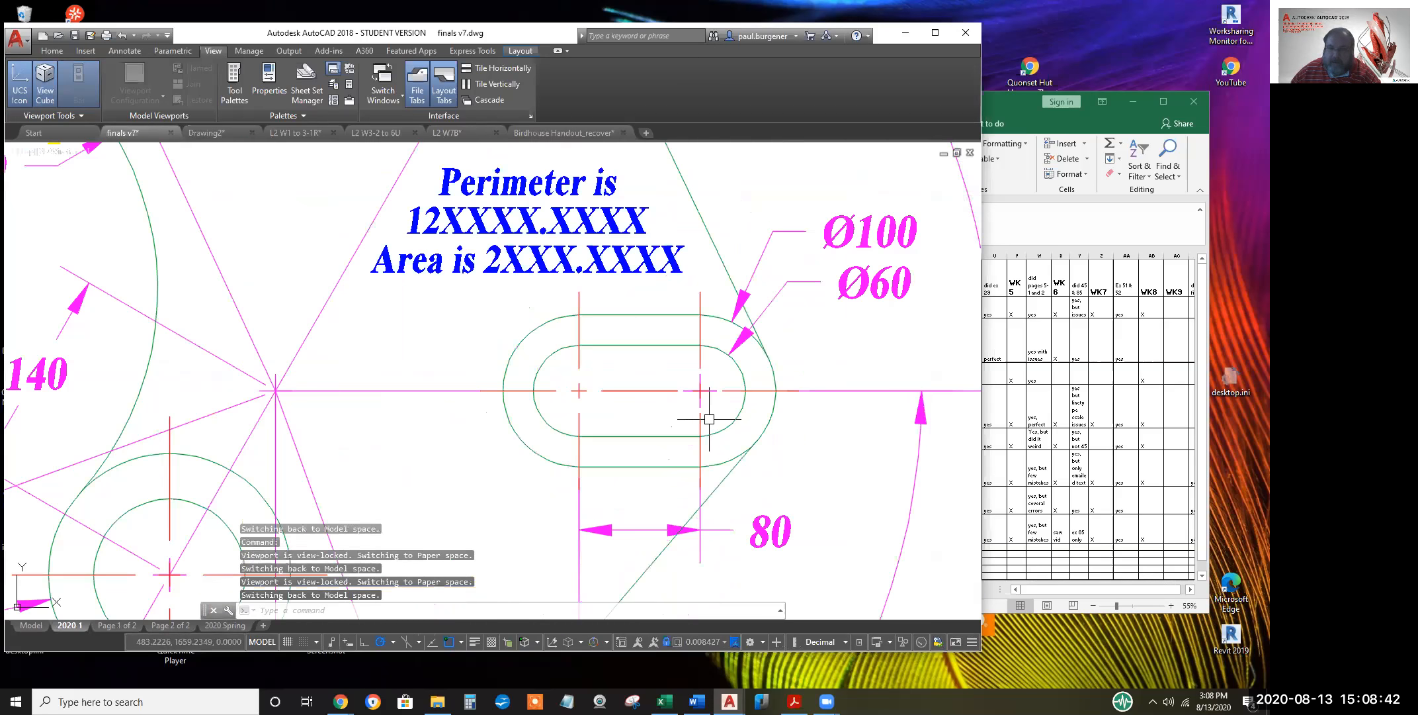
scroll(712, 417, up, 4)
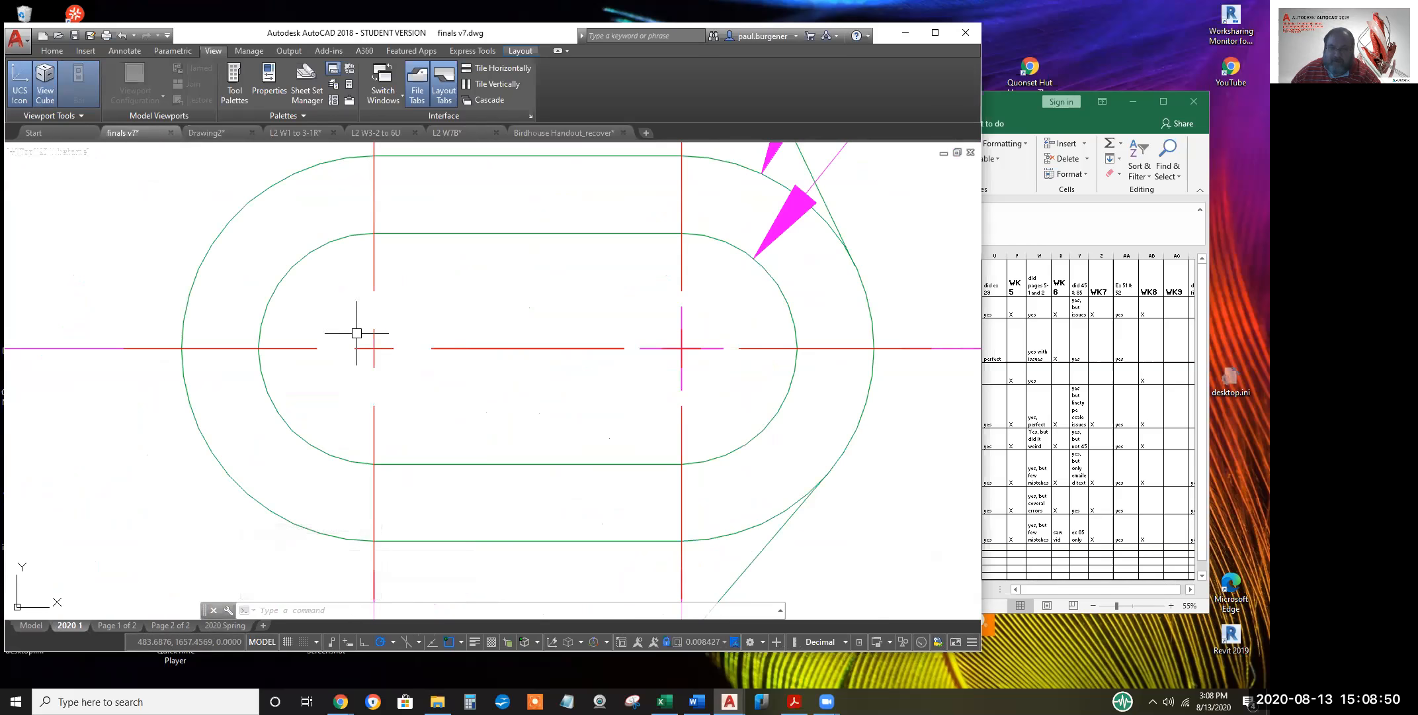
scroll(387, 371, down, 2)
scroll(411, 380, down, 2)
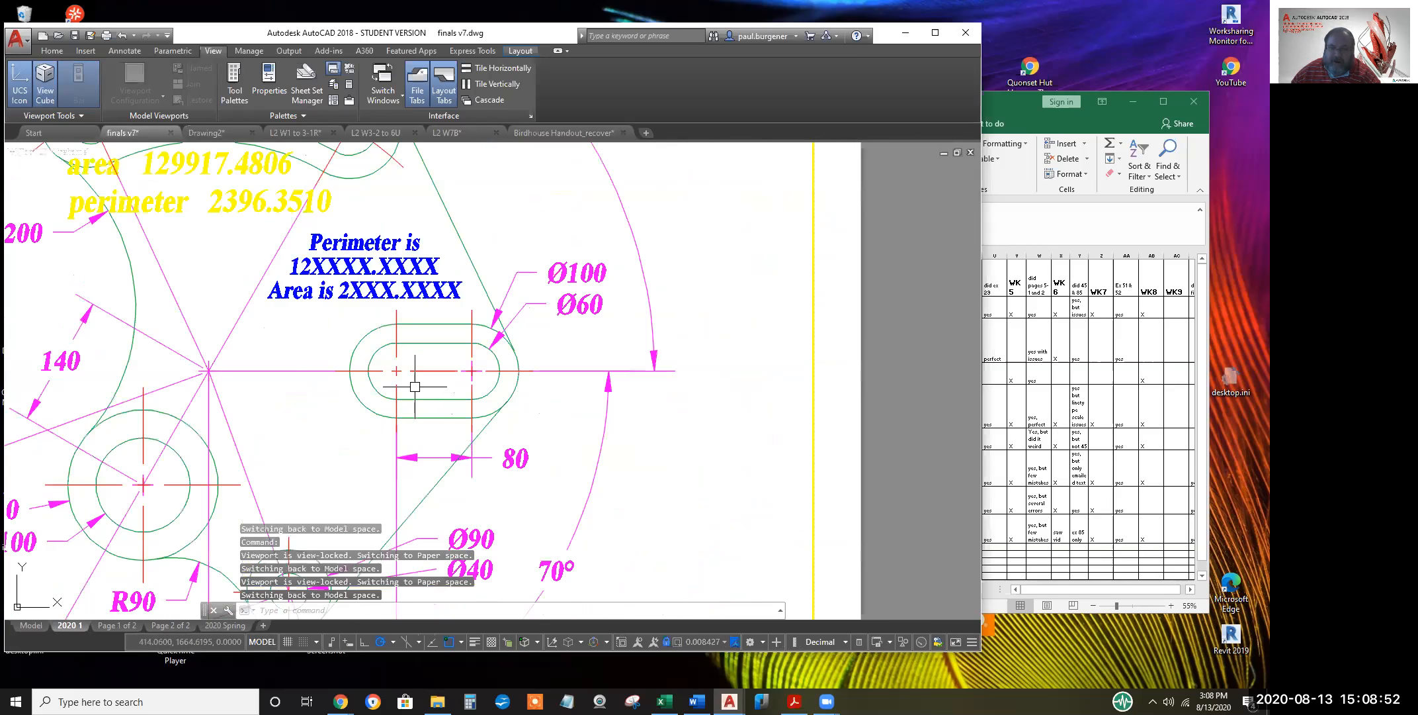
Examine the center mark and centerlines of the concentric Ø160 and Ø100 circles, and review the whole sheet
mouse_move(407, 306)
middle_down()
mouse_move(646, 533)
mouse_move(692, 341)
middle_up()
middle_drag(548, 519, 630, 362)
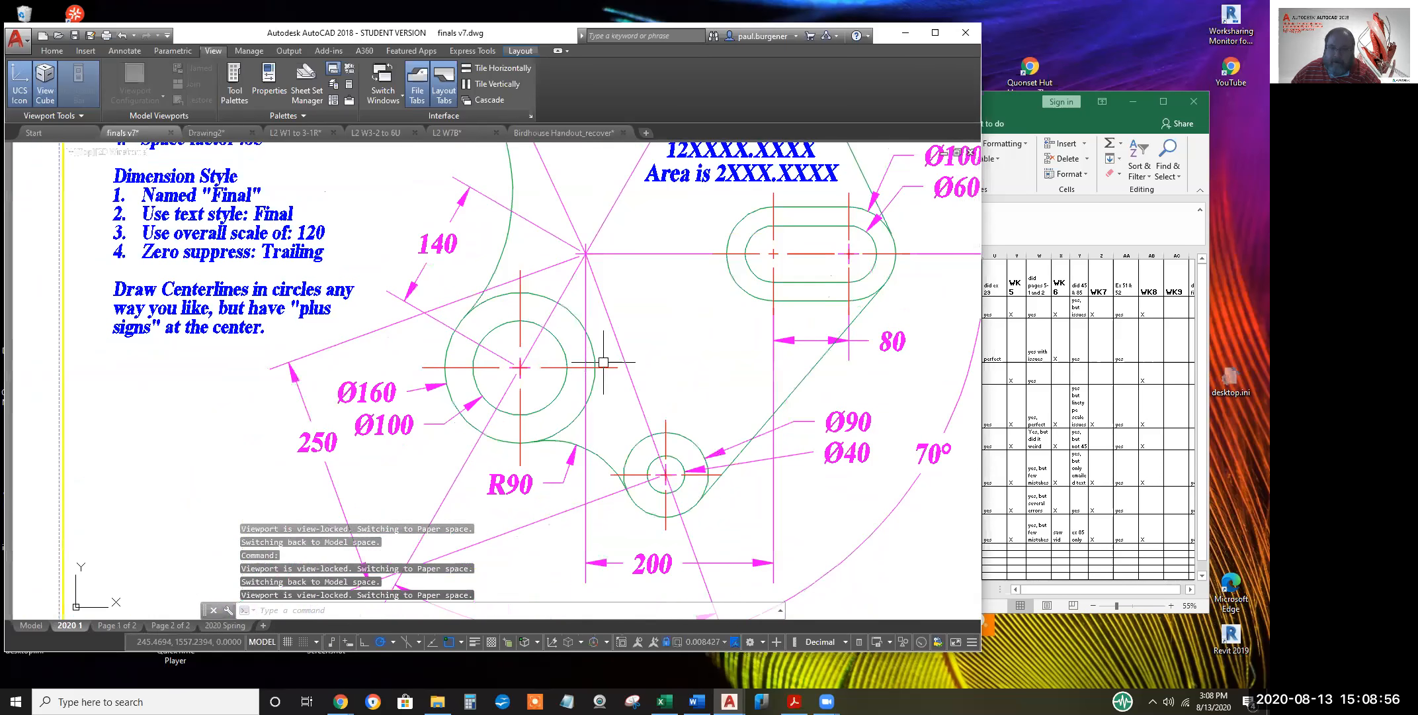
scroll(494, 376, up, 4)
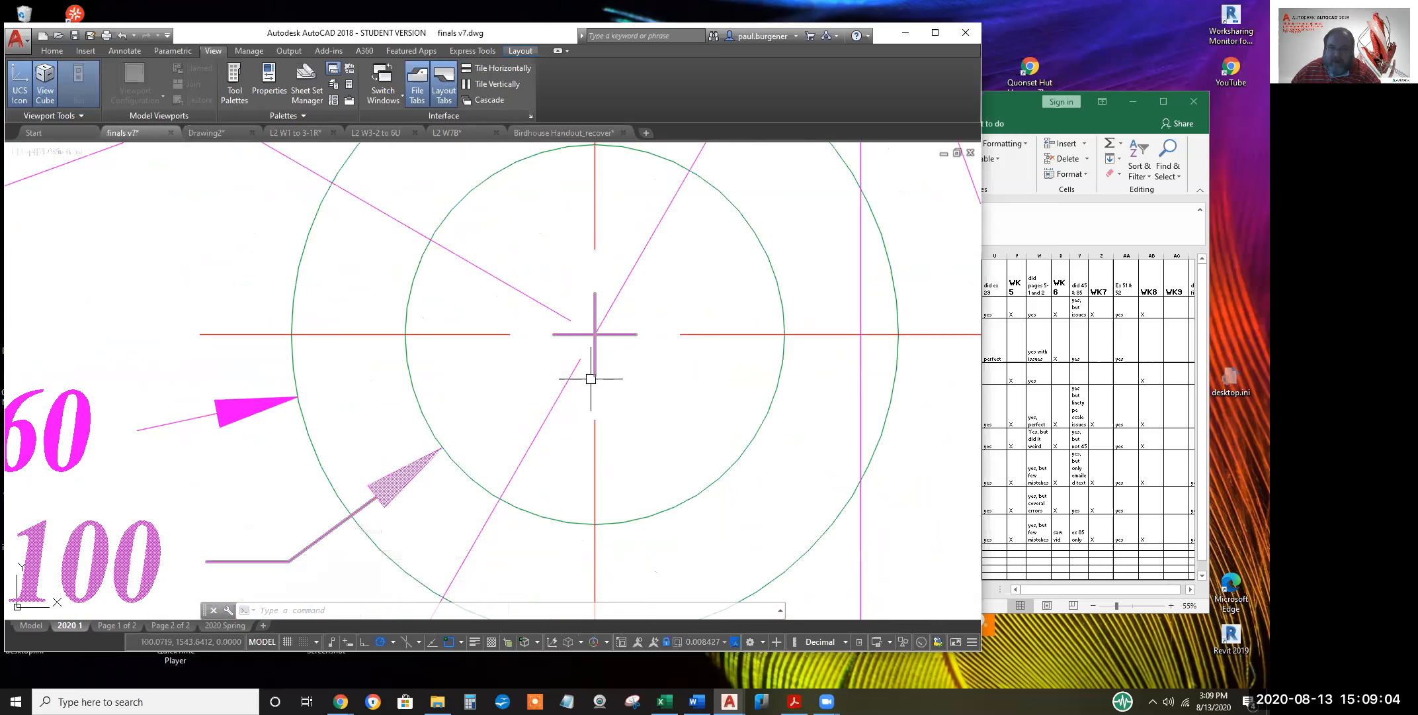
scroll(589, 382, down, 2)
scroll(612, 393, down, 2)
scroll(606, 393, up, 2)
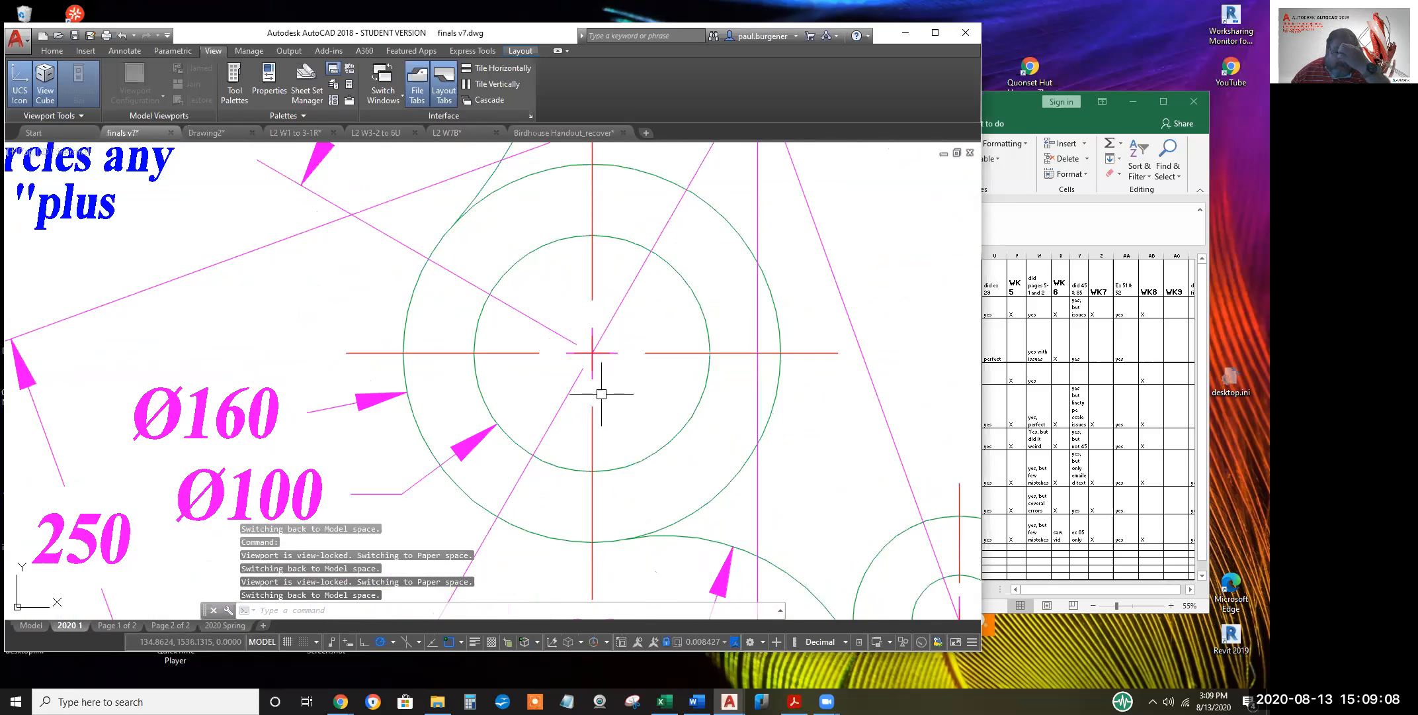
scroll(629, 412, down, 2)
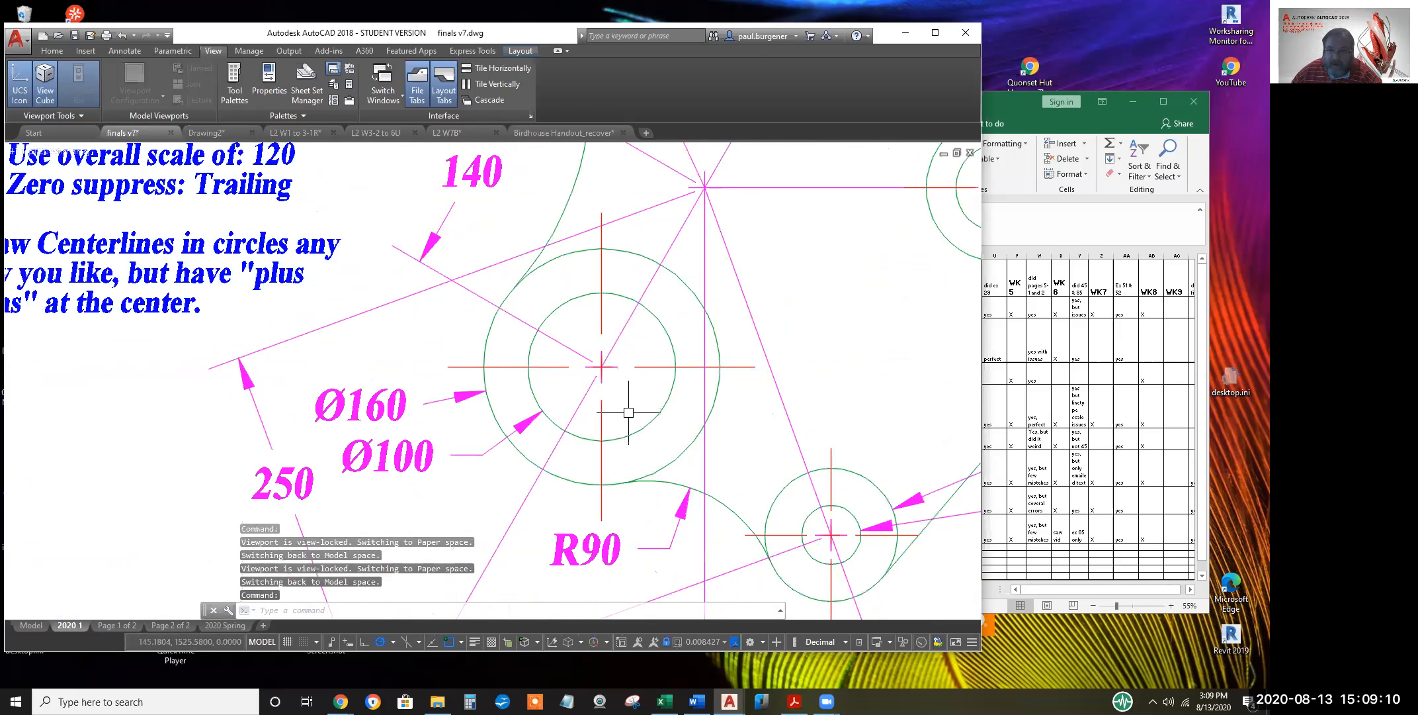
scroll(629, 413, down, 3)
scroll(697, 427, down, 2)
middle_drag(692, 427, 520, 423)
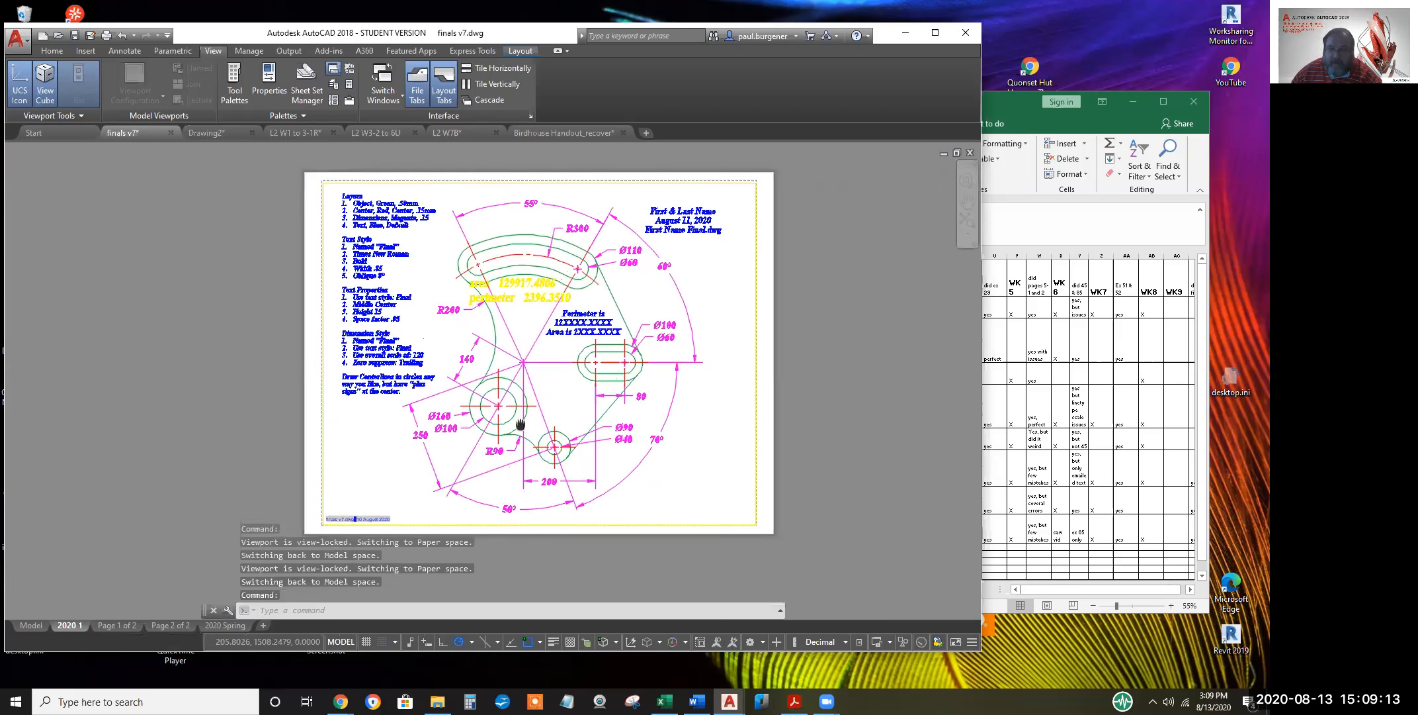
Return the 2020 1 layout to paper space and clear any active selection
double_click(798, 455)
key(Escape)
key(Escape)
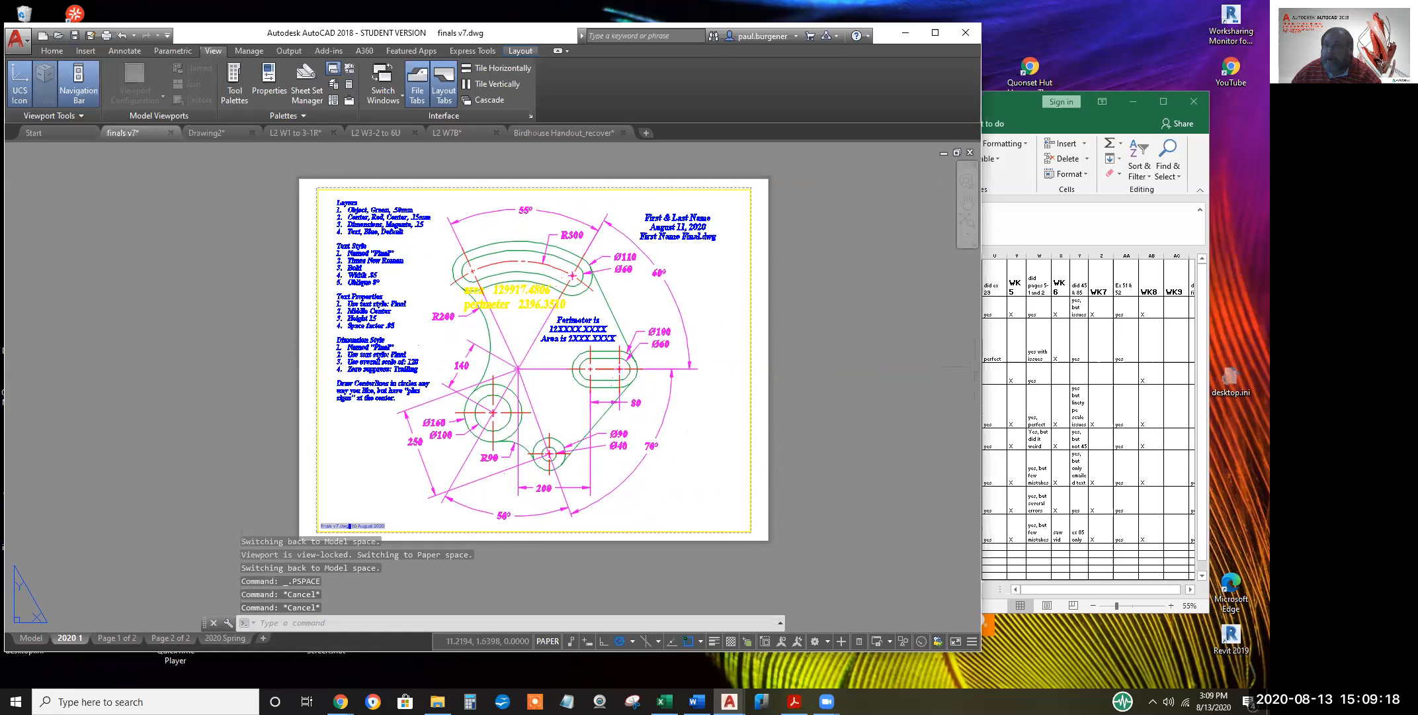
drag(919, 349, 794, 344)
key(Escape)
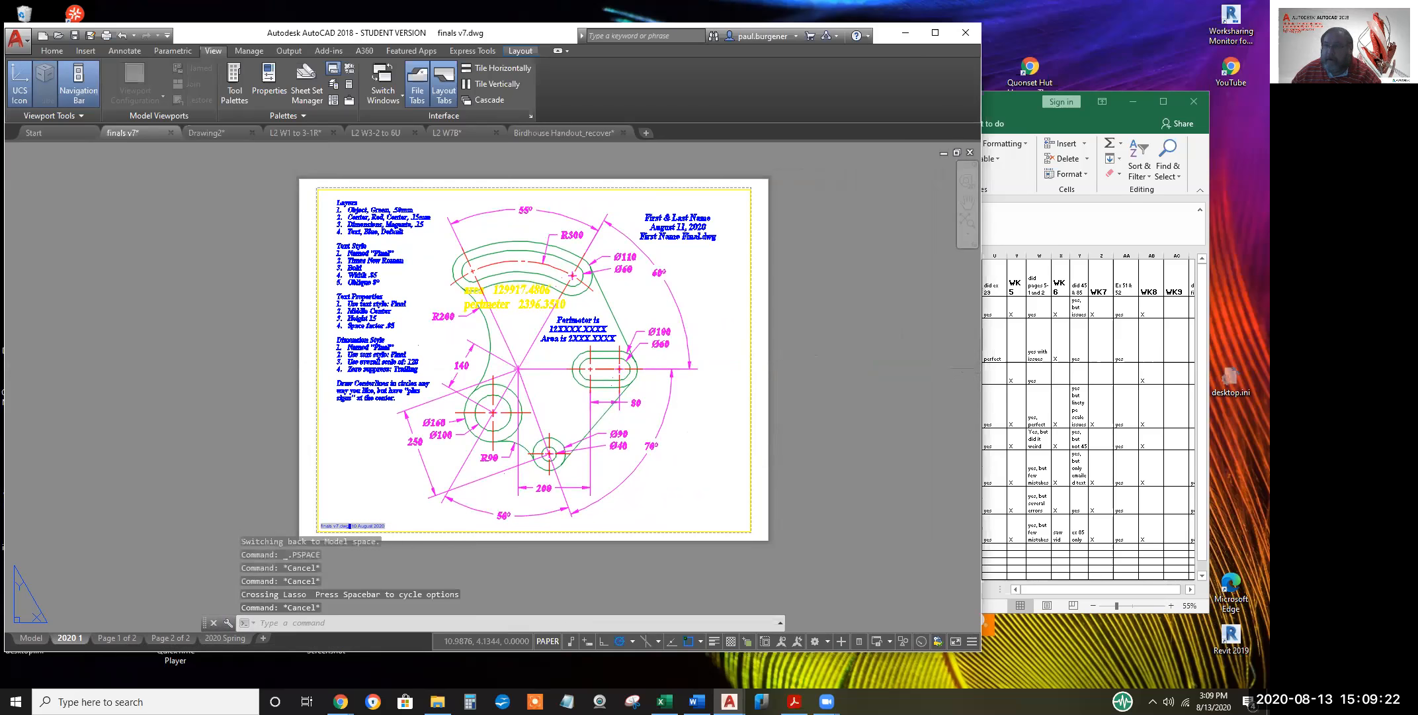
Narrow the AutoCAD window from its right side and minimize the Attendance 6c workbook window
click(961, 377)
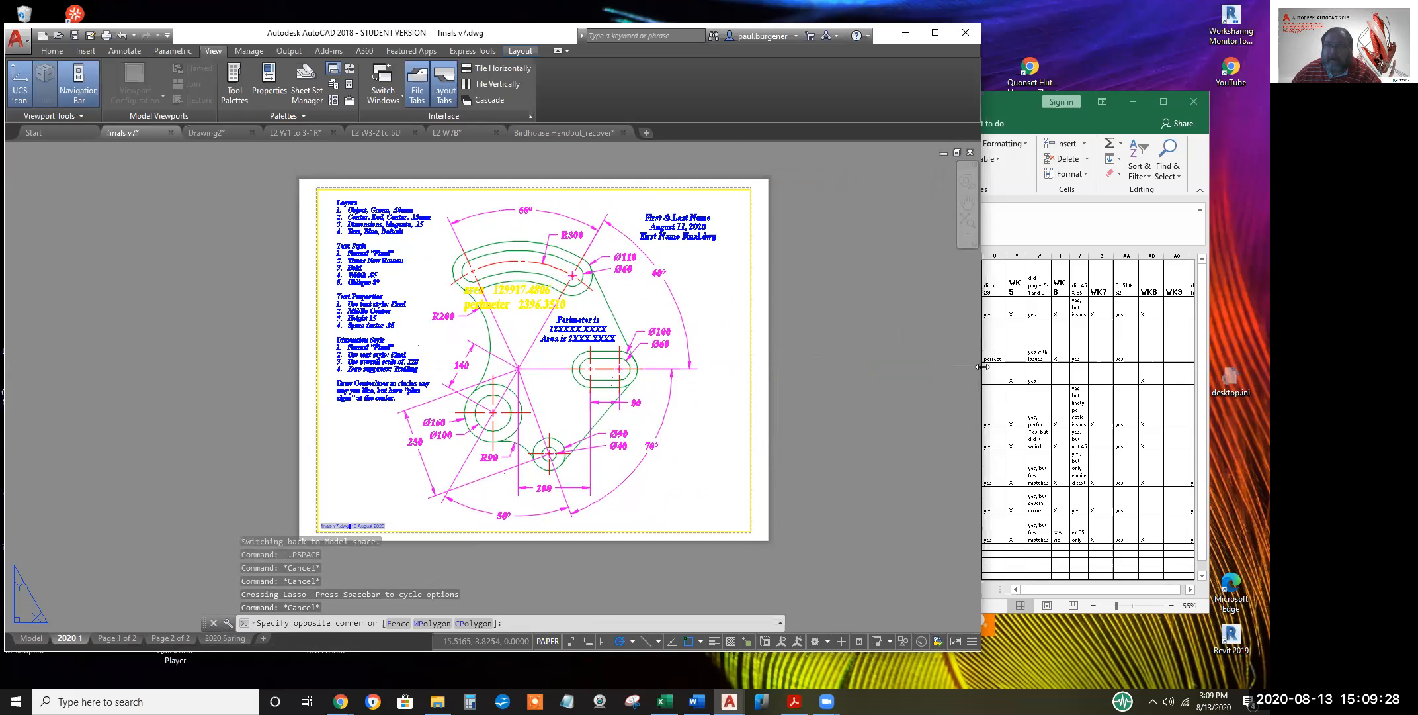
drag(982, 366, 805, 367)
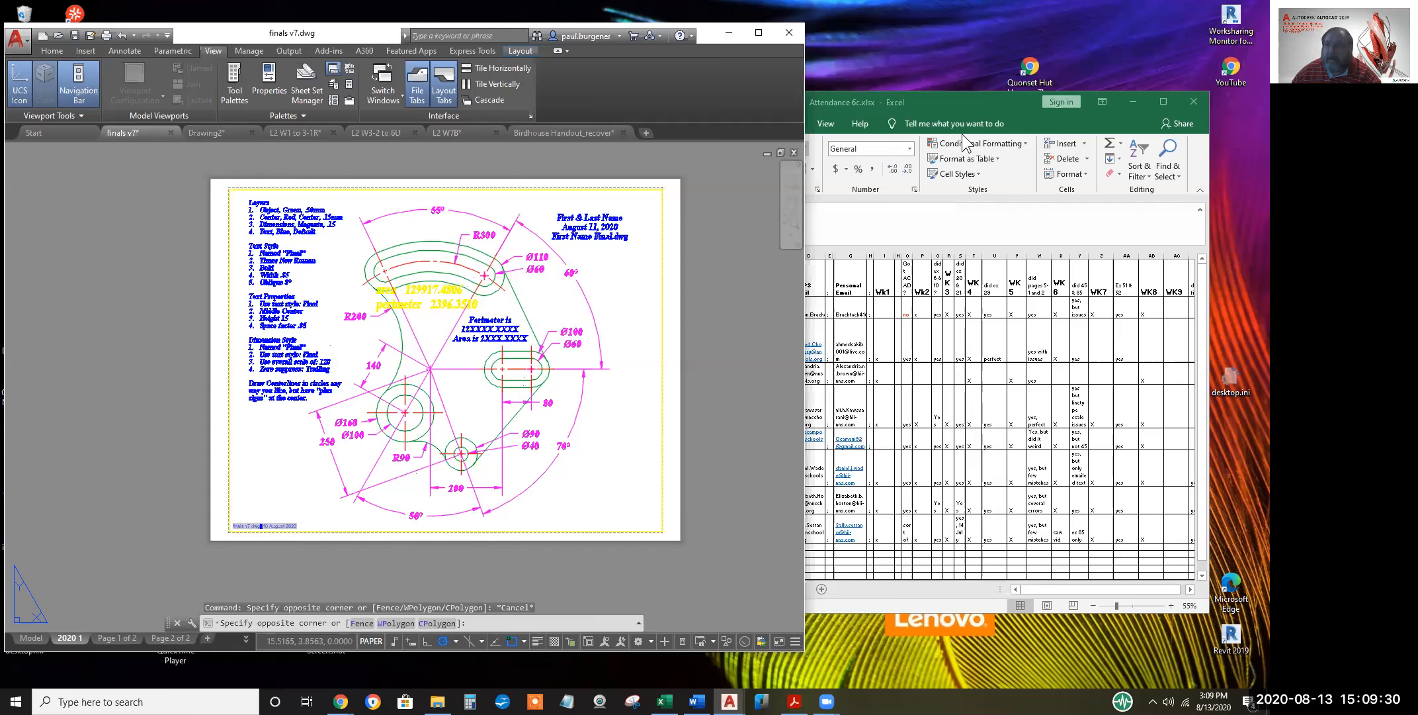
click(970, 108)
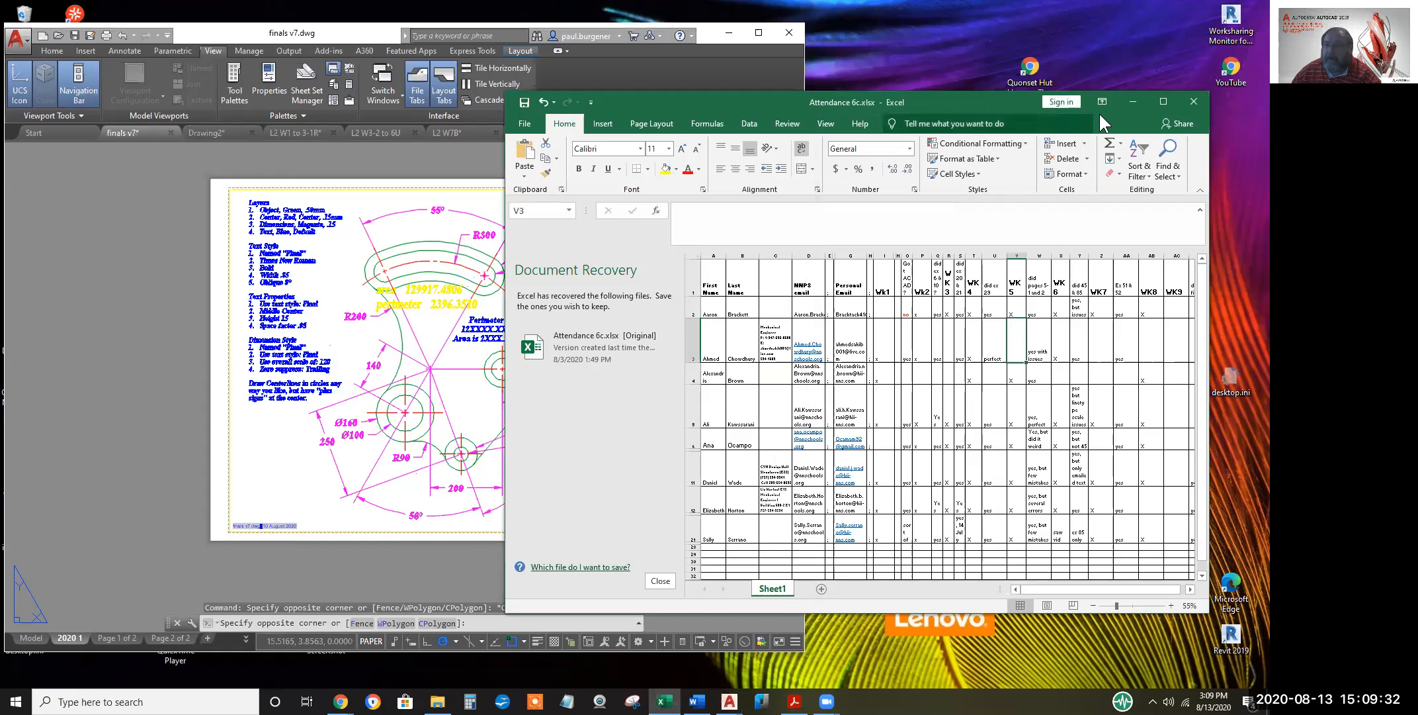
drag(1127, 100, 1126, 237)
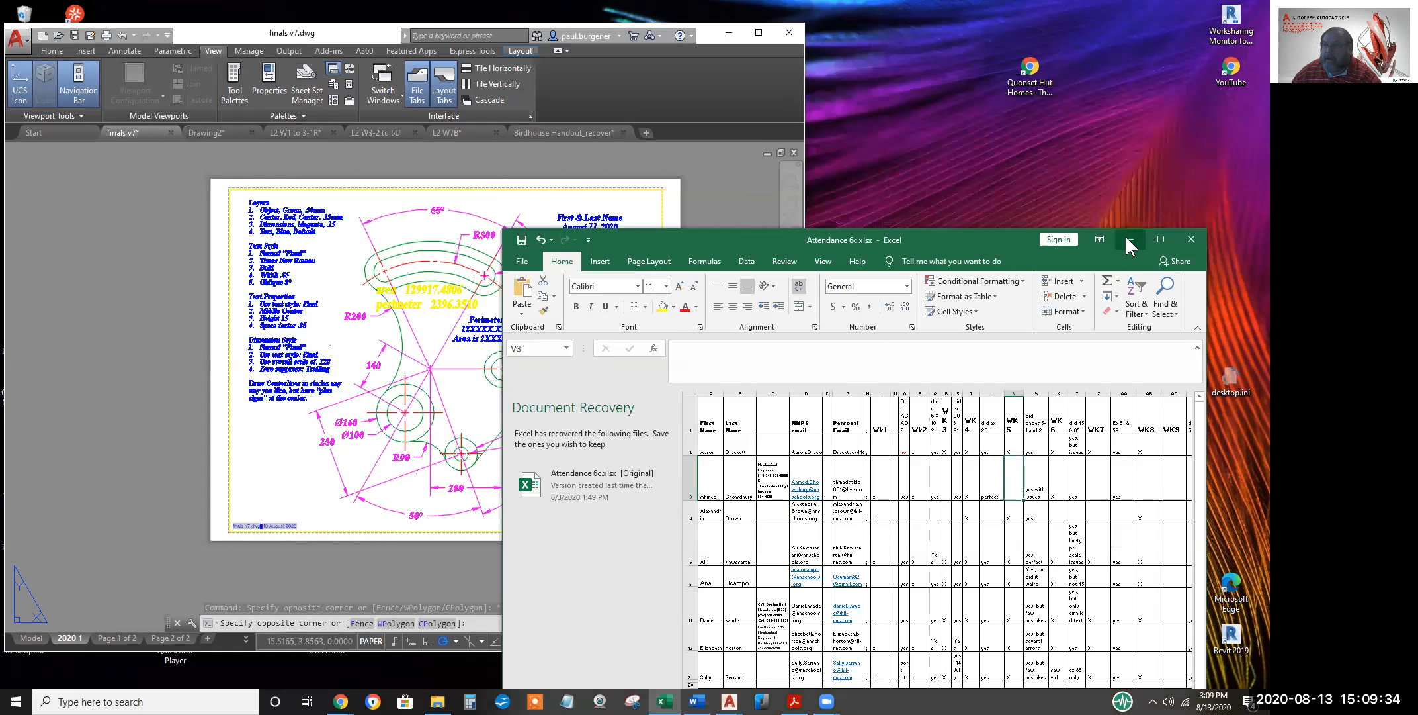
click(1128, 237)
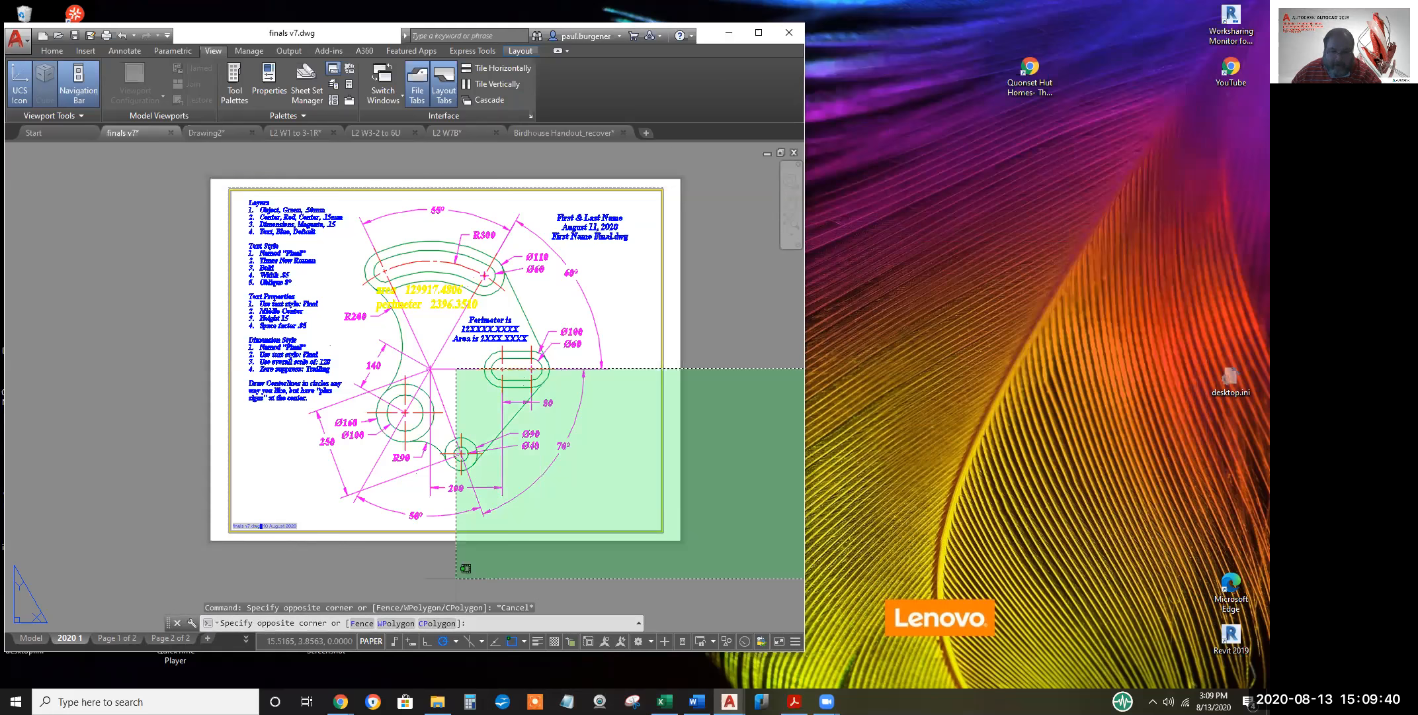
Switch to the Chrome window and load the AutoCAD Intro LX 143389 classwork page from the bookmarks
key(Escape)
mouse_move(340, 701)
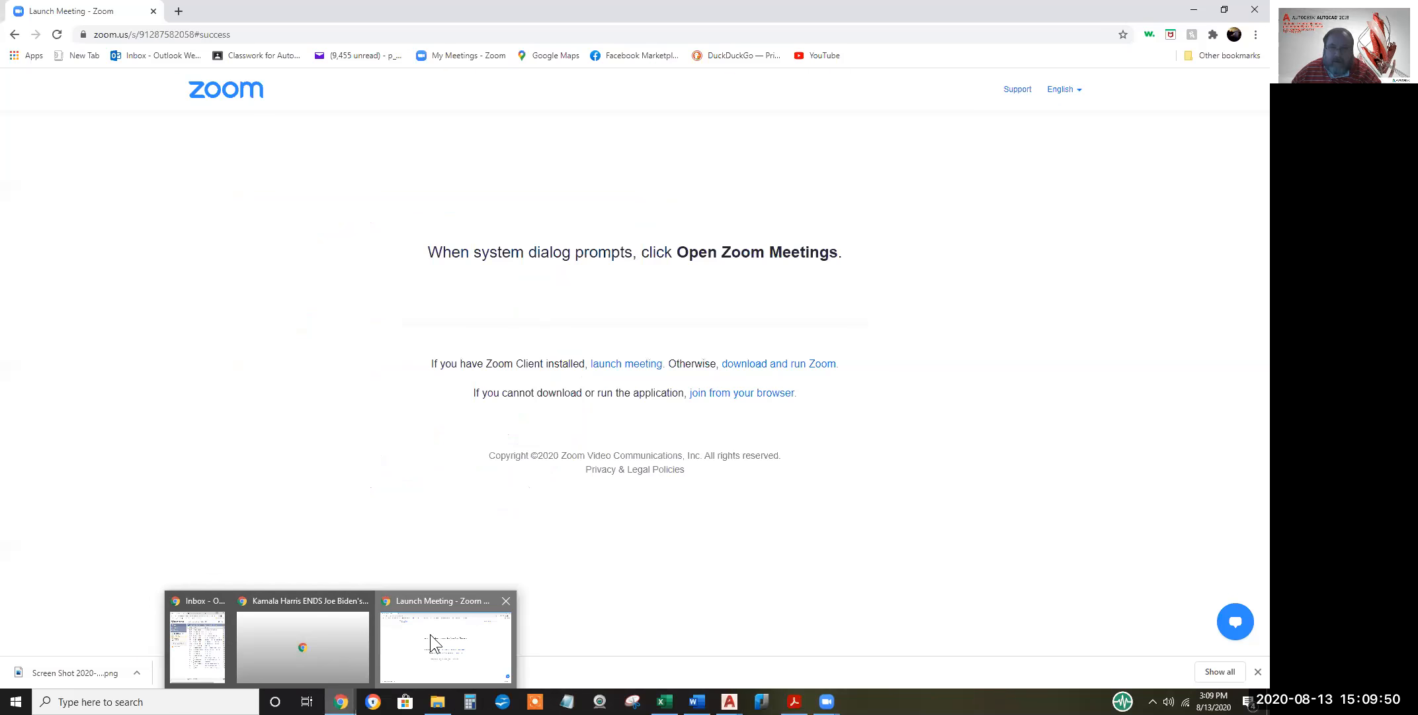
click(430, 634)
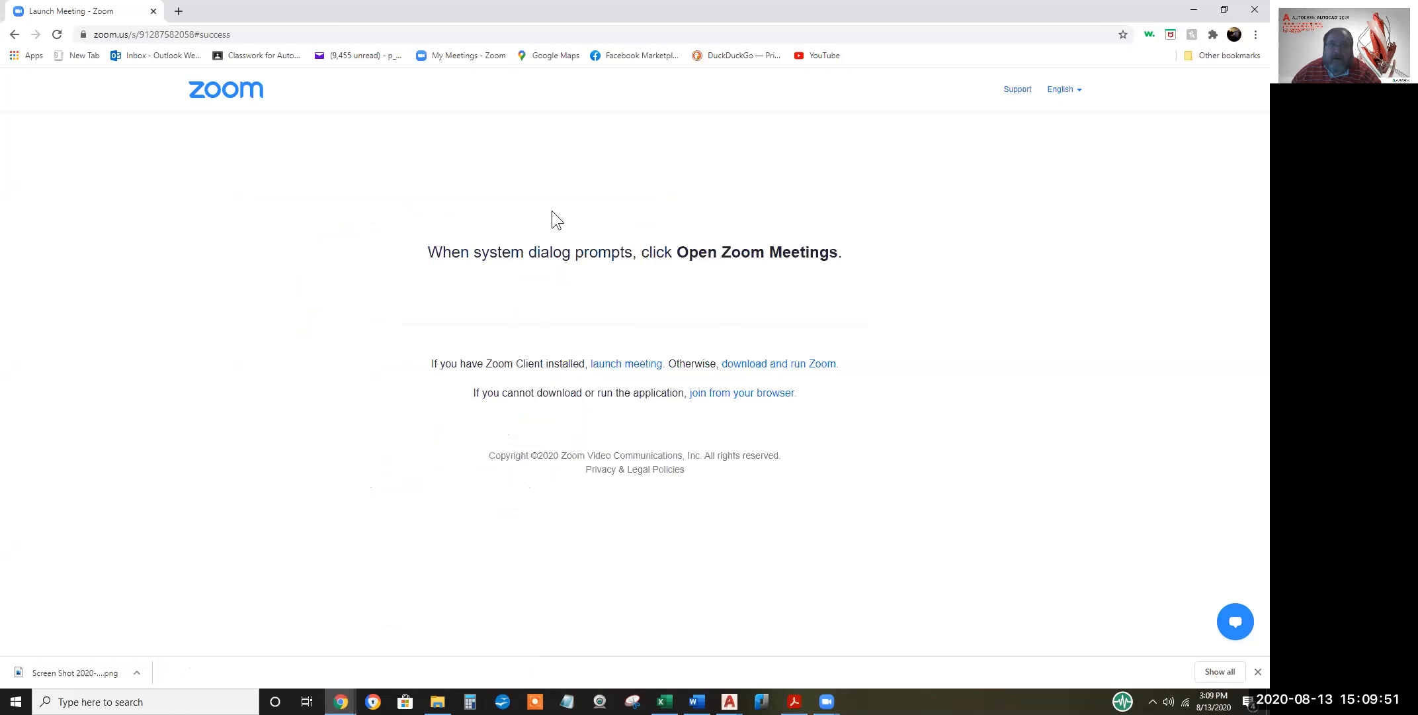
click(283, 58)
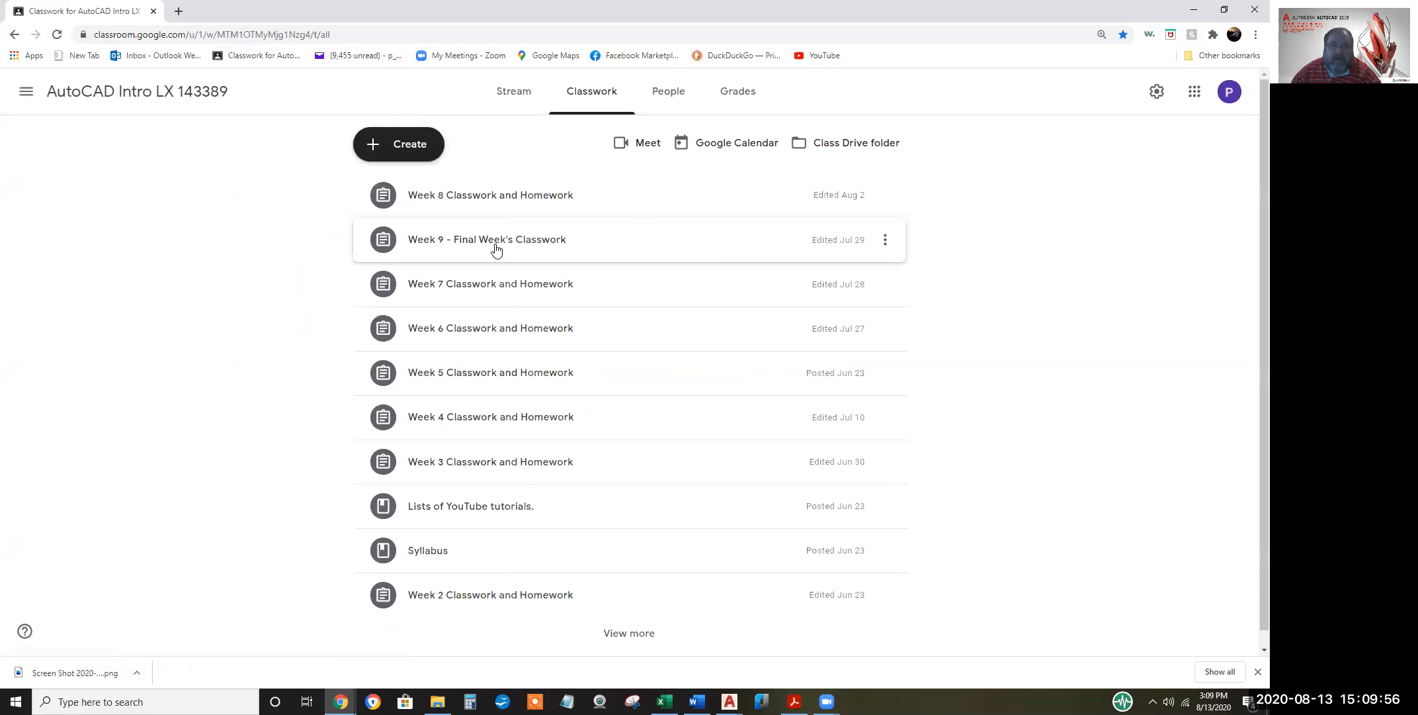
Open Final 2020.08.11.pdf from the Week 9 - Final Week's Classwork assignment
click(548, 246)
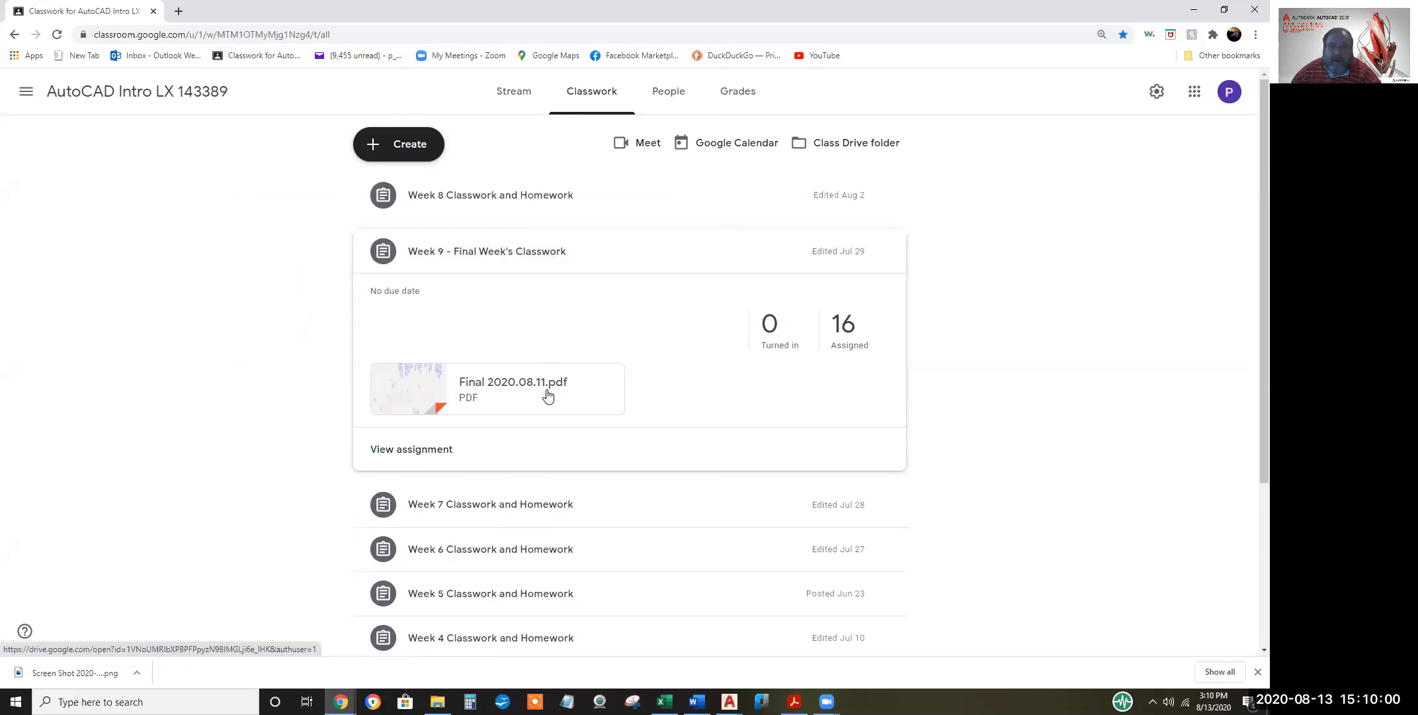
click(547, 389)
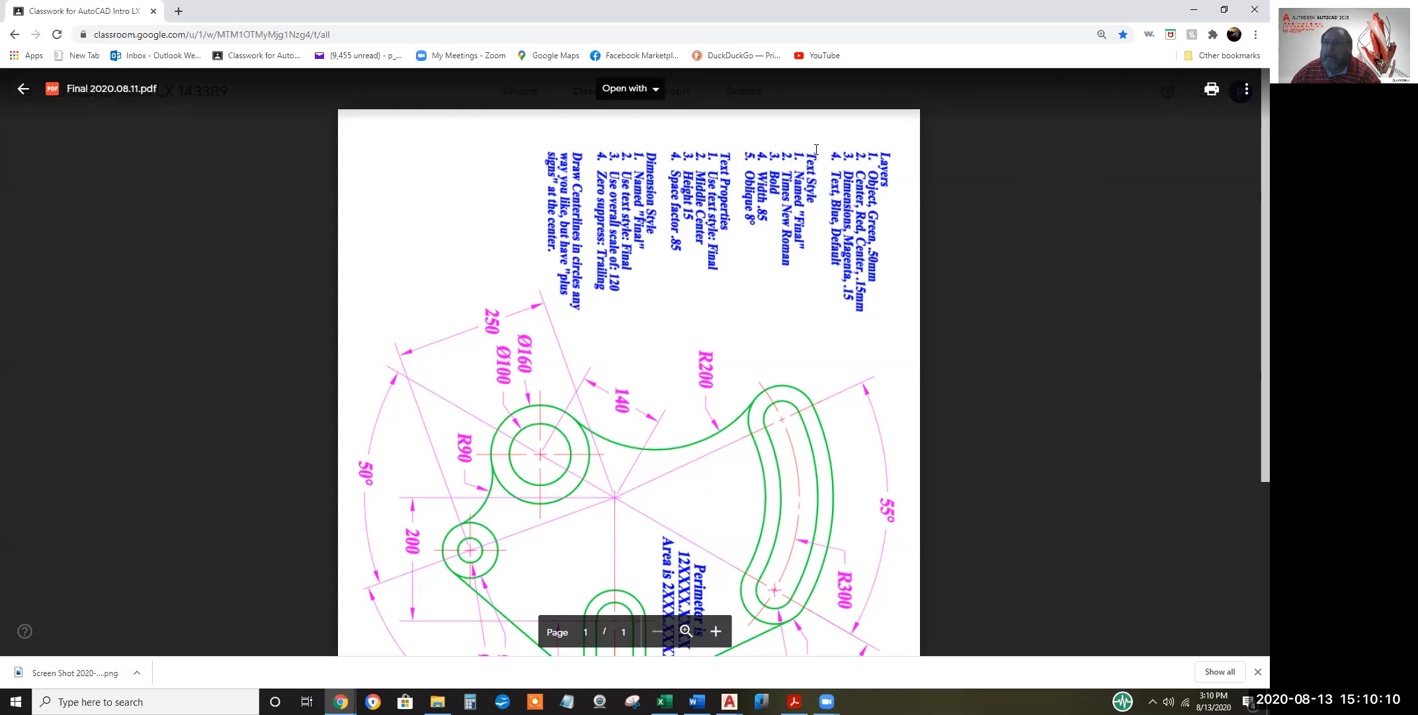
click(656, 94)
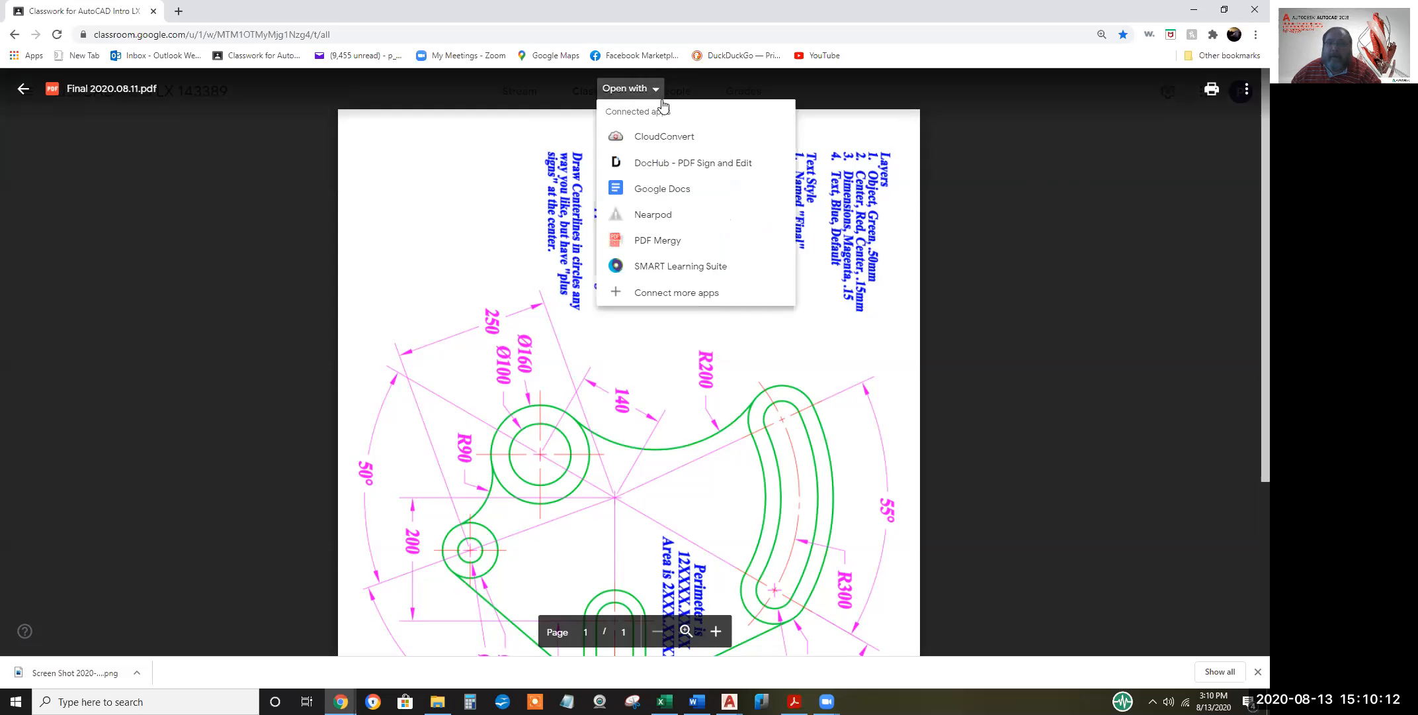
click(945, 286)
scroll(946, 286, down, 1)
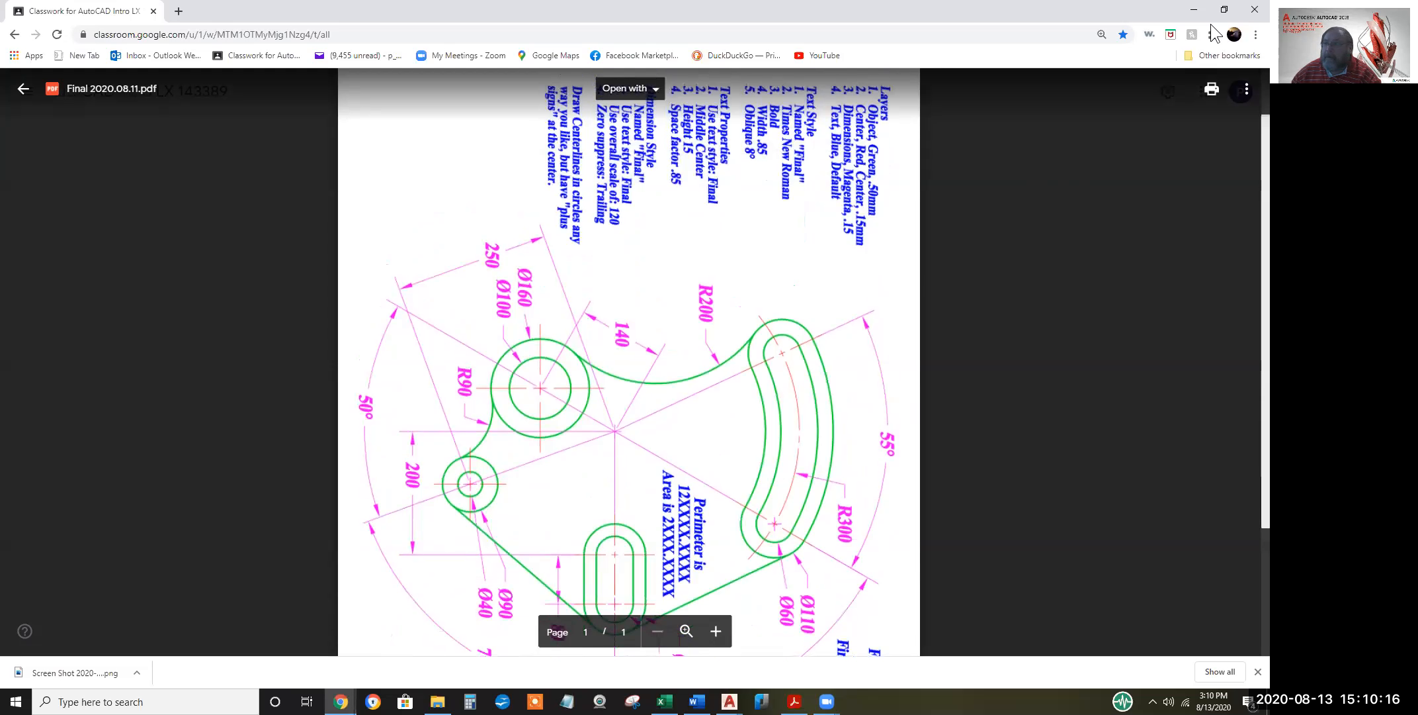
Shrink the browser window so the whole PDF page fits beside AutoCAD, and widen the AutoCAD window toward it
click(1225, 10)
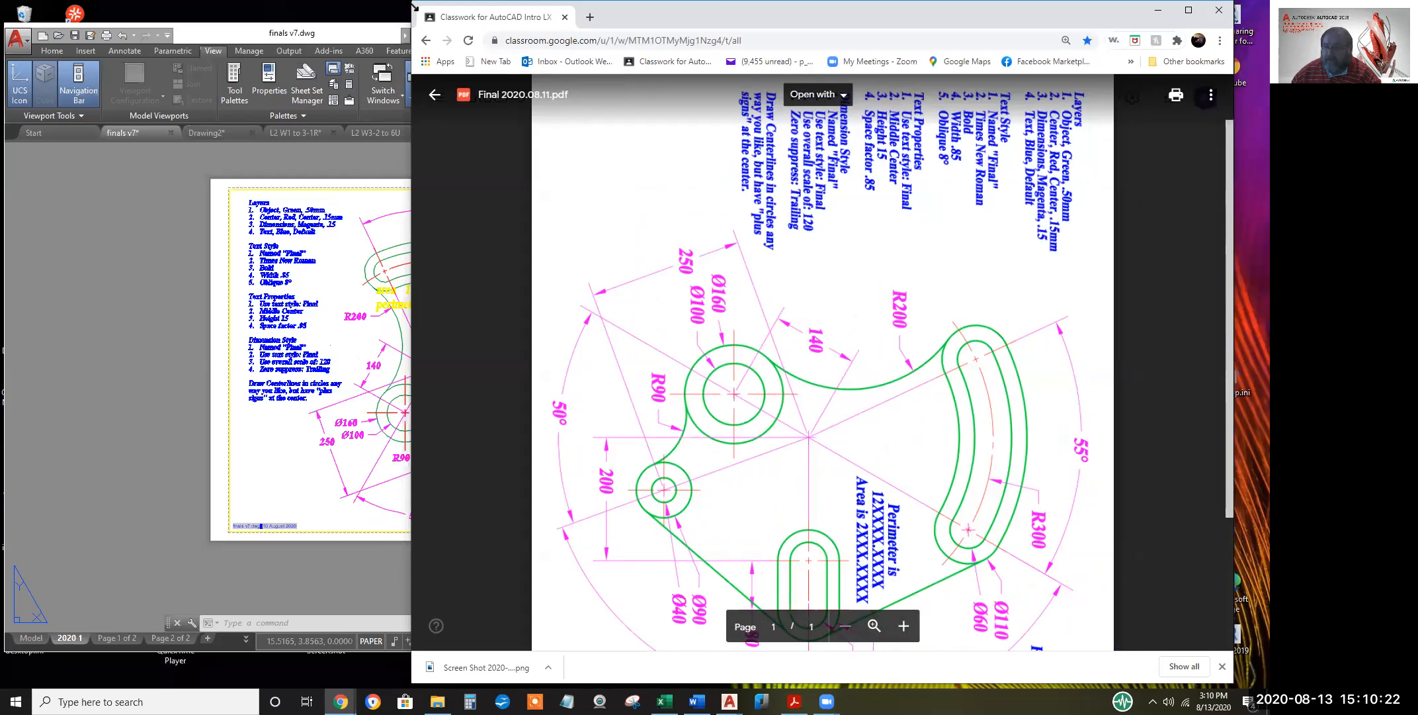
drag(415, 7, 808, 91)
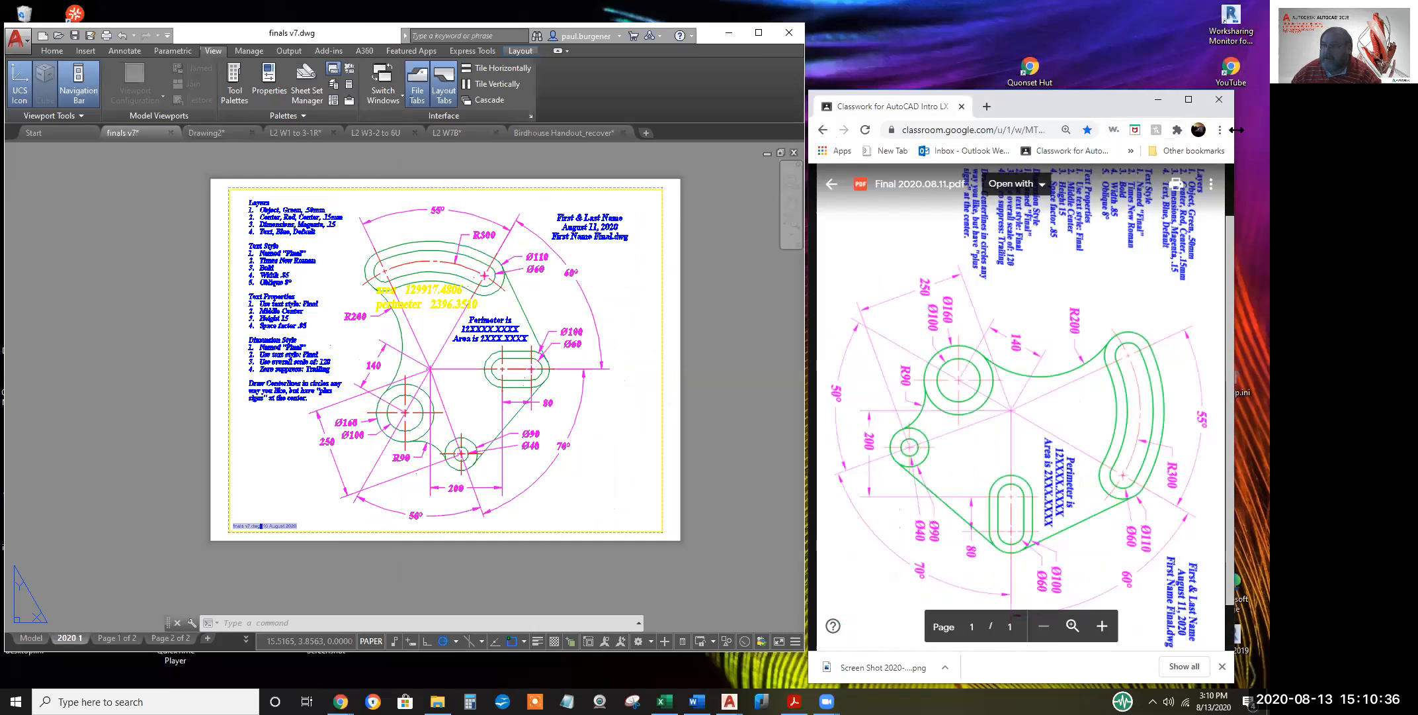
drag(1236, 129, 1266, 130)
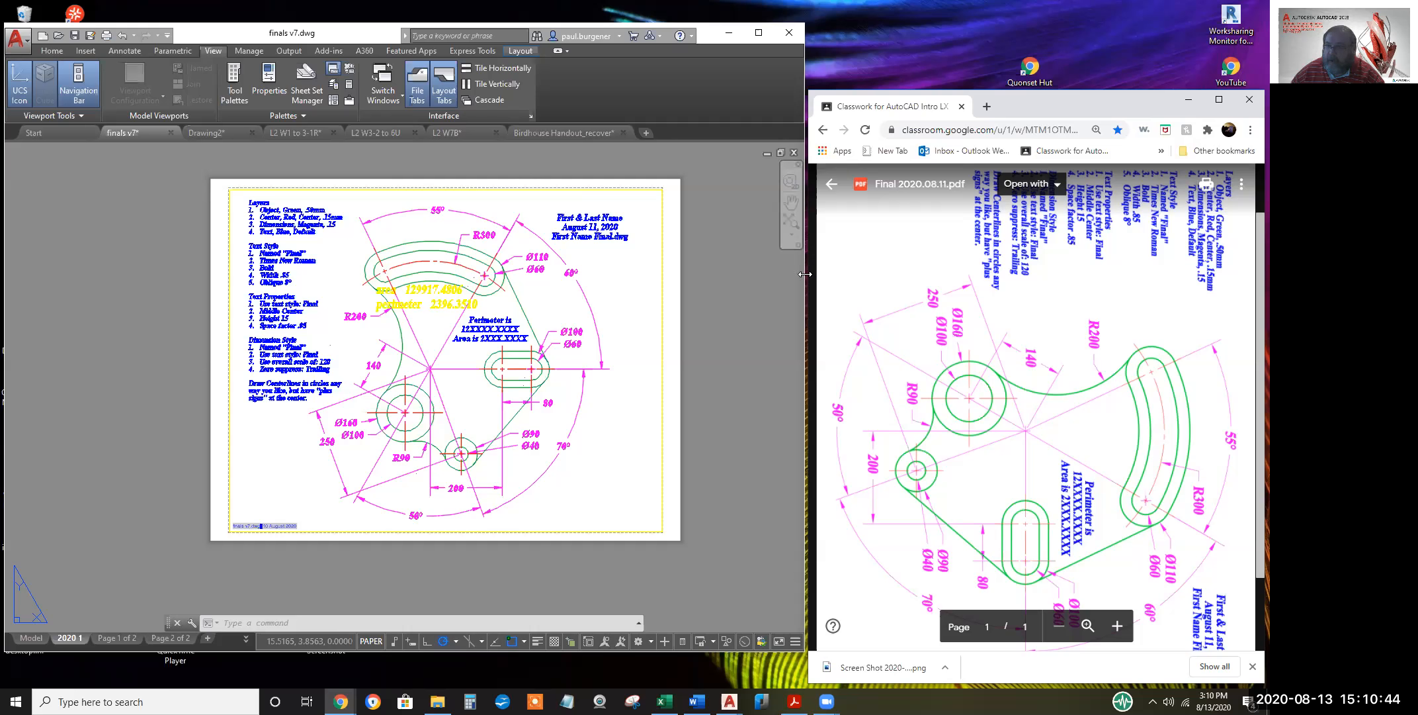
drag(805, 274, 935, 282)
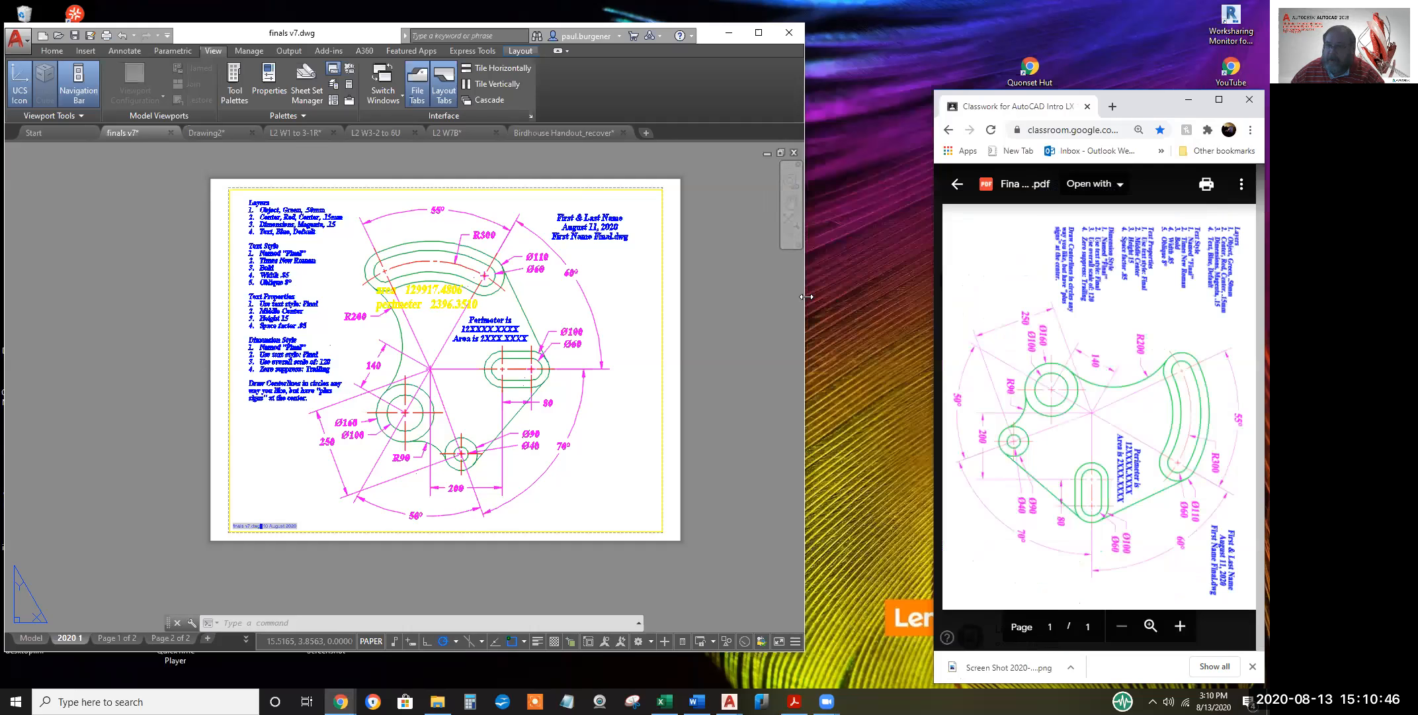
drag(808, 298, 926, 297)
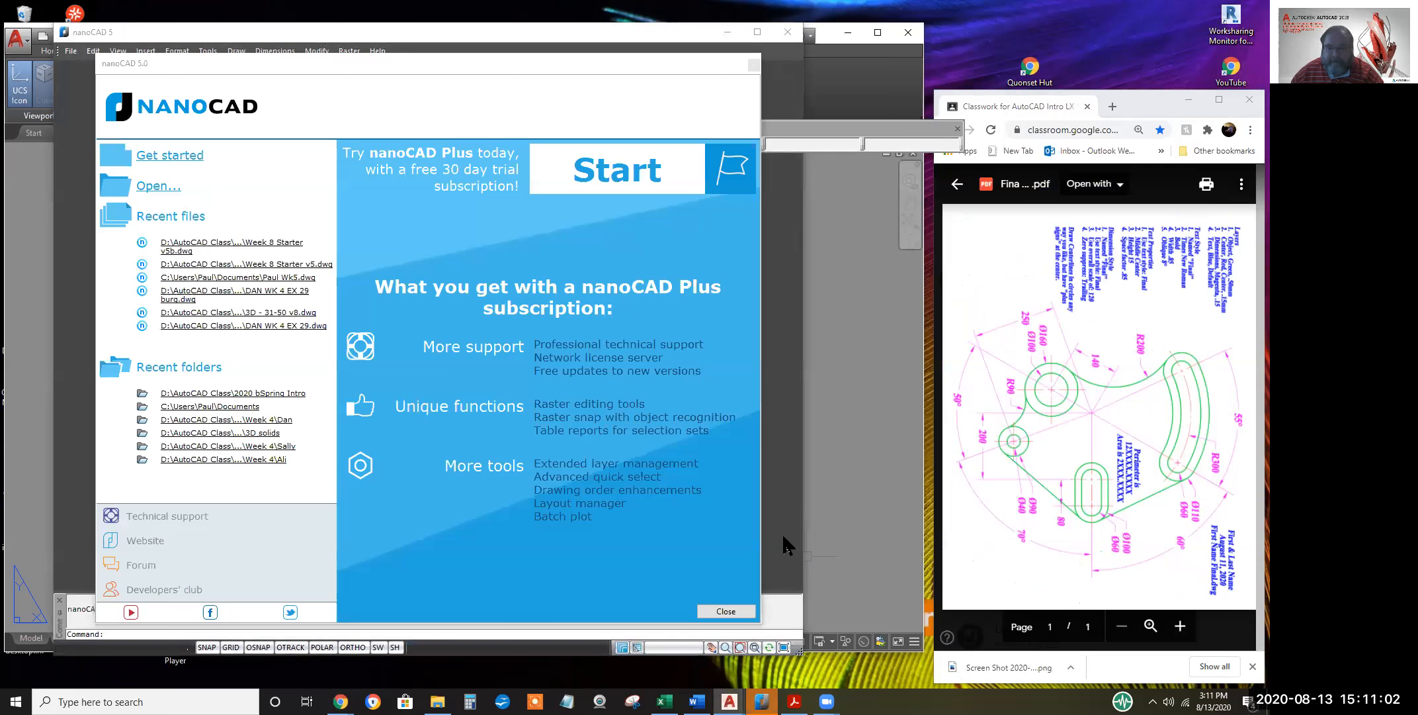
Get started with an empty drawing in nanoCAD 5 and widen its window up to the browser with the PDF
click(170, 155)
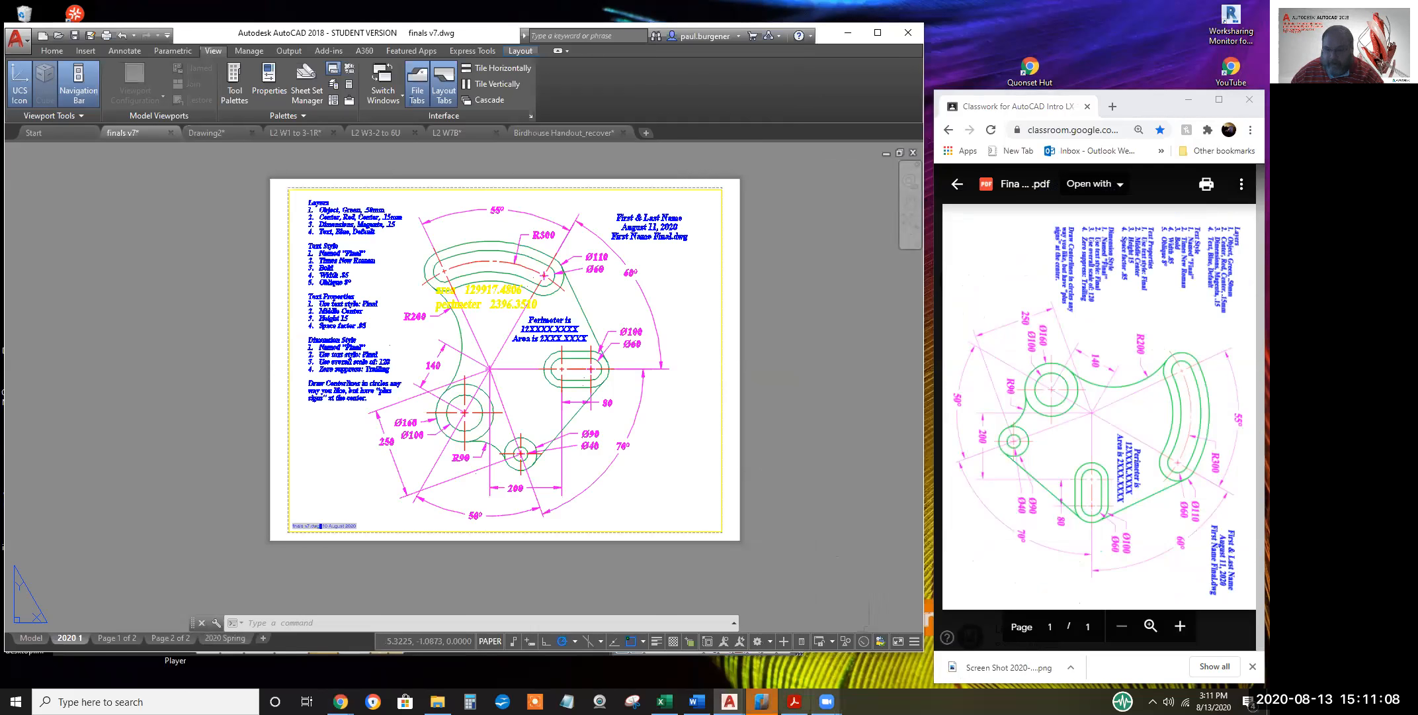
click(761, 701)
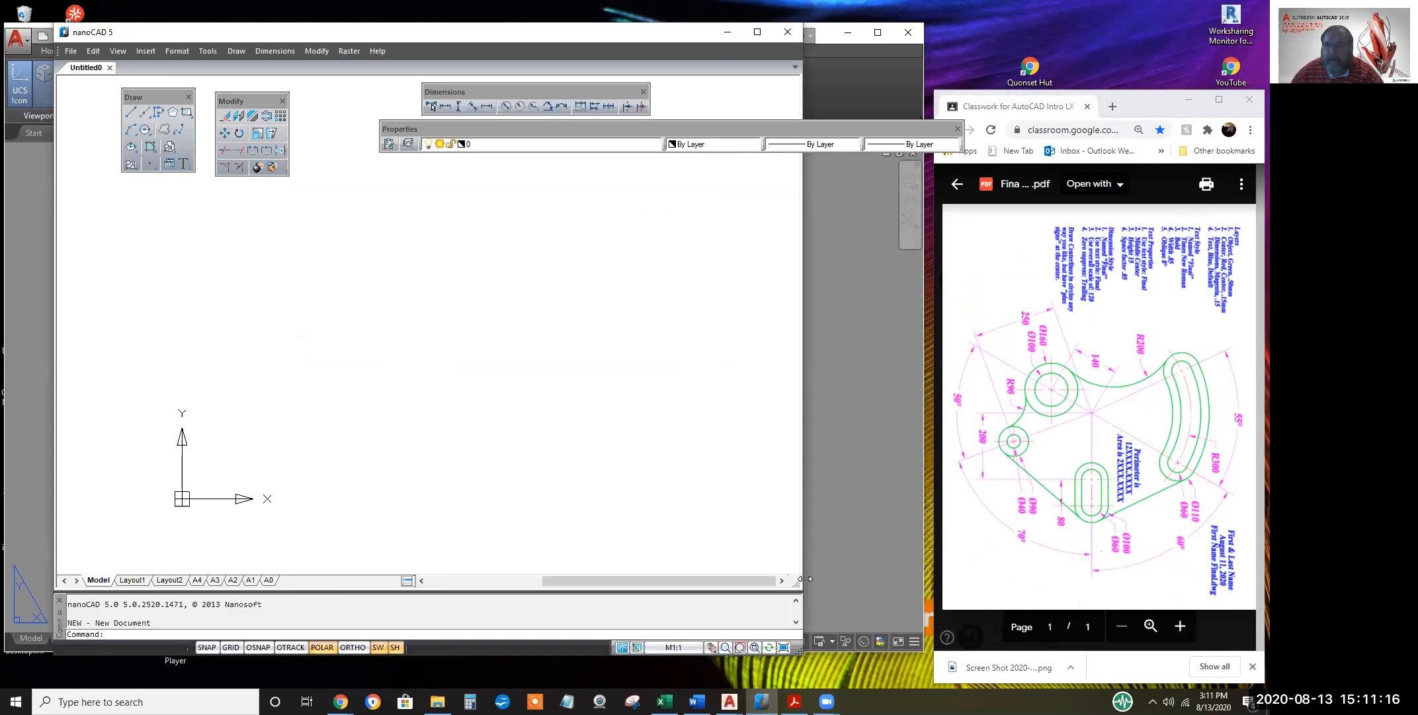
drag(804, 579, 929, 590)
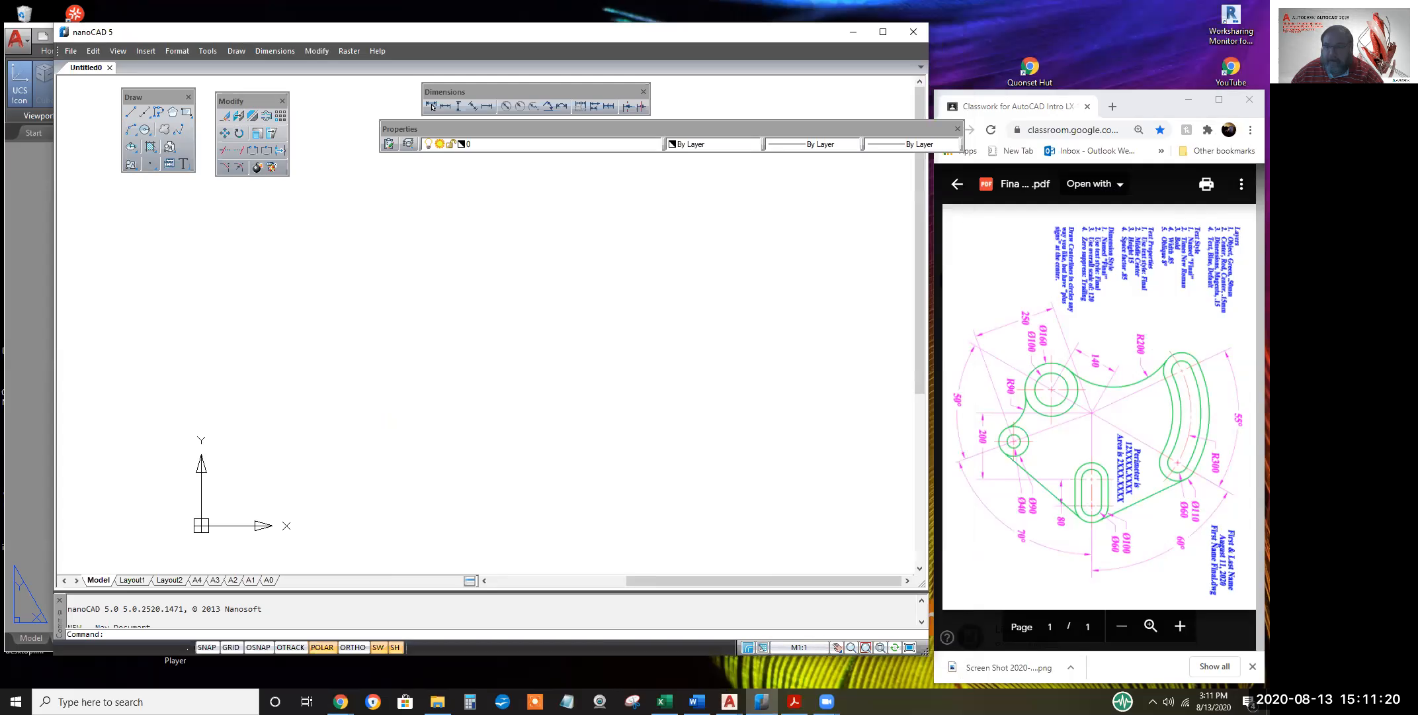
Narrow the AutoCAD window so the edge of nanoCAD stays reachable behind it, and switch back to nanoCAD
click(21, 535)
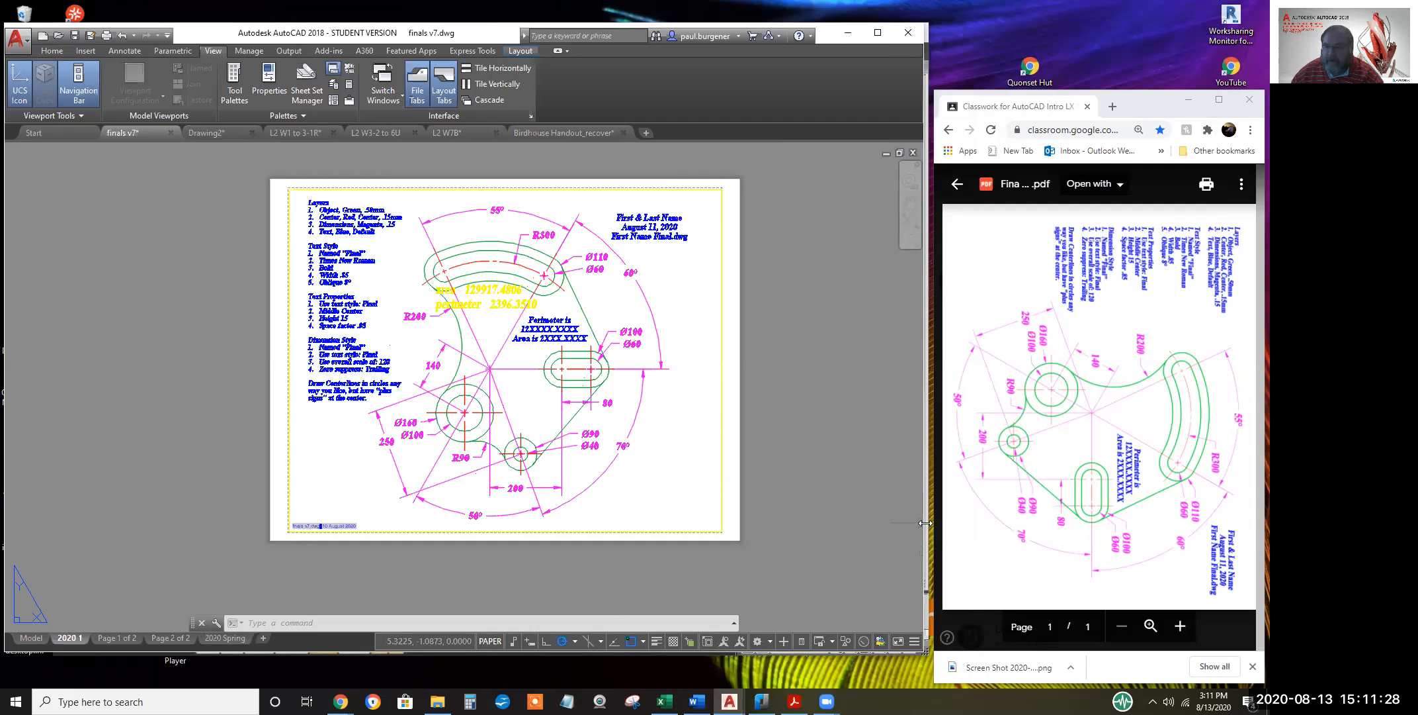
drag(926, 523, 878, 518)
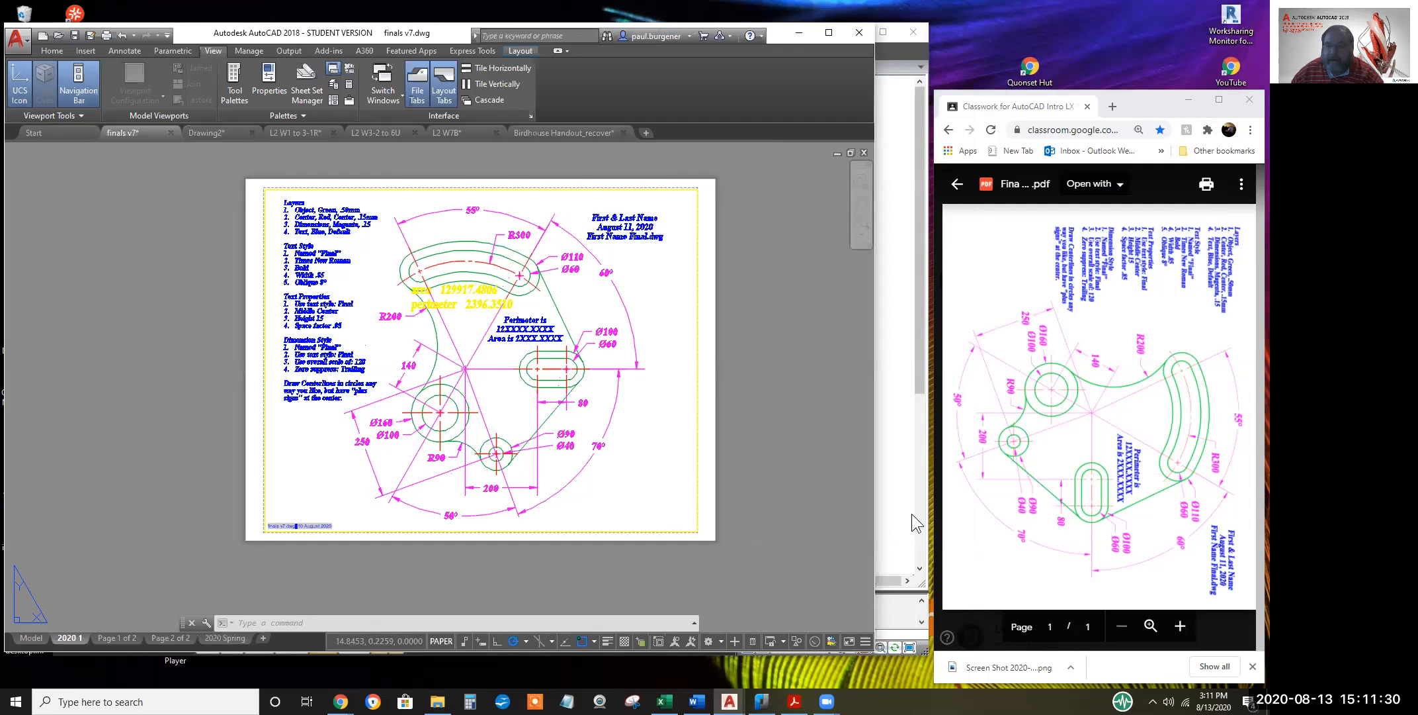
click(910, 516)
click(27, 393)
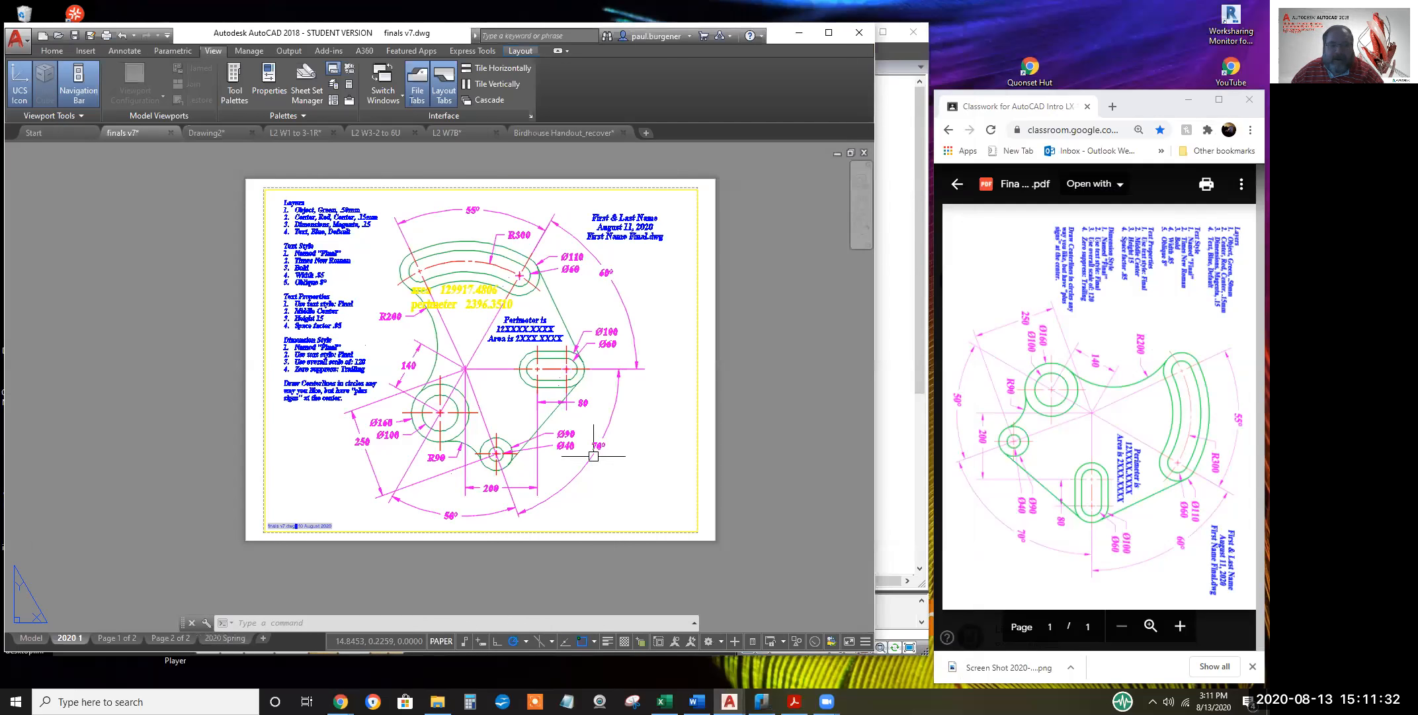
click(895, 477)
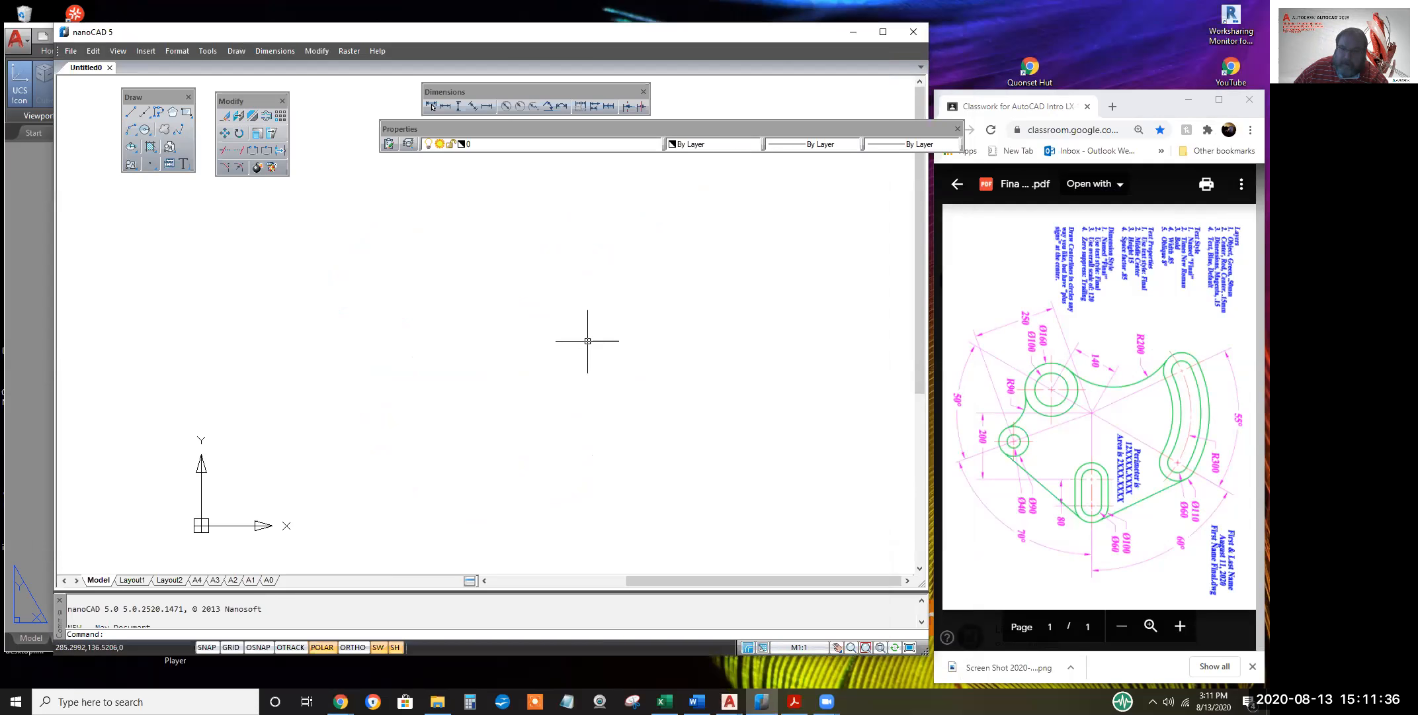
Sort the 2020 bSpring Intro folder by newest date and open Wks 6-7k.dwg in nanoCAD
click(71, 52)
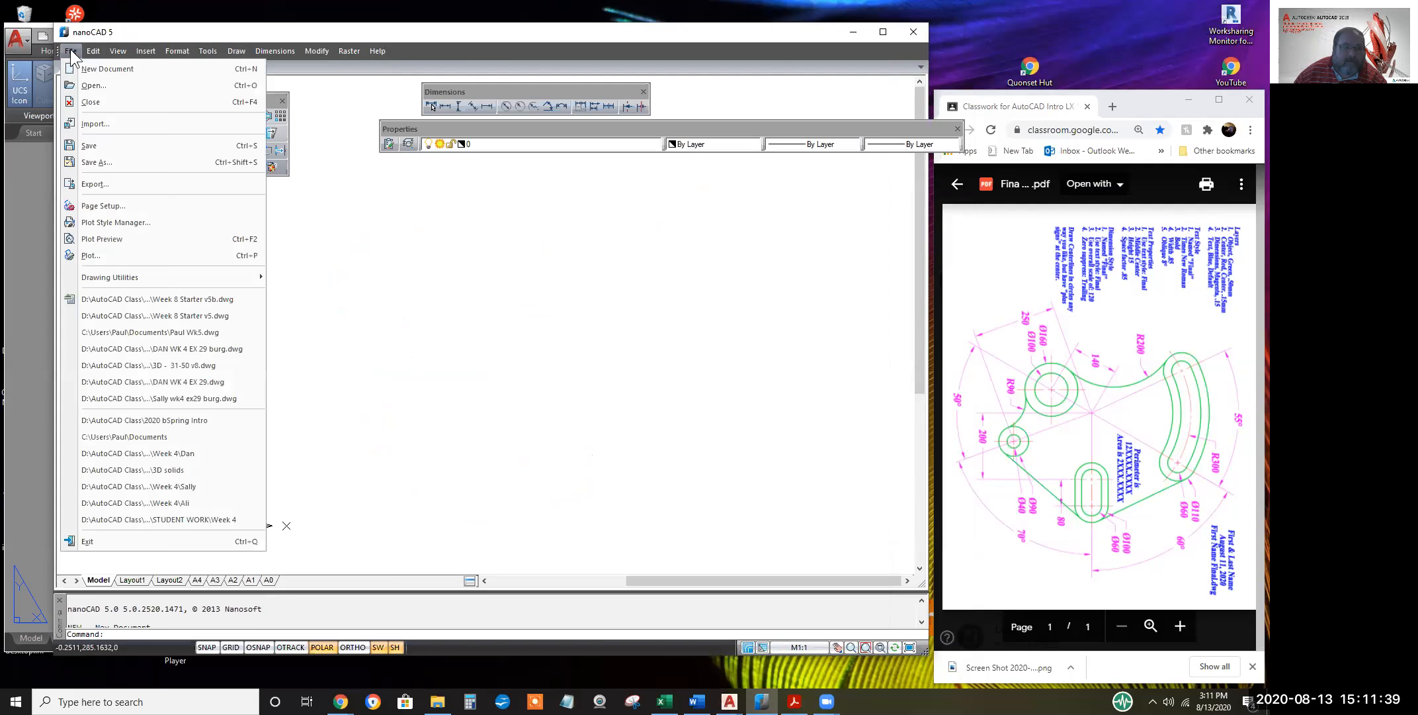
click(93, 86)
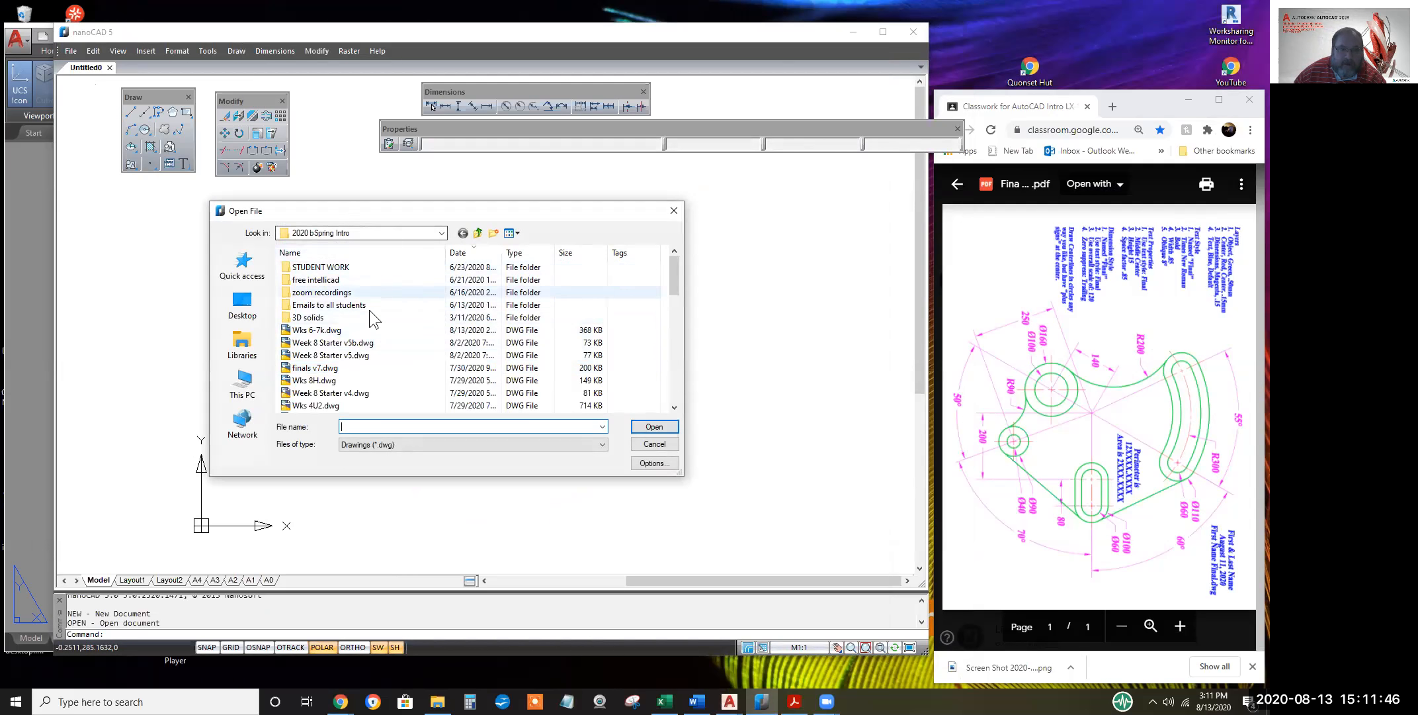
click(480, 257)
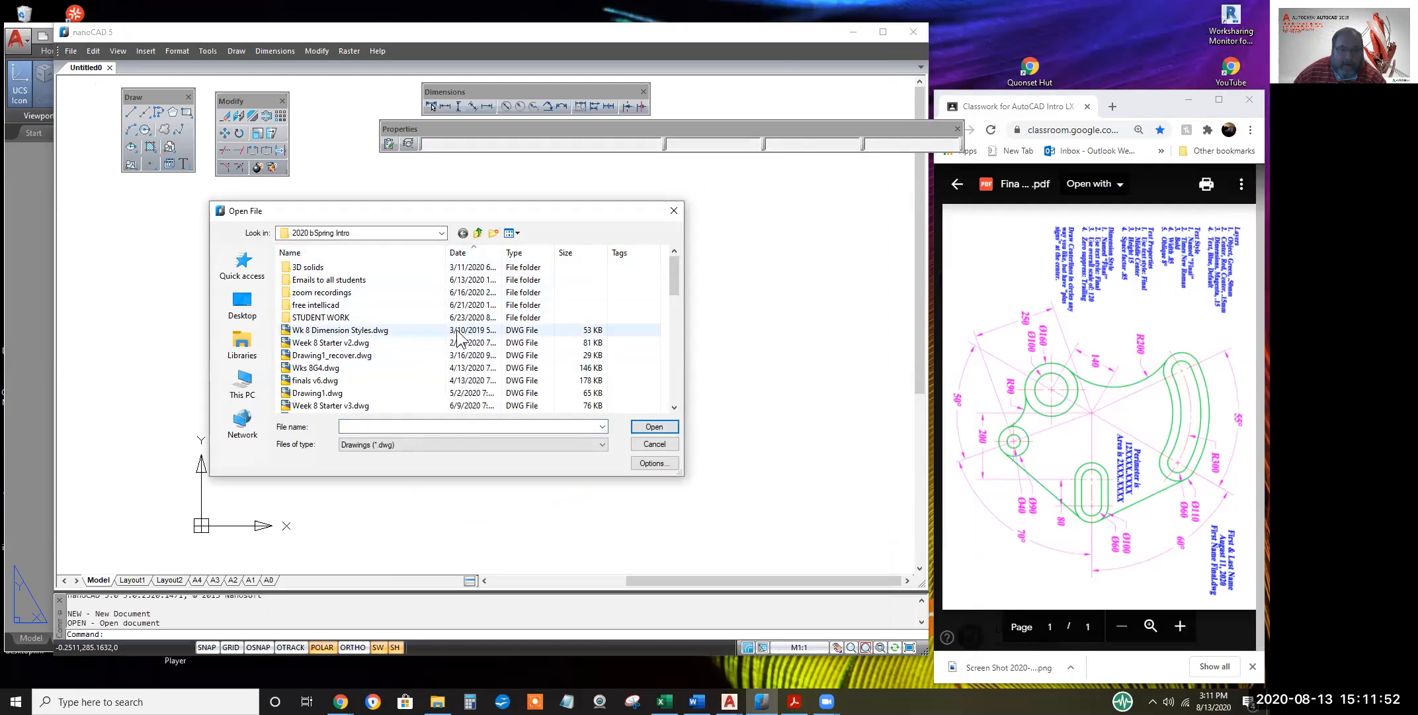
click(474, 257)
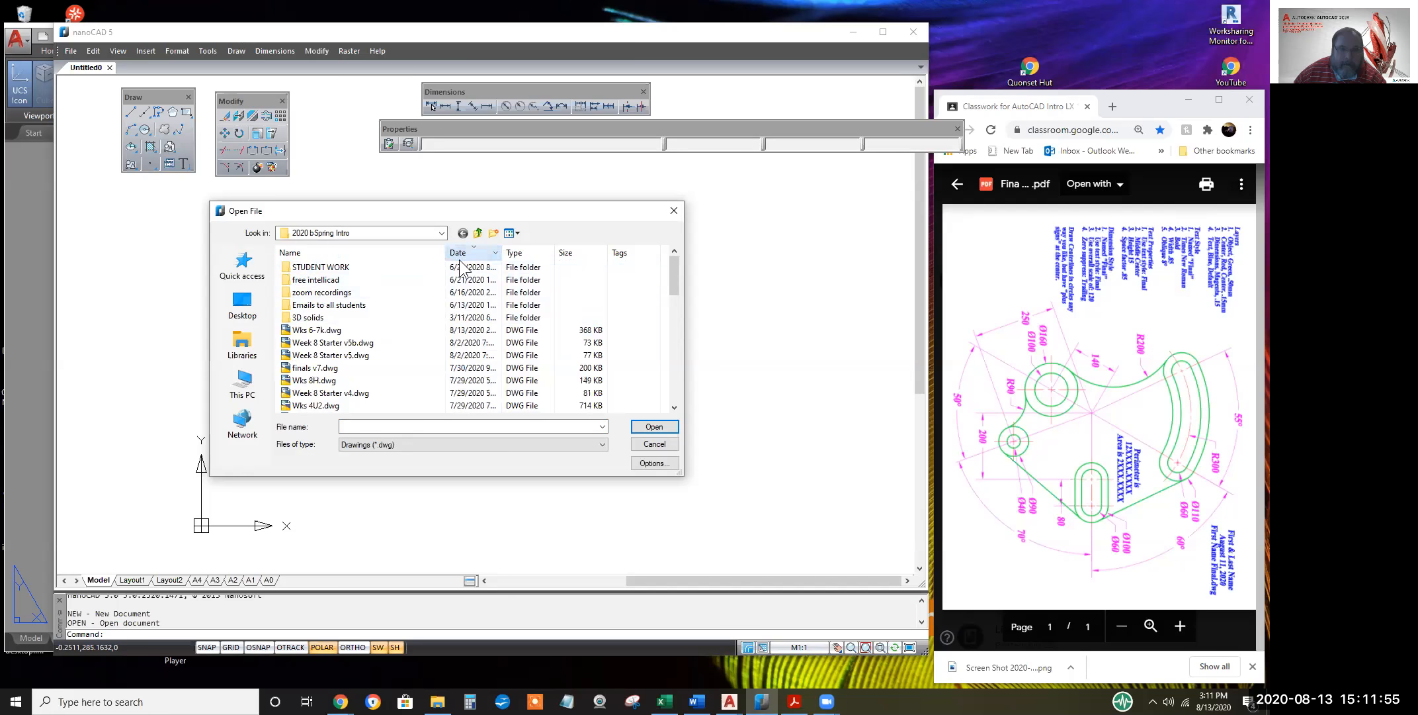
click(327, 333)
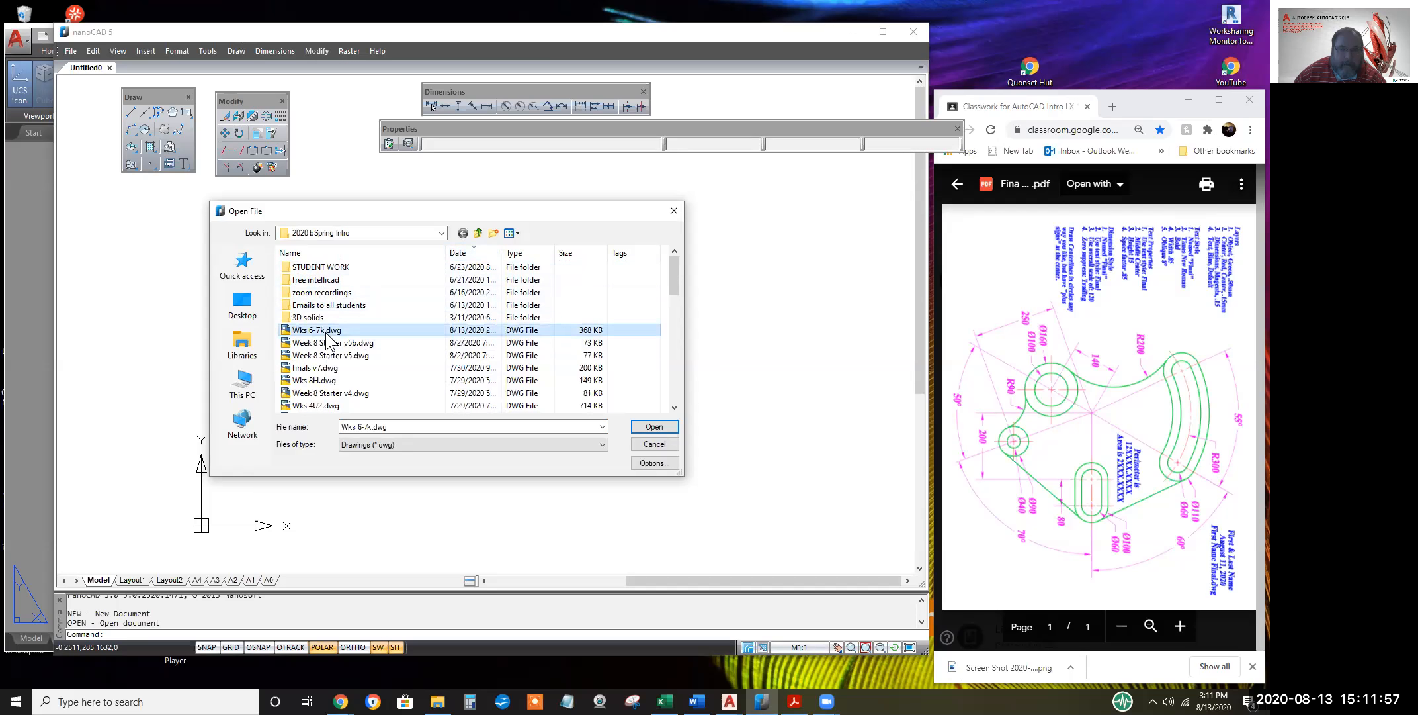
click(655, 428)
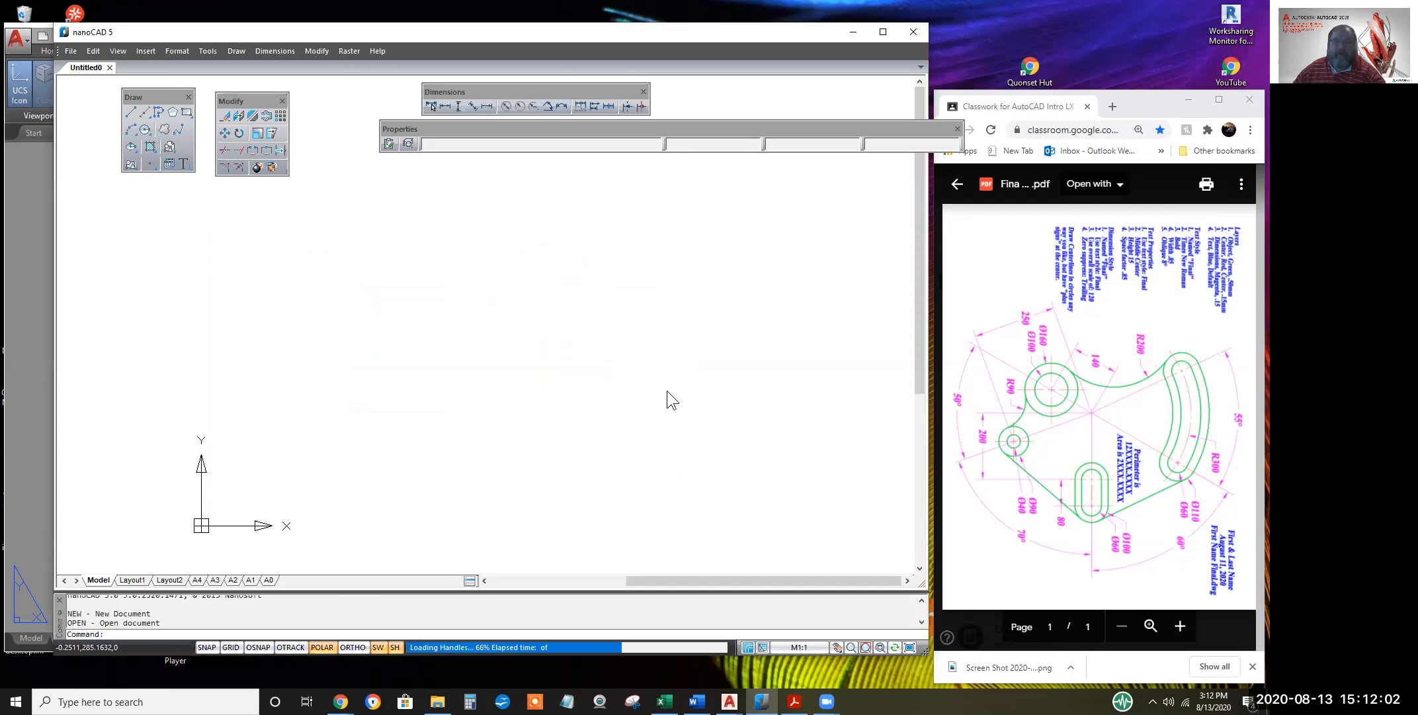
Look over the Page 7-1 layout of Wks 6-7k.dwg and close the drawing without saving changes
click(657, 335)
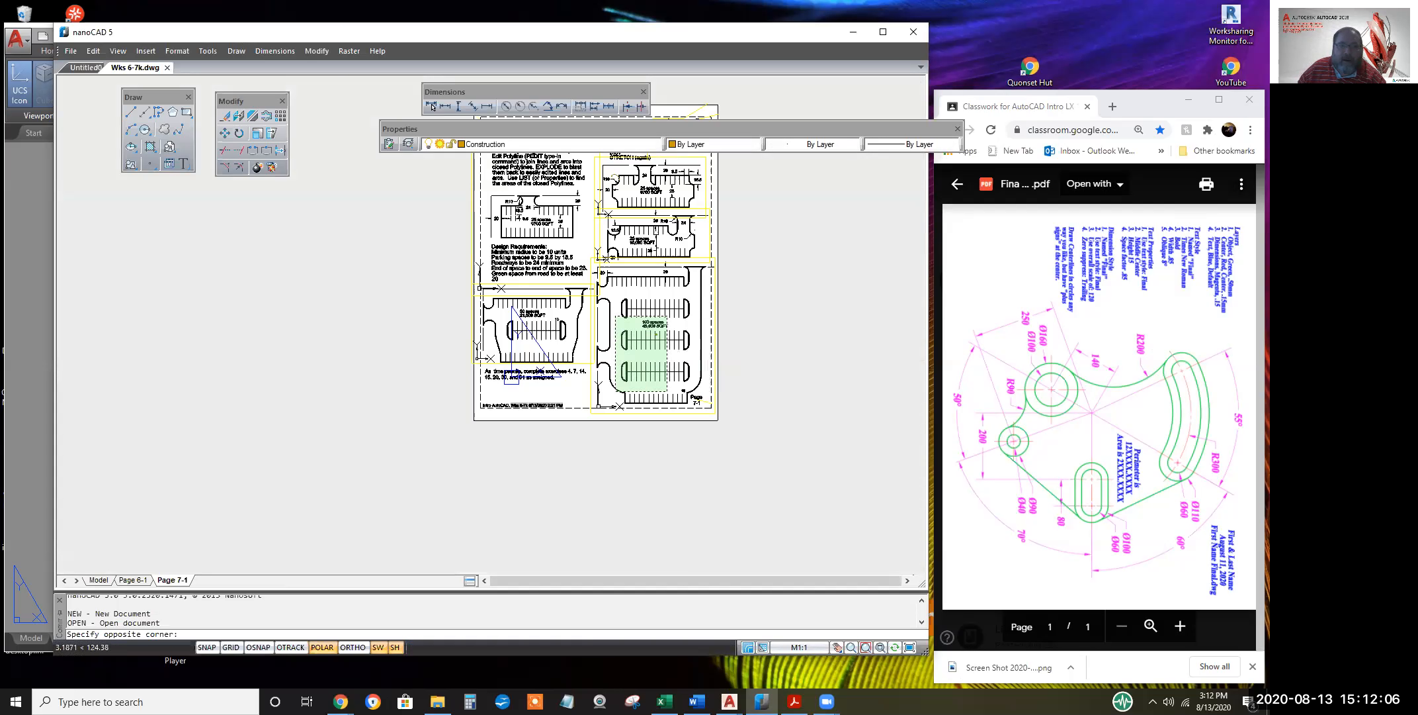
click(805, 279)
middle_drag(788, 275, 584, 360)
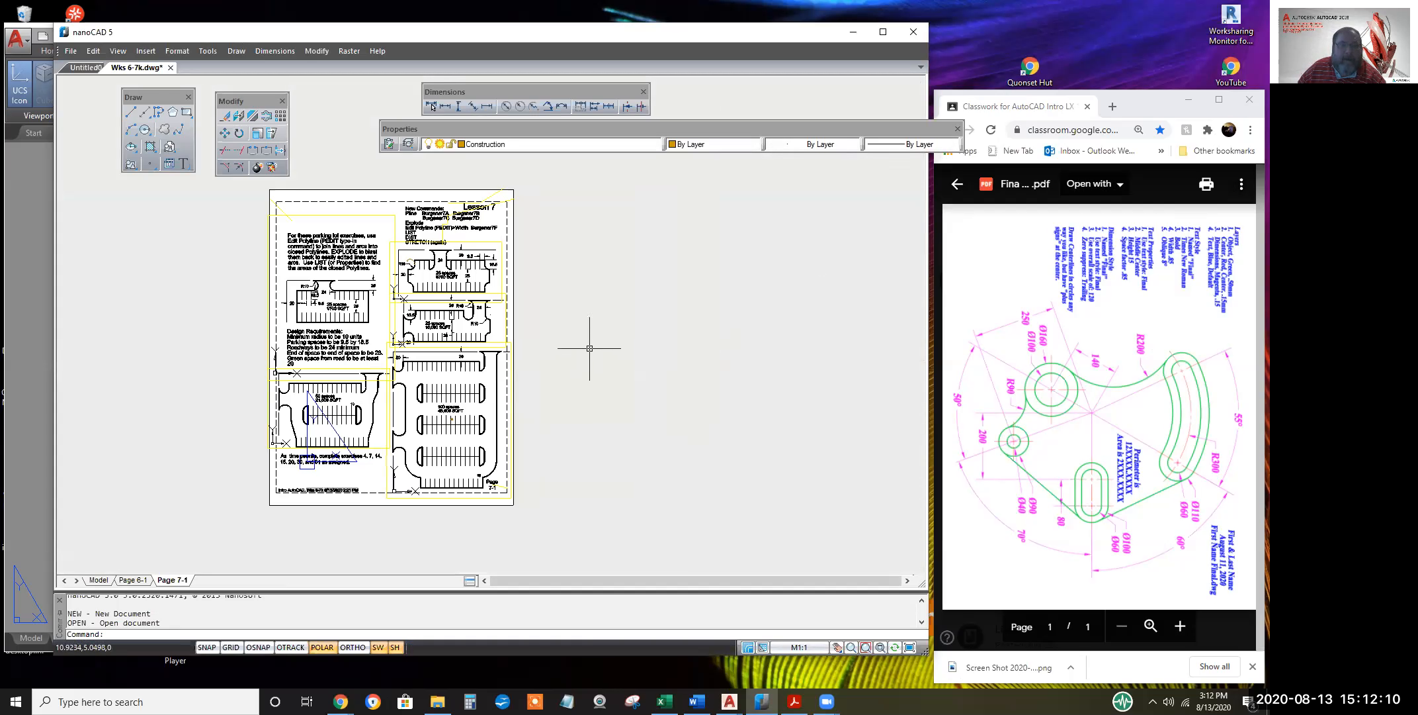
click(170, 68)
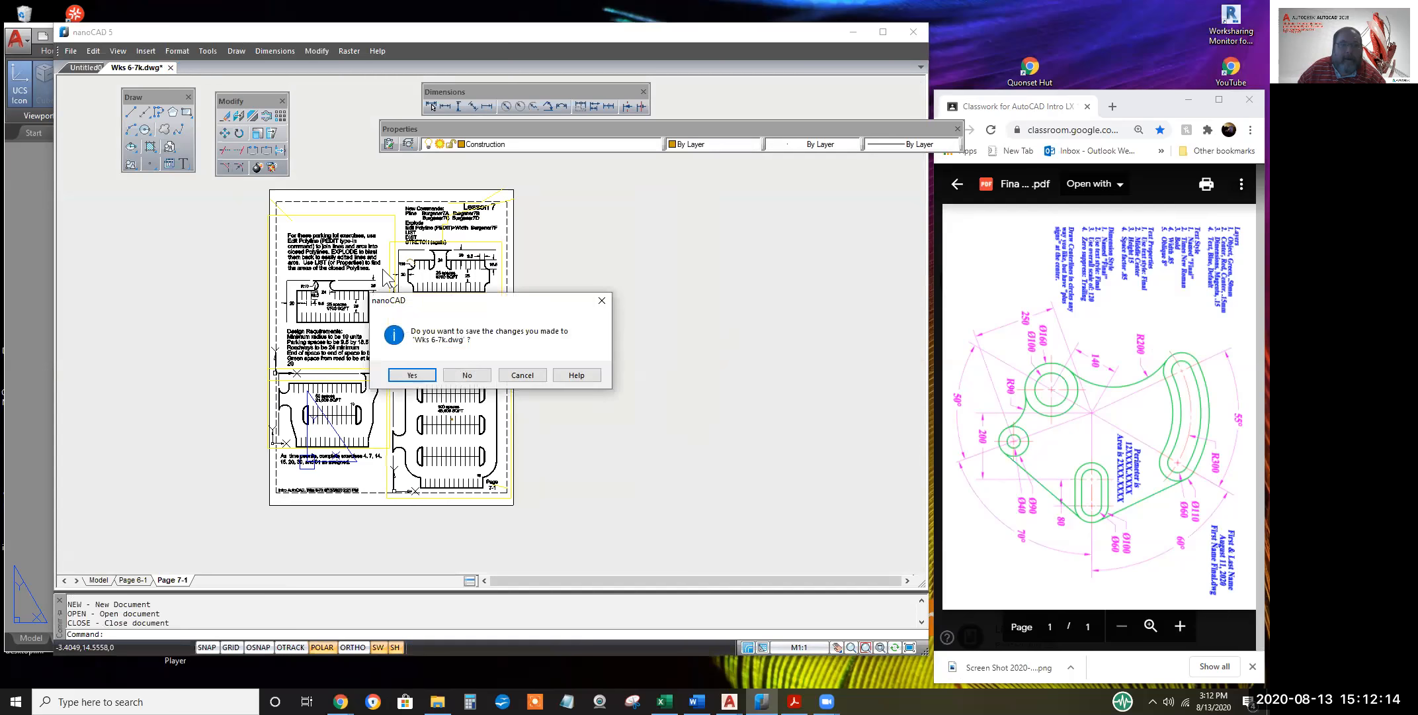
click(471, 376)
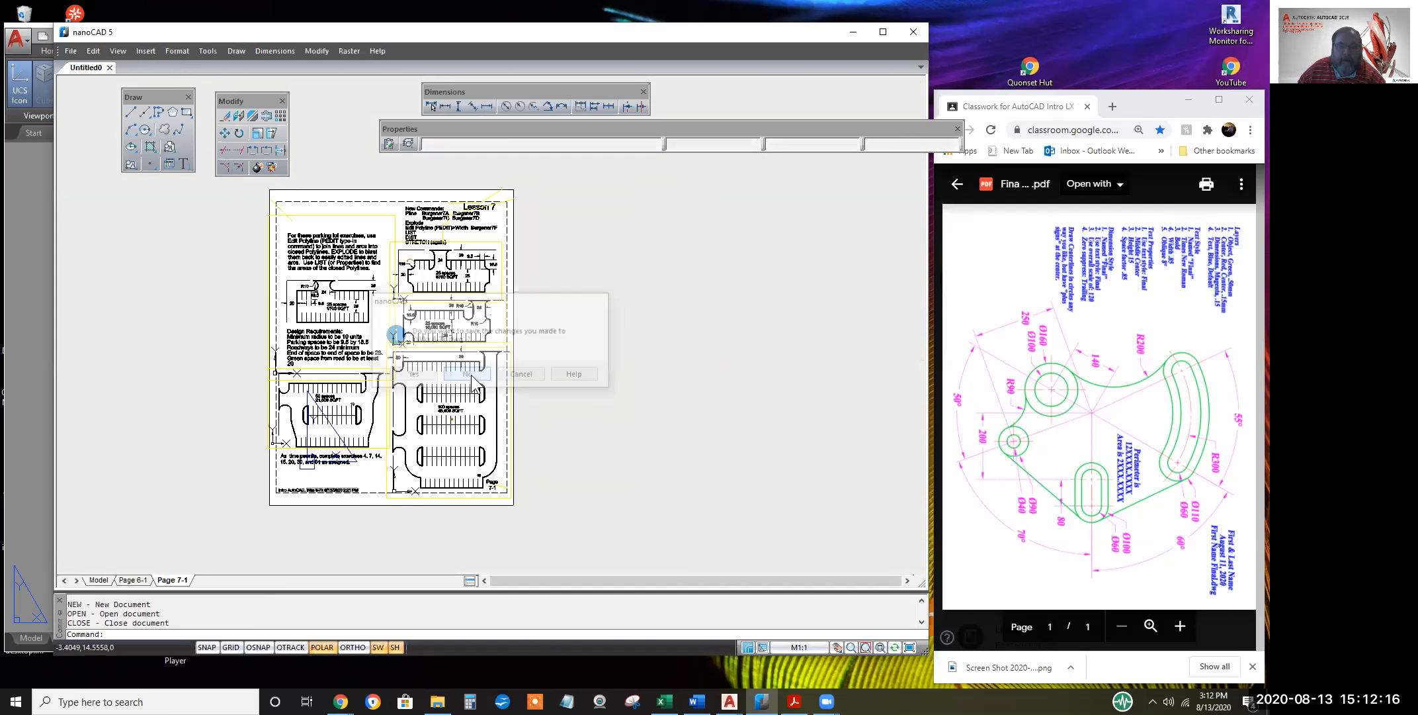
Open finals v7.dwg from the 2020 bSpring Intro folder in nanoCAD
click(74, 51)
click(120, 108)
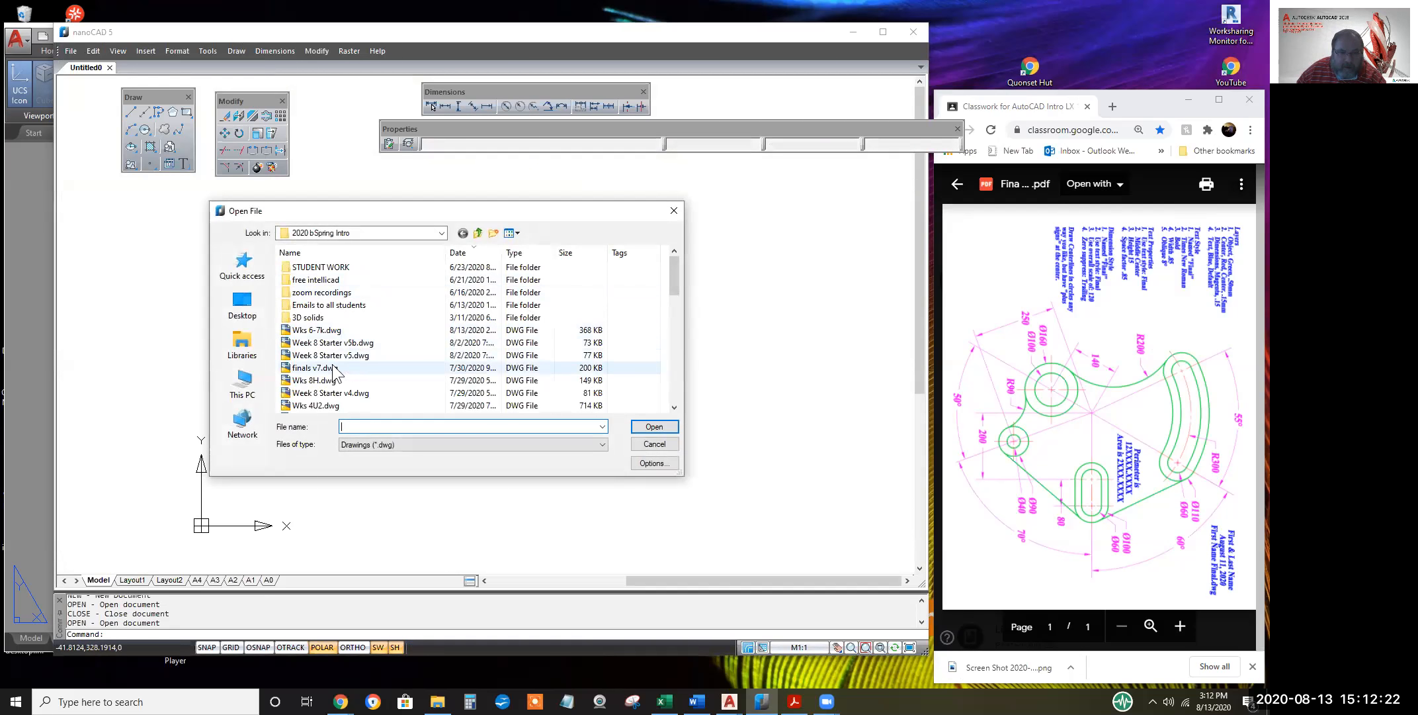
click(329, 372)
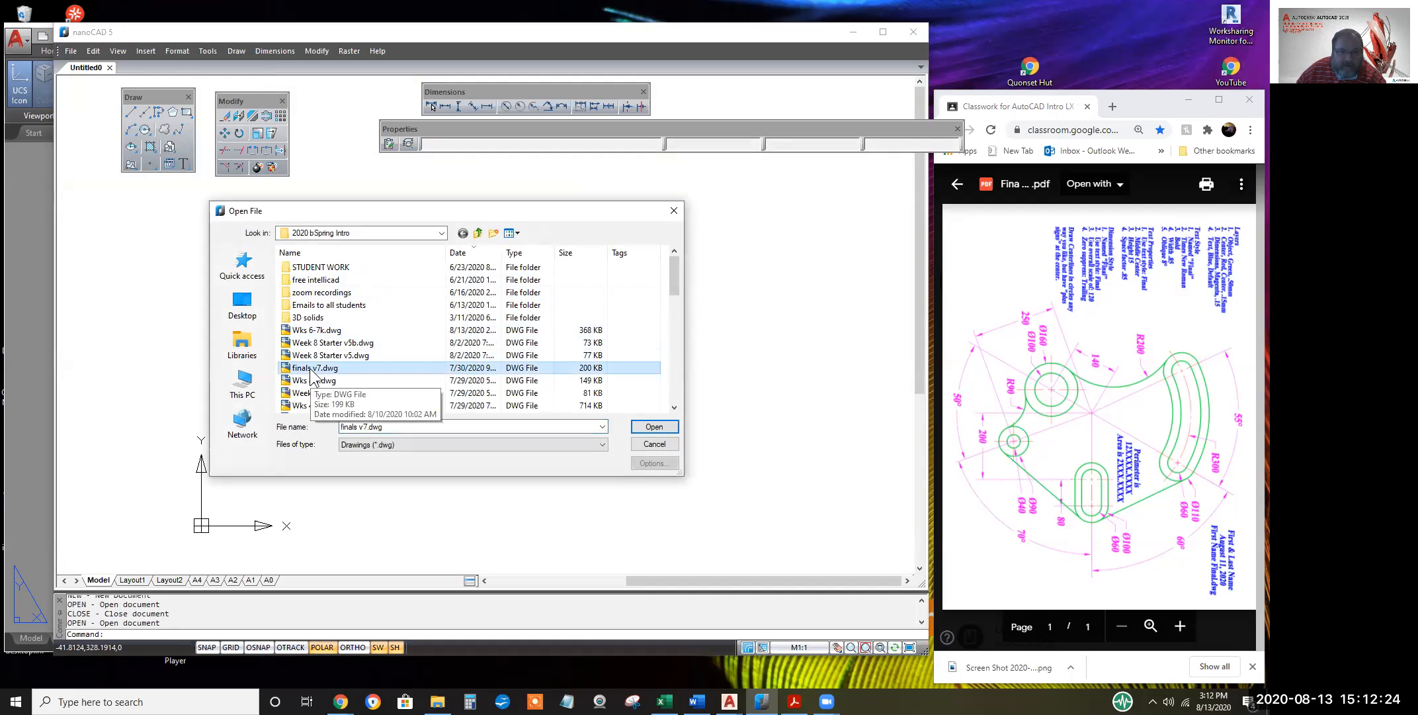
click(320, 368)
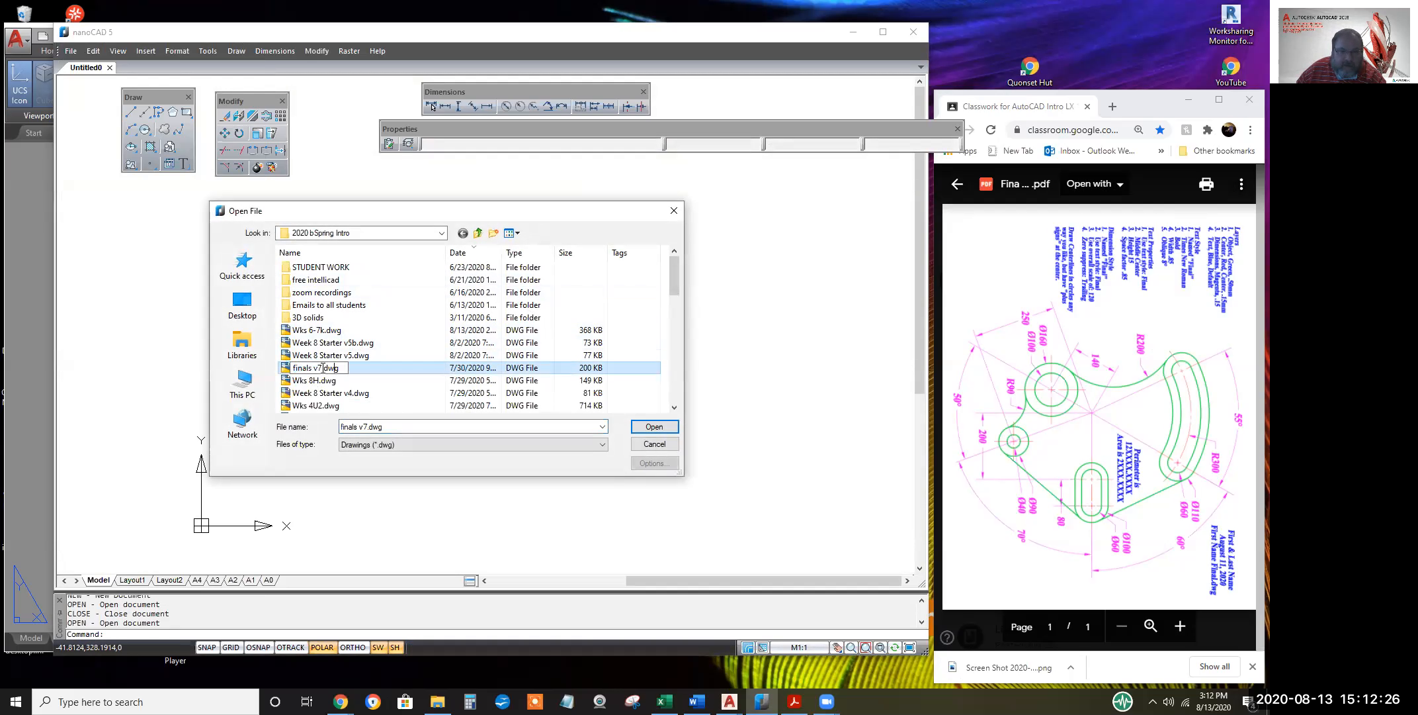
click(288, 370)
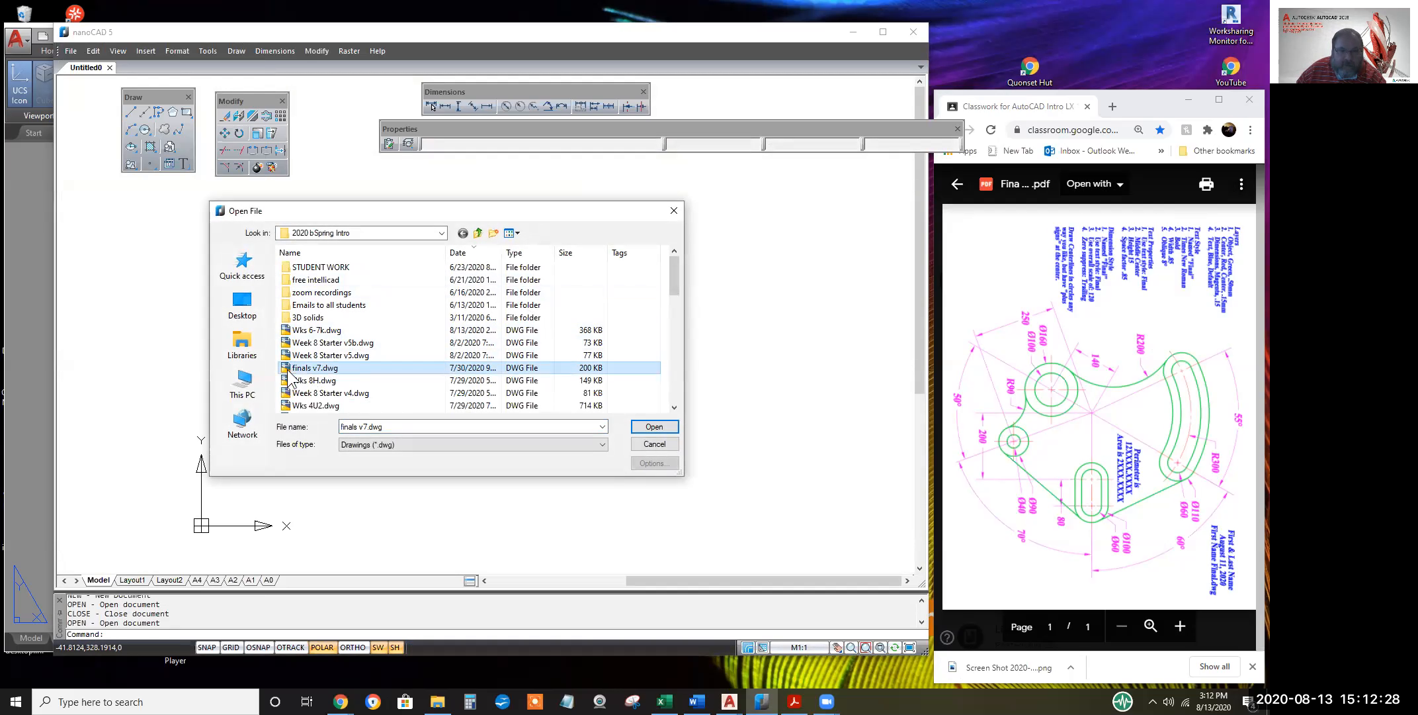
click(654, 426)
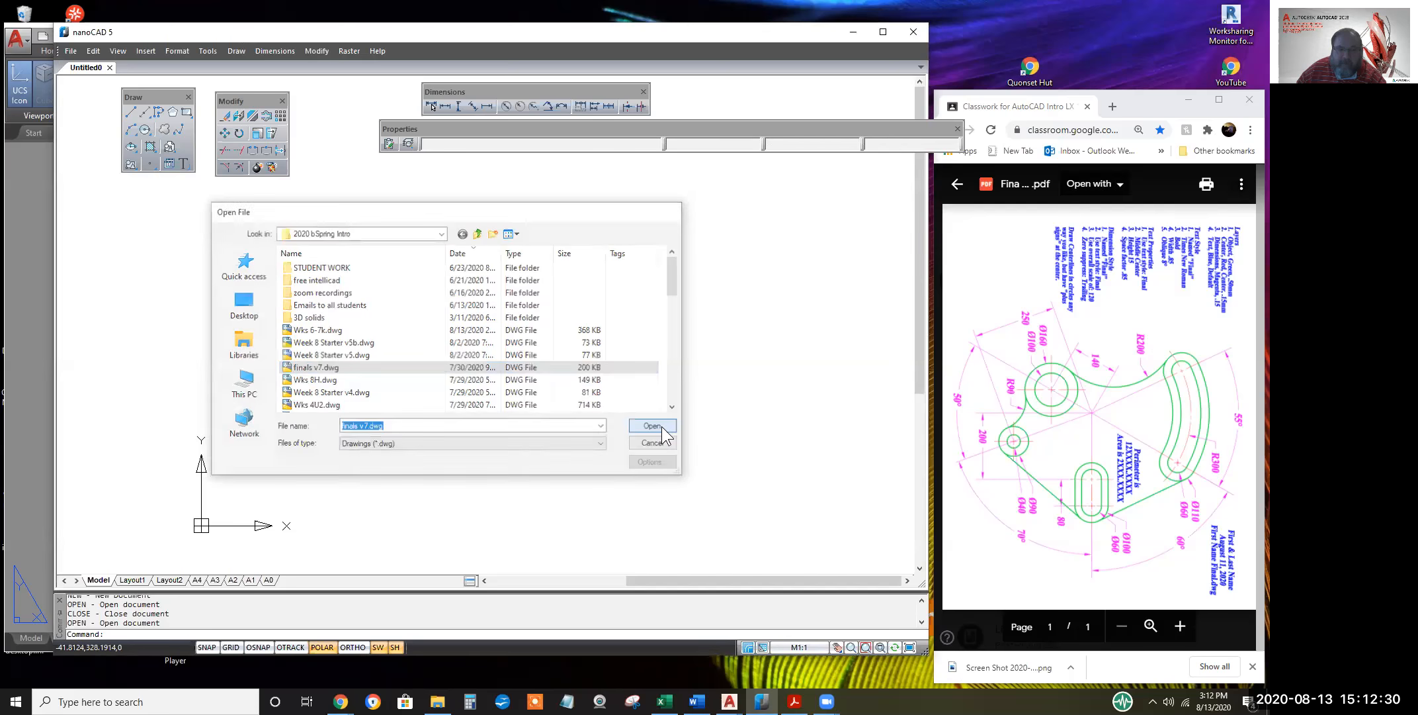
click(479, 384)
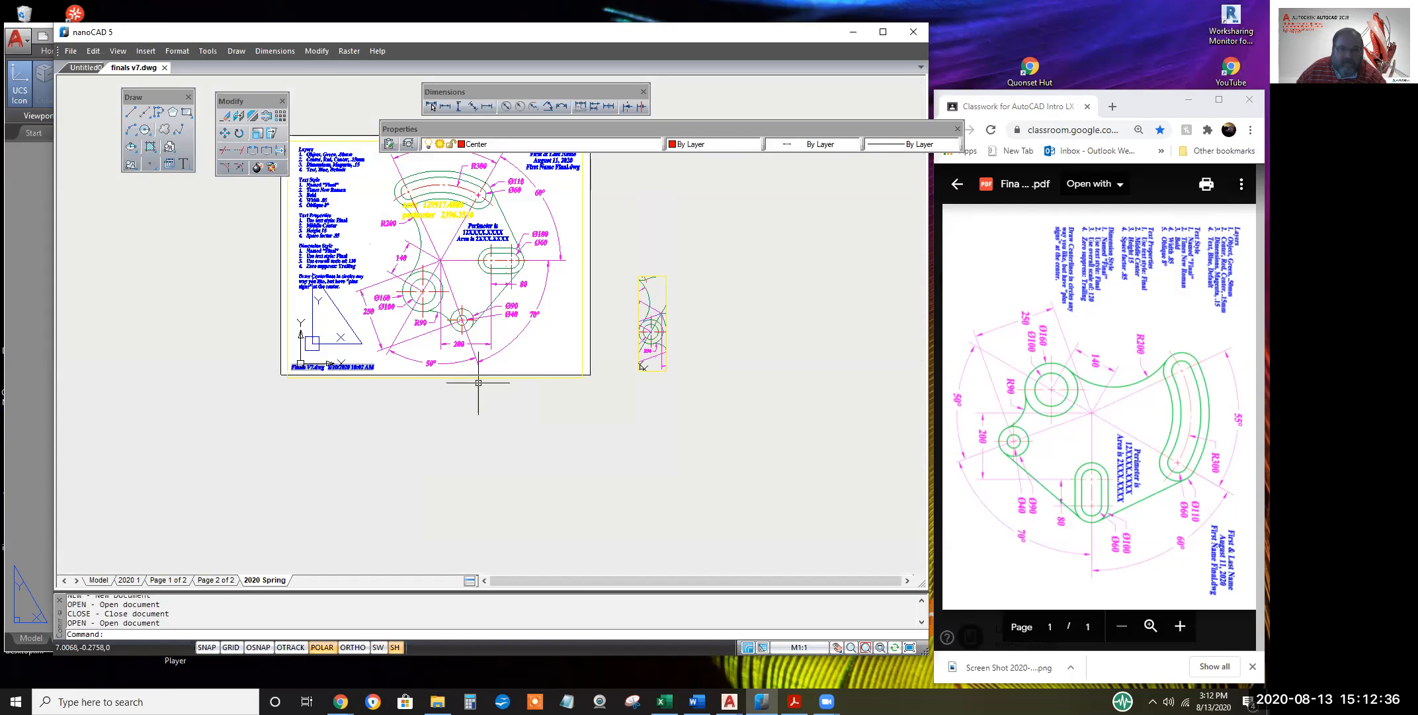
Examine the 2020 Spring layout of finals v7.dwg, including the area and perimeter notes beside the curved slot
middle_drag(557, 331, 585, 445)
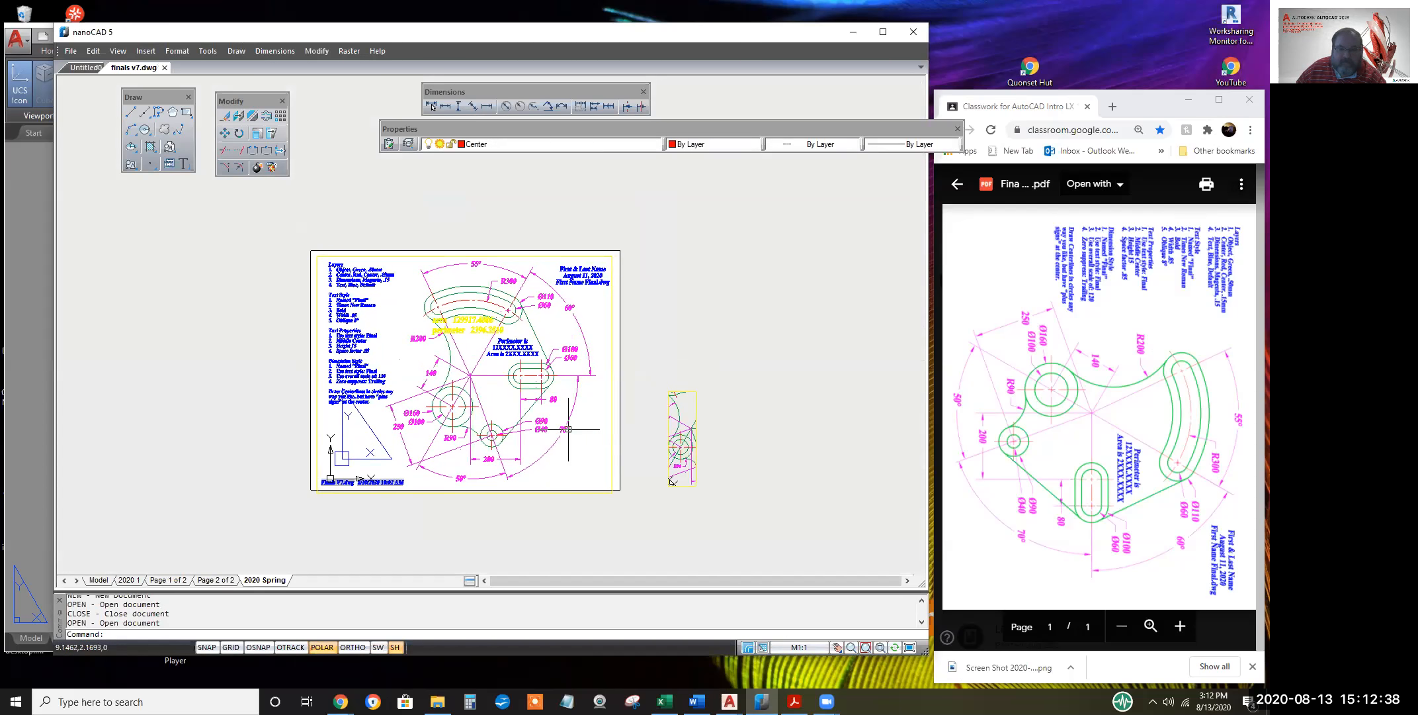
scroll(478, 365, up, 2)
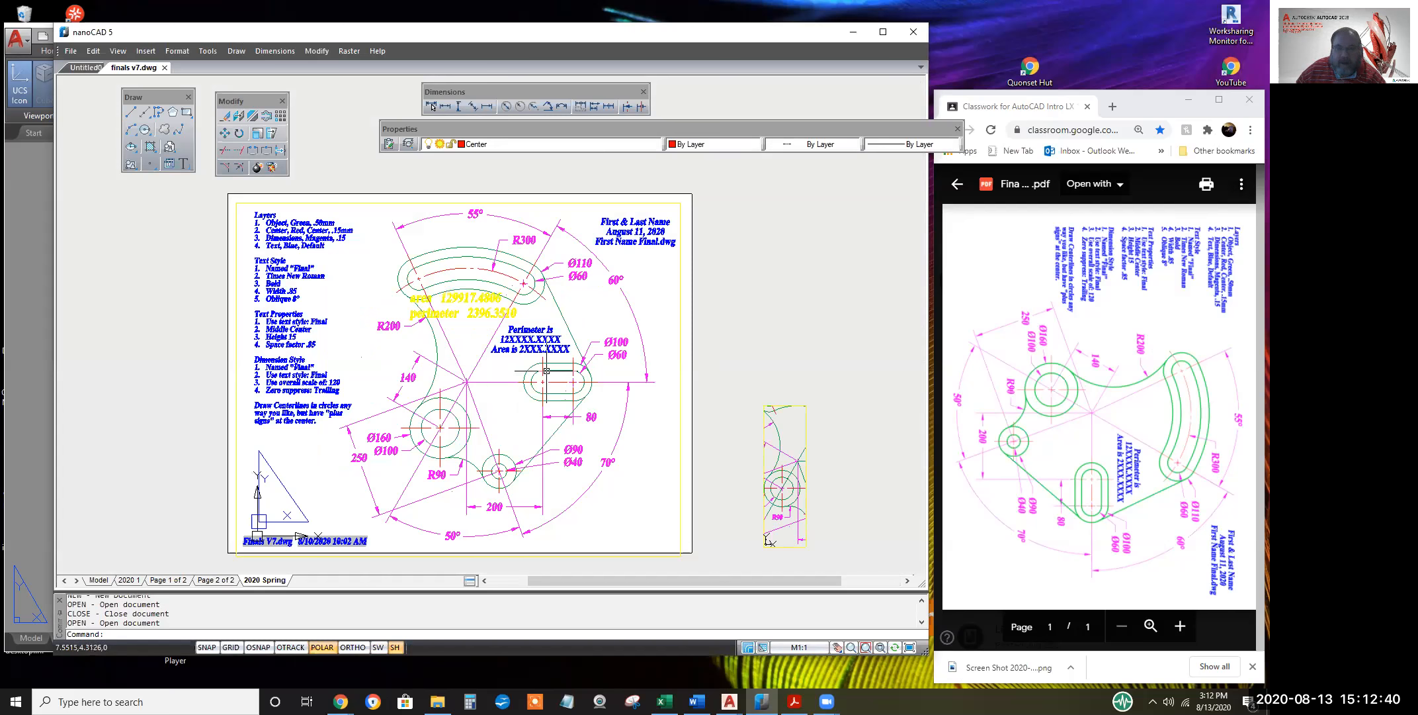
middle_drag(492, 331, 504, 313)
scroll(503, 312, up, 2)
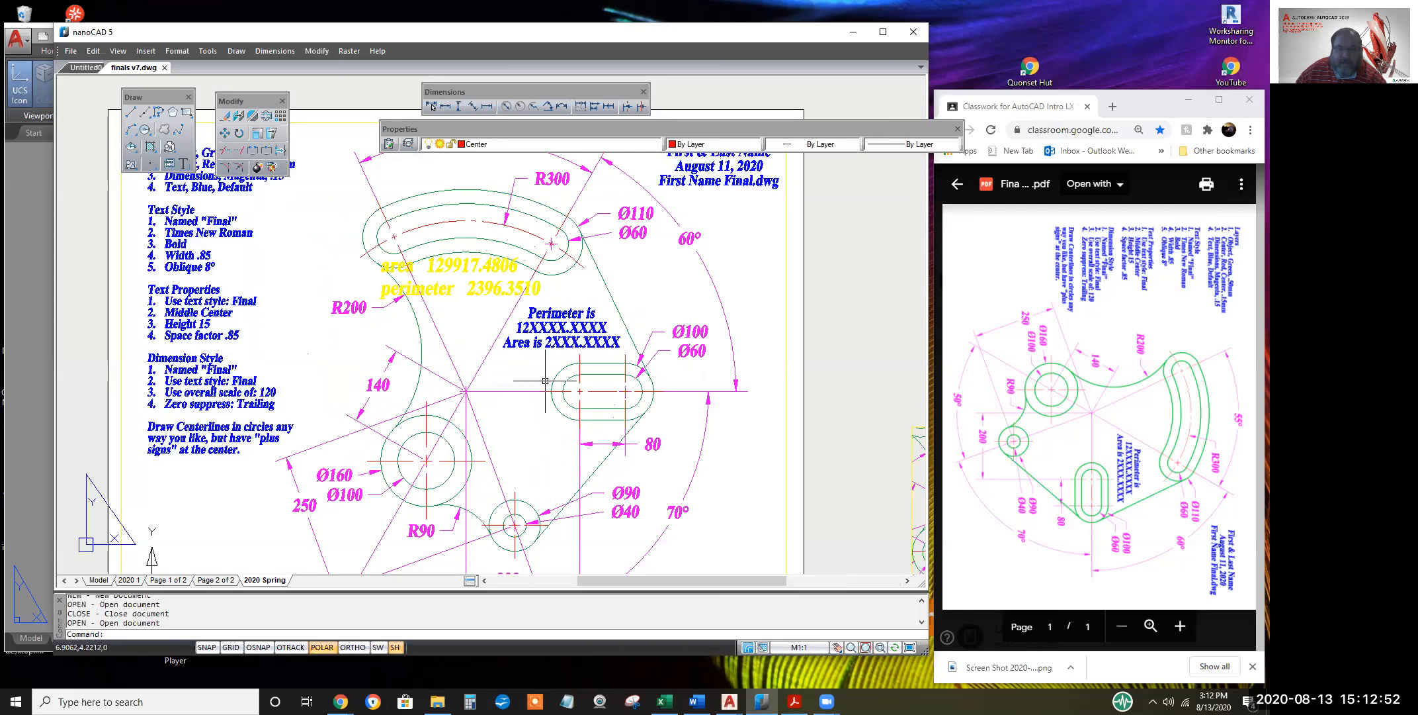
scroll(502, 282, up, 2)
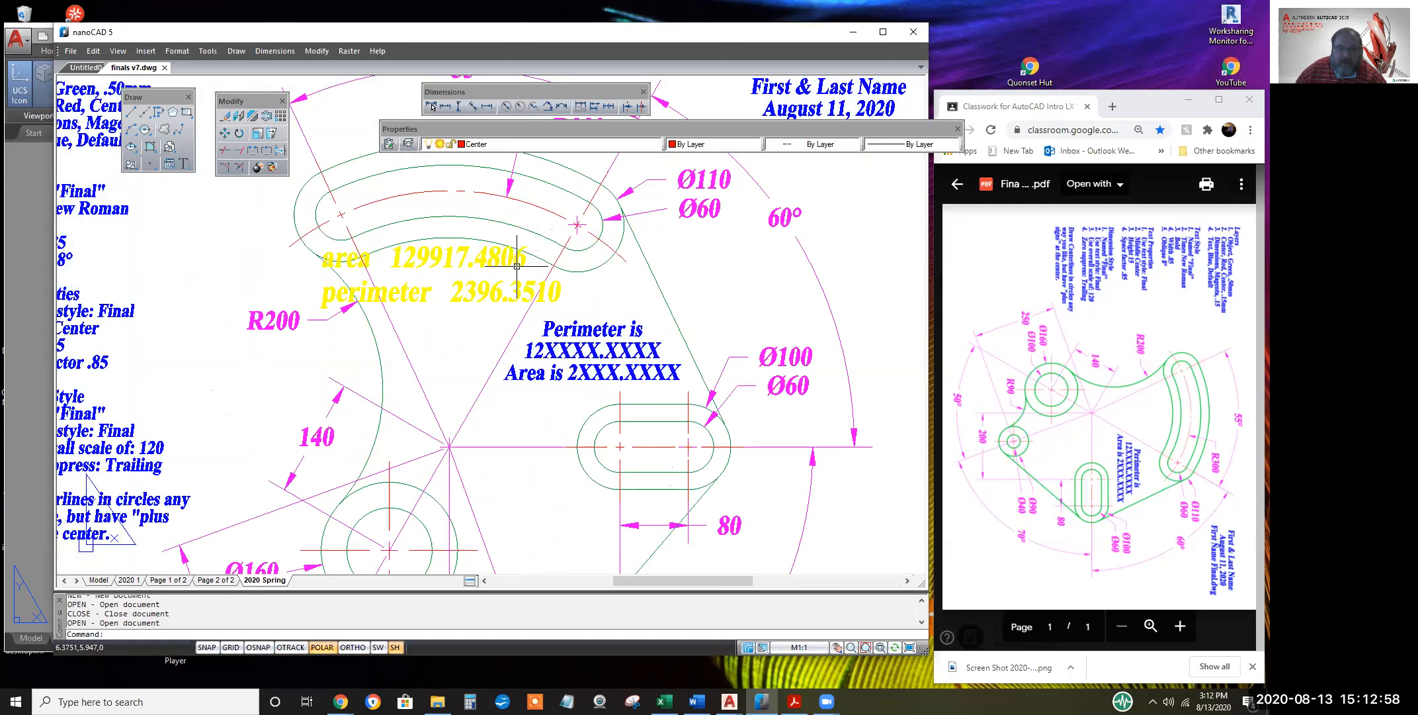
scroll(517, 266, up, 1)
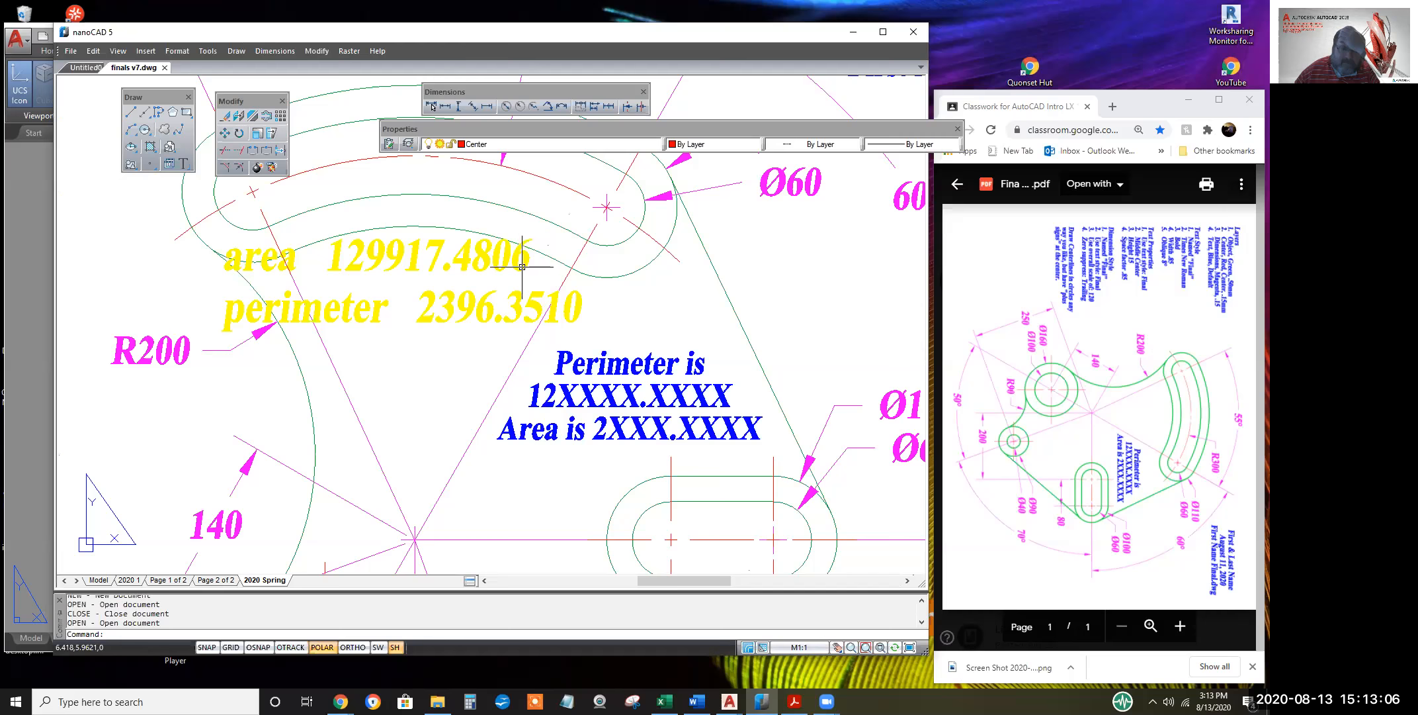
scroll(512, 338, down, 3)
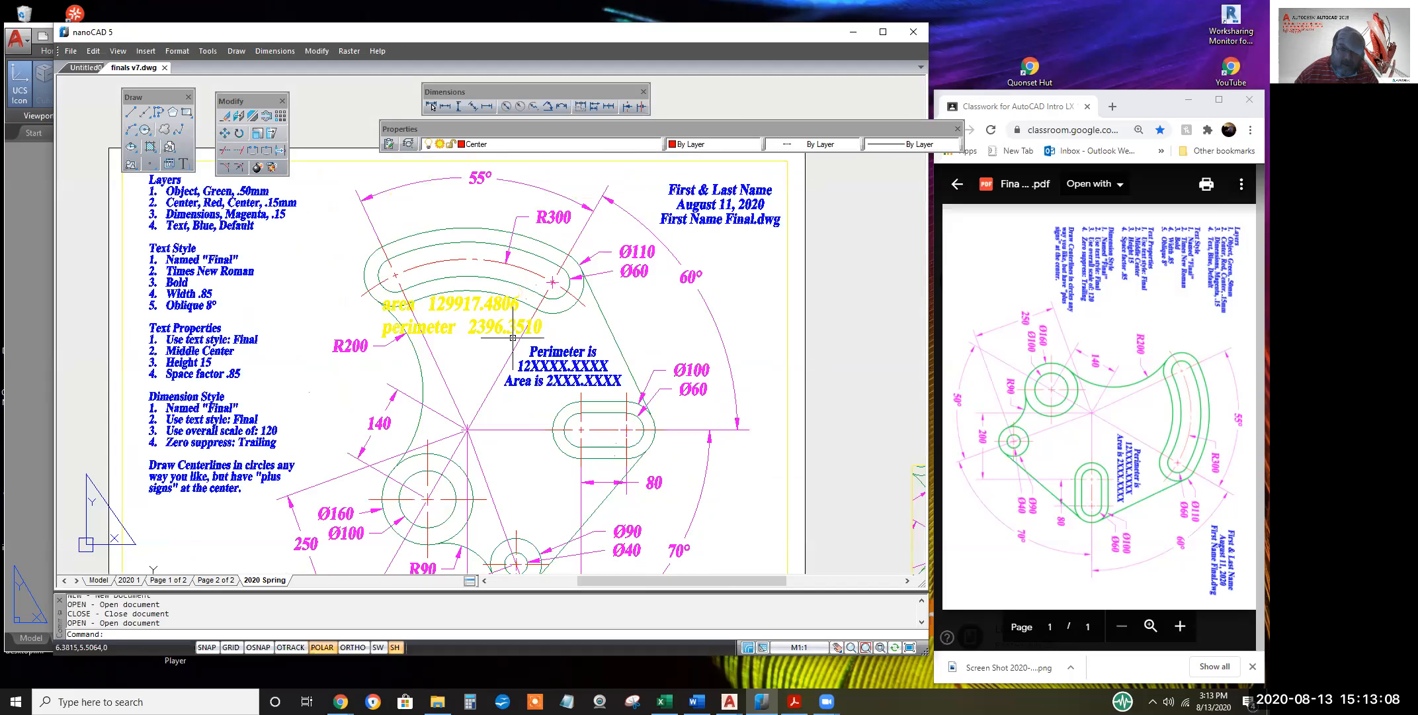
scroll(512, 338, down, 2)
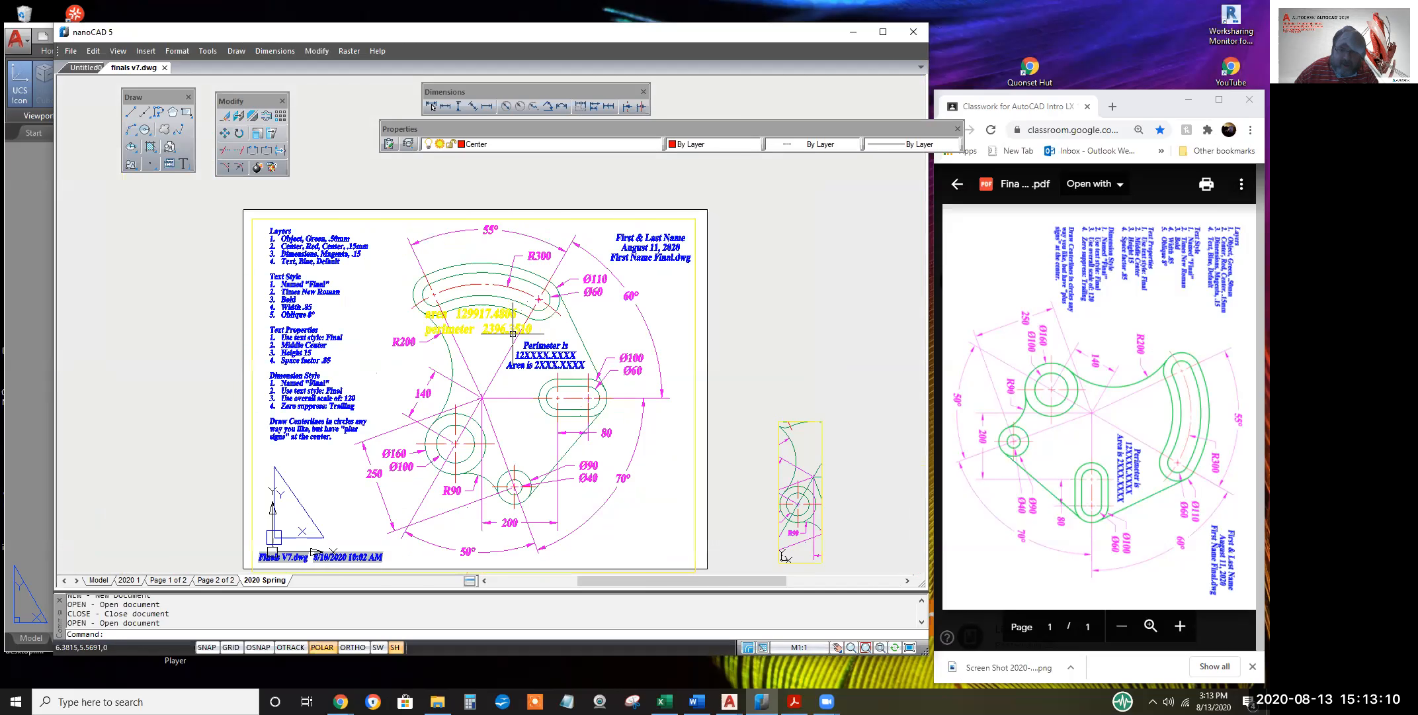
middle_drag(532, 323, 555, 295)
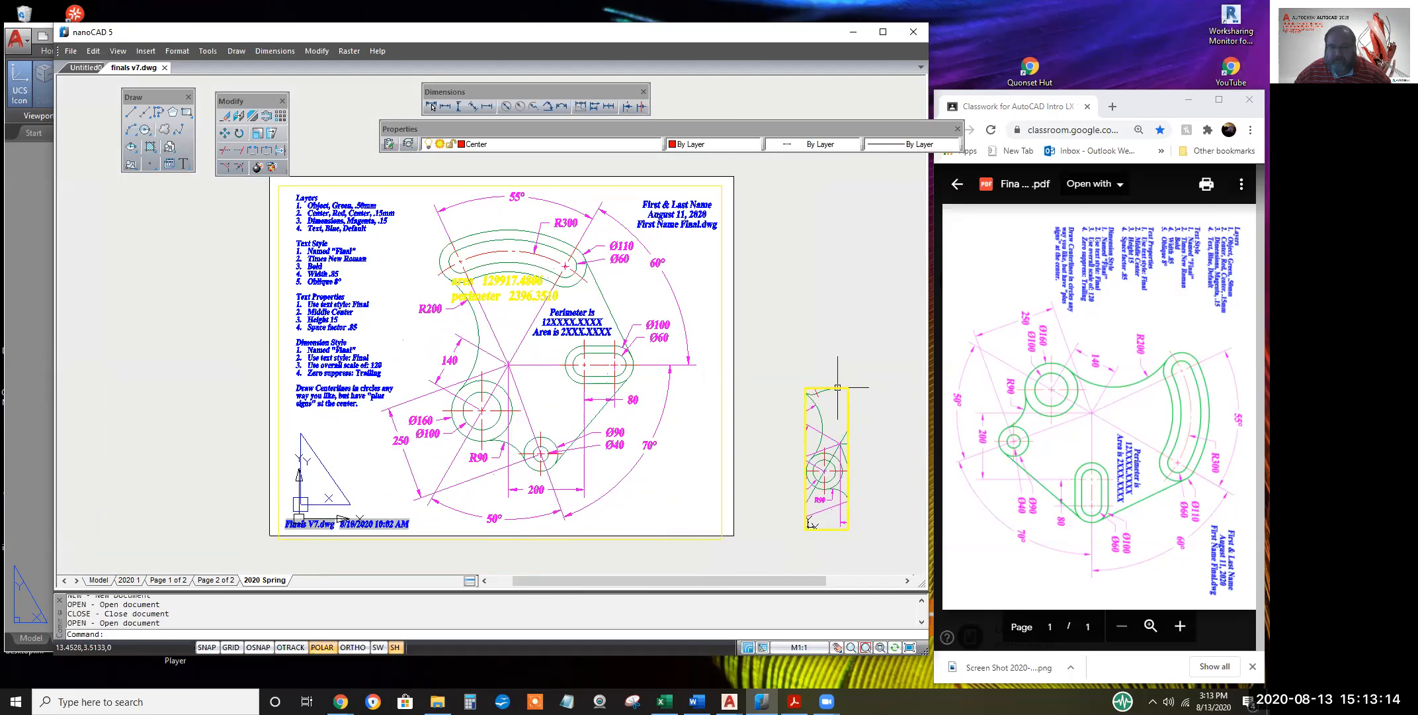
Switch to AutoCAD, bring up File Explorer and look through the files in the 2020 cFall Intermediate folder
click(34, 261)
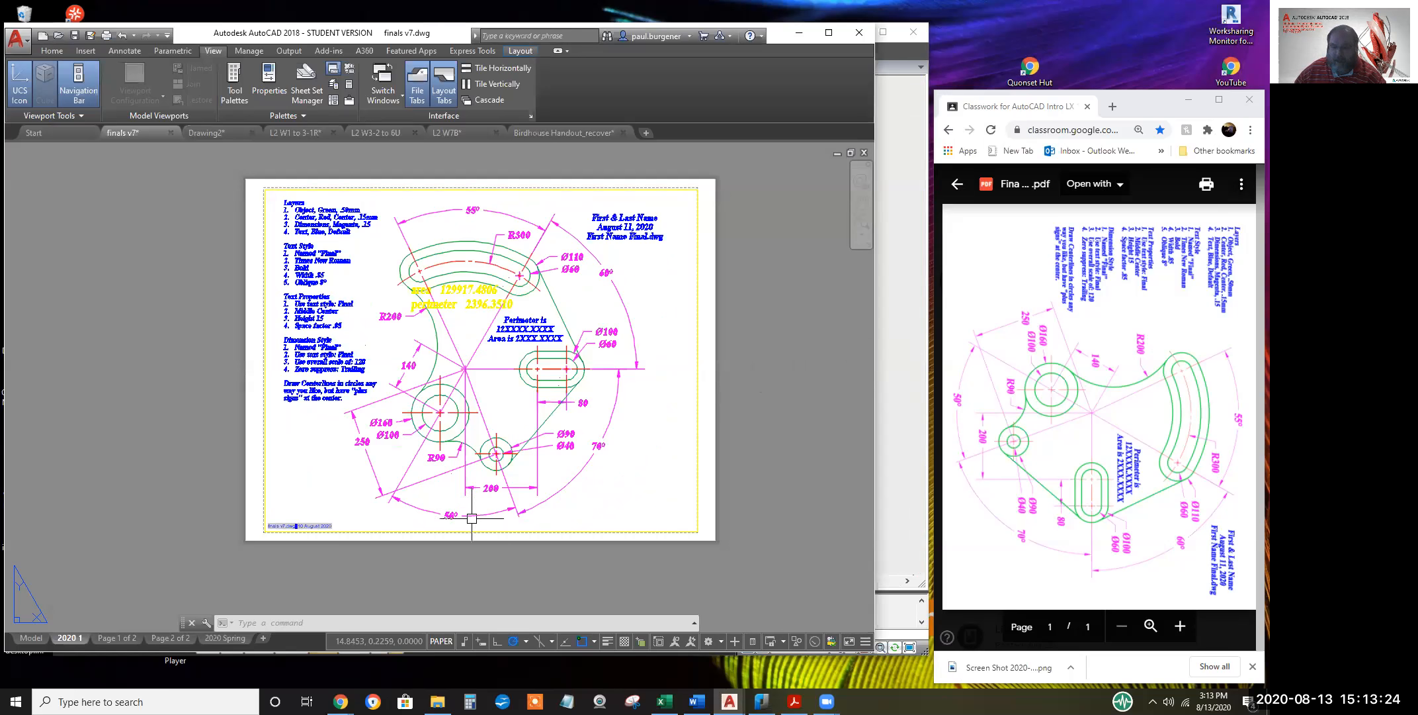
click(438, 700)
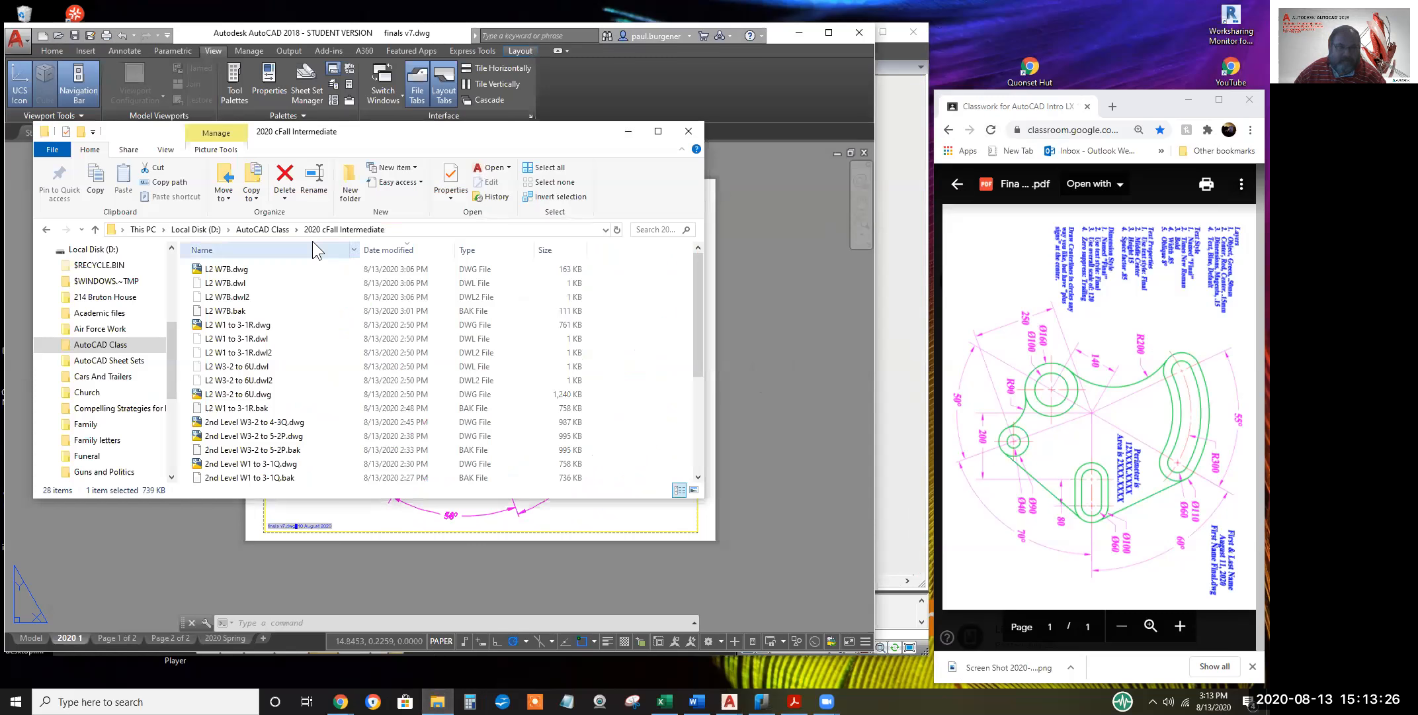
click(344, 229)
drag(697, 275, 709, 439)
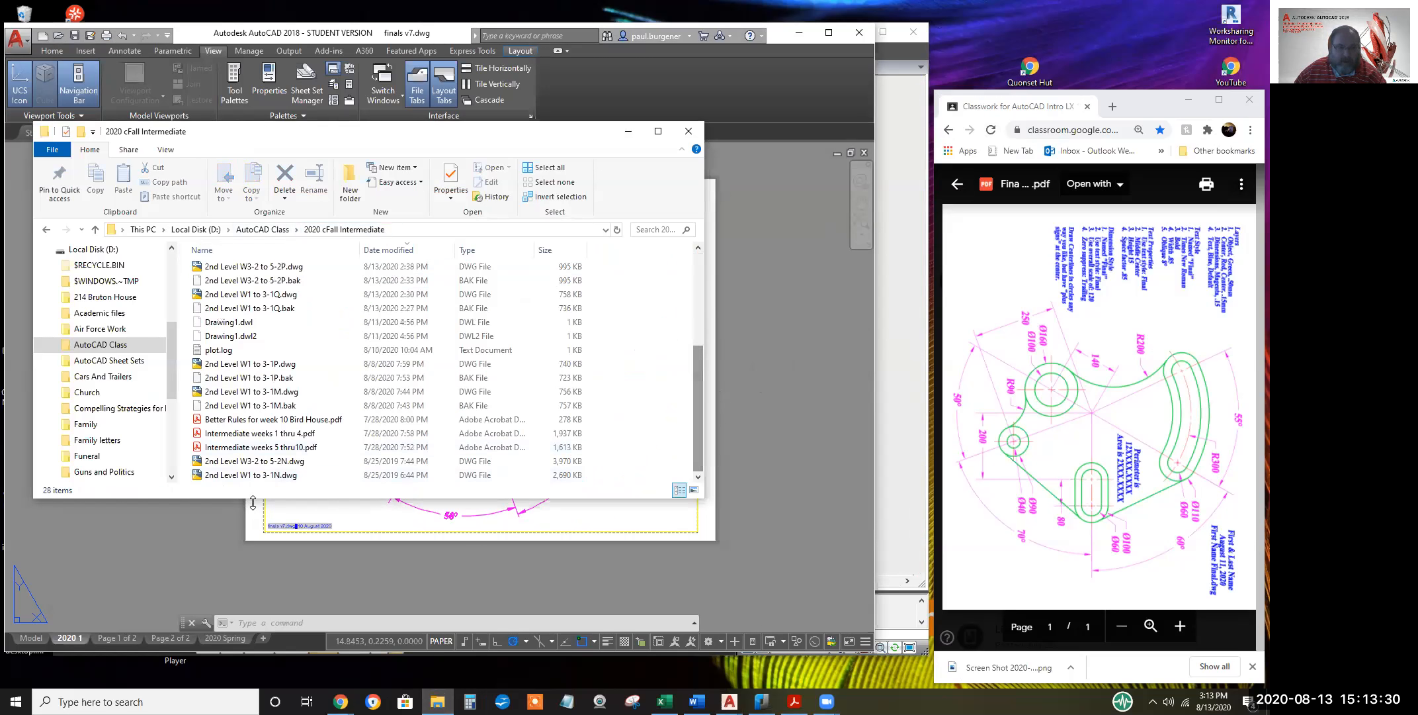
scroll(277, 301, up, 1)
scroll(276, 301, up, 3)
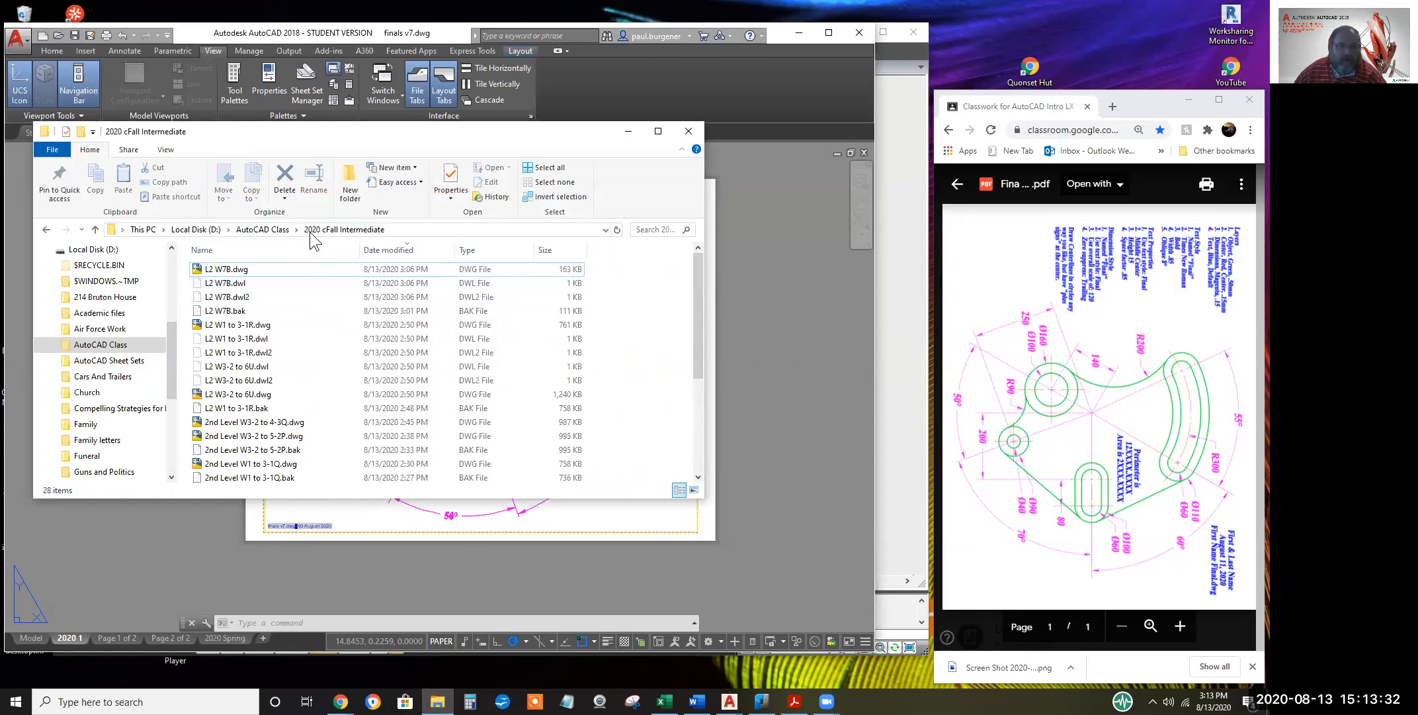
Check the 2020-08-13 15.07.01 session folder under zoom recordings in 2020 bSpring Intro, and close File Explorer
click(268, 231)
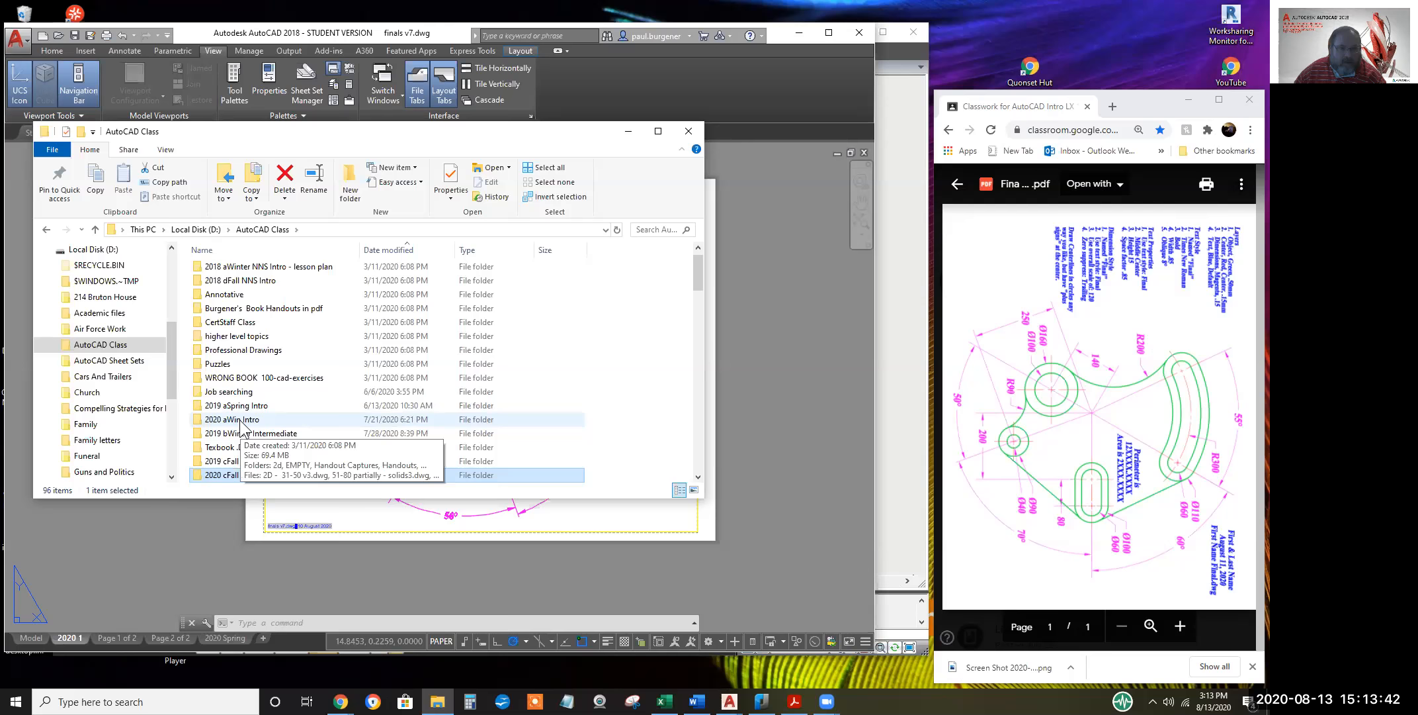
scroll(325, 264, up, 1)
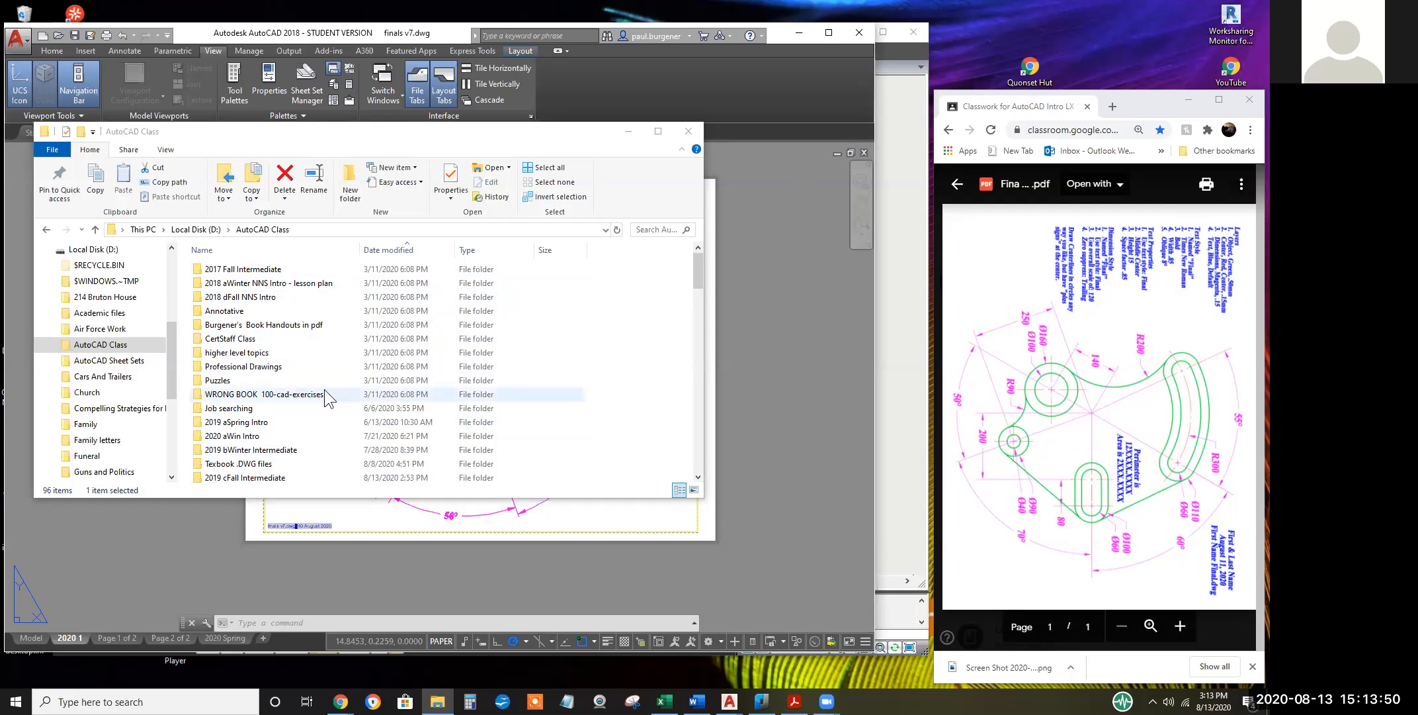
scroll(323, 387, down, 1)
scroll(320, 386, down, 1)
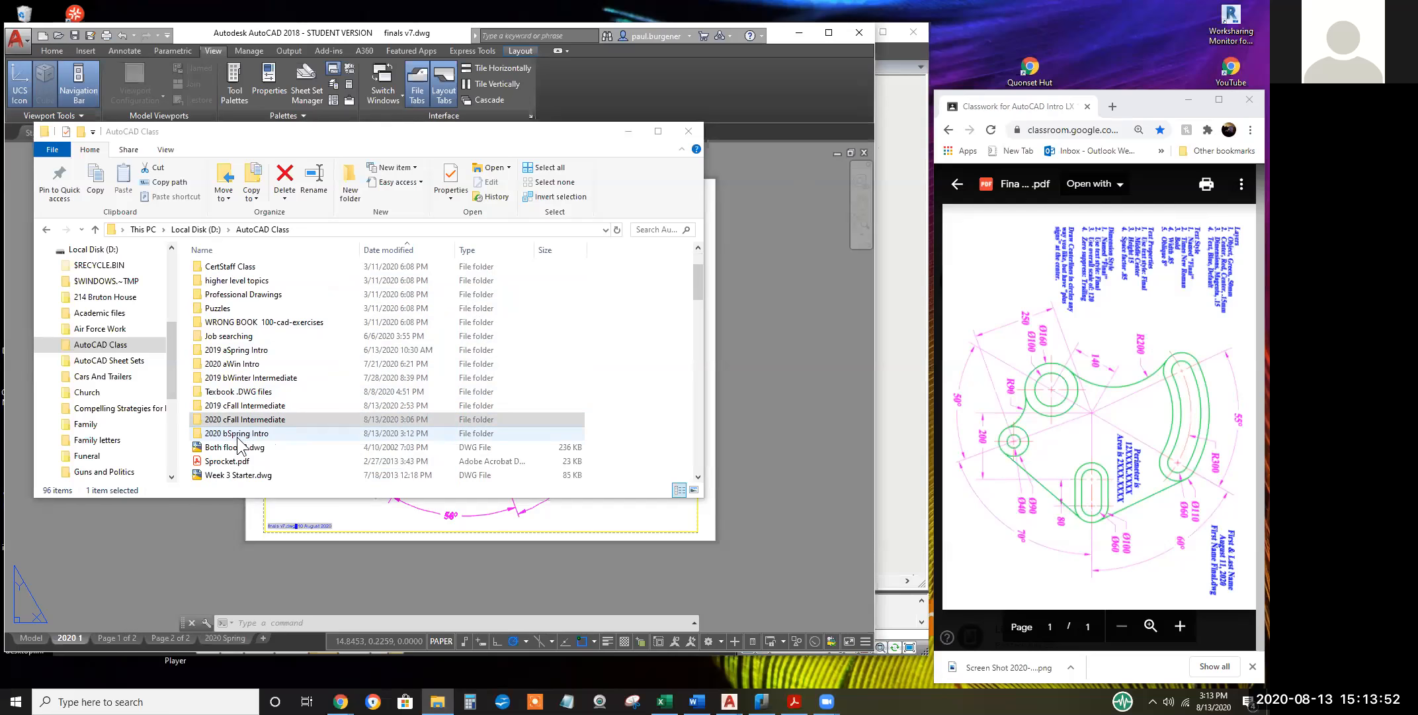
double_click(238, 436)
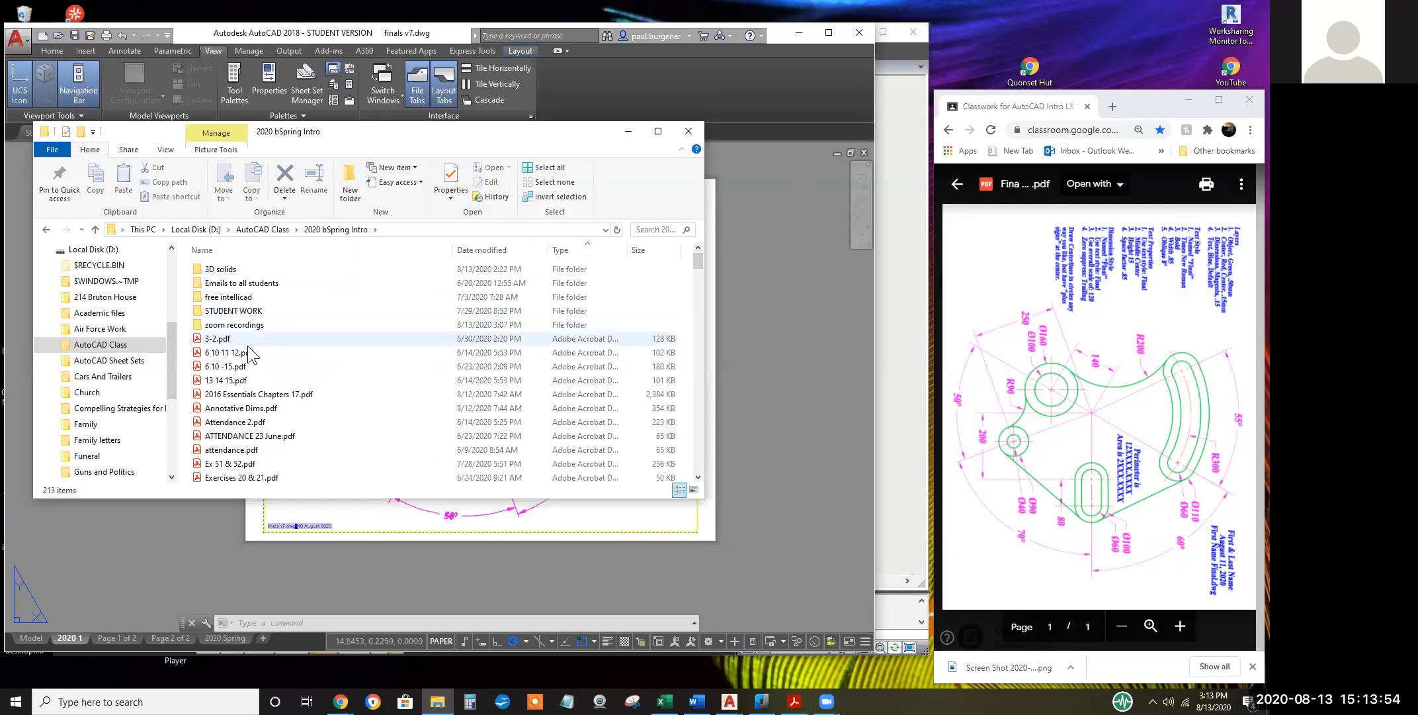
double_click(238, 324)
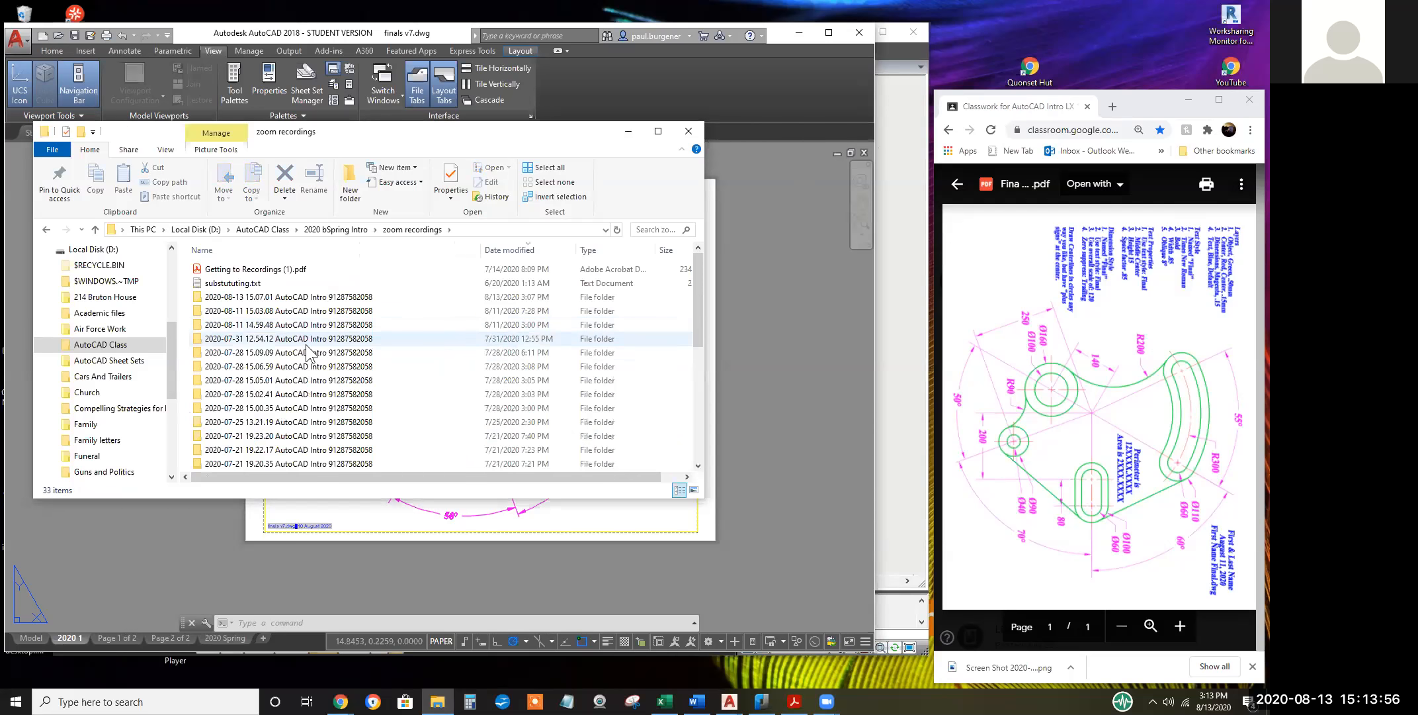
double_click(348, 297)
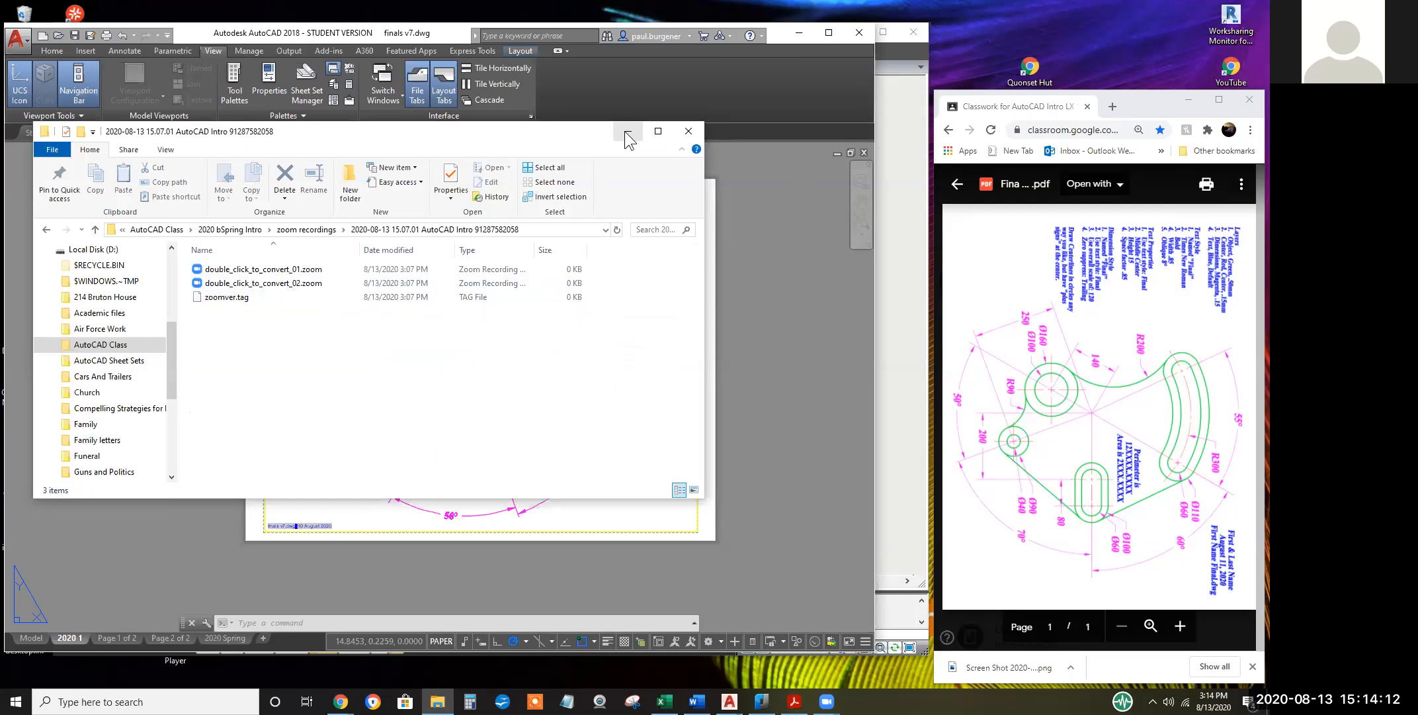
click(690, 131)
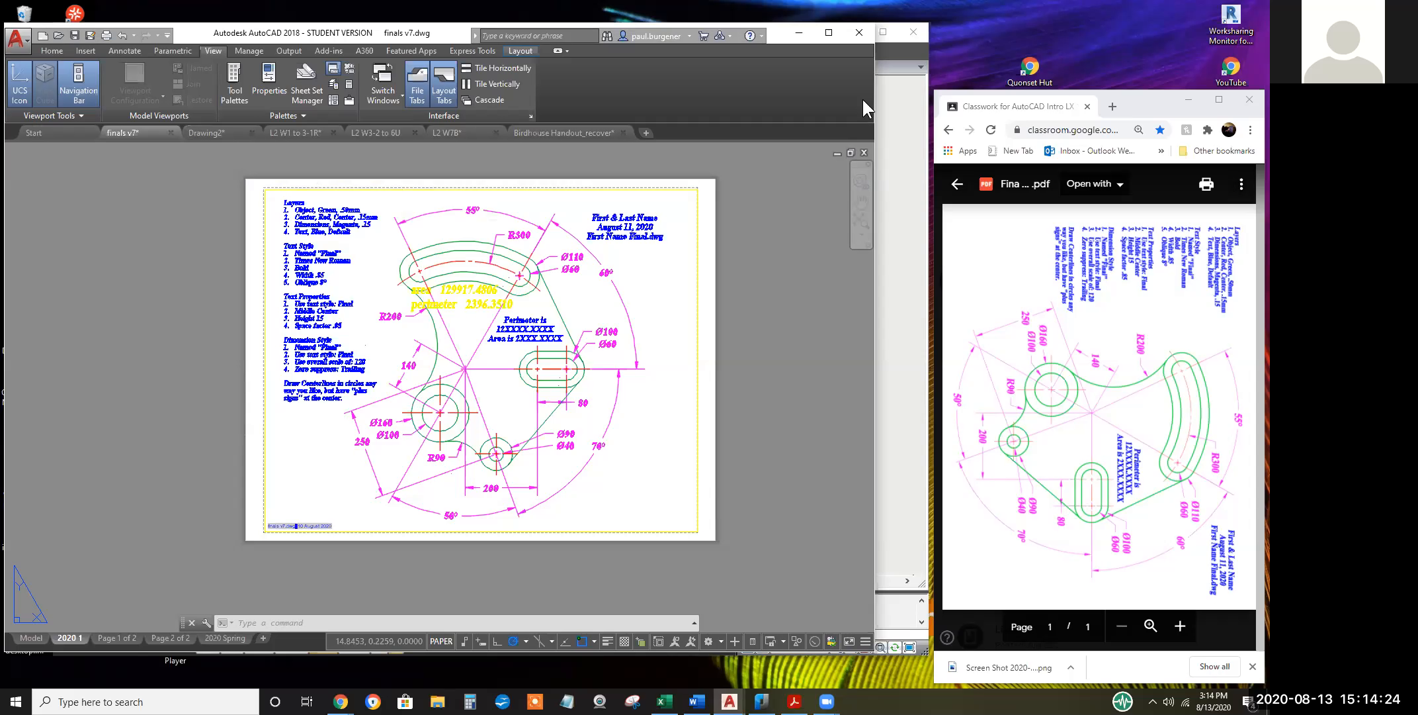
Switch to nanoCAD to review the finals v7 sheet, and bring the exam PDF's browser window to the front
click(931, 295)
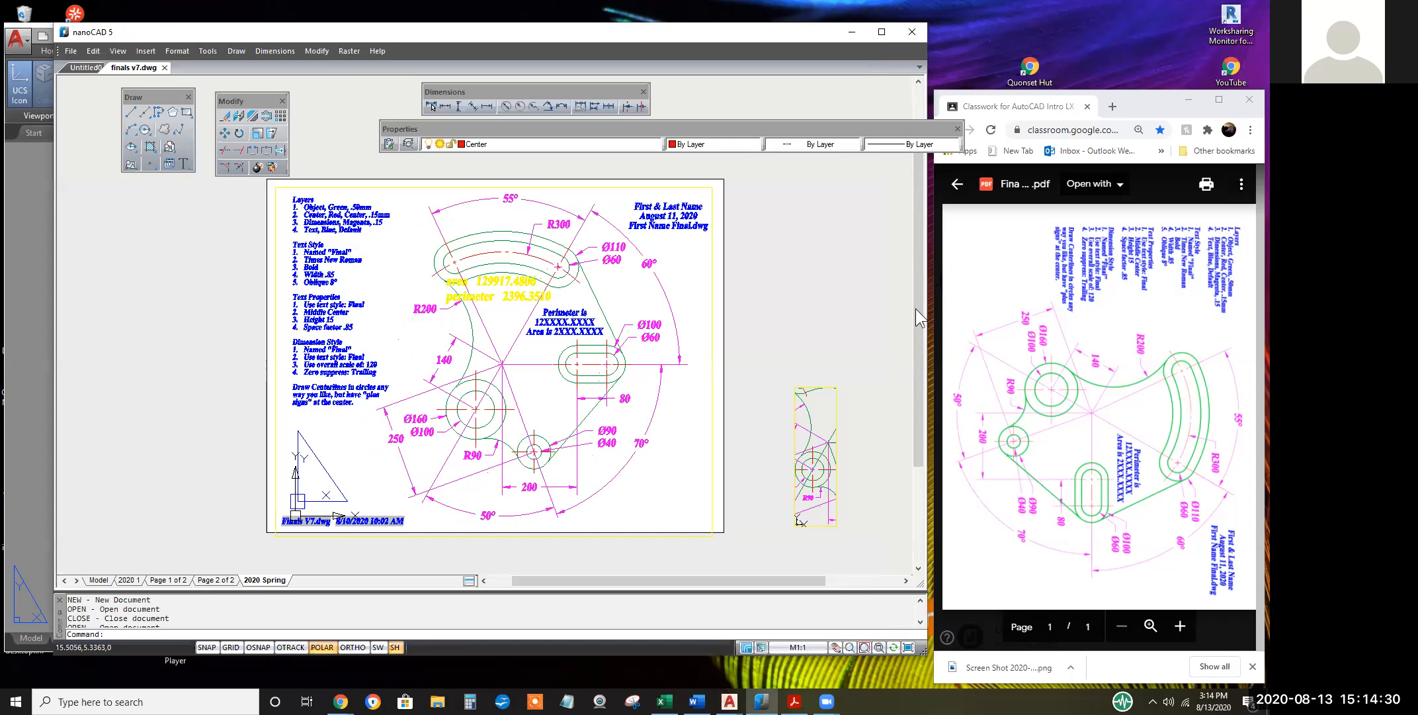
scroll(639, 291, up, 3)
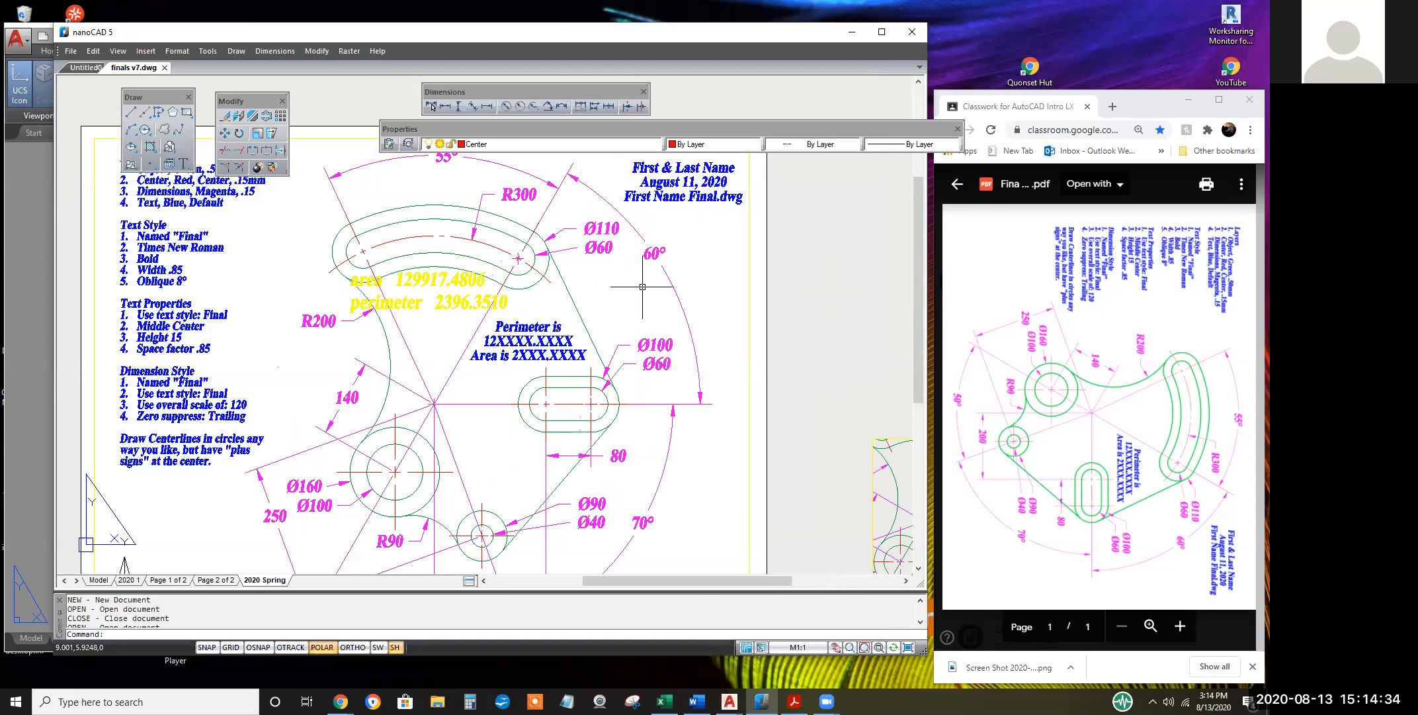
scroll(642, 287, down, 2)
mouse_move(642, 287)
middle_down()
mouse_move(617, 284)
mouse_move(685, 293)
middle_up()
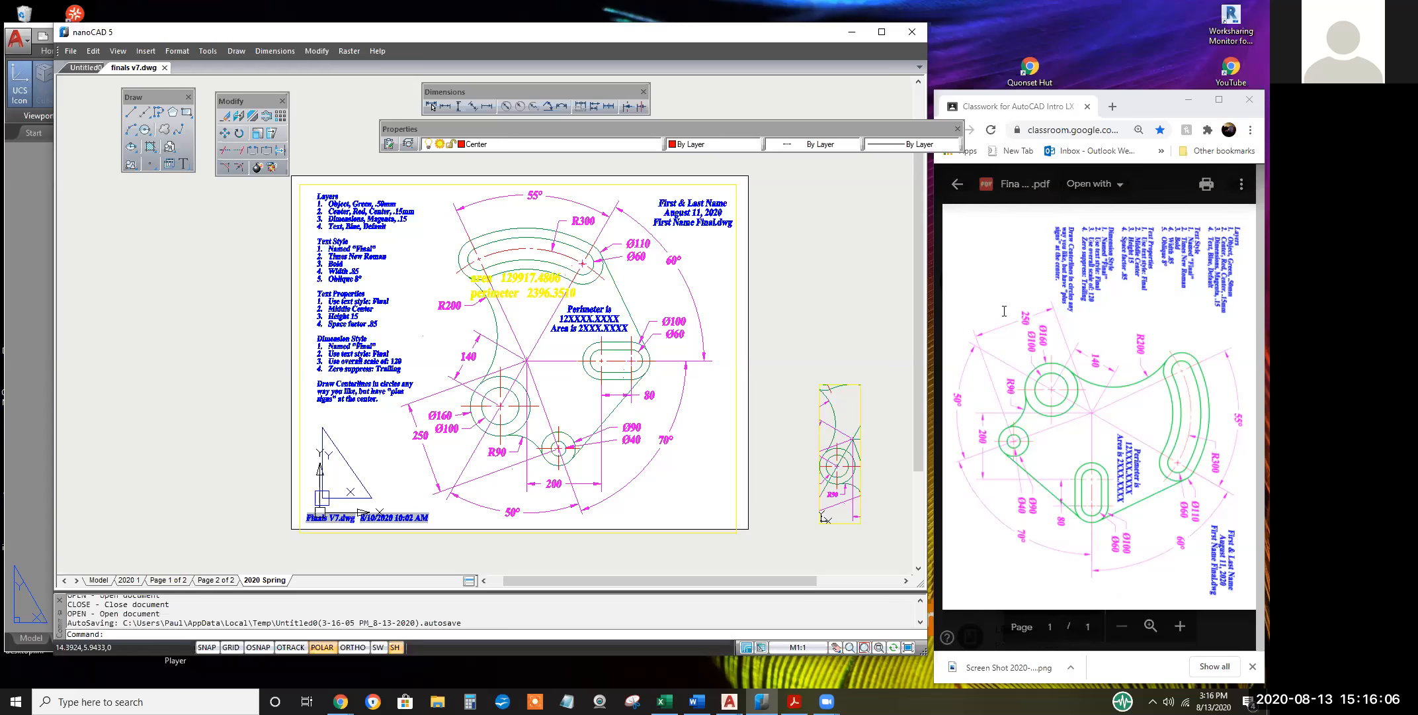
click(954, 125)
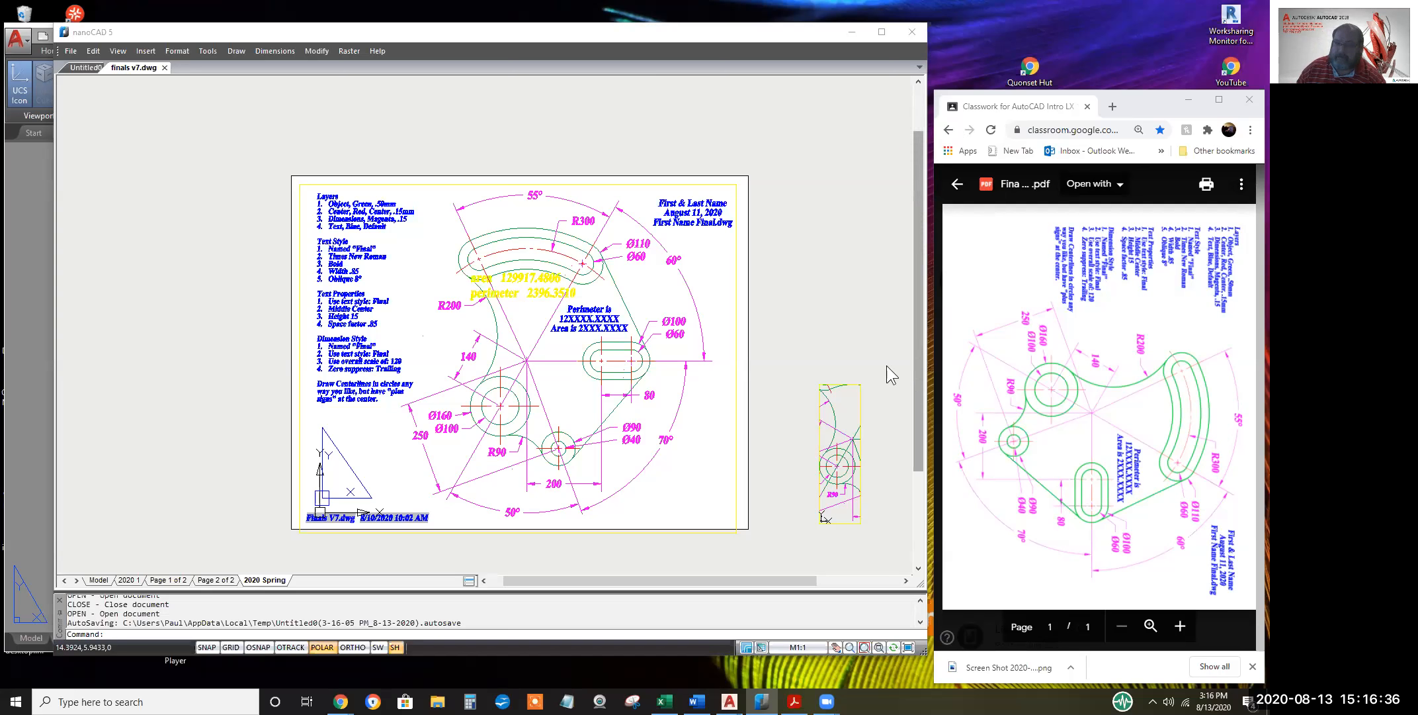
Switch to AutoCAD and look over the 2020 1 layout of finals v7.dwg
click(33, 278)
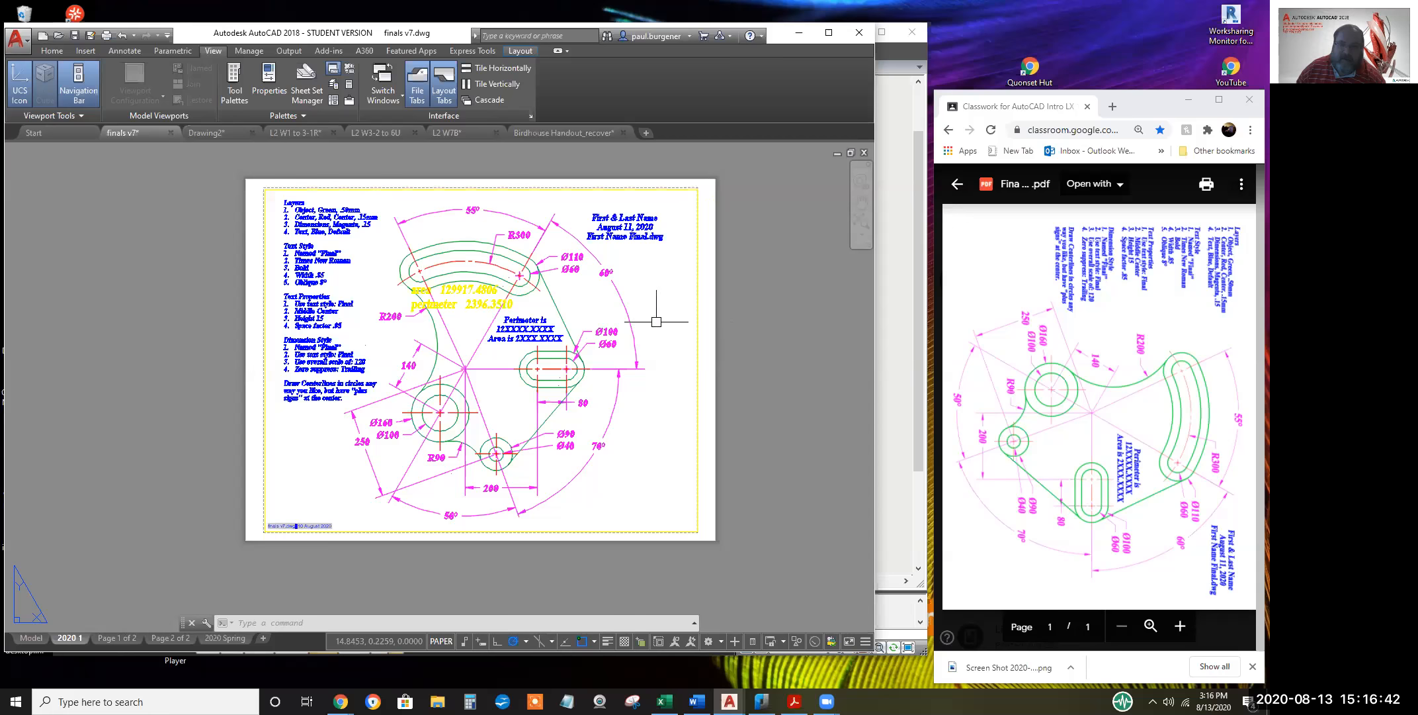
scroll(511, 334, up, 2)
scroll(511, 335, down, 3)
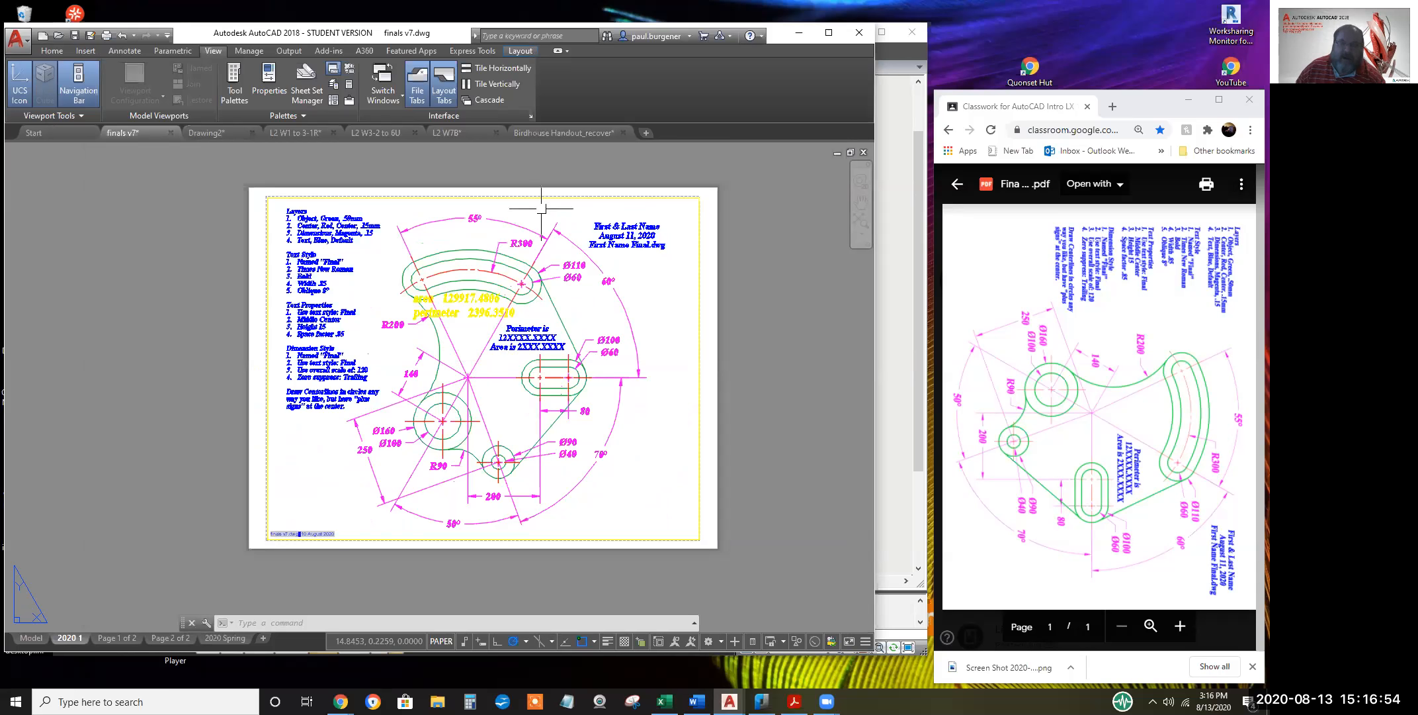
View the Page 2-2, 1-1, 2-1 and 2-3 layouts of the L2 W1 to 3-1R drawing
click(302, 132)
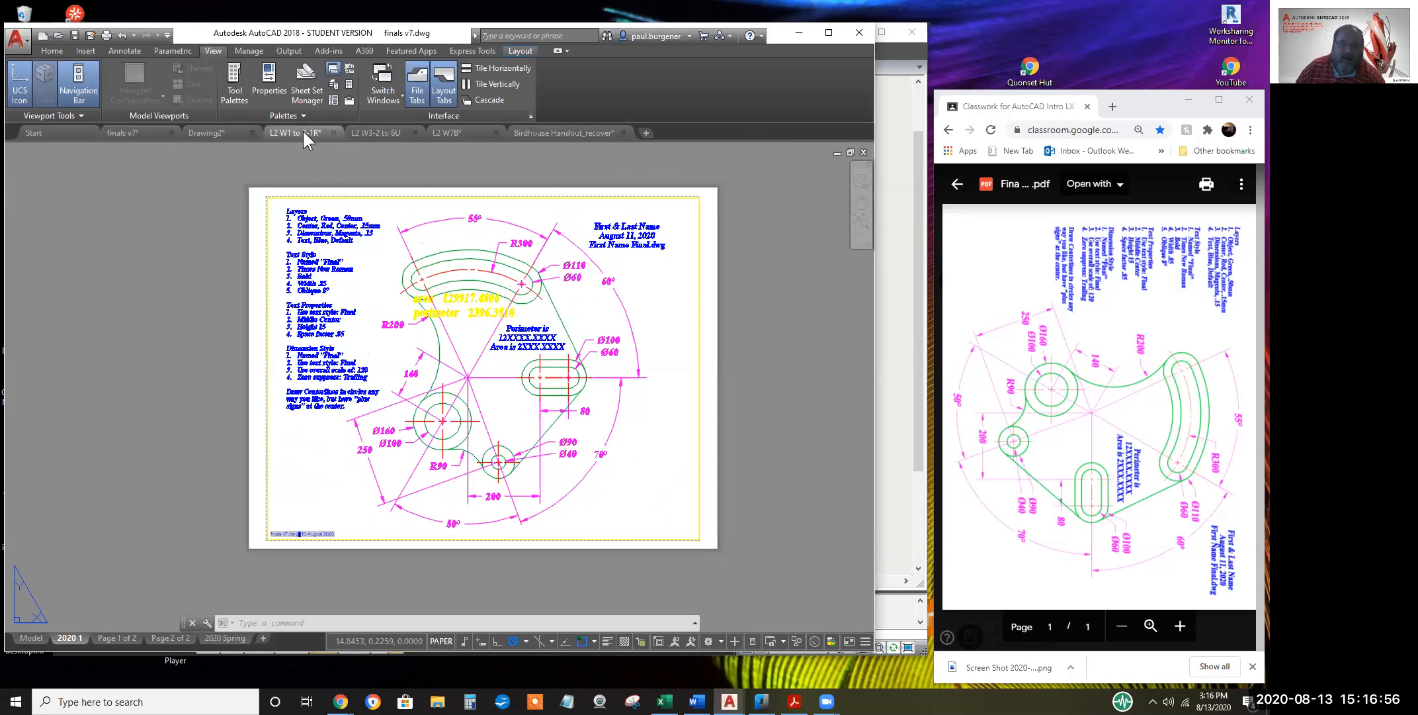
scroll(471, 533, up, 2)
scroll(489, 516, down, 2)
scroll(488, 516, up, 3)
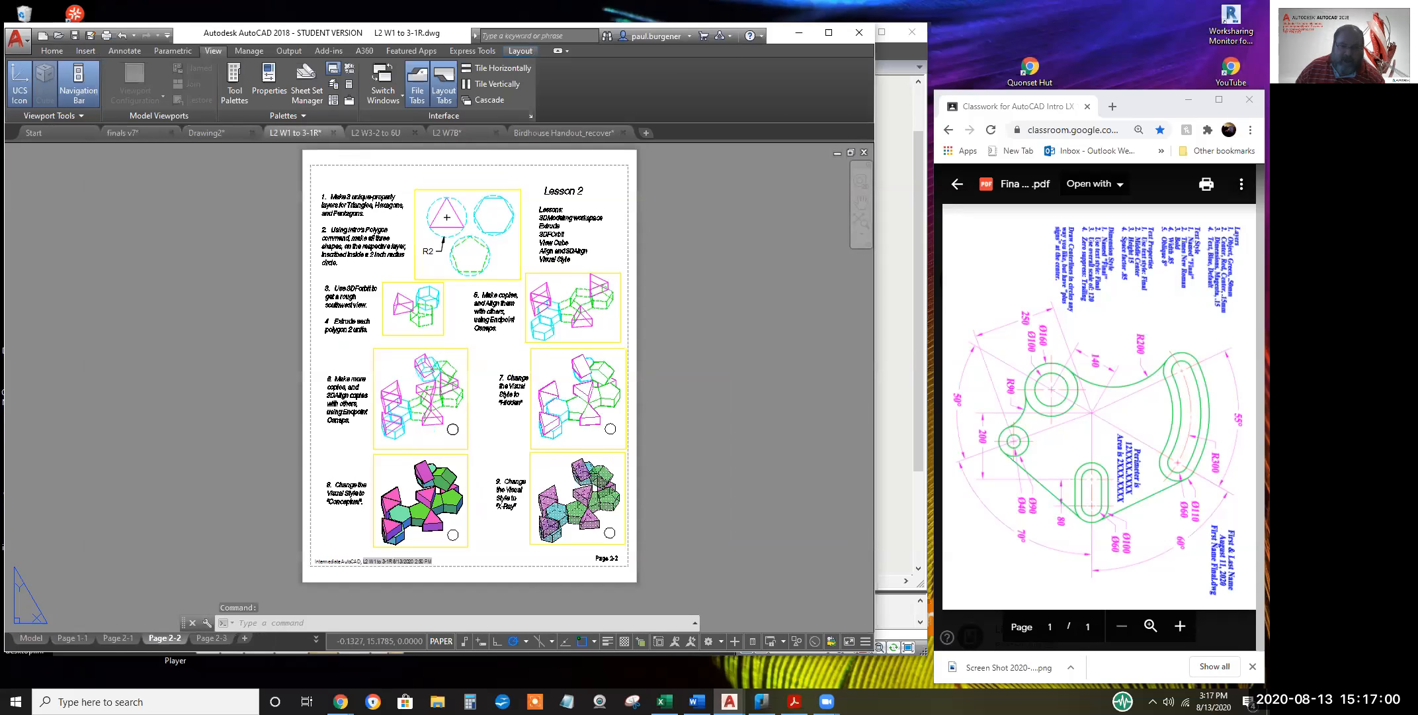
middle_drag(480, 447, 457, 455)
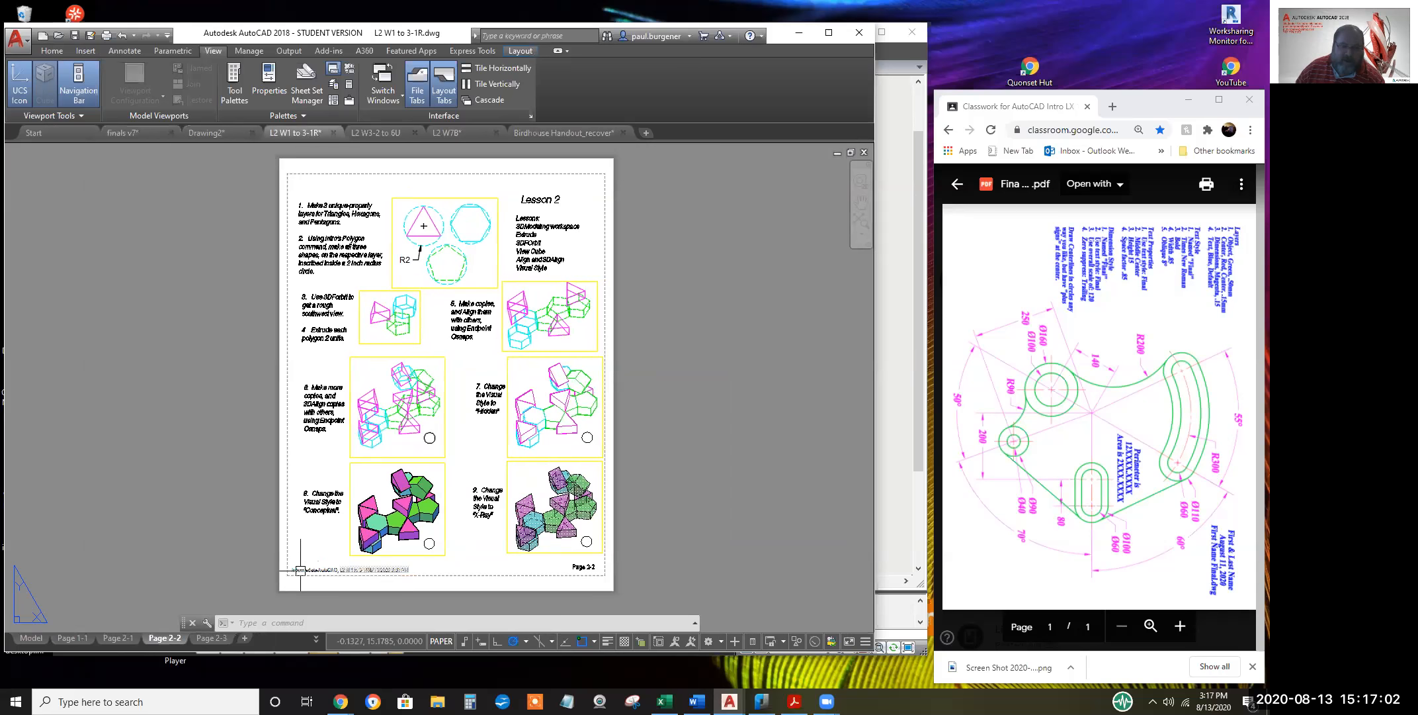
click(74, 639)
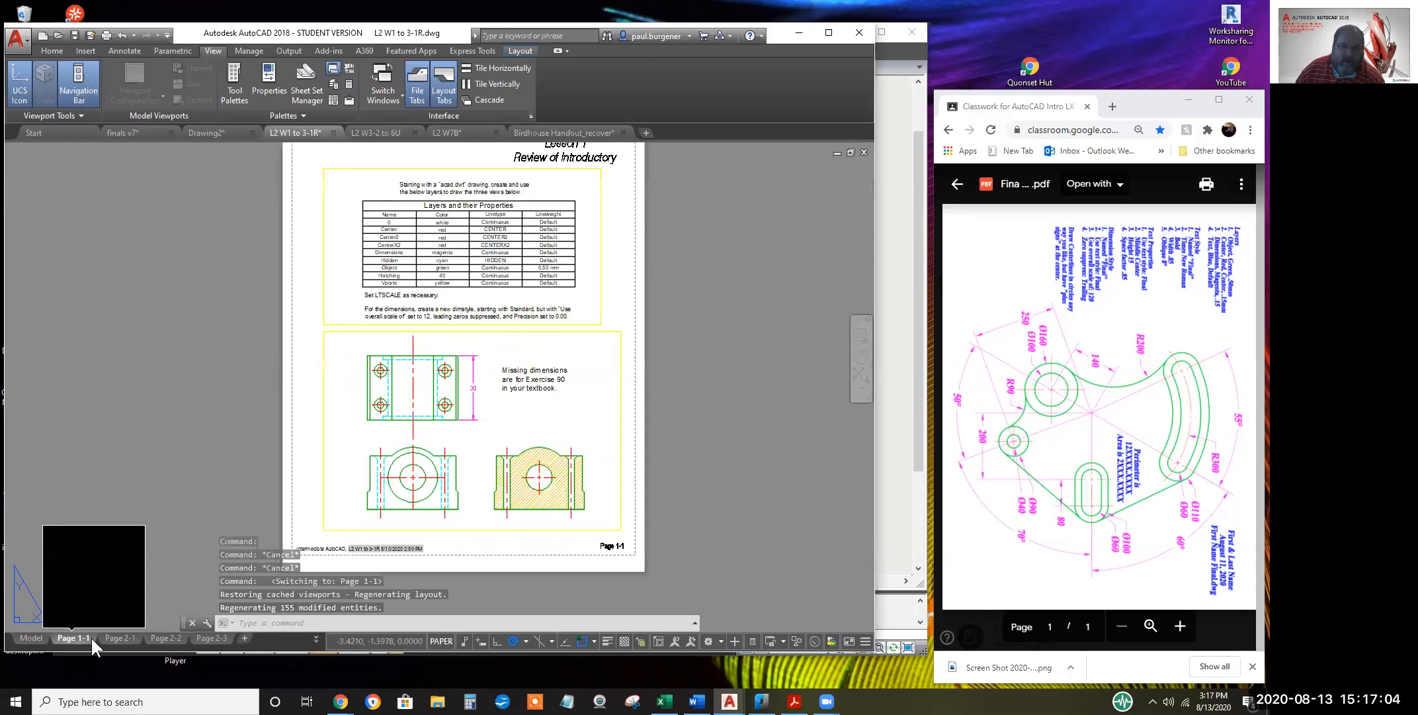
click(121, 638)
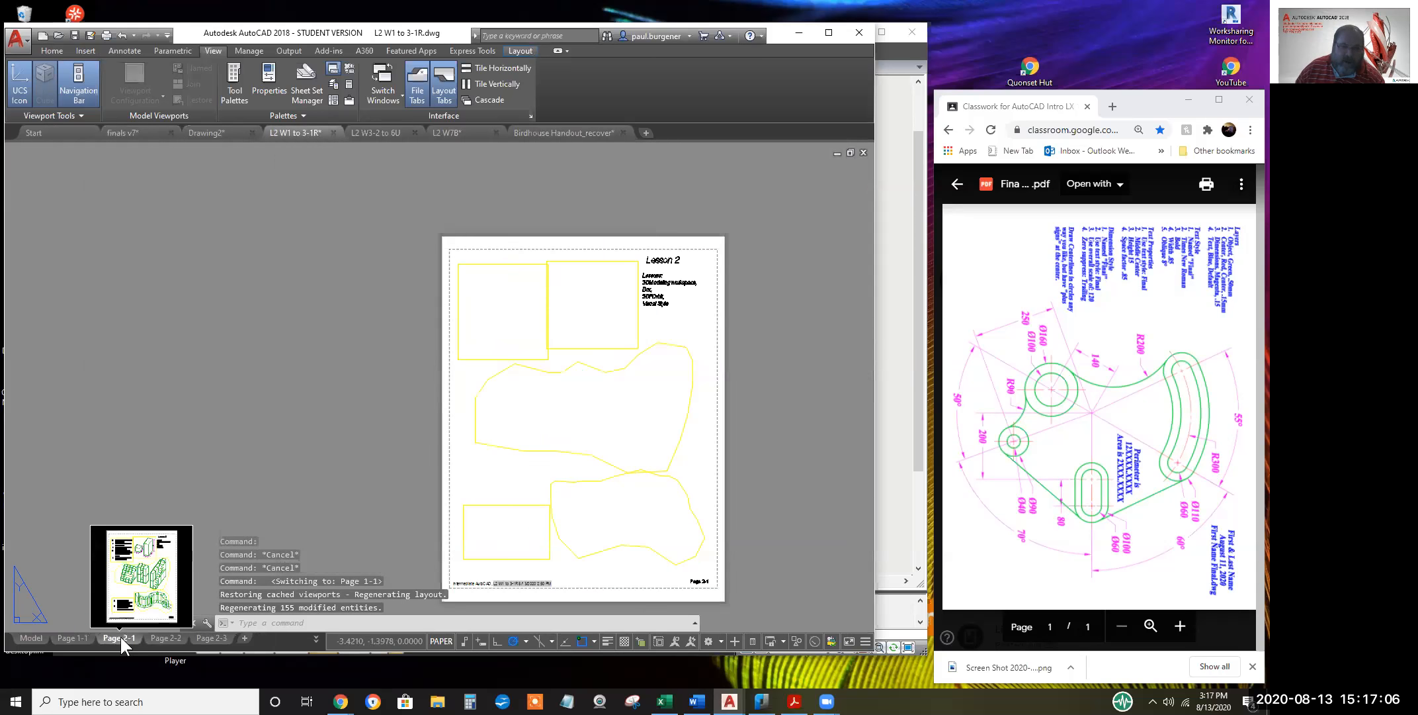
click(166, 639)
click(213, 636)
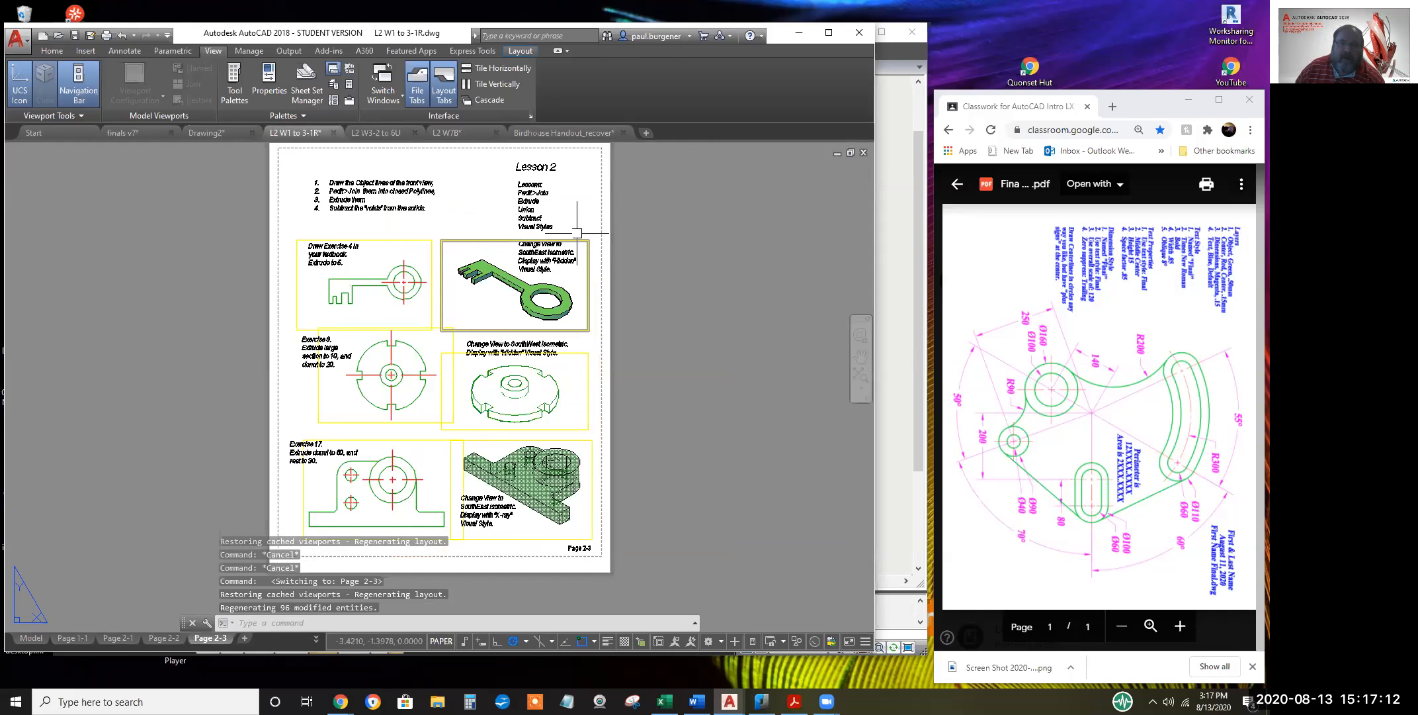
Look over the Week 6 layout 6-2 of L2 W3-2 to 6U and bring up the L2 W7B drawing
click(388, 132)
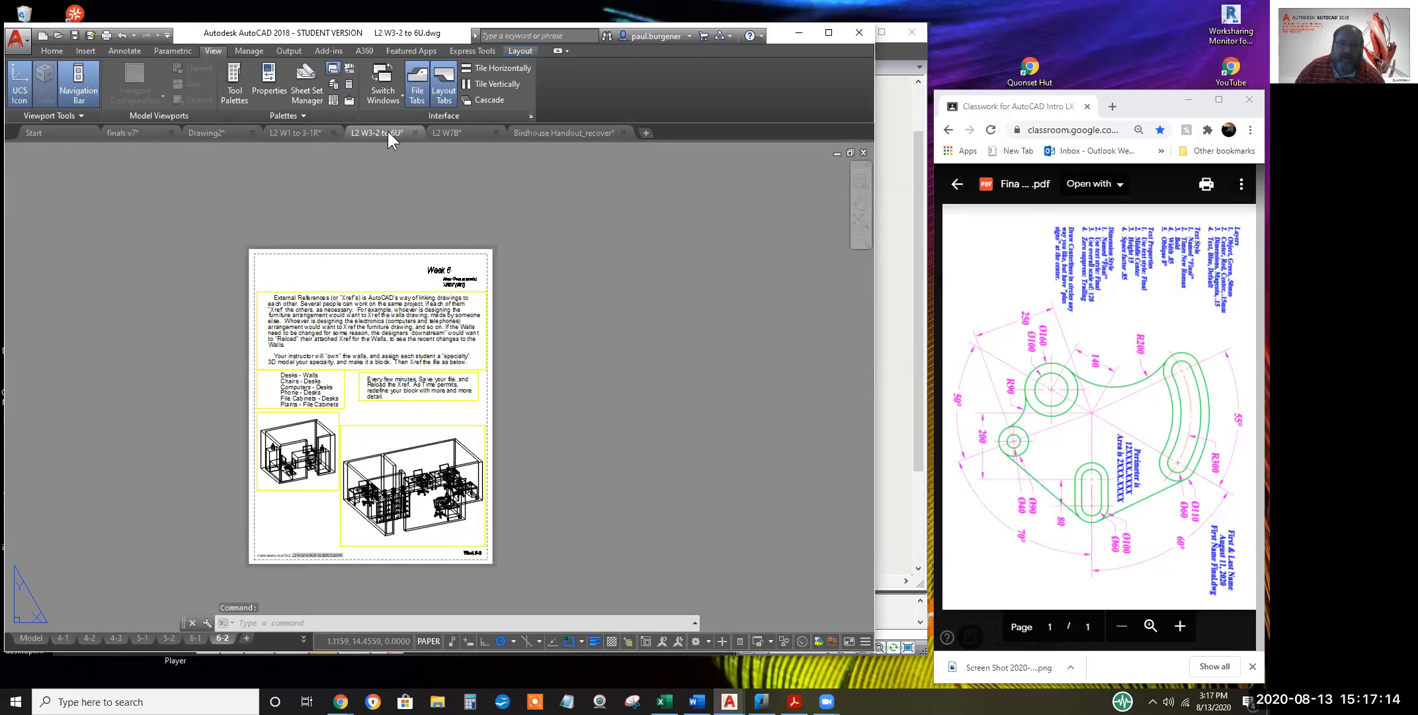
scroll(405, 374, up, 1)
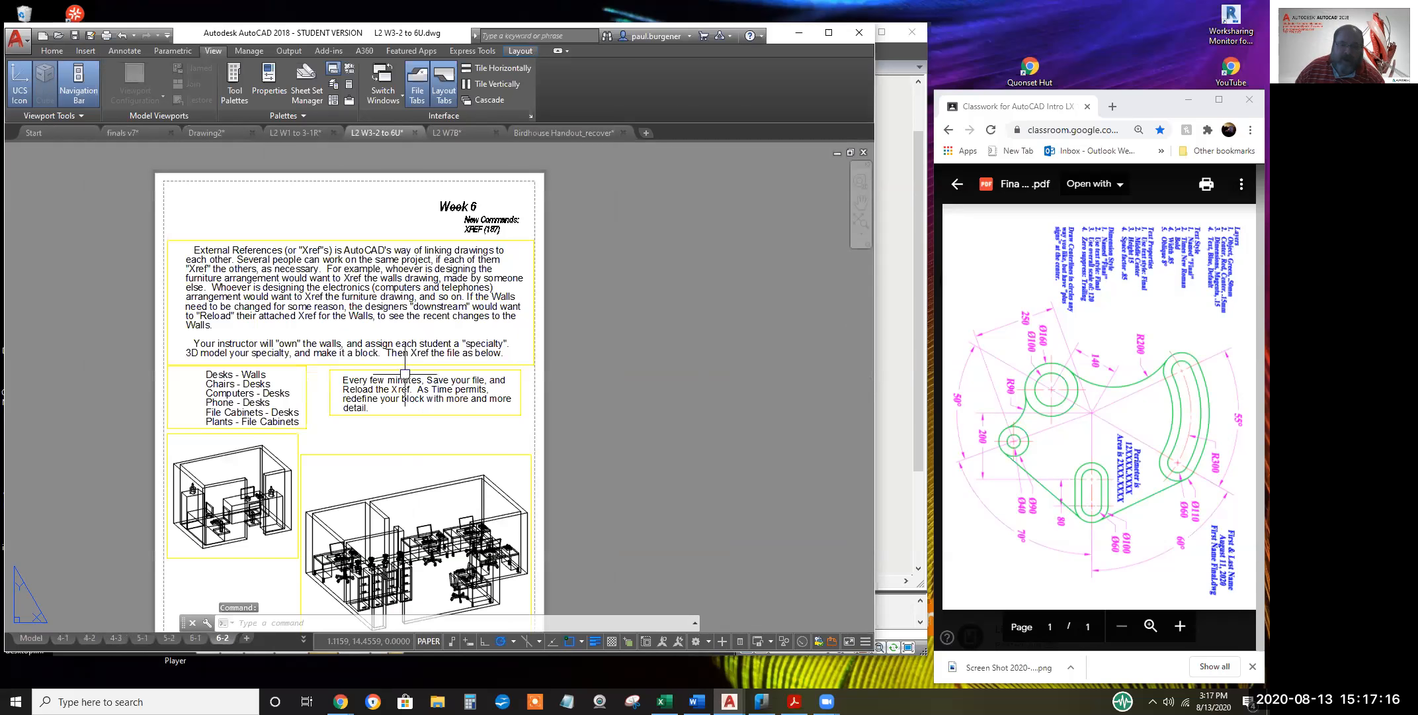
scroll(441, 414, down, 2)
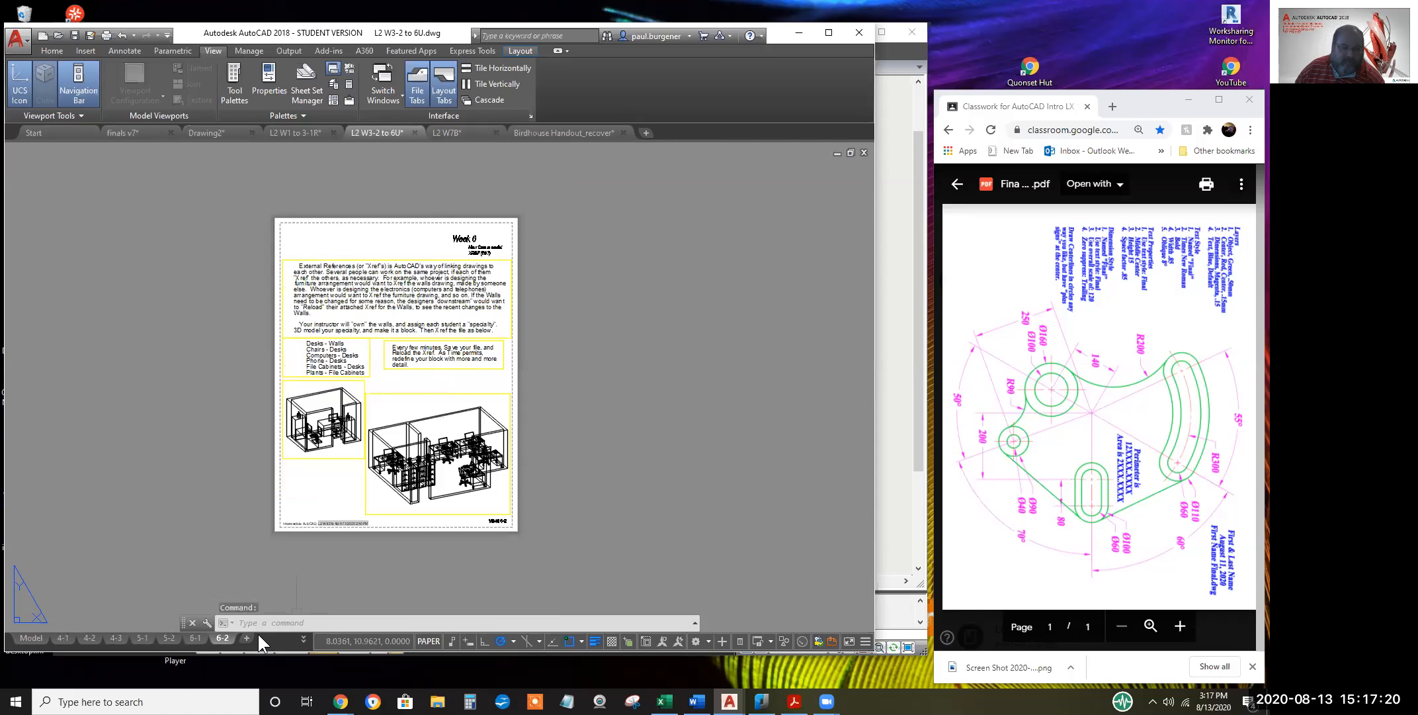
click(462, 131)
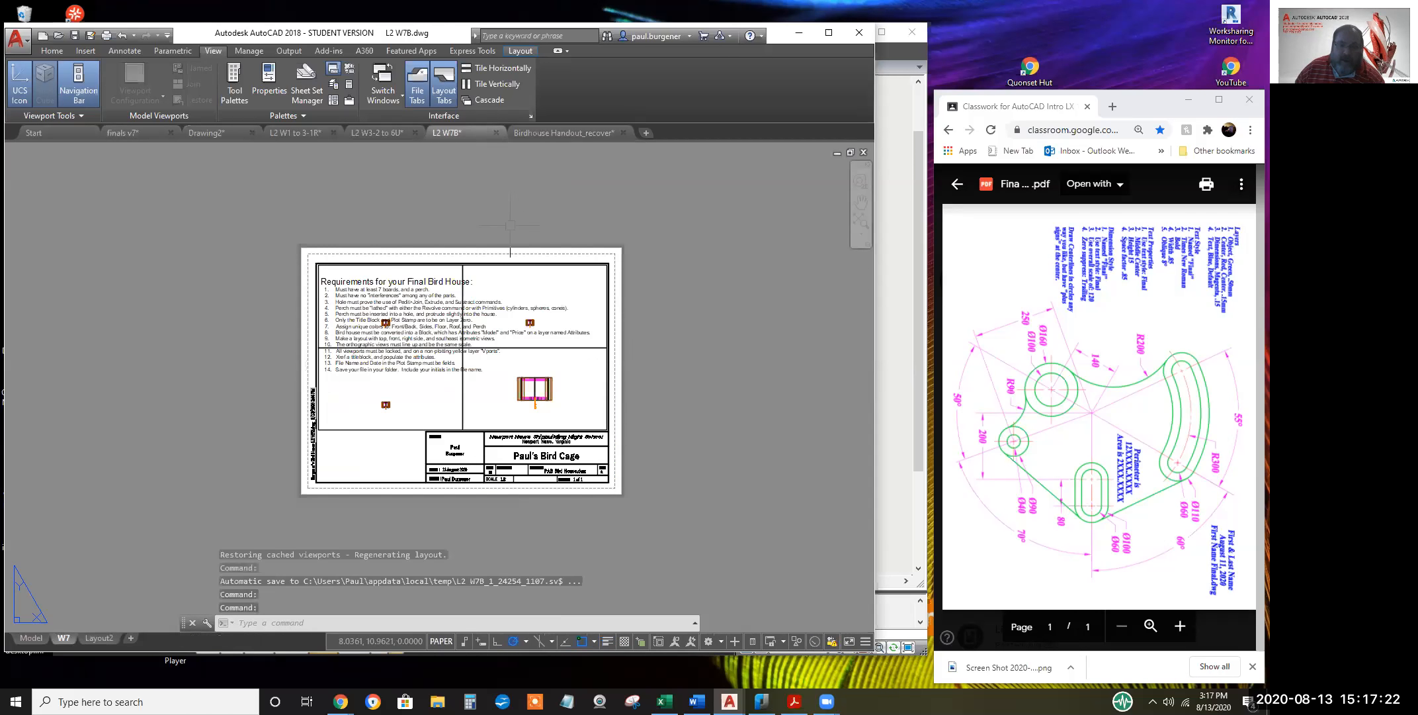
Look over the bird house requirements on the W7 layout and the coloured views on Layout2 of the Birdhouse Handout_recover drawing
scroll(454, 386, up, 2)
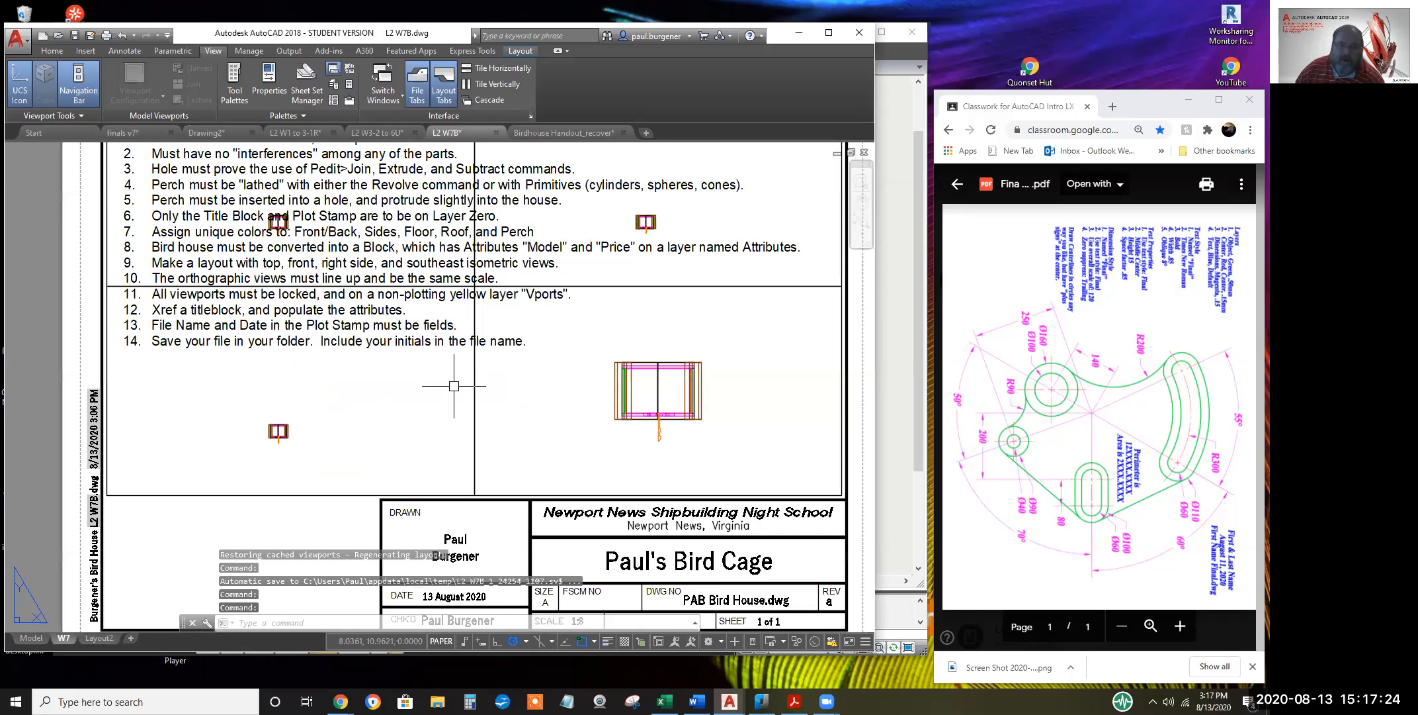
scroll(454, 386, down, 2)
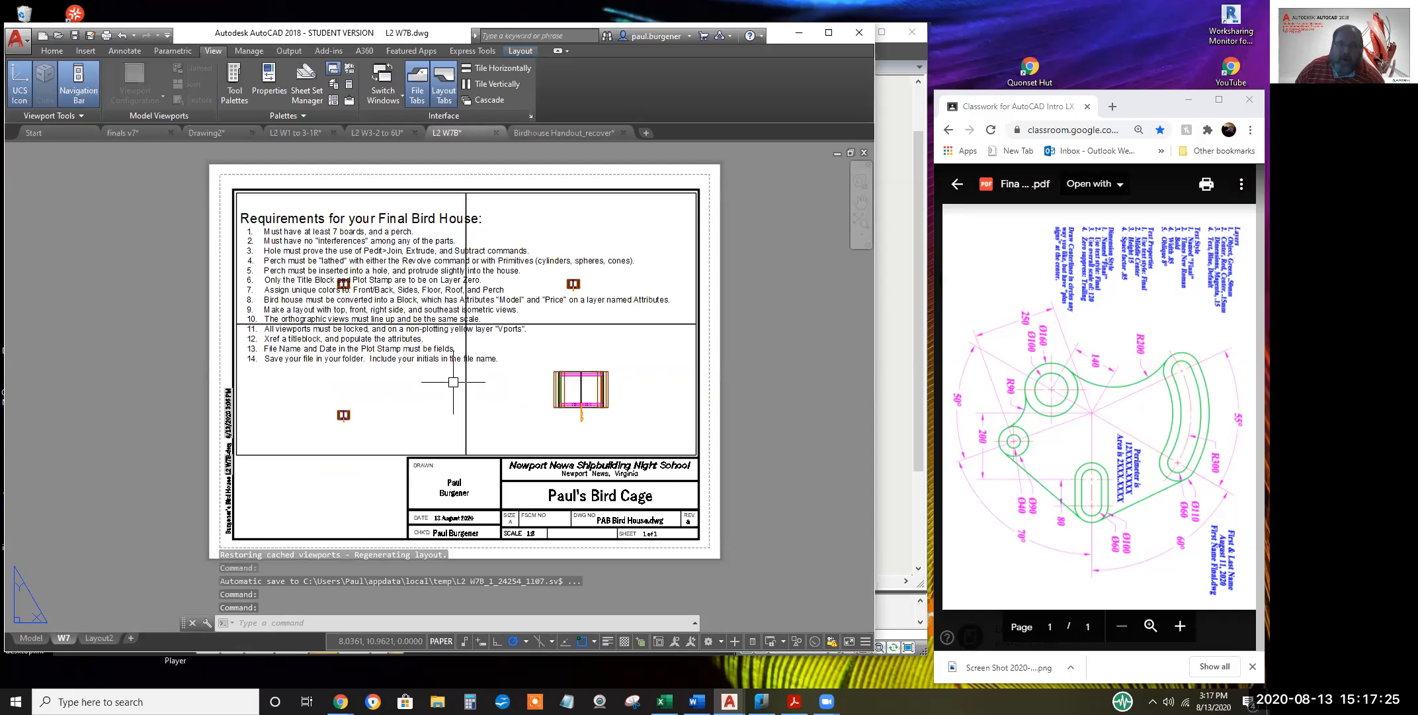
click(581, 134)
scroll(438, 404, up, 4)
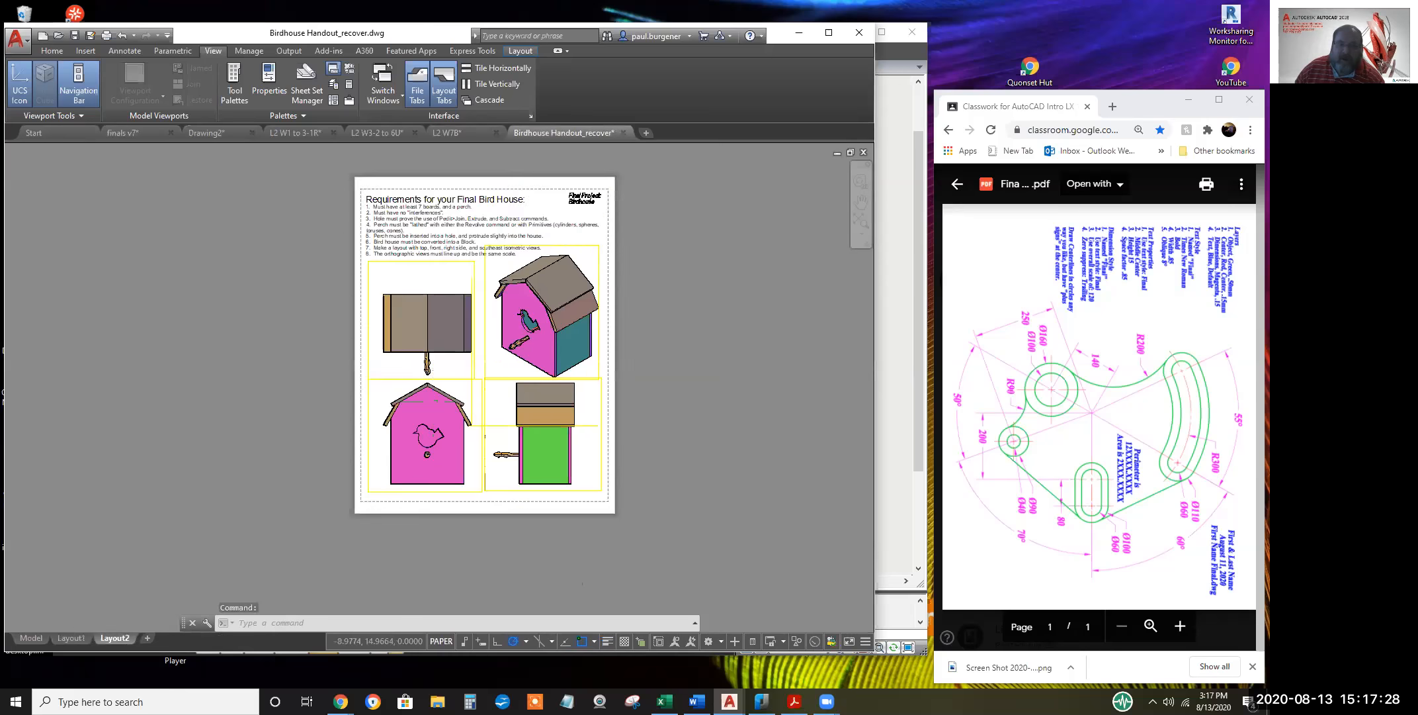
middle_drag(522, 389, 505, 470)
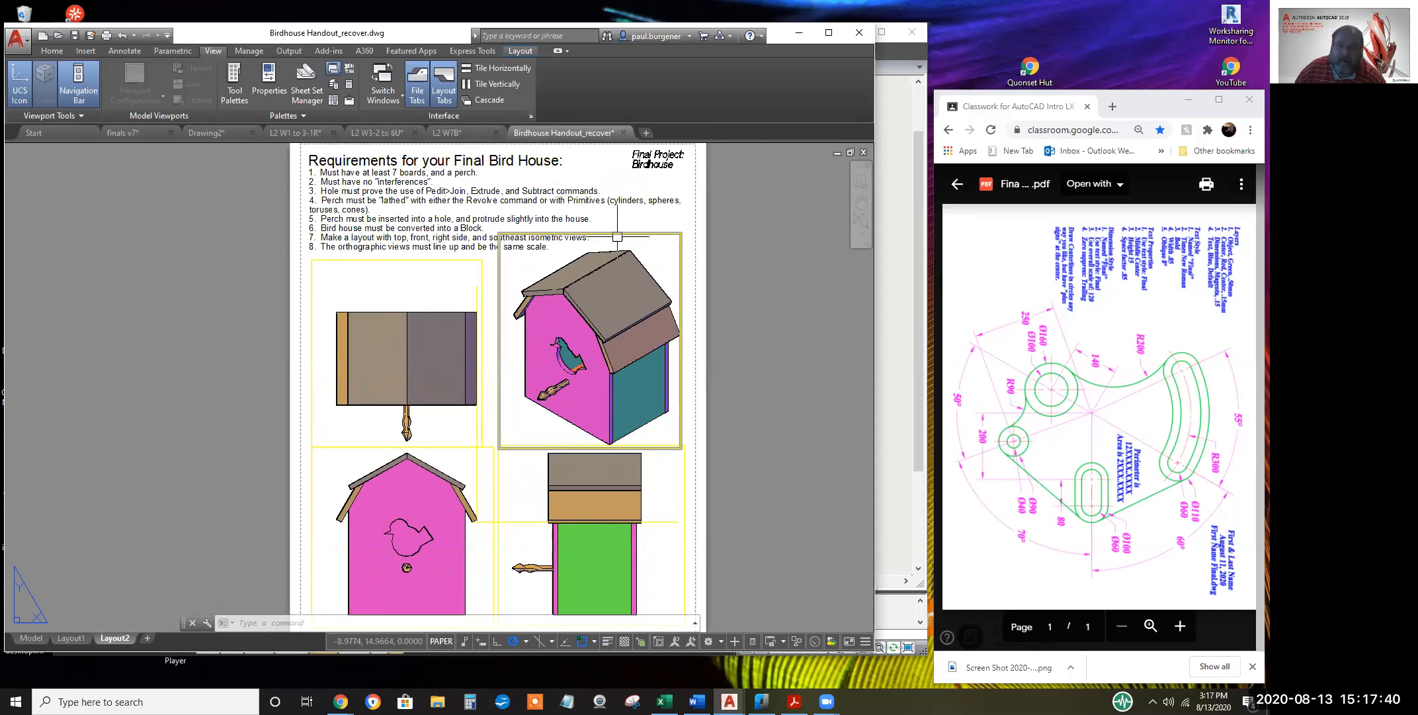
Compare the W7 layout of L2 W7B with Layout2 of Birdhouse Handout_recover, finishing on the W7 layout
click(462, 134)
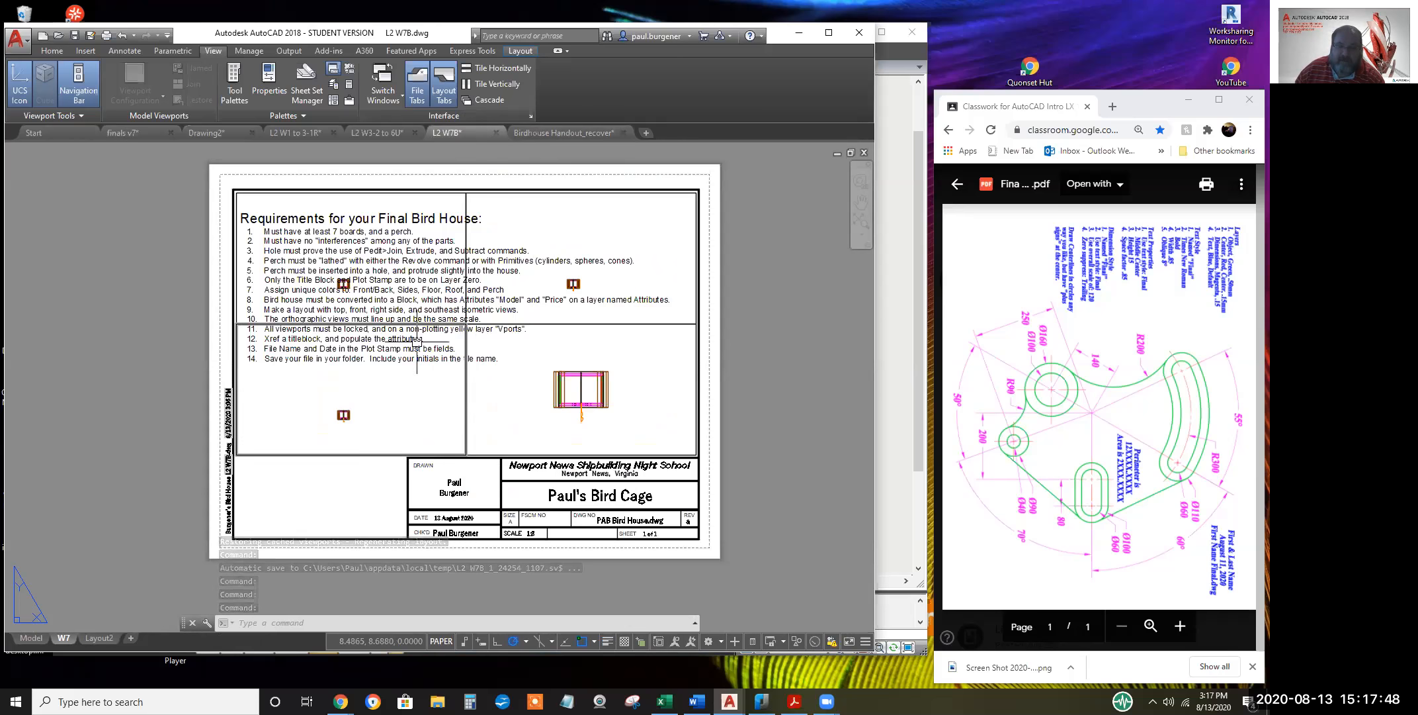
mouse_move(563, 133)
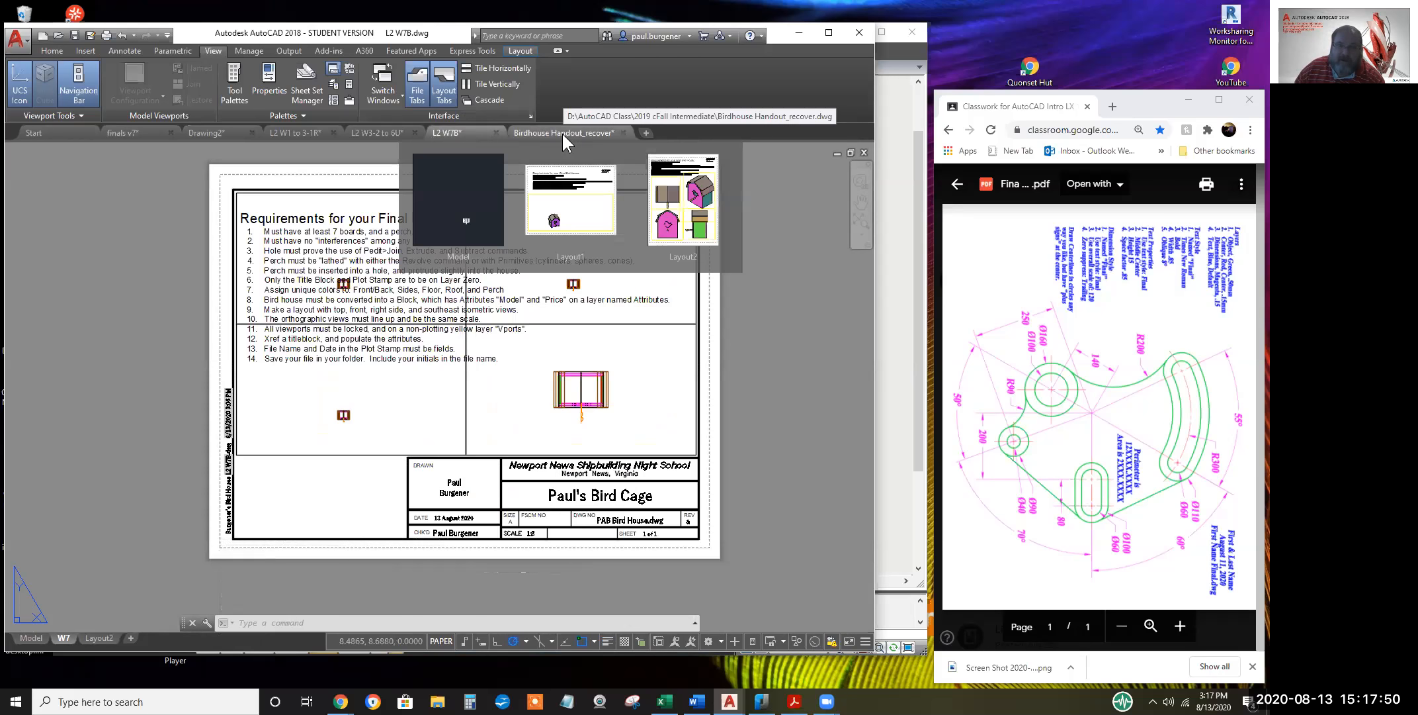
click(668, 185)
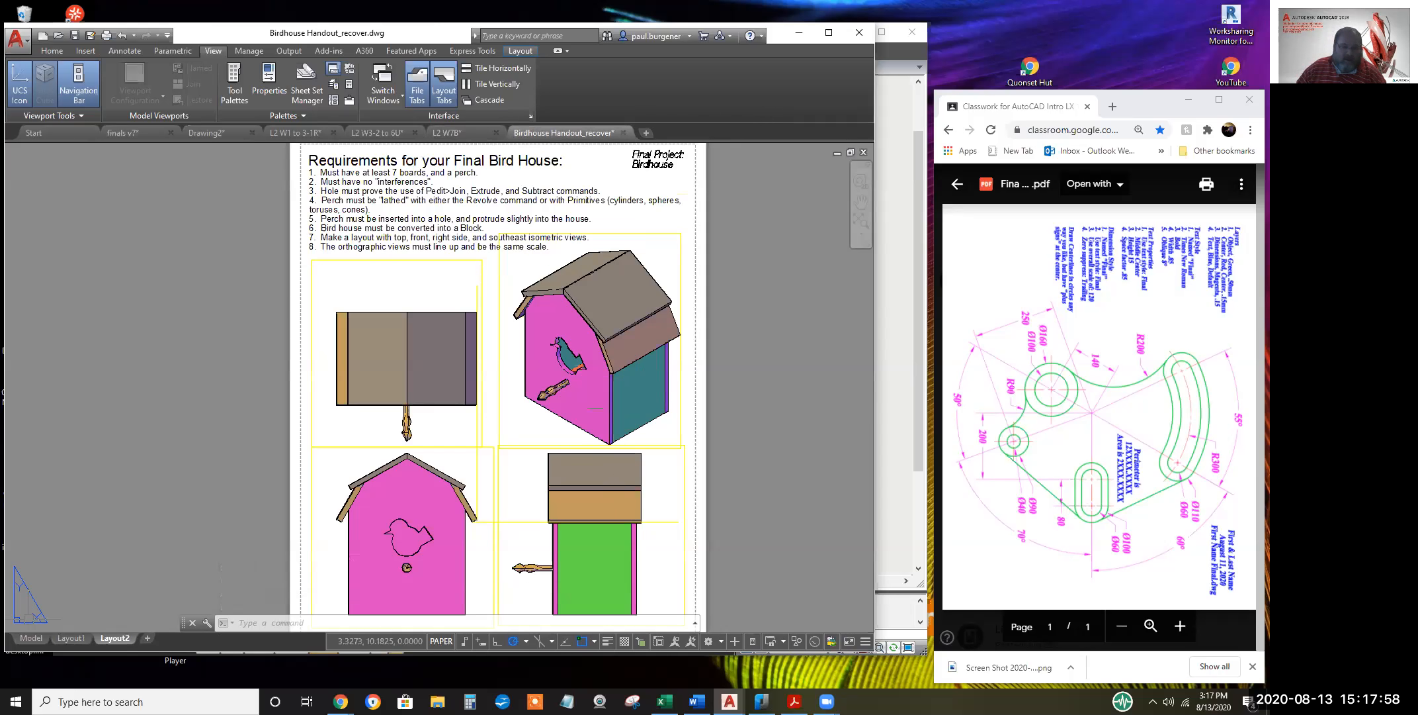
click(455, 132)
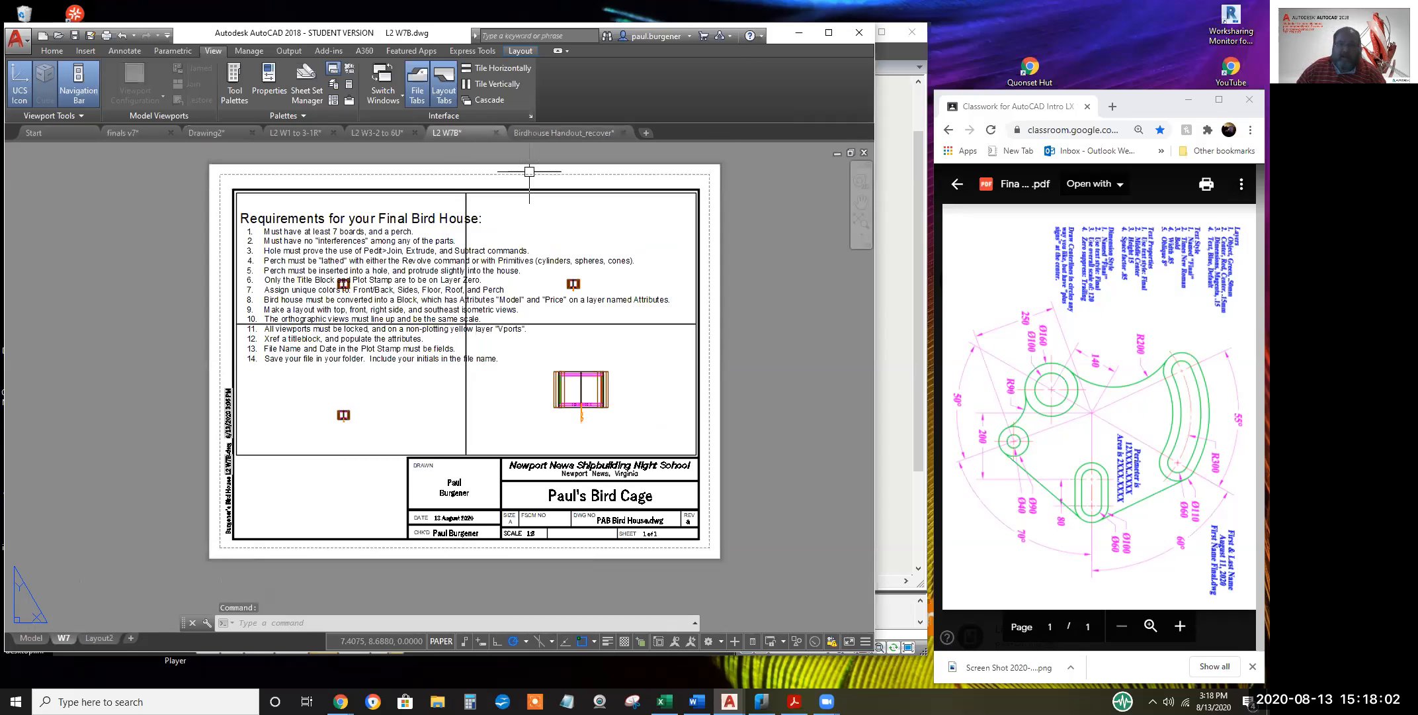
click(558, 131)
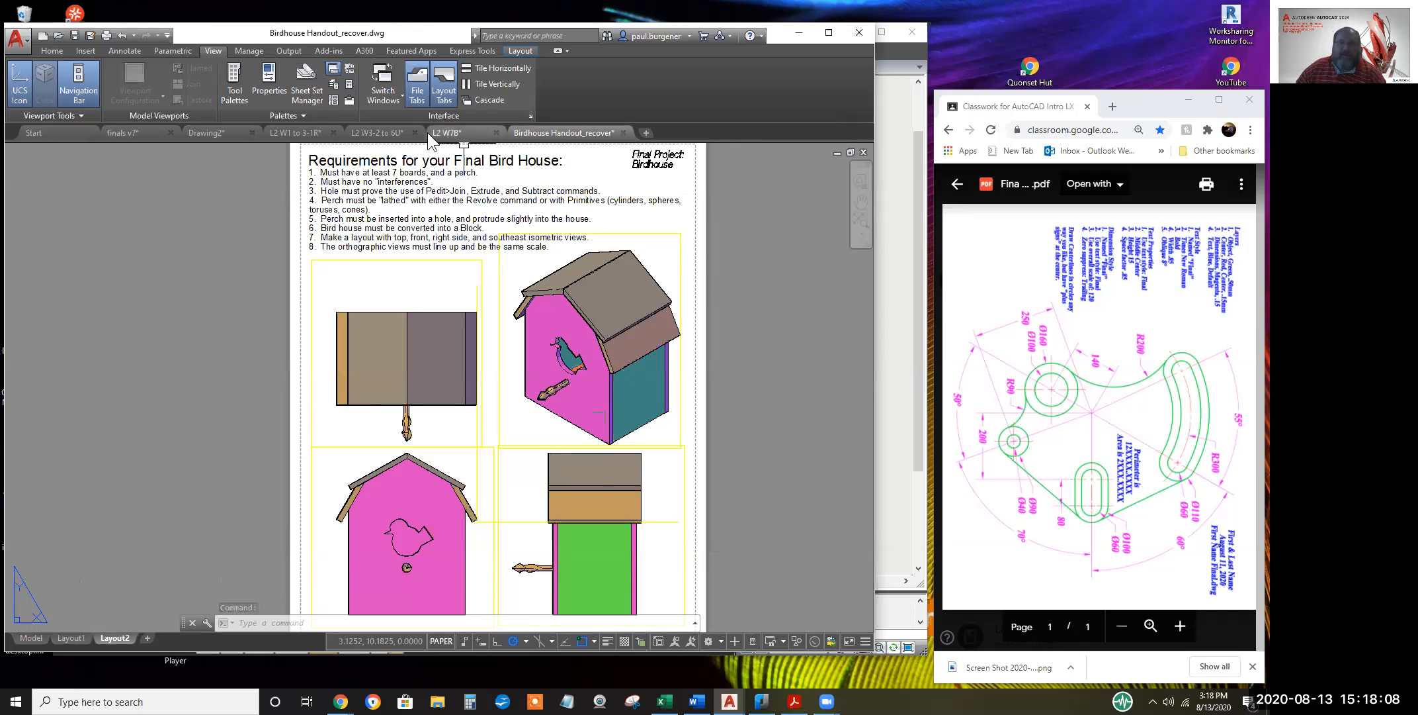
click(455, 132)
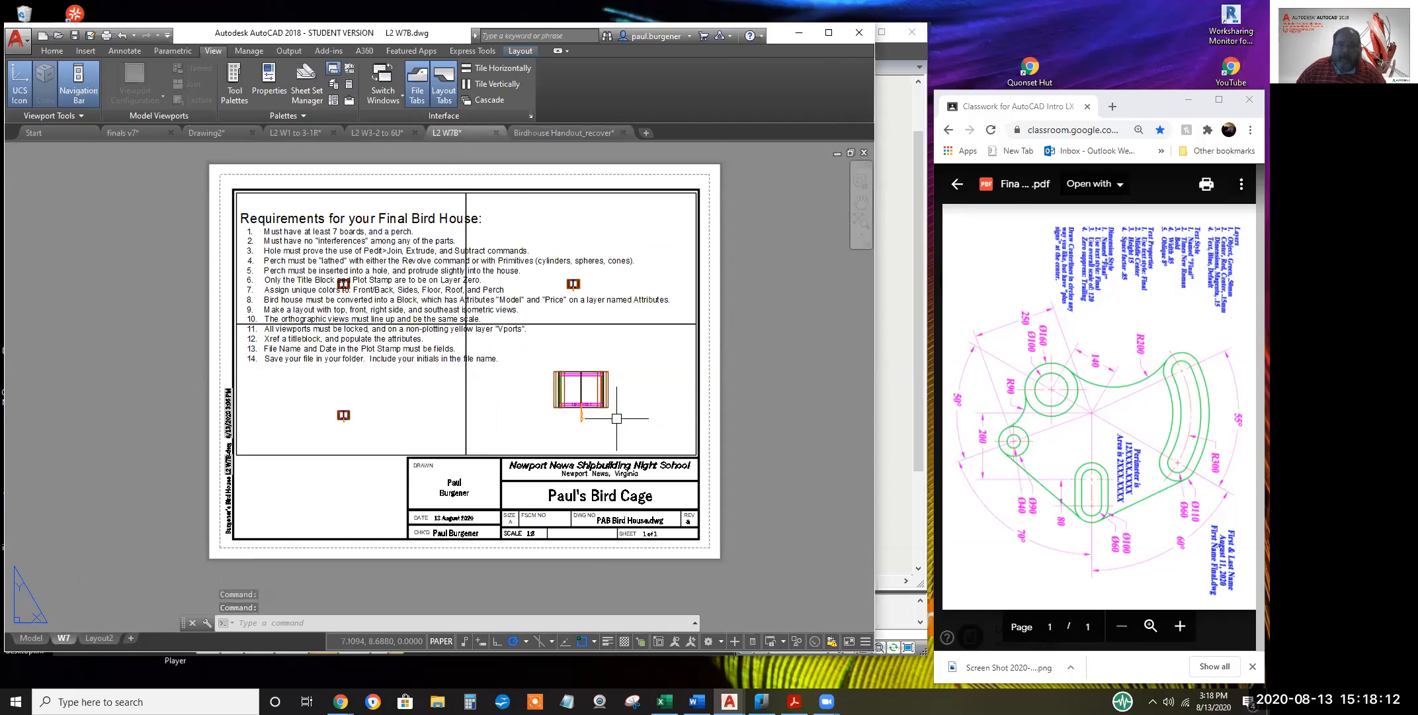
Activate the lower-right viewport of the W7 layout and orient it to the right side view with the ViewCube
double_click(622, 377)
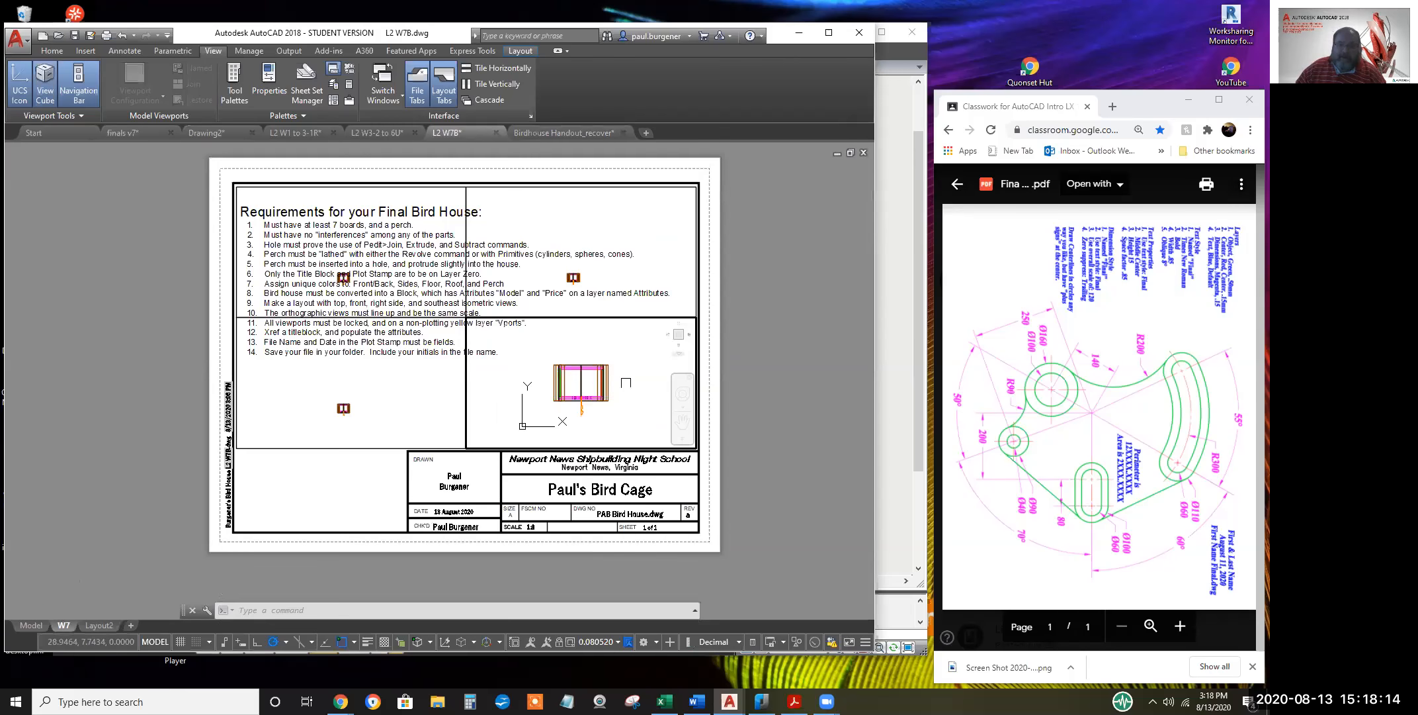
click(624, 373)
click(46, 80)
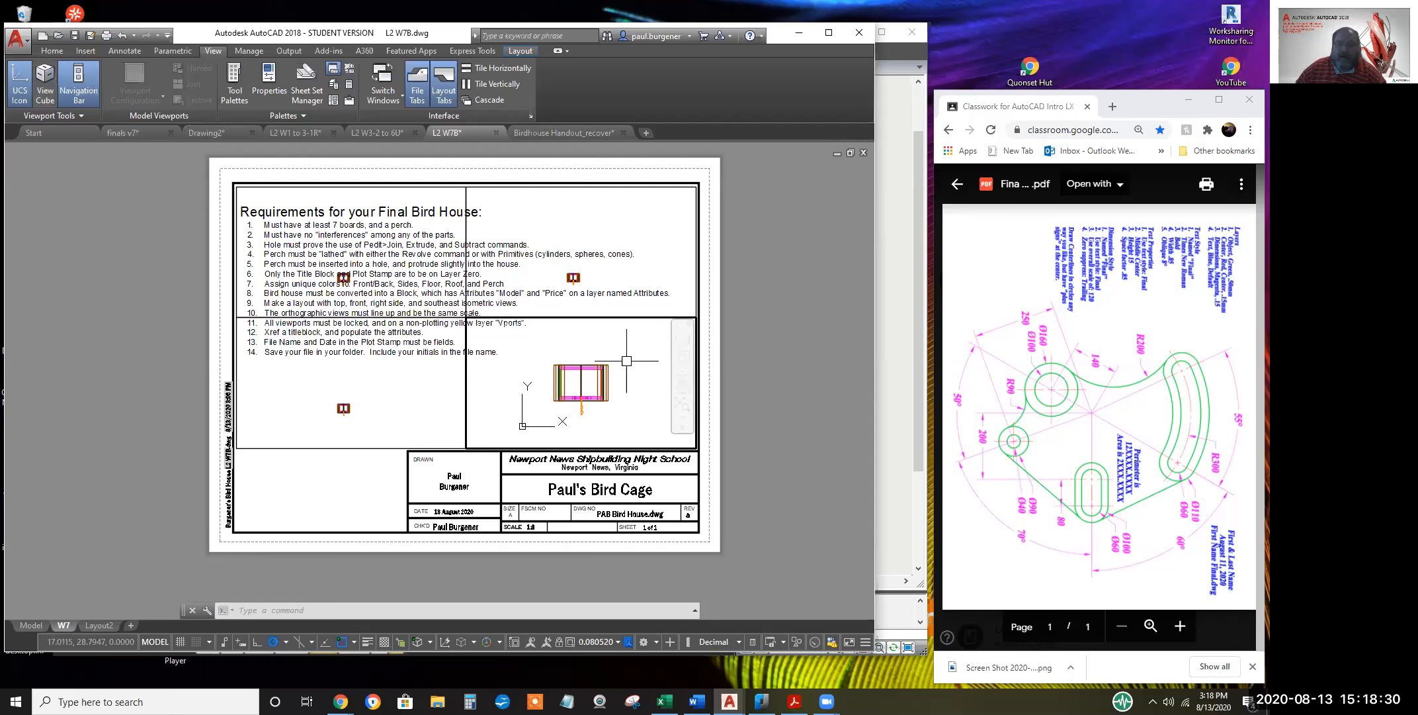
click(683, 342)
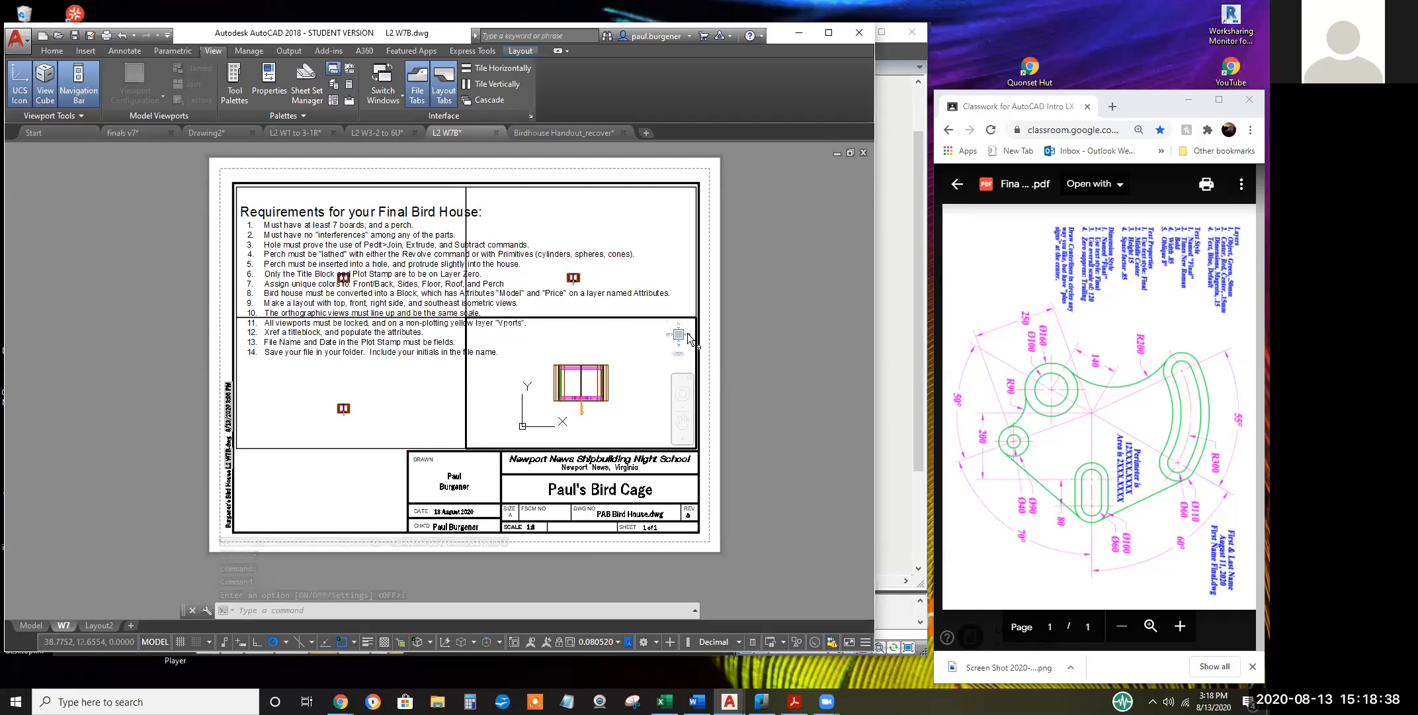
click(688, 337)
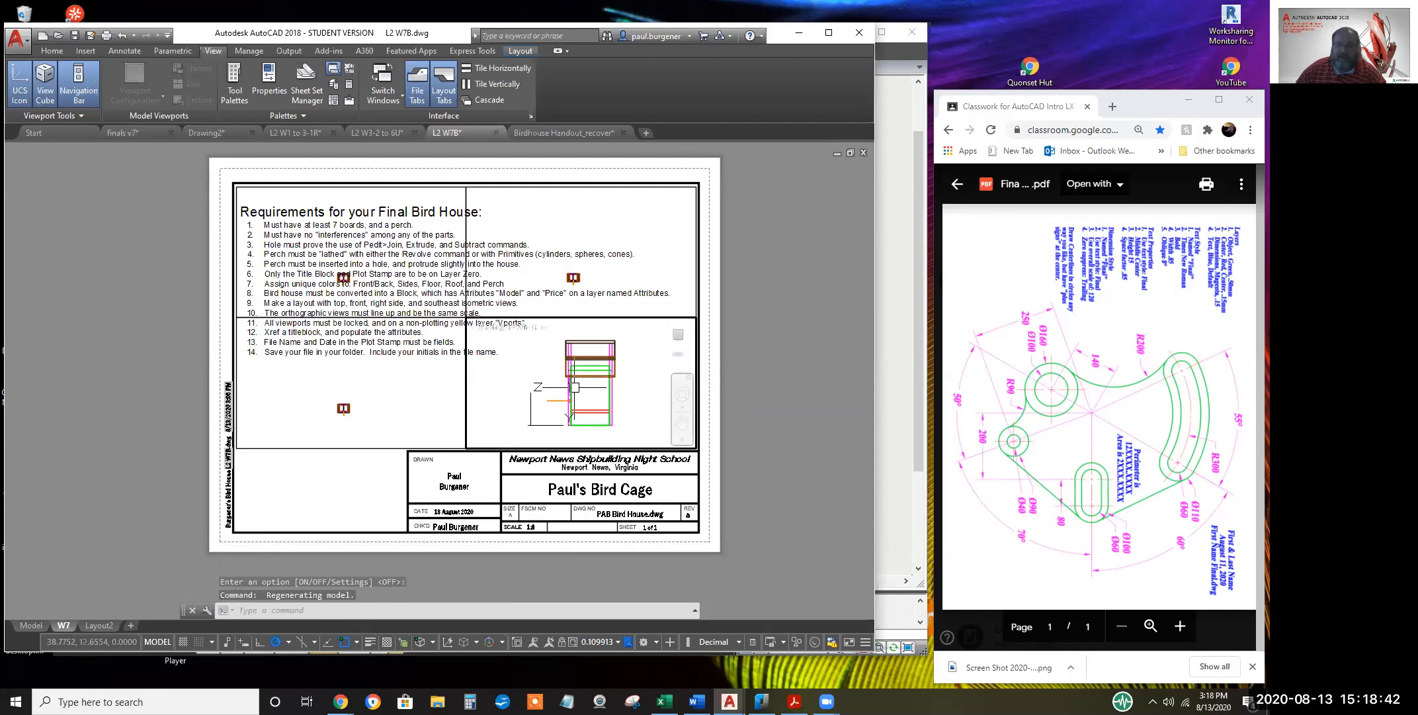
Enlarge the bird house inside the lower-left viewport and turn off the navigation bar display
click(410, 394)
click(410, 394)
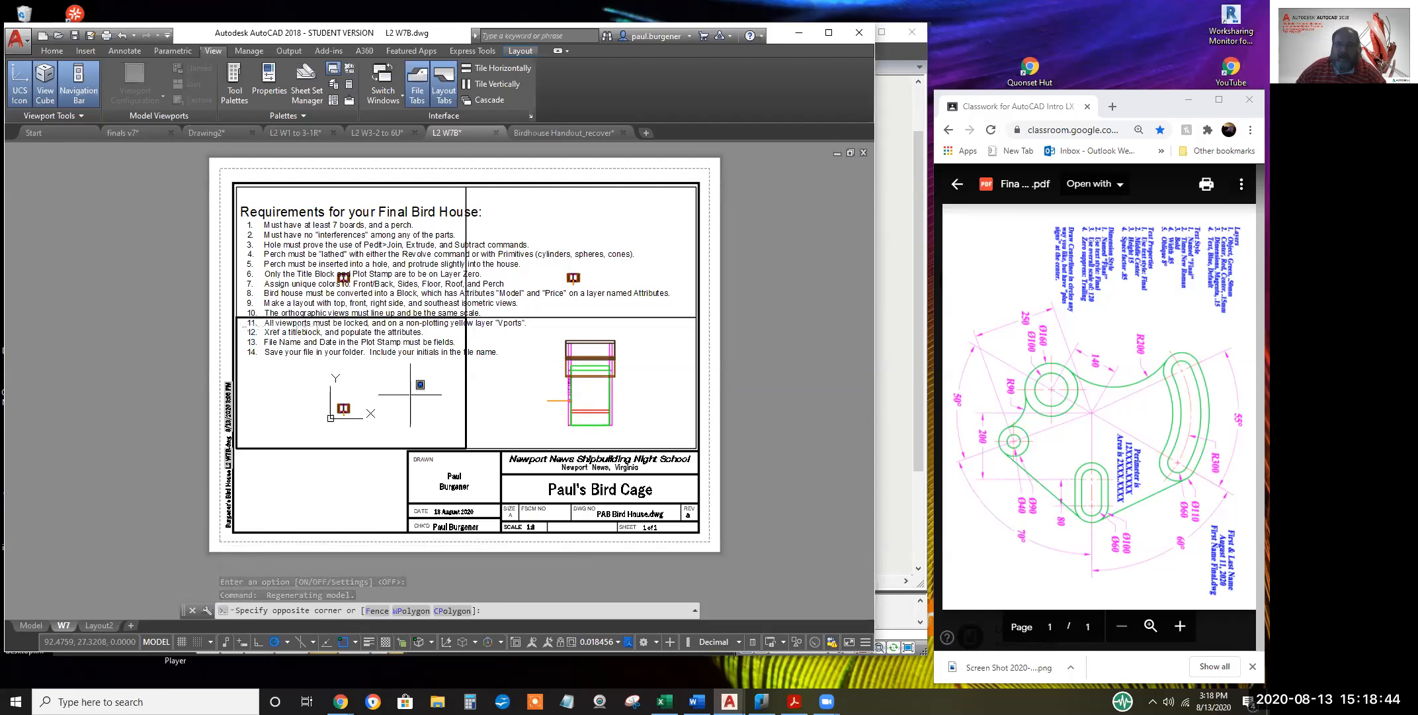
click(409, 391)
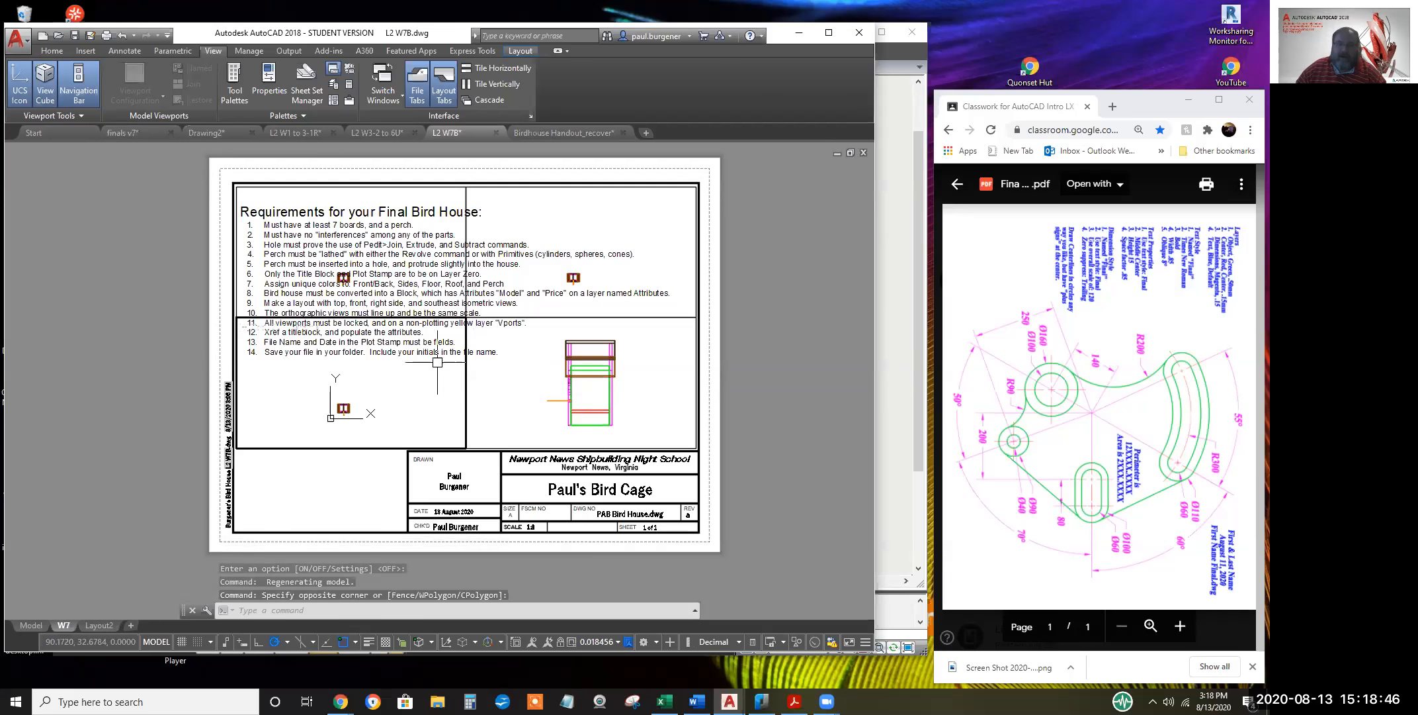
click(42, 82)
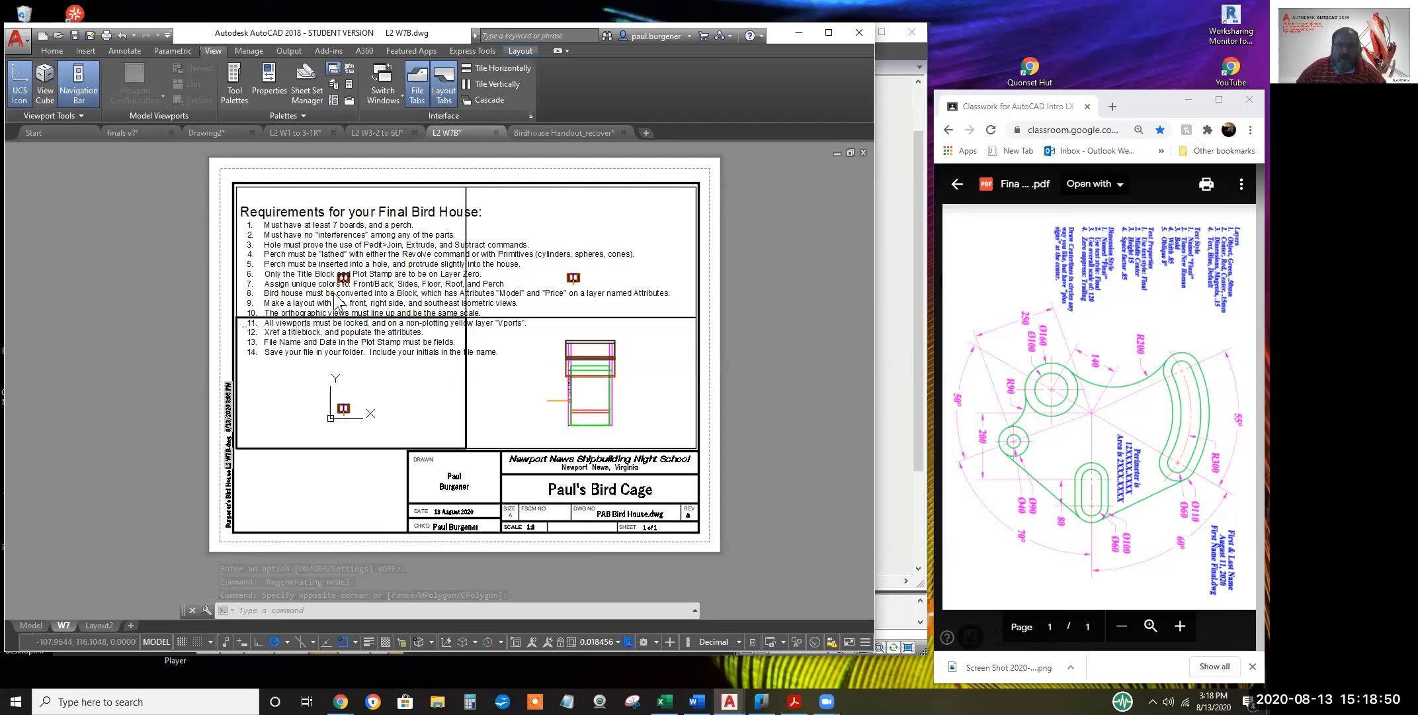
click(80, 115)
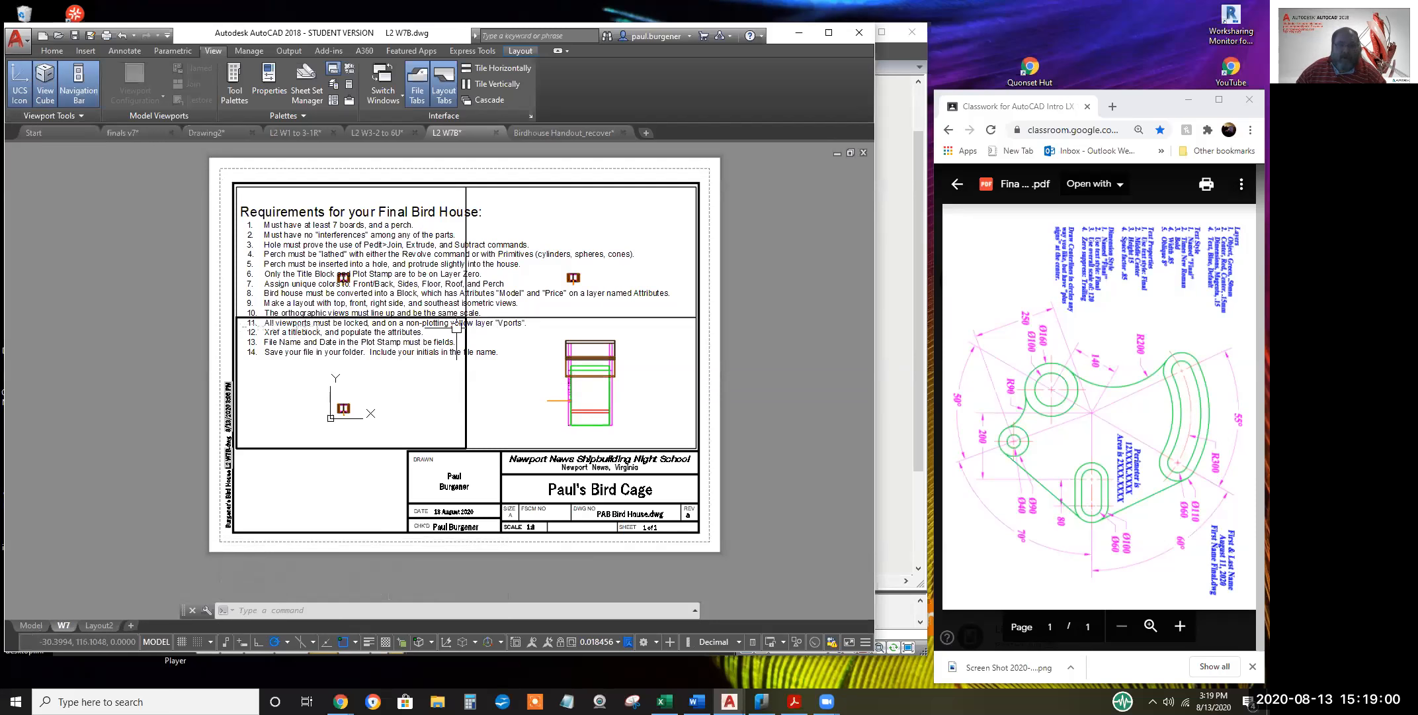
scroll(379, 383, up, 8)
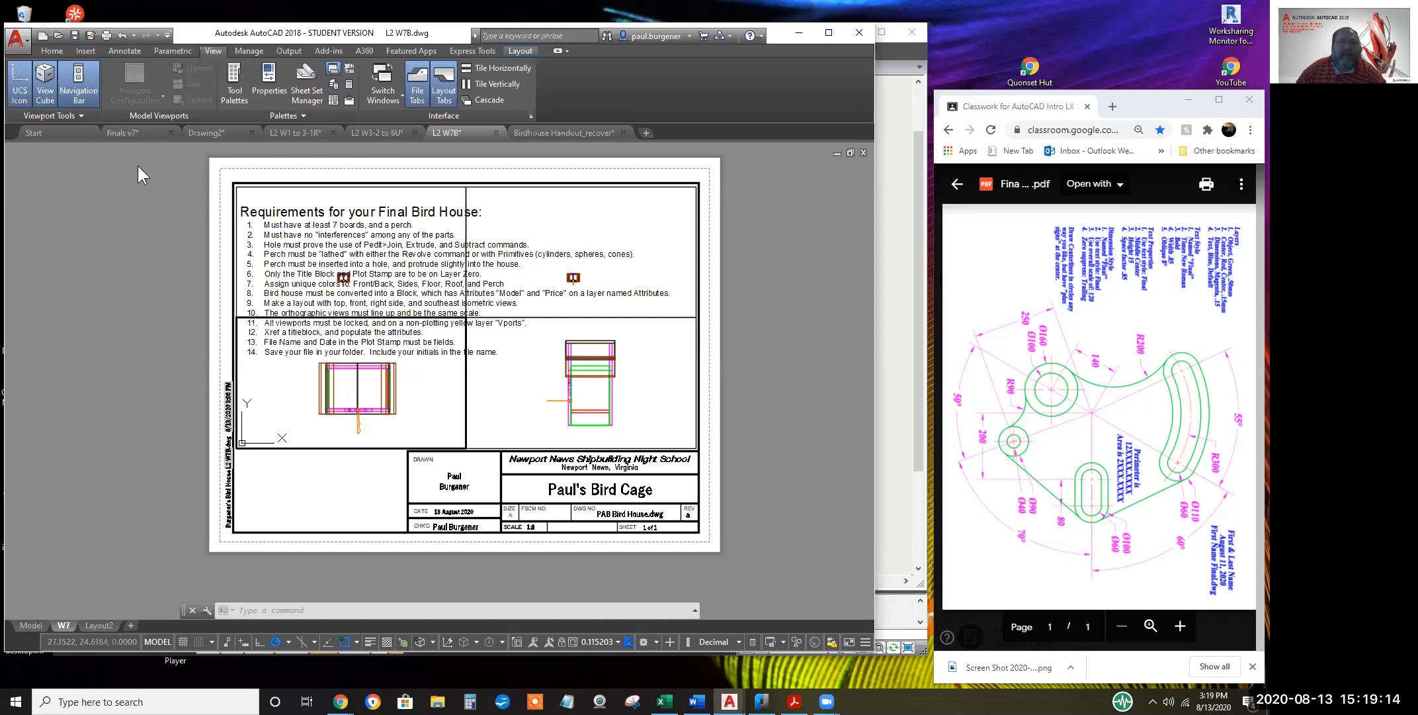
click(79, 114)
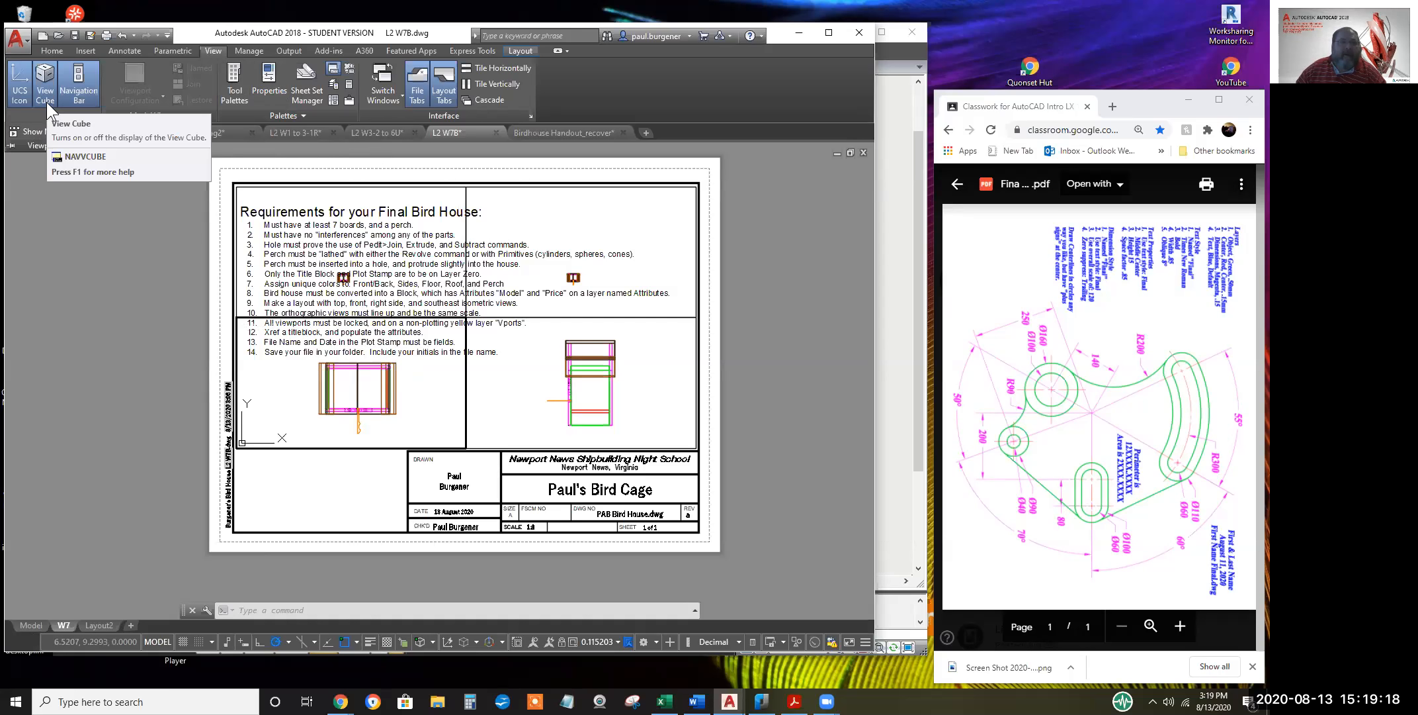
click(82, 93)
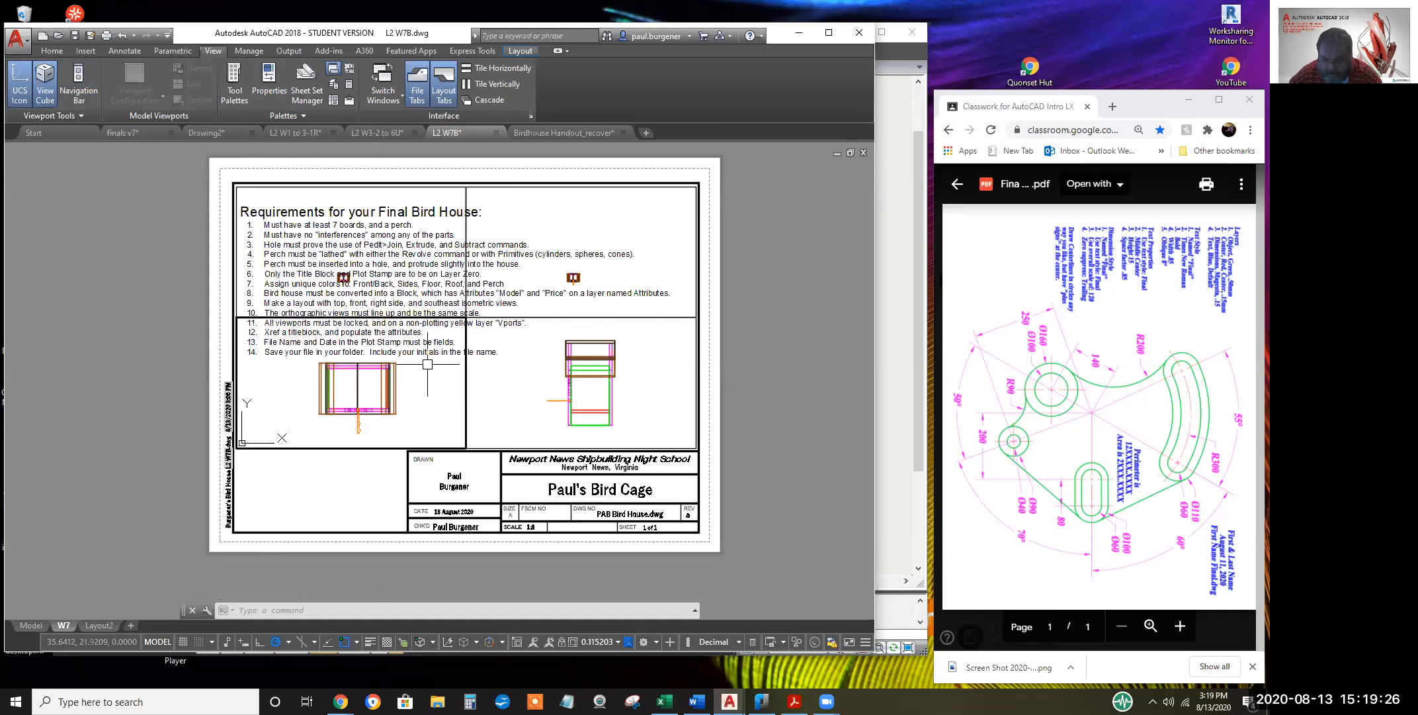
Rotate the lower-left viewport's UCS -90 degrees about the X axis
text(uc)
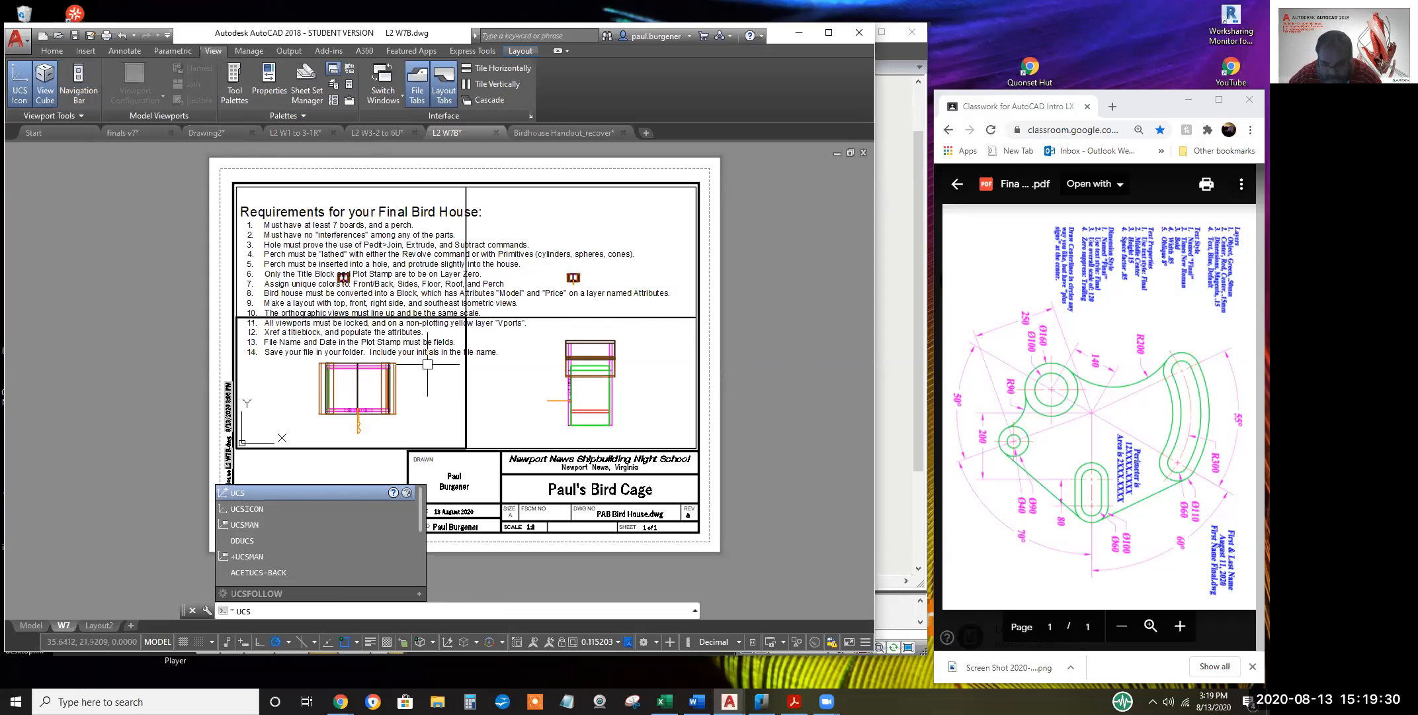
key(Return)
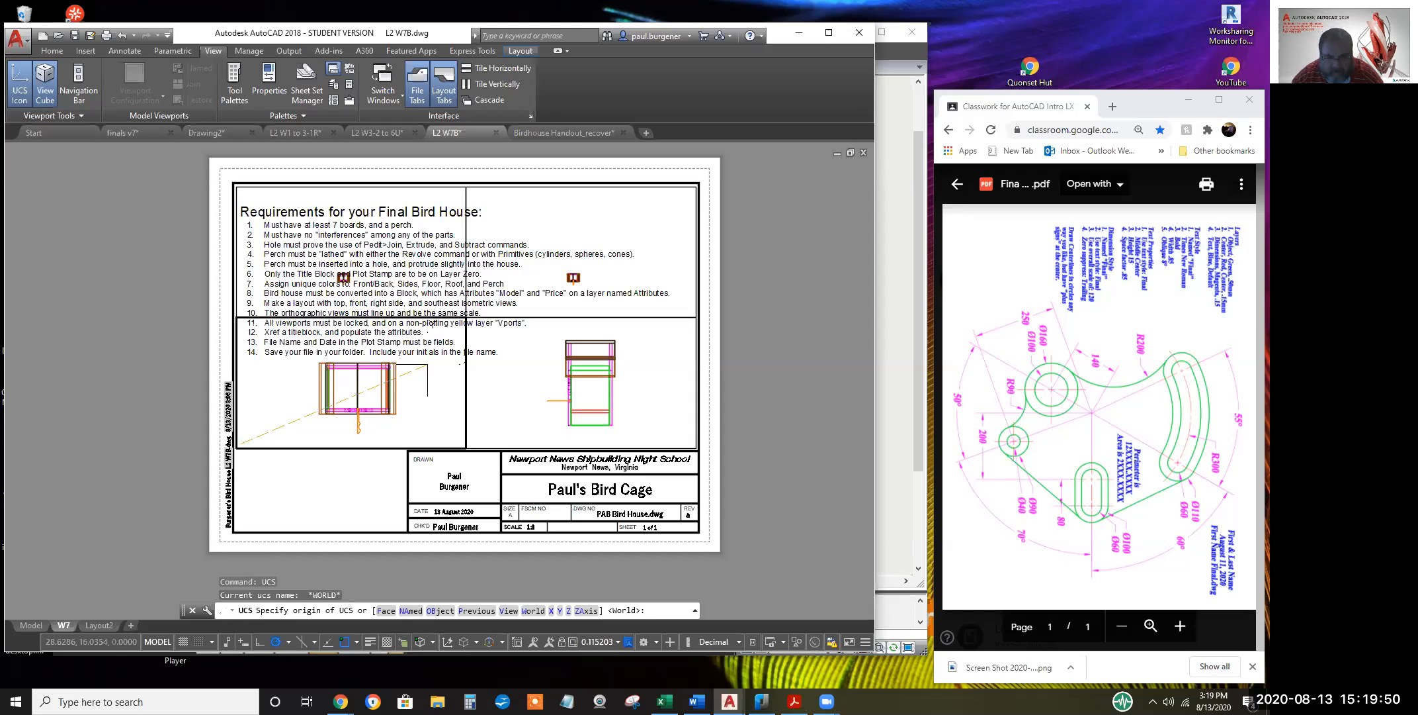
click(551, 609)
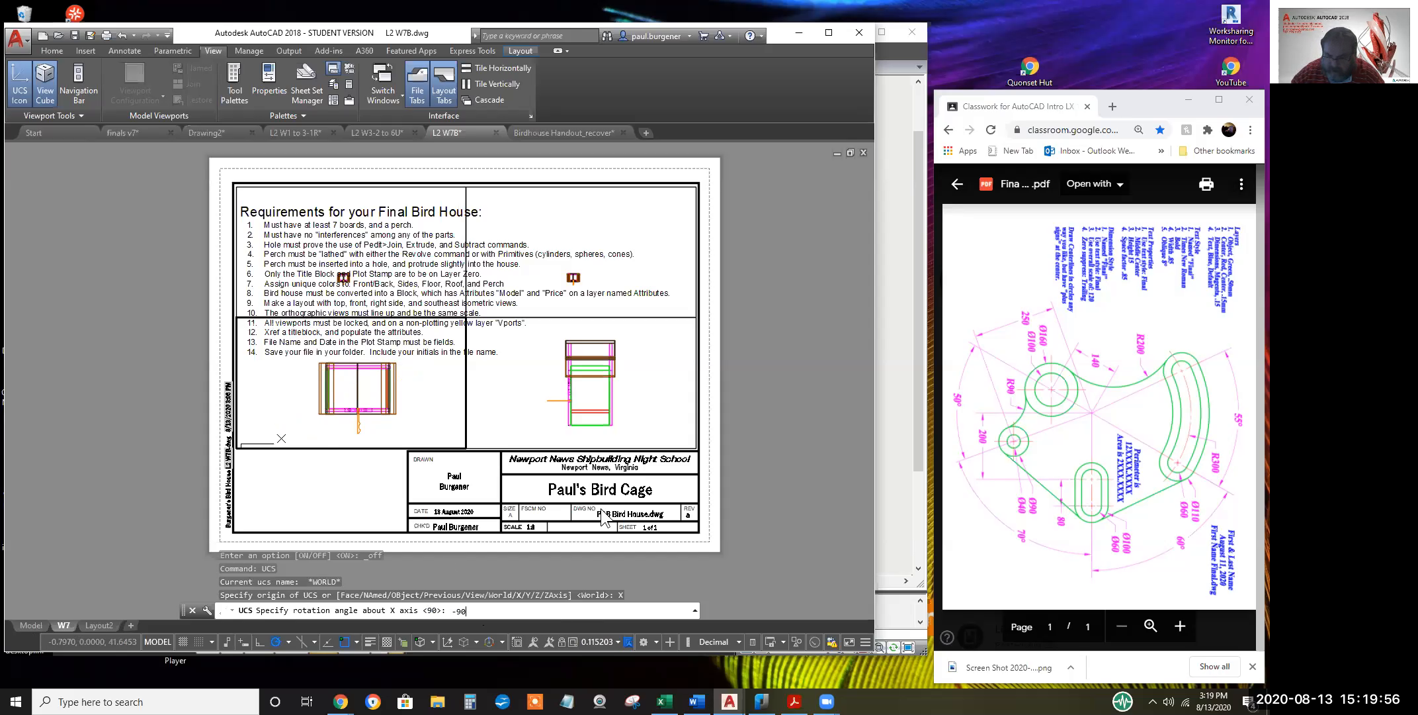
text(-90)
key(Return)
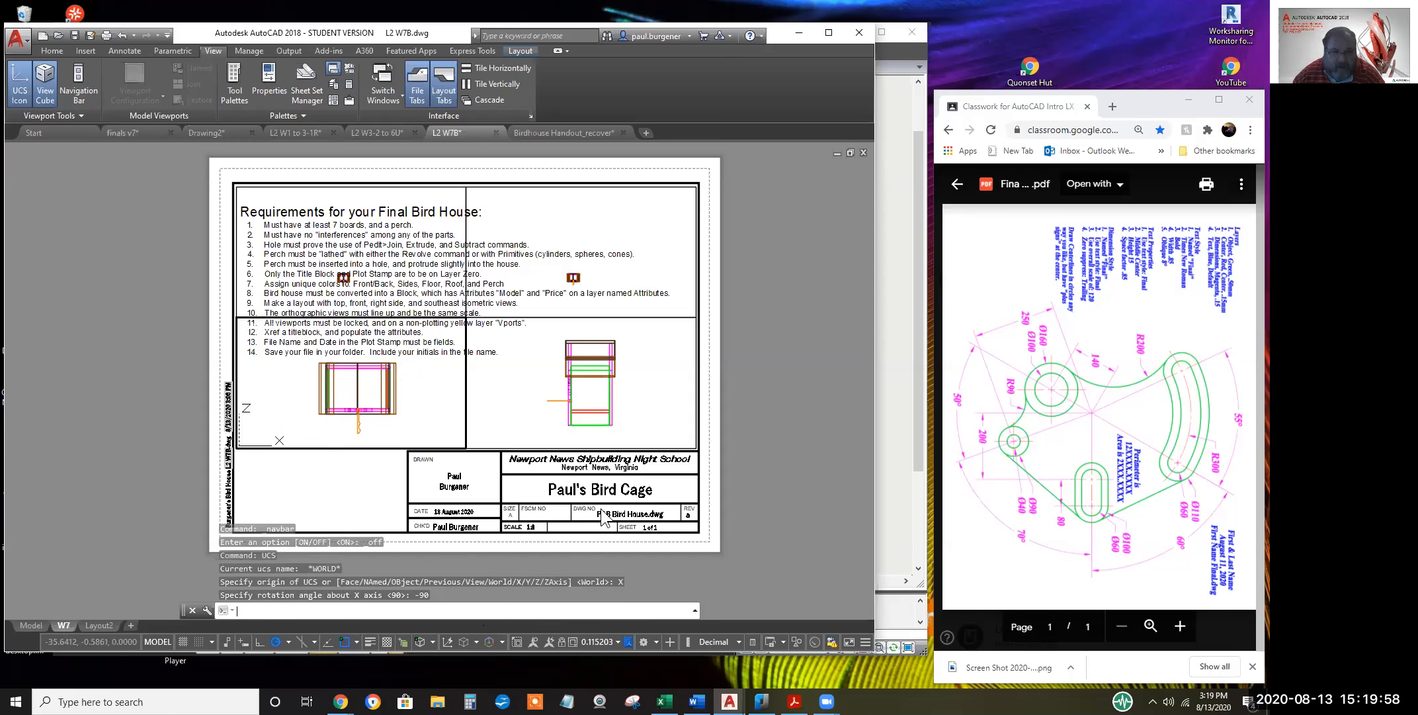
Try the PLAN command with the current UCS in the lower-left viewport, and undo that view change
click(450, 404)
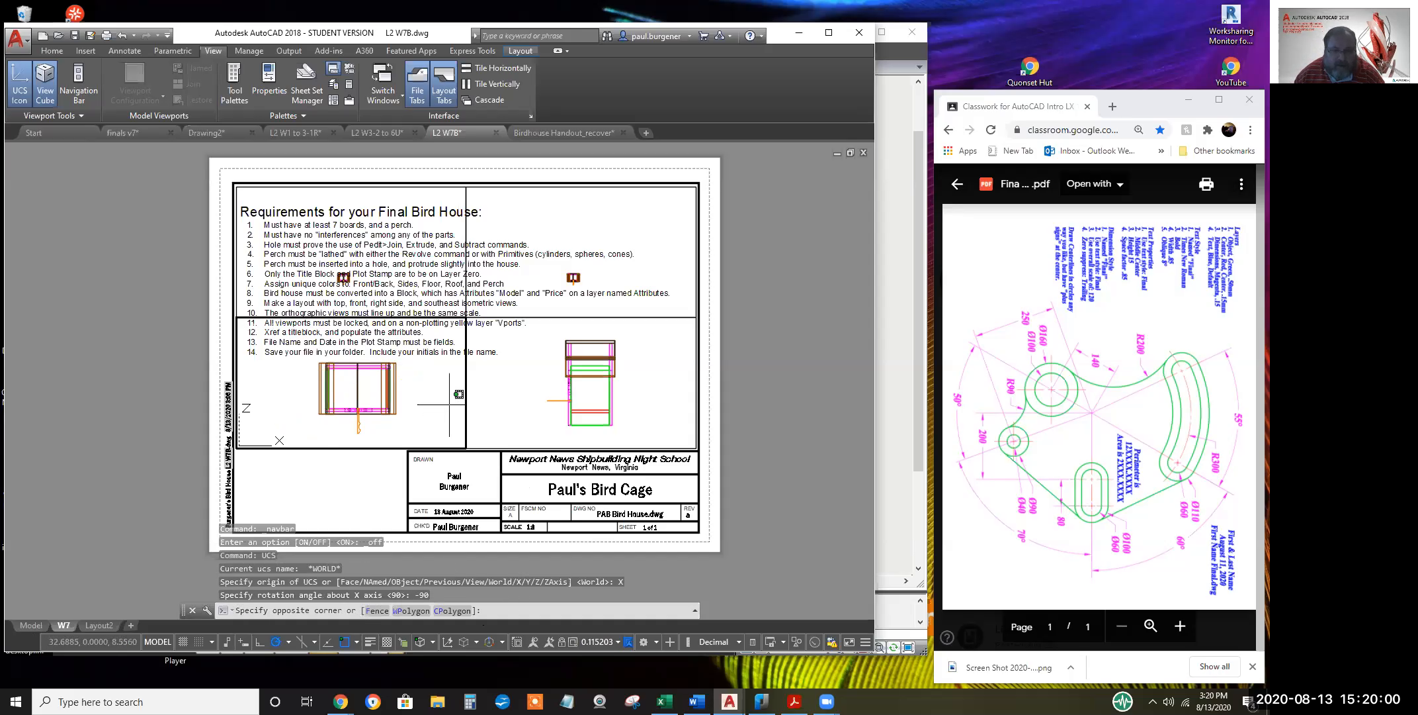
click(453, 406)
text(p)
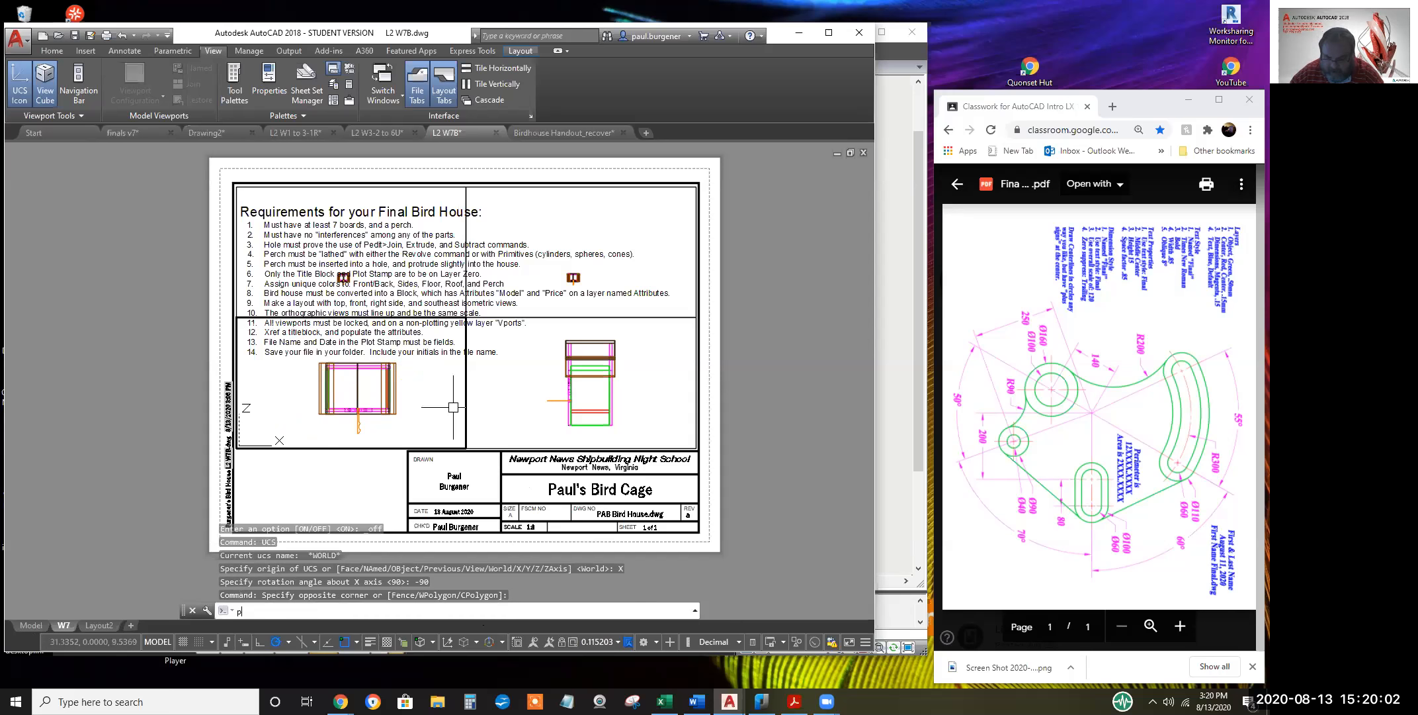
text(lan)
key(Return)
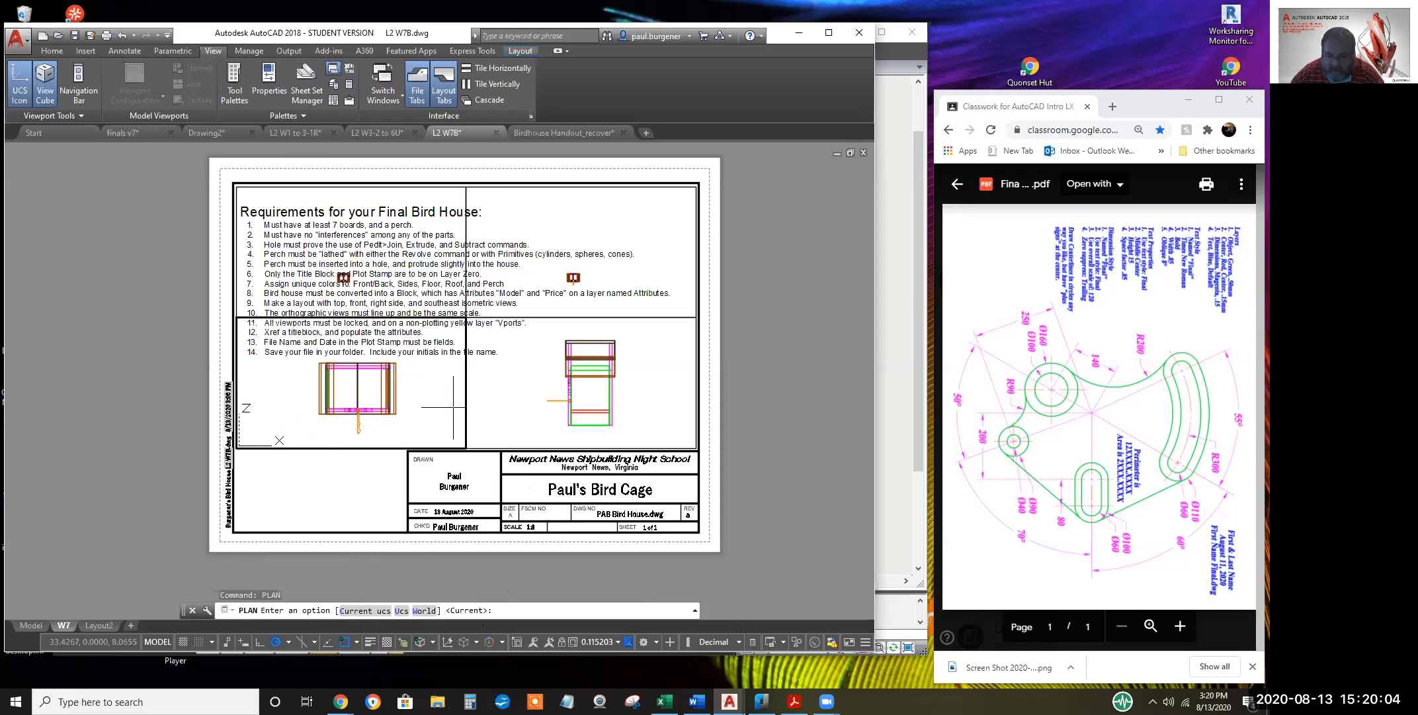
key(Return)
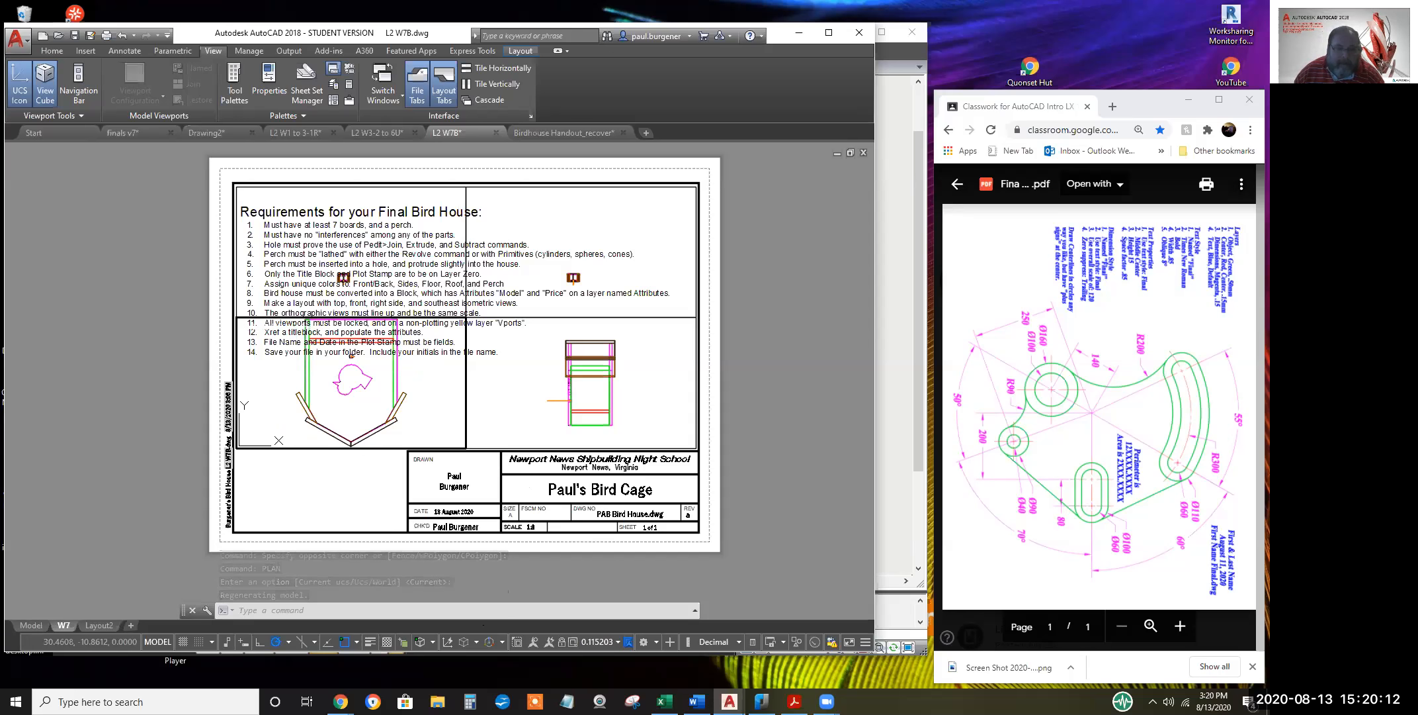
click(123, 35)
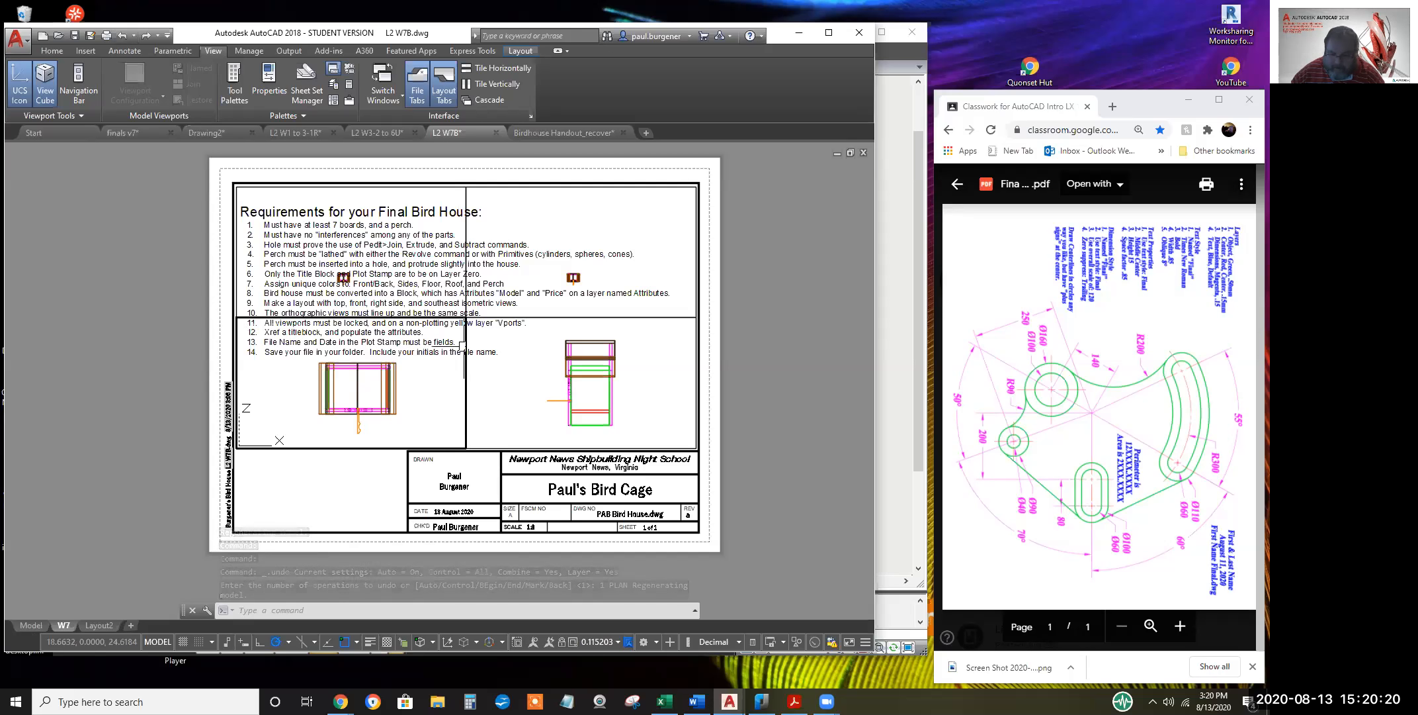
Reset the UCS of the lower-left viewport to World
text(ucs)
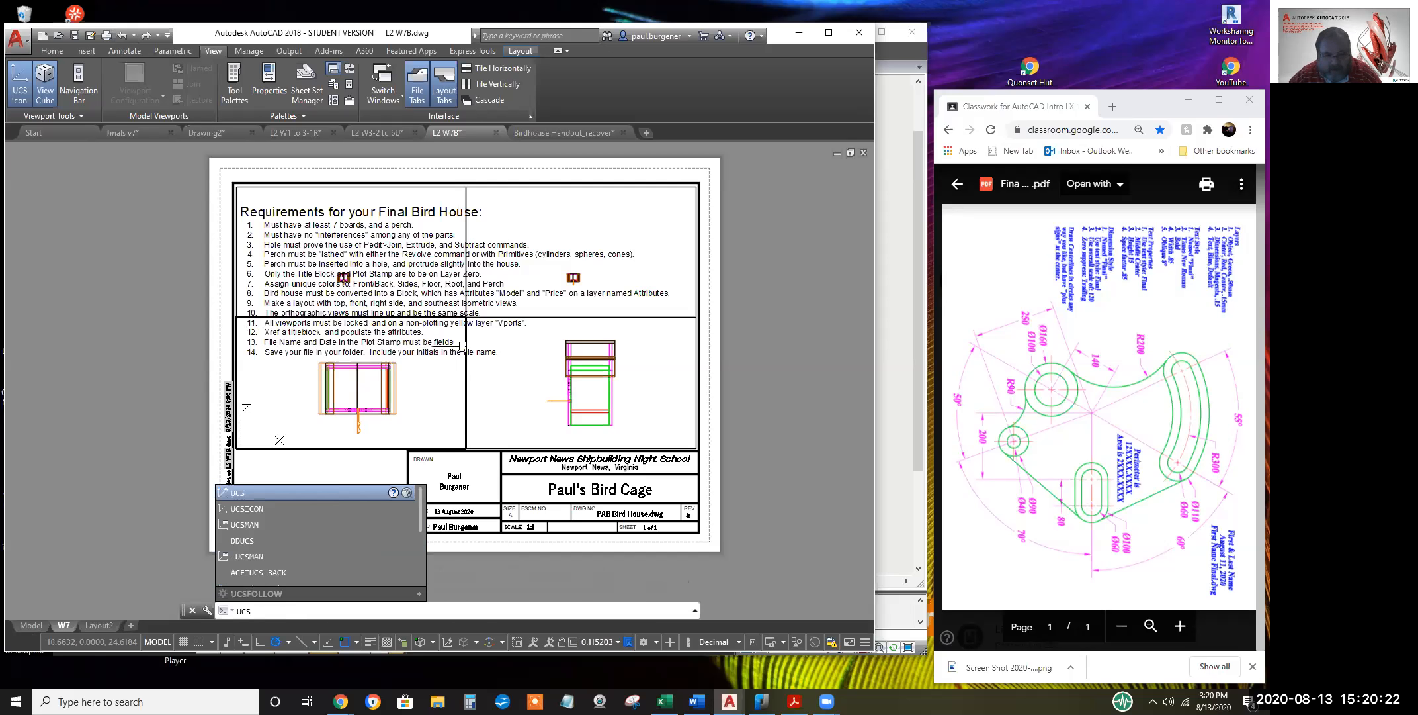
key(Return)
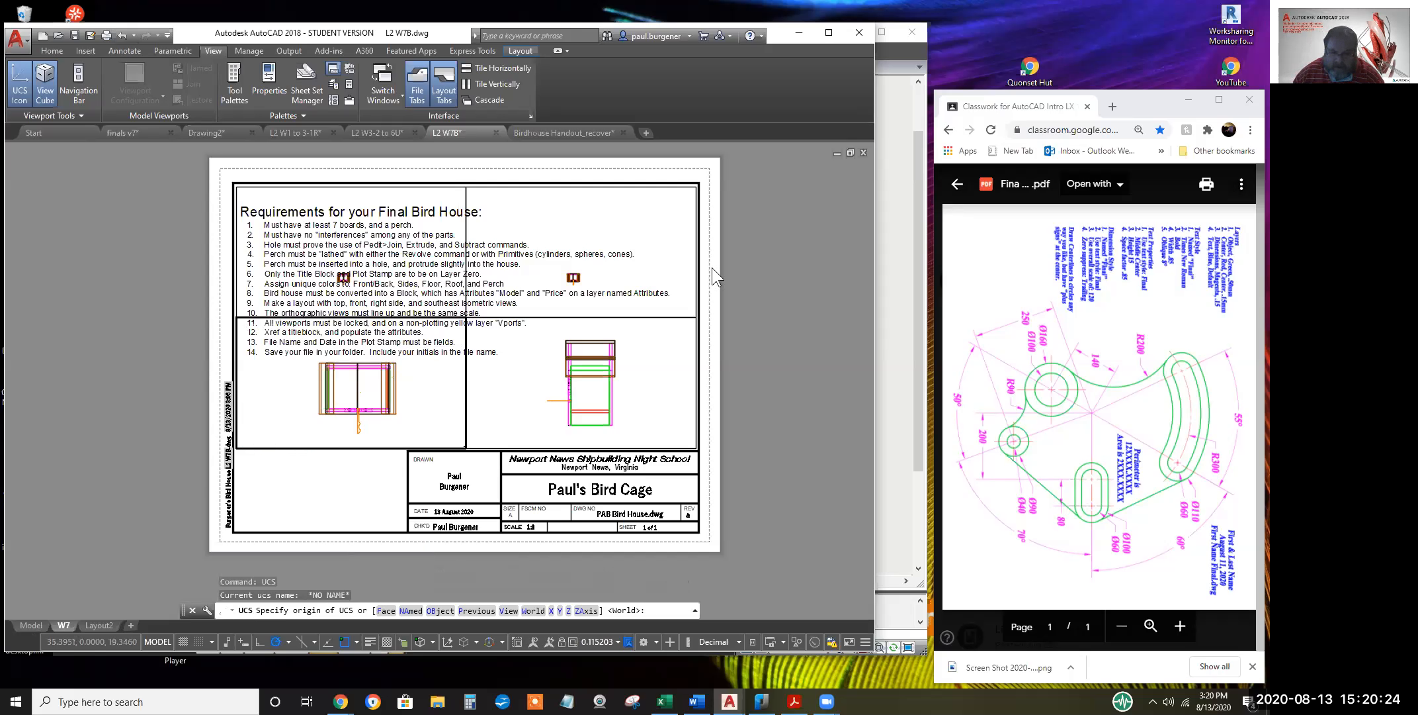
click(533, 609)
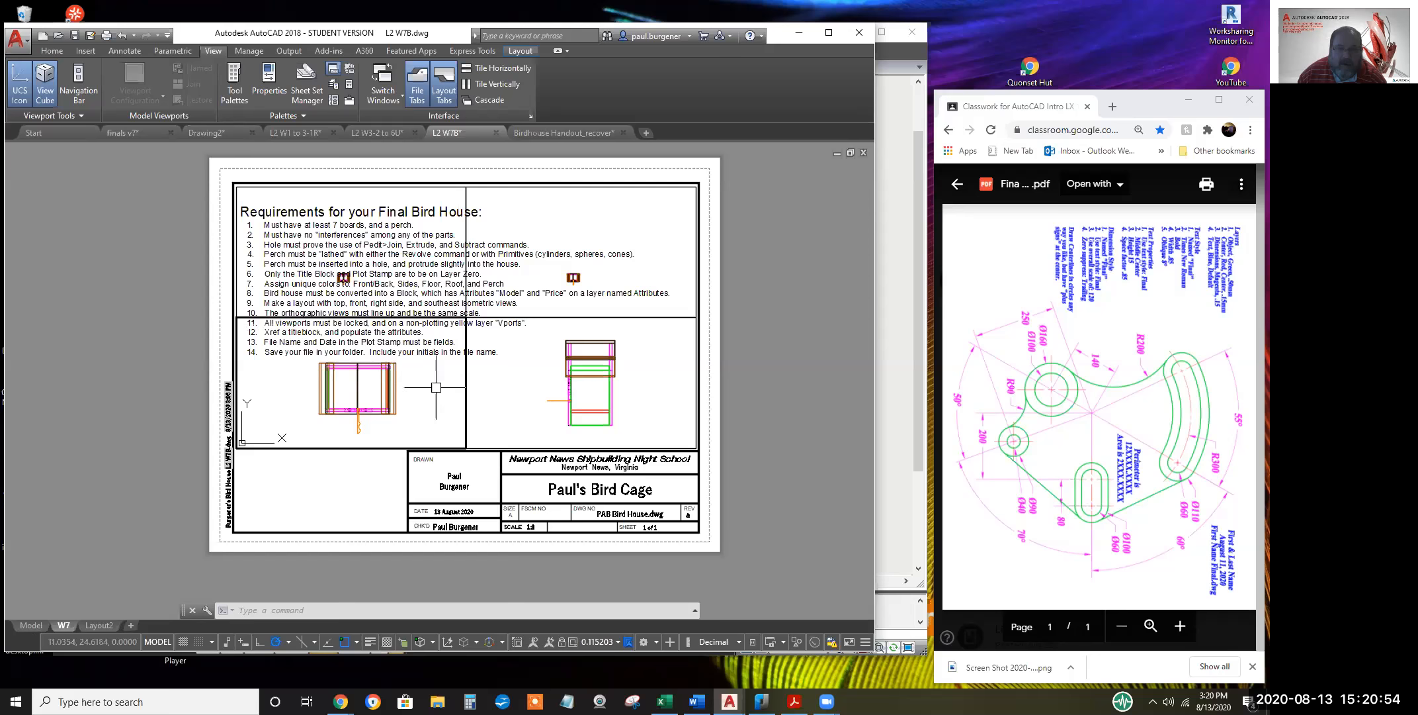
click(652, 352)
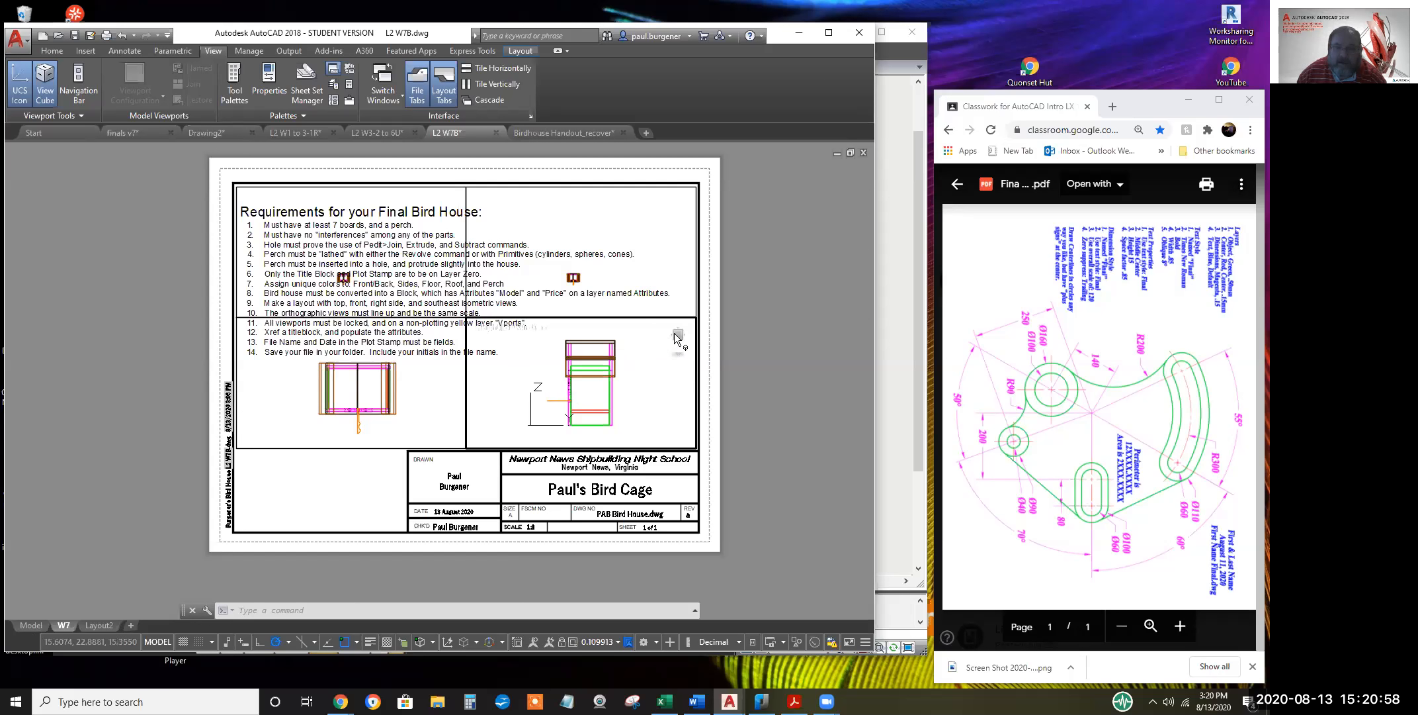
click(407, 389)
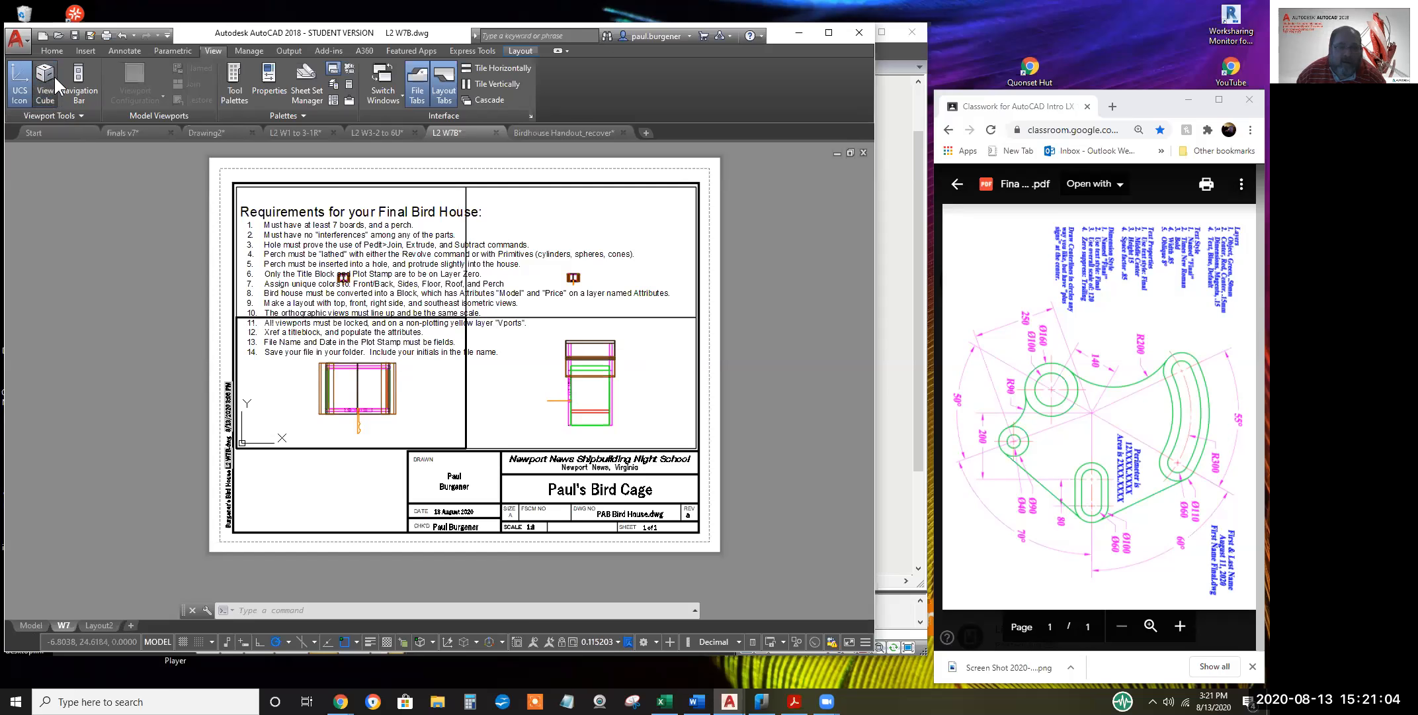
click(428, 245)
click(584, 198)
click(671, 375)
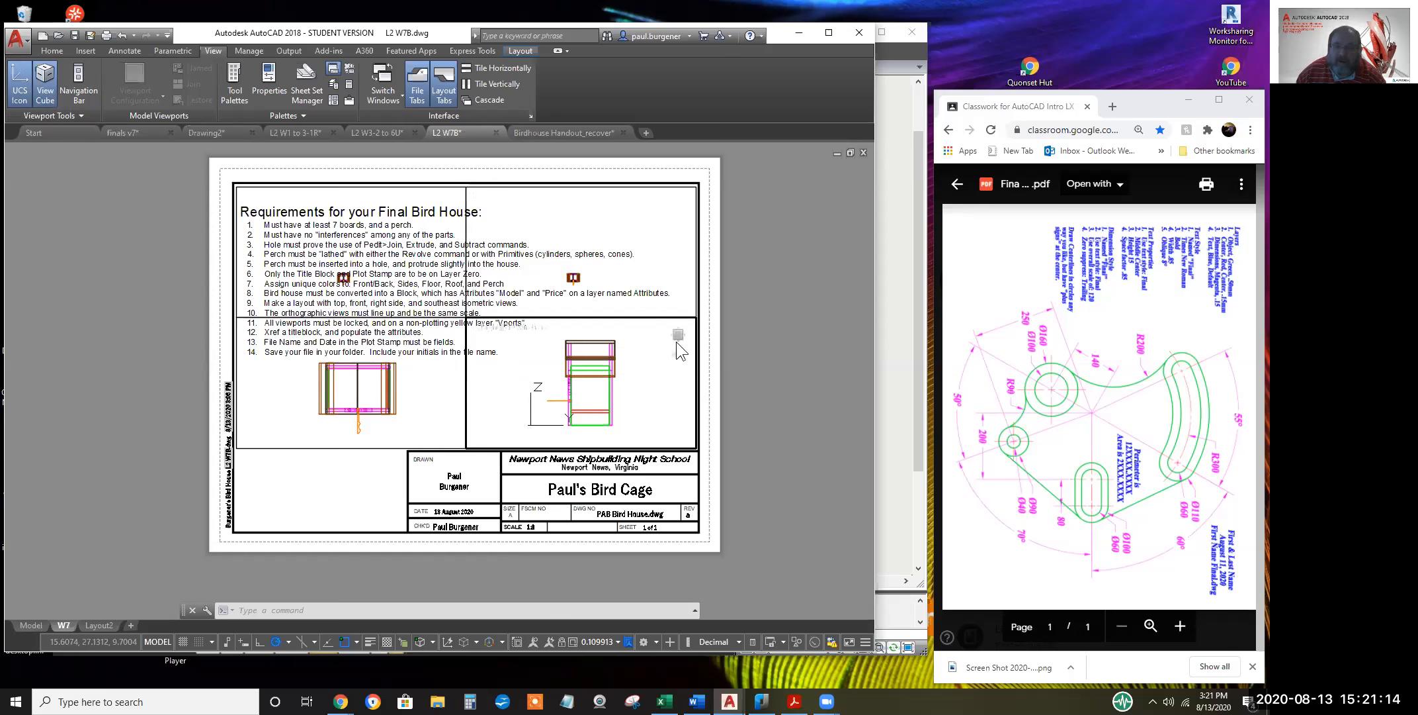
Set the upper-right viewport's viewpoint to 225 degrees from the X axis and 45 degrees from the XY plane
click(662, 217)
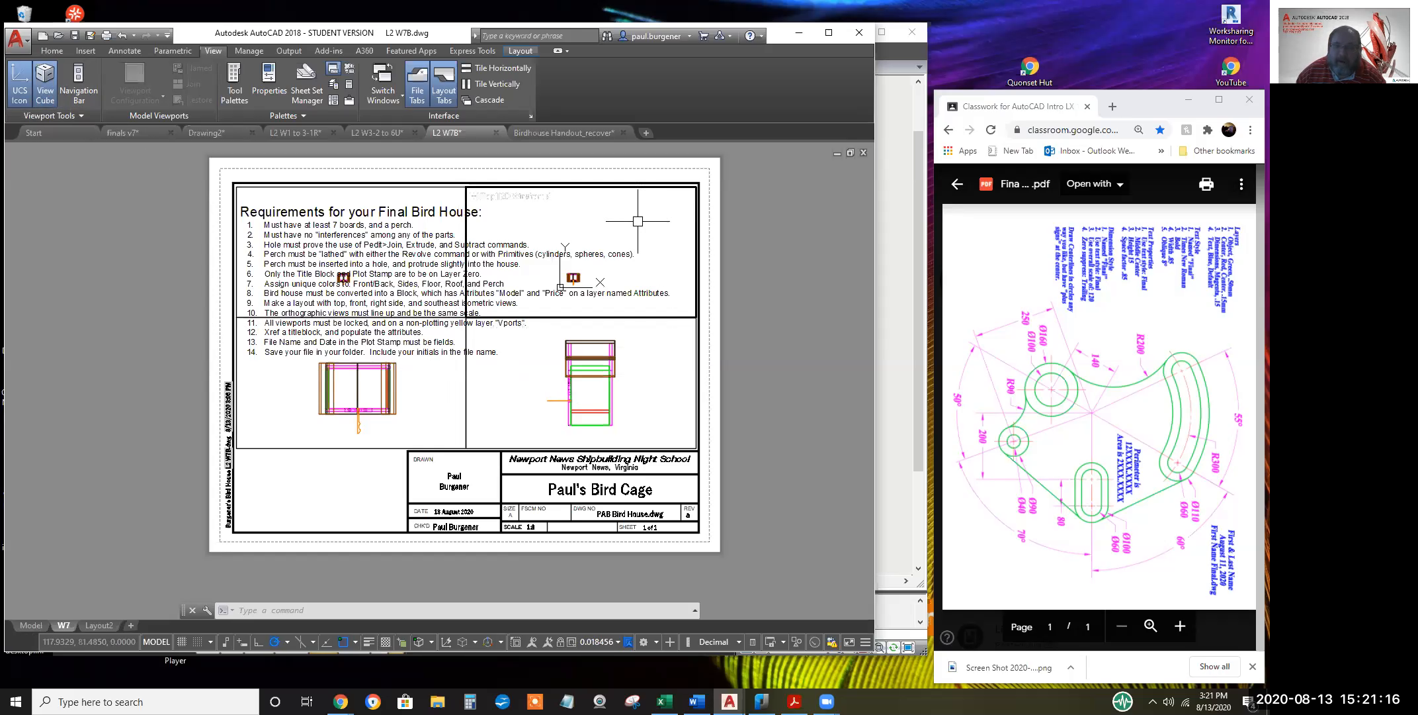
scroll(660, 206, up, 1)
scroll(623, 243, down, 3)
middle_drag(611, 254, 618, 231)
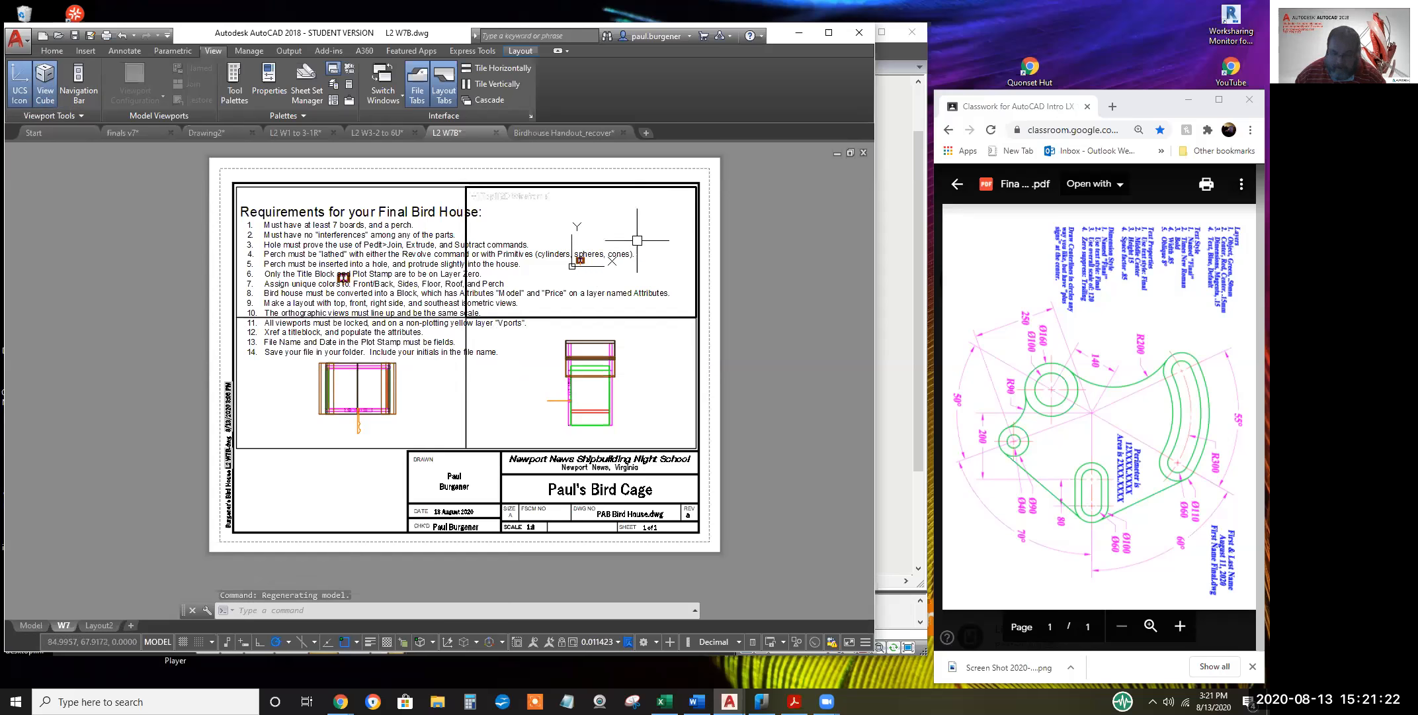
text(VPOIn)
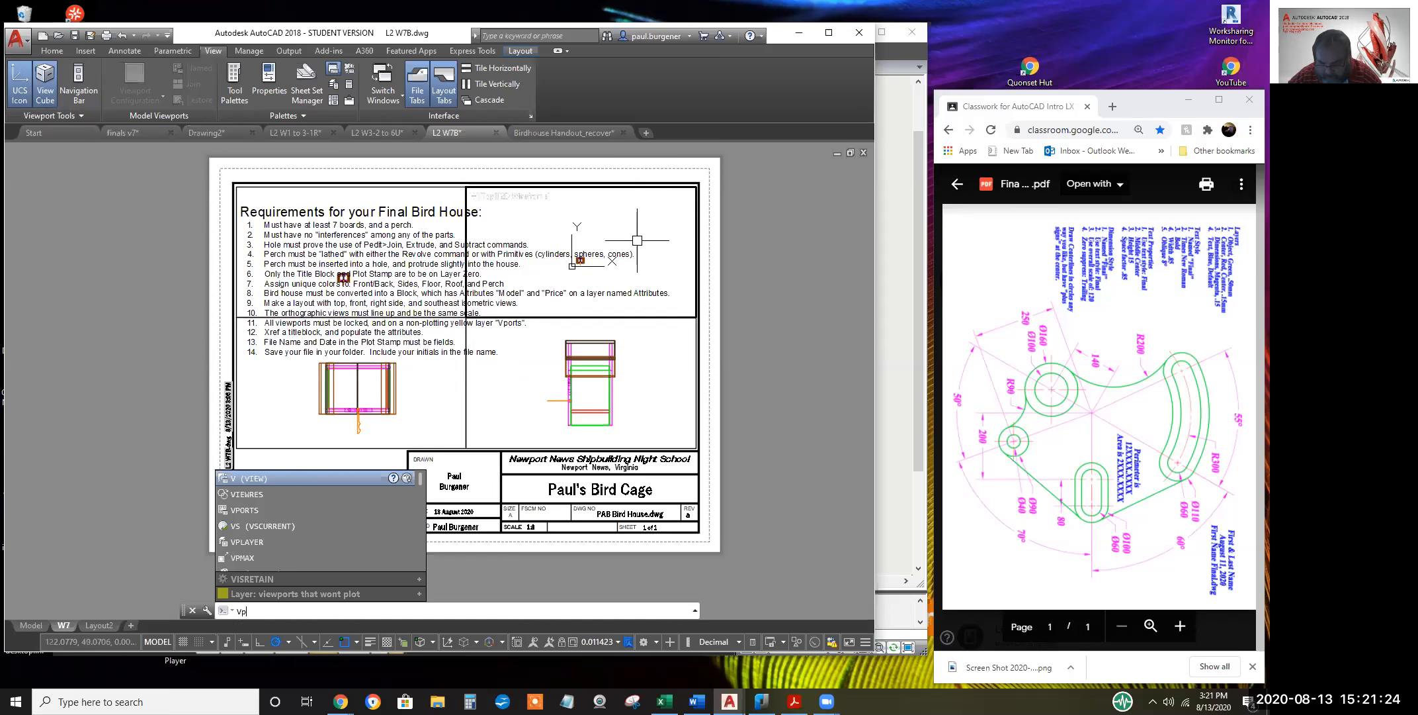
text(T)
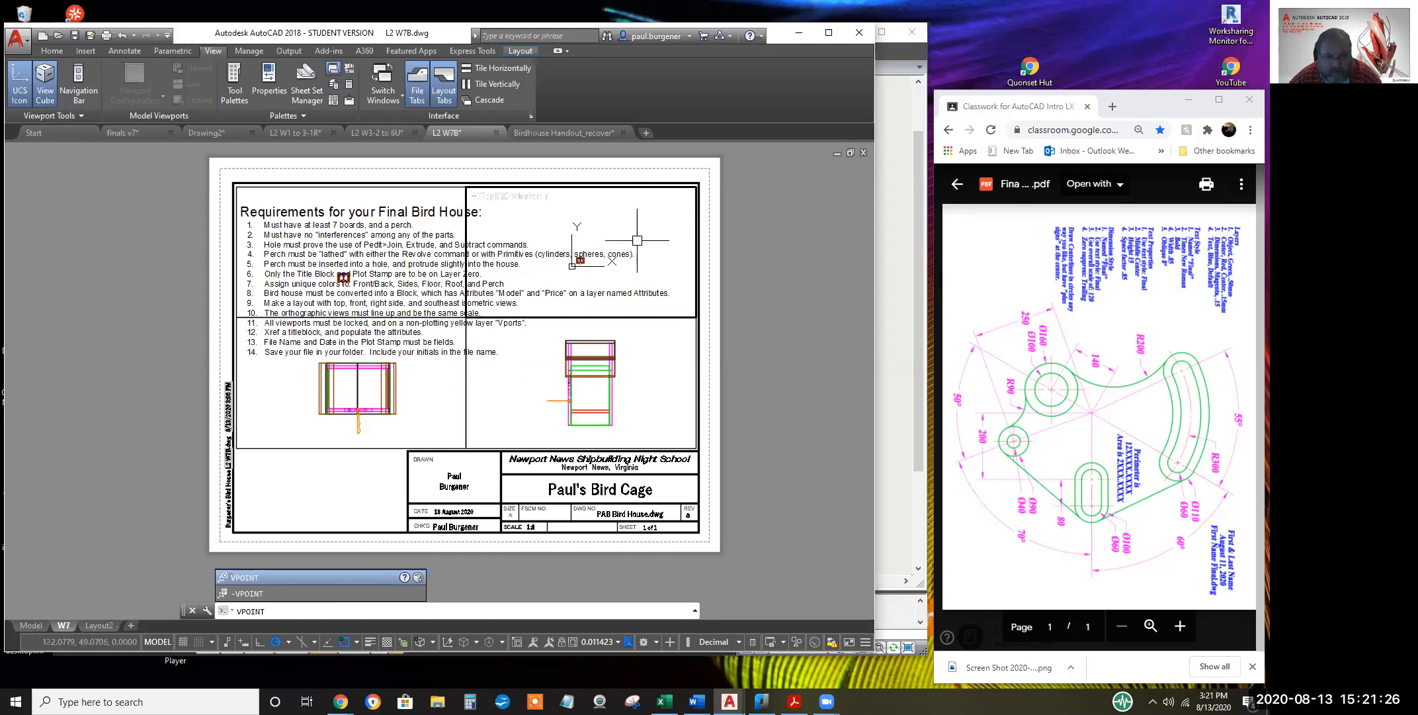
key(Return)
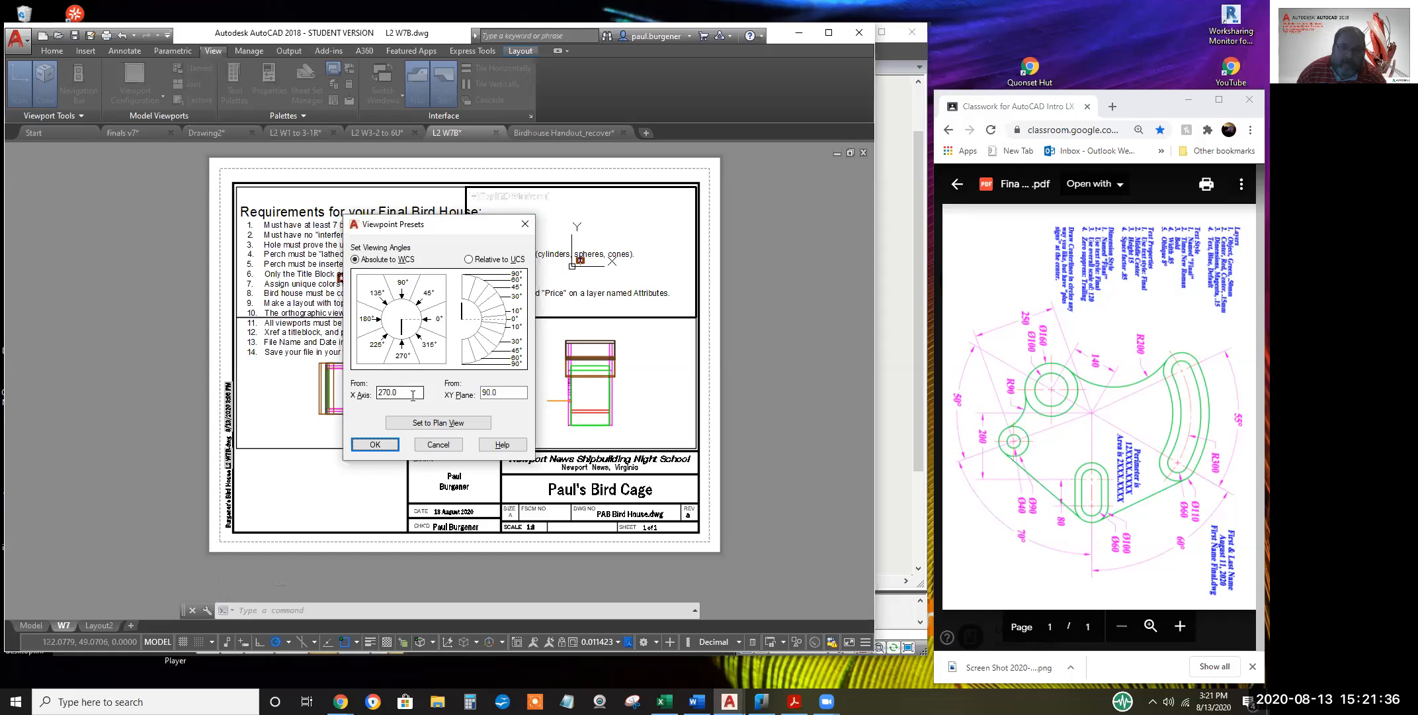
drag(407, 394, 364, 393)
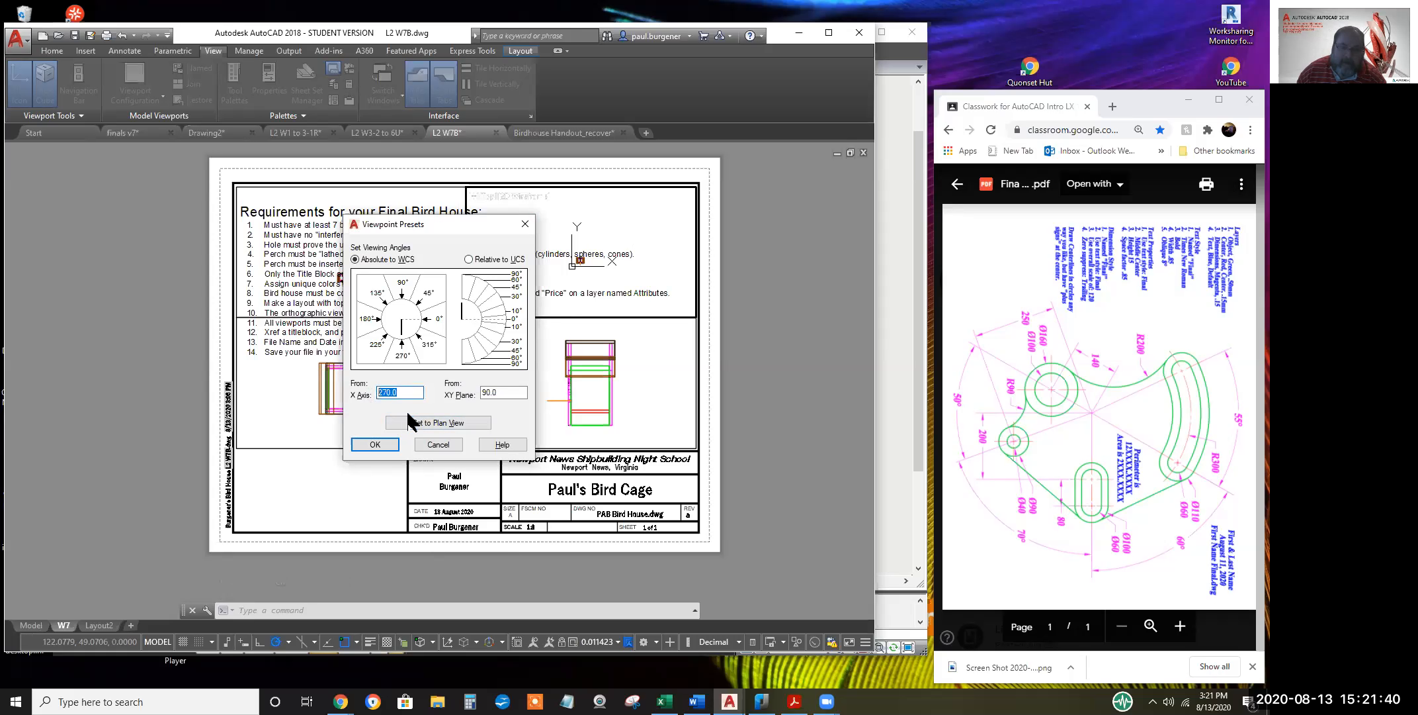
text(225)
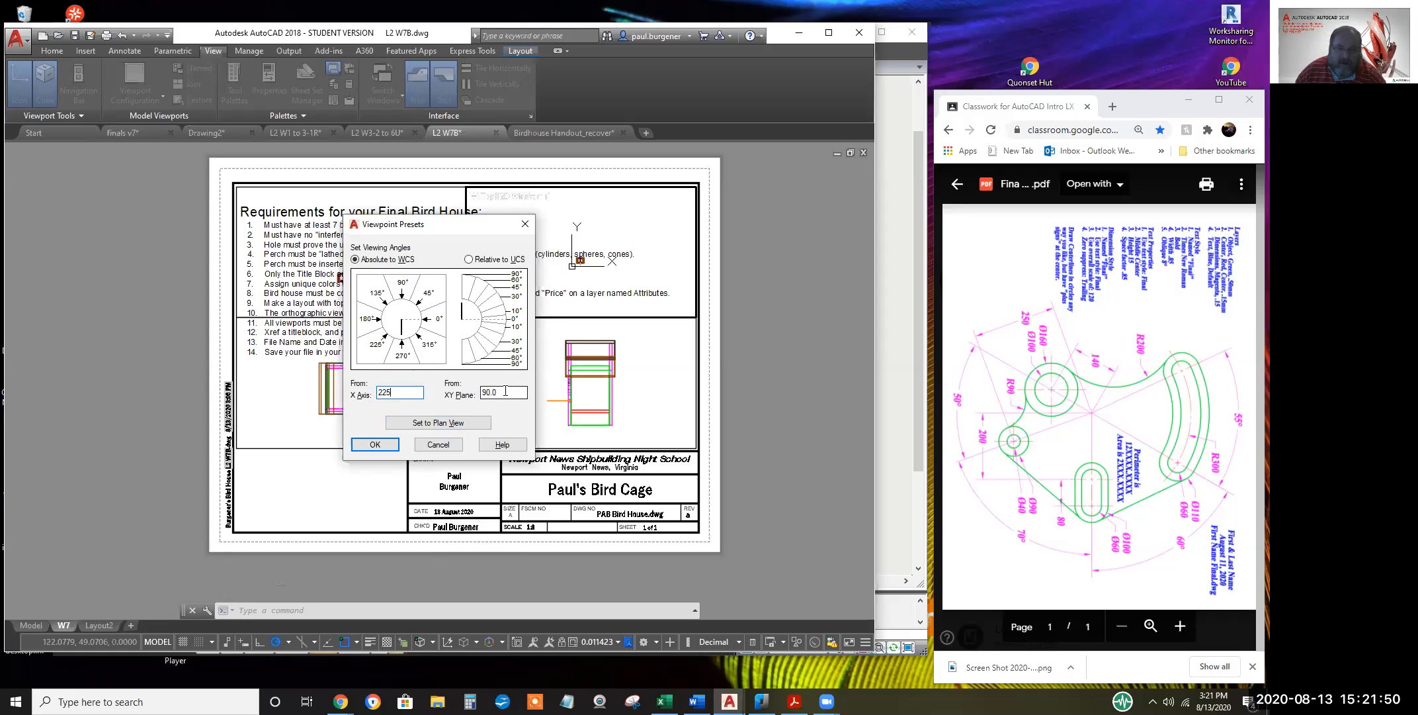
double_click(504, 392)
text(45)
click(379, 448)
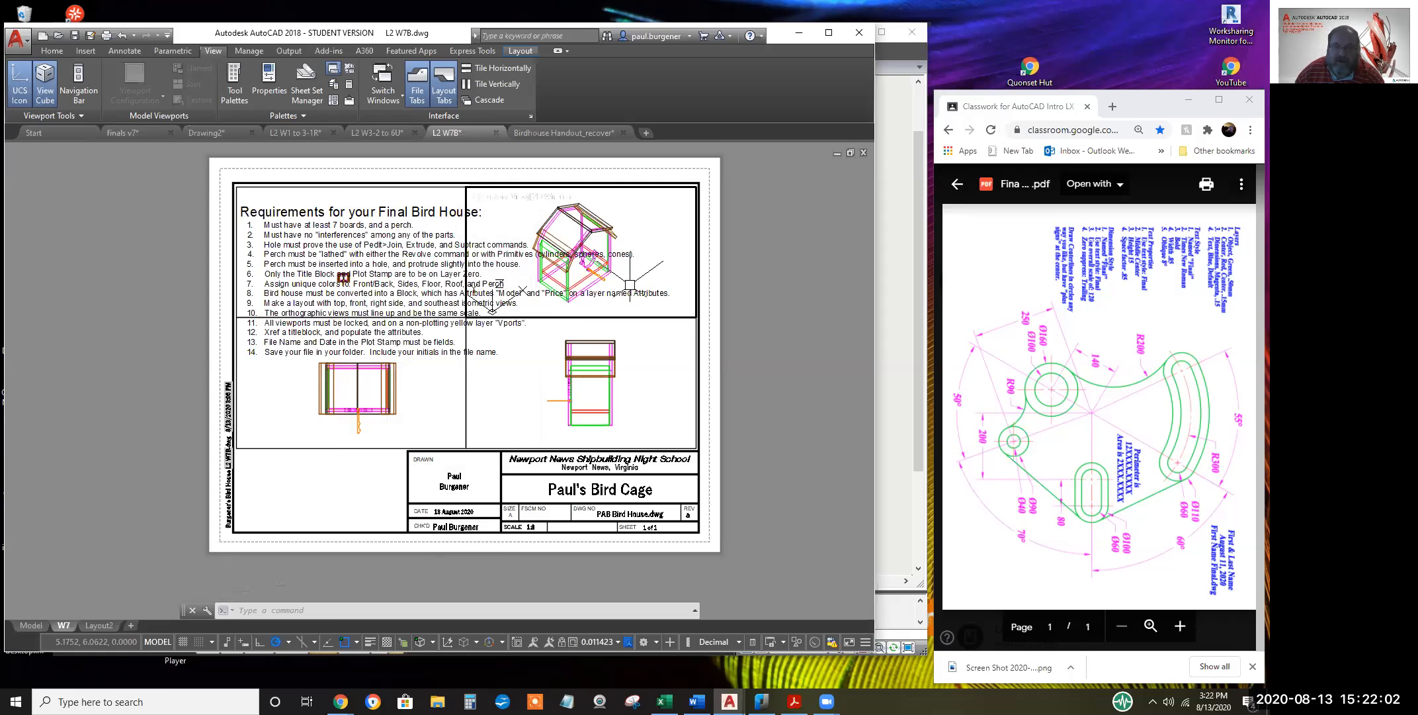
Reopen the viewpoint presets for the upper-right viewport and try -45 degrees as the angle from the X axis
text(vp)
key(Return)
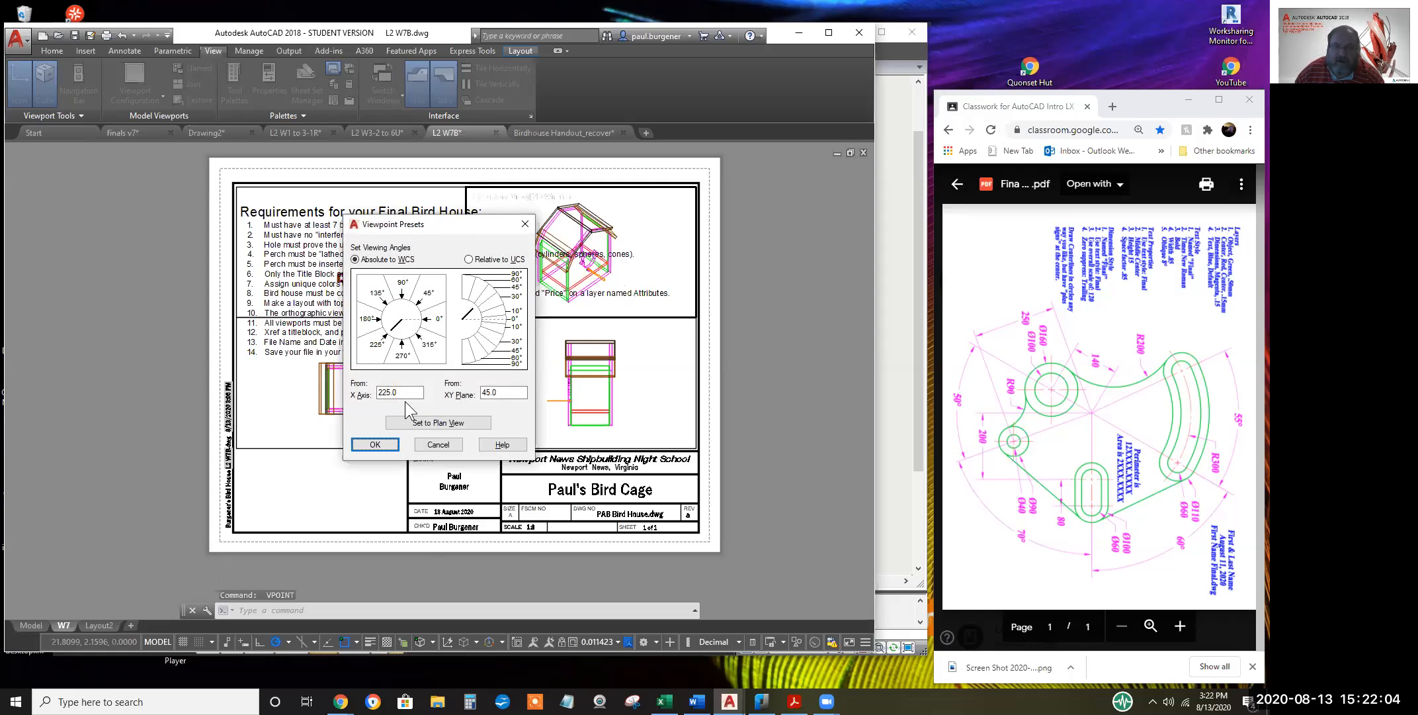
double_click(400, 391)
text(-45)
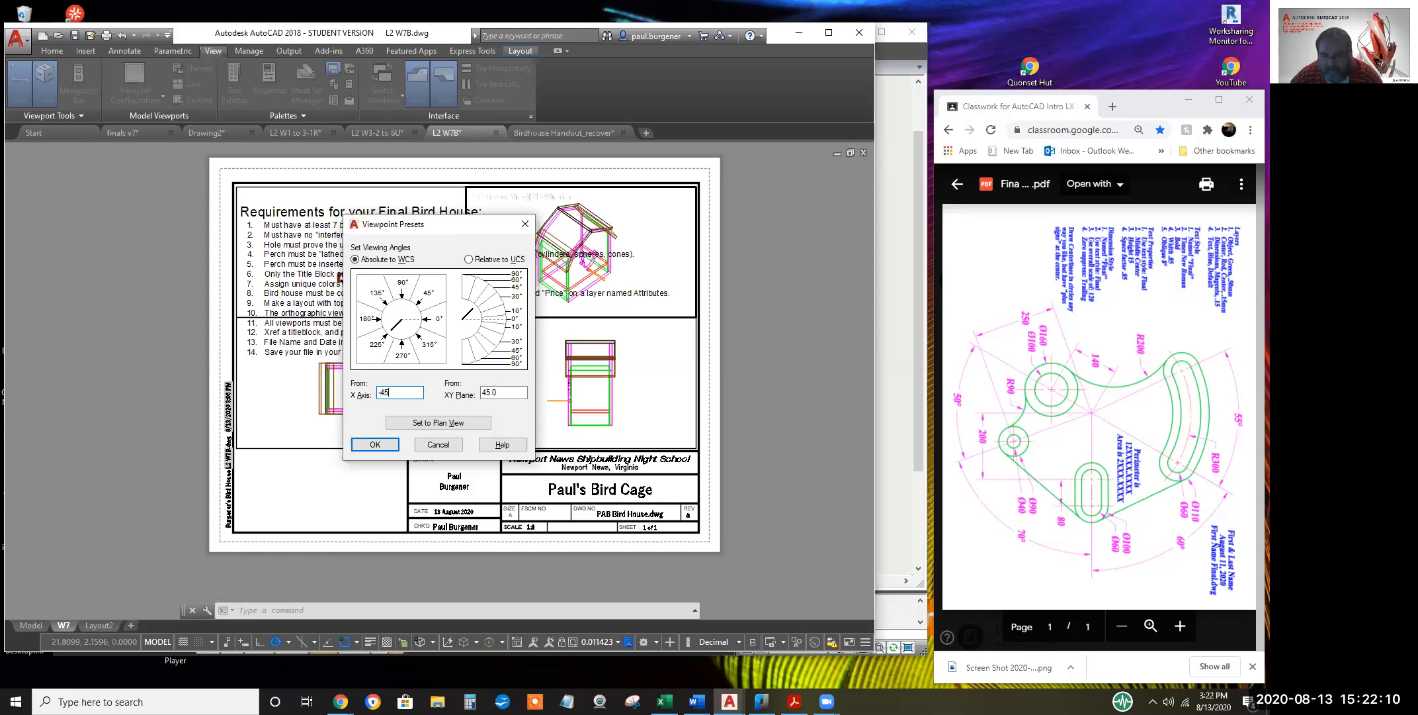
key(Return)
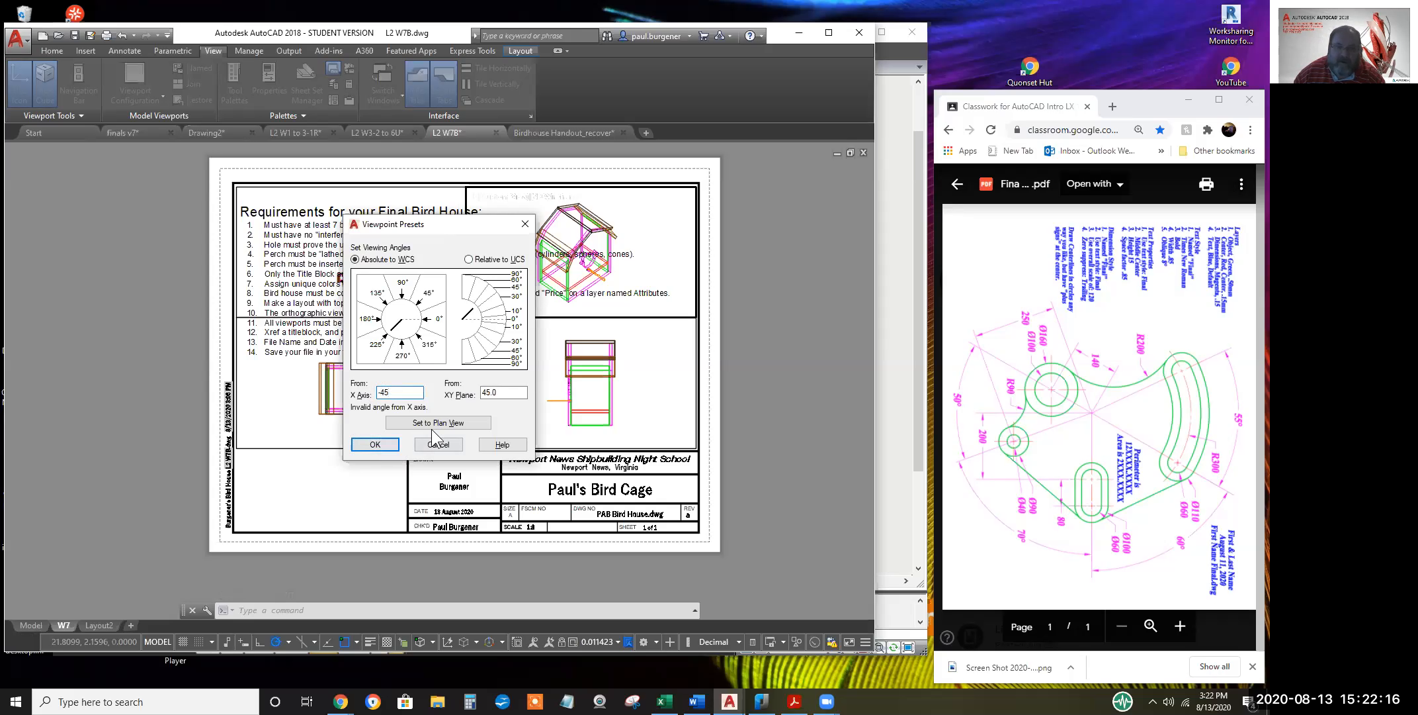
drag(396, 391, 376, 392)
text(-45)
click(381, 444)
click(376, 445)
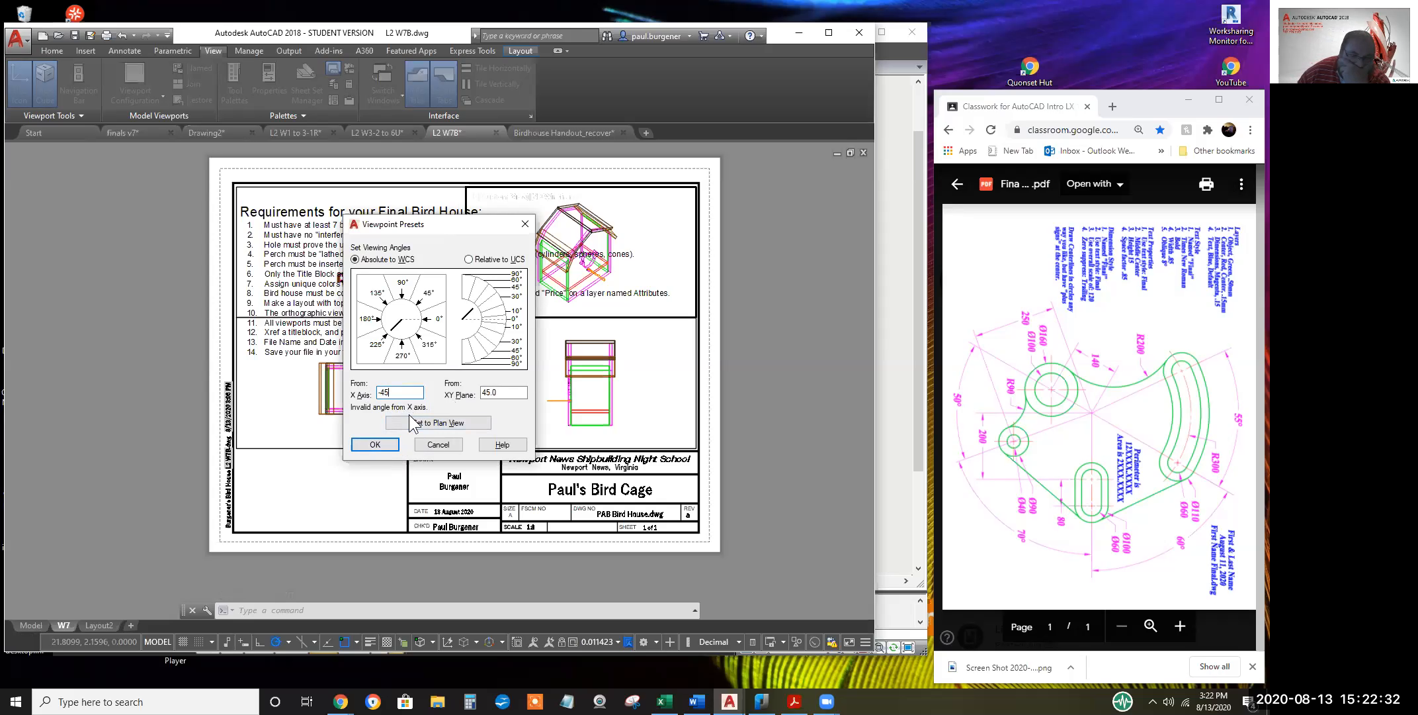
Set the viewpoint's angle from the X axis to 315 degrees and apply it to the upper-right viewport
drag(395, 392, 378, 392)
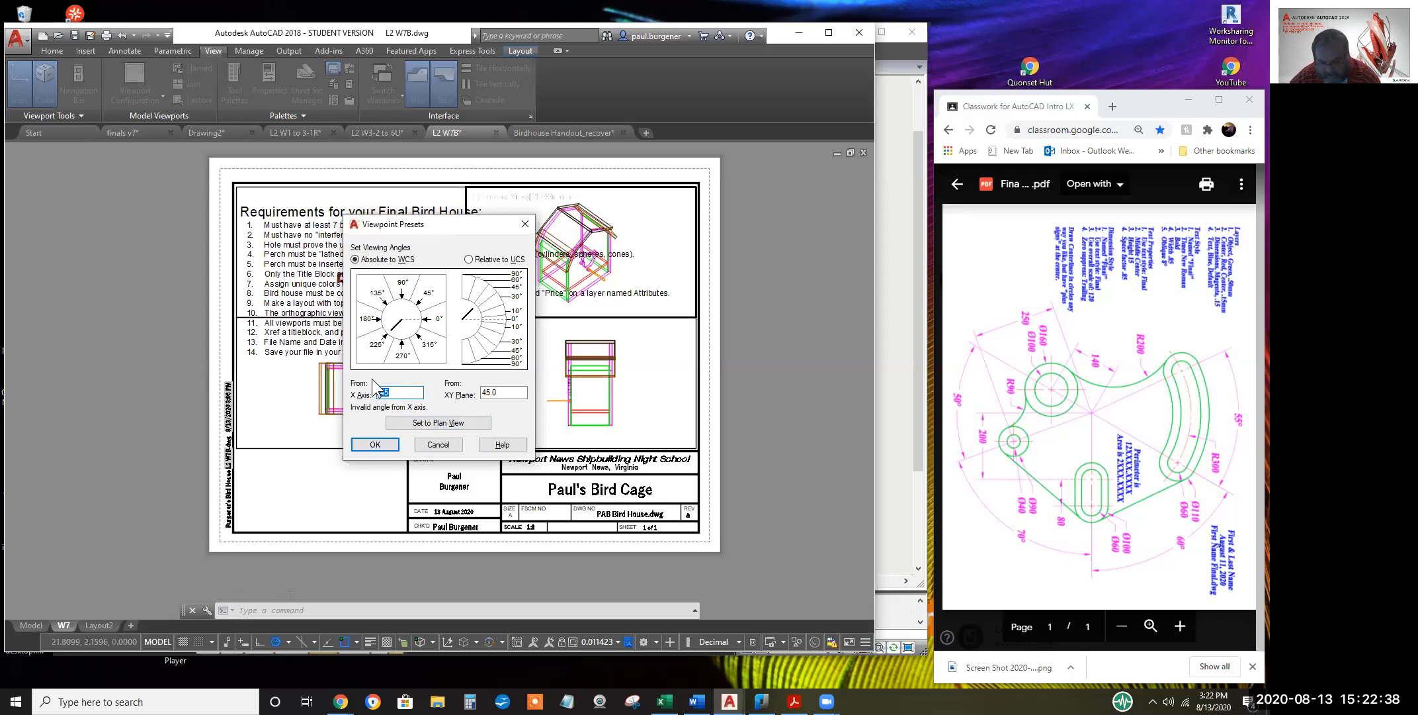
text(325)
text(5)
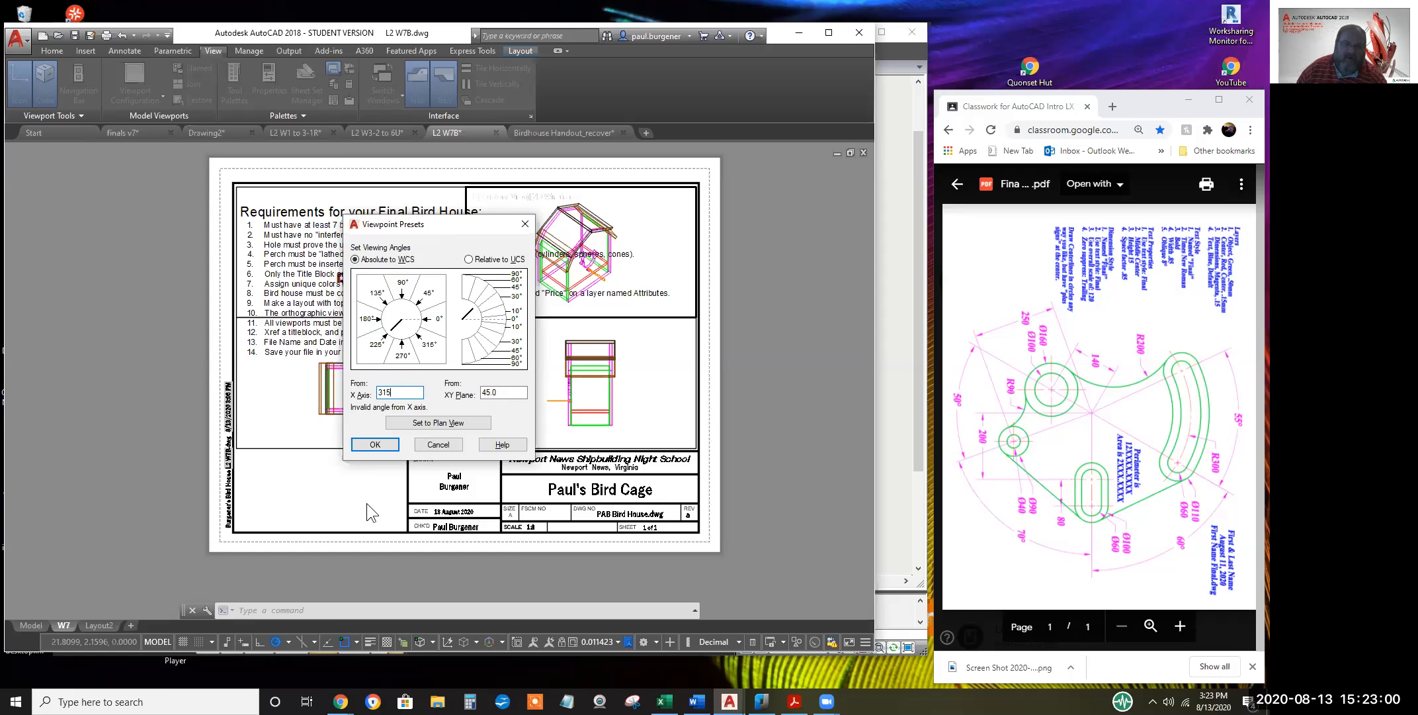
click(374, 444)
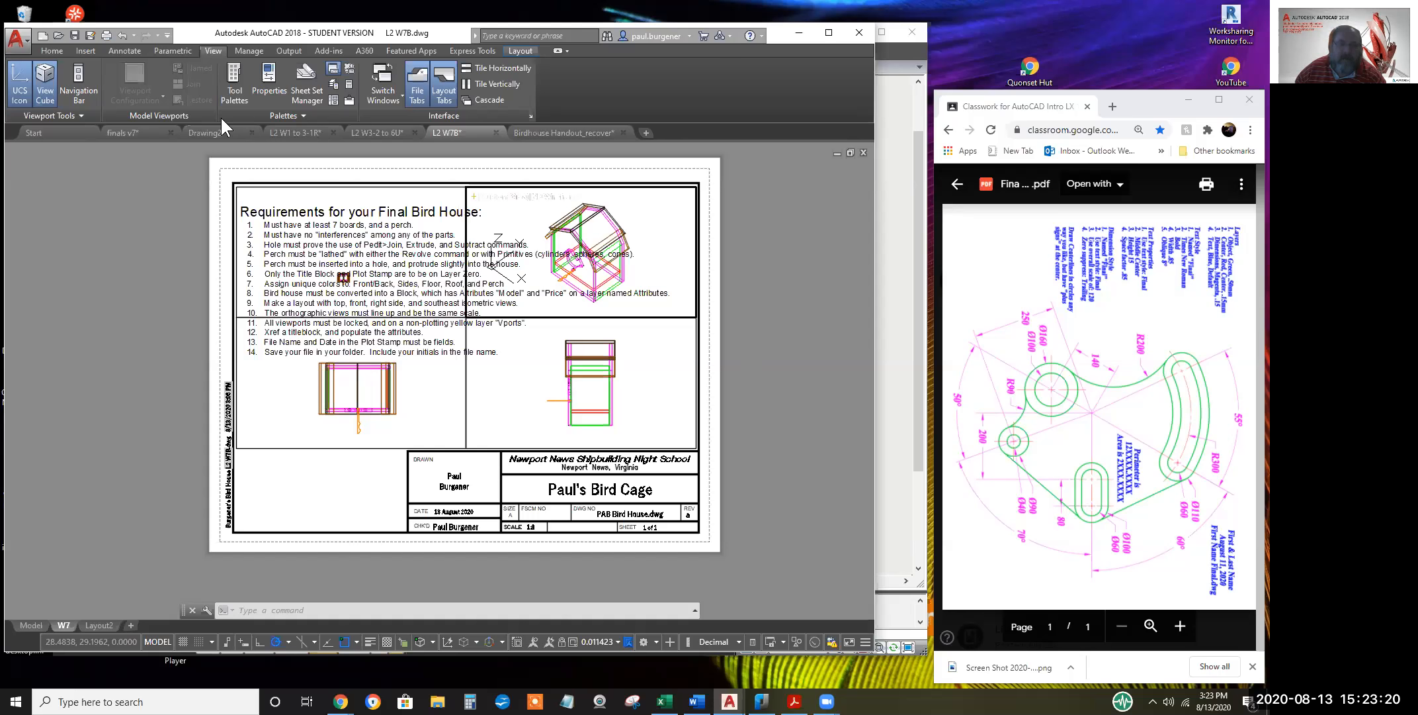
Open the 2020 Spring layout of the finals v7 drawing and examine the full sheet and its file name and date stamp
mouse_move(152, 131)
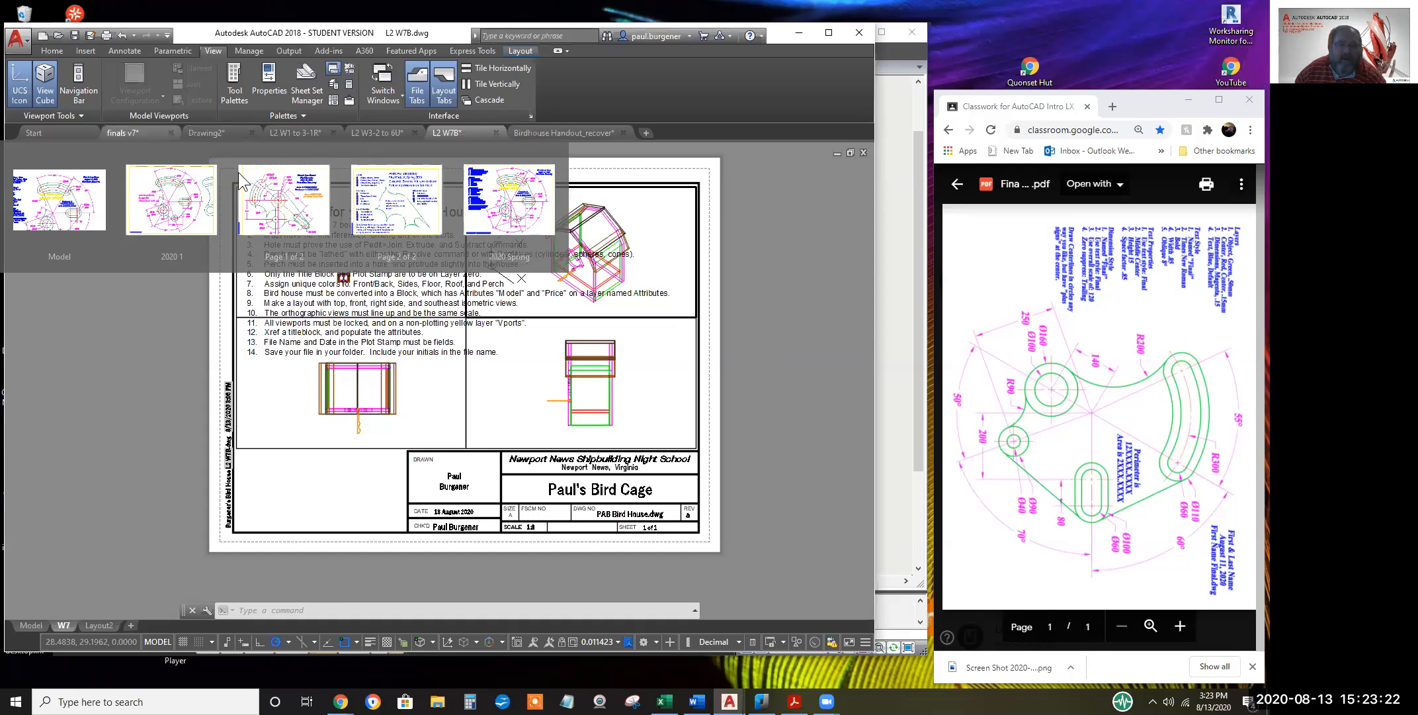
click(514, 206)
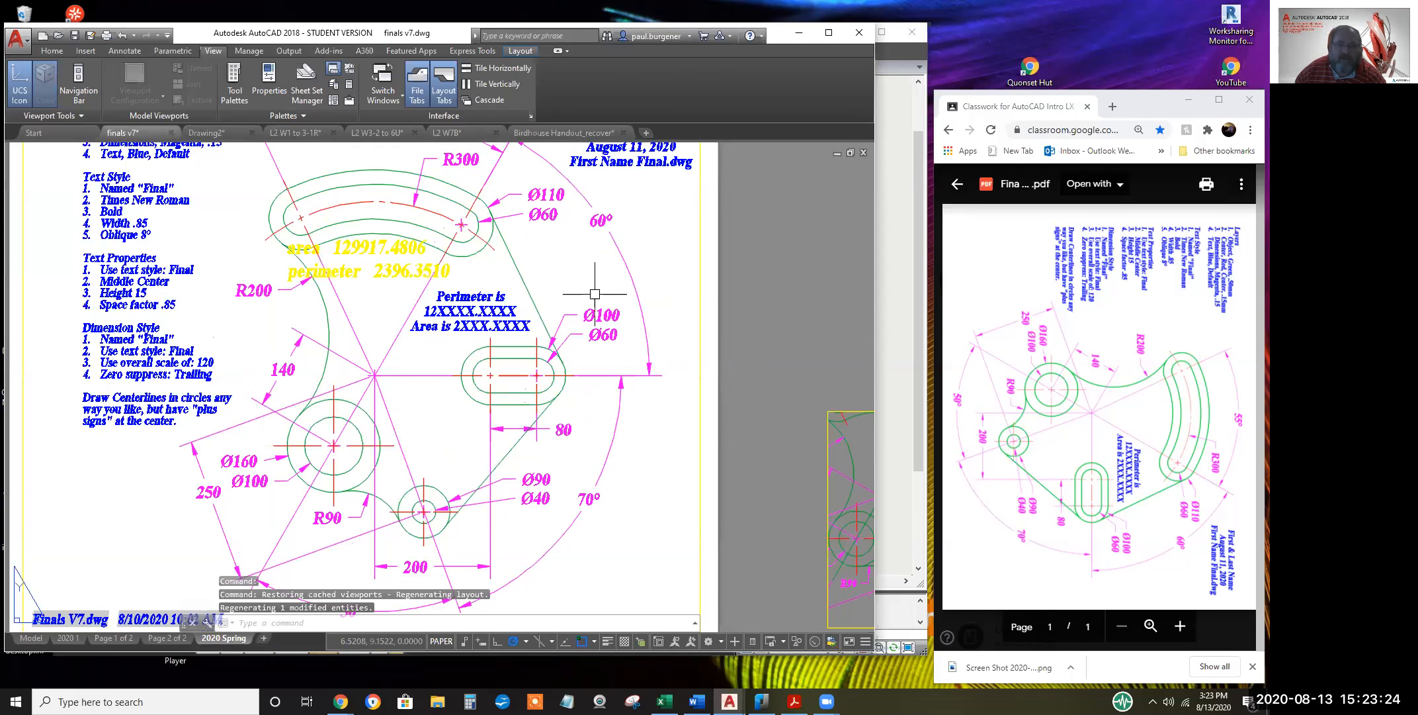
scroll(595, 294, down, 2)
middle_drag(595, 292, 611, 336)
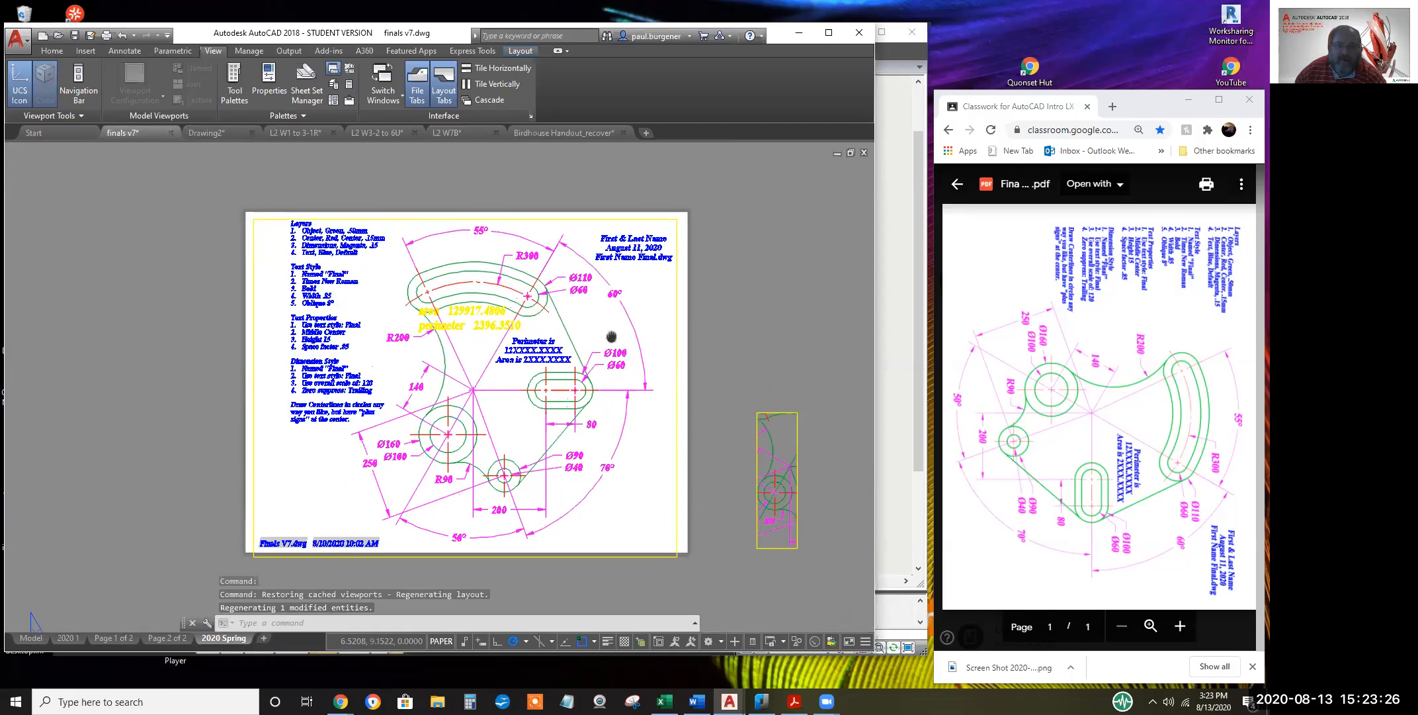
scroll(612, 336, down, 1)
scroll(550, 350, up, 1)
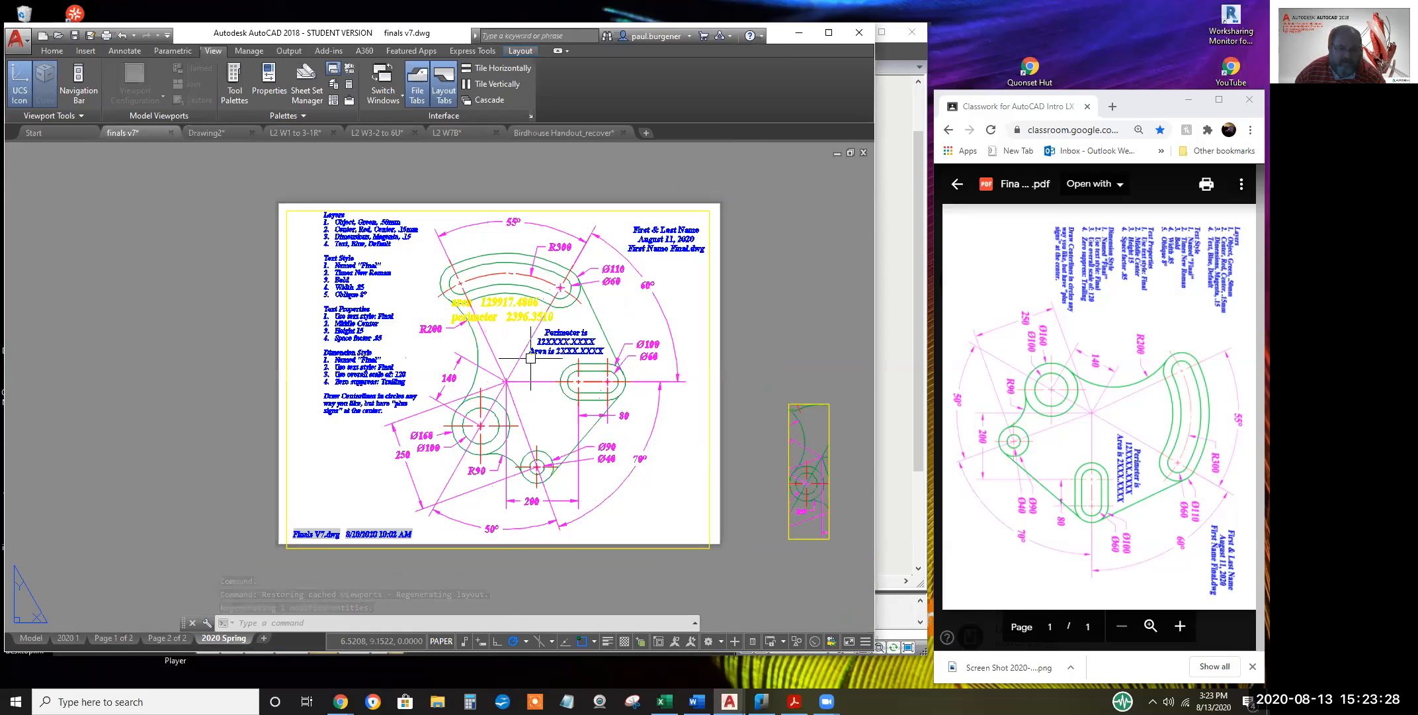
scroll(376, 541, up, 5)
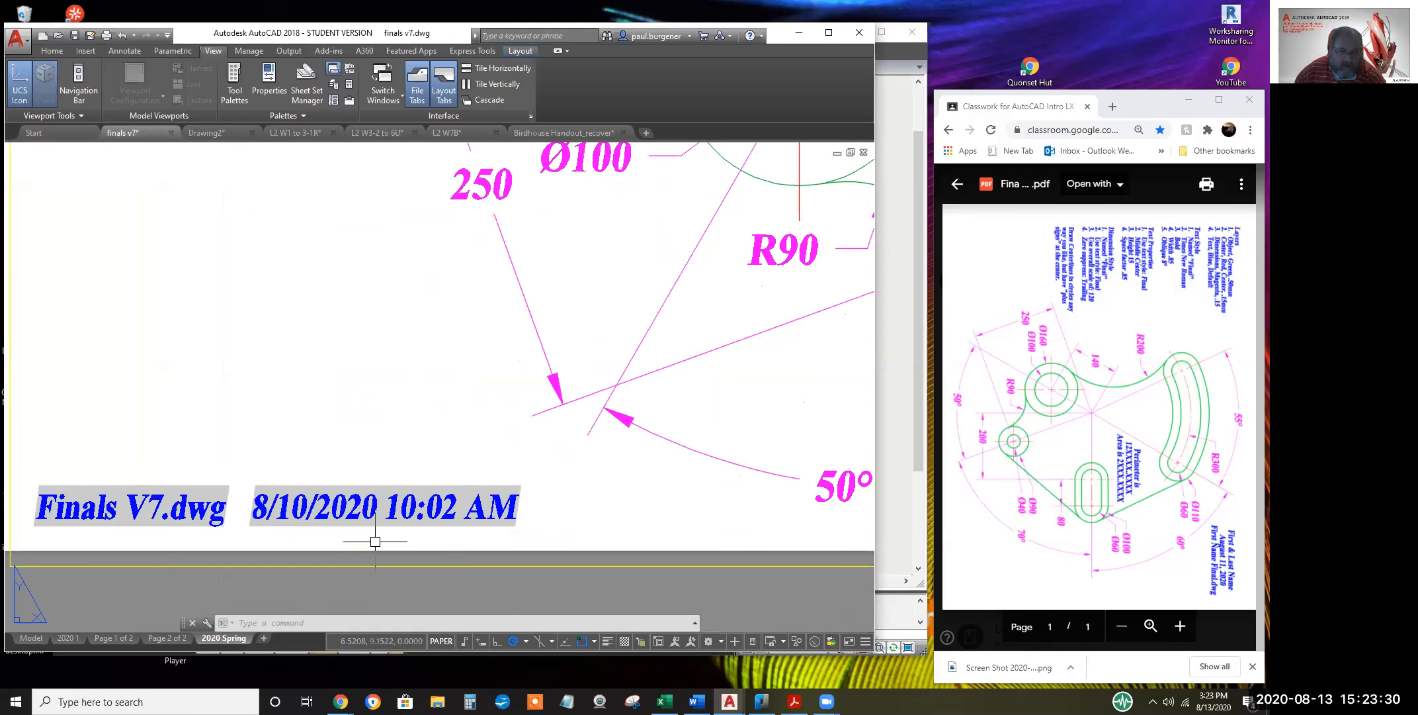
scroll(376, 541, down, 5)
Move the layer and style notes inside the layout viewport about 42 units at 225 degrees, and return to paper space
click(352, 361)
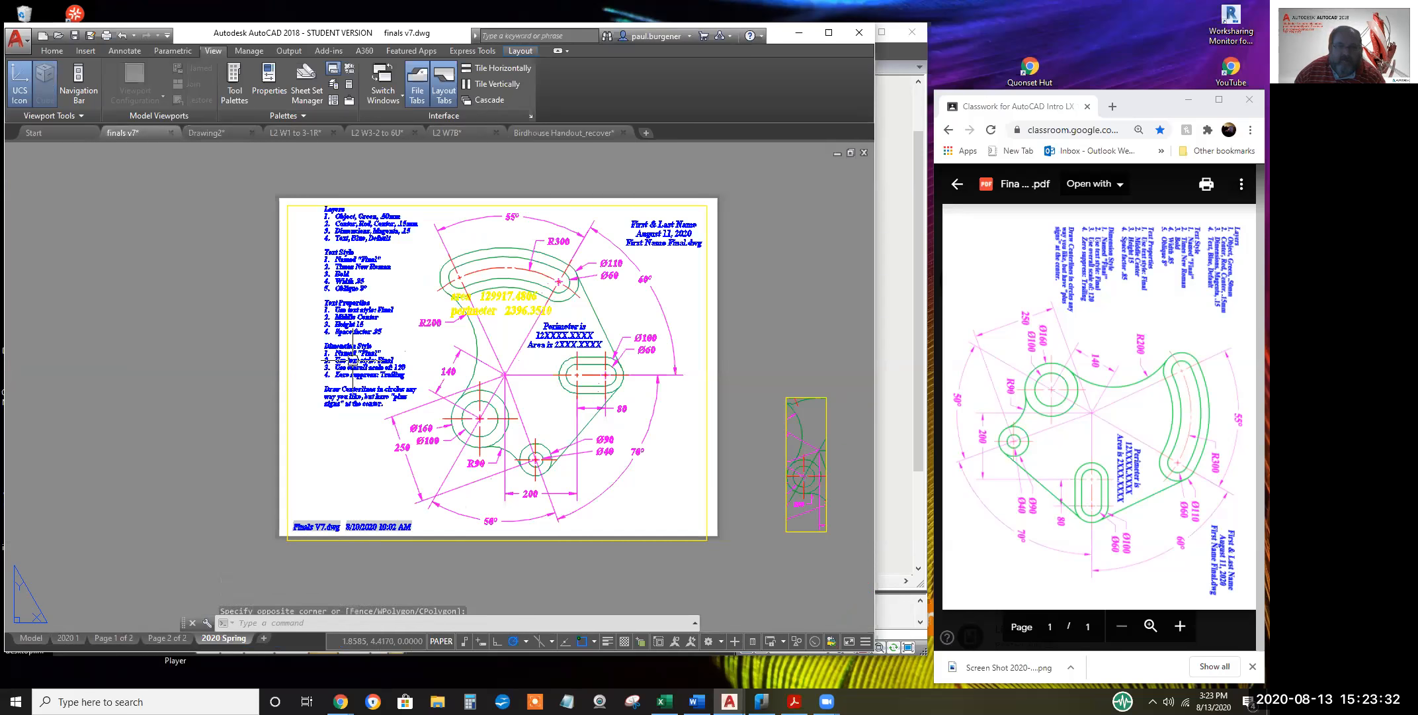
double_click(348, 354)
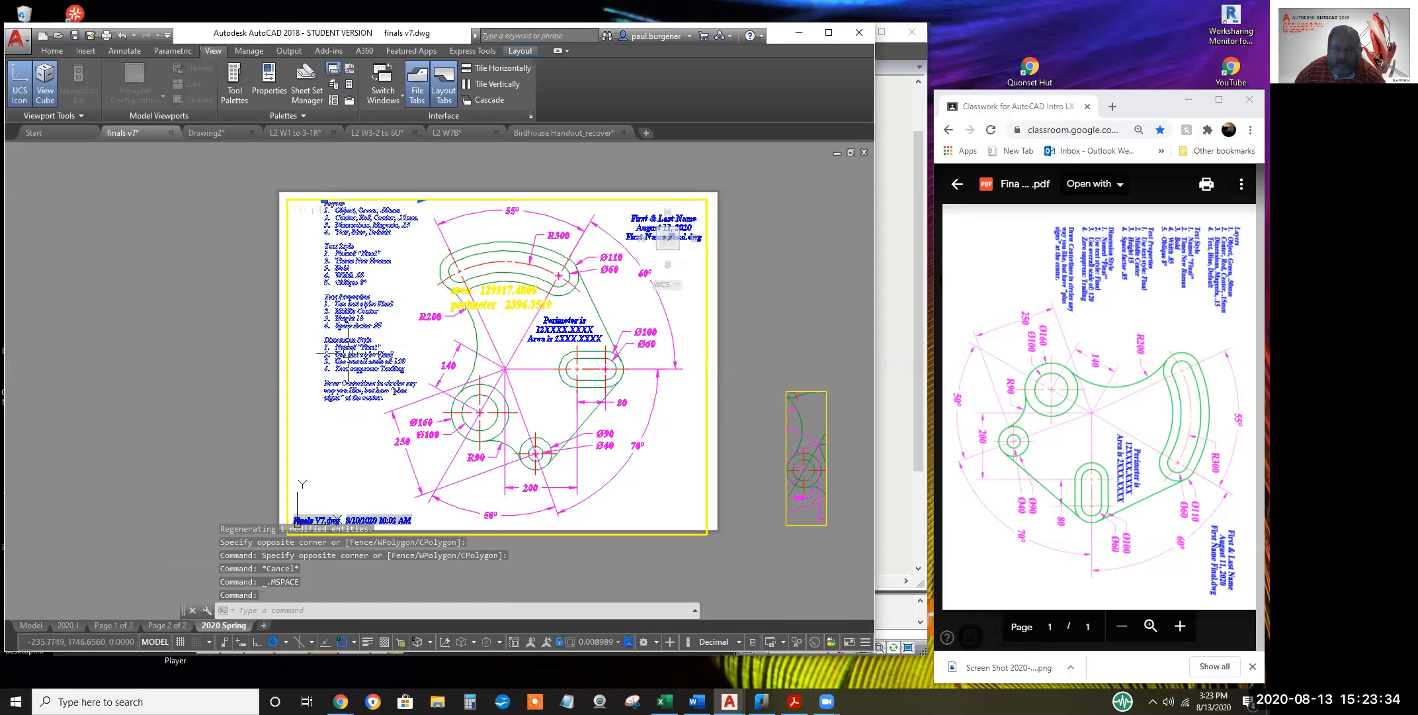
text(m)
key(Return)
click(347, 440)
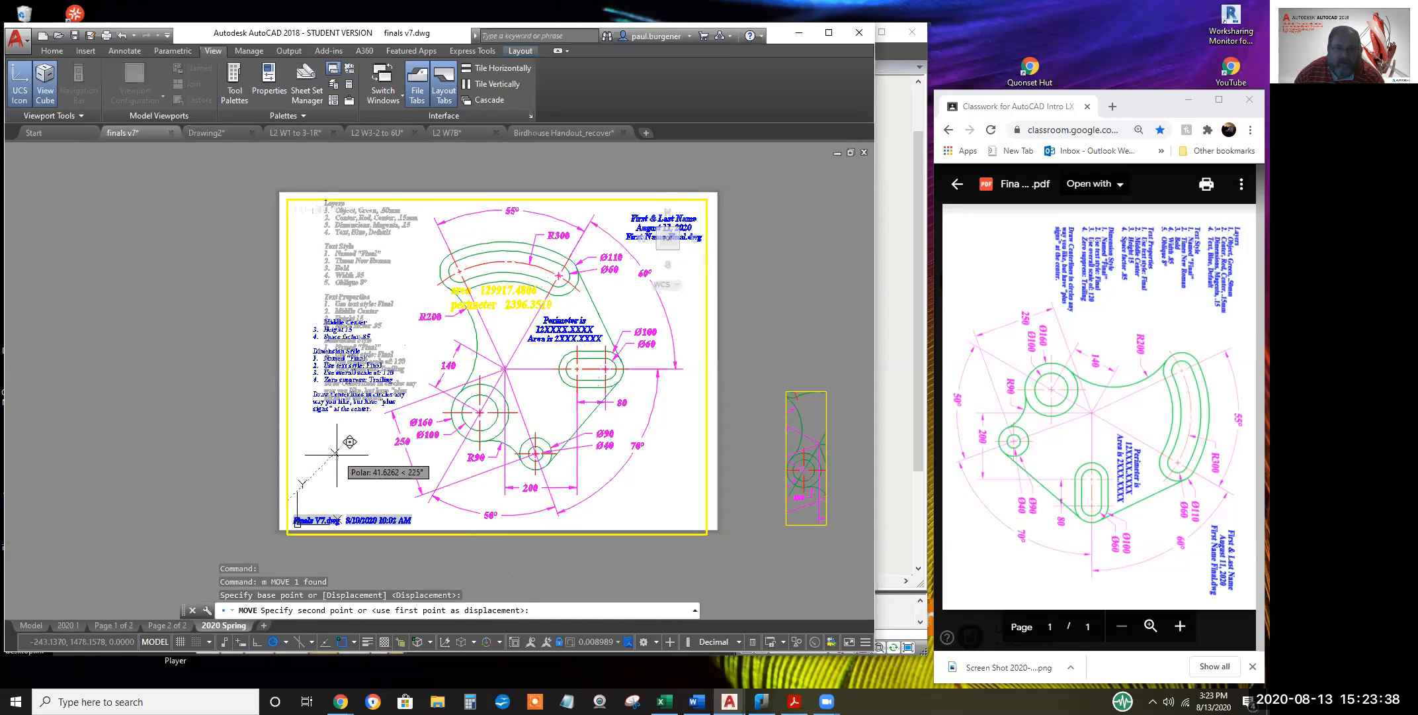
click(336, 452)
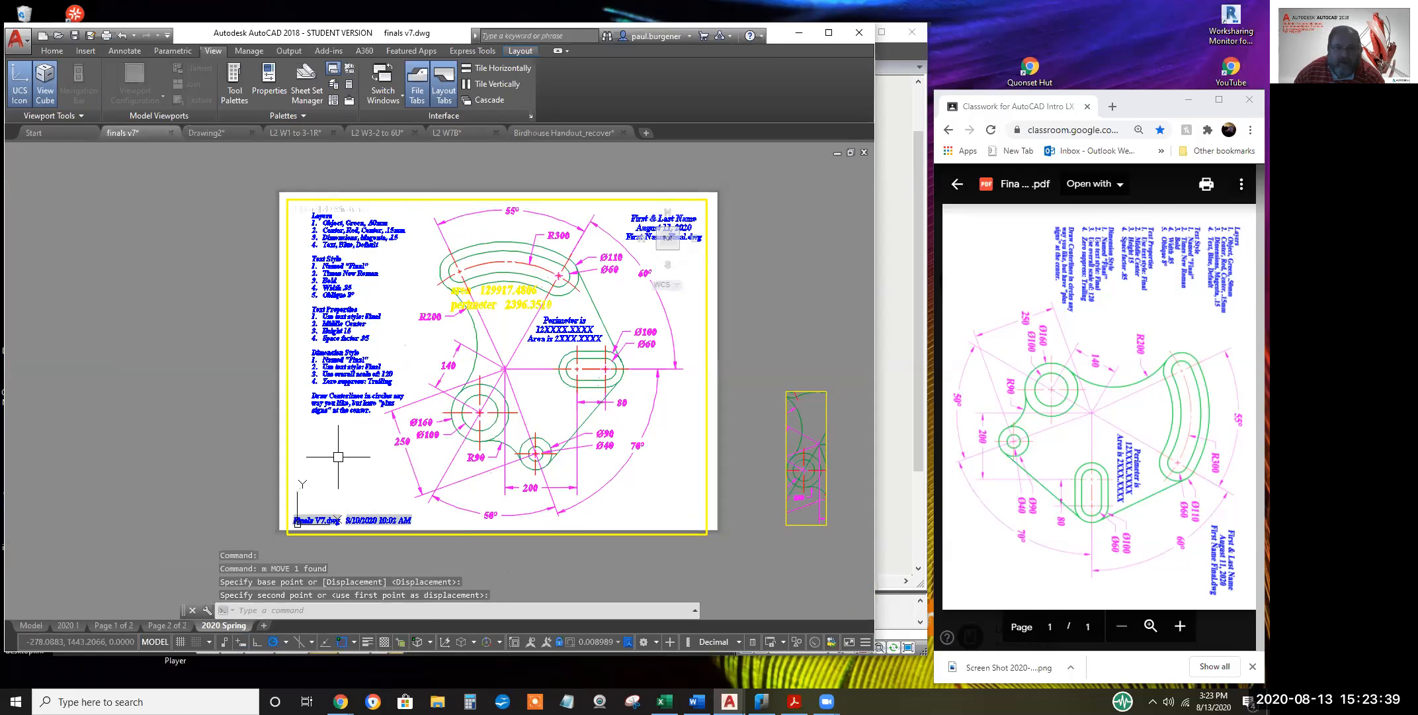
double_click(784, 309)
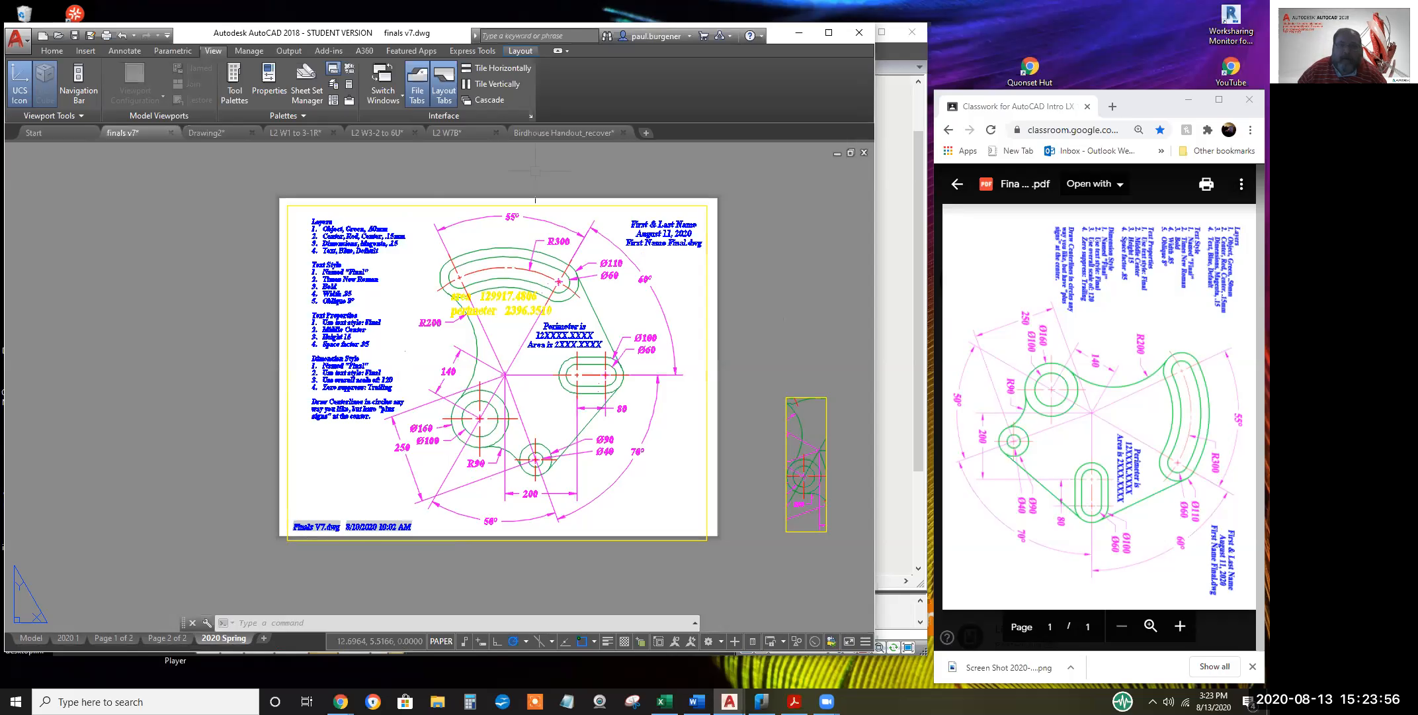
Switch to the Birdhouse Handout_recover drawing, fit its sheet on screen, and activate the isometric bird house viewport
click(572, 133)
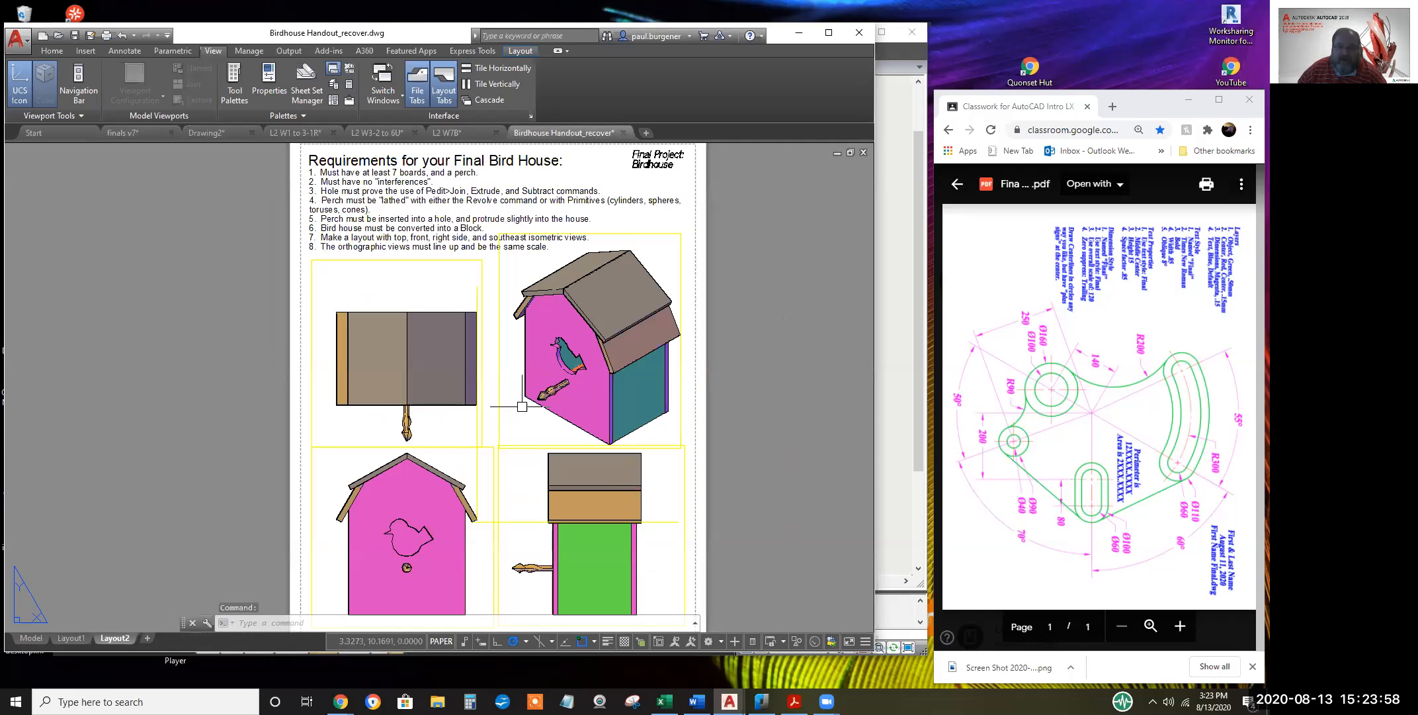
click(537, 407)
scroll(581, 353, down, 2)
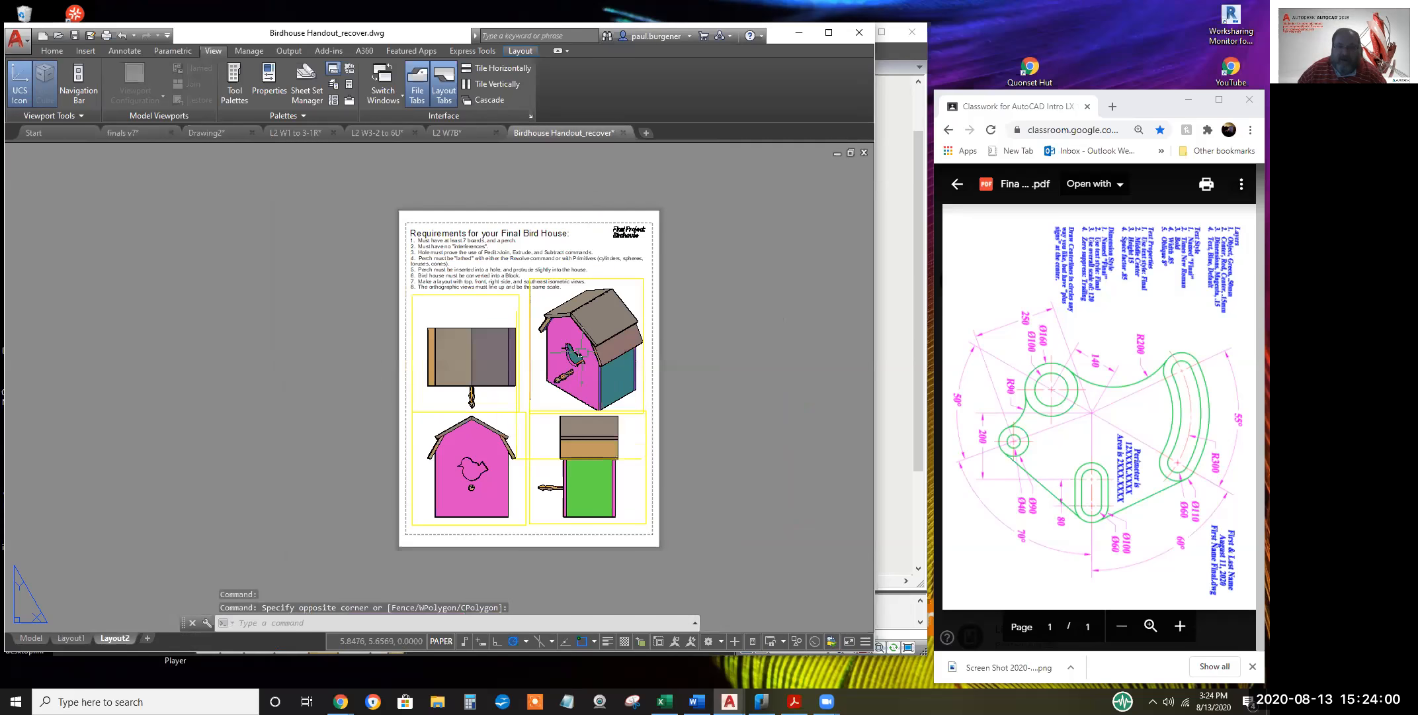
double_click(582, 352)
scroll(585, 347, down, 4)
scroll(587, 340, up, 4)
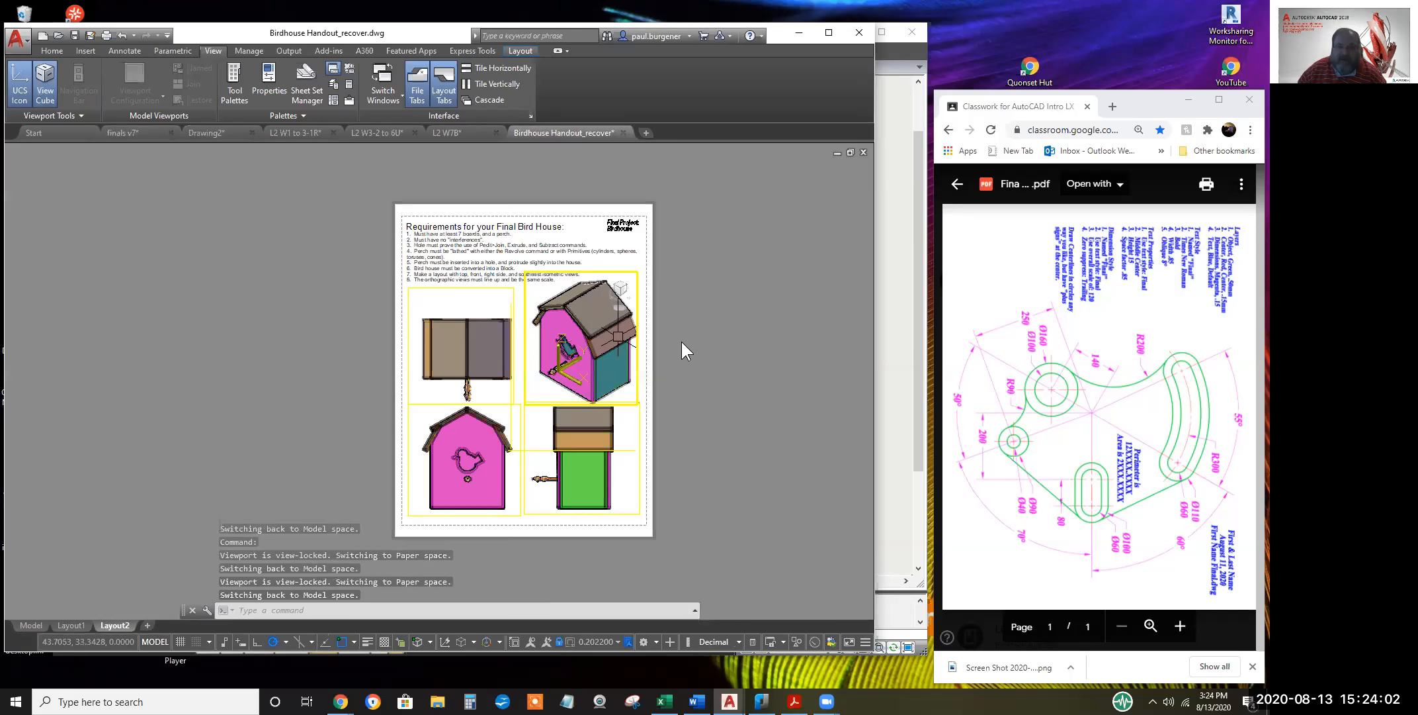
Return to paper space and unlock the display of the isometric bird house viewport
double_click(647, 301)
click(639, 298)
right_click(640, 298)
mouse_move(699, 369)
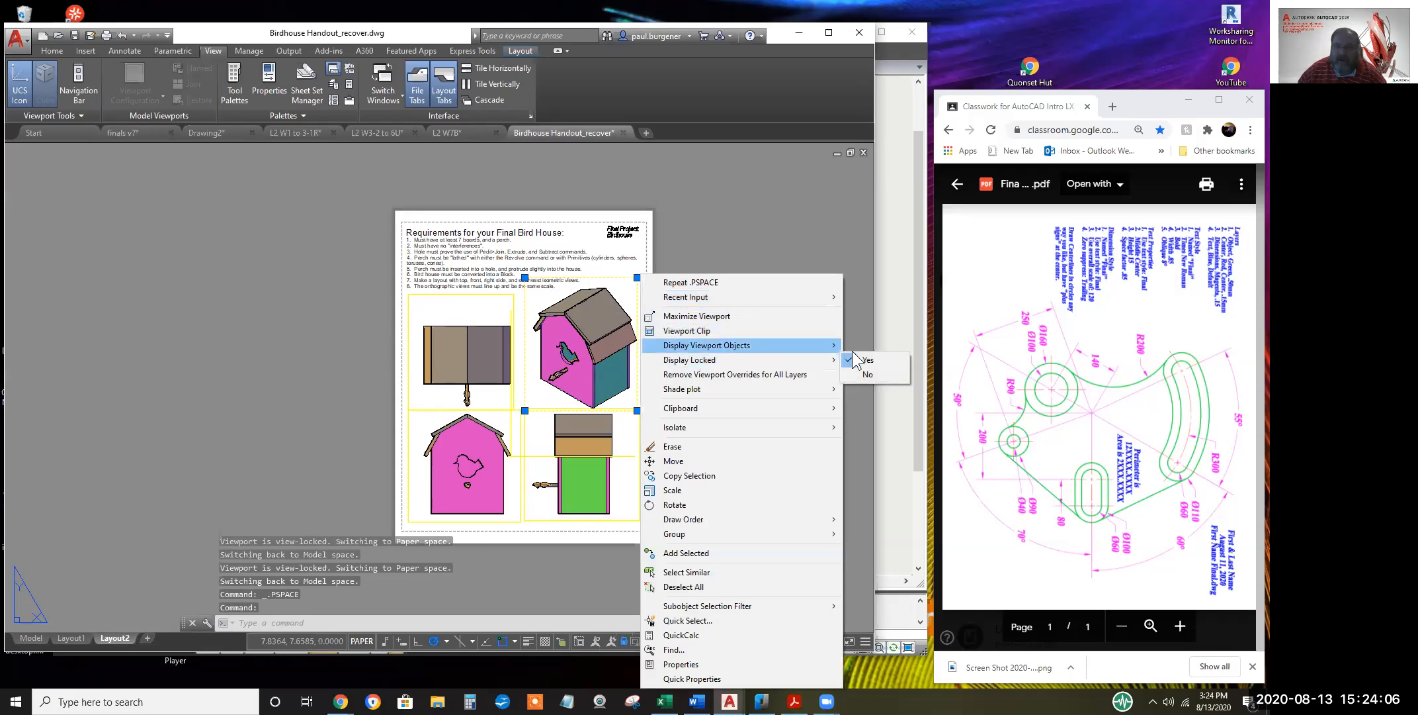
click(864, 377)
Activate the unlocked isometric viewport and make the bird house appear smaller inside it
double_click(557, 334)
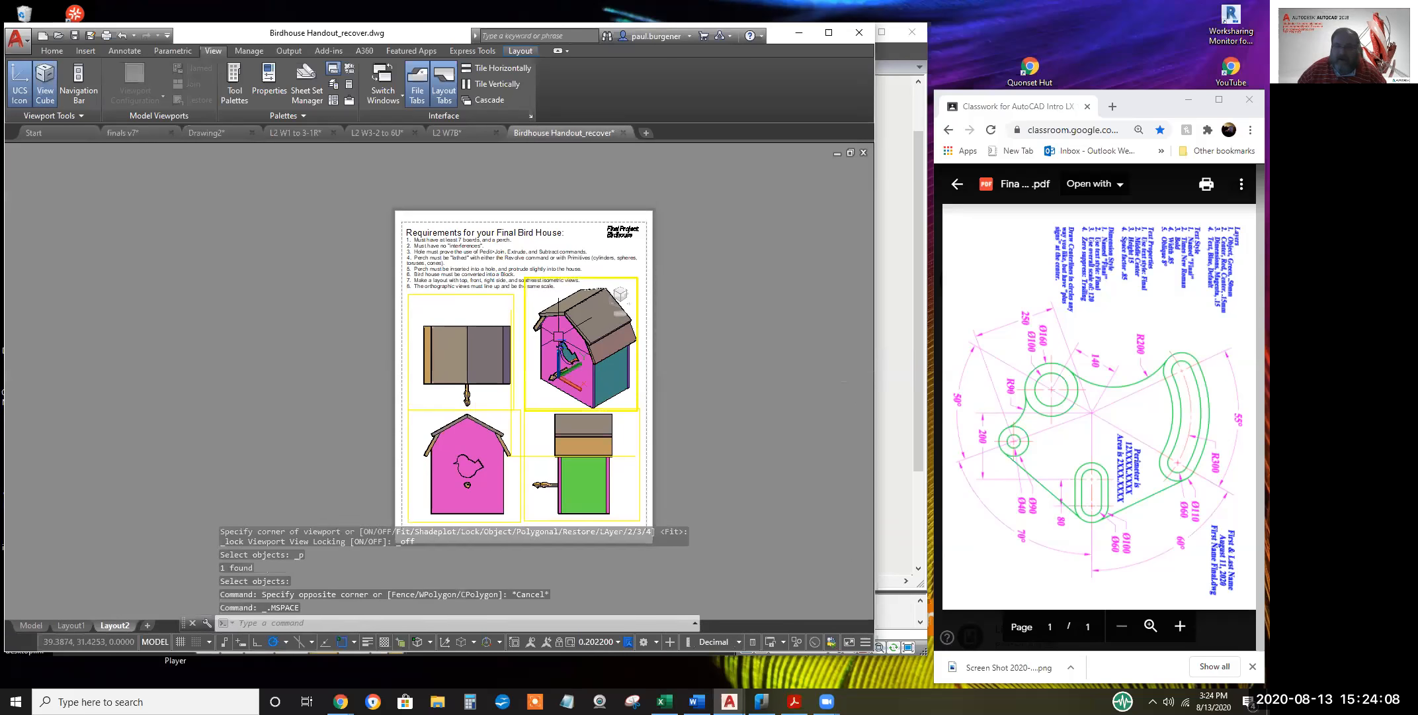
scroll(558, 334, down, 3)
scroll(563, 339, down, 2)
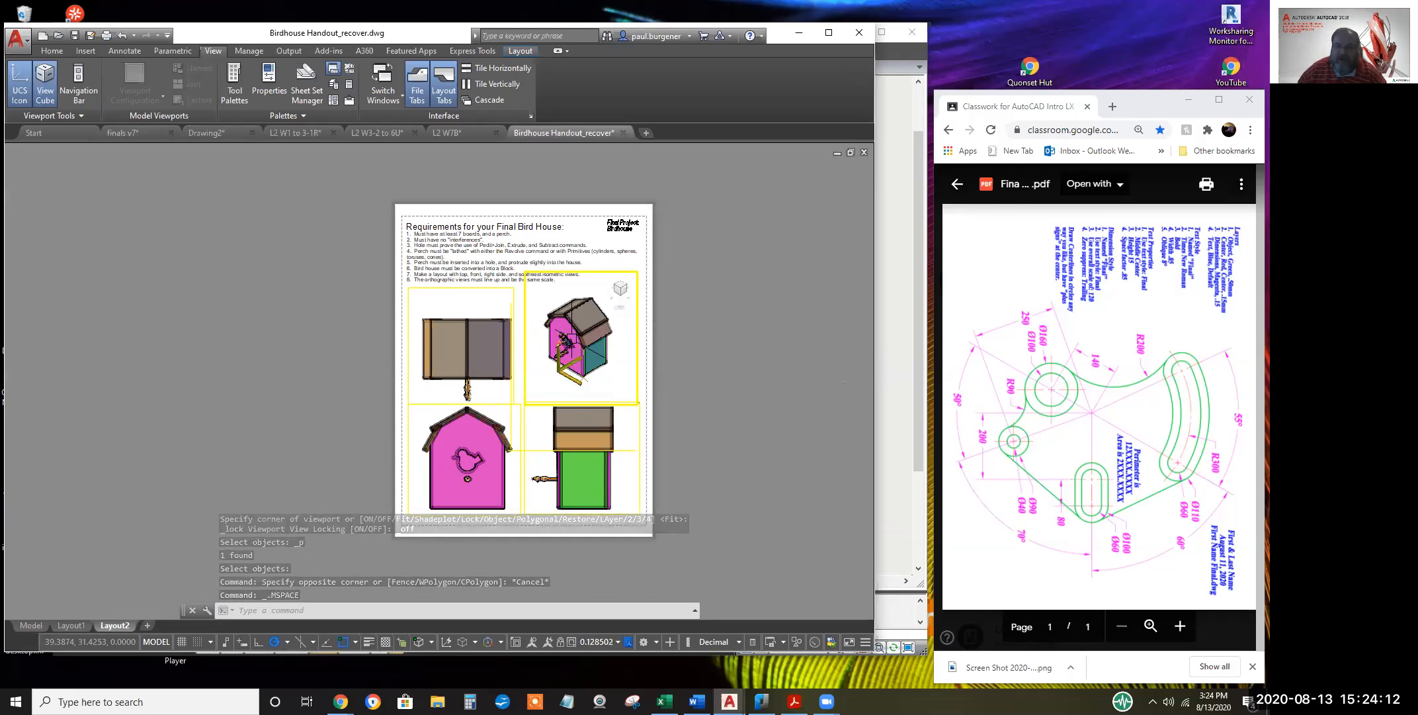
scroll(563, 339, down, 1)
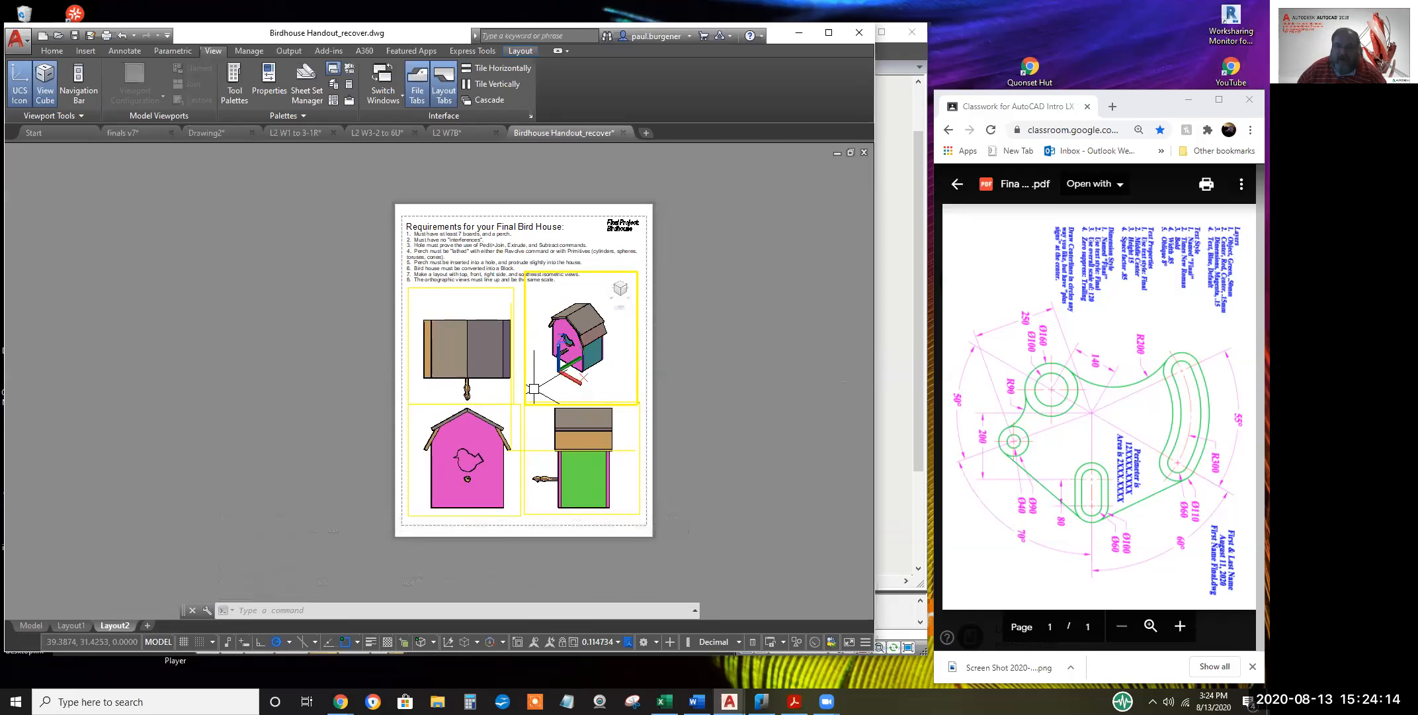
Enlarge and orbit the bird house inside the unlocked isometric viewport, and return to paper space
scroll(568, 324, up, 3)
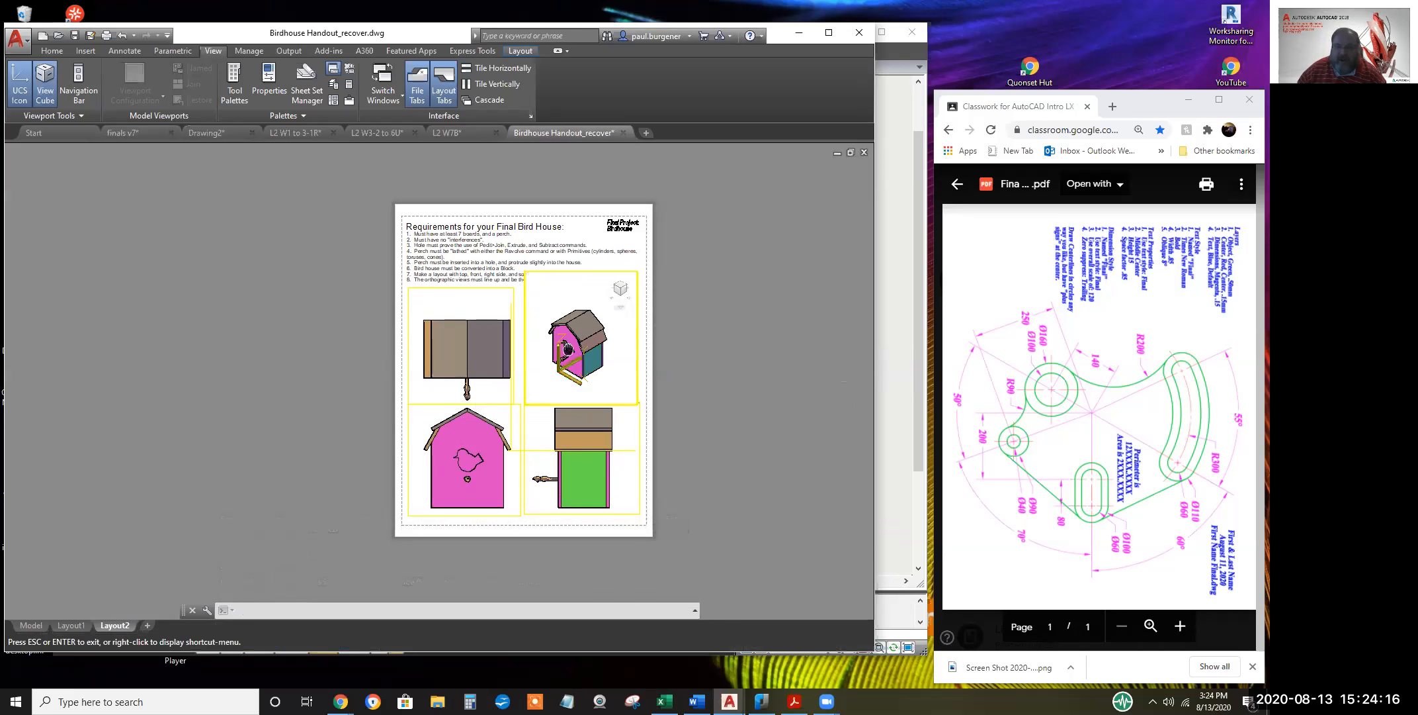
shift+middle_drag(566, 334, 569, 342)
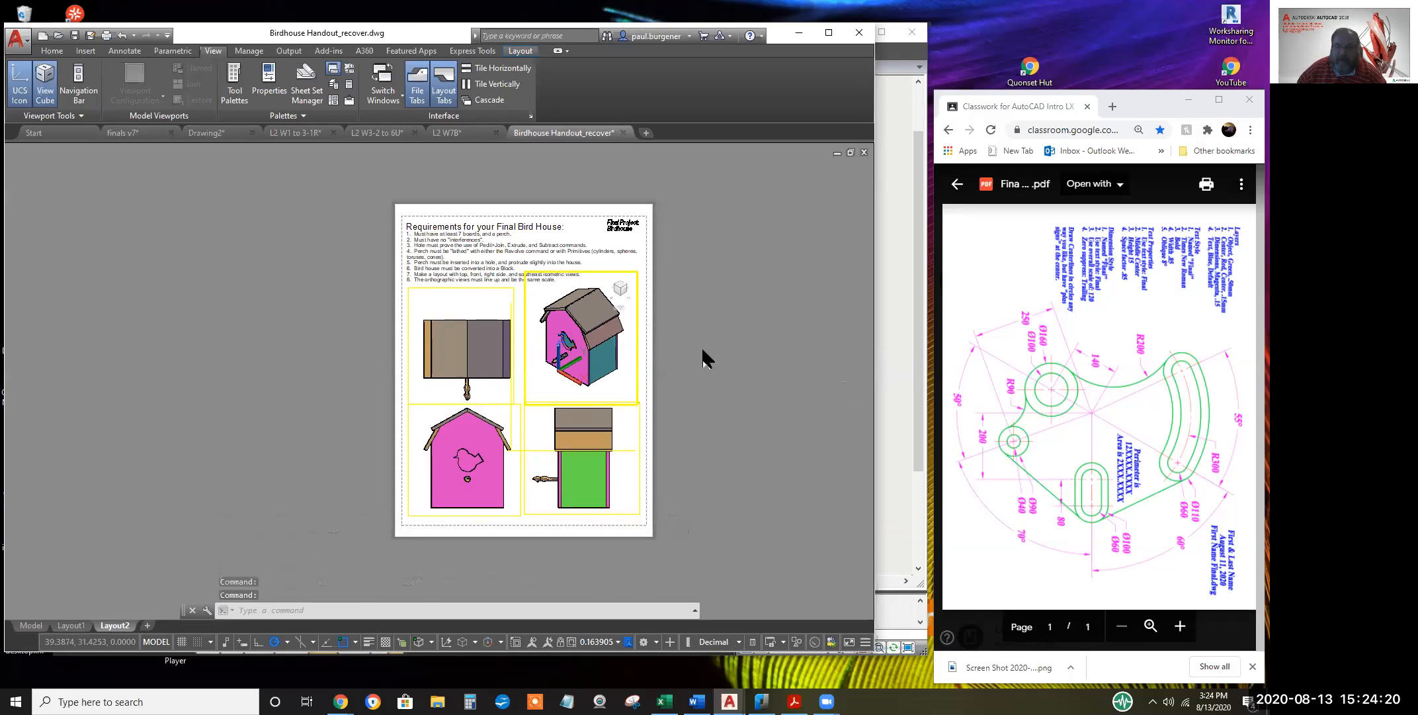
key(Escape)
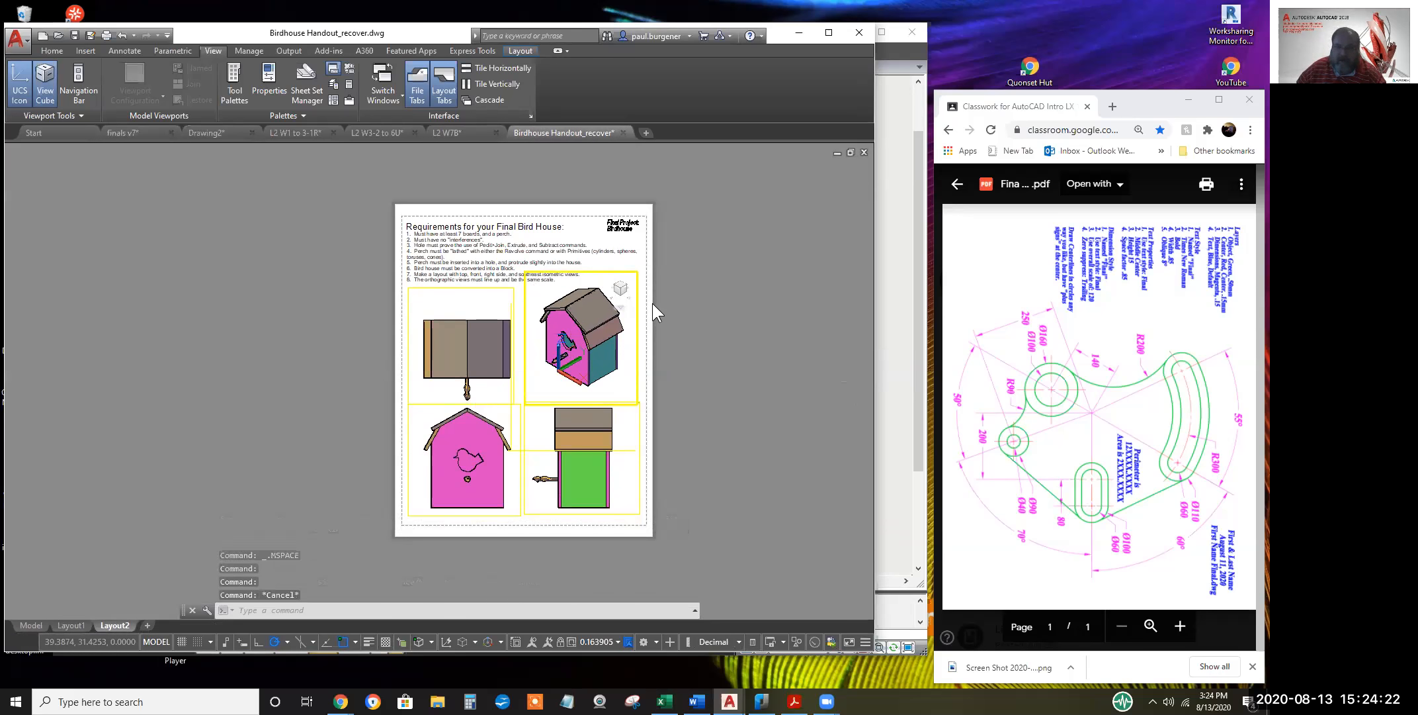
double_click(644, 305)
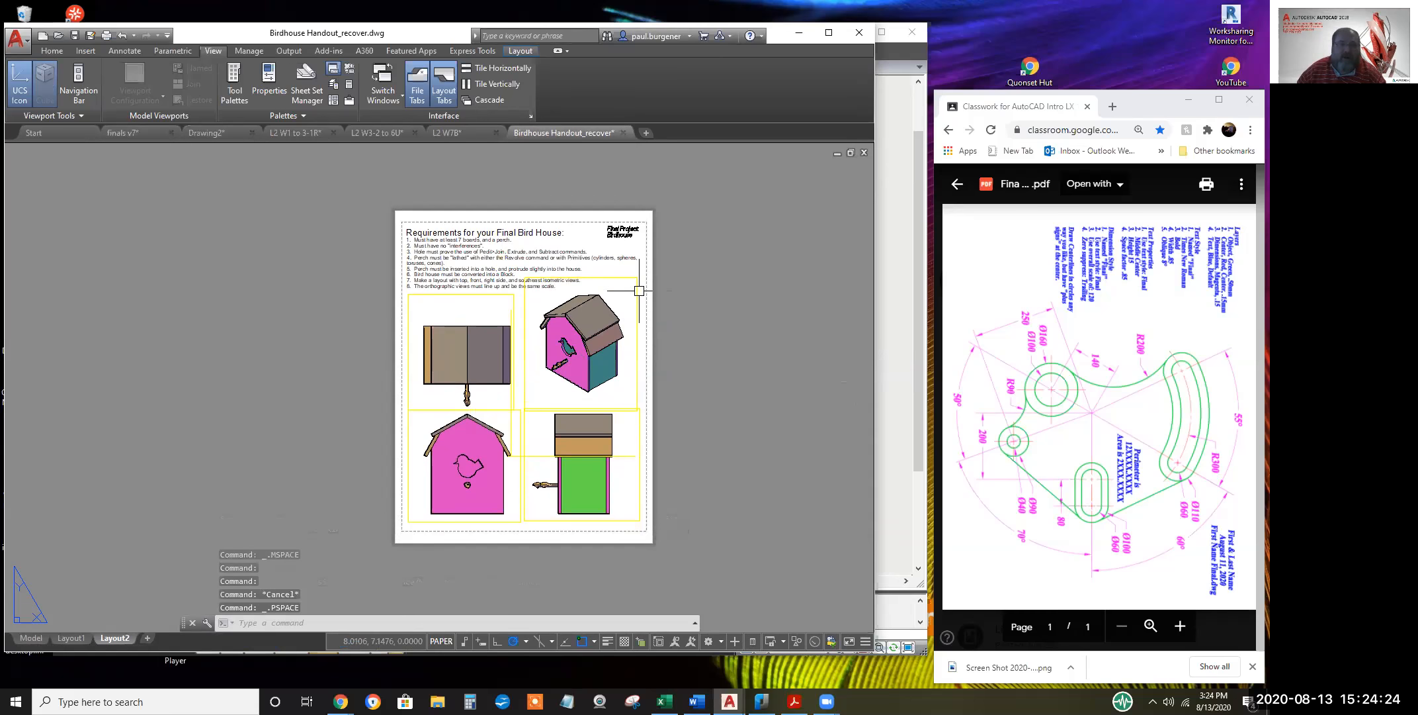
Switch to the L2 W1 to 3-1R drawing and open the properties of the key and slotted disc viewports
click(300, 135)
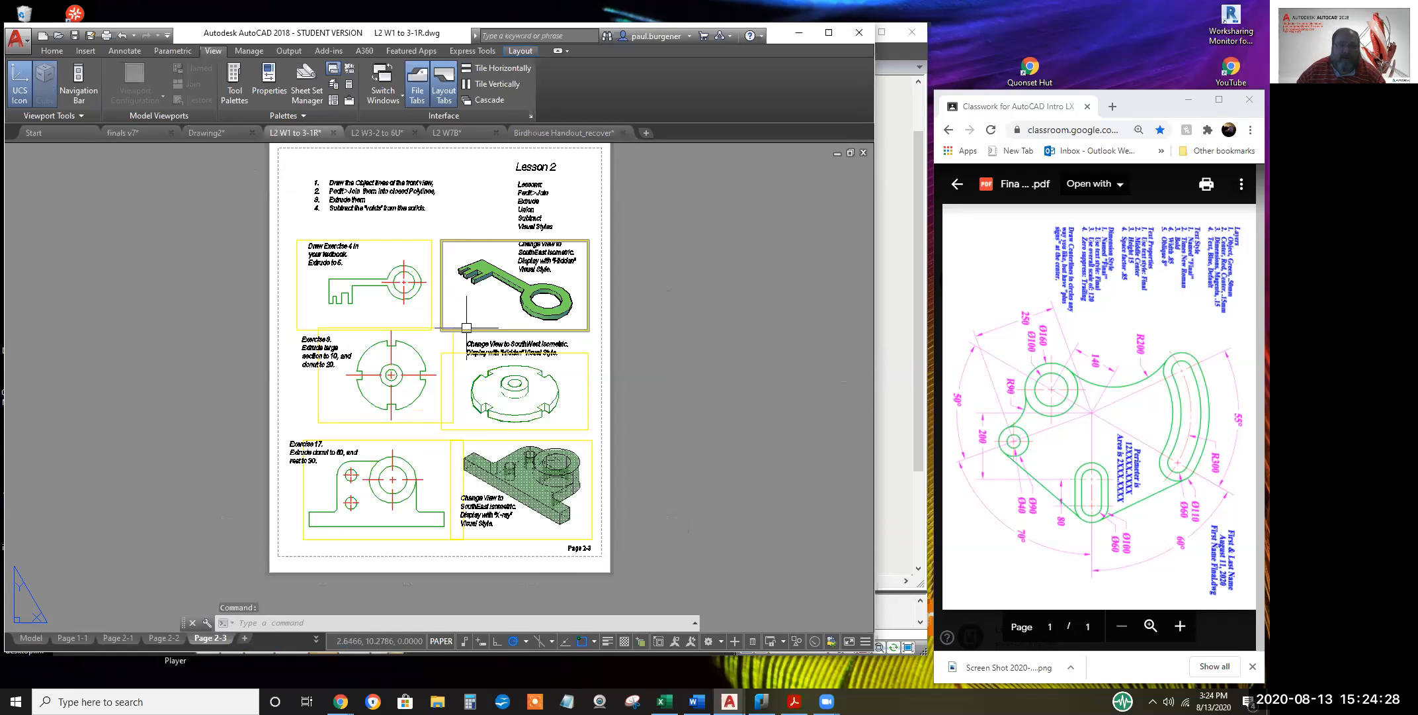
click(604, 379)
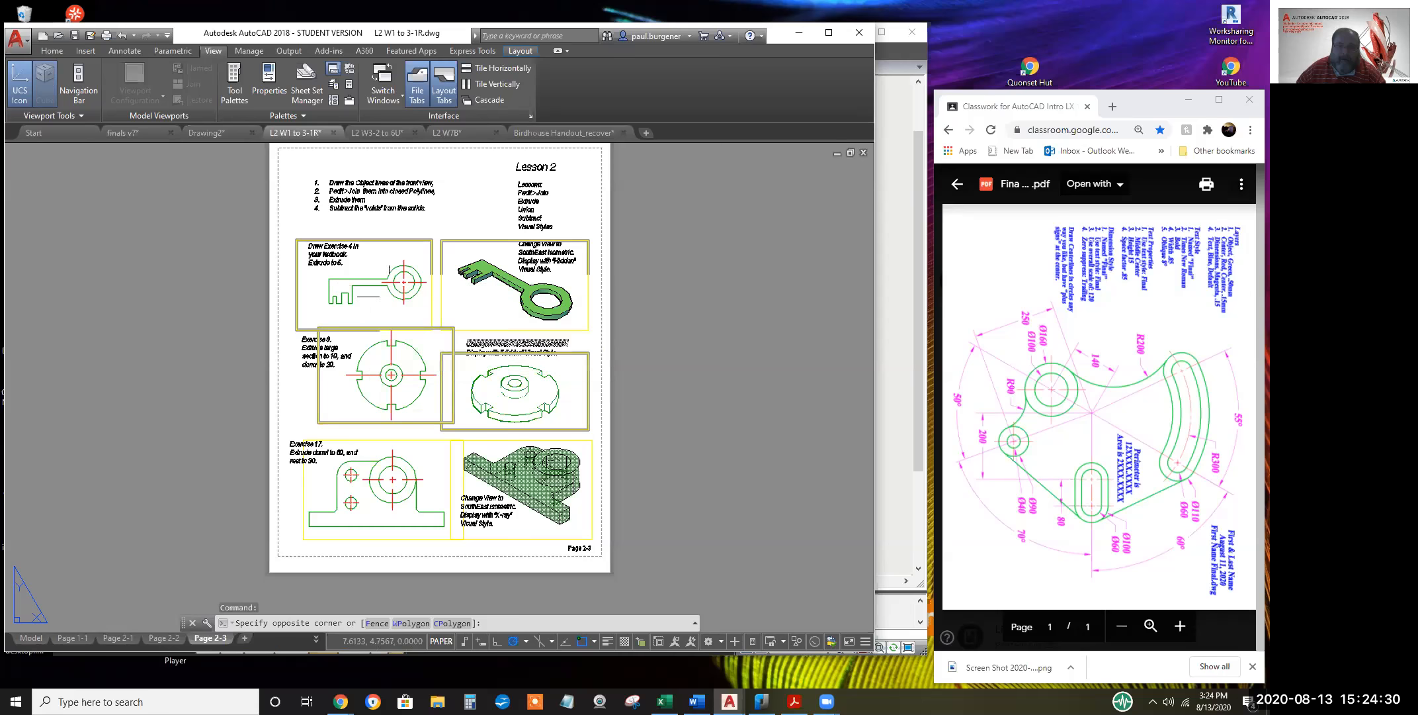
click(397, 278)
right_click(672, 302)
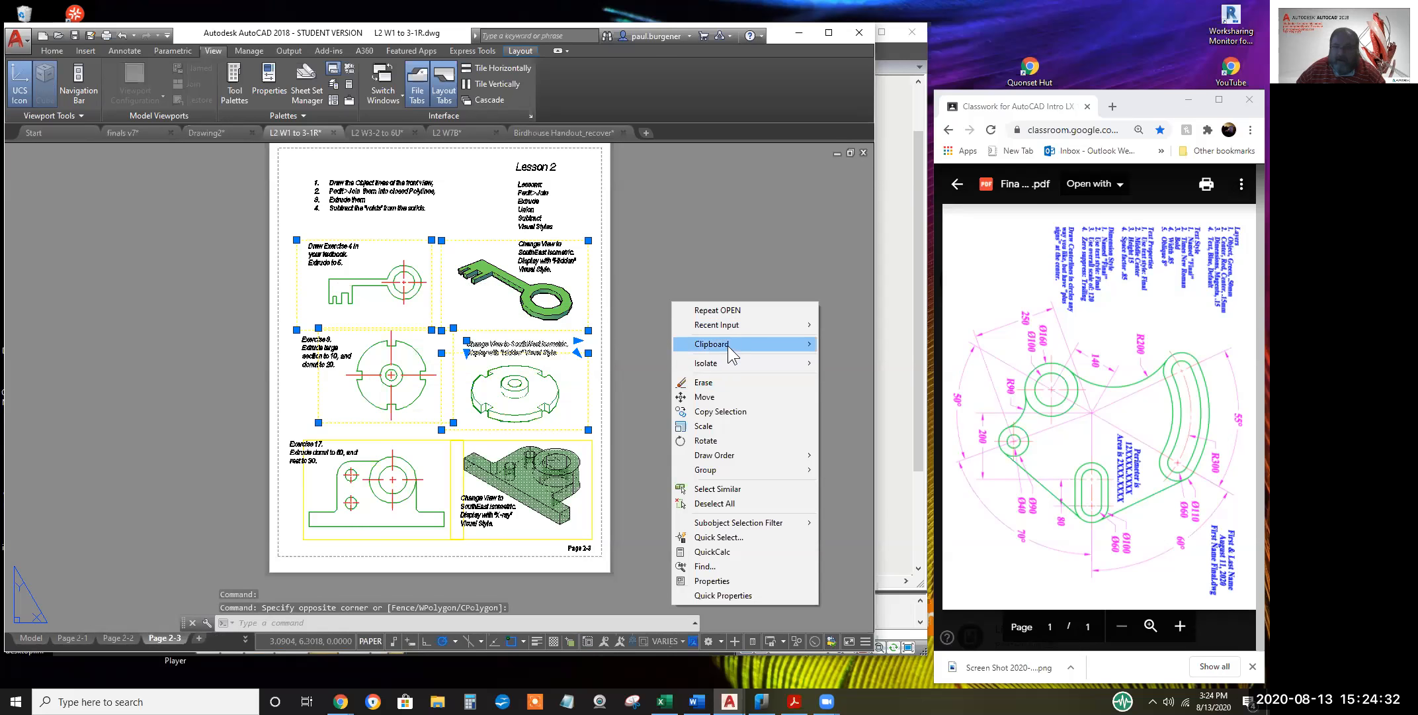
mouse_move(729, 348)
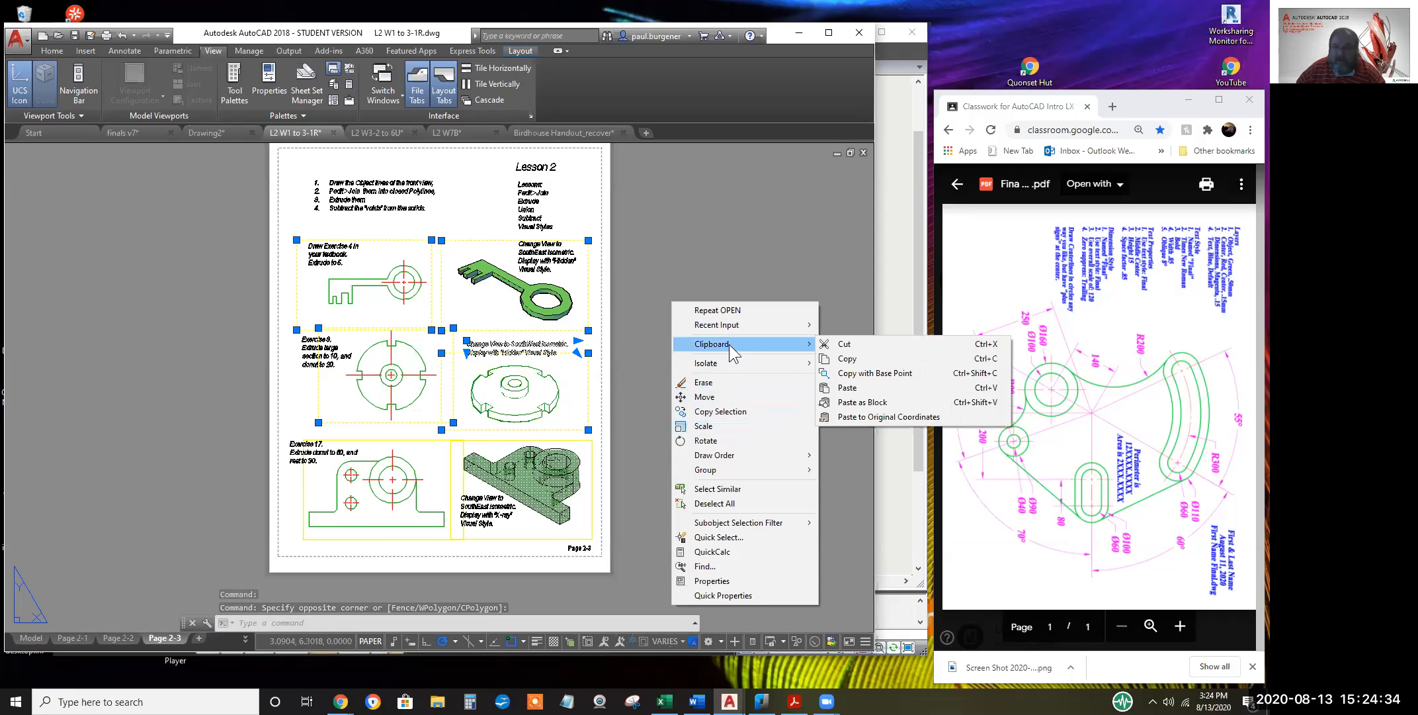
click(712, 581)
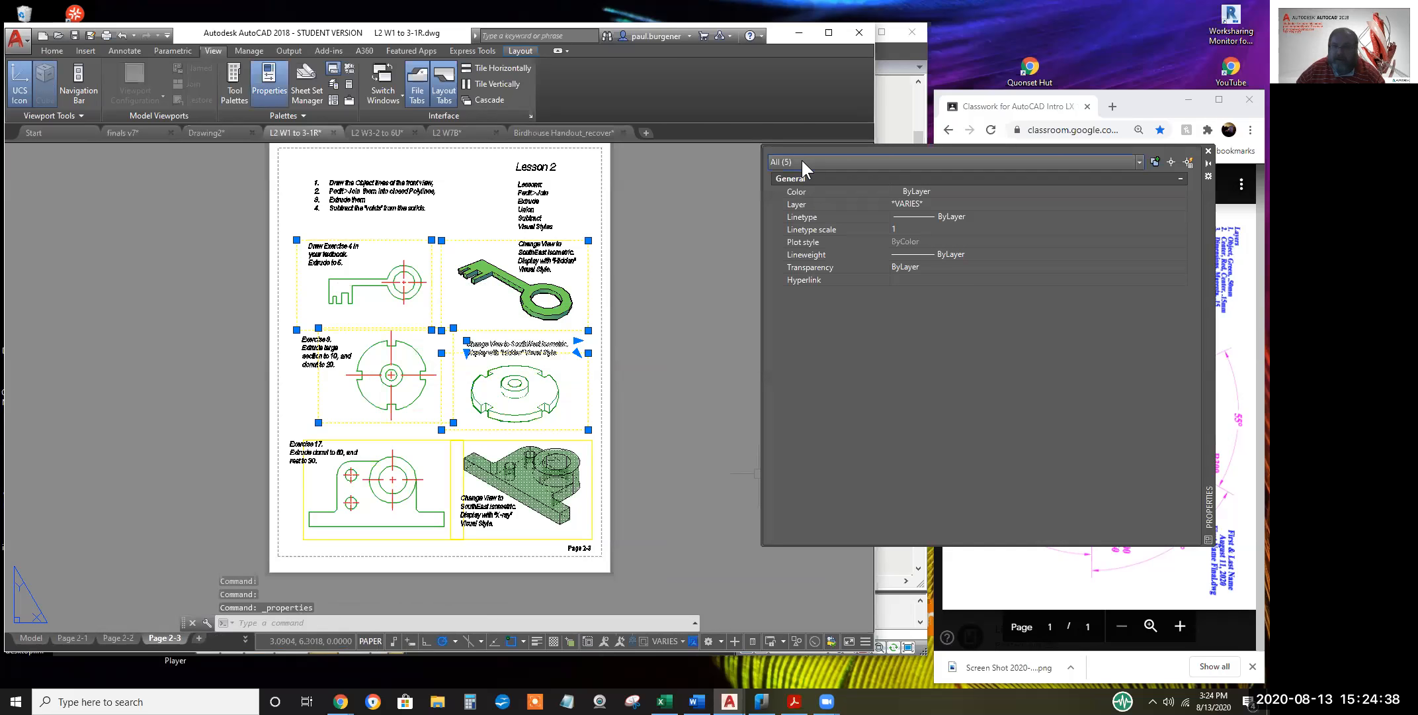
Filter the selection to the four viewports, set Display locked to No, and clear the selection
click(801, 159)
click(810, 190)
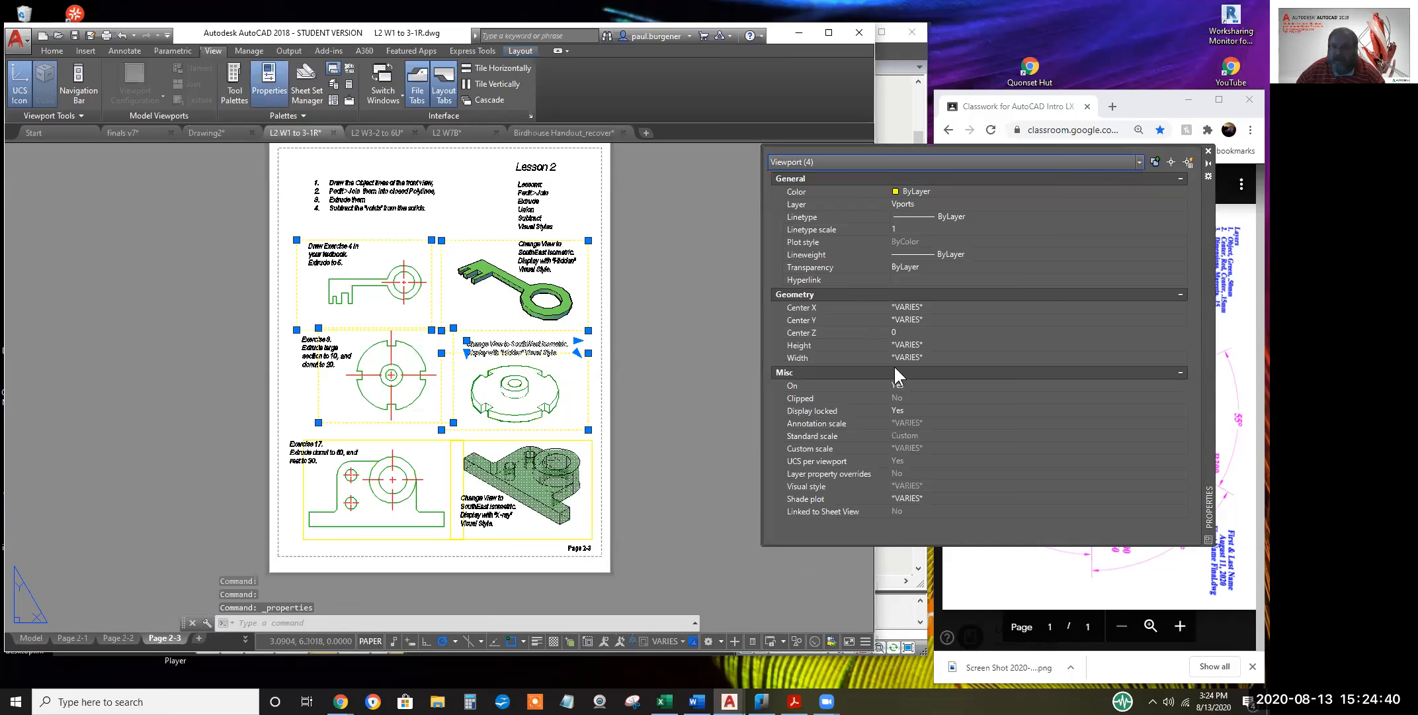
click(911, 408)
click(912, 412)
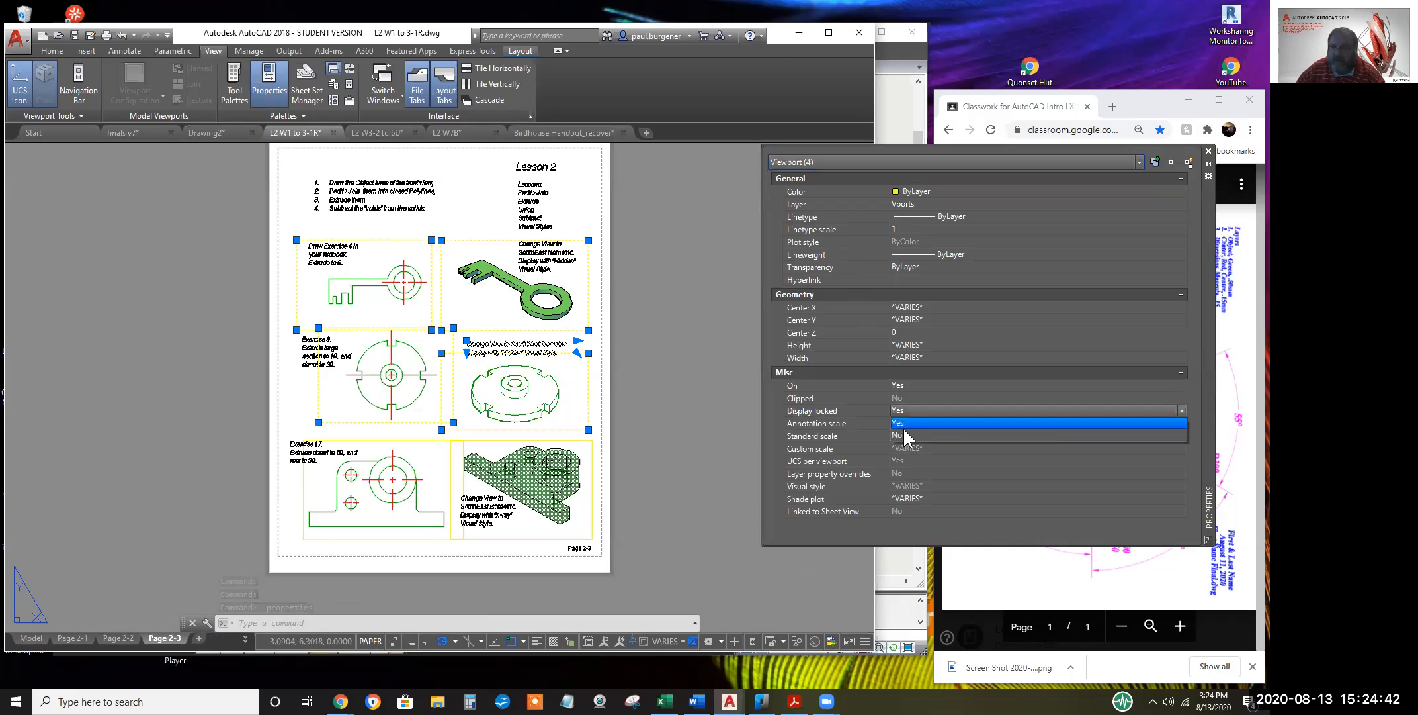
click(899, 435)
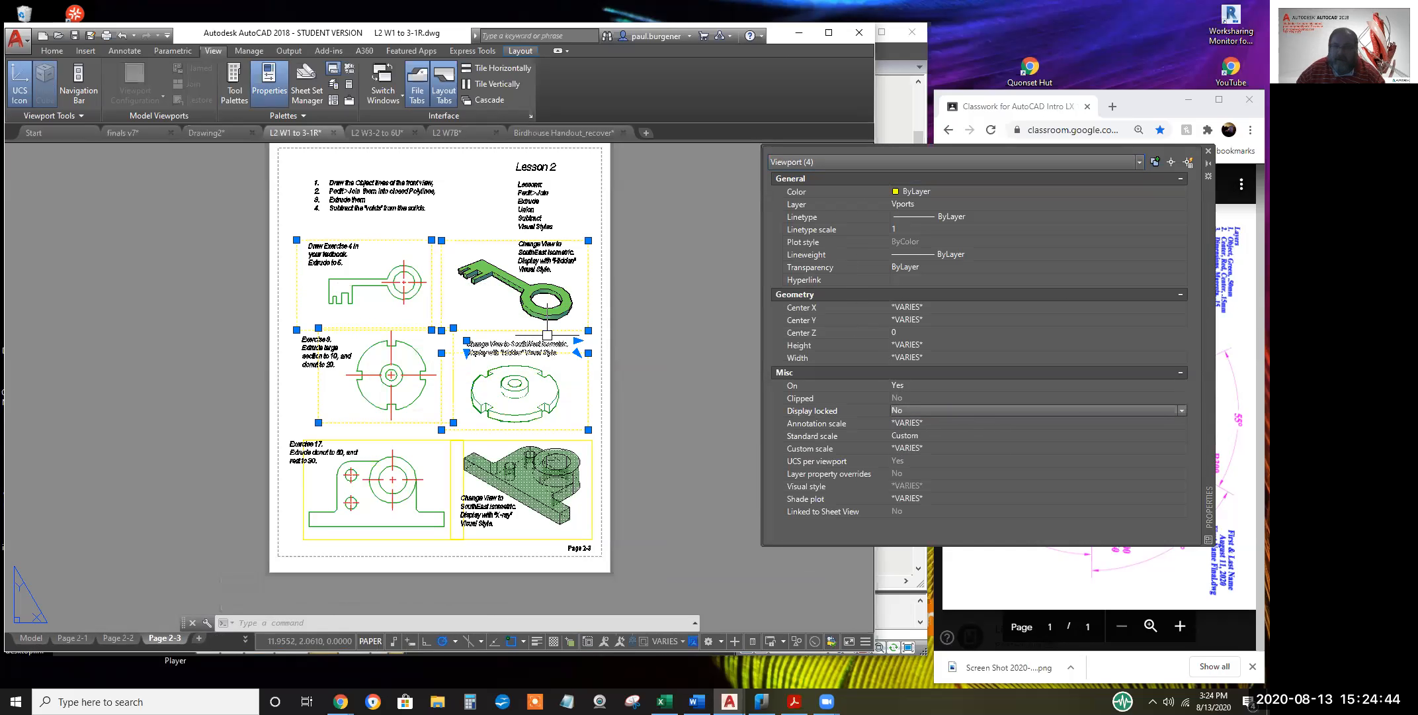
key(Escape)
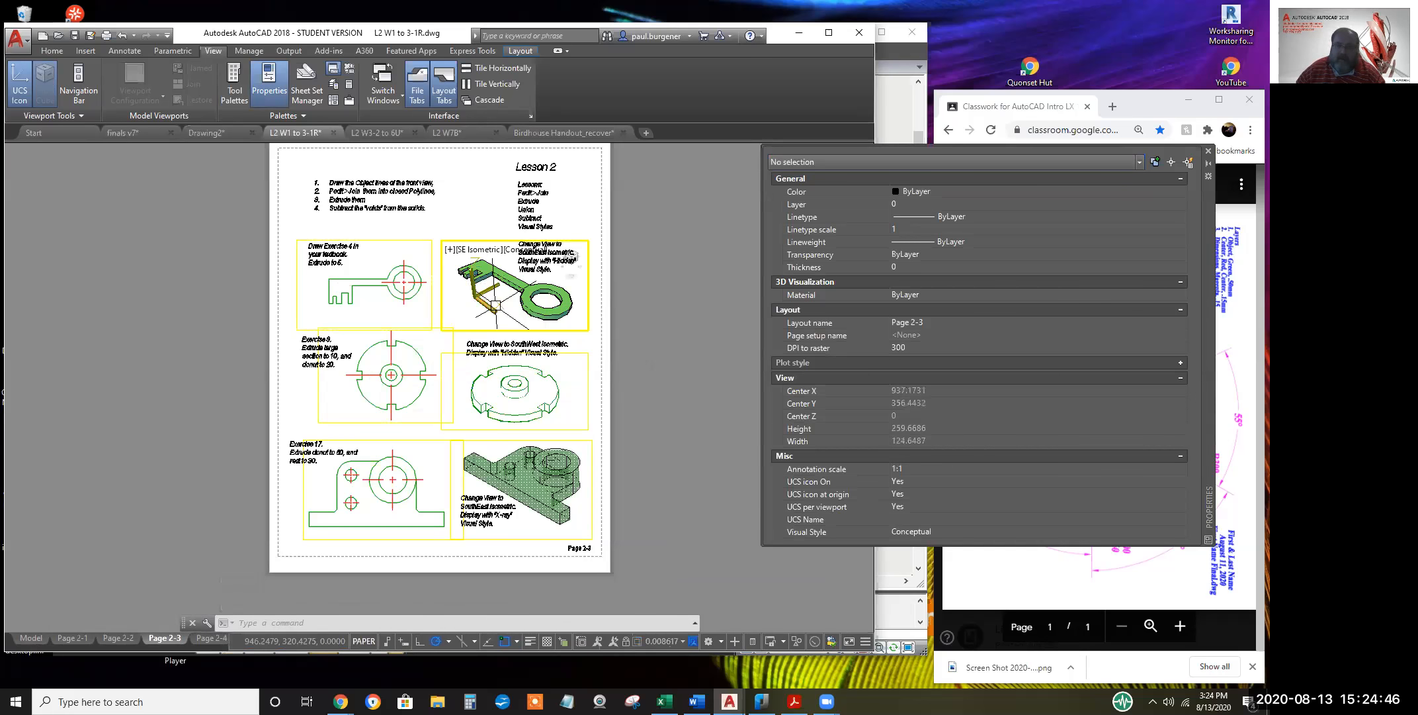
Activate the isometric key viewport and change its zoom until the key appears enlarged beyond the viewport borders
double_click(475, 277)
scroll(479, 276, down, 4)
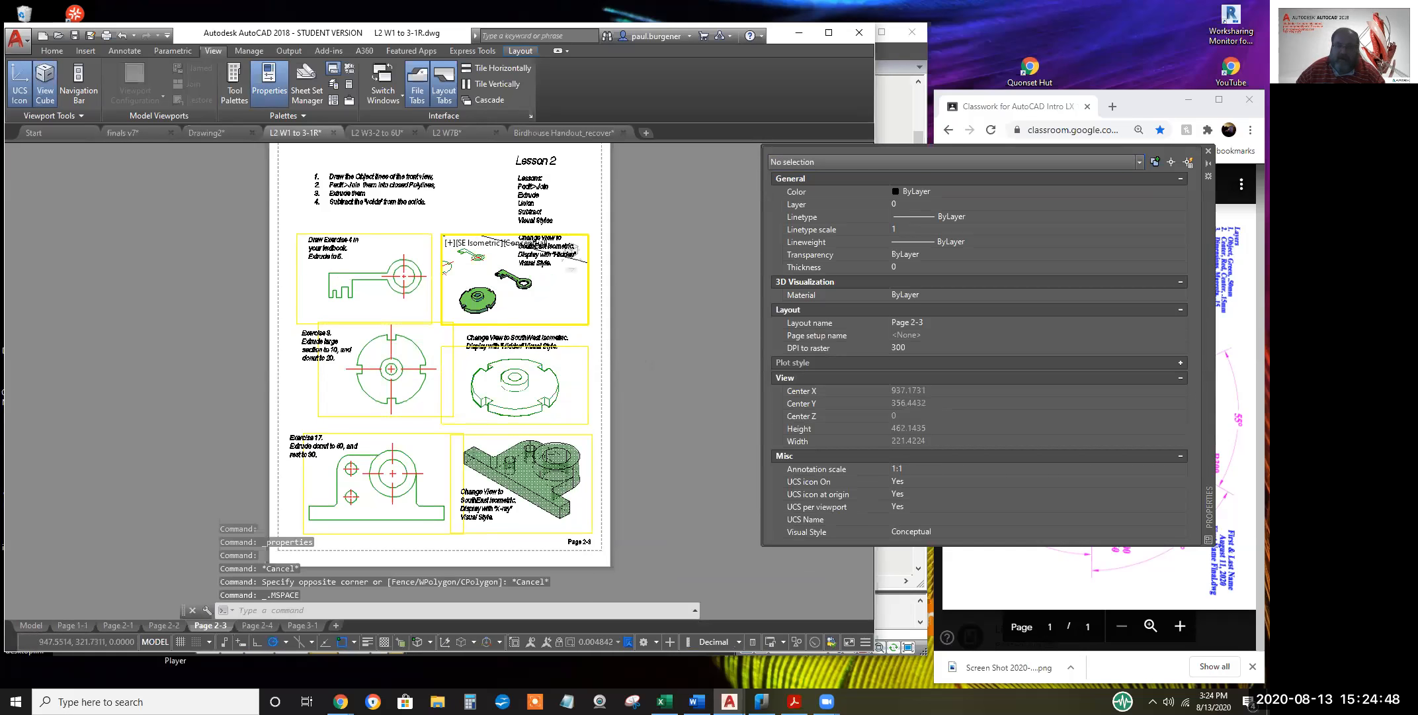
scroll(483, 278, up, 5)
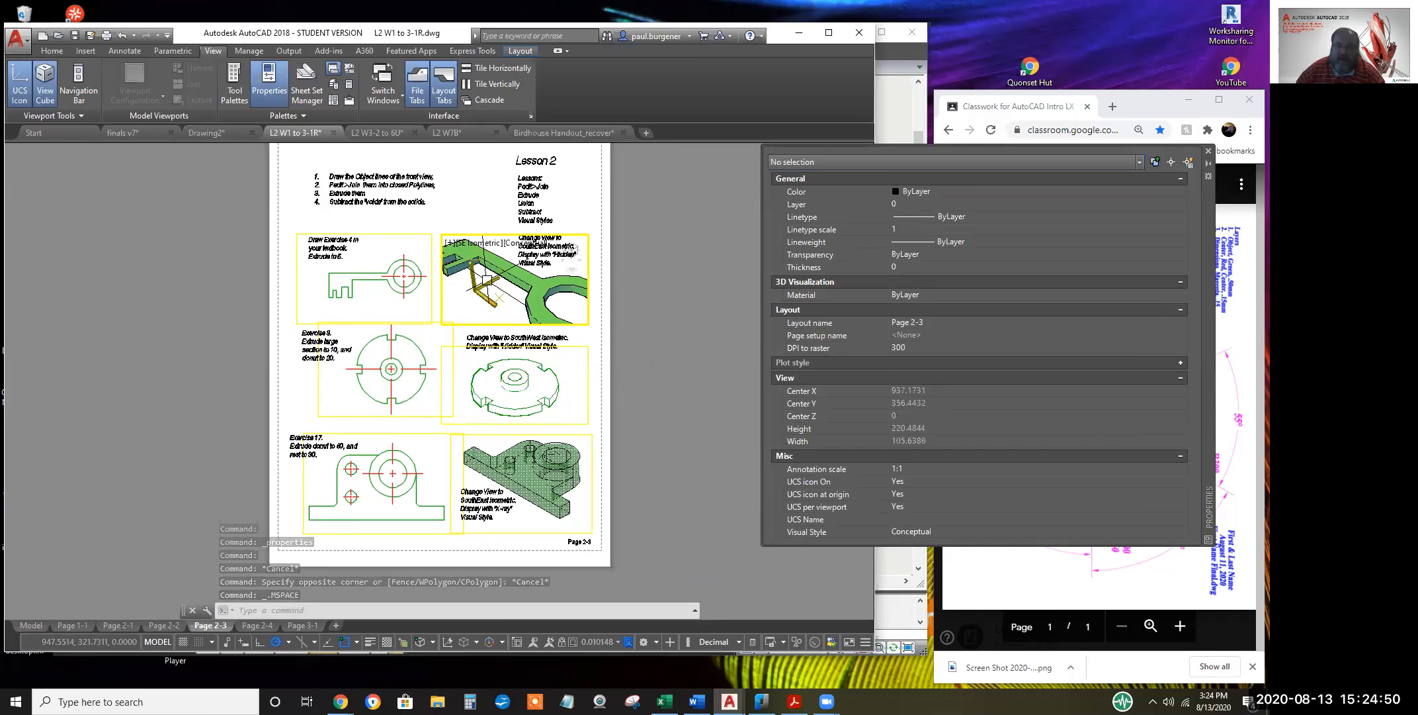
key(Escape)
Activate the 2D key viewport and rescale and reposition the key inside it
double_click(374, 293)
scroll(383, 283, down, 6)
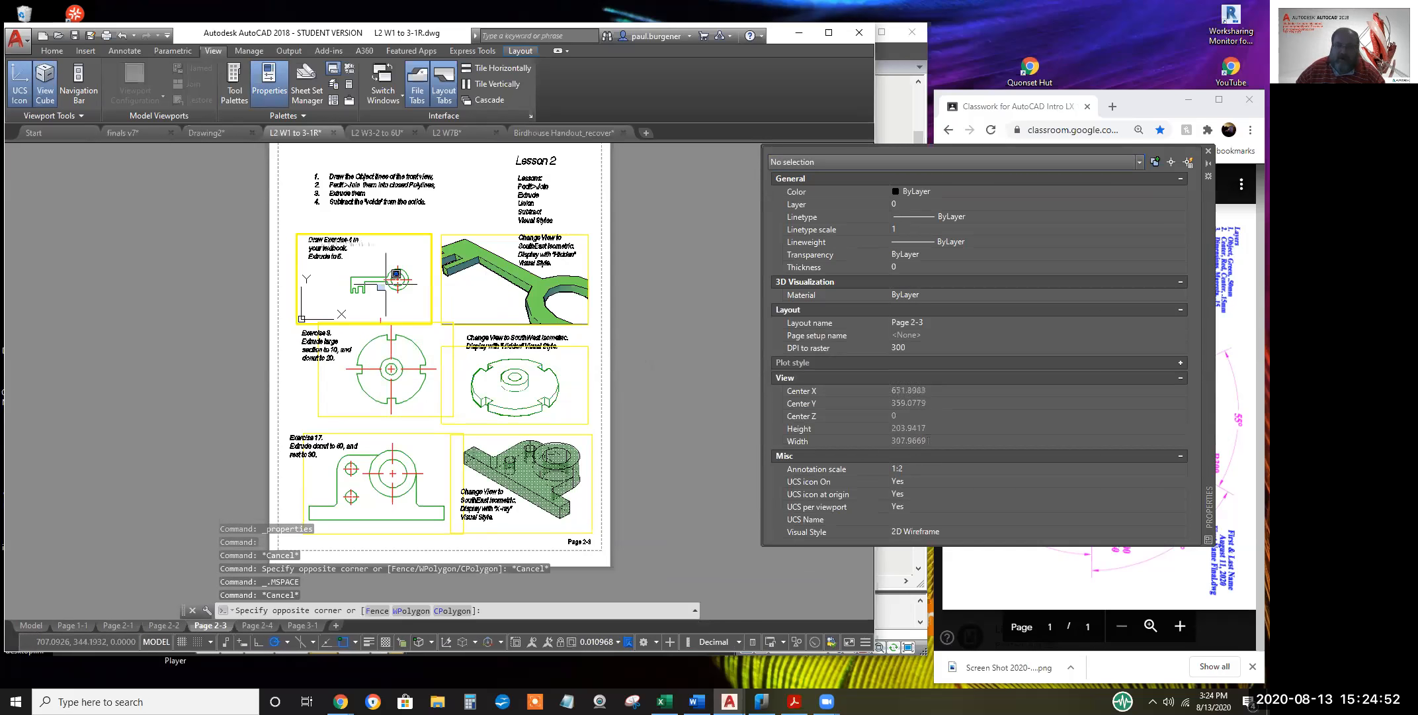
scroll(383, 283, up, 6)
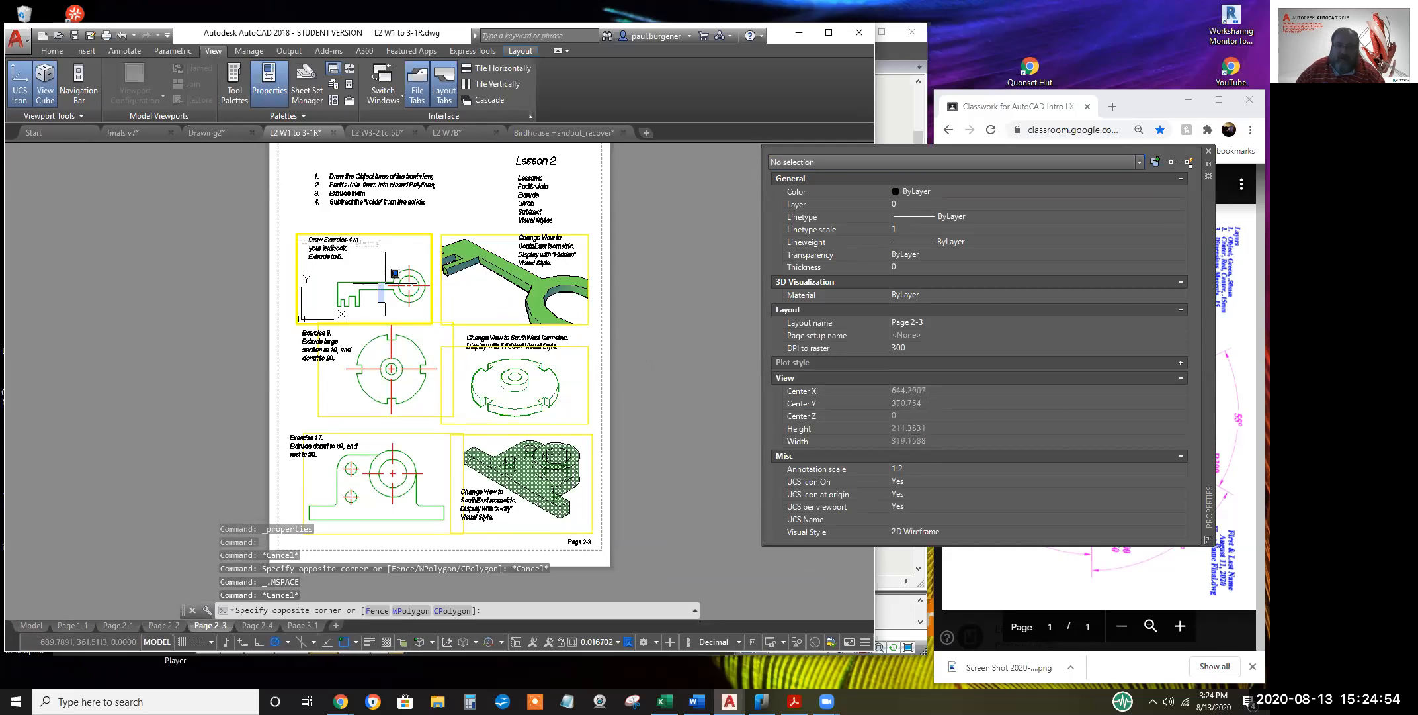
mouse_move(383, 283)
middle_down()
mouse_move(374, 268)
mouse_move(364, 283)
middle_up()
key(Escape)
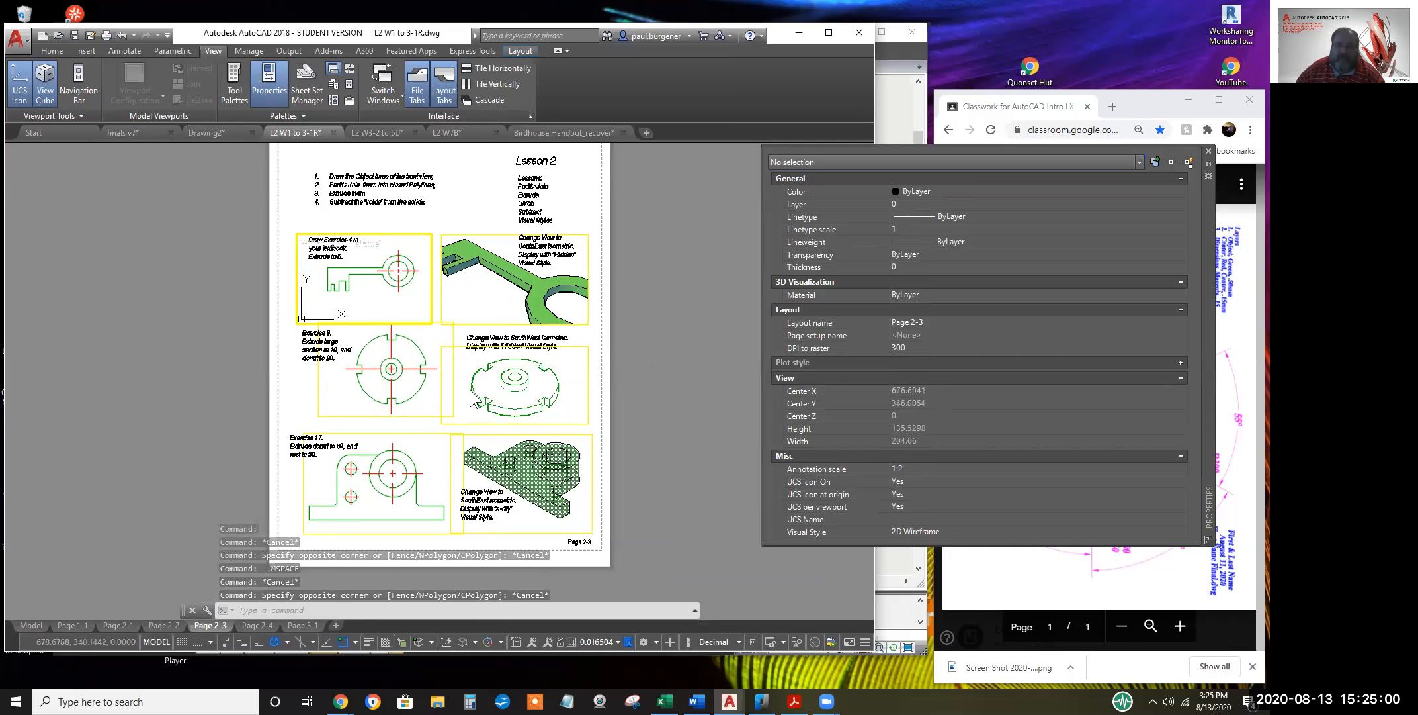
Activate the 2D slotted disc viewport and shrink its view until all the exercise drawings show inside it
click(408, 385)
scroll(404, 380, down, 10)
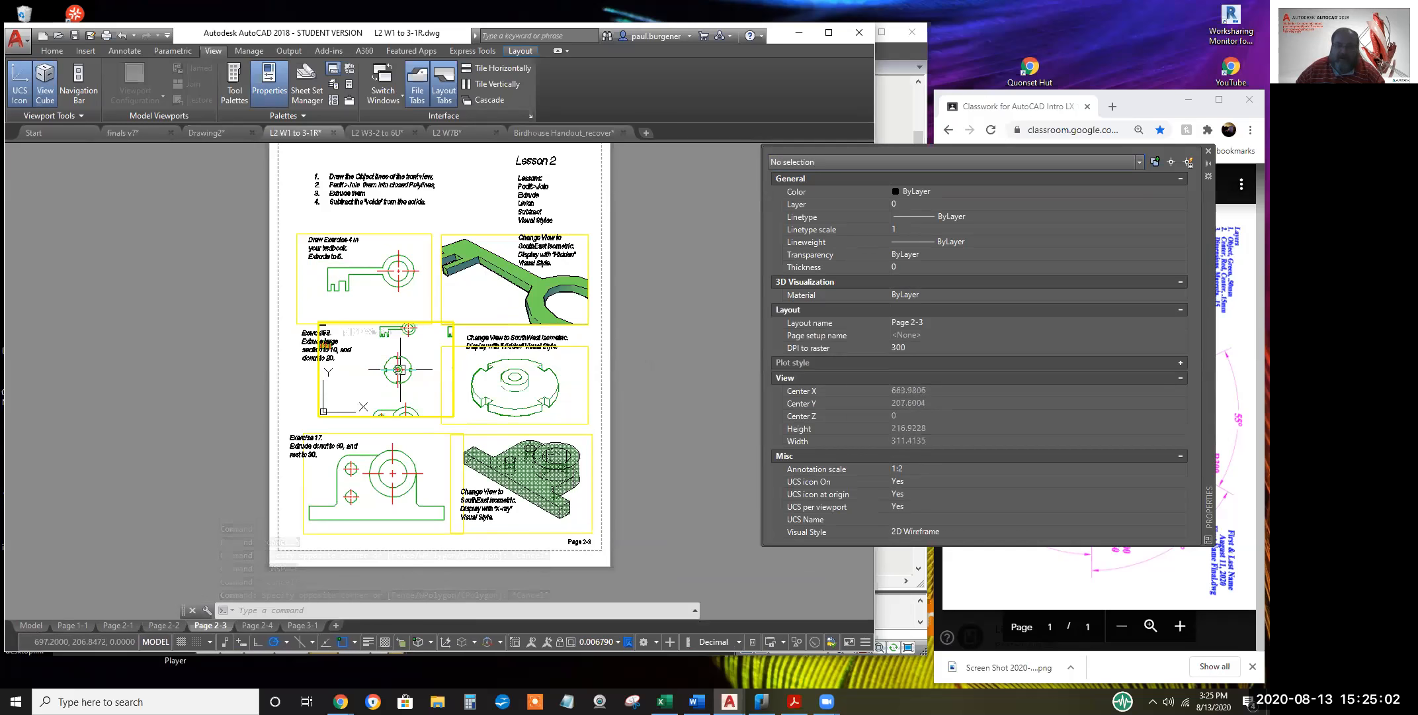
middle_drag(405, 372, 383, 350)
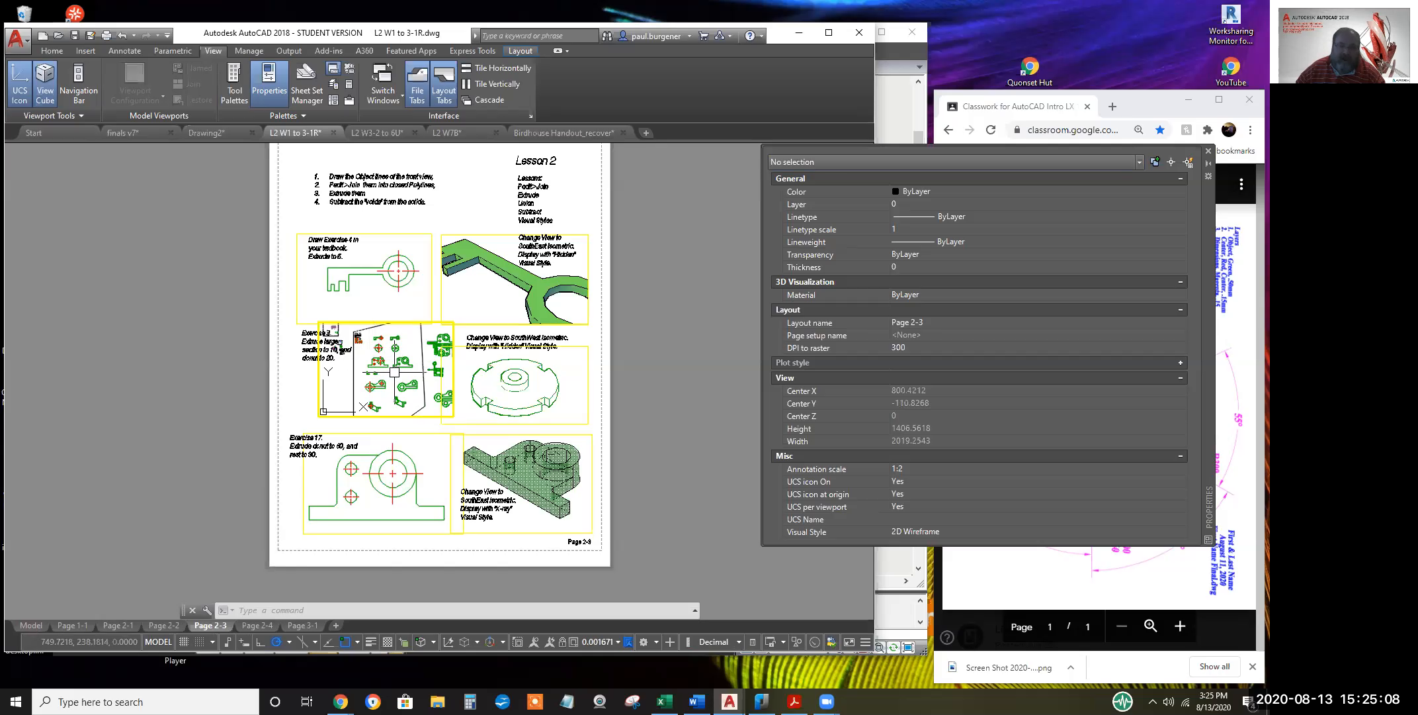
Reactivate the 2D key viewport and shift the key within it, leaving any pending selection
click(375, 291)
mouse_move(375, 291)
middle_down()
mouse_move(354, 273)
mouse_move(370, 276)
middle_up()
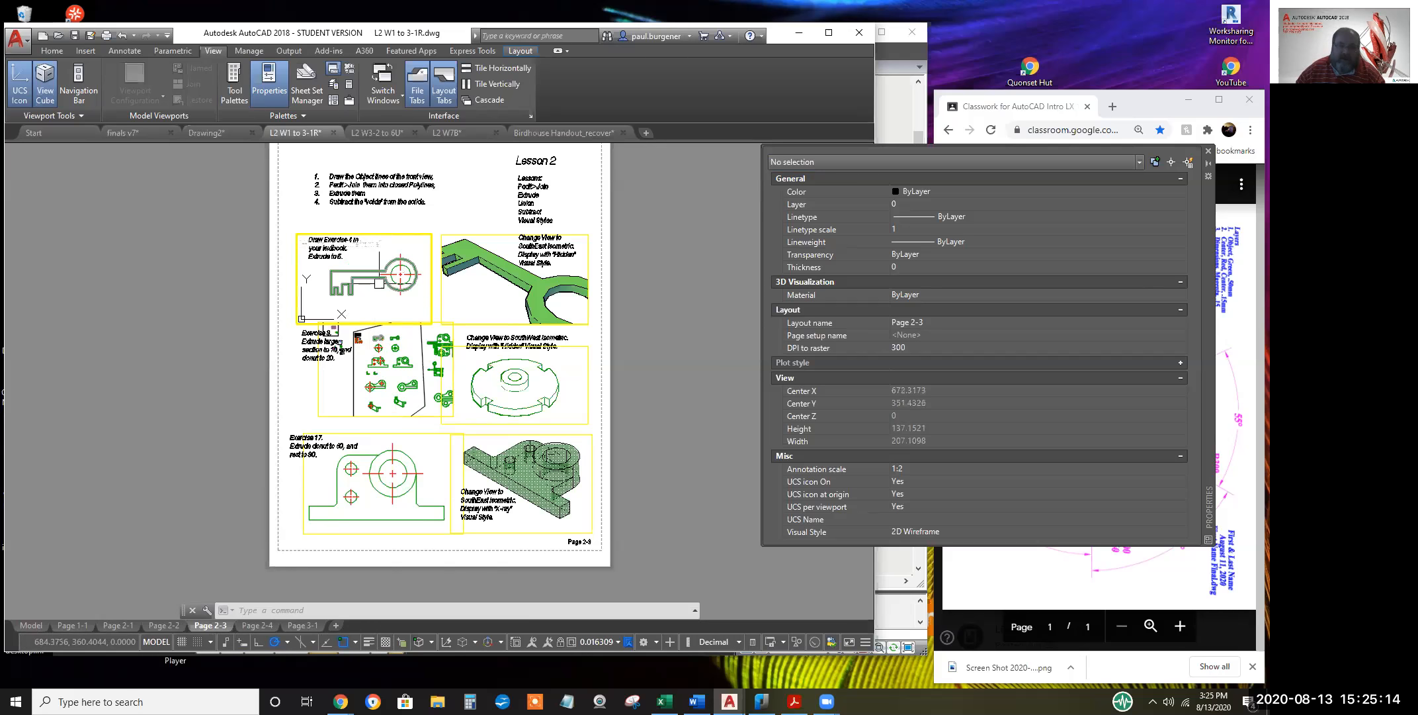
middle_drag(375, 284, 372, 278)
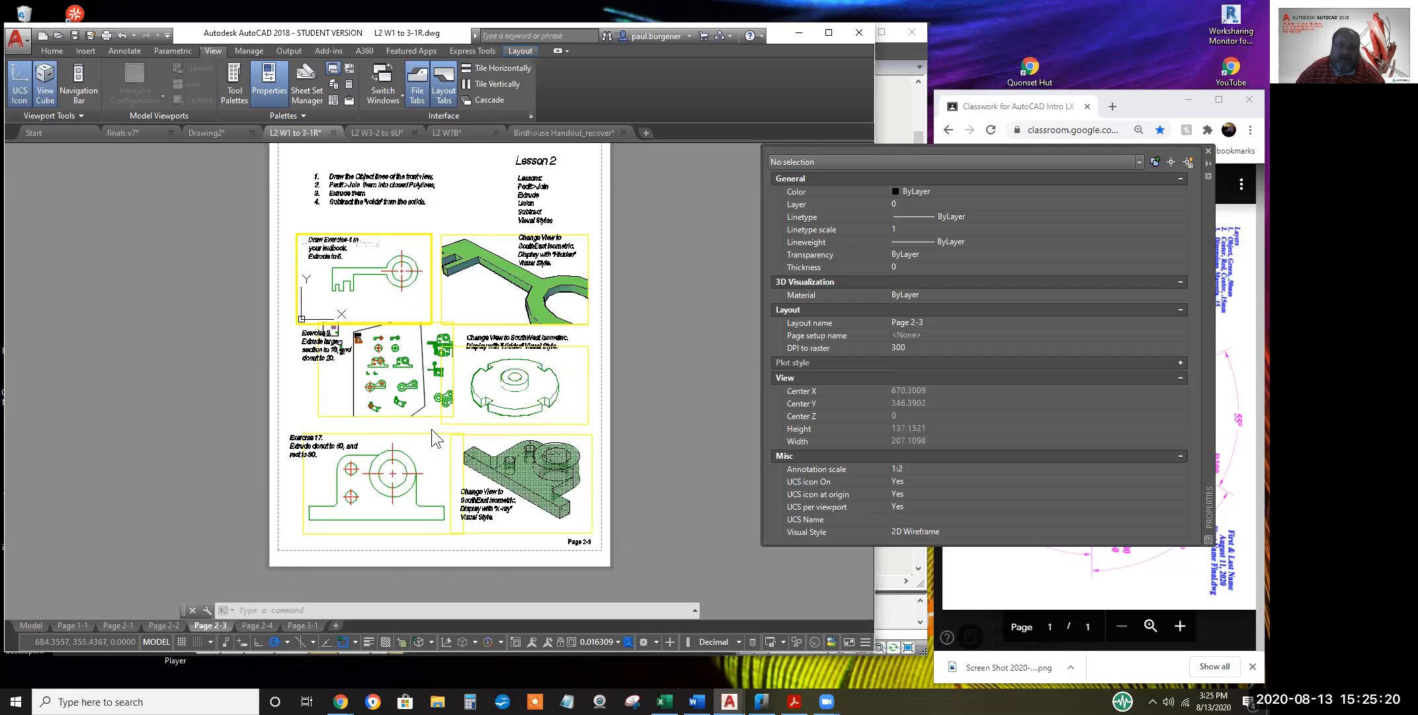
click(644, 353)
key(Escape)
key(Escape)
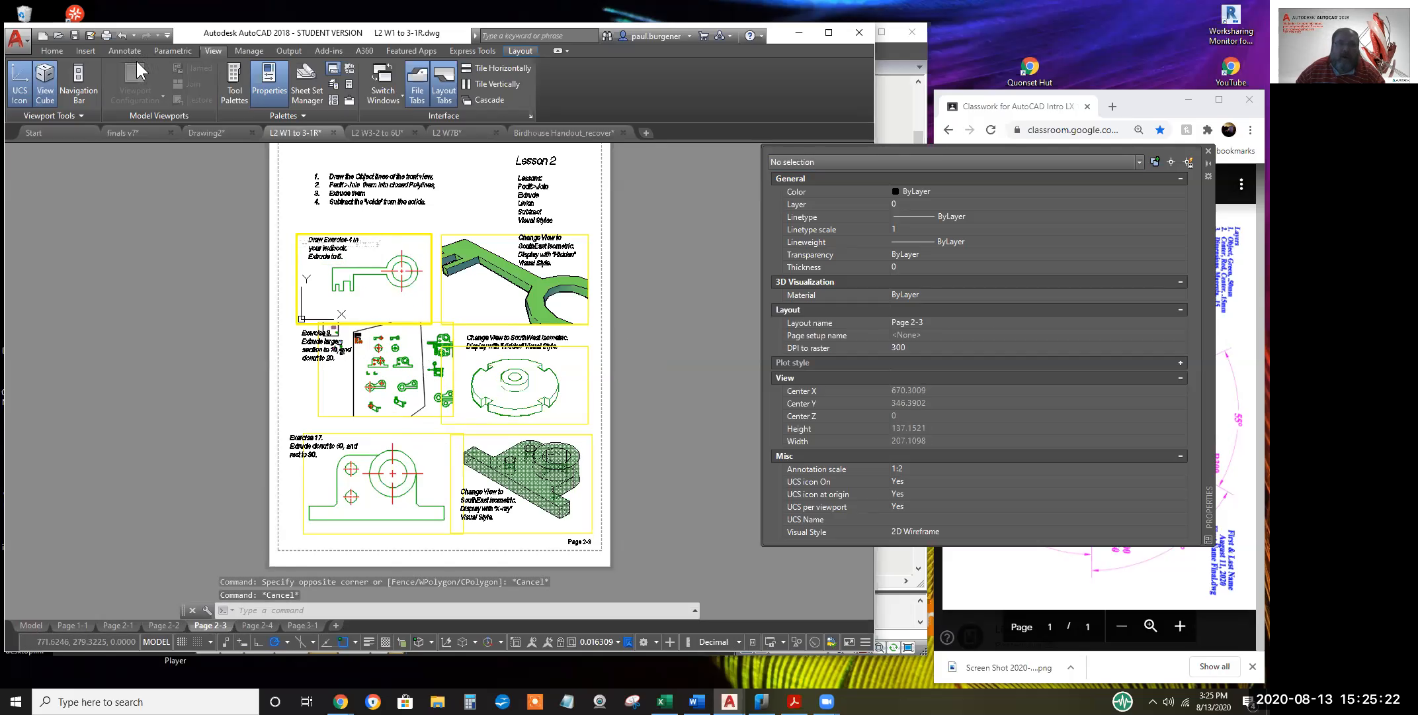
key(Escape)
Undo the zoom and pan changes made in the Page 2-3 viewports, back to paper space
click(123, 35)
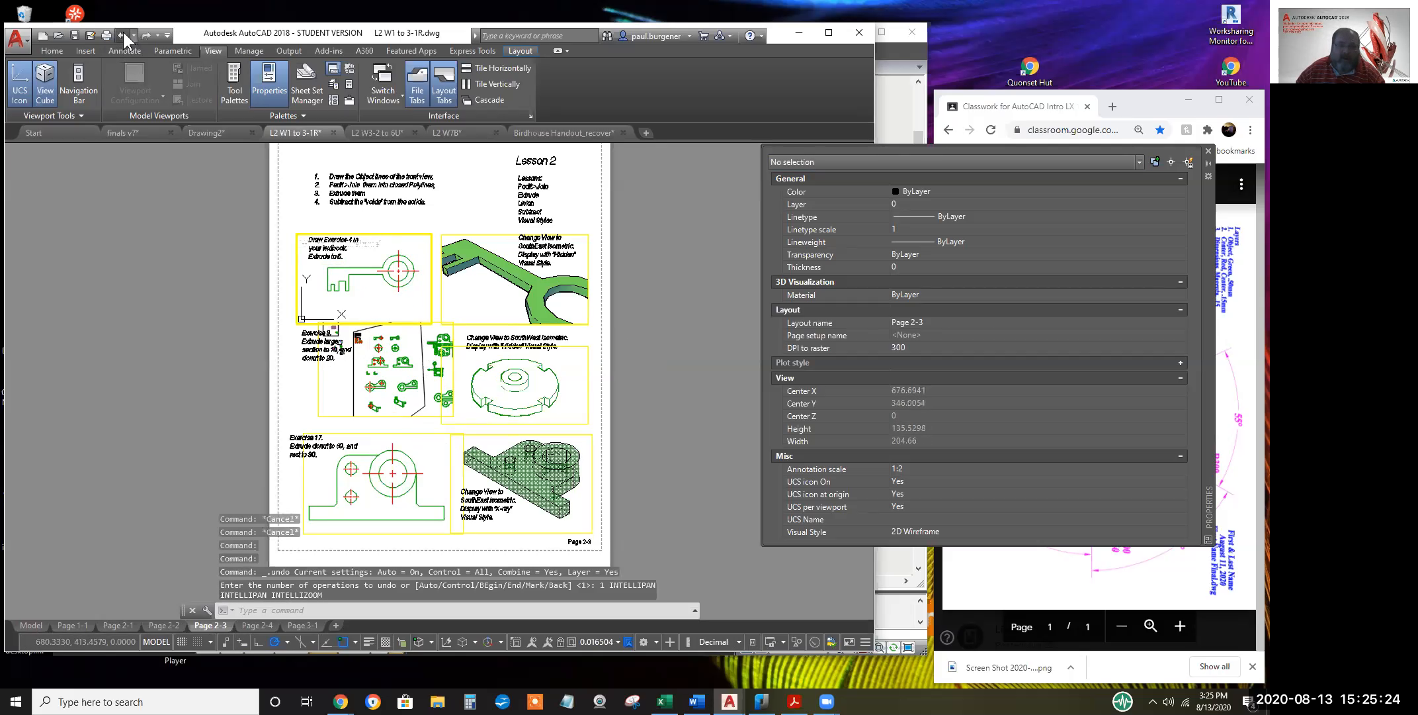
click(122, 35)
click(122, 29)
click(122, 27)
click(121, 28)
click(122, 27)
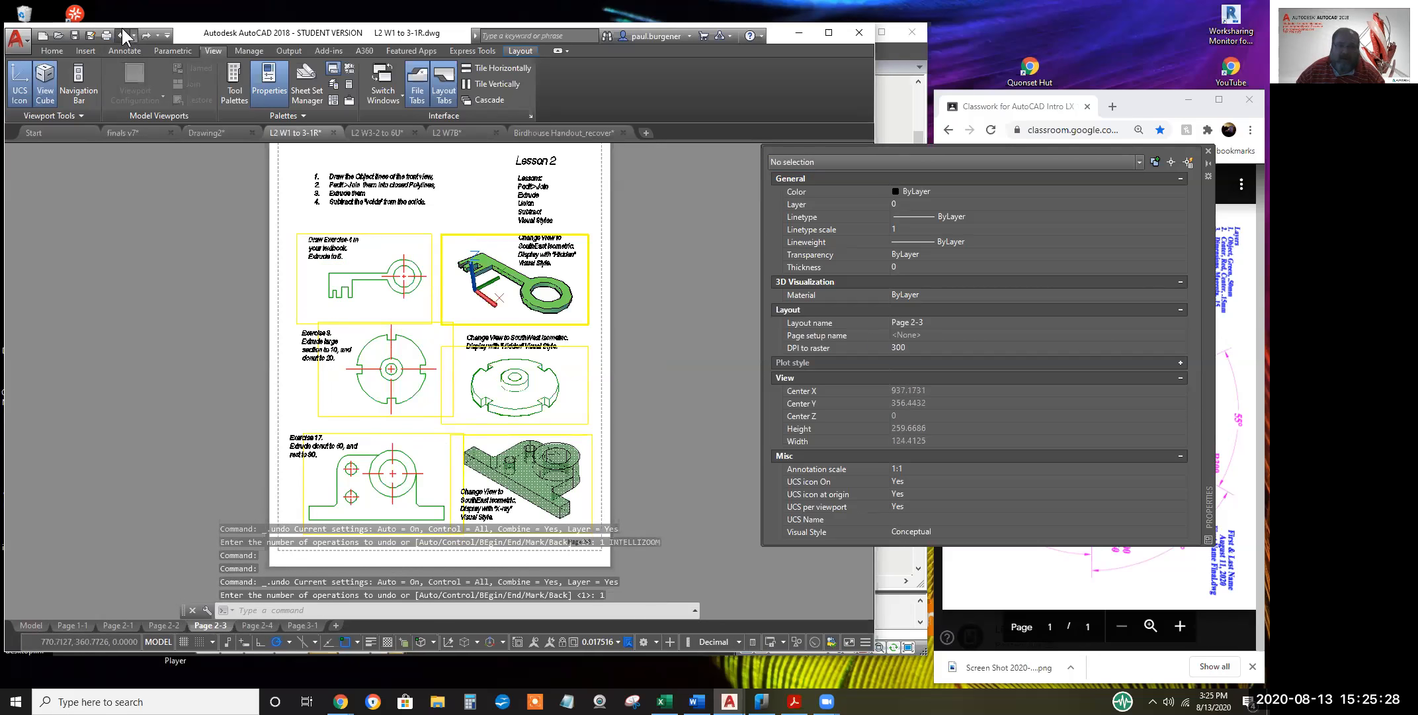
click(122, 27)
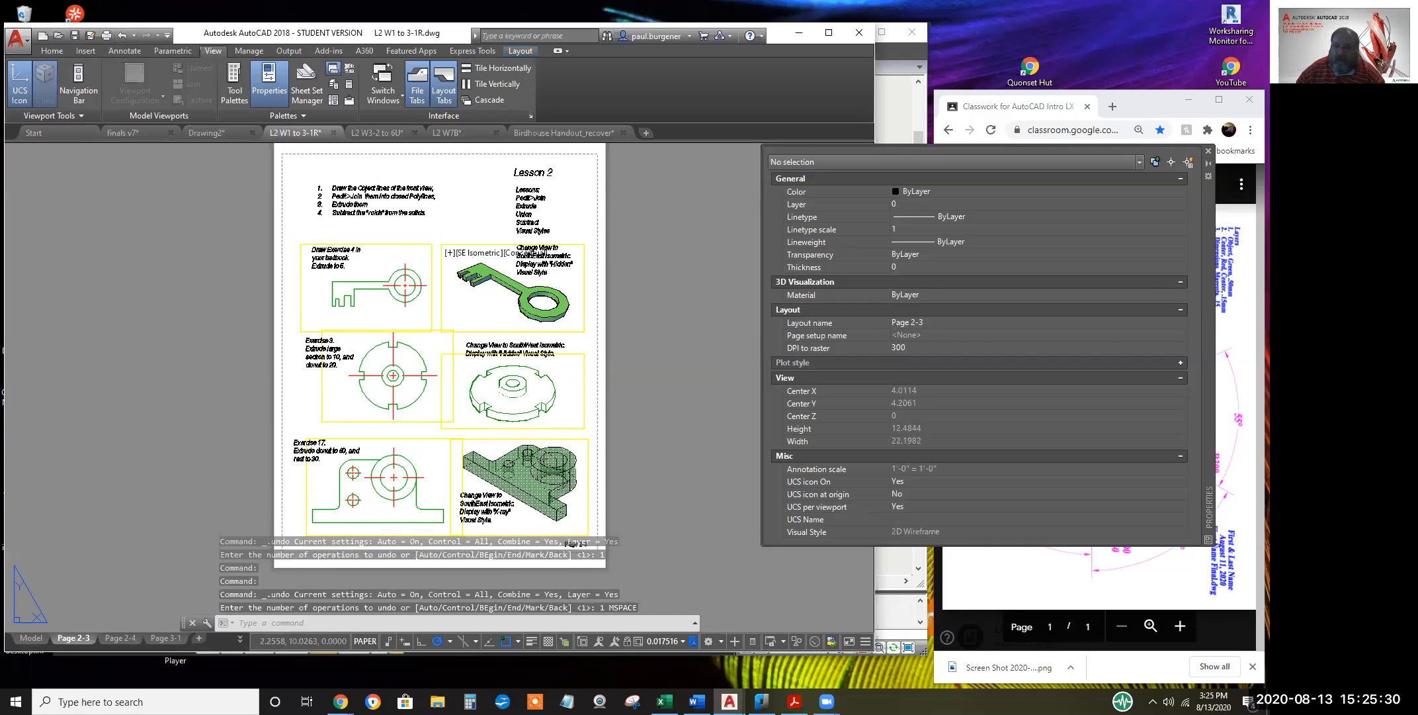
Undo the unlocking of the four viewports and check the isometric key viewport's Display locked setting
click(585, 279)
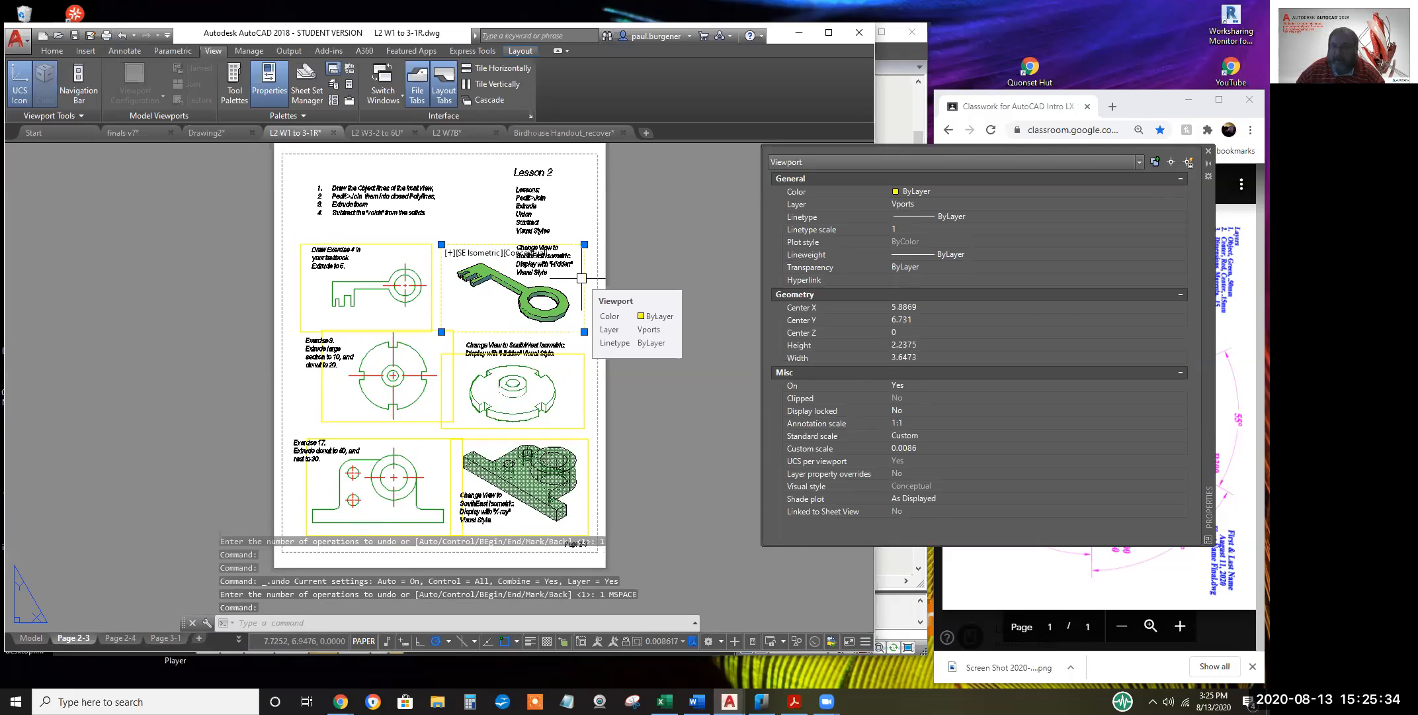
key(Escape)
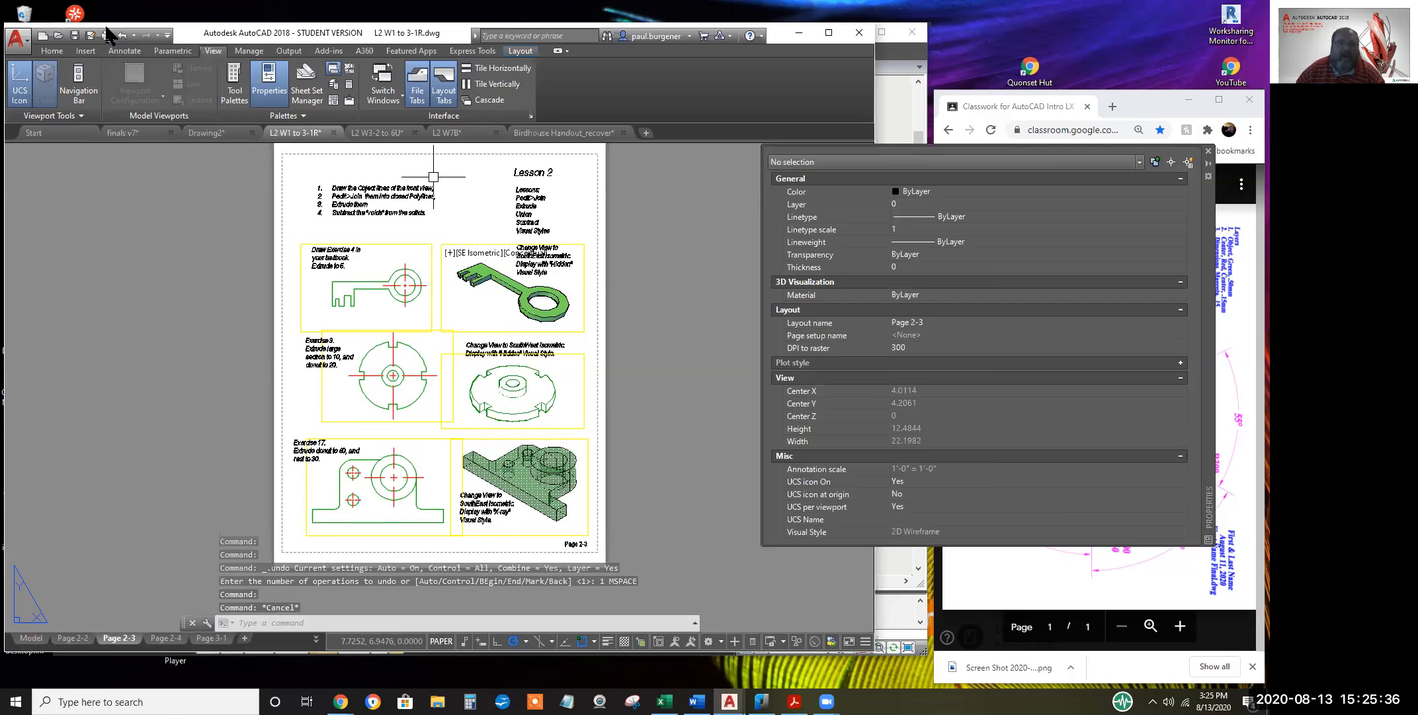
click(124, 35)
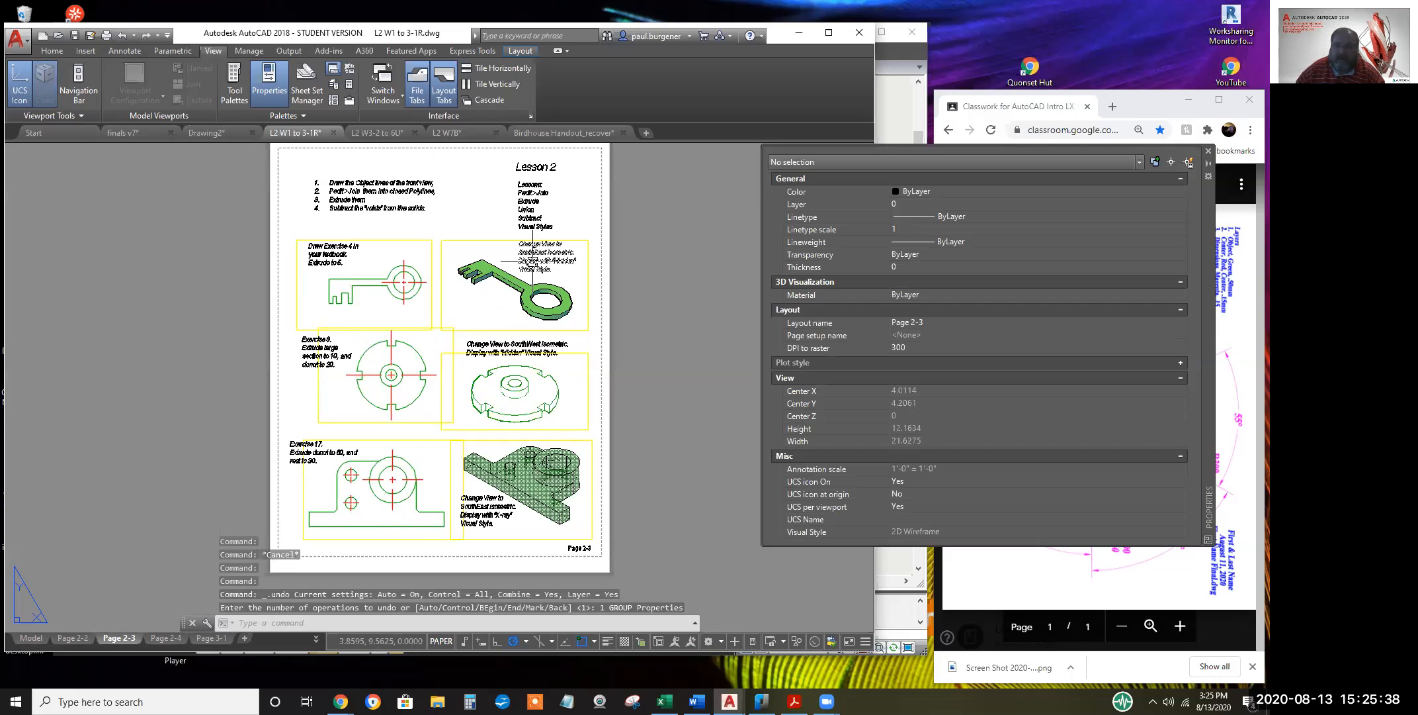
click(589, 297)
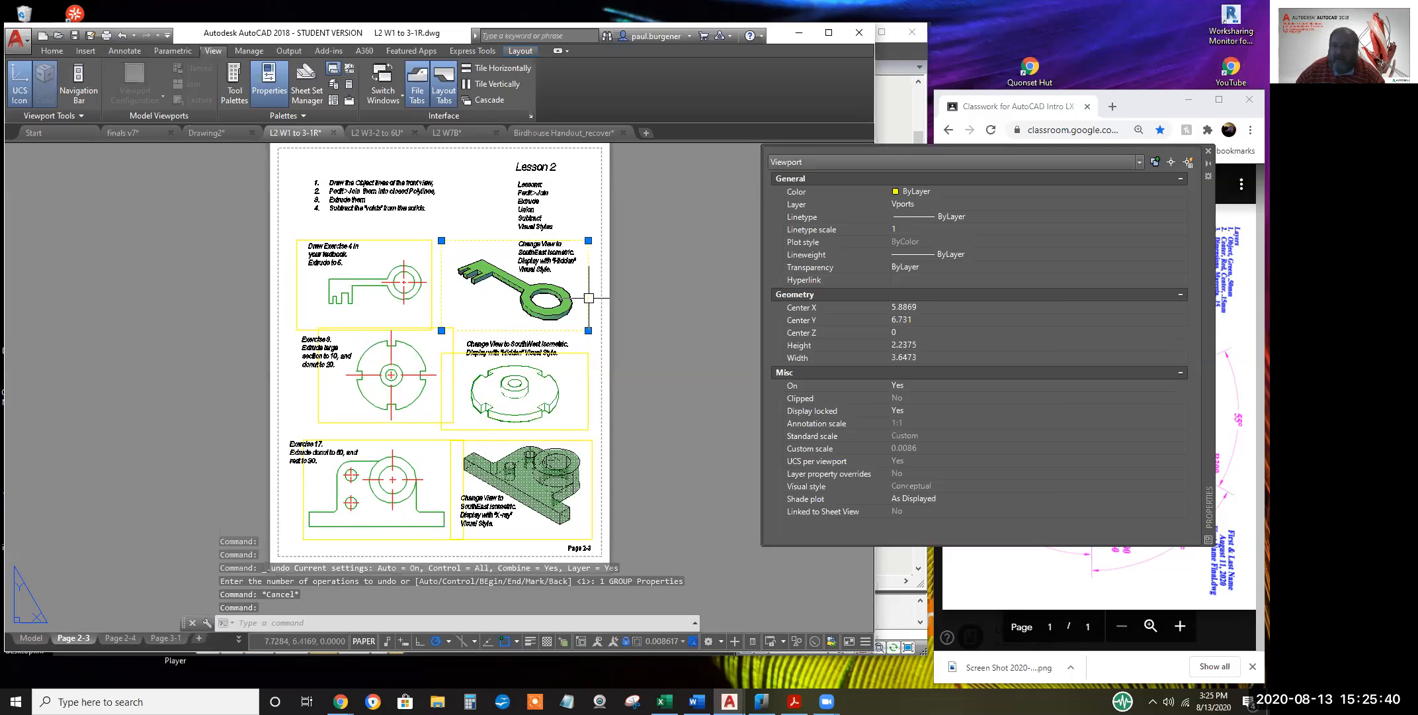
key(Escape)
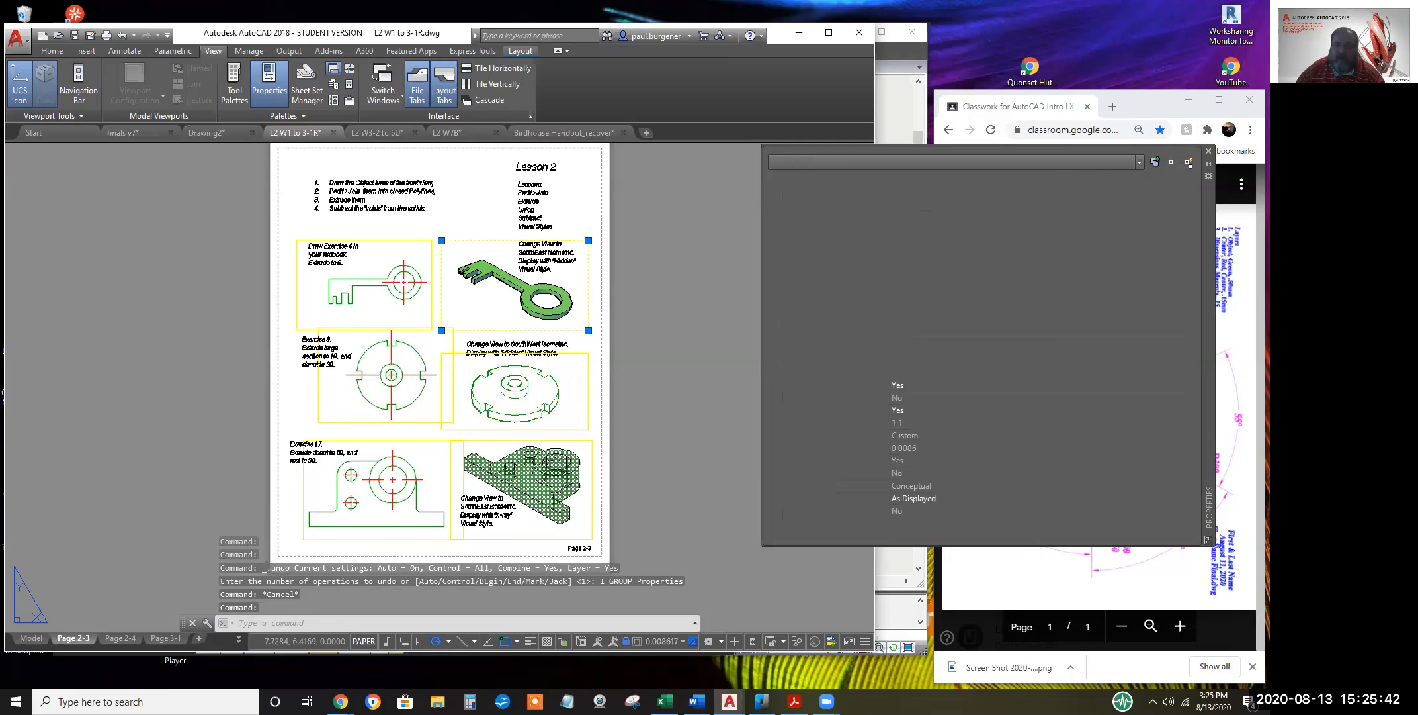
click(587, 364)
key(Escape)
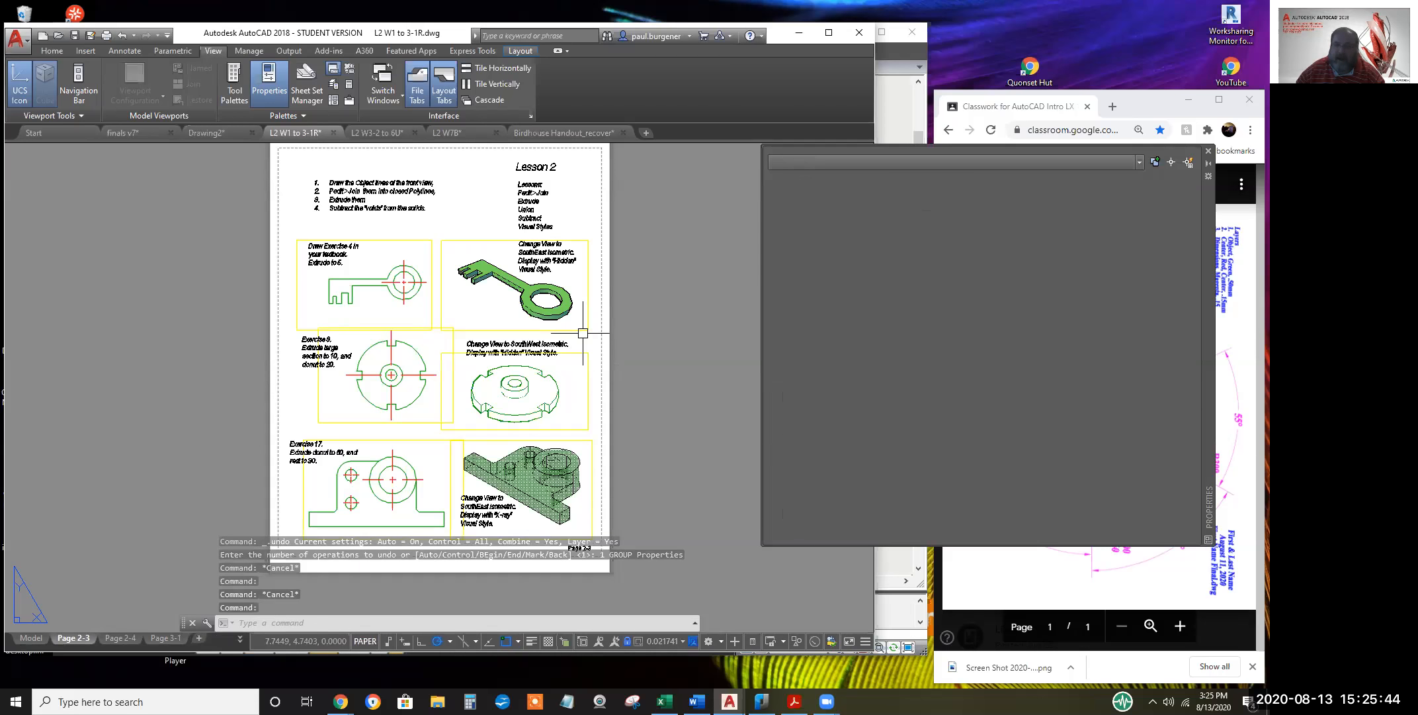
Activate the locked isometric key viewport and test how zooming affects the whole sheet
scroll(572, 295, up, 3)
scroll(523, 292, down, 5)
double_click(490, 286)
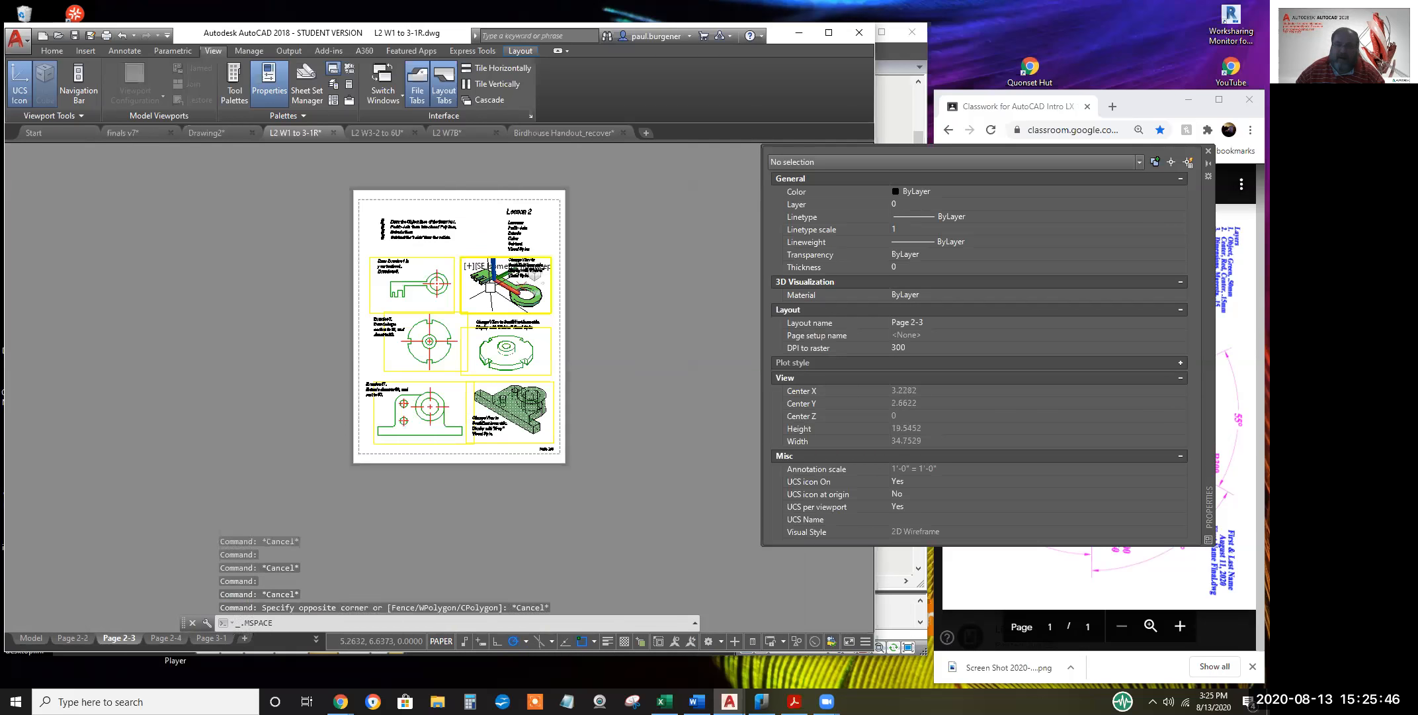
scroll(490, 291, up, 3)
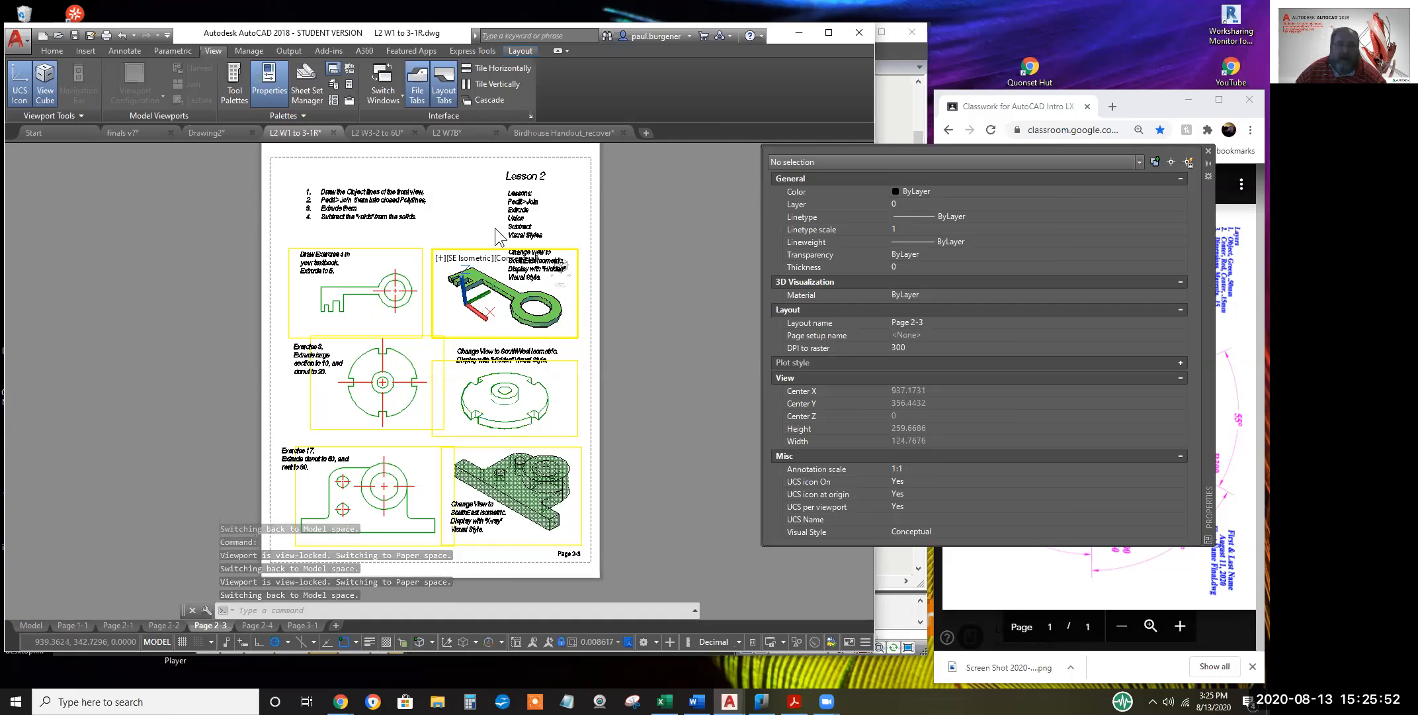
Switch to the finals v7 drawing
click(131, 131)
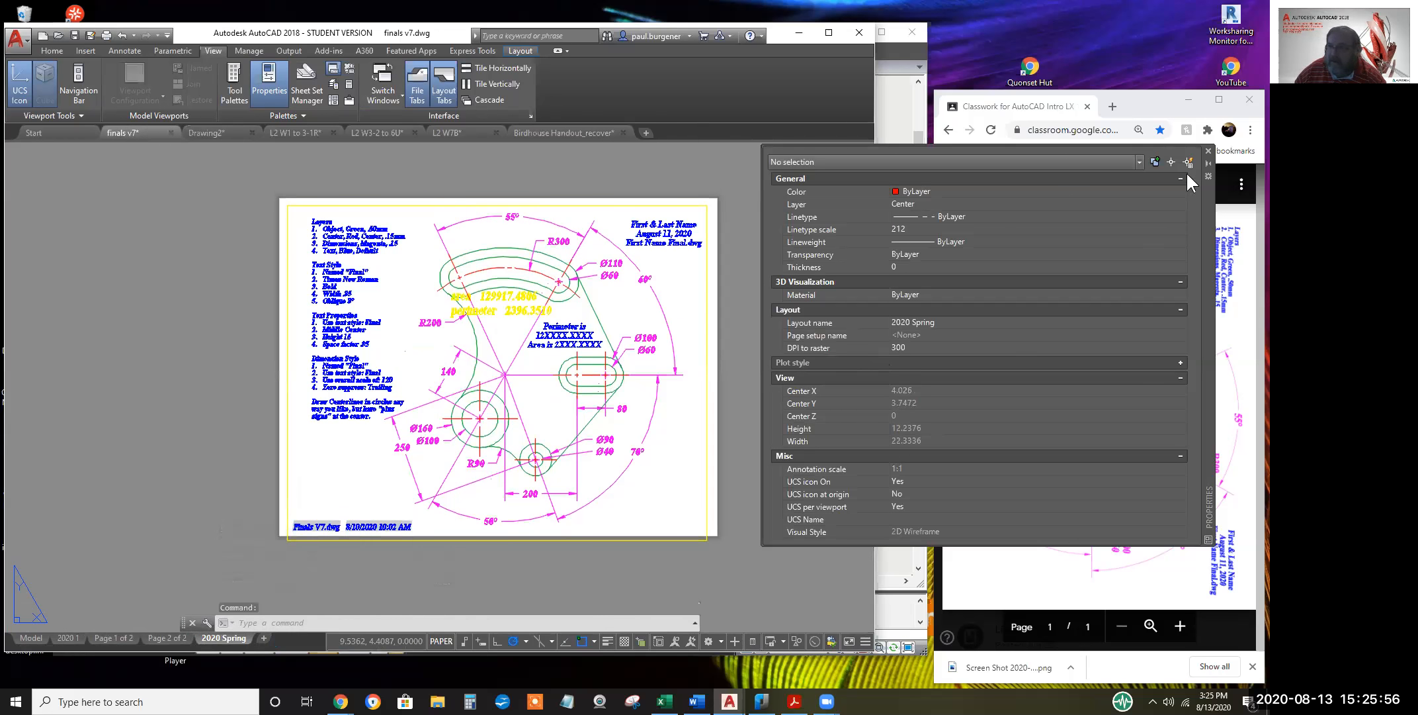
Close the Properties palette and switch the finals v7 drawing to model space
click(1208, 152)
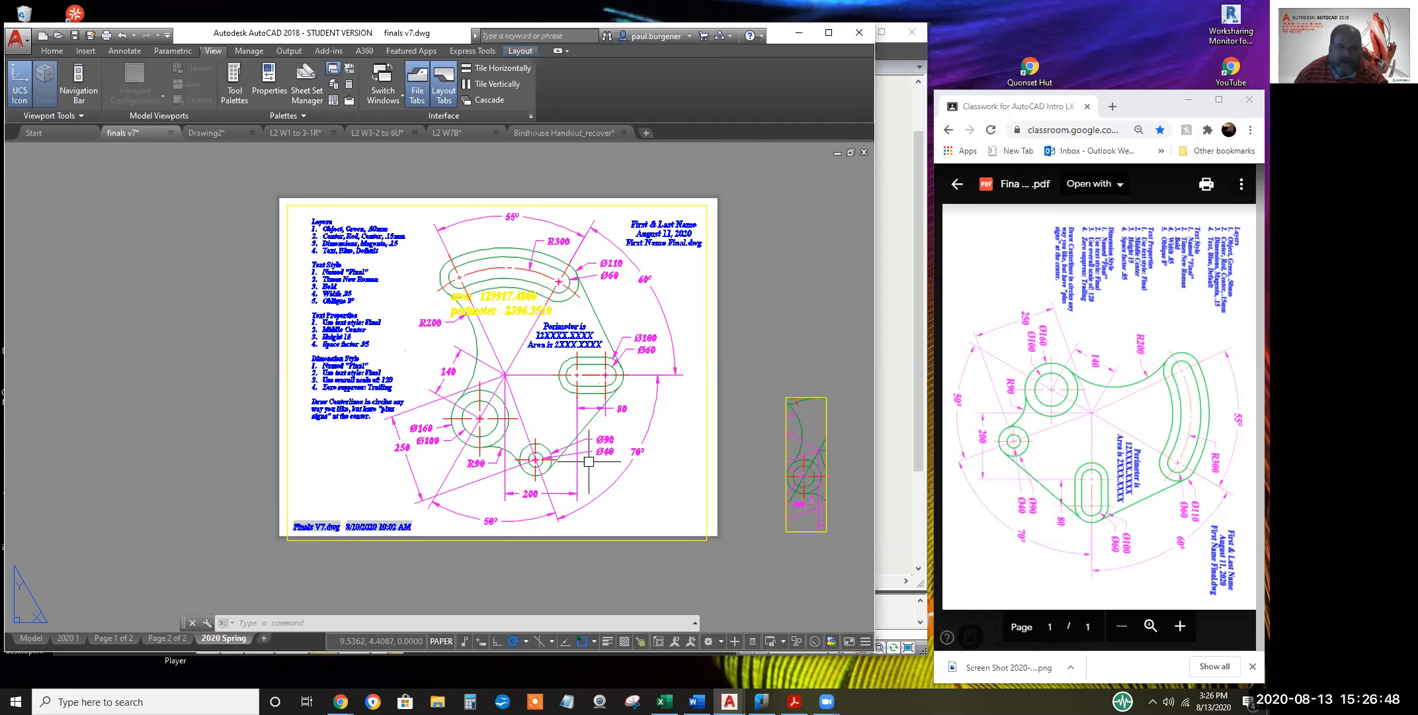
click(30, 637)
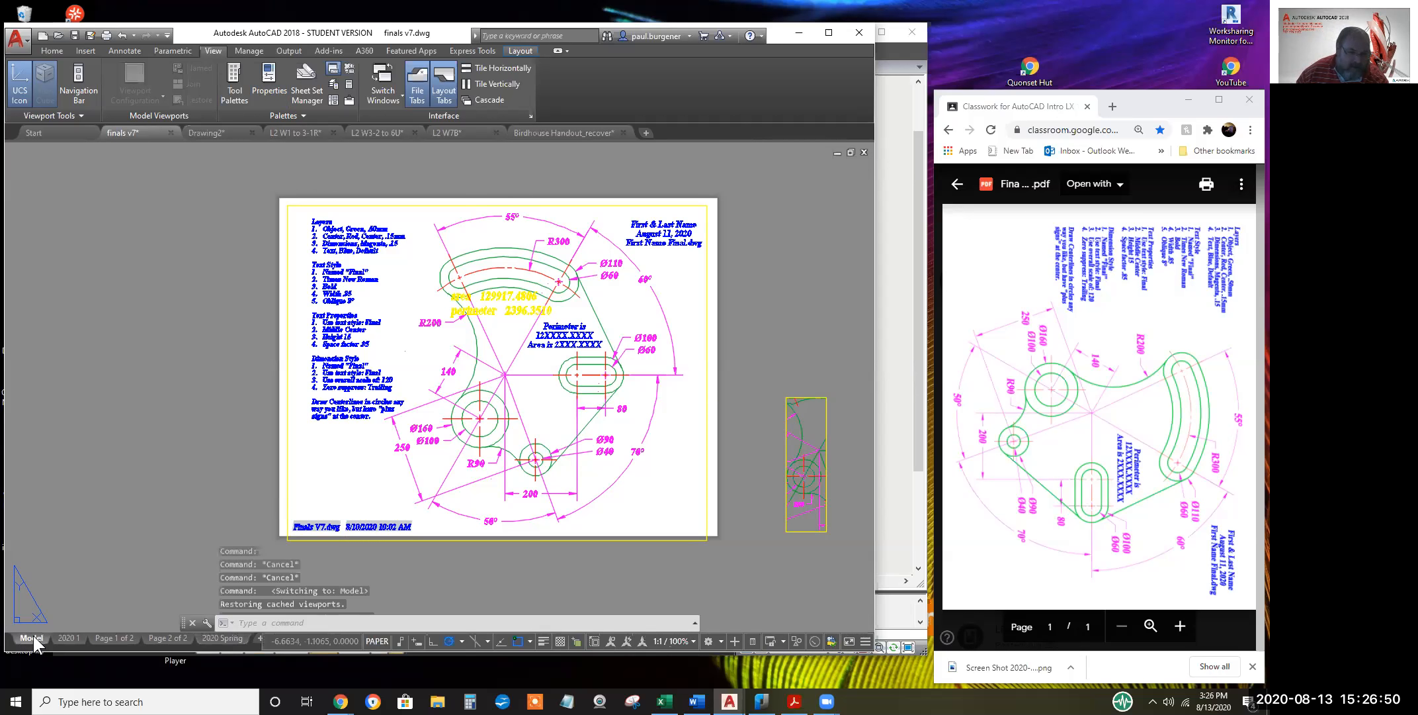
mouse_move(487, 414)
middle_down()
mouse_move(487, 361)
mouse_move(463, 402)
mouse_move(465, 368)
middle_up()
scroll(463, 401, up, 2)
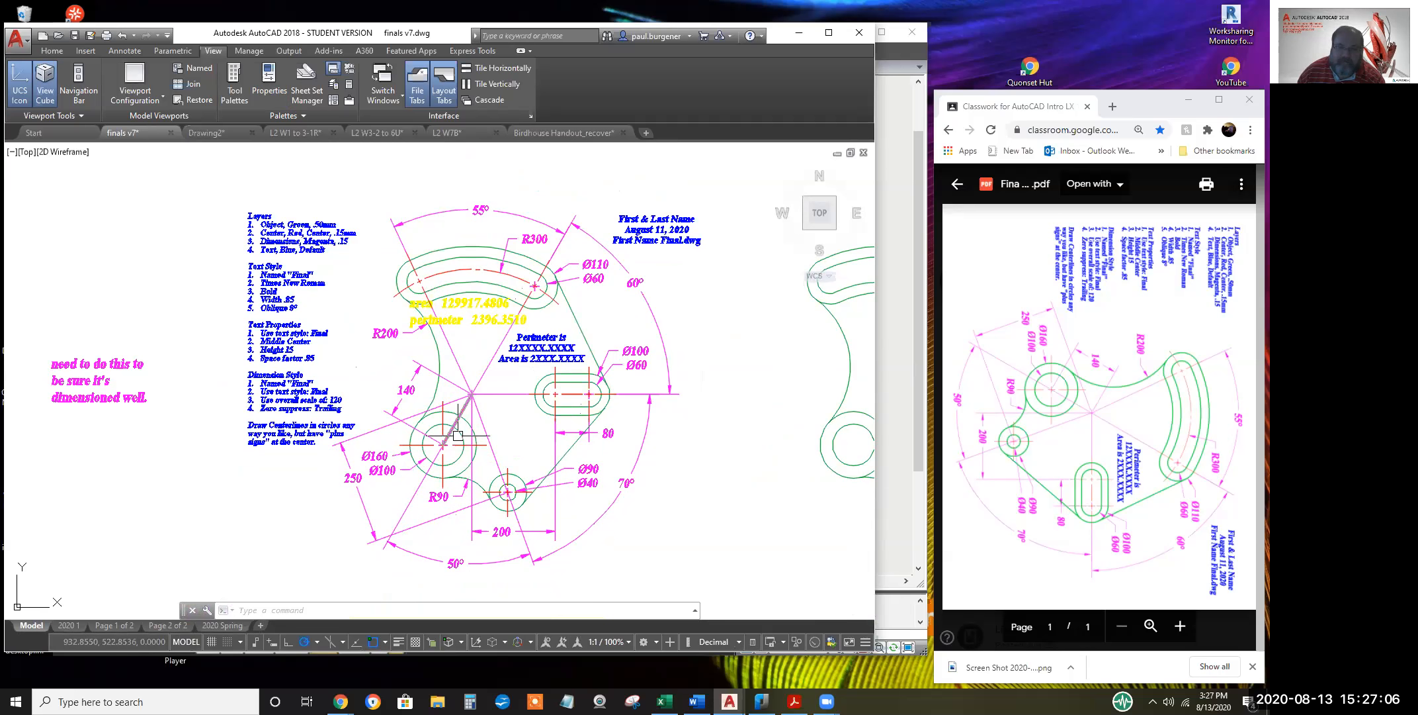
Erase the undimensioned green part outline and the separate perimeter outline beside the main dimensioned drawing
middle_drag(651, 416, 332, 402)
scroll(553, 387, up, 3)
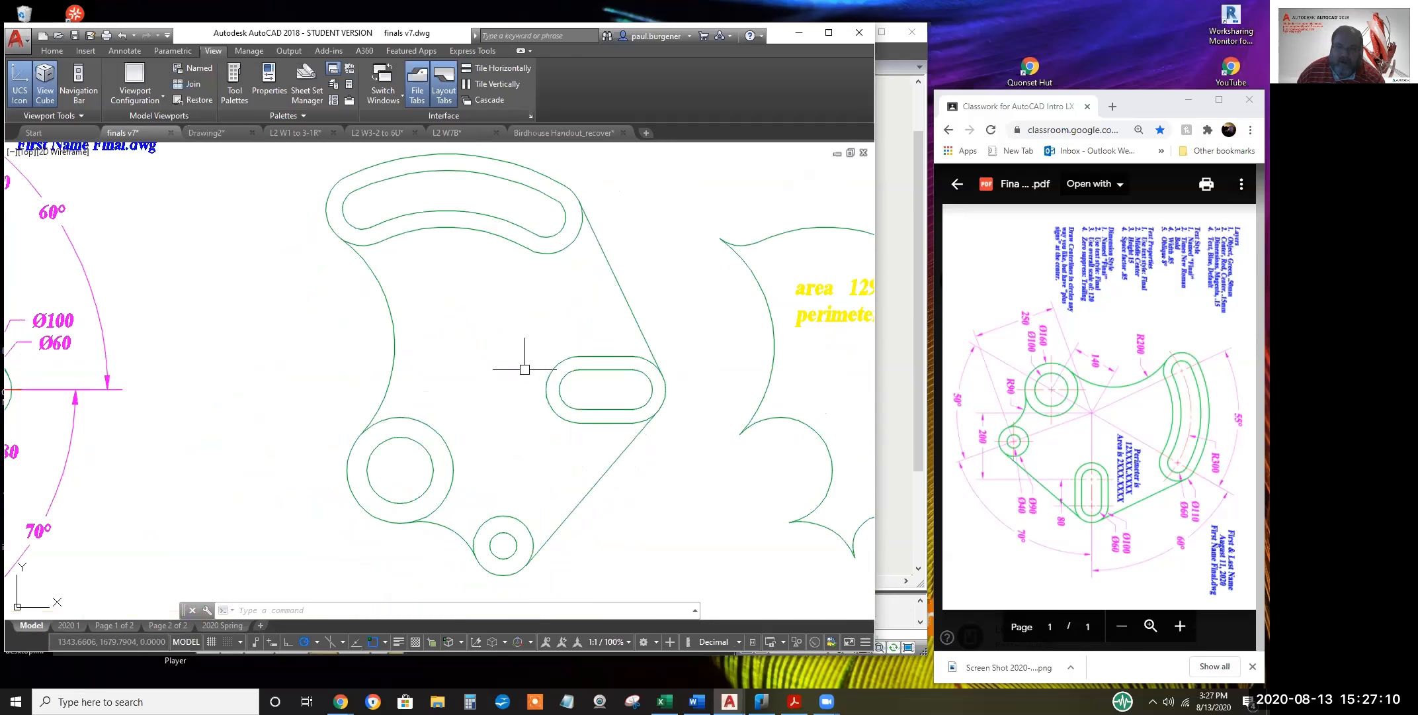
scroll(524, 369, down, 6)
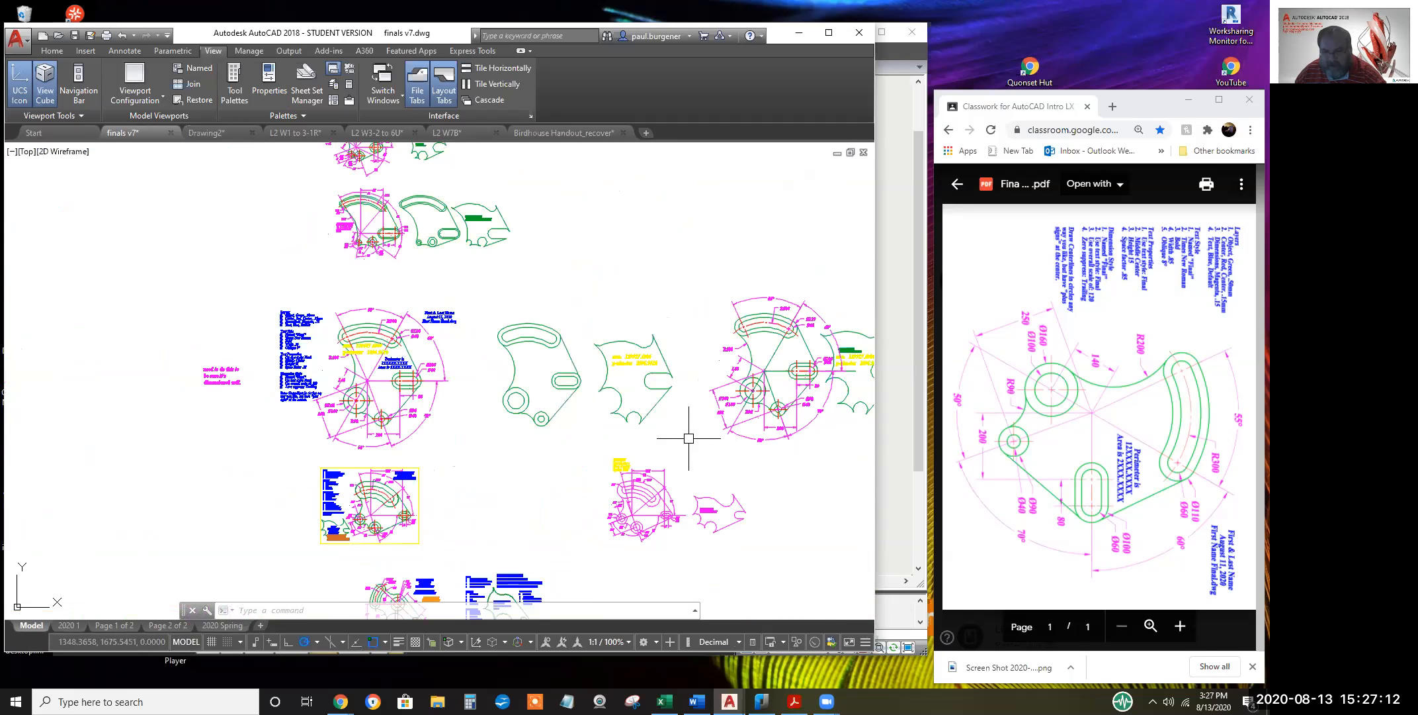
text(e)
key(Return)
click(697, 450)
click(493, 309)
key(Return)
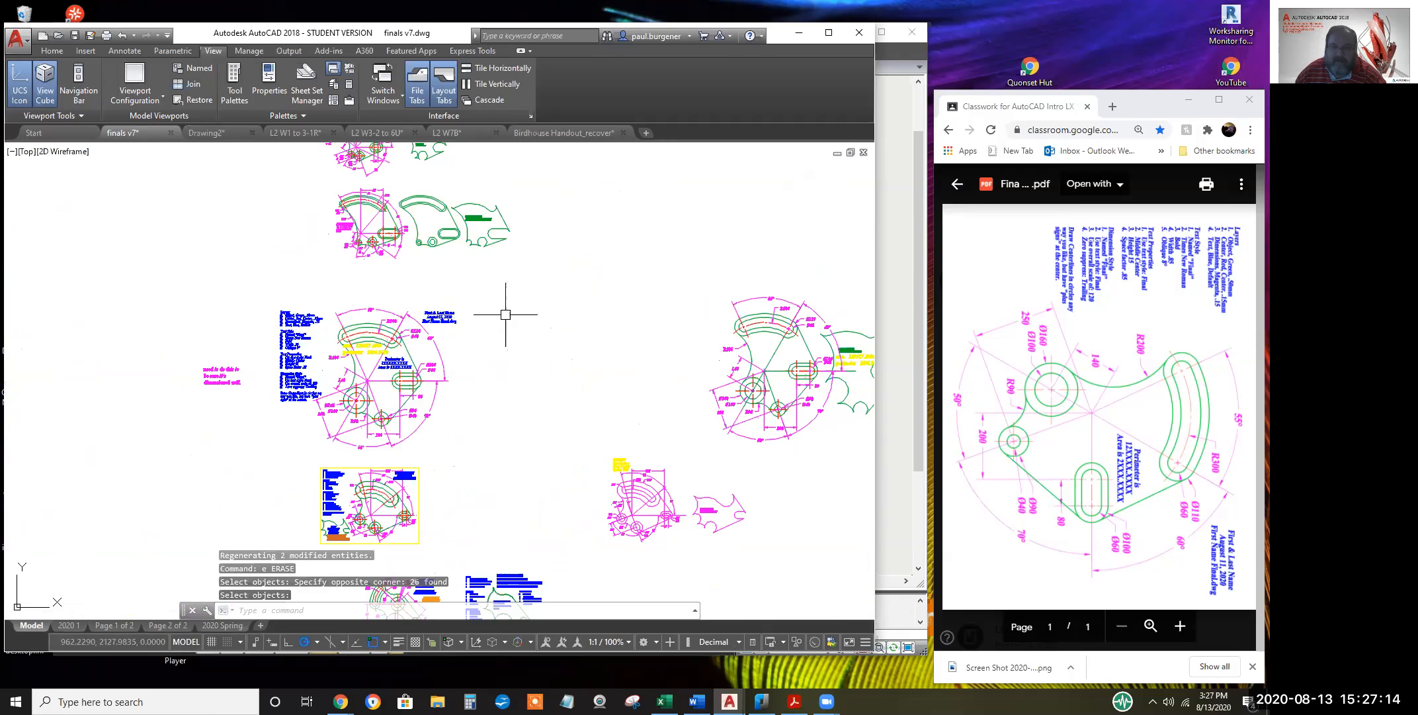
Minimize the attendance workbook and return to the main dimensioned finals drawing
middle_drag(421, 352, 599, 345)
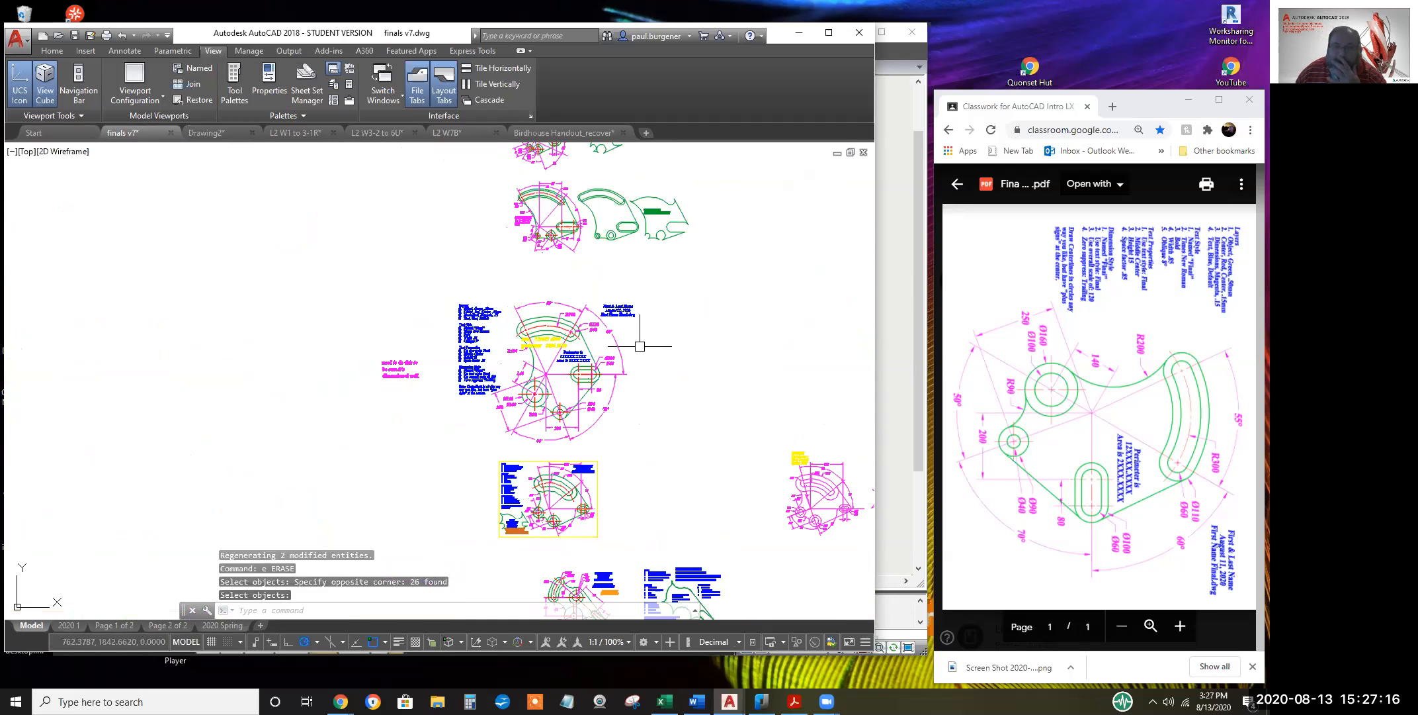
scroll(550, 360, up, 2)
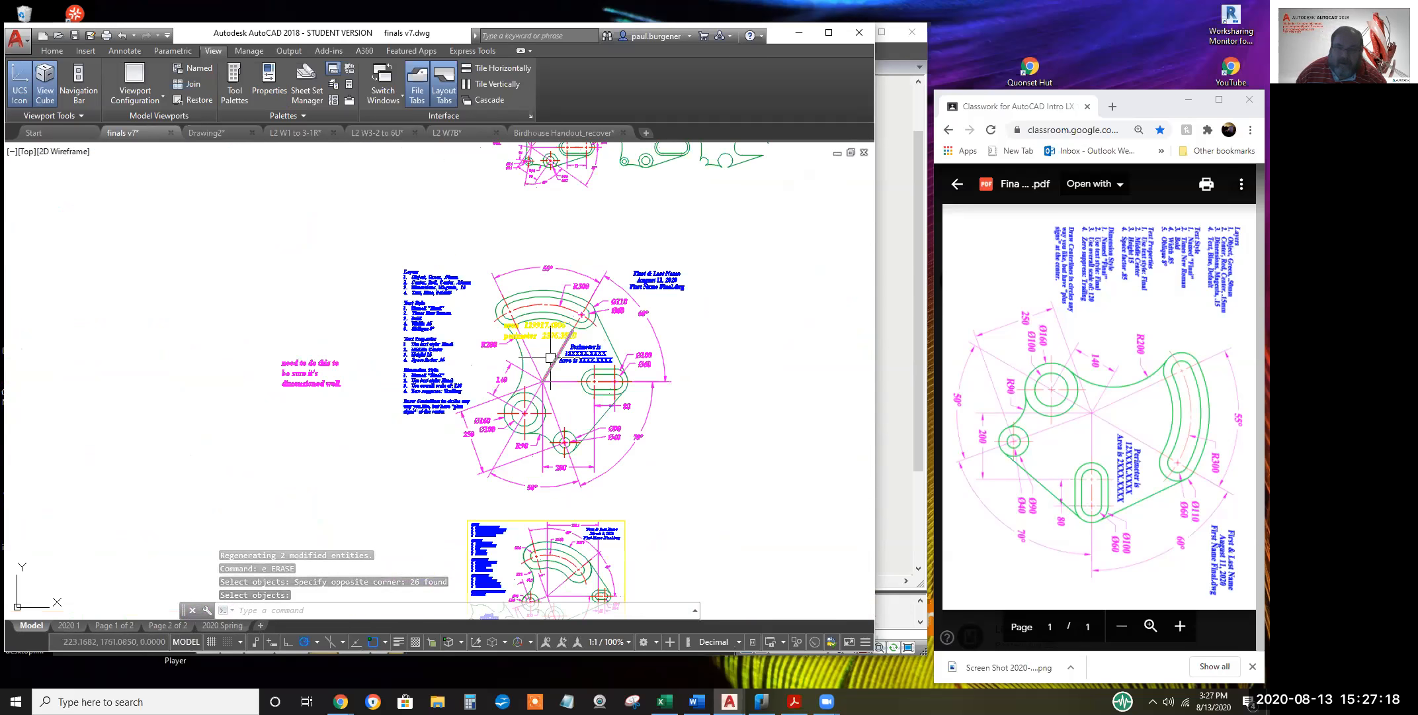
middle_drag(550, 358, 518, 353)
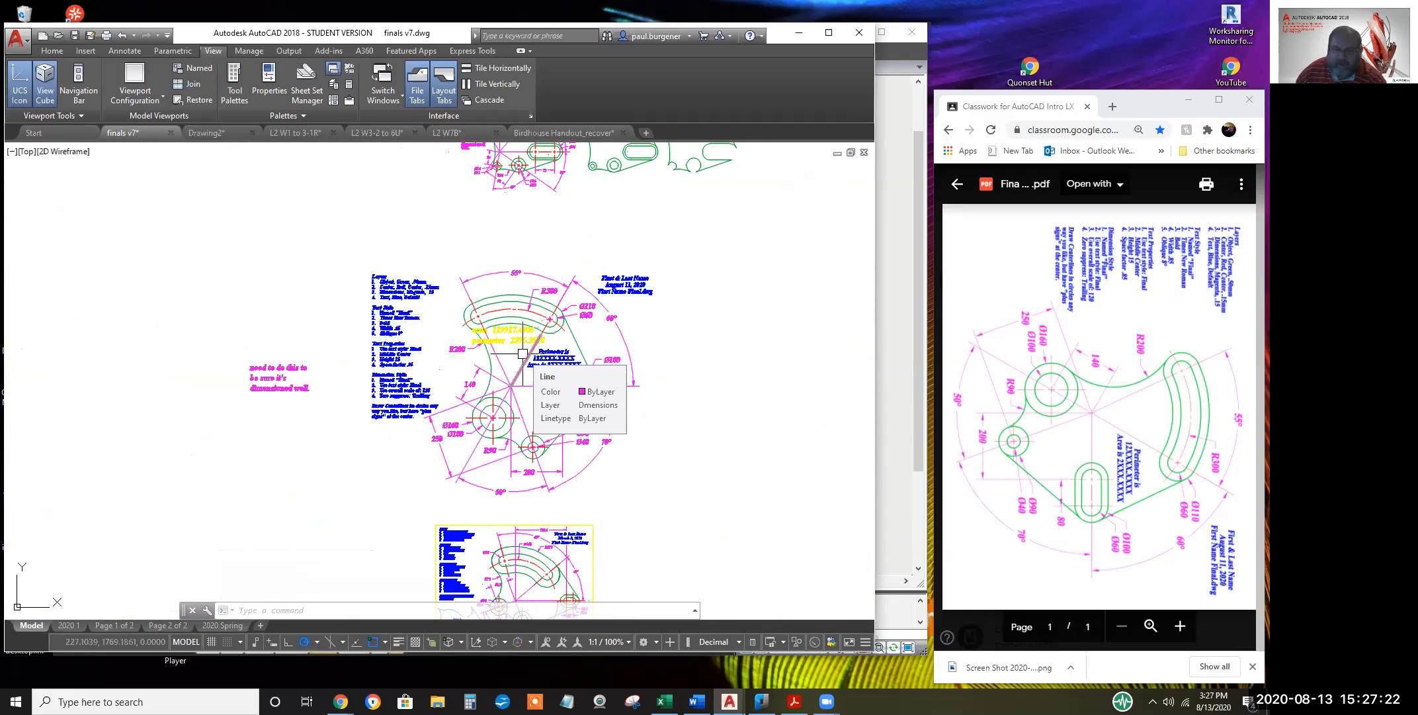
scroll(814, 570, up, 2)
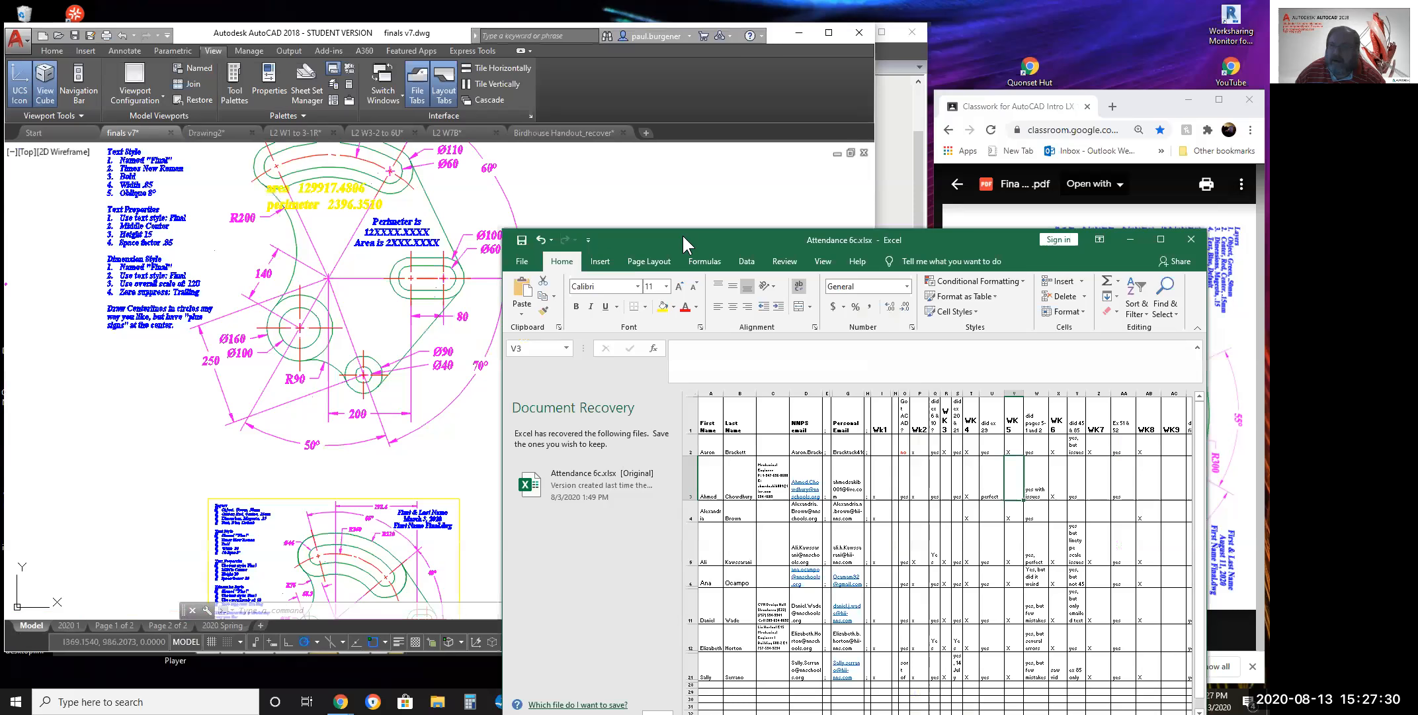
drag(776, 239, 801, 337)
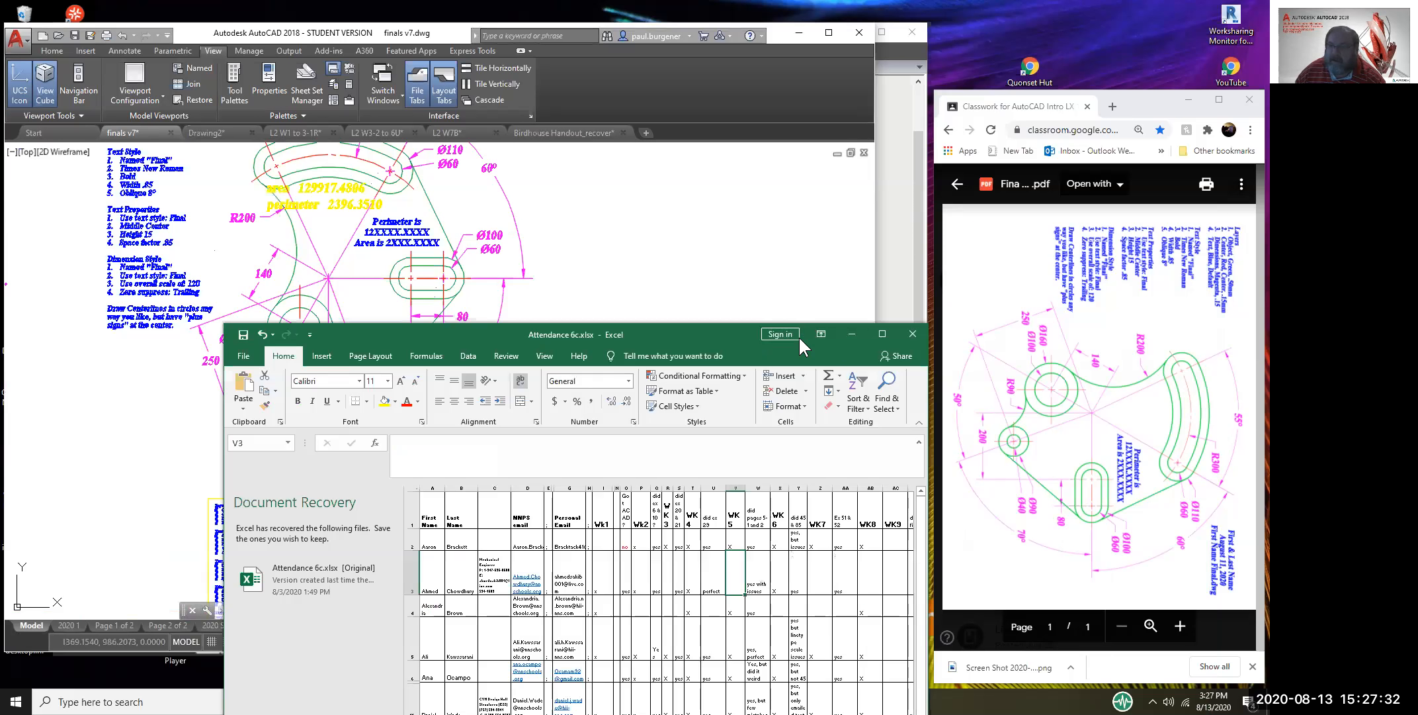
click(850, 334)
mouse_move(422, 314)
middle_down()
mouse_move(592, 393)
mouse_move(601, 415)
middle_up()
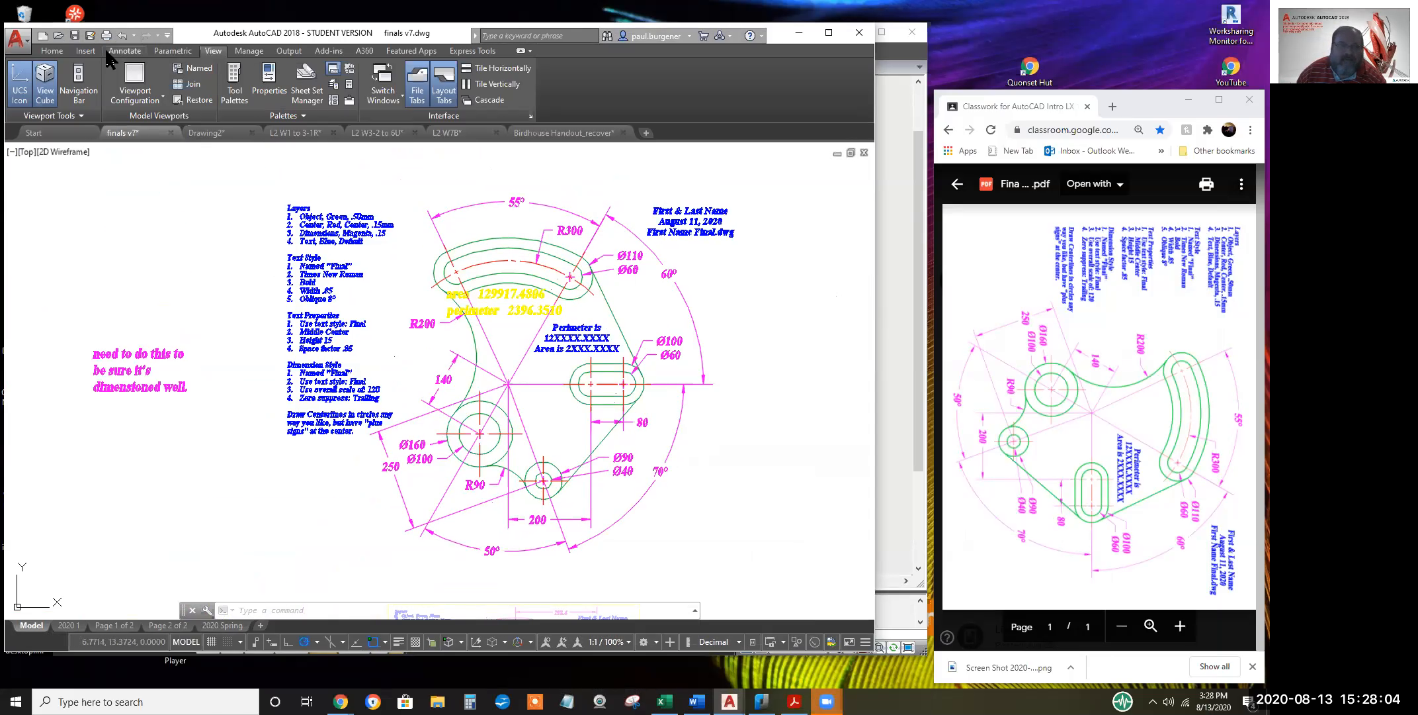
Try to freeze the Center layer while it is the current layer
click(53, 51)
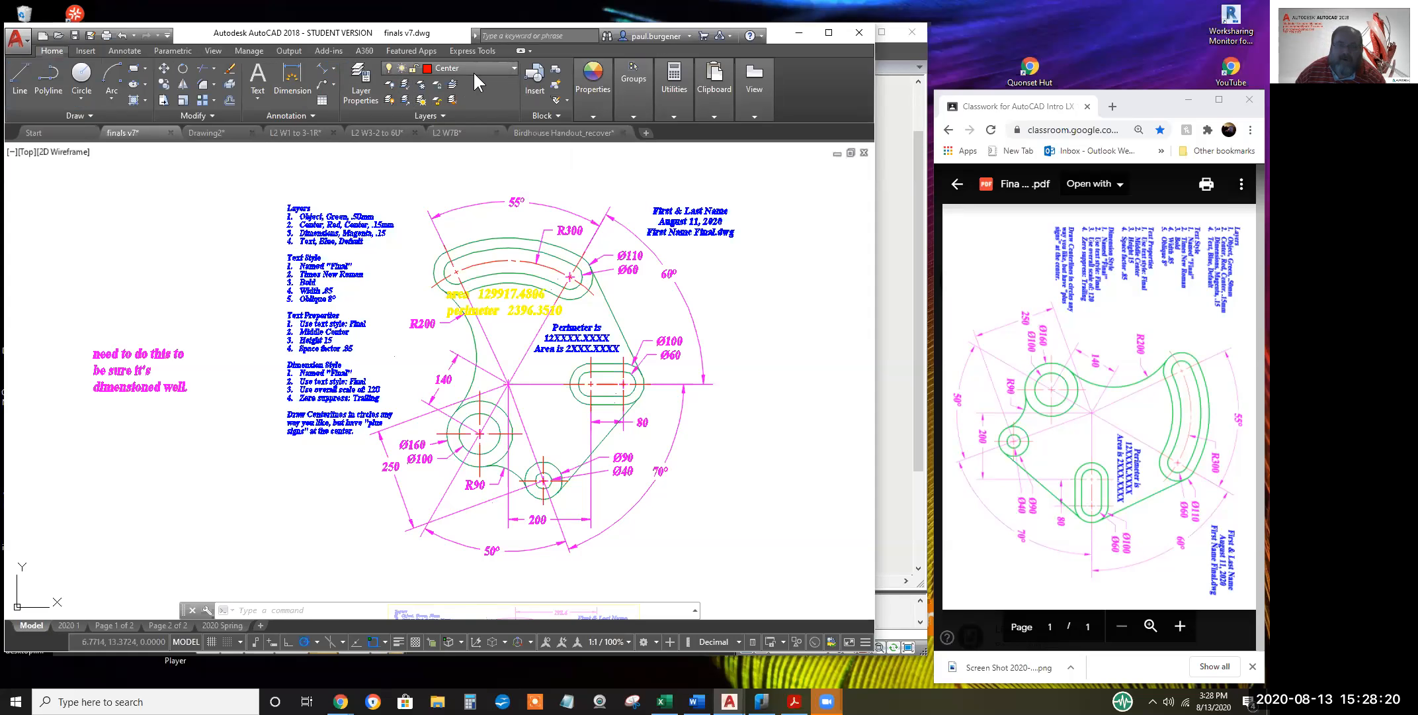
click(514, 68)
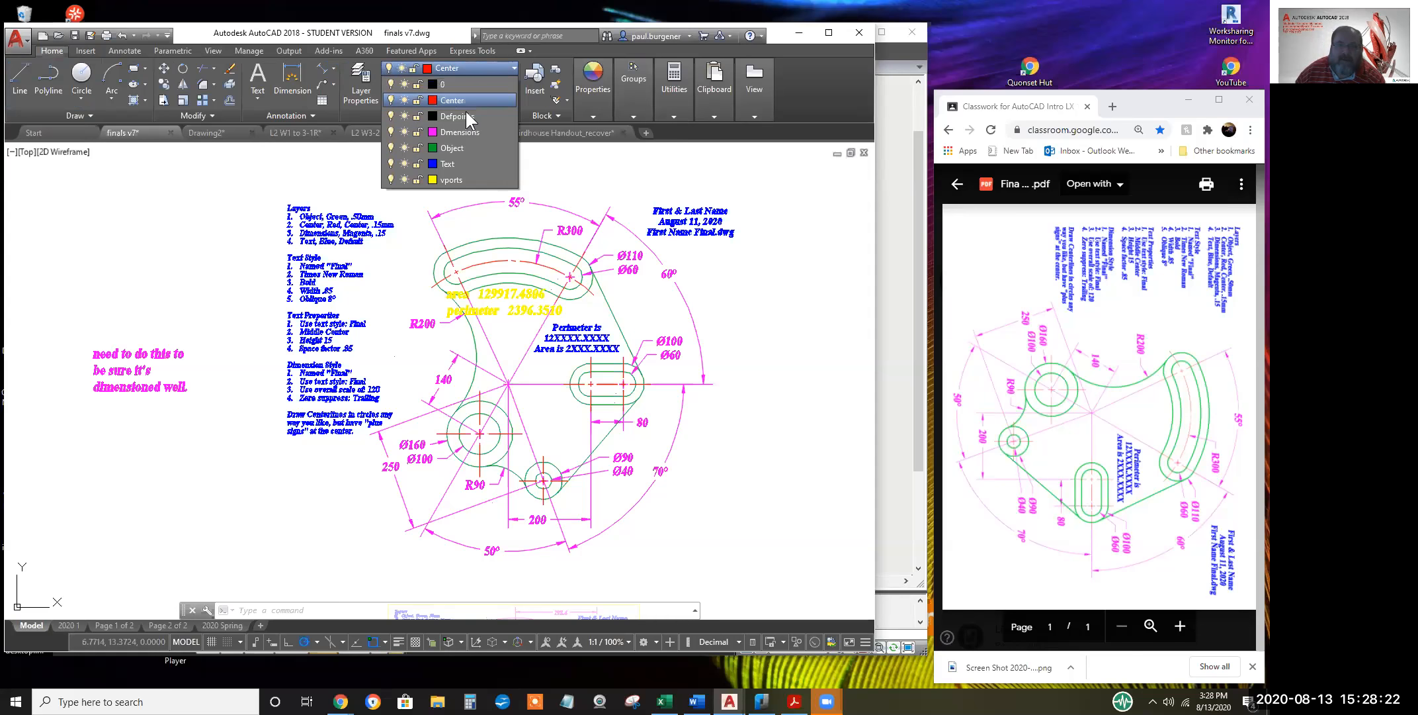
click(404, 100)
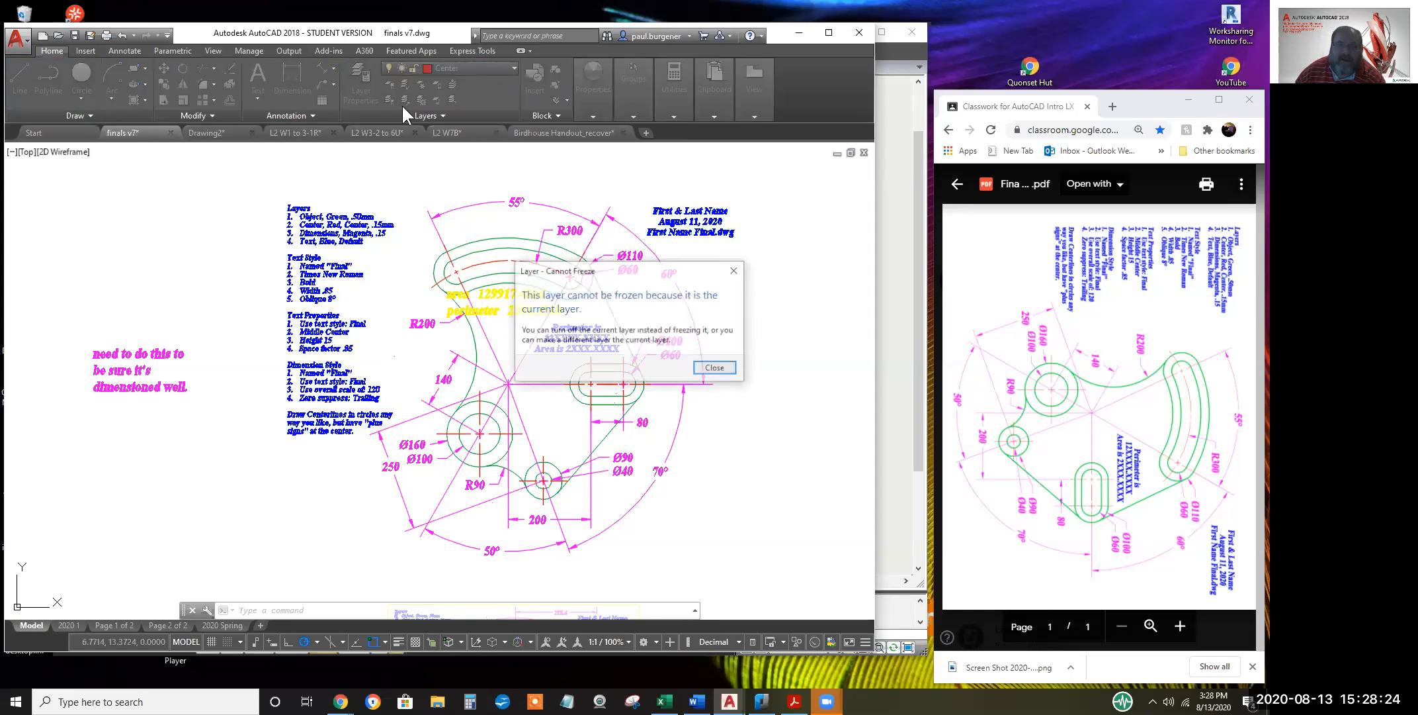
click(719, 368)
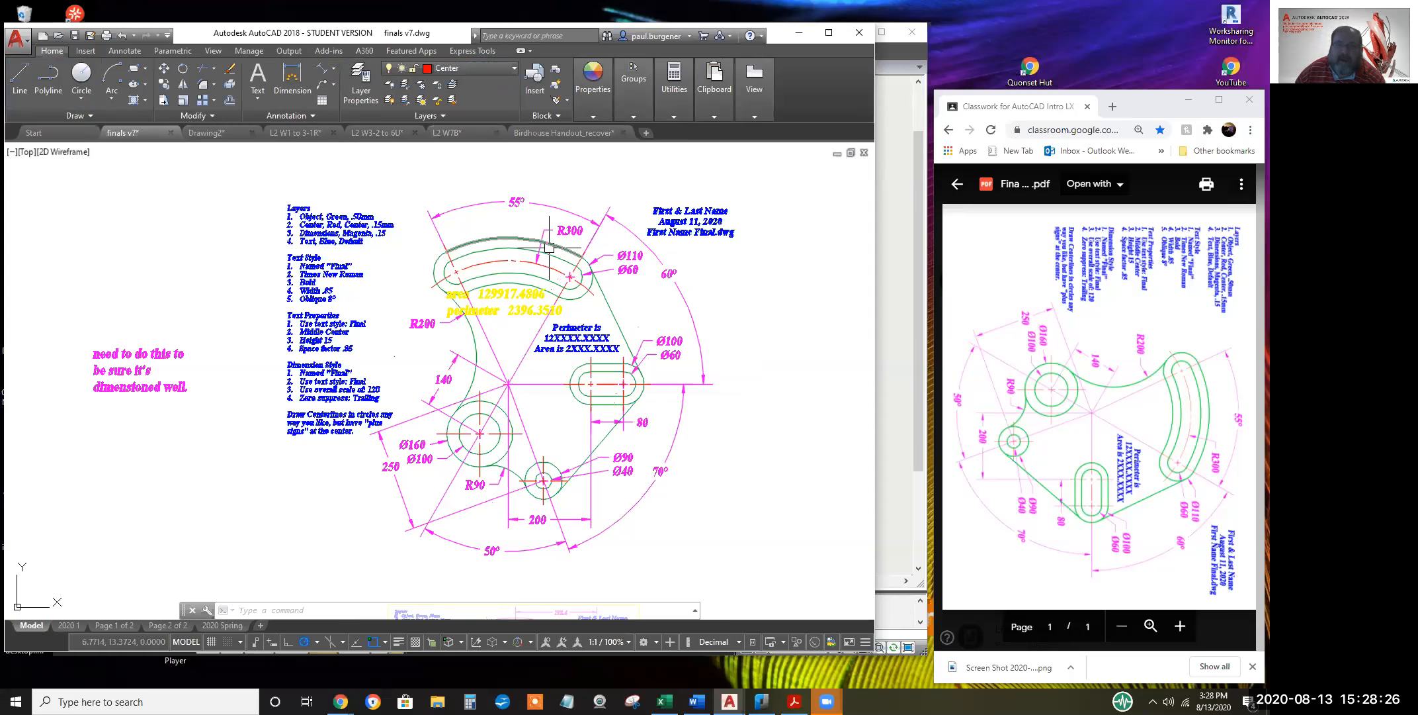
click(512, 66)
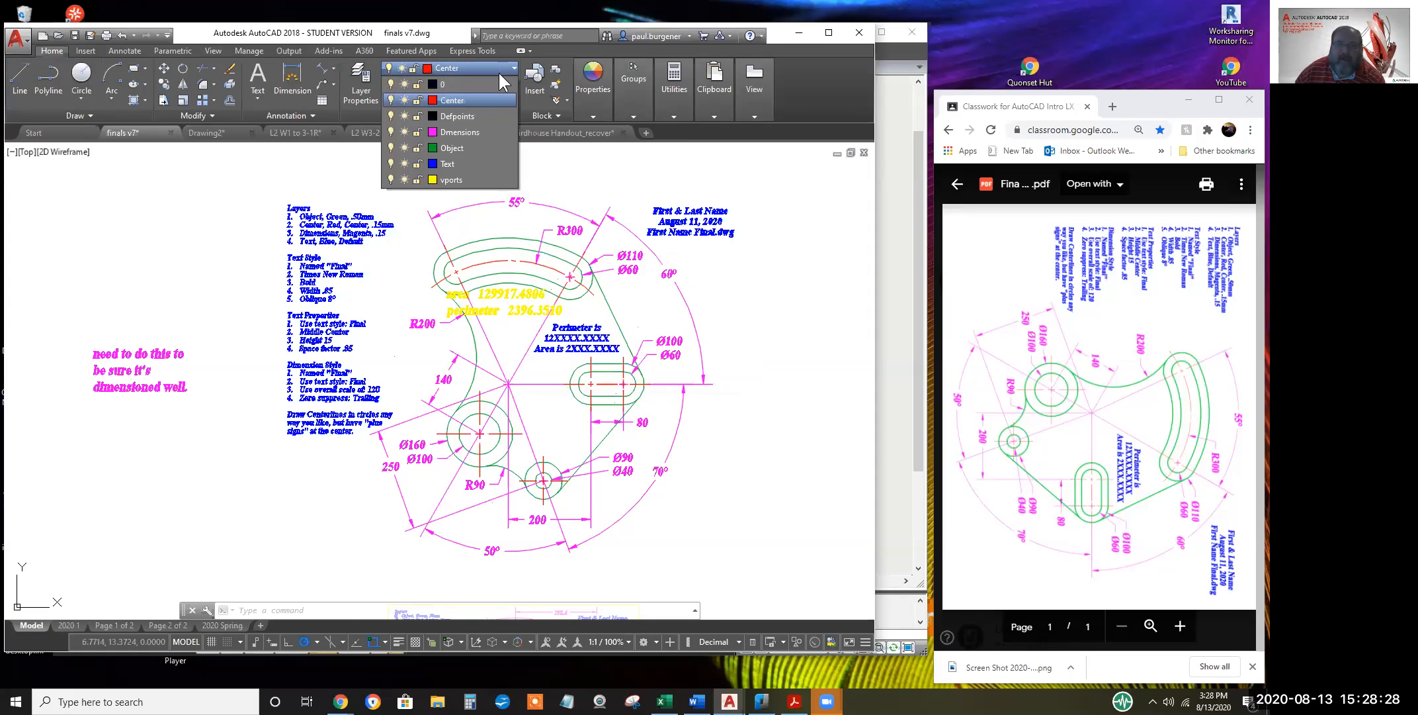
click(616, 188)
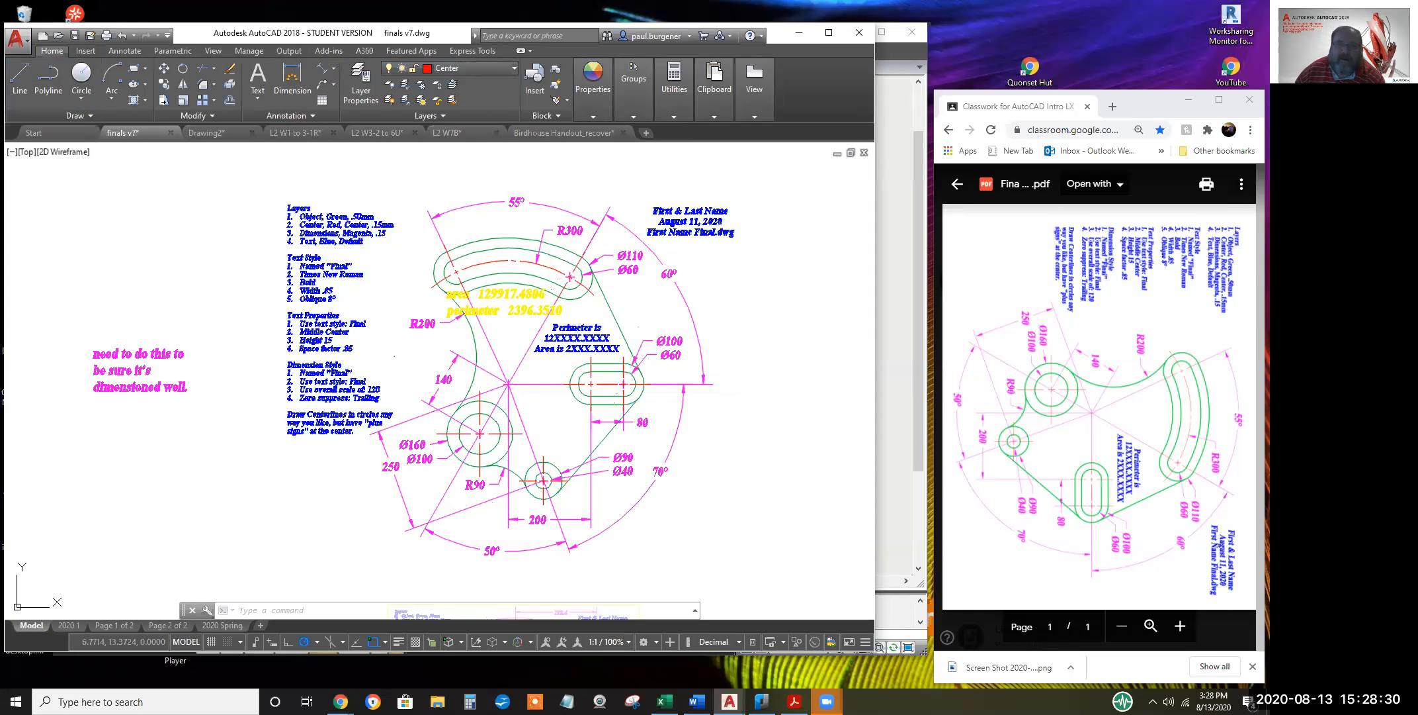
Make Object the current layer and freeze all the other layers, including 0, Center, Defpoints, Dimensions, Text and vports
click(370, 76)
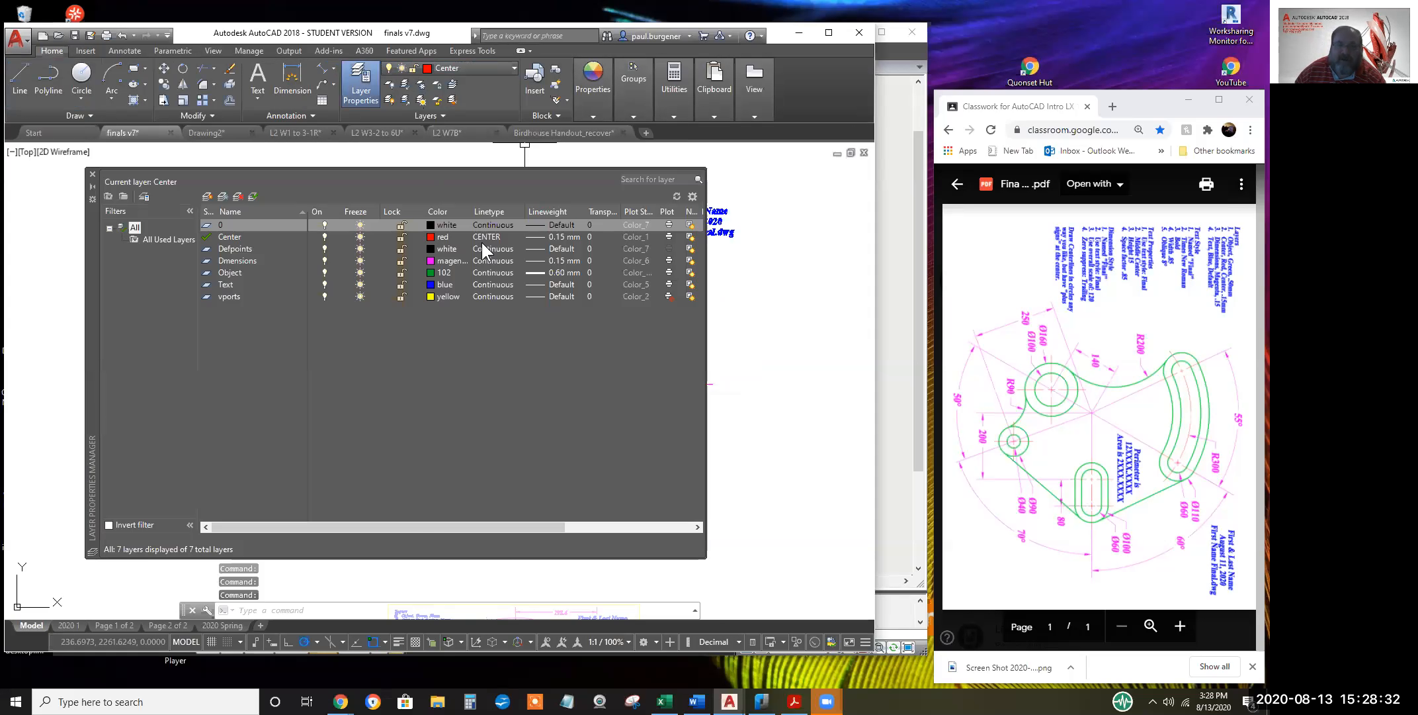
double_click(229, 272)
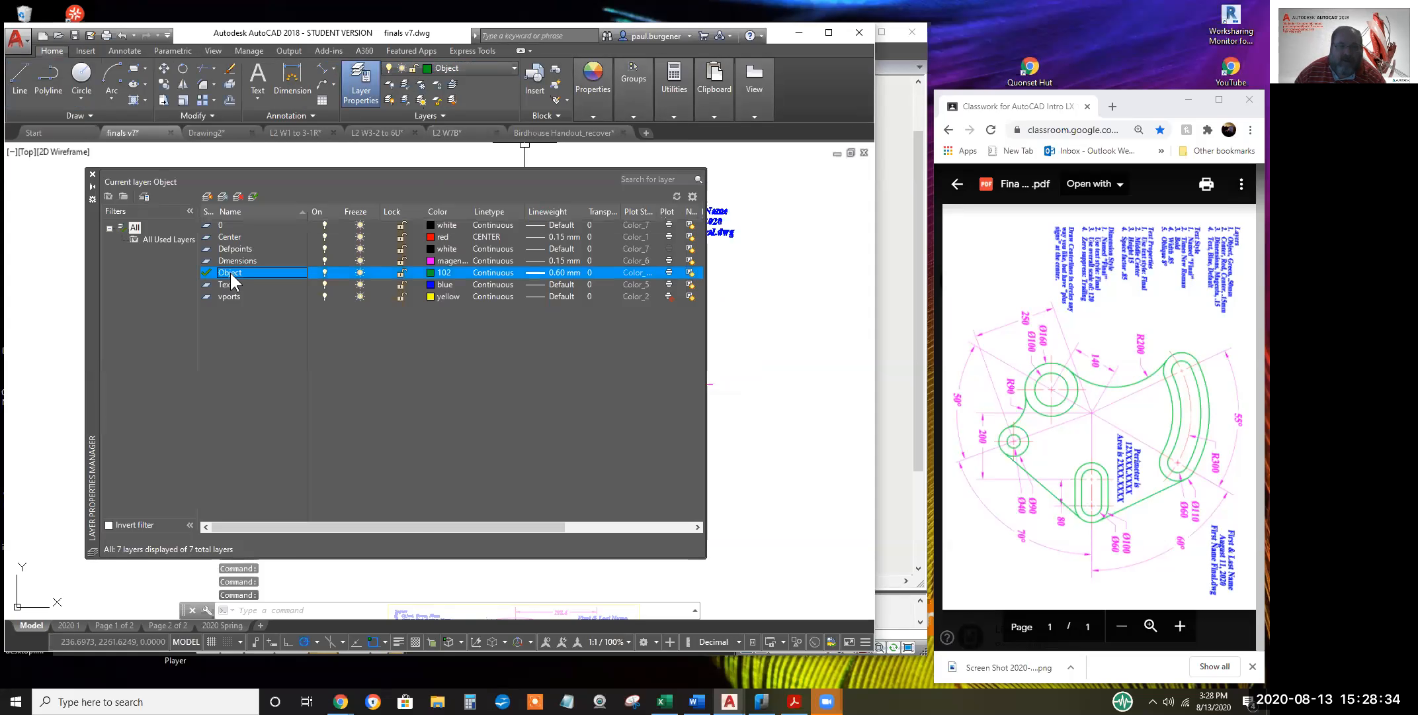
click(364, 223)
click(364, 236)
click(365, 250)
click(360, 259)
click(362, 248)
click(364, 238)
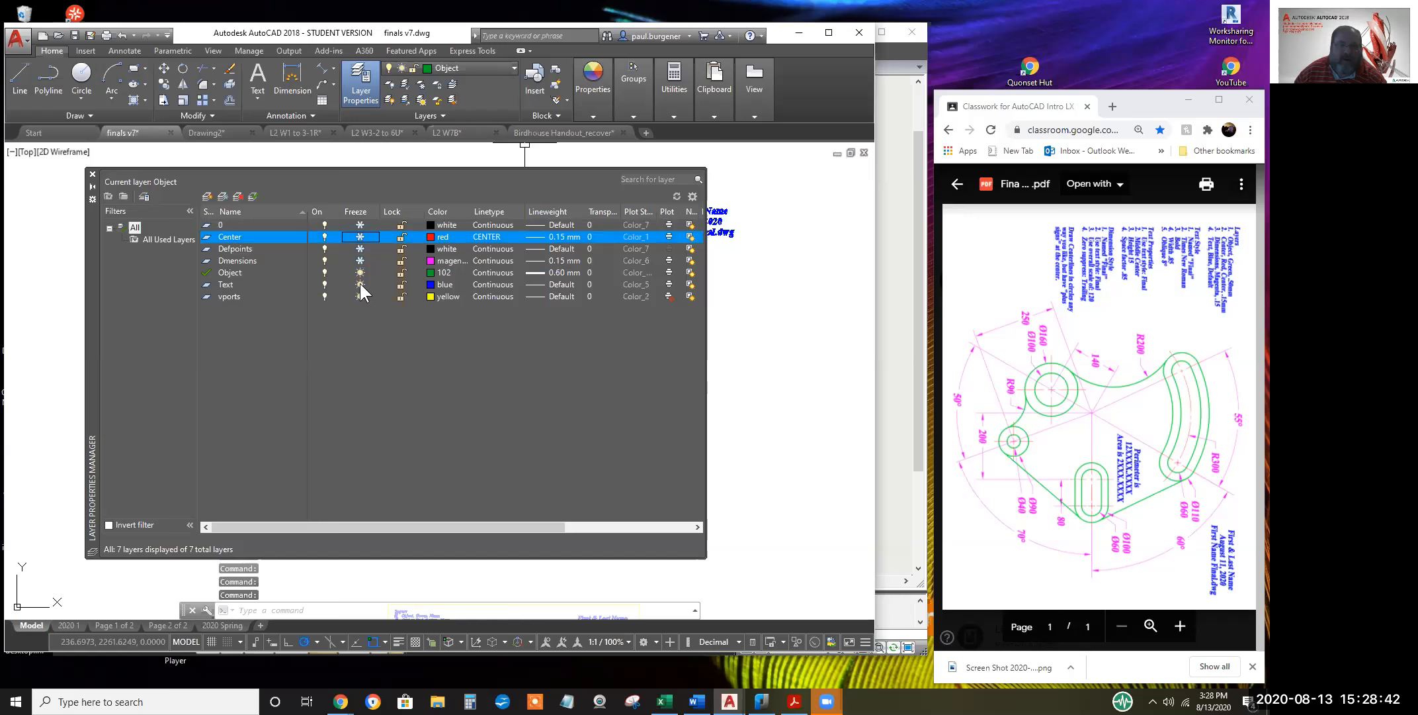
click(360, 284)
click(363, 296)
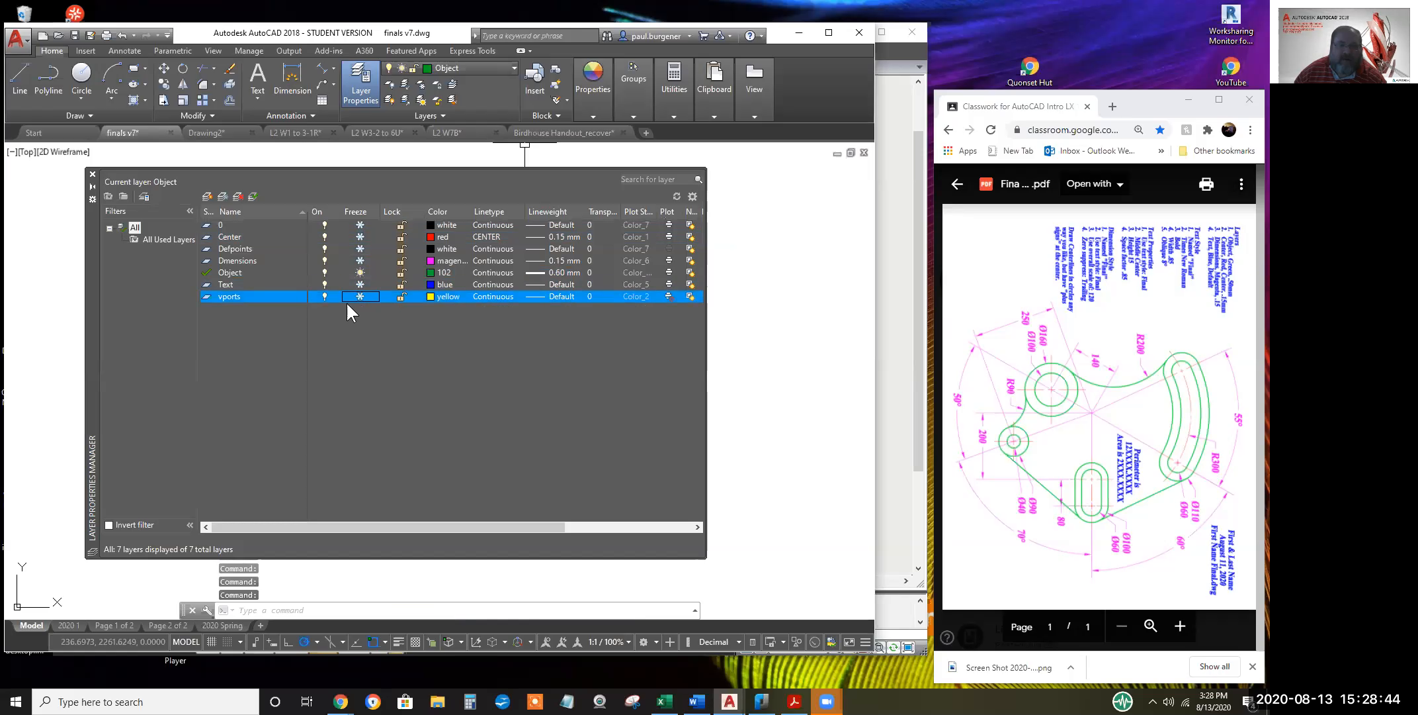
click(93, 174)
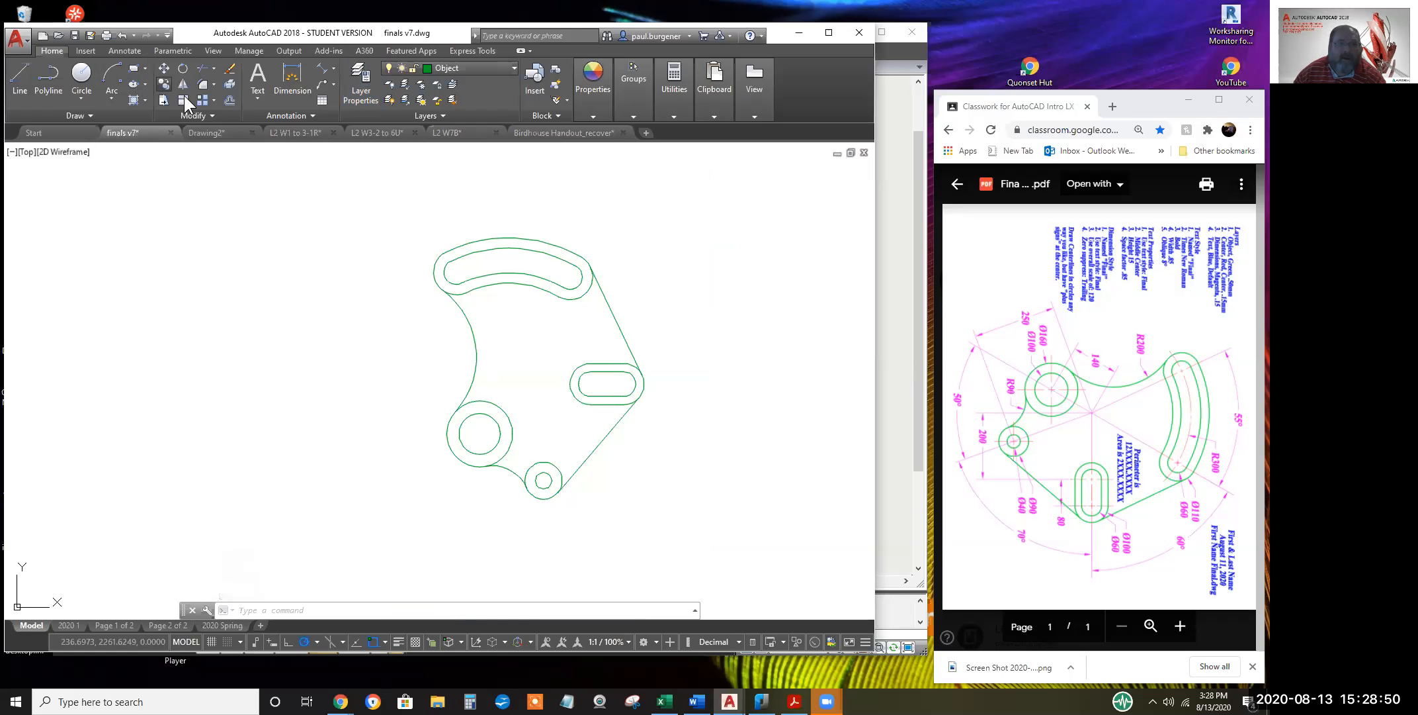
Copy the whole green part outline horizontally into the empty space to the right of the original
click(185, 101)
click(384, 201)
click(726, 575)
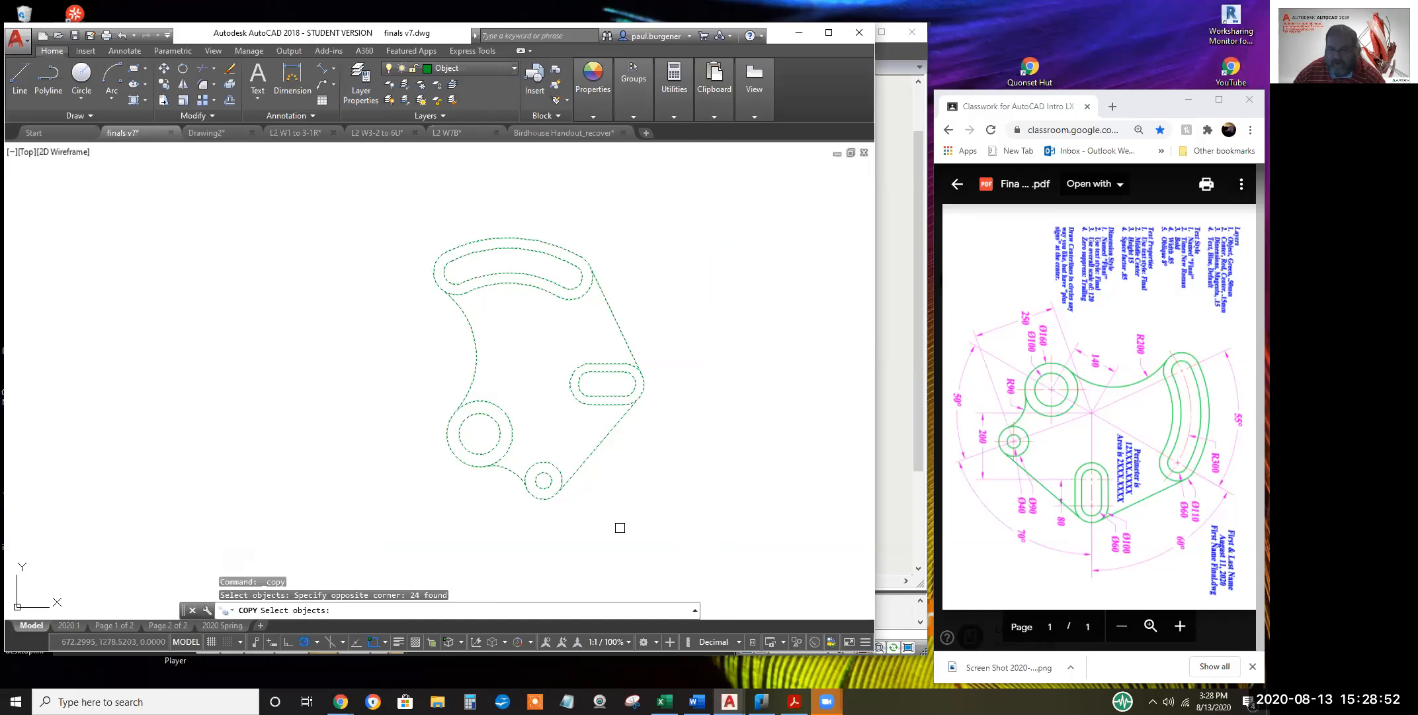
key(Return)
click(314, 380)
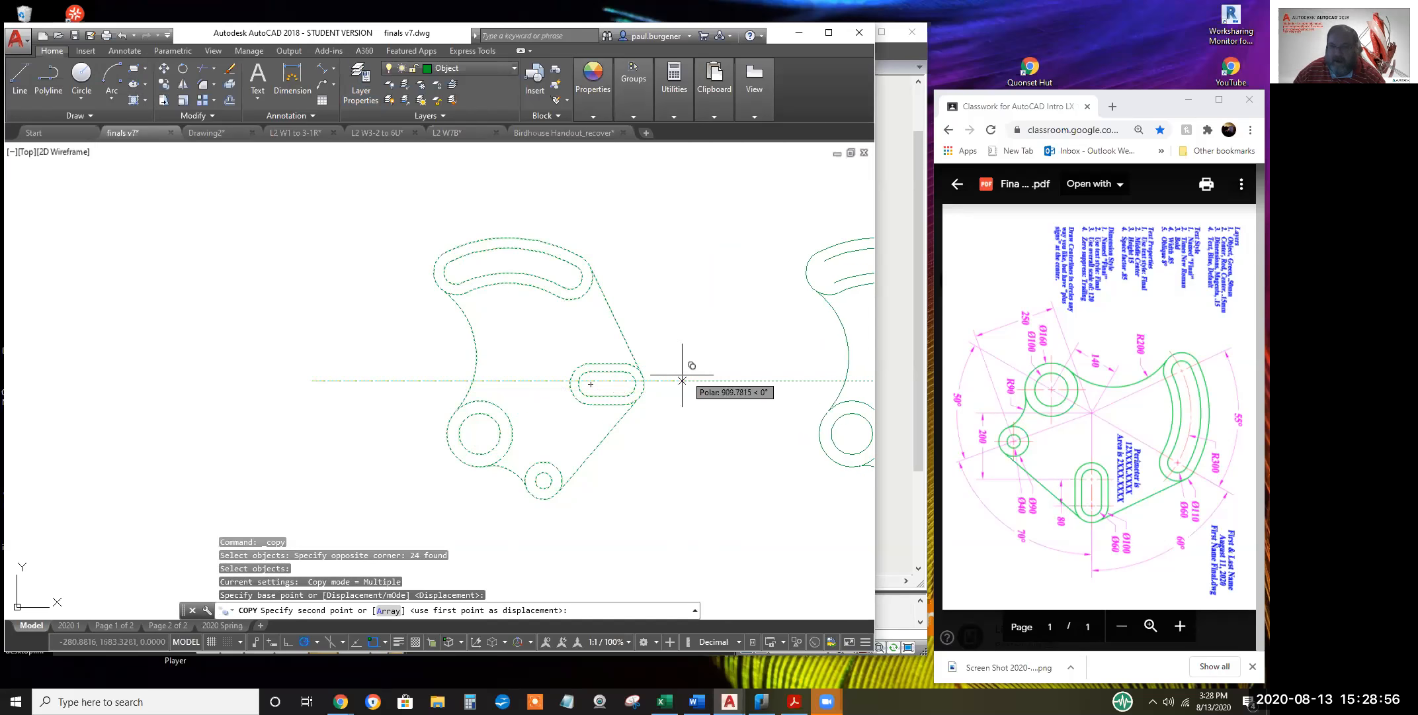
click(695, 375)
key(Return)
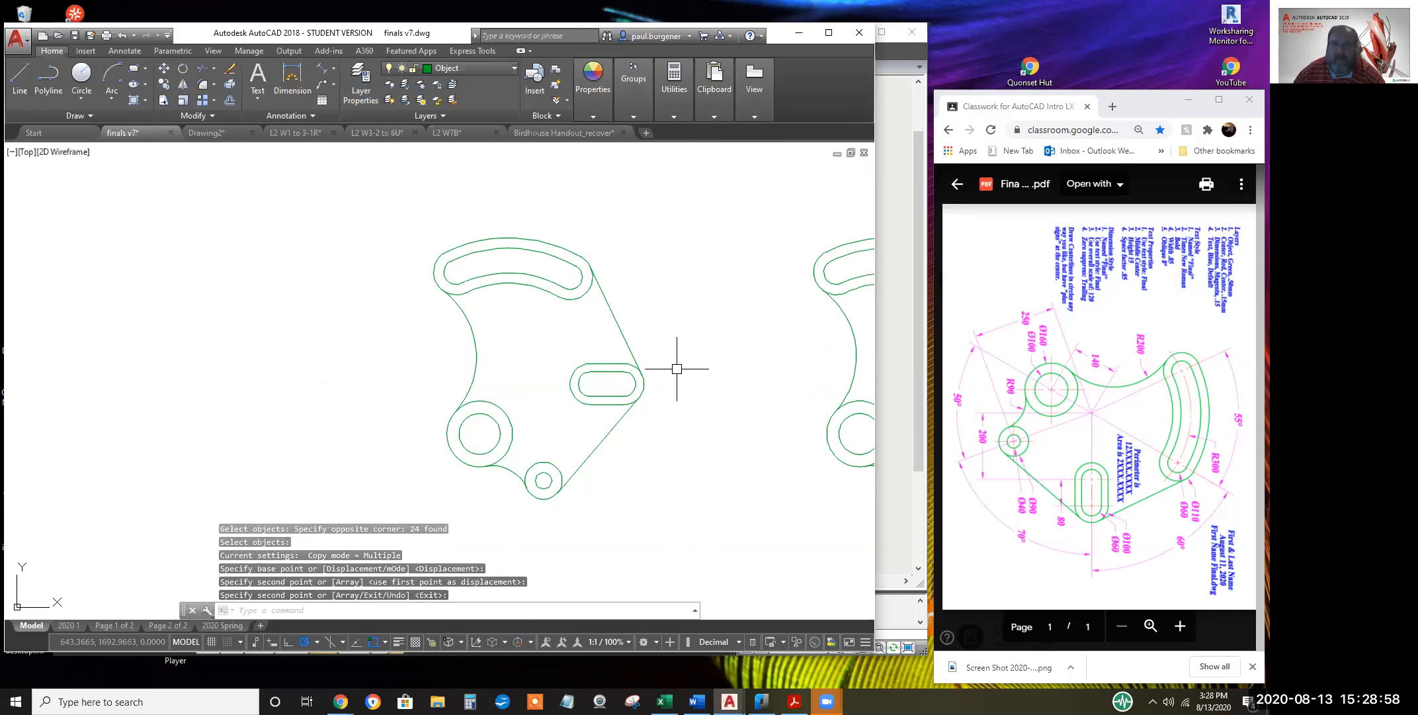
Thaw all the frozen layers and close the layer manager
click(363, 74)
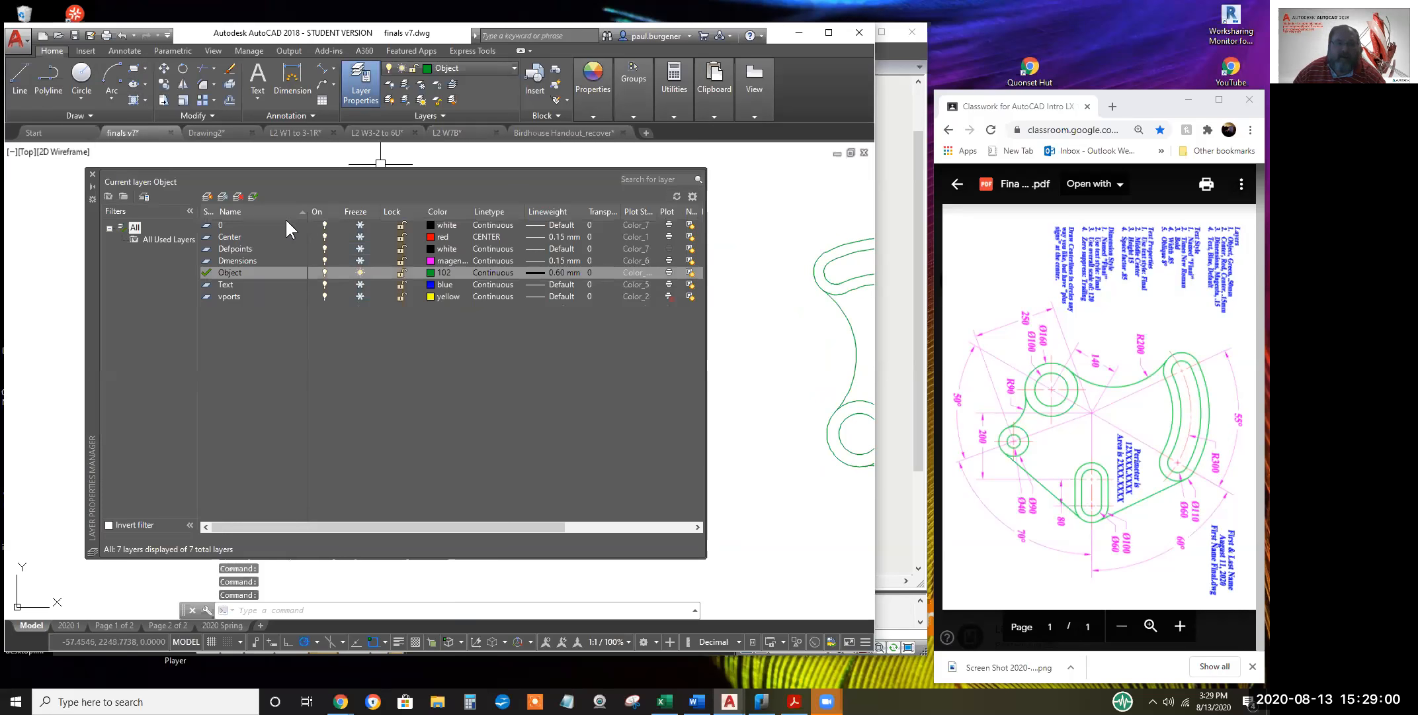
click(360, 224)
click(361, 249)
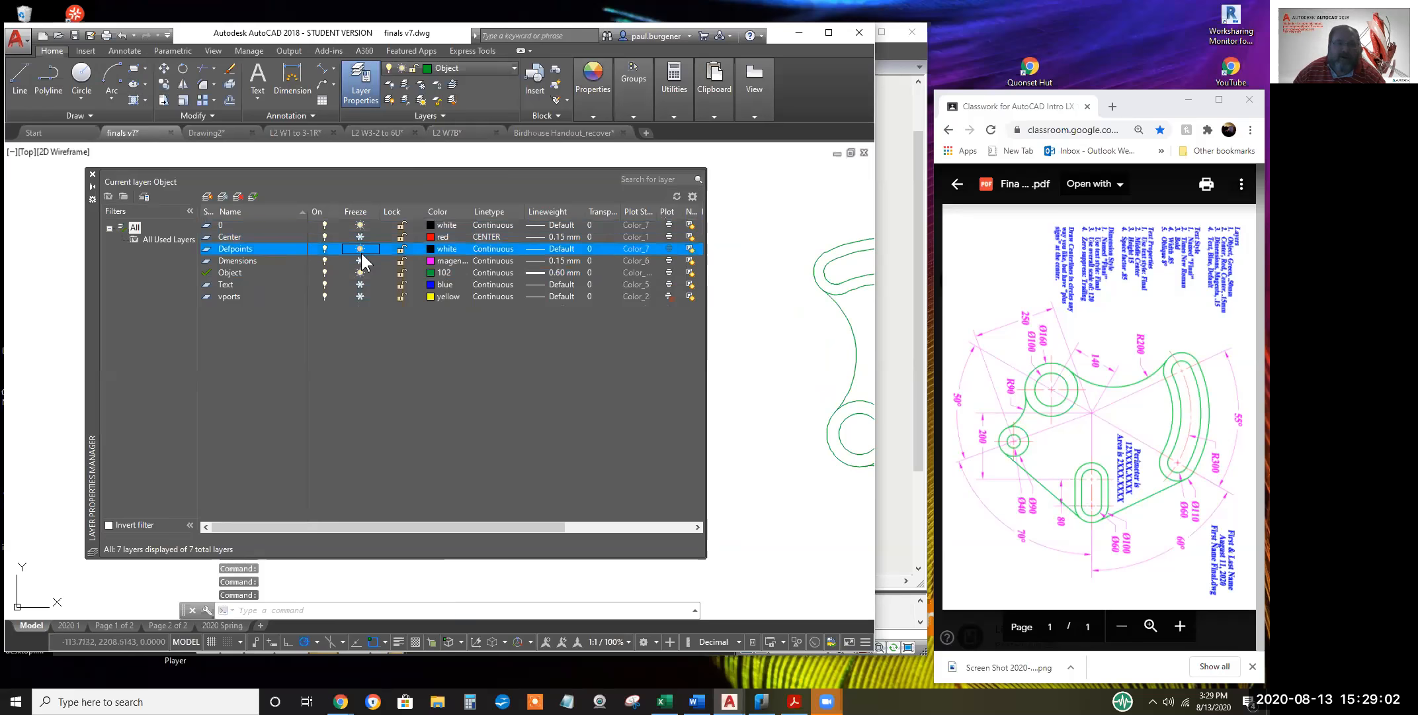
click(360, 236)
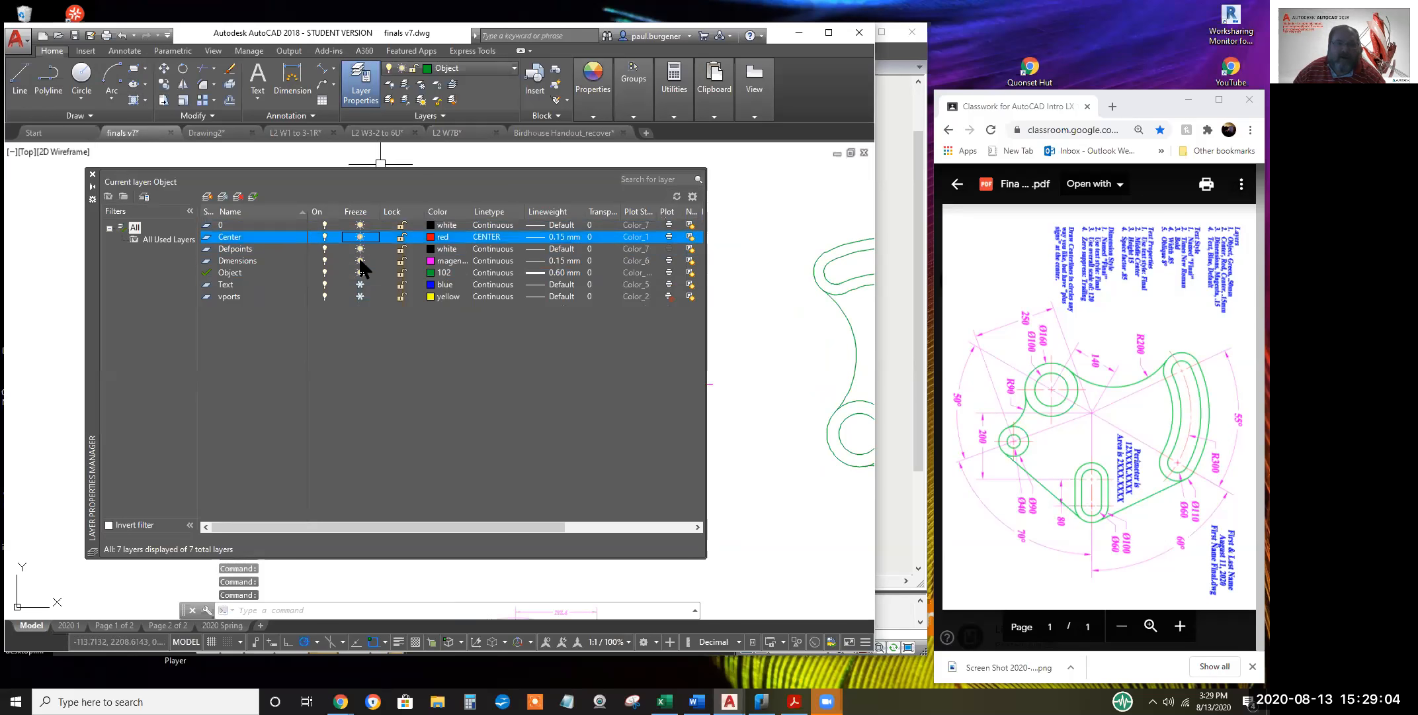
click(360, 284)
click(360, 296)
click(775, 381)
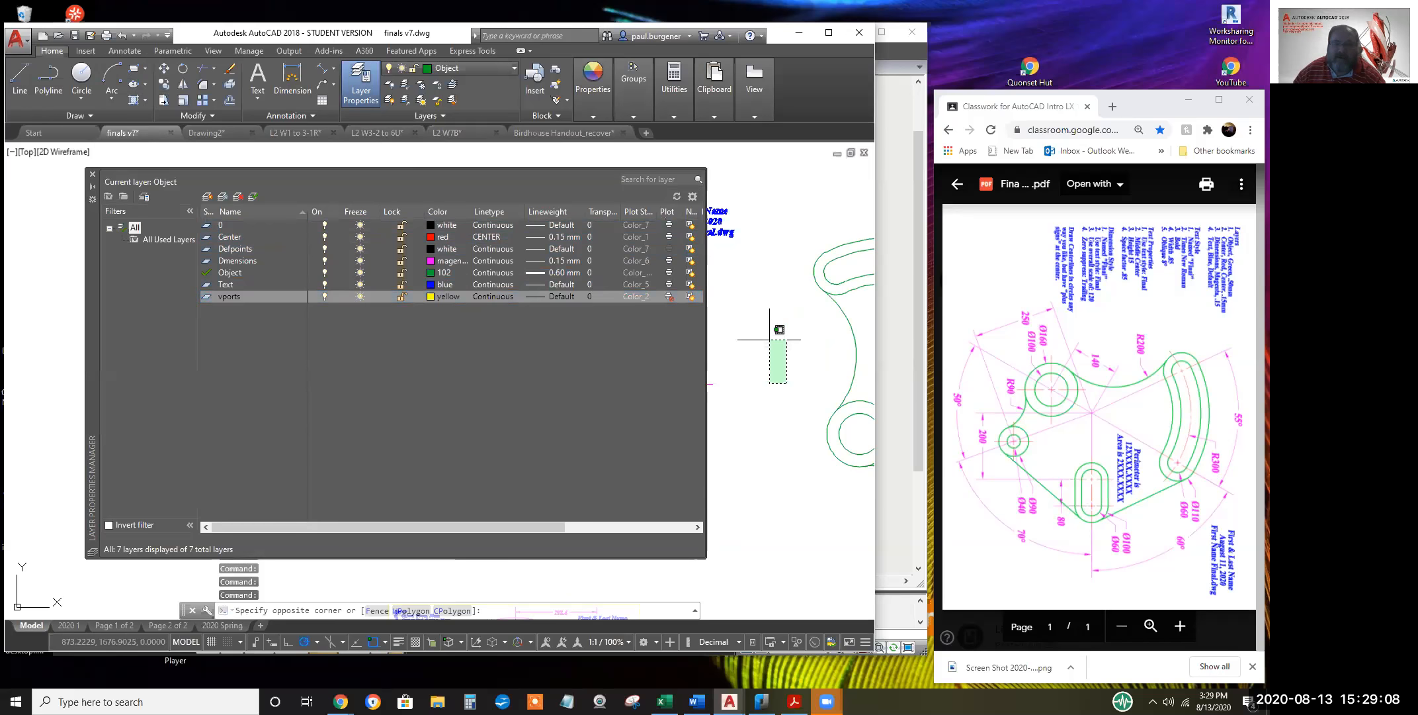
click(759, 318)
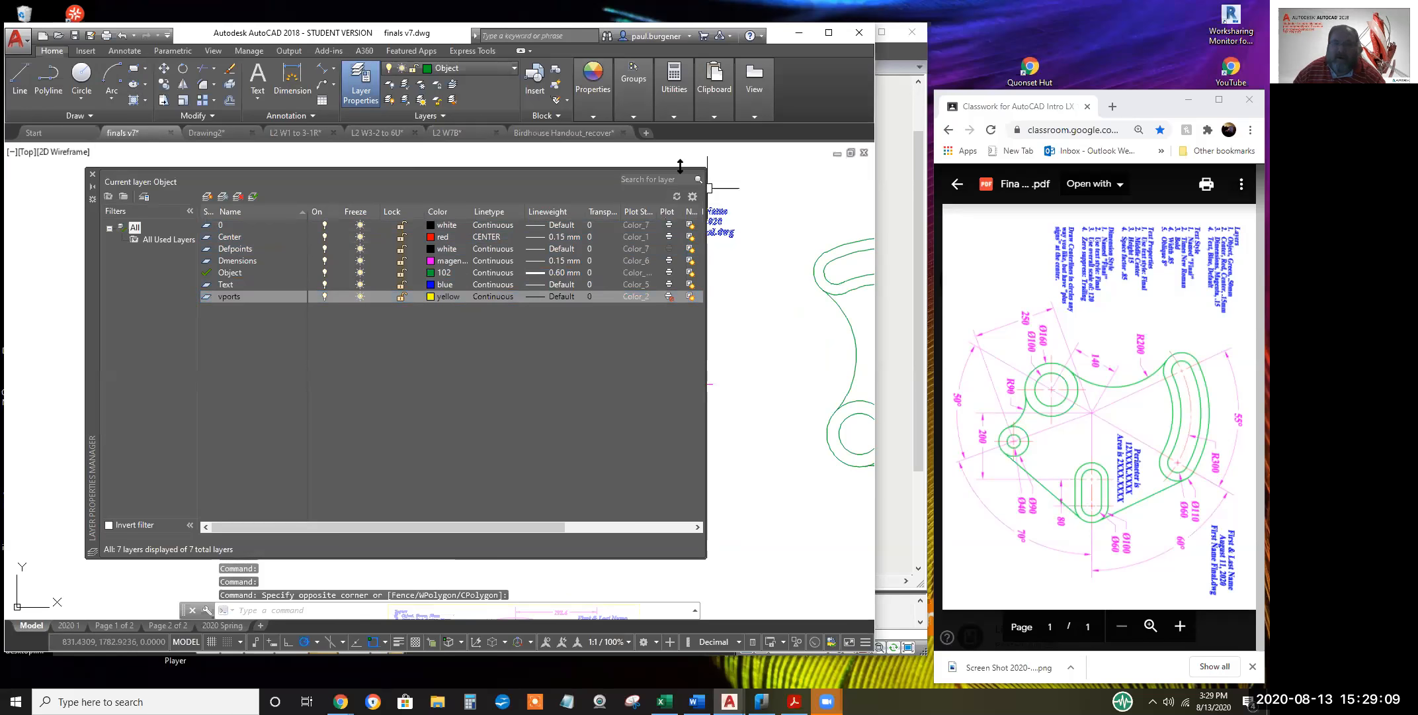
click(92, 174)
Erase the inner circles of both round bosses and the inner outline of the straight slot on the copied part
middle_drag(803, 392, 482, 365)
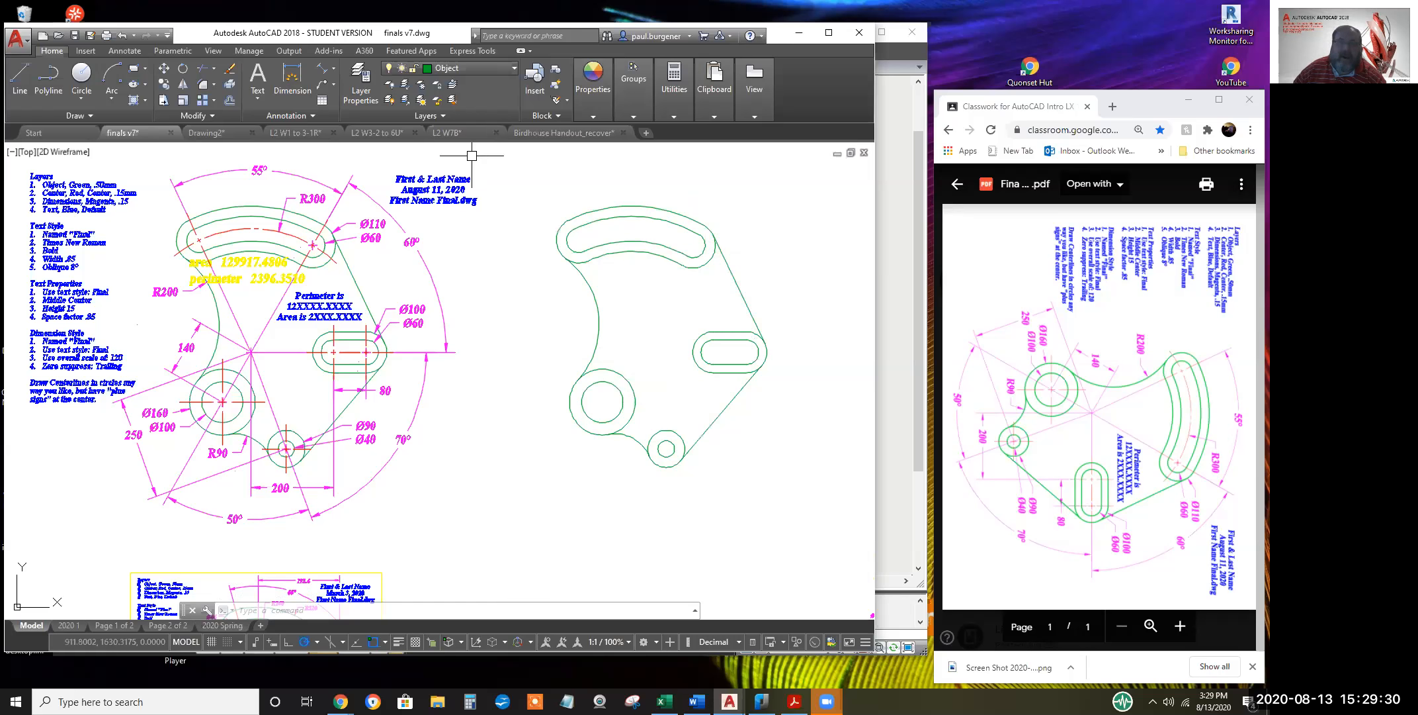
click(231, 70)
click(614, 380)
click(667, 438)
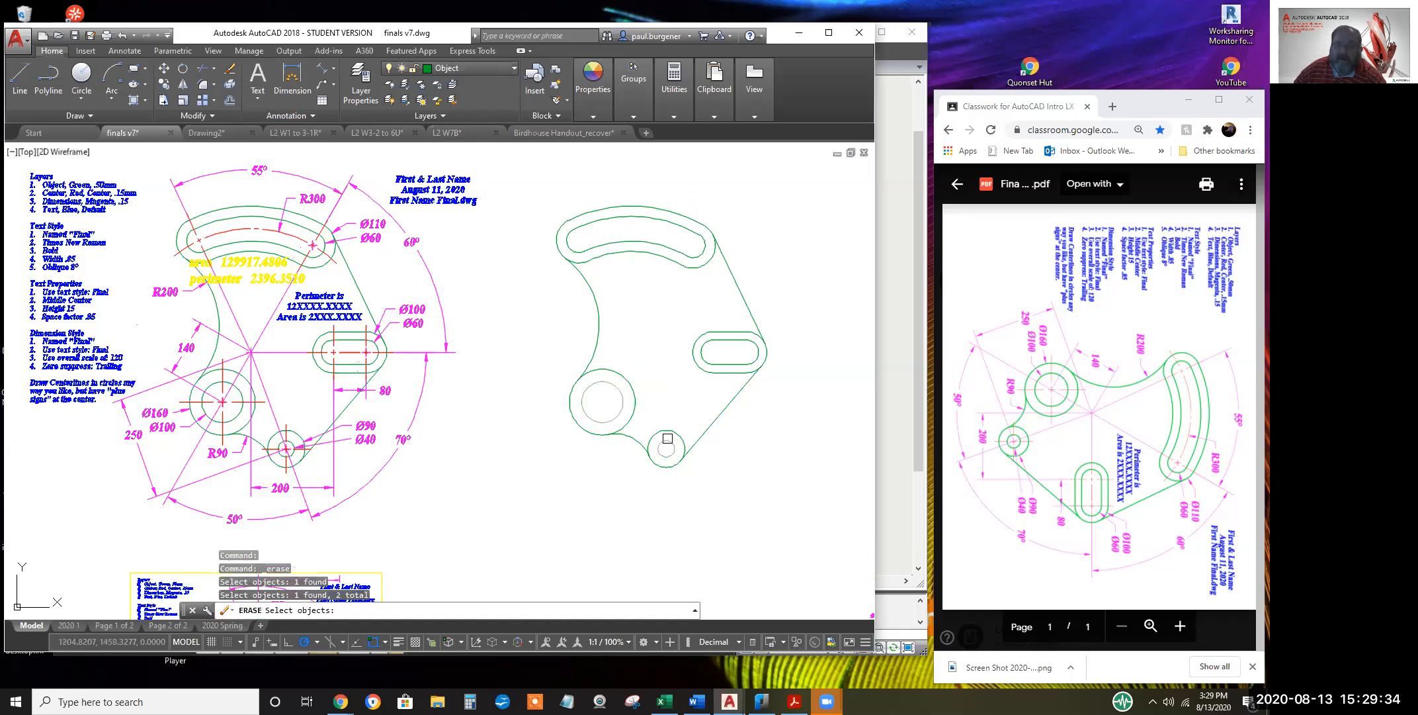
click(722, 366)
scroll(736, 359, up, 6)
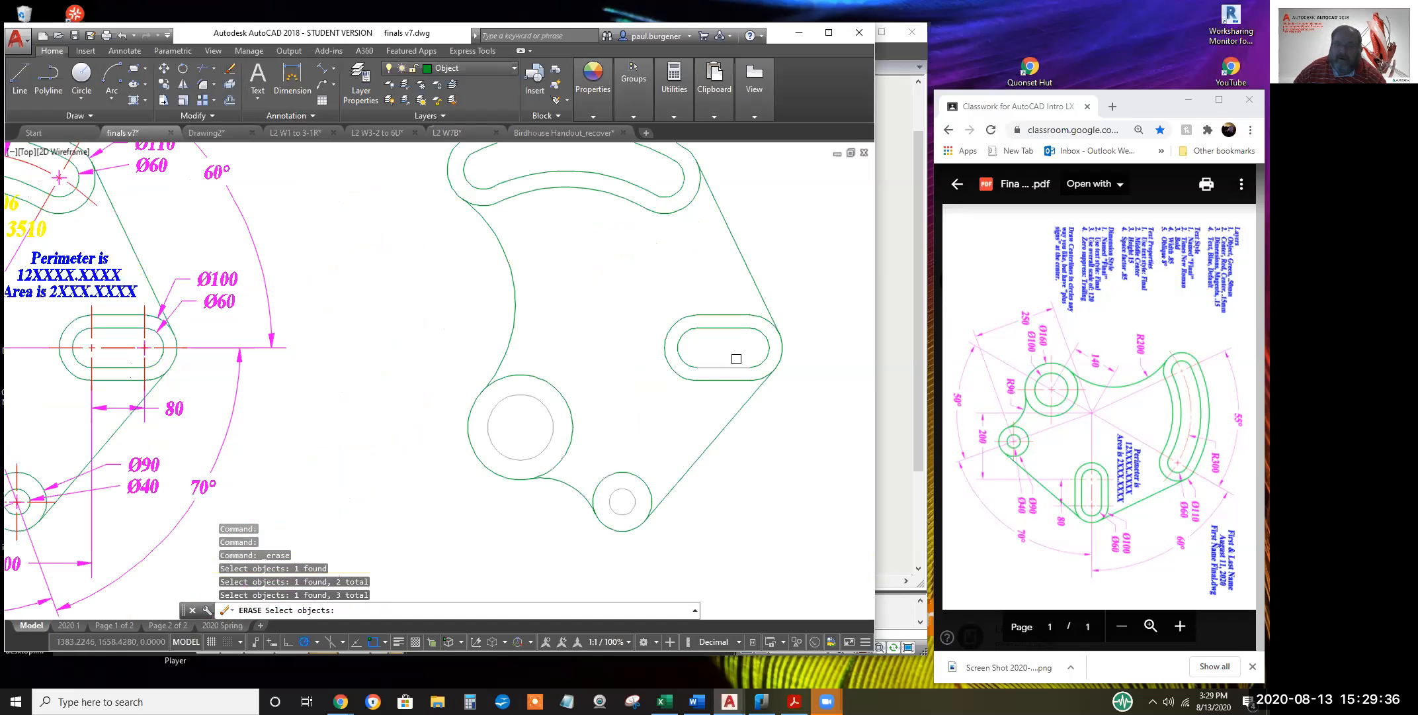
click(811, 383)
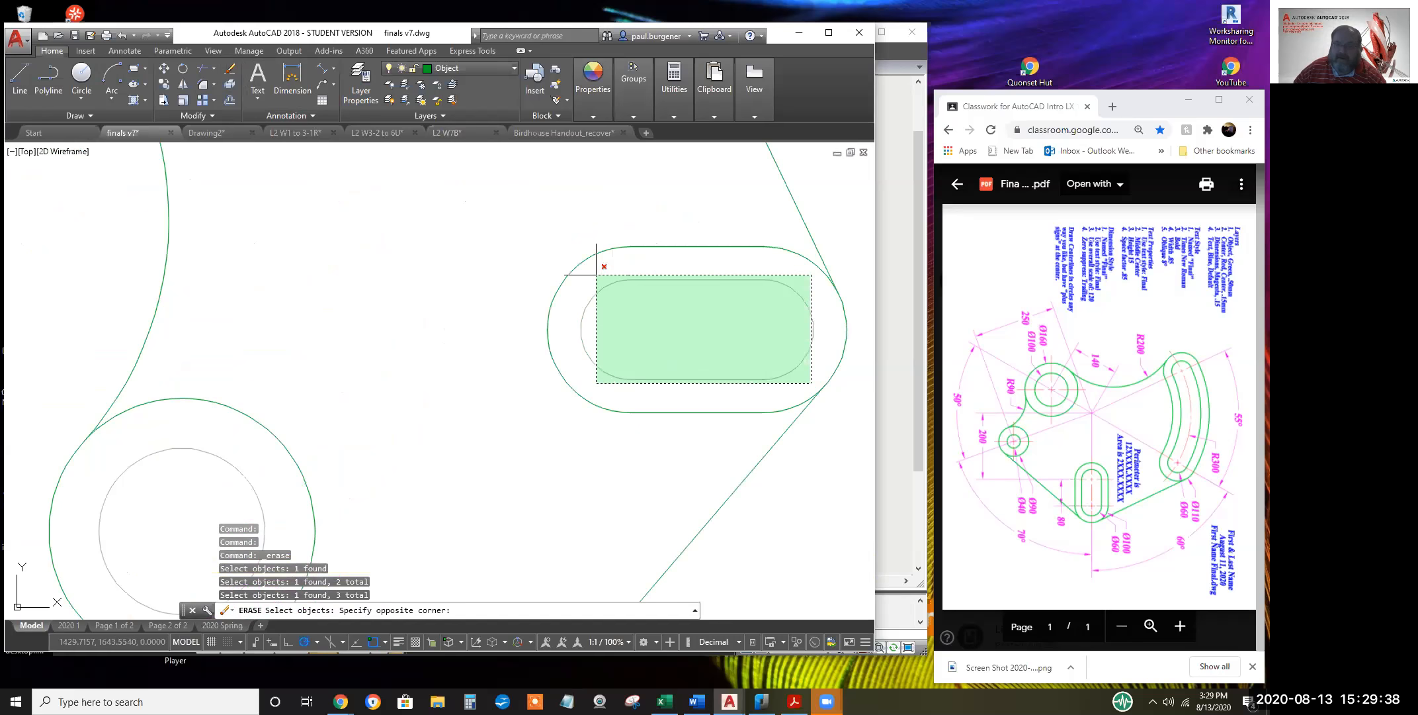
click(596, 274)
scroll(605, 278, down, 8)
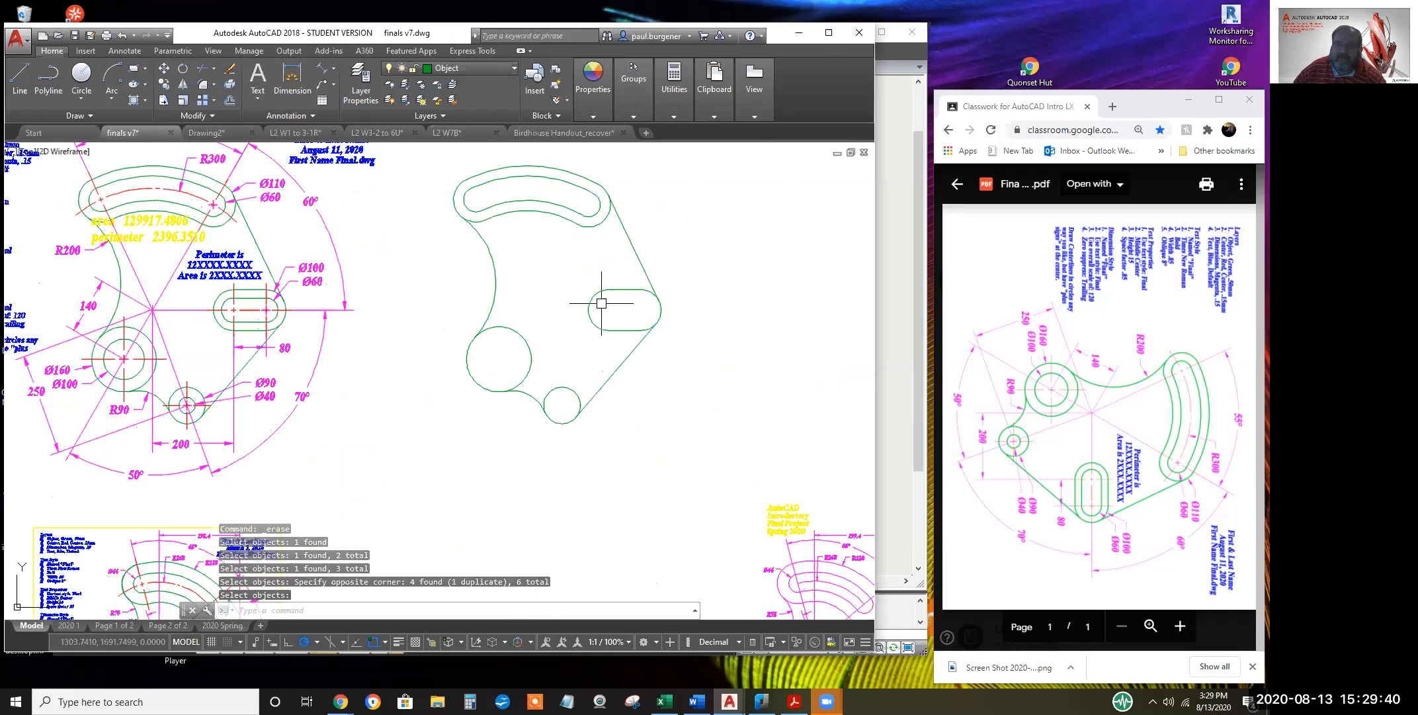
Erase all the inner outline segments of the curved slot on the copied part
middle_drag(582, 305, 662, 415)
scroll(616, 317, up, 4)
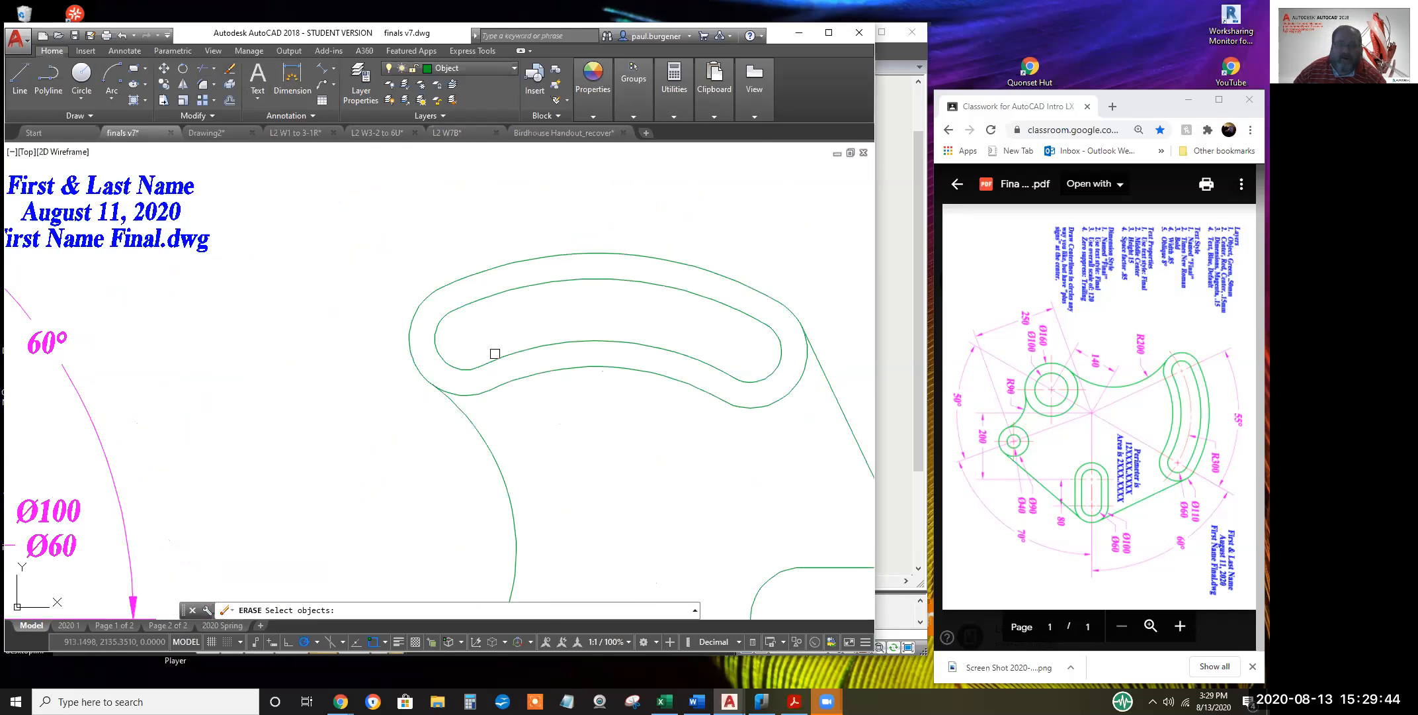
click(513, 373)
click(440, 291)
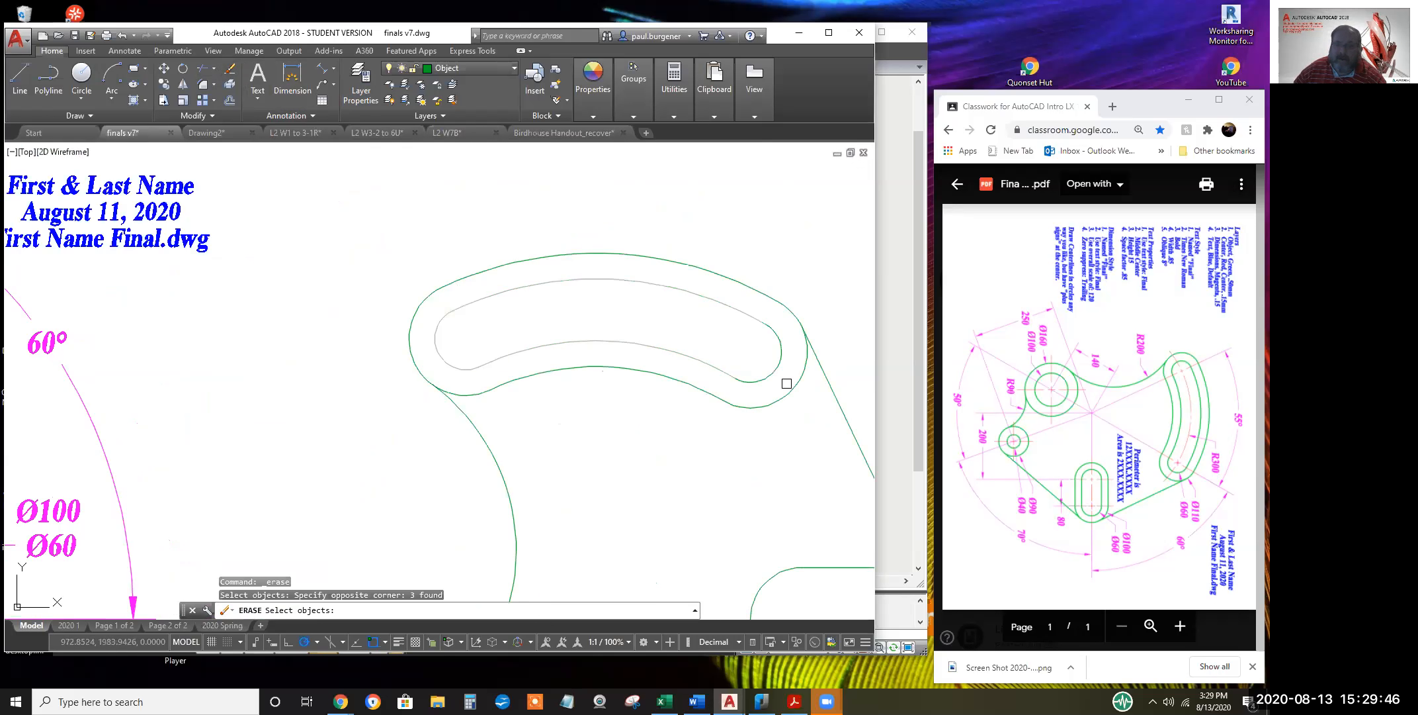
click(787, 383)
click(746, 360)
key(Return)
scroll(713, 348, down, 6)
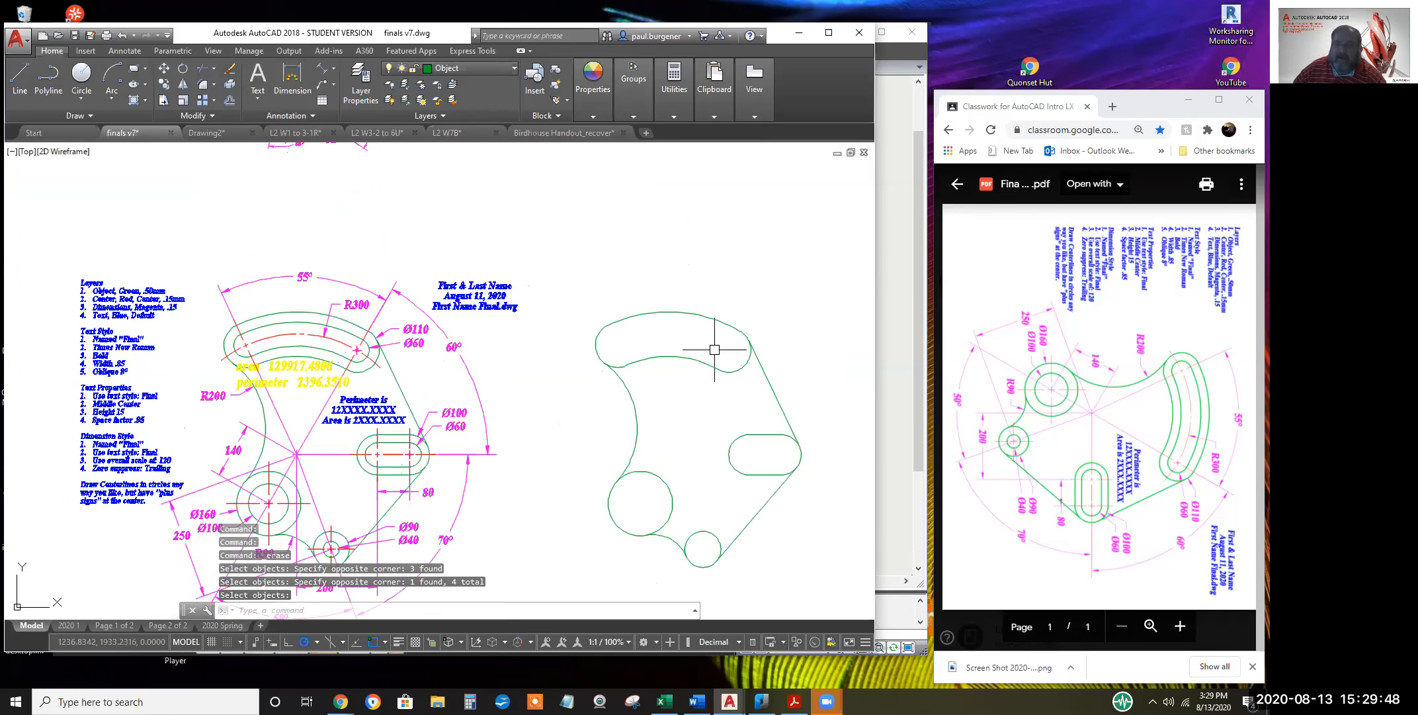
Erase the large outer arc along the top of the copied part's curved slot
scroll(632, 288, up, 2)
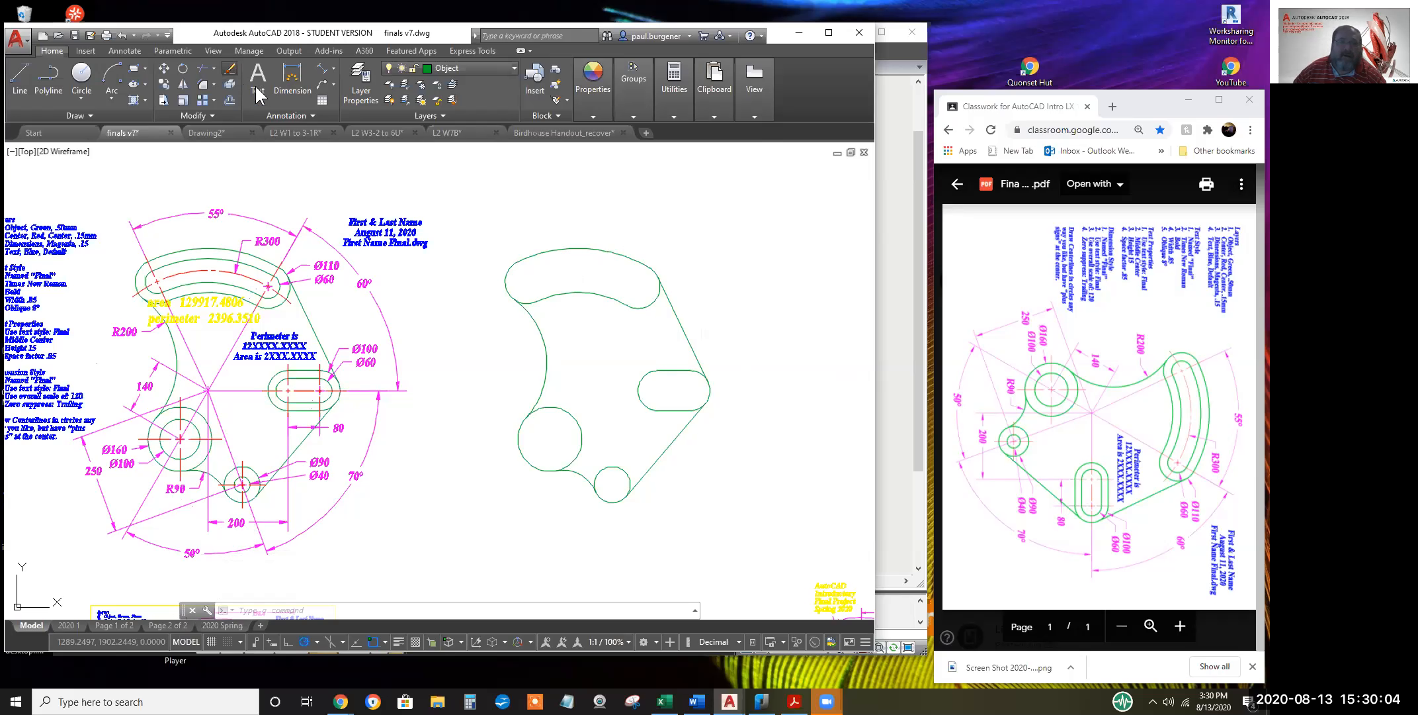
click(229, 68)
click(567, 248)
key(Return)
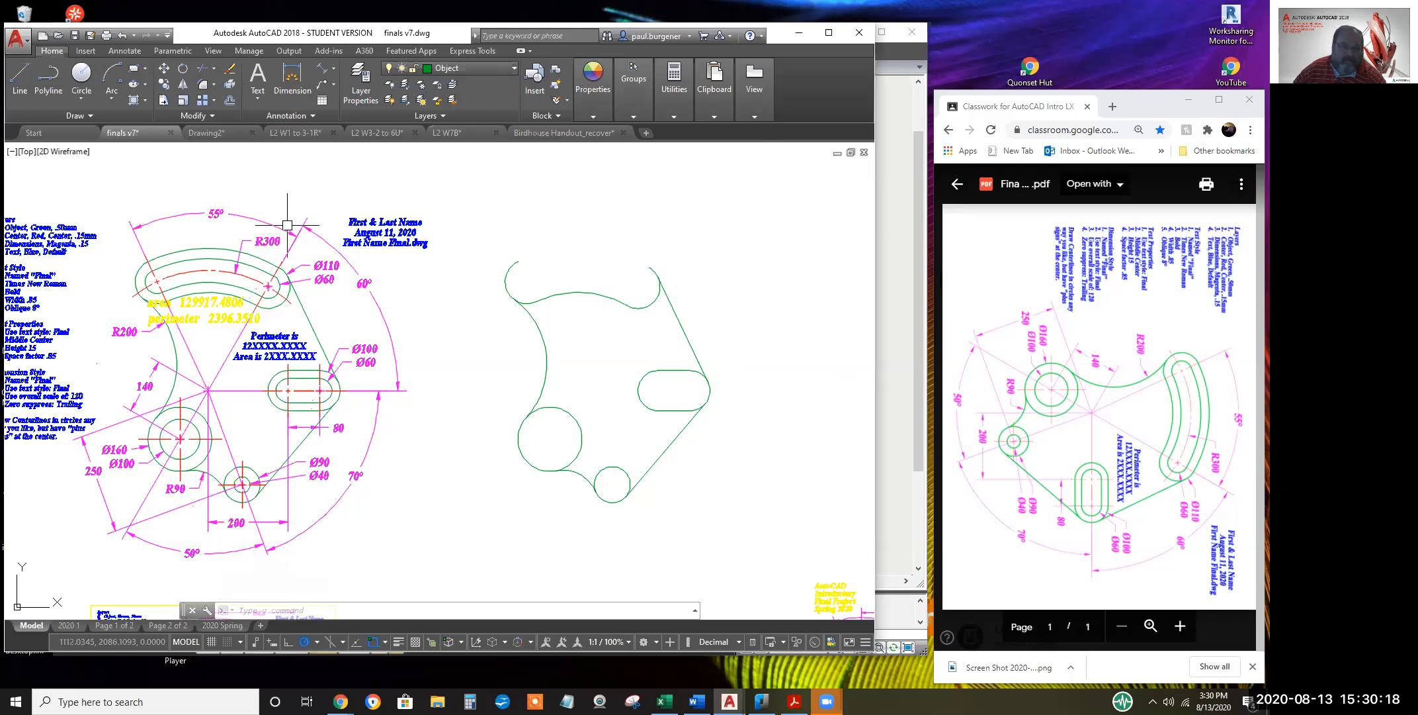
key(Escape)
key(Escape)
key(Escape)
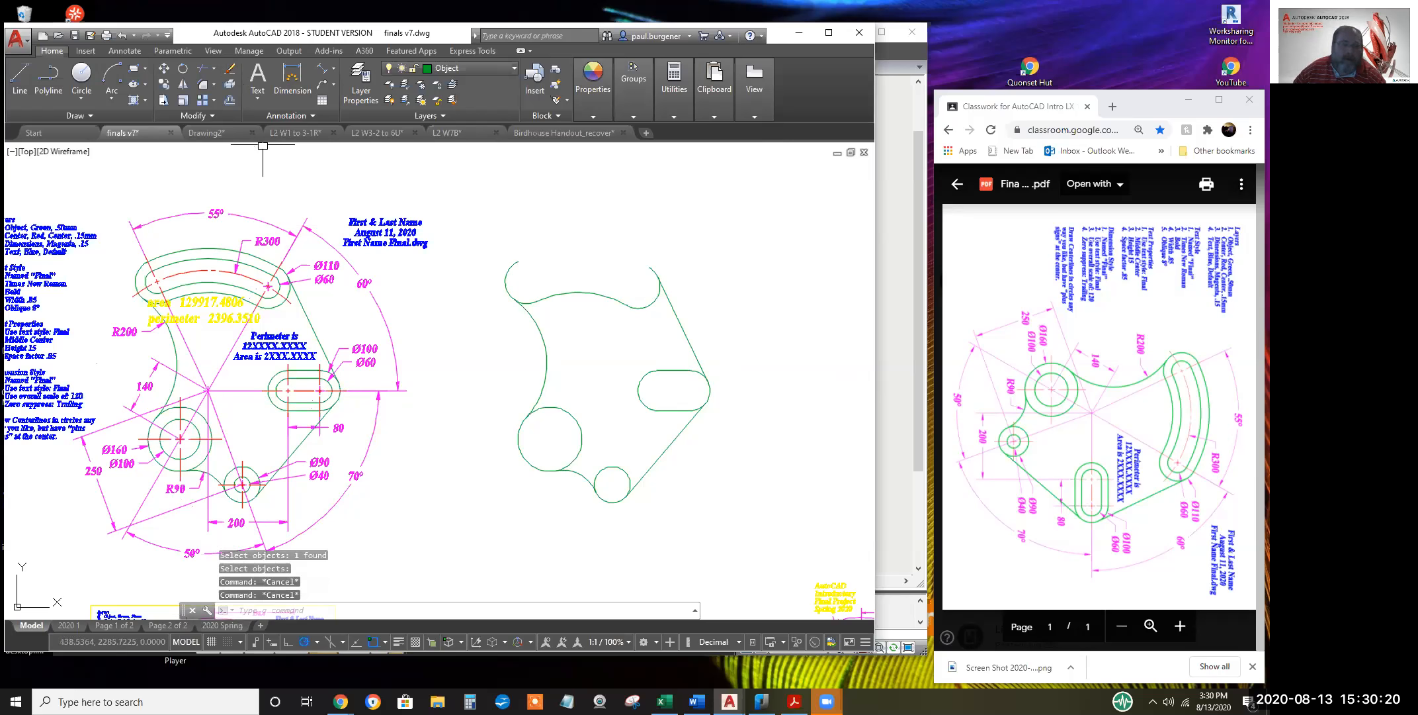
Trim the outer arcs off the copy's curved slot ends, both circles and the straight slot's end, using all objects as cutting edges
click(200, 71)
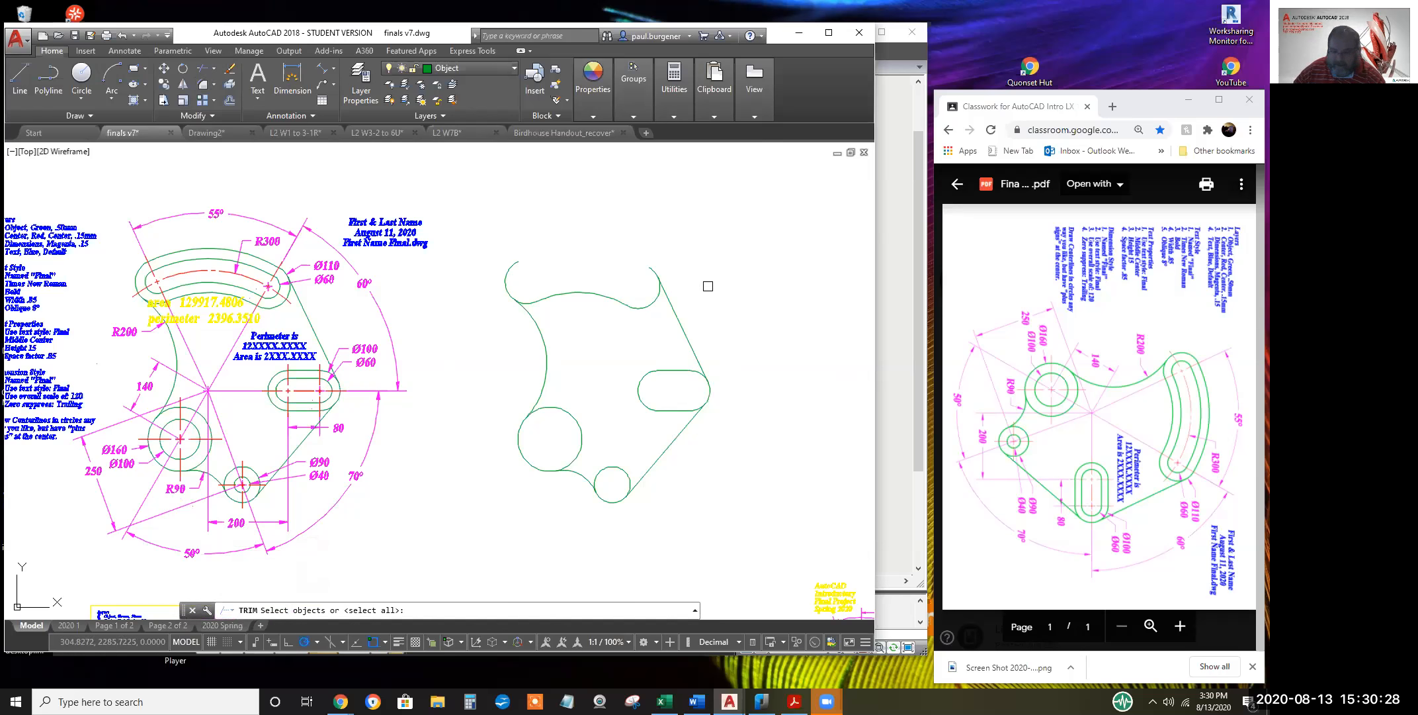
key(Return)
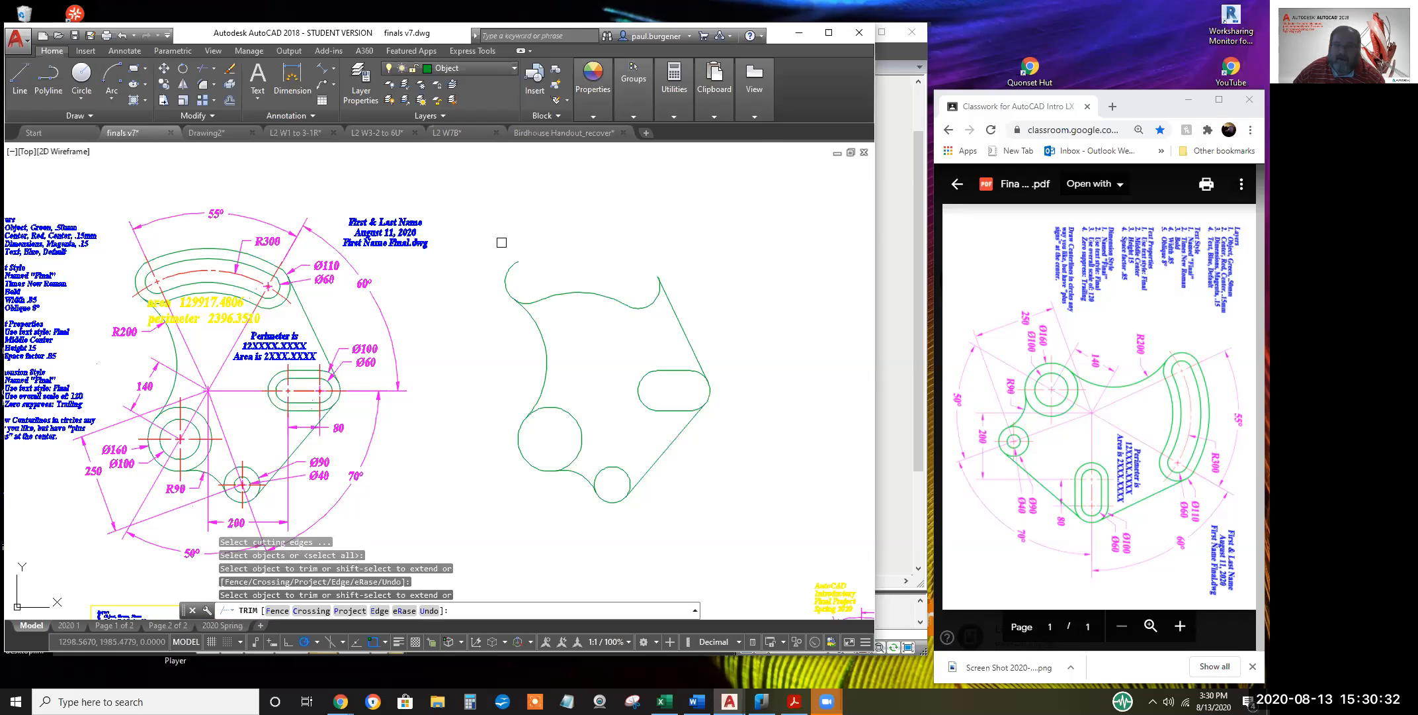
click(508, 263)
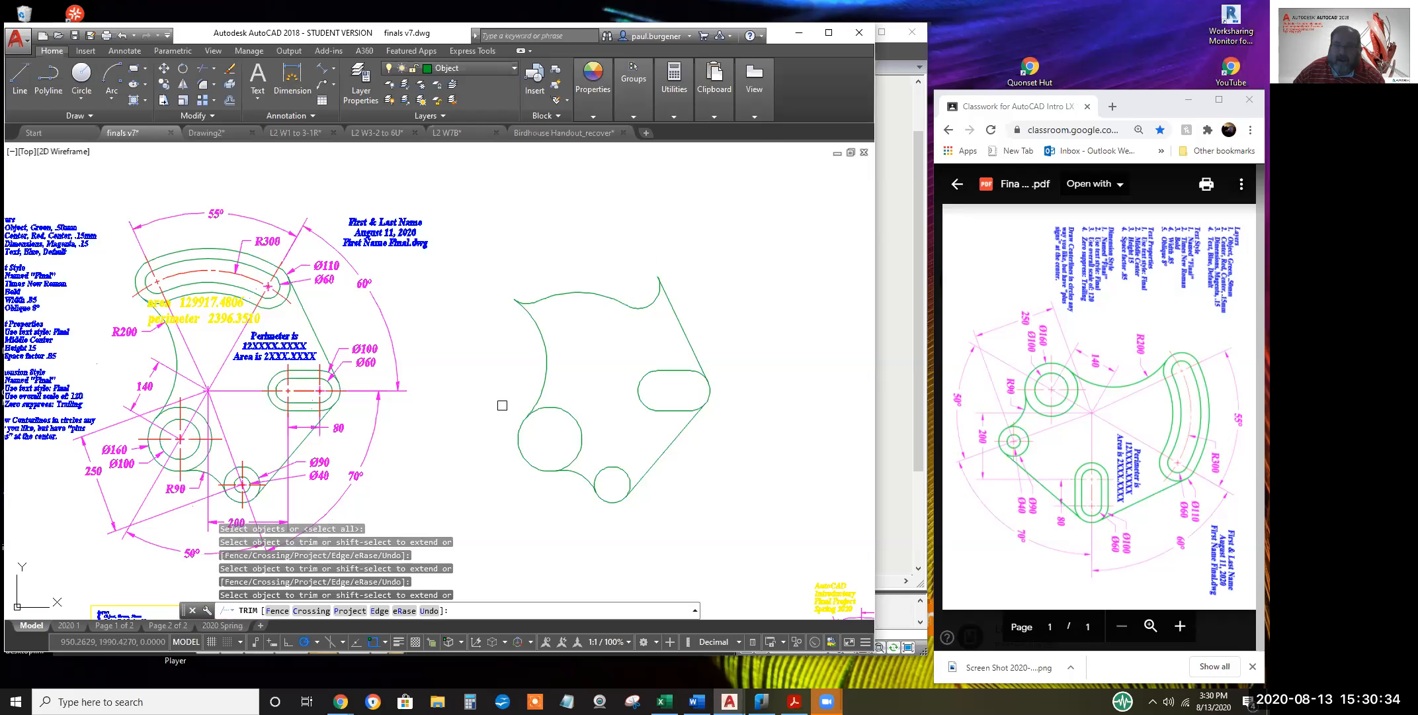
click(517, 437)
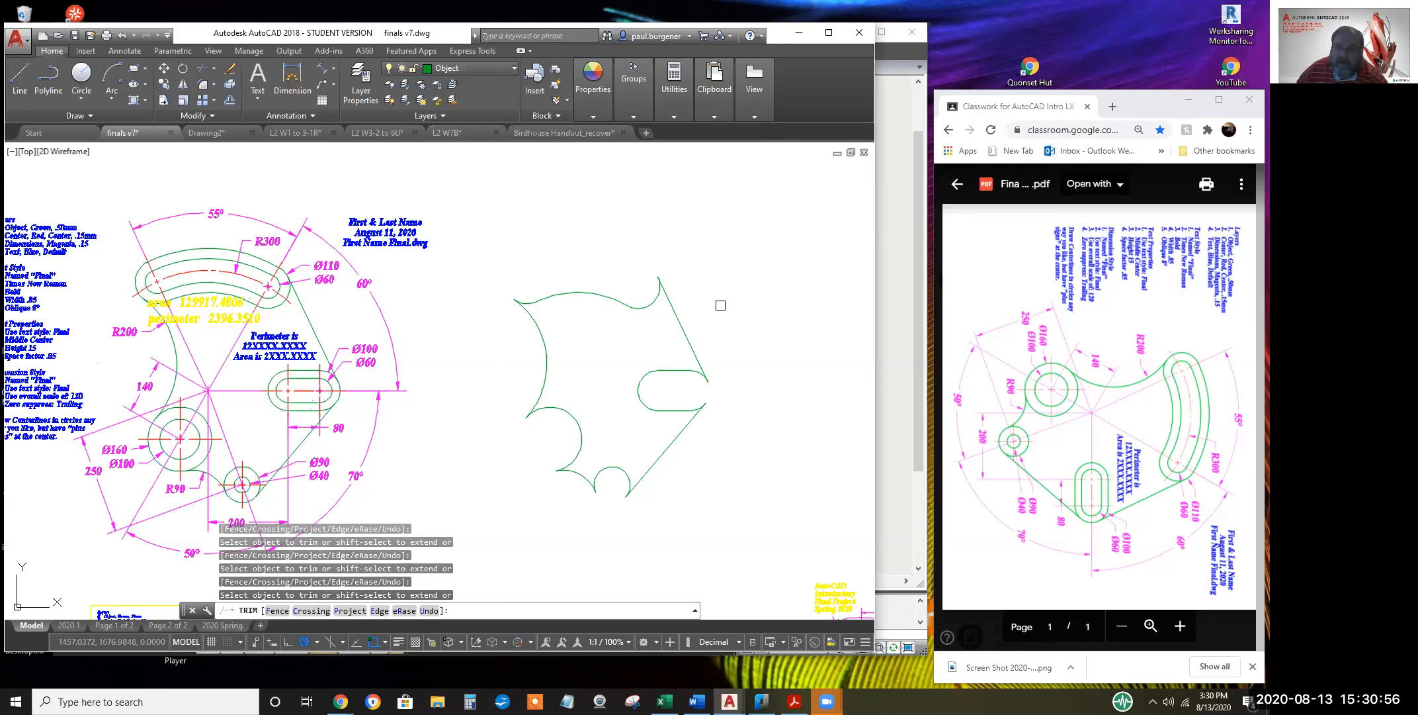
click(657, 277)
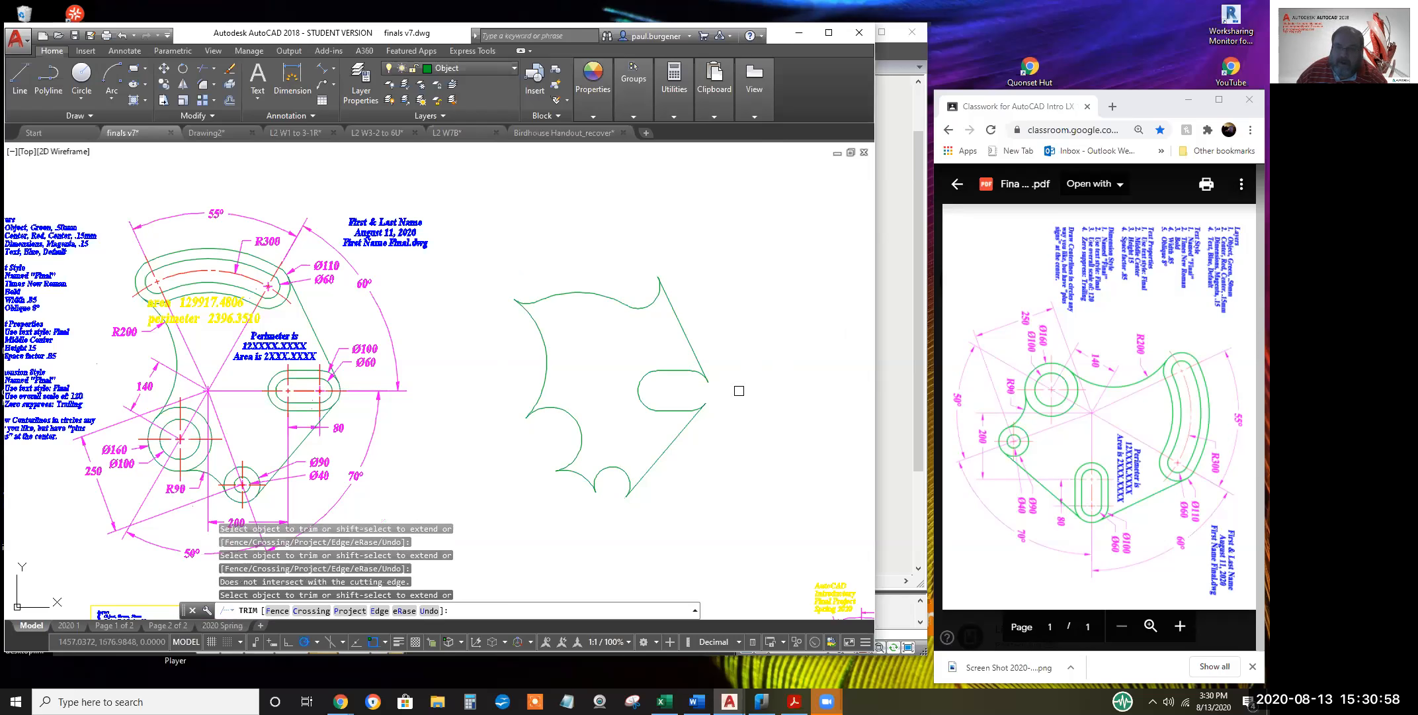
click(712, 401)
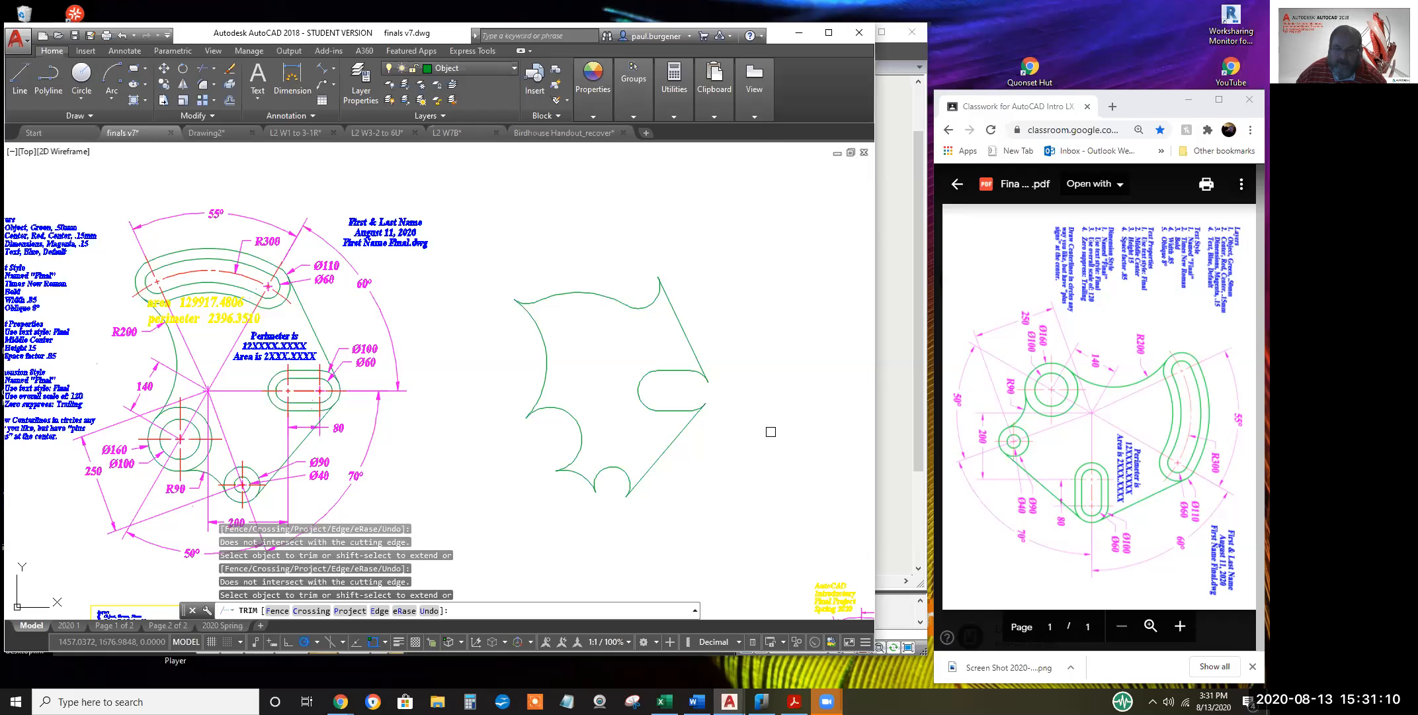
scroll(754, 403, down, 2)
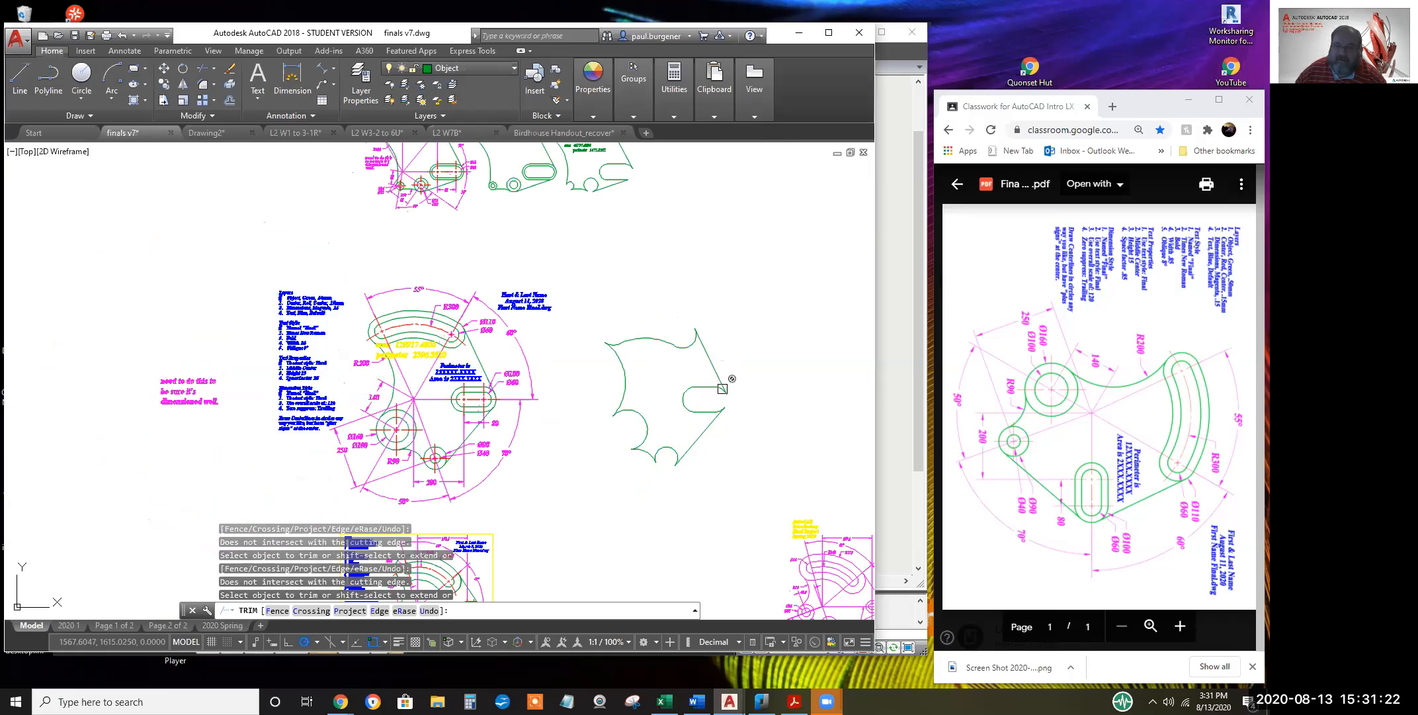
key(Escape)
key(Escape)
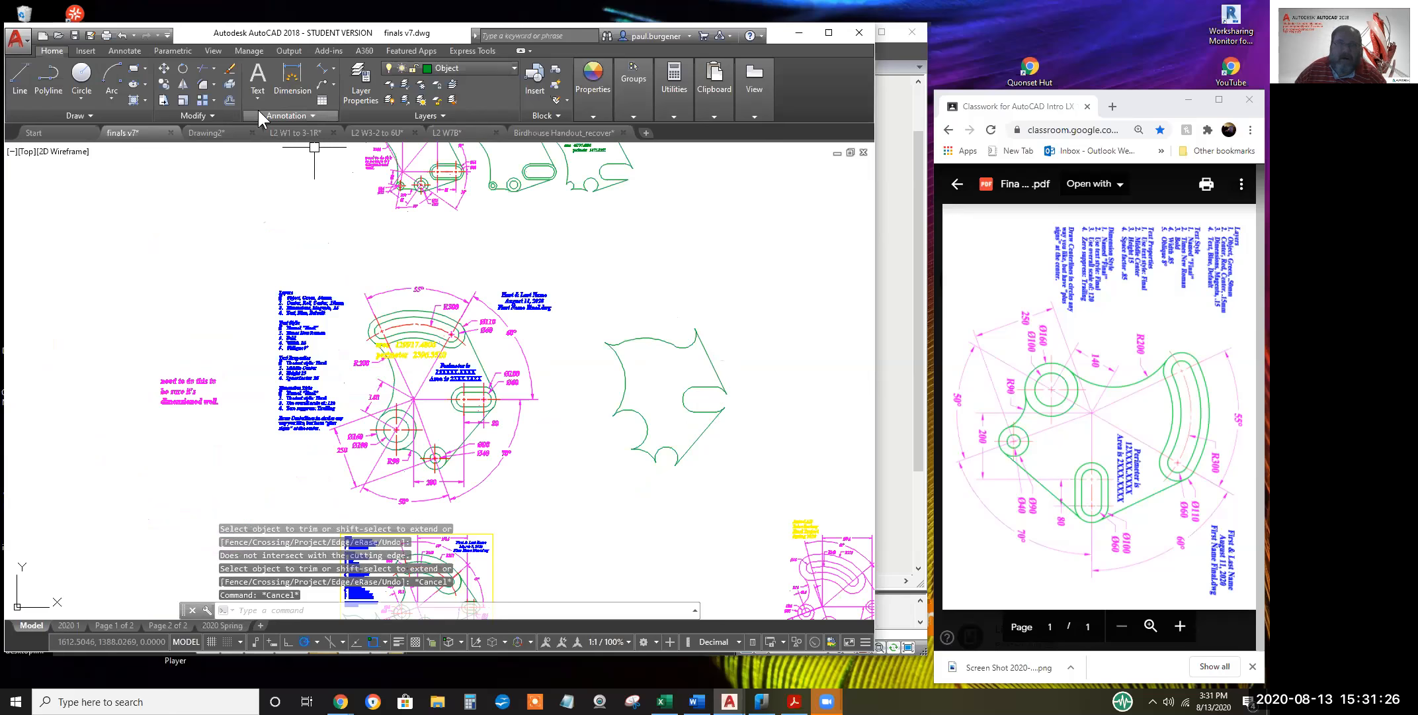
Erase the whole trimmed profile copy and undo that erasure
click(230, 69)
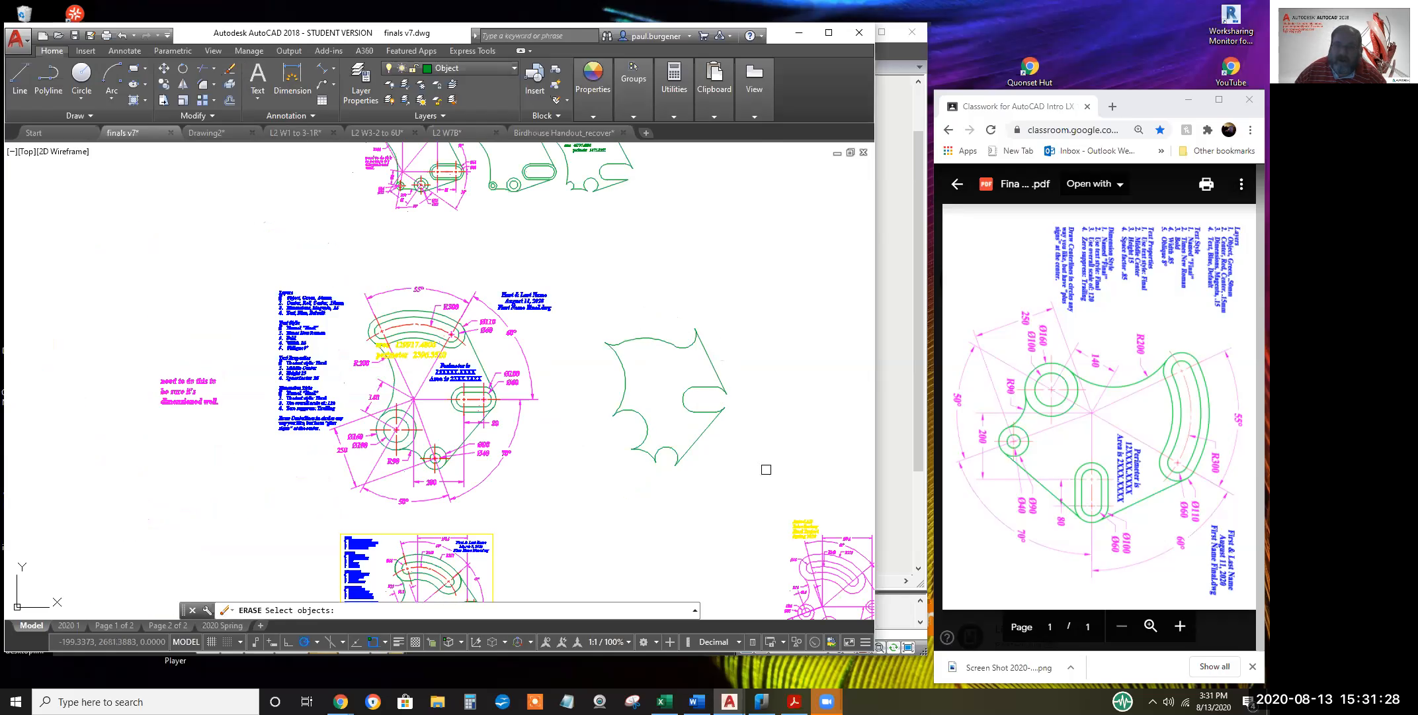
click(794, 490)
click(583, 293)
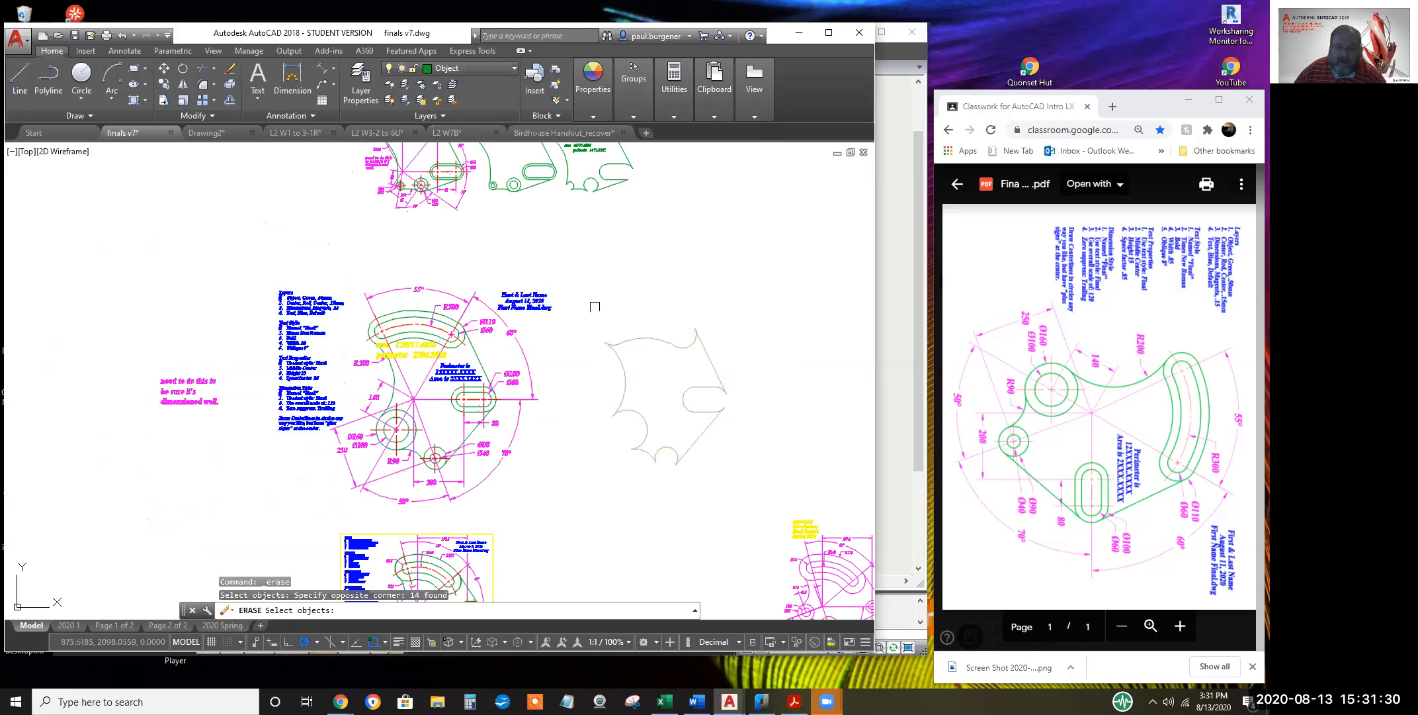
key(Return)
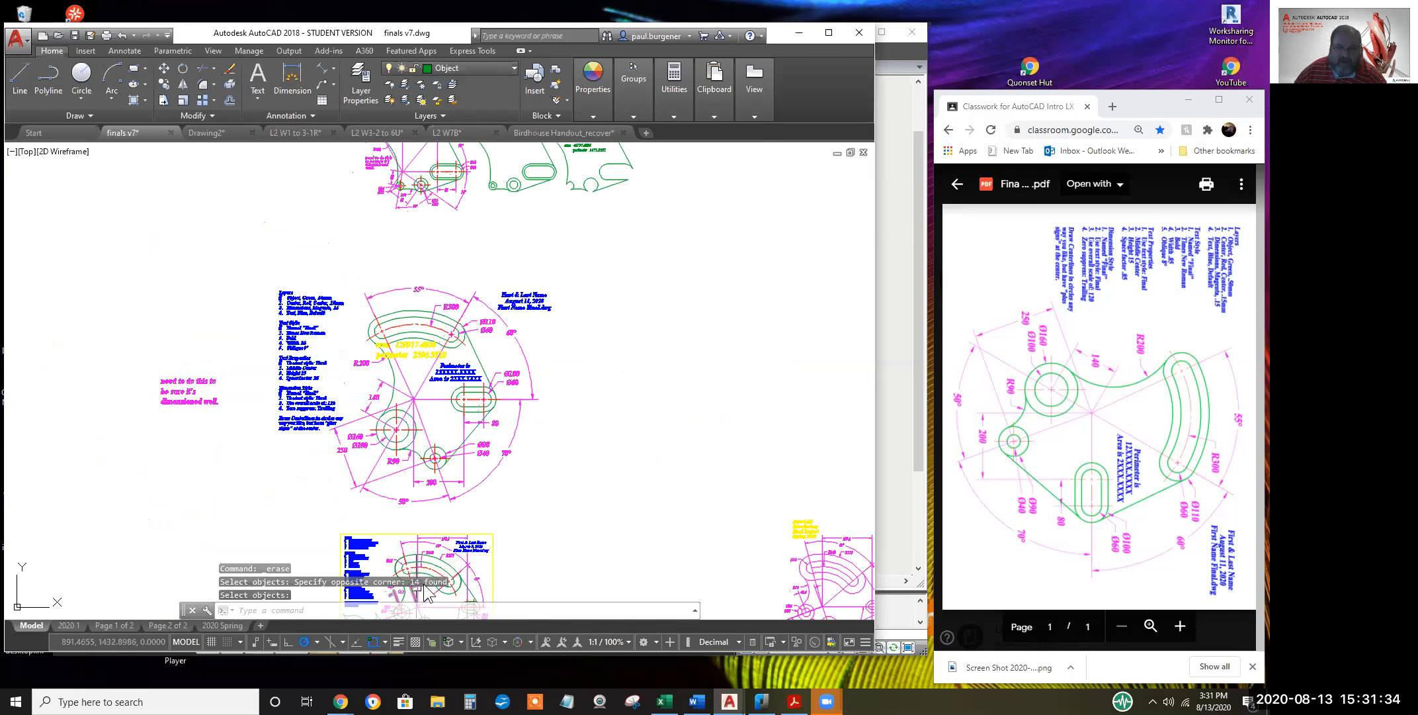
key(Escape)
key(Escape)
key(Escape)
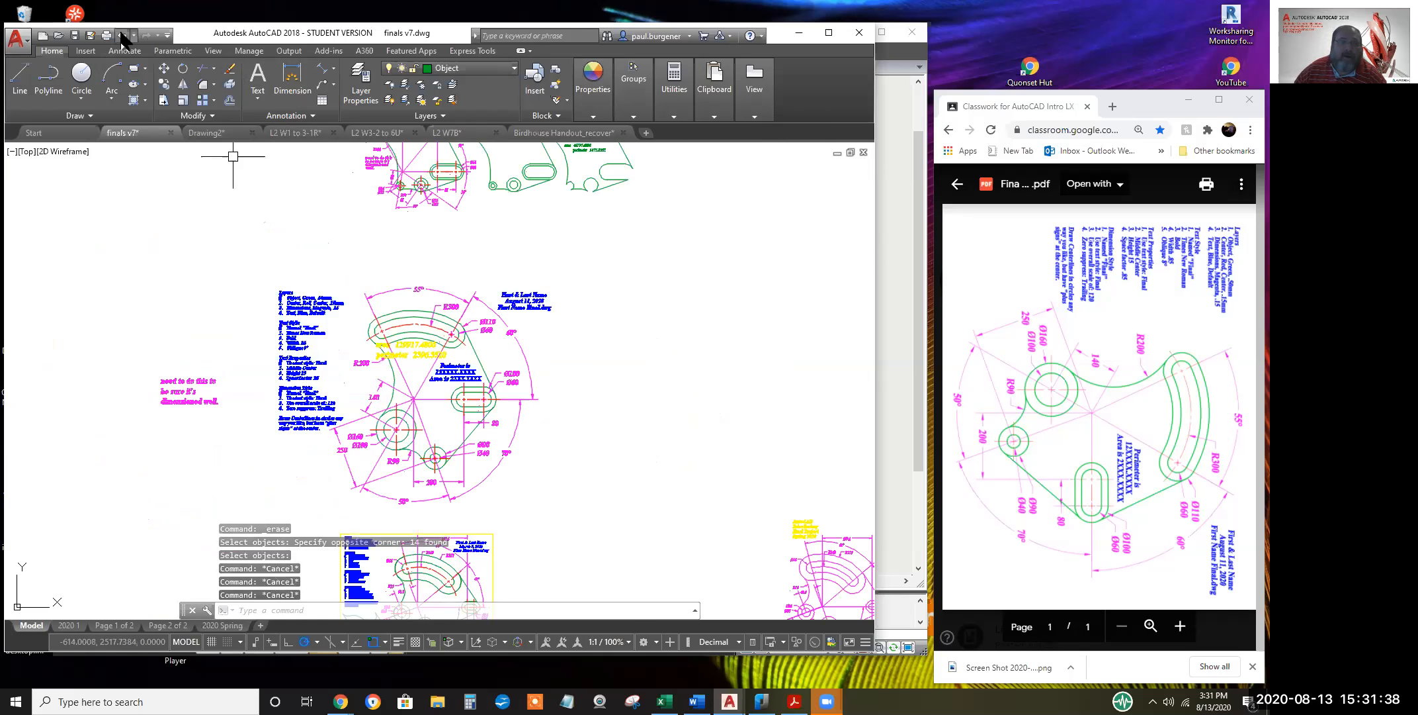
click(121, 36)
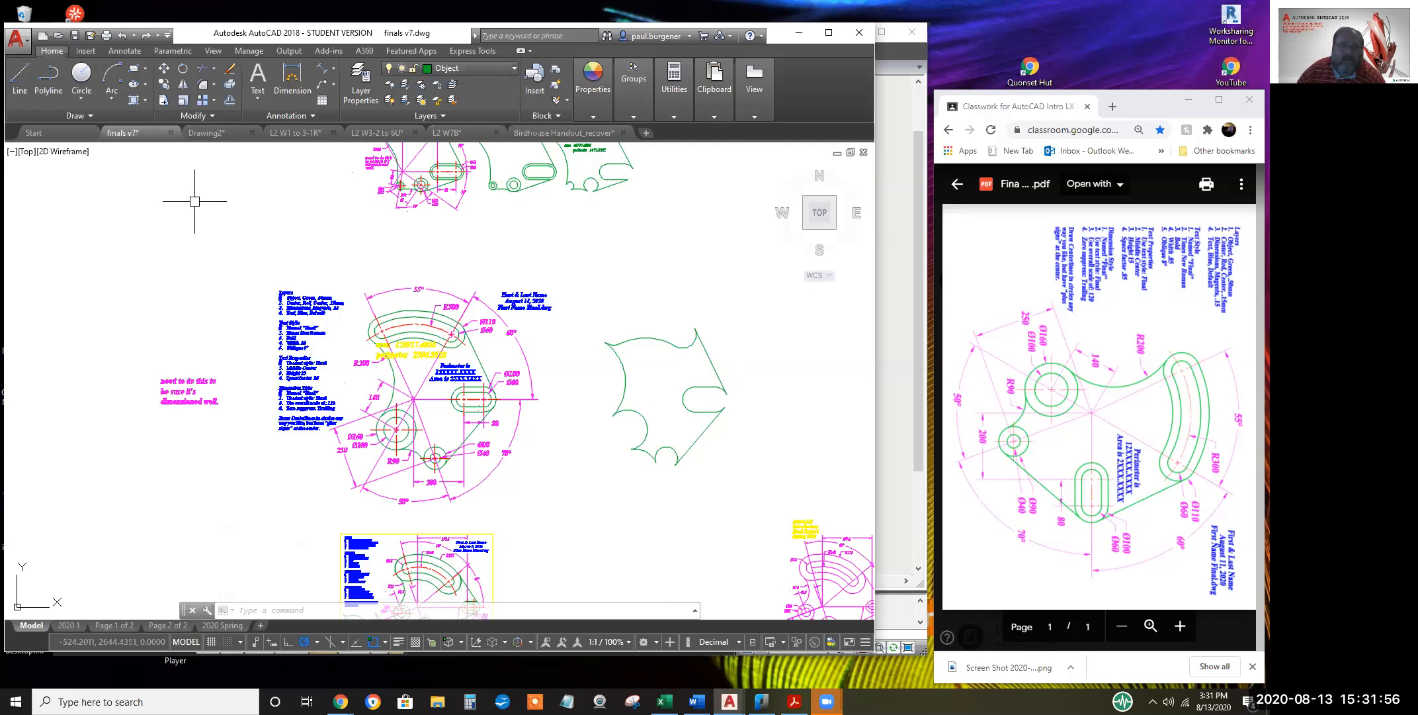
Convert the trimmed profile's large lower-left arc into a polyline with Edit Polyline and join the remaining profile segments to it
click(213, 114)
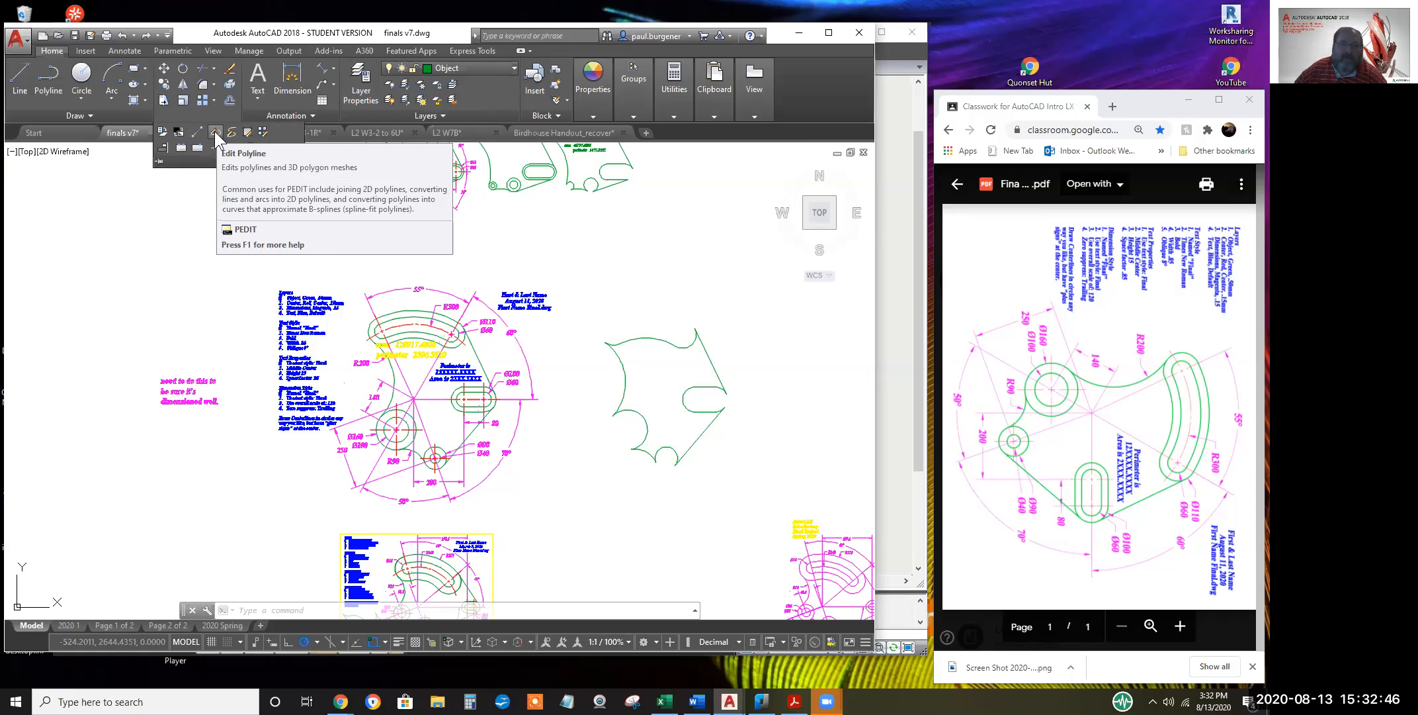
click(215, 137)
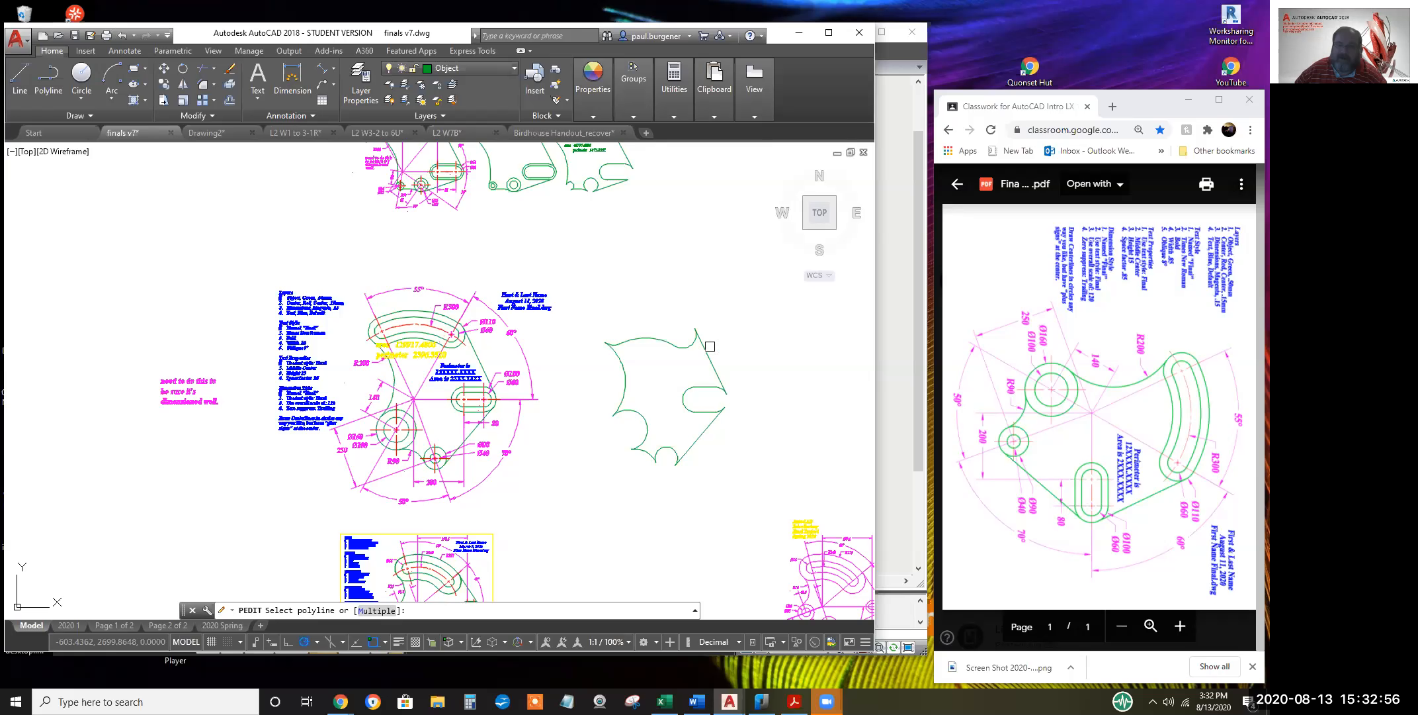
click(641, 417)
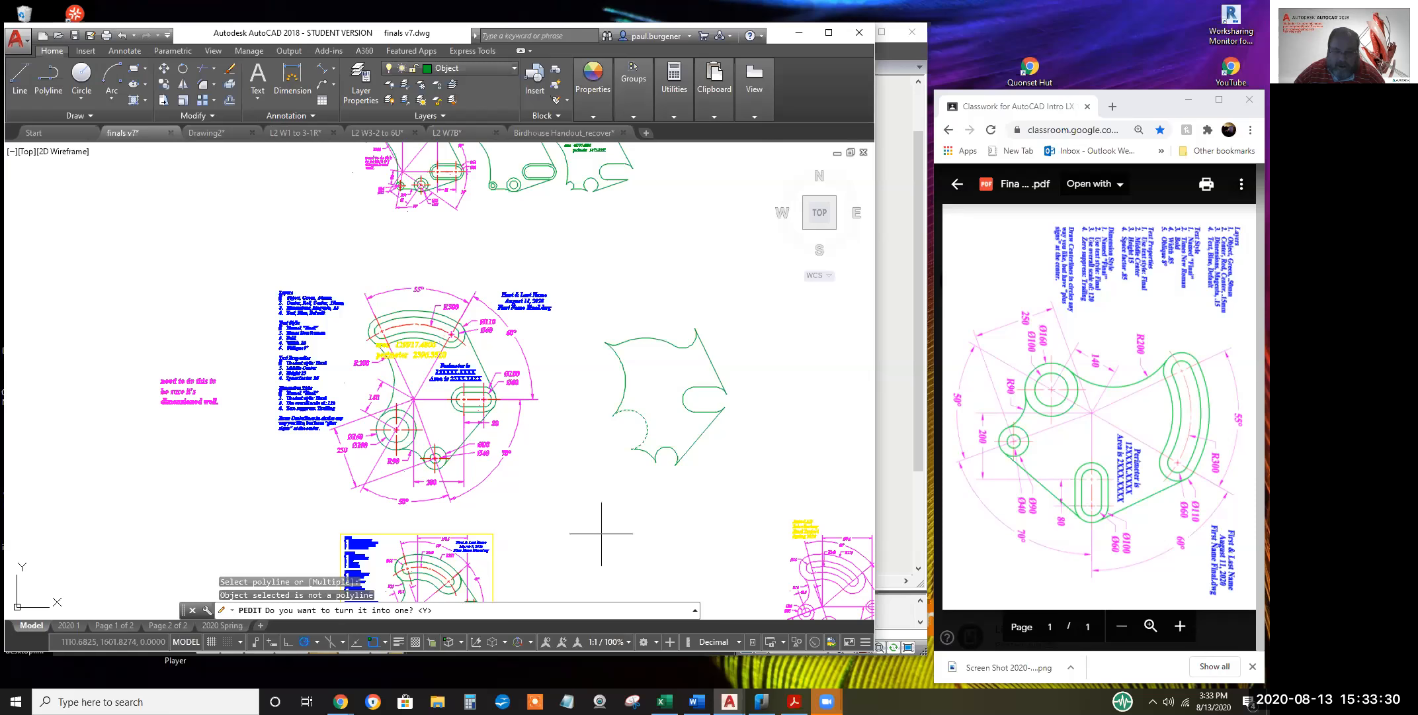
key(Return)
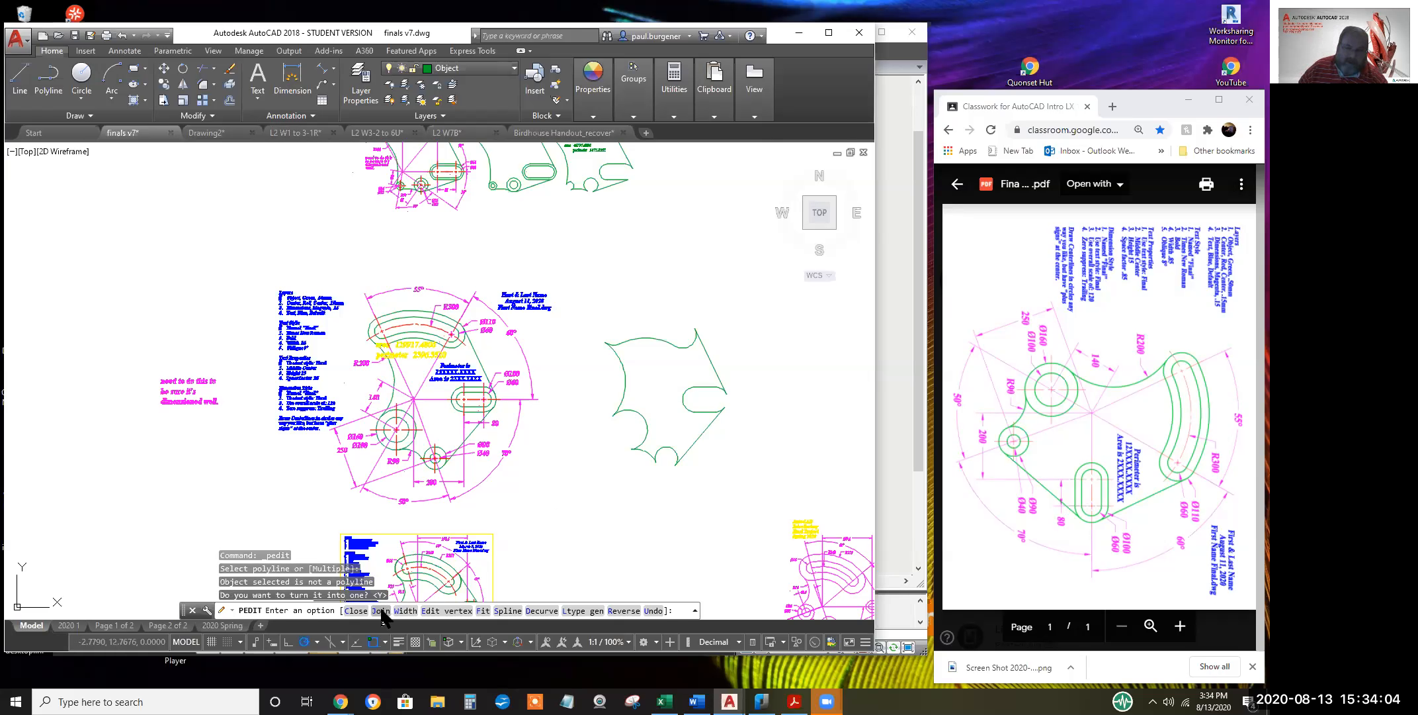
right_click(549, 468)
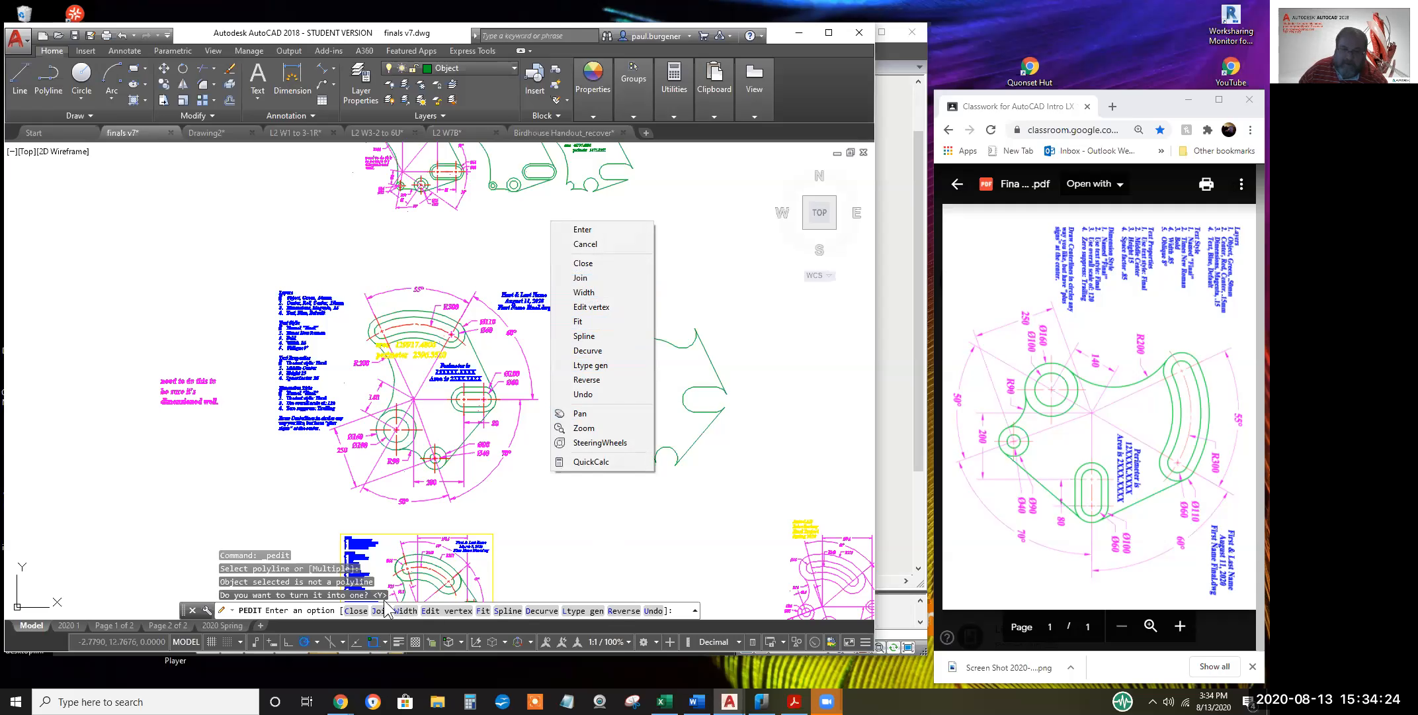
click(581, 279)
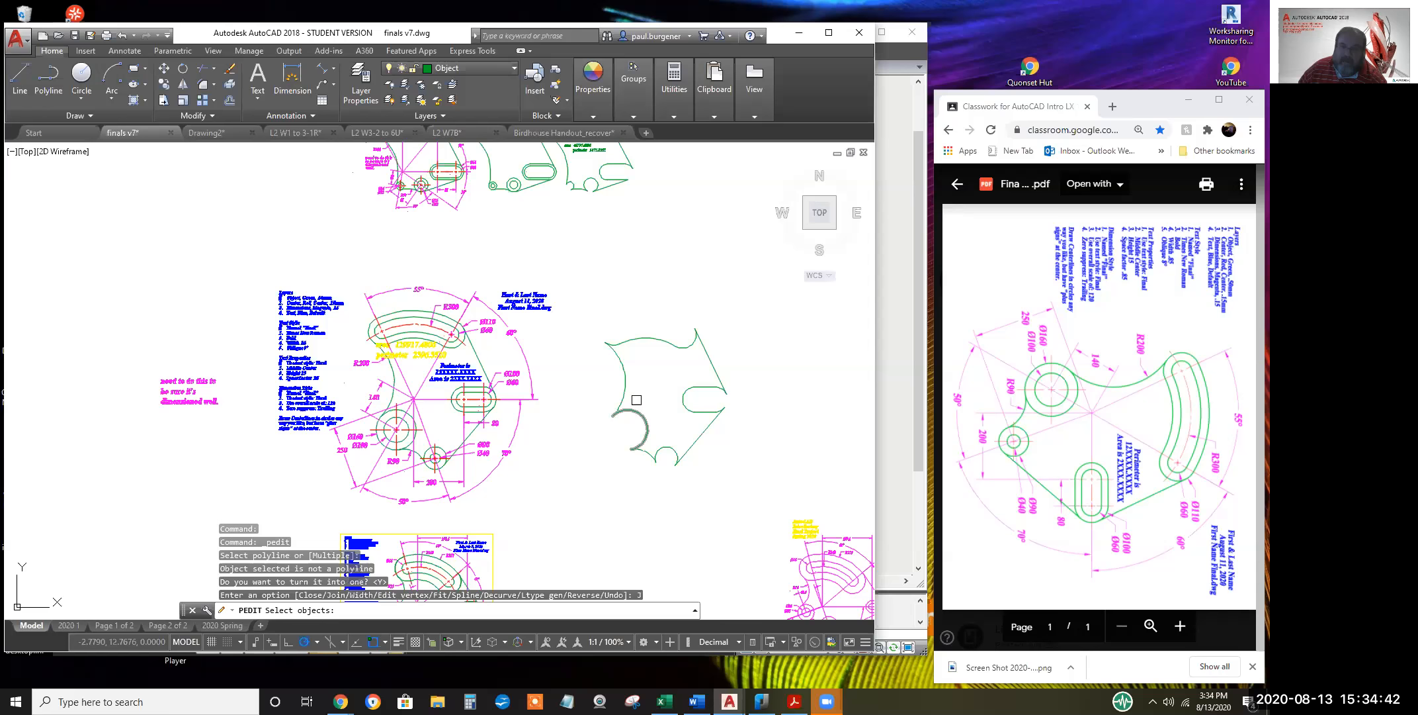
click(753, 494)
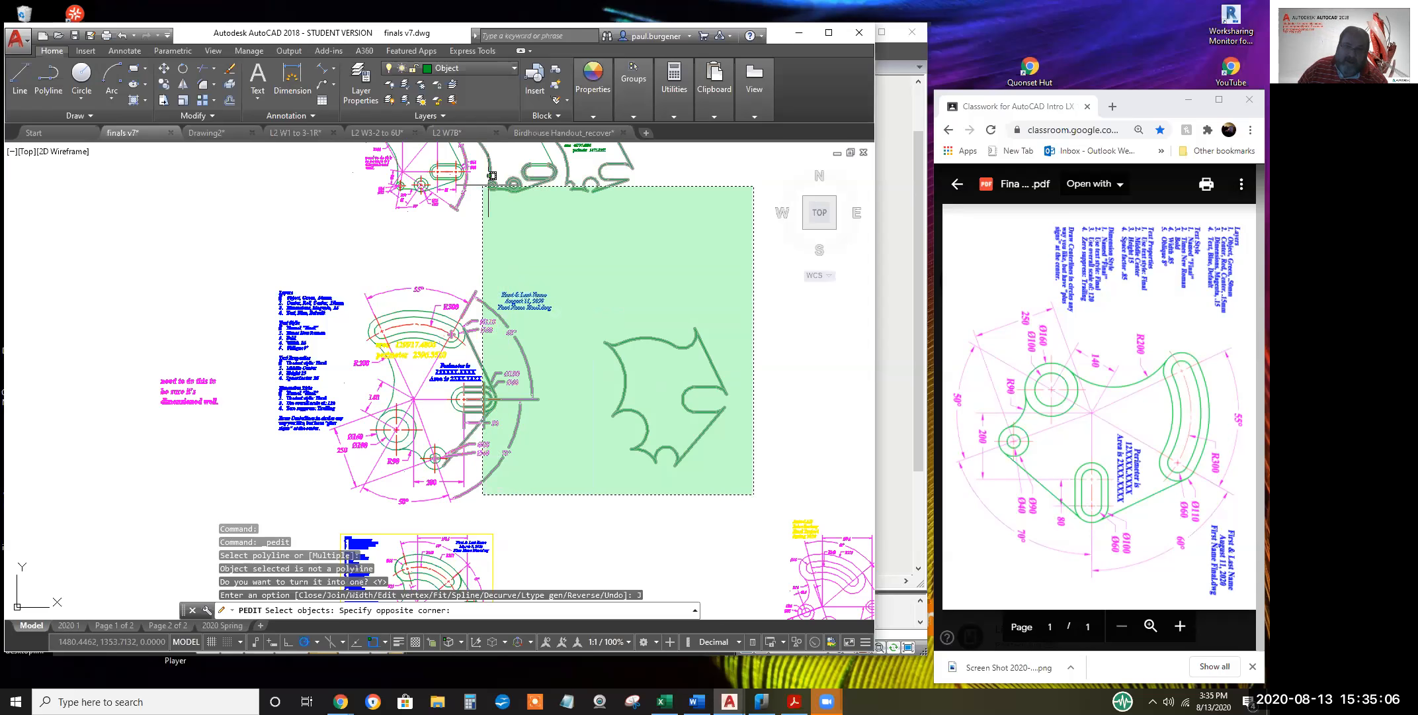
click(478, 174)
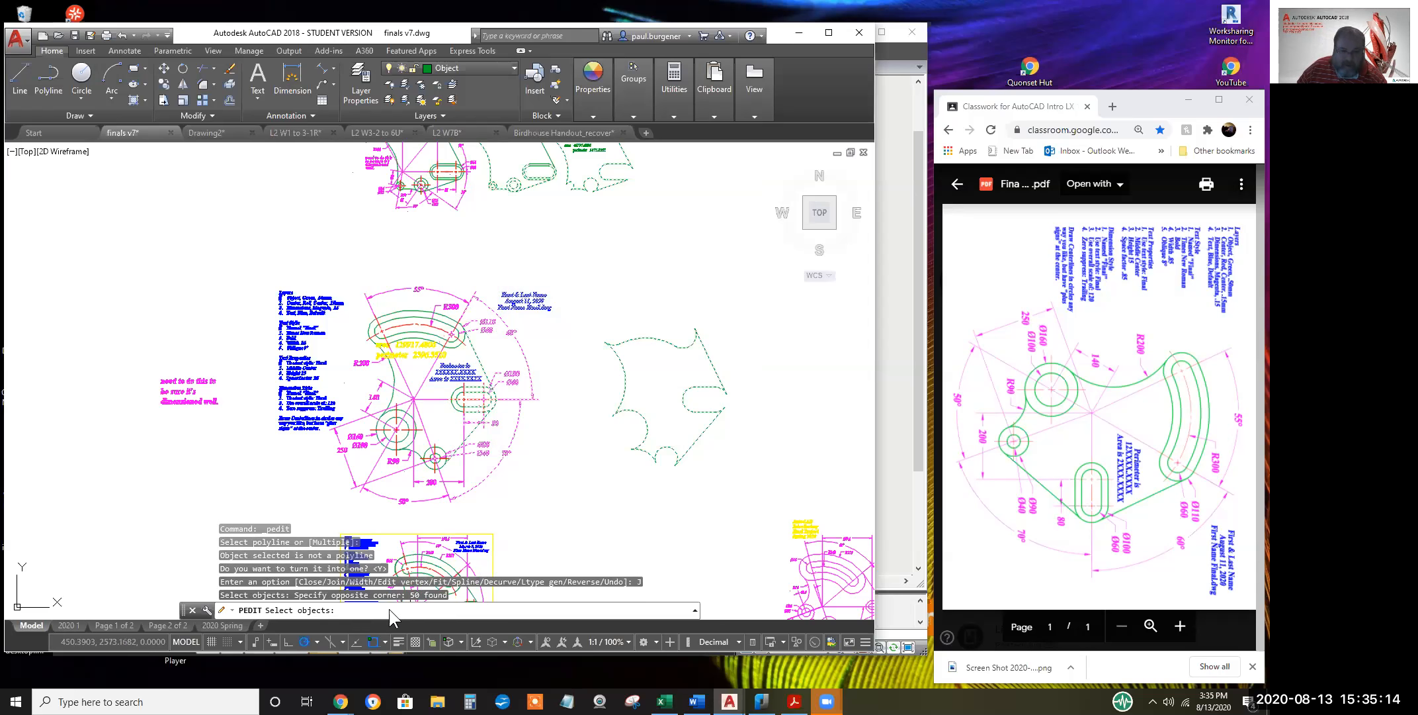
key(Return)
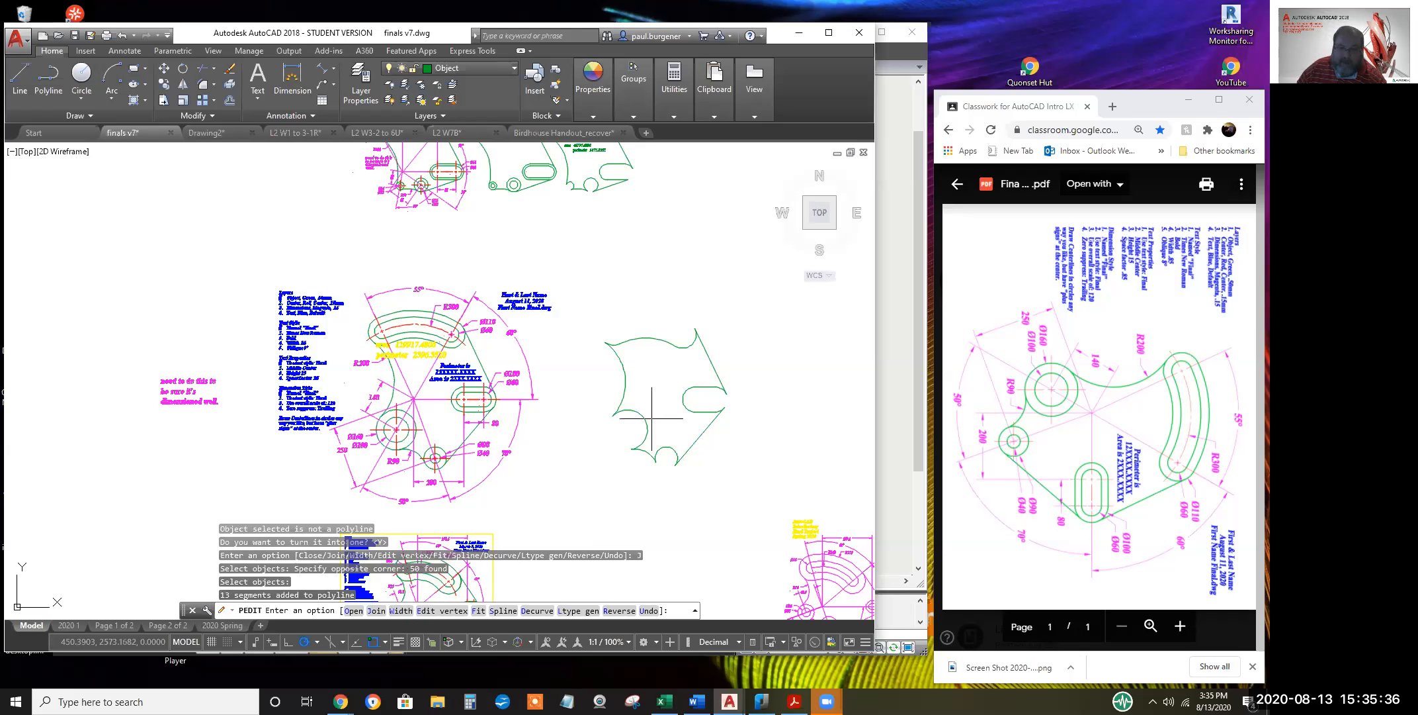
Set the width of all segments of the joined profile polyline to 5
right_click(639, 262)
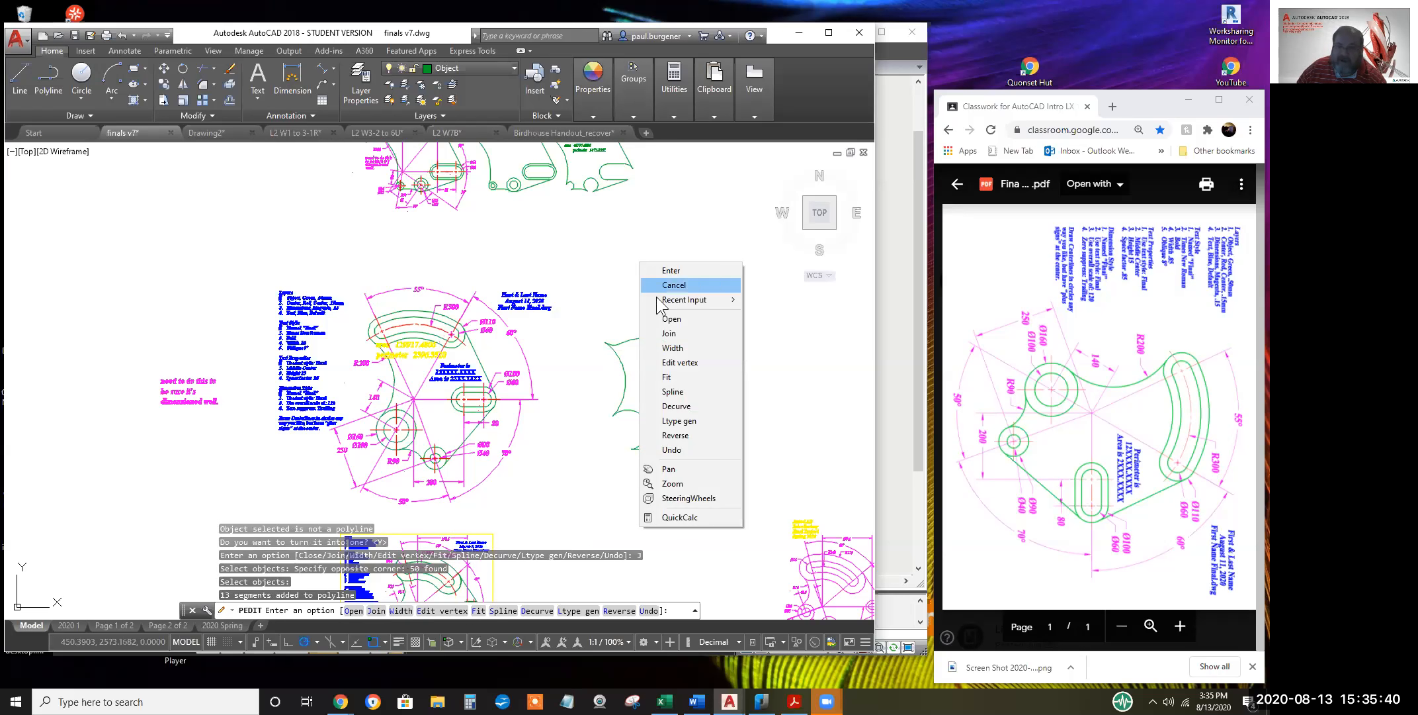
click(677, 351)
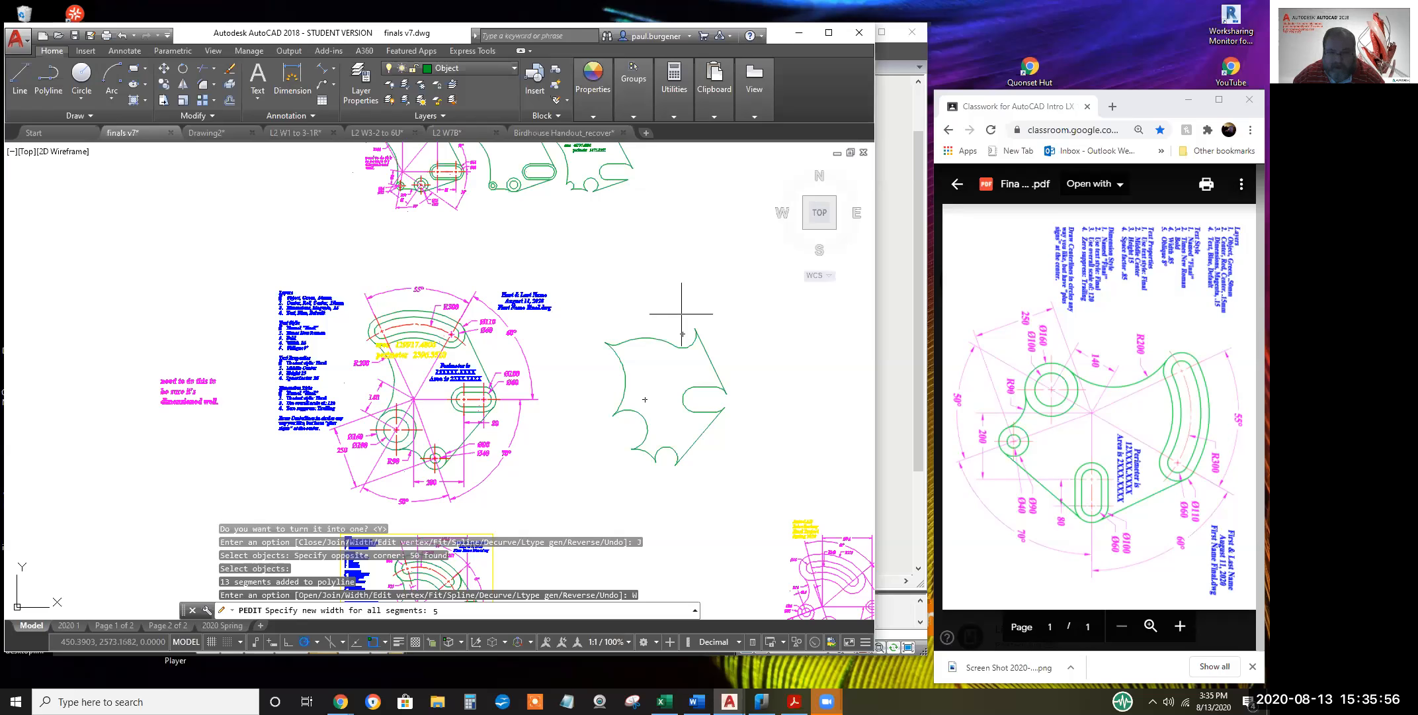
key(Return)
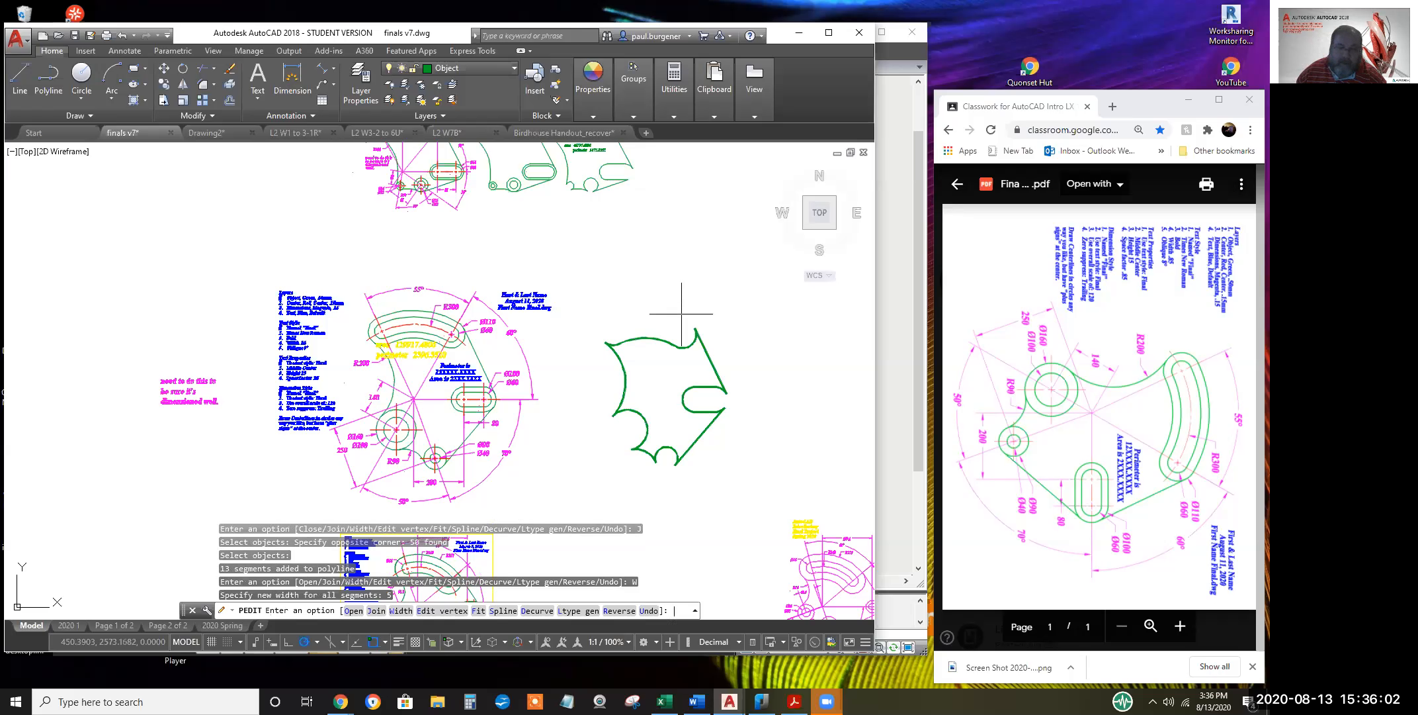
Set the width of all the profile polyline's segments to 0 and finish Edit Polyline
right_click(587, 396)
click(615, 482)
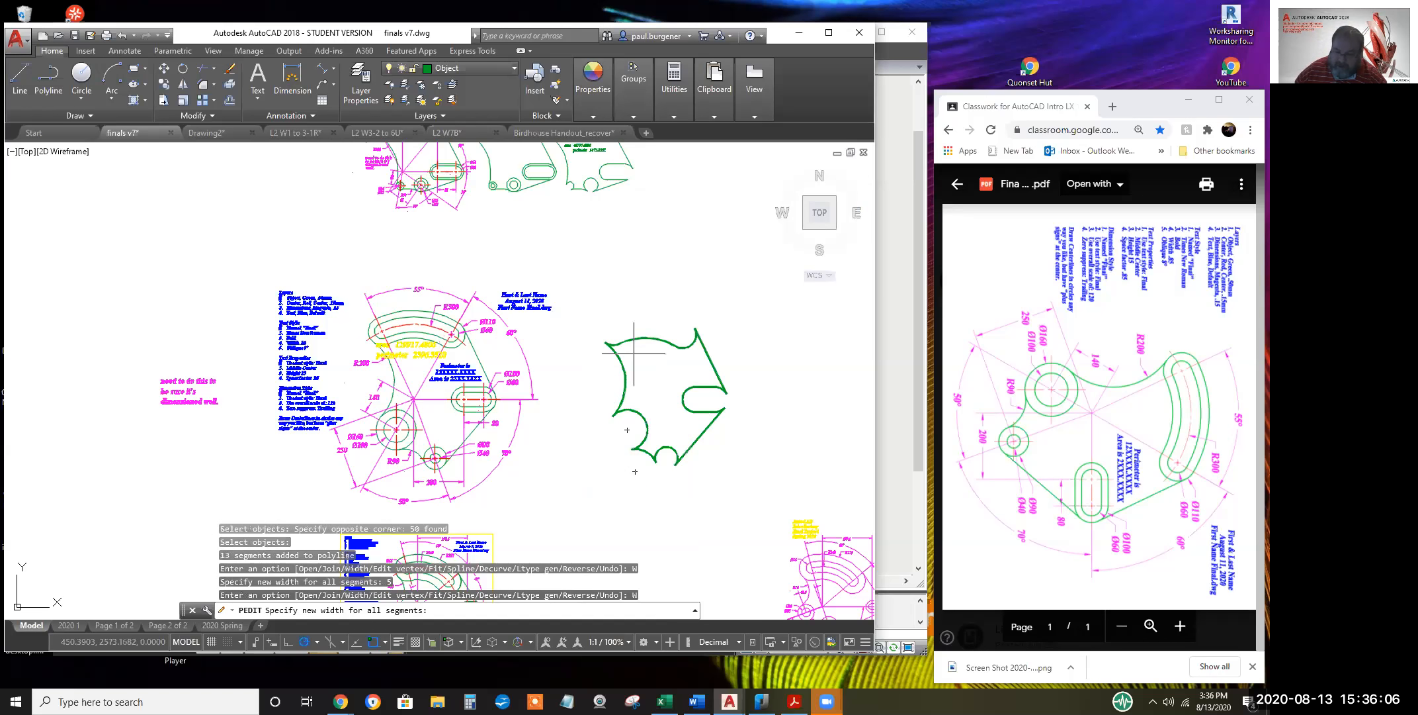
text(0)
key(Return)
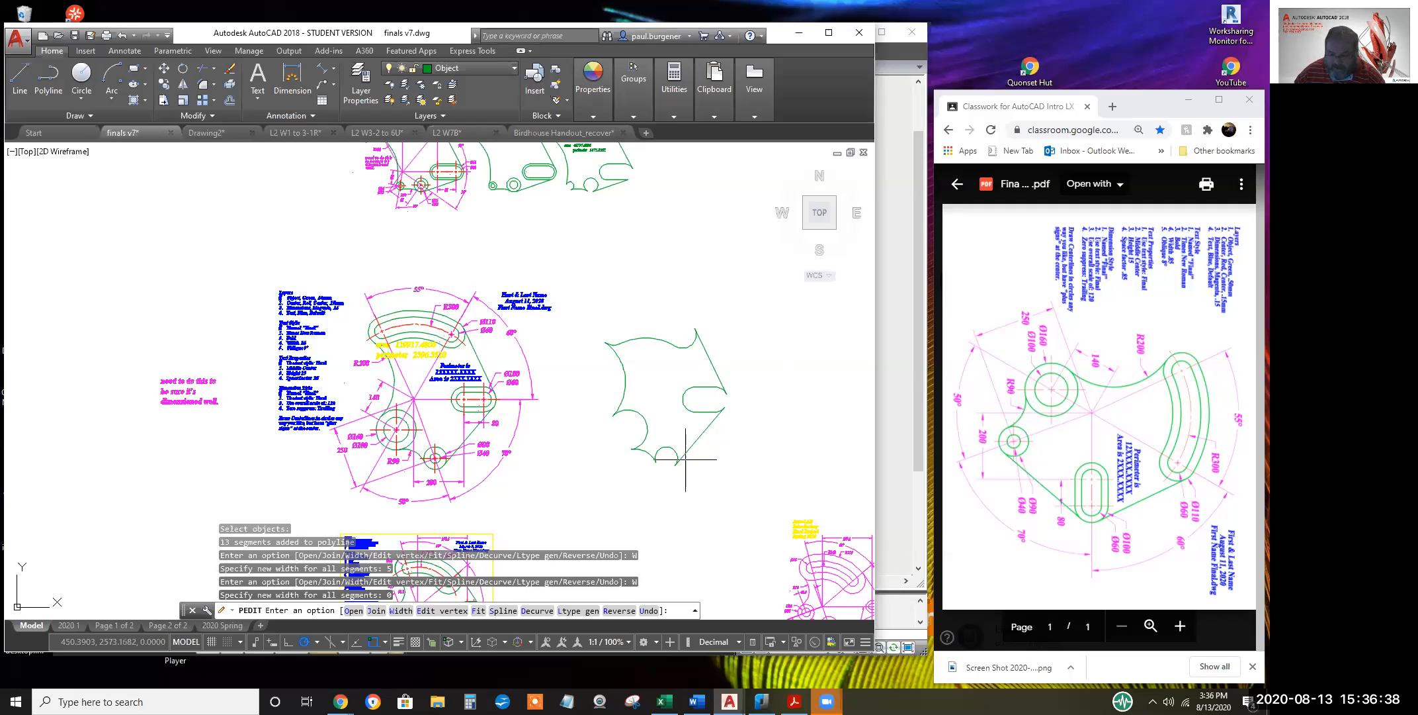
key(Return)
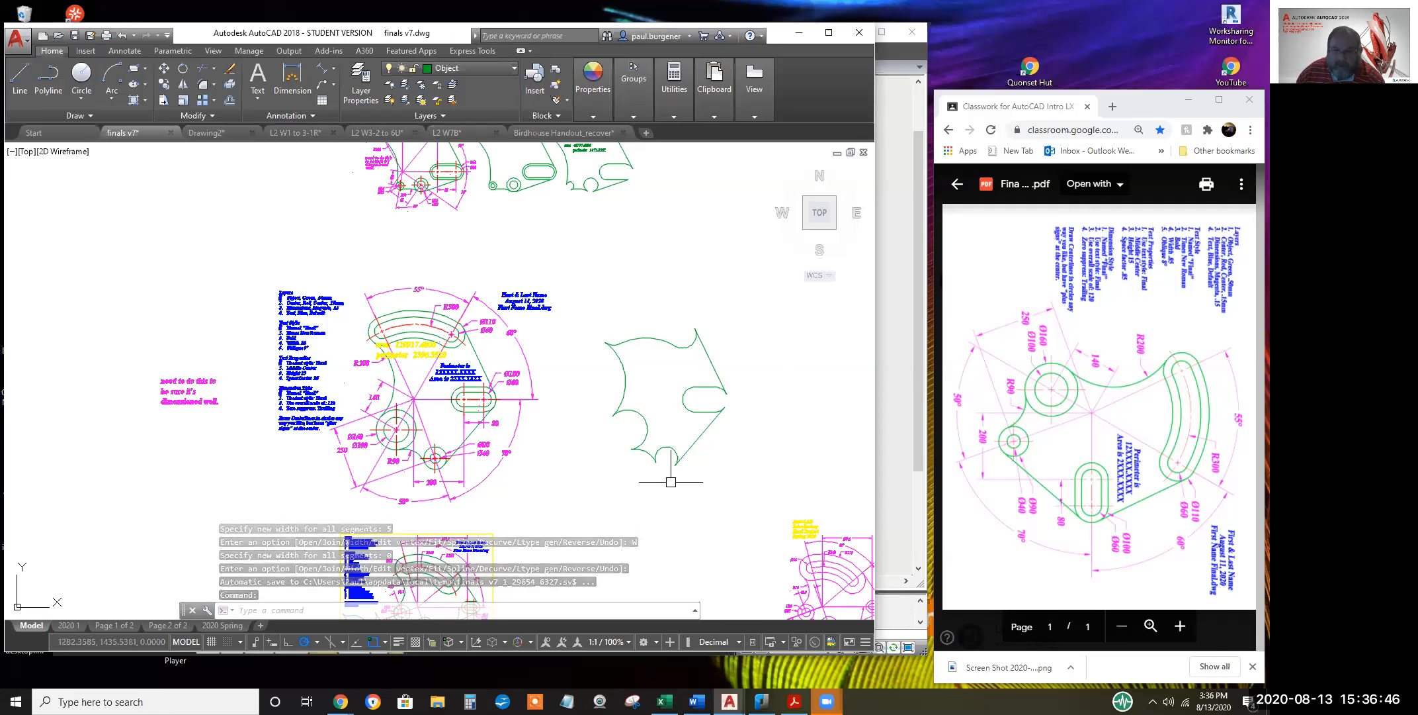
Check that the profile copy selects as one joined polyline, then clear the selection
click(682, 456)
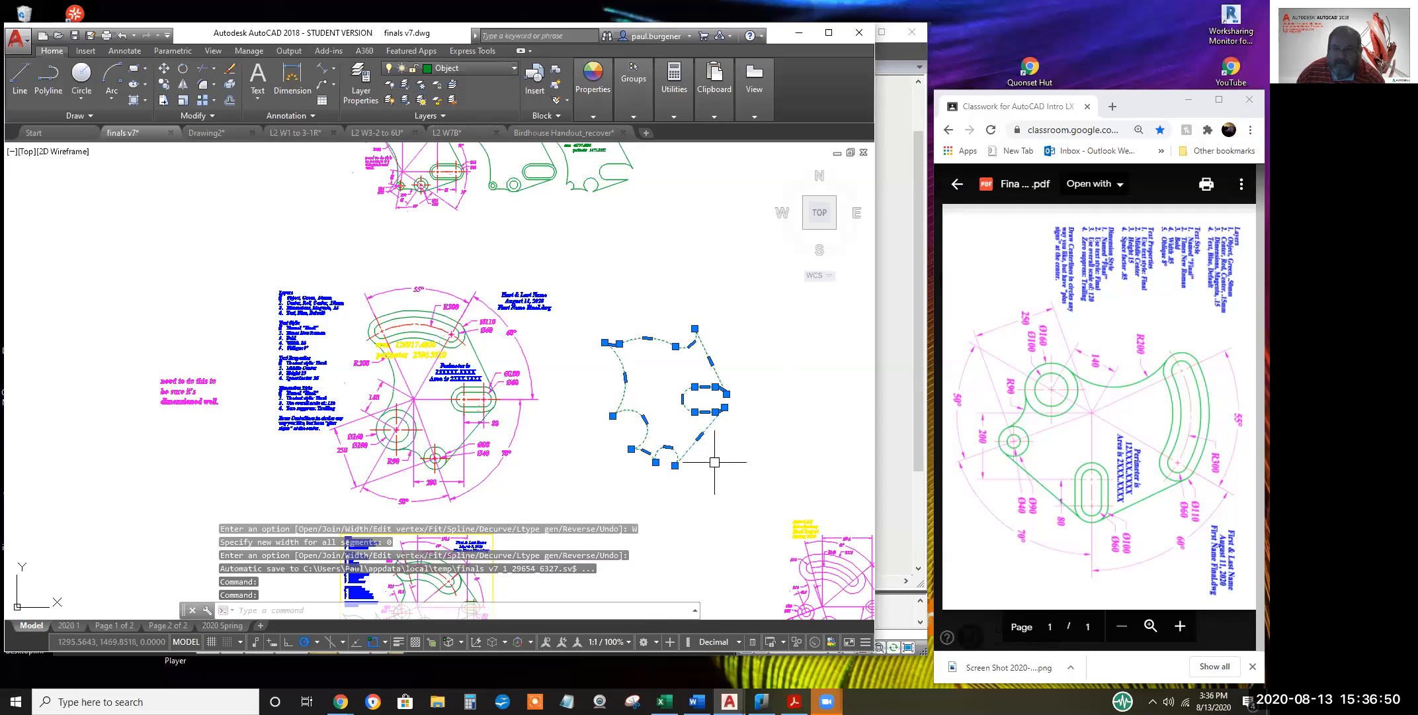
scroll(711, 431, up, 2)
scroll(709, 426, up, 2)
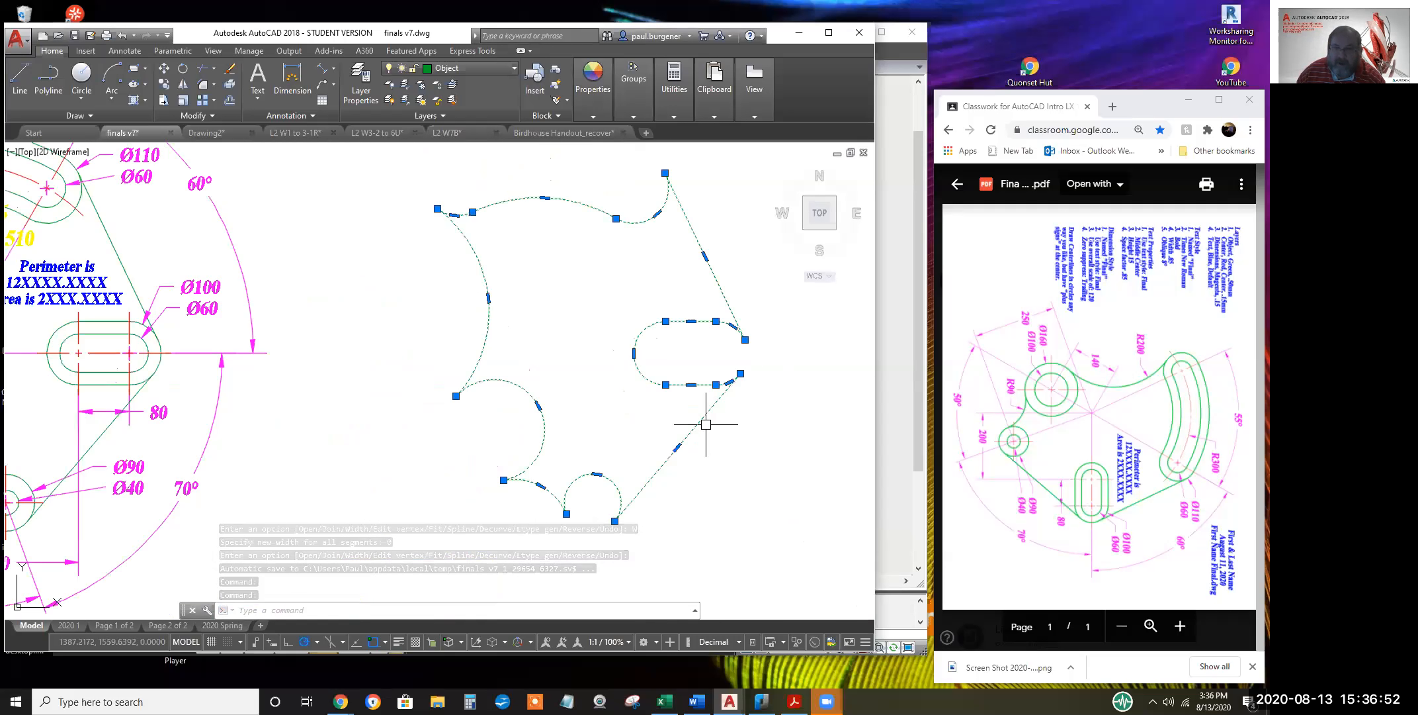
scroll(704, 424, down, 2)
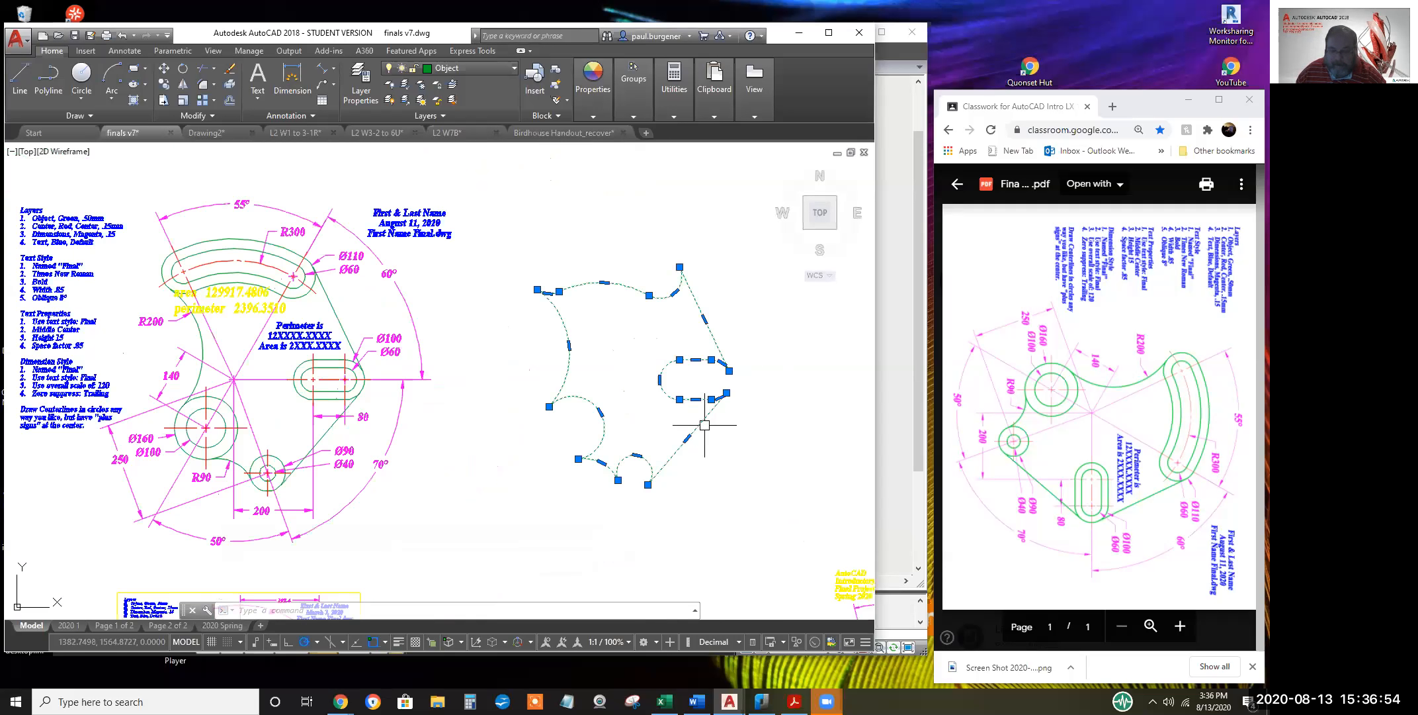
key(Escape)
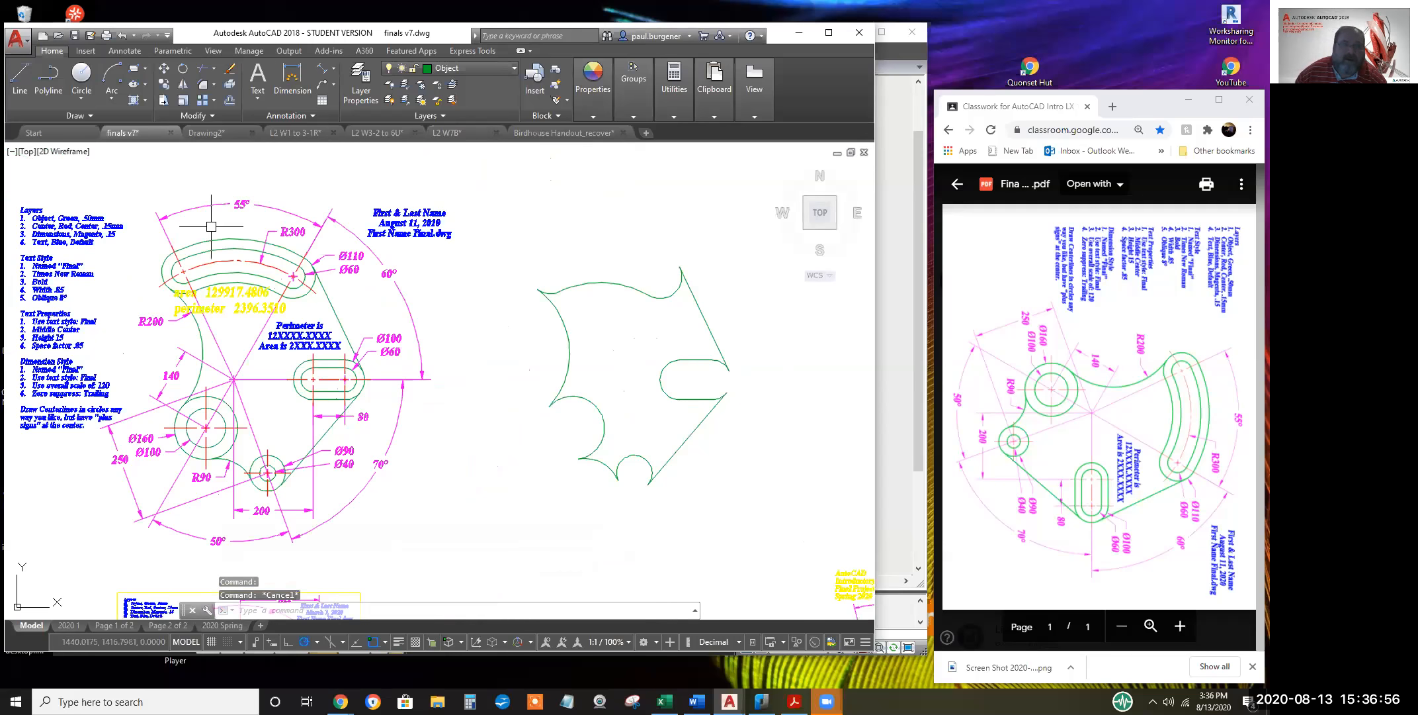
Move the joined profile polyline a short distance up and to the right, further from the dimensioned part
click(164, 68)
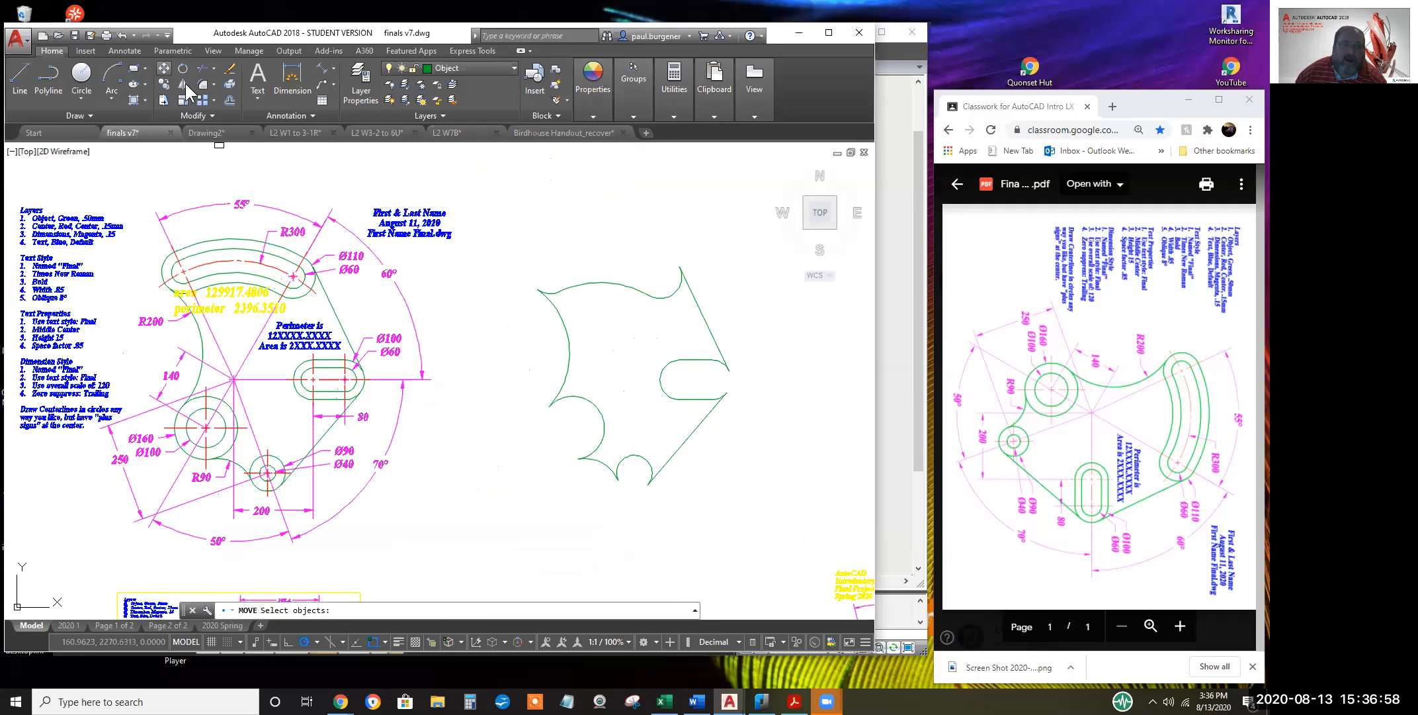
click(616, 285)
key(Return)
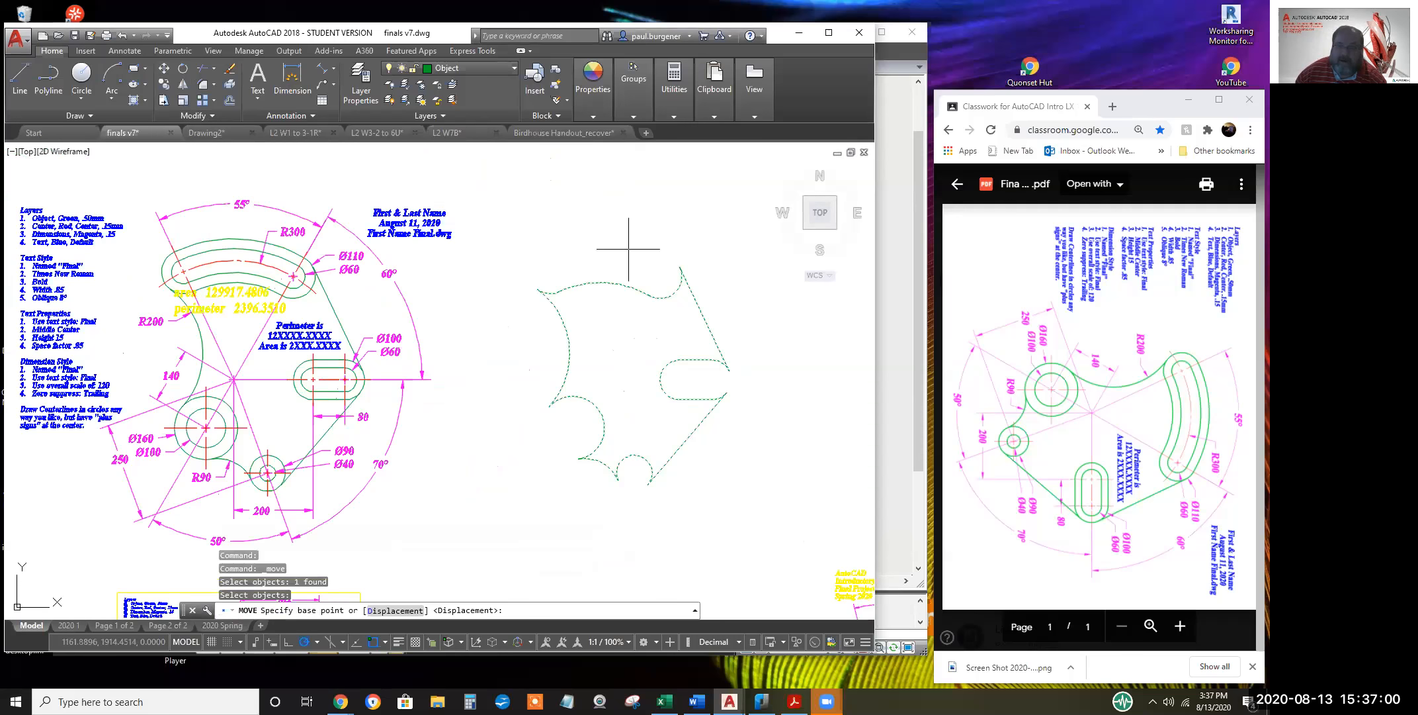
click(629, 248)
click(698, 214)
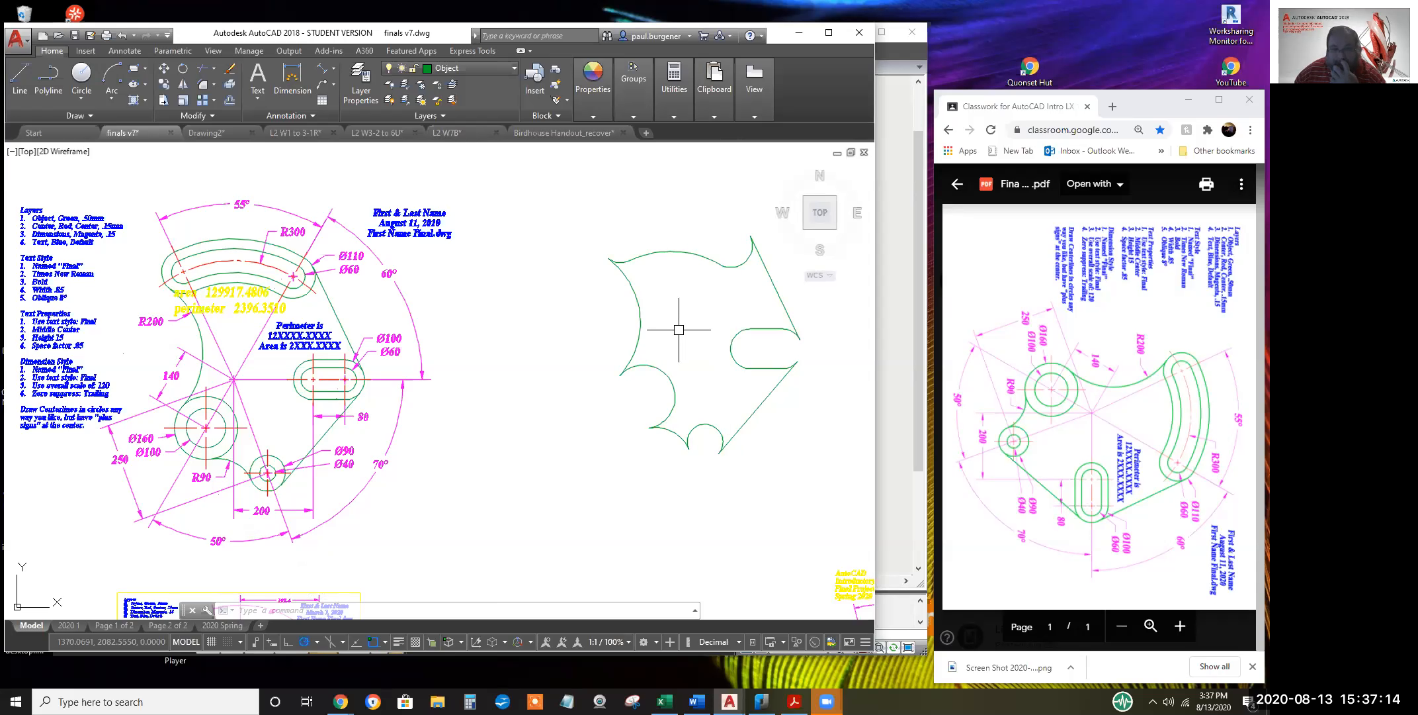
Examine the joined profile polyline's area and length in its properties, then close them and clear the selection
click(649, 255)
right_click(544, 302)
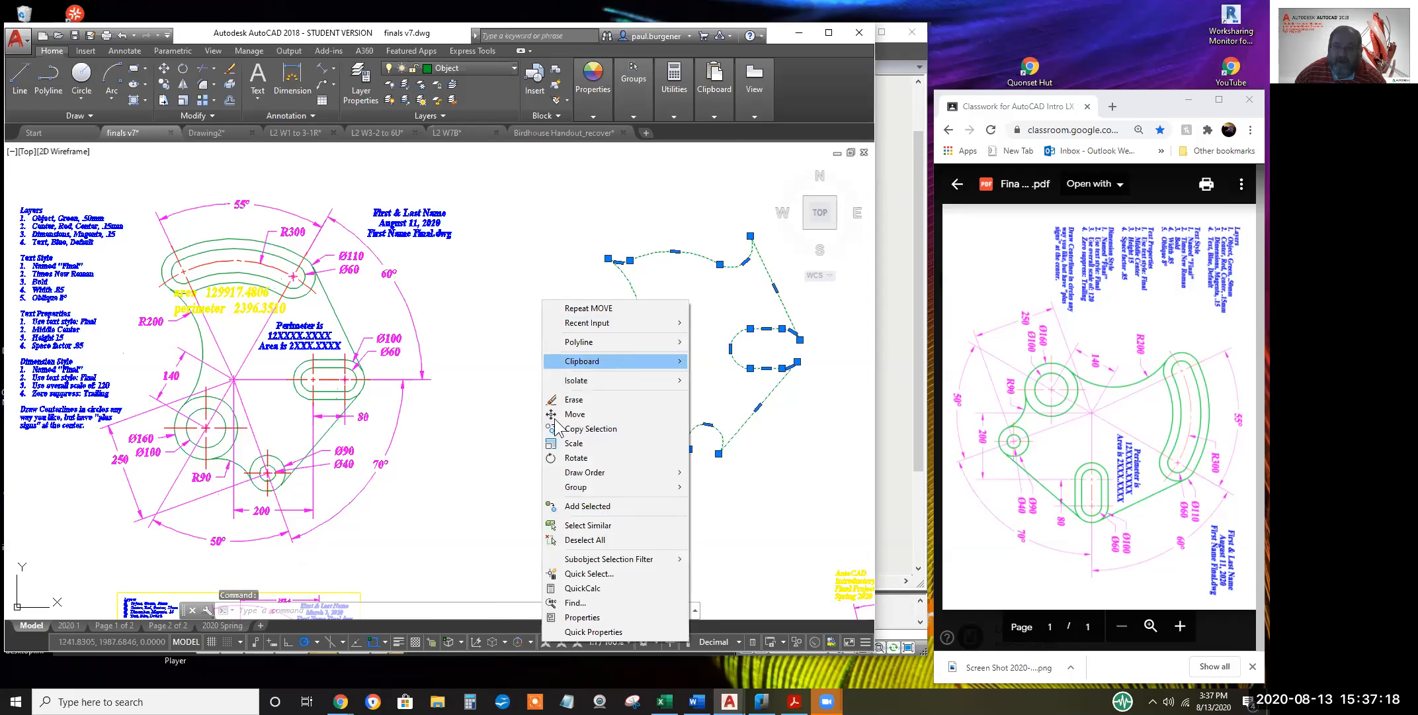
click(578, 617)
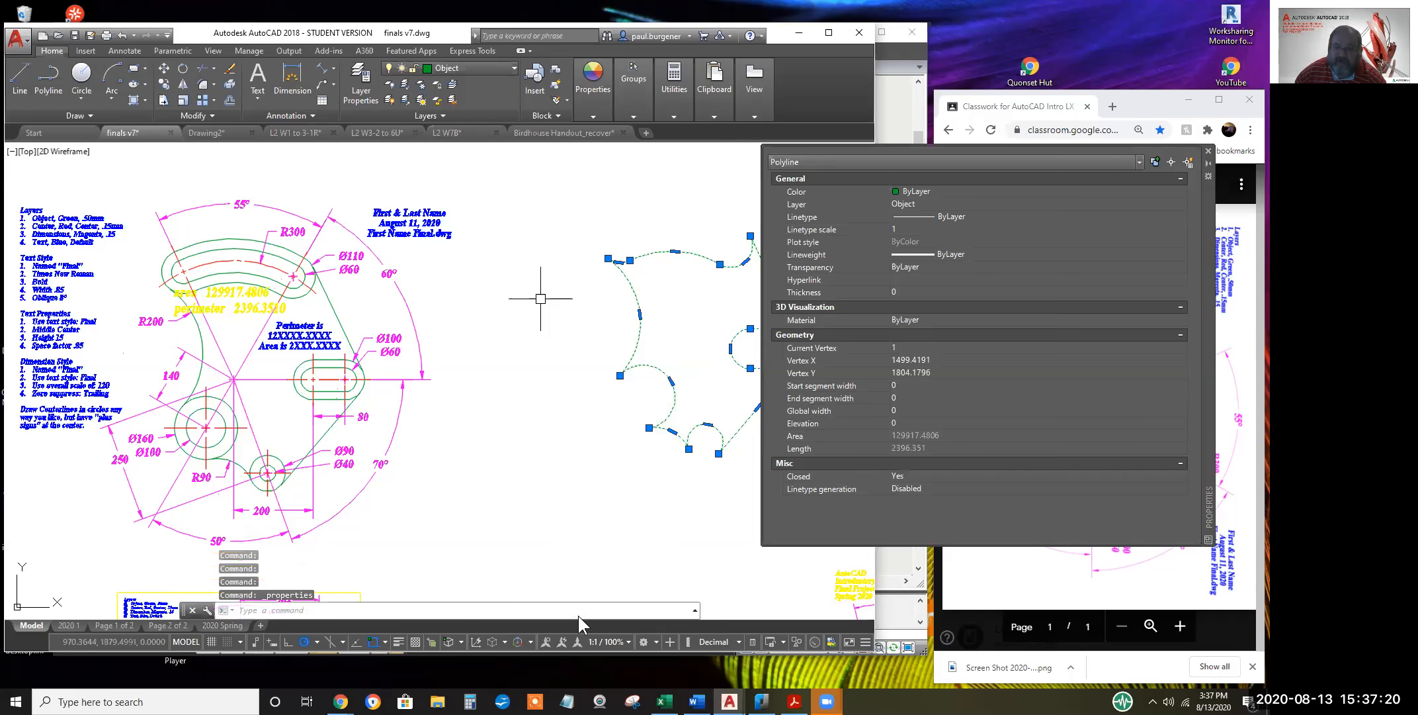
drag(1204, 417, 555, 428)
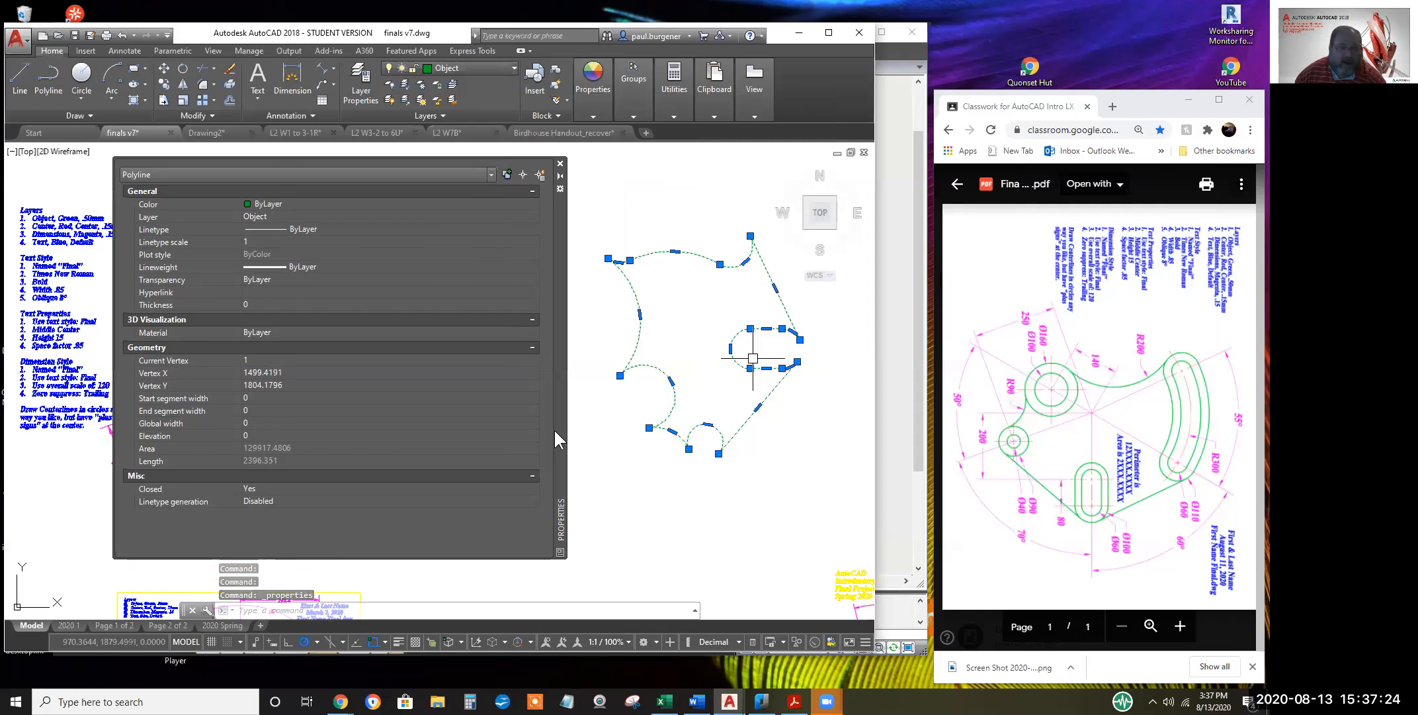
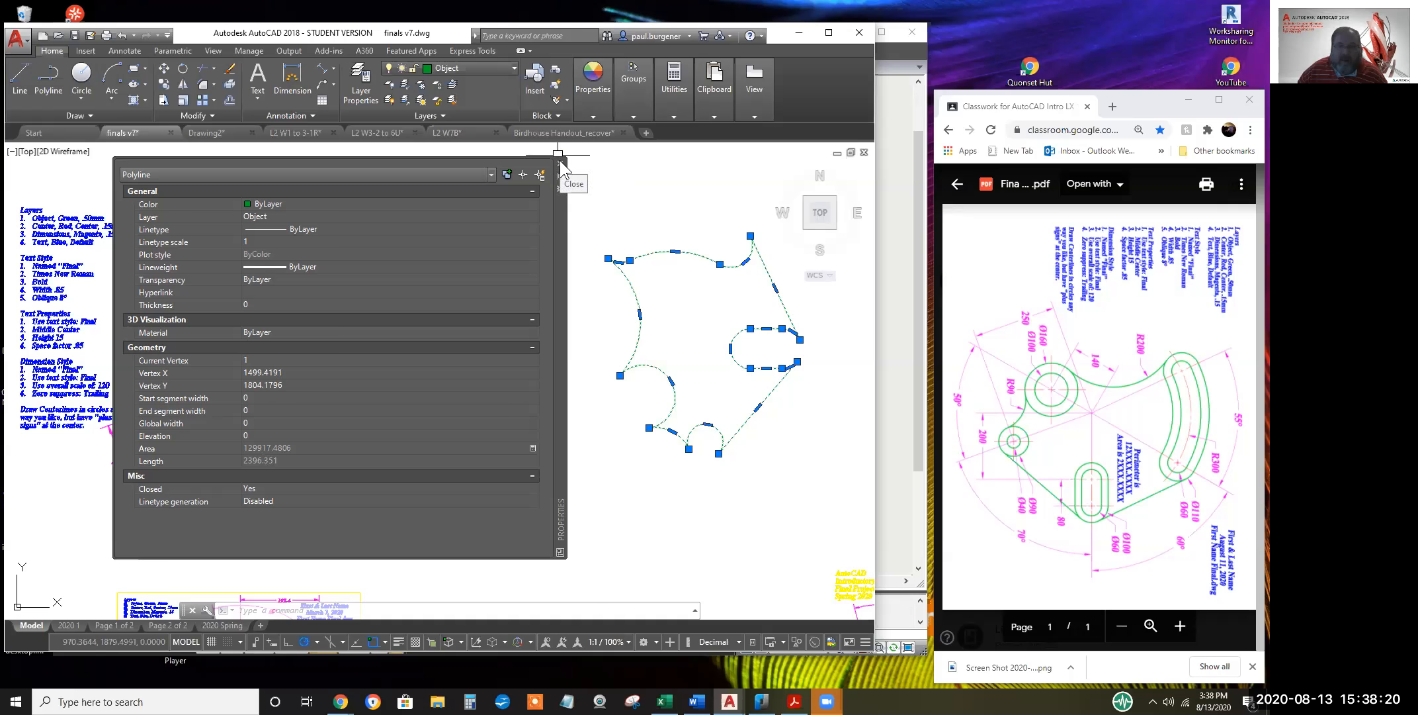
click(561, 166)
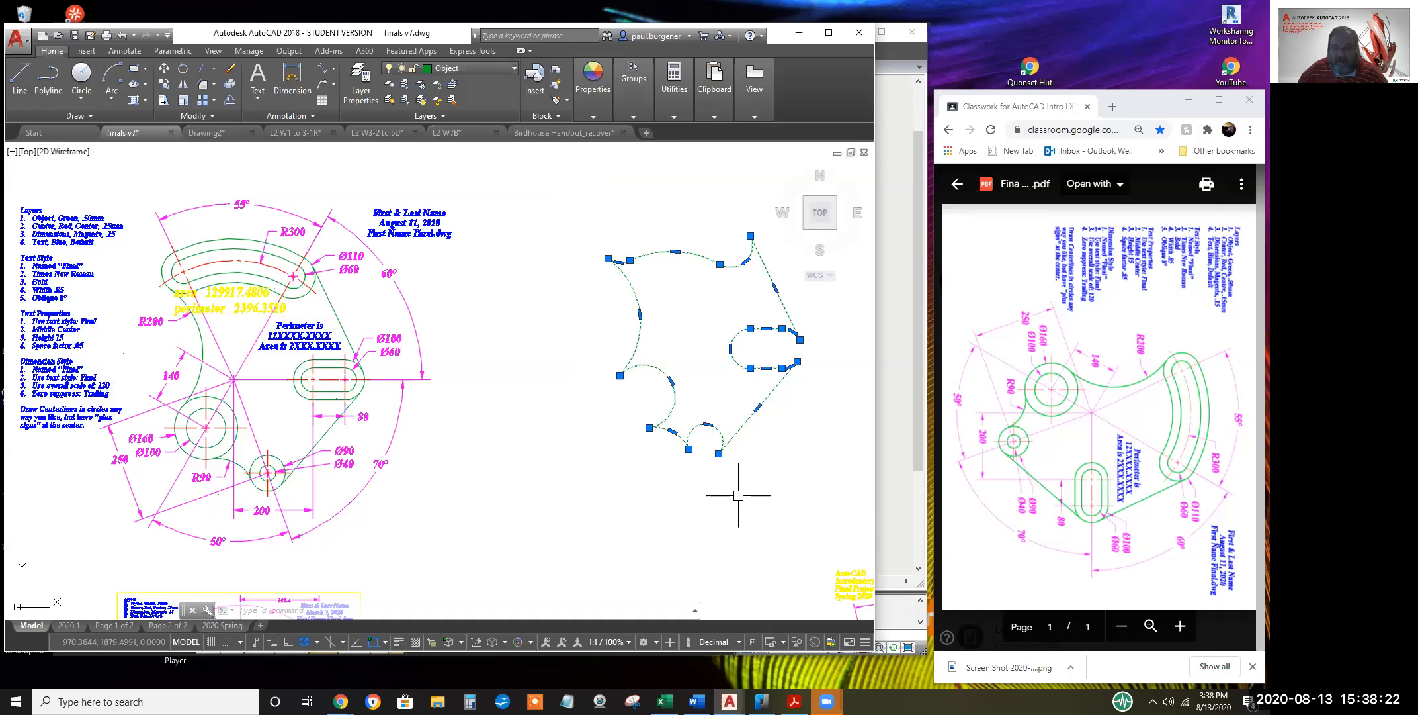
key(Escape)
key(Escape)
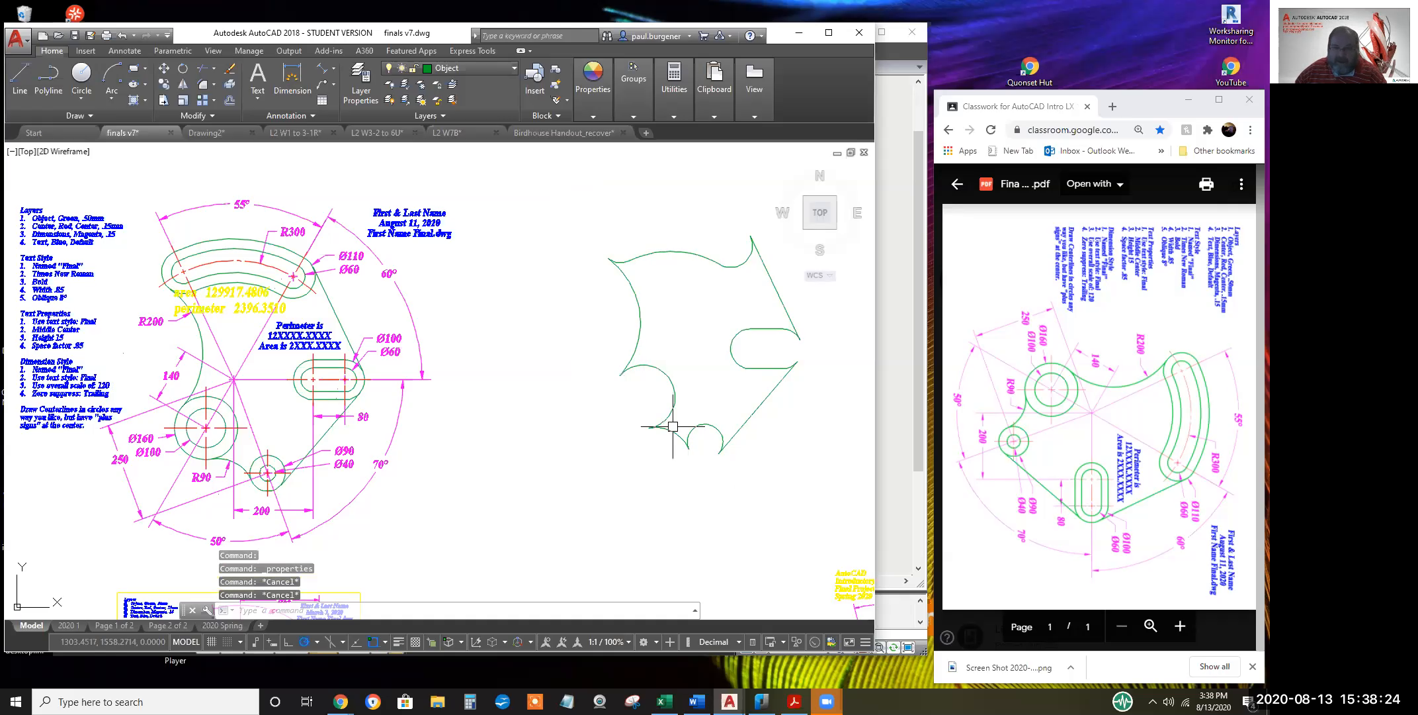
key(Escape)
key(Escape)
key(Escape)
key(Escape)
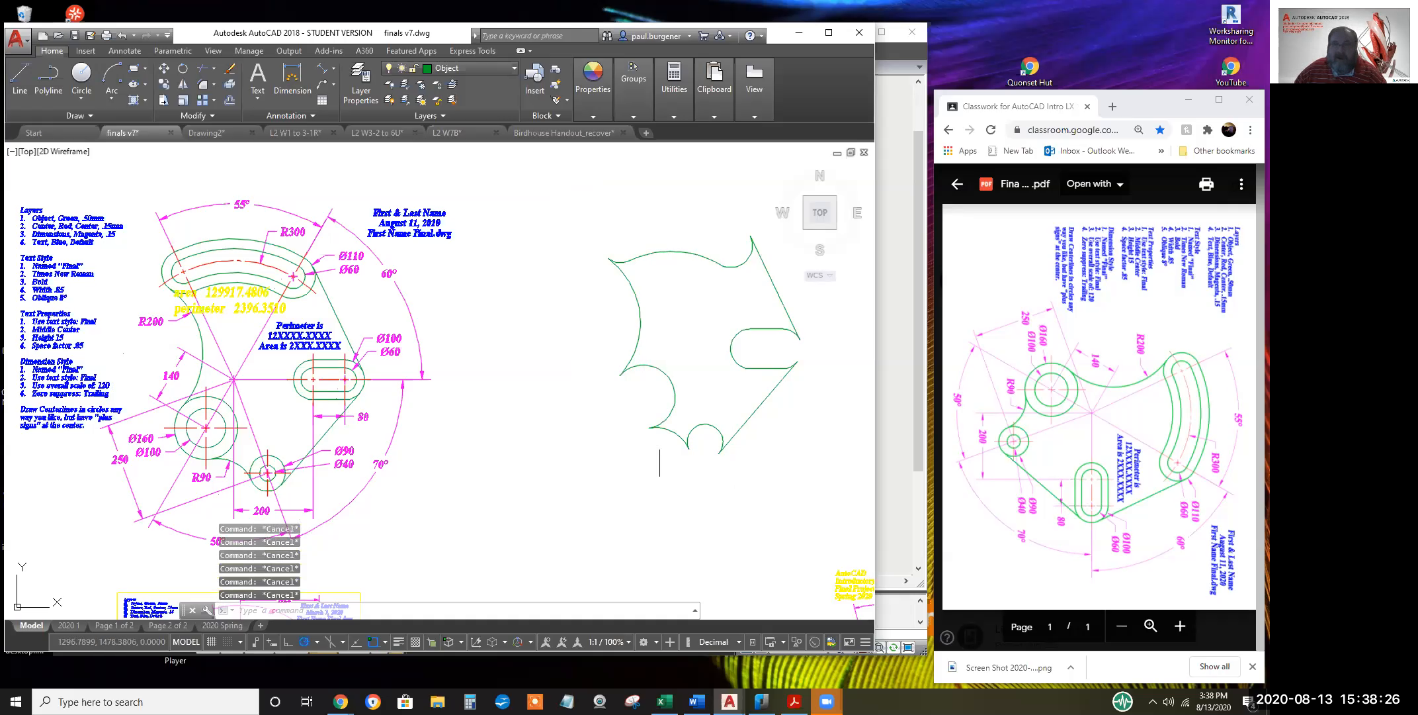
Run List on the joined profile polyline and page through its area, perimeter and vertex data to the end
click(592, 99)
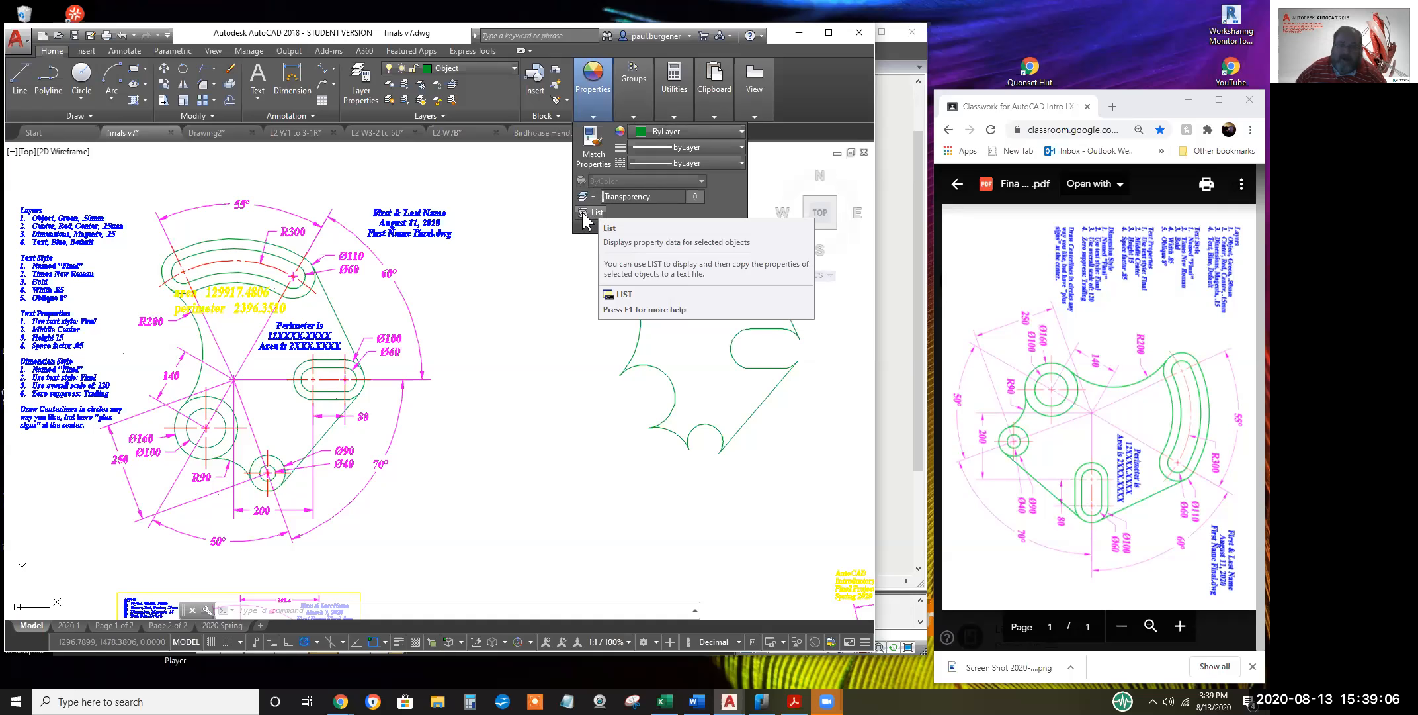
click(586, 214)
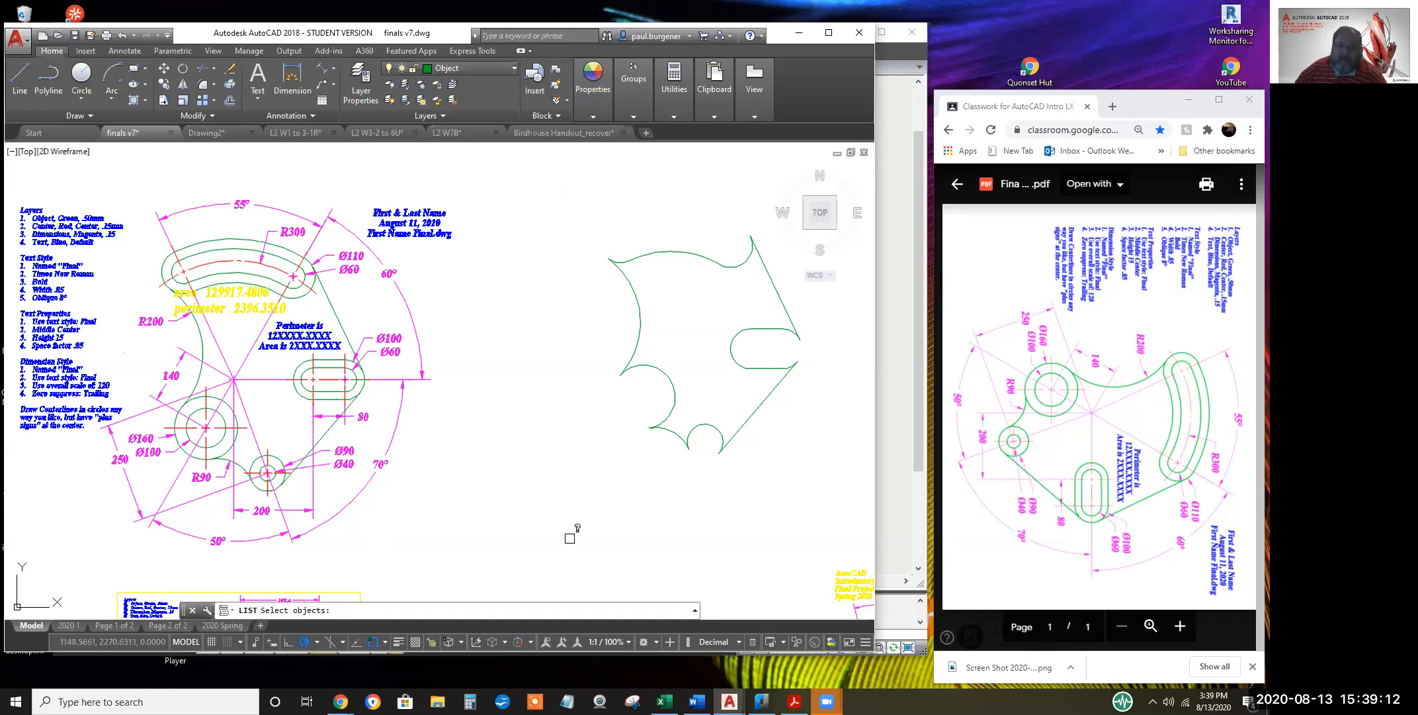
click(672, 432)
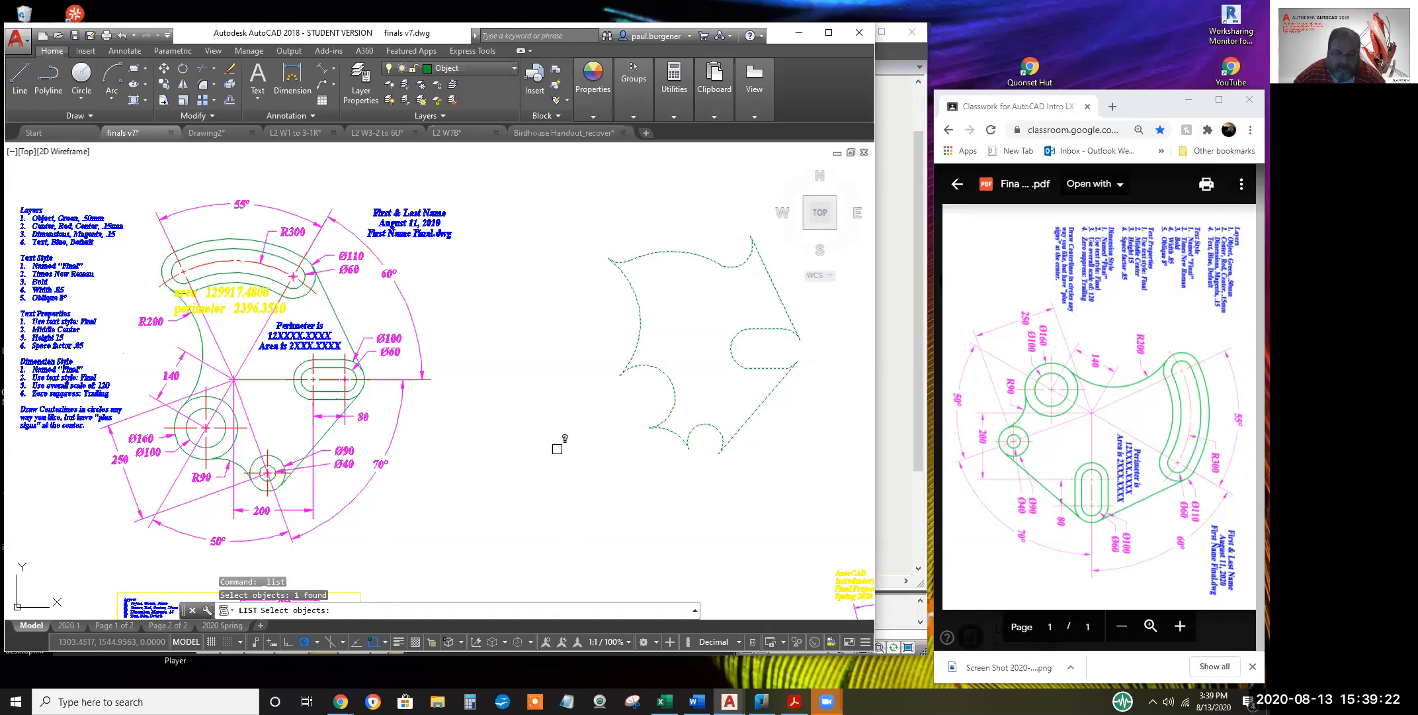
key(Return)
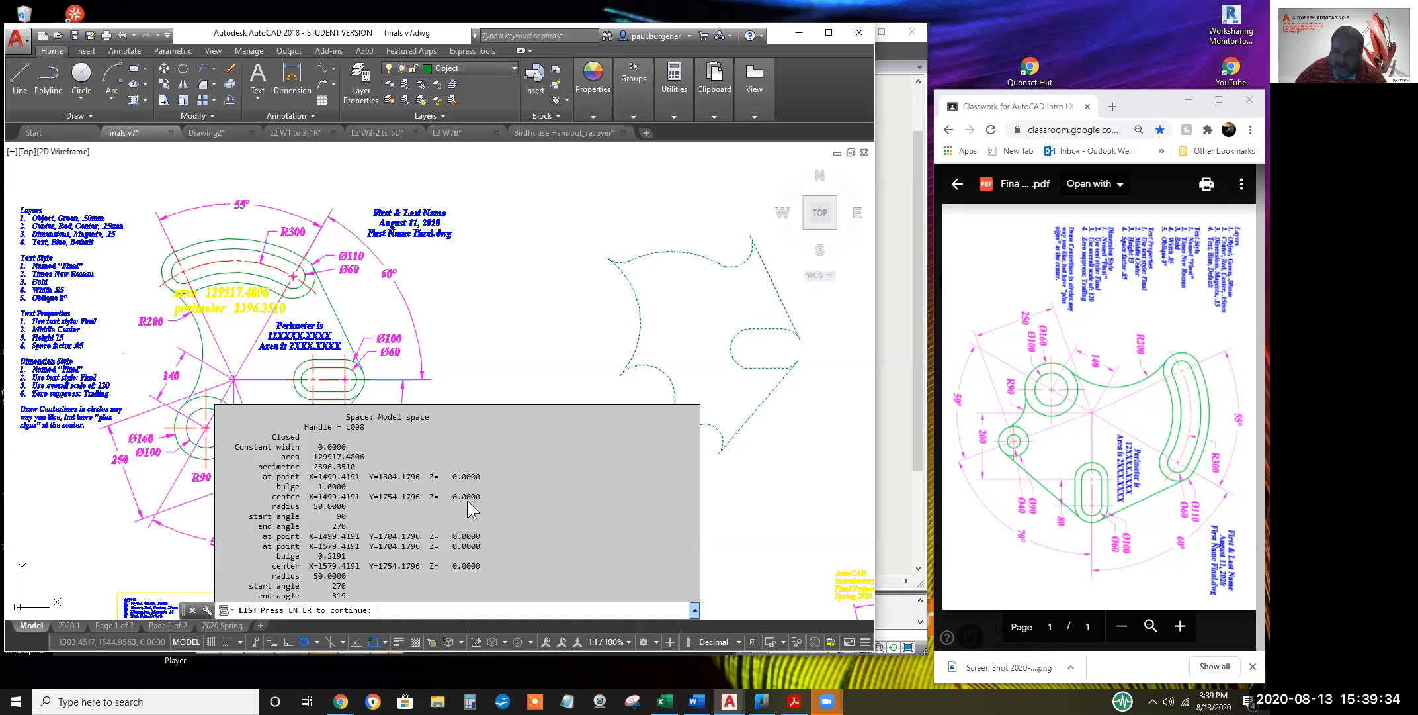
key(Return)
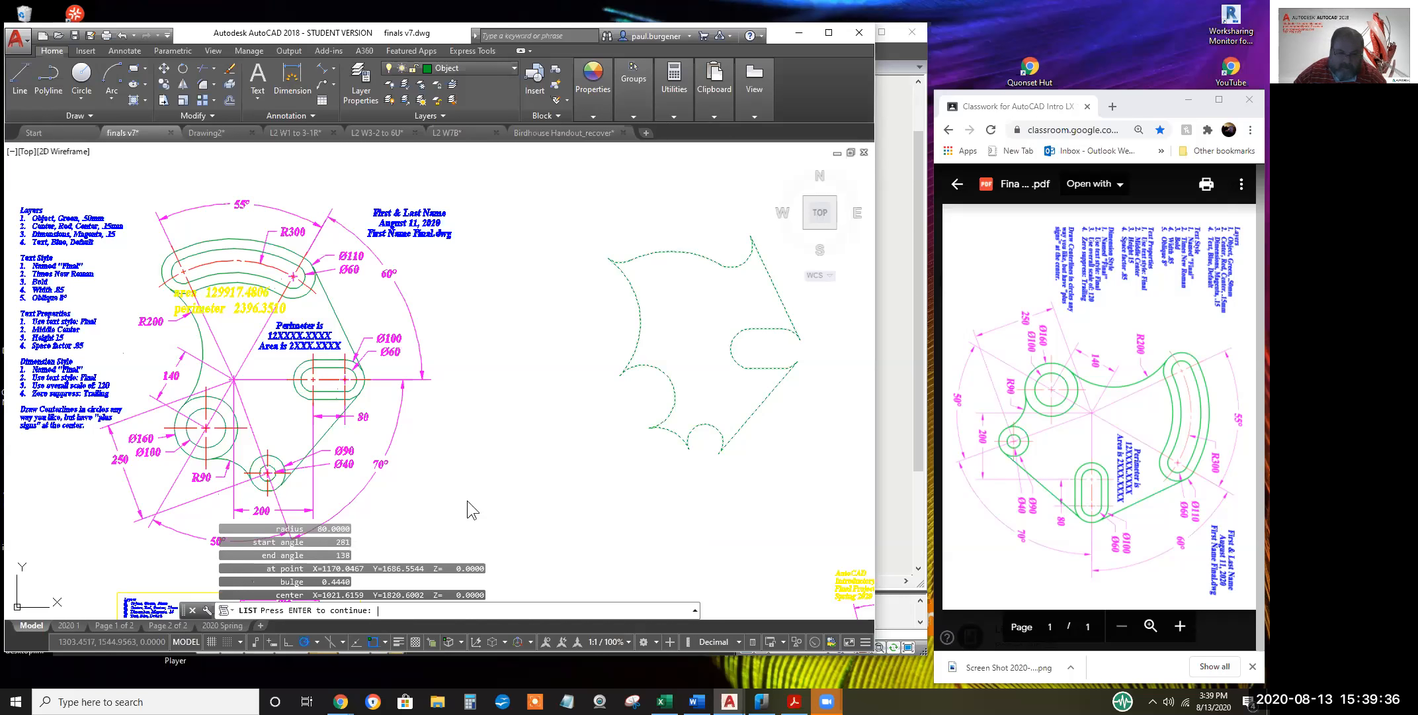
key(Return)
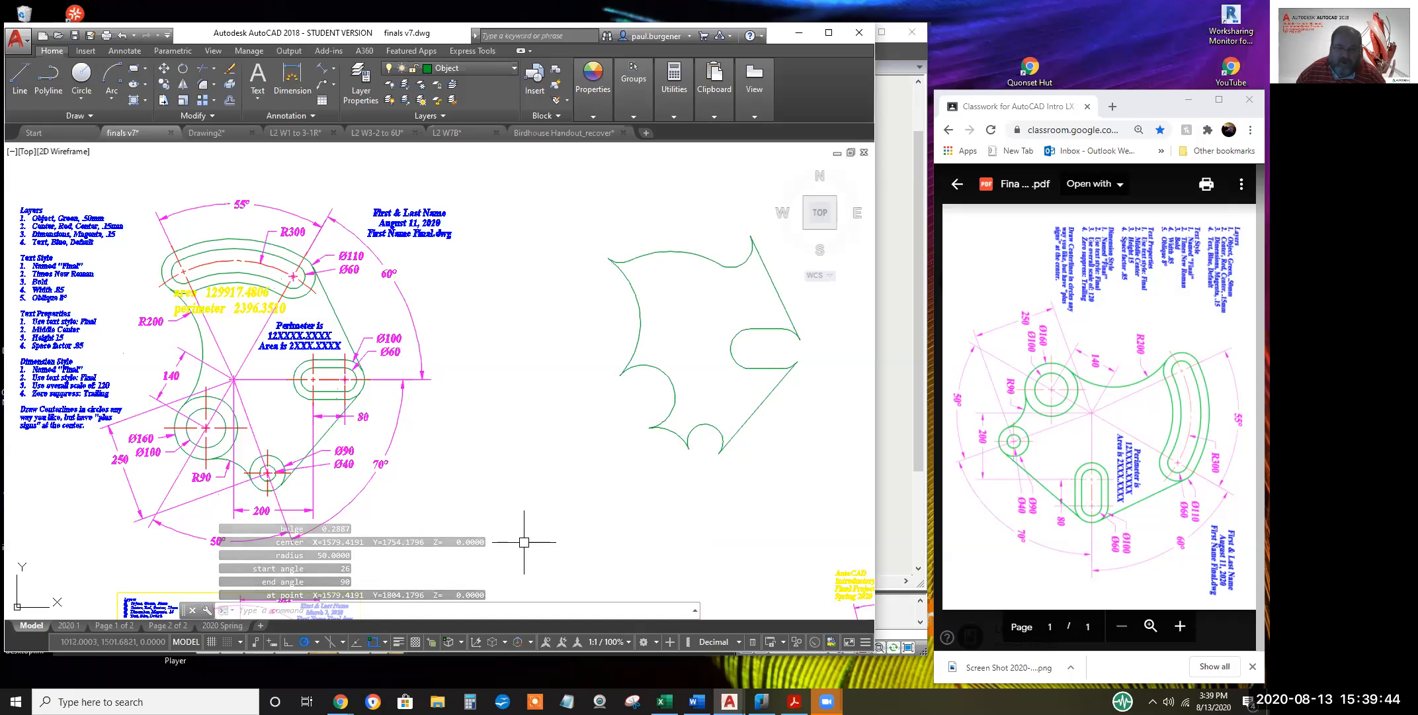
Go back through the List output in the command history to its area and perimeter lines
click(694, 610)
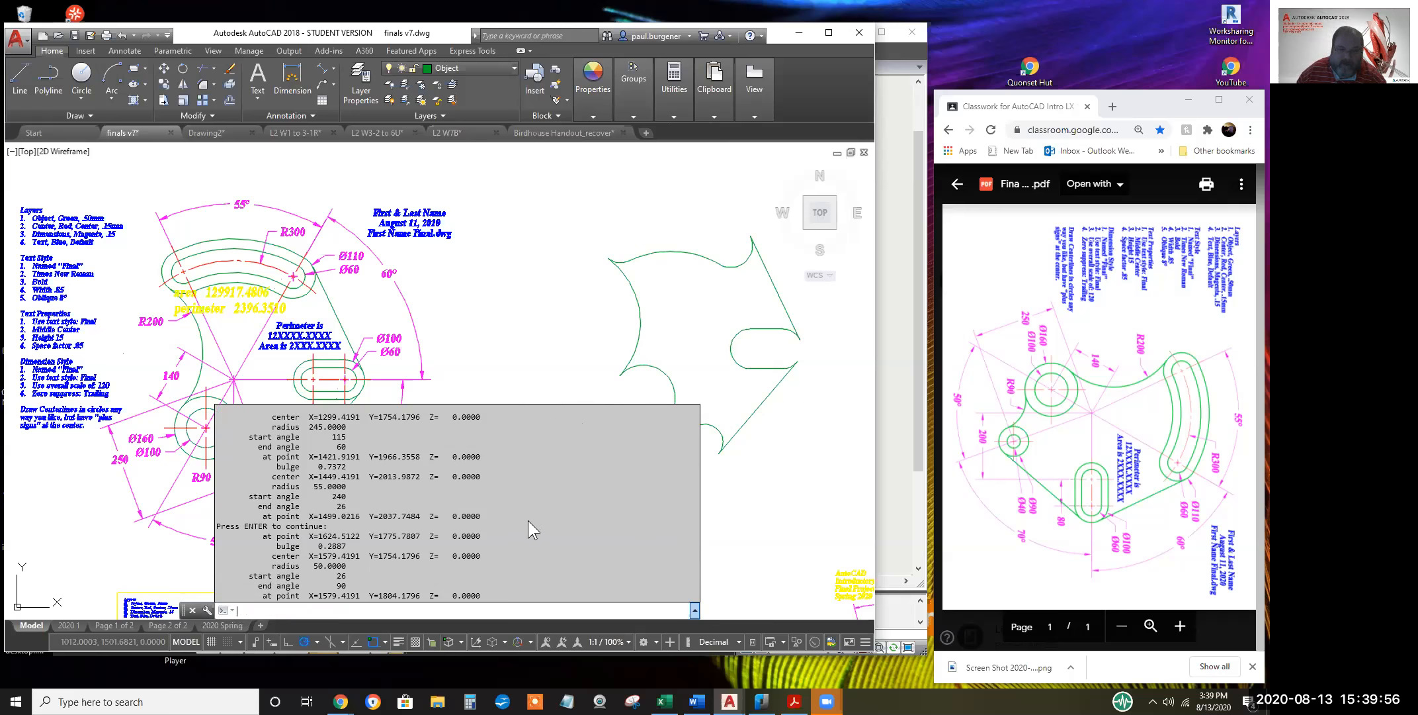
scroll(527, 513, up, 3)
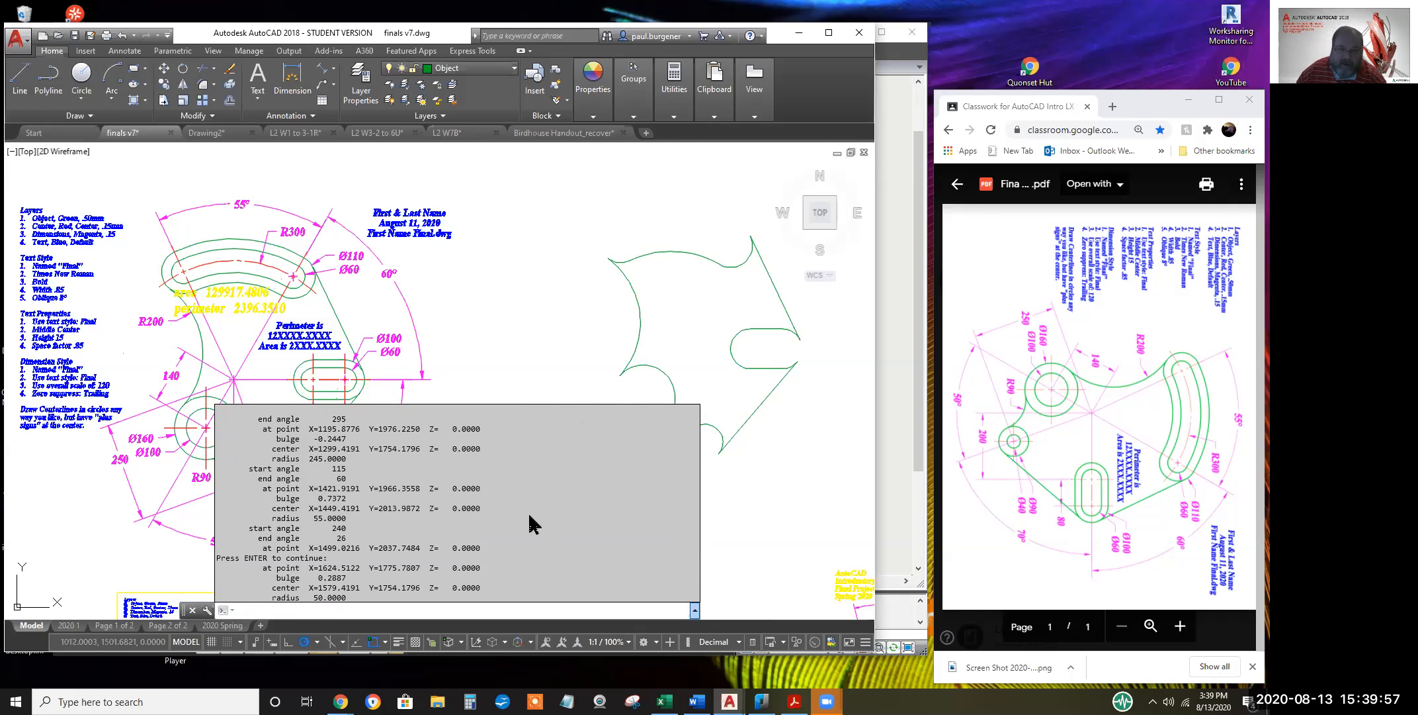
click(695, 609)
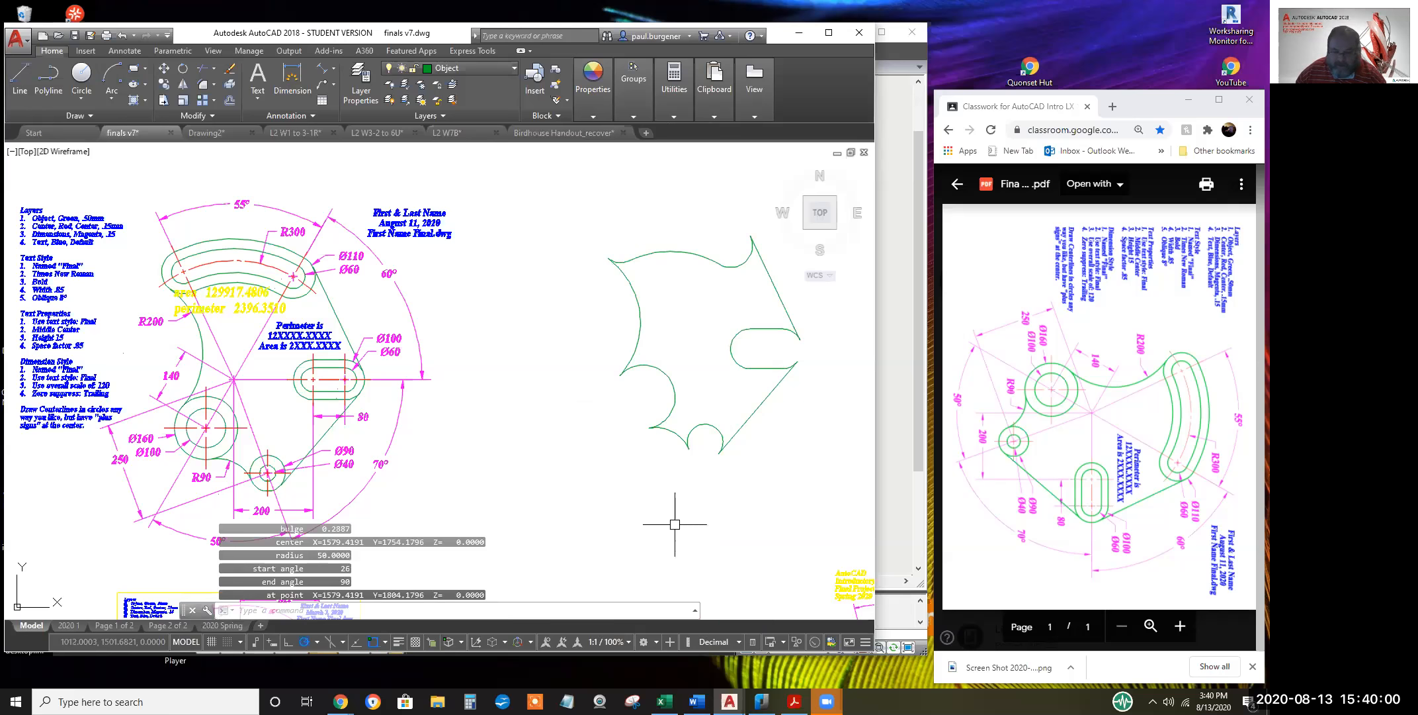
key(F2)
scroll(506, 469, up, 3)
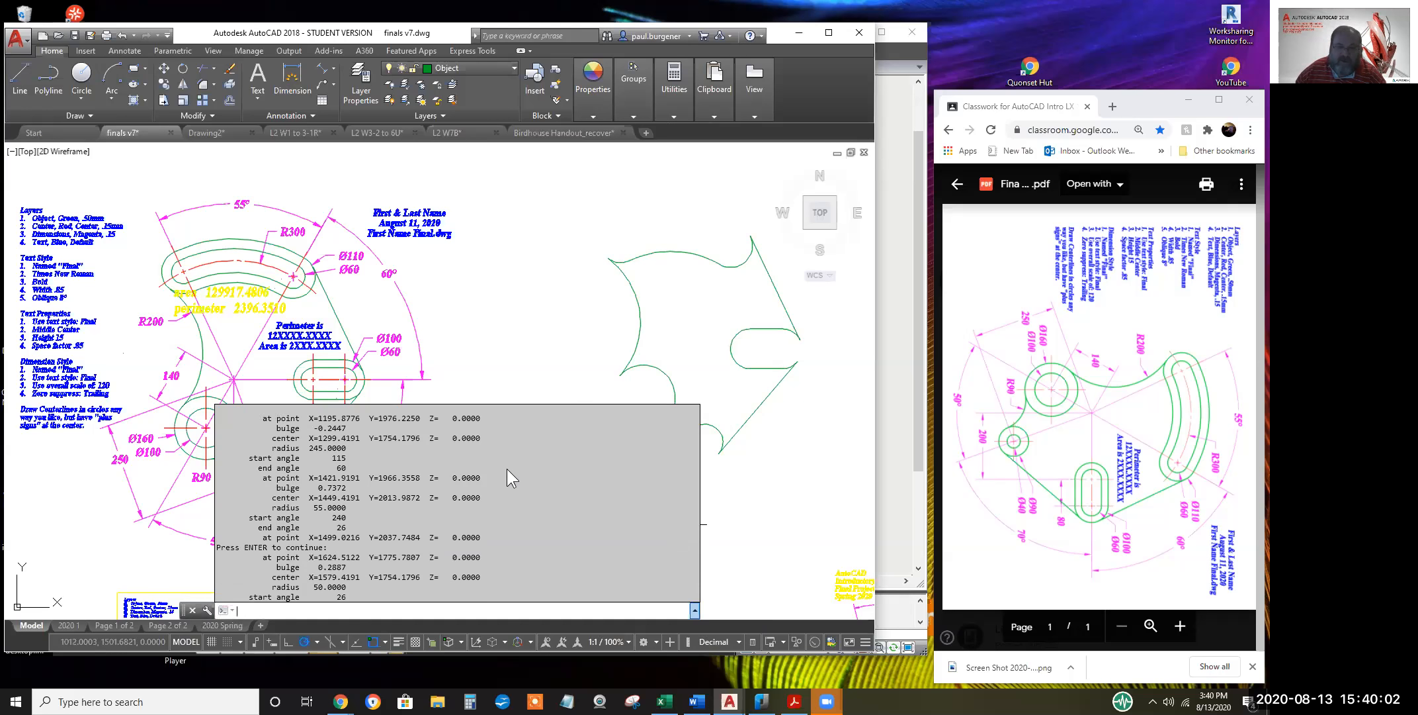
scroll(521, 478, up, 3)
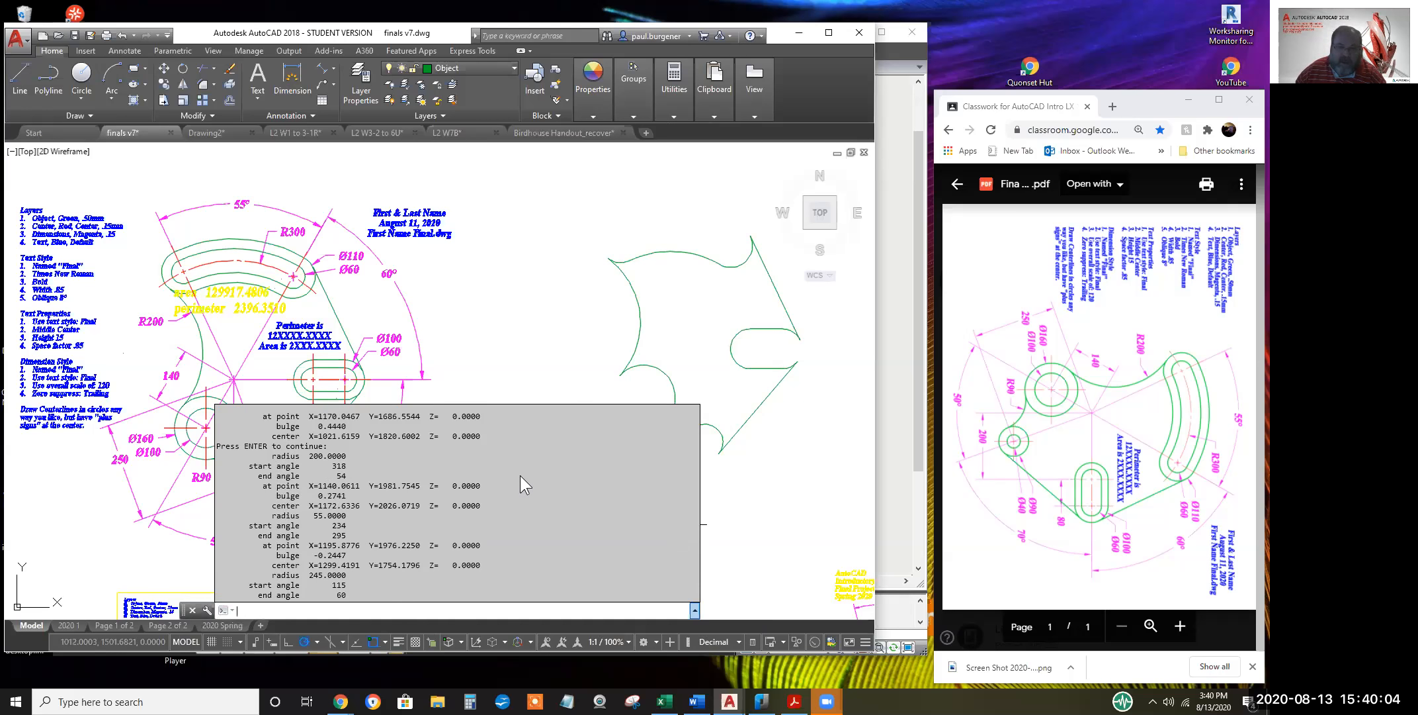
scroll(384, 472, up, 2)
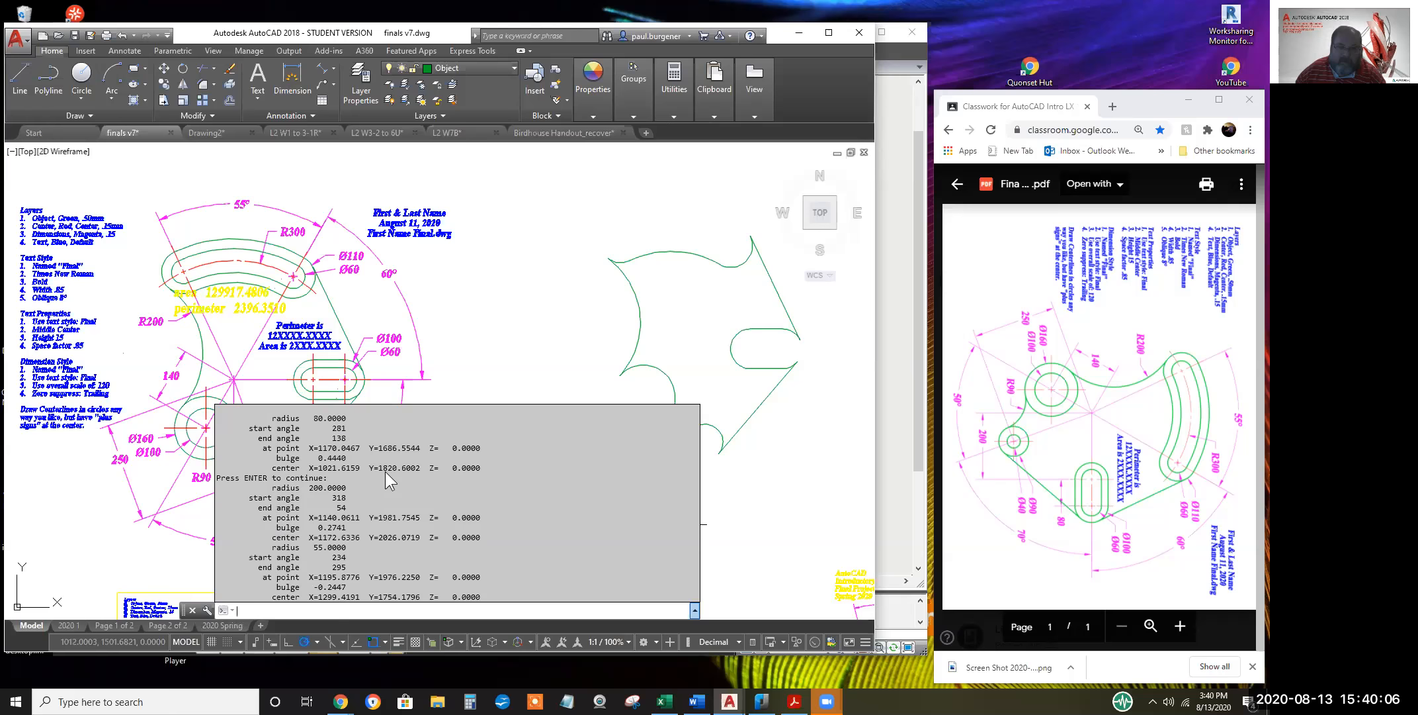
scroll(387, 472, up, 3)
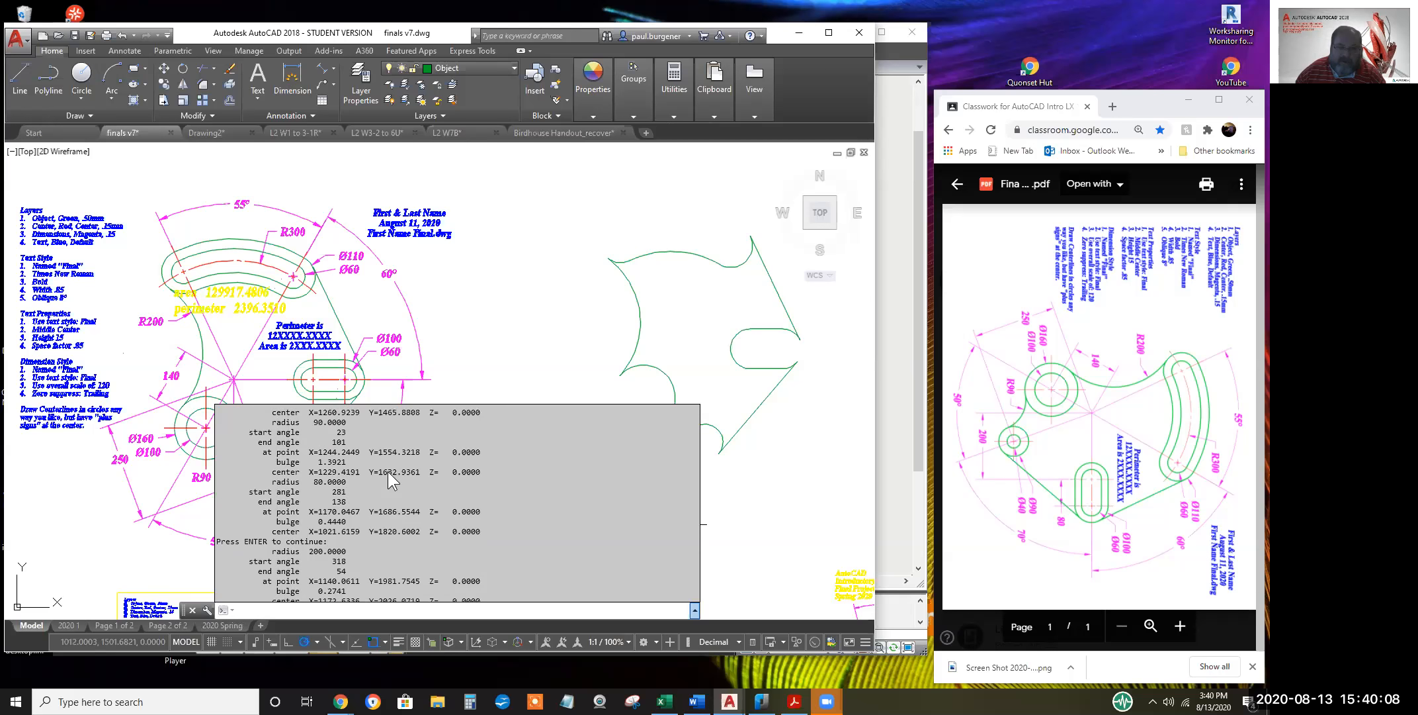
scroll(388, 471, up, 3)
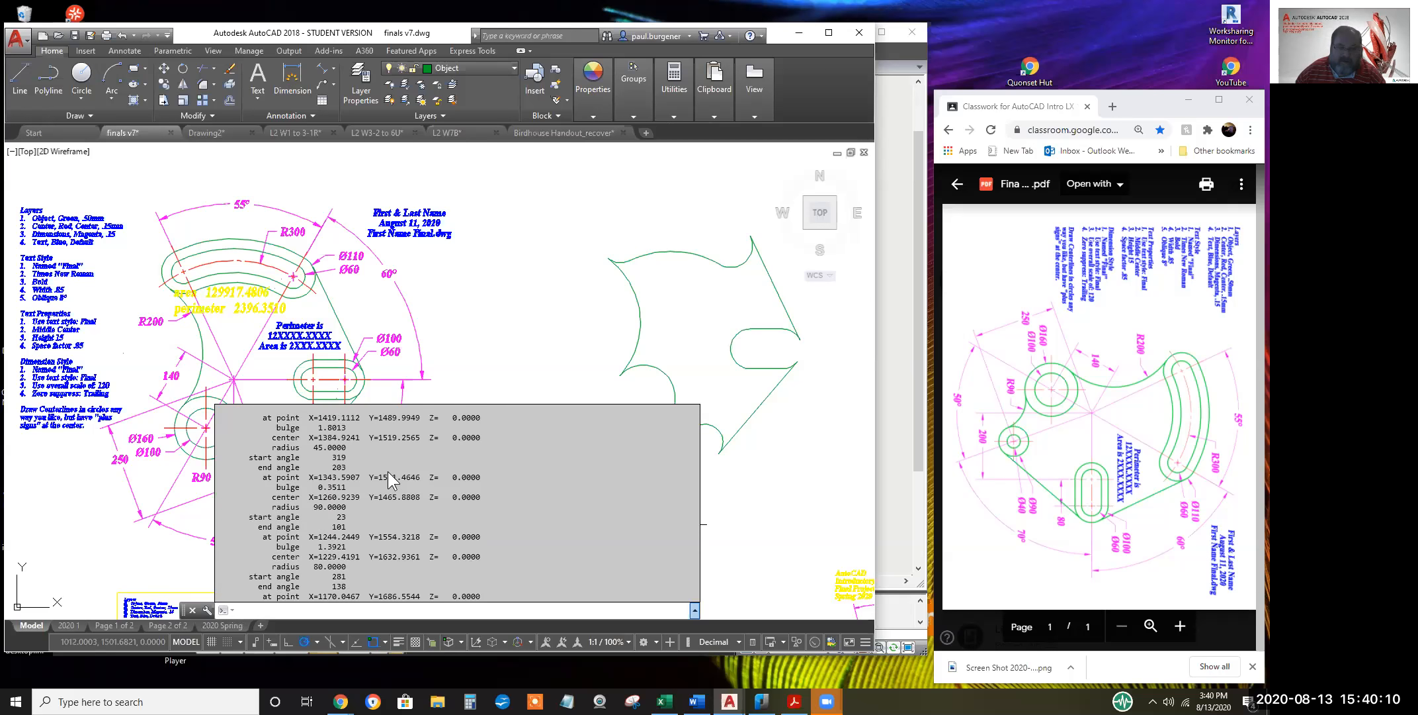
scroll(388, 471, up, 1)
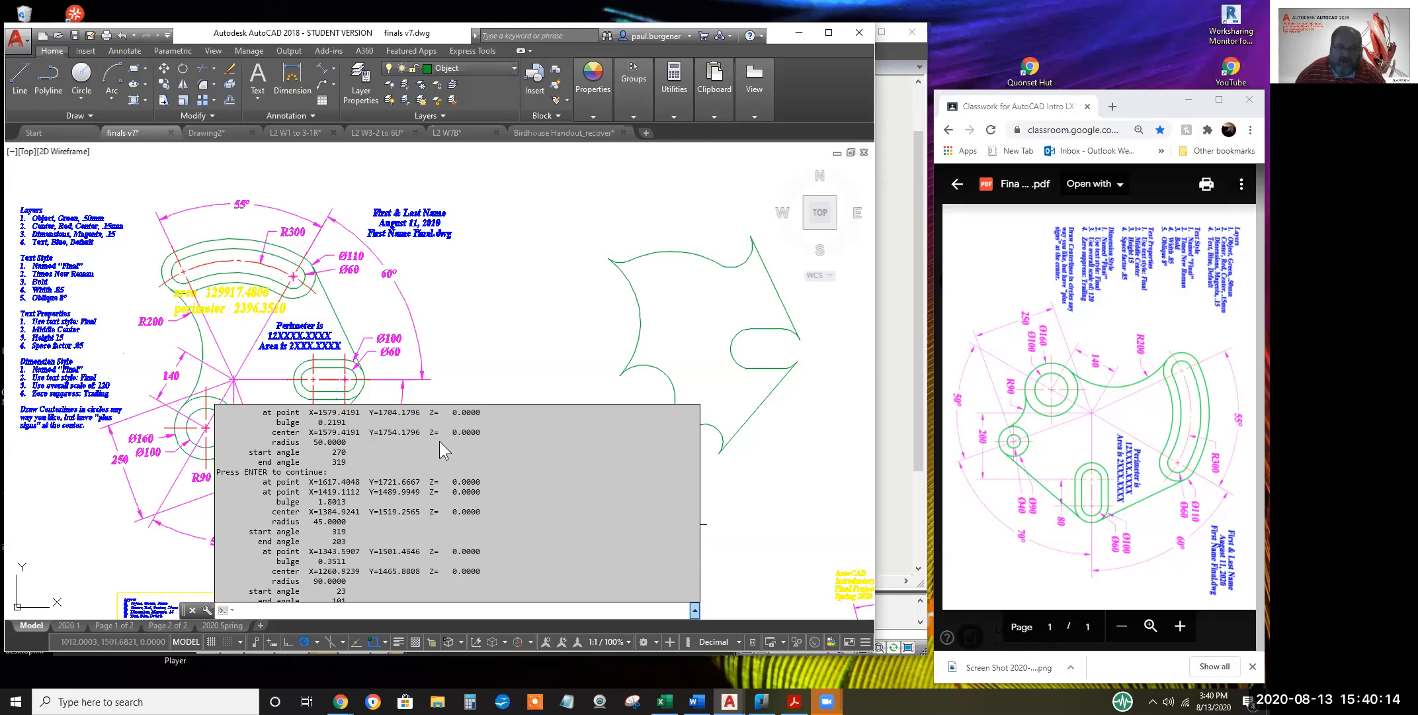
scroll(414, 454, up, 2)
scroll(413, 455, up, 2)
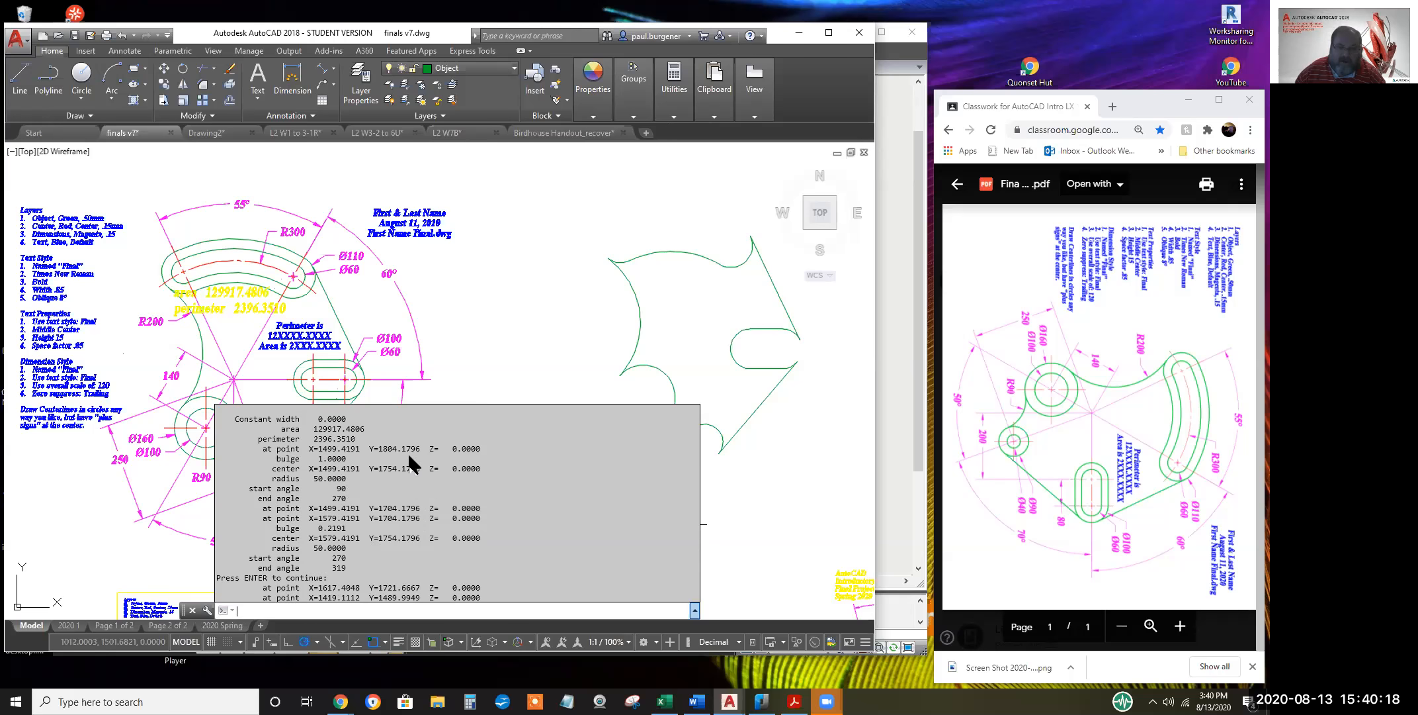
Copy the area and perimeter lines from the command history, then close the history
drag(355, 438, 278, 430)
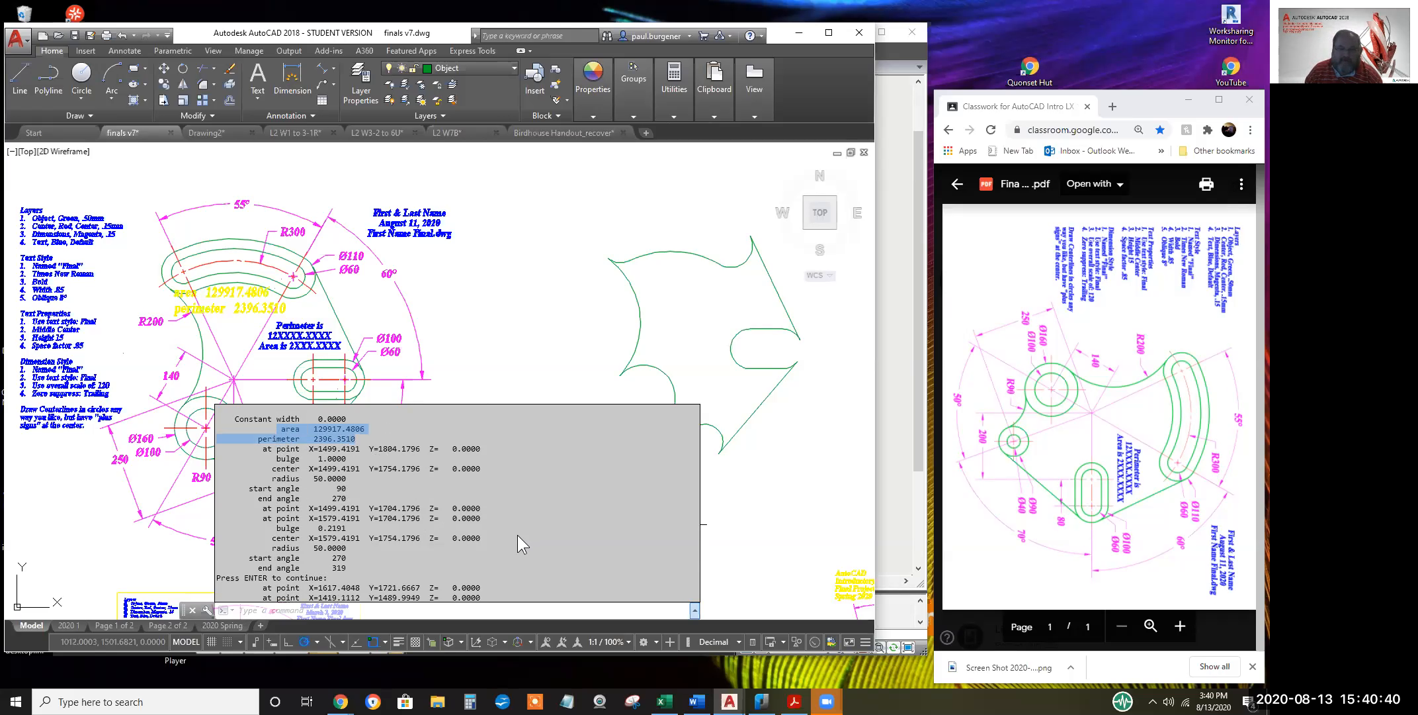
right_click(315, 436)
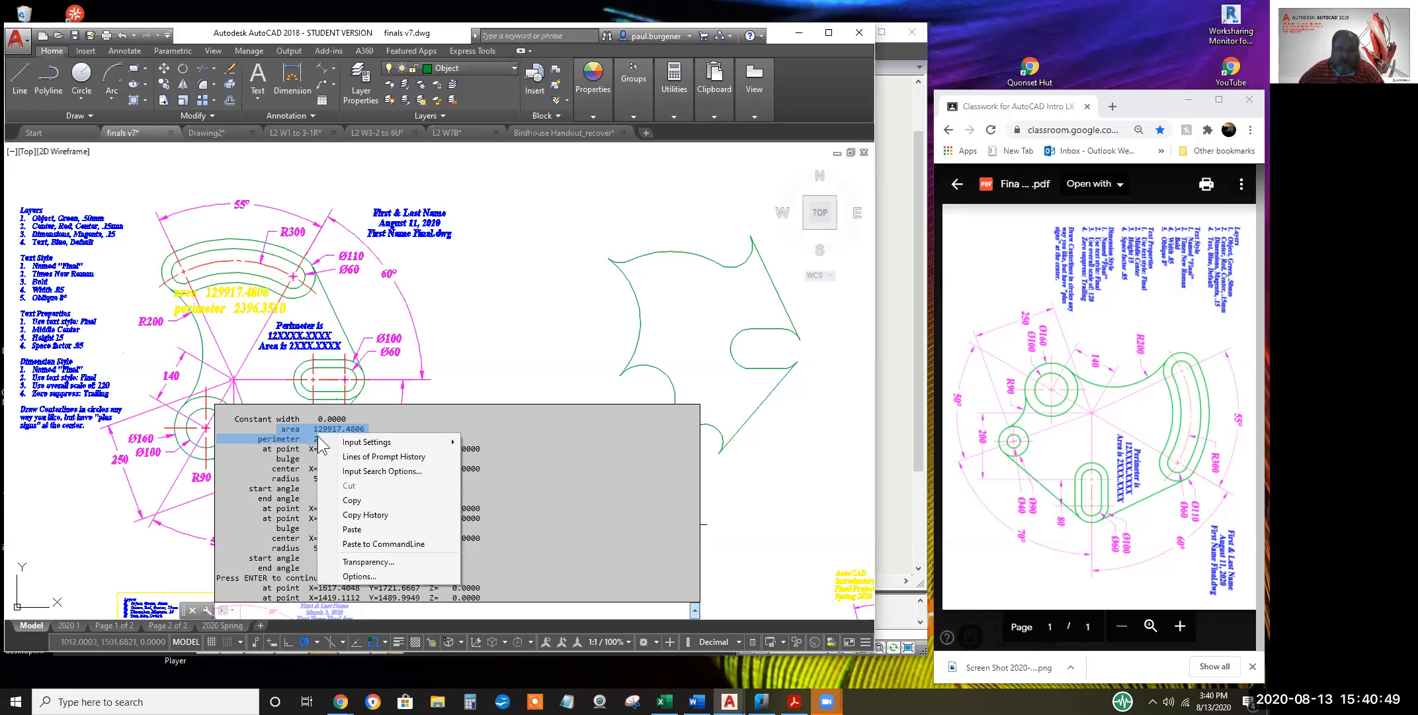
click(352, 501)
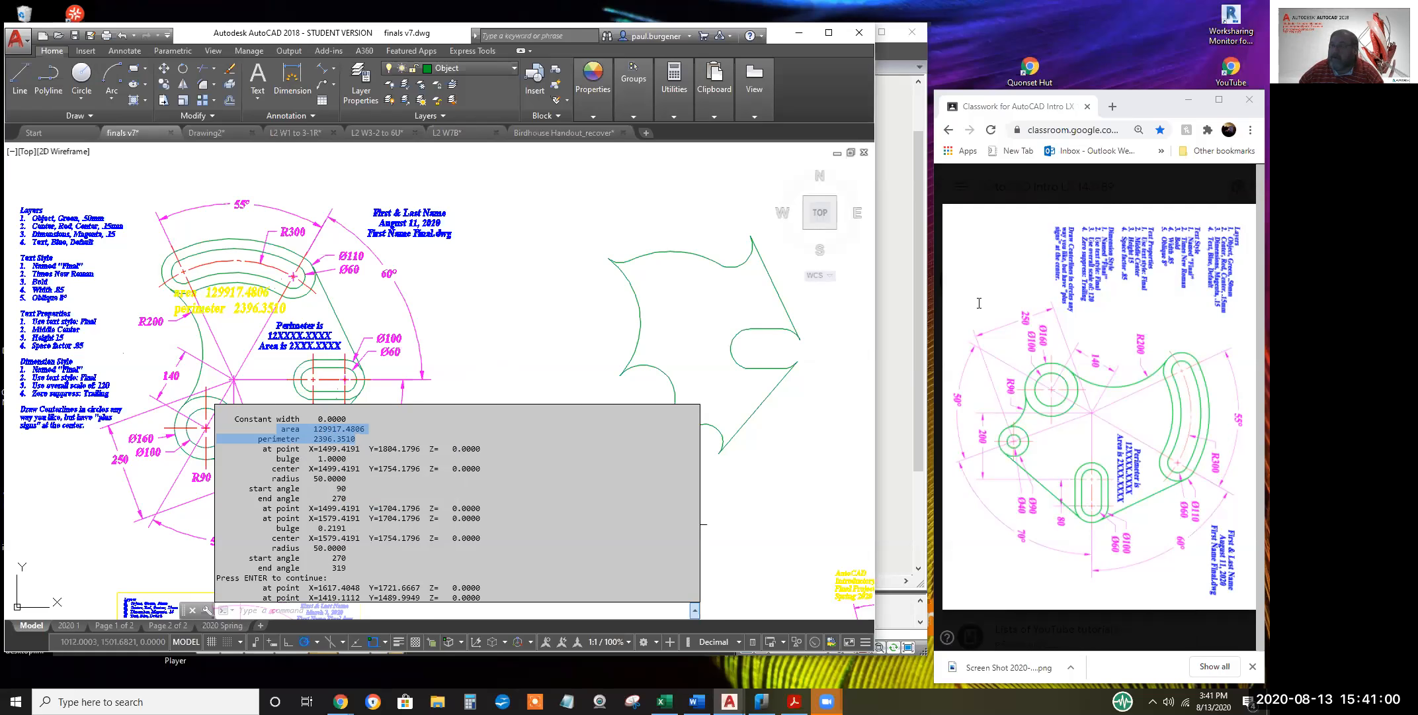
key(F2)
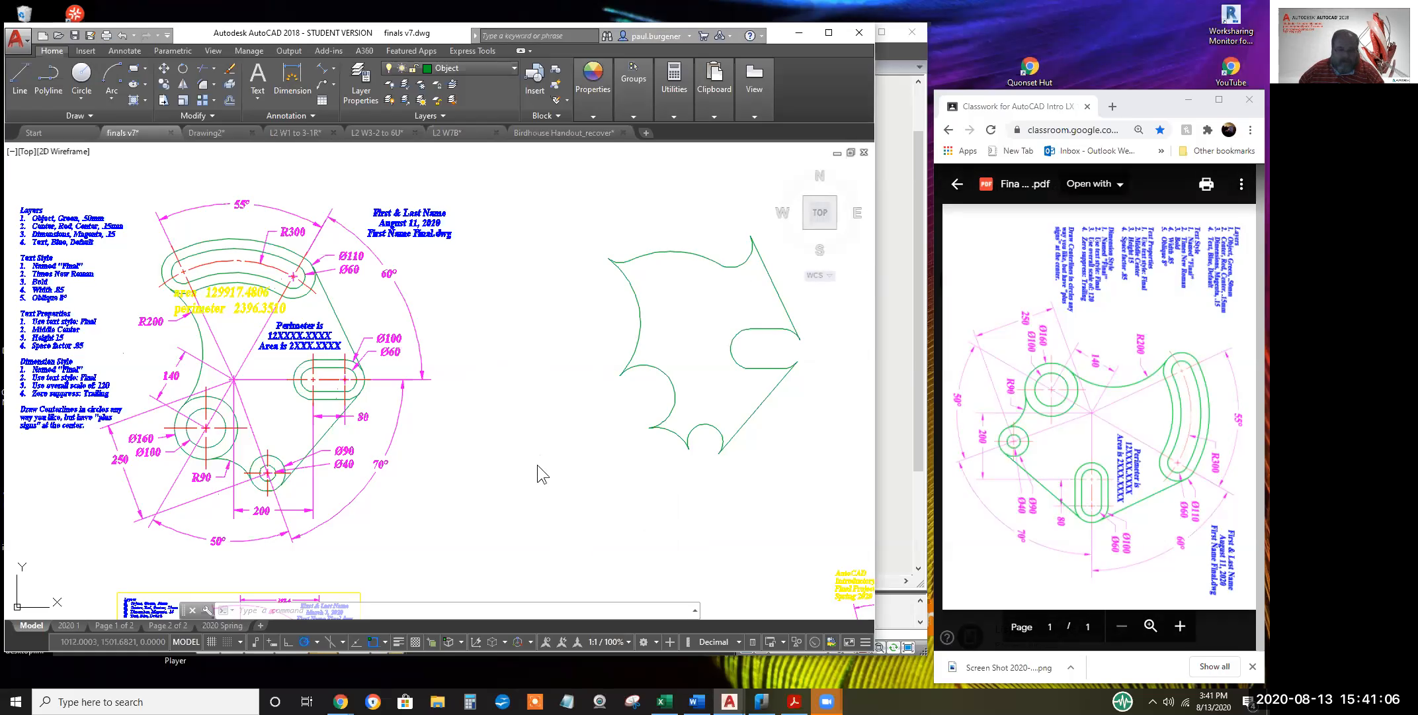
Copy the name, date and file name text block into the empty space between the dimensioned part and the profile polyline
click(438, 228)
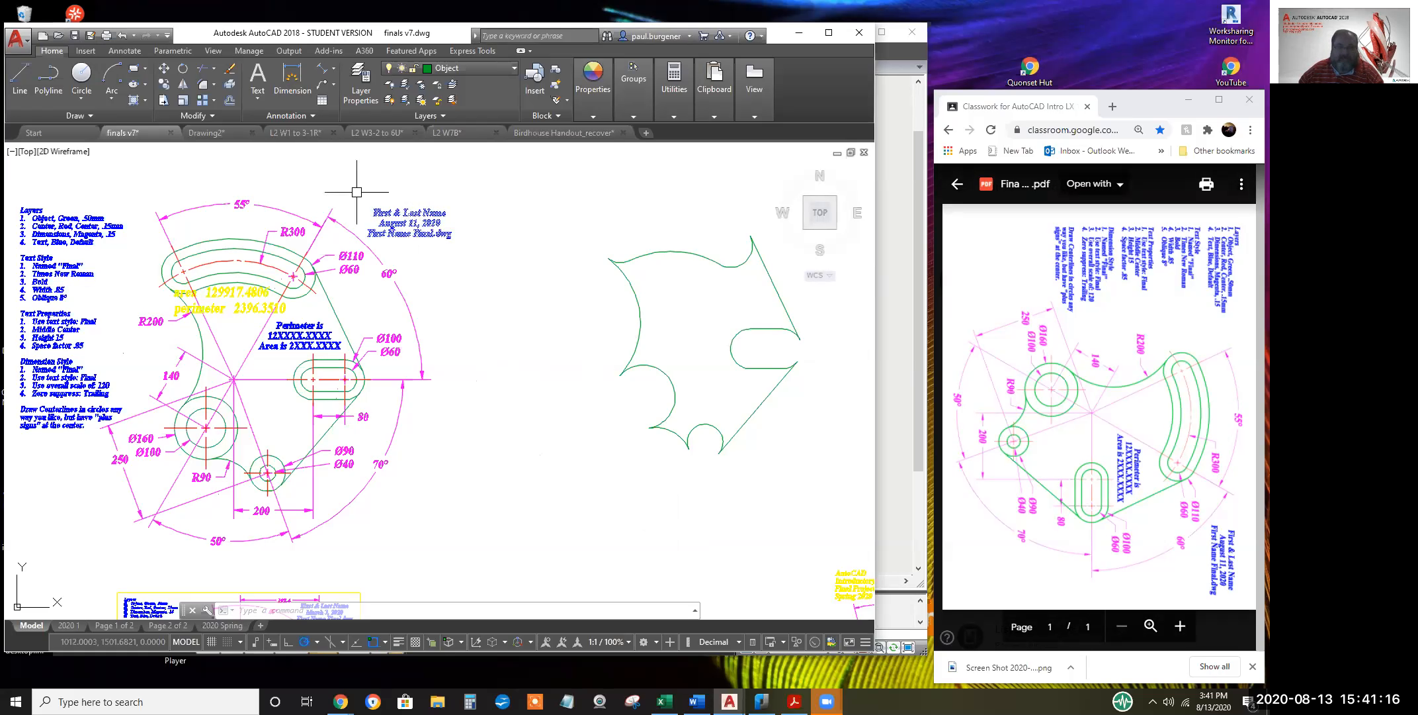
click(164, 85)
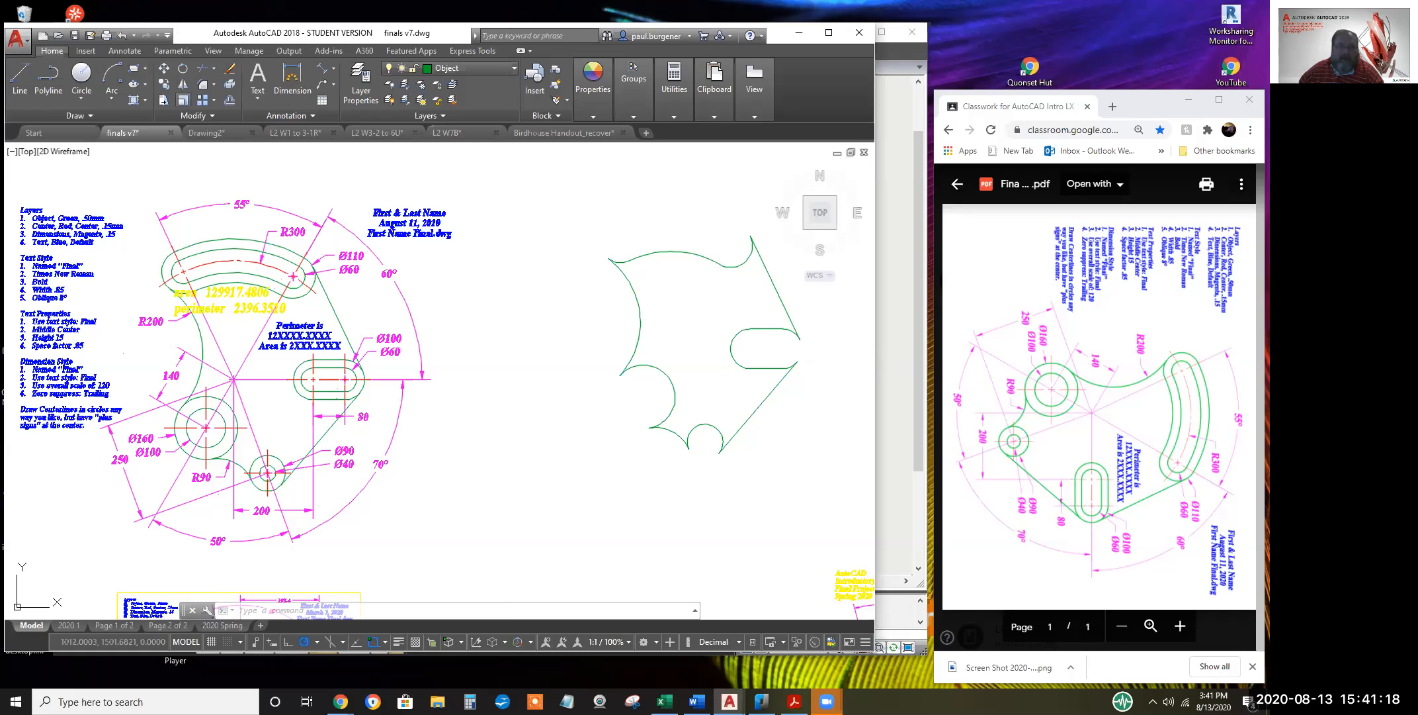
click(408, 213)
key(Return)
click(405, 195)
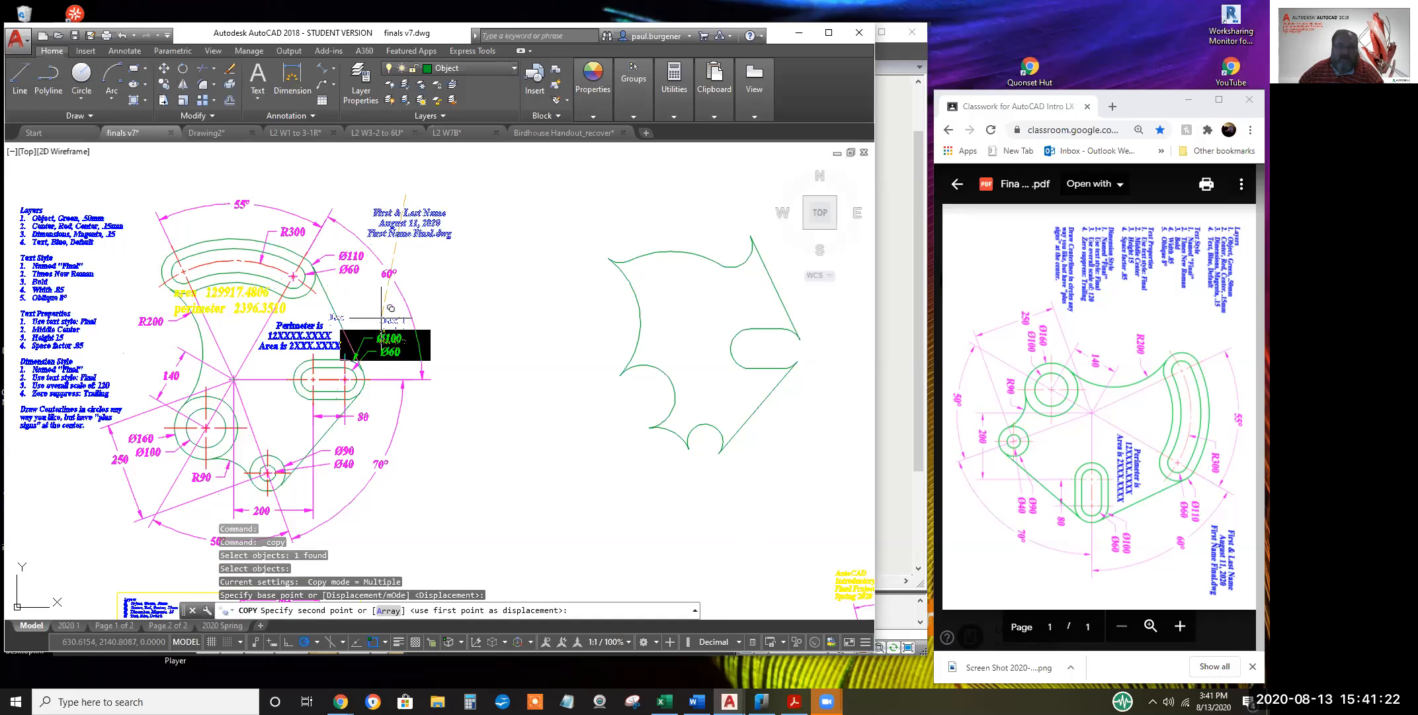
click(475, 297)
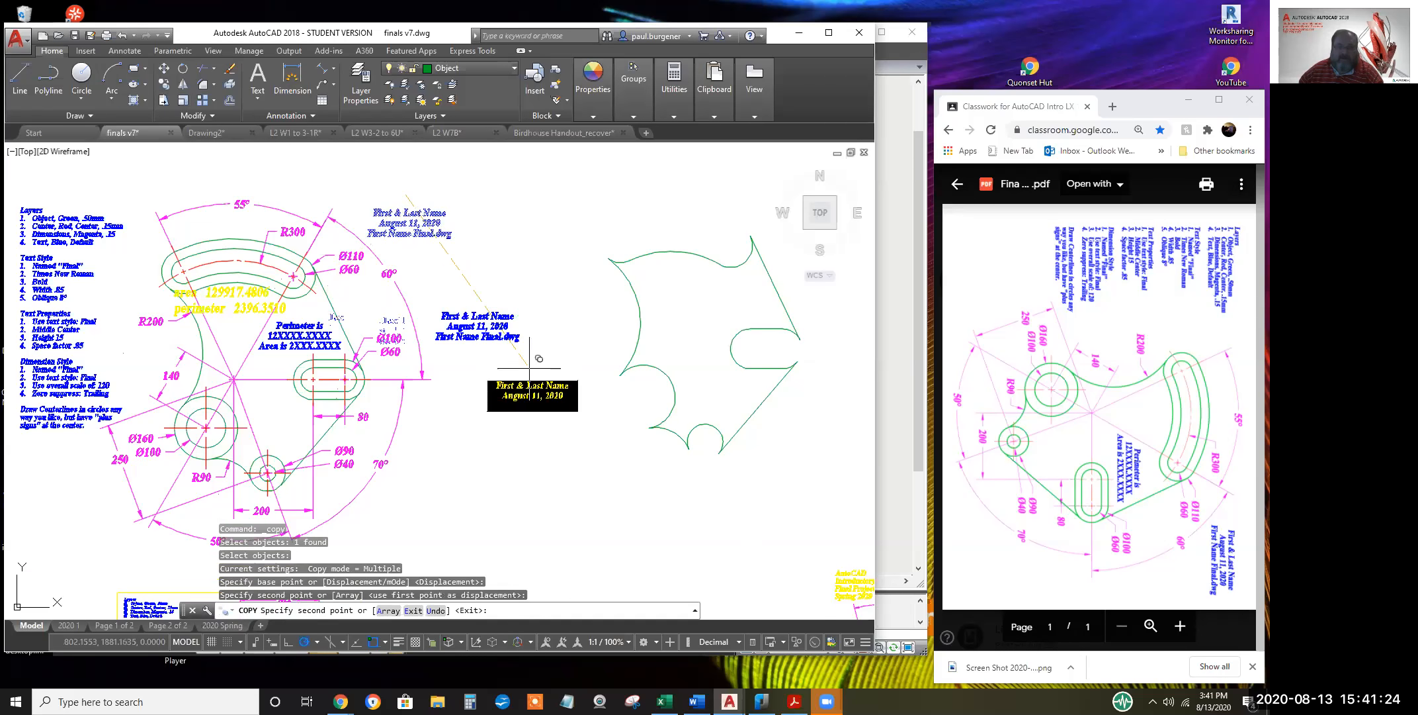
key(Return)
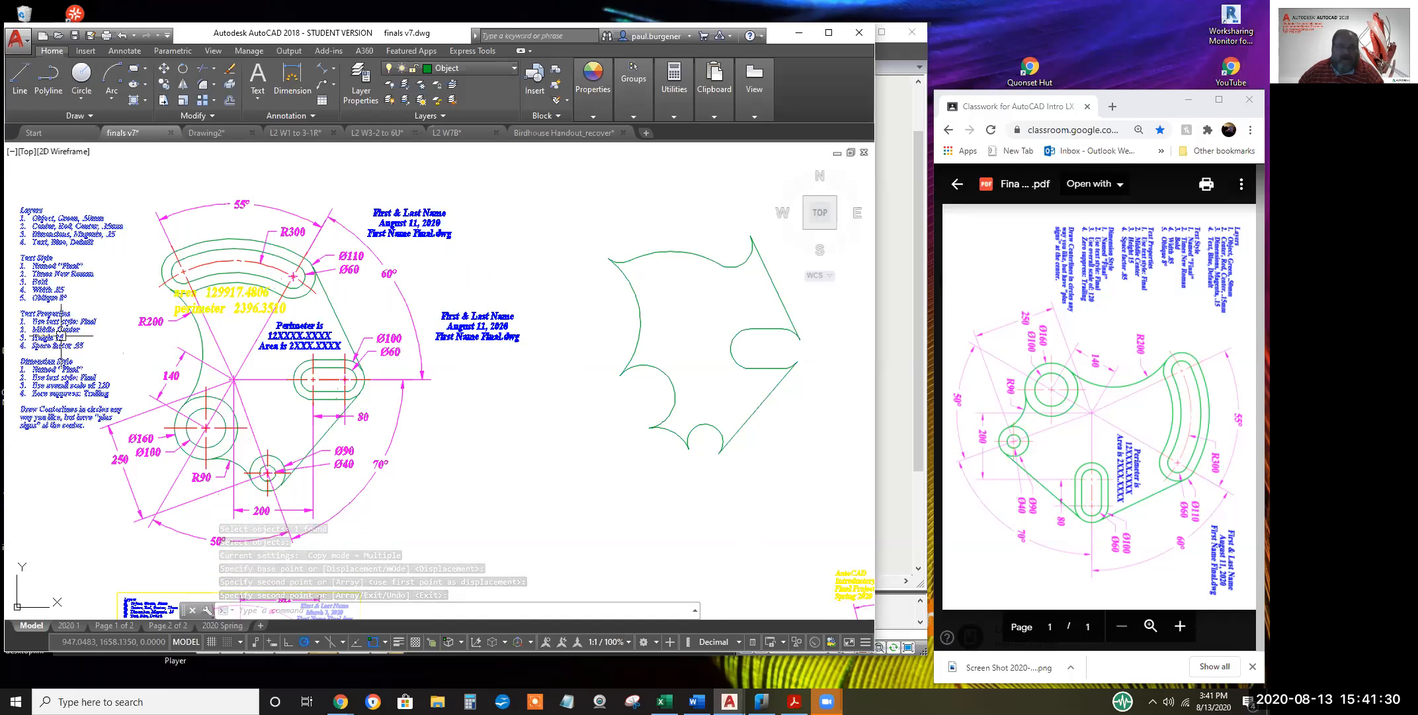
Replace all the text in the copied block with the copied area and perimeter lines
scroll(29, 320, up, 7)
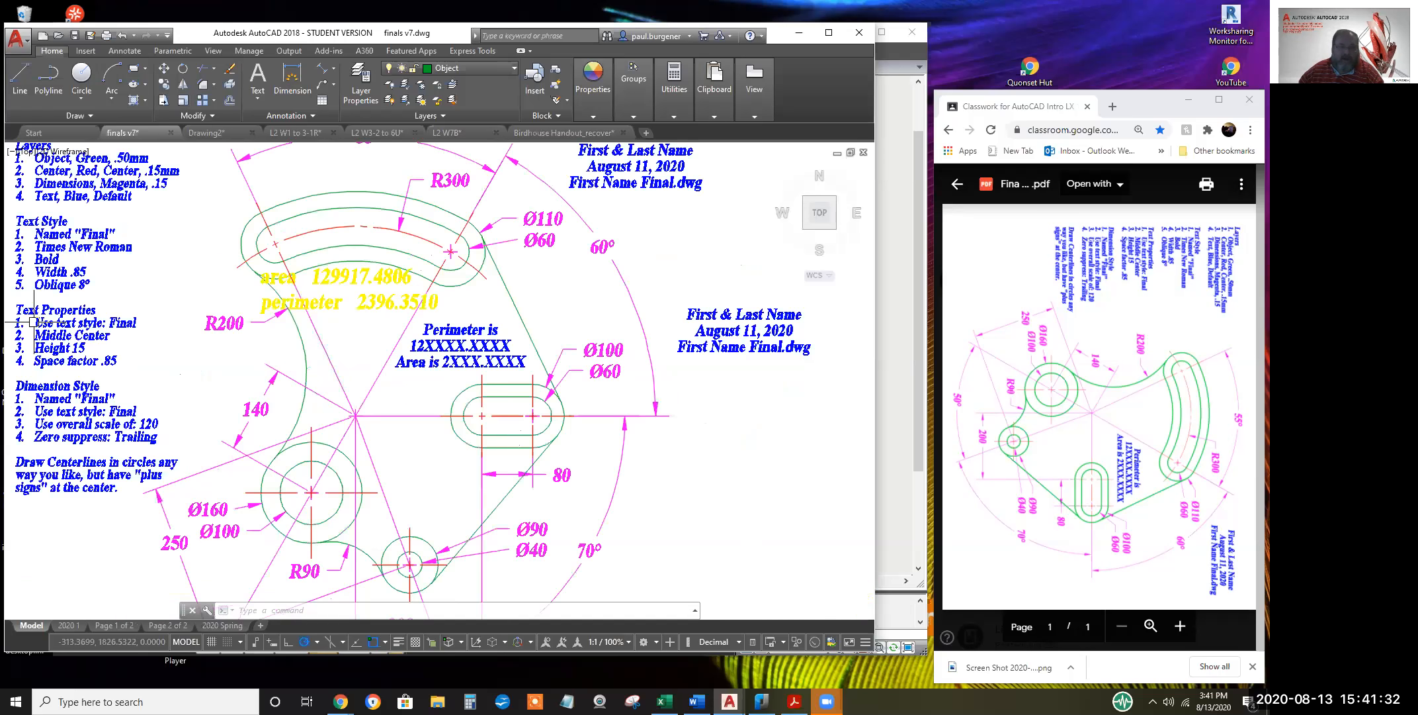
middle_drag(98, 307, 280, 312)
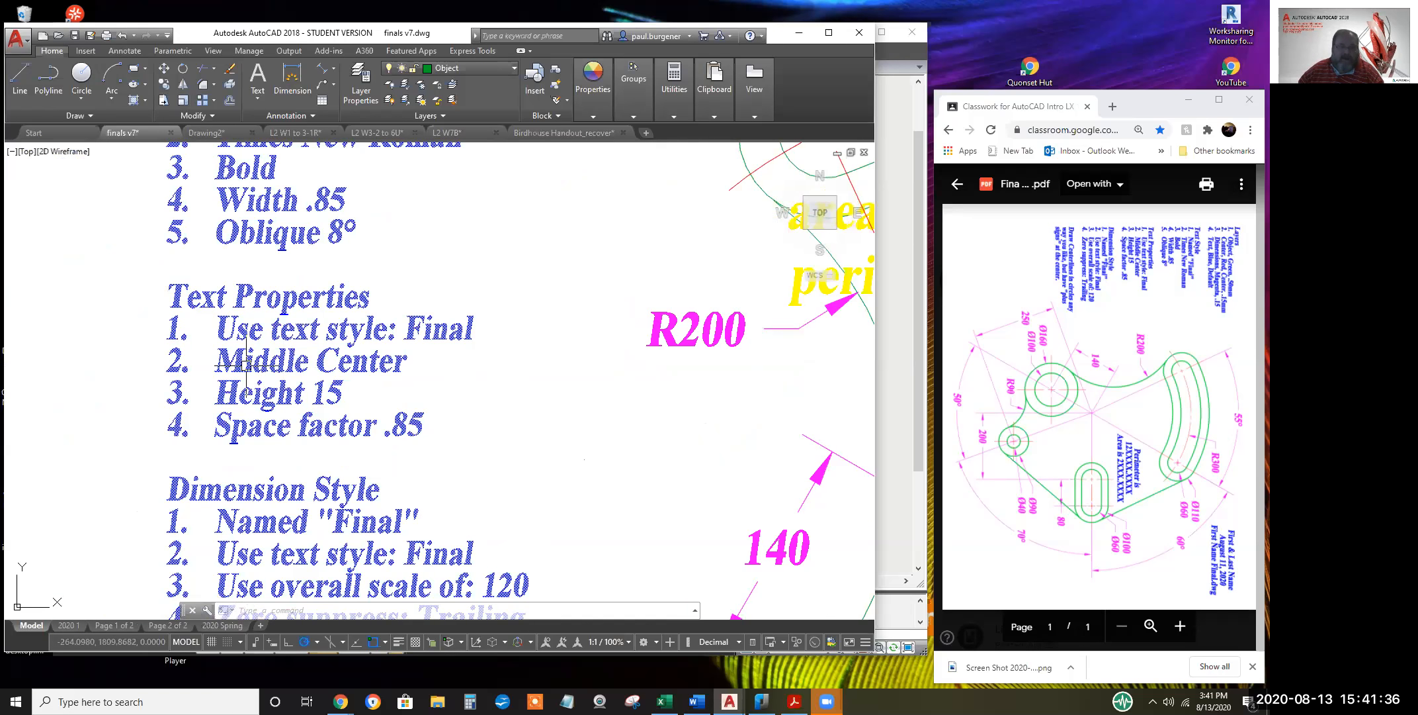
scroll(270, 407, down, 2)
scroll(280, 430, down, 4)
middle_drag(459, 407, 349, 410)
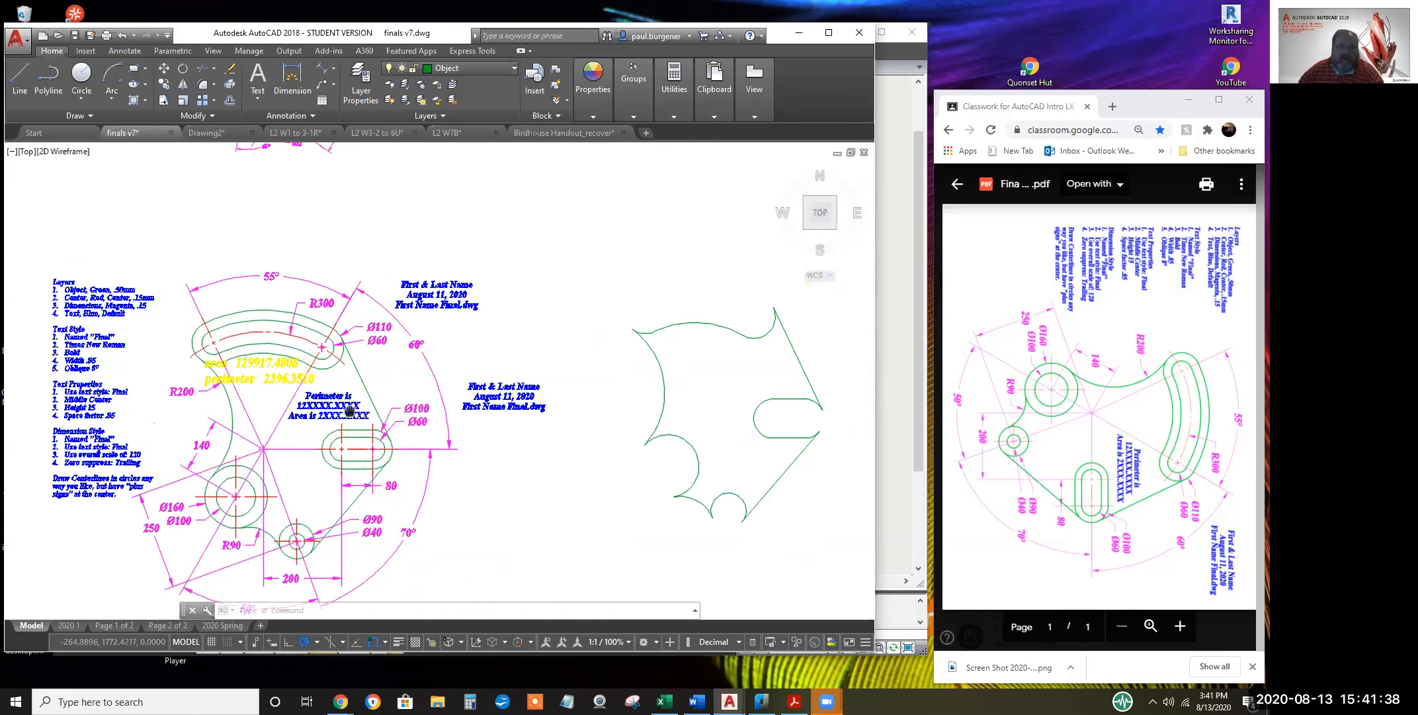
scroll(514, 427, up, 4)
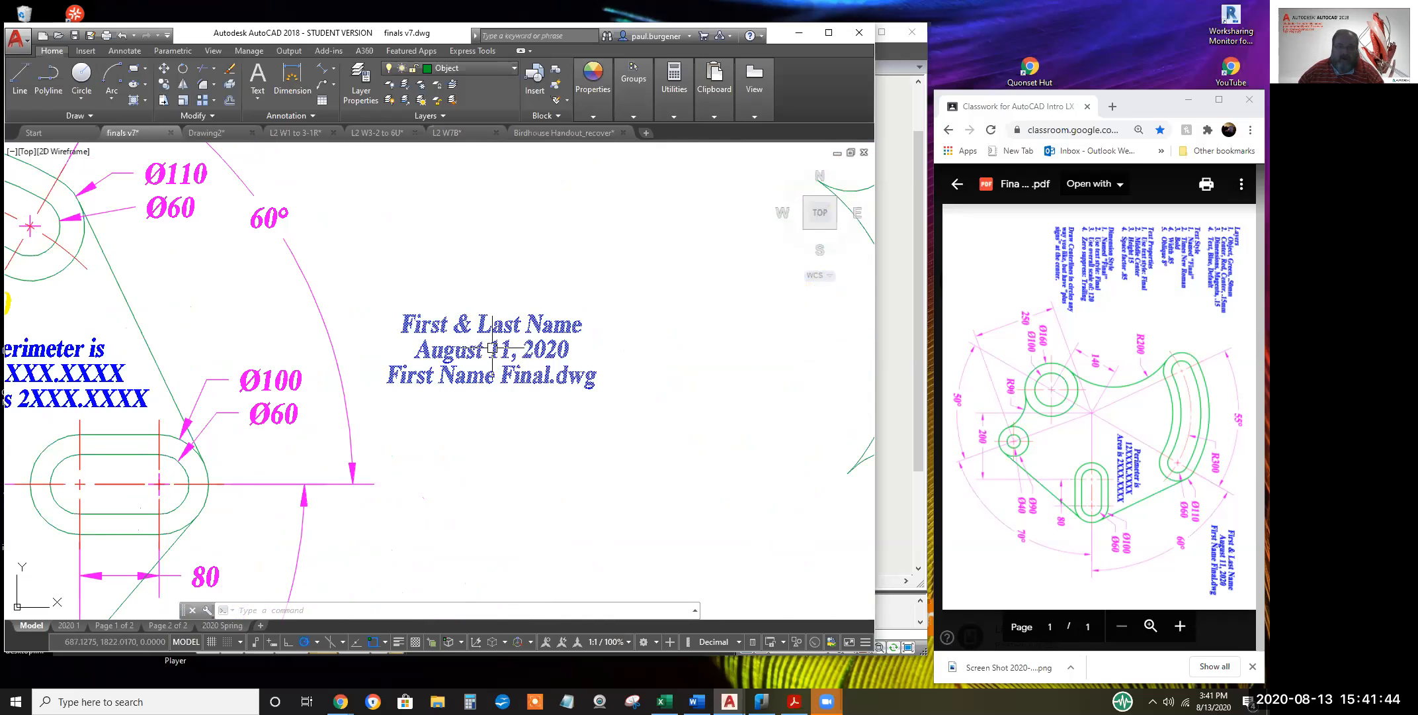
double_click(495, 347)
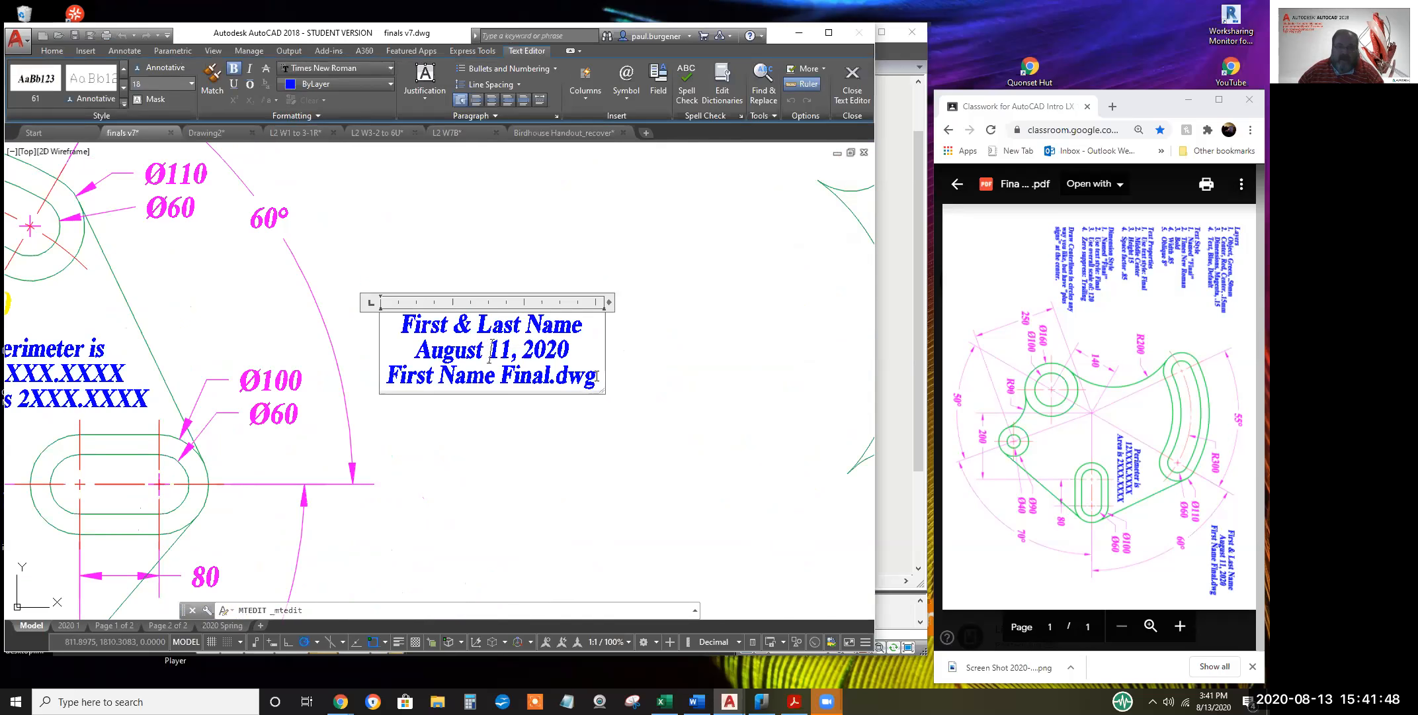
drag(596, 376, 382, 326)
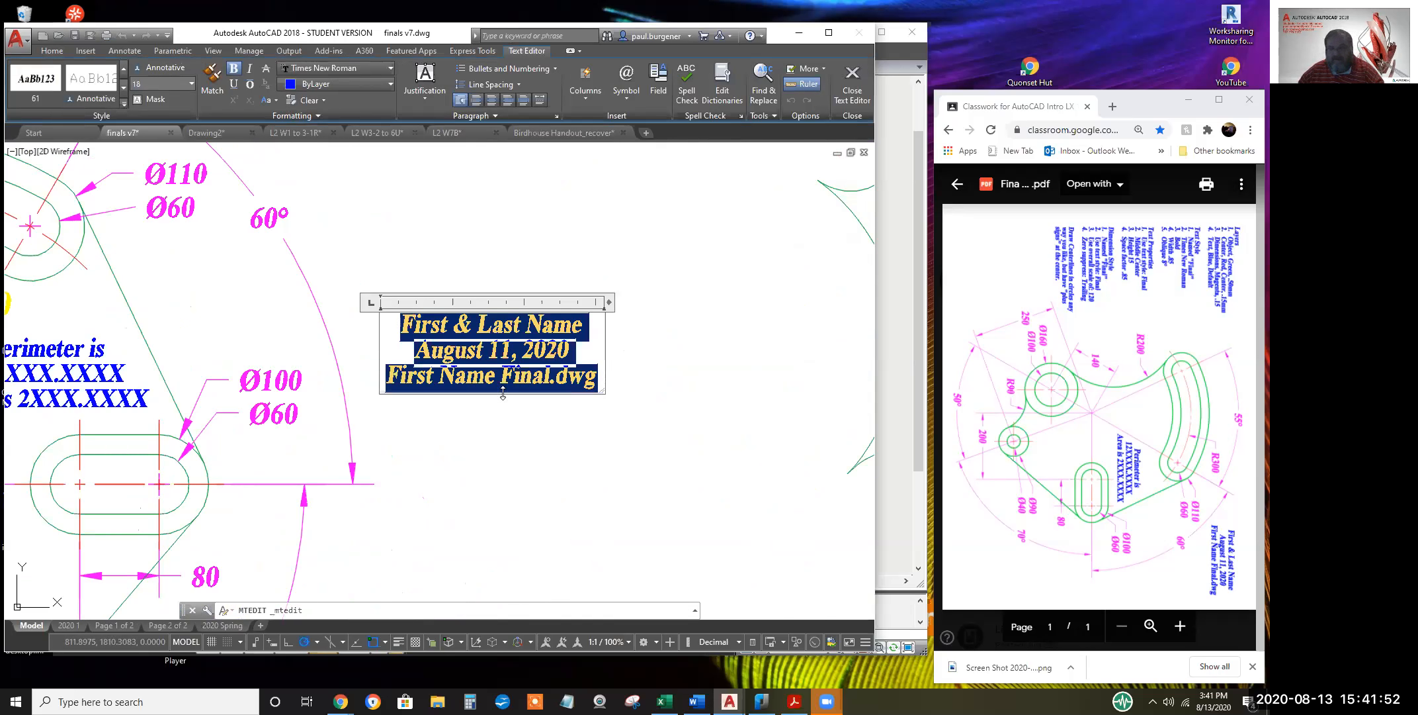
right_click(514, 357)
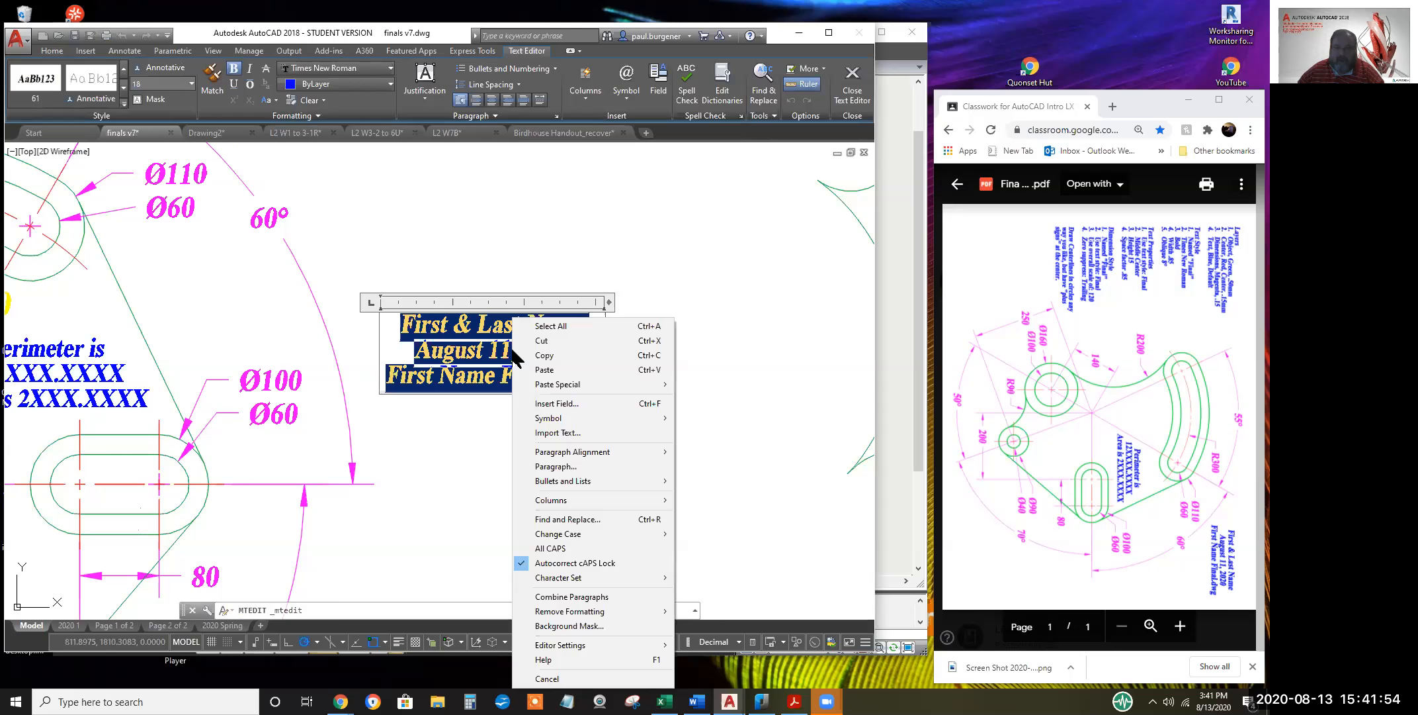
click(544, 370)
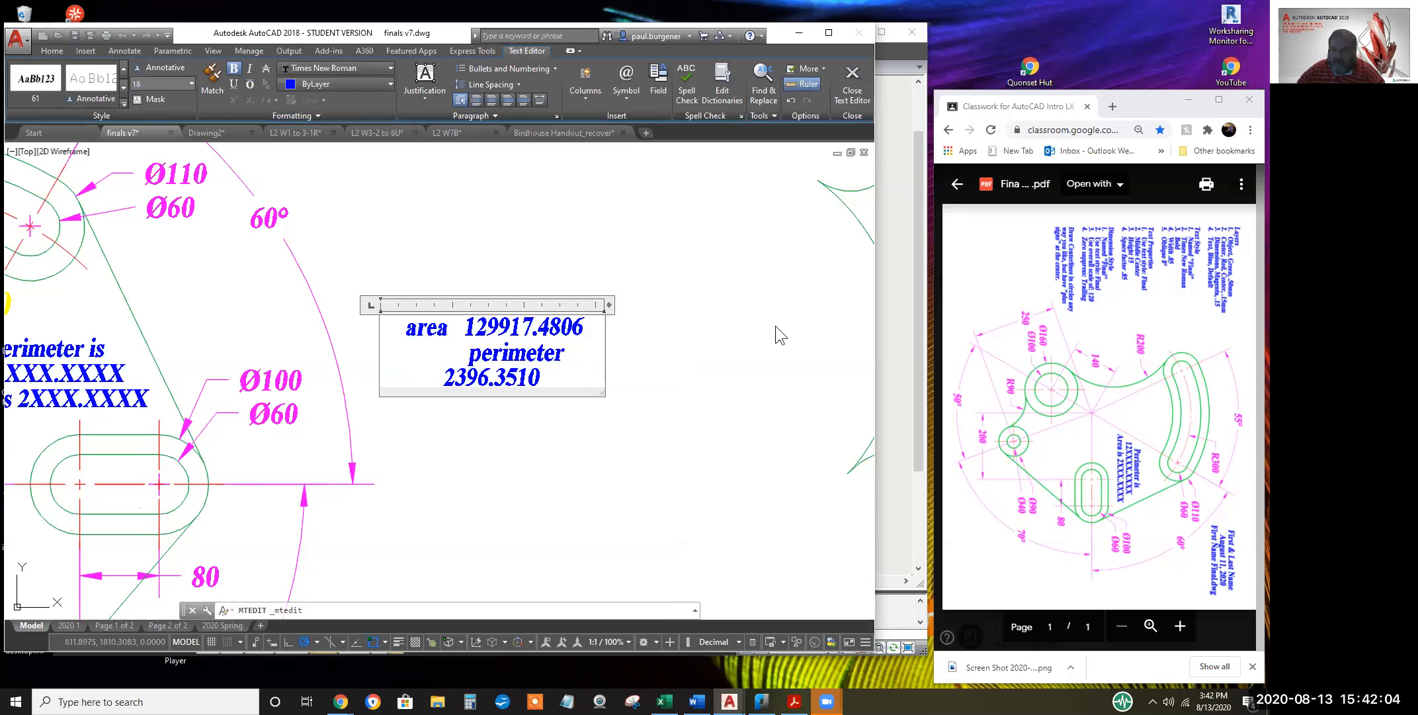
Remove the extra spaces before and within the pasted lines so they read "area 129917.4806" and "perimeter 2396.3510"
key(Delete)
key(Delete)
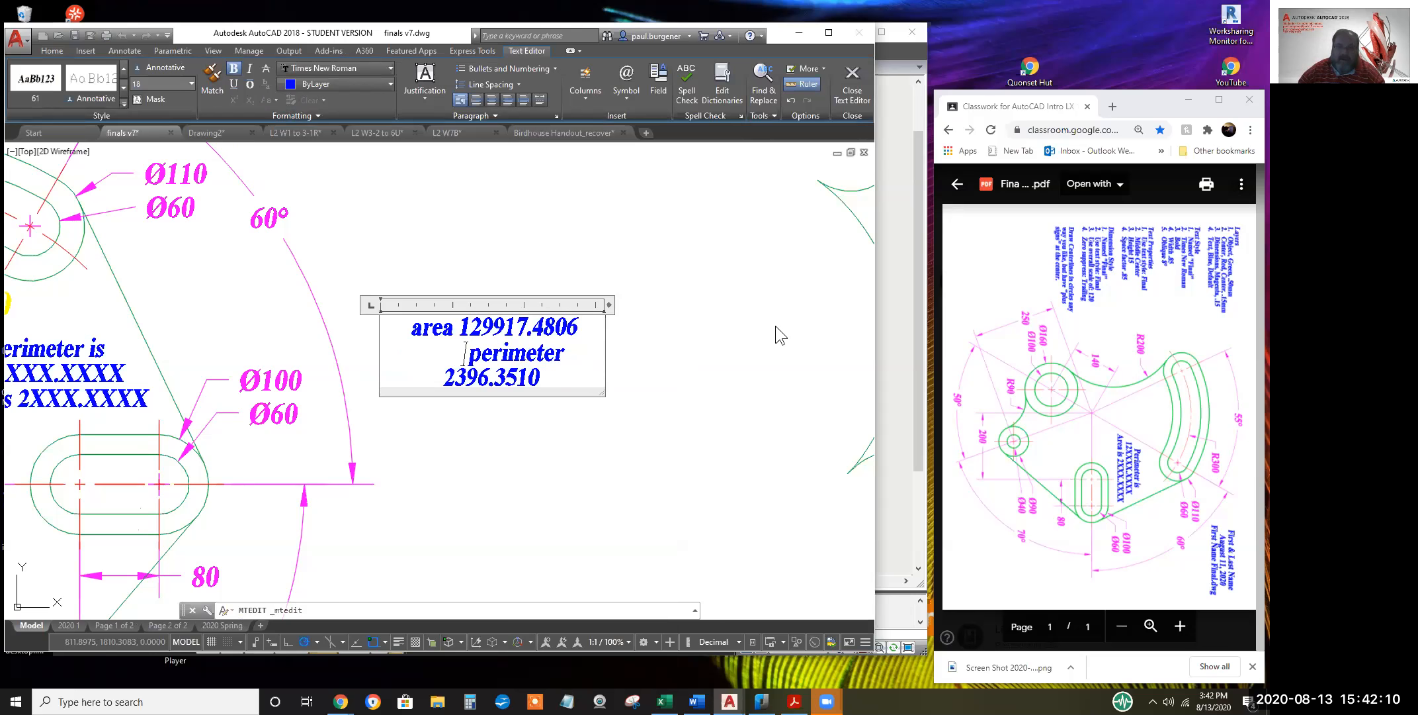
key(Delete)
key(Delete)
key(Delete)
key(Delete)
key(Delete)
key(Delete)
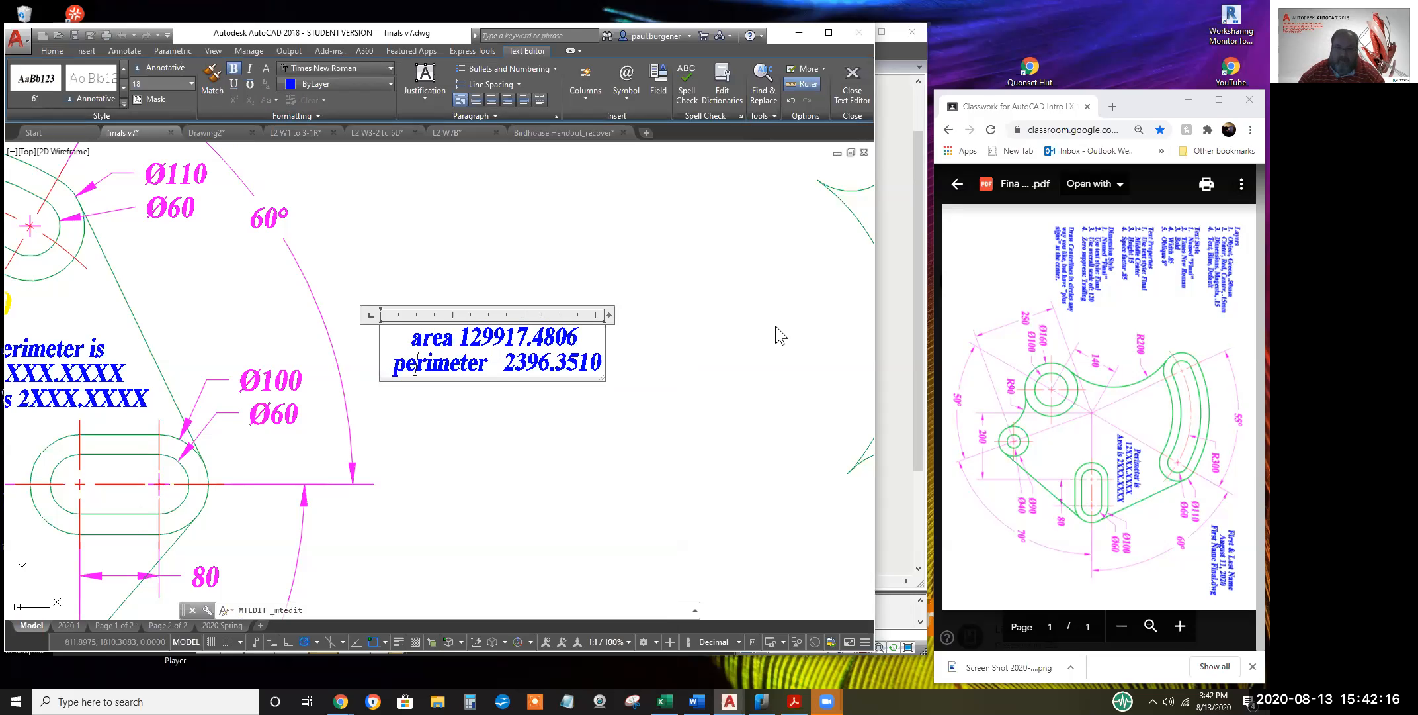
key(Delete)
key(Delete)
key(Delete)
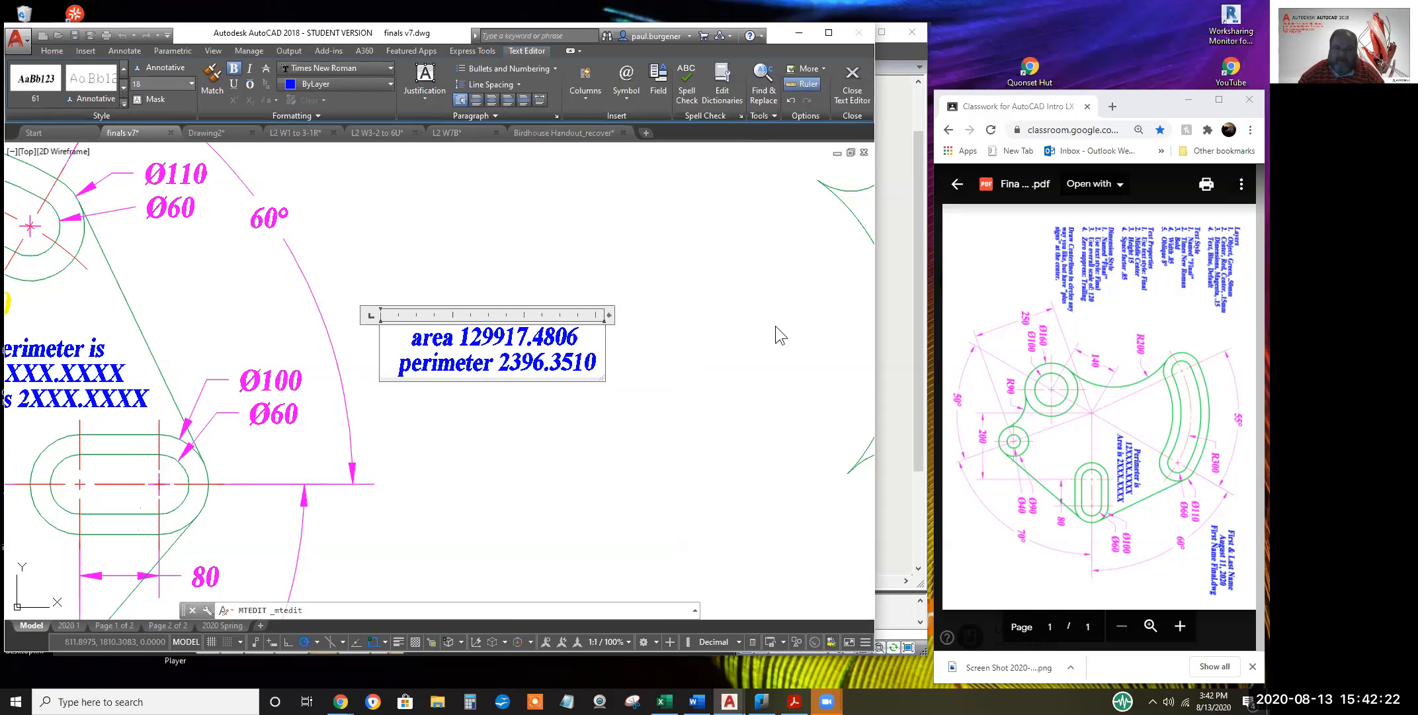
Capitalize the first letters of "Area" and "Perimeter" and finish editing the text
text(A)
key(Delete)
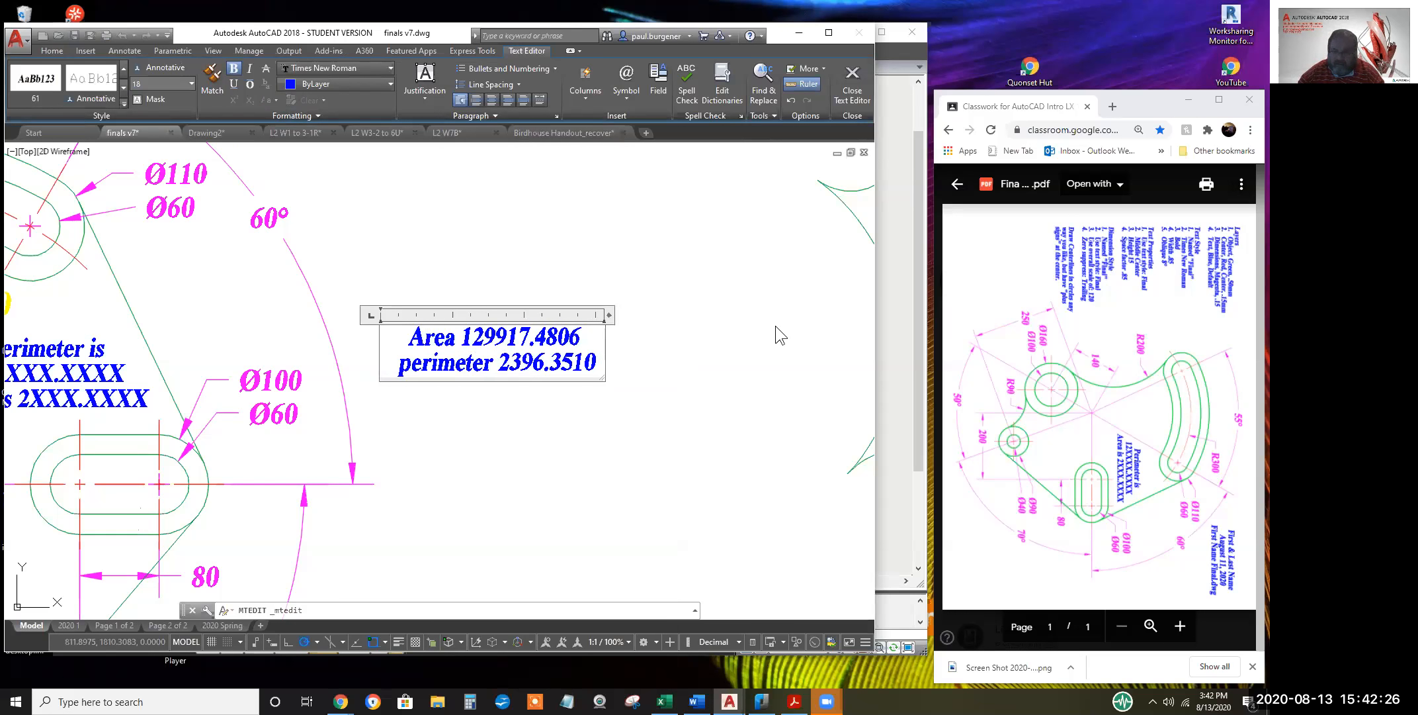
text(P)
key(Delete)
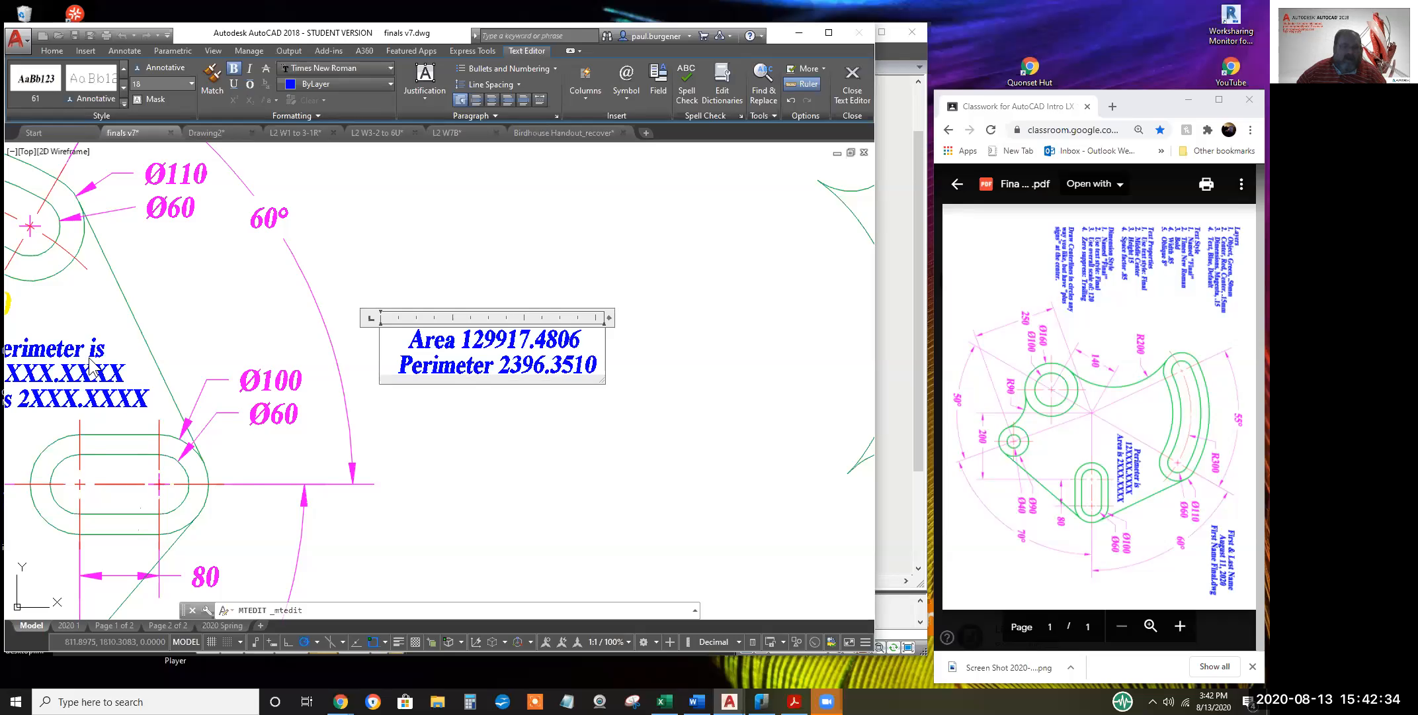
click(488, 413)
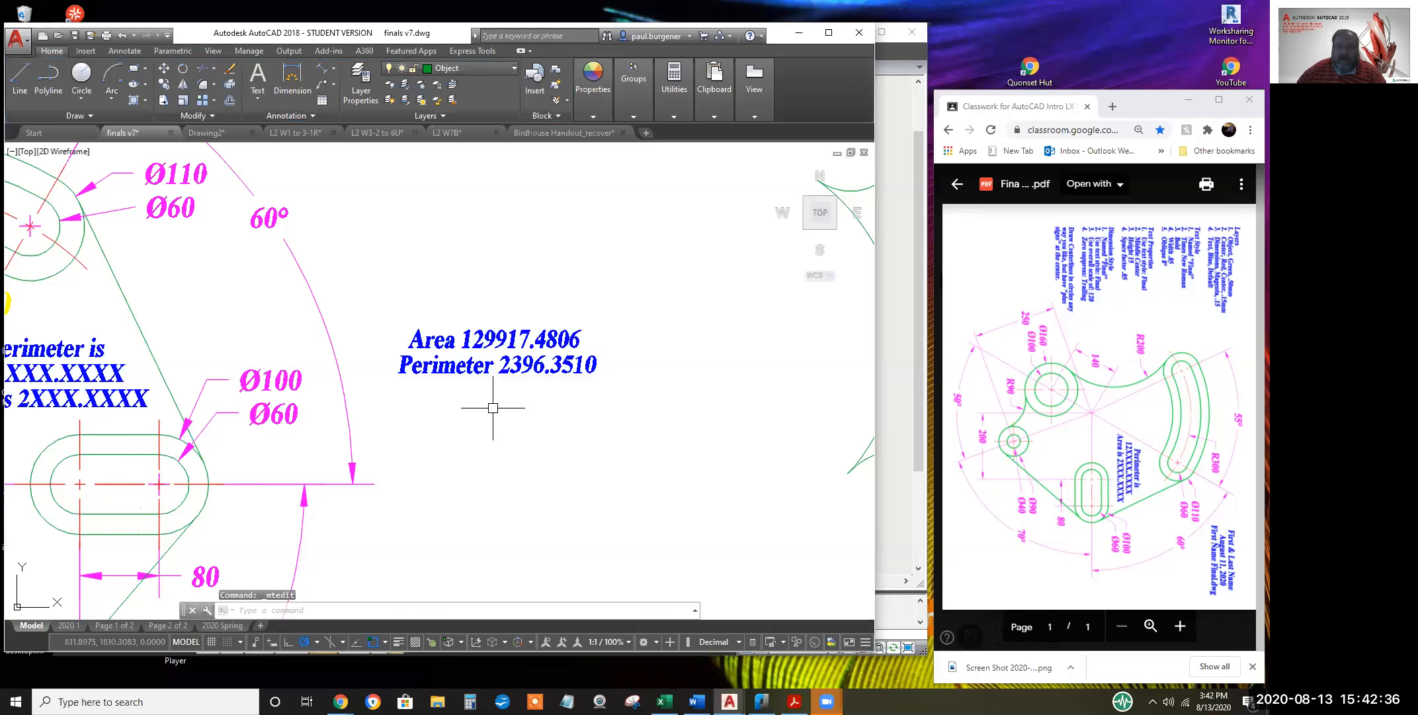
Erase the placeholder perimeter and area text inside the dimensioned part
scroll(493, 407, down, 3)
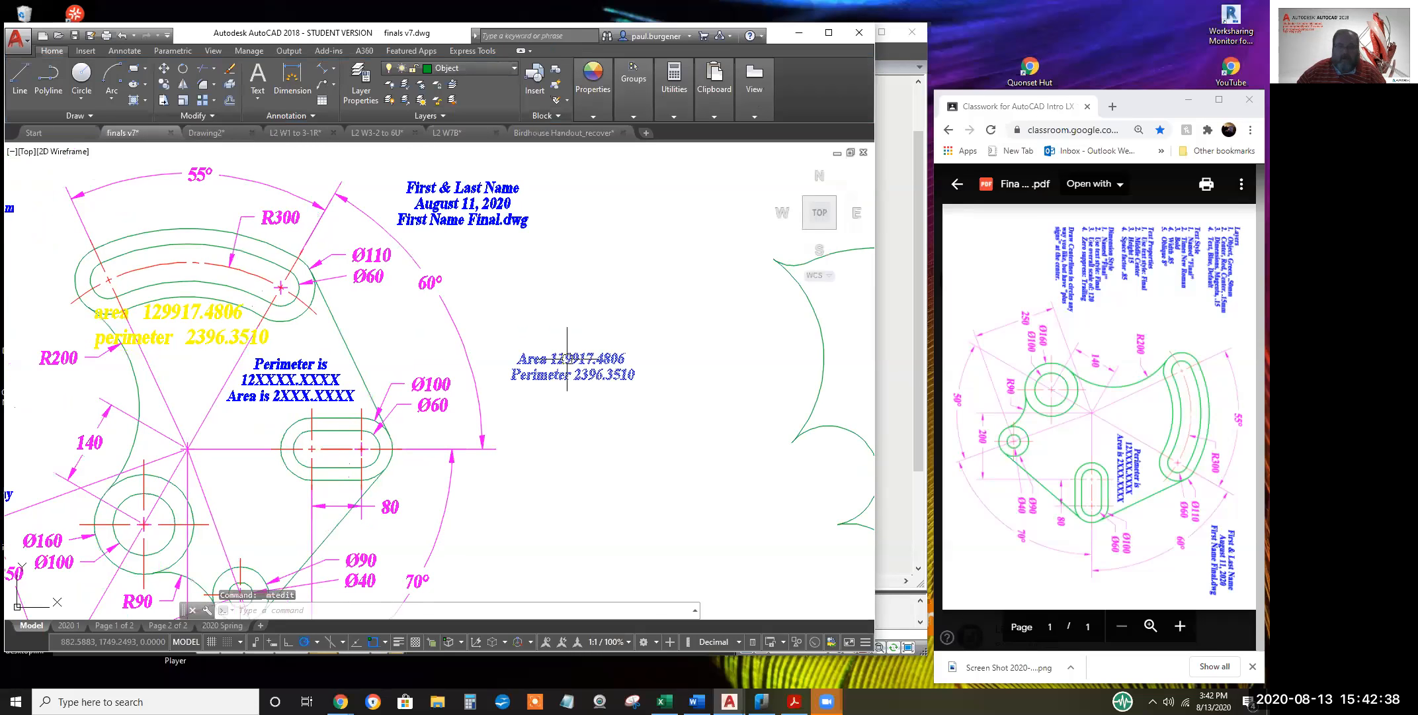
click(327, 382)
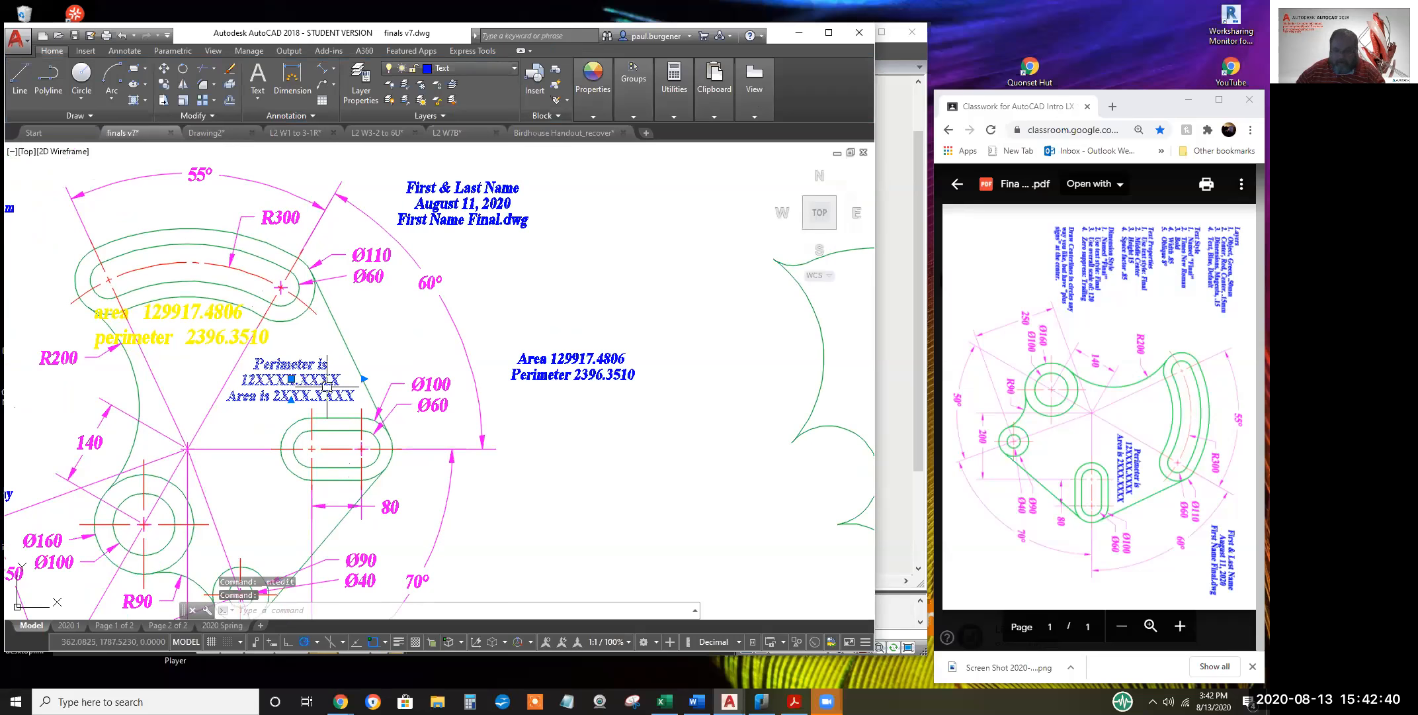
text(e)
key(Return)
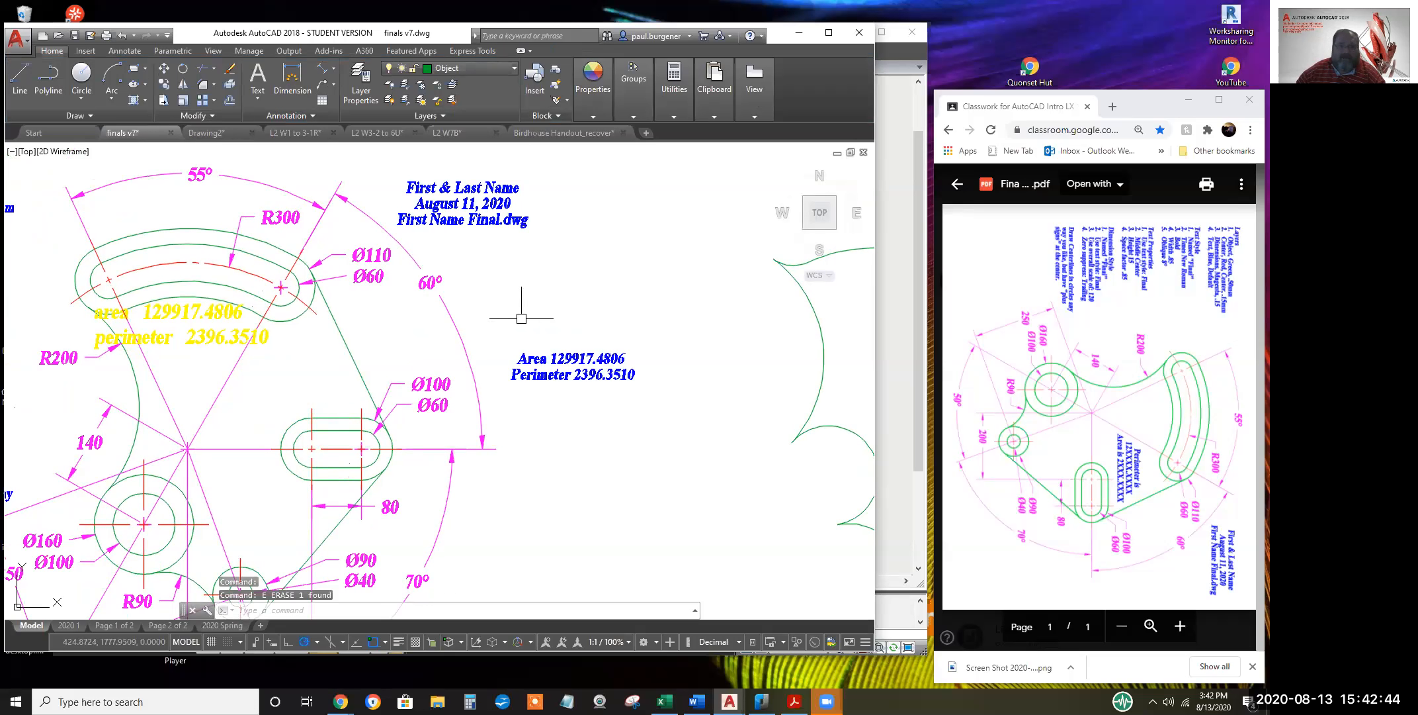
Move the new area and perimeter text into the part, to the spot above the horizontal slot where the placeholder was
click(164, 68)
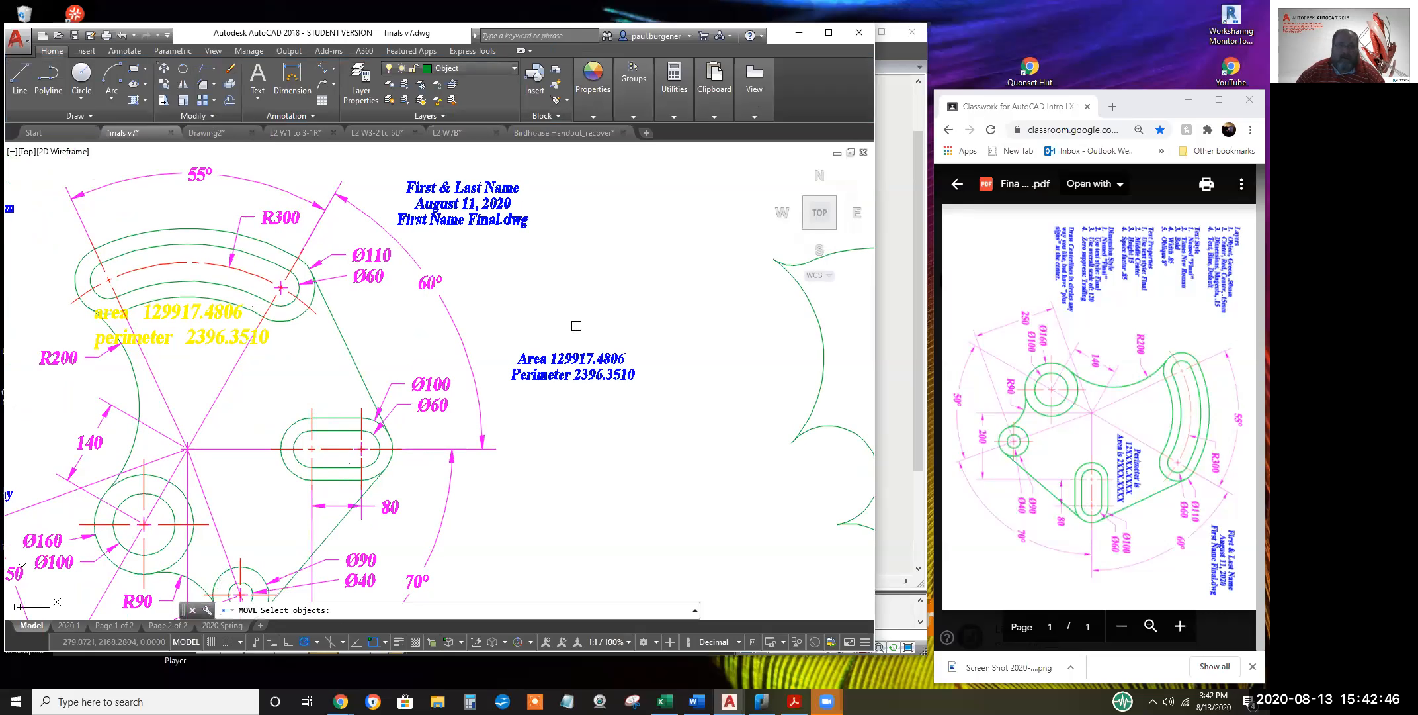
click(573, 360)
key(Return)
click(587, 364)
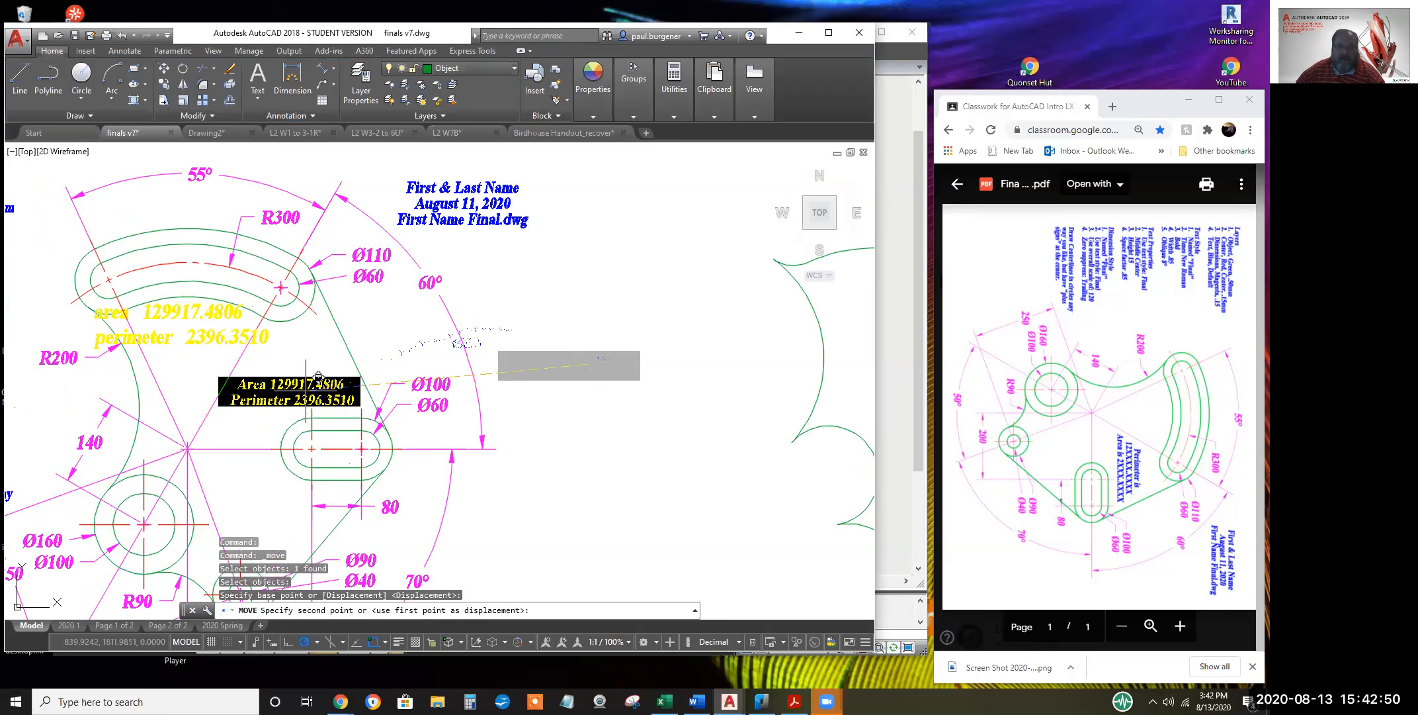
click(306, 390)
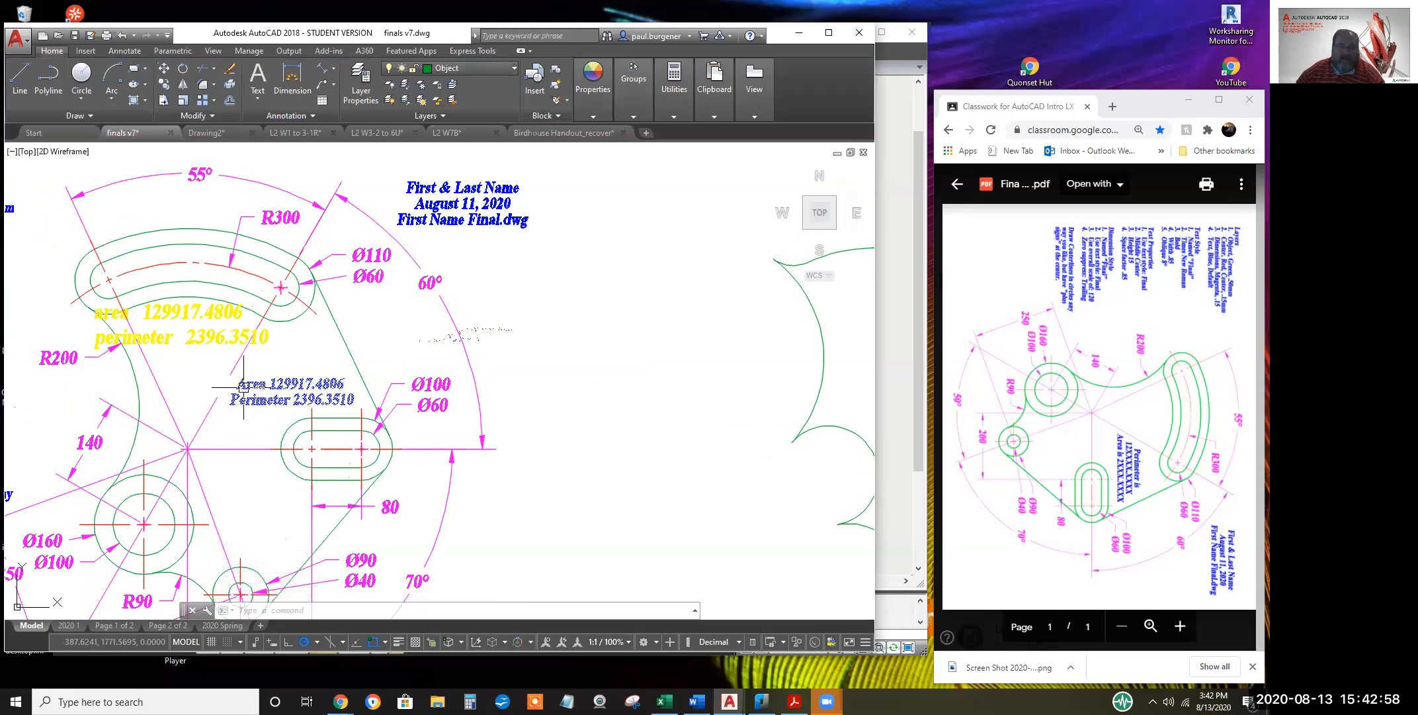
text(fd)
key(Return)
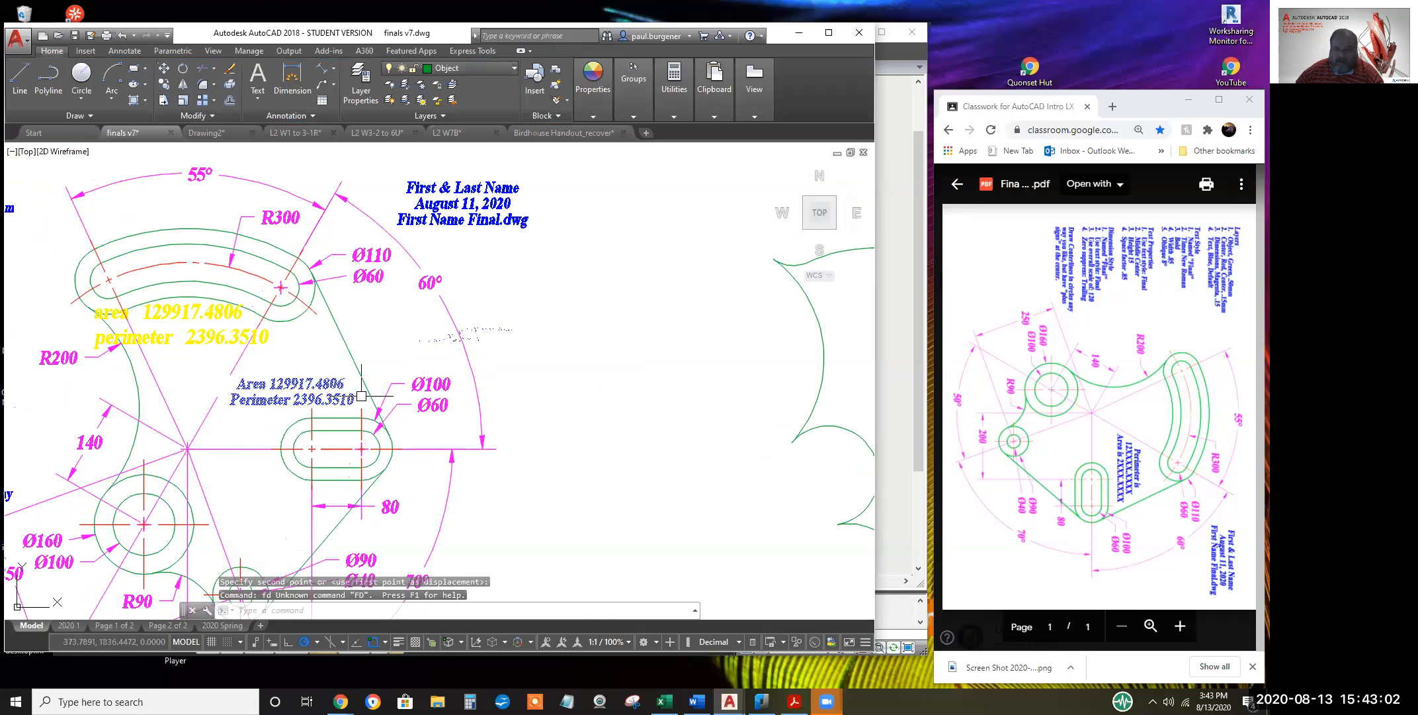
Move the area and perimeter text down so it overlaps the upper half of the horizontal slot
click(163, 68)
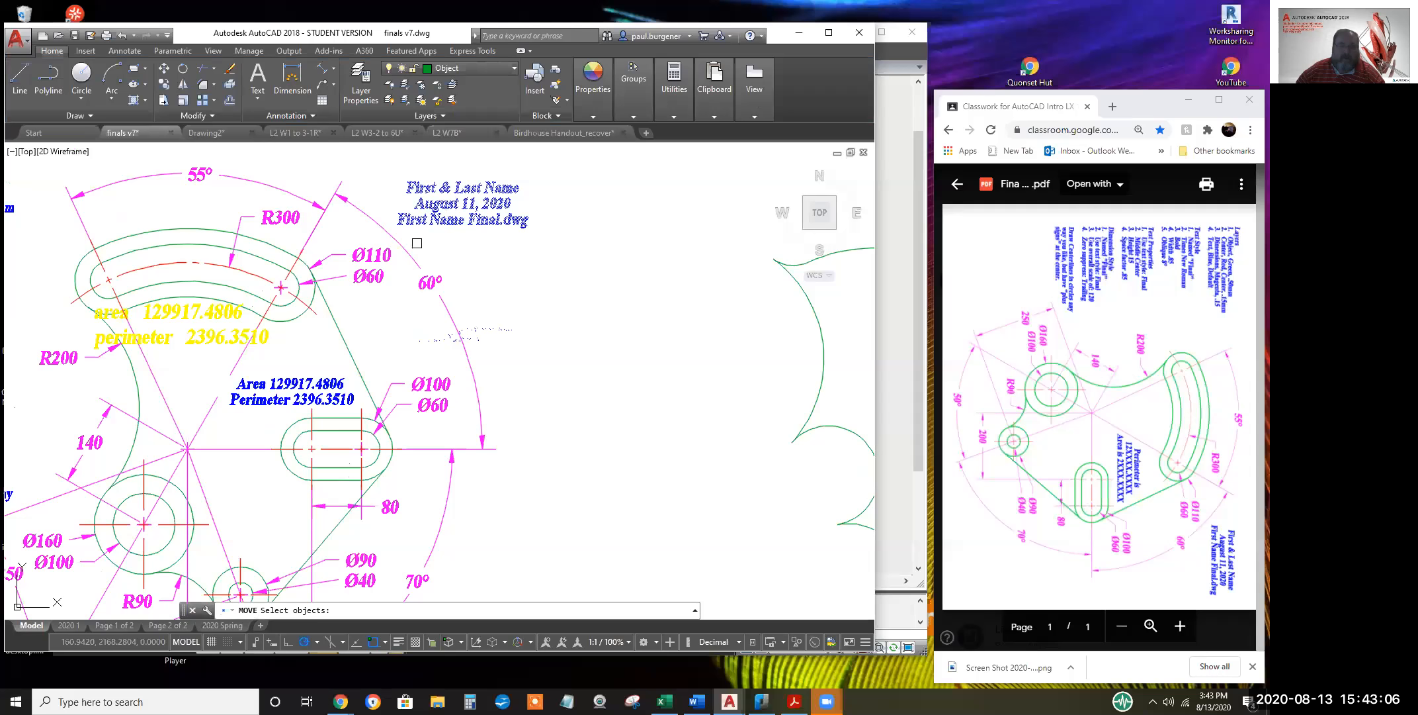
click(301, 380)
key(Return)
click(315, 369)
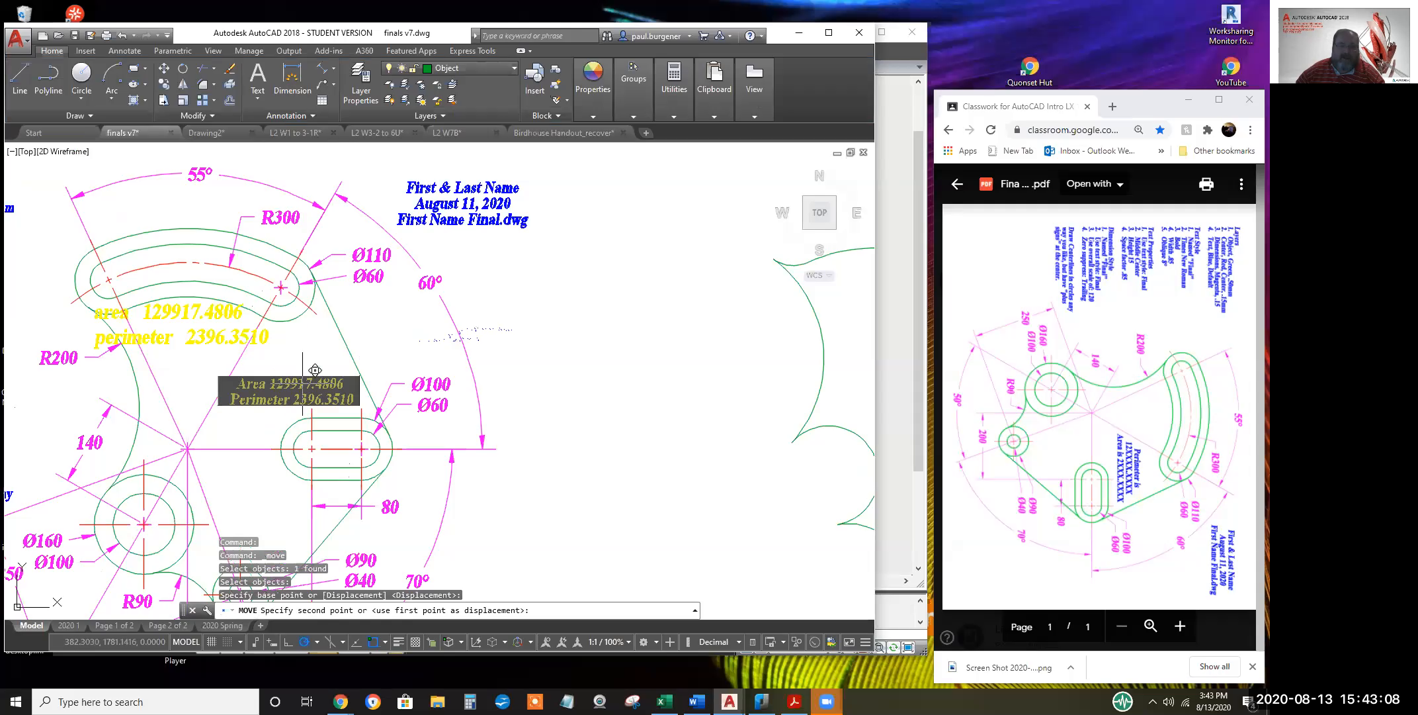
click(359, 411)
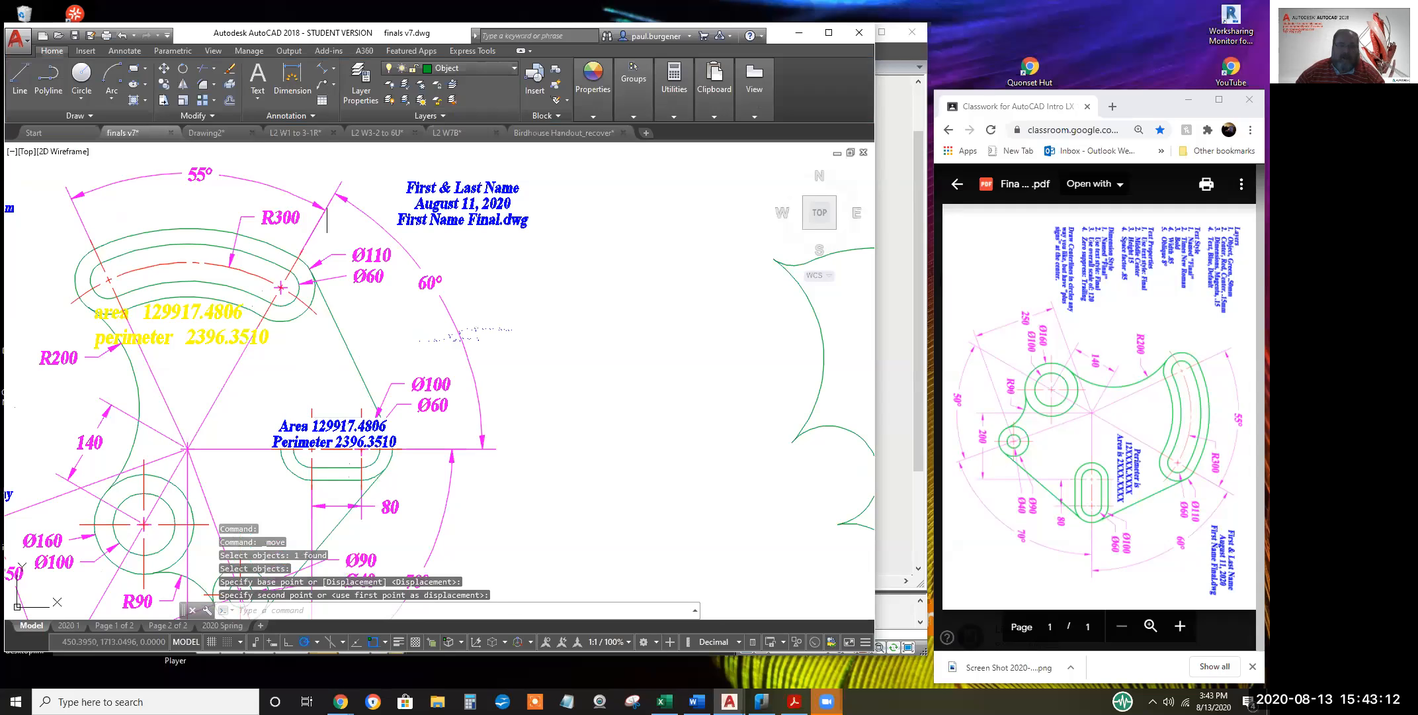
Move the area and perimeter text back up into the clear space above the horizontal slot
click(165, 72)
click(346, 421)
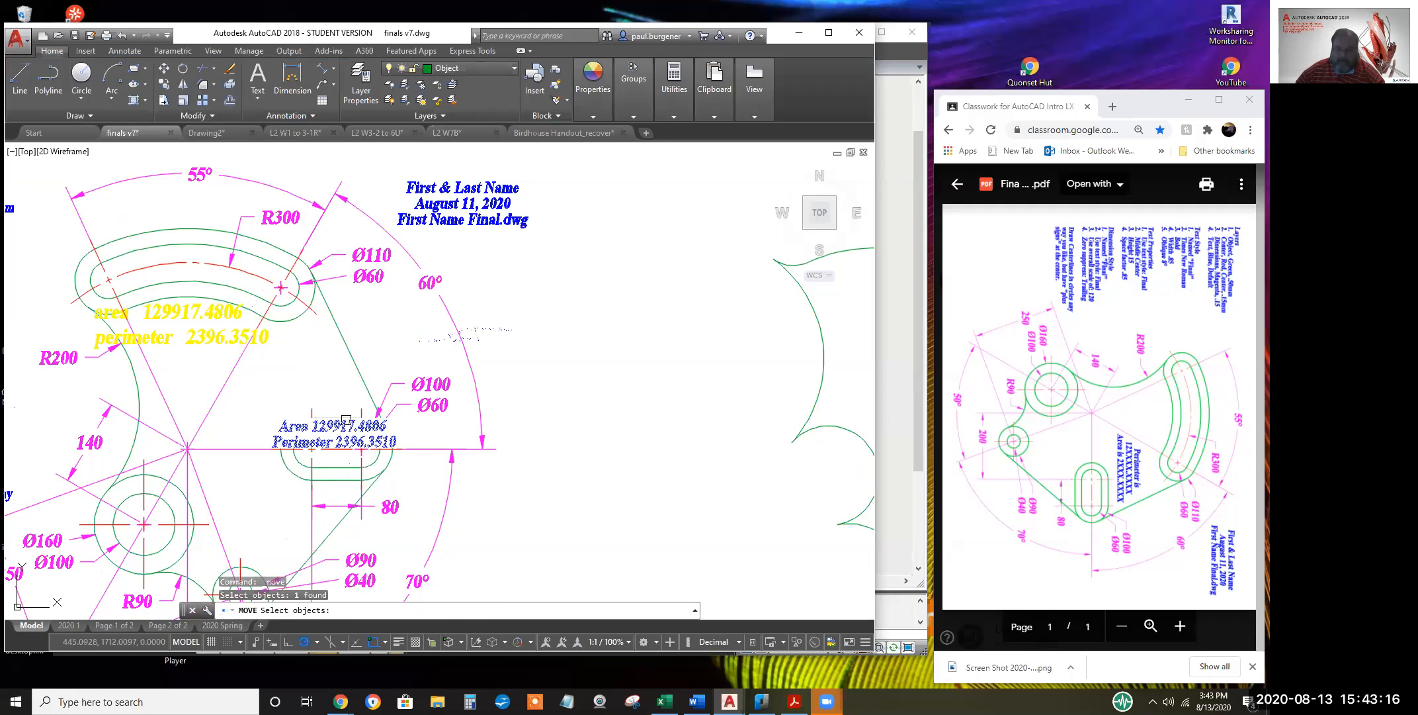
key(Return)
click(337, 377)
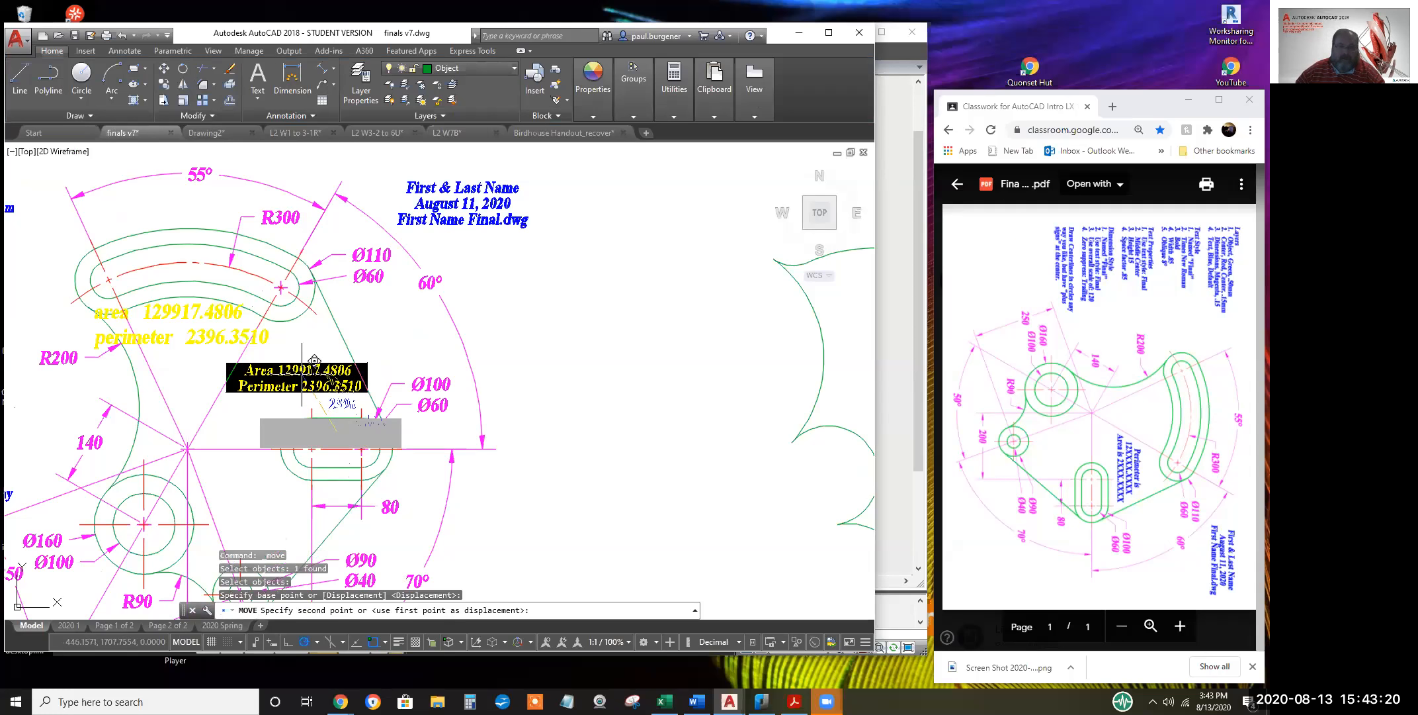
click(314, 361)
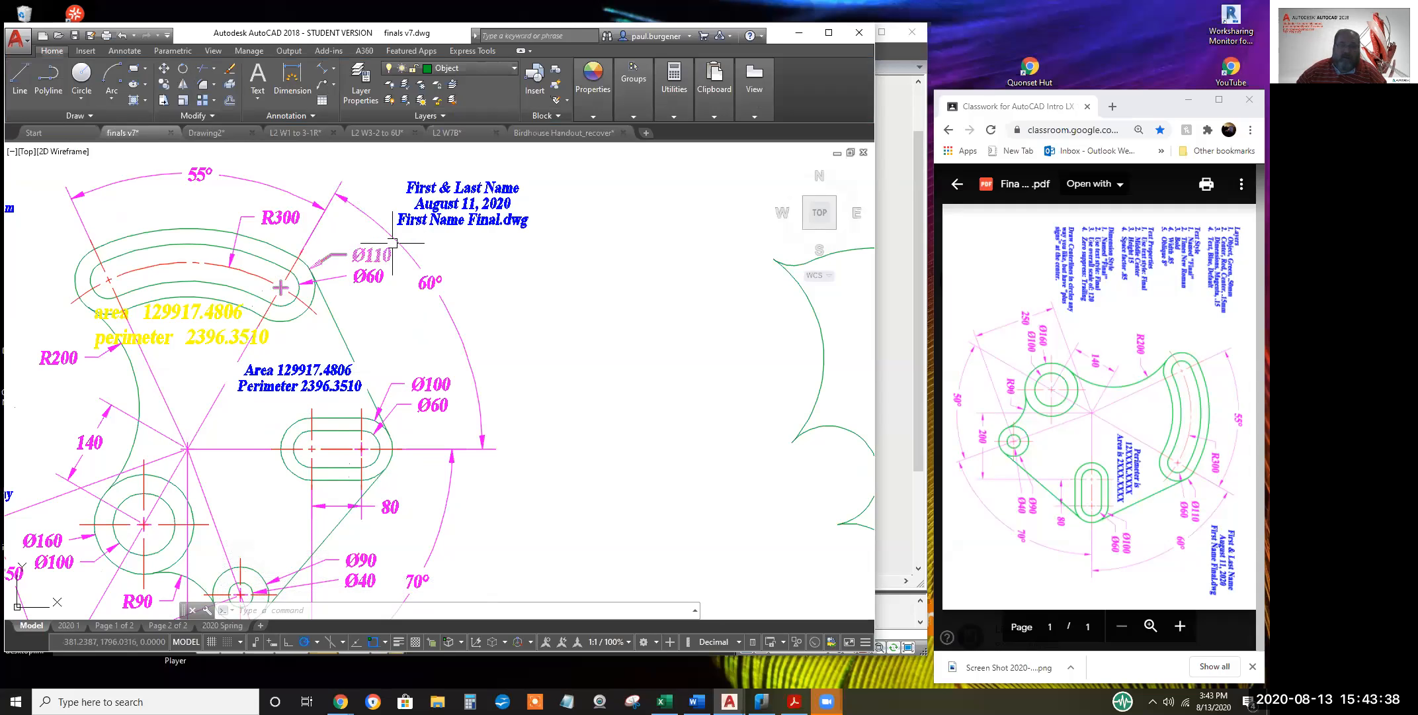
Check the Background mask setting in the properties of the area and perimeter text, then deselect the text
right_click(301, 369)
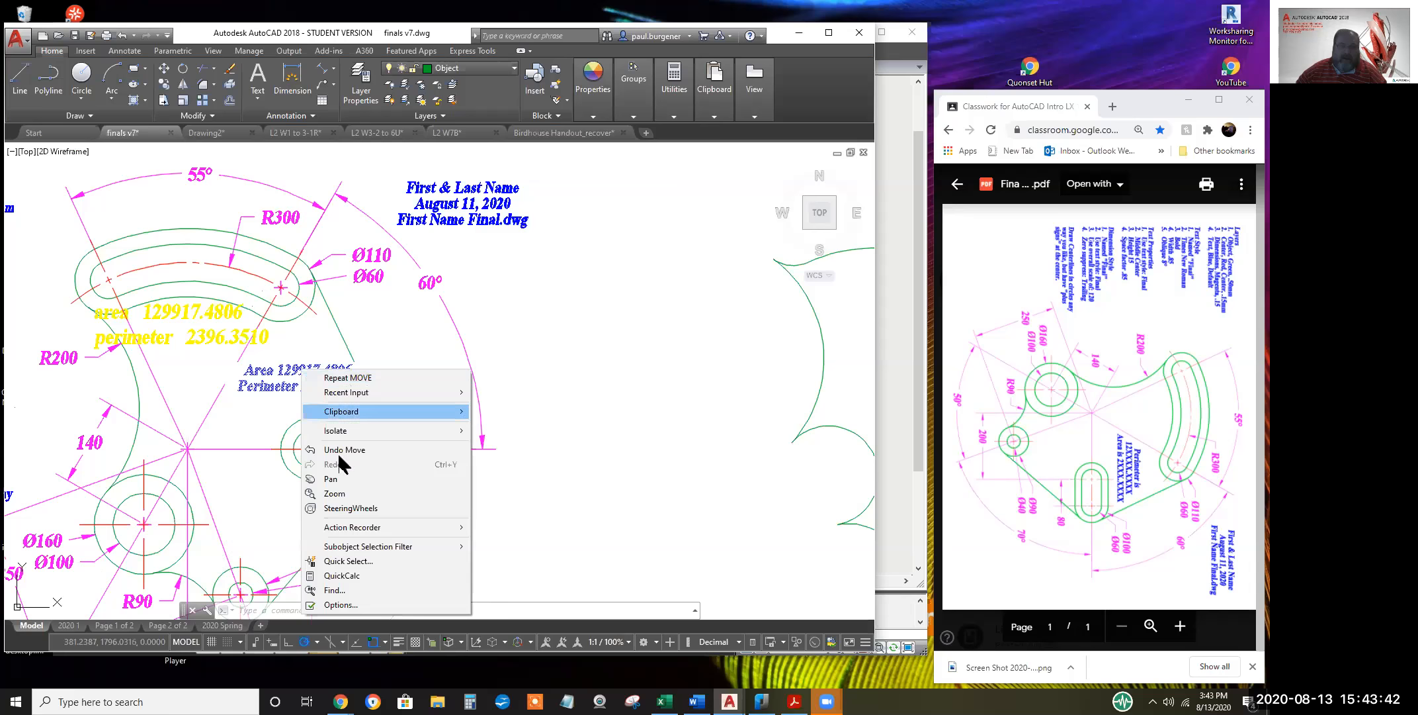
click(280, 363)
click(281, 365)
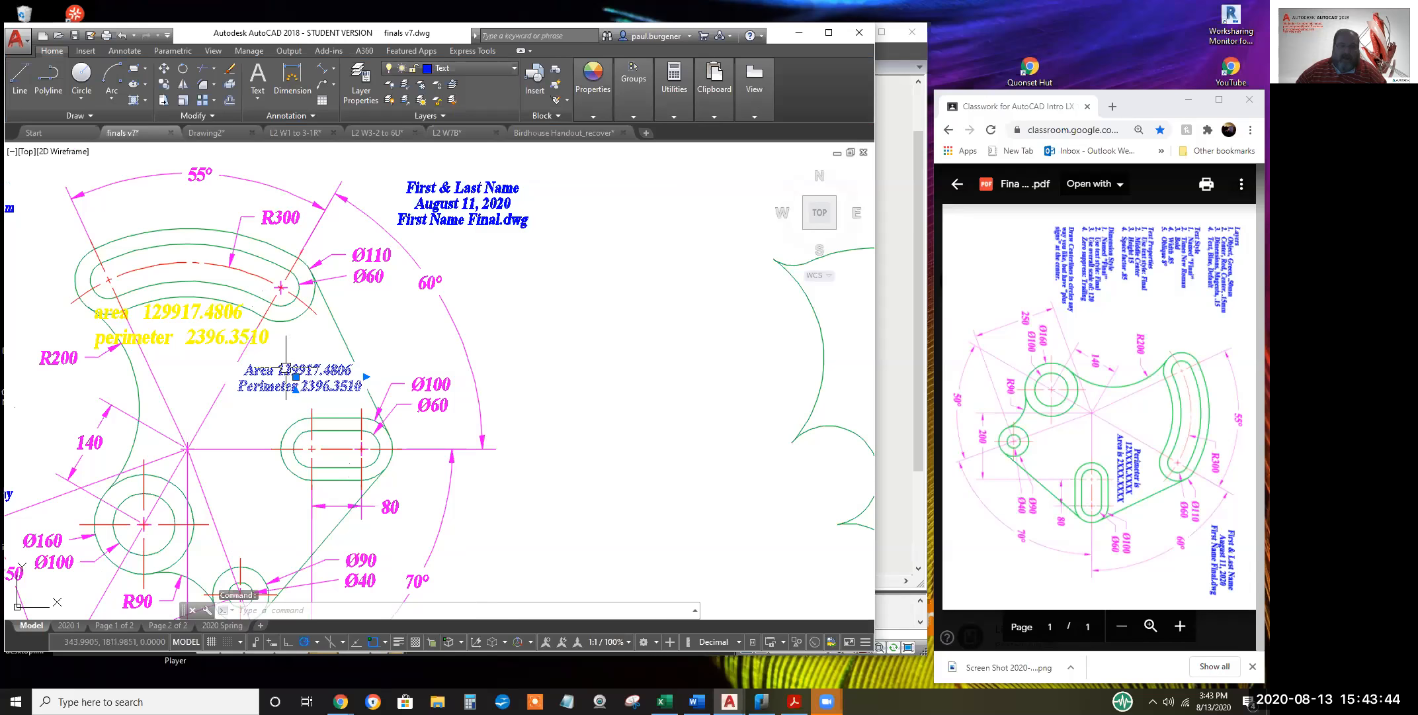
right_click(320, 369)
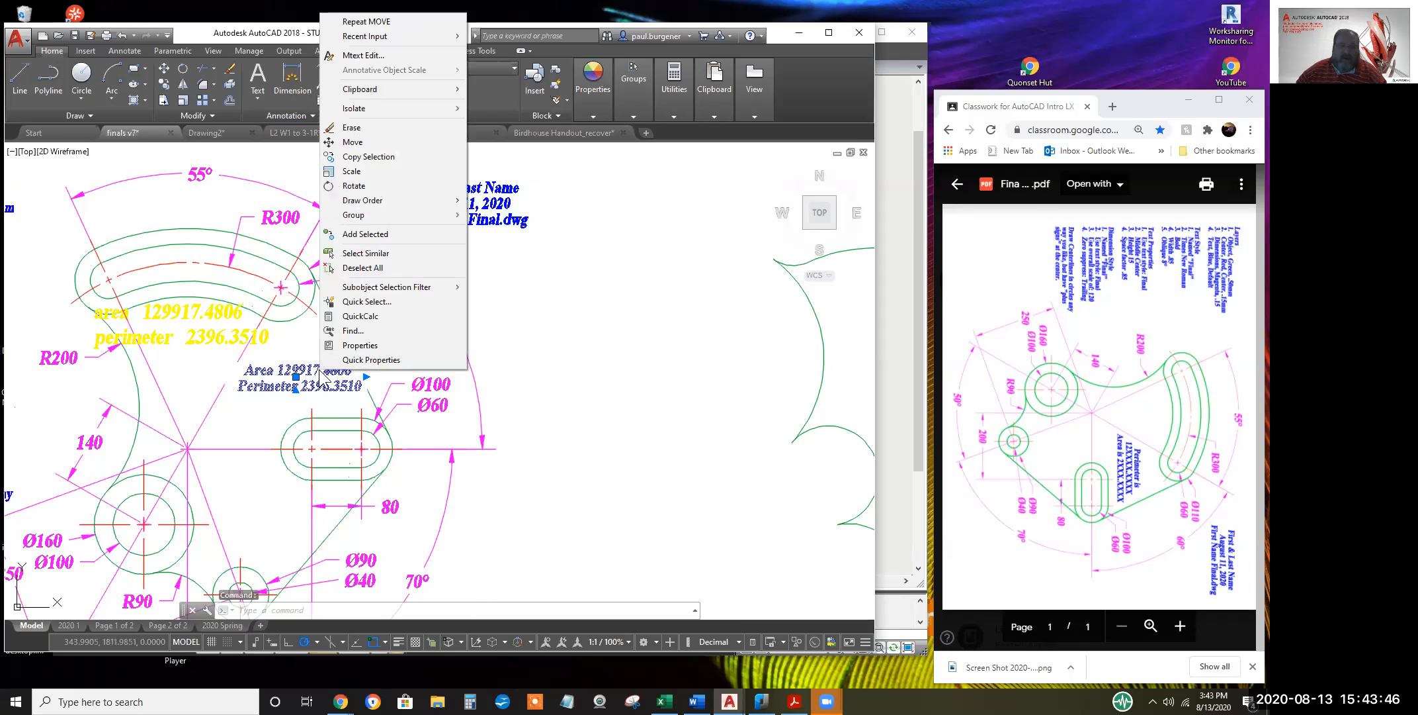
click(361, 346)
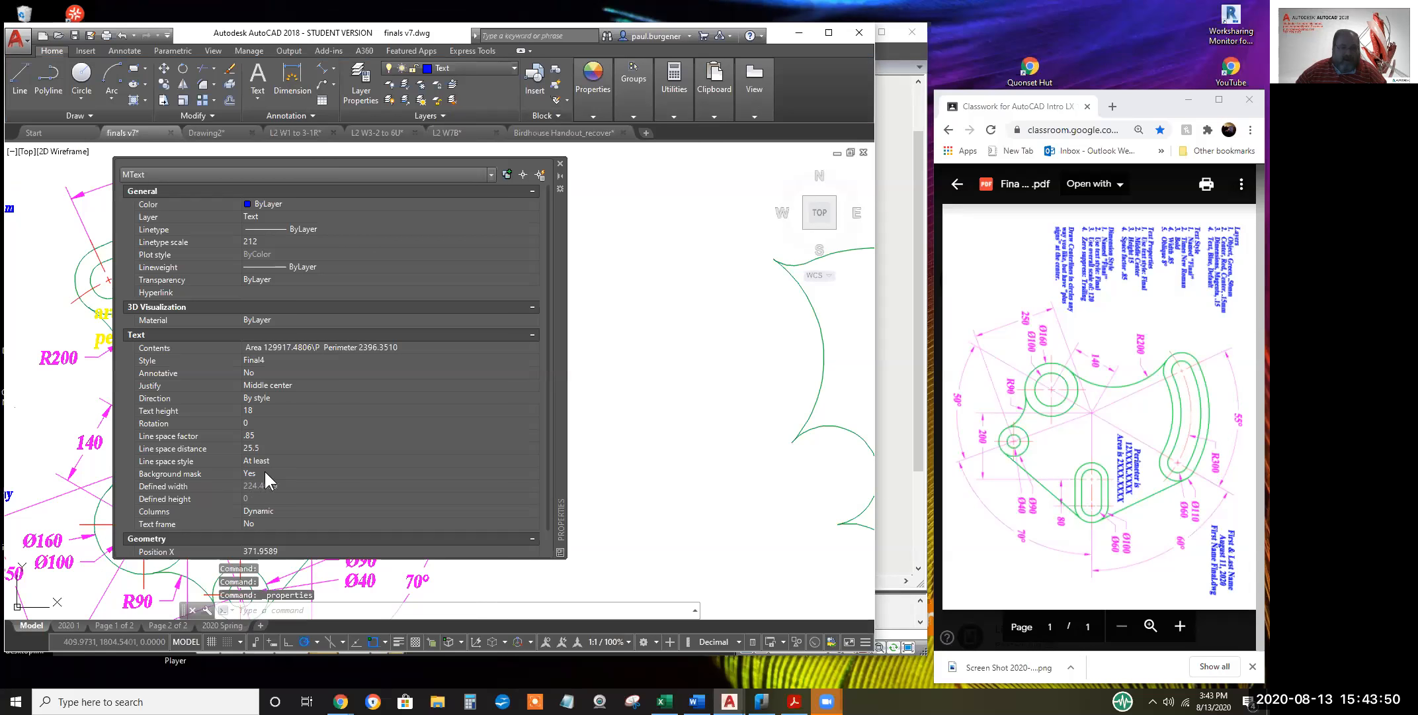
click(264, 472)
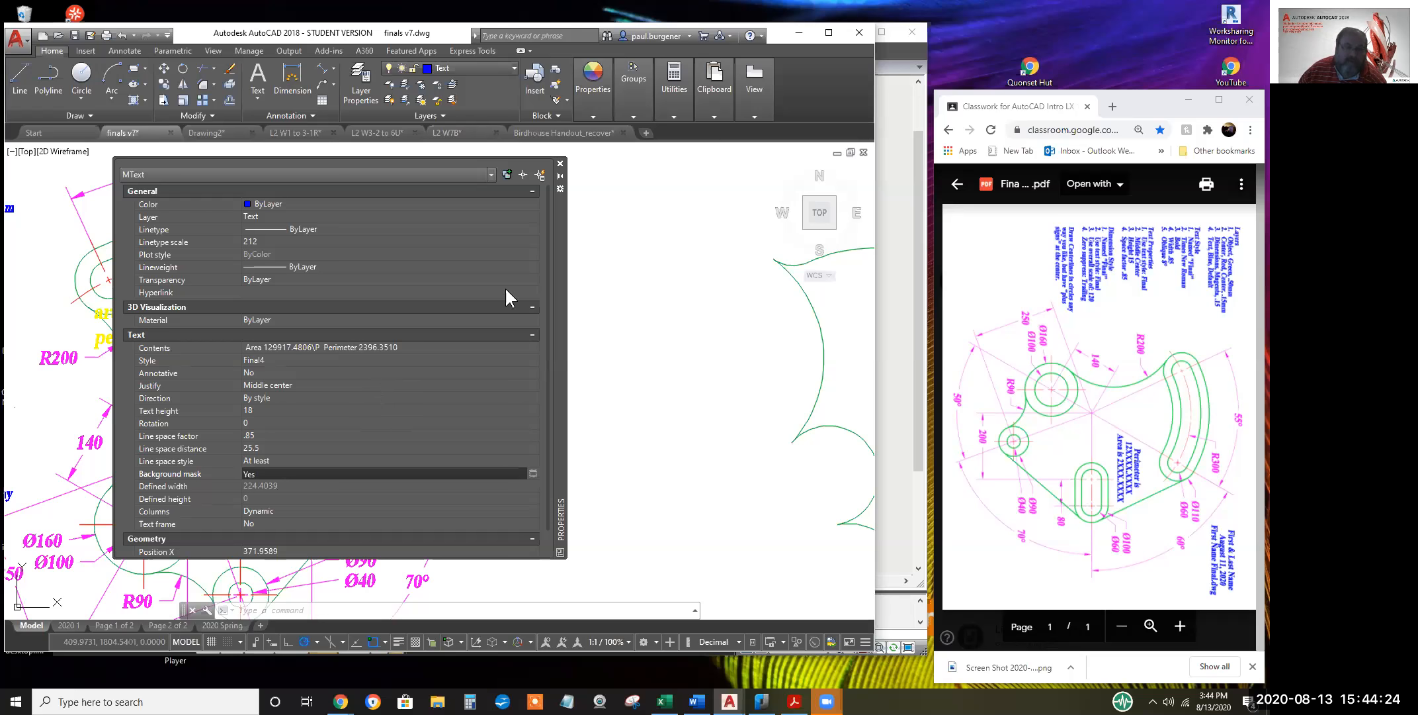
click(560, 162)
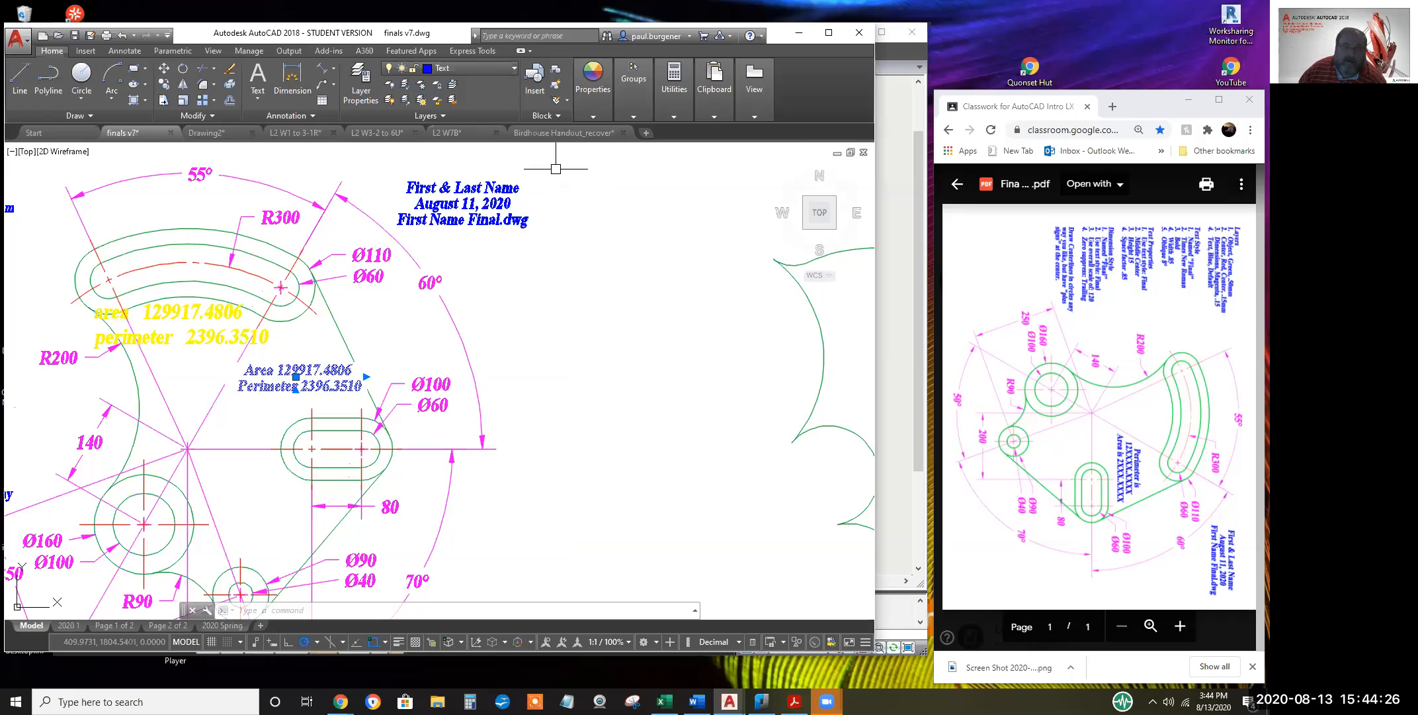
scroll(554, 481, down, 2)
mouse_move(555, 481)
middle_down()
mouse_move(660, 394)
mouse_move(662, 412)
middle_up()
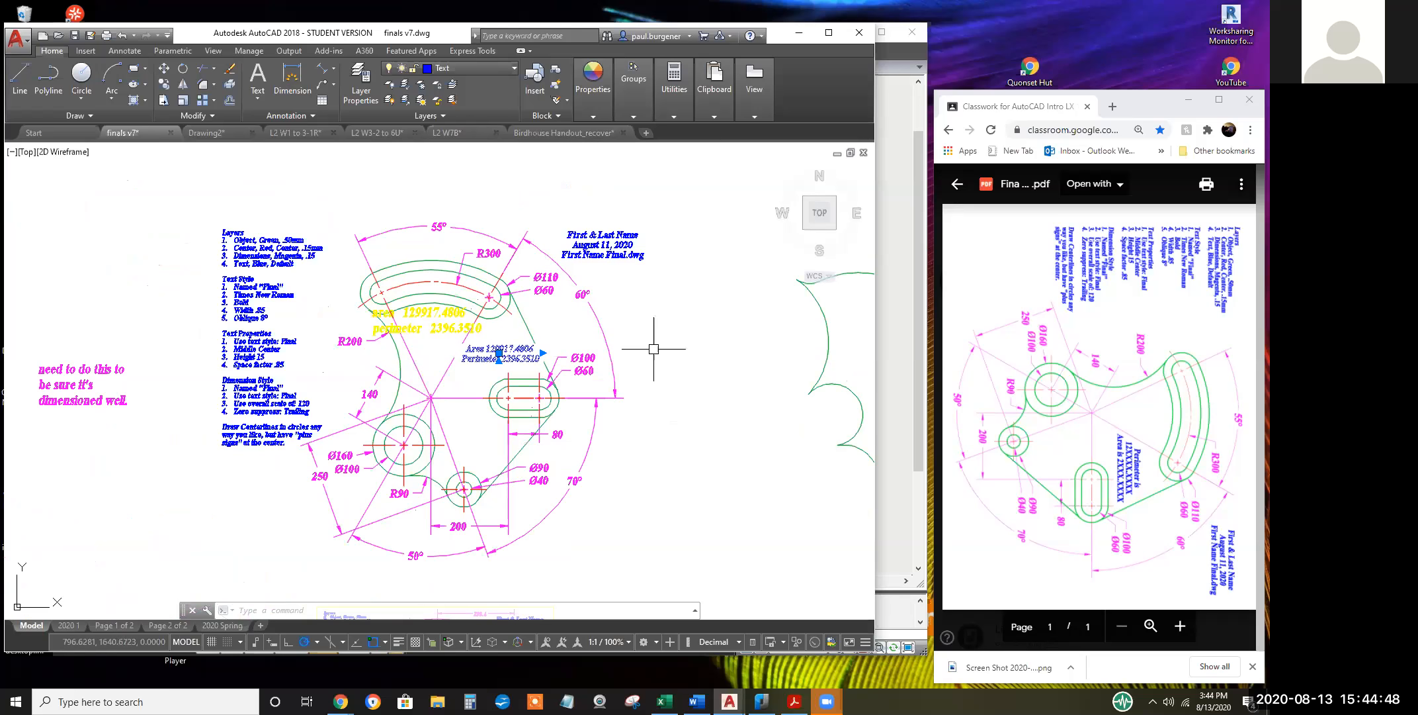
key(Escape)
Examine the placed area and perimeter text up close and in relation to the whole dimensioned part
scroll(504, 363, up, 2)
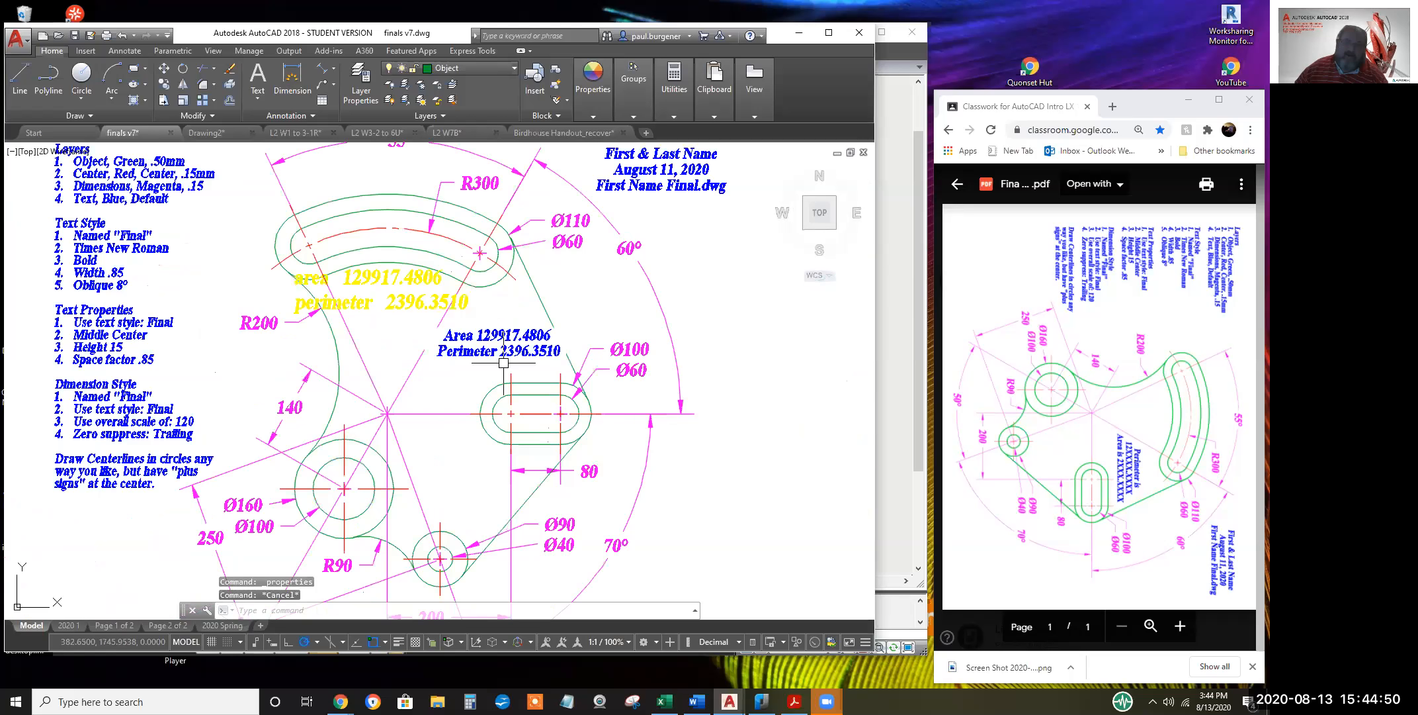
scroll(492, 339, up, 3)
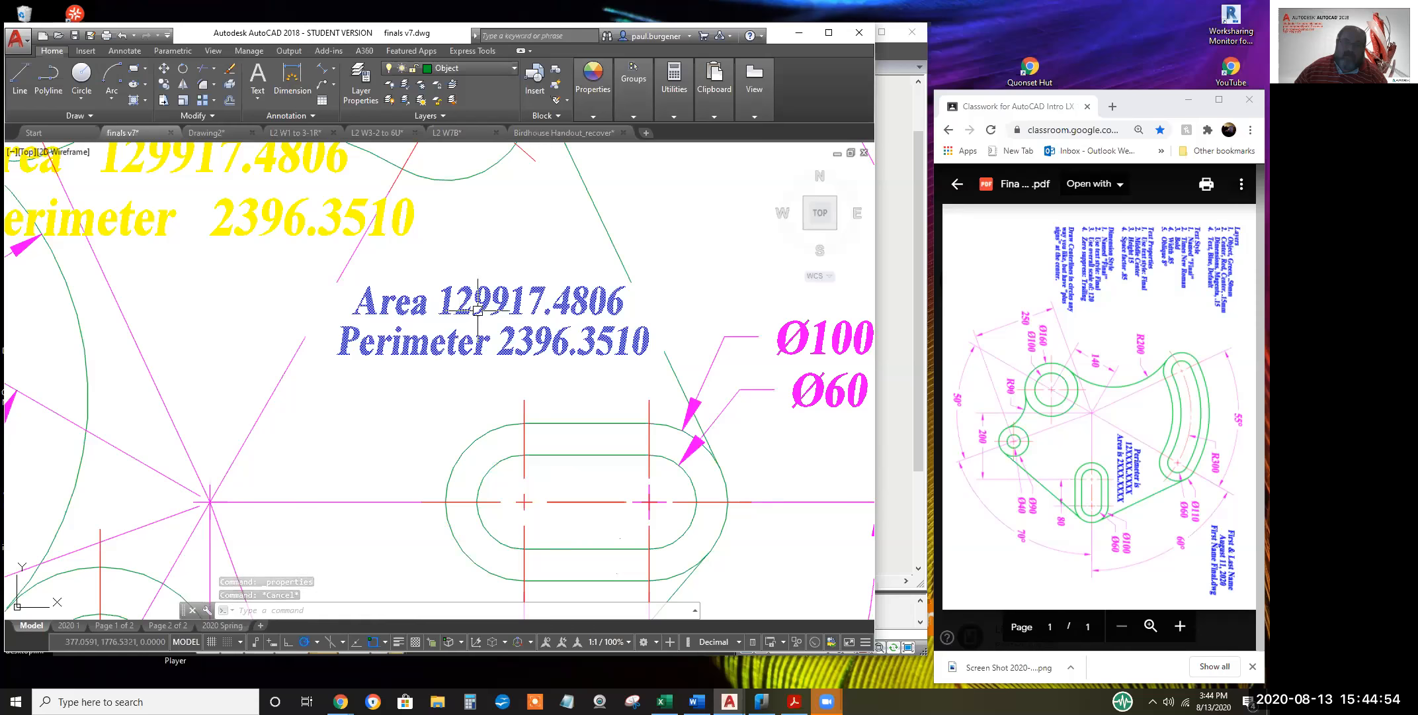
scroll(473, 308, down, 4)
scroll(474, 308, down, 2)
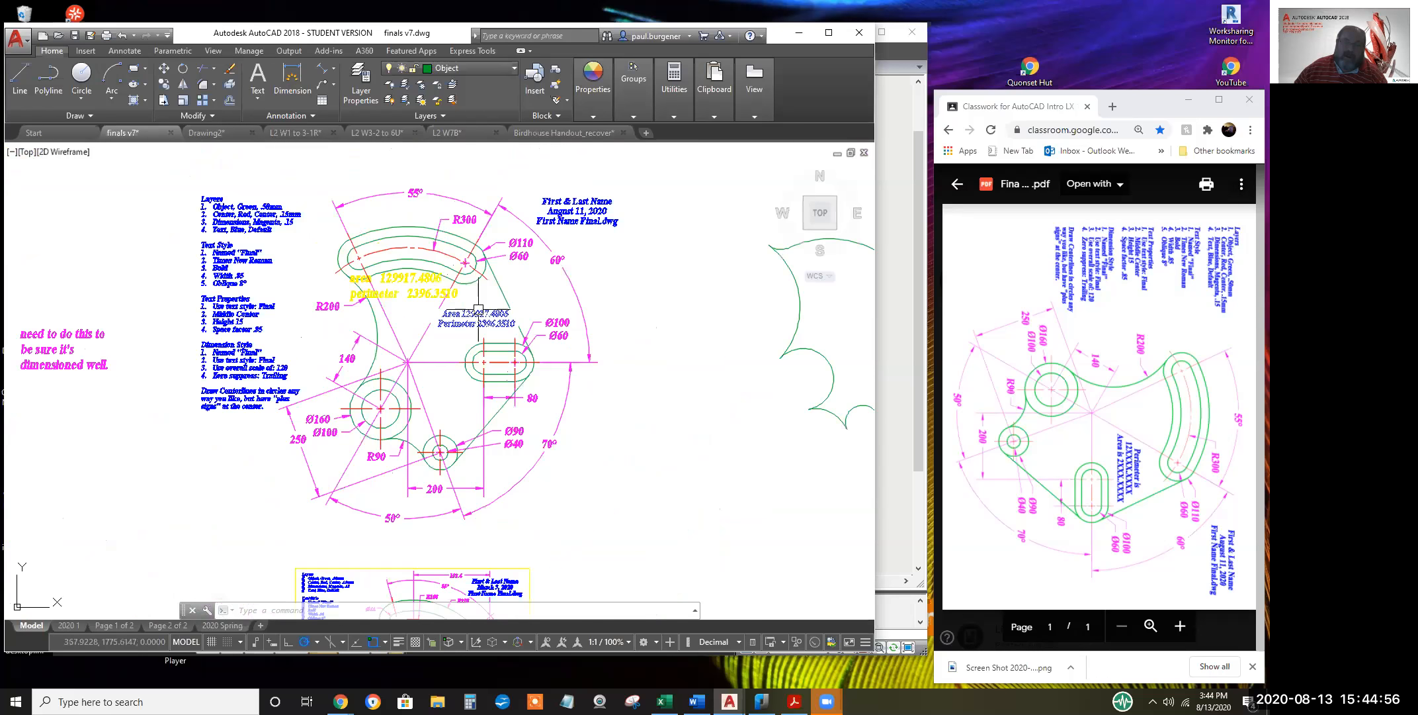
scroll(471, 320, up, 2)
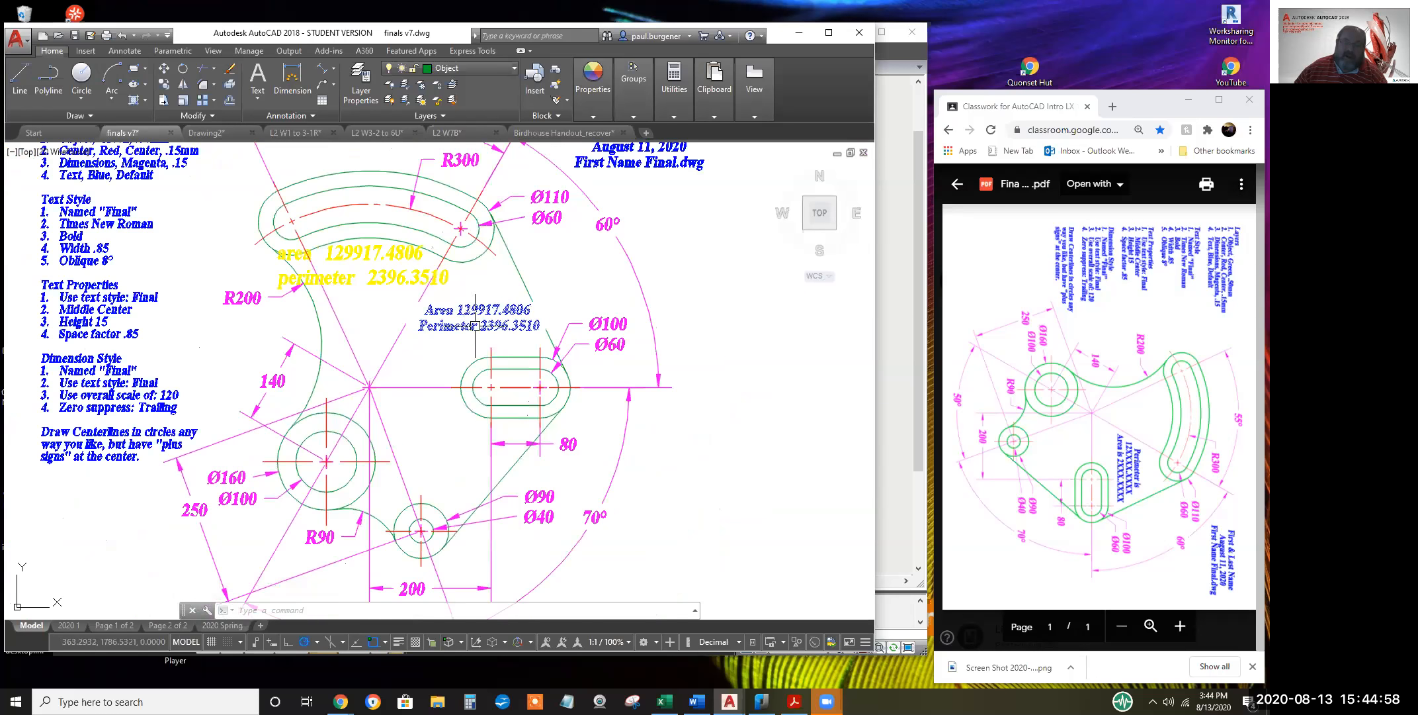
scroll(471, 320, down, 2)
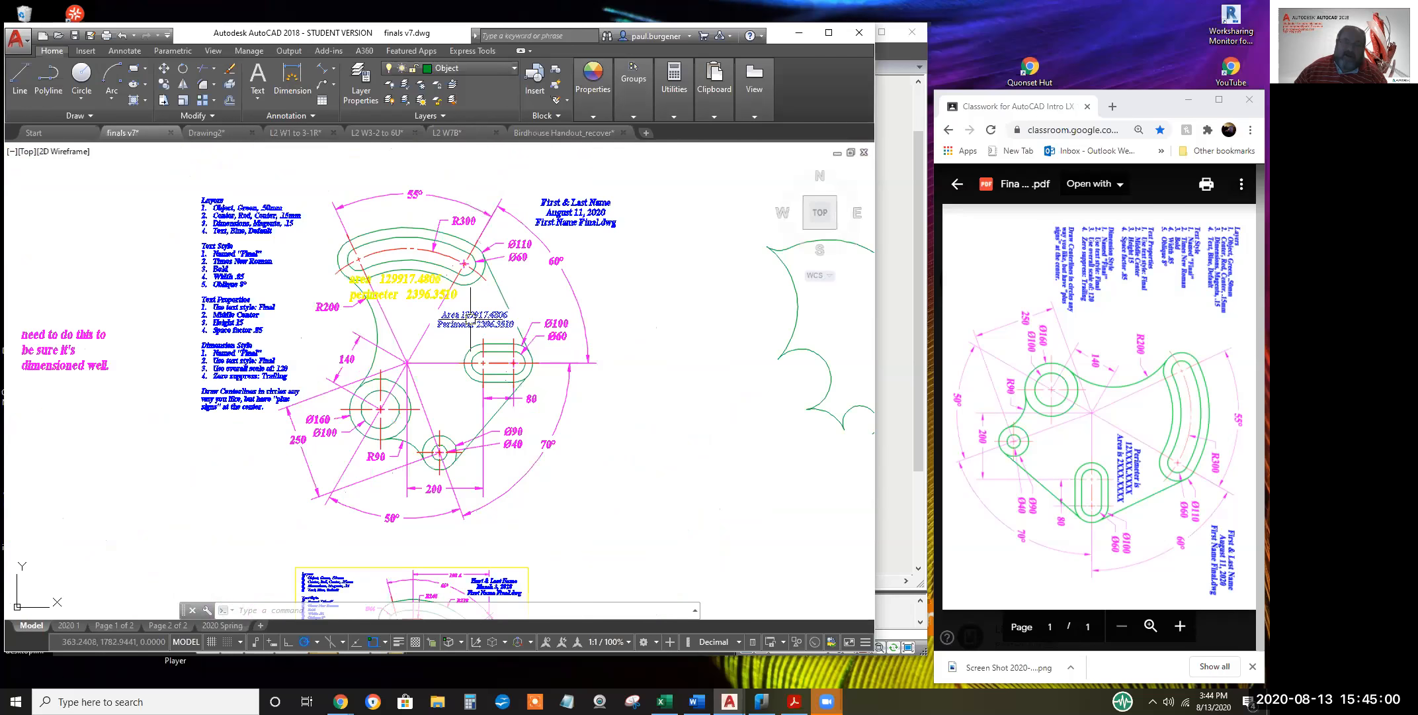
scroll(470, 319, up, 2)
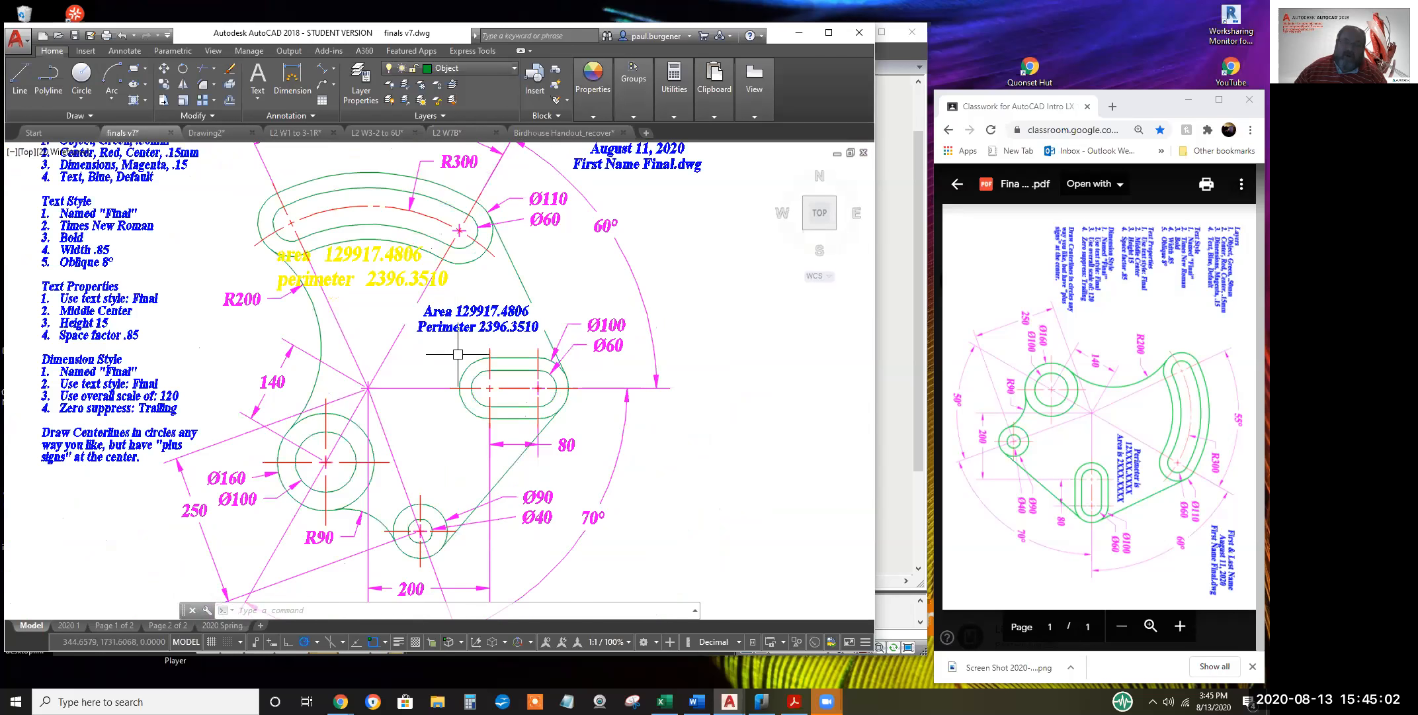
scroll(458, 354, down, 2)
scroll(462, 320, up, 2)
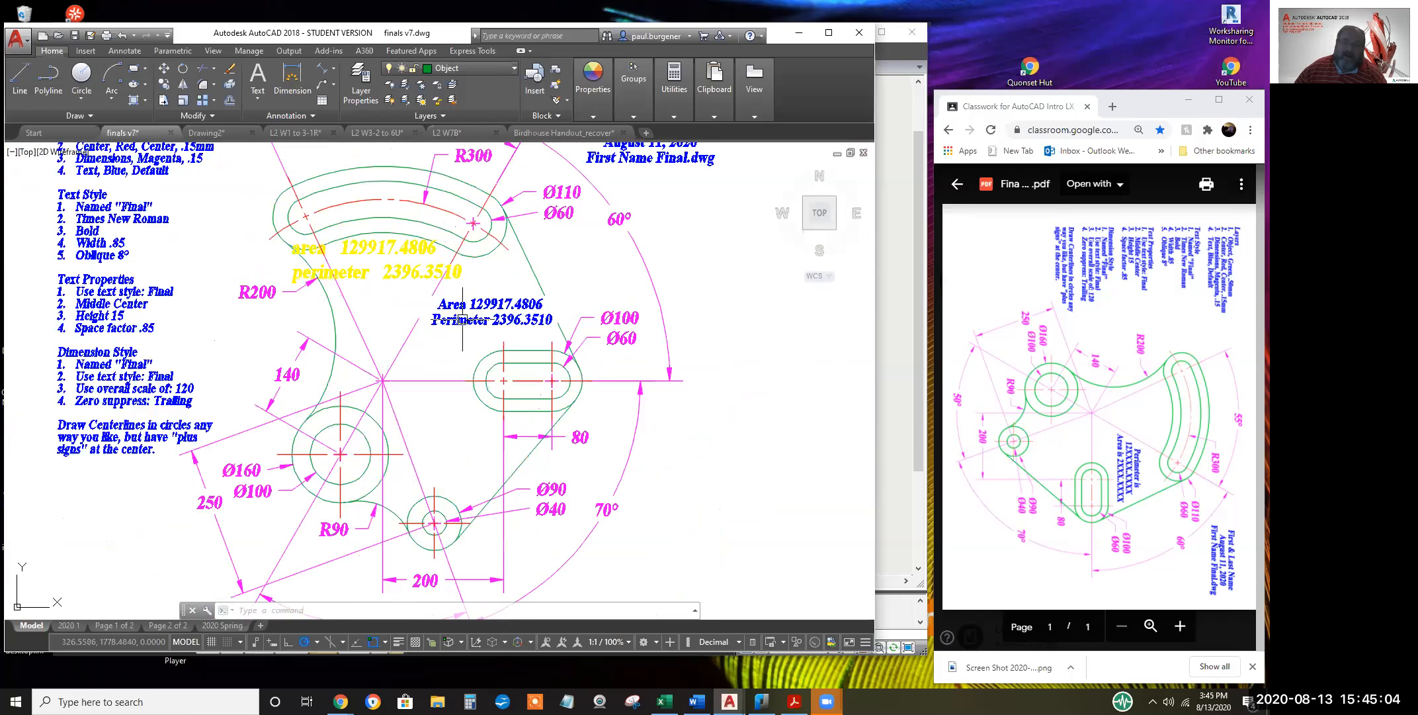
scroll(462, 320, down, 2)
scroll(526, 350, up, 2)
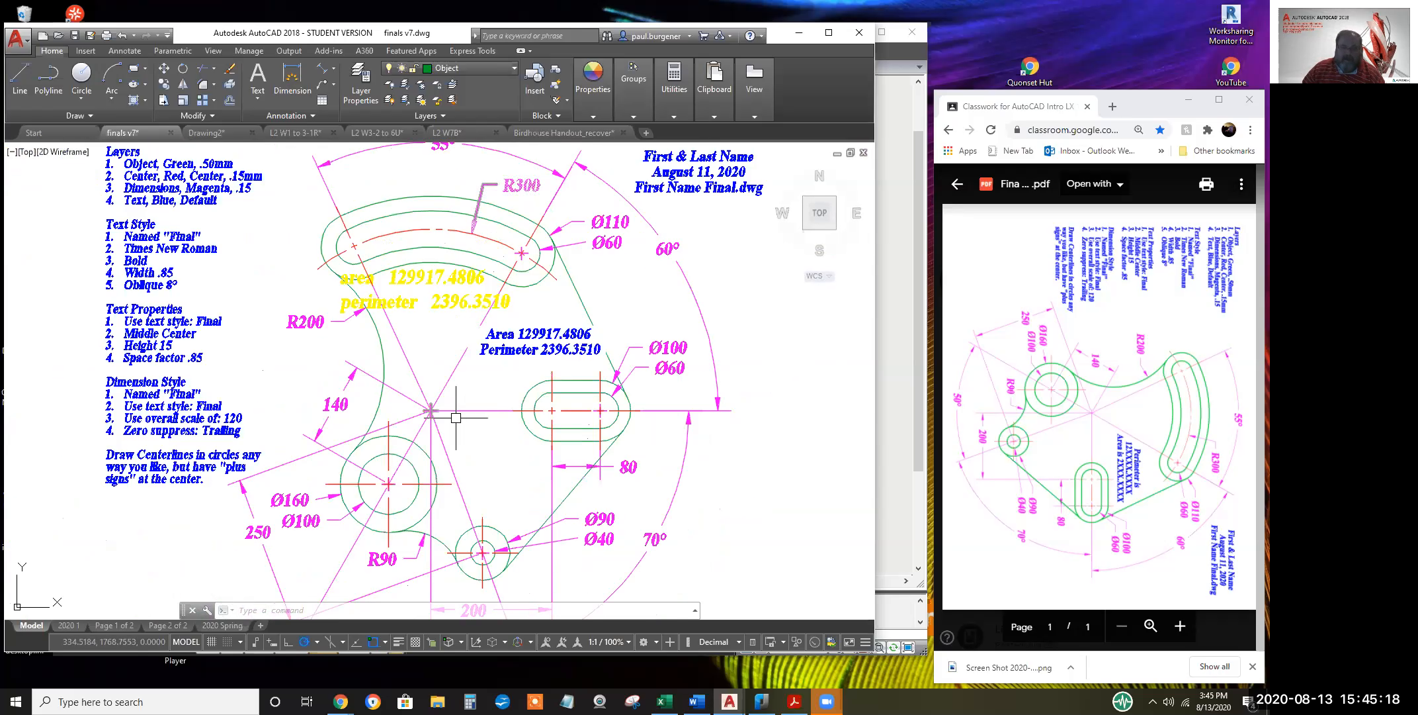
Examine the slot's centerlines and the place where its horizontal centerline meets the magenta extension line
scroll(592, 403, up, 6)
scroll(336, 430, up, 2)
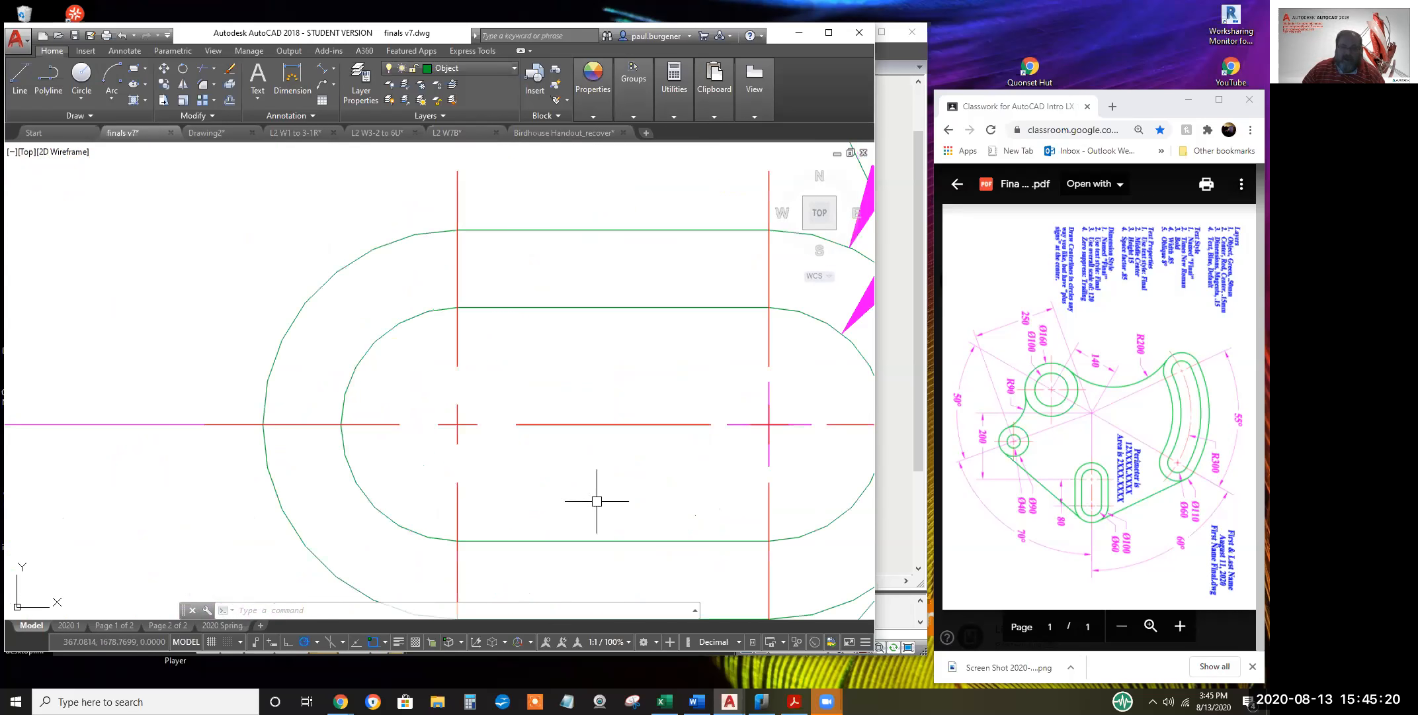
scroll(659, 424, down, 2)
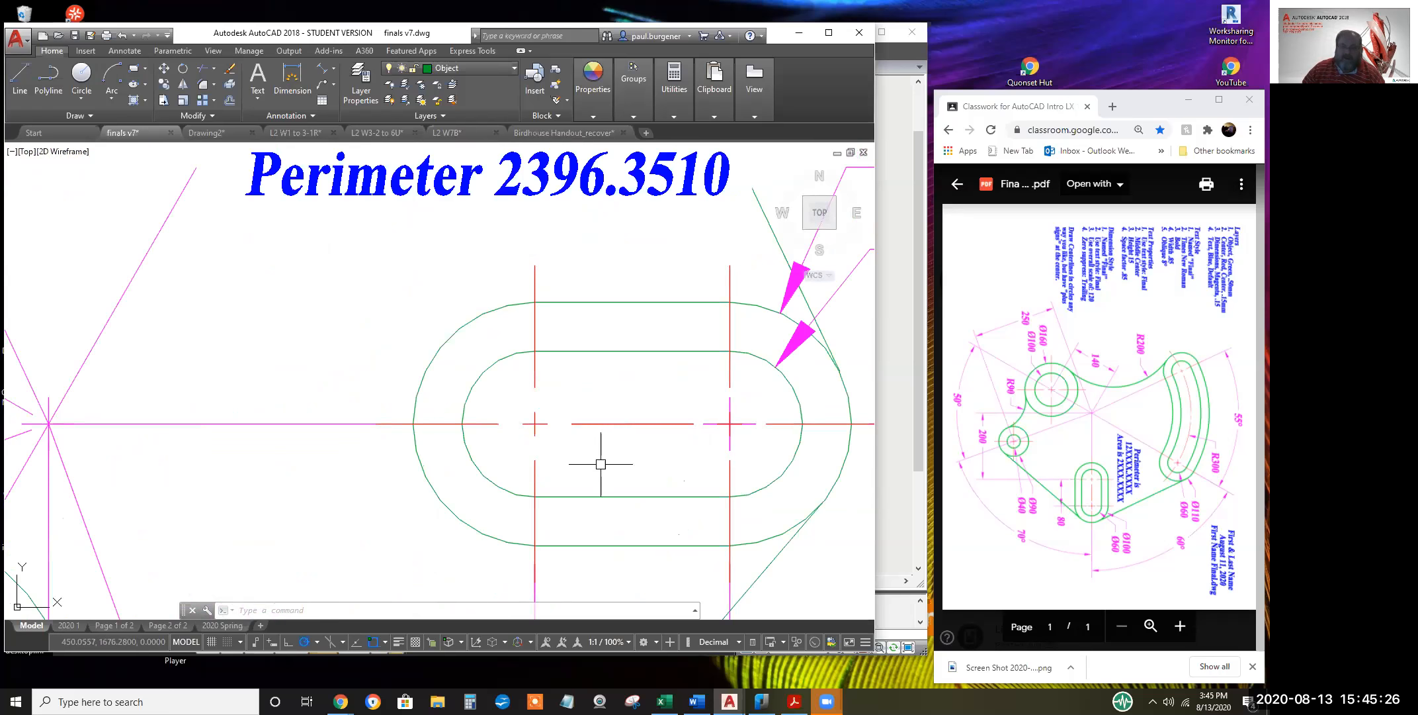
scroll(602, 464, down, 2)
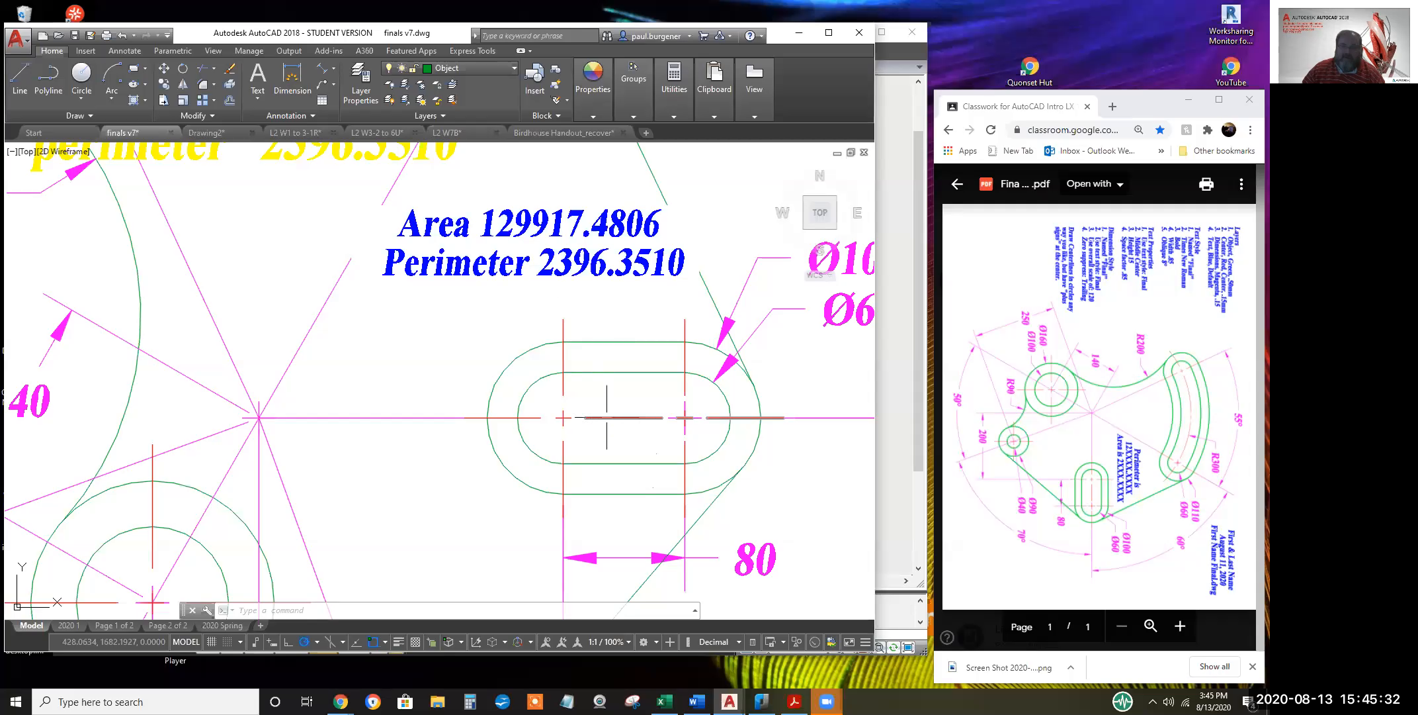
scroll(599, 401, down, 2)
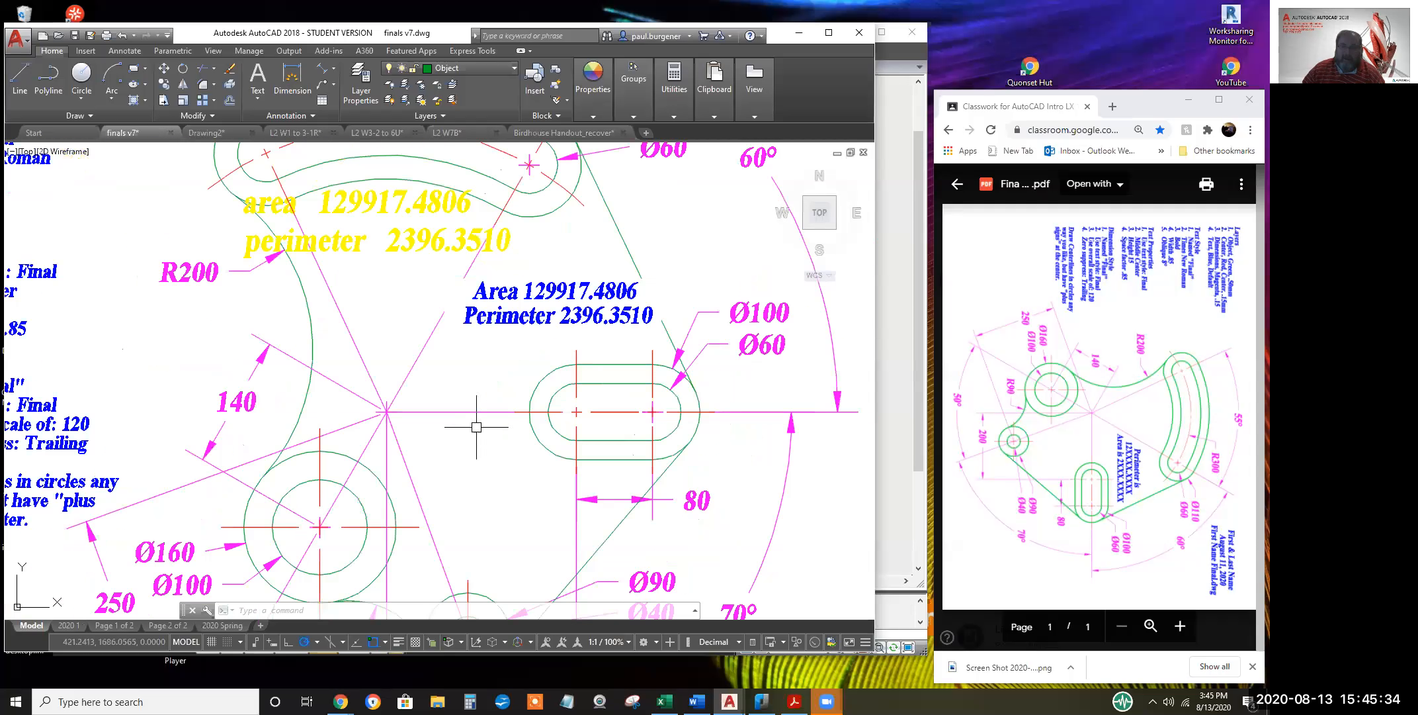
scroll(536, 426, up, 3)
scroll(517, 415, up, 5)
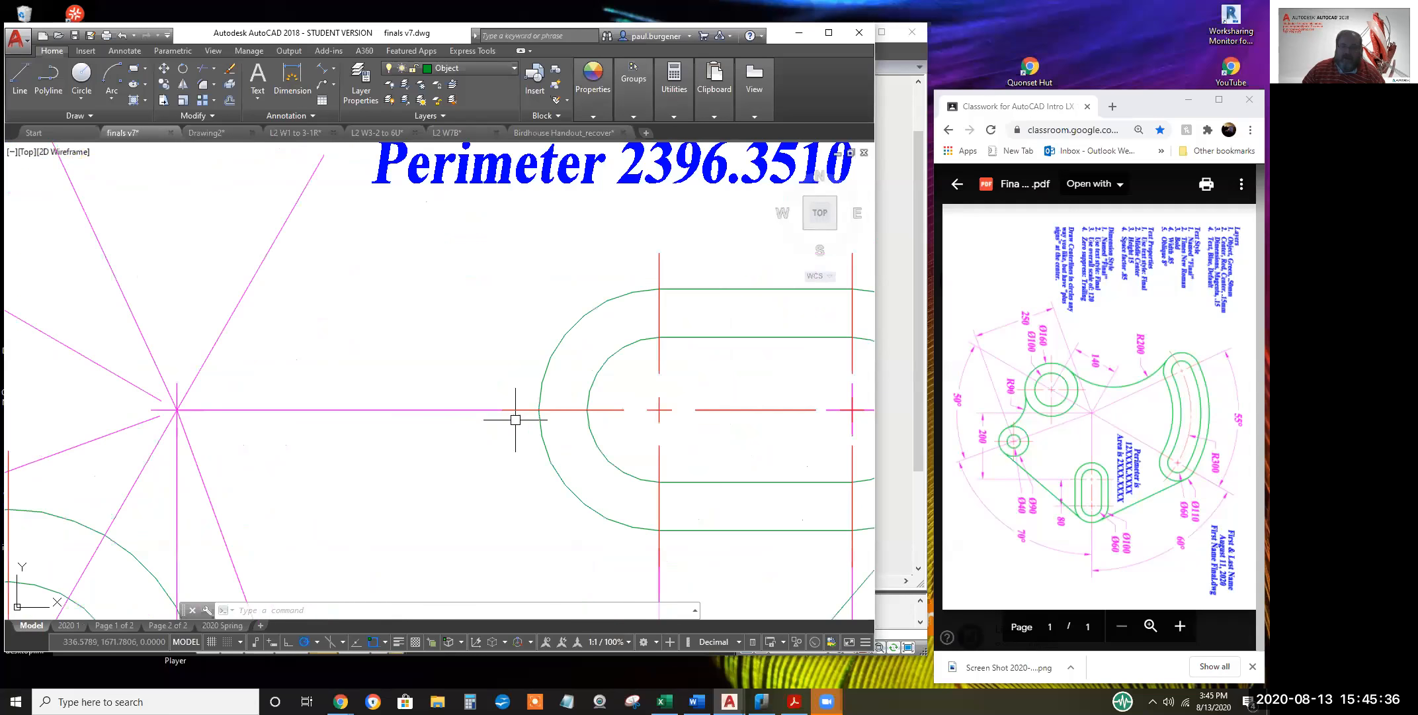
scroll(506, 396, up, 2)
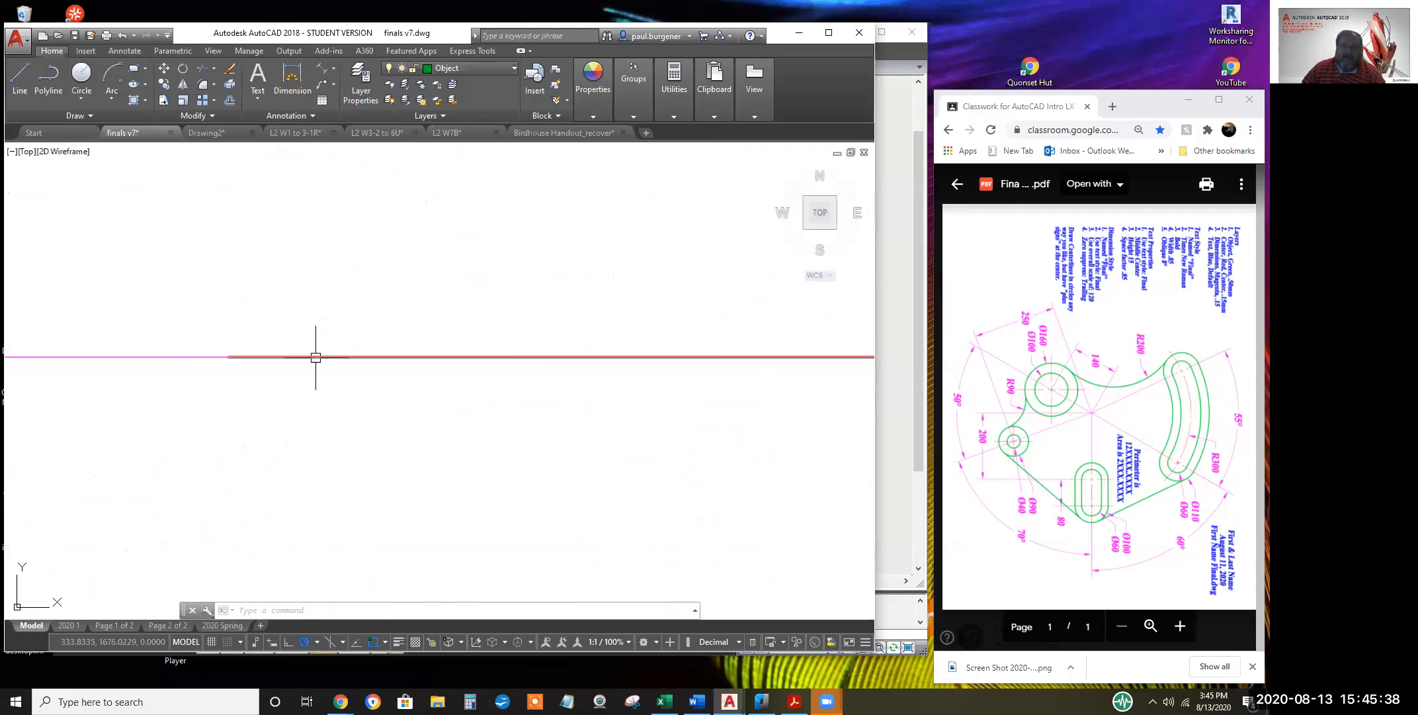
scroll(457, 380, down, 3)
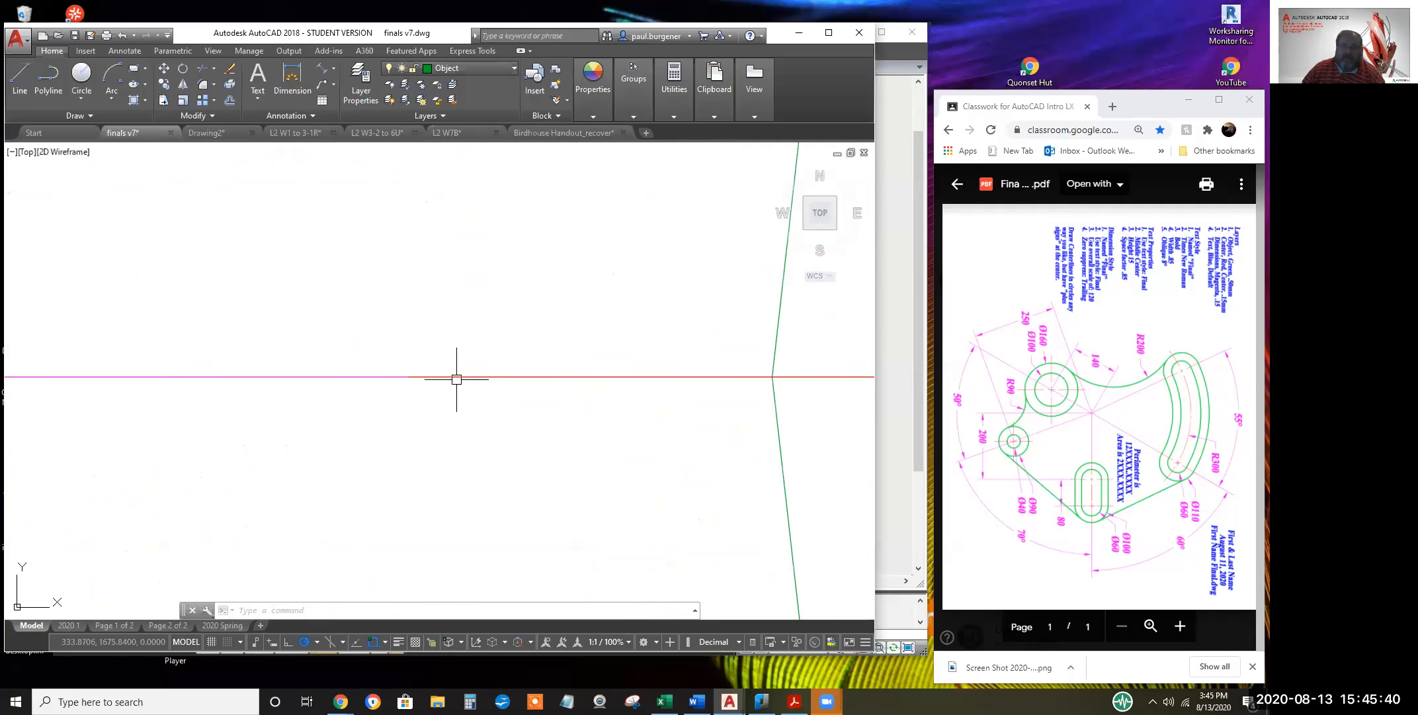
Examine the overlap between the horizontal slot's centerline and the magenta extension line, up close and within the surrounding dimensioned geometry
scroll(490, 382, down, 1)
scroll(411, 383, up, 1)
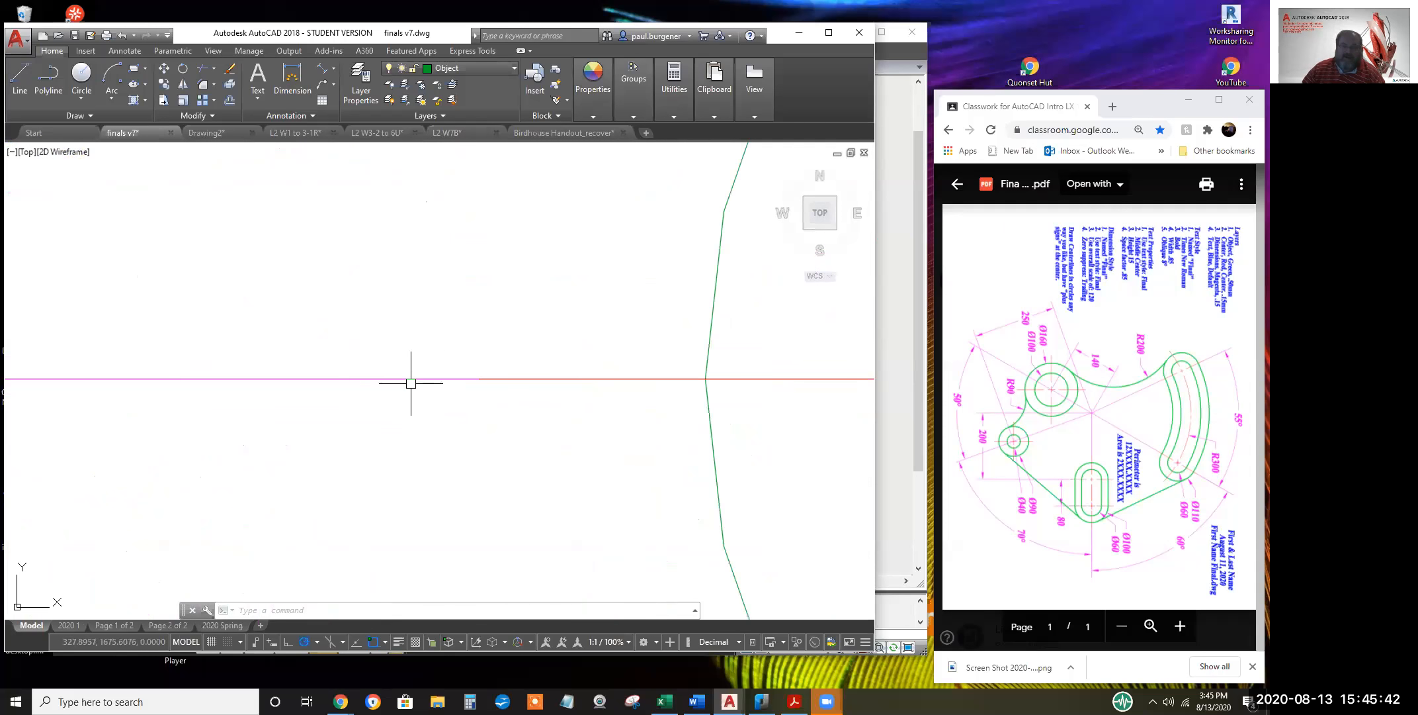
scroll(417, 387, down, 5)
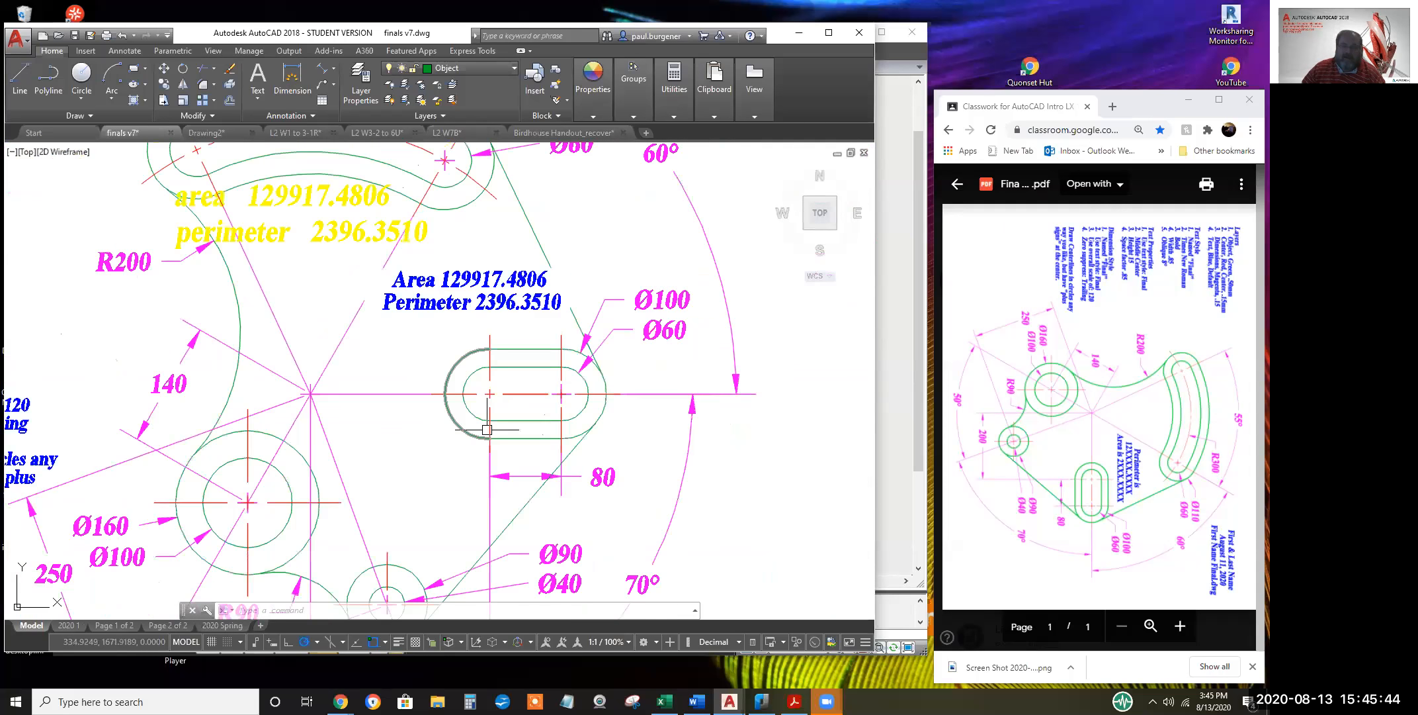
middle_drag(636, 420, 692, 381)
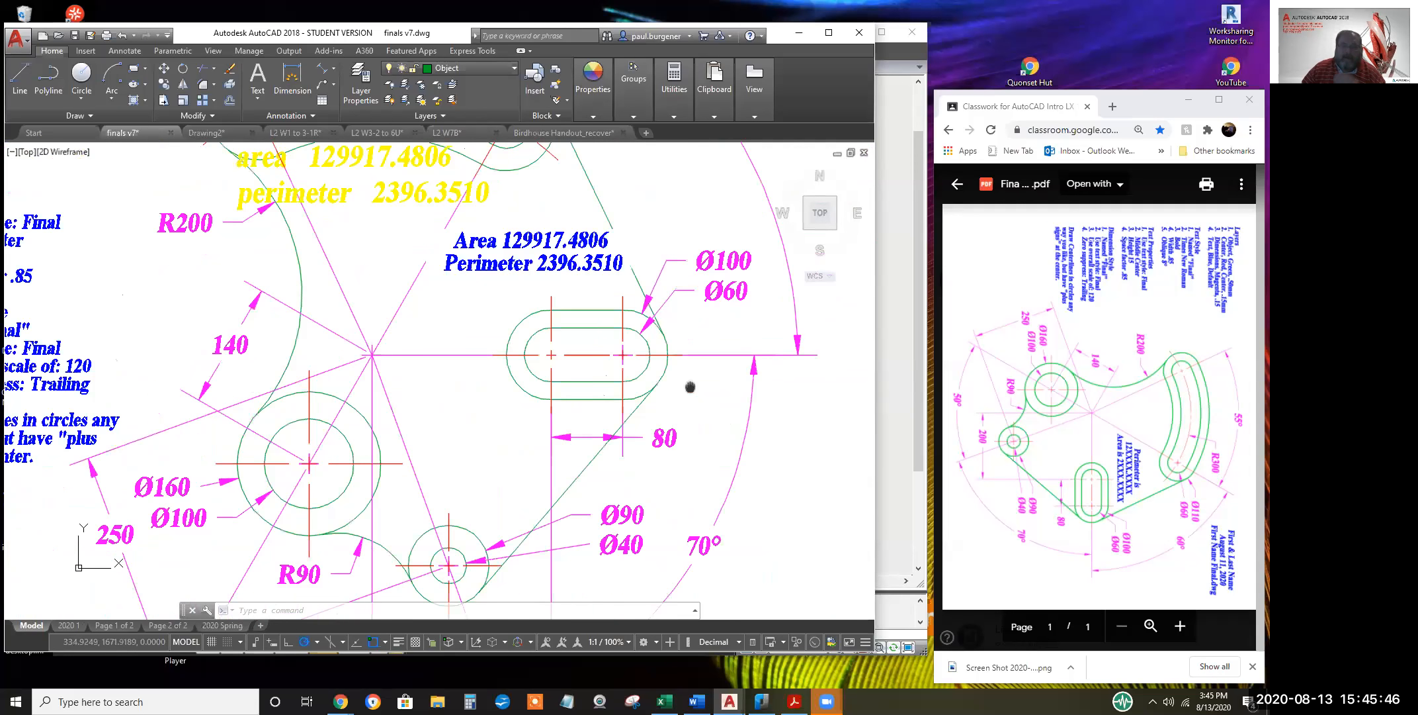
scroll(288, 384, up, 2)
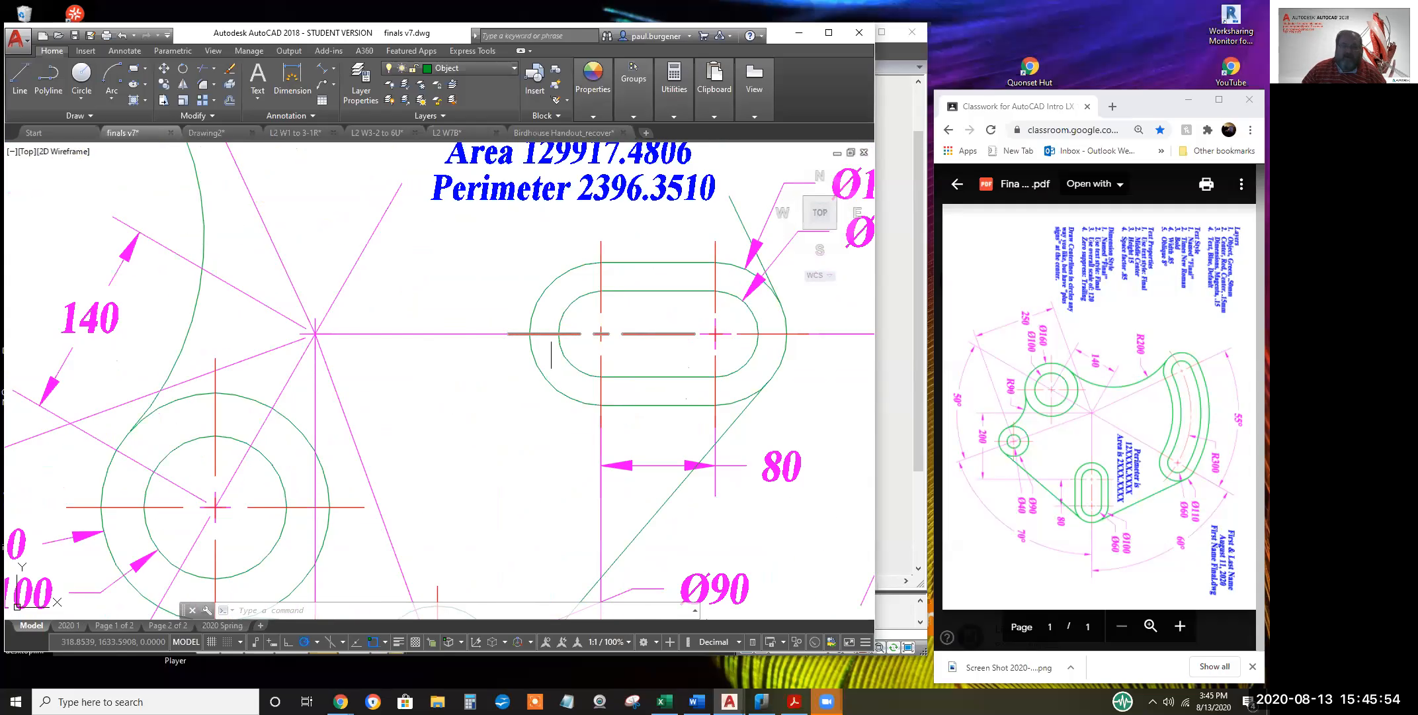
scroll(426, 408, down, 1)
scroll(426, 407, down, 1)
middle_drag(431, 408, 539, 432)
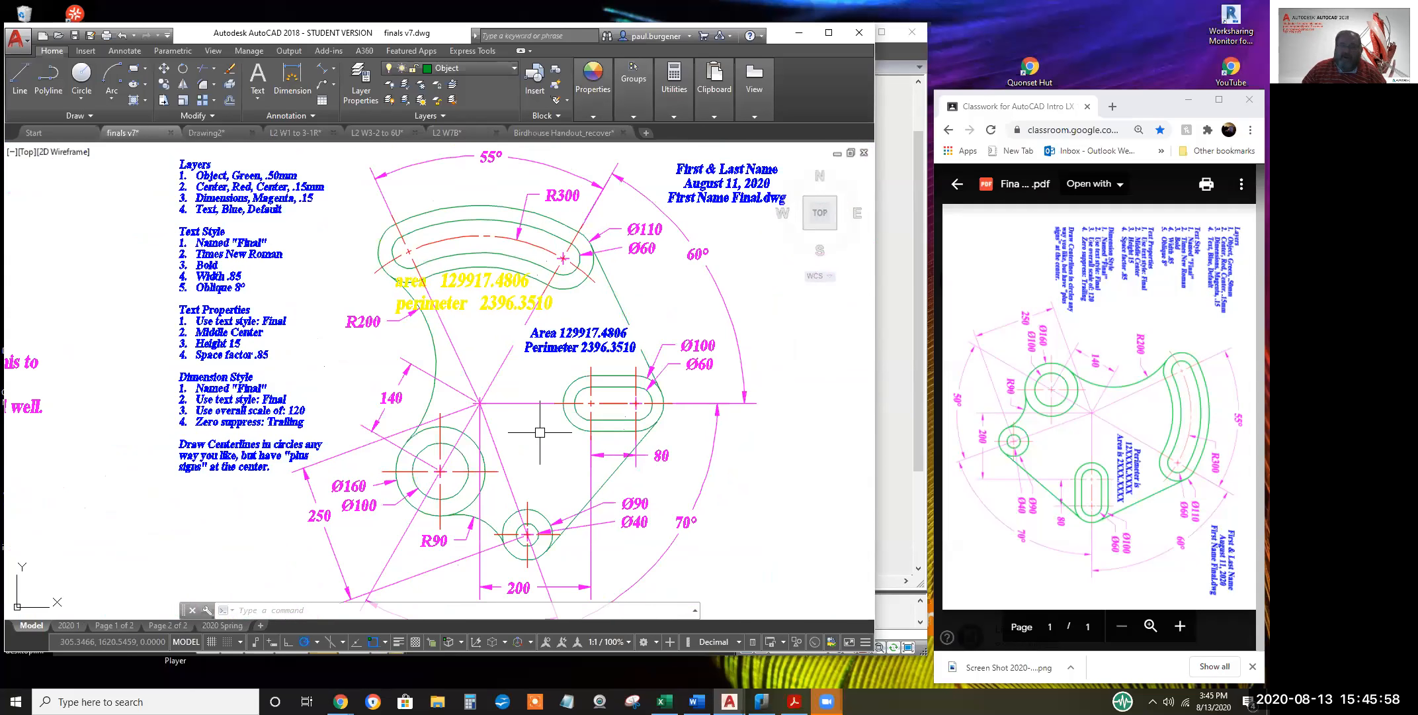
Examine the area and perimeter text beside the slot and its placement relative to the complete dimensioned part
scroll(490, 300, up, 2)
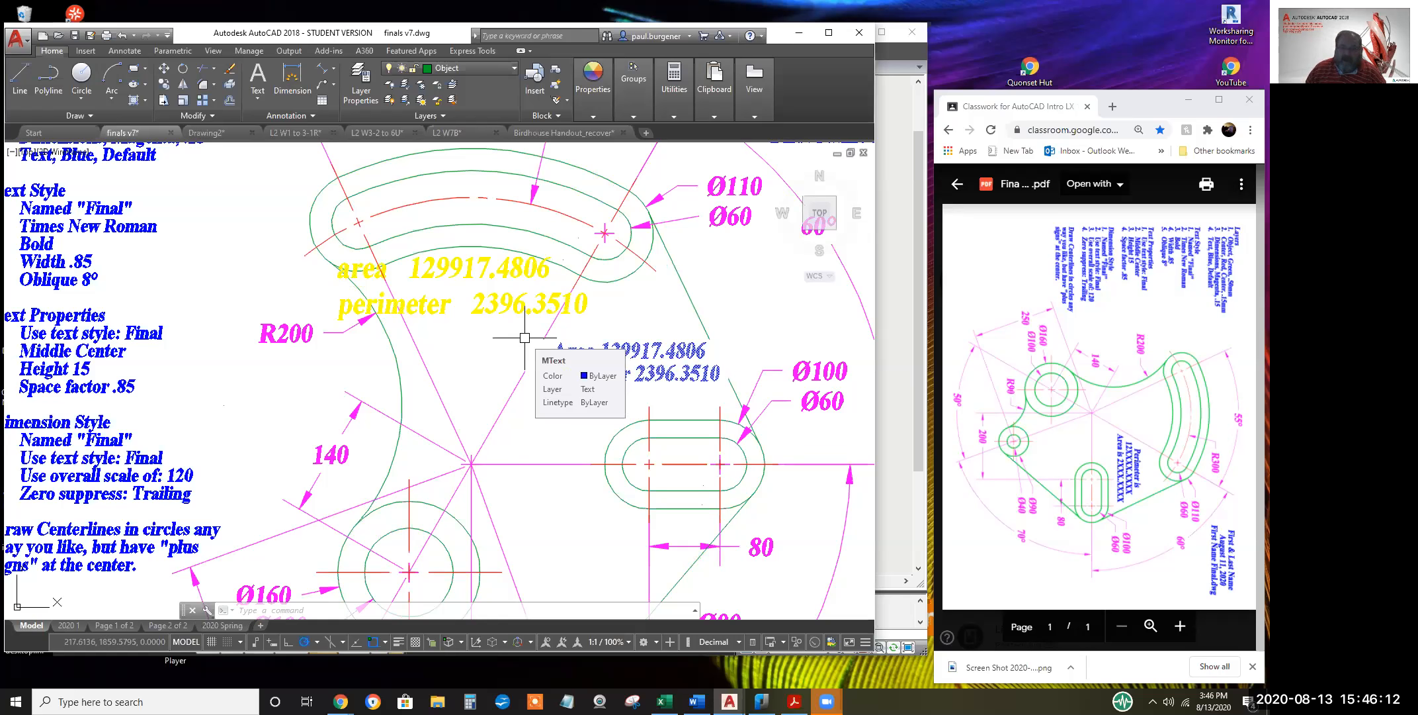
scroll(525, 338, down, 1)
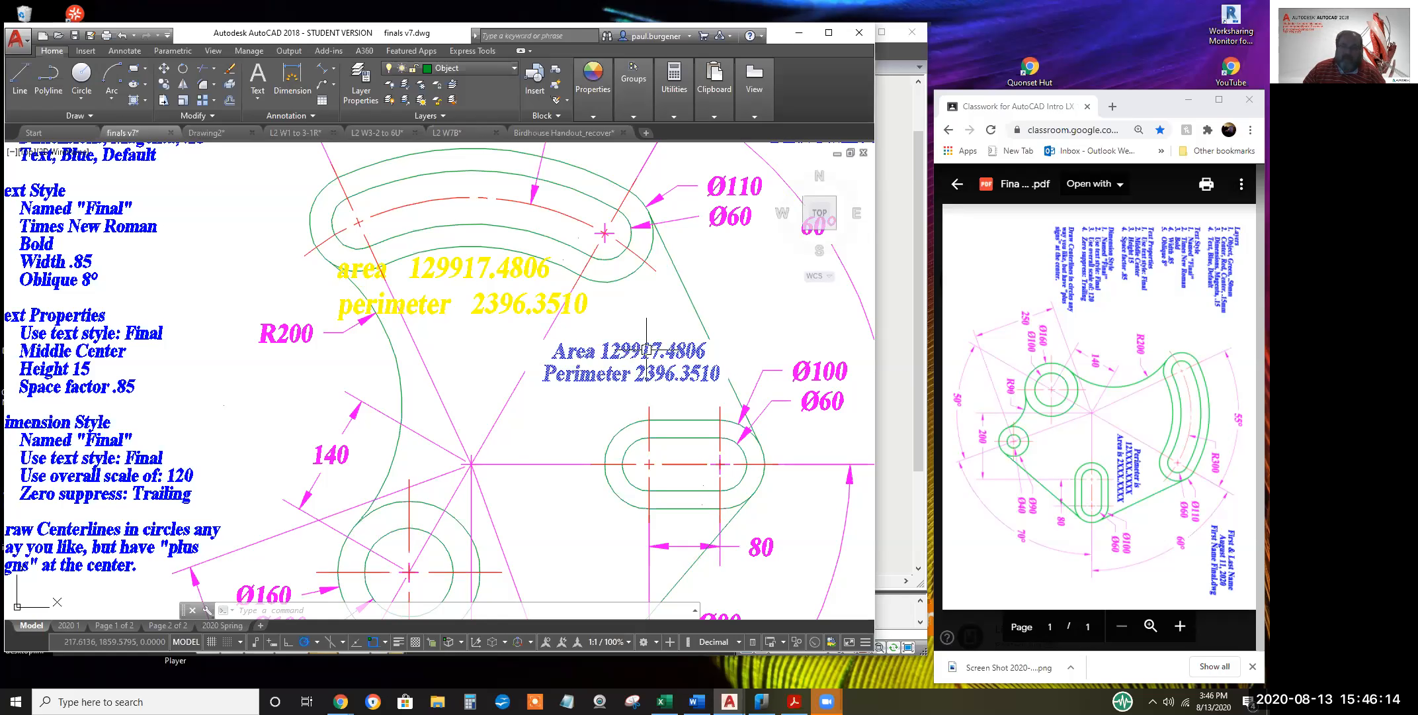
scroll(626, 366, down, 1)
scroll(625, 365, down, 4)
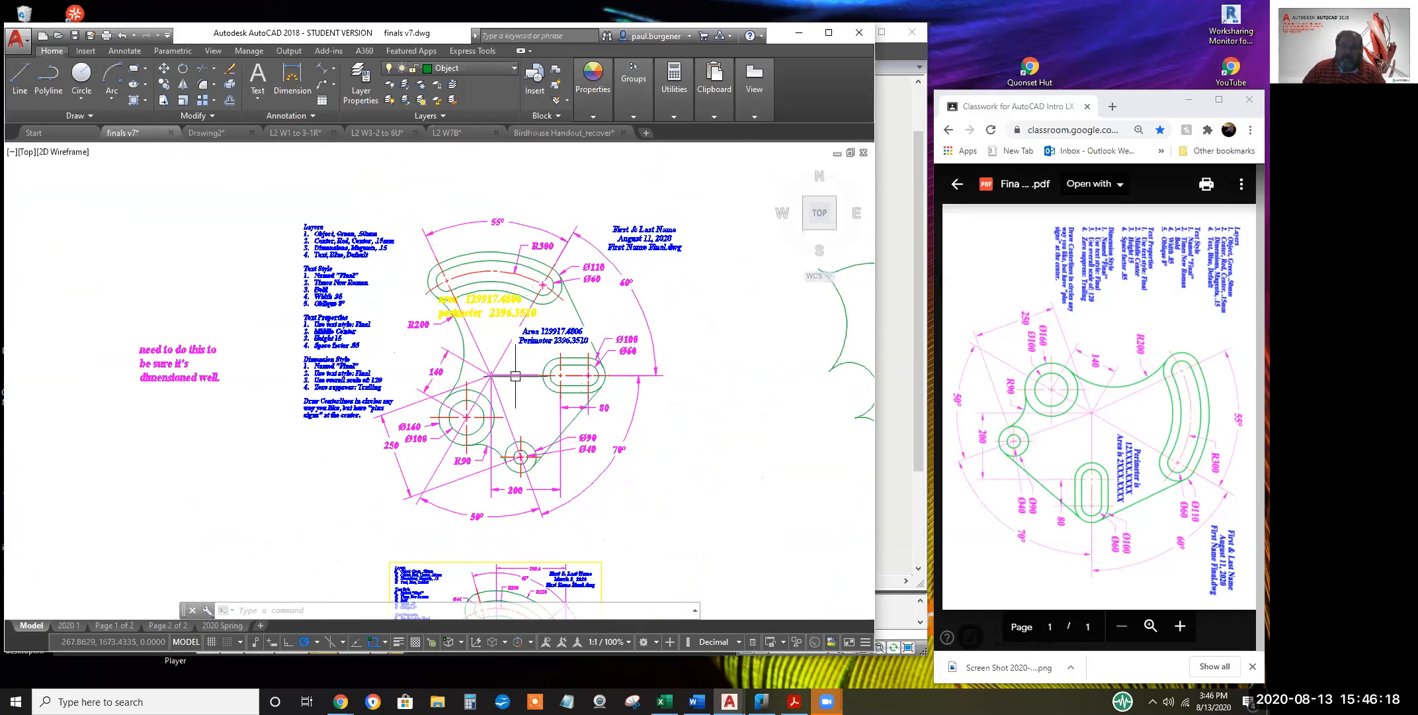
scroll(517, 374, up, 2)
middle_drag(518, 373, 528, 385)
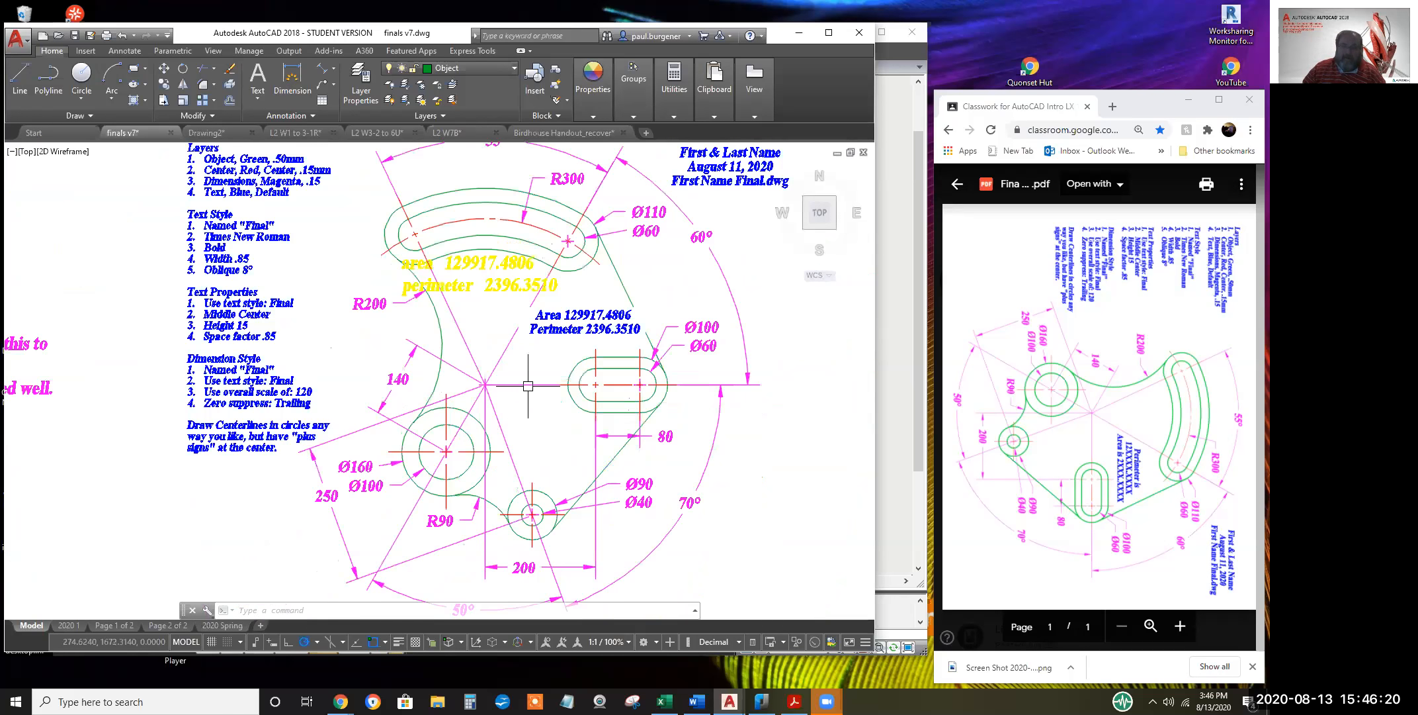
scroll(528, 386, down, 2)
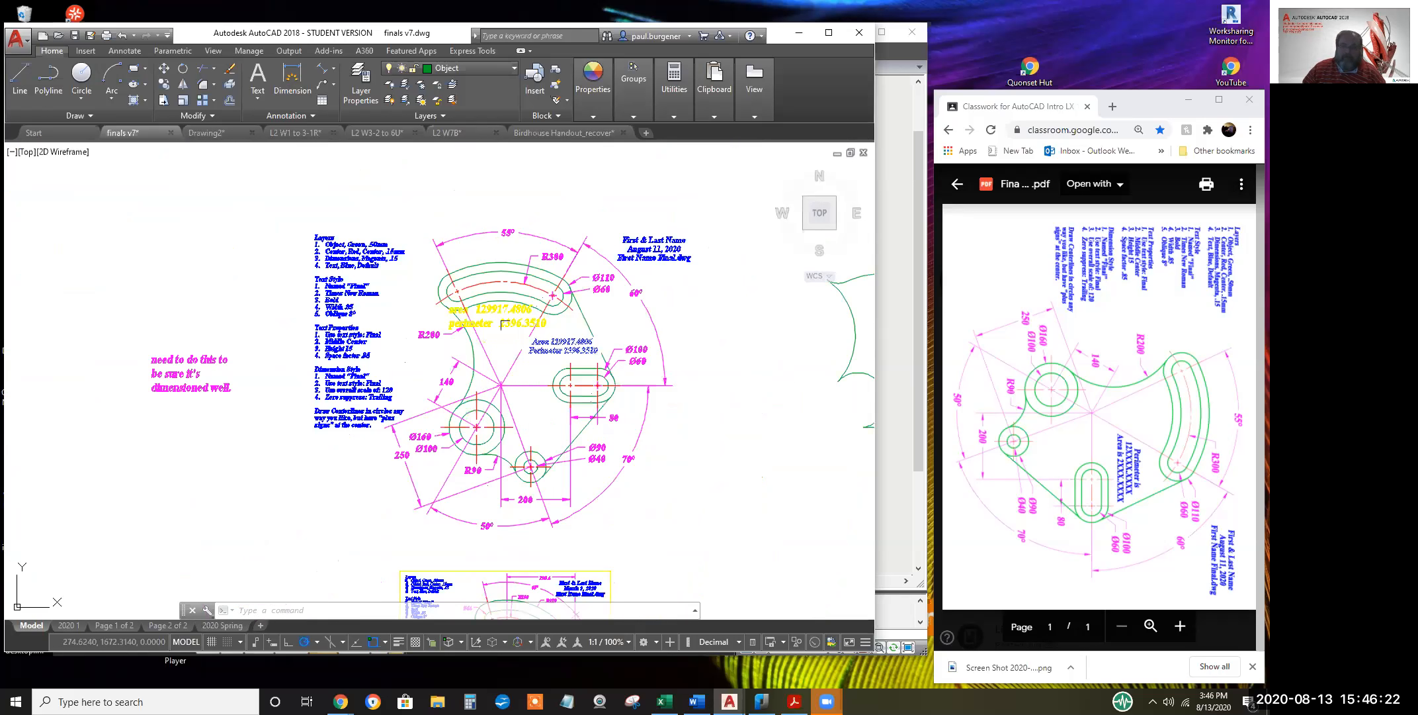
Check the Center layer's linetype and lineweight in the layer properties, with the curved slot's centerlines in view
scroll(466, 287, up, 4)
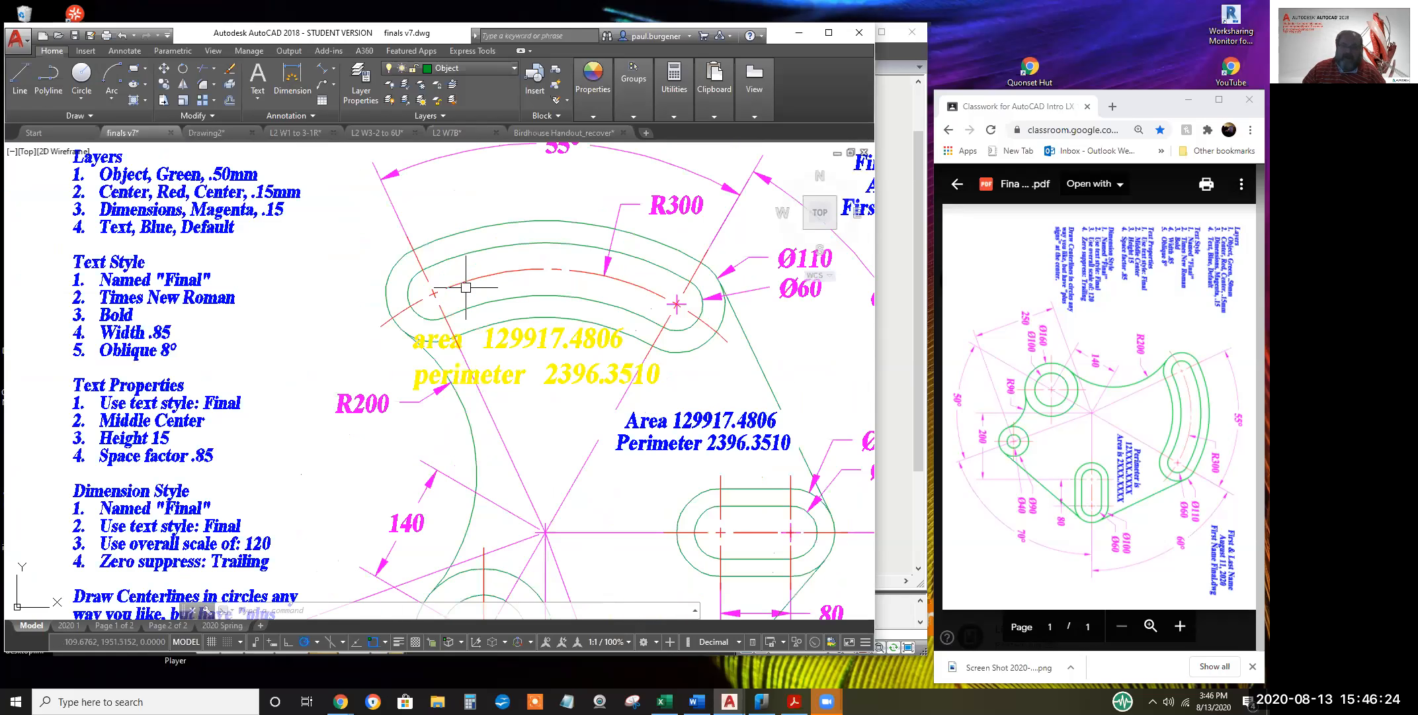
scroll(422, 305, up, 4)
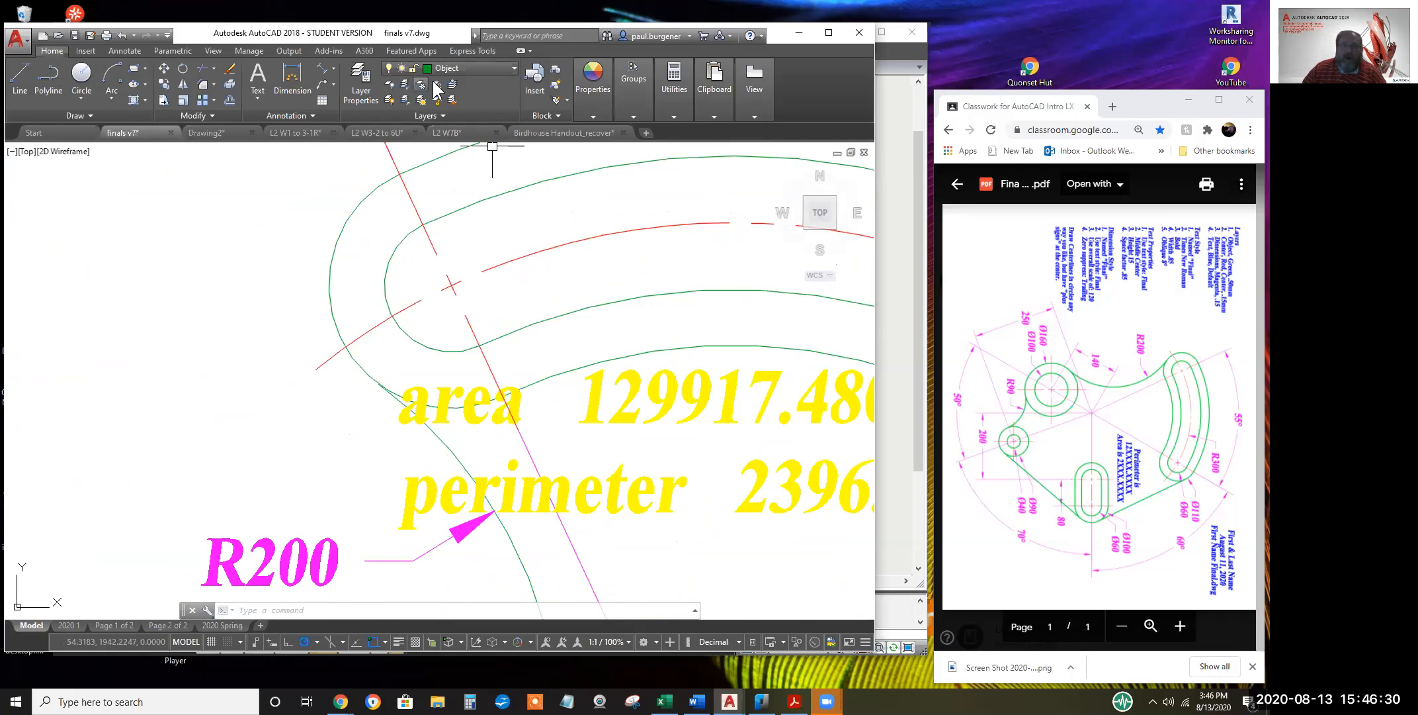
click(365, 80)
click(223, 238)
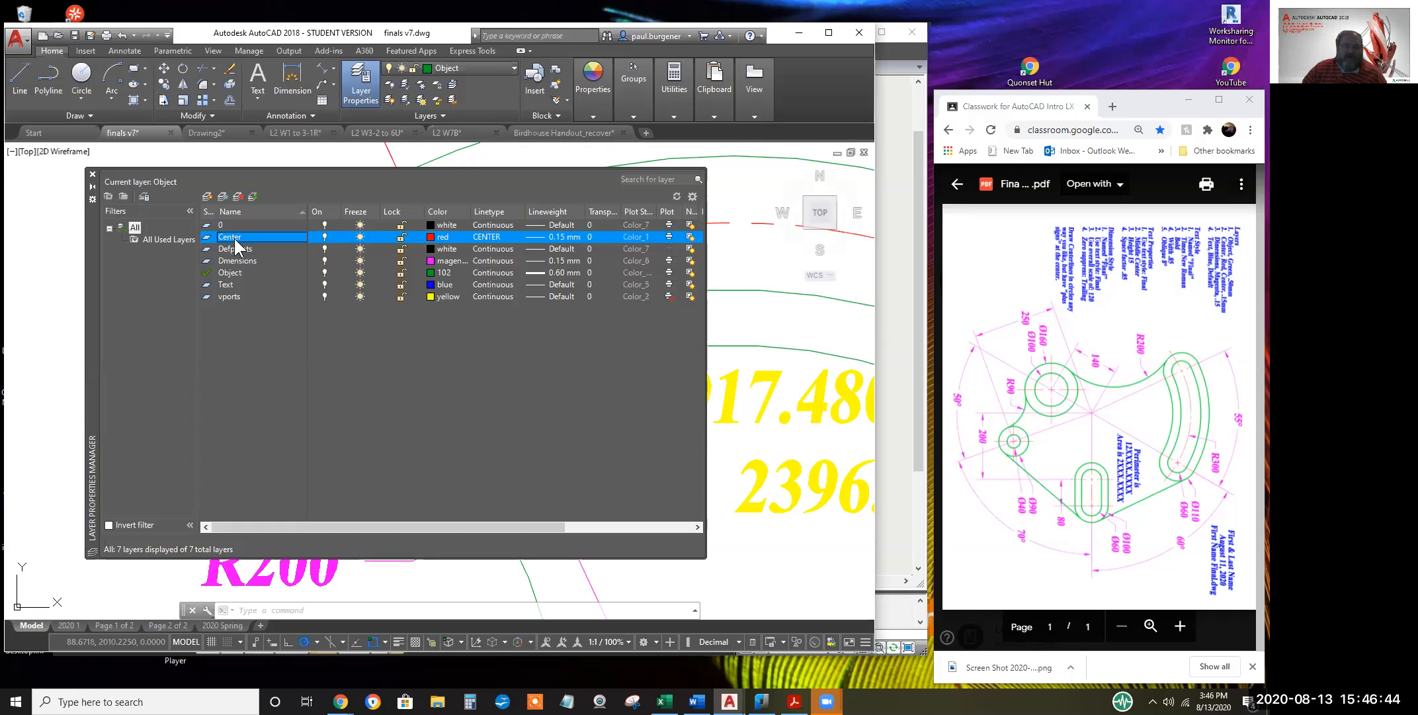
click(92, 173)
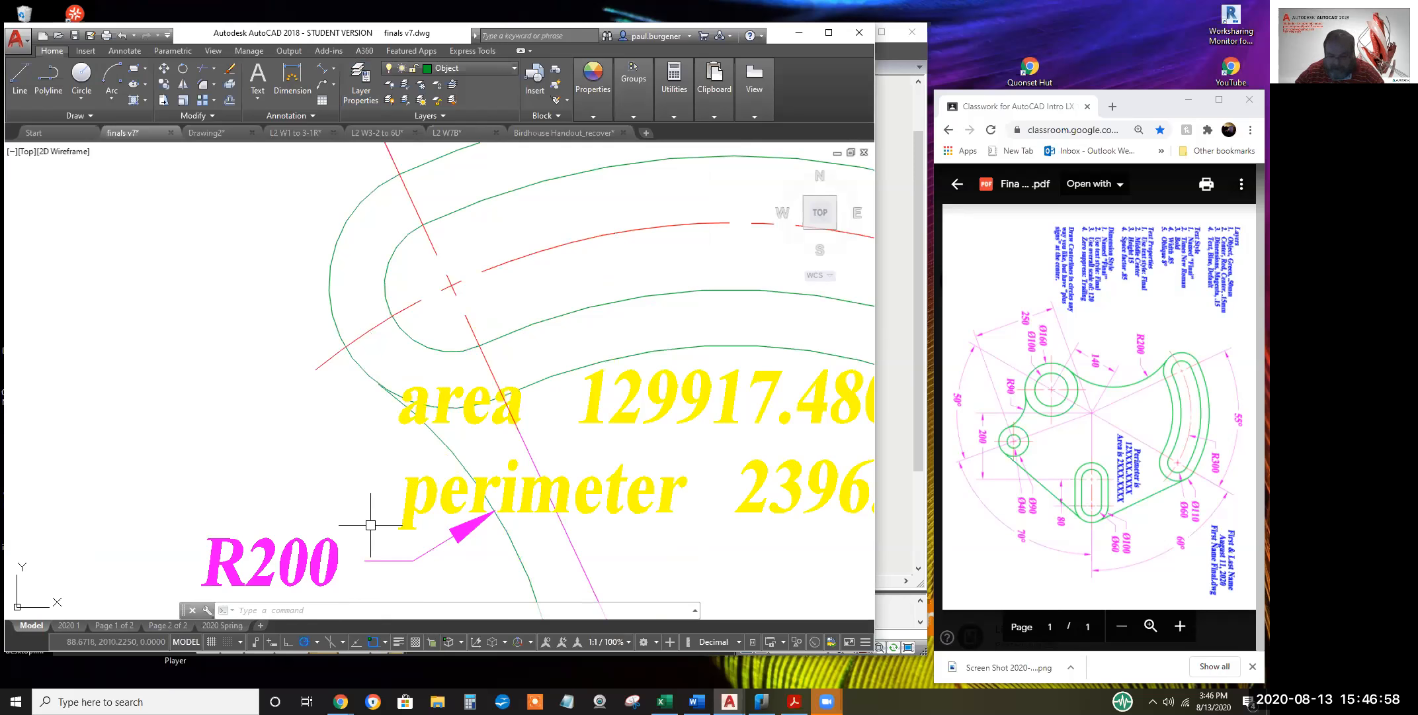
Check the drawing's global linetype scale factor with LTSCALE, then cancel the command
text(LTs)
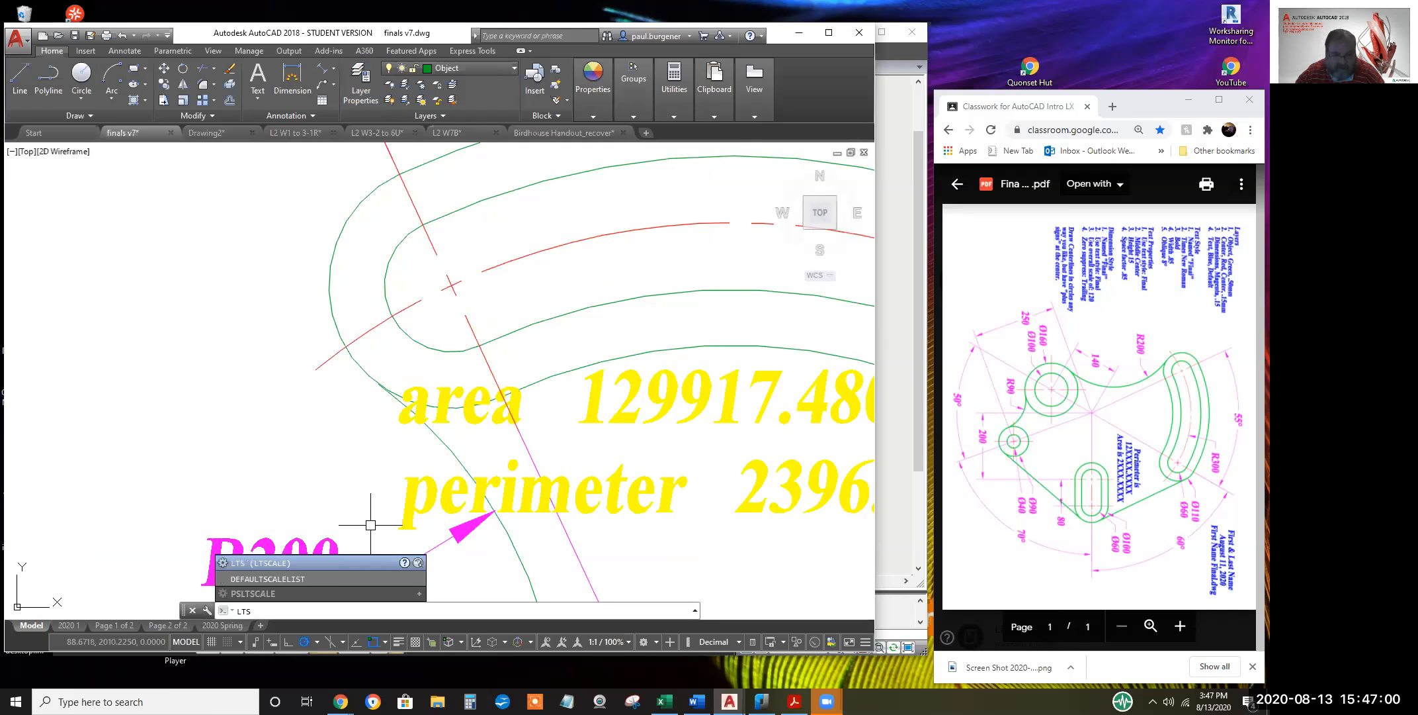
key(Return)
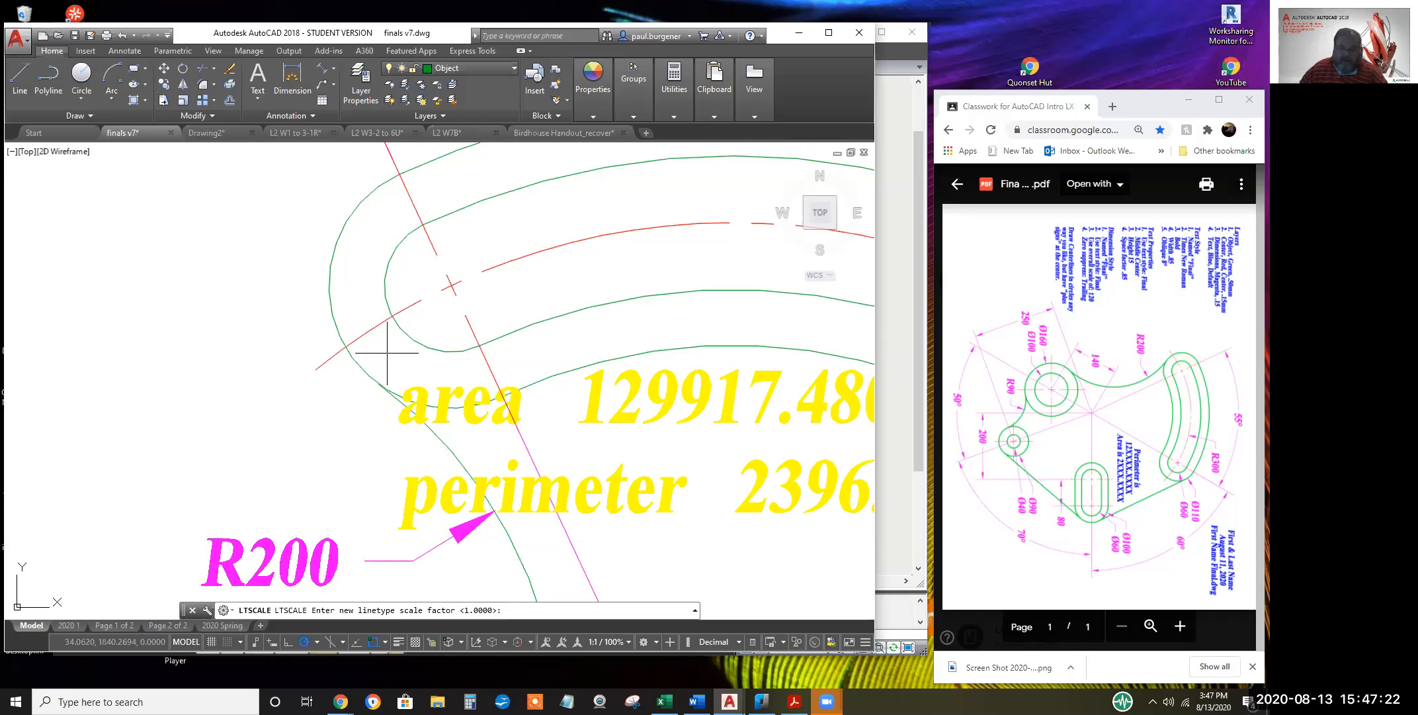
key(Escape)
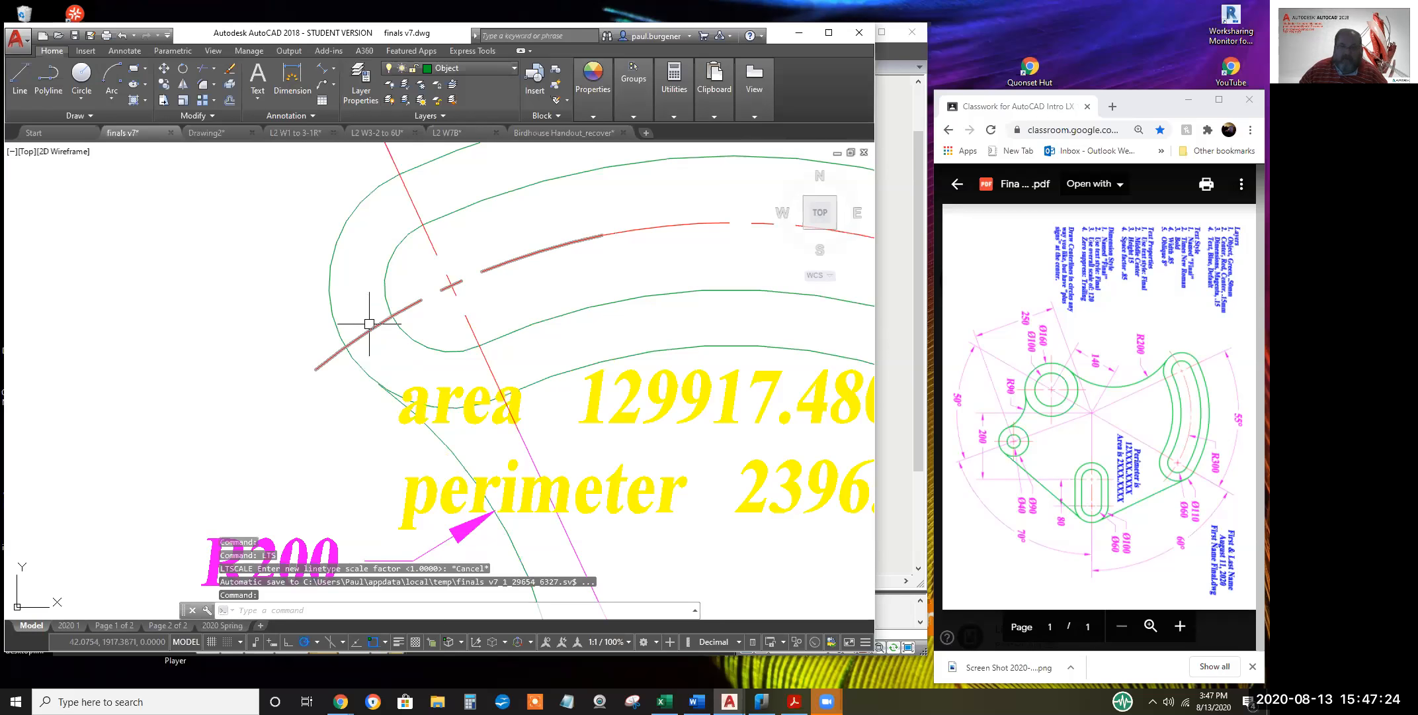
Check the linetype scale in the properties of the arc centerline crossing the curved slot's end near the R200 dimension
click(377, 326)
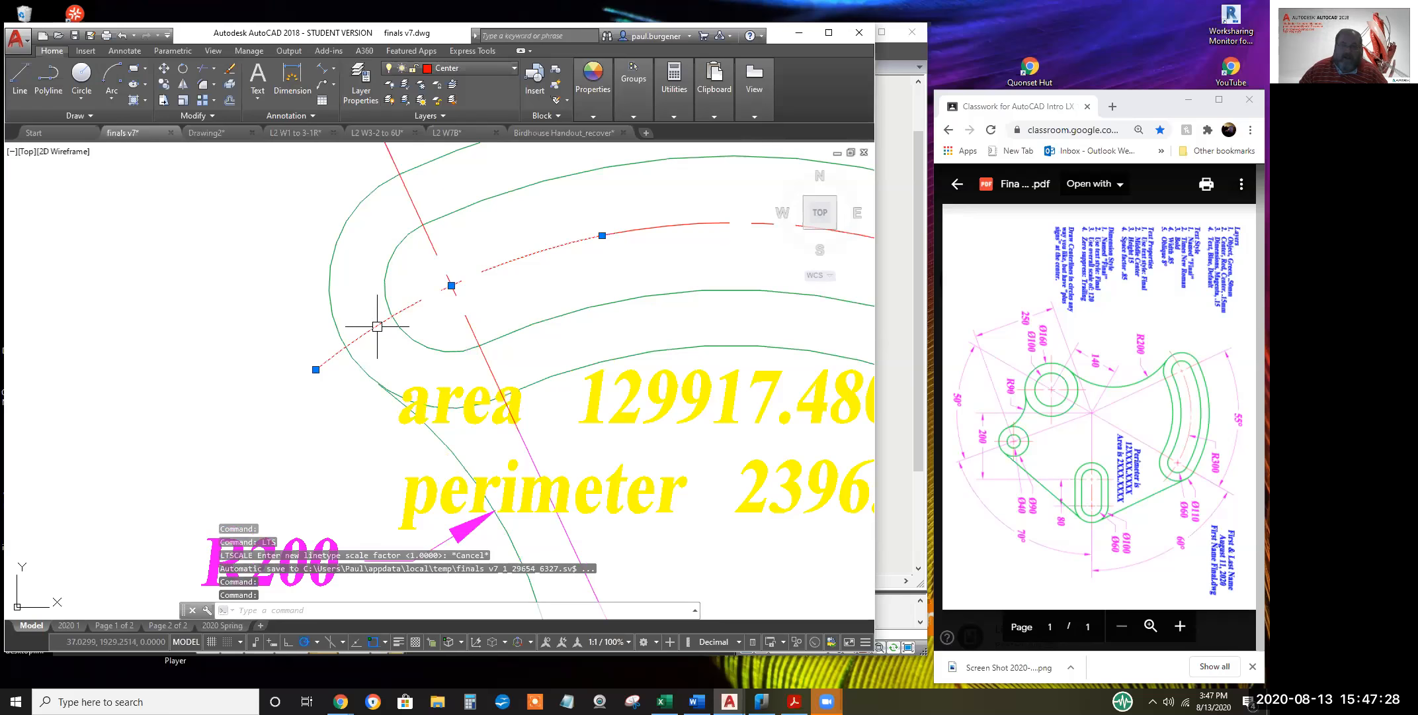
key(Escape)
click(375, 330)
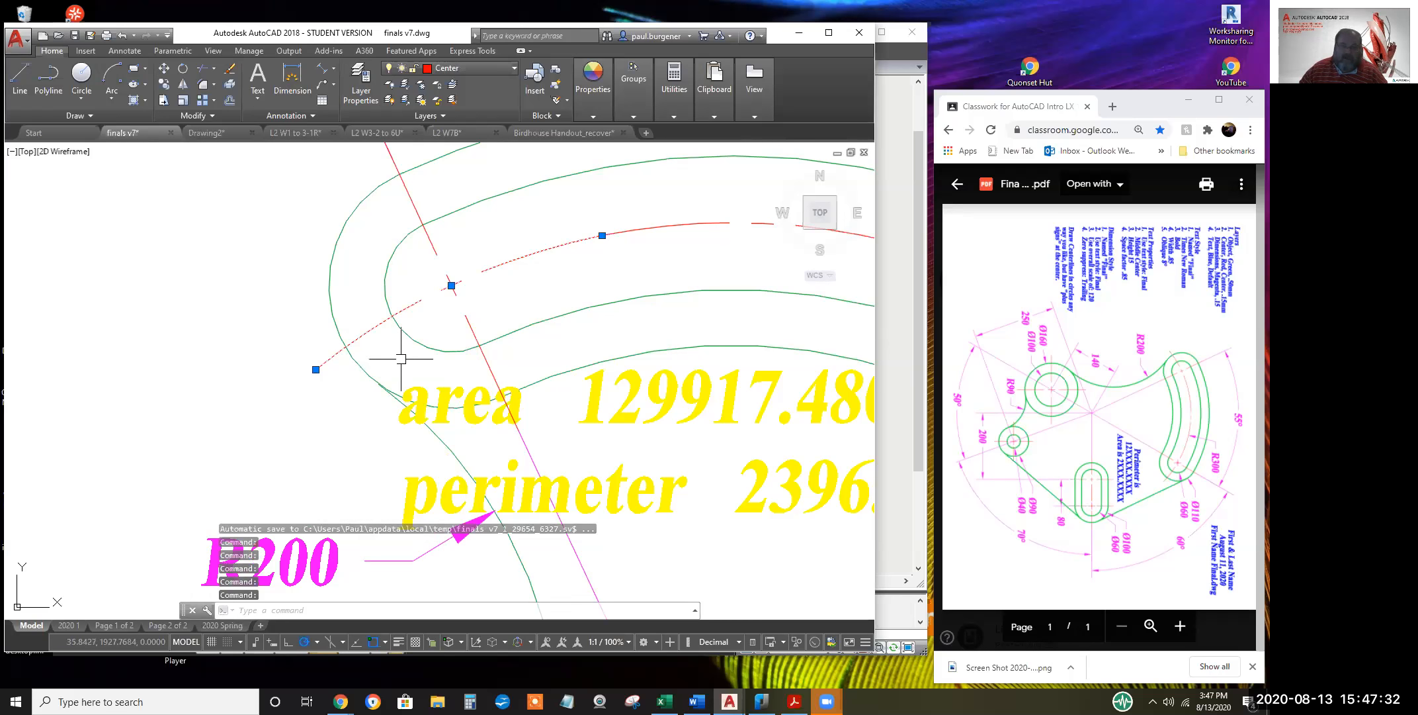
right_click(389, 355)
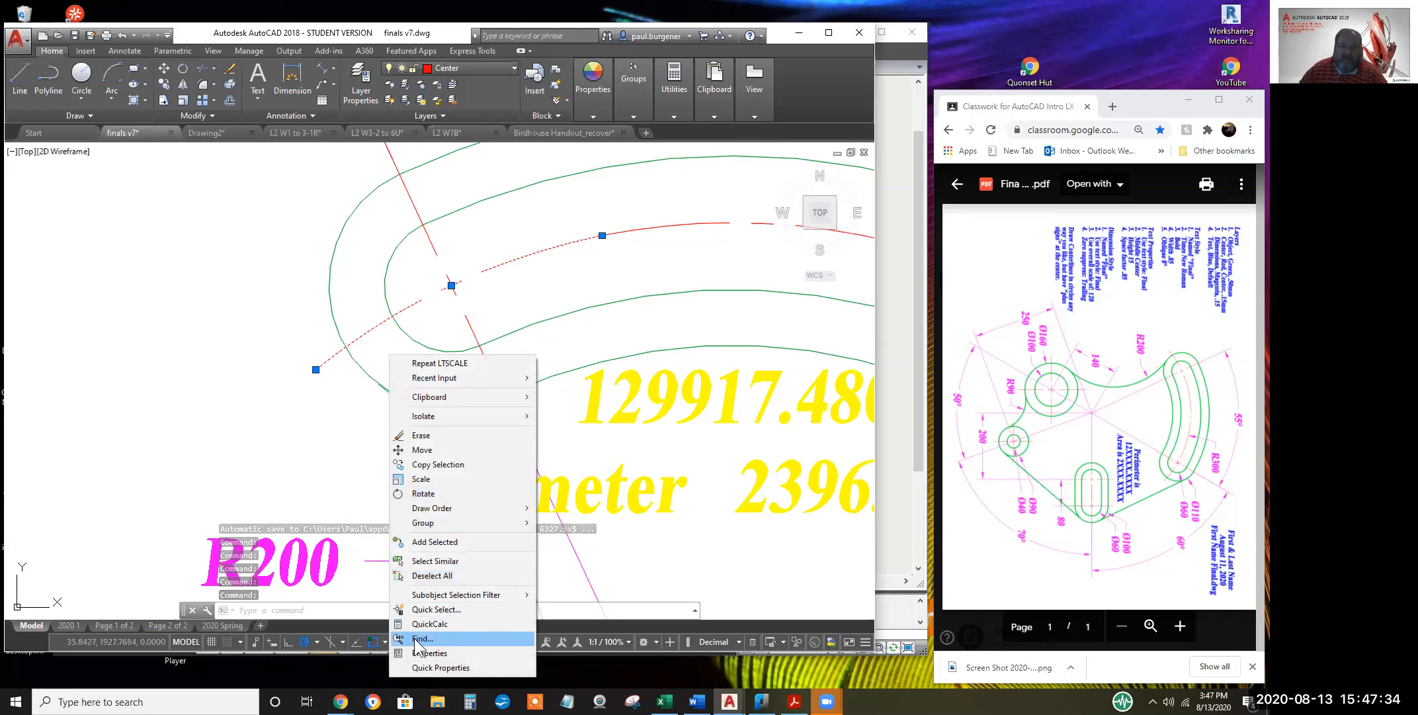
click(425, 652)
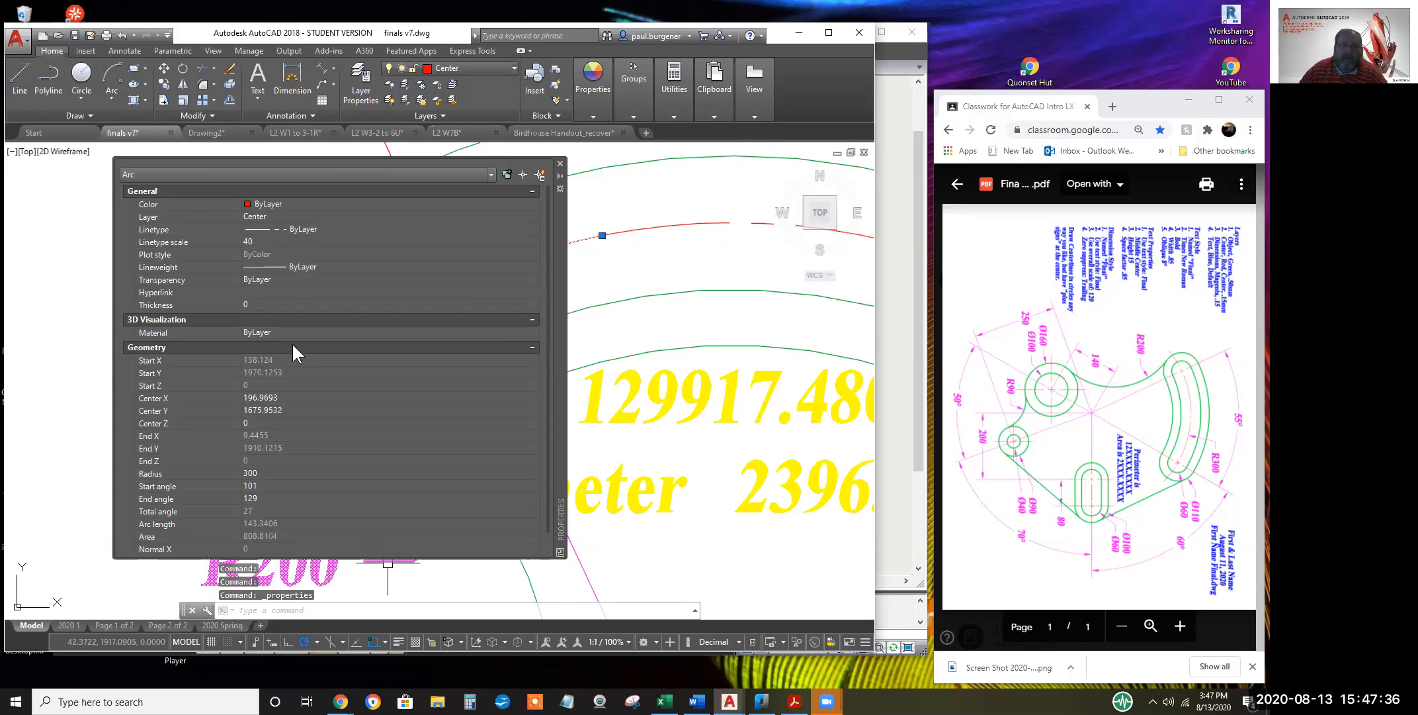
click(282, 241)
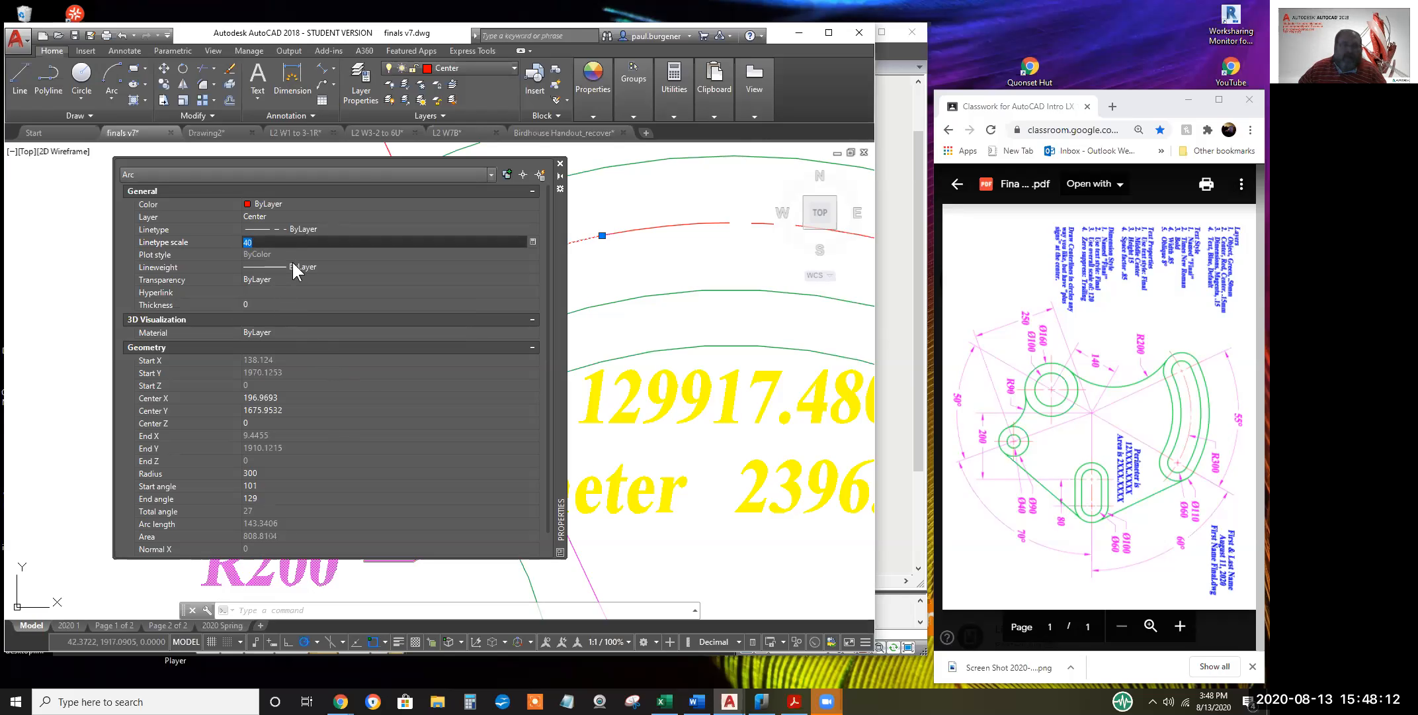
click(561, 163)
Check the linetype scale in the properties of the curved slot's middle arc centerline, then deselect the arc
scroll(635, 235, down, 3)
key(Escape)
click(666, 234)
right_click(666, 233)
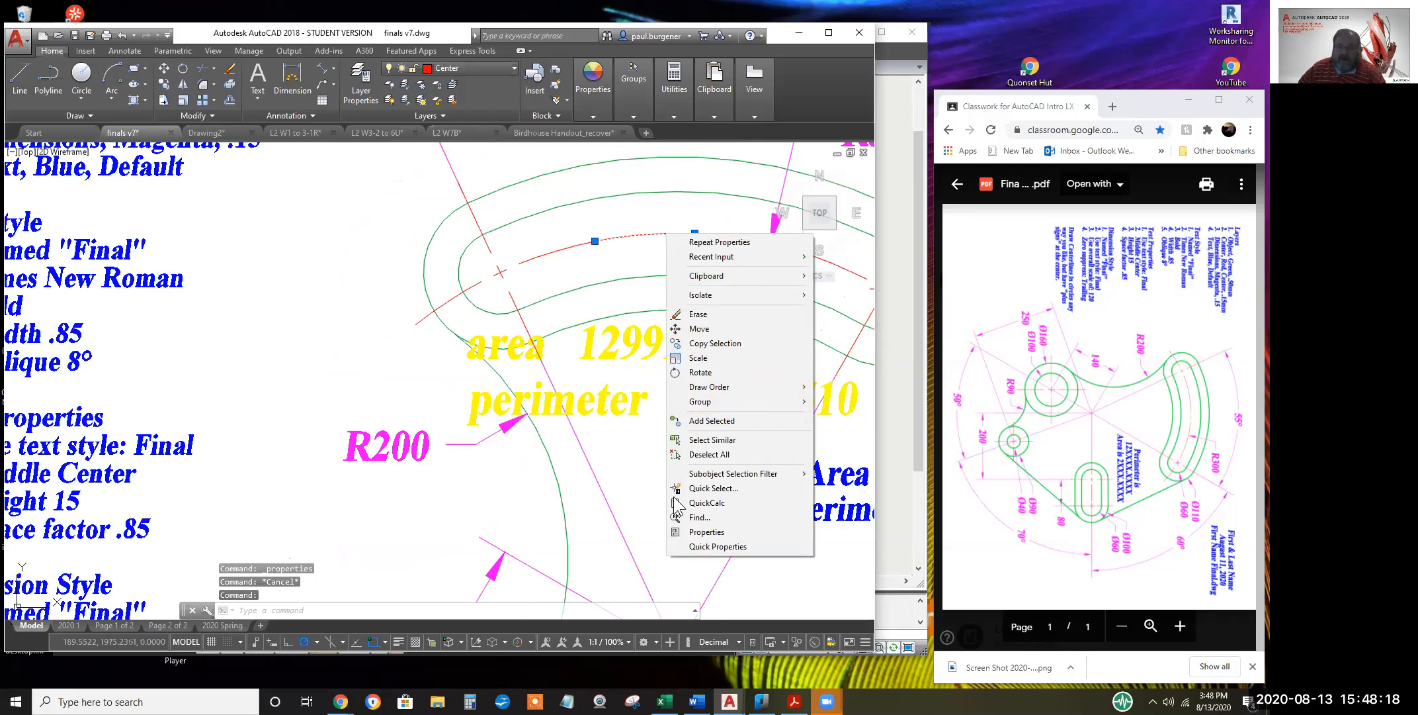
click(707, 531)
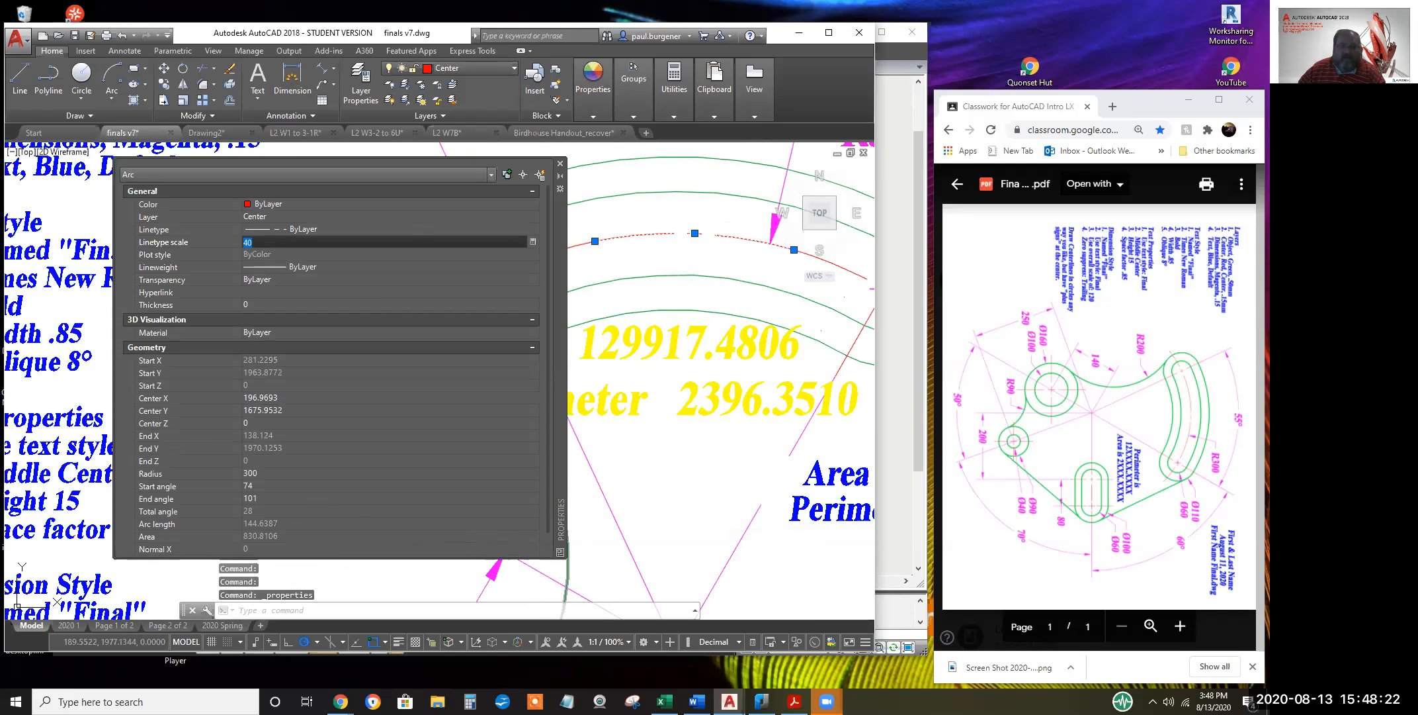
key(Escape)
key(Escape)
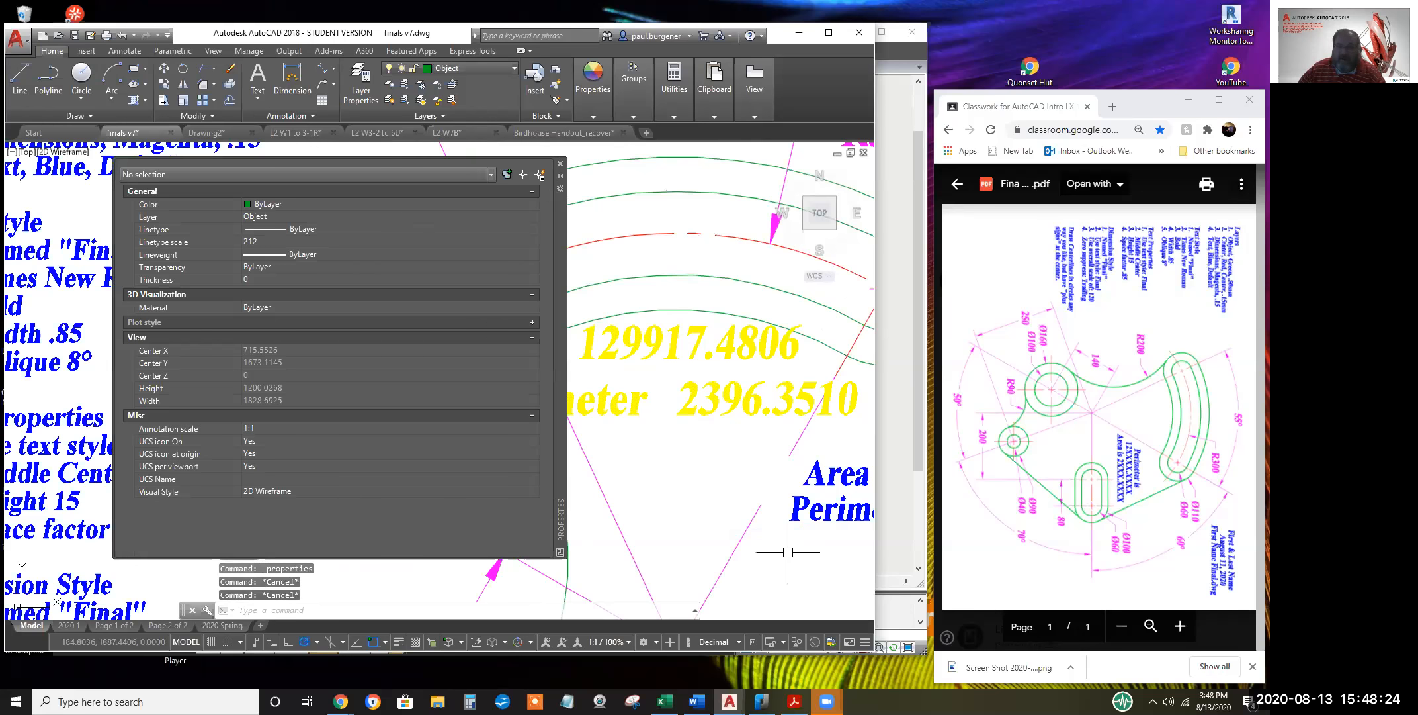
Check the linetype scale of the vertical centerline through the horizontal slot's inner arc center, then deselect it
scroll(788, 552, down, 4)
mouse_move(769, 471)
middle_down()
mouse_move(748, 344)
mouse_move(676, 251)
middle_up()
scroll(770, 356, up, 4)
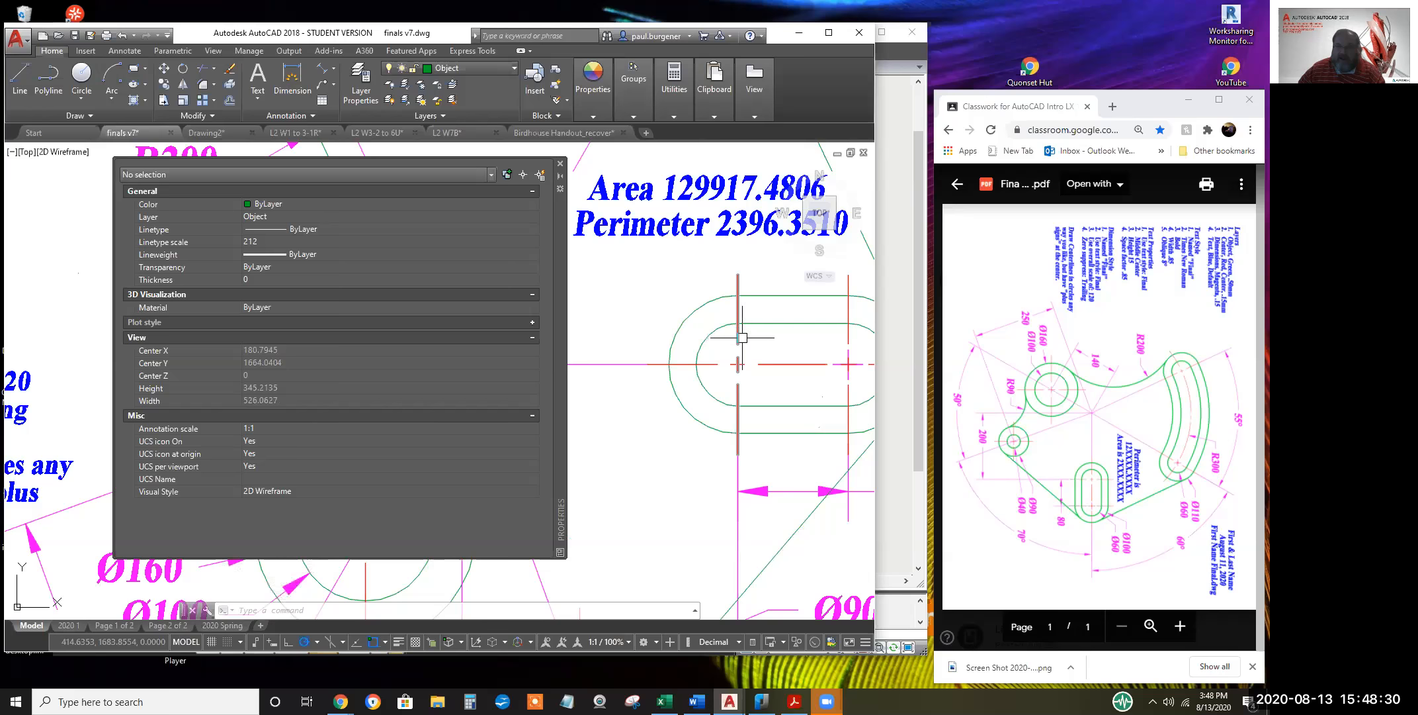
click(739, 338)
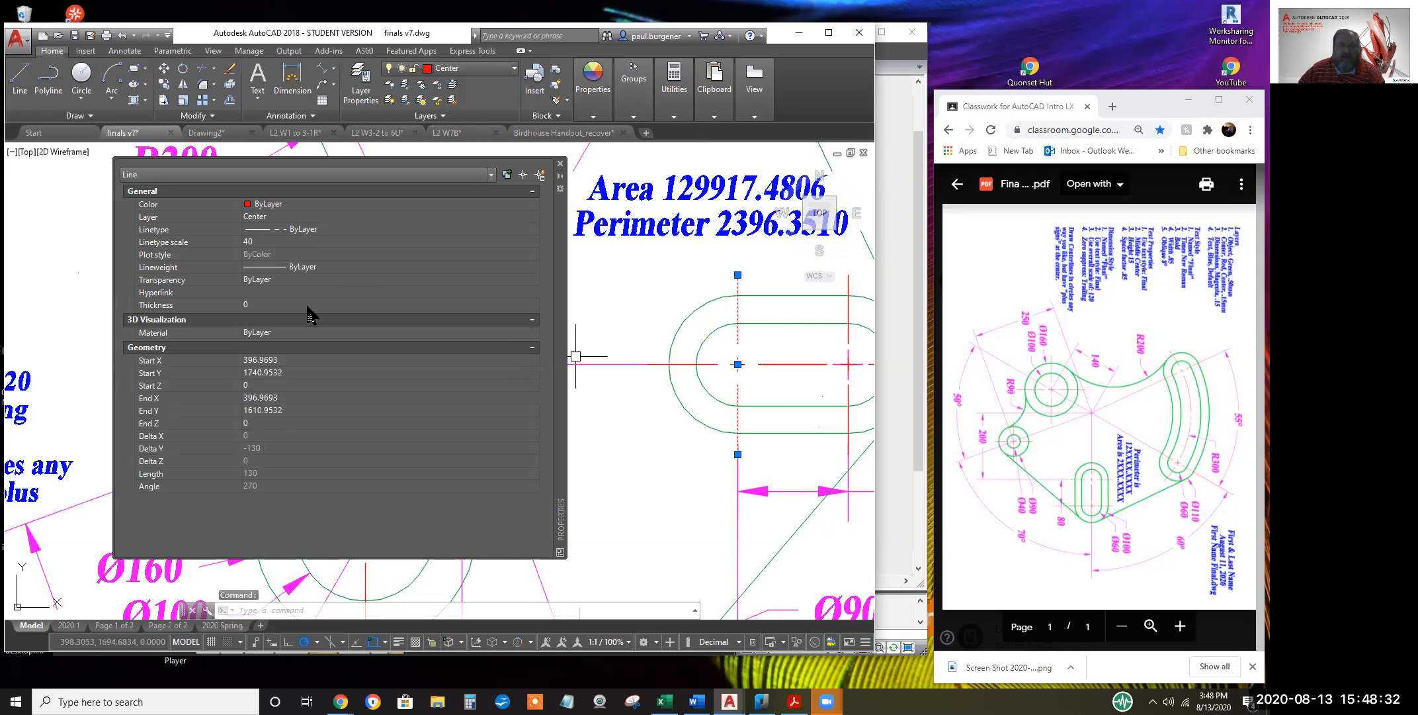
click(259, 238)
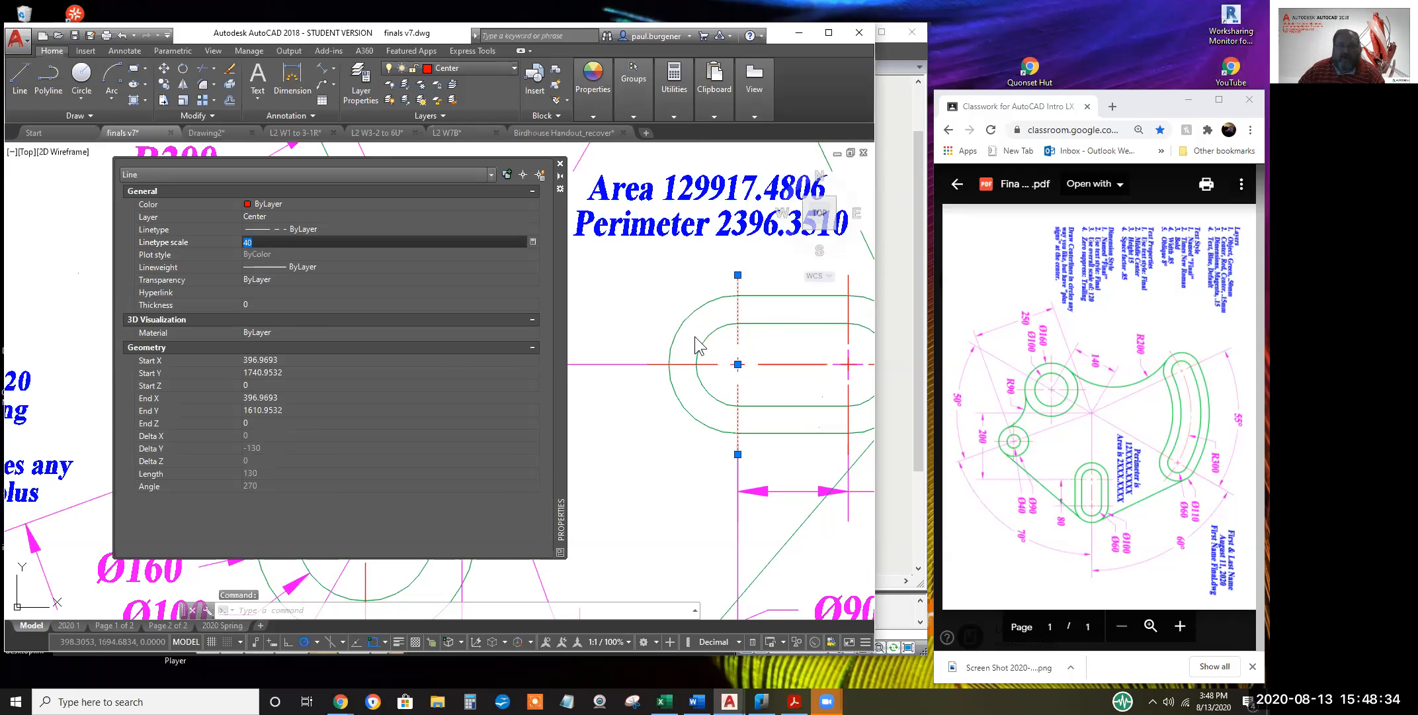
key(Escape)
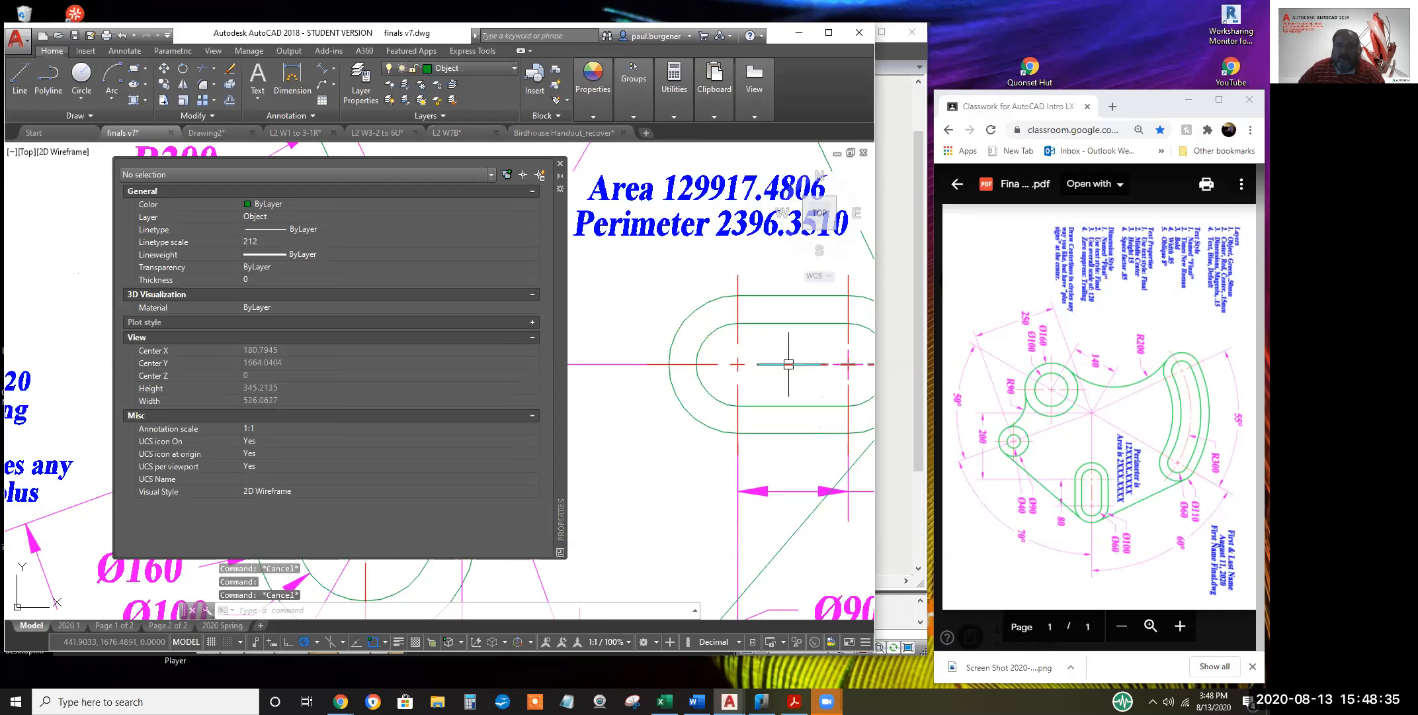
Check the linetype scale of the horizontal slot's horizontal centerline, then deselect it and review the whole part
click(722, 365)
scroll(784, 388, down, 2)
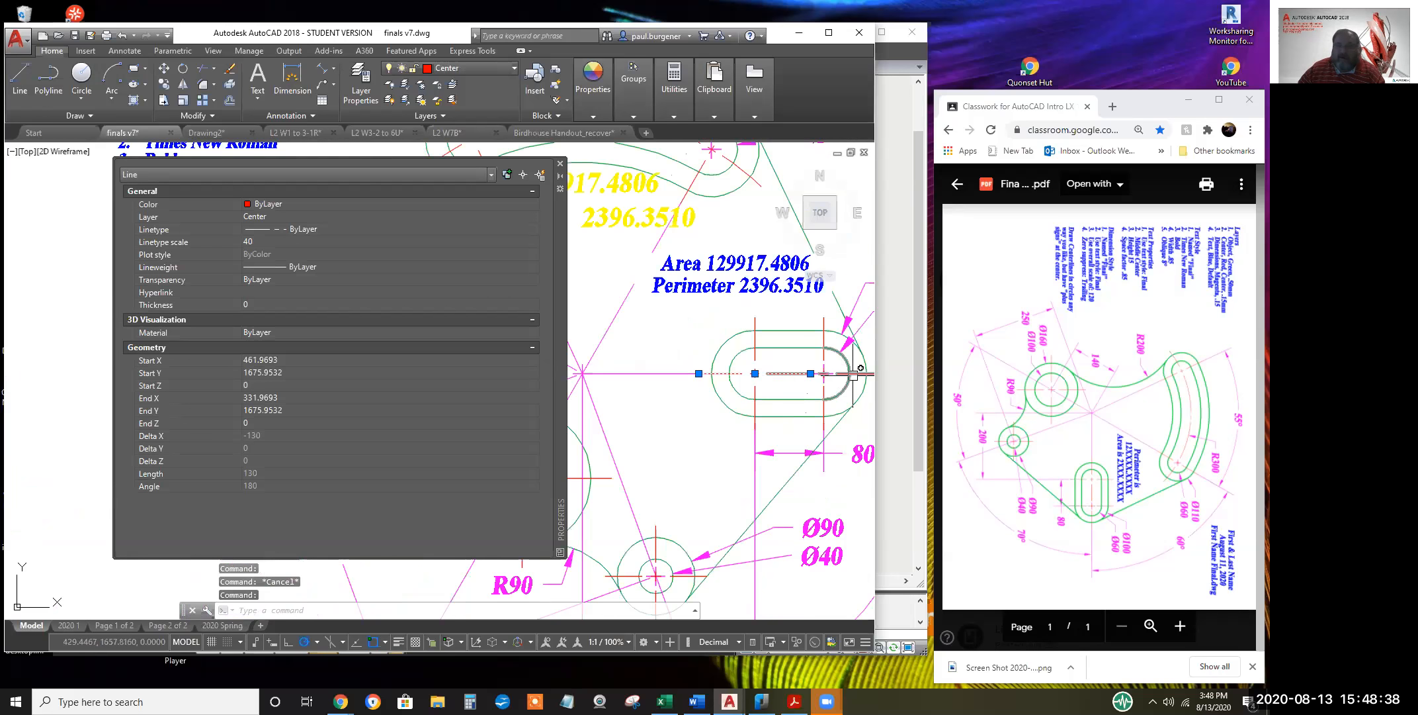
key(Escape)
scroll(811, 429, down, 4)
scroll(761, 470, up, 4)
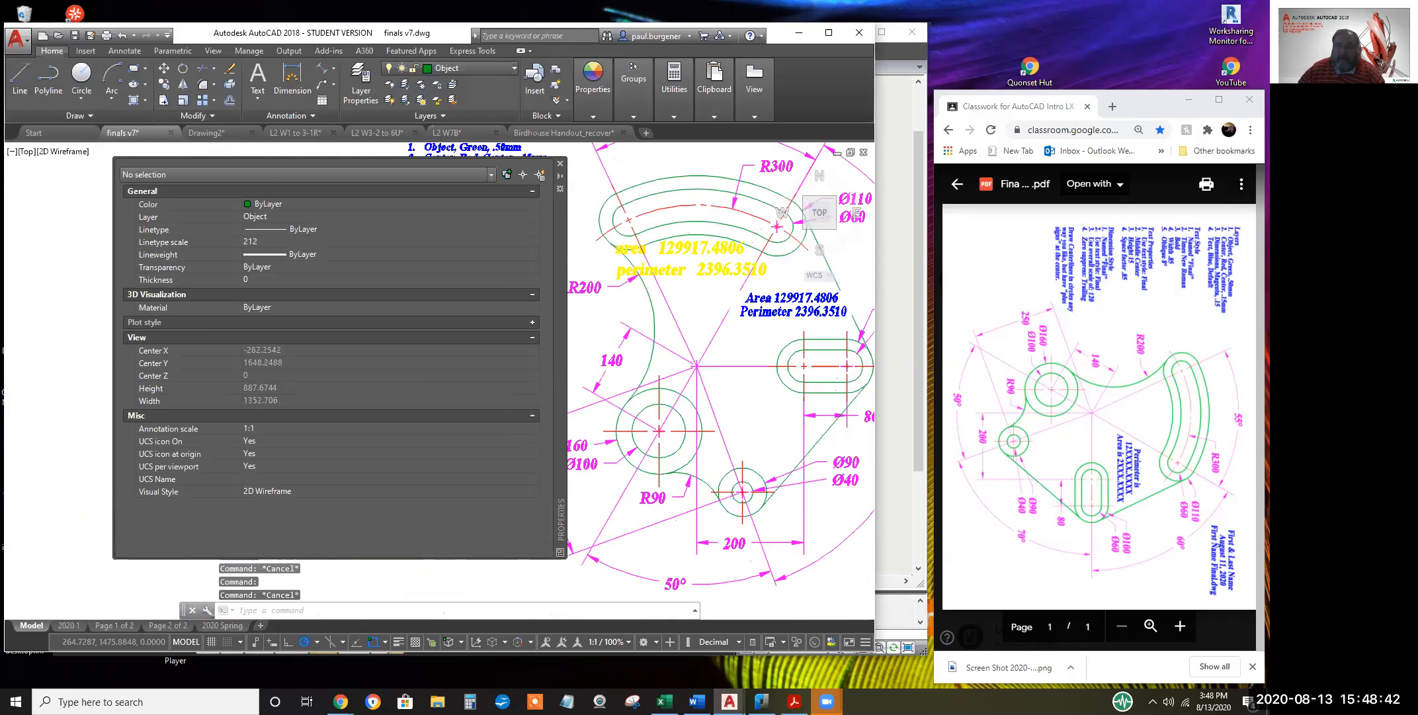
Inspect the linetype scales and center crossings of the red centerlines on the Ø40 and Ø100 circles
click(745, 476)
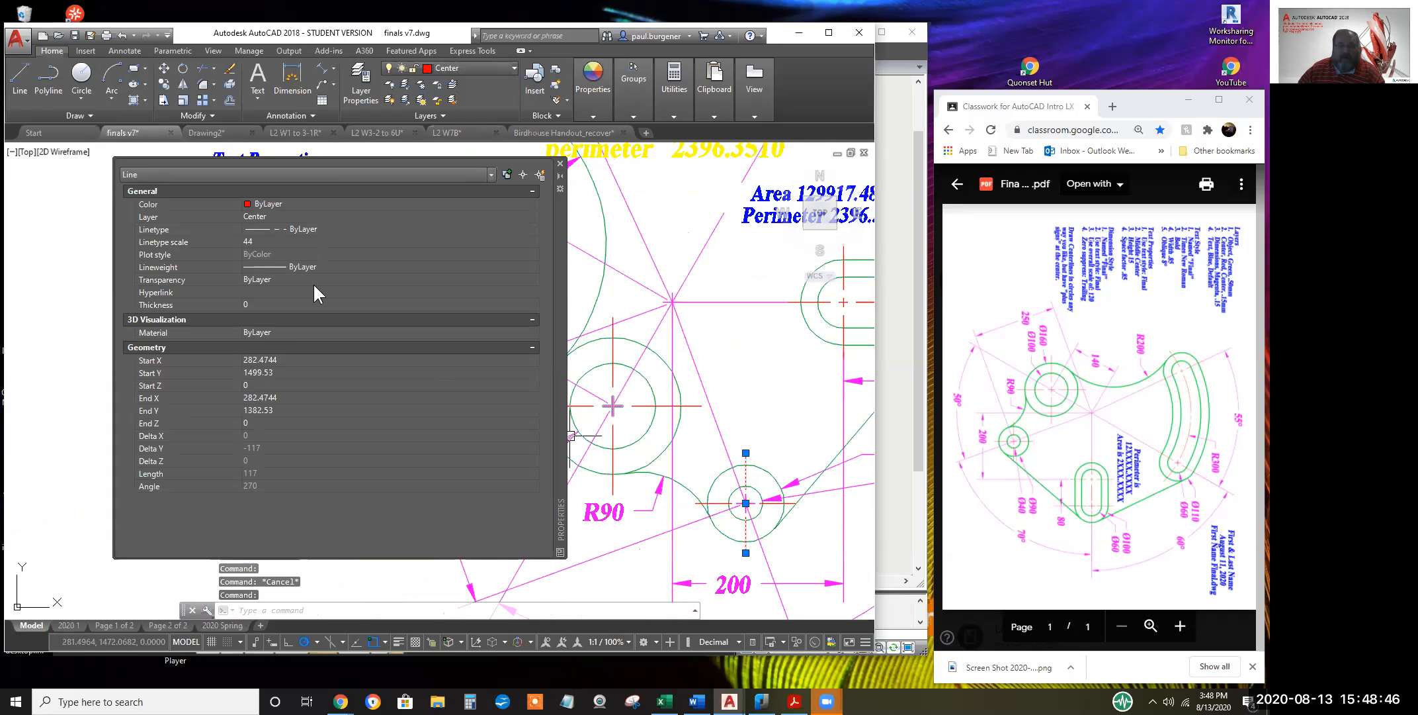
key(Escape)
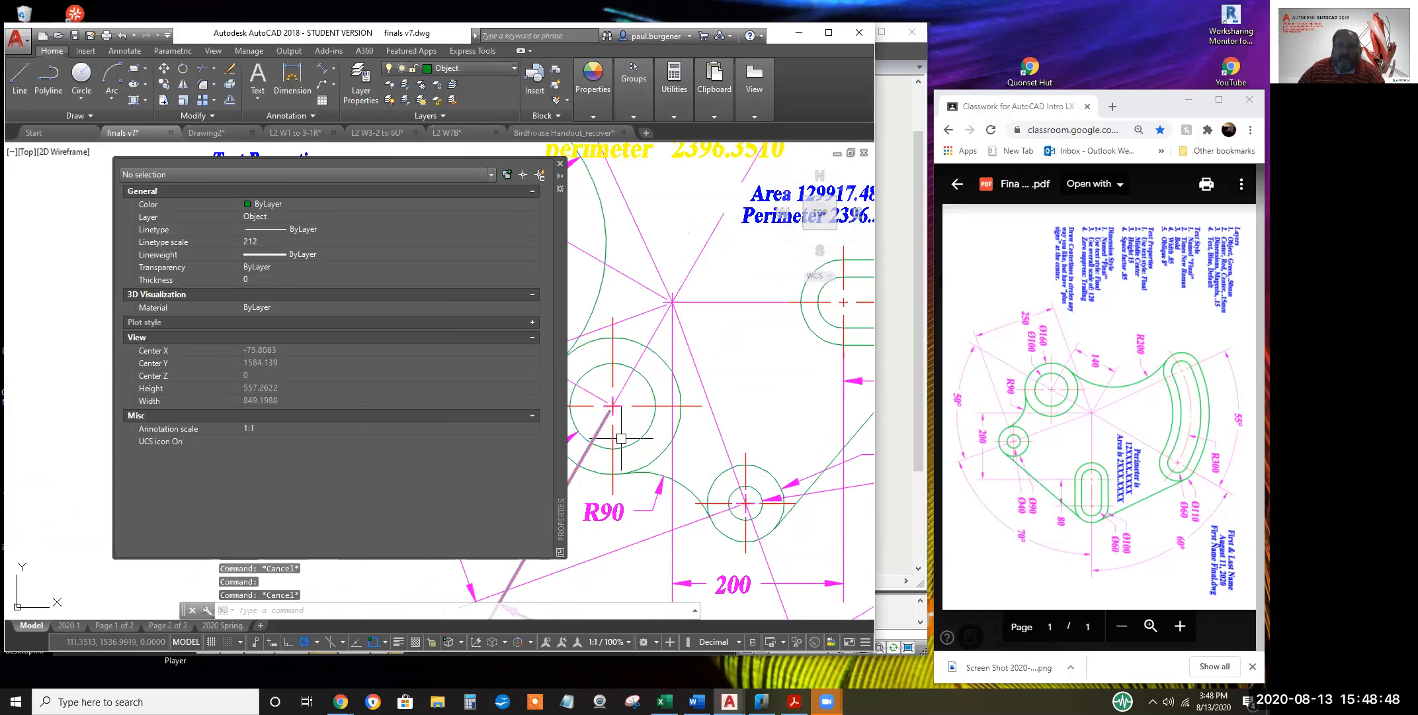
click(644, 405)
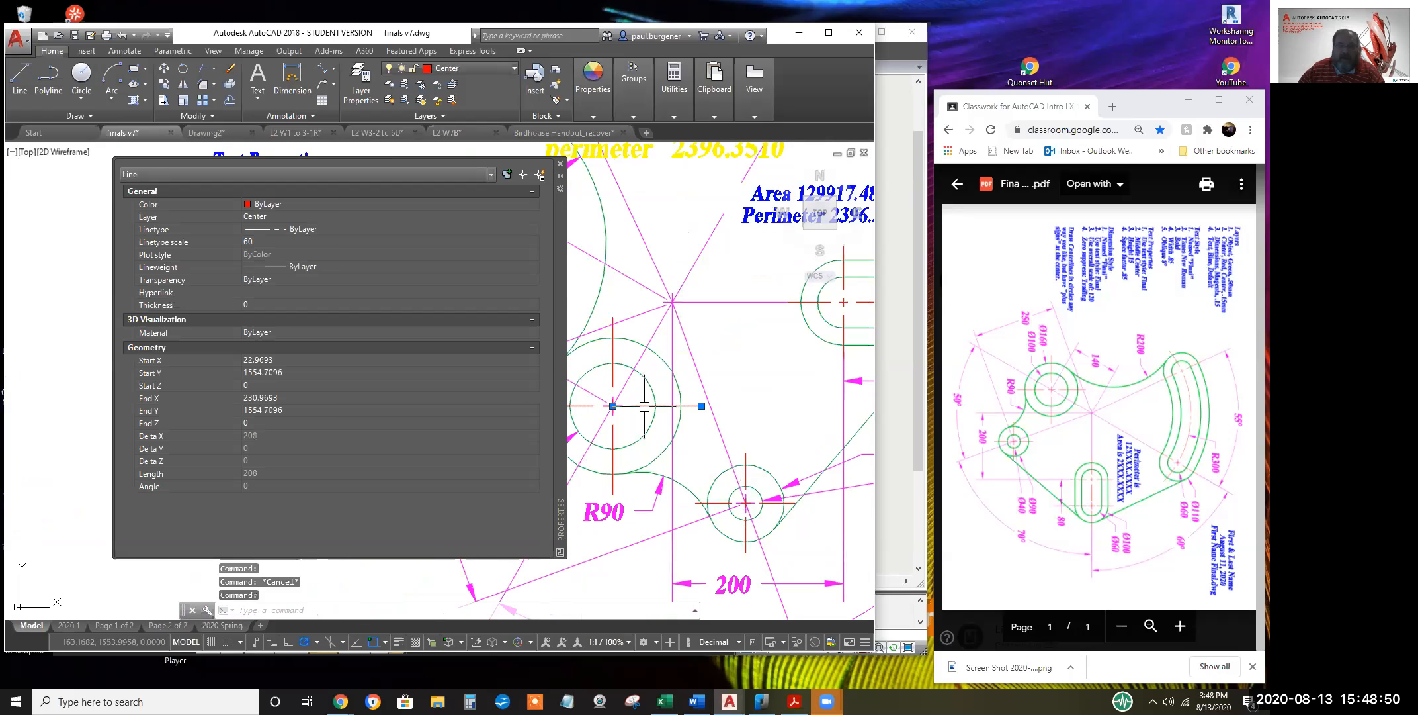
key(Escape)
scroll(618, 414, down, 2)
scroll(619, 415, up, 4)
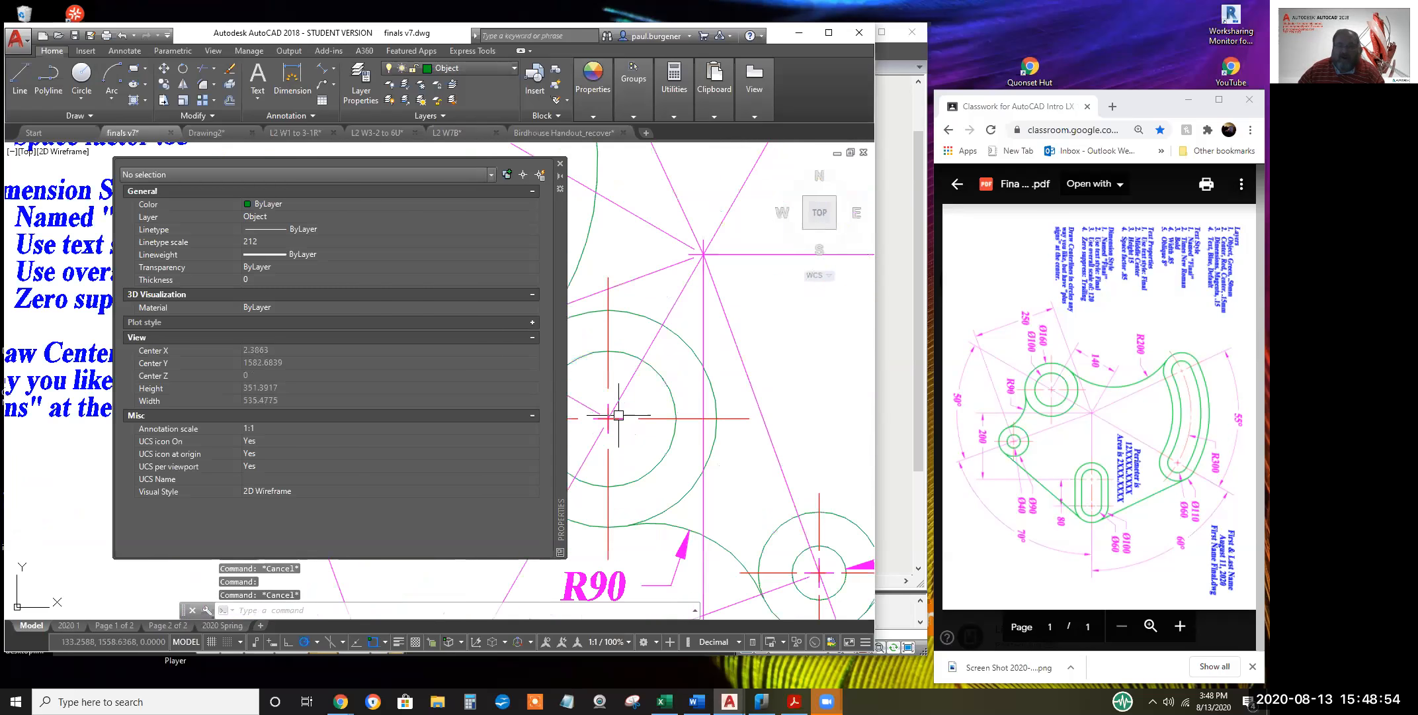
scroll(619, 415, up, 2)
scroll(653, 445, down, 2)
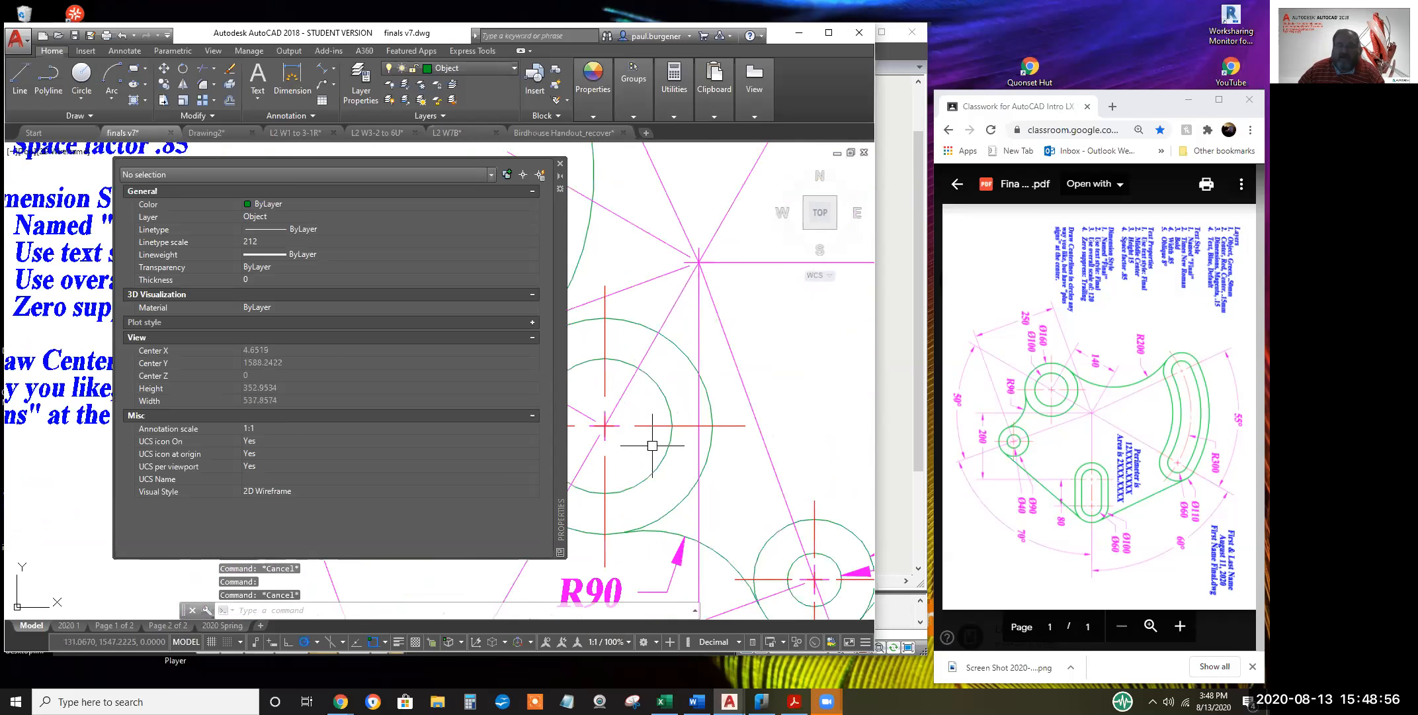
scroll(684, 448, down, 4)
scroll(684, 448, down, 2)
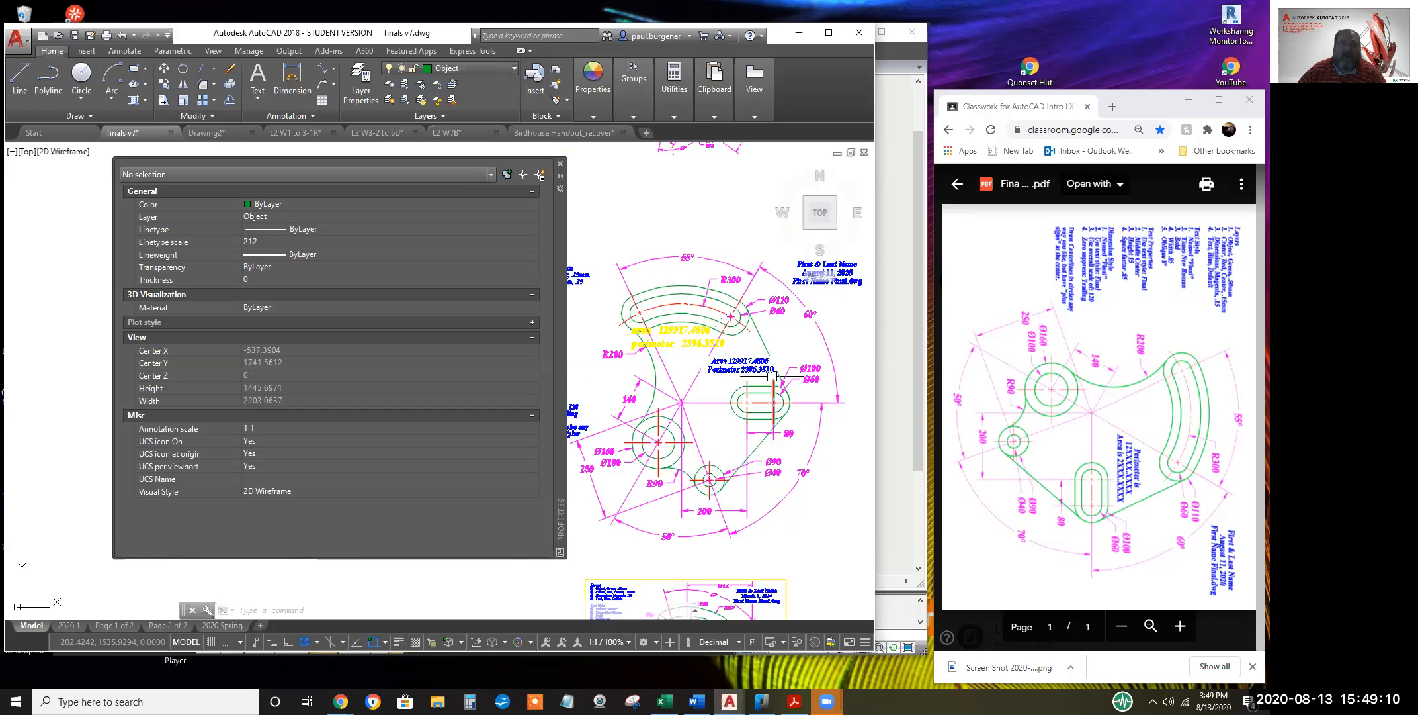
Display the annotation tools, close the object properties window and clear the stray selection
click(133, 53)
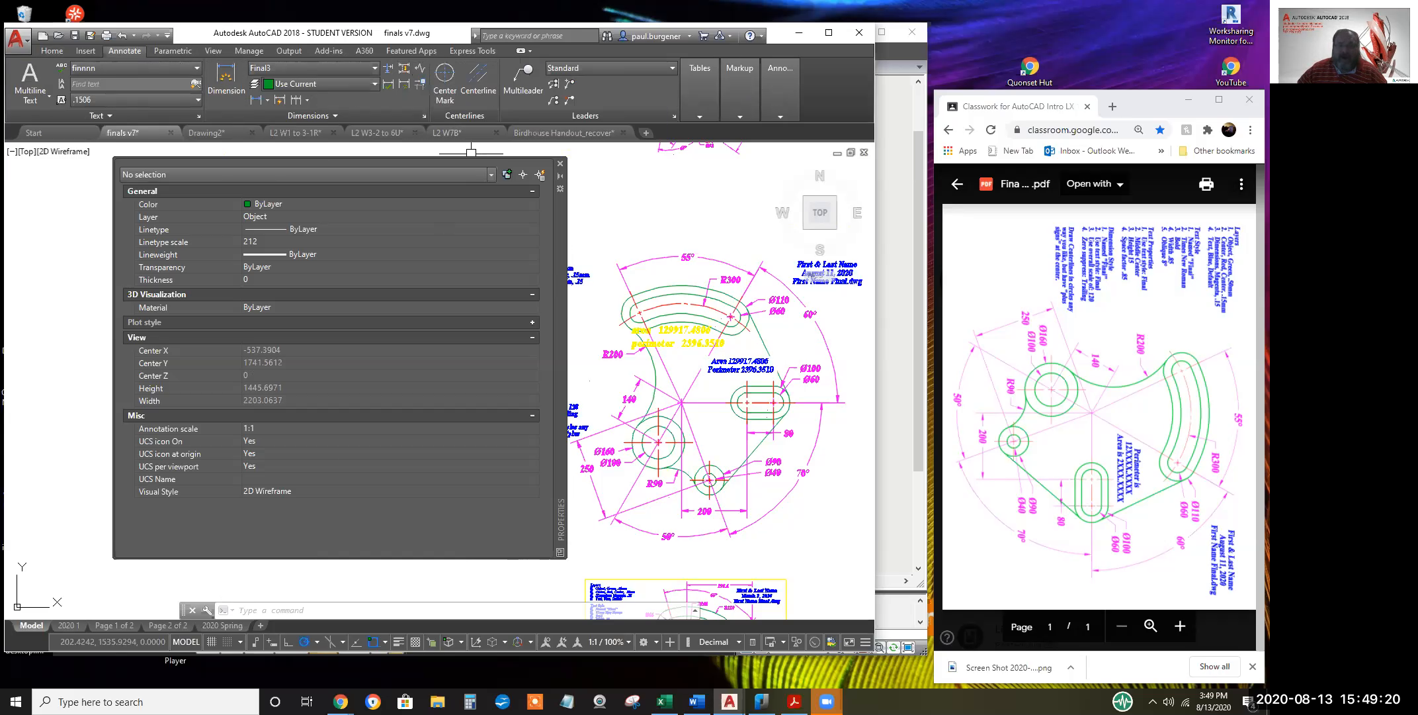
scroll(754, 393, up, 6)
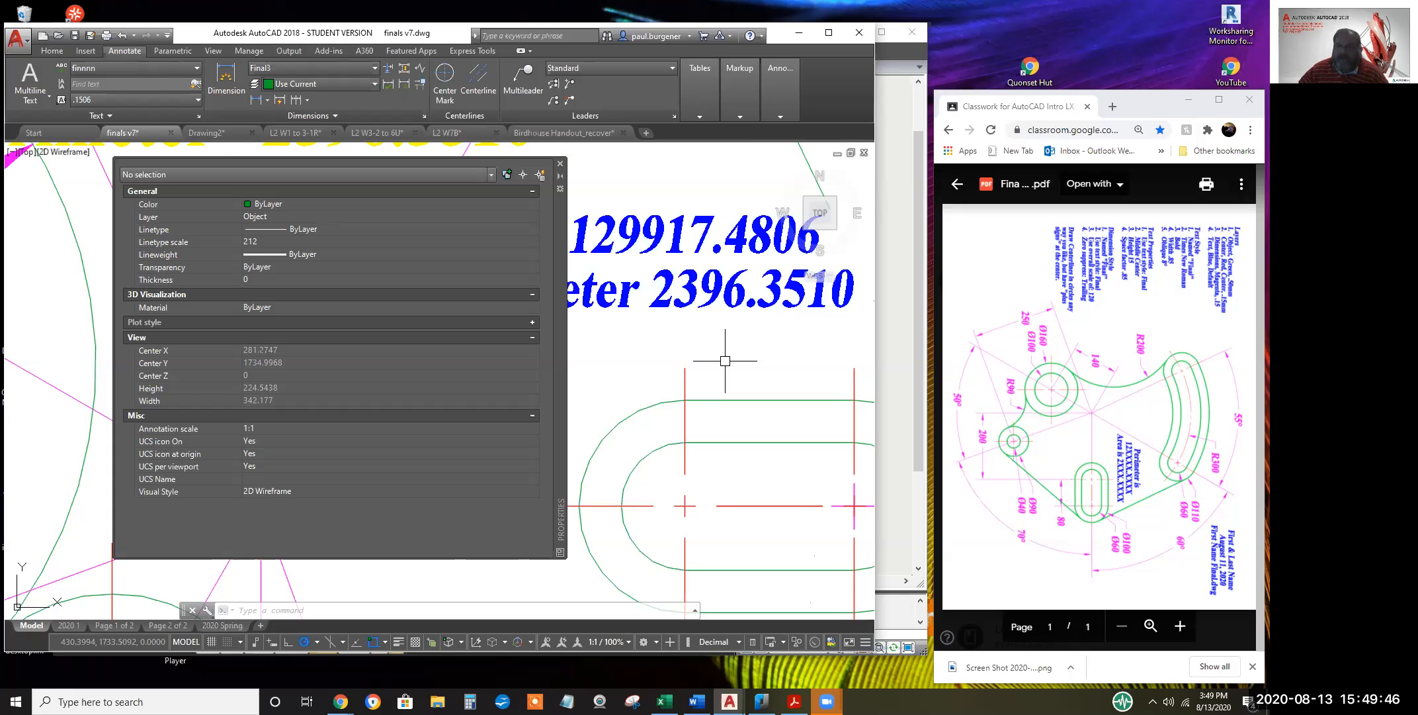
scroll(702, 339, down, 4)
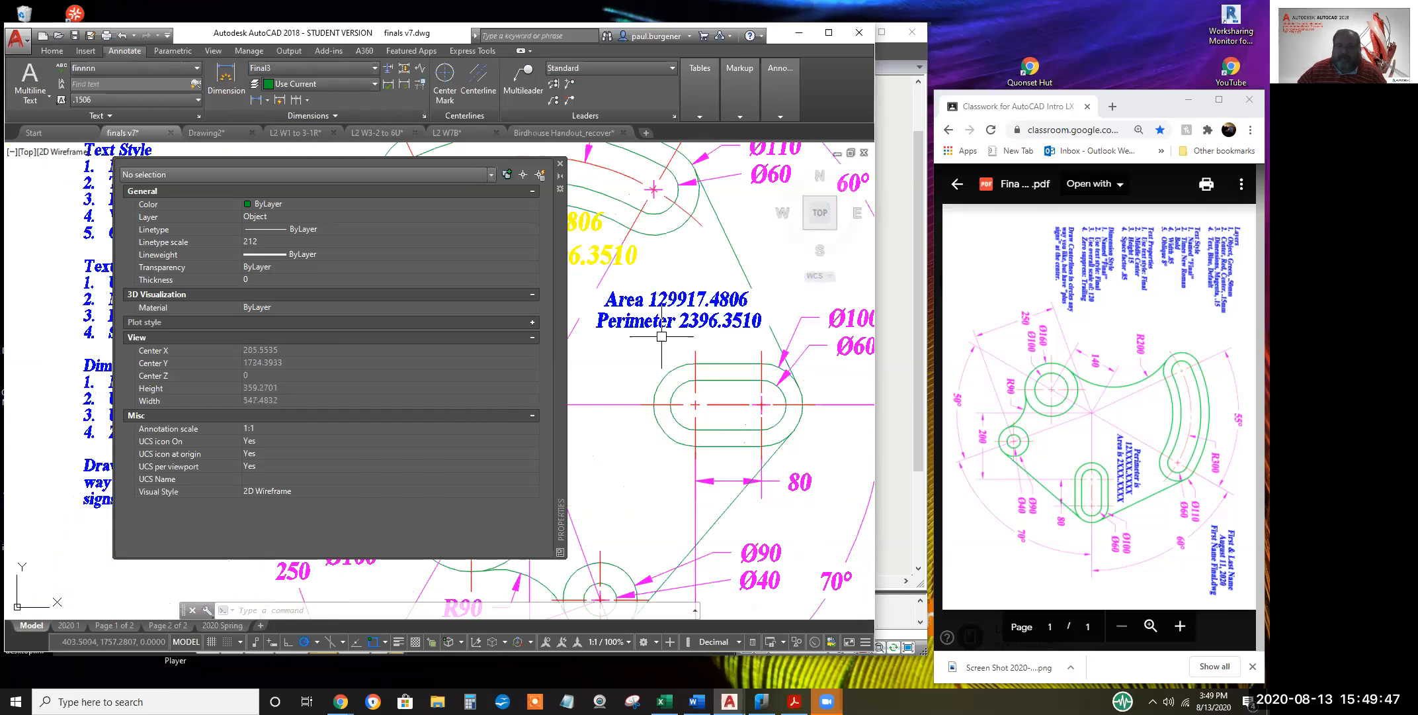
click(560, 162)
click(563, 160)
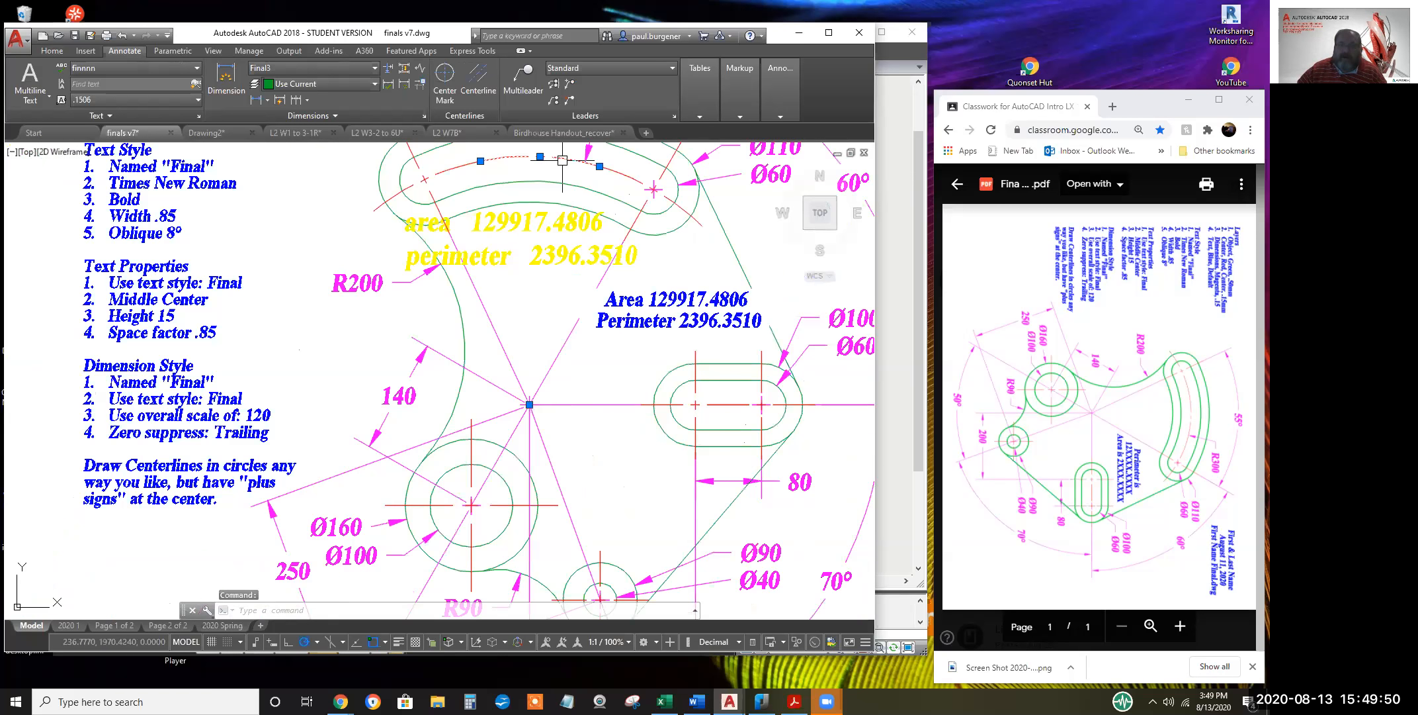
key(Escape)
key(Escape)
key(Escape)
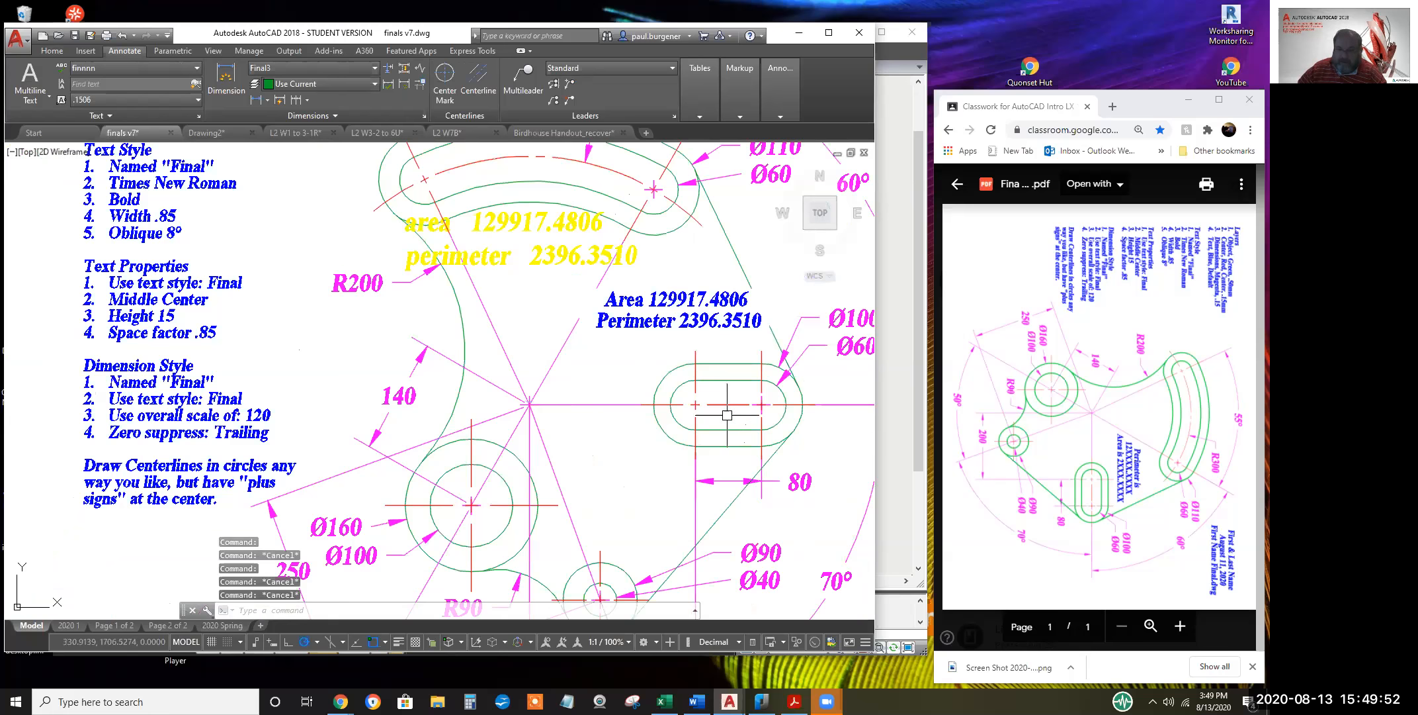
Examine the centerline crossings of the horizontal slot and the surrounding layout
scroll(727, 415, down, 2)
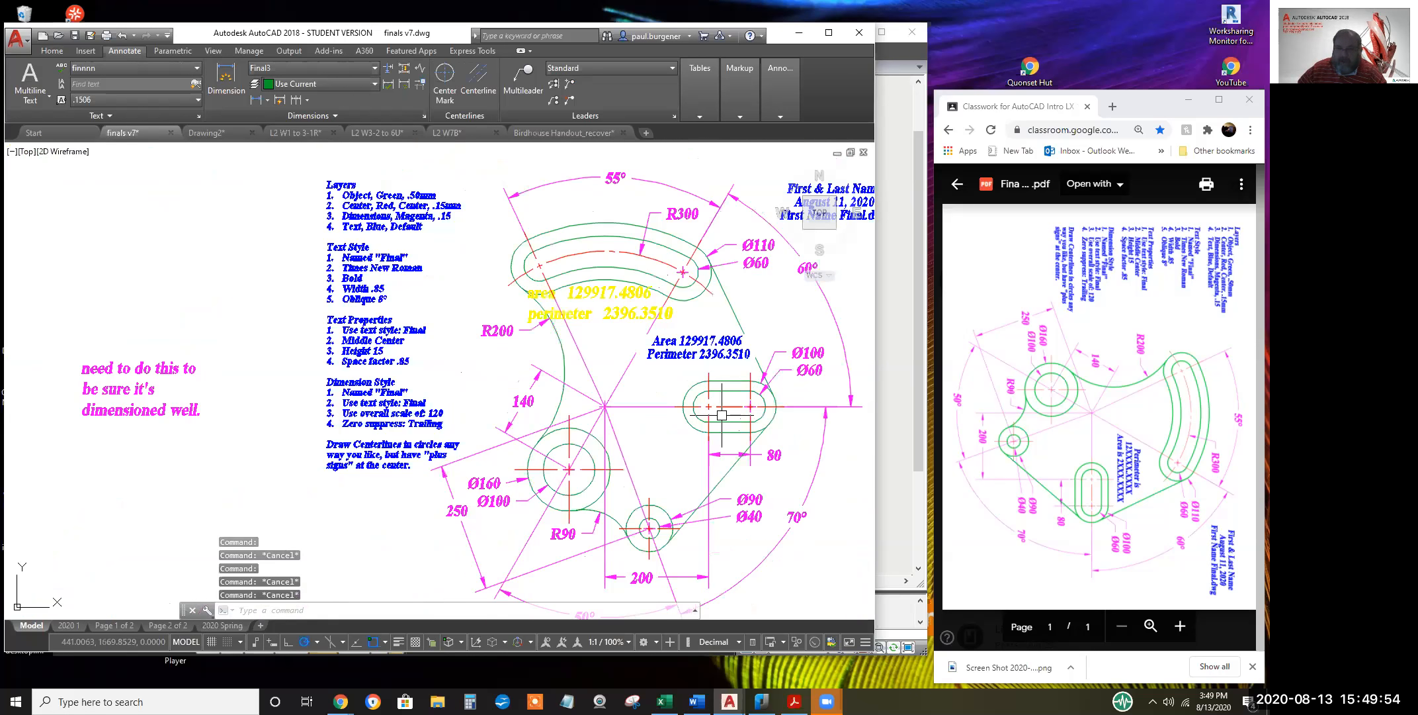
scroll(719, 414, up, 2)
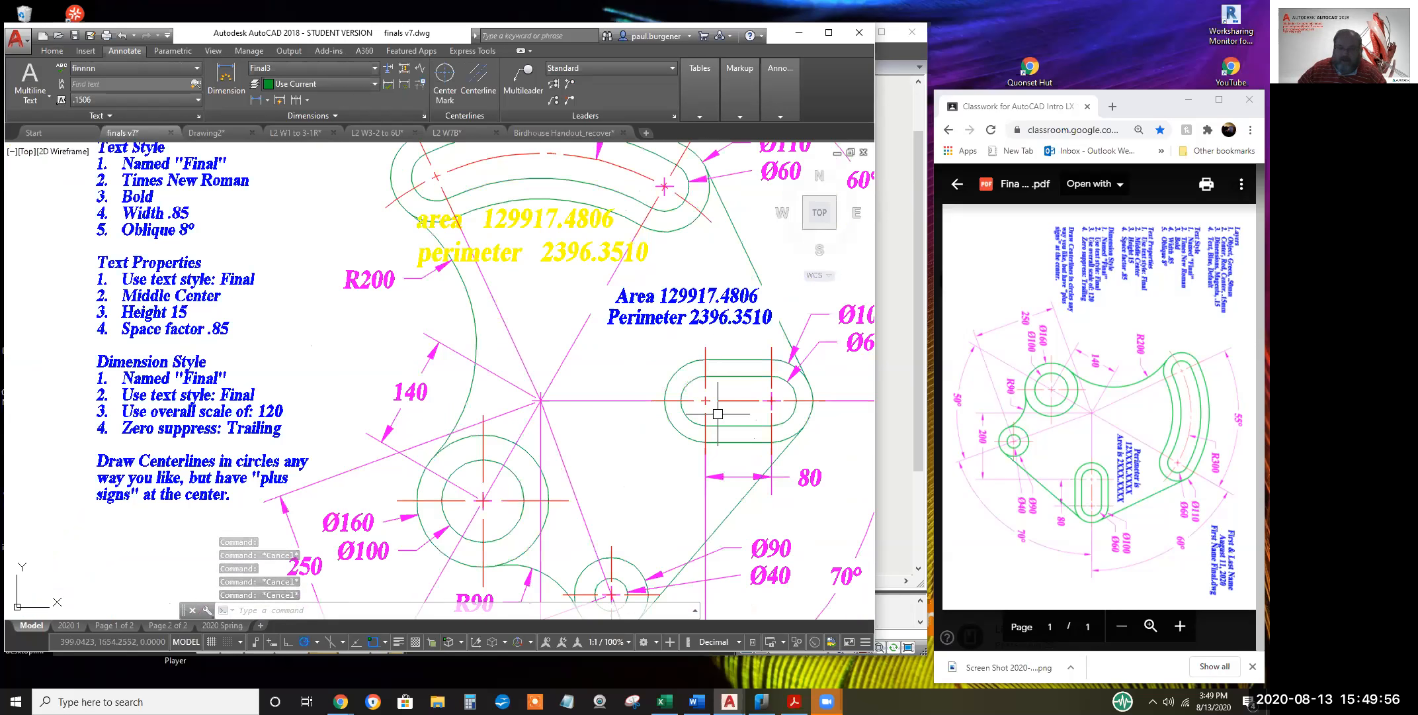
middle_drag(730, 419, 674, 432)
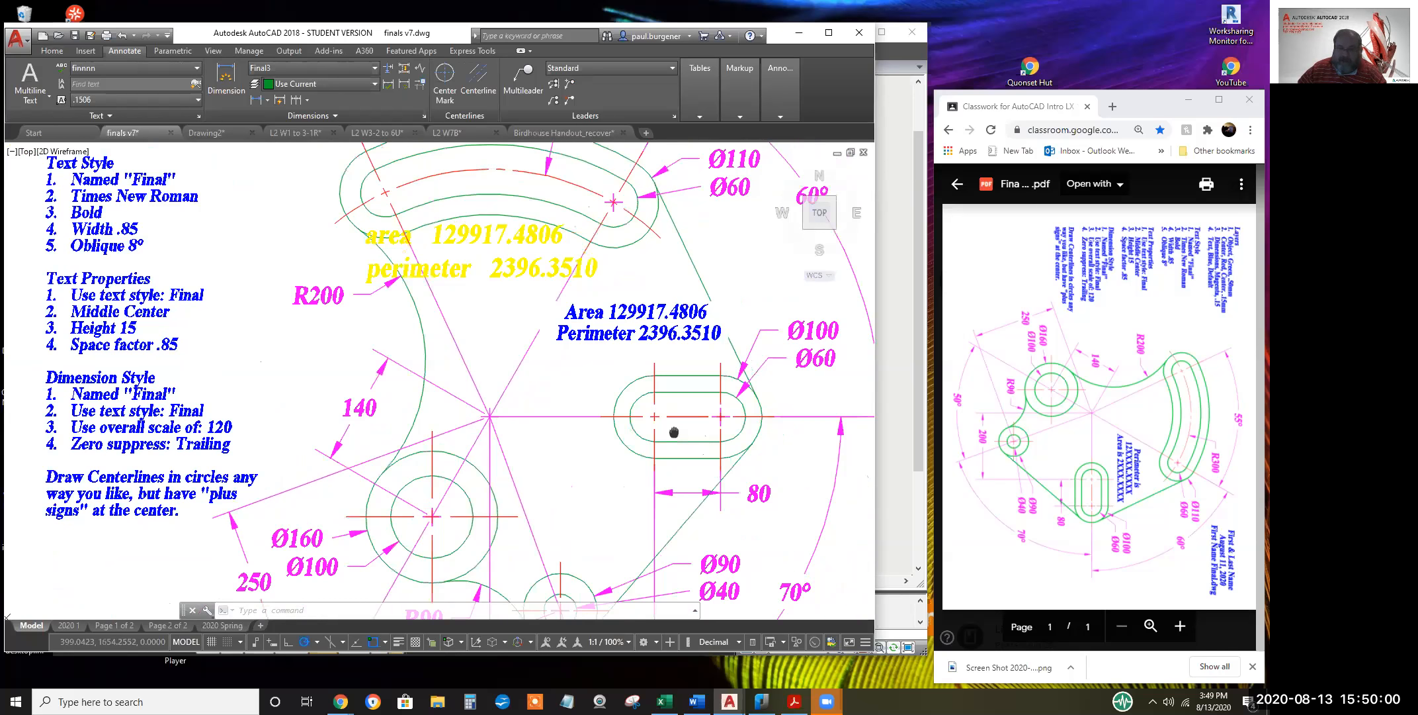
scroll(674, 431, up, 3)
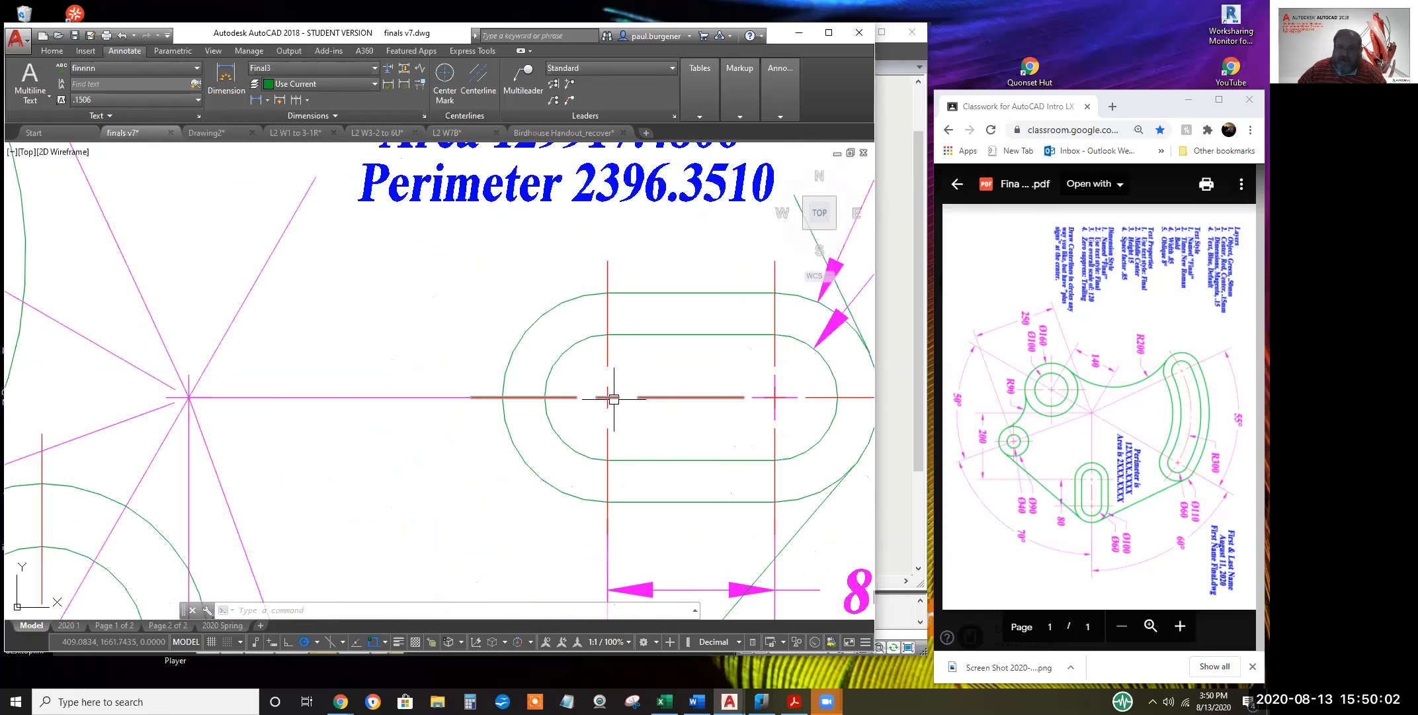
scroll(614, 399, down, 5)
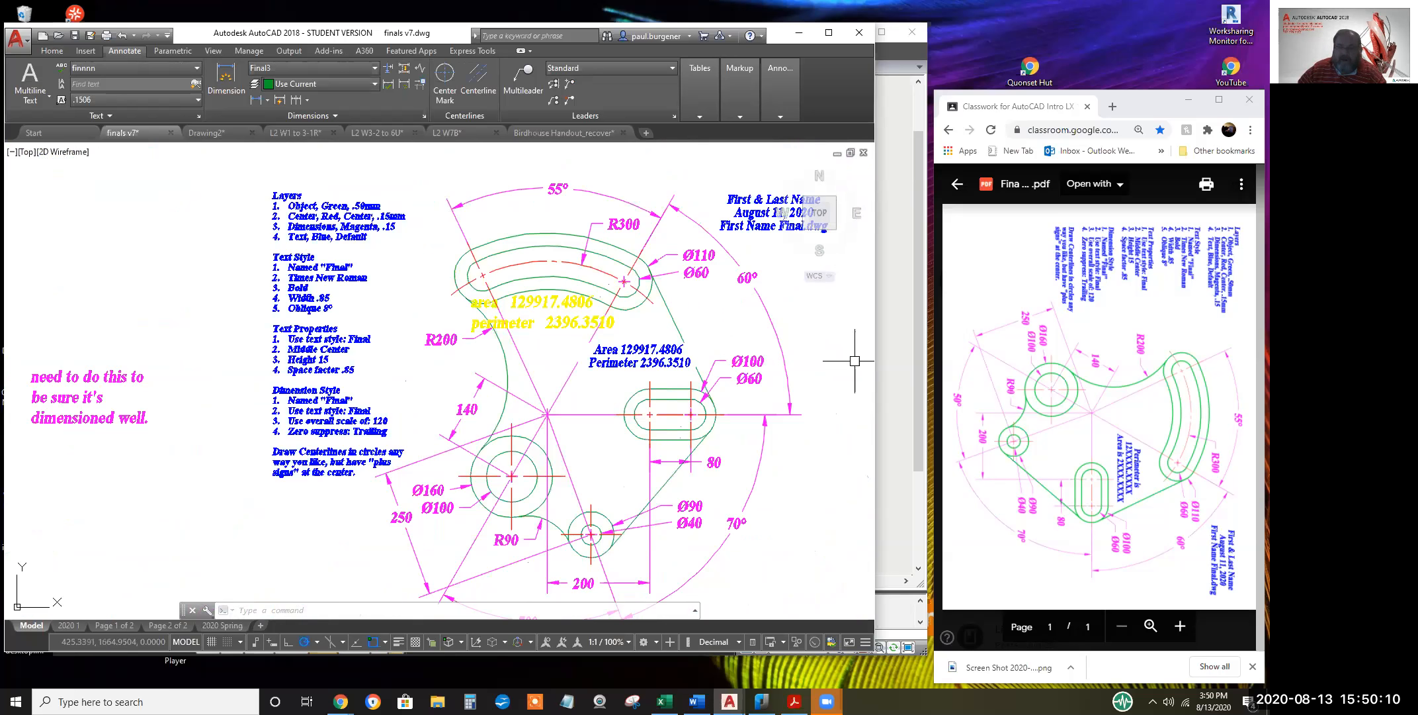
middle_drag(841, 358, 786, 361)
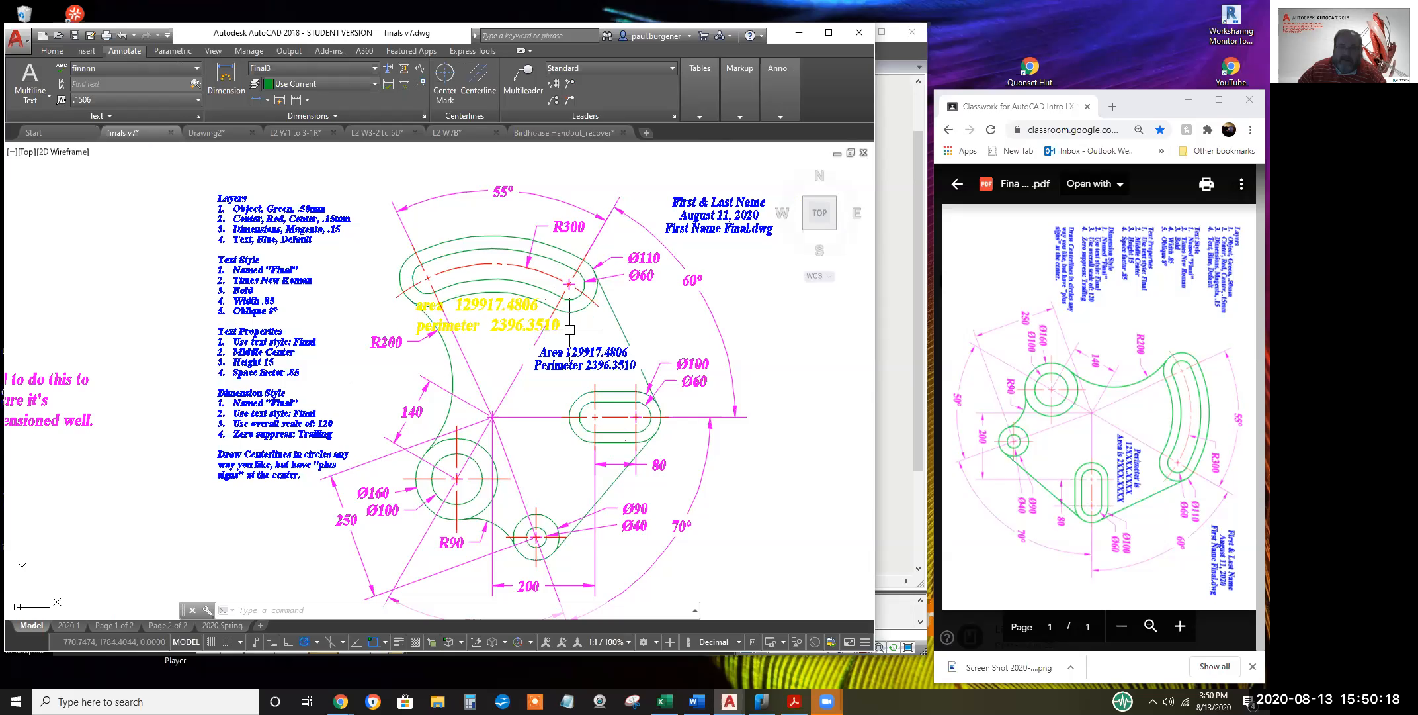
Try to stretch the outer ends of the magenta angle lines running through the arc slot's left center
click(476, 384)
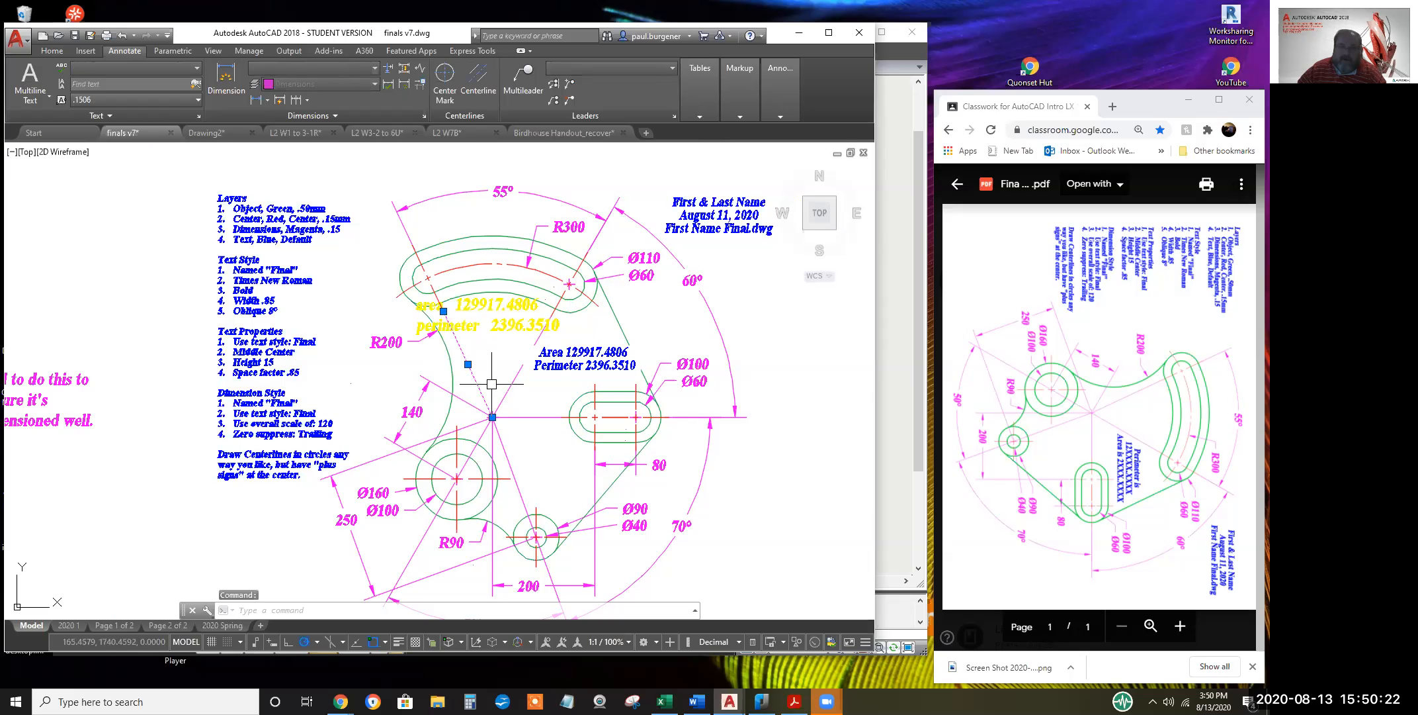
click(443, 310)
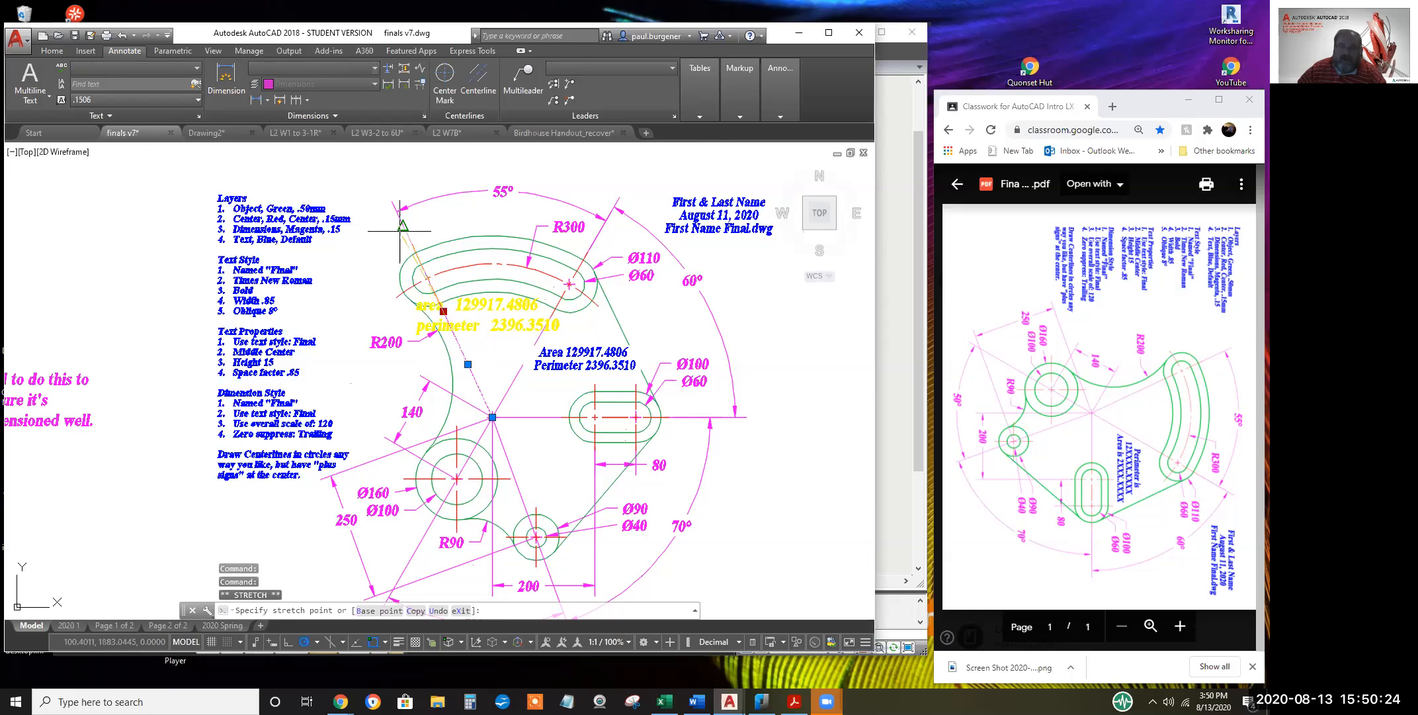
key(Escape)
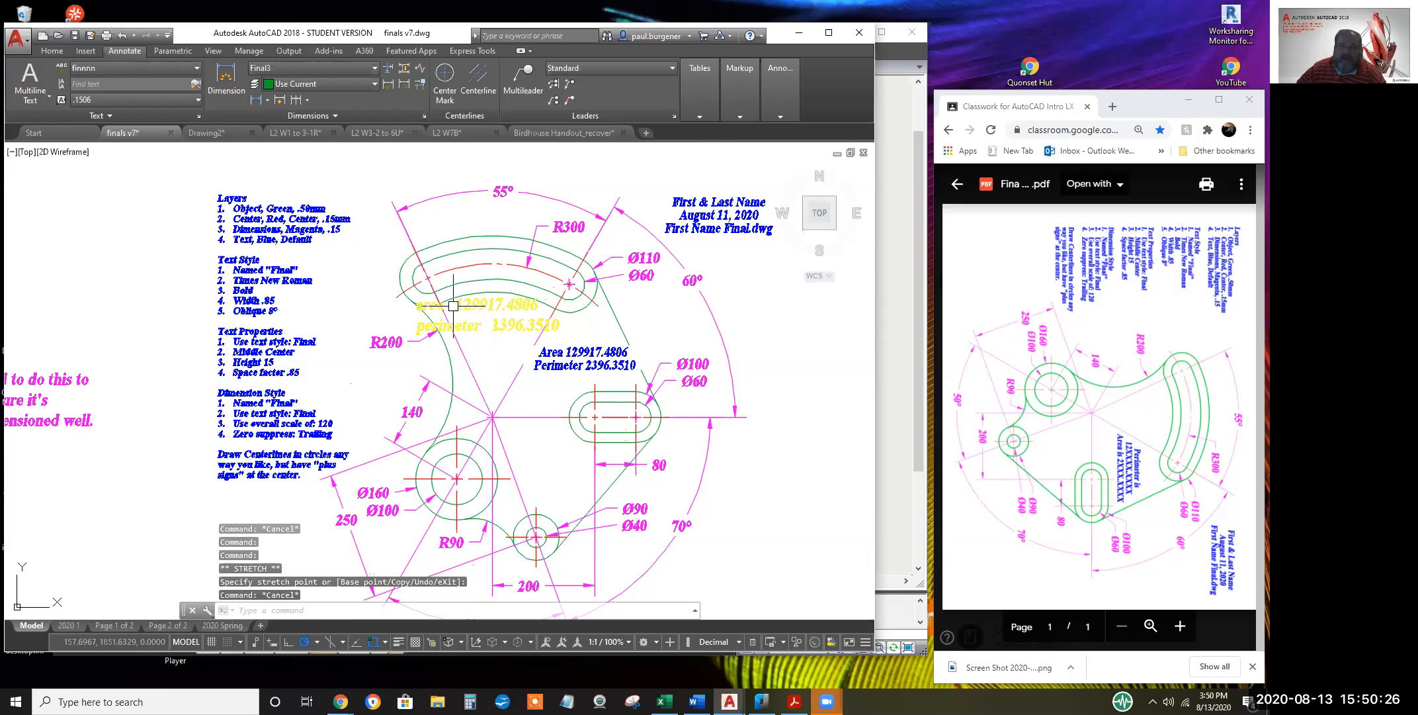
scroll(448, 274, up, 7)
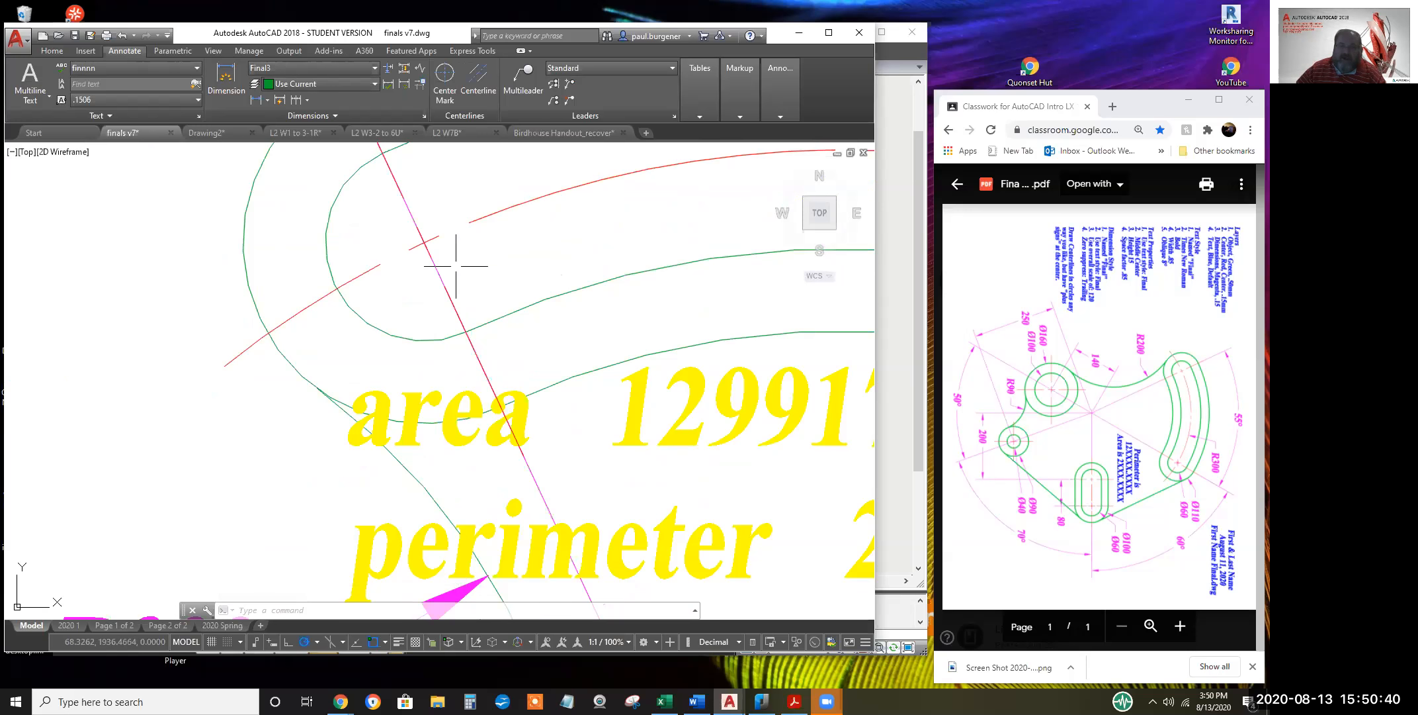
scroll(476, 257, down, 8)
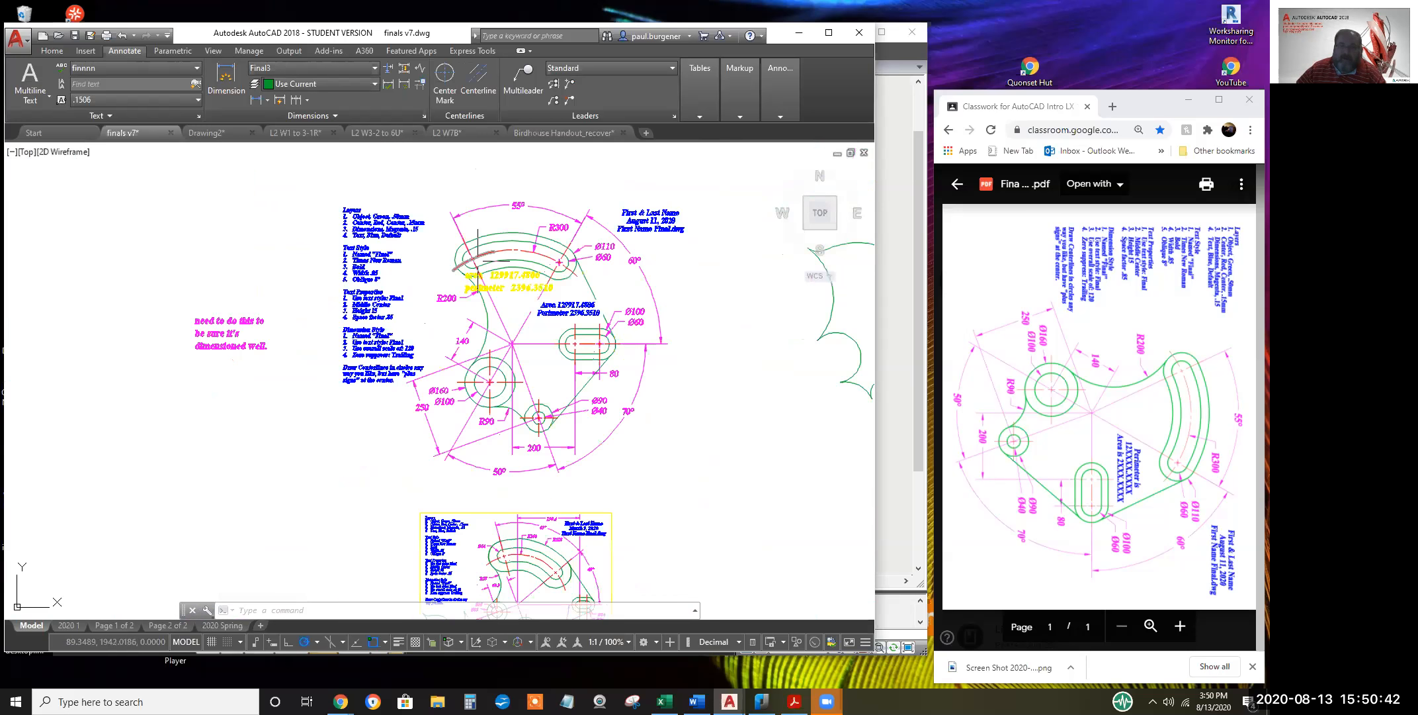
scroll(477, 255, up, 8)
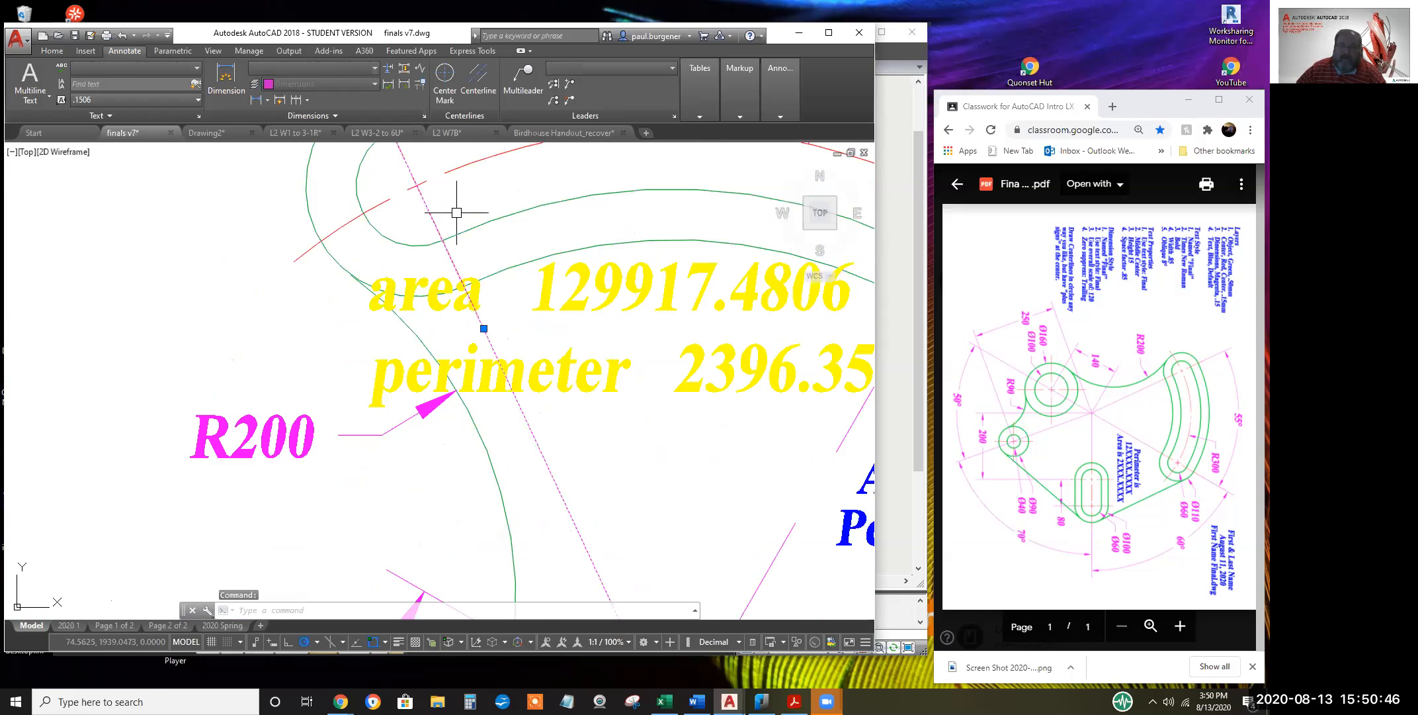
scroll(462, 215, down, 4)
middle_drag(464, 226, 473, 317)
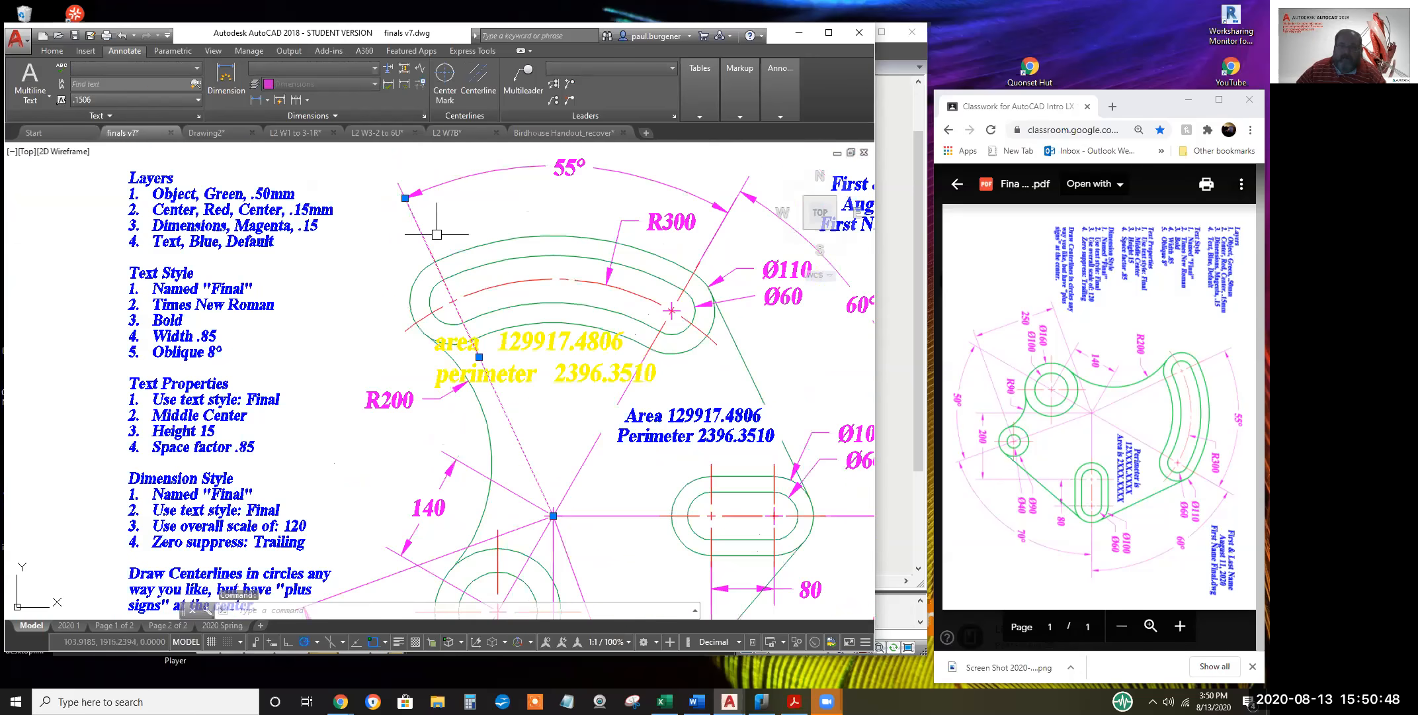
click(405, 197)
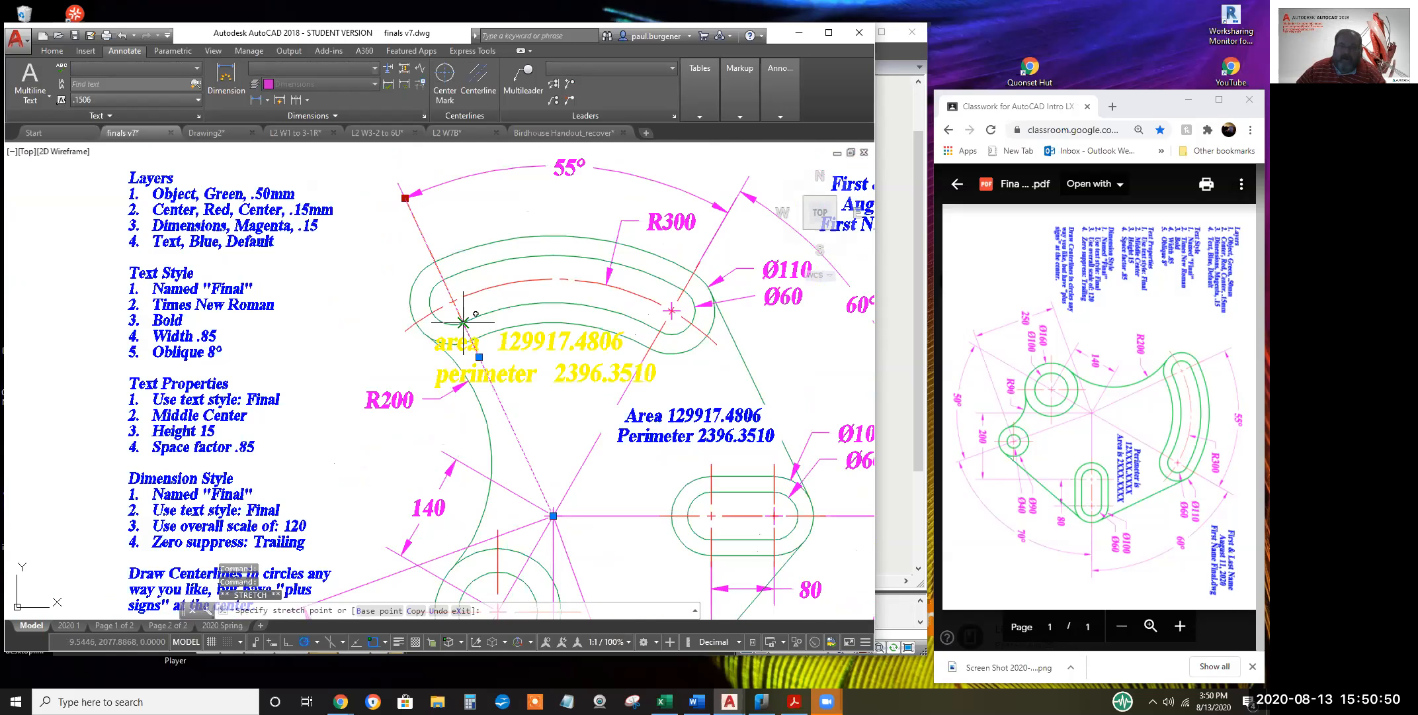
key(Escape)
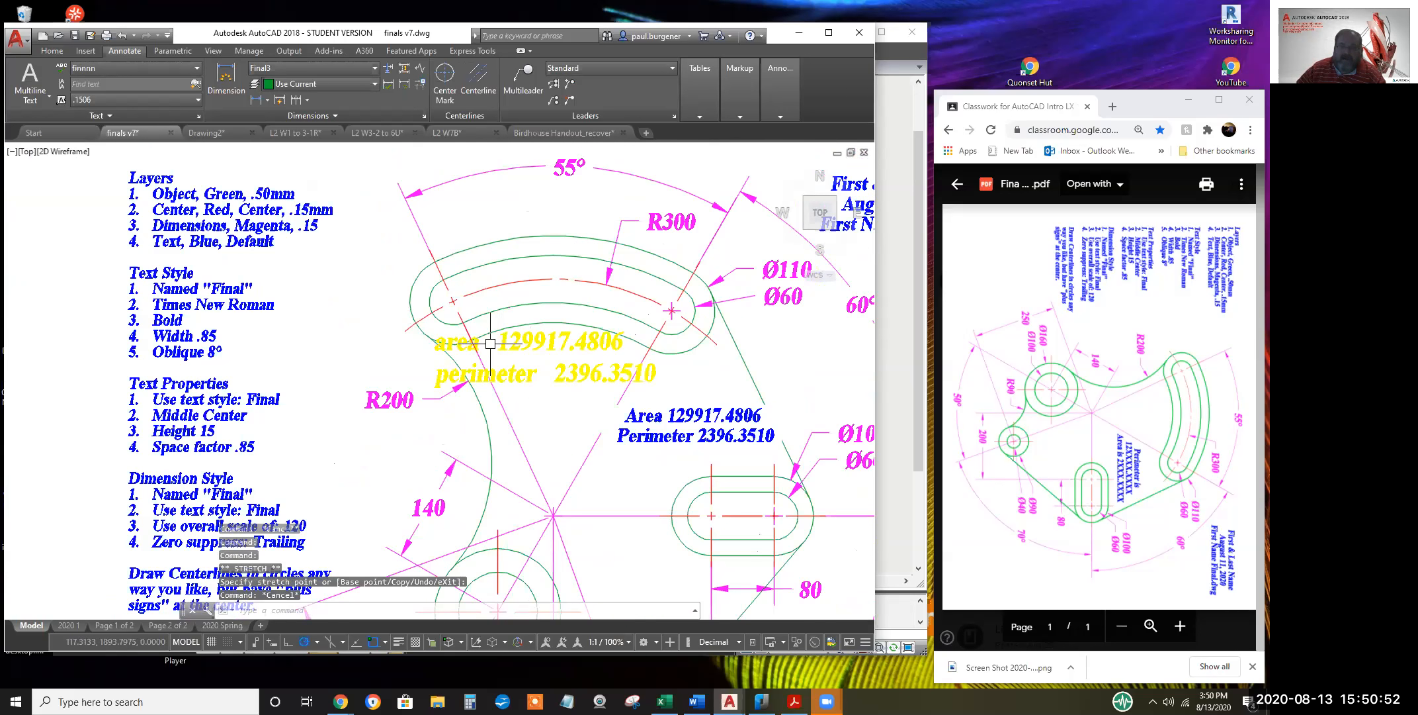
scroll(482, 342, up, 6)
scroll(462, 328, down, 6)
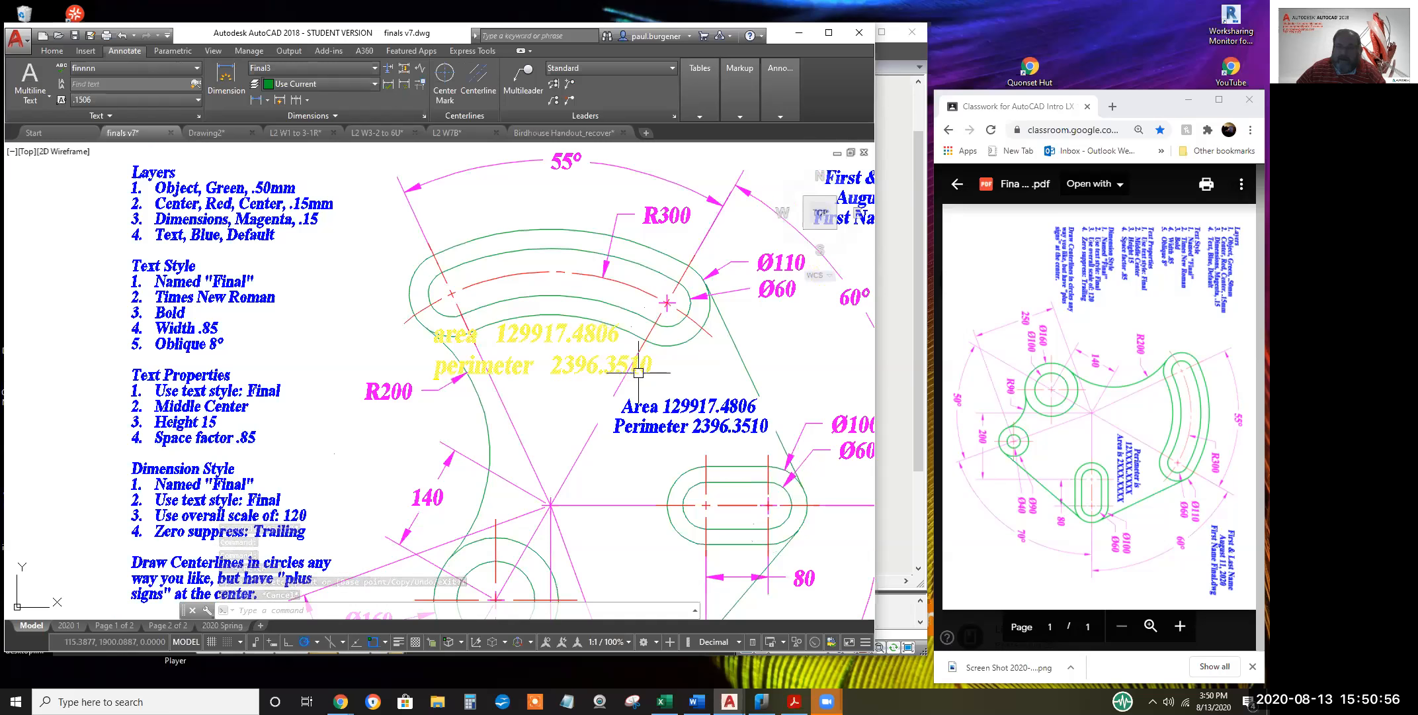
scroll(638, 374, down, 2)
mouse_move(645, 384)
middle_down()
mouse_move(627, 305)
mouse_move(549, 314)
middle_up()
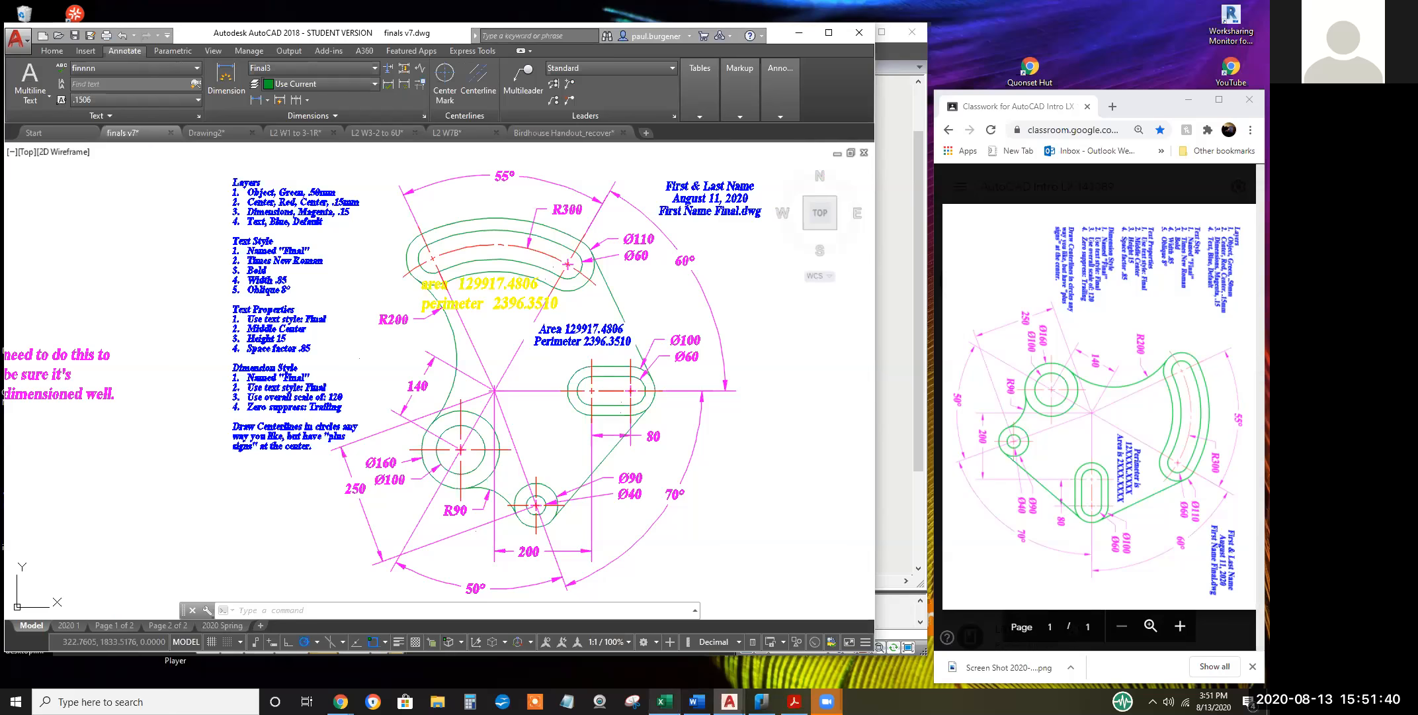
Switch to the Attendance 6c.xlsx workbook in Excel and examine the WK6 and "did 45 & 85" entries at a readable size
click(664, 701)
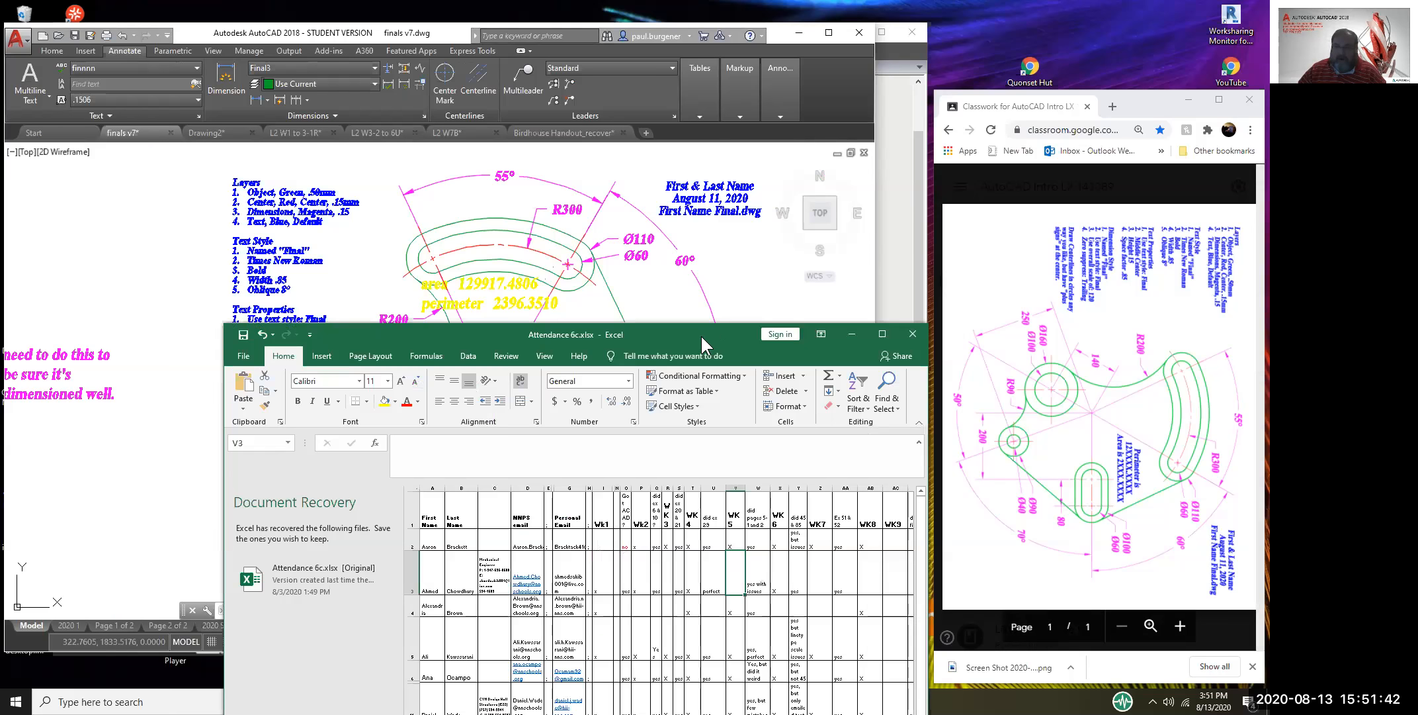
drag(698, 327, 672, 97)
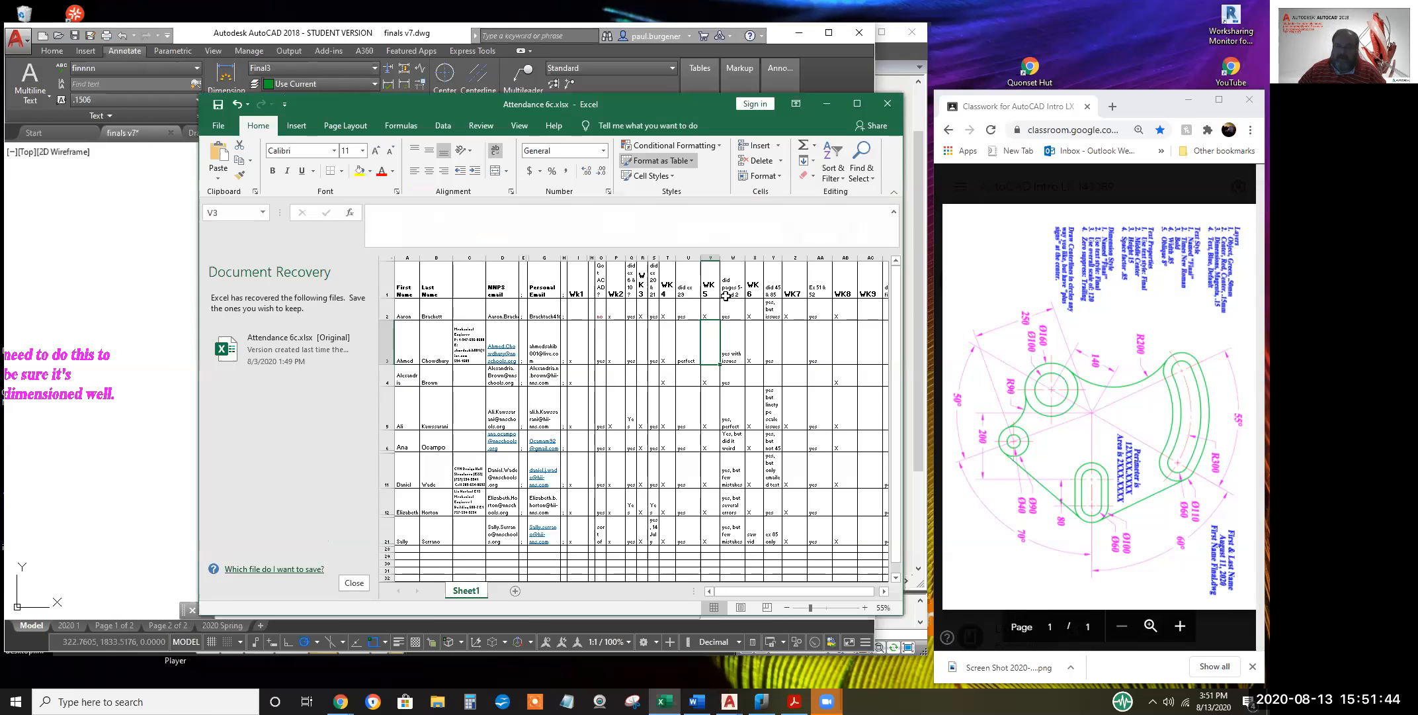
click(799, 343)
scroll(724, 336, down, 2)
ctrl+scroll(723, 336, up, 3)
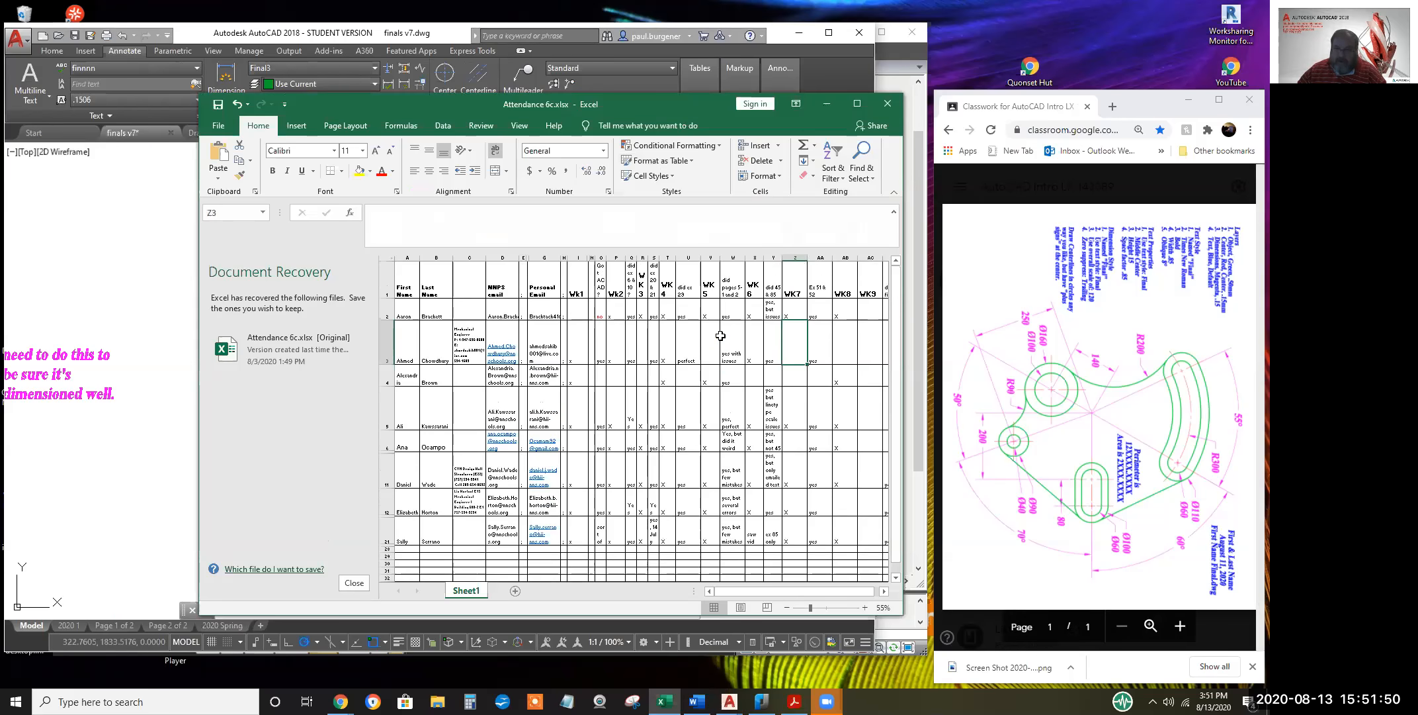
scroll(722, 346, up, 1)
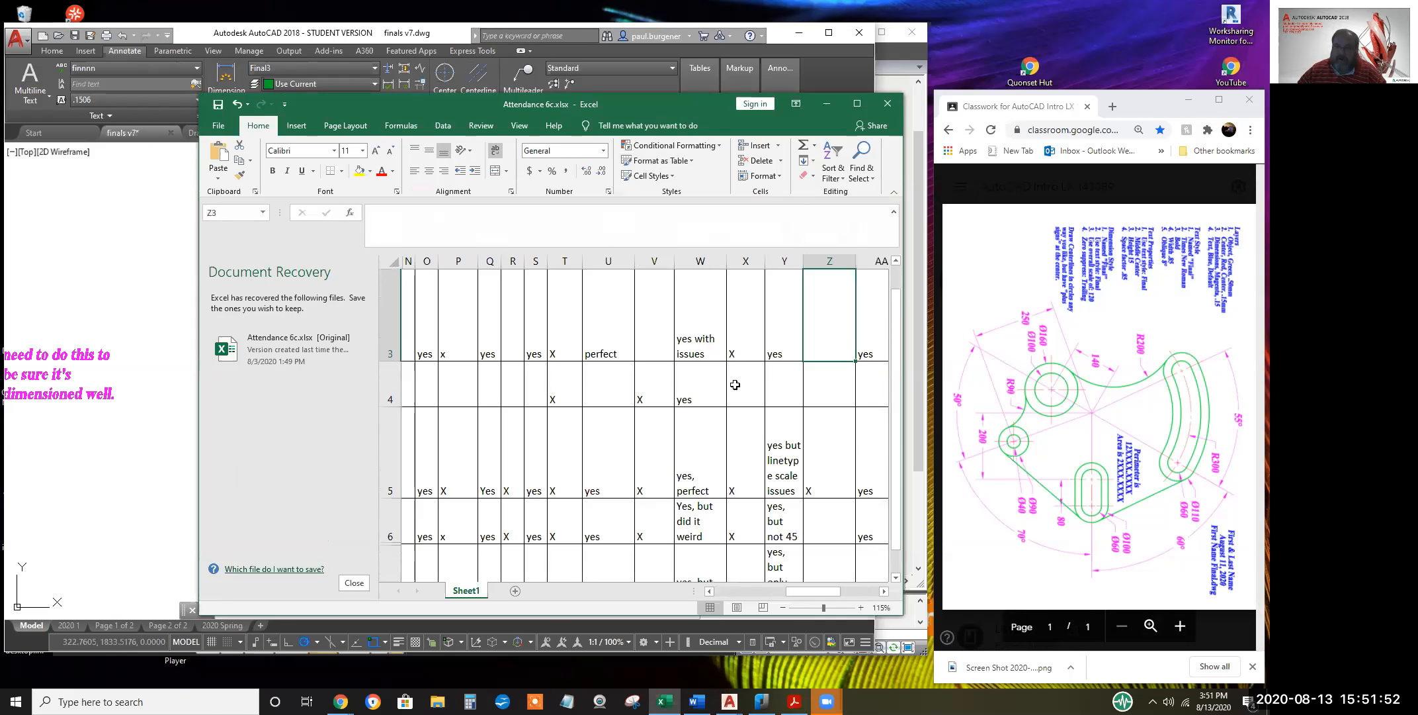
ctrl+scroll(751, 325, up, 1)
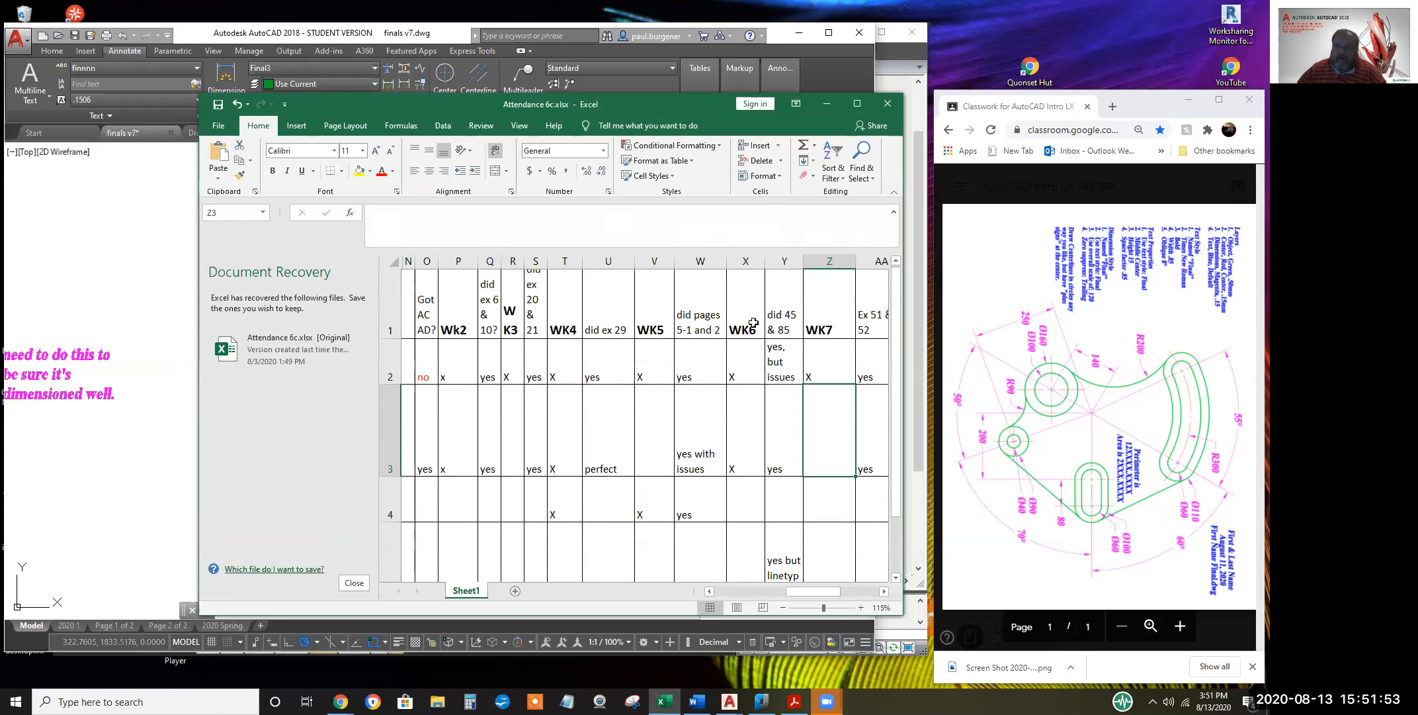
click(748, 381)
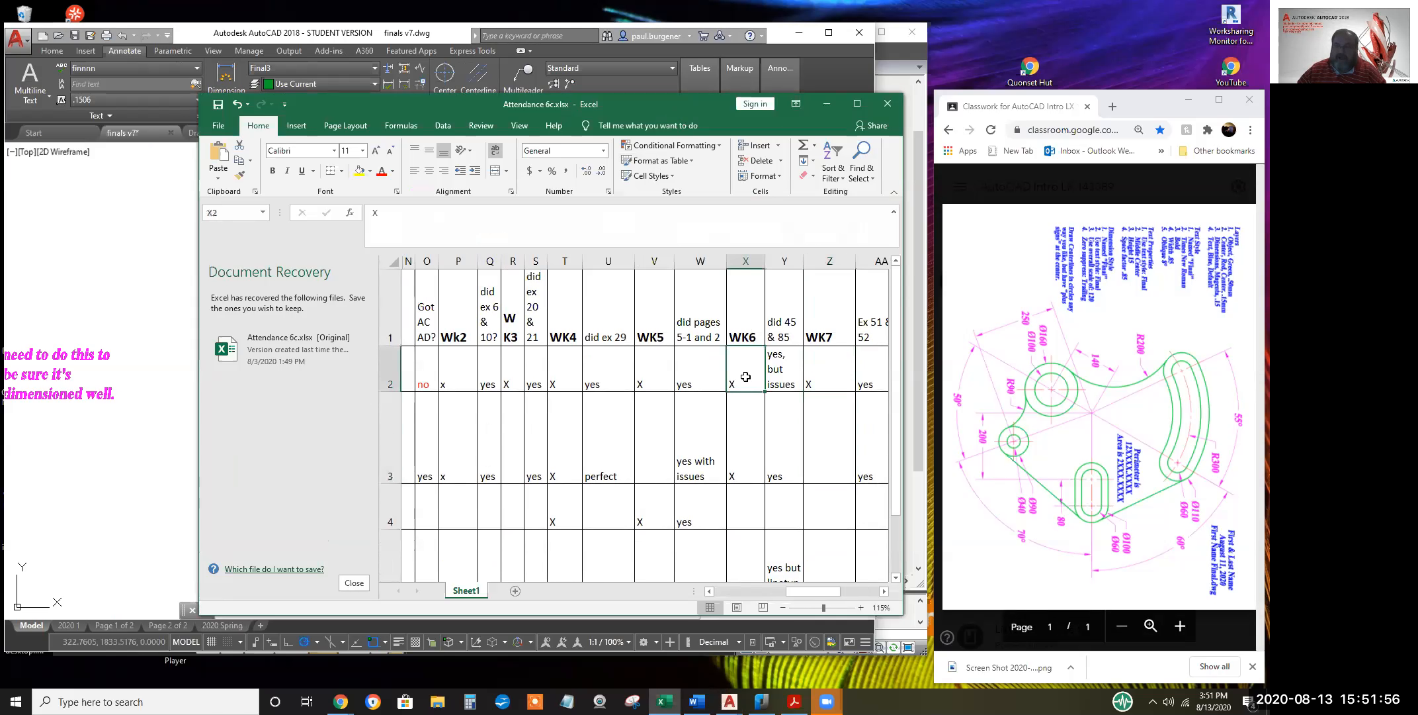
click(792, 330)
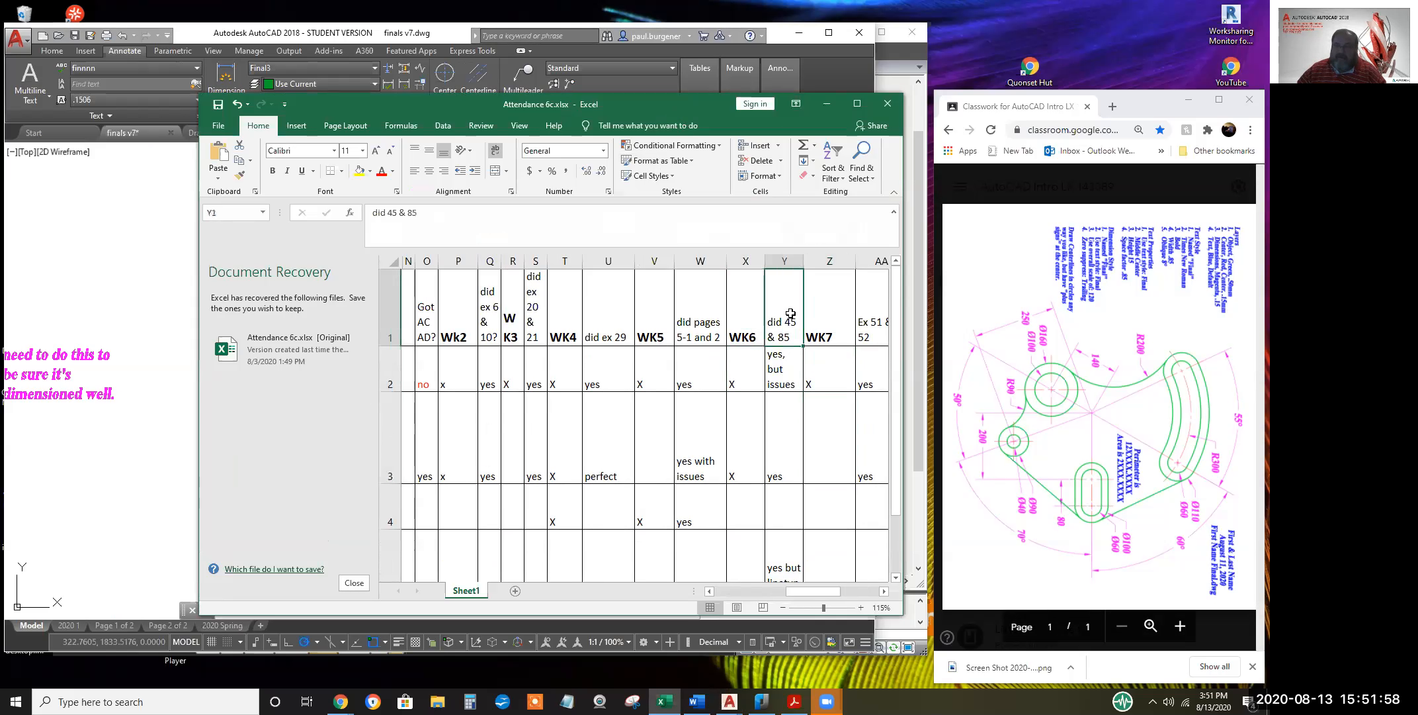
Examine the students' entries in the "did 45 & 85" column, including the linetype scale and "not 45" notes
click(786, 366)
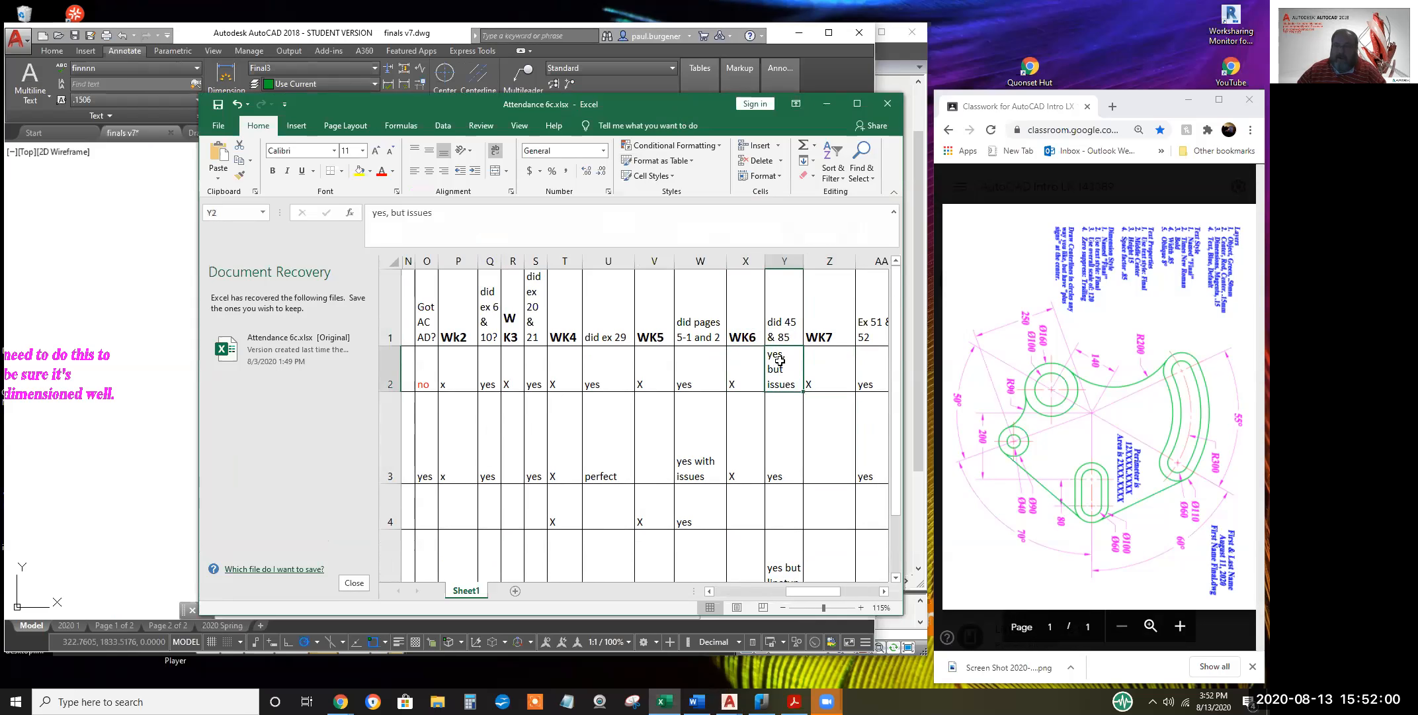
click(784, 475)
scroll(784, 464, down, 1)
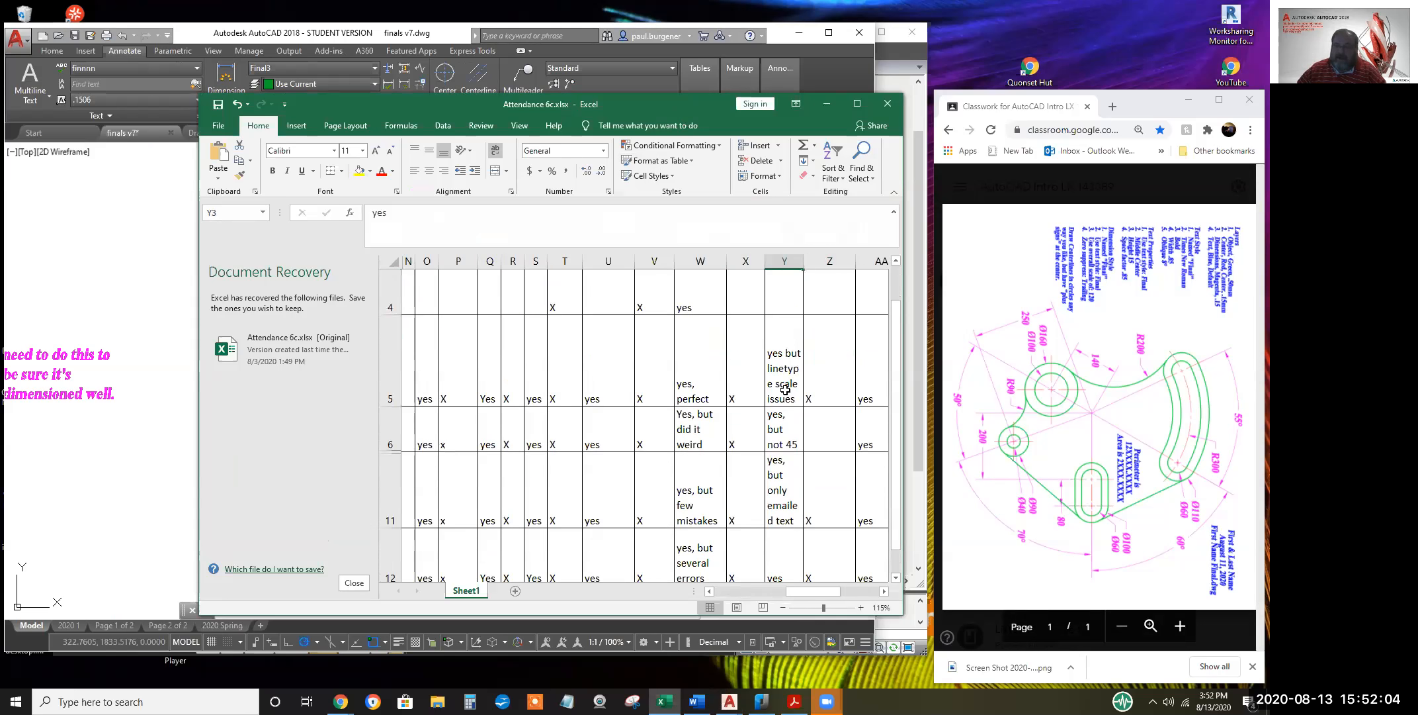
click(786, 389)
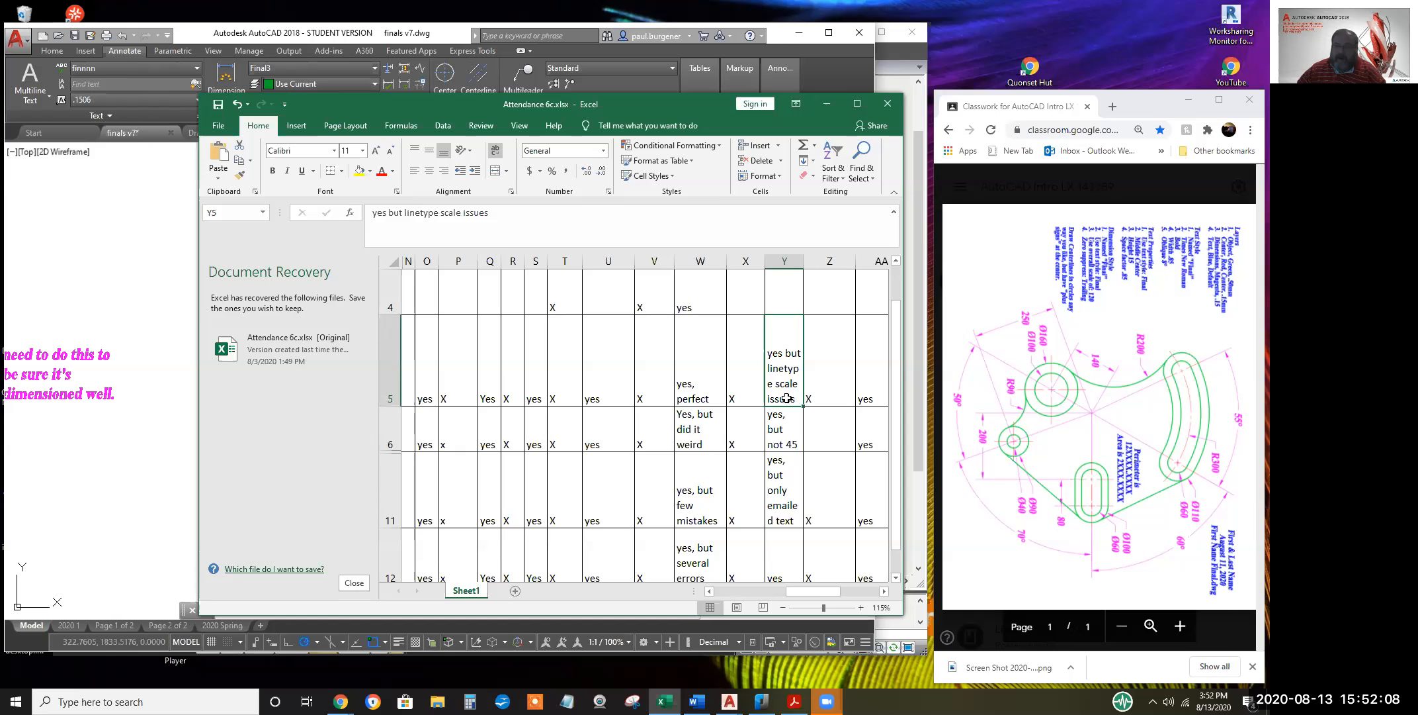
click(781, 442)
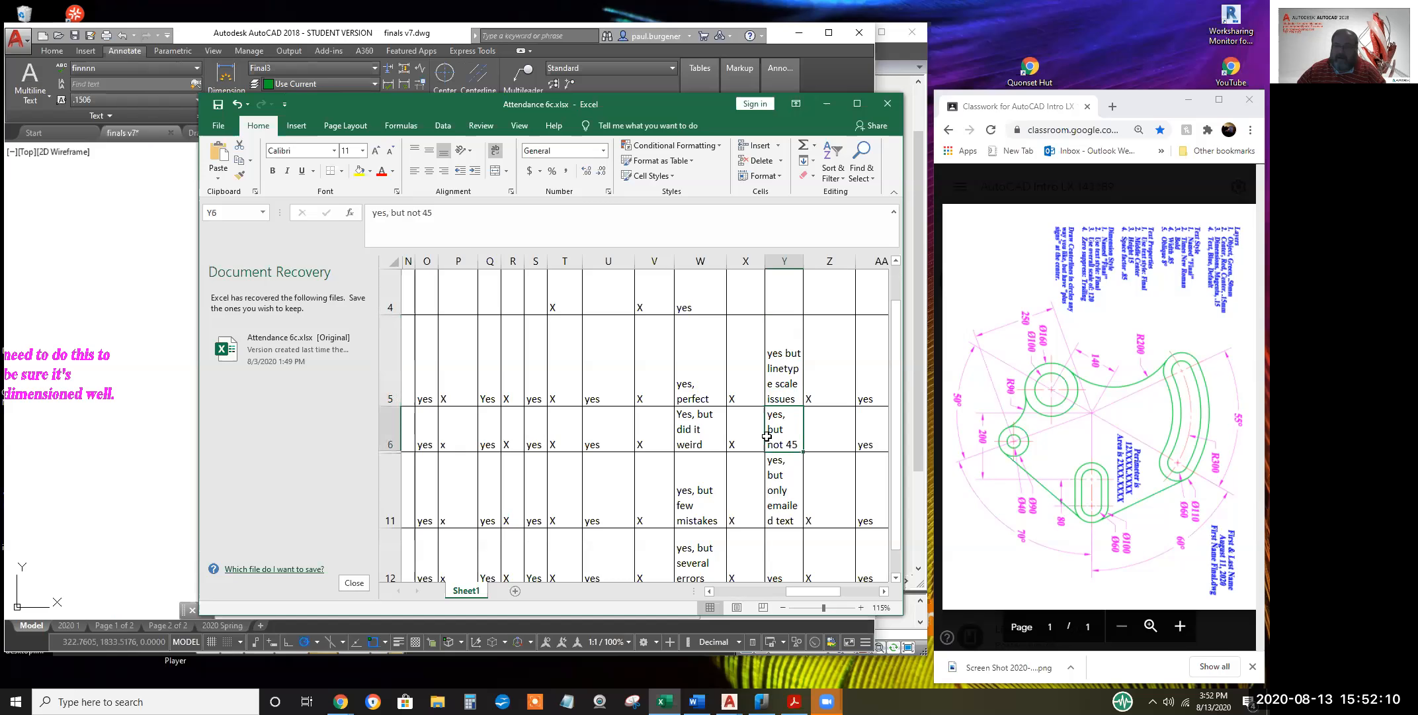
scroll(777, 438, down, 2)
scroll(768, 435, down, 1)
scroll(774, 450, up, 5)
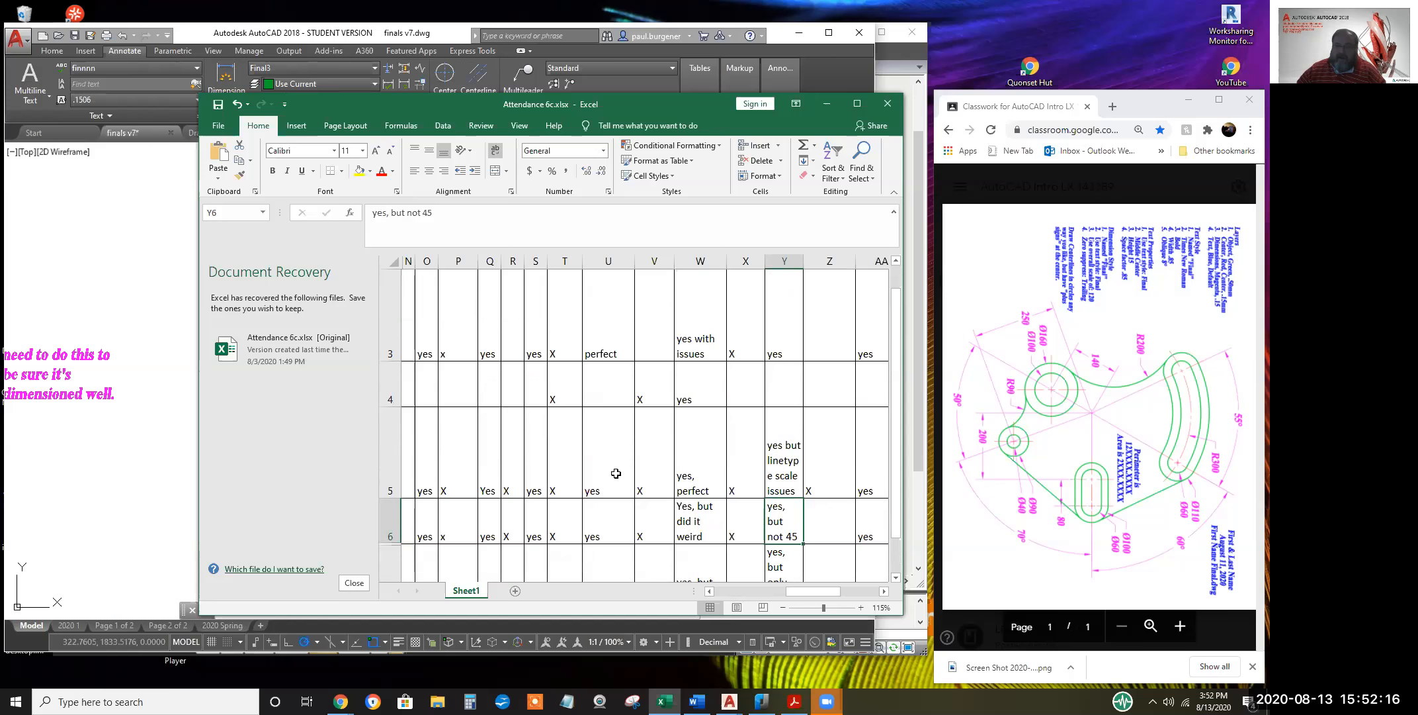
Examine the students' entries in the "did ex 29" column and compare them with the neighboring exercise columns
click(616, 335)
scroll(601, 320, up, 1)
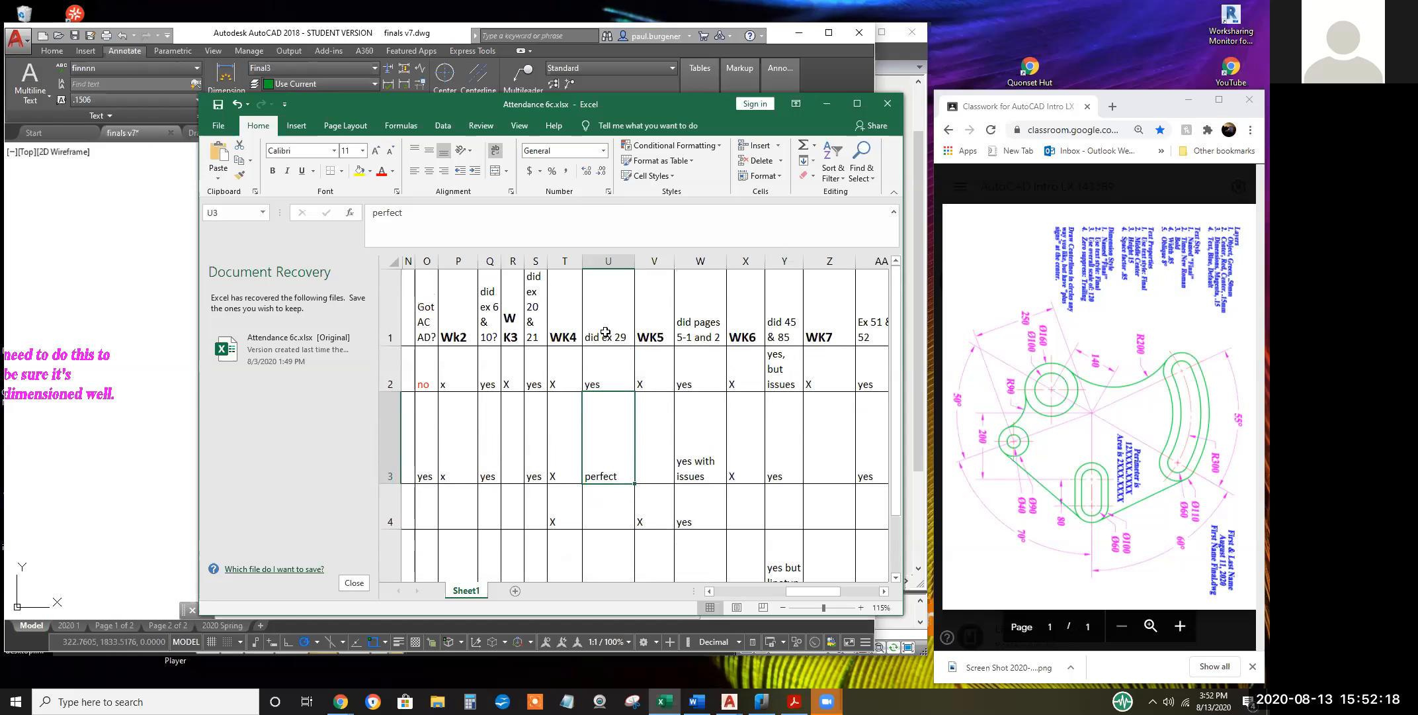
scroll(594, 399, down, 3)
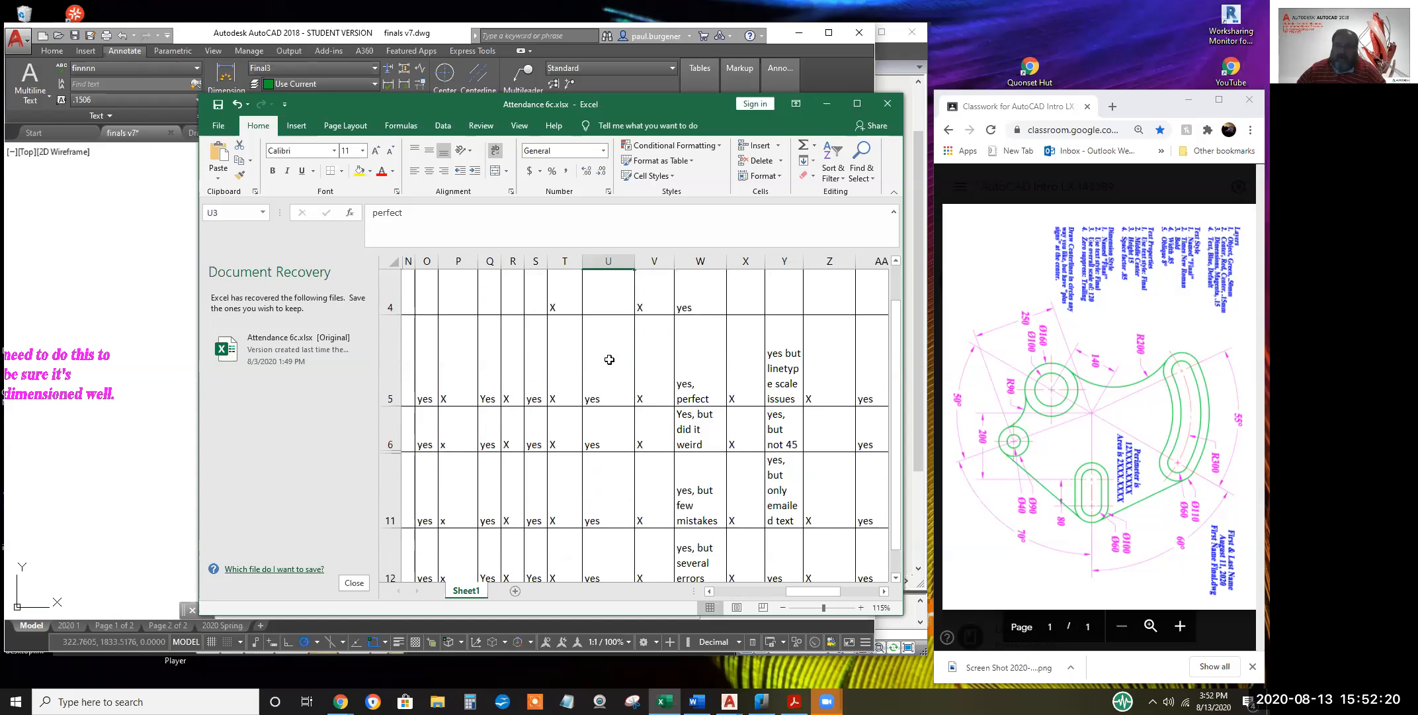
scroll(609, 357, up, 3)
click(622, 383)
scroll(602, 415, down, 4)
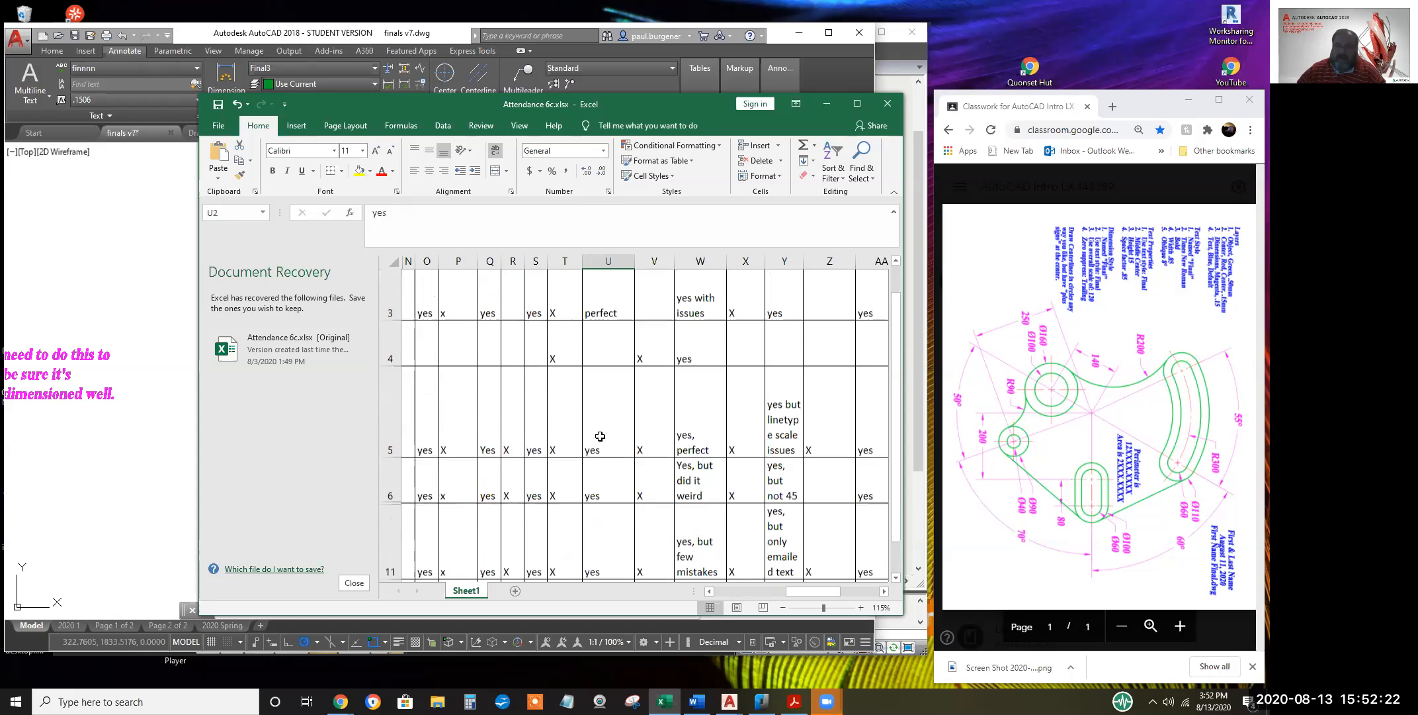
scroll(602, 415, up, 1)
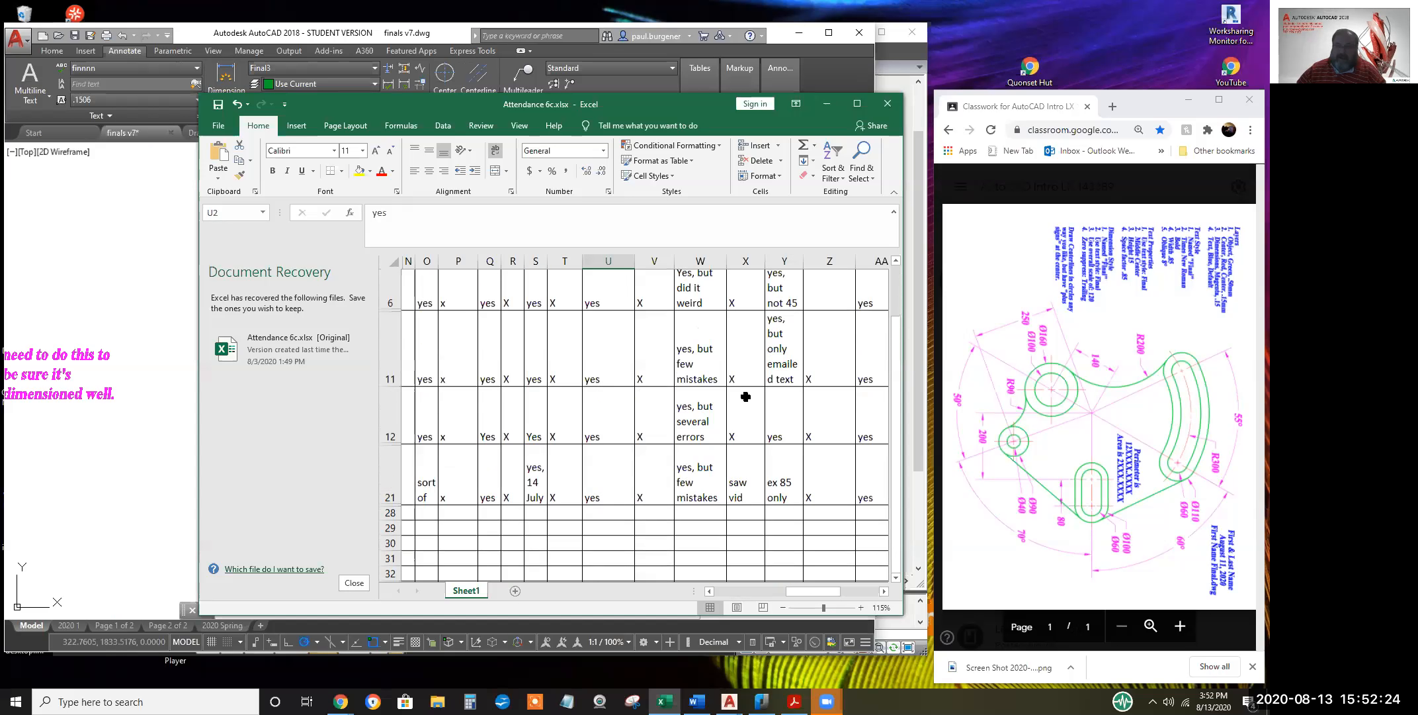
scroll(879, 409, up, 2)
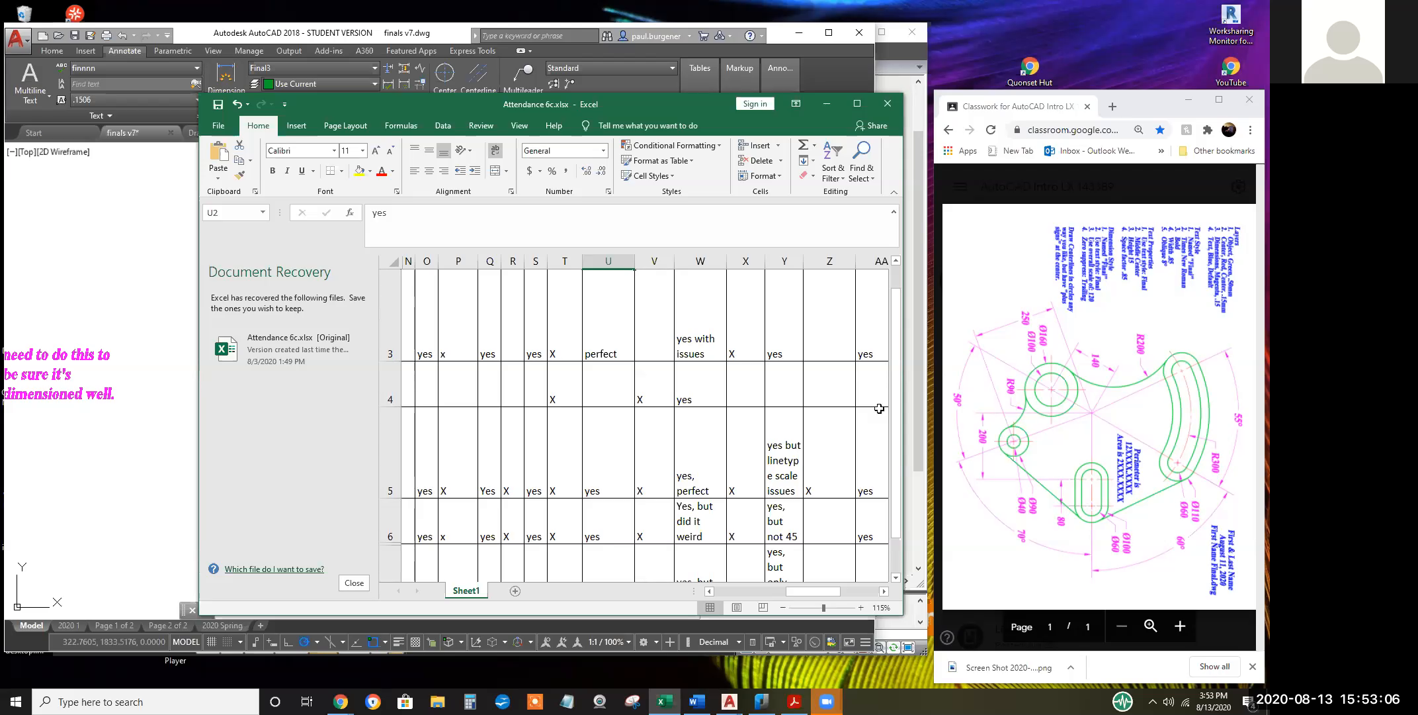
Switch to AutoCAD and inspect the separate centerline arc segments running through the curved slot
click(125, 389)
scroll(611, 369, down, 2)
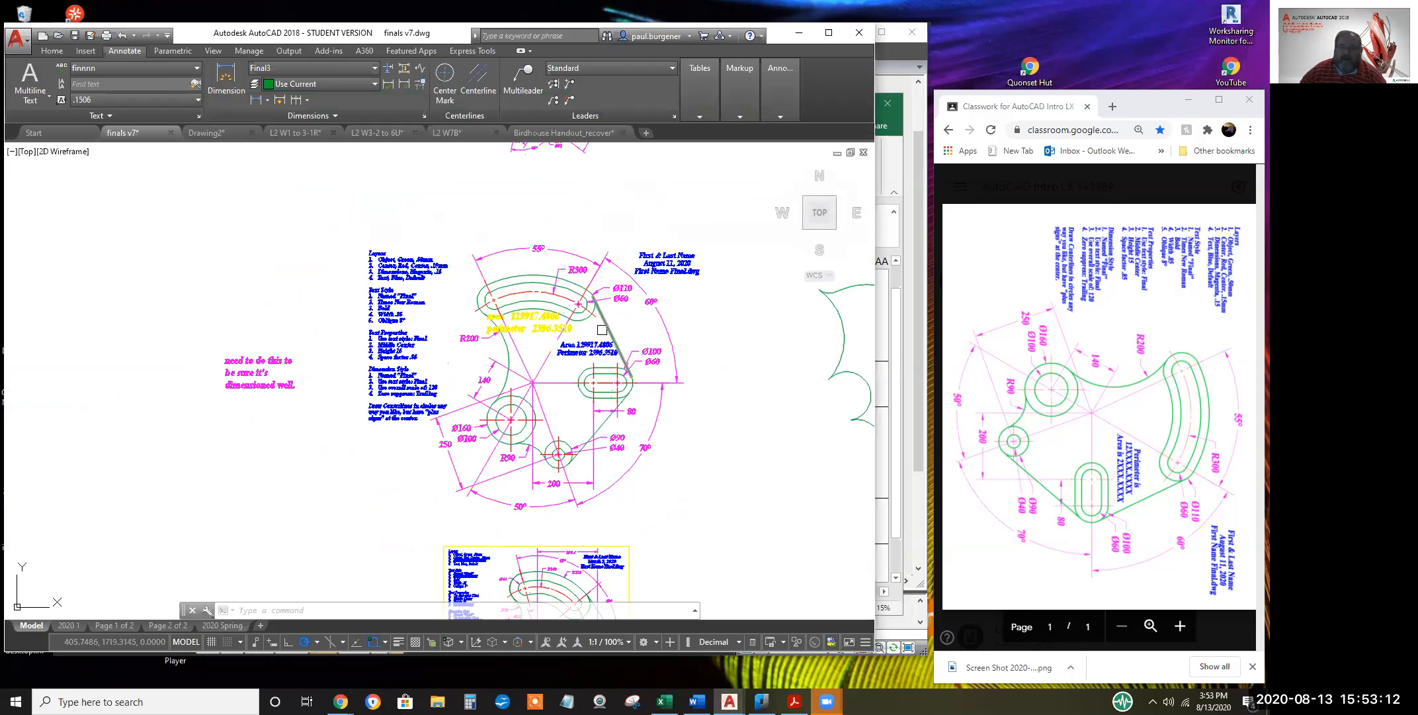
middle_drag(638, 380, 254, 387)
middle_drag(381, 364, 732, 375)
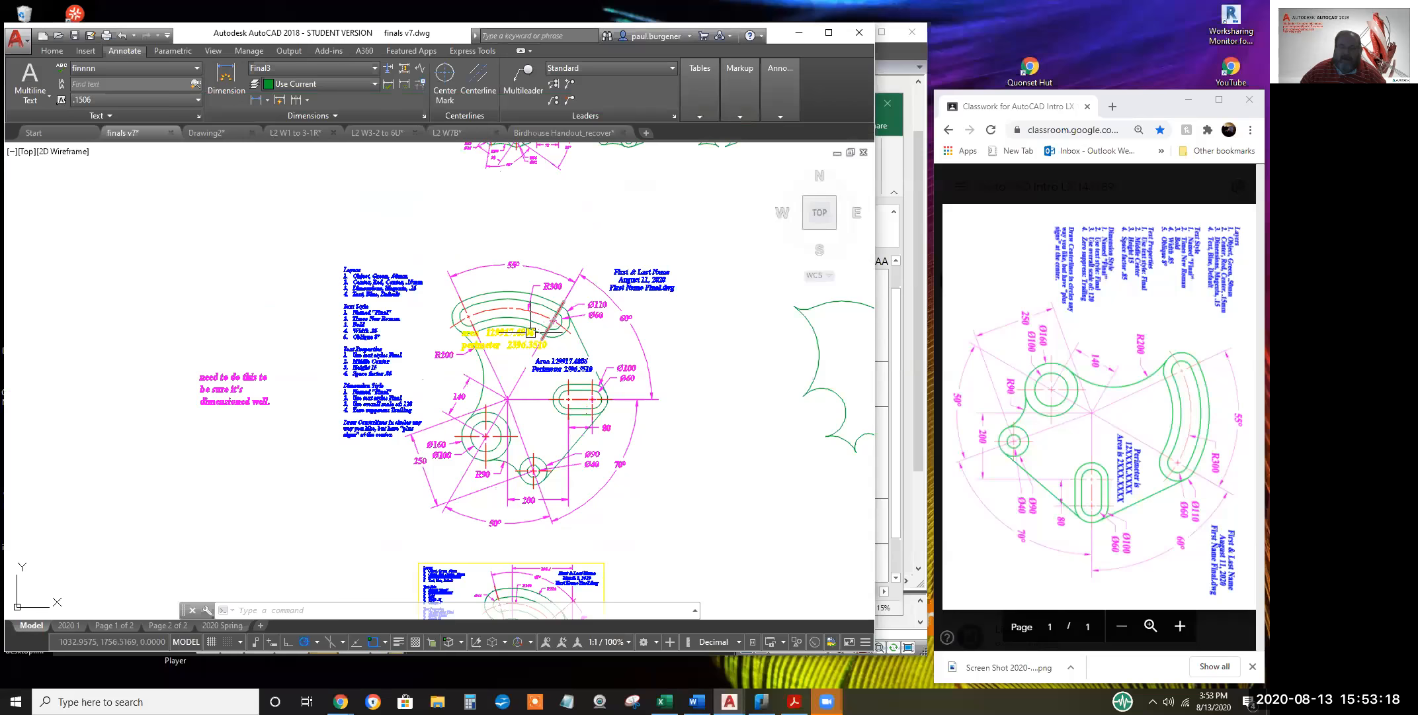
scroll(503, 313, up, 4)
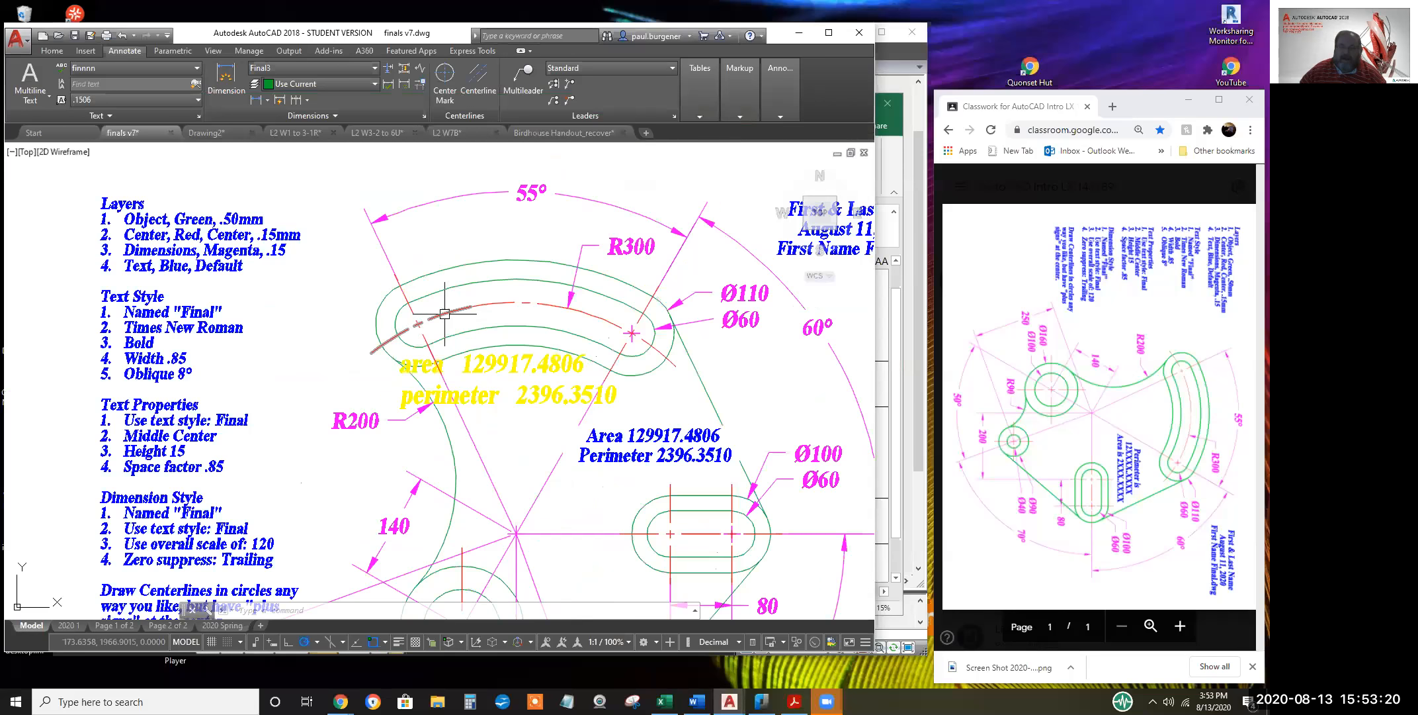
click(436, 314)
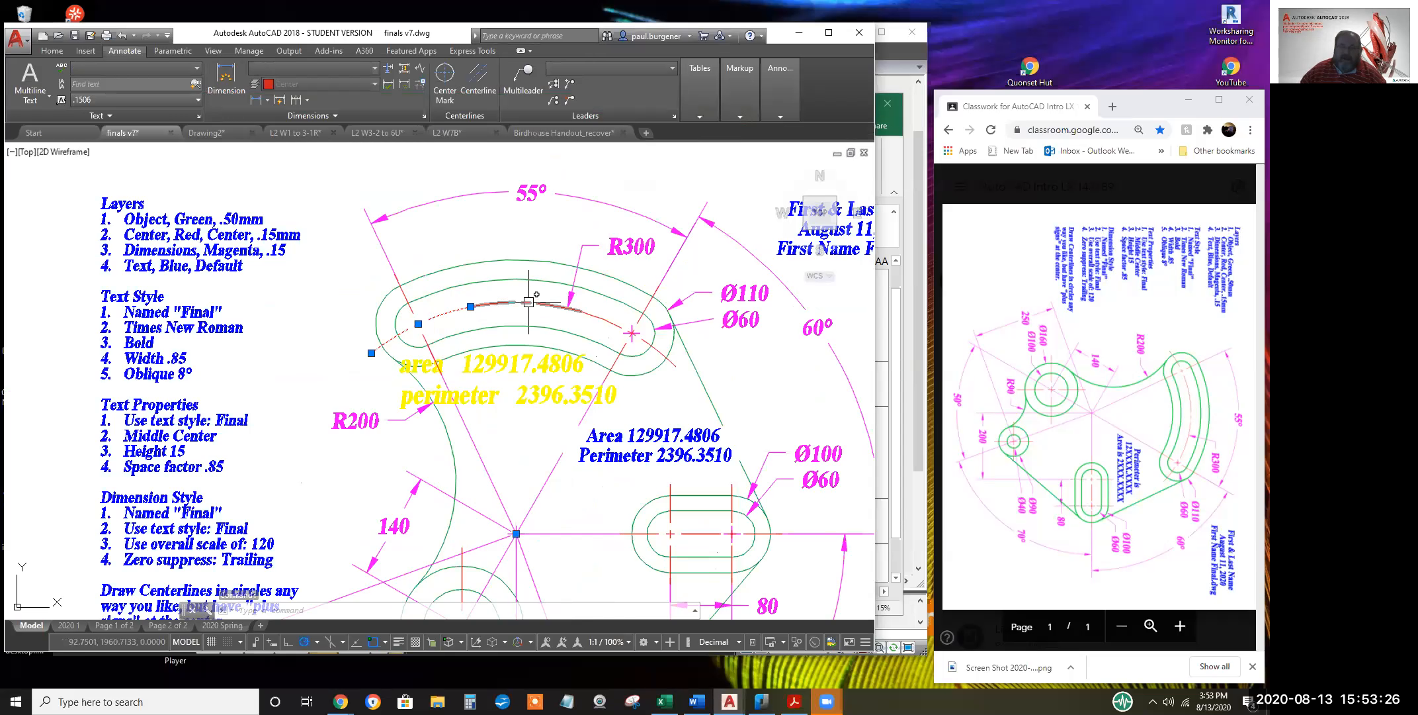
key(Escape)
key(Escape)
click(528, 303)
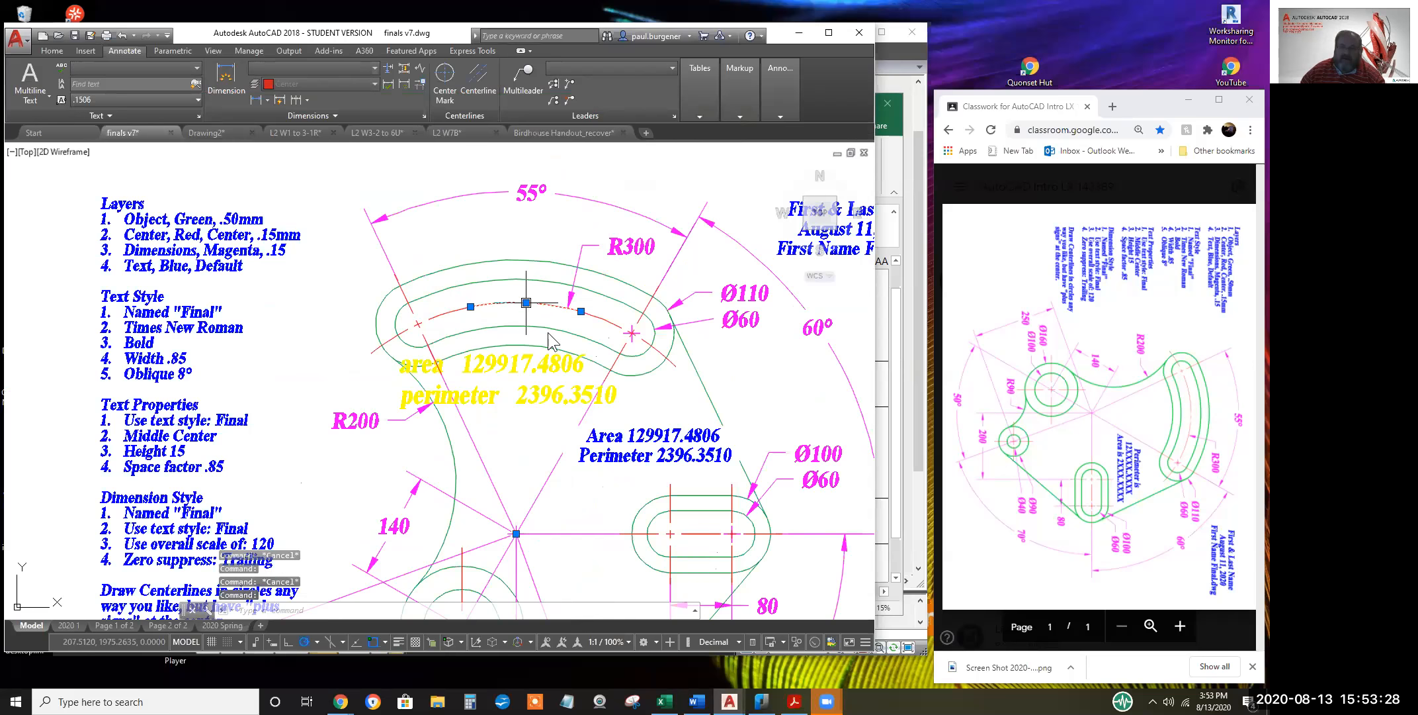
click(526, 303)
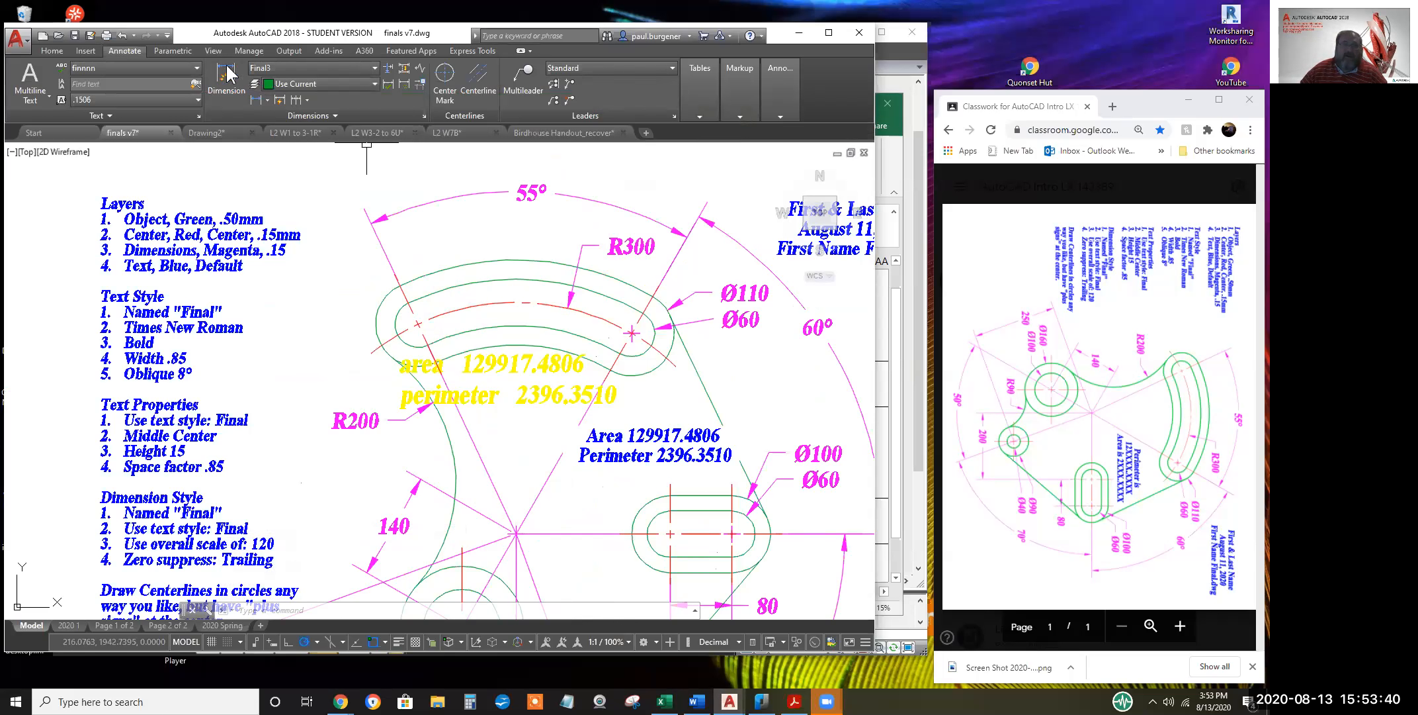
Check the Center layer's settings in the layer properties, close them and inspect the curved slot's middle centerline arc
click(52, 50)
click(361, 83)
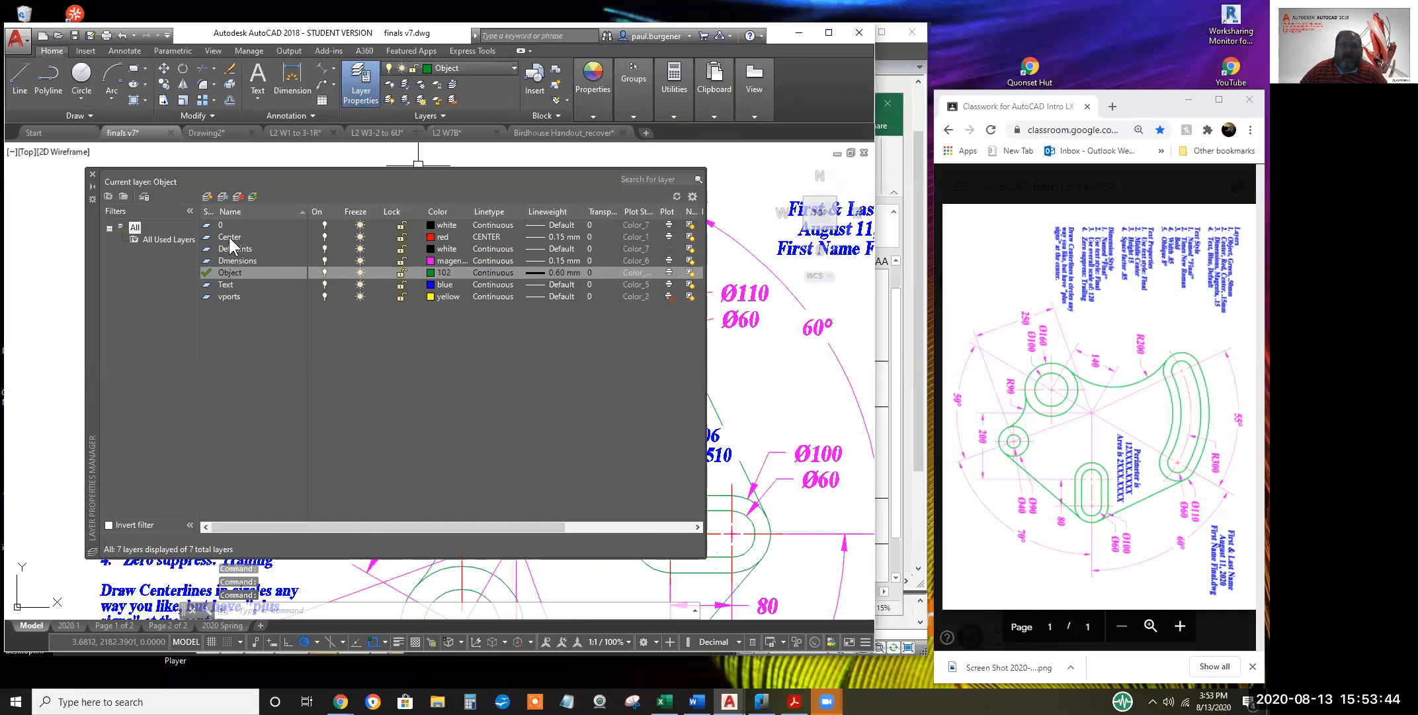
click(230, 236)
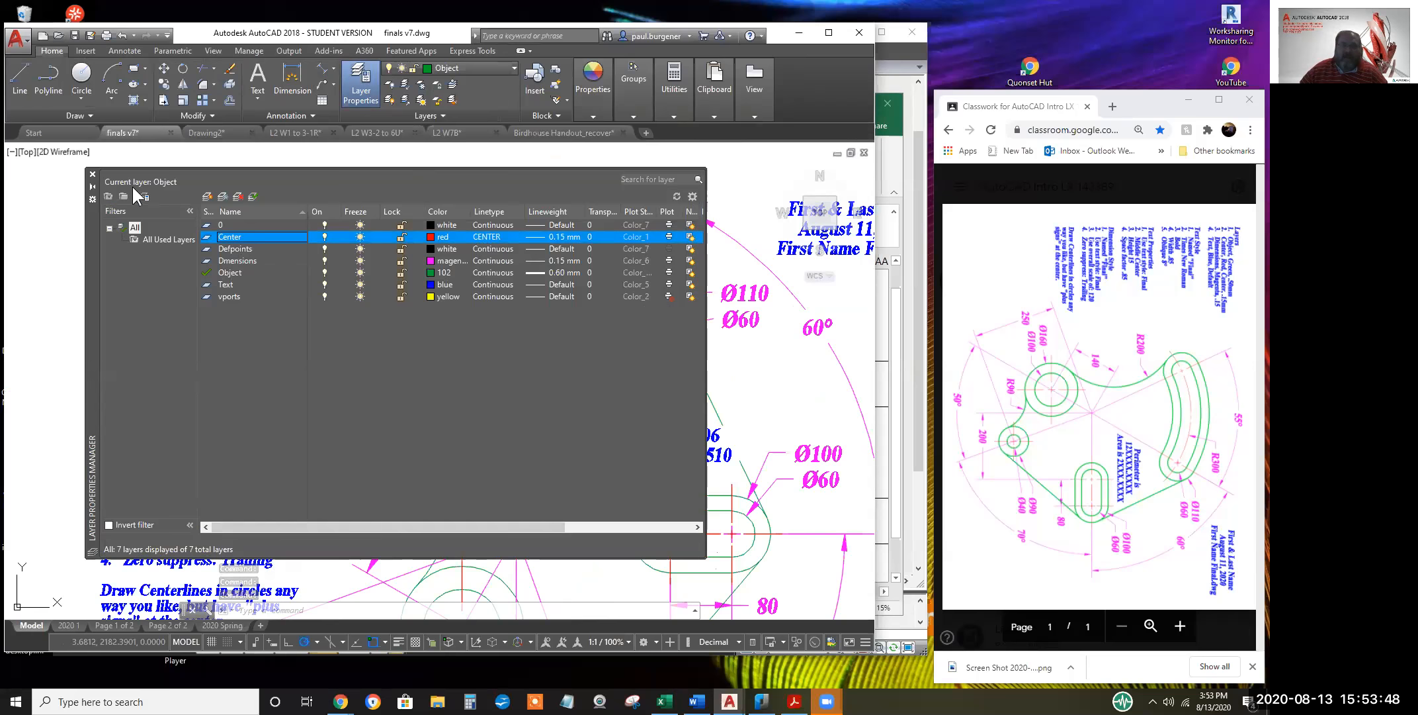
click(93, 174)
click(543, 298)
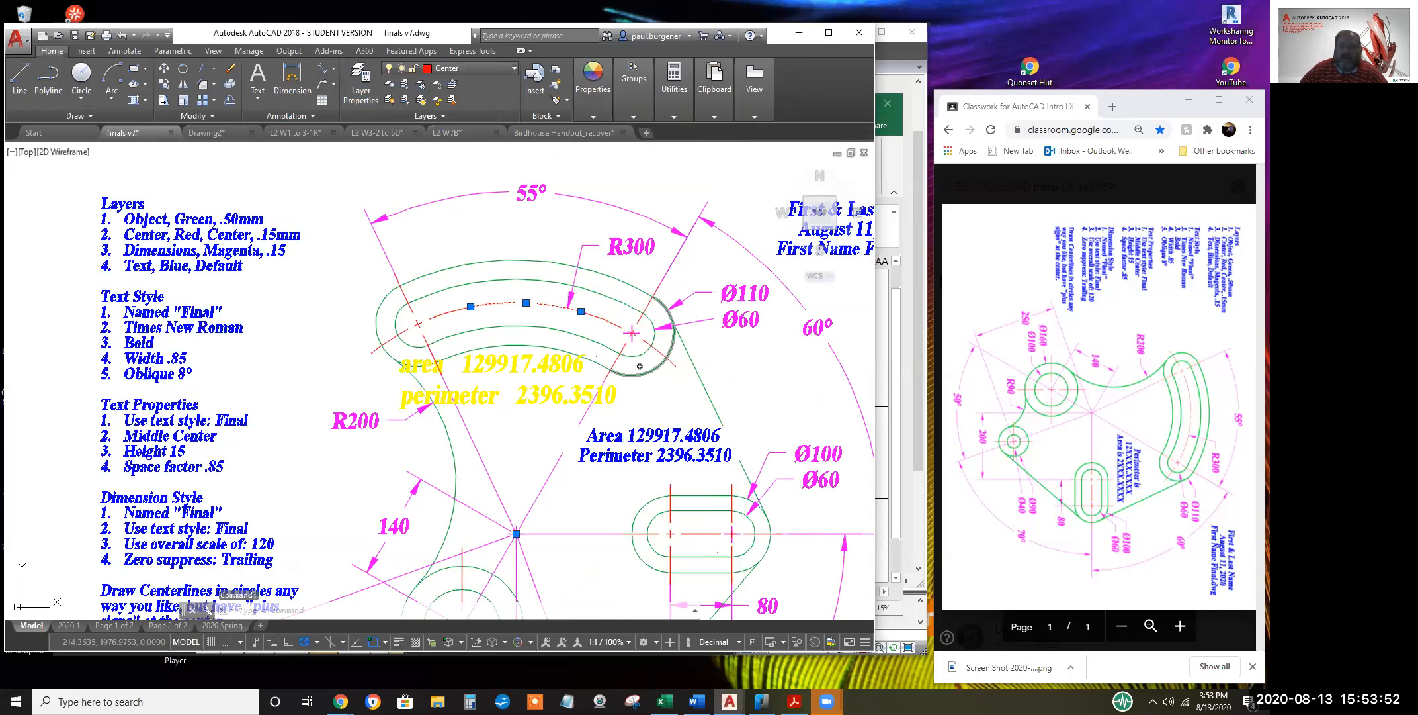
scroll(576, 377, down, 2)
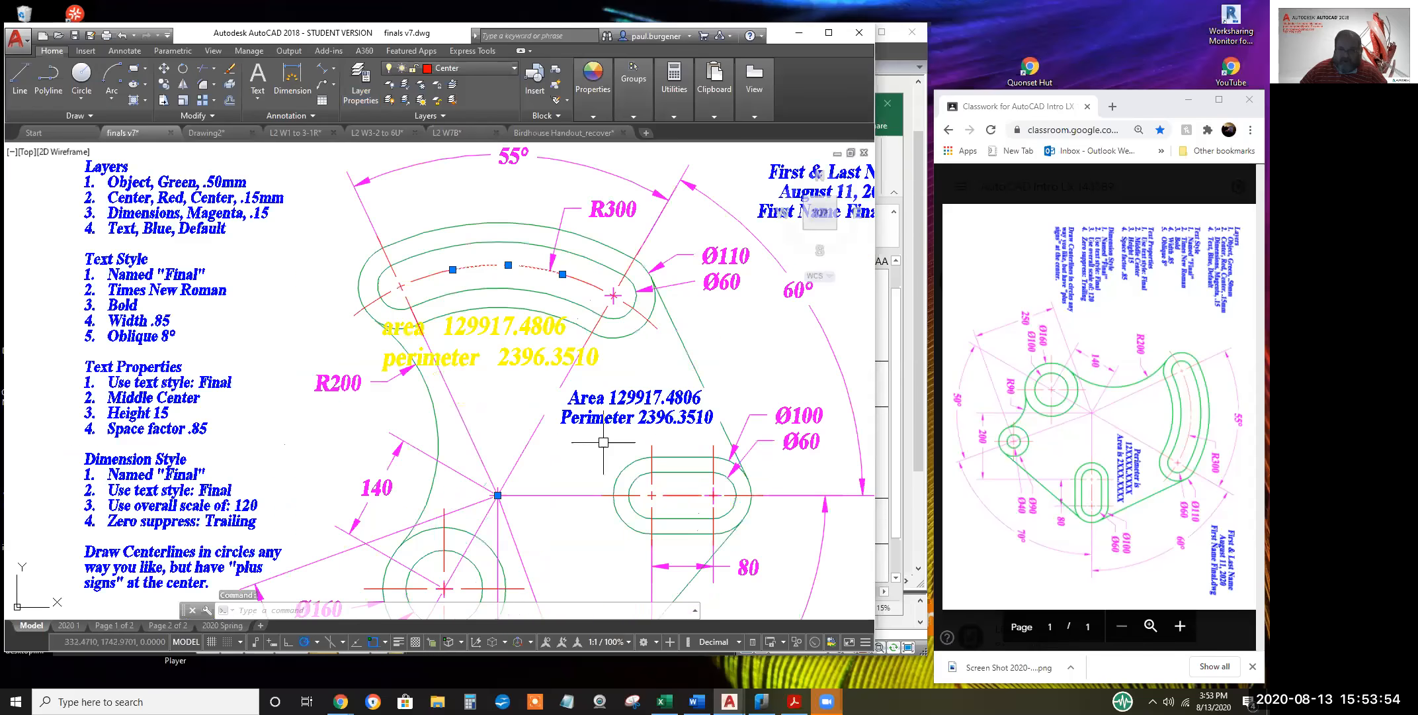
scroll(616, 520, up, 2)
middle_drag(599, 393, 585, 394)
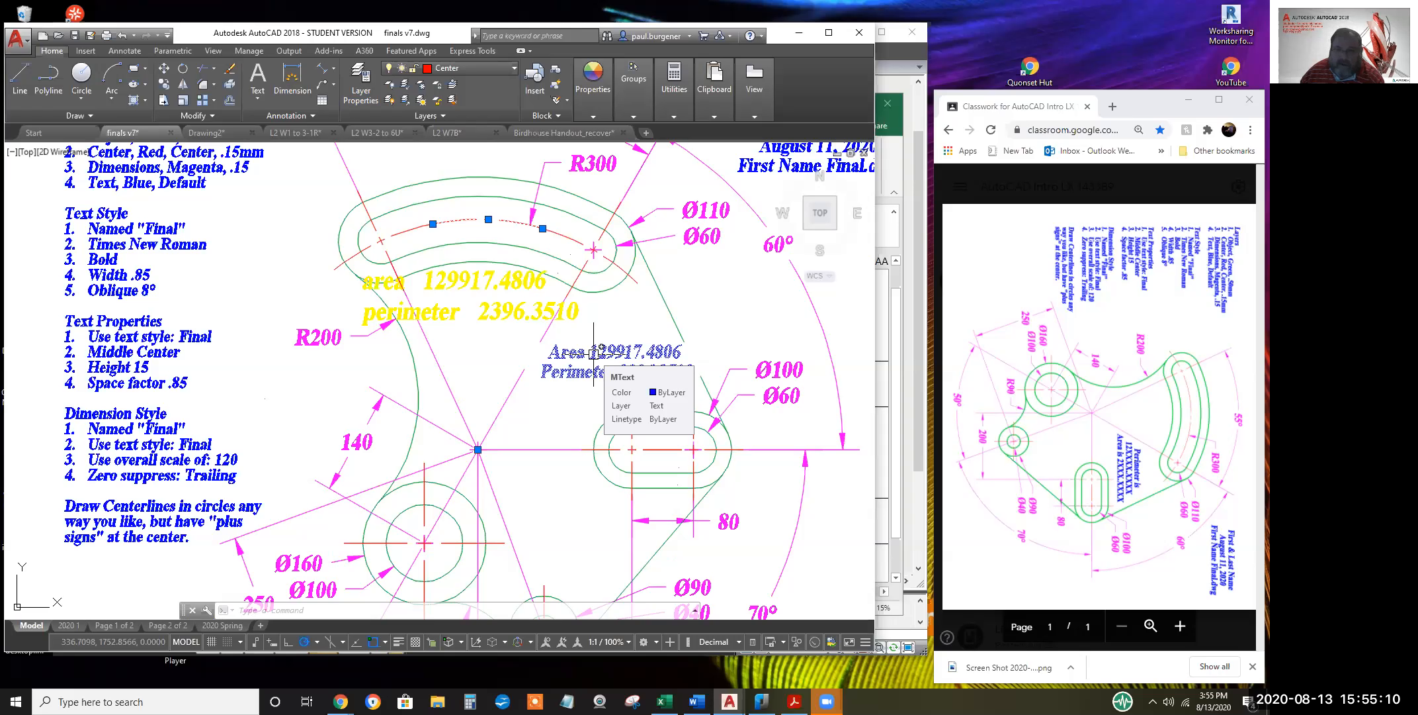
Move the 200 dimension line slightly upward, closer to the Ø90 circle, and clear the selection
middle_drag(731, 456, 746, 286)
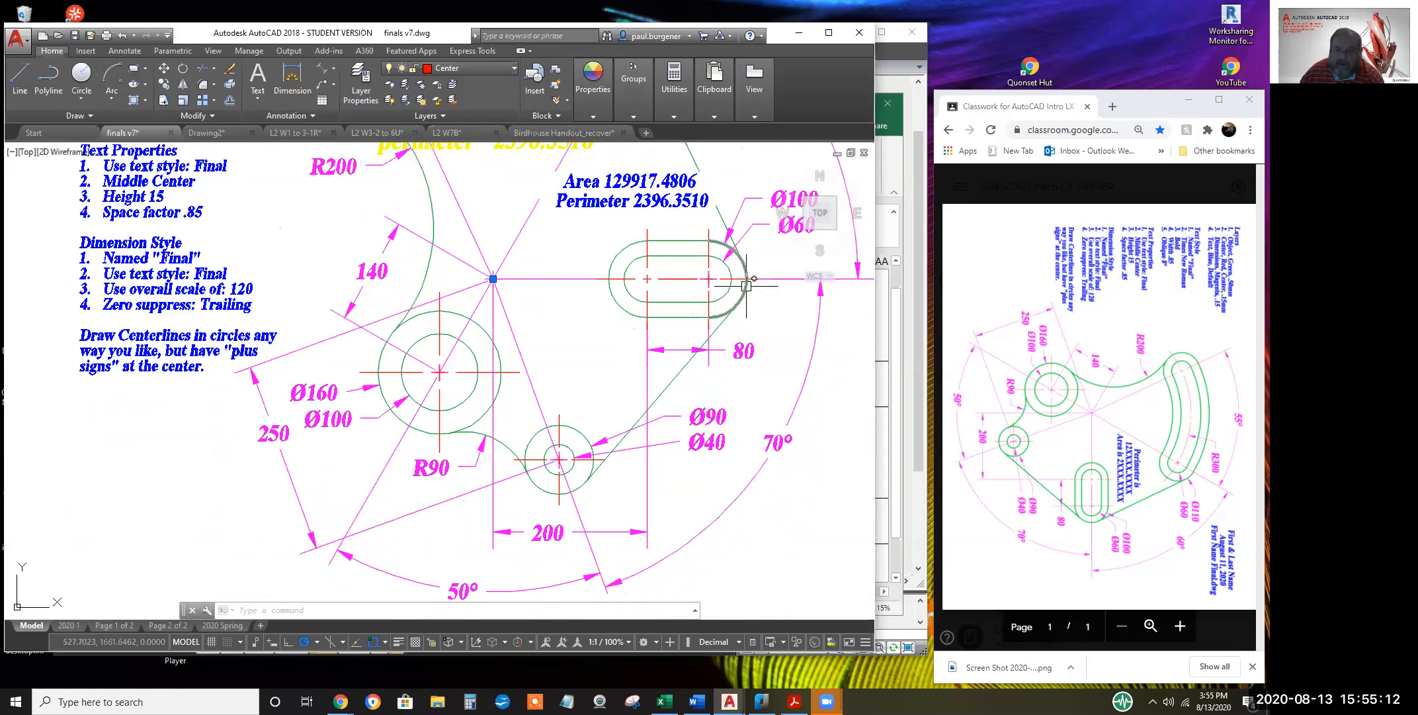
scroll(552, 522, up, 4)
click(559, 508)
click(543, 509)
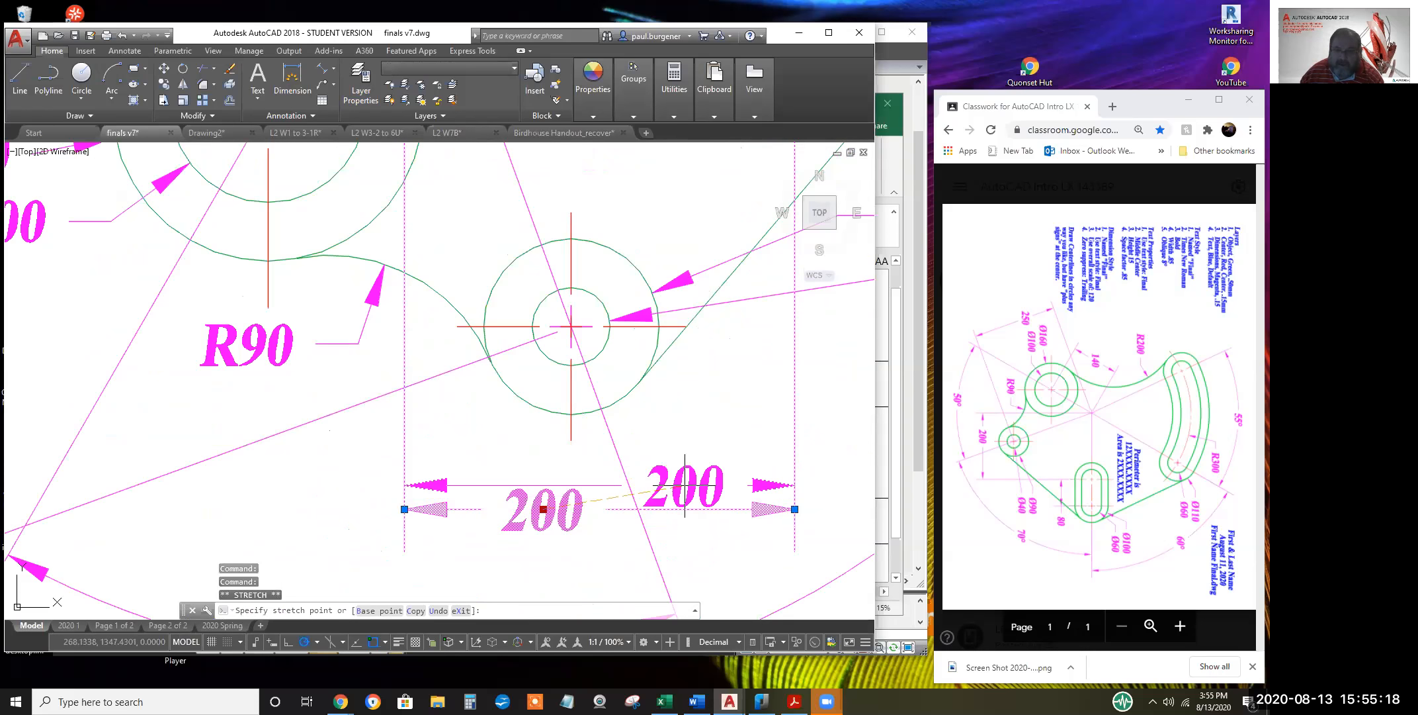
click(544, 488)
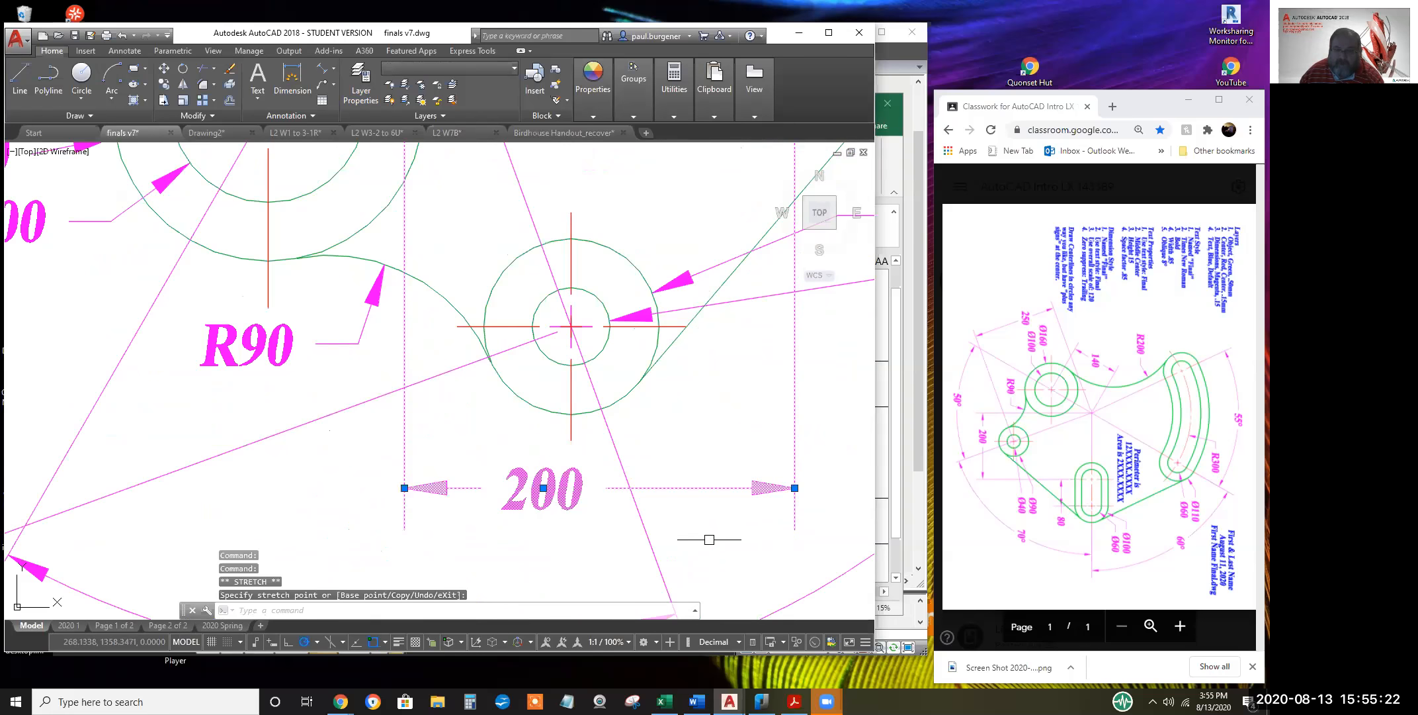
key(Escape)
key(Escape)
Examine the dimension layout of the whole part and the Layers specification notes beside it
scroll(700, 517, down, 2)
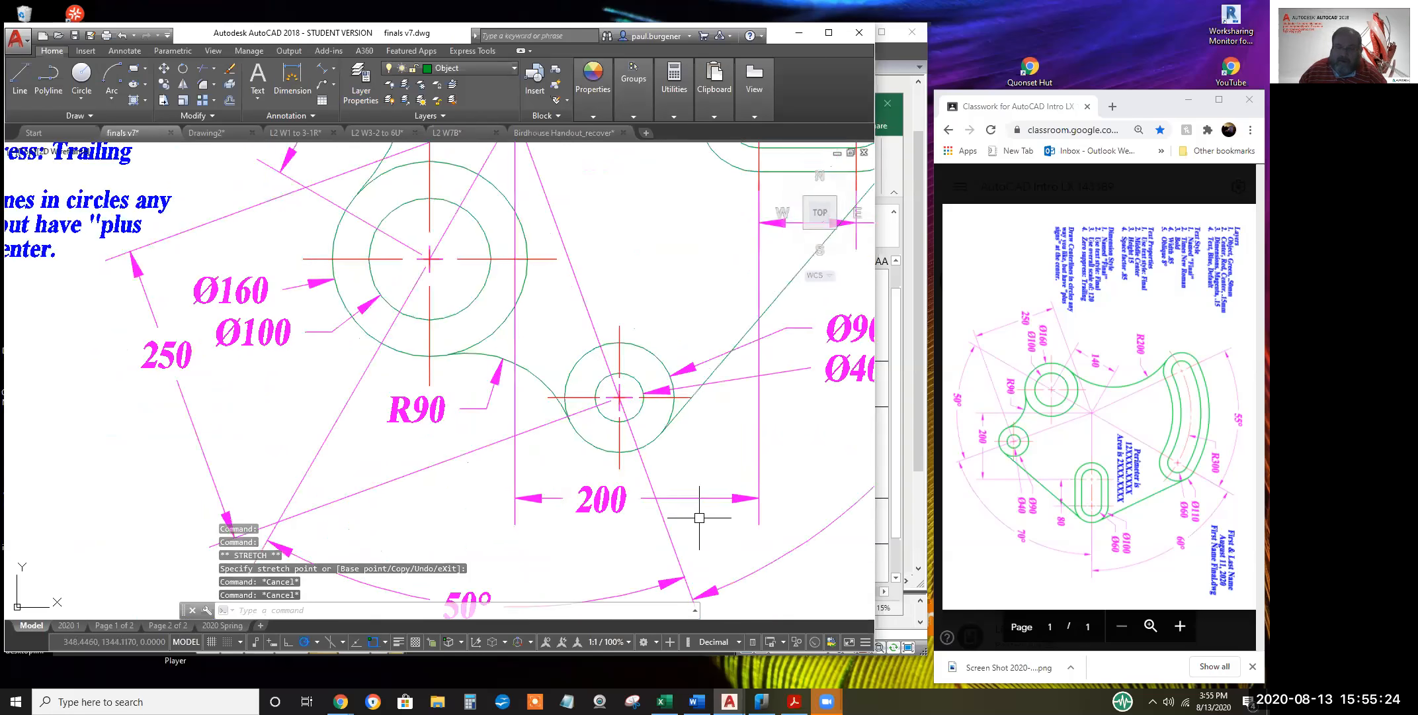
scroll(700, 517, down, 1)
middle_drag(659, 525, 621, 597)
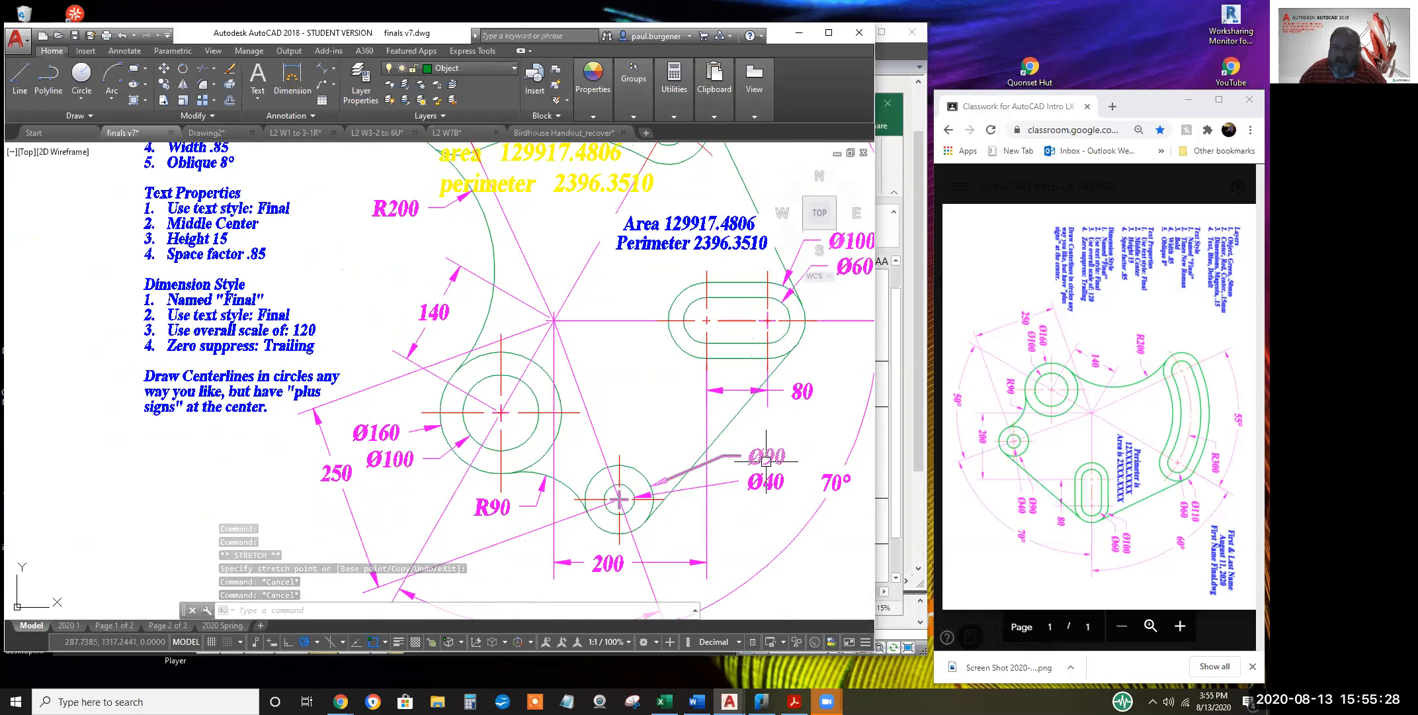
scroll(800, 399, up, 2)
scroll(800, 399, down, 4)
mouse_move(793, 419)
middle_down()
mouse_move(719, 479)
mouse_move(667, 480)
mouse_move(676, 456)
middle_up()
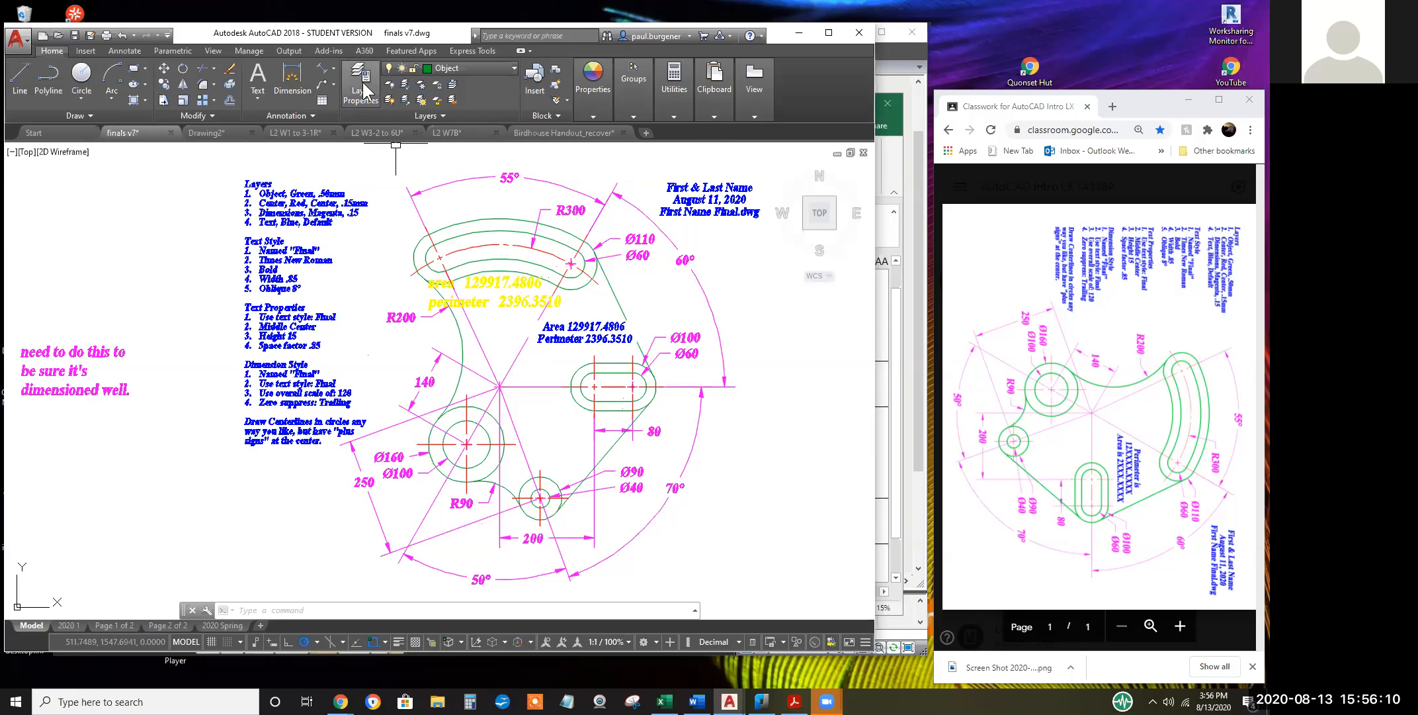
scroll(295, 162, up, 6)
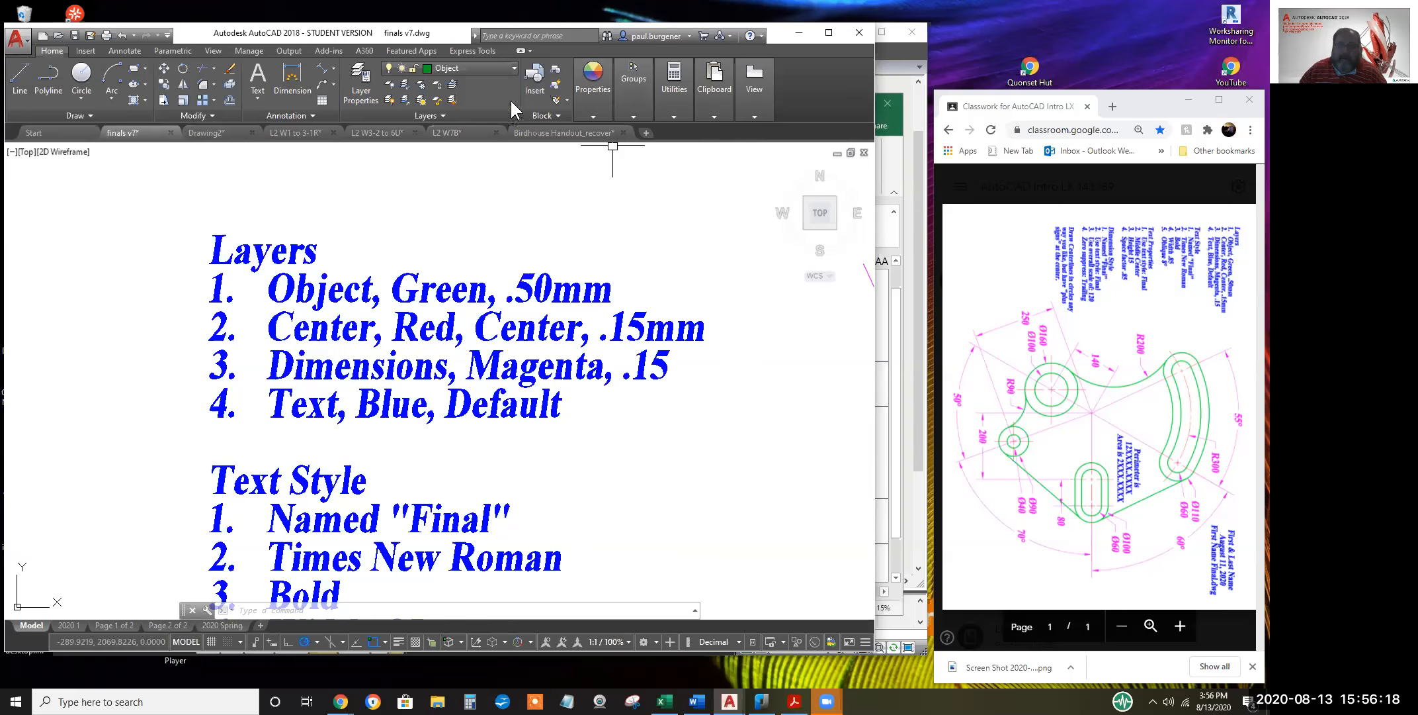
mouse_move(344, 307)
middle_down()
mouse_move(208, 254)
mouse_move(128, 244)
middle_up()
scroll(204, 256, down, 2)
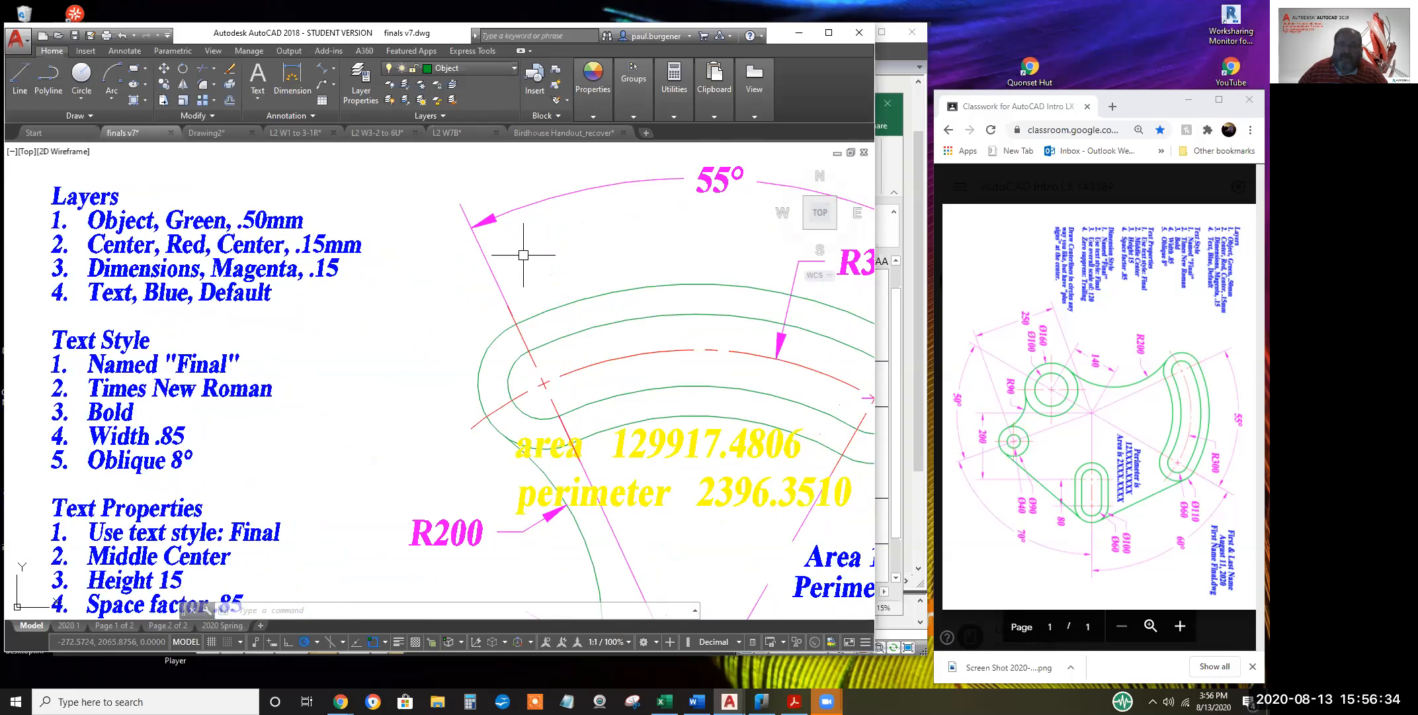
Open the layer properties beside the Layers notes and select the vports layer for review
click(368, 88)
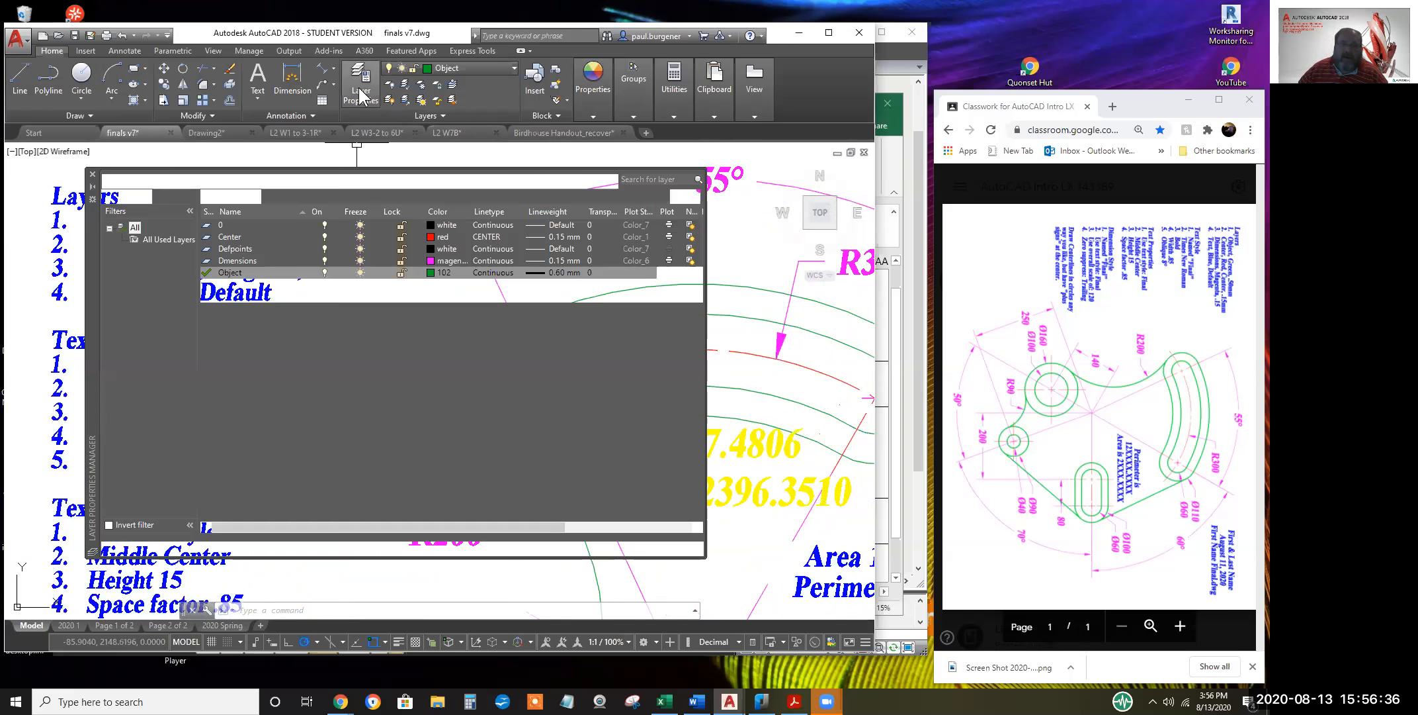
mouse_move(97, 251)
mouse_down()
mouse_move(274, 264)
mouse_move(368, 251)
mouse_up()
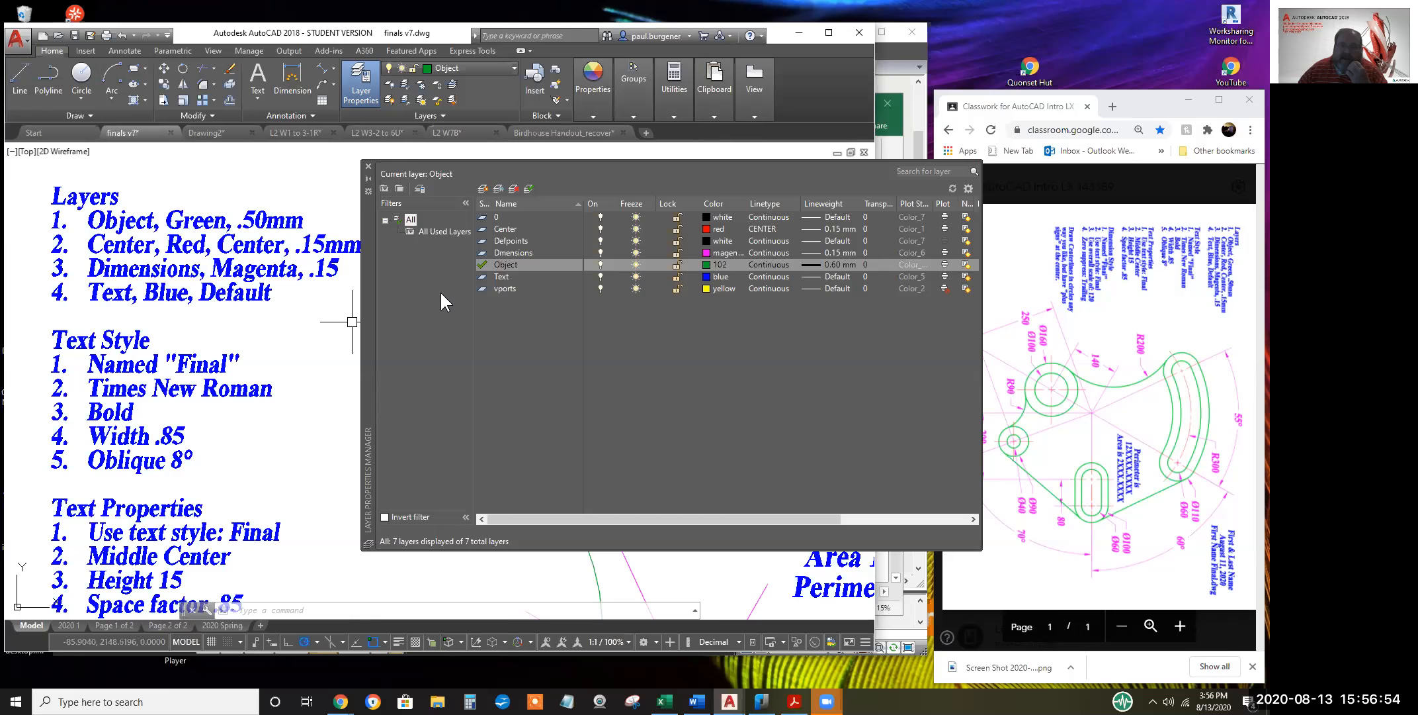
click(502, 287)
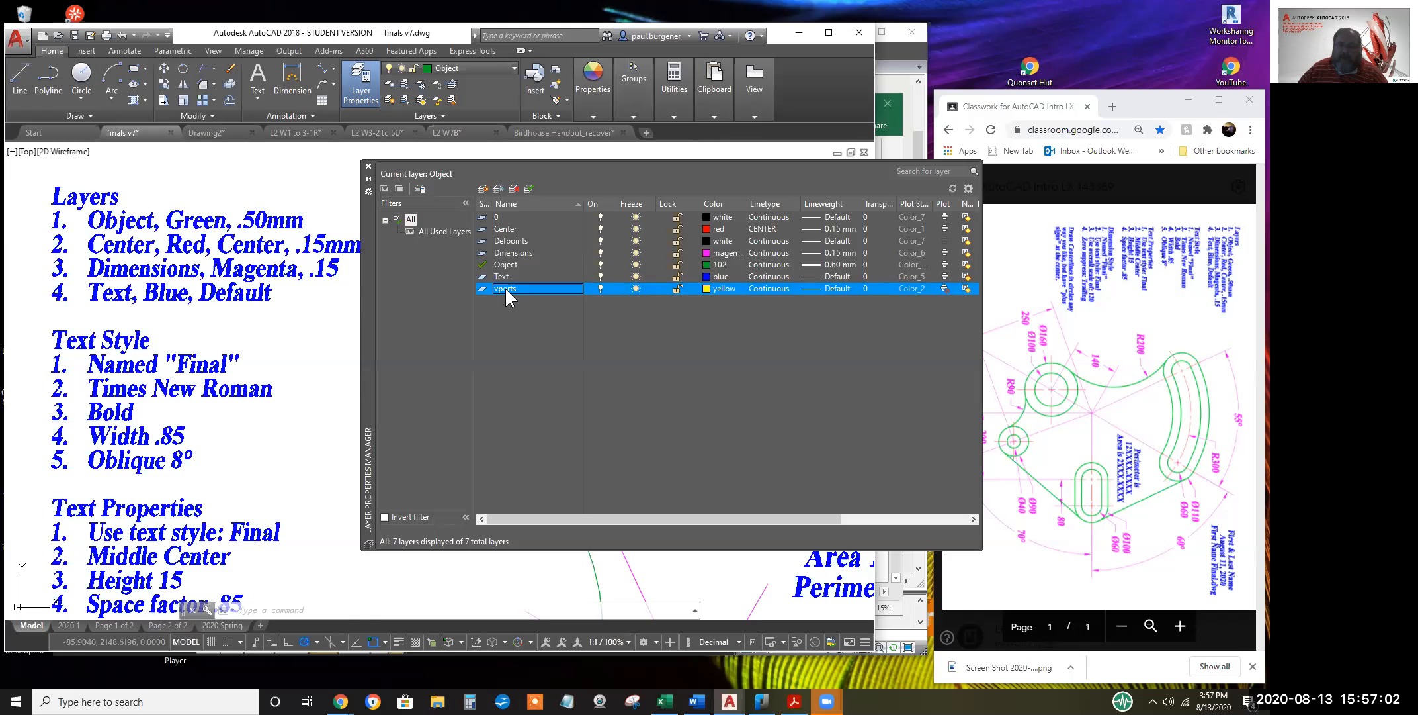
Rename the Defpoints layer to junk and select it again in the layer list
click(509, 241)
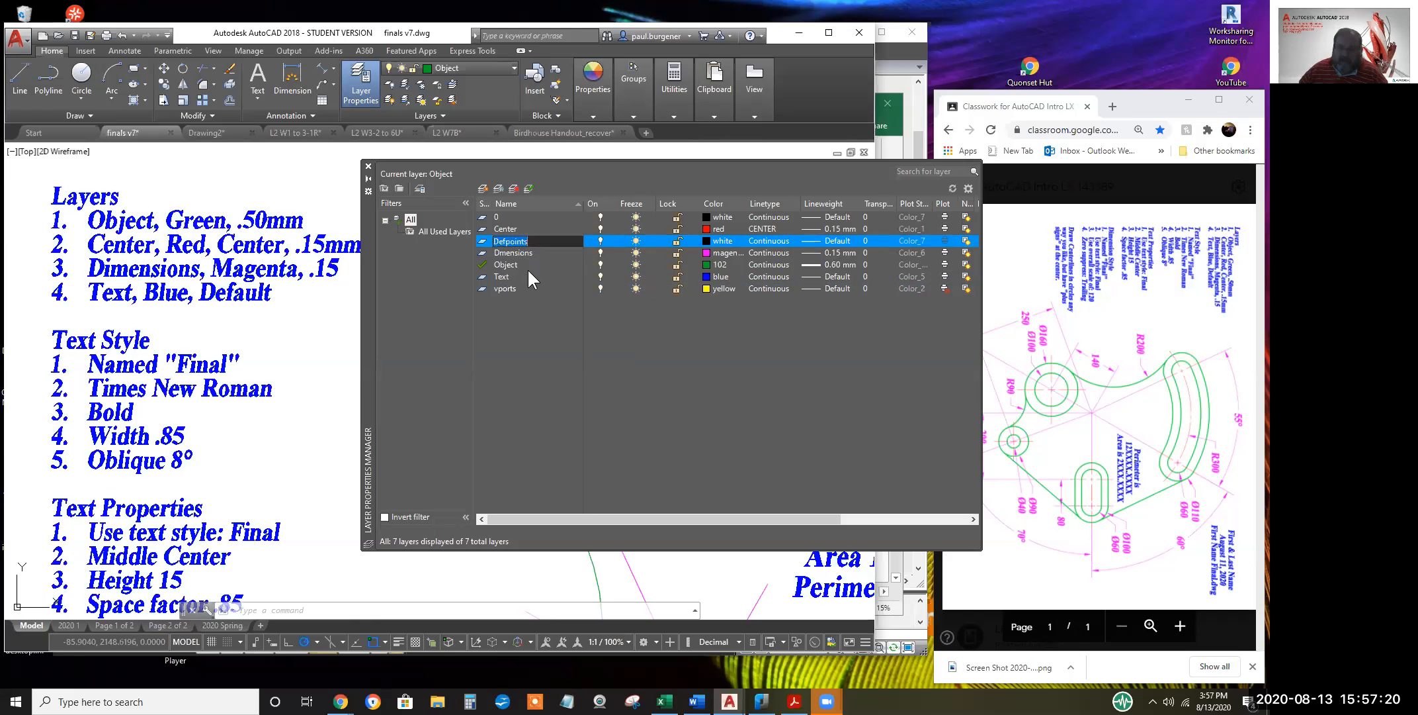
key(BackSpace)
text(junk)
click(510, 264)
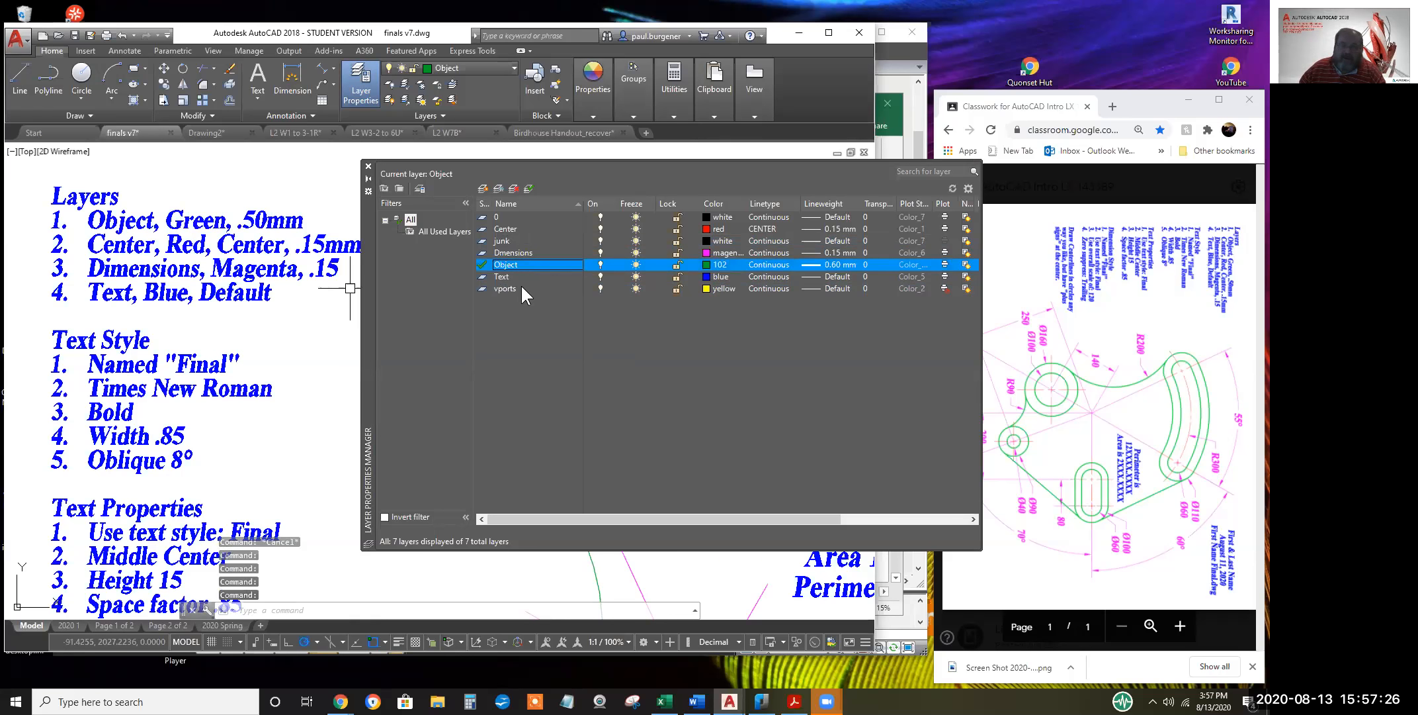
click(509, 238)
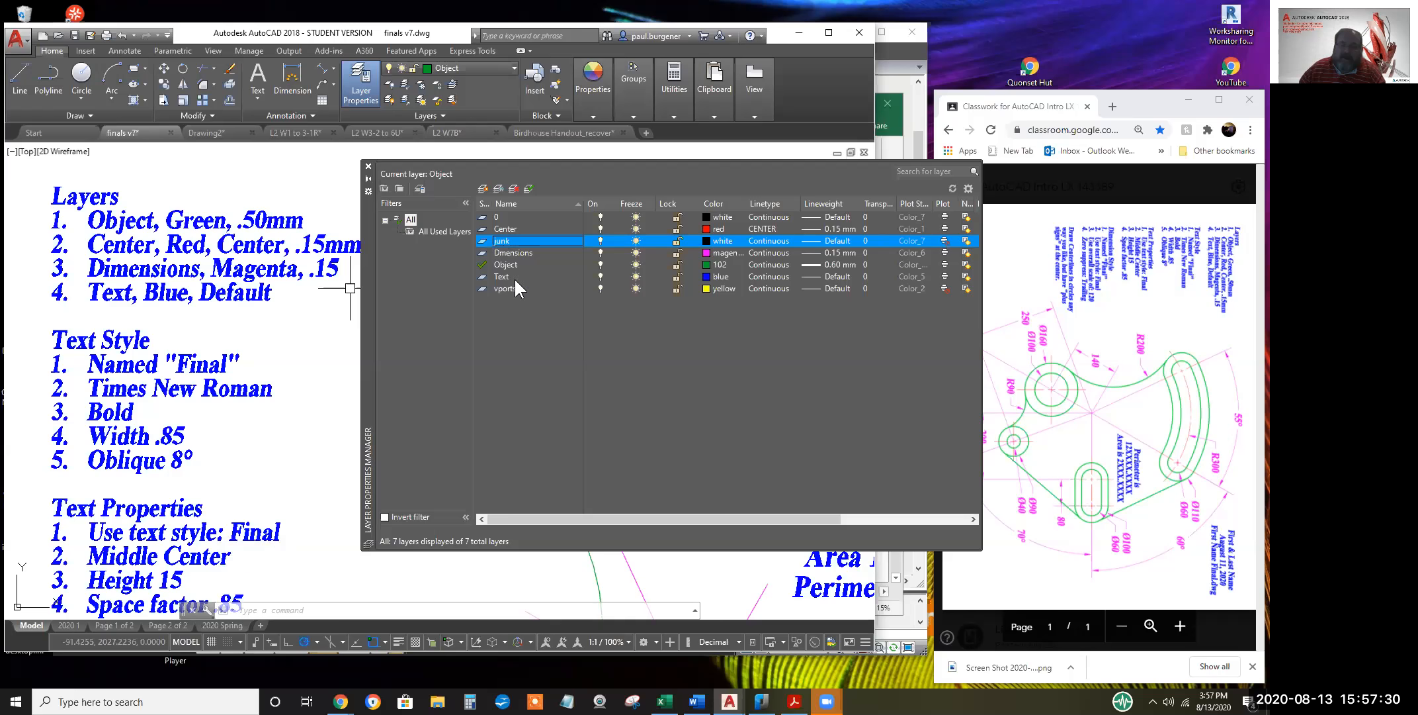
Try twice to delete the junk layer, dismissing the message each time
click(514, 189)
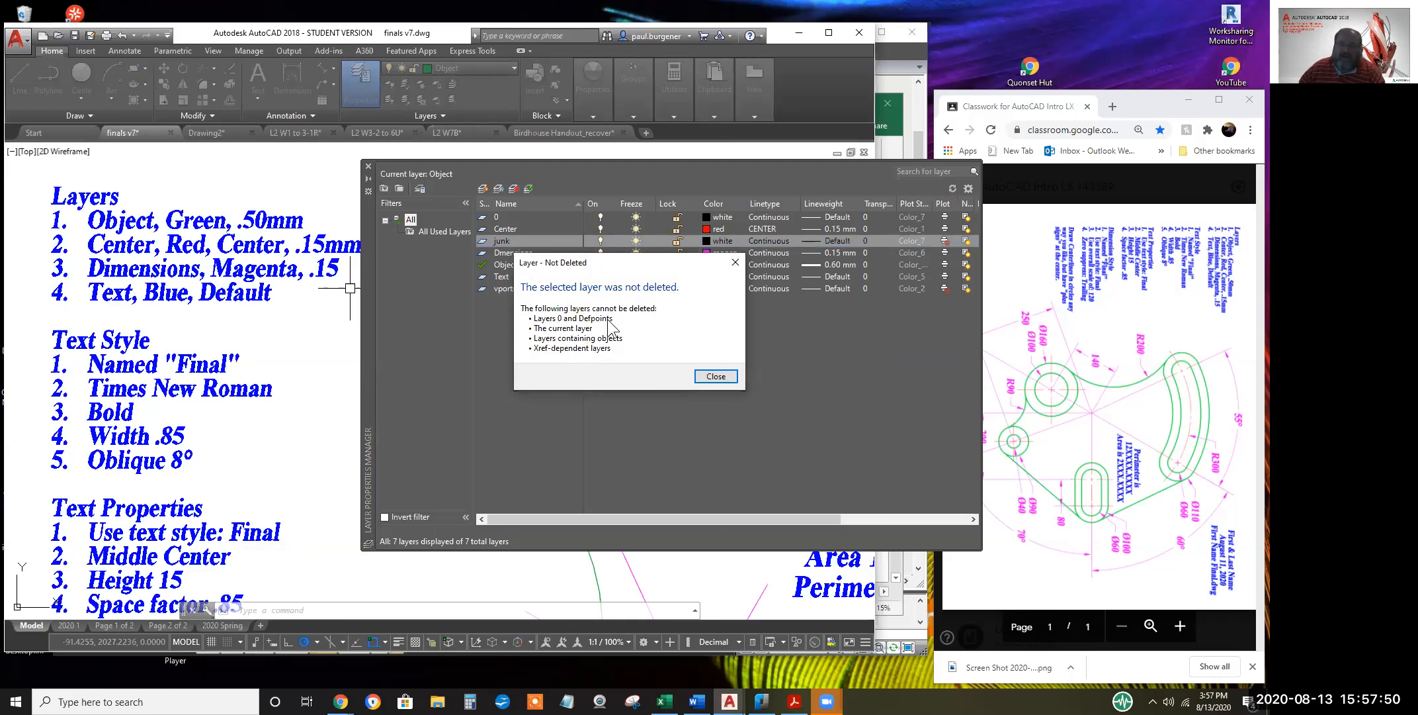
click(735, 262)
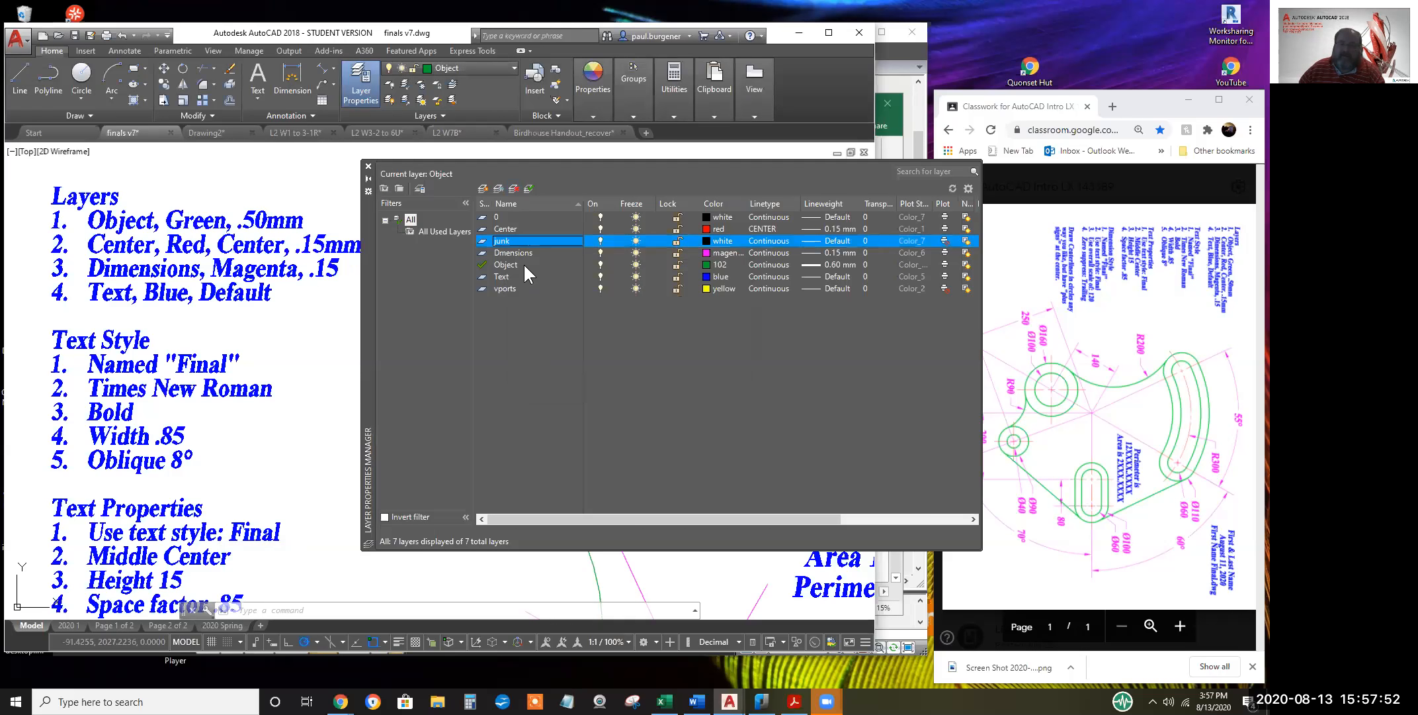
click(514, 188)
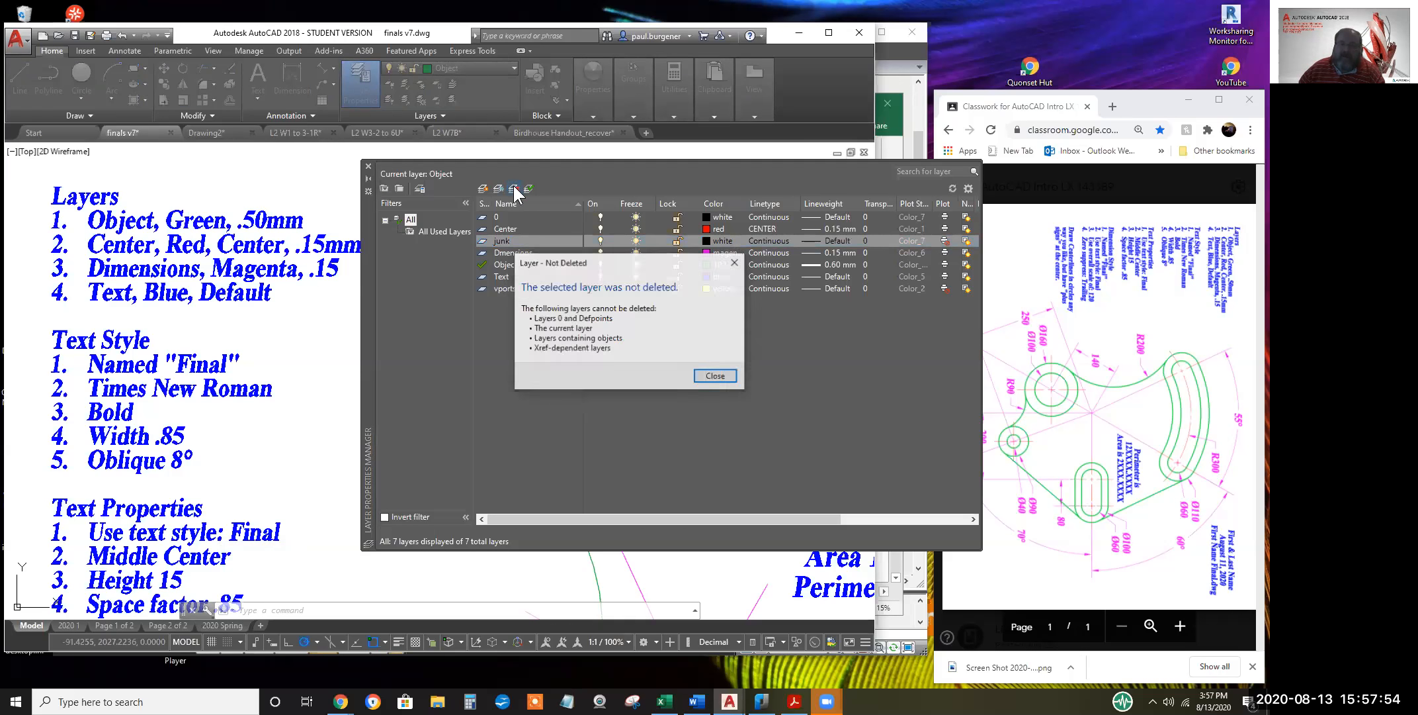
click(737, 263)
Try to rename layer 0 and dismiss the message
click(503, 217)
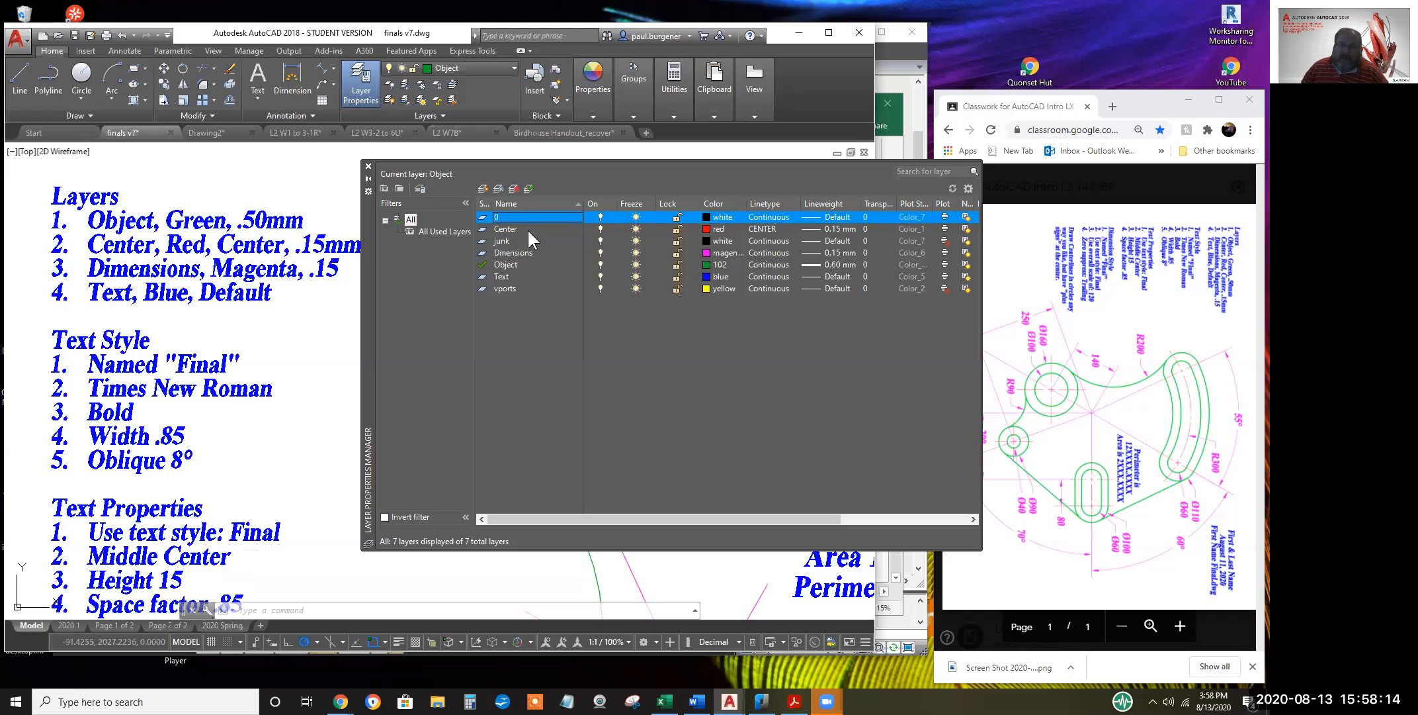
click(507, 217)
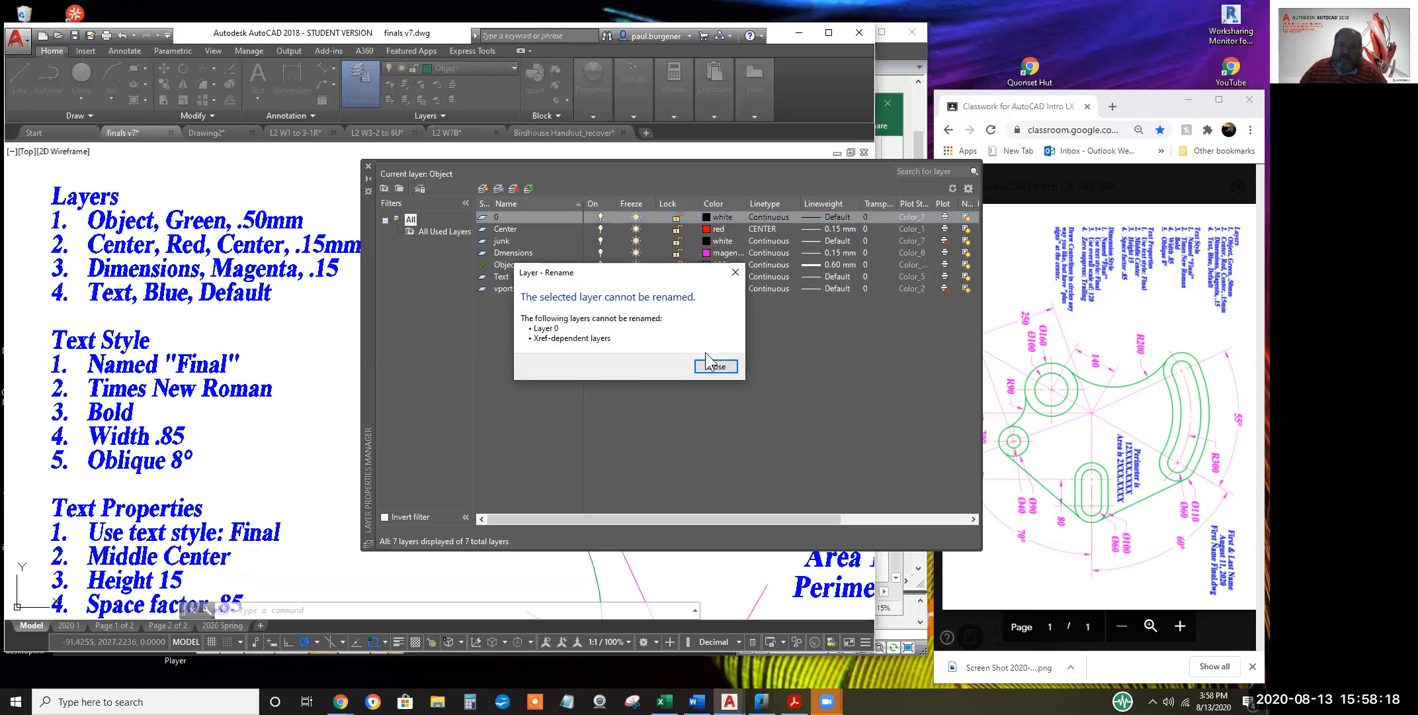
click(712, 365)
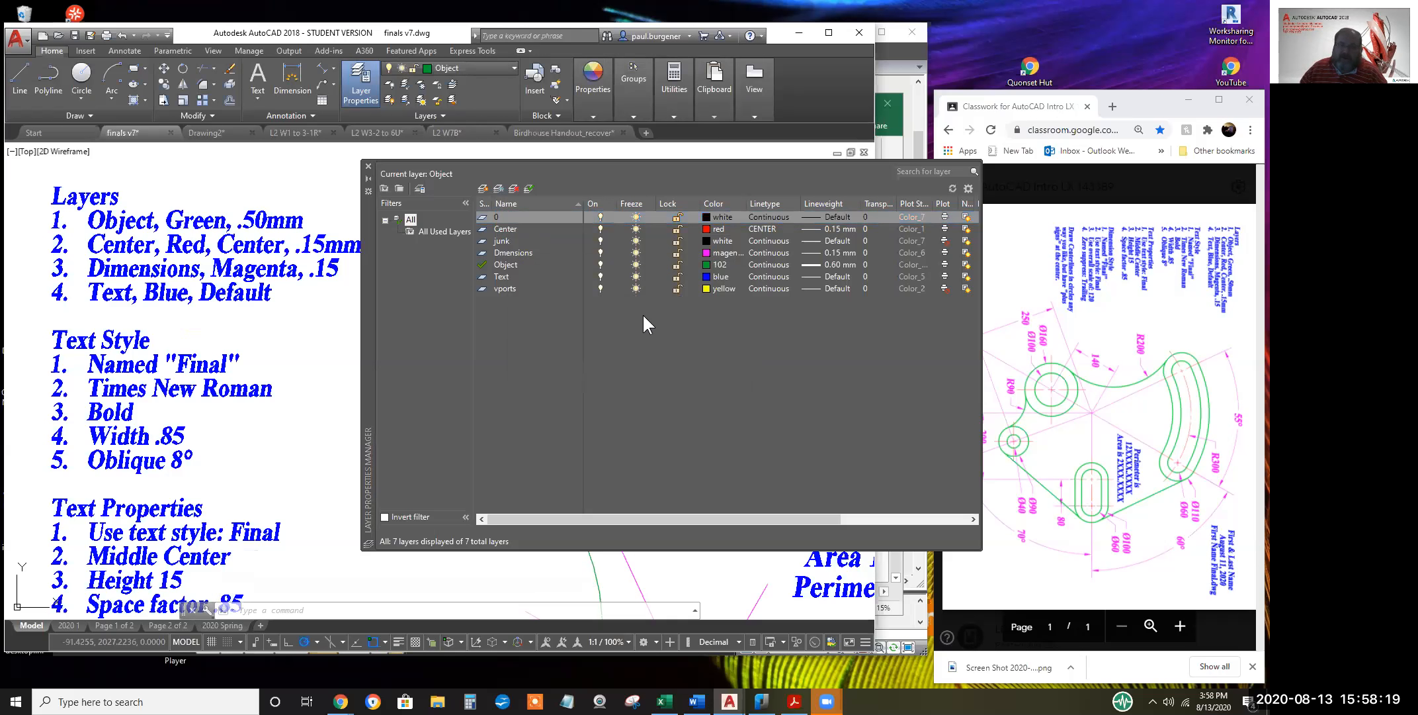
Select the vports layer and toggle its plot setting
click(507, 242)
click(503, 289)
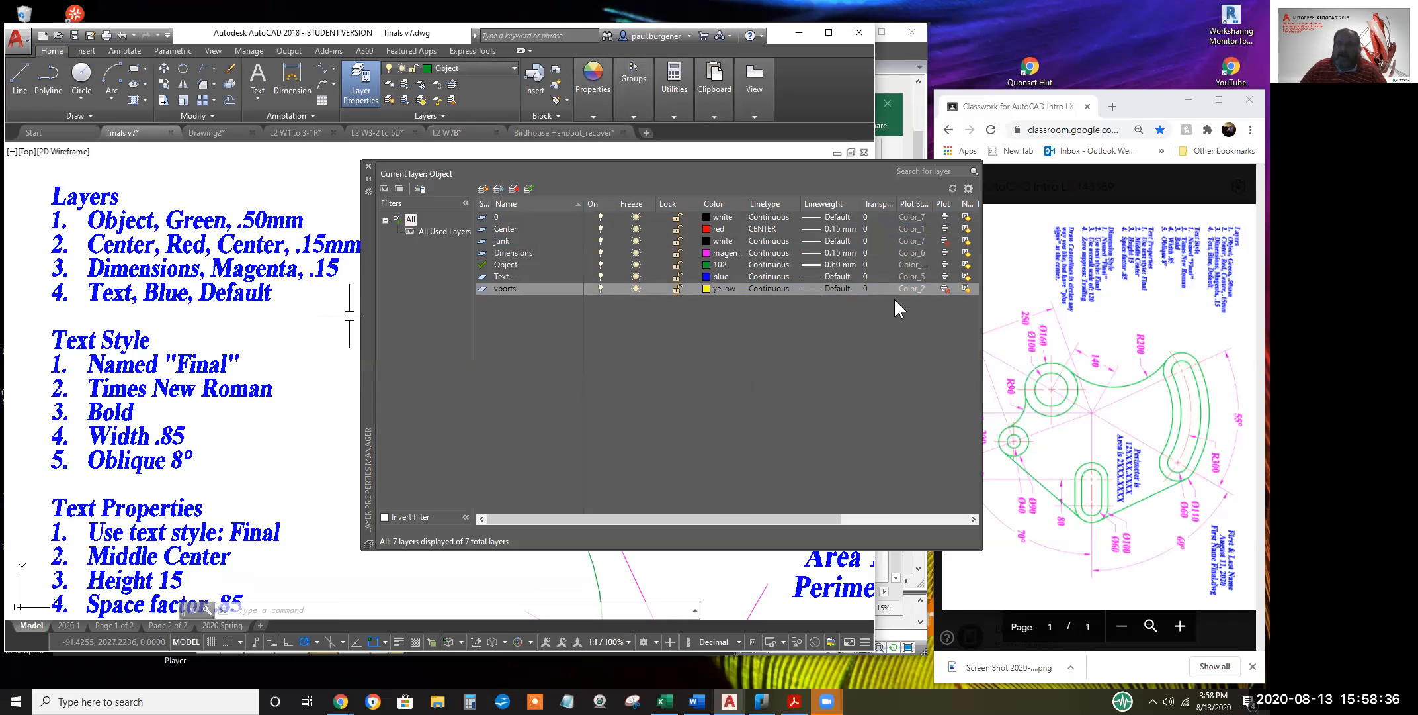
click(946, 287)
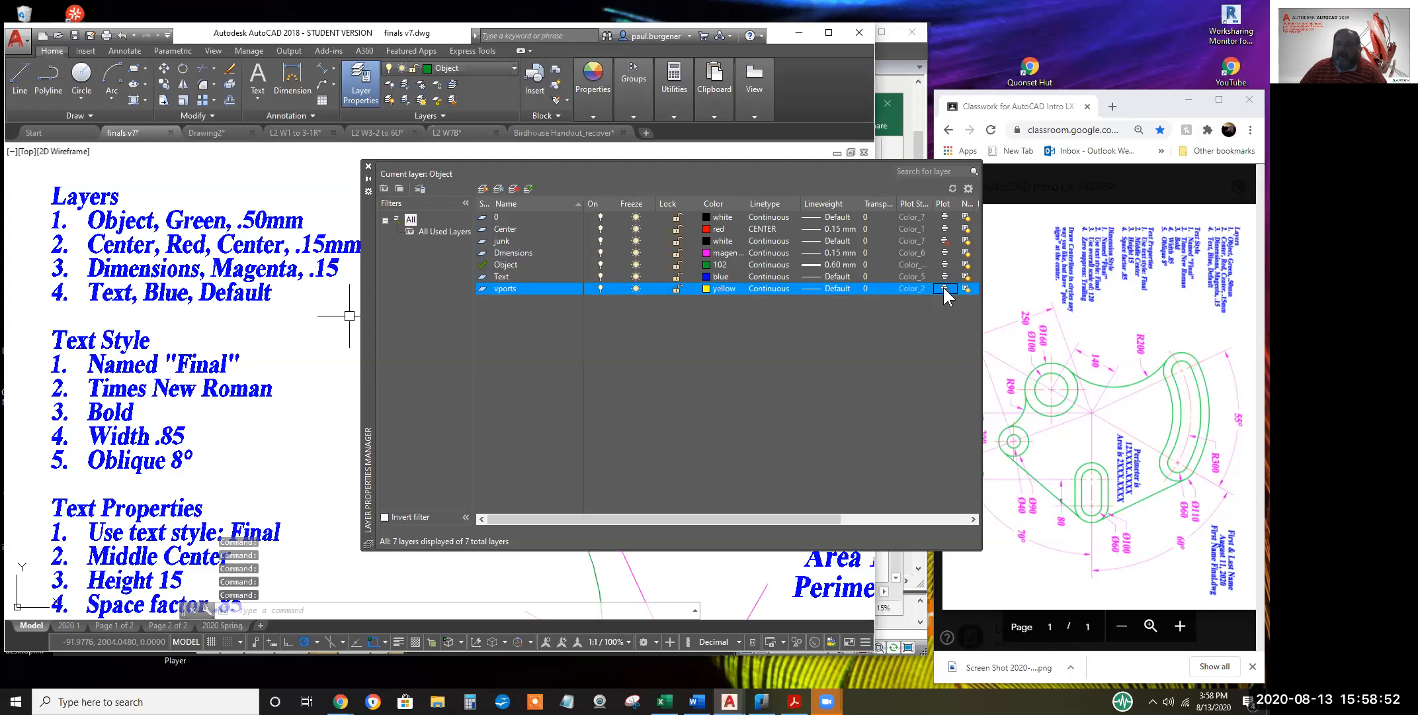
Toggle the plot settings of the Object, junk and Dimensions layers, and cancel the layer transparency dialog
click(517, 241)
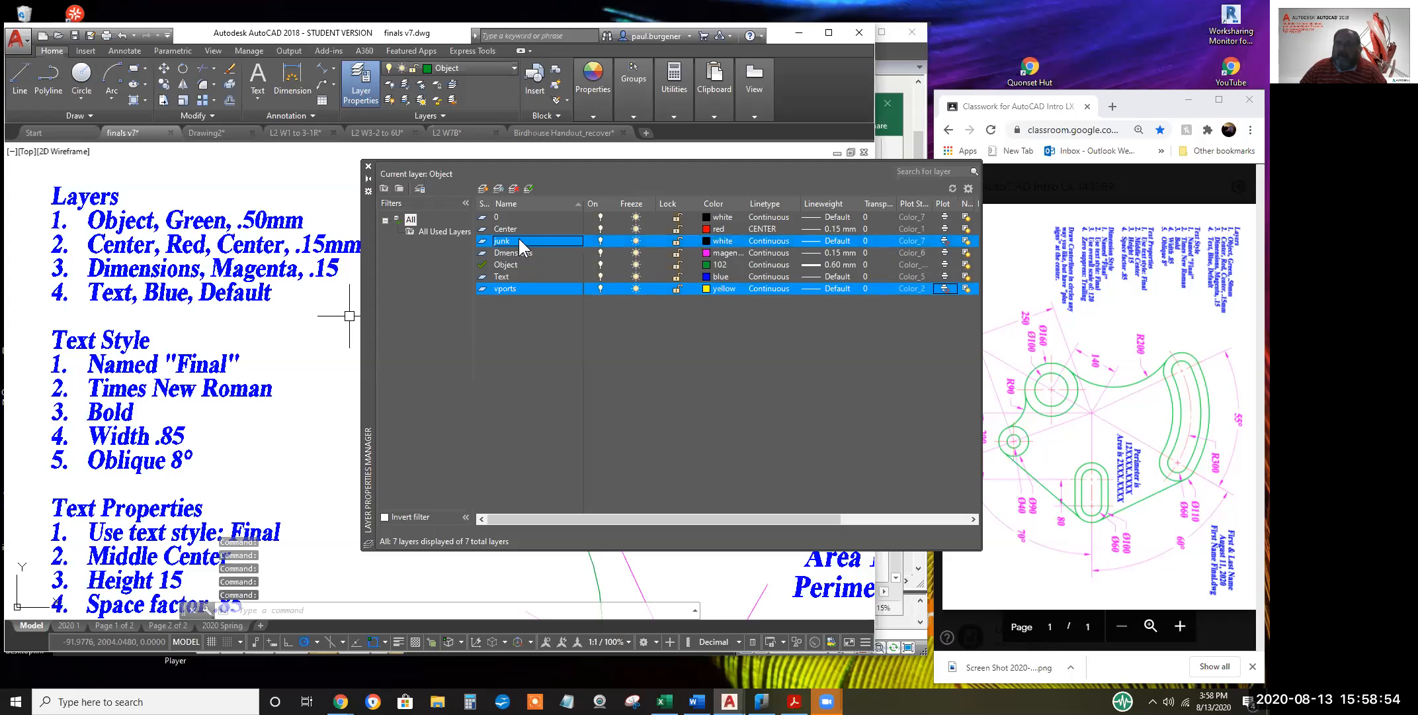
click(944, 265)
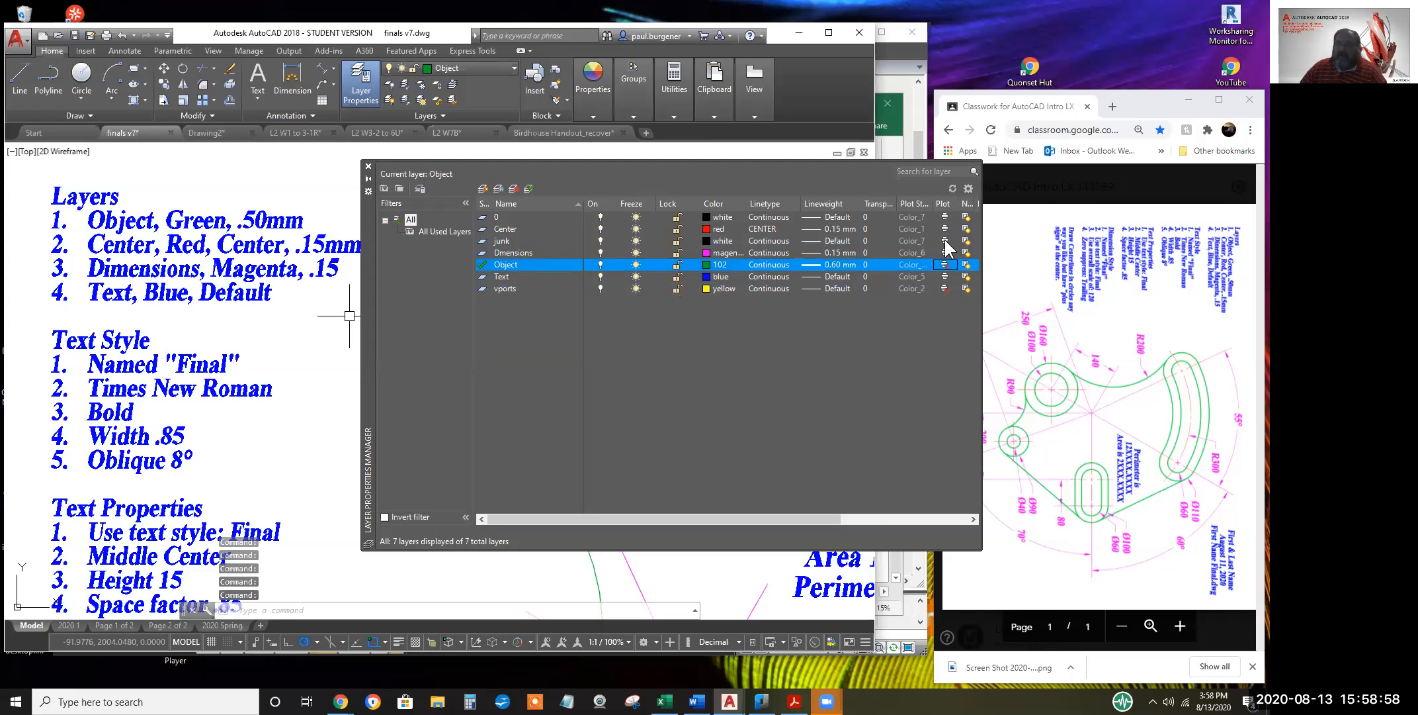
click(944, 241)
click(945, 253)
click(946, 242)
click(898, 287)
click(874, 240)
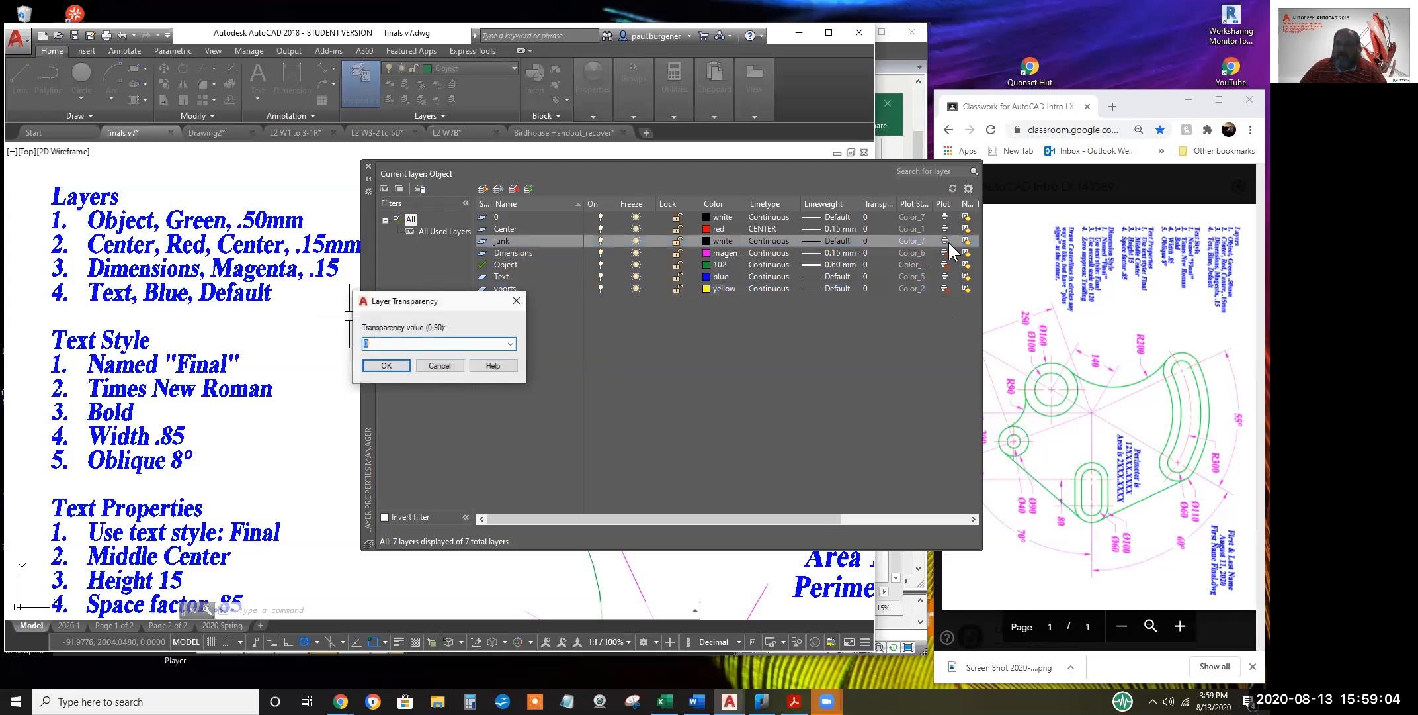
click(458, 367)
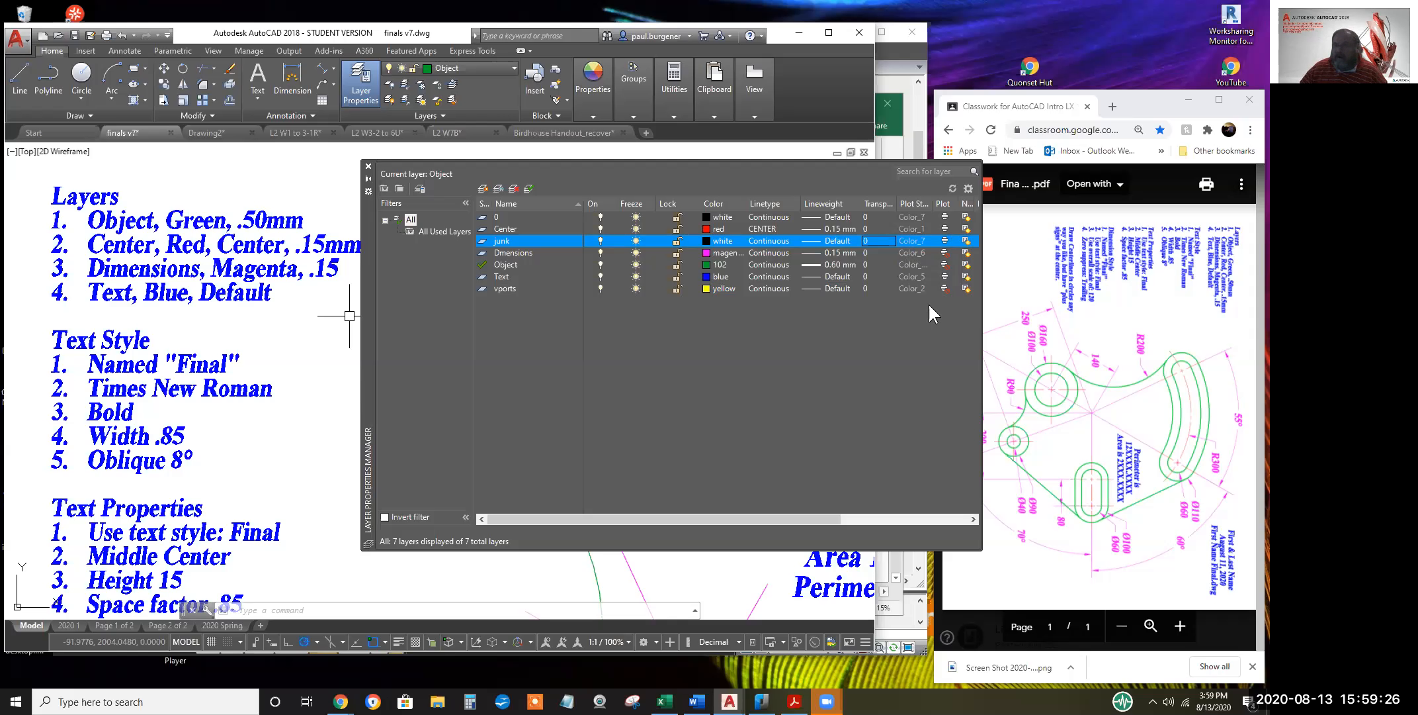
Toggle the plot settings of the Dimensions and Object layers again and close the layer properties
click(947, 252)
click(947, 264)
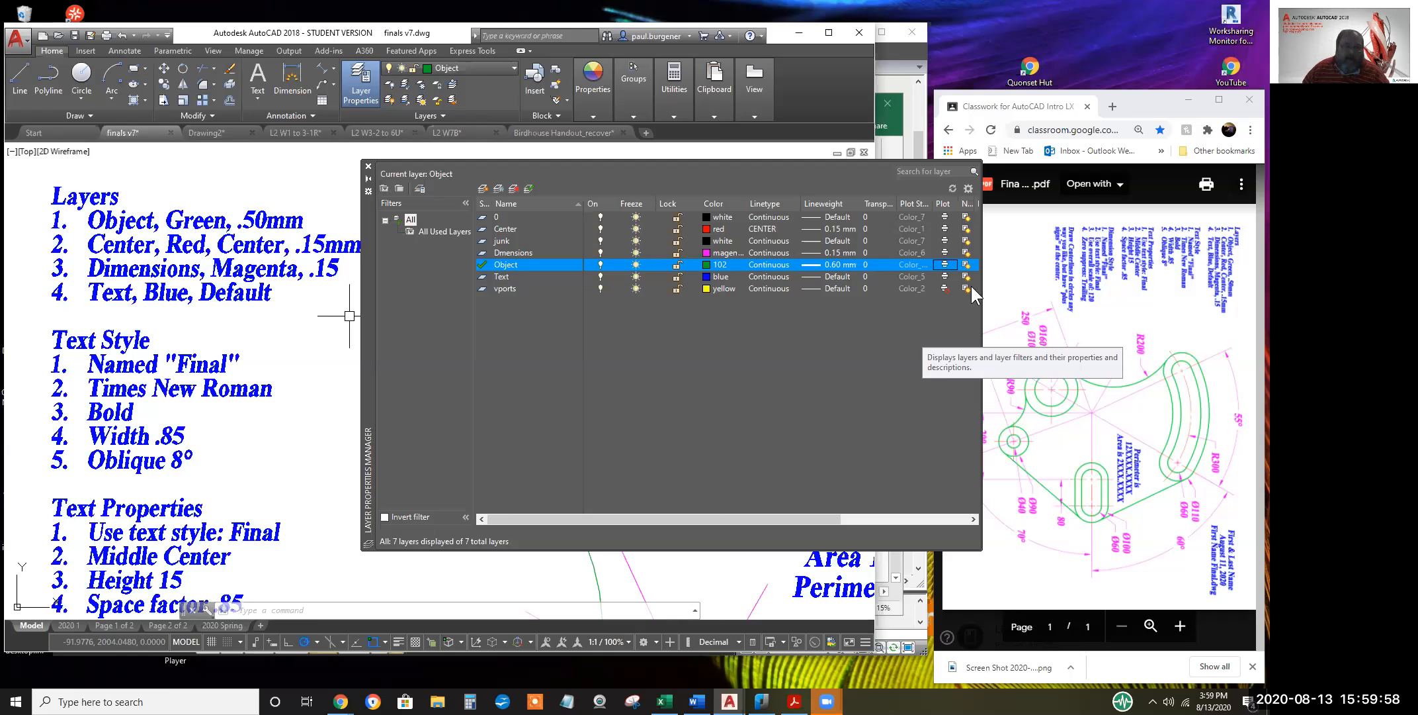
click(368, 174)
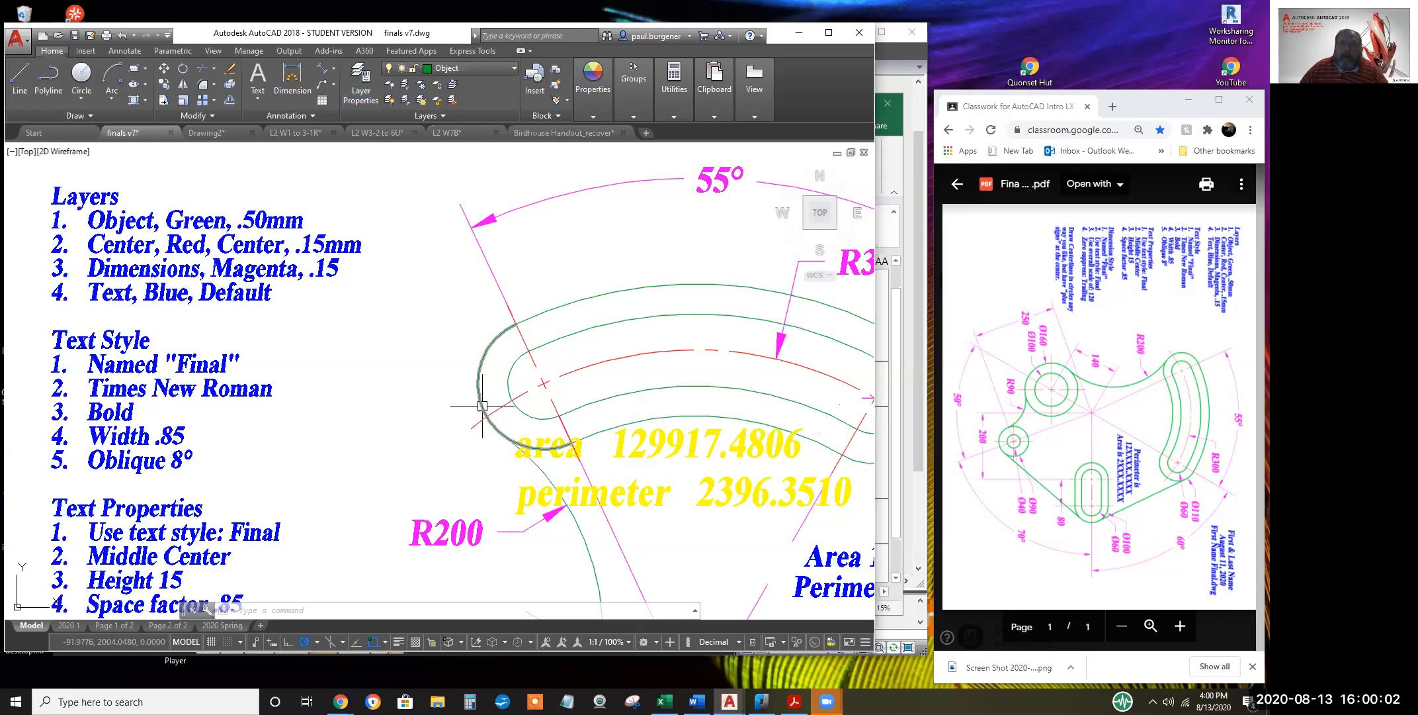
Switch to the L2 W1 to 3-1R drawing and open its Page 1-1 layout
scroll(497, 399, down, 2)
mouse_move(497, 399)
middle_down()
mouse_move(443, 332)
mouse_move(437, 374)
middle_up()
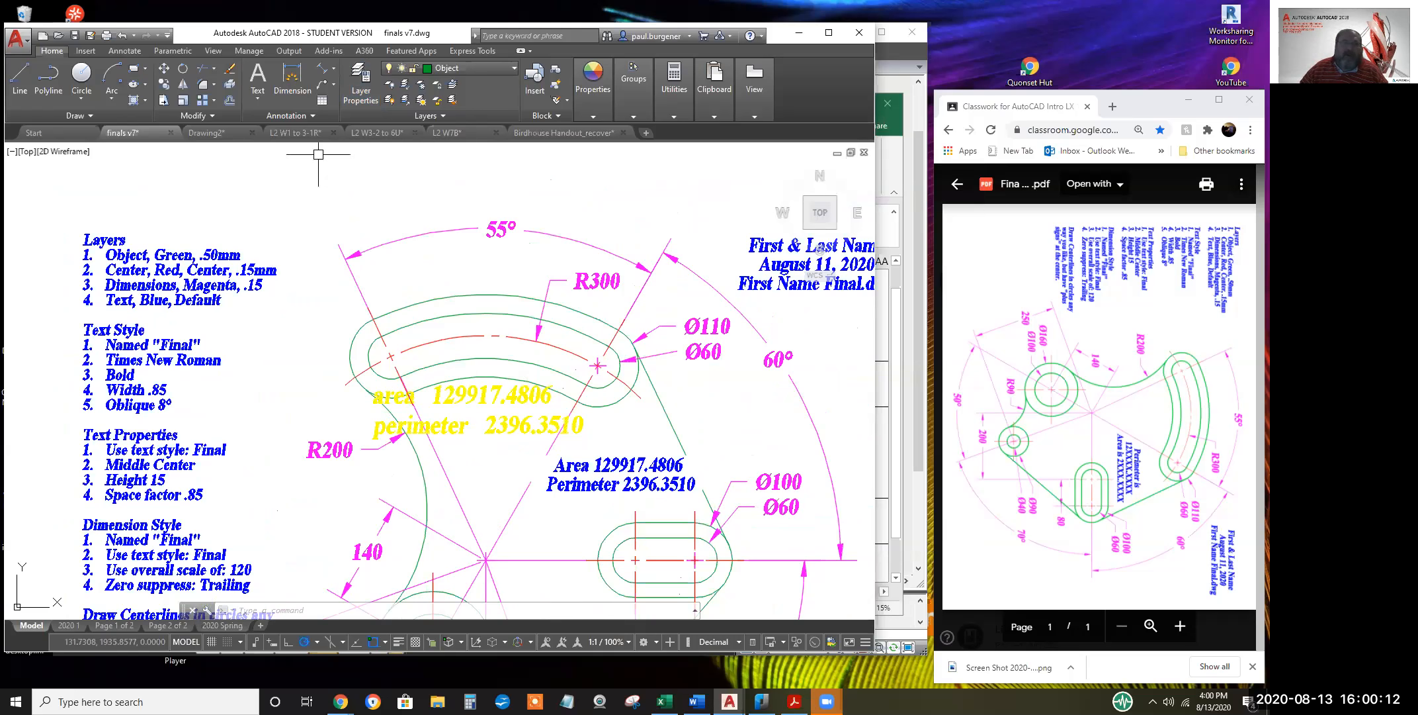
click(302, 135)
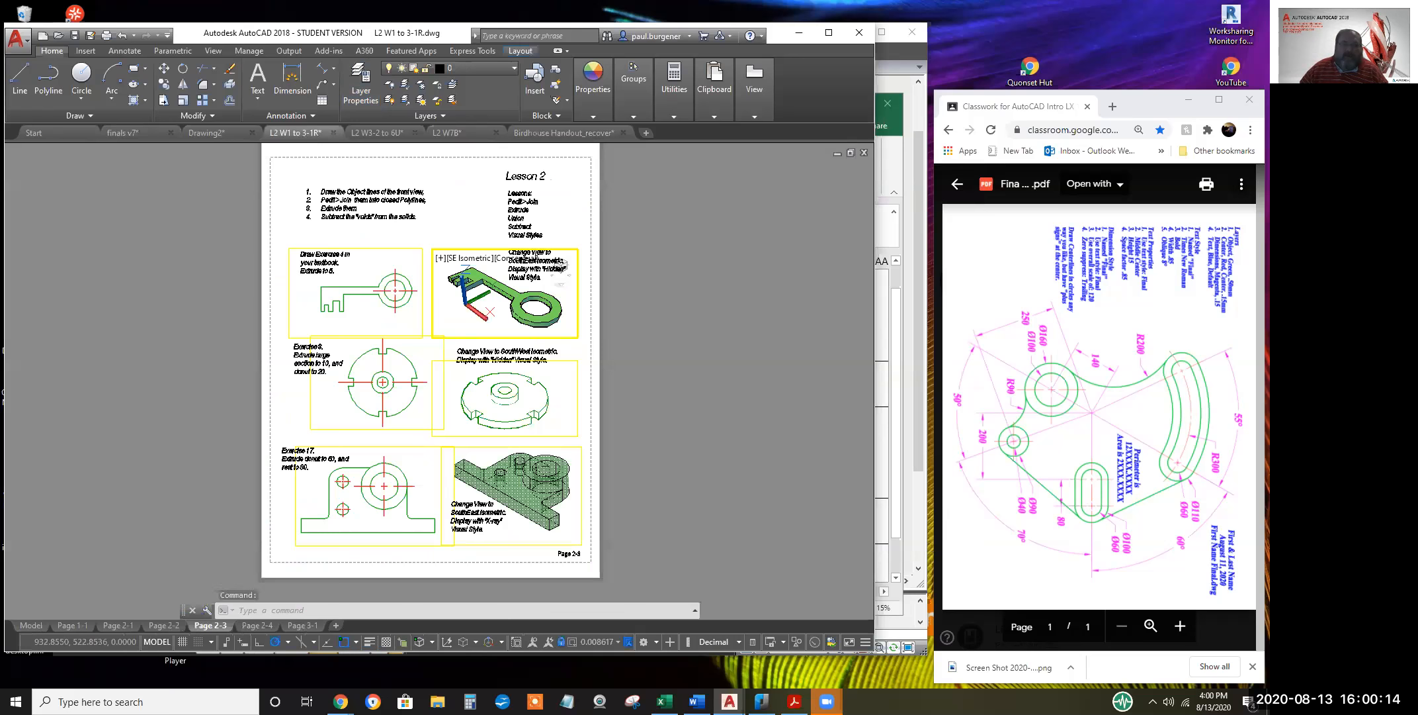
click(73, 624)
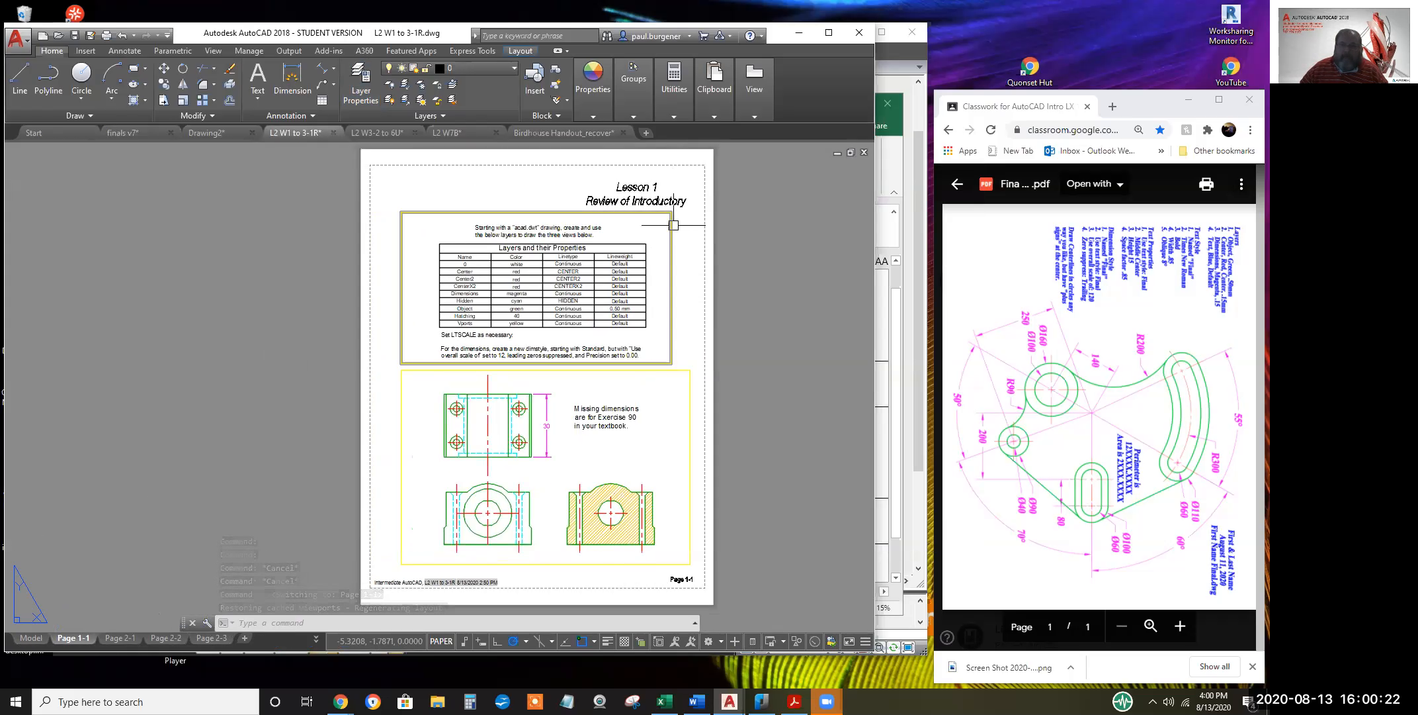
Examine the Page 1-1 layer table, the dimension style notes and the three views of Exercise 90
scroll(629, 550, up, 2)
scroll(630, 550, up, 2)
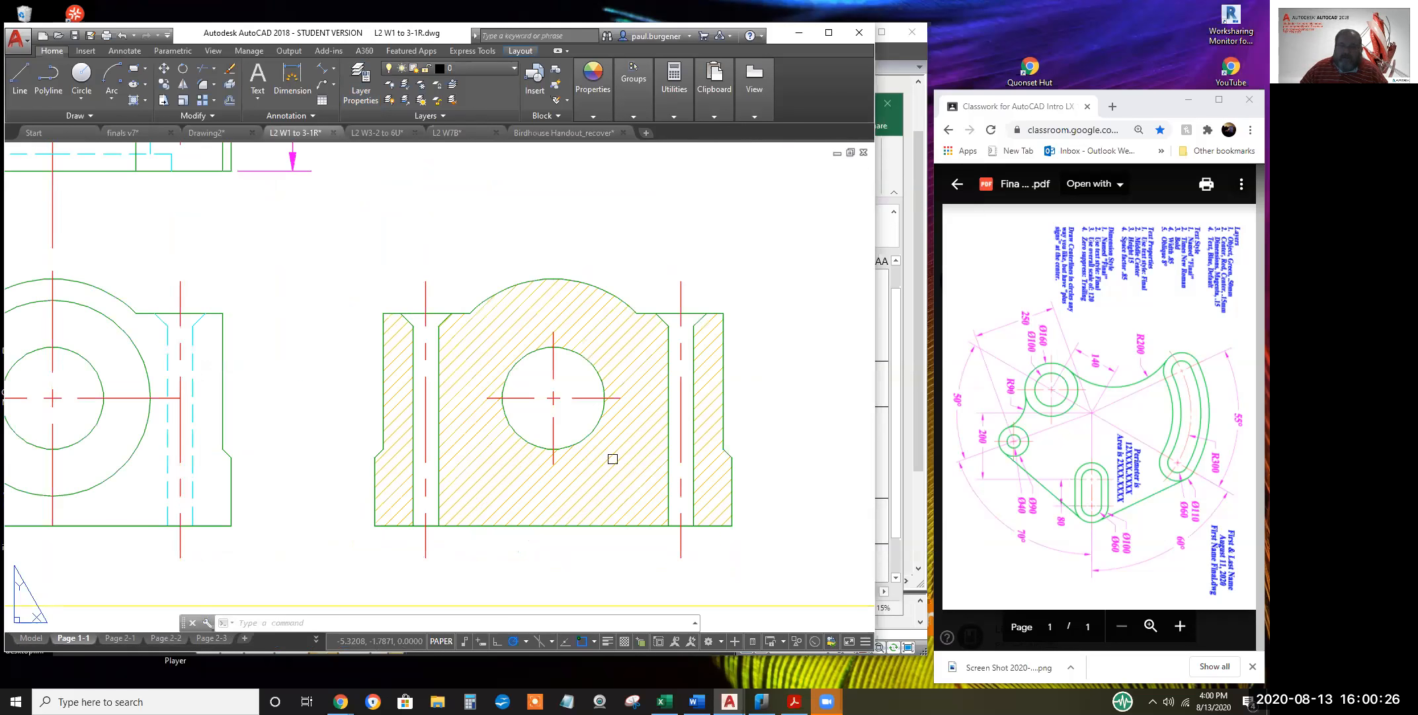
scroll(591, 460, down, 4)
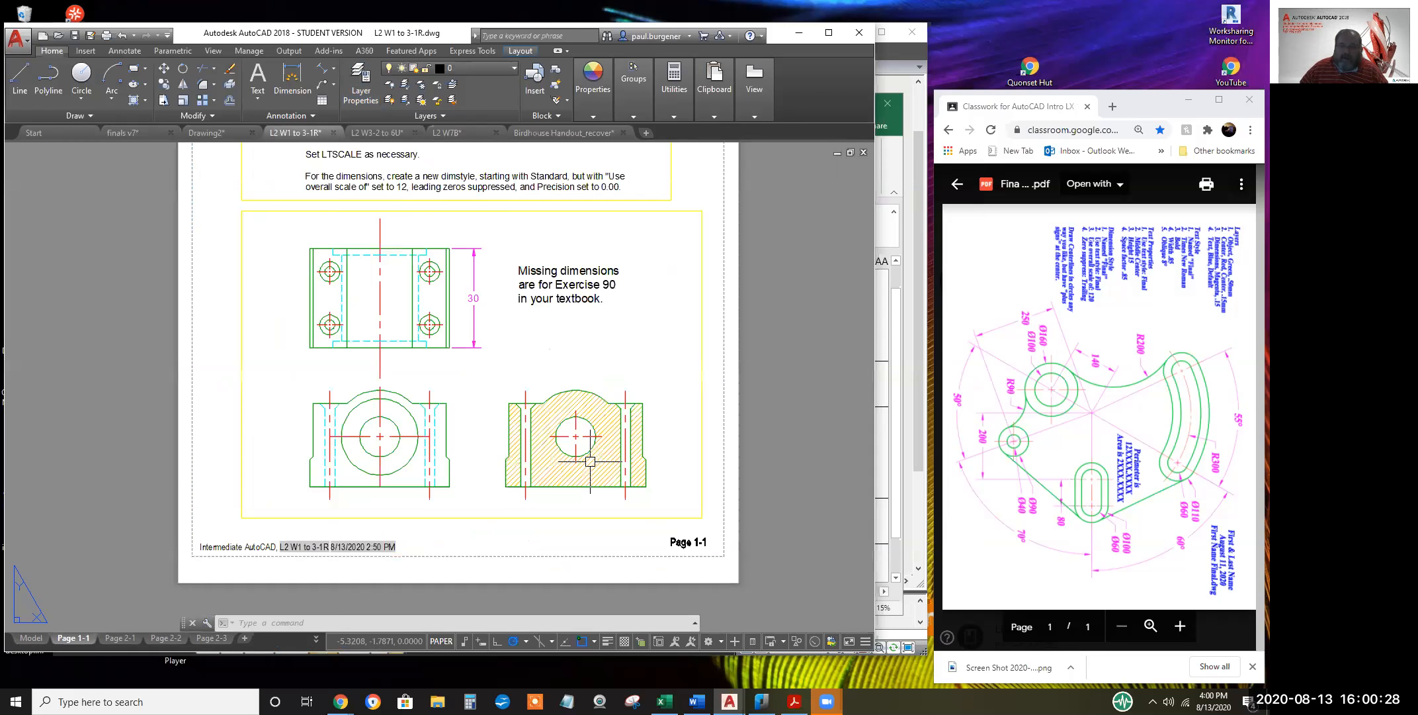
middle_drag(520, 361, 563, 421)
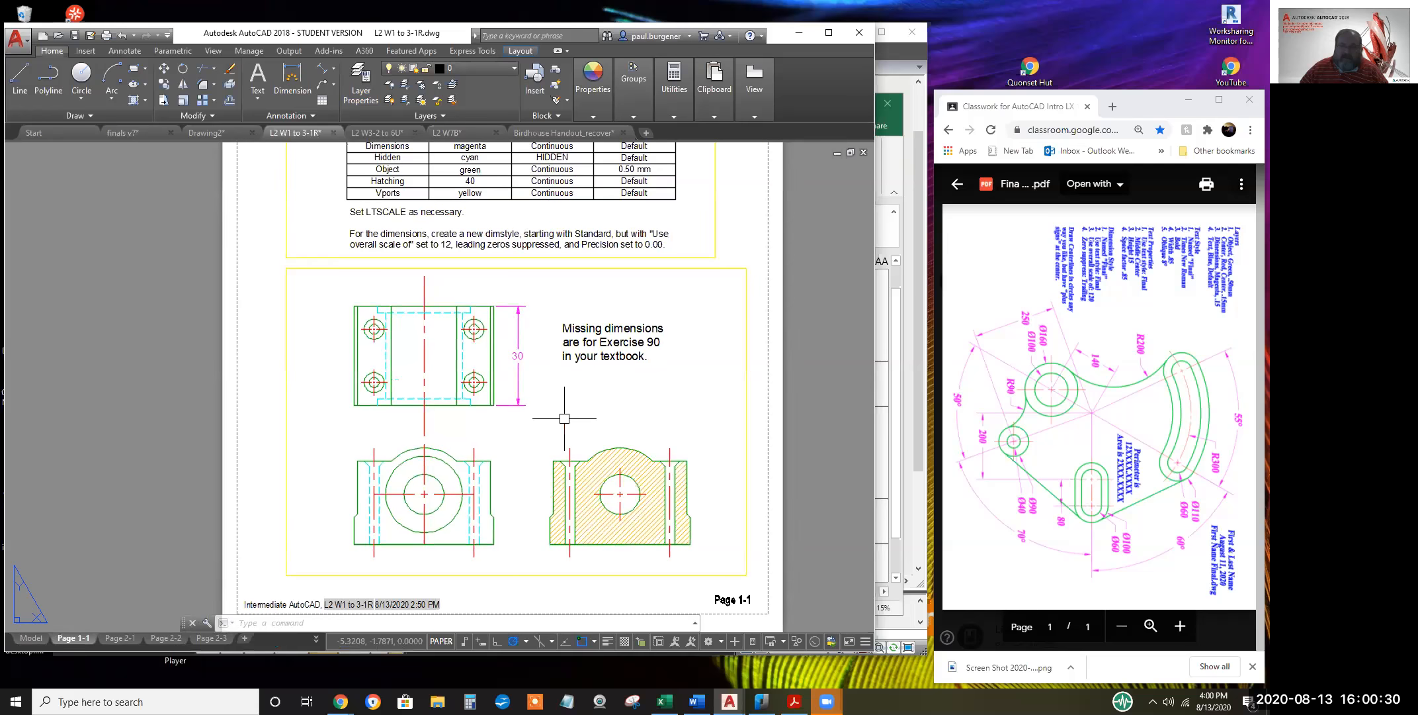
middle_drag(546, 346, 542, 430)
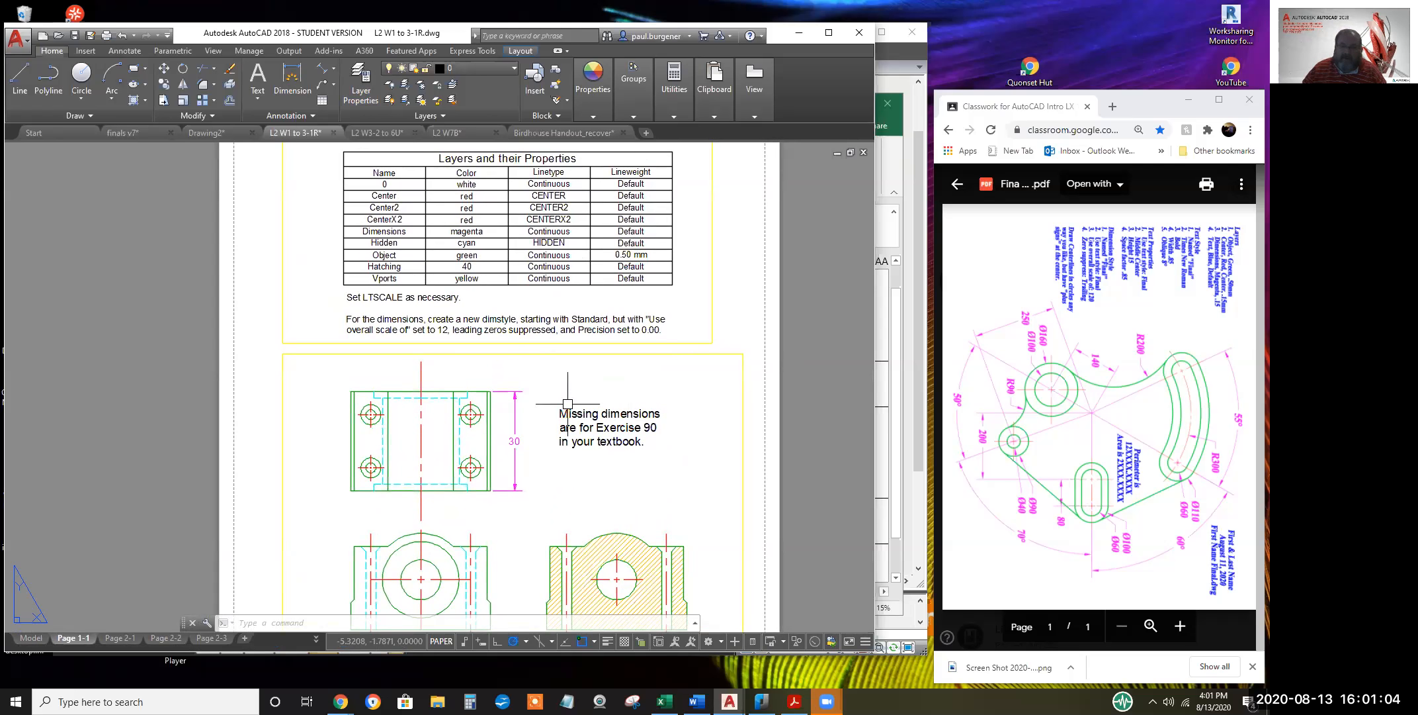
scroll(568, 403, down, 3)
scroll(537, 225, up, 5)
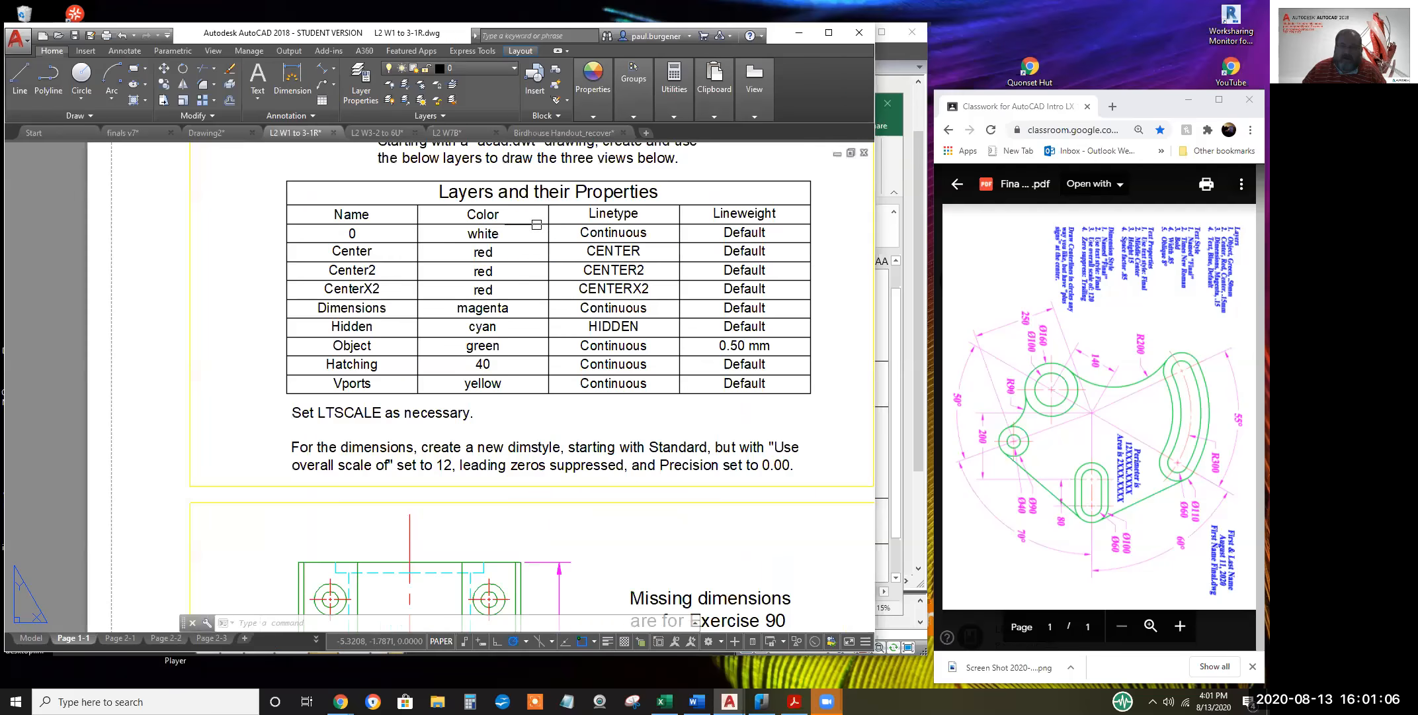
scroll(582, 328, down, 3)
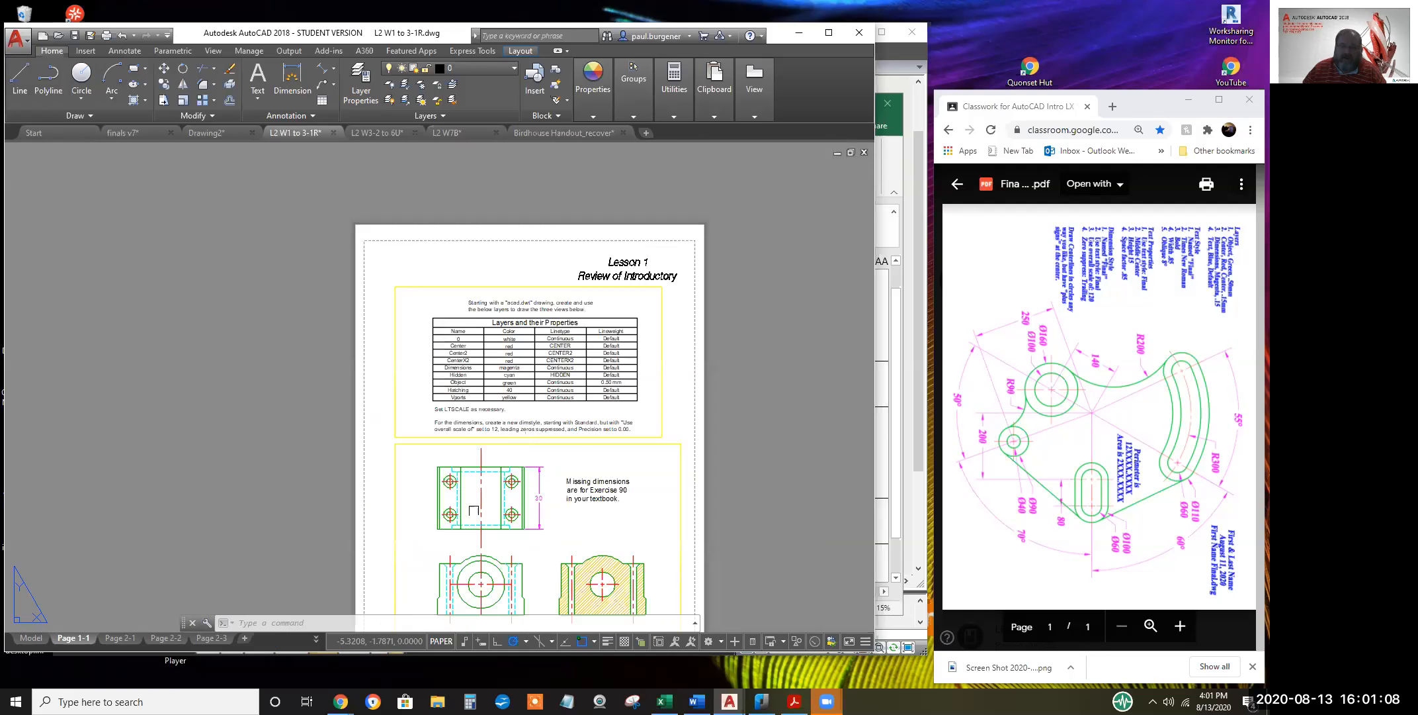
scroll(492, 483, up, 3)
mouse_move(493, 476)
middle_down()
mouse_move(479, 387)
mouse_move(378, 281)
middle_up()
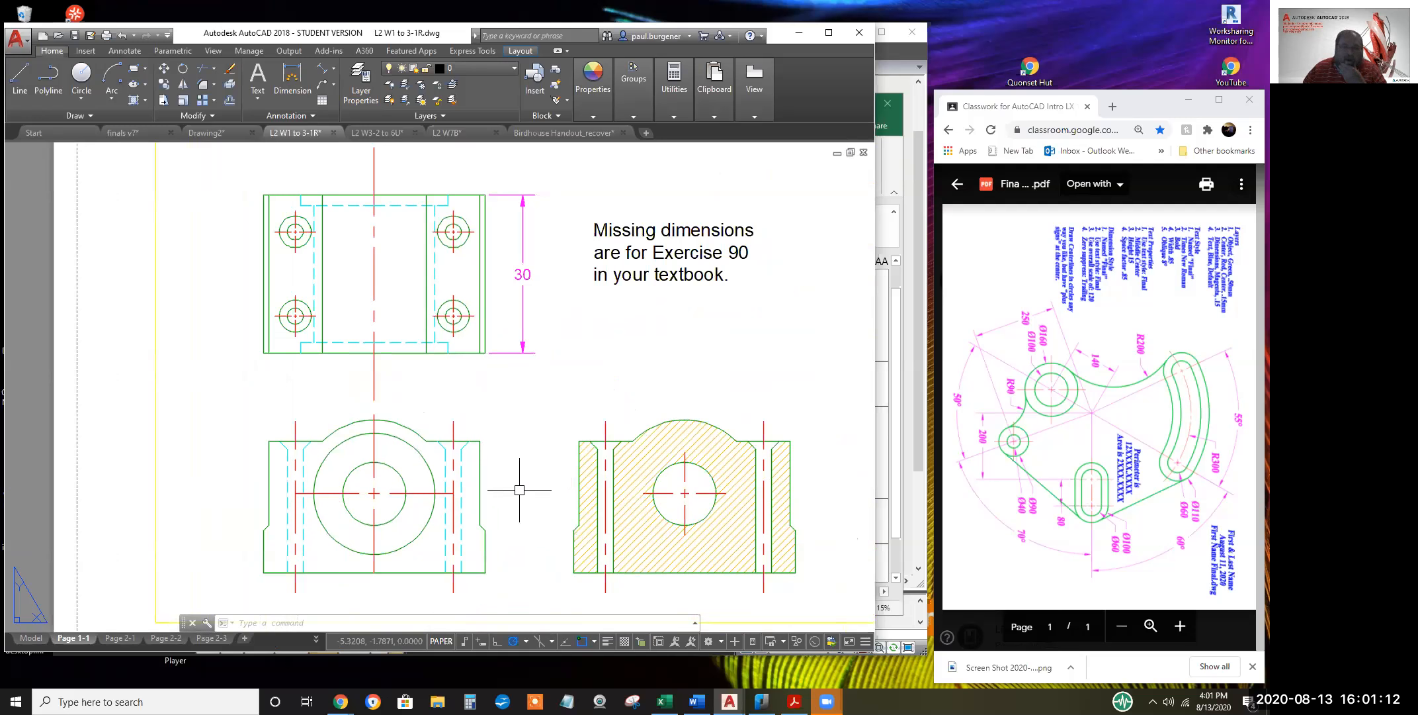
scroll(519, 490, down, 4)
middle_drag(516, 507, 449, 513)
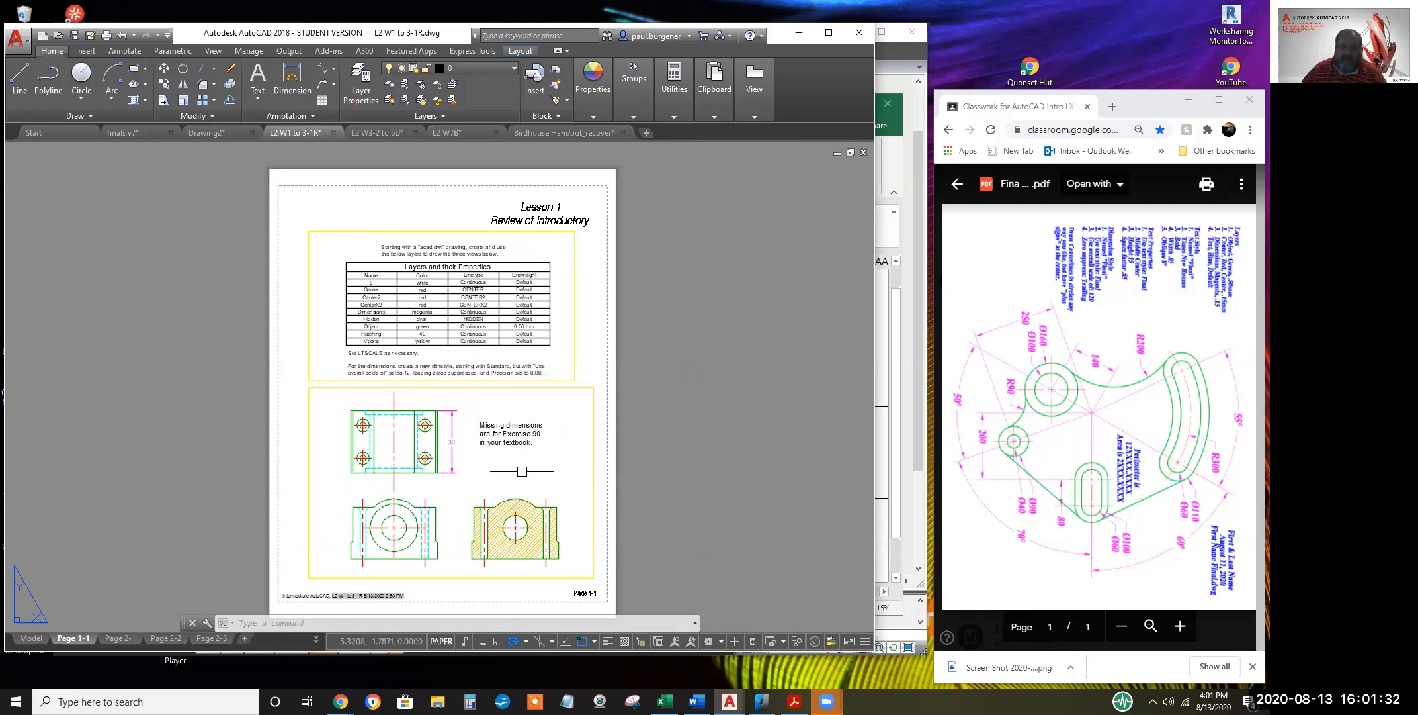
scroll(537, 547, up, 2)
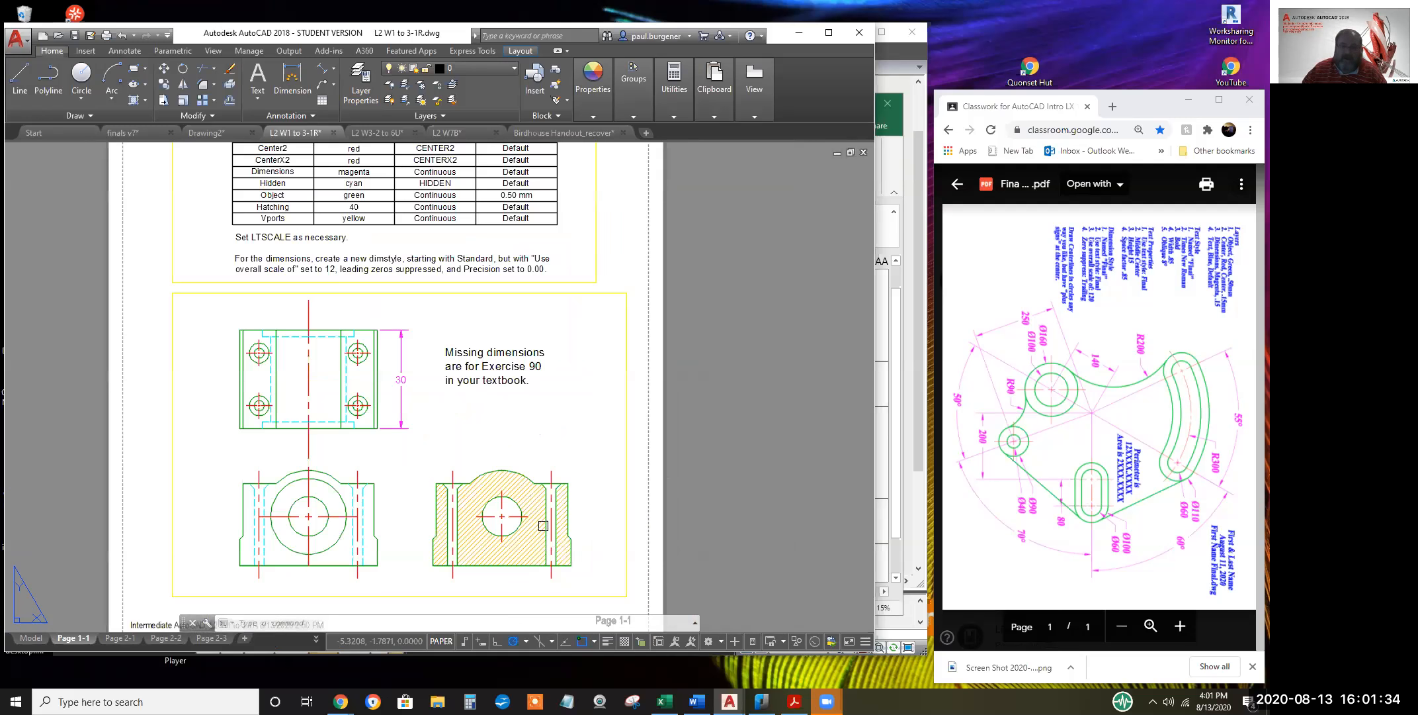
Go to model space and set a plan view of the current UCS, framing the Exercise 90 views
click(29, 638)
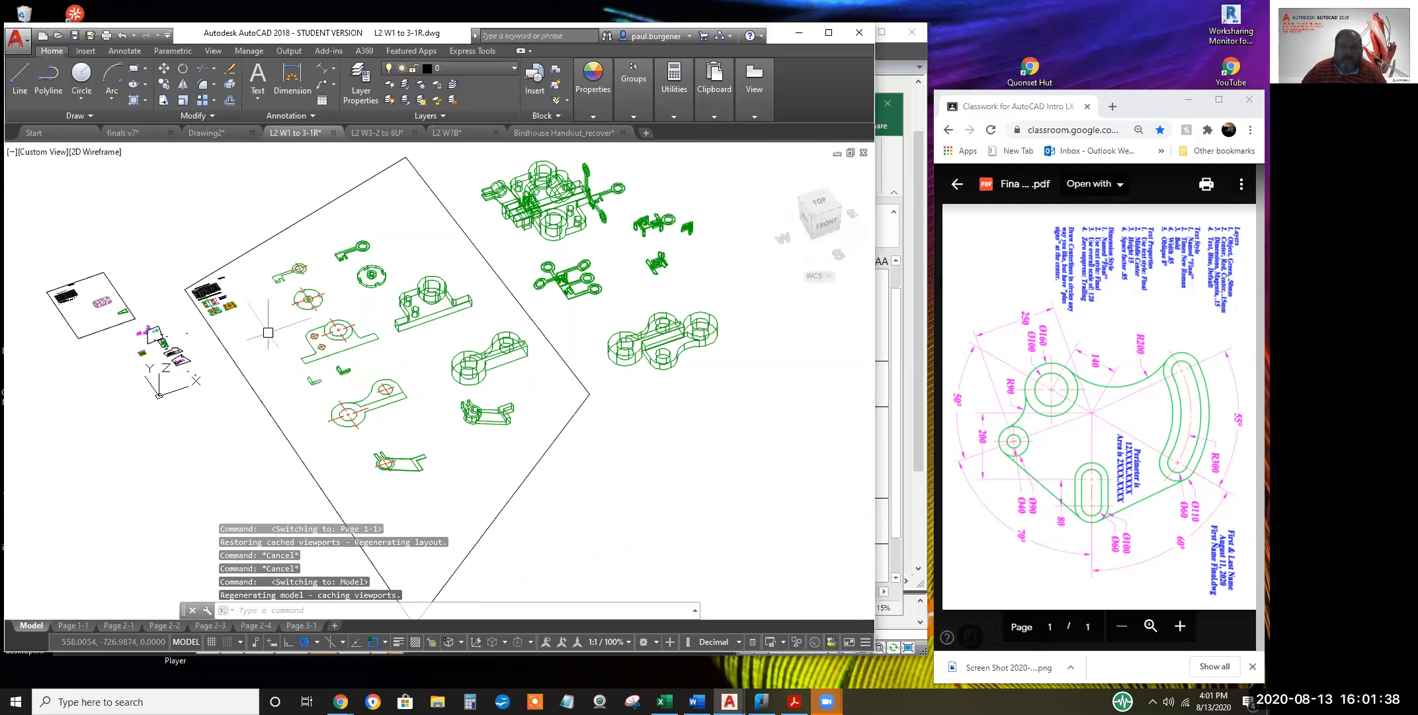
scroll(267, 332, up, 9)
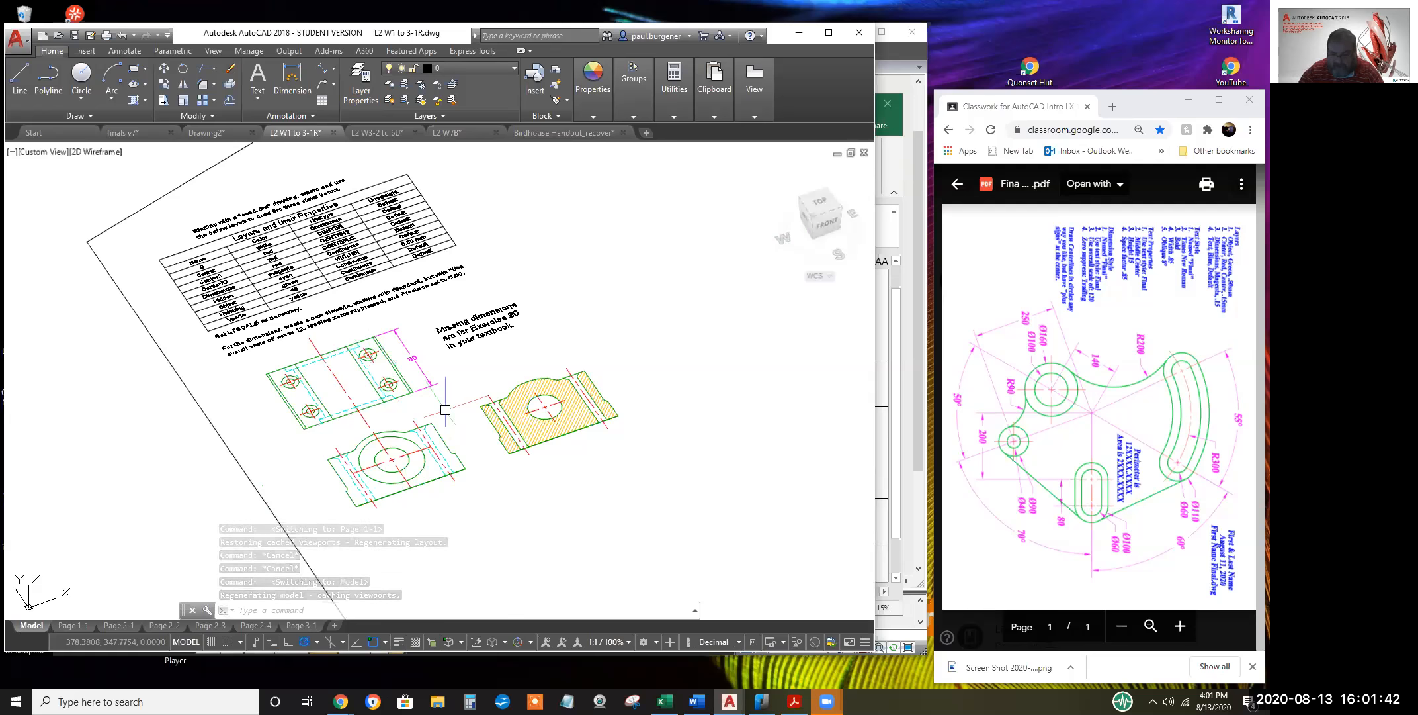
text(p)
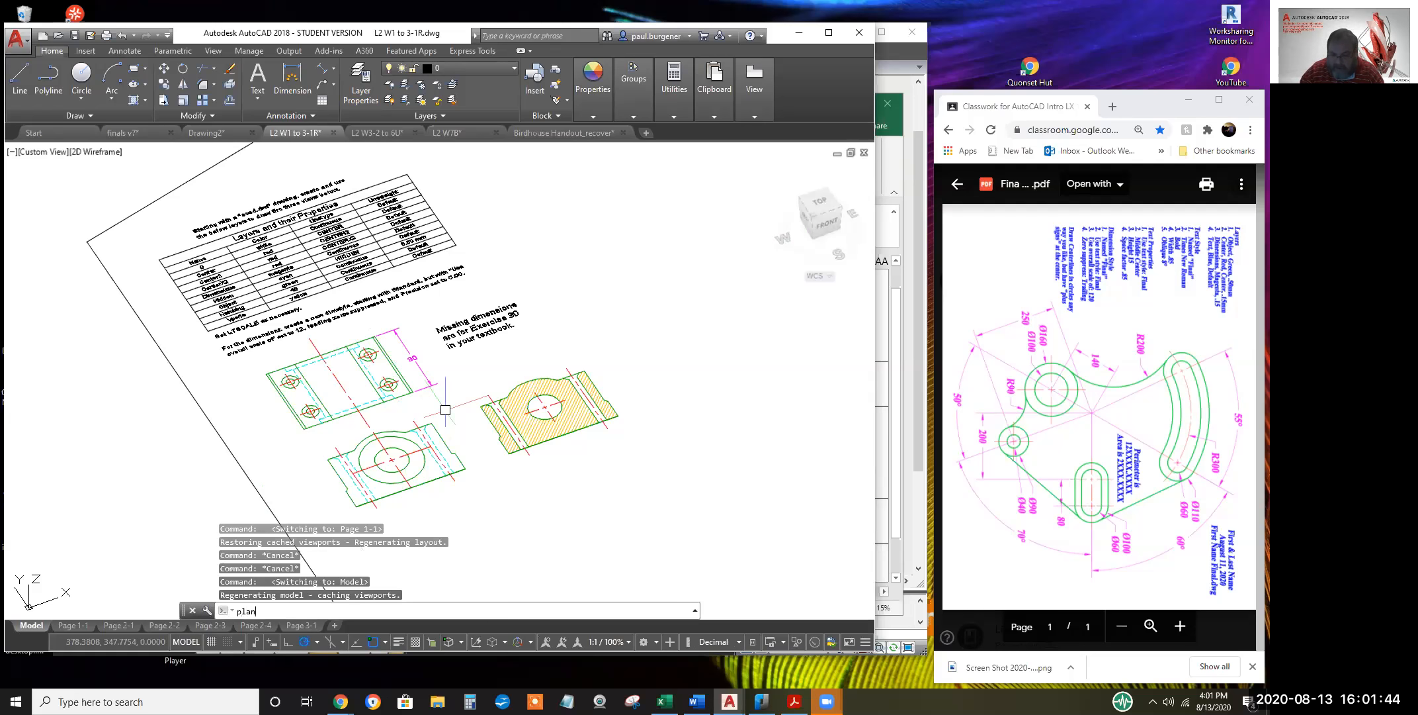
text(lan)
key(Return)
key(Return)
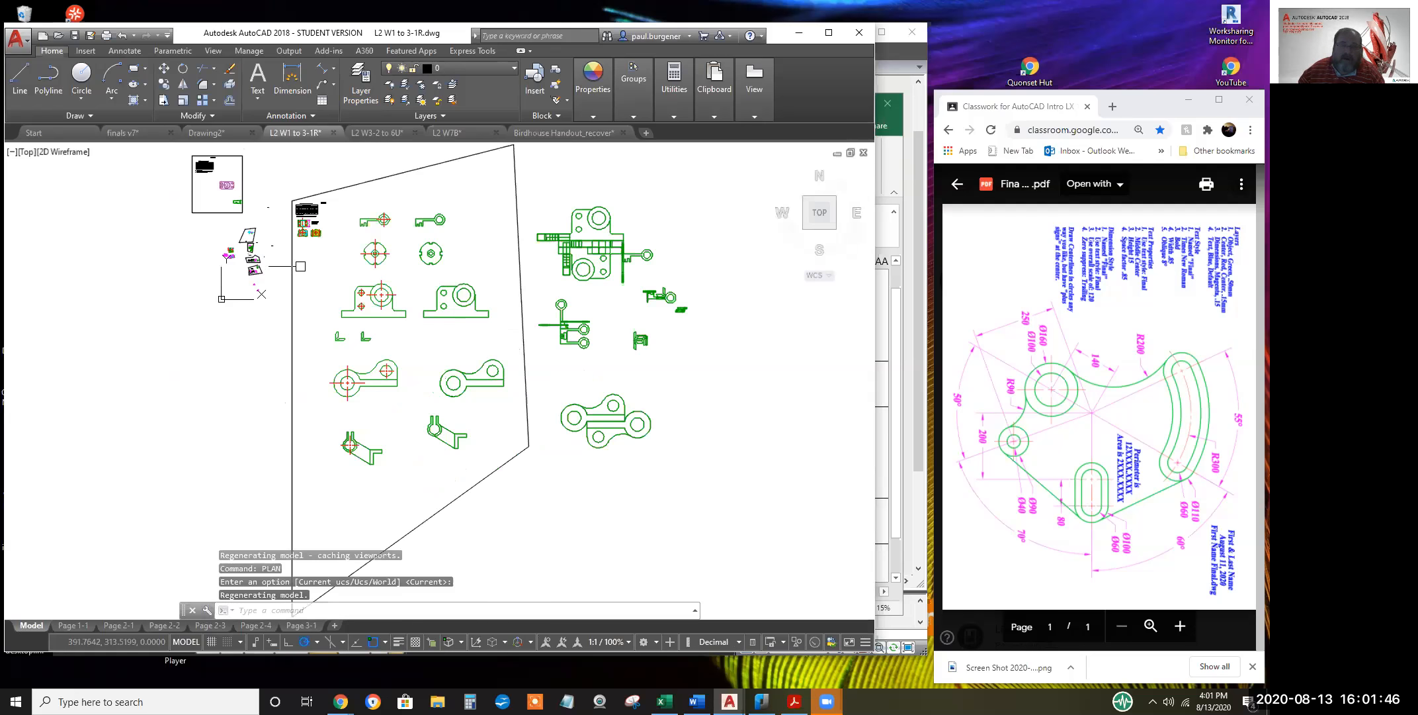
scroll(308, 219, up, 10)
middle_drag(291, 201, 351, 282)
mouse_move(371, 446)
middle_down()
mouse_move(382, 405)
mouse_move(438, 352)
middle_up()
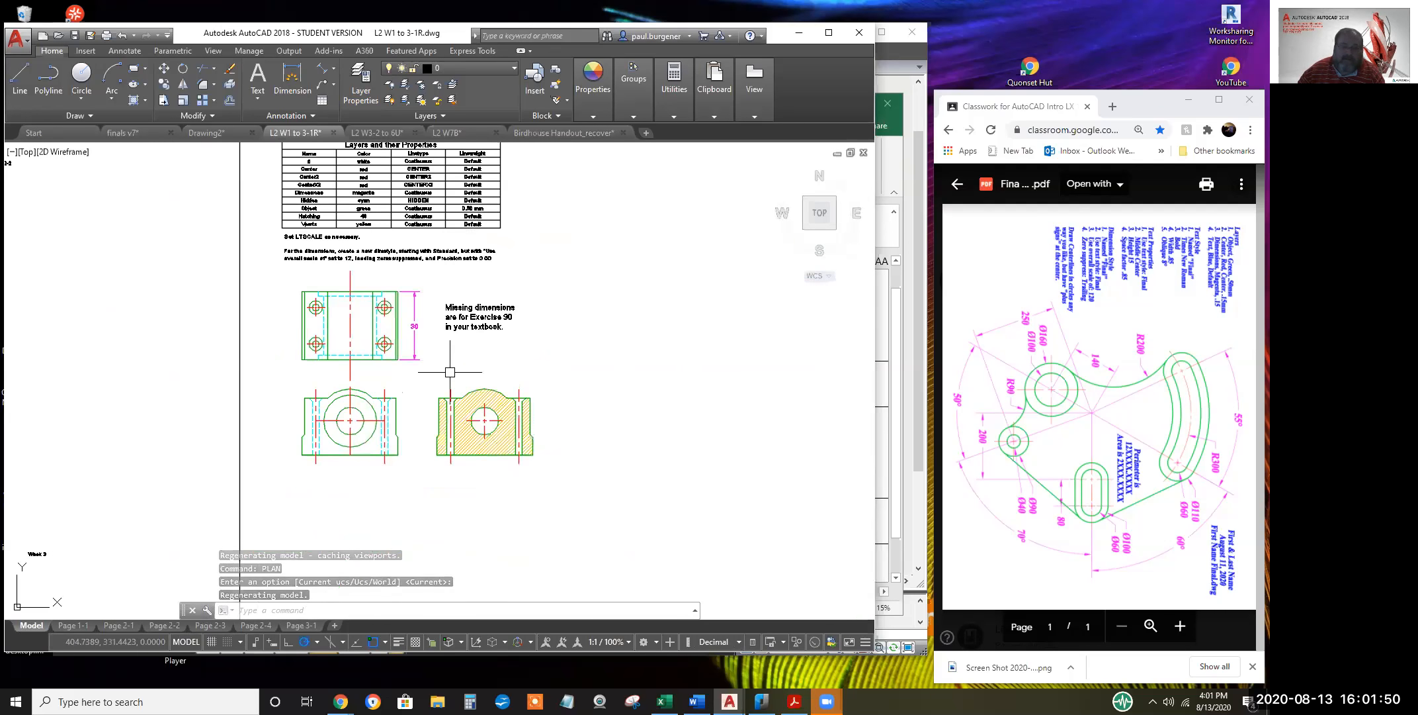
Erase the hatch from the section view of the Exercise 90 part
click(482, 402)
key(Escape)
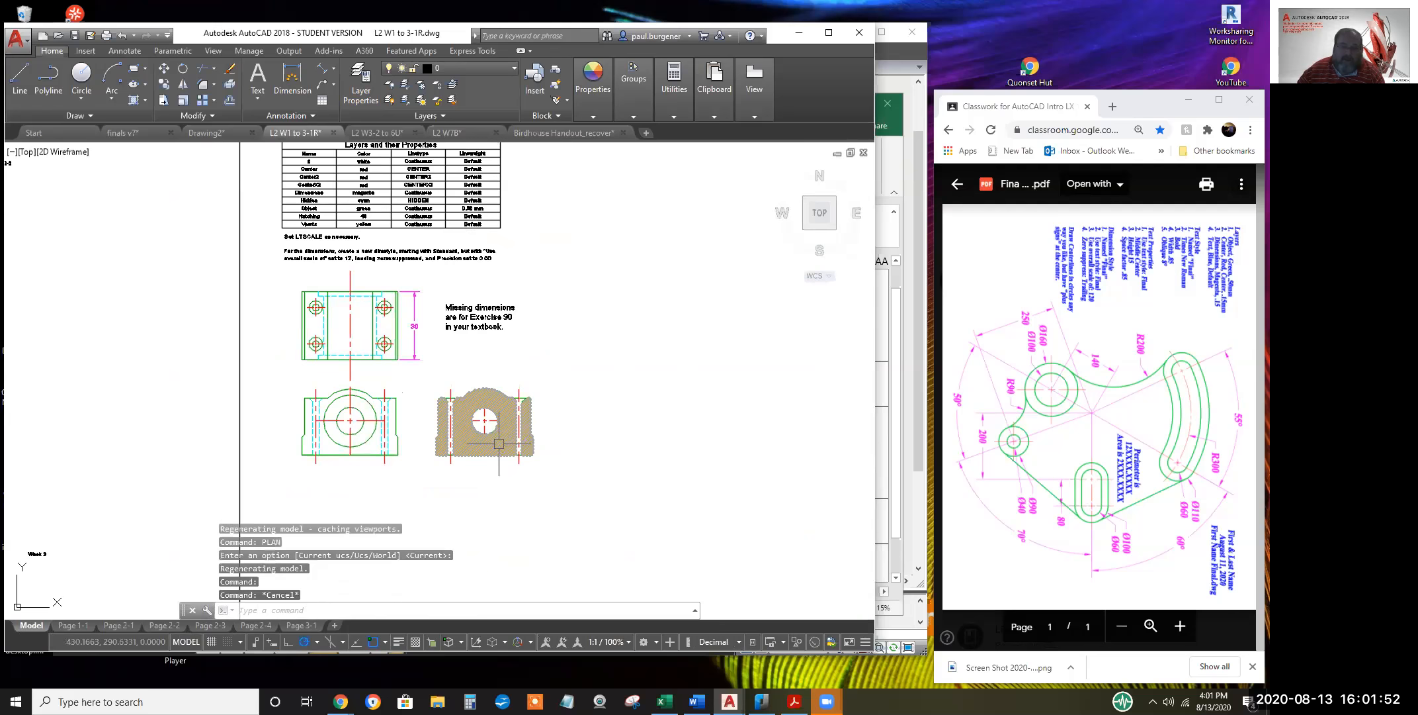
key(Escape)
click(509, 447)
text(e)
key(Return)
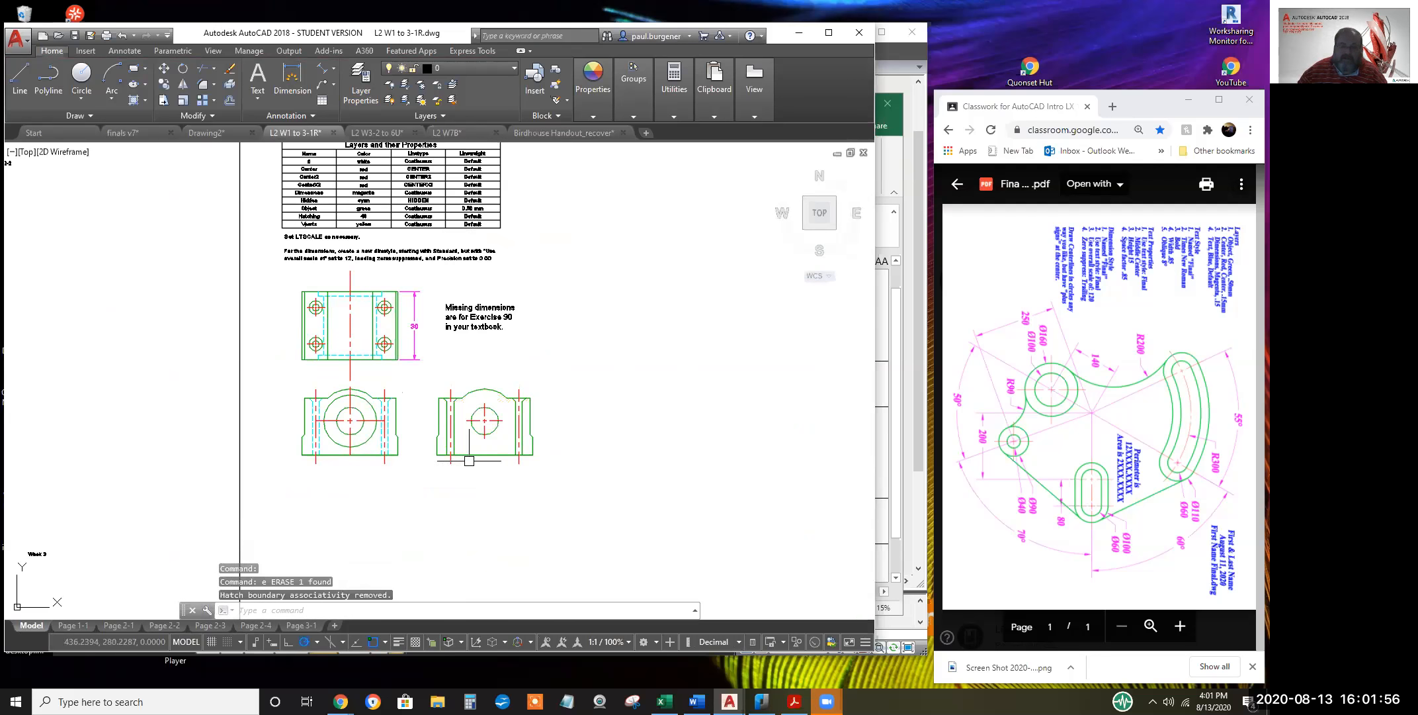
scroll(466, 455, up, 4)
middle_drag(468, 478, 544, 529)
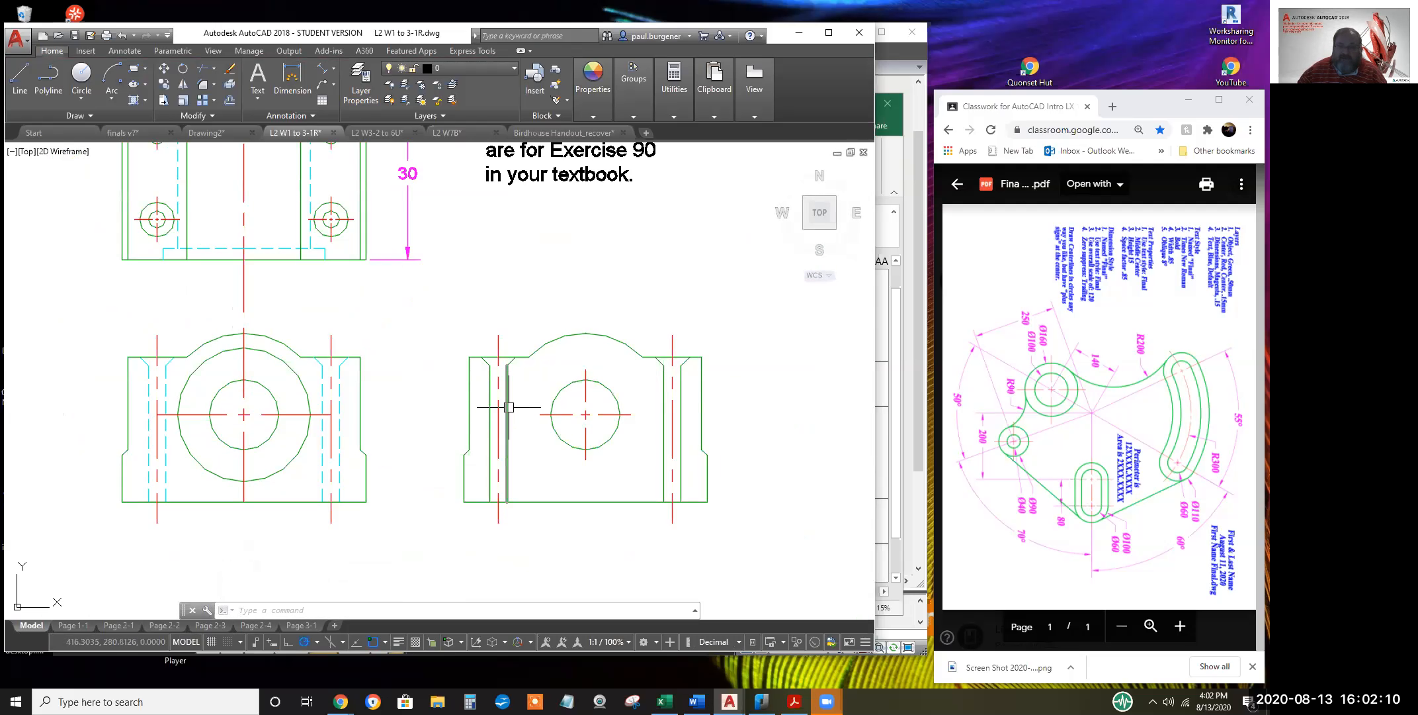
scroll(456, 246, down, 2)
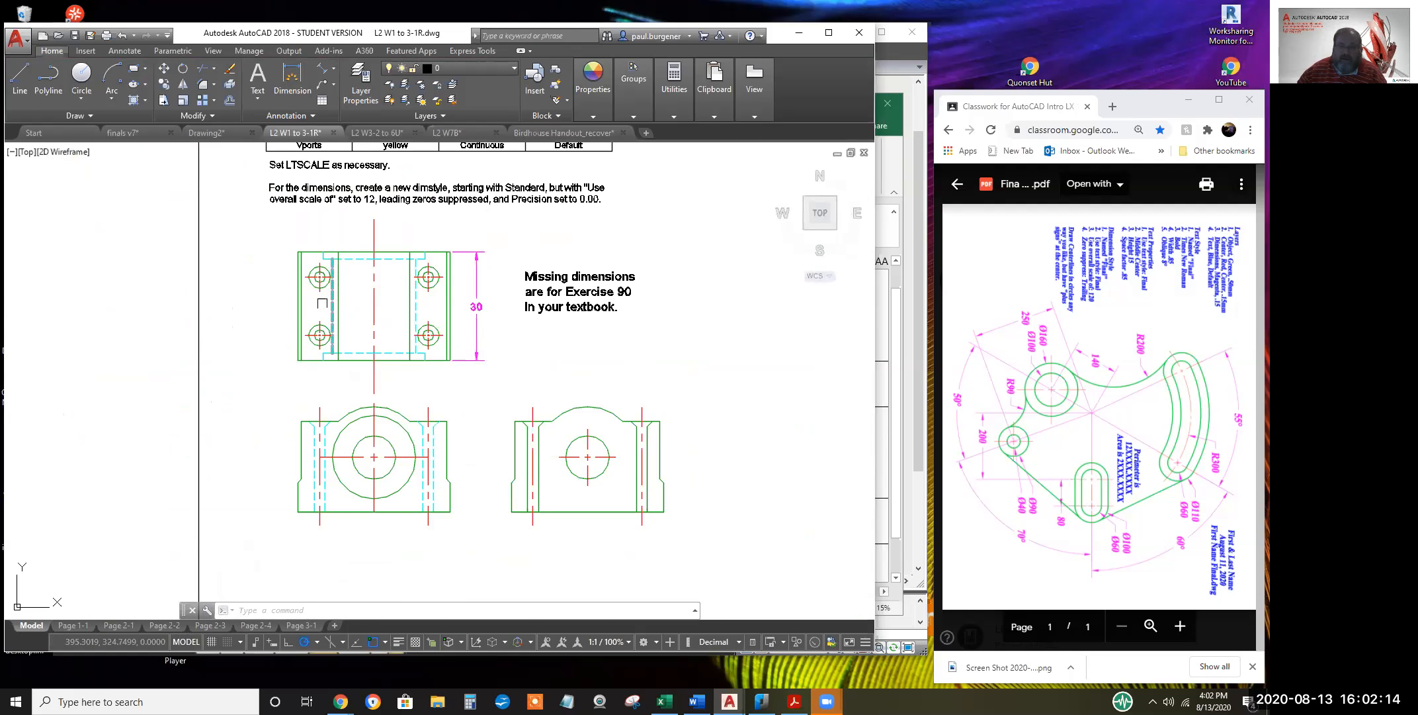
Make the Hatching layer current
scroll(519, 447, up, 3)
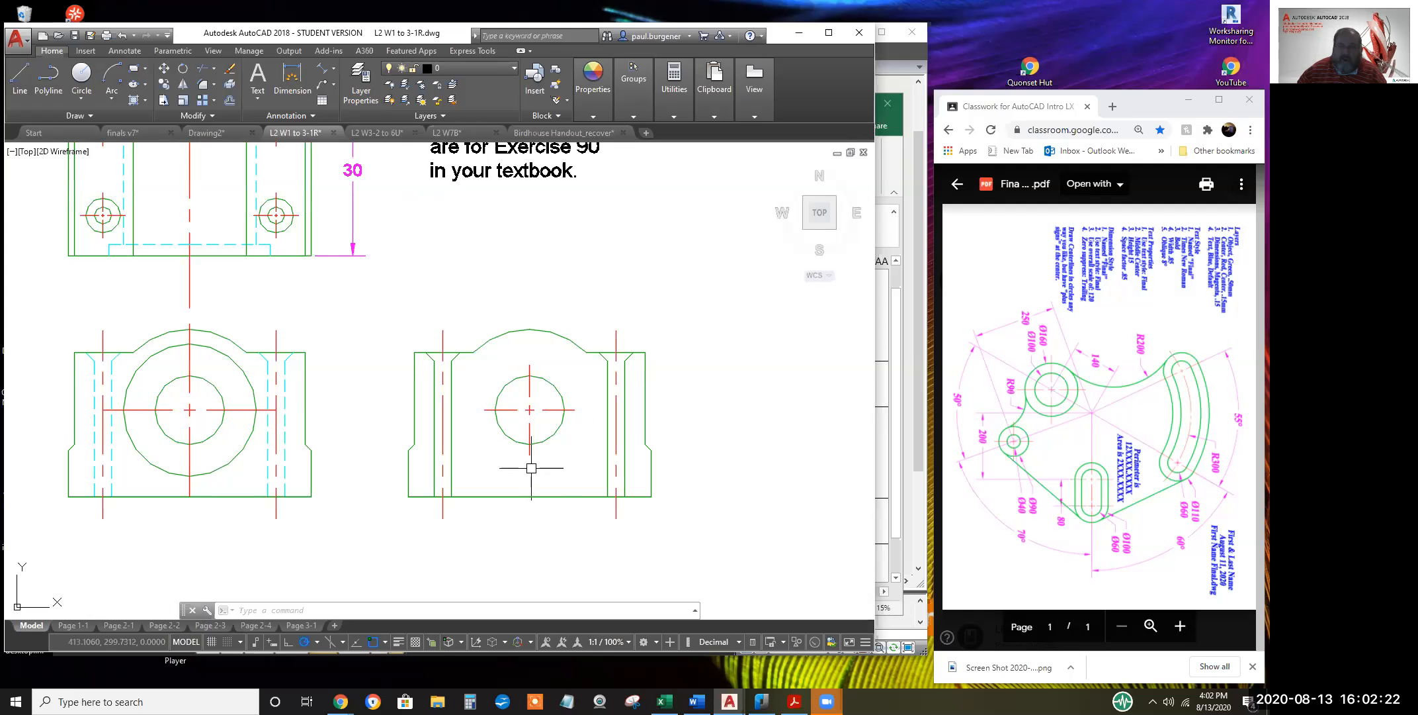
scroll(409, 327, down, 2)
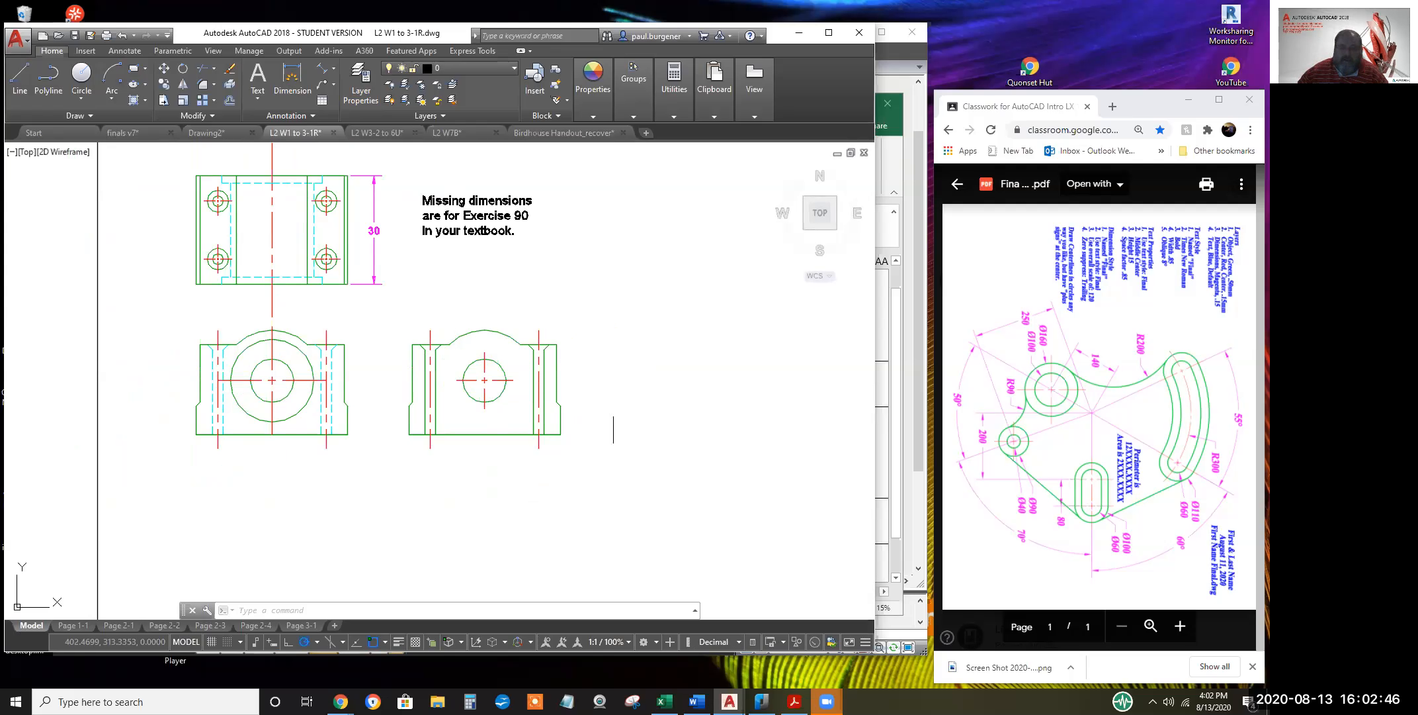
mouse_move(502, 375)
middle_down()
mouse_move(568, 418)
mouse_move(608, 545)
middle_up()
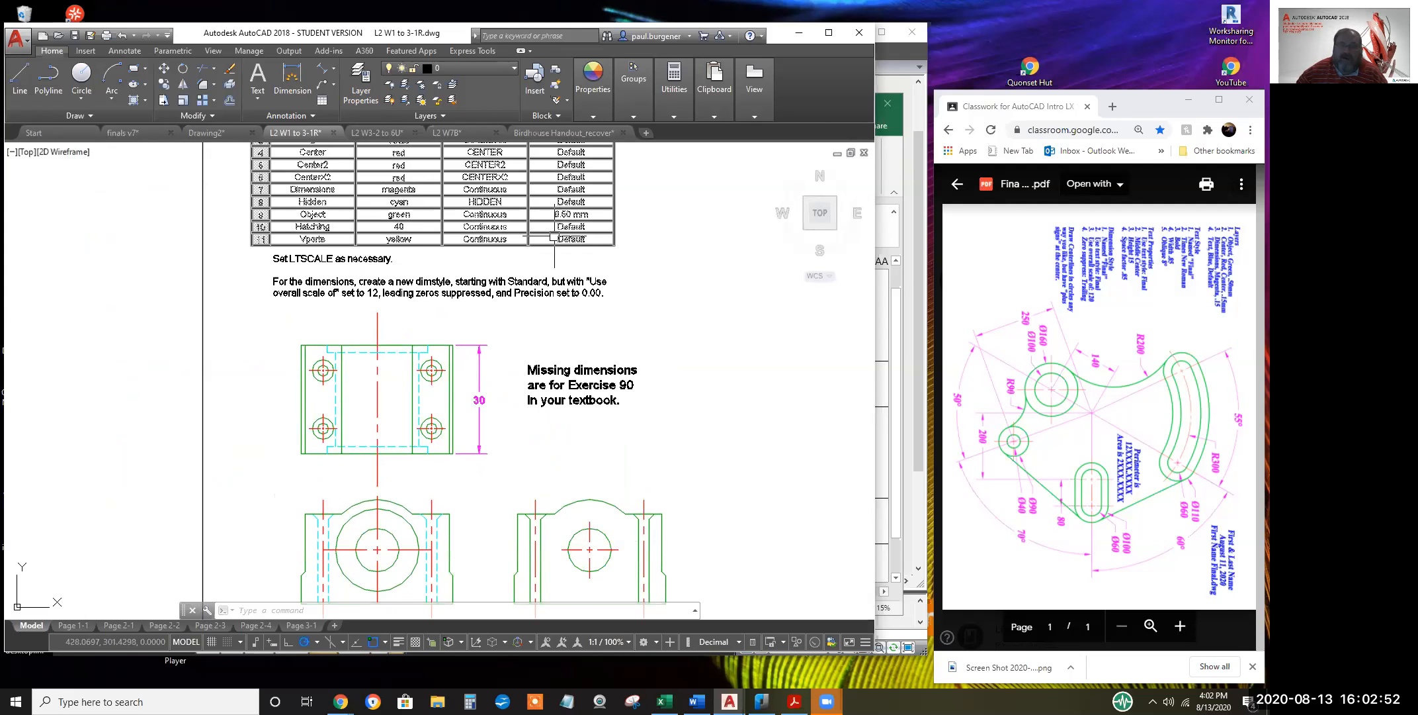
middle_drag(666, 296, 667, 327)
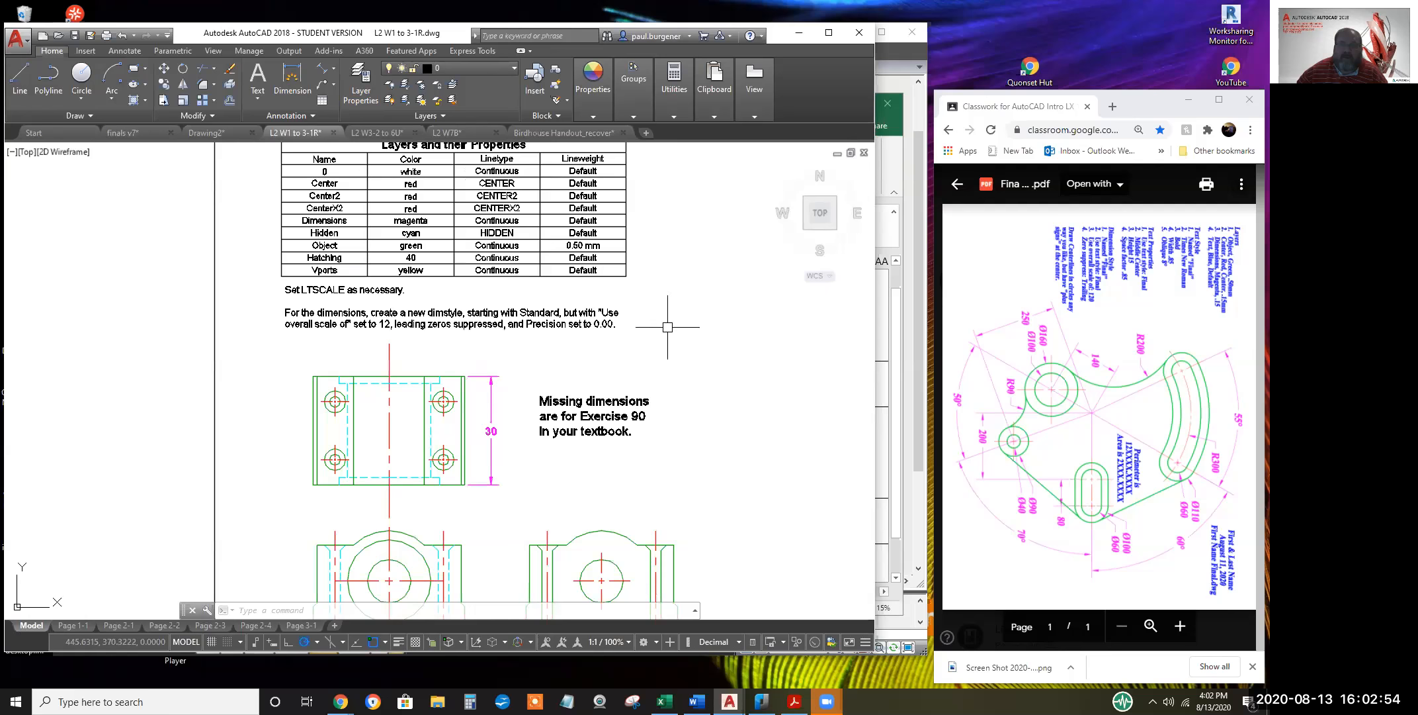
click(472, 67)
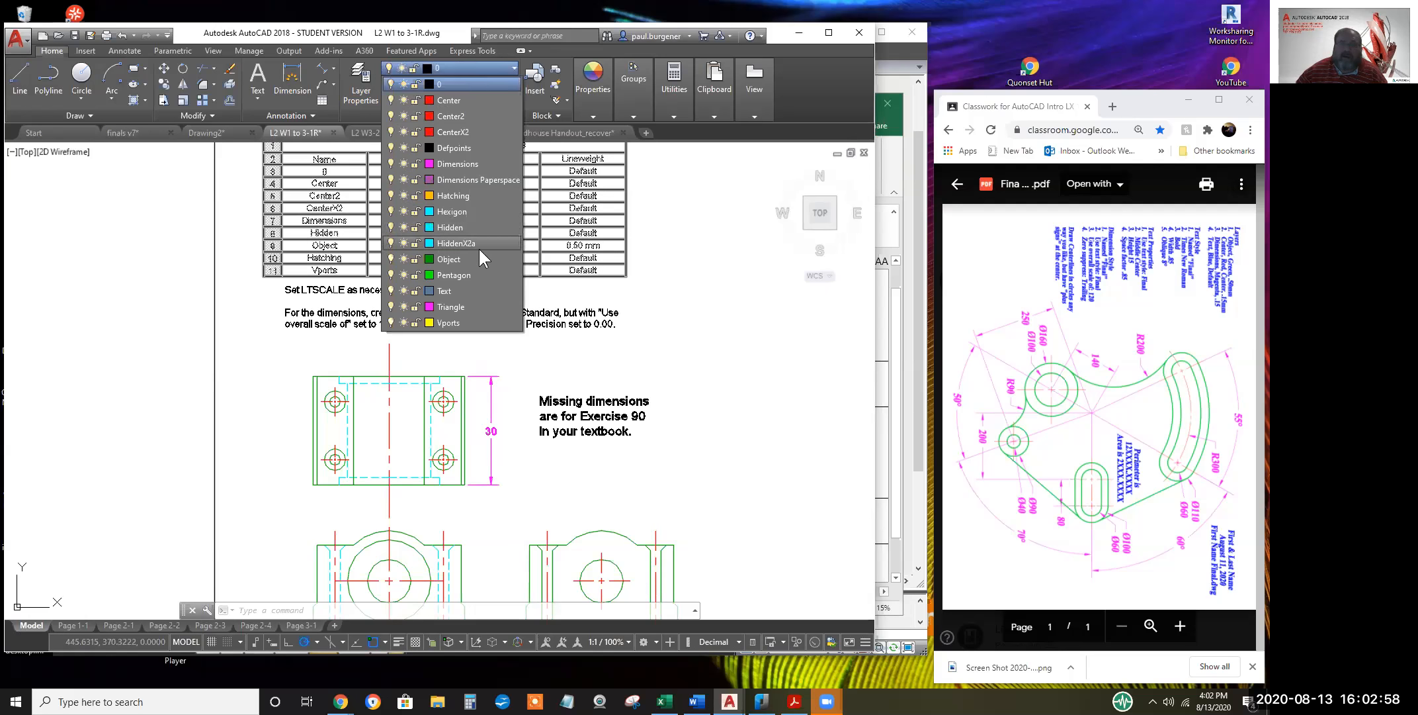
click(449, 196)
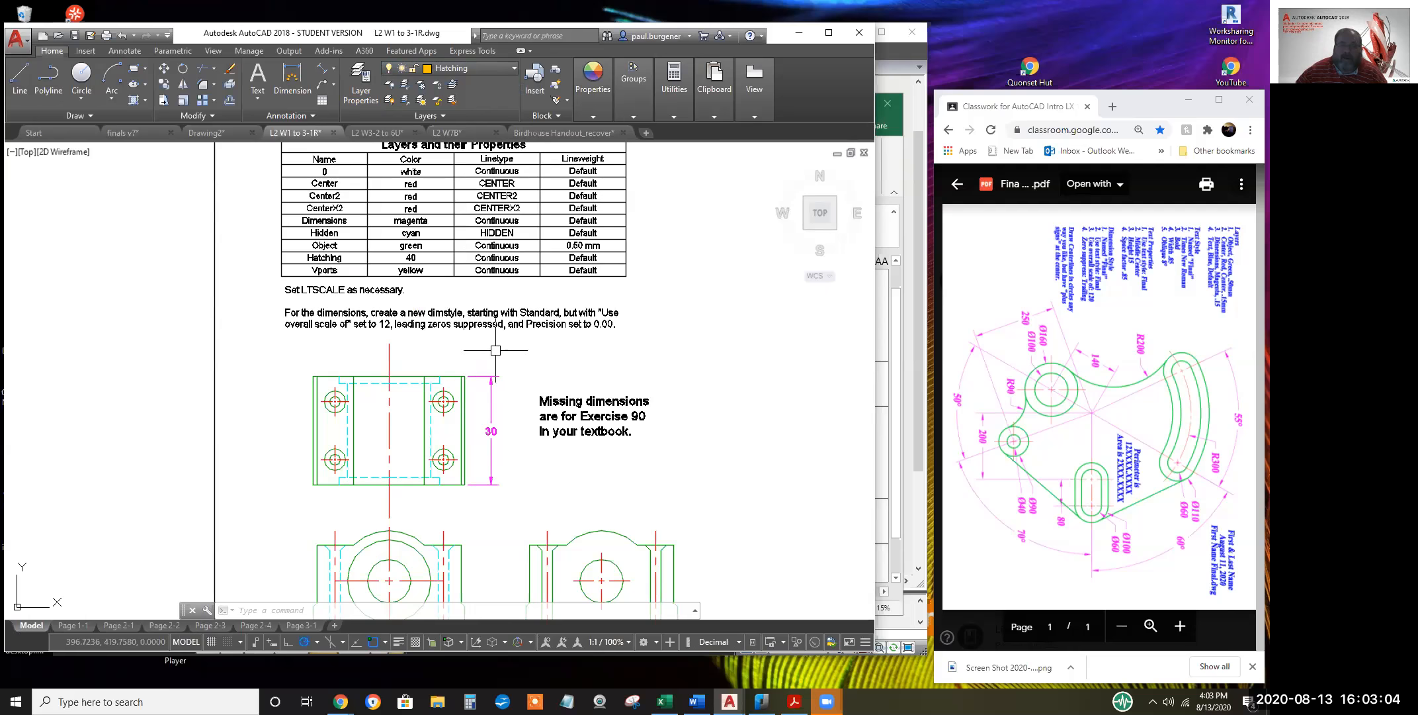
Examine the Hatching entry in the layer table, the dimension style note and the Exercise 90 views, including the unhatched section
middle_drag(443, 347, 454, 368)
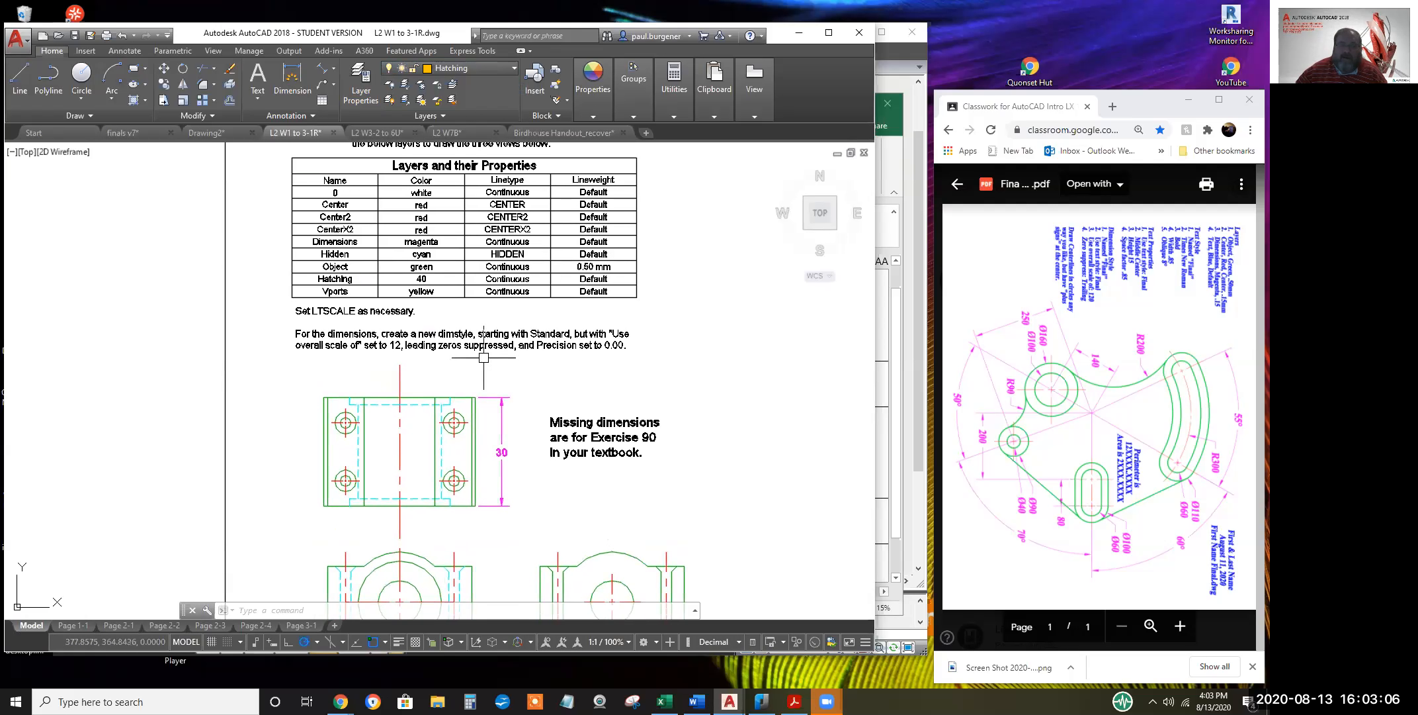
middle_drag(403, 284, 401, 399)
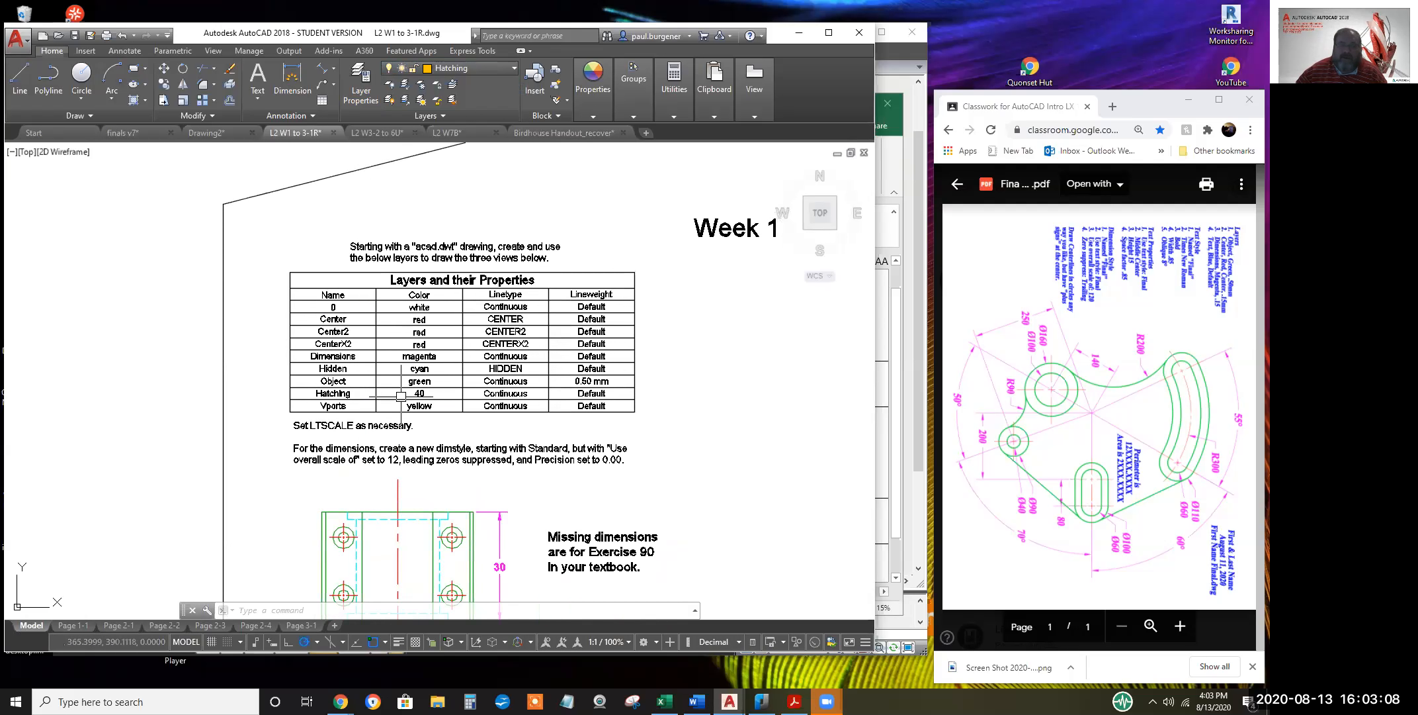
middle_drag(506, 483, 492, 240)
middle_drag(379, 236, 397, 272)
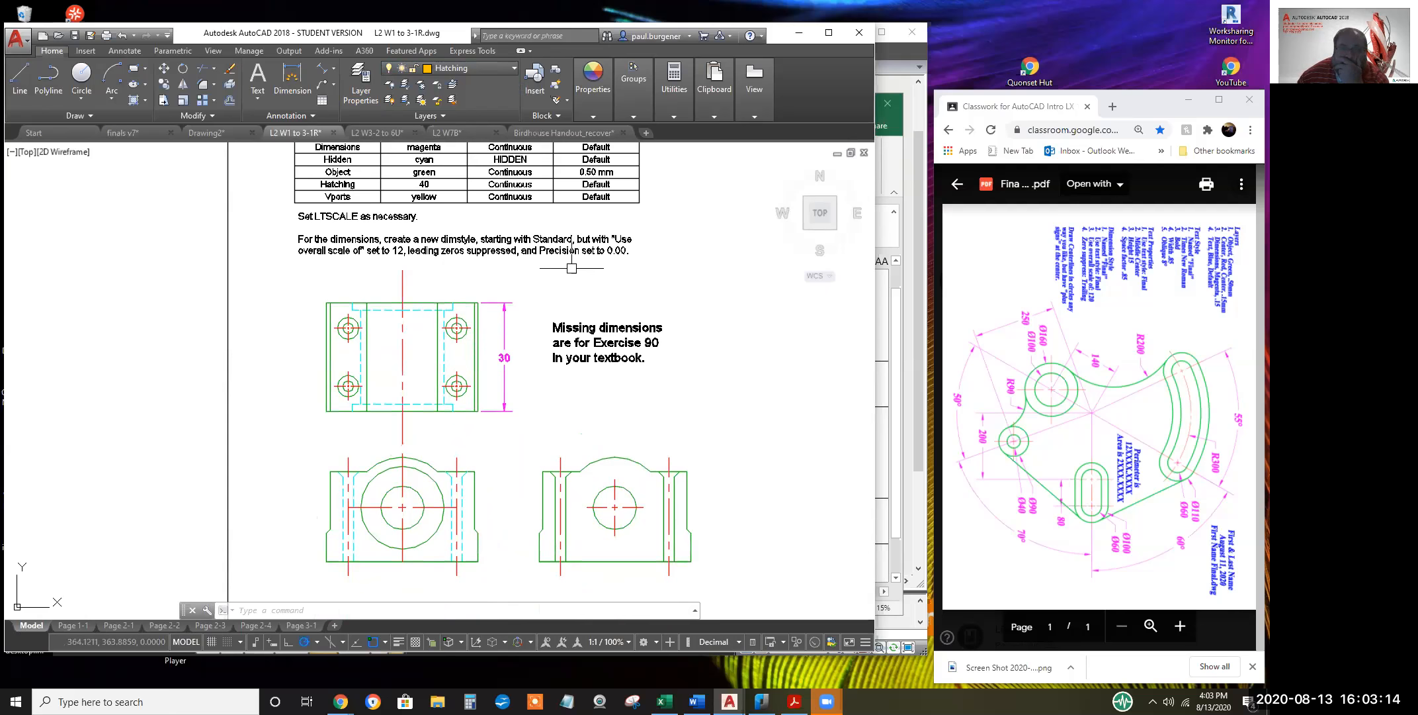
scroll(537, 289, down, 2)
scroll(527, 382, down, 2)
mouse_move(527, 382)
middle_down()
mouse_move(509, 457)
mouse_move(469, 358)
middle_up()
scroll(519, 277, up, 2)
mouse_move(543, 324)
middle_down()
mouse_move(568, 361)
mouse_move(590, 361)
middle_up()
scroll(558, 491, up, 4)
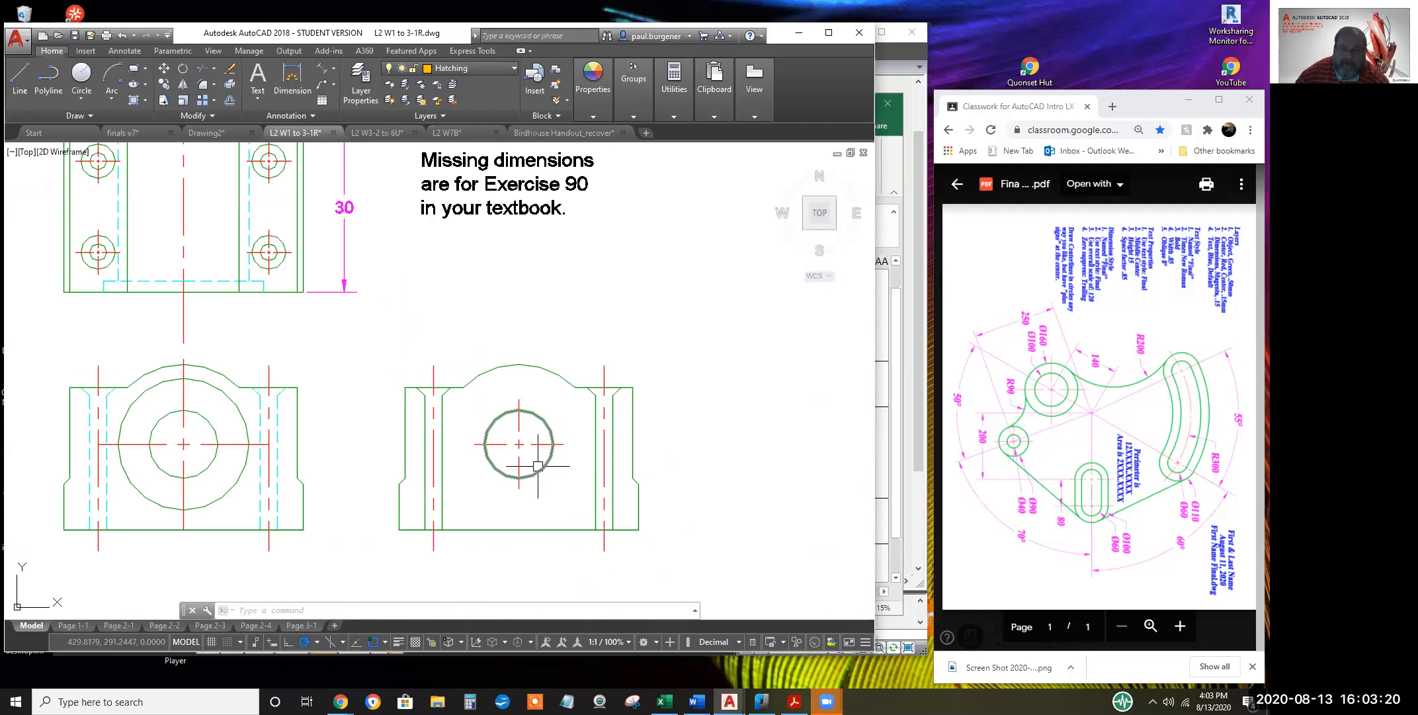
middle_drag(538, 465, 548, 418)
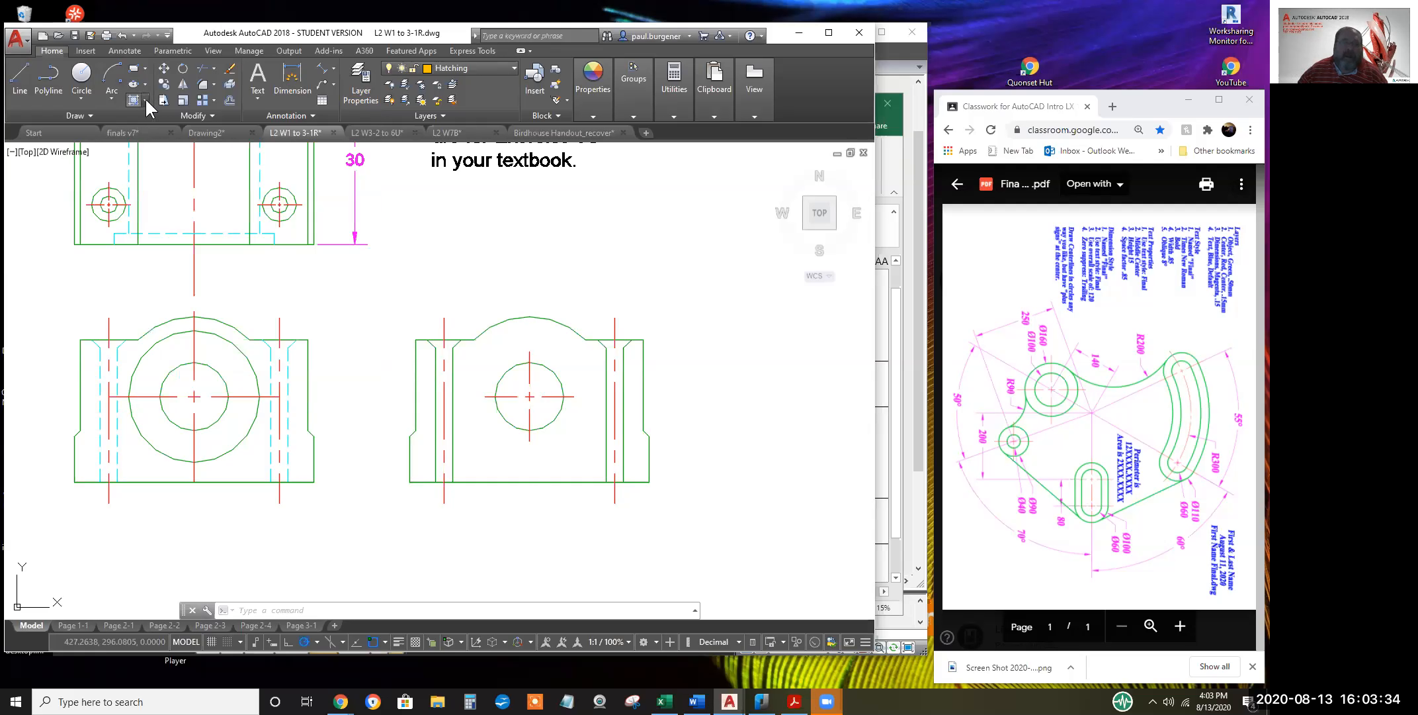
Switch to the finals v7 drawing and show the Hatch command's settings alongside the separate part outline
click(145, 99)
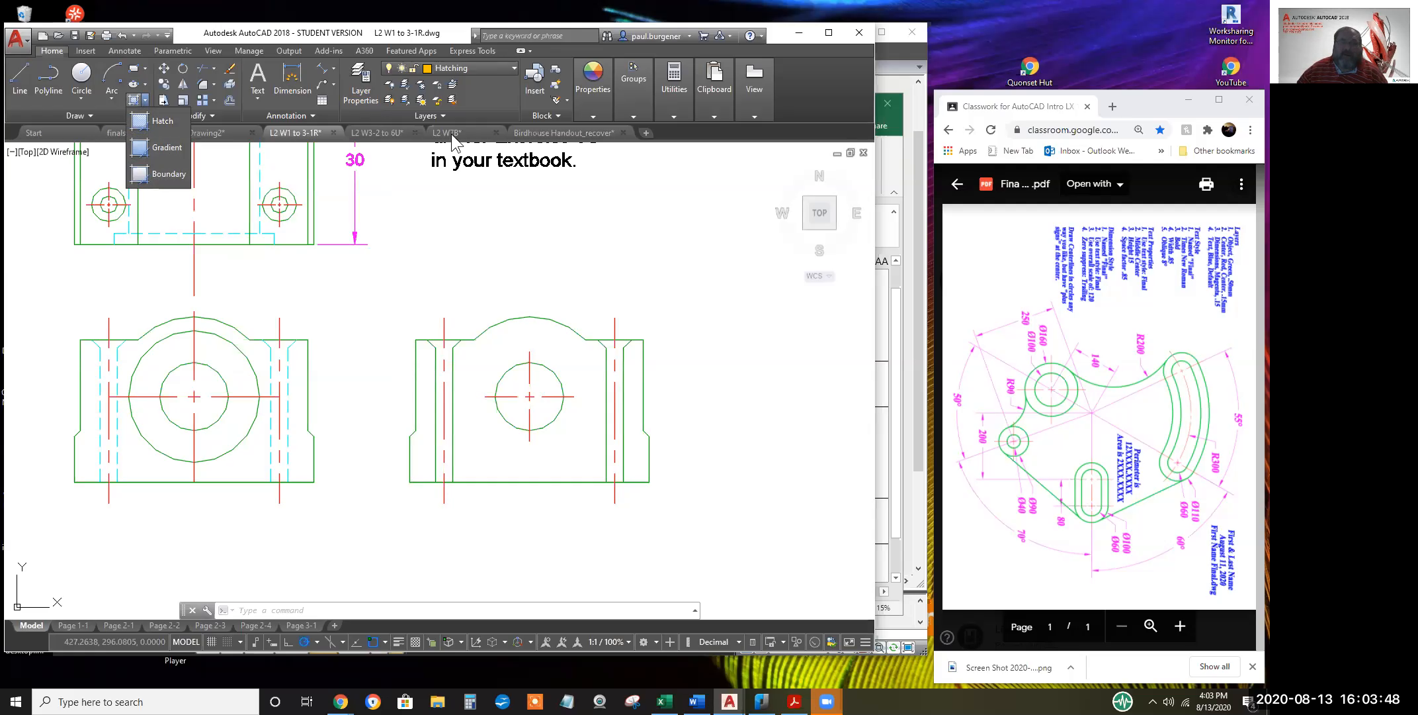
click(114, 133)
scroll(642, 345, down, 5)
middle_drag(598, 360, 255, 300)
scroll(445, 346, up, 6)
scroll(482, 304, down, 2)
middle_drag(483, 309, 481, 365)
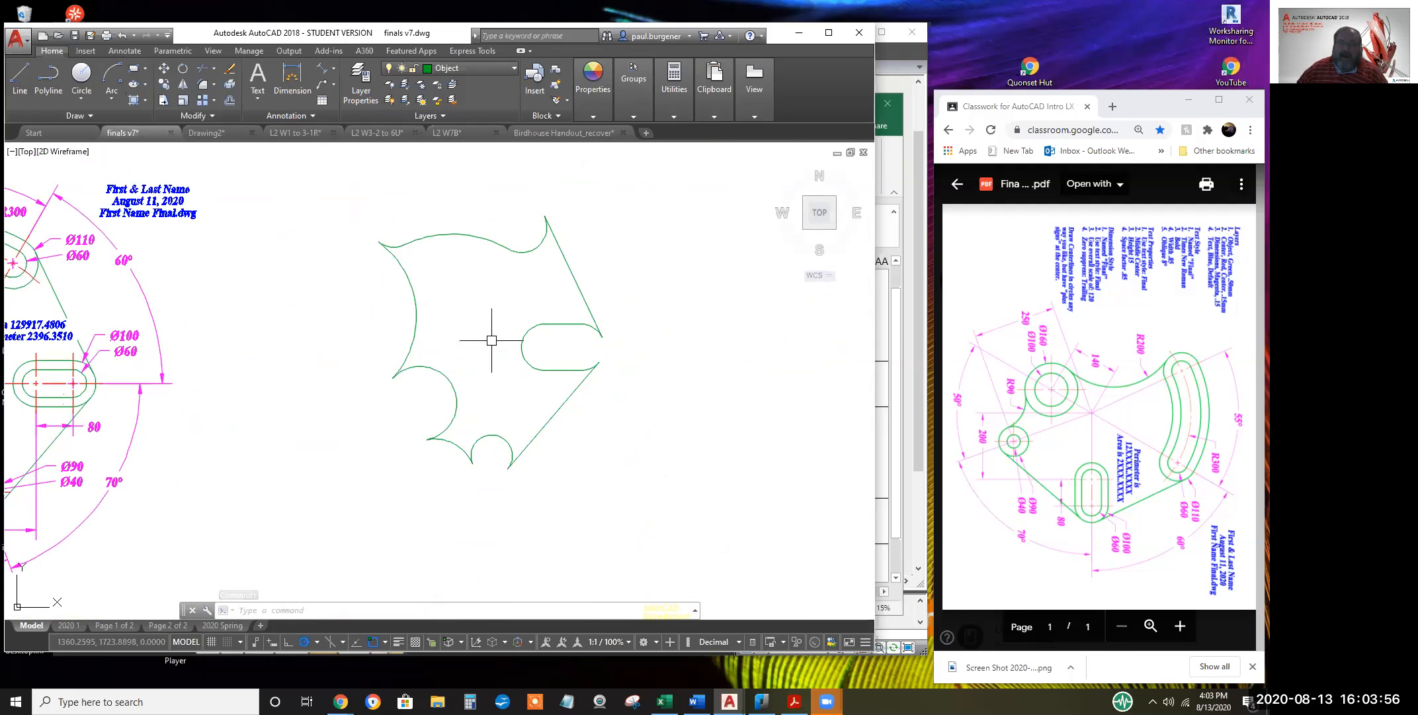
click(145, 98)
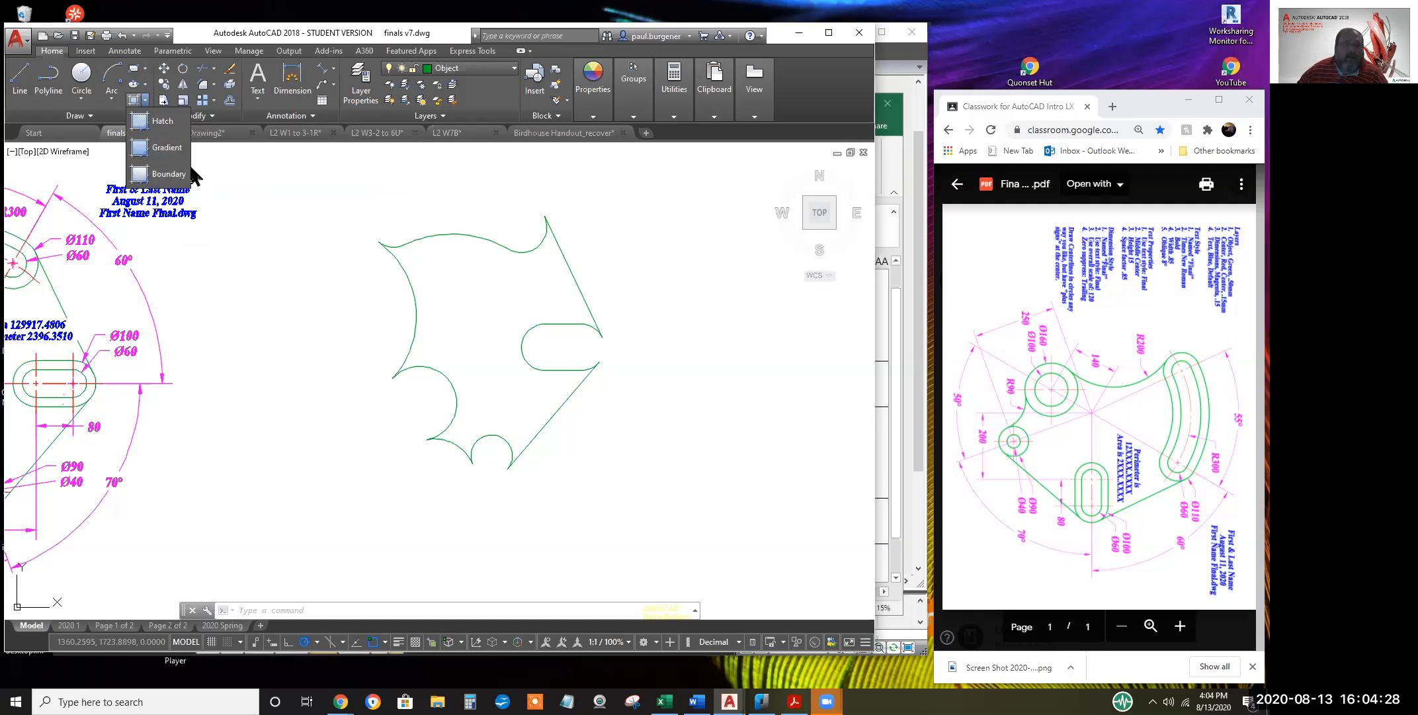
click(139, 115)
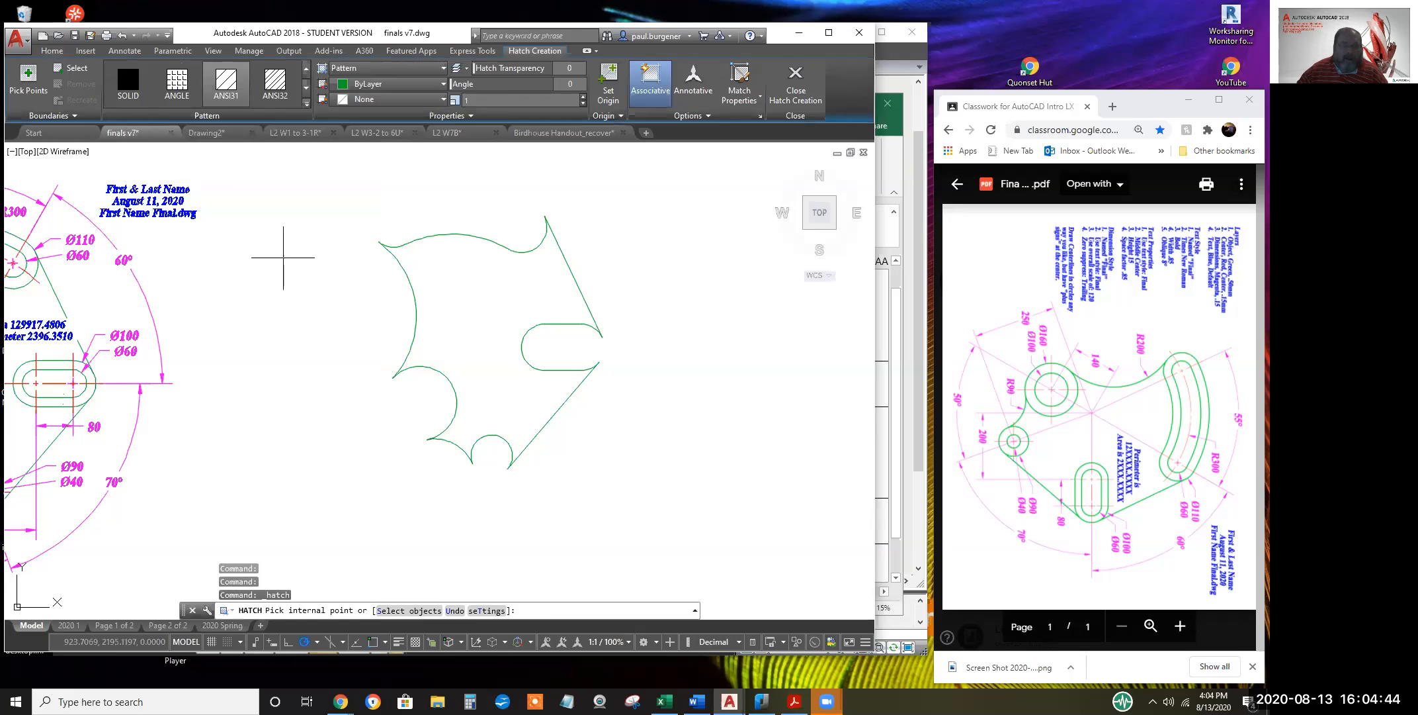
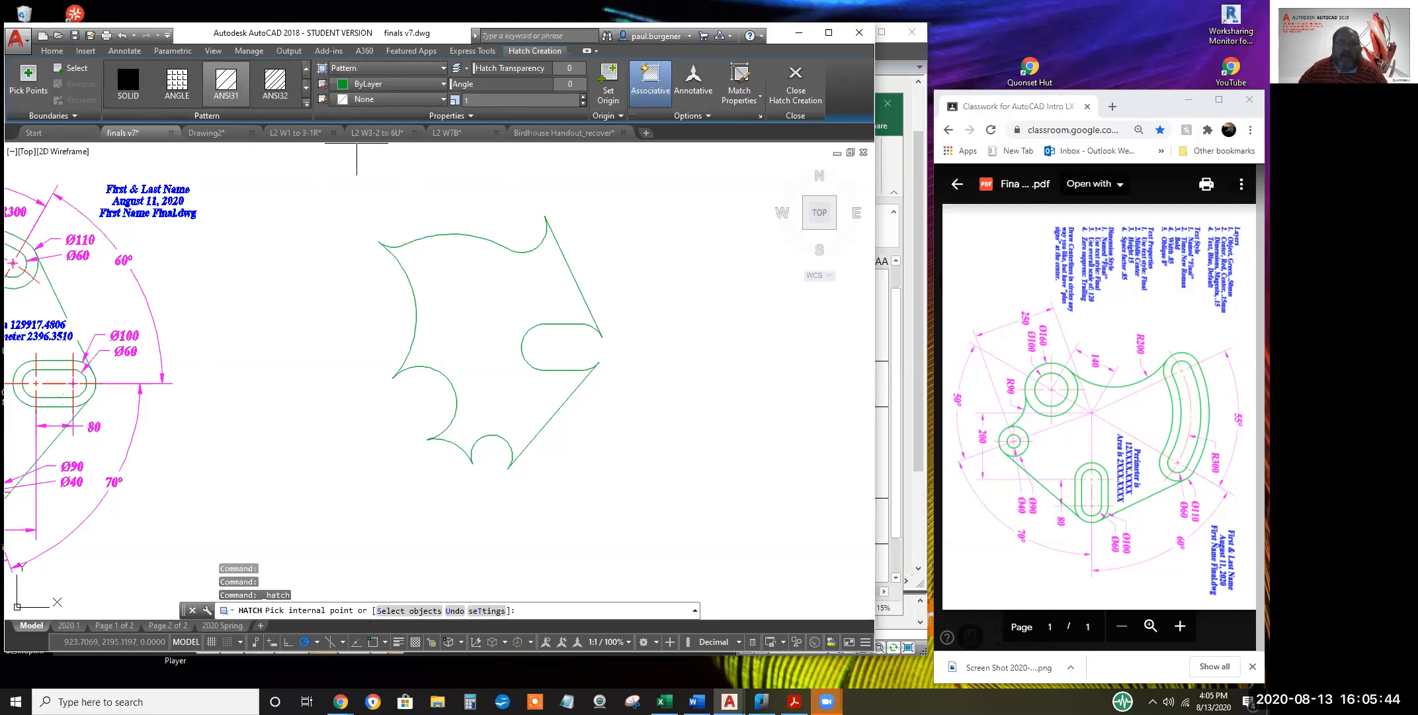
Return to the L2 W1 to 3-1R drawing and hatch the section view's solid areas with the ANSI31 pattern, excluding the holes
click(295, 133)
middle_drag(516, 307, 469, 282)
scroll(475, 327, up, 2)
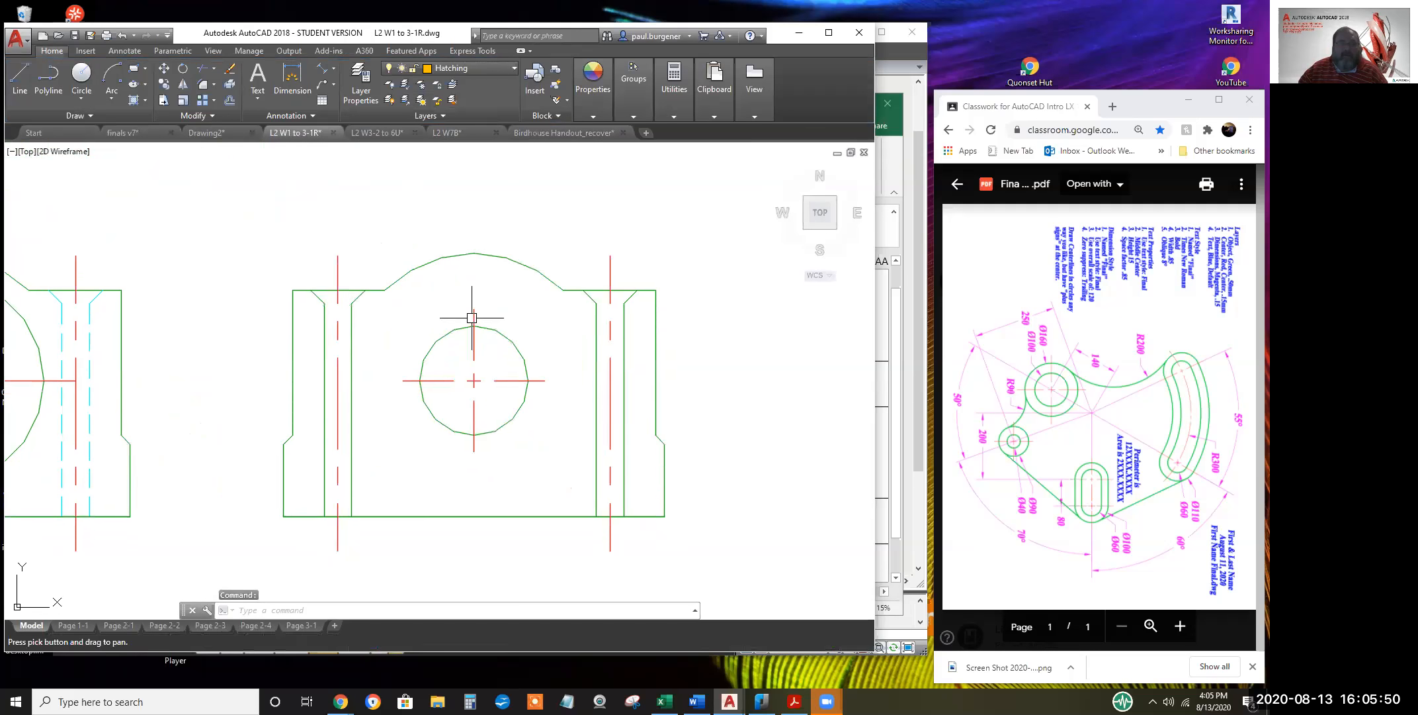
scroll(472, 318, down, 2)
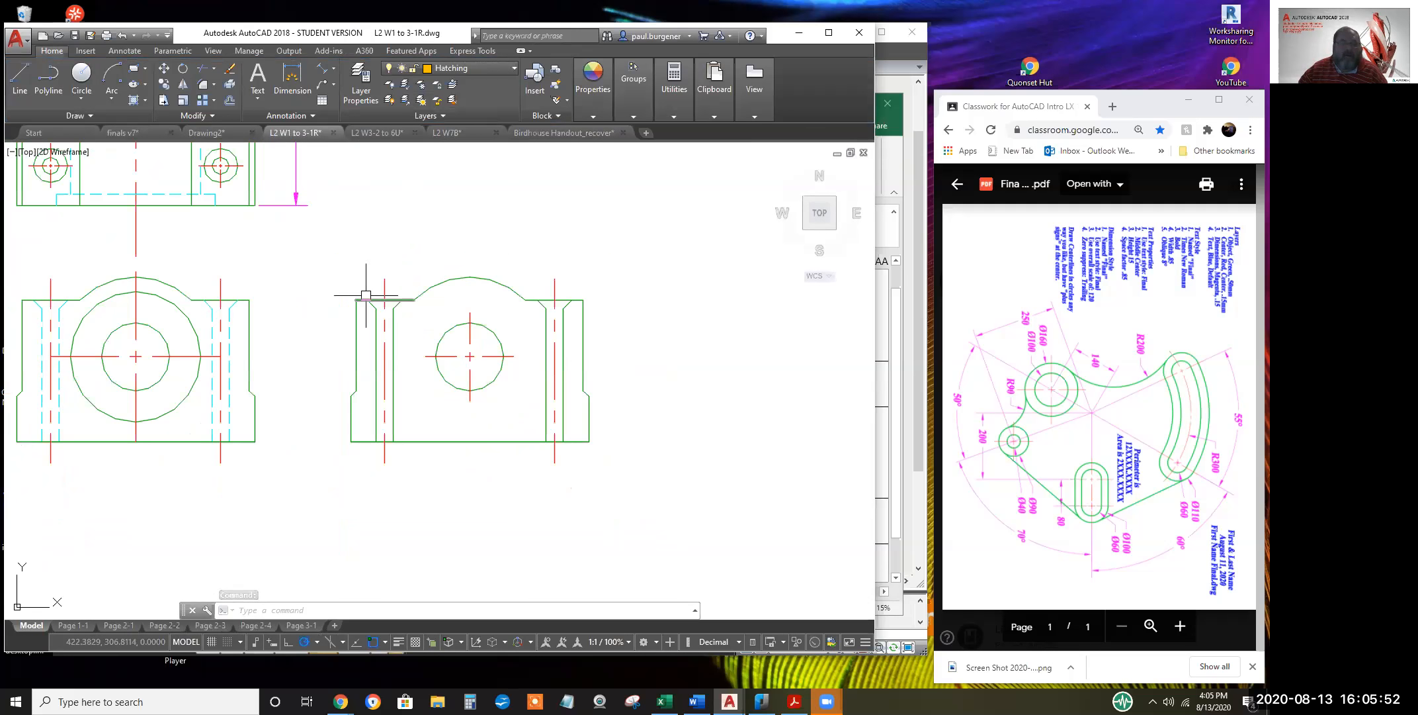
click(133, 100)
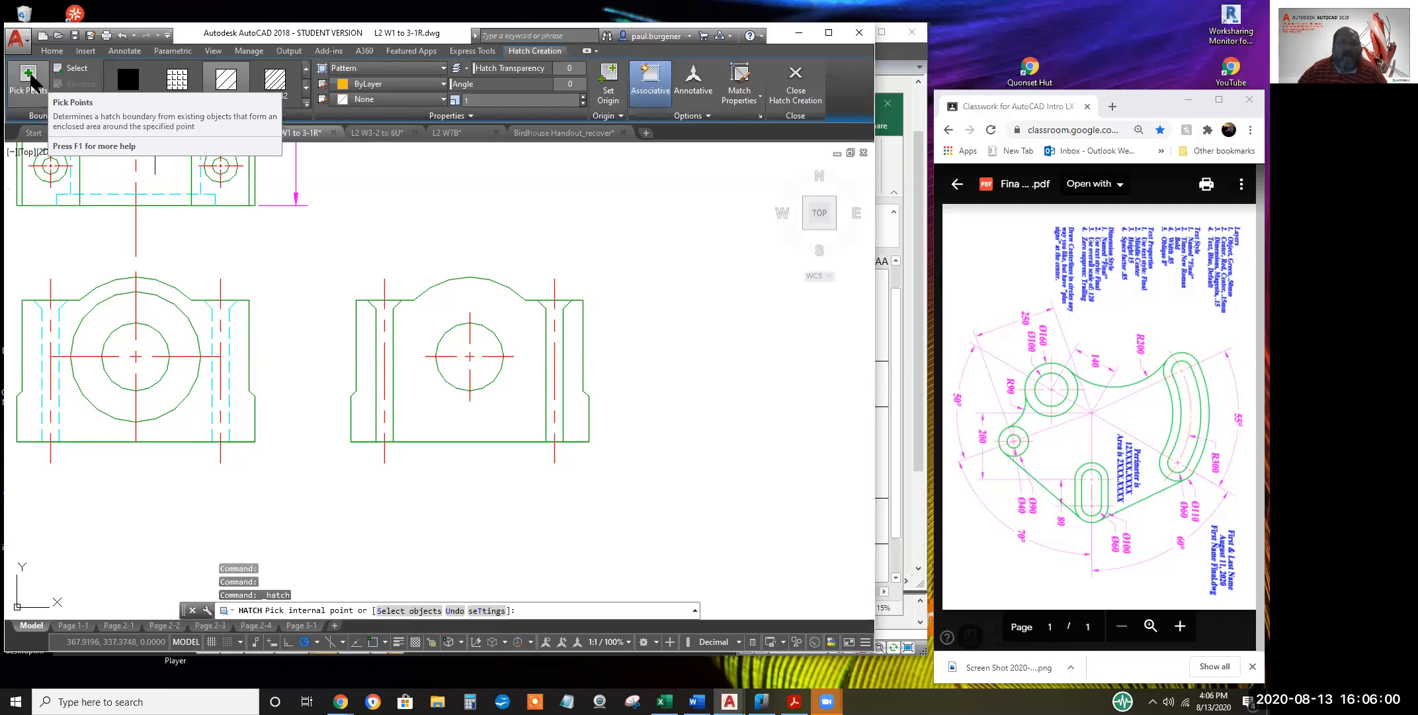
click(30, 77)
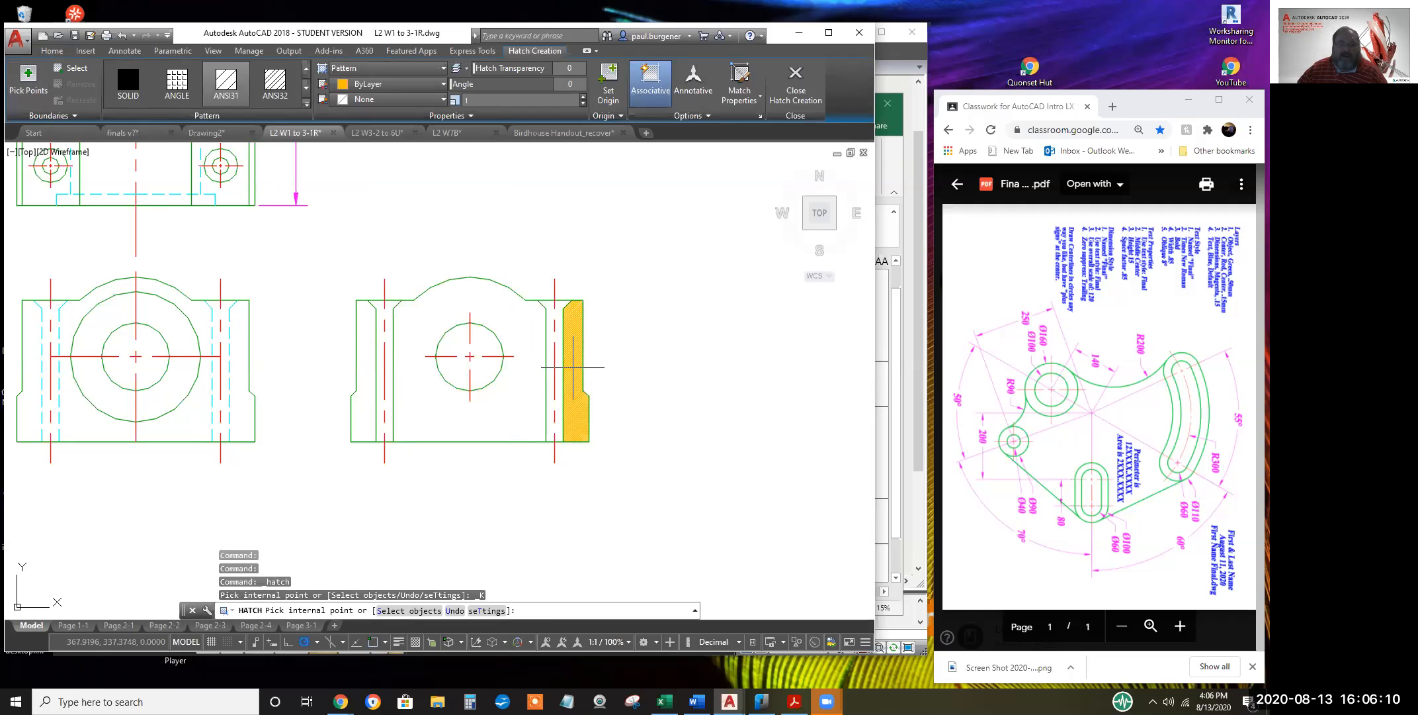
click(574, 367)
click(519, 341)
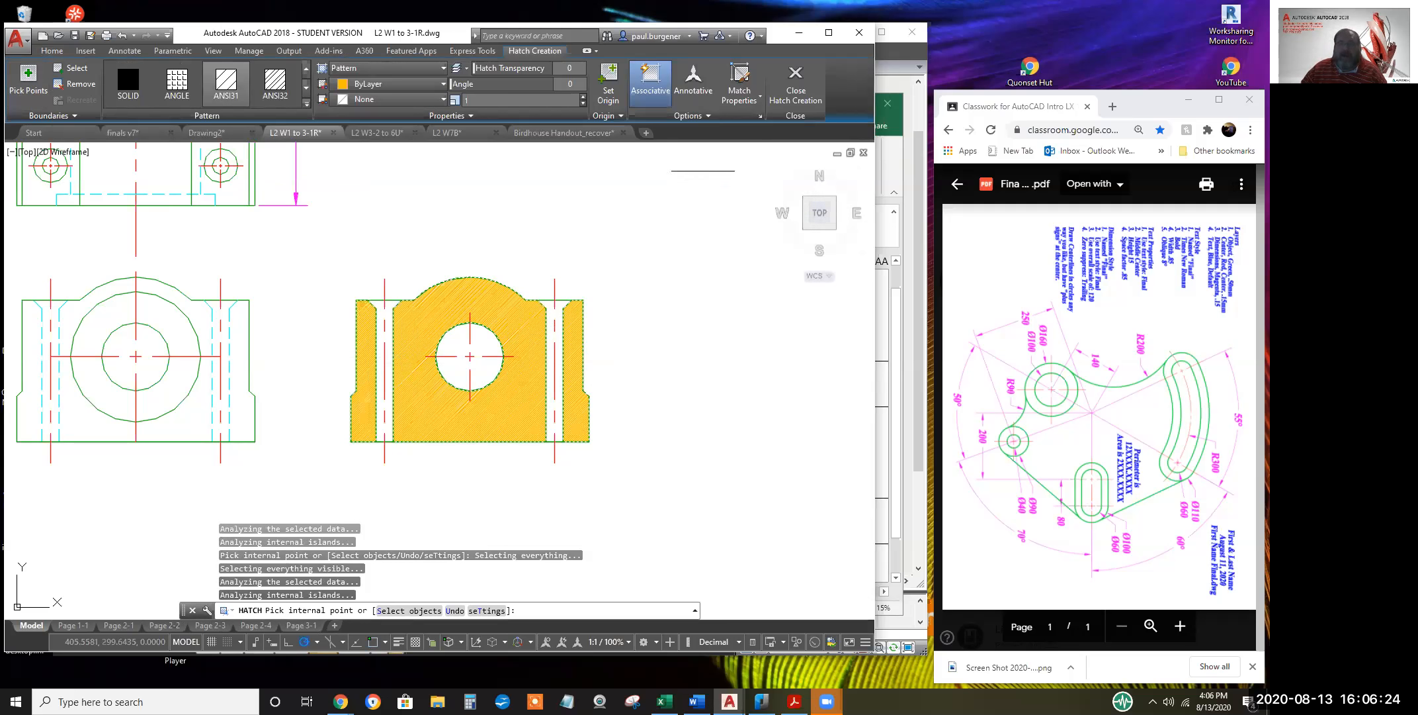
Review the hatch's gap tolerance, island detection and draw order options
click(712, 117)
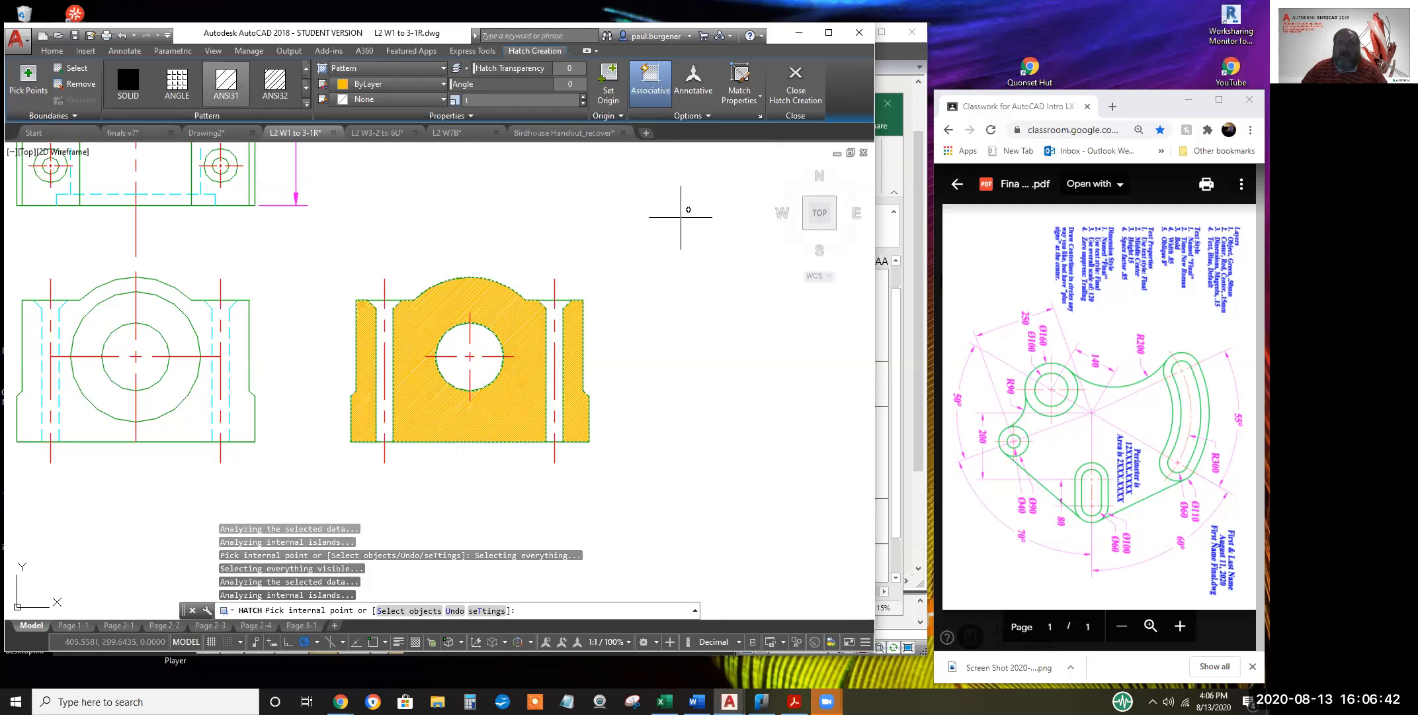
click(704, 116)
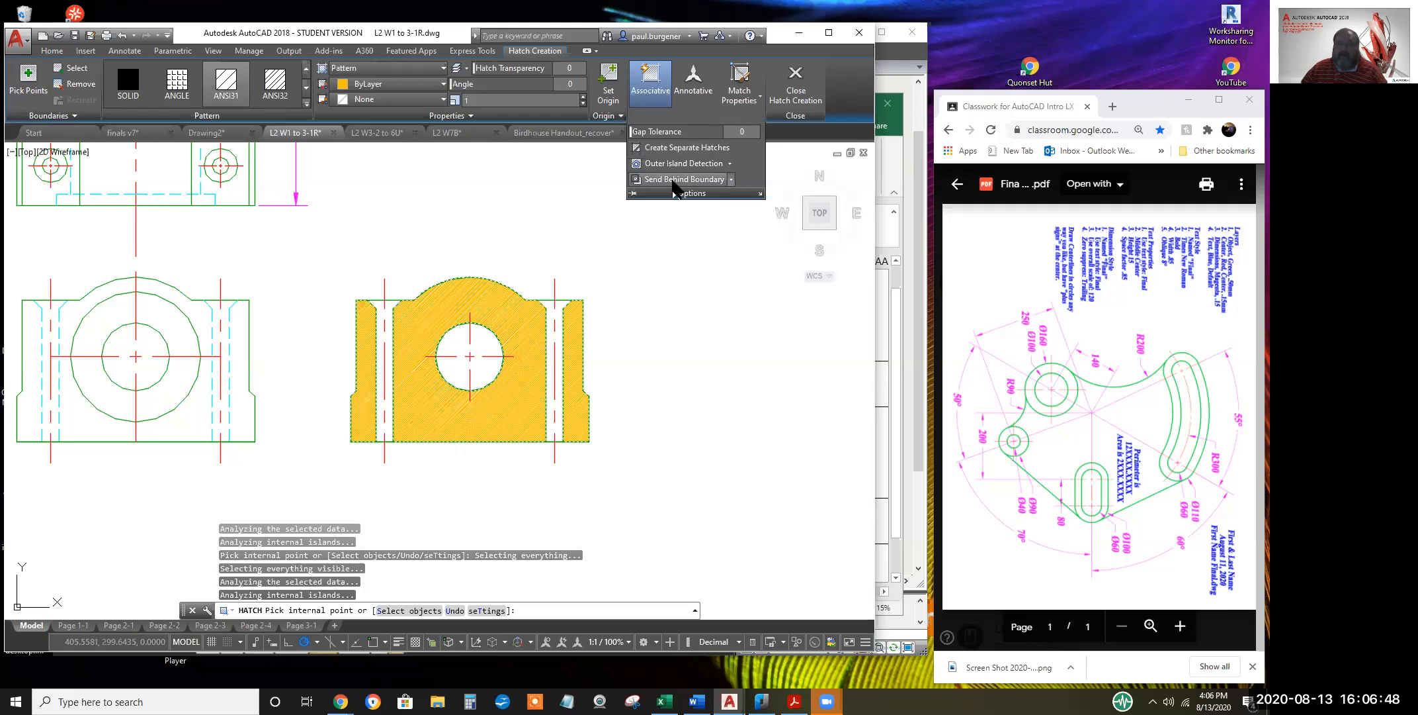
click(731, 180)
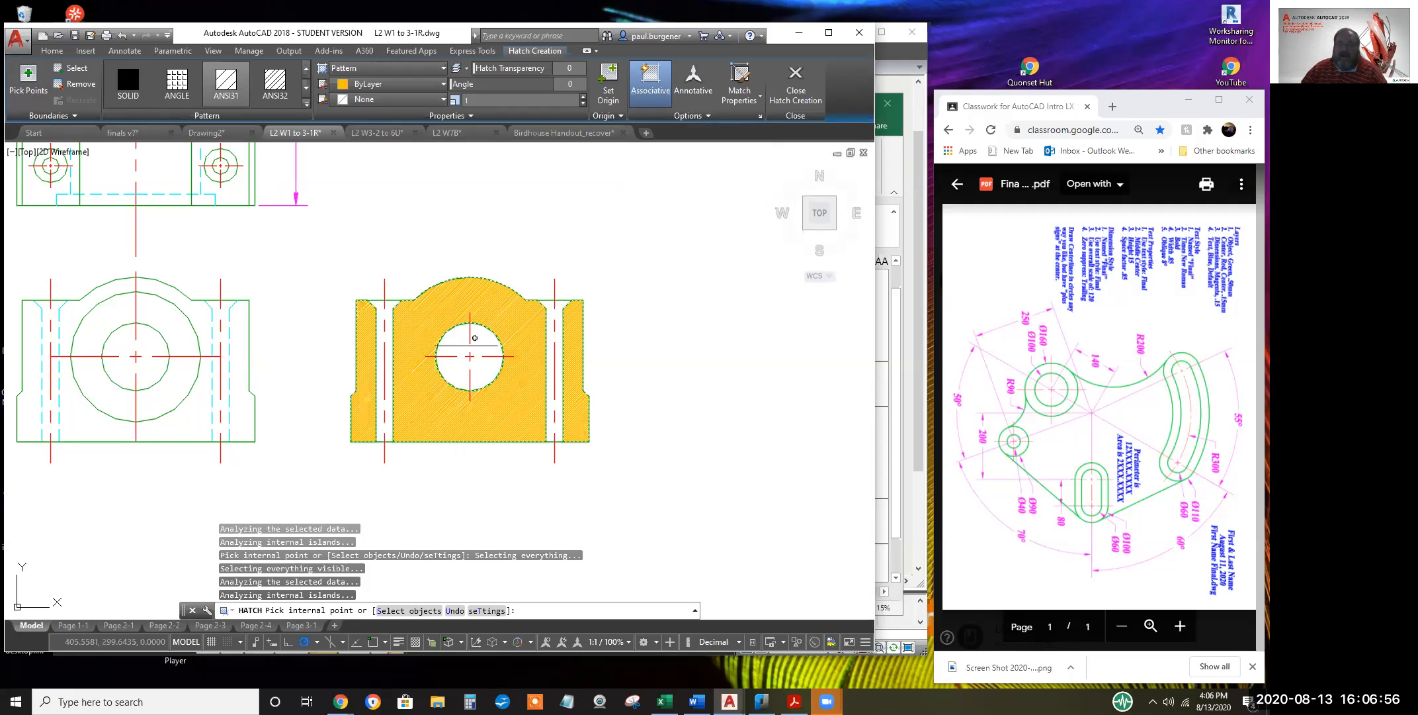
click(706, 116)
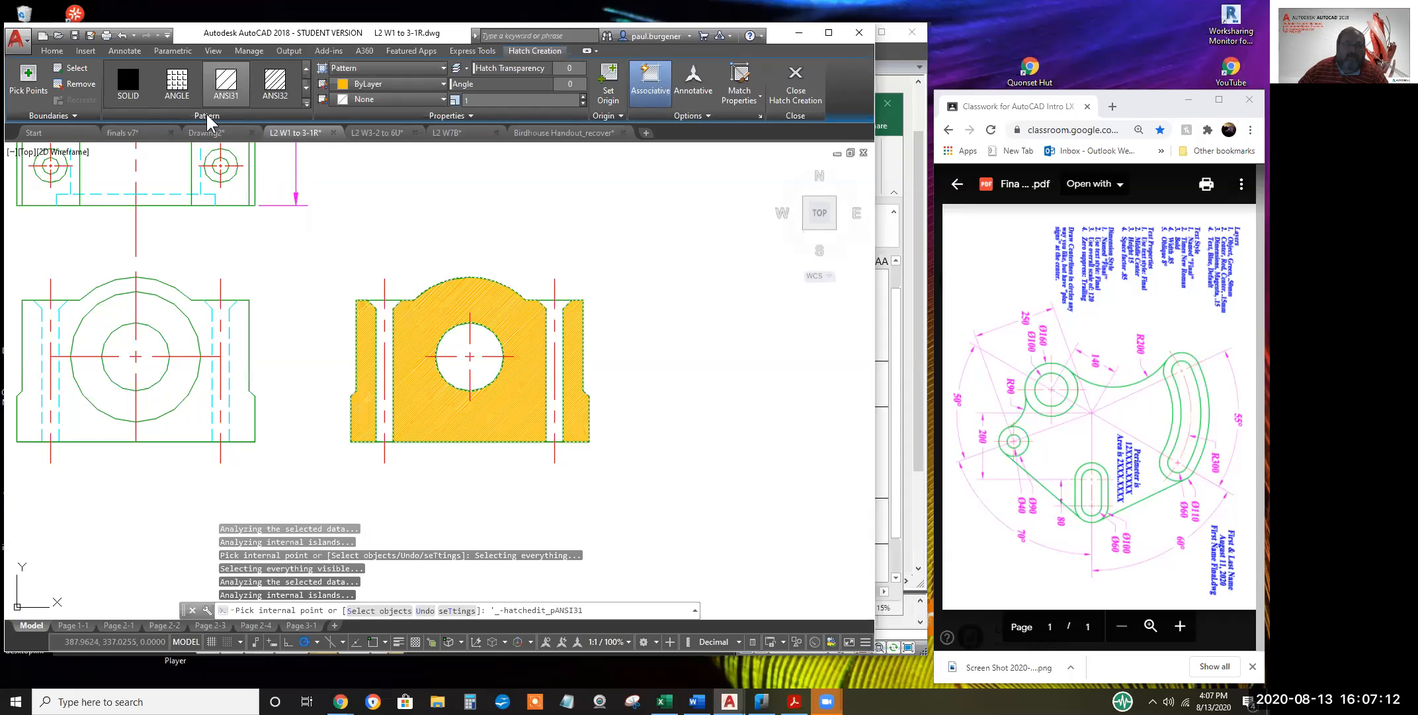
Change the section view hatch pattern to SOLID and browse the full pattern list
click(132, 92)
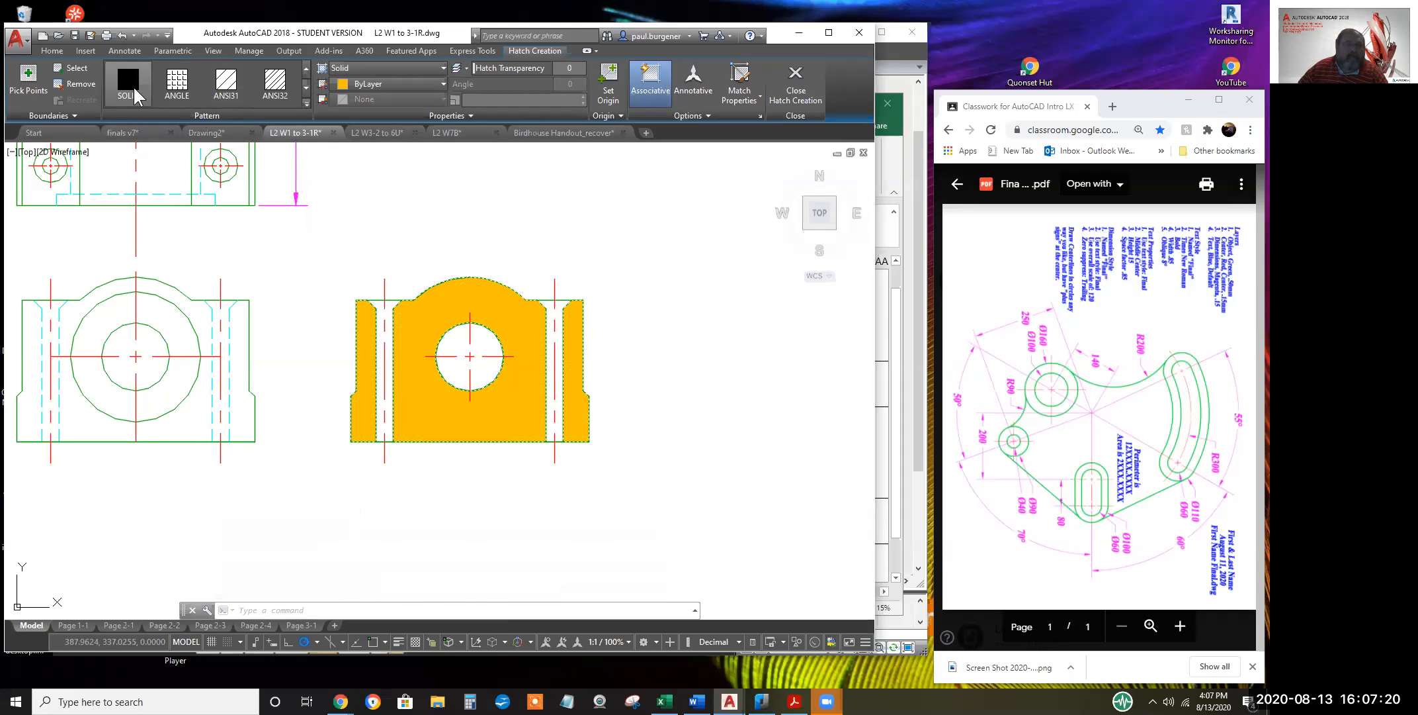
click(141, 86)
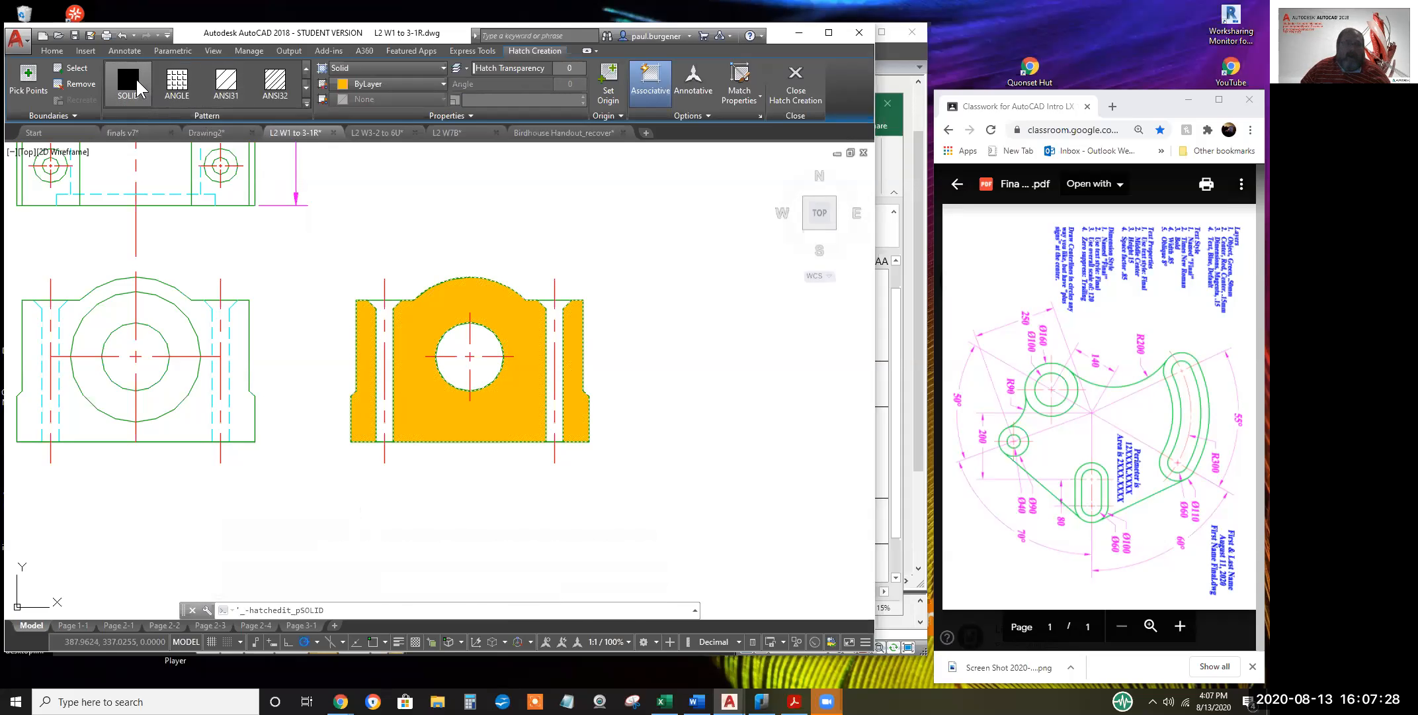
click(305, 104)
scroll(307, 100, down, 2)
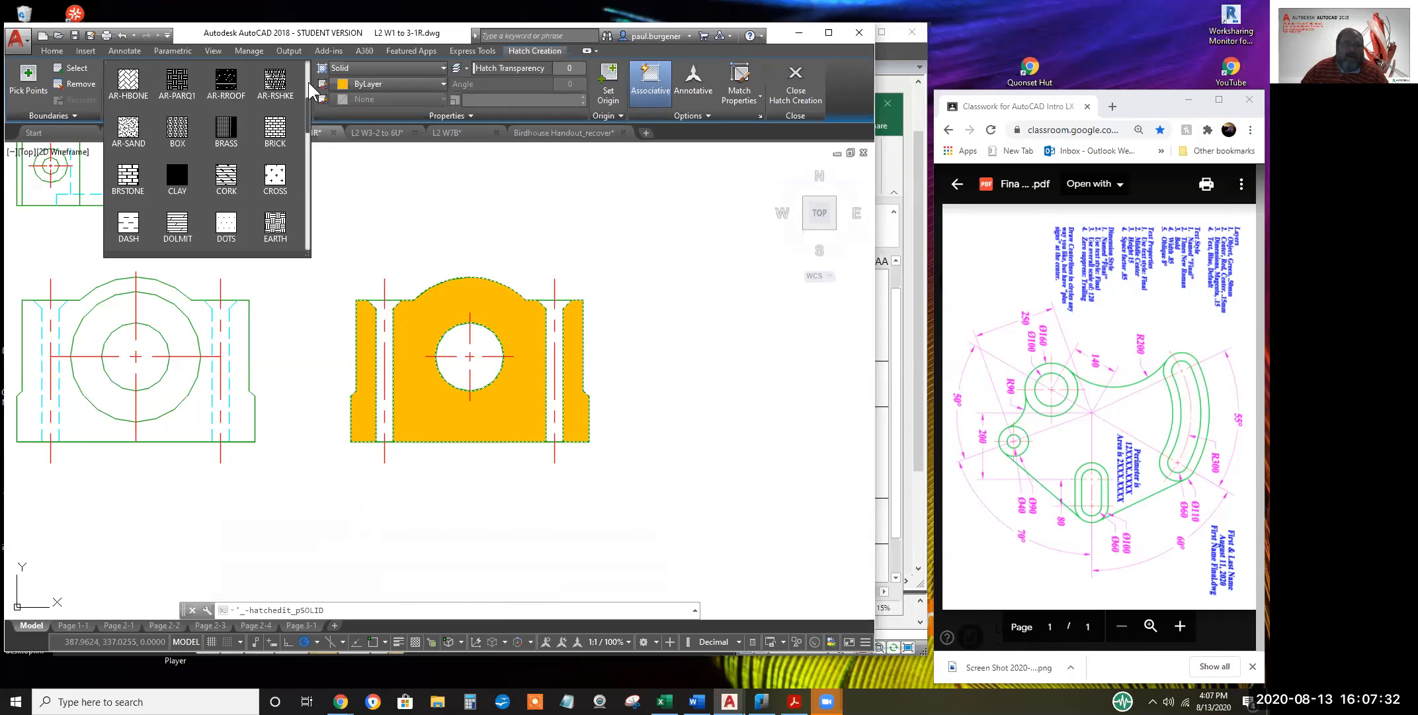
scroll(307, 104, down, 4)
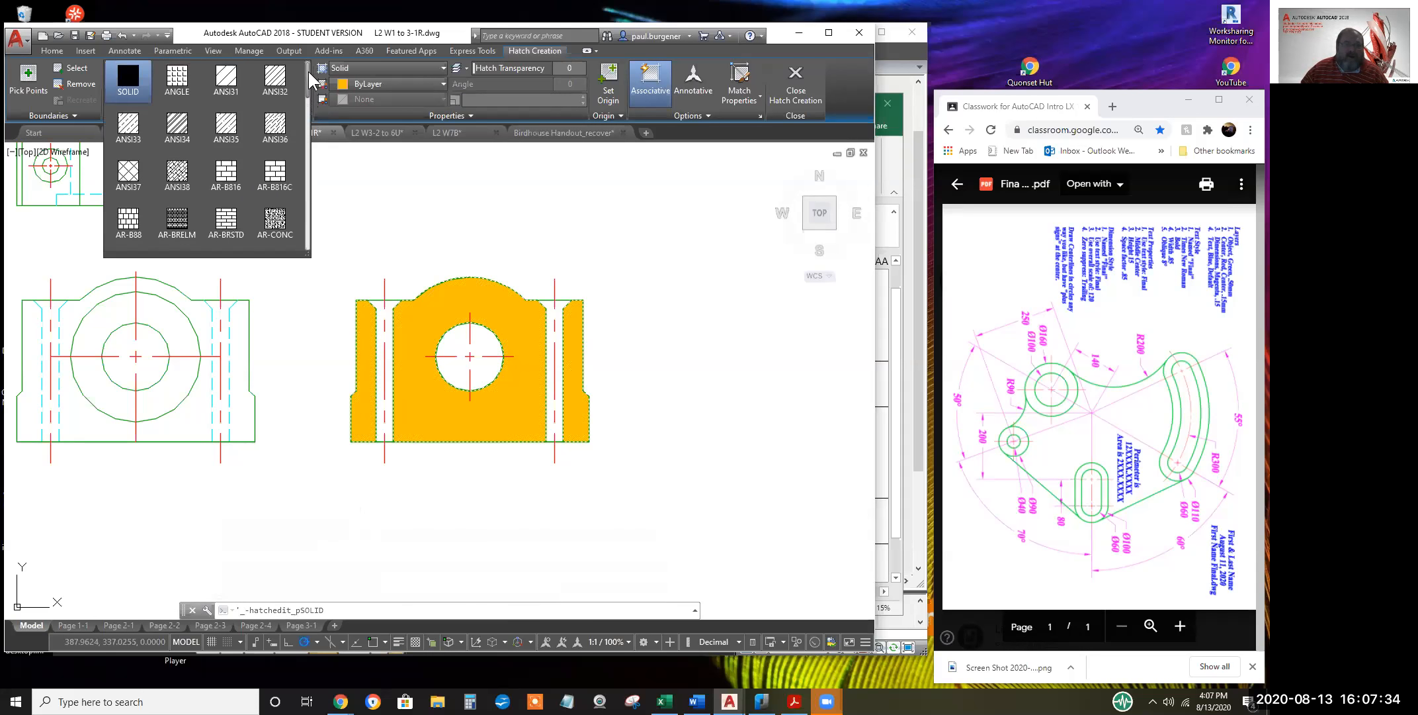
scroll(307, 165, down, 3)
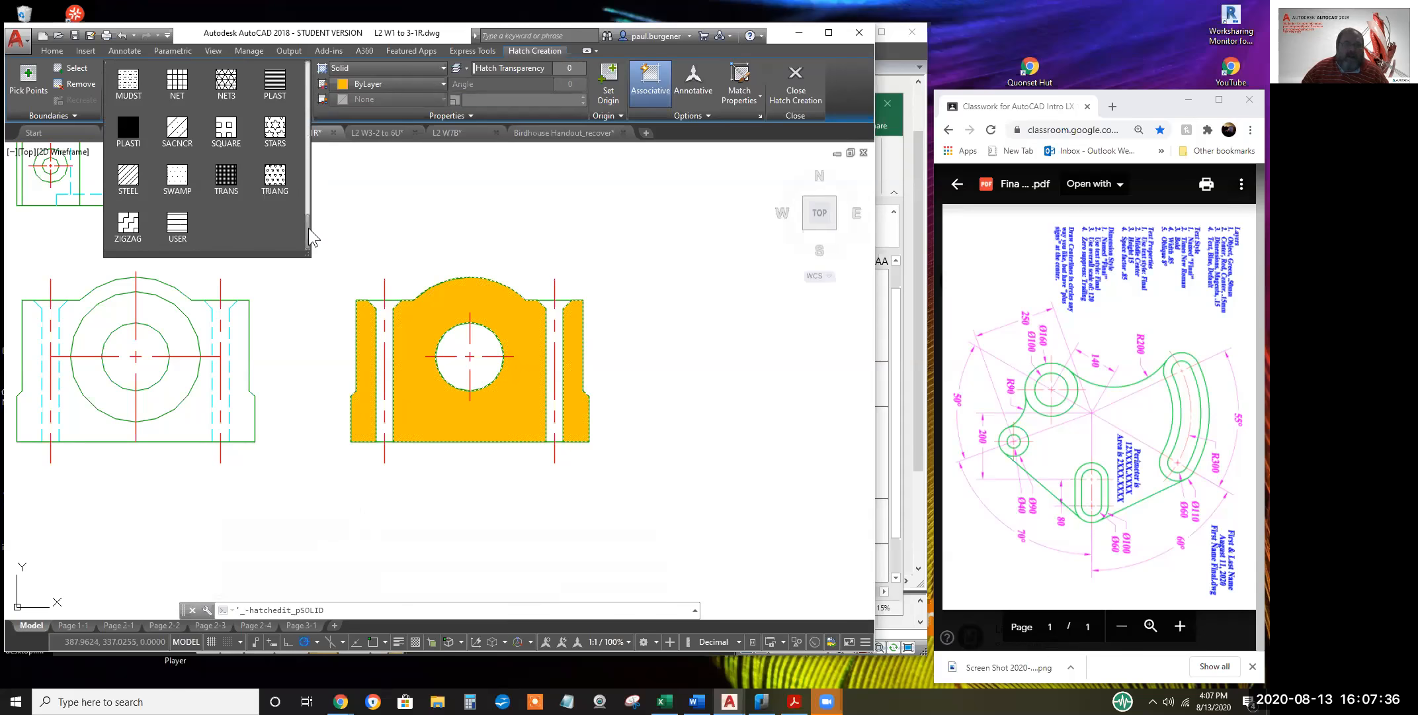
mouse_move(311, 167)
mouse_down()
mouse_move(313, 65)
mouse_move(305, 202)
mouse_move(307, 157)
mouse_up()
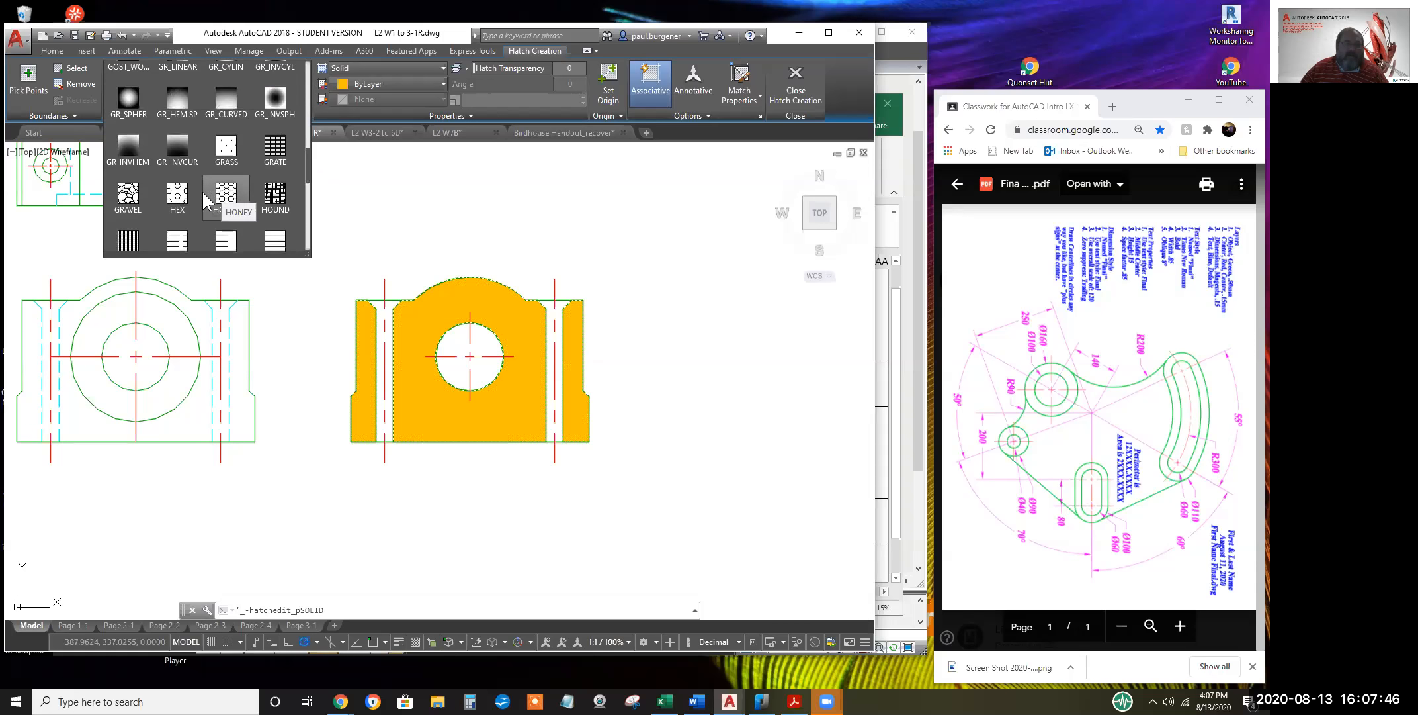
Compare the GRAVEL, HEX, HONEY and HOUND hatch patterns on the section view
click(135, 199)
click(177, 197)
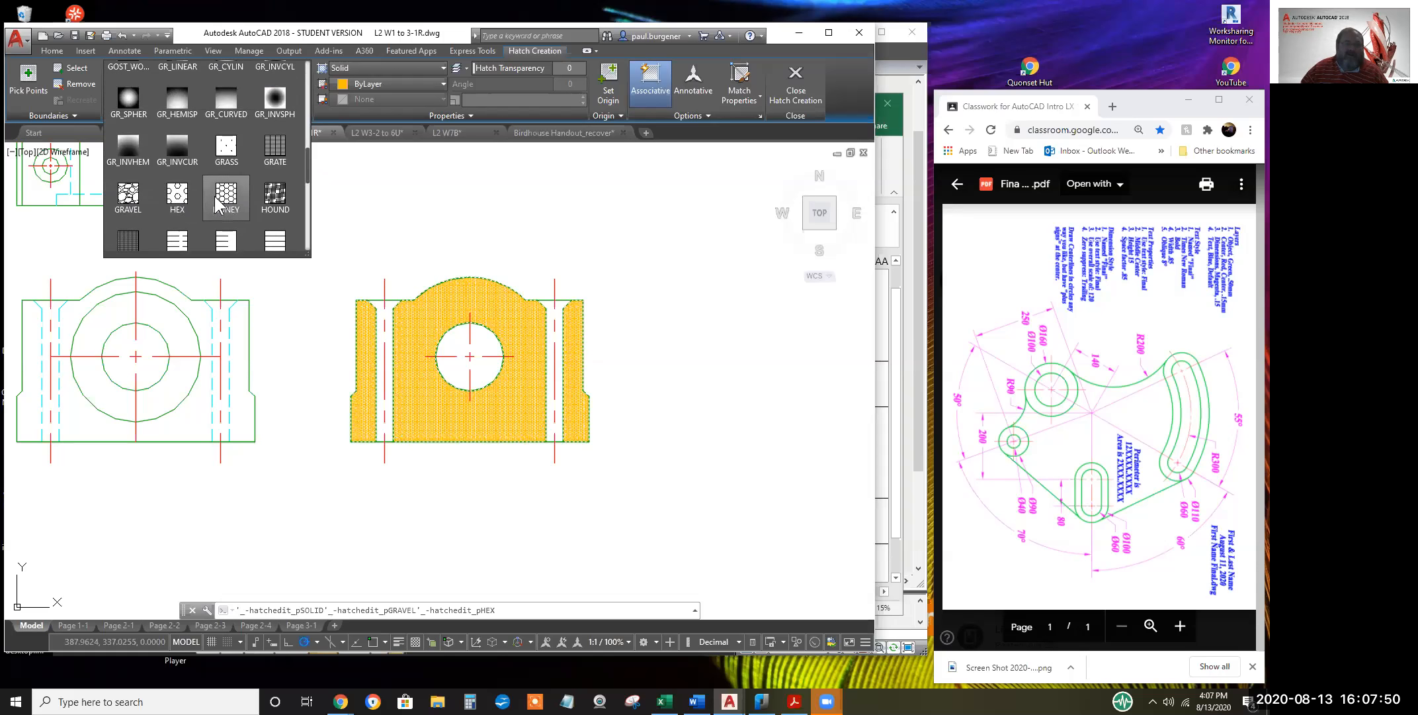
click(275, 196)
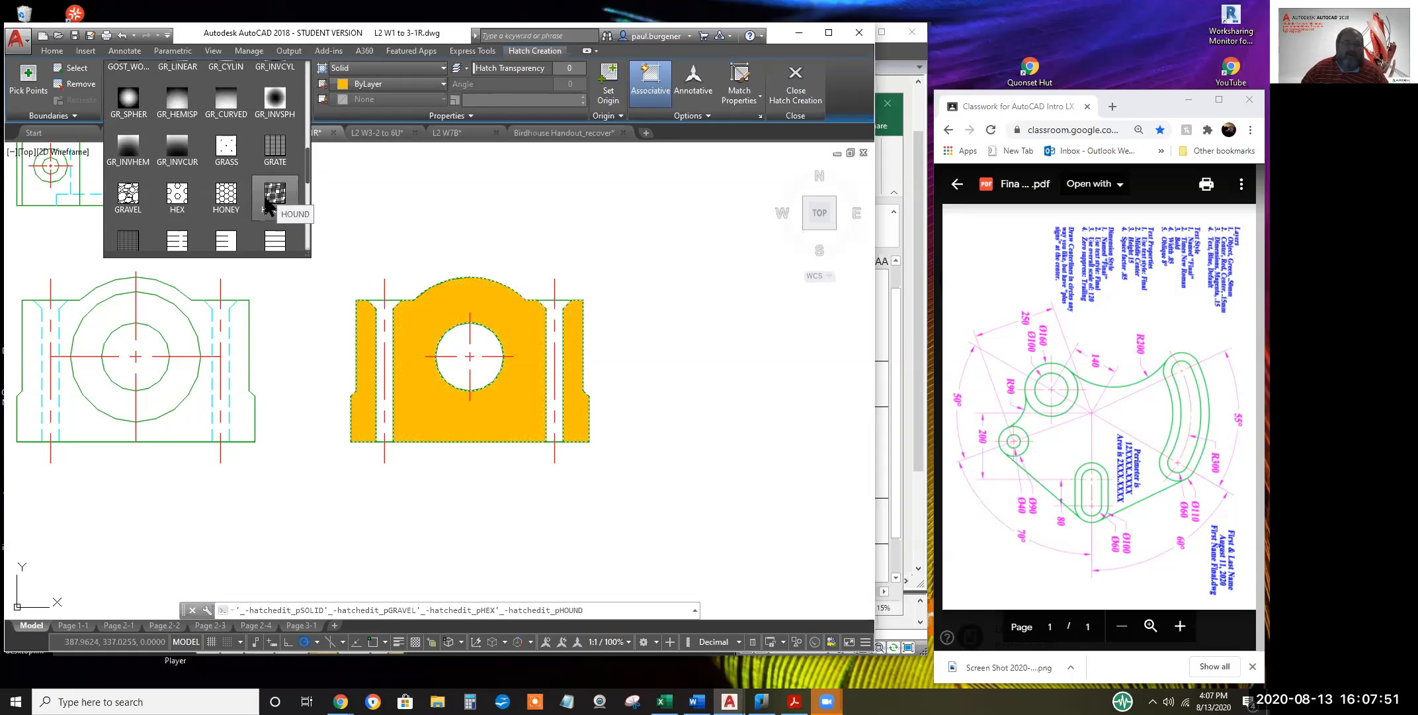
click(127, 195)
click(176, 195)
click(226, 198)
click(275, 196)
click(122, 197)
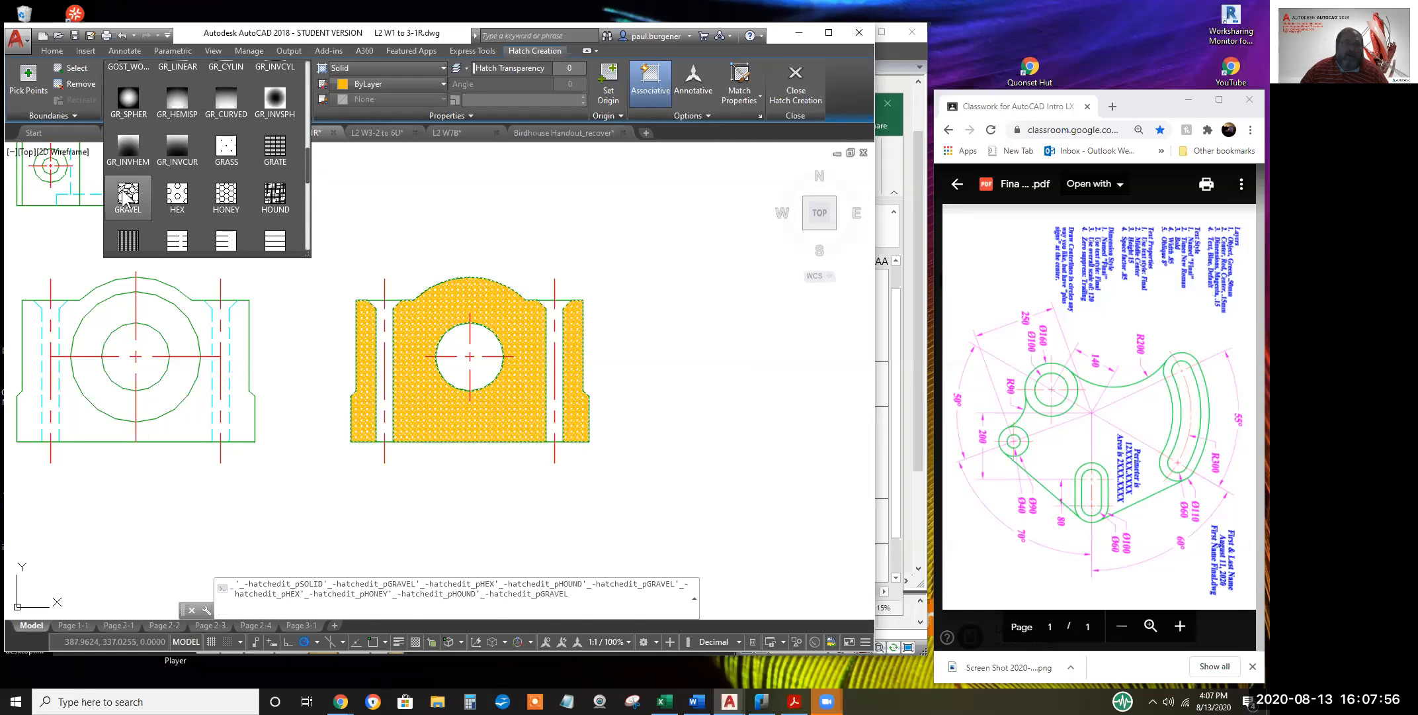
click(276, 196)
Browse the full hatch pattern list and apply the STEEL pattern to the section view
drag(308, 182, 307, 247)
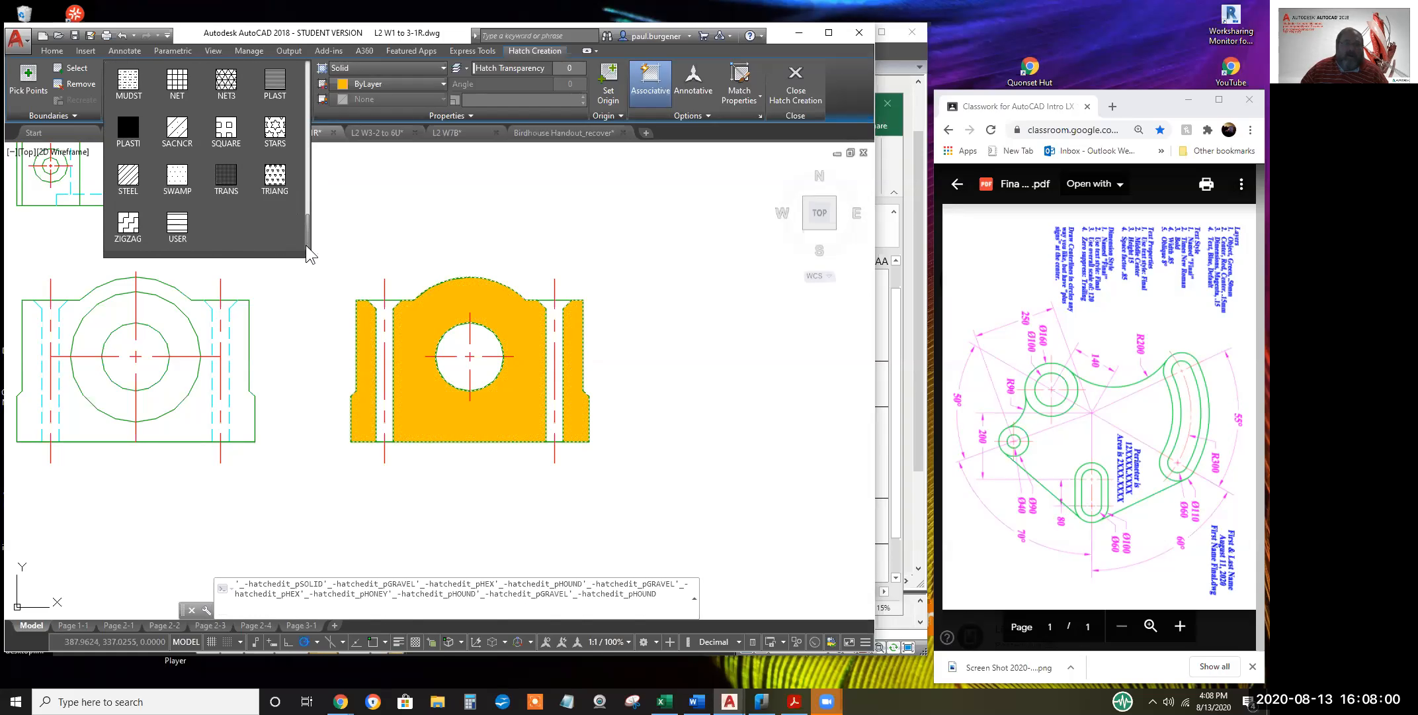
click(135, 186)
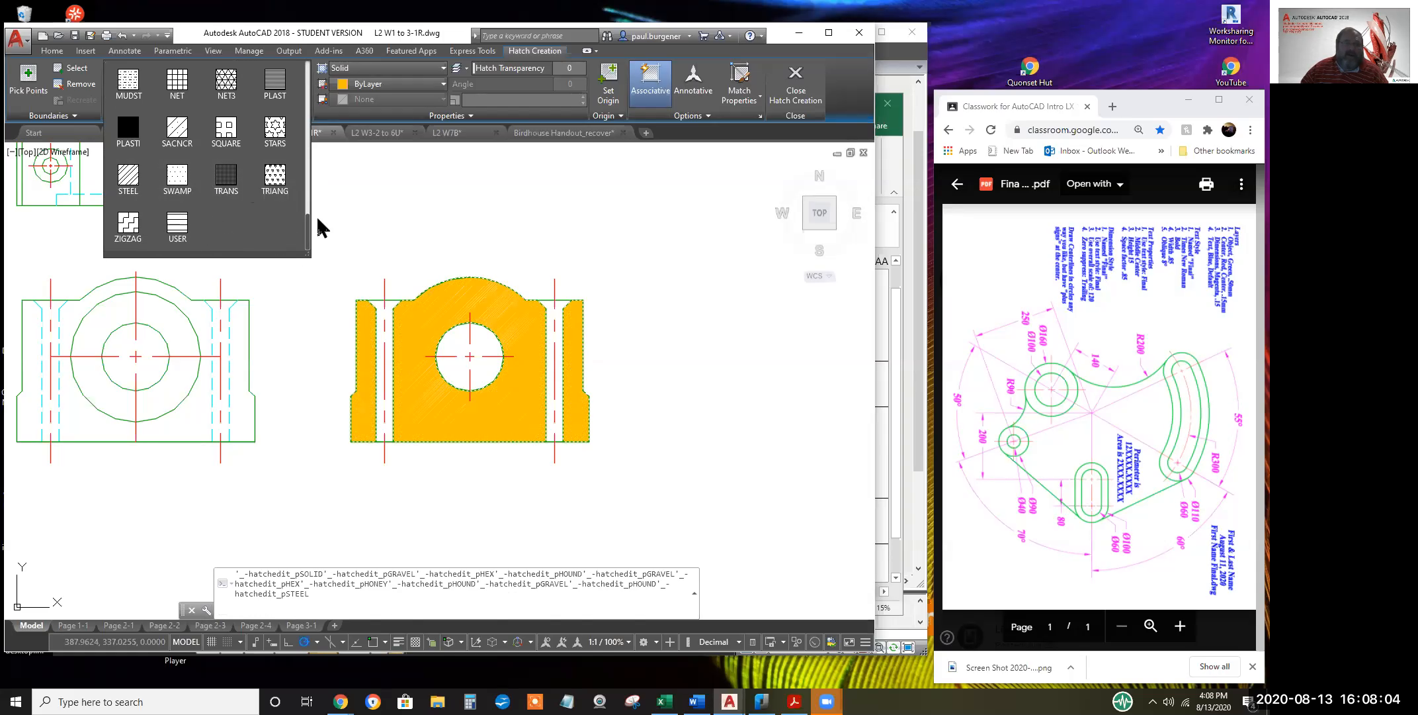
drag(309, 219, 309, 61)
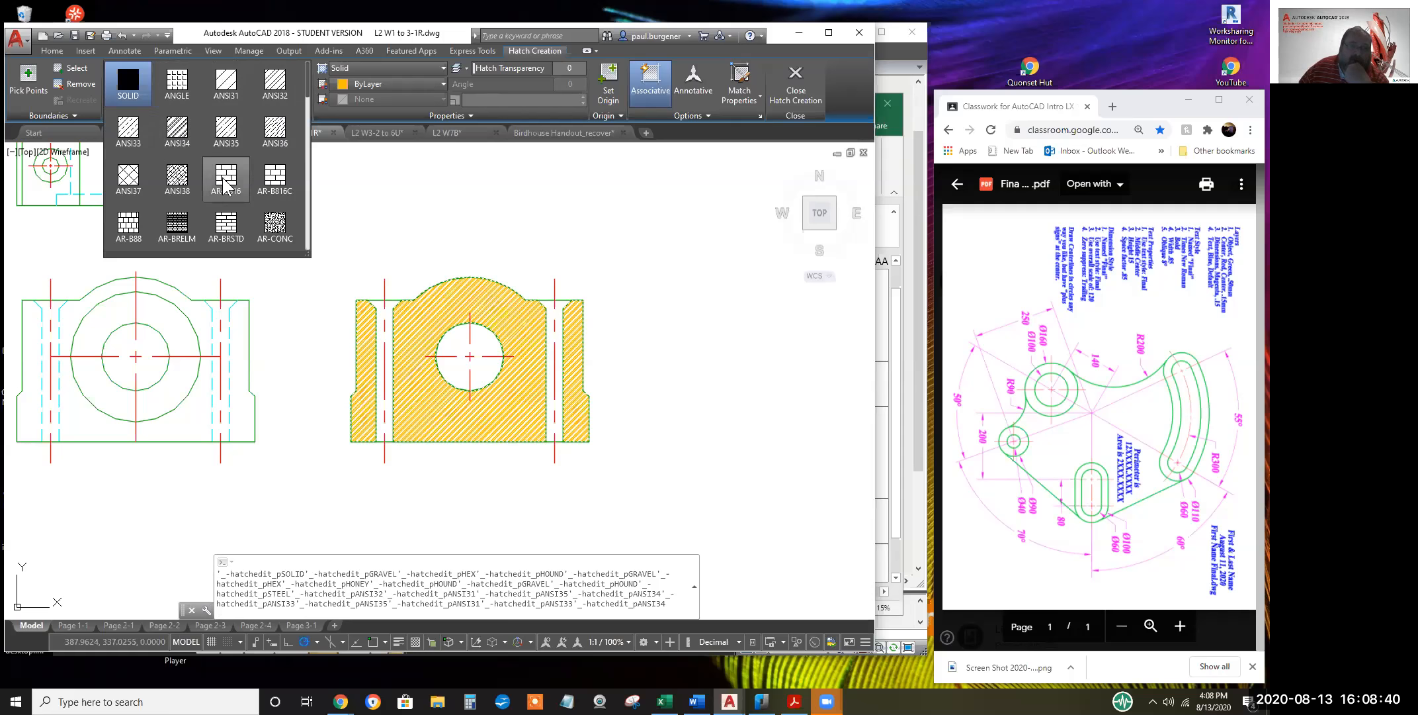
scroll(225, 187, down, 1)
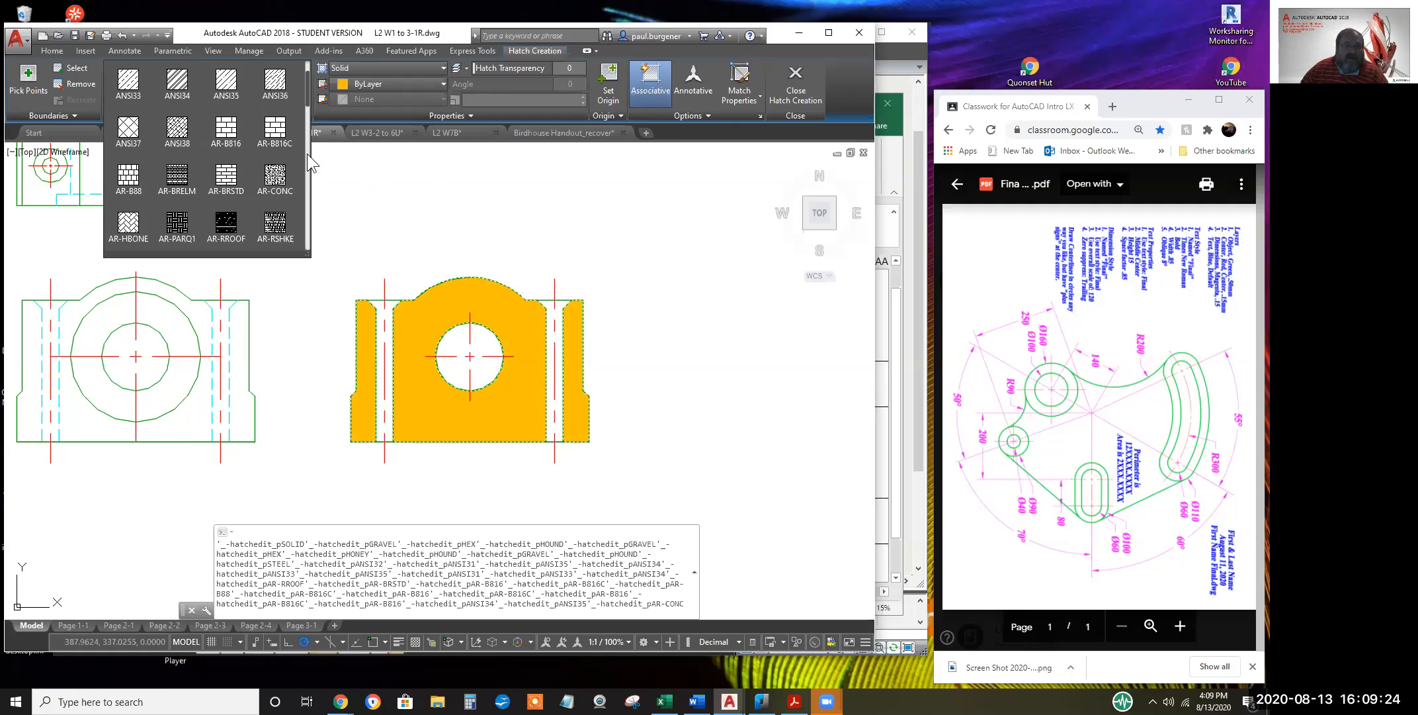
drag(307, 94, 320, 237)
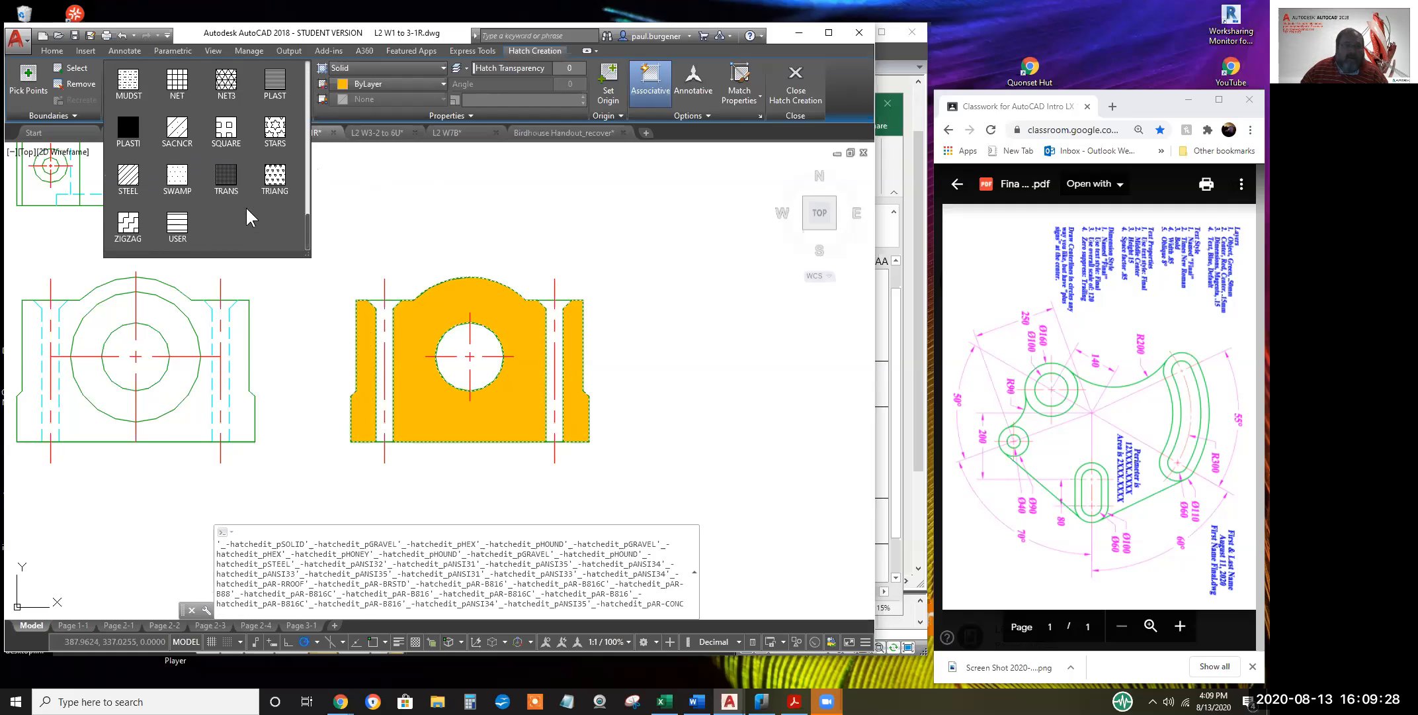
click(128, 177)
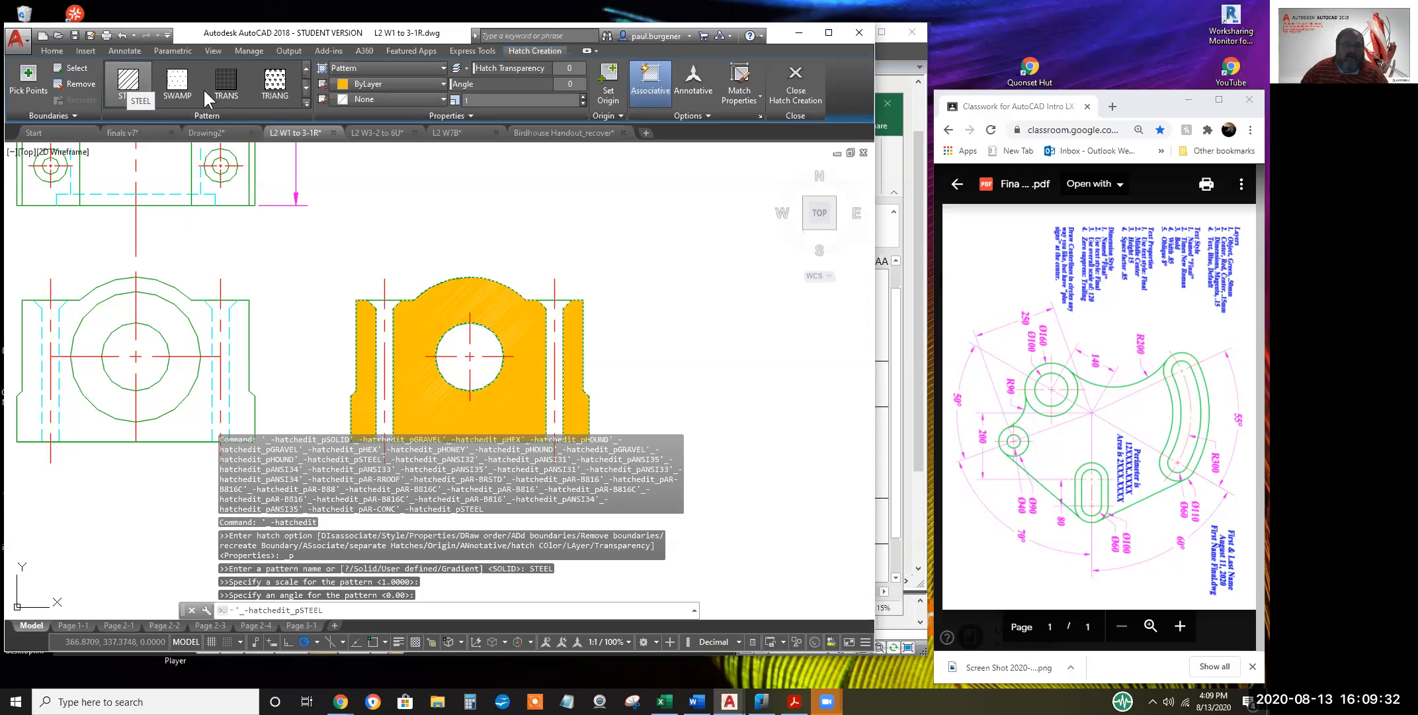
Compare the ANSI31 and TRIANG patterns with STEEL on the section view and keep STEEL
click(307, 68)
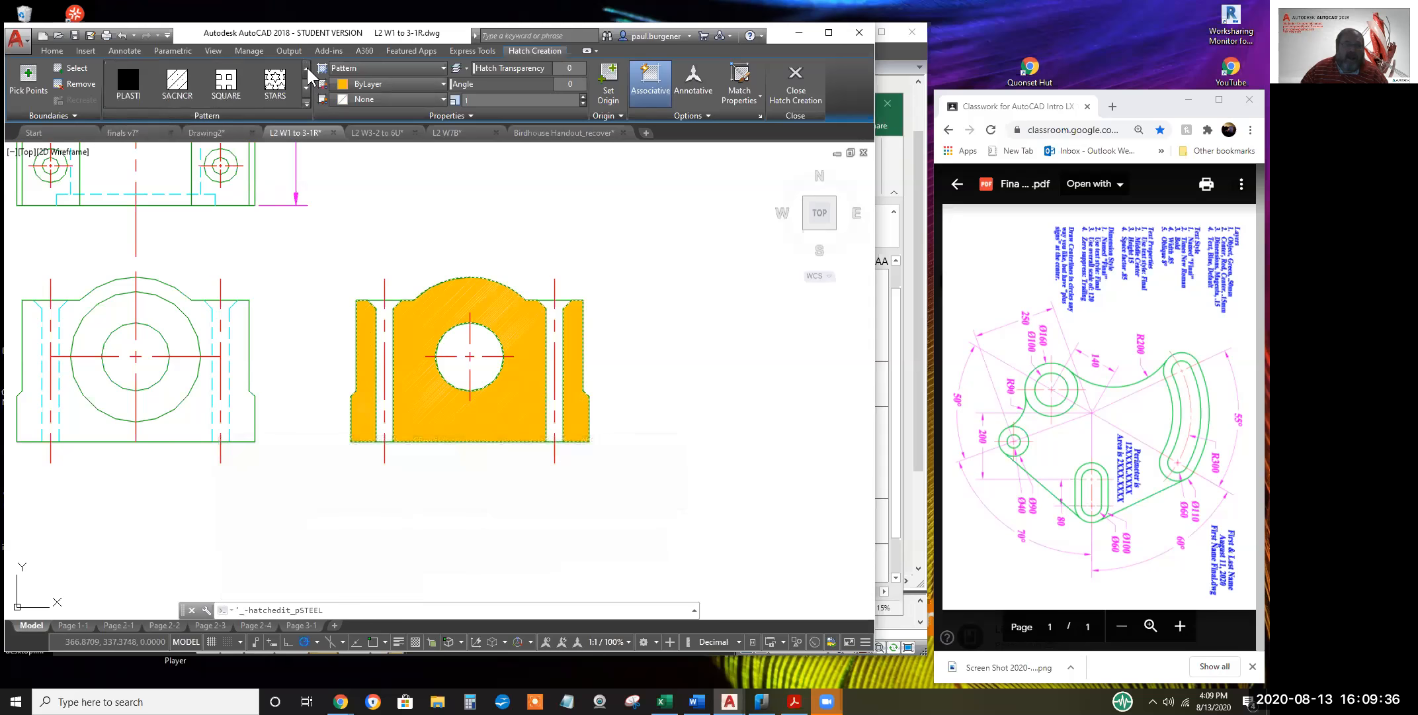
click(306, 104)
drag(309, 189, 311, 59)
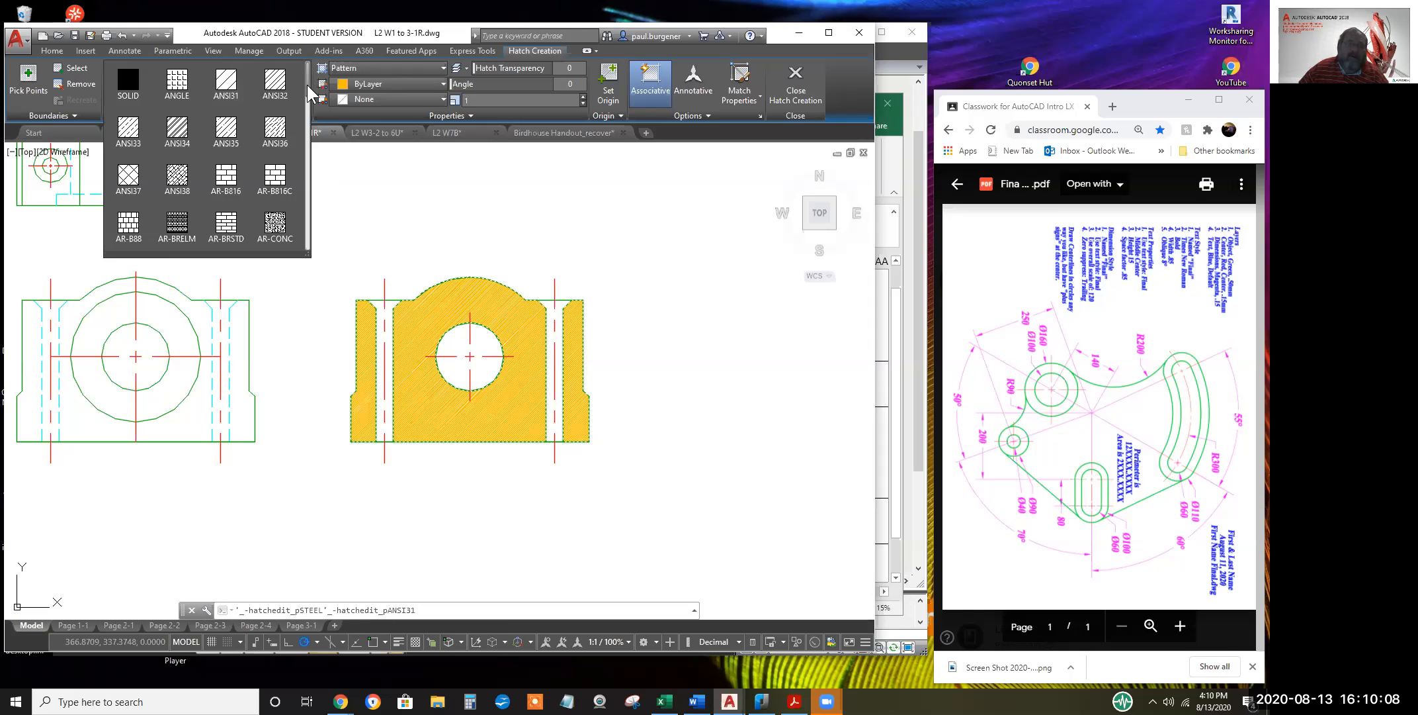
drag(307, 93, 305, 234)
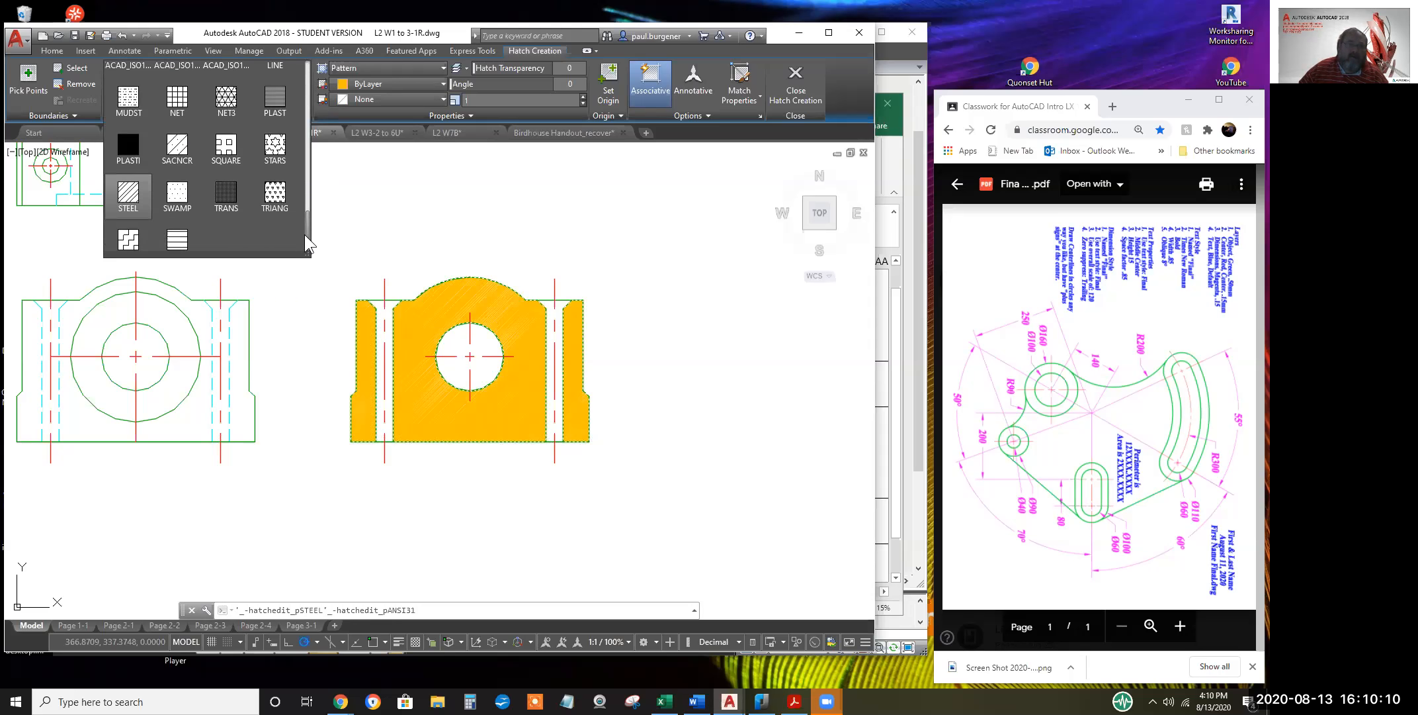
click(128, 201)
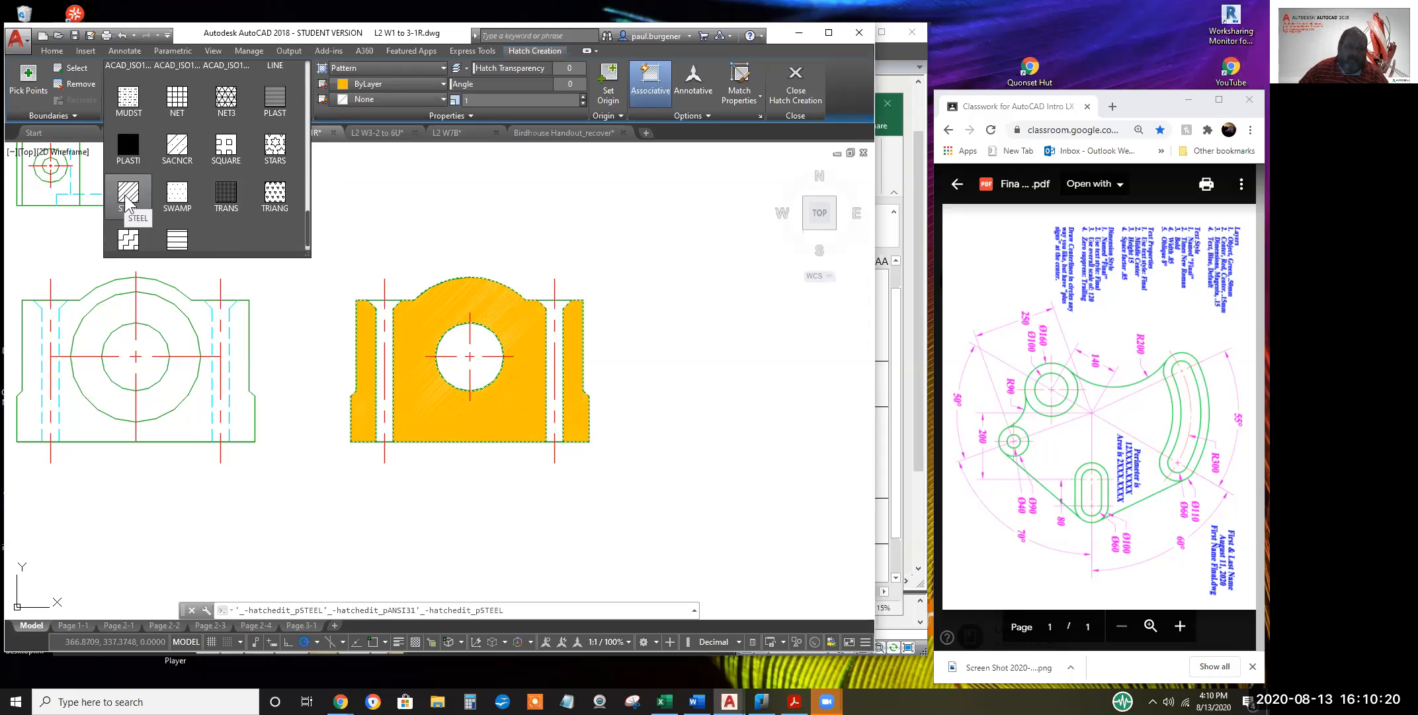
click(274, 195)
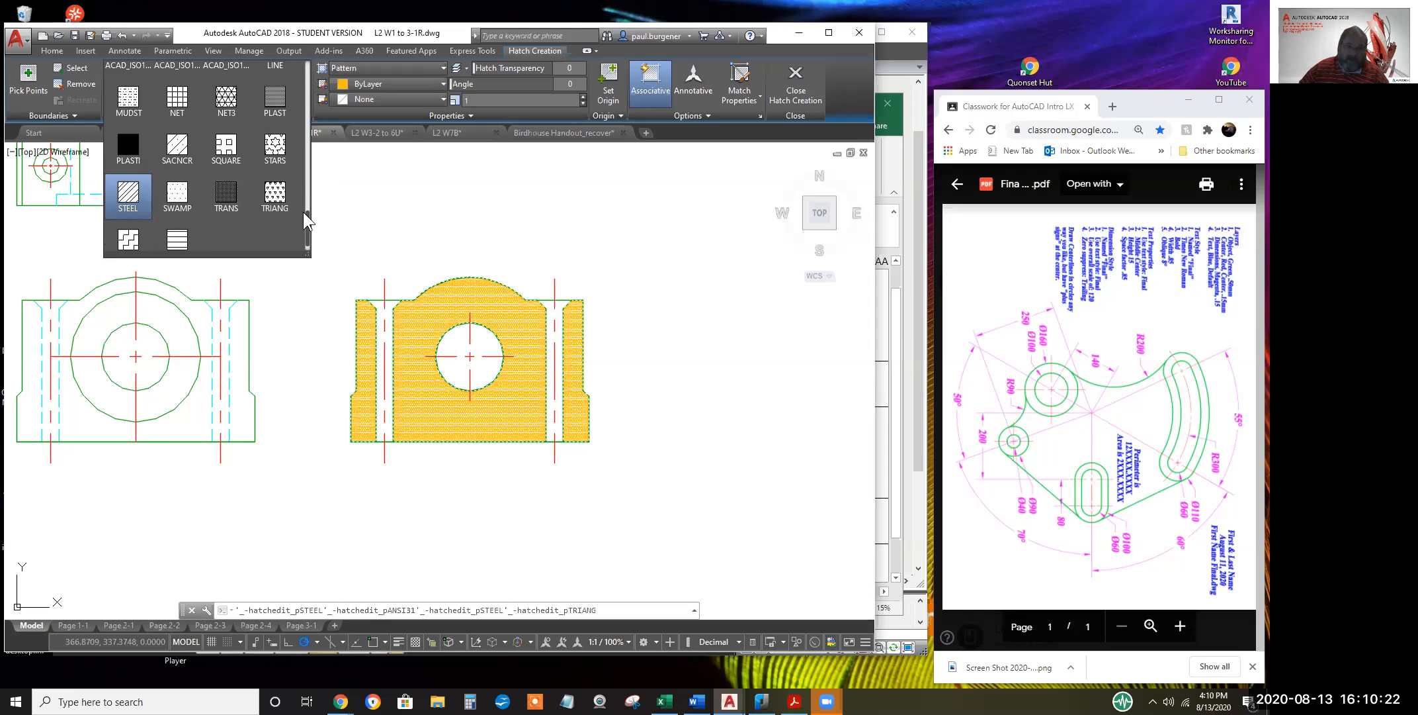
click(134, 202)
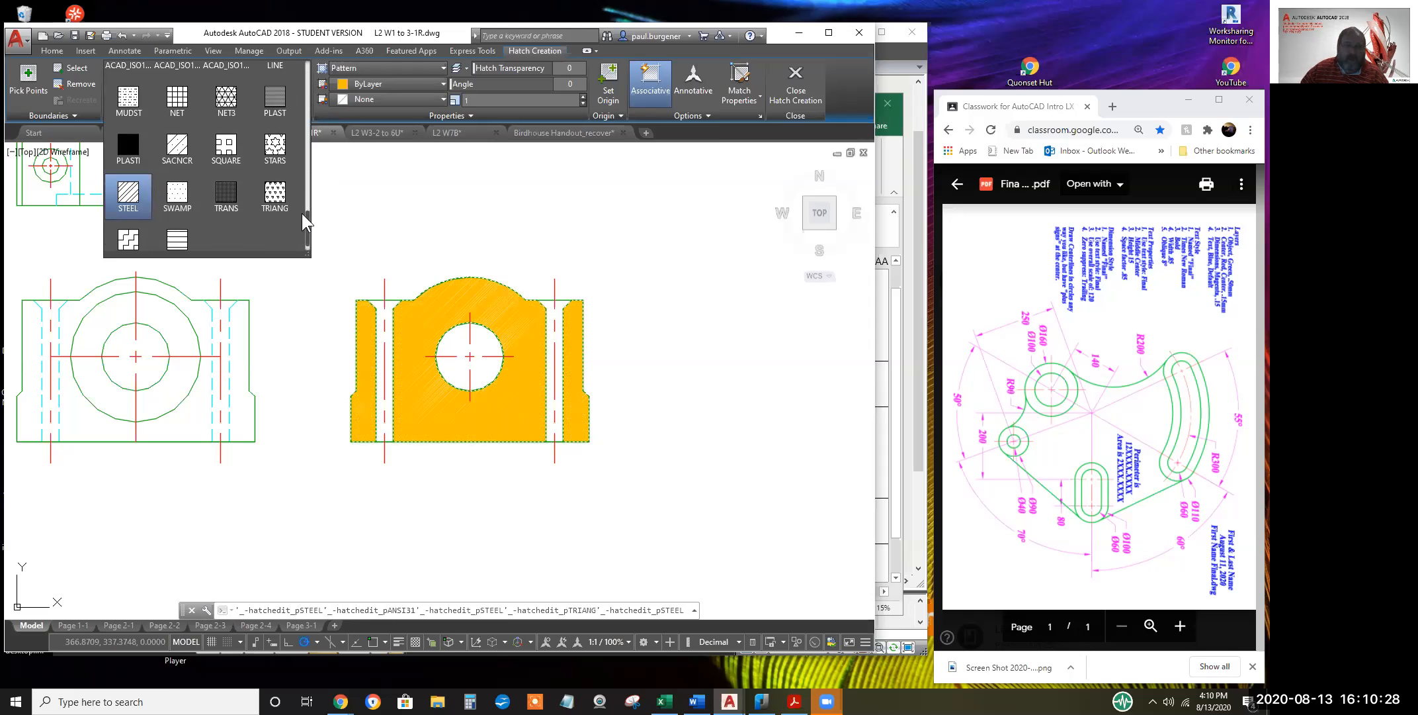
click(138, 199)
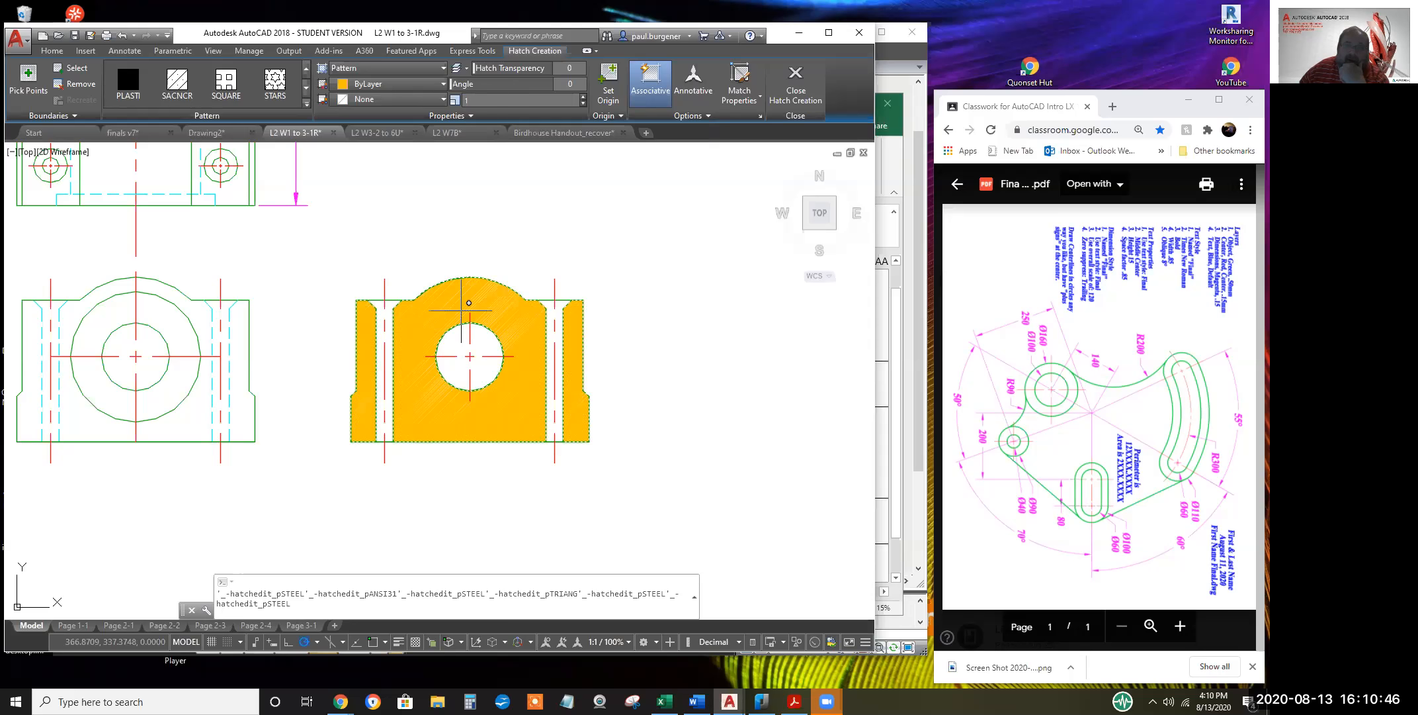
Set the section view hatch's angle to 30 degrees
scroll(469, 306, up, 8)
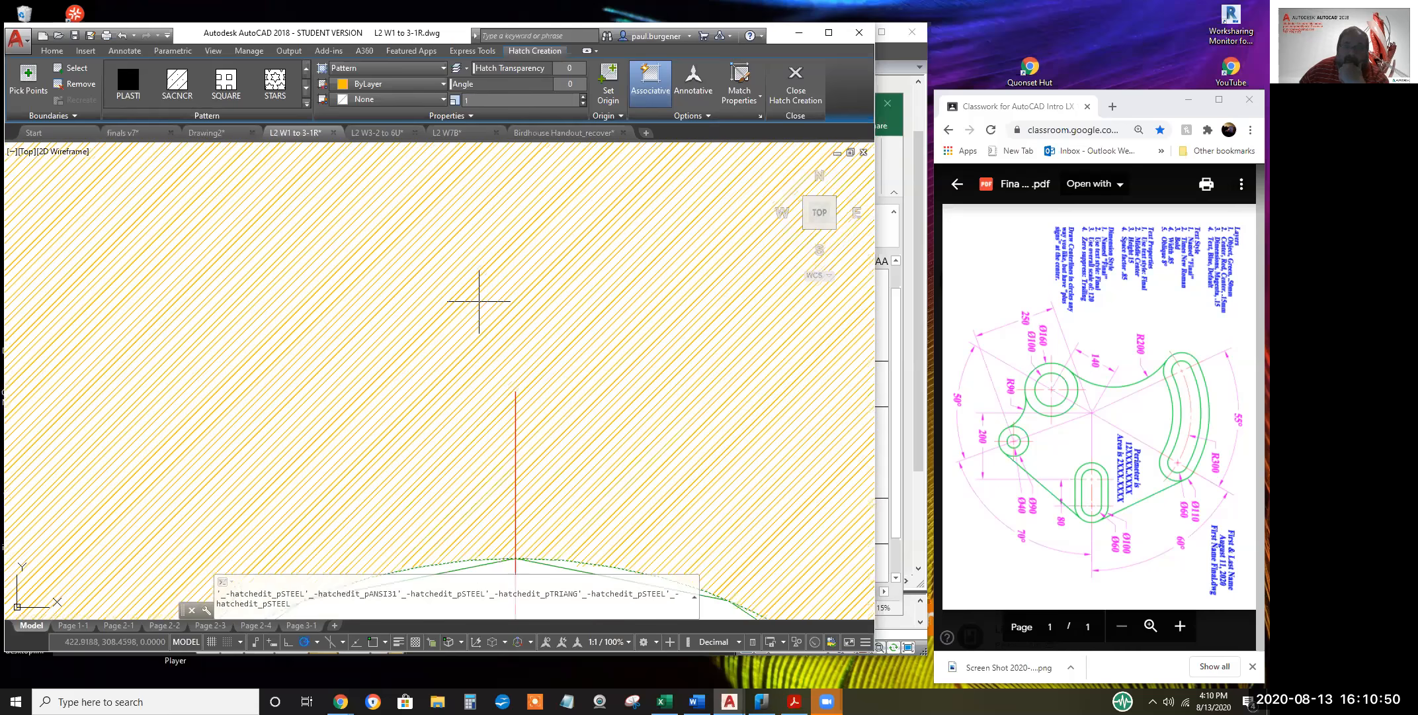
scroll(479, 301, up, 4)
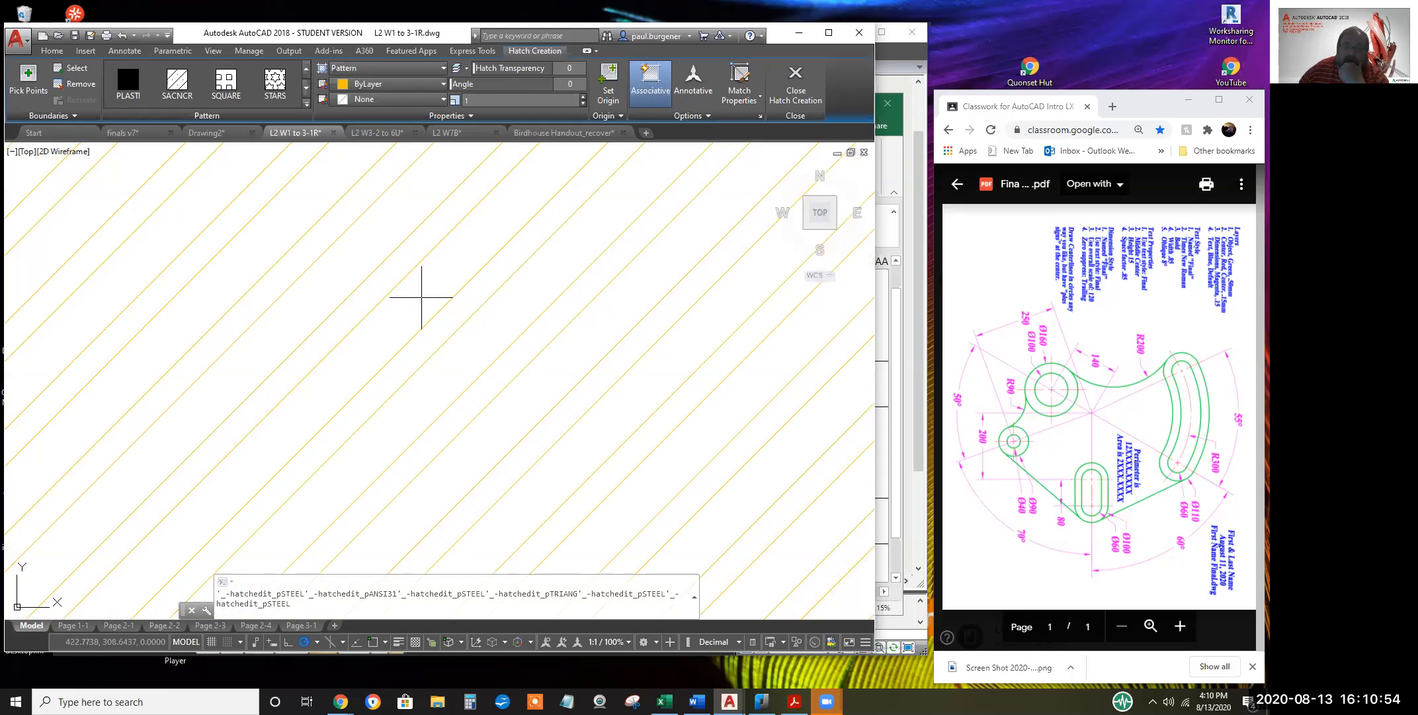
scroll(461, 268, down, 4)
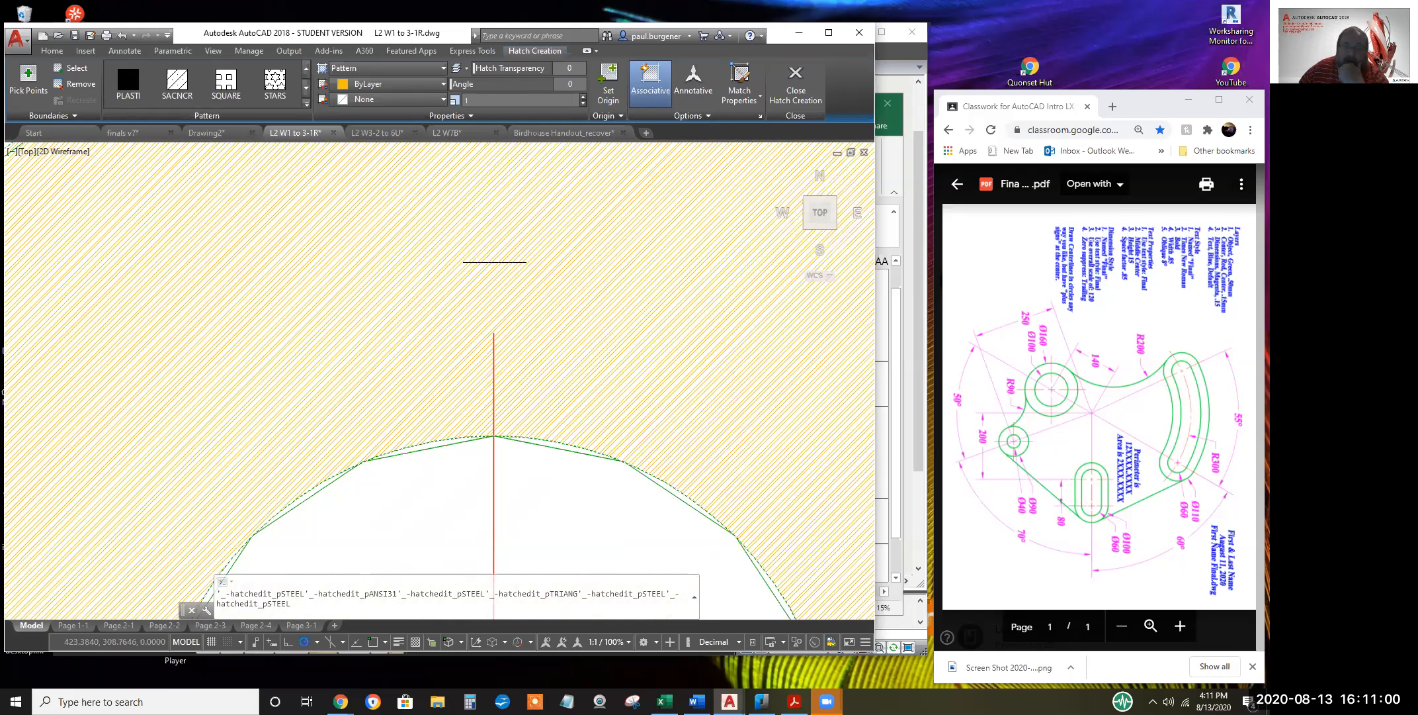
scroll(494, 262, up, 2)
scroll(495, 262, up, 1)
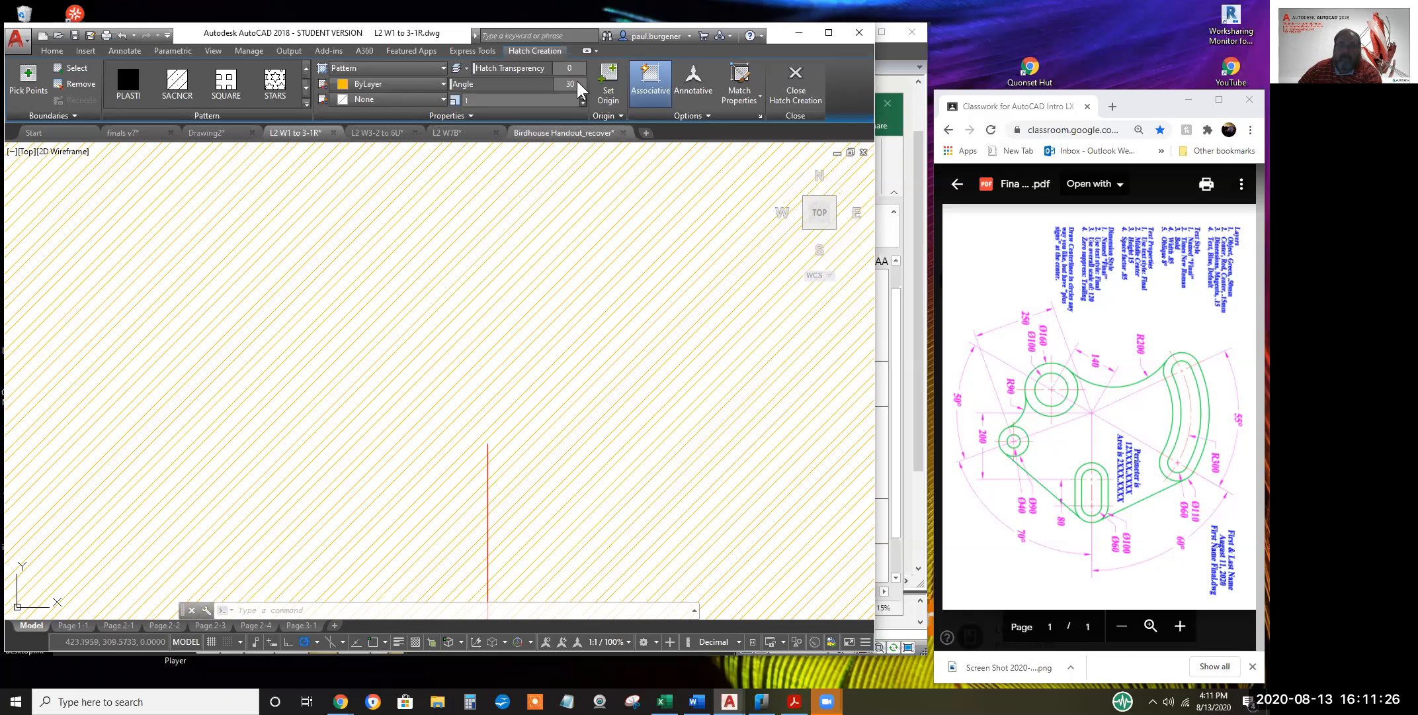
key(Return)
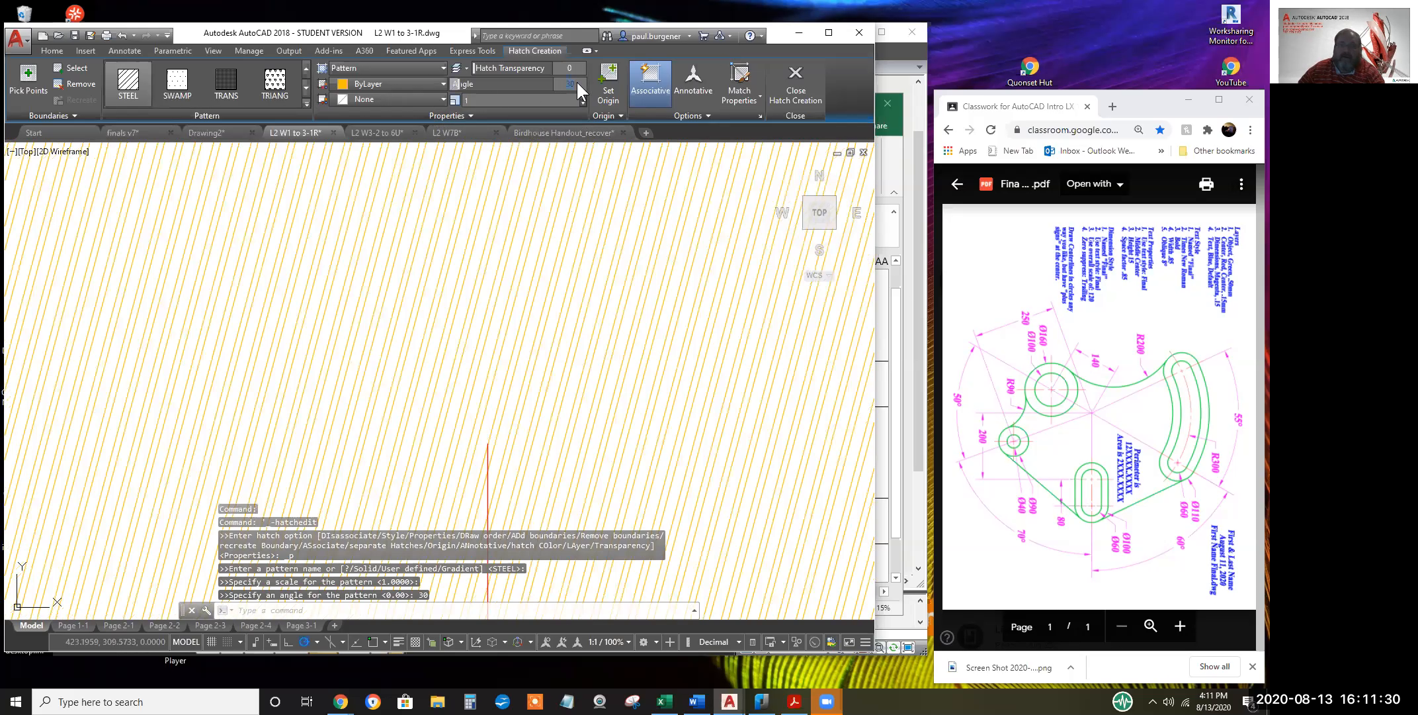
Try a hatch angle of -45 degrees and return the angle to 0
text(-45)
key(Return)
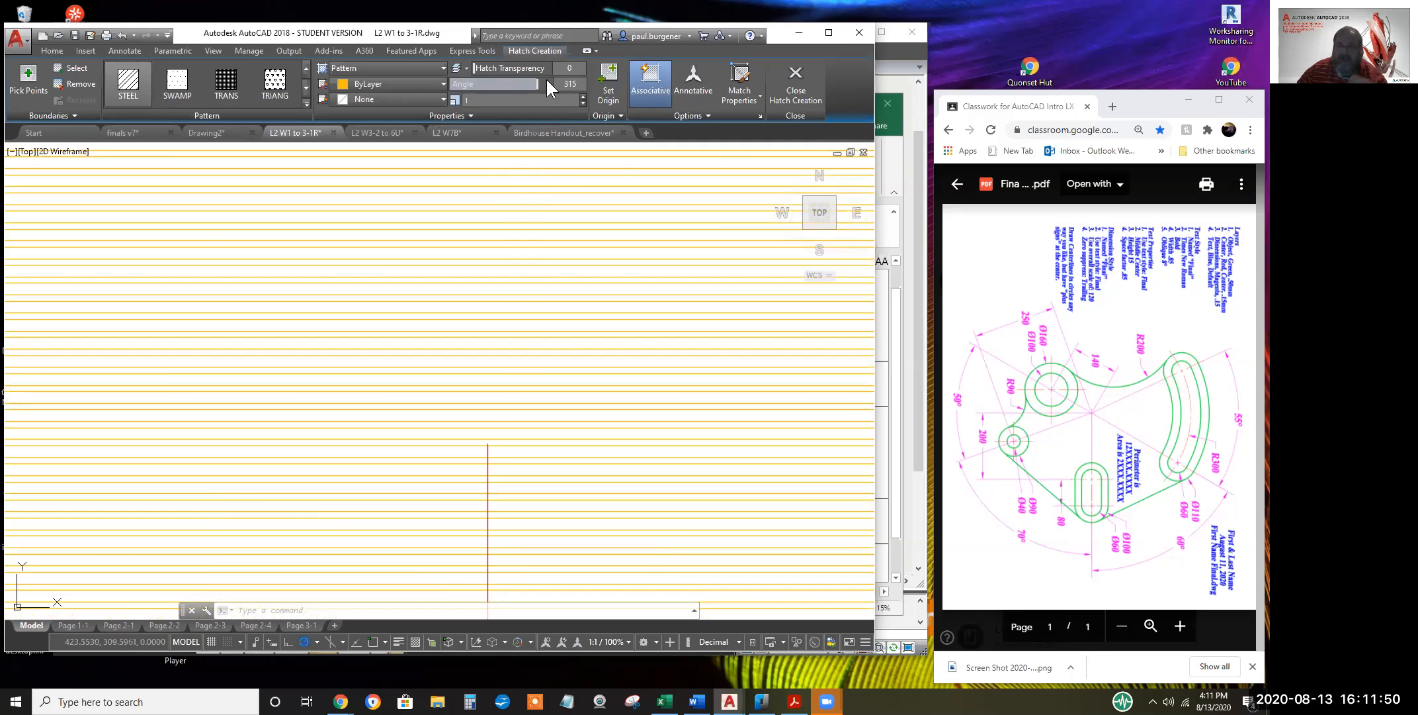
click(578, 84)
text(0)
key(Return)
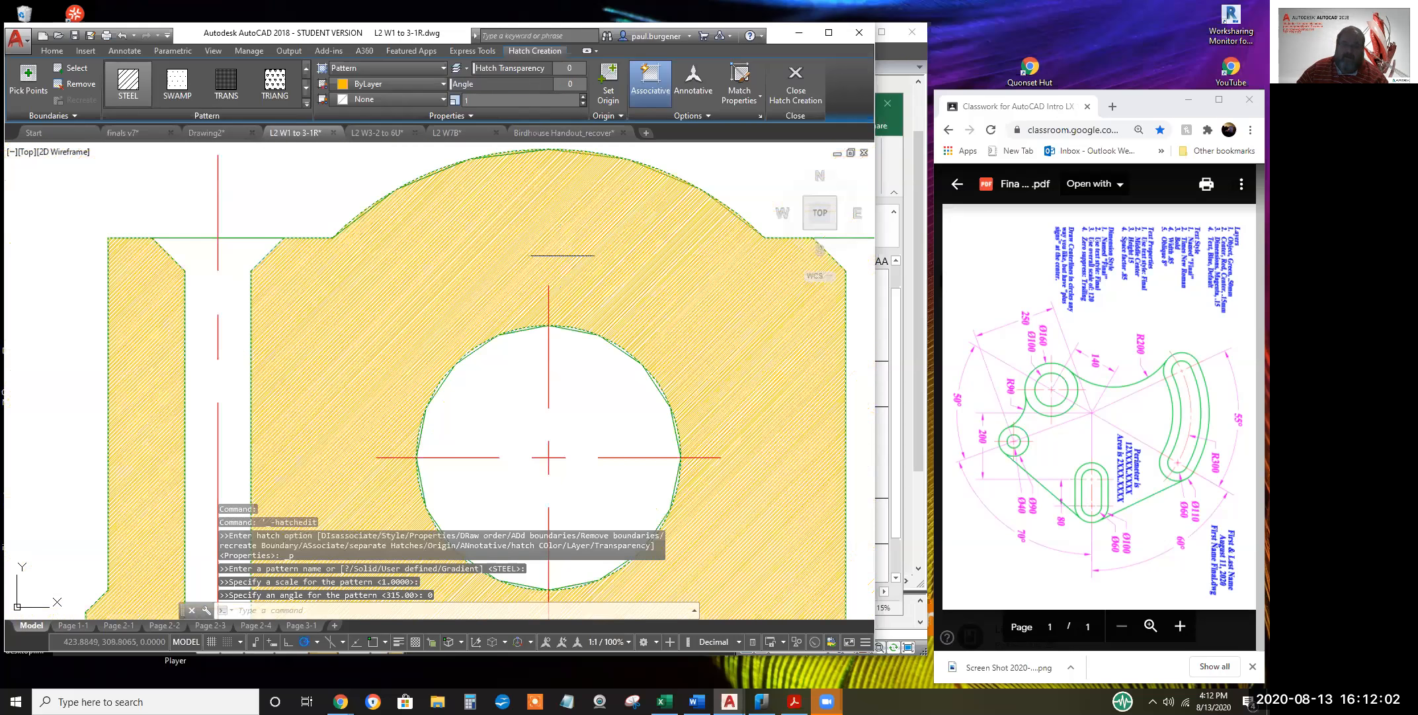
Set the section view hatch's scale to 4
scroll(559, 261, up, 4)
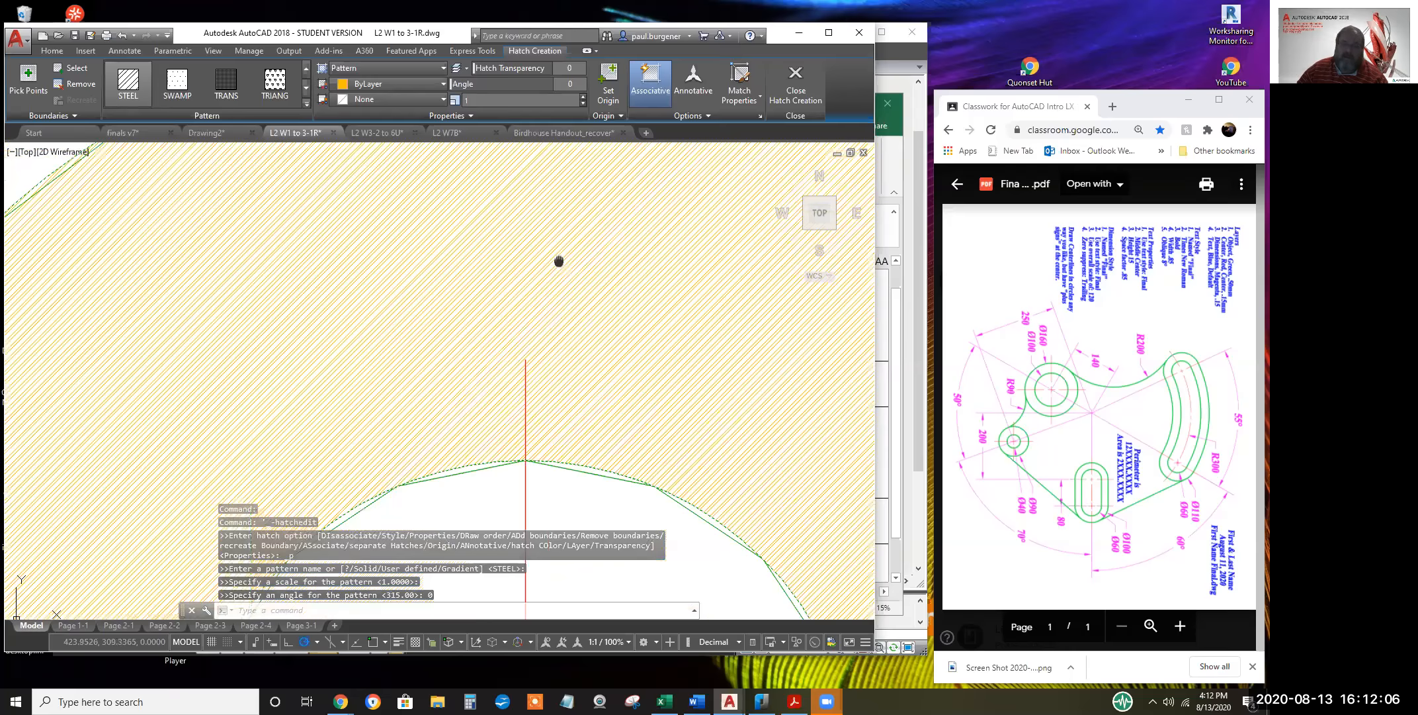
middle_drag(559, 261, 556, 290)
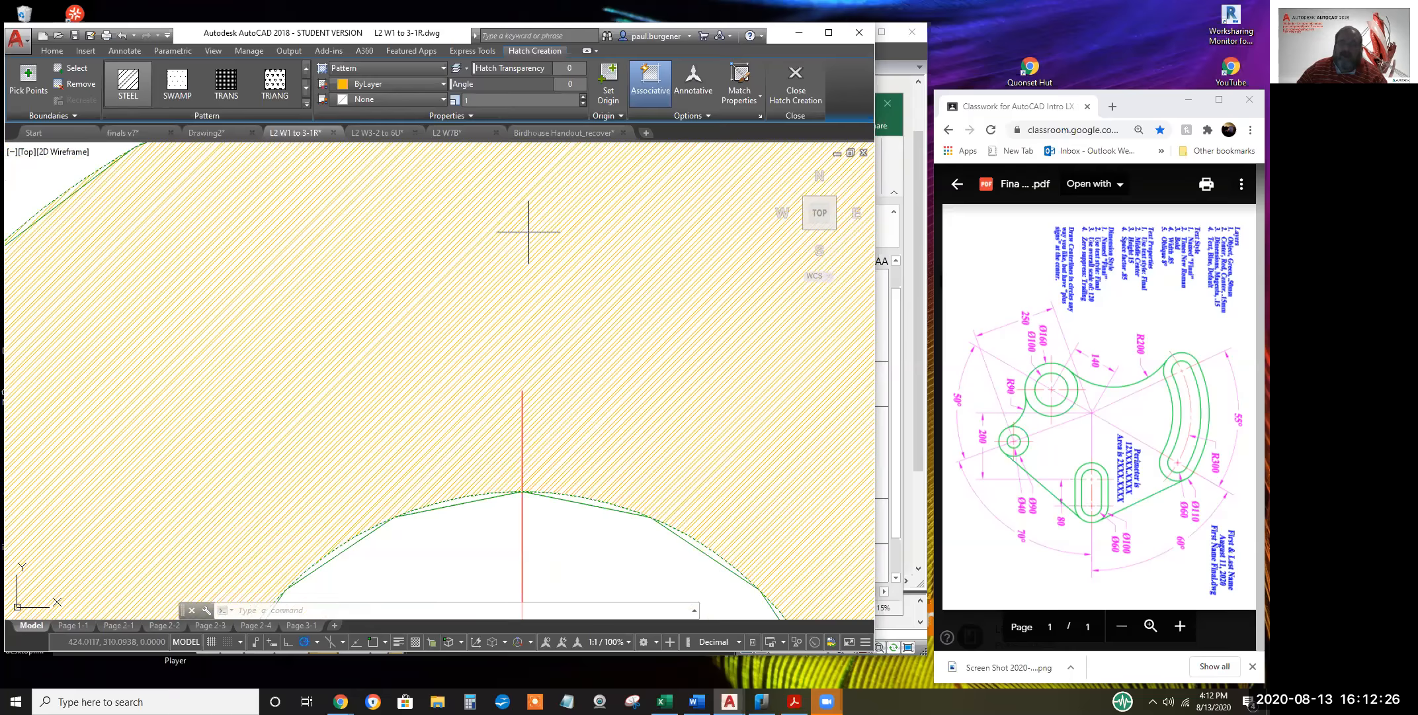
scroll(533, 229, down, 2)
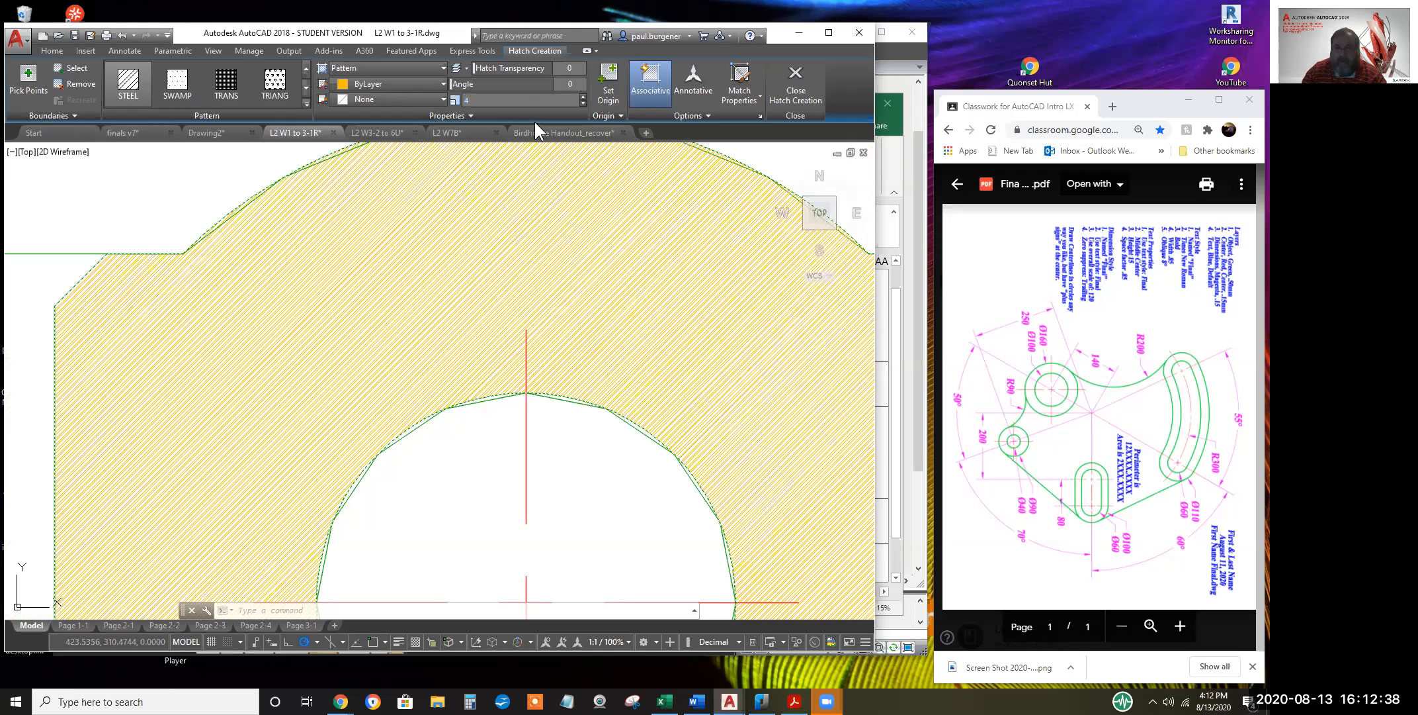
key(Return)
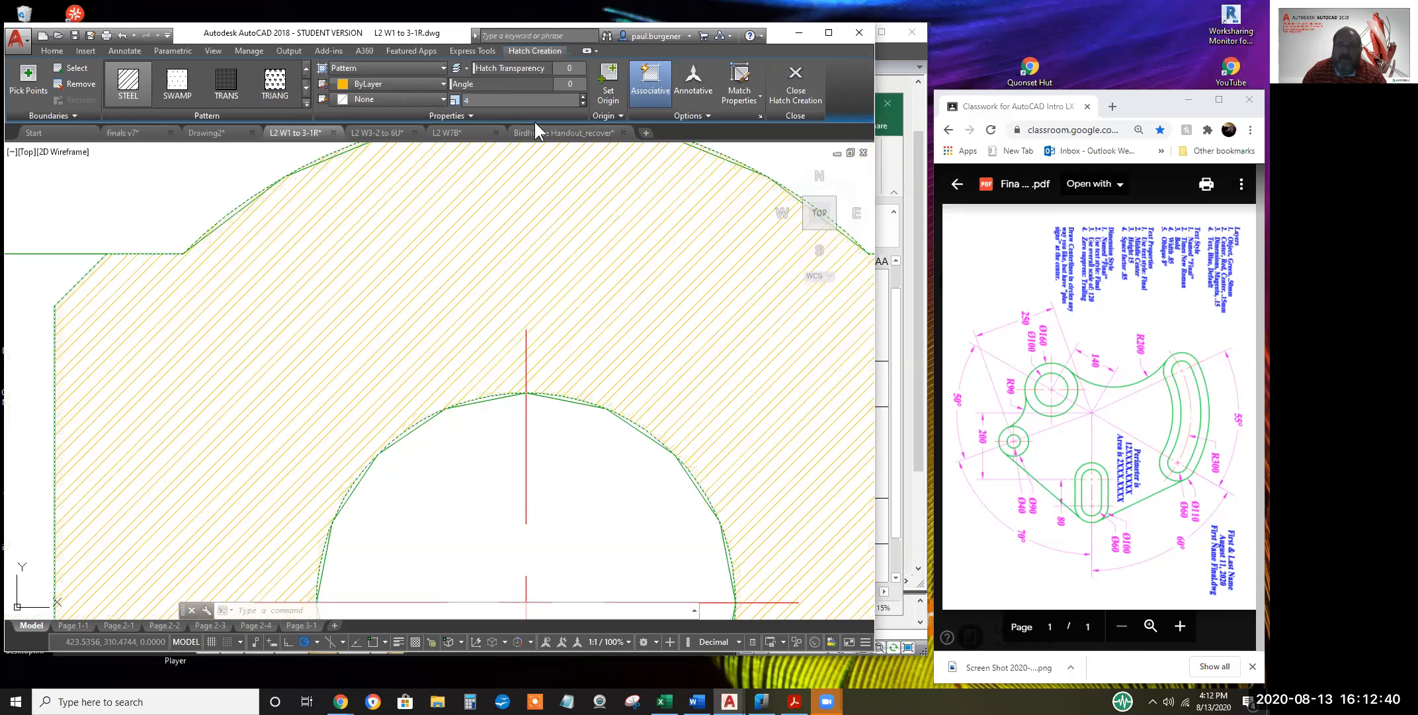
Increase the STEEL hatch's scale to 8
scroll(547, 302, down, 2)
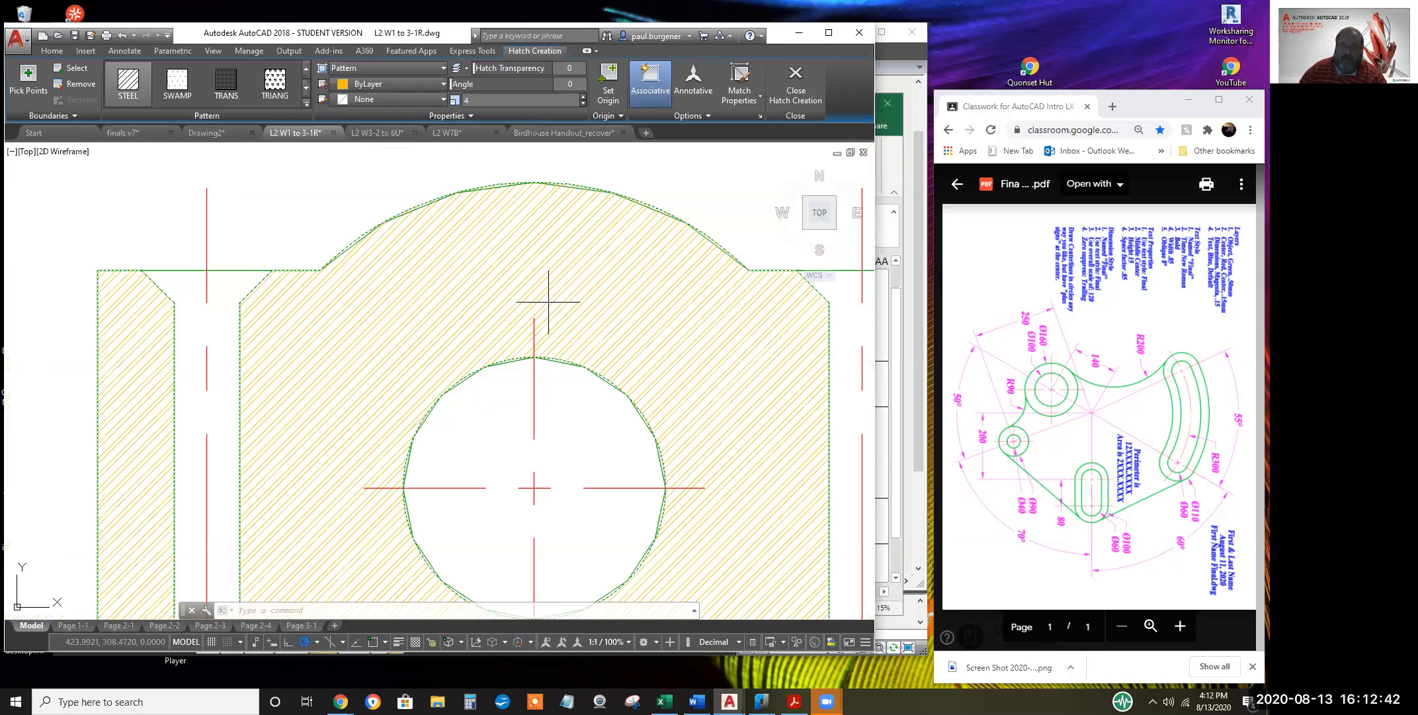
scroll(548, 302, down, 4)
scroll(520, 183, up, 2)
click(486, 95)
key(Return)
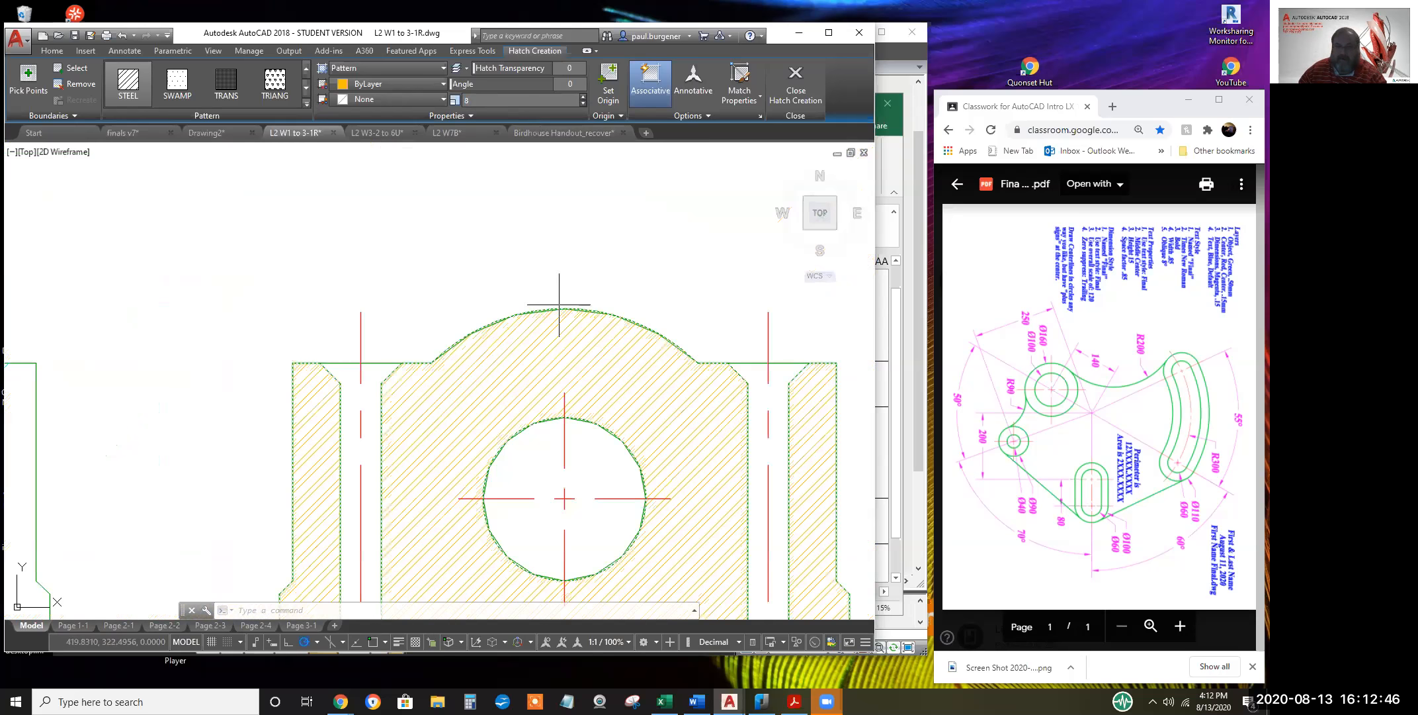
Examine the hatch line spacing along the section view's base and around the central bore
scroll(566, 307, down, 2)
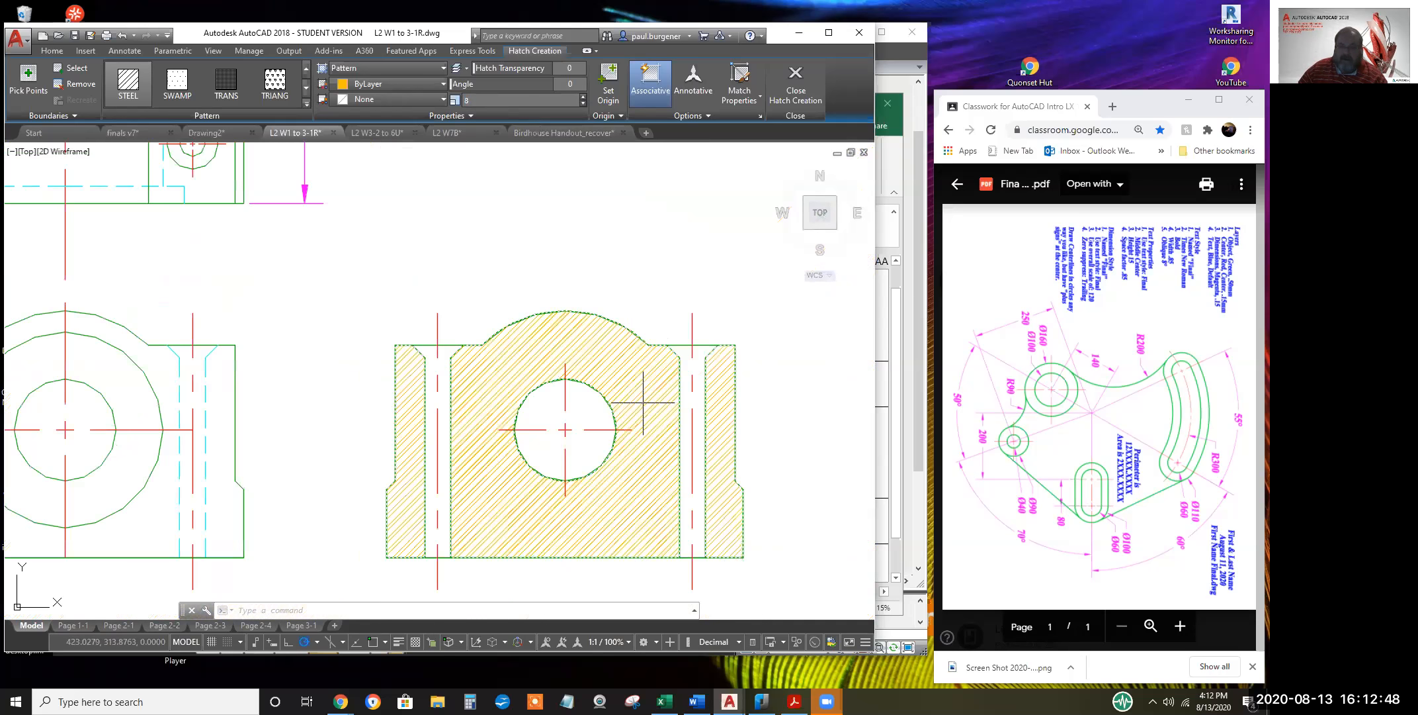
scroll(744, 594, up, 3)
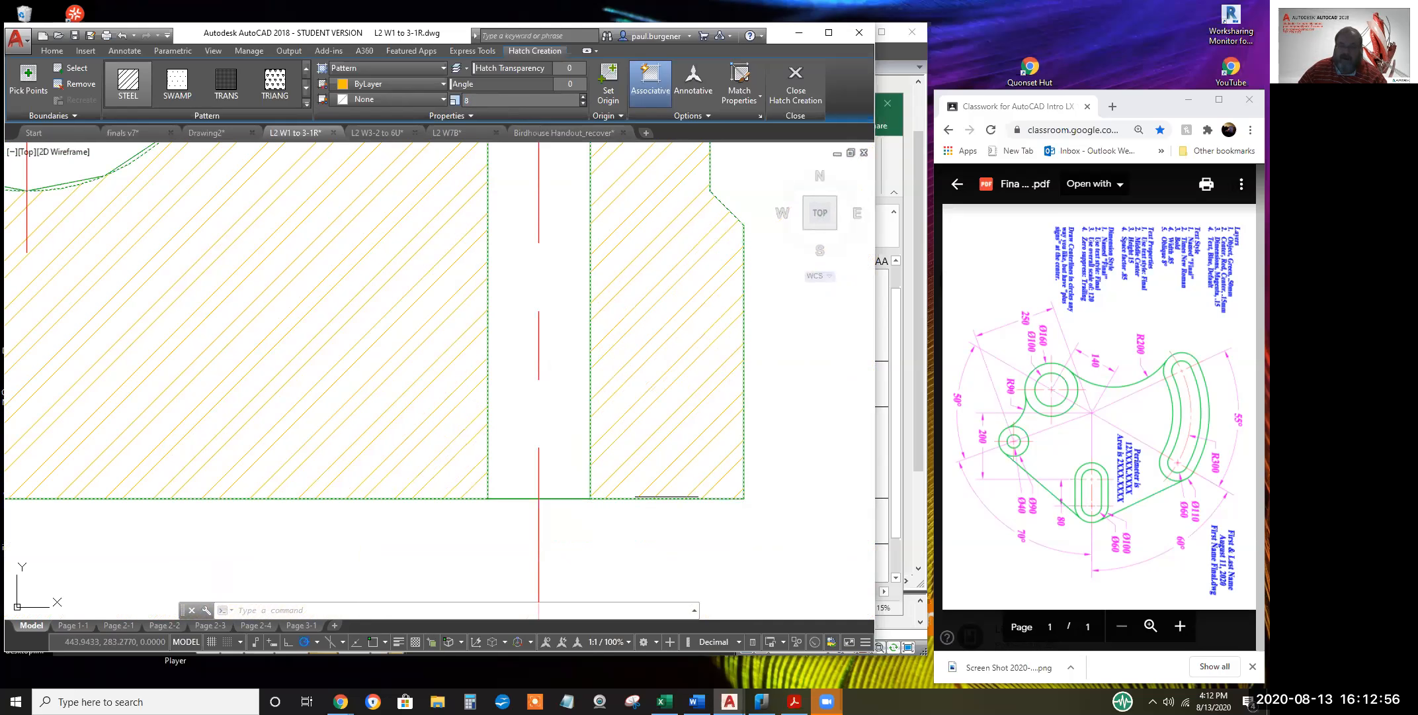
scroll(667, 496, down, 4)
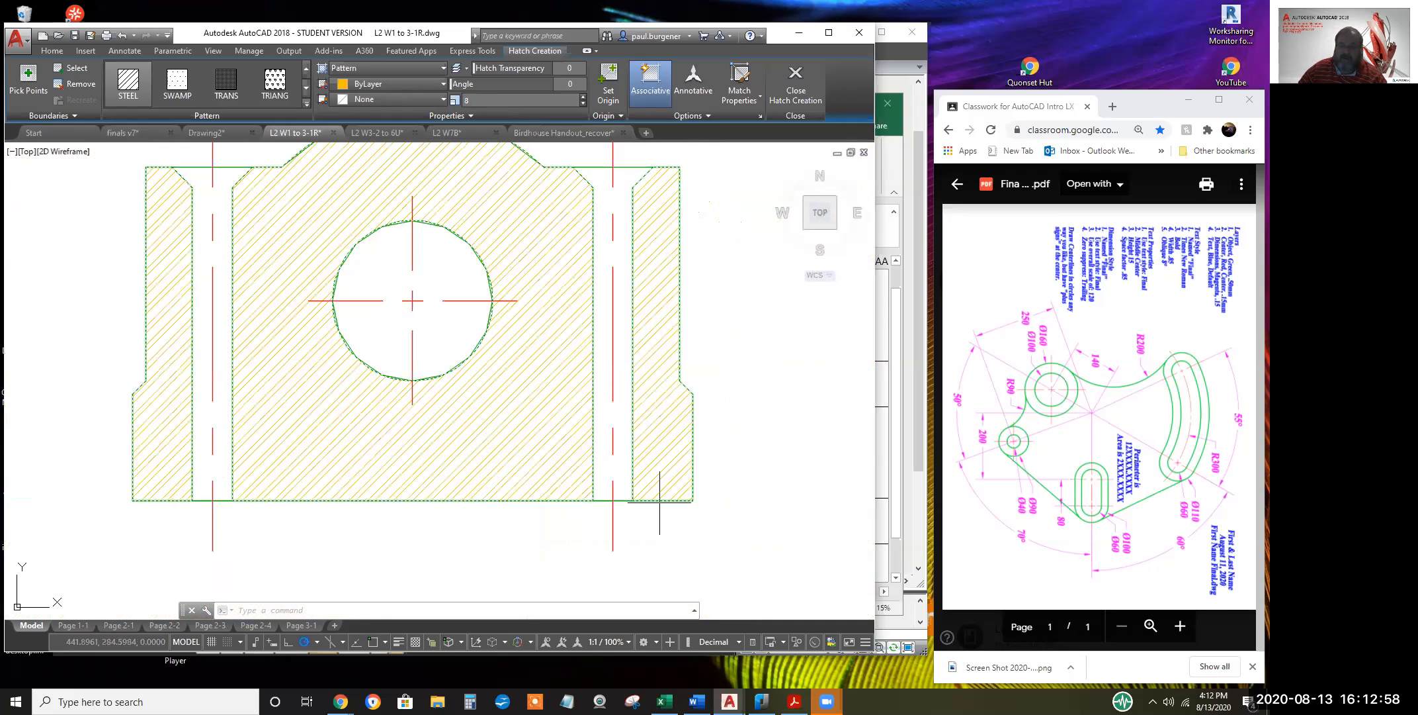
middle_drag(489, 334, 589, 383)
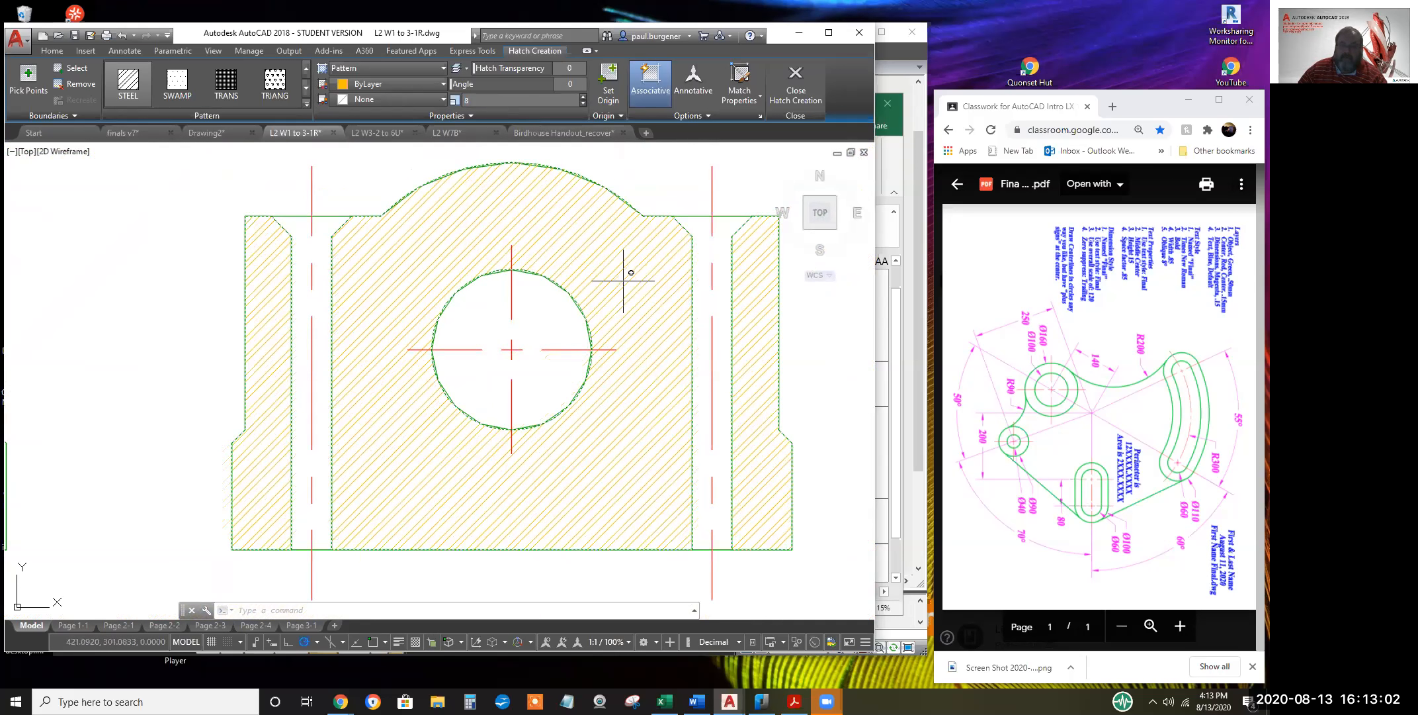
scroll(624, 279, up, 2)
scroll(621, 287, up, 4)
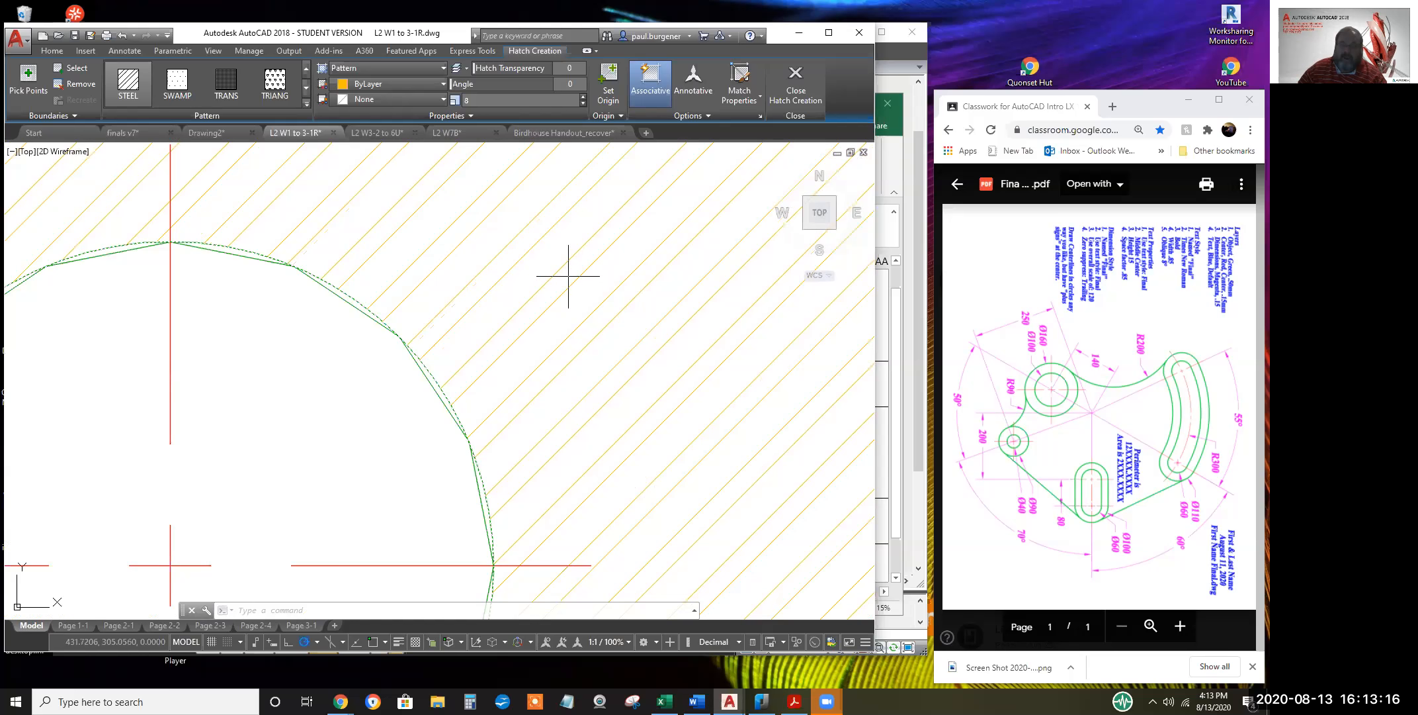
scroll(588, 297, down, 5)
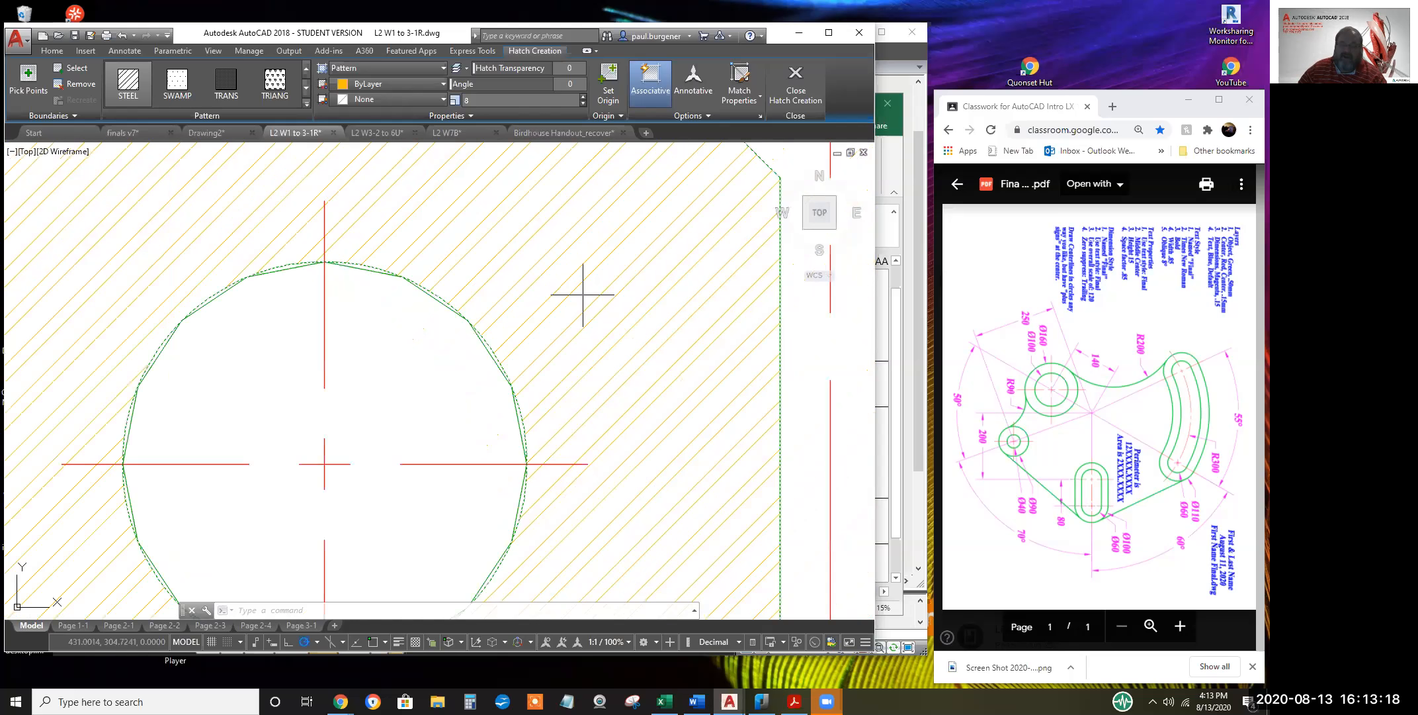
Set the section view's STEEL hatch scale to 12
middle_drag(582, 325, 599, 313)
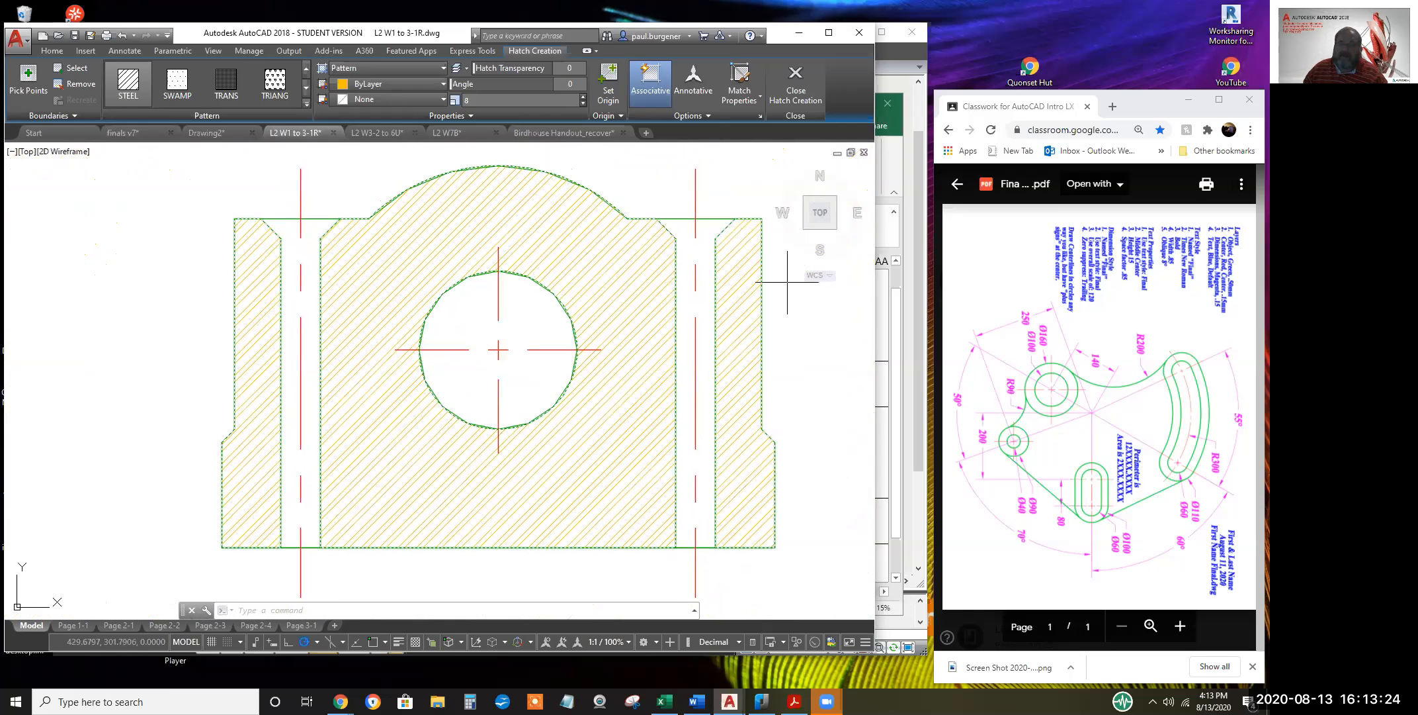
scroll(713, 237, up, 2)
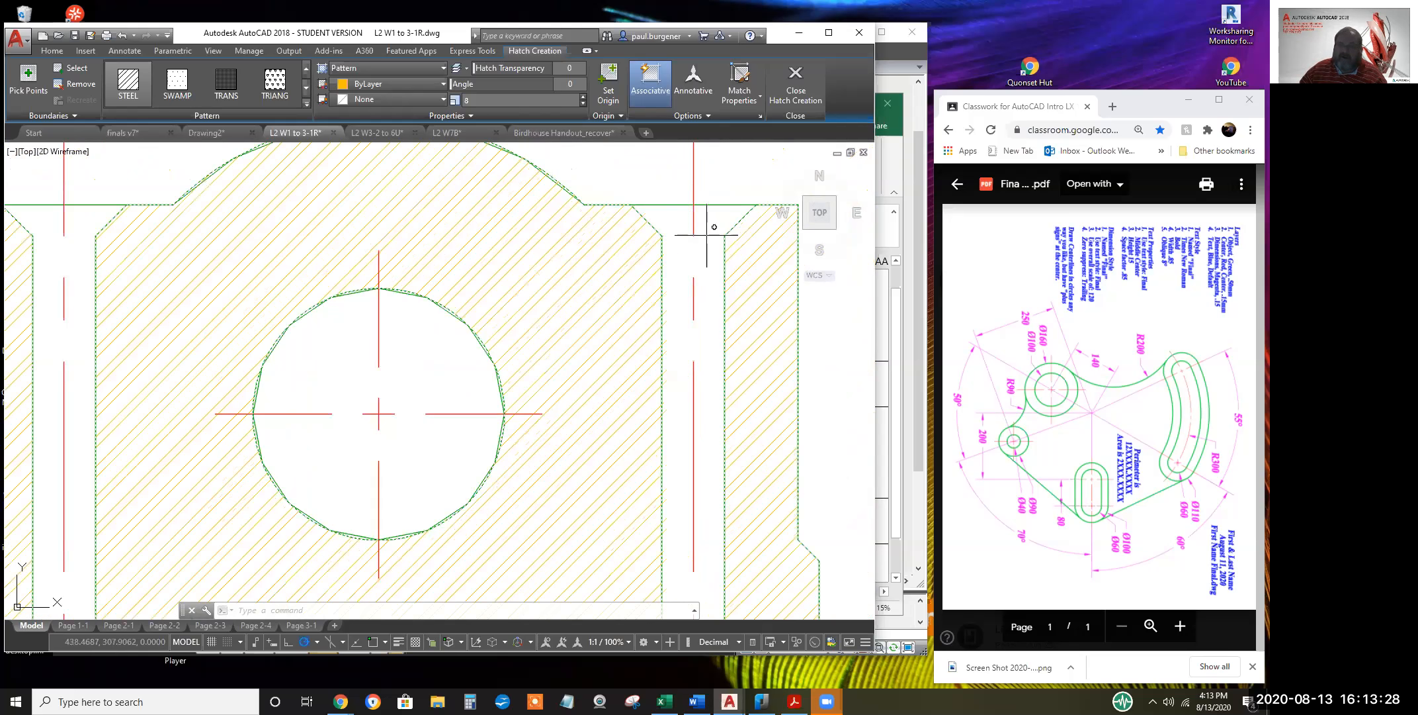
scroll(710, 240, down, 4)
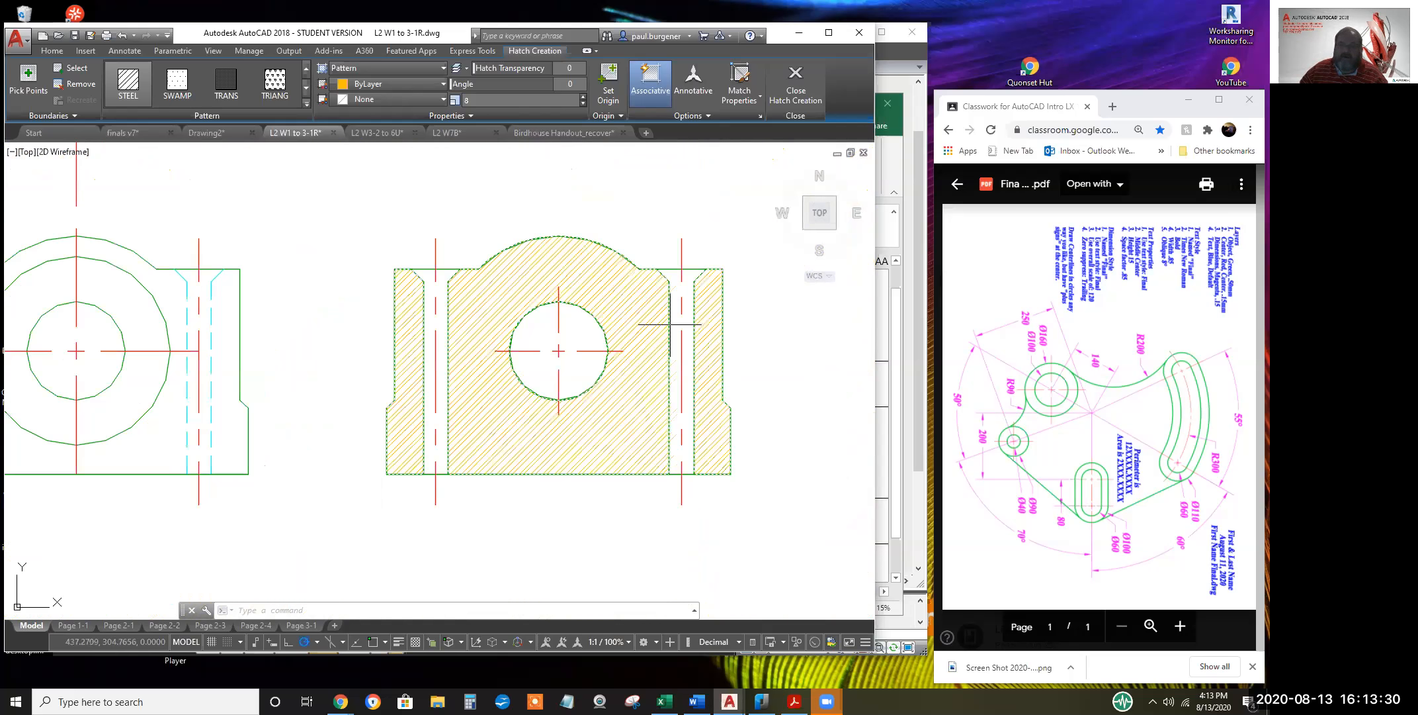
mouse_move(573, 513)
middle_down()
mouse_move(696, 522)
mouse_move(624, 507)
mouse_move(645, 537)
middle_up()
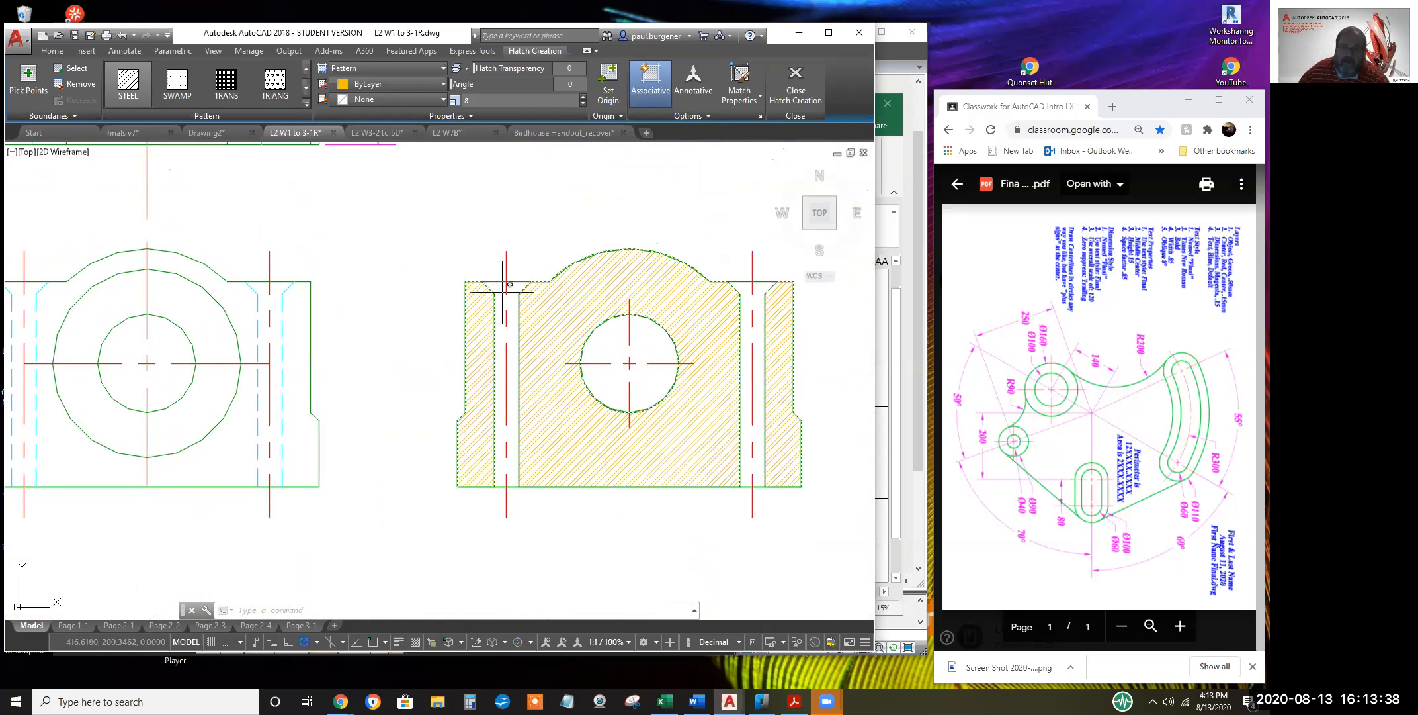
scroll(635, 469, up, 2)
scroll(696, 552, down, 2)
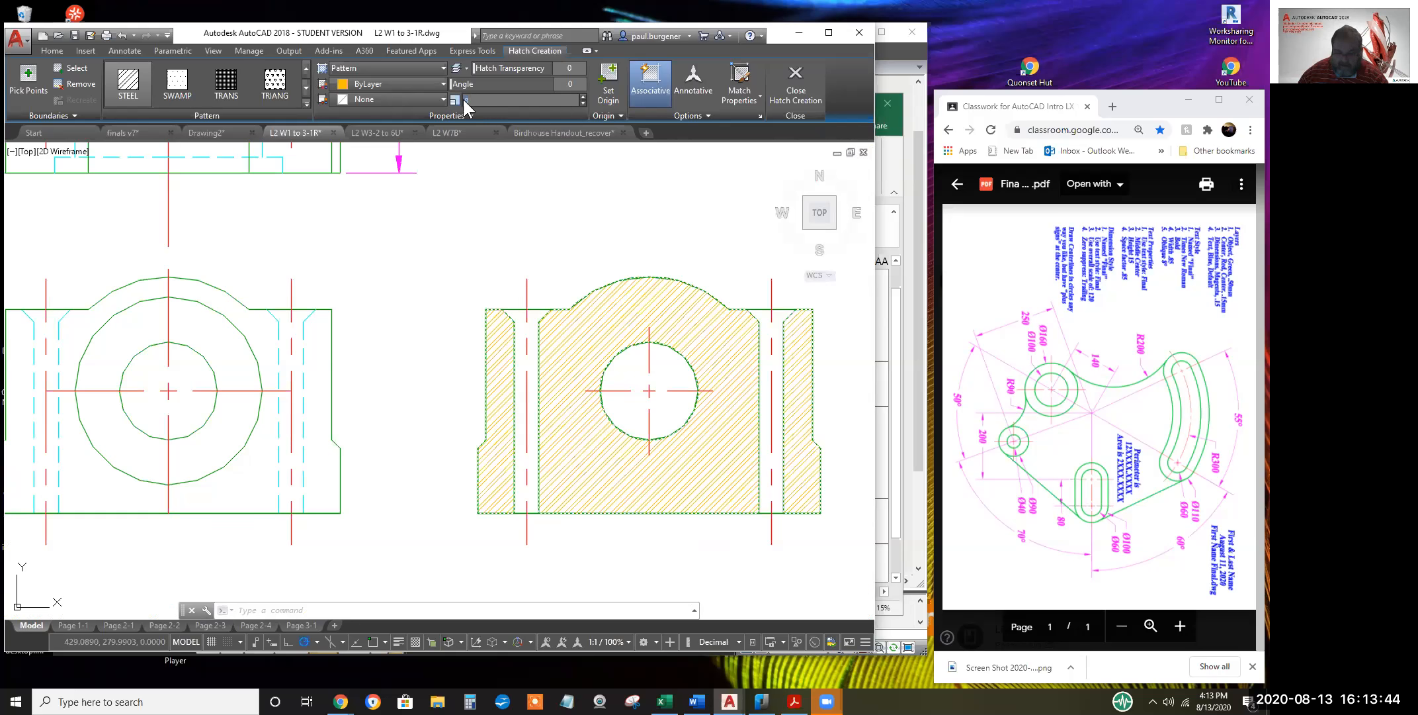
text(12)
key(Return)
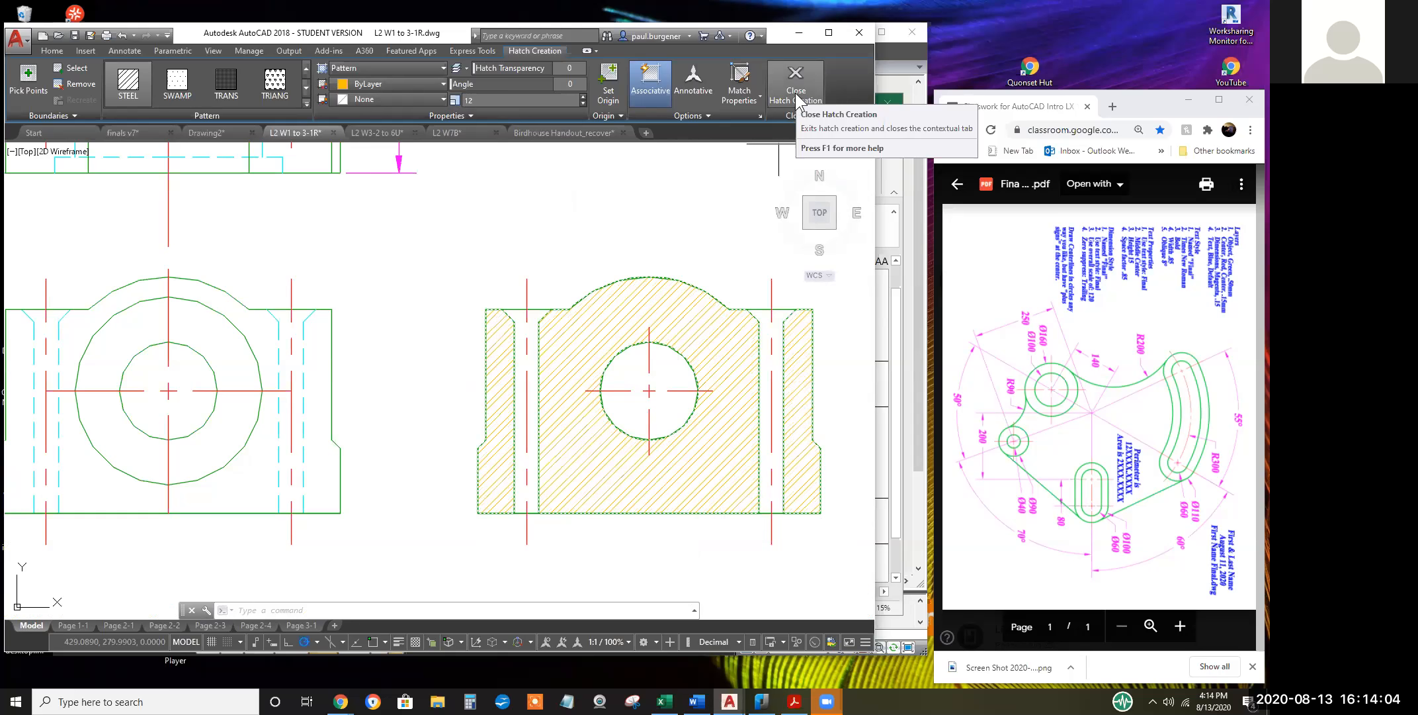
Erase the STEEL hatch from the section view
click(656, 311)
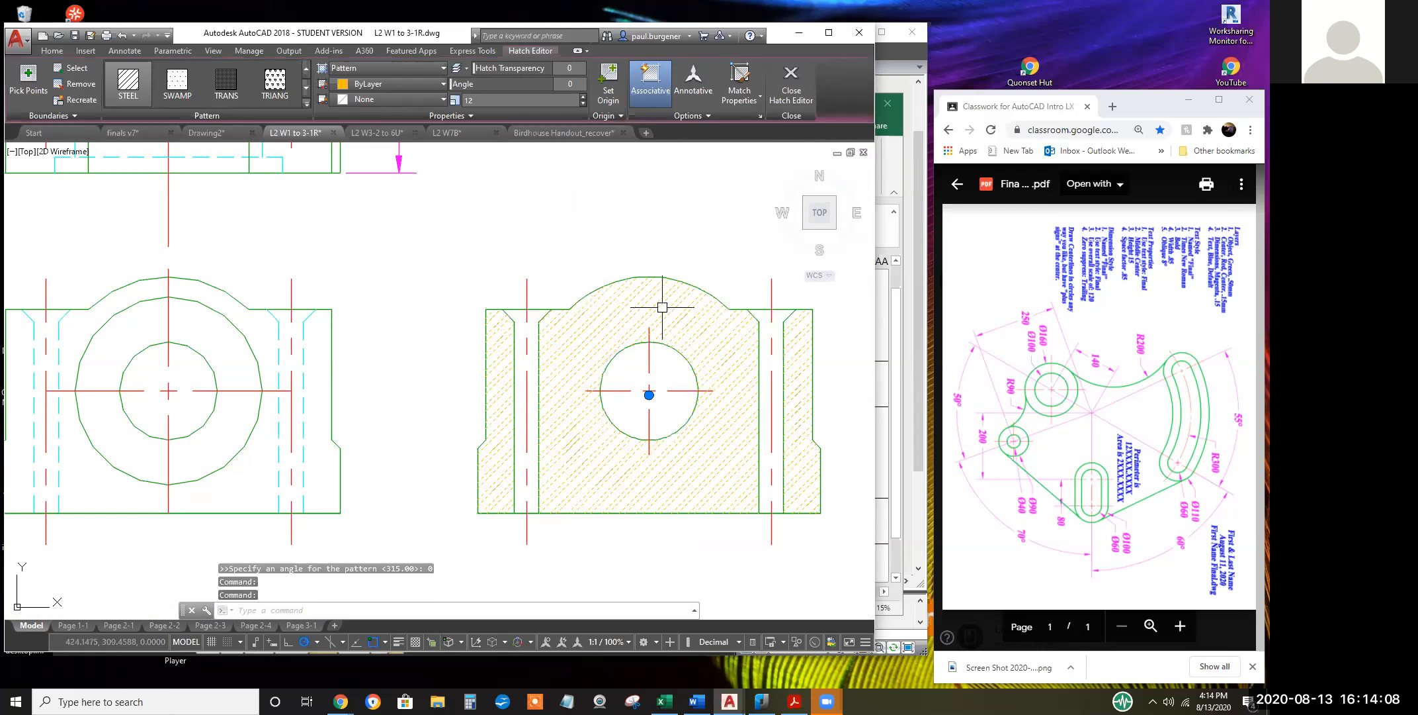
text(e)
key(Return)
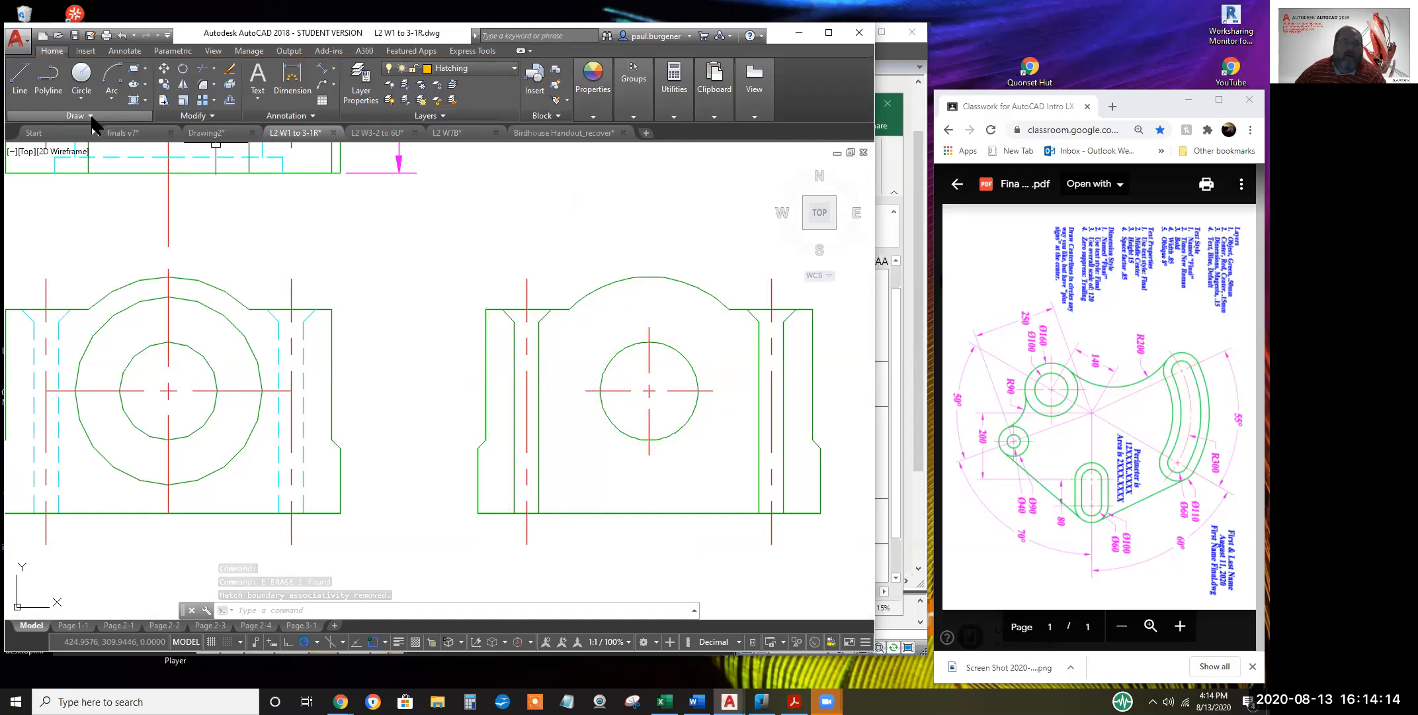
Break the section view's upper arc between two points on its right half to open a gap
click(213, 119)
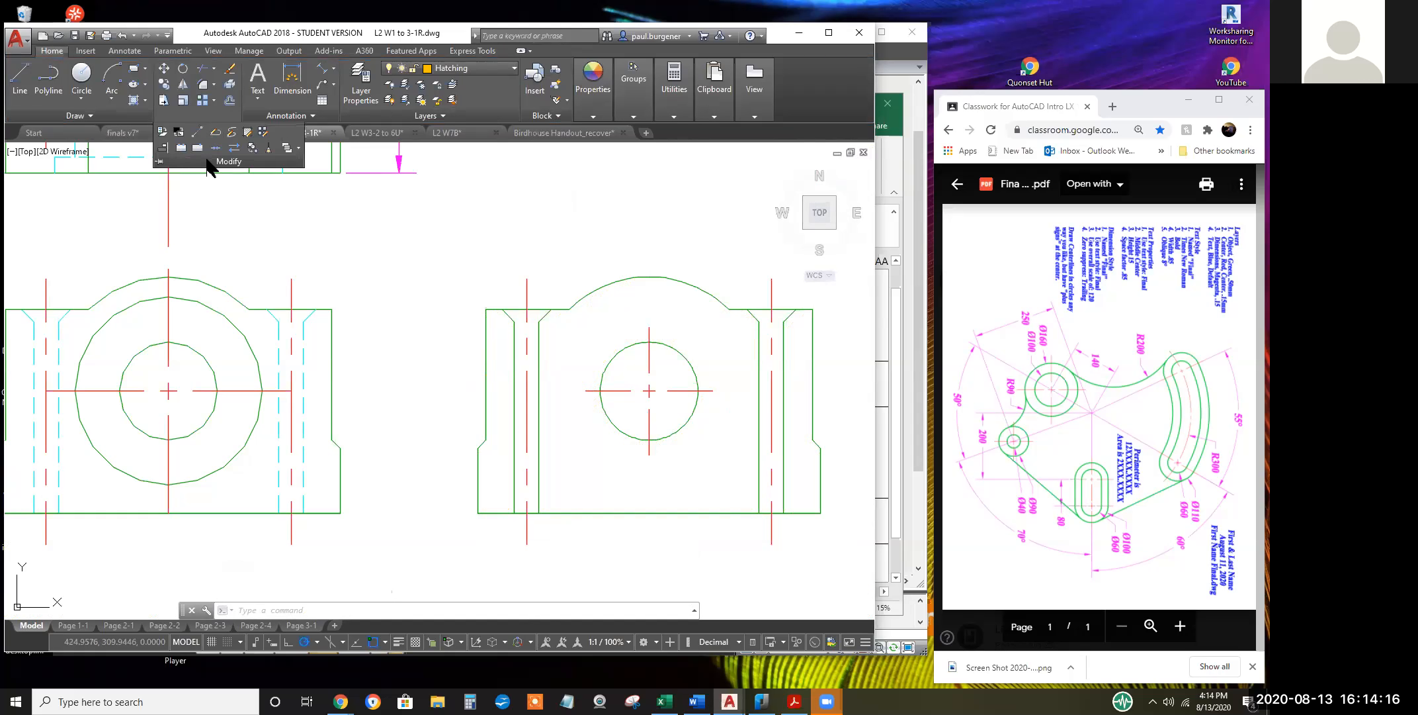
click(197, 148)
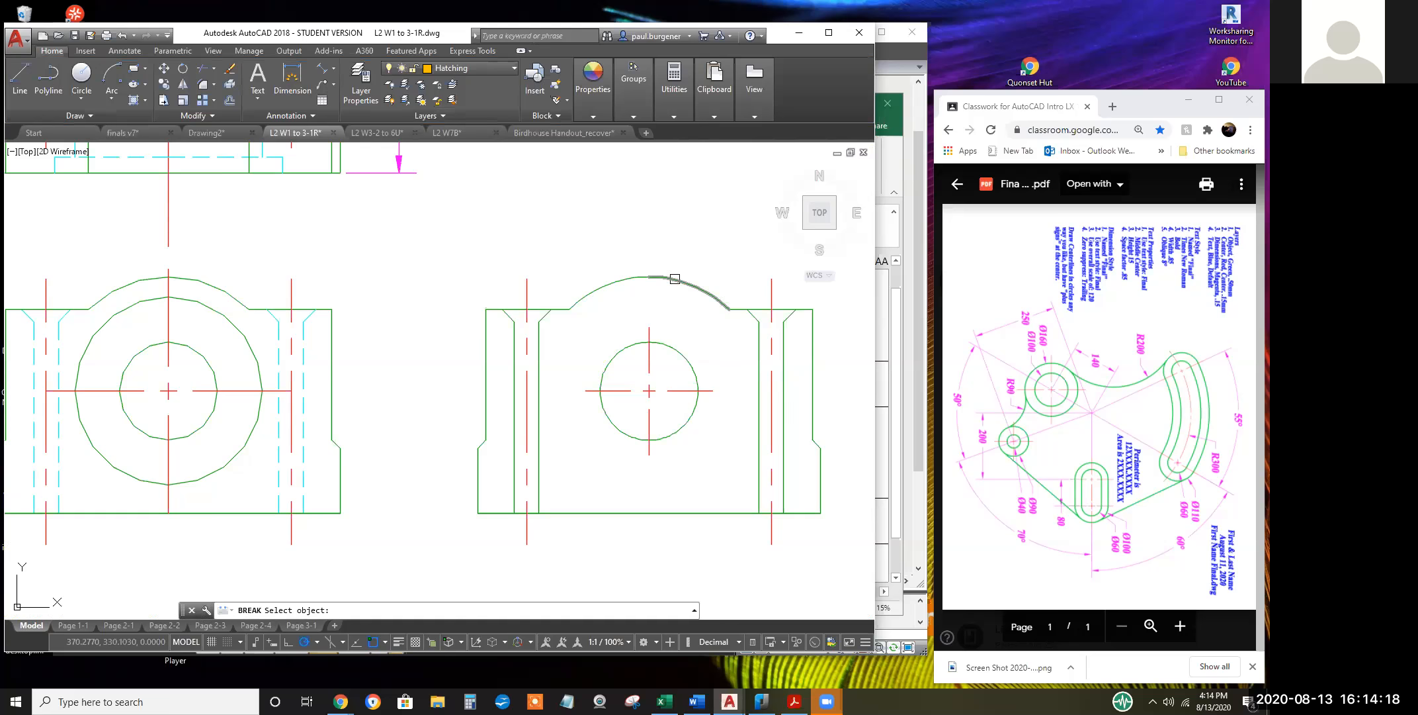
click(704, 289)
click(682, 280)
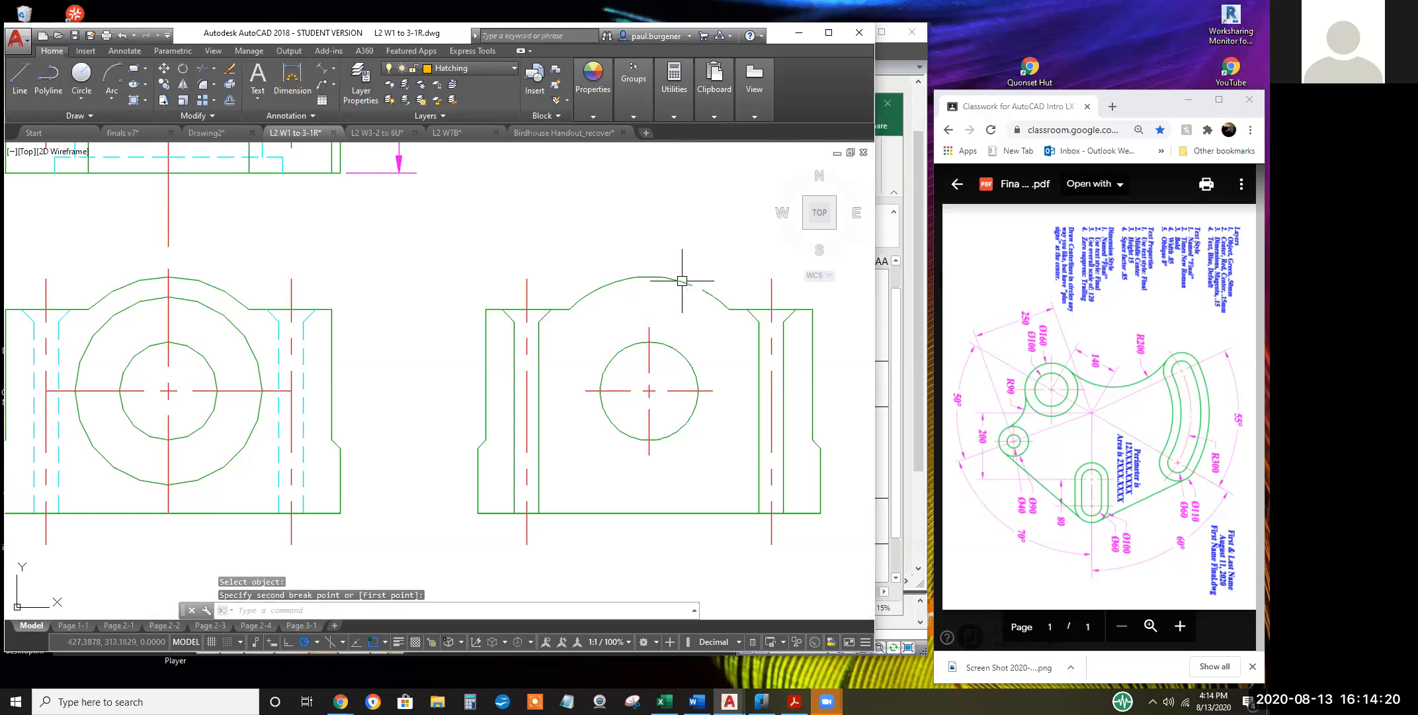
scroll(695, 327, up, 2)
scroll(695, 327, down, 2)
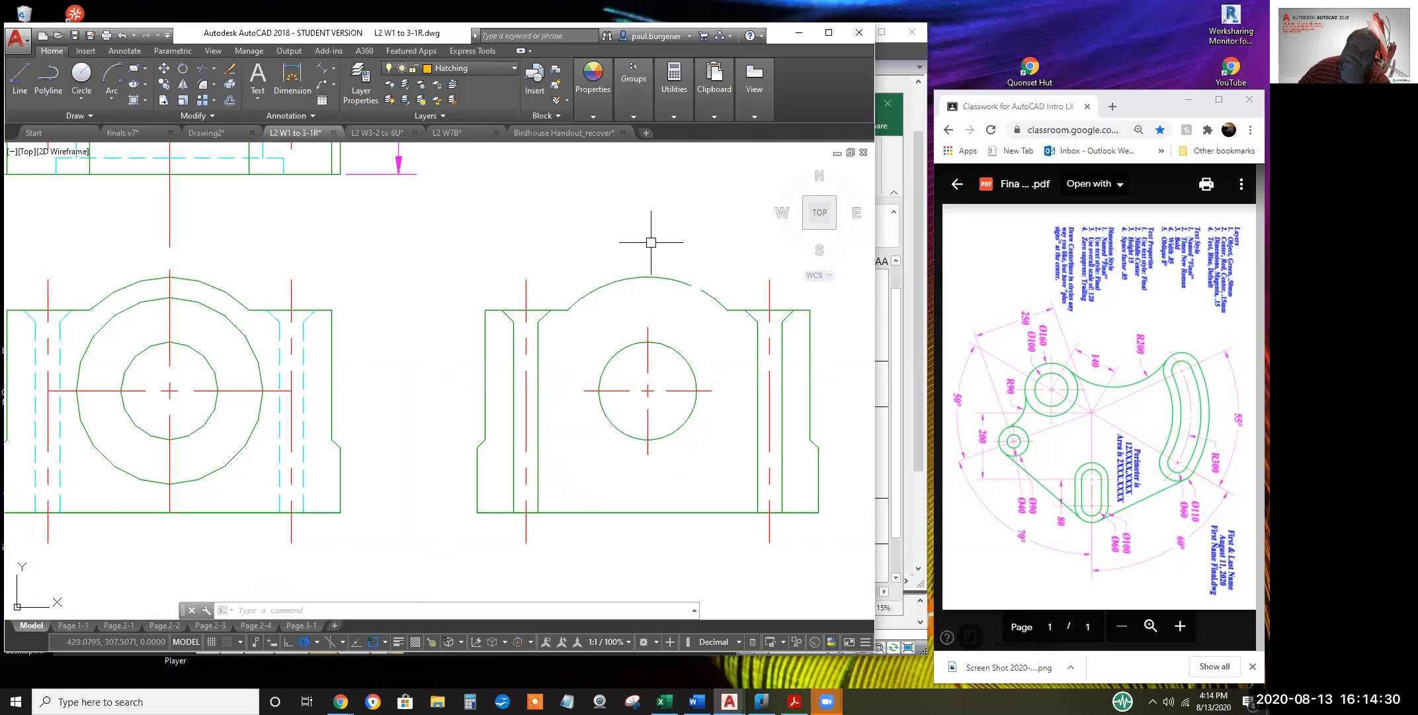
Stretch the right shoulder line's inner endpoint slightly away from the end of the upper arc to open a small gap
scroll(704, 285, up, 8)
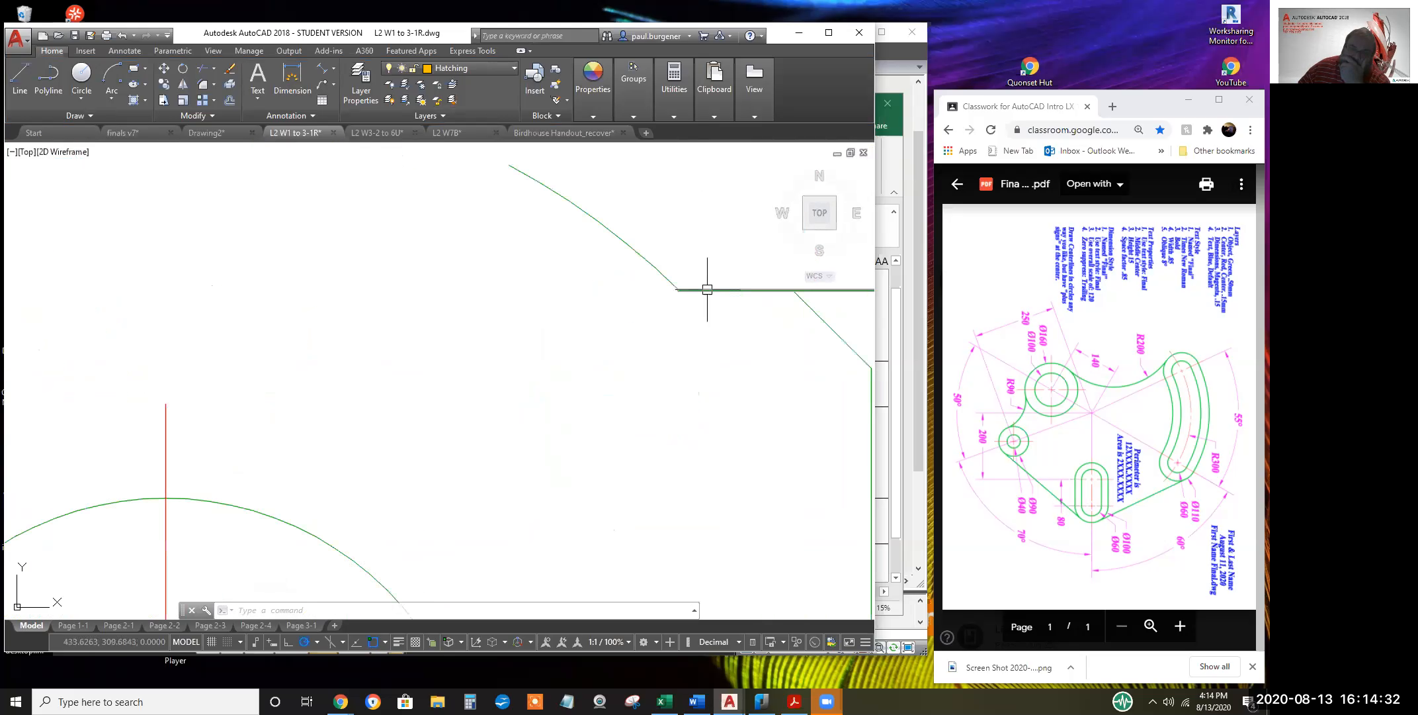
scroll(666, 290, up, 1)
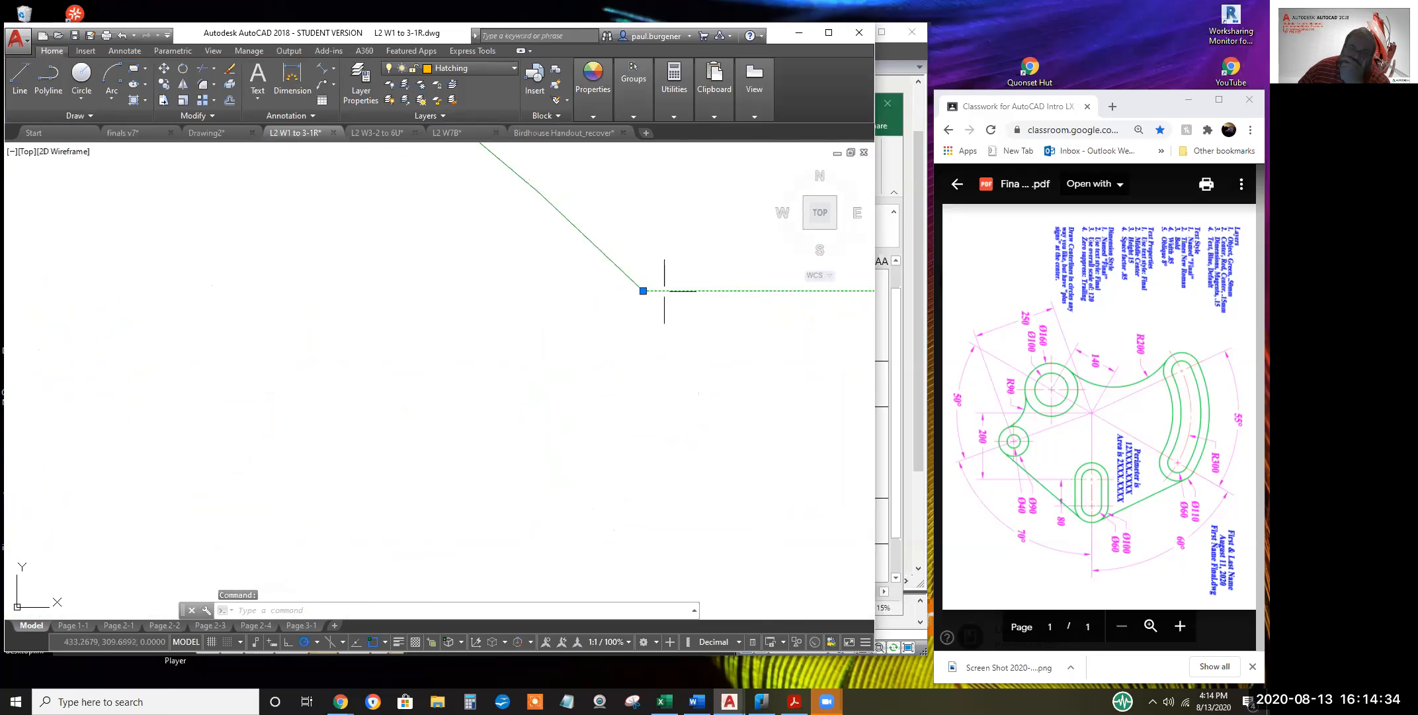
click(643, 290)
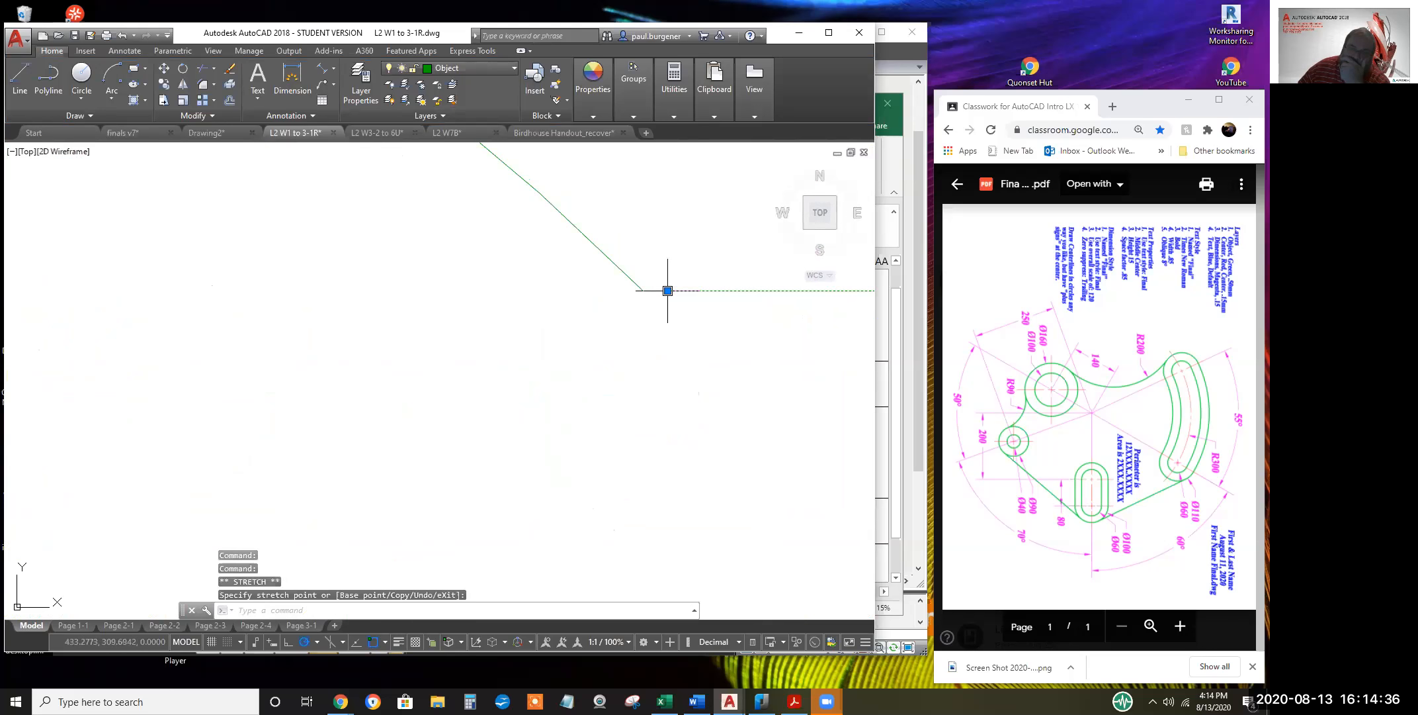
scroll(670, 325, down, 2)
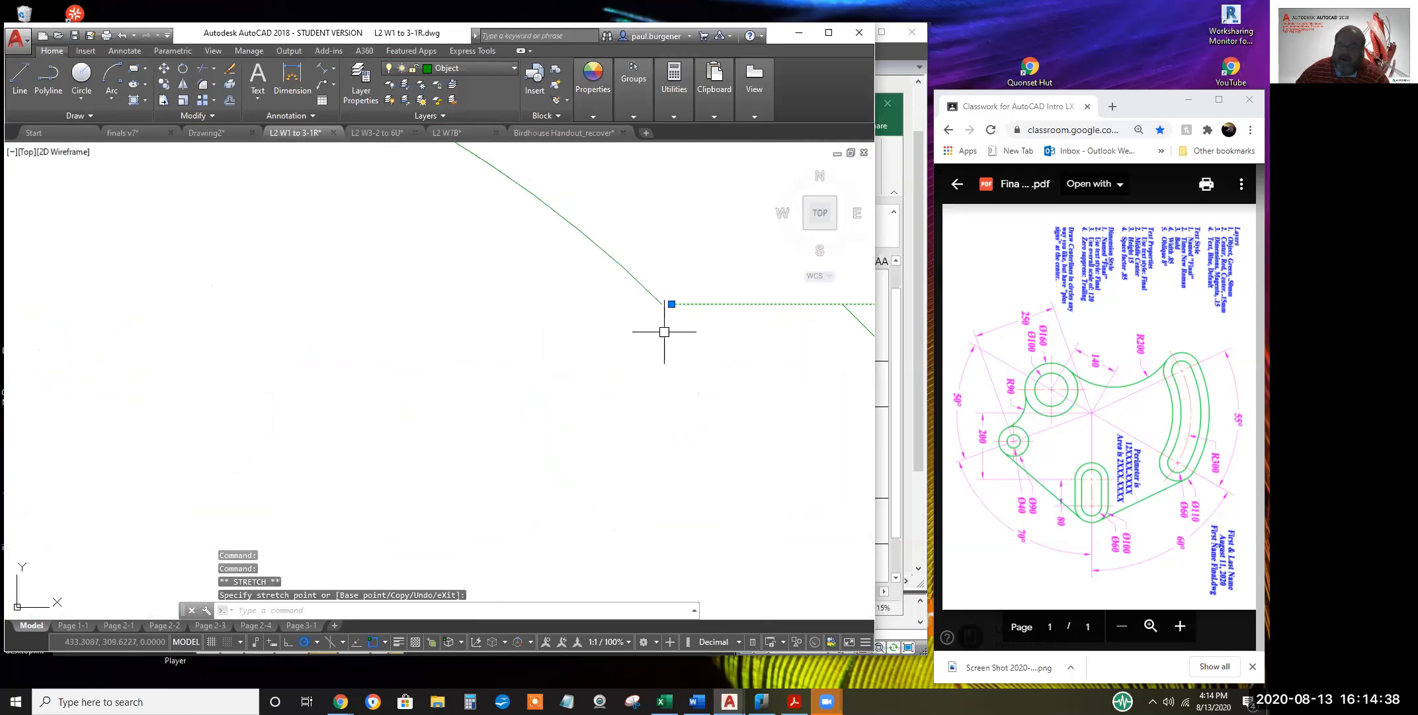
key(Escape)
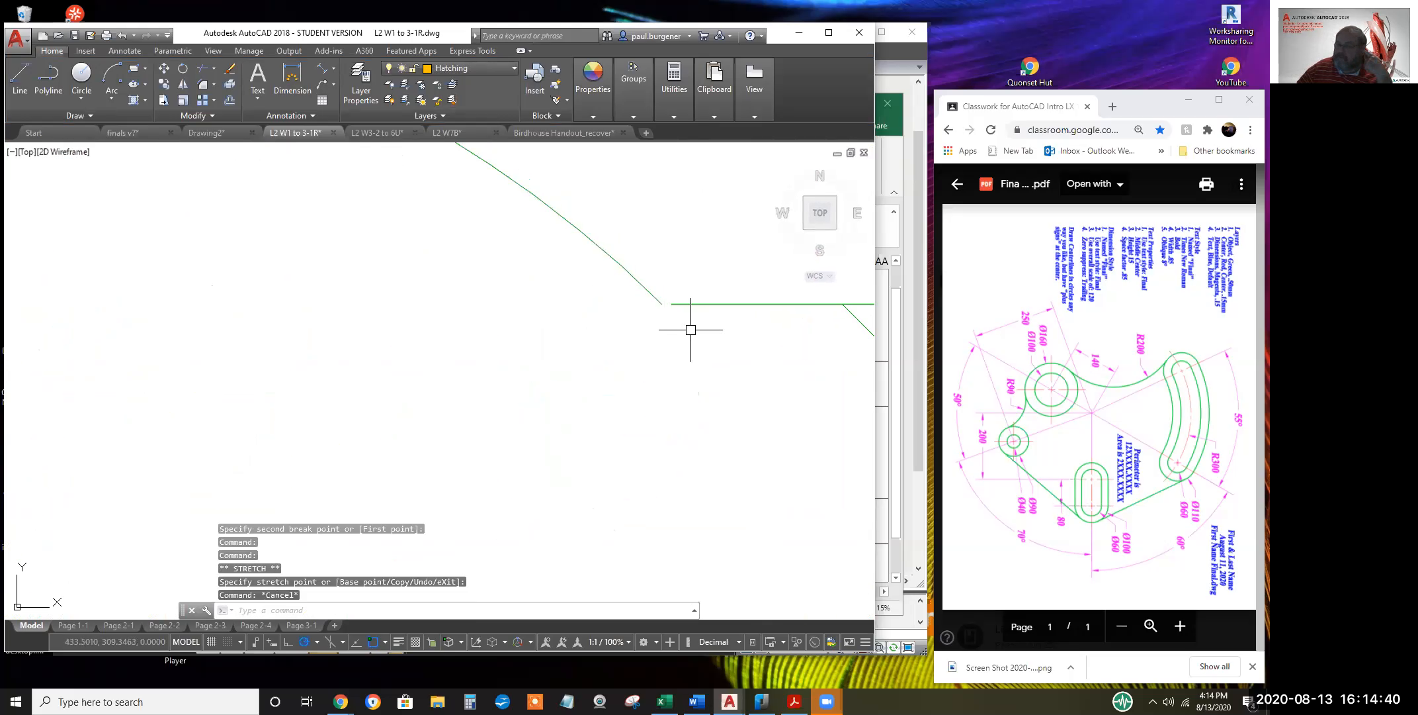
scroll(672, 311, up, 2)
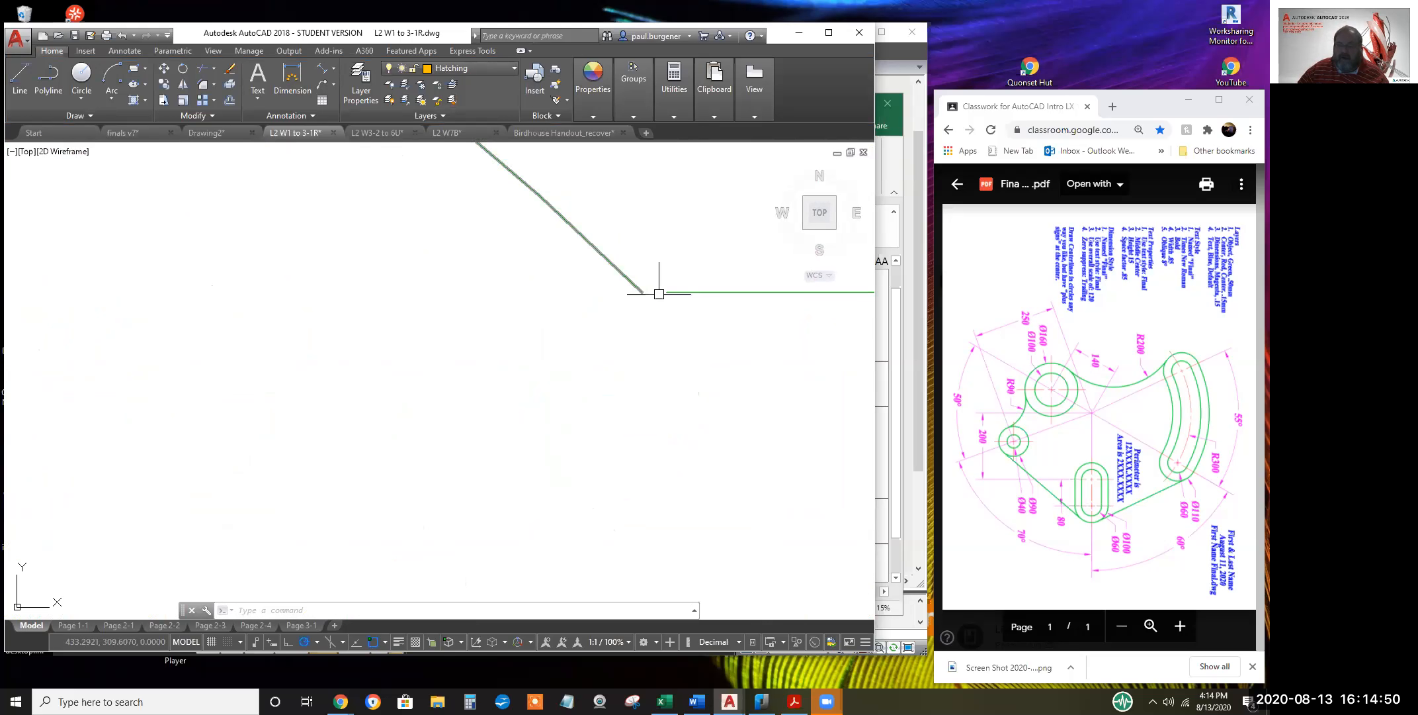
Examine the section view's outline for gaps in the upper arc and at its junction with the right shoulder line
scroll(655, 307, down, 5)
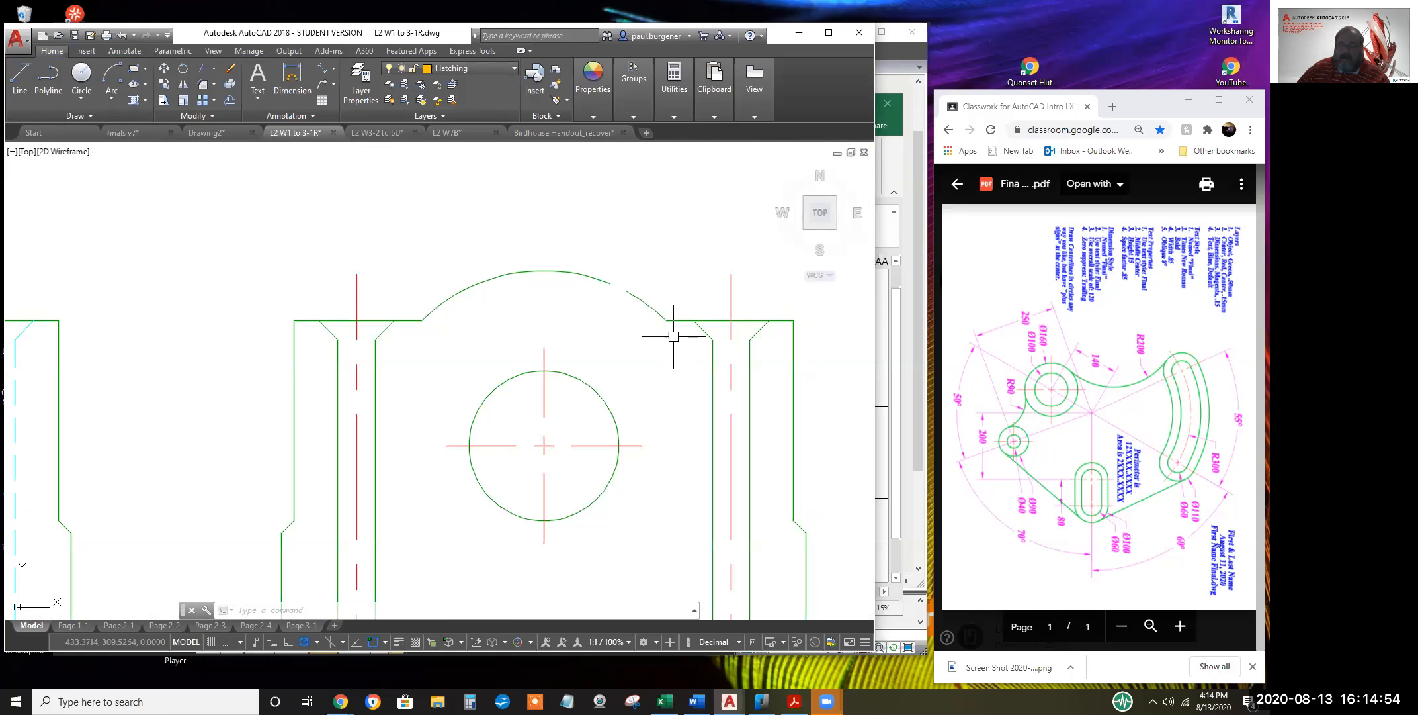
middle_drag(678, 292, 677, 187)
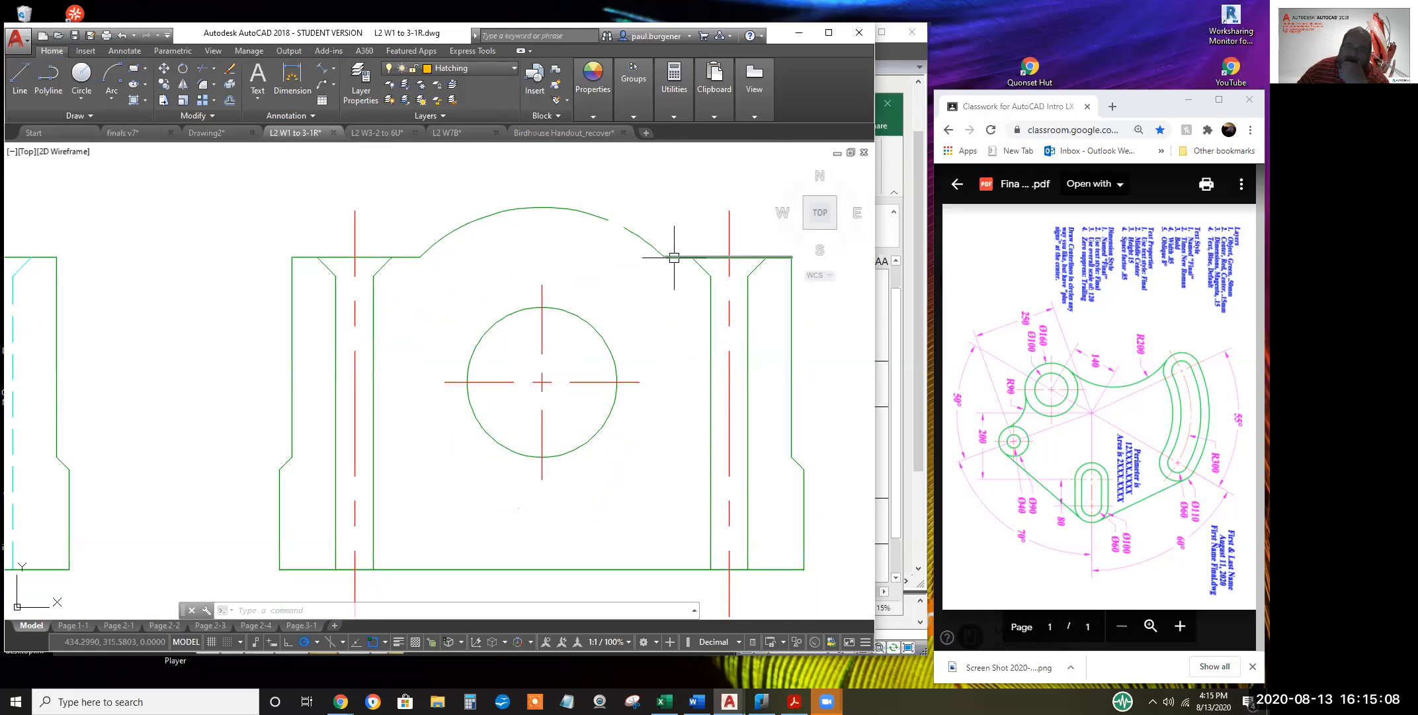
scroll(653, 252, up, 6)
scroll(748, 362, down, 4)
scroll(748, 362, down, 2)
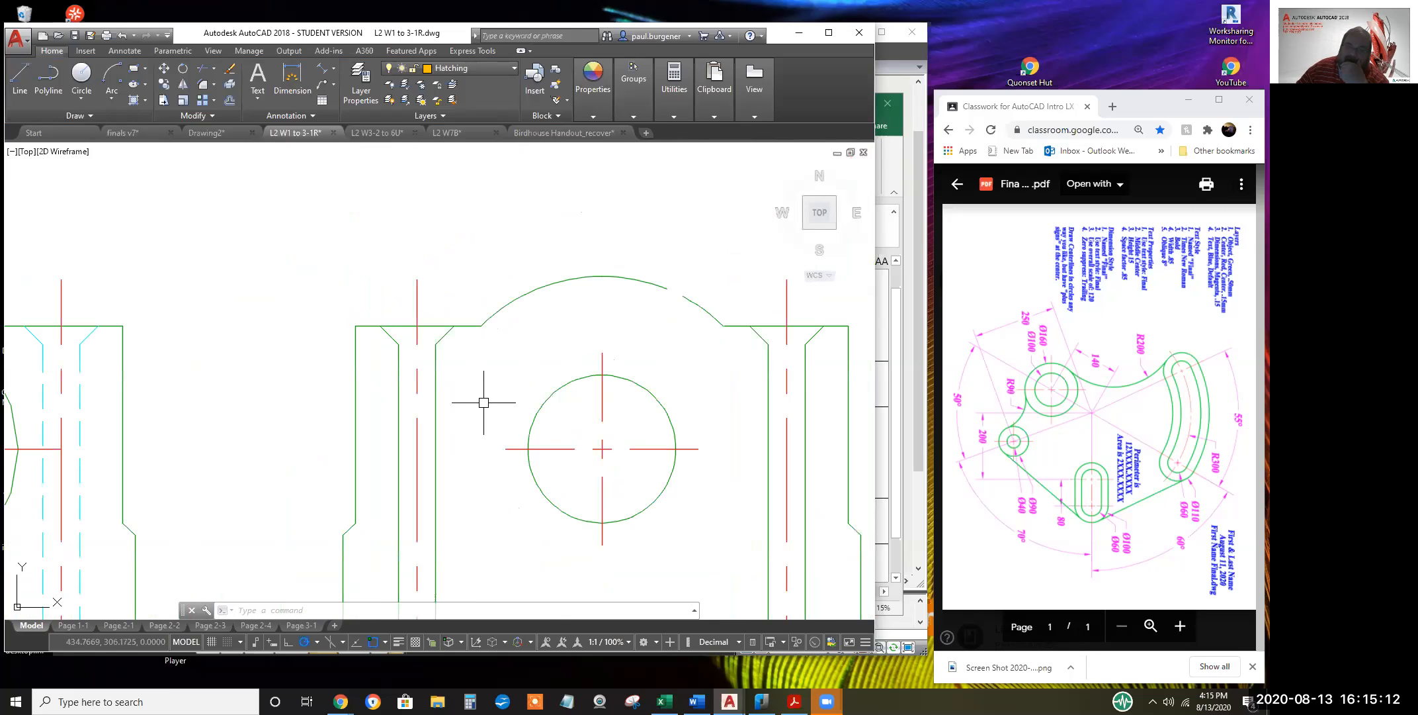
scroll(660, 298, up, 2)
scroll(662, 290, up, 2)
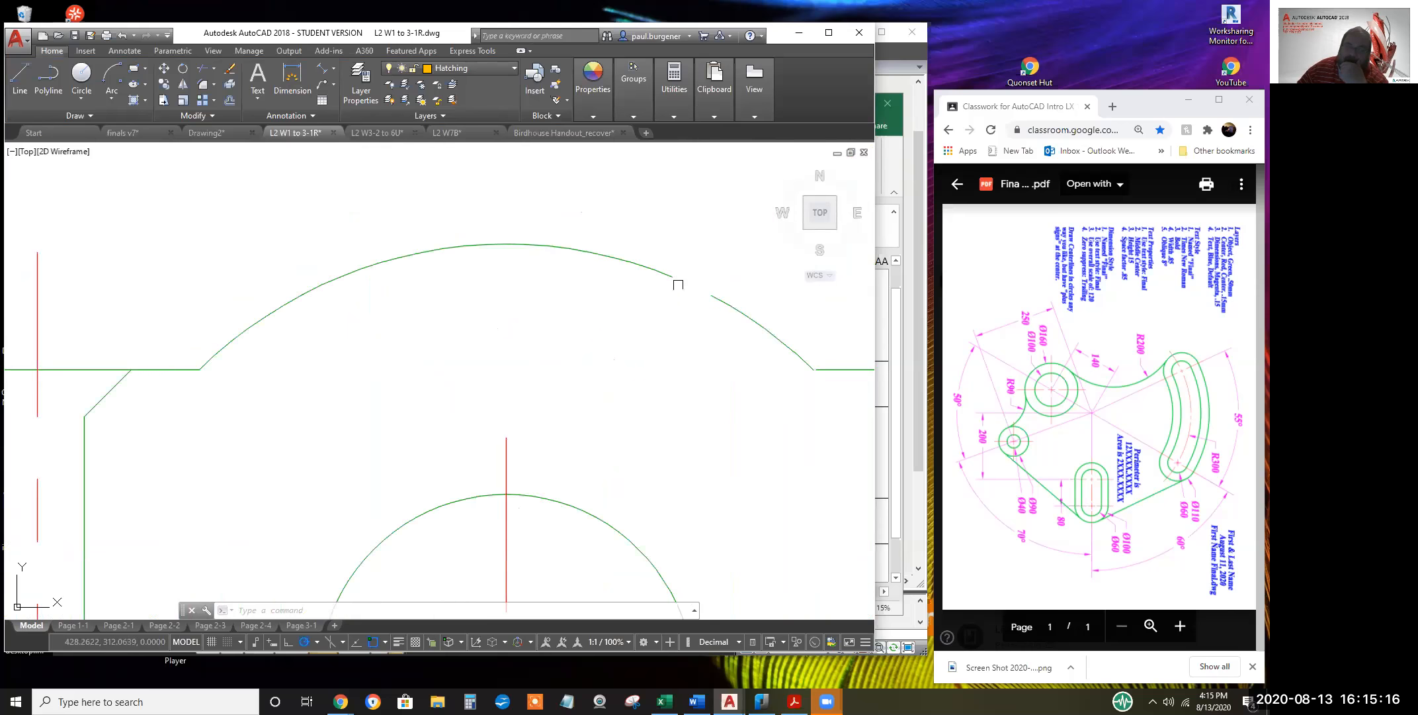
scroll(569, 390, down, 2)
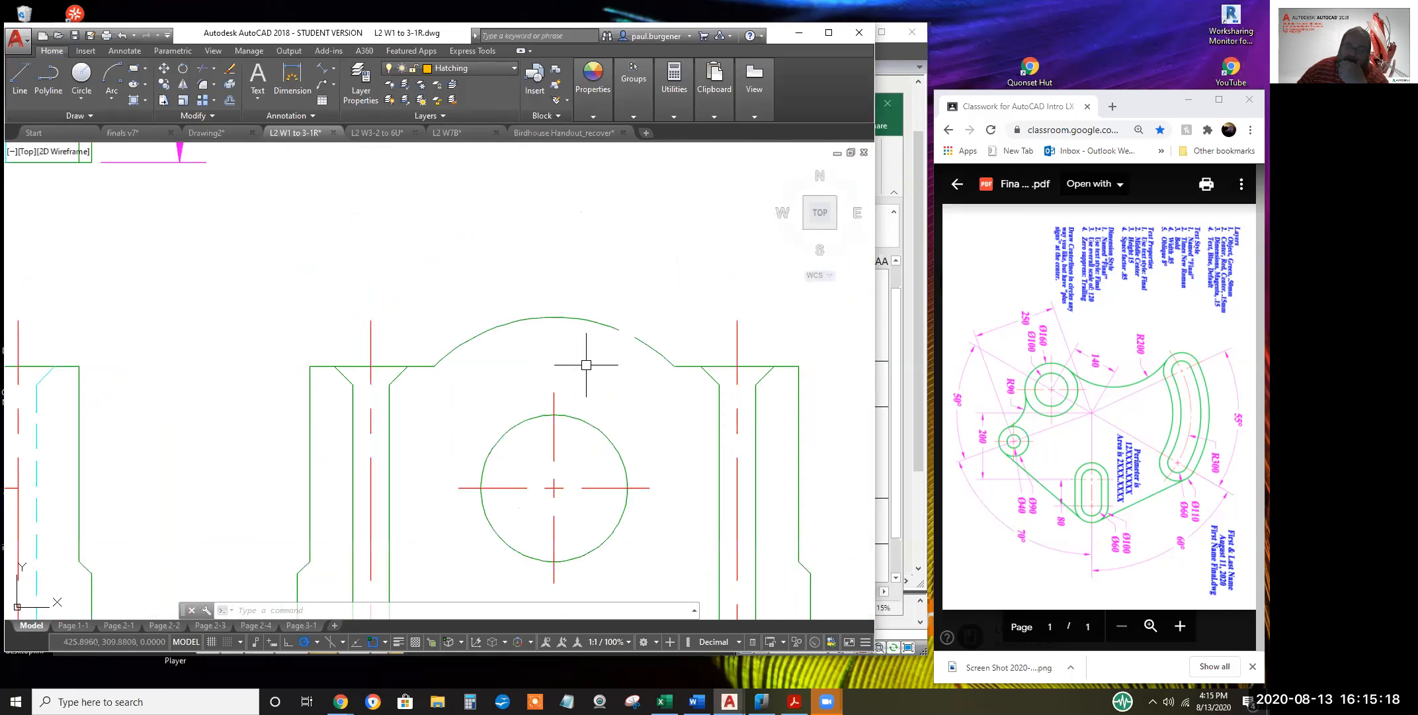
middle_drag(587, 368, 540, 262)
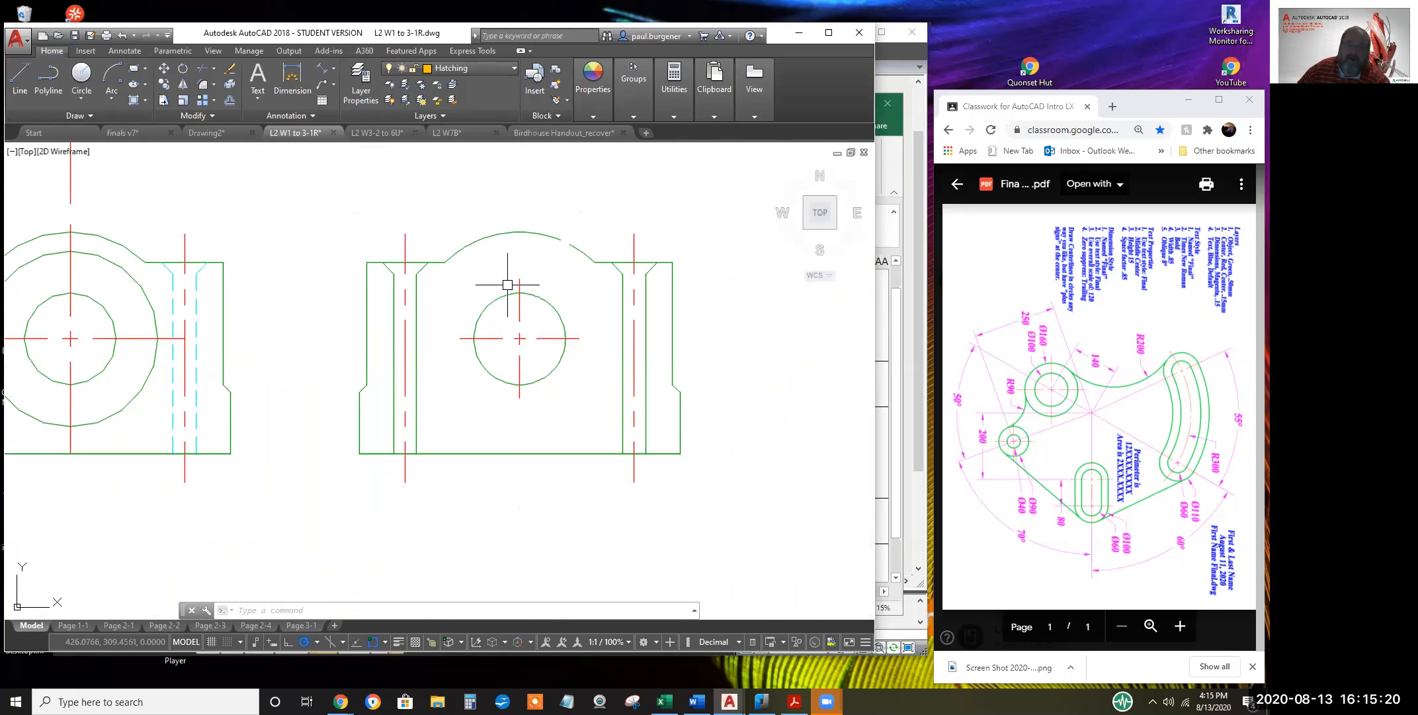
Try to create a polyline boundary with island detection from a point inside the section view's body
click(146, 99)
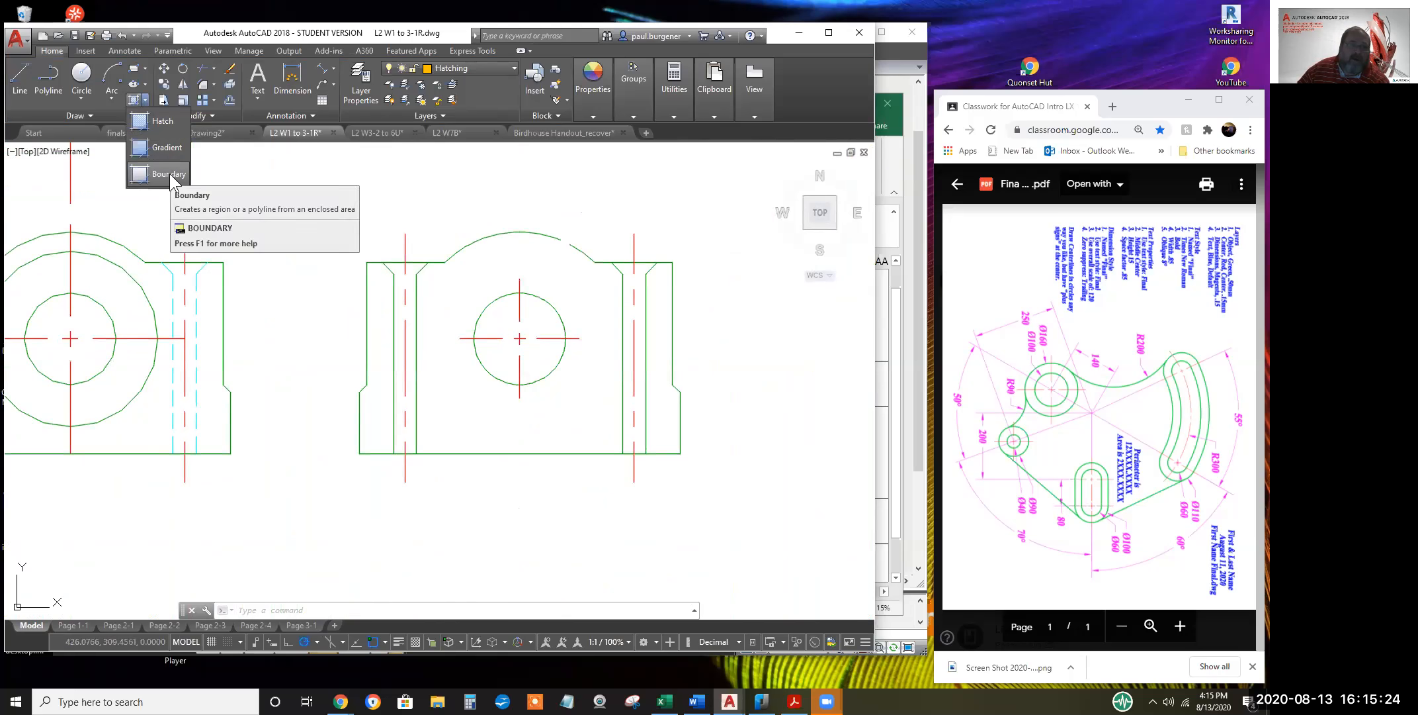
click(169, 172)
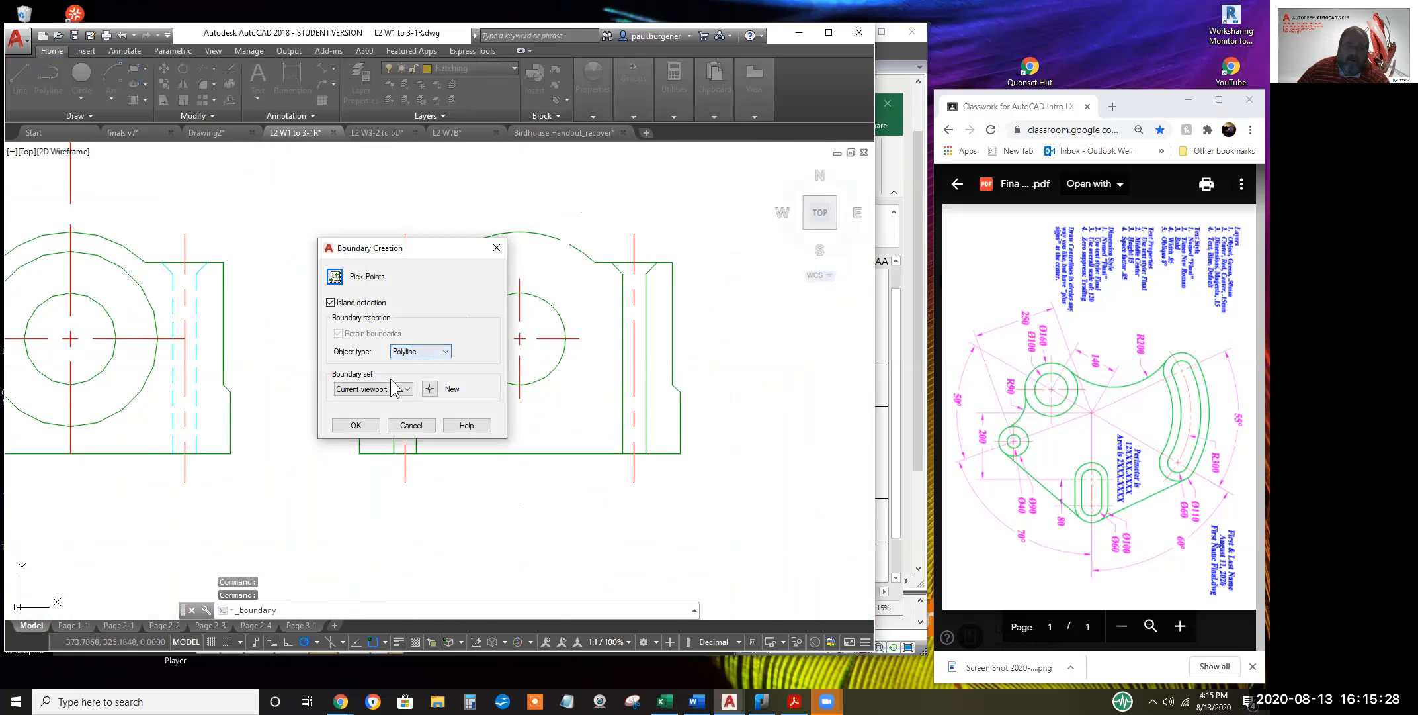
click(336, 278)
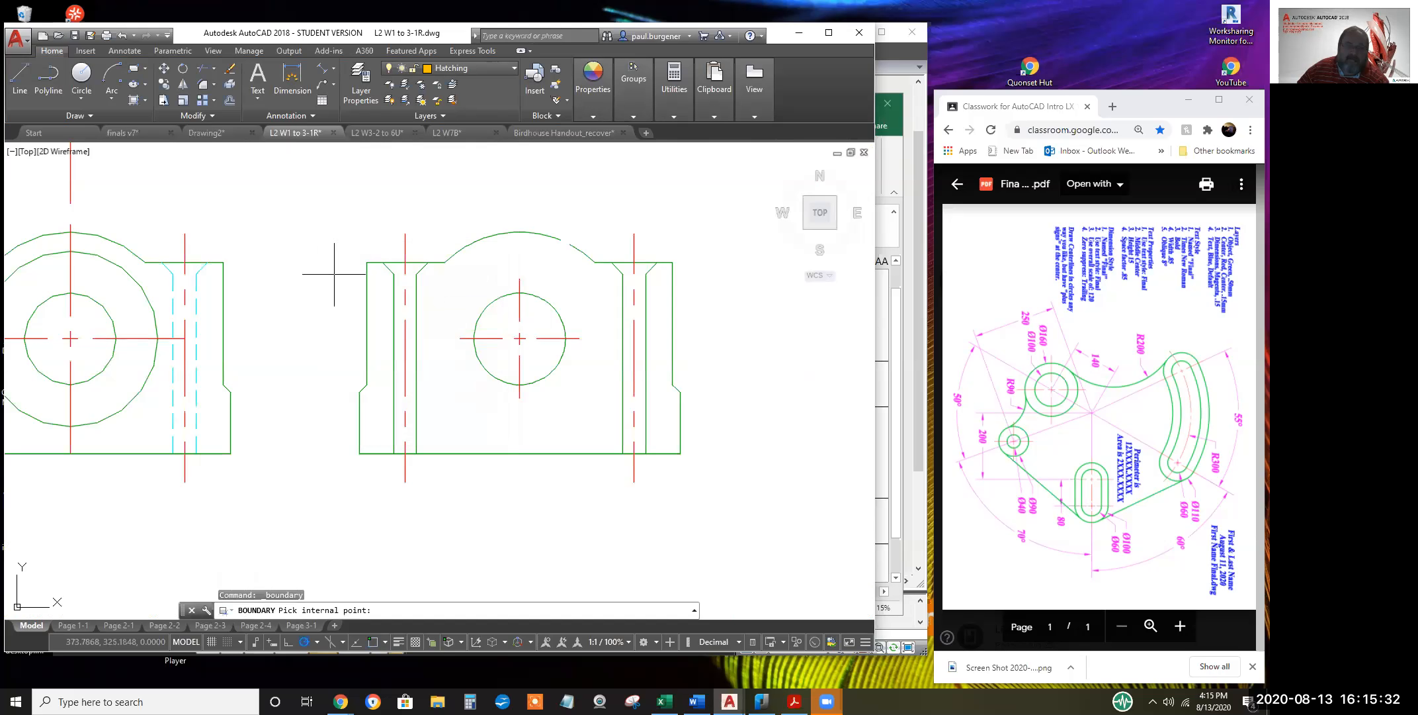
click(475, 278)
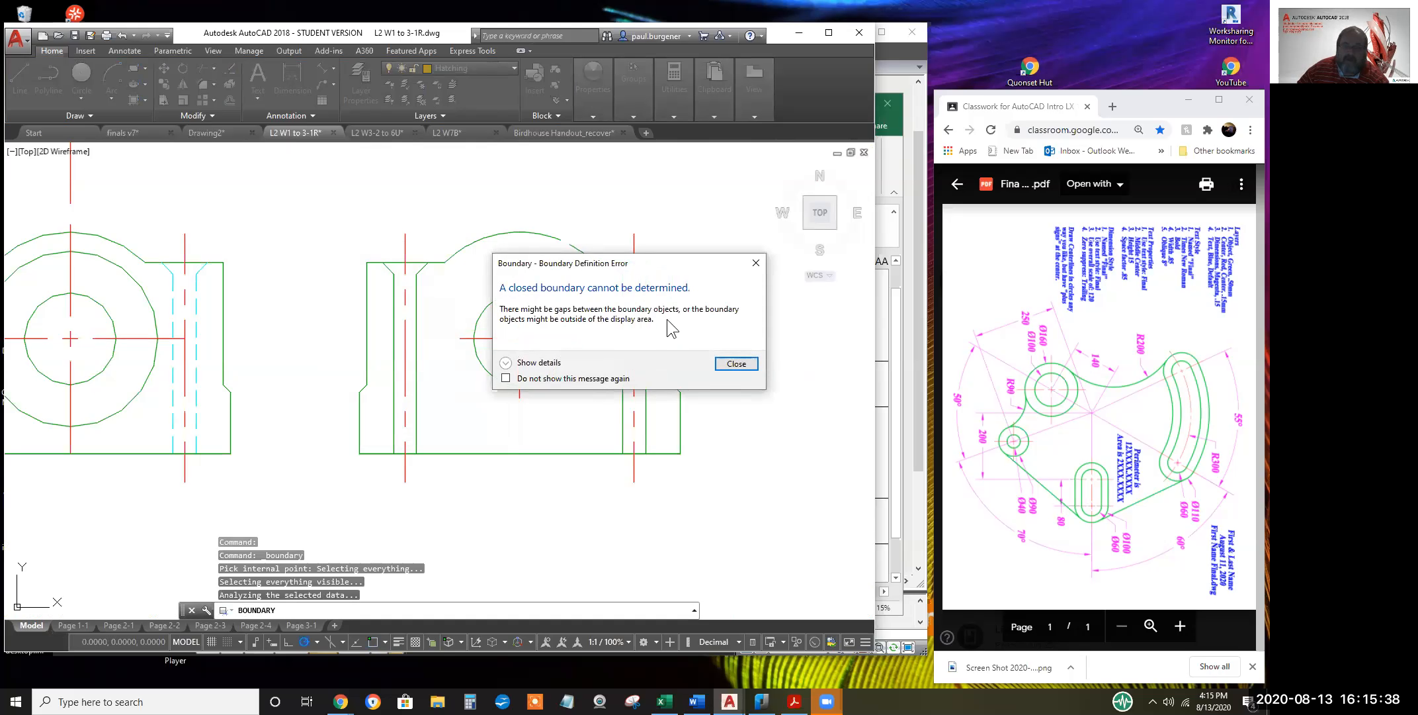
click(736, 364)
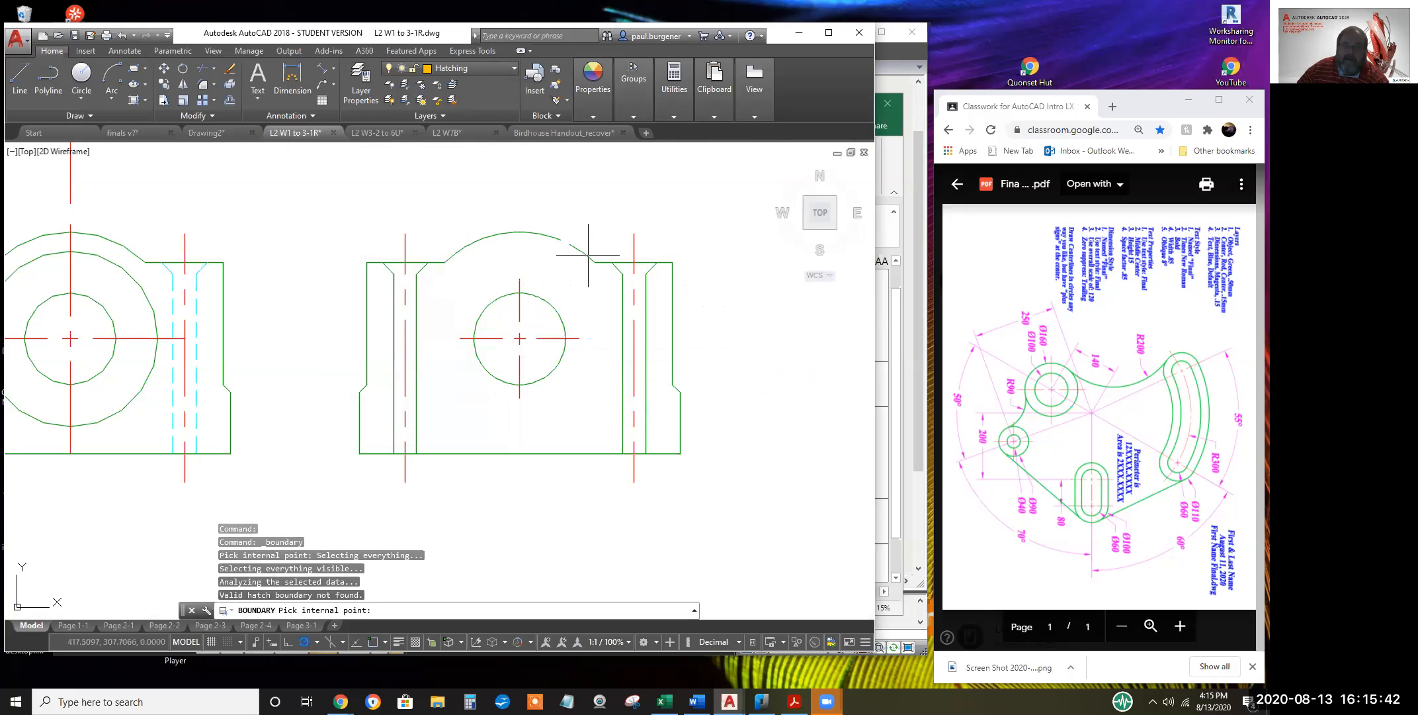
key(Escape)
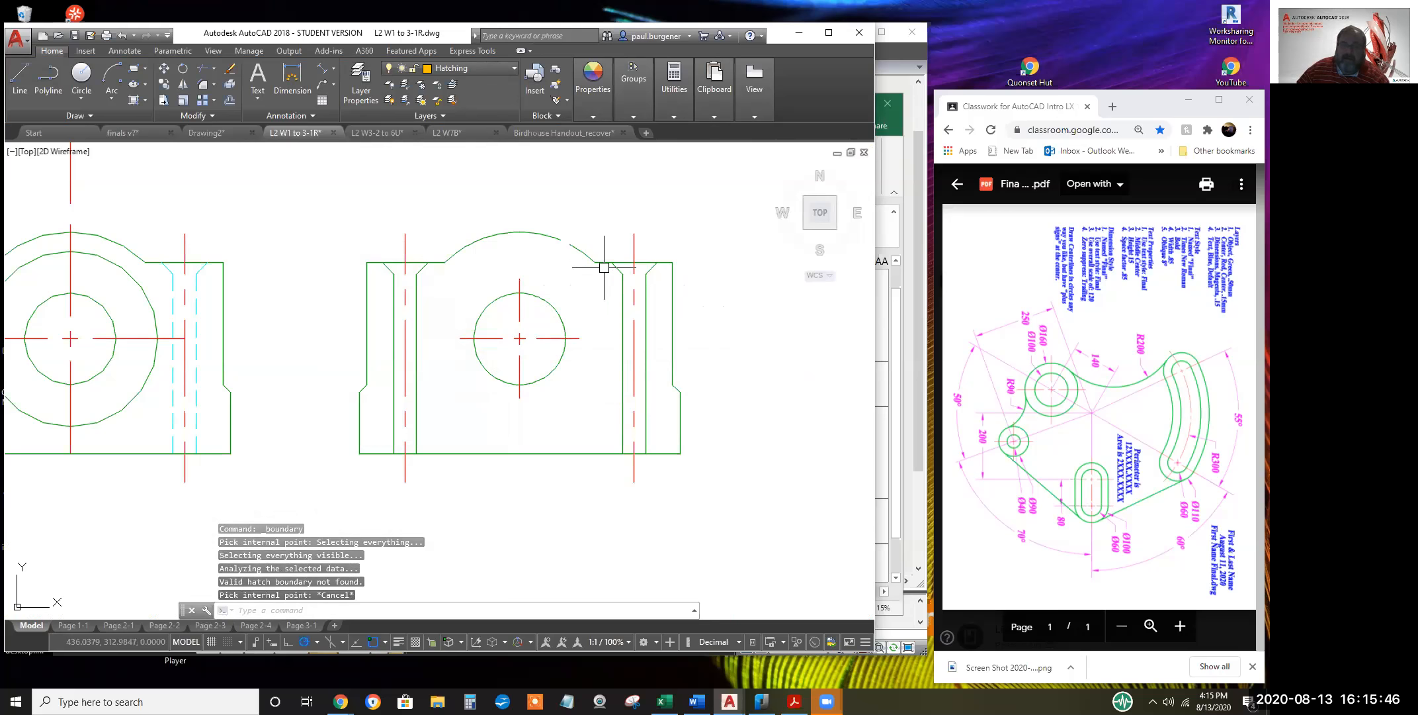
Try to trim the upper arc's right remnant with all objects as cutting edges
scroll(605, 268, up, 2)
scroll(619, 258, down, 1)
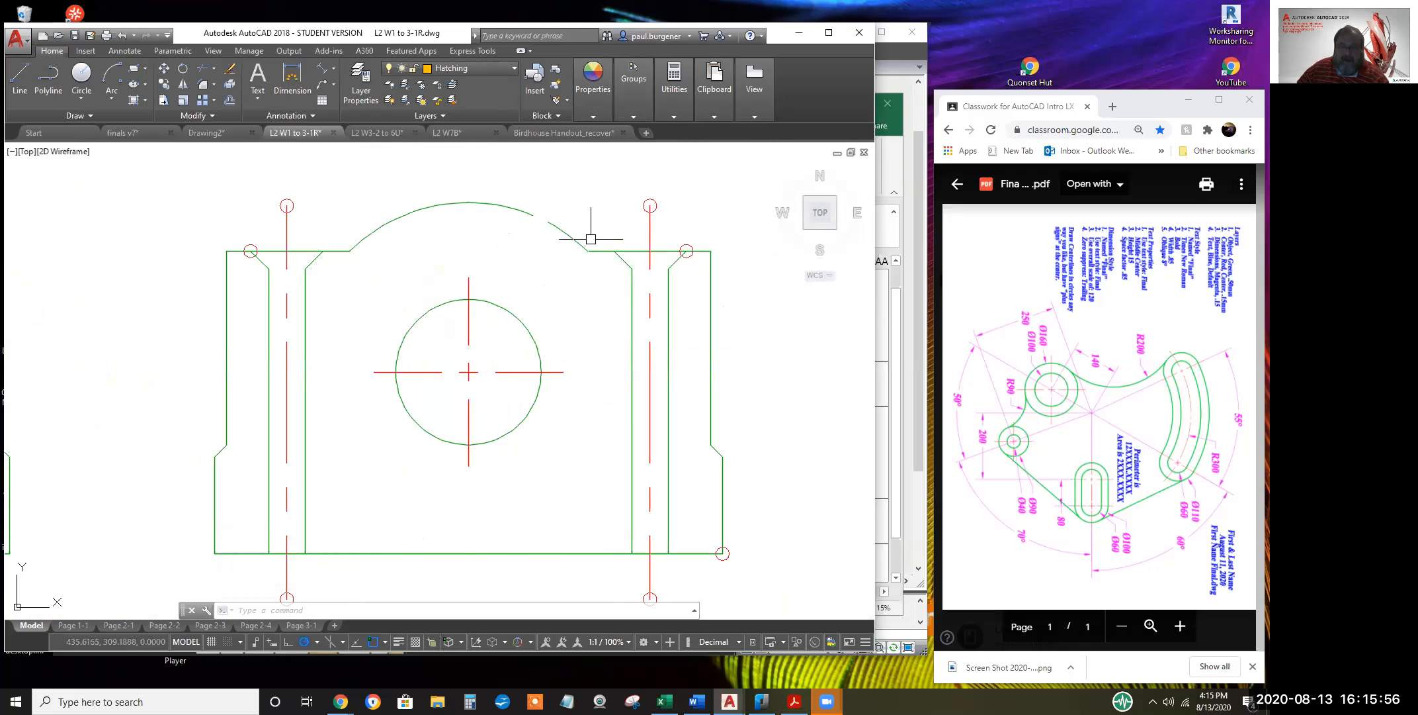
click(201, 71)
right_click(698, 286)
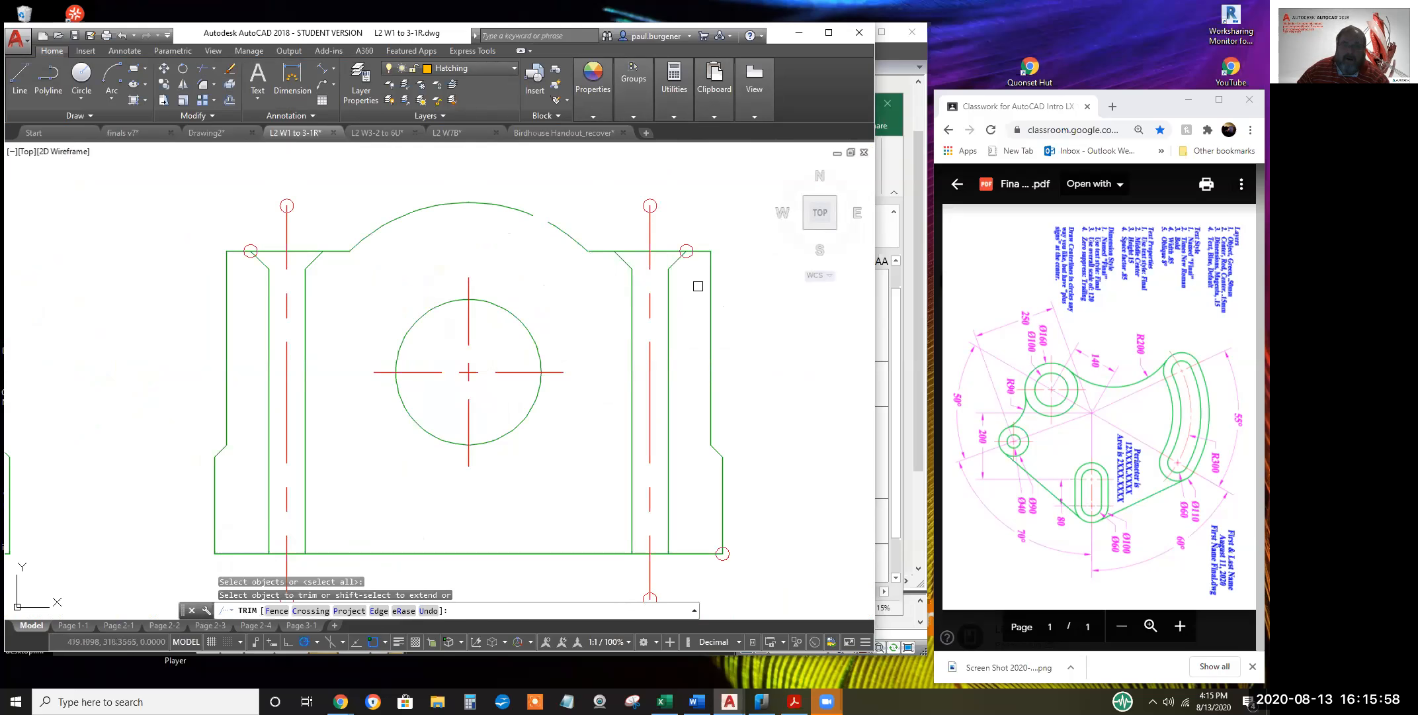
click(580, 243)
scroll(616, 244, up, 4)
scroll(604, 277, up, 5)
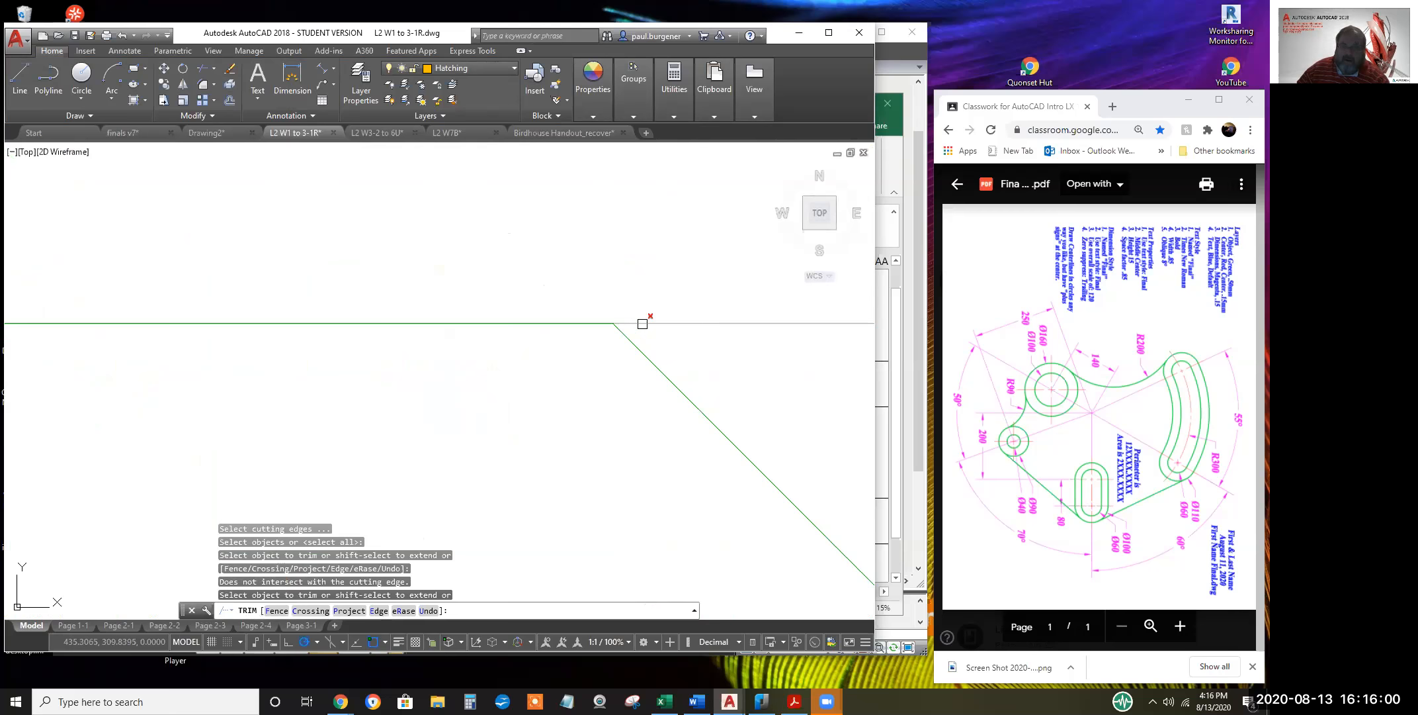
key(Escape)
scroll(638, 318, down, 4)
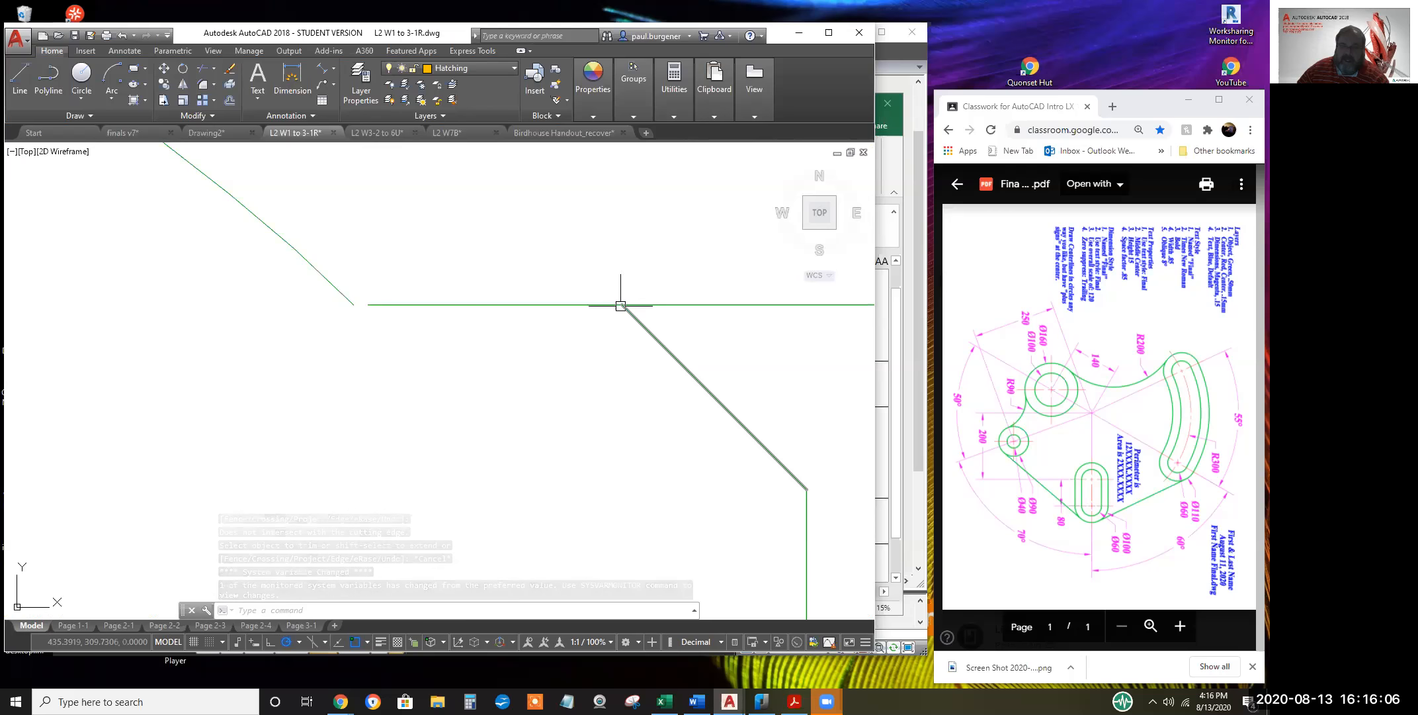
key(Escape)
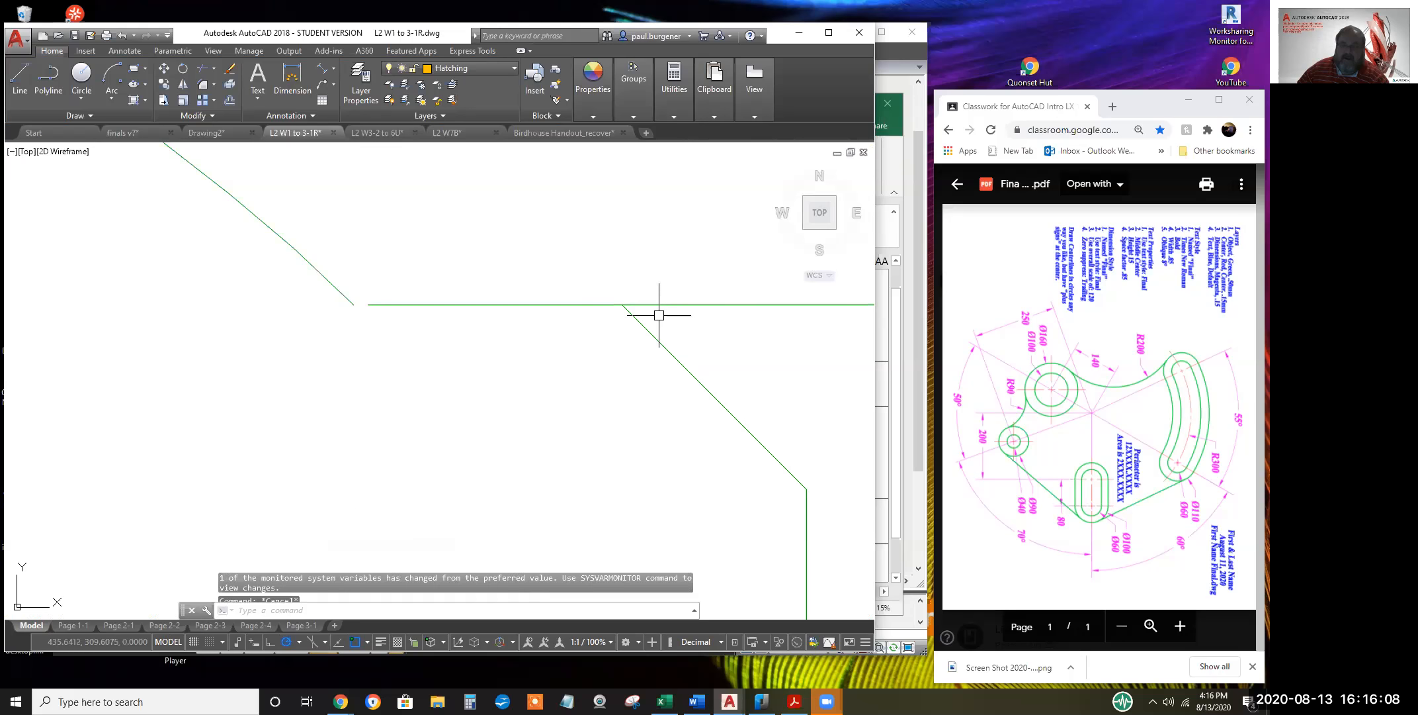
Break the right shoulder line at the upper end of the right hole's inner chamfer
click(196, 114)
click(177, 150)
click(635, 303)
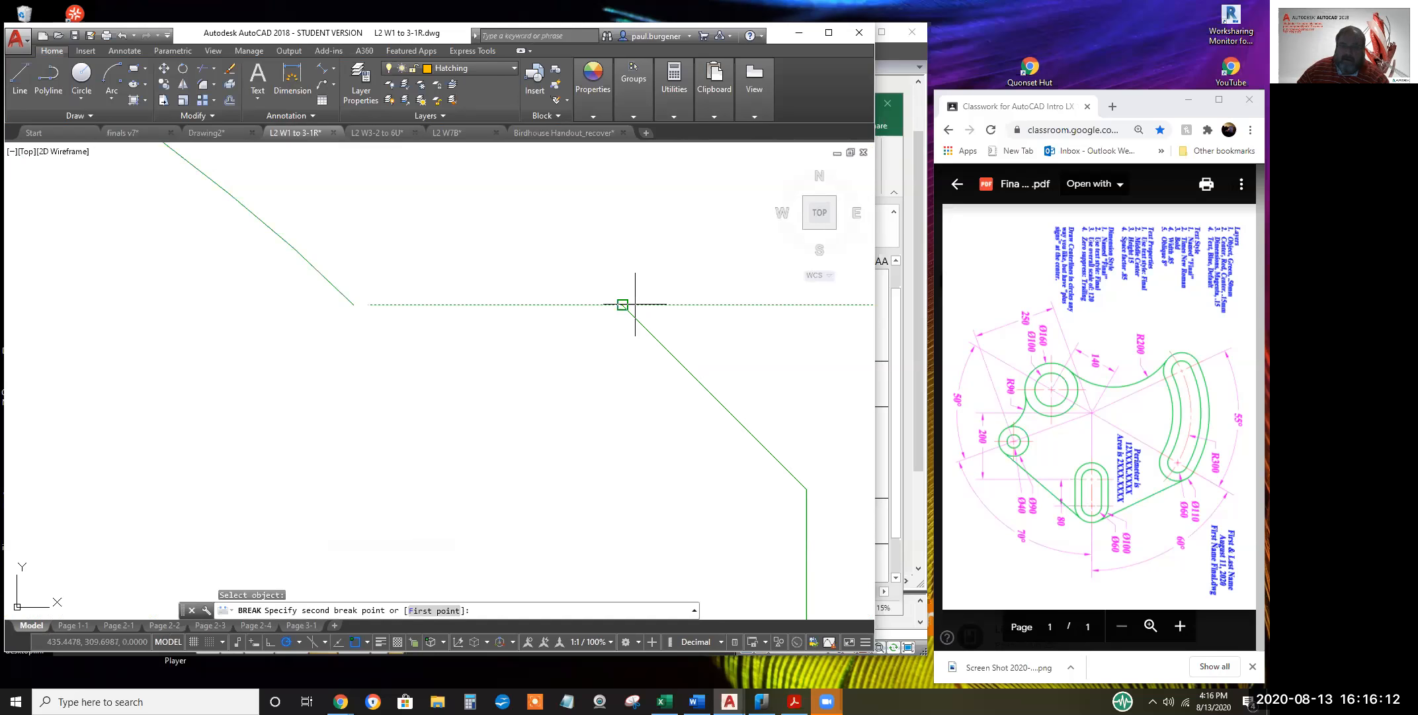
click(618, 305)
Break the section view's bottom edge where it meets the right hole's inner wall
scroll(671, 419, down, 2)
middle_drag(682, 424, 585, 157)
middle_drag(645, 469, 663, 215)
scroll(689, 492, down, 1)
middle_drag(687, 472, 678, 242)
scroll(673, 492, down, 3)
middle_drag(673, 513, 653, 296)
scroll(669, 434, up, 6)
scroll(568, 304, up, 4)
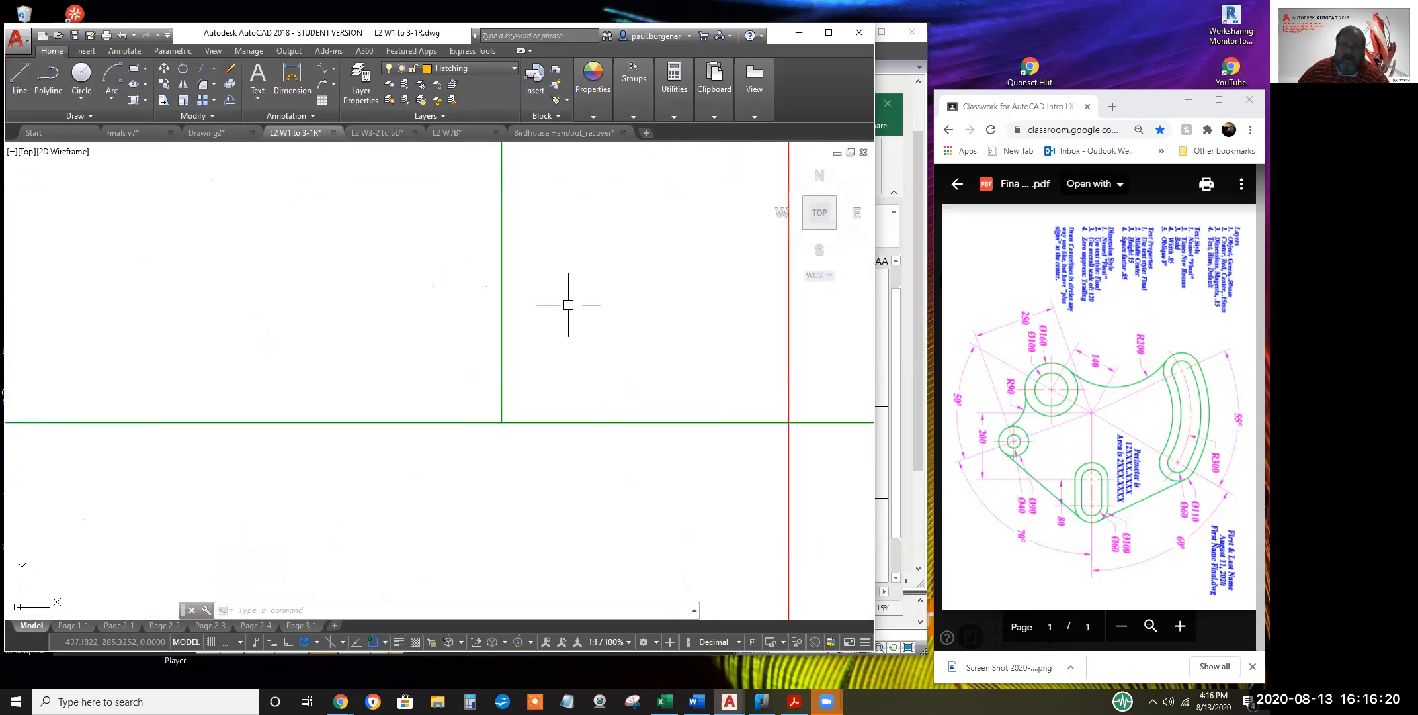
scroll(563, 357, up, 3)
middle_drag(533, 413, 595, 335)
scroll(550, 362, up, 2)
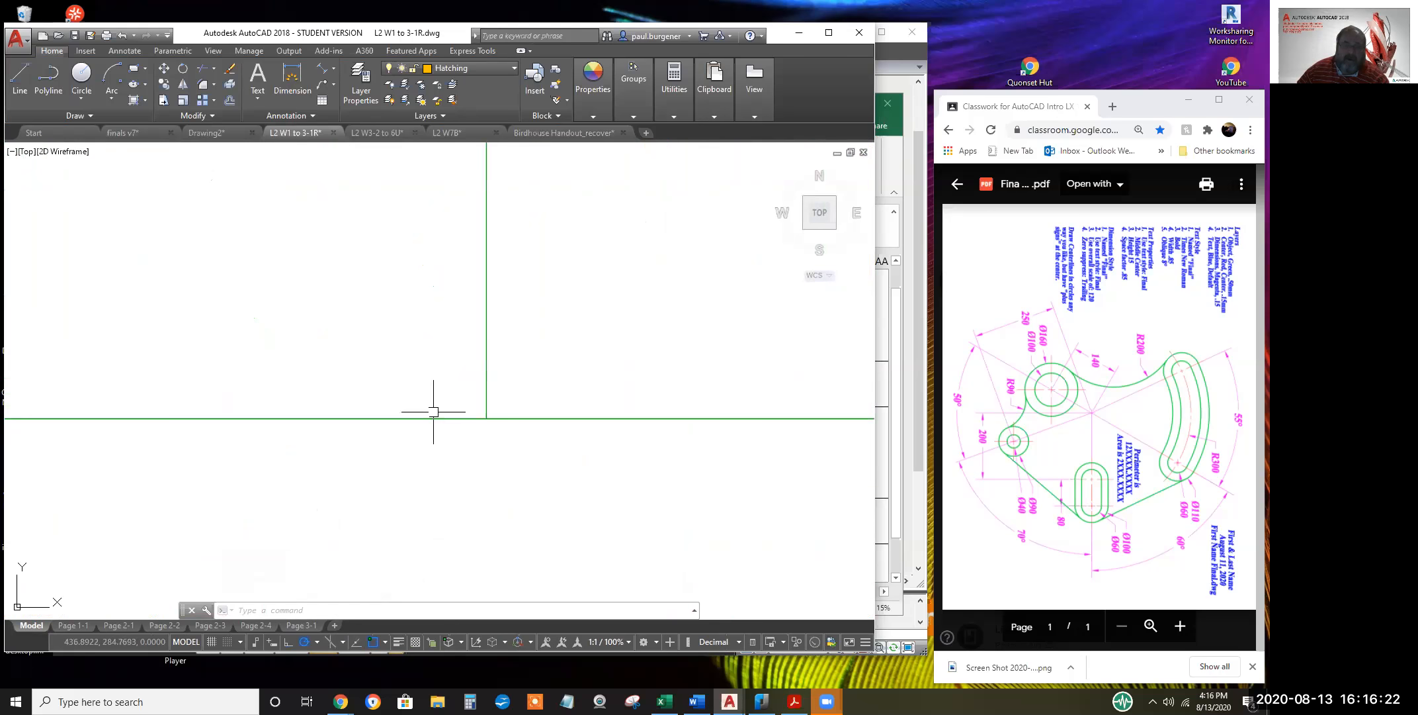
click(202, 114)
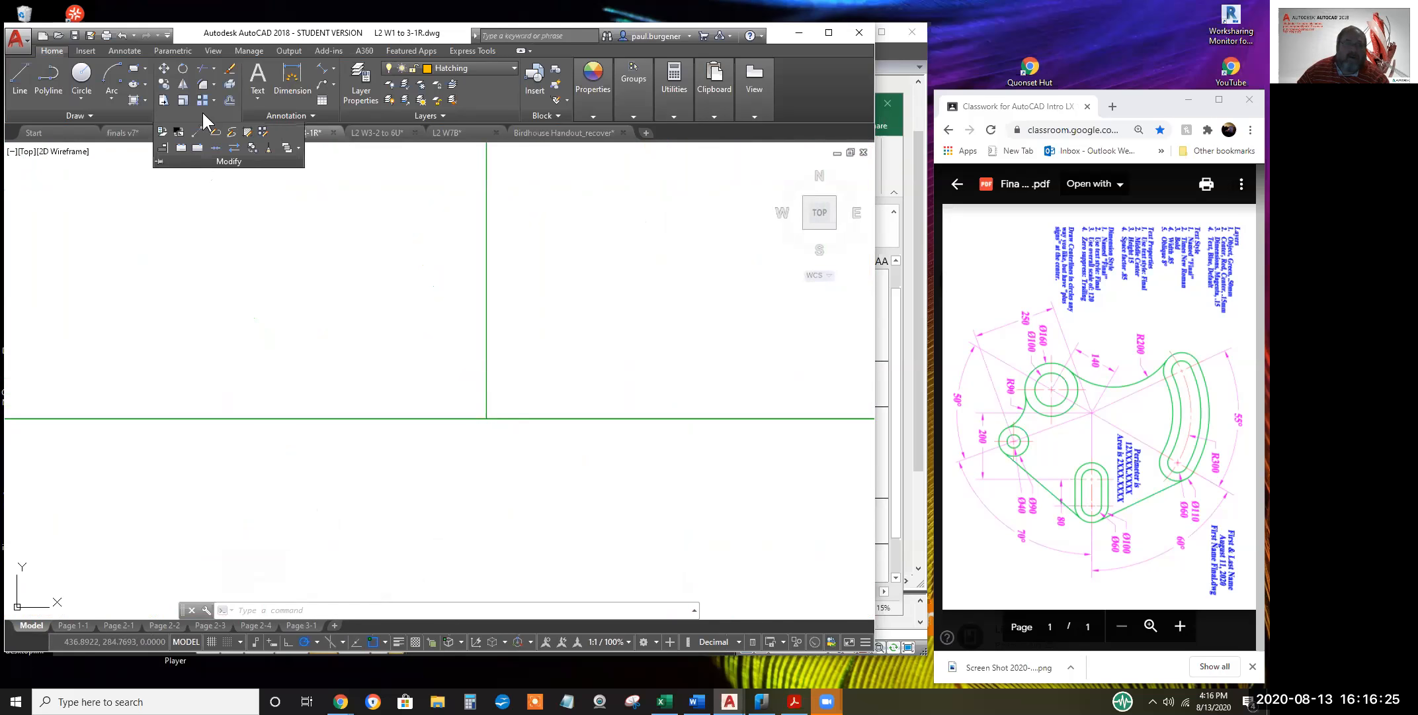
click(181, 149)
click(498, 420)
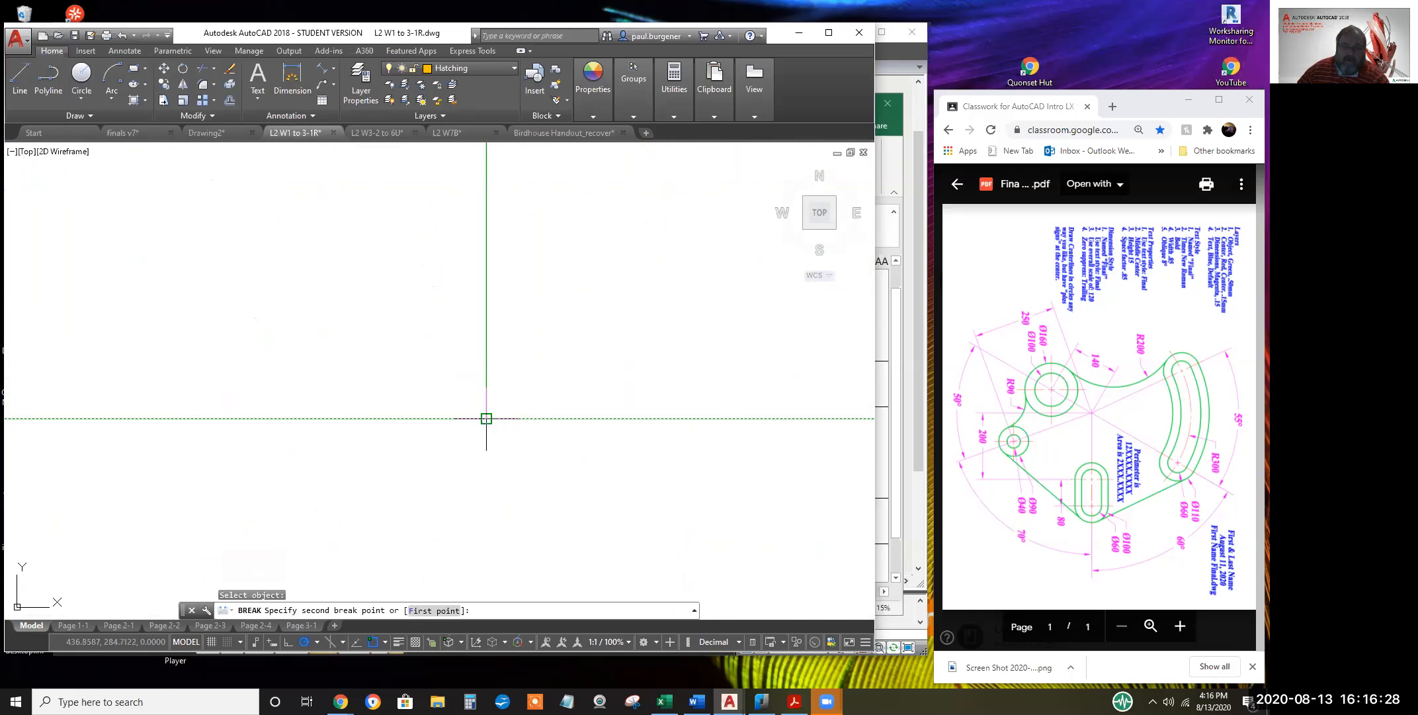
click(489, 419)
Check the line pieces around the bottom edge's break and erase the overlapping line there
scroll(518, 473, down, 3)
scroll(515, 453, up, 5)
click(517, 444)
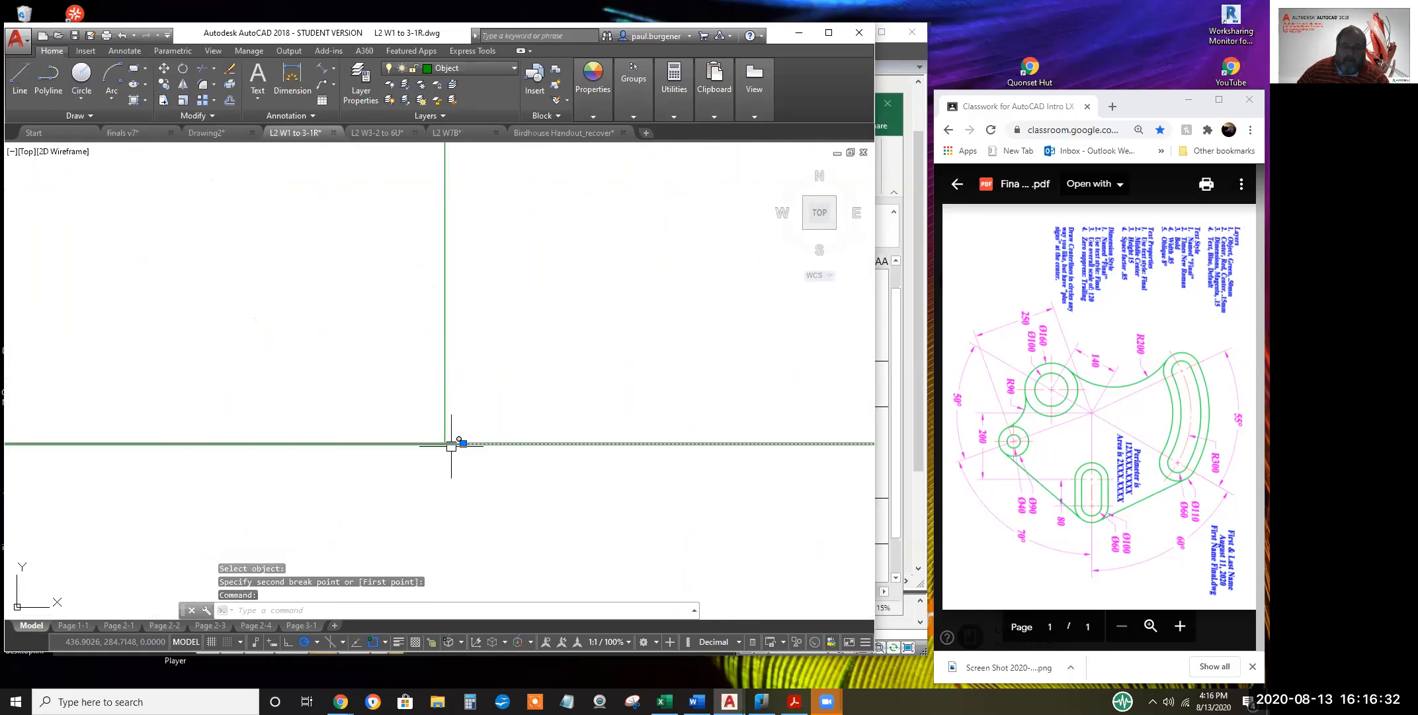
scroll(458, 455, up, 4)
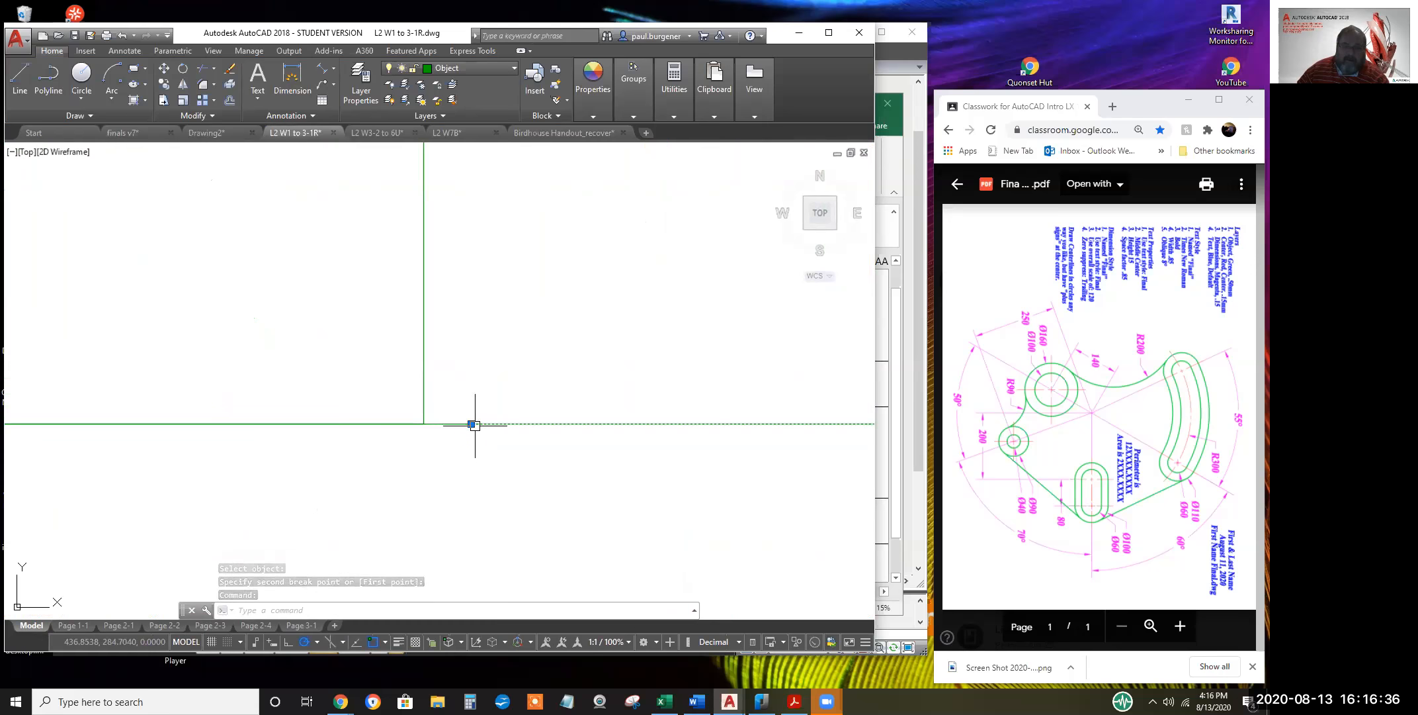
key(Escape)
key(Escape)
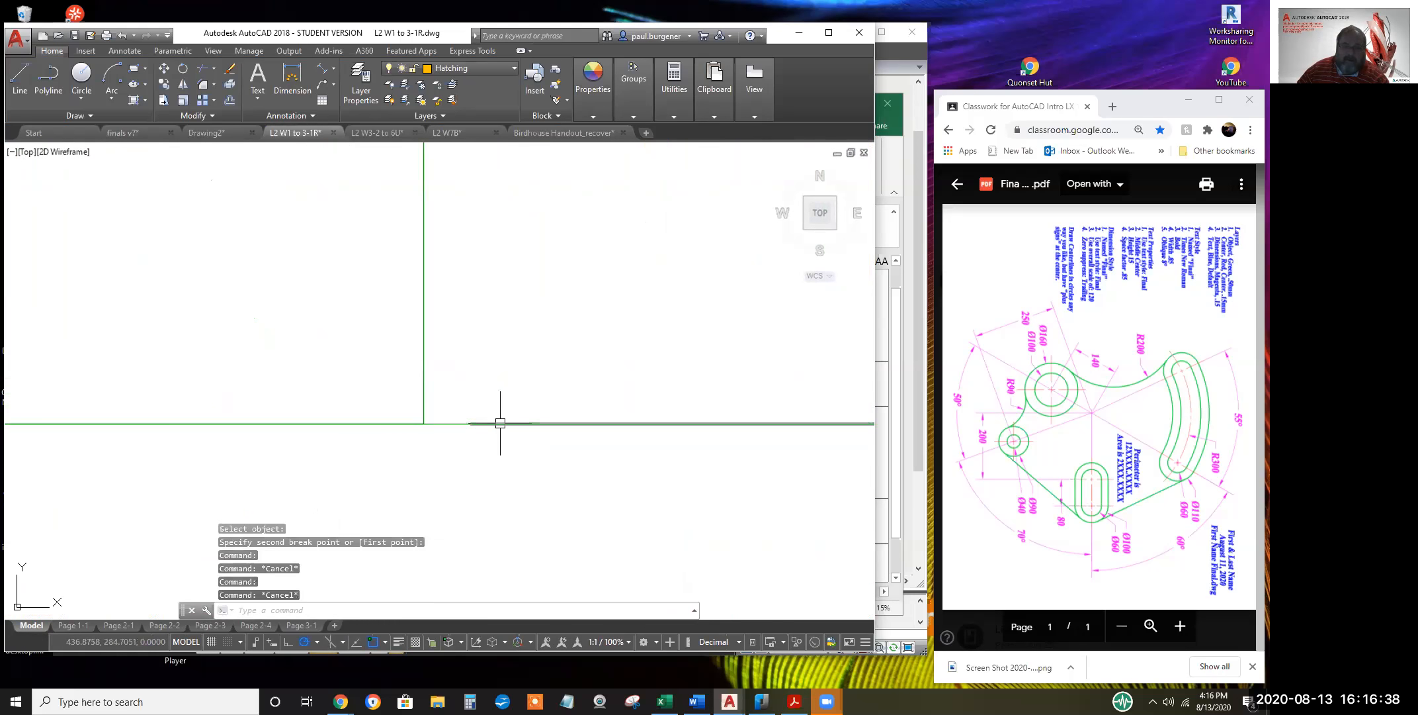
click(500, 422)
key(Escape)
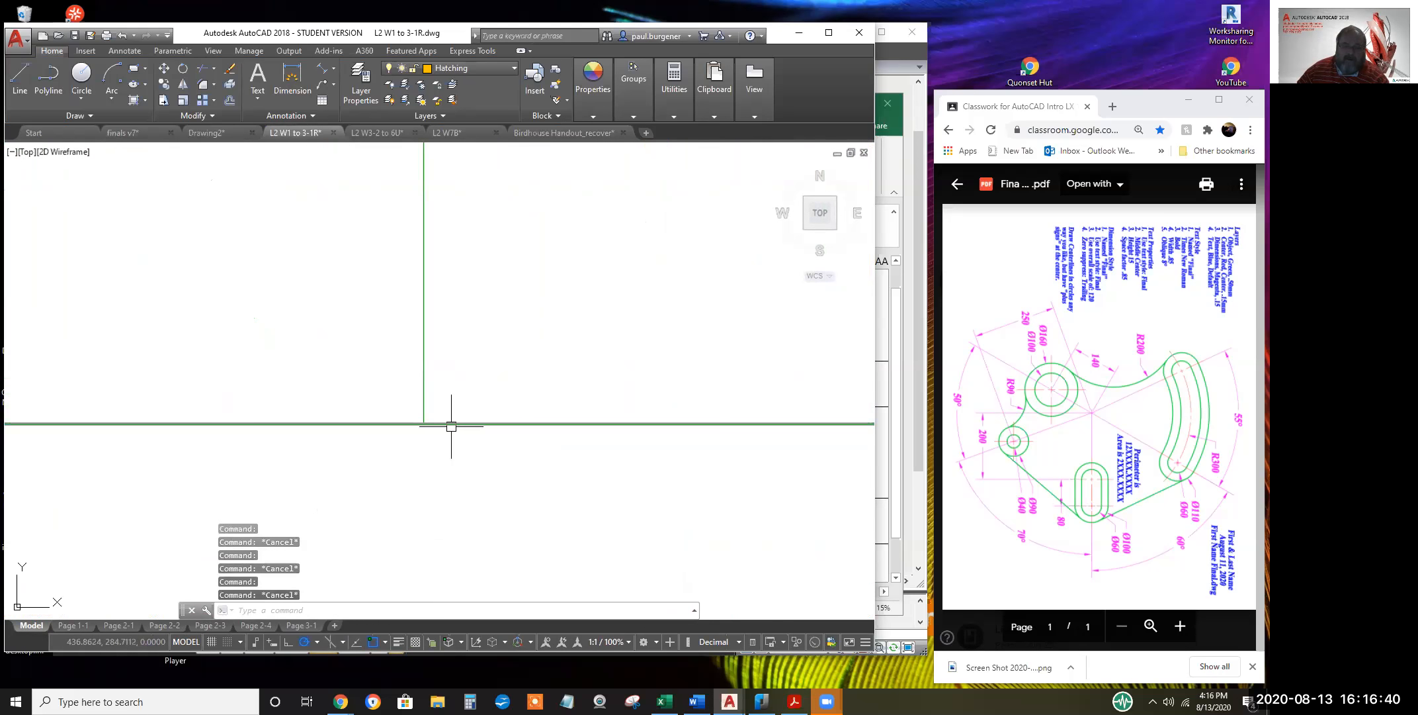
click(451, 426)
text(e)
key(space)
Break the section view's bottom edge where it meets the left hole's inner wall
scroll(523, 467, down, 2)
scroll(523, 467, down, 1)
scroll(506, 457, down, 6)
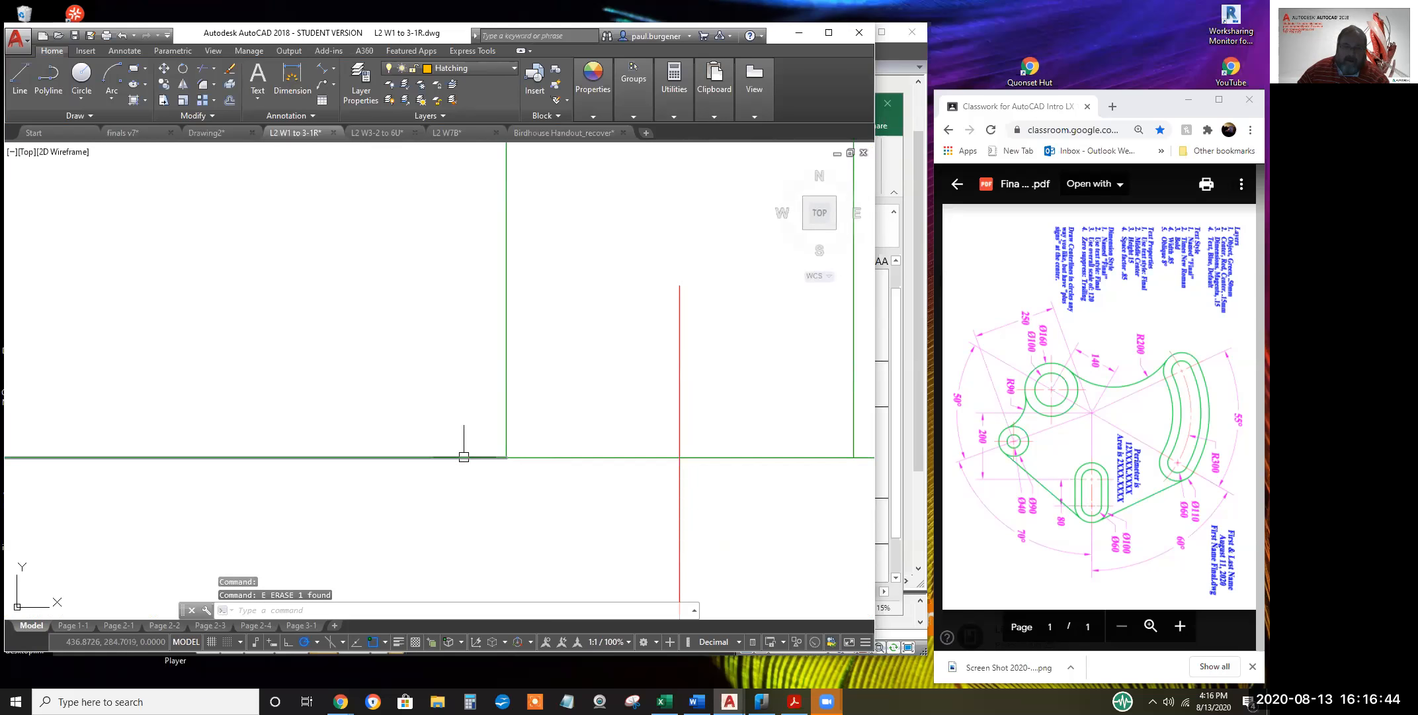
middle_drag(311, 448, 869, 452)
scroll(149, 402, down, 4)
middle_drag(139, 404, 483, 426)
scroll(417, 434, up, 2)
scroll(442, 409, up, 10)
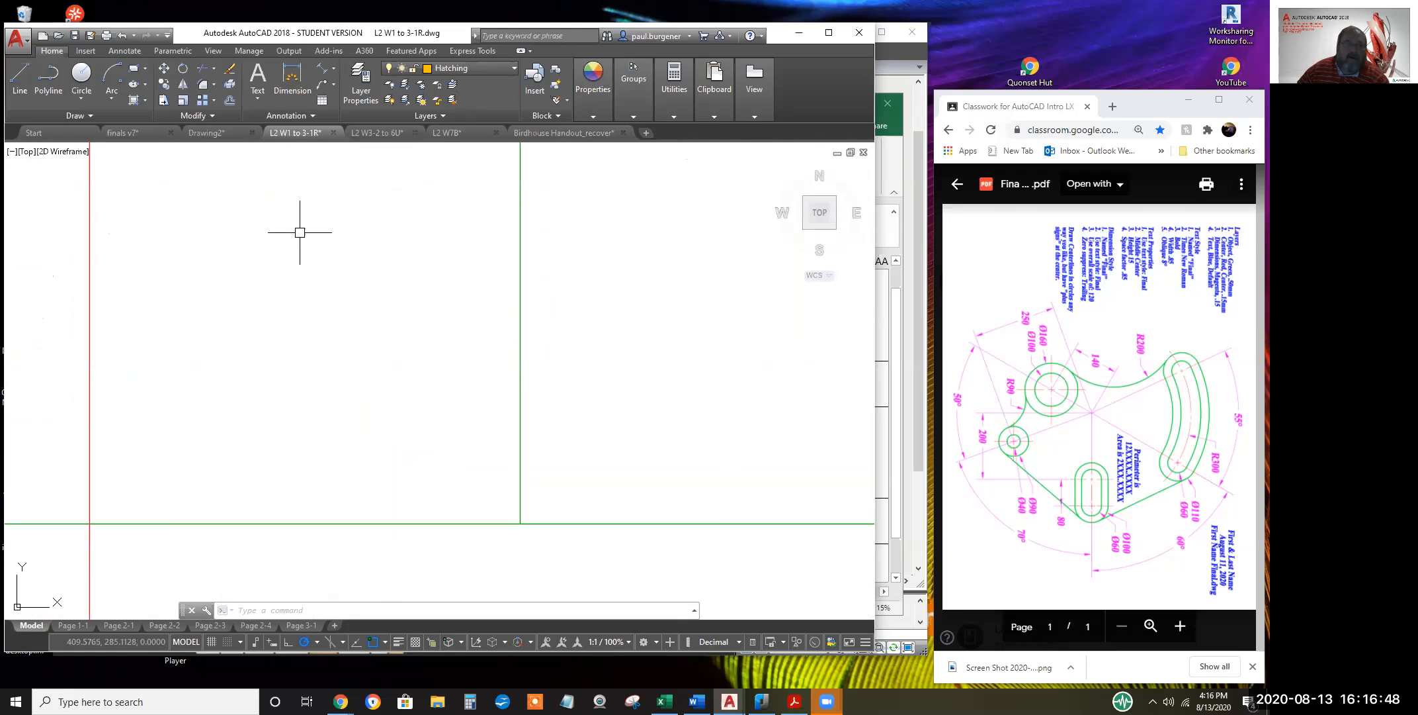
click(200, 112)
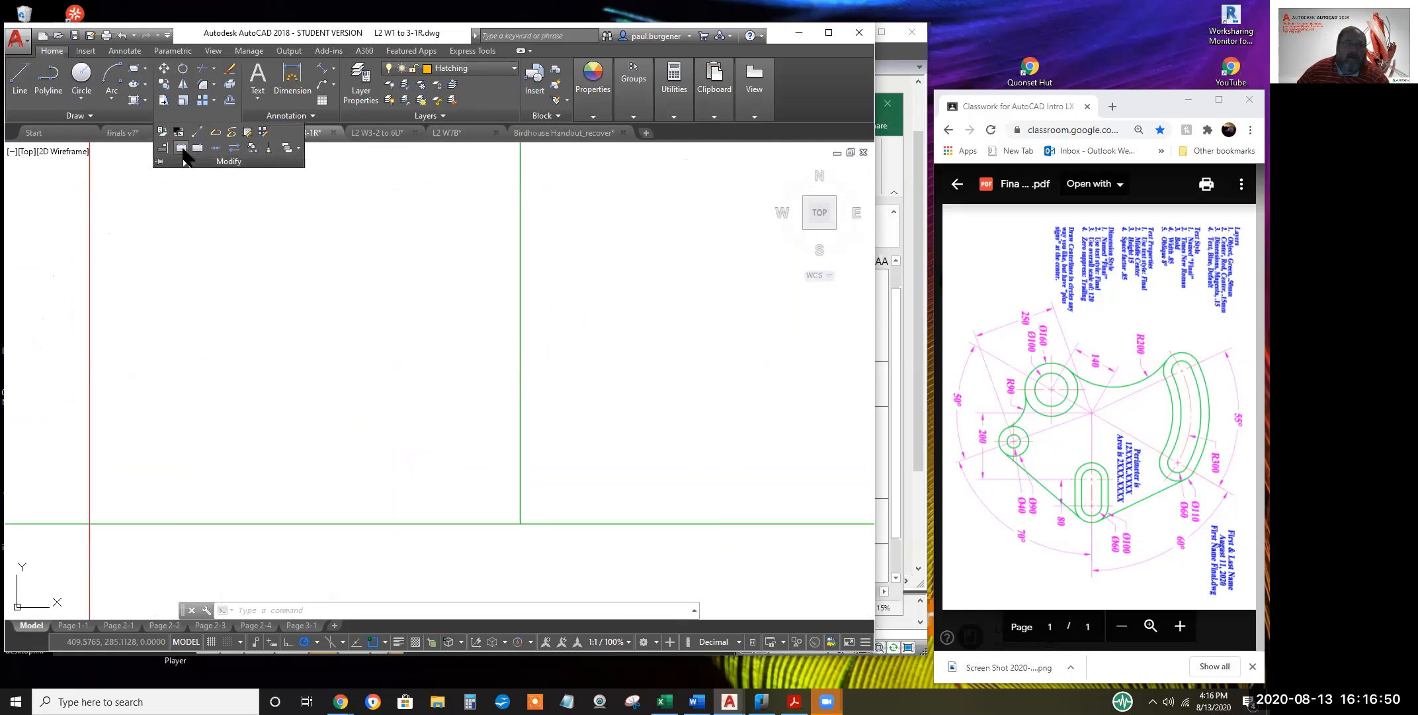
click(181, 148)
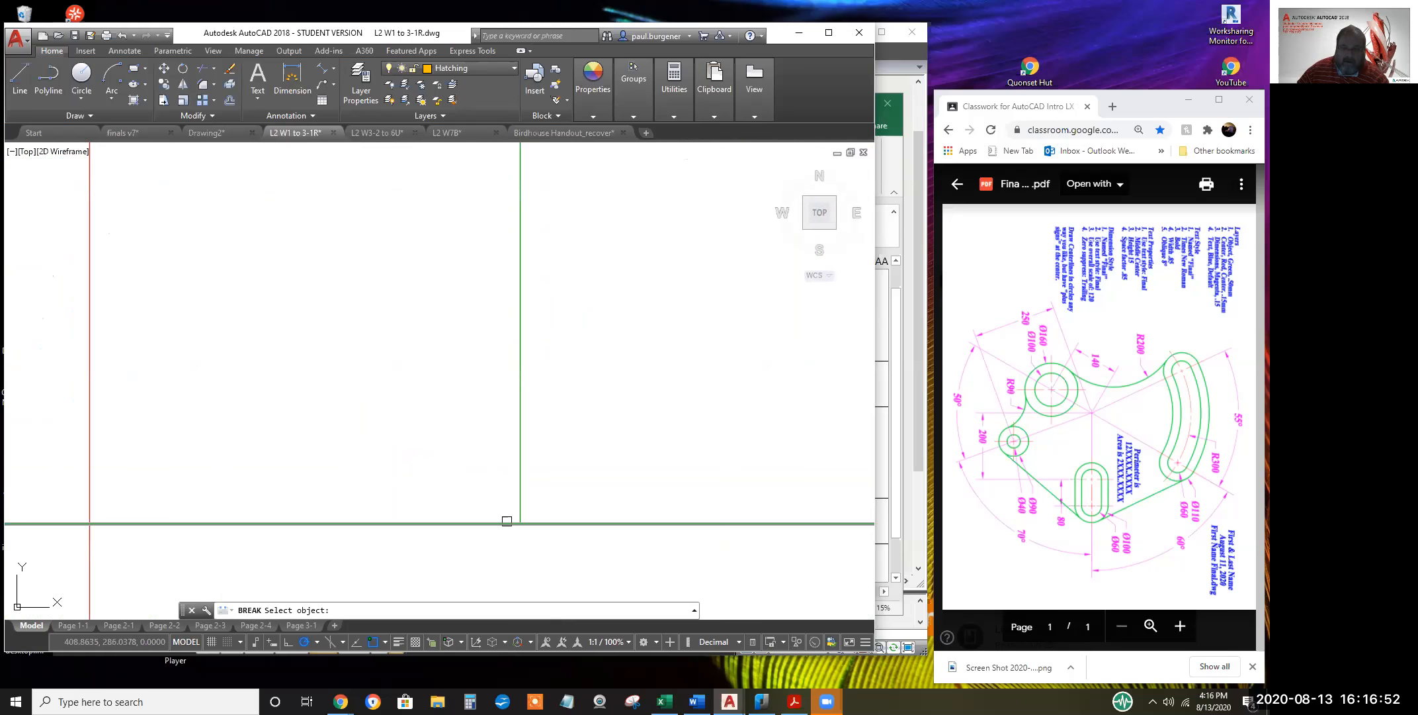
click(508, 522)
click(518, 523)
Break the left shoulder line at the upper end of the left hole's inner chamfer
scroll(575, 569, down, 5)
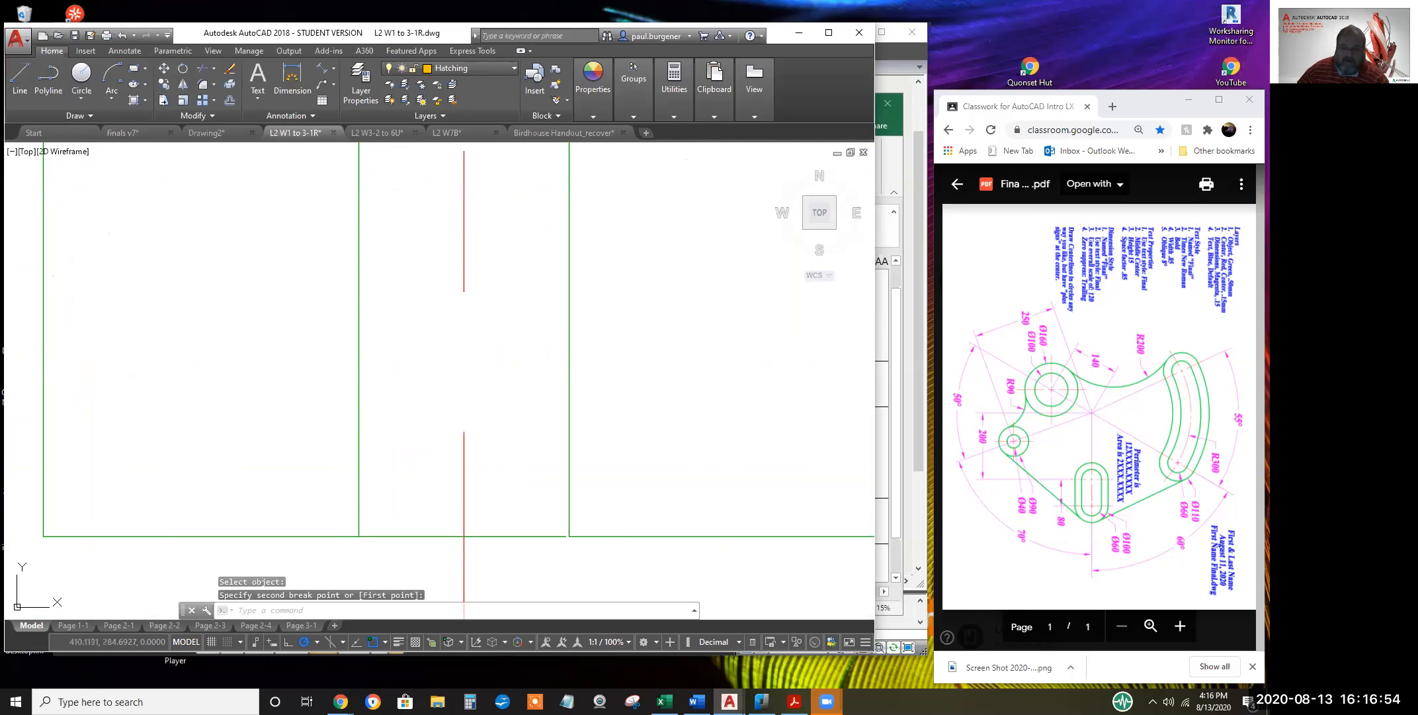
scroll(627, 284, down, 2)
scroll(627, 284, down, 2)
middle_drag(626, 285, 514, 628)
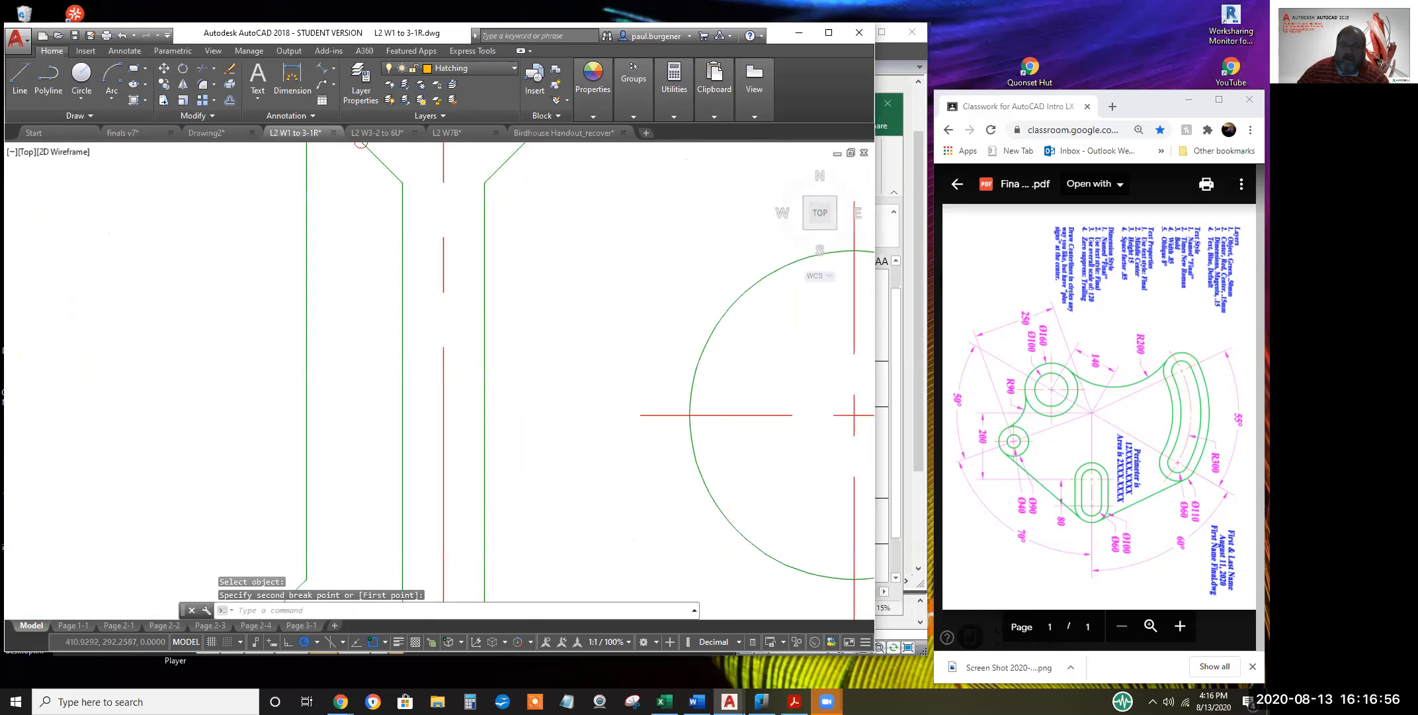
middle_drag(525, 162, 415, 347)
scroll(408, 355, up, 8)
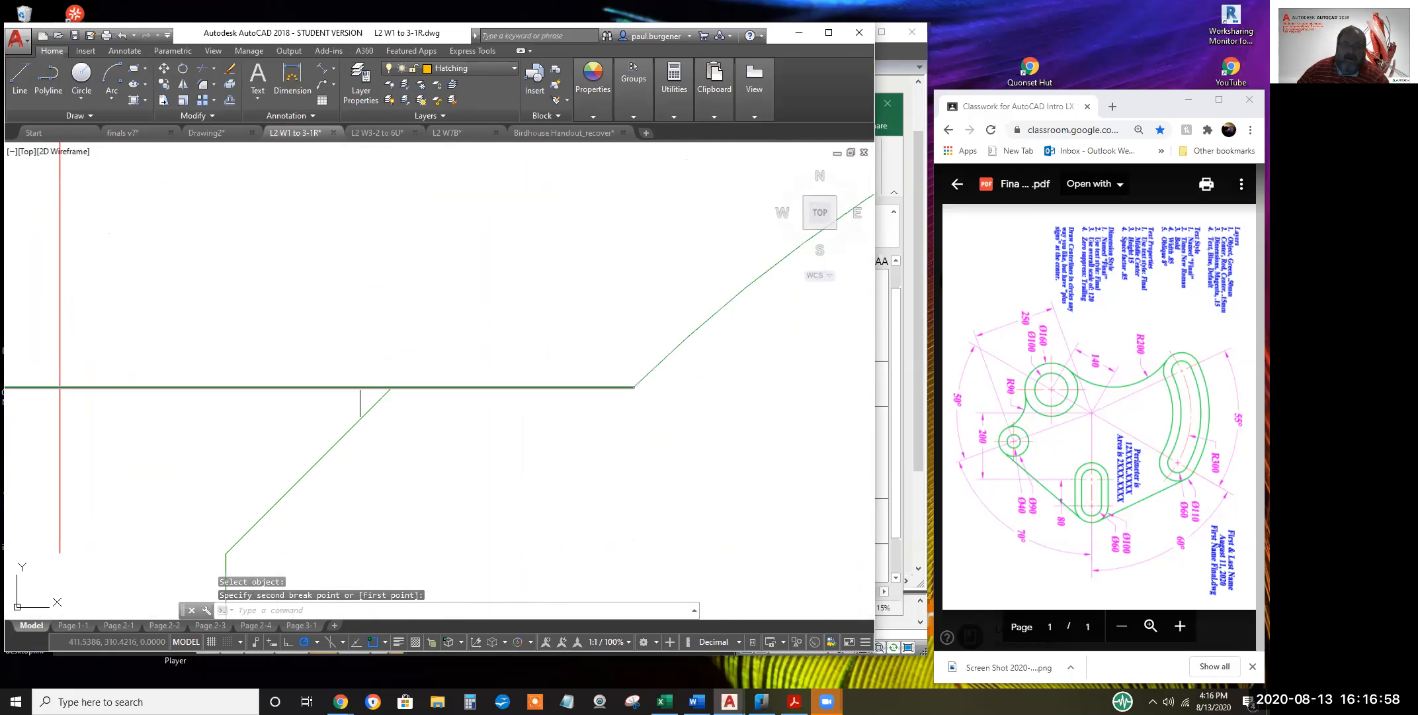
click(211, 116)
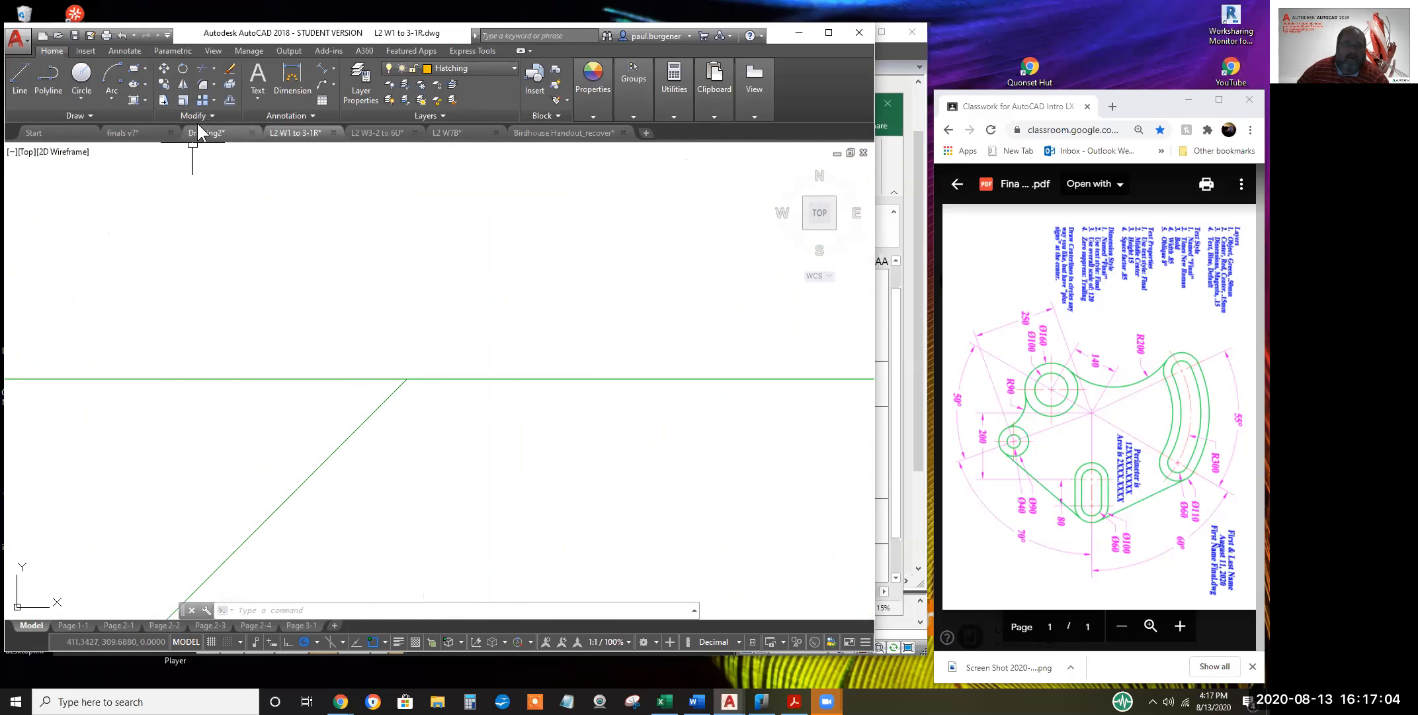
click(182, 147)
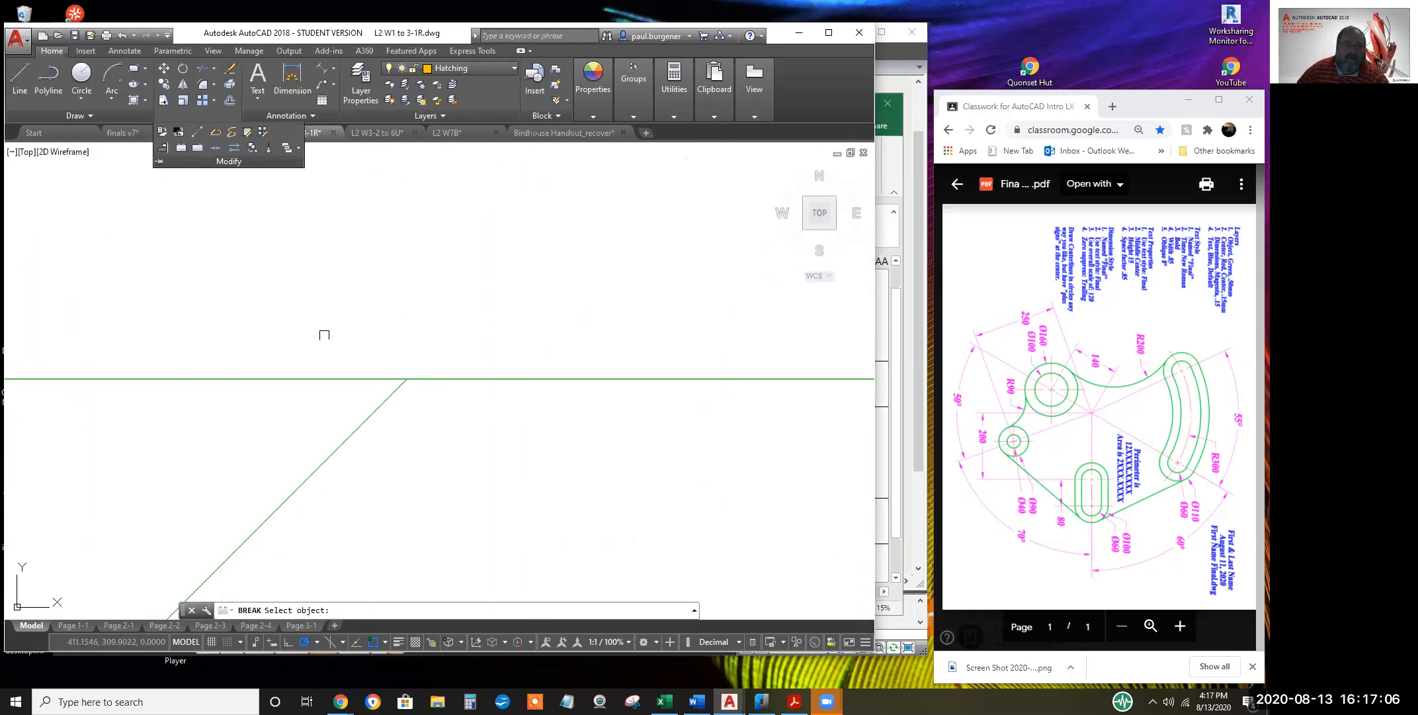
click(393, 376)
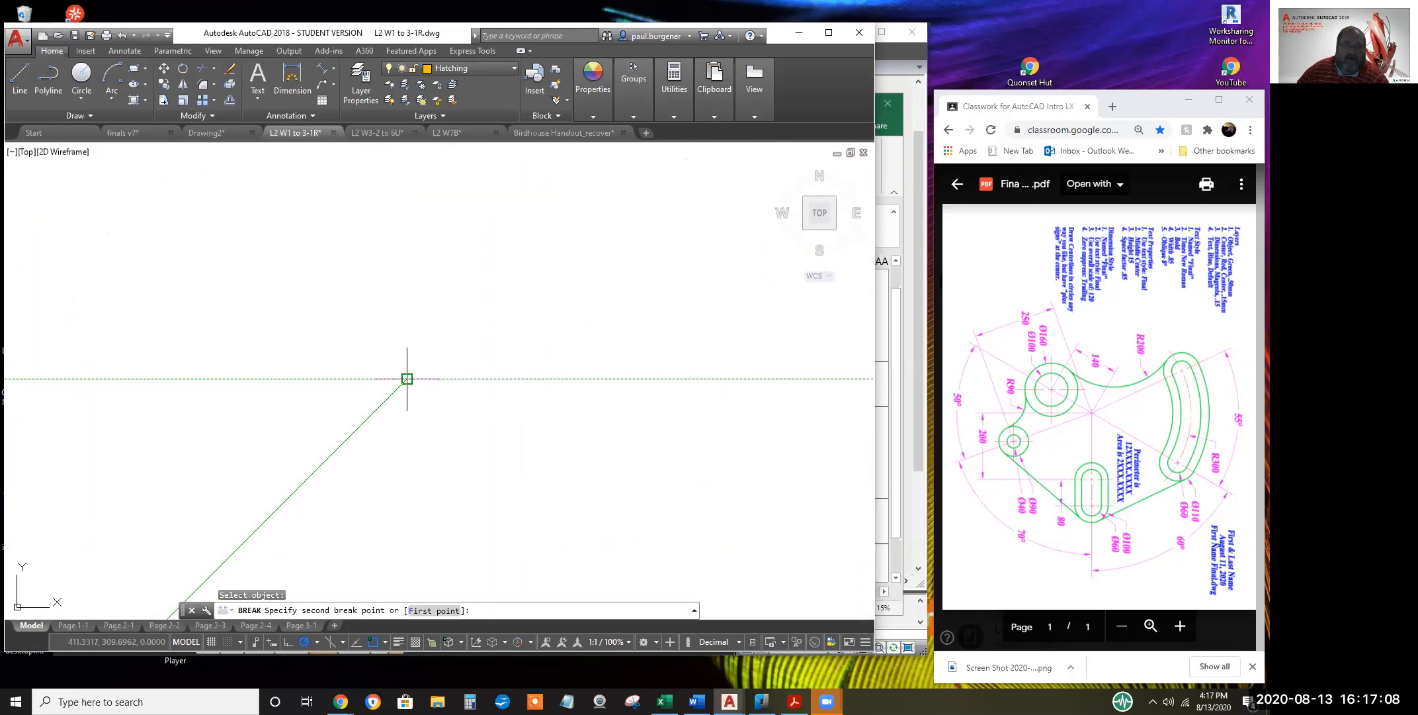
click(407, 379)
Convert the upper arc to a polyline and join it with the connecting outline segments, selecting the whole section view
scroll(561, 456, down, 9)
middle_drag(683, 484, 679, 477)
scroll(380, 301, down, 5)
middle_drag(538, 364, 502, 286)
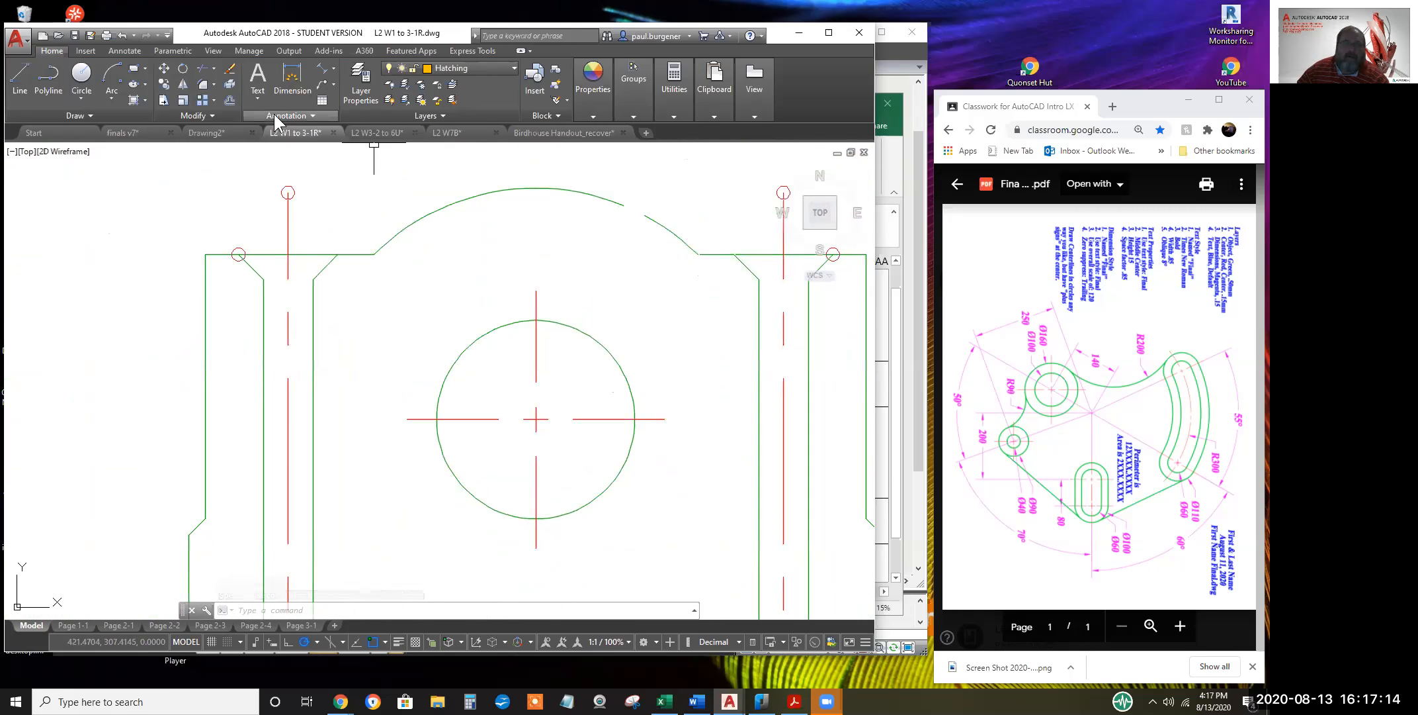
click(203, 114)
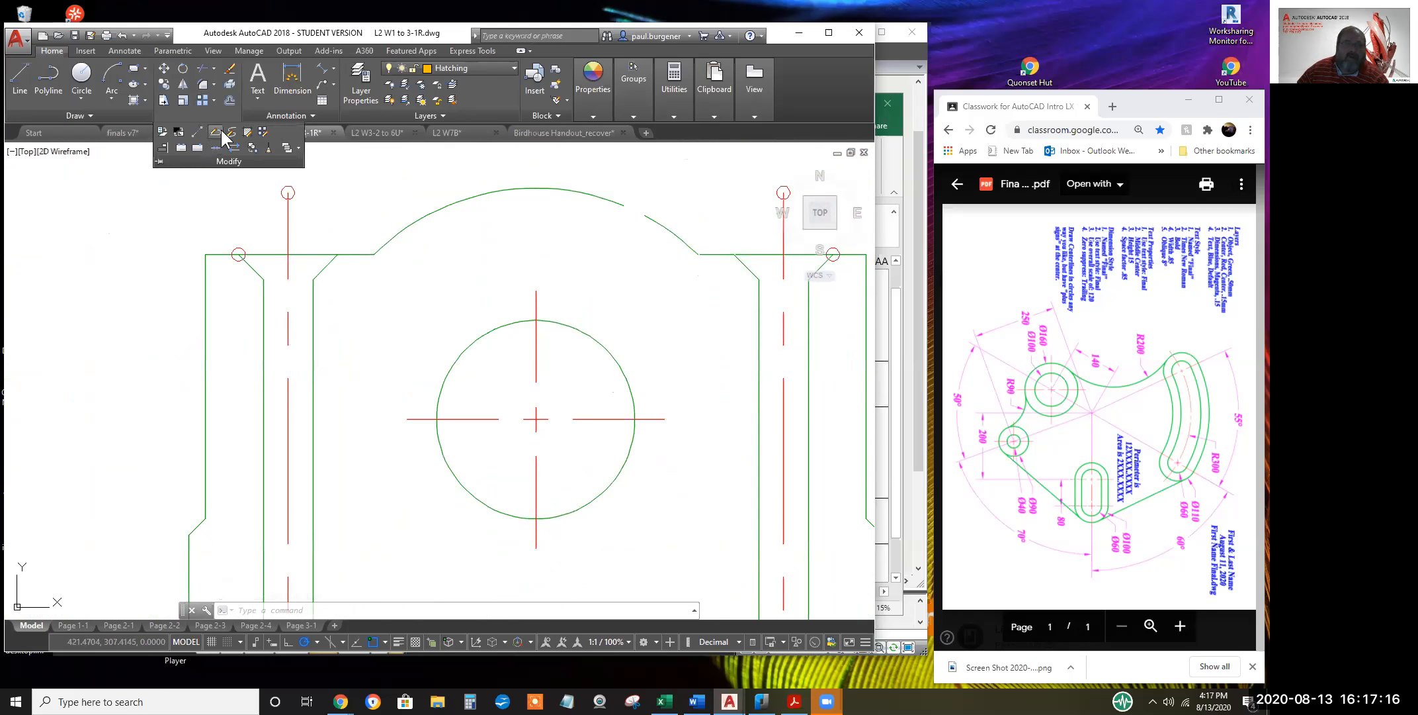
click(219, 132)
click(380, 244)
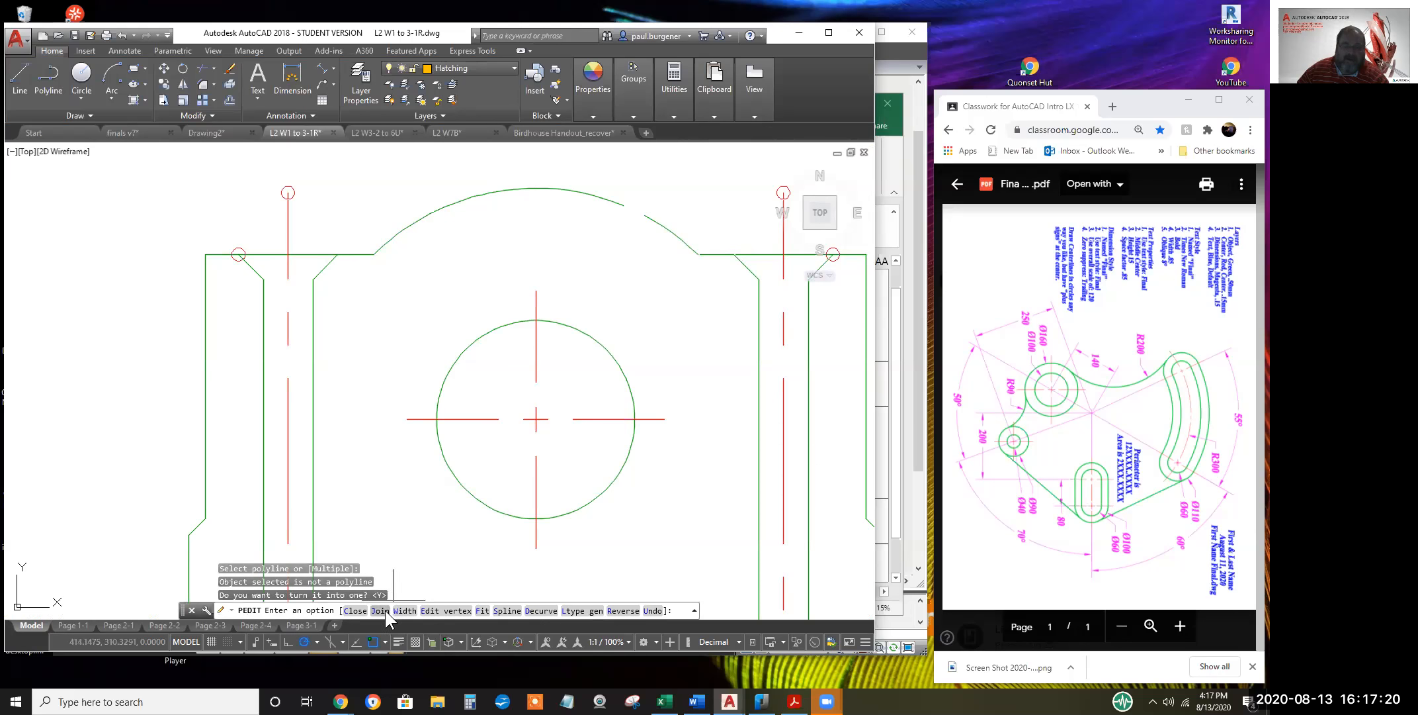
click(380, 610)
scroll(670, 558, down, 7)
click(705, 545)
click(570, 414)
key(Return)
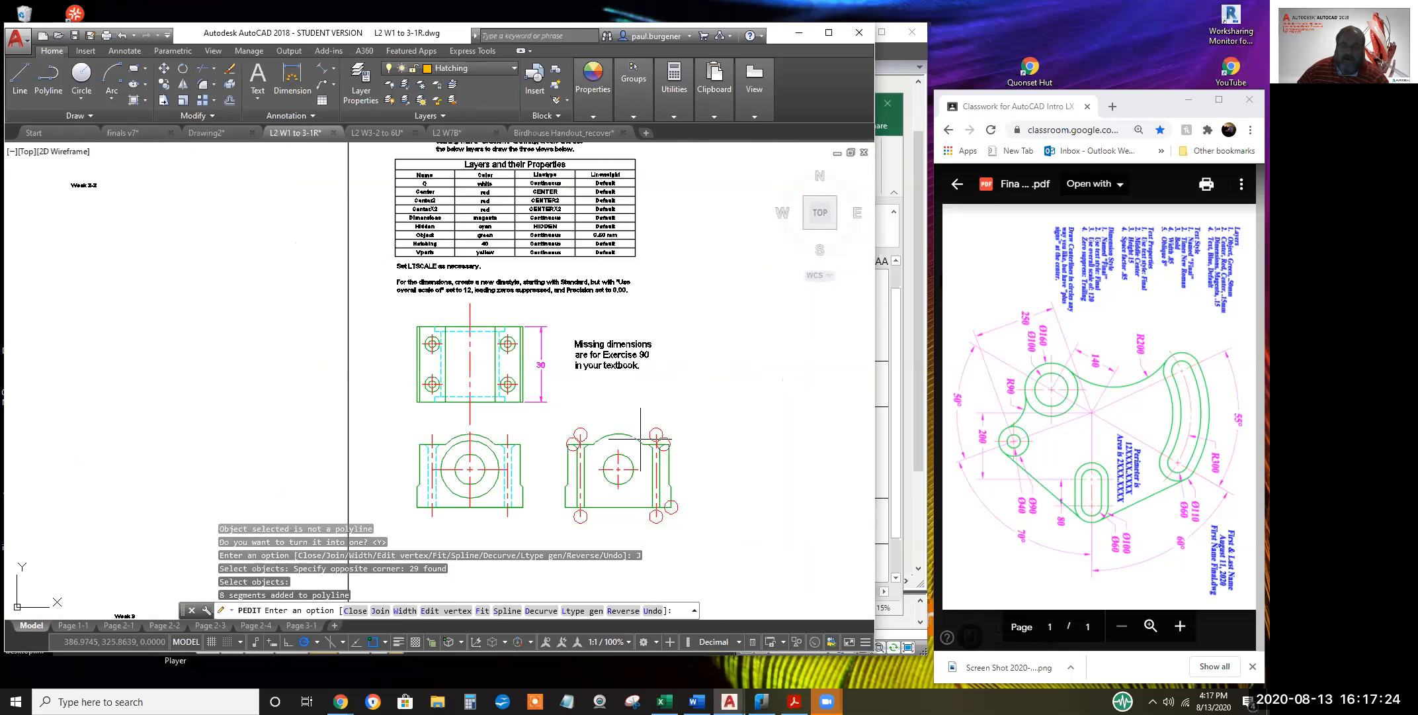
Set the joined polyline's width for all segments to about 0.5 by two points above the section view
scroll(554, 524, up, 5)
scroll(602, 467, up, 5)
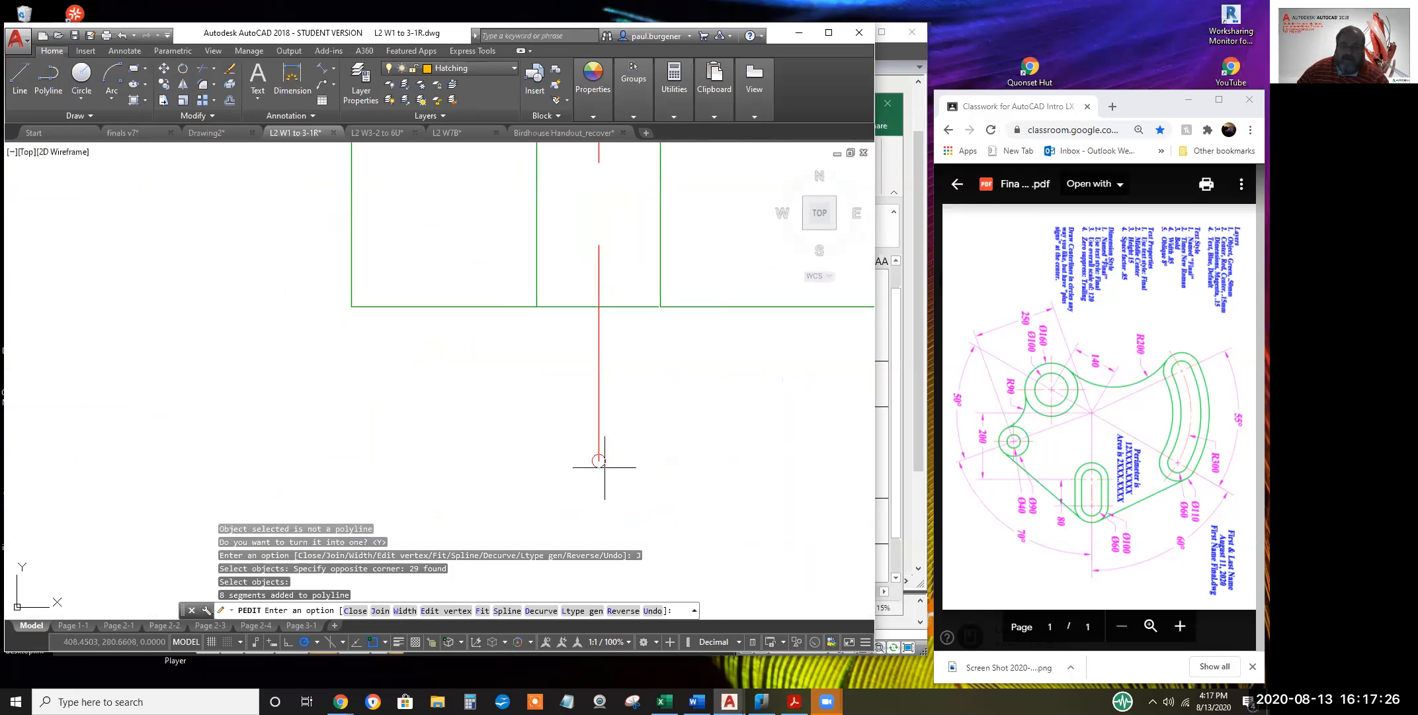
scroll(581, 460, down, 8)
middle_drag(653, 401, 515, 568)
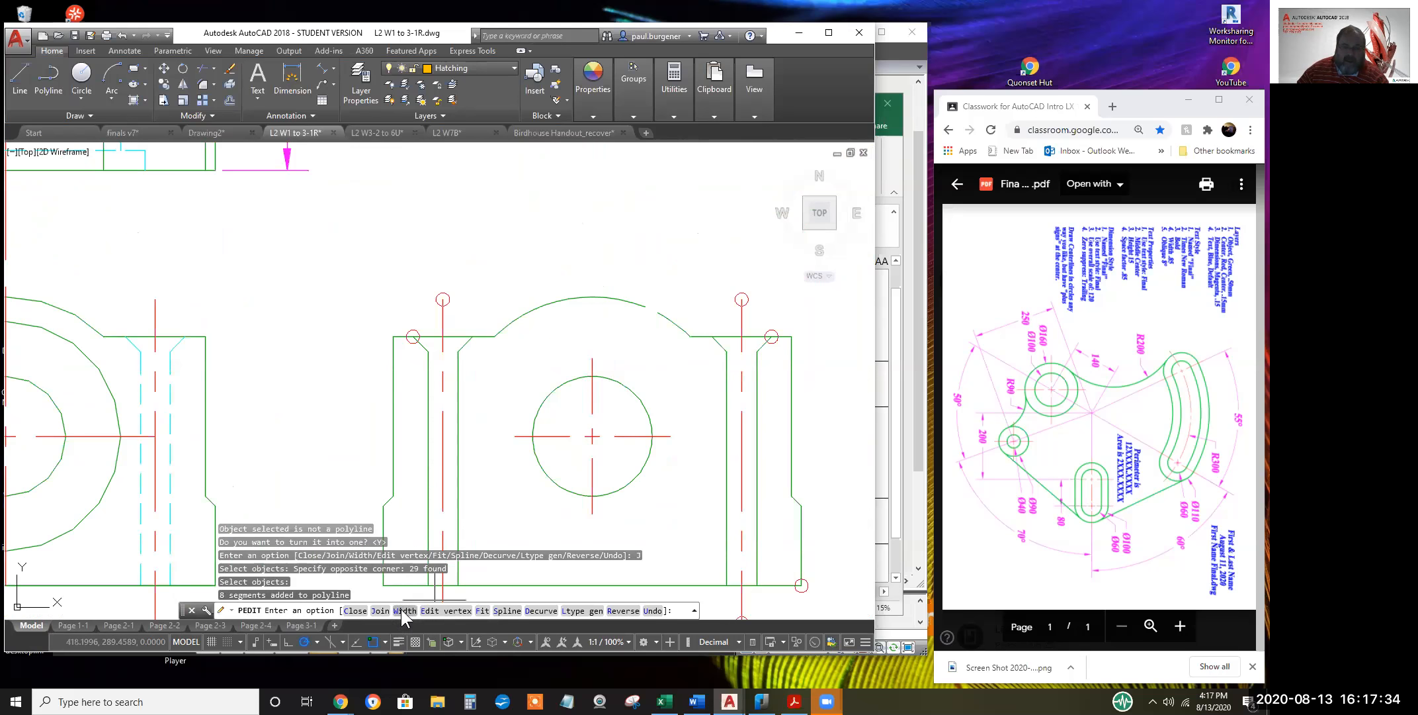
click(405, 610)
click(493, 279)
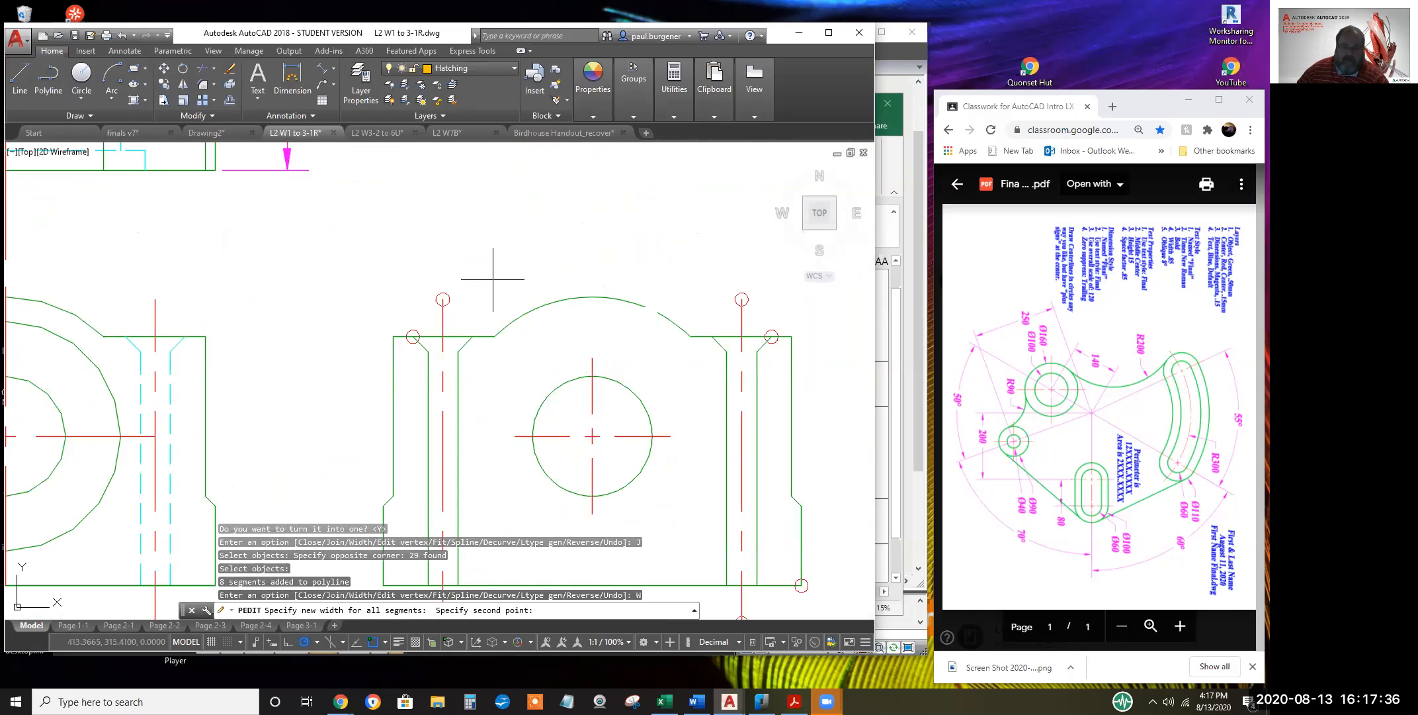
click(506, 282)
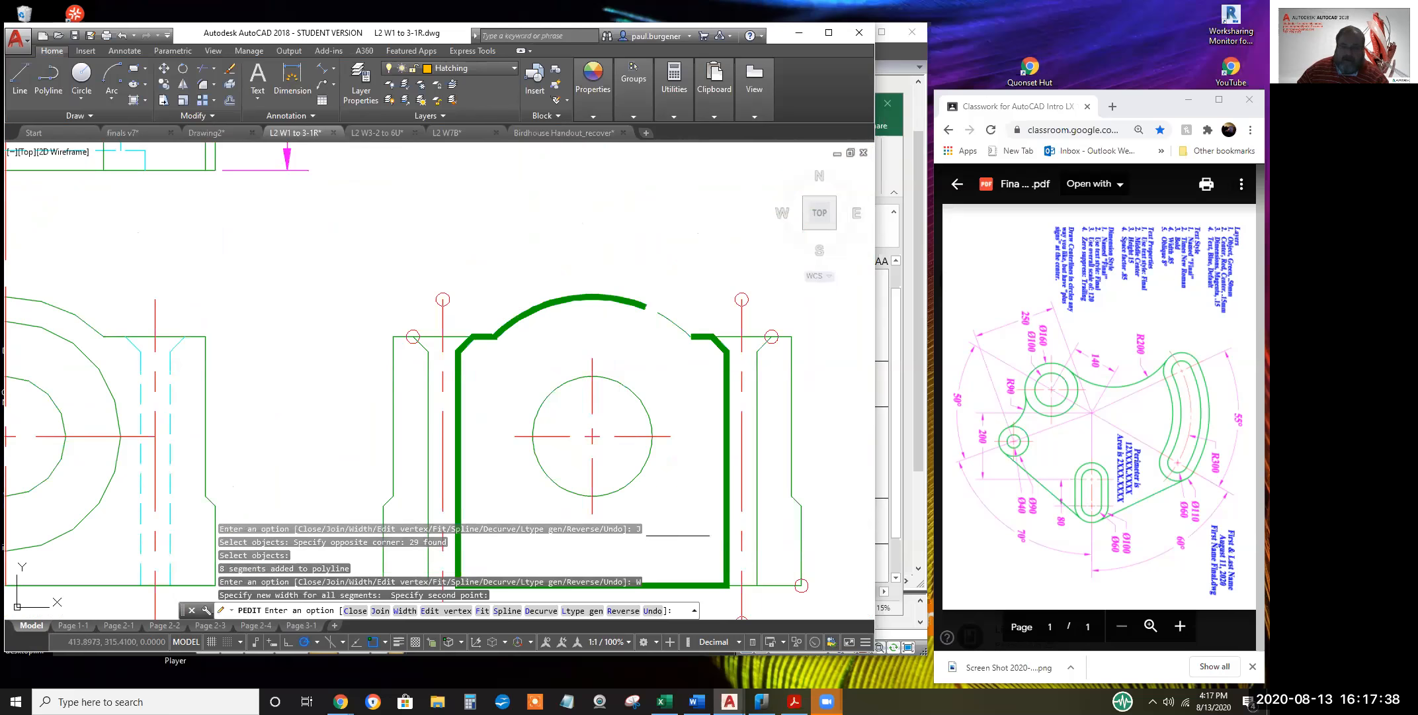
Examine where the widened polyline stops along the upper arc and right shoulder, and end the polyline edit
middle_drag(678, 536, 666, 414)
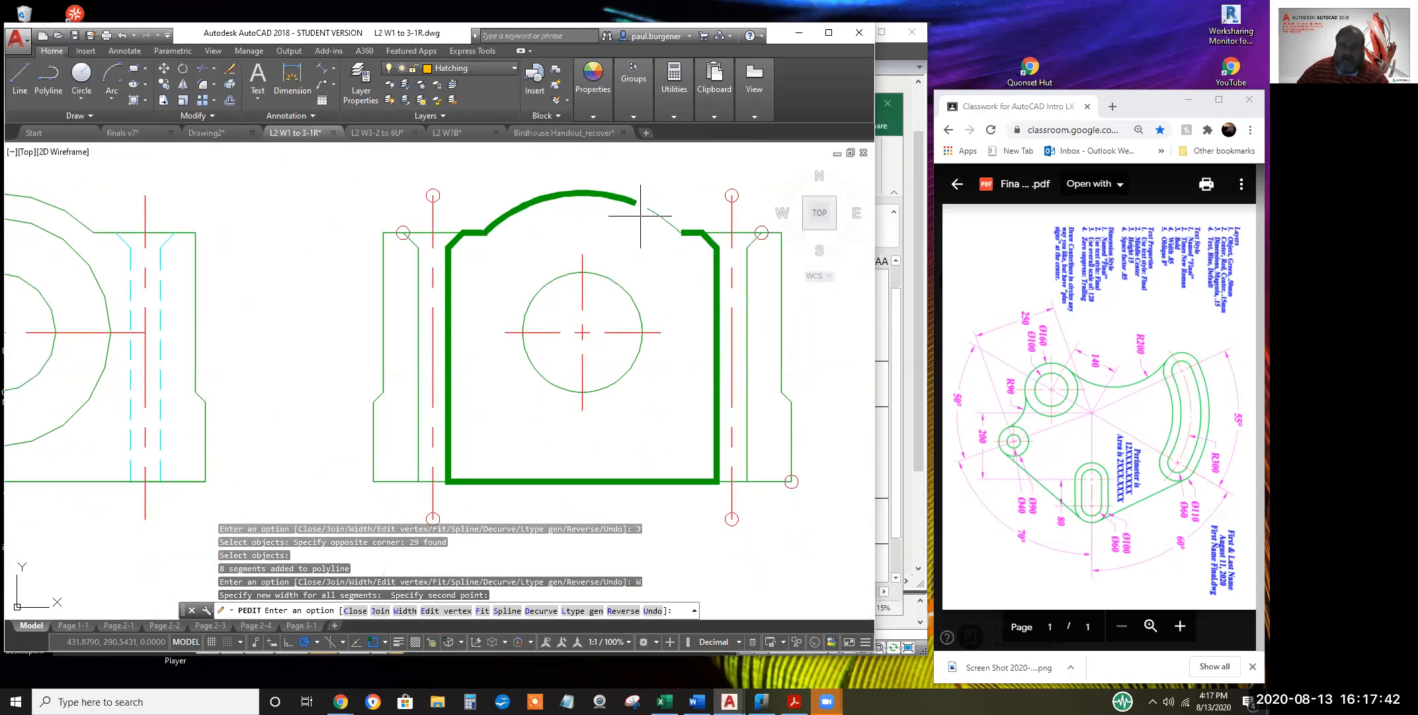
scroll(674, 222, up, 8)
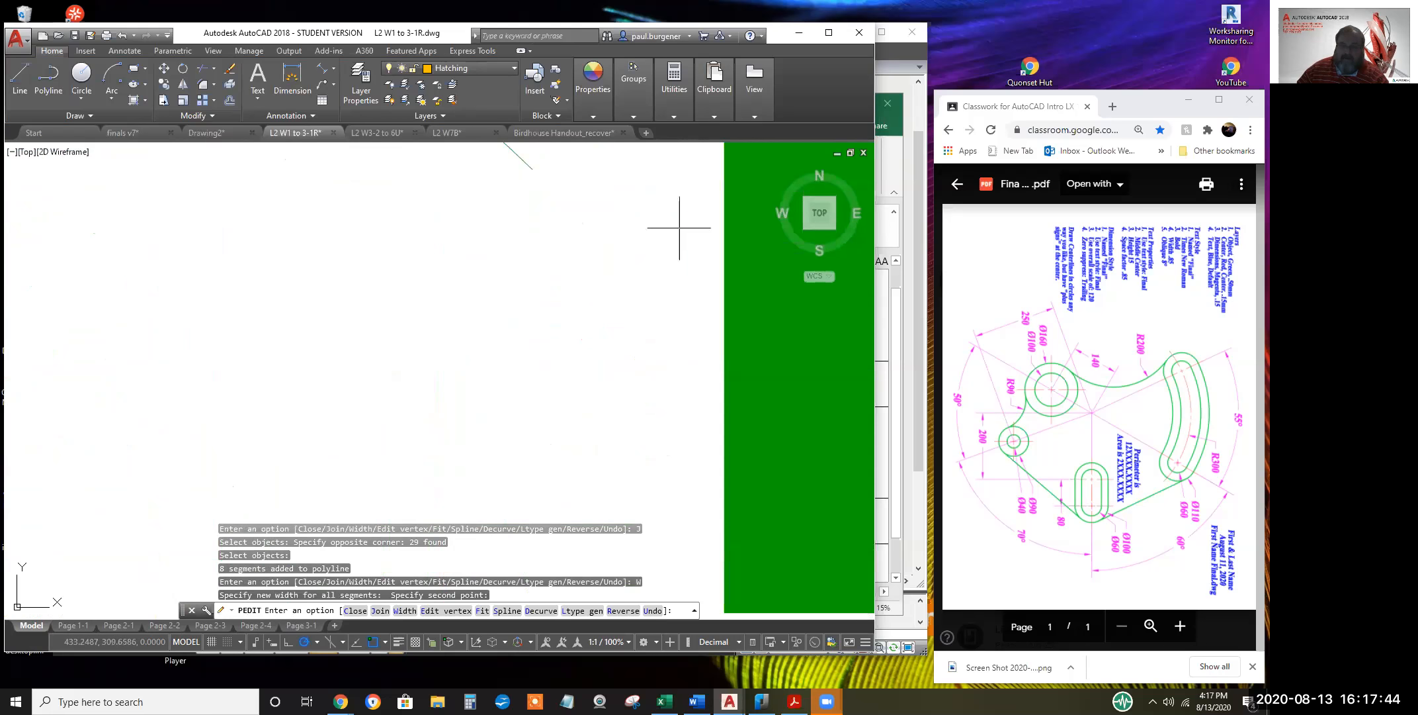
scroll(649, 223, down, 6)
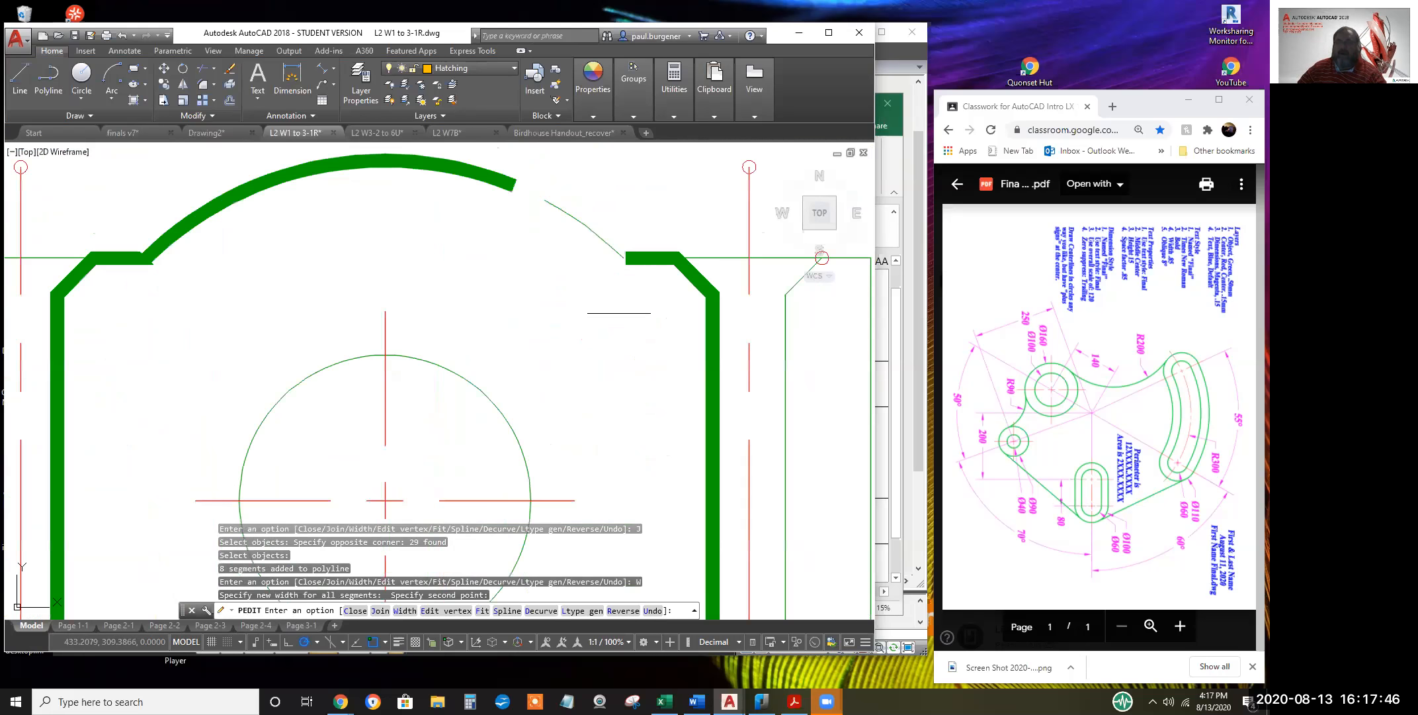
scroll(620, 313, down, 3)
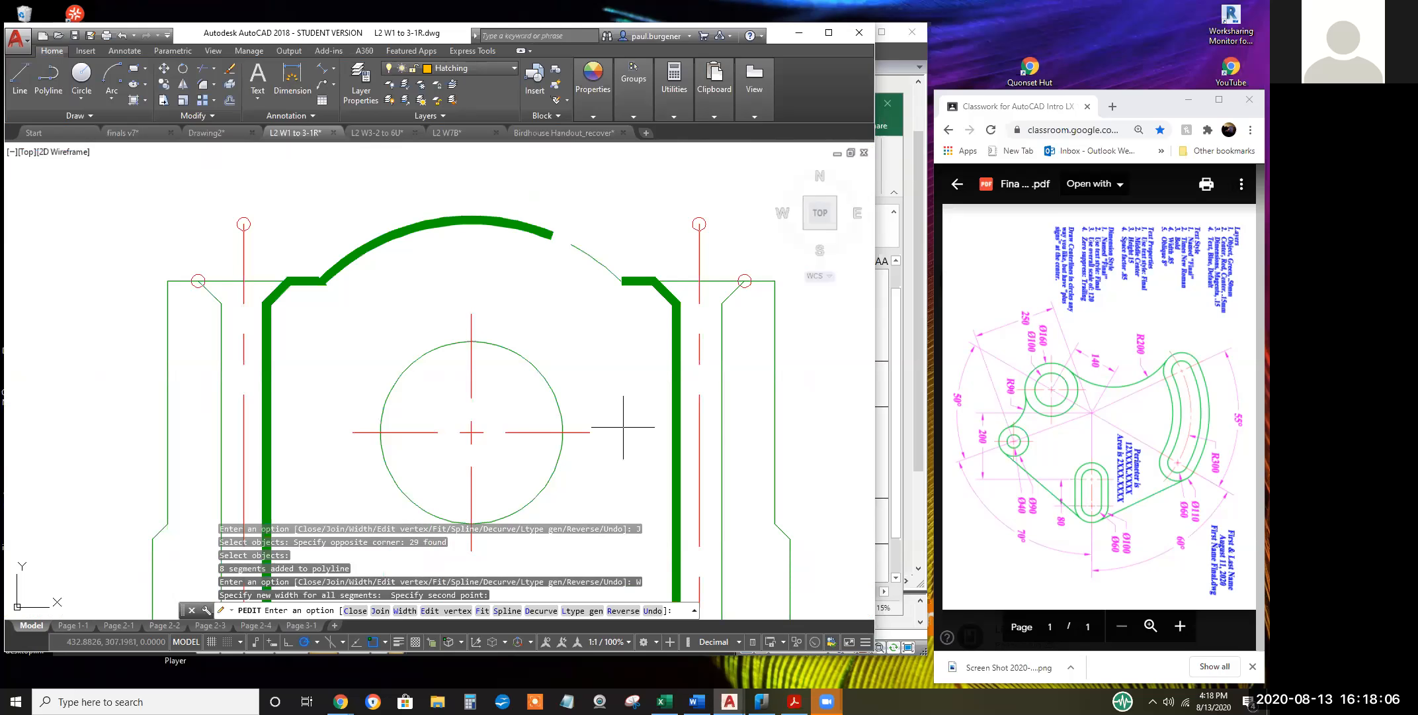
scroll(623, 427, down, 2)
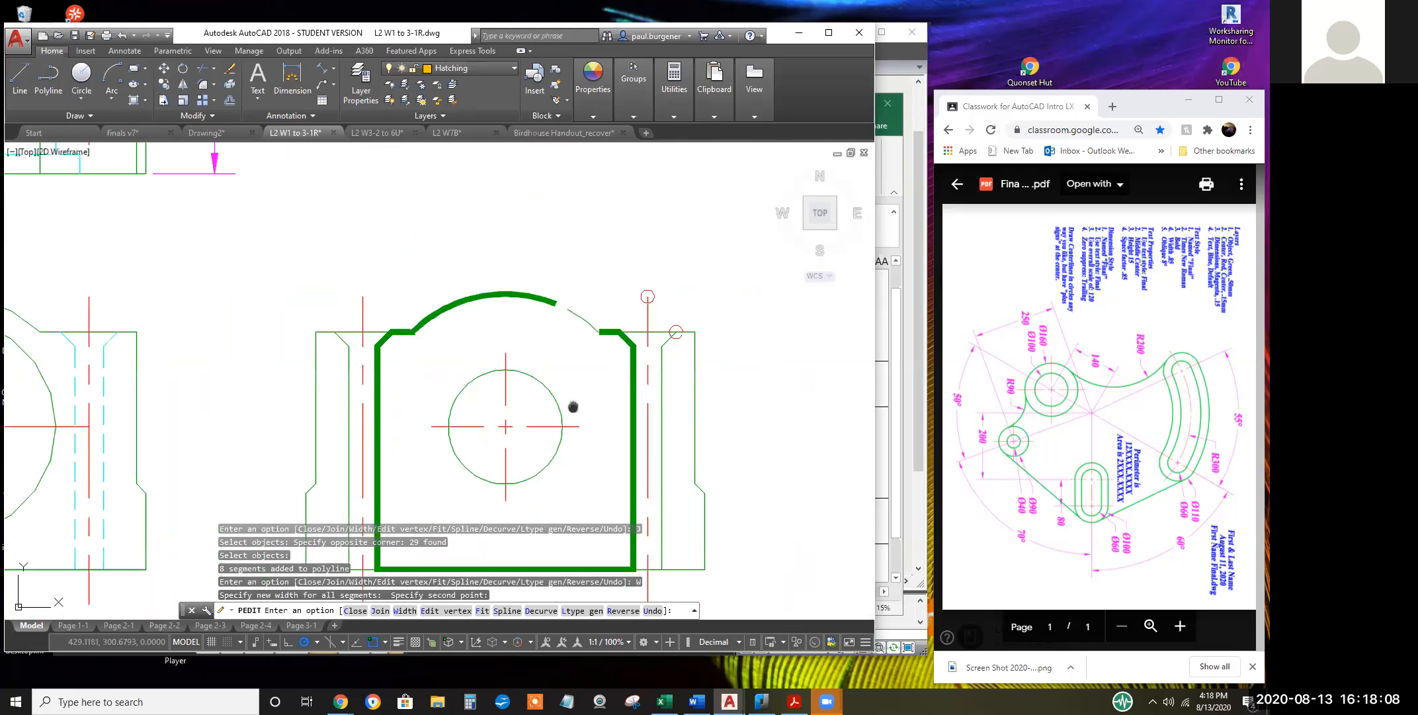
middle_drag(573, 405, 620, 341)
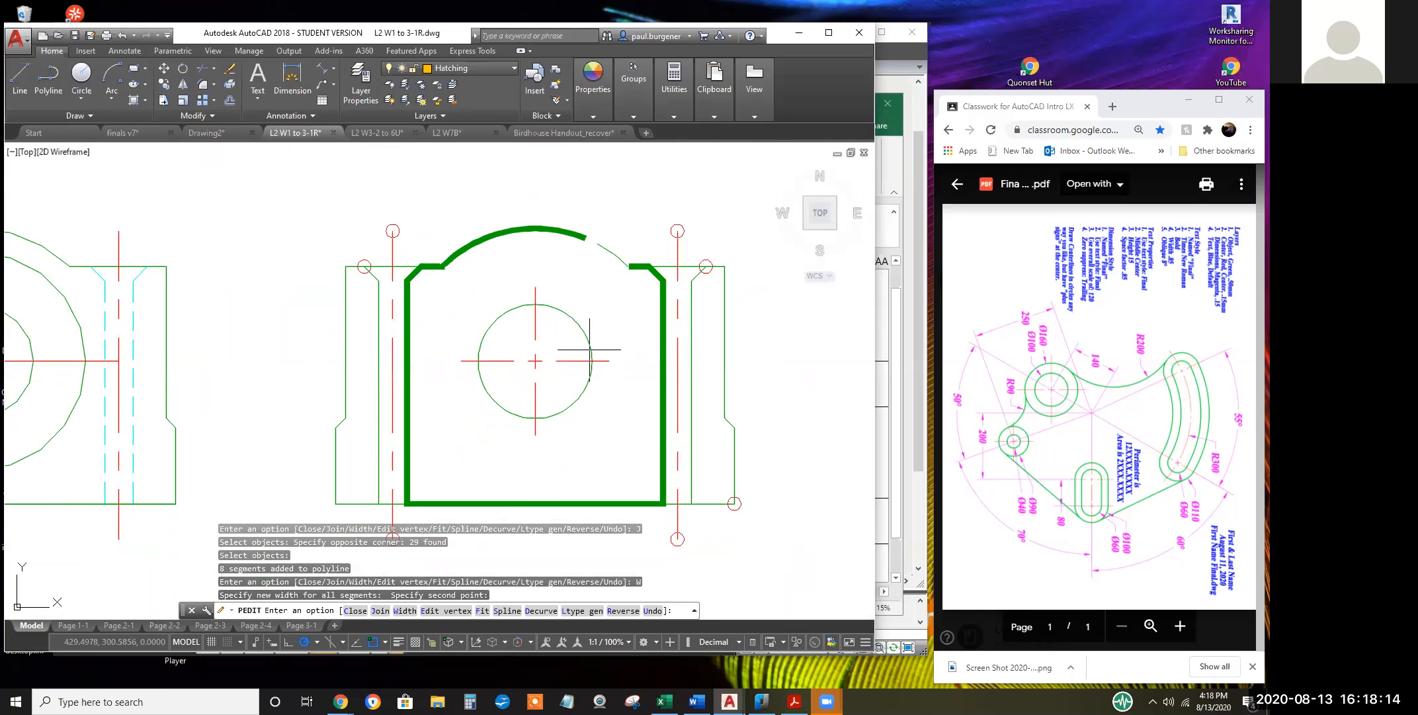
click(210, 111)
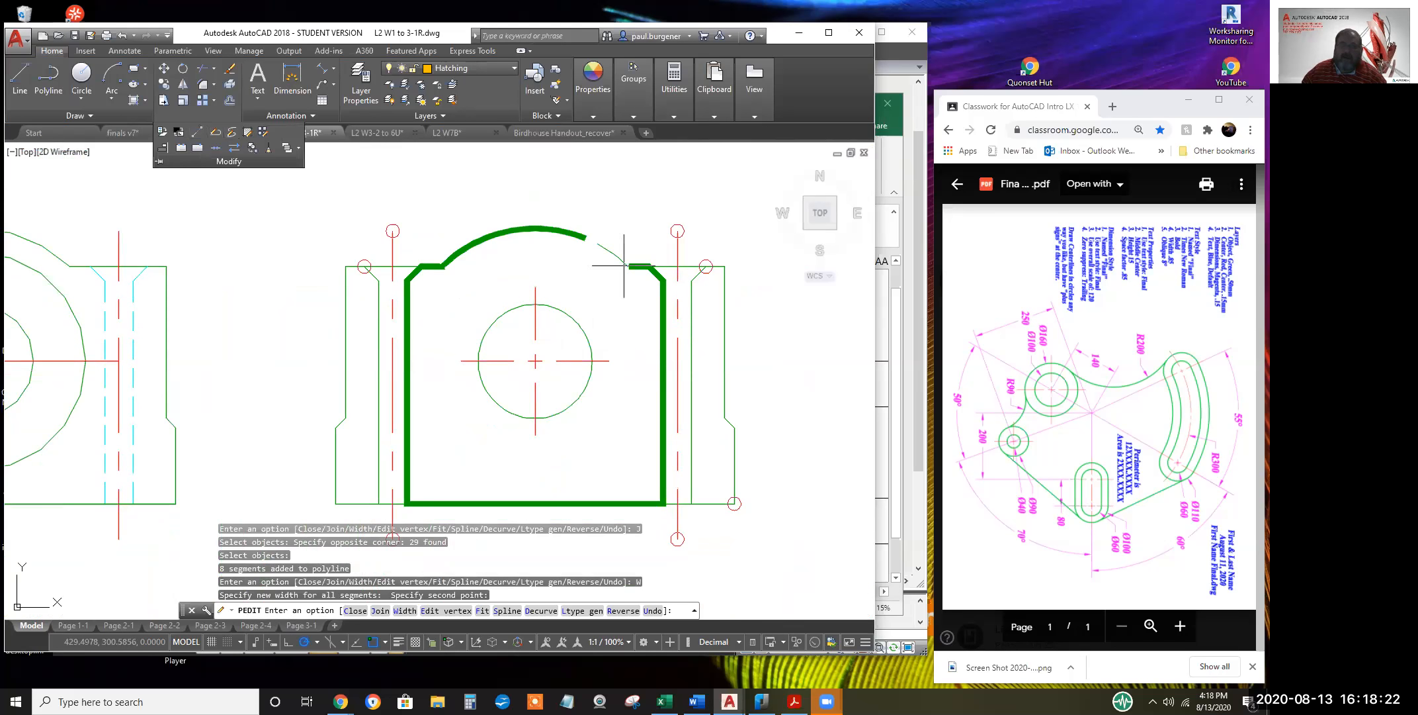
key(Escape)
key(Escape)
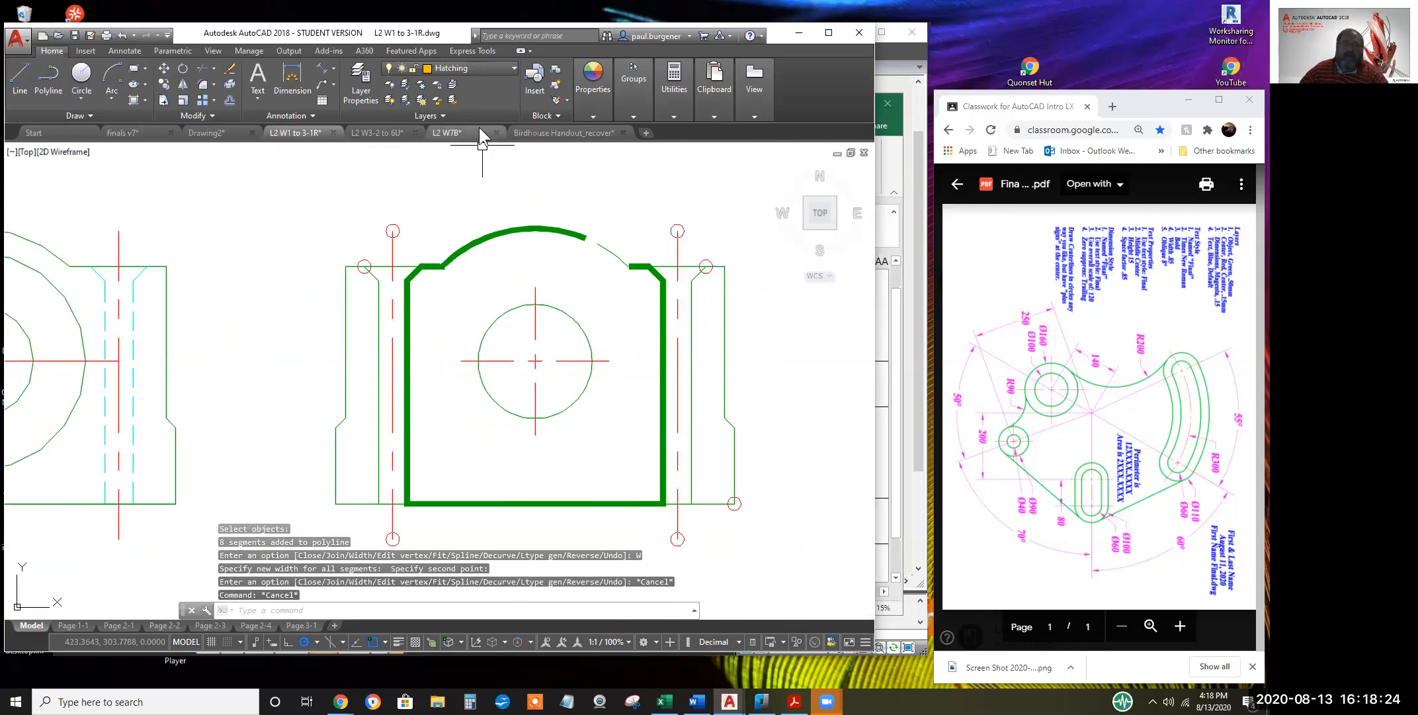
Explode the widened boundary polyline of the section view and check its bottom line as a separate segment
click(230, 84)
click(471, 240)
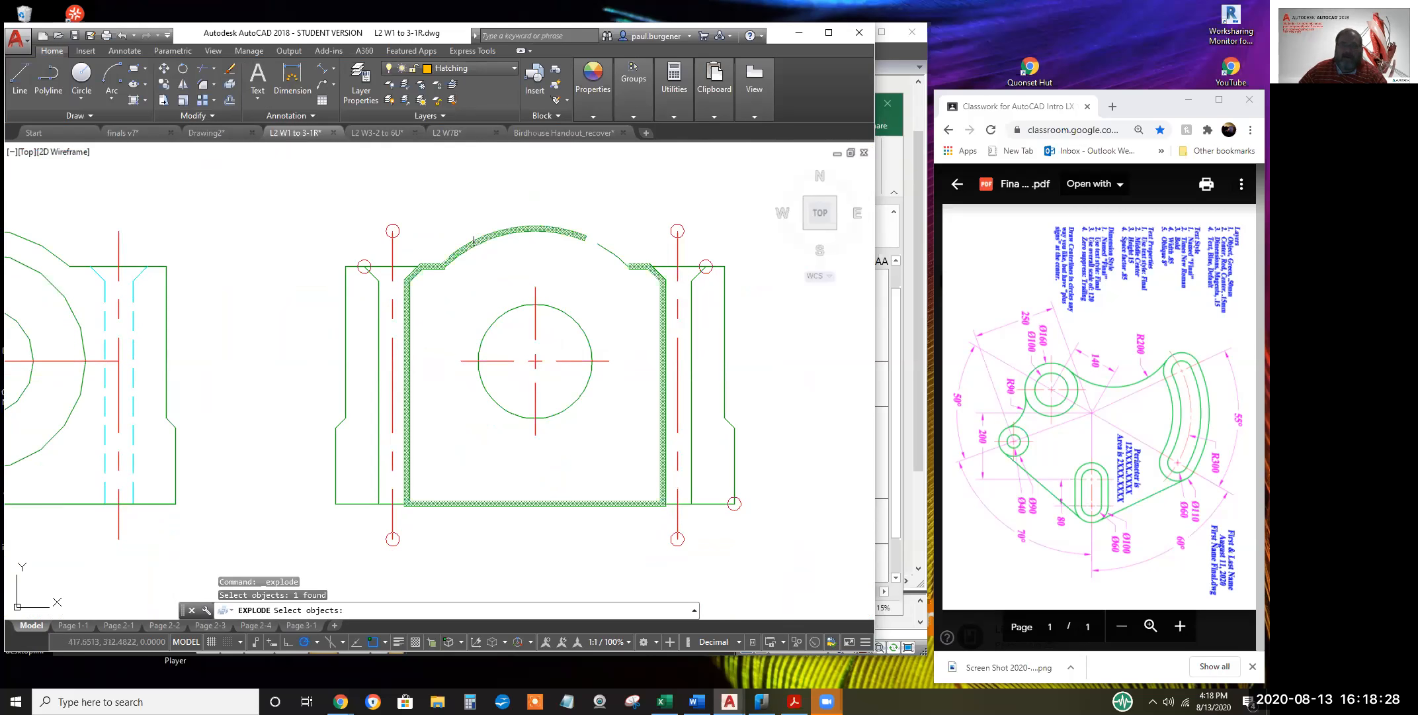
key(Return)
click(476, 237)
key(Escape)
click(620, 504)
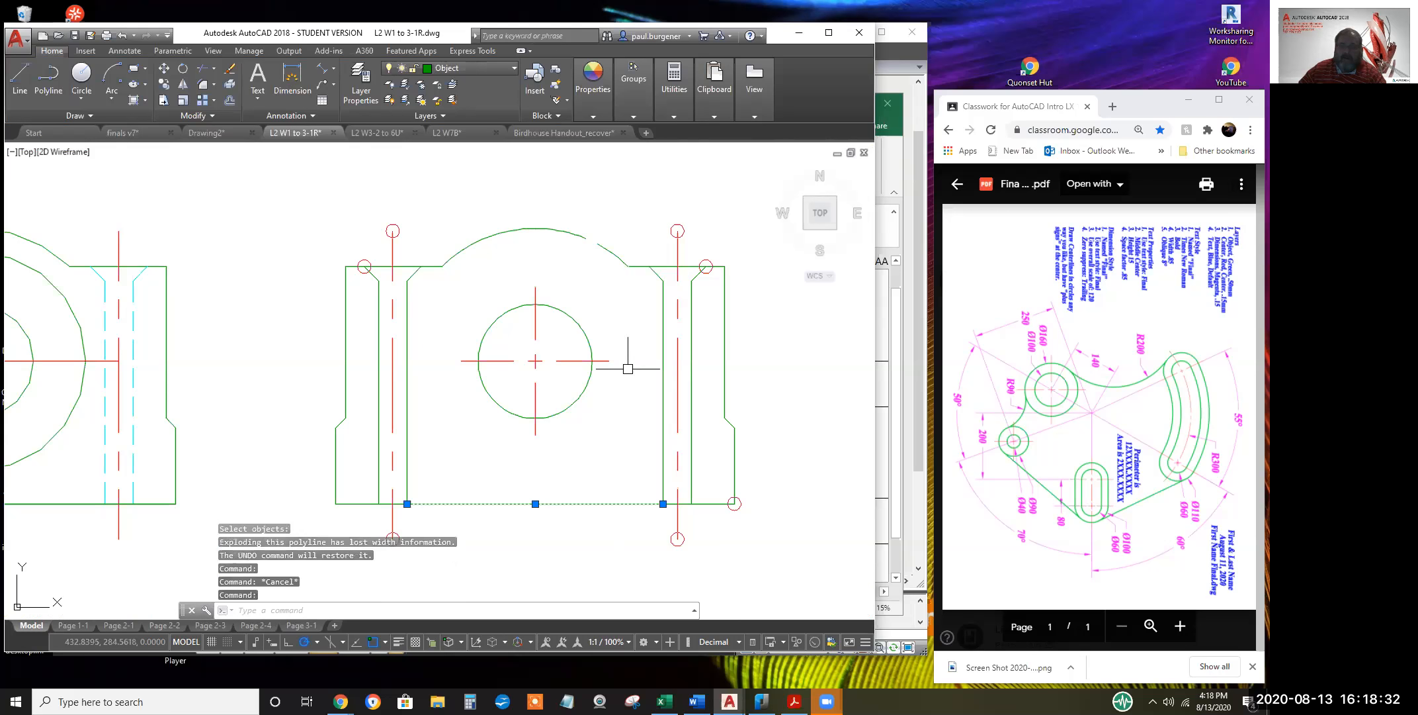
key(Escape)
key(Escape)
Join the section view's connected outline segments into one polyline by selecting the whole central area, and select the result to check its extent
click(207, 113)
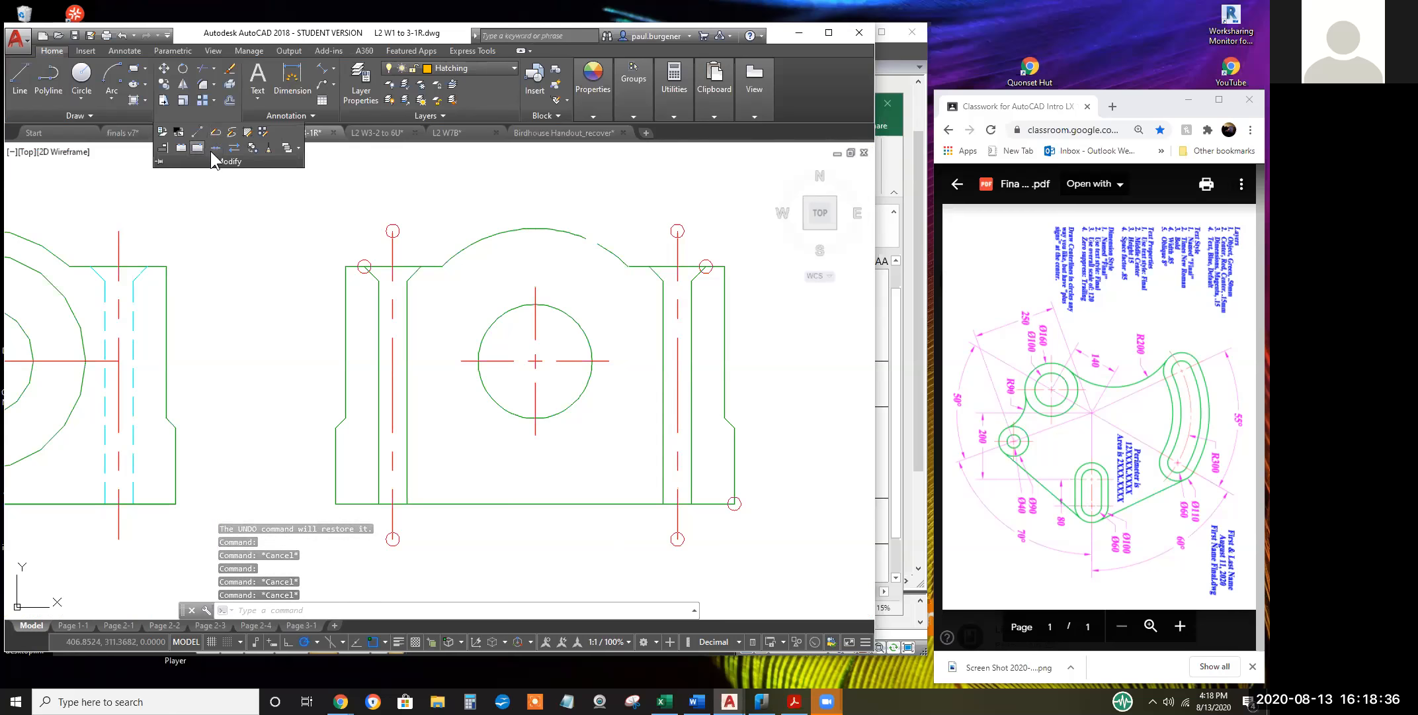
click(213, 147)
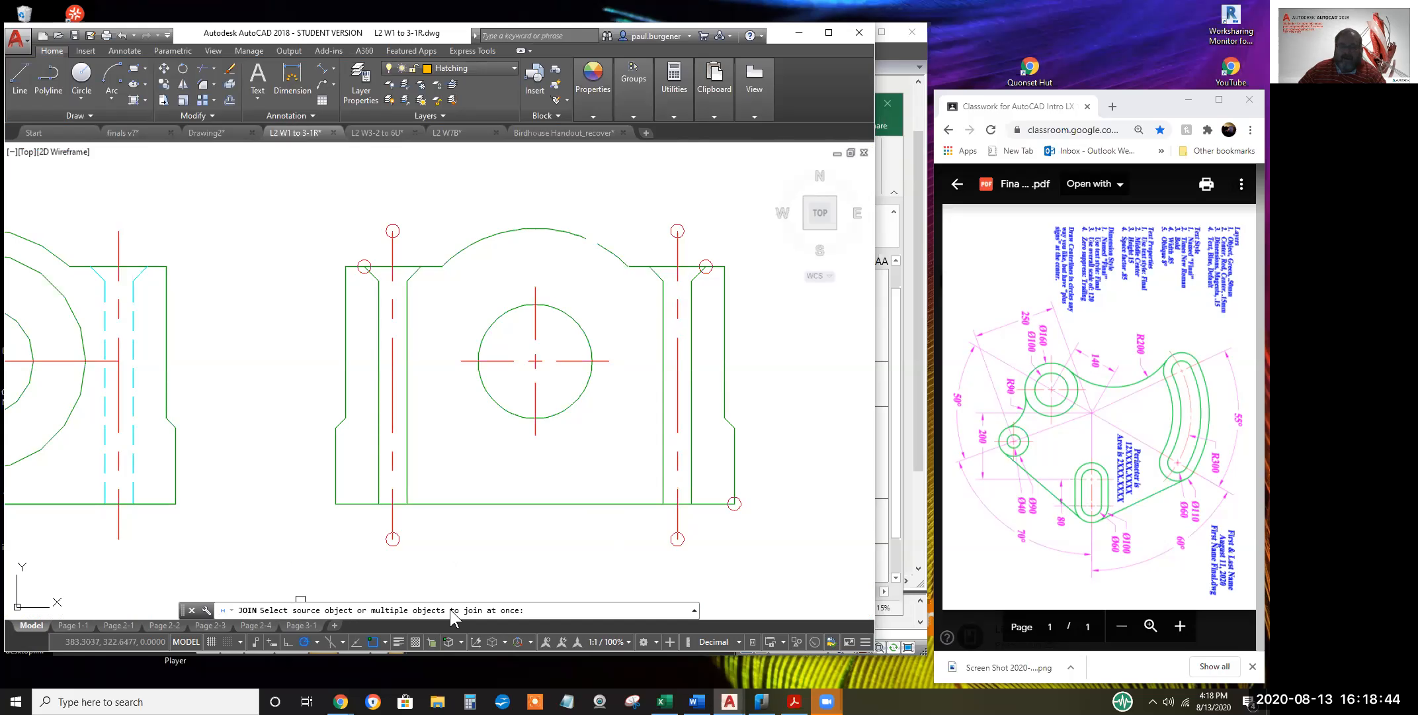
click(672, 528)
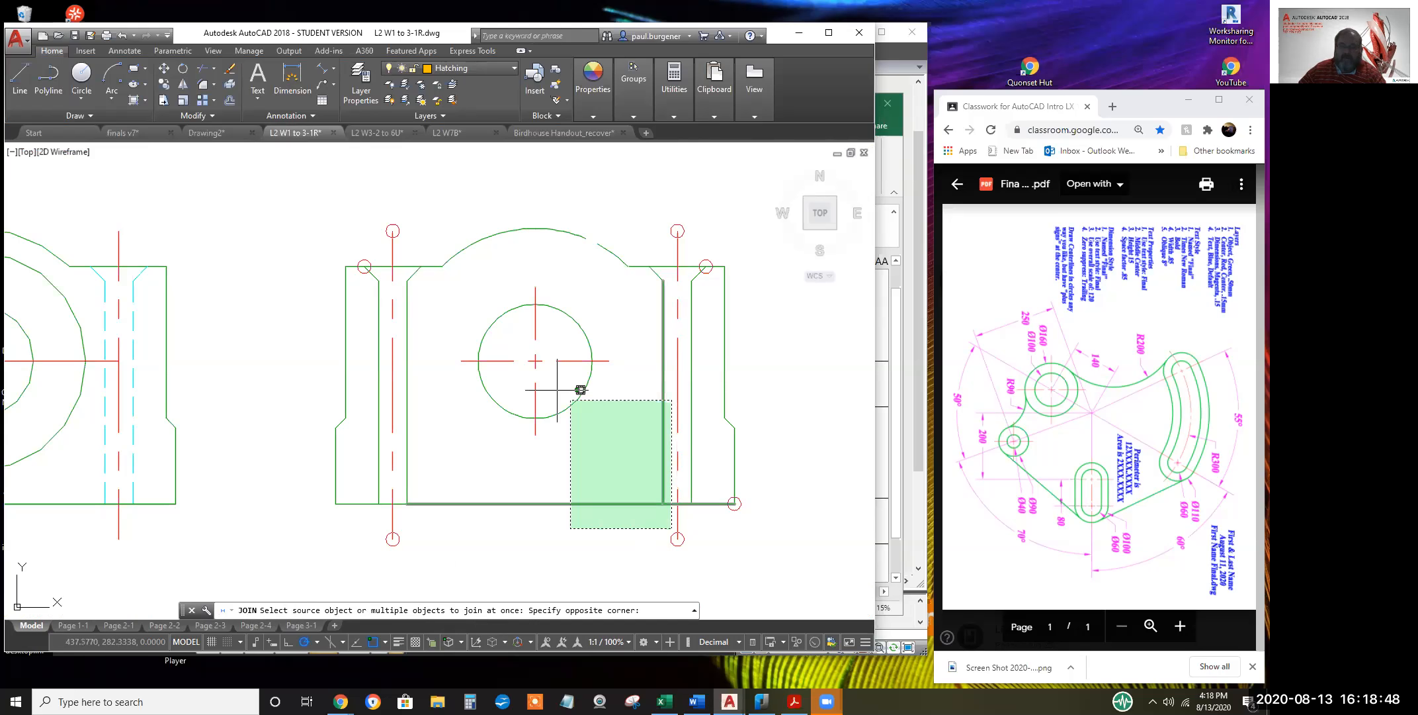
click(398, 218)
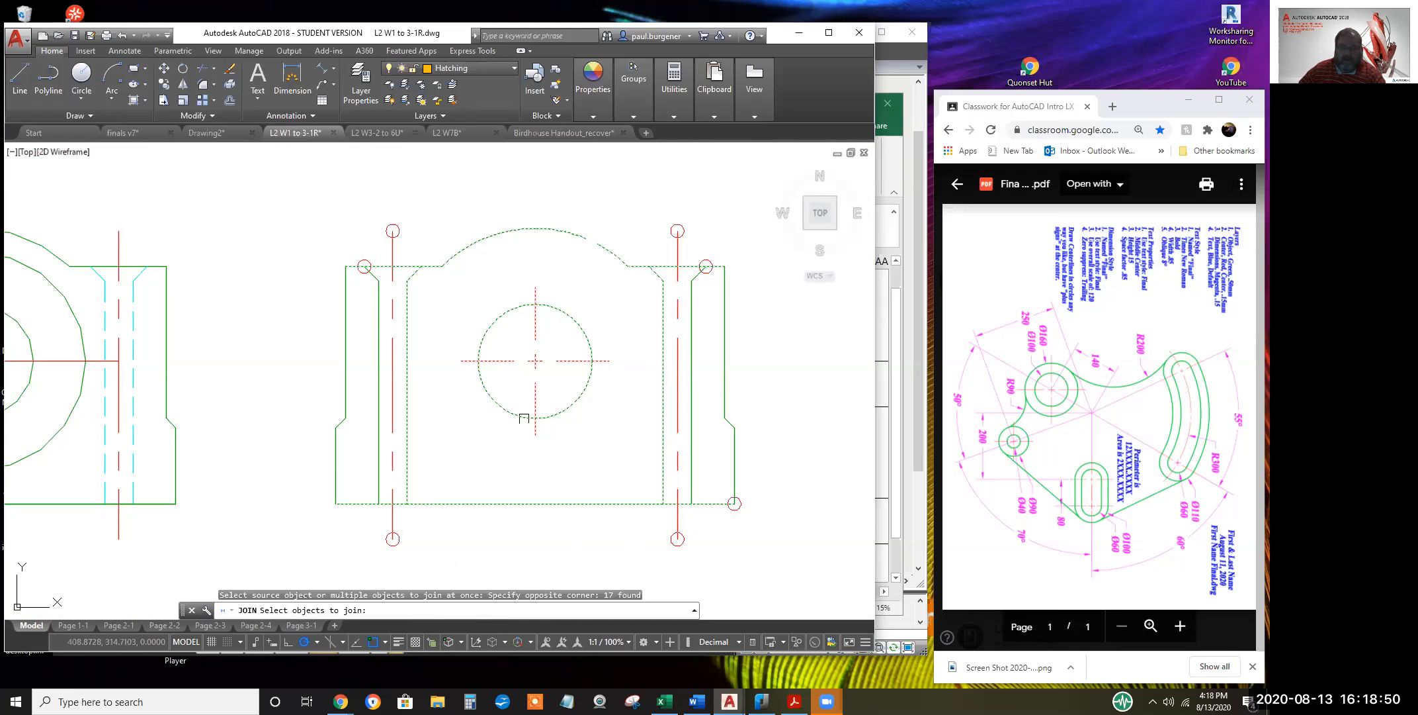
key(Return)
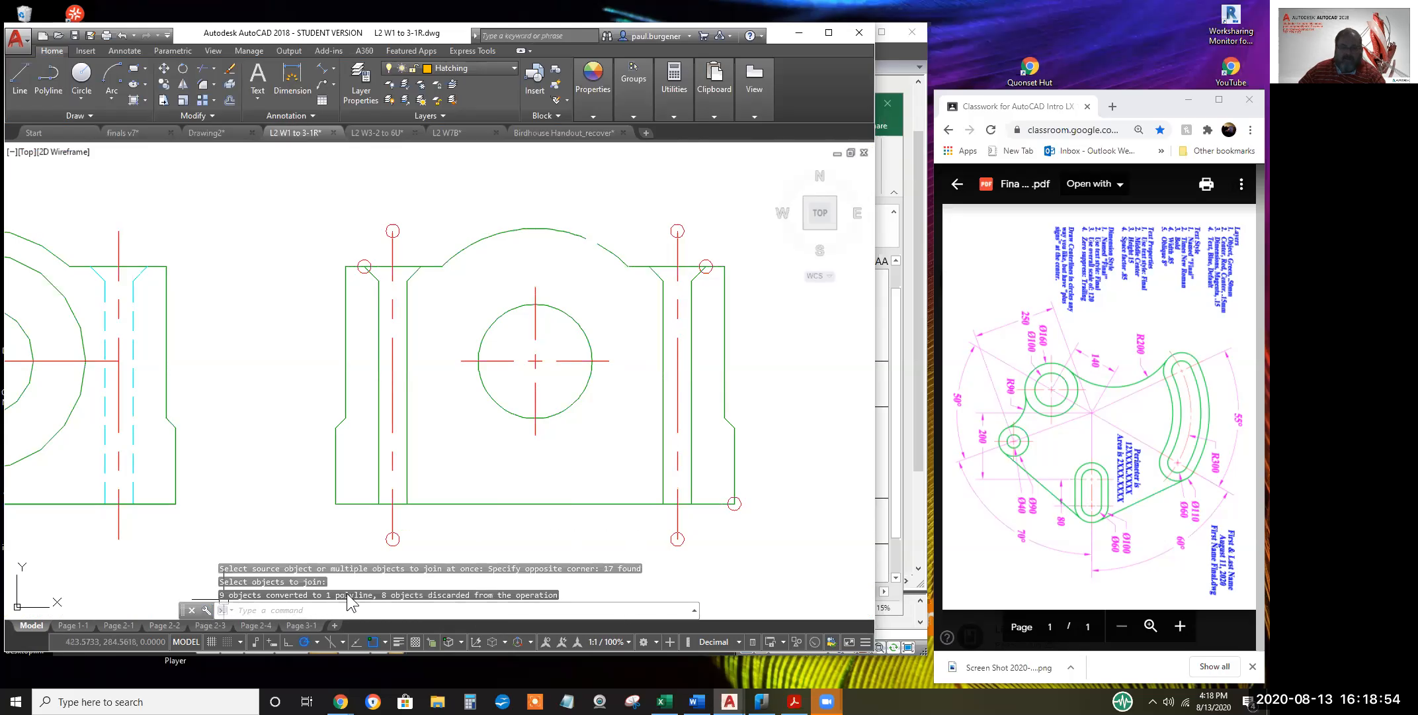
key(Return)
key(Escape)
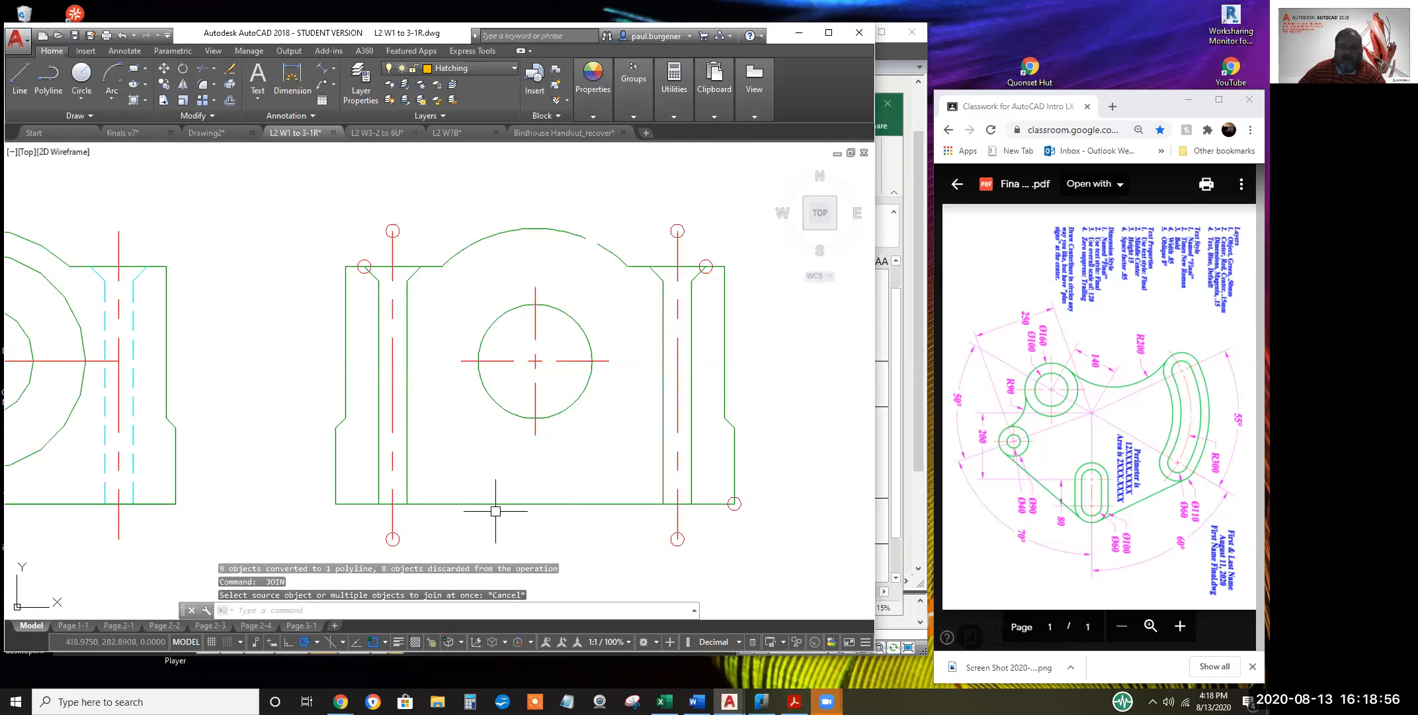
click(491, 504)
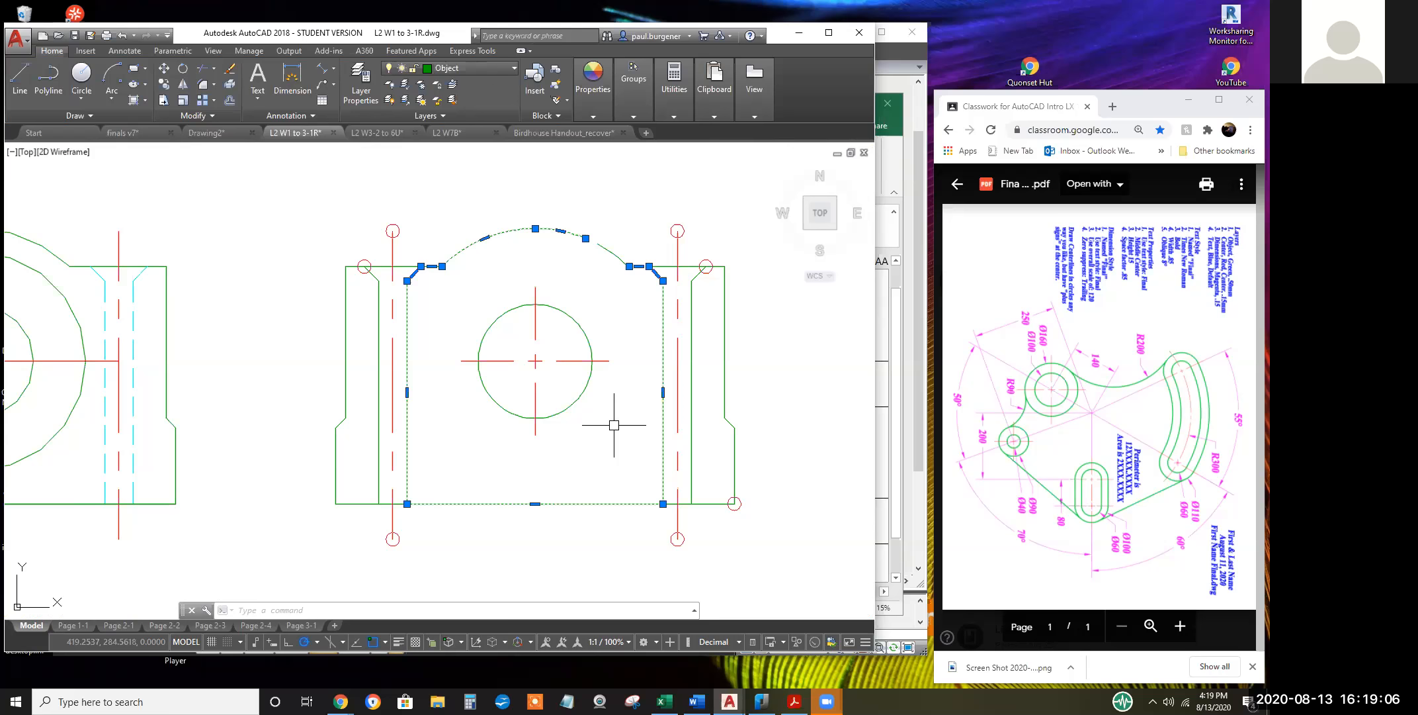
key(Escape)
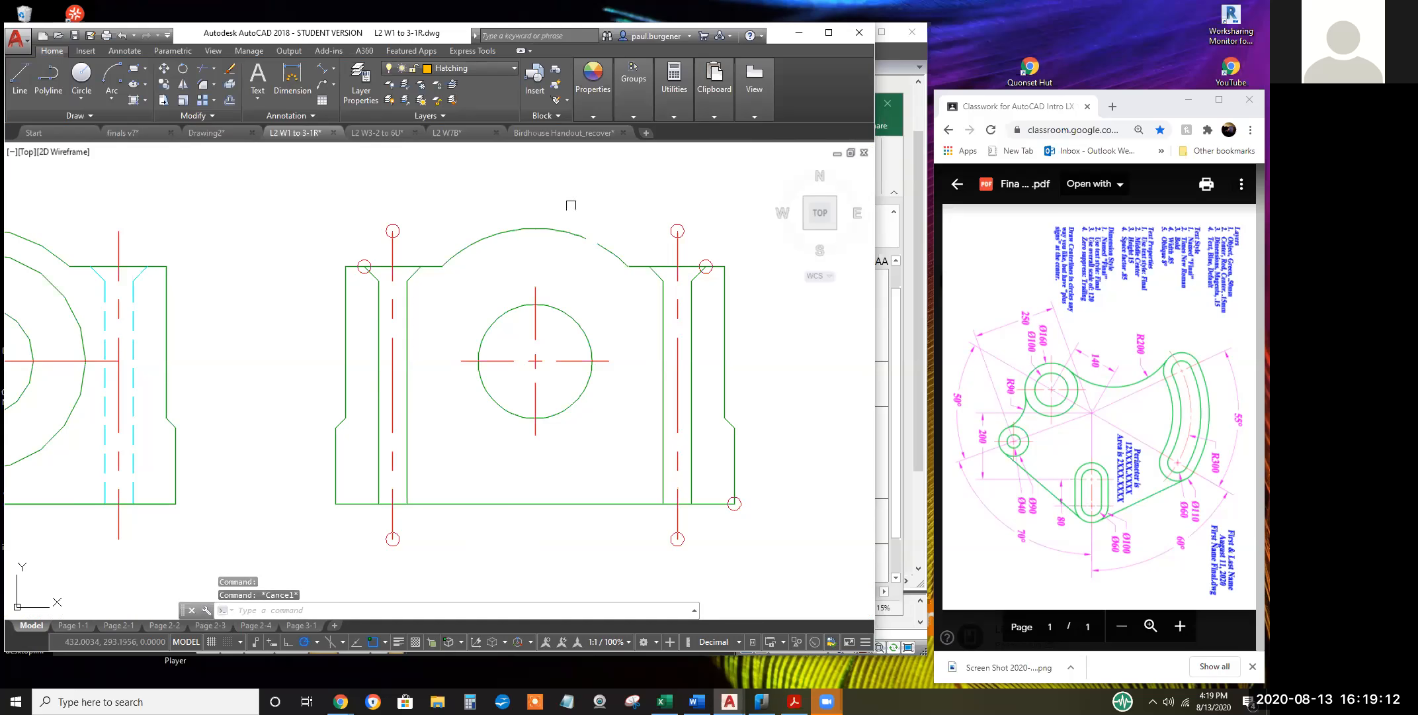
Open the properties of the joined boundary polyline in the section view
click(625, 260)
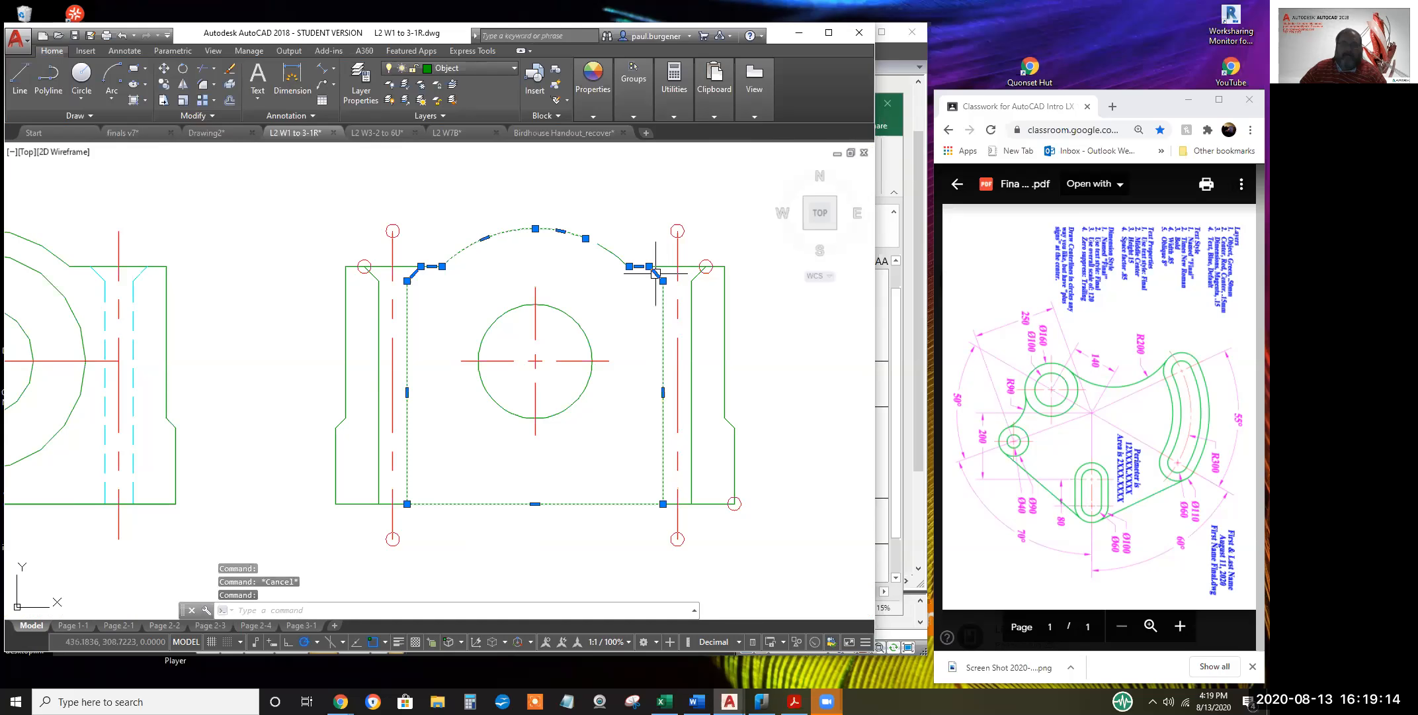
right_click(655, 298)
click(688, 613)
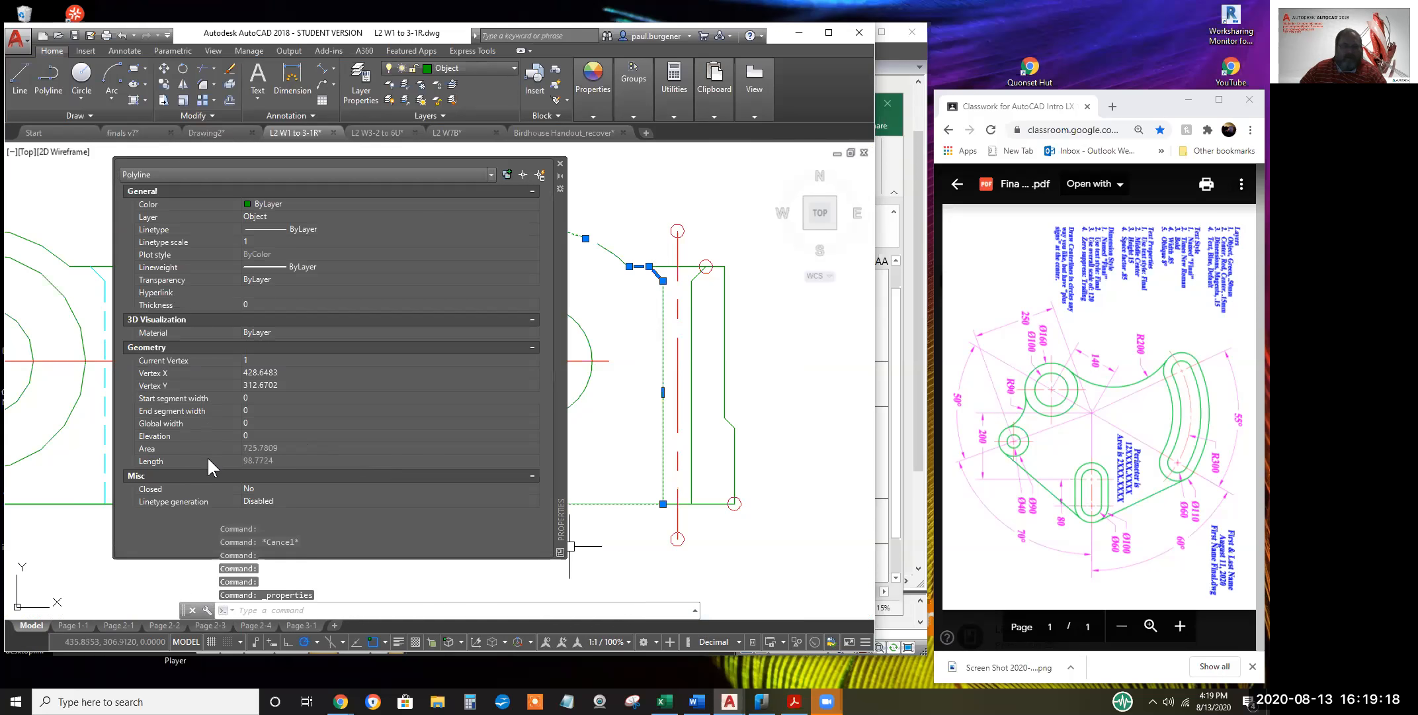
click(261, 424)
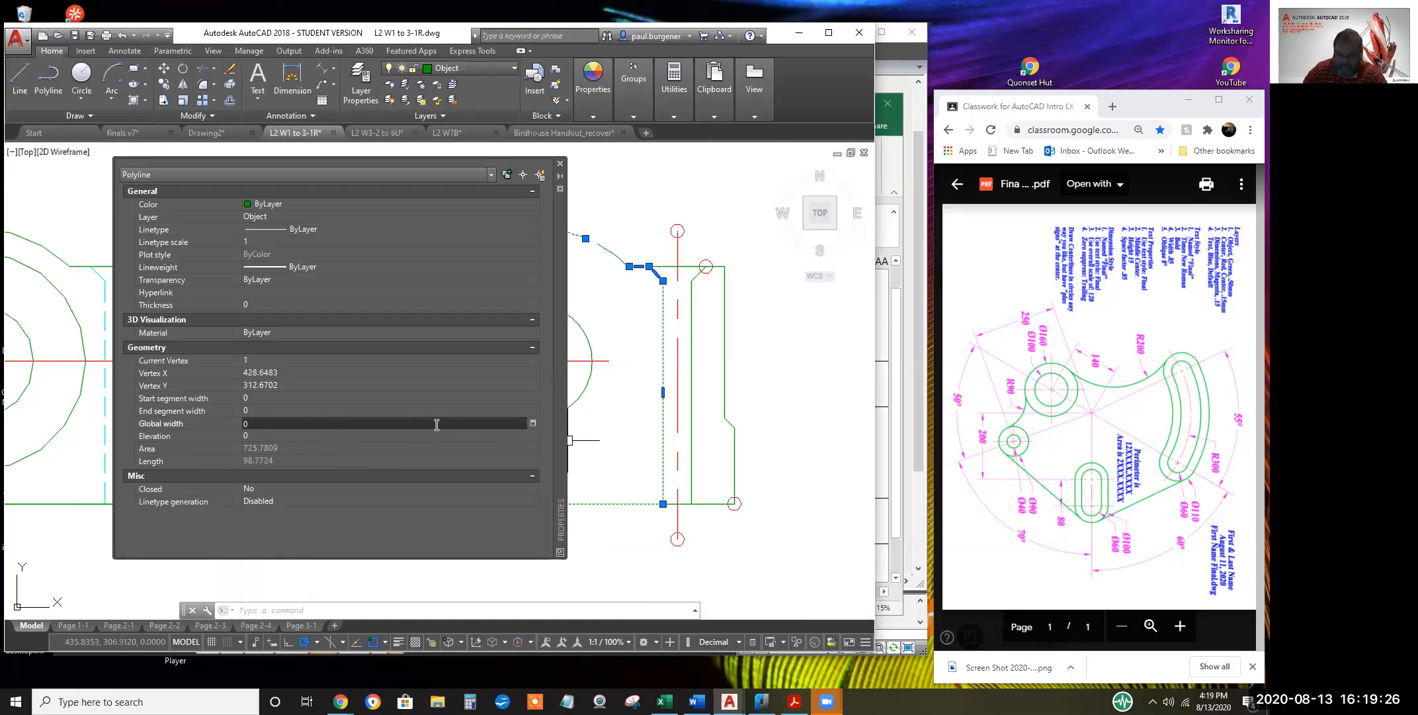
text(,1)
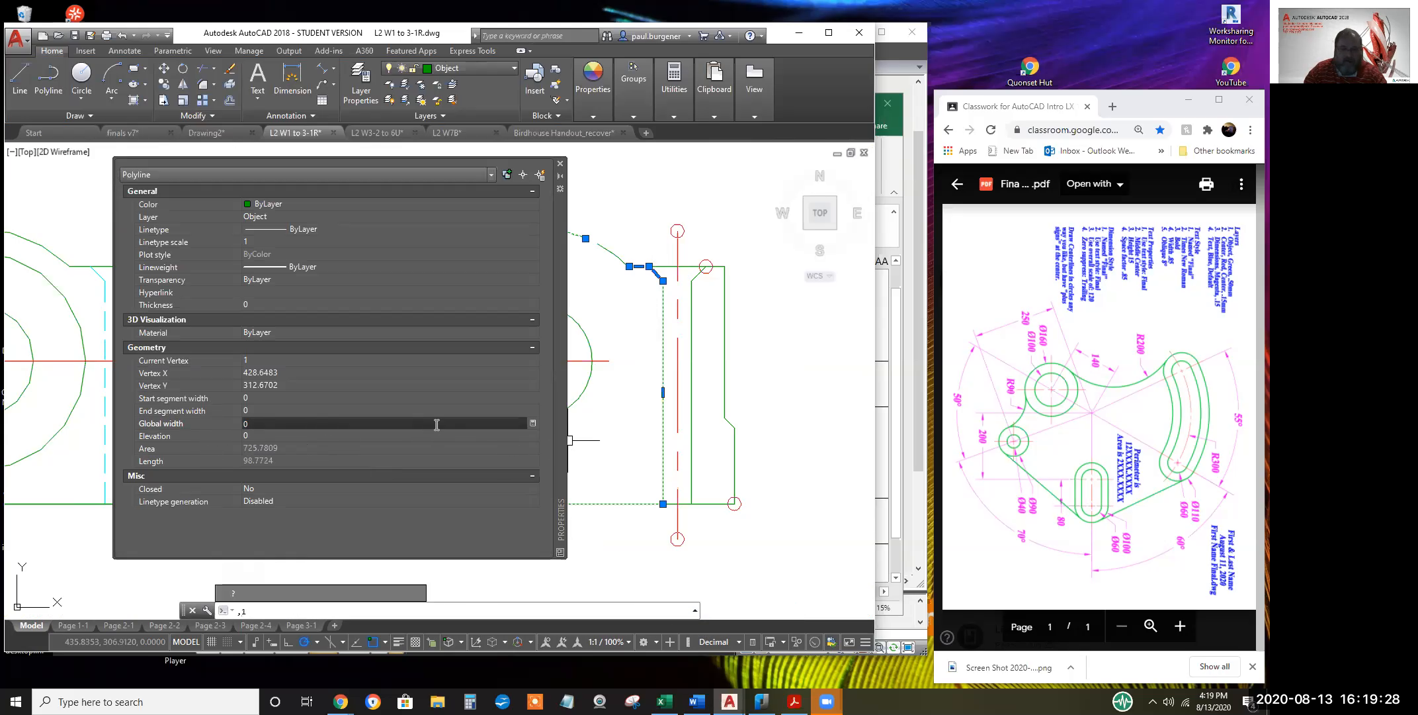
key(Escape)
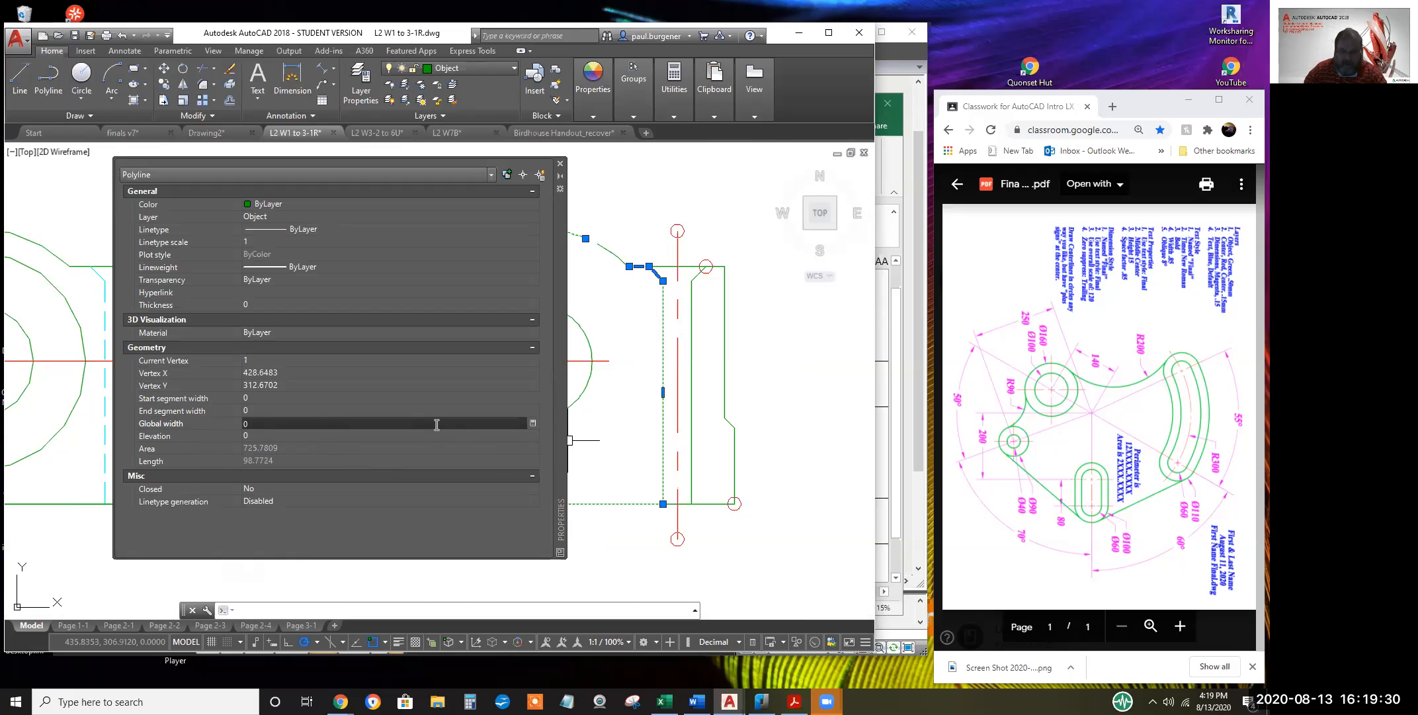
text(.1)
key(Return)
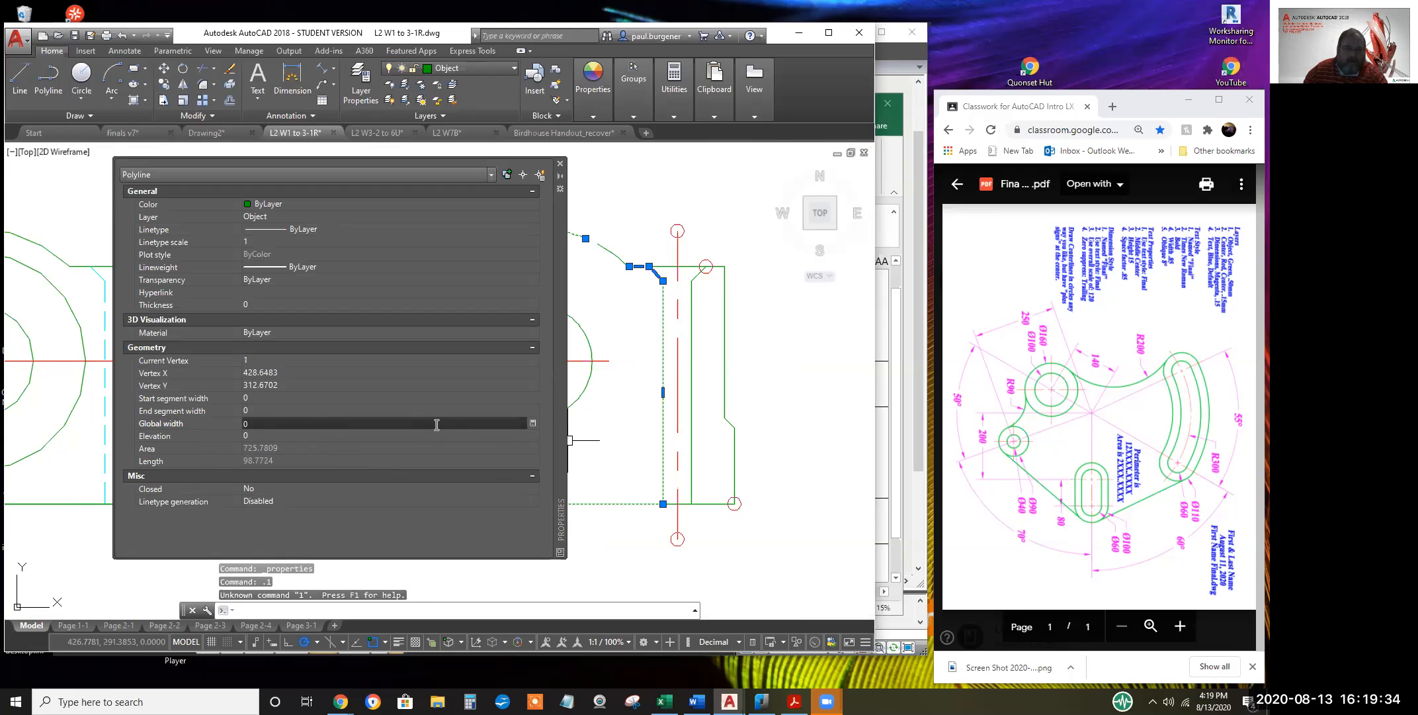
Set the boundary polyline's global width to 0.1, clear the selection and close its properties
click(252, 425)
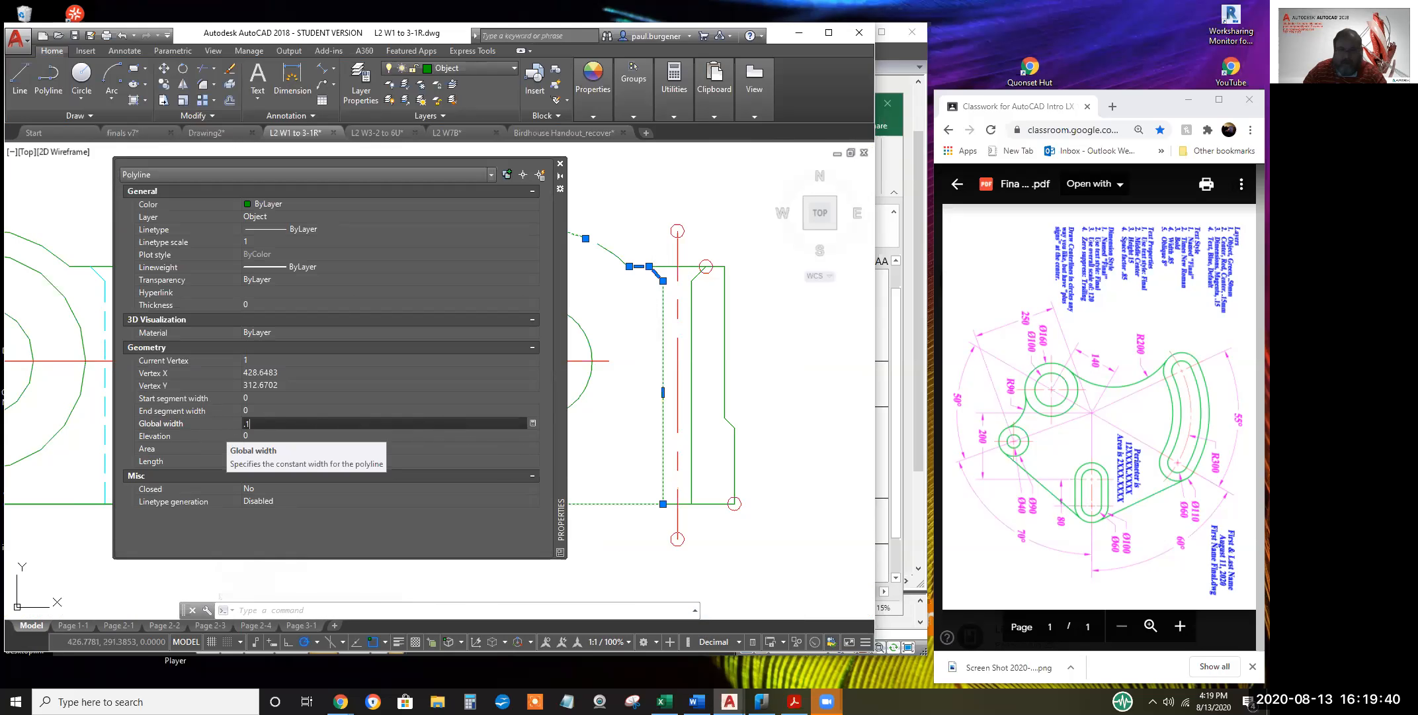
text(0.1)
key(Tab)
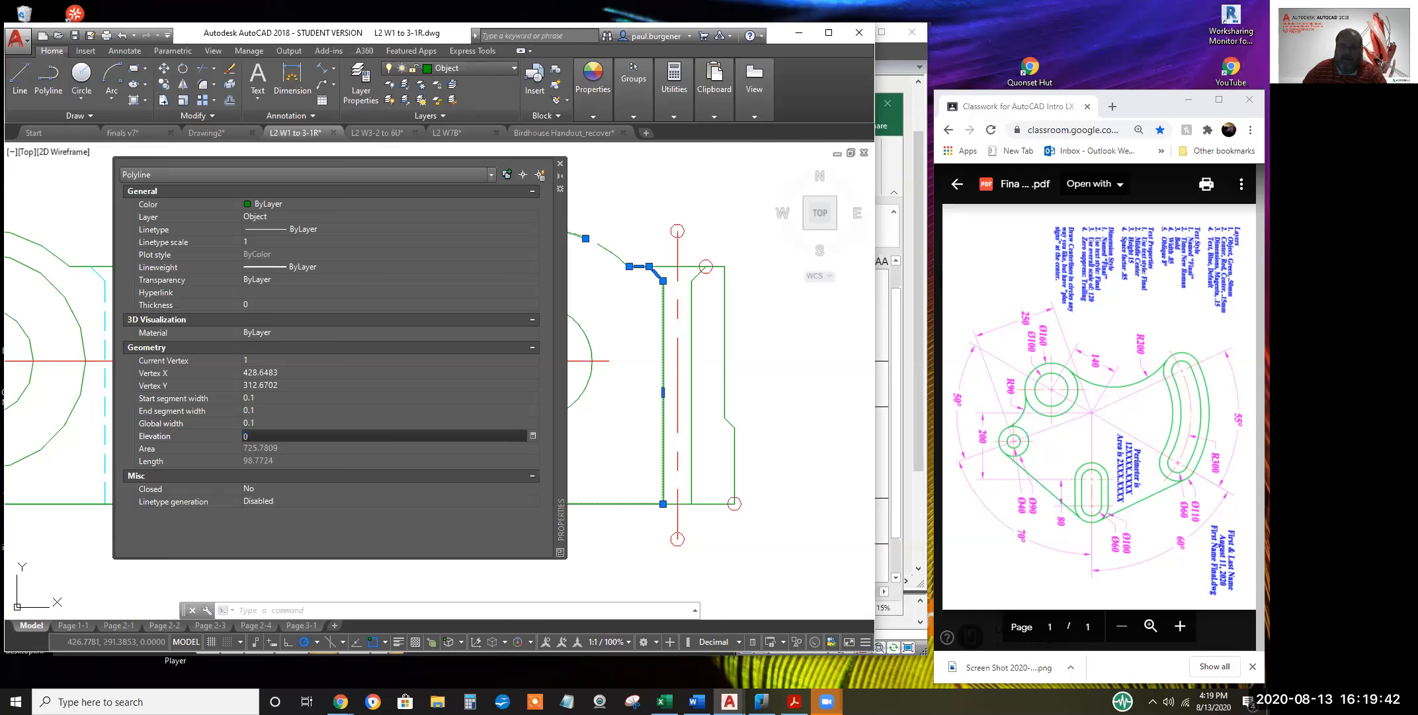
key(Escape)
scroll(668, 543, down, 1)
mouse_move(692, 517)
middle_down()
mouse_move(849, 434)
mouse_move(784, 451)
middle_up()
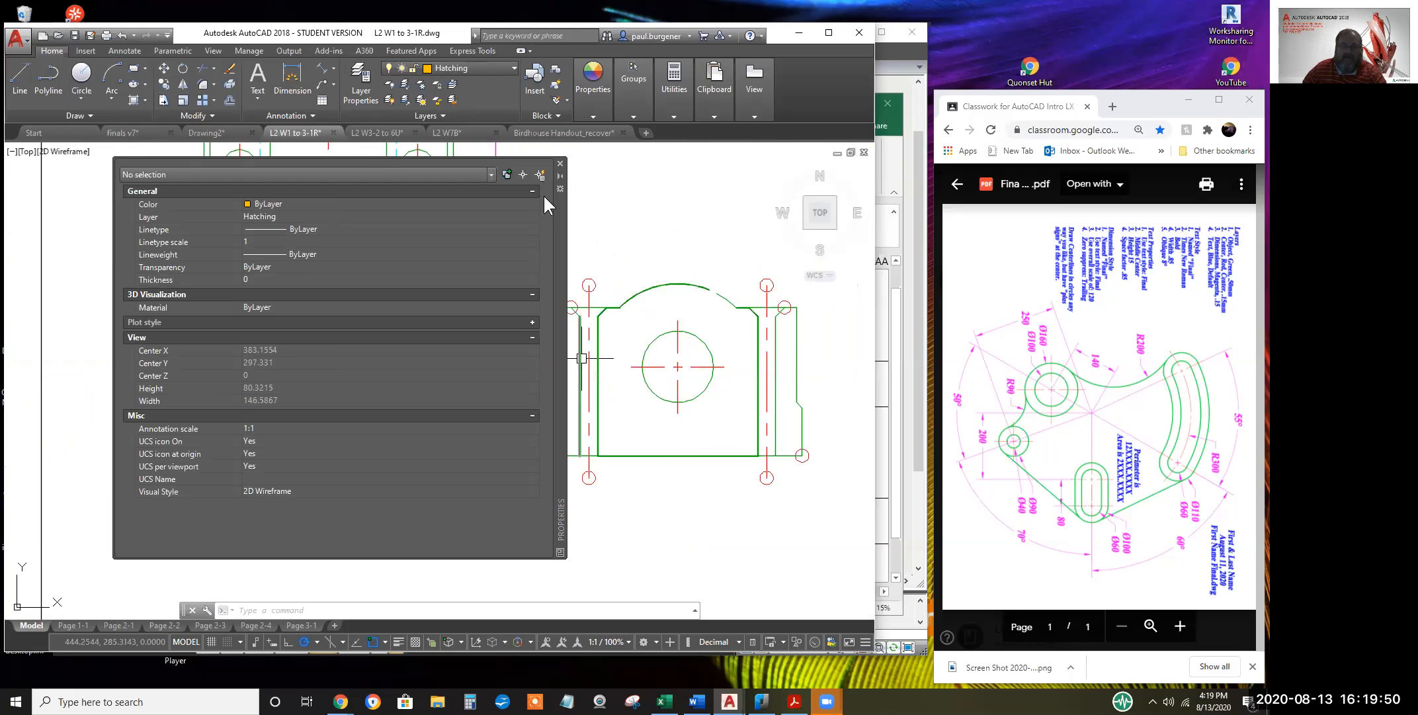
click(561, 165)
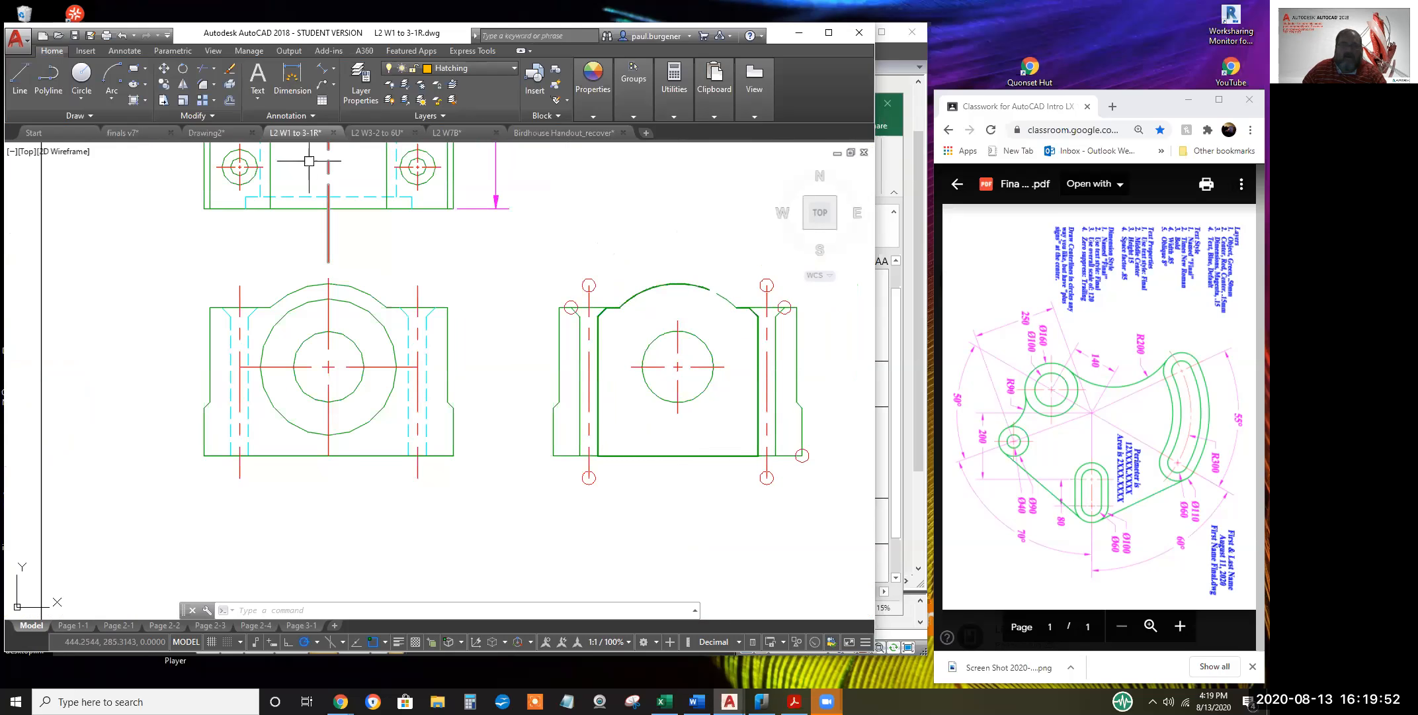
click(192, 115)
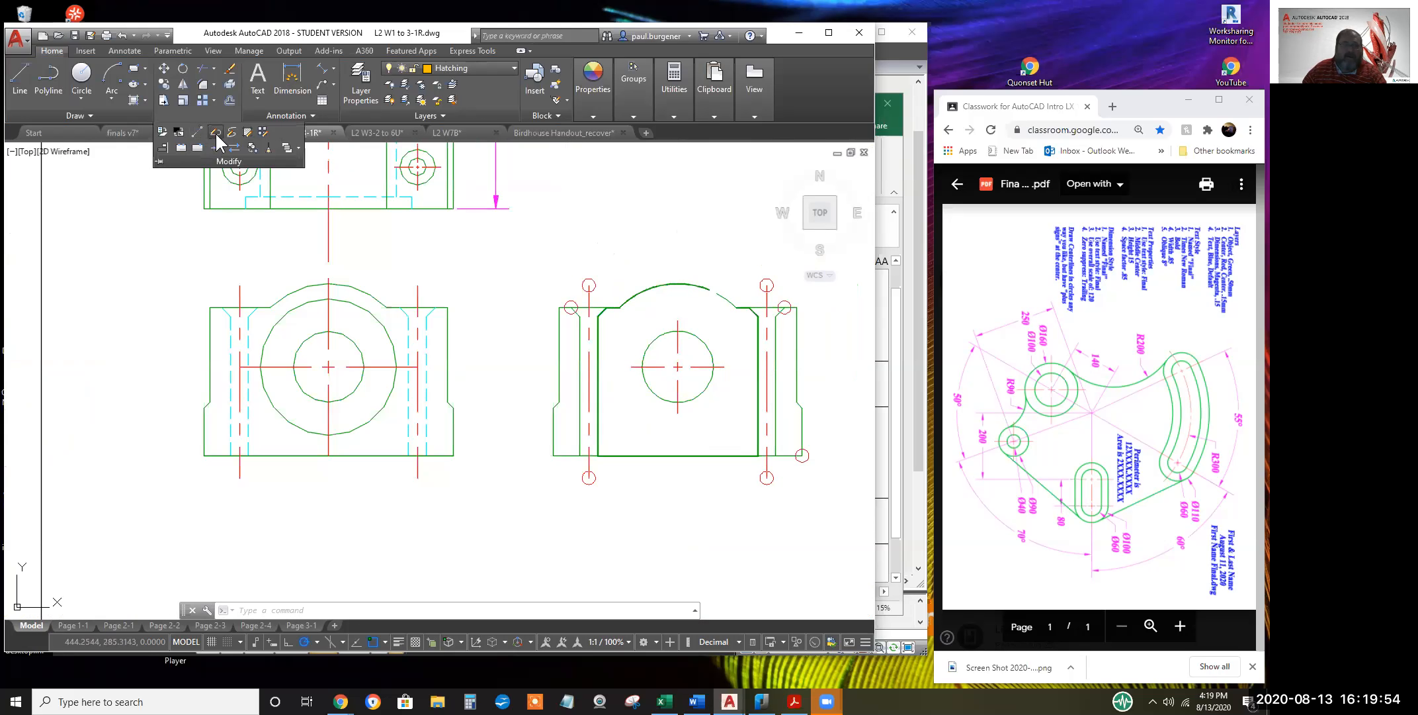
click(216, 132)
click(666, 456)
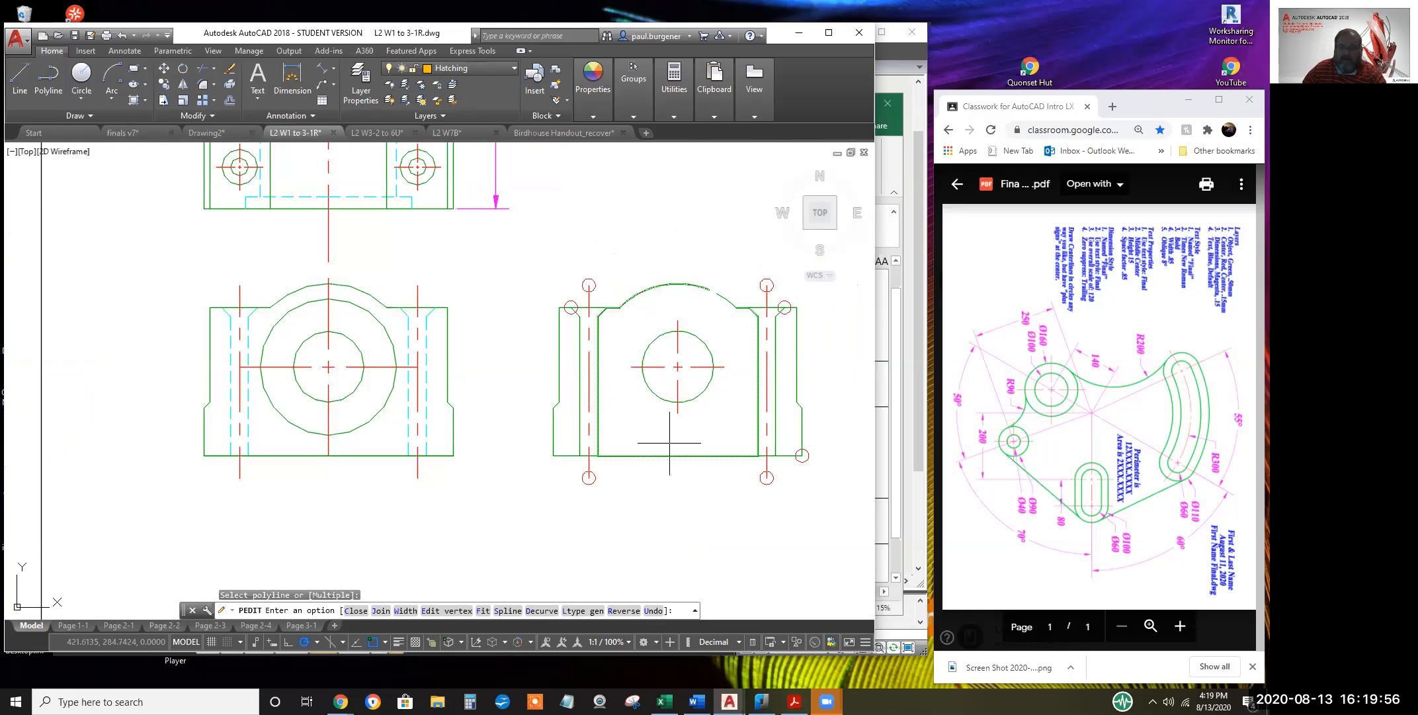
right_click(516, 354)
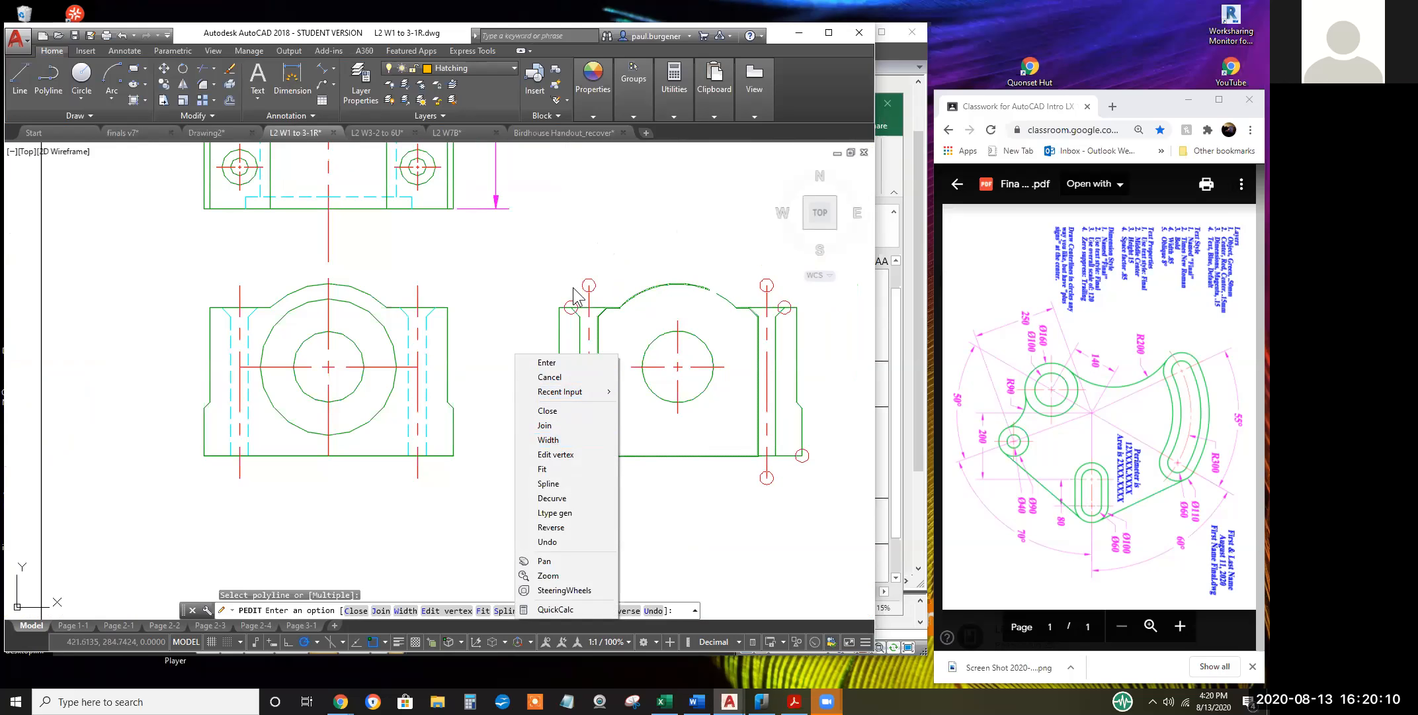
key(Escape)
key(Escape)
key(Escape)
Try to list the red circle at the upper end of the section view's left hole centerline
scroll(592, 291, up, 4)
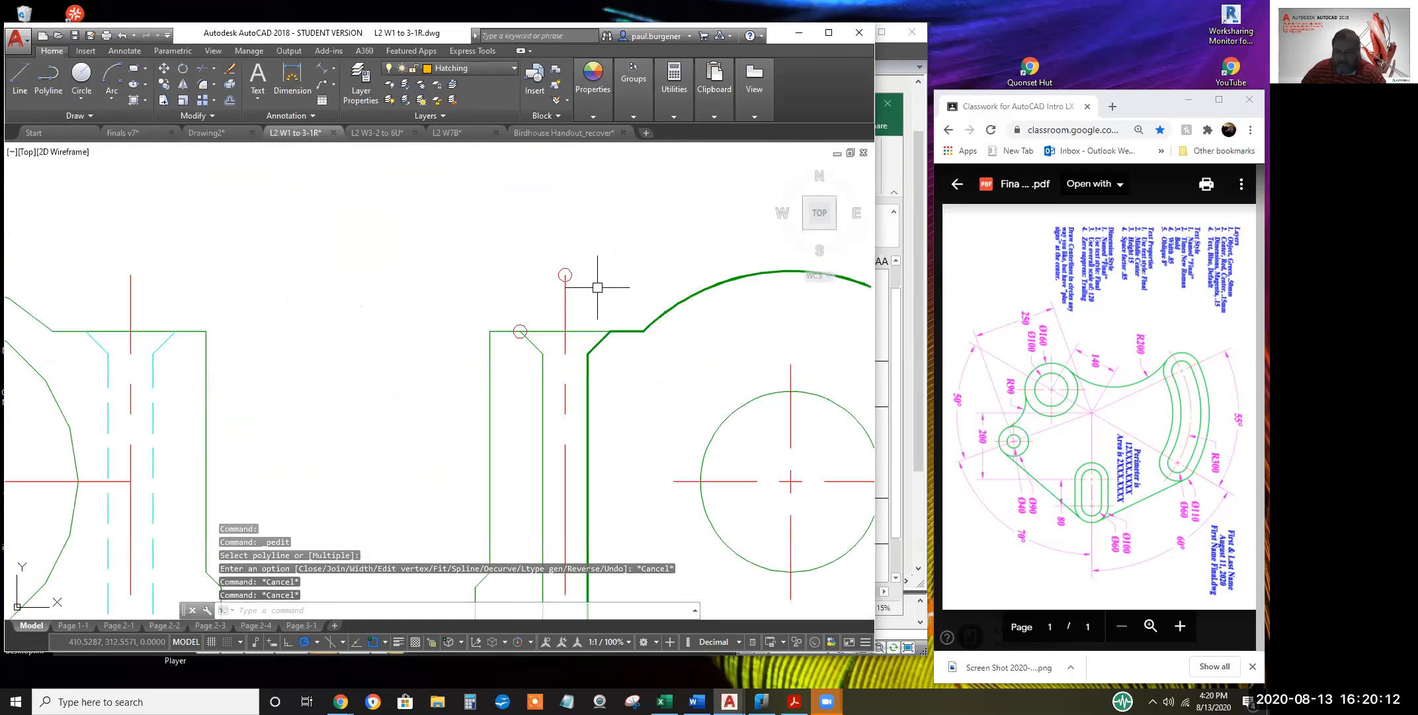
text(li)
key(Return)
click(572, 270)
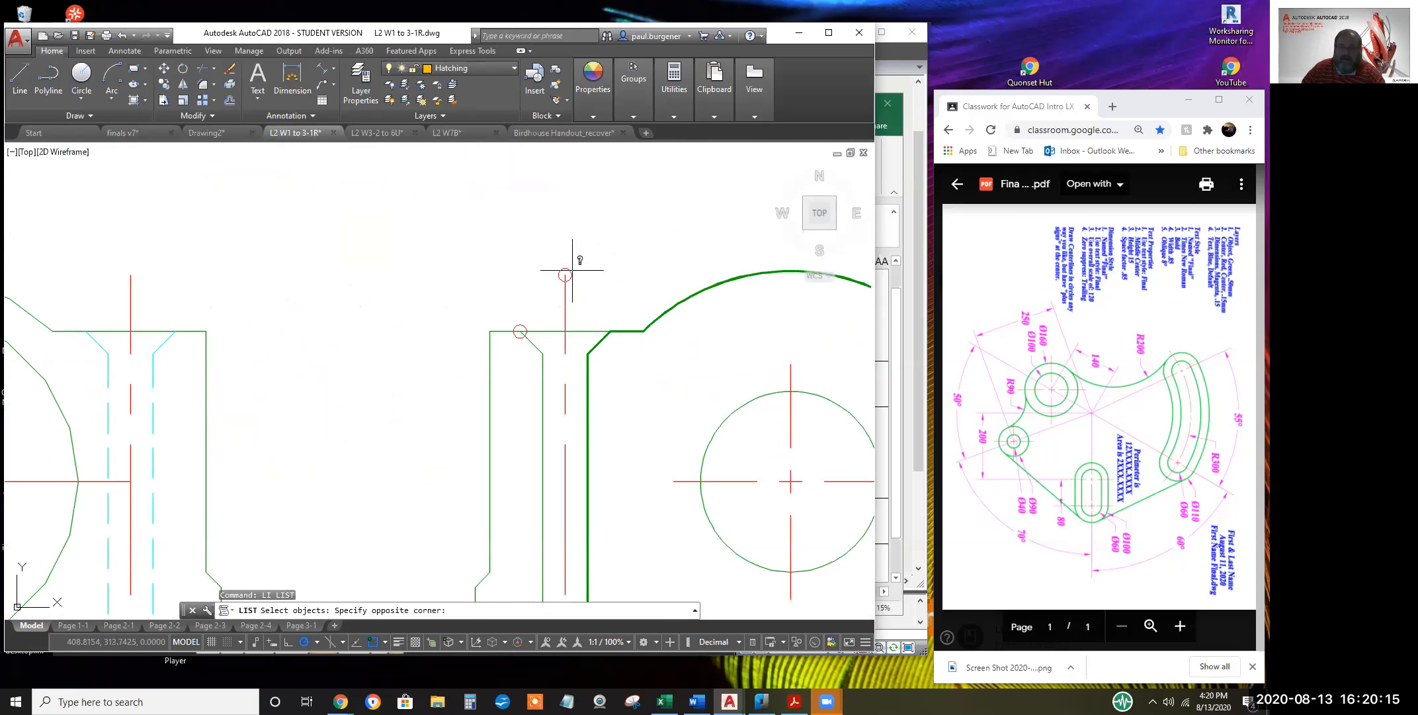
click(537, 259)
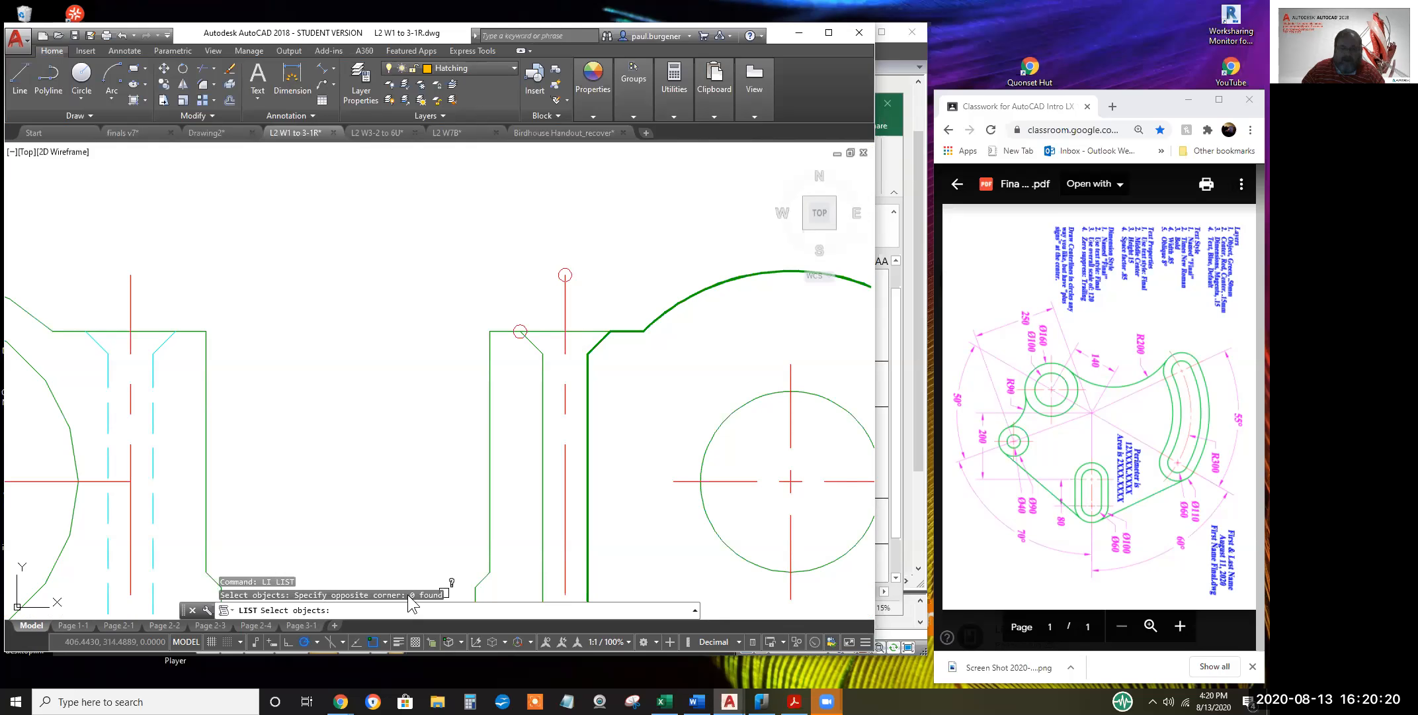
key(Escape)
key(Escape)
key(Escape)
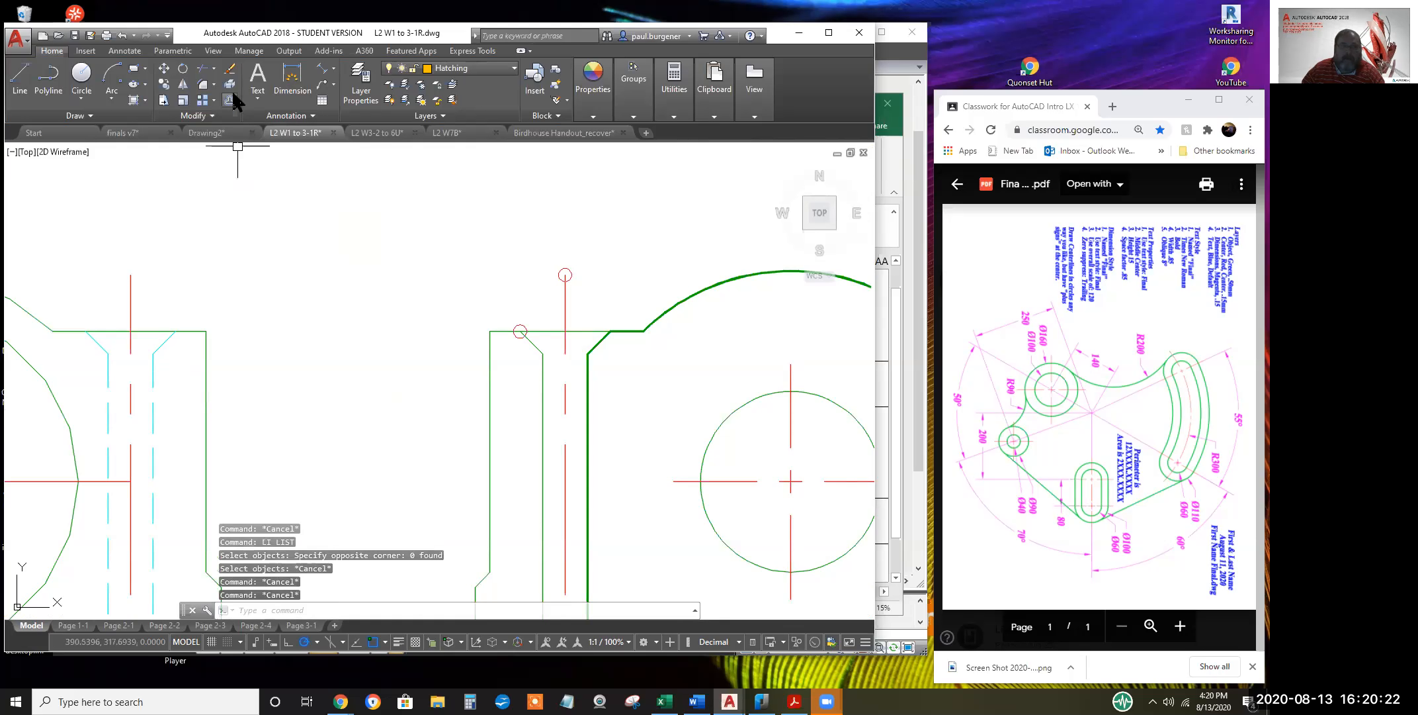
Try to select the red circle above the left hole for a Rotate operation, and cancel the command
click(185, 74)
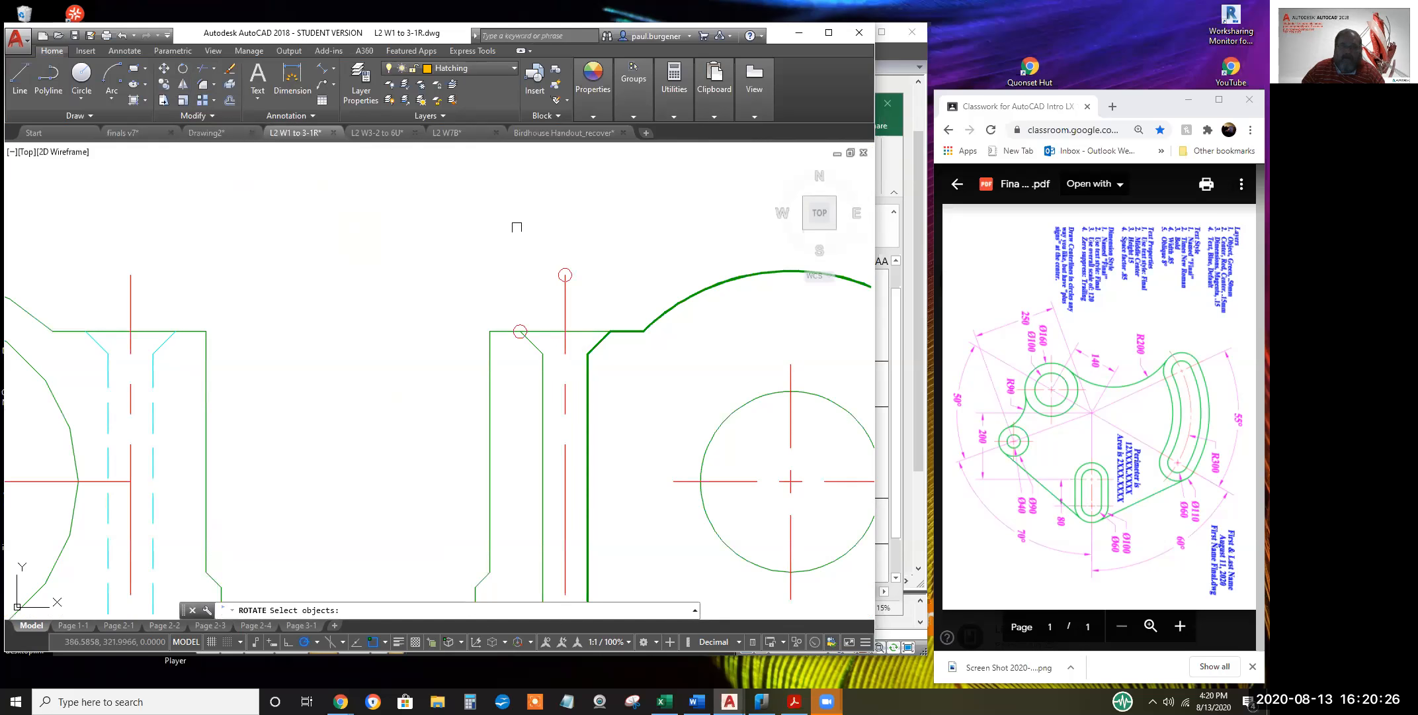
click(523, 233)
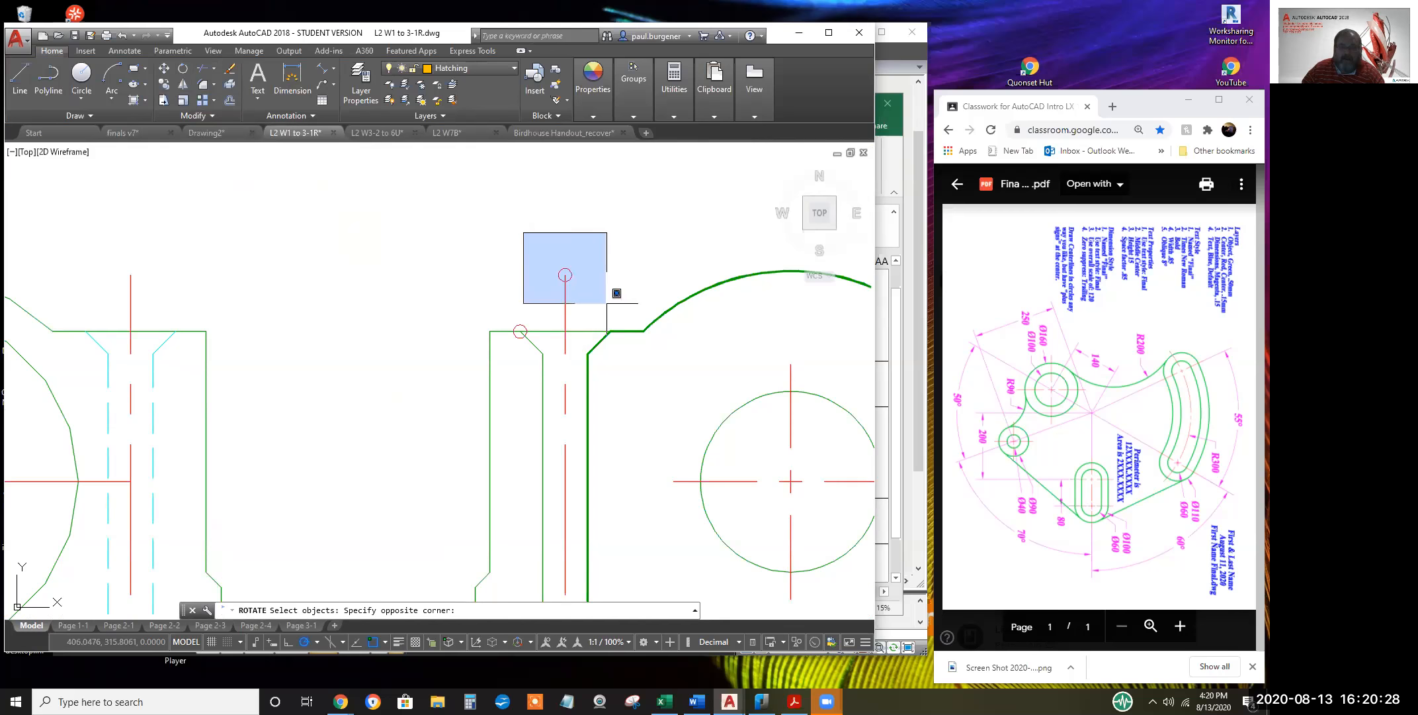
click(608, 306)
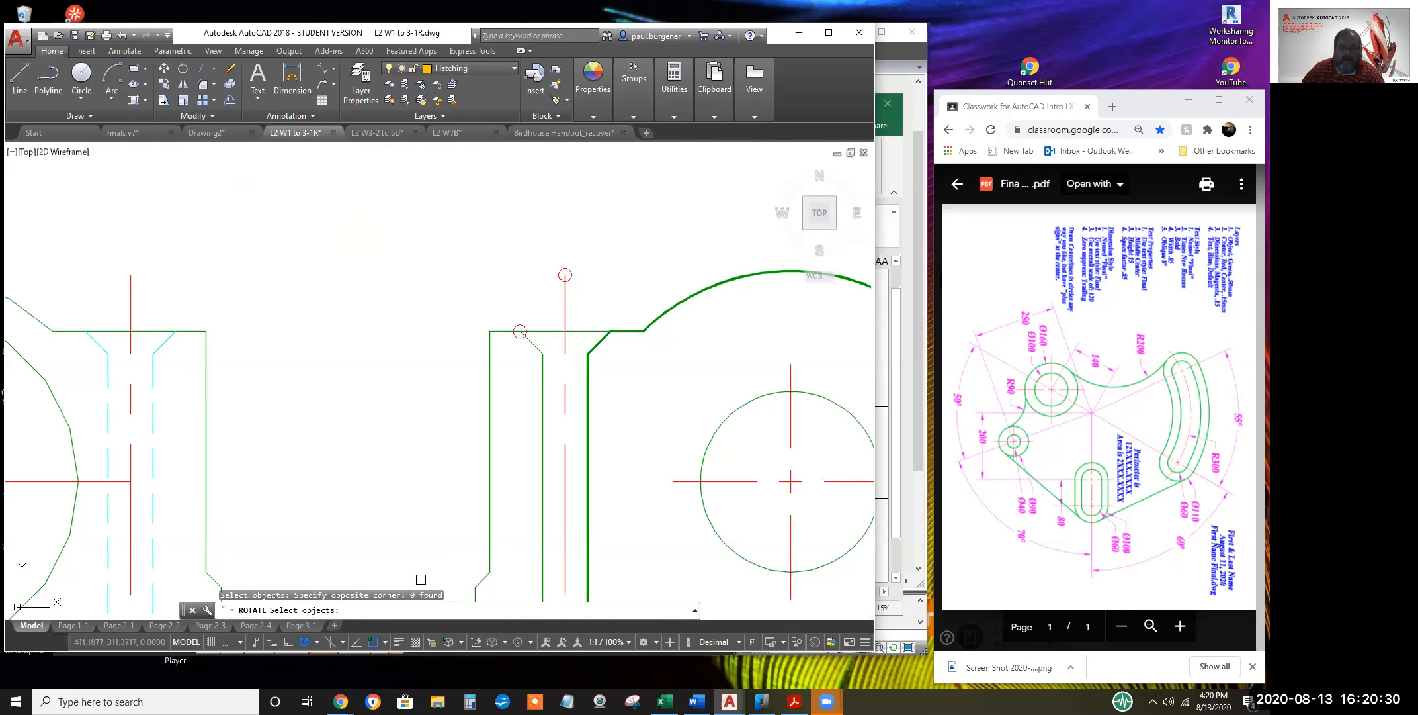
key(Escape)
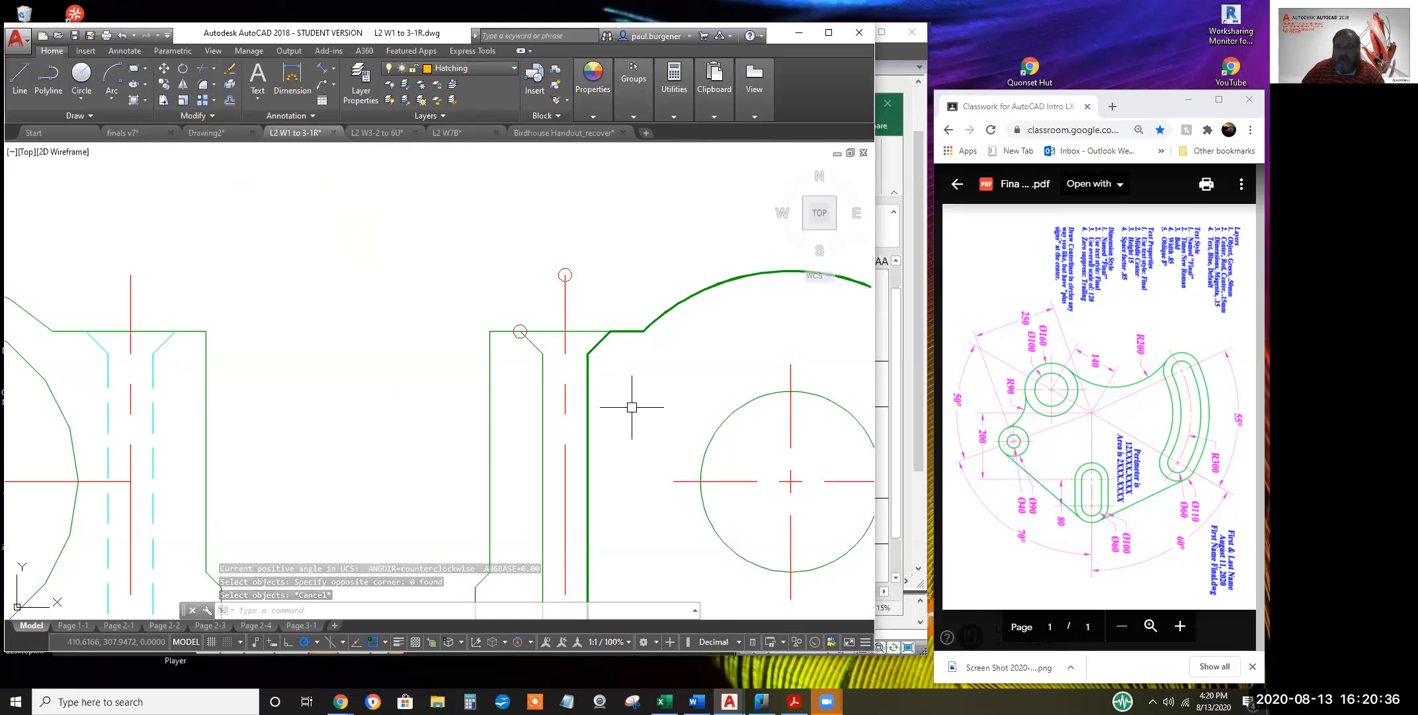
Regenerate the drawing to clear the red gap-marker circles around the section view
scroll(510, 338, down, 3)
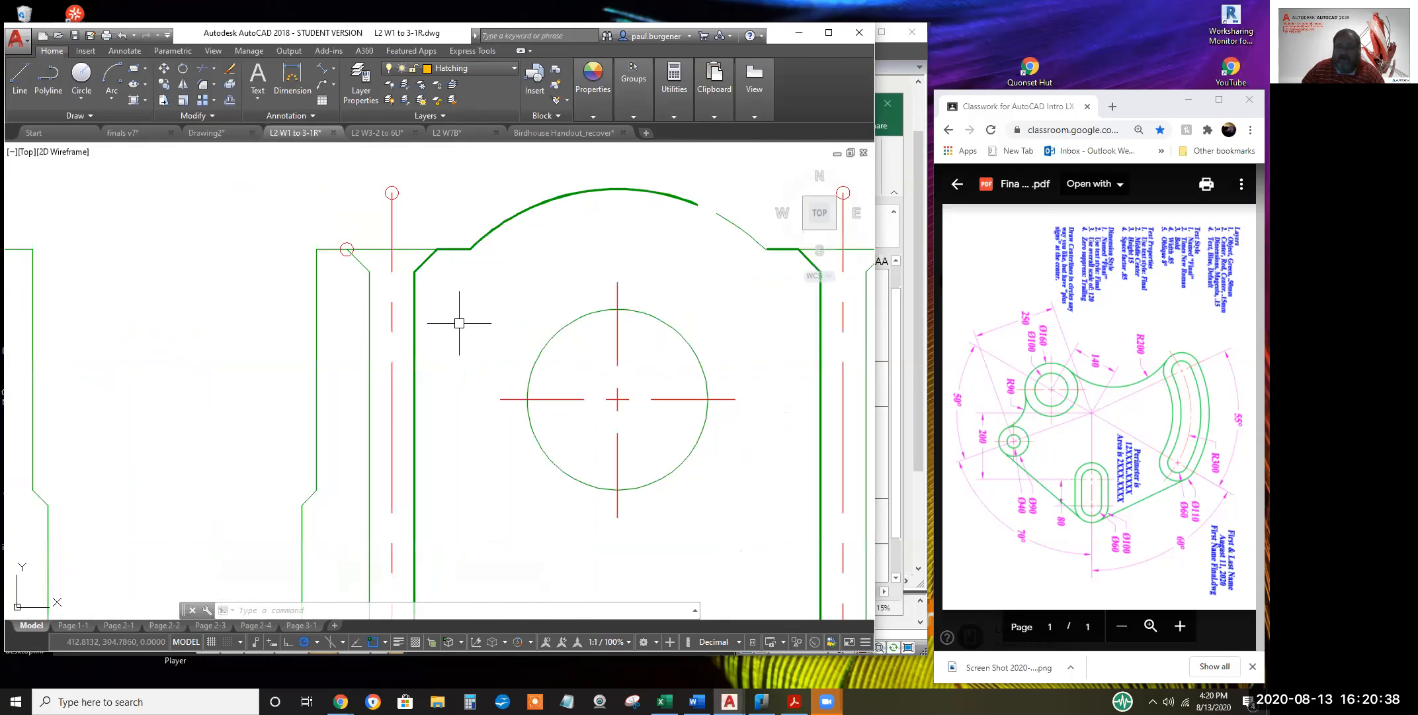
middle_drag(436, 328, 386, 311)
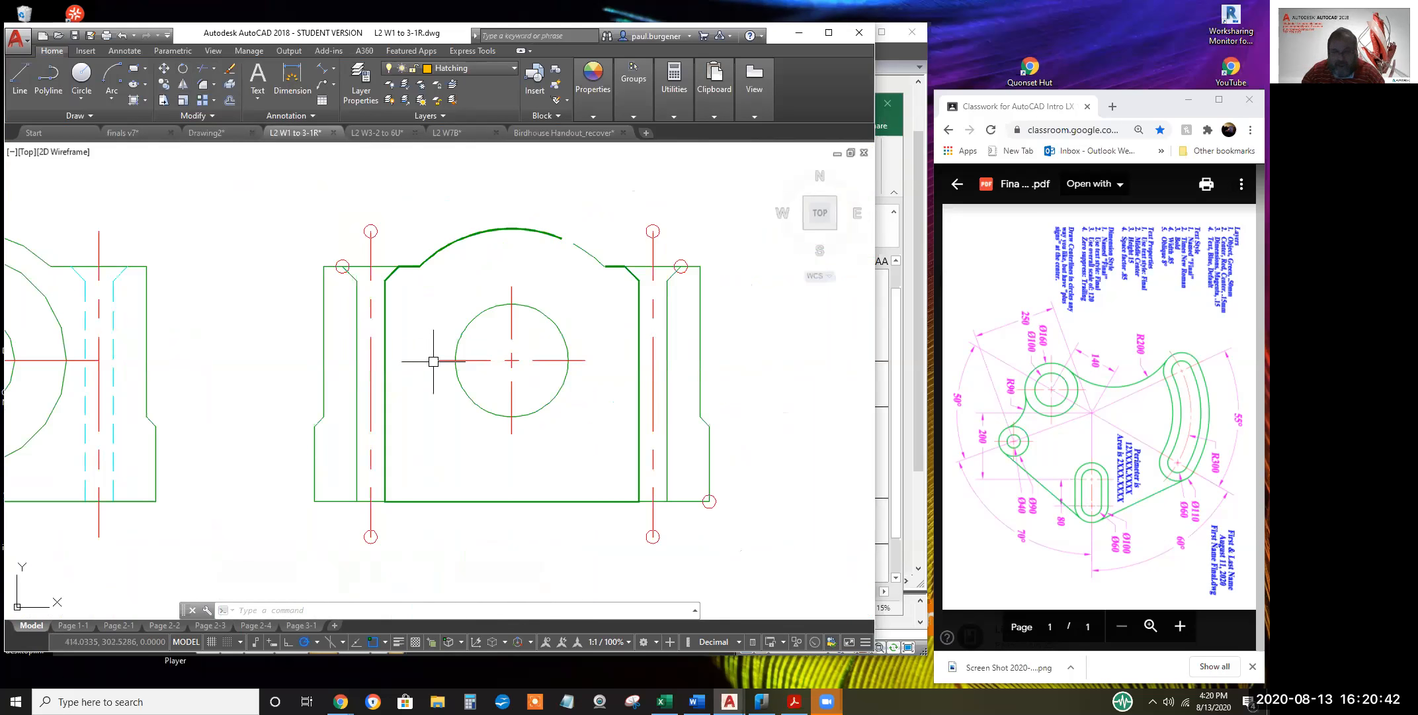
text(rege)
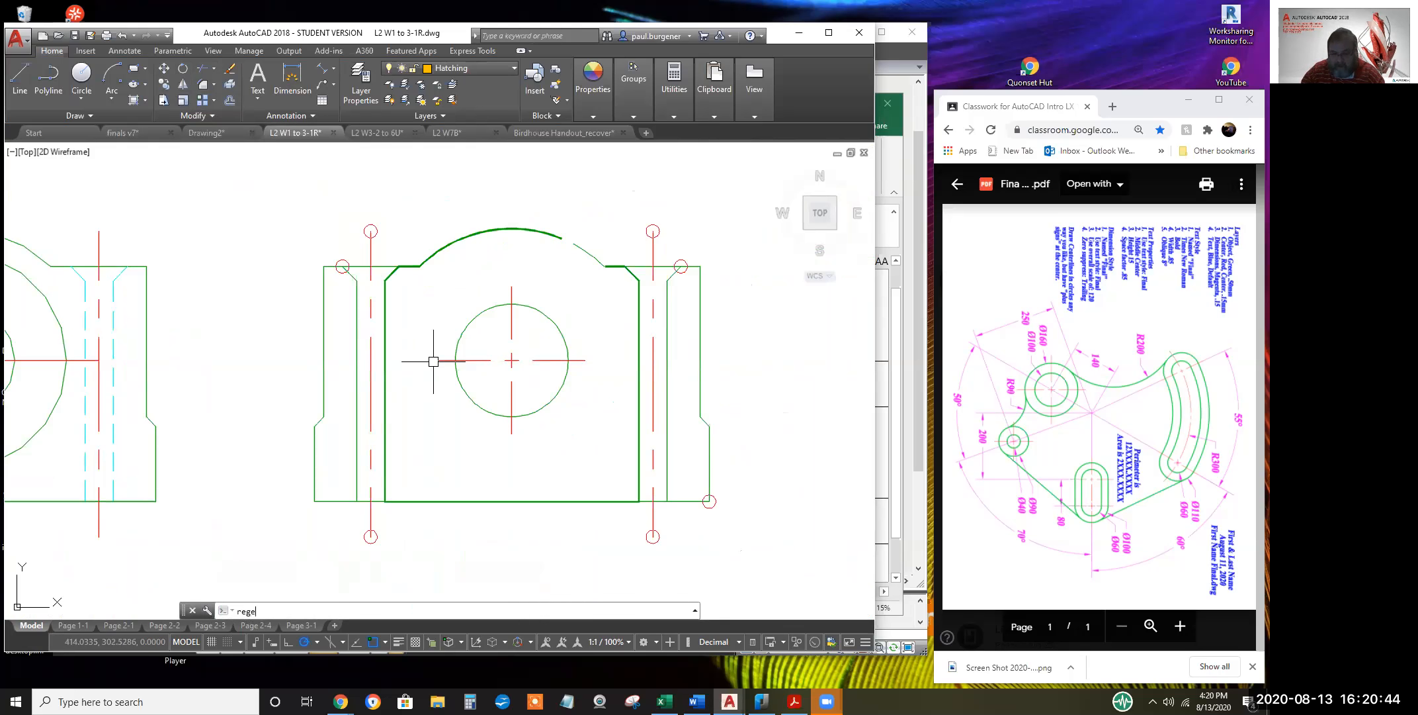
key(Return)
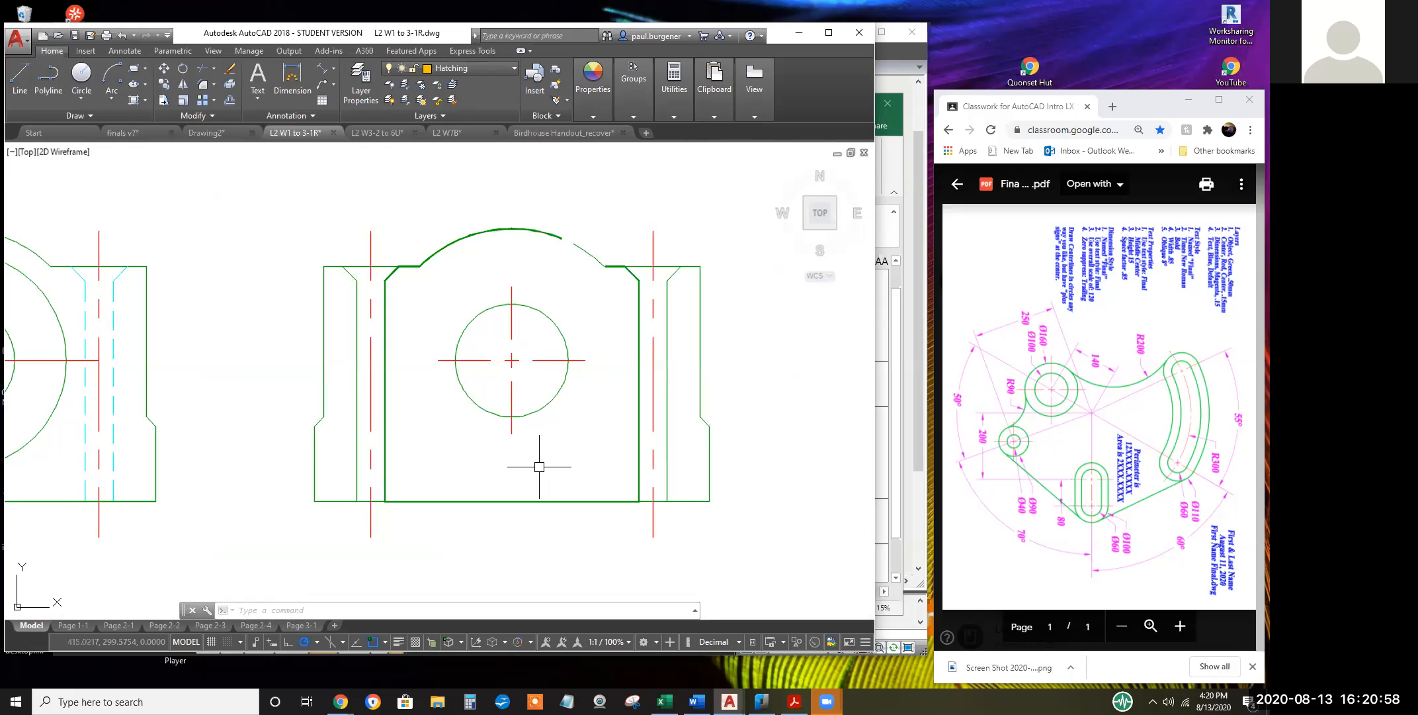
Place several points above the section view's left shoulder and arc with the Point command
scroll(381, 251, up, 8)
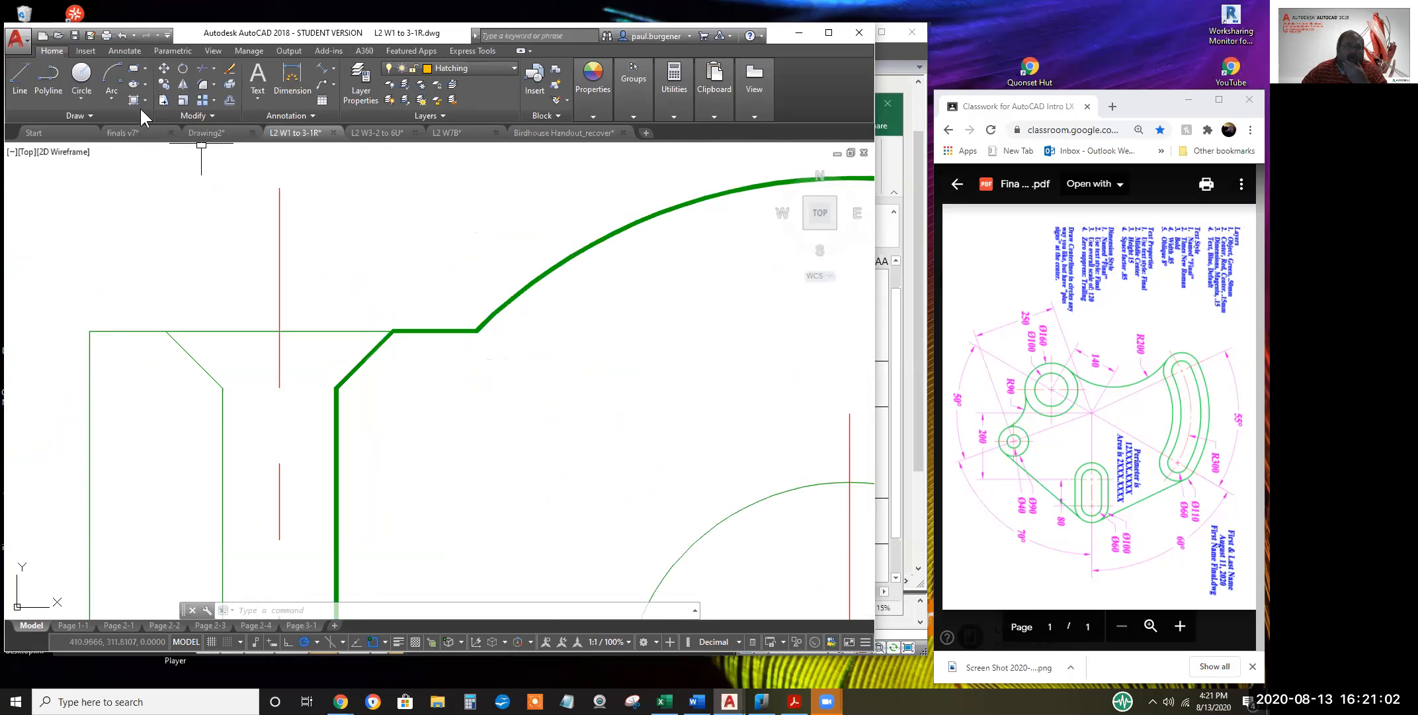
click(90, 115)
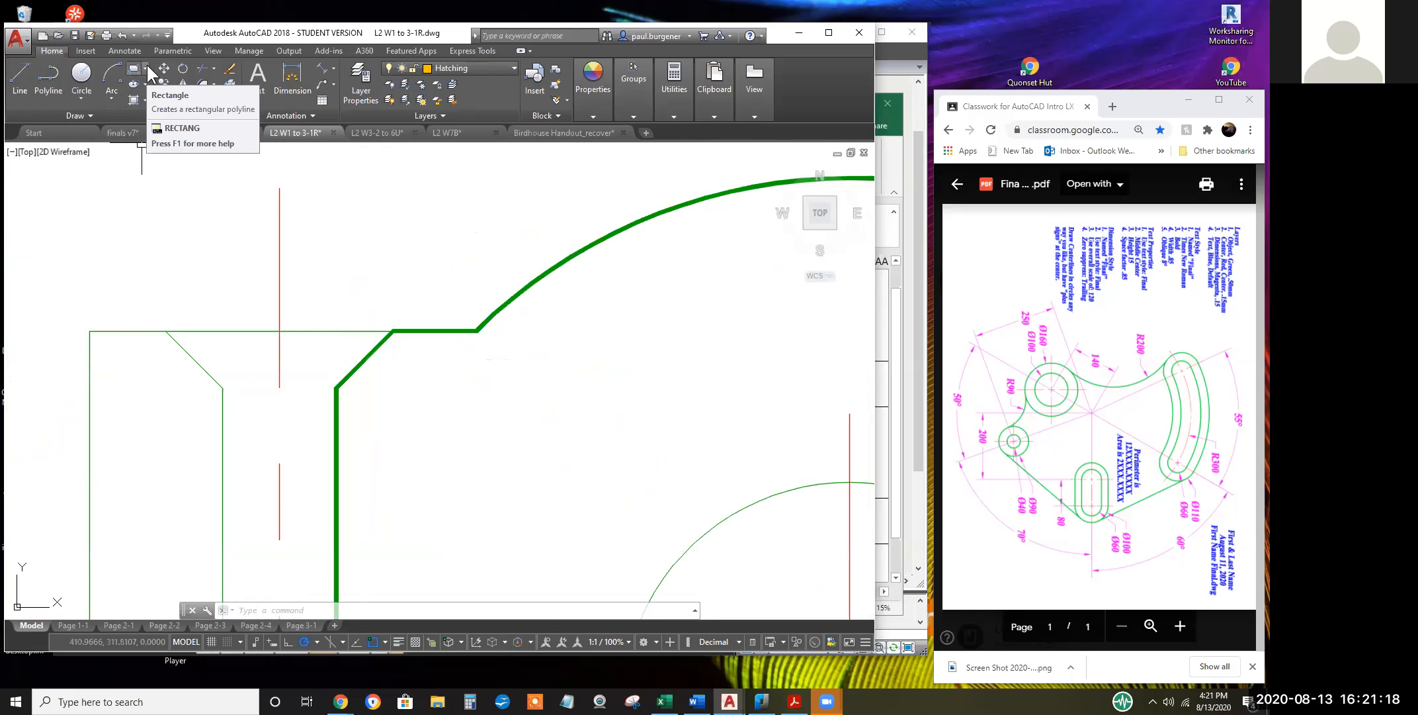
click(145, 68)
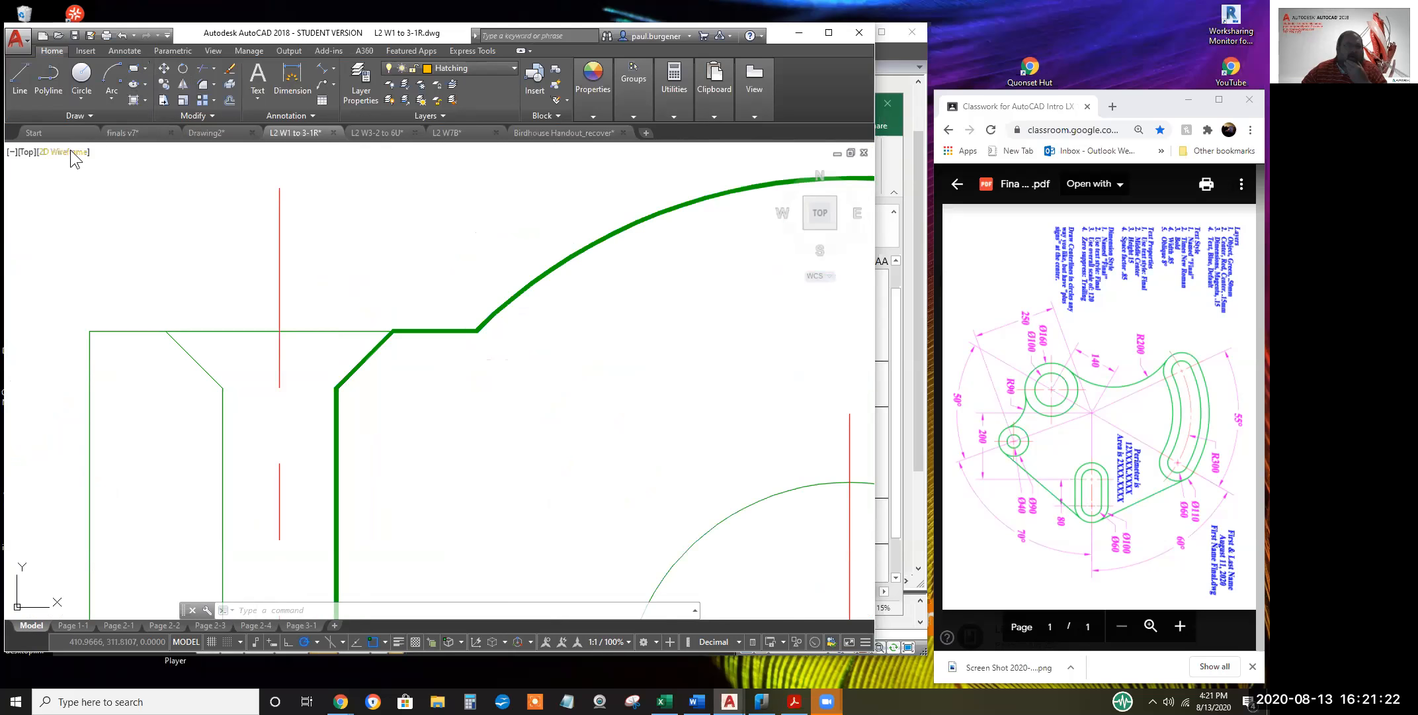
click(84, 98)
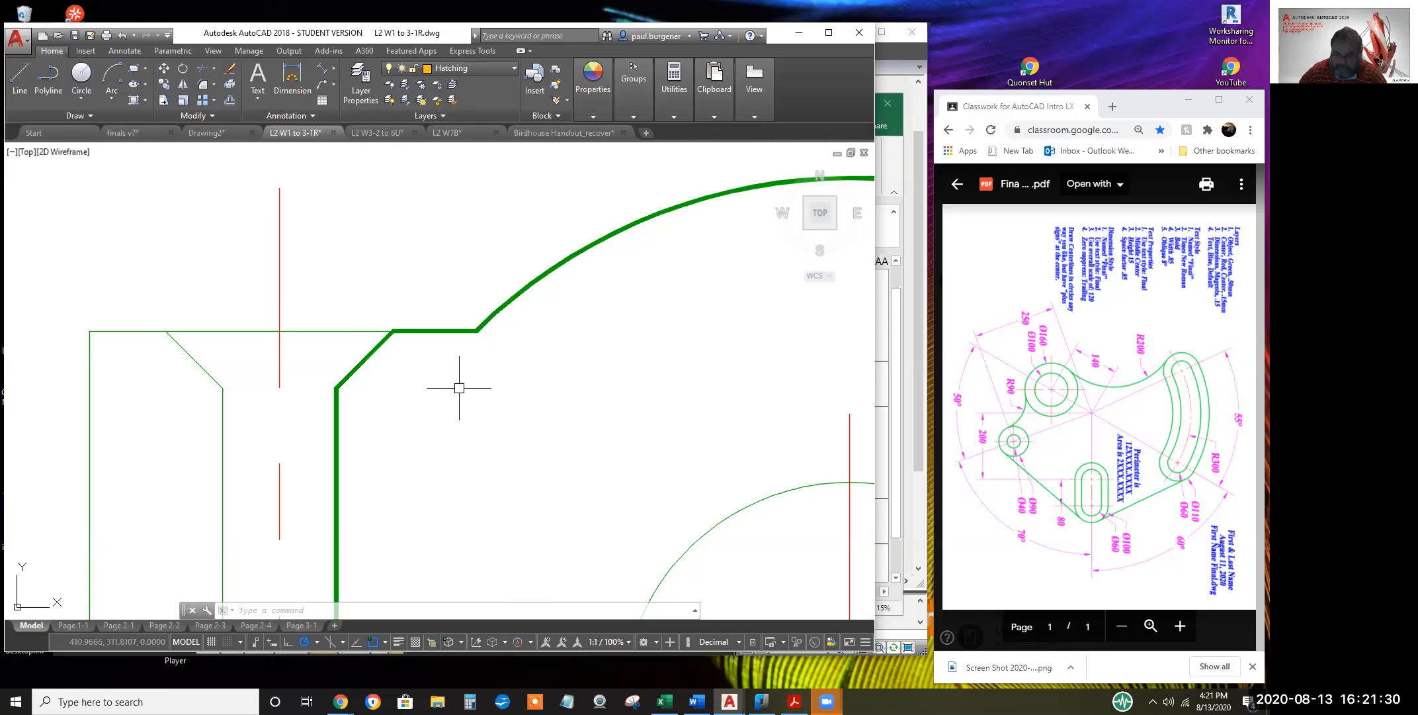
text(pol)
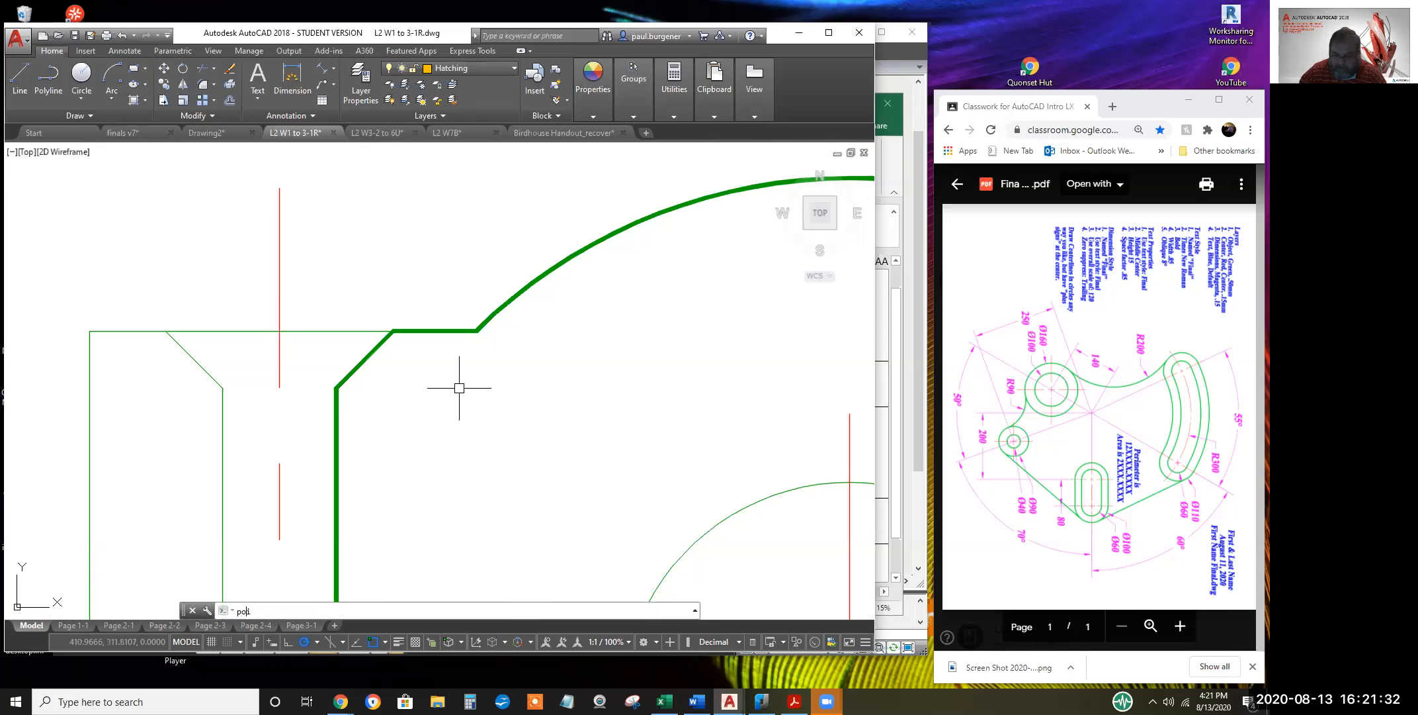
key(Return)
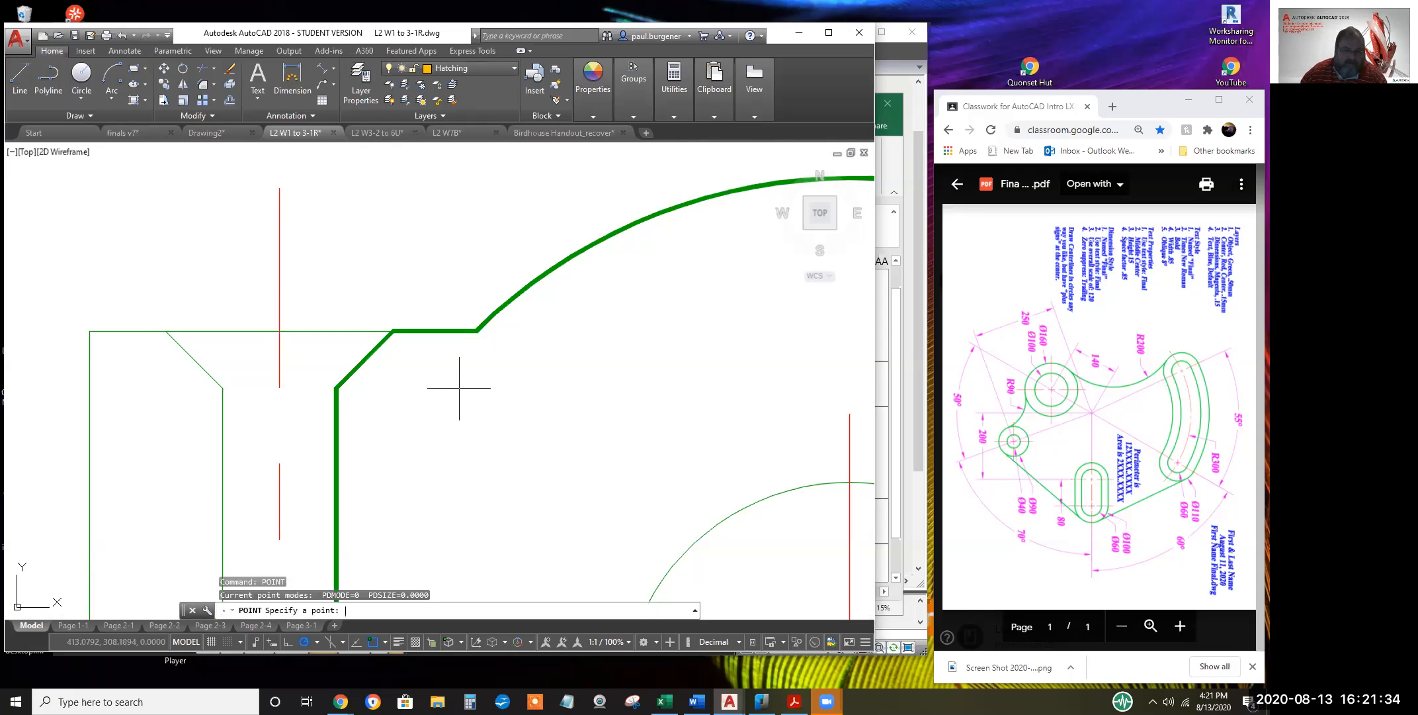
click(371, 248)
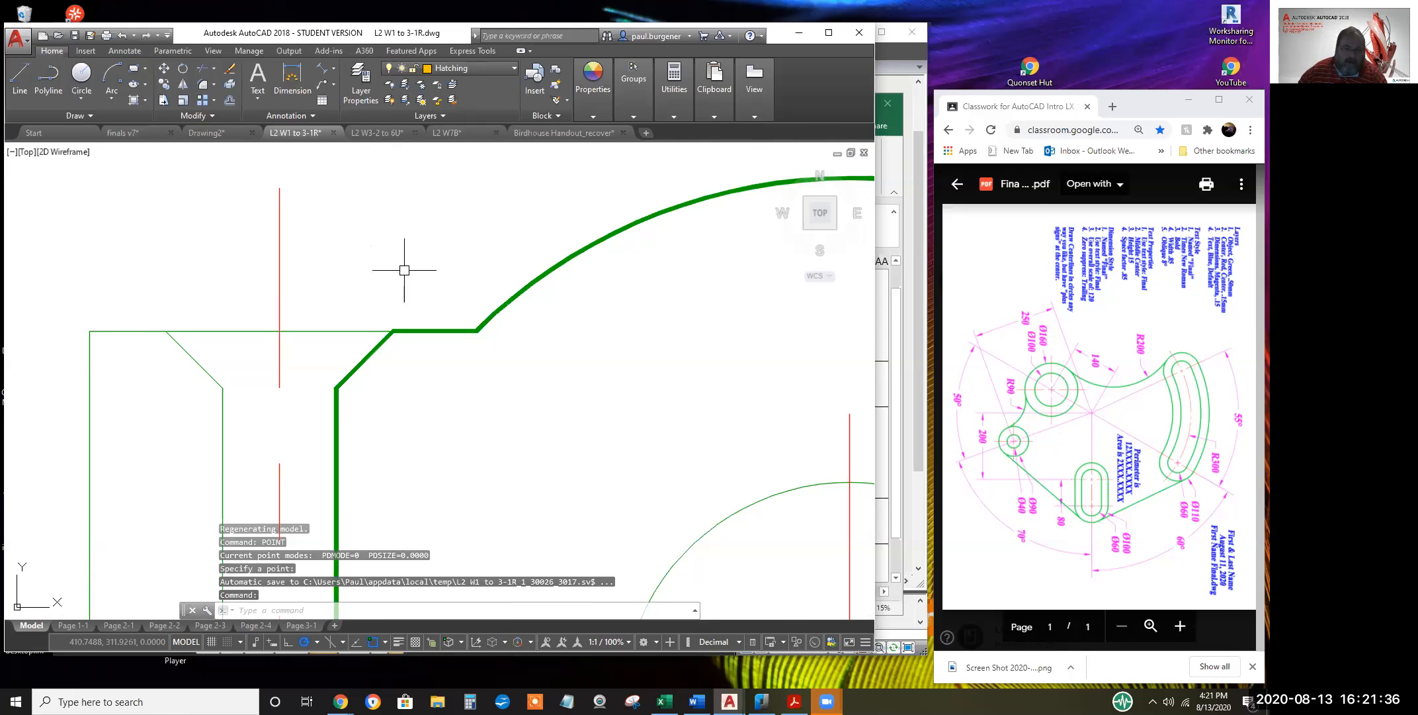
key(Return)
click(433, 268)
Try entering ddptype at the Point command's prompt, place one point inside the outline below the arc, and cancel the command
key(Return)
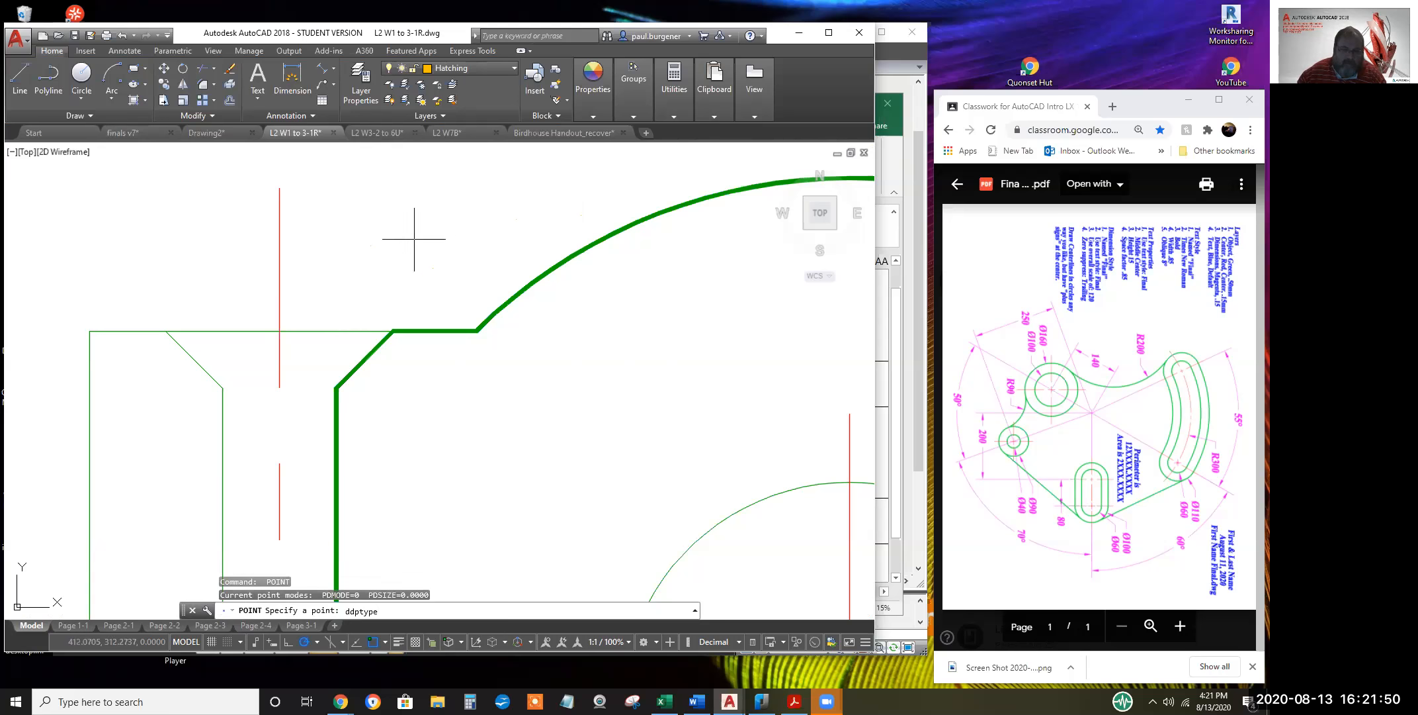
key(Return)
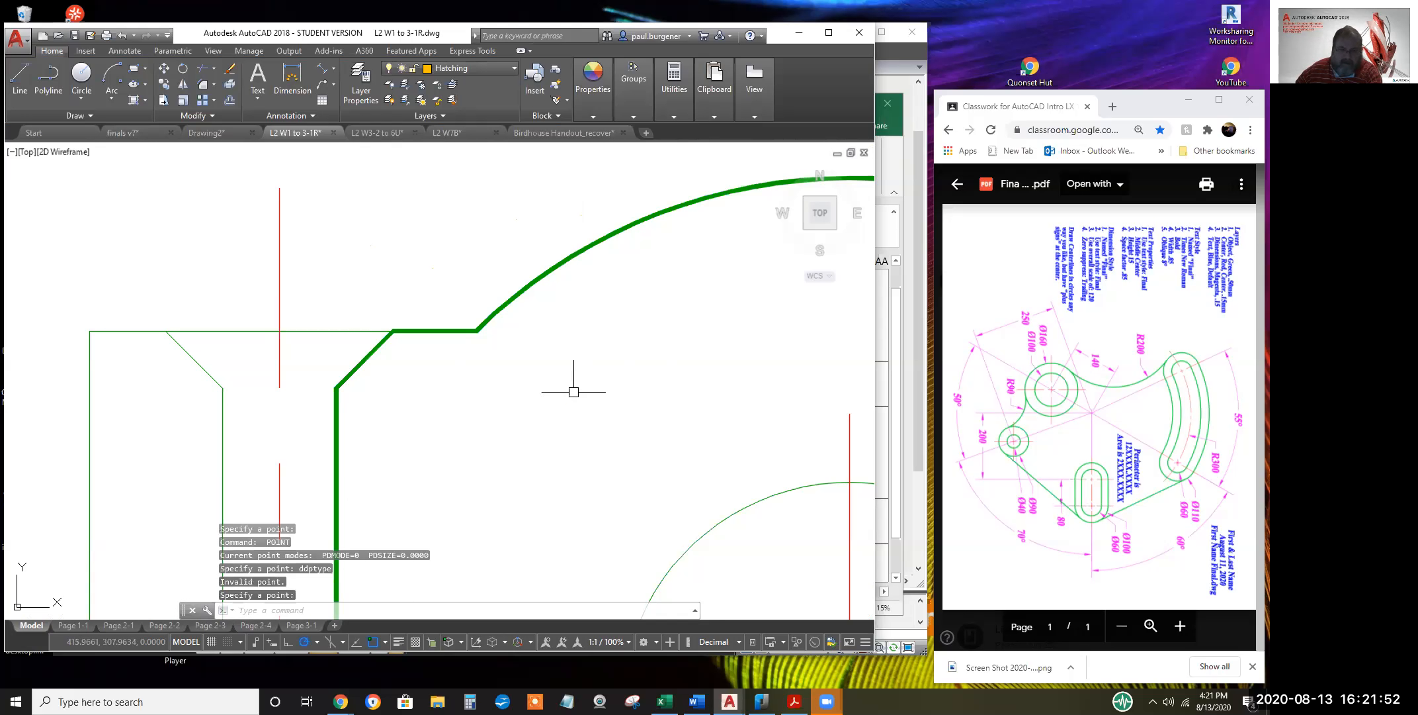
key(Escape)
key(Escape)
key(Escape)
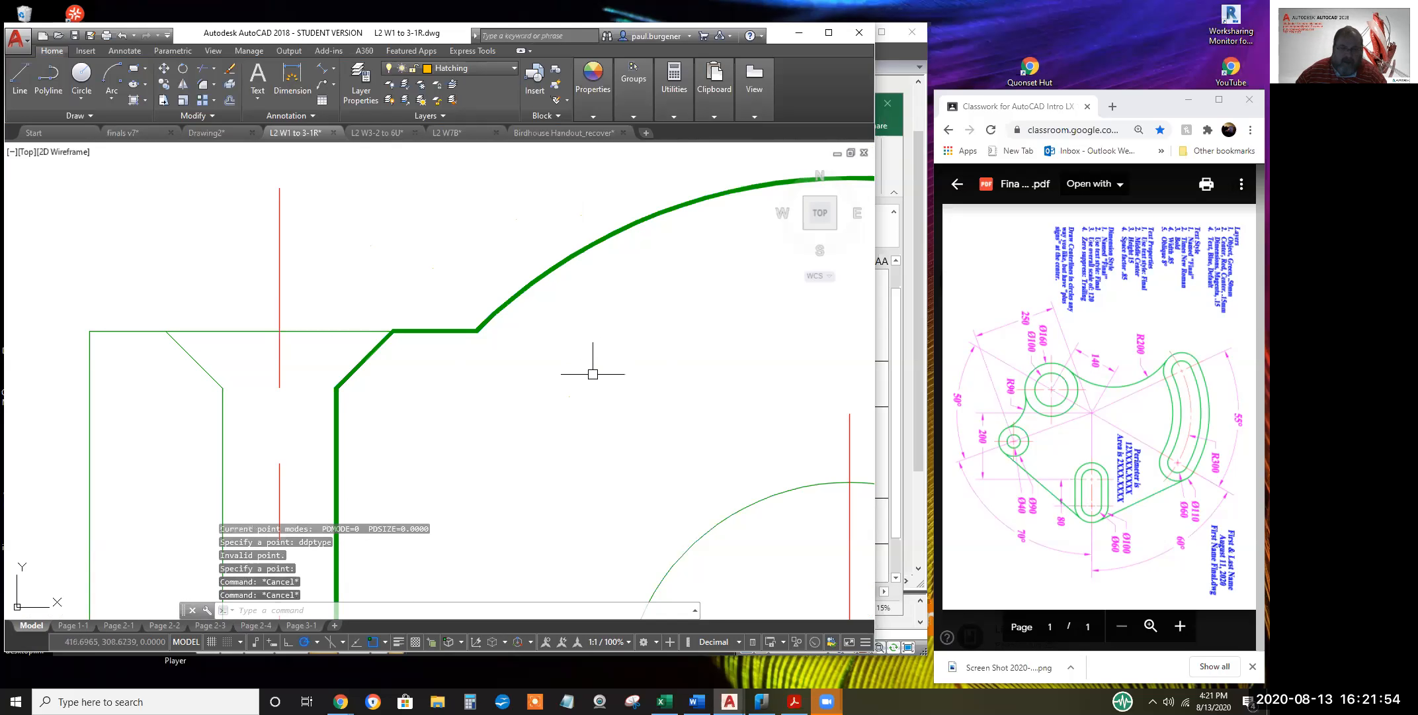
Run DDPTYPE and set the point style to the cross with both a circle and a square
text(ddpty)
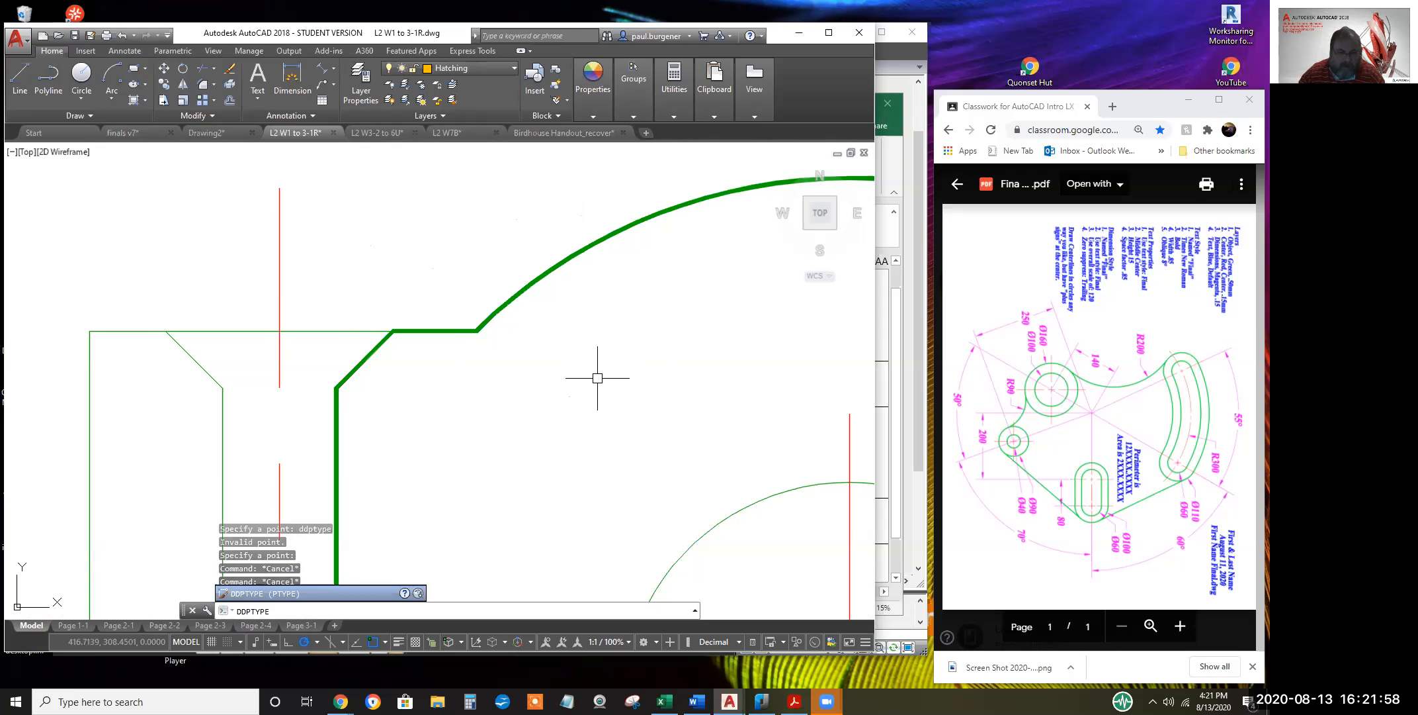
key(Return)
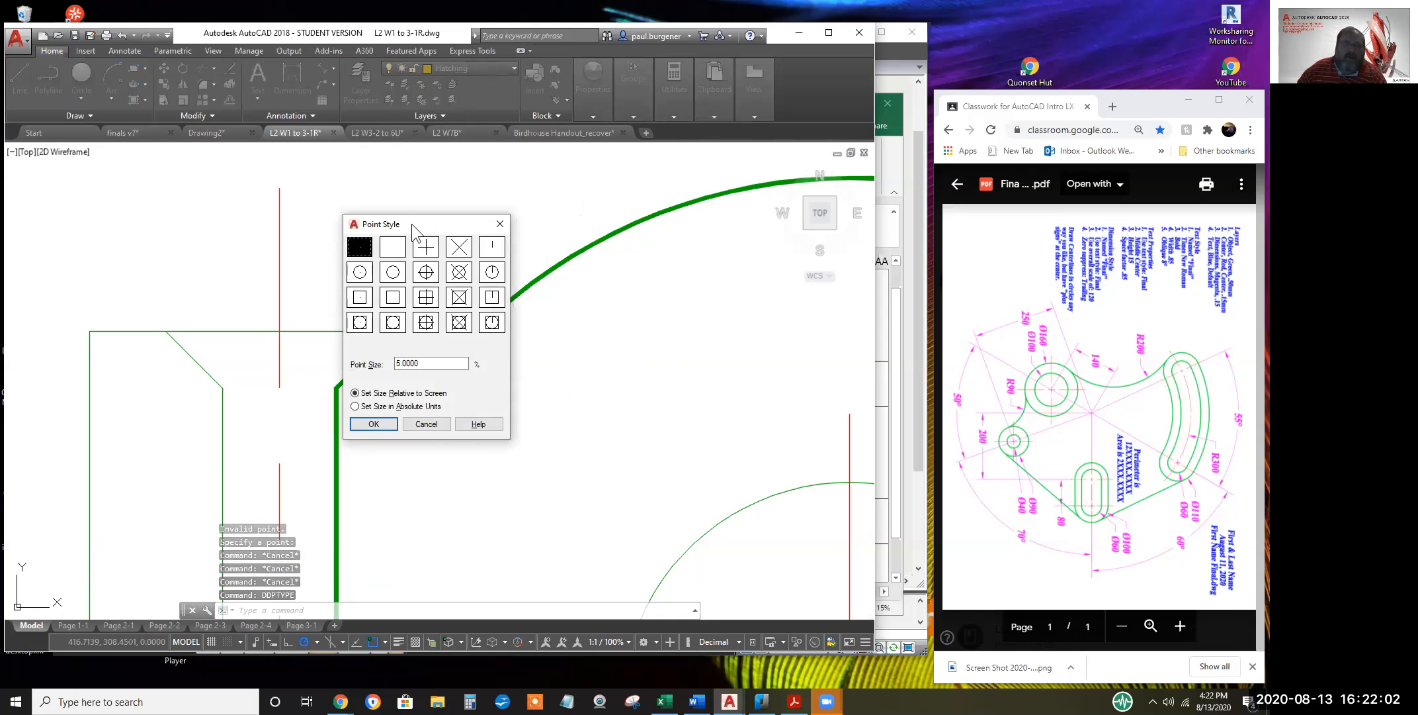
drag(417, 224, 351, 192)
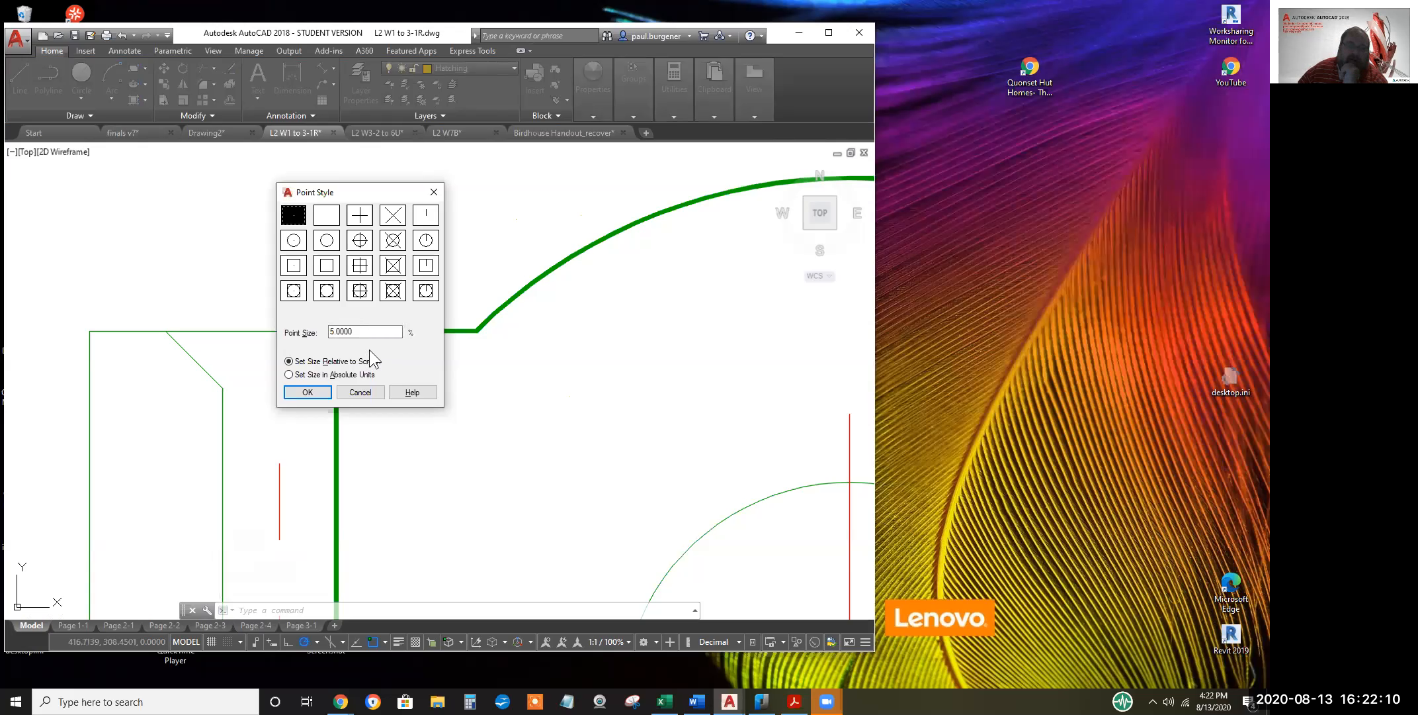
click(361, 295)
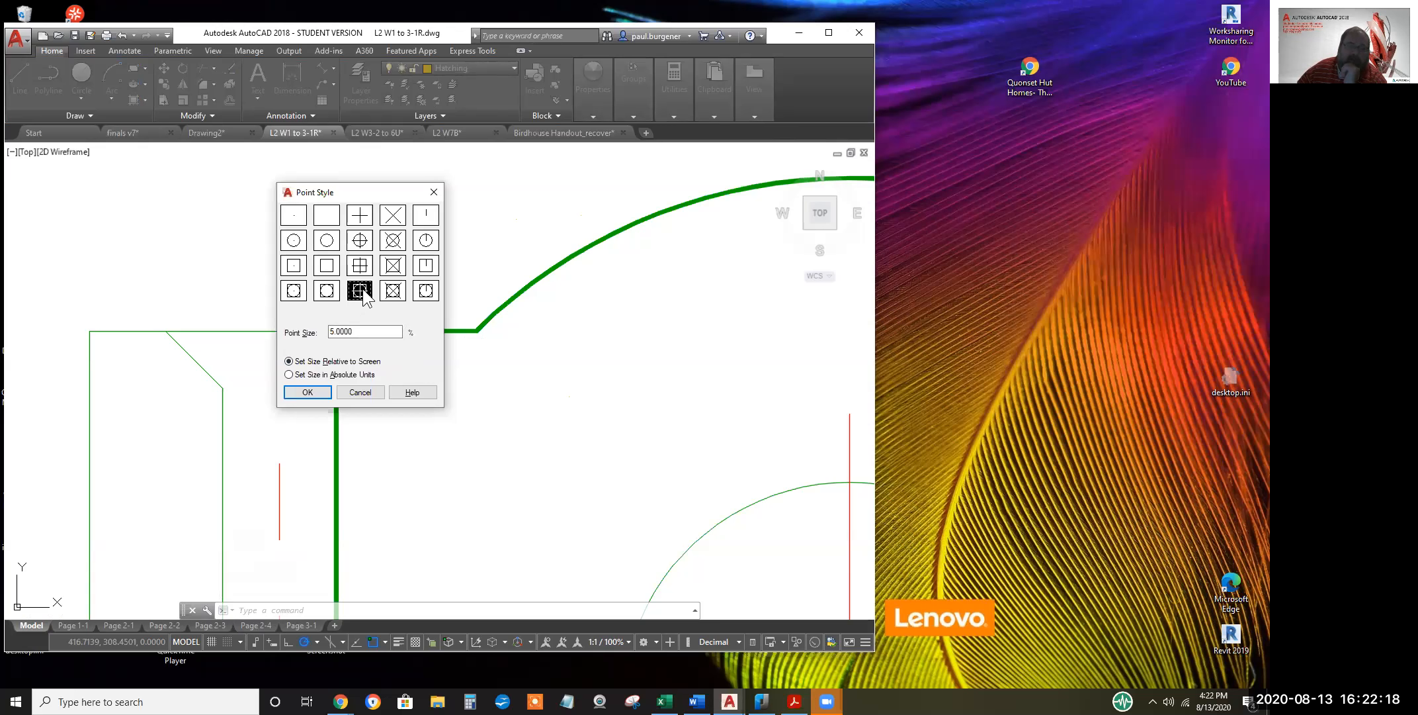
click(308, 392)
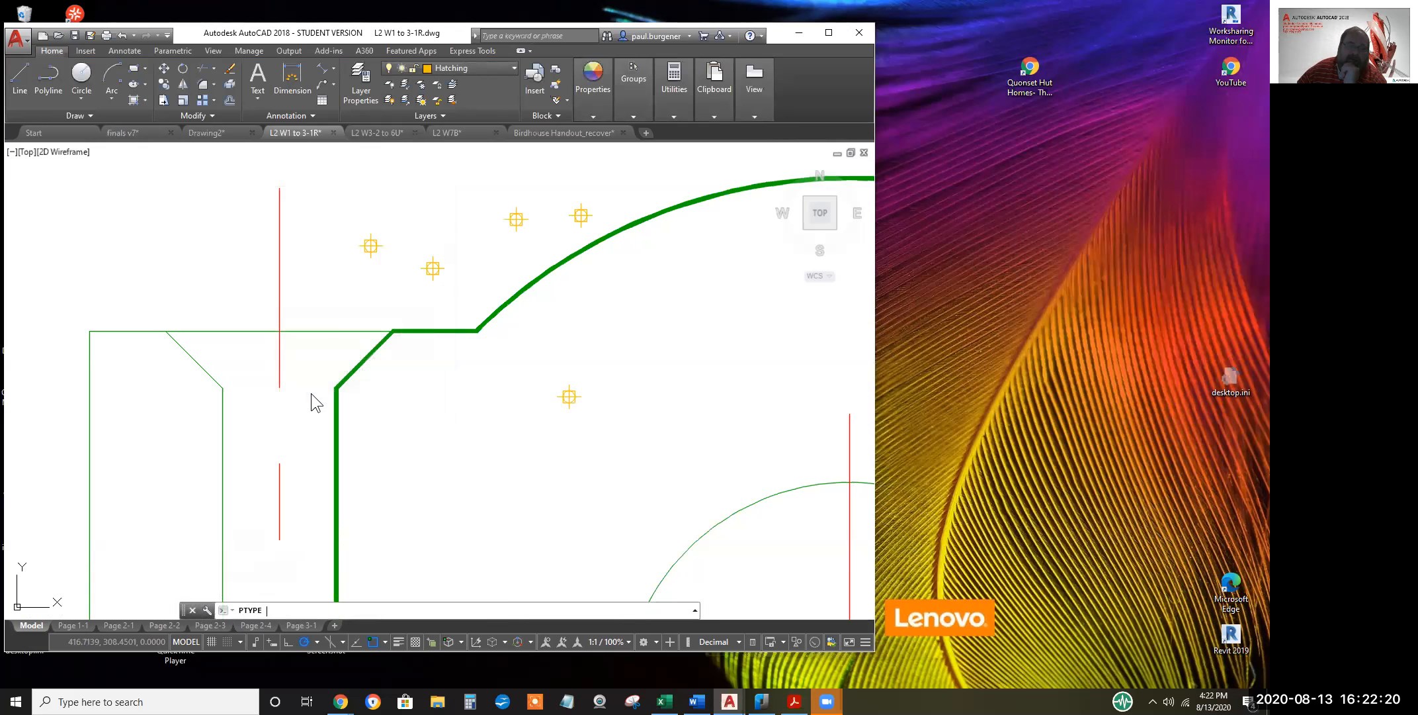
Examine the point markers at different zoom levels, regenerating the drawing to check how their screen-relative size updates
scroll(564, 380, up, 4)
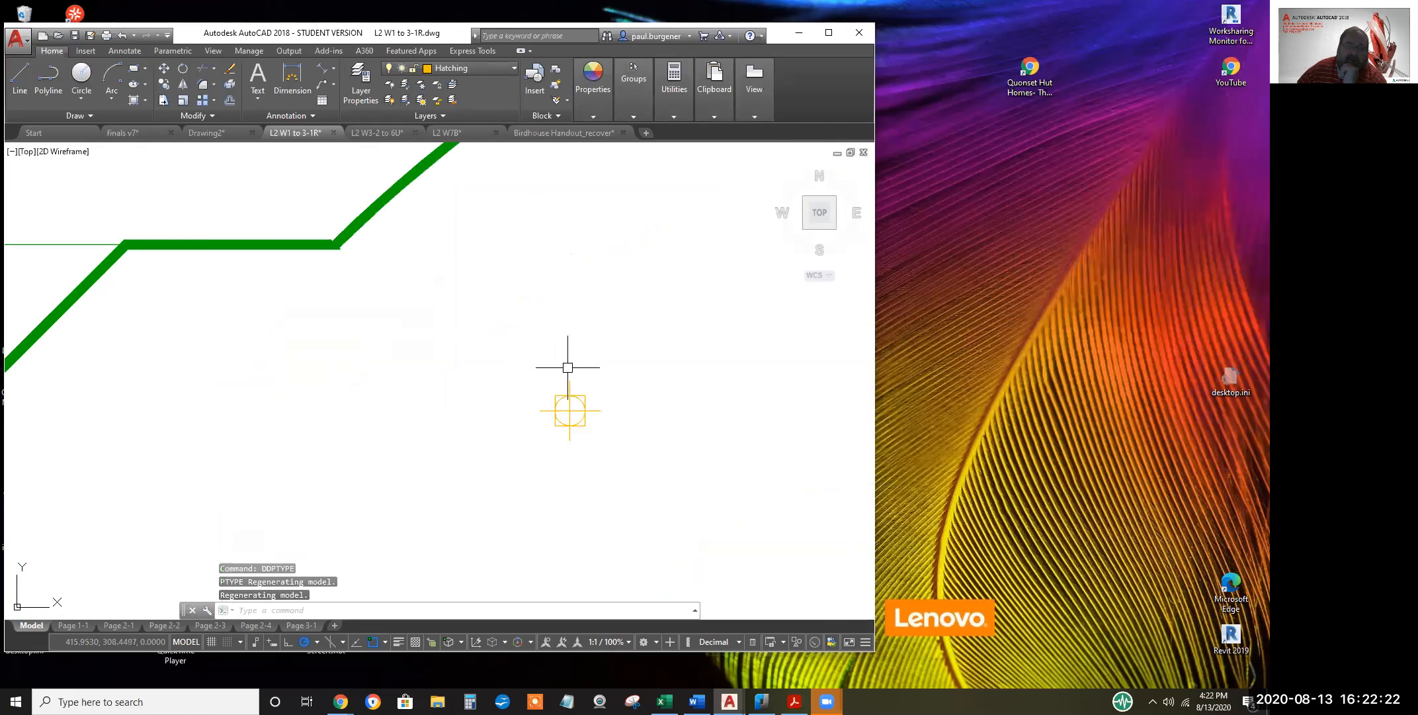
scroll(561, 362, down, 4)
middle_drag(556, 344, 556, 382)
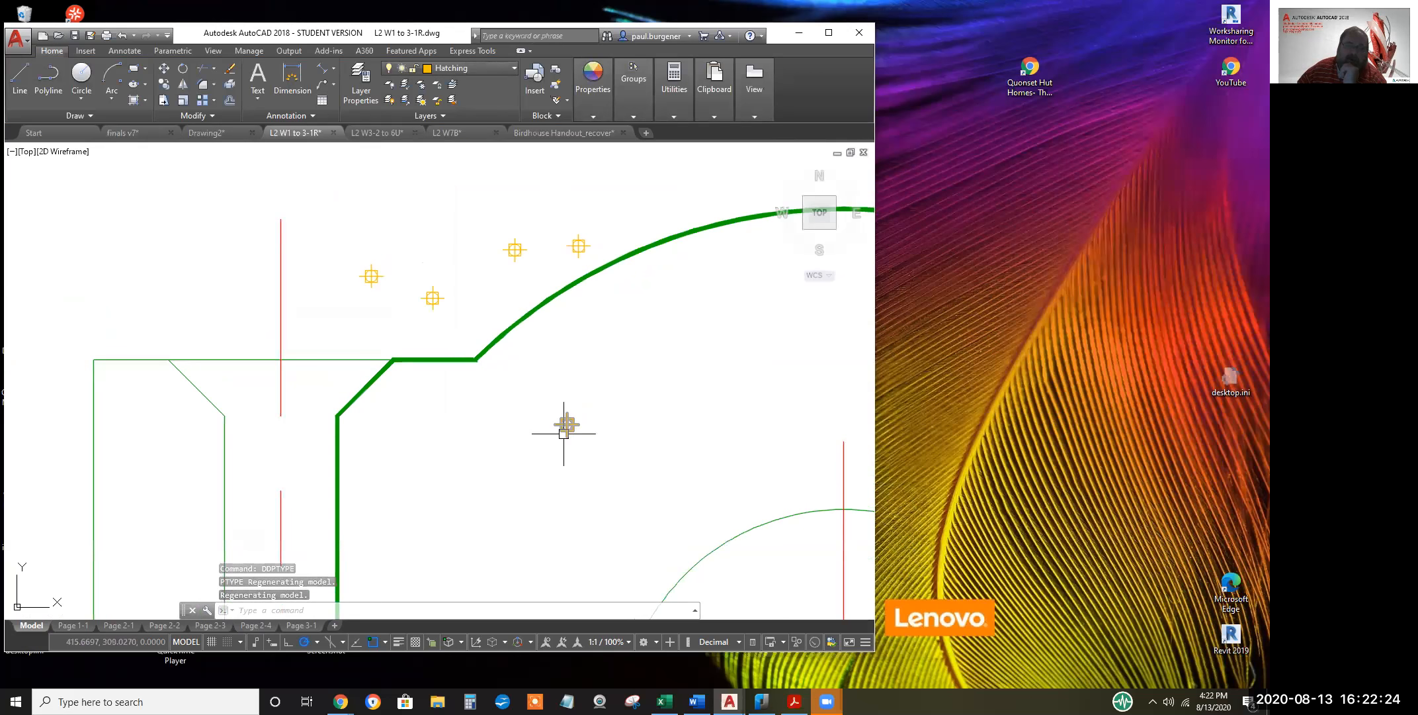
scroll(563, 430, up, 6)
scroll(562, 399, up, 6)
text(re)
key(Return)
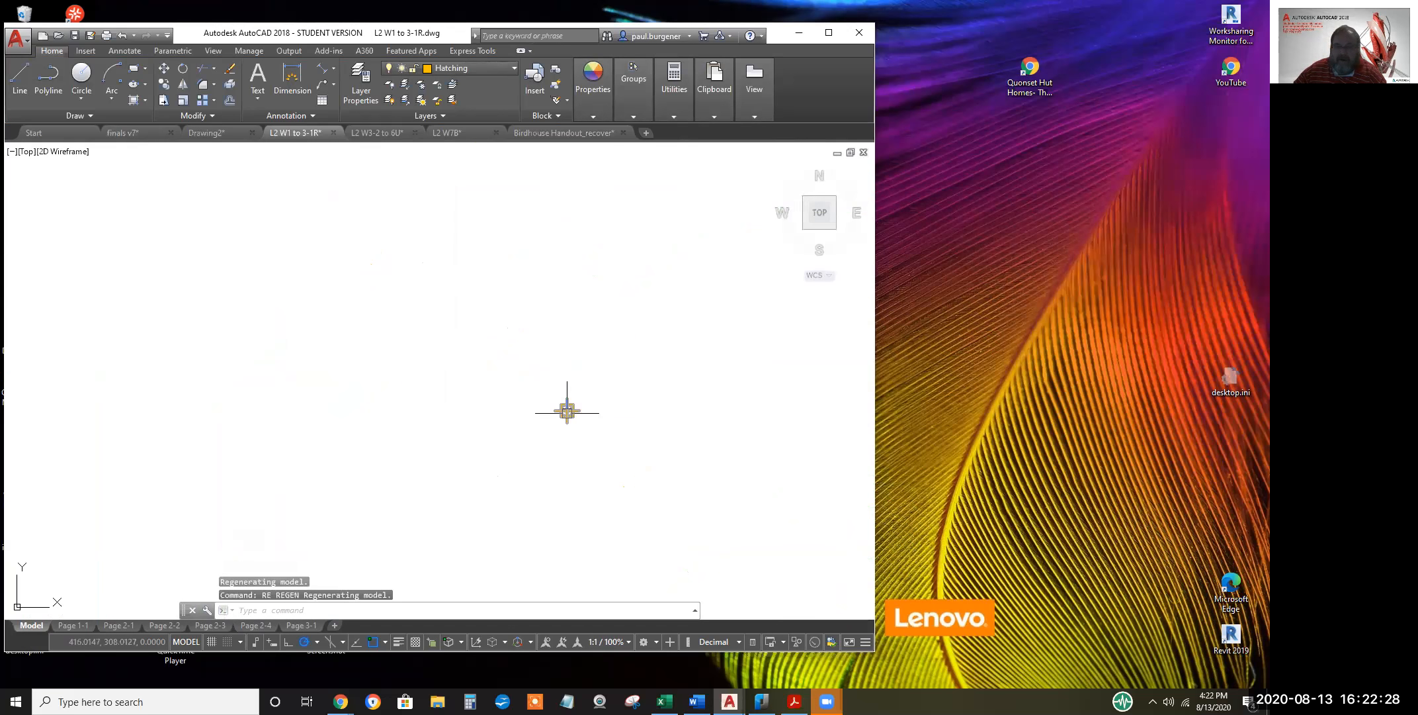
scroll(563, 406, up, 12)
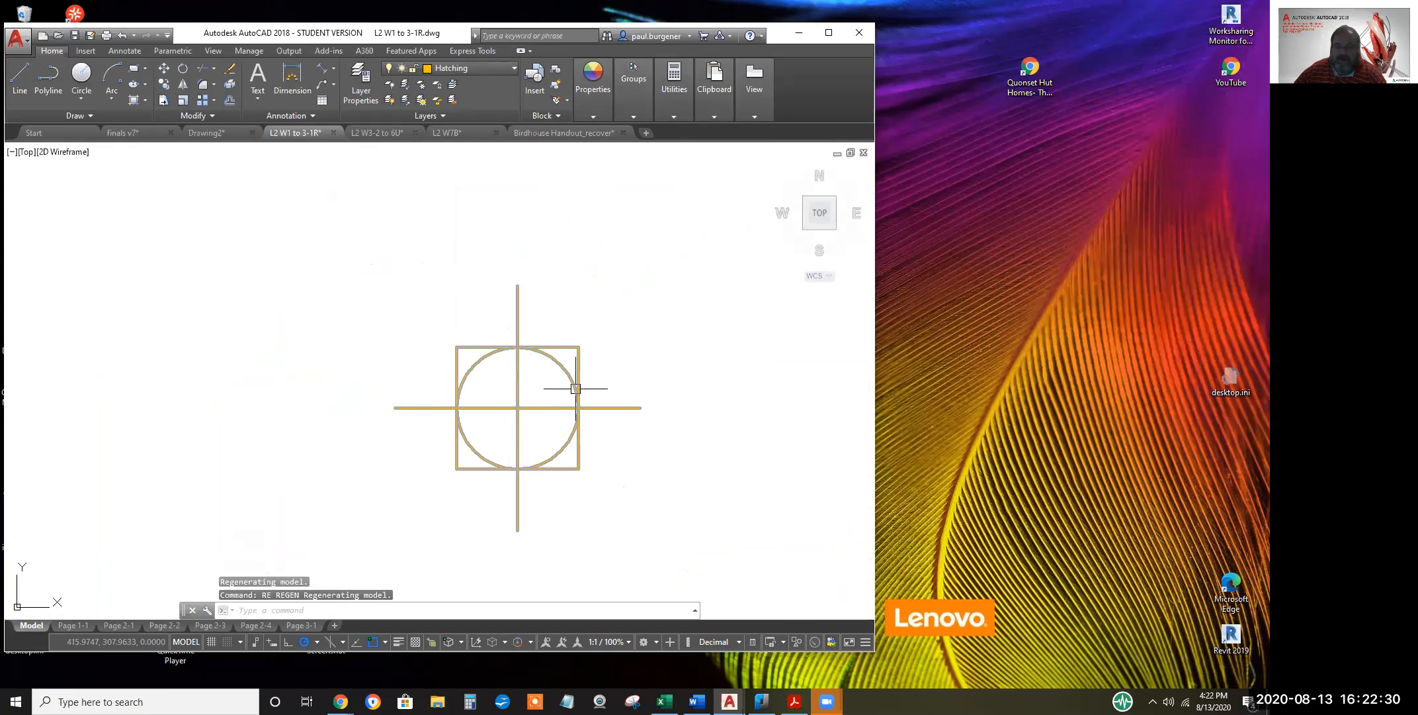
text(re)
key(Return)
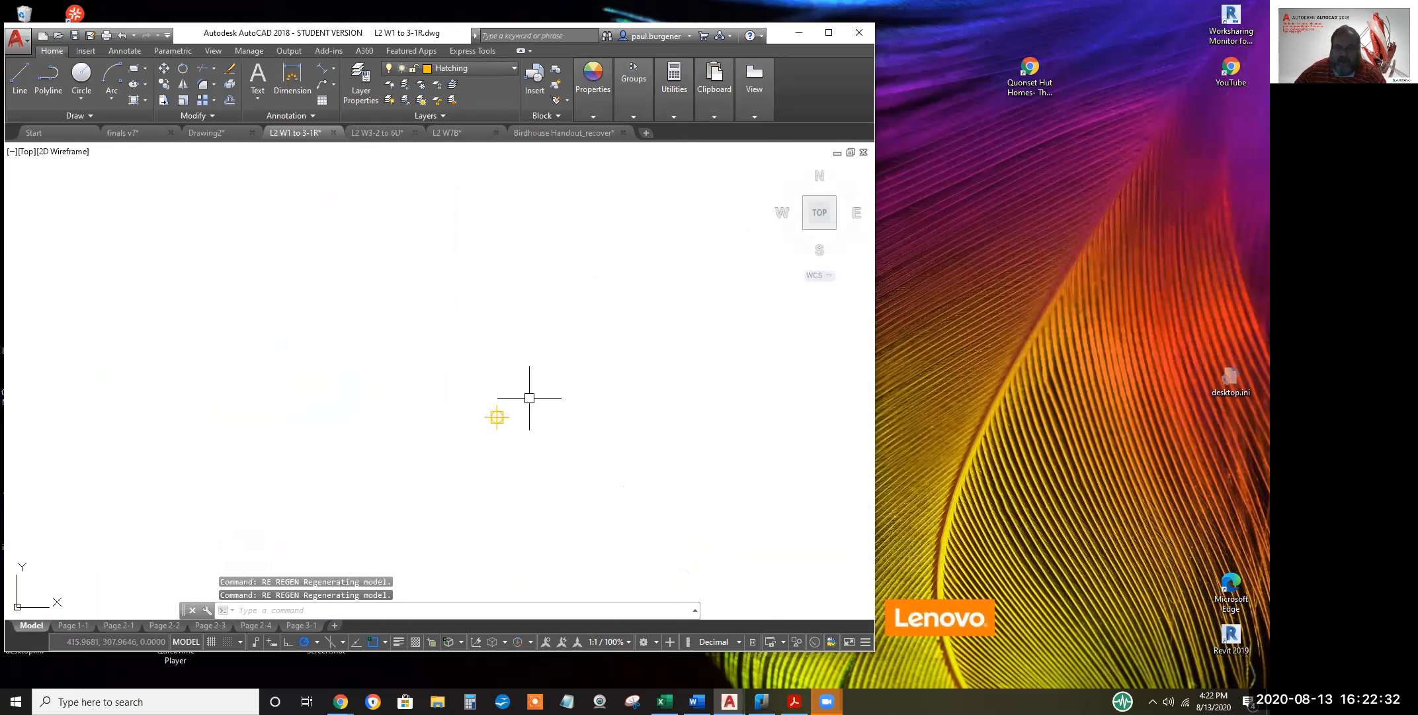
scroll(550, 424, down, 5)
scroll(545, 362, down, 3)
scroll(548, 373, up, 2)
scroll(549, 369, up, 3)
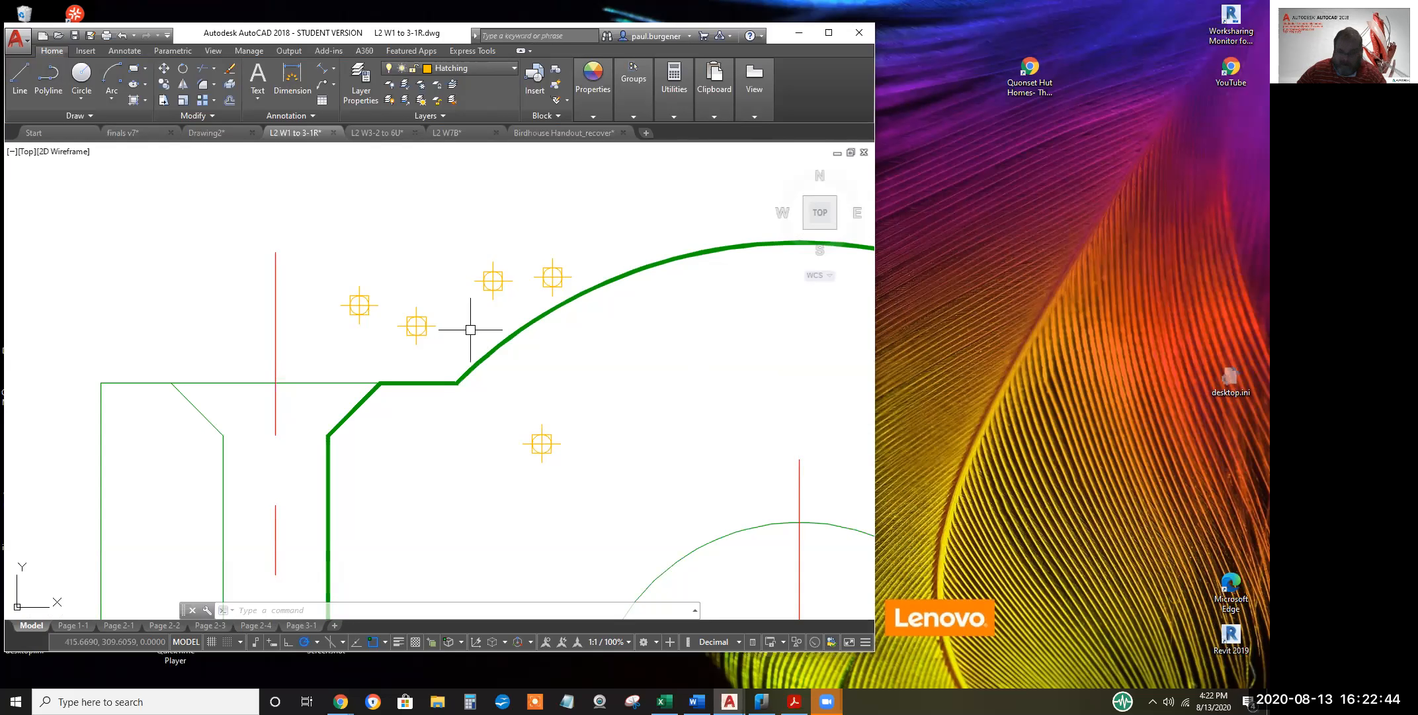
click(398, 608)
right_click(397, 607)
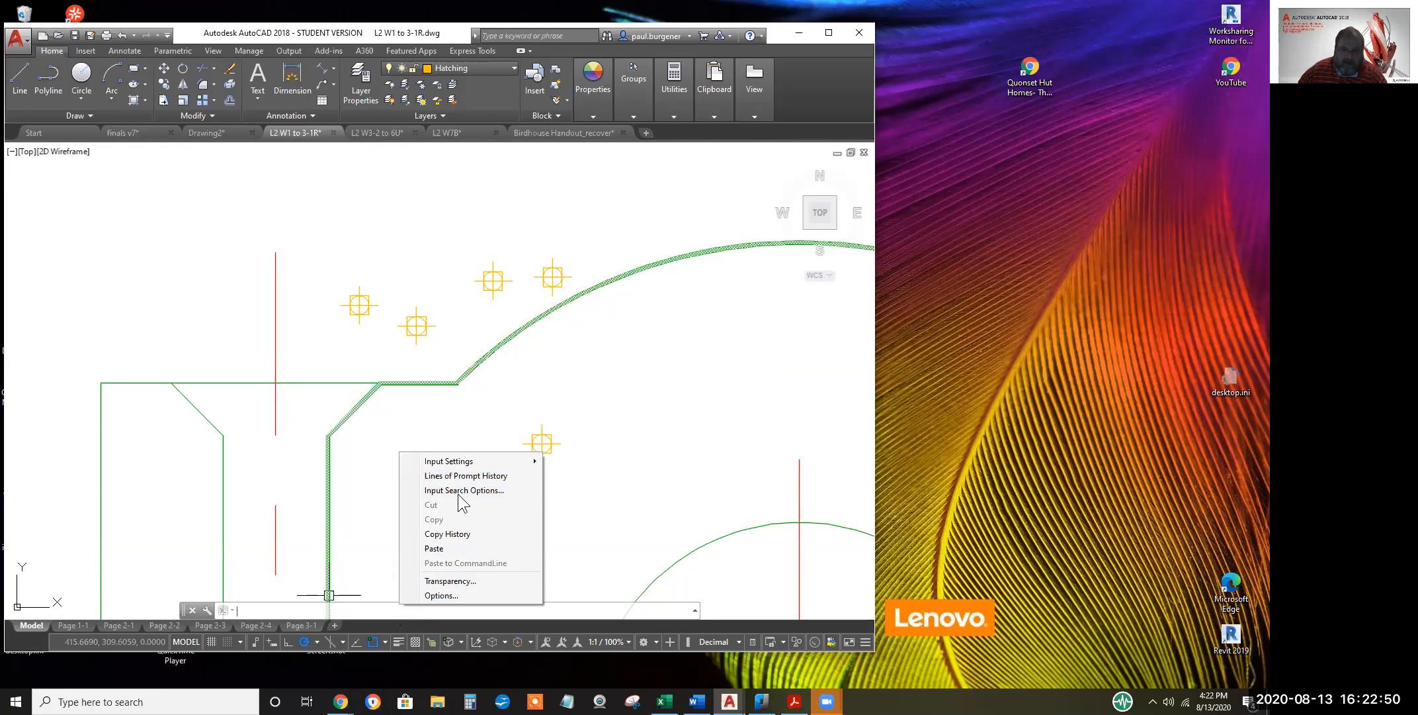
mouse_move(460, 464)
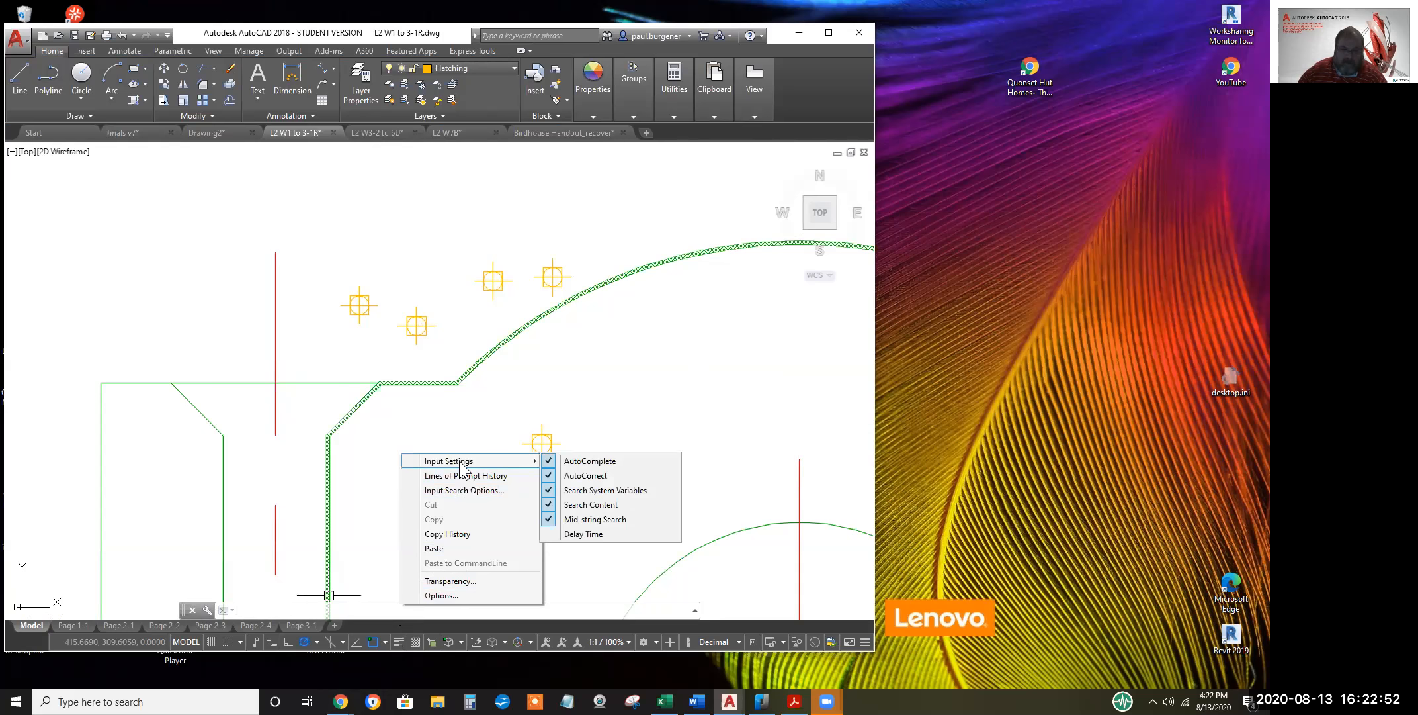
key(Escape)
key(Escape)
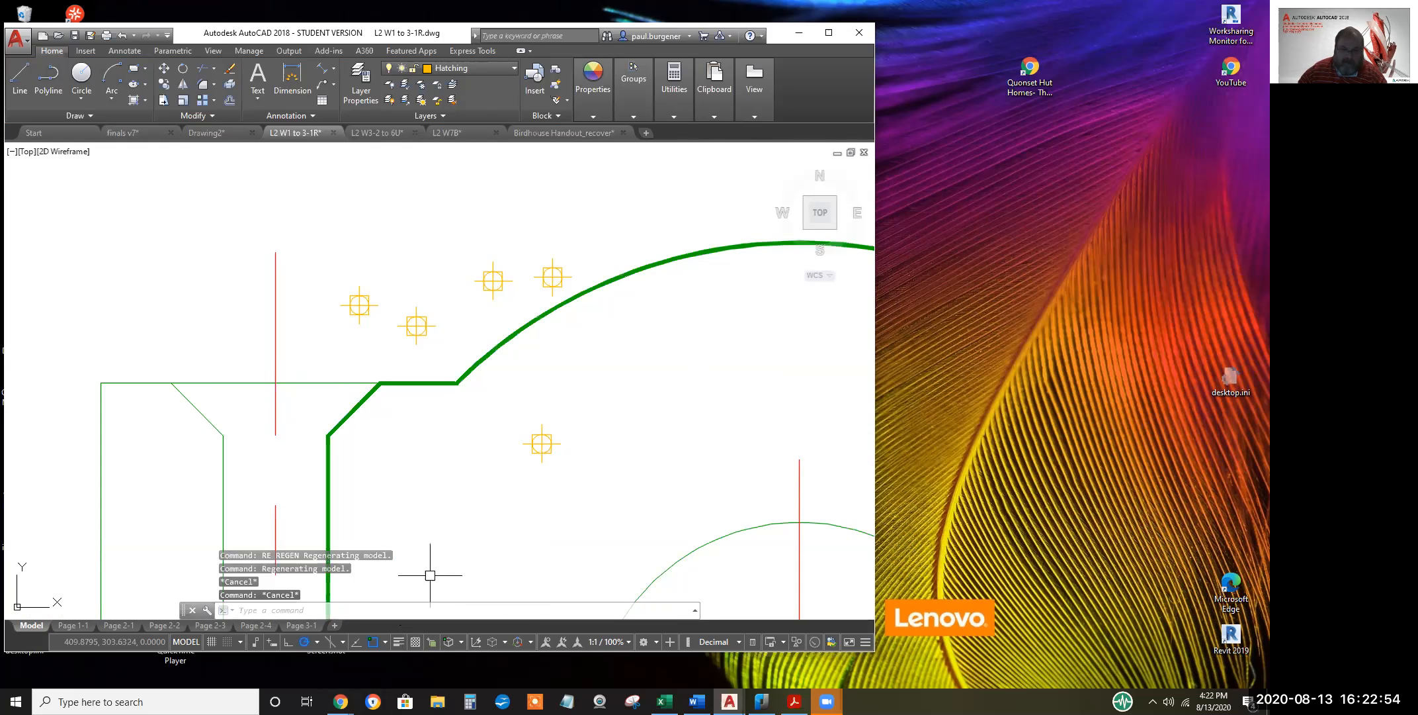
right_click(428, 611)
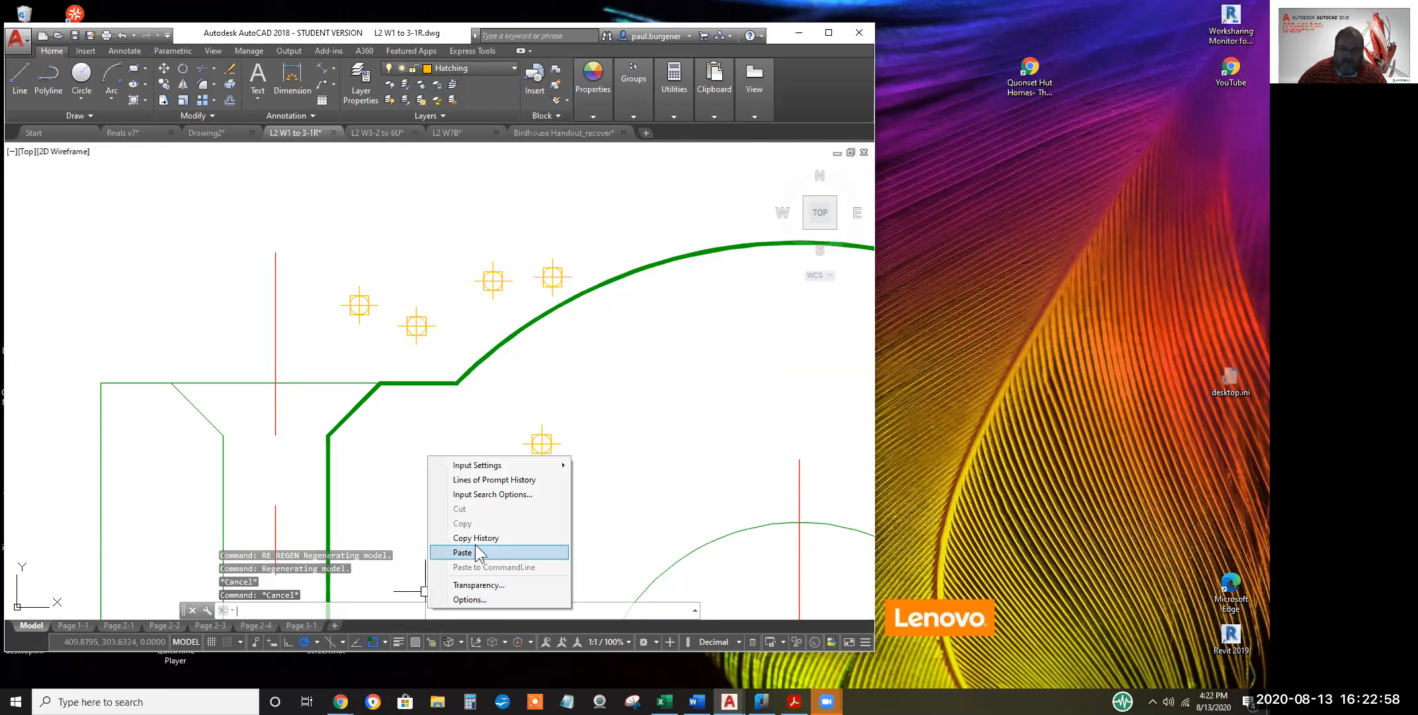
click(392, 535)
right_click(398, 494)
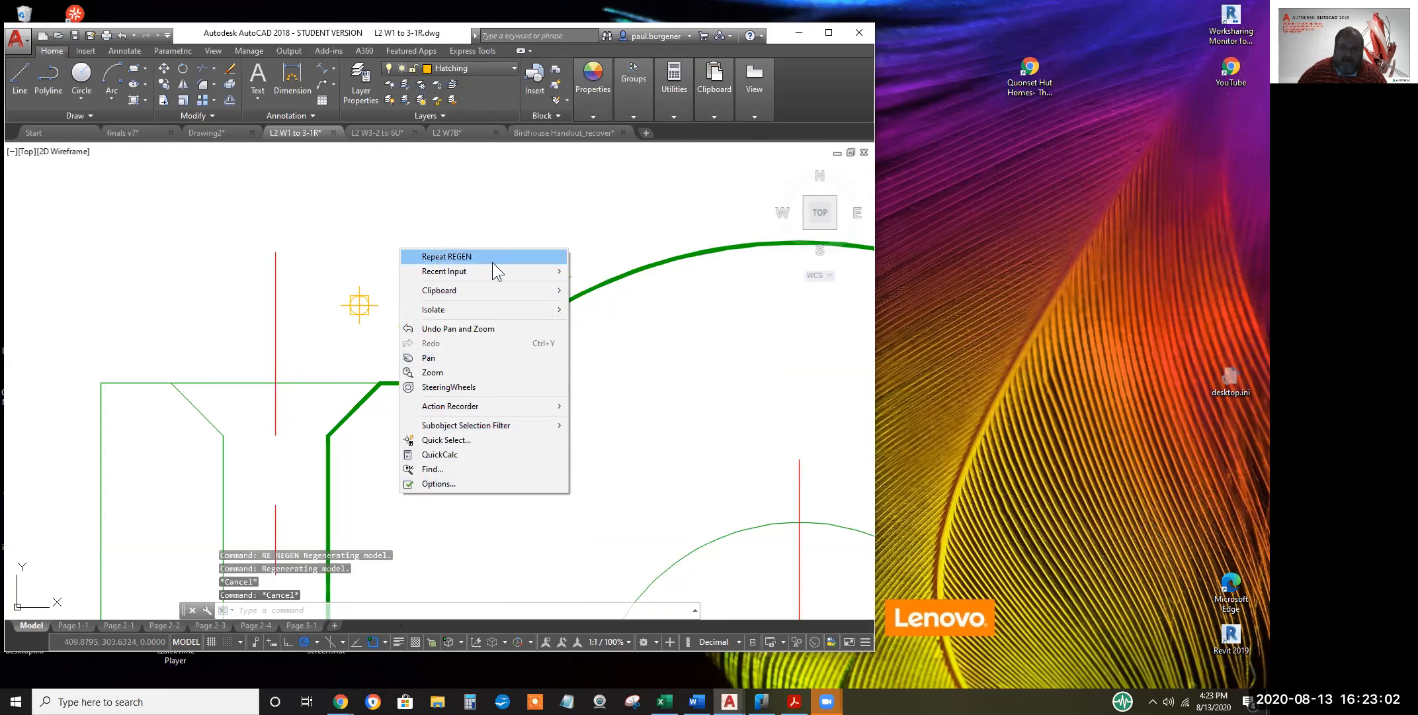
click(497, 243)
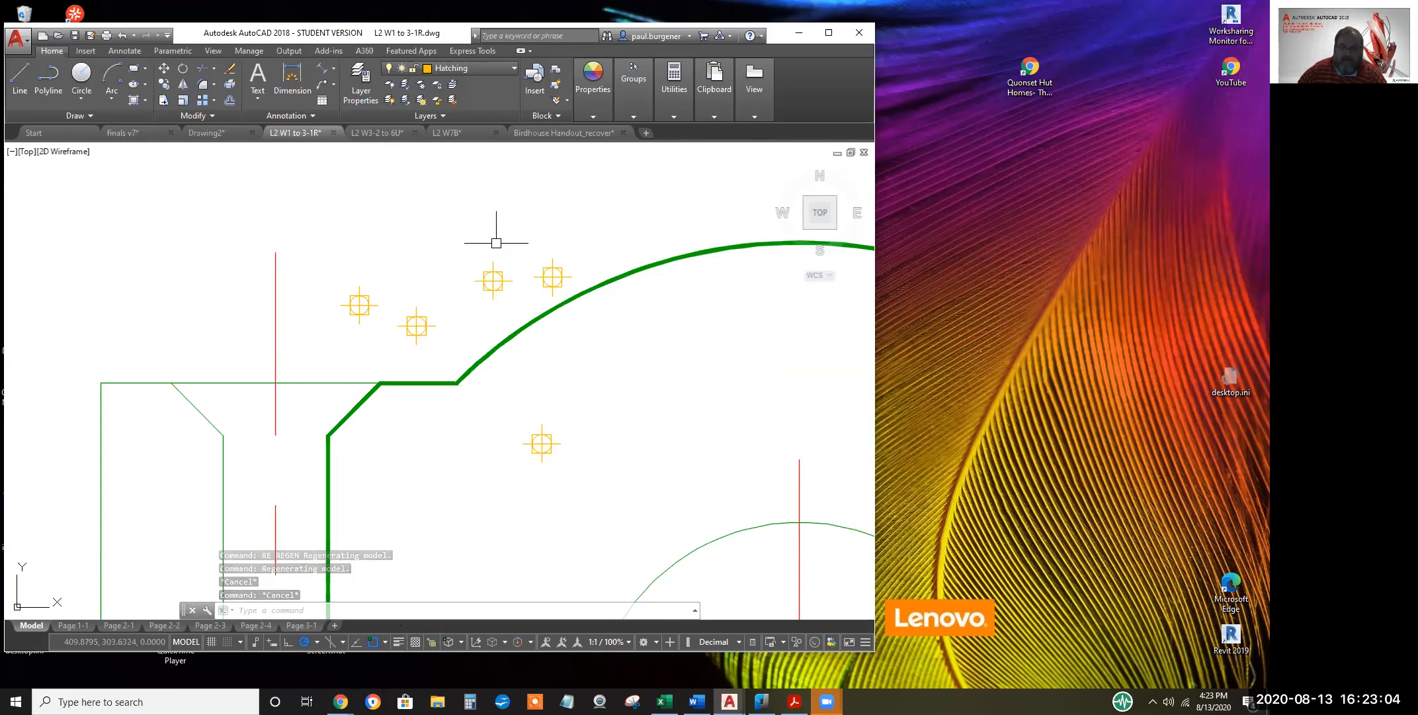
Rerun the recent PTYPE command and switch the point size to absolute units
right_click(437, 243)
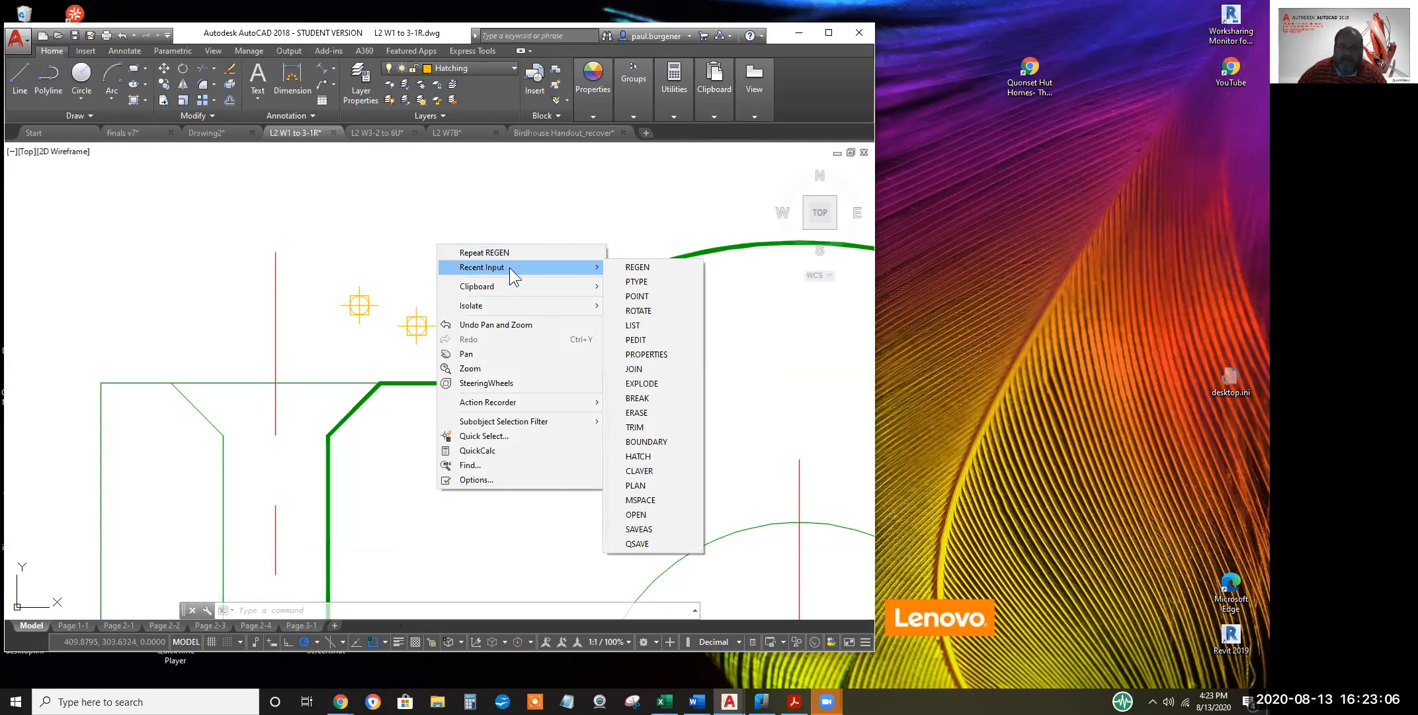
mouse_move(531, 265)
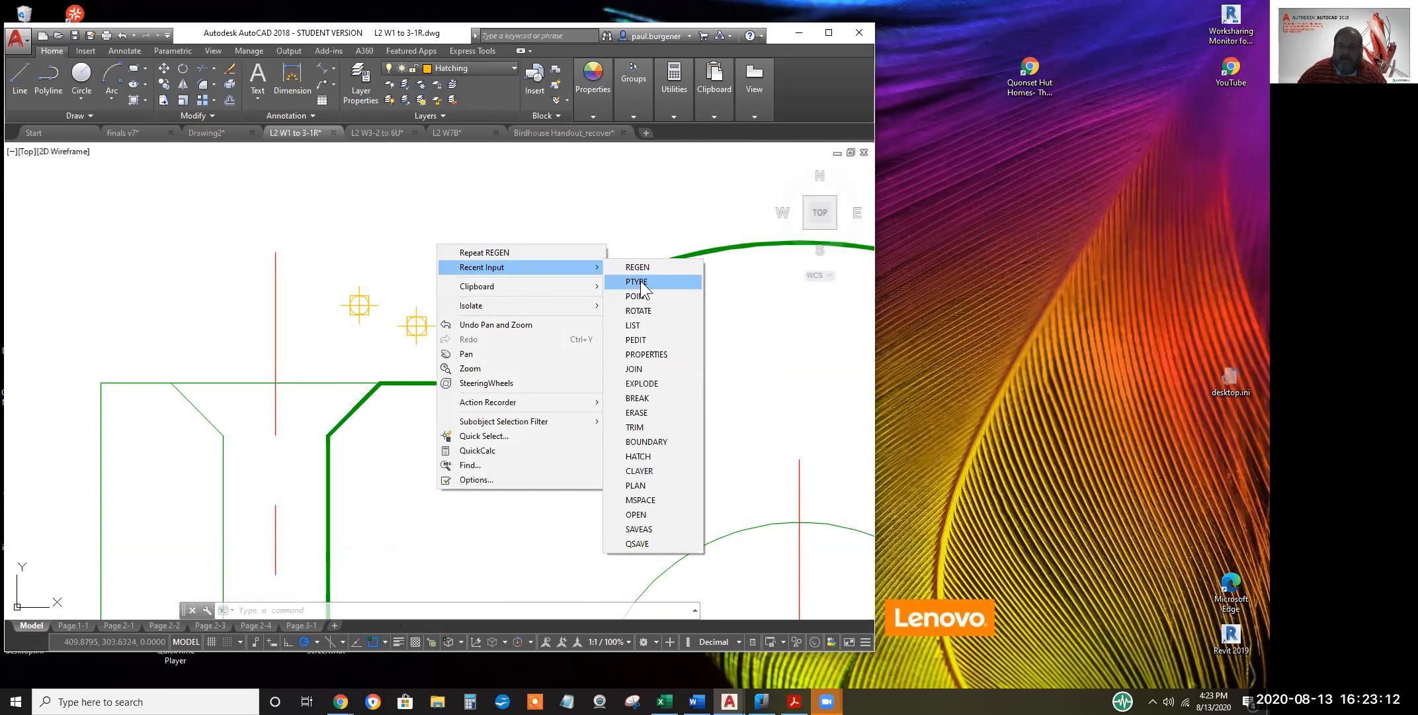
click(639, 281)
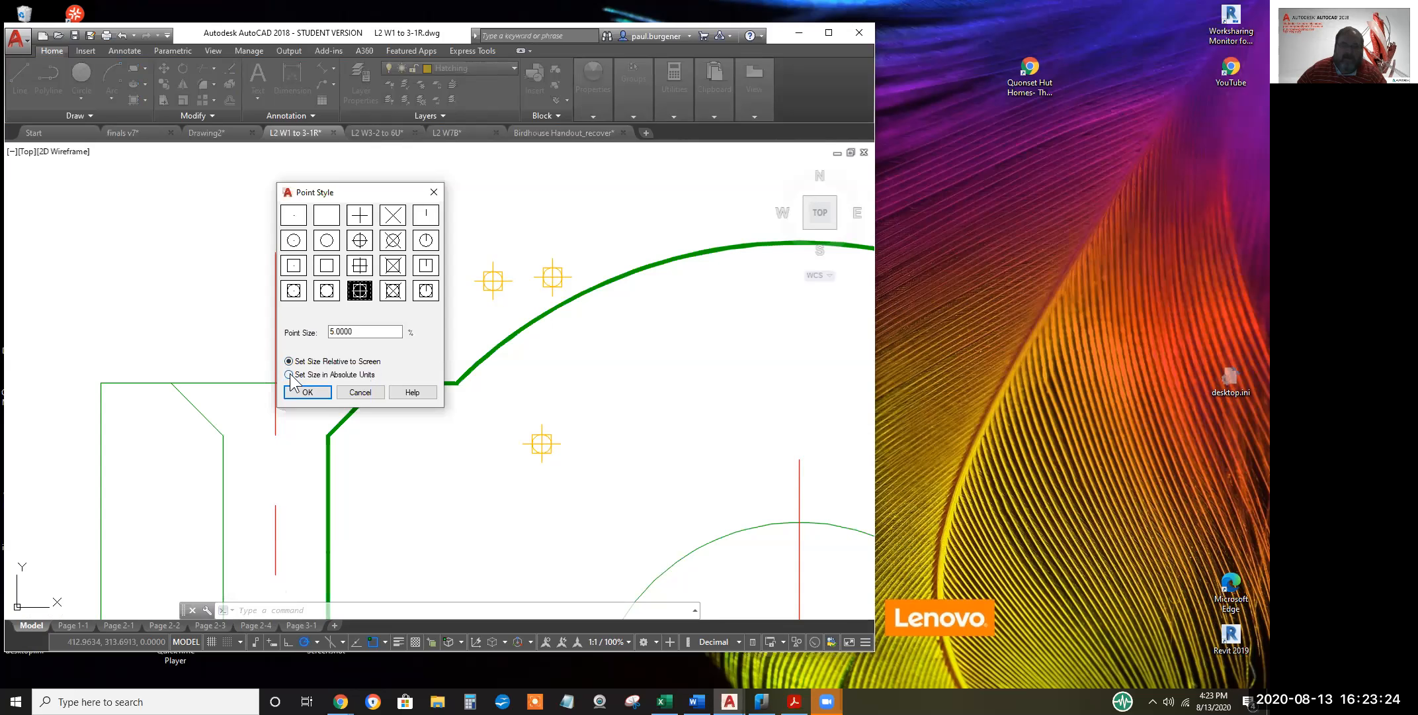
click(318, 394)
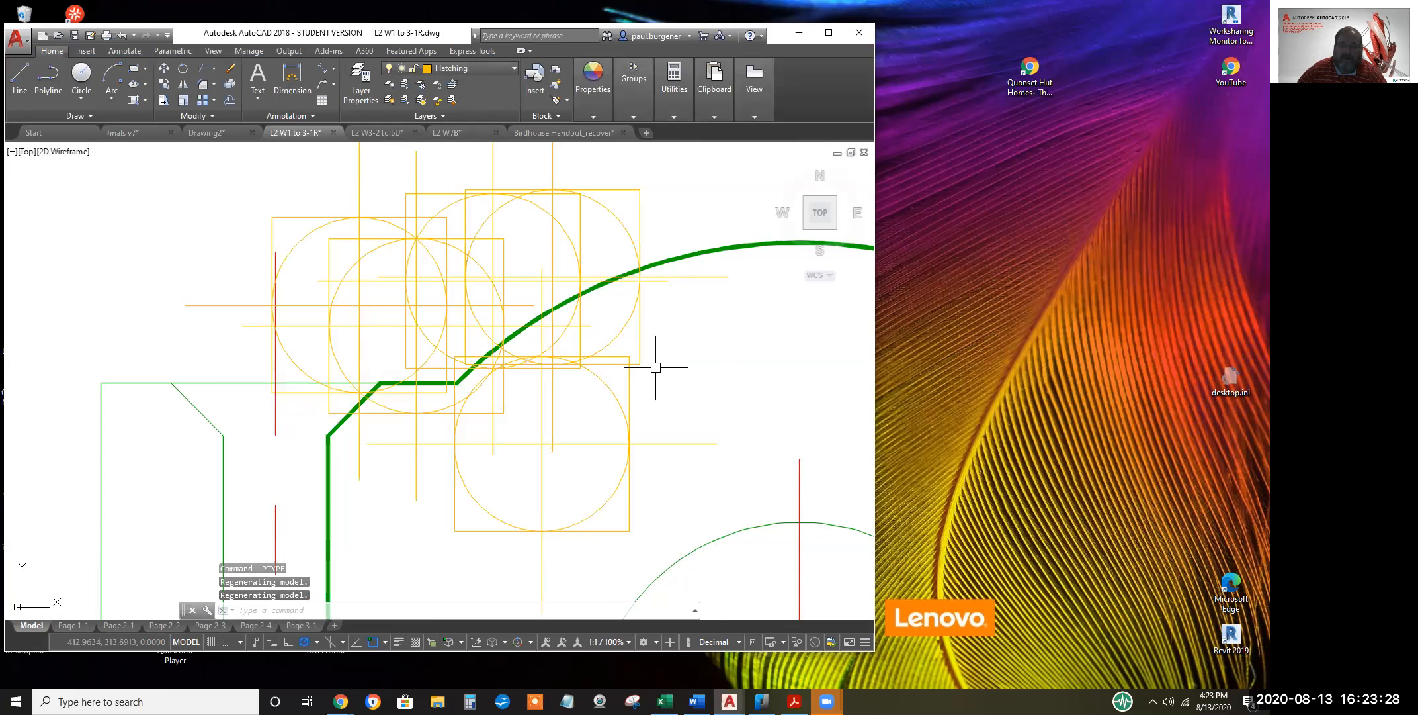
Repeat PTYPE and set a smaller point size in absolute units
right_click(689, 357)
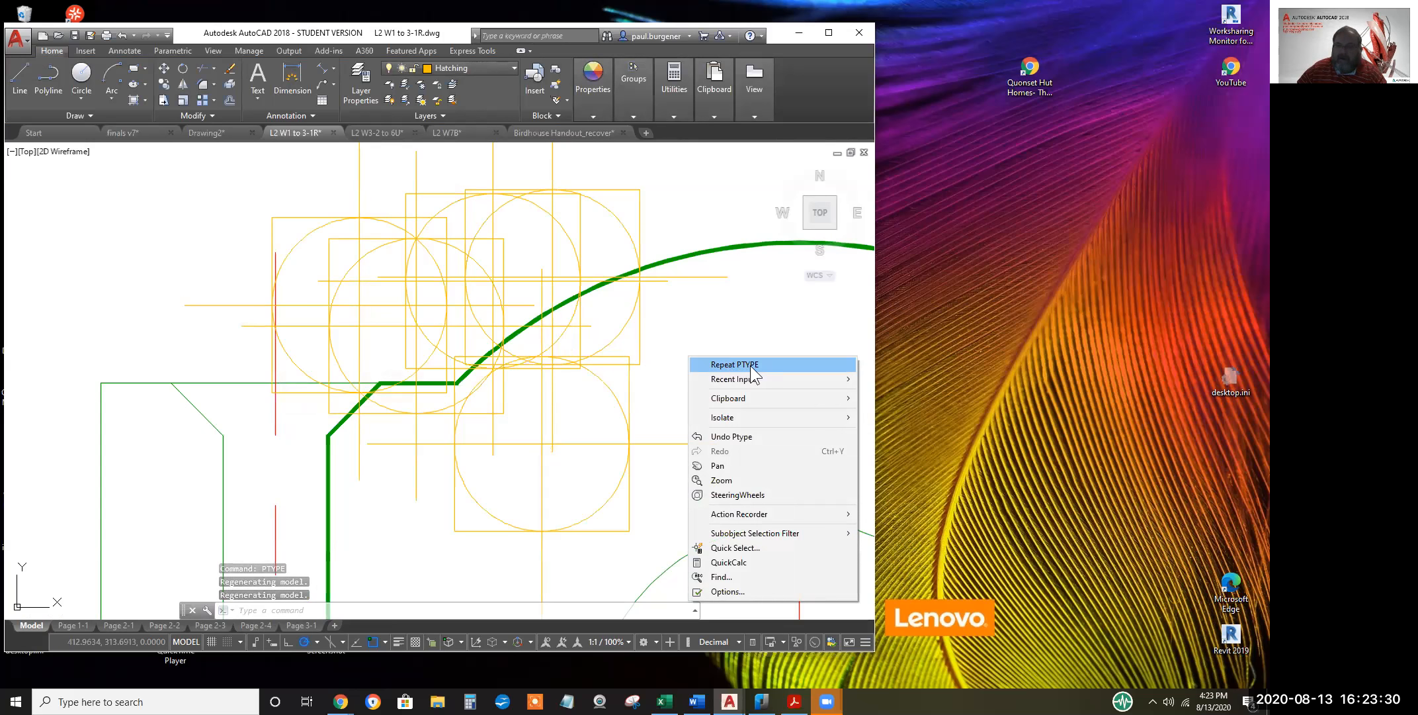
click(753, 370)
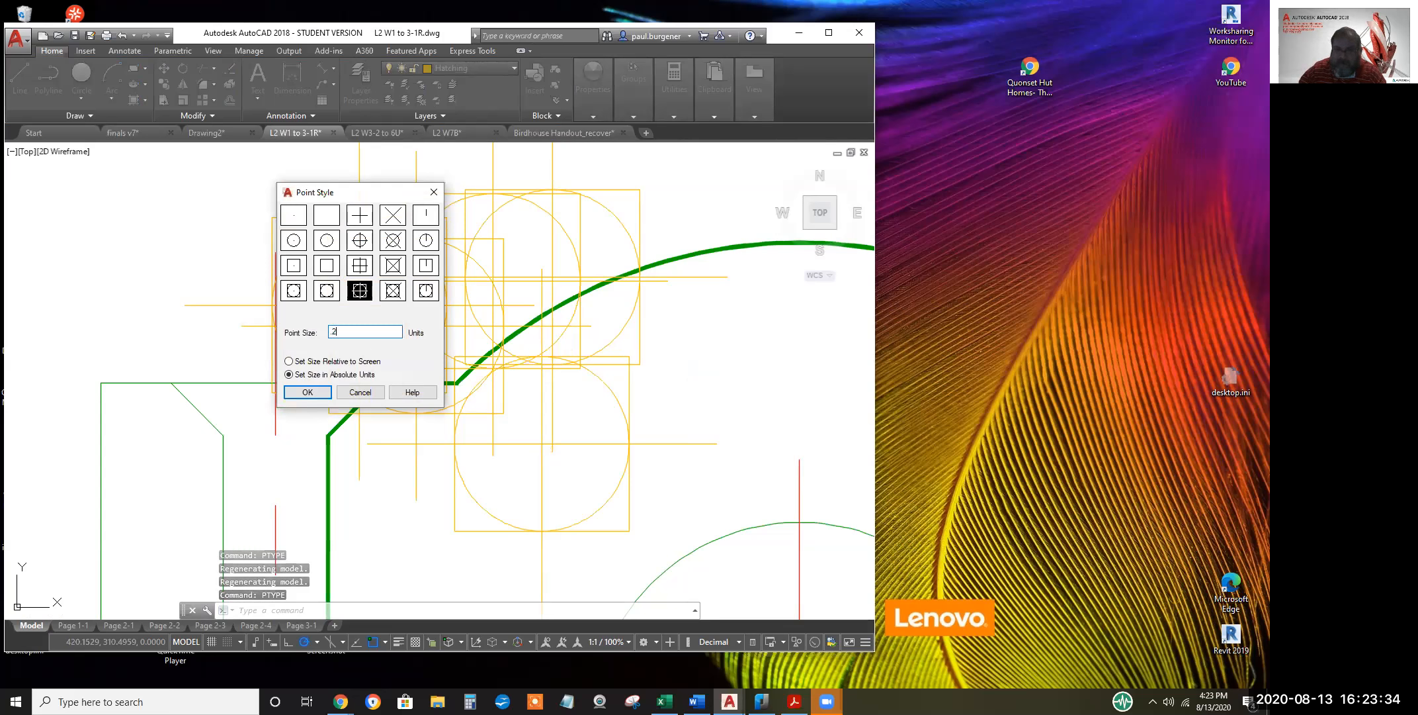
key(Return)
Examine the absolute-size point markers at different zoom levels, regenerating the drawing at close range to check their size
scroll(566, 425, up, 3)
scroll(532, 490, down, 1)
scroll(481, 541, up, 6)
scroll(458, 471, down, 8)
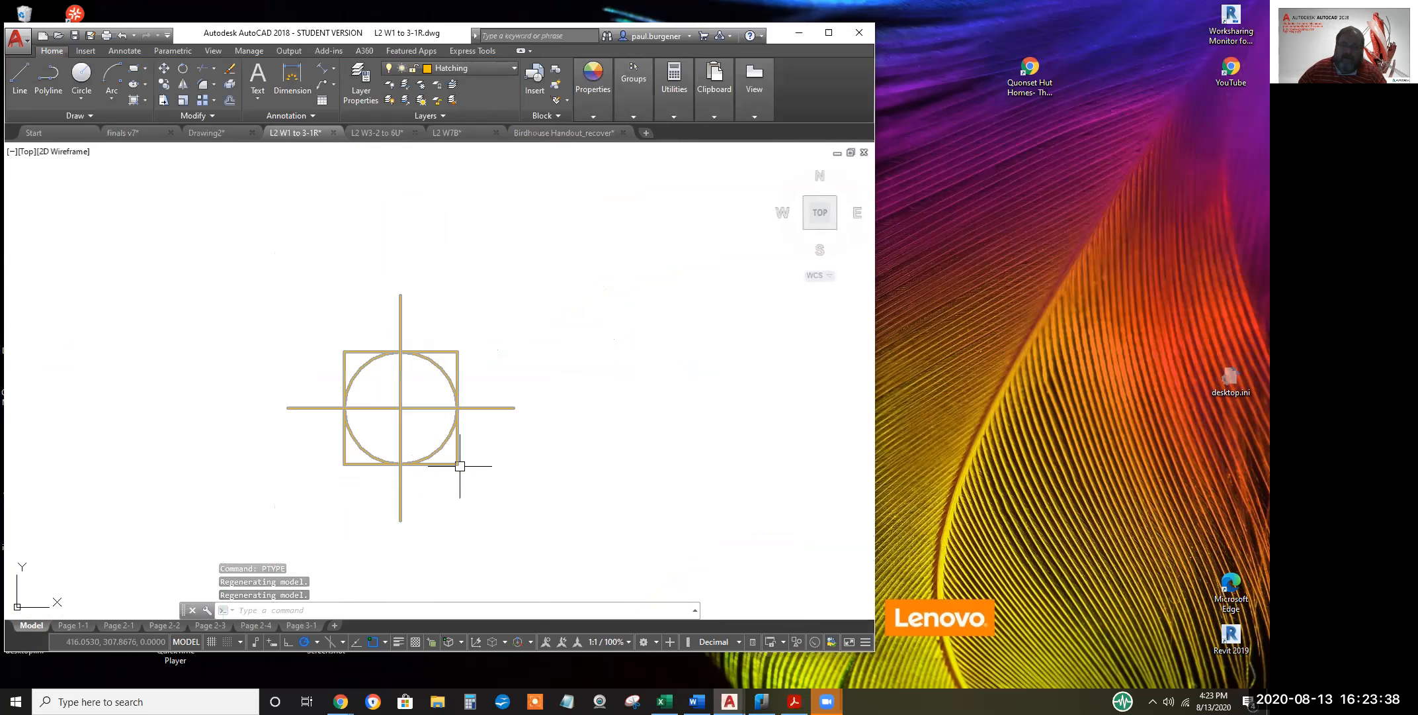
scroll(452, 460, up, 4)
middle_drag(327, 323, 529, 361)
scroll(464, 315, up, 8)
middle_drag(460, 320, 463, 374)
text(re)
key(Return)
scroll(466, 370, down, 8)
scroll(472, 380, down, 6)
scroll(538, 400, down, 2)
middle_drag(615, 446, 523, 335)
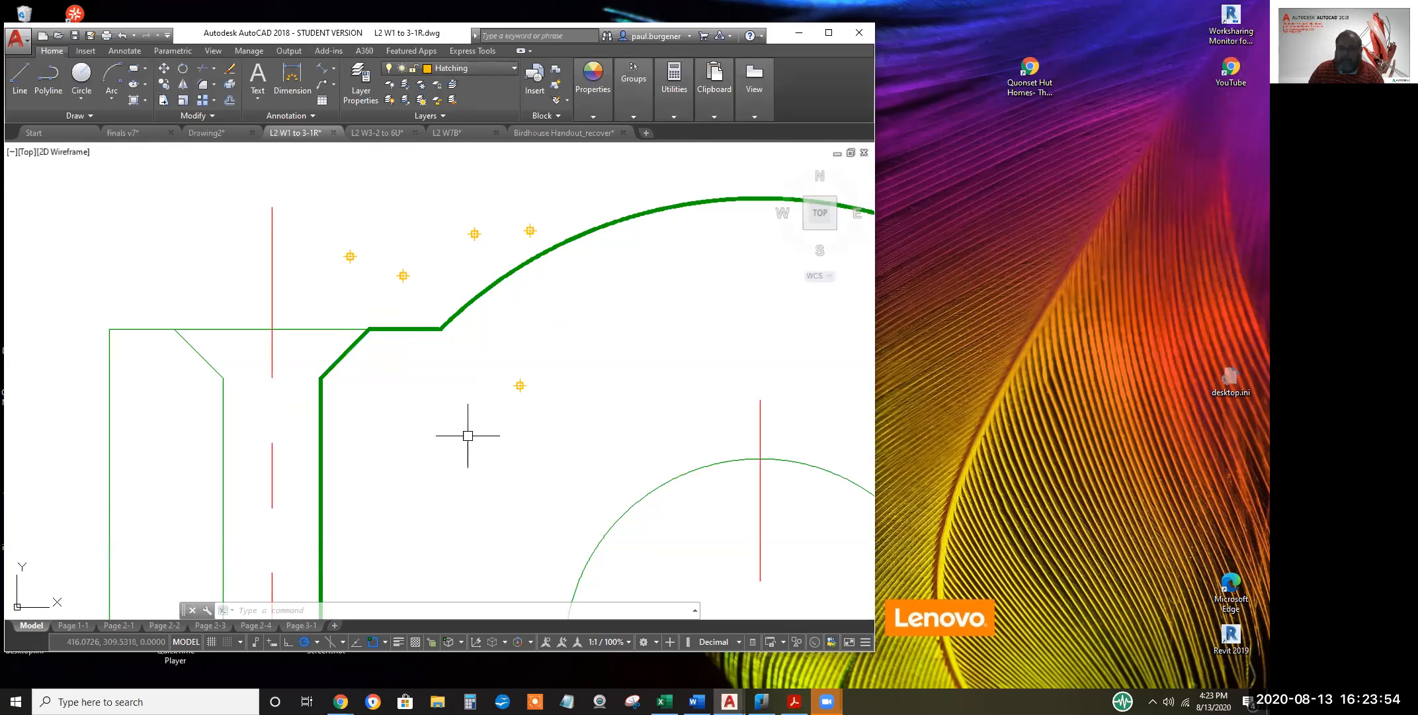
Regenerate the drawing and erase the single point marker inside the section view outline
scroll(428, 429, down, 6)
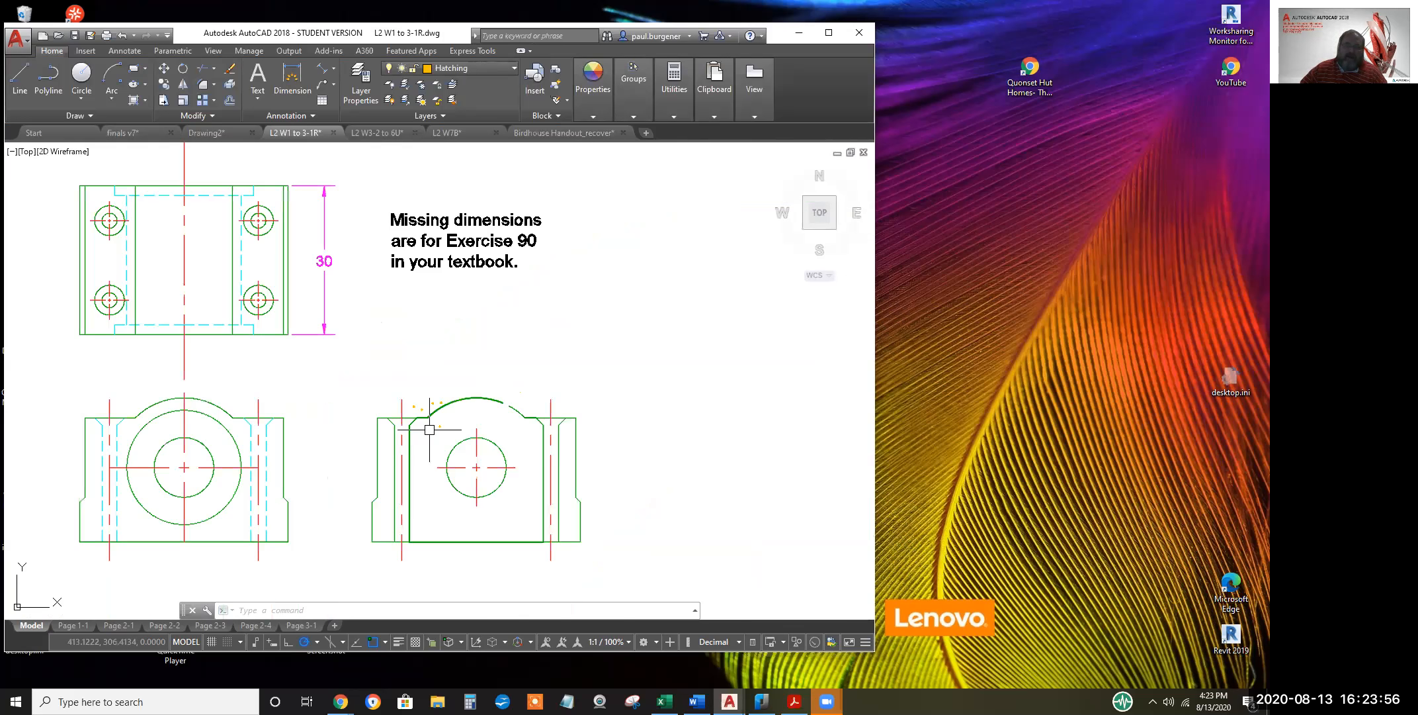
middle_drag(474, 420, 510, 359)
scroll(502, 348, down, 2)
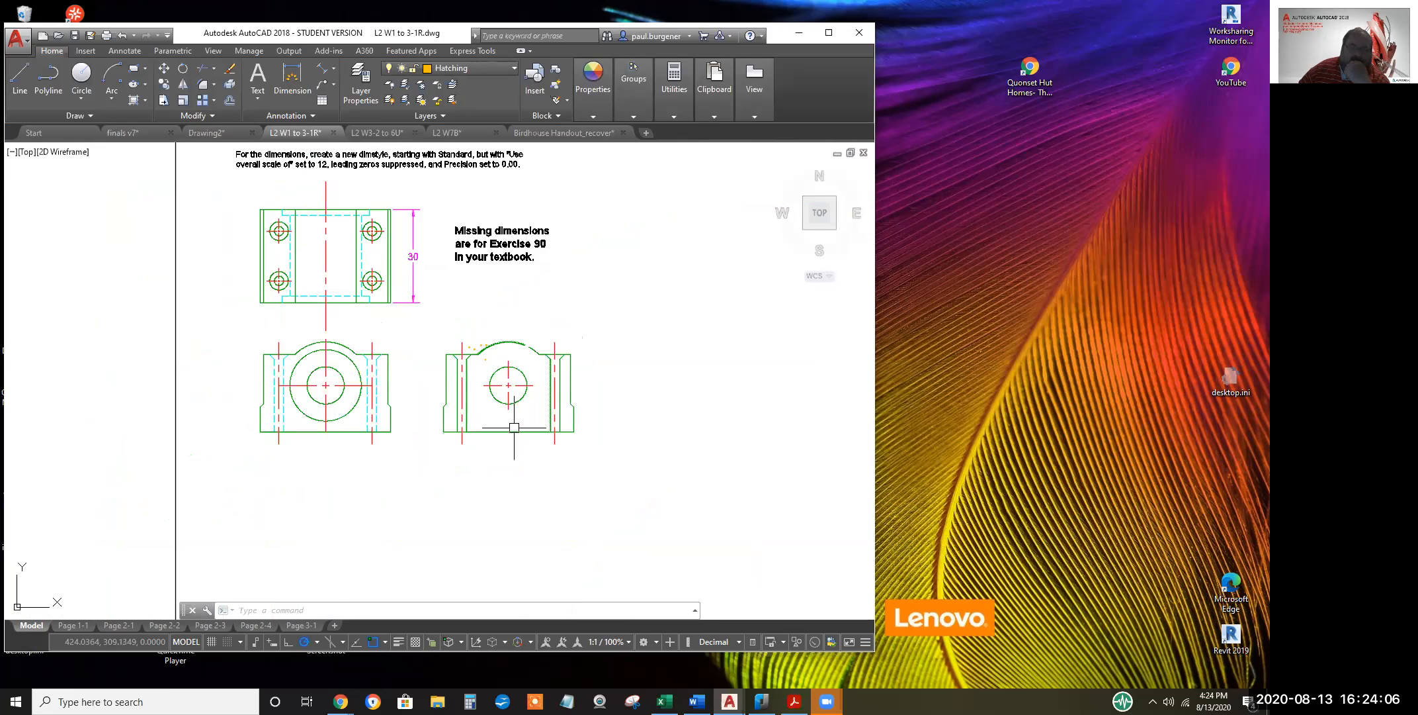
scroll(496, 358, up, 5)
text(re)
key(Return)
text(e)
key(Return)
click(458, 374)
click(442, 354)
key(Return)
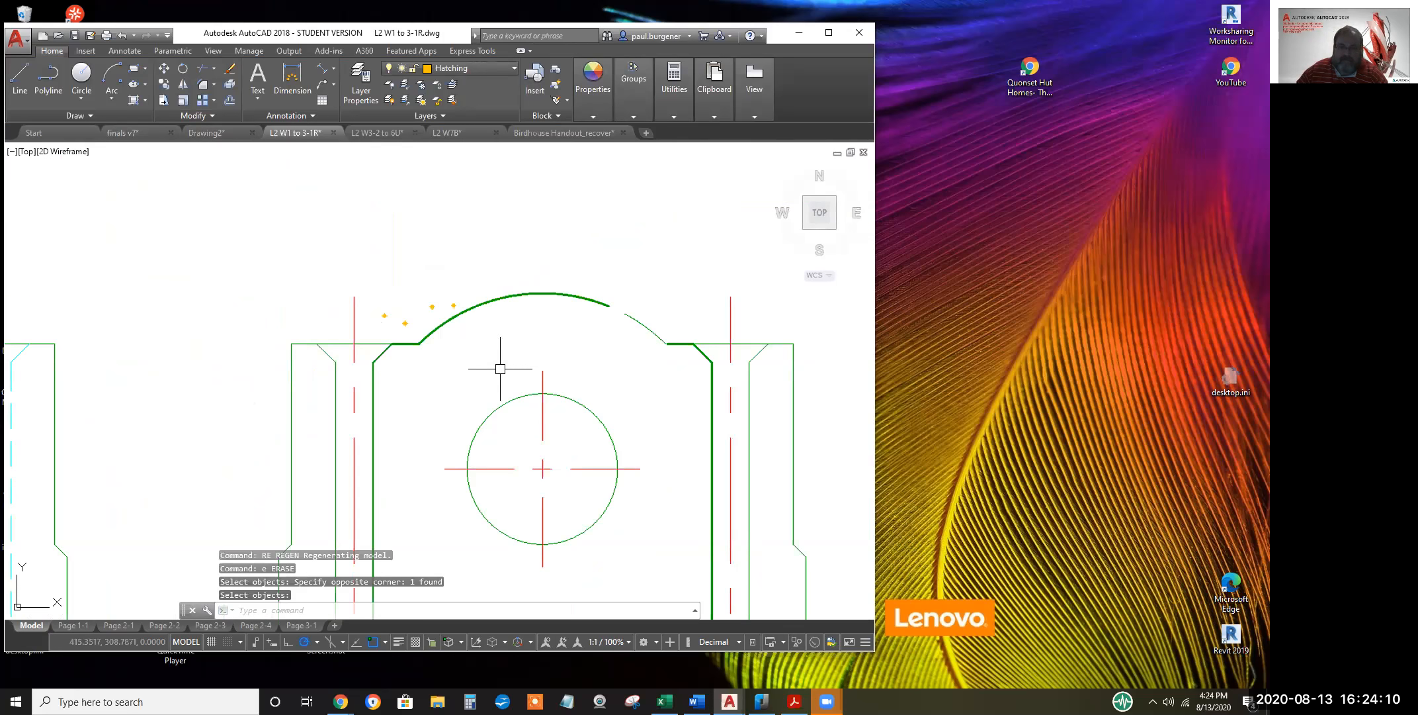
Add two lines of multiline text, "rtgg grgt gt" and "uujrt jtyuj", at height 1.1585 inside the section outline, upper-left of the bore
text(mt)
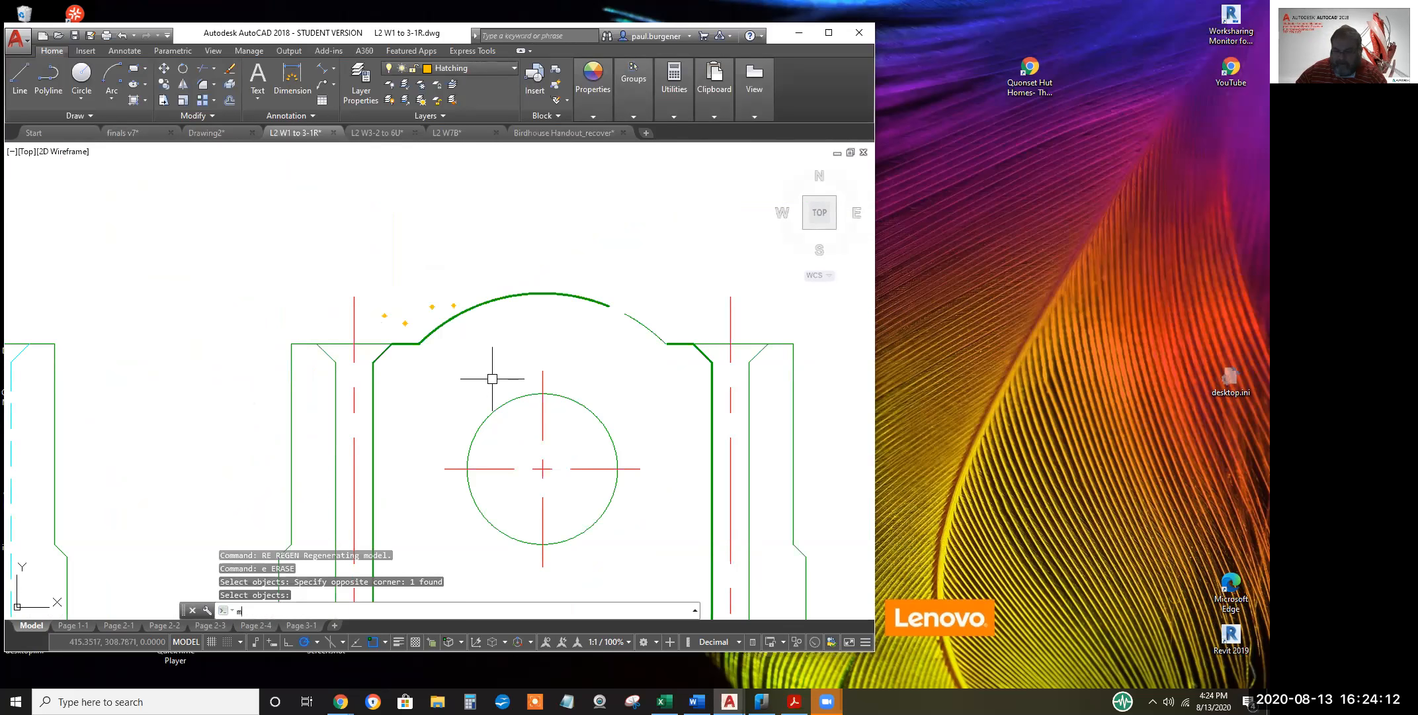
key(Return)
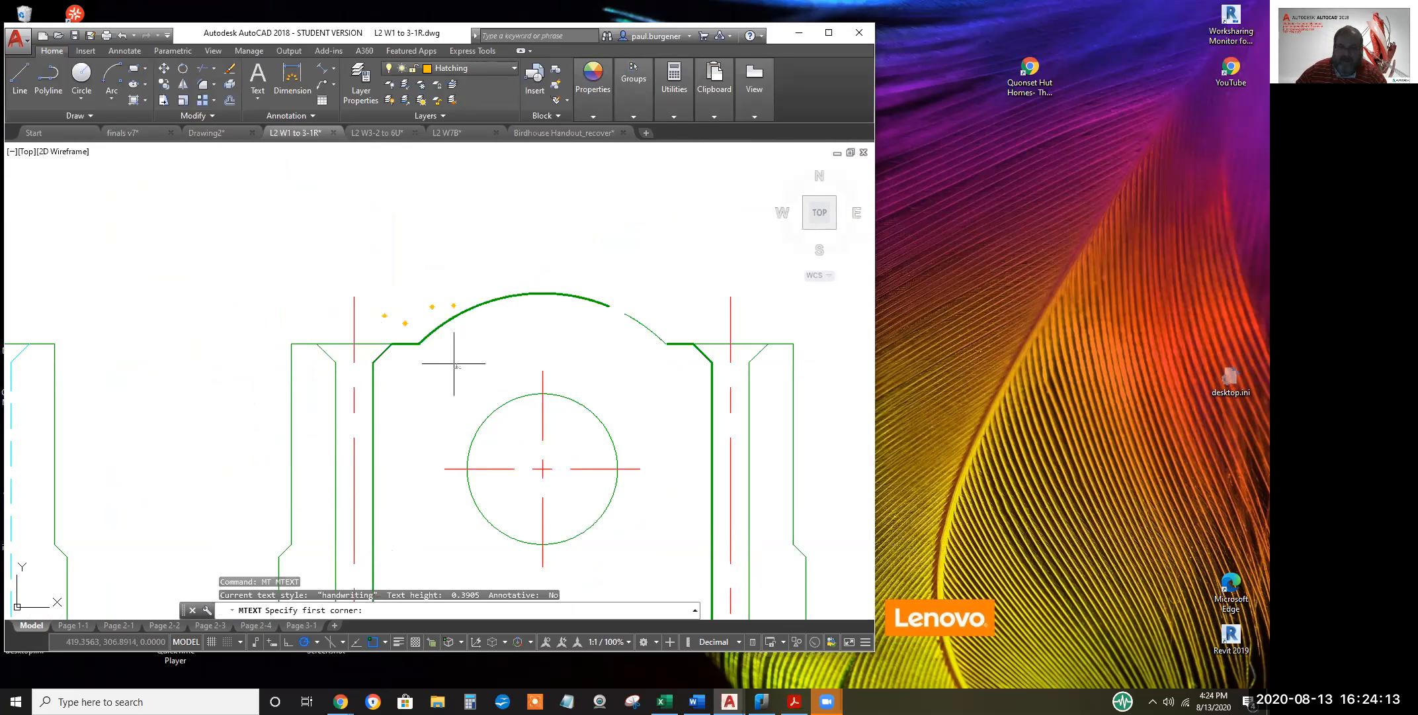
click(415, 380)
right_click(420, 391)
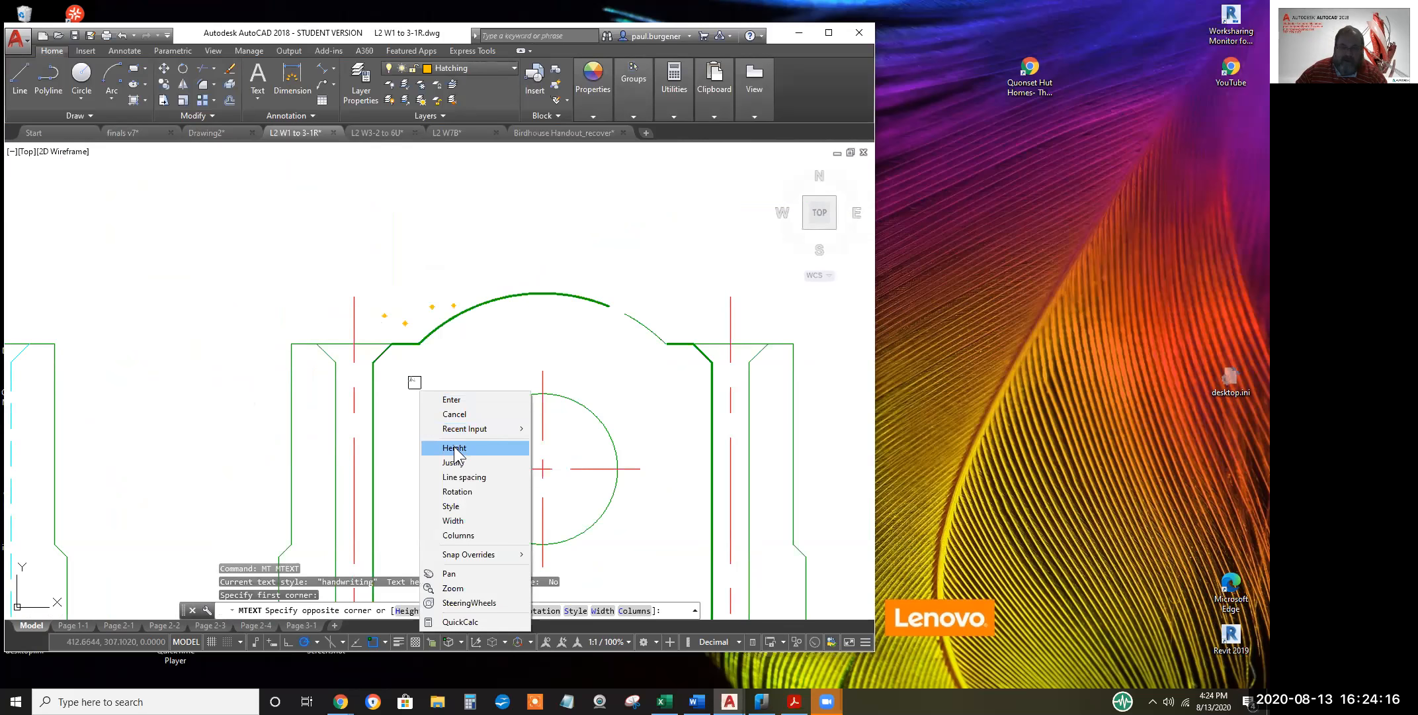
click(455, 447)
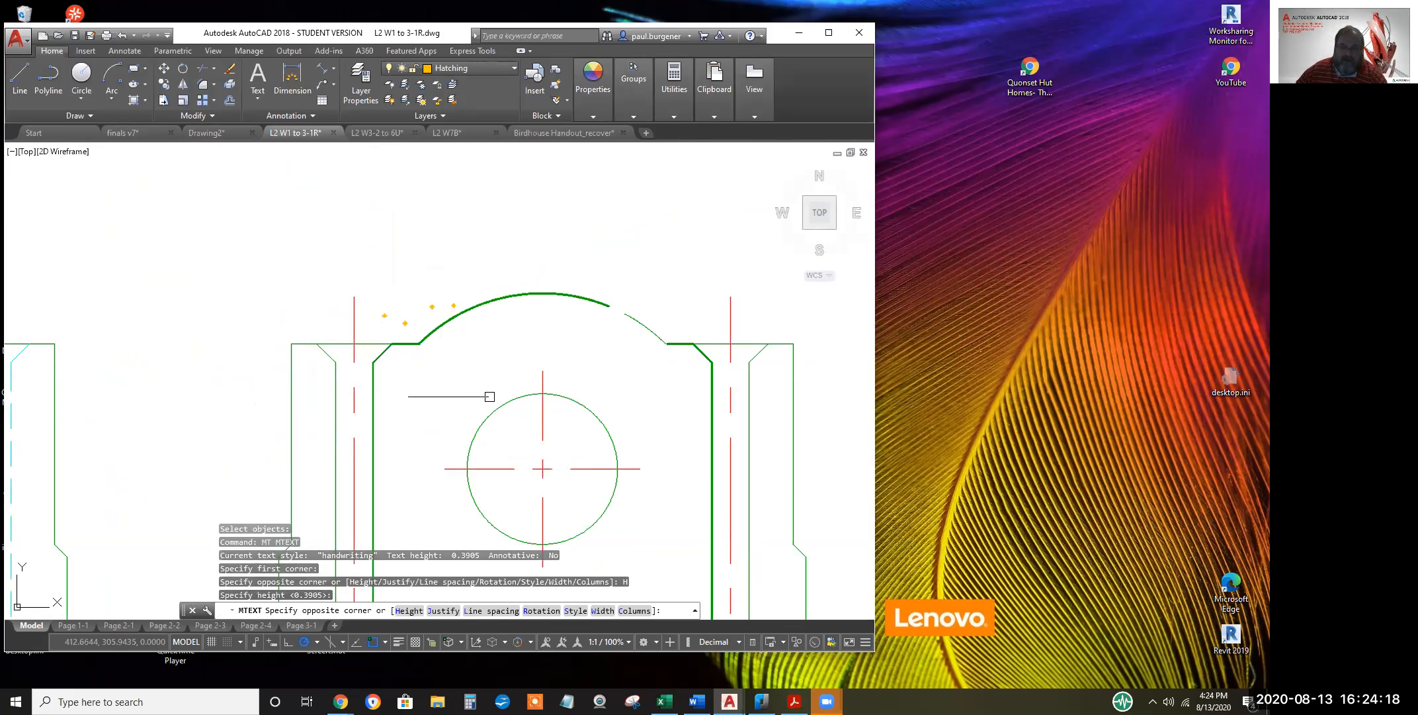
click(493, 400)
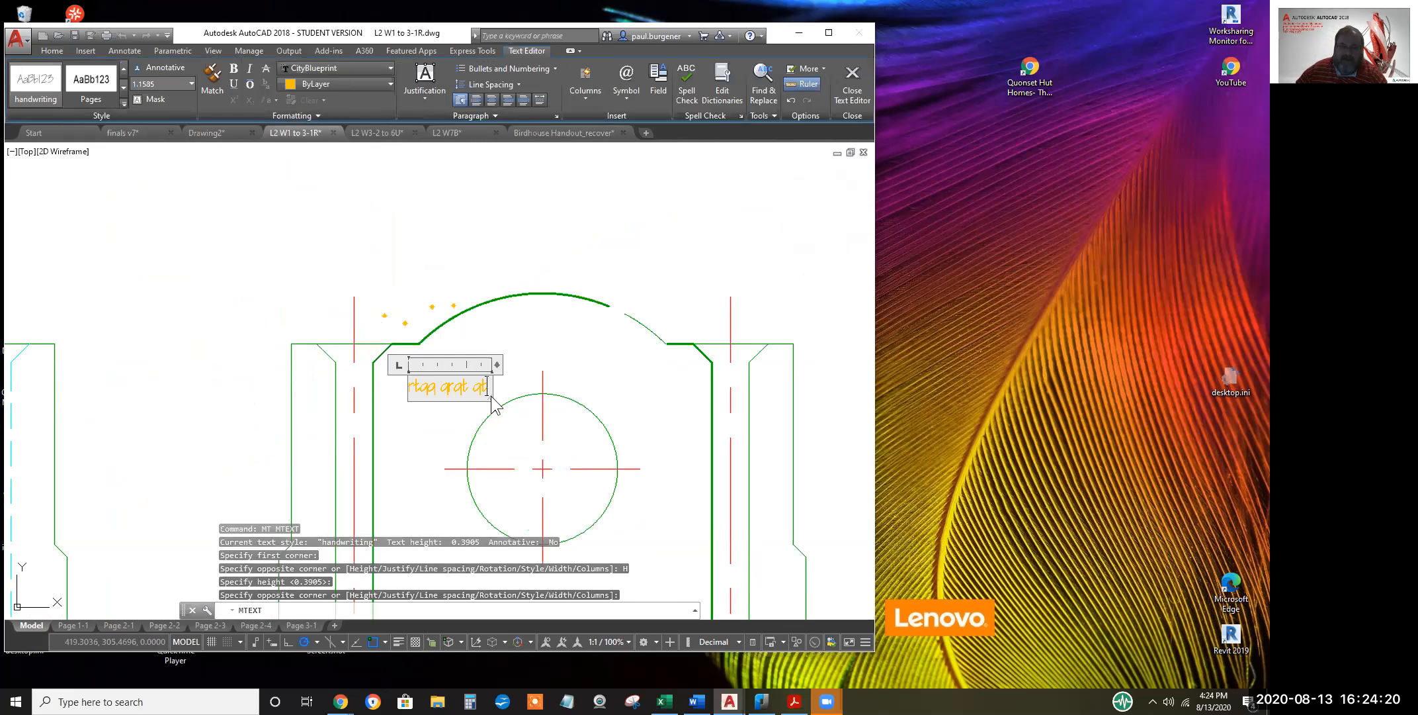
text(rtgg grgt gt)
key(Return)
text(uujrt jtyuj)
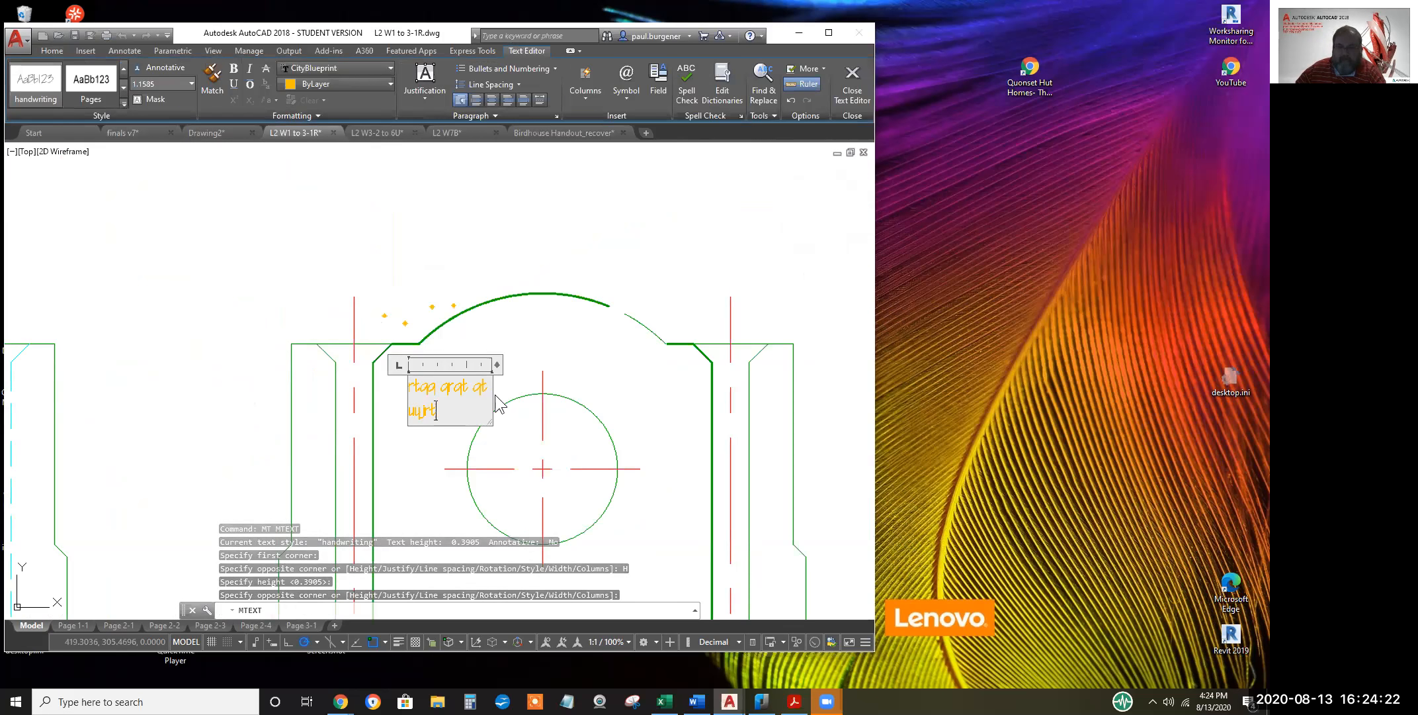
click(518, 356)
Try to create a polyline boundary from a point inside the section outline that has a gap in its arc
scroll(646, 456, down, 2)
middle_drag(642, 447, 620, 330)
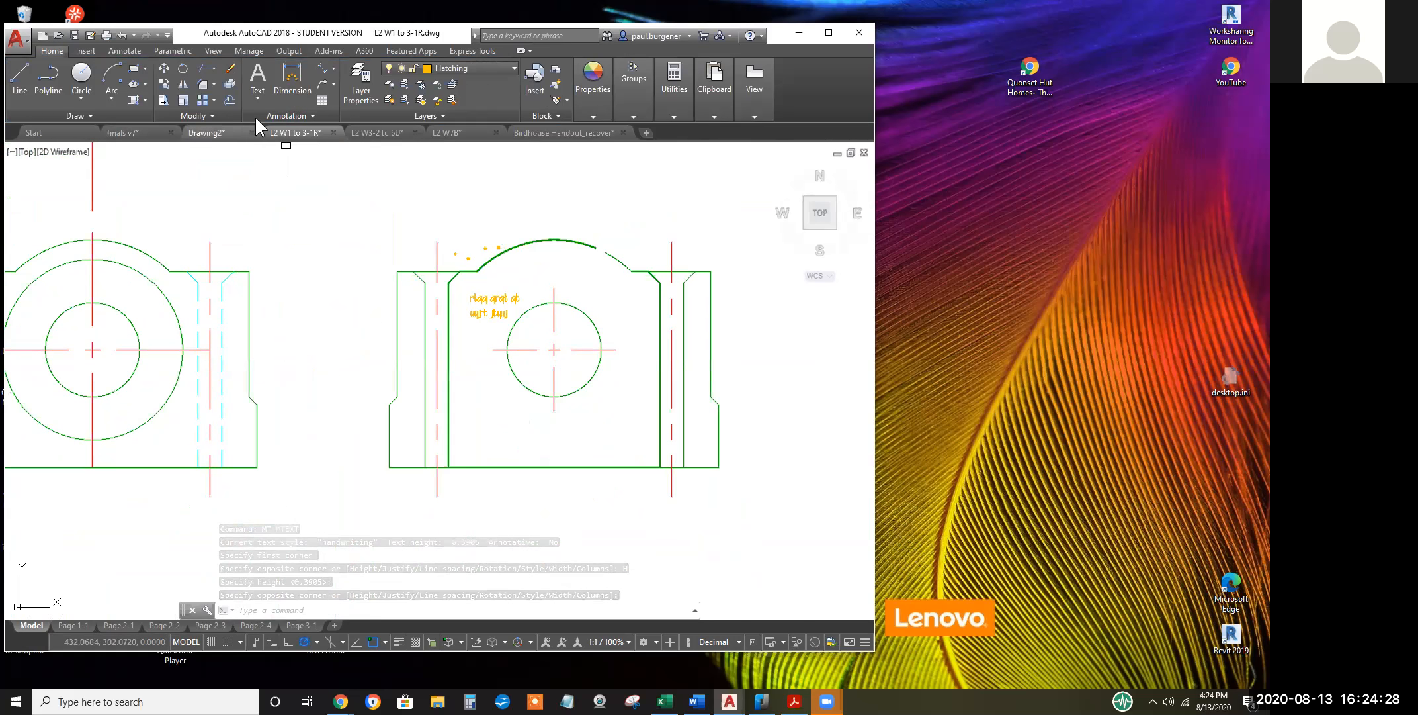
click(136, 100)
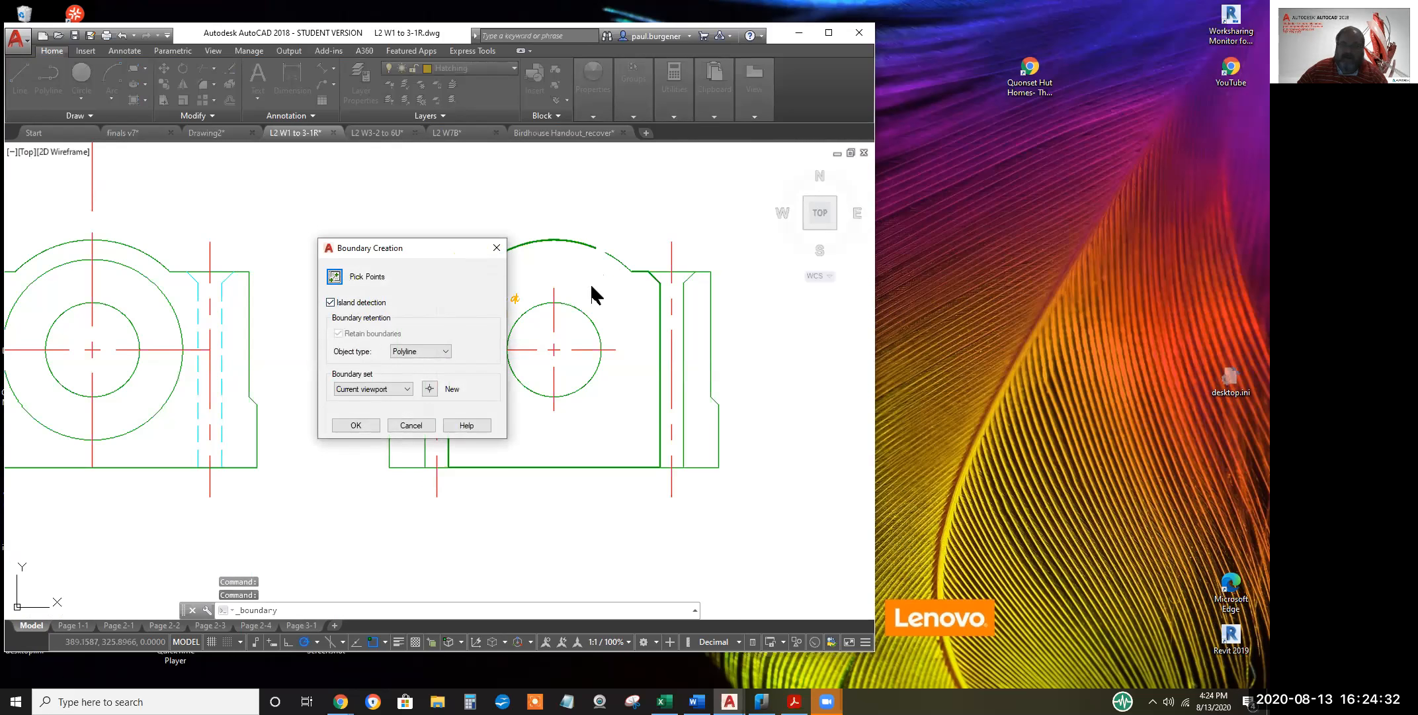
click(335, 278)
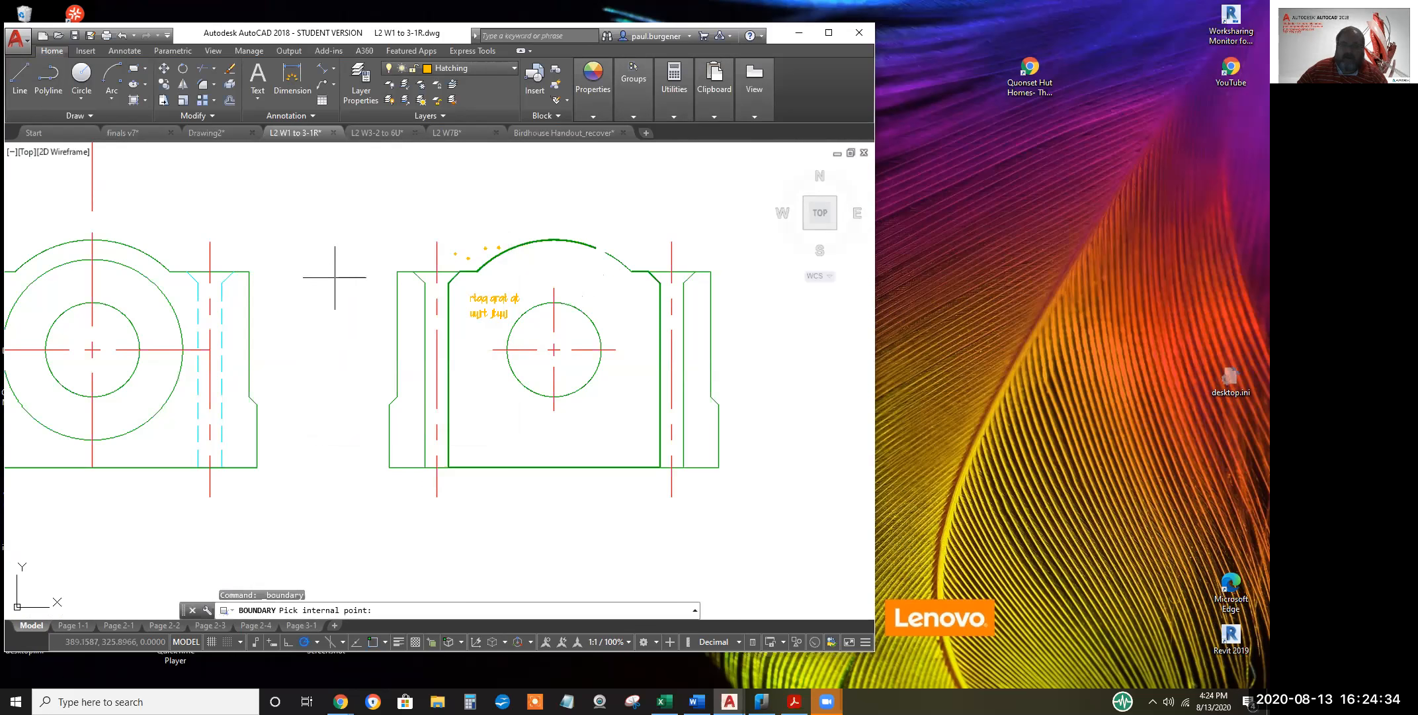
click(599, 283)
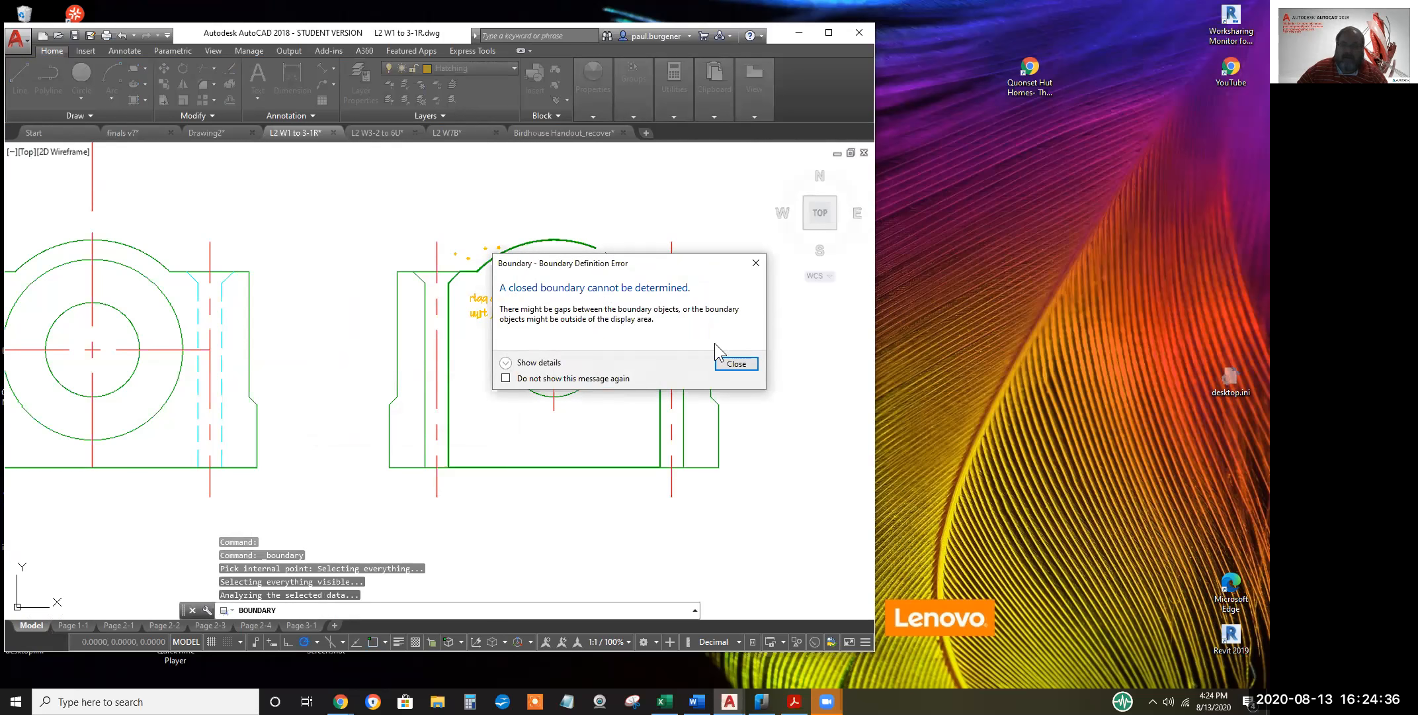
click(734, 363)
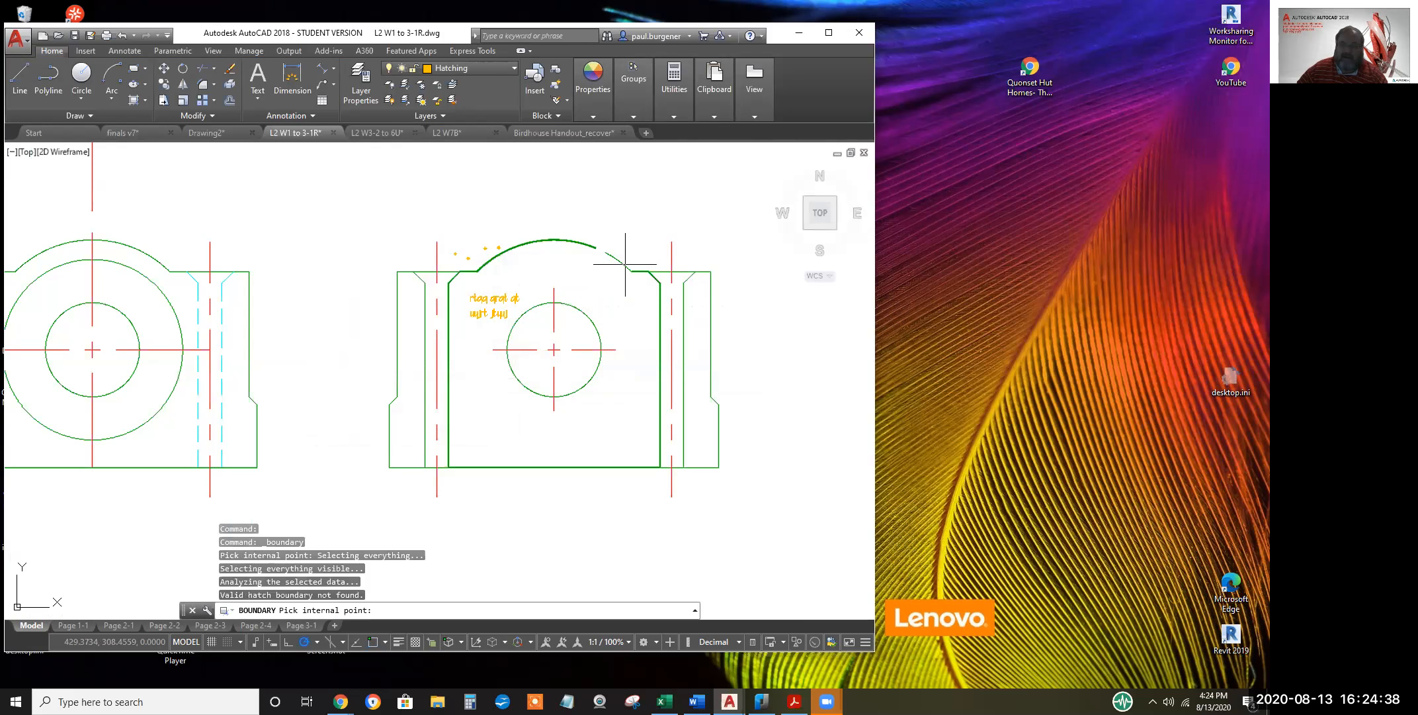
key(Escape)
Close the section outline by stretching both ends of the short arc segment to the adjoining thick outline endpoints
click(625, 264)
scroll(615, 251, up, 4)
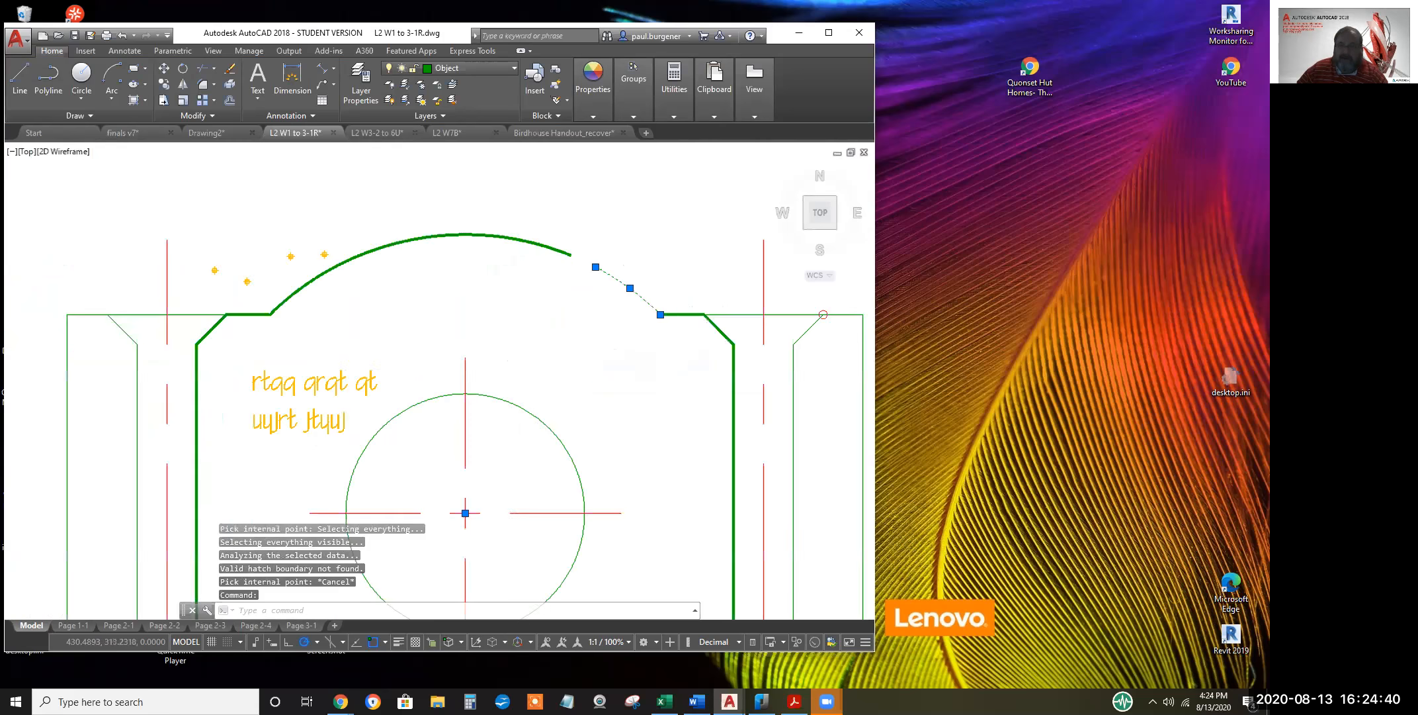
scroll(615, 272, up, 4)
click(585, 278)
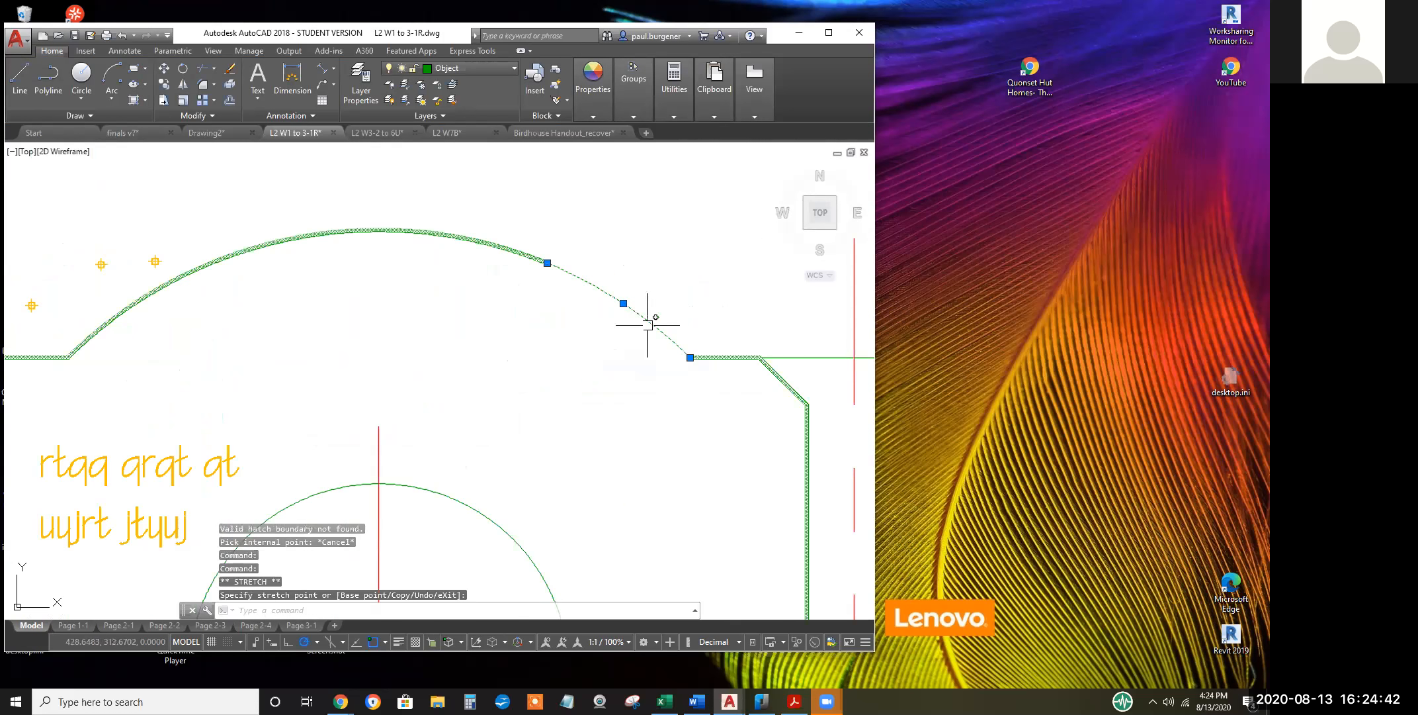
scroll(685, 361, up, 5)
click(703, 327)
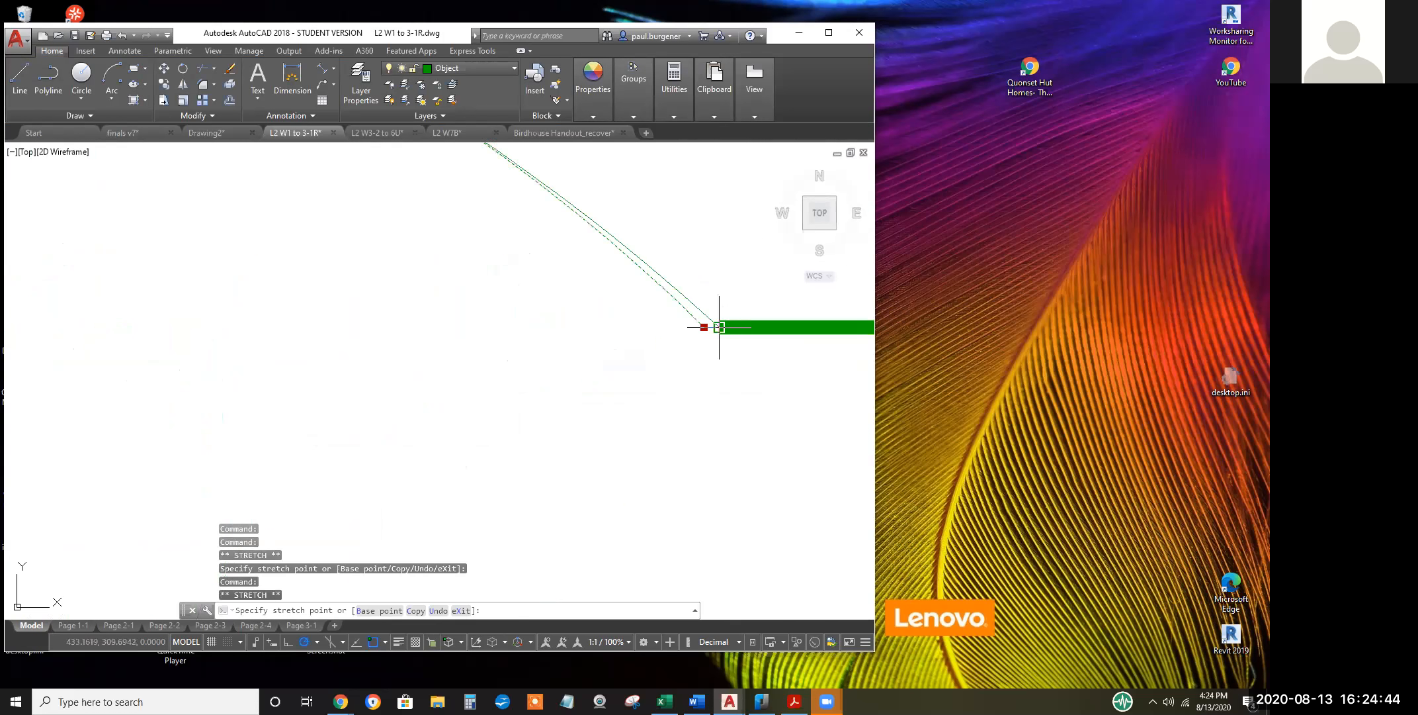
key(Escape)
key(Escape)
scroll(718, 331, down, 6)
middle_drag(705, 385, 561, 281)
key(Escape)
key(Escape)
Create polyline boundaries with island detection from a point inside the closed section outline
click(134, 100)
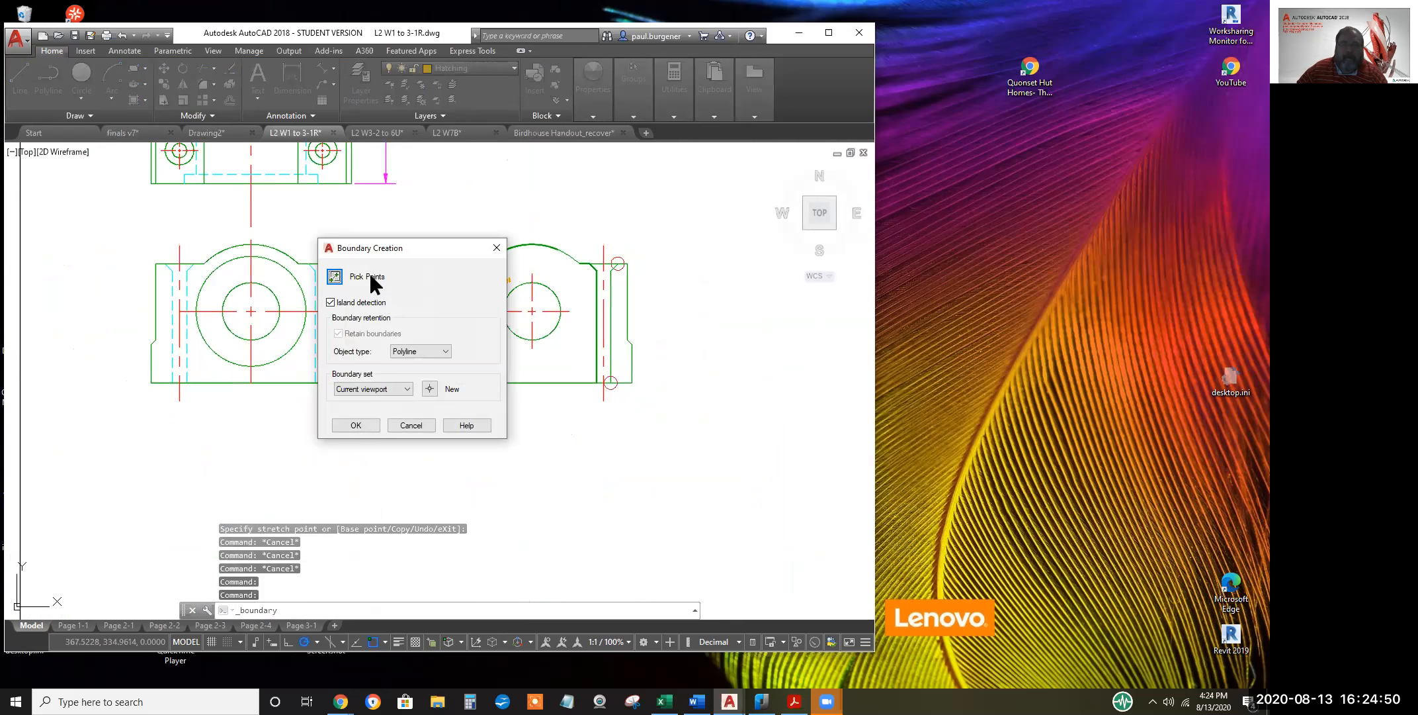
click(336, 277)
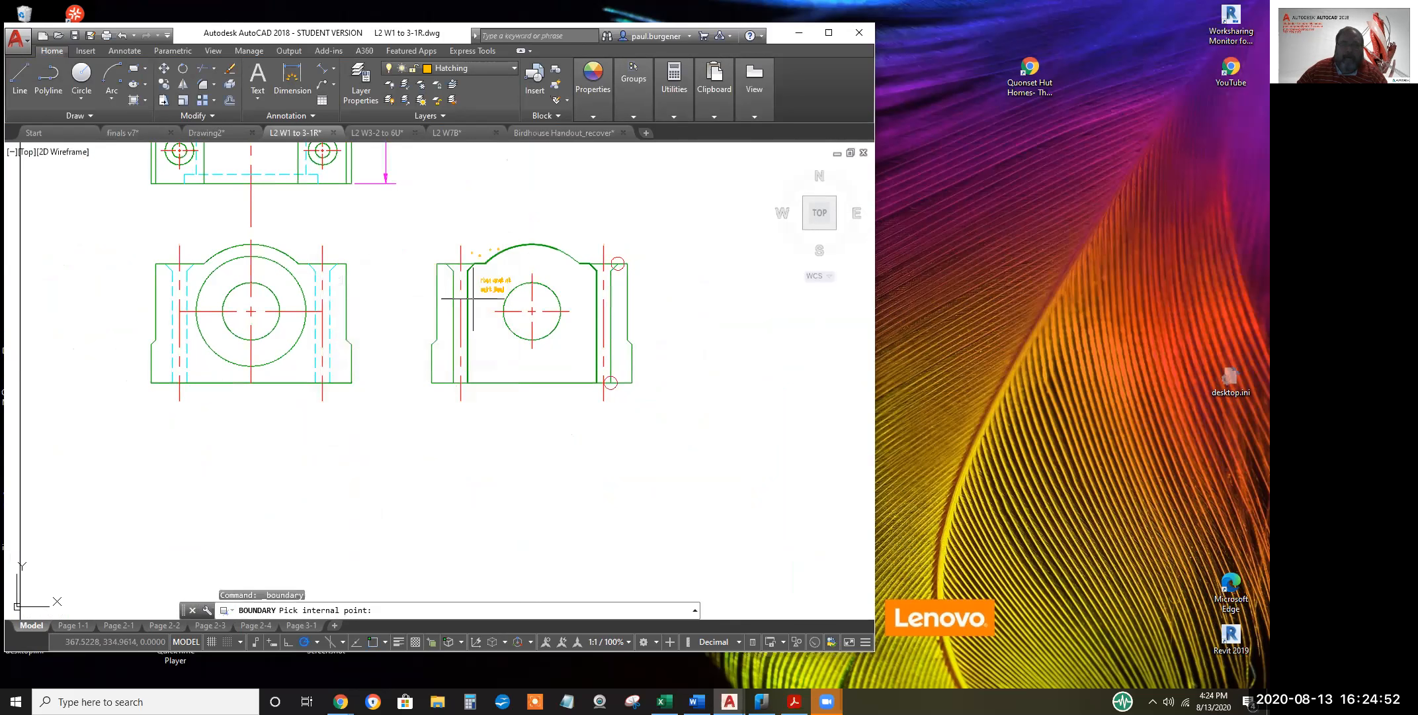
click(565, 270)
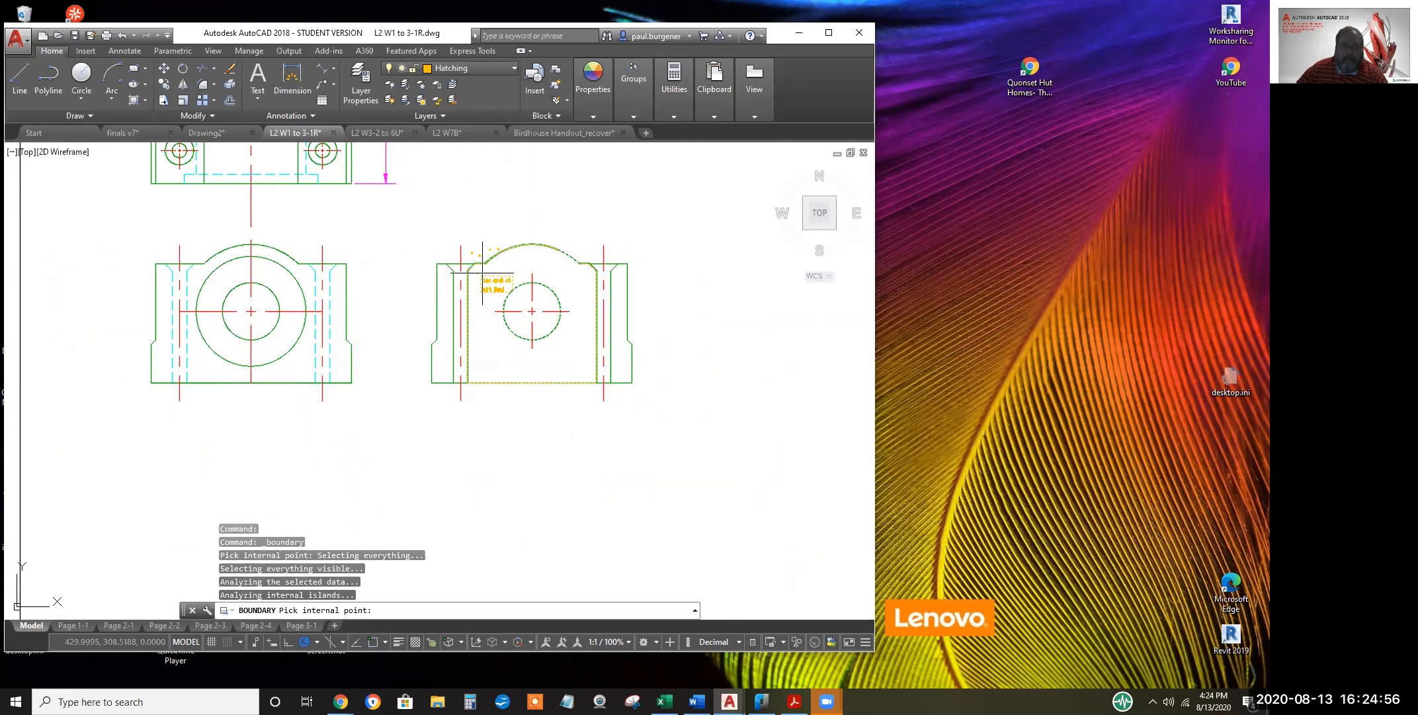
key(Return)
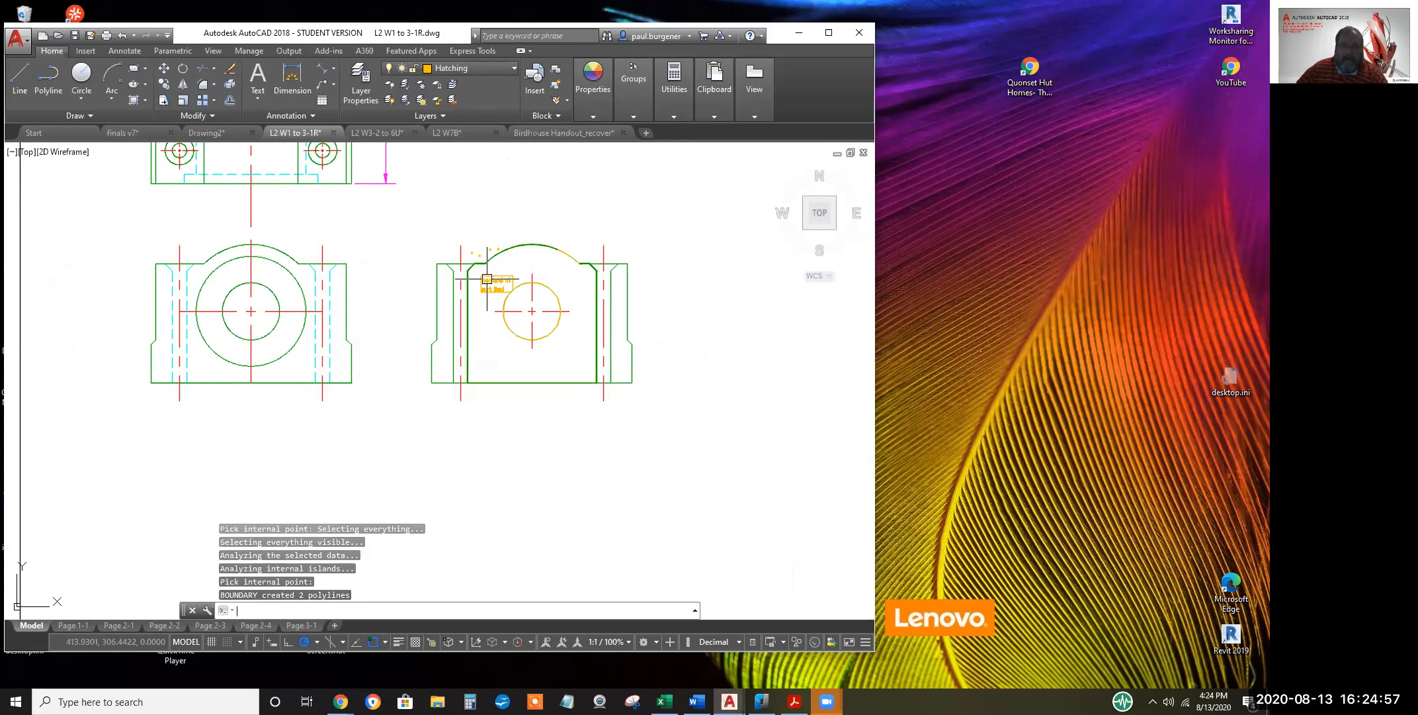
right_click(534, 271)
key(Escape)
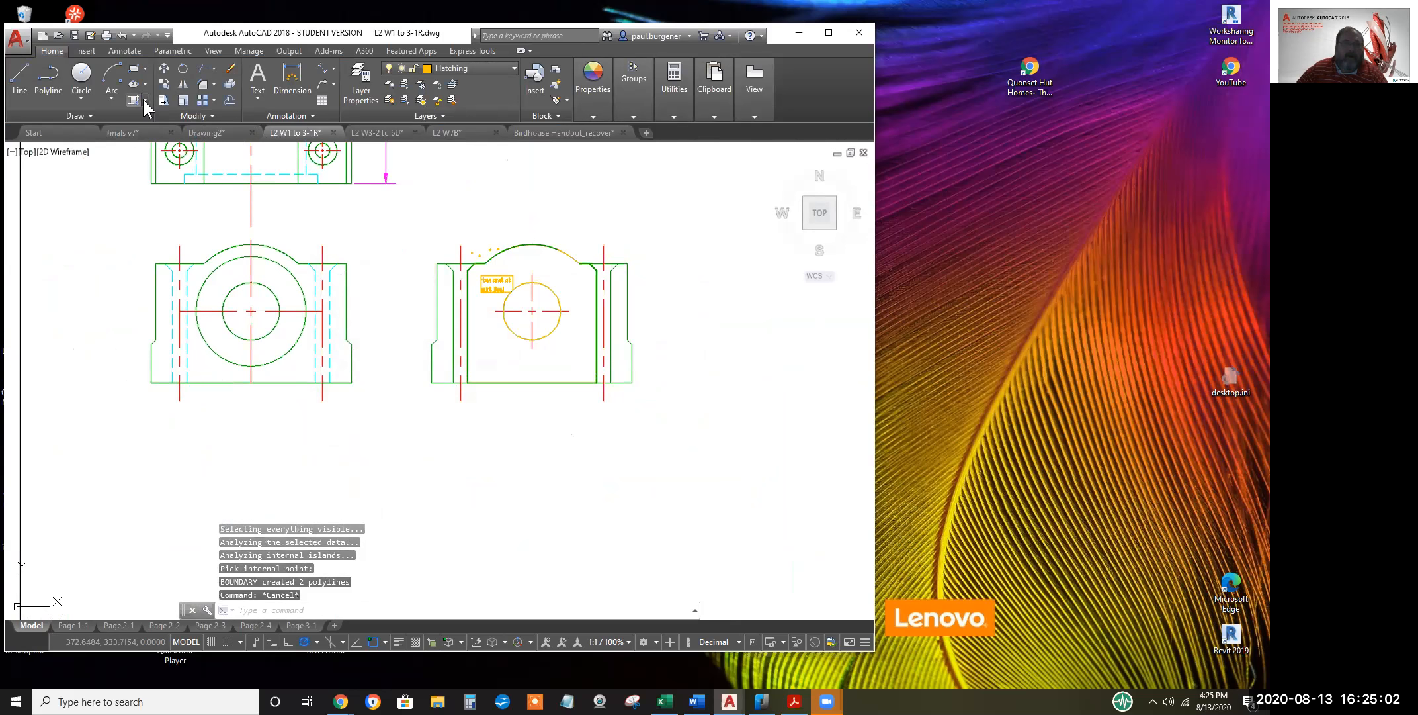
Undo the last boundary creation
click(144, 100)
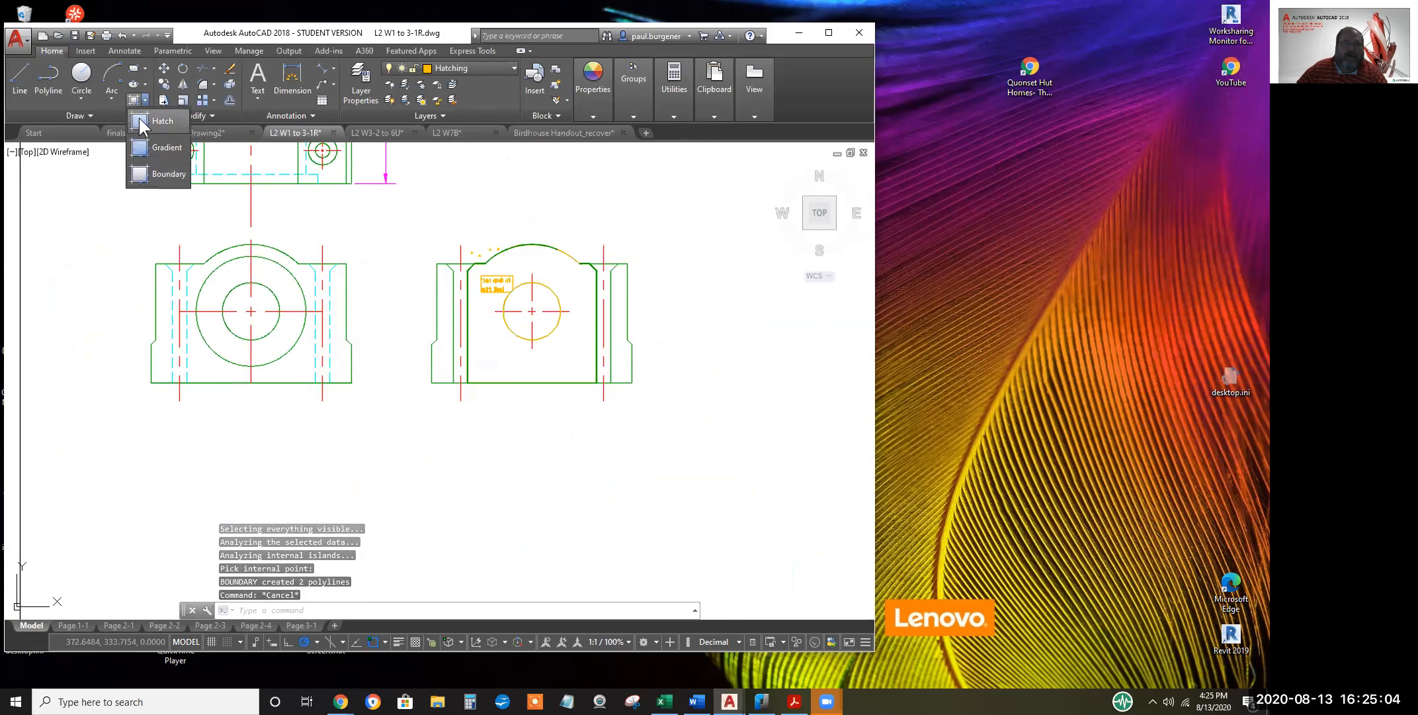
key(Escape)
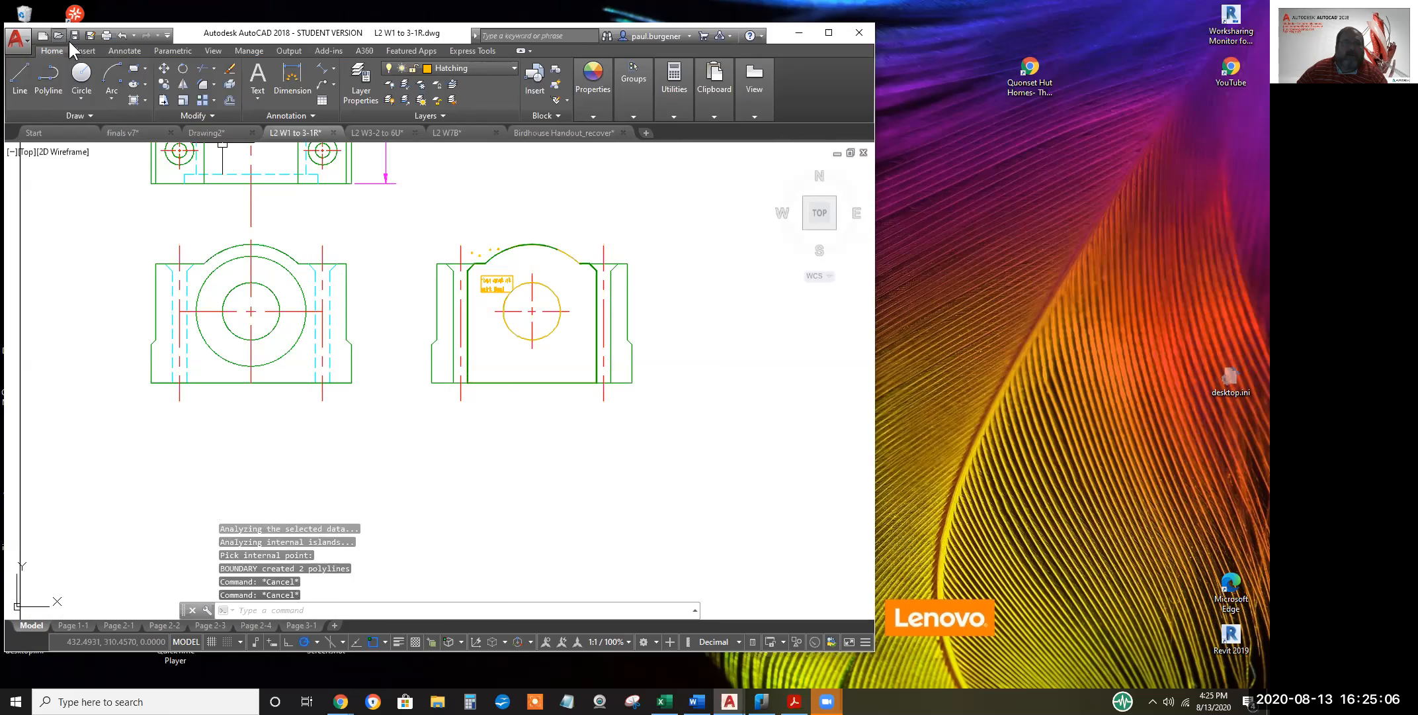
click(123, 35)
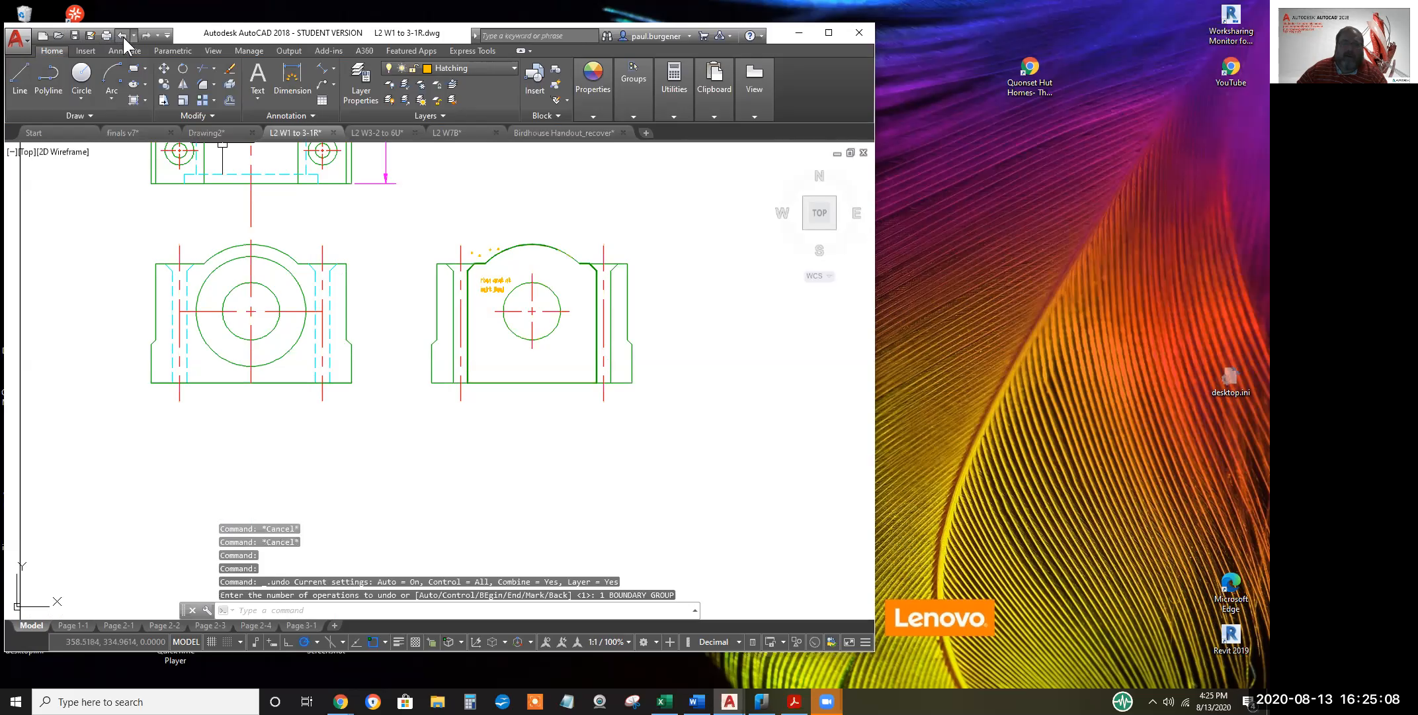
key(Return)
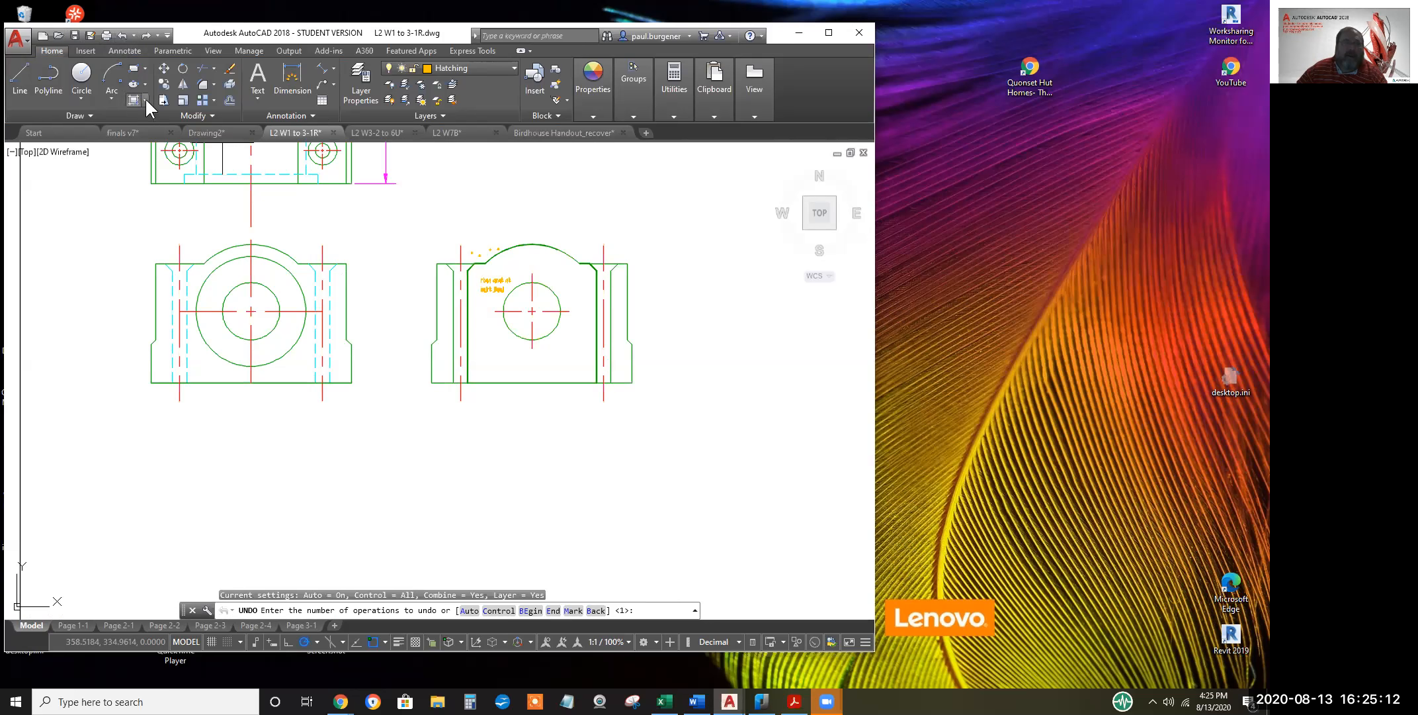
Hatch the section area around the bore and the text with the STEEL pattern at scale 12 and angle 0
click(146, 100)
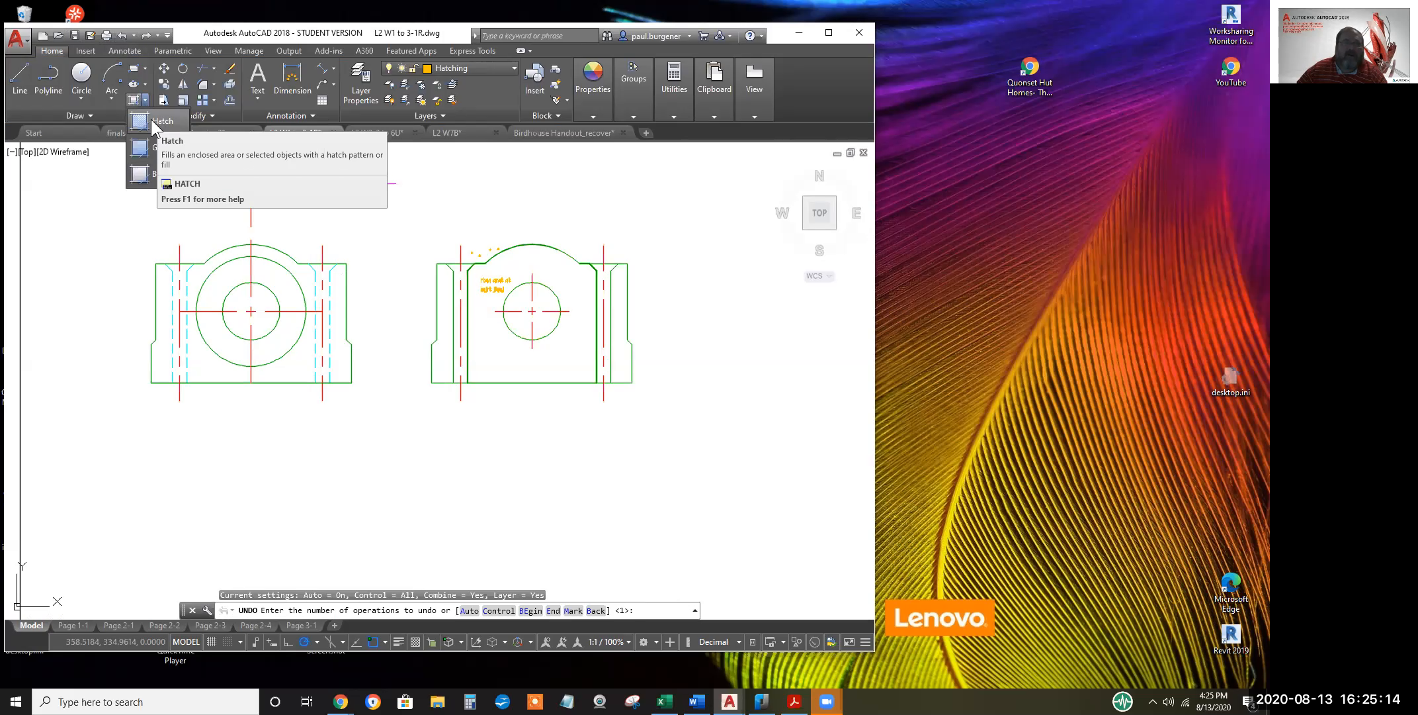
click(151, 118)
click(561, 272)
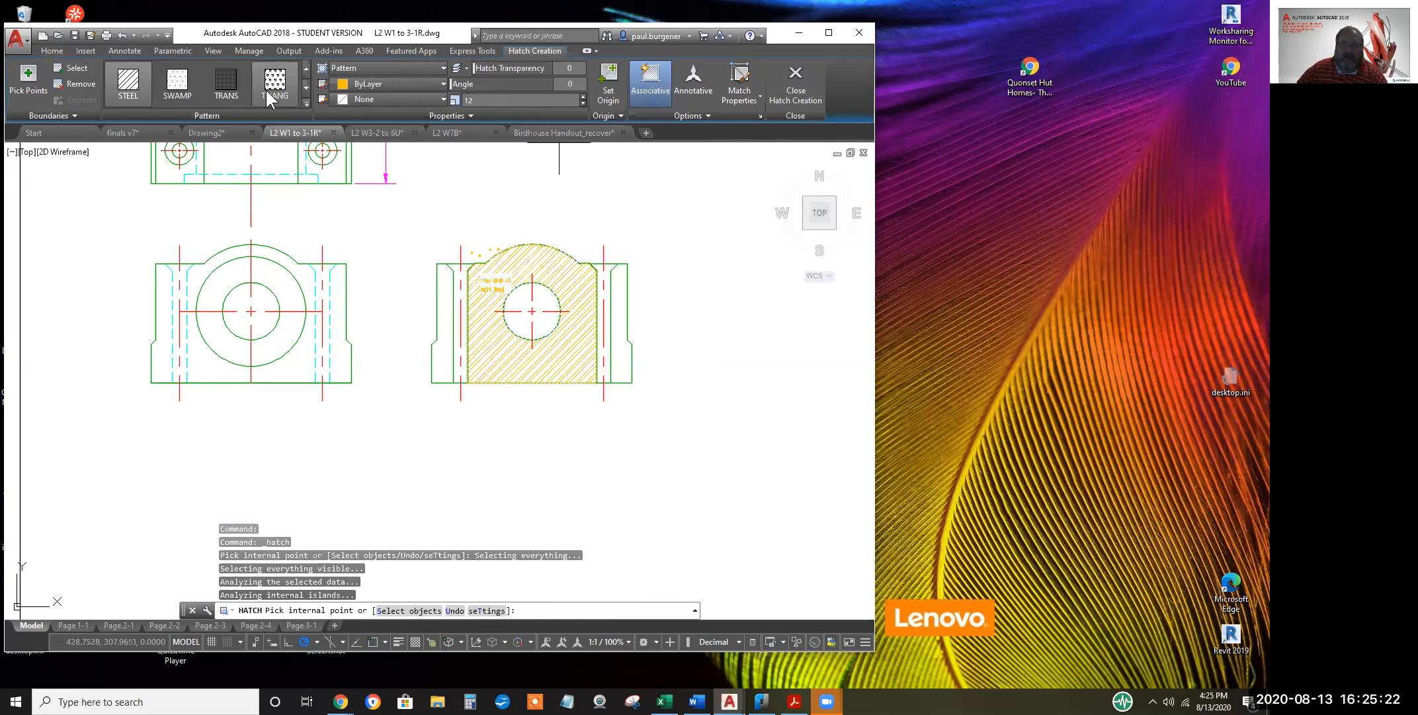
scroll(546, 354, up, 2)
scroll(546, 354, up, 2)
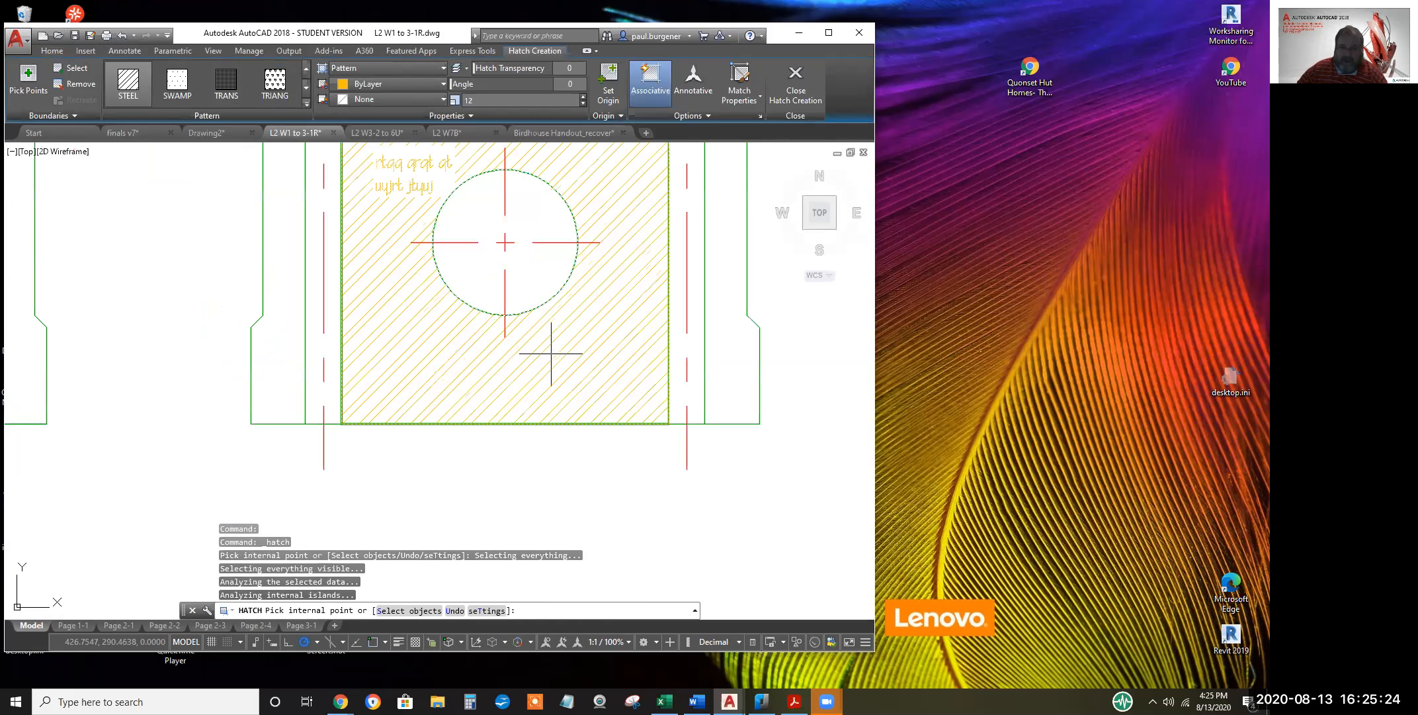
middle_drag(690, 386, 674, 443)
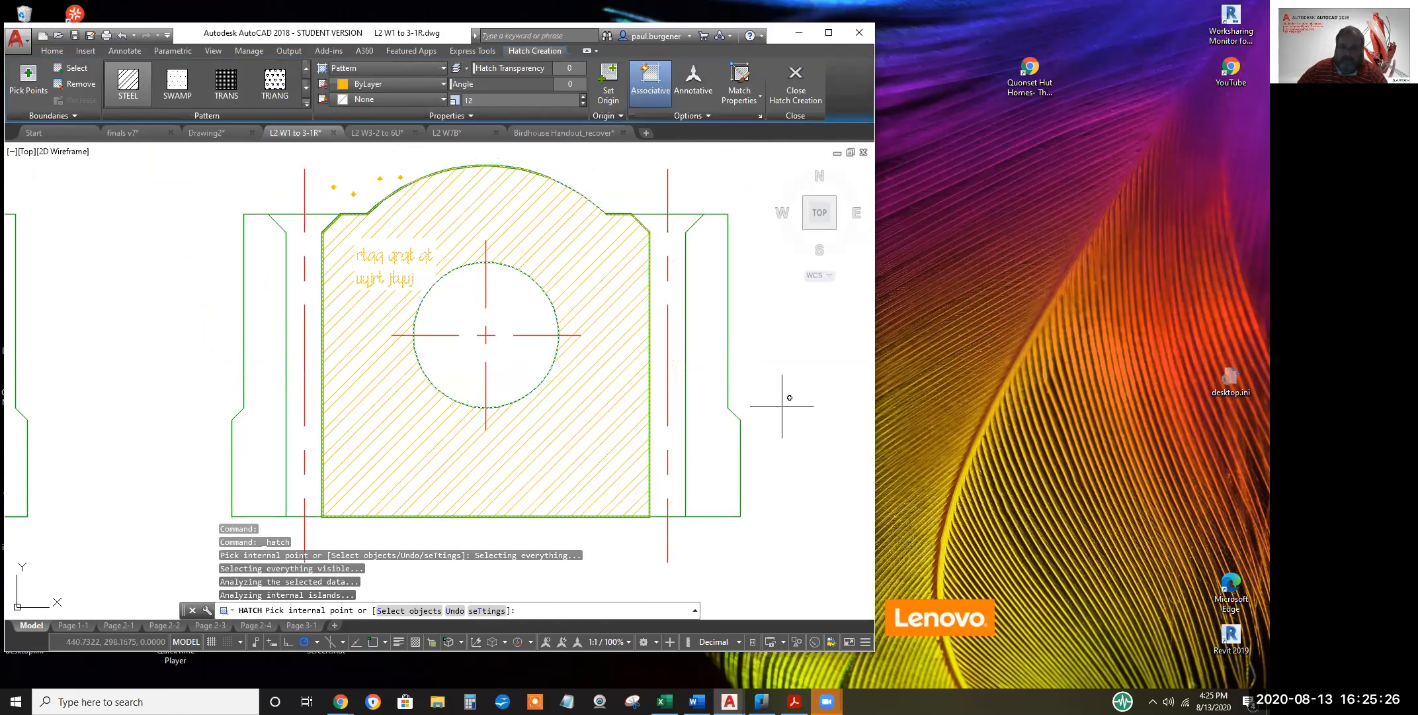
scroll(785, 403, down, 2)
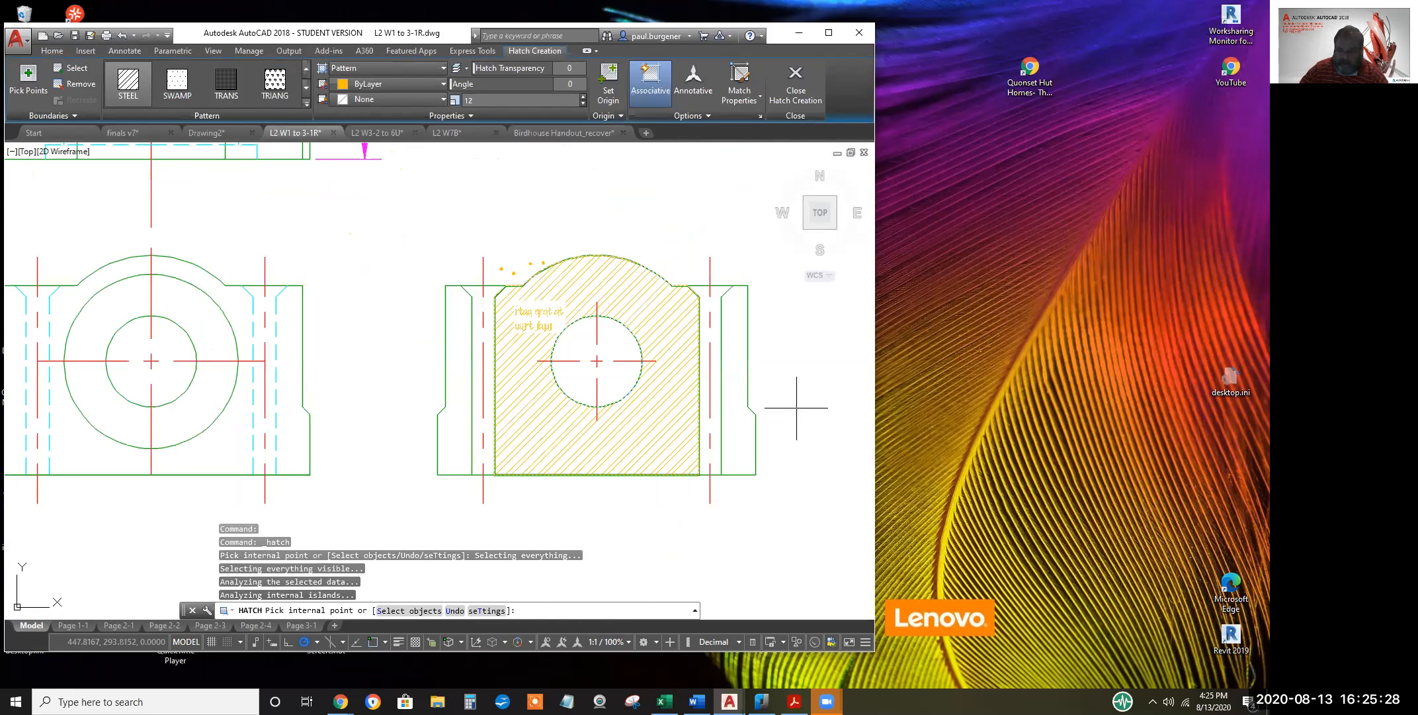
key(Return)
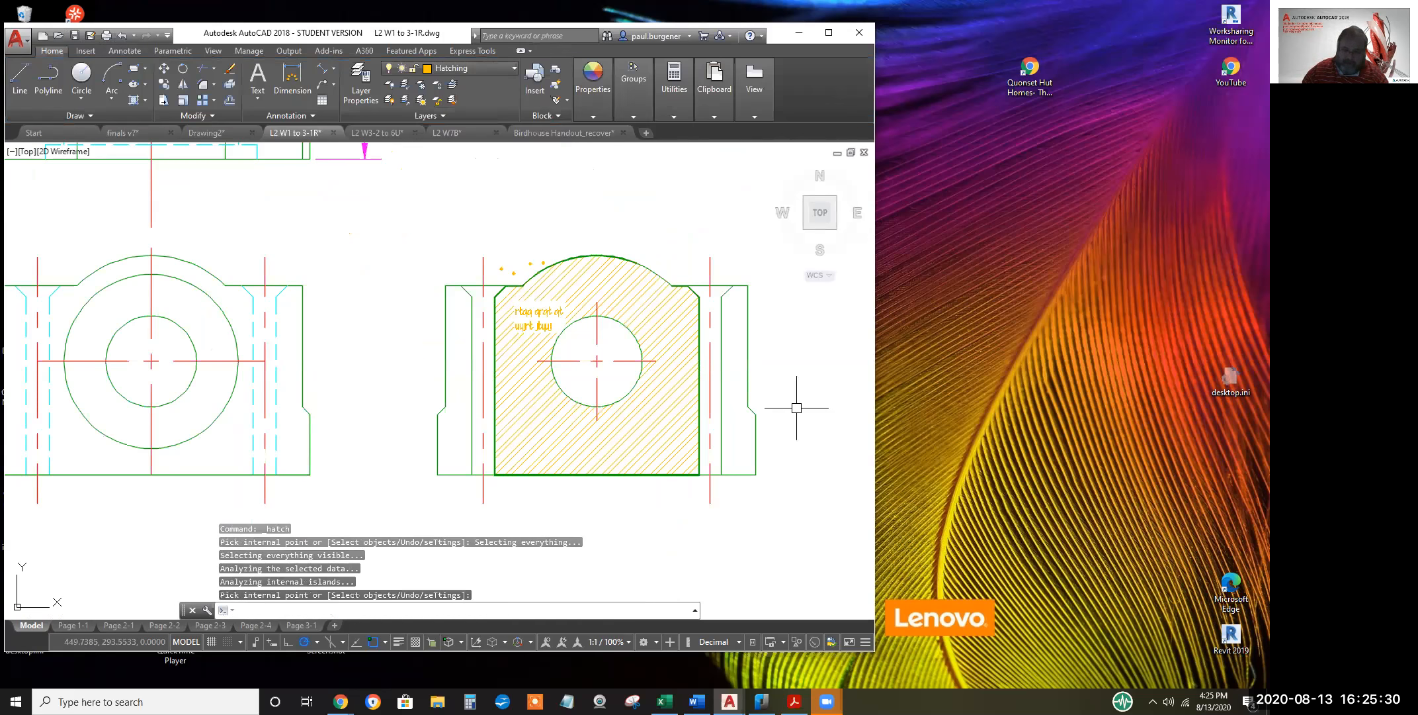
Insert the filler characters "kfj fj f k ;j f a" into the first line of the text inside the hatched section
click(548, 312)
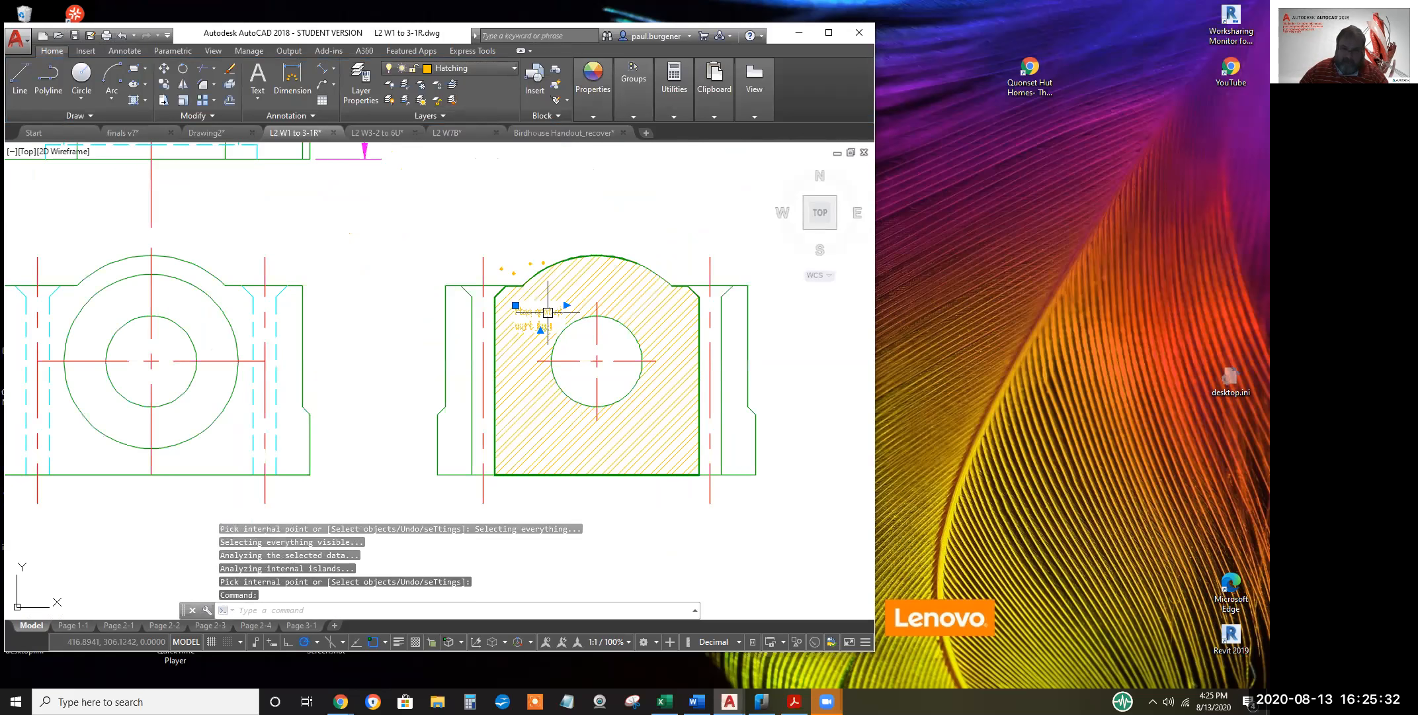
double_click(548, 312)
key(Return)
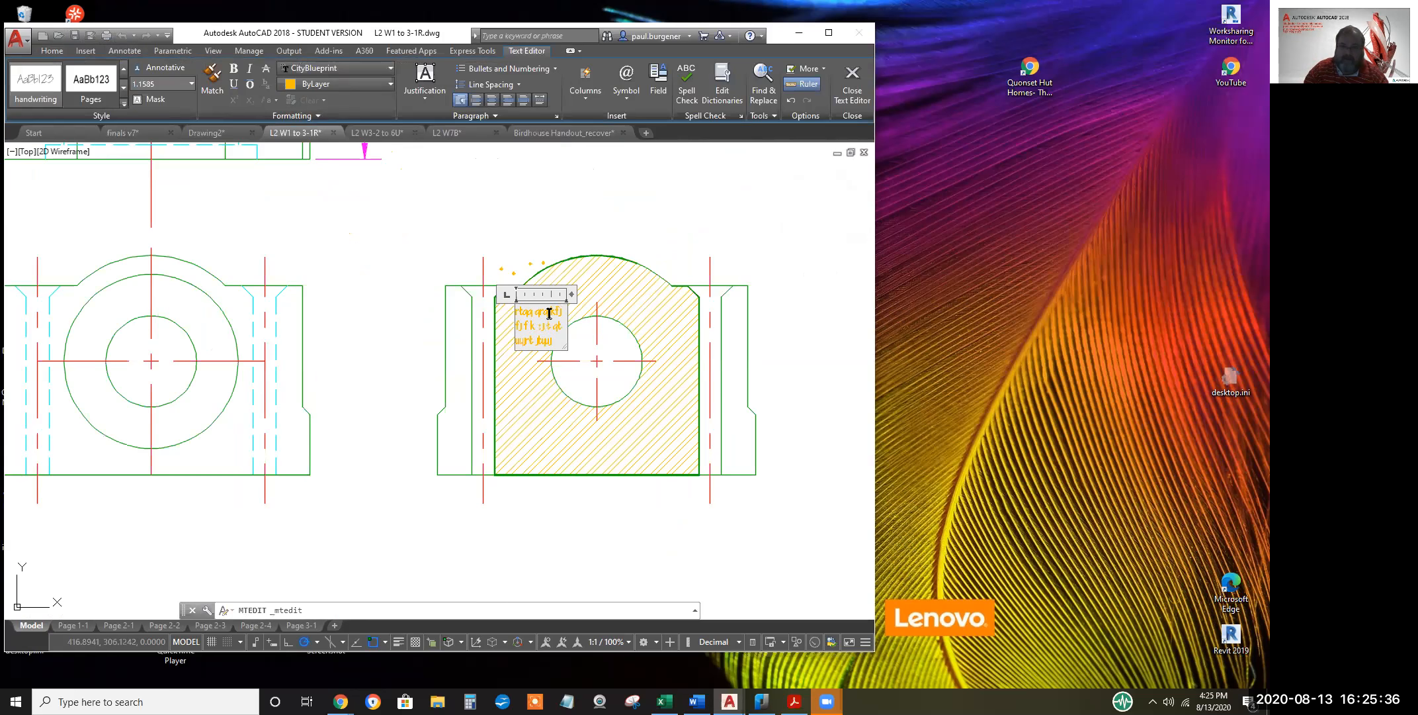
key(Return)
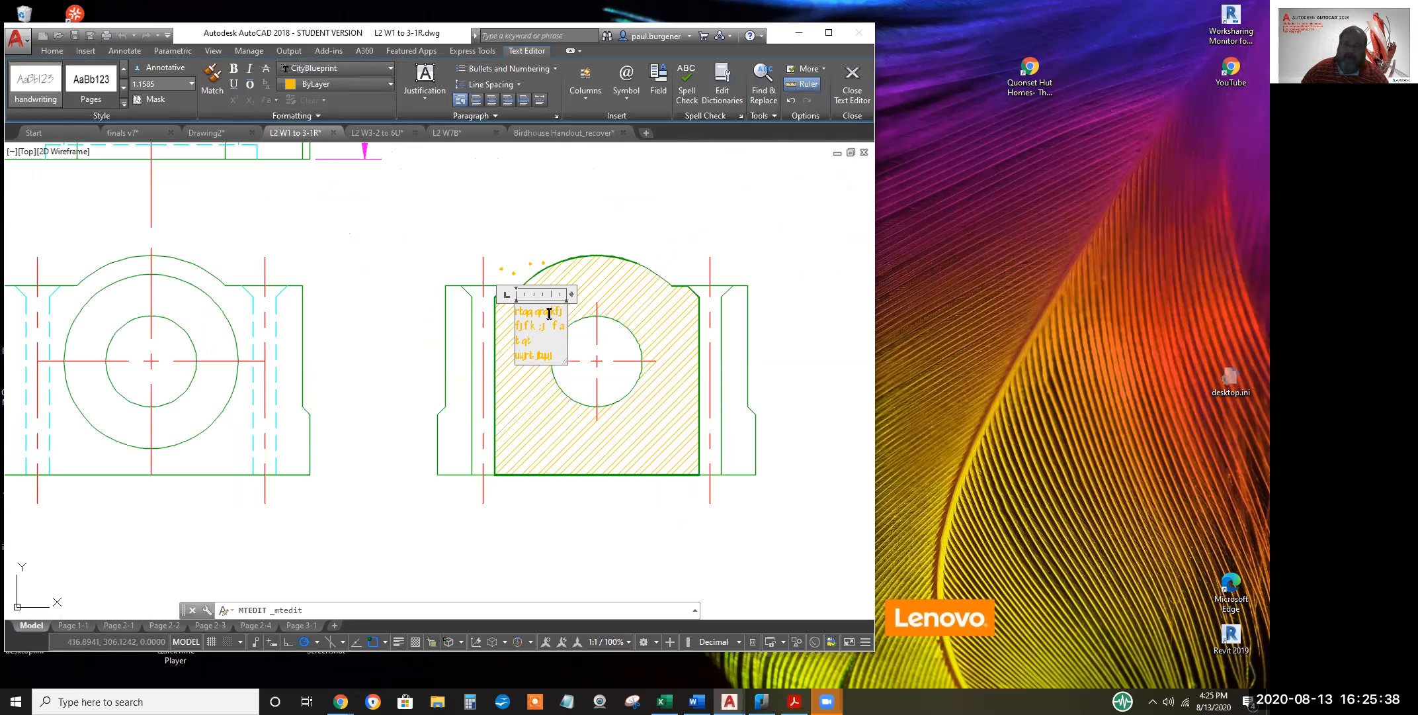
click(772, 228)
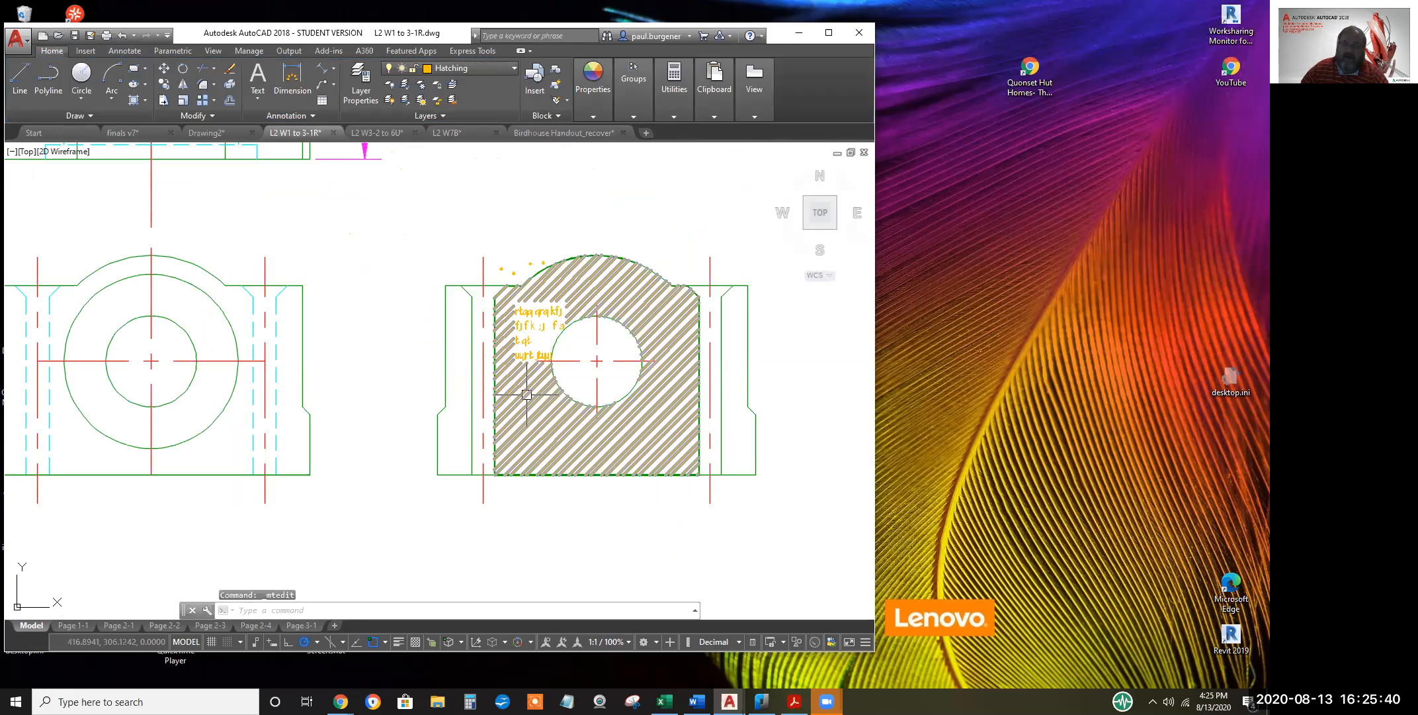
Move the text straight down about 12.8 units within the hatch, to the area below and beside the bore
scroll(532, 355, up, 6)
middle_drag(570, 309, 556, 435)
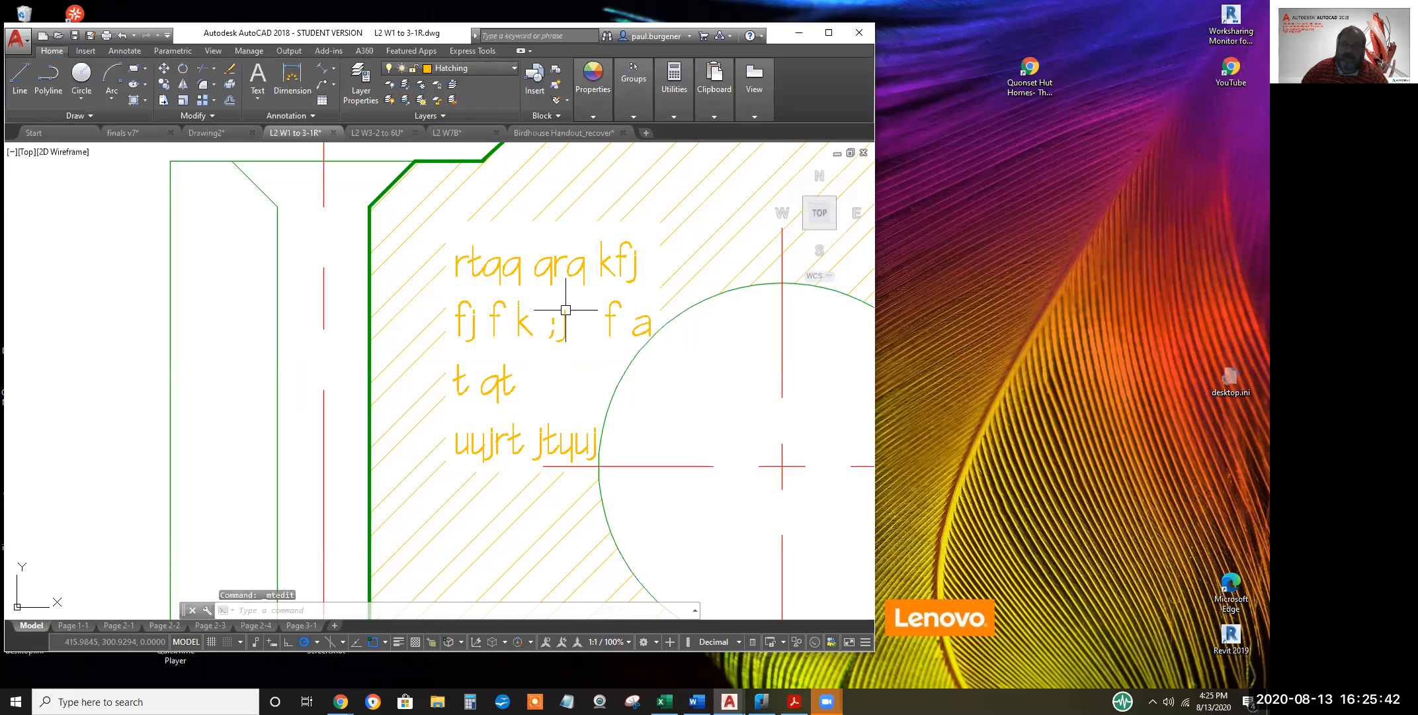
scroll(583, 356, down, 2)
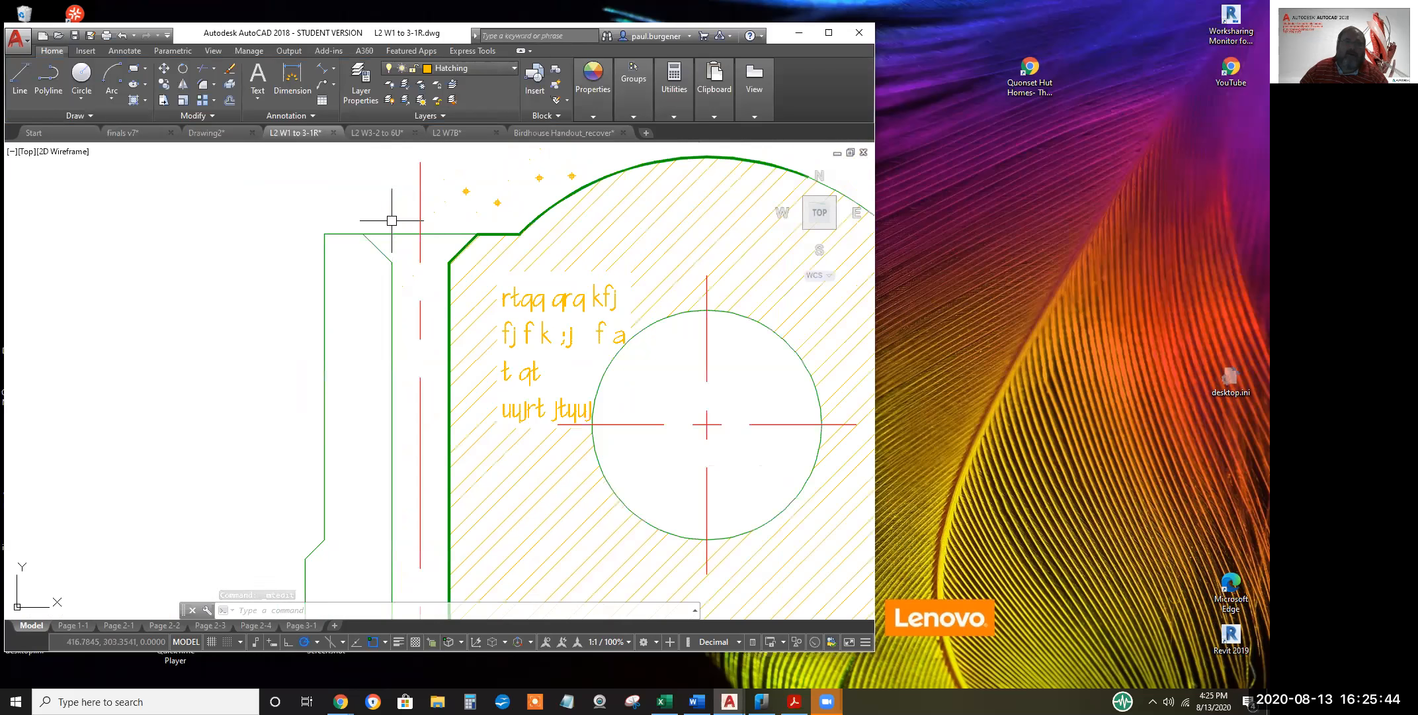
click(165, 69)
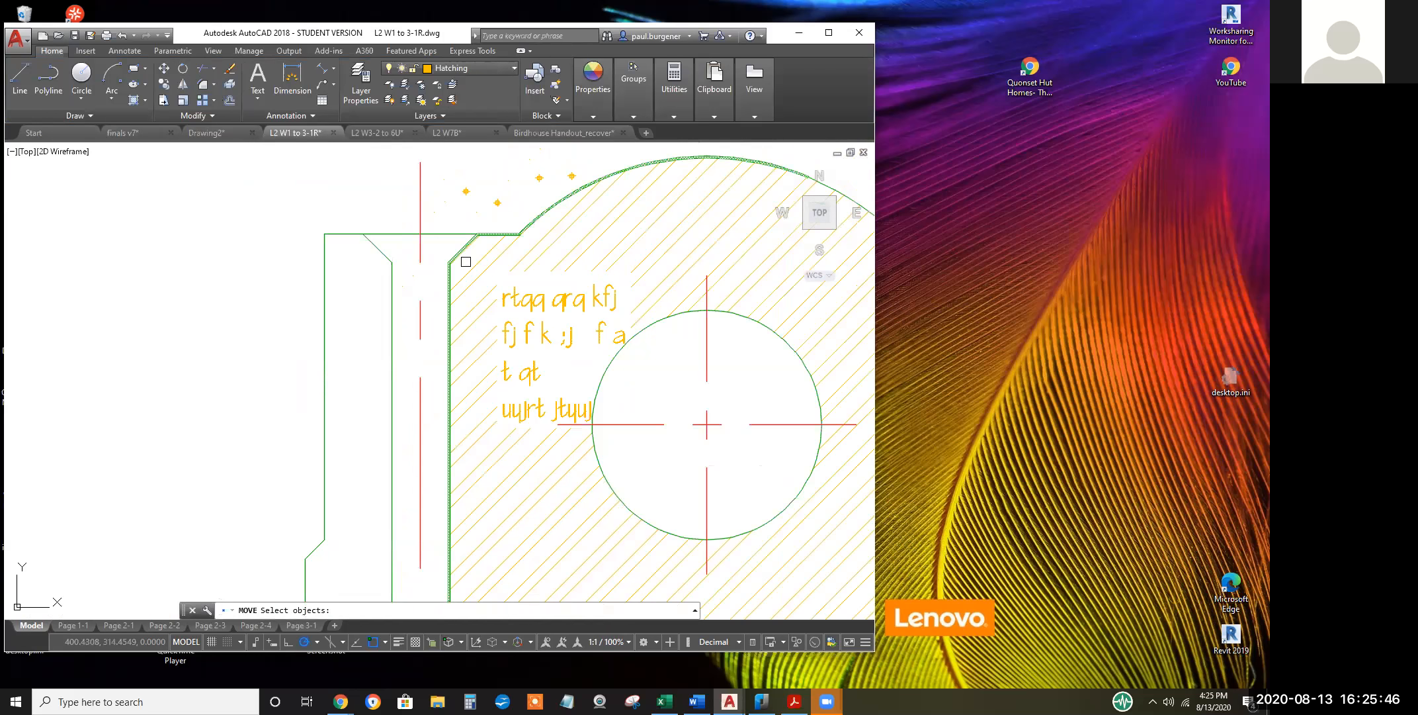
click(537, 301)
key(Return)
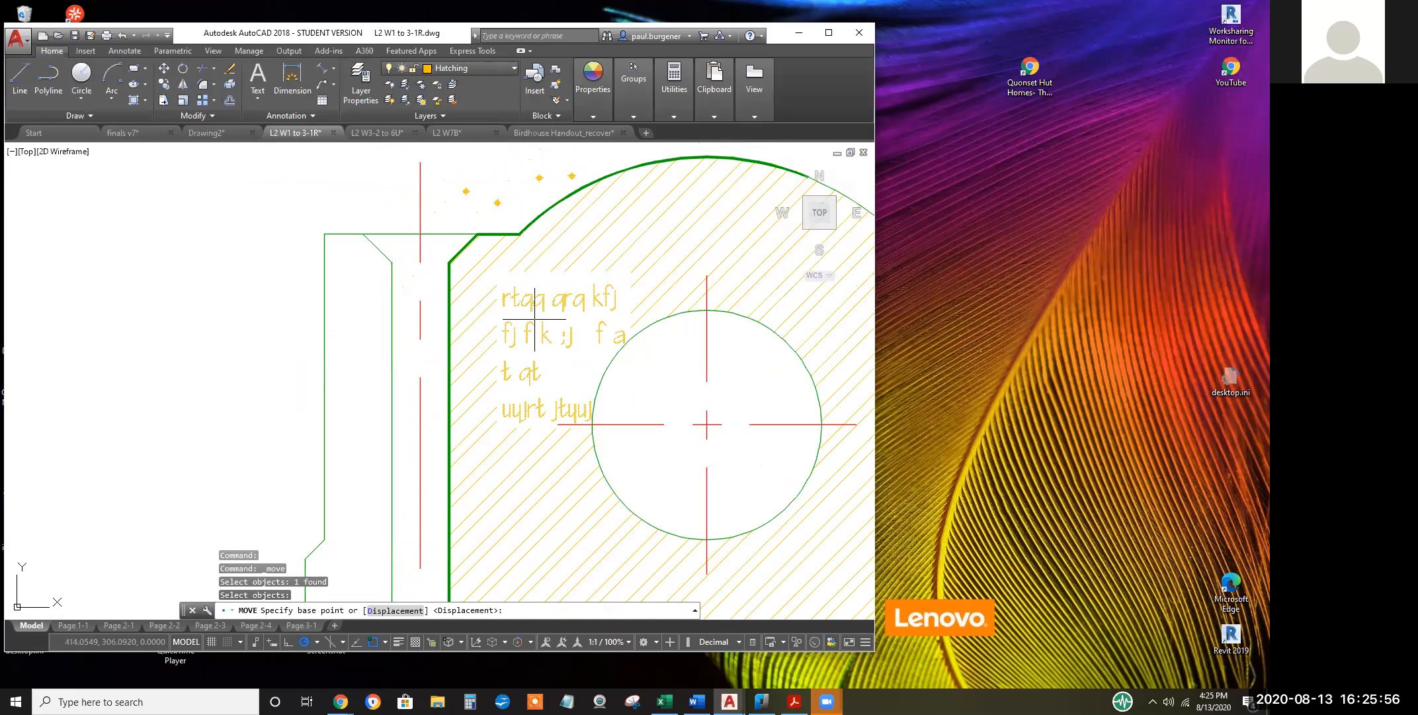
click(544, 311)
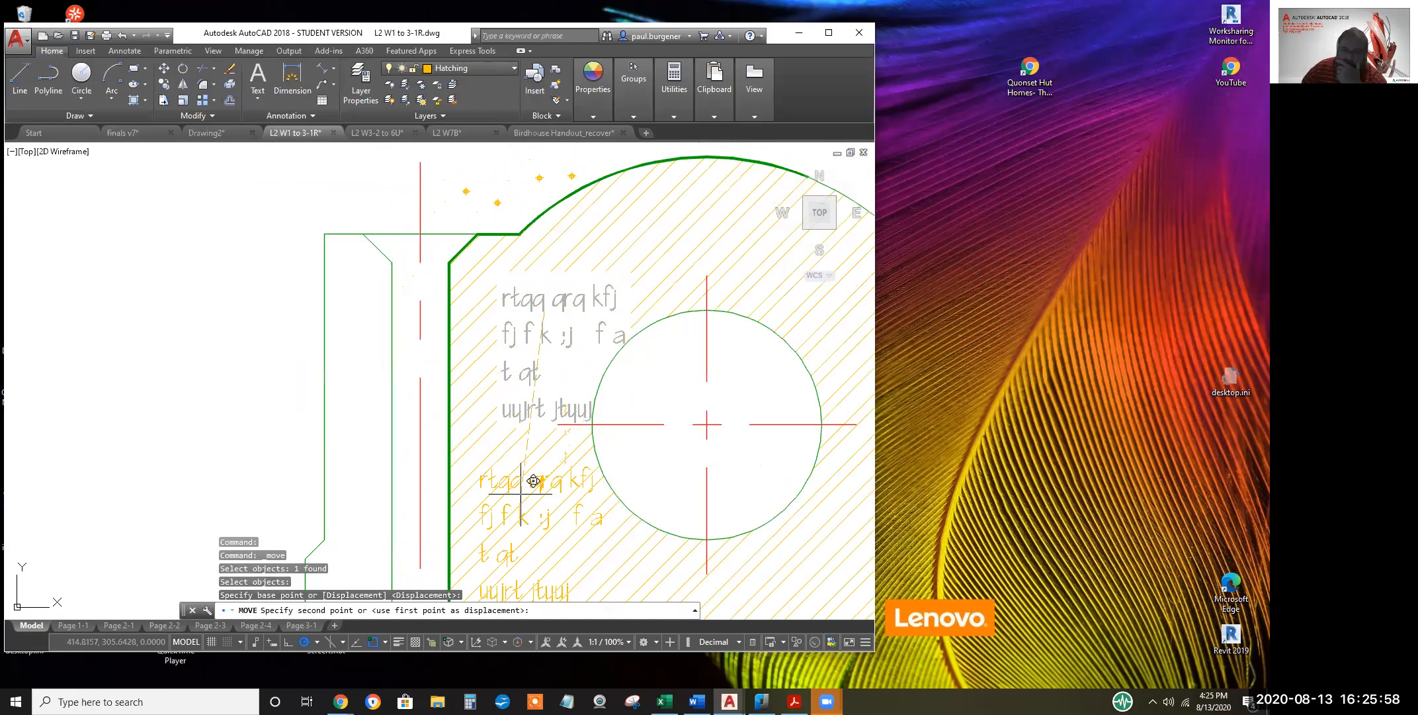
scroll(522, 475, down, 2)
middle_drag(523, 457, 520, 307)
scroll(520, 307, up, 2)
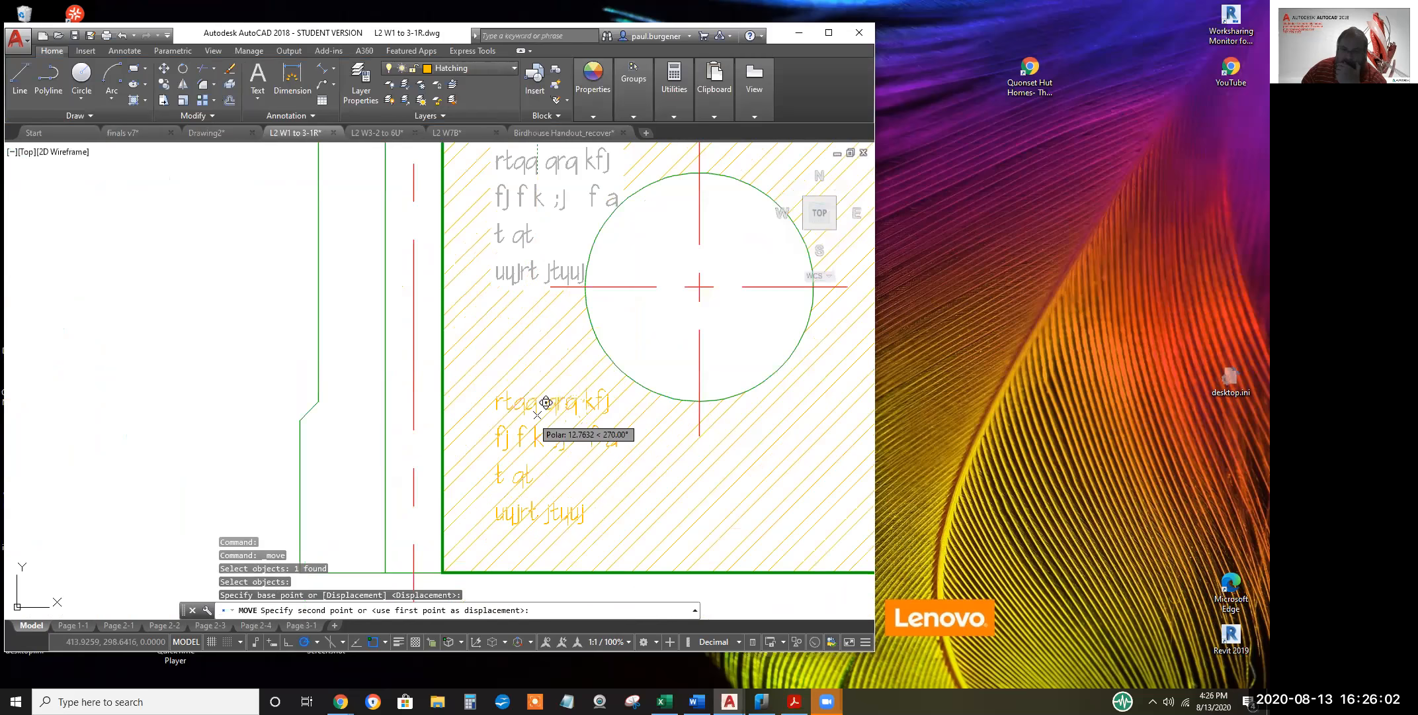
click(537, 414)
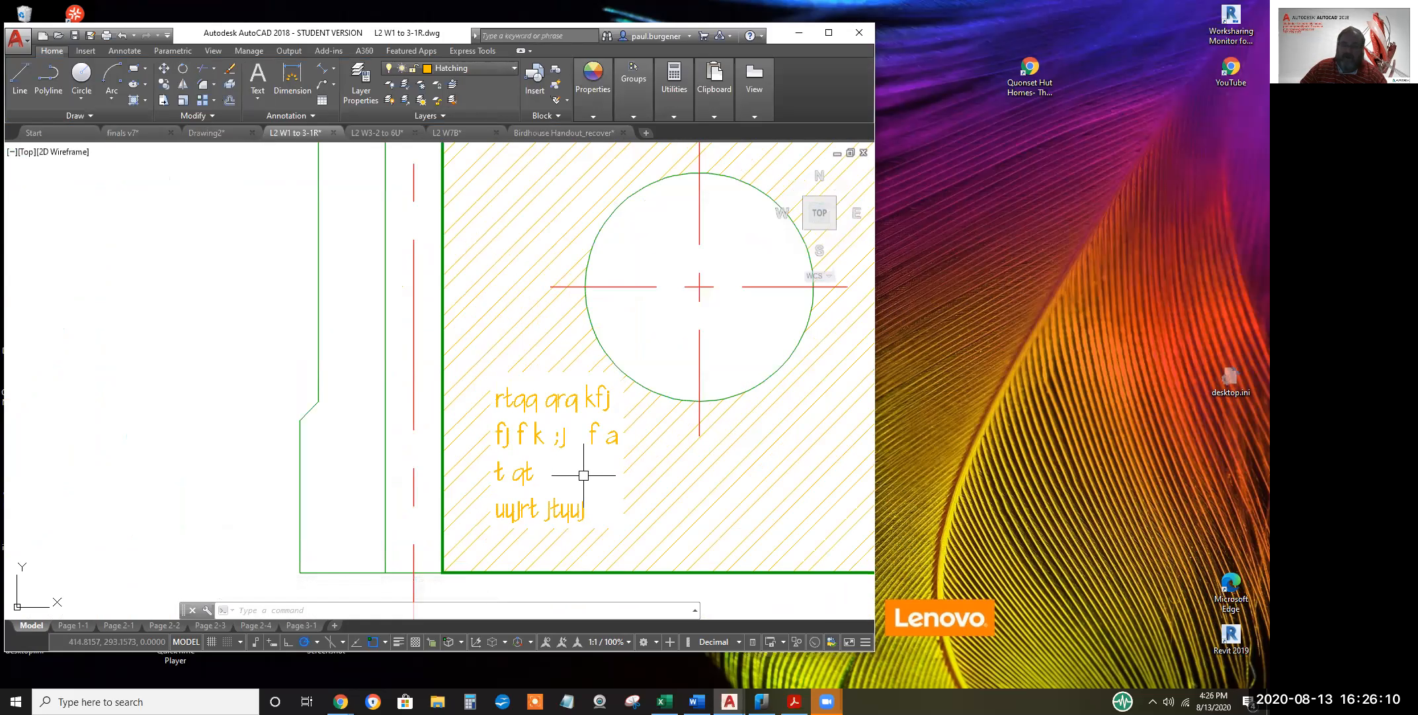
Draw a four-sided wipeout over the hatch below the bore, opposite the text block
middle_drag(585, 468, 422, 472)
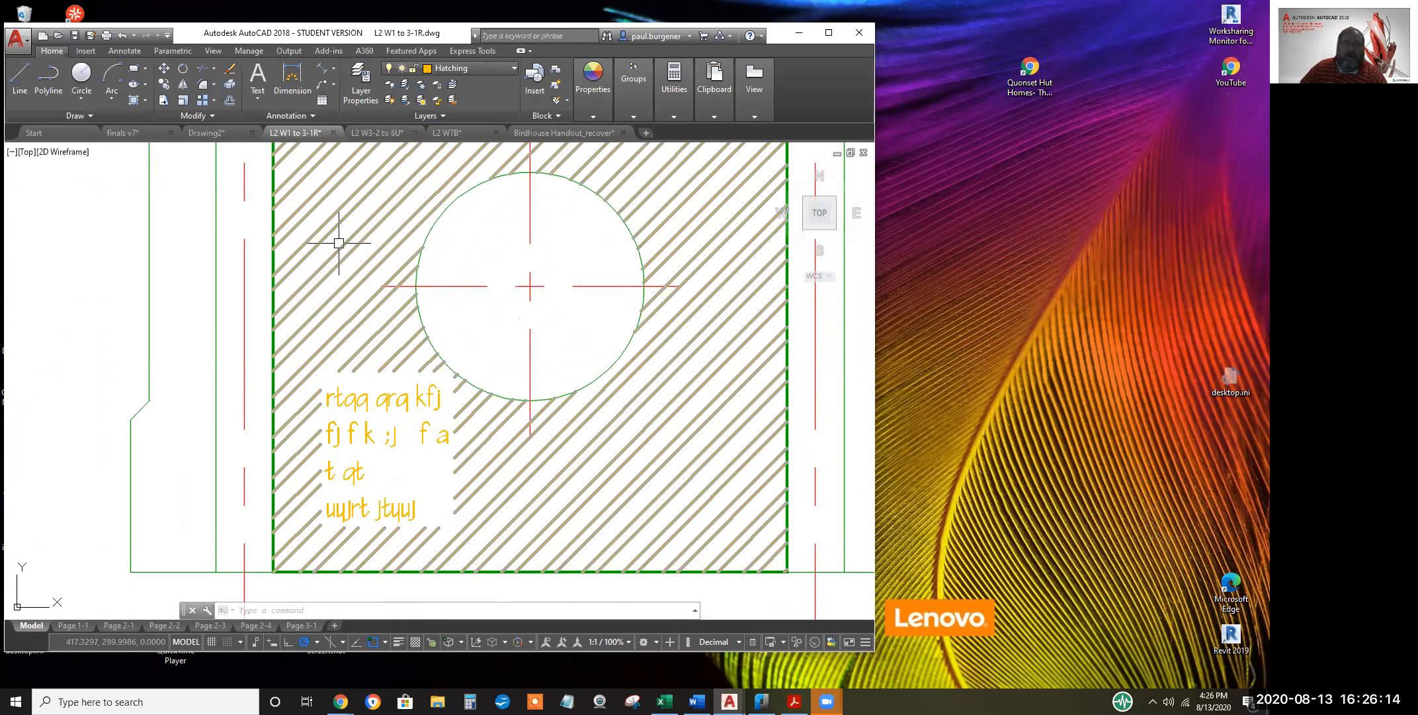
text(wi)
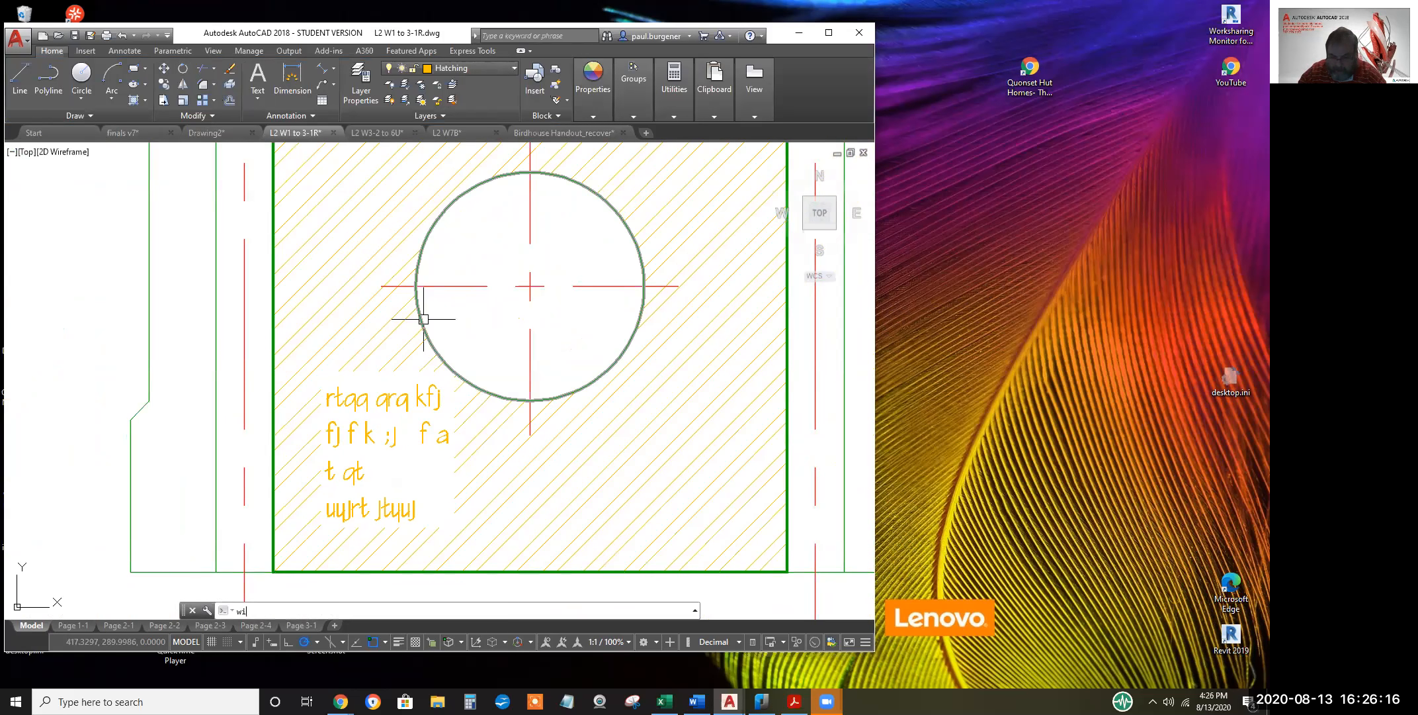
text(pout)
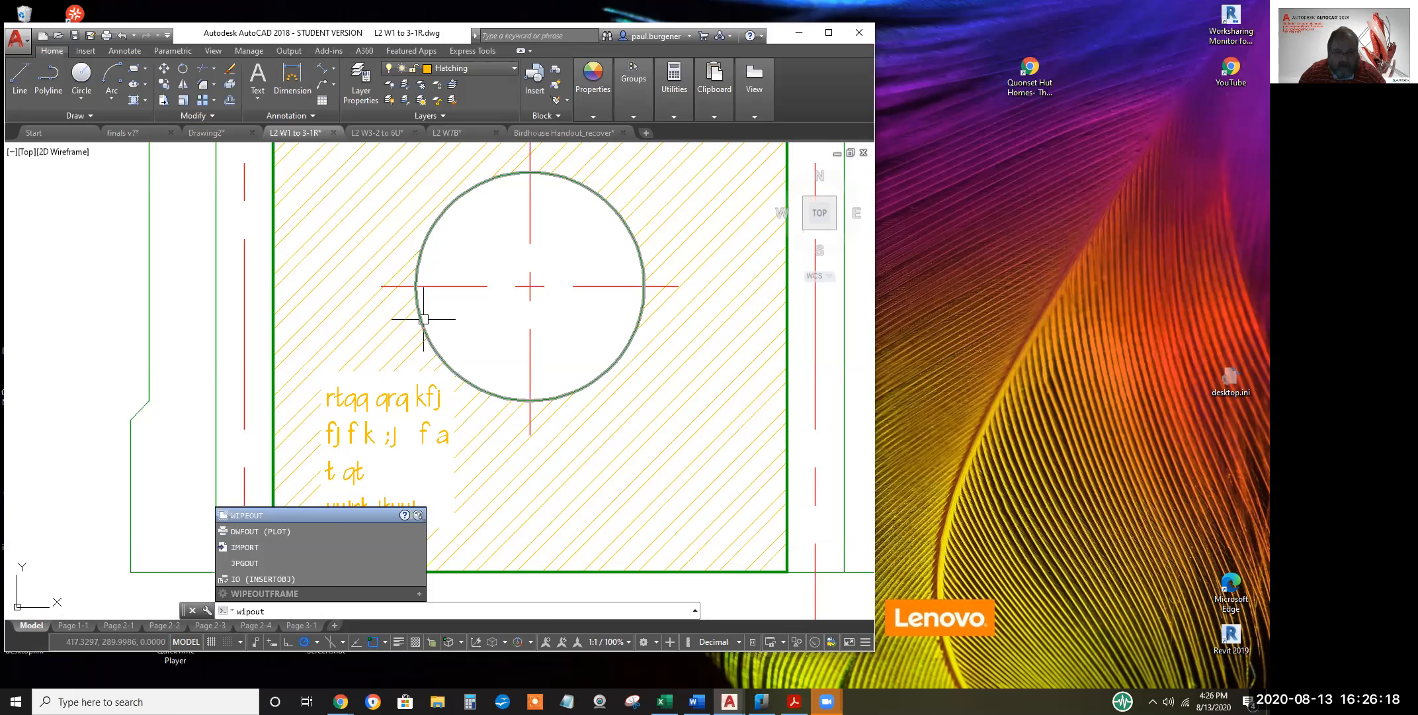
key(BackSpace)
key(BackSpace)
key(BackSpace)
text(eout)
key(Return)
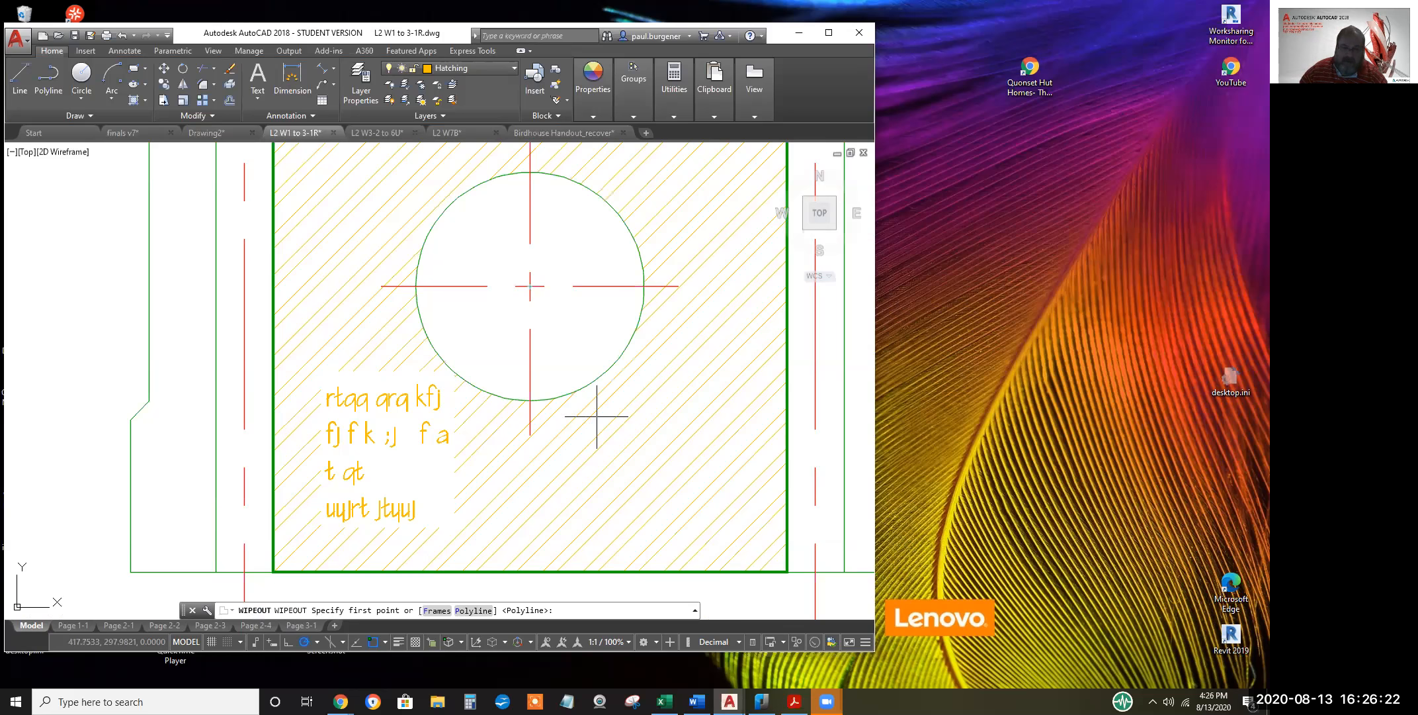
click(585, 432)
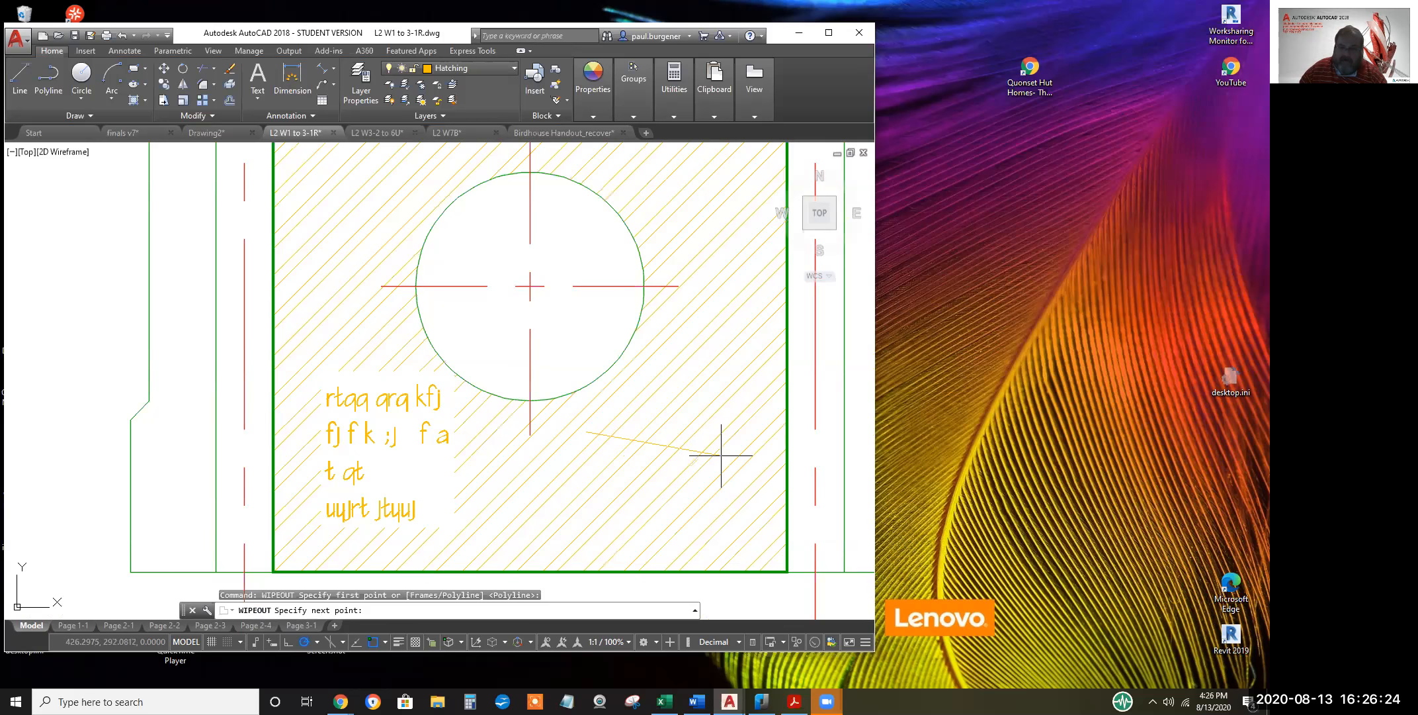
click(714, 520)
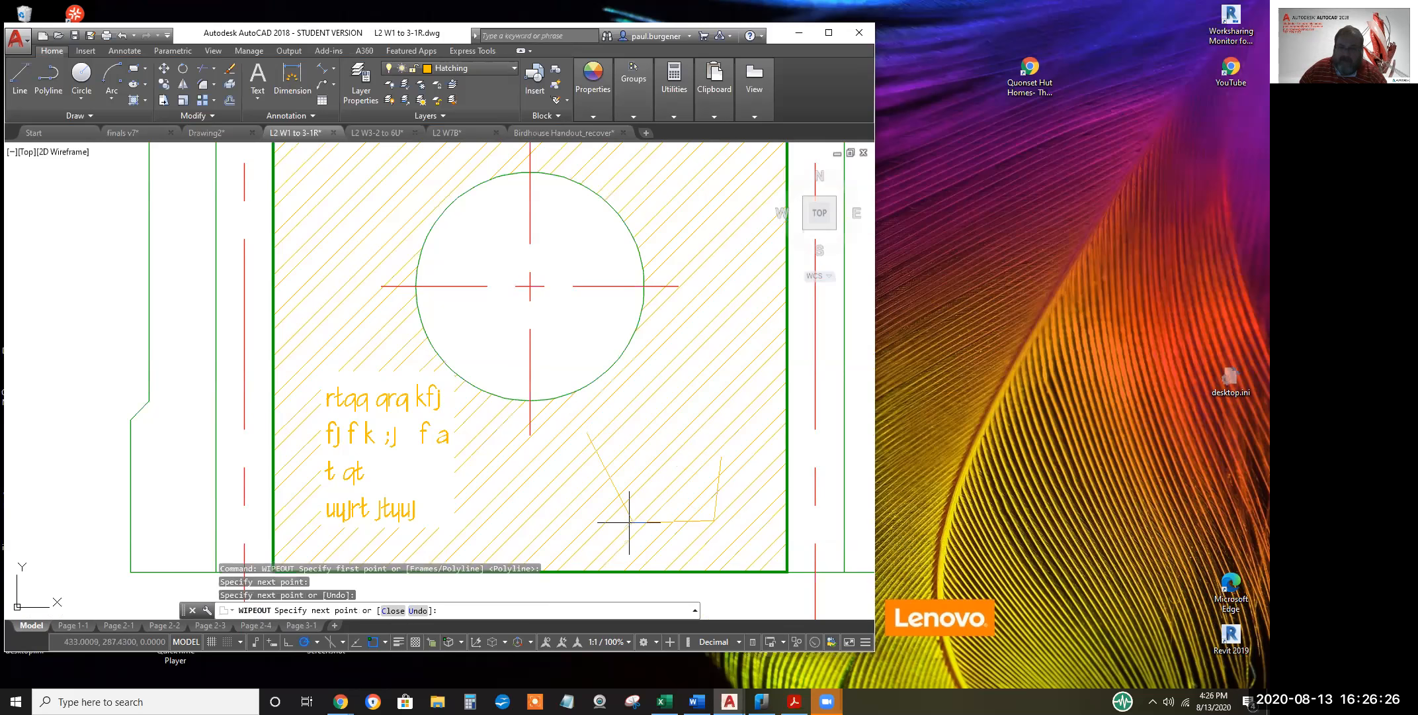
click(585, 519)
key(Return)
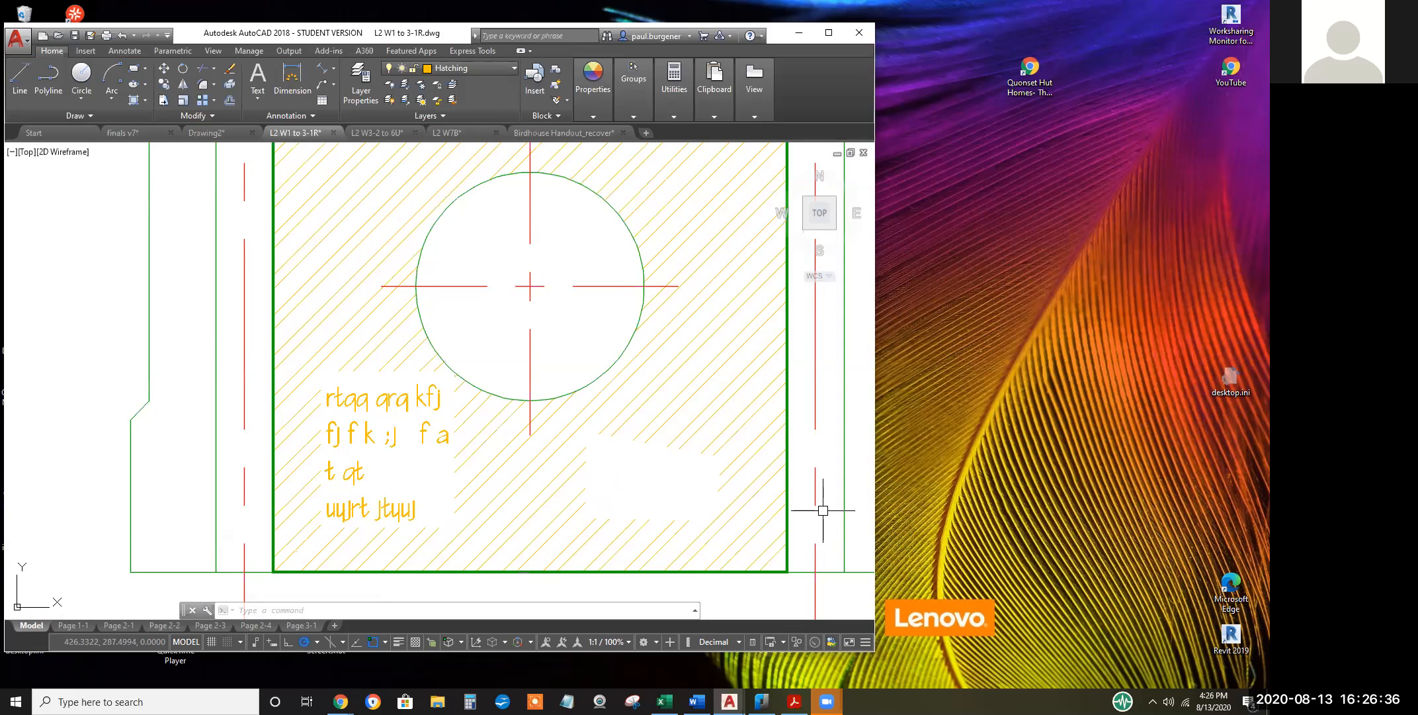
Add an aligned dimension from the upper quadrant to the right-hand quadrant of the section's bore, placed over the hatch
scroll(811, 517, down, 1)
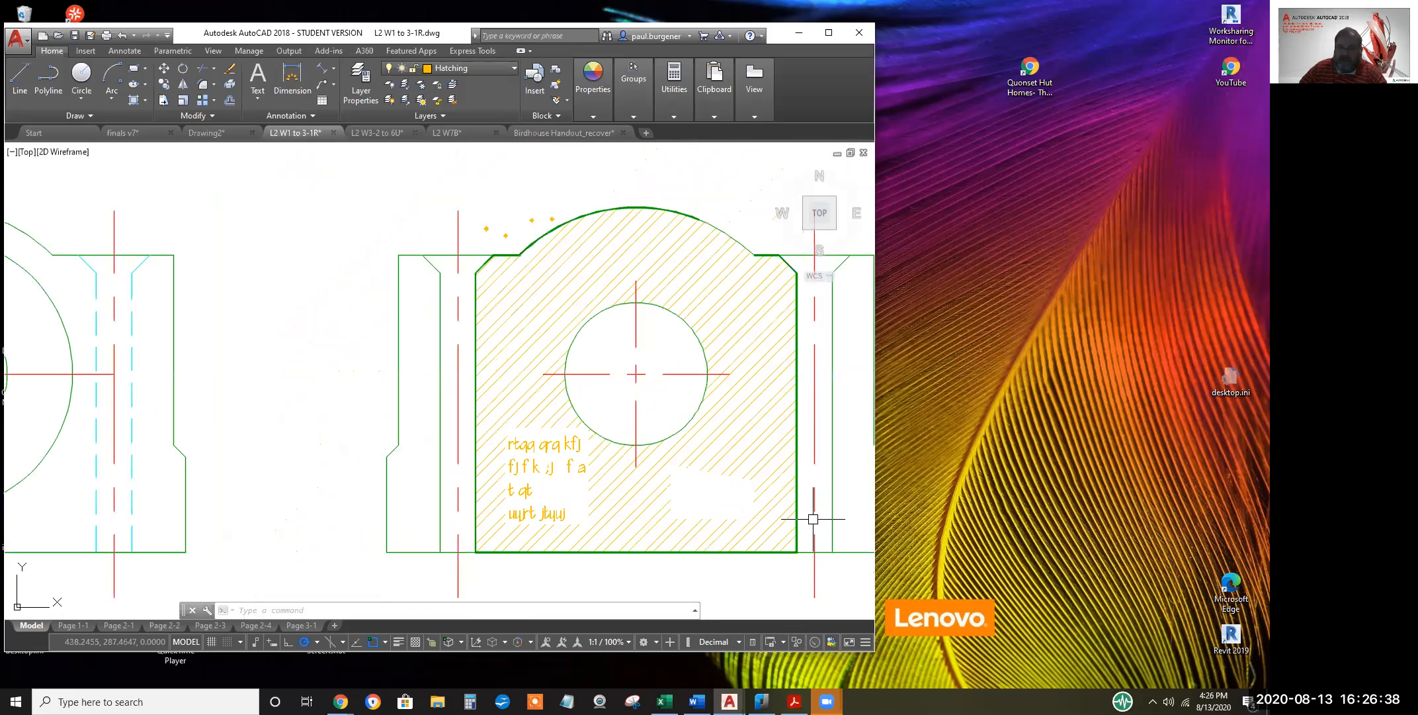
scroll(826, 551, down, 1)
mouse_move(823, 537)
middle_down()
mouse_move(722, 484)
mouse_move(699, 496)
middle_up()
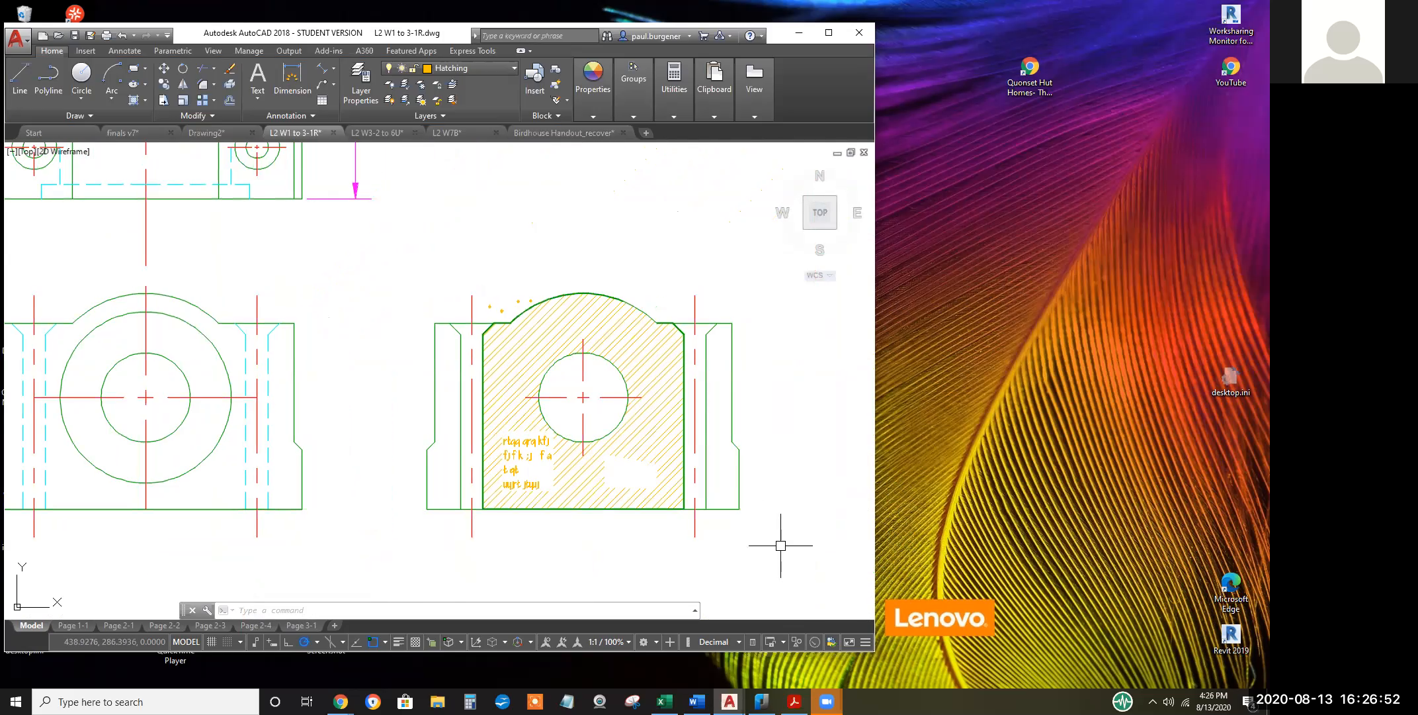
key(Escape)
key(Escape)
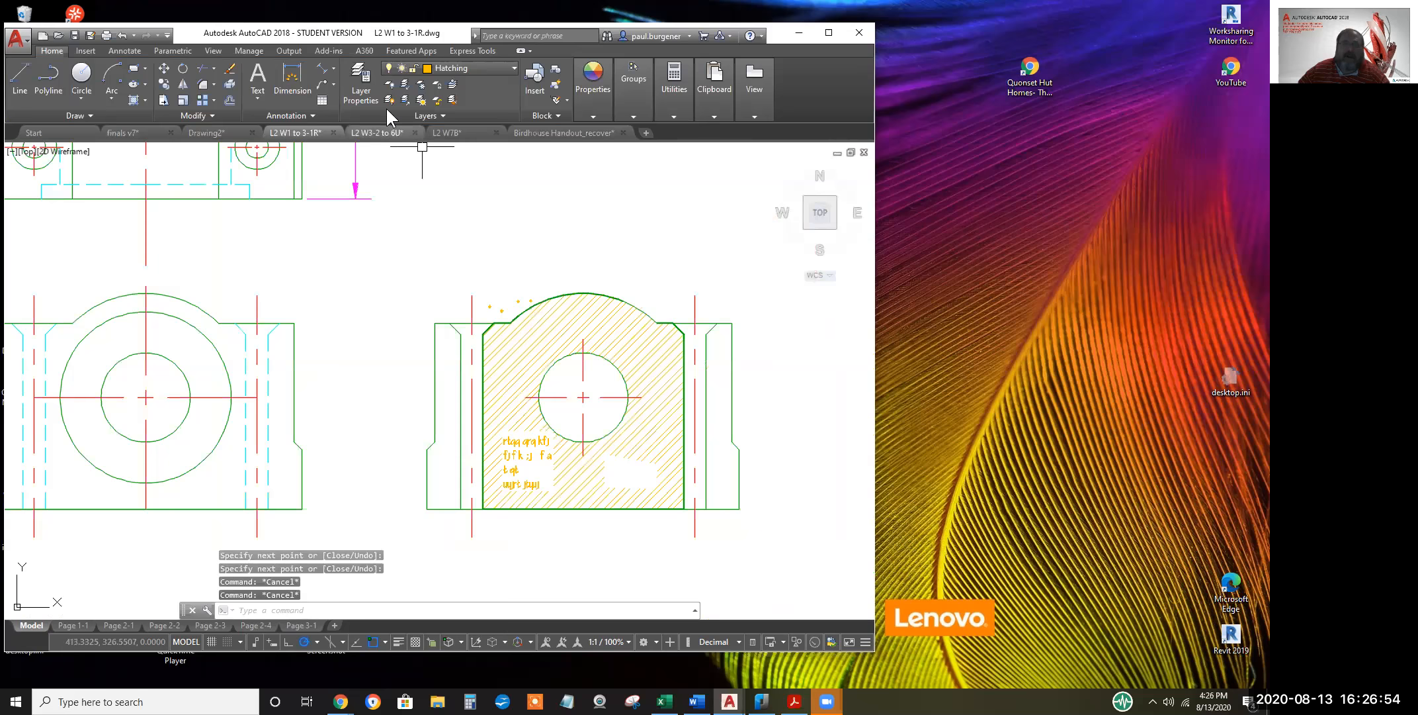
click(321, 68)
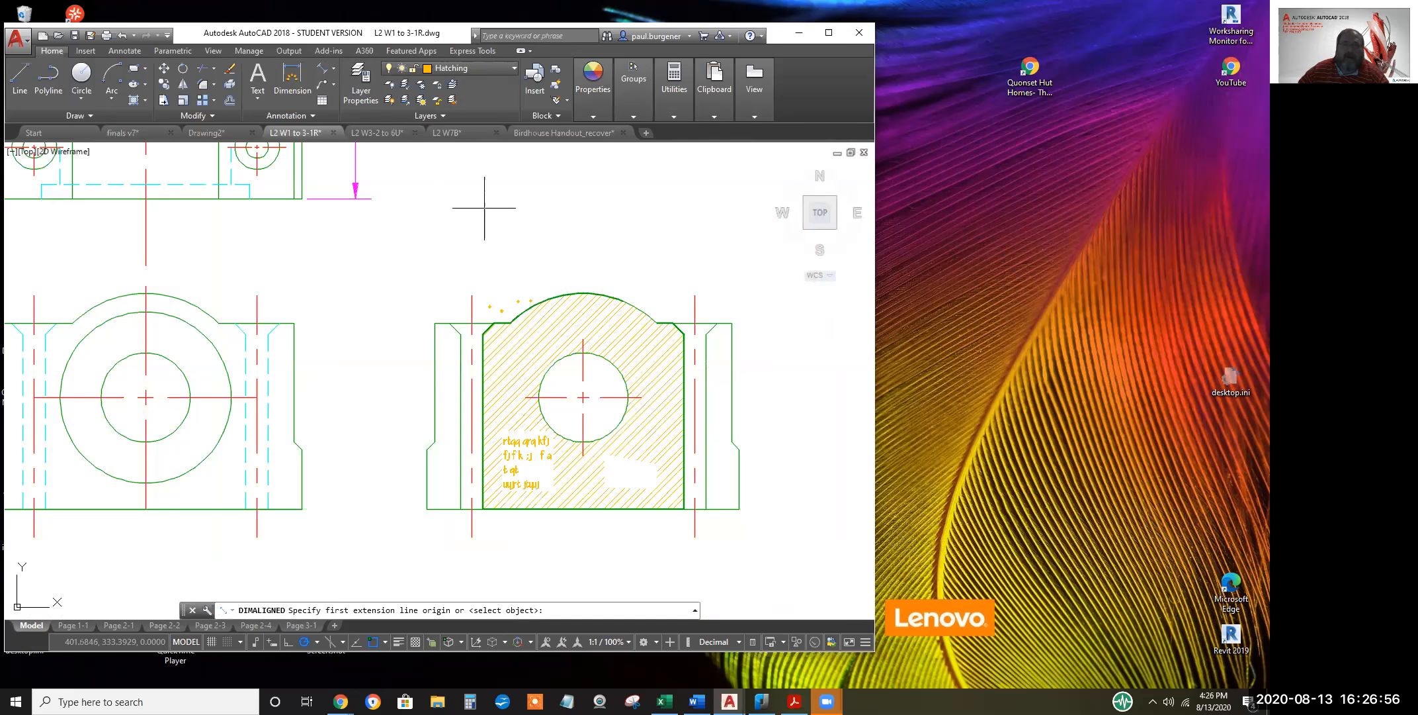
click(583, 353)
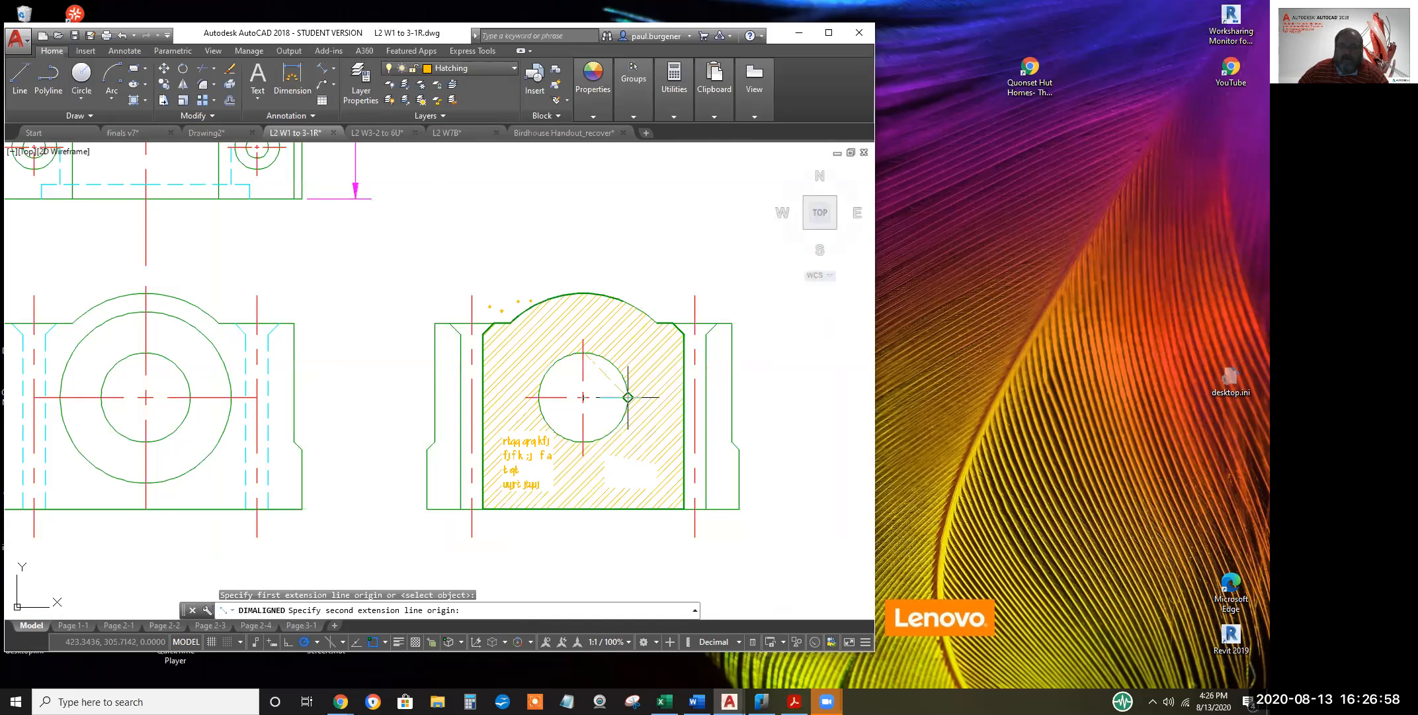
click(627, 397)
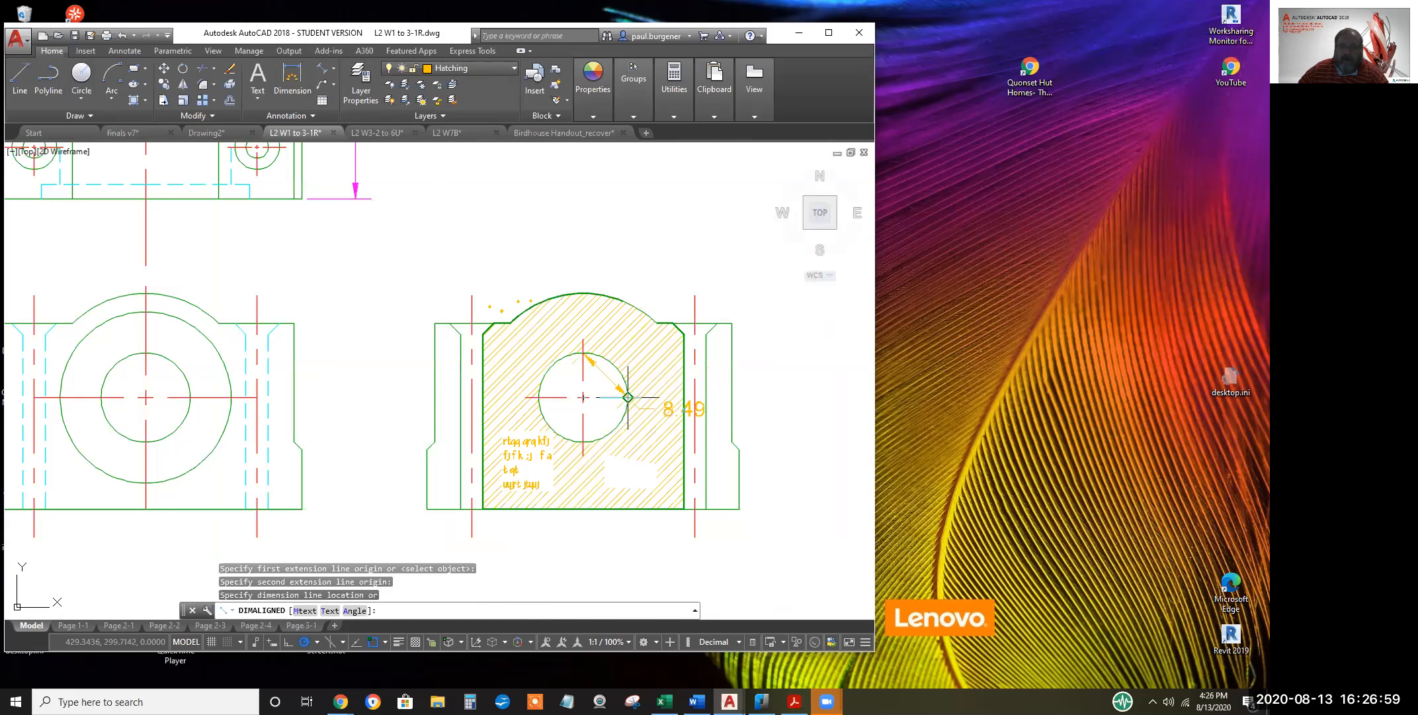
click(640, 357)
key(Escape)
Assign the aligned dimension on the bore to the Dimensions layer
click(726, 379)
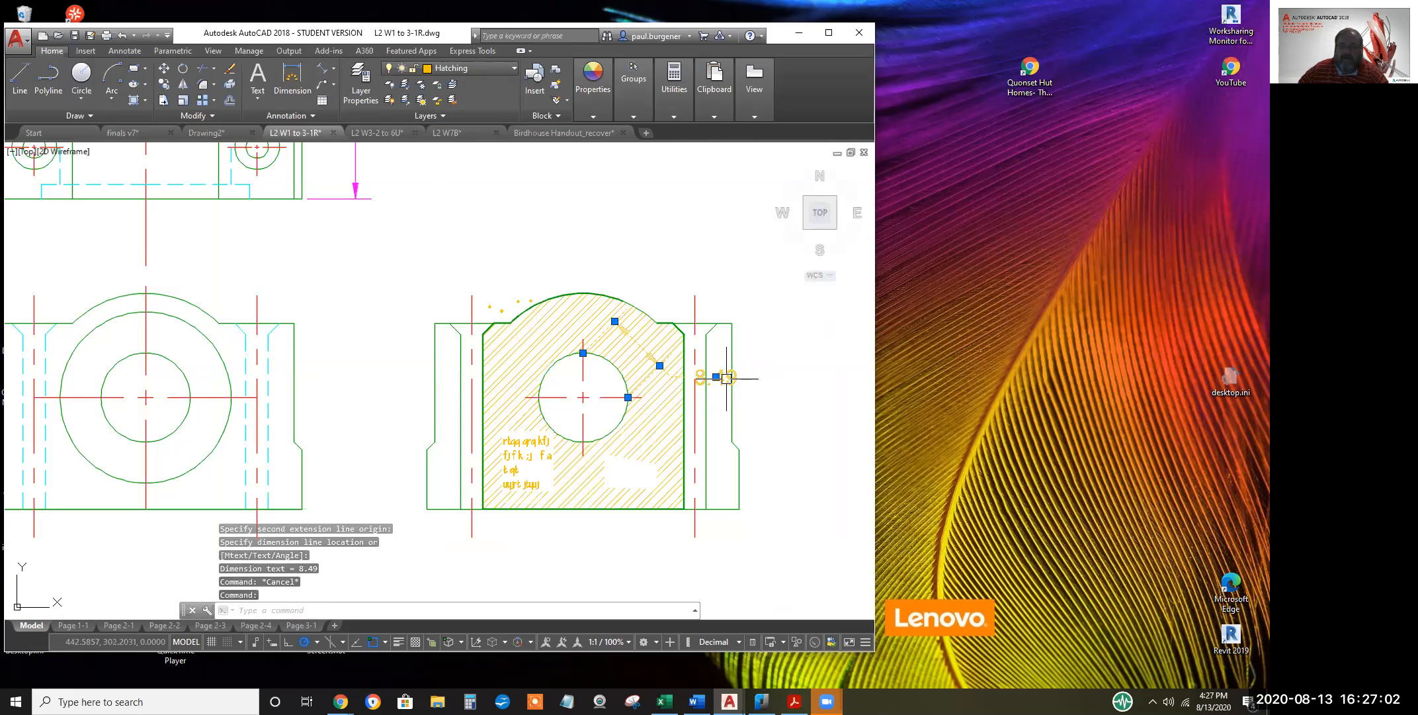
click(481, 66)
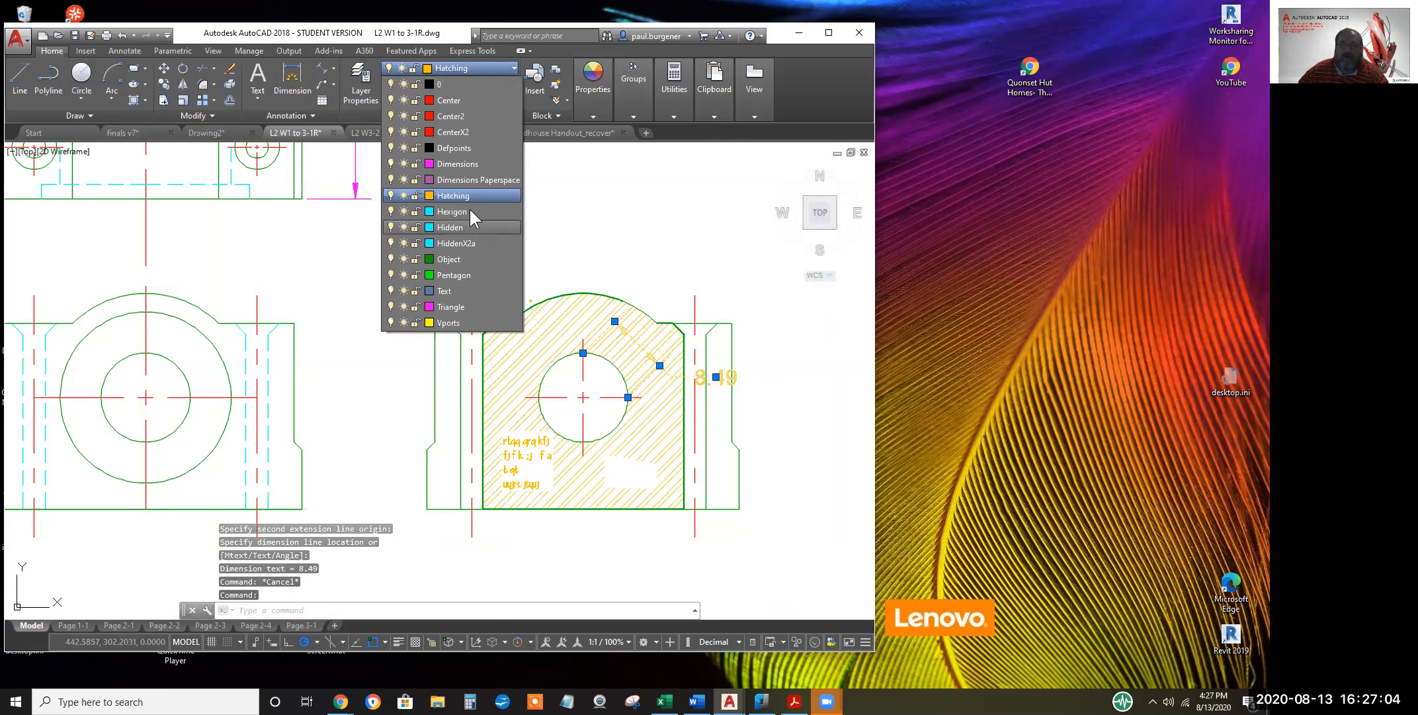
click(459, 163)
key(Escape)
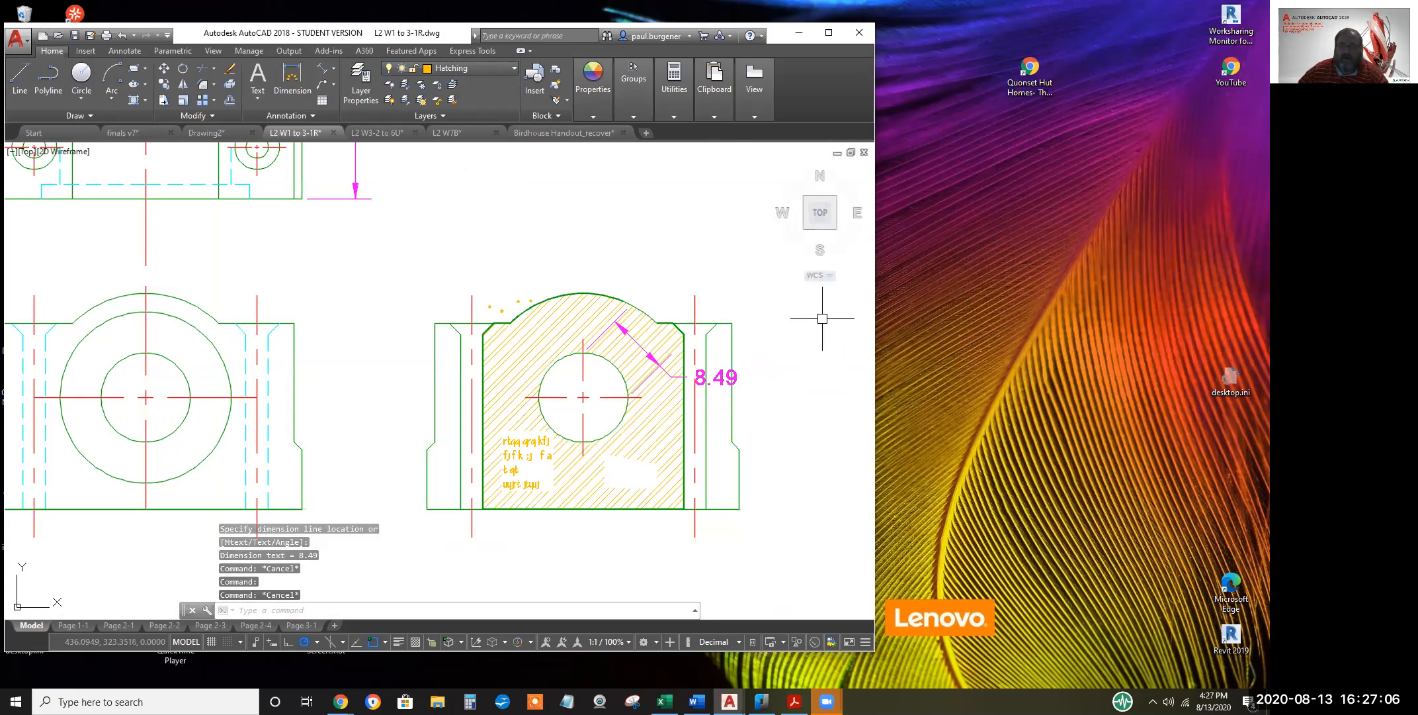
Erase the hatch from the section area
click(631, 355)
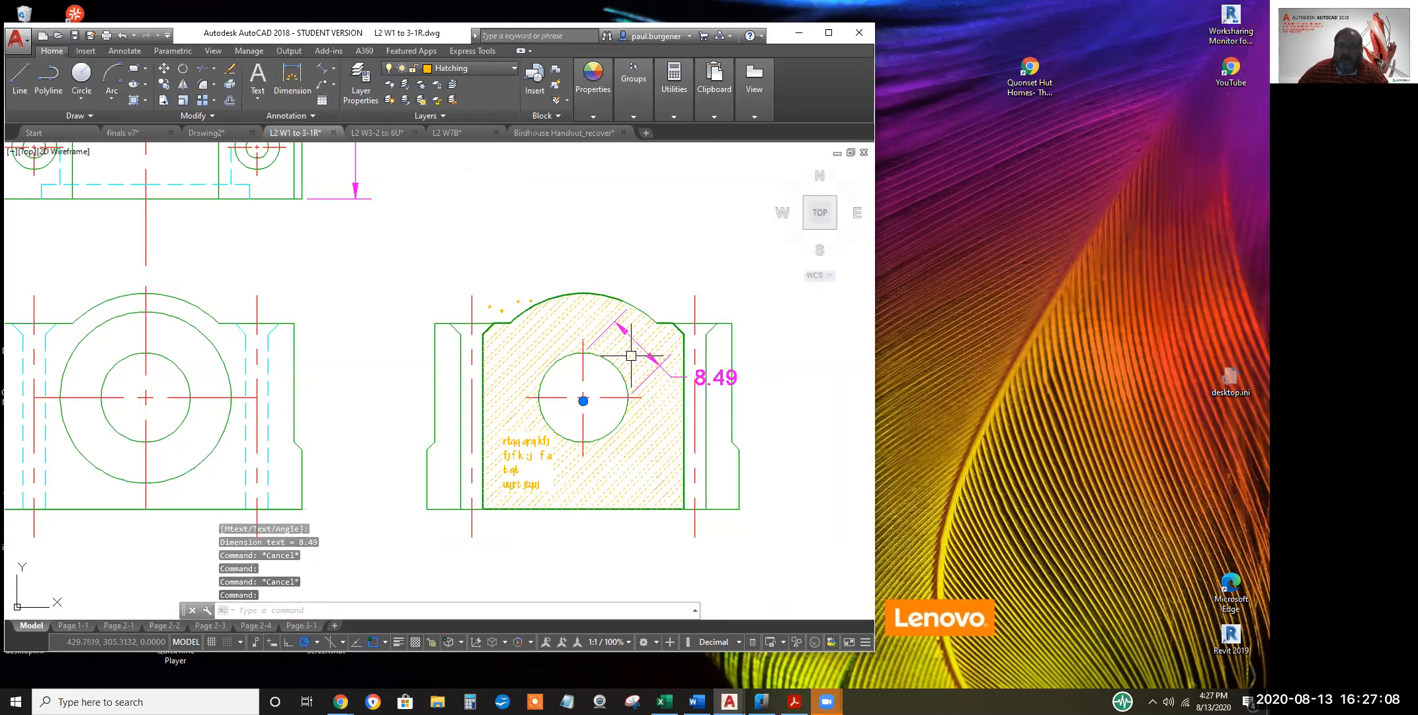
text(E)
key(Return)
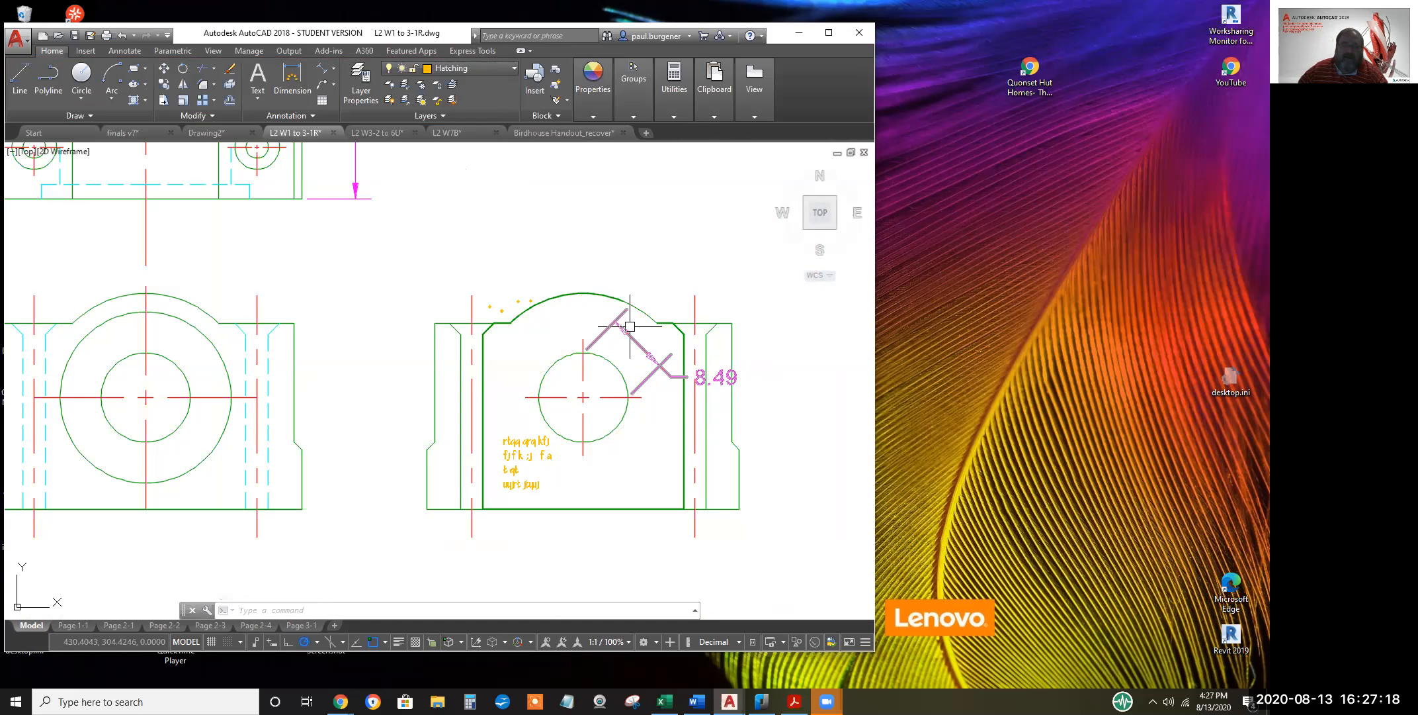
Rehatch the section around the bore, moved text, wipeout and aligned dimension using the STEEL pattern at scale 12 and angle 0
click(145, 99)
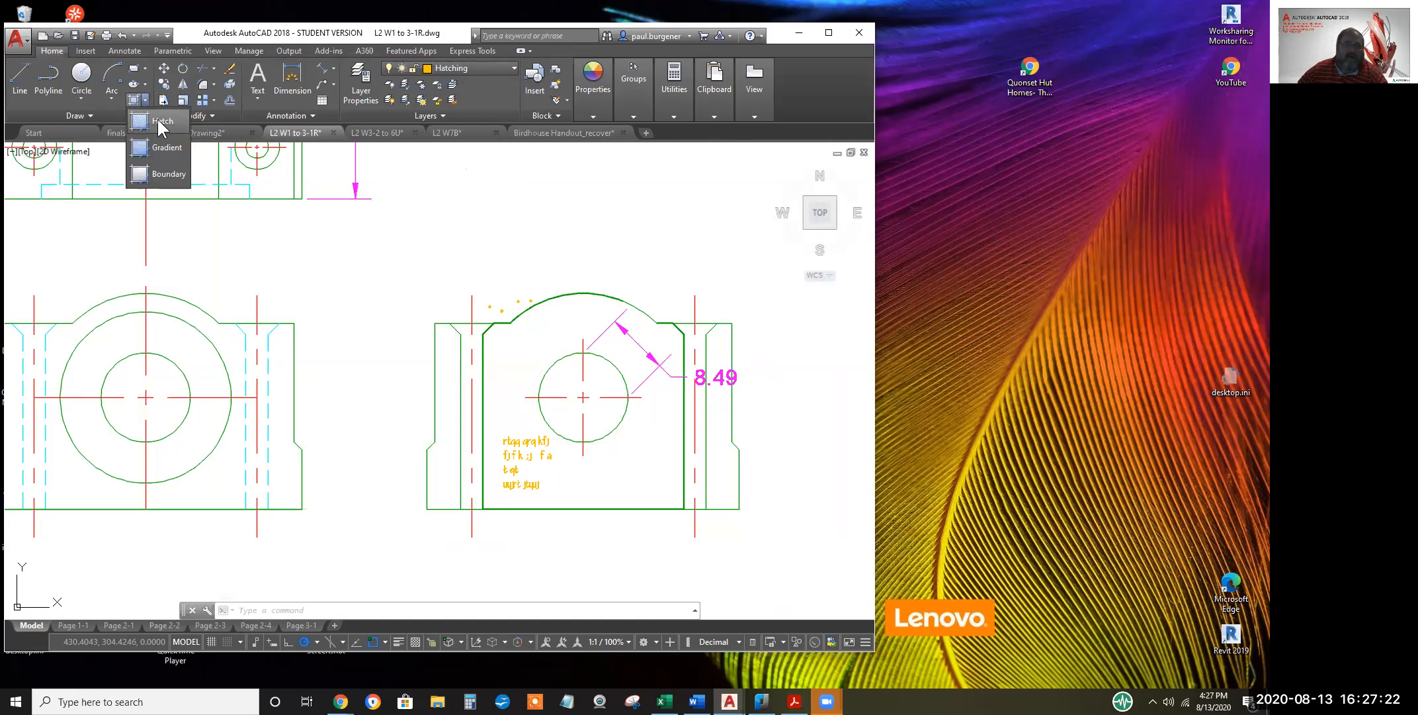
click(159, 121)
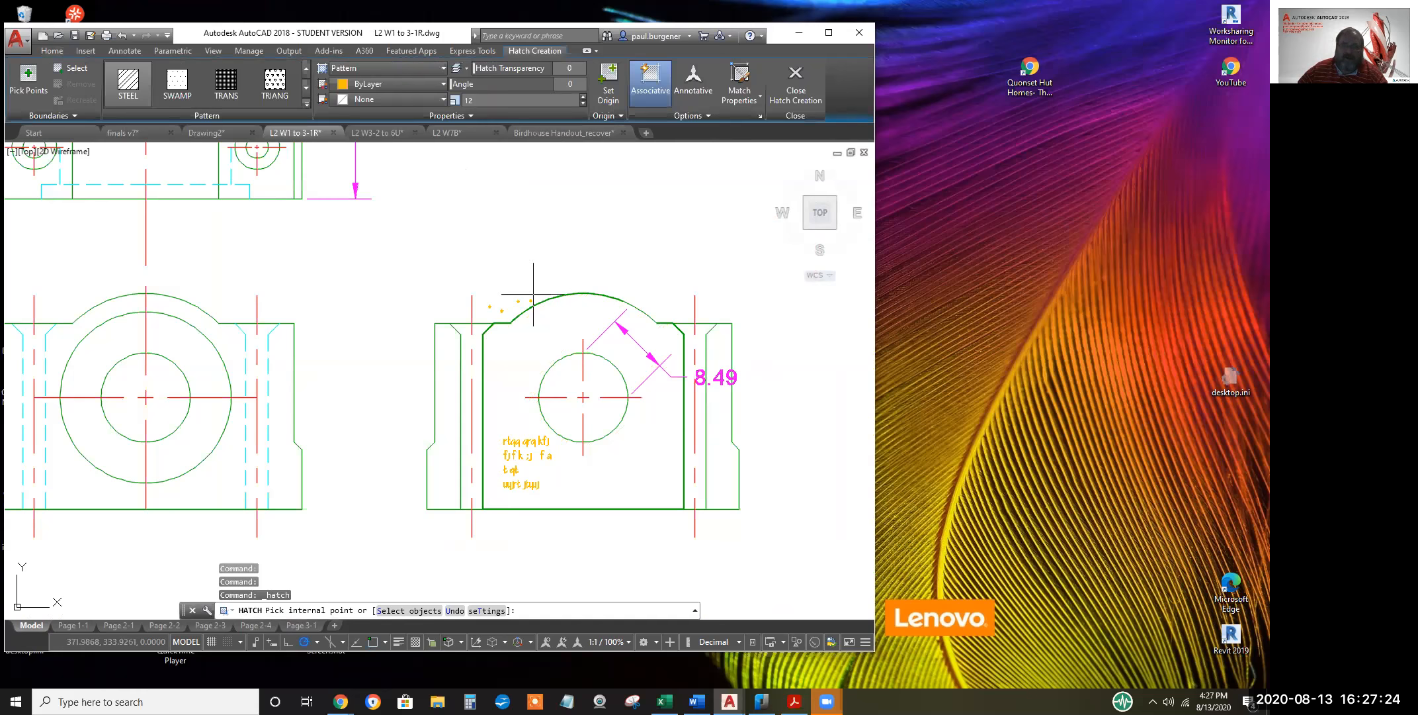
click(558, 331)
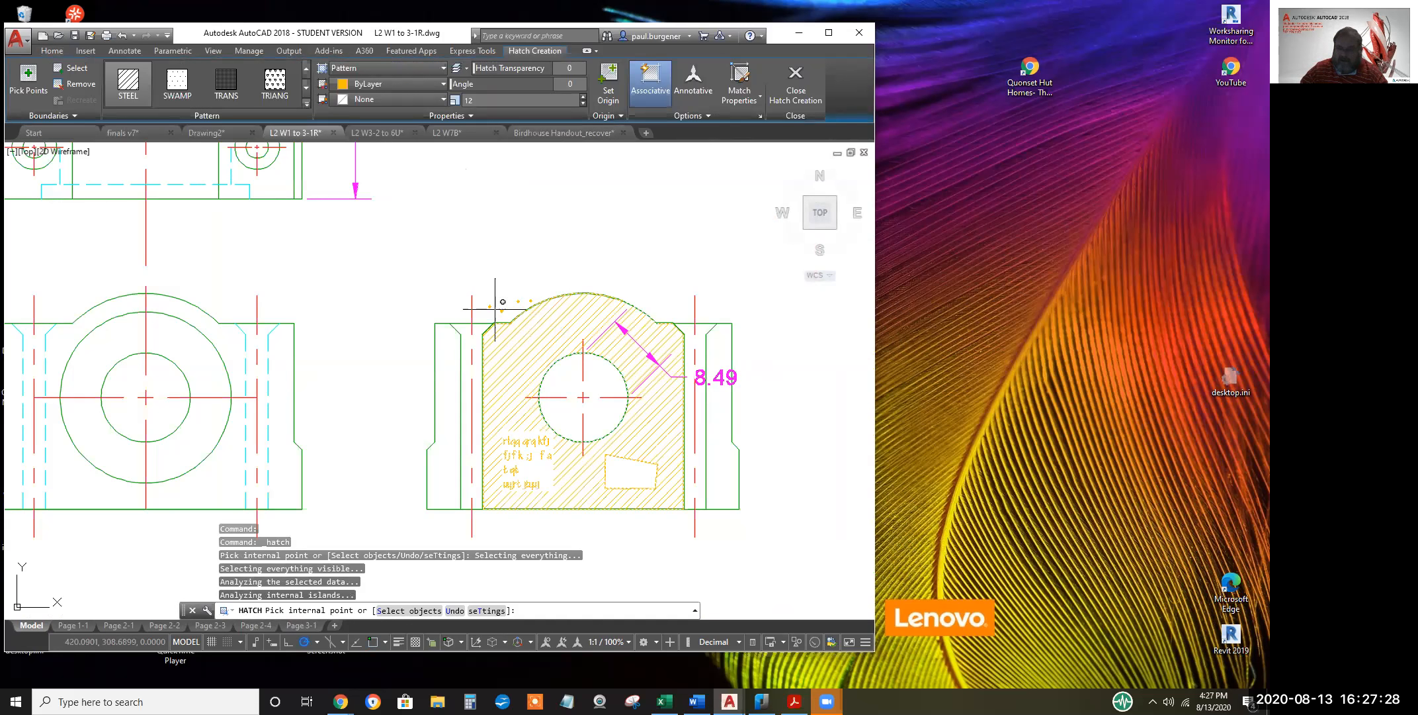
key(Return)
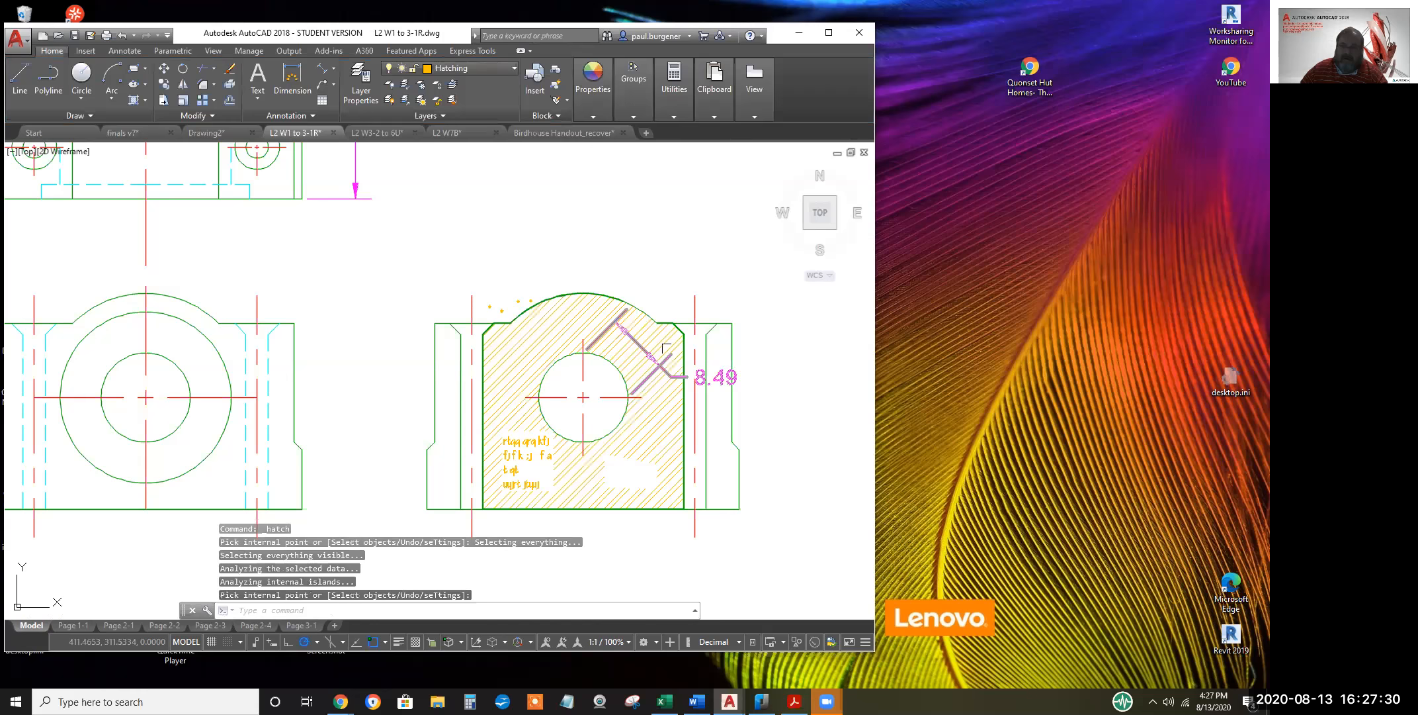
scroll(666, 347, up, 6)
click(612, 373)
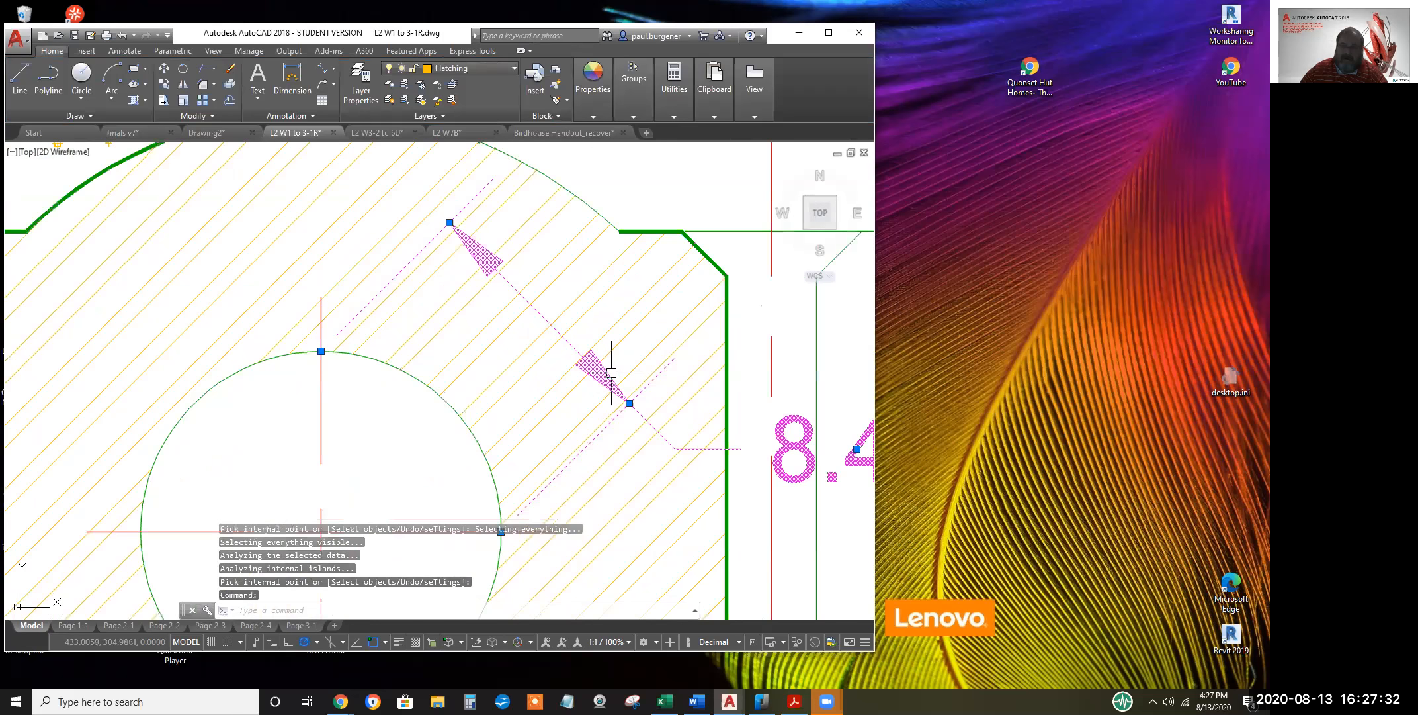
click(449, 223)
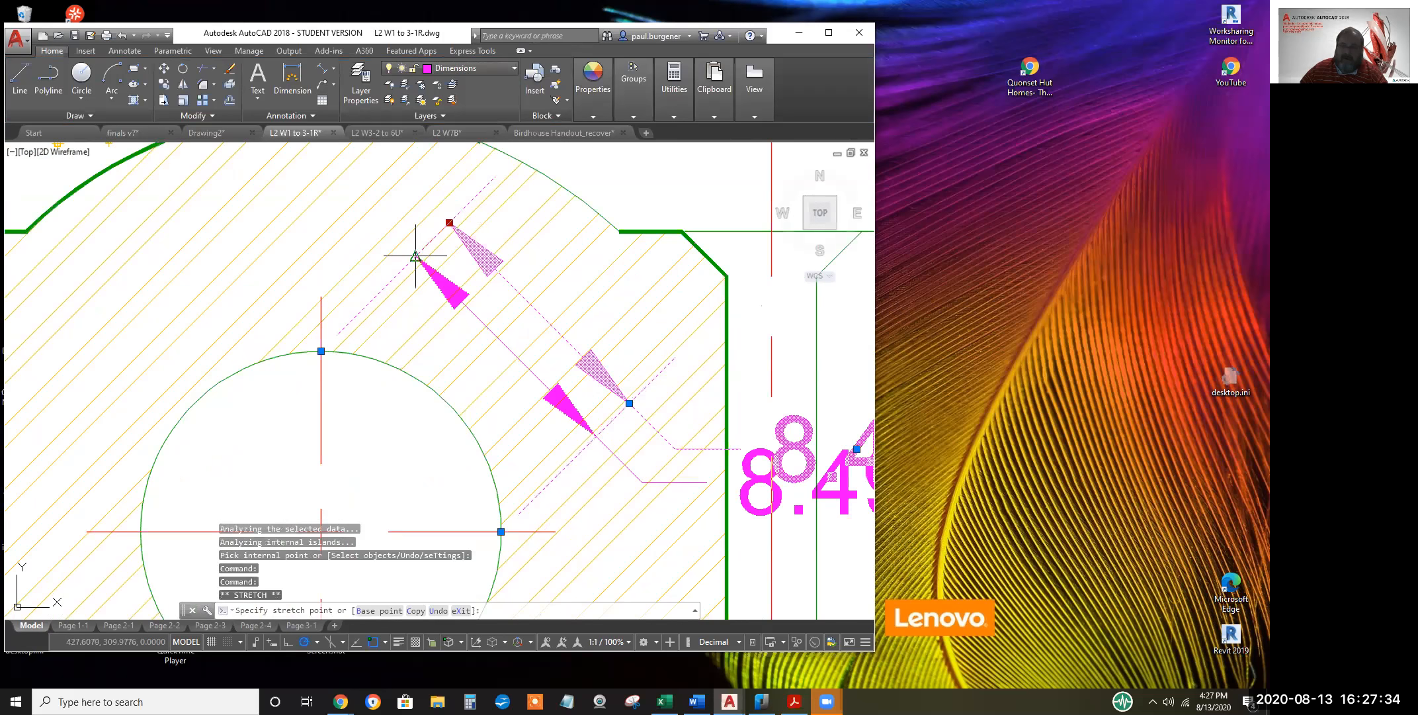
key(Escape)
key(Escape)
Examine how the hatch lines run past the aligned dimension's arrowheads and extension lines on the section
scroll(475, 294, down, 4)
scroll(606, 374, up, 2)
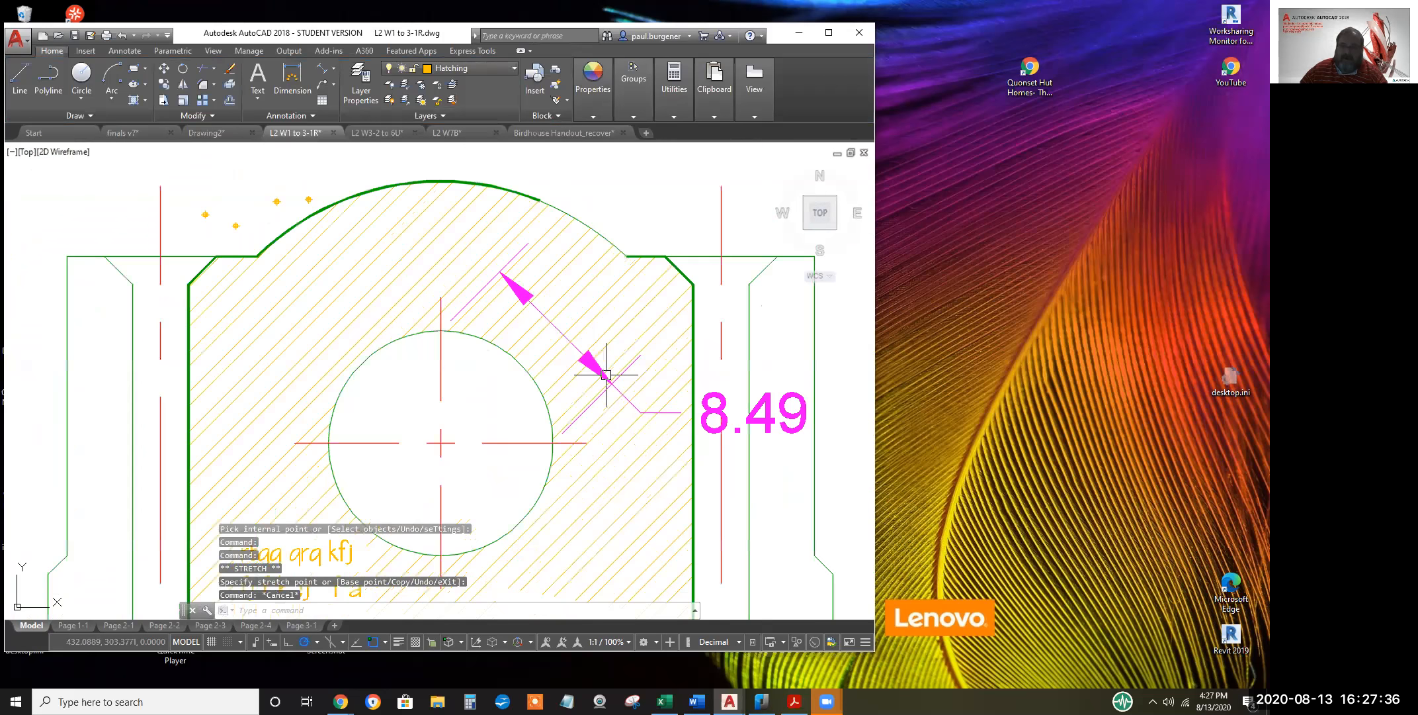
scroll(606, 374, up, 4)
key(Escape)
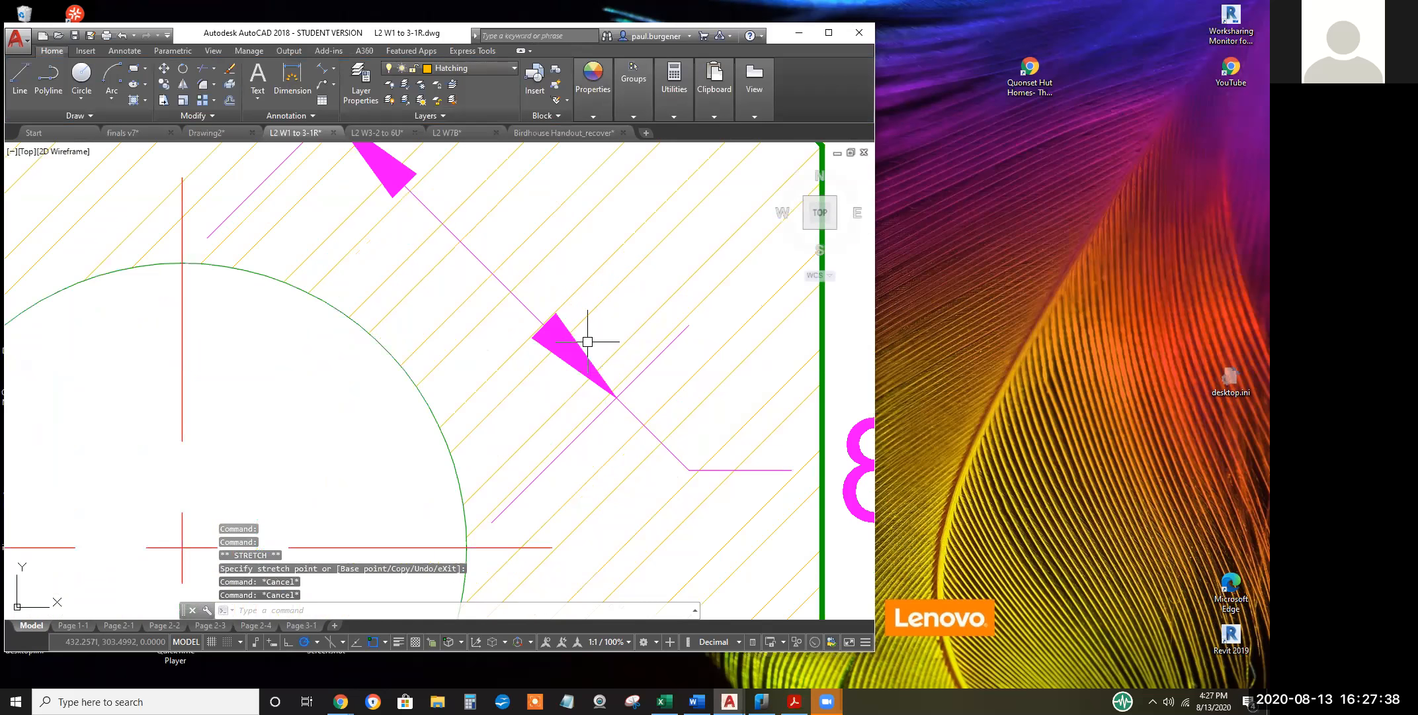
scroll(599, 330, down, 4)
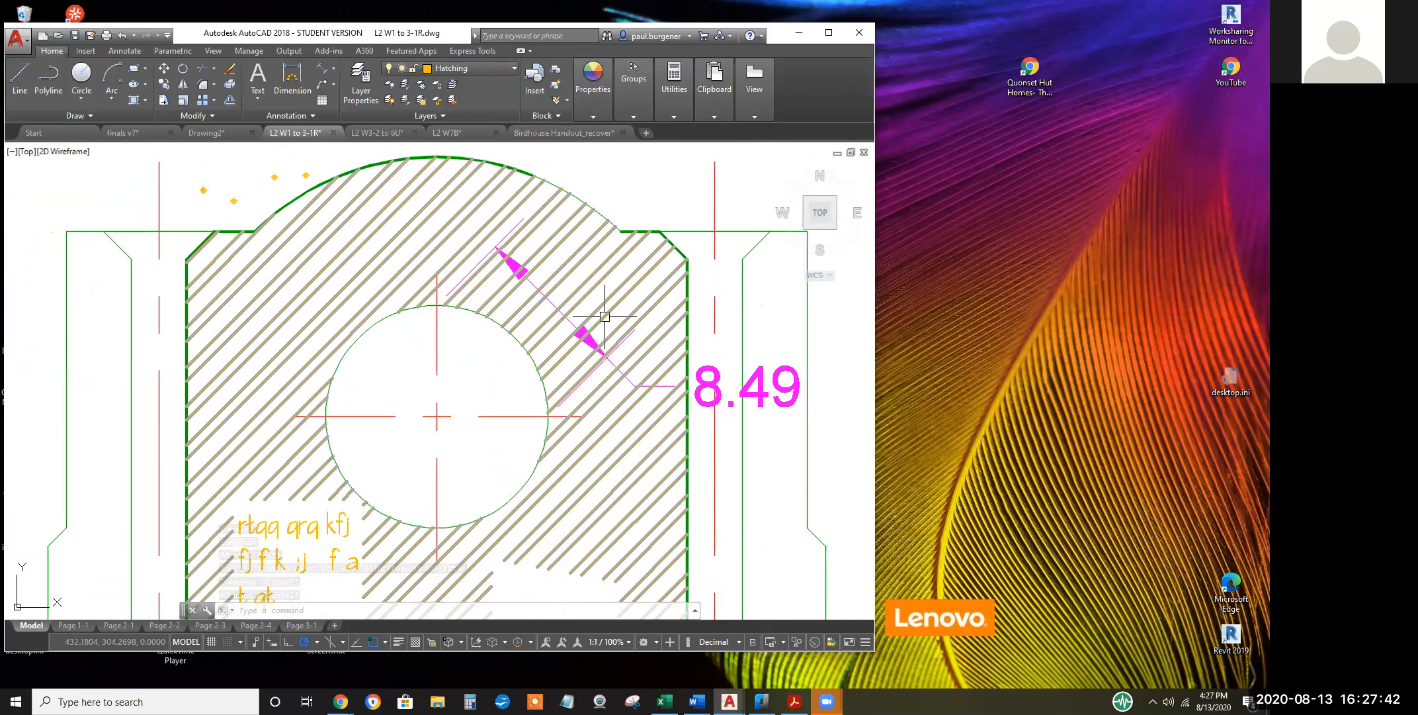
click(604, 318)
key(Escape)
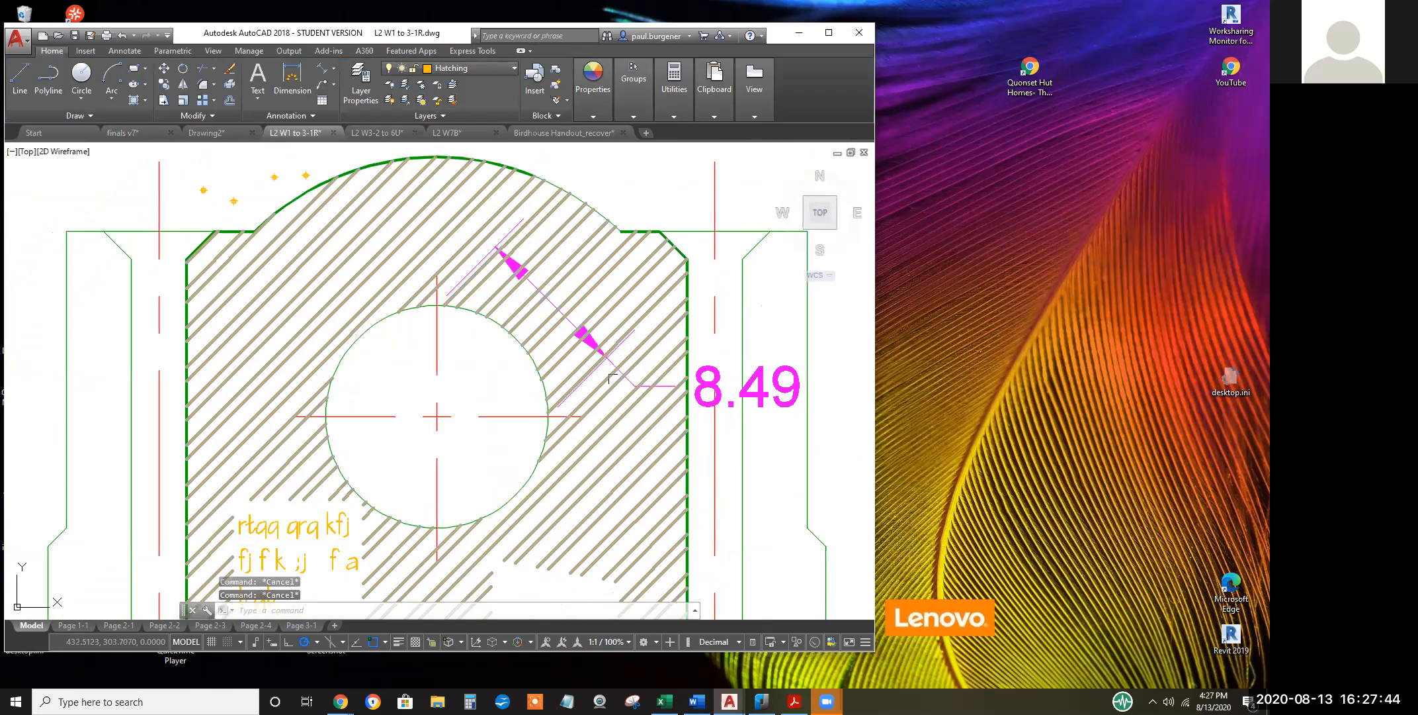
key(Escape)
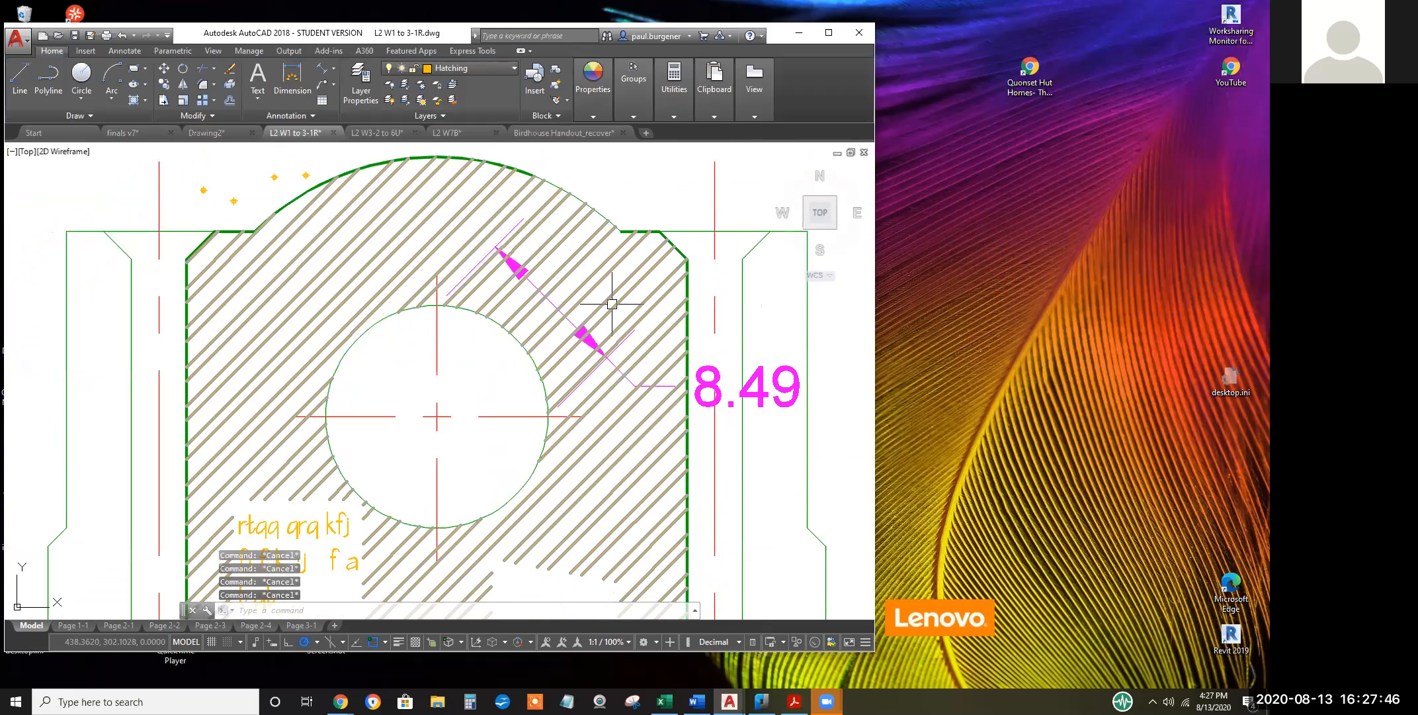
Review the section hatch's full properties, including its pattern and island detection settings, then deselect it
click(616, 303)
right_click(616, 304)
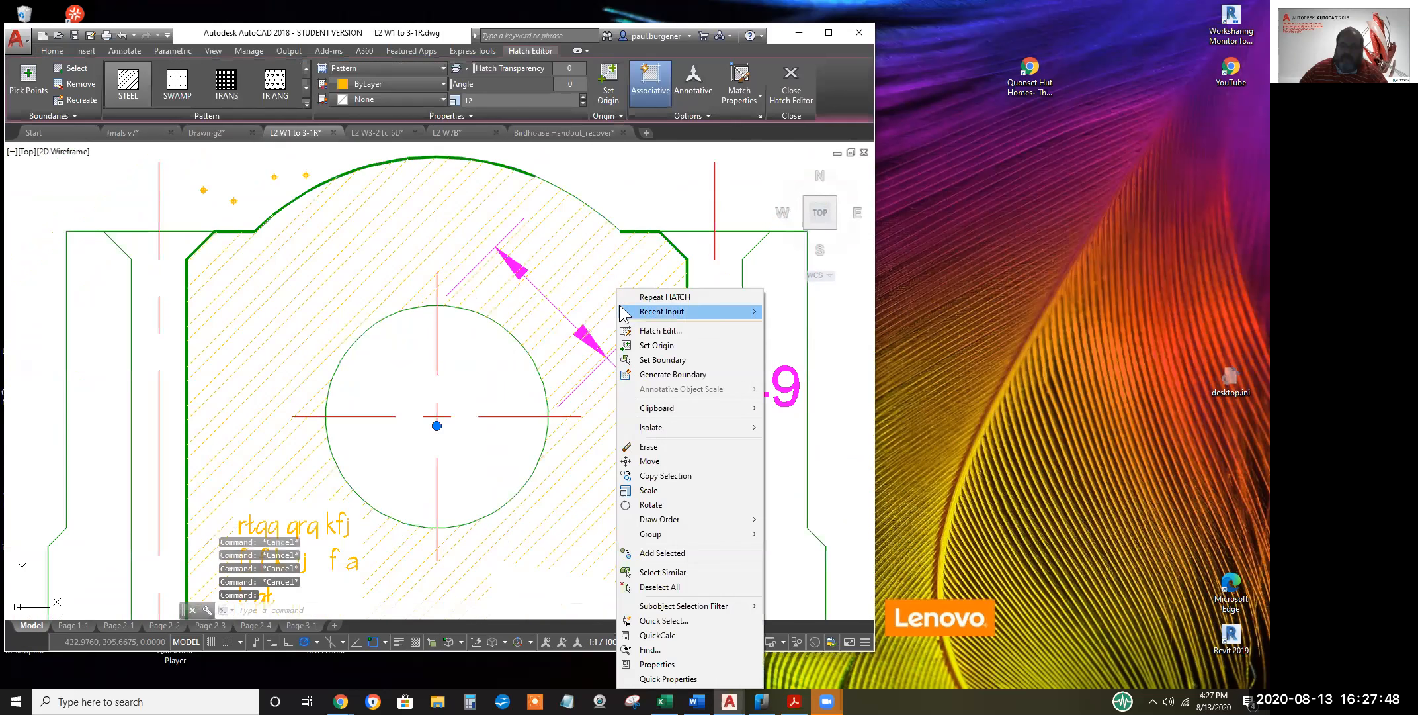
click(662, 664)
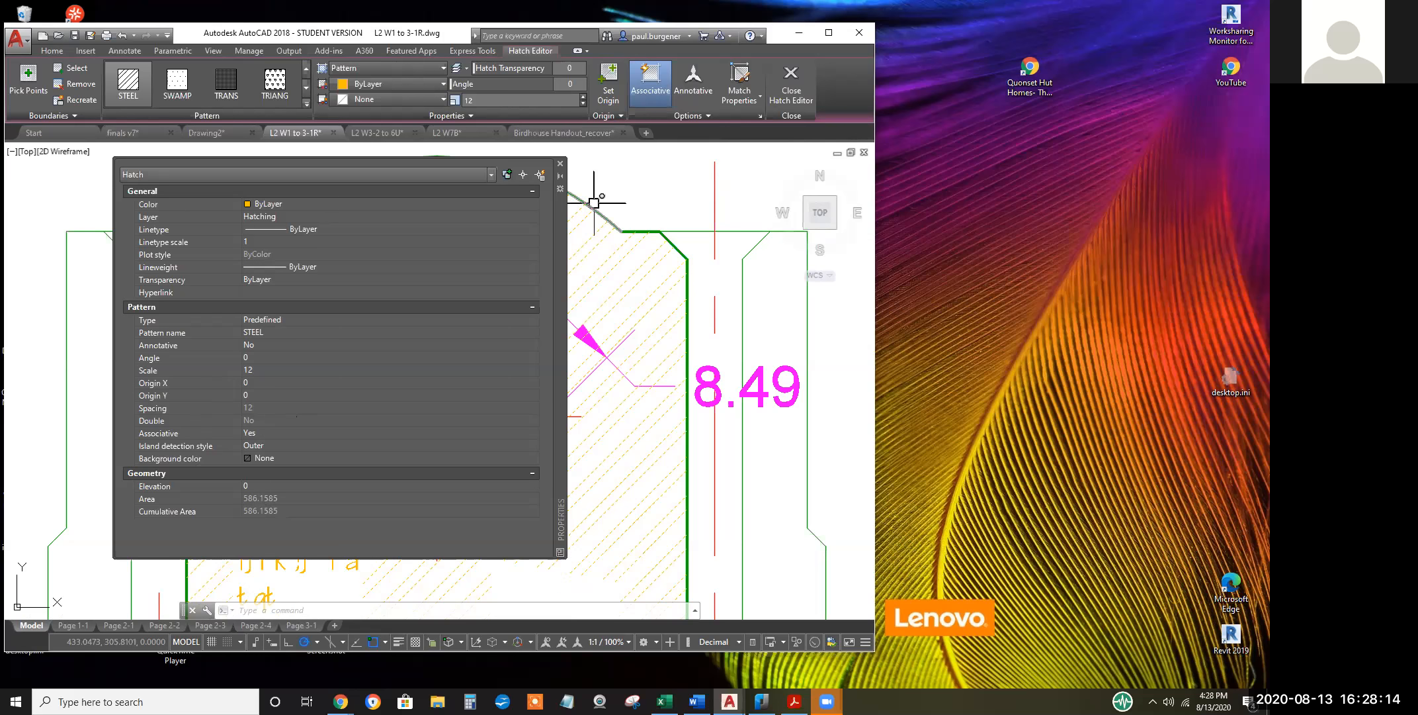
click(561, 163)
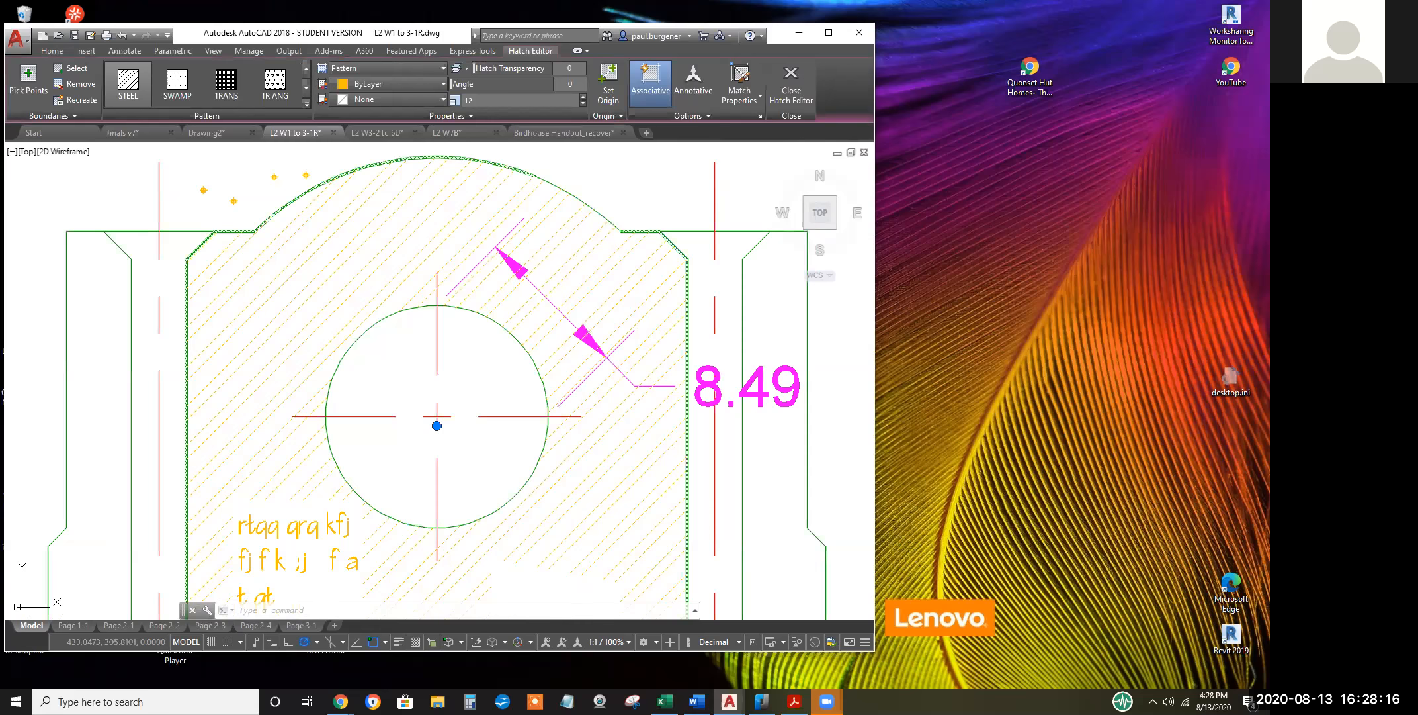
key(Escape)
key(Escape)
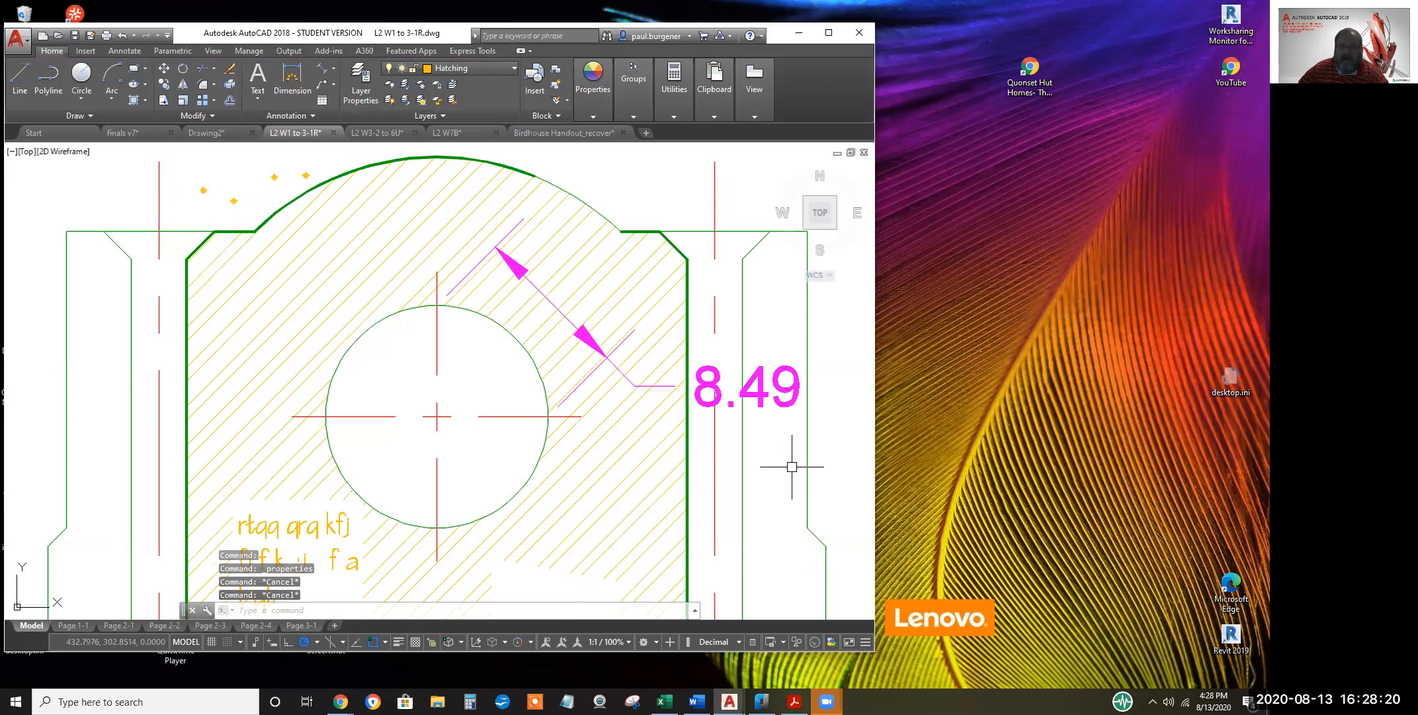
Inspect the lower arrowhead of the aligned dimension up close to see whether the hatch clears it
scroll(586, 336, up, 2)
scroll(585, 332, up, 5)
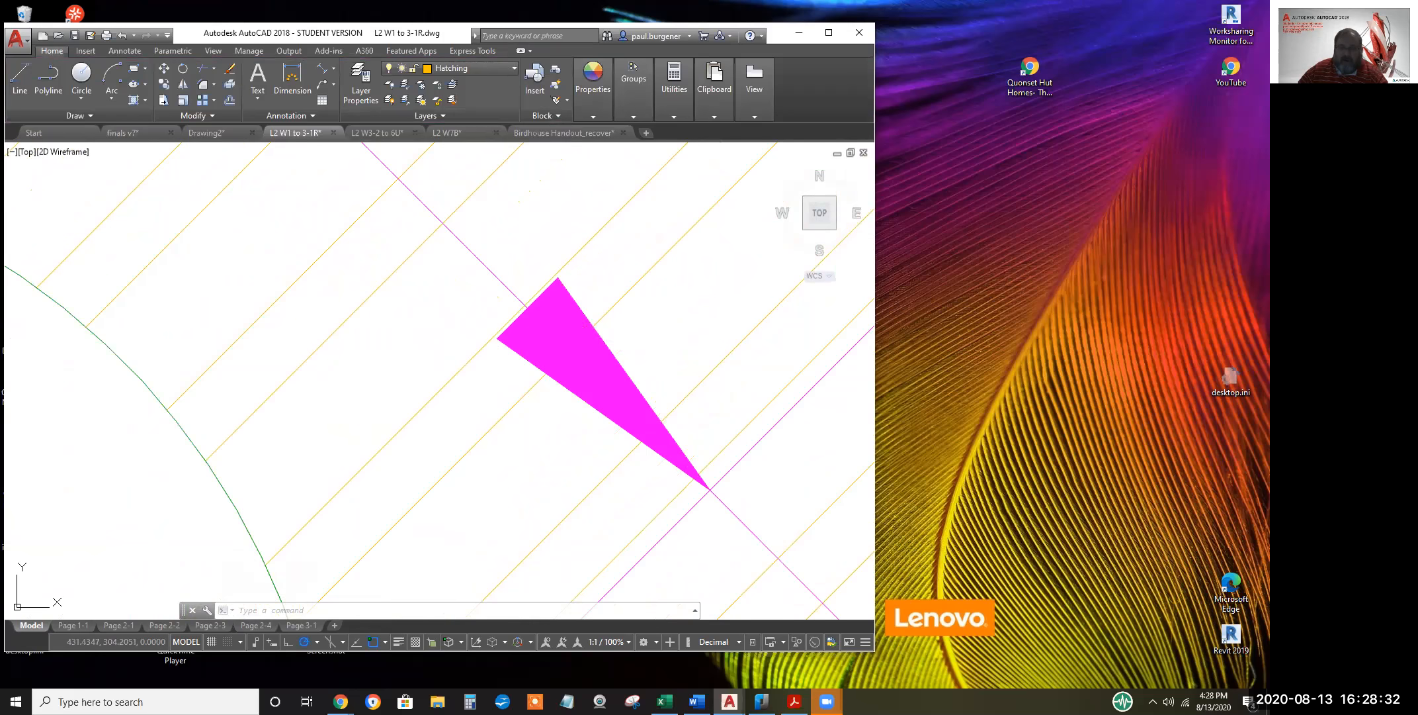
scroll(685, 352, down, 5)
key(Escape)
key(Escape)
key(Escape)
key(Escape)
key(Escape)
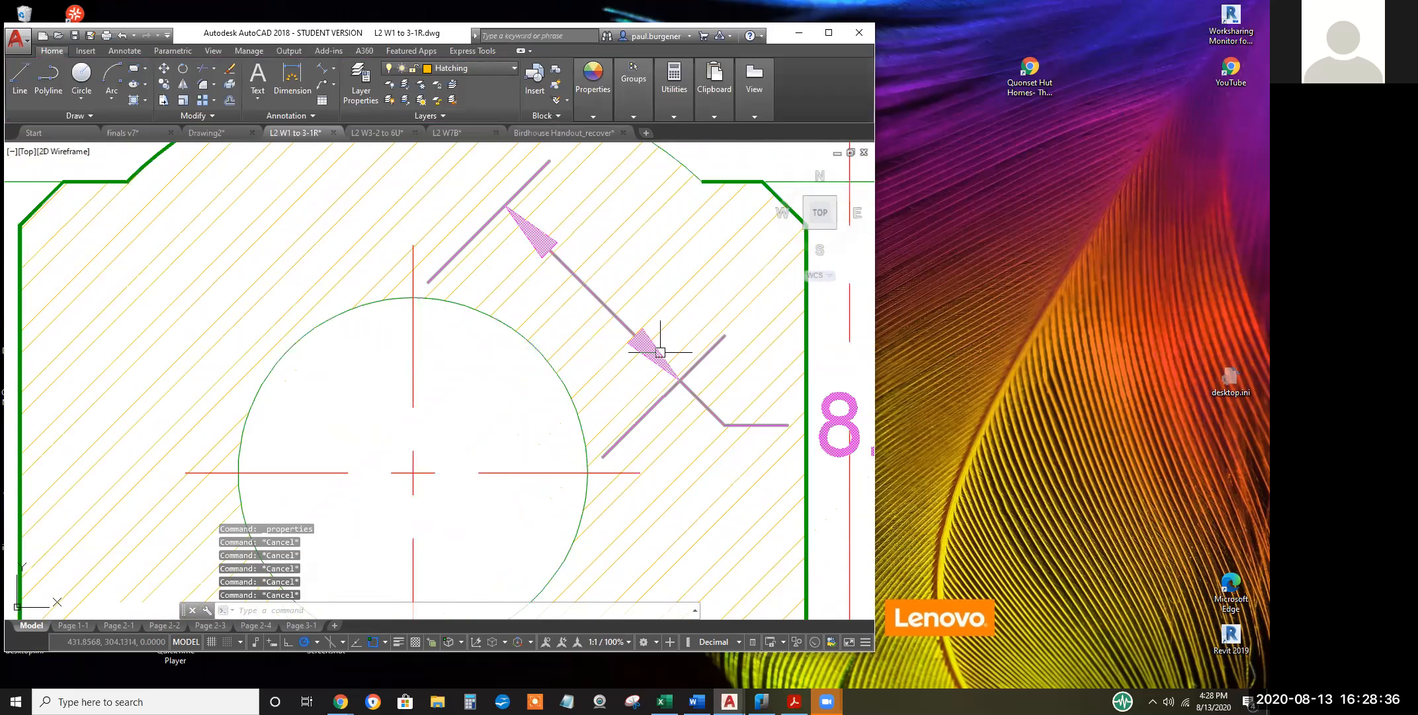
Send the aligned dimension on the bore behind all other objects and check its arrowheads against the hatch
click(661, 352)
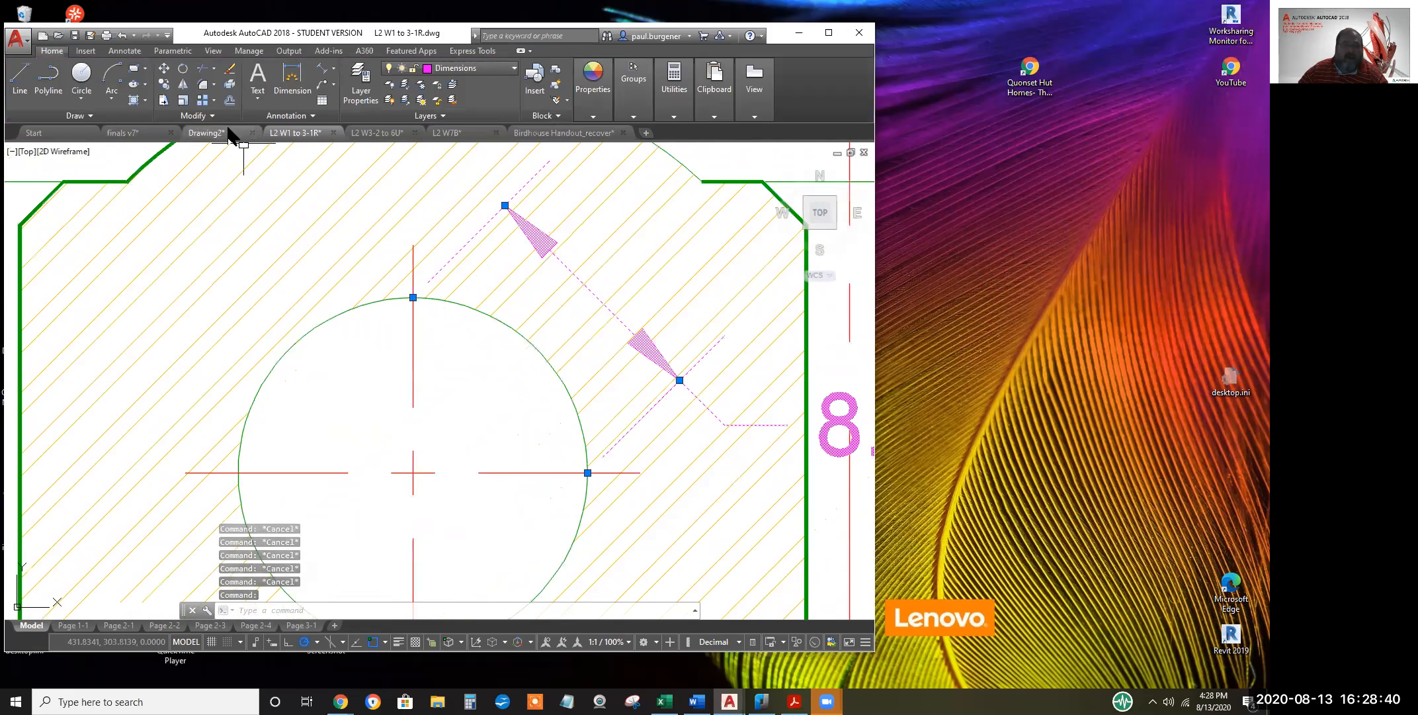
click(213, 117)
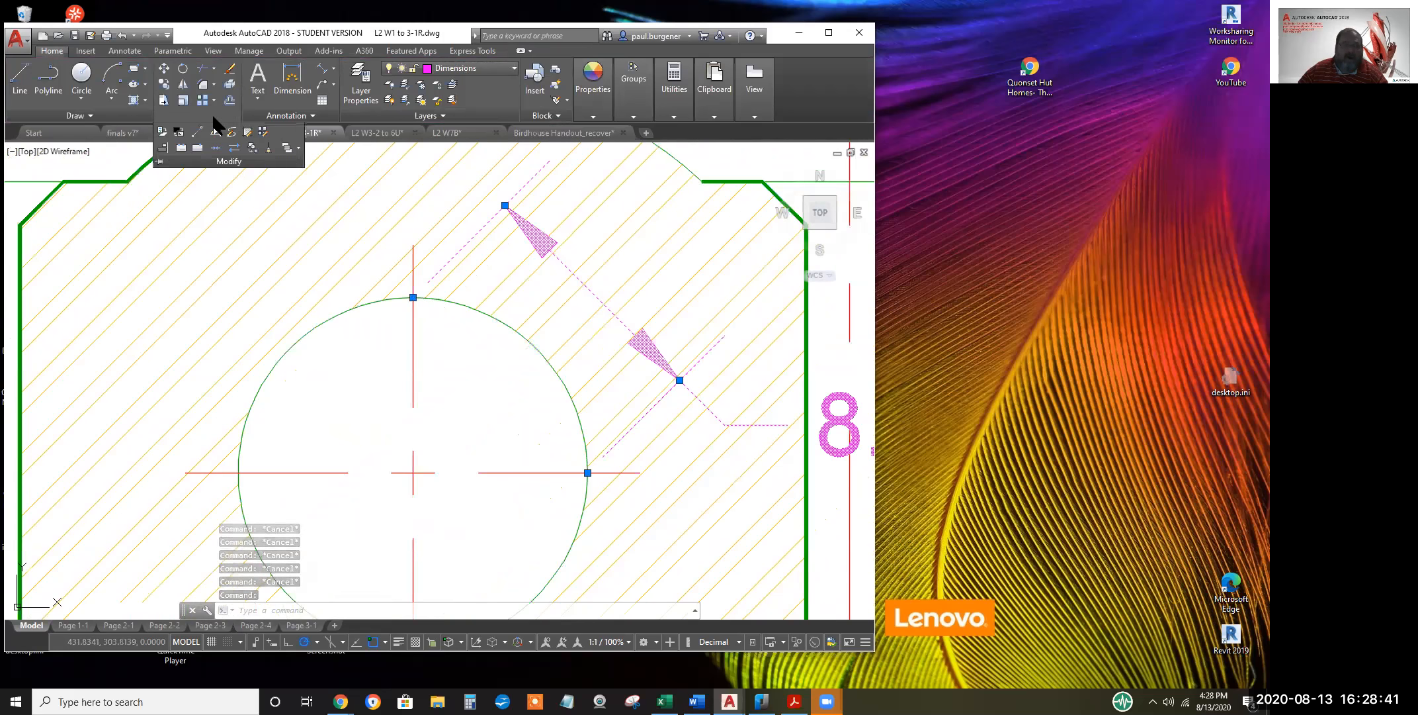
click(298, 148)
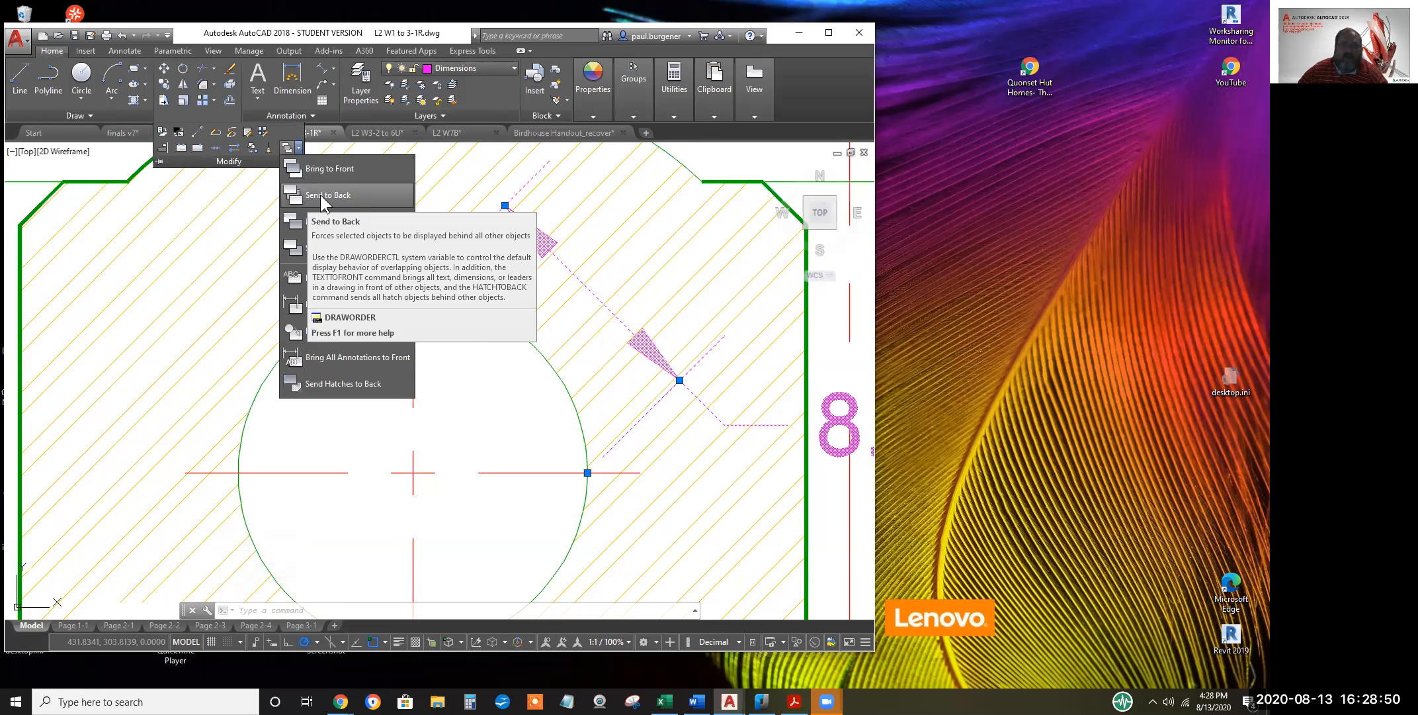
click(320, 195)
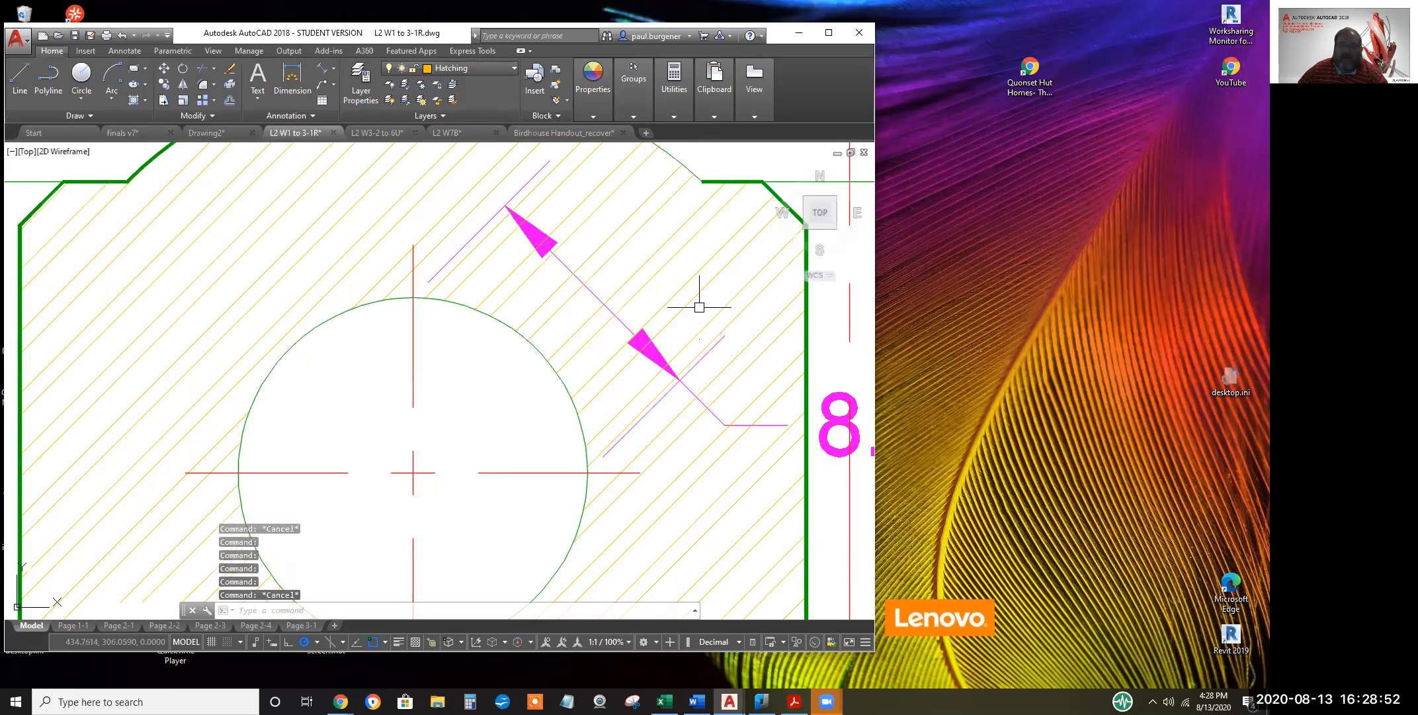
scroll(619, 354, up, 4)
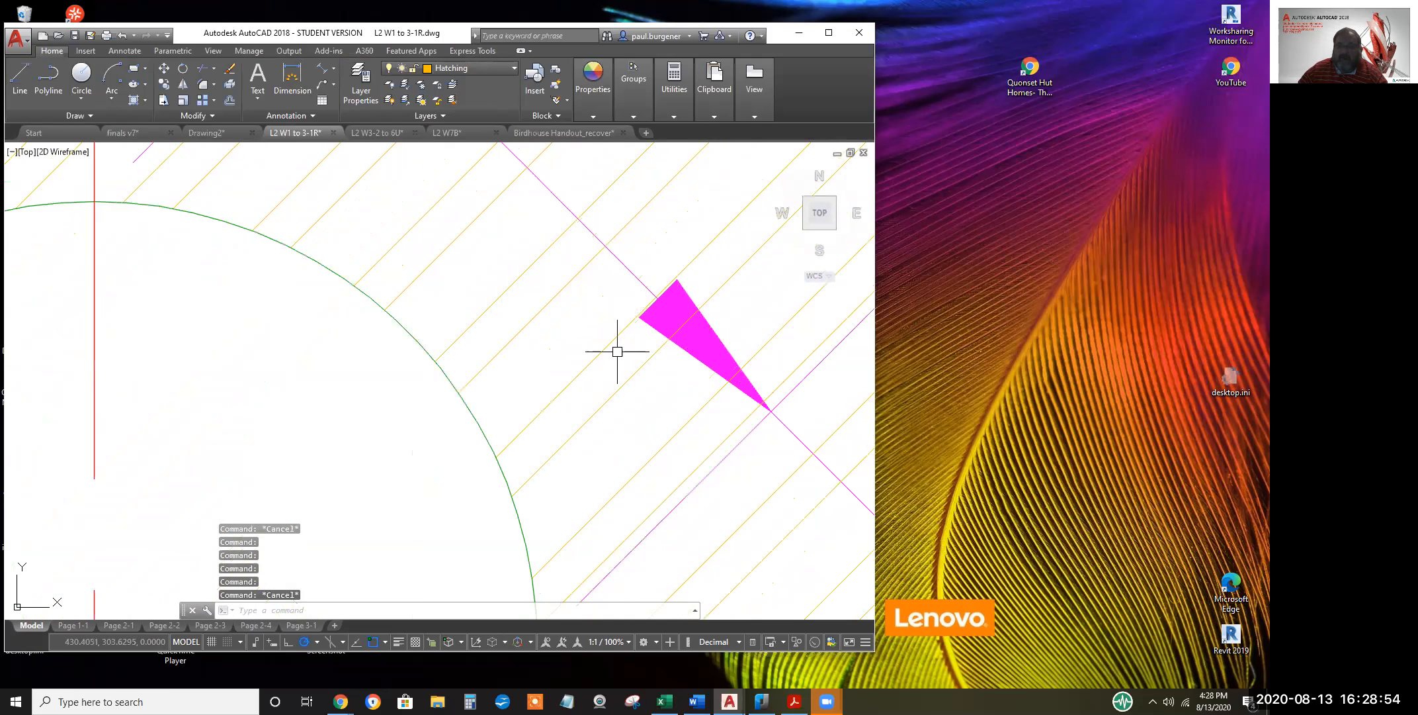
scroll(646, 397, down, 4)
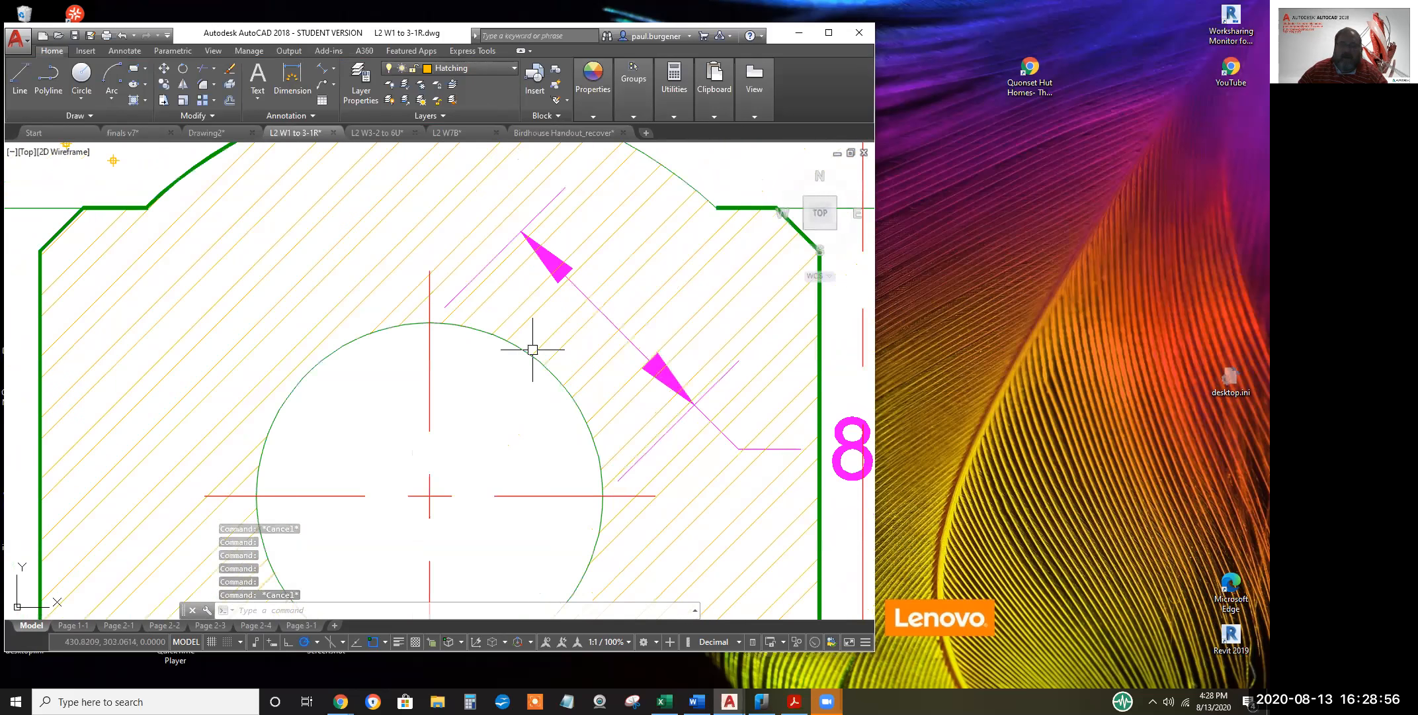
scroll(457, 334, down, 2)
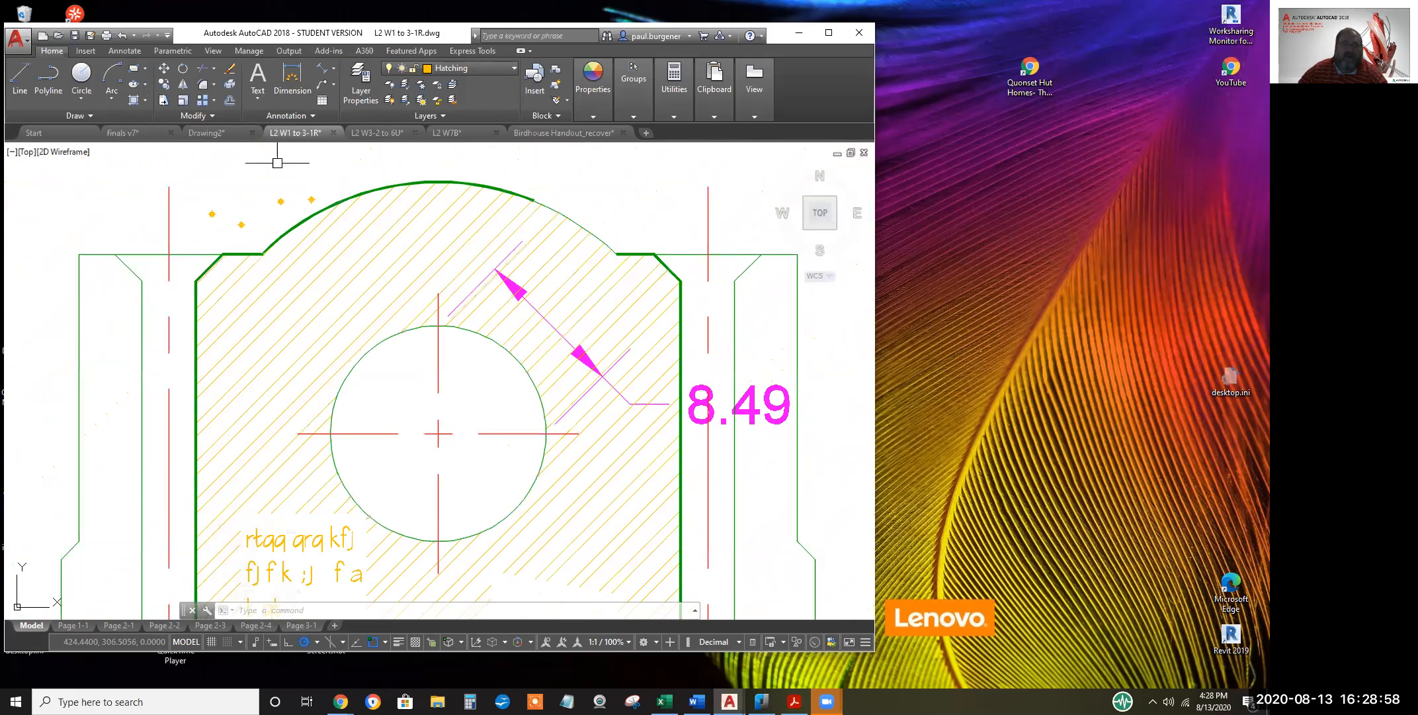
Reveal the additional Modify tools
click(208, 112)
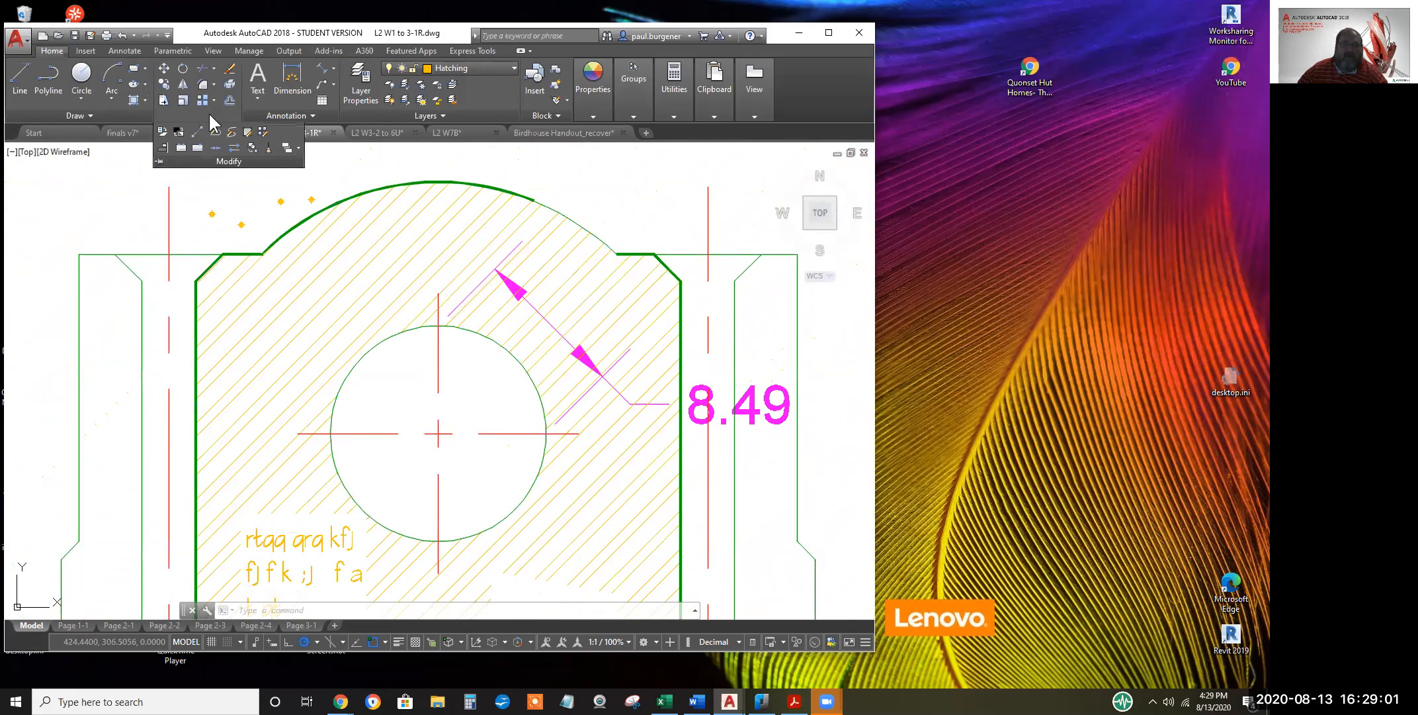
Review the draw order options for text, dimensions, leaders and hatches, and inspect the hatched section view and the surrounding drawing
click(299, 147)
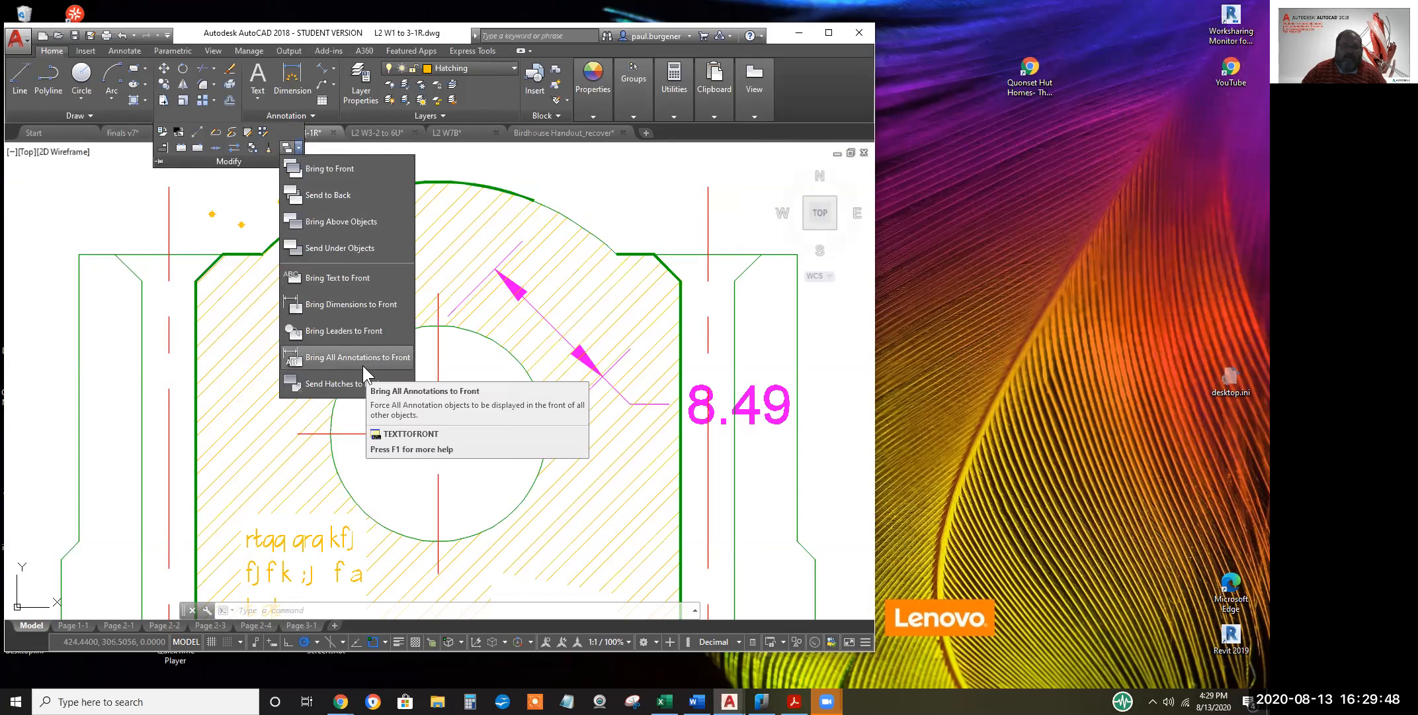
scroll(612, 189, down, 4)
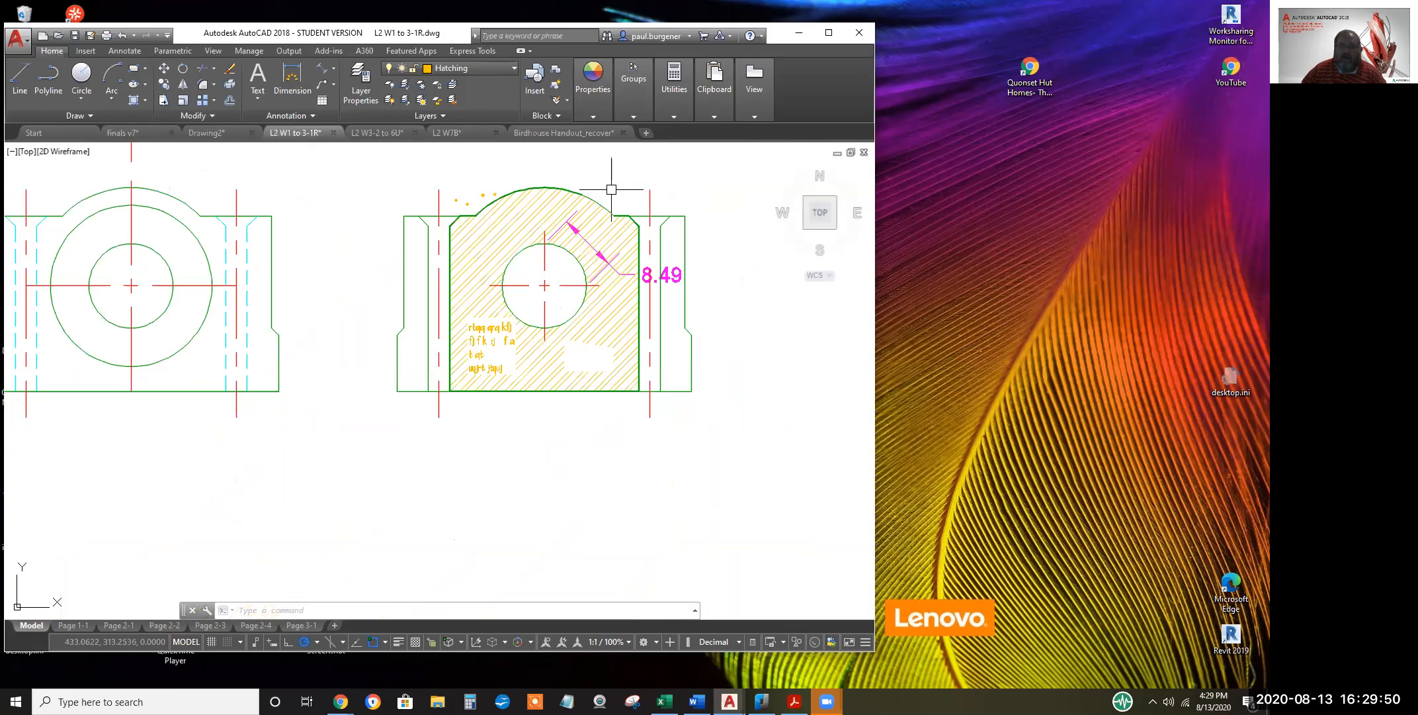
scroll(611, 199, down, 2)
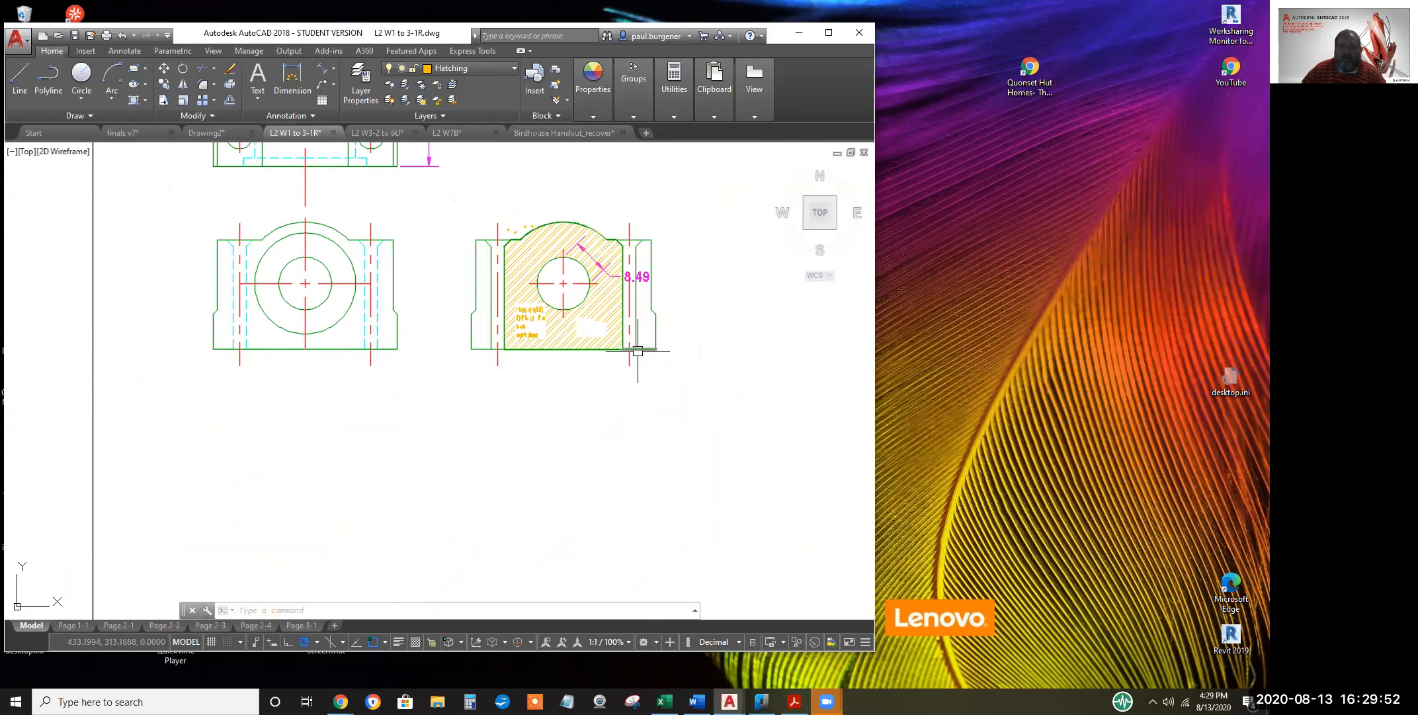
mouse_move(638, 351)
middle_down()
mouse_move(637, 440)
mouse_move(659, 529)
middle_up()
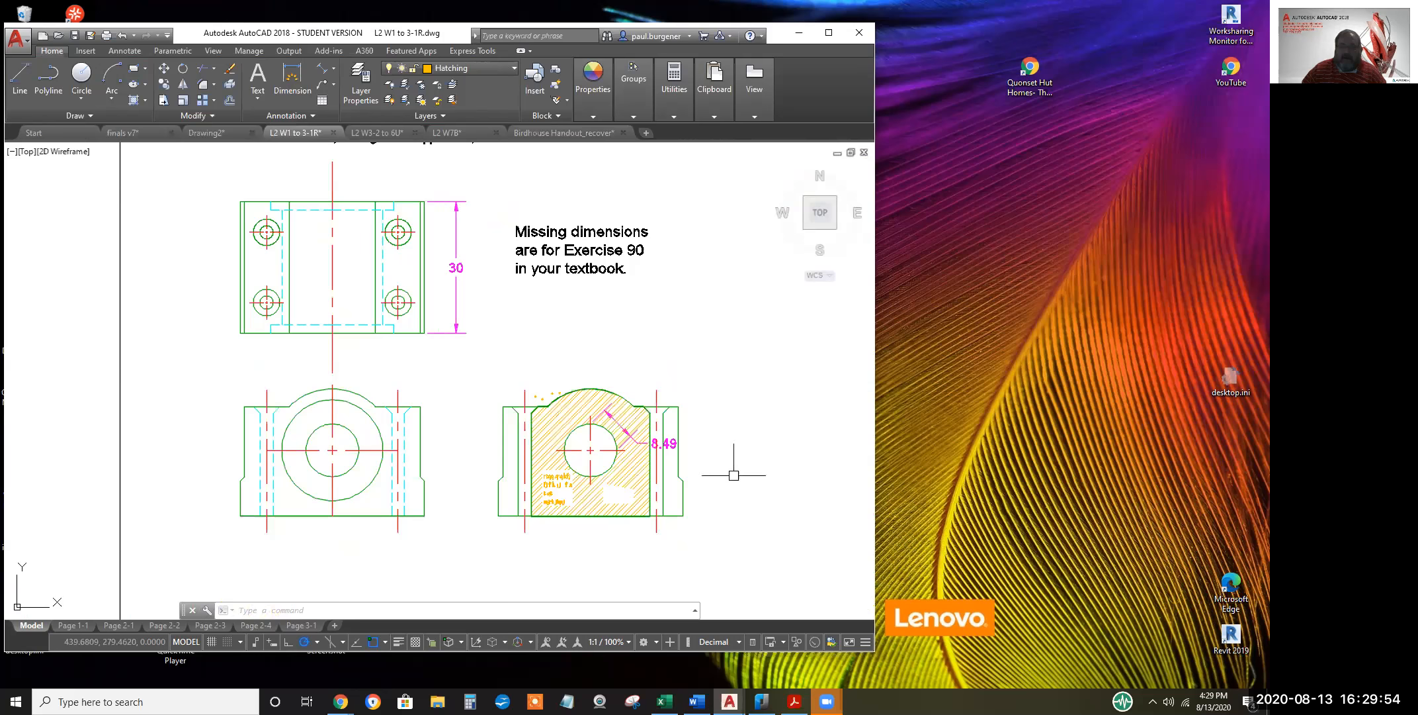
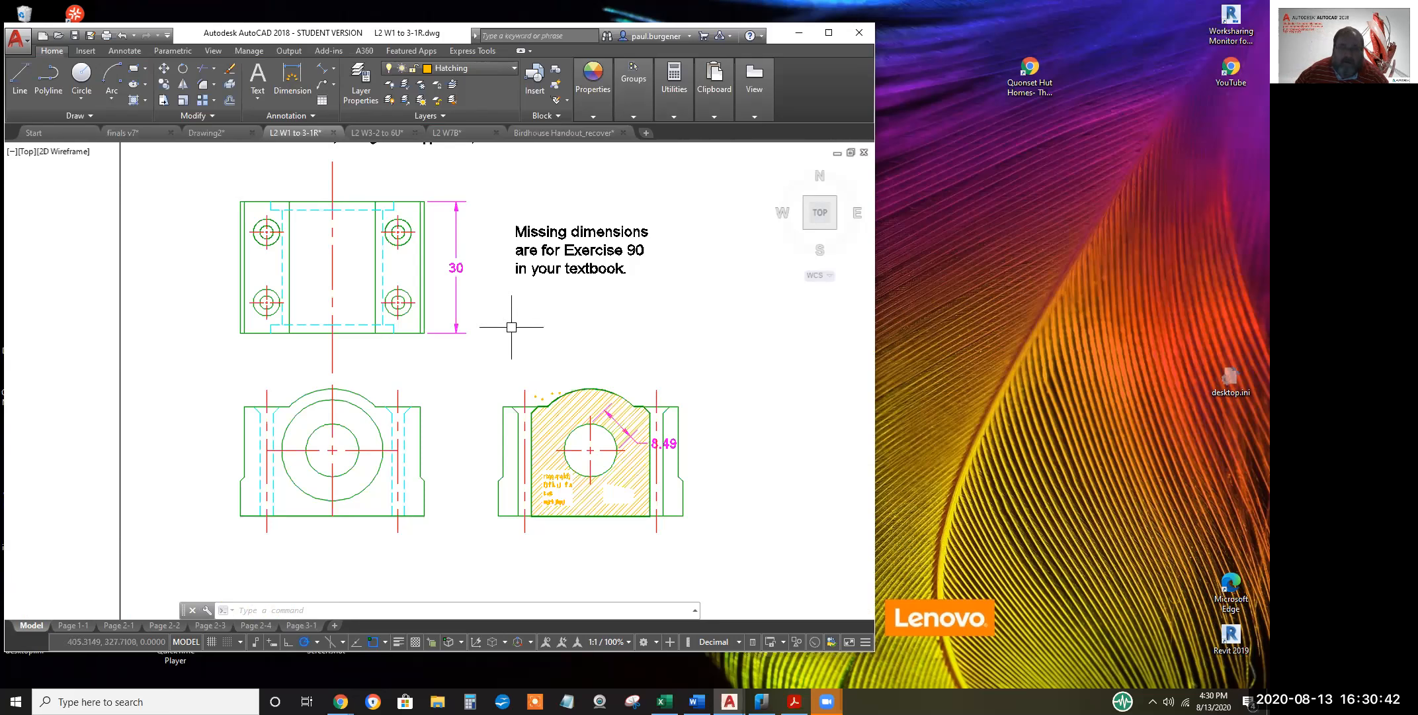
scroll(509, 323, down, 4)
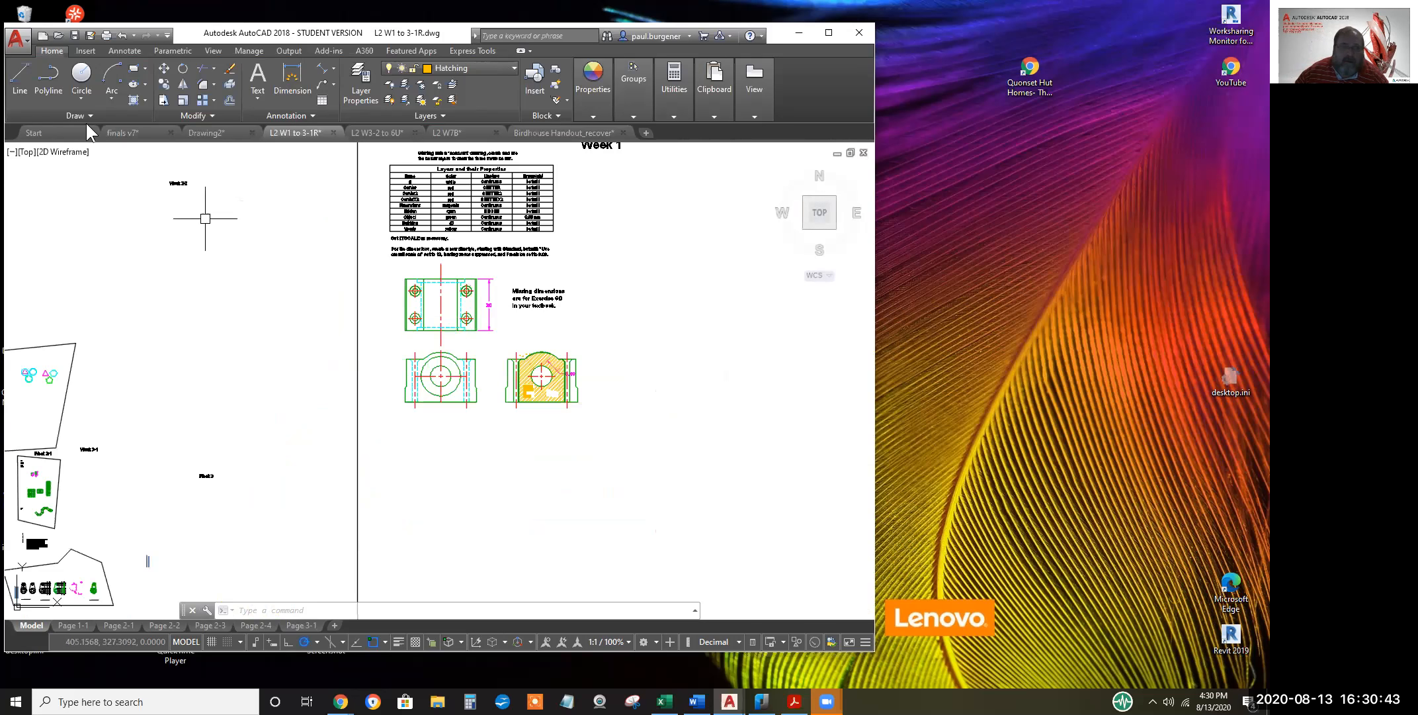
Create a new drawing from the acad - Copy.dwt template
click(45, 36)
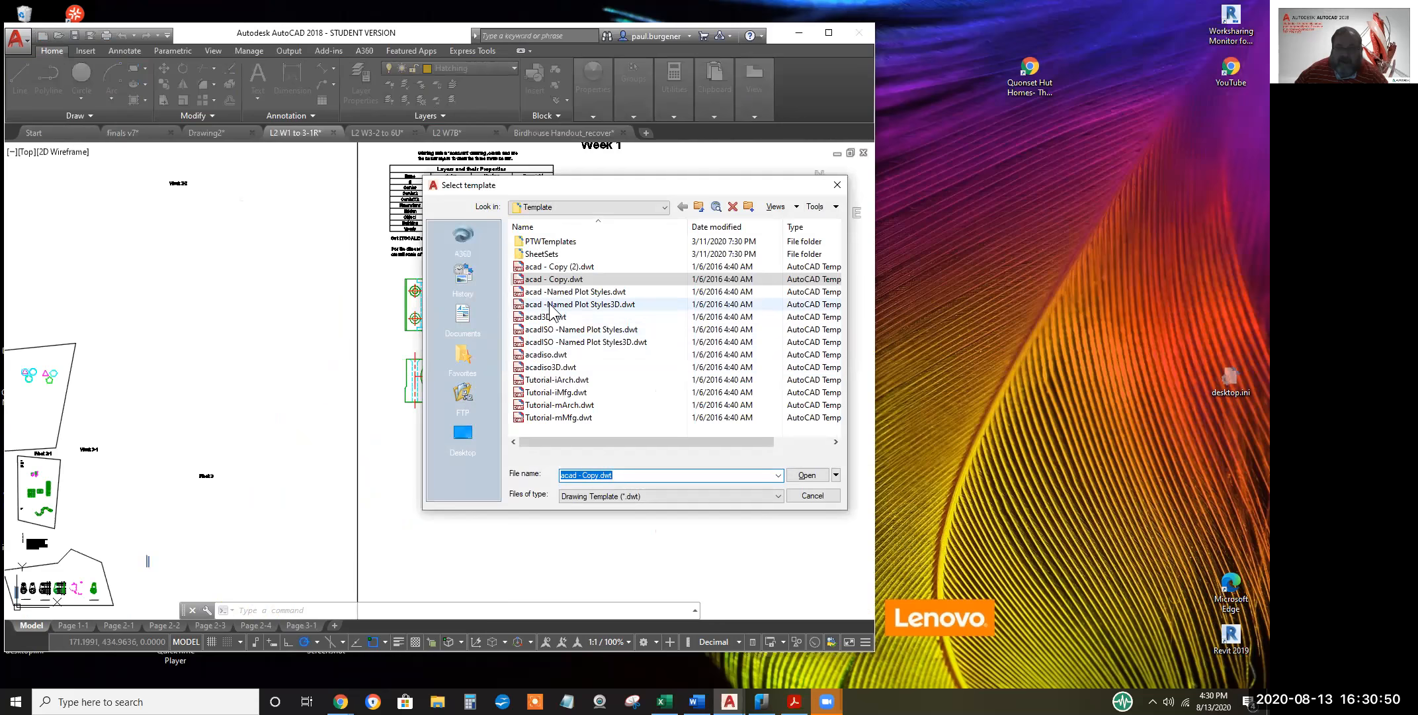
click(533, 280)
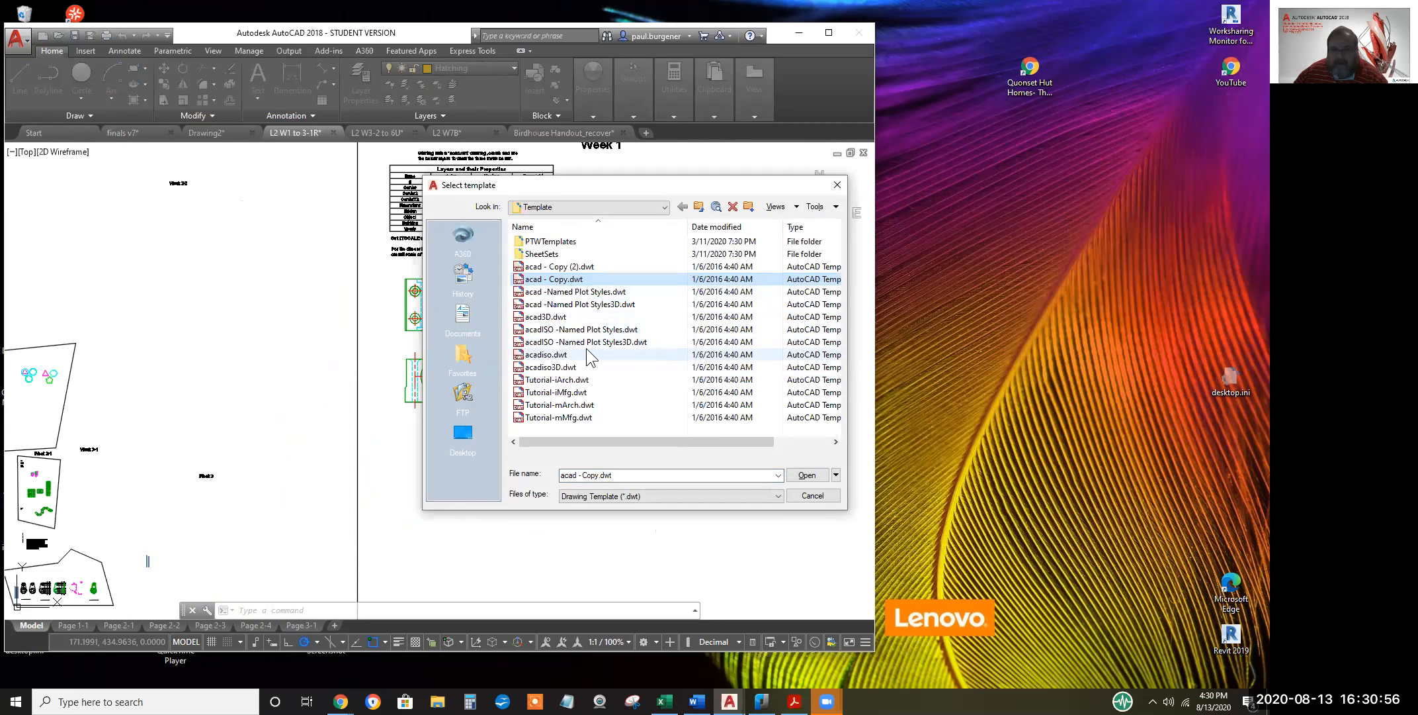
click(807, 474)
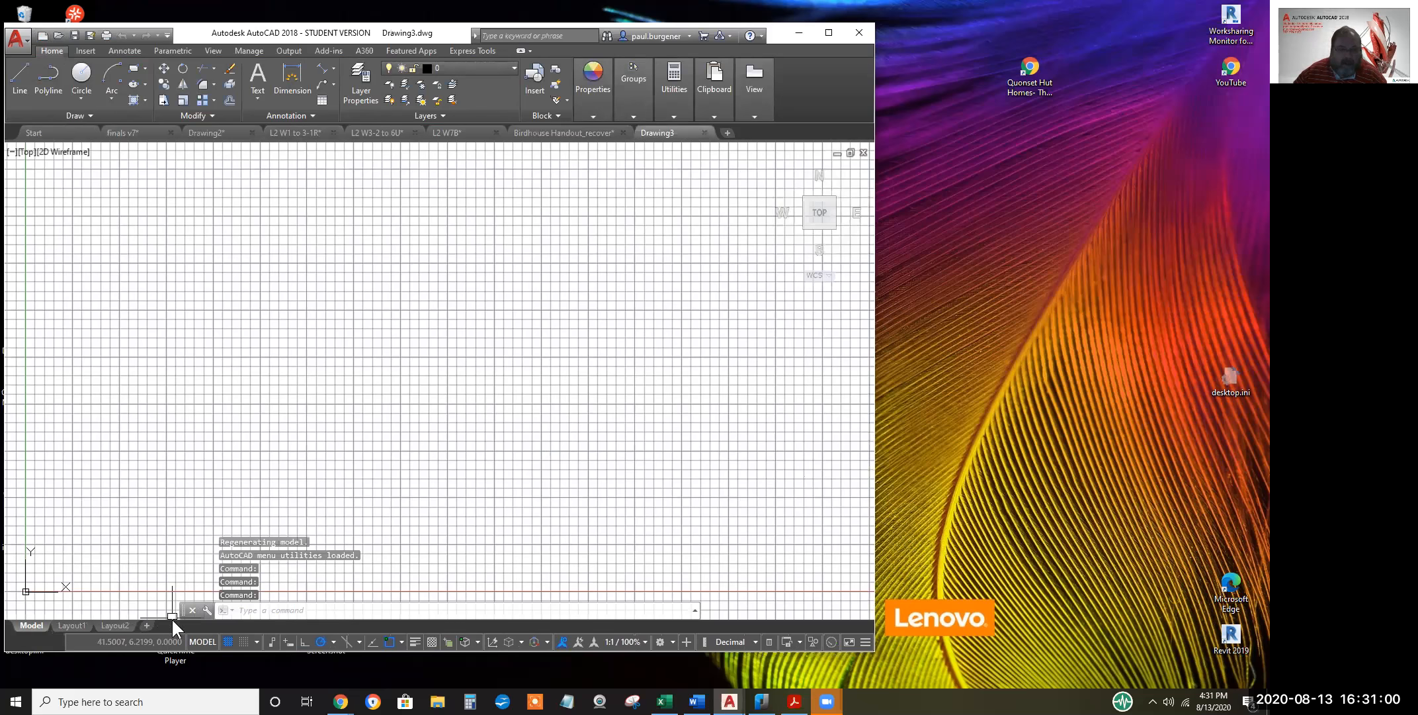
Turn off the grid and the display of annotative objects at all scales in the new drawing
click(228, 641)
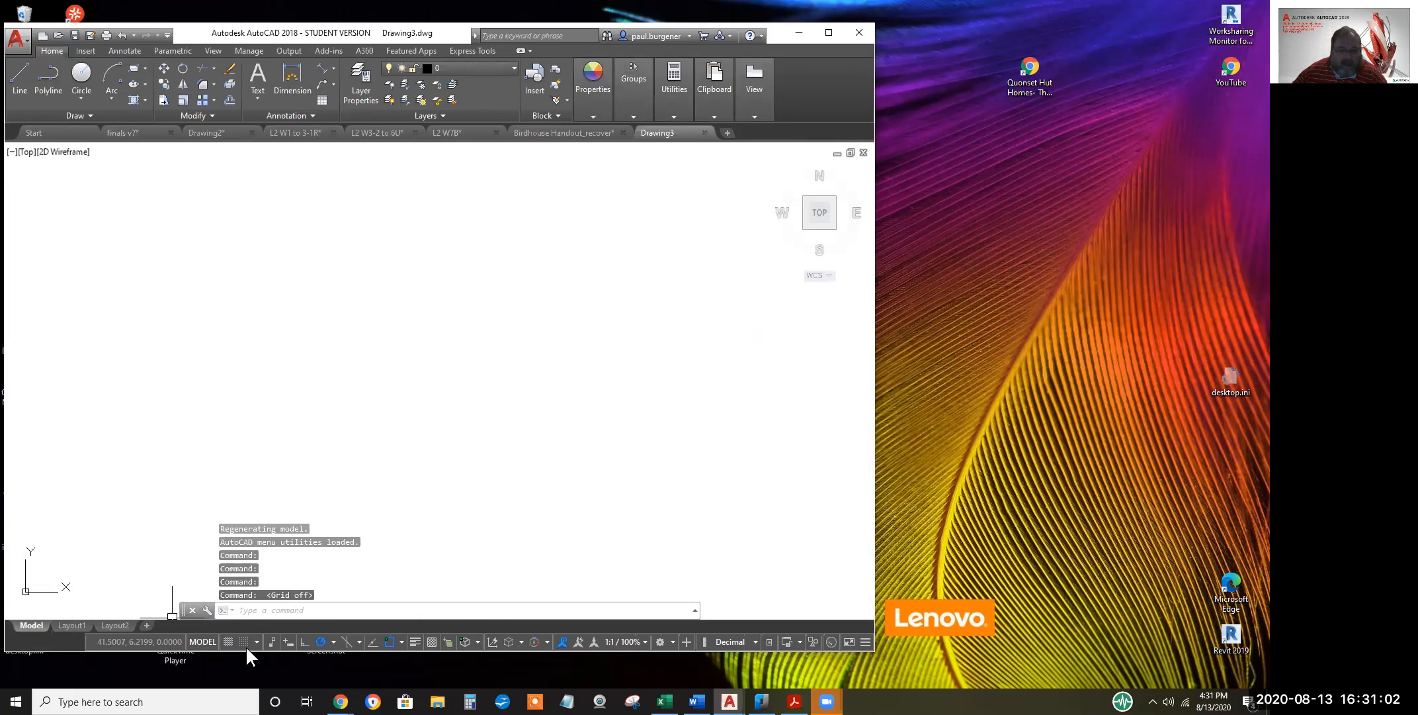
click(563, 641)
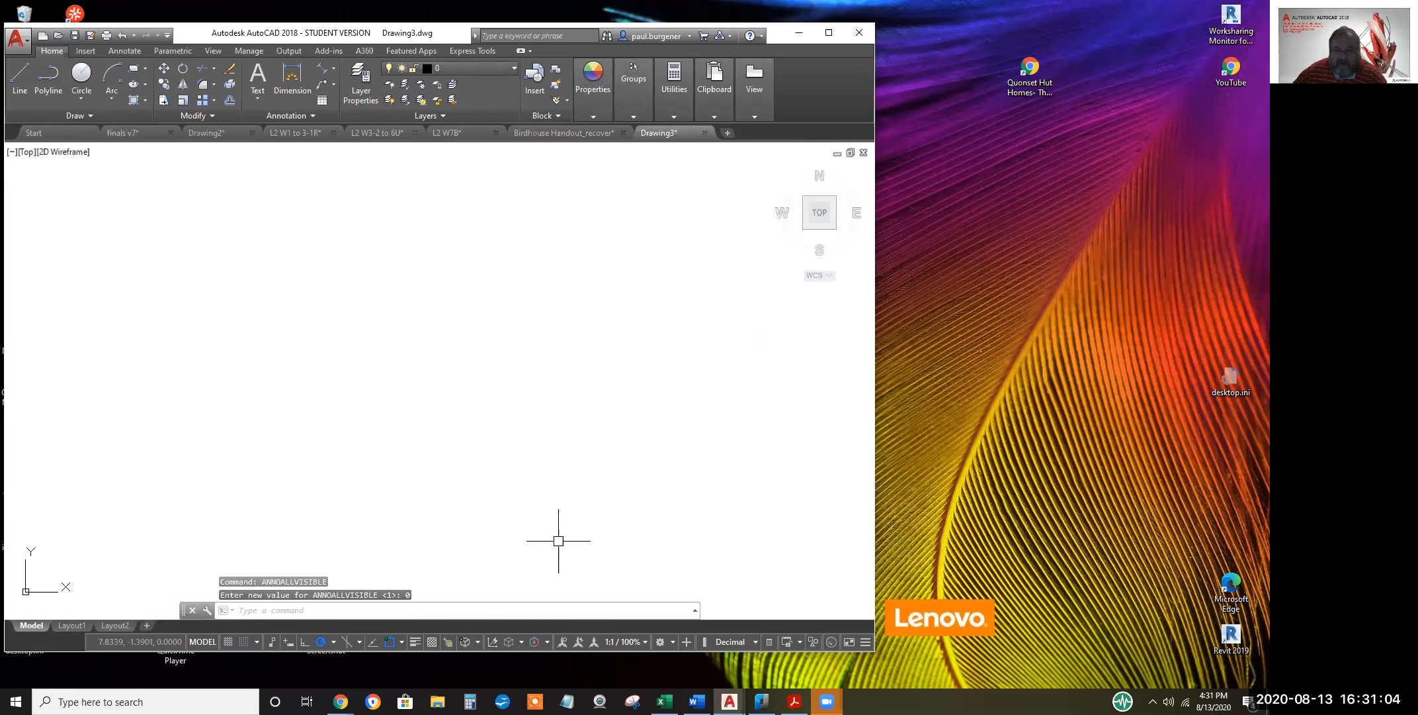
scroll(451, 374, down, 1)
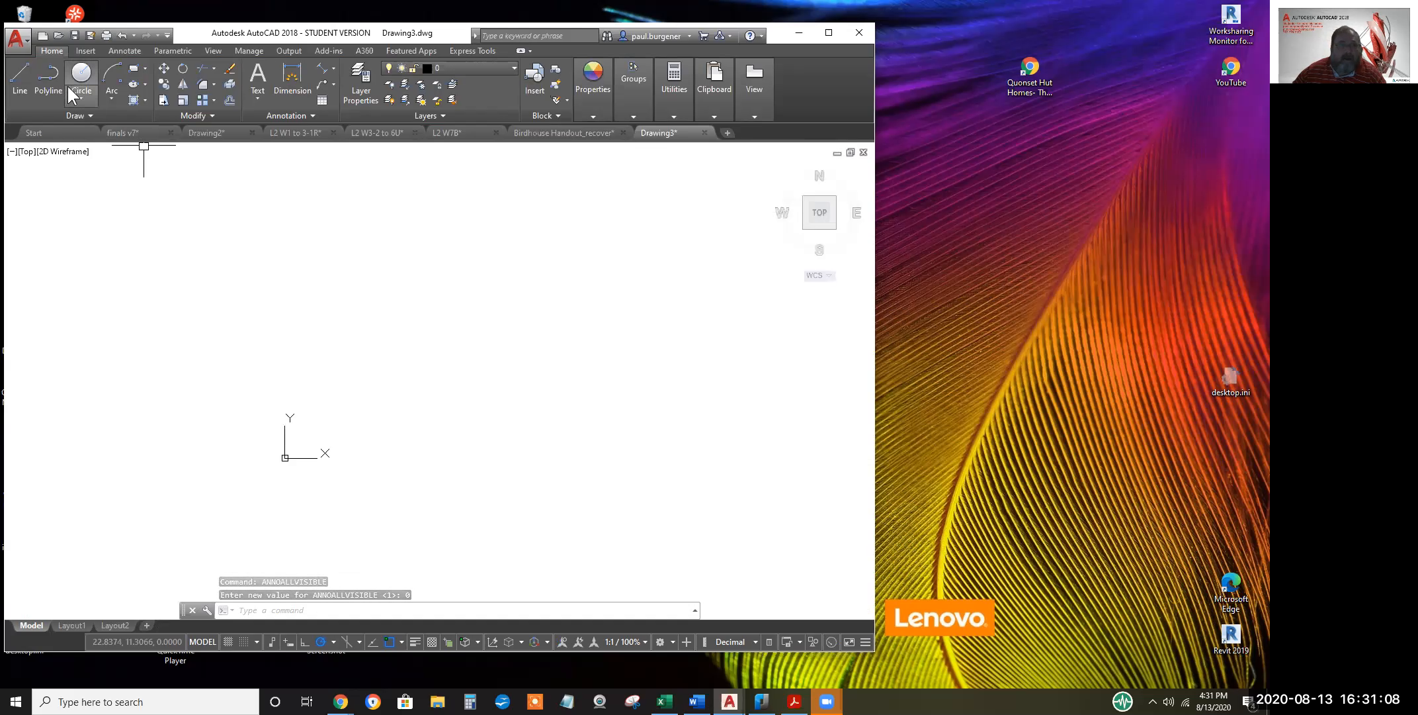
Draw a horizontal line 50 units long as the upper edge of an outline
click(19, 77)
click(308, 287)
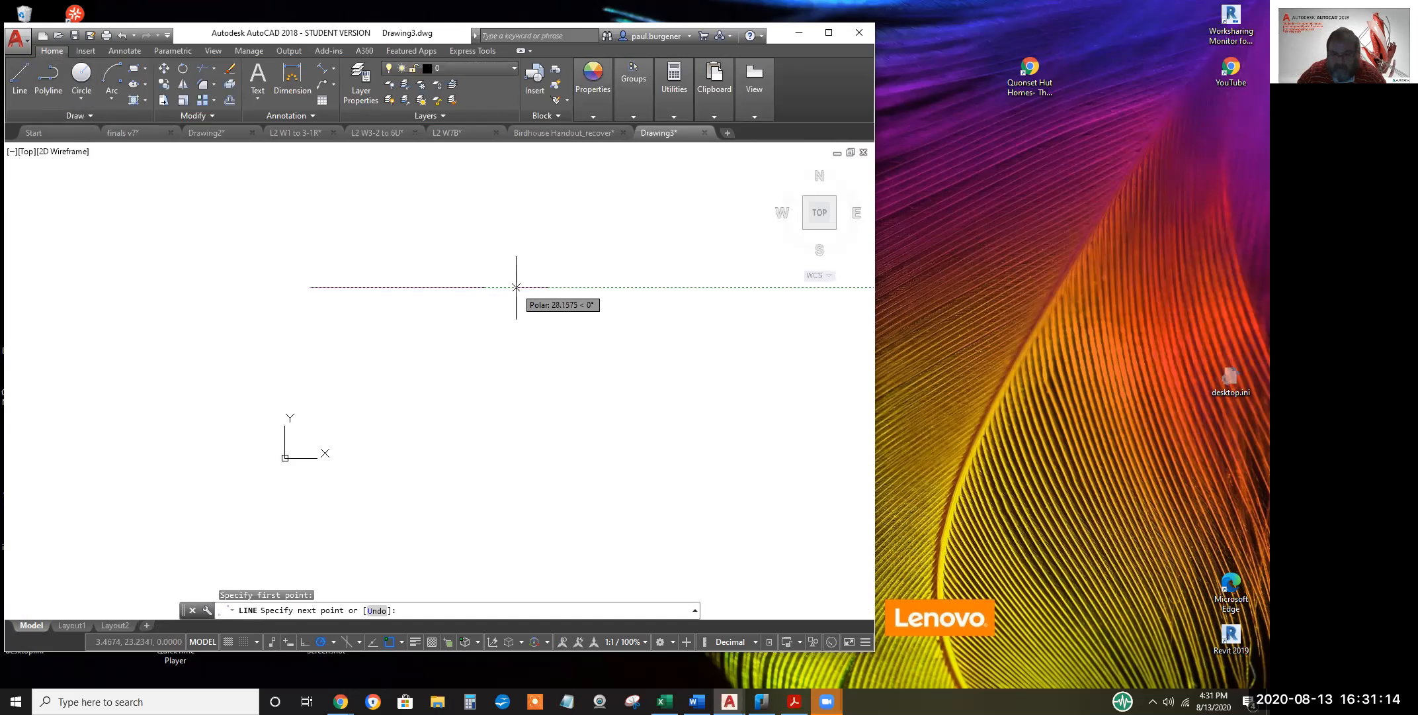
key(Return)
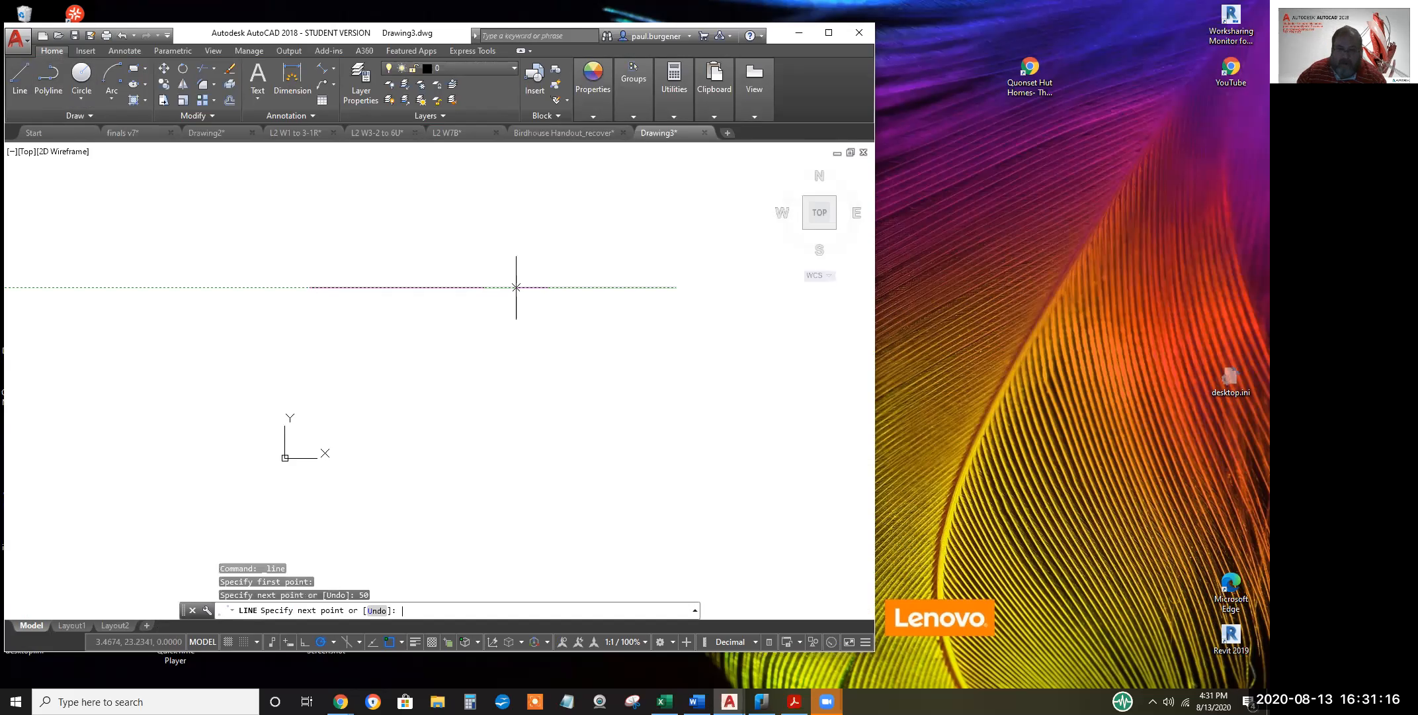
text(12)
key(Return)
text(u)
key(Return)
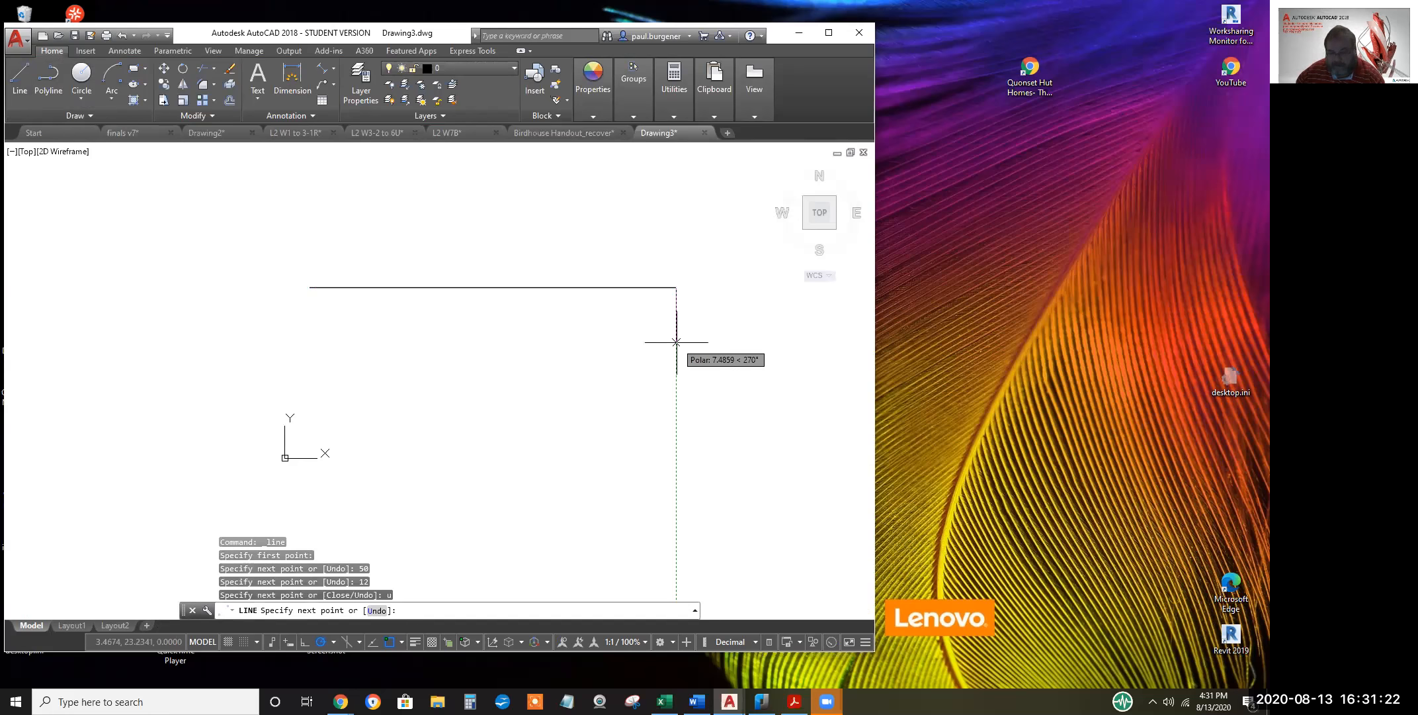
Complete the outline with a 12-unit segment down and a 50-unit segment back, and close it into a rectangle
text(12)
key(Return)
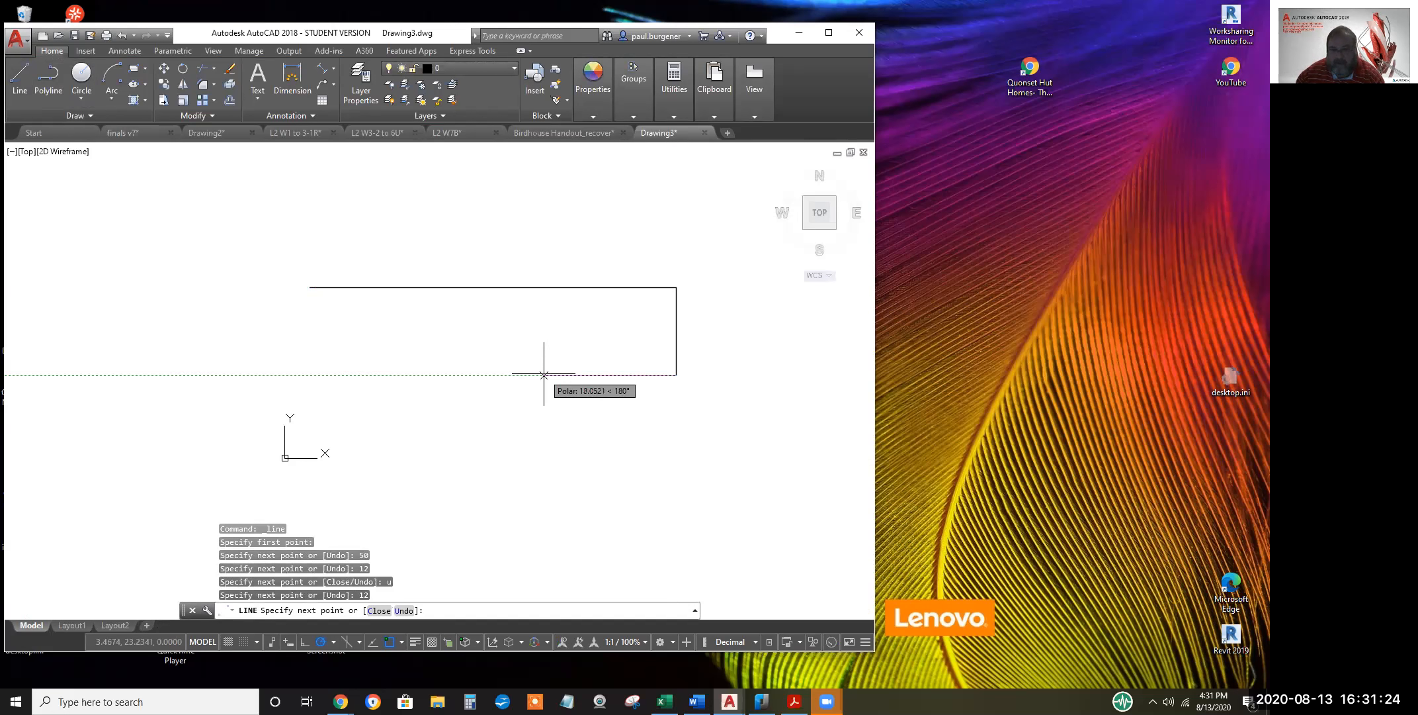
text(50)
key(Return)
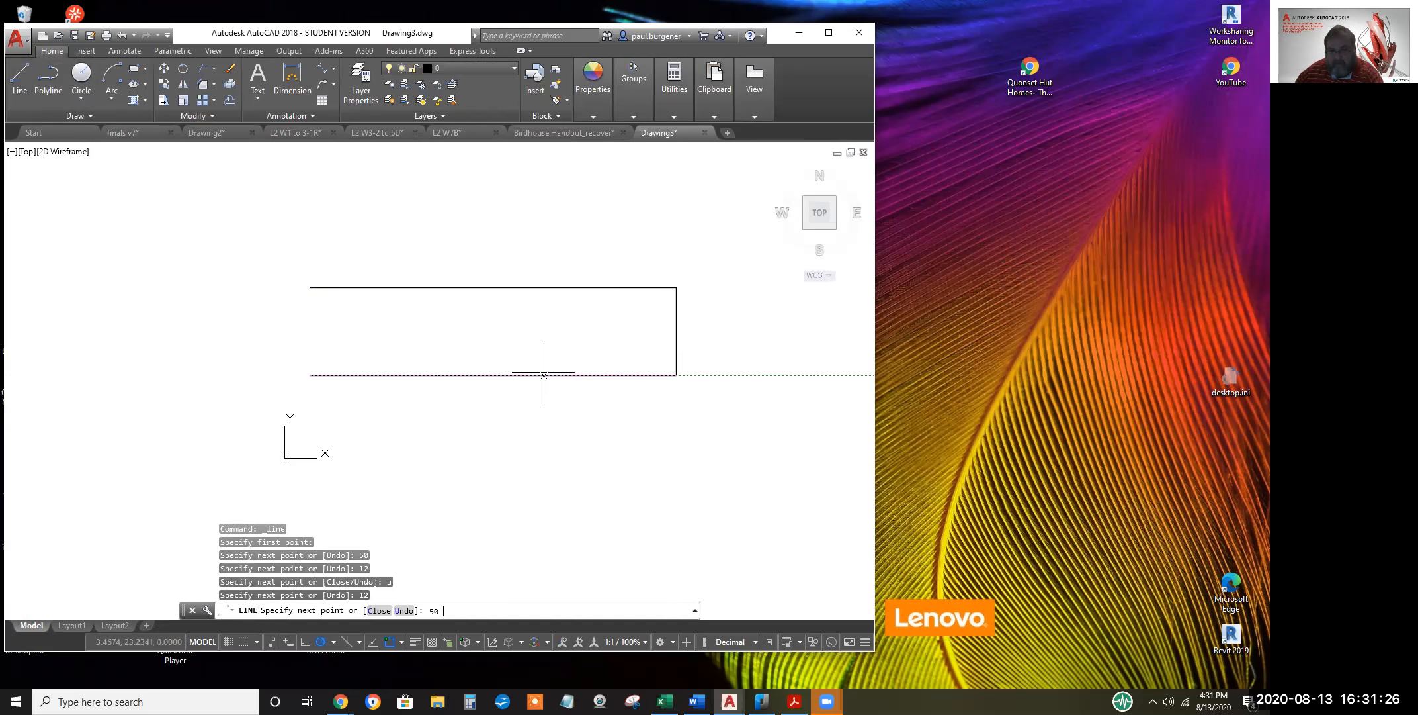
text(c)
key(Return)
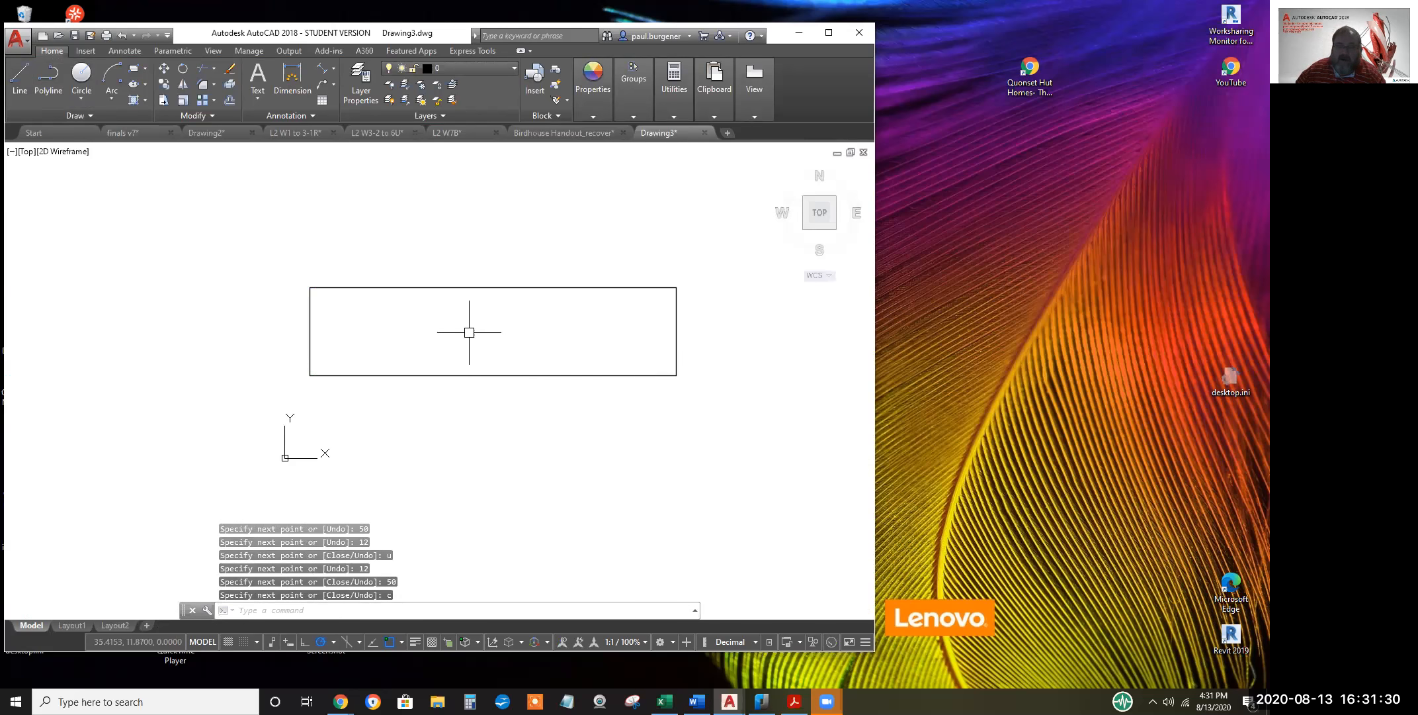
Draw a small horizontal rectangle inside the large rectangle, near the middle of its lower edge
text(rec)
key(Return)
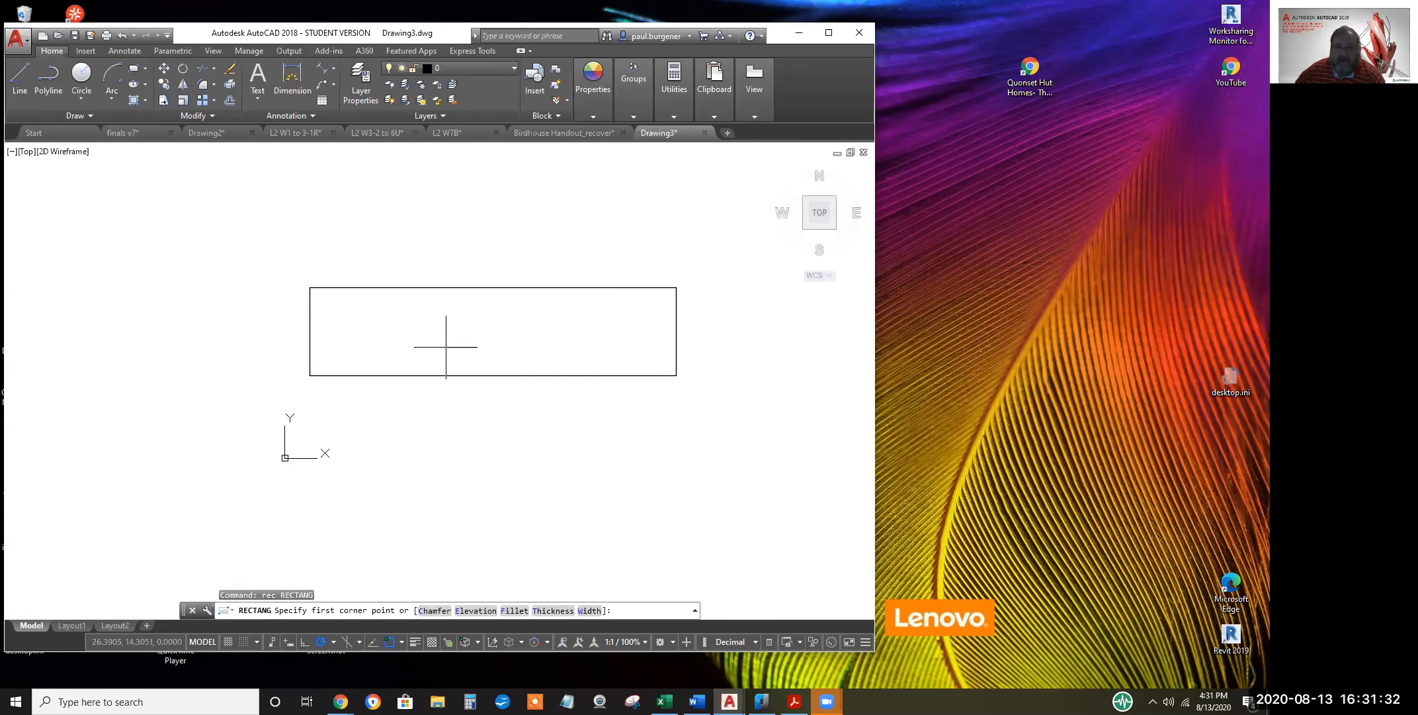
click(446, 346)
click(522, 364)
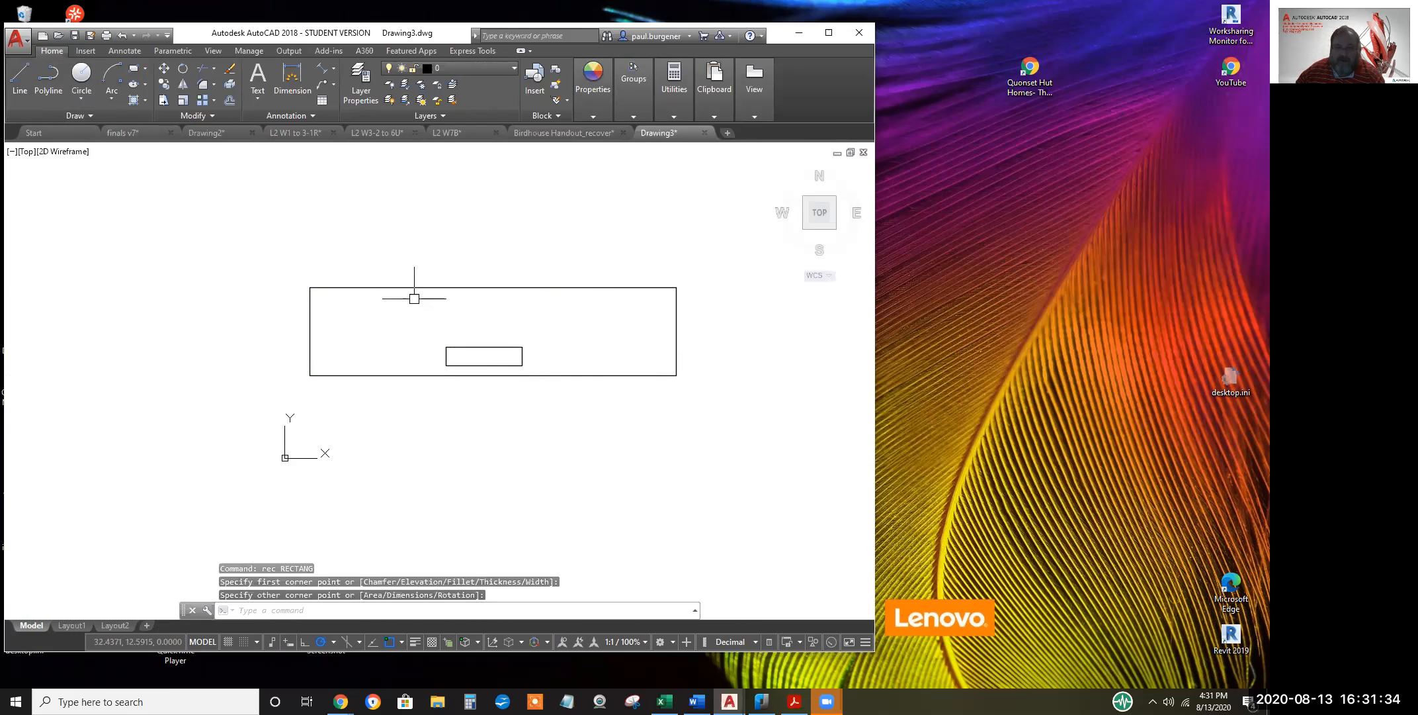
key(Return)
click(383, 299)
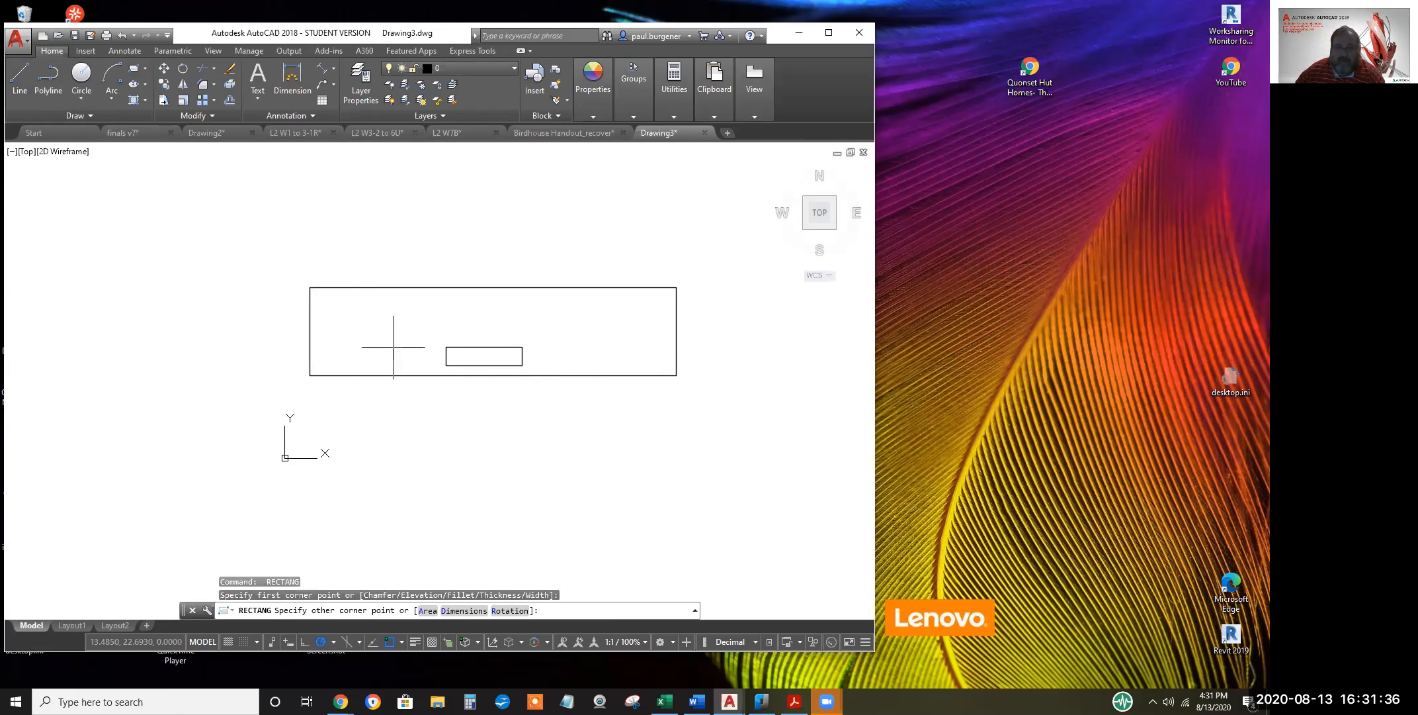
key(Escape)
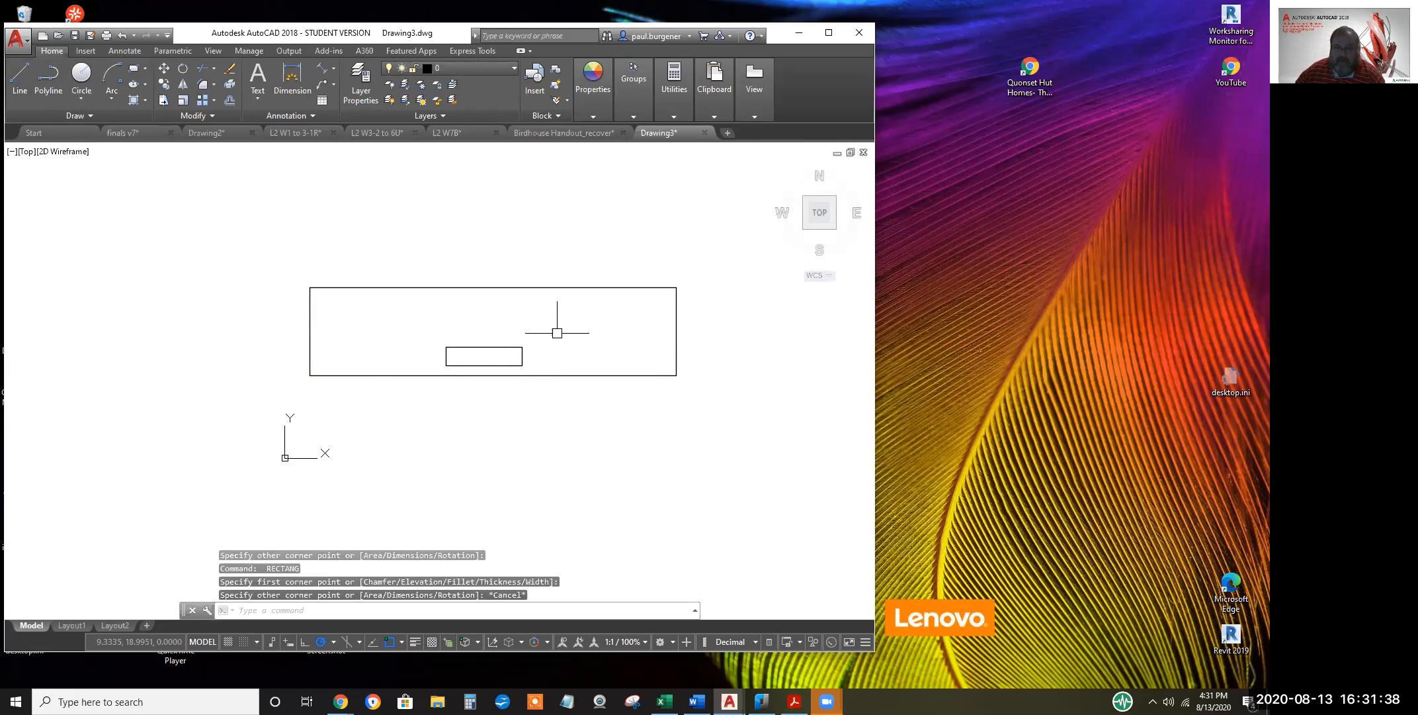
Draw a circle with a radius of about 0.99 inside the large rectangle, just below its upper edge and right of centre
text(c)
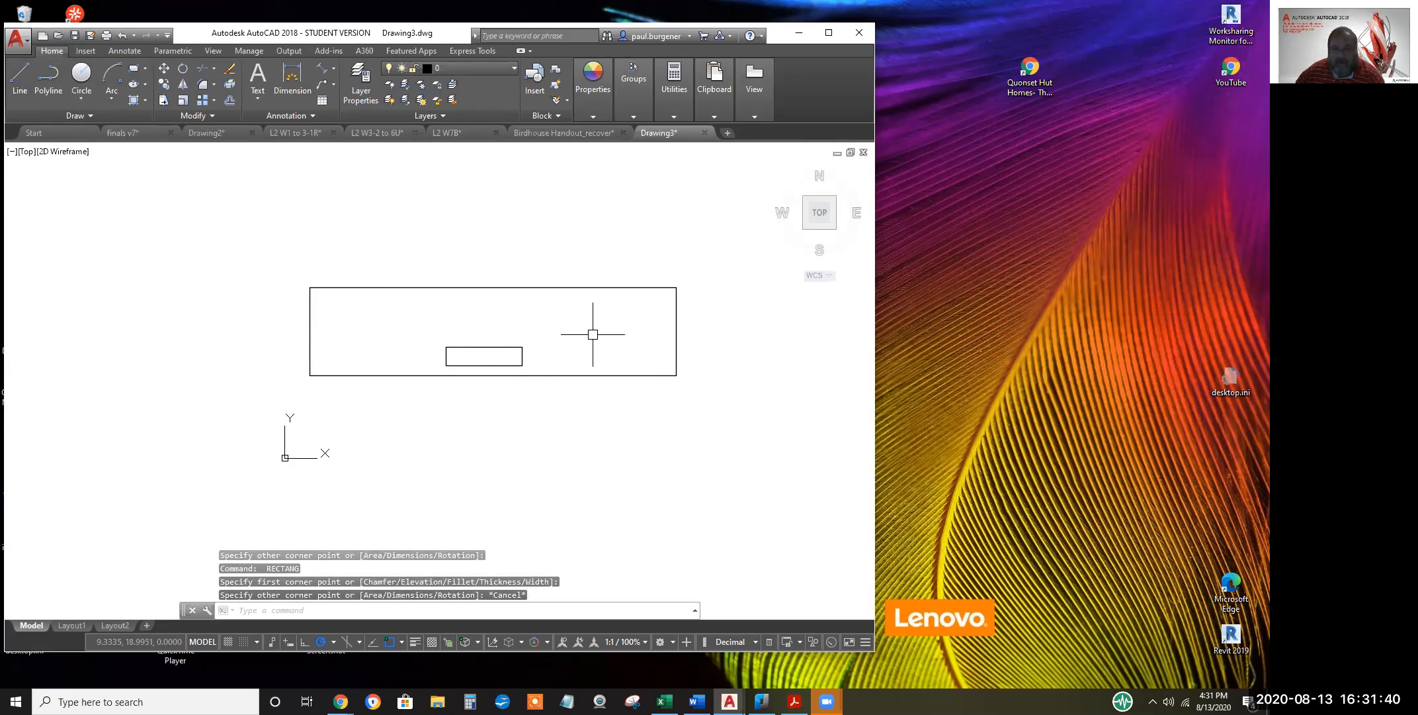
key(Return)
click(559, 296)
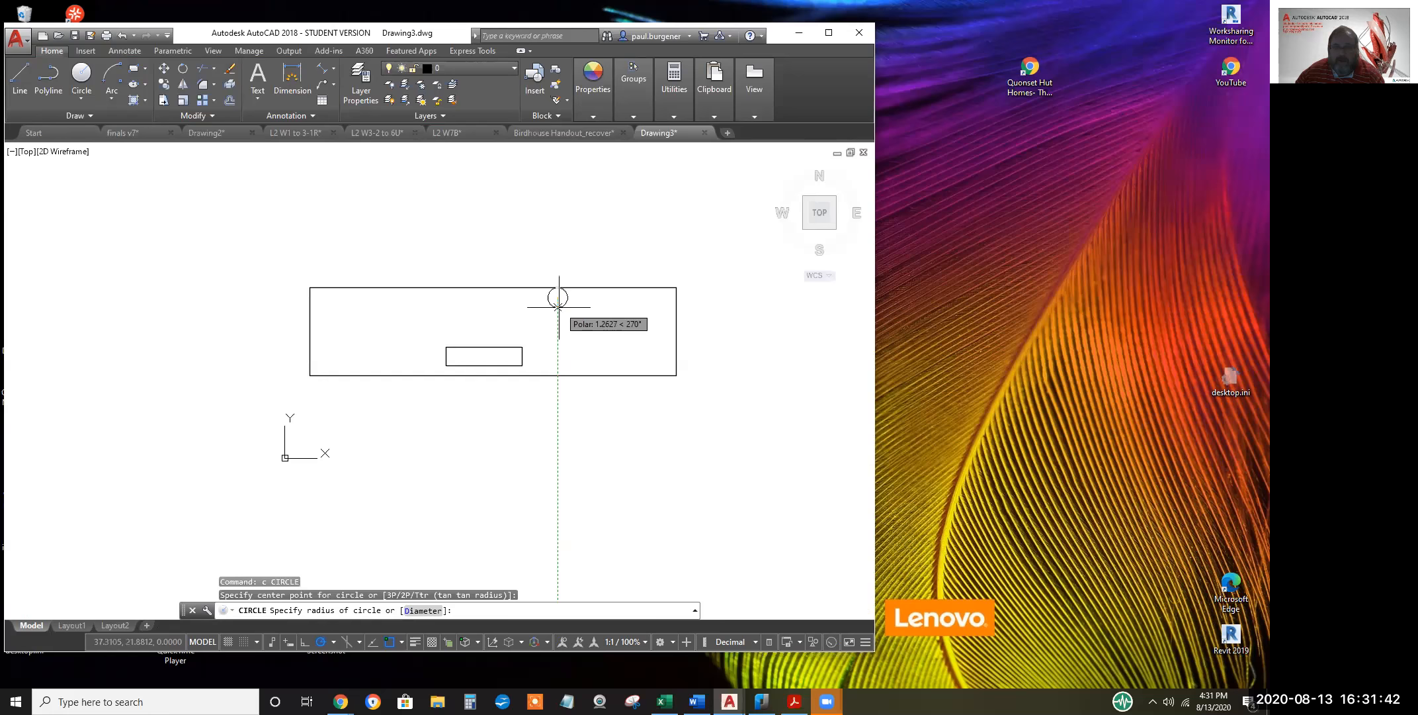
click(558, 290)
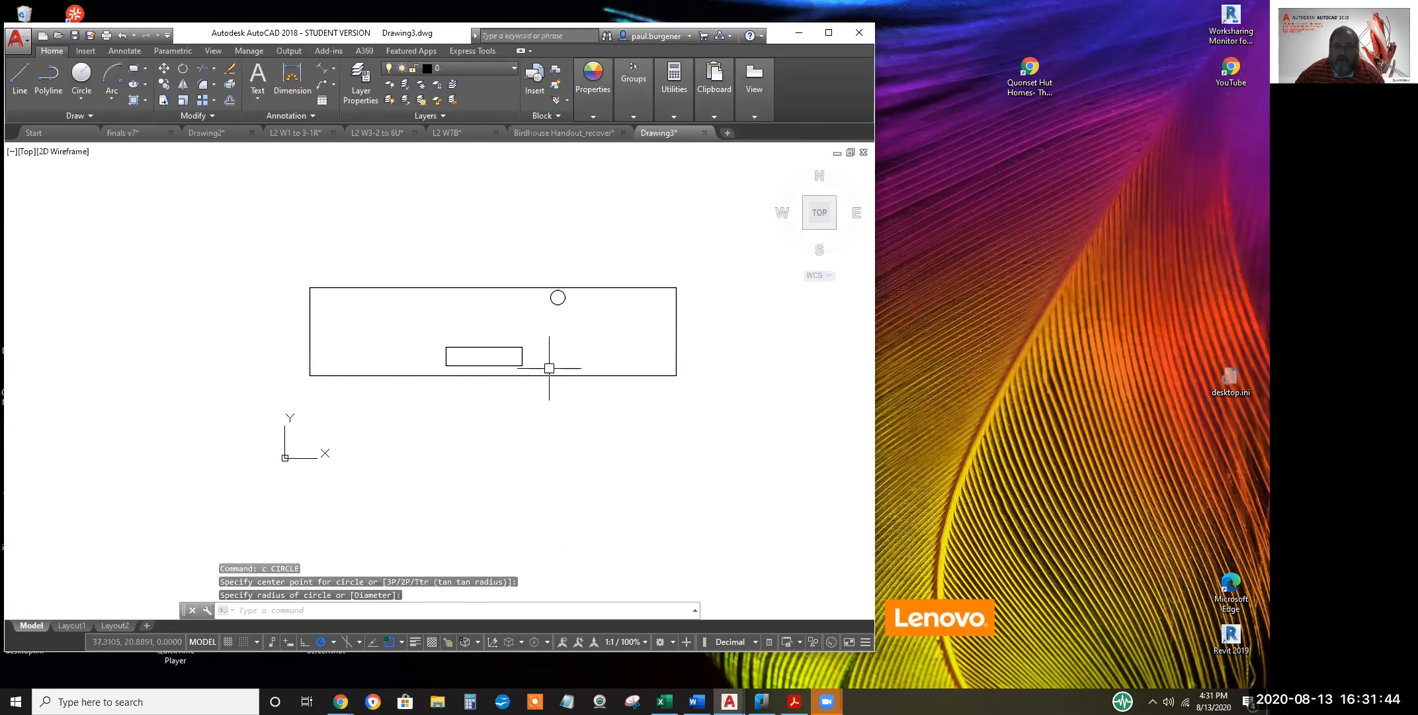
middle_drag(551, 361, 491, 383)
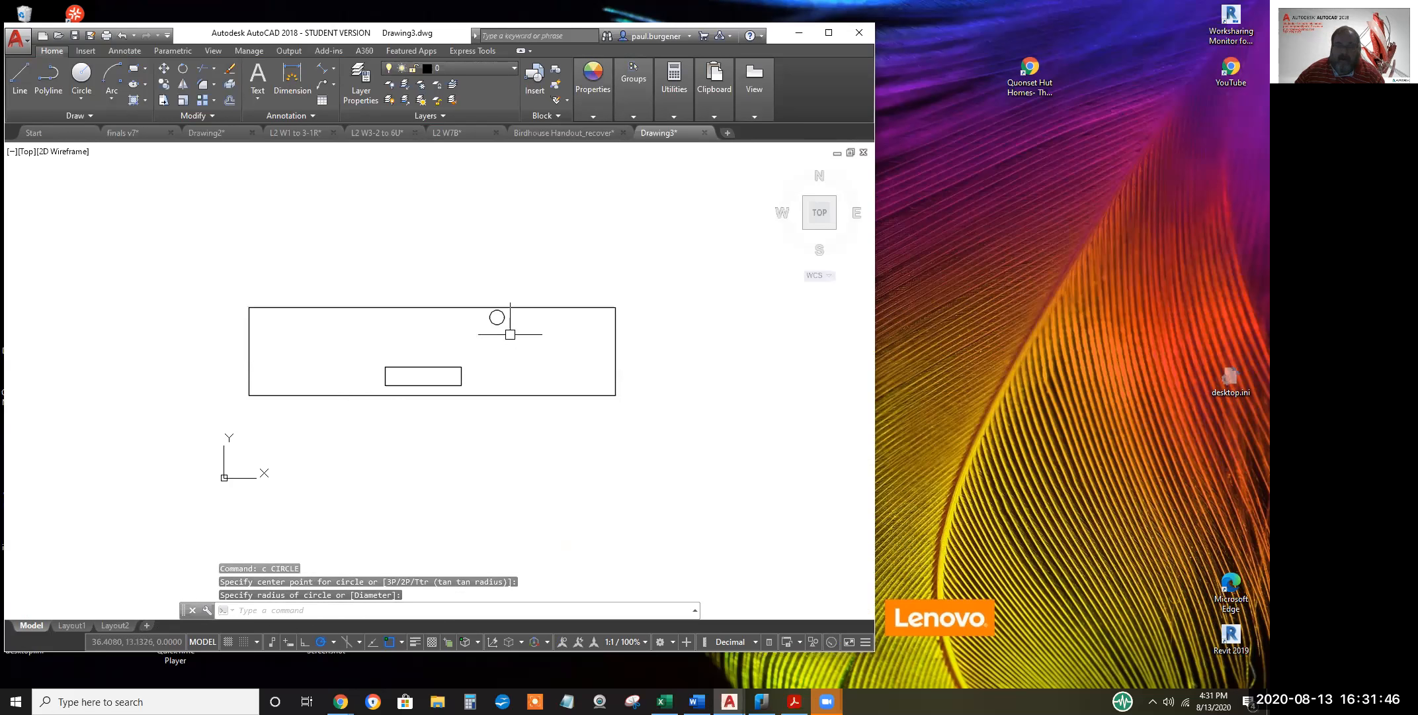
scroll(499, 334, up, 2)
scroll(515, 357, down, 2)
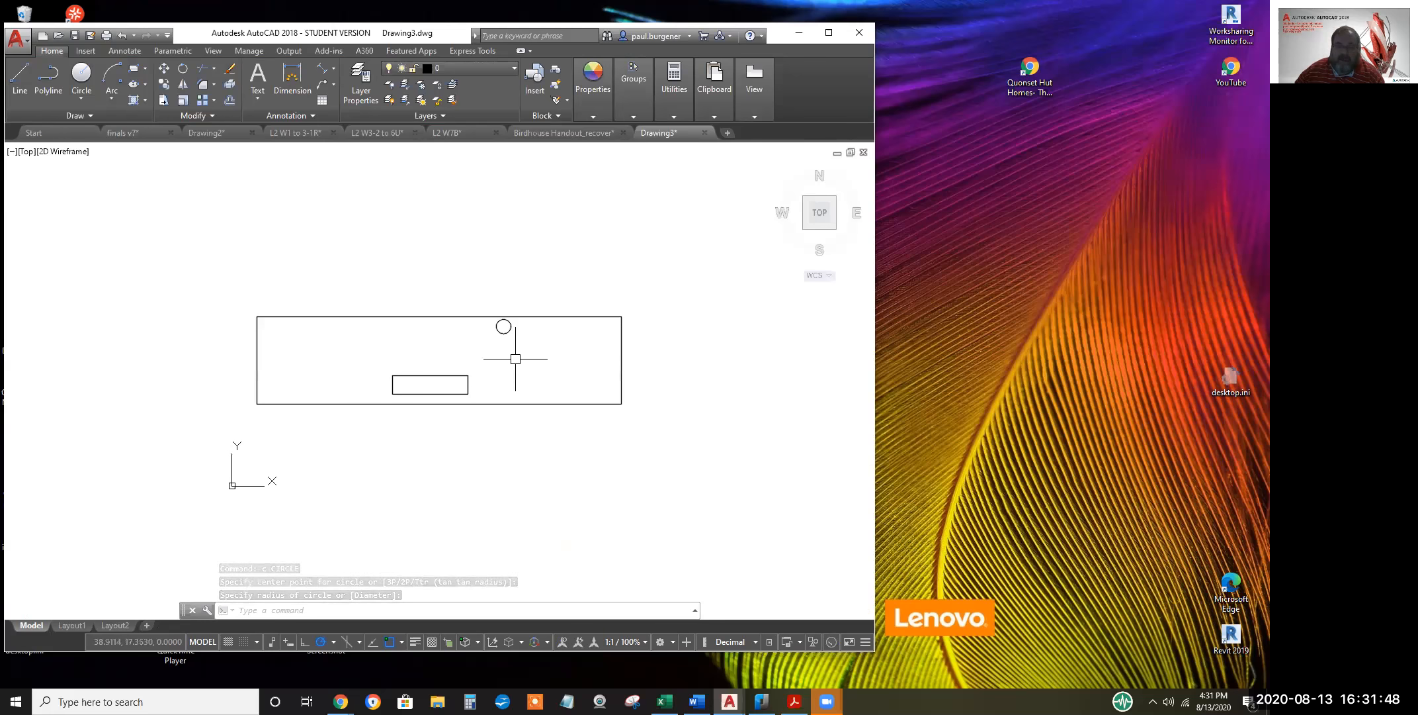
scroll(214, 397, up, 2)
scroll(720, 455, down, 2)
middle_drag(791, 397, 650, 391)
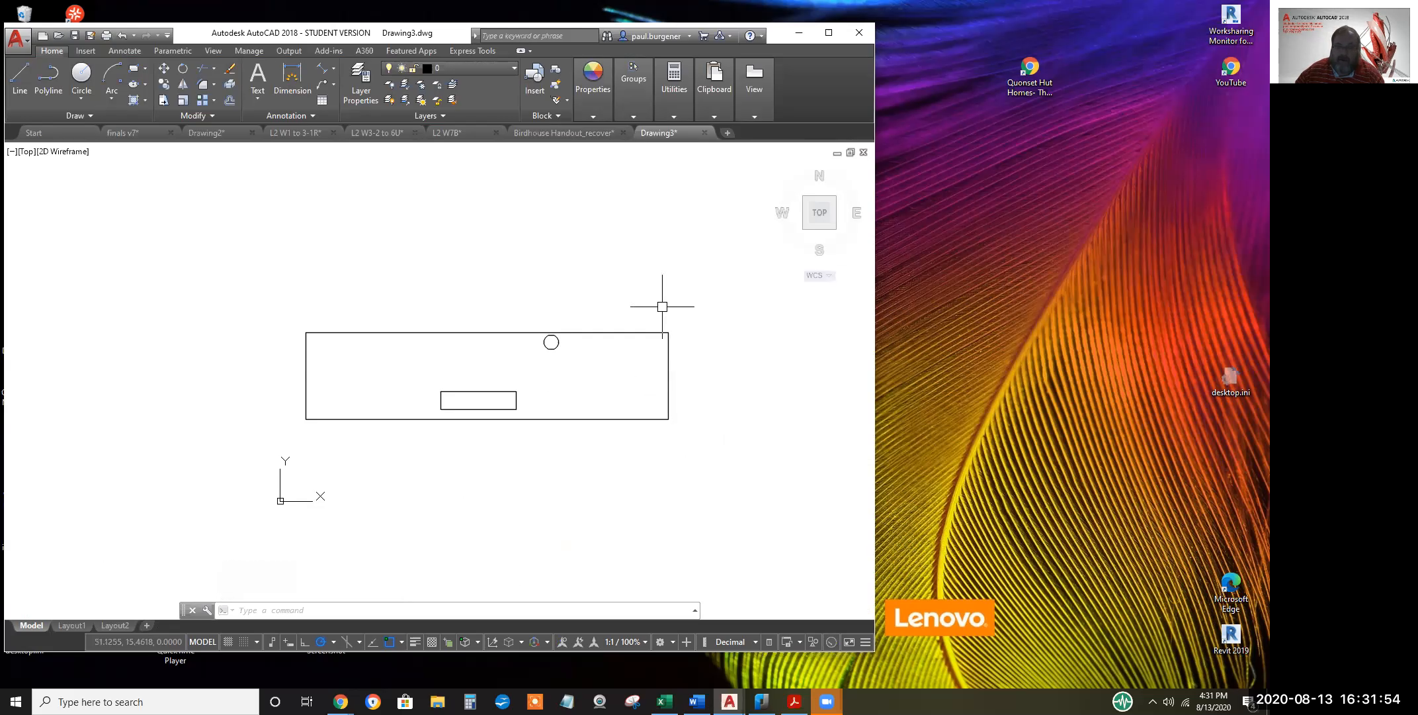
Draw a tiny circle in the gap between the existing circle and the large rectangle's upper edge
scroll(552, 348, up, 4)
scroll(551, 346, up, 4)
scroll(542, 332, up, 4)
middle_drag(548, 330, 539, 424)
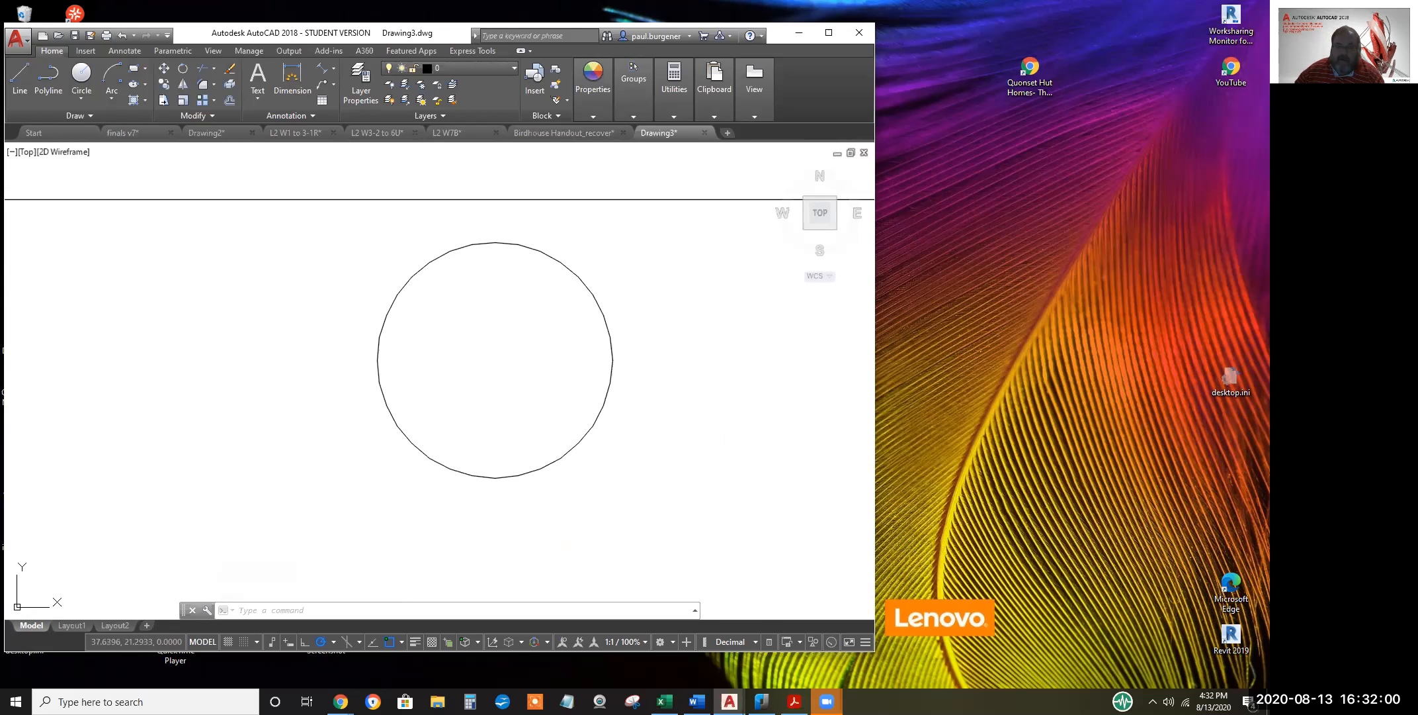
text(c)
key(Return)
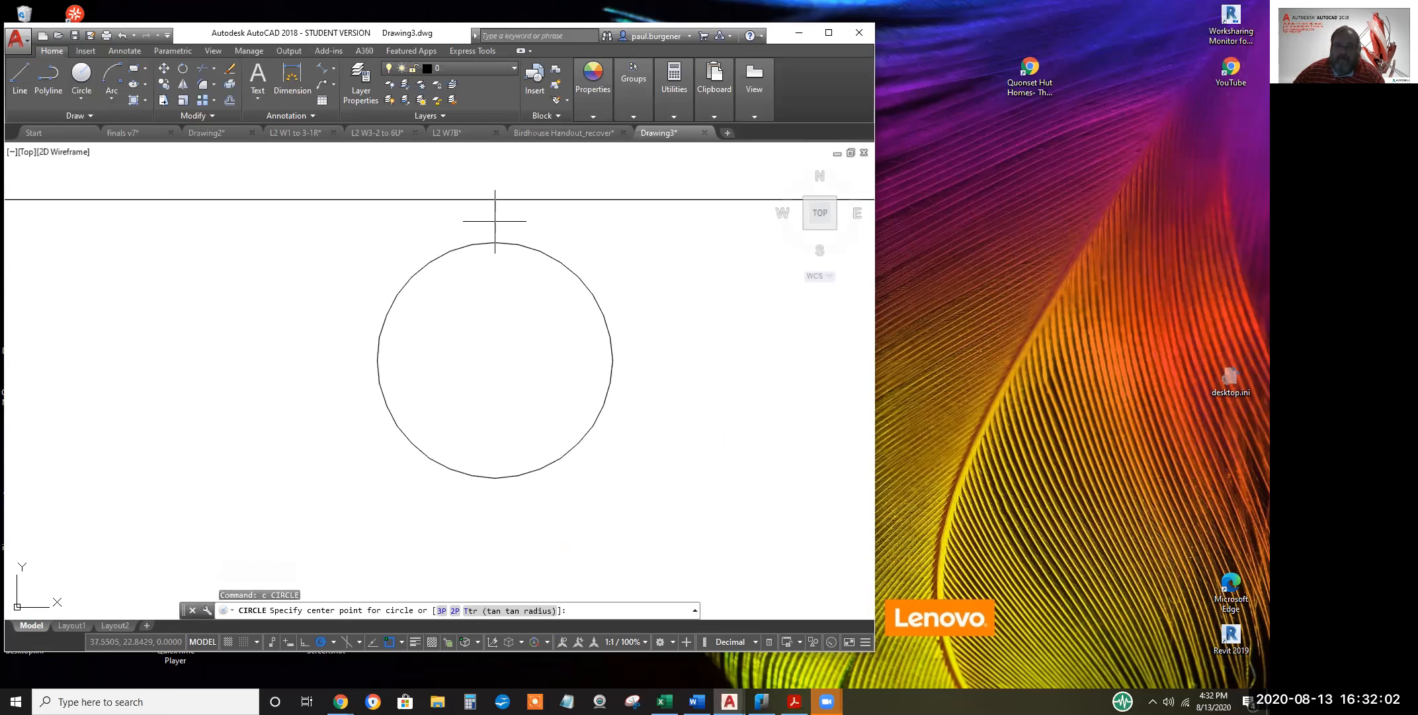
click(495, 223)
click(504, 230)
key(Return)
key(Escape)
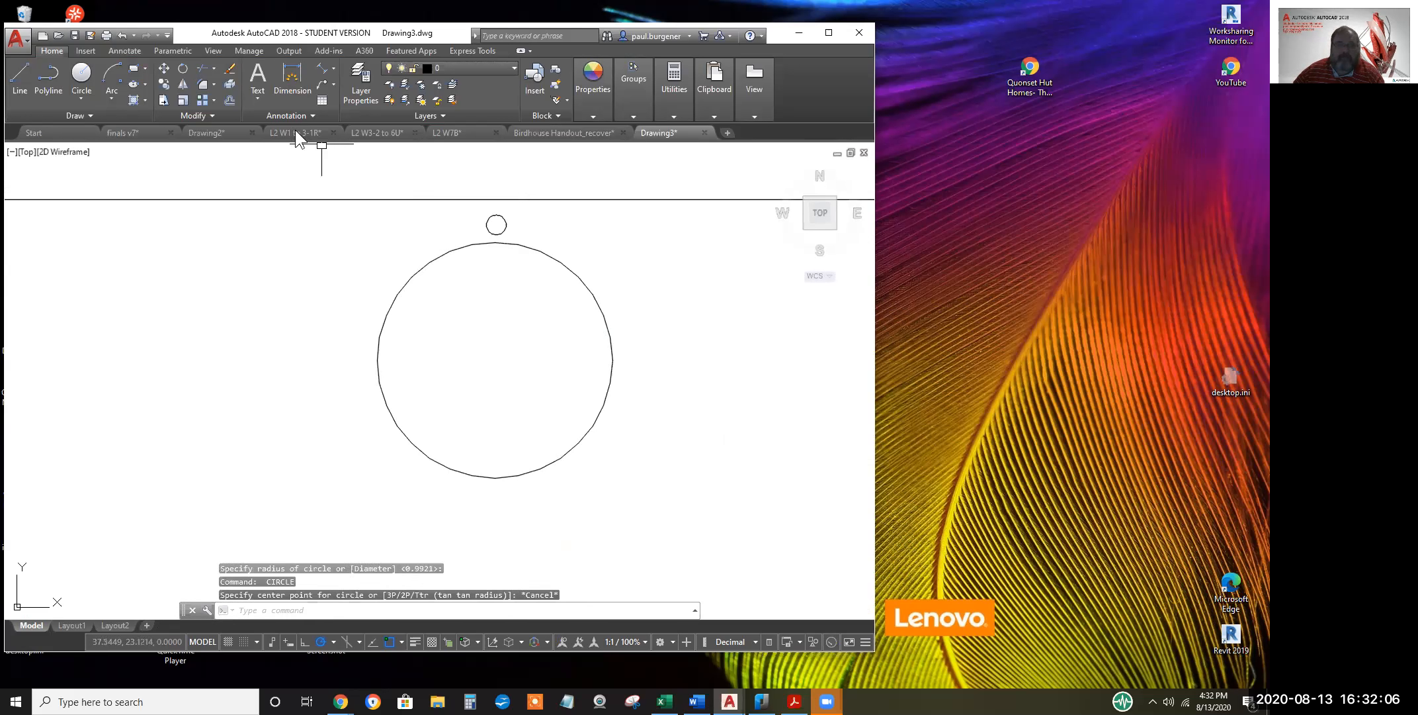
key(Escape)
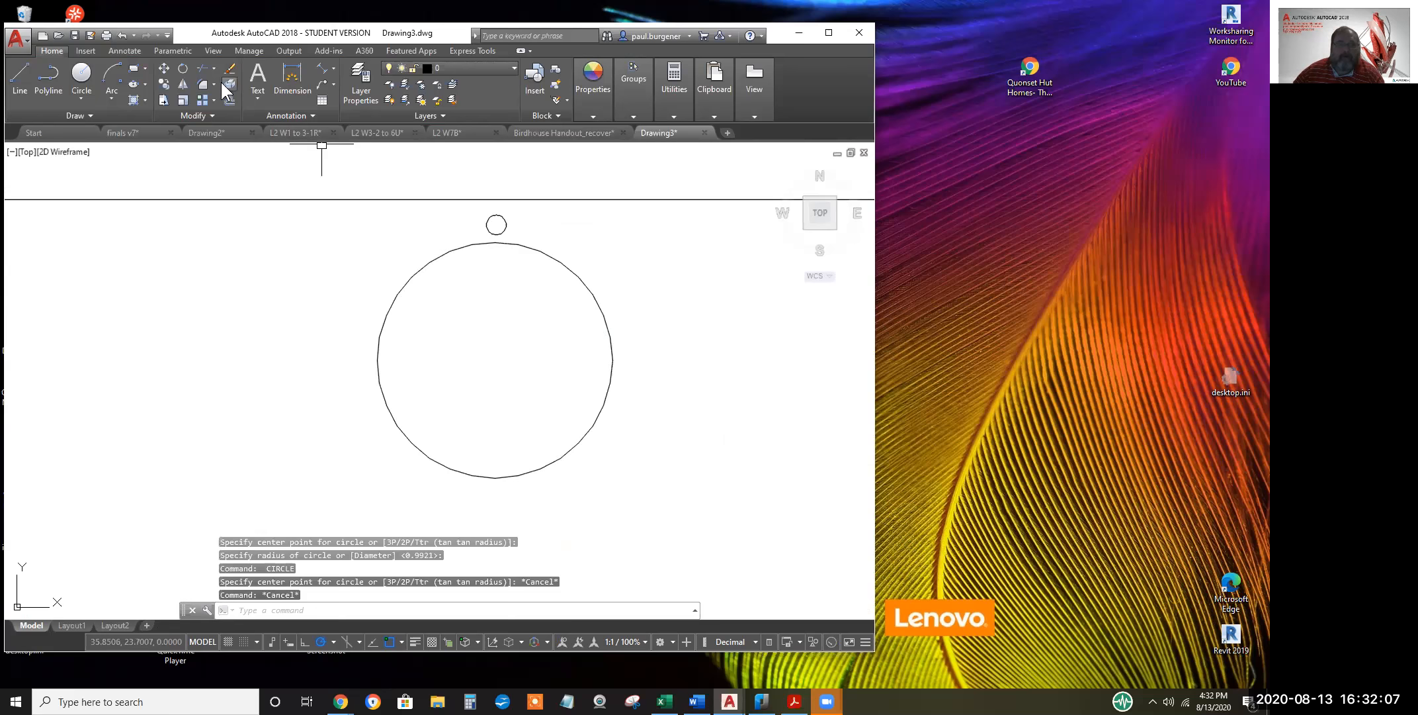
Draw a very thin horizontal rectangle to the right of the tiny circle, below the outline's upper edge
click(134, 68)
click(579, 218)
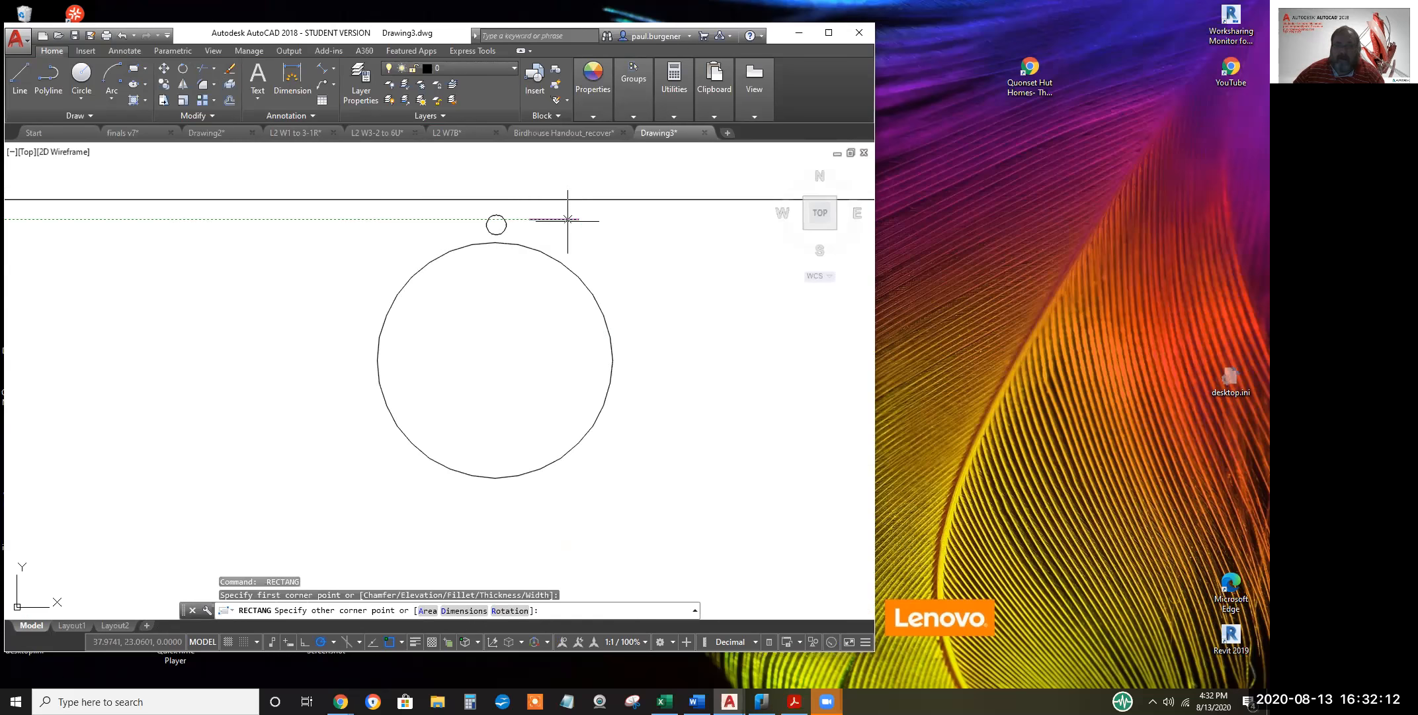
key(Escape)
Draw a thin horizontal rectangle just below the very thin rectangle, to the right of the tiny circle
scroll(576, 232, up, 6)
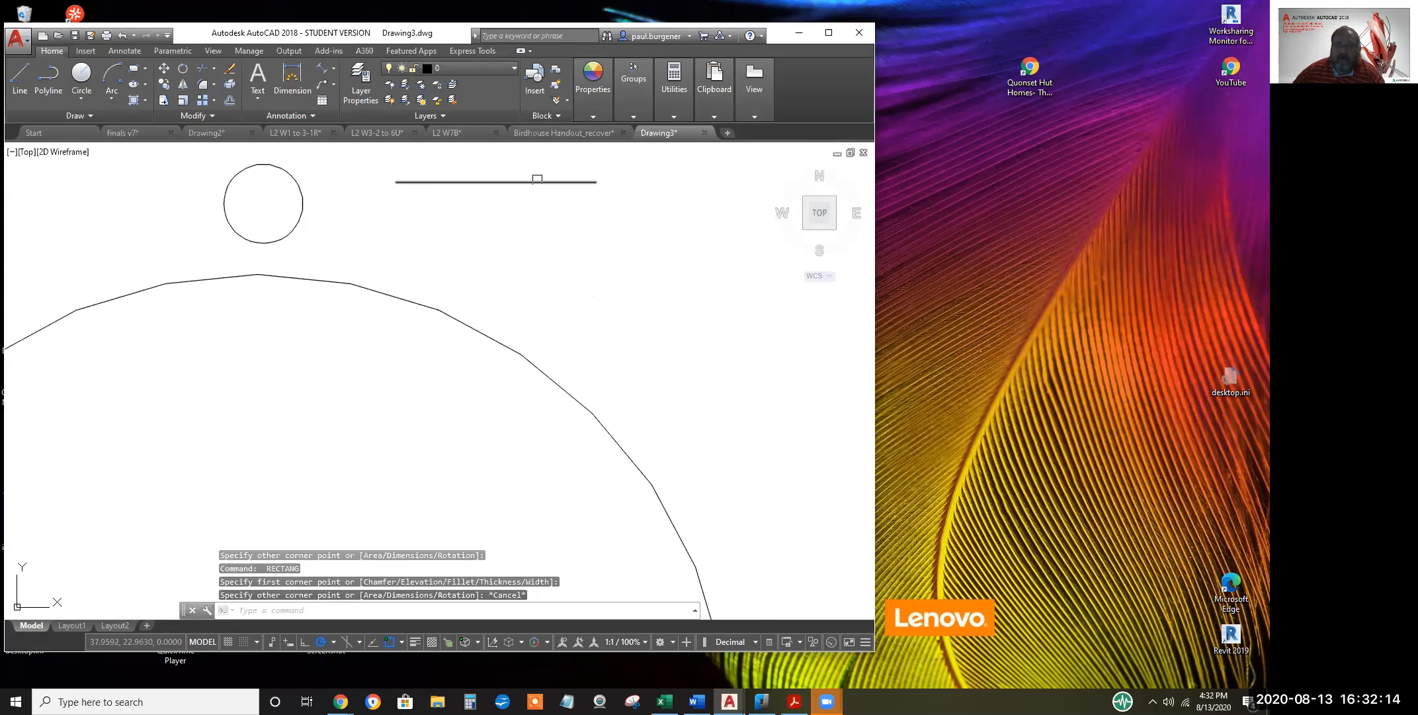
key(Escape)
key(Escape)
key(Return)
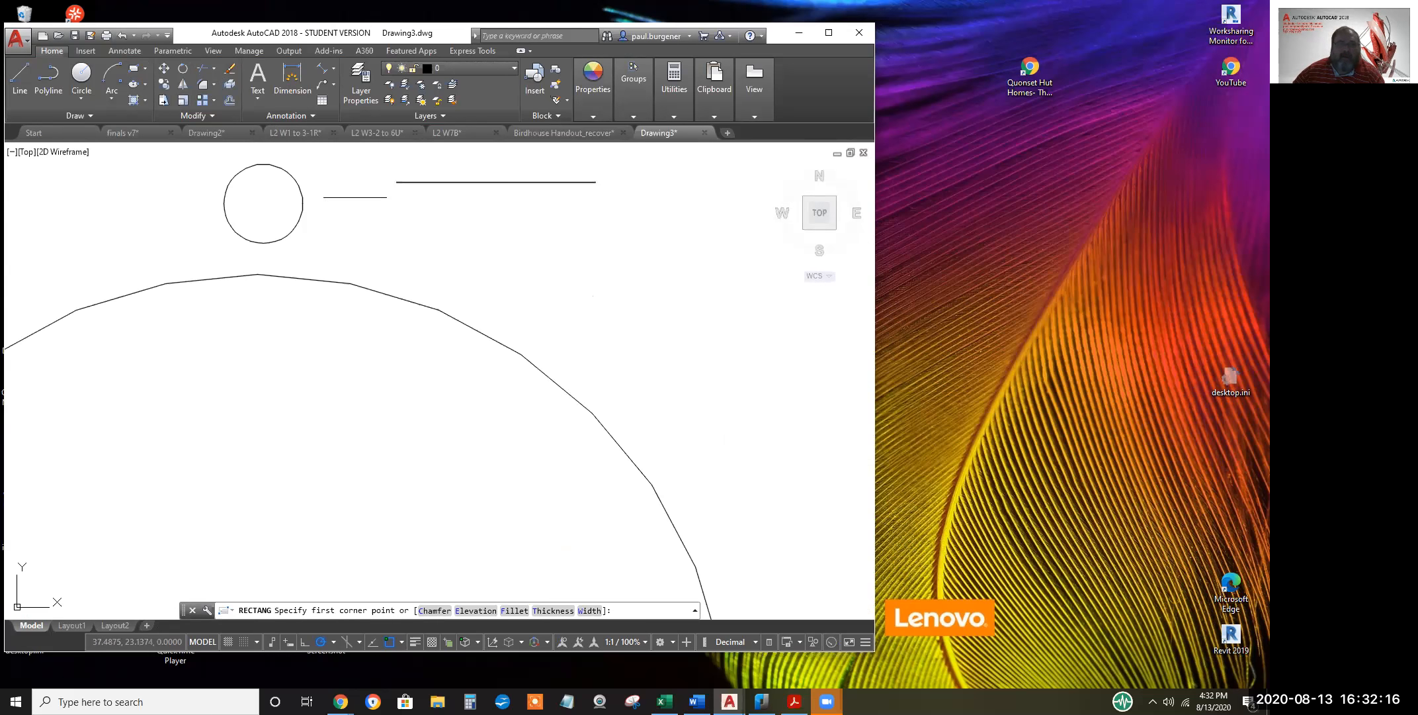
click(385, 187)
click(618, 224)
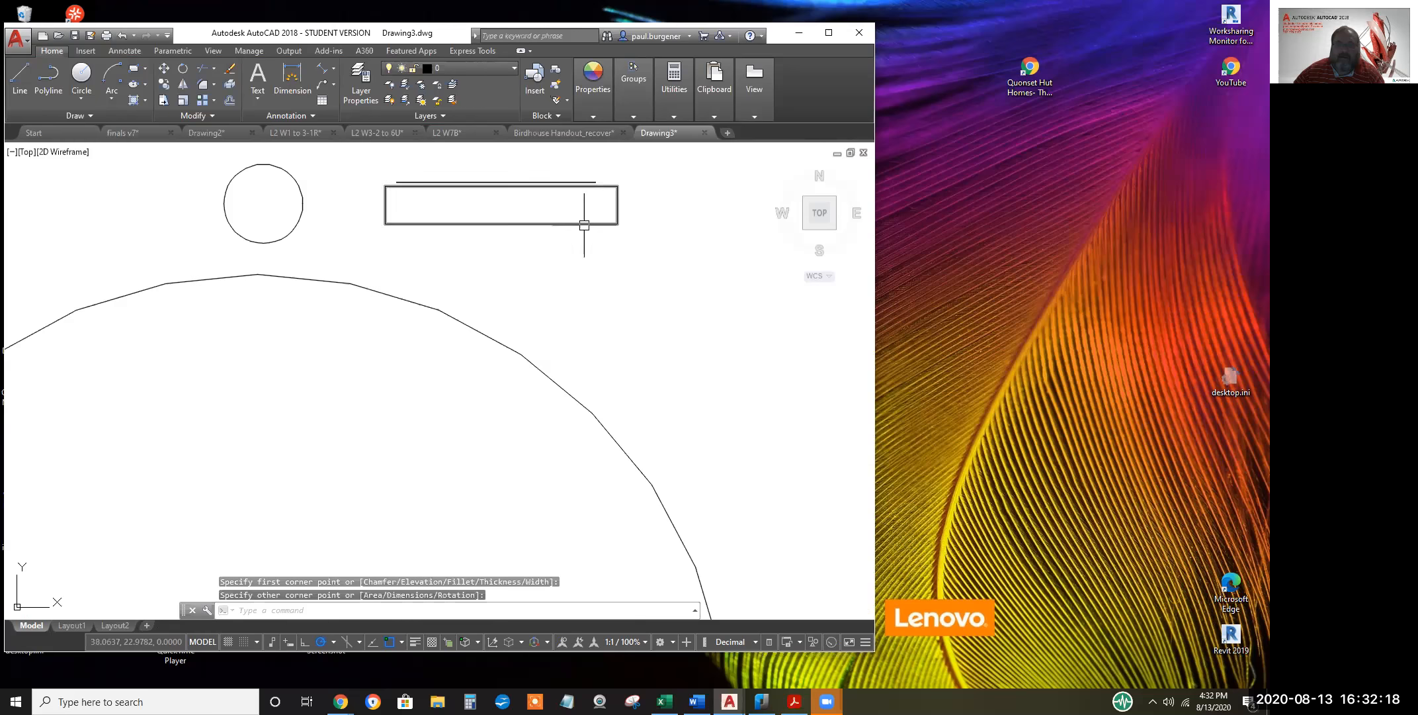
Draw a matching thin horizontal rectangle to the left of the tiny circle
key(Return)
click(27, 189)
click(202, 225)
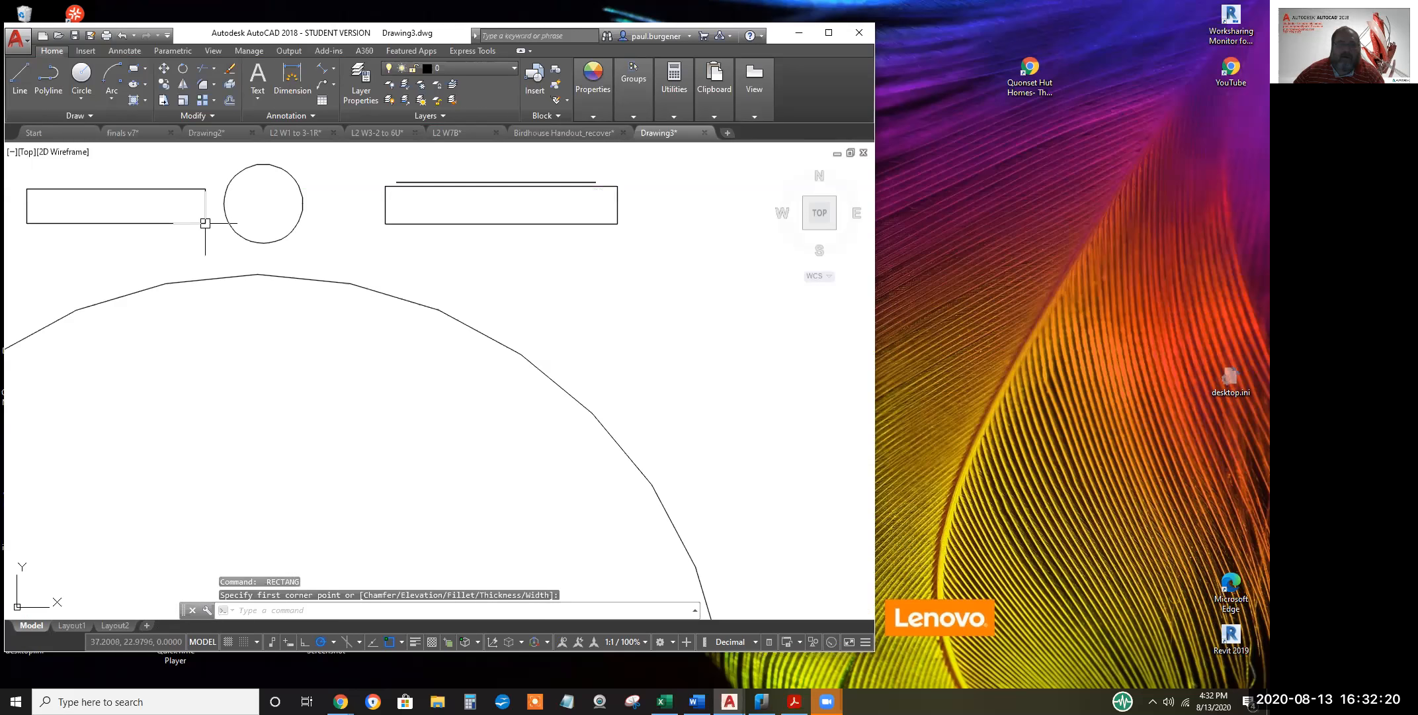
key(Return)
scroll(281, 364, down, 5)
click(270, 369)
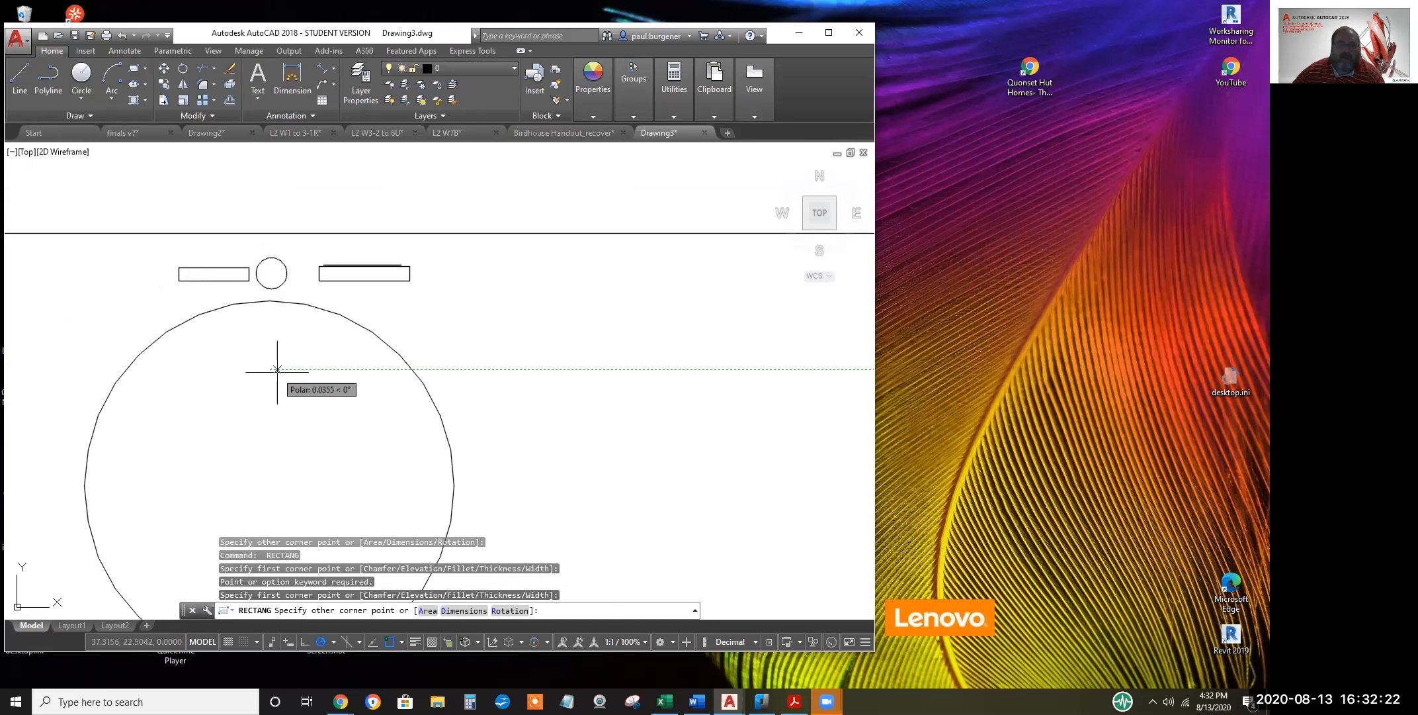
key(Escape)
key(Escape)
key(Escape)
Draw a tiny circle inside the larger circle, near its upper edge and directly below the existing tiny circle
click(81, 73)
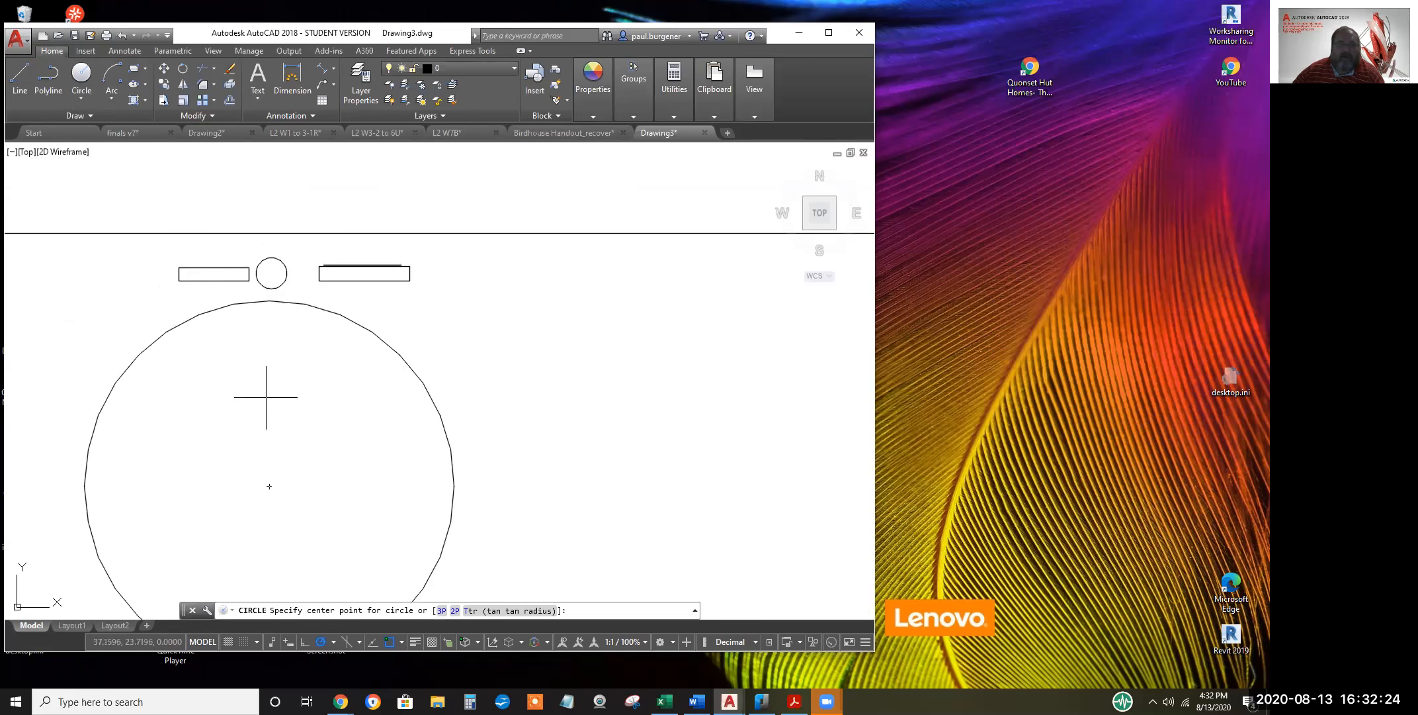
click(272, 358)
click(284, 371)
Compare the whole outline with a close view of the tiny shapes around the circle, ending on the whole outline
scroll(329, 366, down, 6)
middle_drag(330, 366, 499, 291)
scroll(499, 291, down, 4)
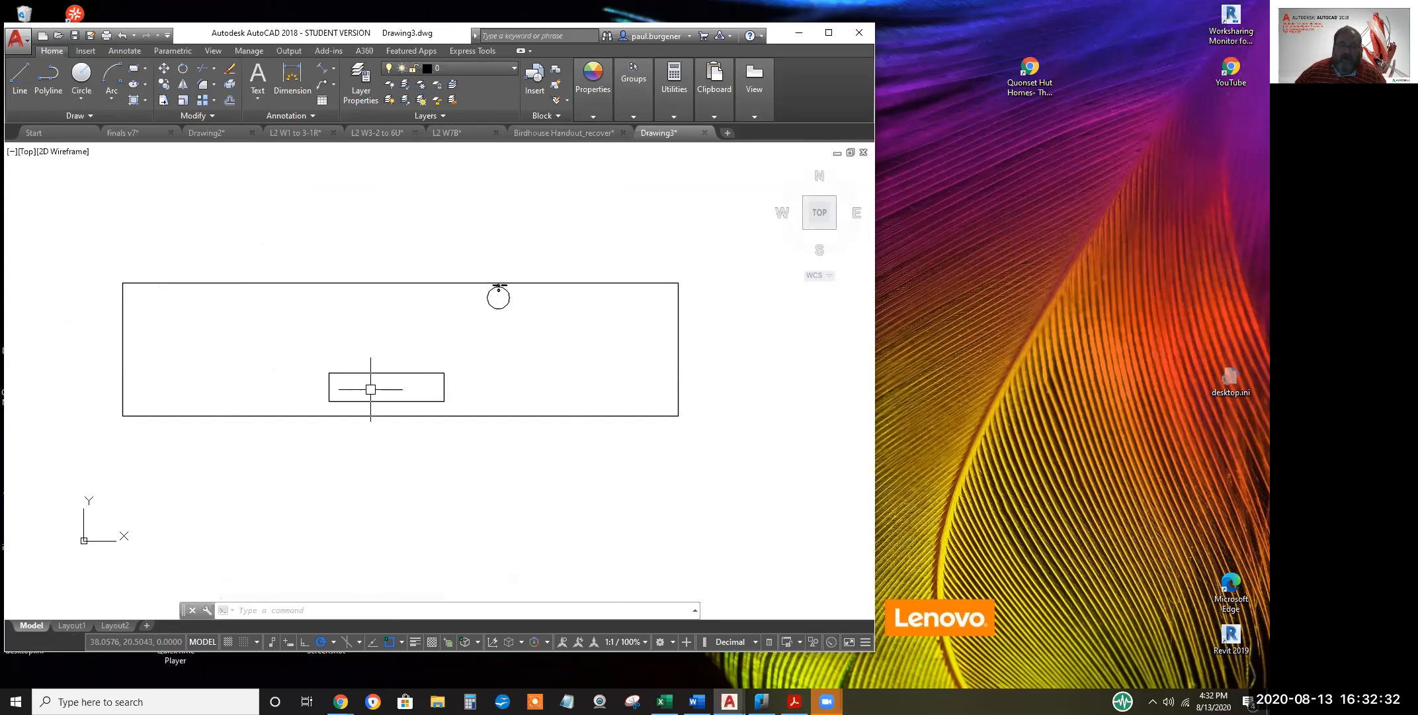
scroll(503, 299, up, 6)
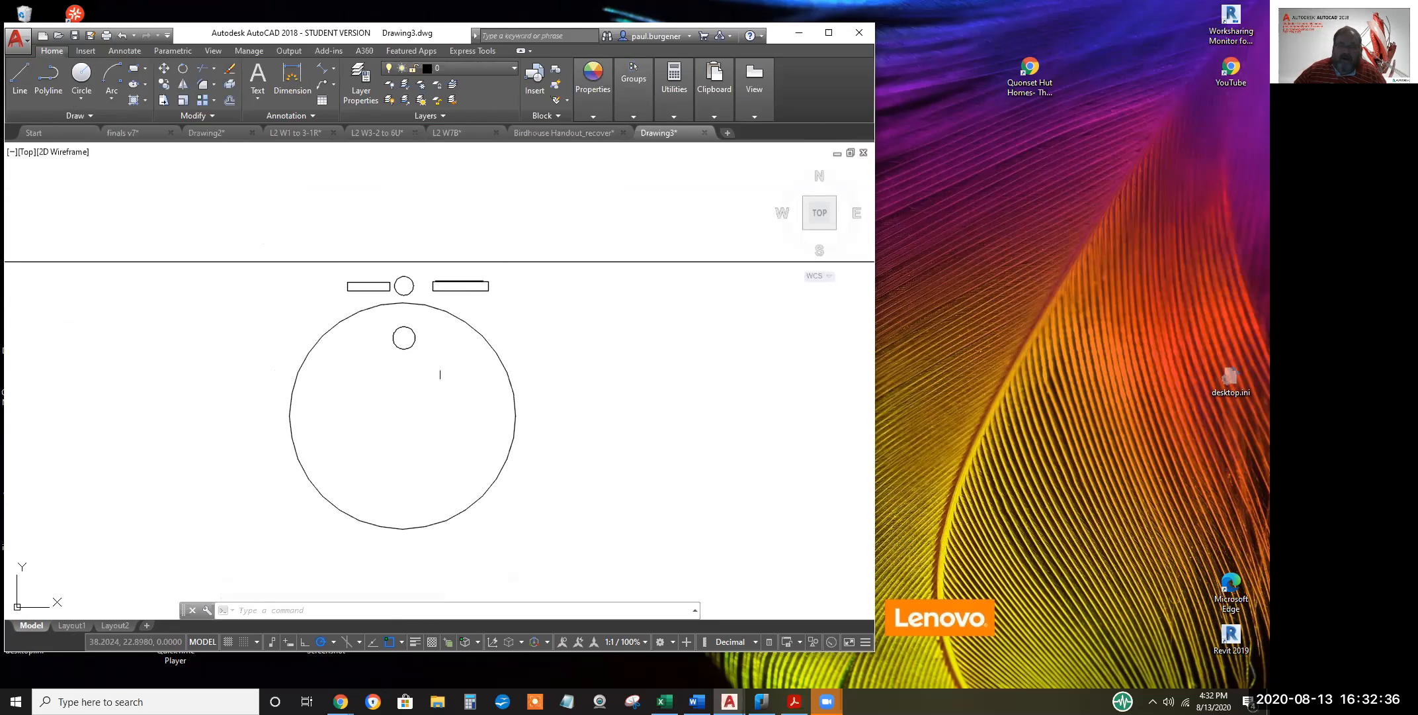
scroll(446, 405, down, 8)
scroll(334, 406, down, 2)
mouse_move(339, 406)
middle_down()
mouse_move(459, 295)
mouse_move(459, 323)
middle_up()
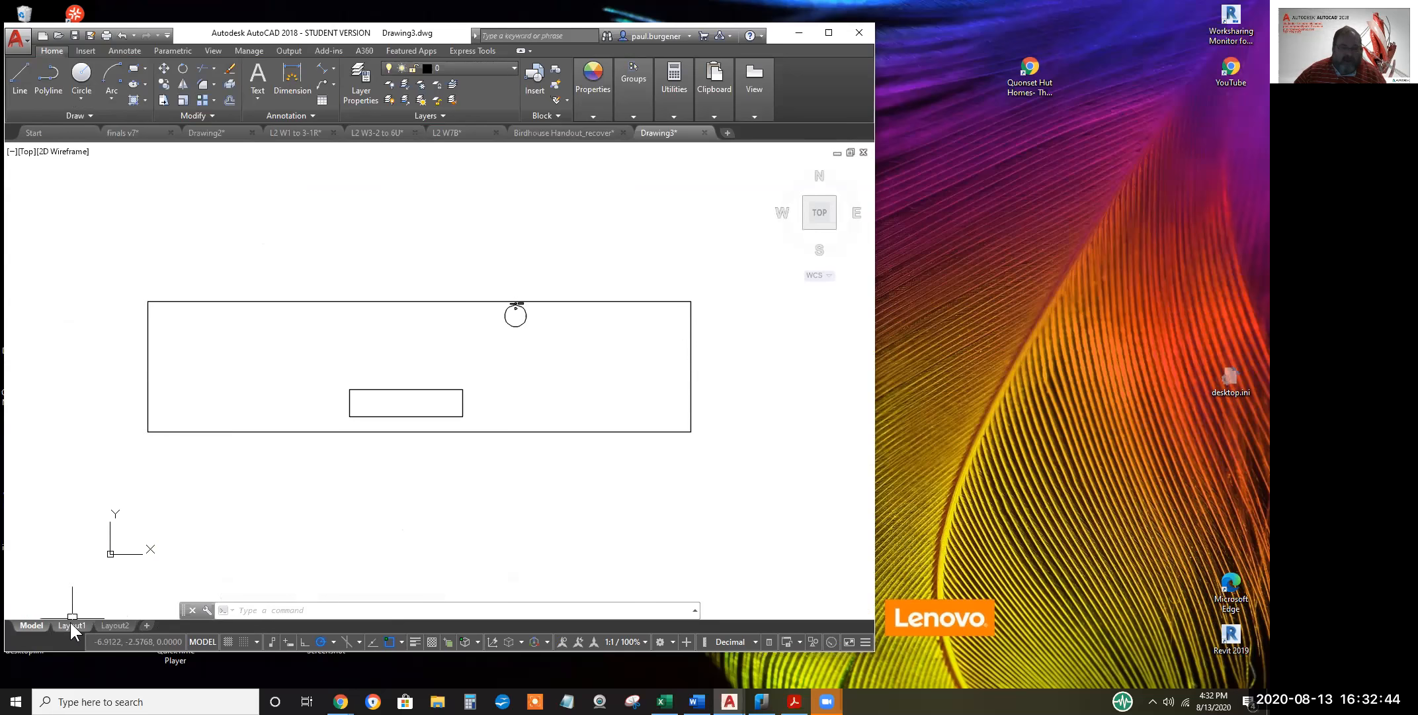
Switch to Layout1 and view the whole sheet with its viewport
mouse_move(69, 627)
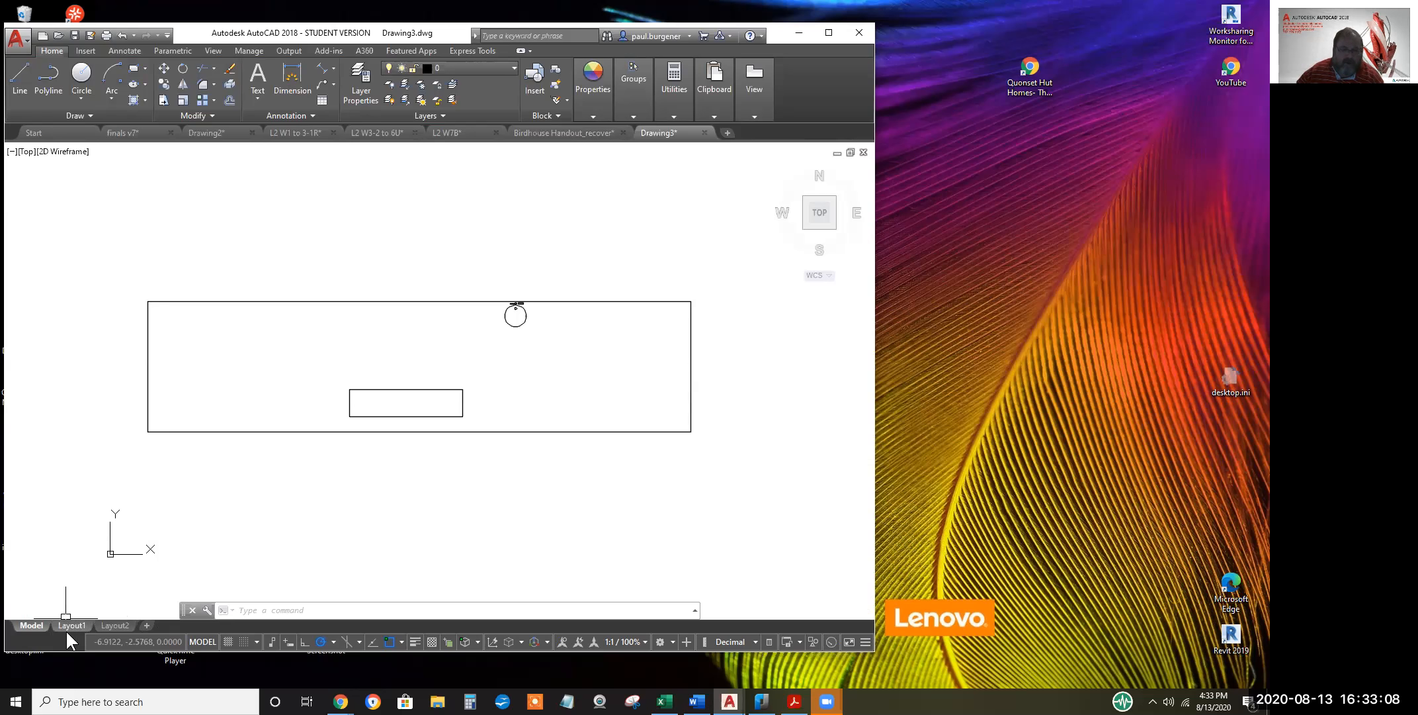
click(73, 624)
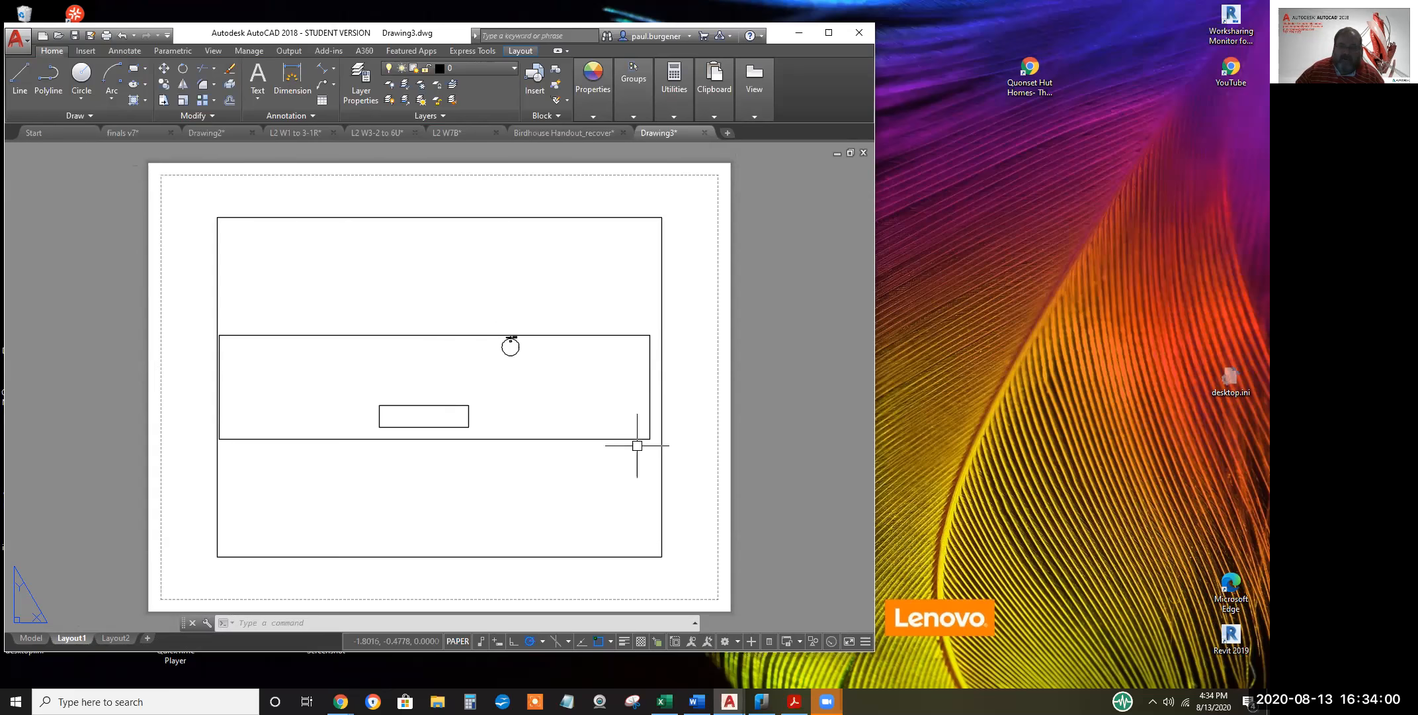
scroll(652, 330, up, 6)
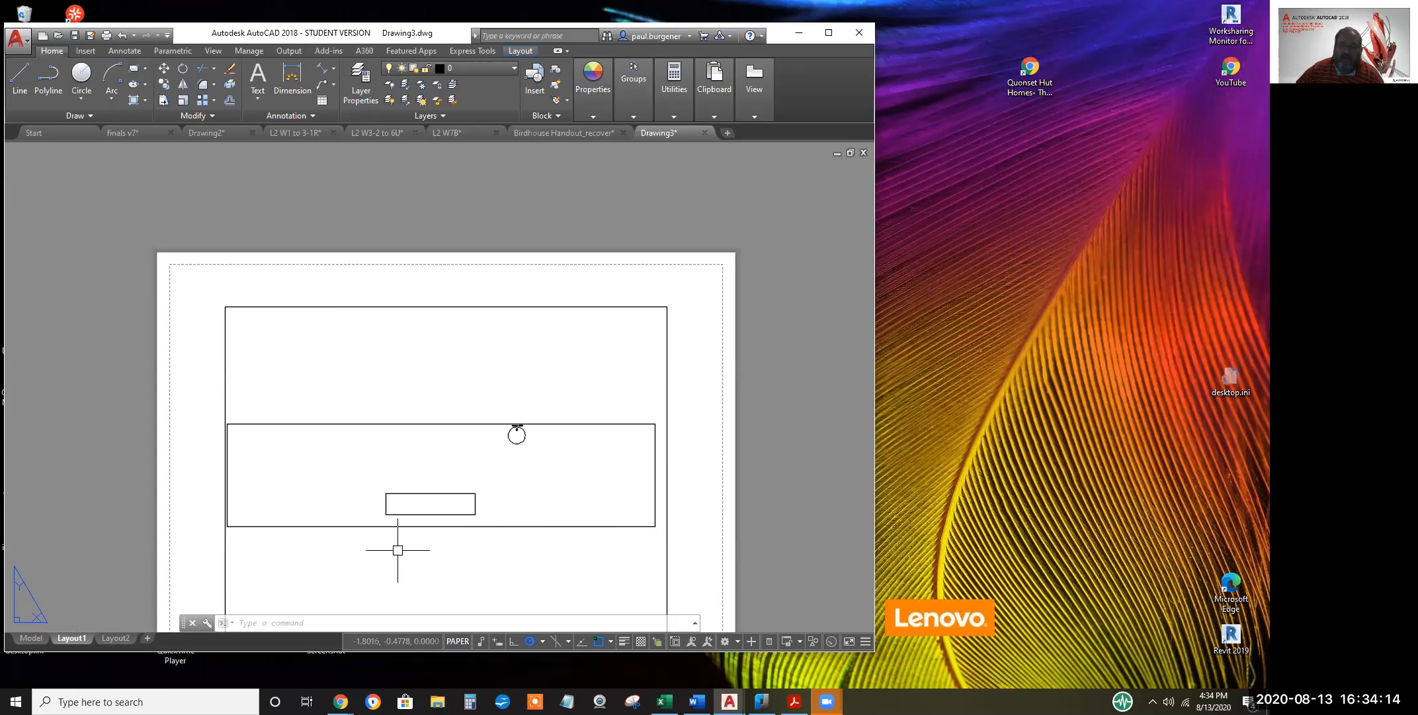
scroll(528, 501, down, 2)
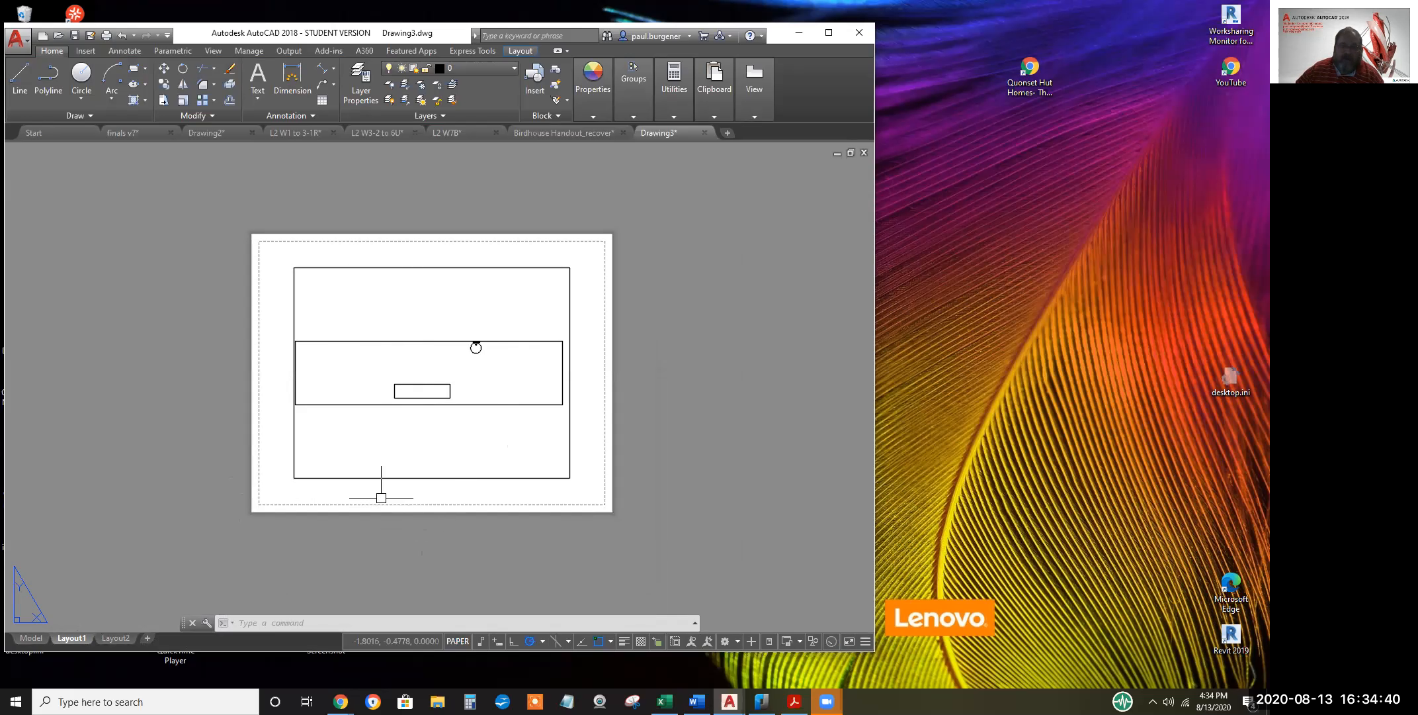
Draw a zigzag chain of eight connected lines in paper space across the Layout1 sheet, extending beyond its edges
click(23, 74)
click(231, 334)
click(403, 224)
click(364, 301)
click(323, 221)
click(465, 313)
click(569, 212)
click(718, 347)
click(297, 524)
right_click(183, 383)
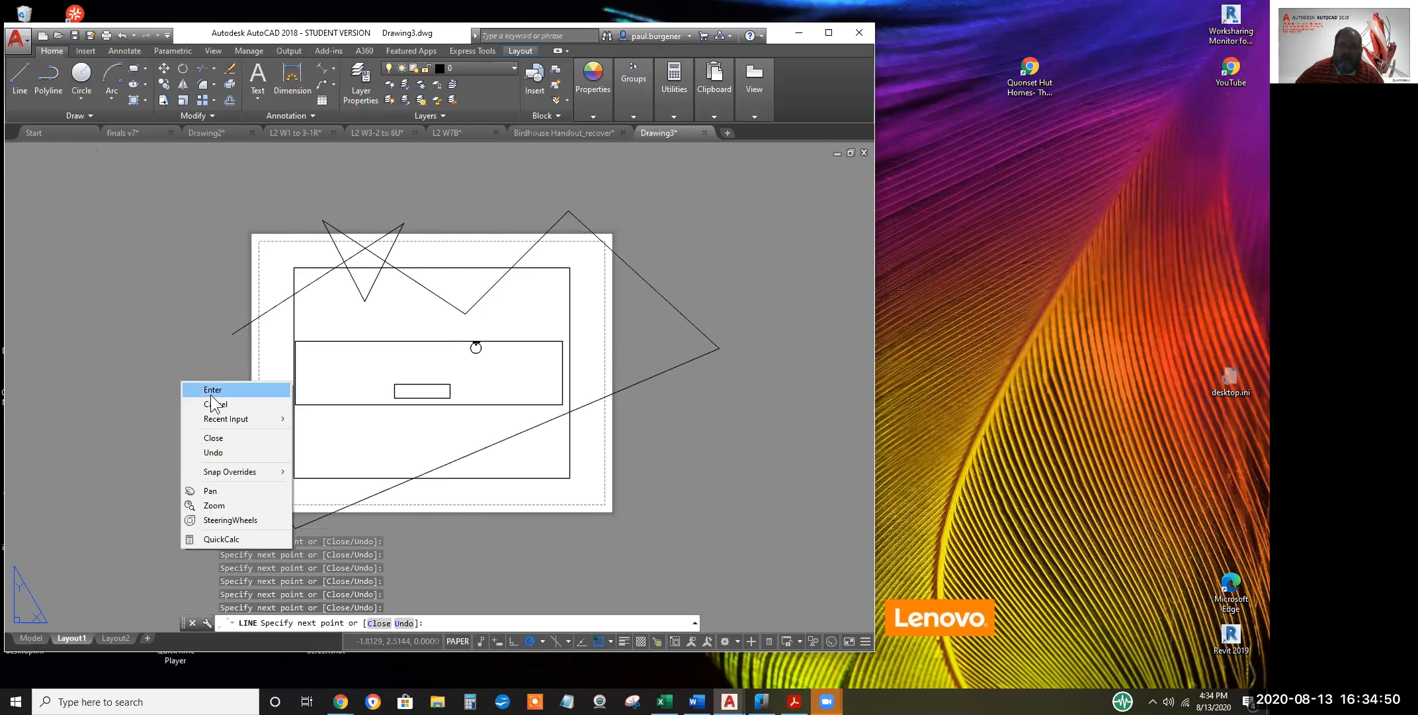
click(211, 392)
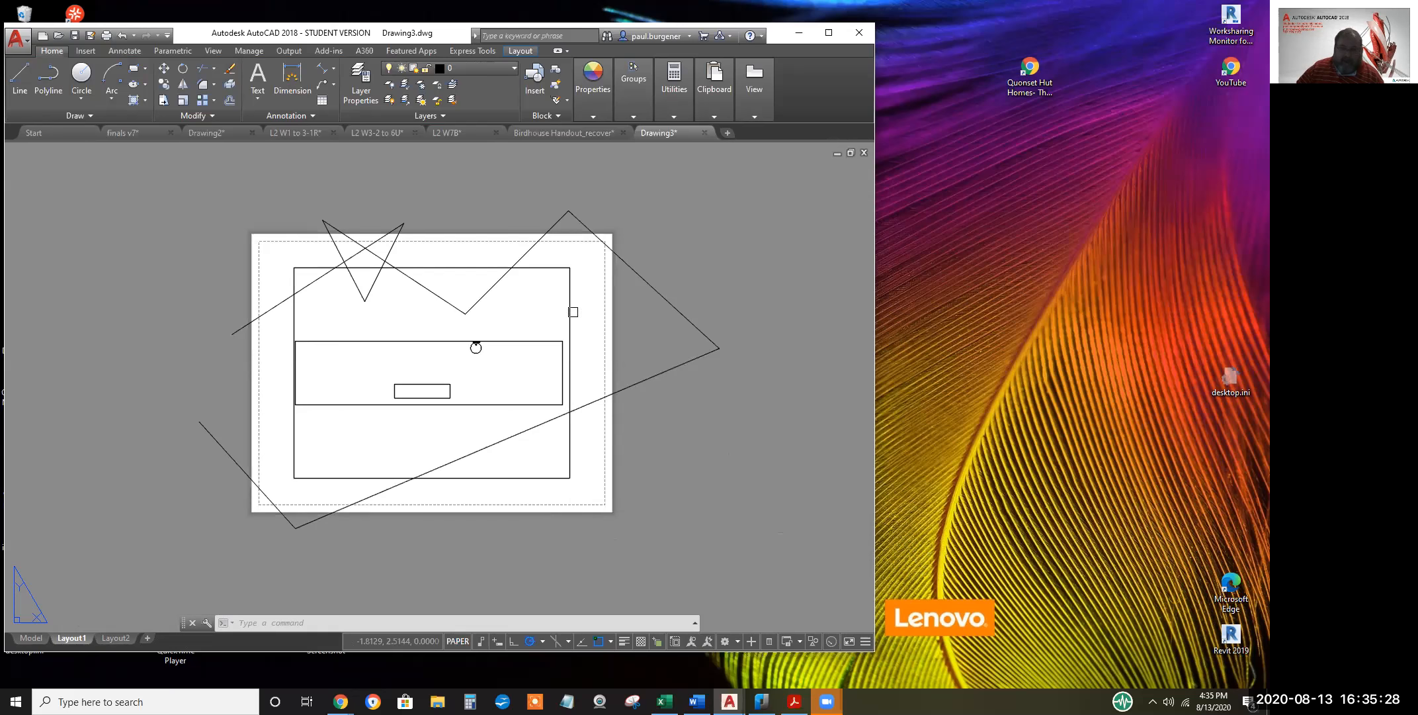
Resize the viewport by stretching its upper-right corner down and outward to the outline's upper edge, and its lower-left corner outward
click(571, 275)
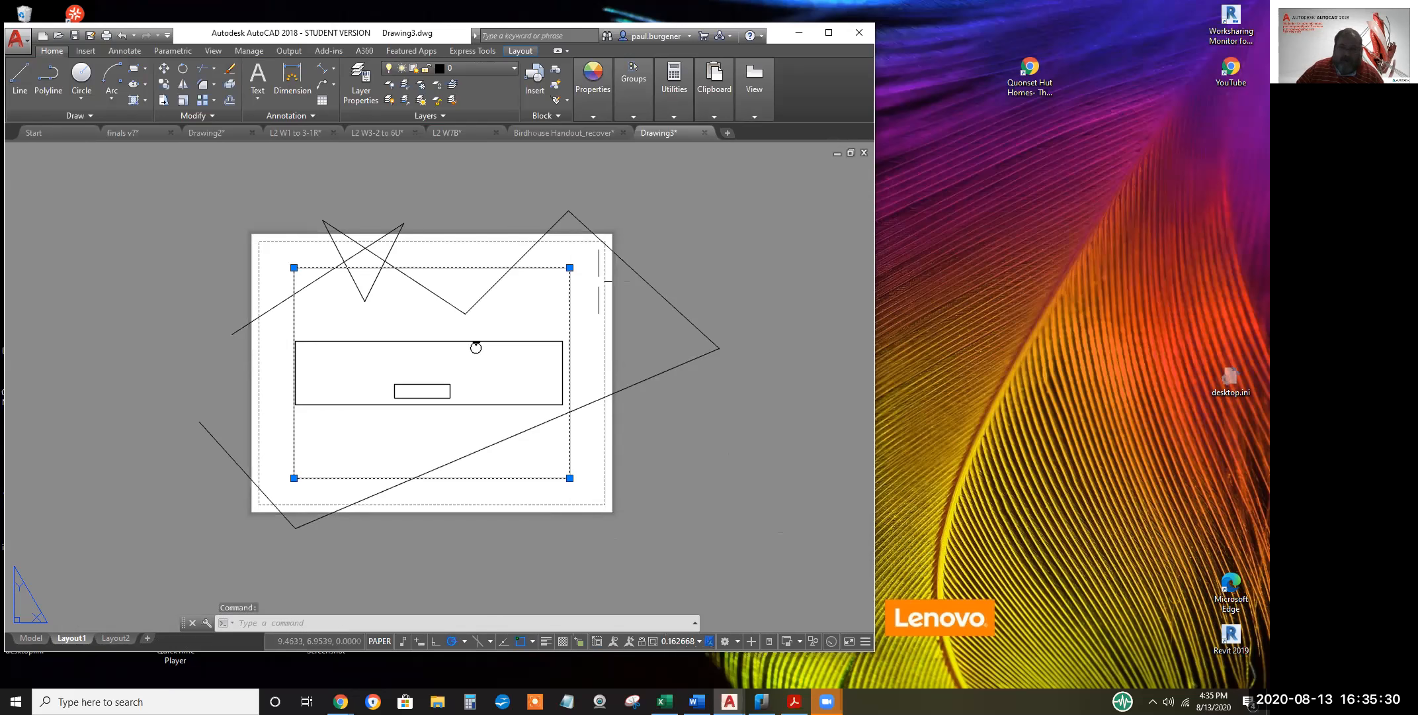
click(570, 267)
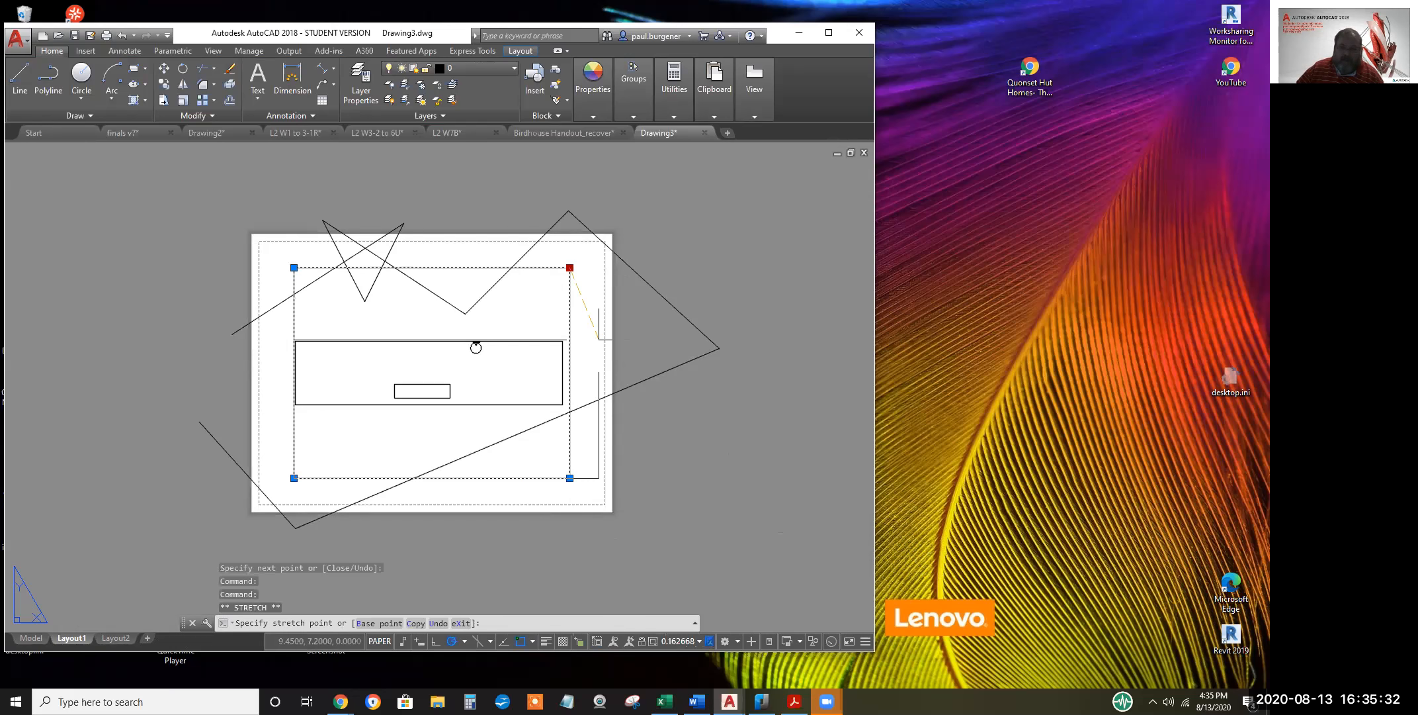
click(598, 340)
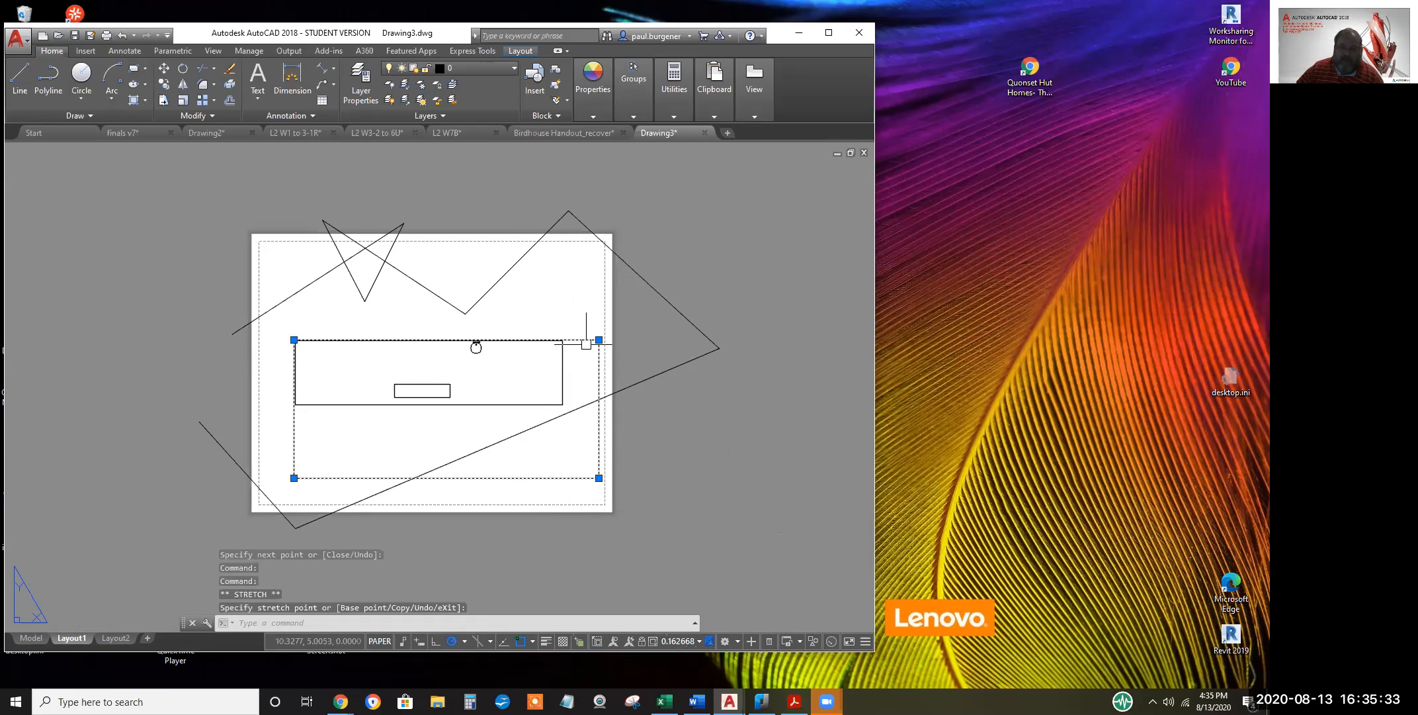
click(294, 478)
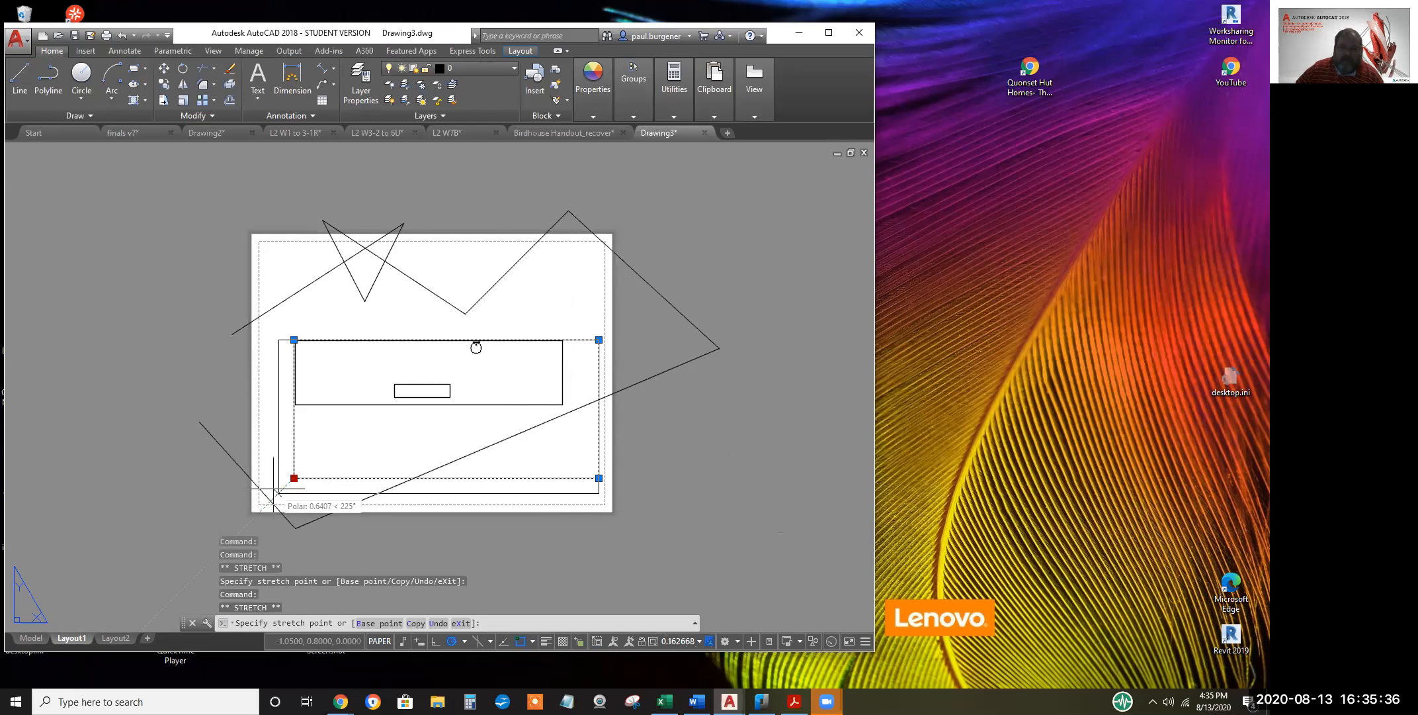
click(278, 493)
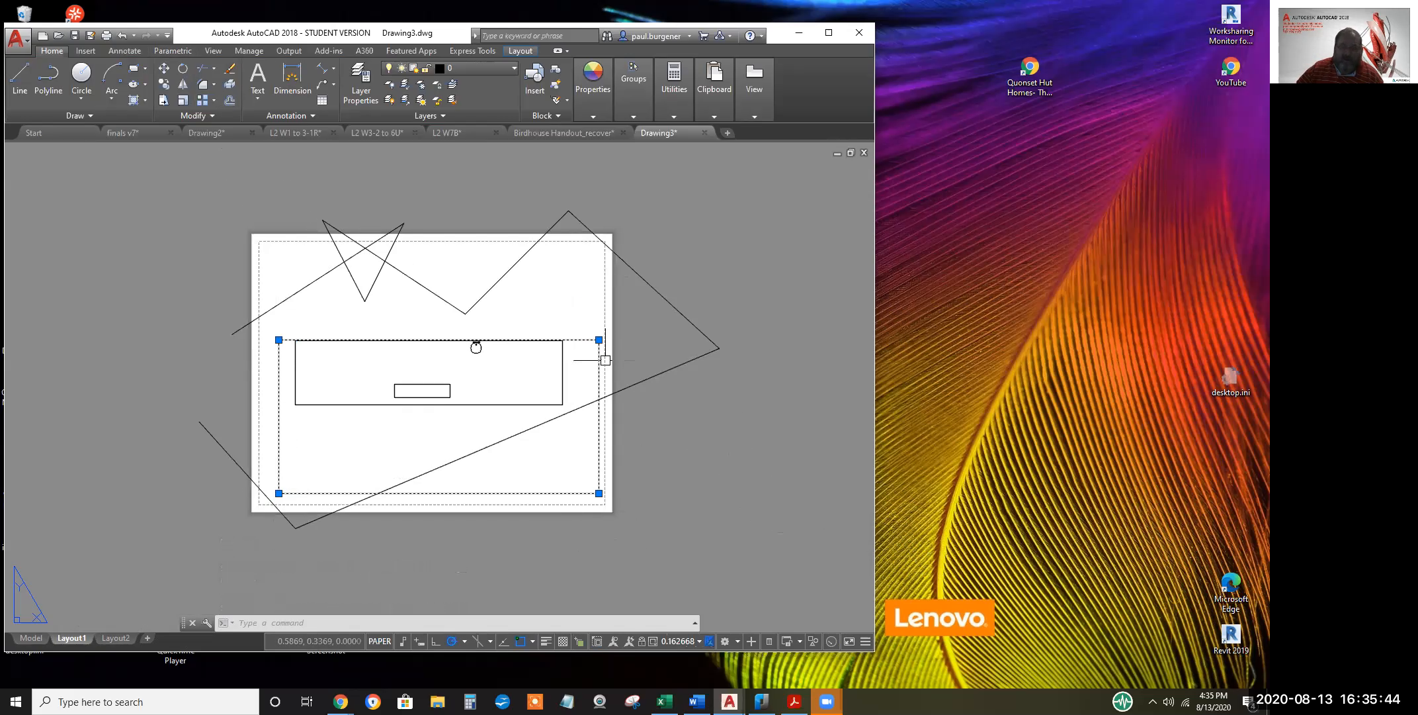
Stretch the viewport's upper-right corner straight down so its upper edge crops the top of the large rectangle
click(599, 340)
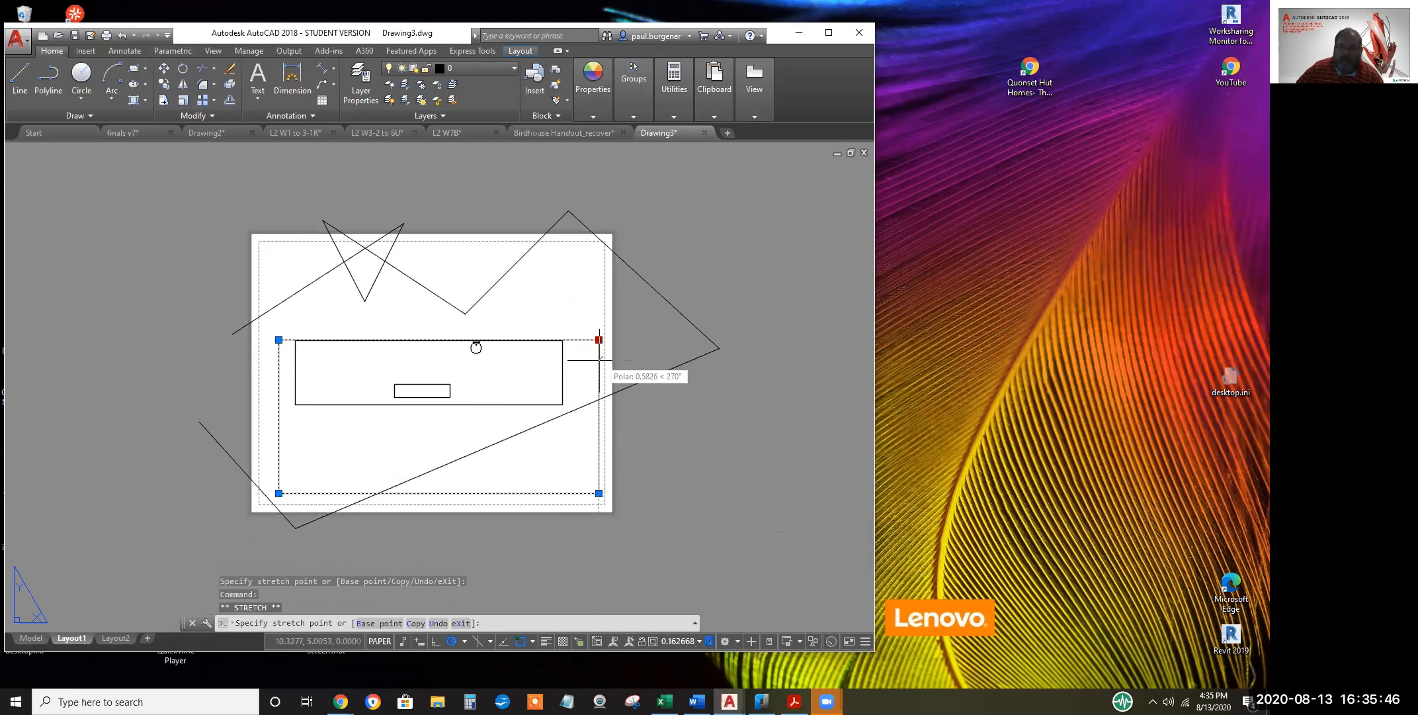
click(598, 363)
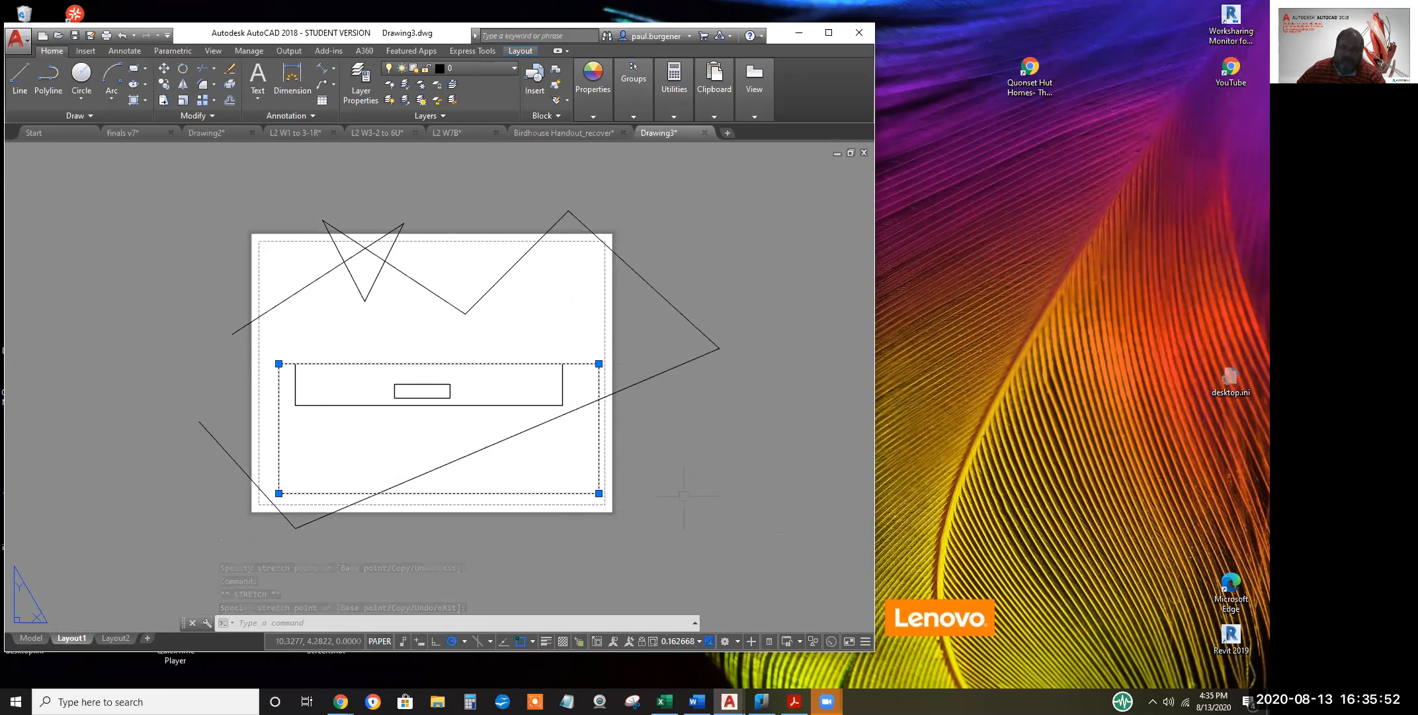
key(Escape)
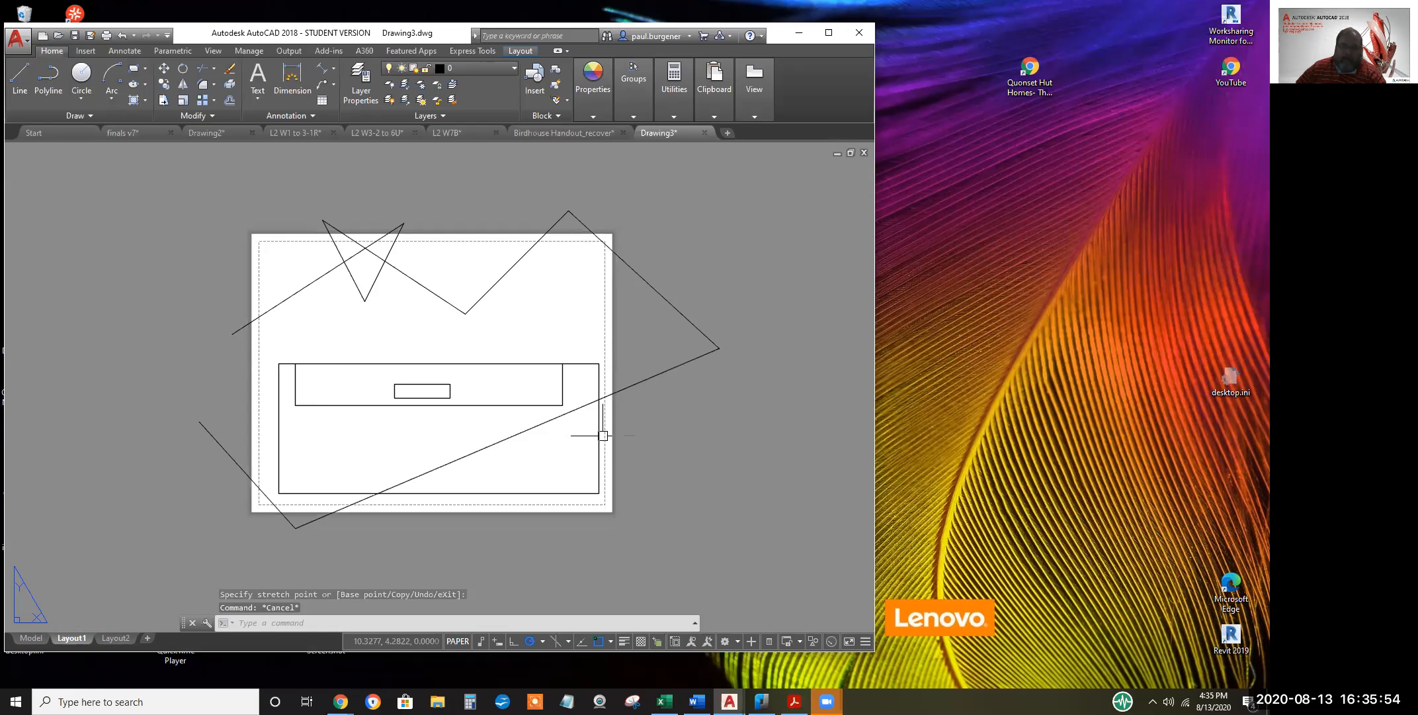
Stretch the viewport's lower-left corner inward and slightly up so it crops the large rectangle's left end
click(279, 445)
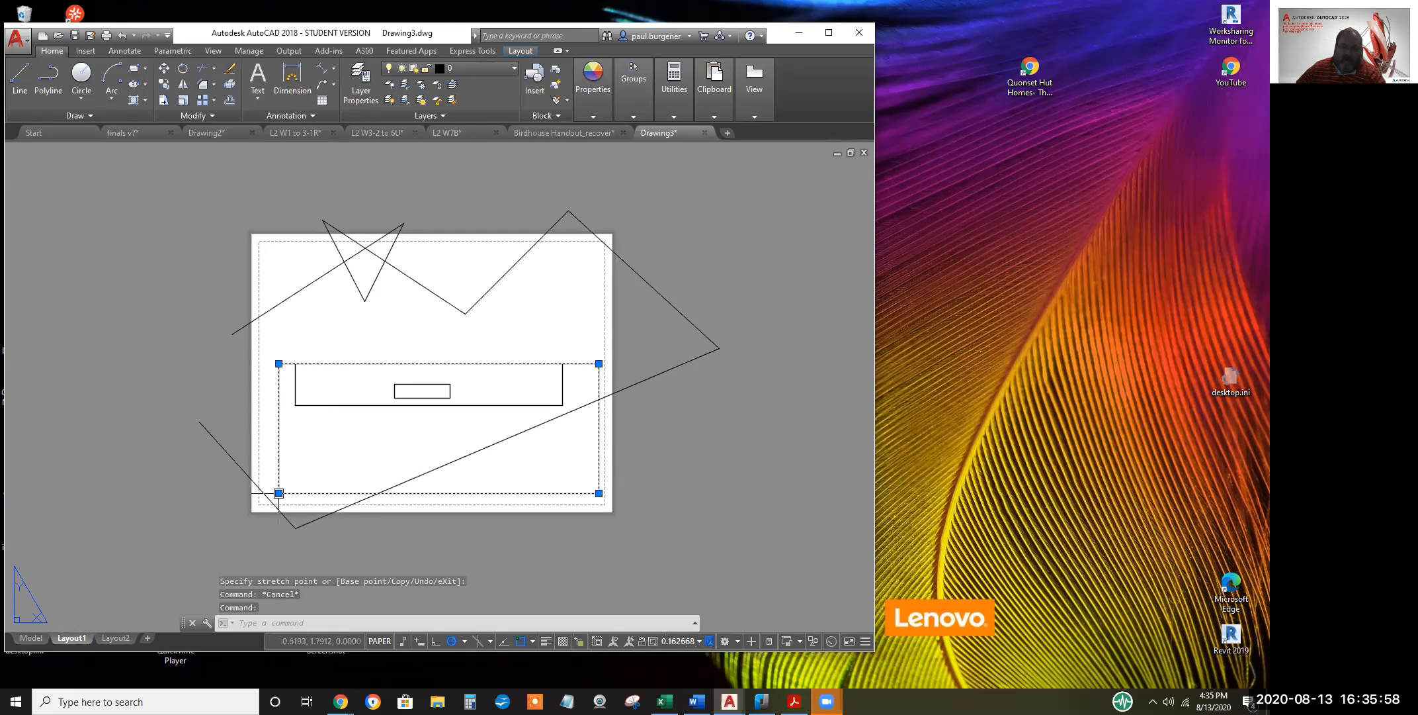
click(278, 493)
click(311, 484)
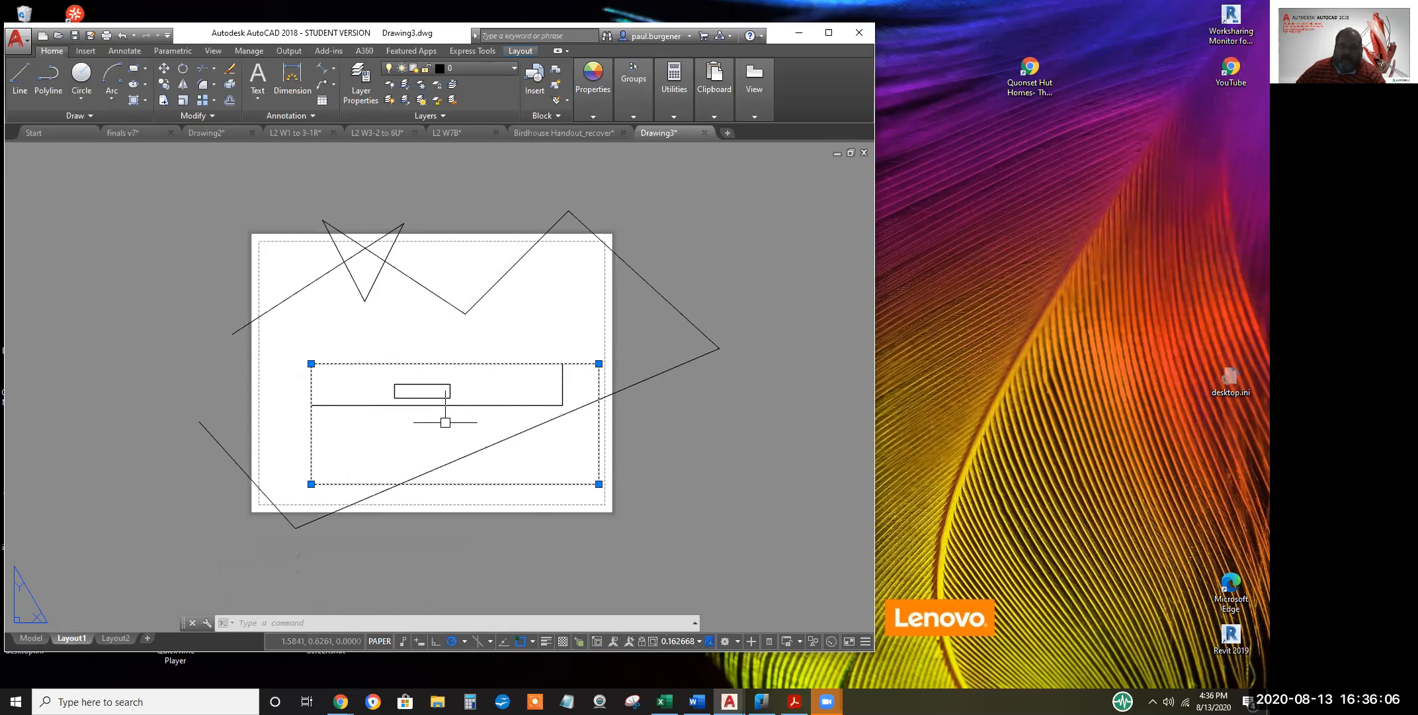
key(Escape)
key(Escape)
key(Escape)
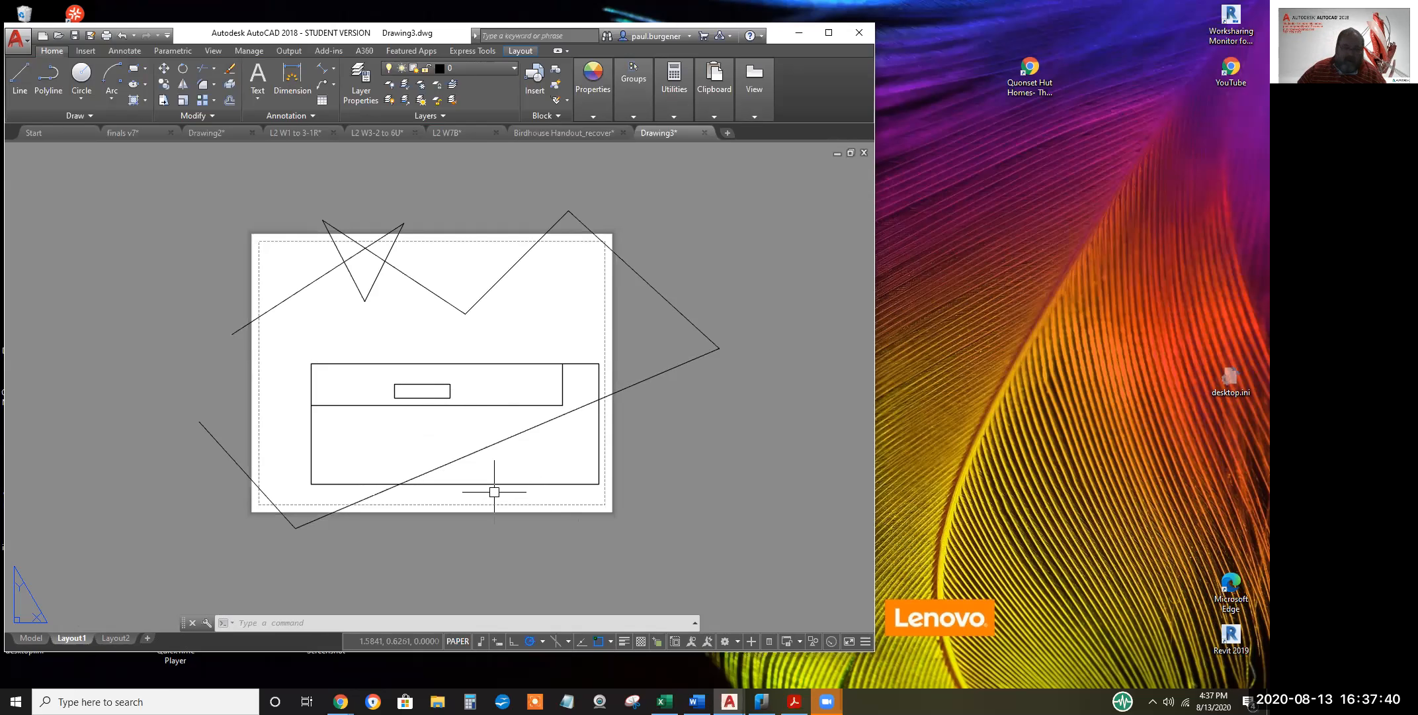
In model space, draw three connected lines forming an open tray shape inside the small rectangle
click(29, 637)
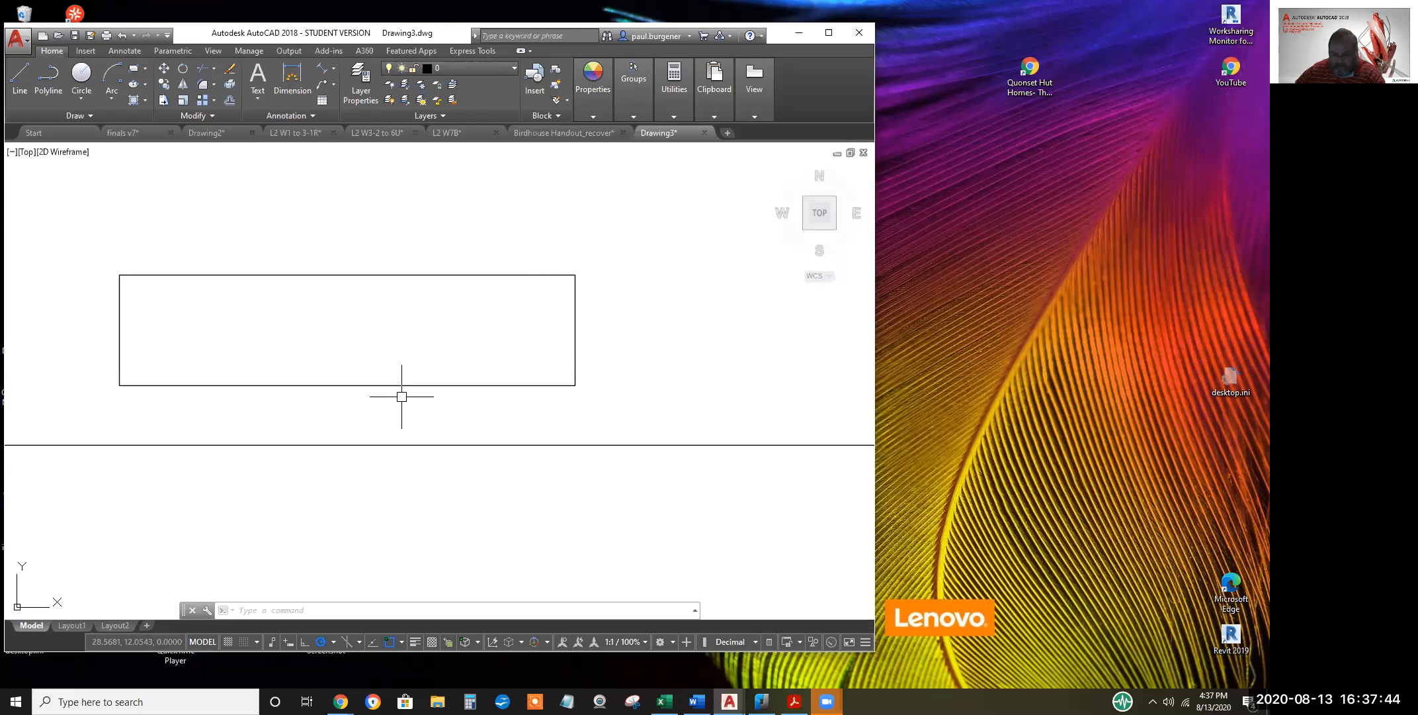
click(22, 80)
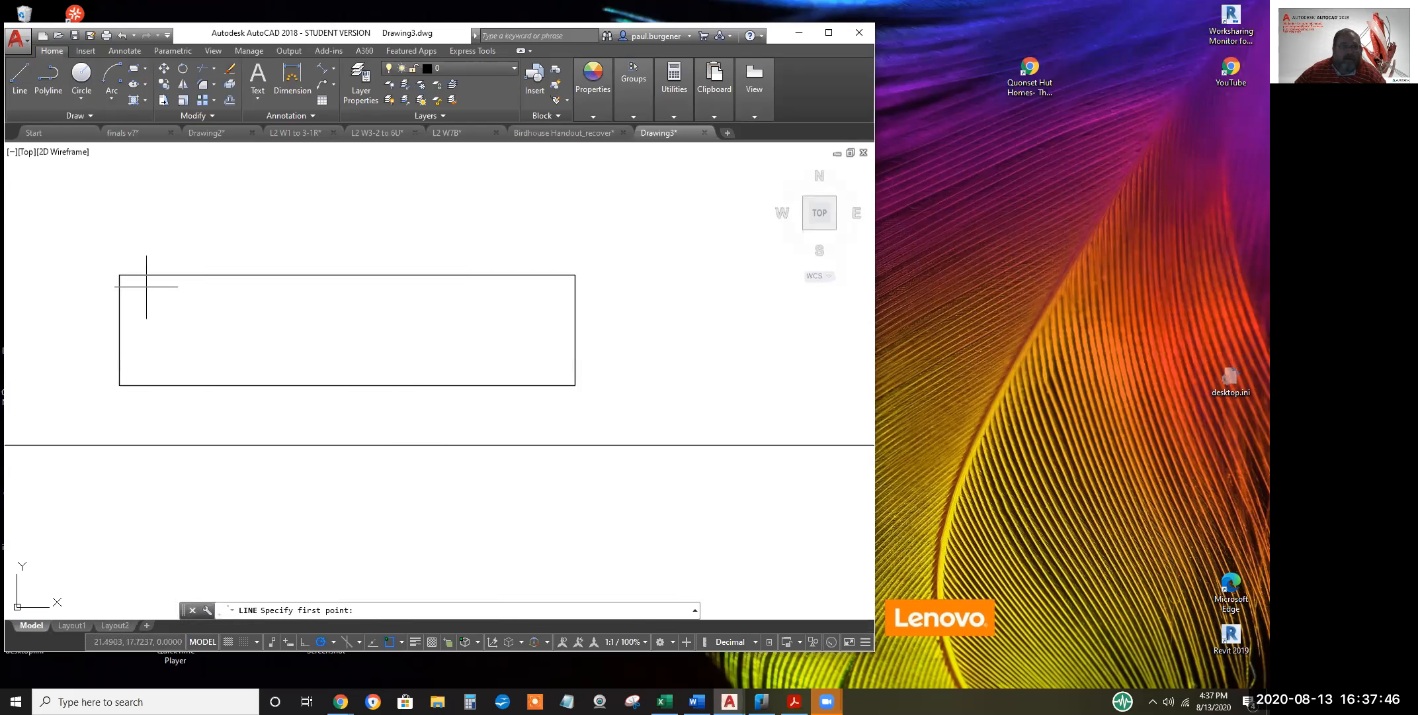
click(142, 289)
click(160, 362)
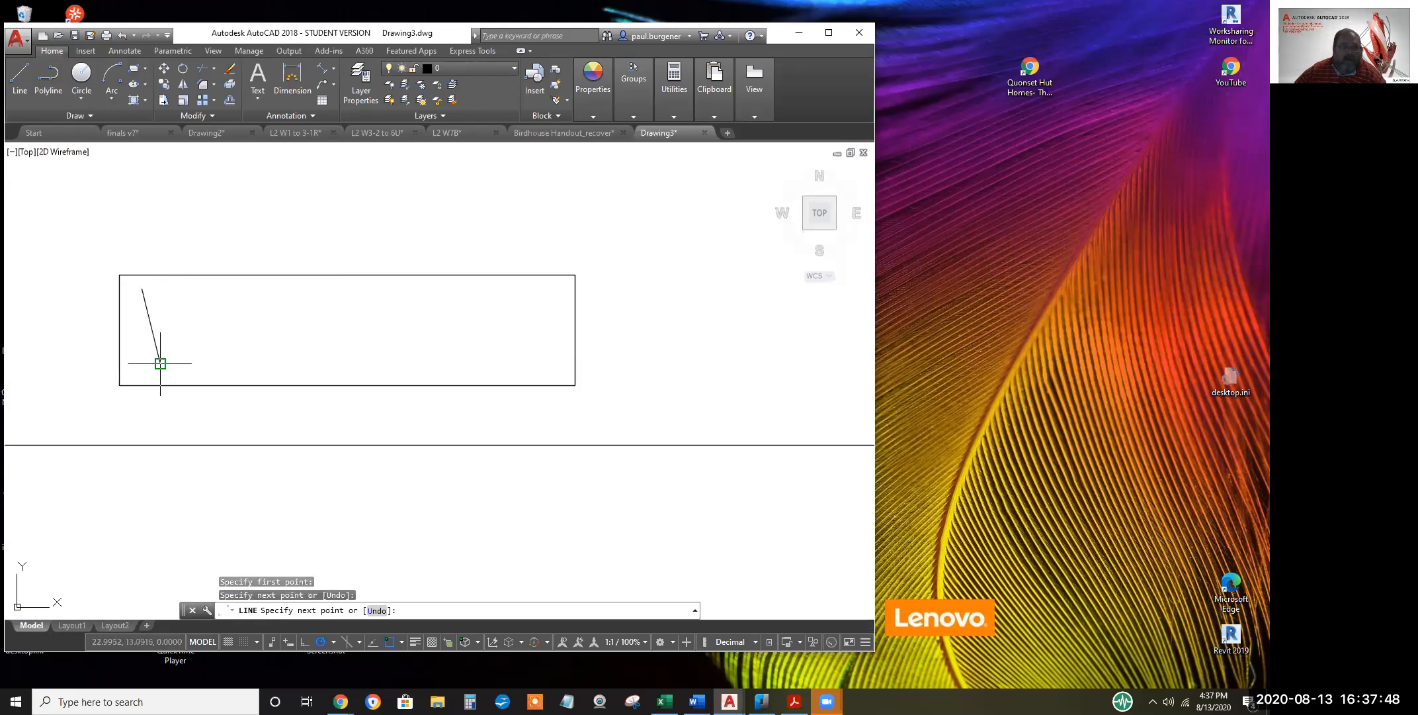
click(535, 363)
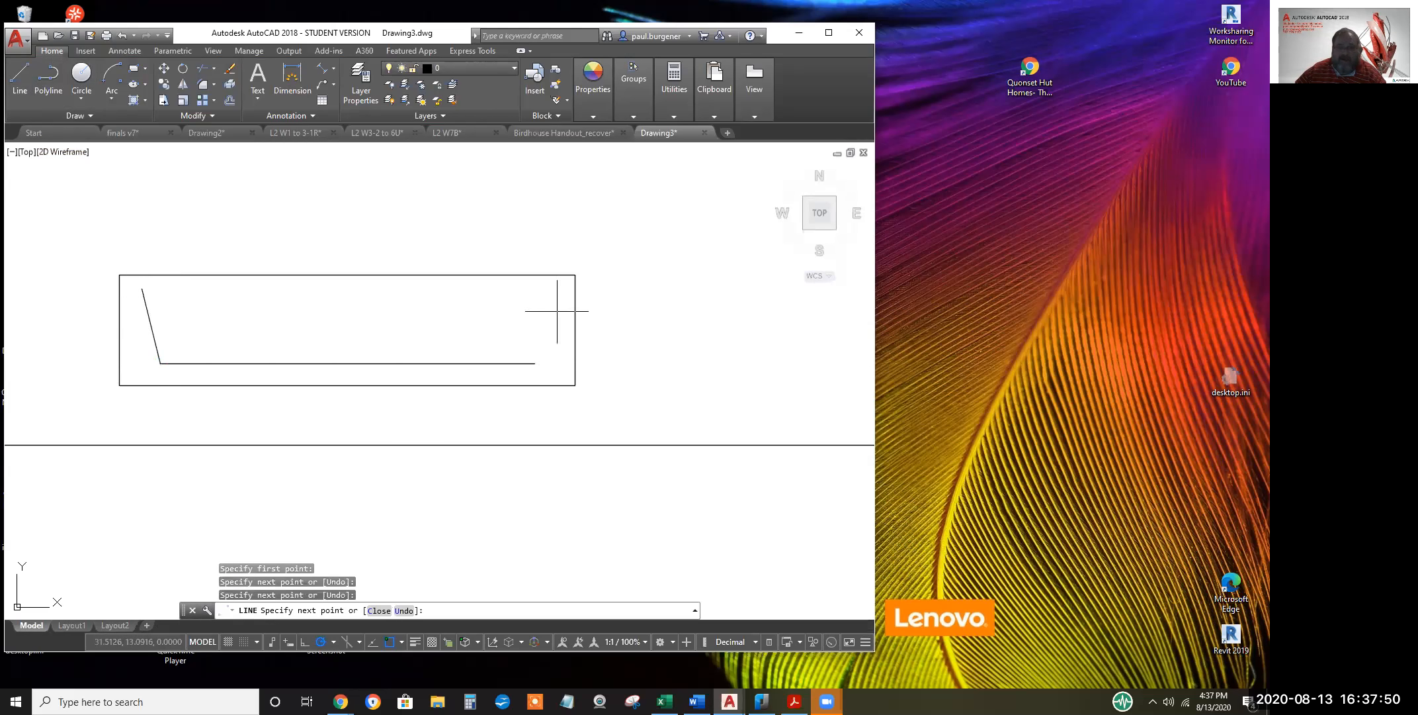
click(559, 295)
key(Escape)
key(Escape)
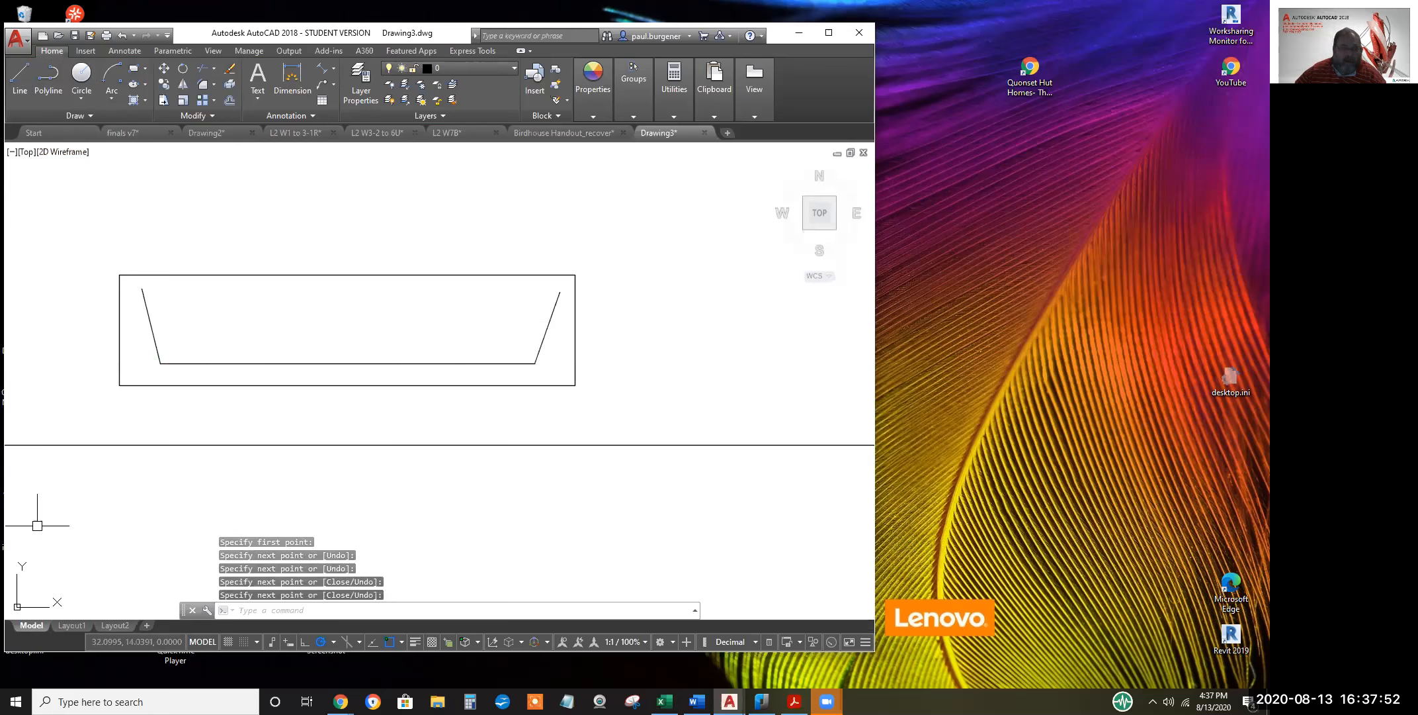
Return to Layout1 and activate model space inside the viewport
click(72, 626)
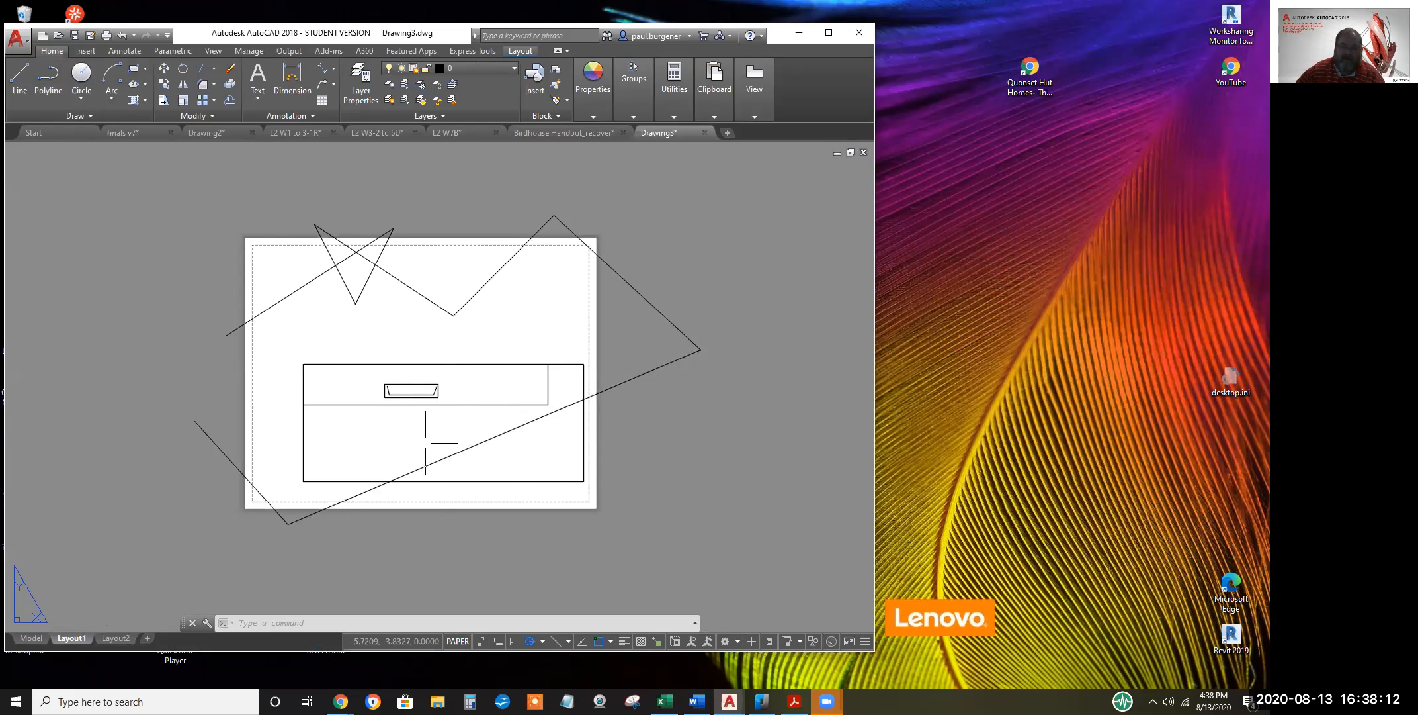
click(520, 453)
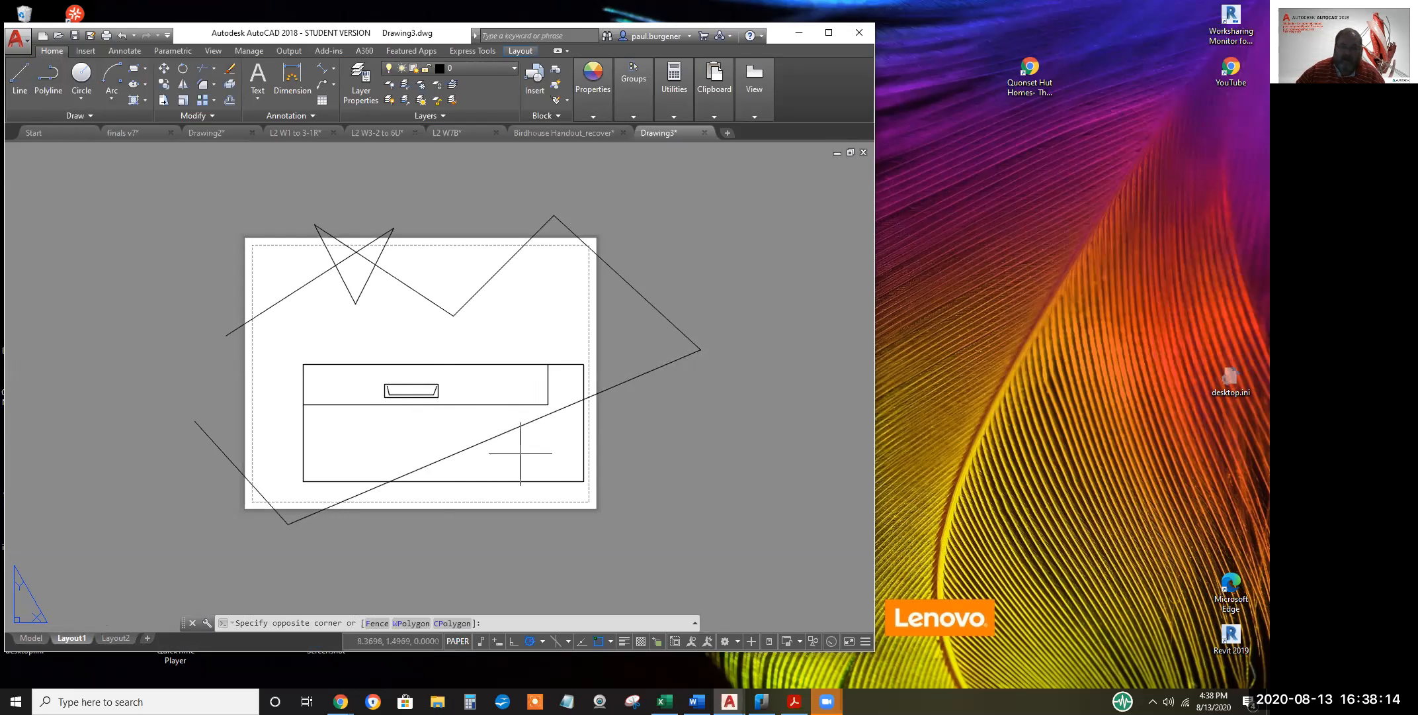
double_click(520, 454)
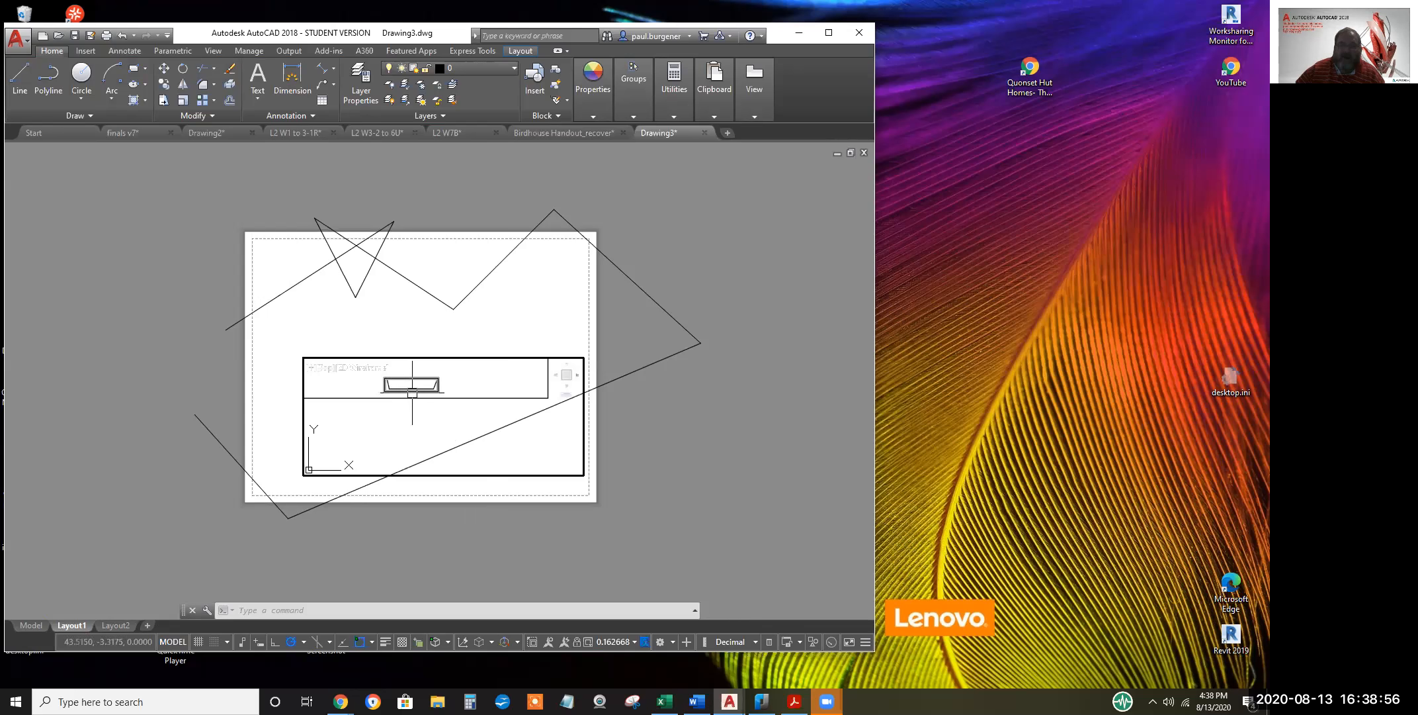
Pan and zoom the model view within the active viewport until the entire large rectangle fits inside it
scroll(411, 409, up, 3)
scroll(411, 409, down, 5)
middle_drag(411, 409, 417, 449)
scroll(413, 425, up, 5)
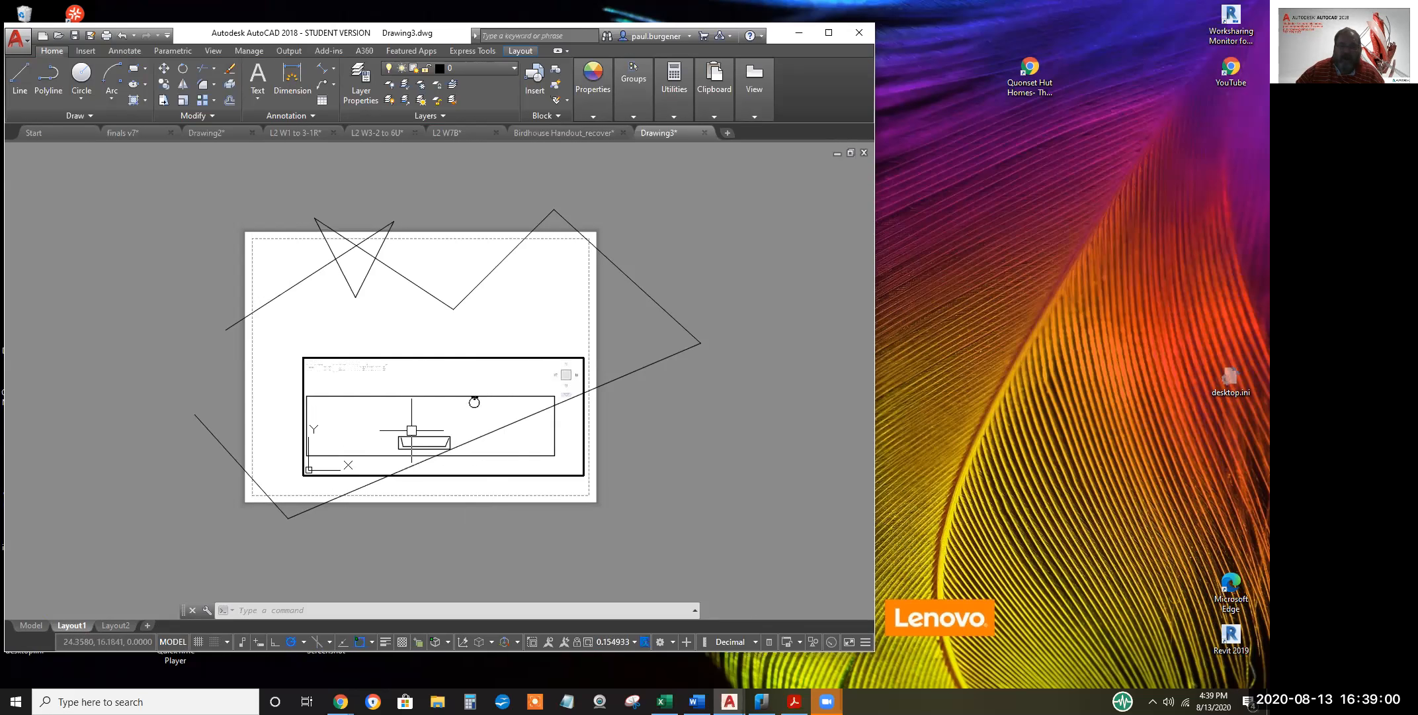
Zoom and pan the model view inside the active viewport, ending with the whole large rectangle in view
scroll(413, 424, down, 5)
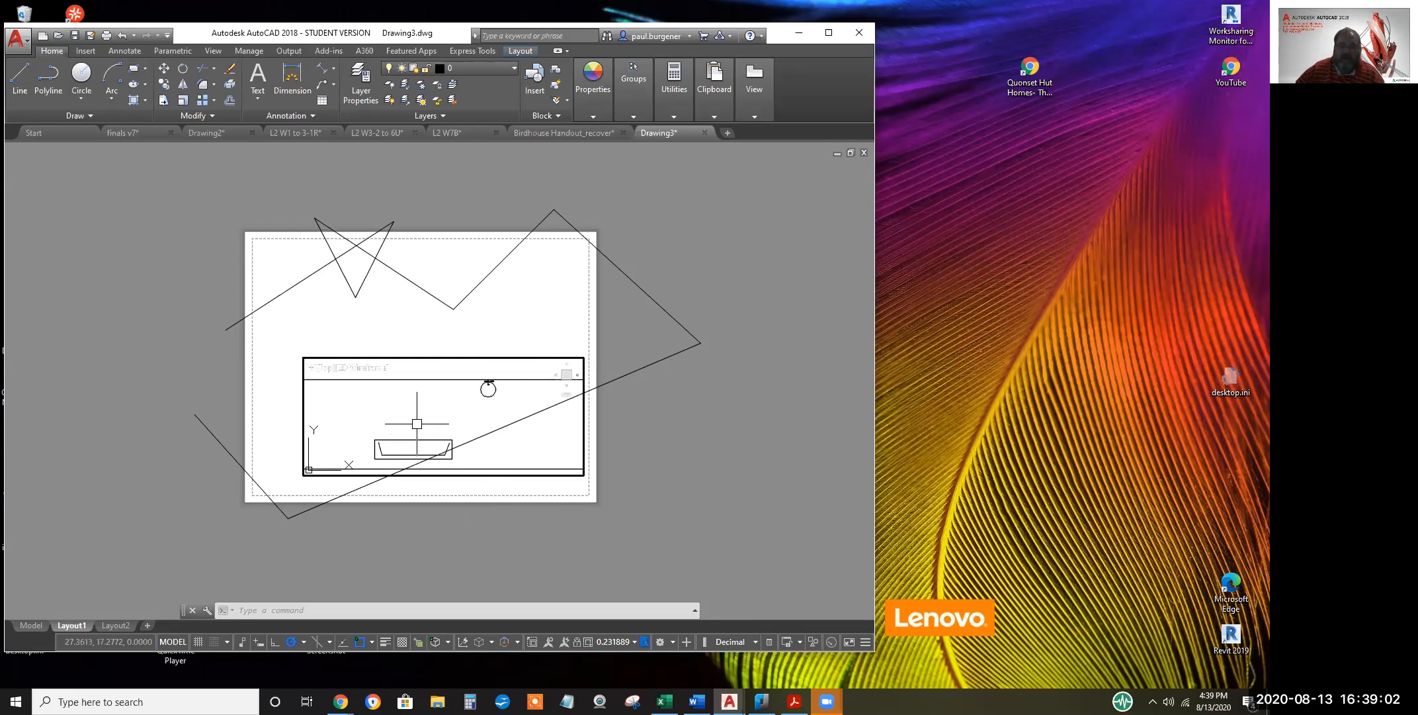
mouse_move(418, 424)
middle_down()
mouse_move(459, 405)
mouse_move(417, 411)
middle_up()
scroll(456, 405, up, 4)
scroll(456, 404, down, 4)
scroll(417, 411, up, 2)
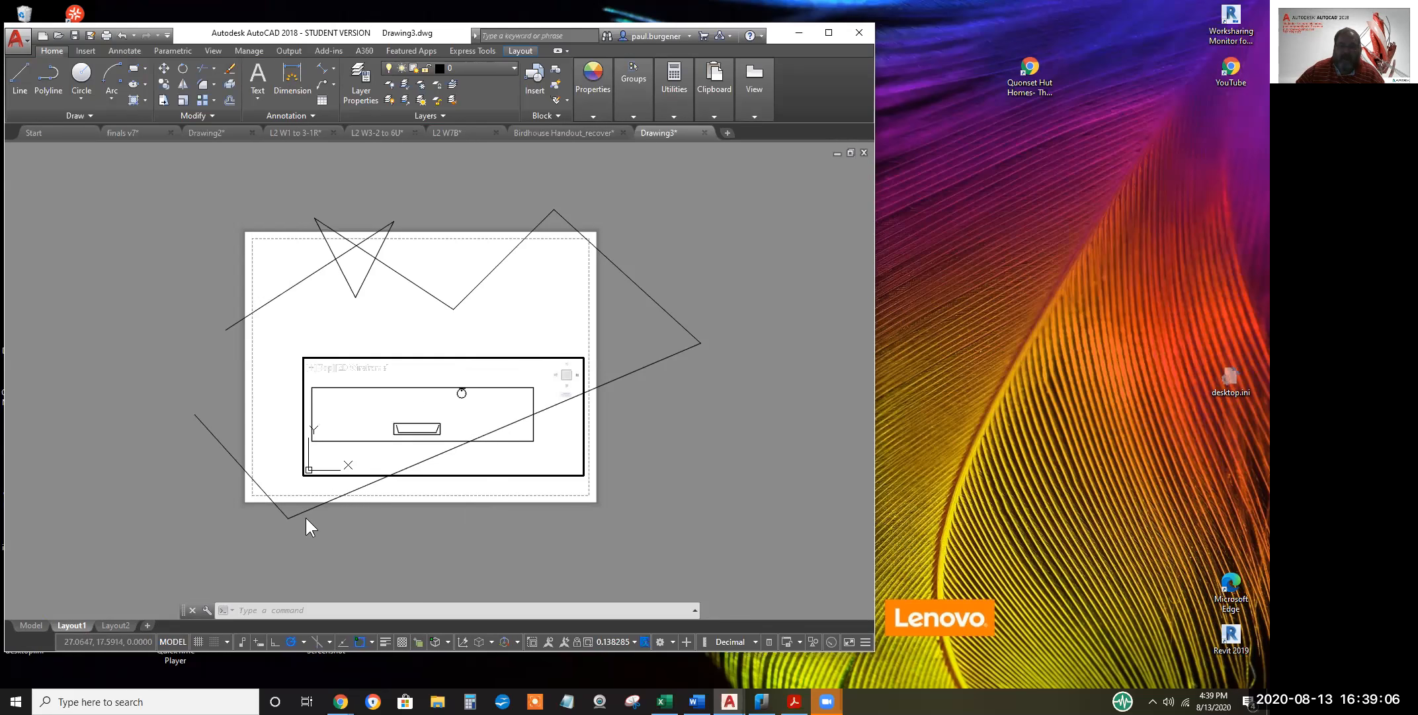
Switch to model space and examine the large rectangle and the shapes inside it at different zoom levels
click(33, 625)
scroll(370, 275, down, 8)
middle_drag(384, 327, 471, 408)
scroll(472, 408, up, 4)
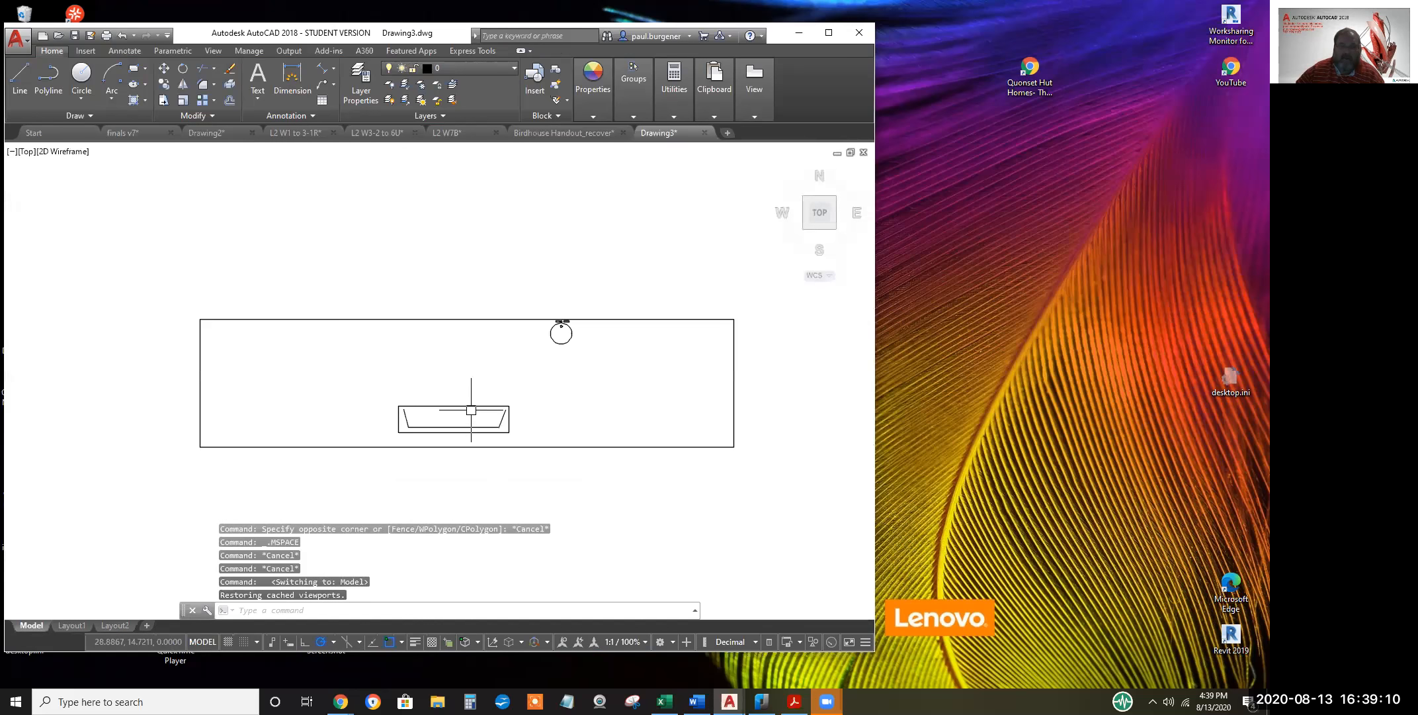
scroll(471, 408, down, 6)
scroll(471, 408, up, 6)
scroll(176, 374, down, 2)
mouse_move(354, 395)
middle_down()
mouse_move(478, 422)
mouse_move(507, 364)
middle_up()
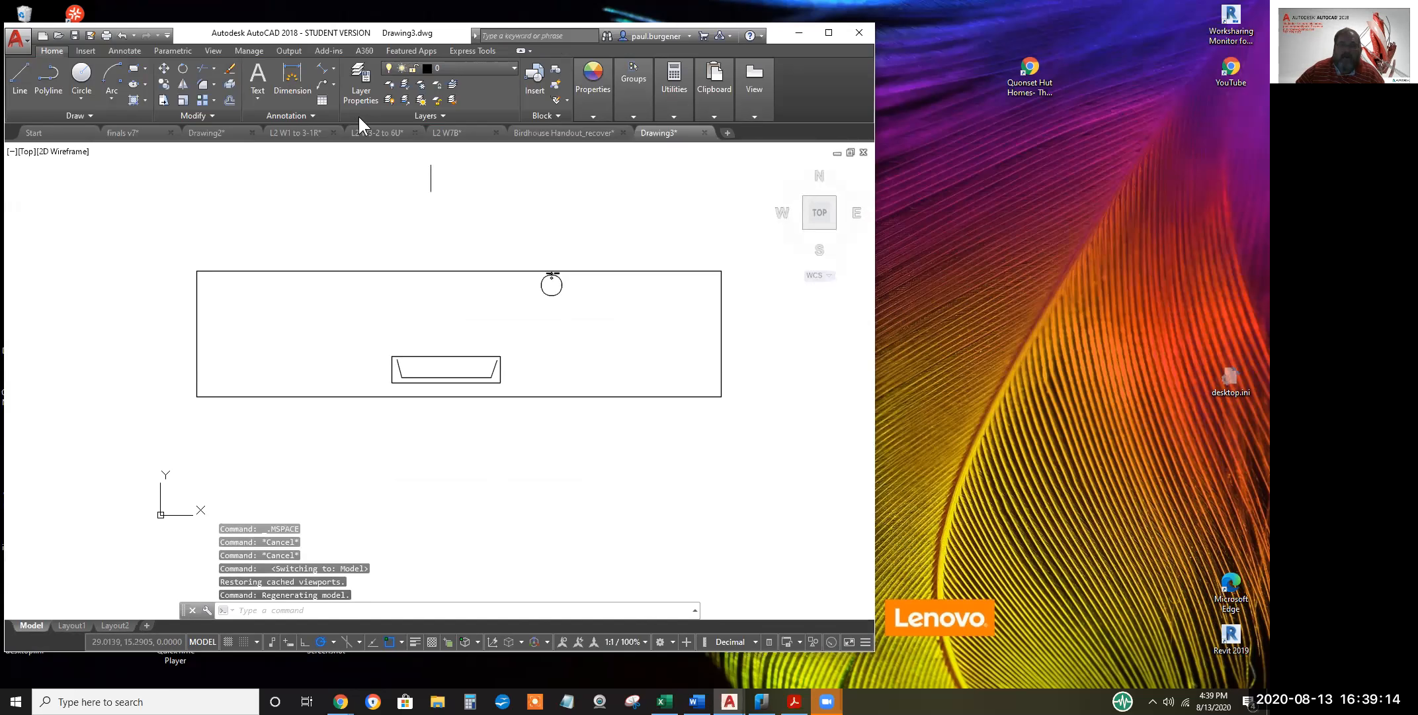
Copy the small rectangle with its three tray lines horizontally to the right, keeping the copy inside the large rectangle
click(164, 80)
click(372, 333)
click(554, 419)
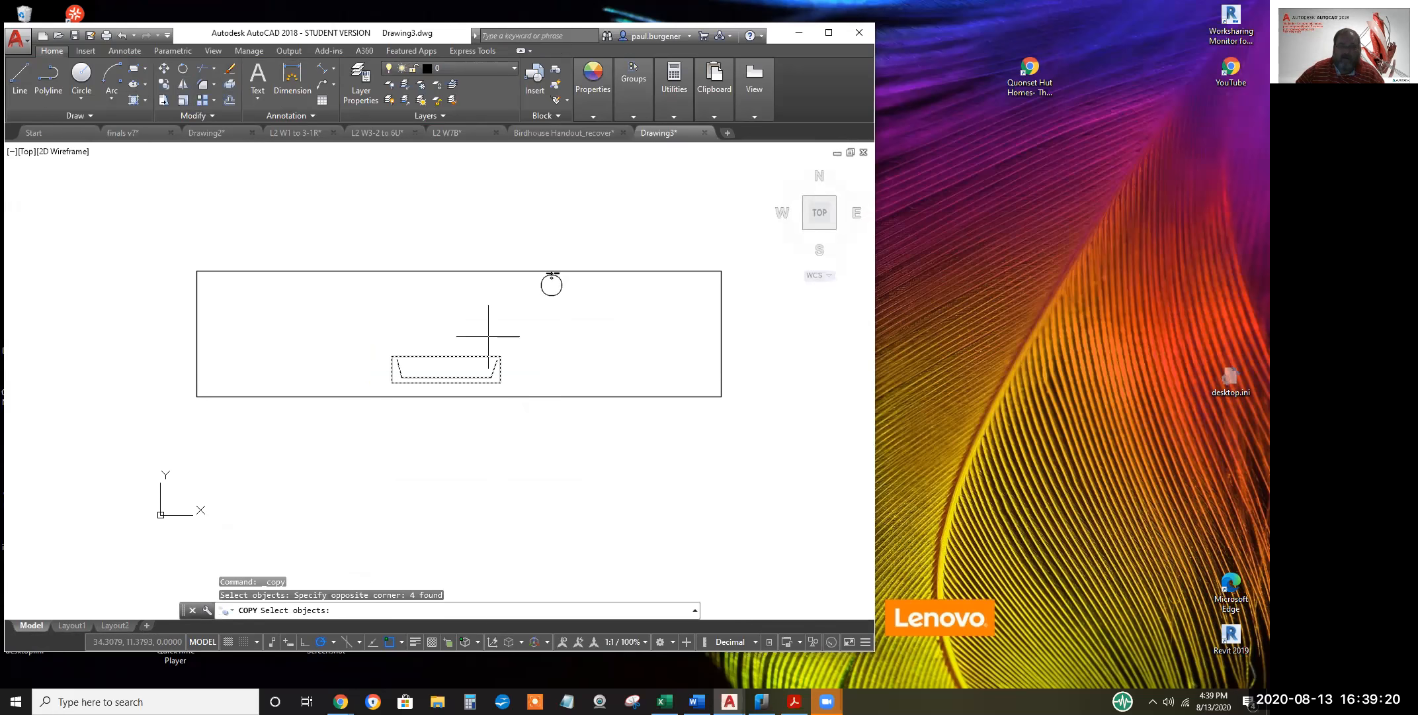
key(Return)
click(457, 331)
click(583, 331)
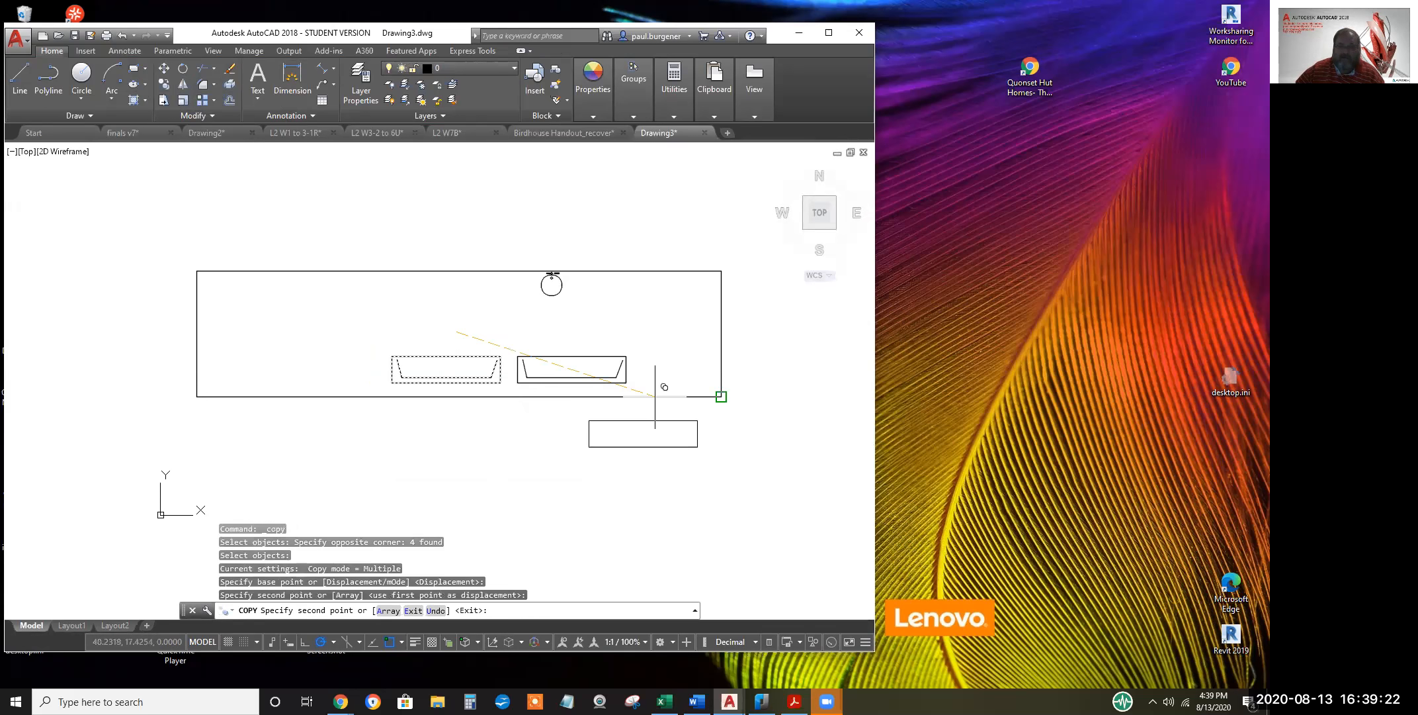
right_click(670, 421)
click(695, 429)
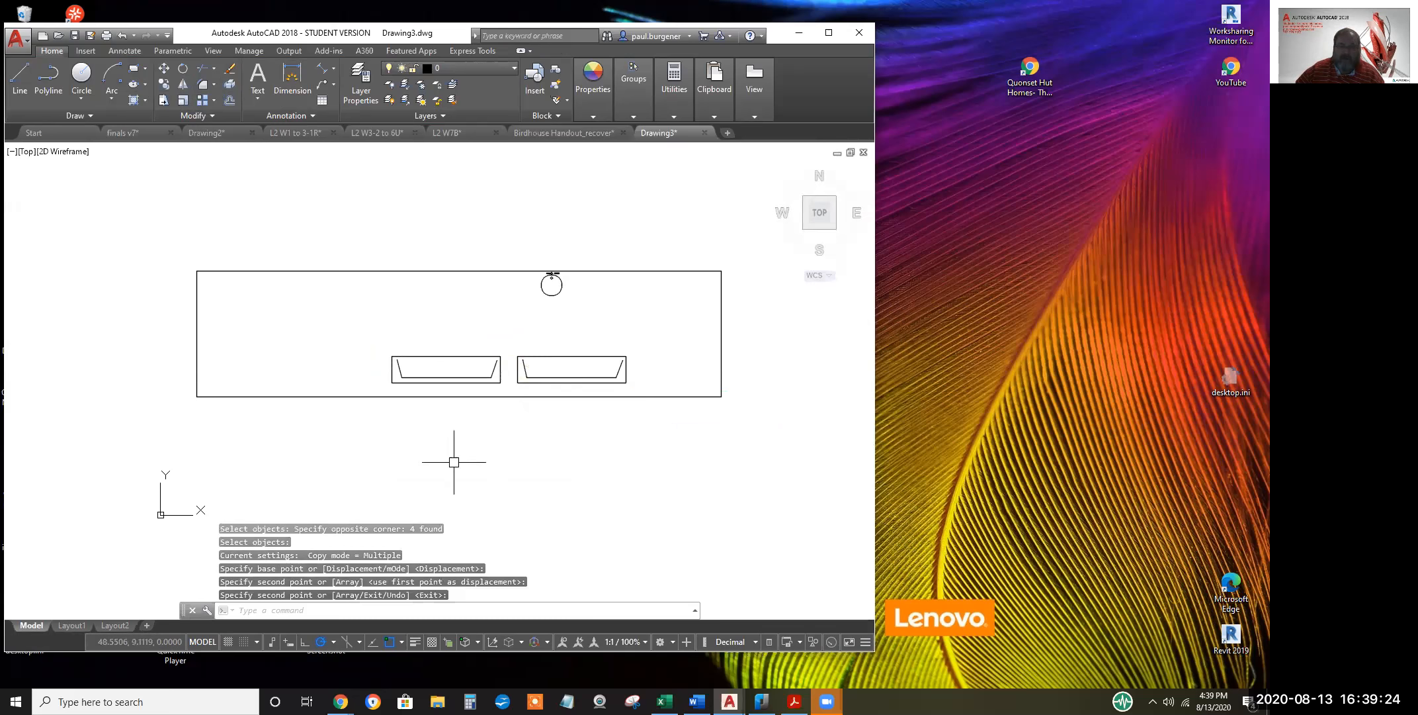
Return to Layout1 and zoom the viewport's model view out until the large rectangle is only a small shape
click(71, 624)
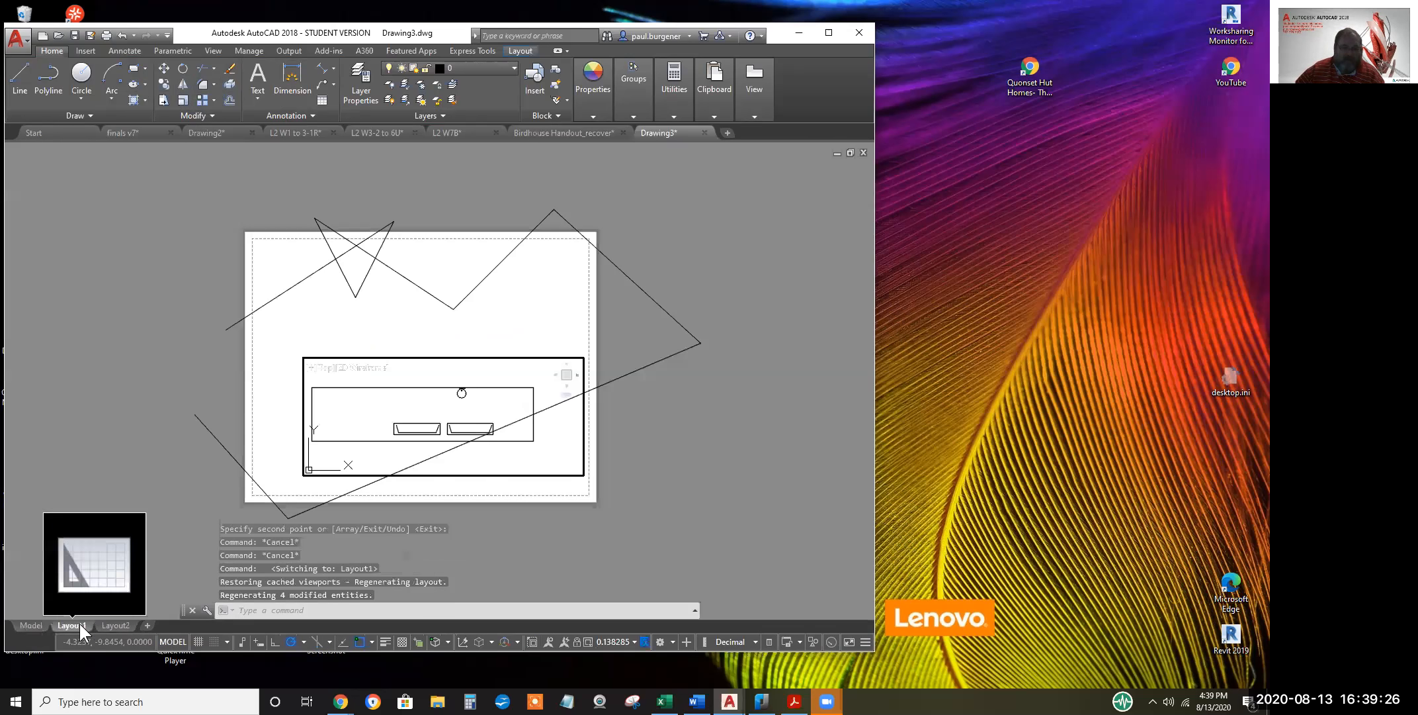
click(563, 444)
scroll(465, 417, down, 2)
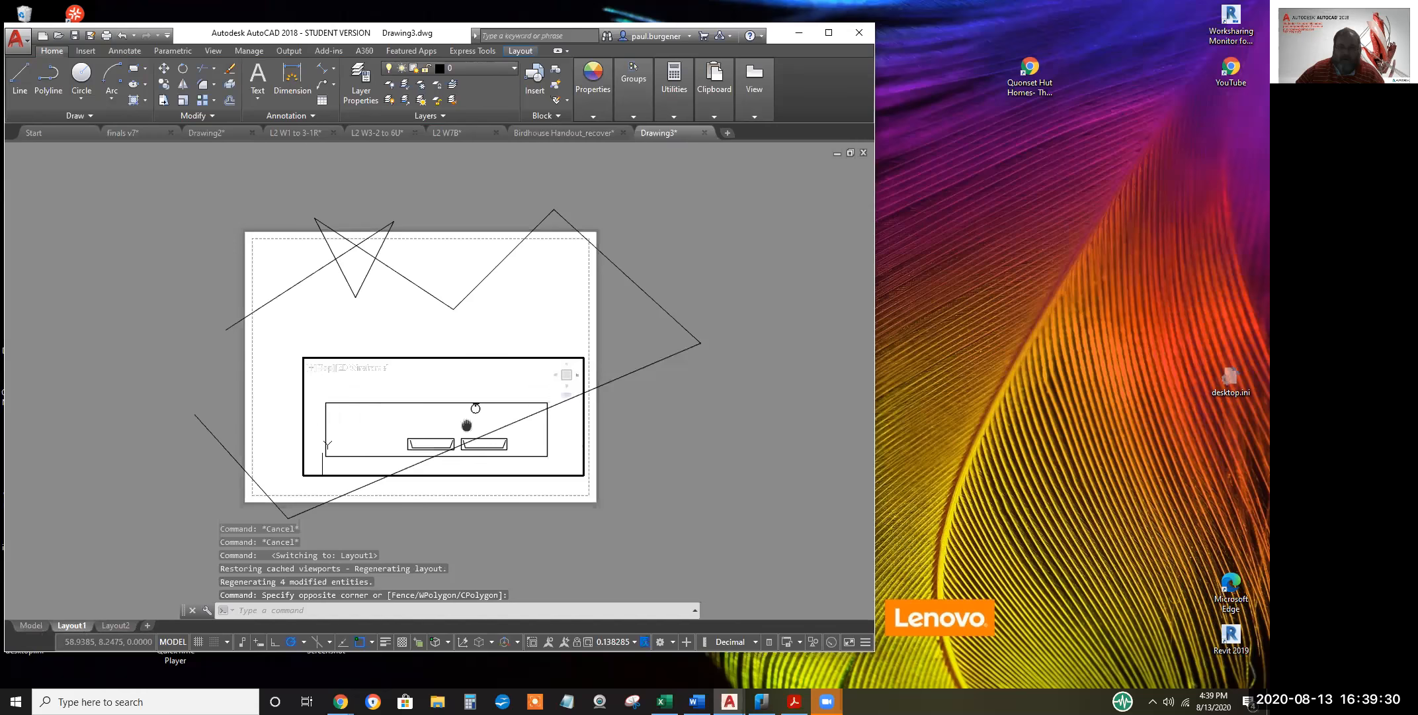
scroll(462, 419, up, 2)
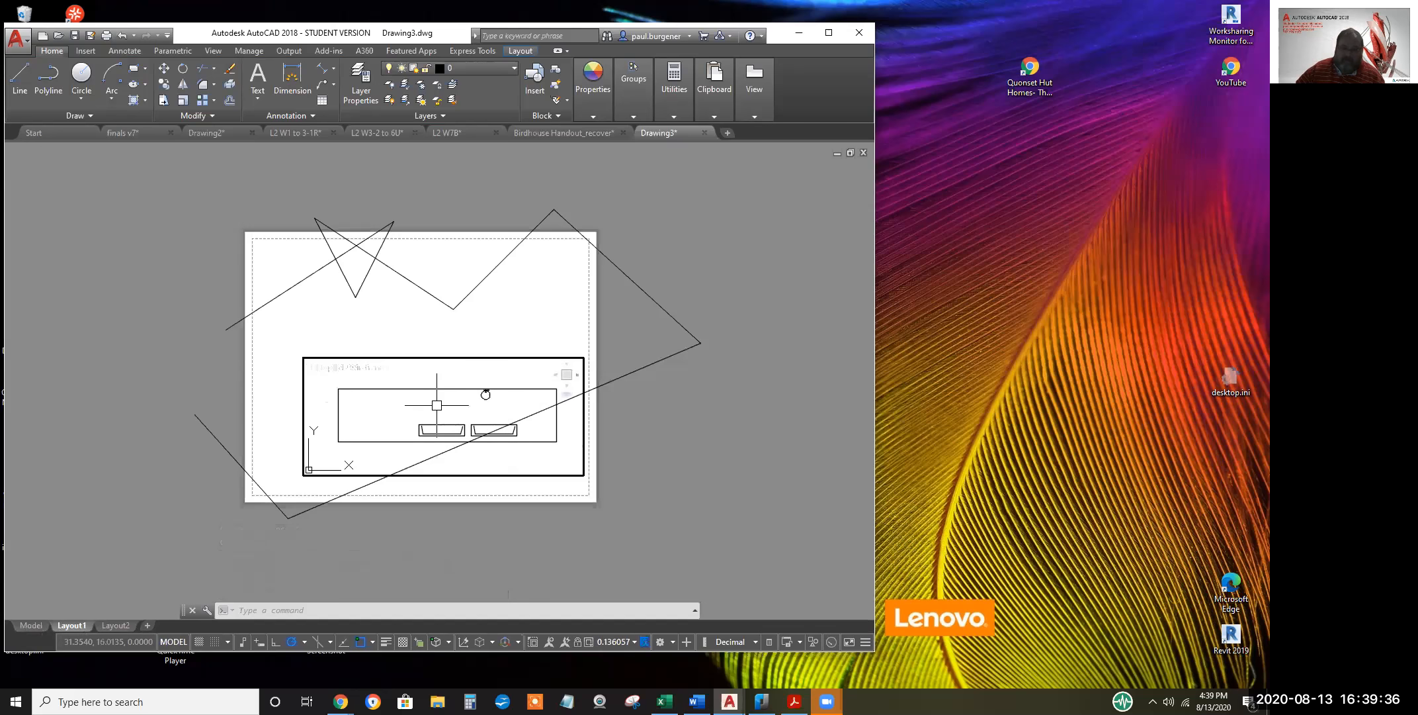
scroll(440, 407, down, 8)
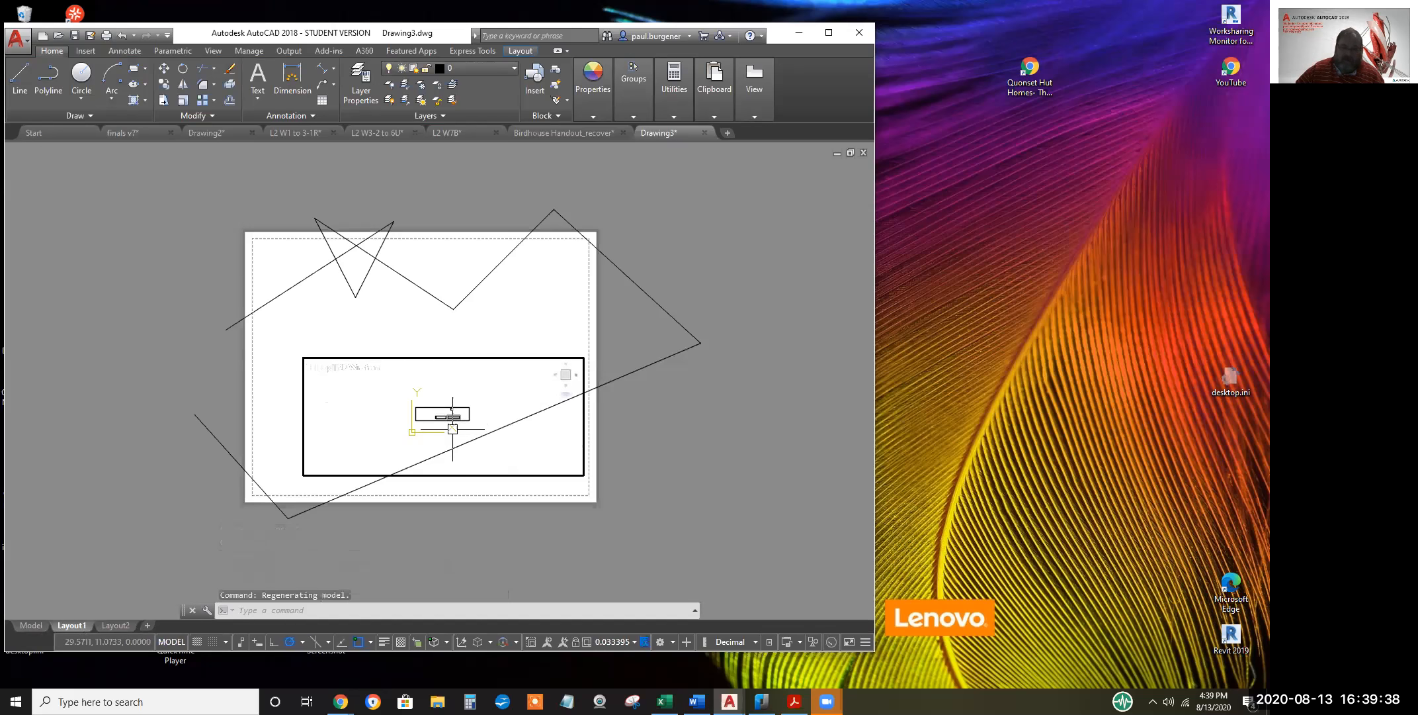
scroll(459, 435, up, 2)
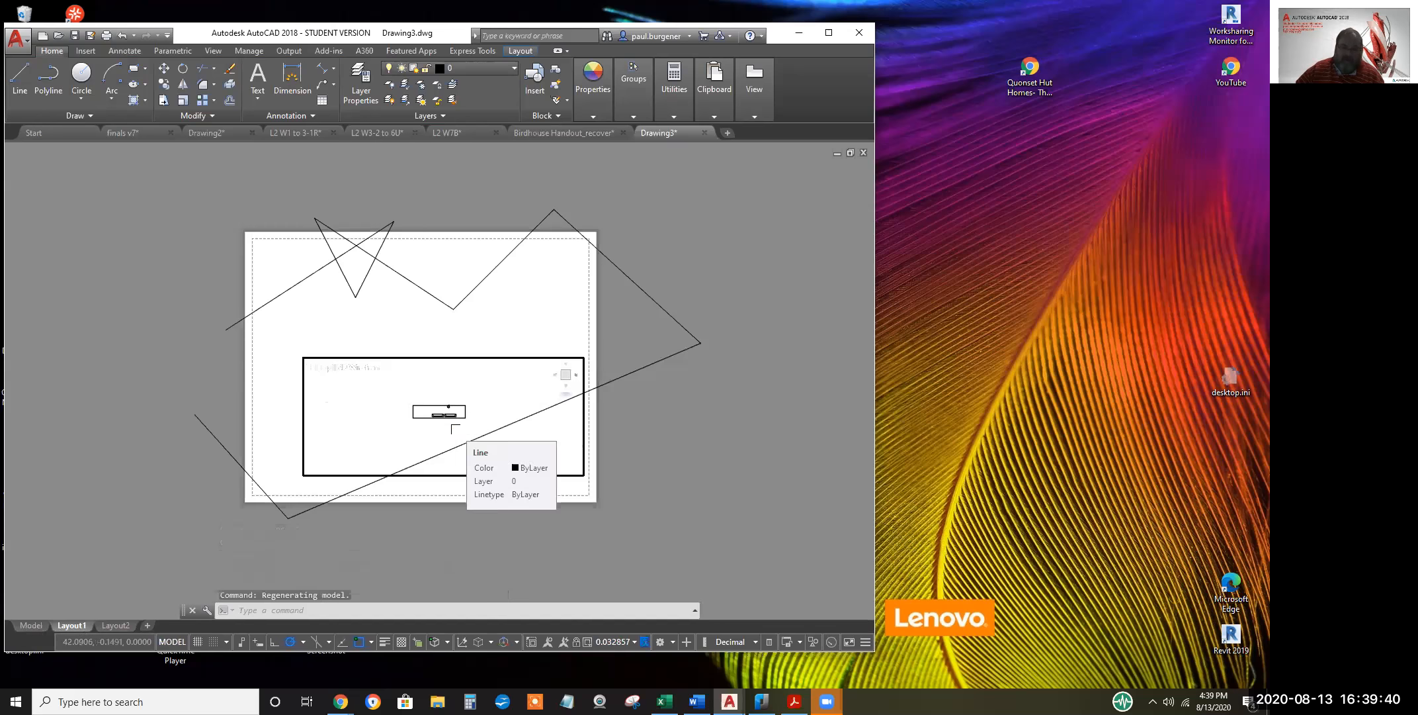
scroll(461, 439, down, 2)
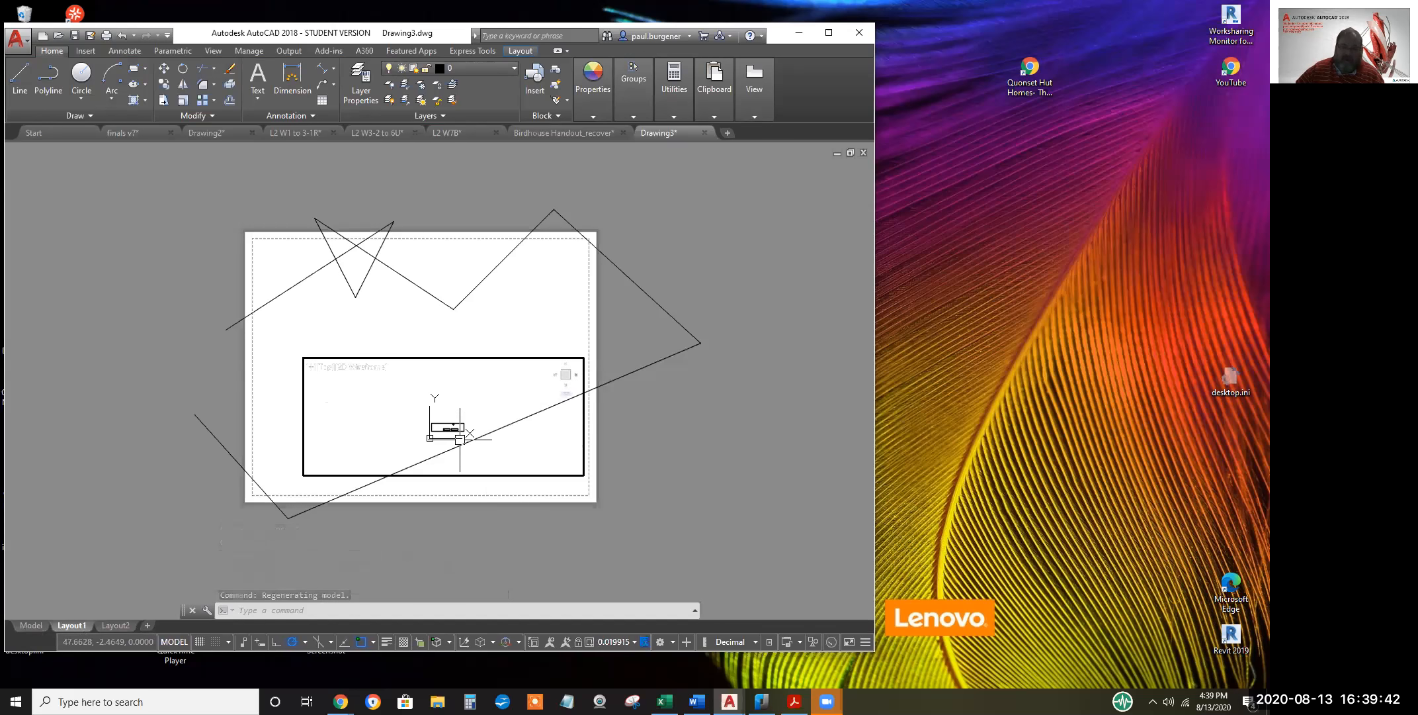
scroll(457, 436, down, 2)
Zoom the viewport's model view far in on a tiny circle and regenerate the display so its edge is smooth
scroll(448, 424, up, 10)
scroll(459, 403, up, 8)
scroll(435, 391, up, 8)
scroll(441, 427, up, 2)
scroll(426, 405, up, 6)
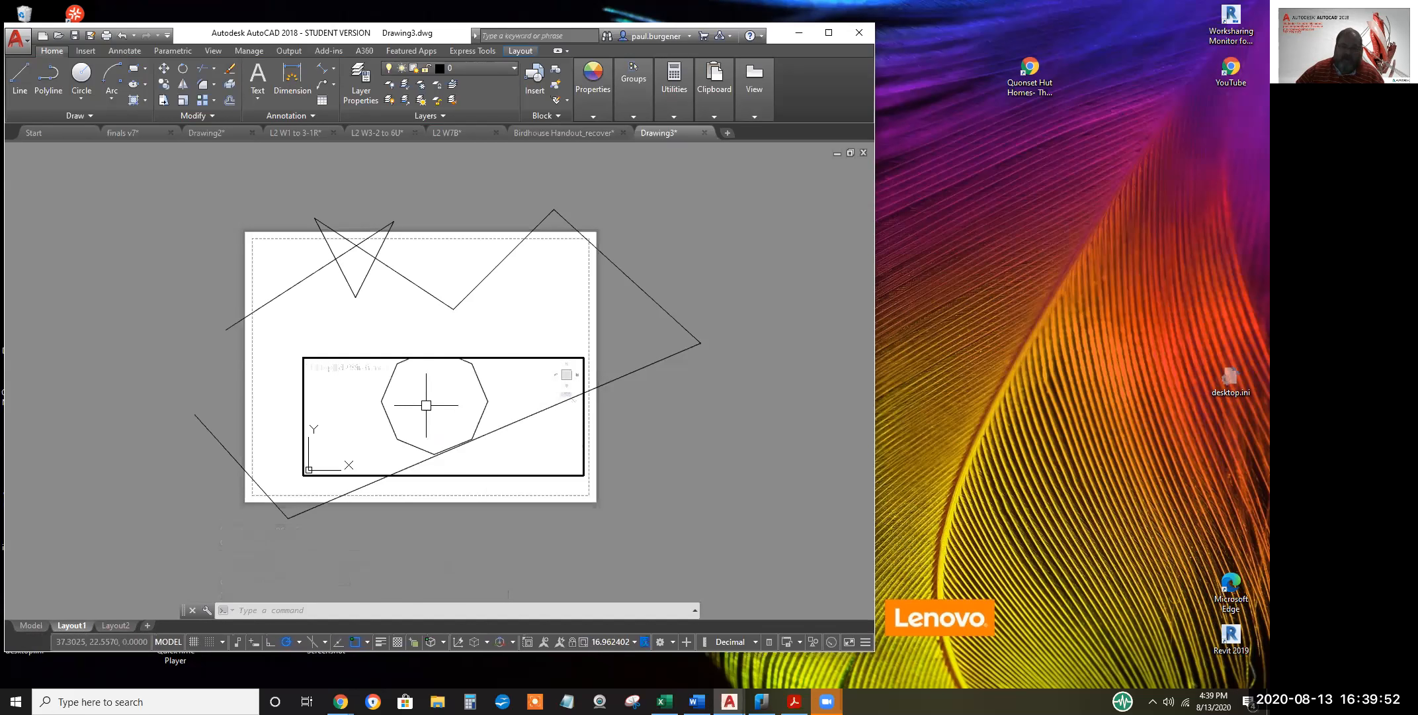
scroll(440, 433, down, 5)
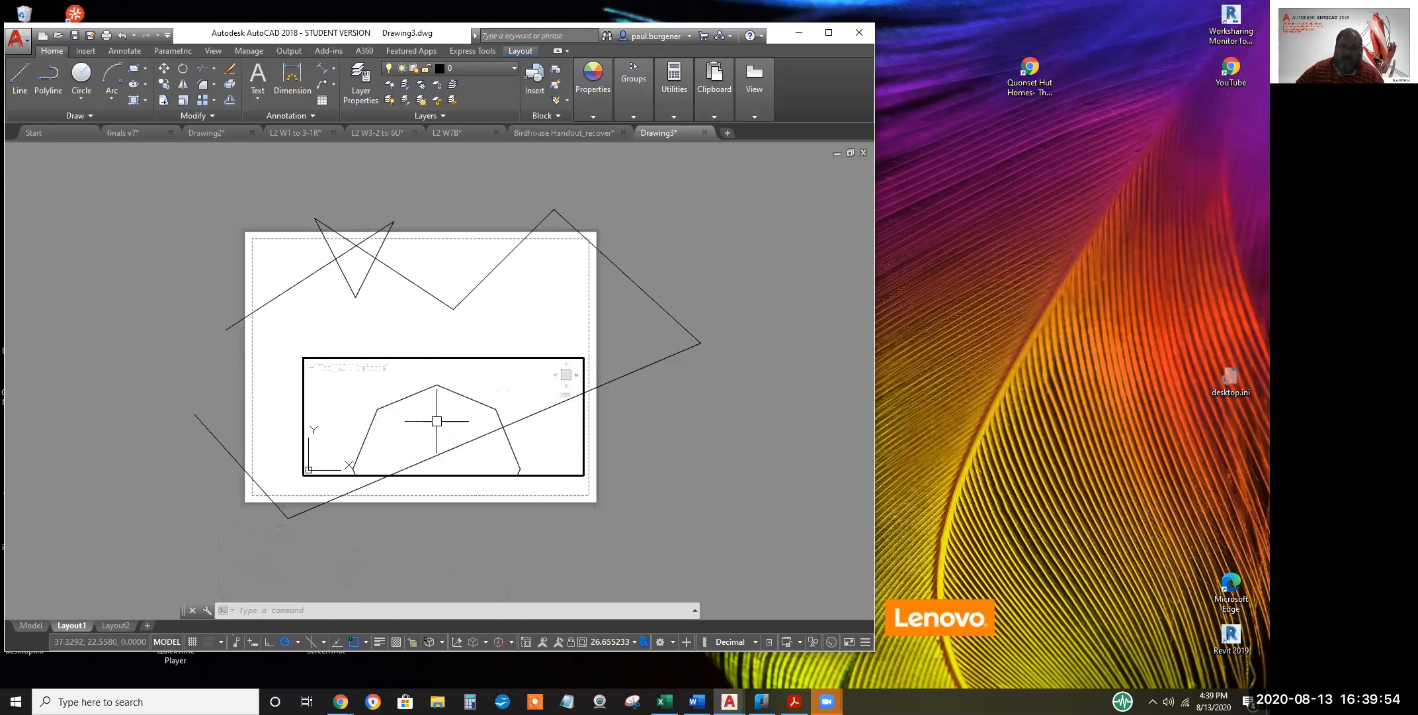
scroll(442, 418, up, 15)
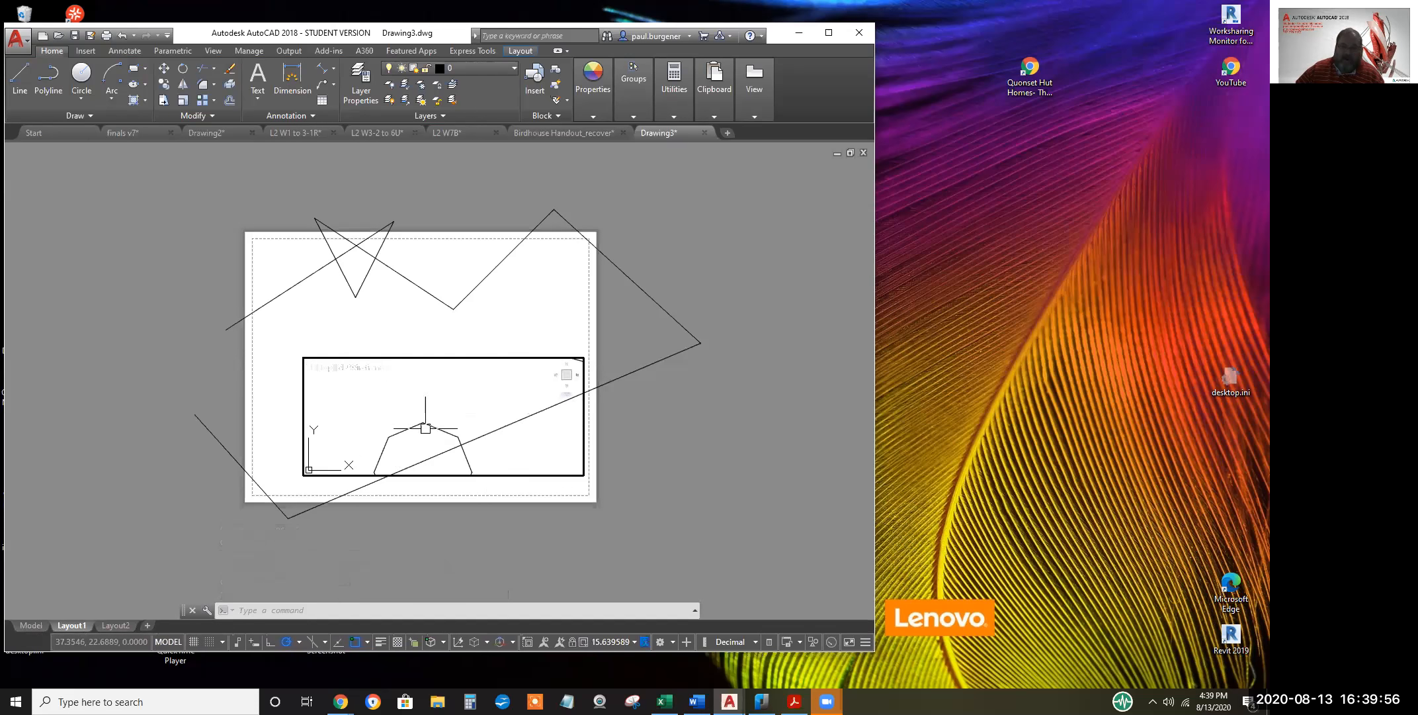
middle_drag(389, 398, 451, 437)
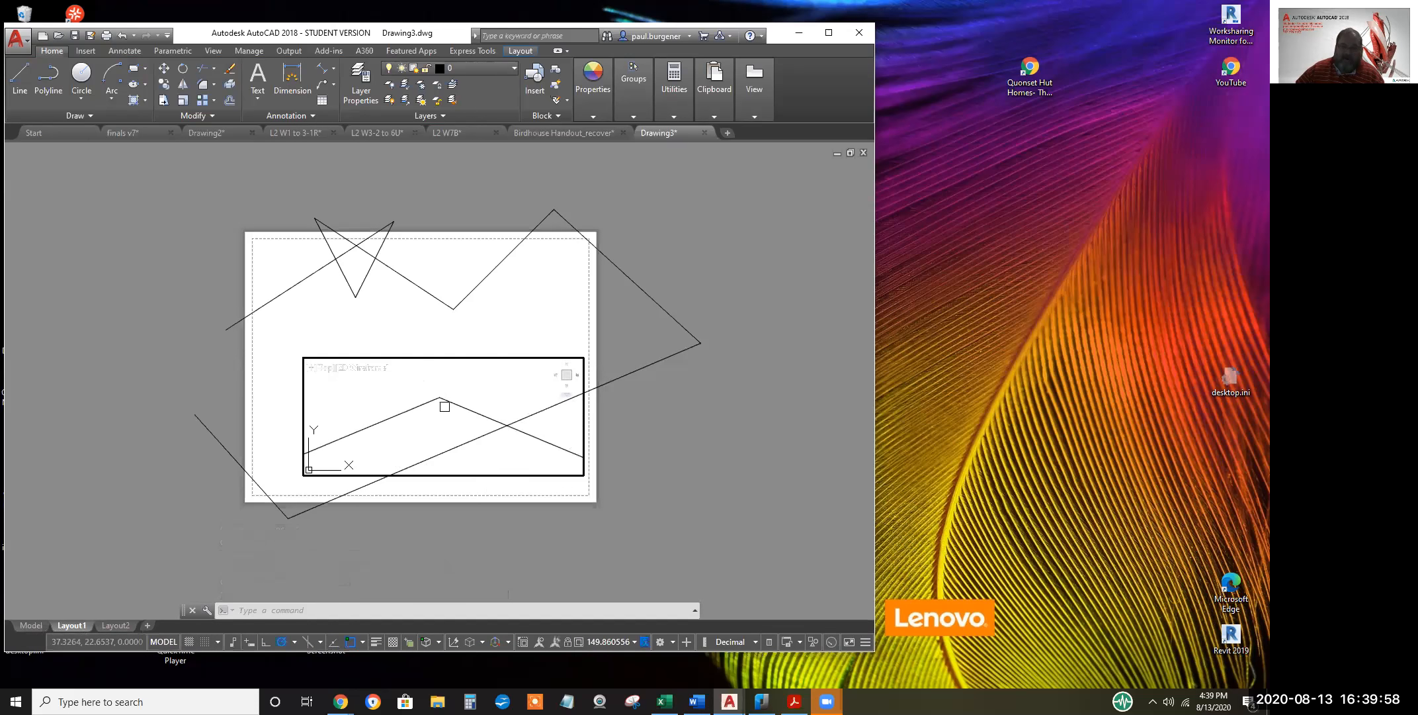
scroll(437, 402, down, 6)
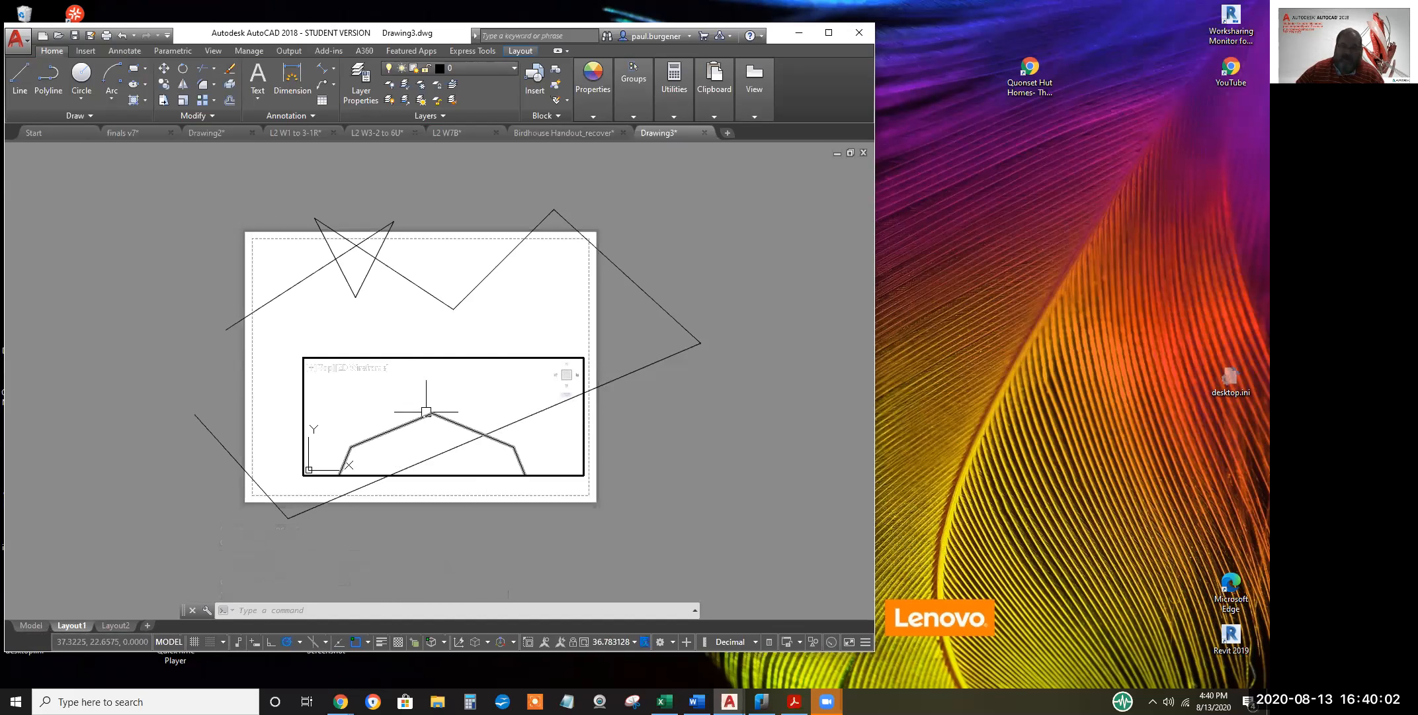
scroll(431, 416, down, 4)
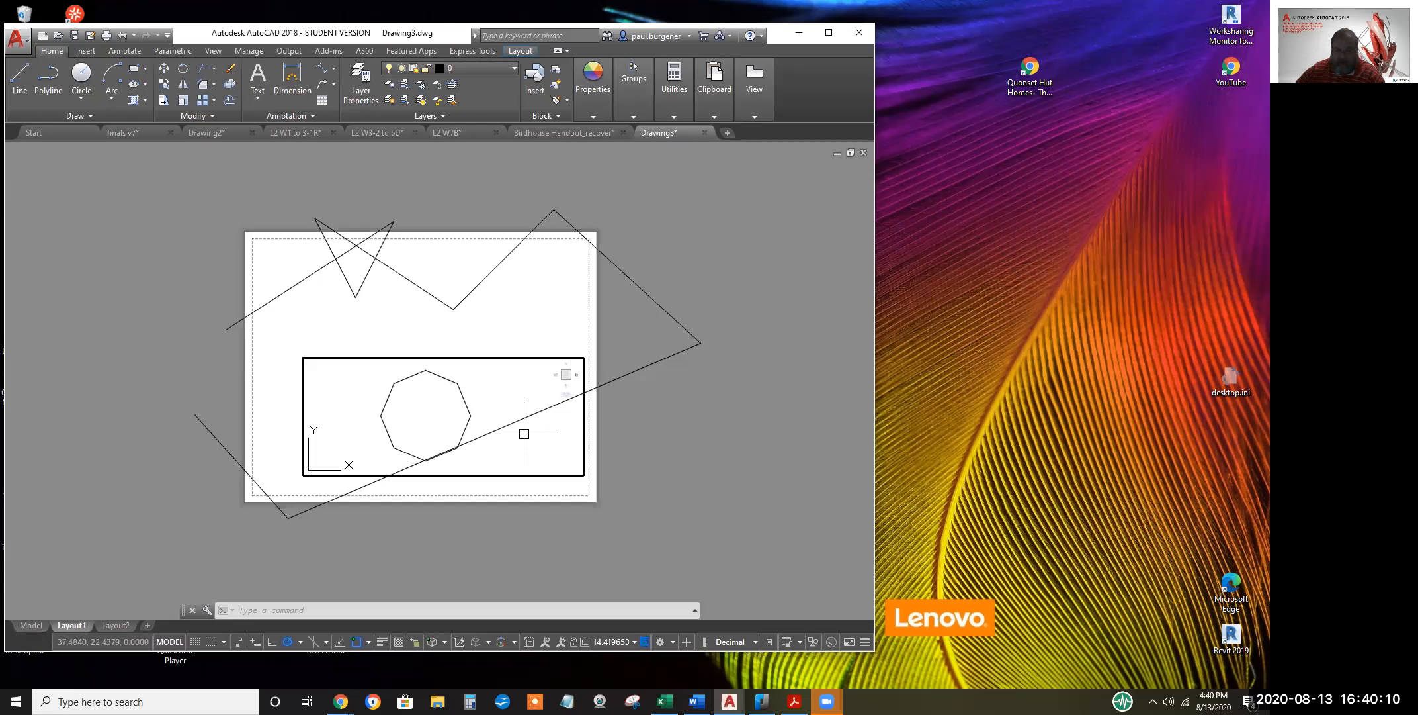
text(re)
key(Return)
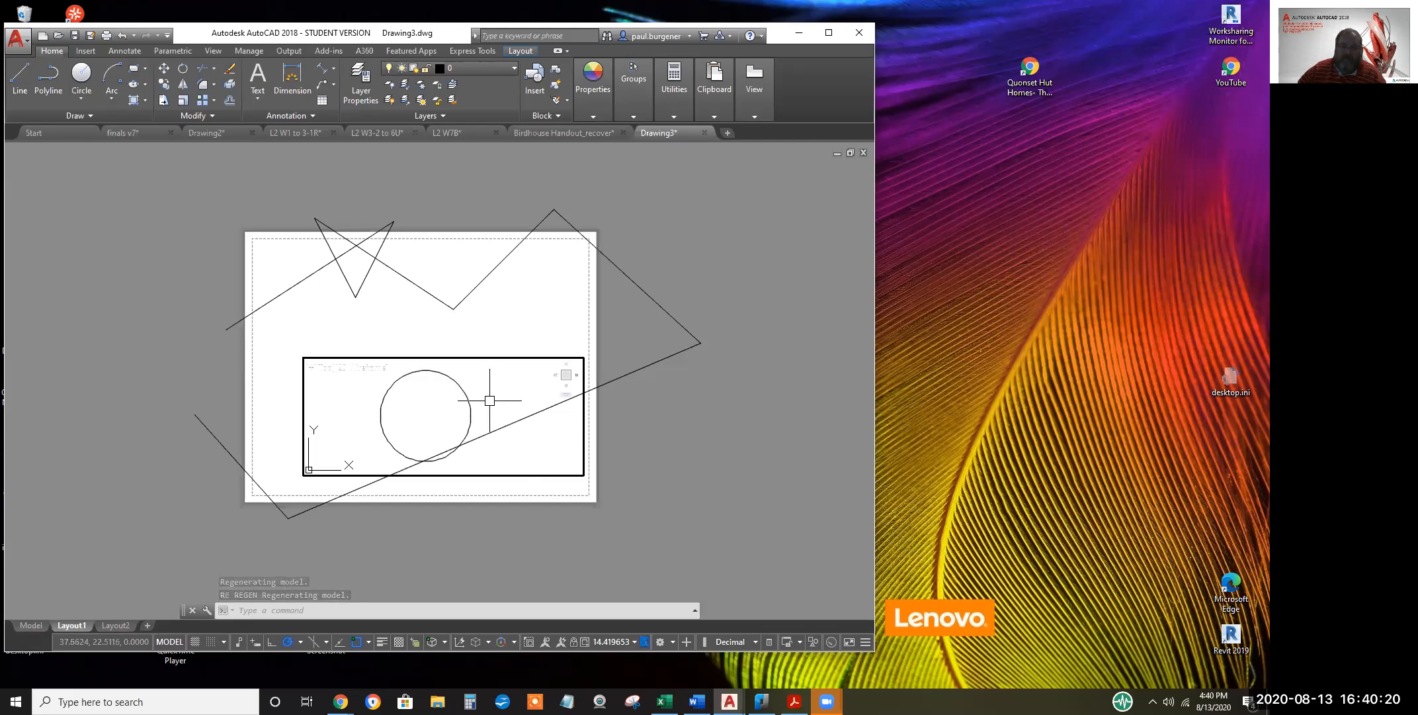
Fit the whole large rectangle in the viewport again and return to paper space
scroll(490, 400, down, 10)
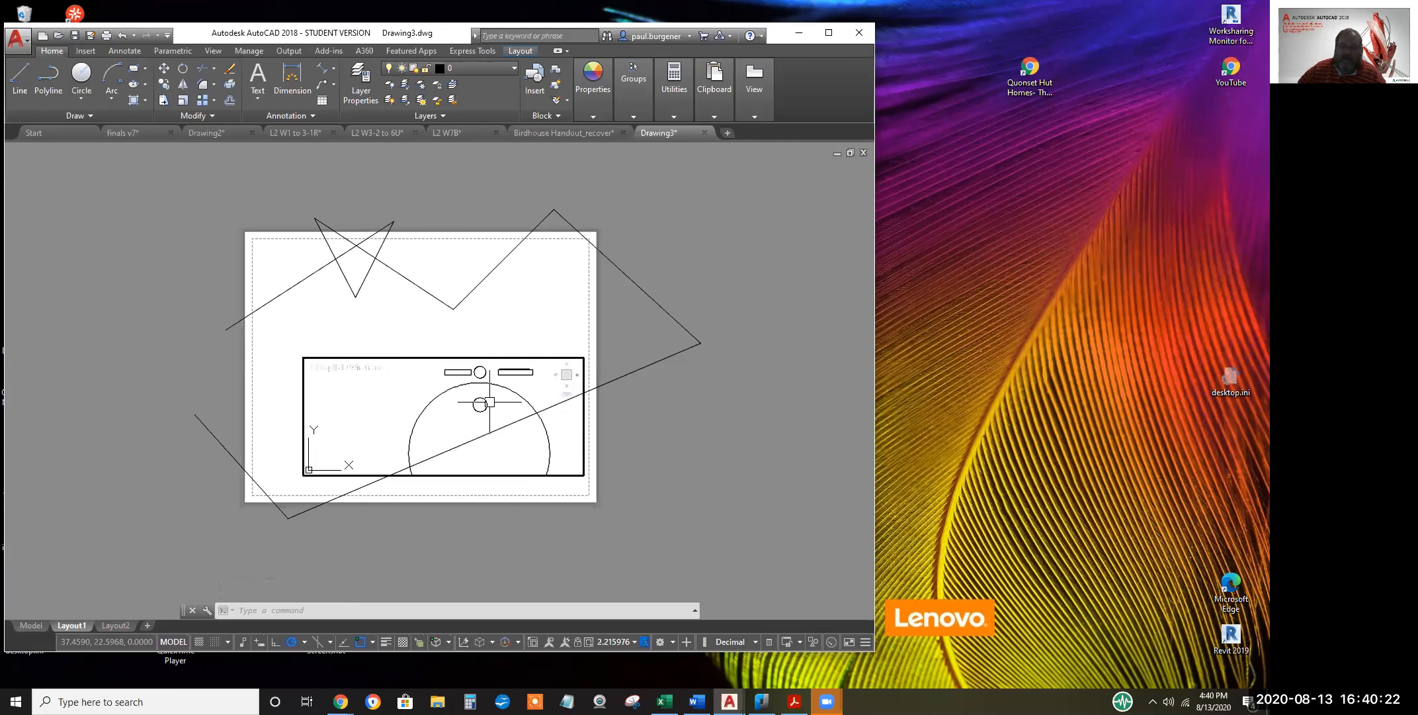
scroll(490, 399, down, 8)
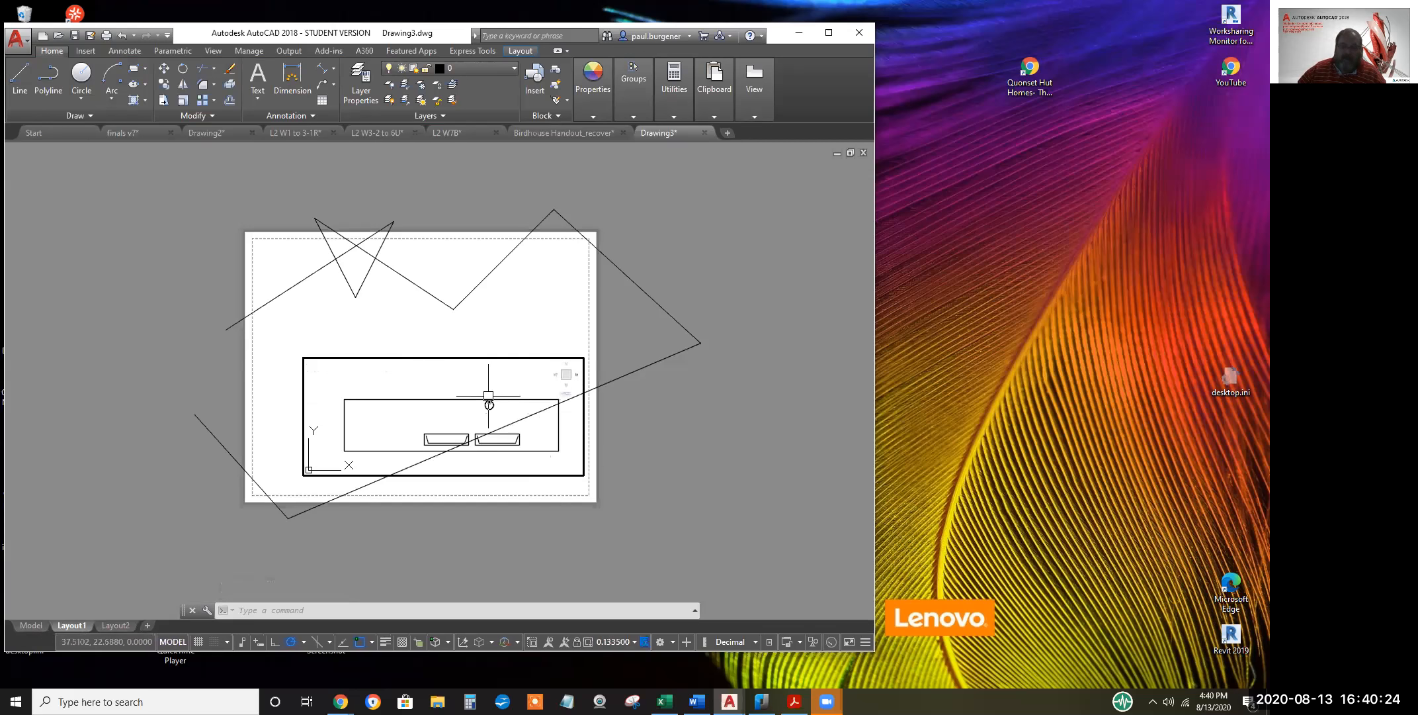
scroll(488, 400, down, 2)
middle_drag(484, 406, 475, 398)
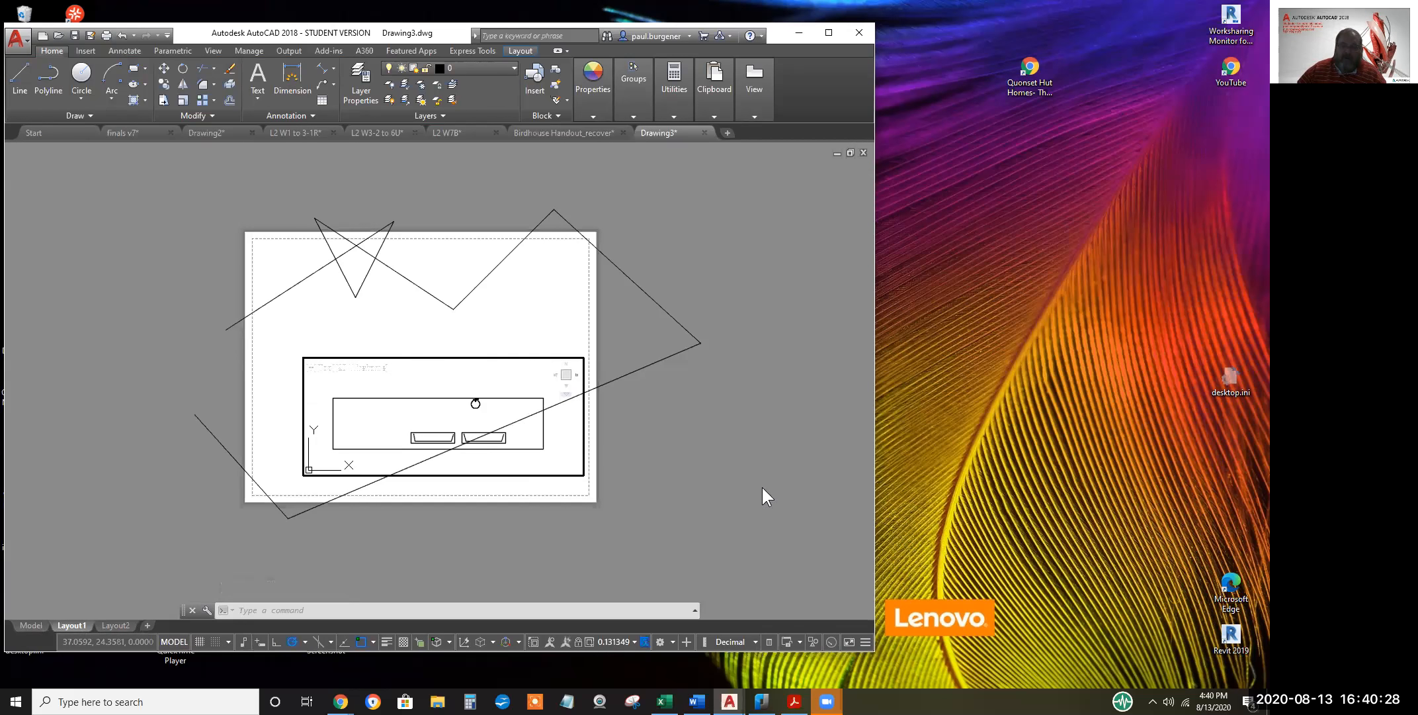
double_click(656, 463)
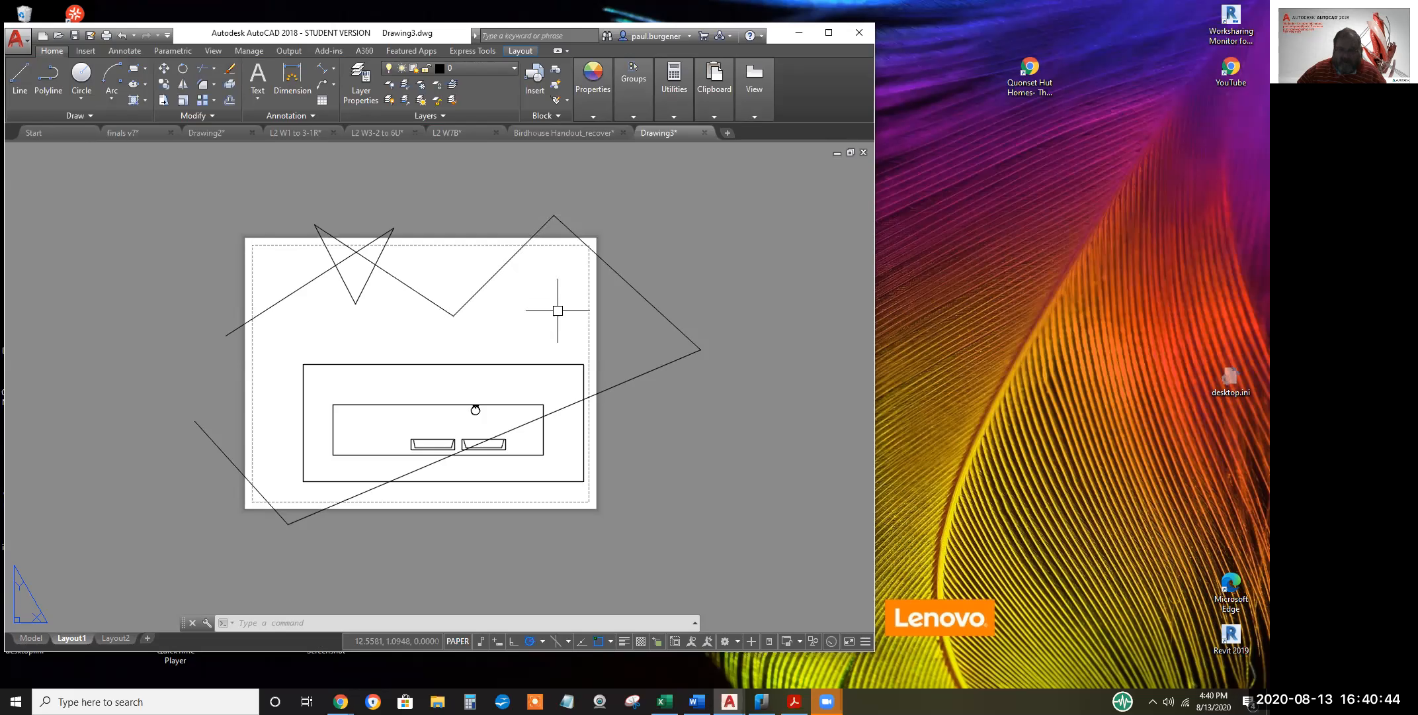
text(ports)
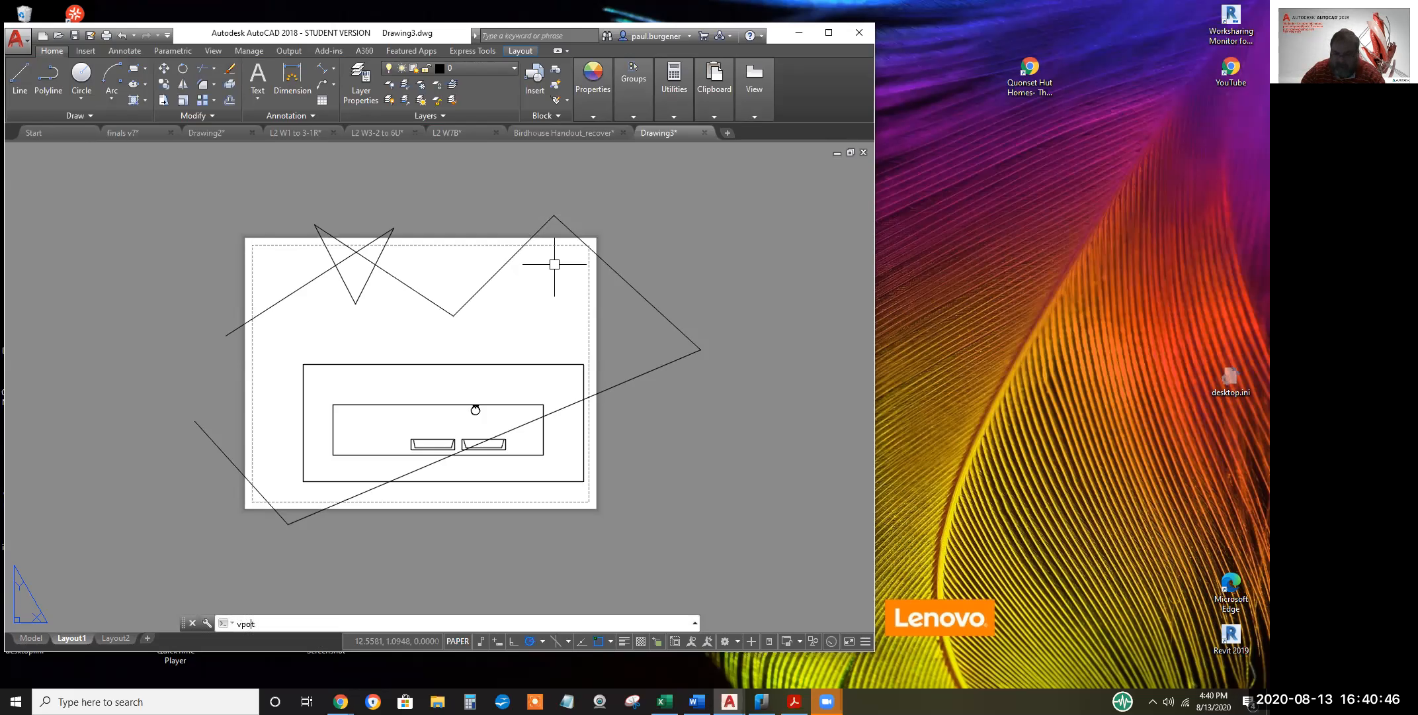
key(Return)
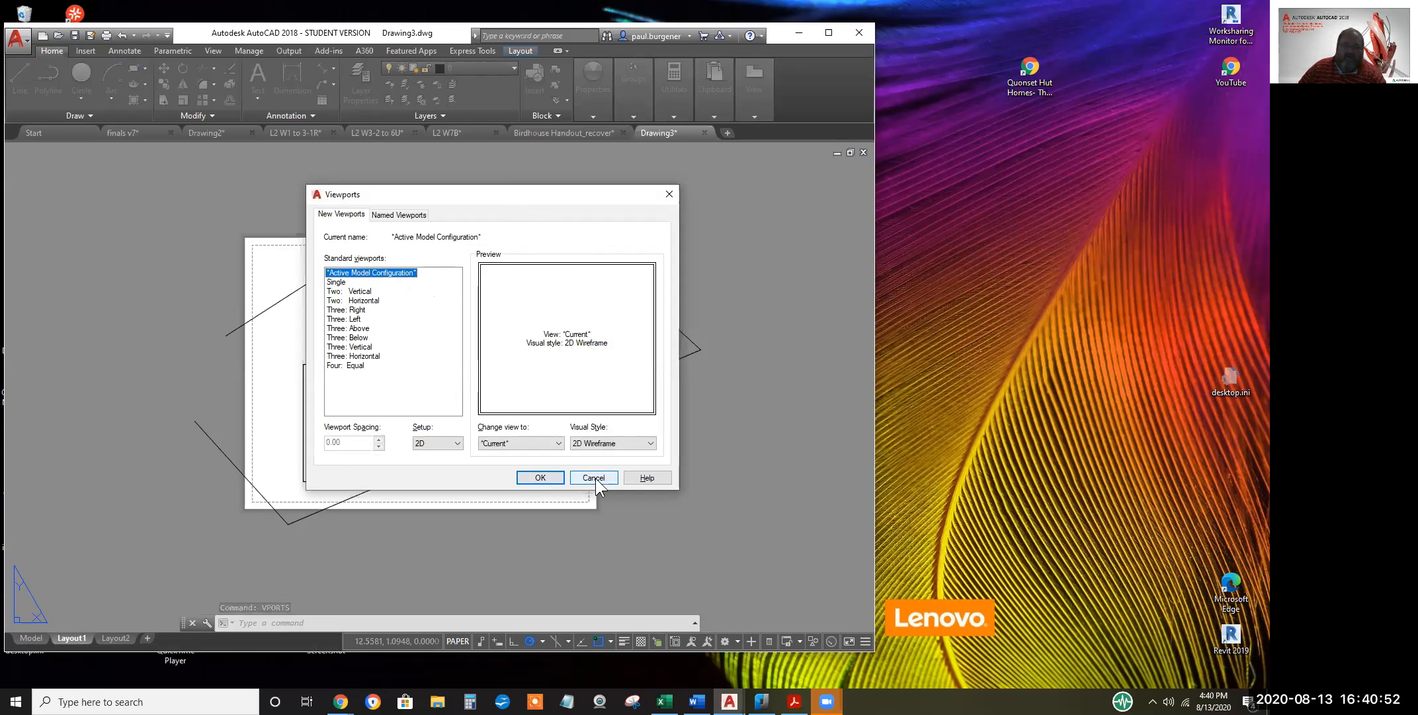
click(337, 282)
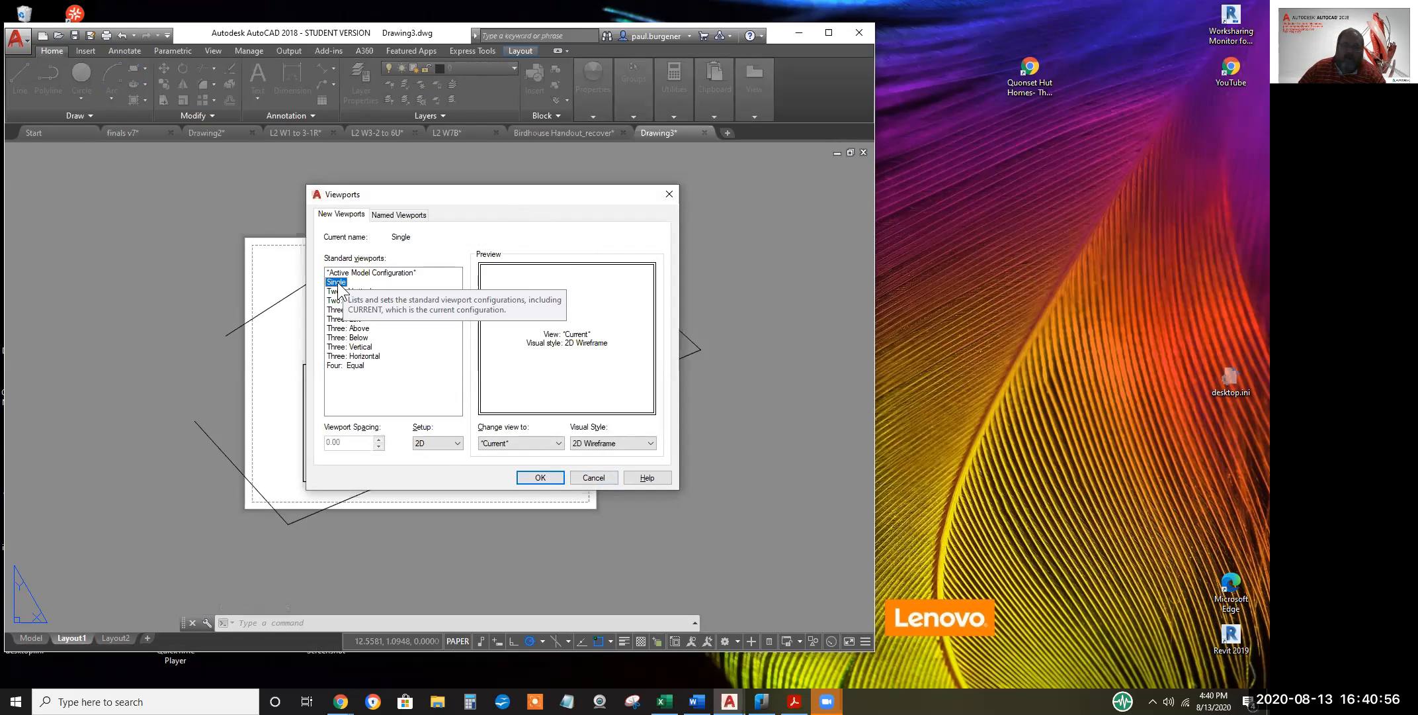
click(603, 480)
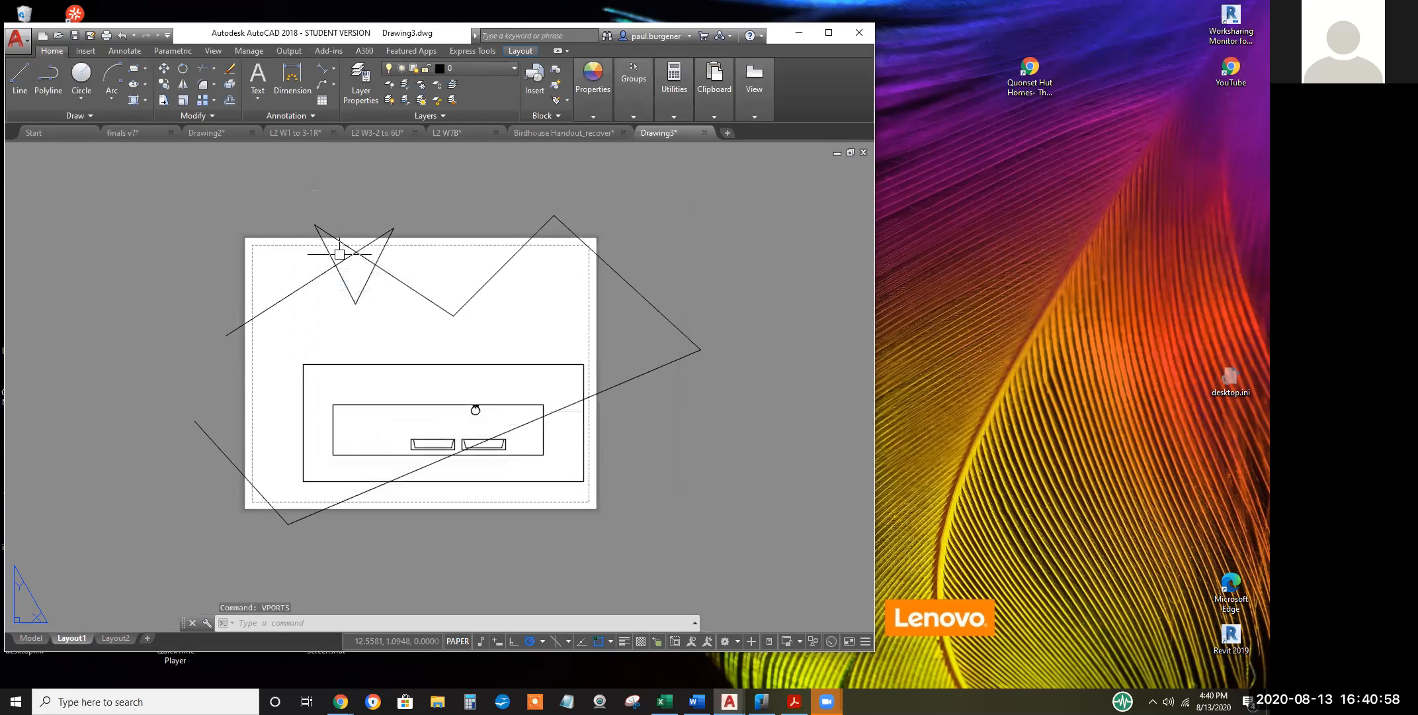
click(212, 52)
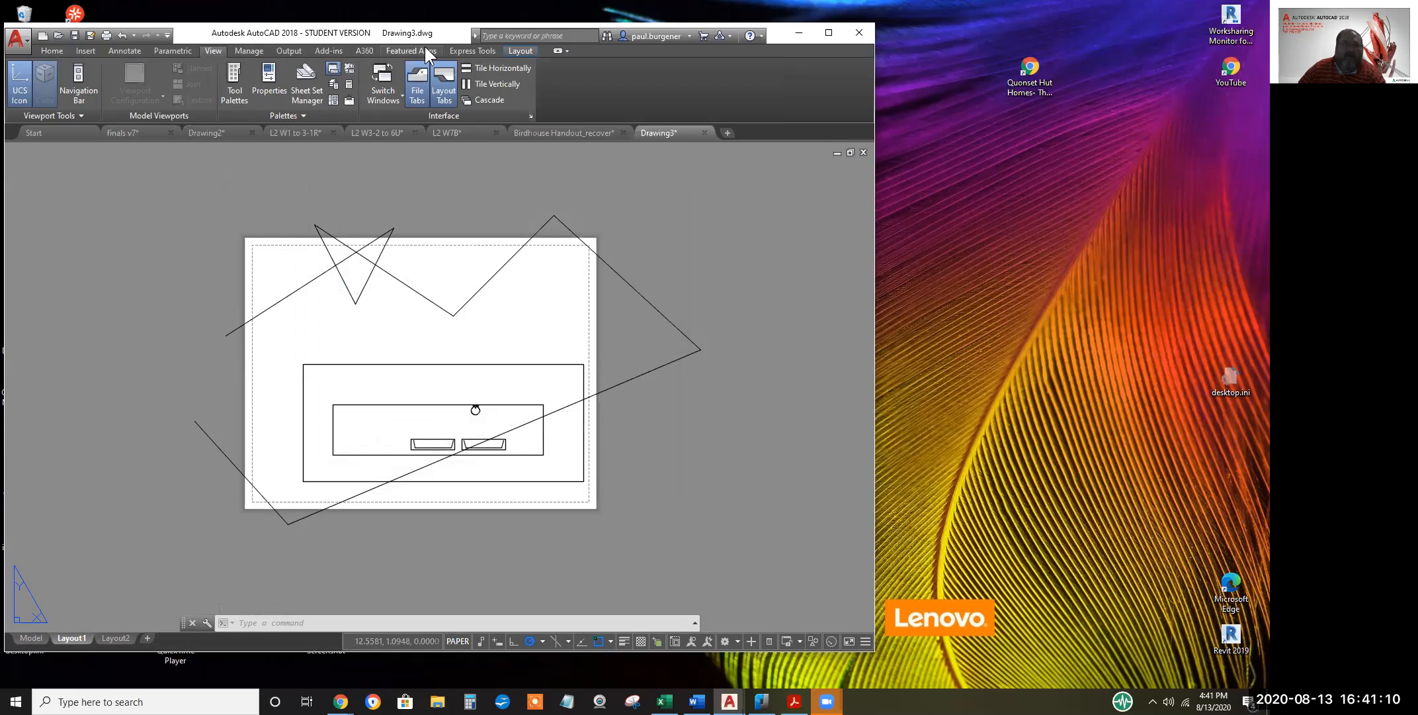
Create a new rectangular layout viewport in the sheet's upper-right area, above the existing viewport
click(522, 50)
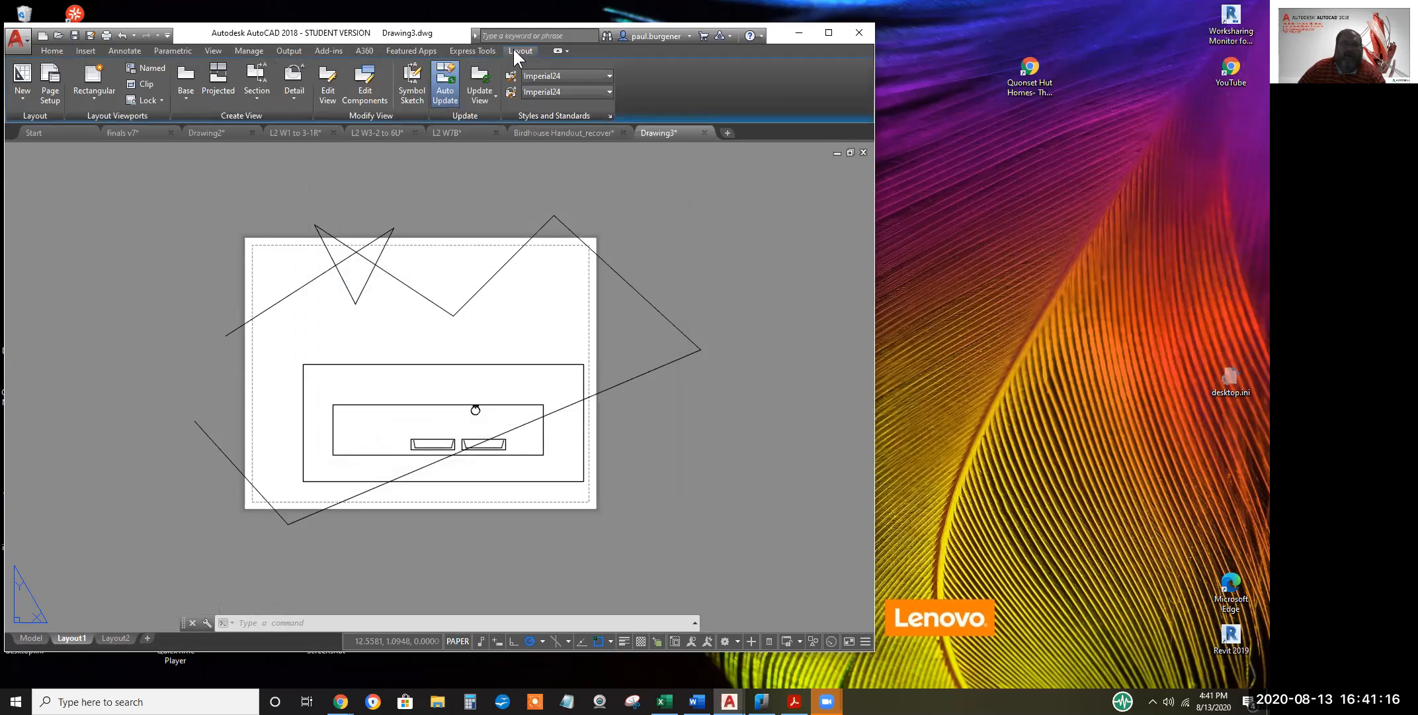
click(95, 75)
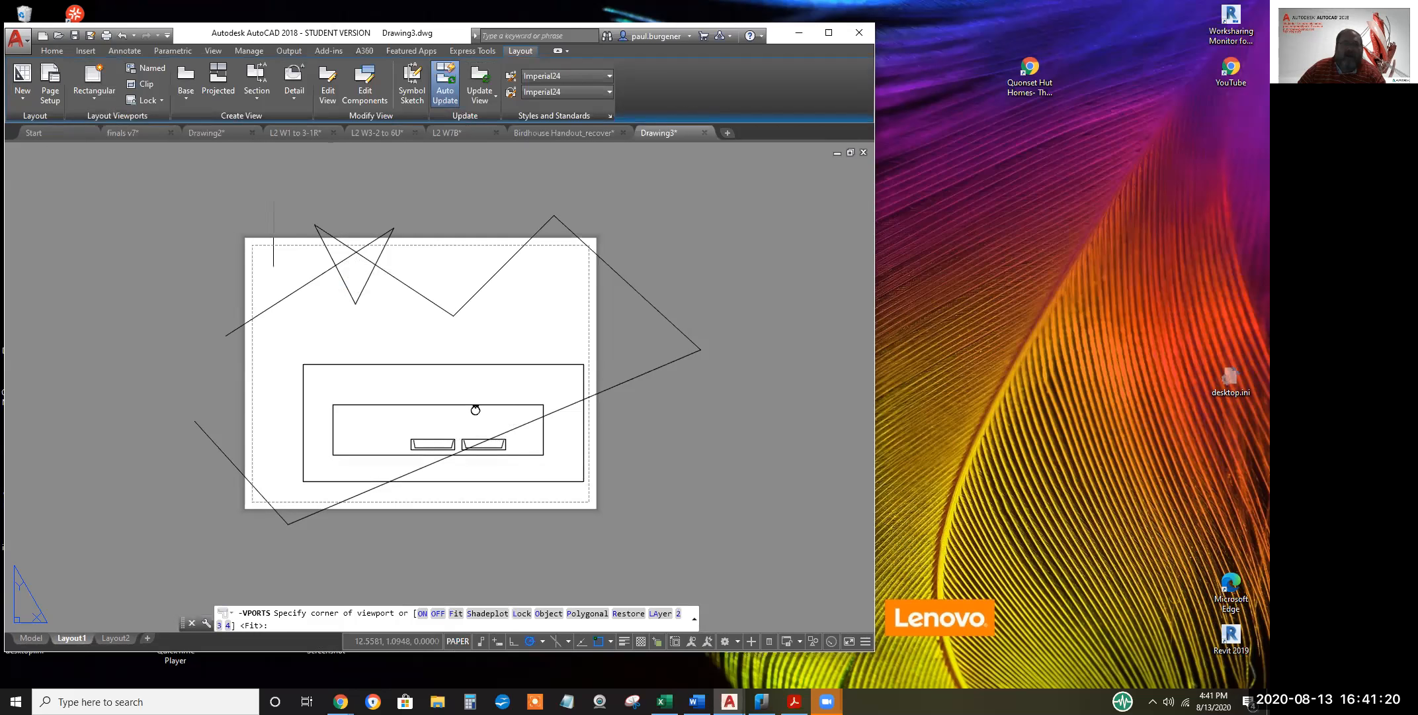
click(457, 267)
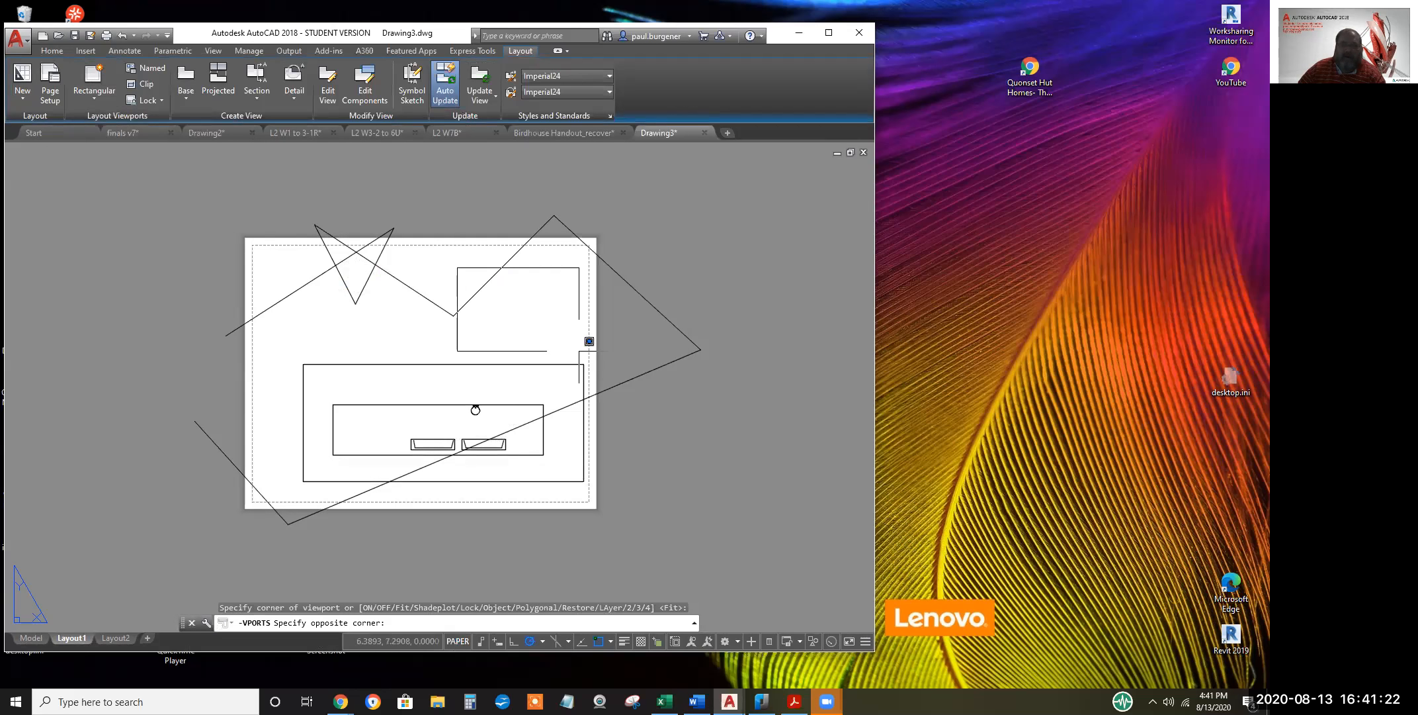
click(577, 348)
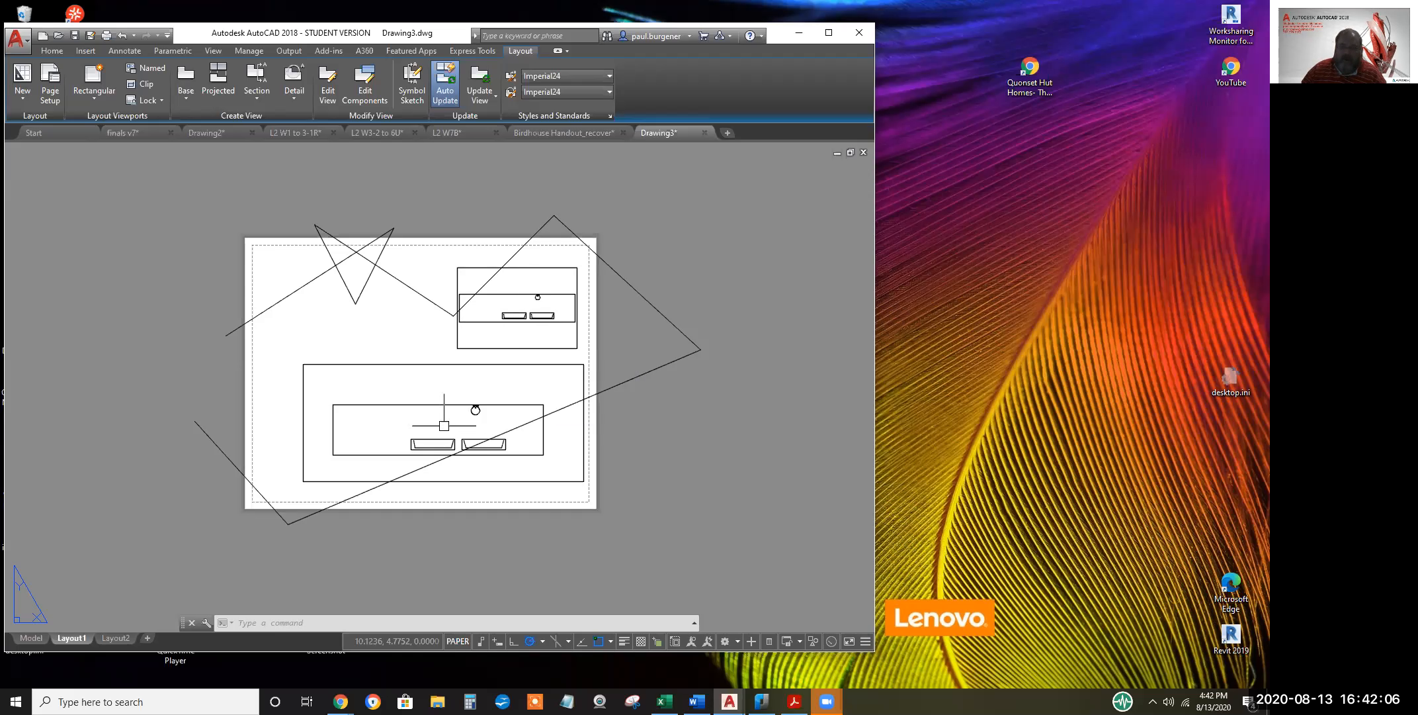
Add another rectangular layout viewport in the sheet's upper-left corner, over the crossing lines
click(114, 83)
click(272, 260)
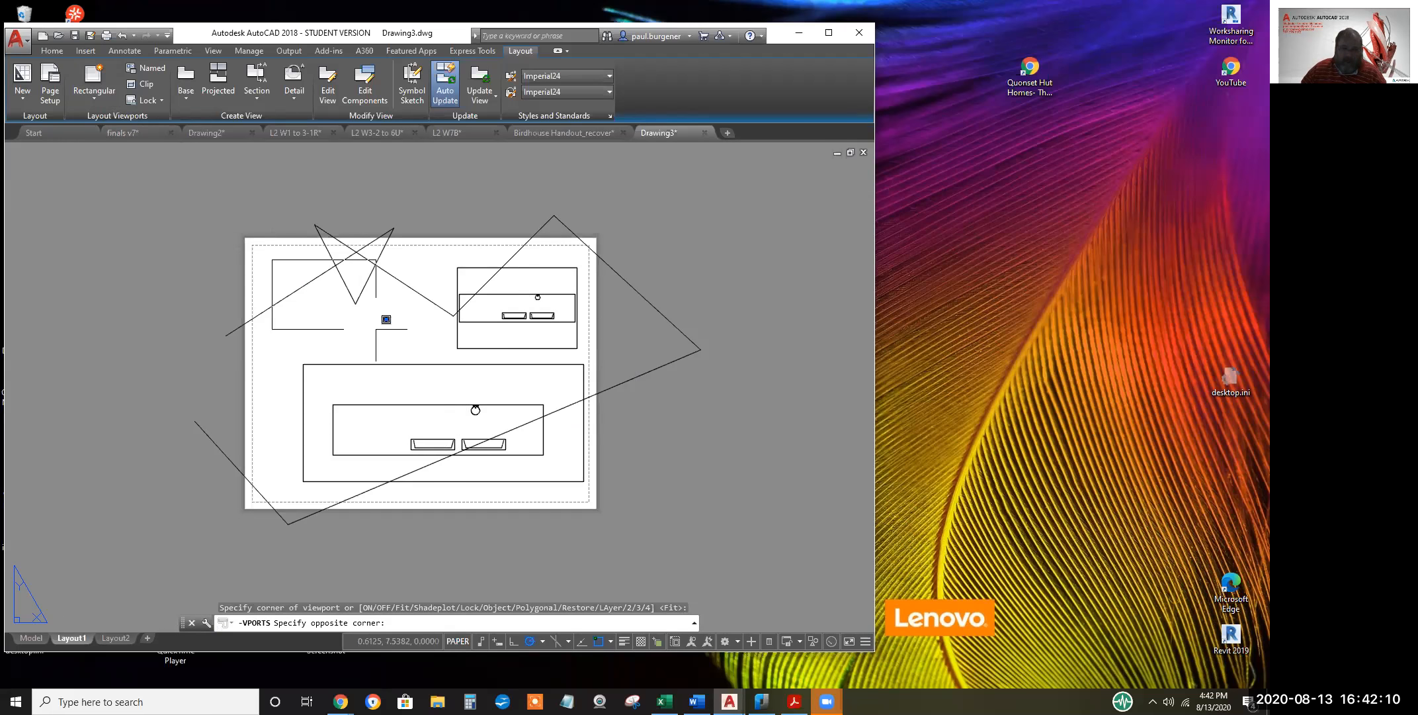
click(381, 329)
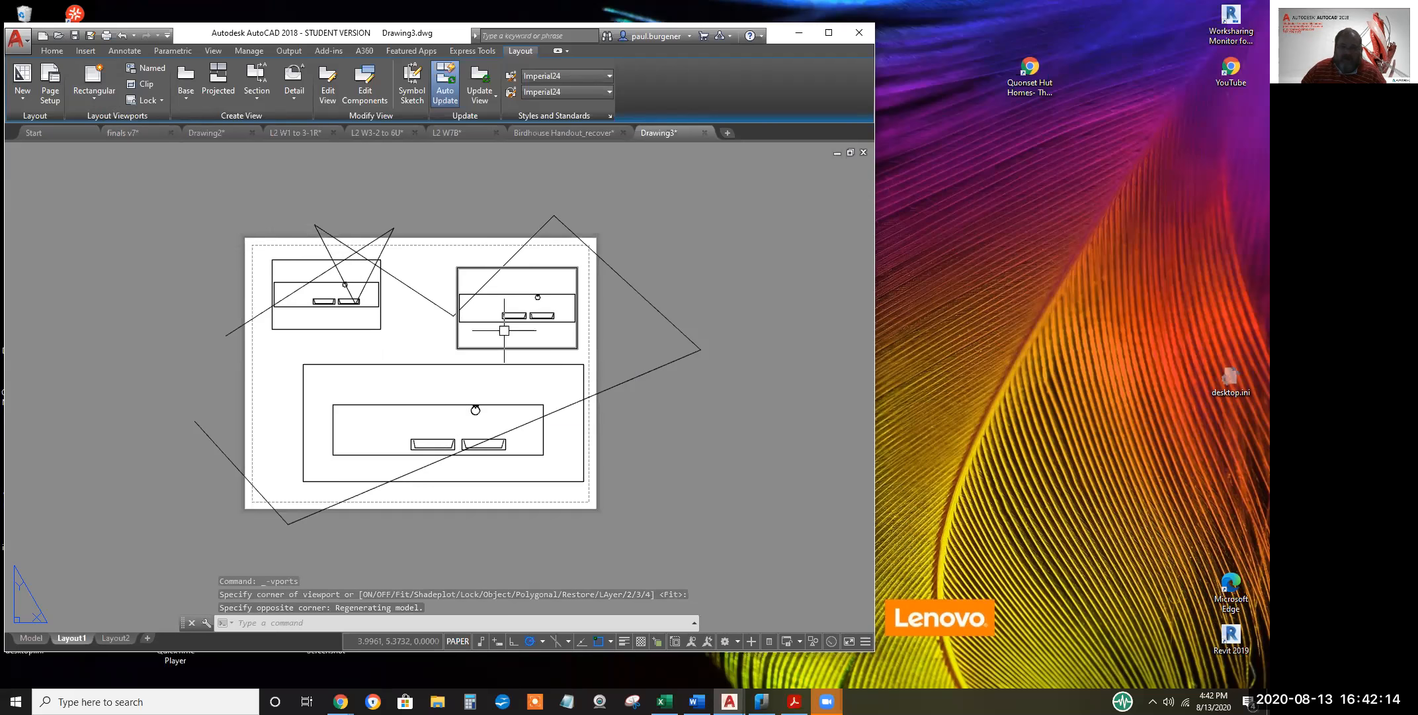
Zoom the model view of the sheet's upper-right viewport in on the circle's faceted outline, centre it and return to paper space
double_click(516, 319)
scroll(517, 316, up, 5)
middle_drag(500, 305, 543, 298)
scroll(522, 285, up, 4)
scroll(522, 285, up, 5)
scroll(512, 311, up, 5)
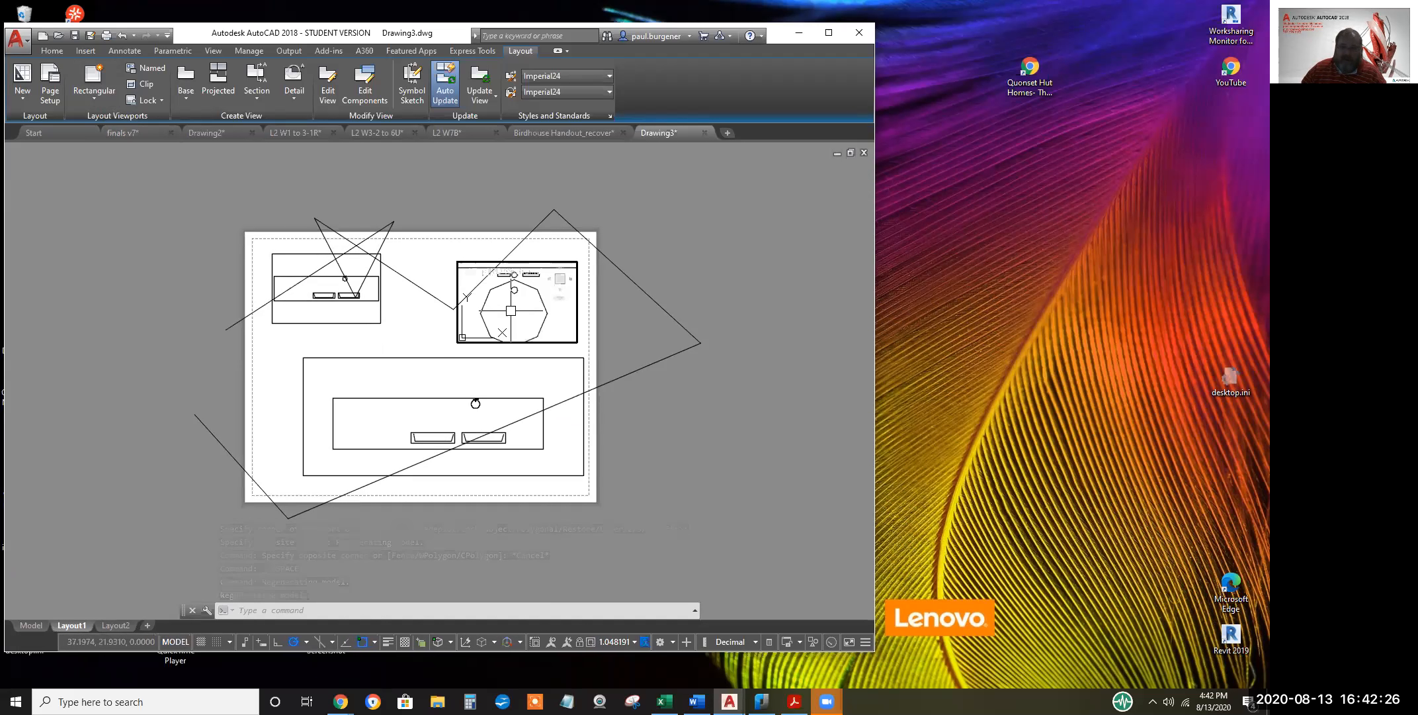
middle_drag(522, 297, 527, 292)
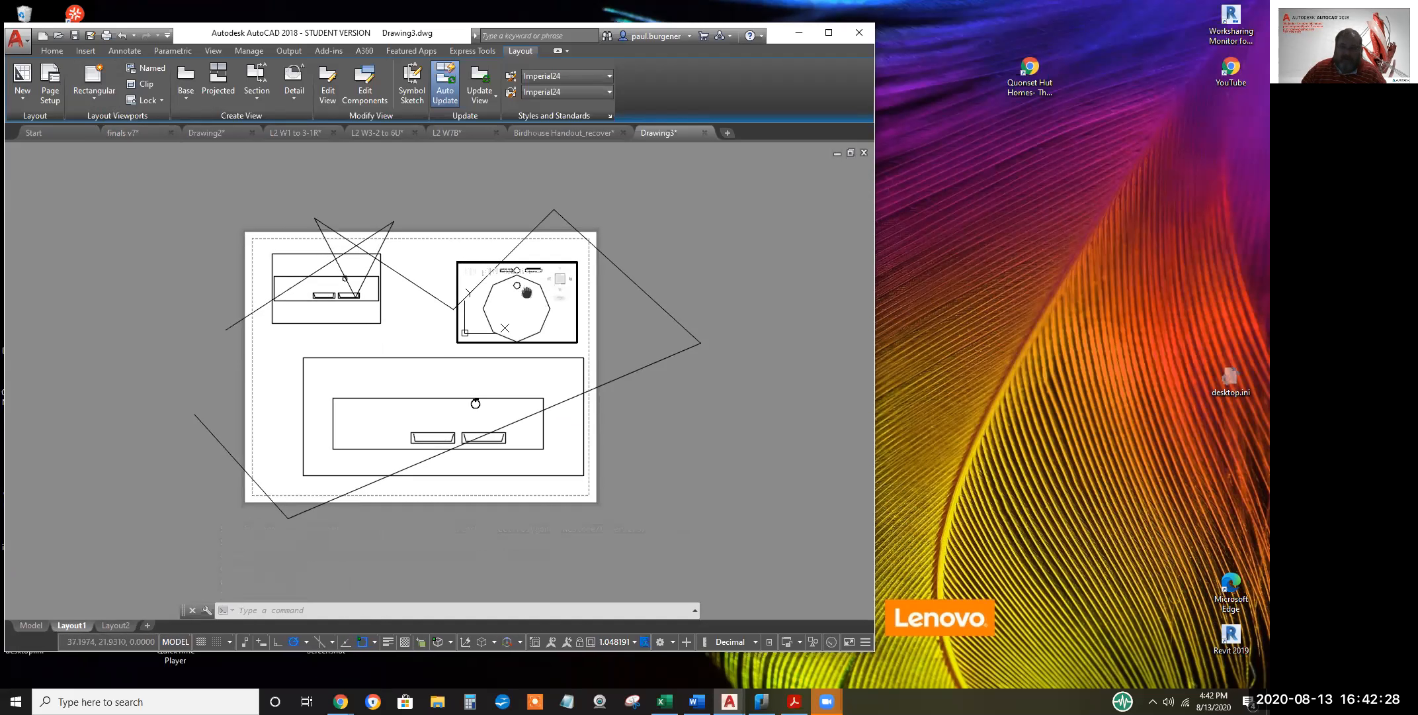
middle_drag(526, 292, 527, 289)
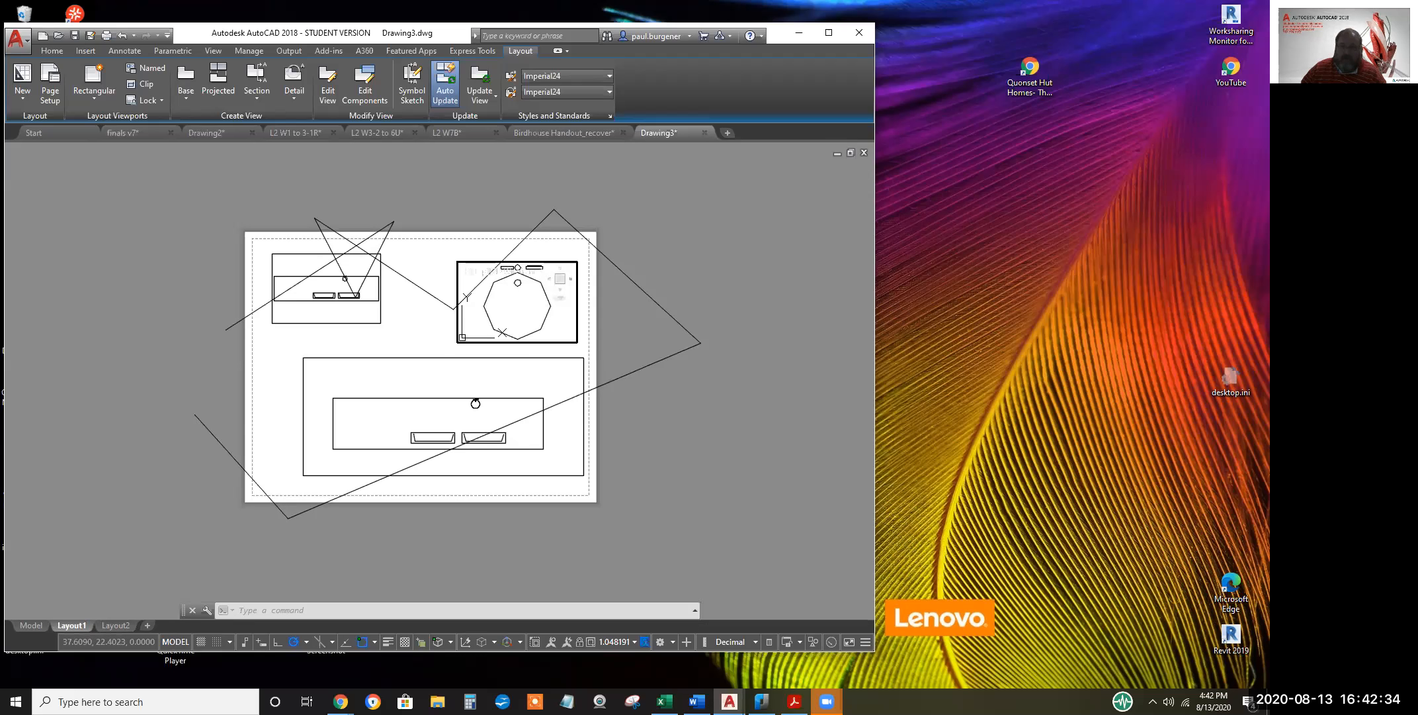
double_click(634, 336)
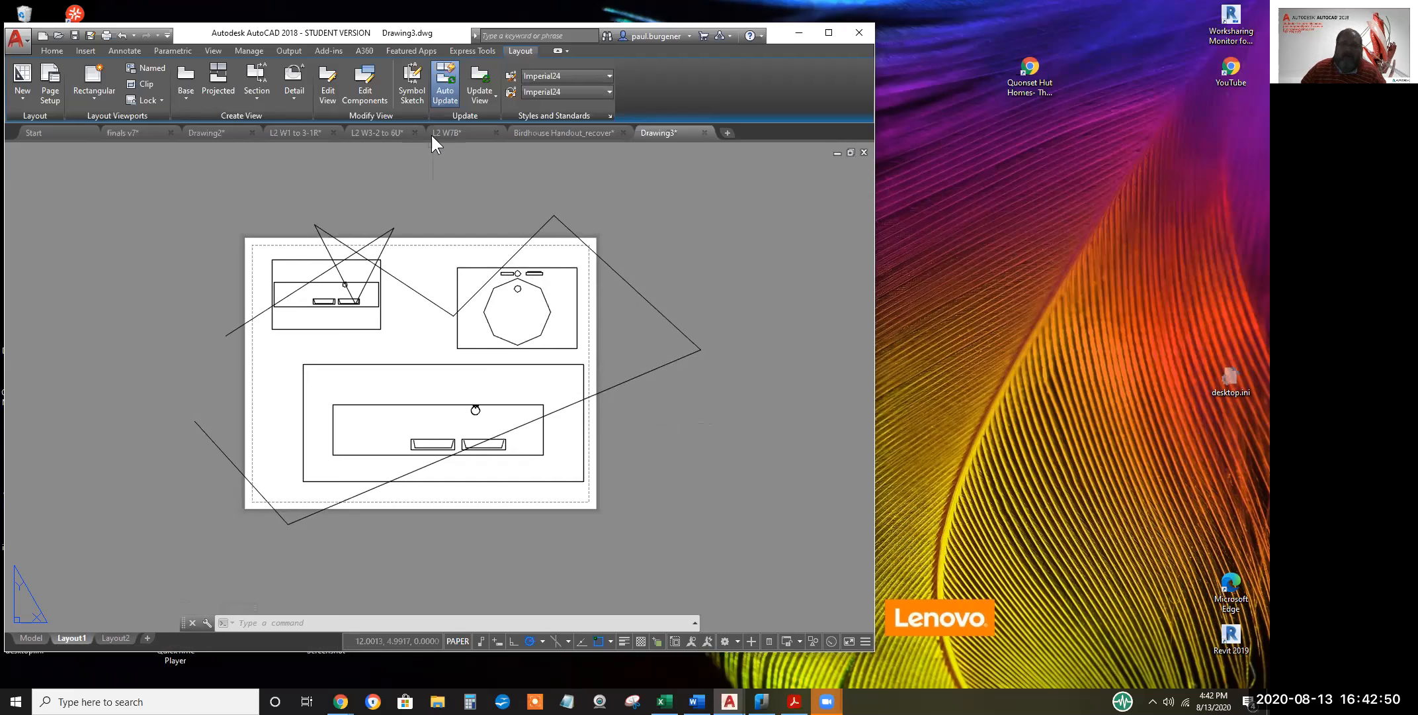
Create a new layer named Vports
click(51, 51)
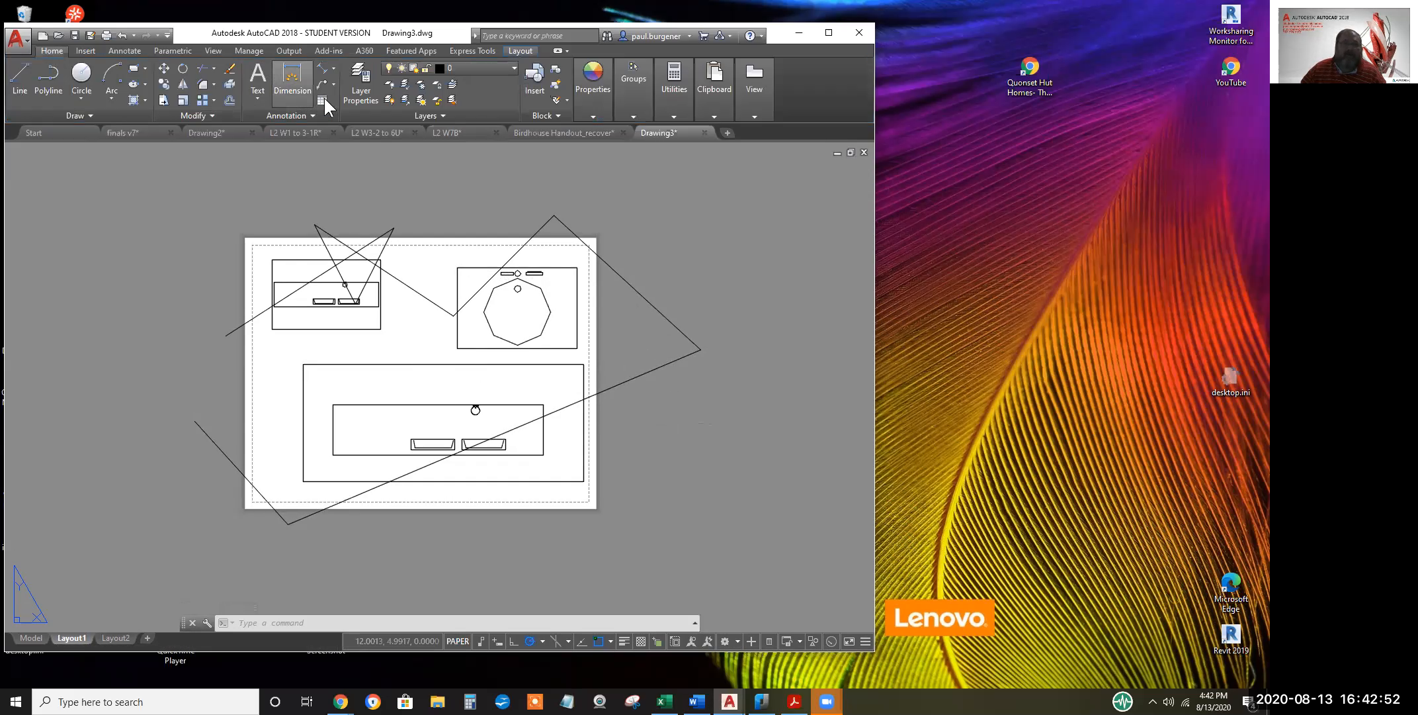
click(361, 80)
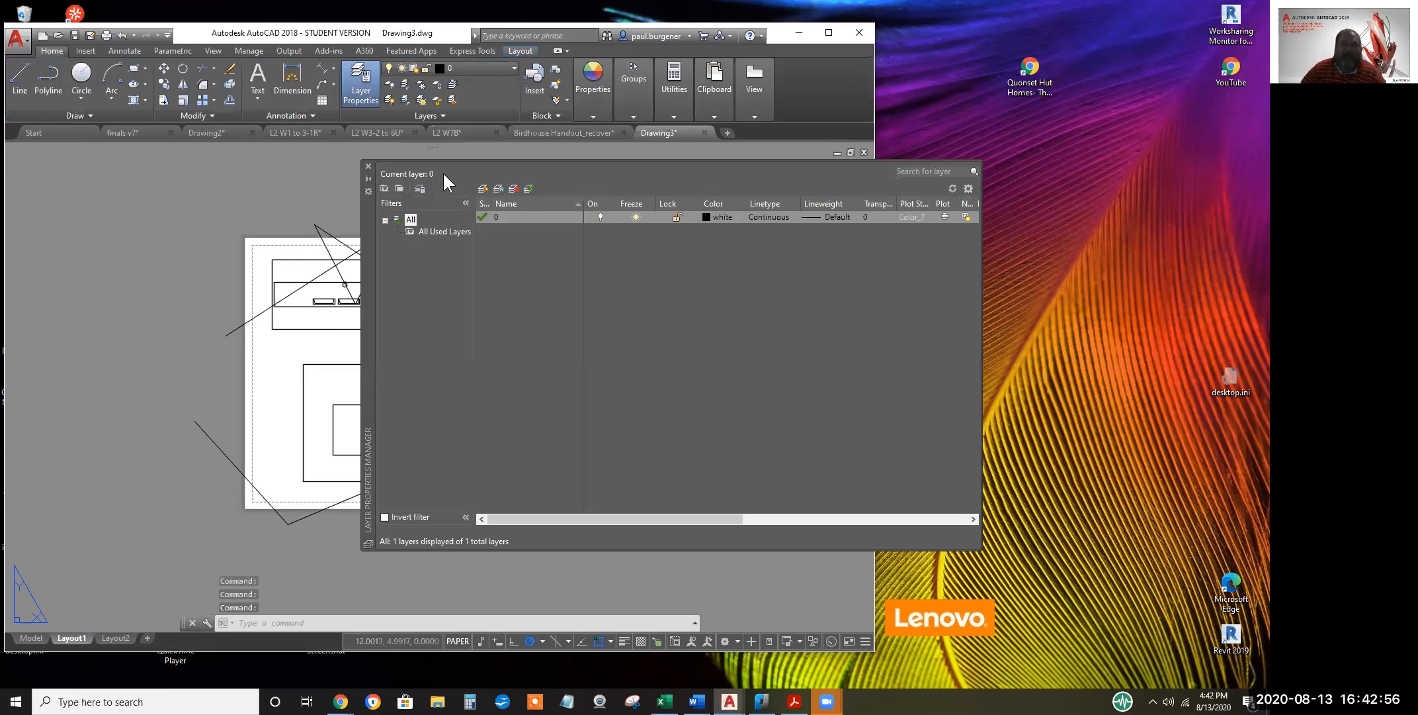
click(485, 189)
text(Vports)
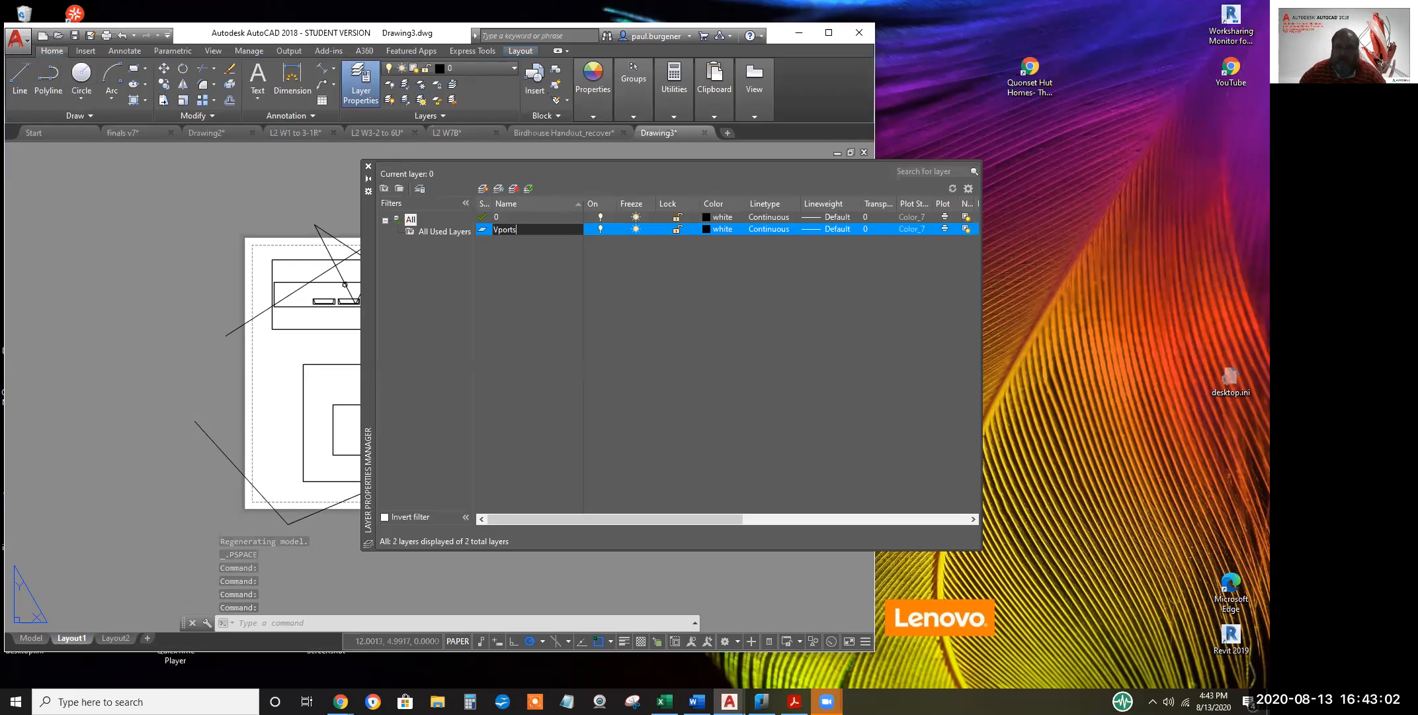
Set the Vports layer's color to yellow, switch off its plotting and close the layer properties
click(718, 230)
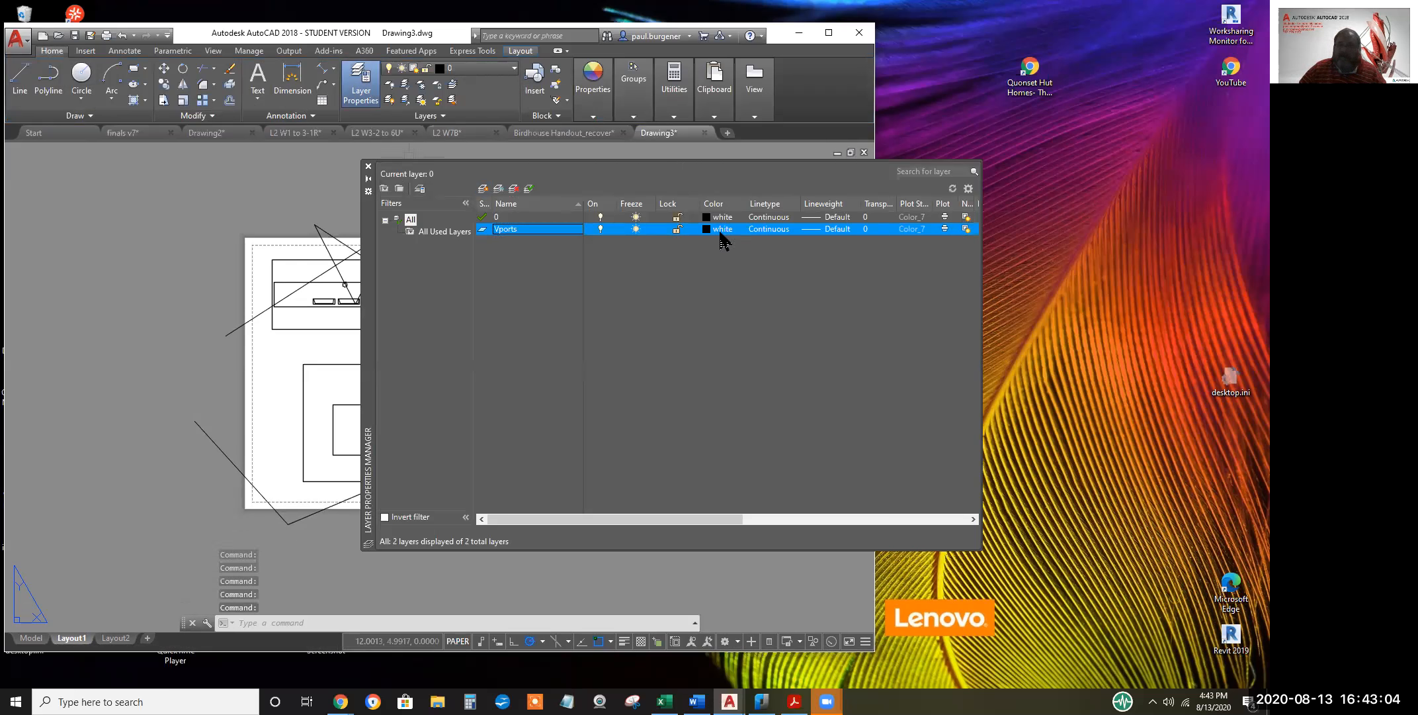
click(420, 466)
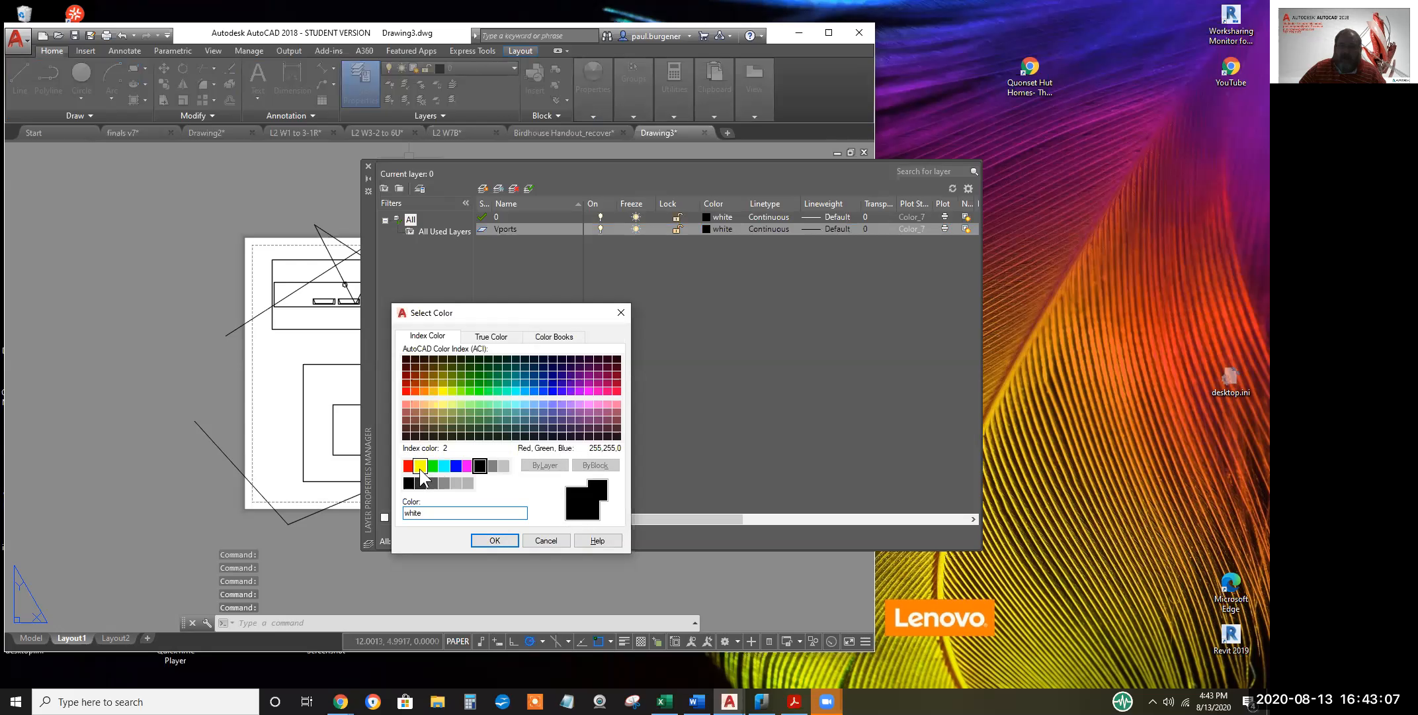
click(424, 390)
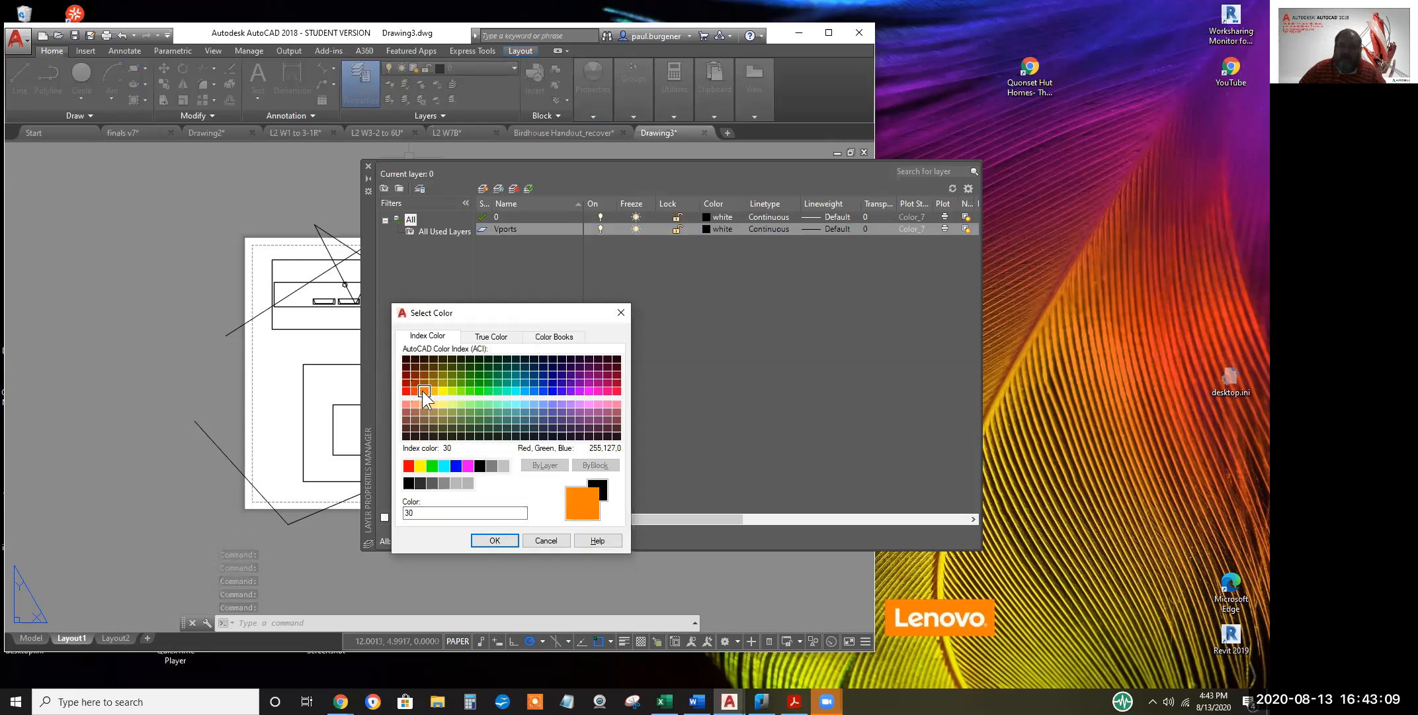
click(421, 465)
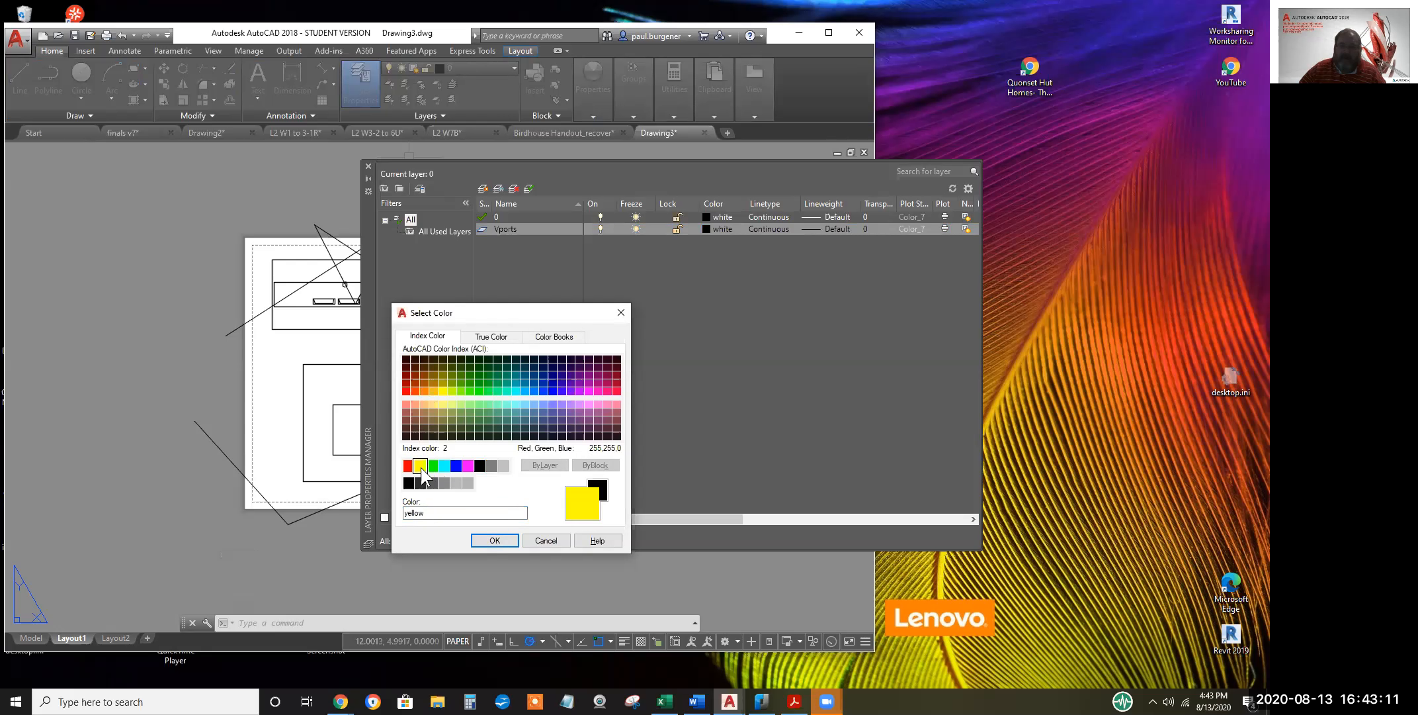
click(492, 538)
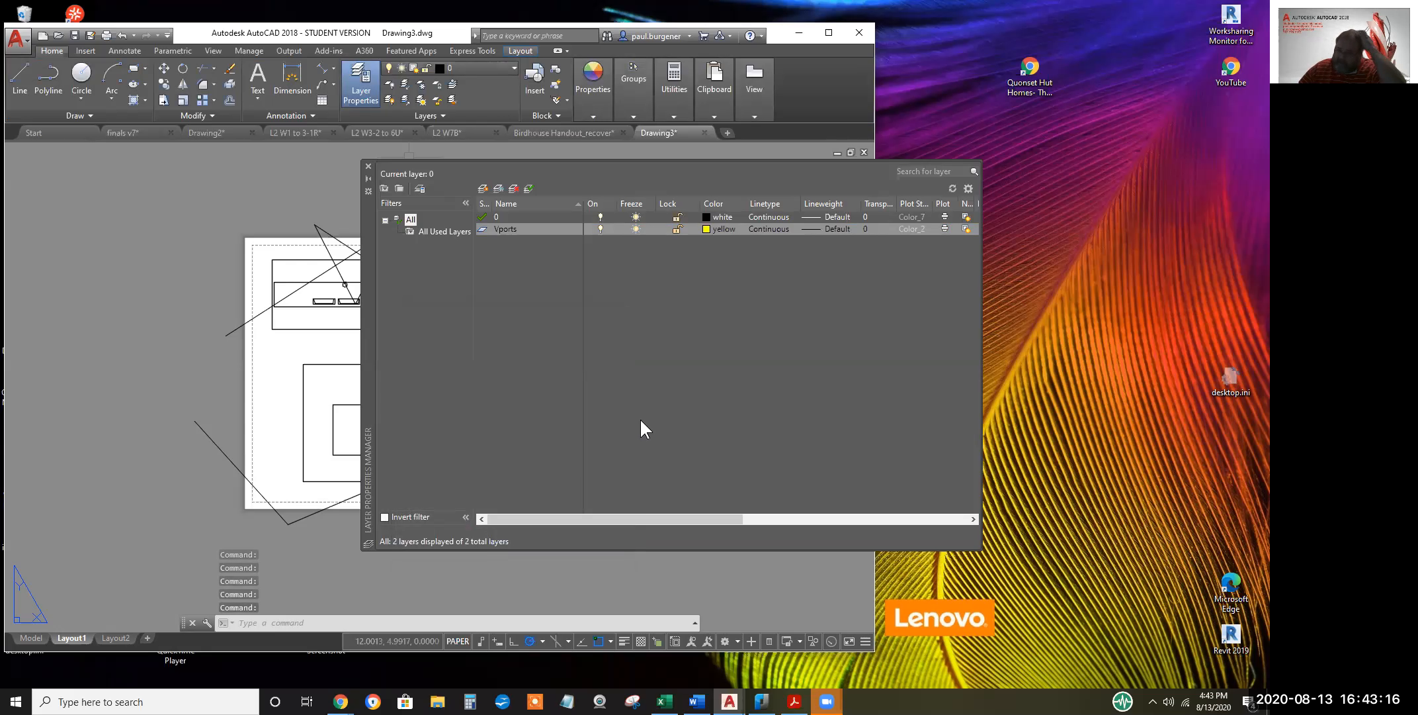
click(945, 228)
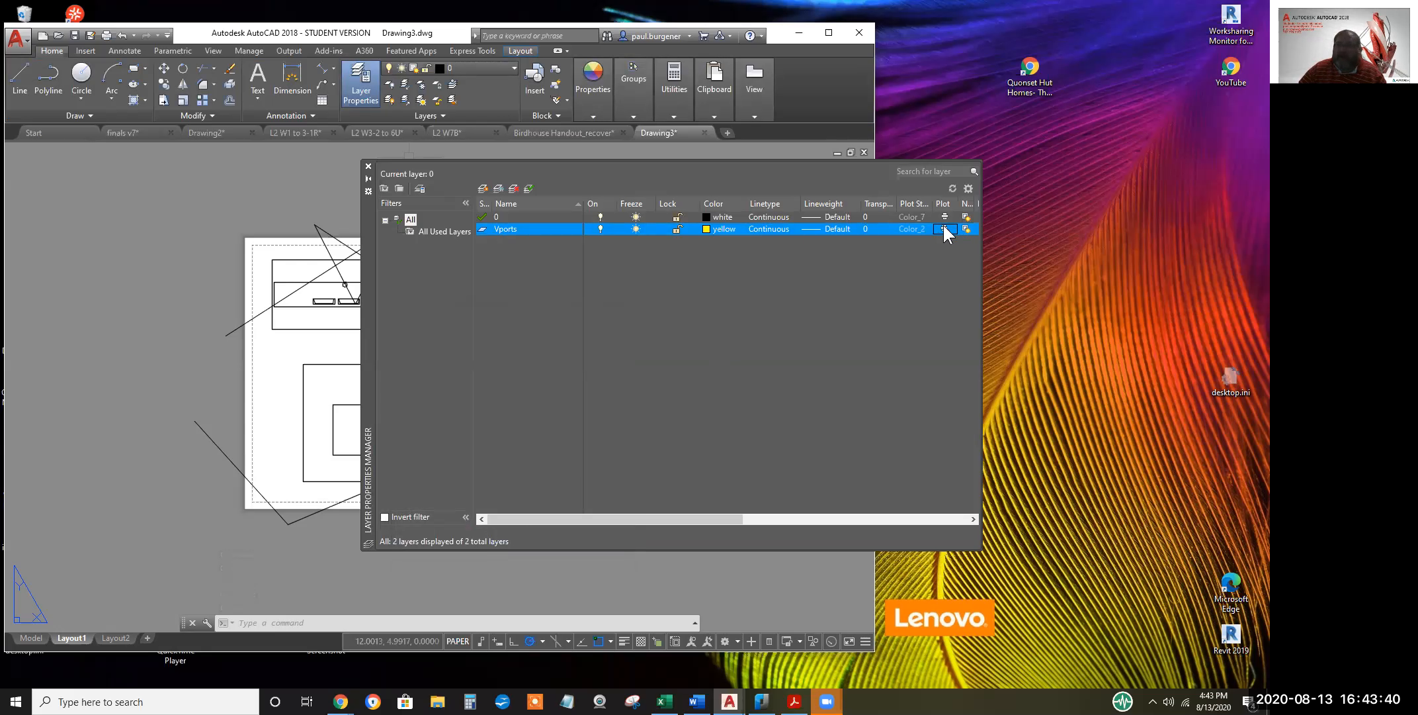
click(368, 166)
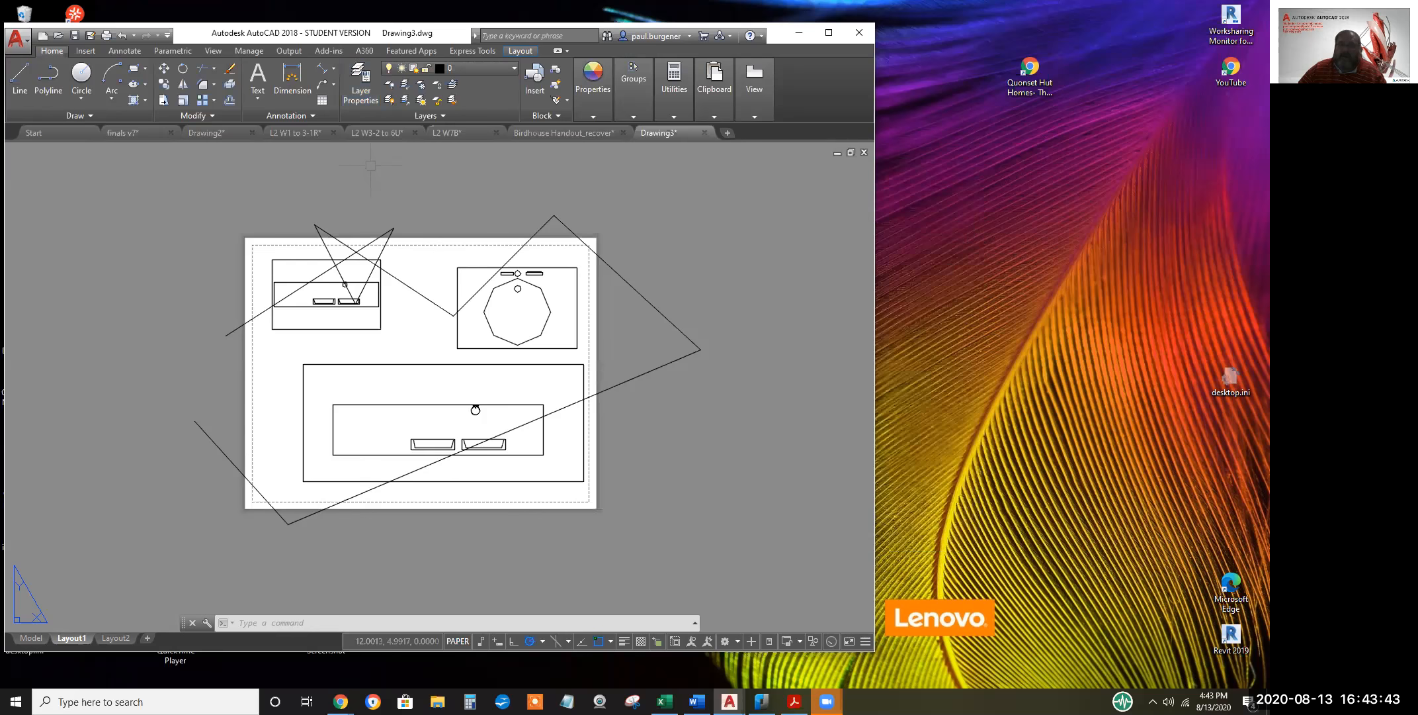
Assign all three layout viewports to the Vports layer and clear the selection
click(474, 376)
click(358, 322)
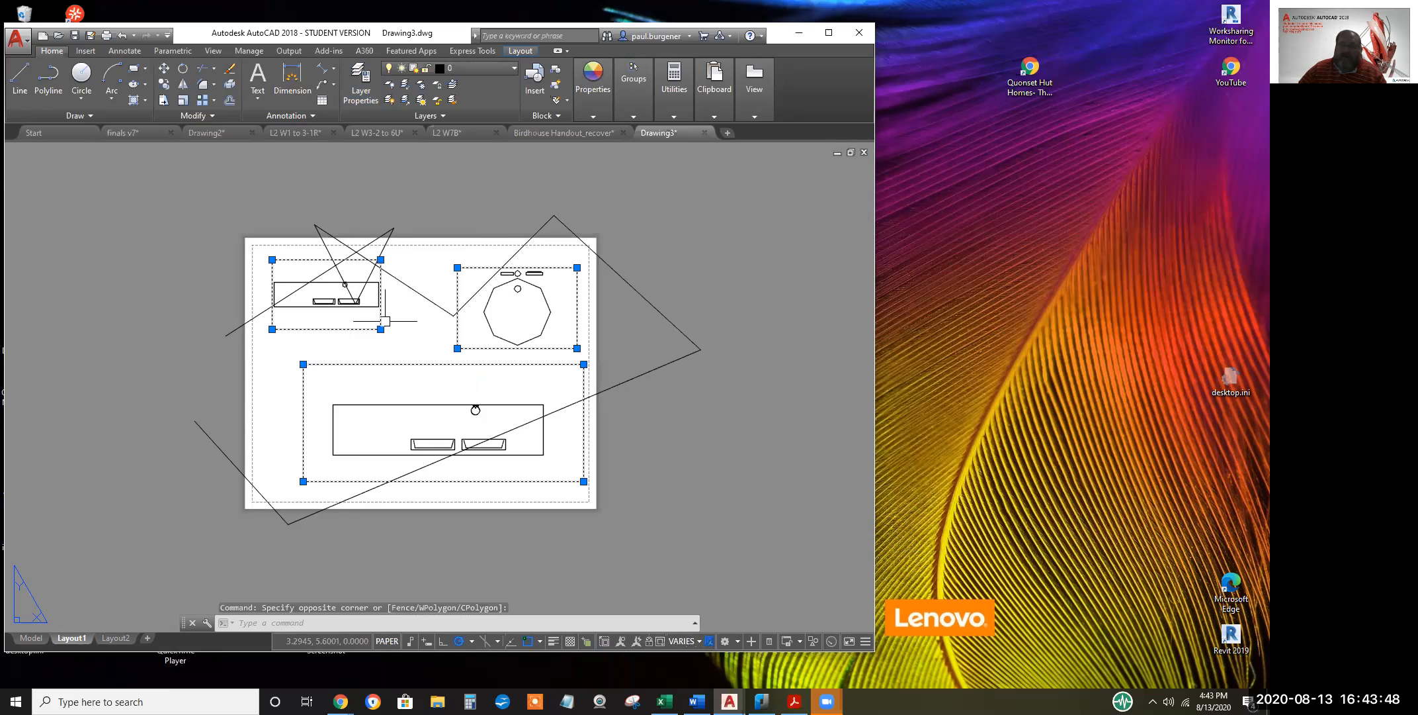
click(479, 66)
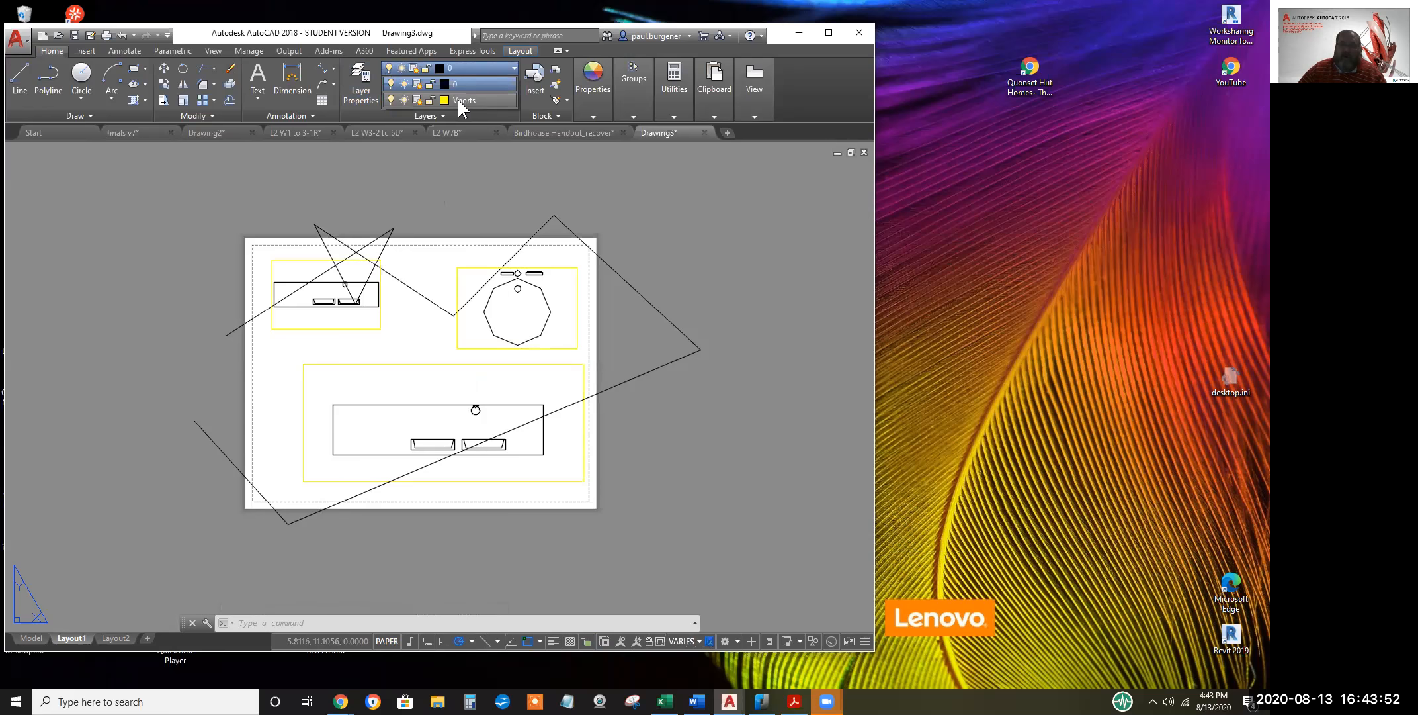
click(463, 99)
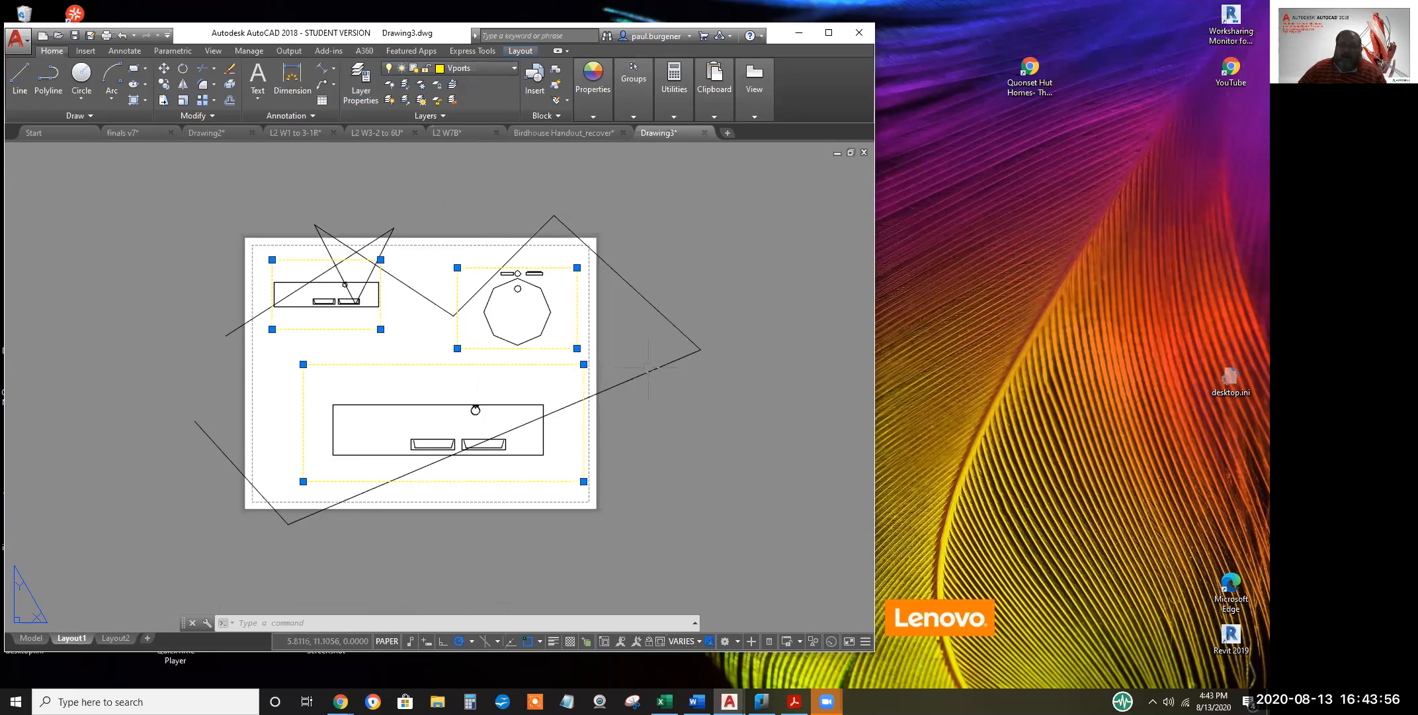
middle_drag(571, 338, 641, 311)
click(654, 318)
key(Escape)
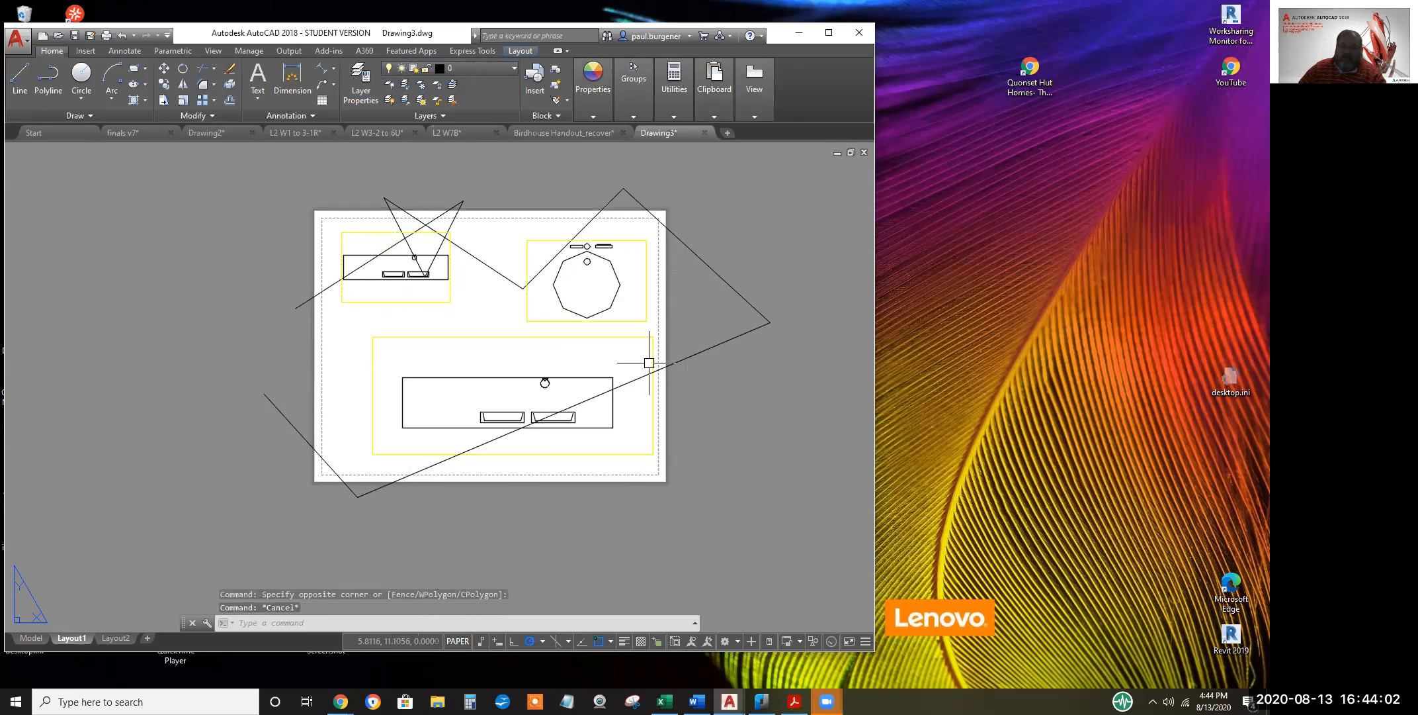
Shrink the large lower viewport by stretching its upper-left corner inward, closer to the large rectangle
click(528, 337)
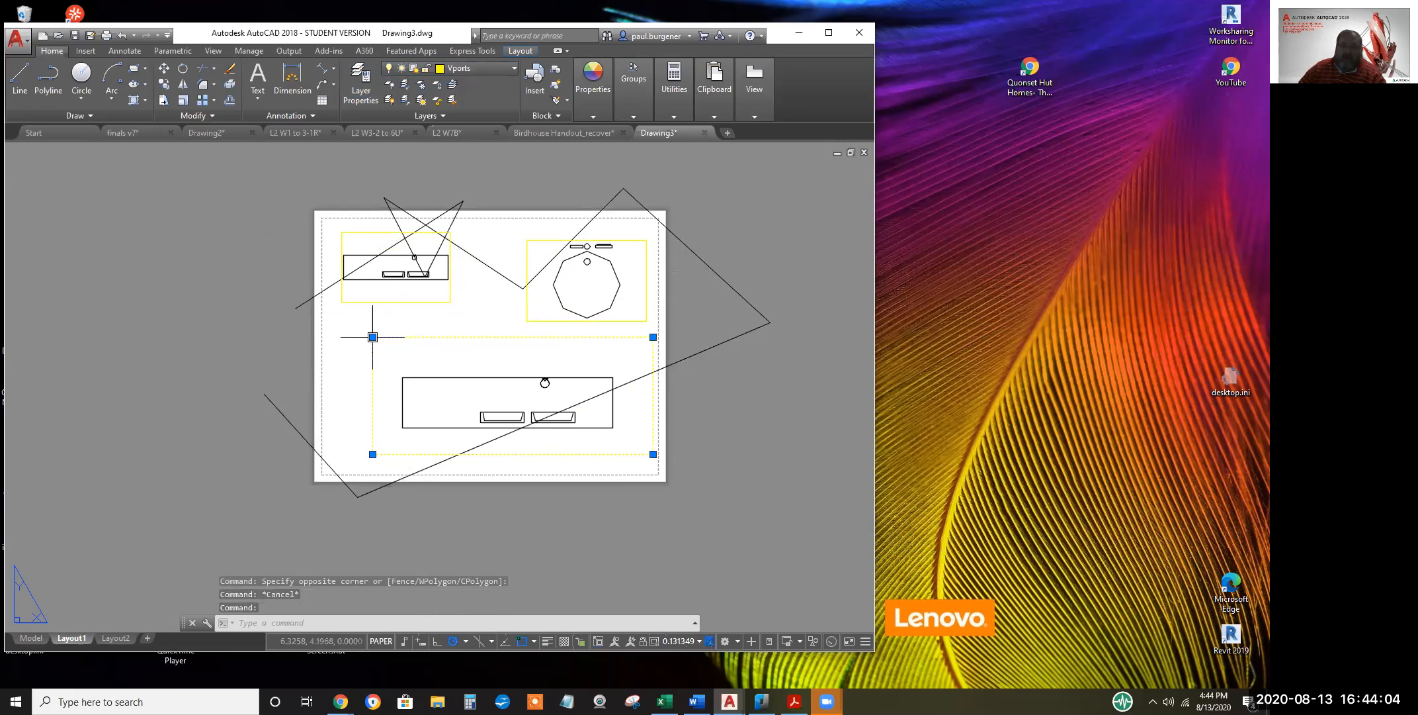
click(372, 337)
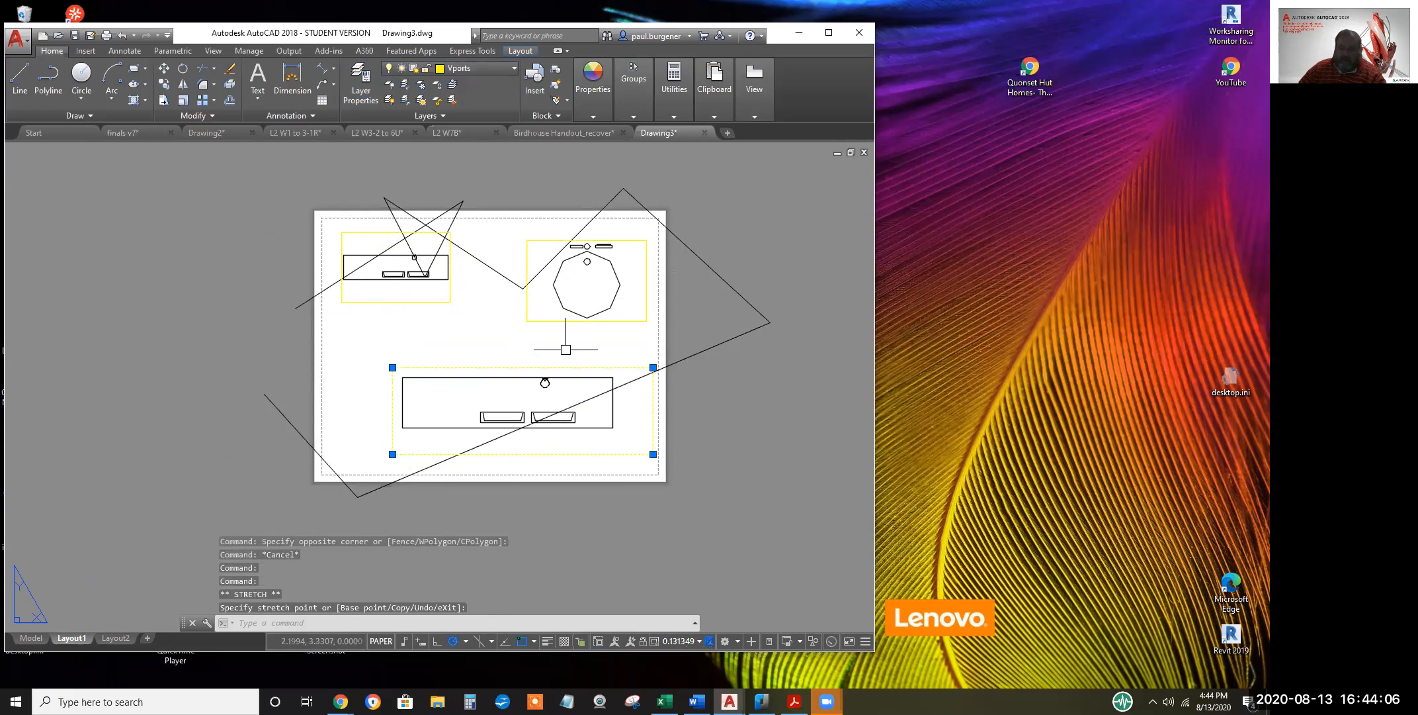
key(Escape)
Move the large lower viewport toward the sheet's left edge and slightly upward
text(m)
key(Return)
click(551, 365)
key(Return)
click(551, 368)
click(496, 351)
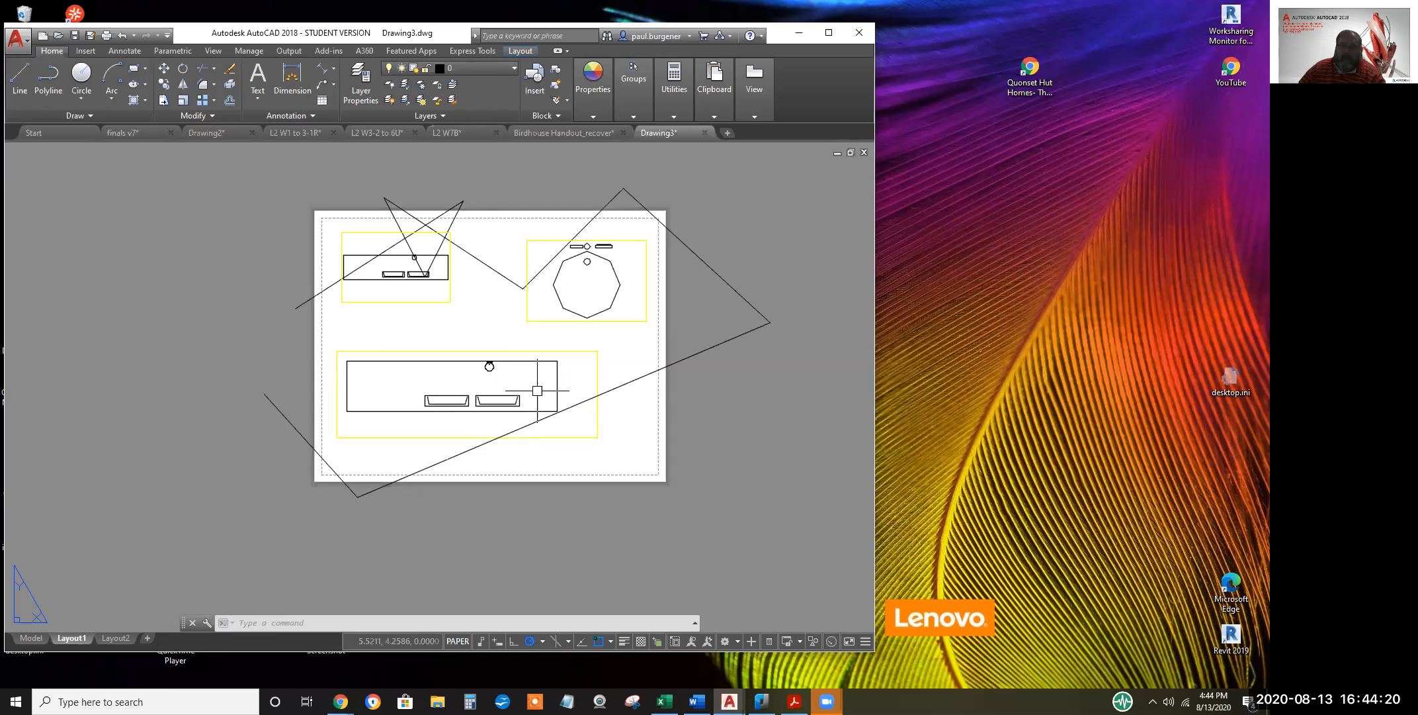
Switch the lower viewport's model view to an isometric orientation and enlarge the shapes within its frame
click(516, 374)
double_click(516, 381)
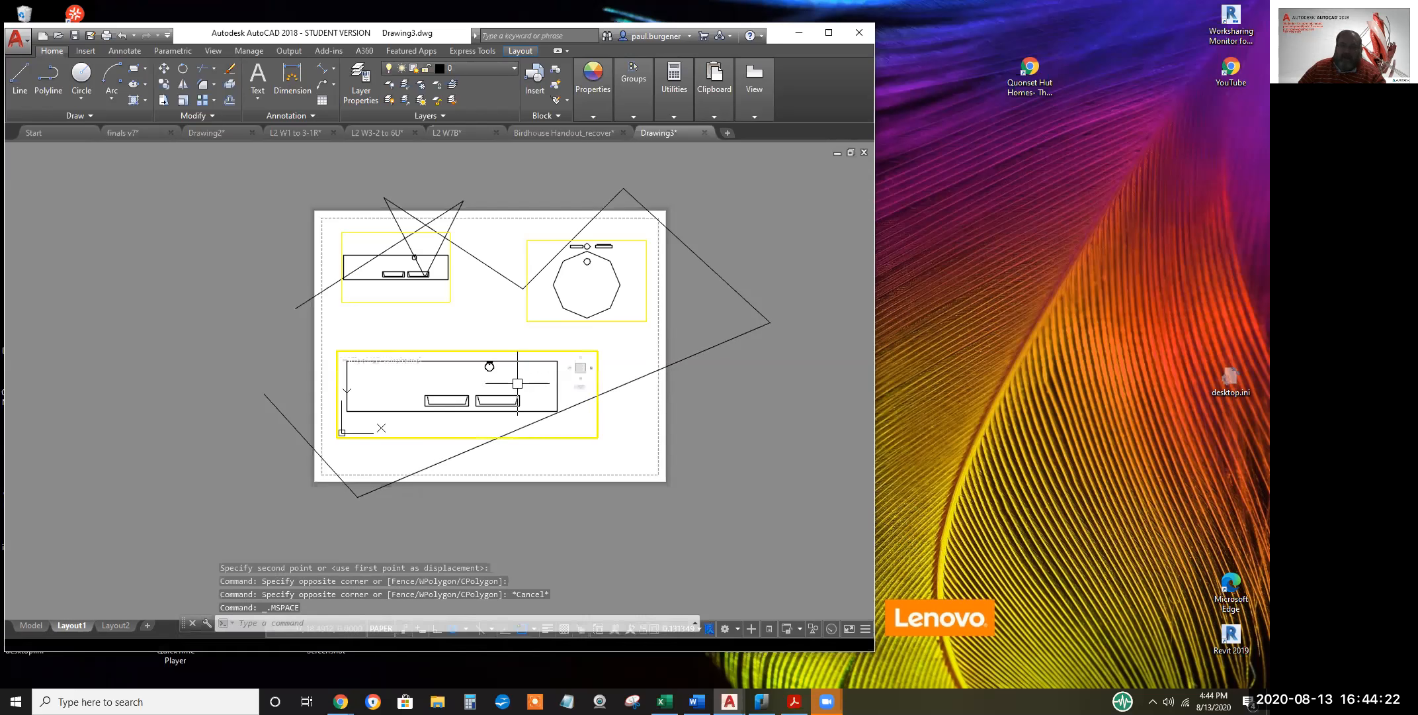
click(576, 366)
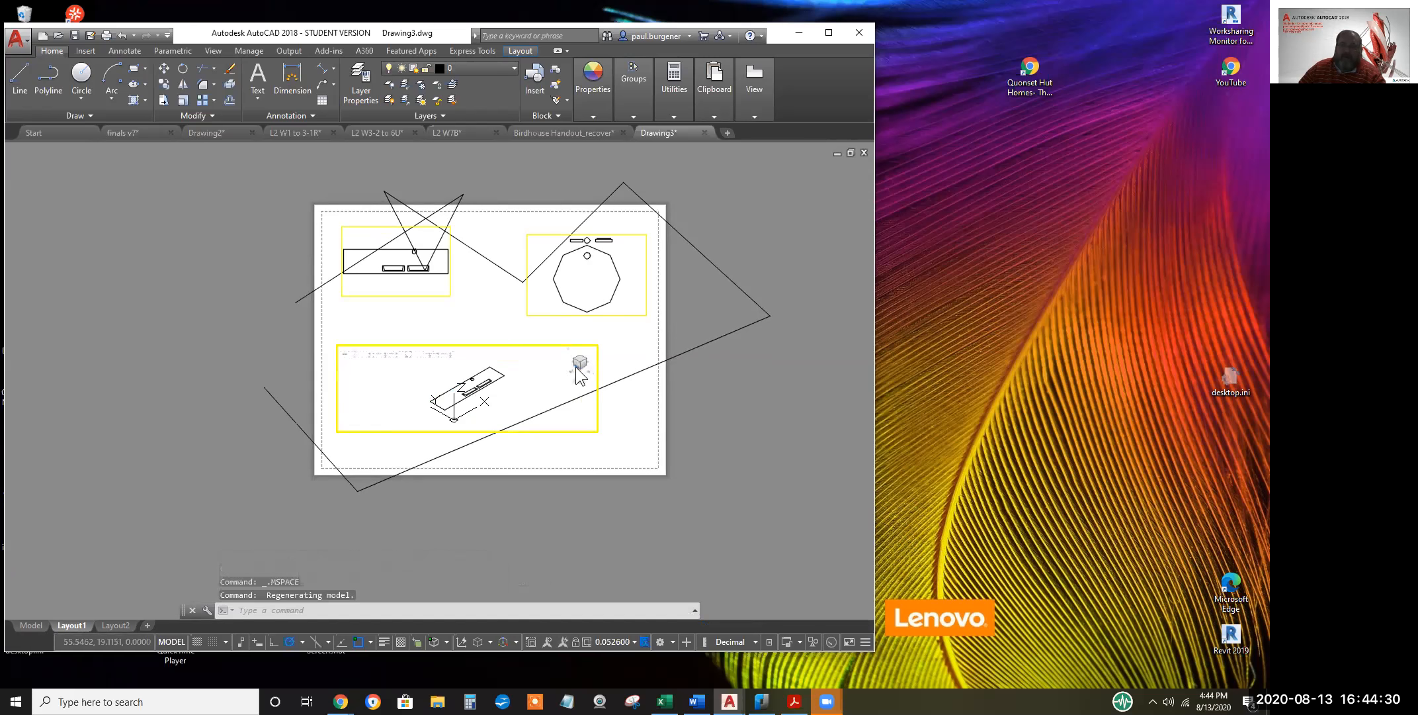
scroll(485, 379, up, 2)
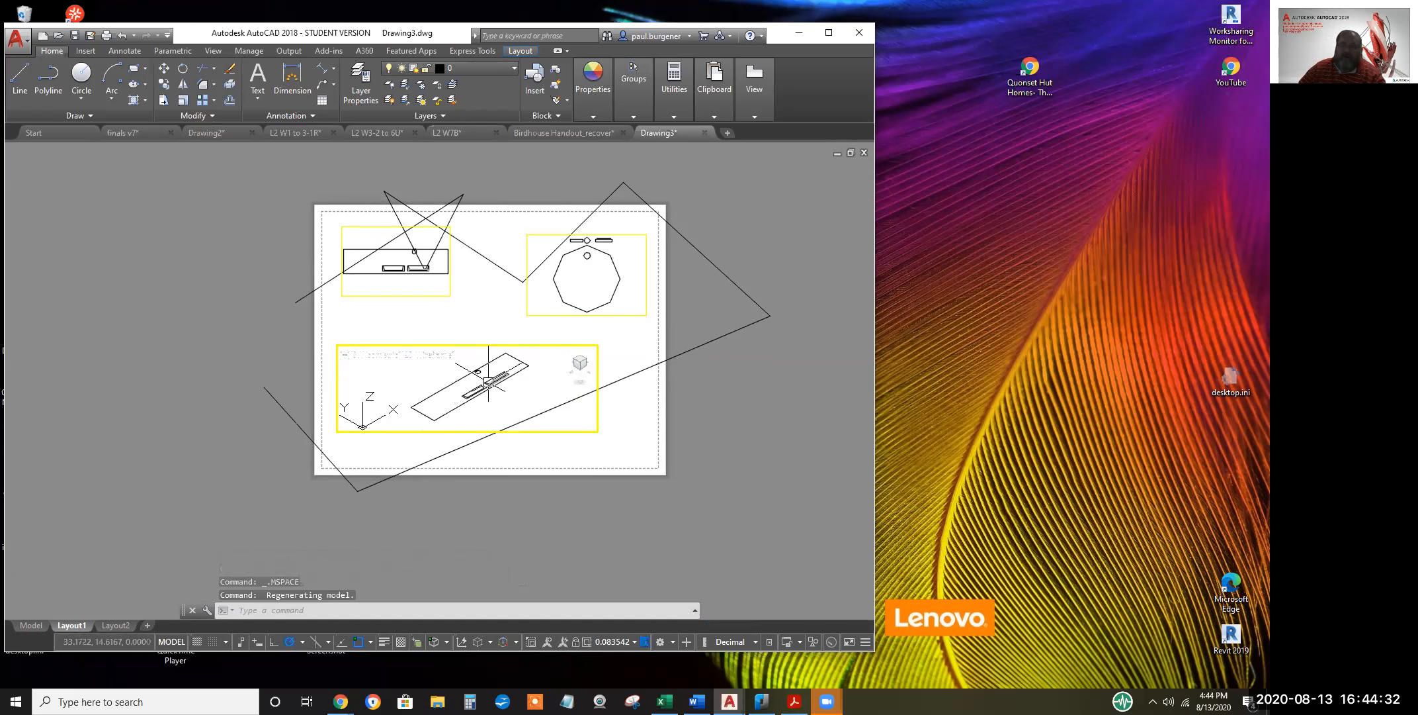
middle_drag(484, 379, 479, 382)
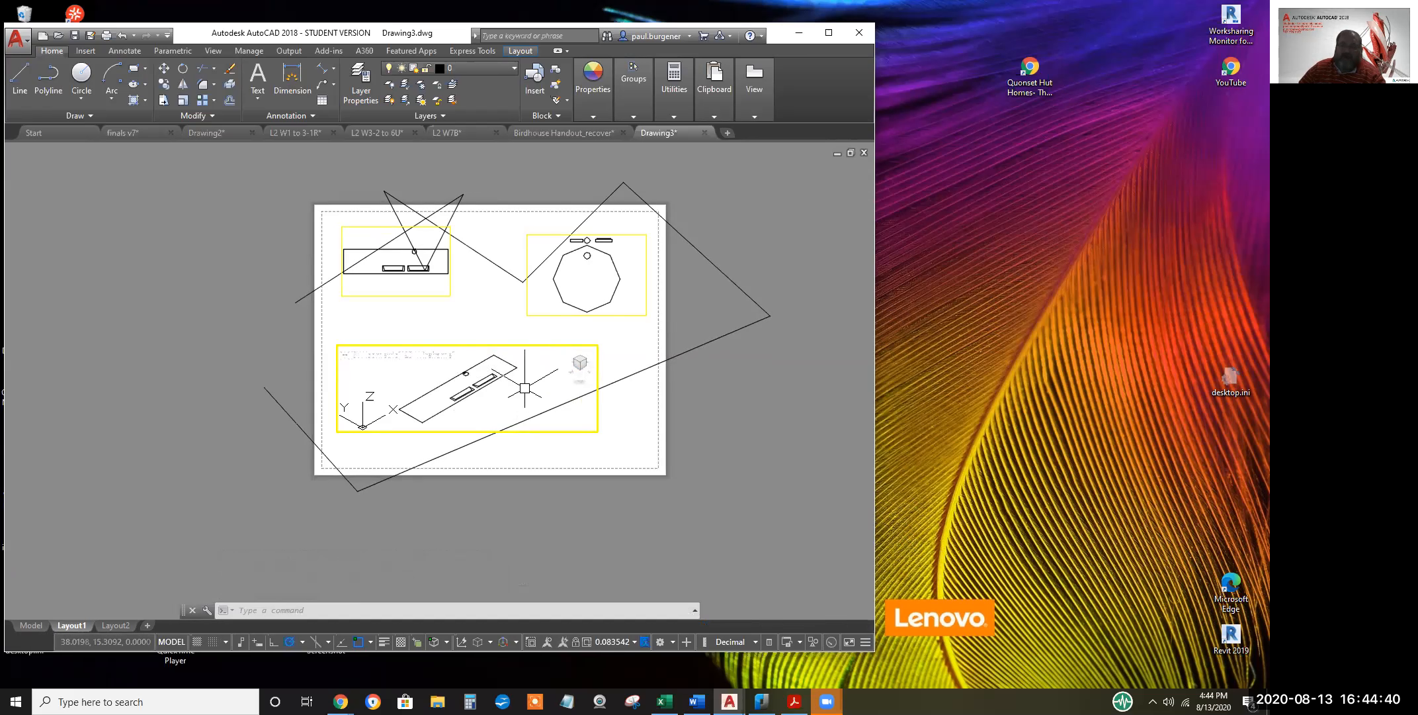
Adjust the zoom and centring of the faceted circle in the upper-right viewport and return to paper space
double_click(581, 271)
scroll(575, 273, up, 5)
scroll(575, 272, down, 4)
mouse_move(575, 272)
middle_down()
mouse_move(600, 278)
mouse_move(568, 272)
mouse_move(581, 255)
mouse_move(582, 278)
middle_up()
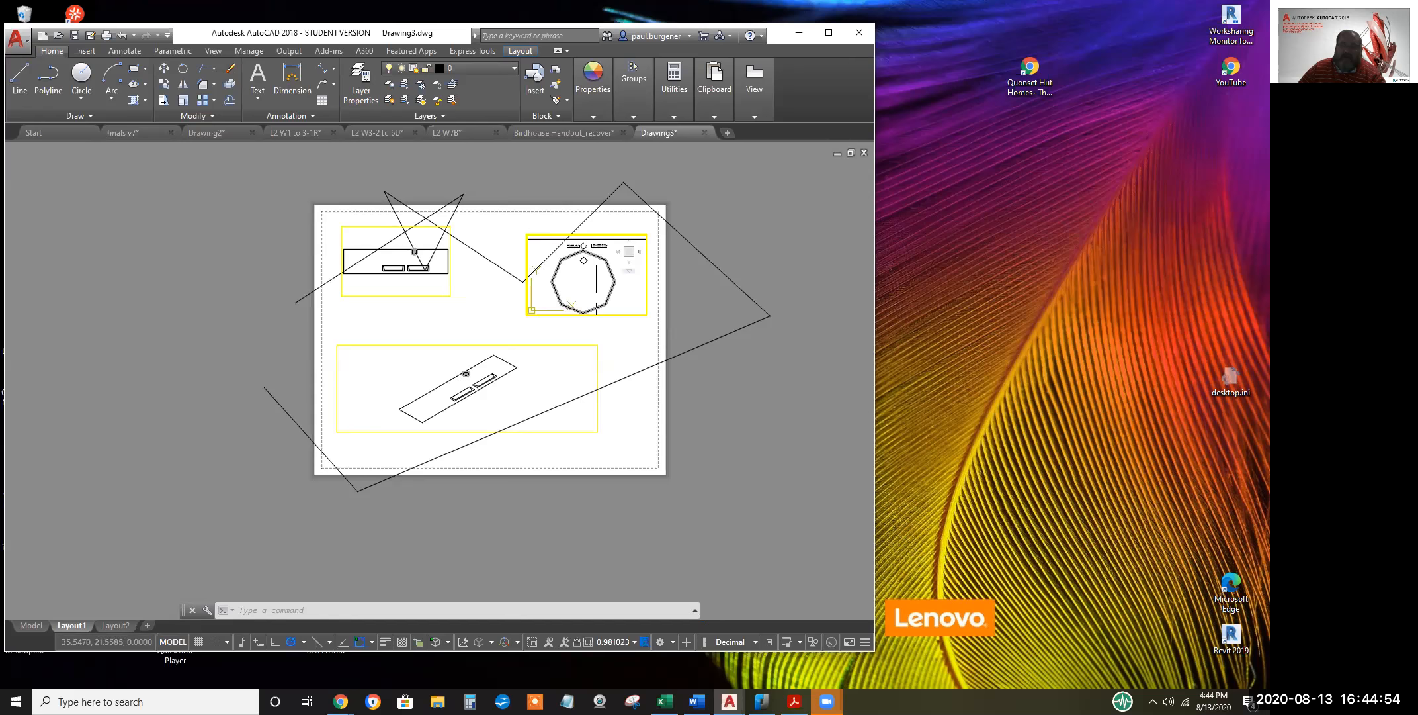
double_click(619, 329)
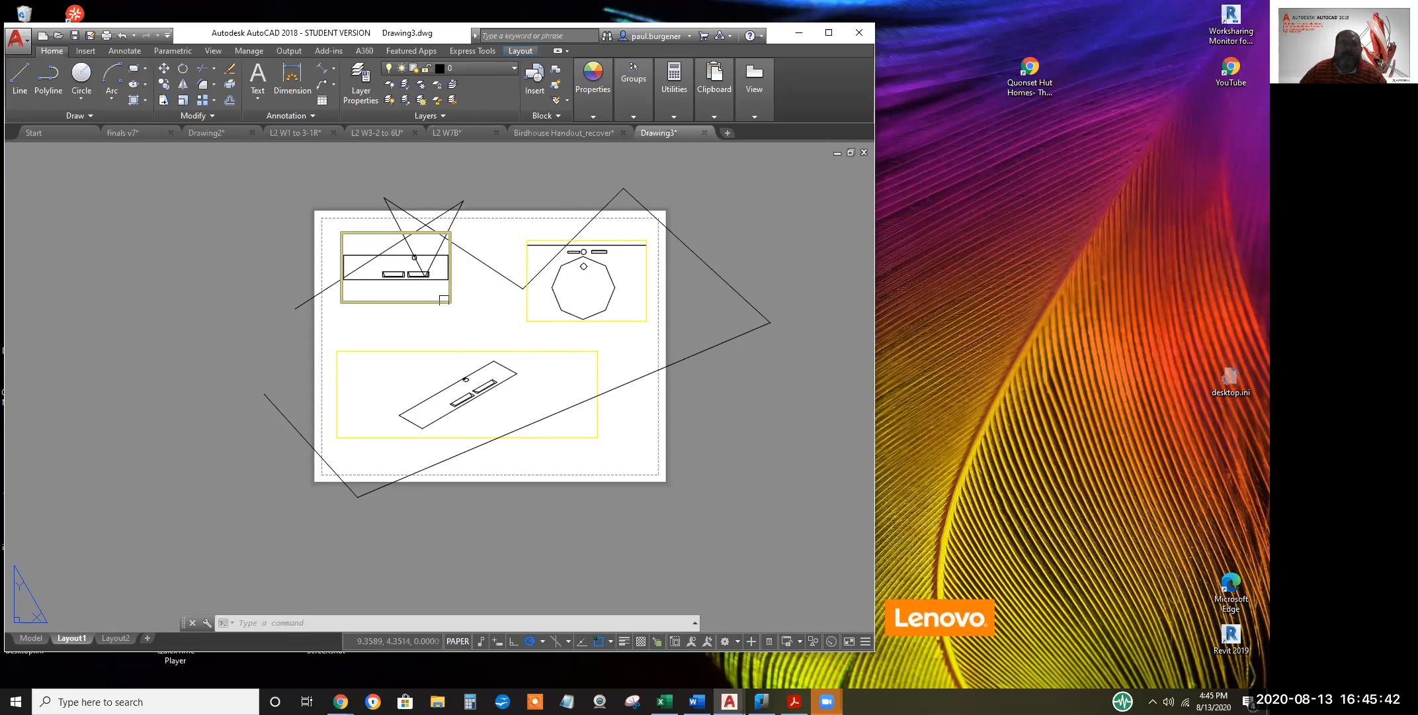
click(521, 51)
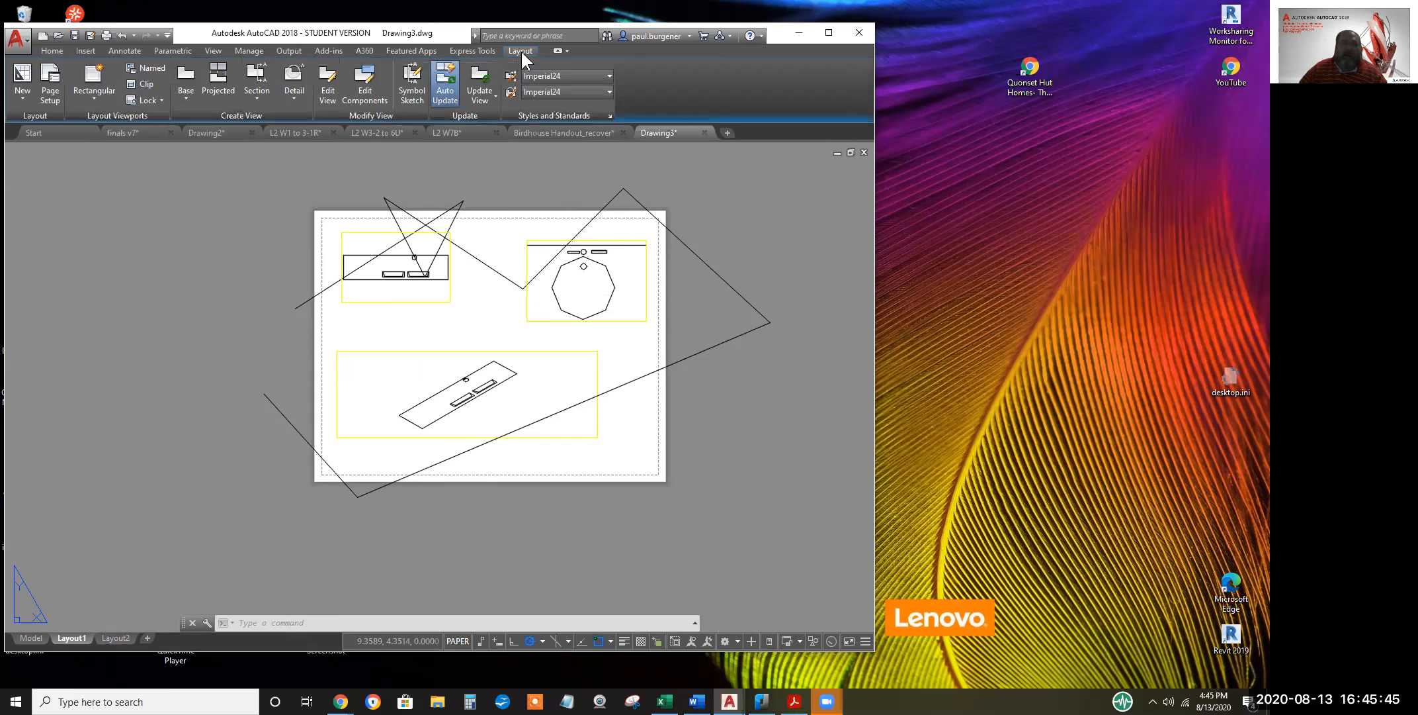
click(91, 98)
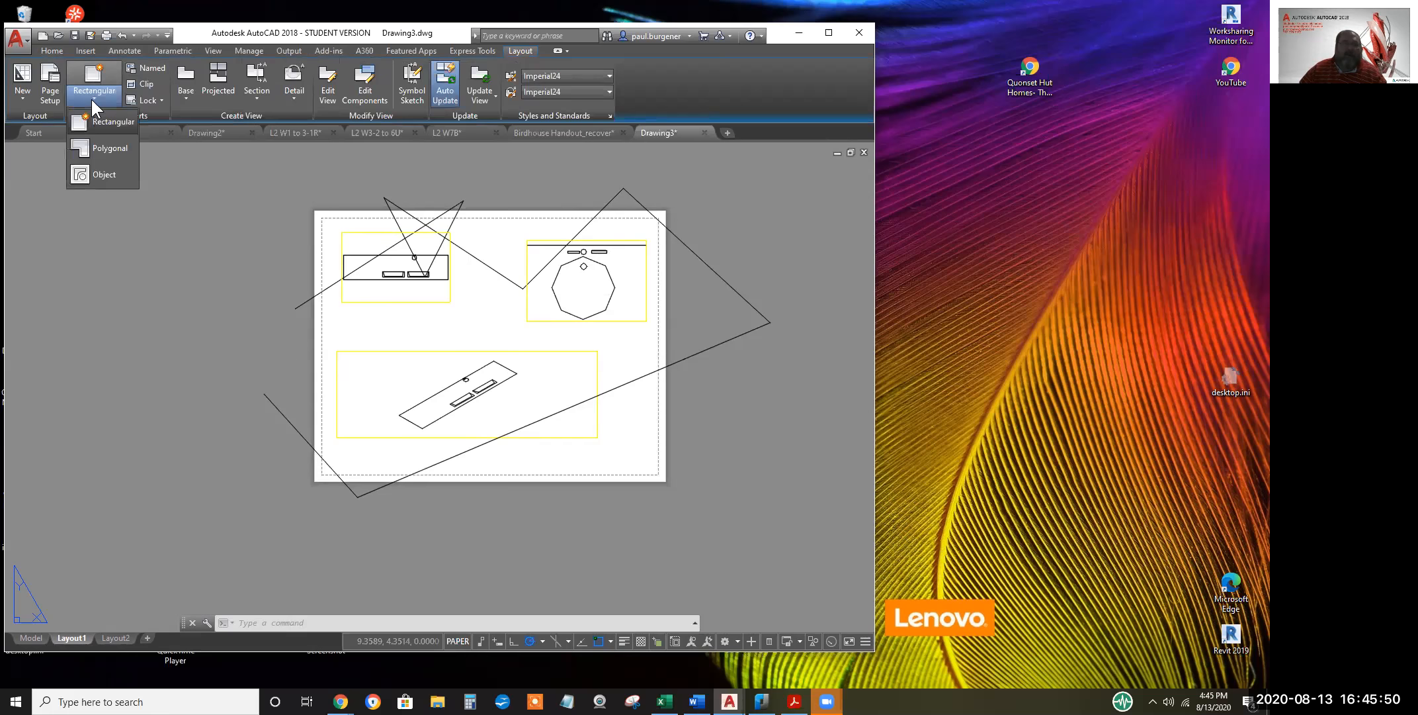
click(104, 175)
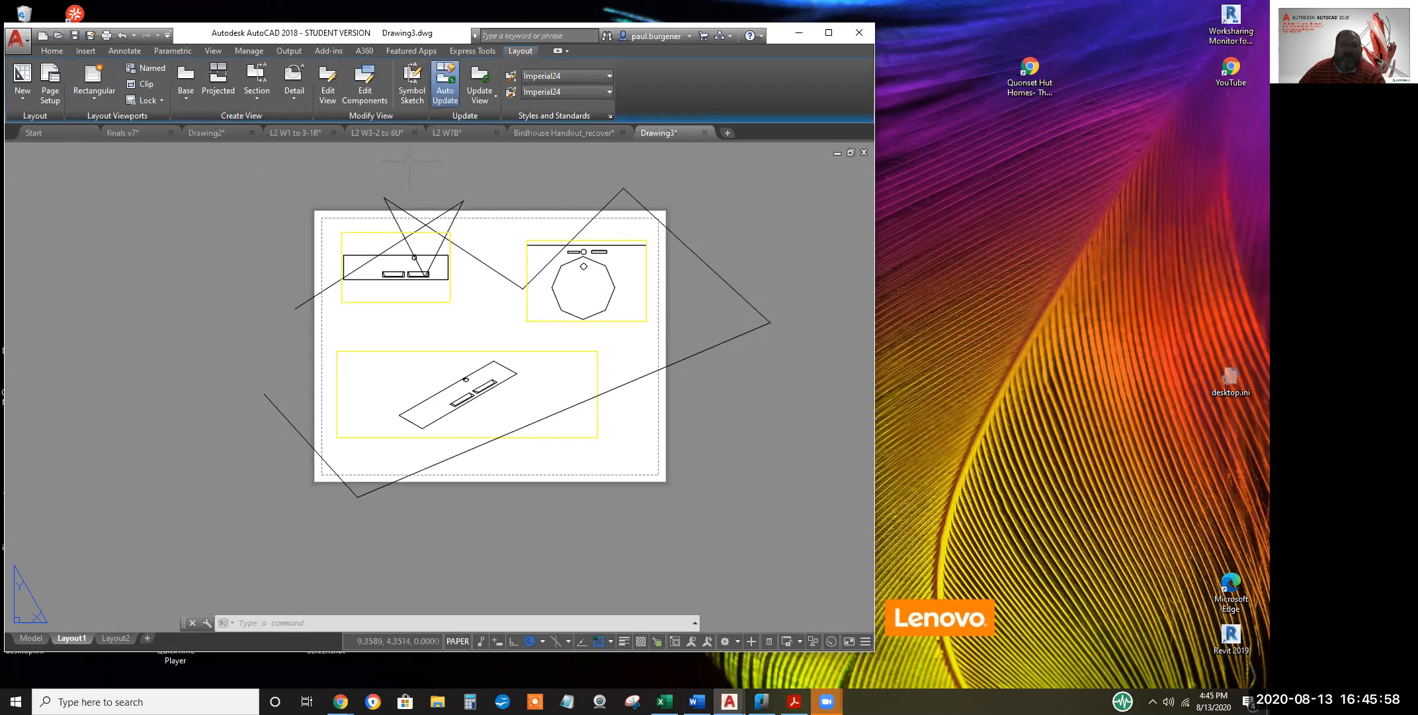
Make Vports the current layer
click(51, 53)
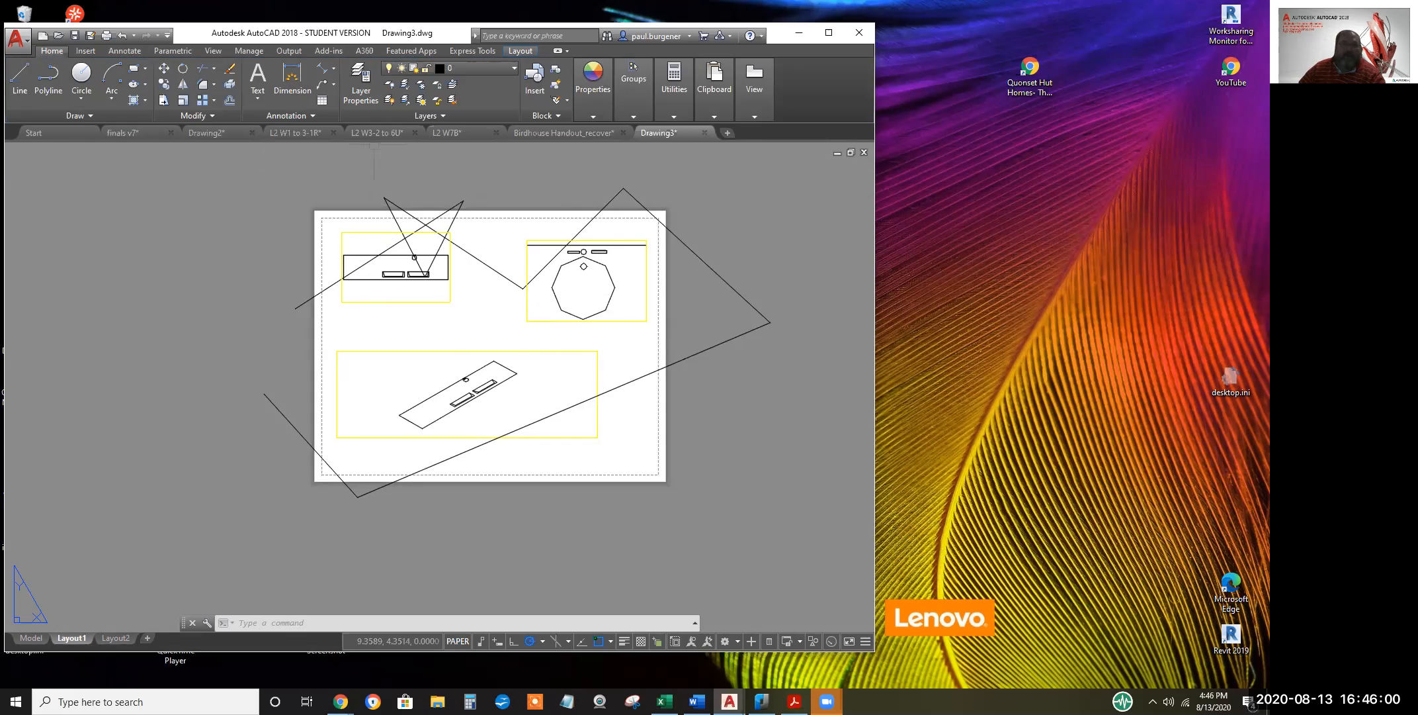
click(477, 71)
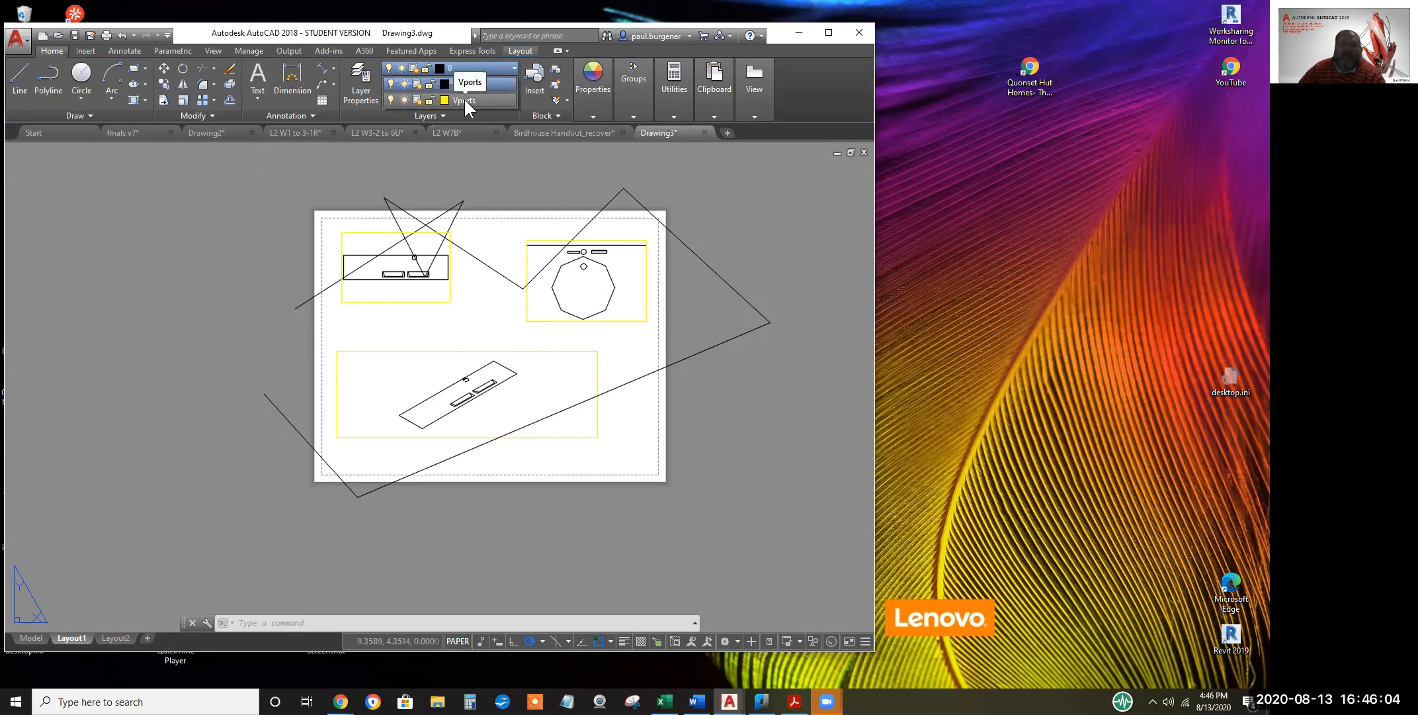
click(462, 102)
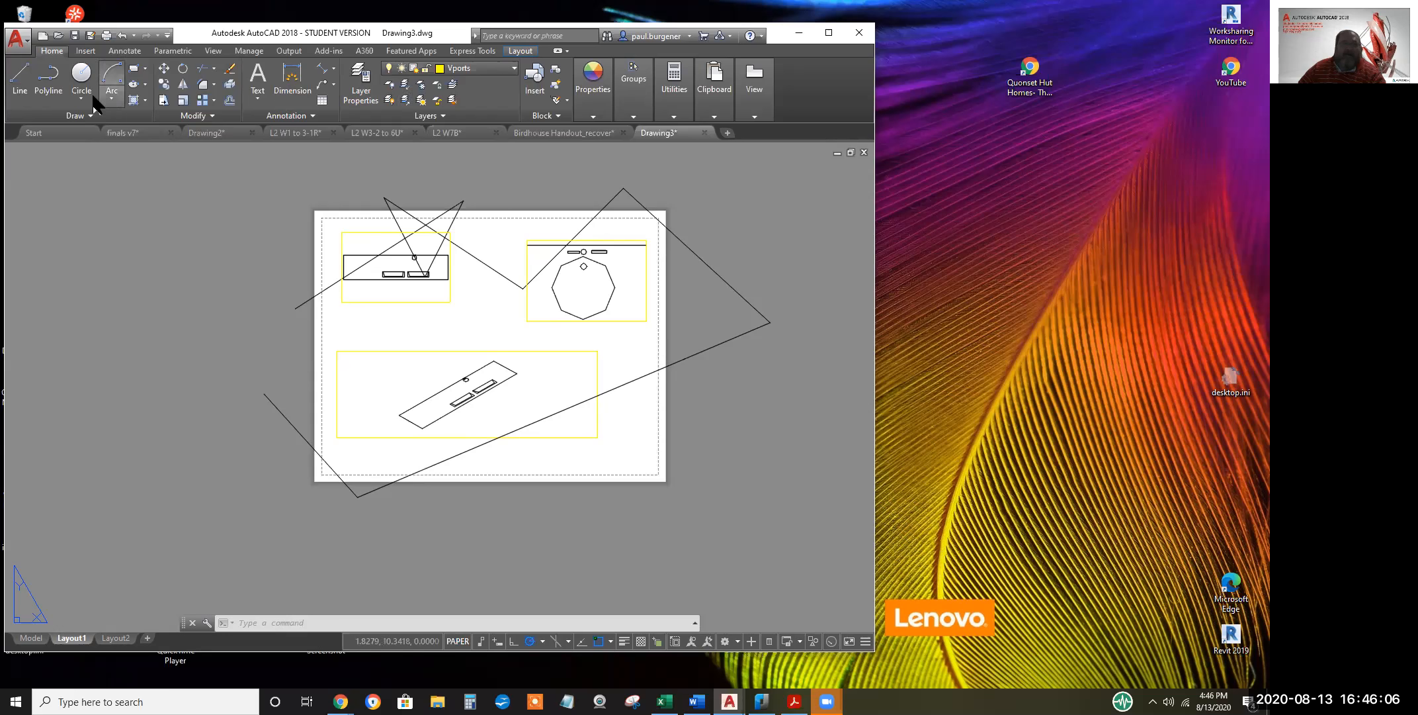
Draw a circle about 2.5 units in radius in the empty area beside the upper-left corner of the sheet
click(81, 76)
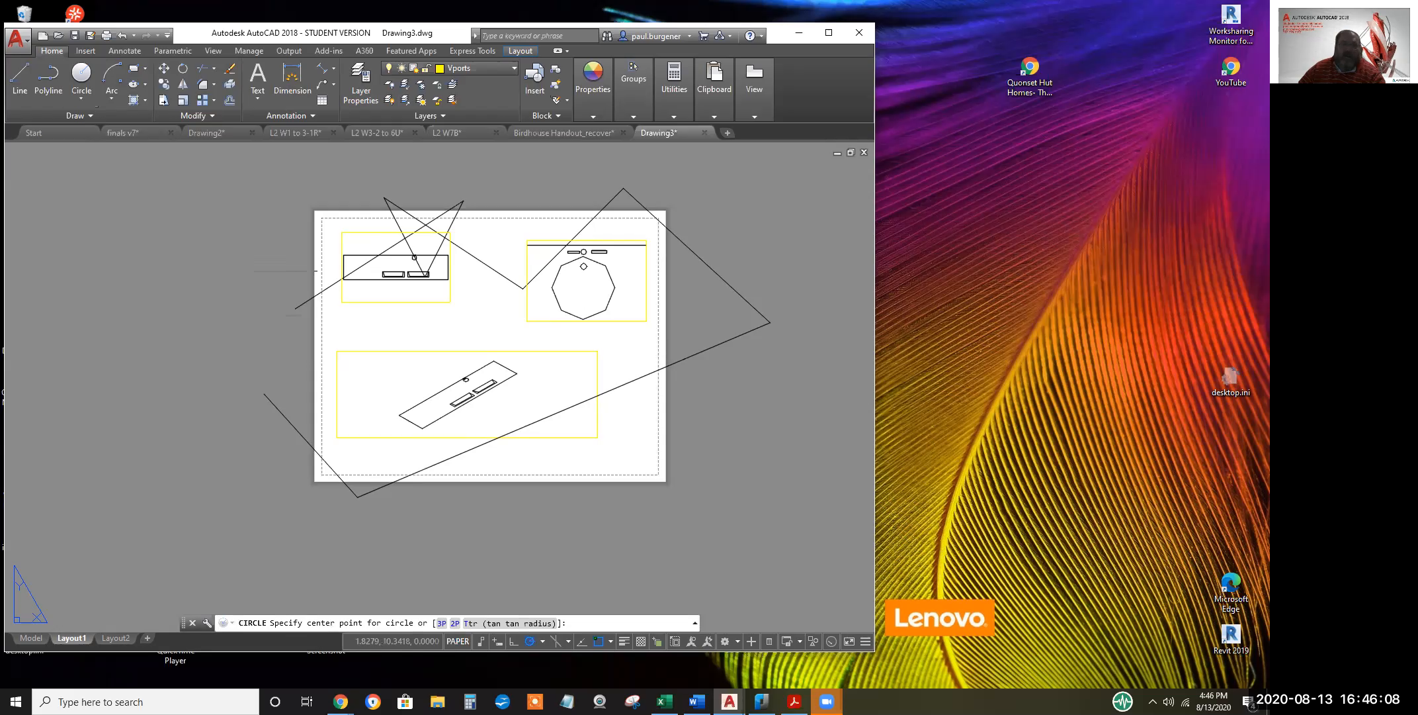
click(227, 248)
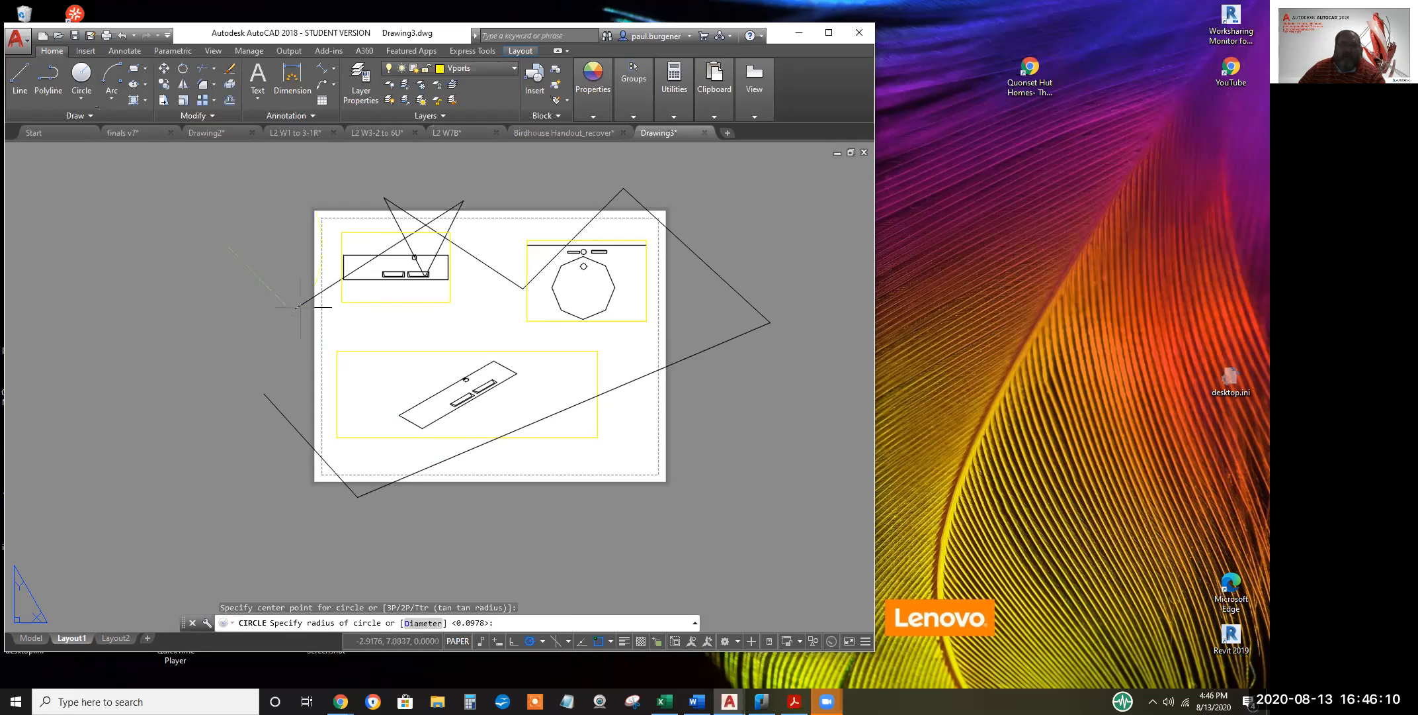
click(242, 327)
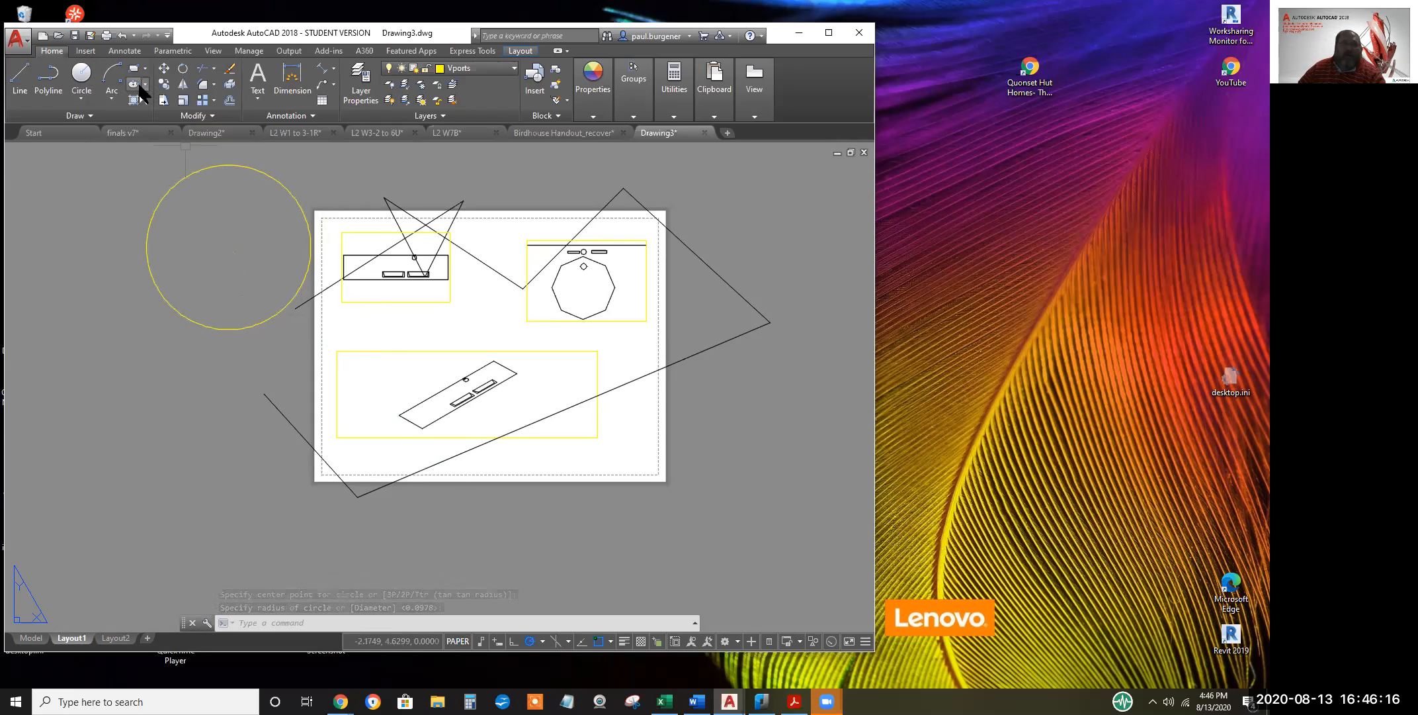
Draw a tall, narrow, slightly tilted ellipse below the circle, centred on the loose line's end beside the sheet
click(134, 85)
click(264, 394)
click(273, 445)
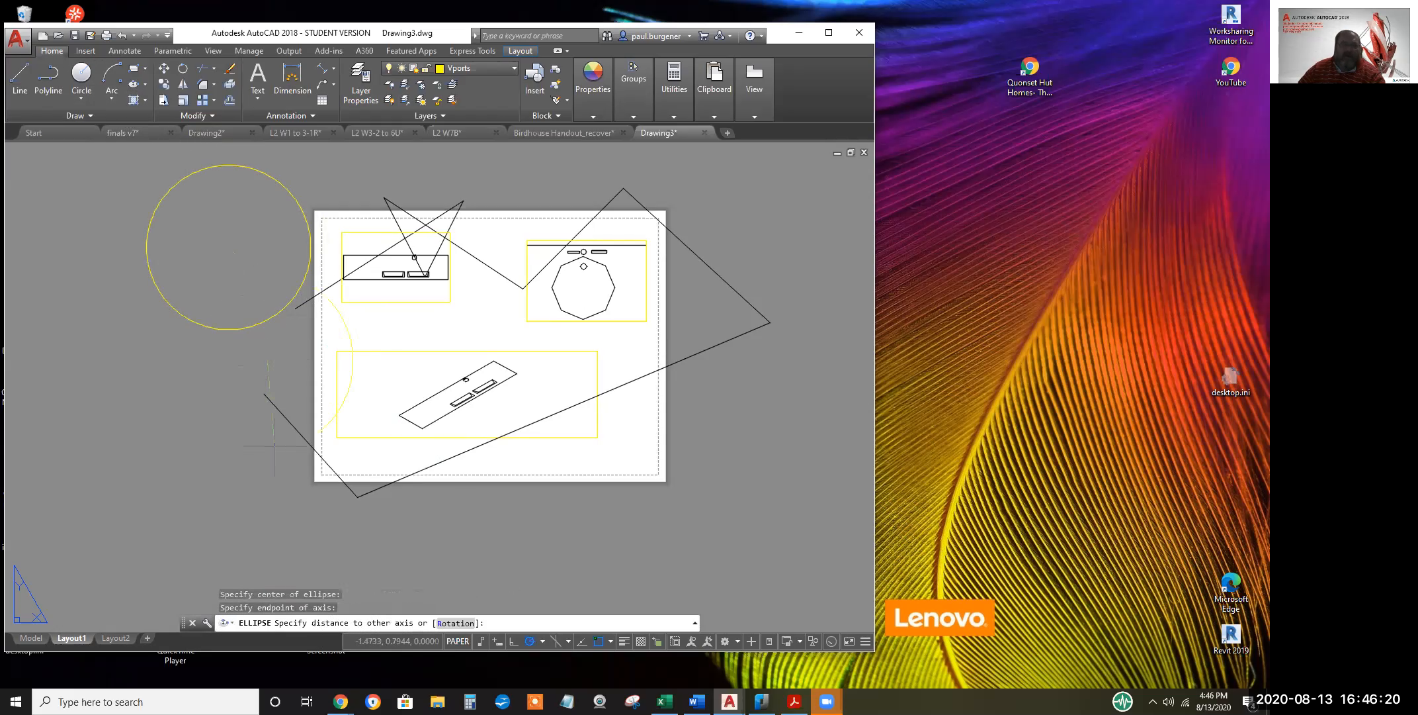
click(296, 396)
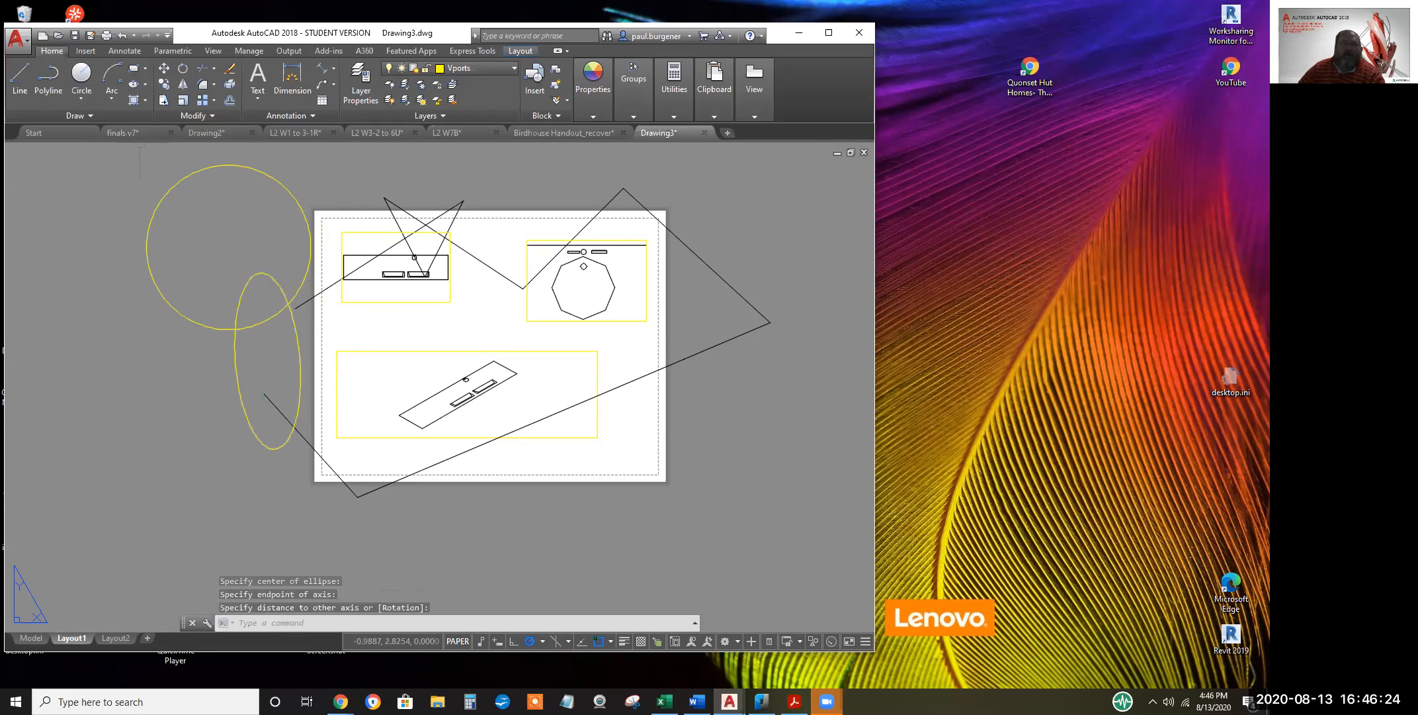
Draw a closed, irregular zigzag polyline in the lower-right area of the sheet, overlapping the large lower viewport's edge
click(50, 78)
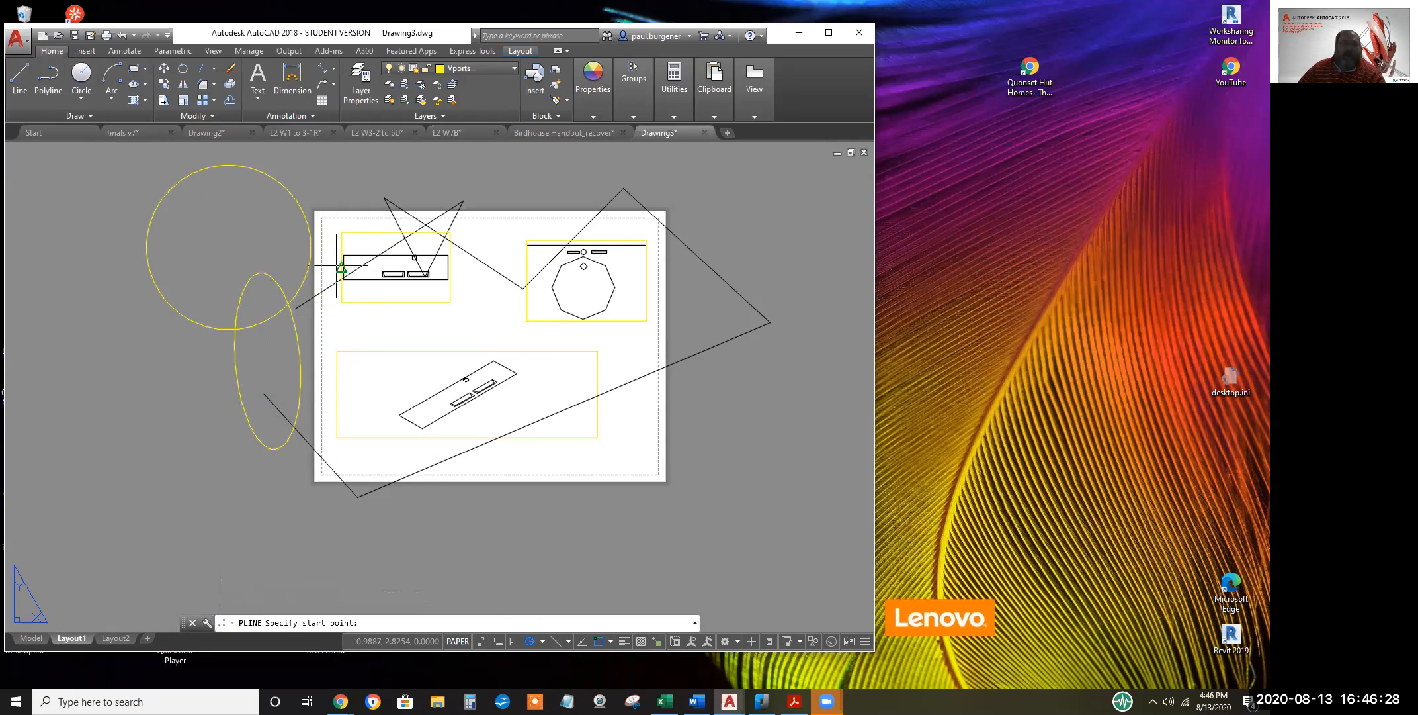
click(635, 342)
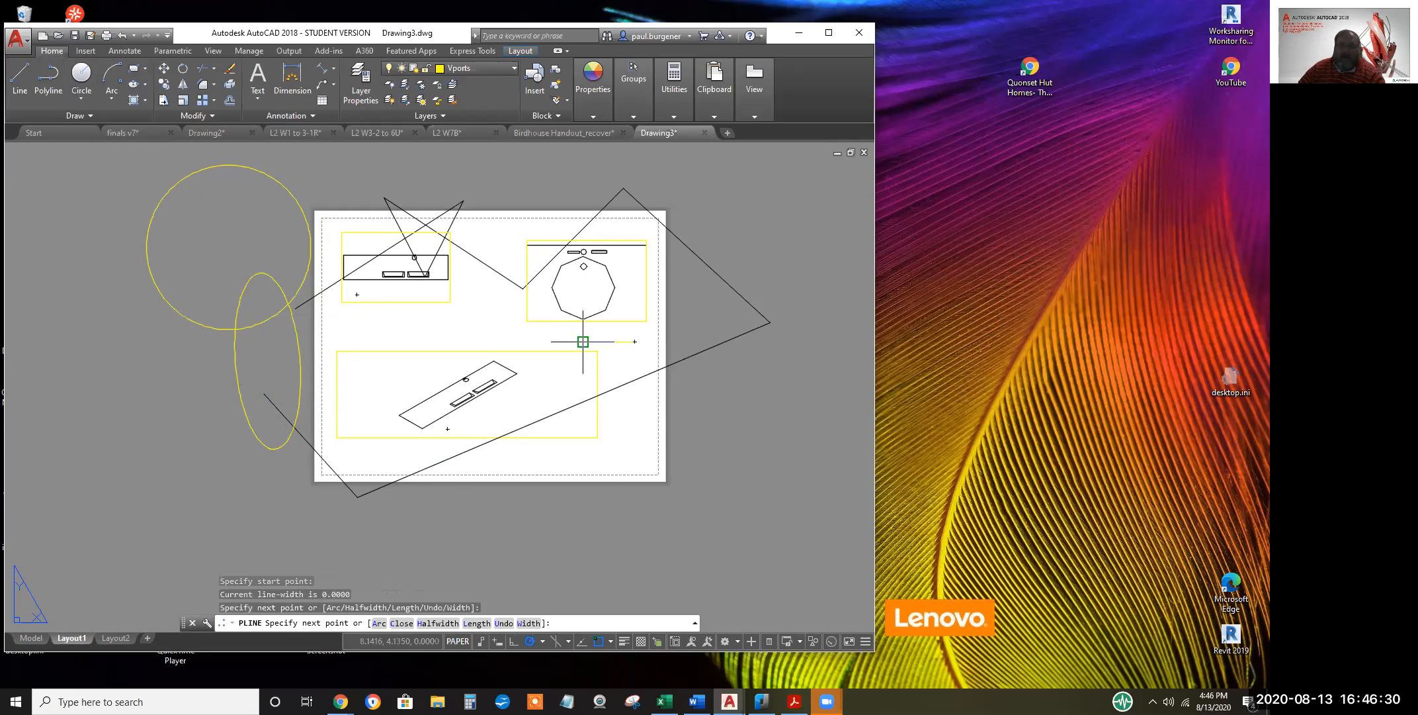
click(569, 375)
click(575, 384)
click(576, 419)
click(609, 405)
click(624, 430)
click(643, 410)
click(630, 397)
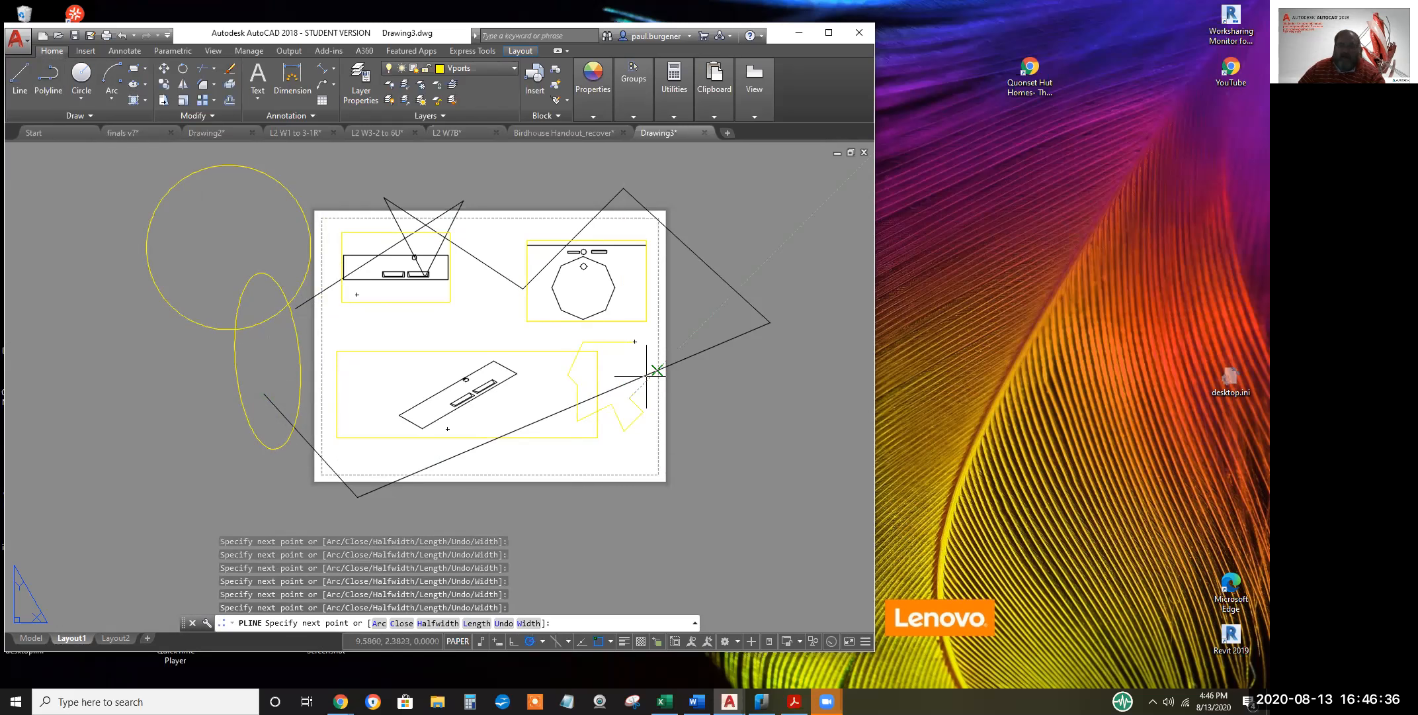
click(641, 364)
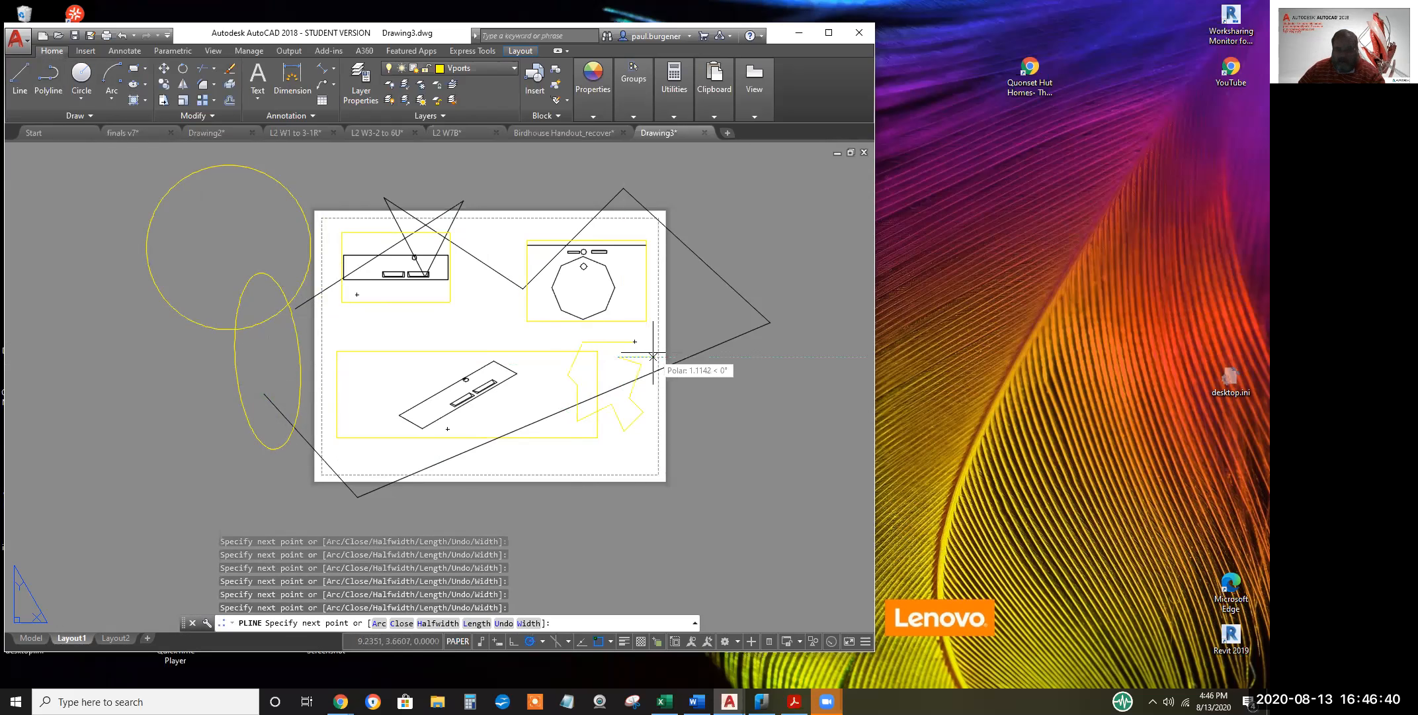
text(c)
key(Return)
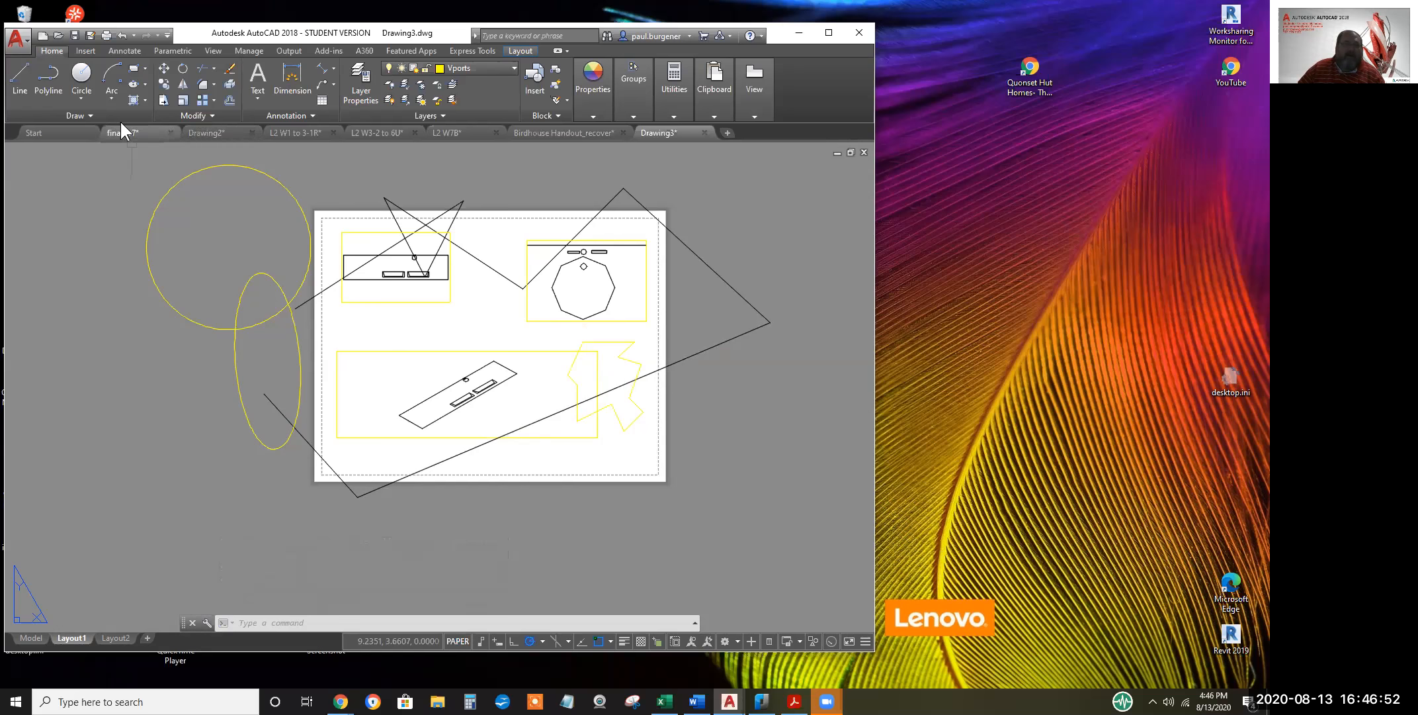
Convert the large circle beside the sheet into a layout viewport using the Object viewport option
click(523, 51)
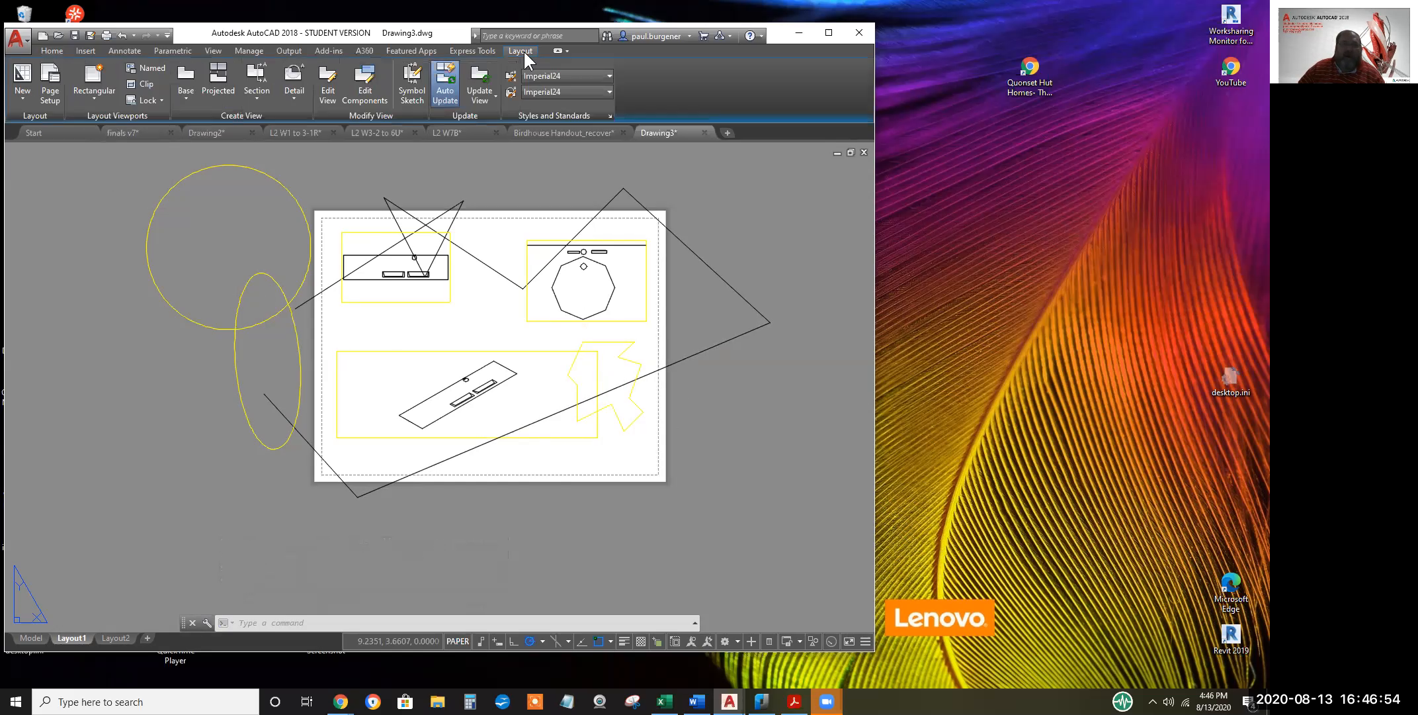
click(94, 97)
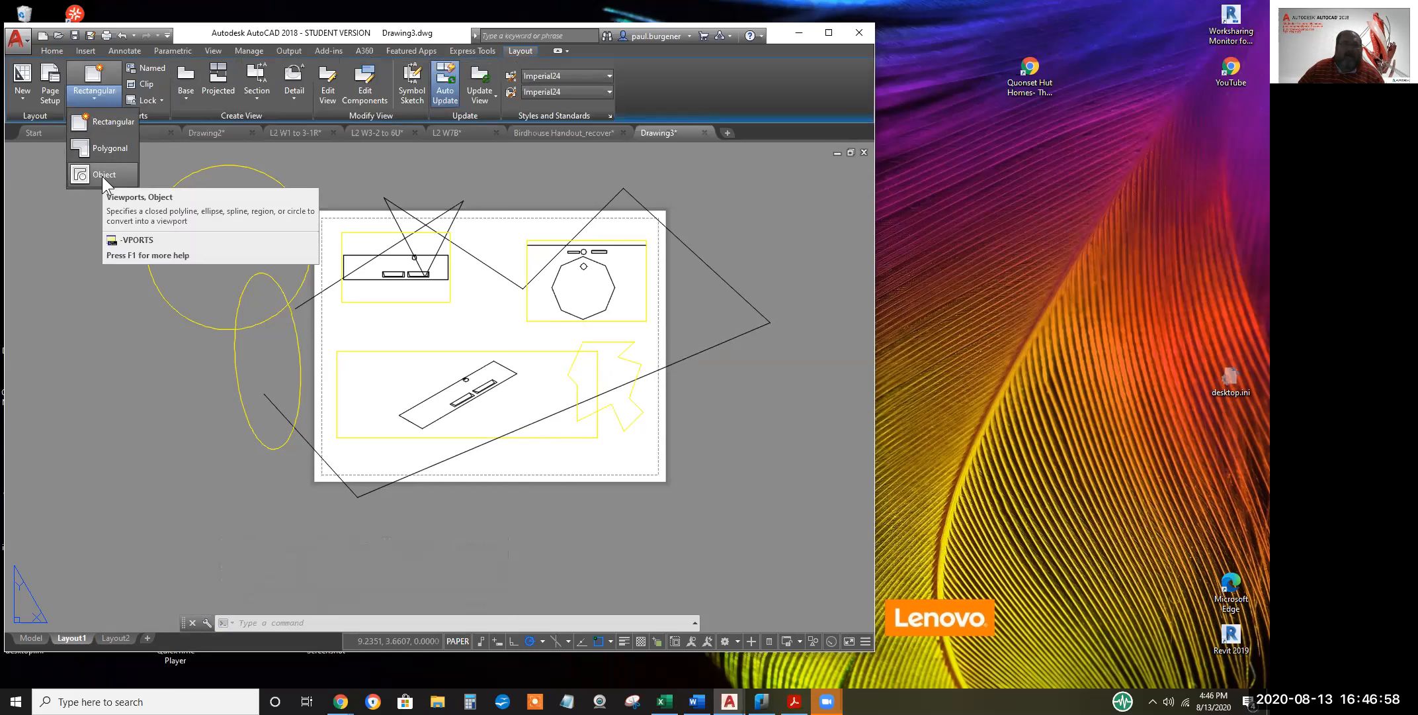
click(102, 174)
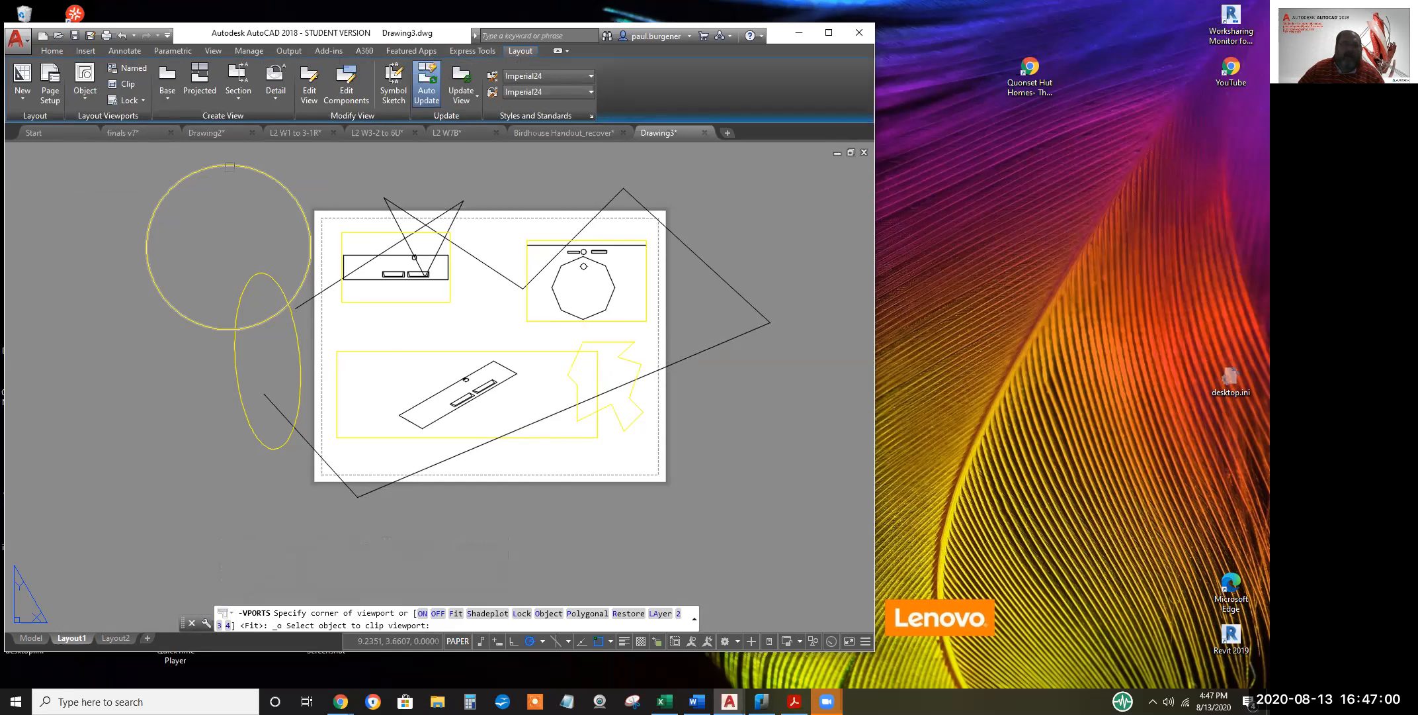
click(230, 164)
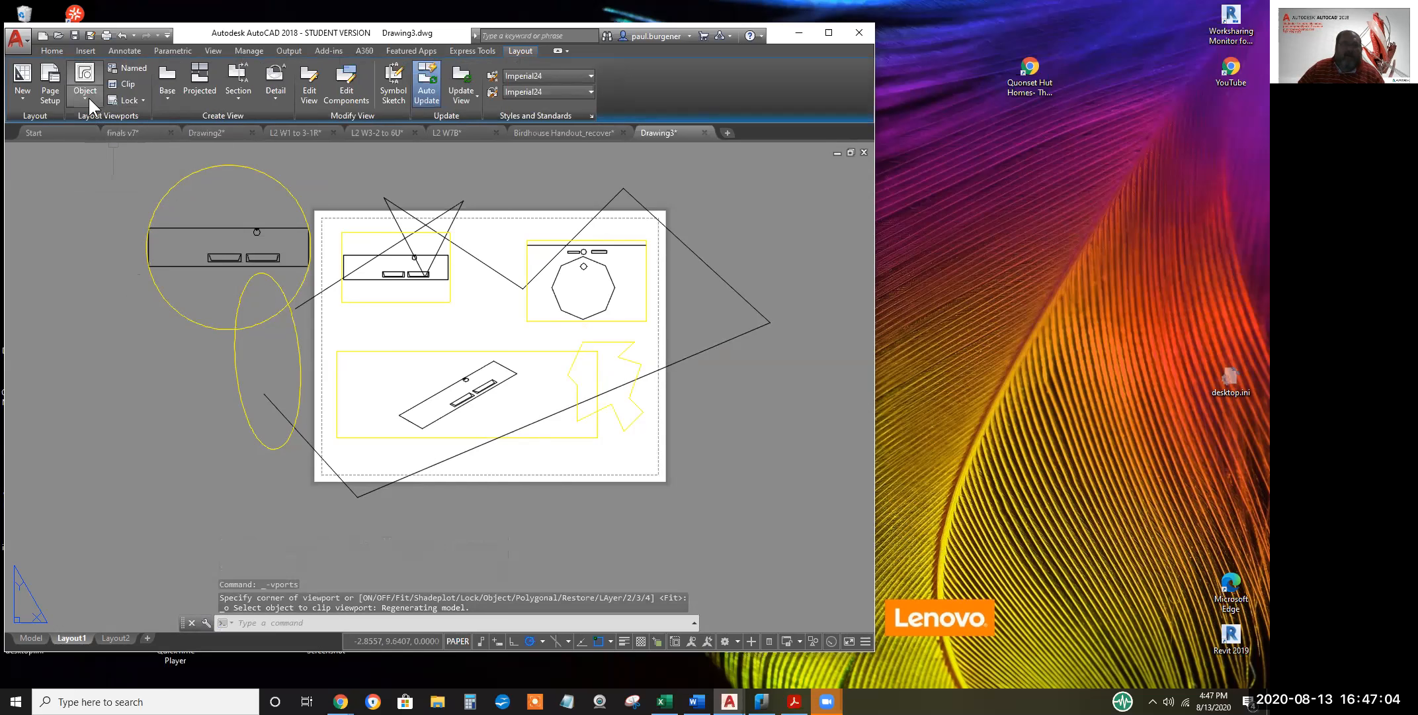
Convert the ellipse and the closed irregular polyline into object-shaped viewports
click(81, 77)
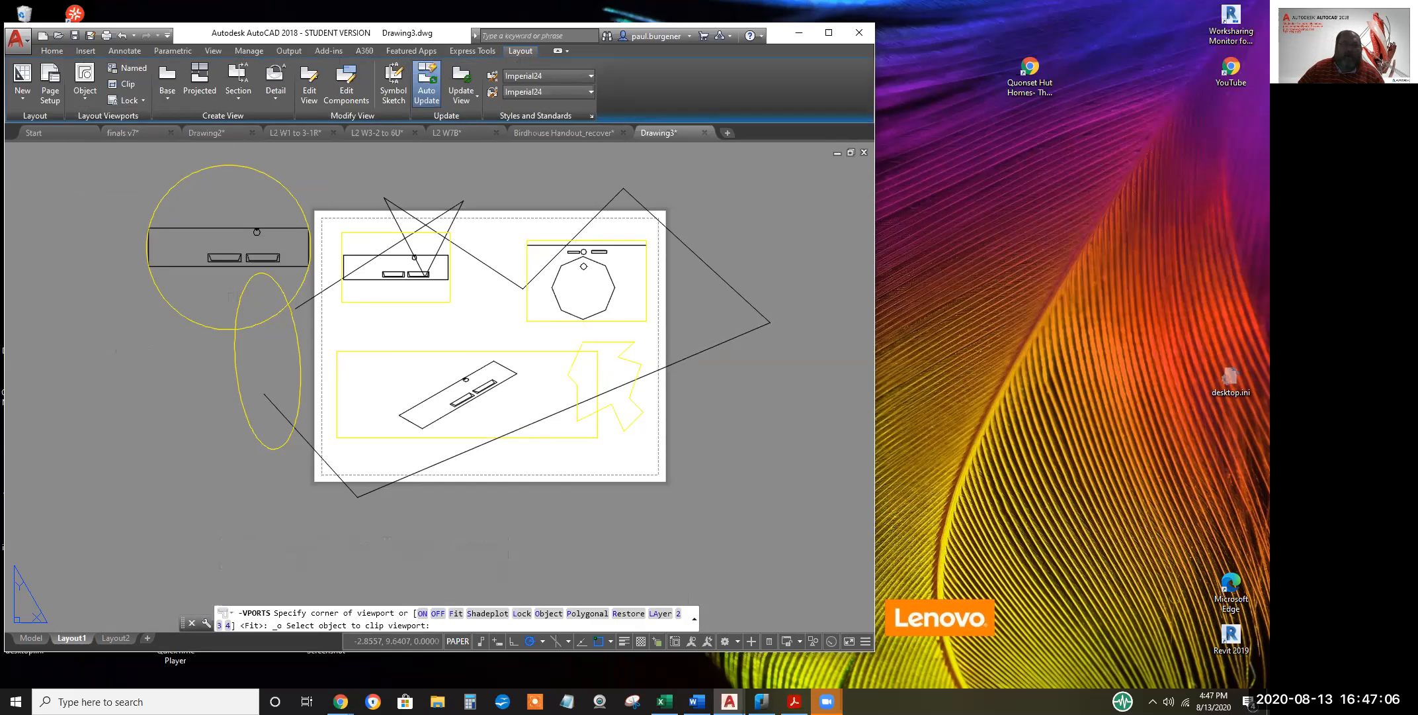
click(236, 338)
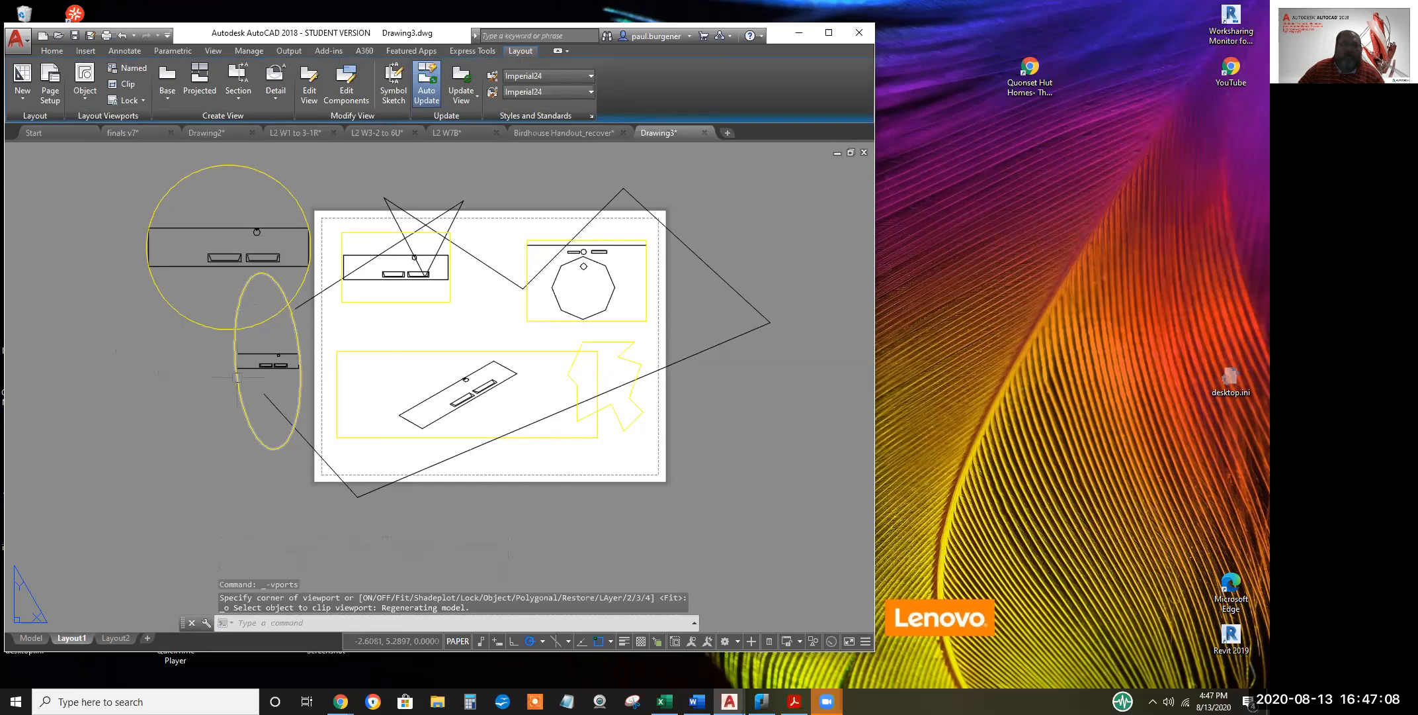
click(84, 79)
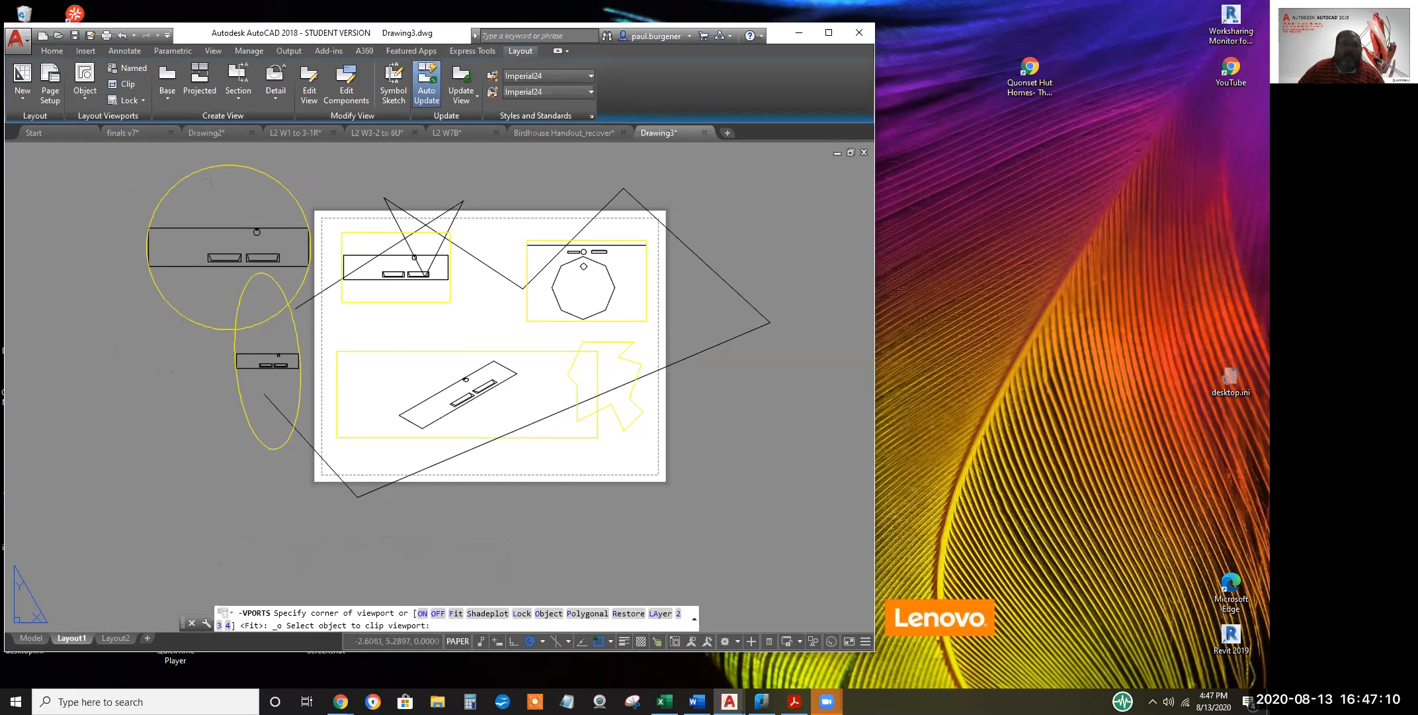
click(625, 342)
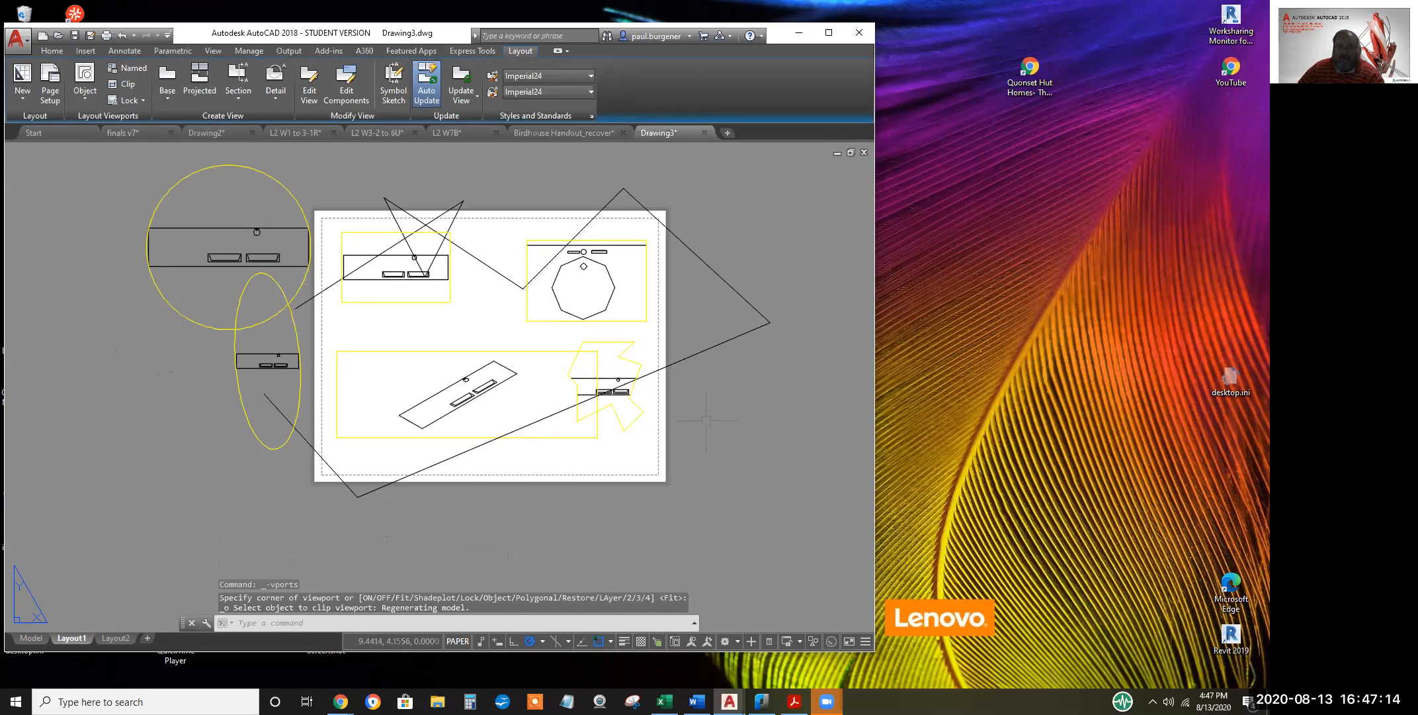
Stretch the irregular viewport's lower-left vertices outward and raise its lowest points to sit just below the model rectangle
key(Return)
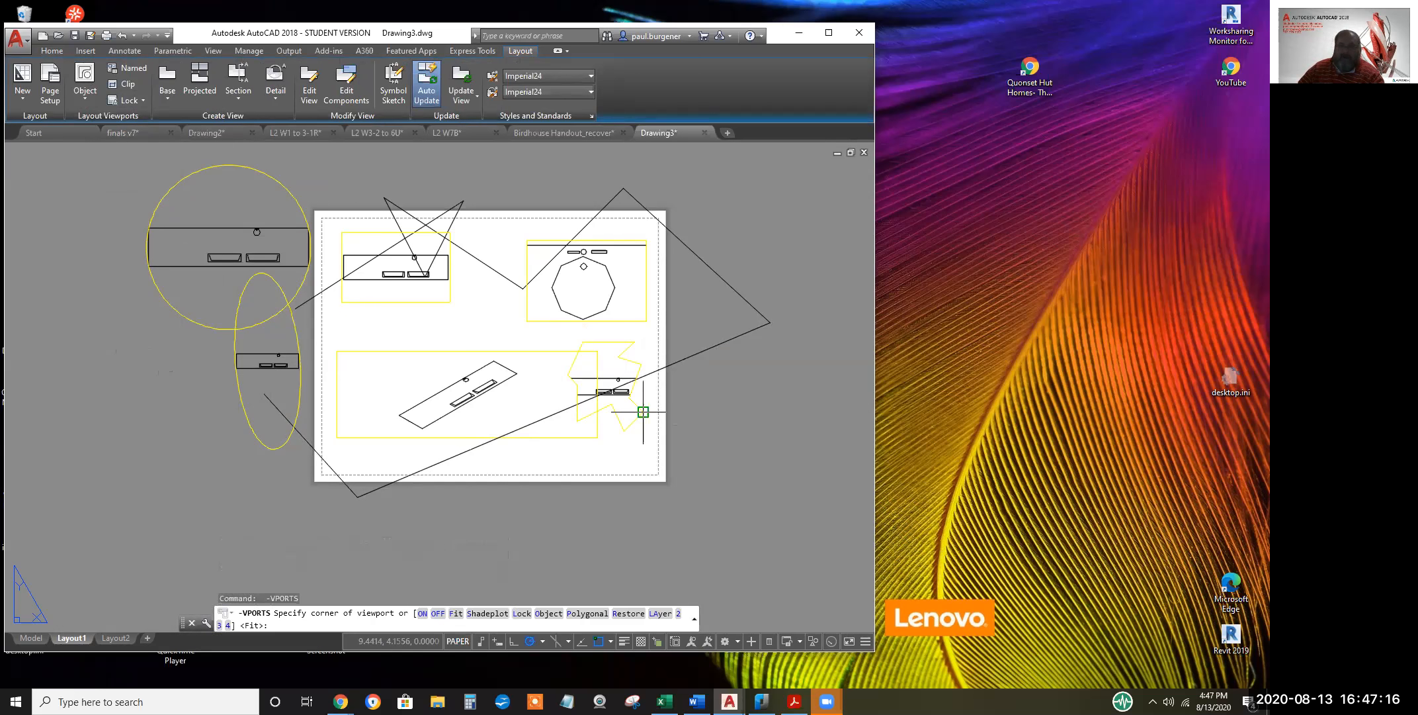
scroll(643, 411, up, 4)
key(Escape)
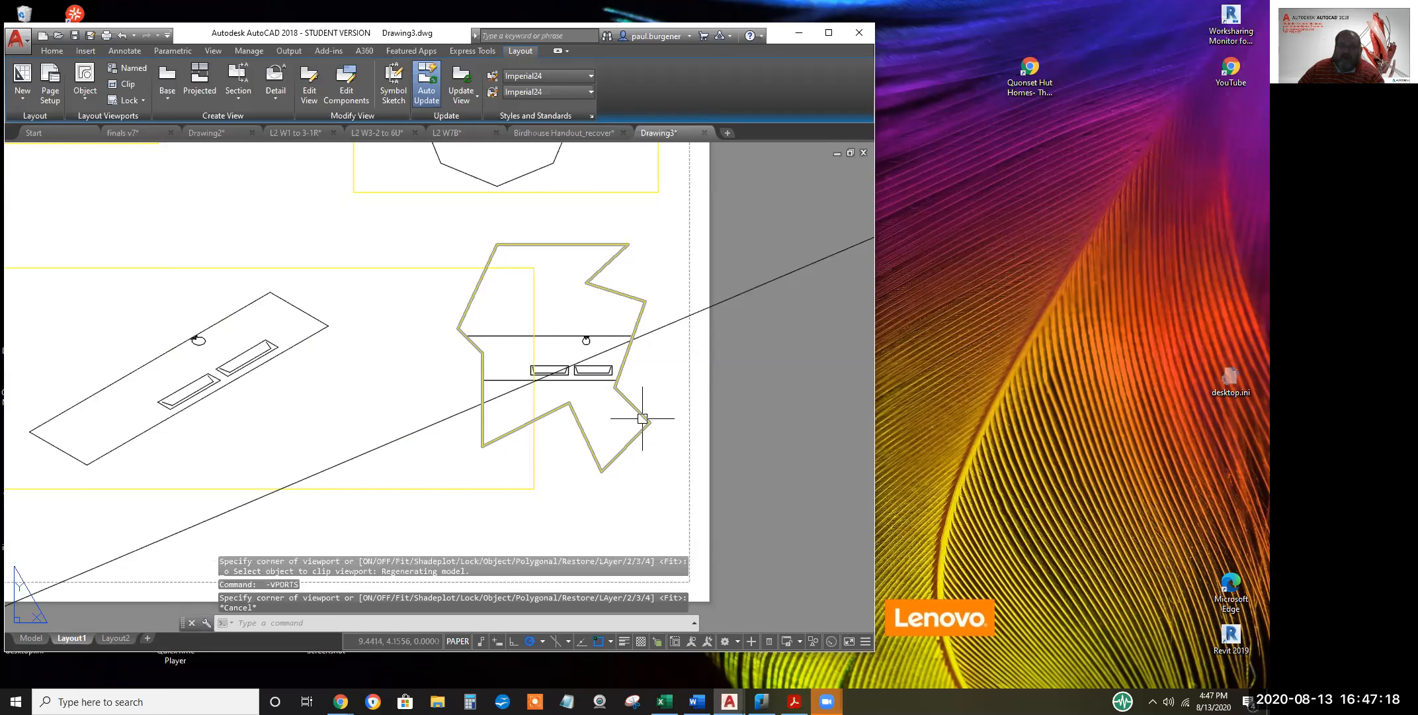
click(642, 418)
click(482, 353)
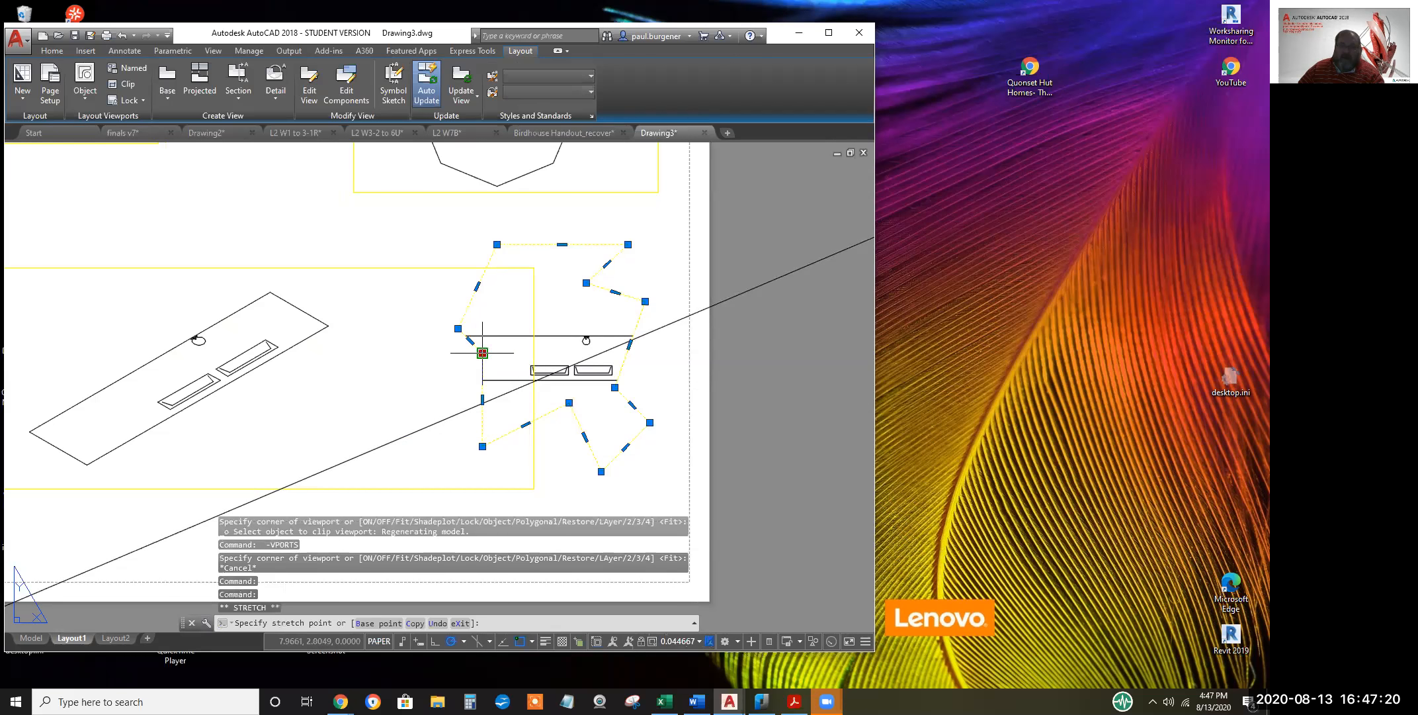
click(425, 383)
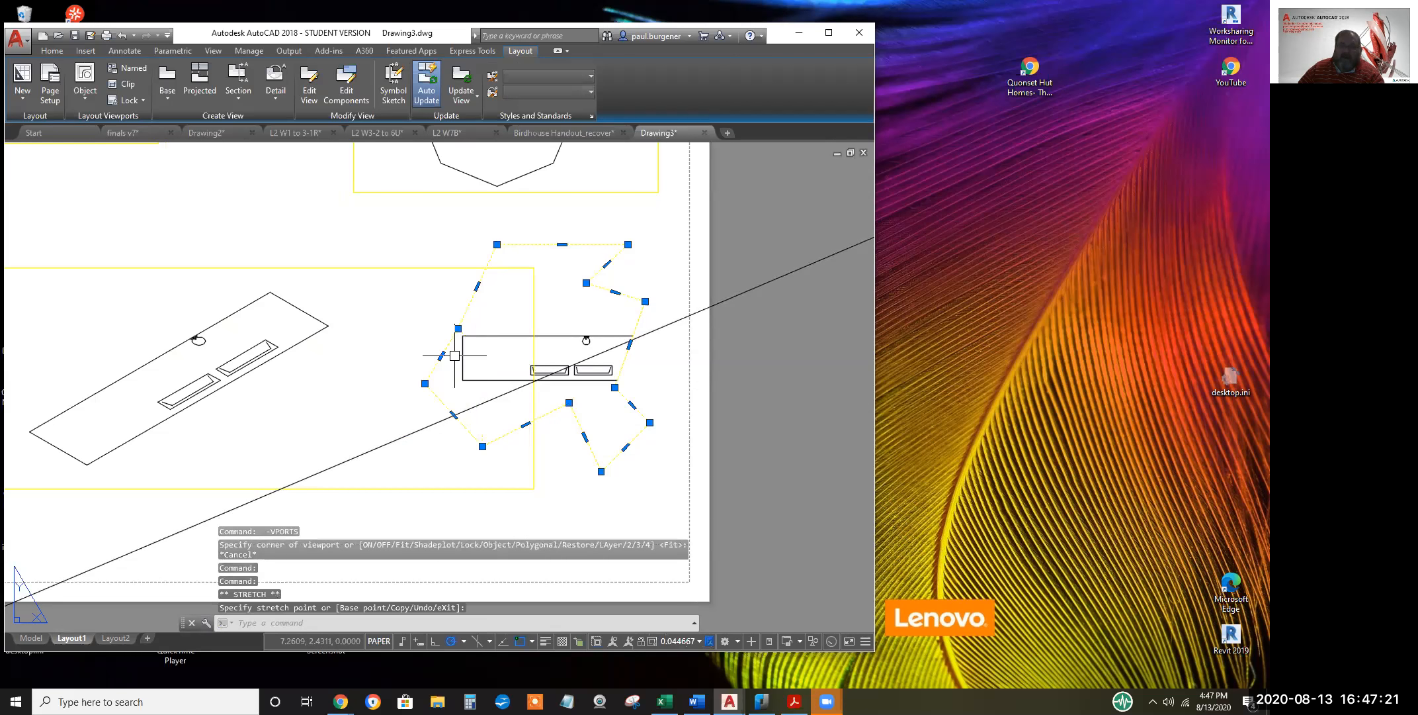
click(483, 446)
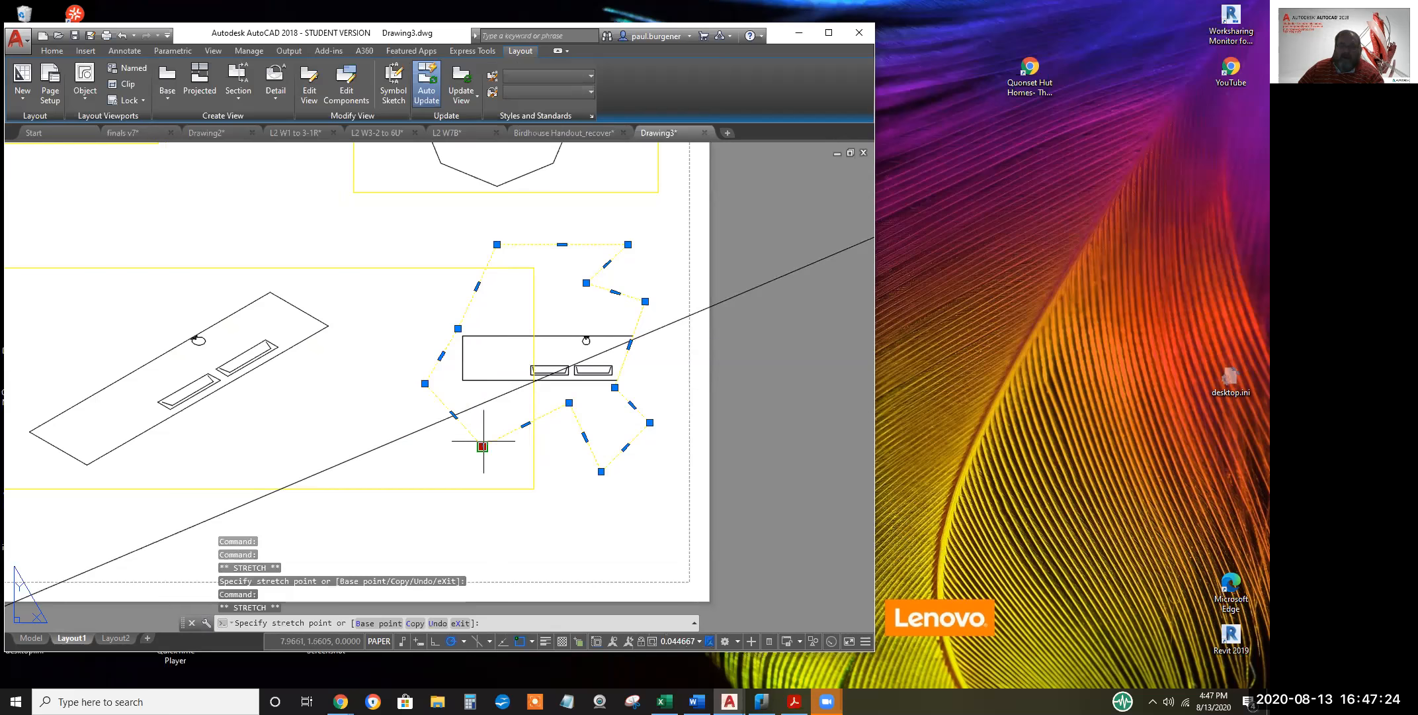
click(463, 391)
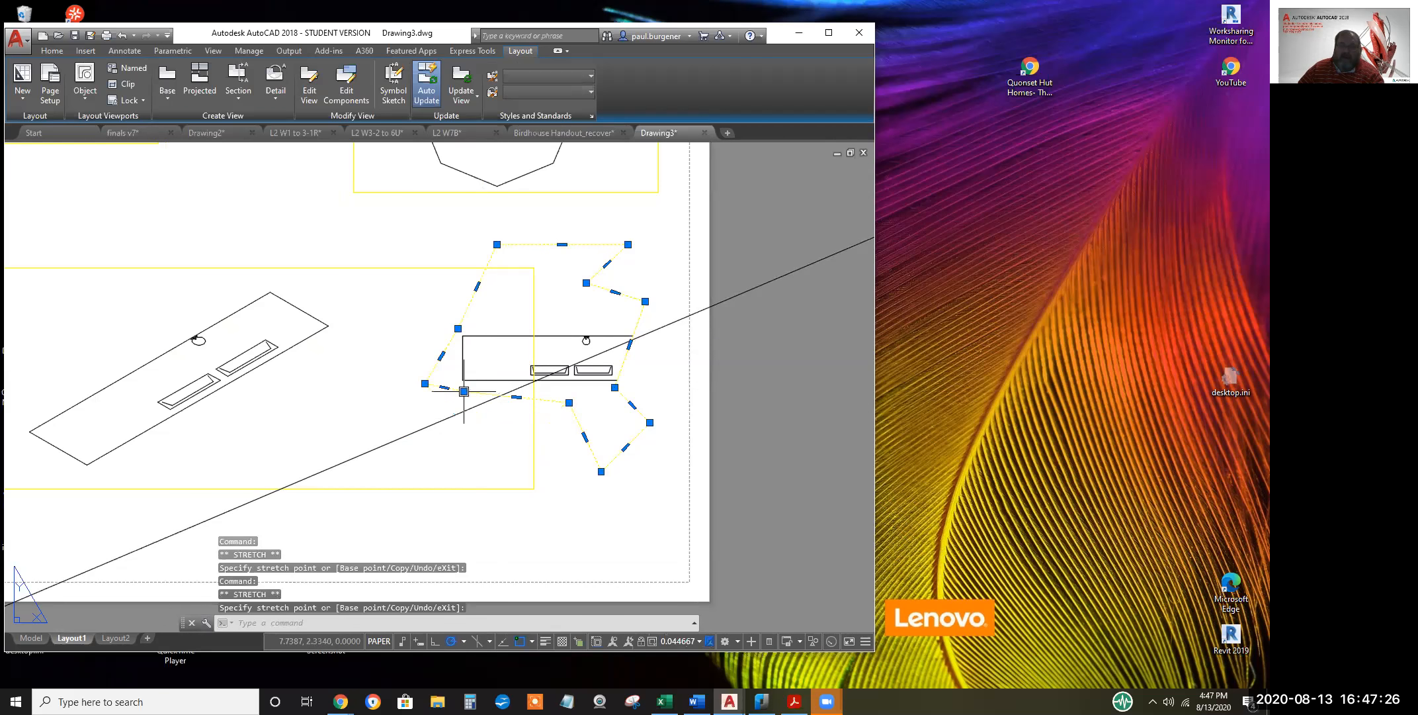
click(602, 471)
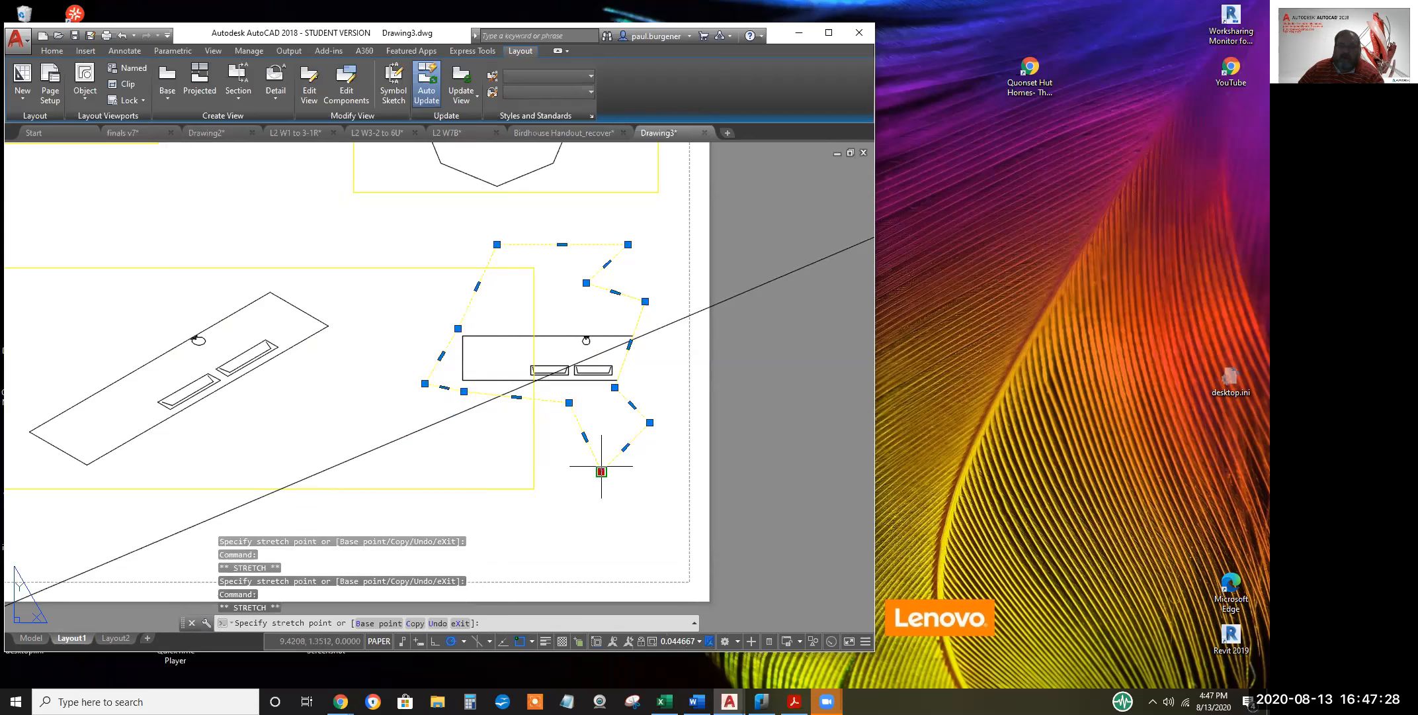
click(602, 399)
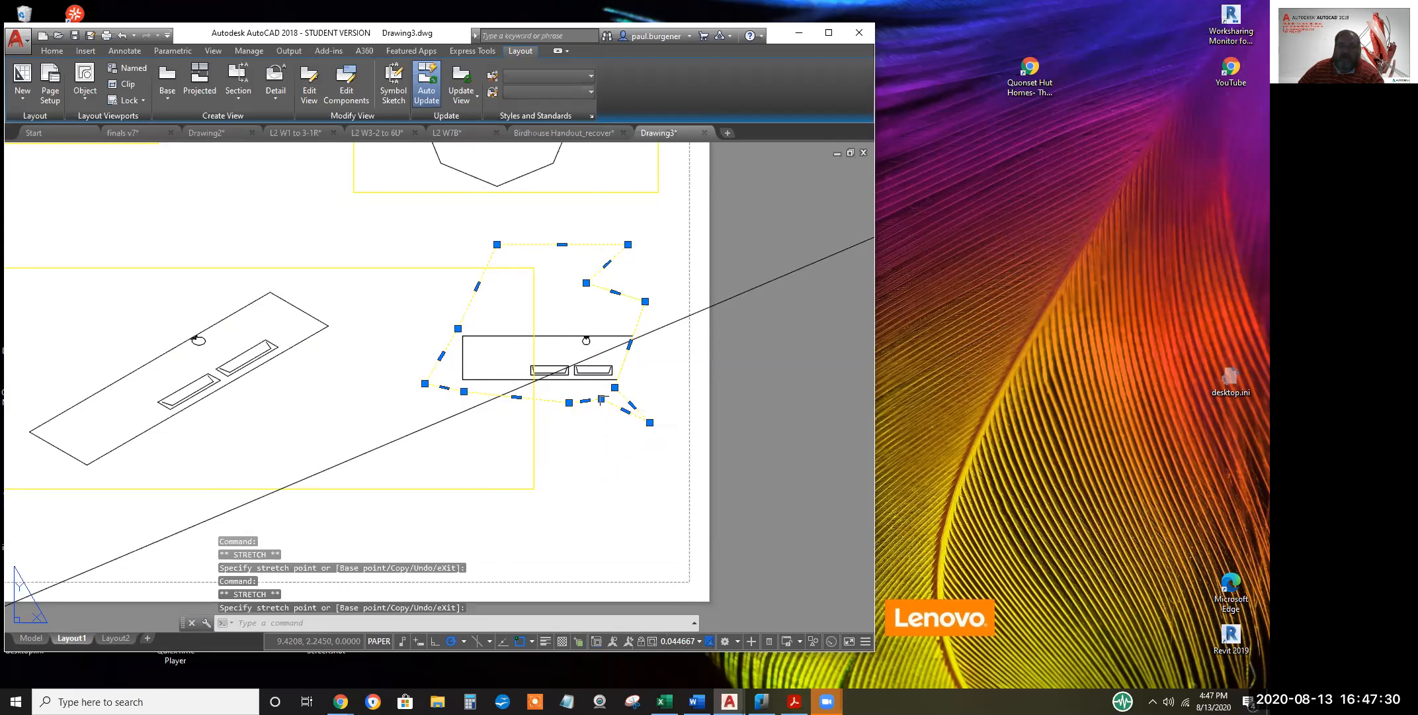
Stretch the irregular viewport's right edge outward past the model rectangle's end and undo the stray stretch made after it
click(630, 344)
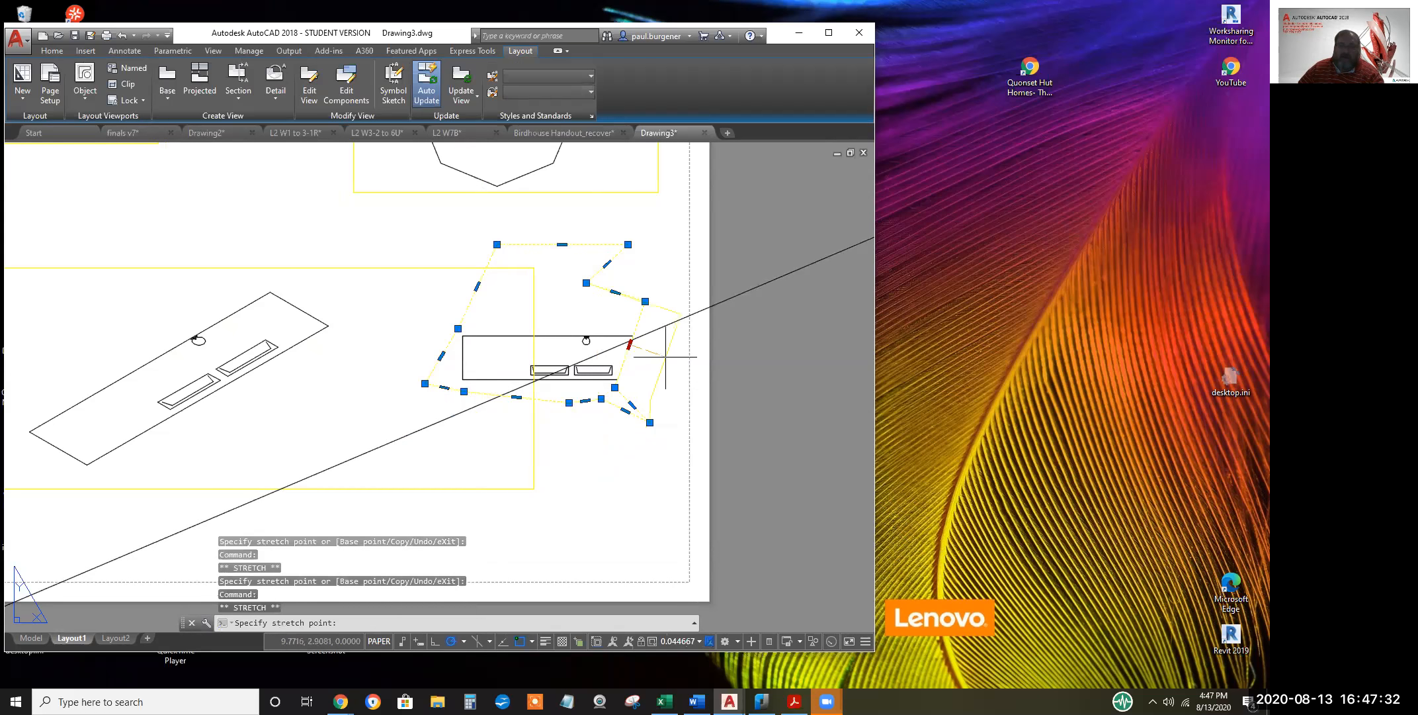
click(688, 311)
click(688, 311)
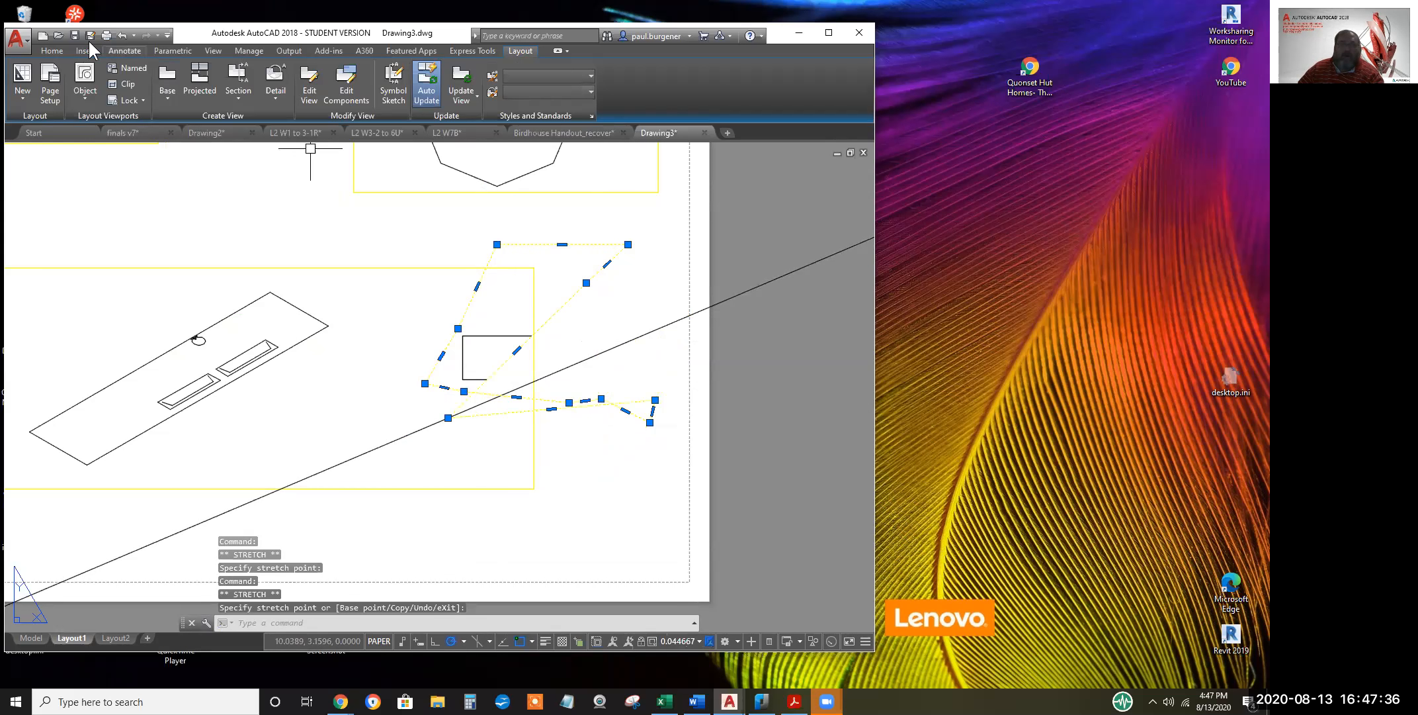
click(125, 37)
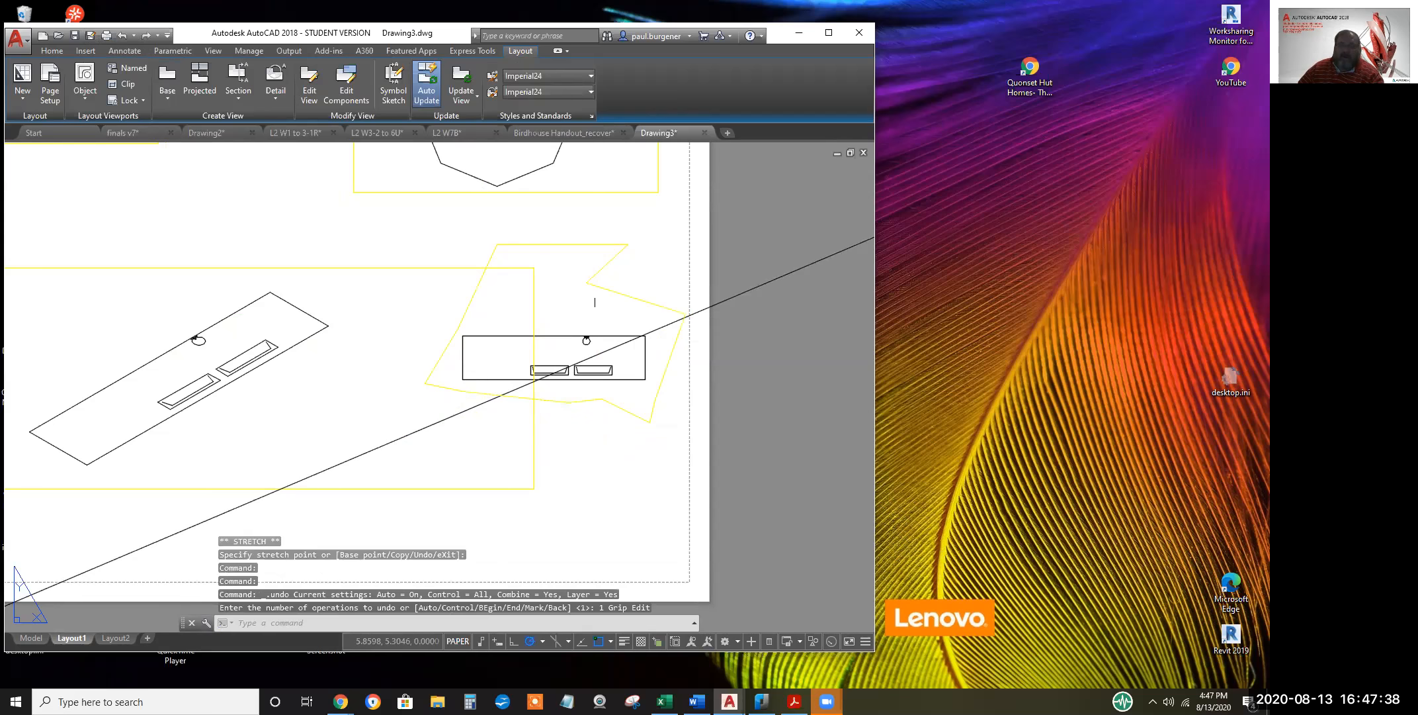
Lower the irregular viewport's upper notch vertex and top edge to just above the model rectangle, then clear the selection
click(592, 285)
click(587, 283)
click(586, 322)
click(562, 244)
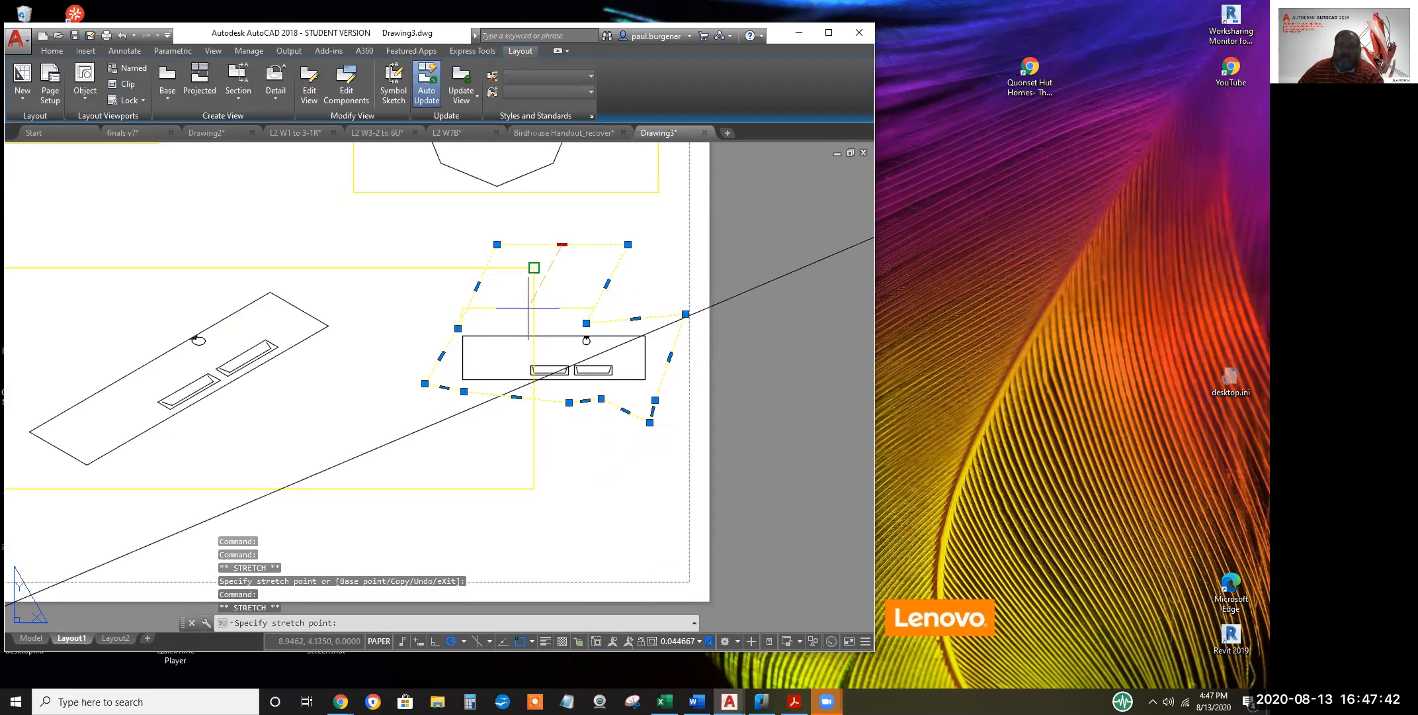
key(Escape)
key(Escape)
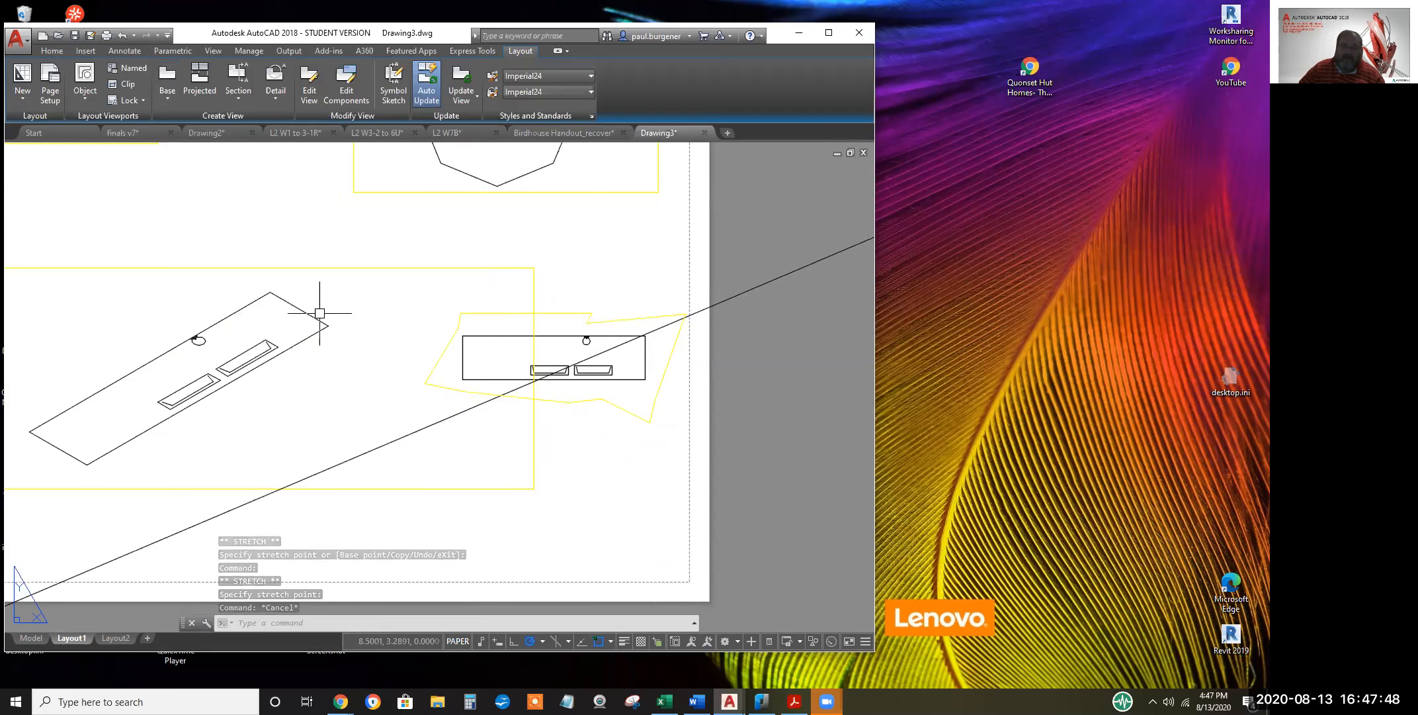
scroll(350, 356, down, 3)
middle_drag(361, 358, 535, 396)
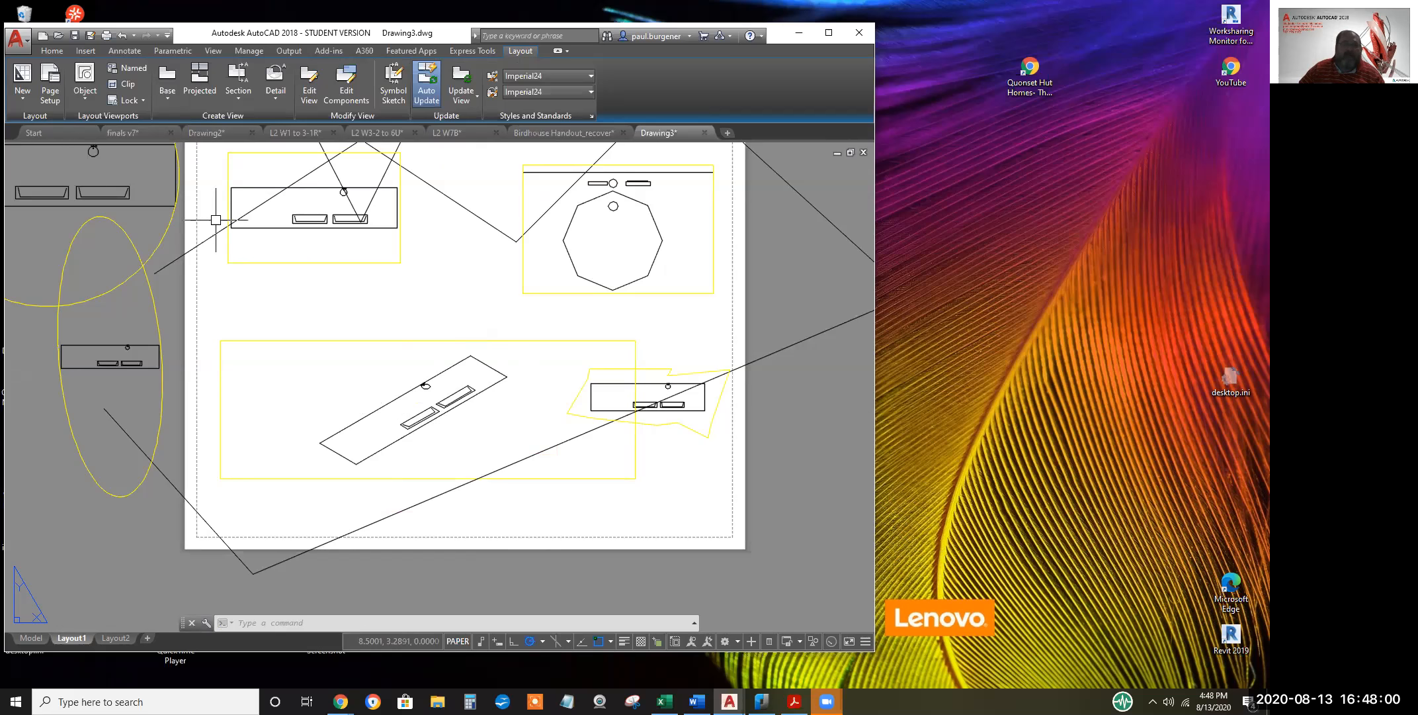
click(53, 51)
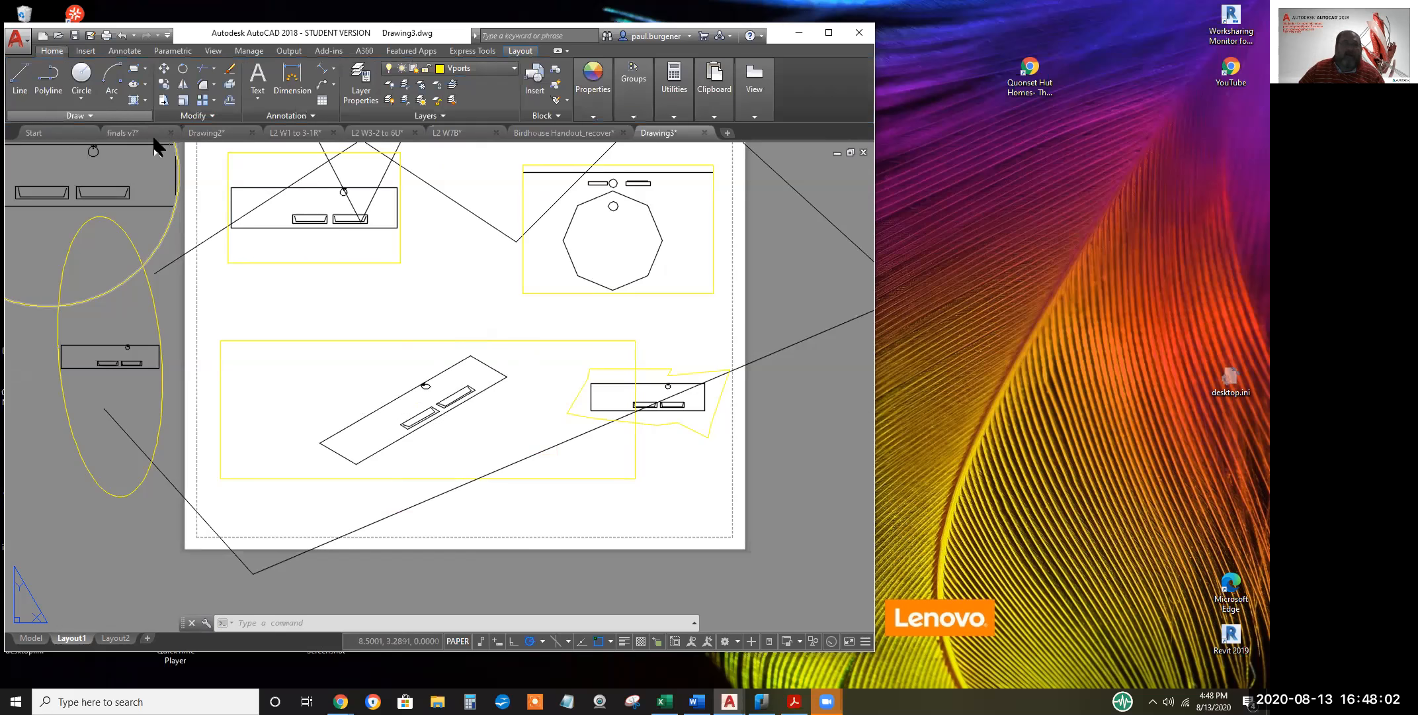
click(182, 67)
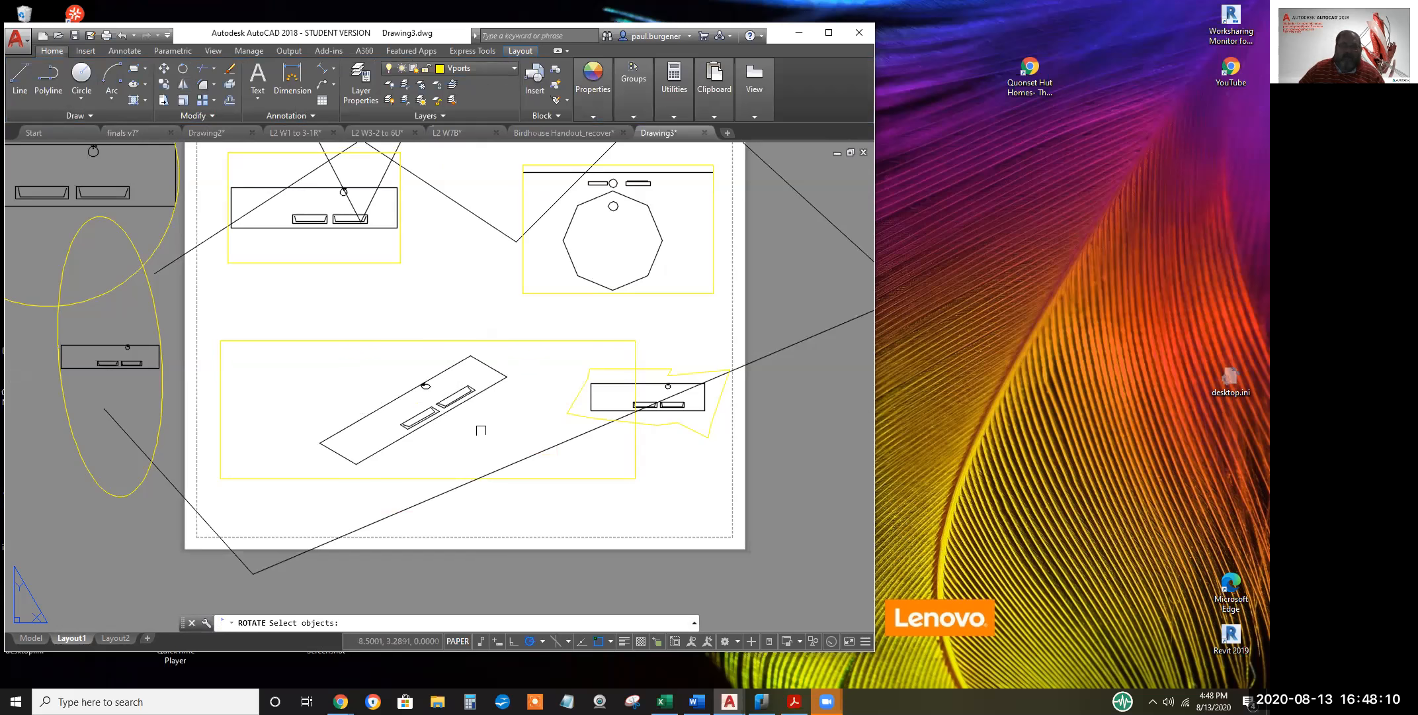
key(Return)
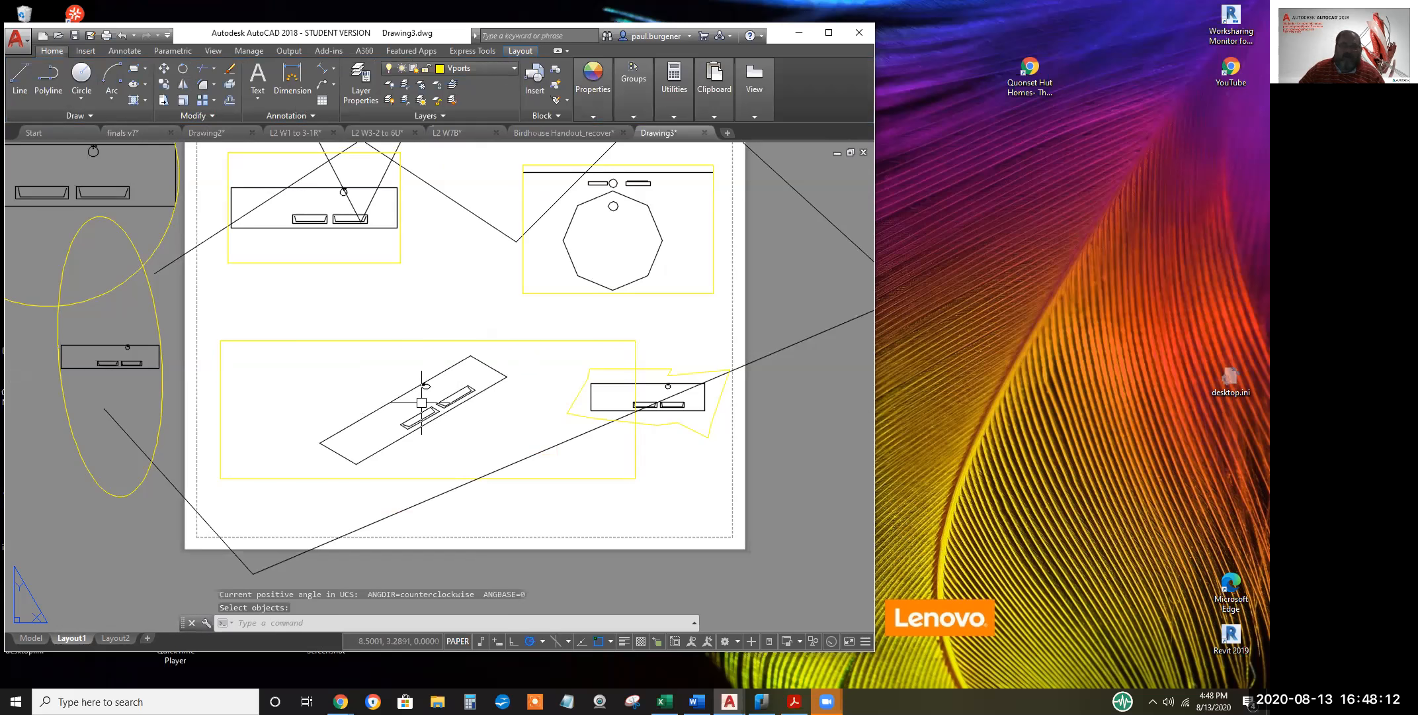
Rotate the large lower viewport counterclockwise to a steep diagonal, using a base point inside it near the model's small circle
click(184, 66)
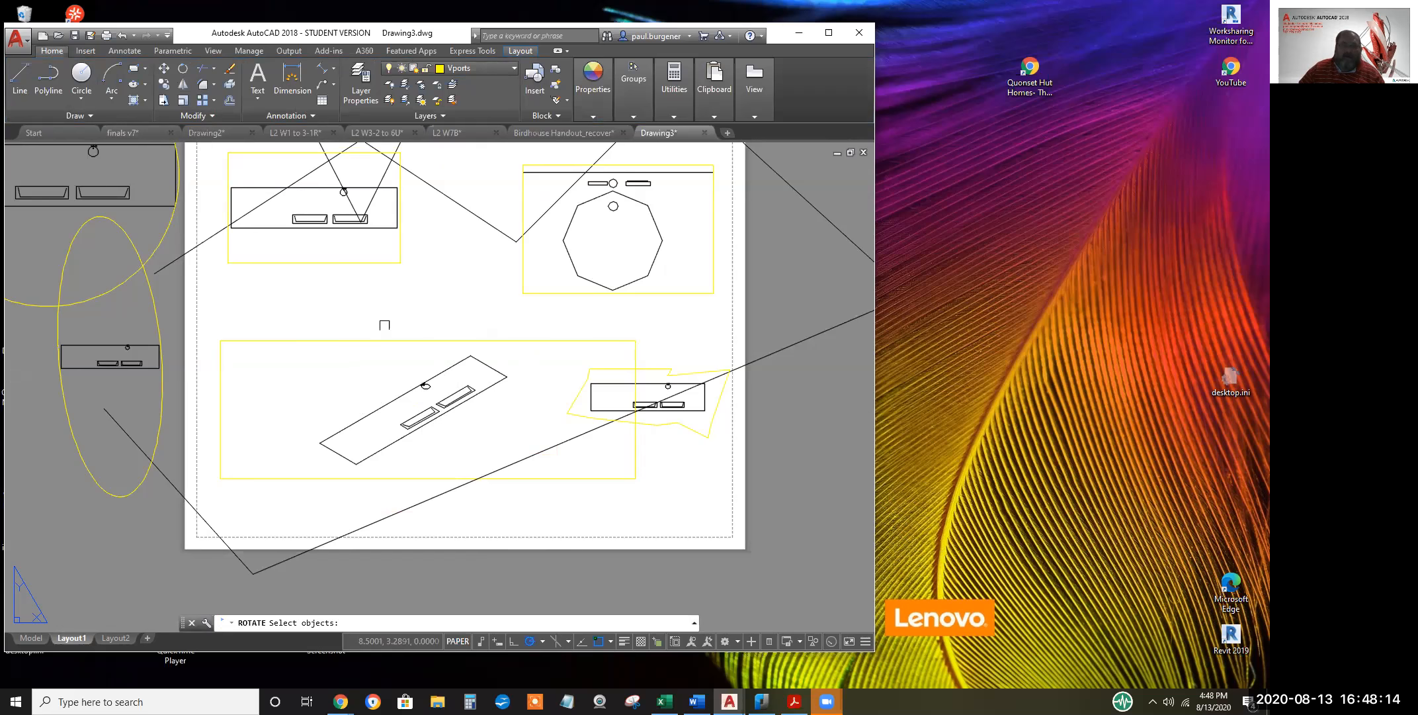
click(391, 338)
key(Return)
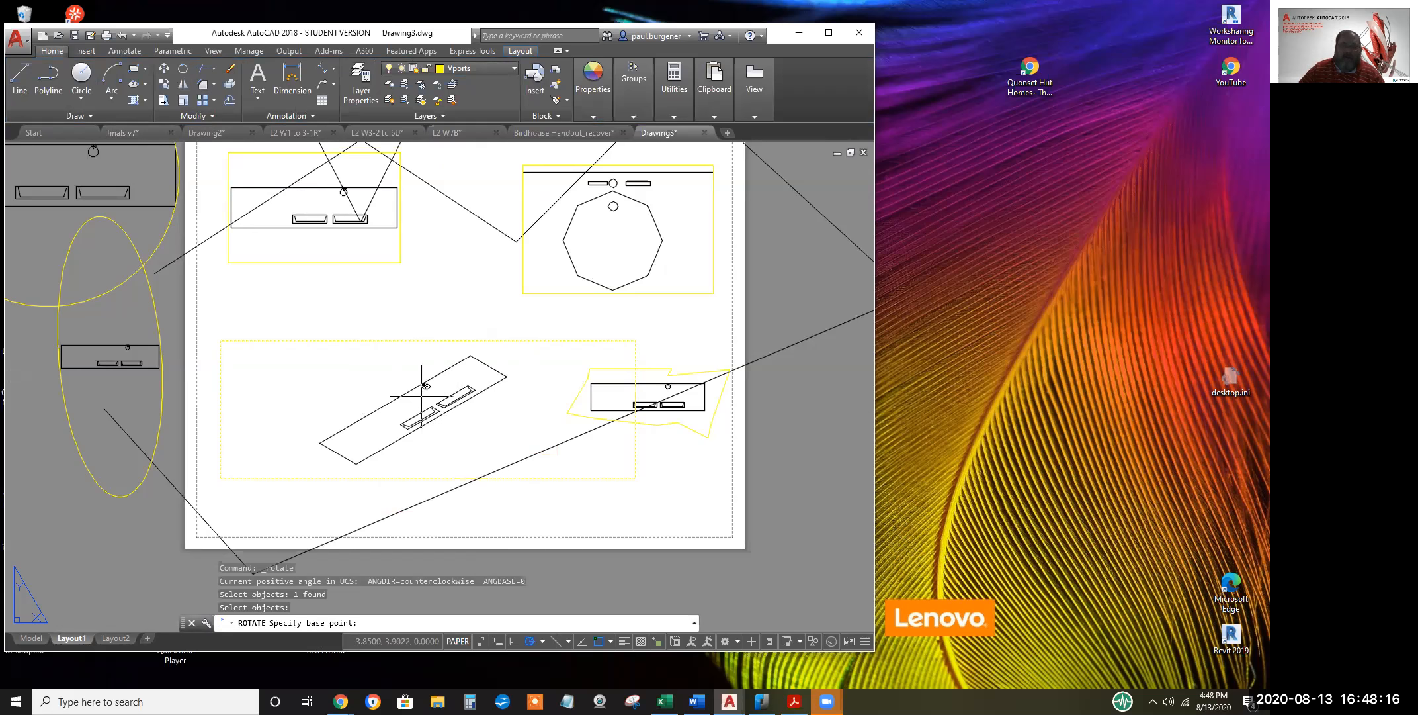
click(428, 400)
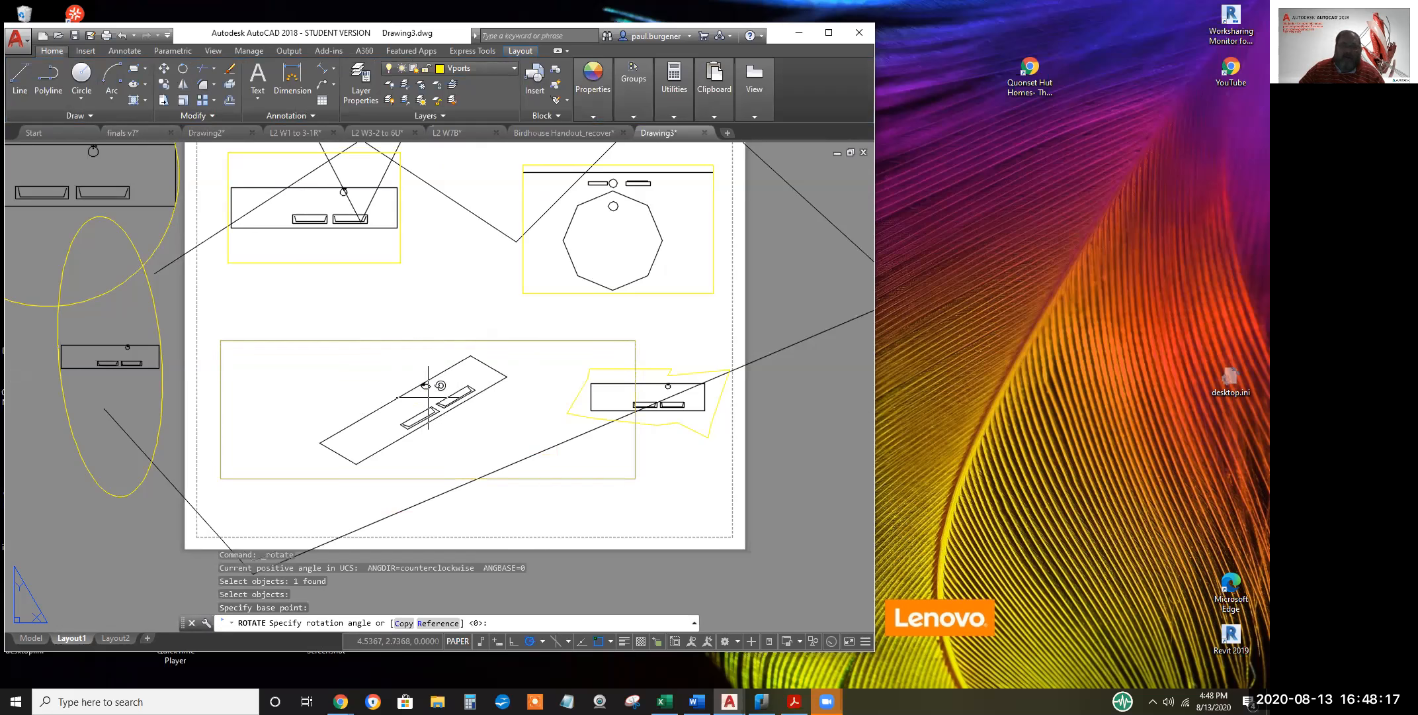
click(508, 328)
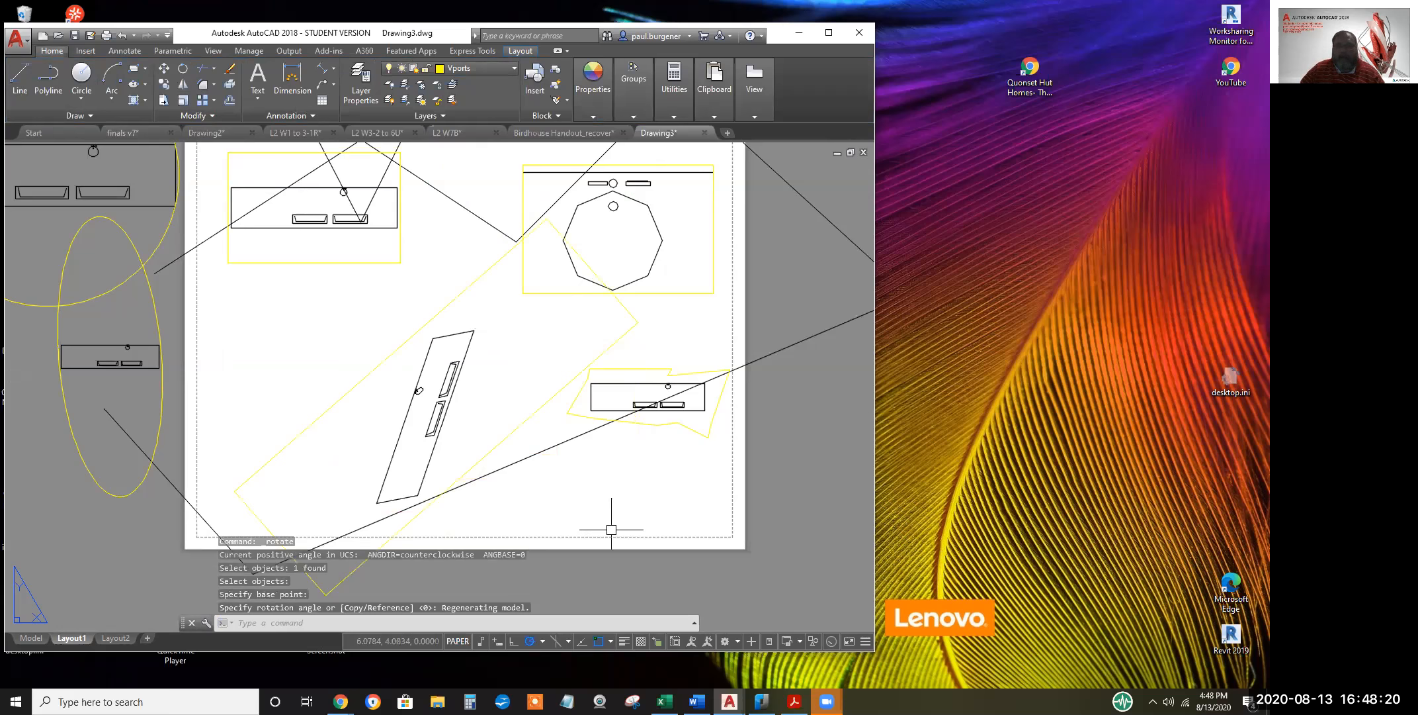
Add an aligned dimension in paper space to the upper short edge of the model shown in the rotated viewport
scroll(617, 519, down, 2)
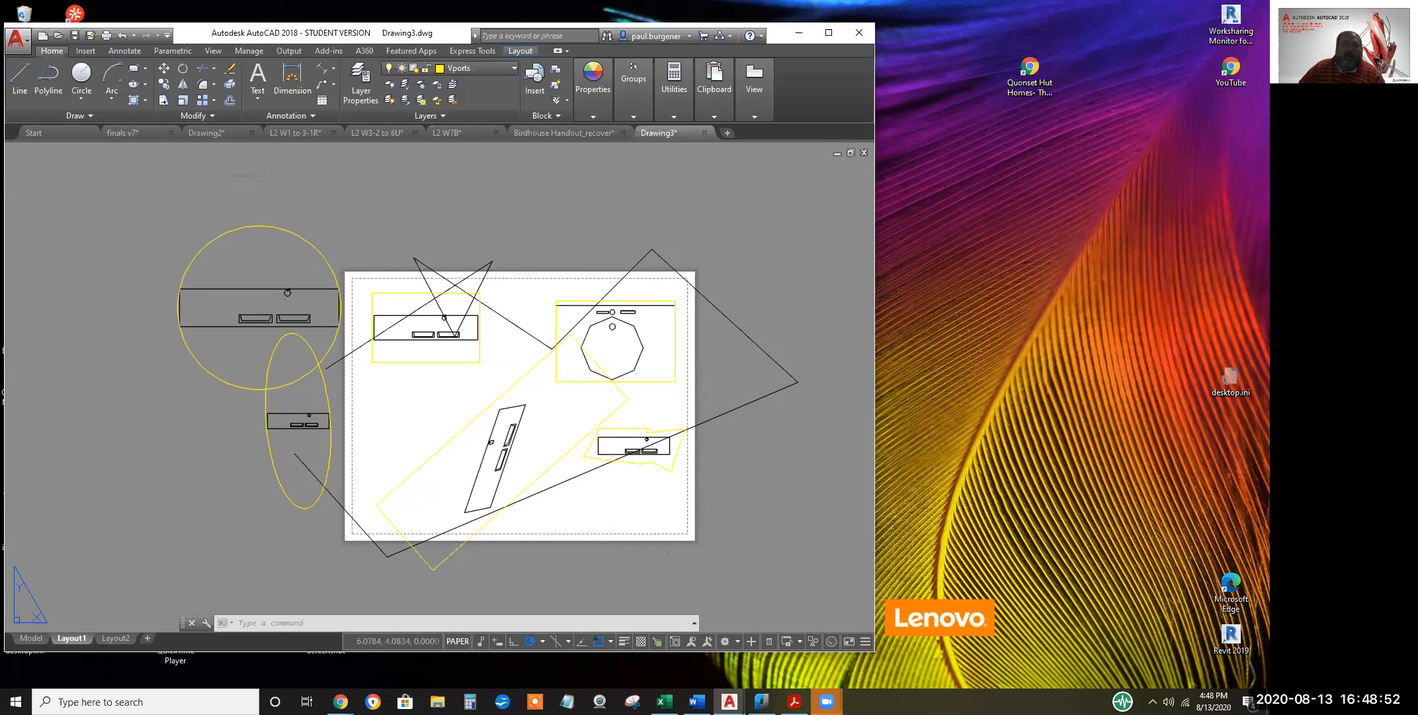
click(322, 66)
click(500, 409)
click(525, 405)
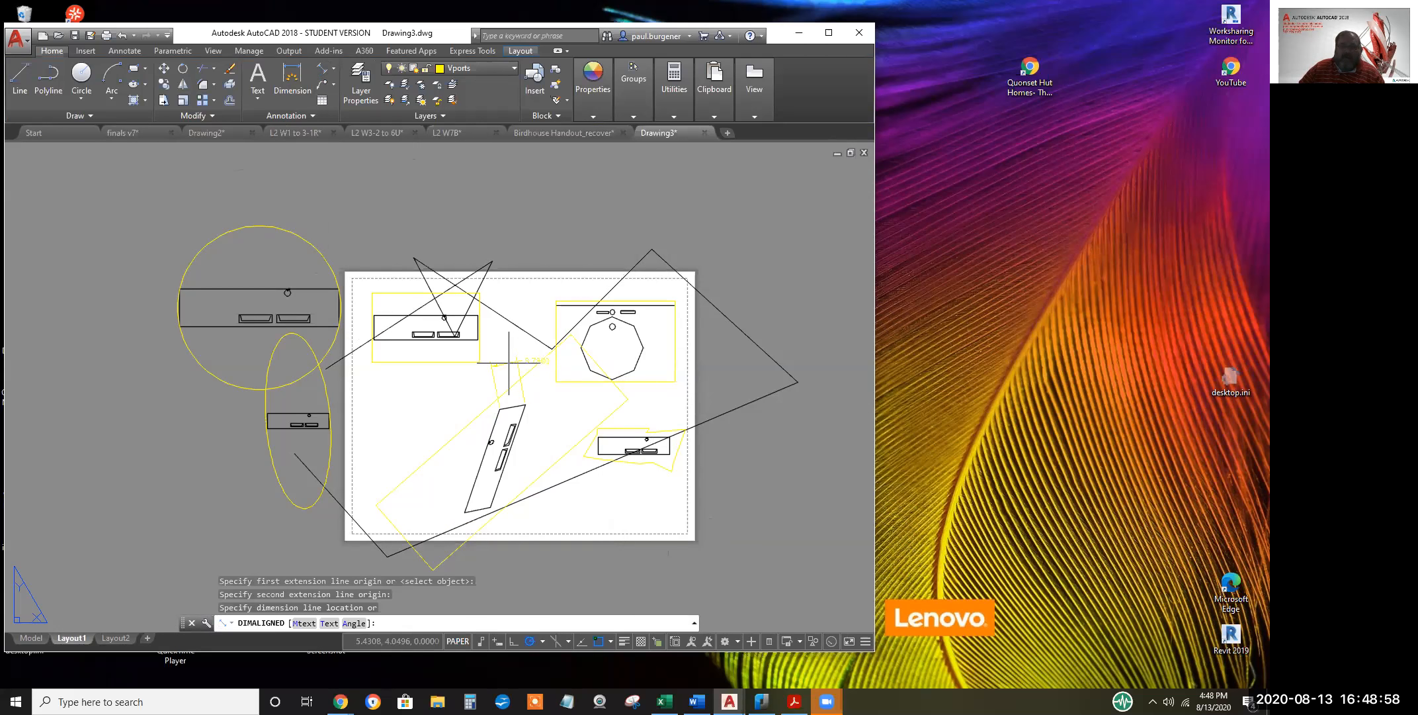
click(509, 362)
Assign the new aligned dimension to layer 0 and clear the selection
click(520, 384)
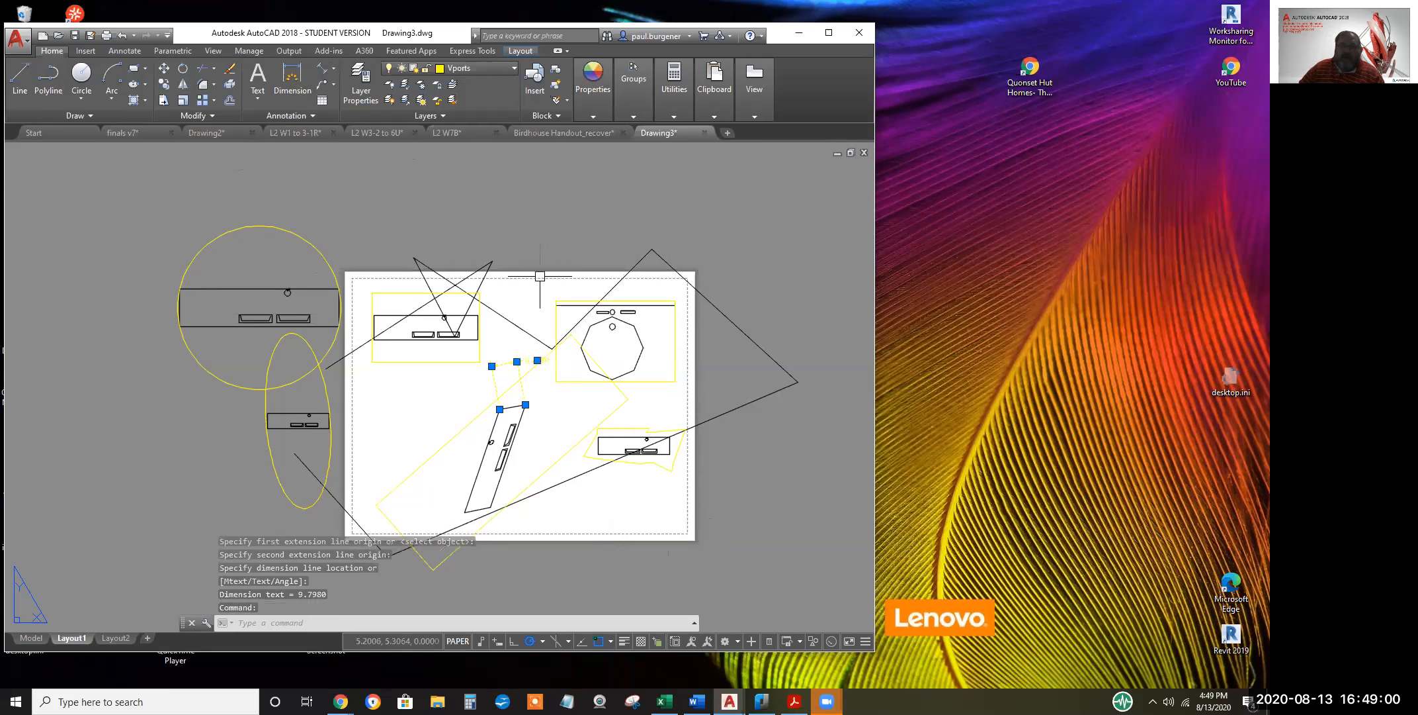
click(455, 67)
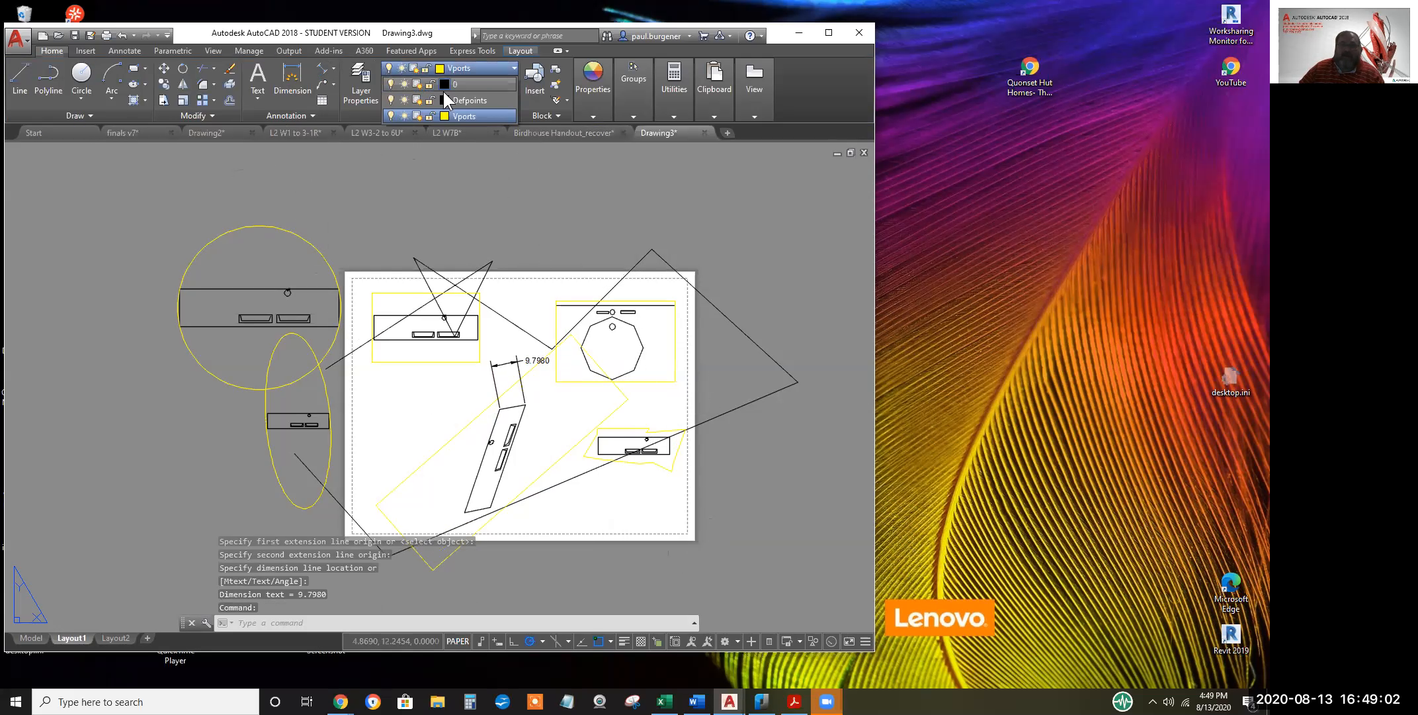
click(458, 84)
key(Escape)
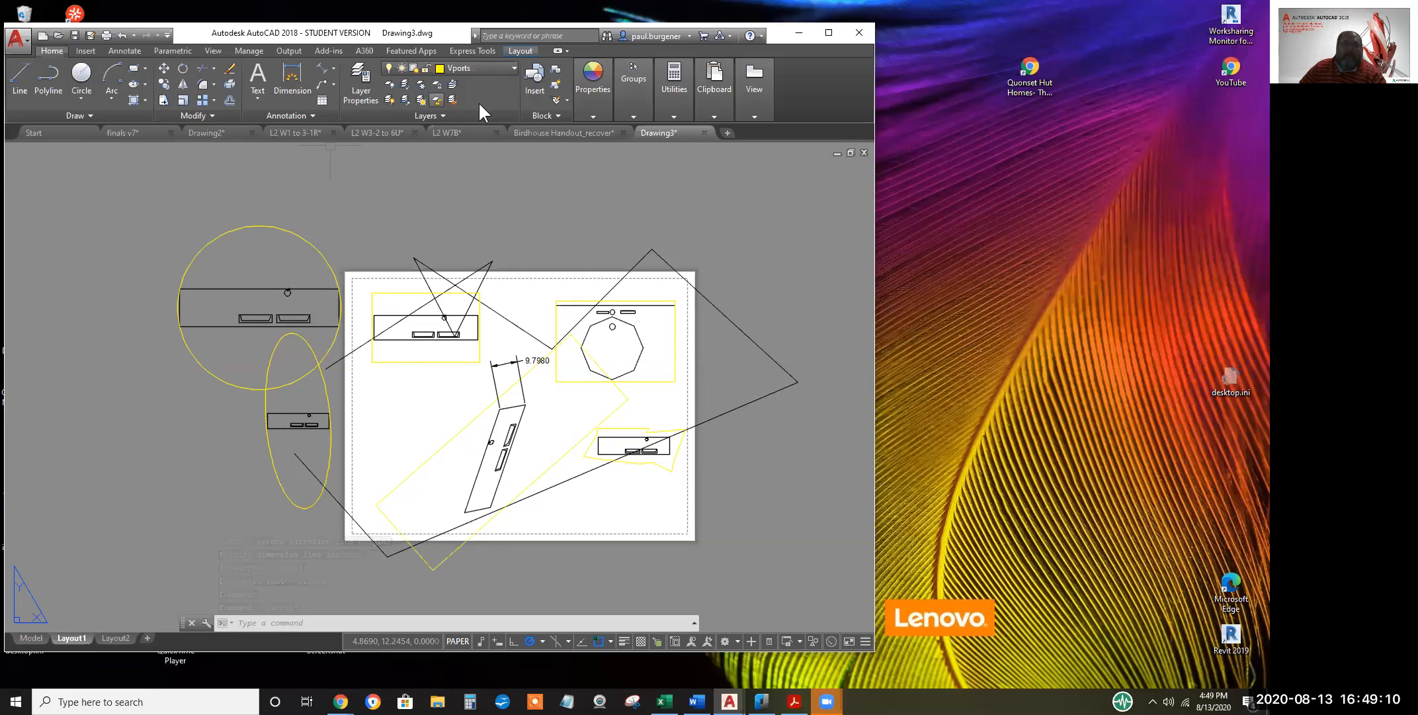
click(260, 76)
click(380, 384)
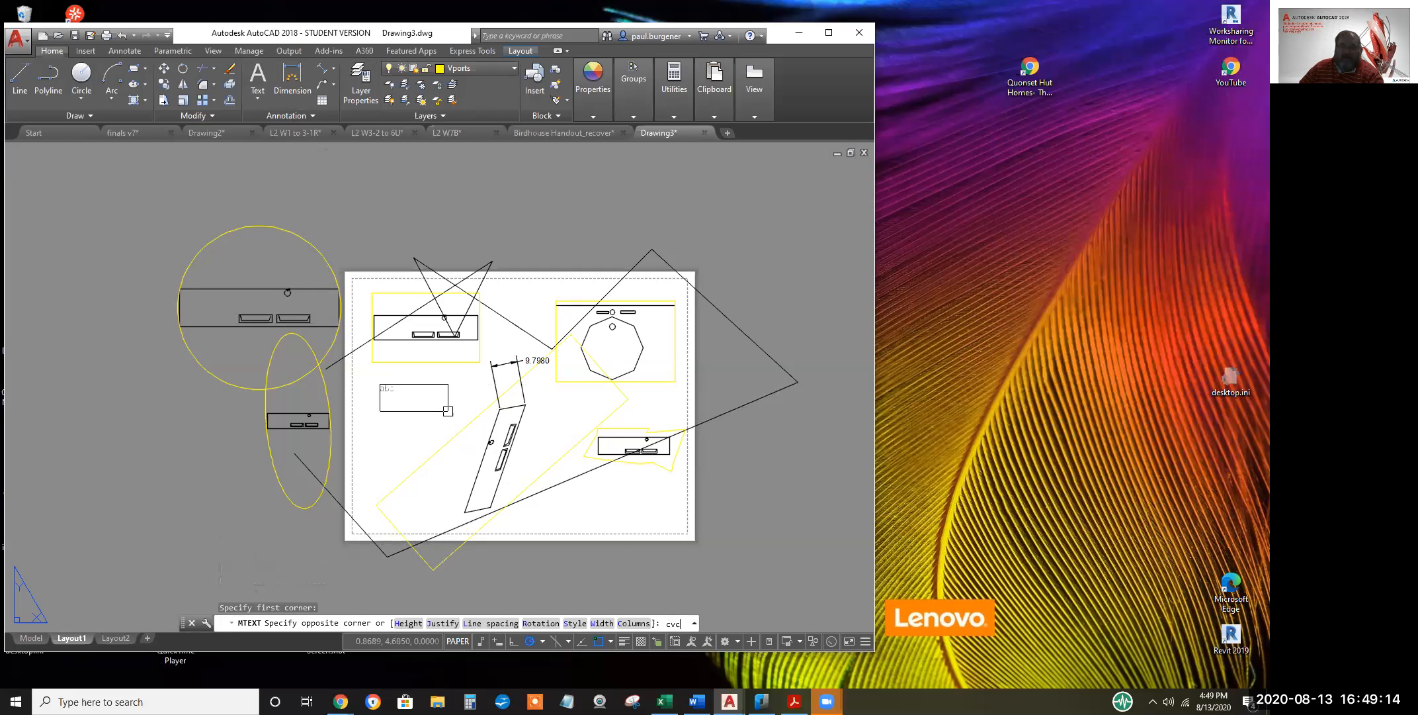
text(cvcvvfgg)
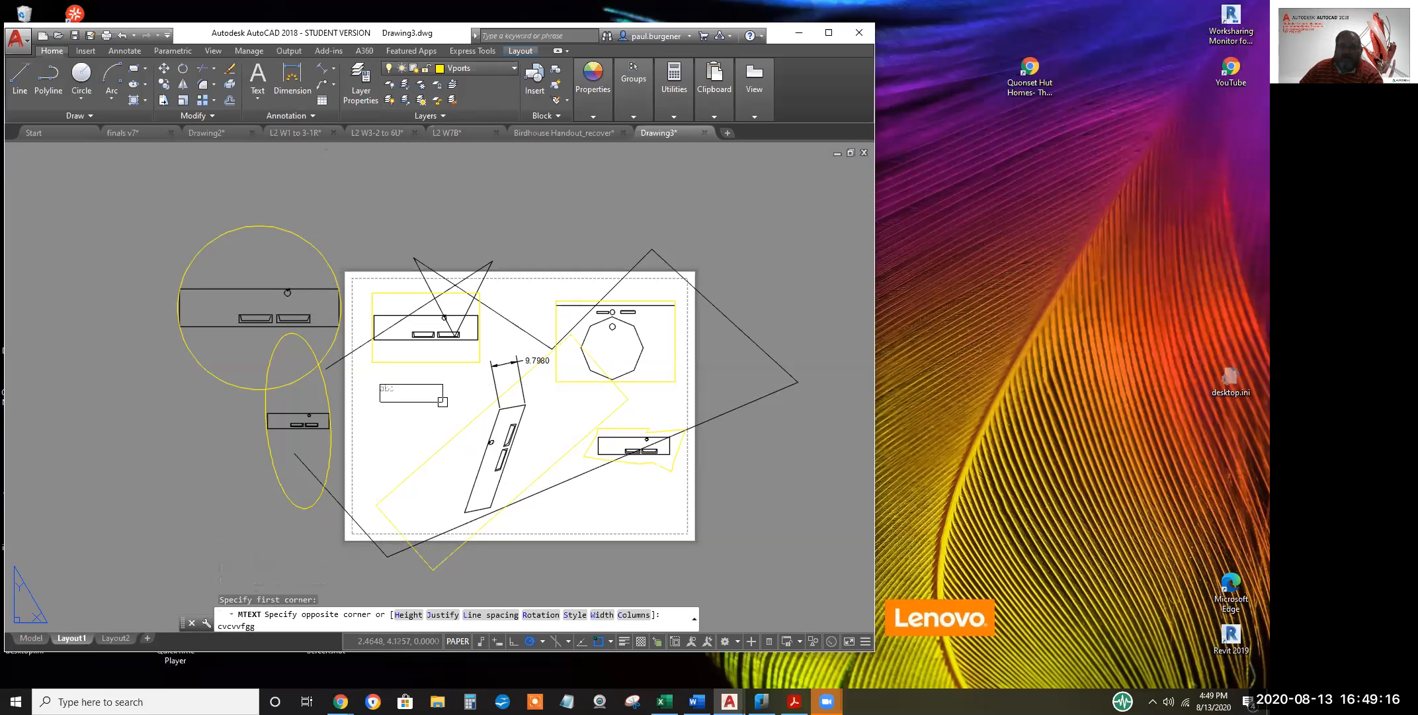
key(Escape)
key(Escape)
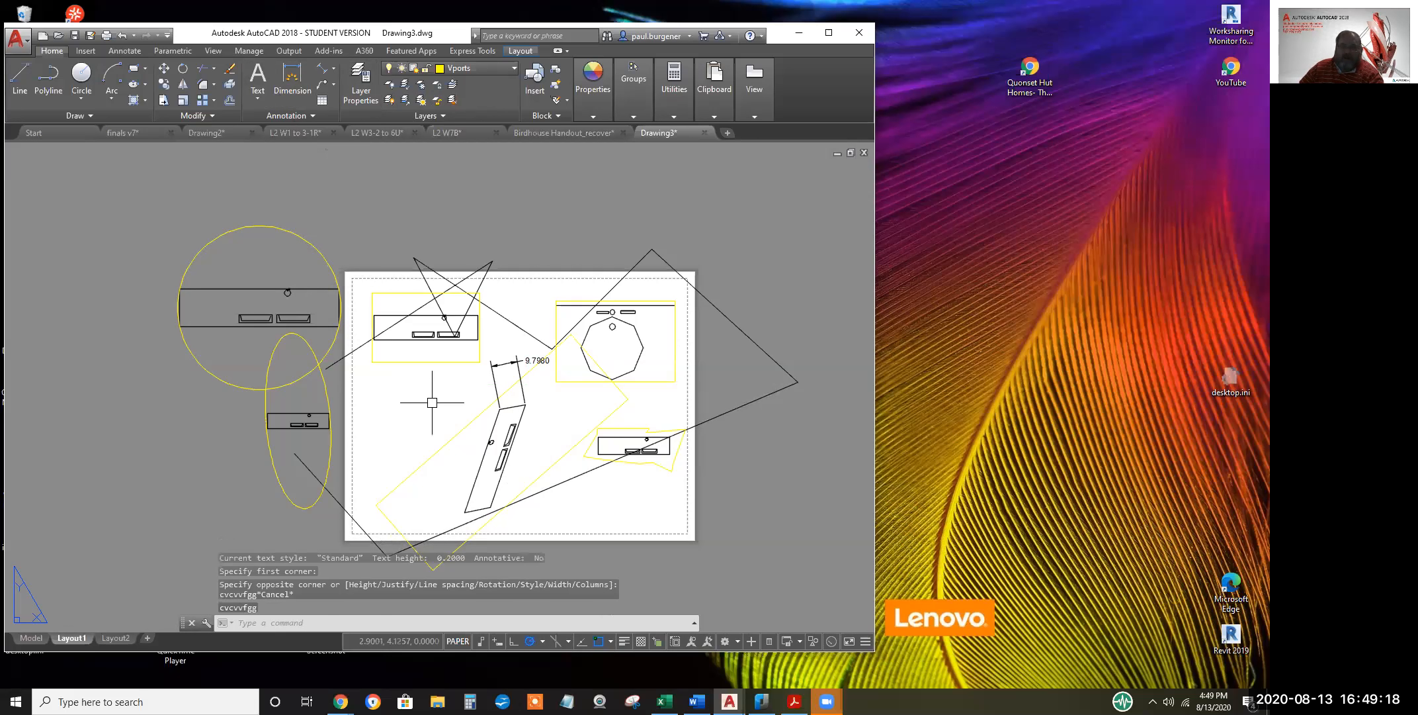
Place the multiline text "ghrtgh hth" on the sheet beside the rotated model, below the upper-left viewport
key(Return)
click(391, 385)
text(ghghghh)
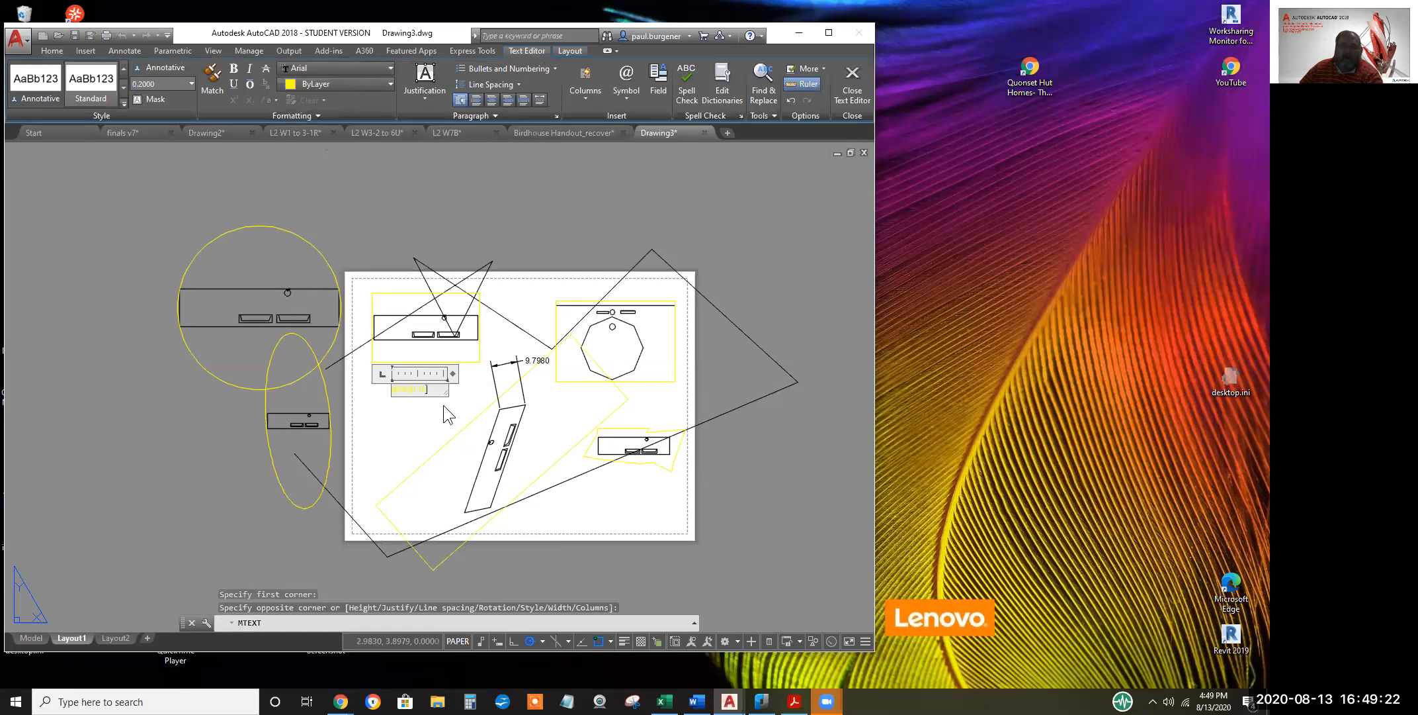
click(446, 407)
Assign the "ghrtgh hth" text to layer 0 and clear the selection
click(420, 388)
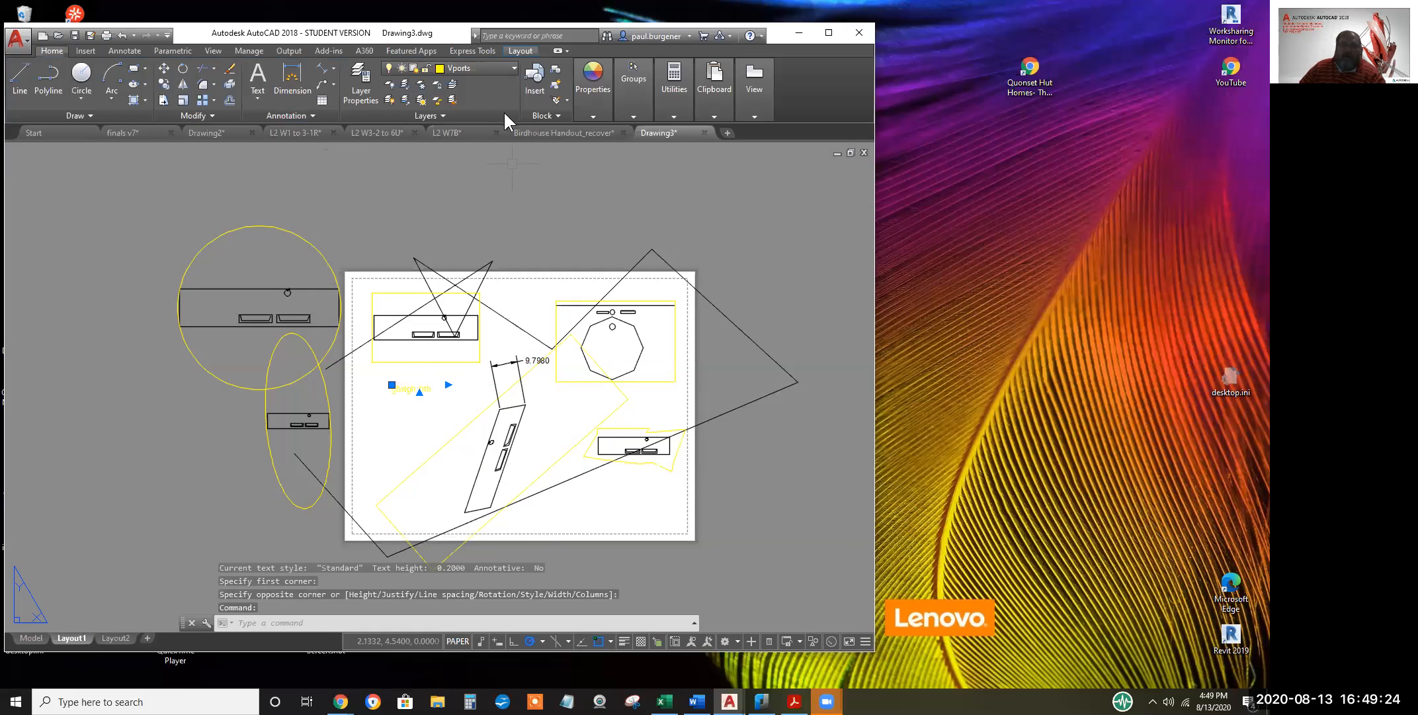
click(461, 67)
click(463, 84)
key(Escape)
key(Escape)
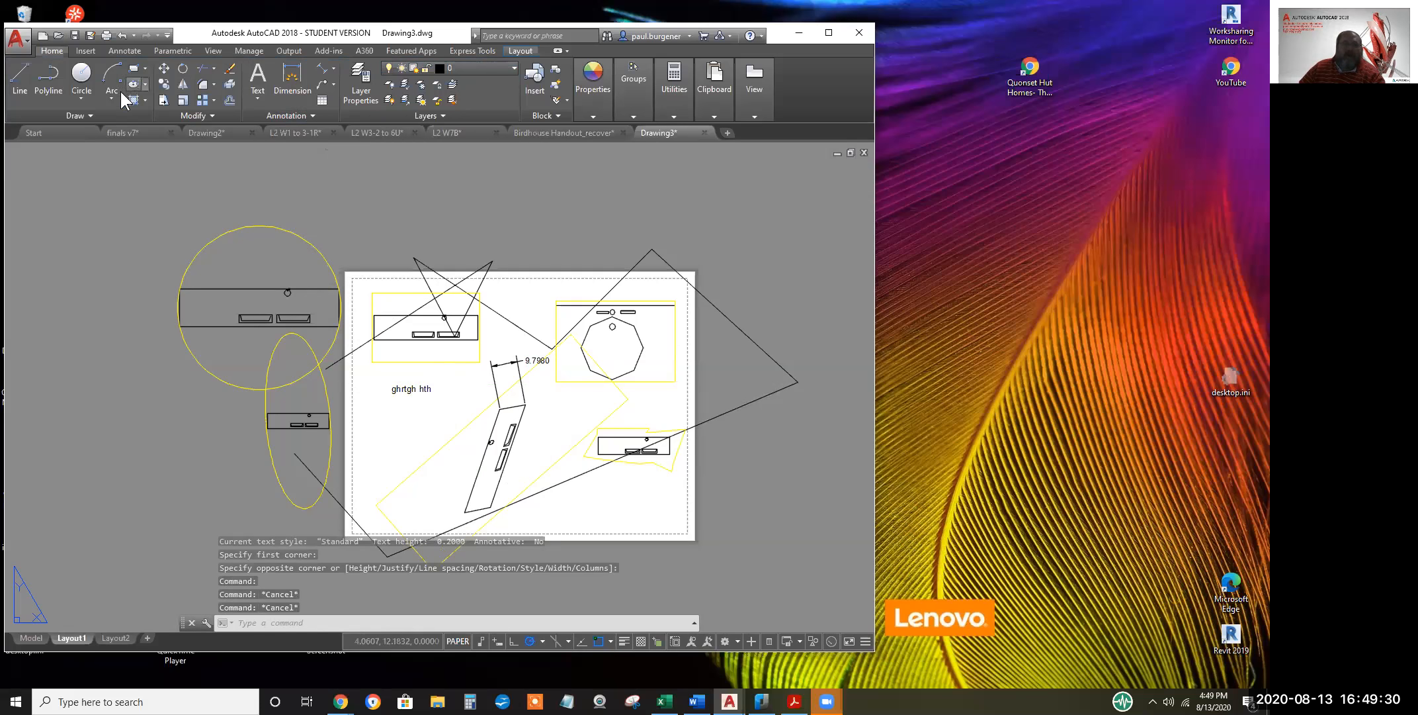
Draw a polyline leader from the end of the text "ghrtgh hth" to just short of the rotated model's long edge
click(47, 90)
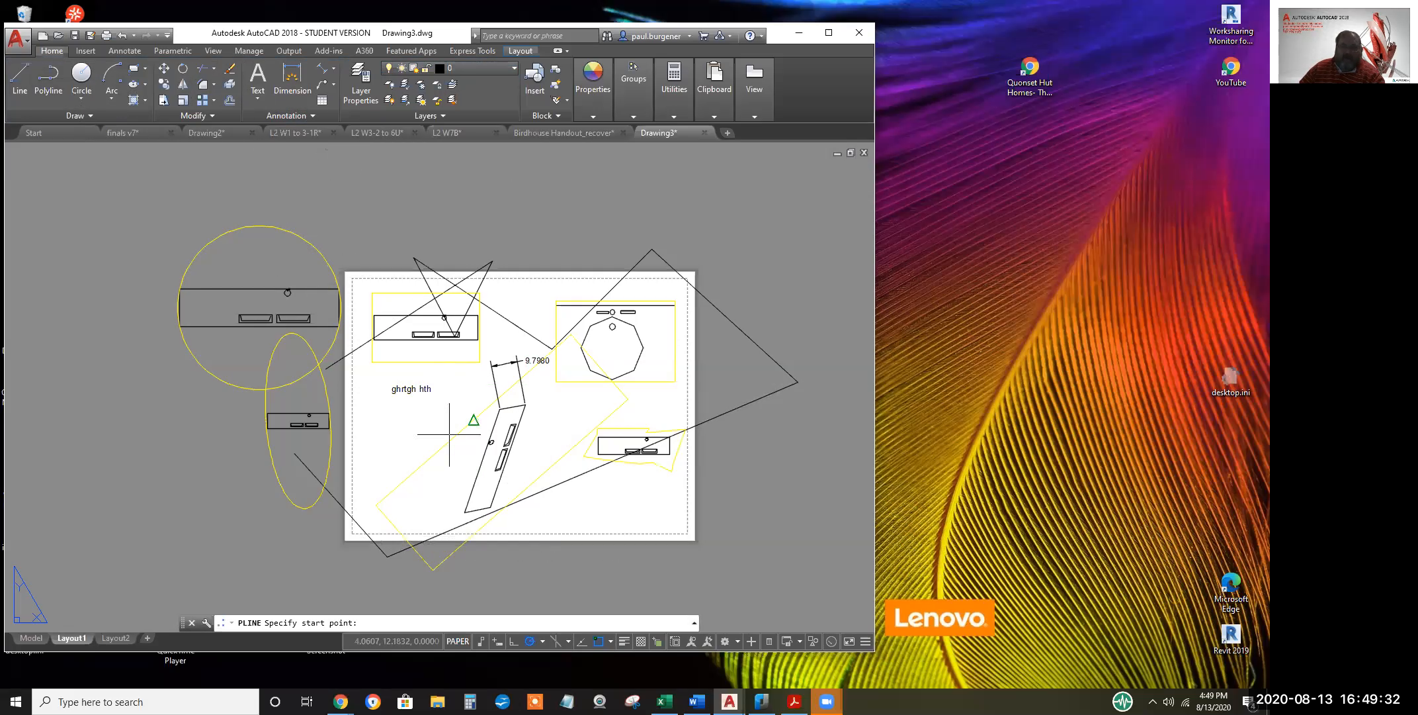
scroll(446, 407, up, 4)
click(419, 361)
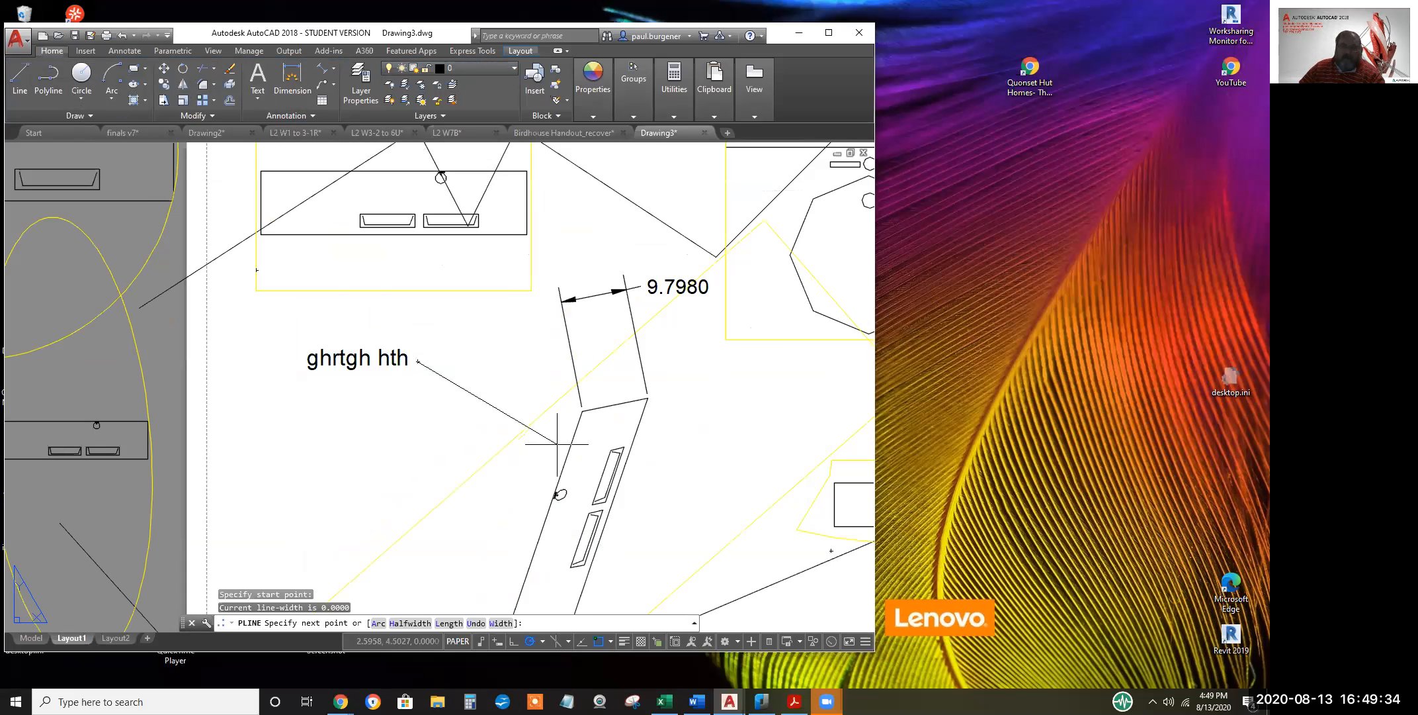
scroll(555, 438, up, 4)
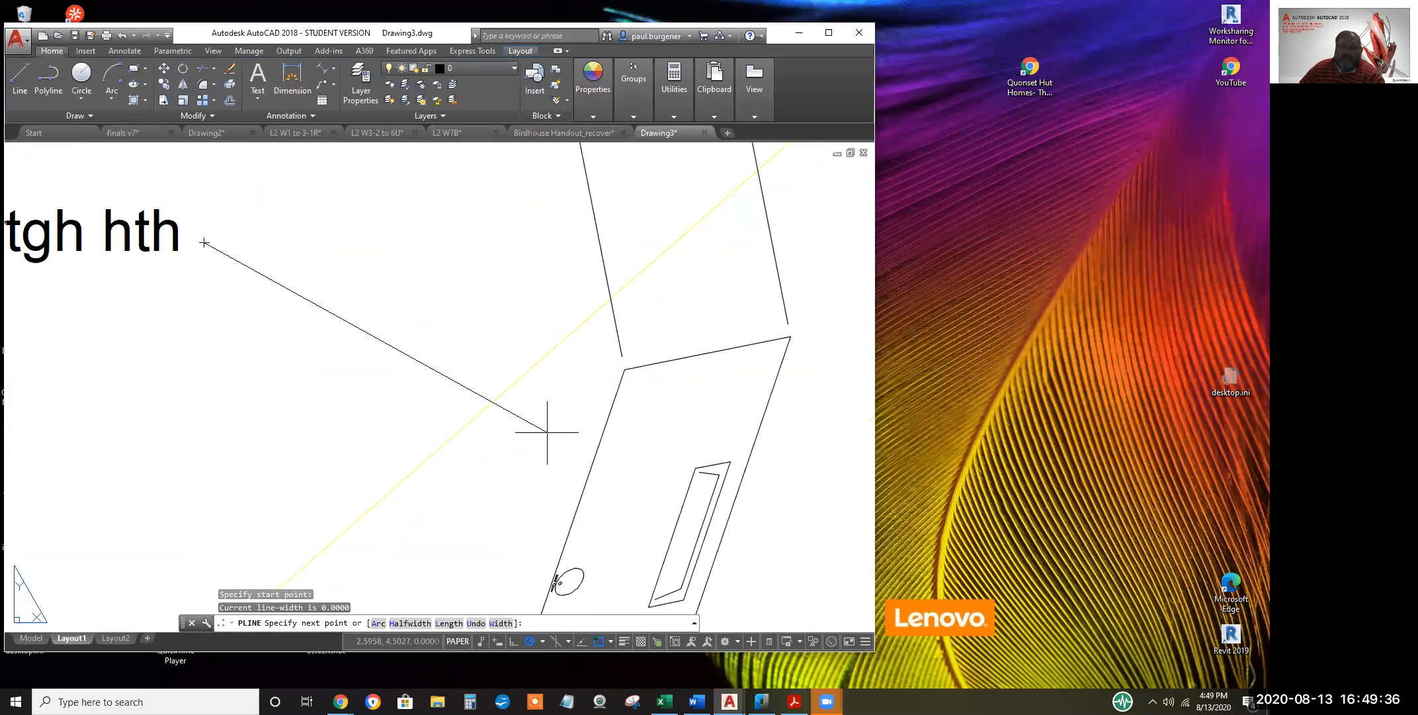
click(550, 425)
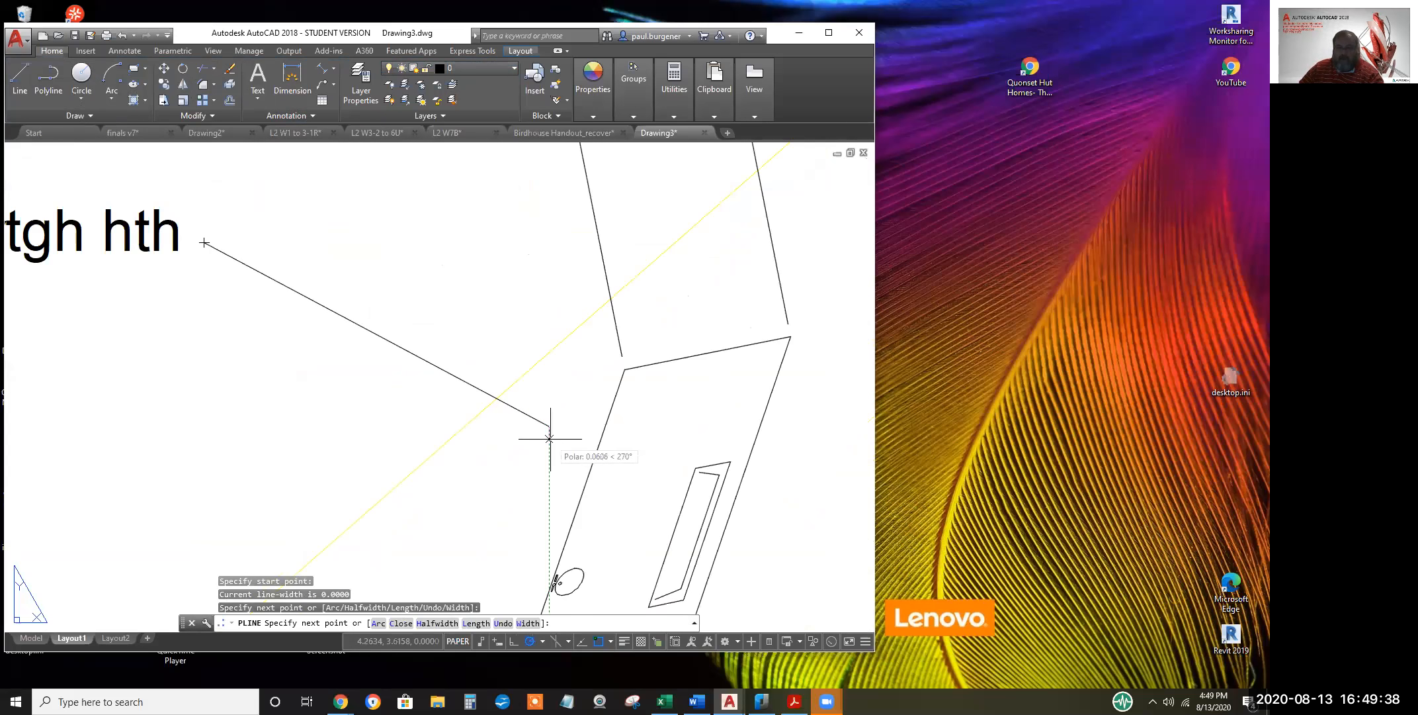
Try to give the polyline's next segment an arrowhead width of 0.2070 by picking a point near the leader's end
text(w)
key(Return)
click(530, 463)
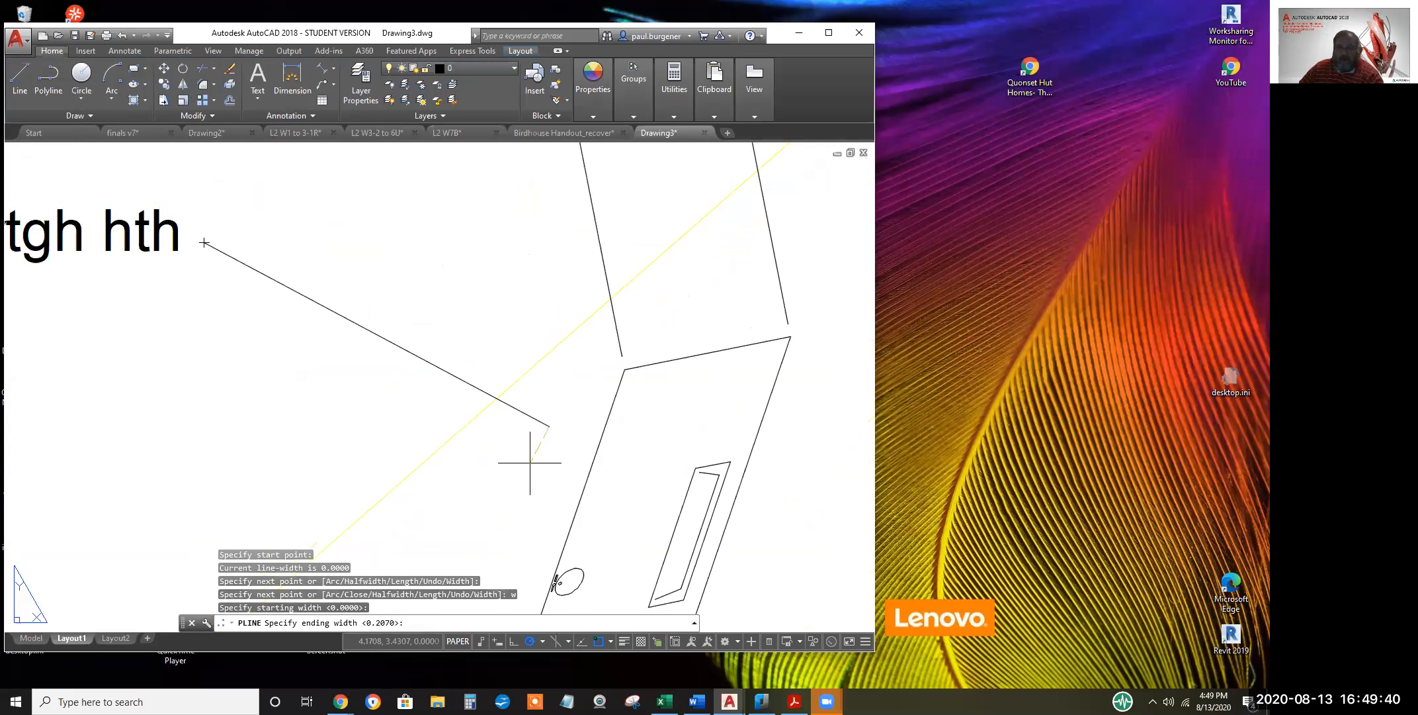
key(Return)
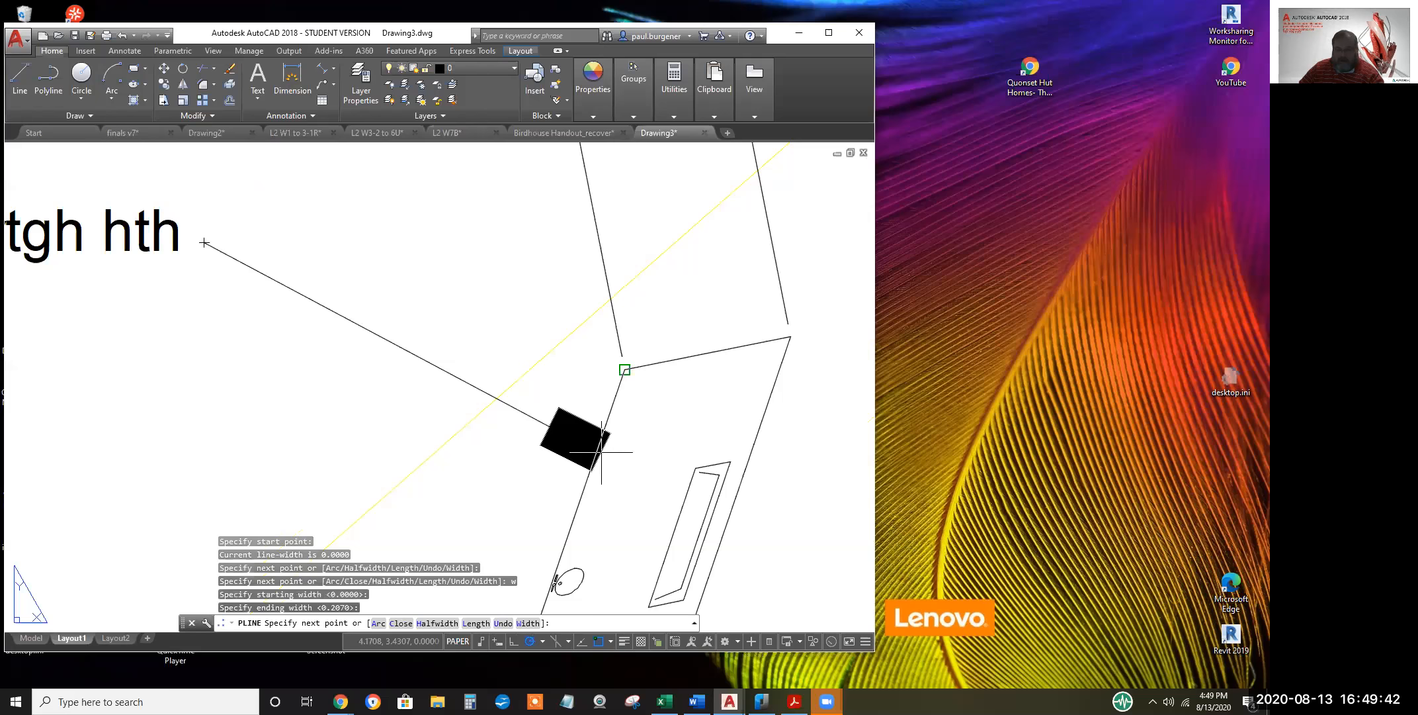
Set the polyline's starting and ending widths to 0 and end the polyline command
text(w)
key(Return)
text(0)
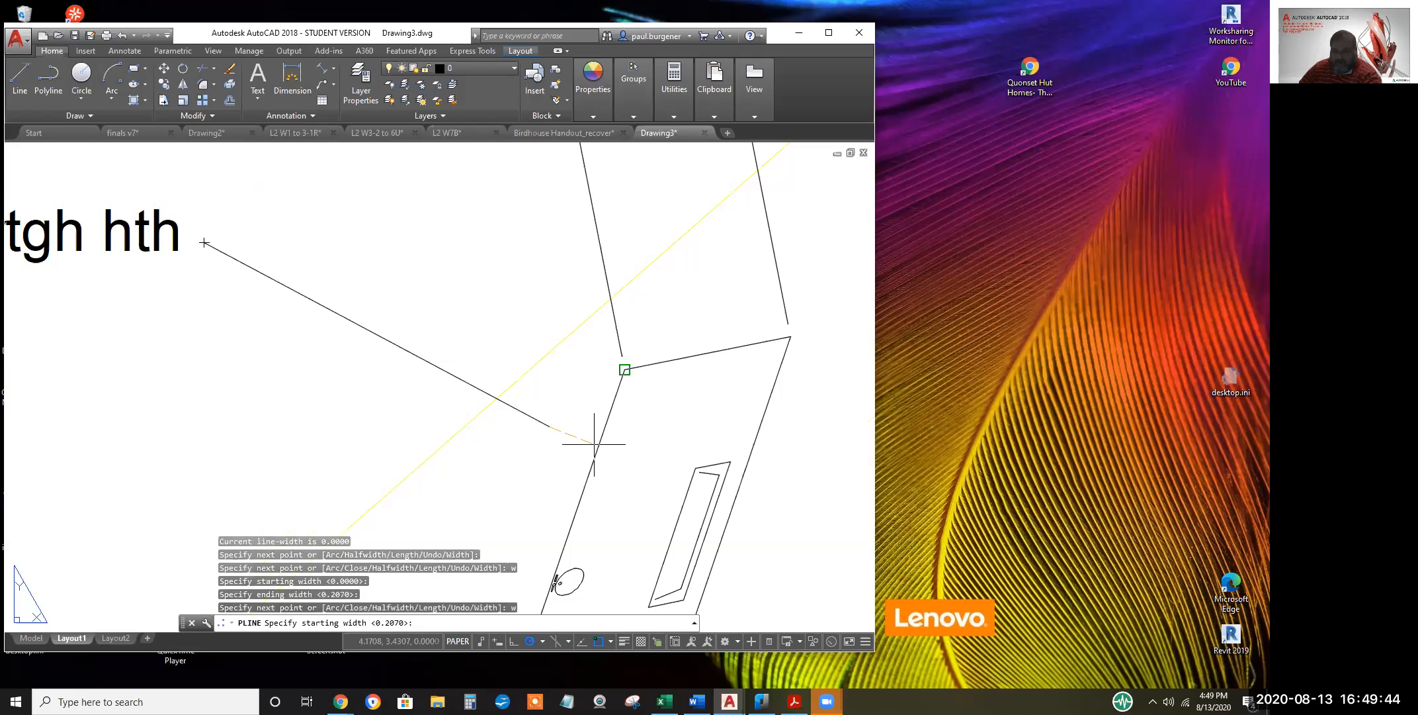
key(Return)
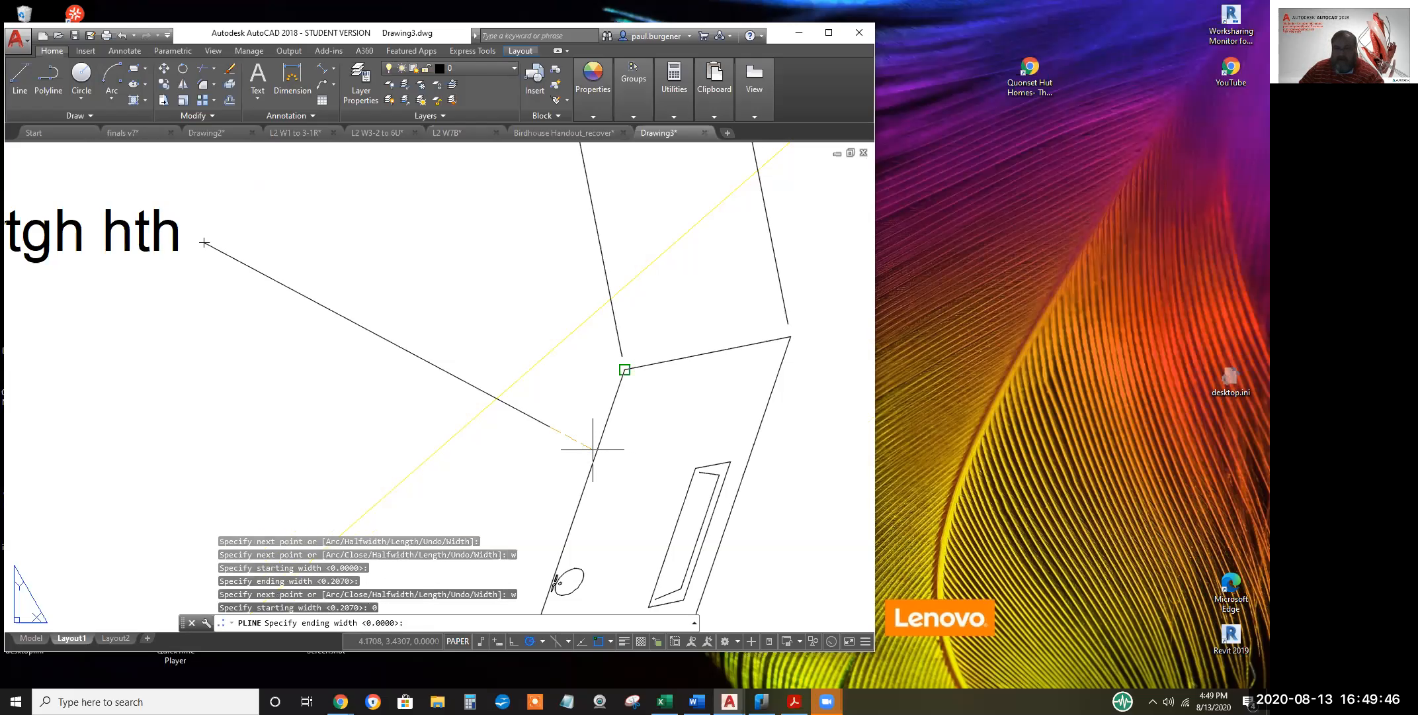
key(Return)
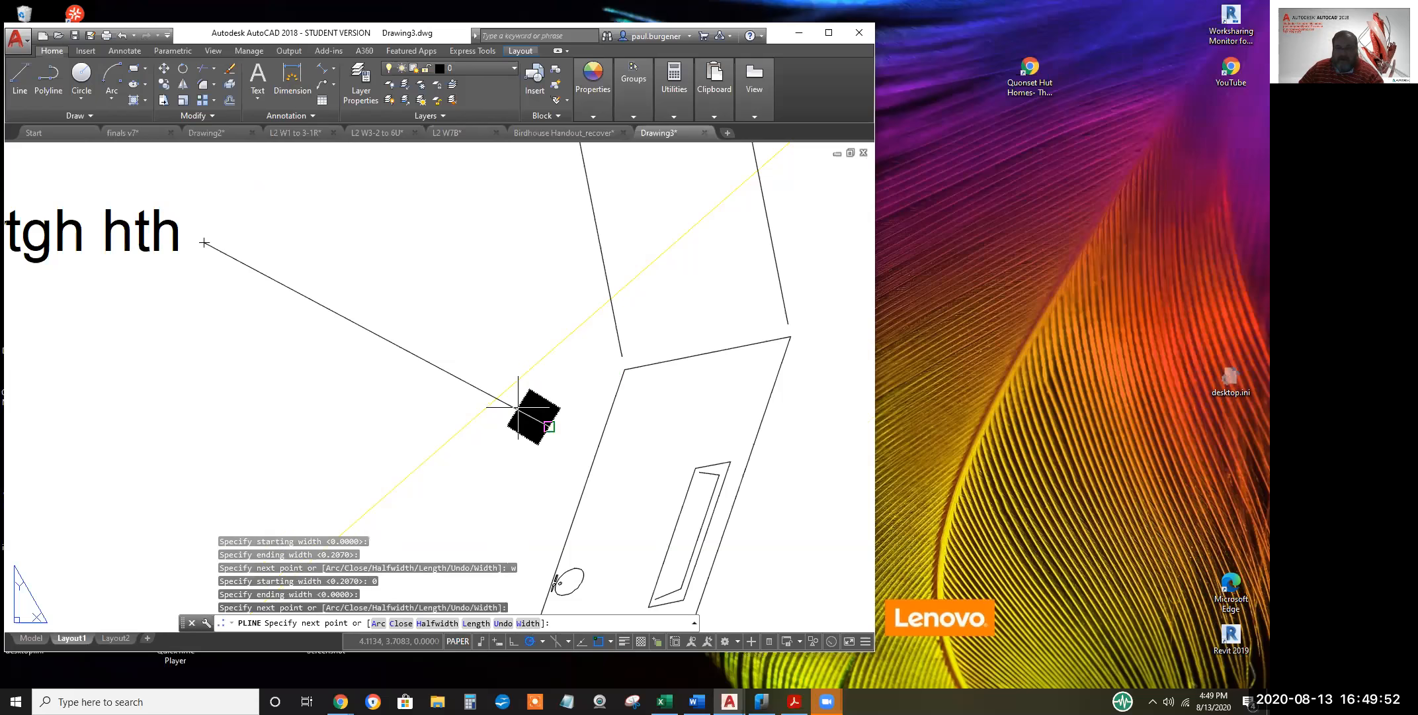
click(542, 421)
key(Escape)
key(Escape)
key(Escape)
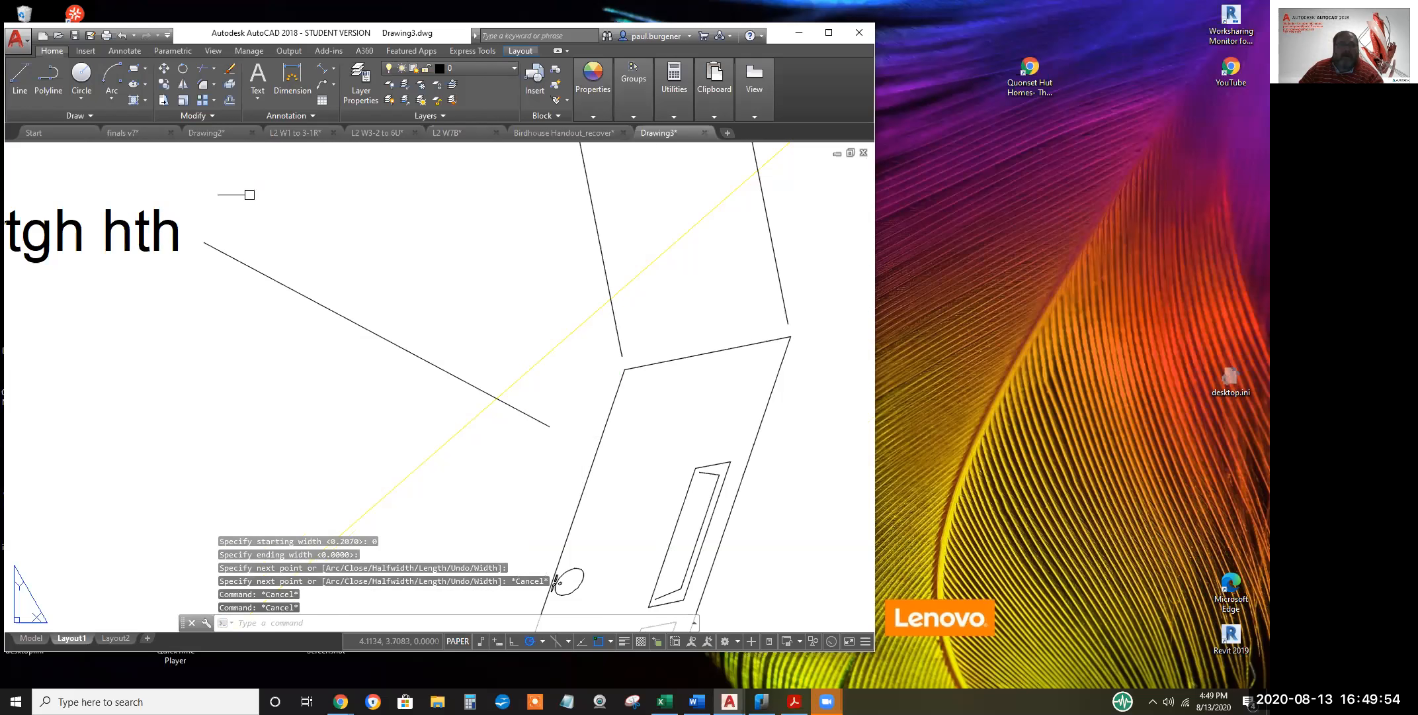
Draw a filled triangle with the Solid command at the leader's end as an arrowhead
text(s)
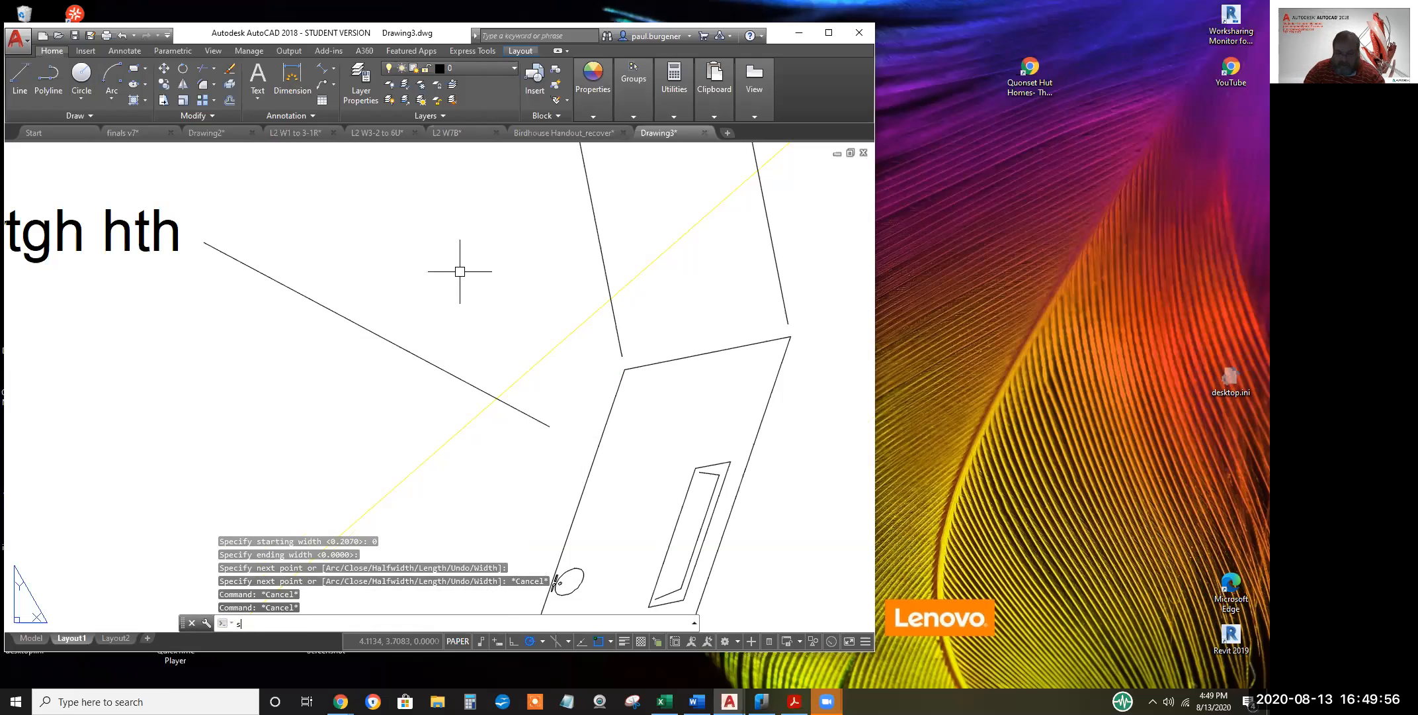
text(oild)
key(Return)
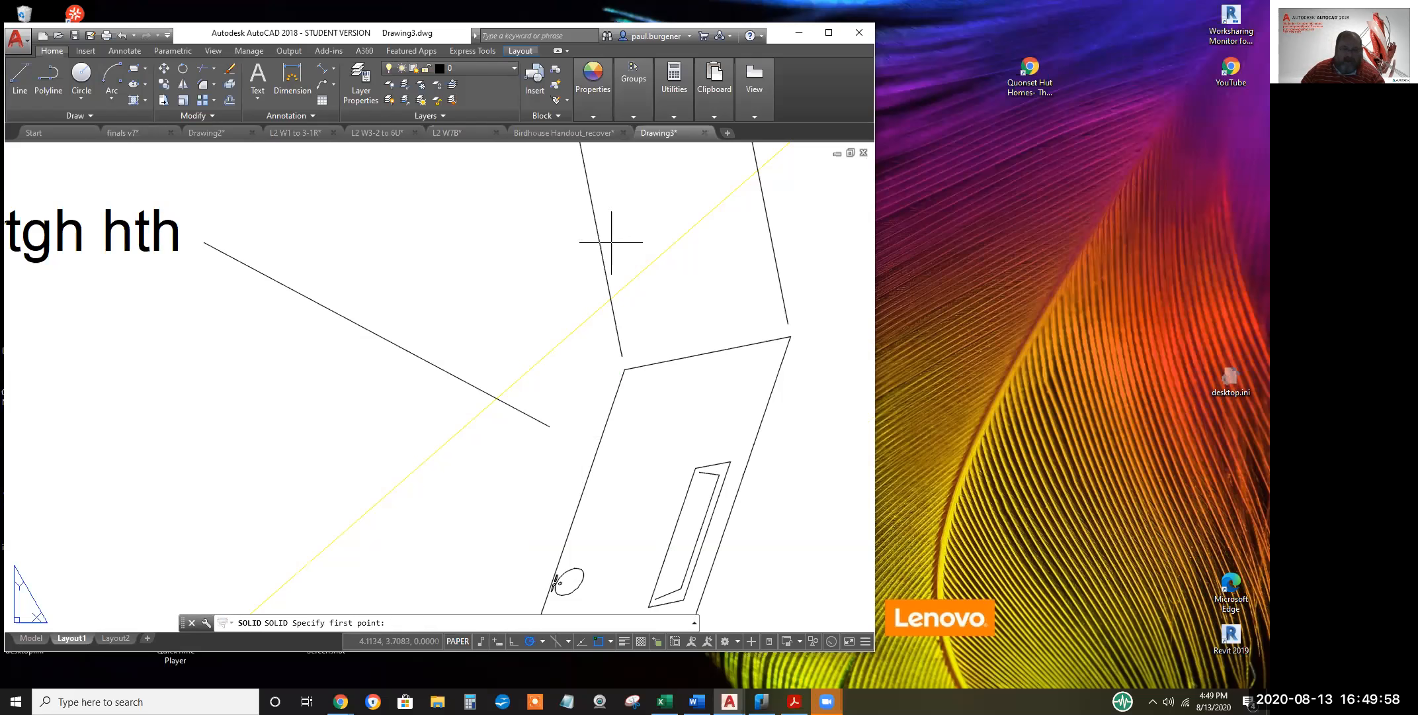
click(551, 380)
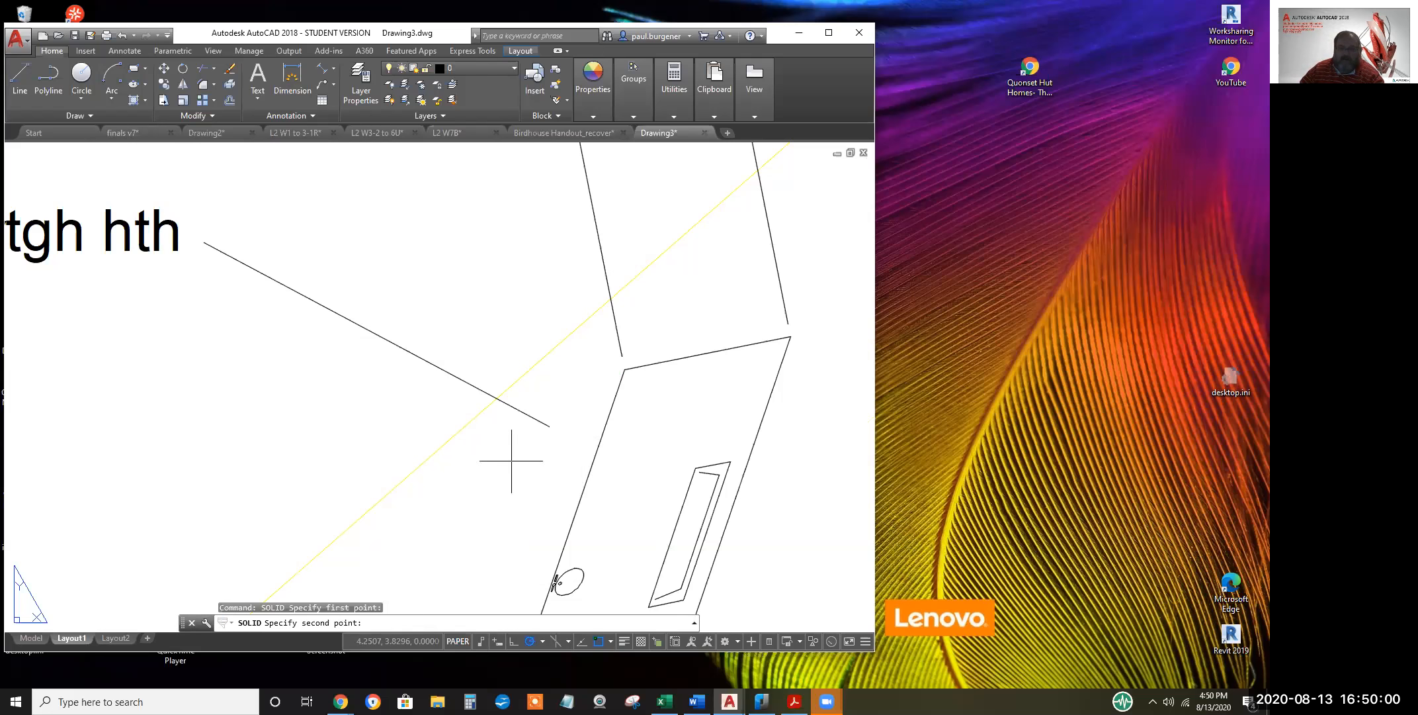
click(529, 450)
click(580, 455)
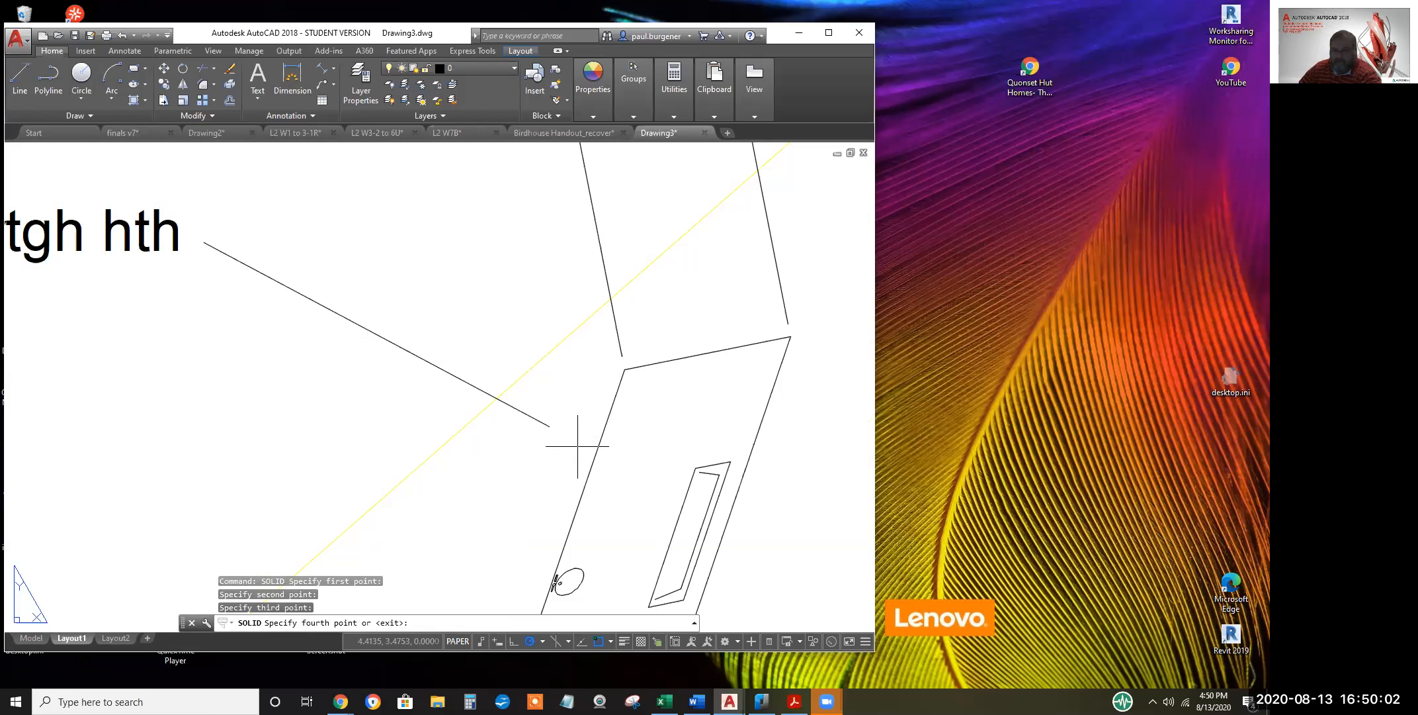
key(Return)
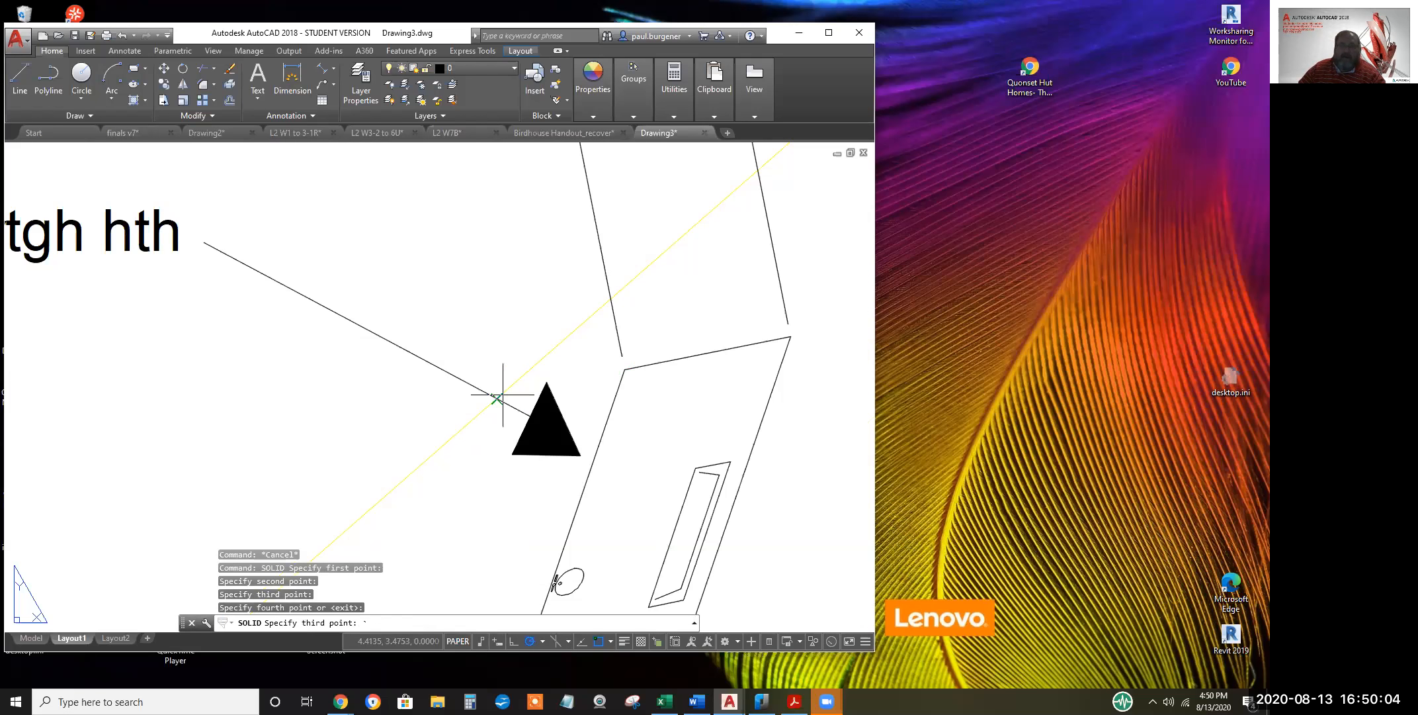
Pick further points for the solid beyond the rotated model's far edge, then exit the Solid command
scroll(251, 245, down, 2)
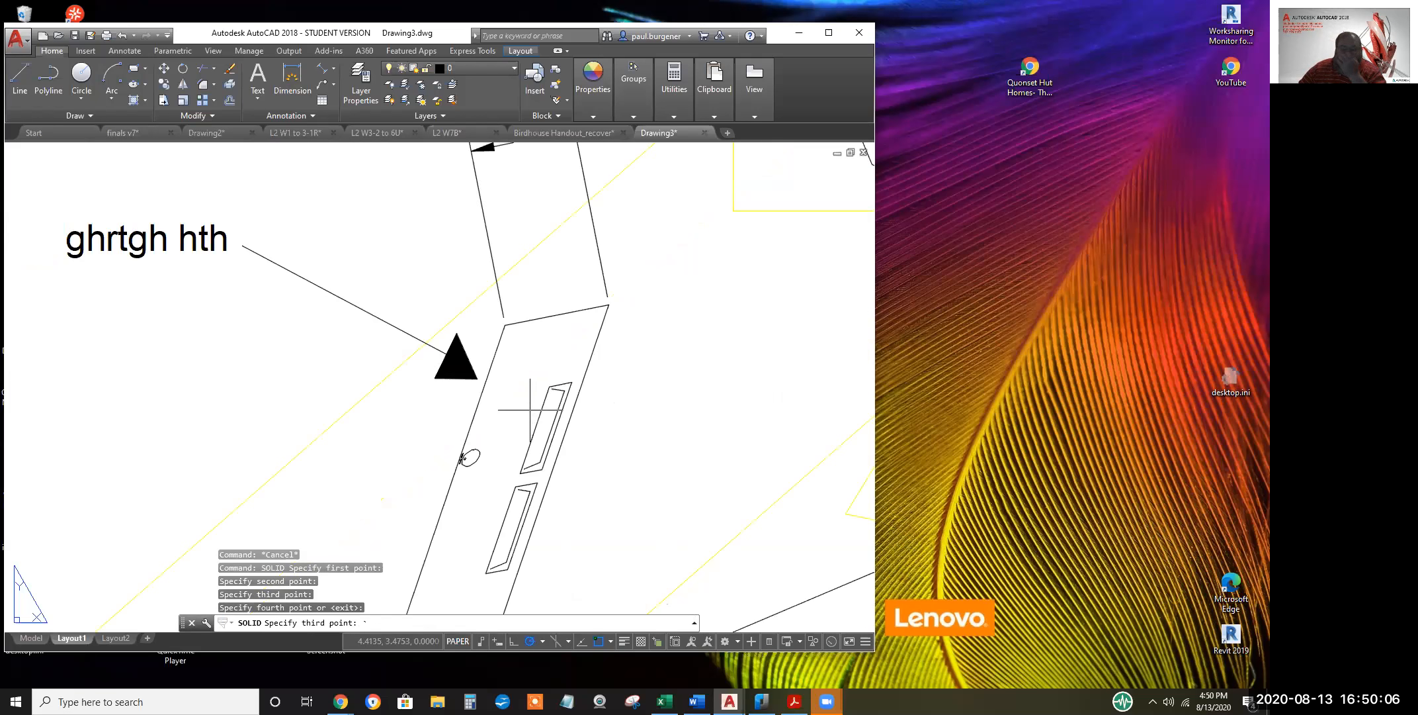
scroll(421, 382, down, 1)
scroll(438, 393, down, 2)
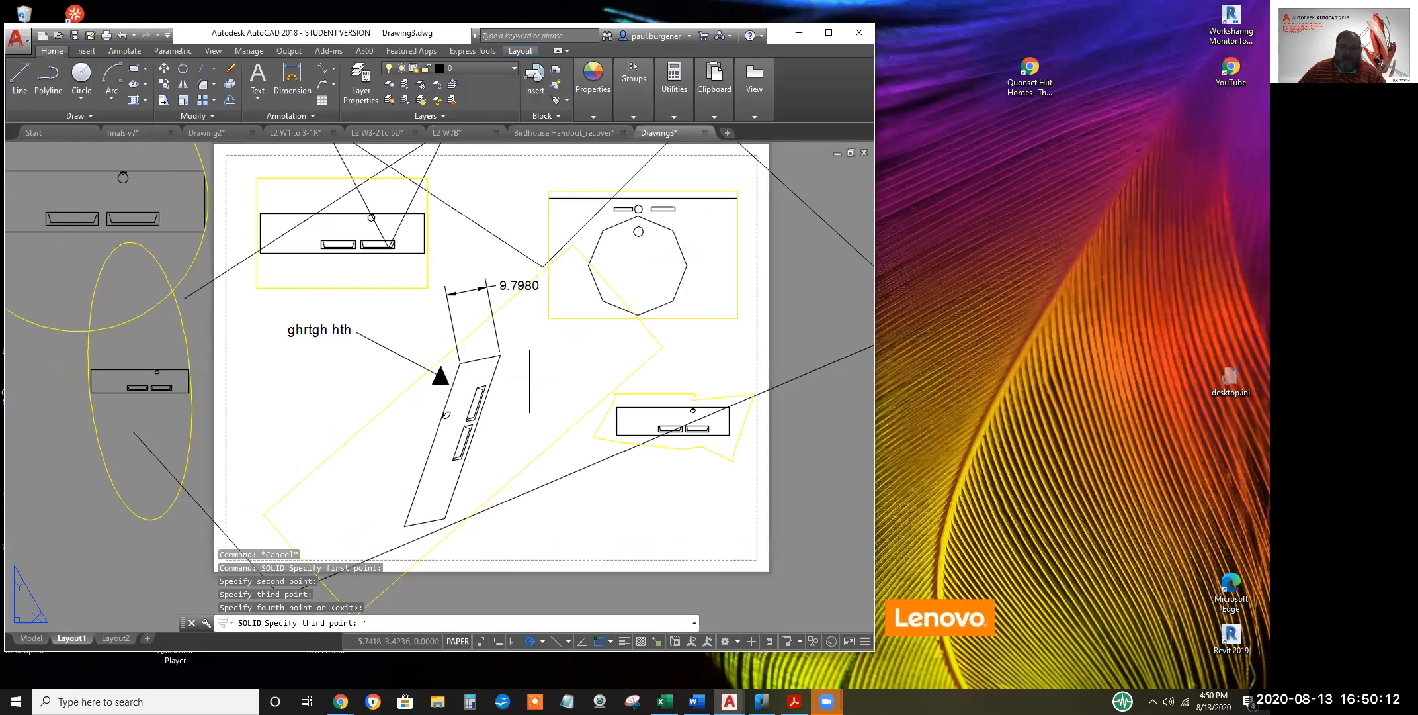
scroll(497, 393, down, 2)
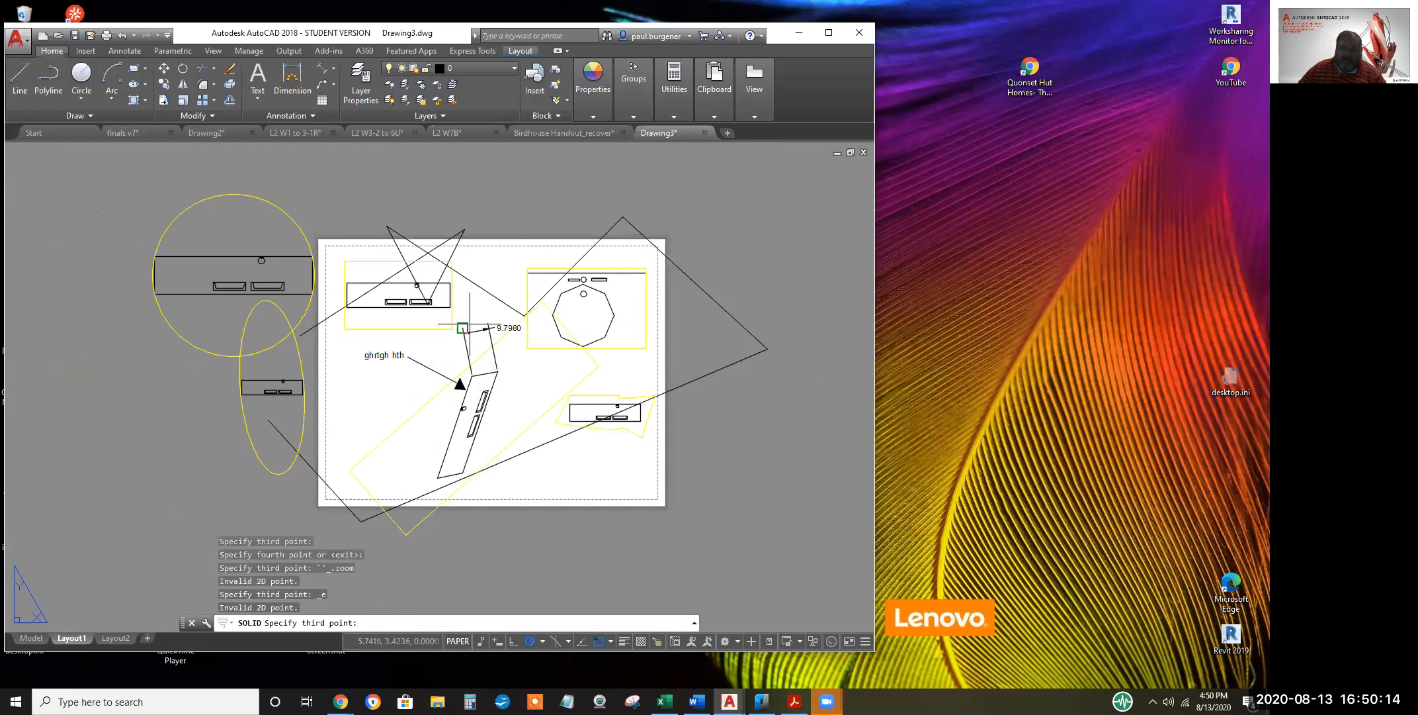
double_click(512, 412)
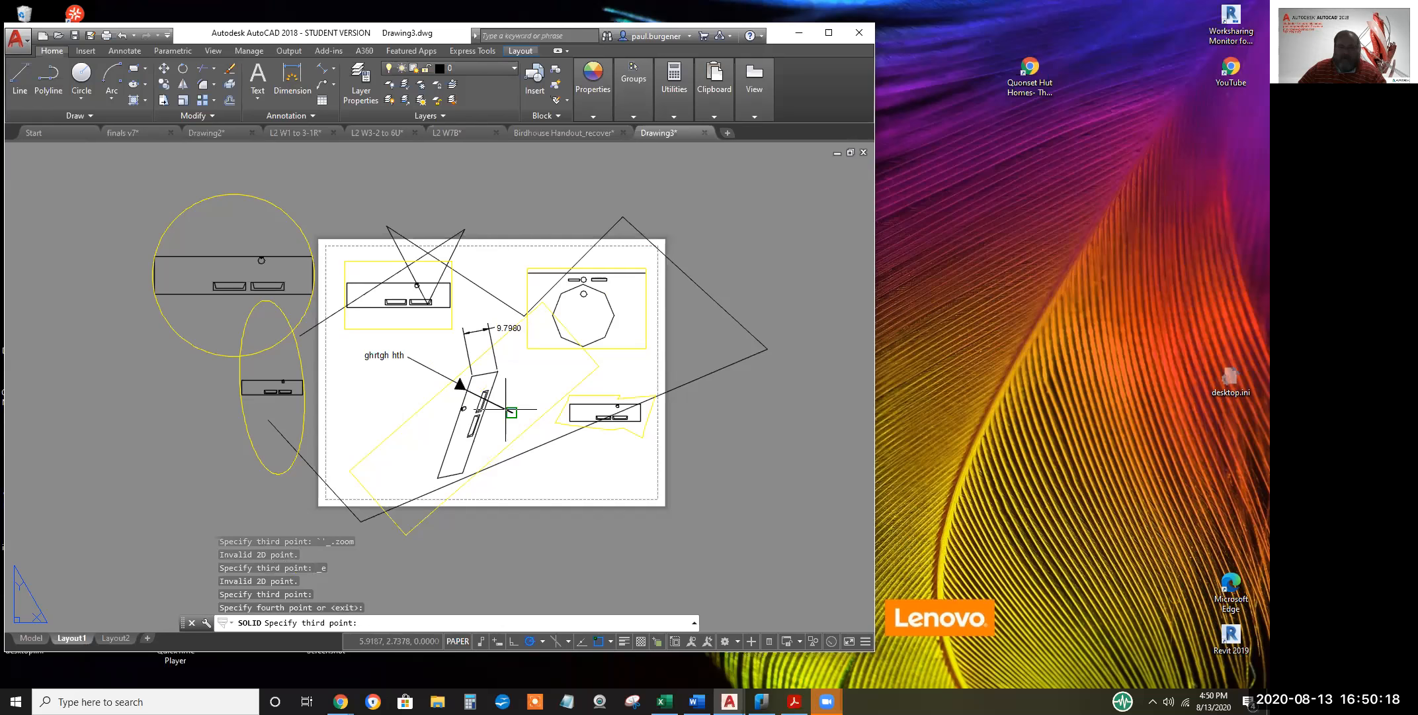
key(Escape)
key(Escape)
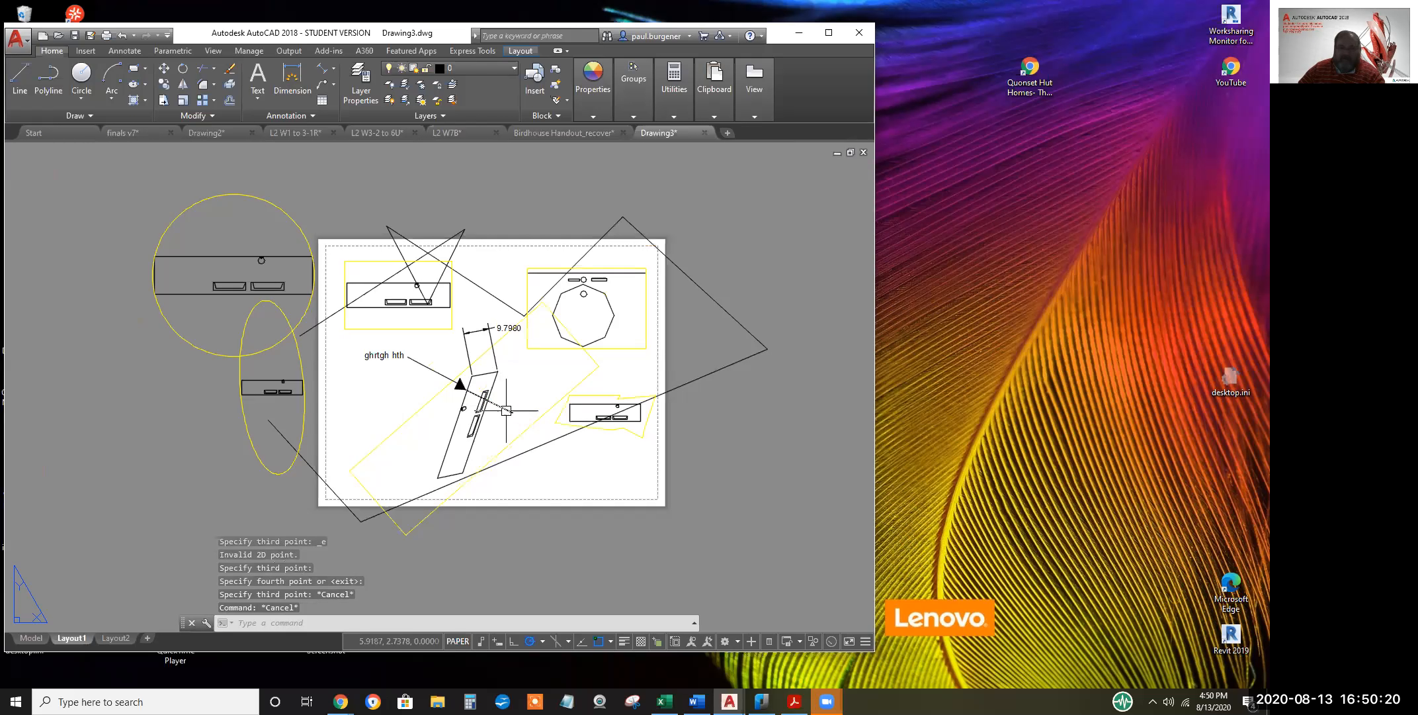
Erase the stray solid extending from the arrowhead across the rotated model, and clear any pending selection
key(Escape)
right_click(506, 408)
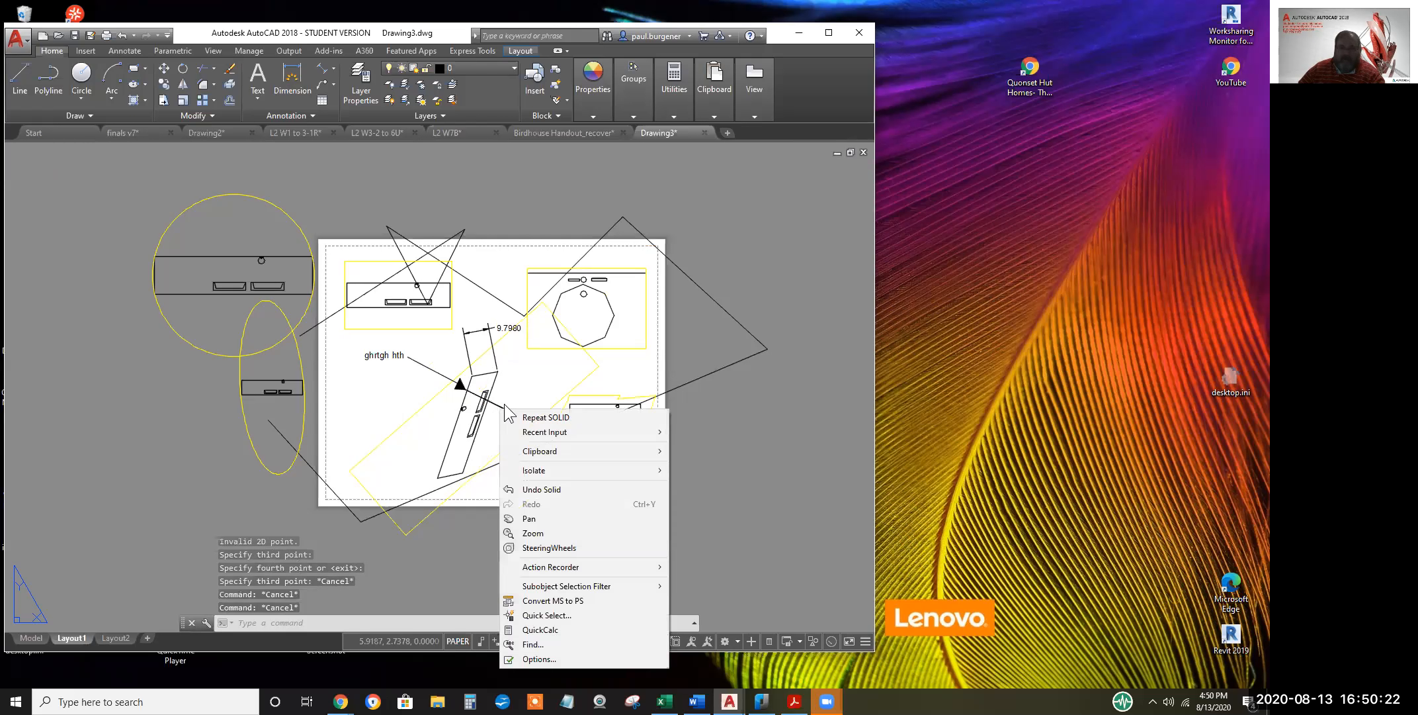
key(Escape)
click(505, 406)
key(Delete)
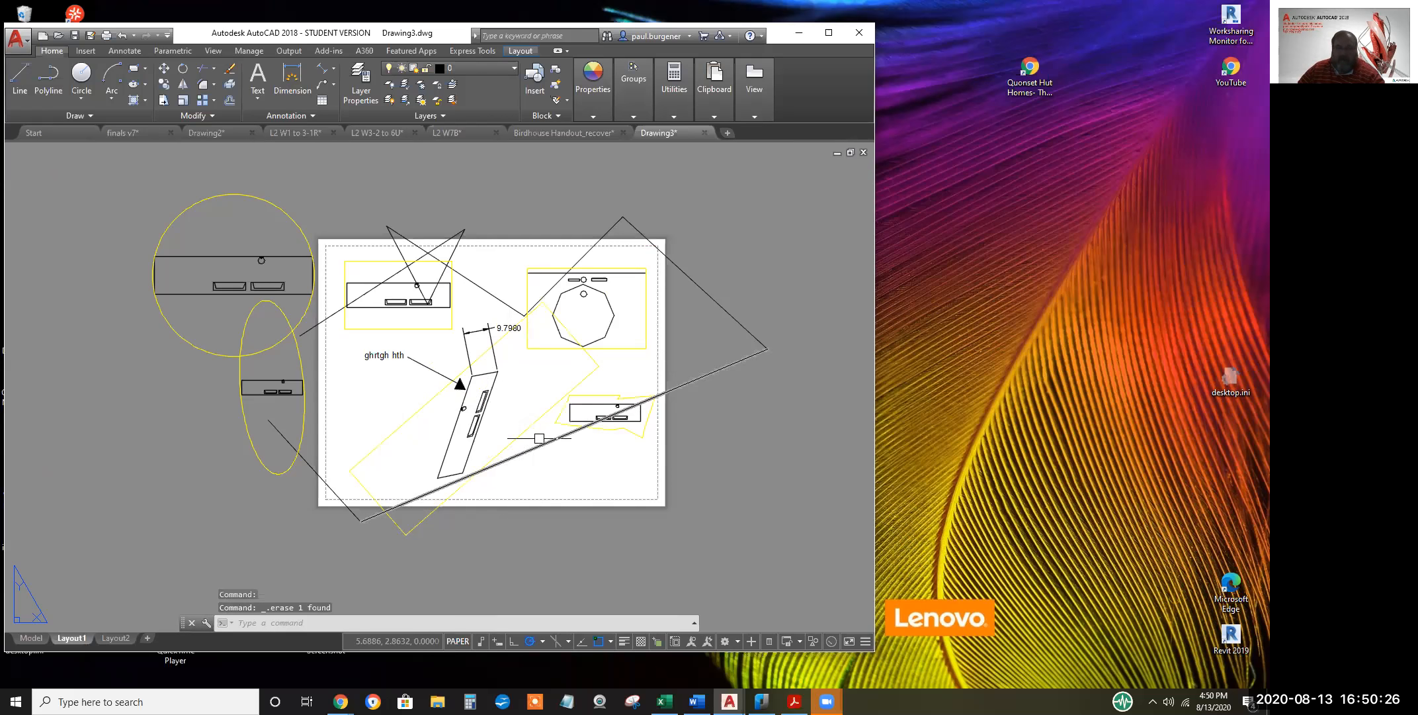
click(539, 395)
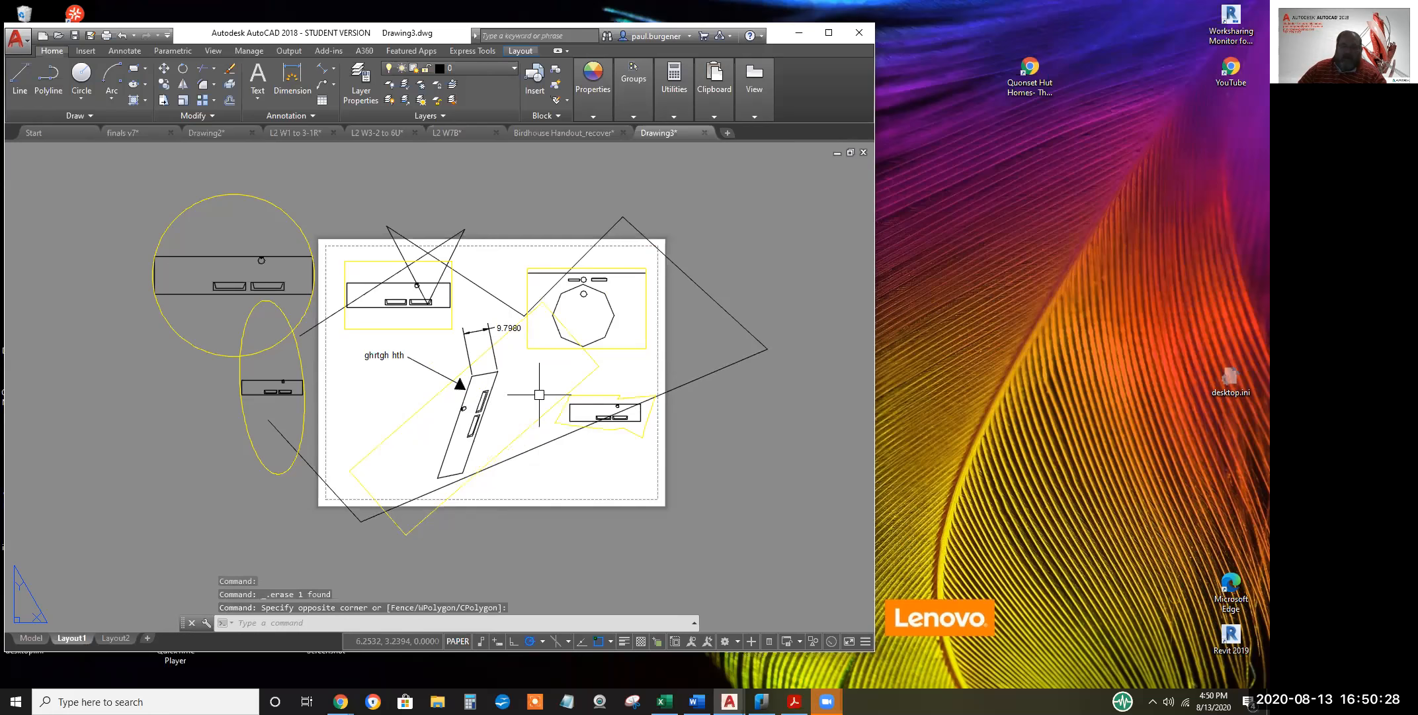
click(549, 397)
click(548, 397)
key(Escape)
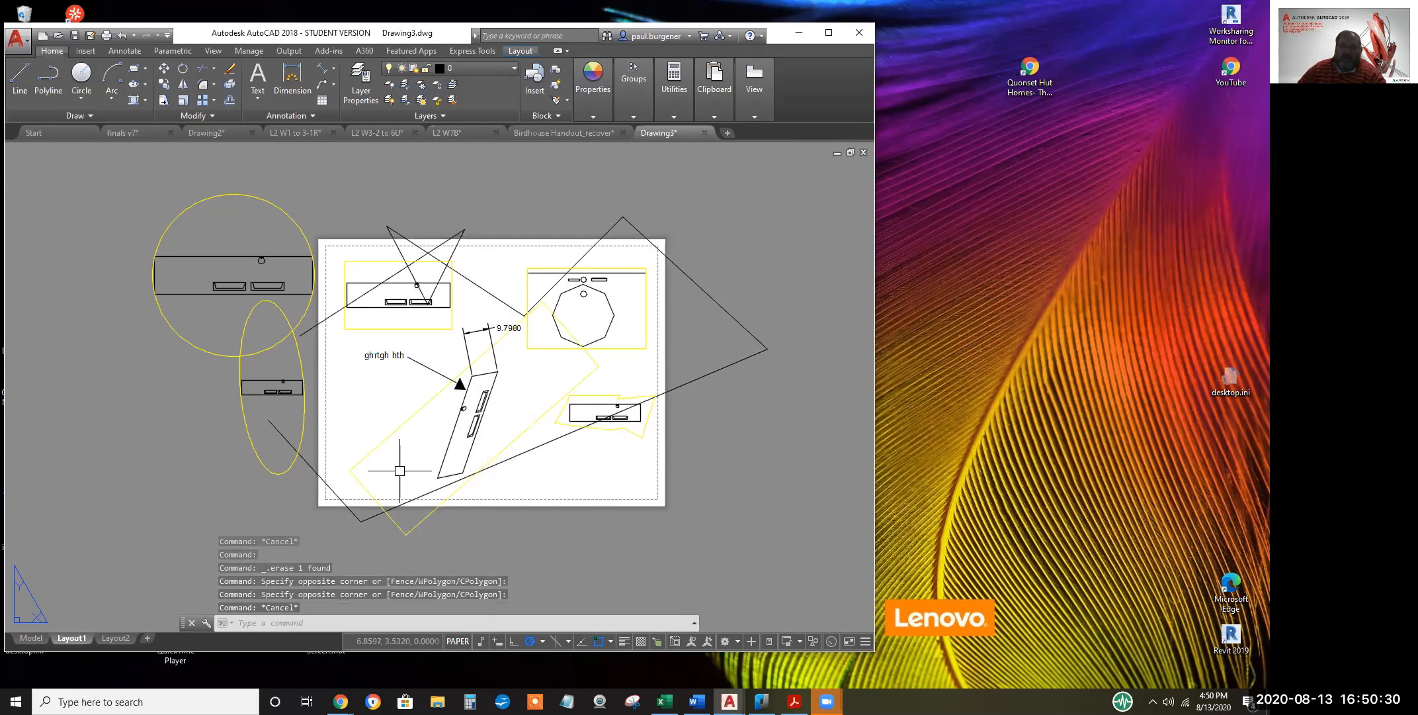
Activate the rotated viewport, pan its model away from the paper-space dimension and leader, and return to paper space
double_click(407, 518)
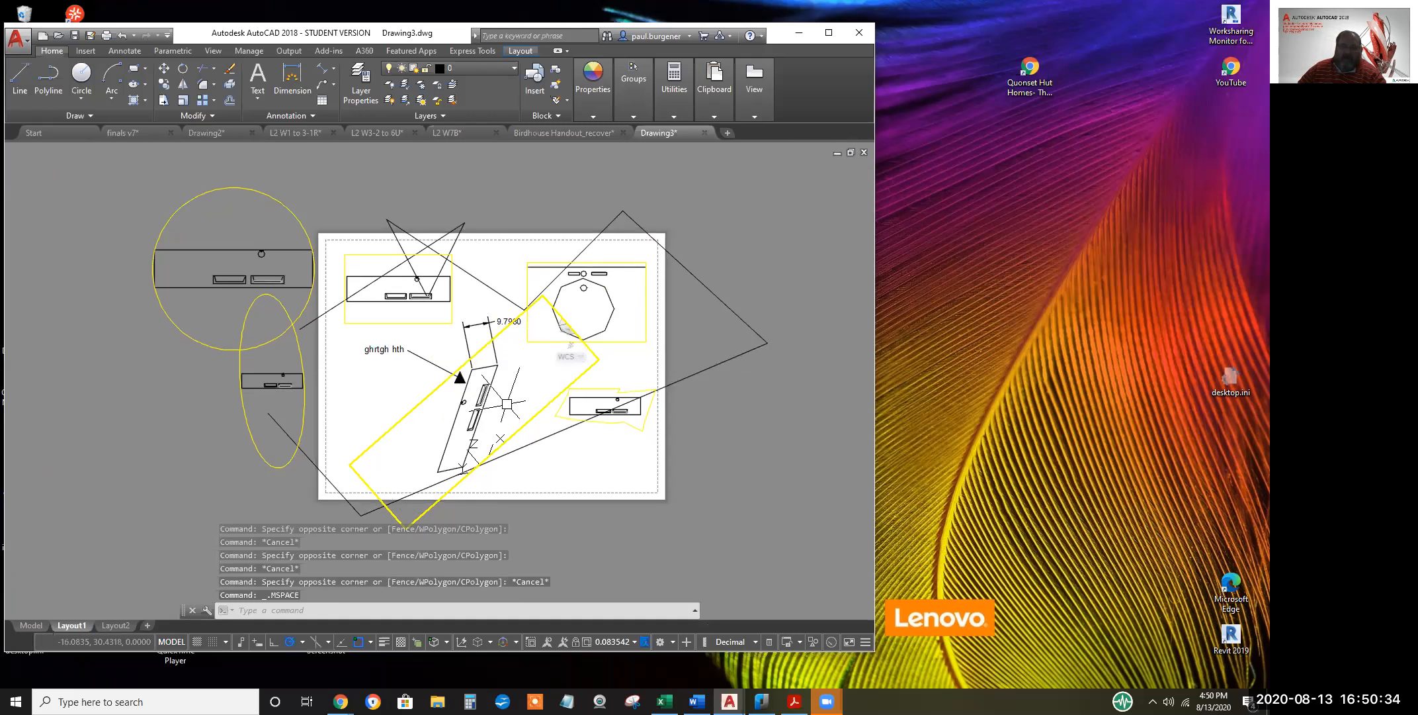
middle_drag(522, 393, 487, 424)
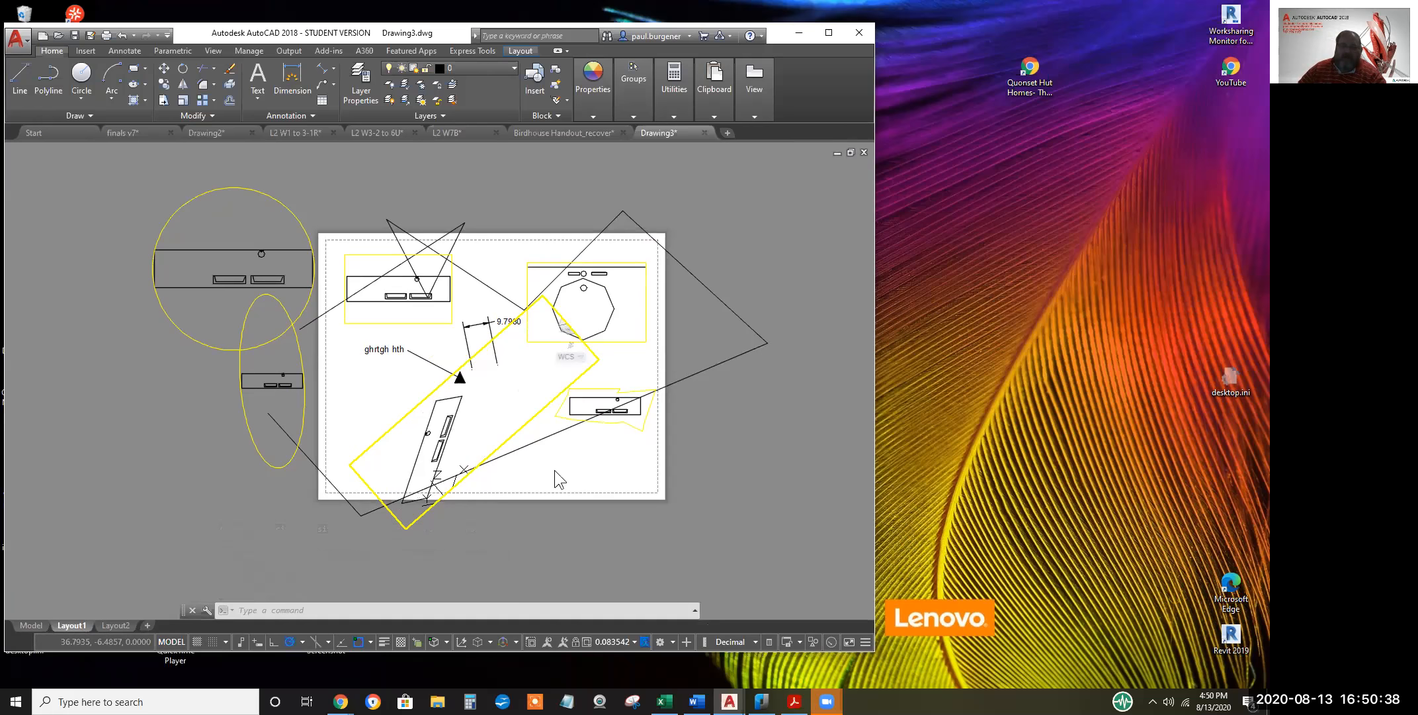
key(Escape)
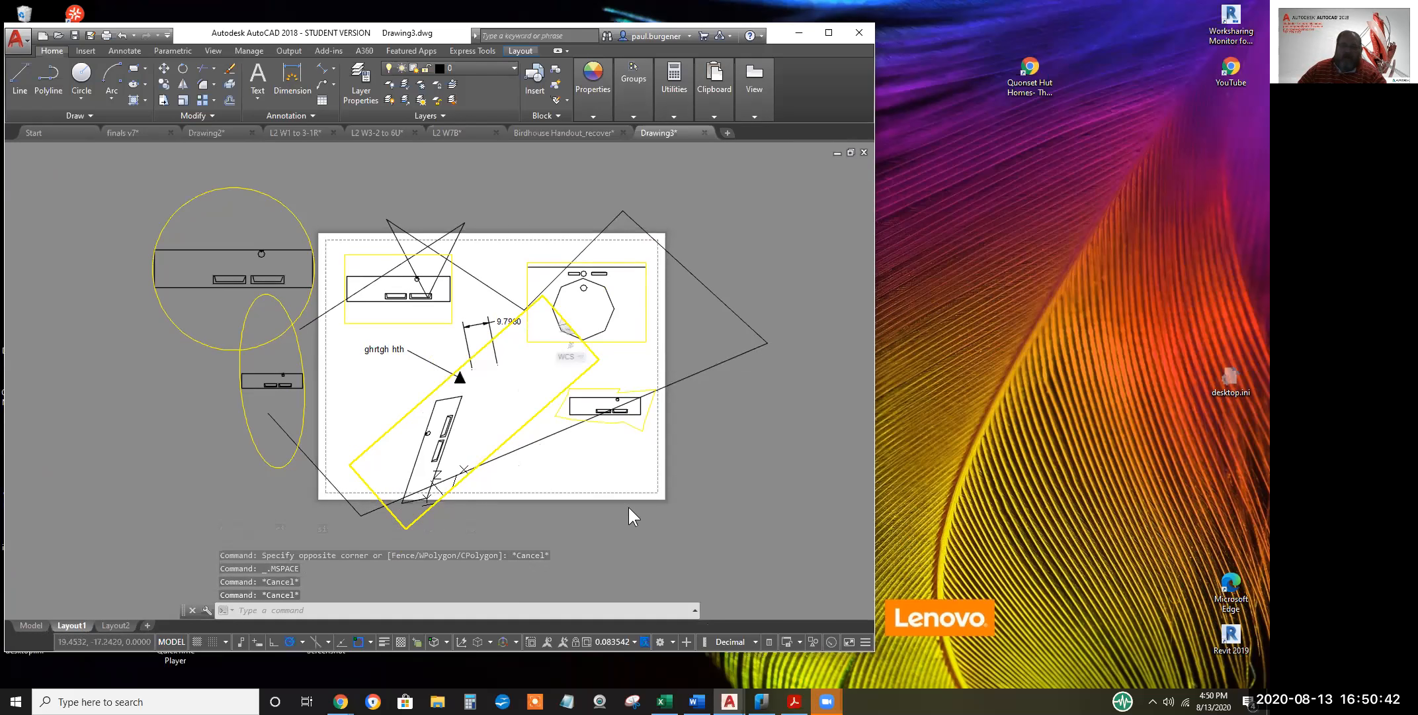
double_click(612, 475)
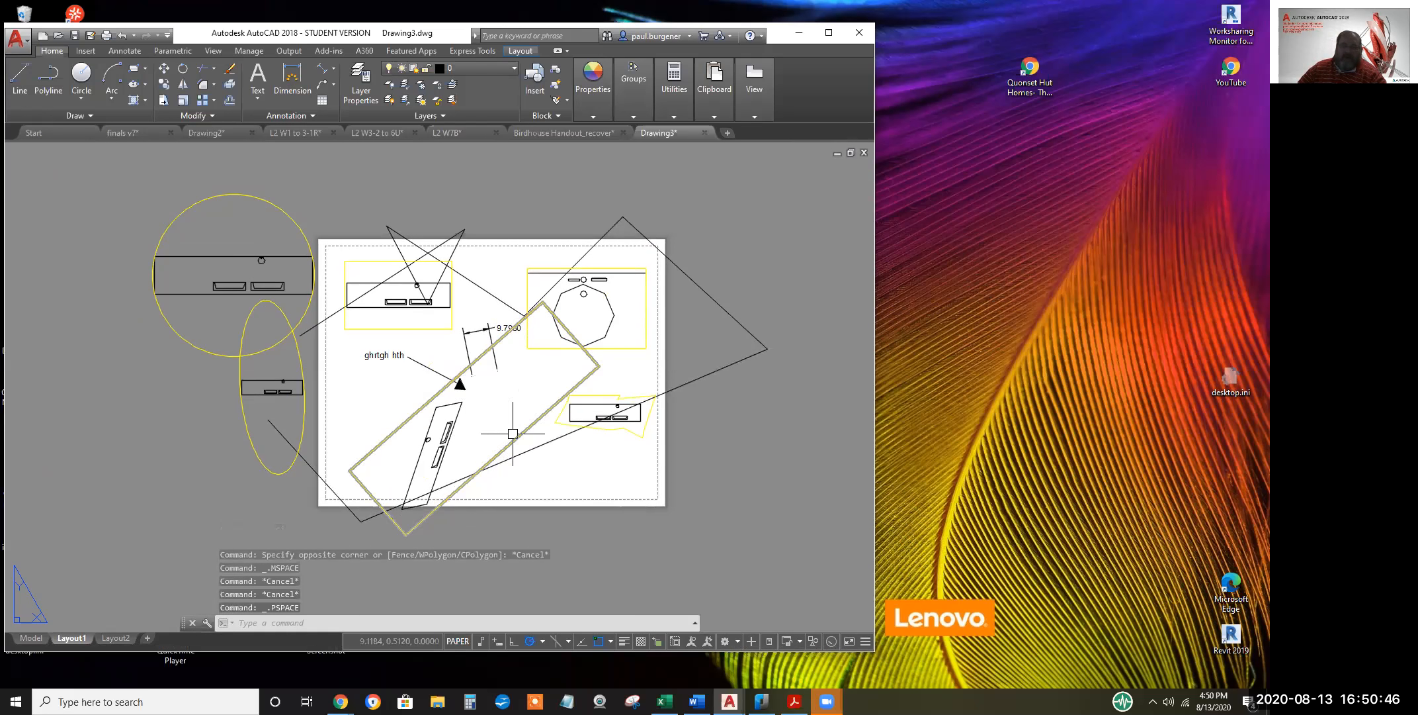
Undo the rotated viewport's pan and return to paper space
click(121, 35)
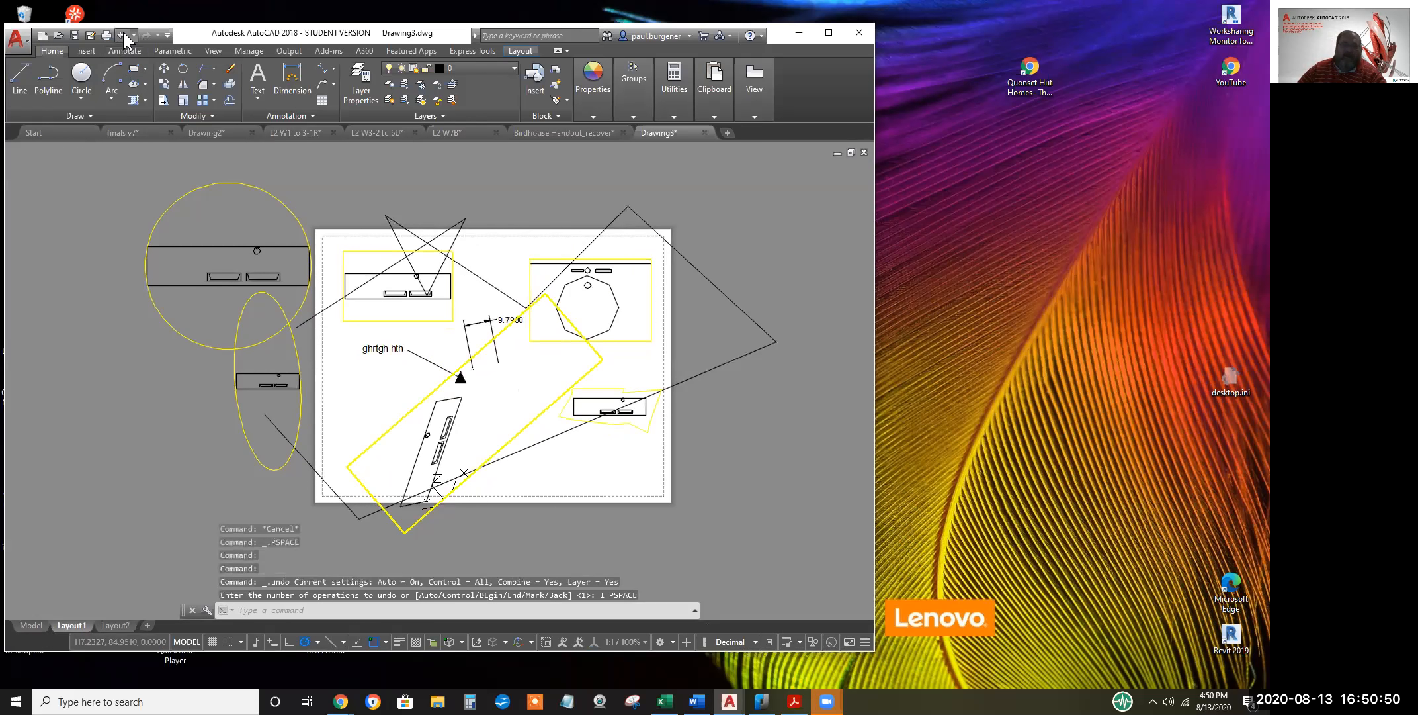
click(122, 34)
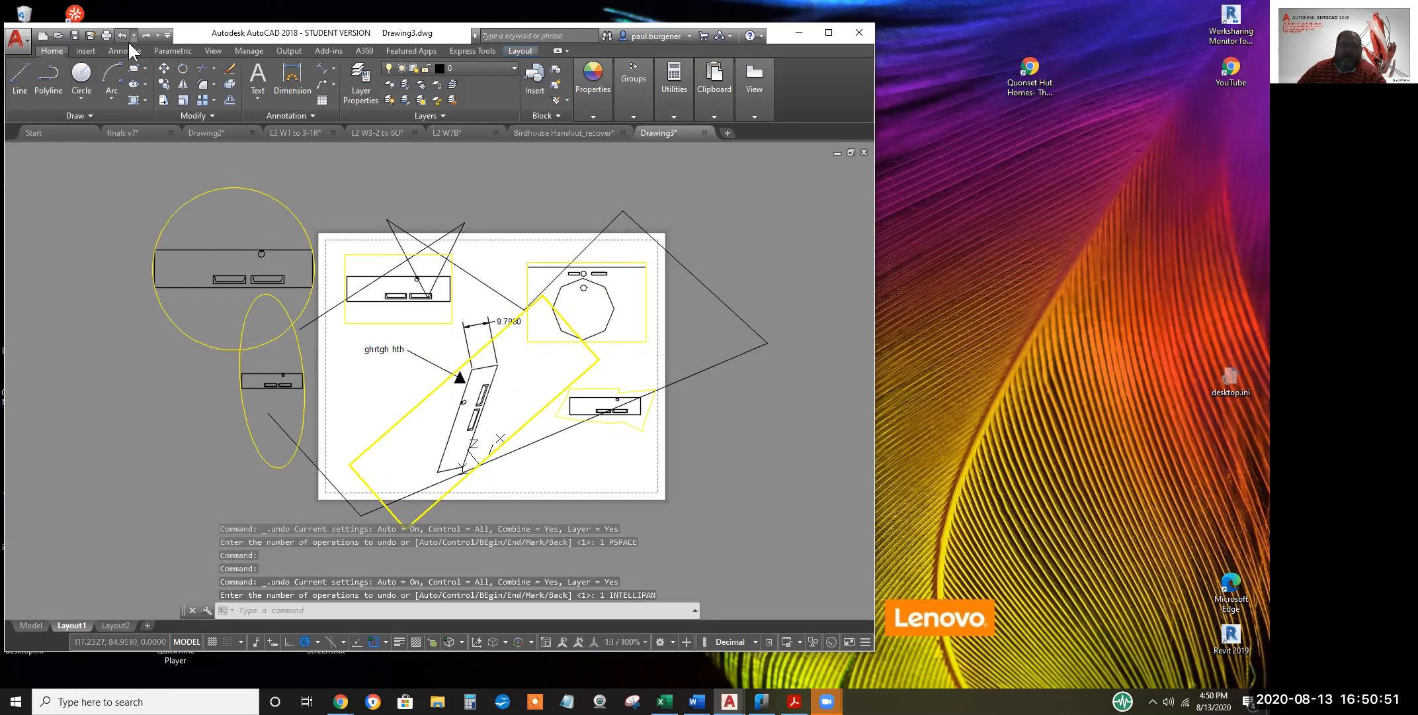
double_click(560, 462)
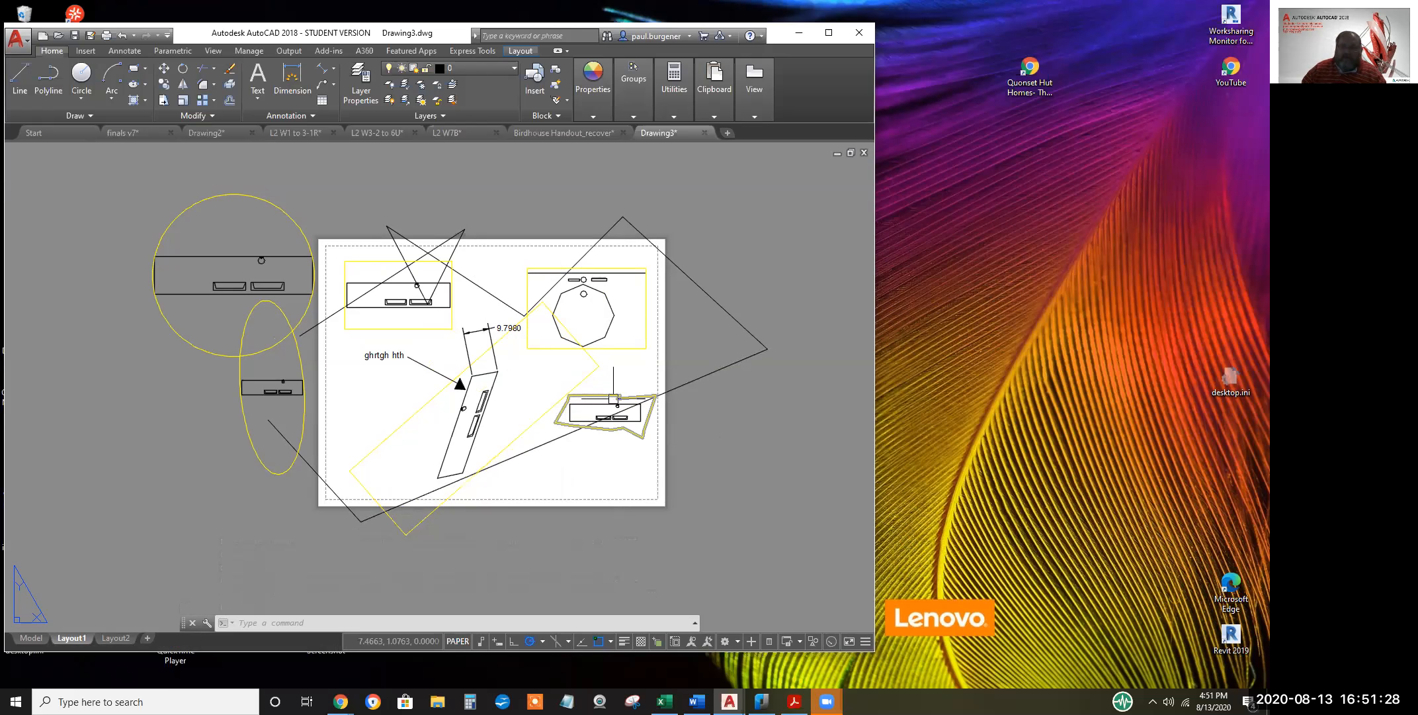
Select all the layout's viewports, including the circular, elliptical and irregular ones, and lock their display
click(650, 409)
click(595, 369)
click(575, 348)
click(423, 328)
click(232, 334)
click(196, 355)
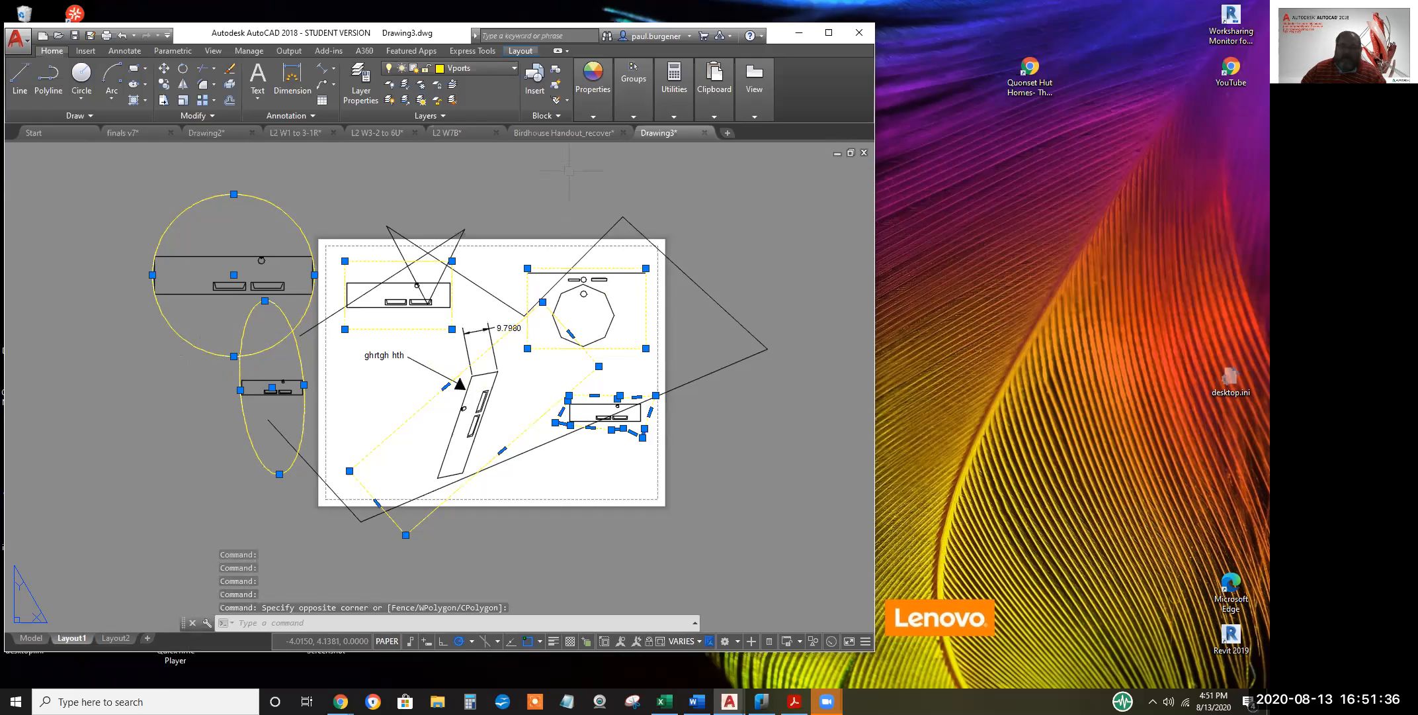
right_click(539, 192)
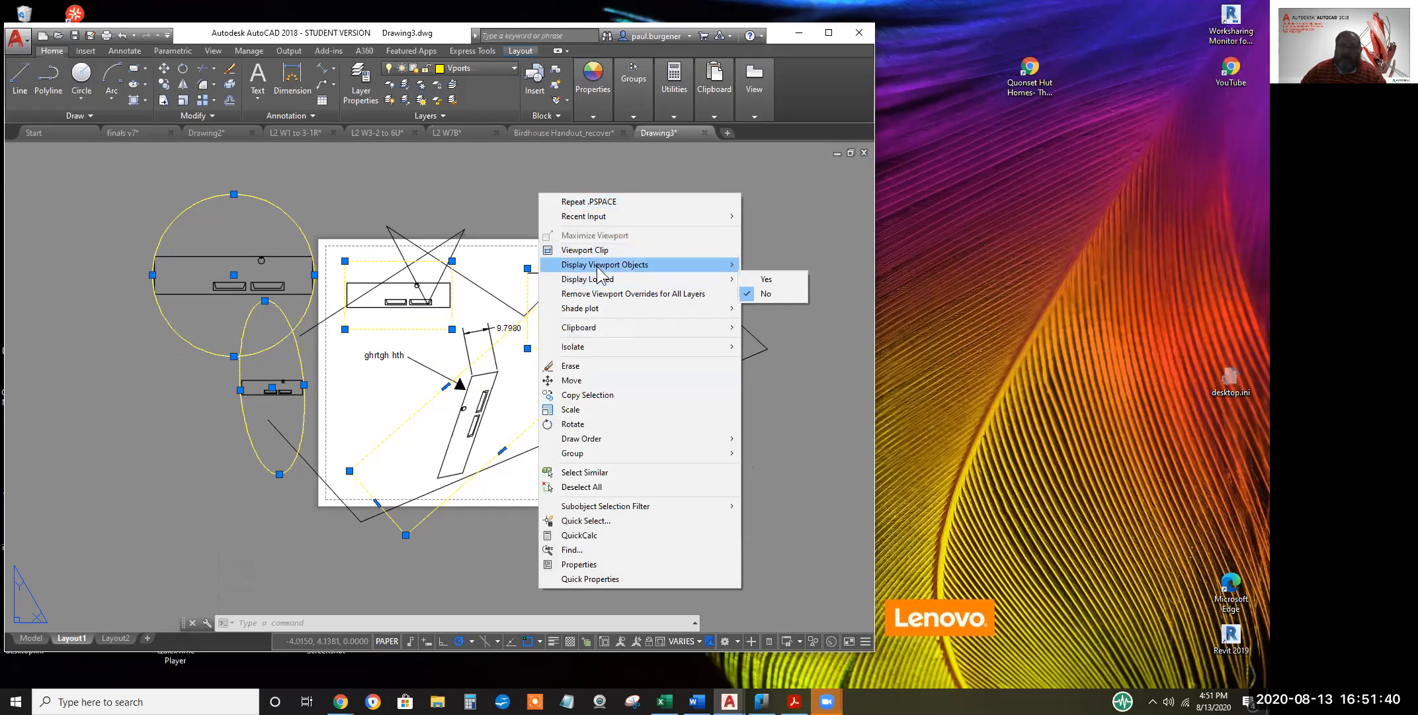
mouse_move(614, 278)
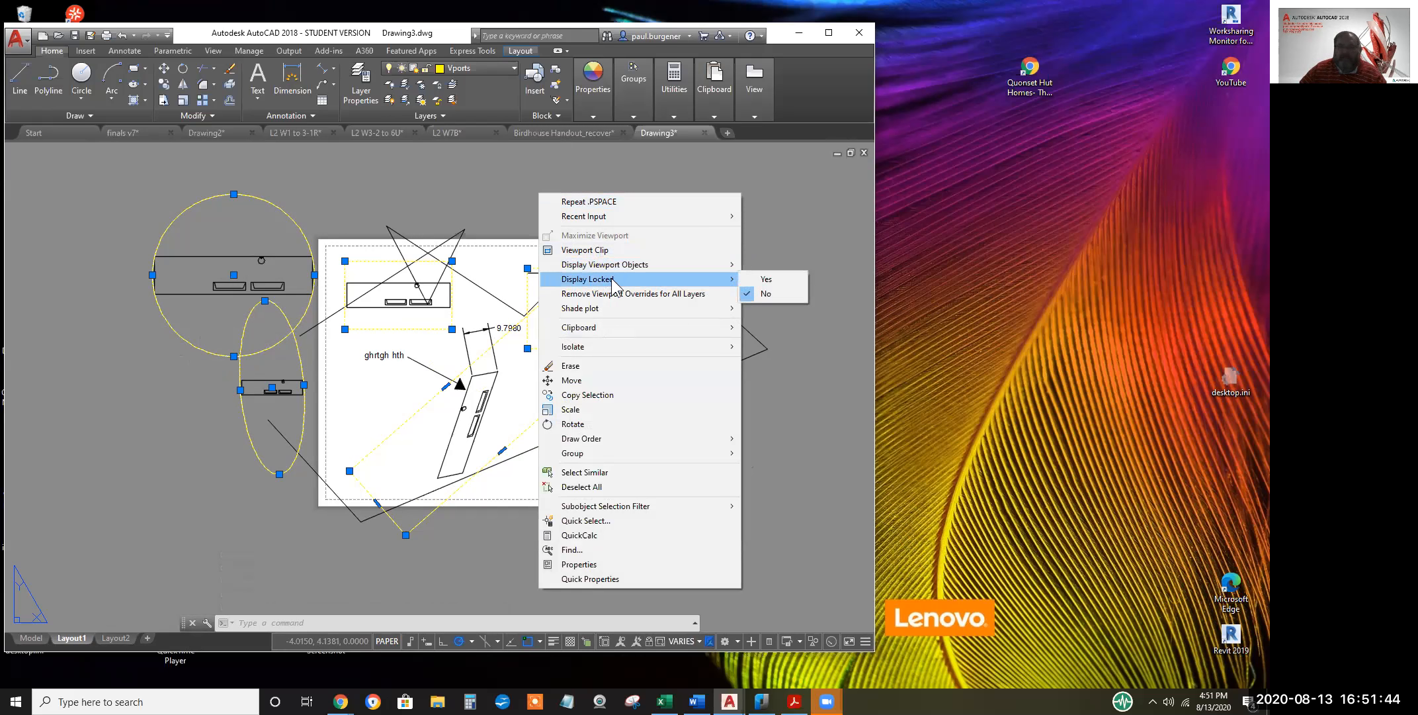
click(778, 285)
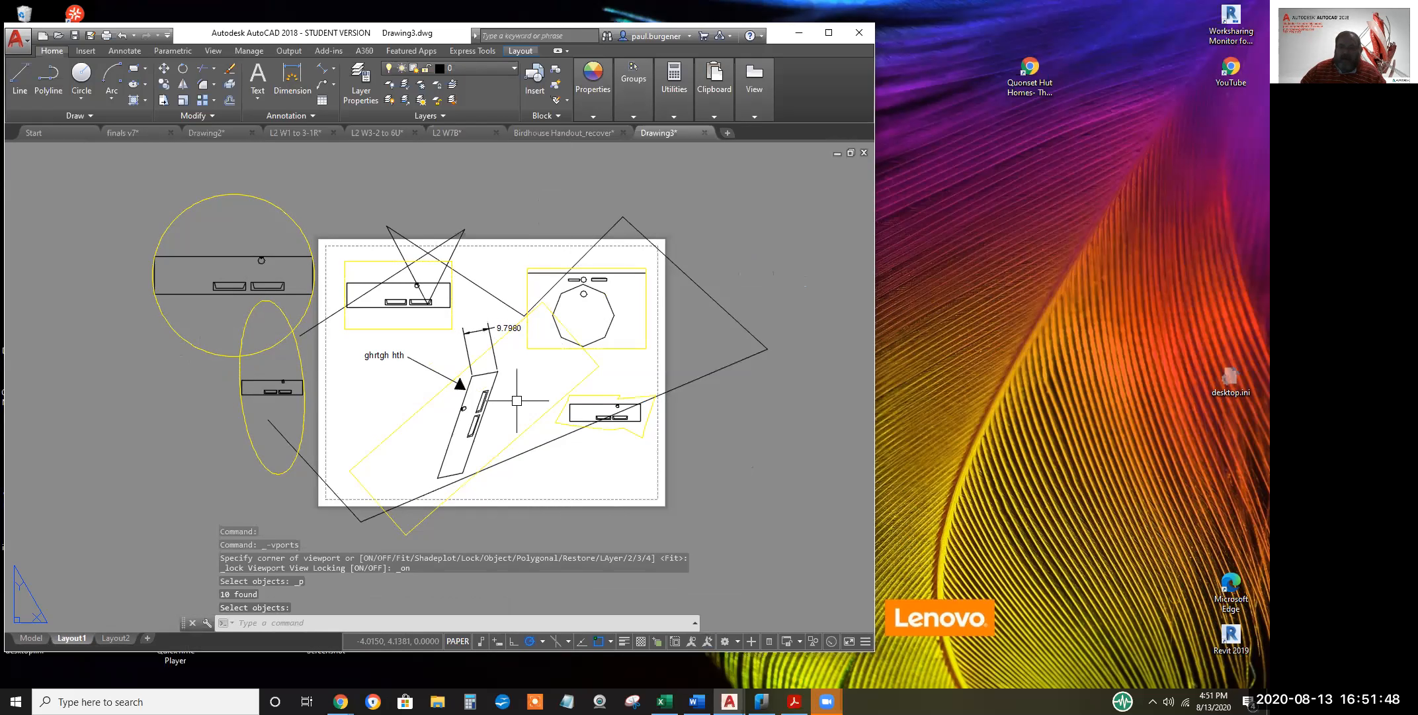
Activate the locked rotated viewport, test zooming and panning in it, and return to paper space
double_click(527, 382)
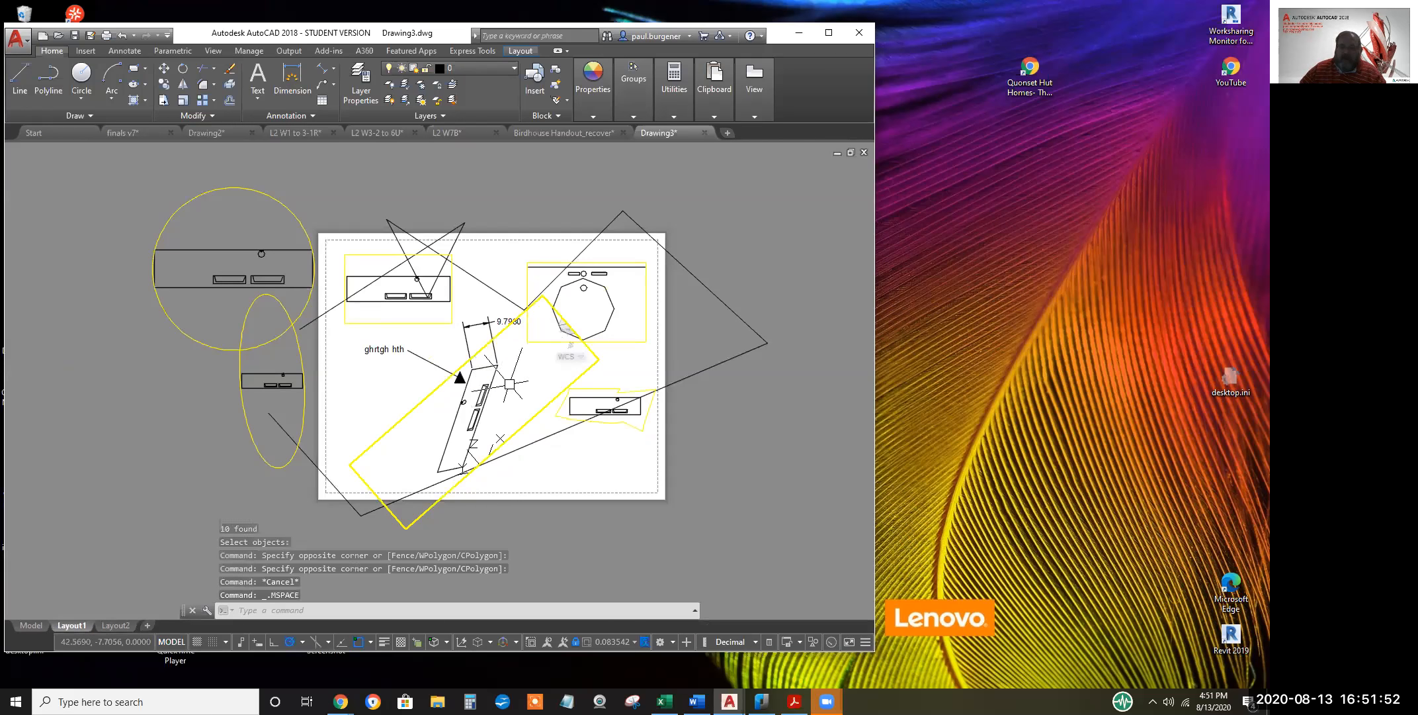
scroll(510, 384, down, 2)
scroll(509, 386, up, 4)
scroll(508, 385, down, 2)
mouse_move(509, 386)
middle_down()
mouse_move(548, 368)
mouse_move(420, 355)
mouse_move(576, 371)
mouse_move(469, 368)
mouse_move(528, 378)
mouse_move(507, 375)
middle_up()
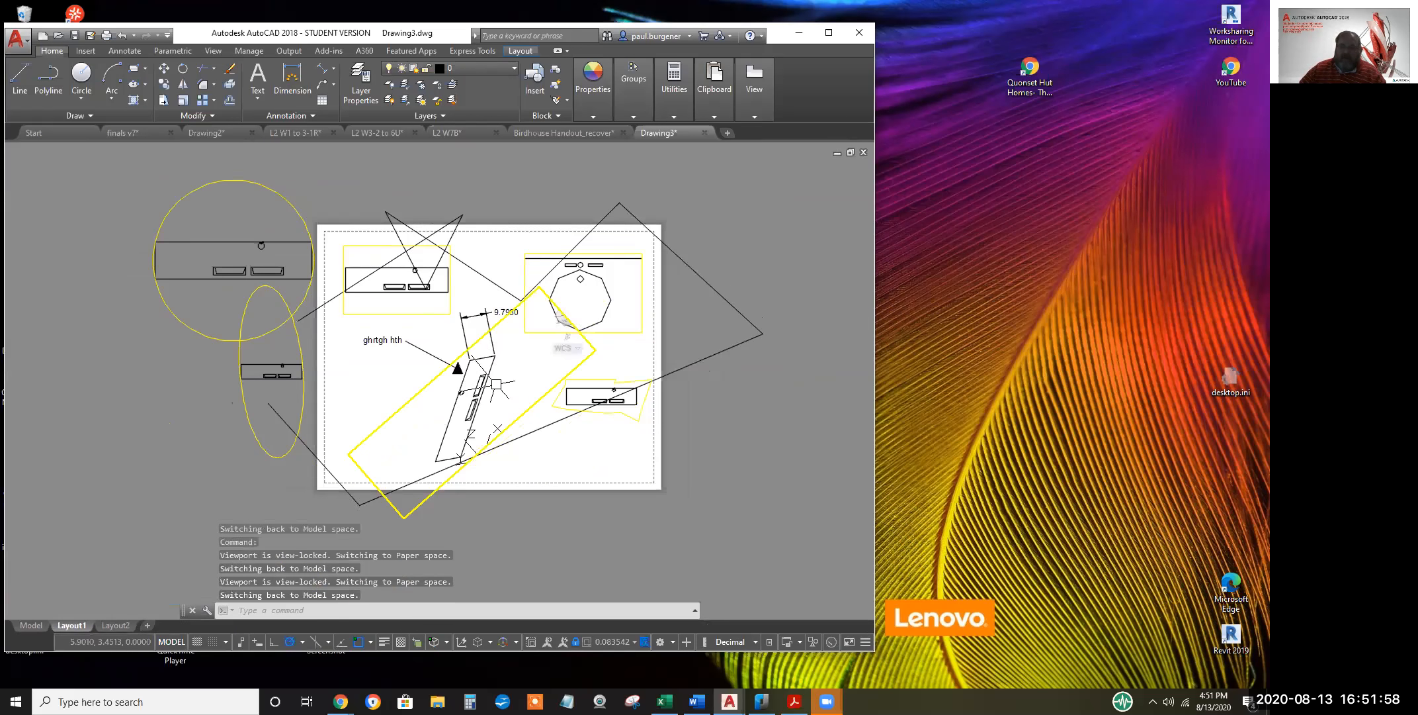
mouse_move(518, 380)
middle_down()
mouse_move(616, 376)
mouse_move(503, 395)
mouse_move(522, 350)
mouse_move(541, 380)
middle_up()
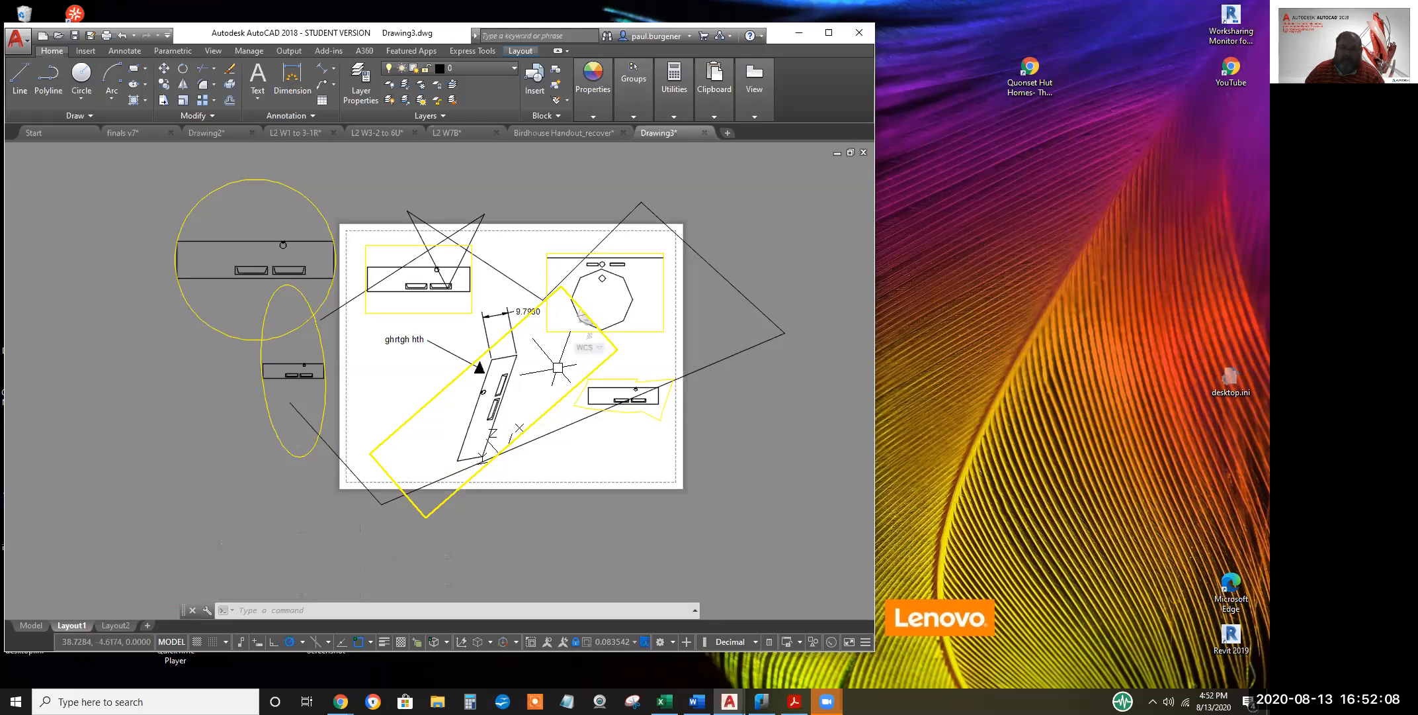
scroll(467, 381, up, 6)
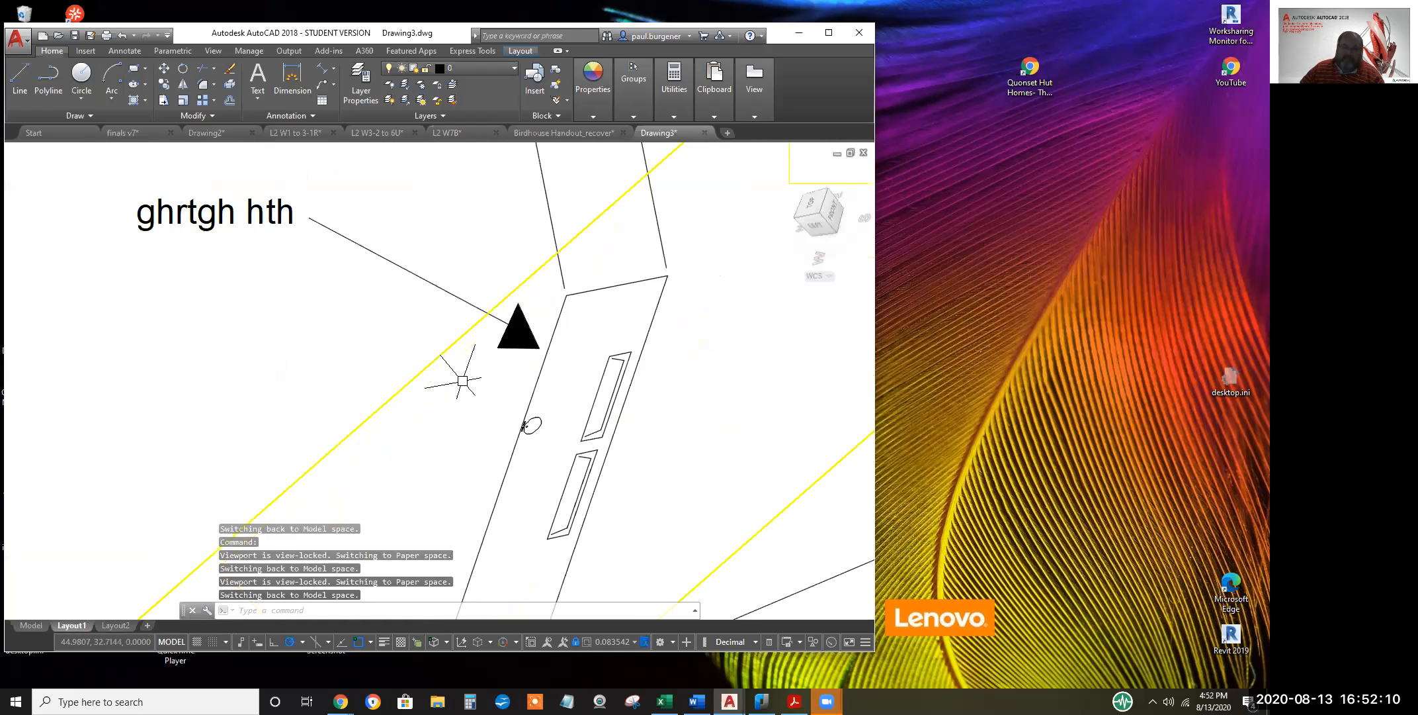
scroll(459, 373, down, 6)
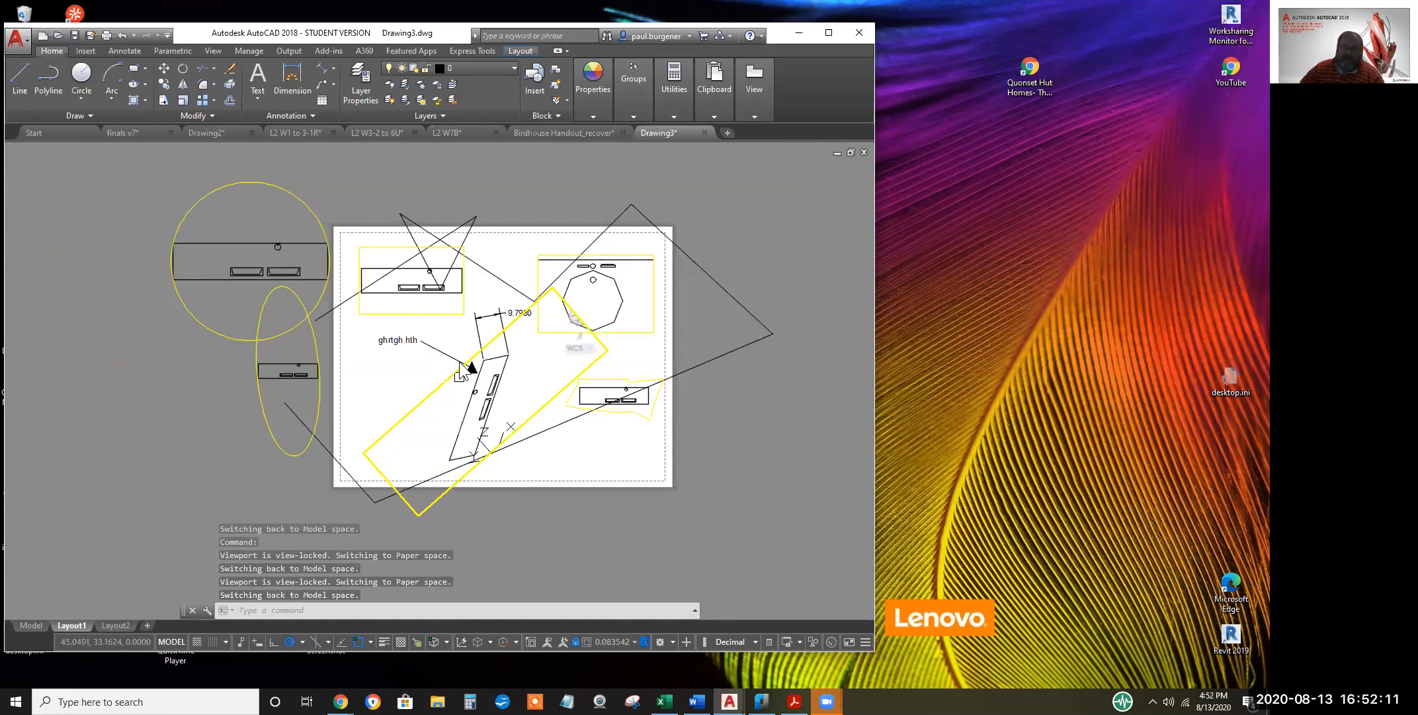
double_click(569, 442)
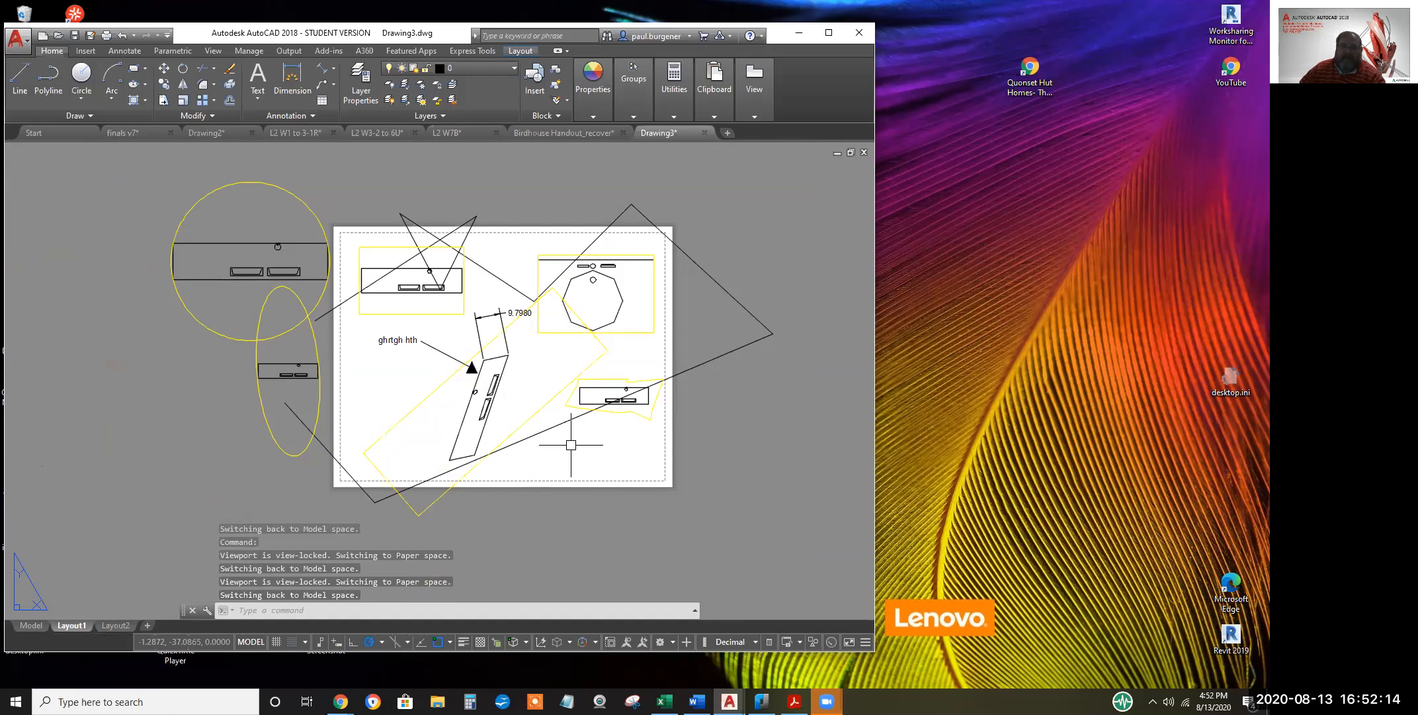
key(Escape)
key(Escape)
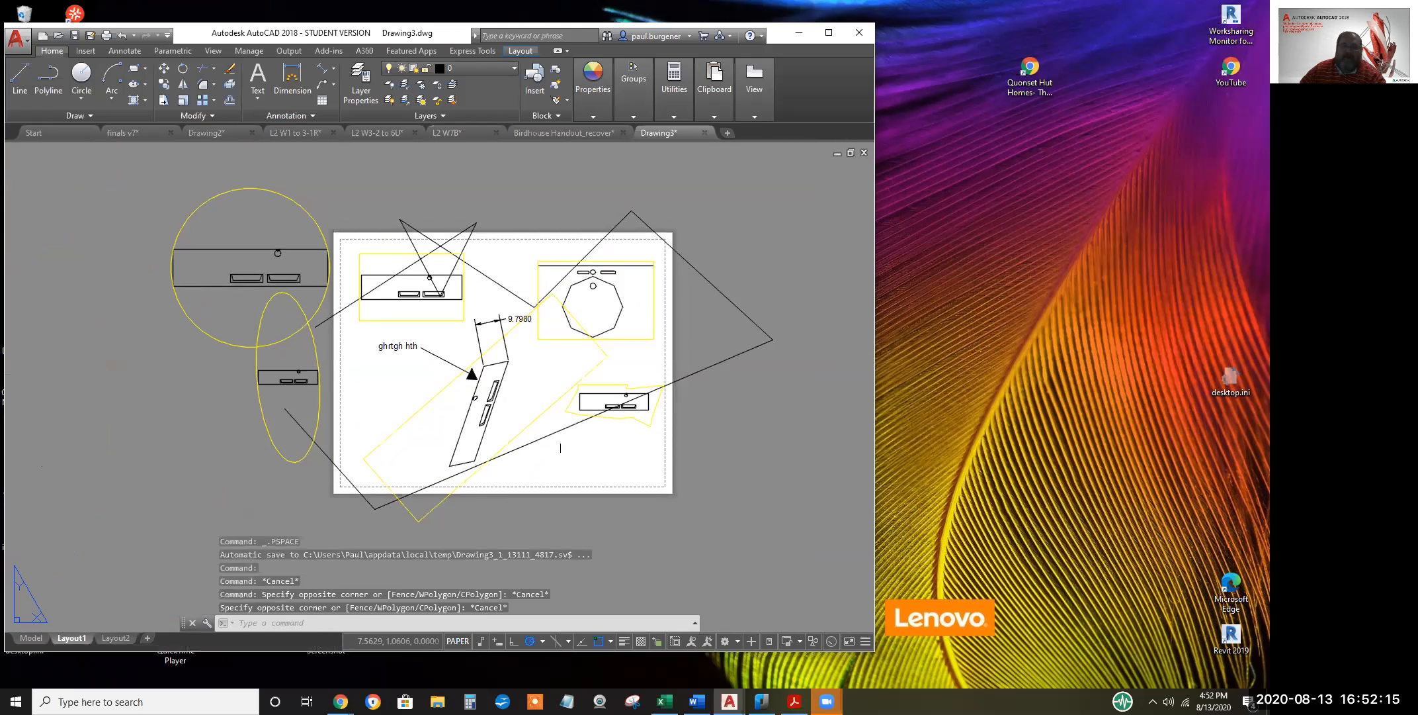
Switch to the finals v7 drawing's Page 1 of 2 layout and examine its title, area and perimeter notes
click(138, 131)
click(114, 625)
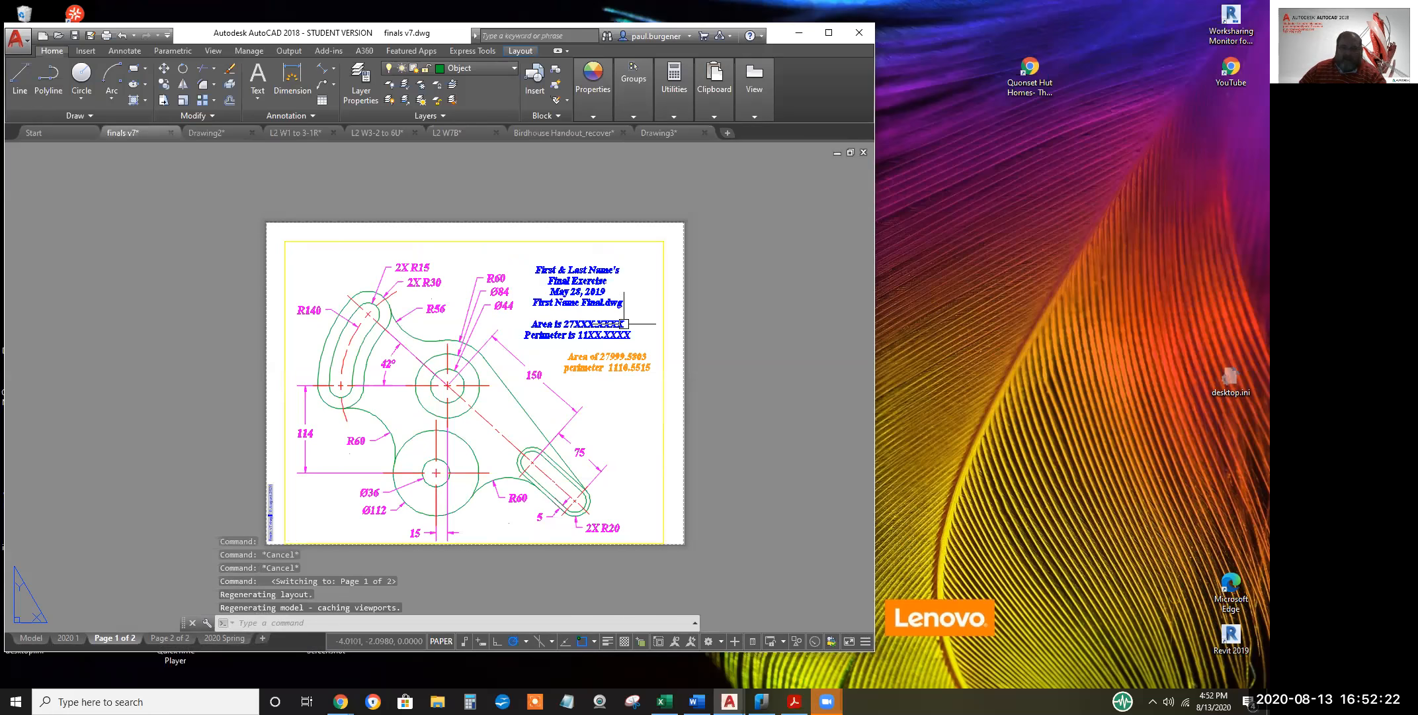
scroll(576, 293, up, 4)
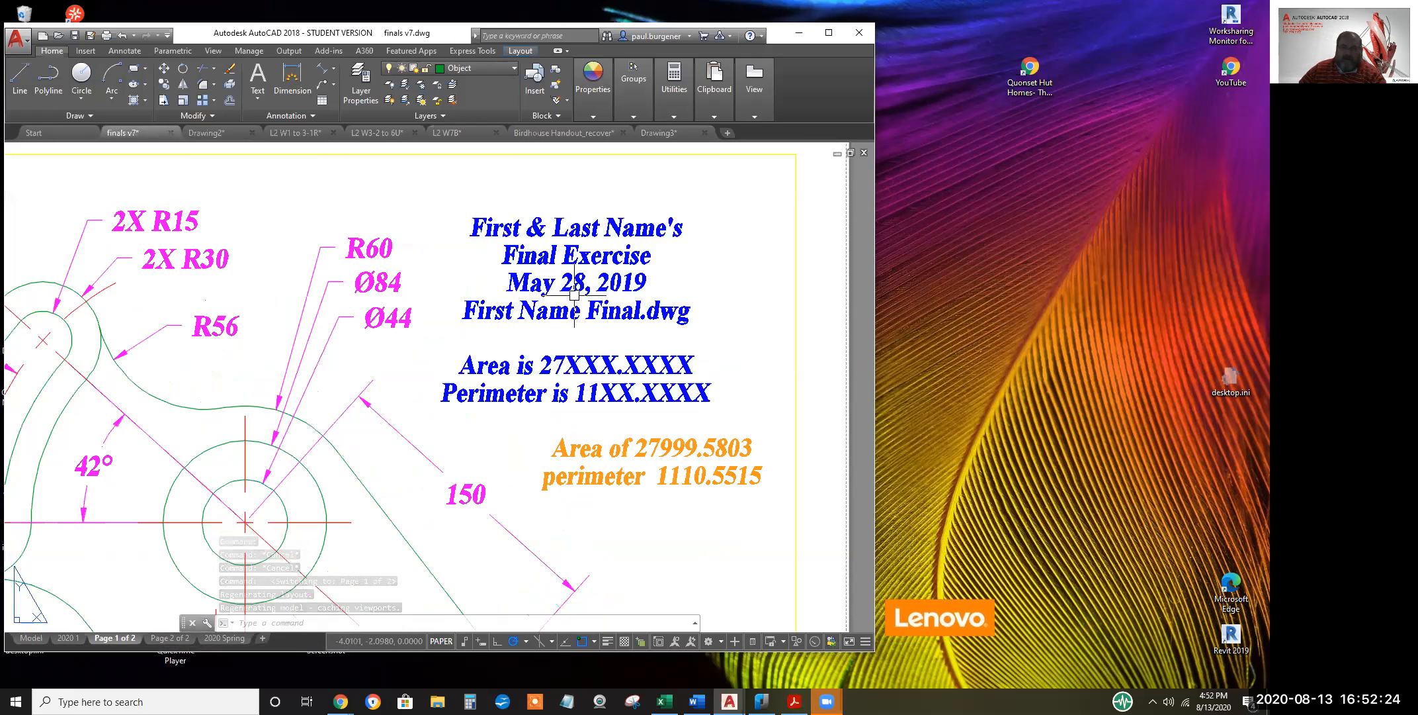
scroll(573, 351, down, 4)
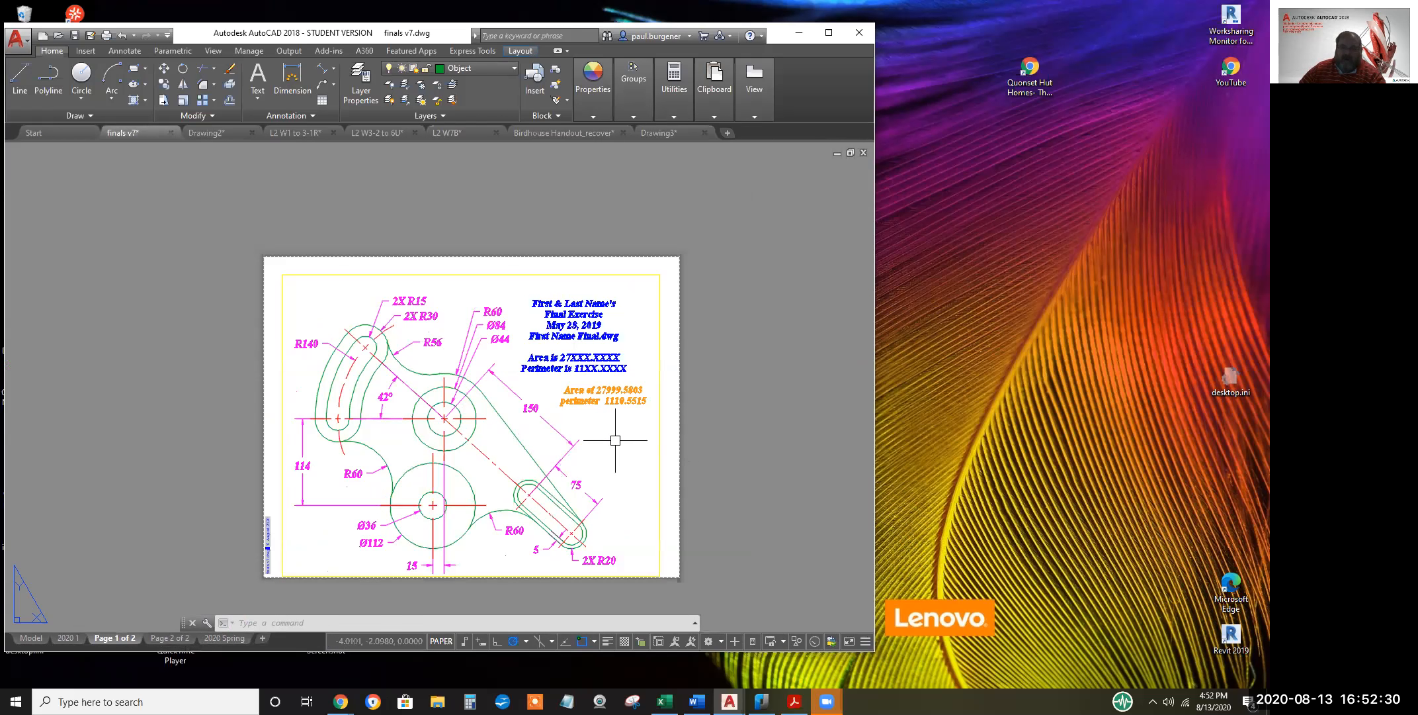
Activate the viewport on Page 1 of 2, test zooming and panning with its display locked, and return to paper space
double_click(595, 438)
scroll(548, 436, down, 5)
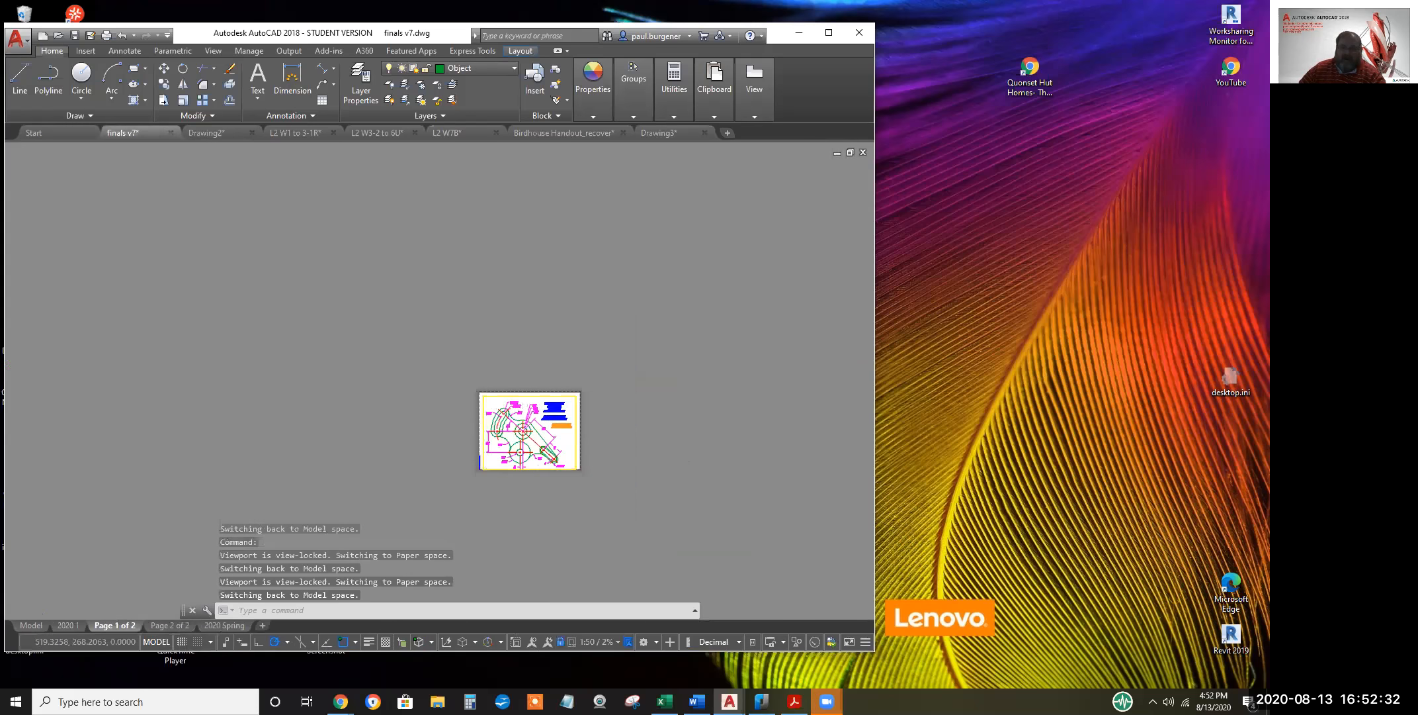
scroll(551, 437, up, 5)
scroll(551, 437, down, 4)
scroll(551, 437, up, 2)
scroll(551, 437, up, 2)
scroll(551, 437, down, 2)
middle_drag(552, 437, 550, 386)
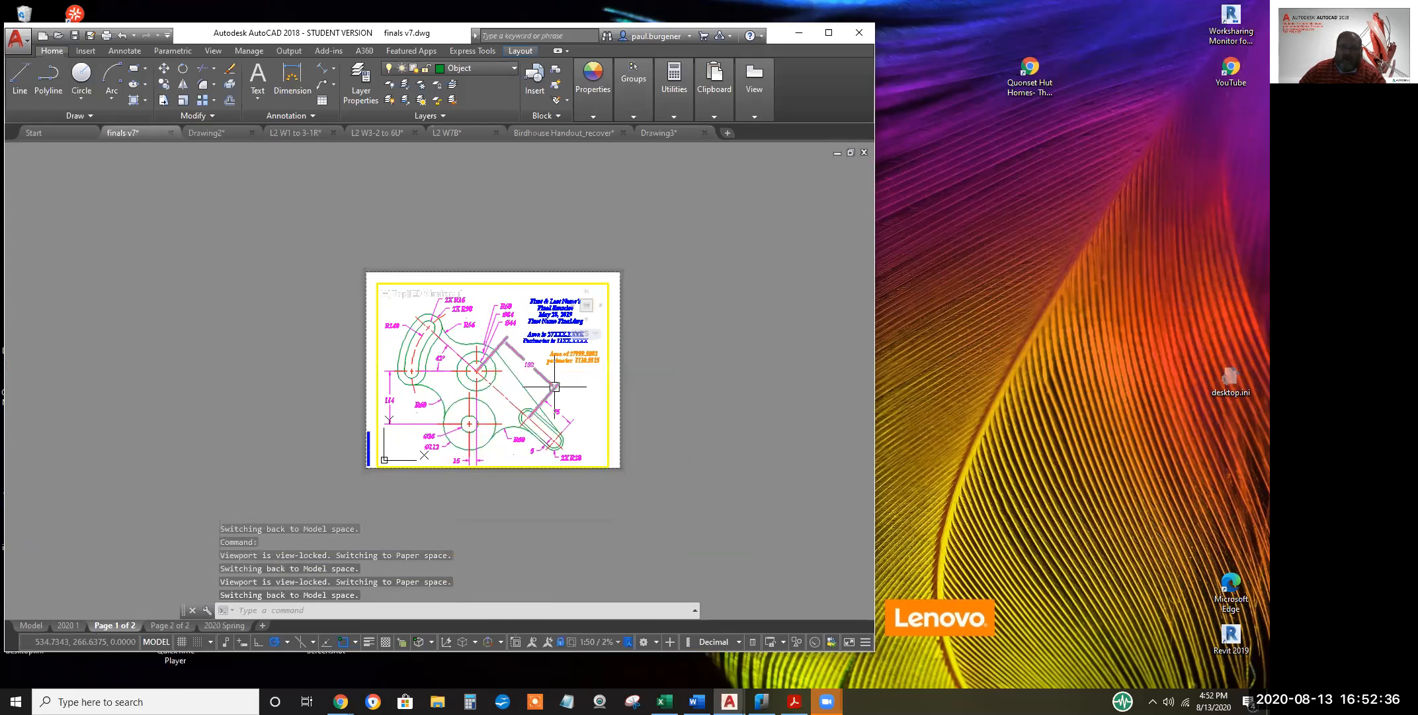
double_click(668, 397)
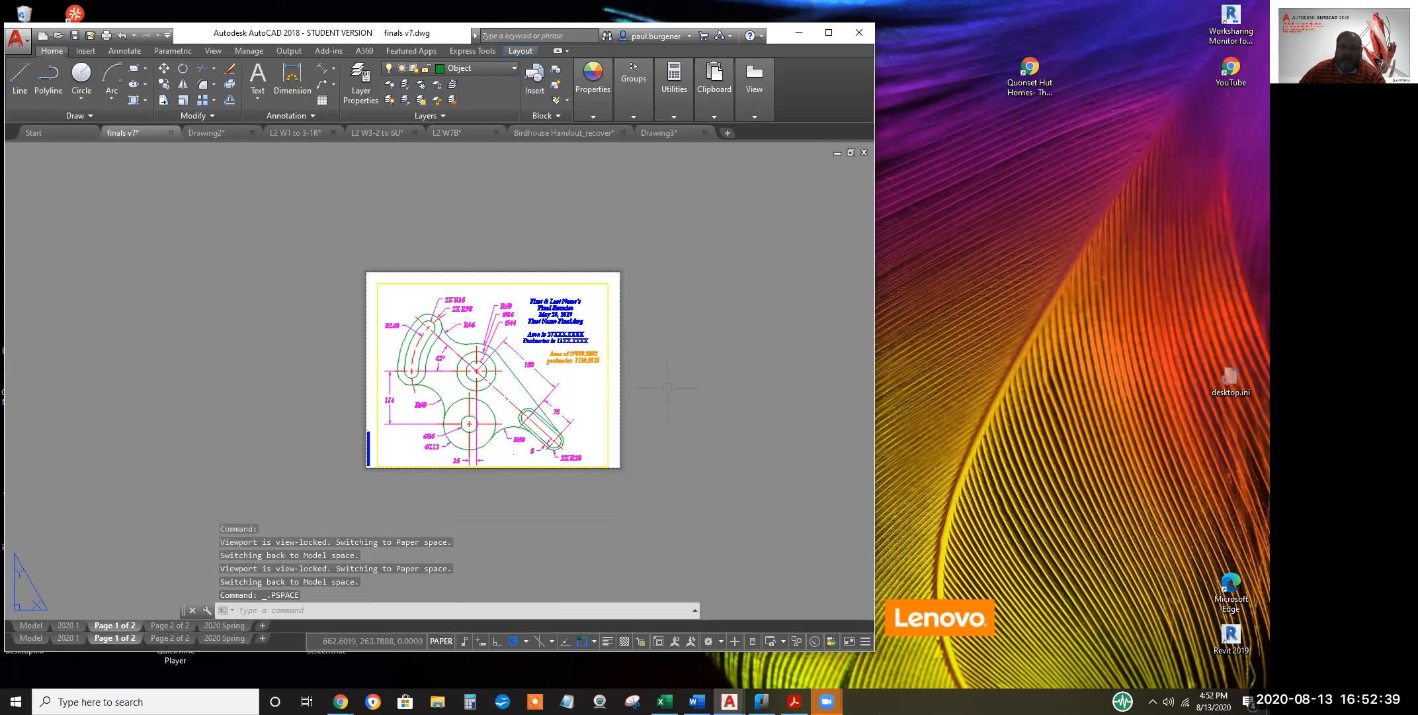
Turn off the display lock of the viewport on the Page 1 of 2 layout
click(609, 429)
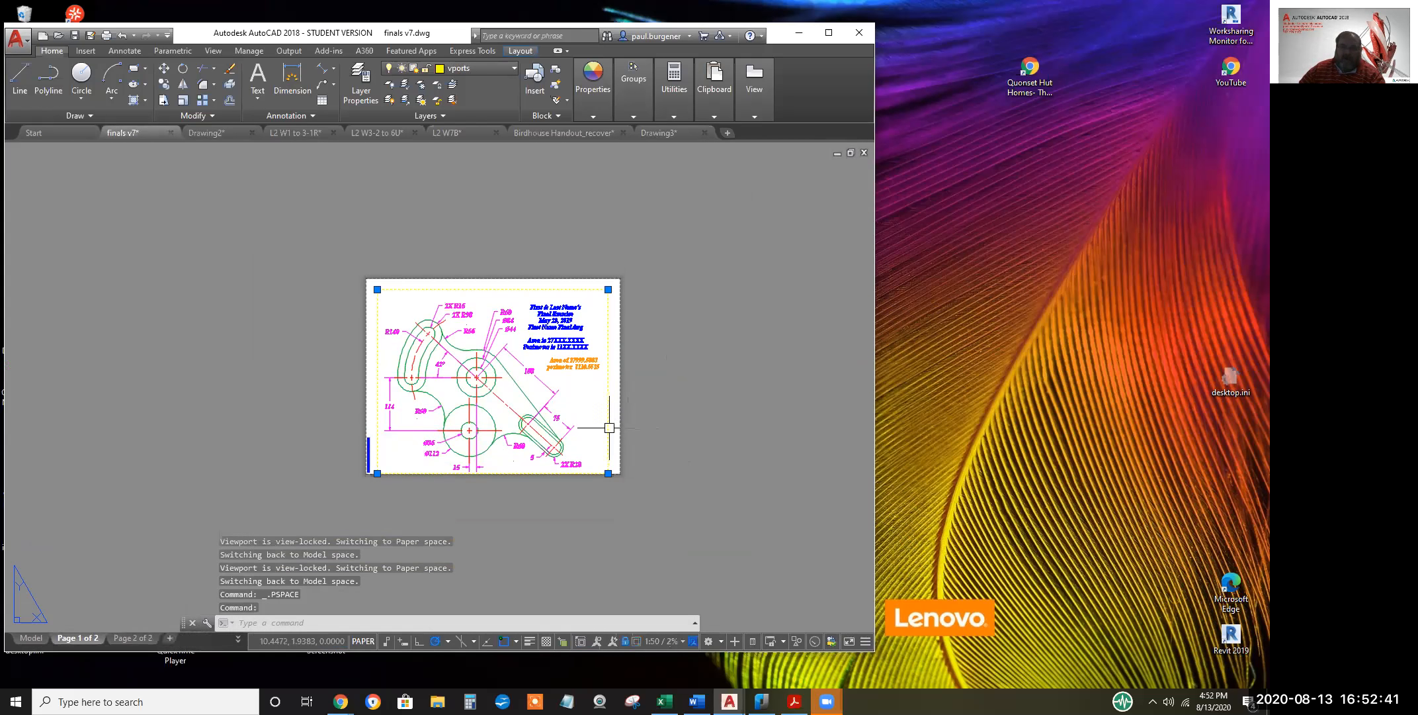
right_click(668, 309)
mouse_move(734, 361)
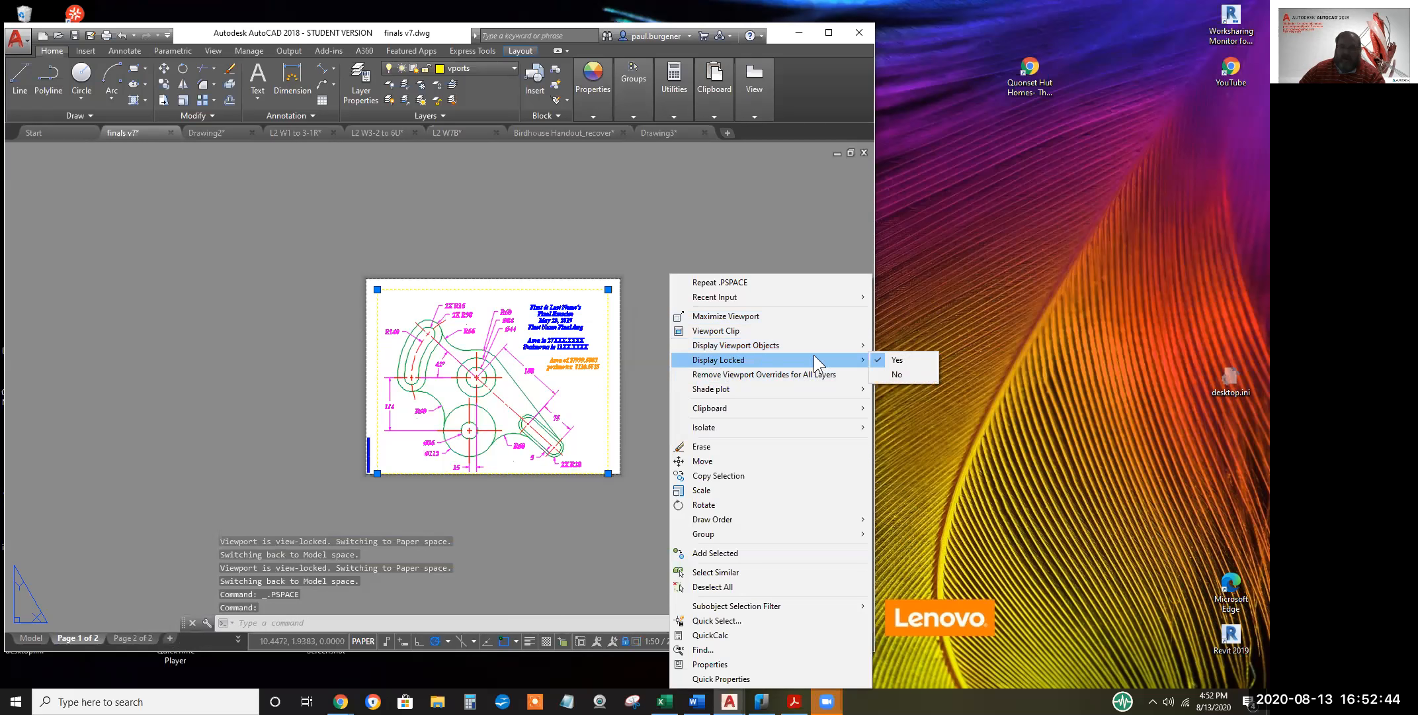
click(896, 375)
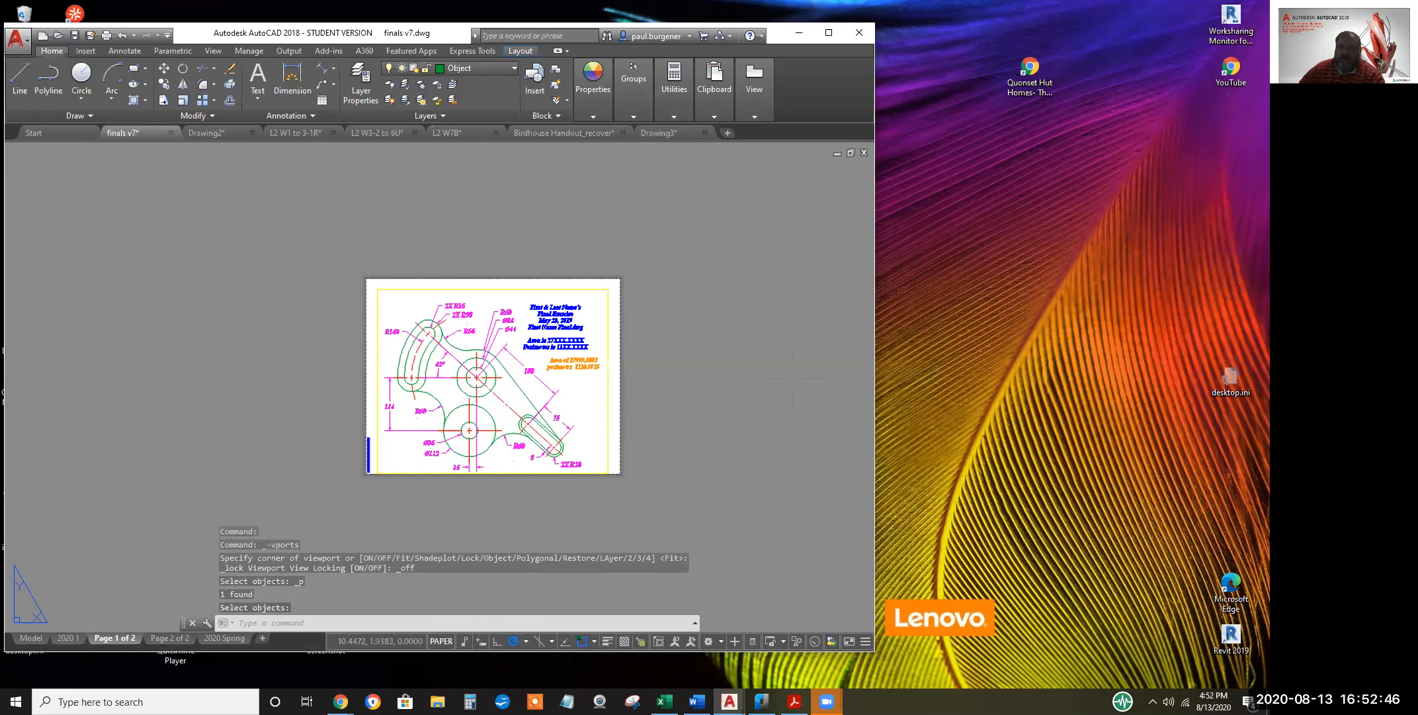
Activate the unlocked viewport and zoom and pan its contents so the dimensioned part fits inside the frame
double_click(575, 390)
scroll(562, 390, down, 5)
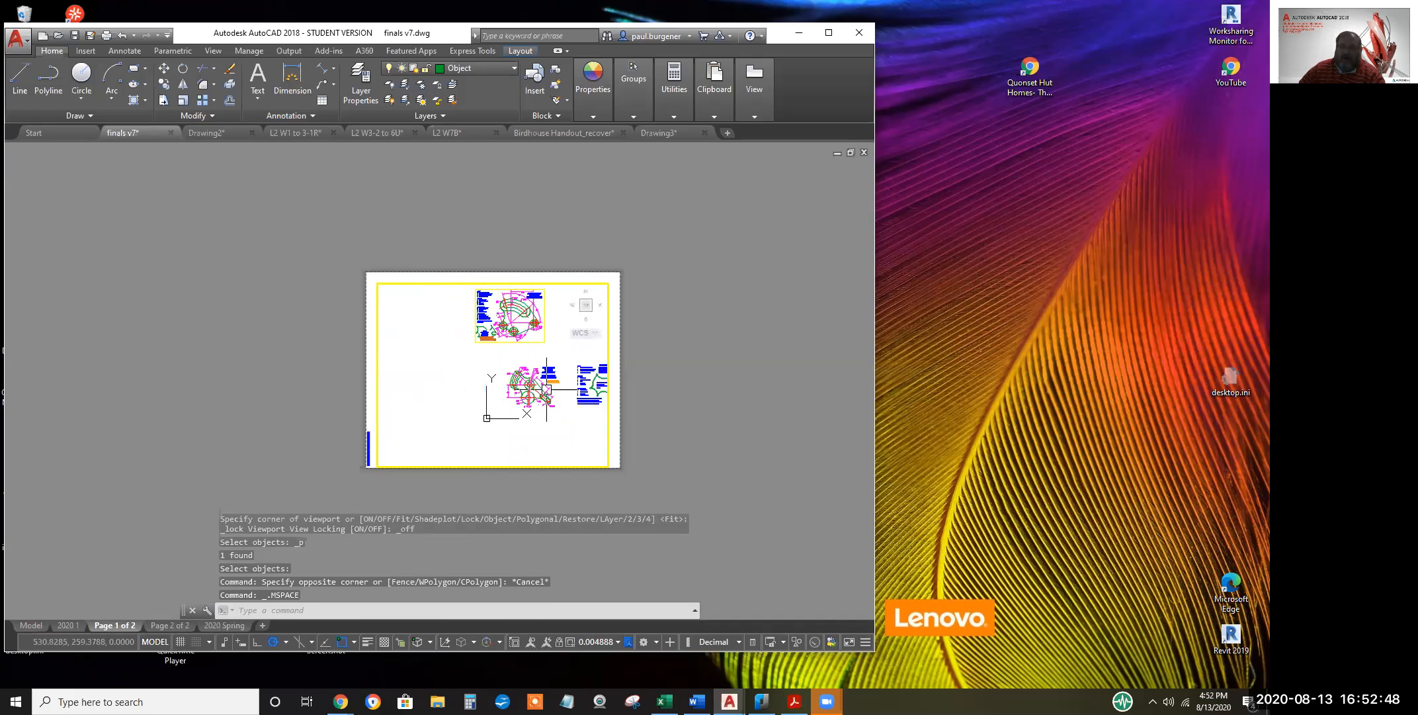
scroll(547, 393, up, 6)
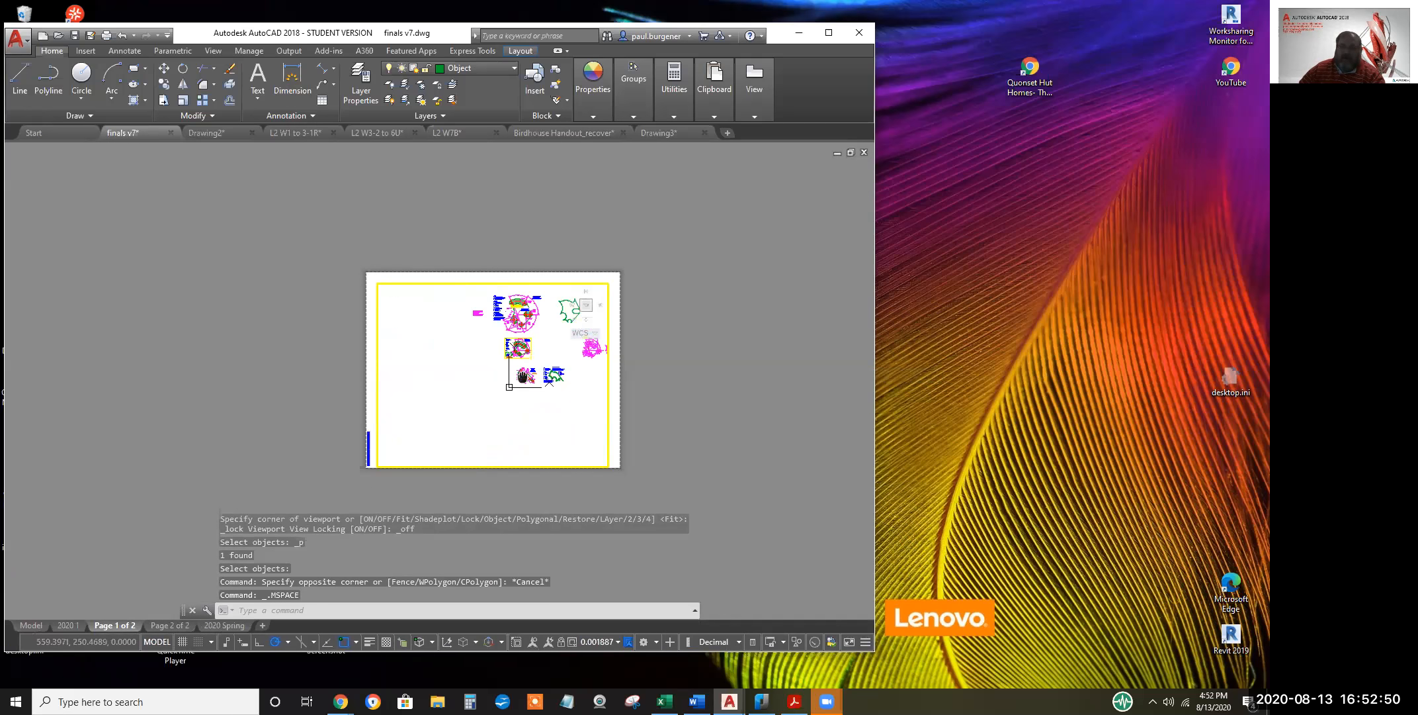
scroll(513, 368, up, 3)
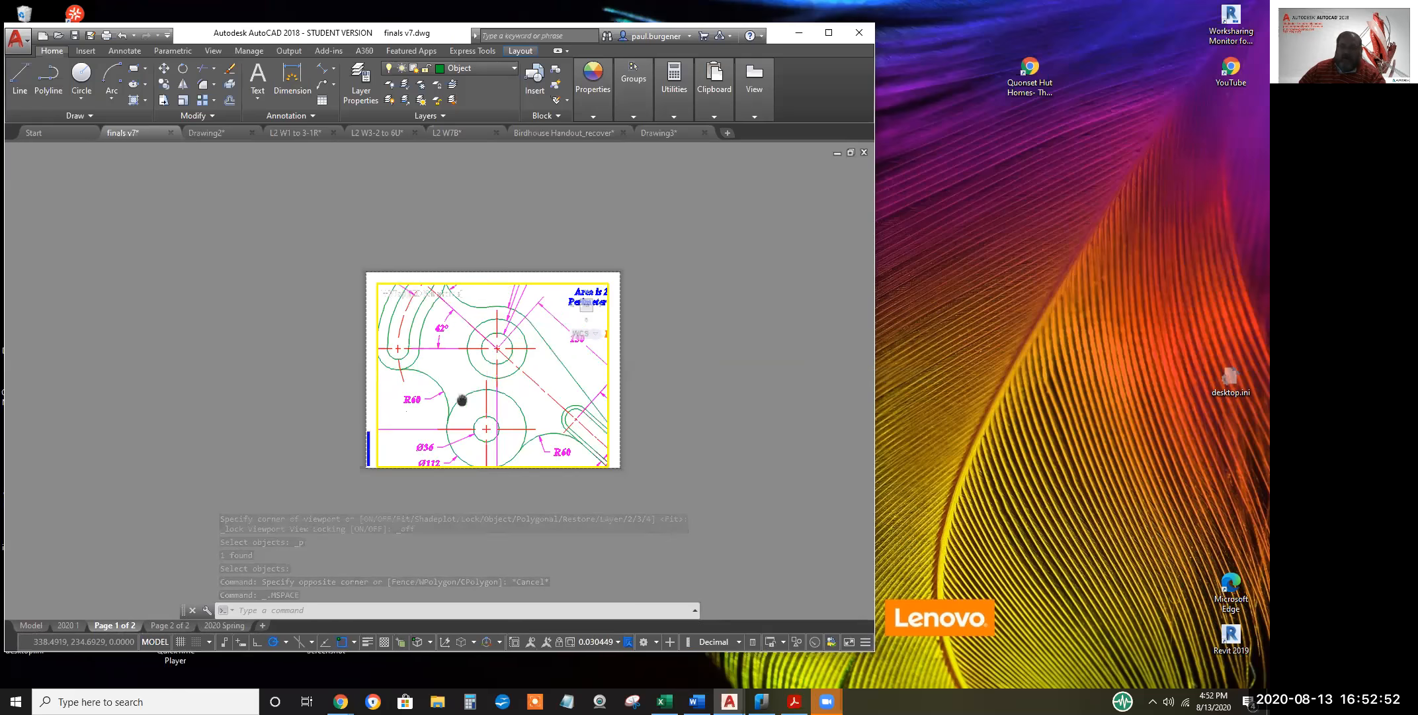
mouse_move(486, 393)
middle_down()
mouse_move(501, 380)
mouse_move(495, 392)
middle_up()
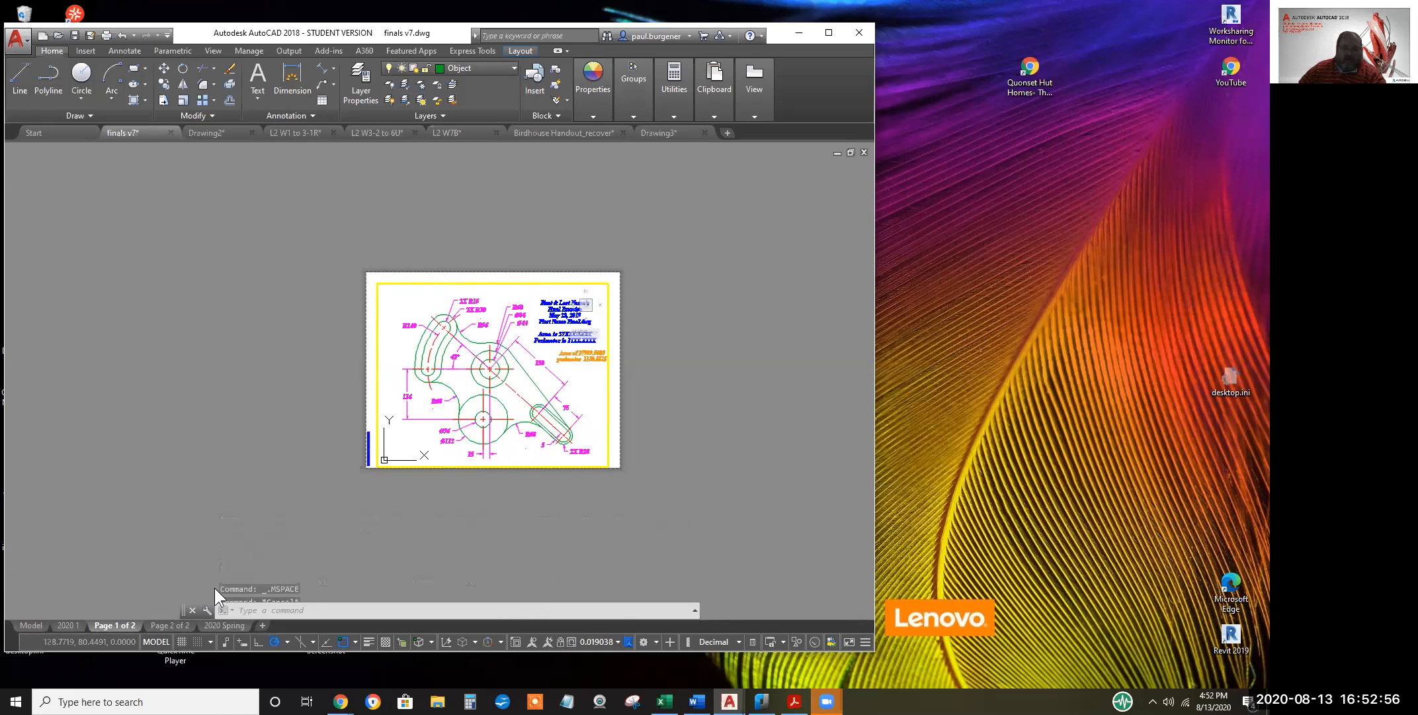
In the finals v7 drawing's model space, draw a rectangle around the large dimensioned part and its blue notes
mouse_move(178, 623)
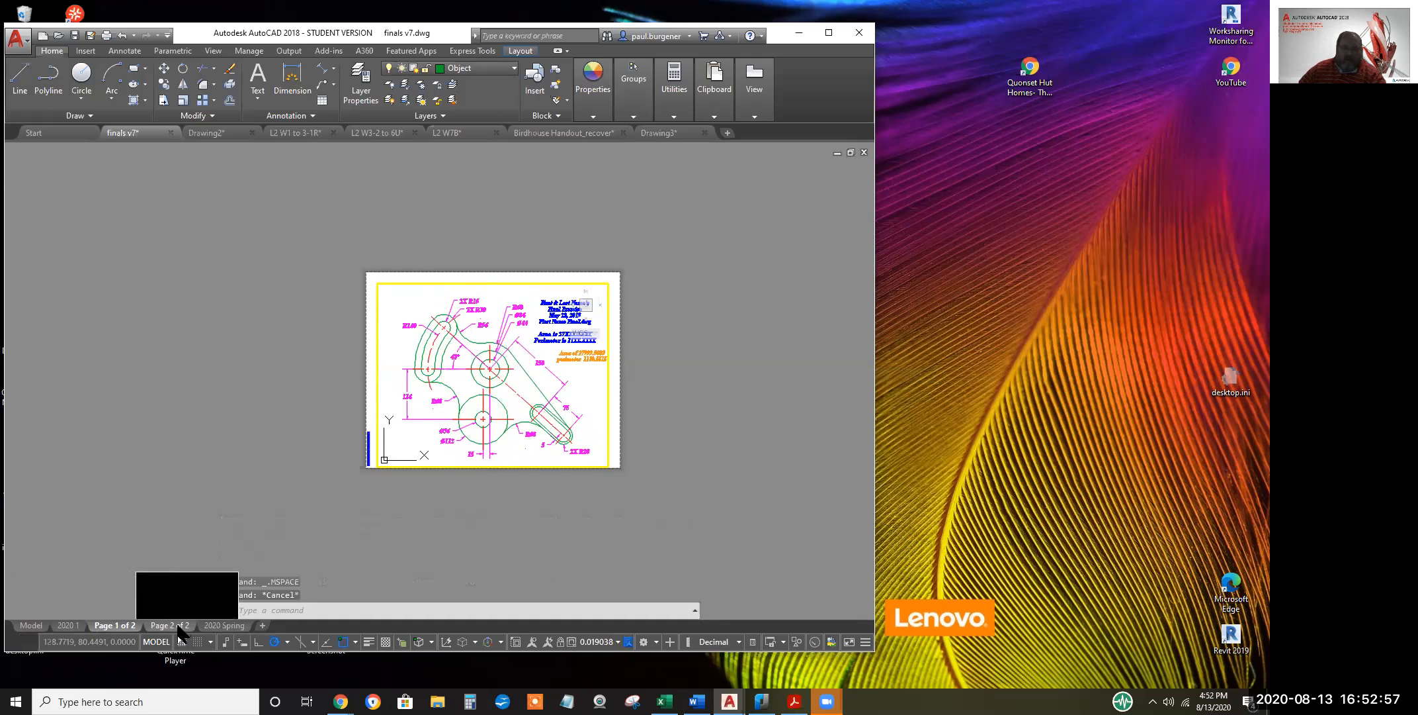
click(72, 626)
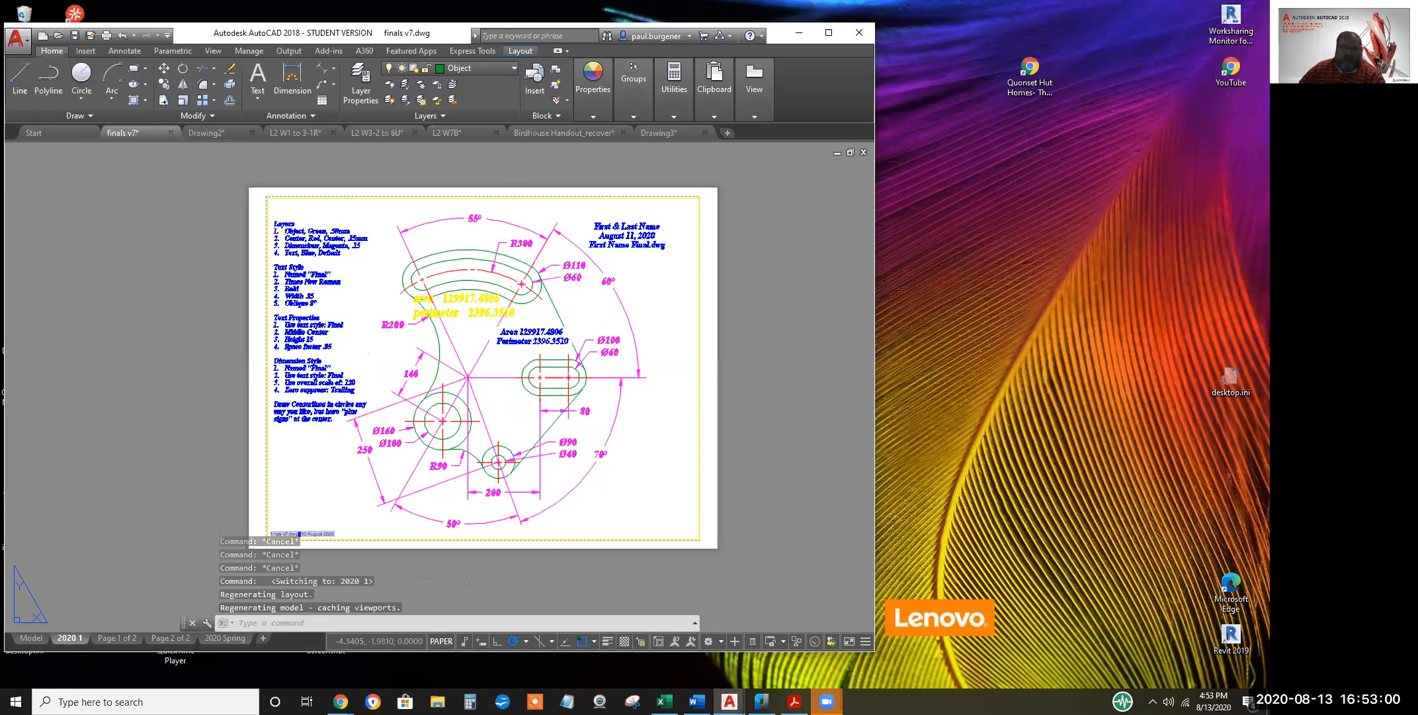
click(30, 636)
scroll(218, 448, down, 4)
middle_drag(219, 448, 384, 324)
text(rec)
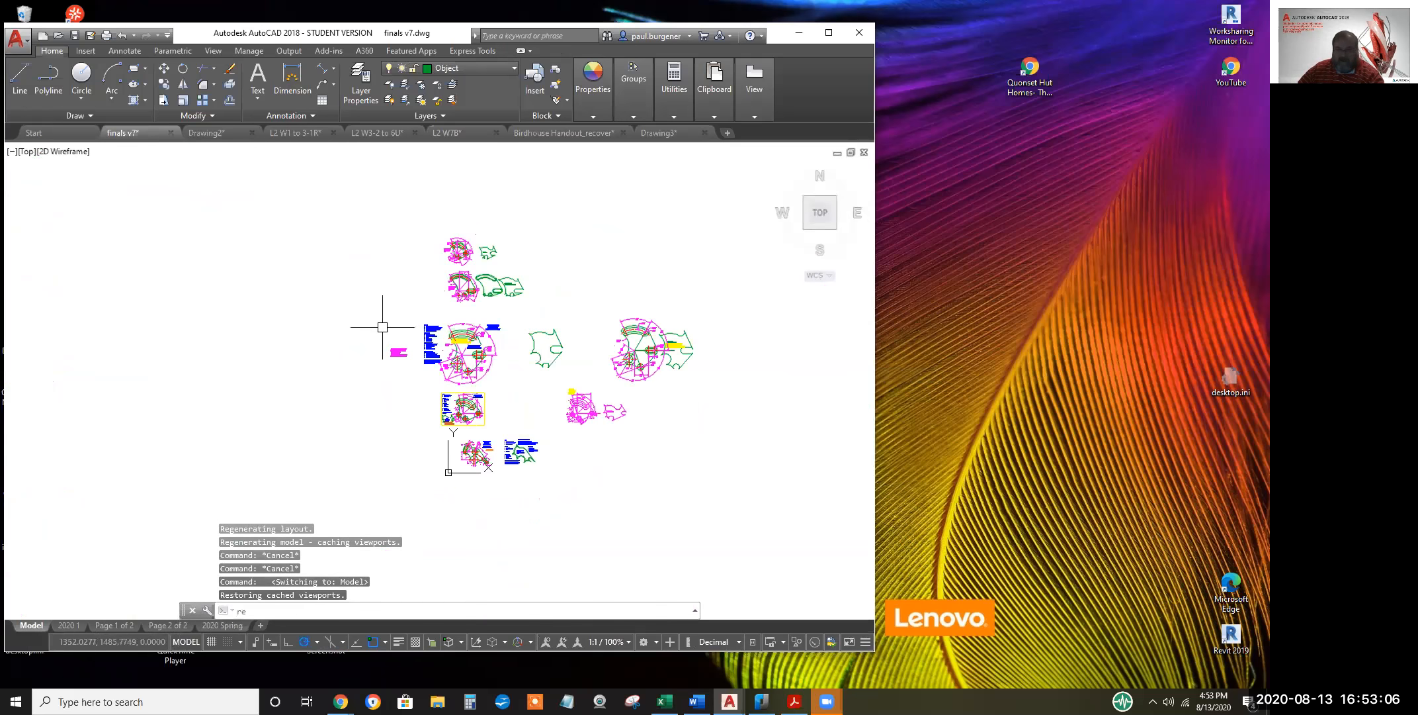
key(Return)
click(415, 313)
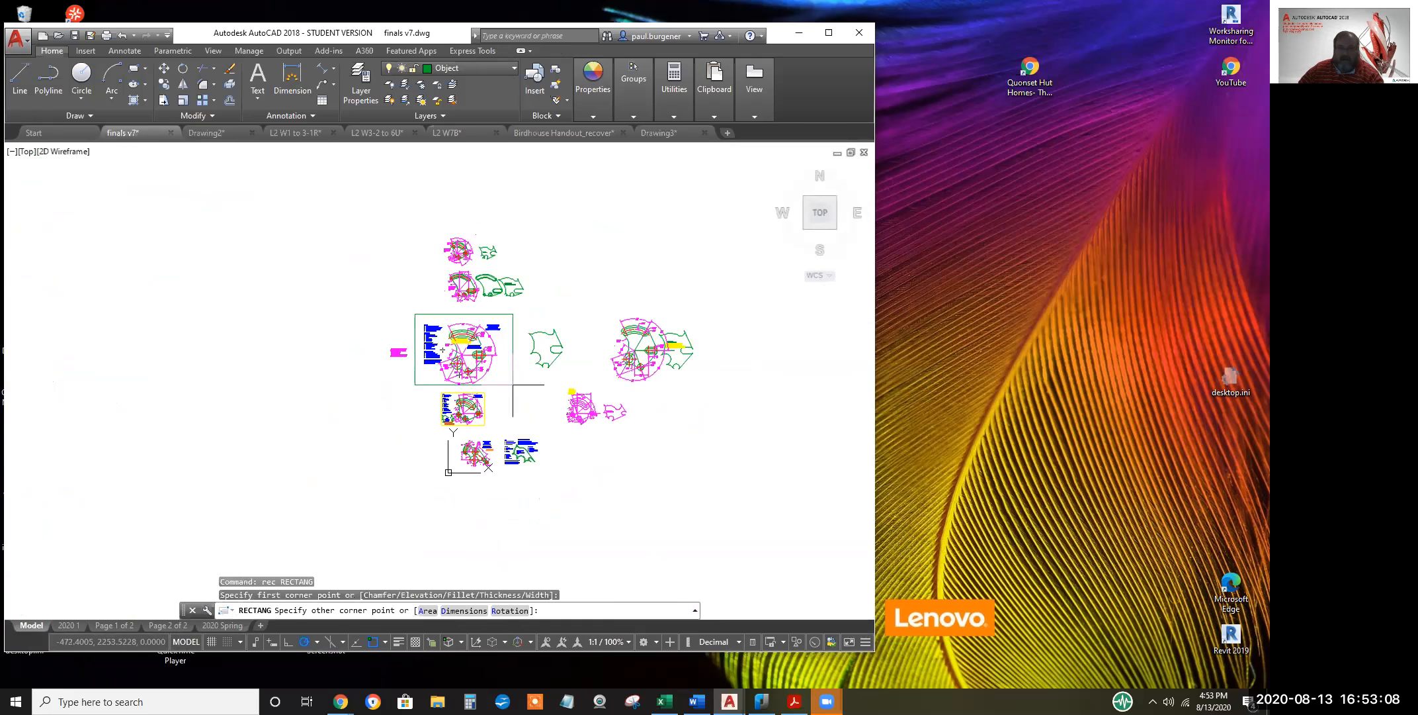
click(519, 390)
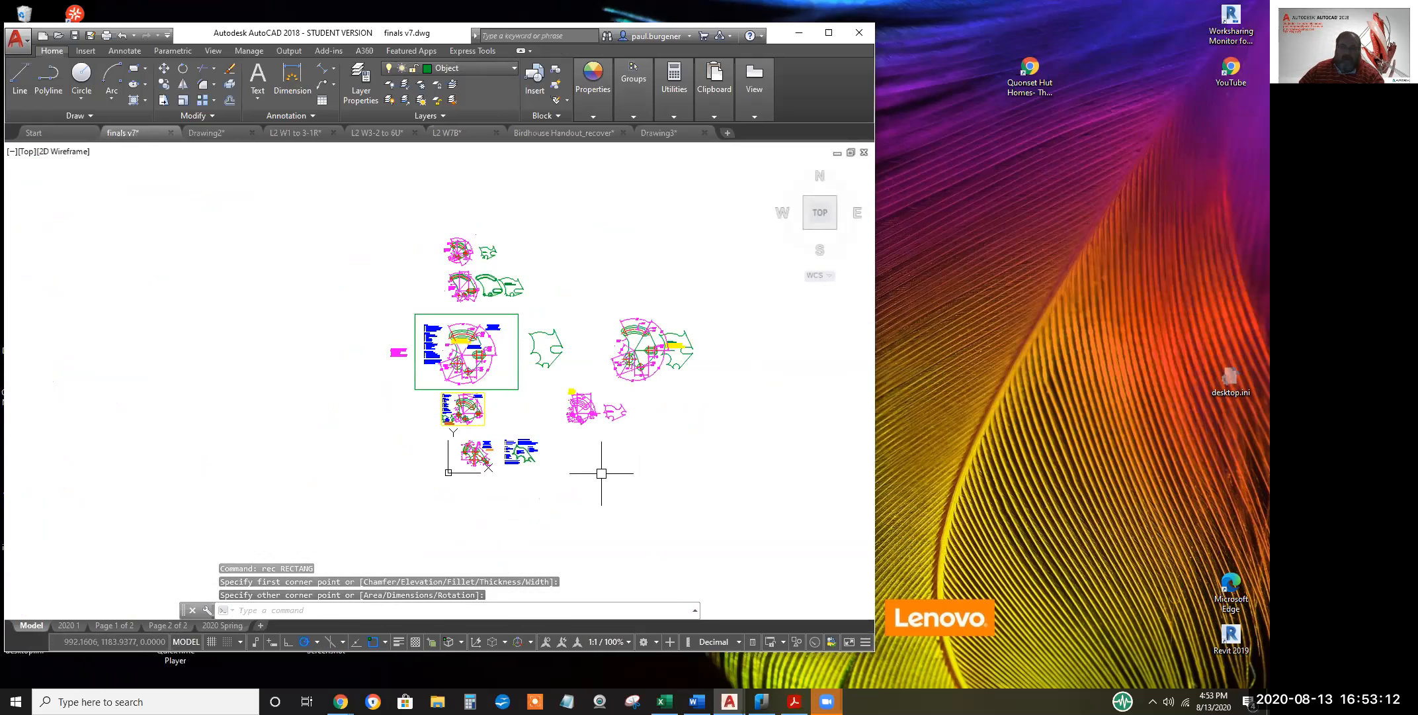
Examine the dimensioned slotted parts and their outlines located above the rectangle in model space
scroll(463, 291, up, 5)
scroll(450, 272, up, 4)
middle_drag(444, 278, 474, 462)
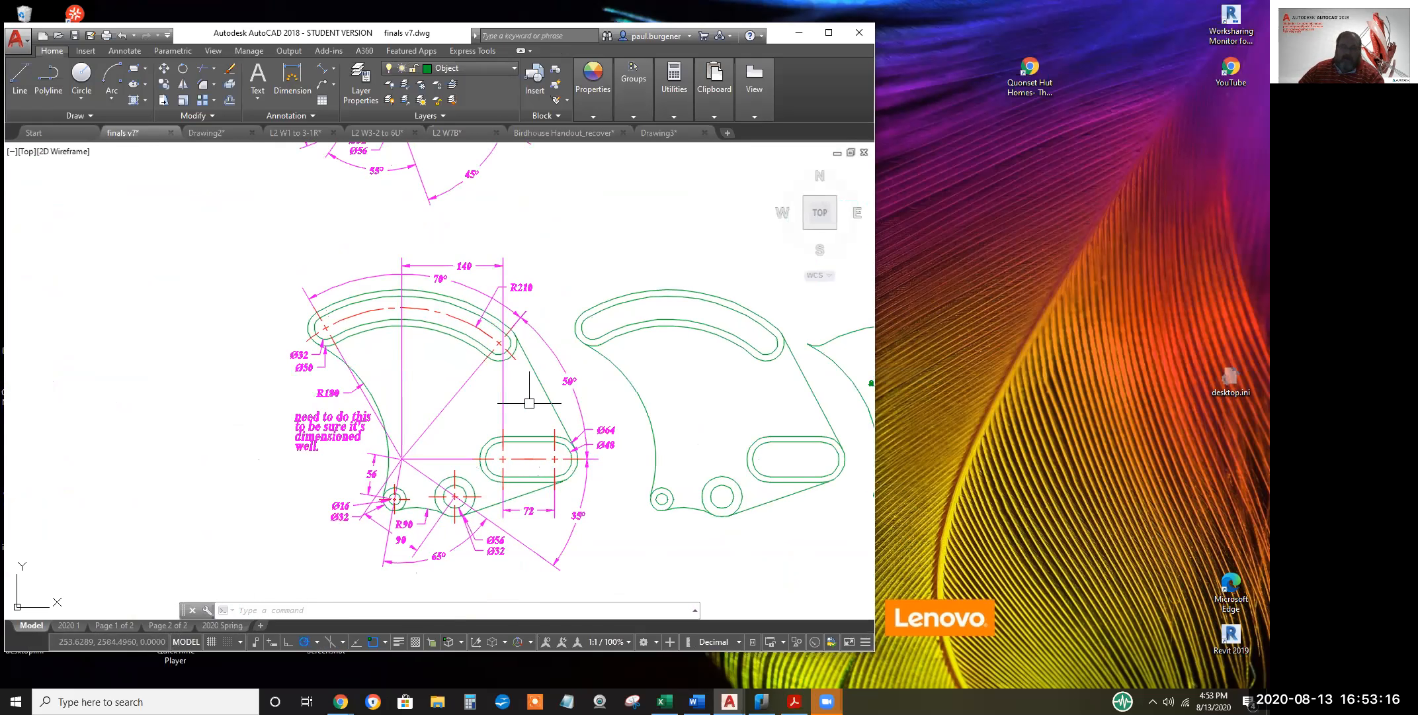
scroll(496, 399, down, 2)
middle_drag(496, 339, 505, 525)
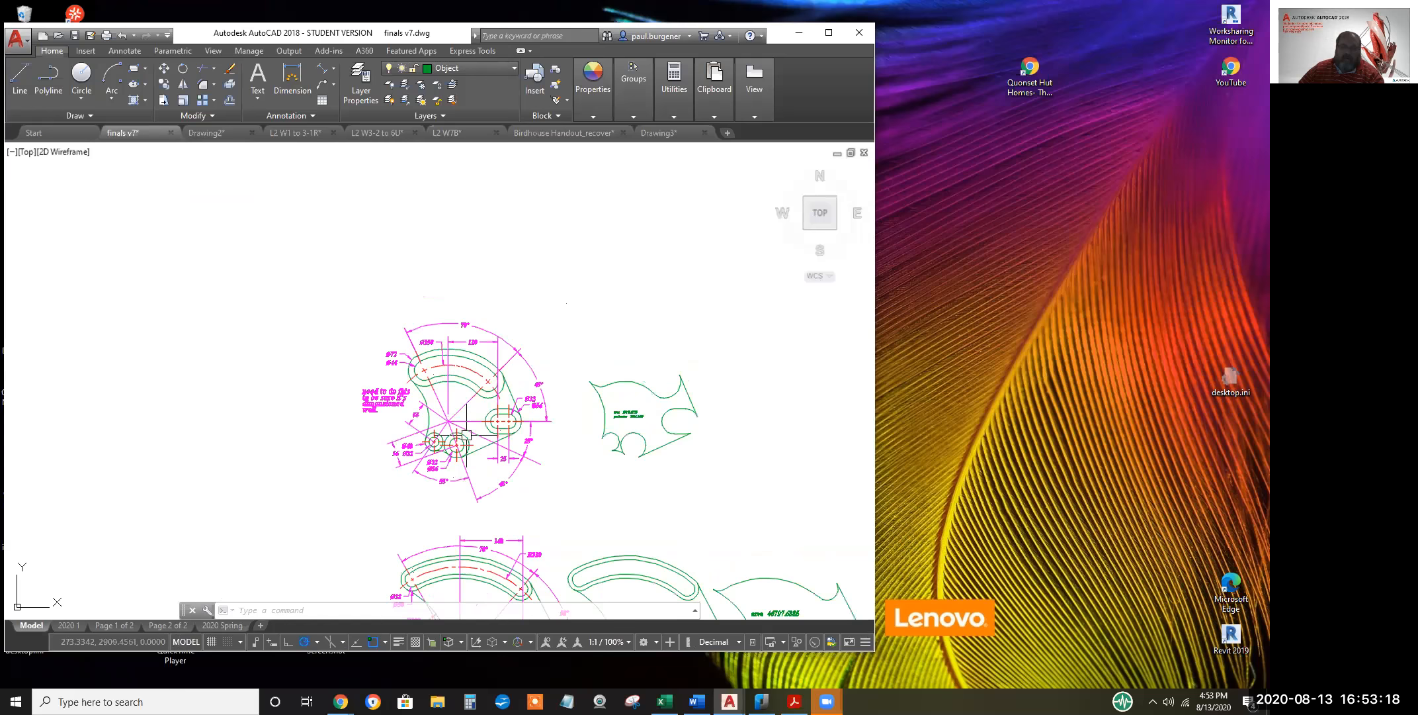
scroll(446, 397, up, 4)
scroll(448, 396, down, 8)
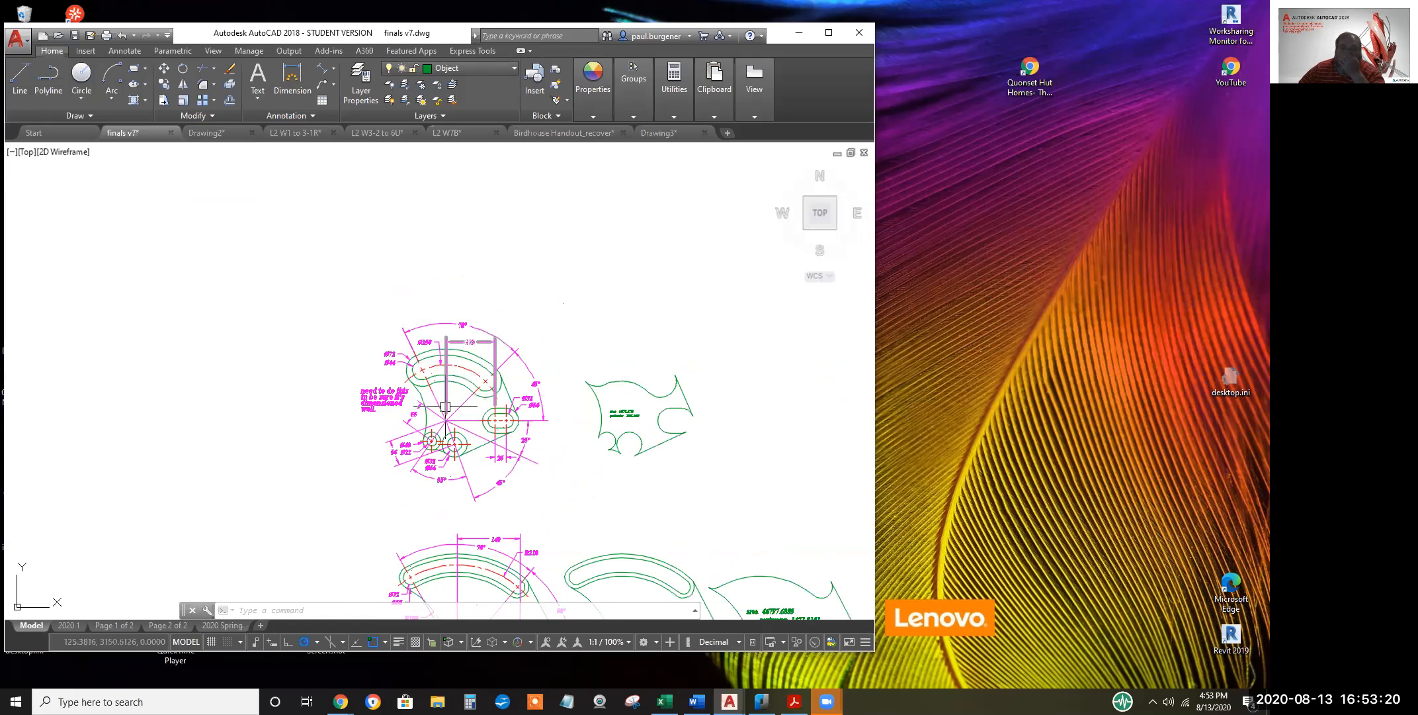
middle_drag(477, 475, 445, 355)
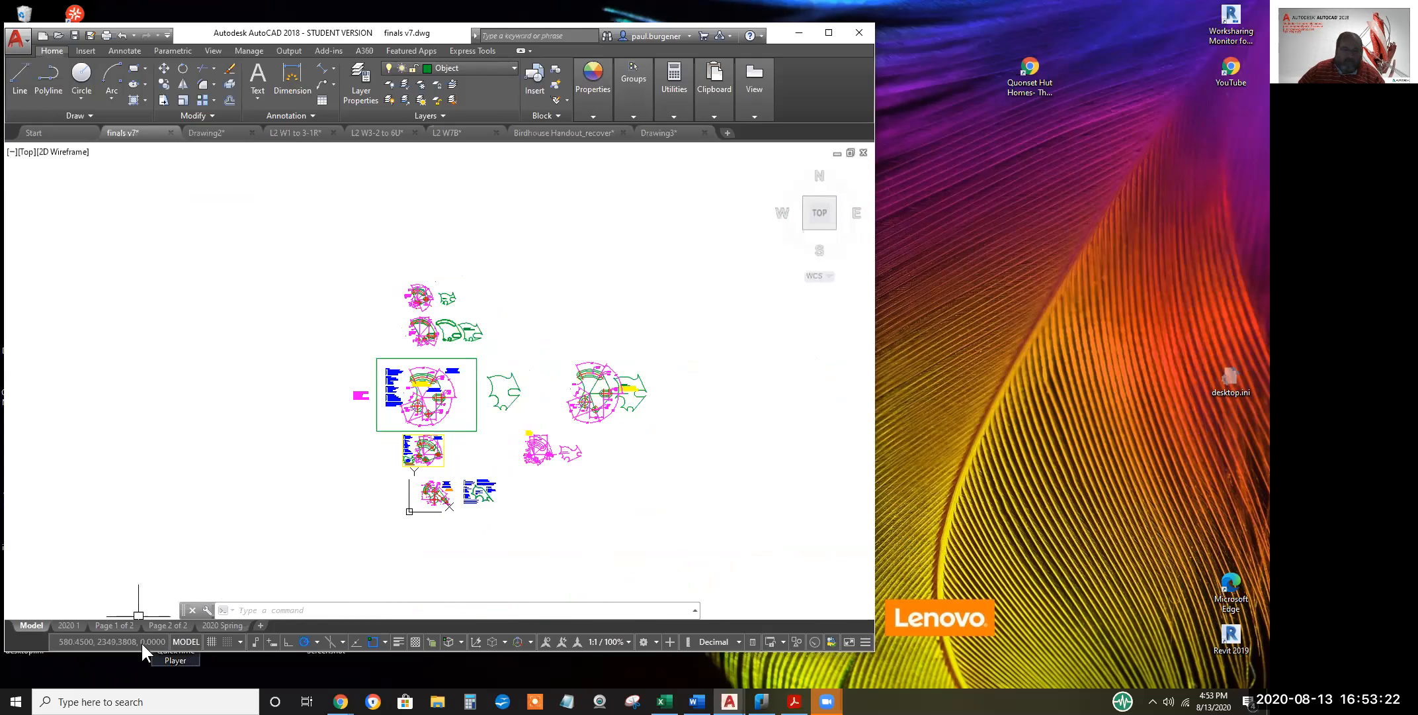
Switch to Drawing3 and create six new layers with the default names Layer1 to Layer6
click(662, 130)
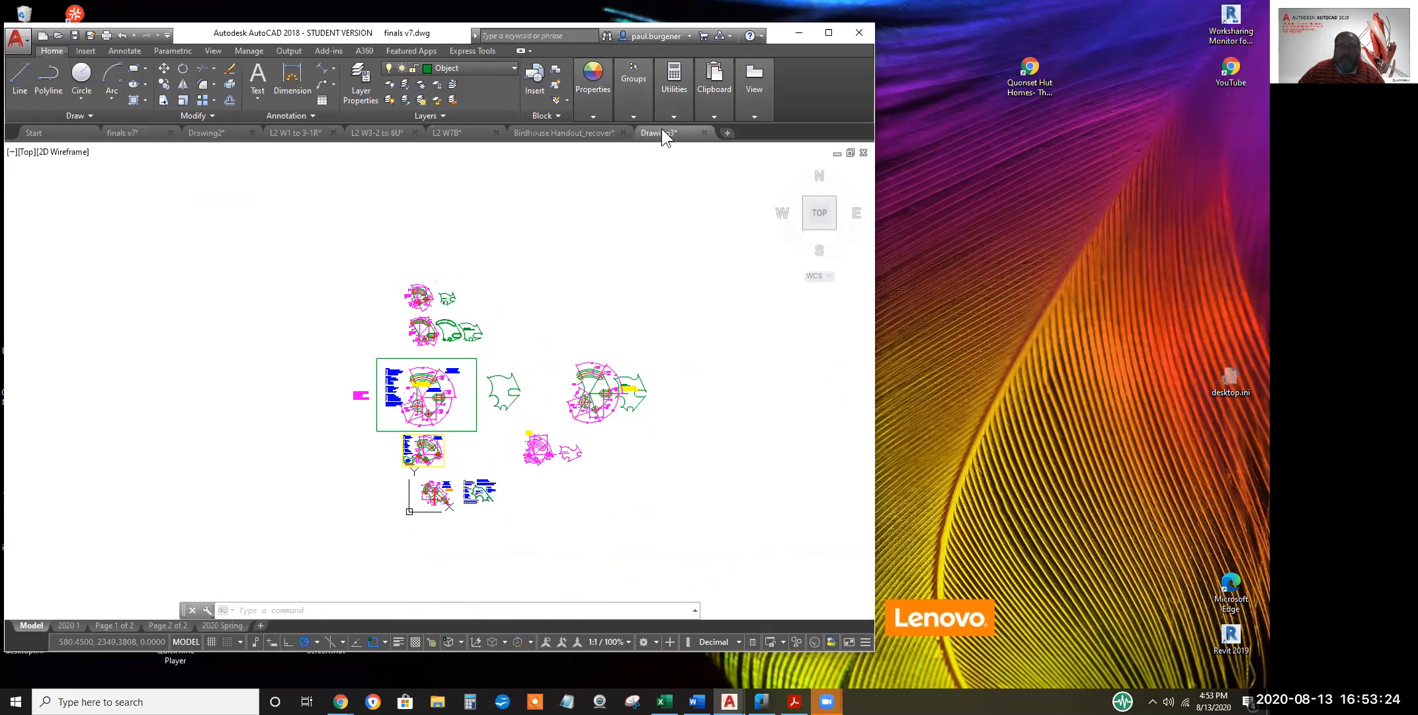
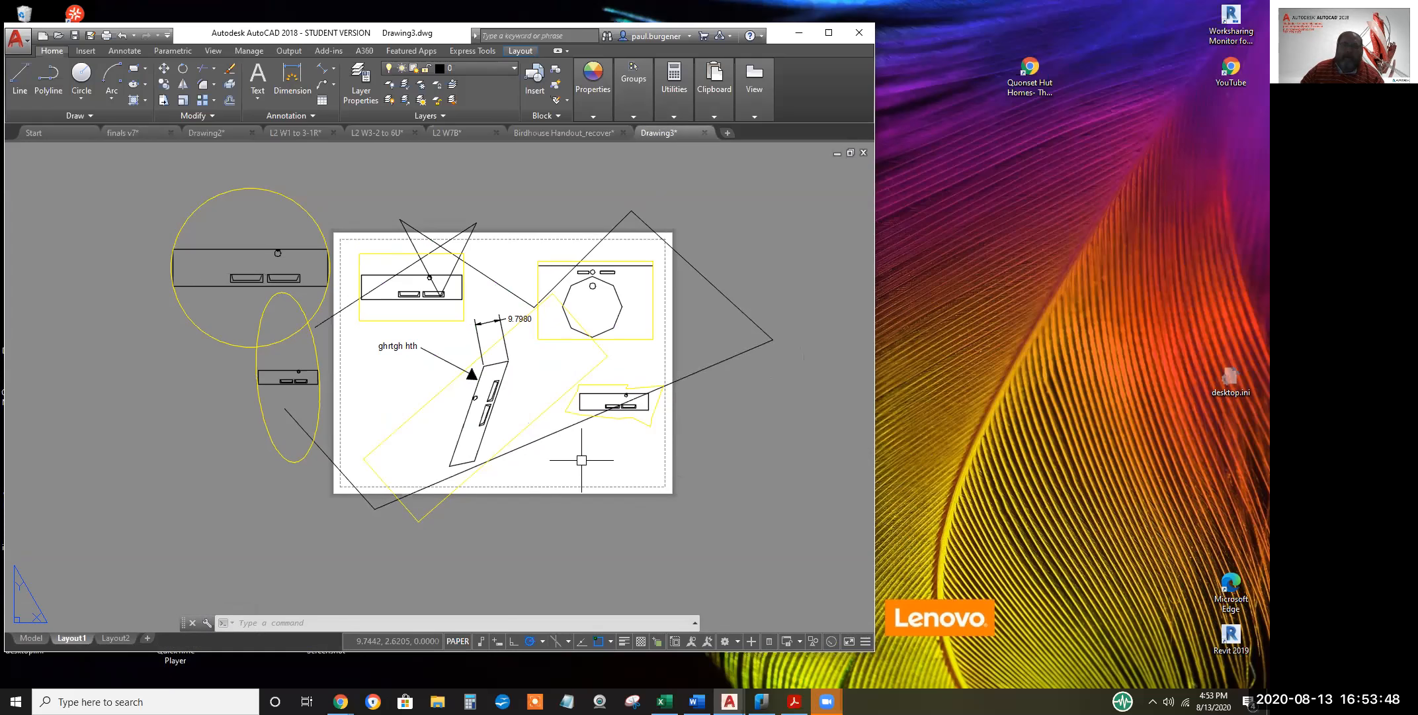
click(361, 73)
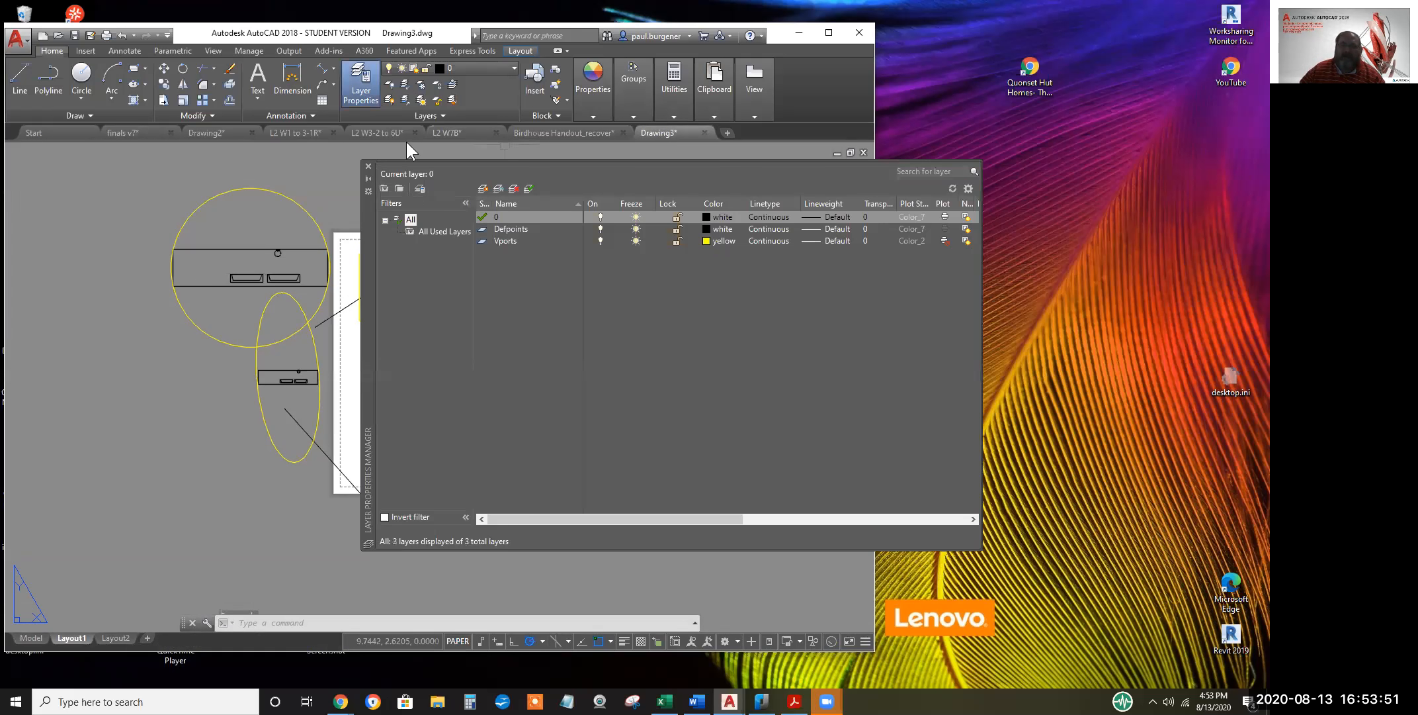
click(483, 188)
click(483, 189)
click(483, 188)
click(483, 189)
click(483, 188)
click(483, 189)
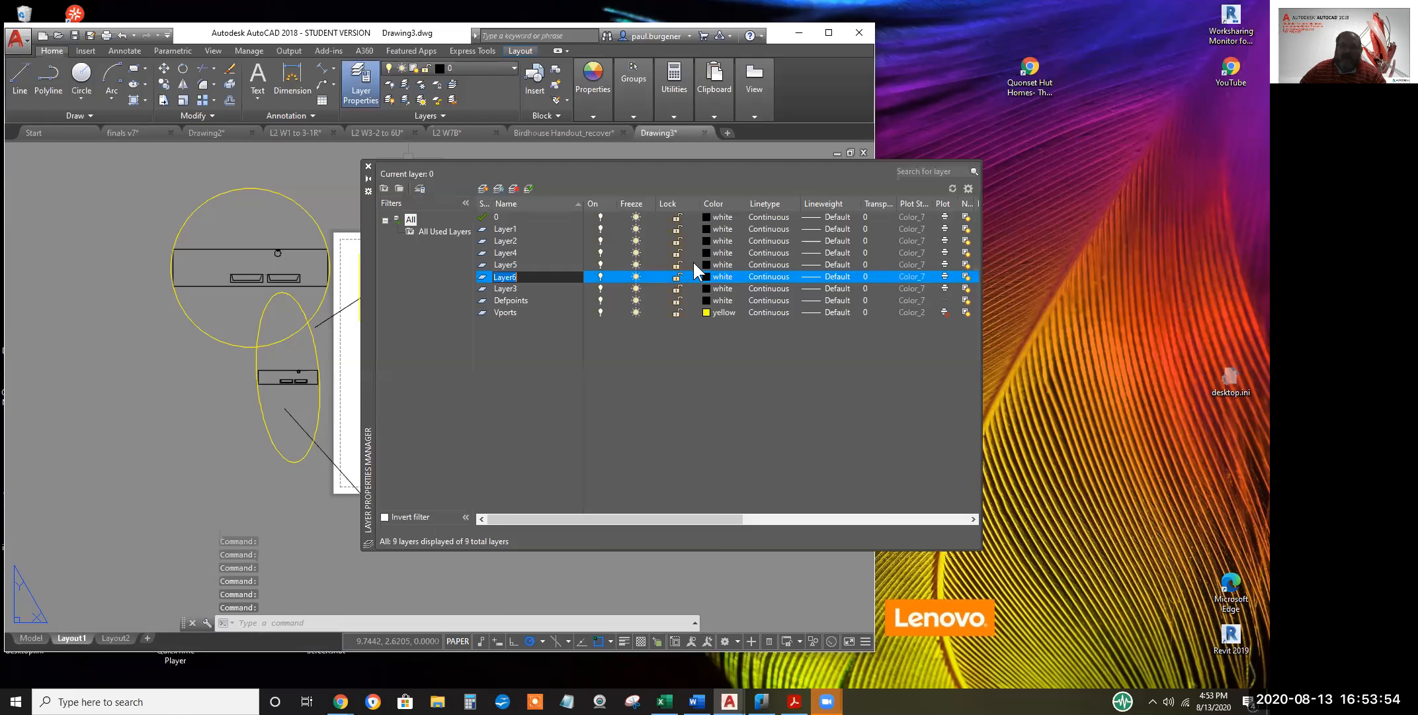
Set the colour of Layer2 to 212 and the colour of Layer4 to 84
click(720, 241)
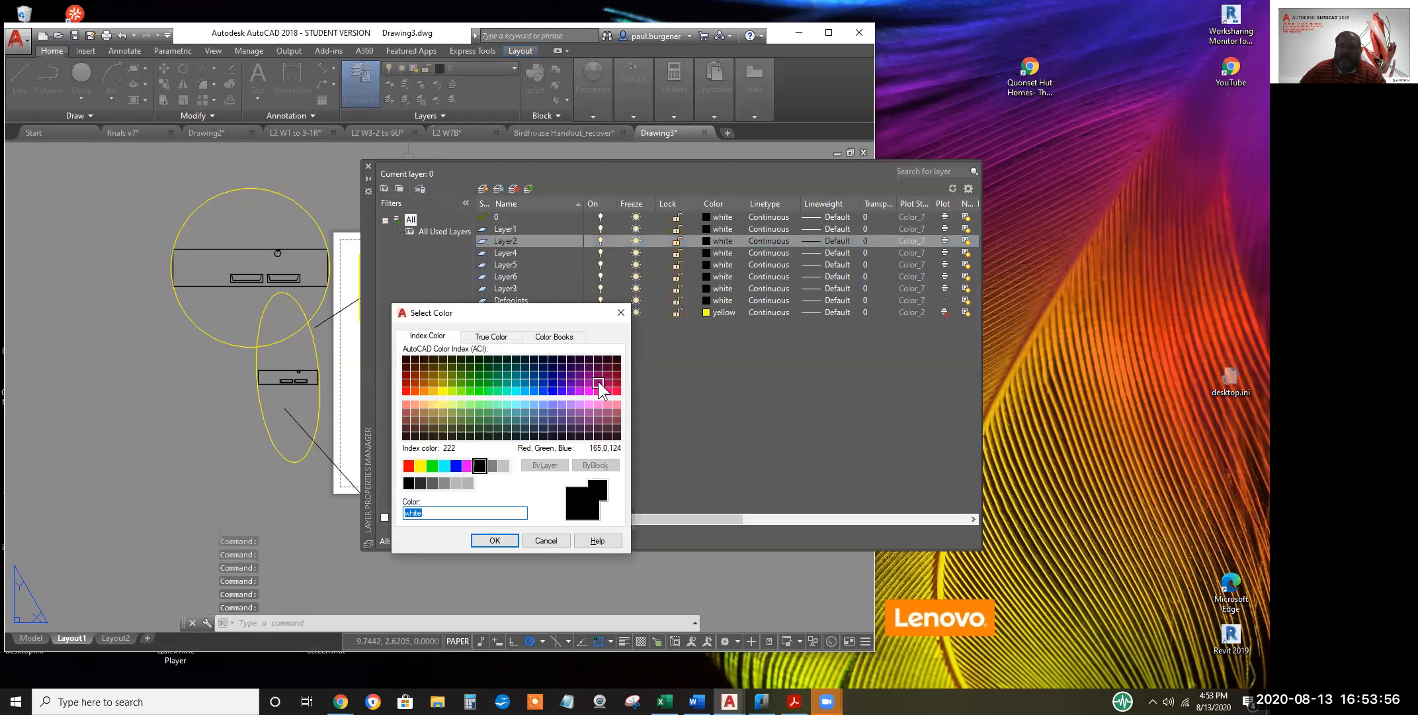
click(589, 383)
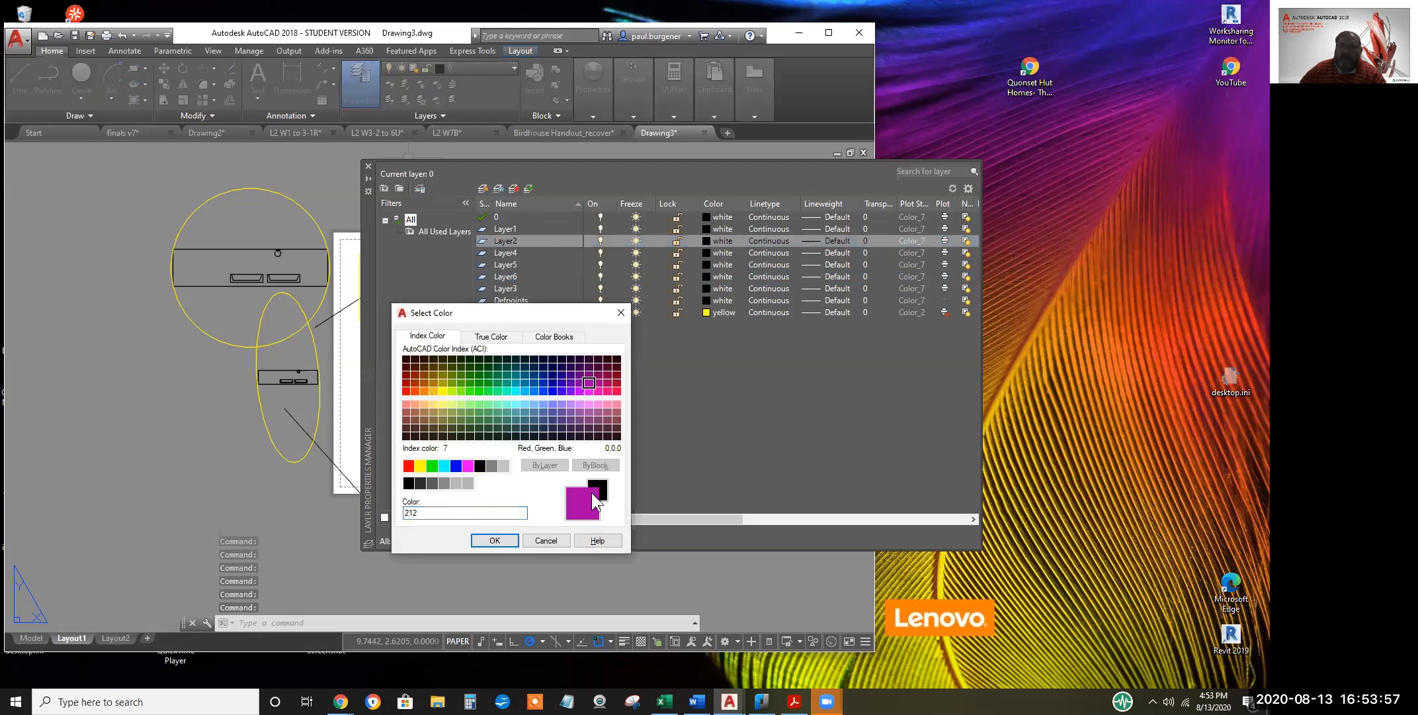
click(503, 539)
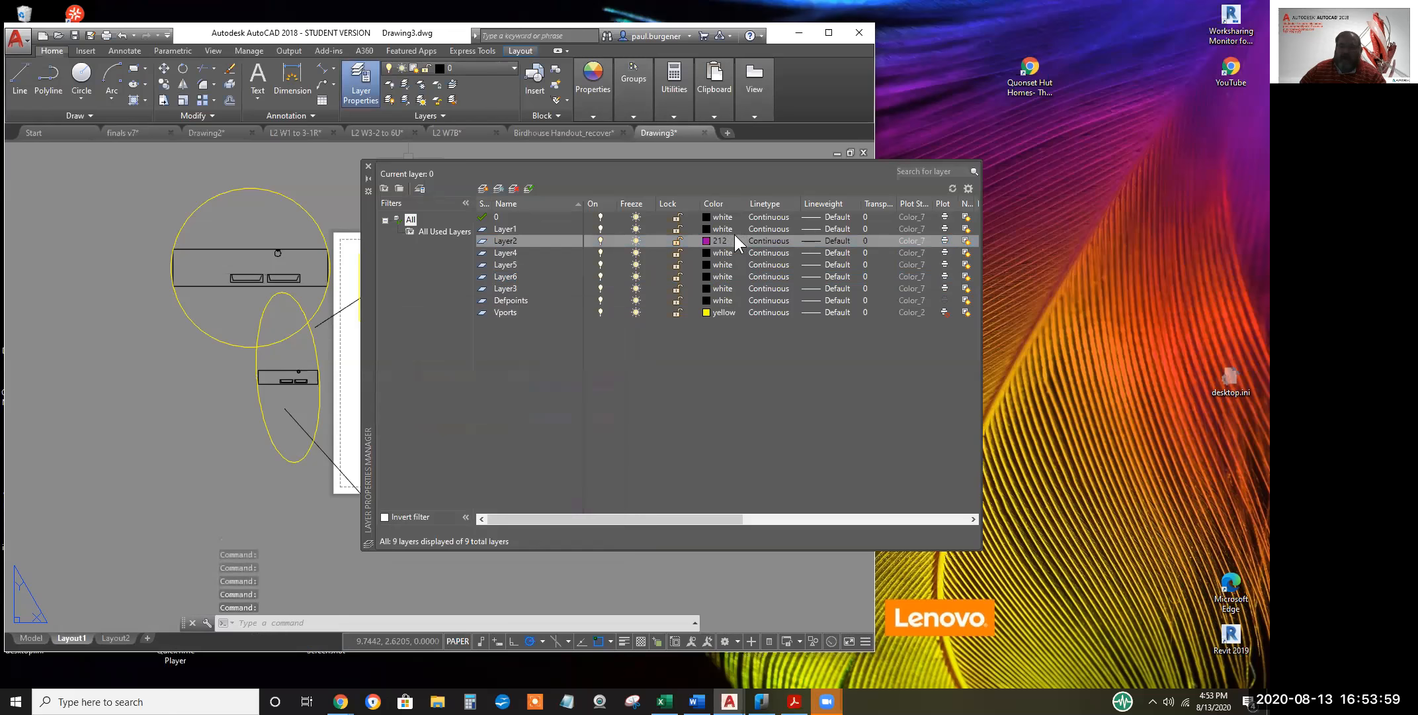
click(706, 252)
click(471, 378)
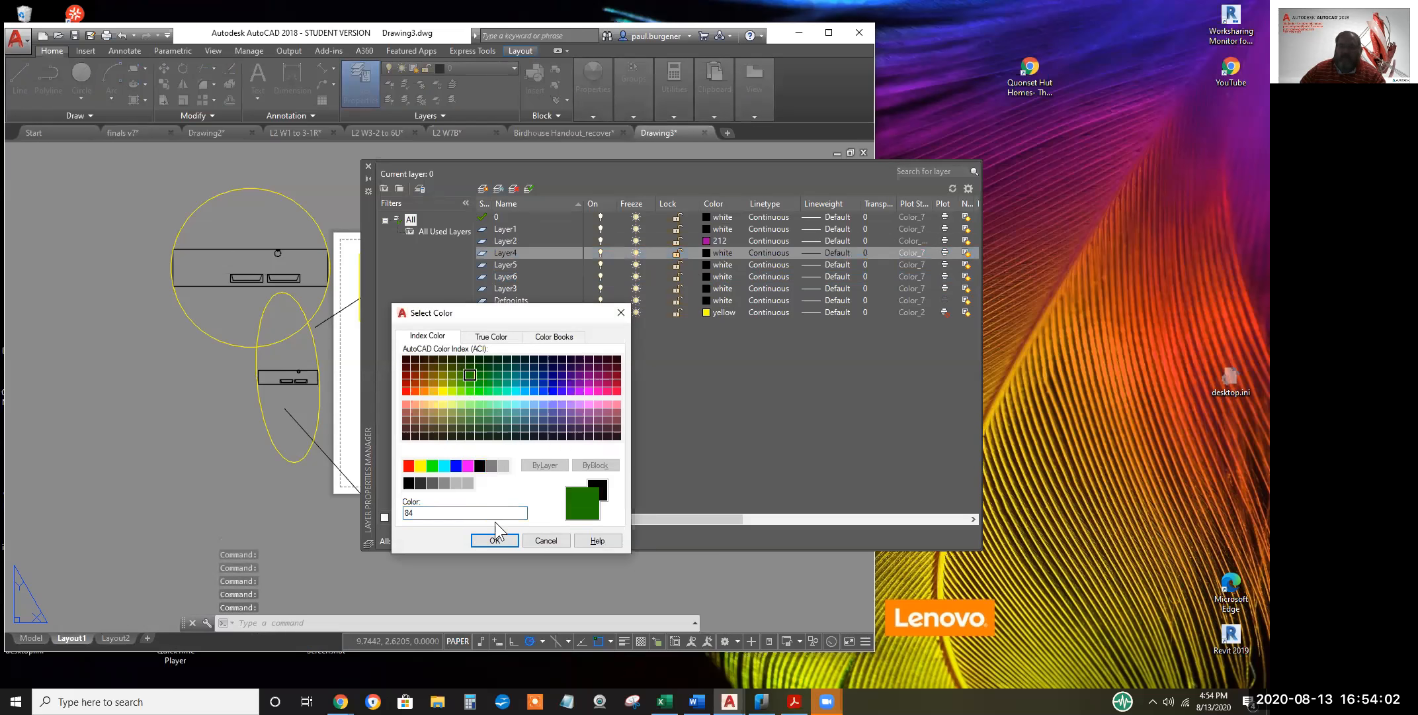
click(494, 540)
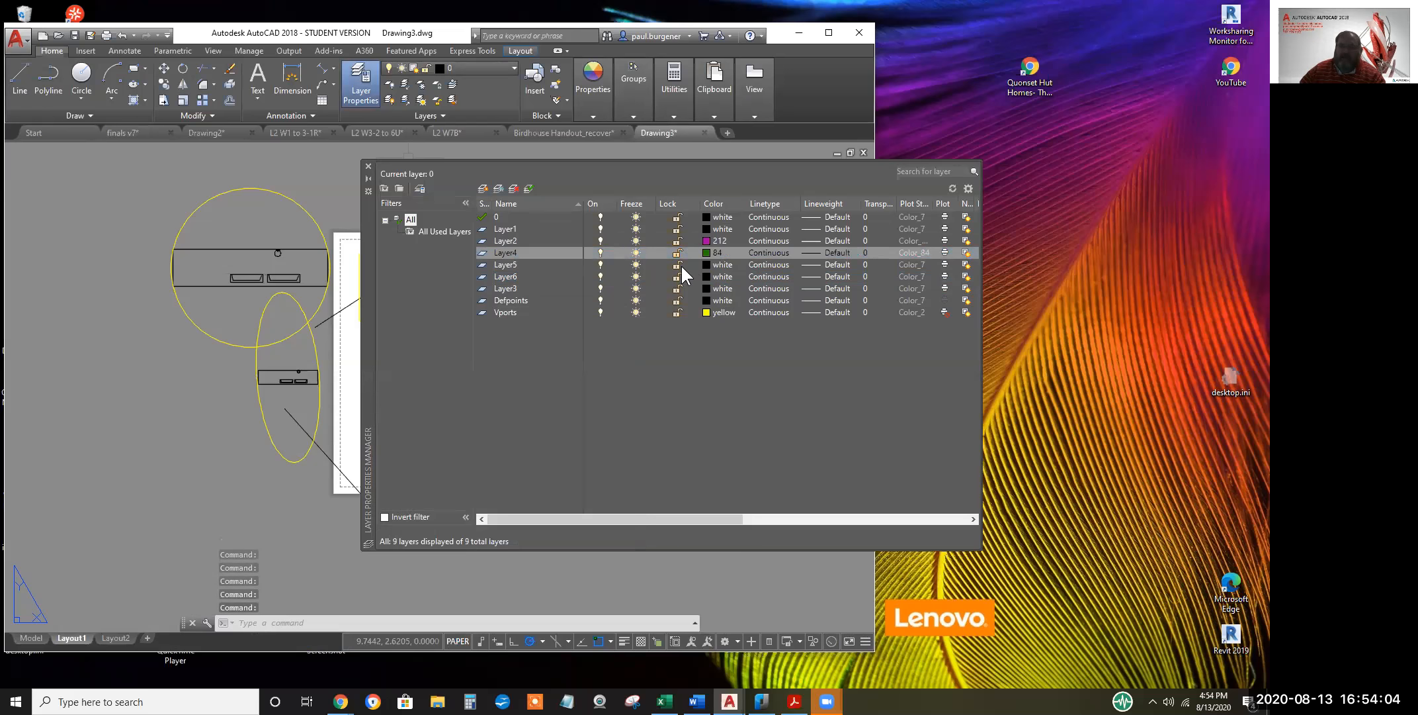
Set Layer5's colour to 222, make it the current layer and close the layer manager
click(679, 265)
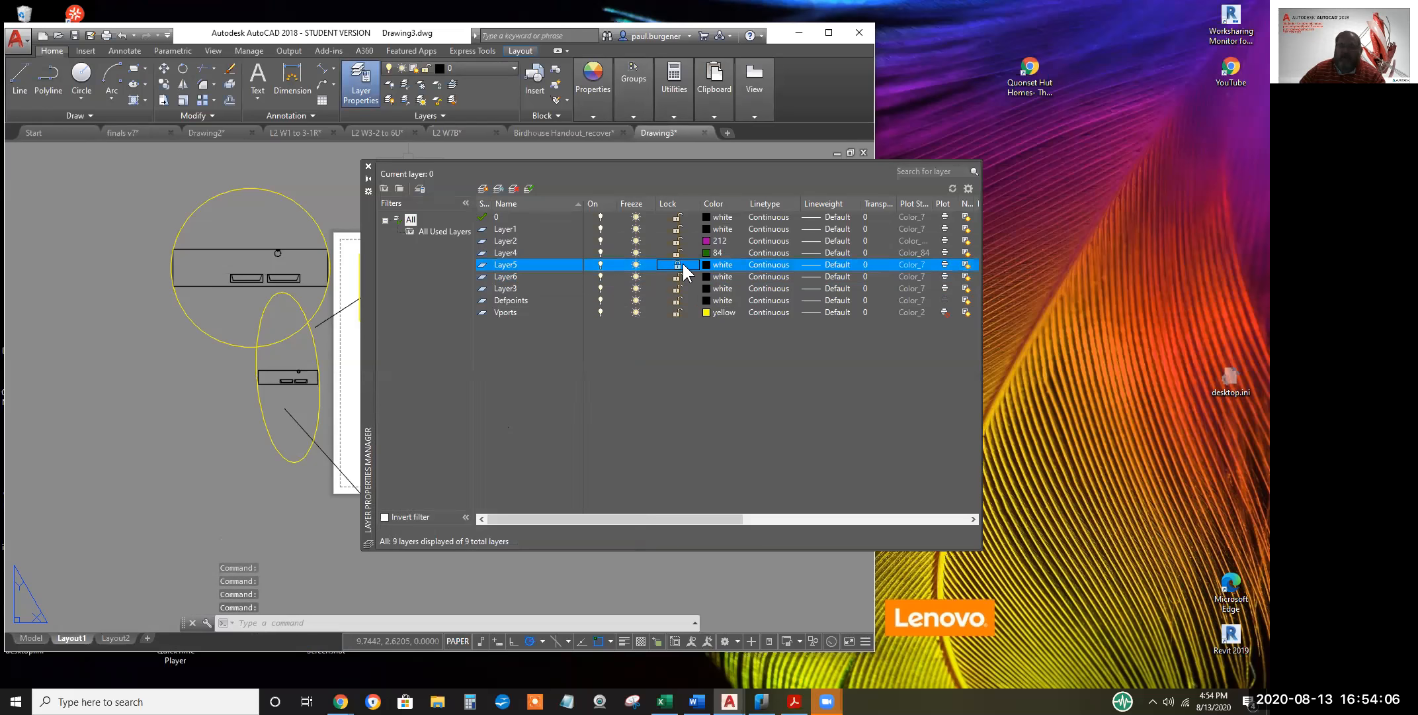
click(707, 264)
click(598, 383)
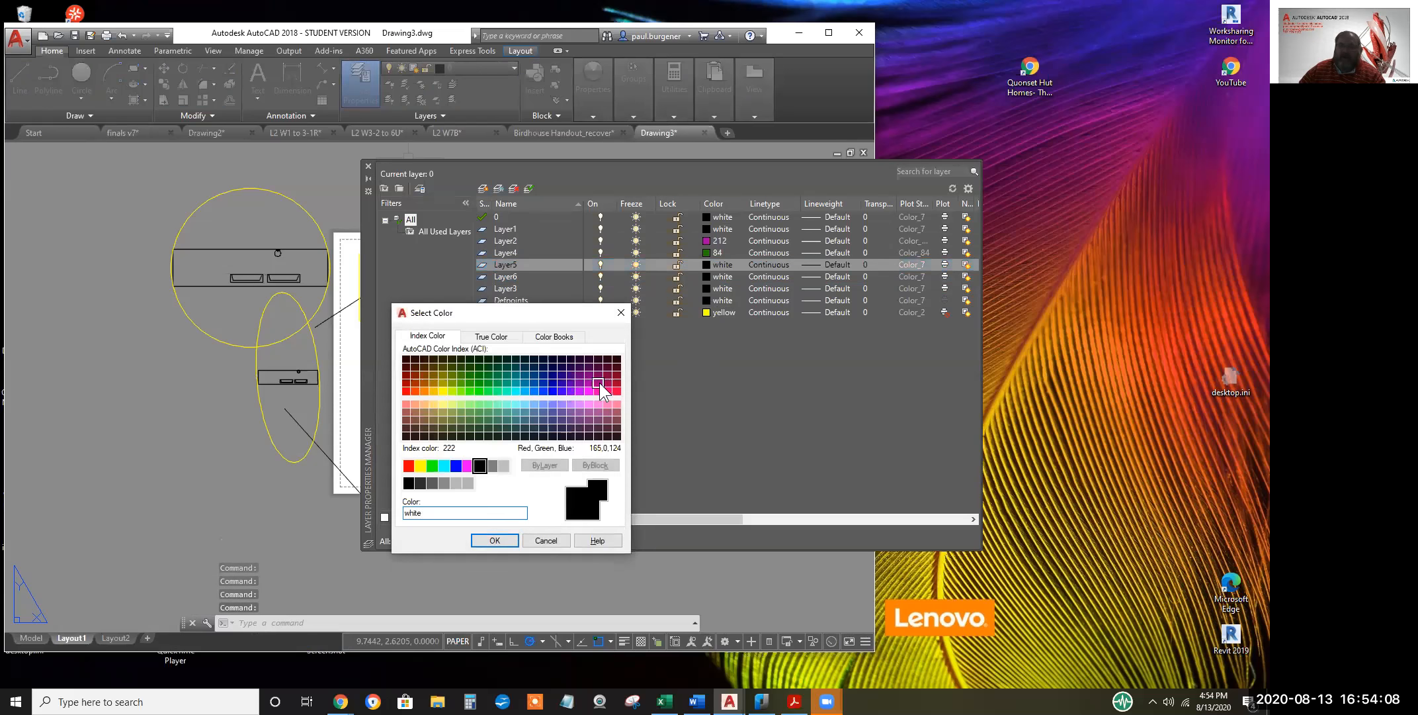
click(495, 540)
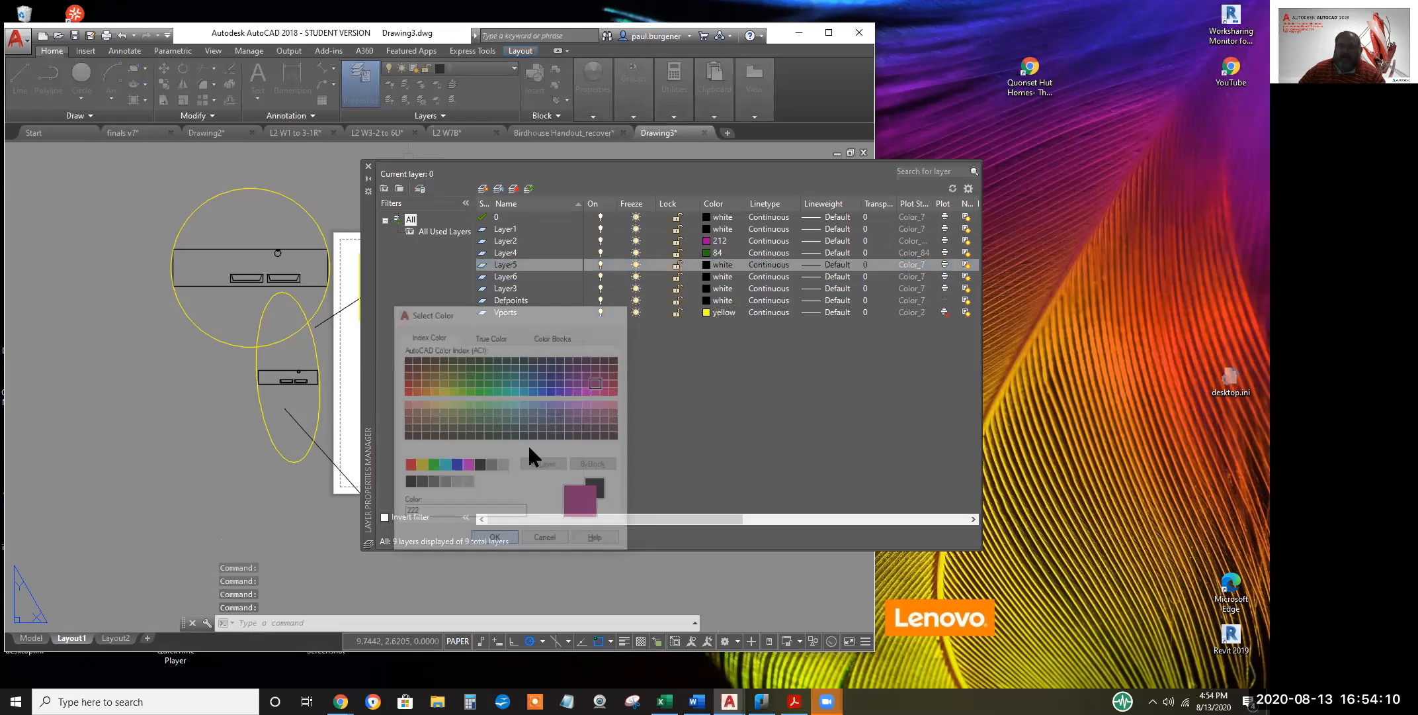
click(529, 262)
double_click(522, 263)
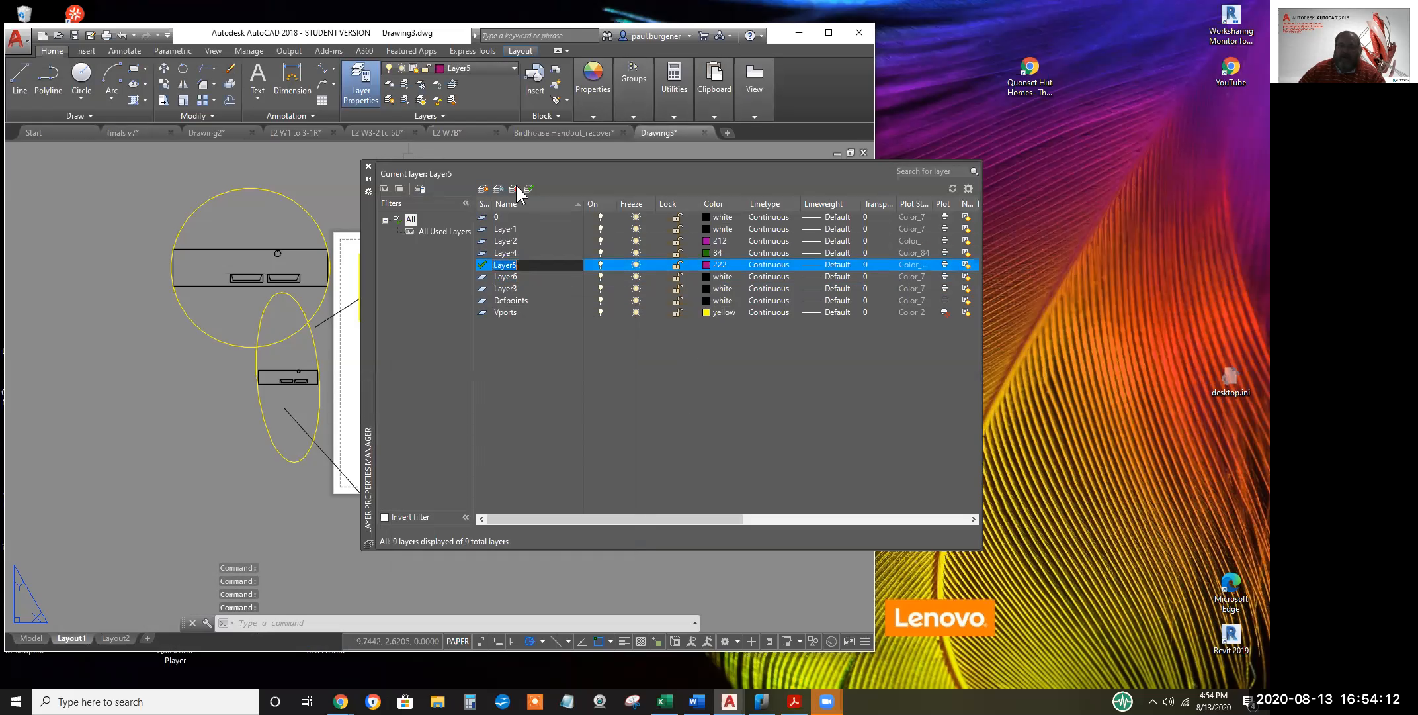
click(369, 166)
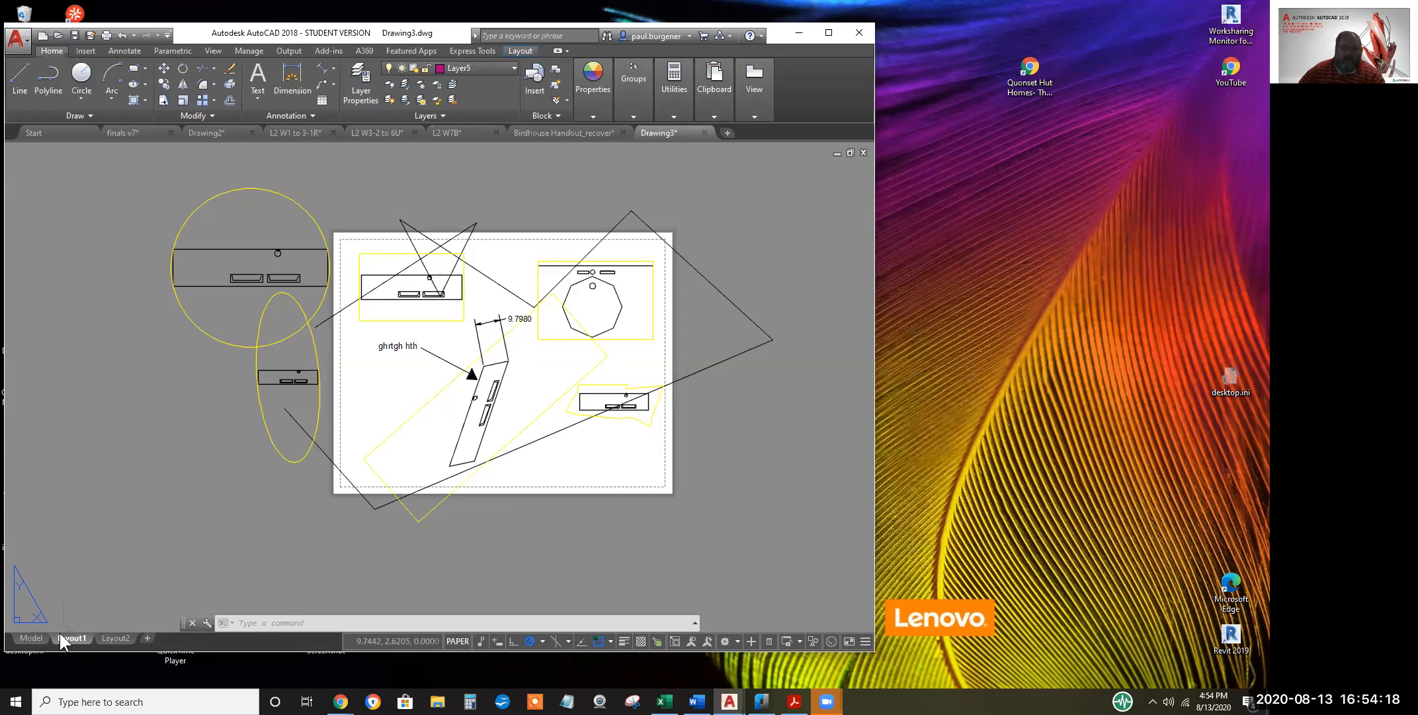
In model space, draw a crossing chain of five line segments on Layer5 above the left trapezoid detail
click(36, 634)
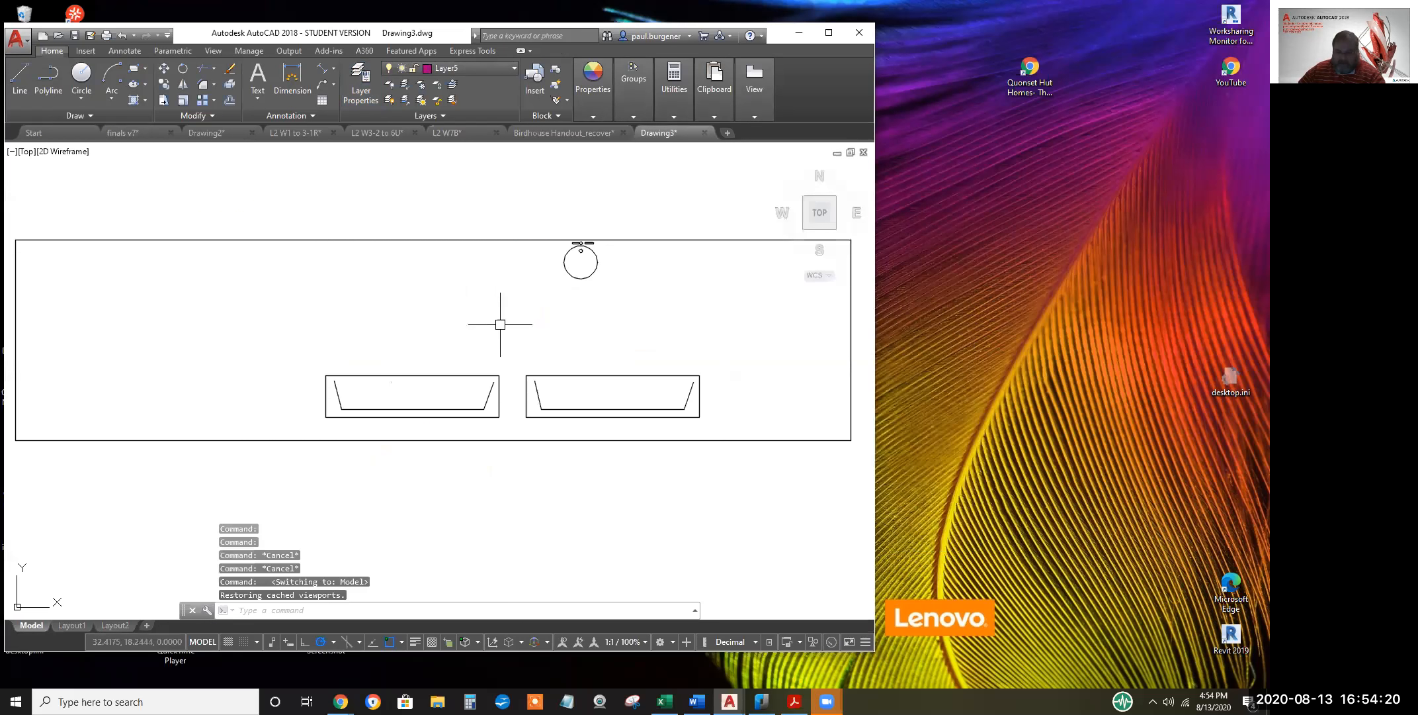
text(l)
key(Return)
click(310, 299)
click(401, 349)
click(401, 267)
click(278, 326)
click(289, 263)
click(377, 293)
key(Return)
Make Layer4 current and draw a crossing chain of five line segments overlapping the right side of the Layer5 lines
click(488, 68)
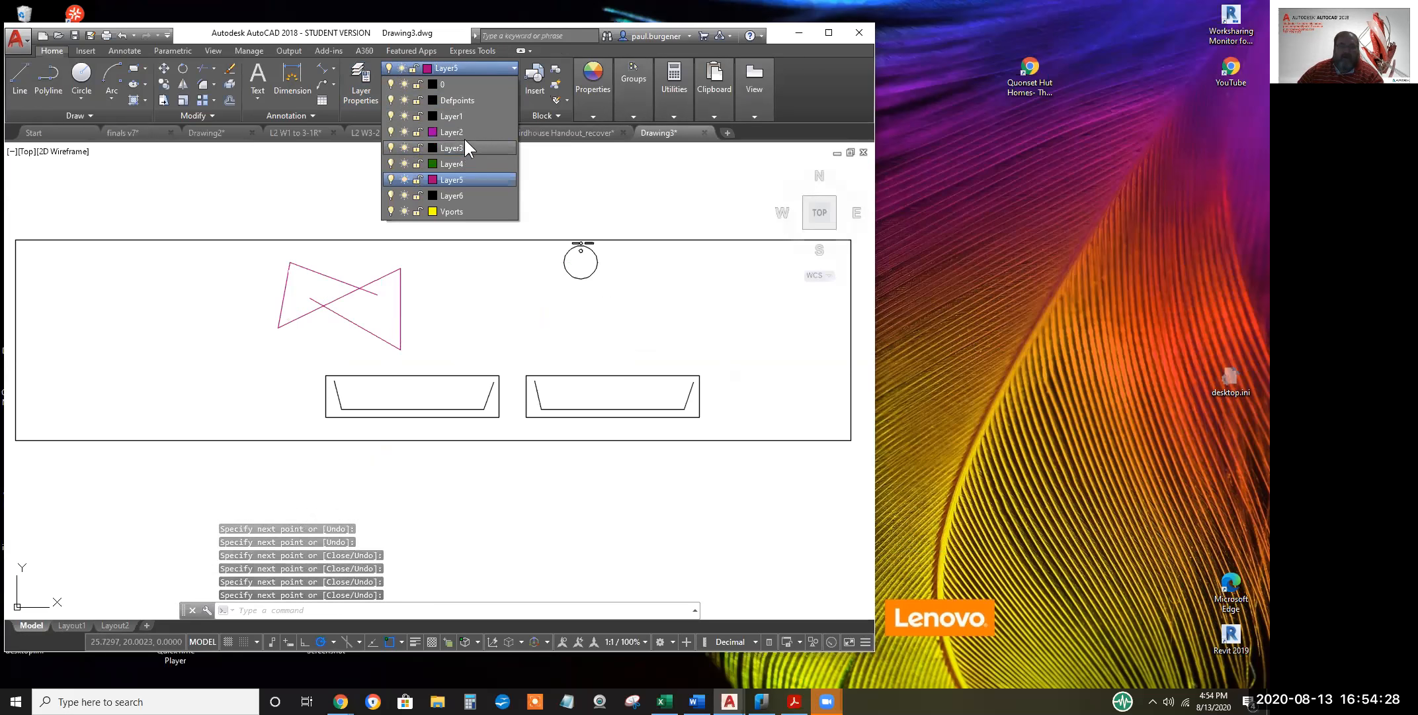
click(464, 132)
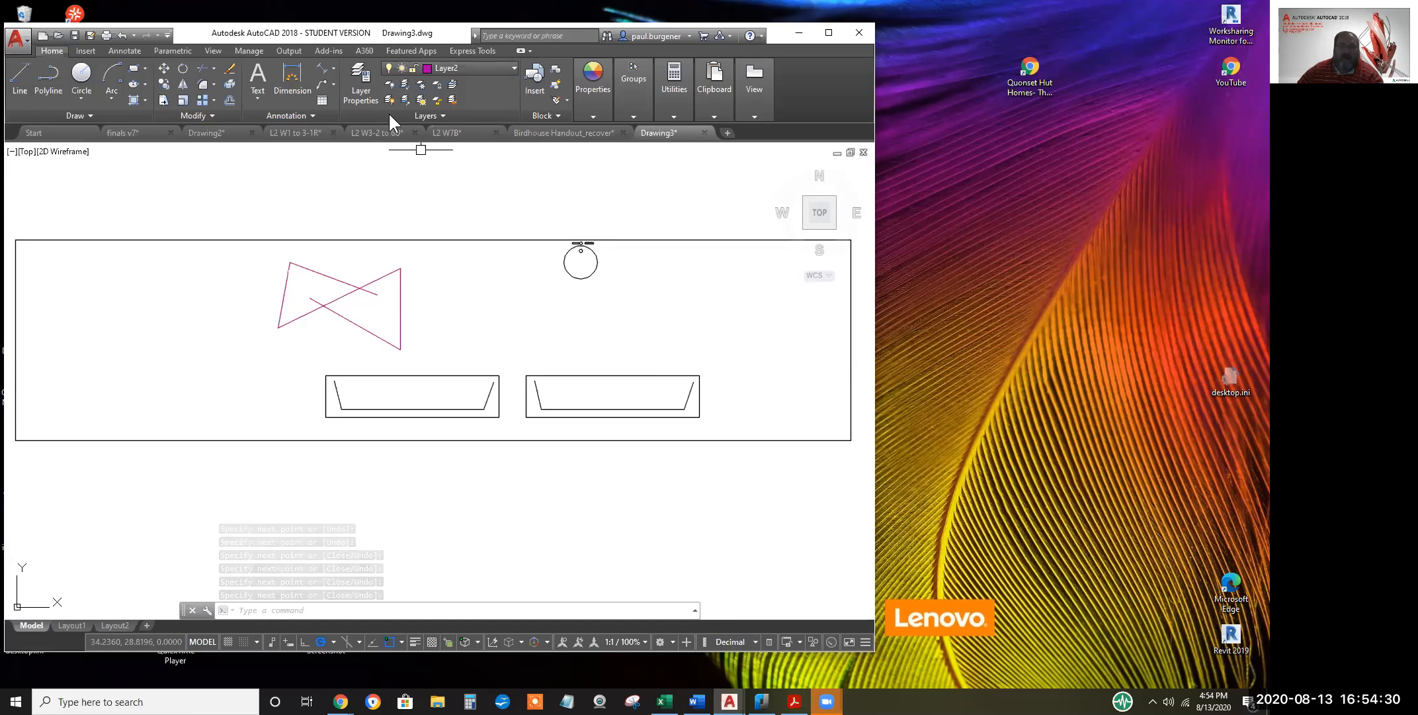
click(479, 66)
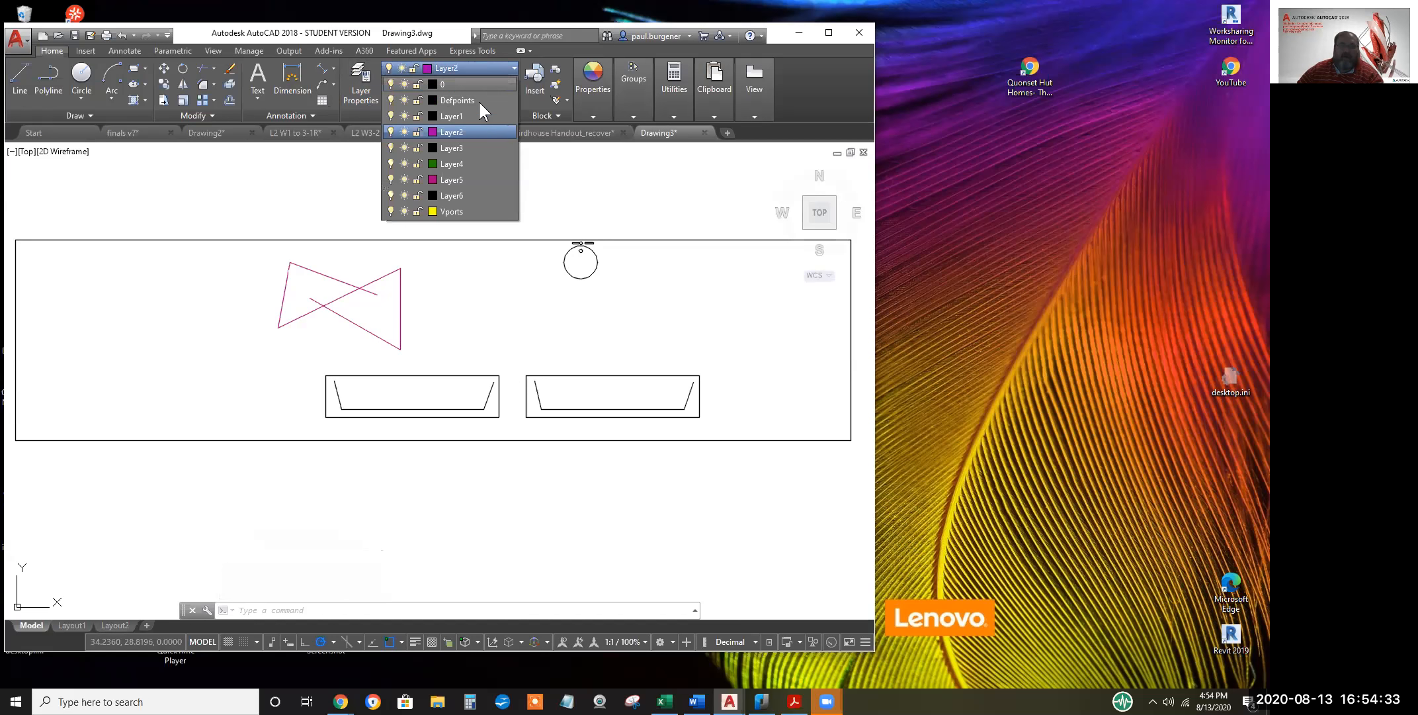
click(454, 164)
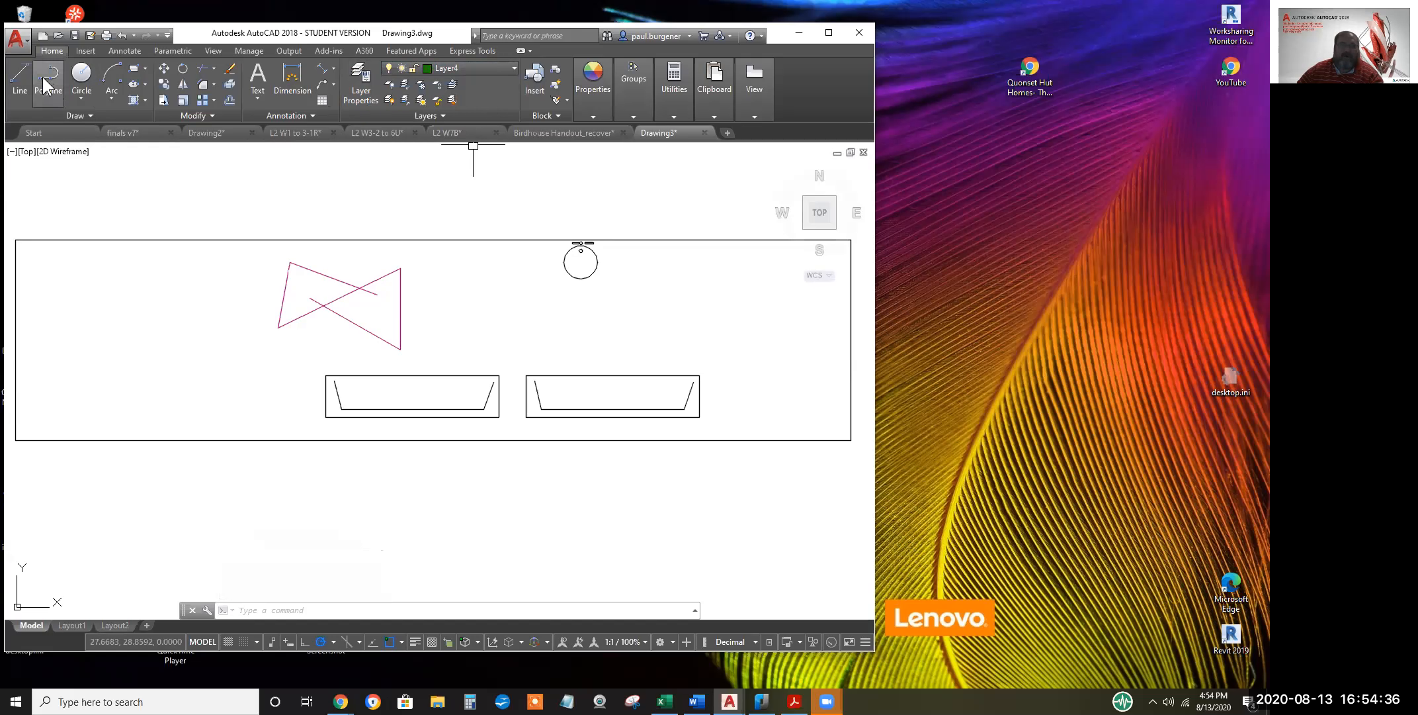
click(25, 78)
click(352, 256)
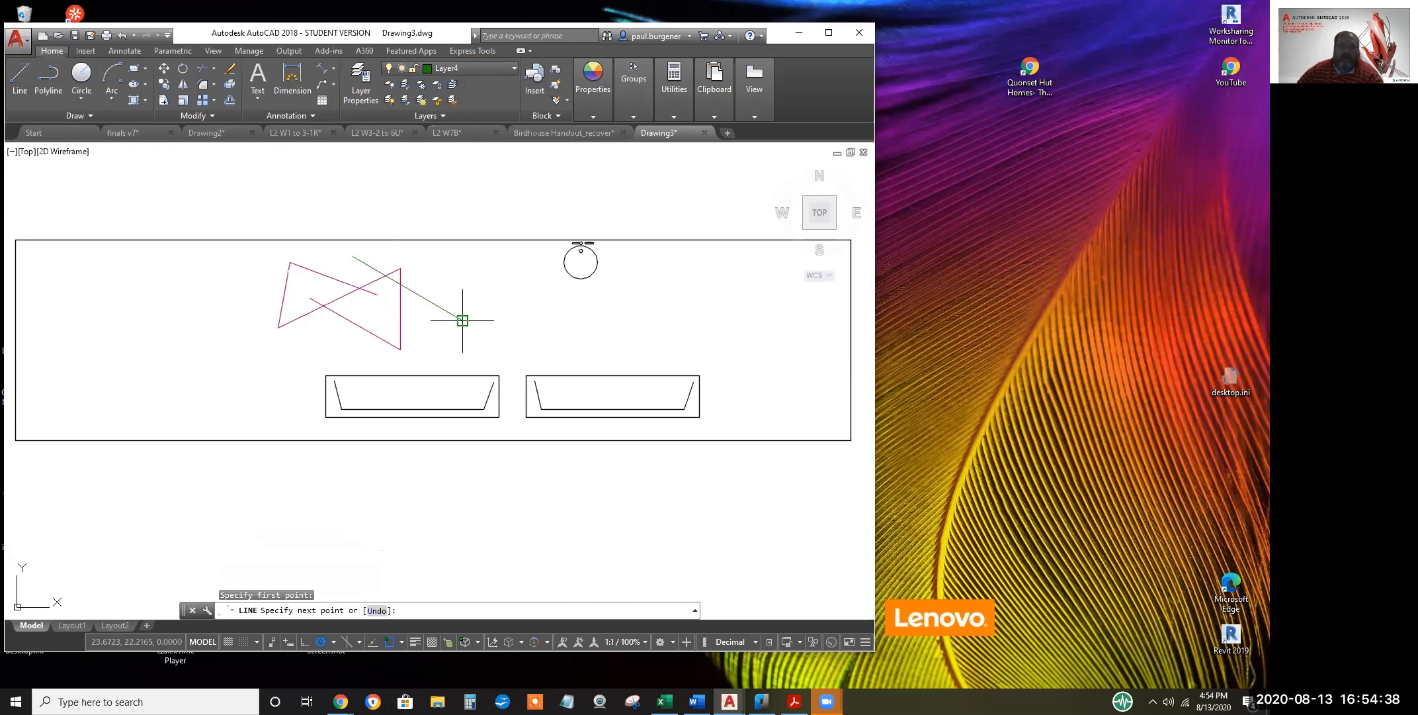
click(464, 320)
click(463, 278)
click(382, 306)
click(421, 270)
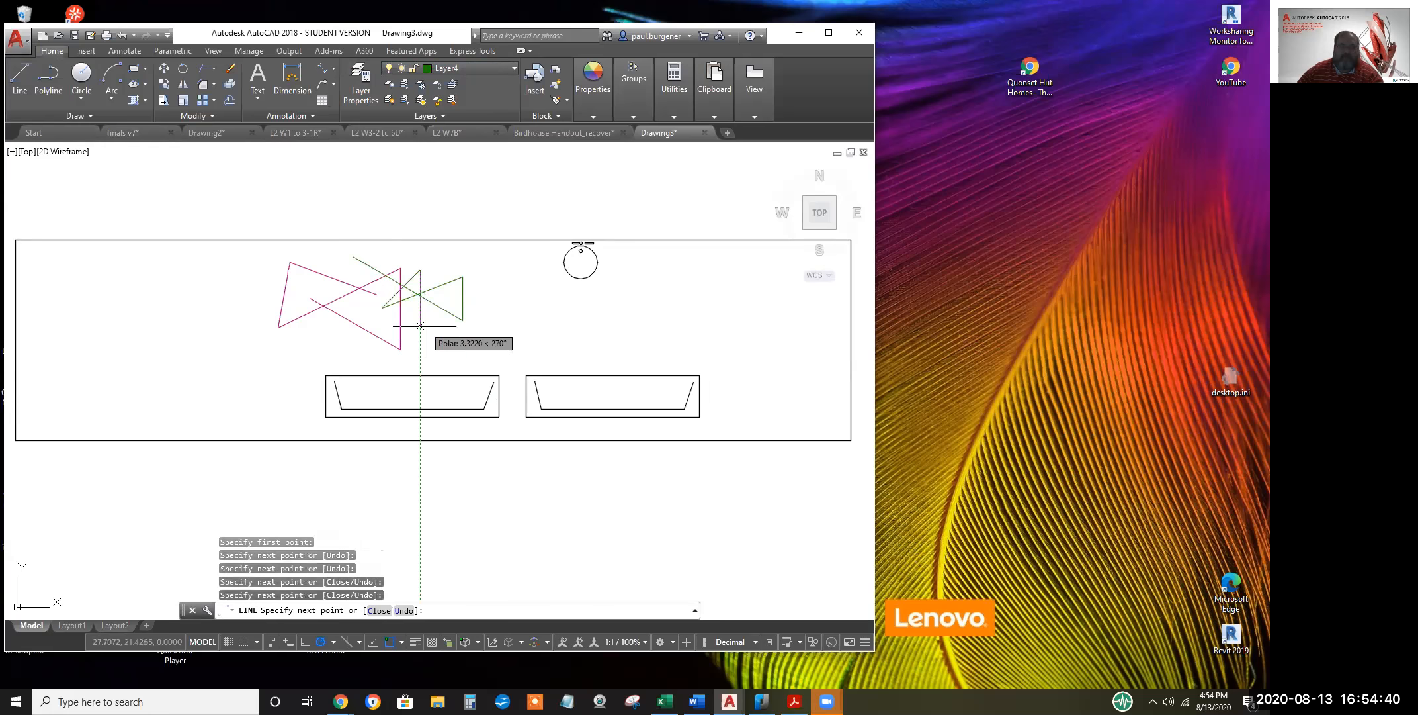
click(420, 329)
key(Return)
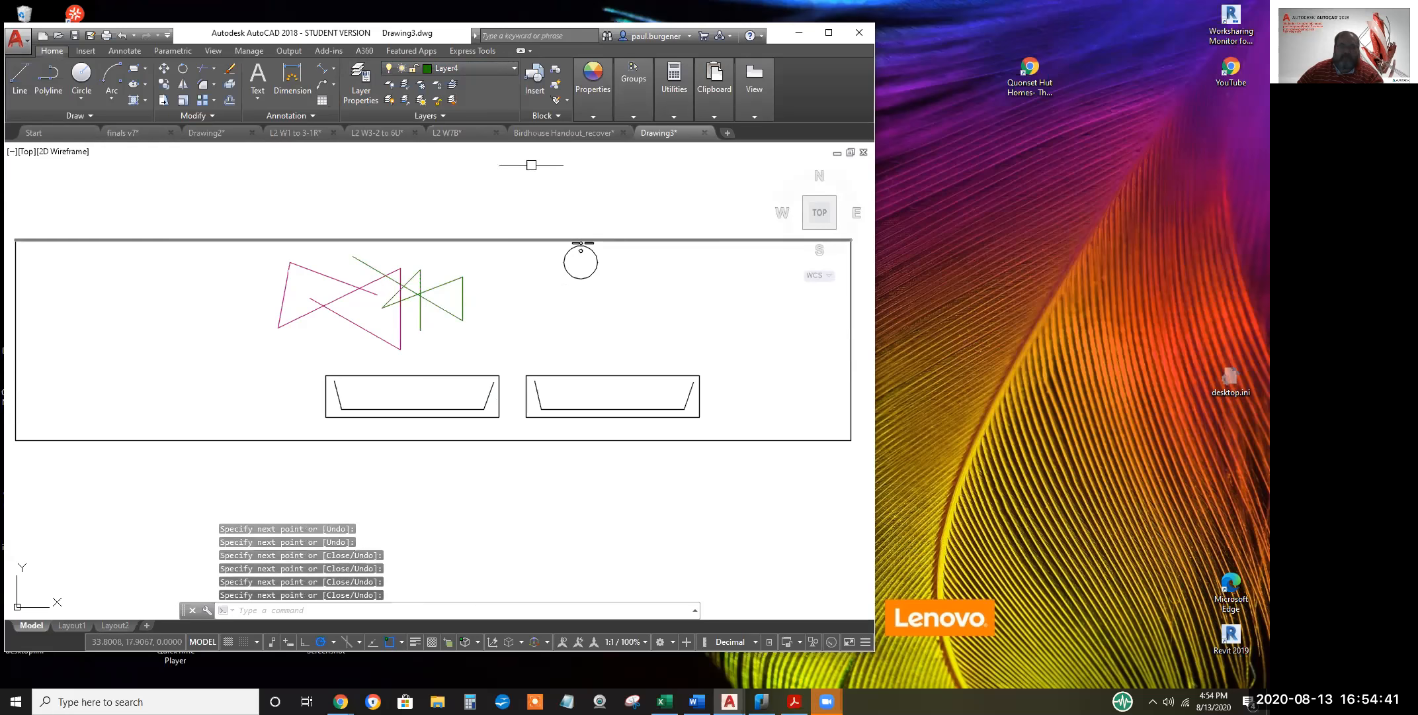
Return to Layout1 and examine the new coloured lines inside the rotated viewport
click(485, 67)
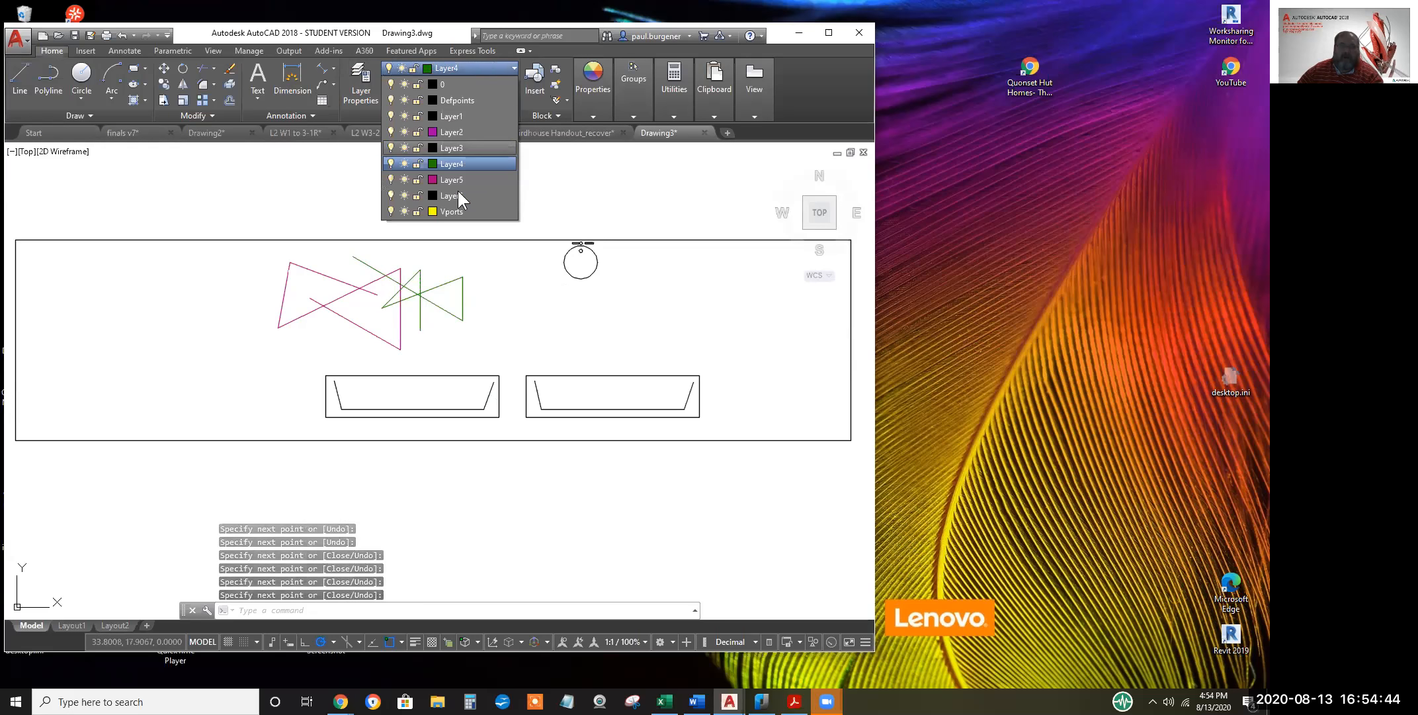
click(508, 301)
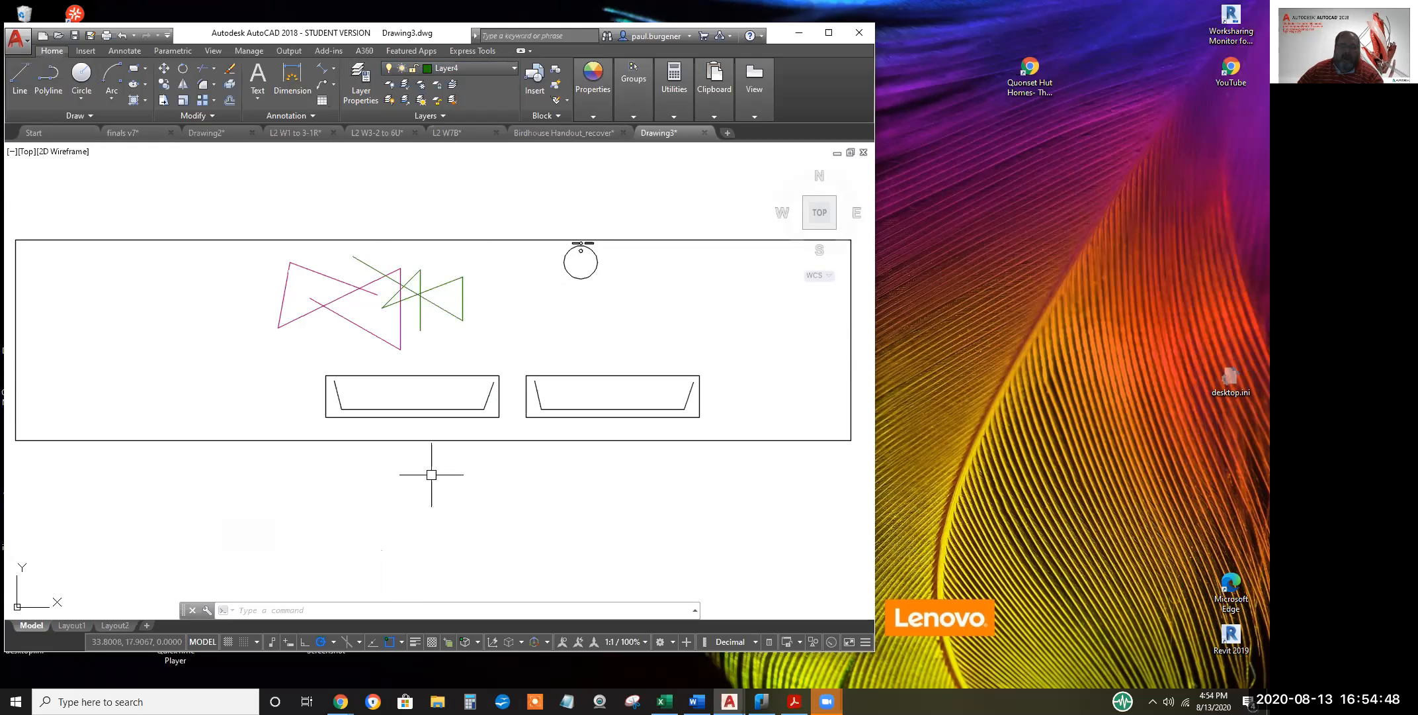
click(73, 624)
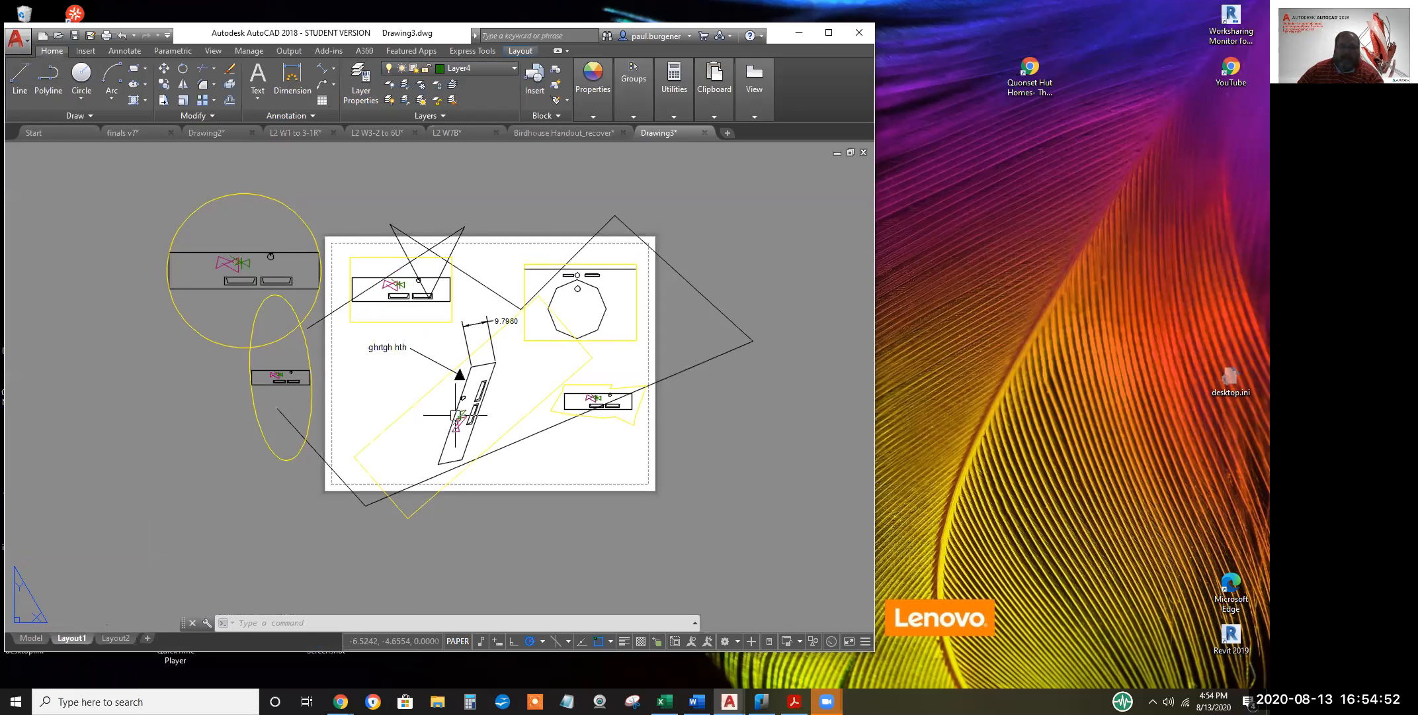
scroll(454, 418, up, 4)
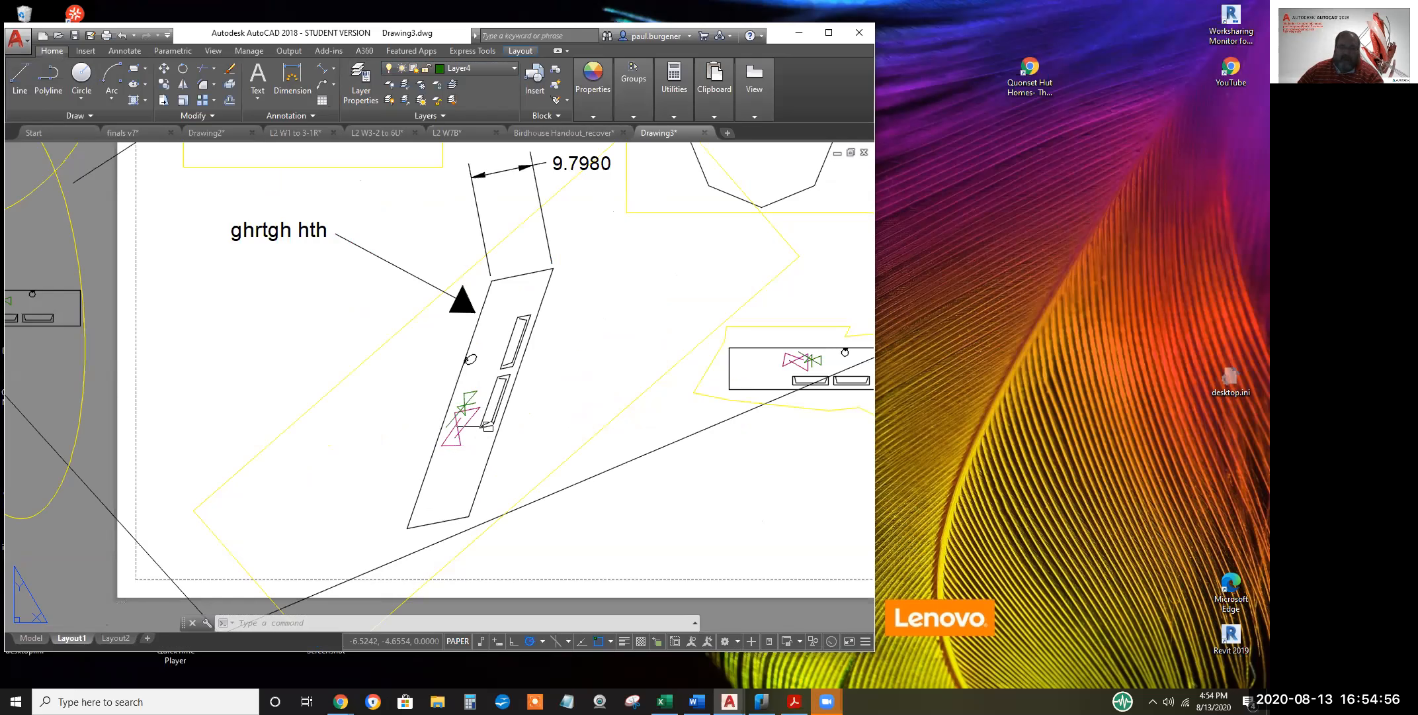
Activate the model space inside the rotated rectangular viewport on Layout1
scroll(528, 391, down, 2)
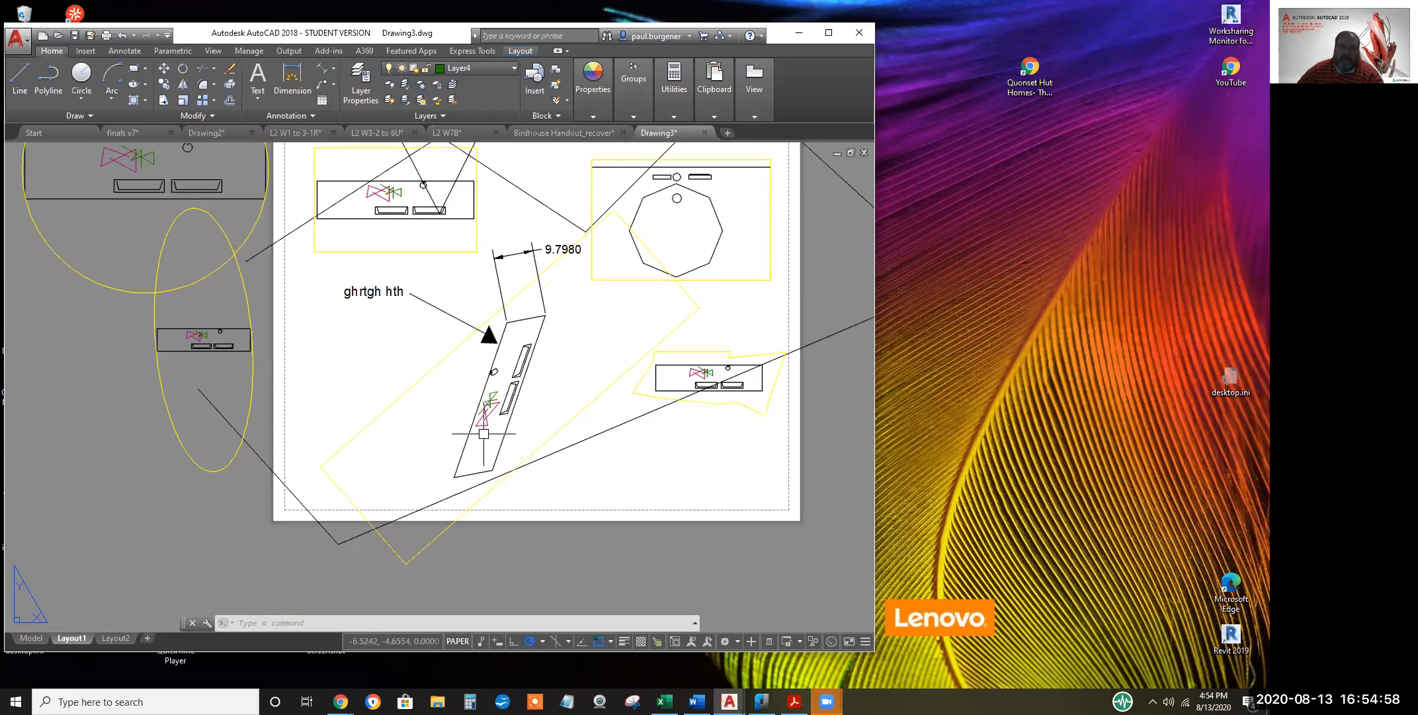
scroll(487, 414, up, 2)
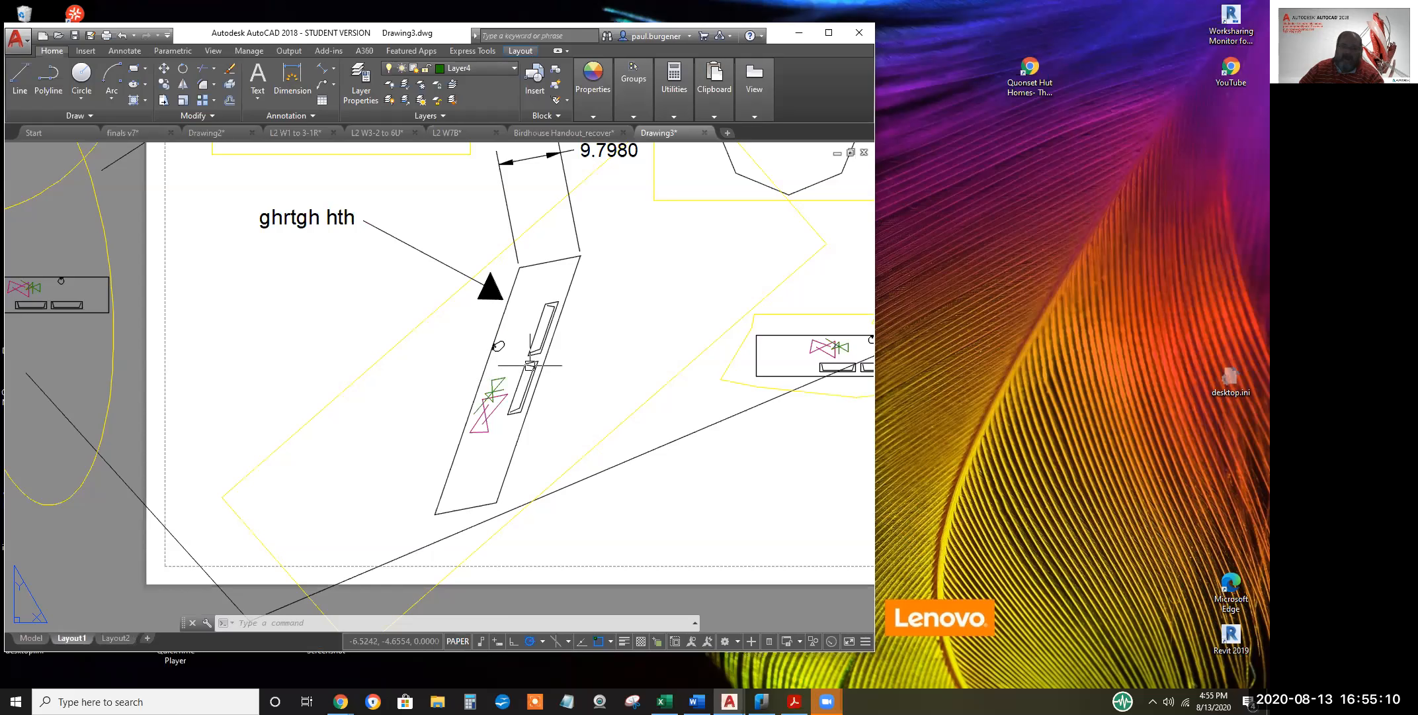
click(621, 386)
double_click(617, 385)
double_click(617, 381)
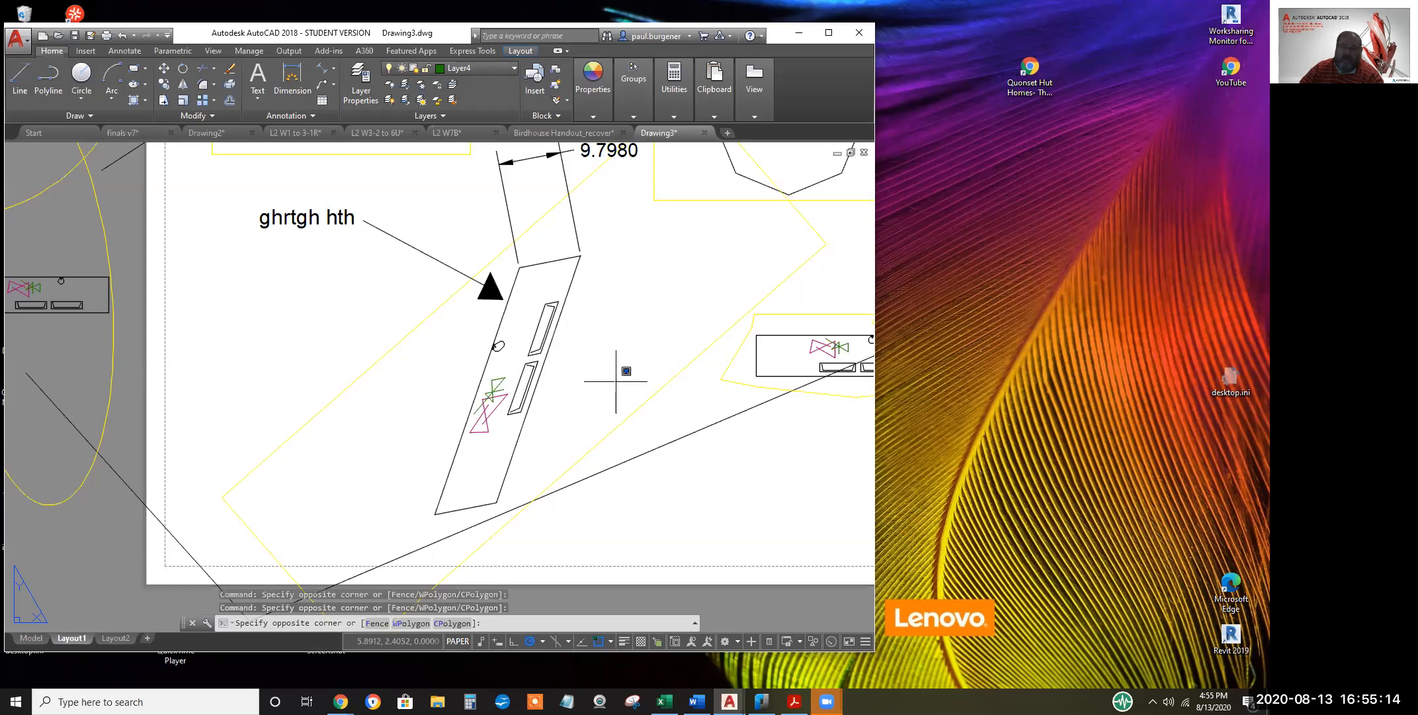
double_click(599, 375)
scroll(593, 369, down, 2)
double_click(586, 374)
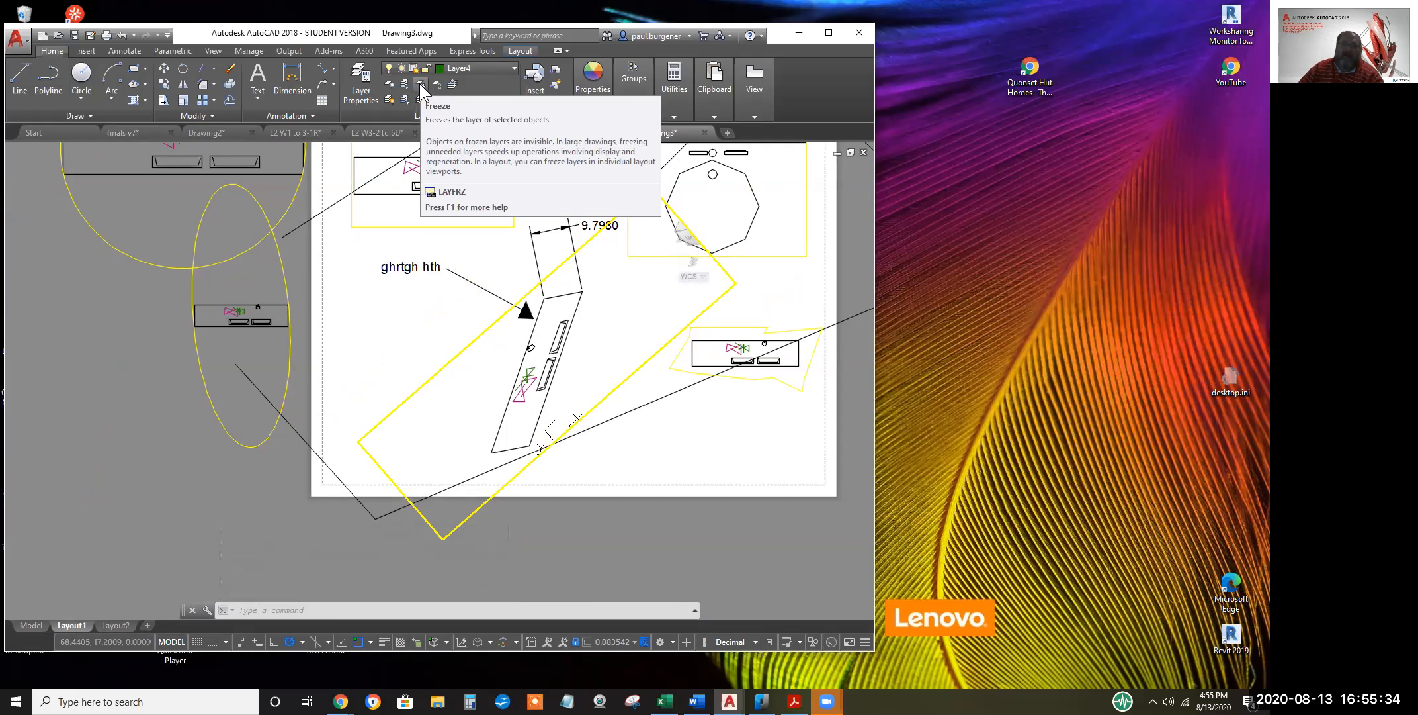
Freeze the layer of the magenta crossing lines in the active rotated viewport only, using Layer Freeze
click(482, 64)
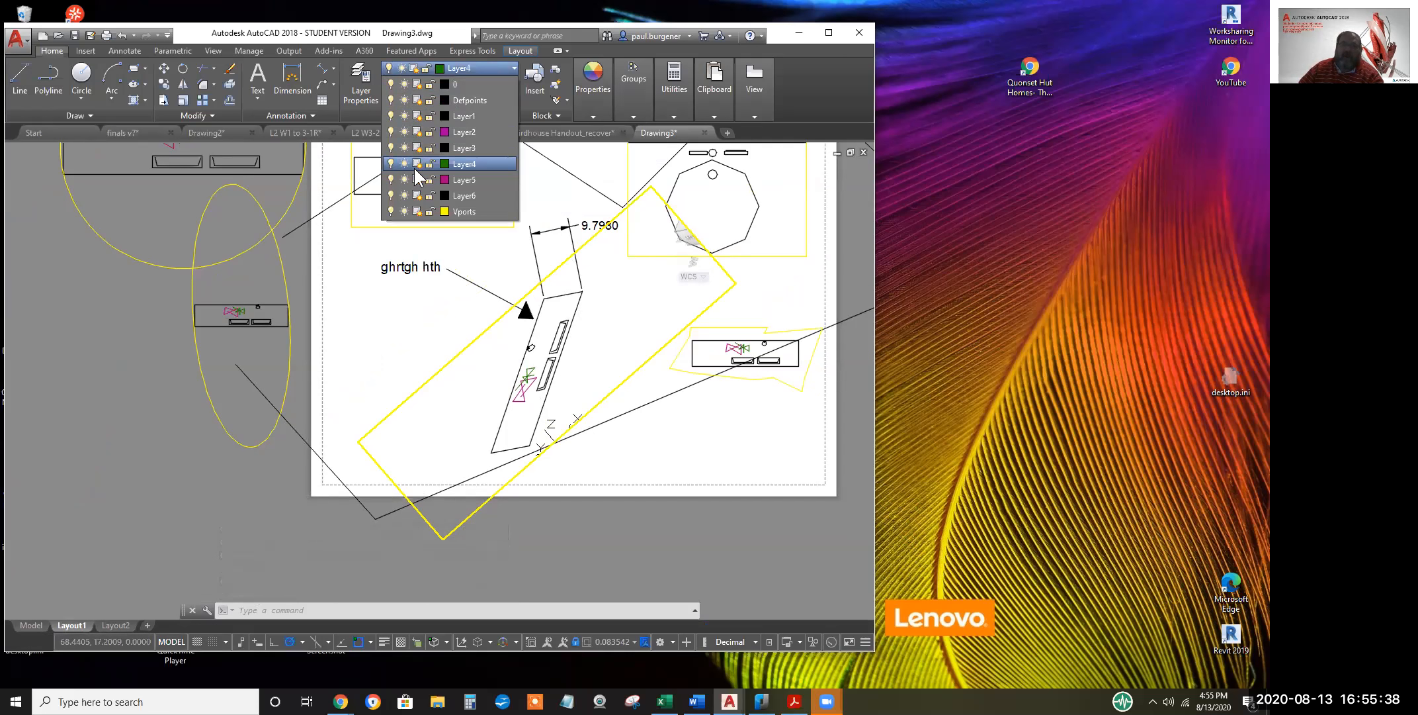
click(443, 29)
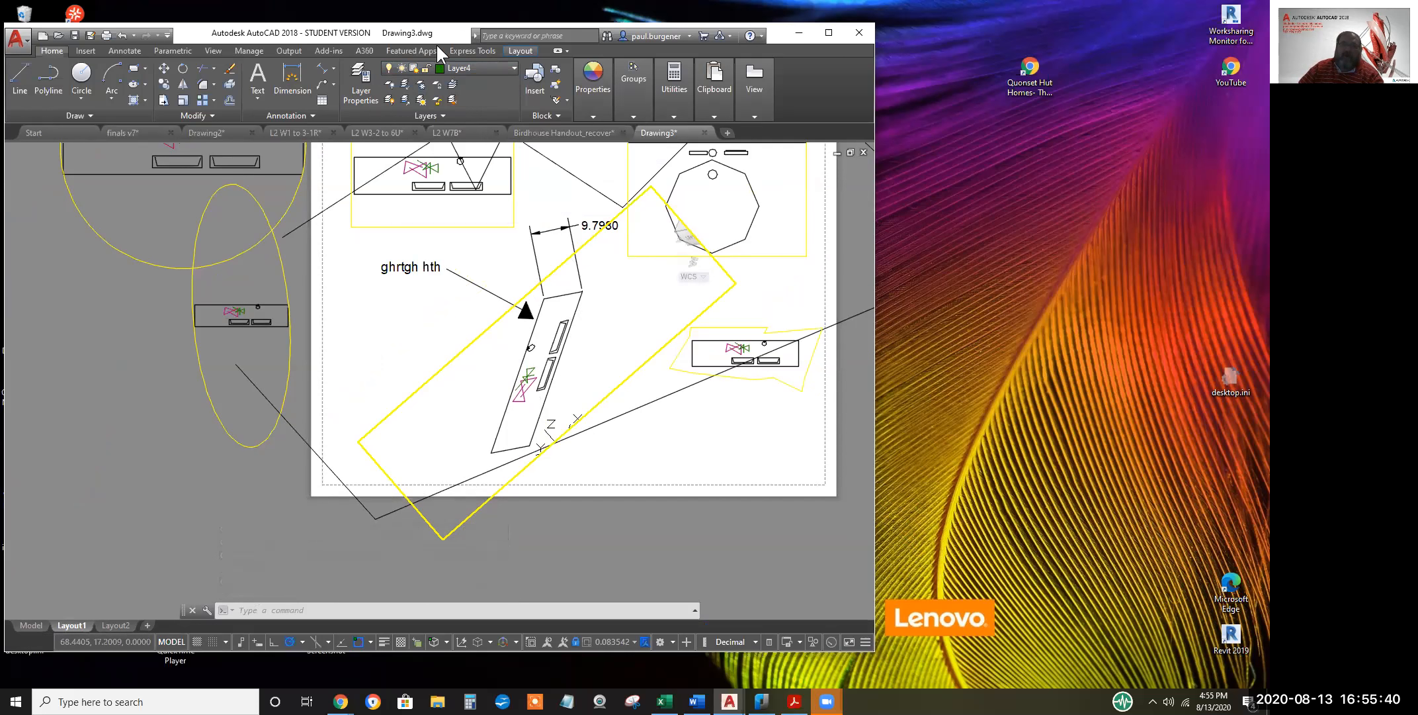
click(421, 84)
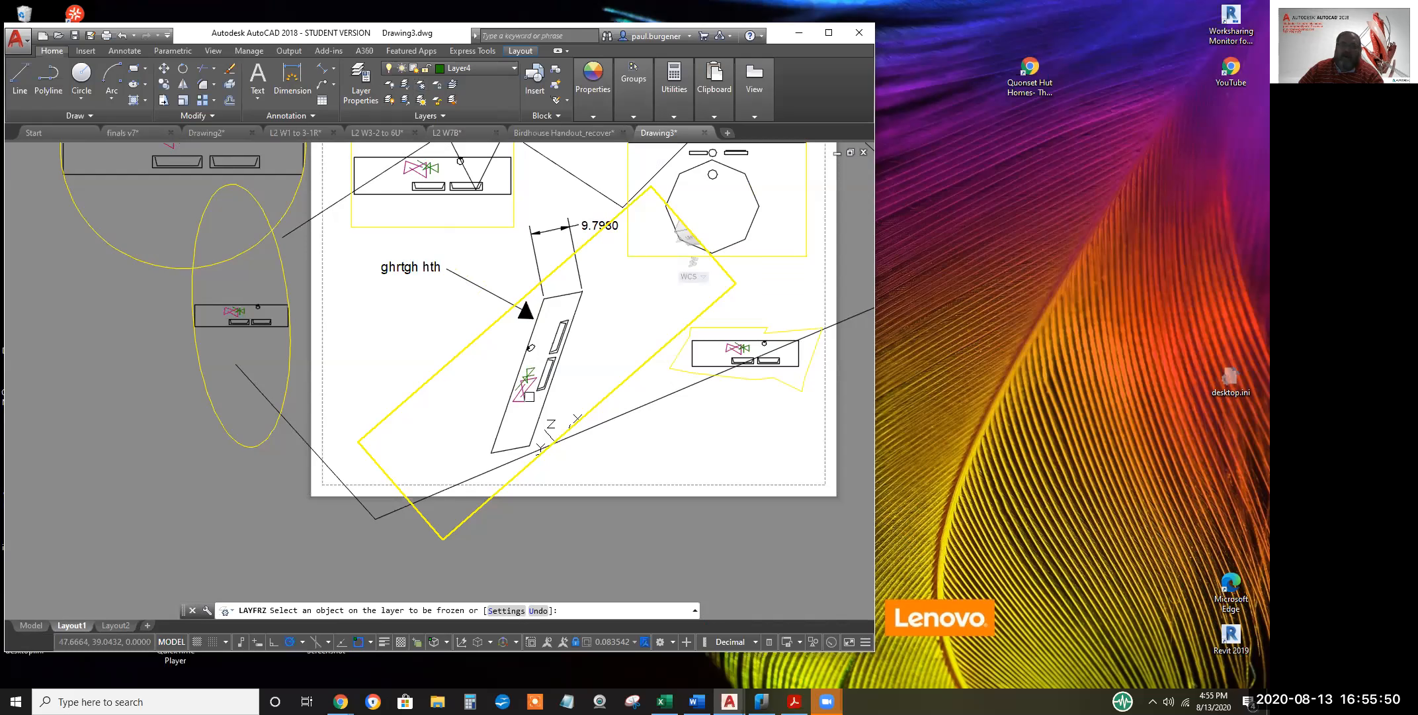
click(529, 391)
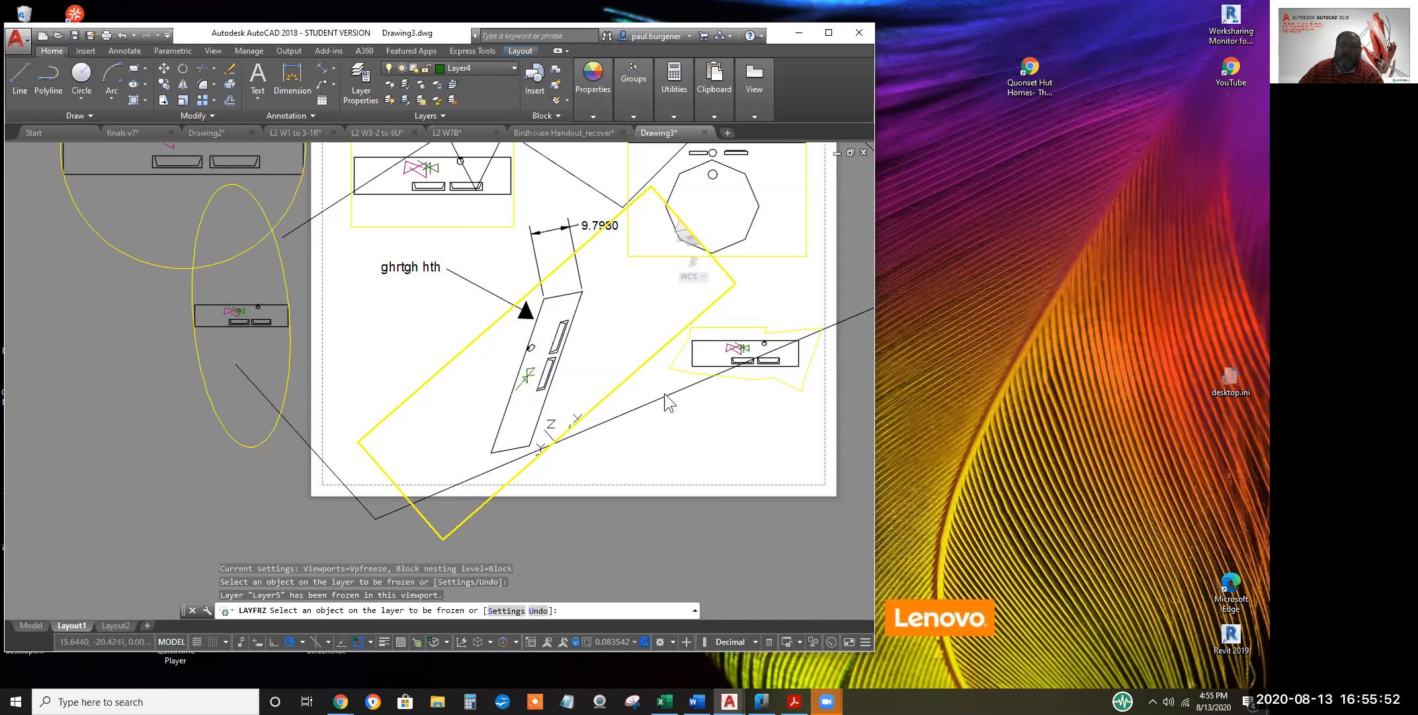
key(Escape)
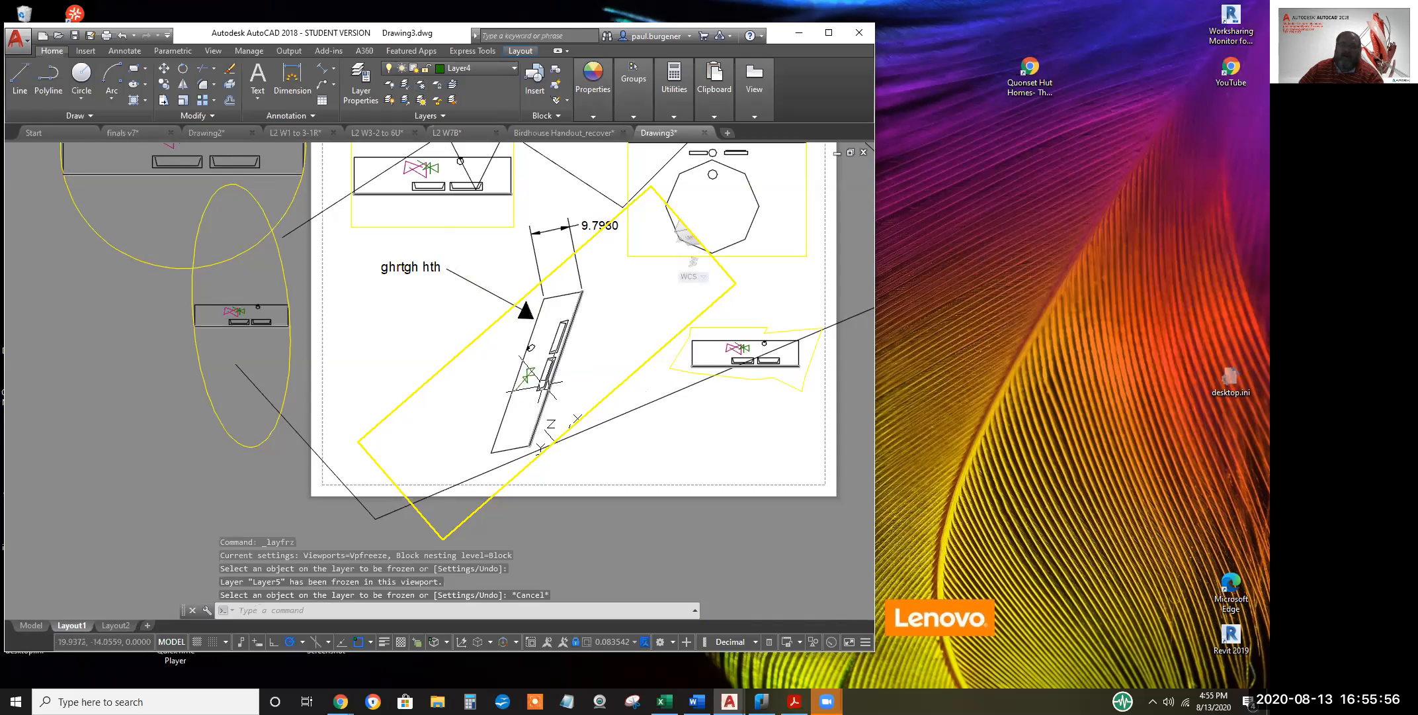
Go out to paper space, reactivate the rotated viewport, and make Layer5 the current layer in the layer manager
double_click(667, 437)
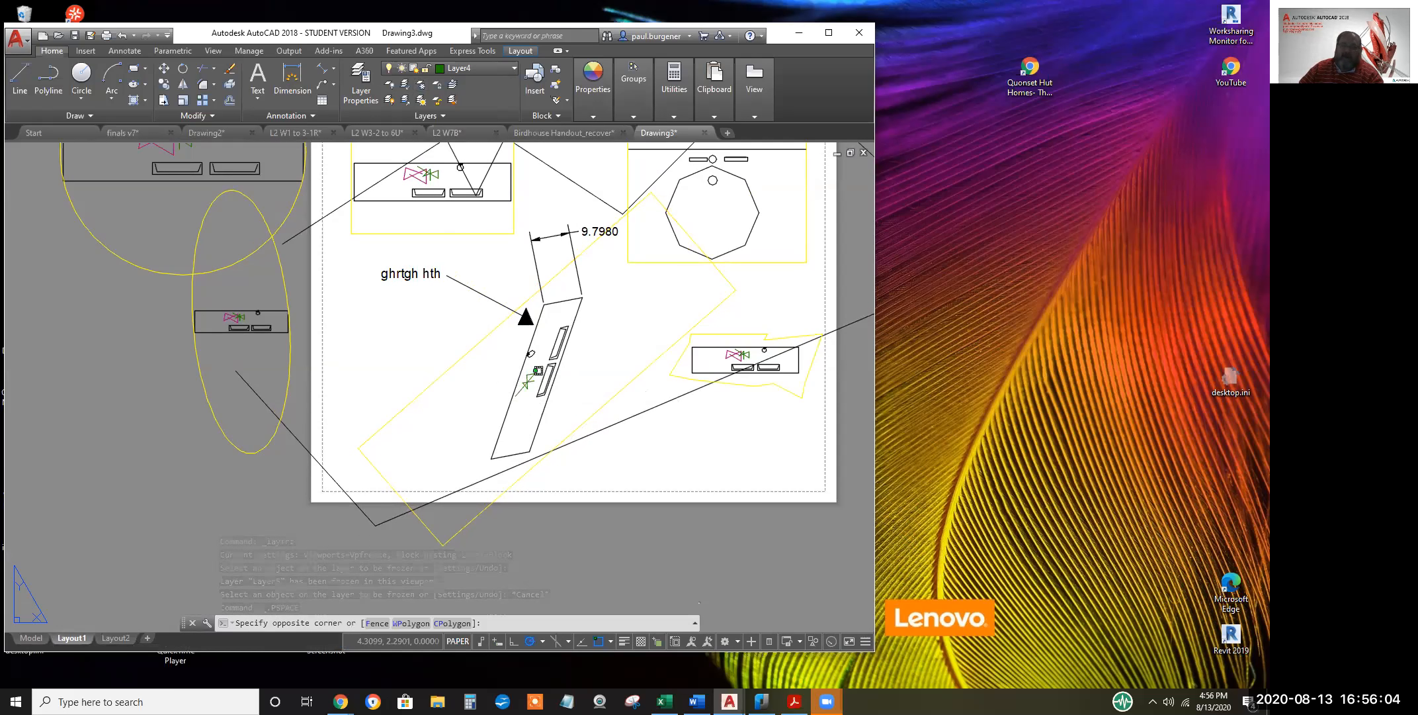
double_click(529, 380)
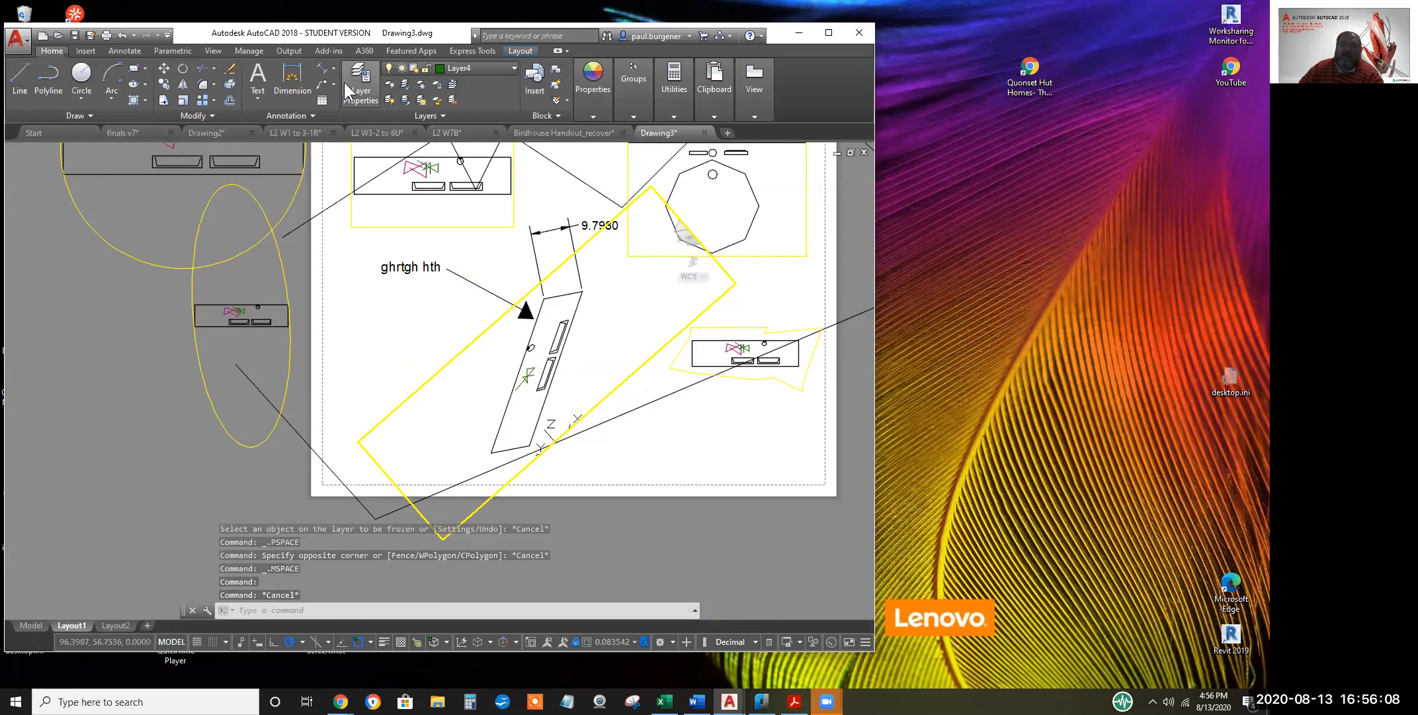
key(Escape)
key(Escape)
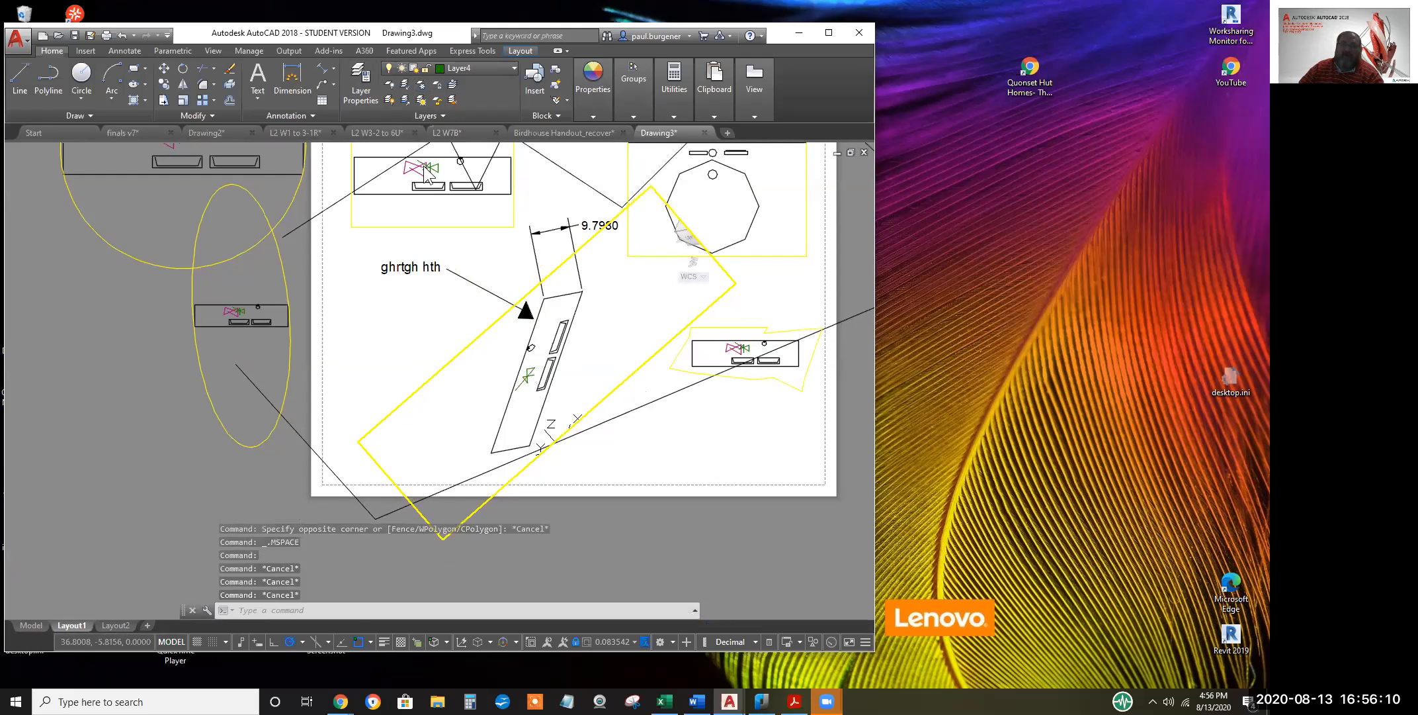
click(360, 83)
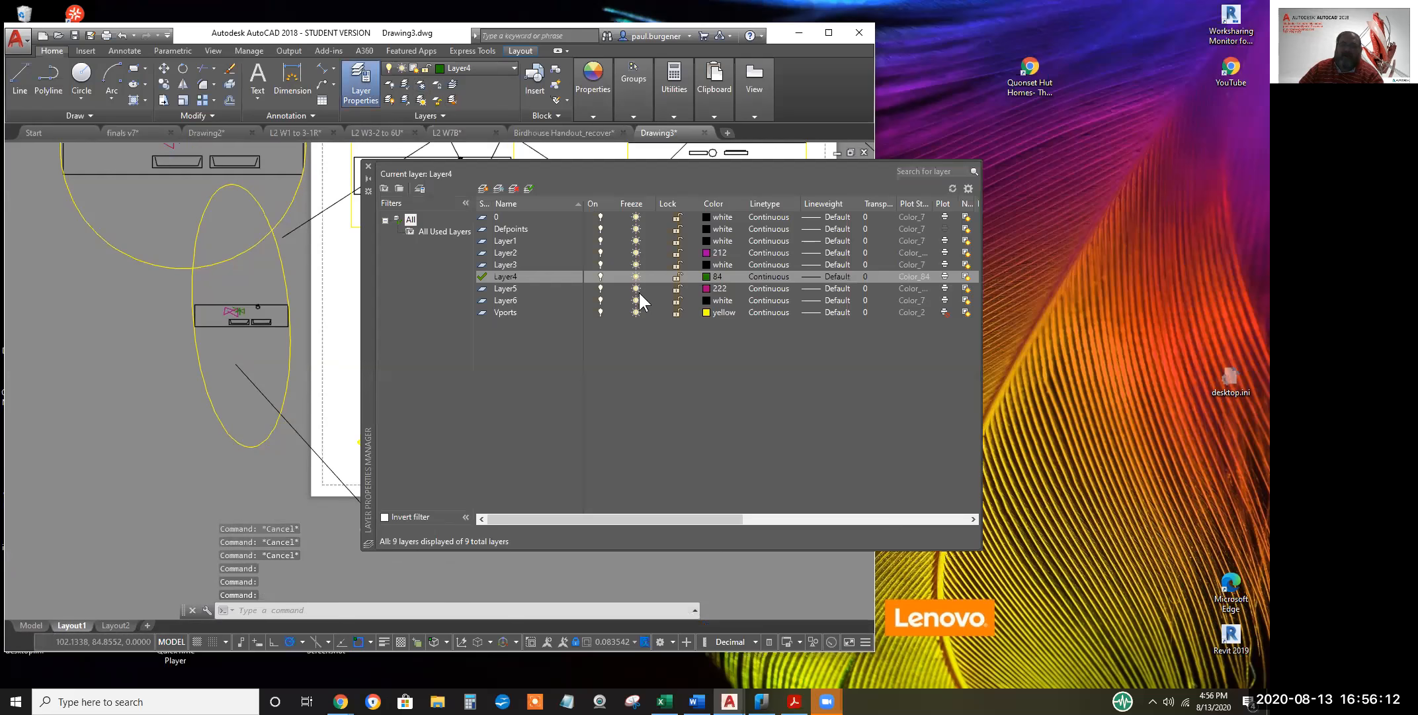
double_click(505, 290)
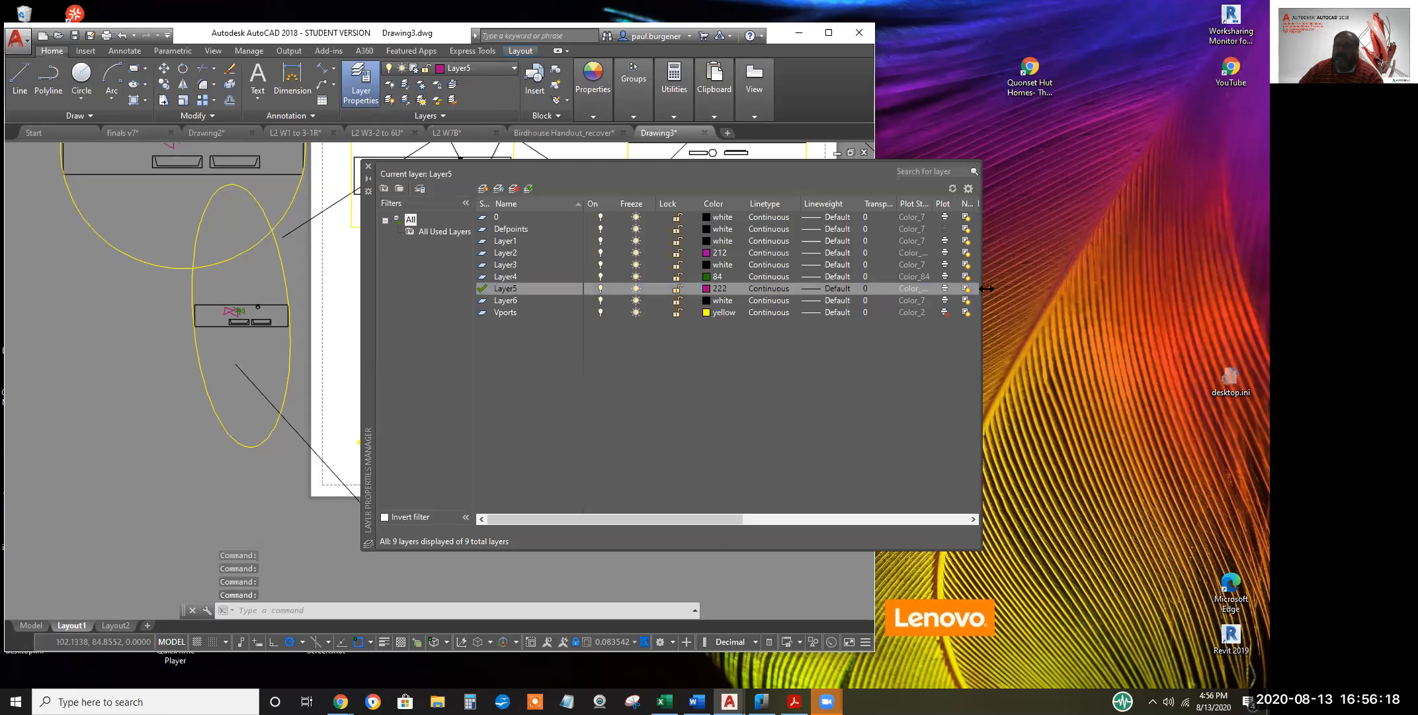
Widen the layer manager, set Layer5's colour to index 80, and close the manager
drag(986, 288, 1235, 289)
drag(366, 296, 55, 280)
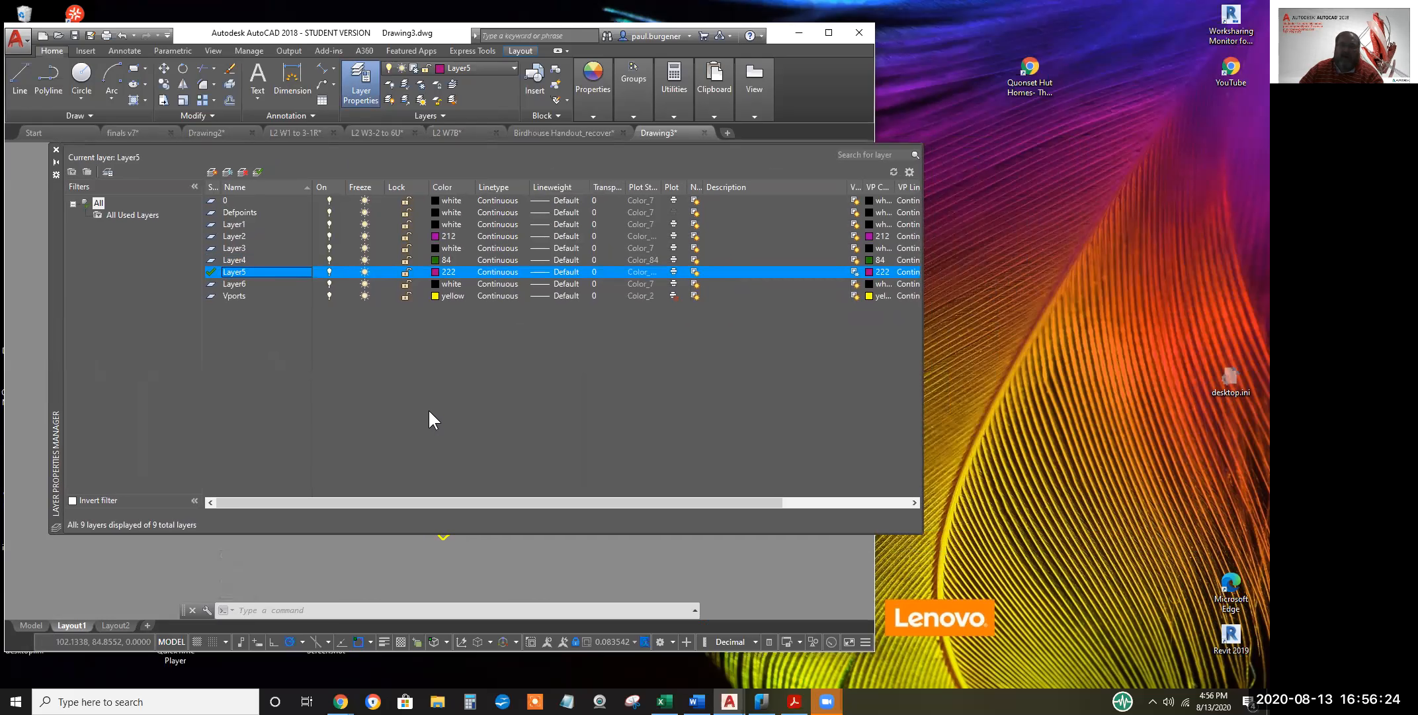
click(445, 271)
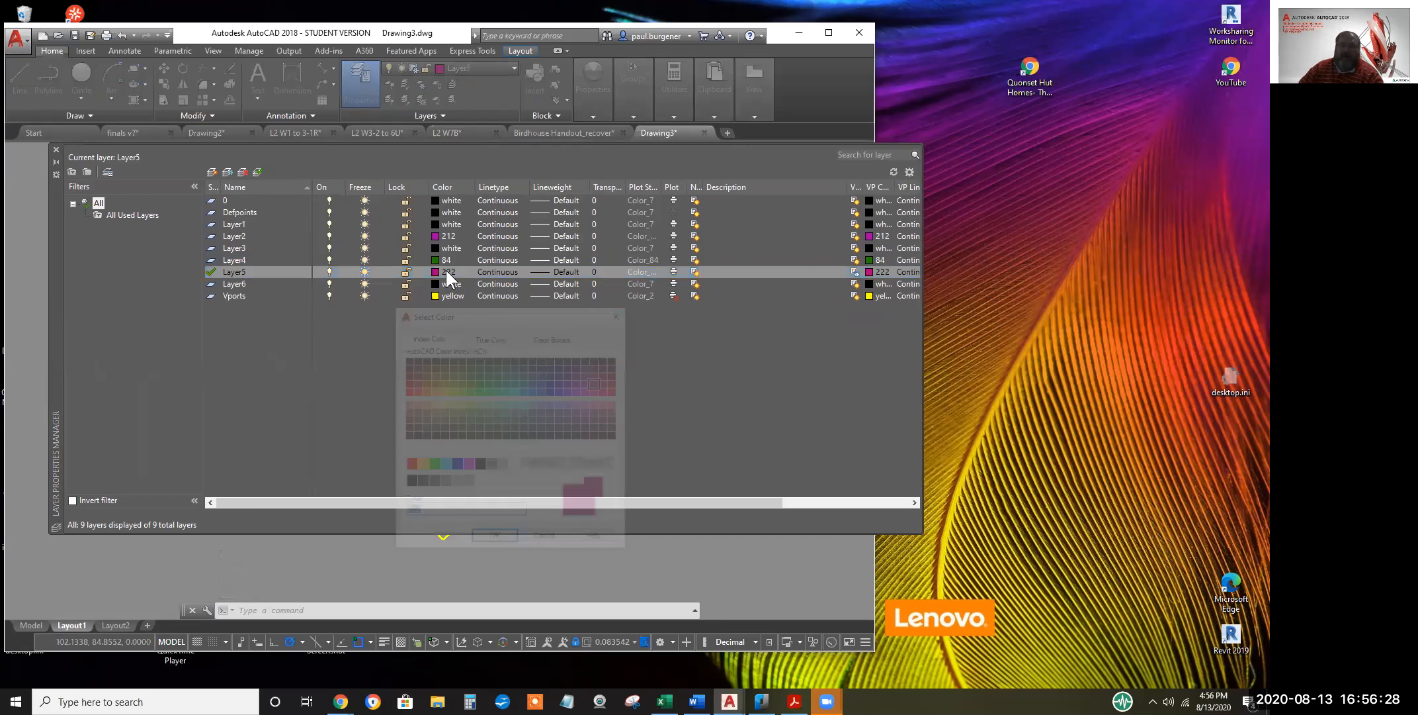
click(469, 390)
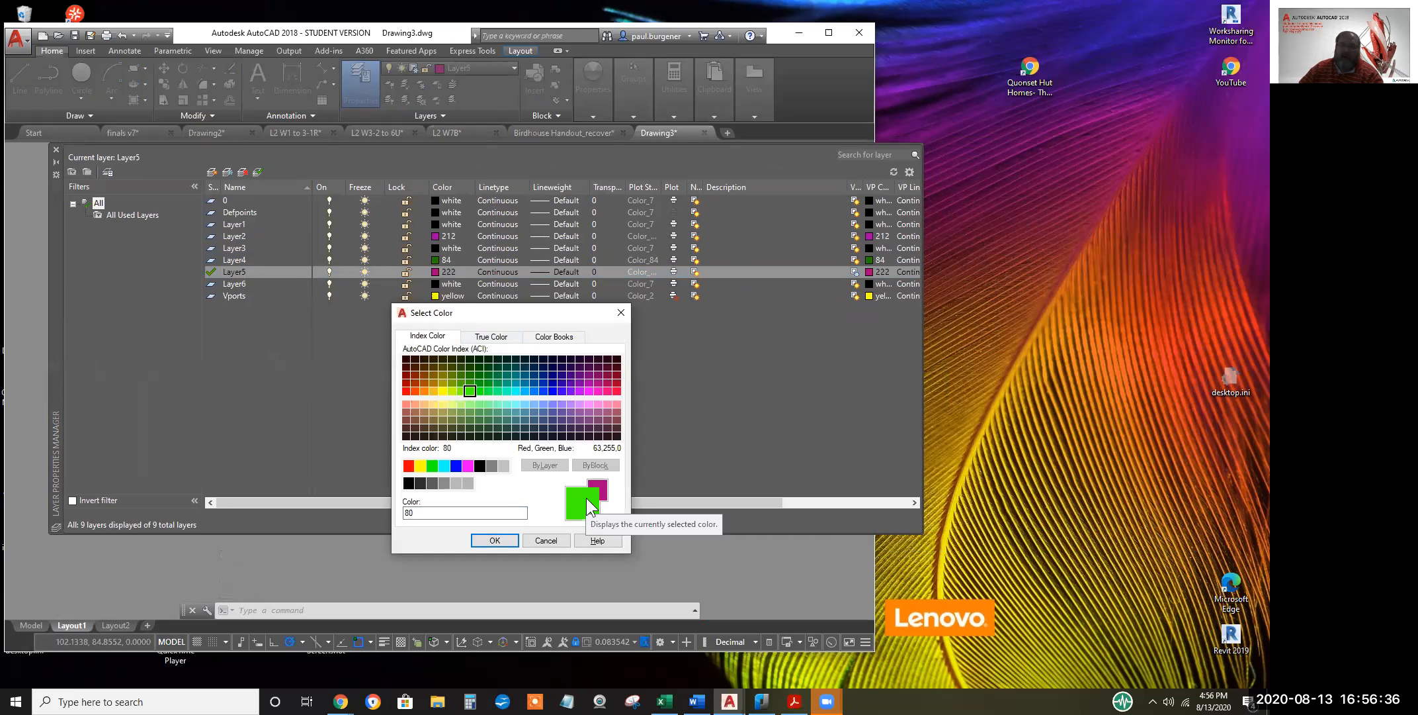
click(497, 541)
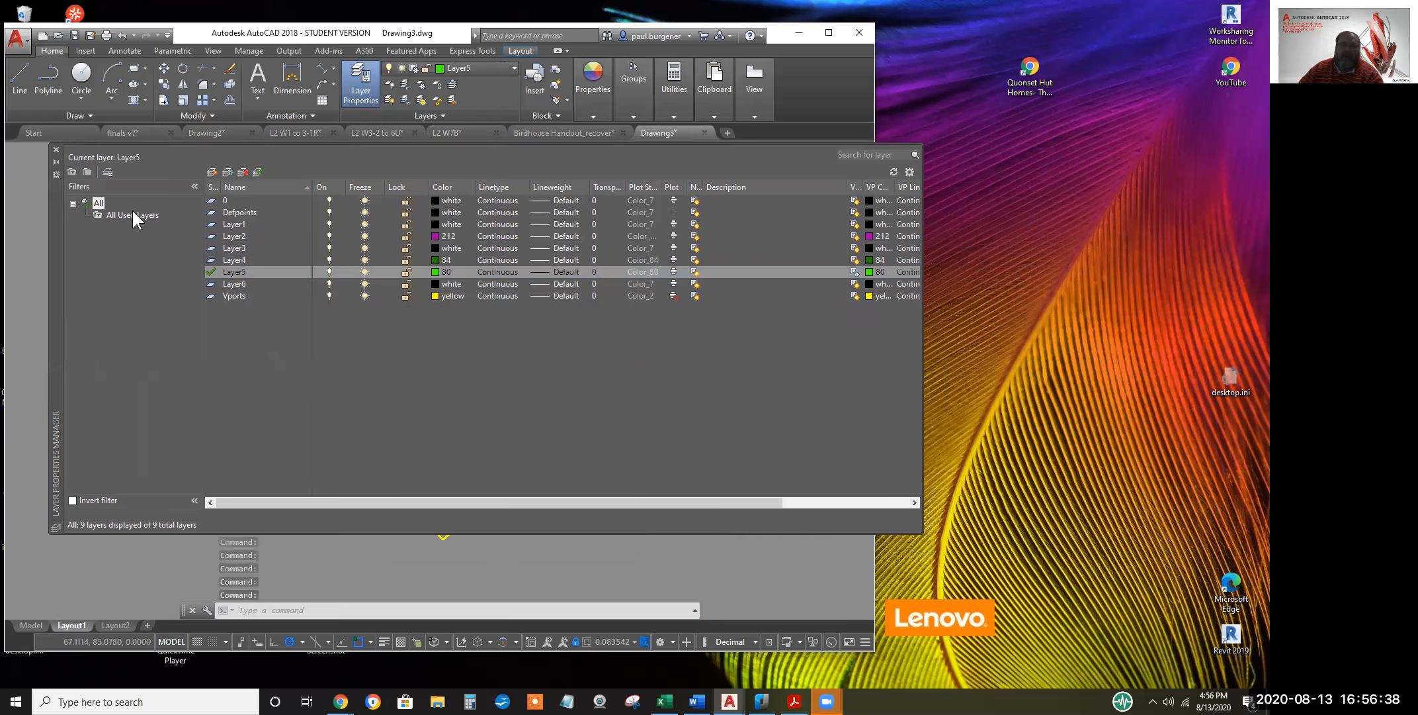
click(56, 150)
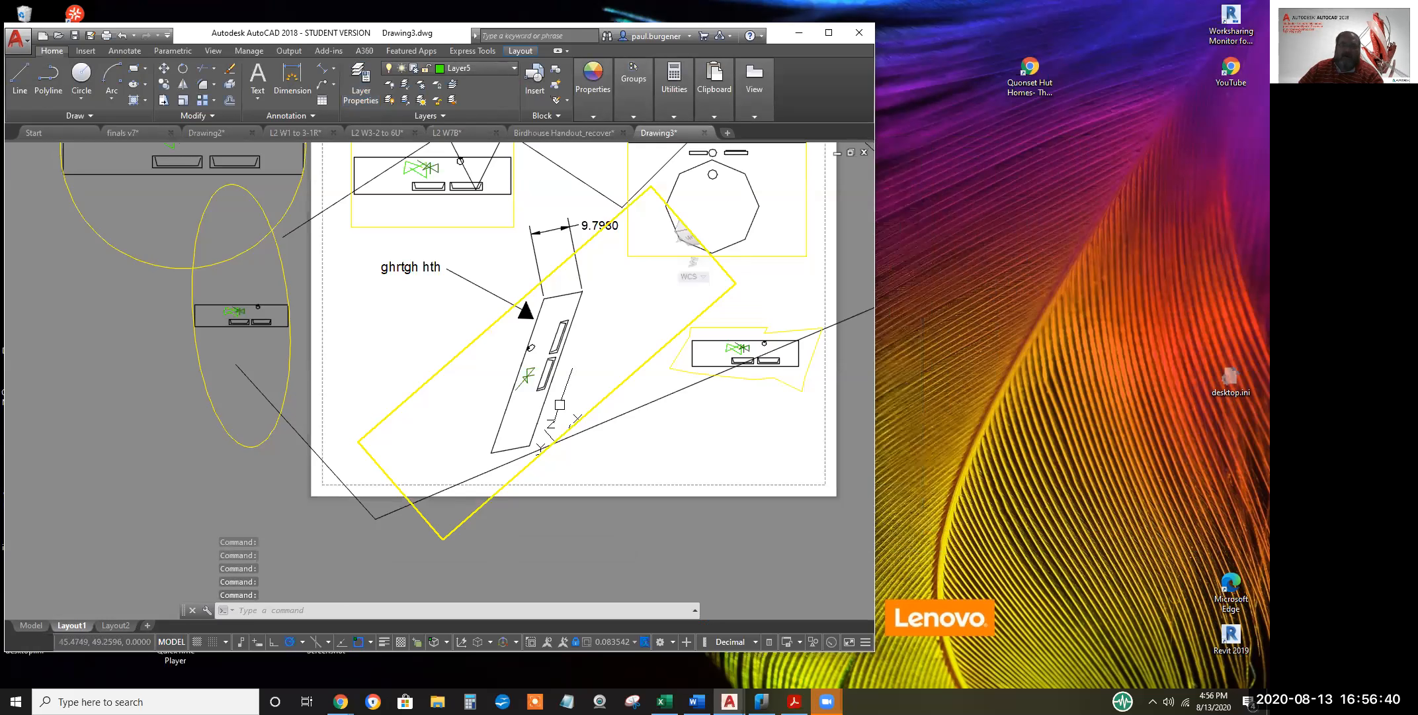
Compare the recoloured Layer5 lines between the rotated viewport and the narrow elliptical viewport
scroll(527, 372, up, 6)
scroll(528, 372, down, 6)
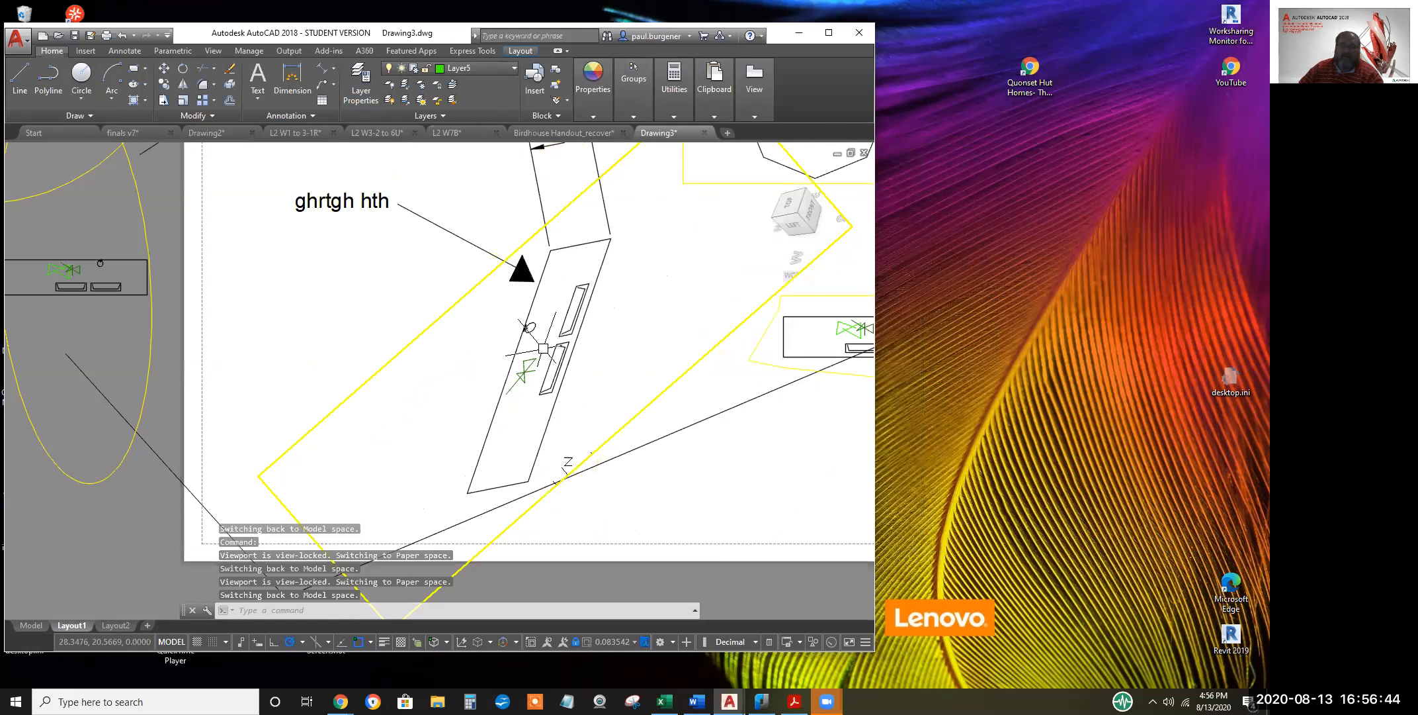
middle_drag(101, 269, 278, 307)
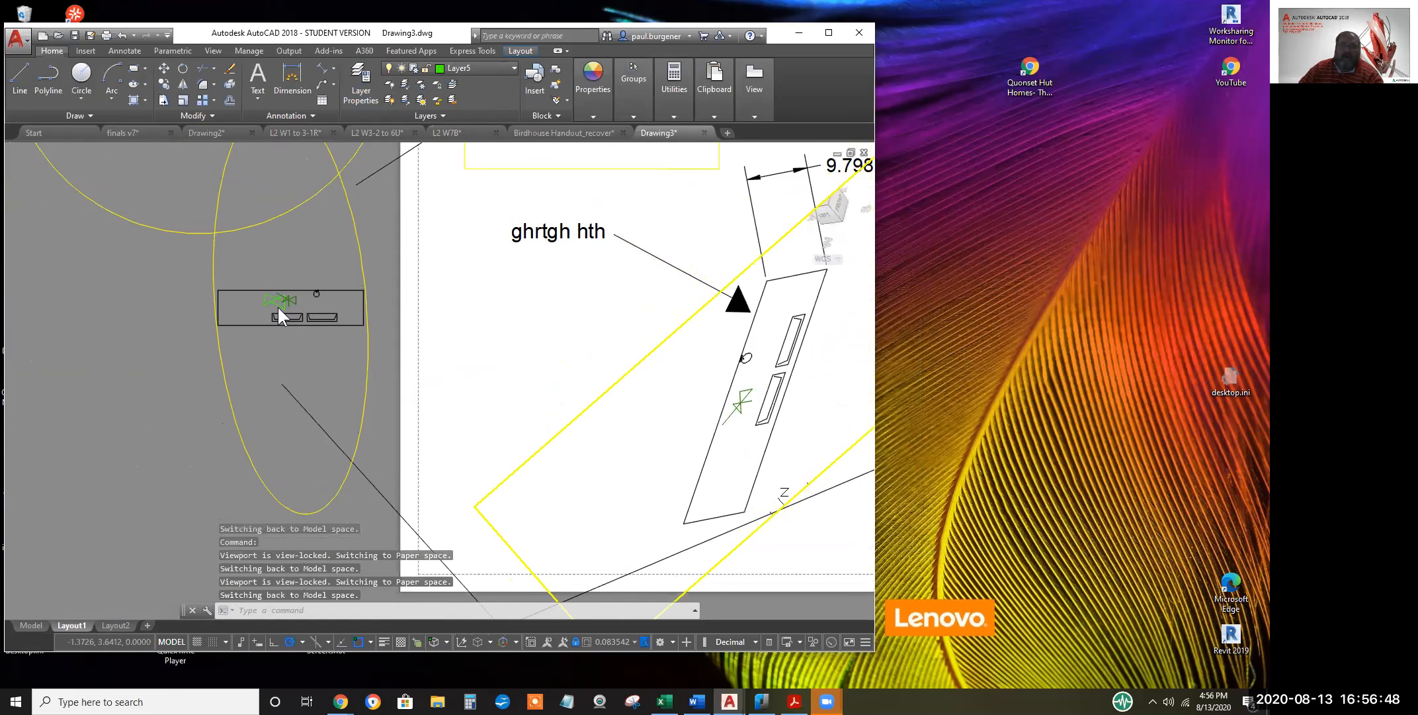
scroll(278, 307, up, 5)
scroll(265, 318, up, 3)
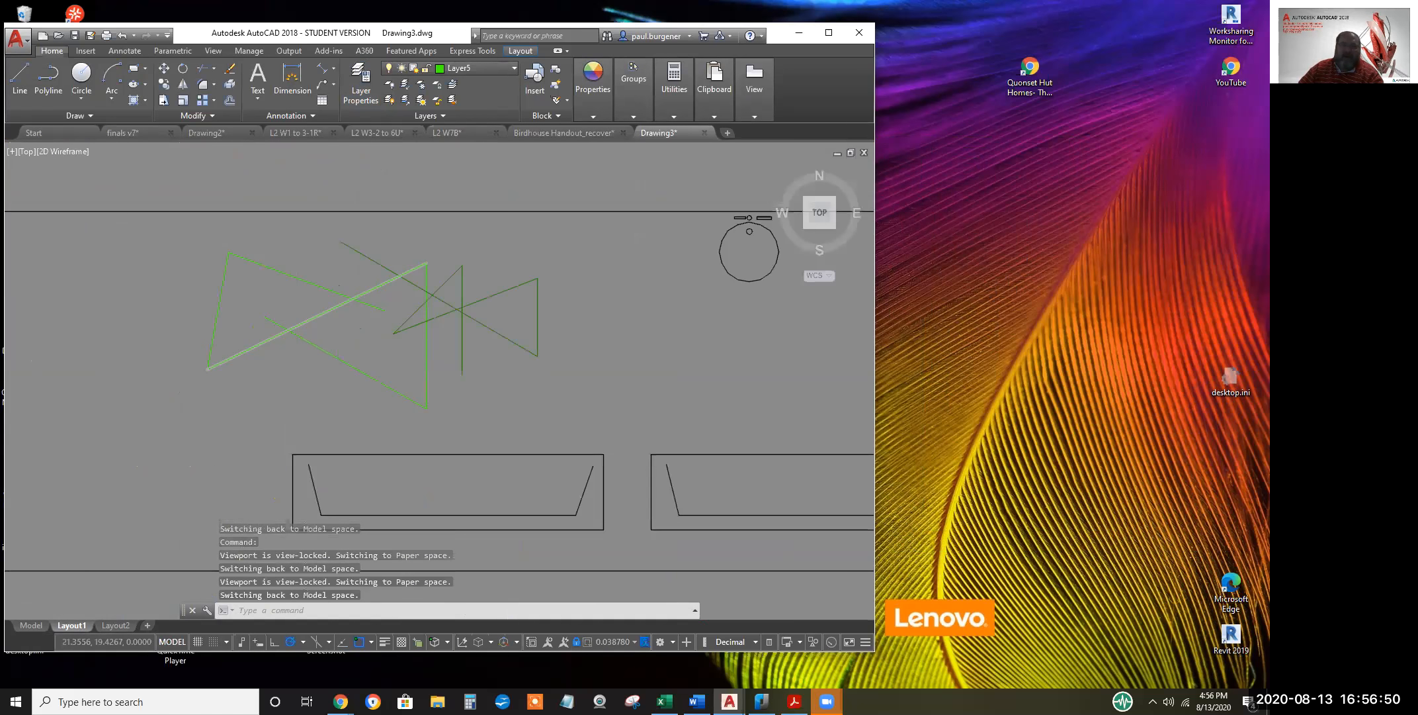
scroll(490, 368, down, 8)
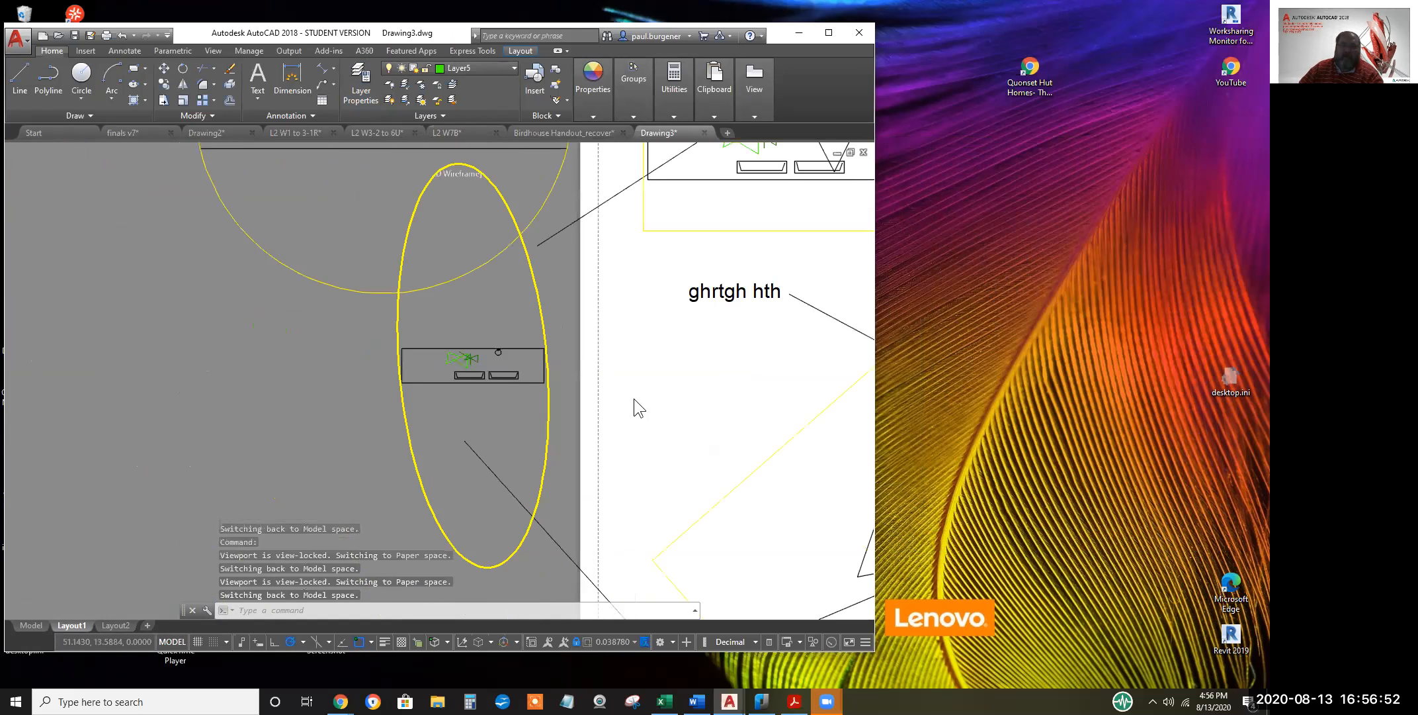
Reactivate the rotated viewport and check which layer its remaining green crossing lines are on
double_click(634, 385)
middle_drag(659, 380, 219, 262)
key(Escape)
double_click(554, 348)
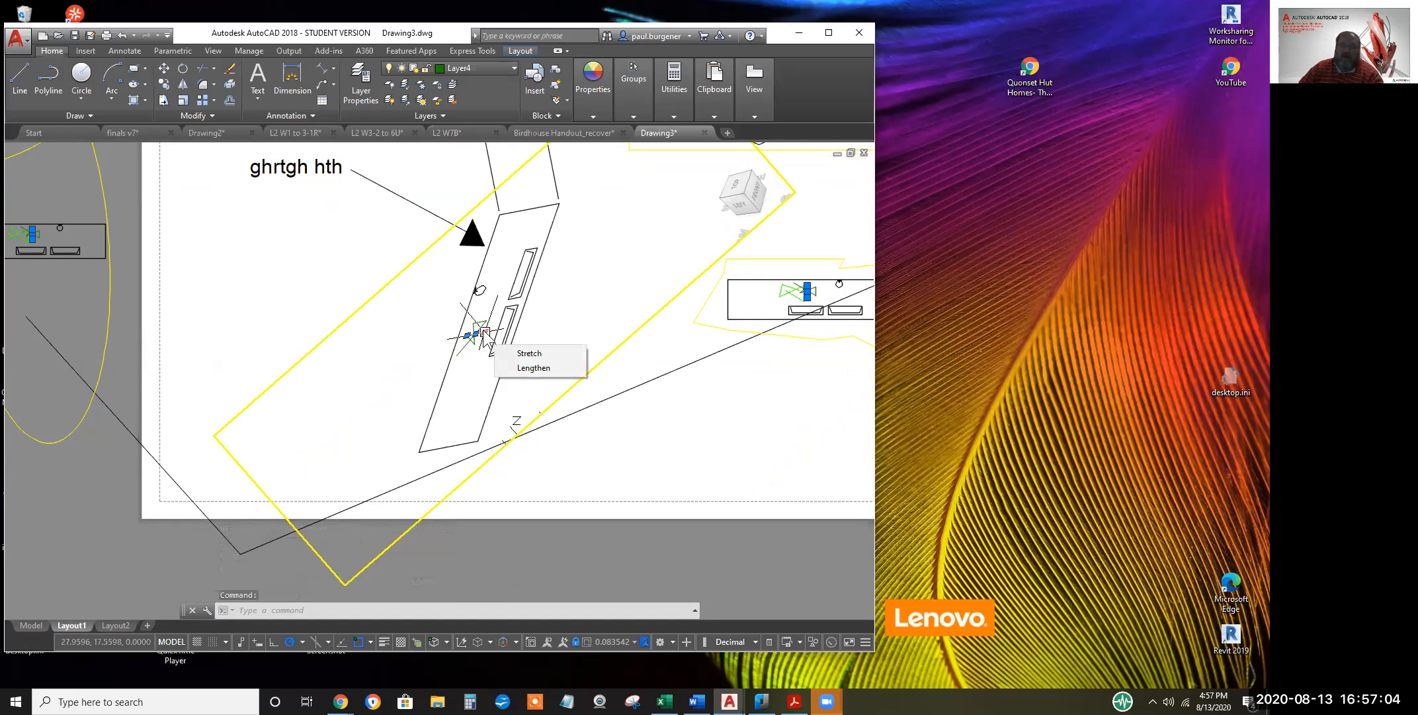
click(479, 331)
key(Escape)
key(Escape)
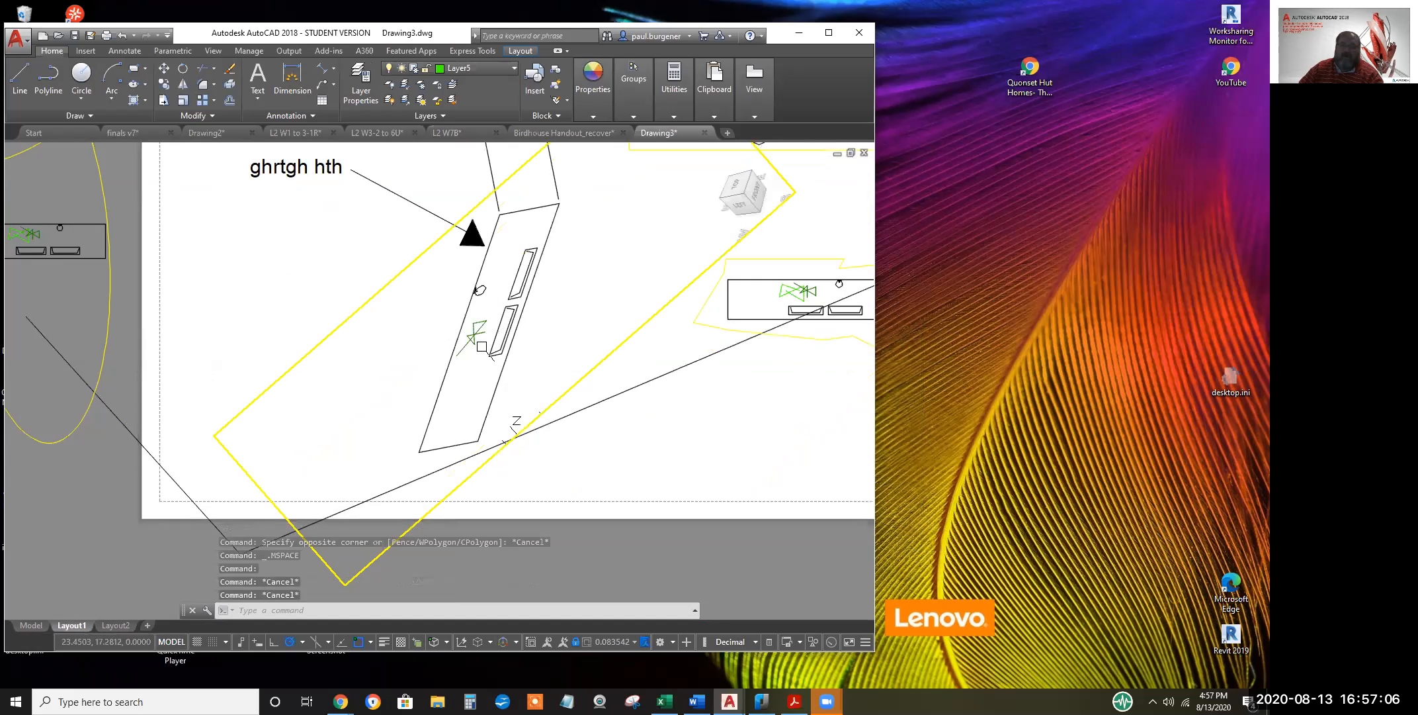
Change Layer4's colour to index 20
click(484, 68)
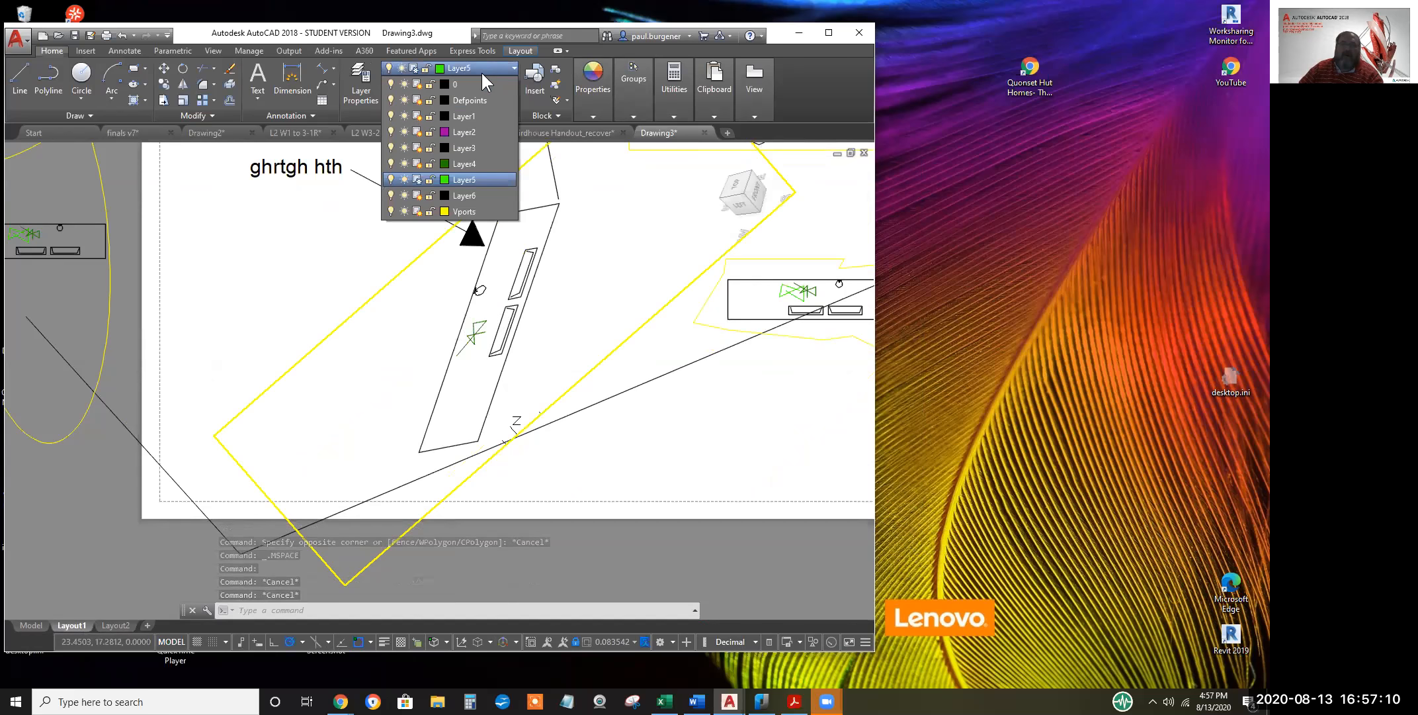
click(445, 164)
click(416, 390)
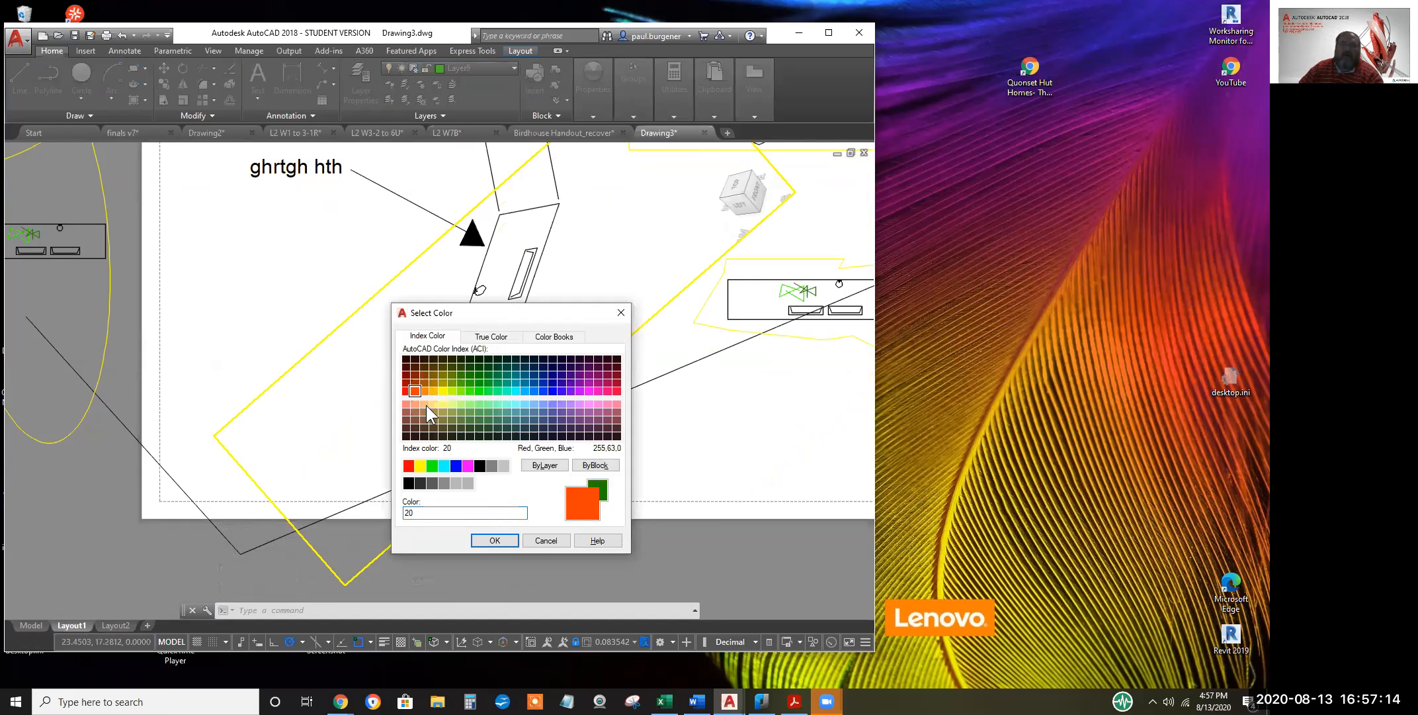
click(493, 540)
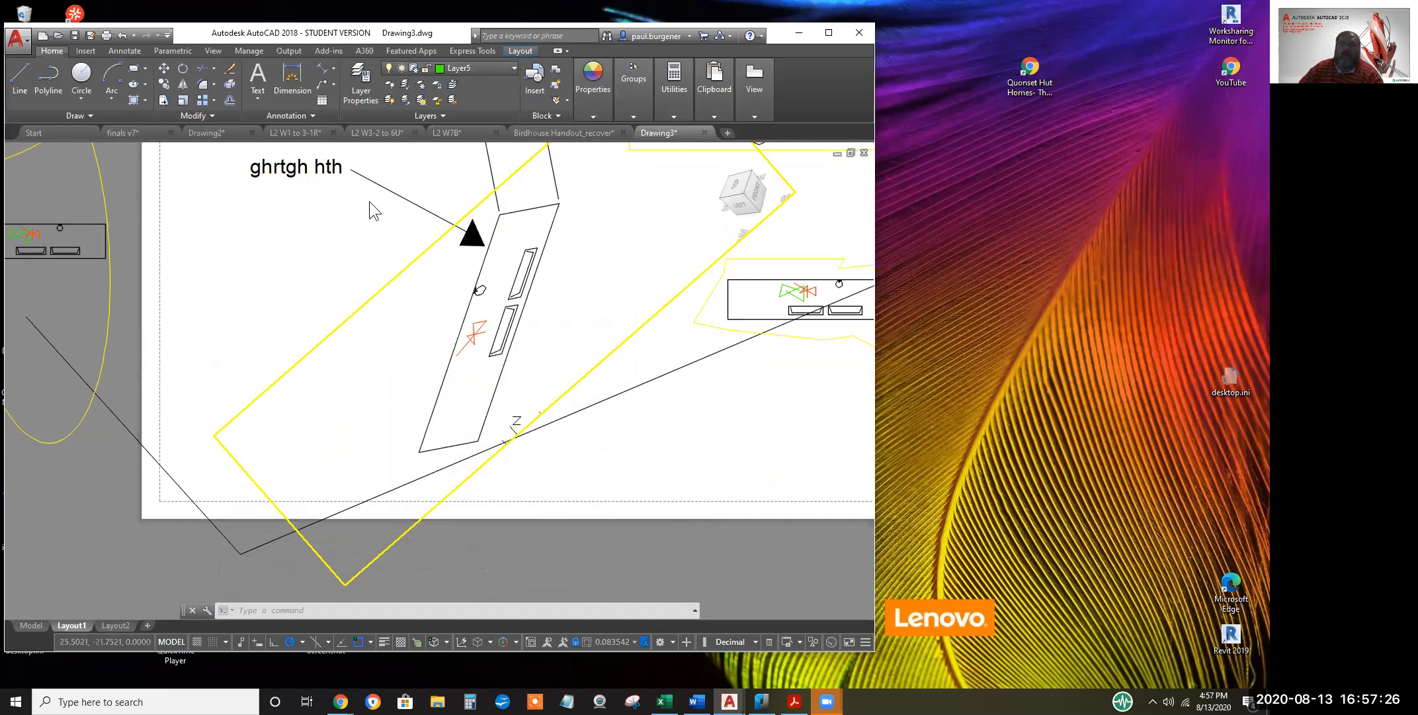
Reopen the layer manager as a floating window wide enough to show all viewport override columns
click(358, 76)
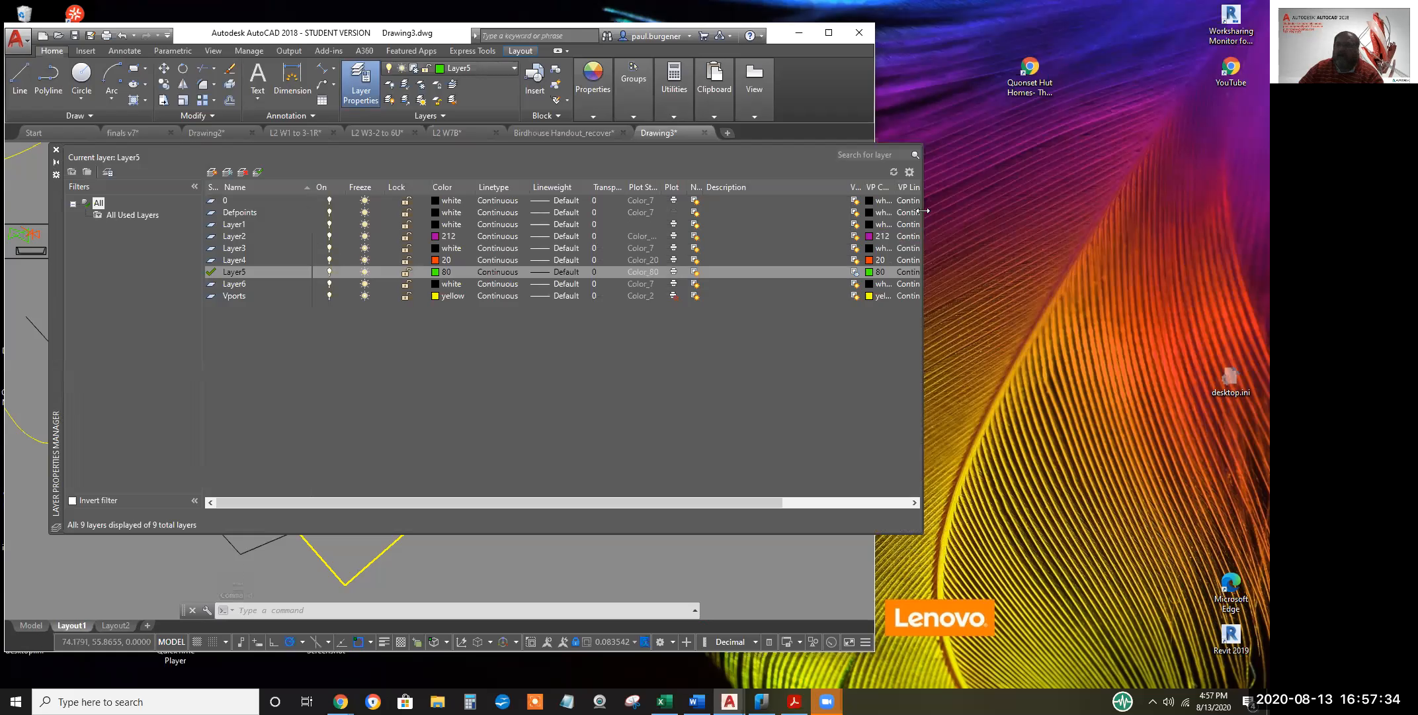
drag(923, 163, 1228, 165)
drag(59, 295, 49, 288)
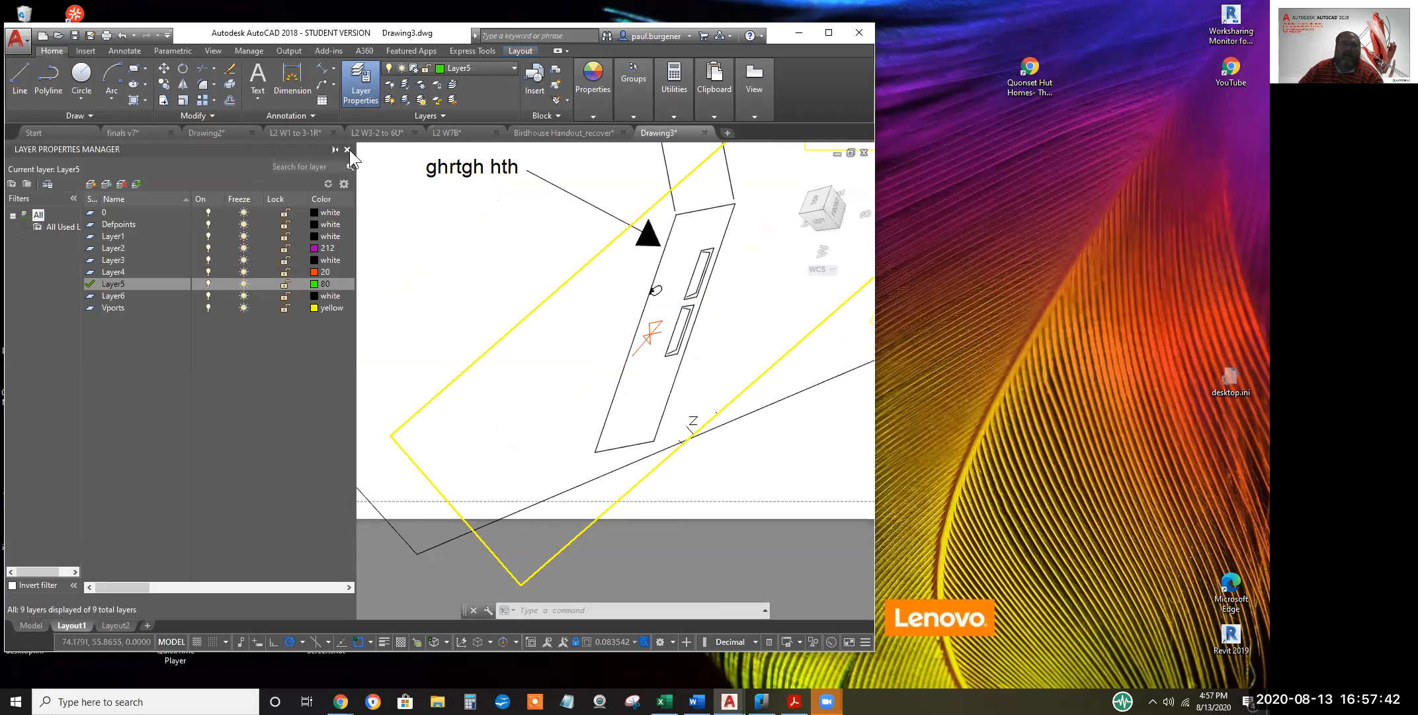
drag(355, 227, 437, 255)
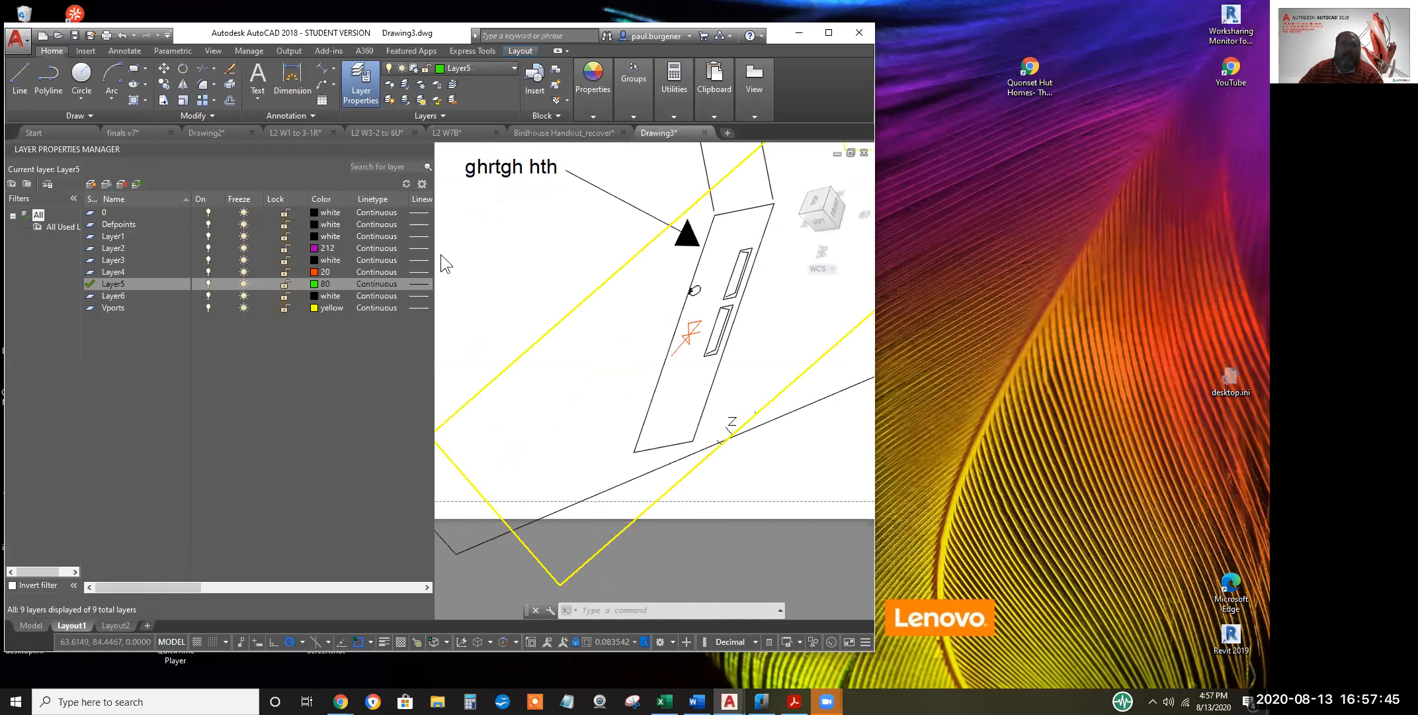
click(367, 145)
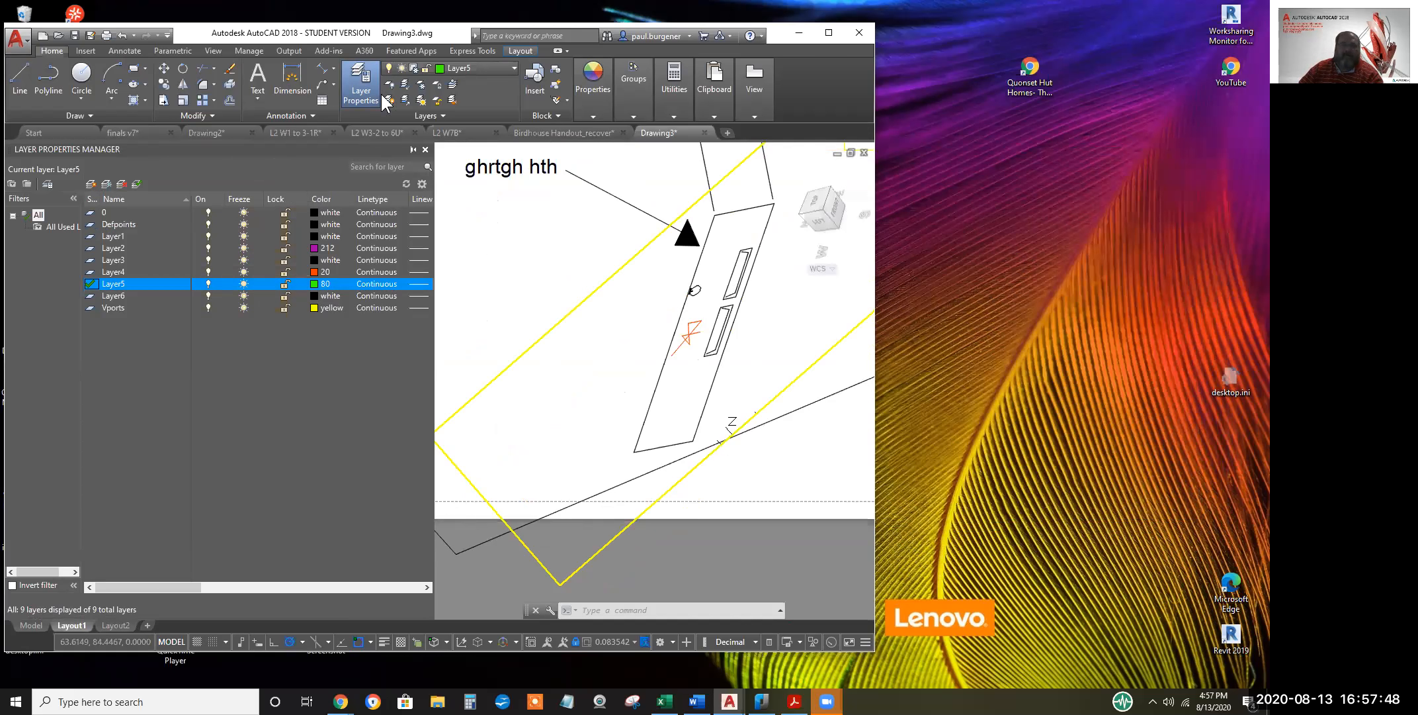
double_click(399, 148)
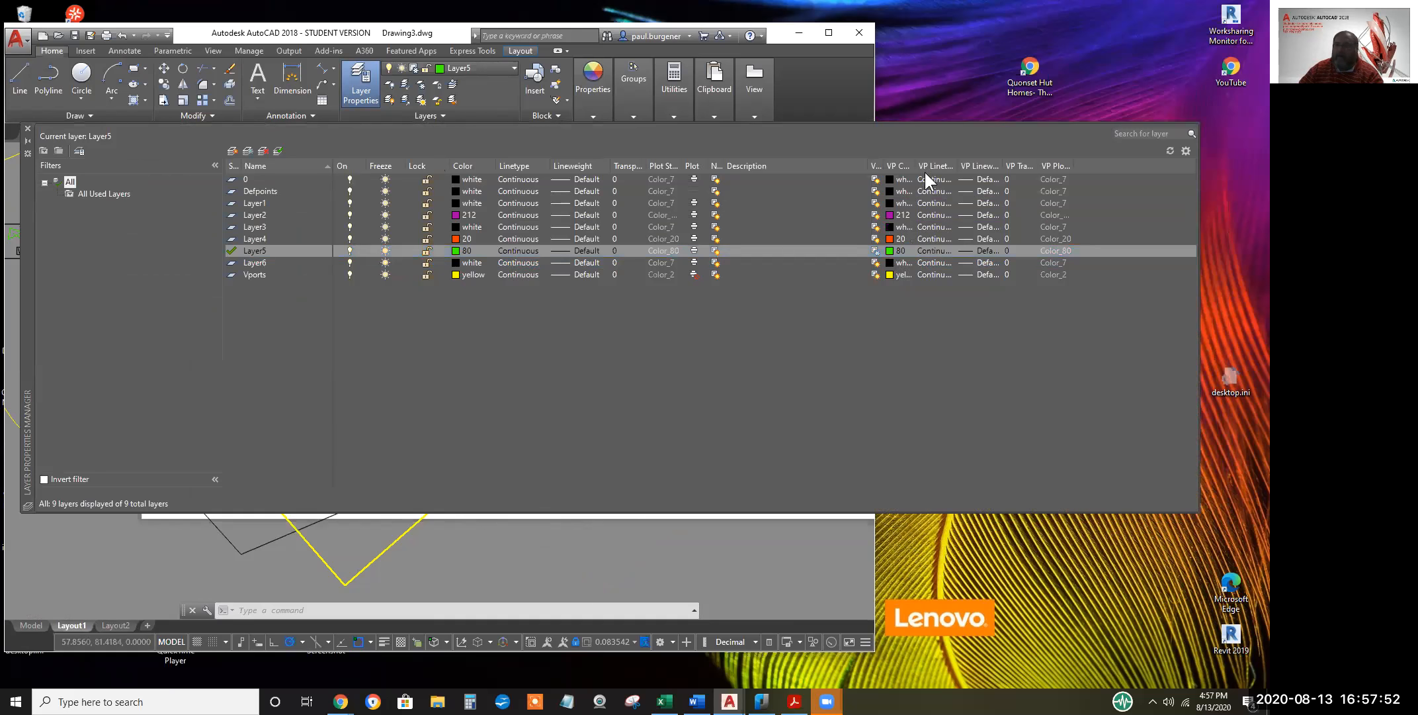
Widen the VP Color column and override Layer5's colour with cyan in the rotated viewport
drag(811, 165, 894, 166)
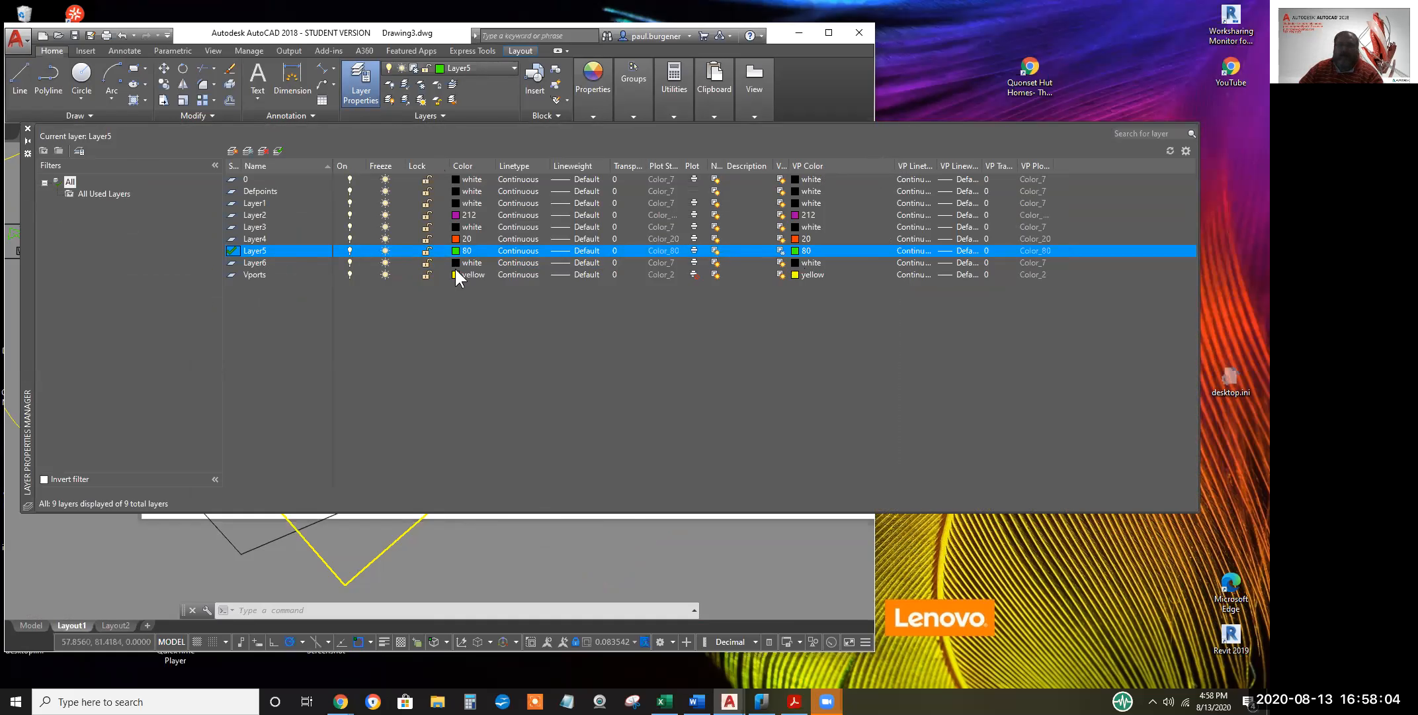
click(806, 251)
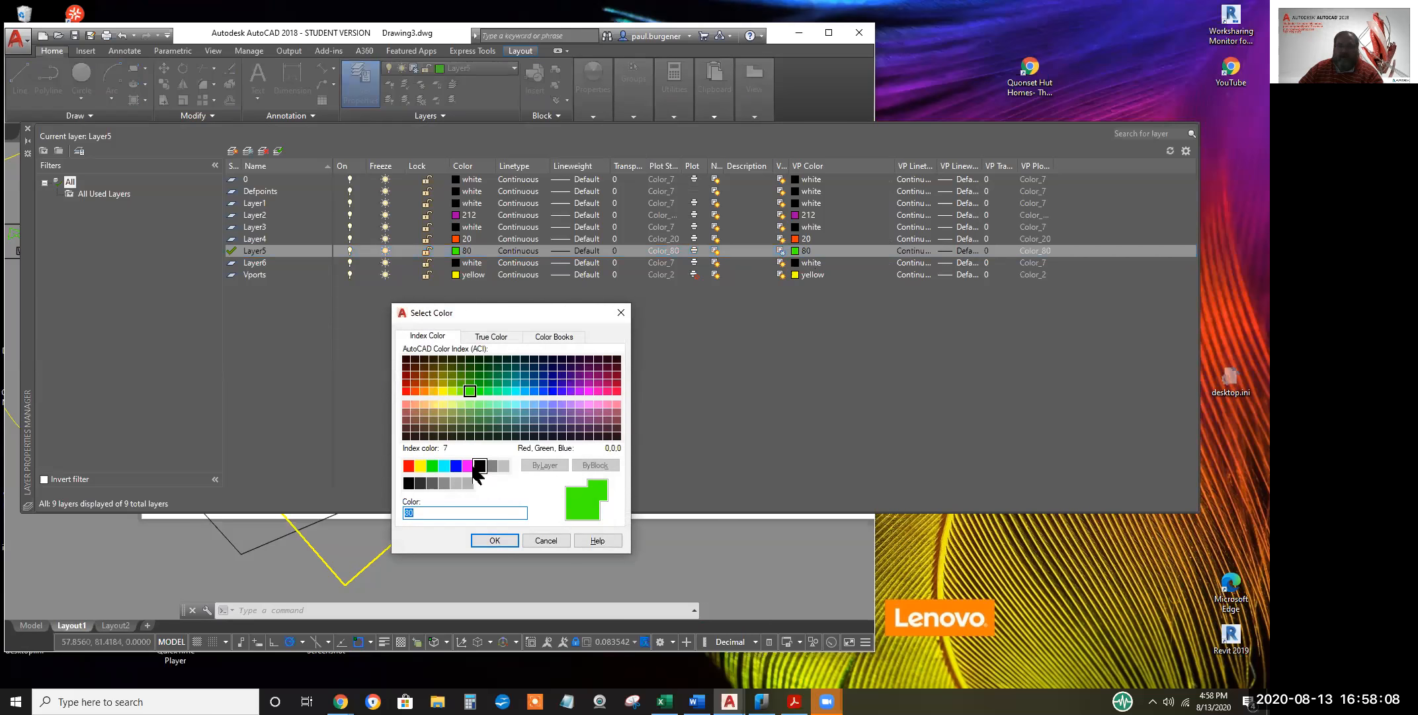
click(444, 465)
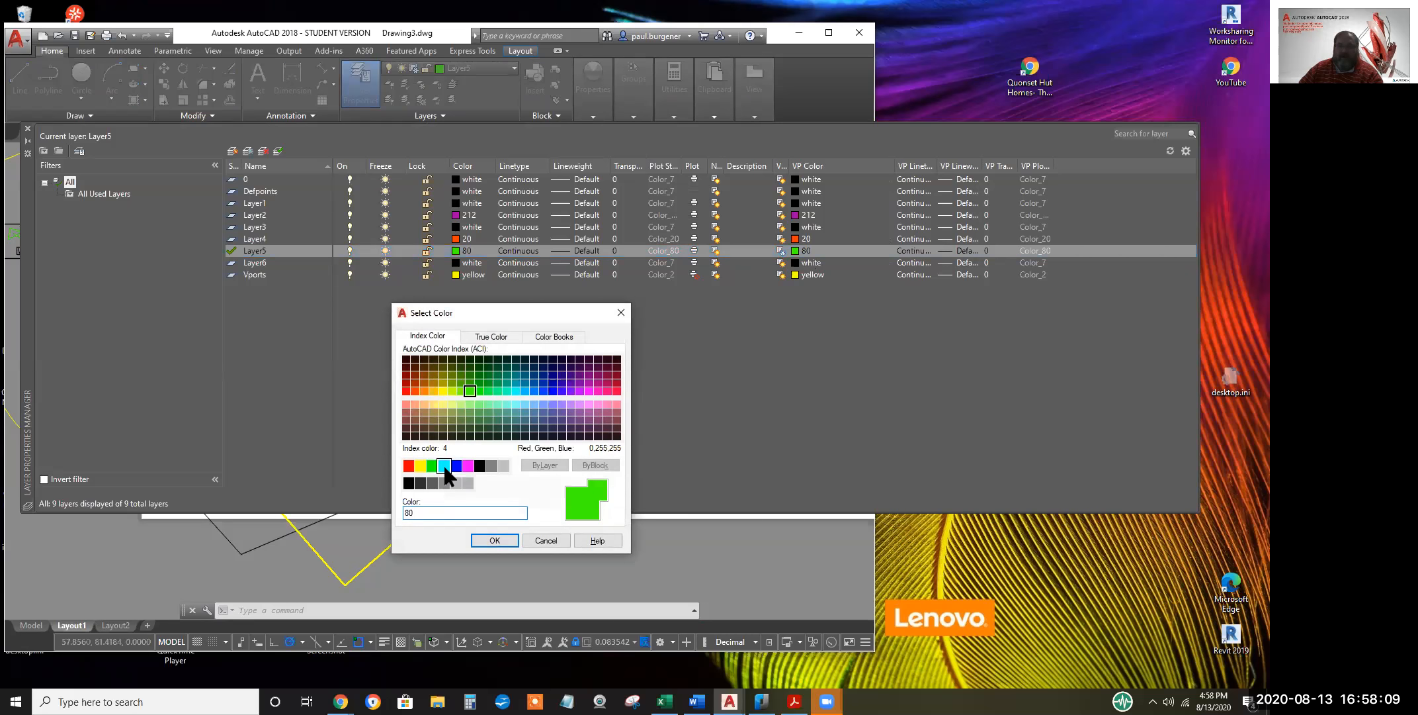
click(495, 540)
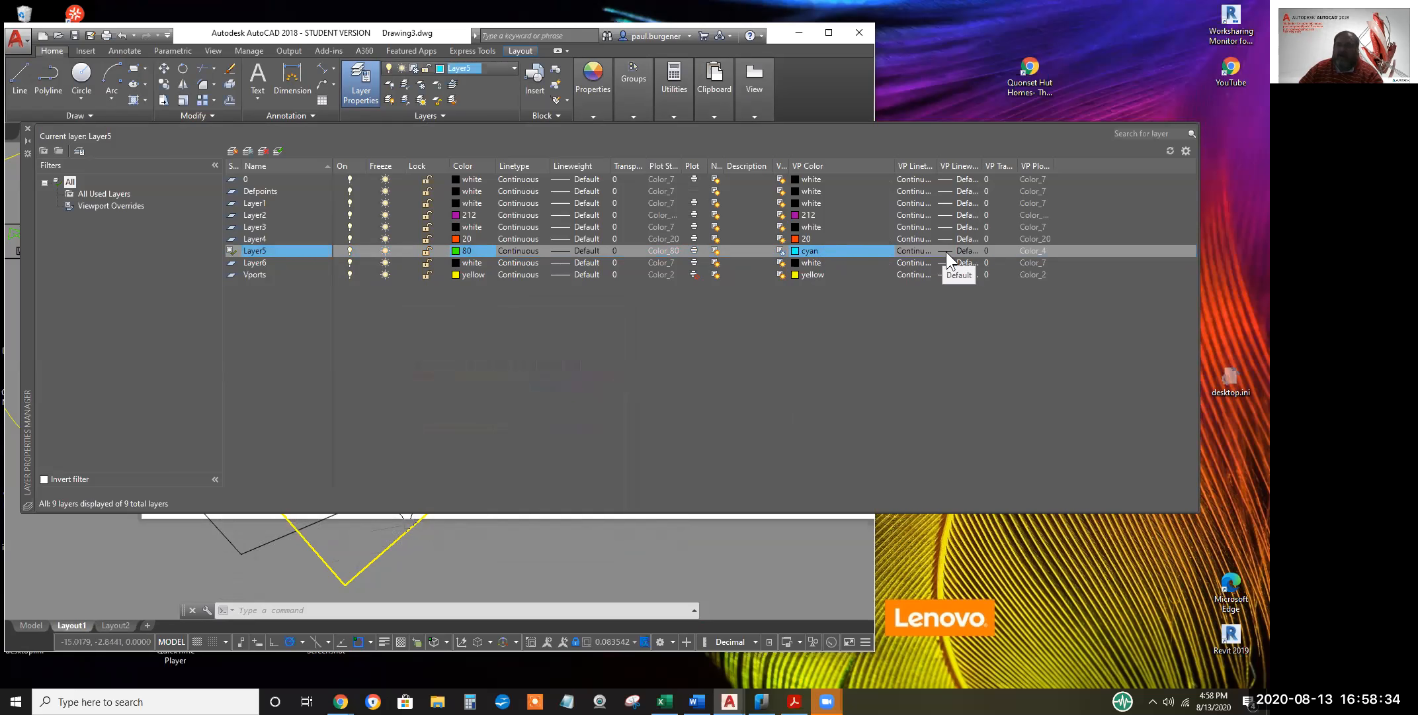
Override Layer5's viewport lineweight with 2.00 mm, widen the VP Lineweight column and close the layer manager
click(964, 253)
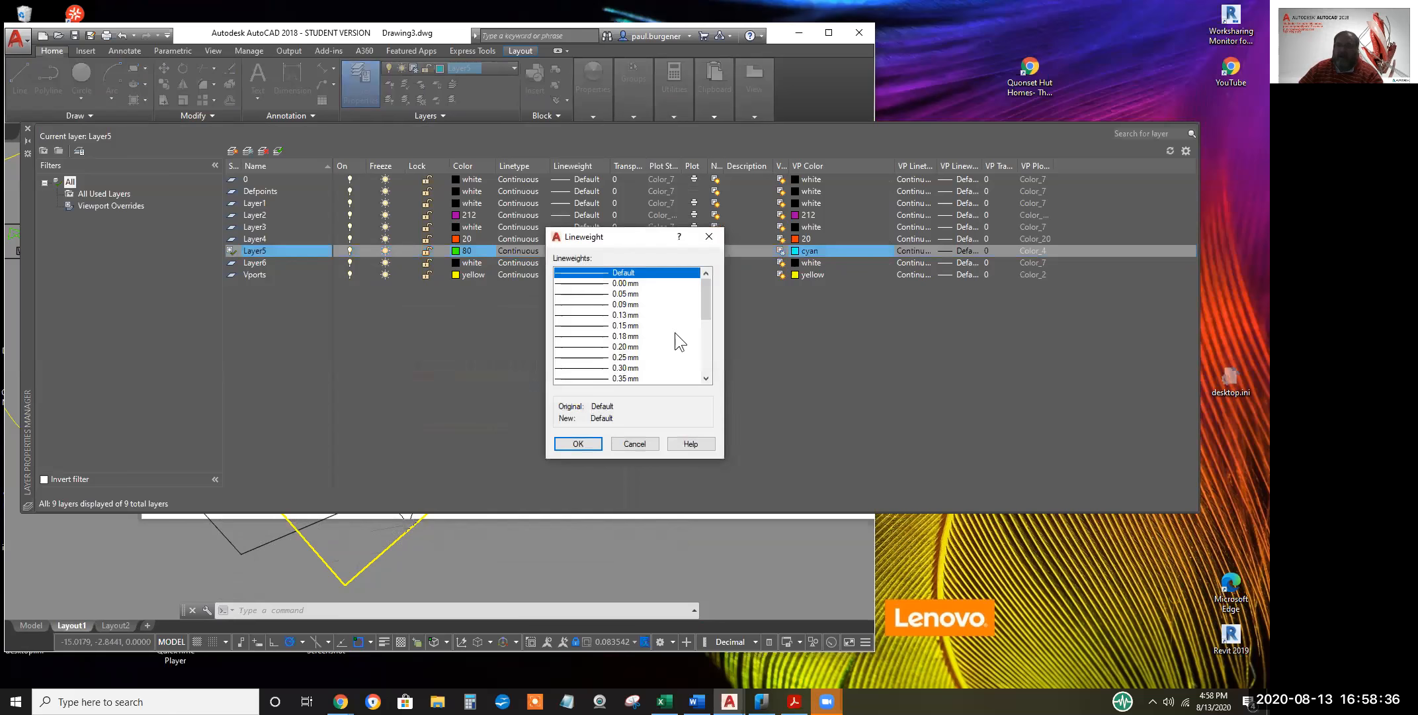
scroll(714, 327, down, 5)
click(625, 368)
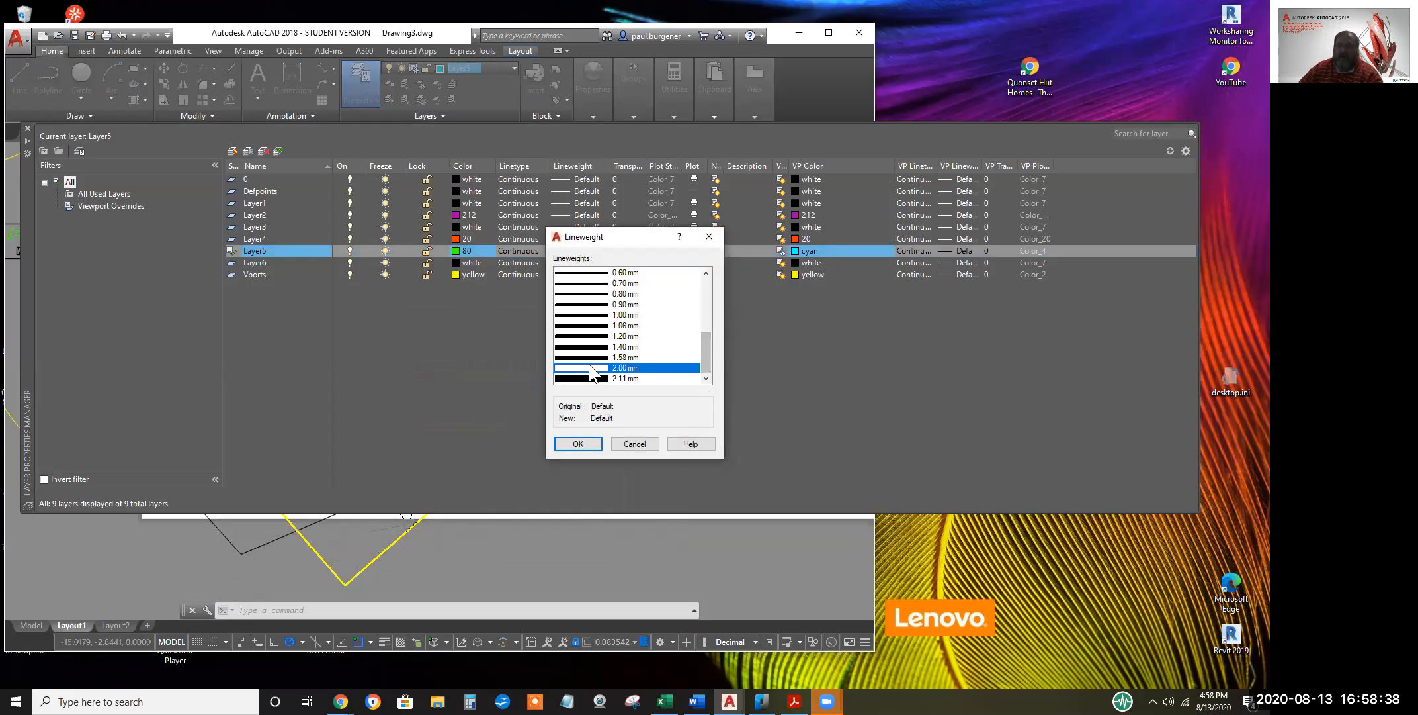
click(577, 443)
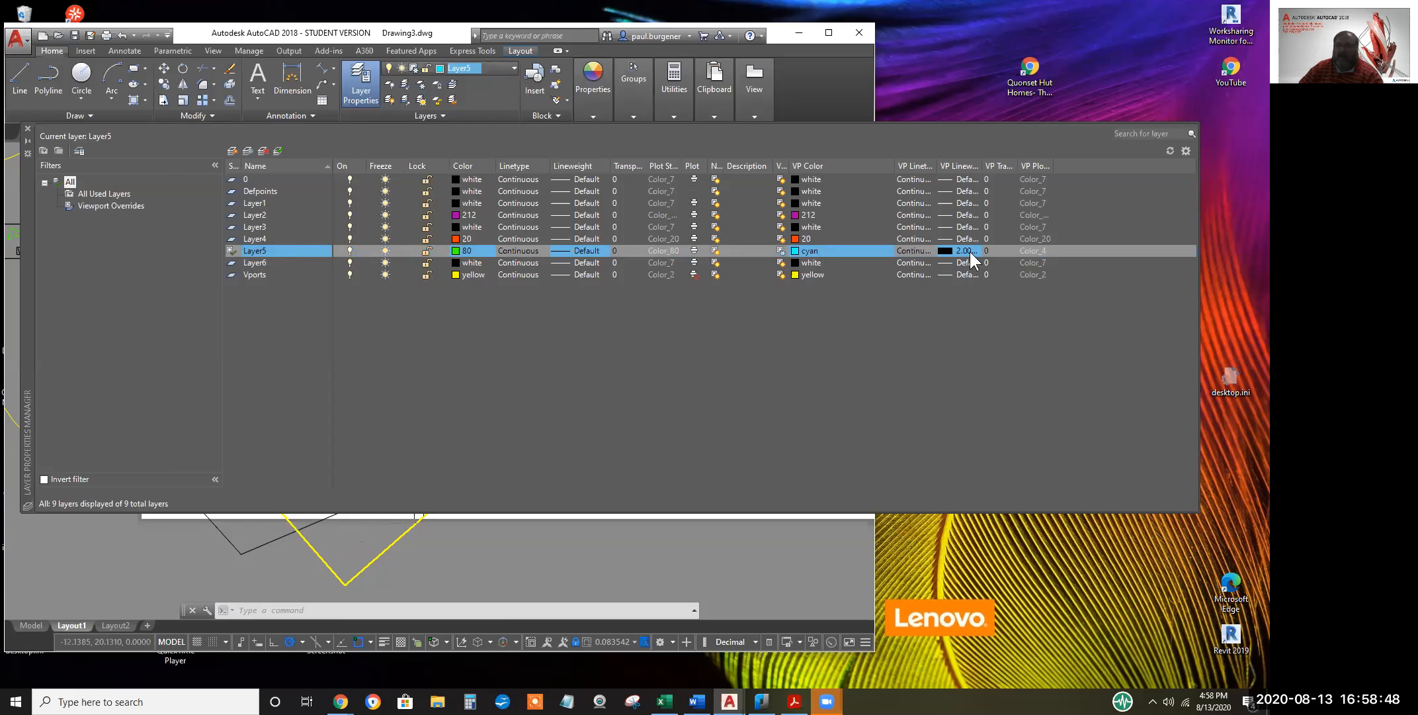
drag(983, 162, 1023, 163)
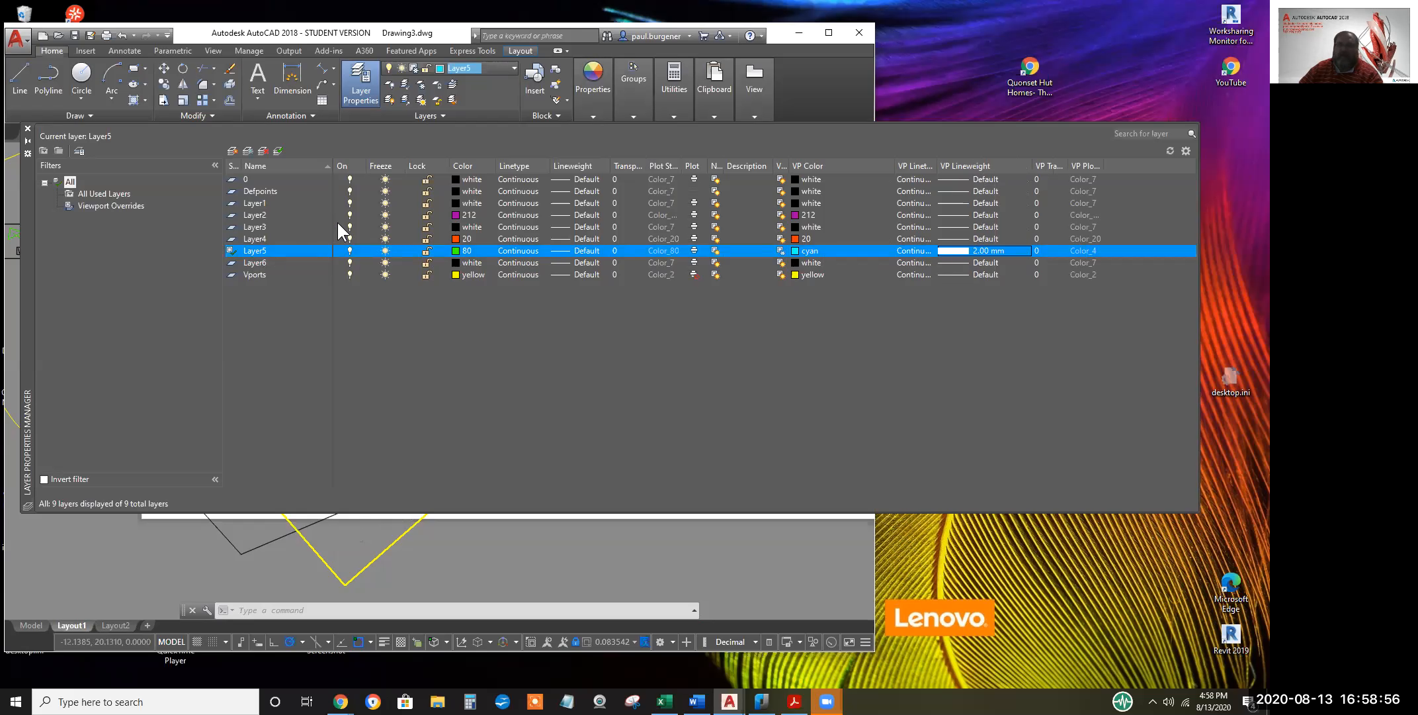
click(28, 127)
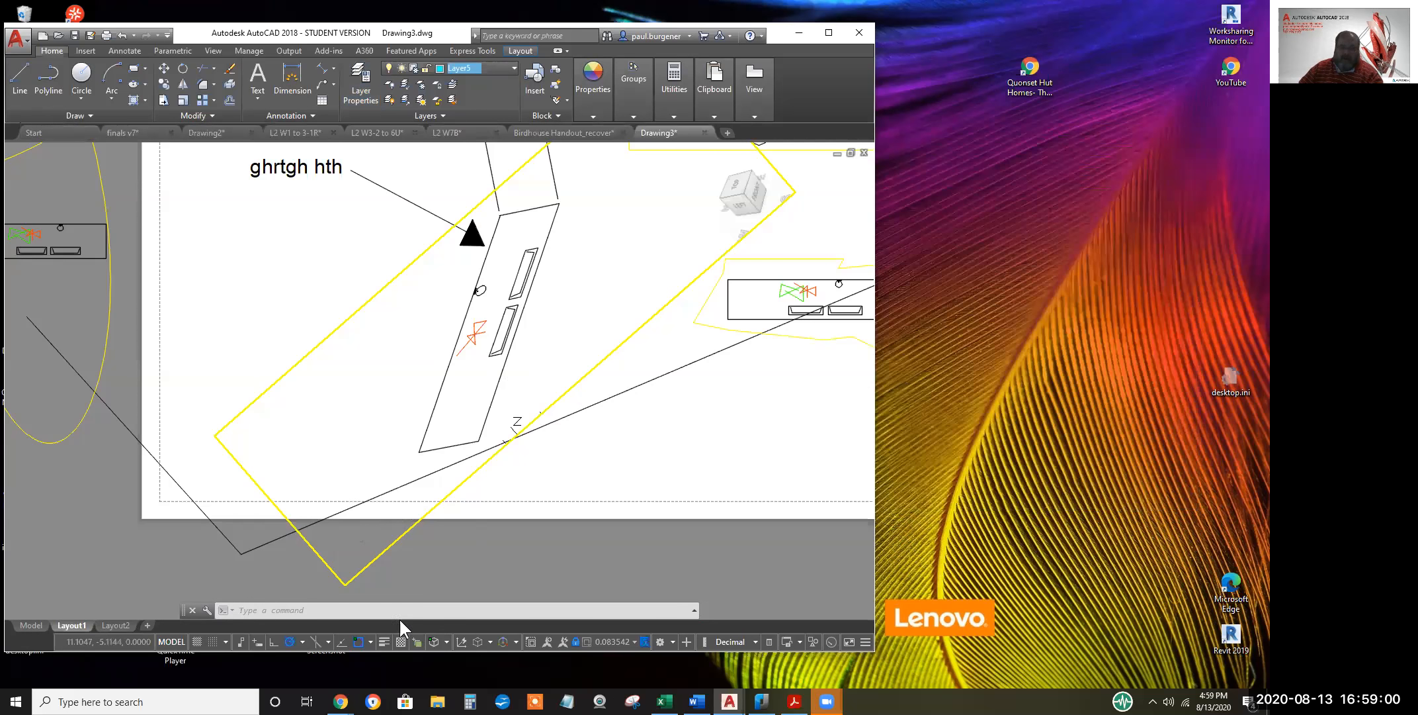
Turn on lineweight display and check the orange crossing lines' layer against the layer manager's settings
click(383, 639)
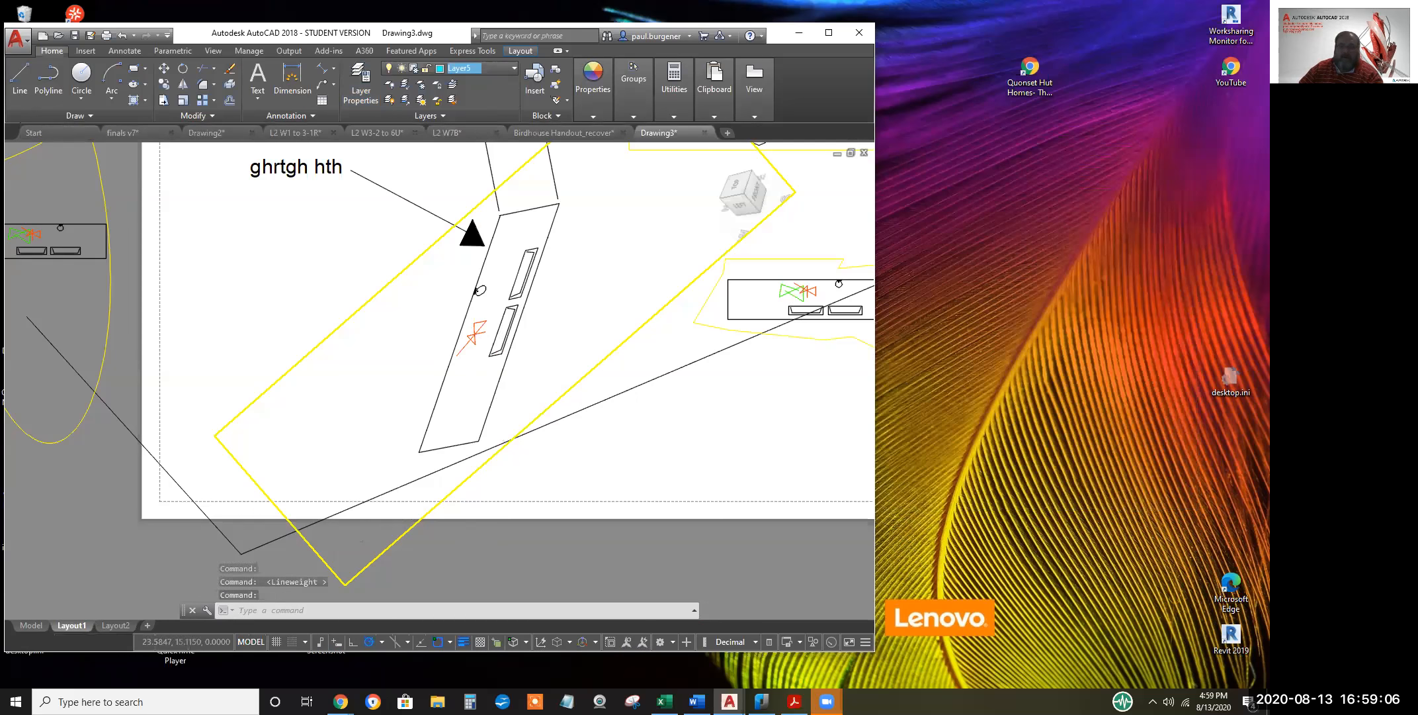
scroll(466, 328, up, 6)
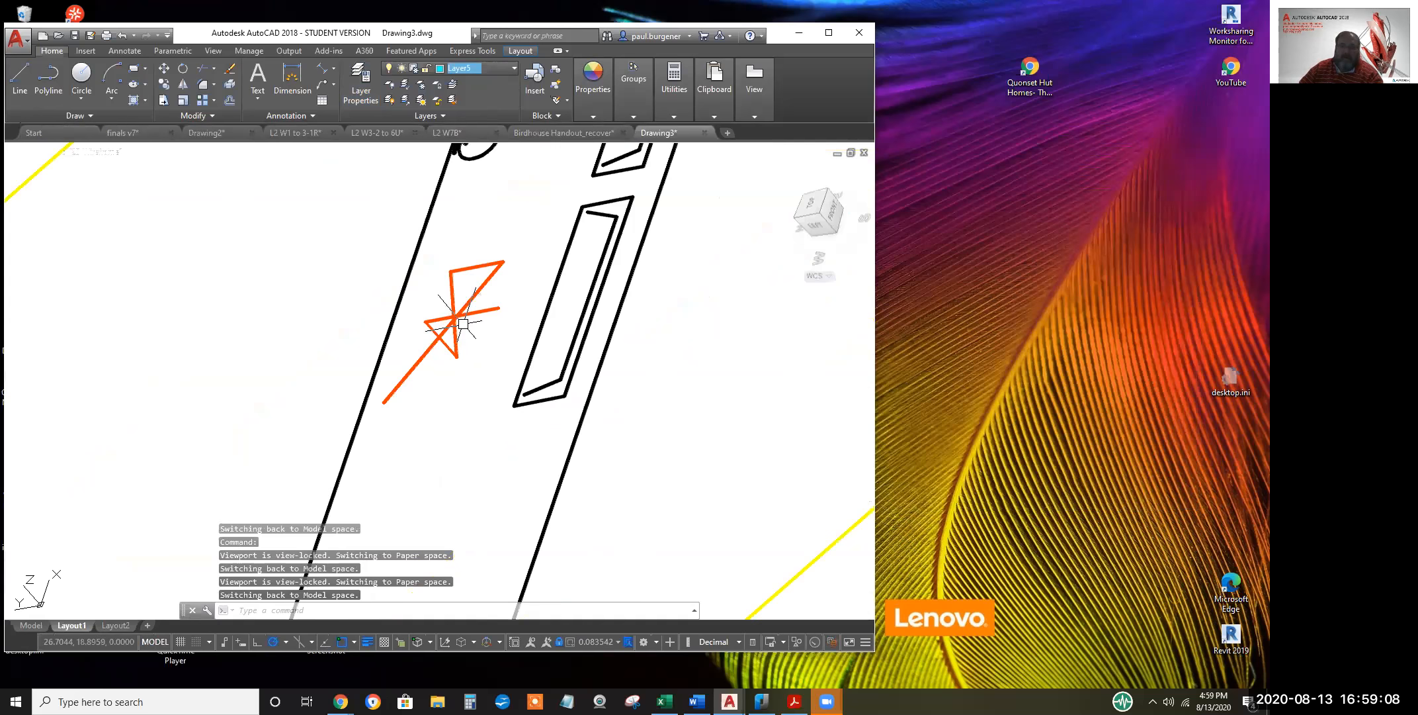
scroll(463, 323, down, 2)
click(450, 332)
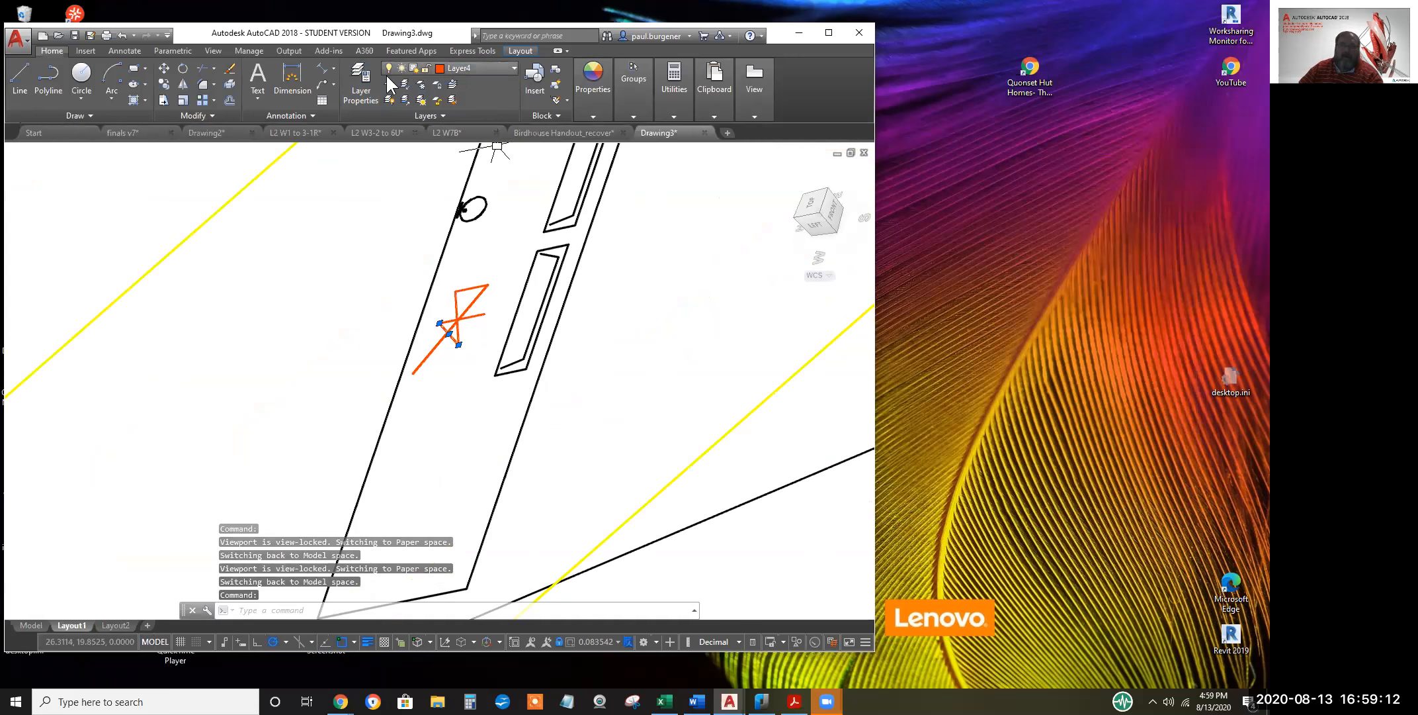
click(360, 82)
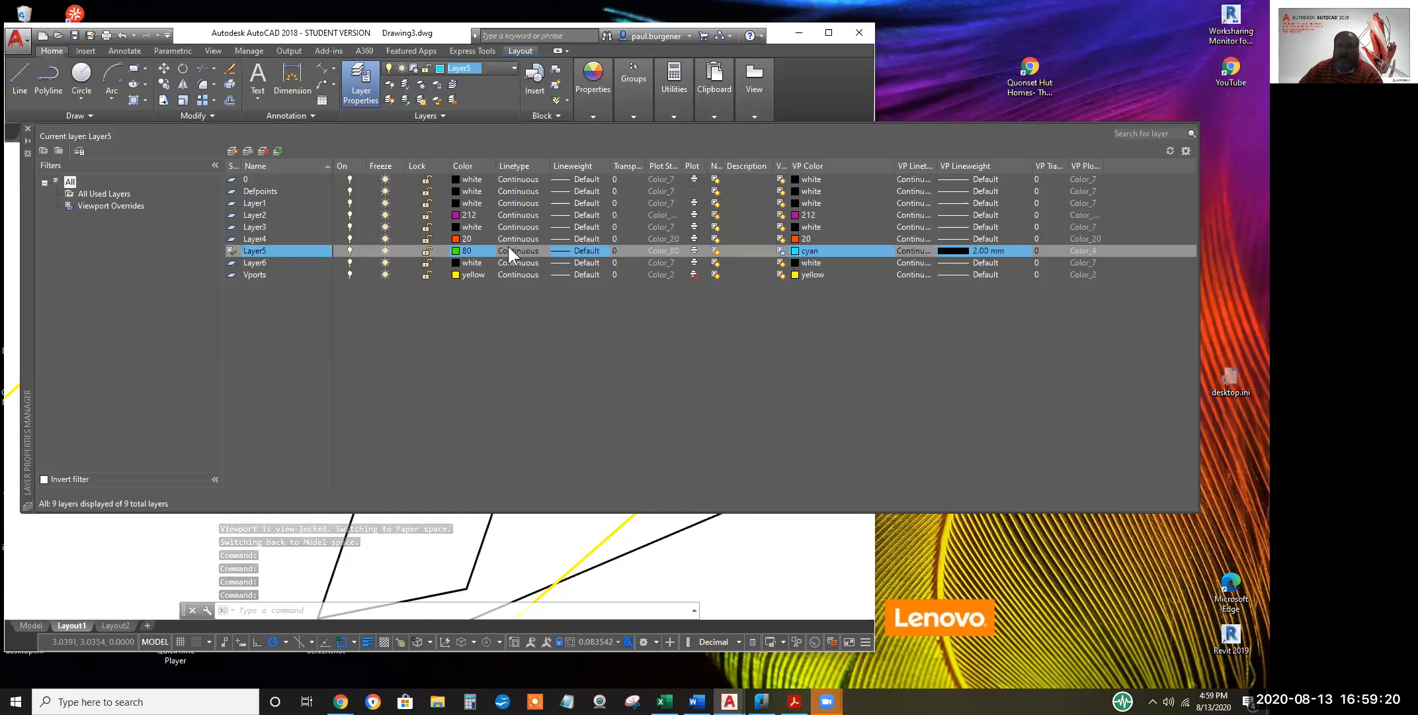
click(27, 128)
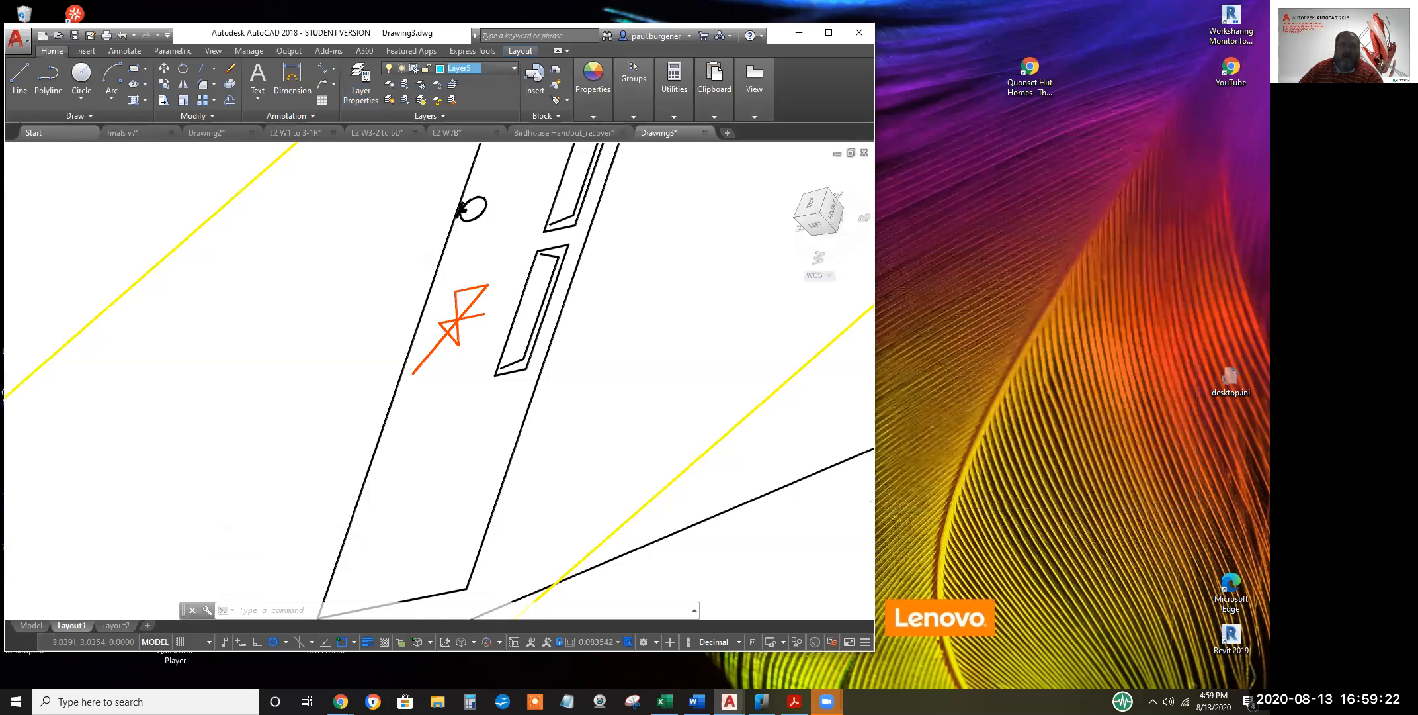
Thaw Layer5 in the rotated viewport and compare its overridden lines with those in the other viewports
scroll(456, 324, down, 1)
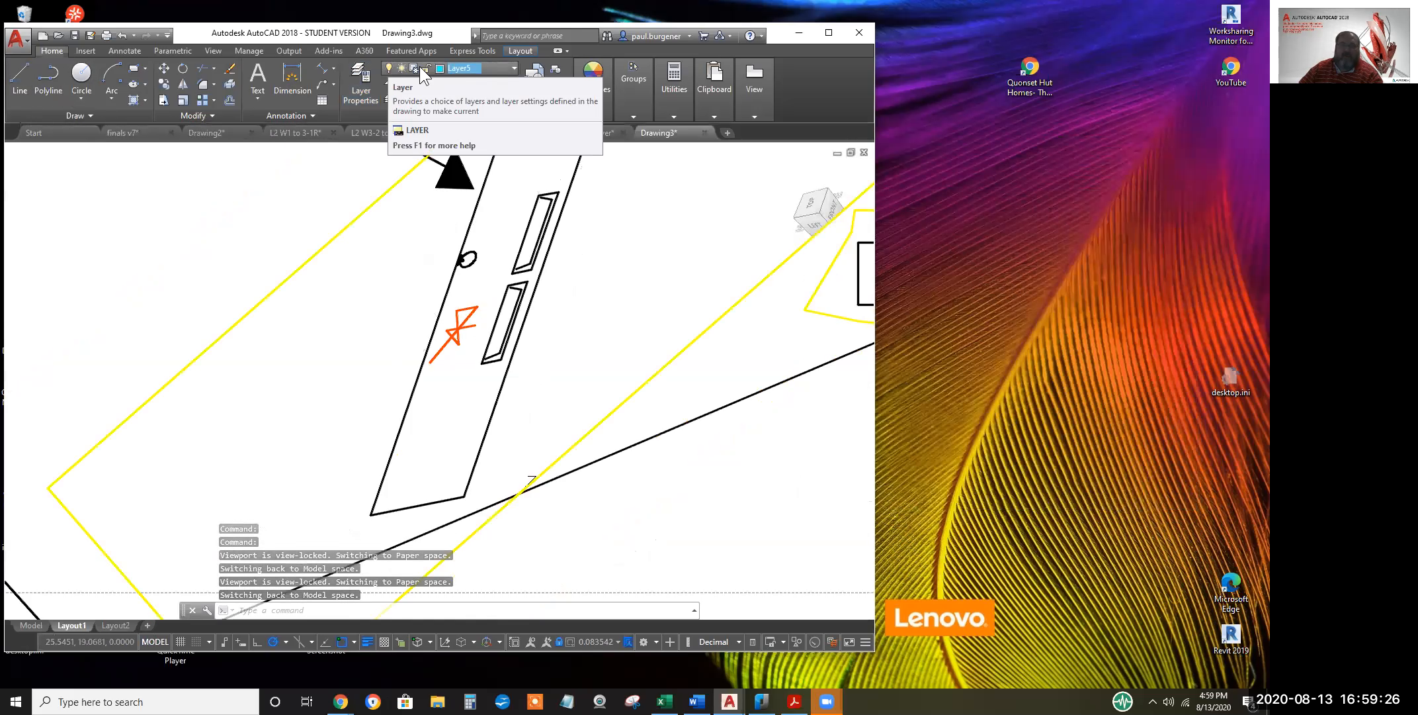
click(473, 68)
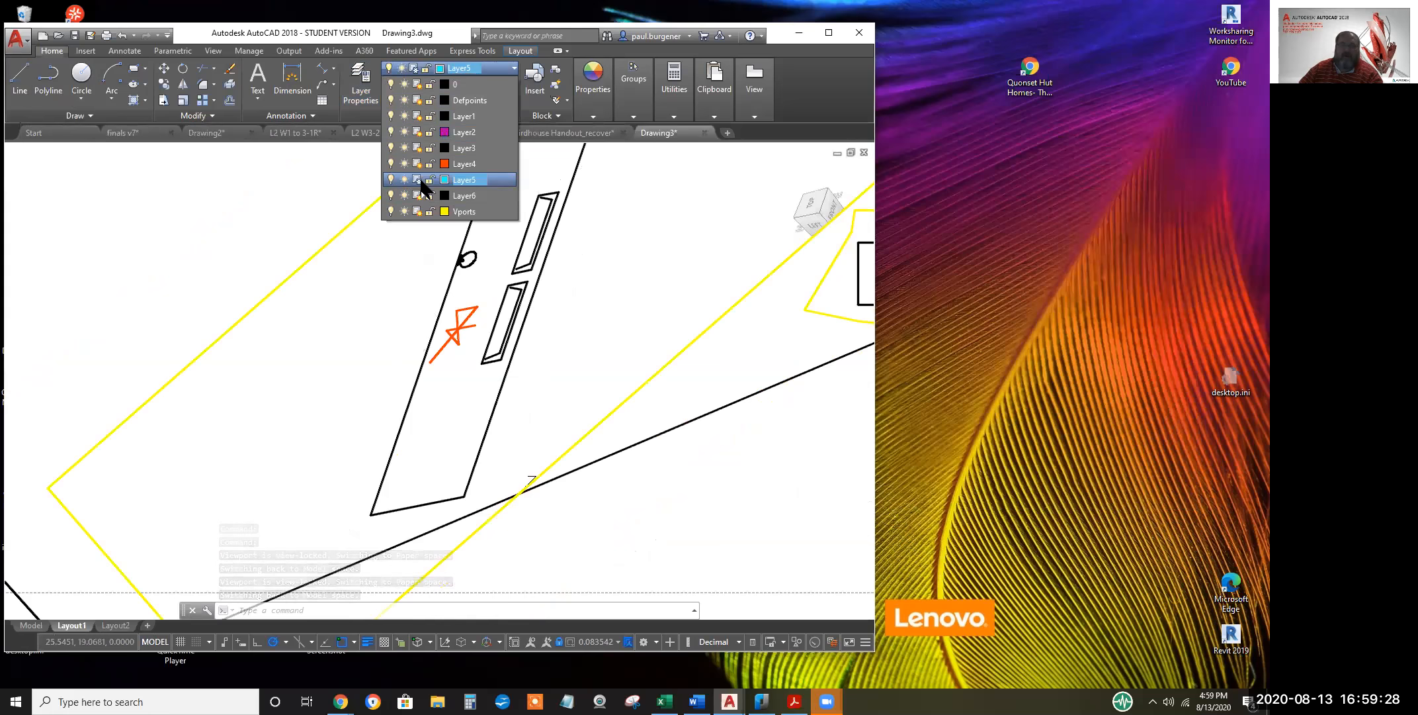
click(418, 180)
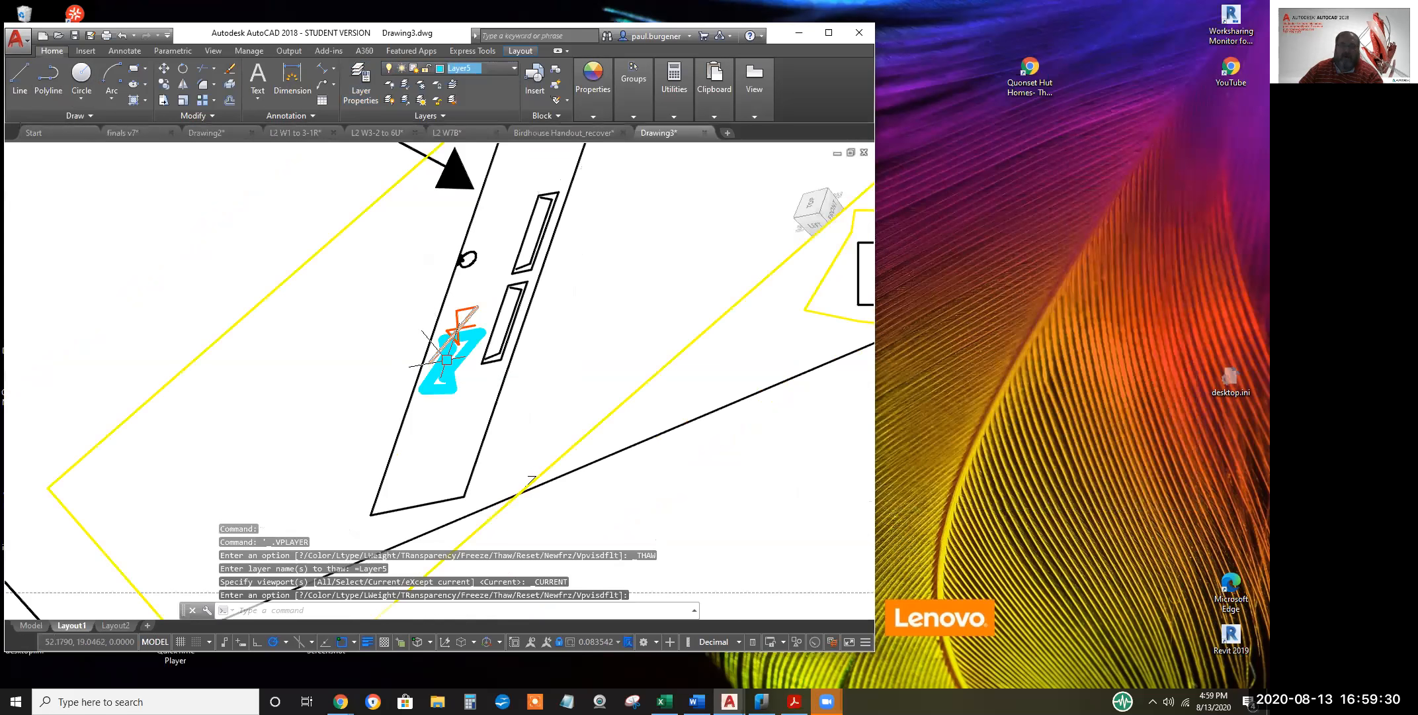
scroll(467, 383, up, 2)
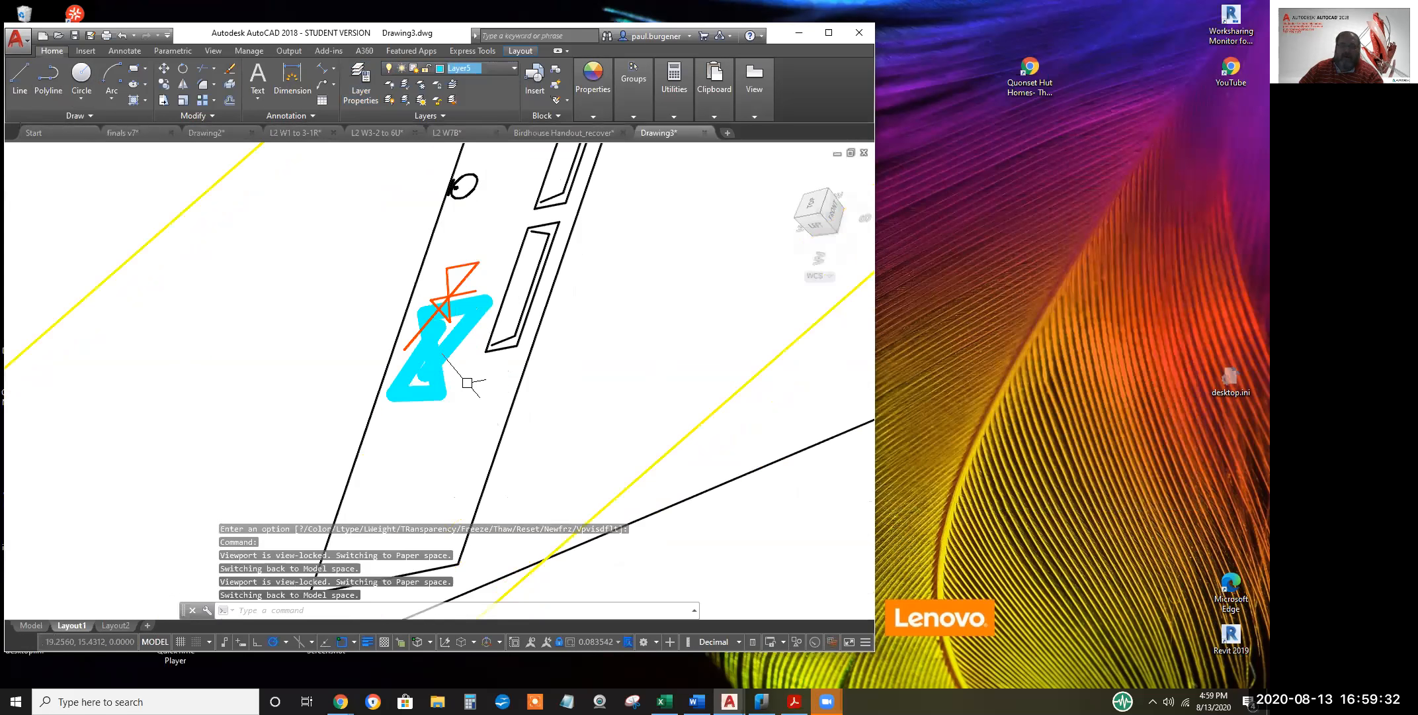
scroll(467, 382, down, 4)
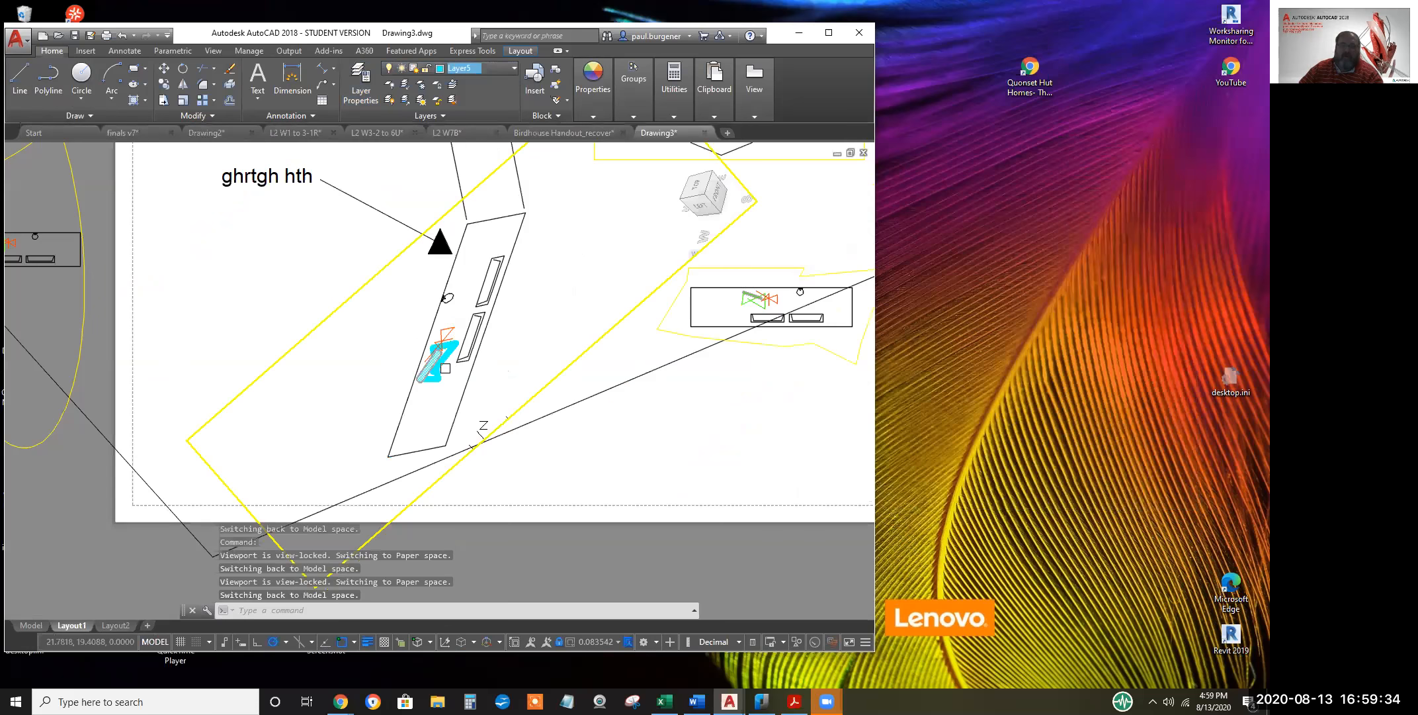
scroll(445, 369, down, 2)
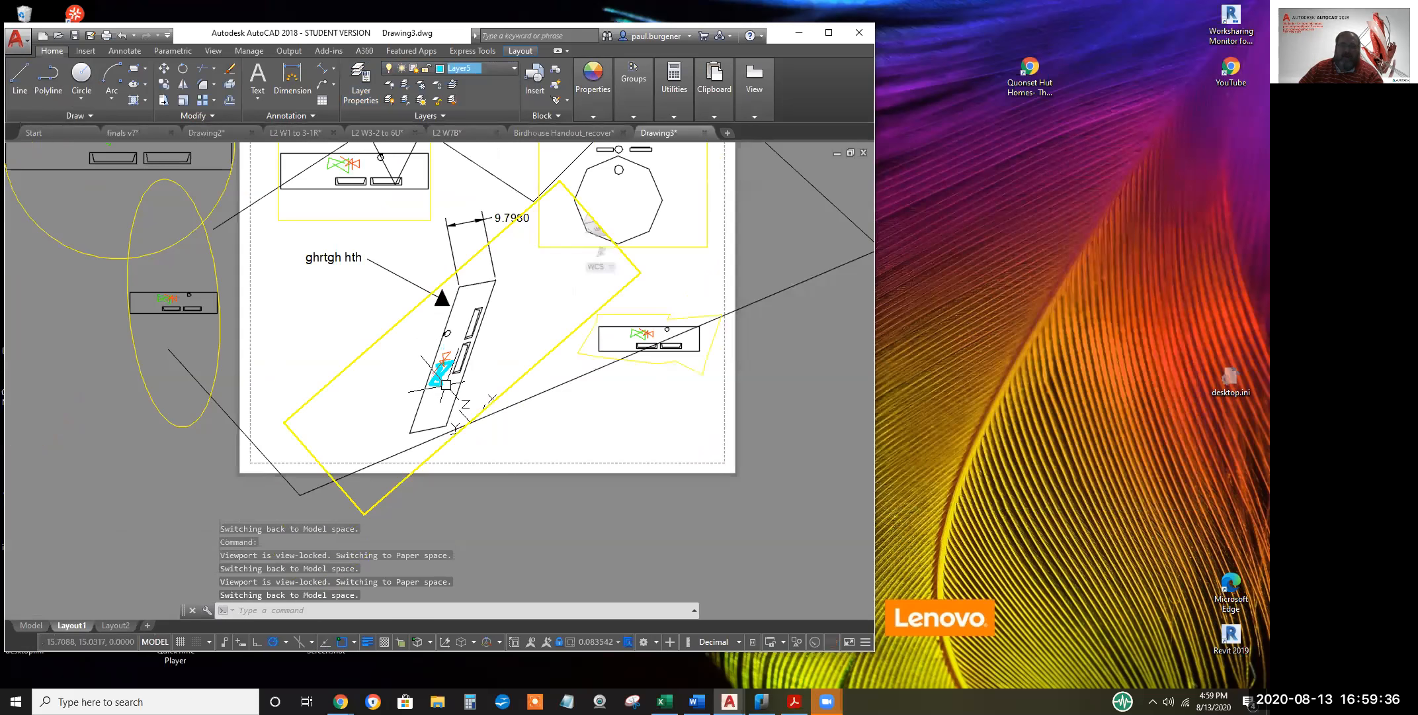
scroll(445, 384, up, 3)
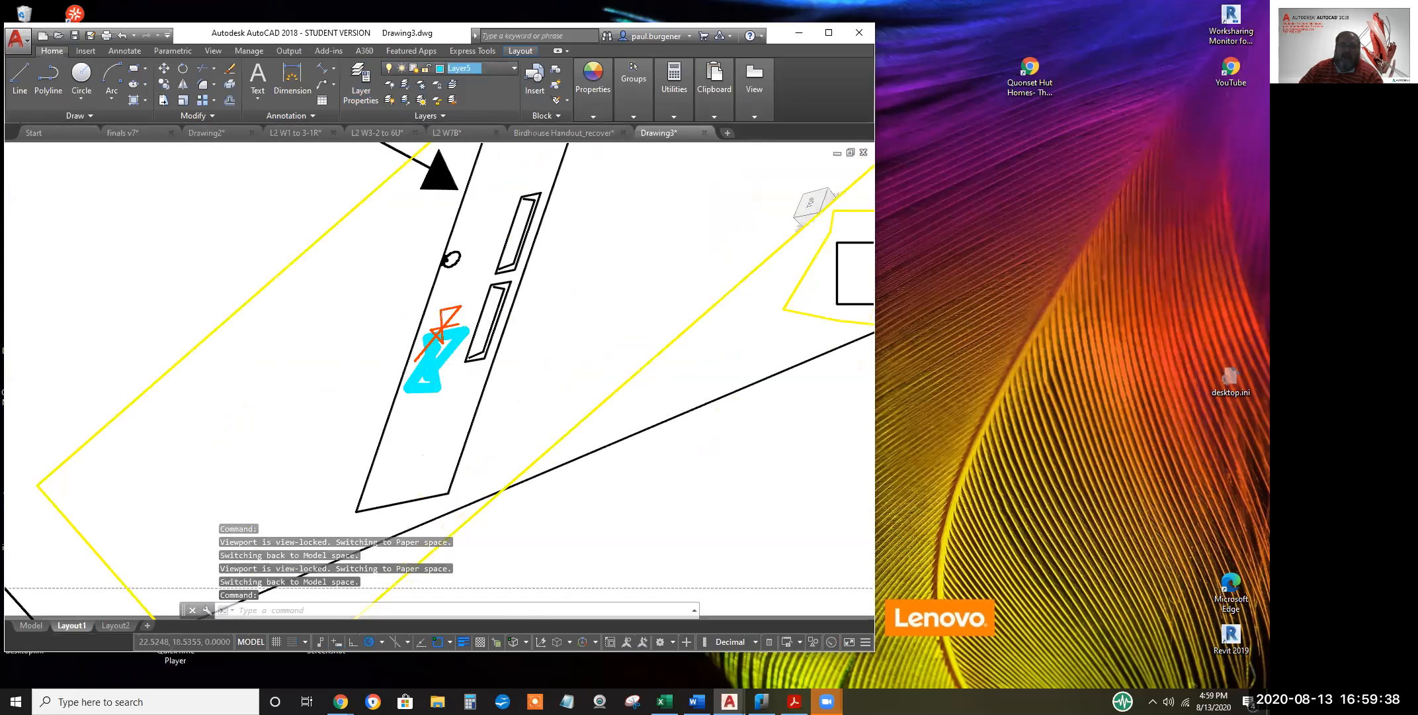
scroll(437, 361, down, 3)
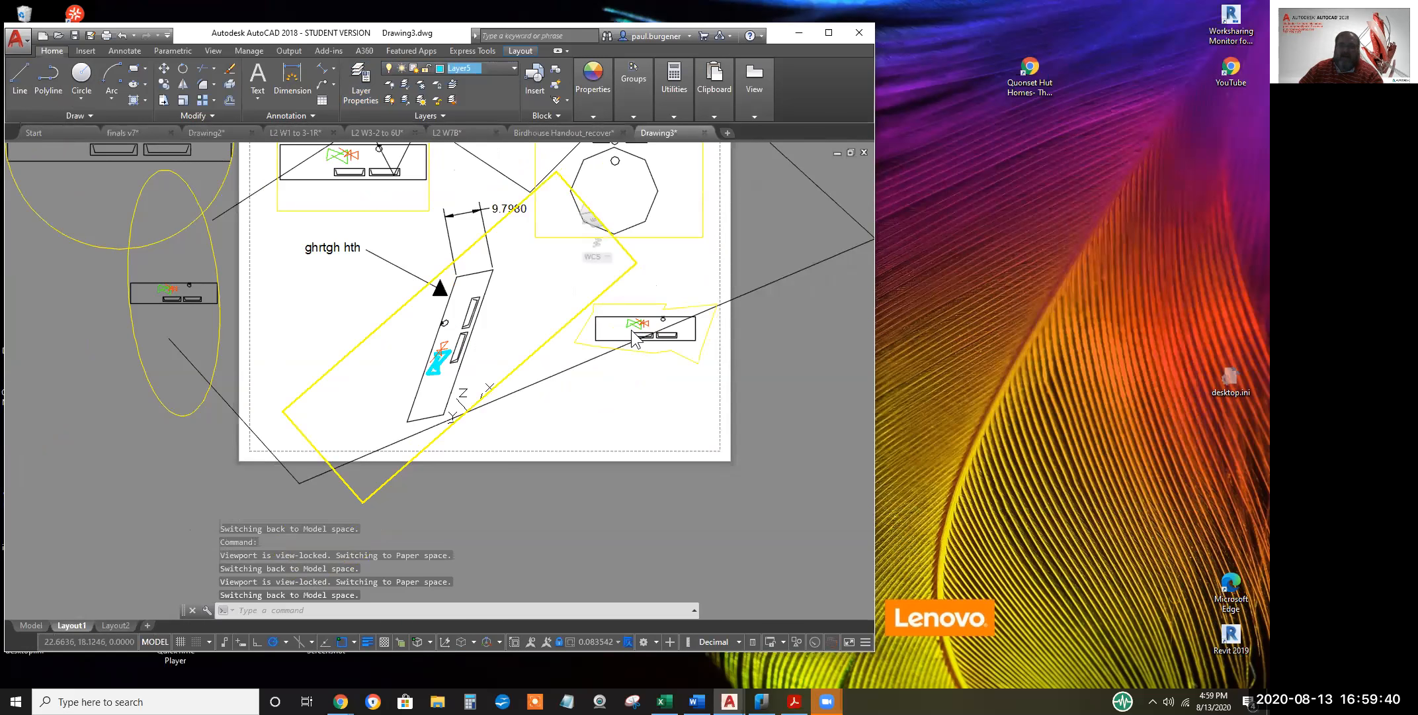
scroll(634, 339, up, 2)
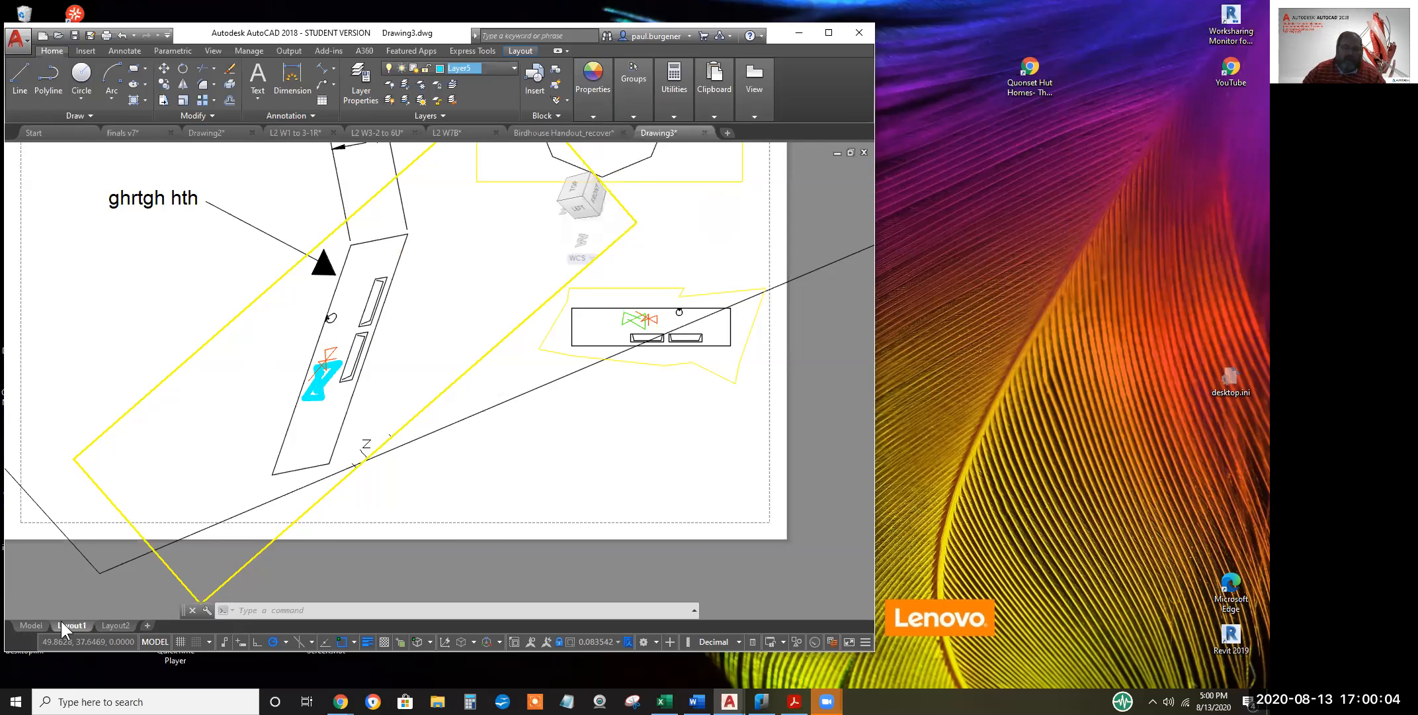
Rename Layout1 as "trailer and sink"
mouse_move(71, 625)
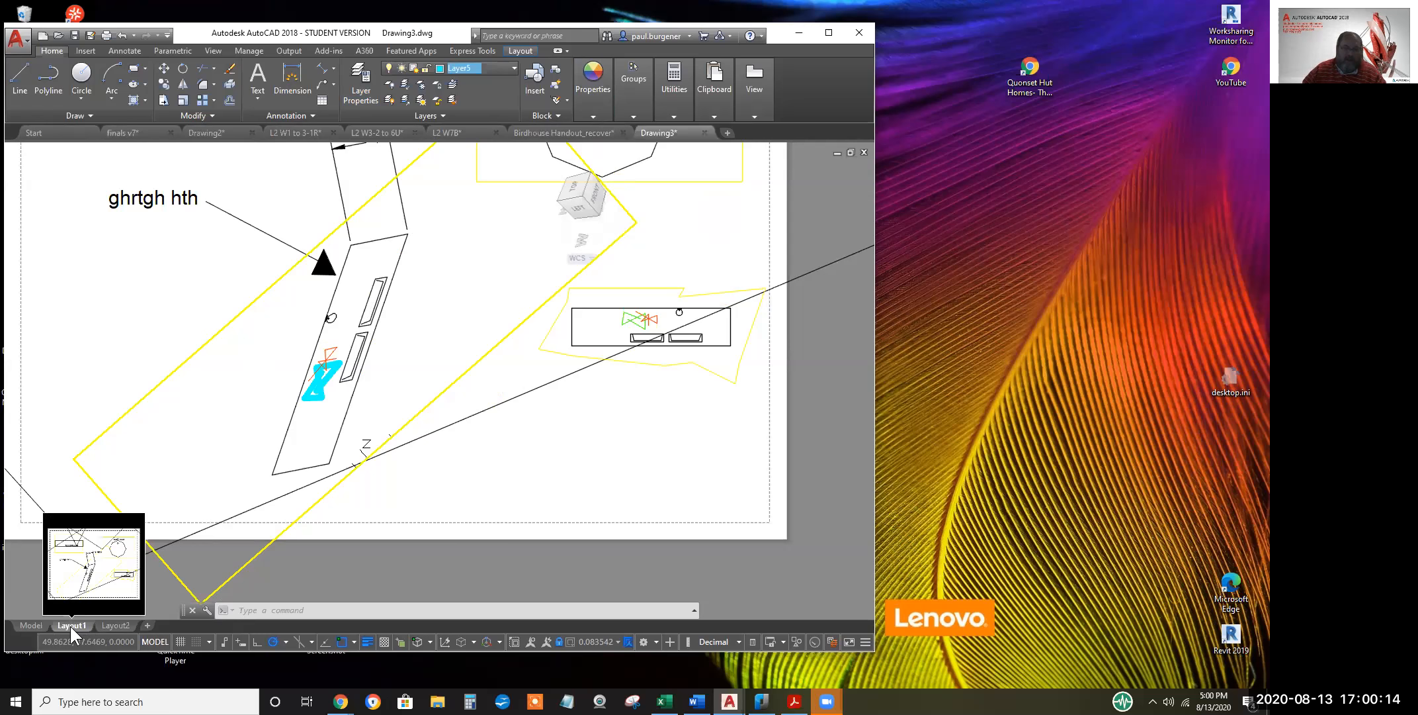
right_click(70, 626)
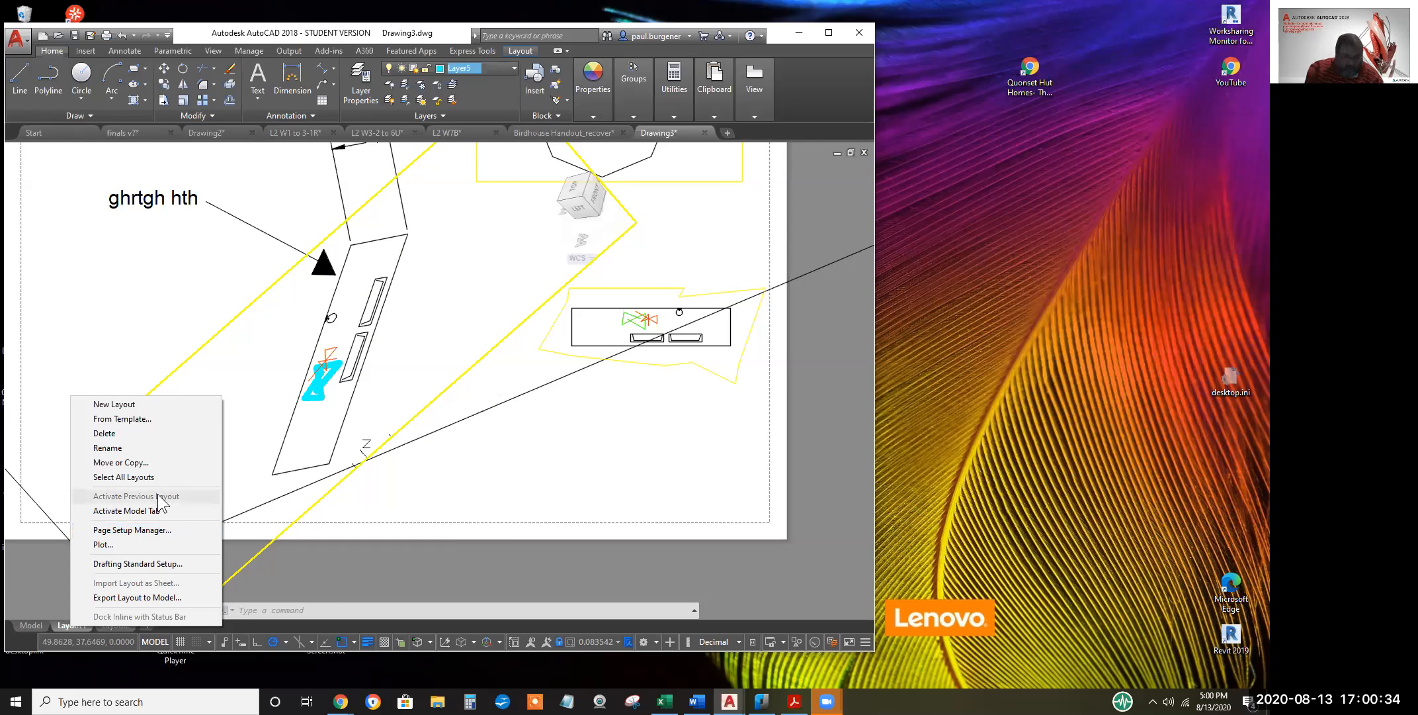
click(112, 449)
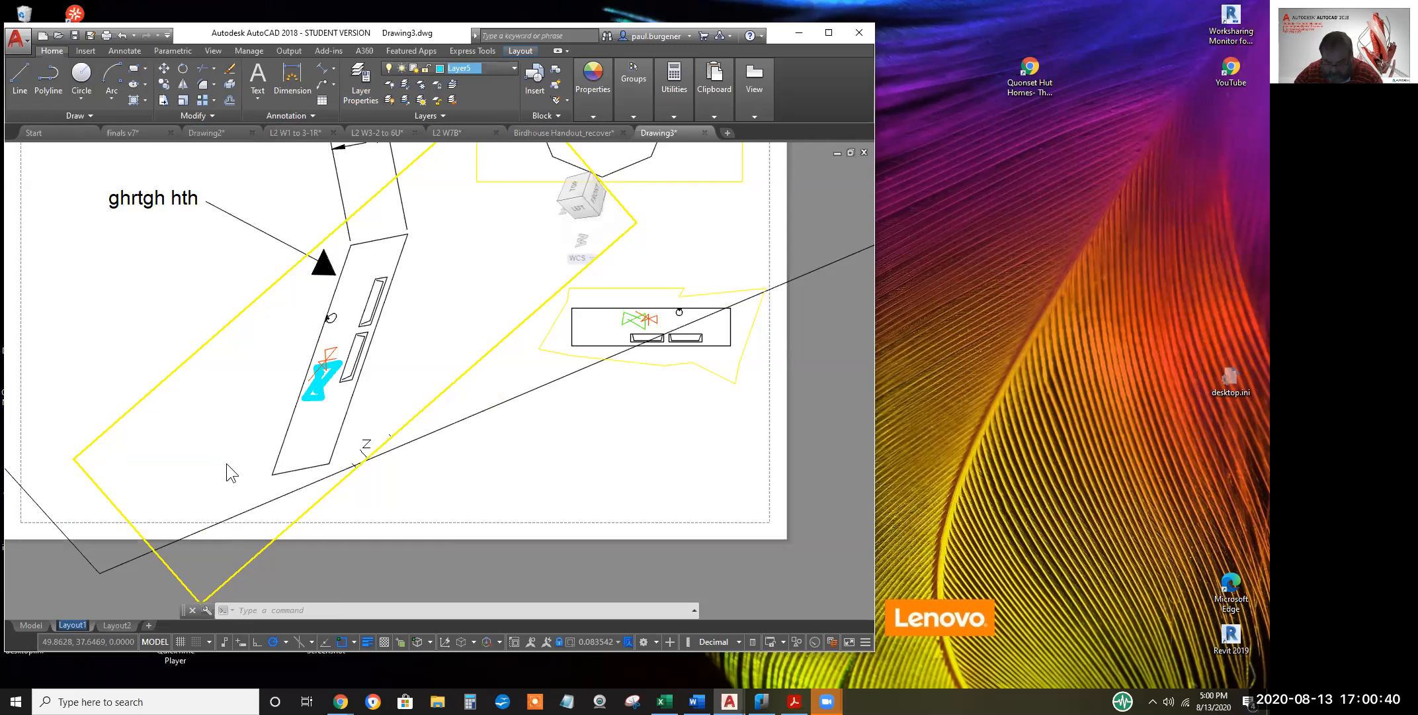
text(trailer and sink)
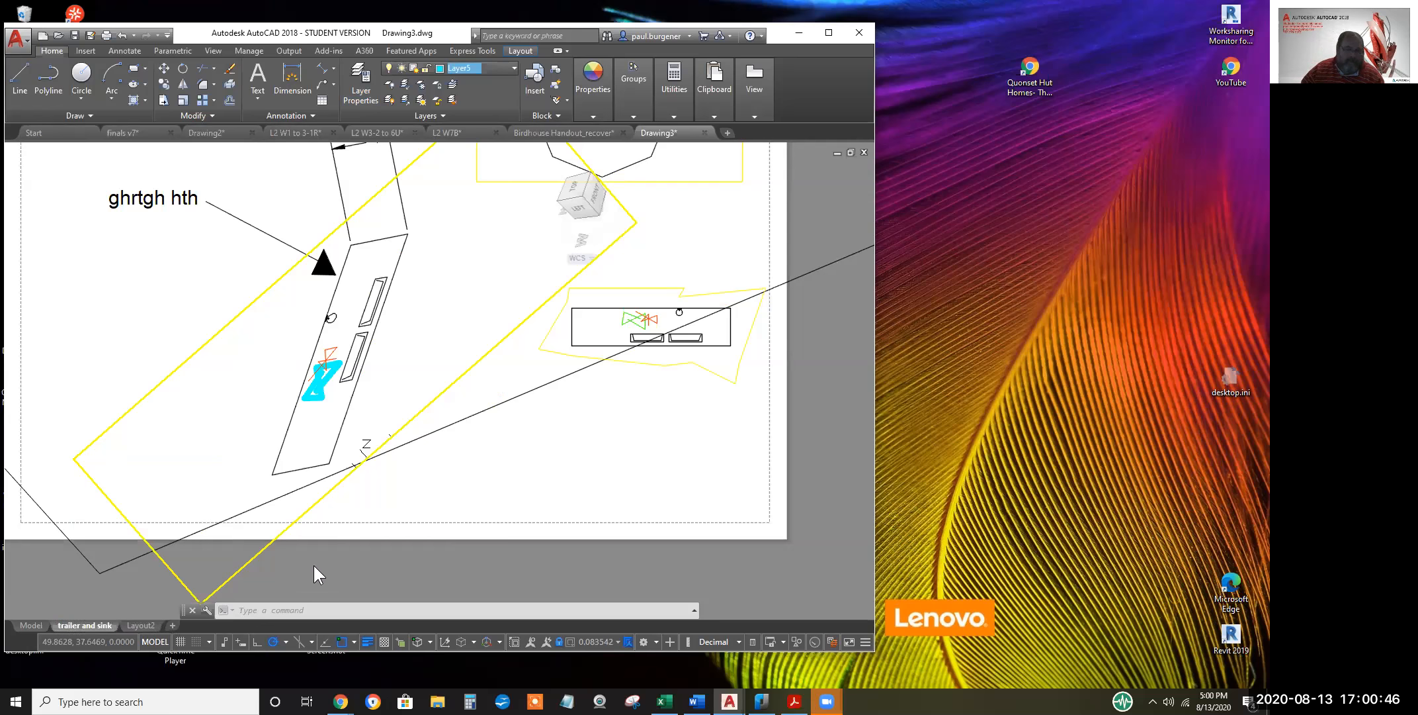
Create a copy of the "trailer and sink" layout at the end of the layouts and open the copy
right_click(100, 625)
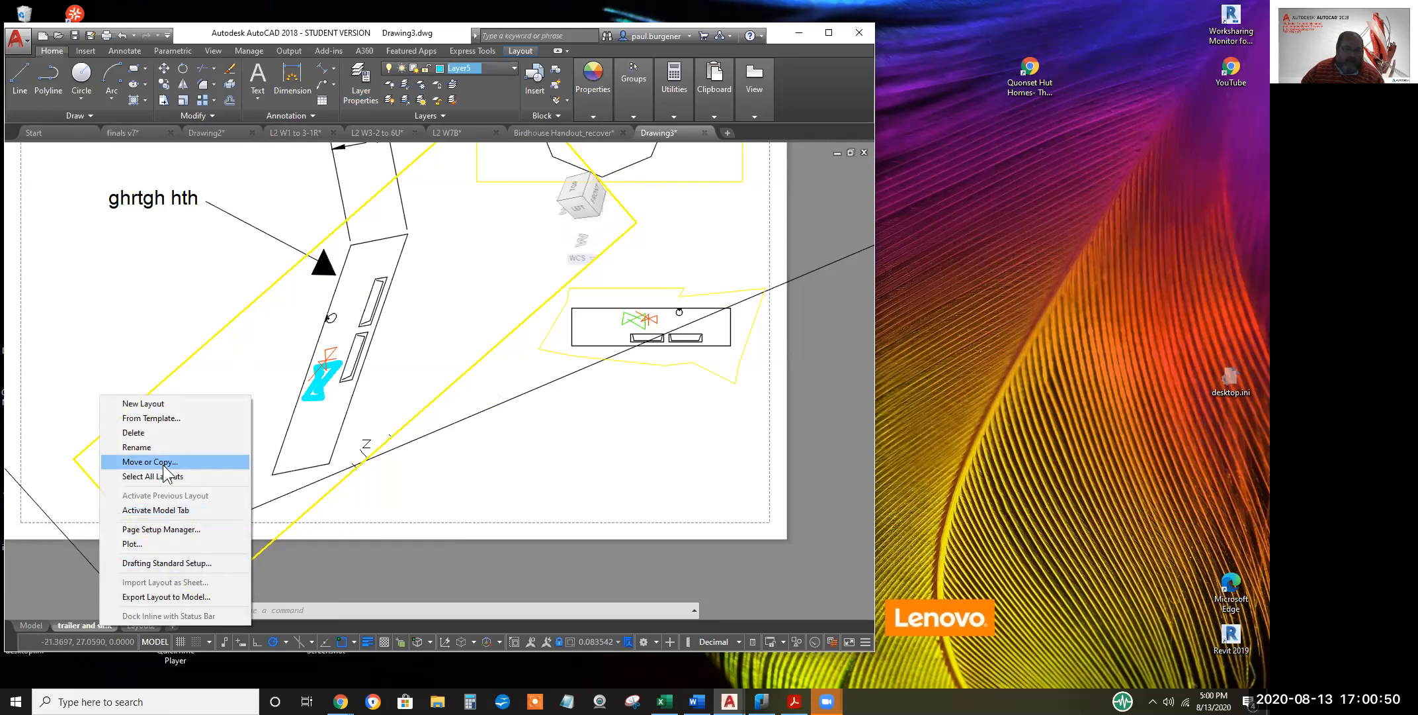
click(163, 462)
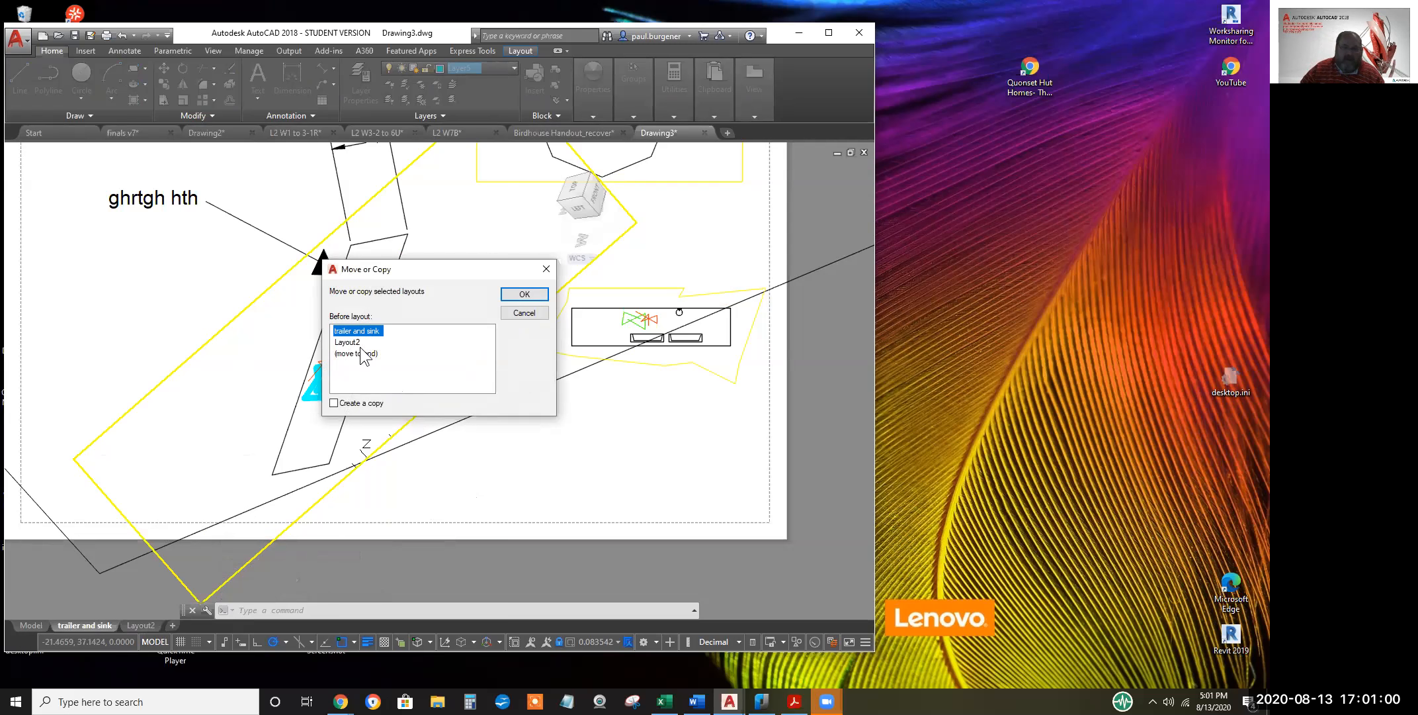
click(335, 405)
click(357, 354)
click(523, 294)
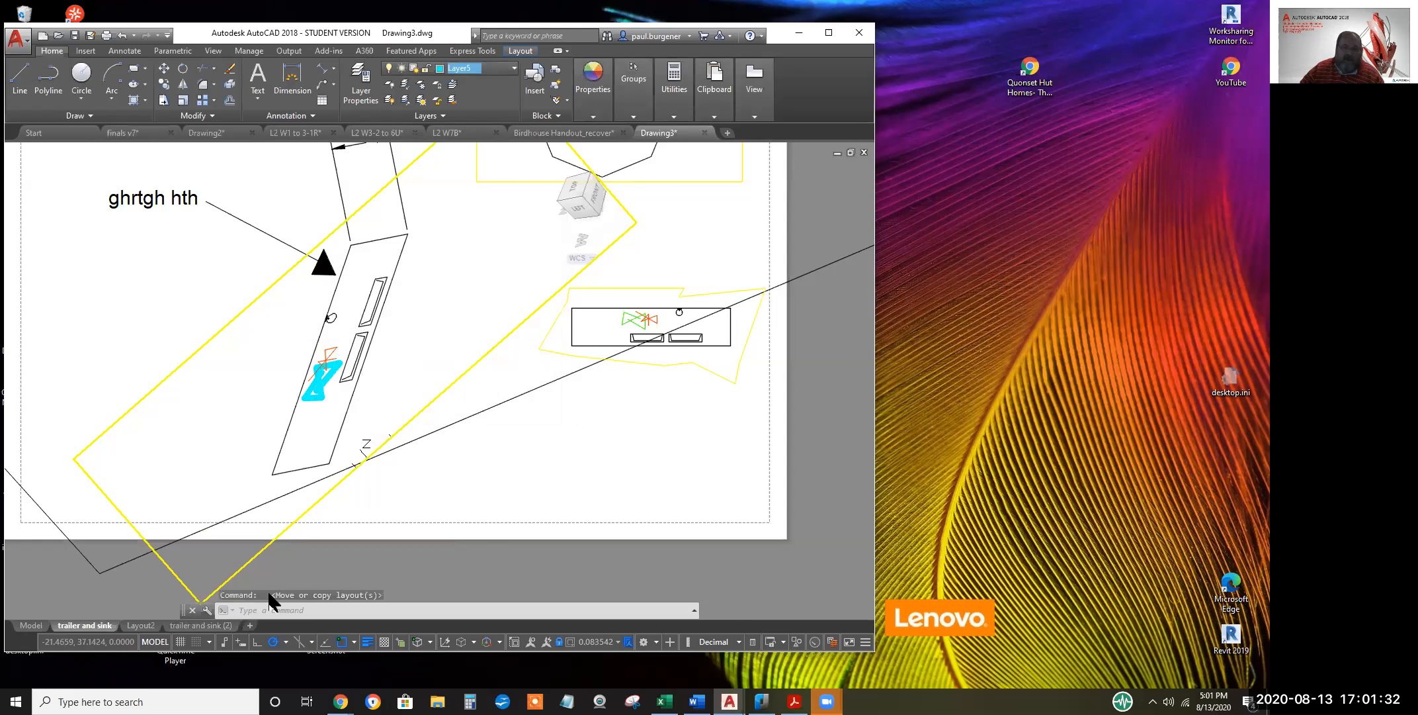
click(217, 626)
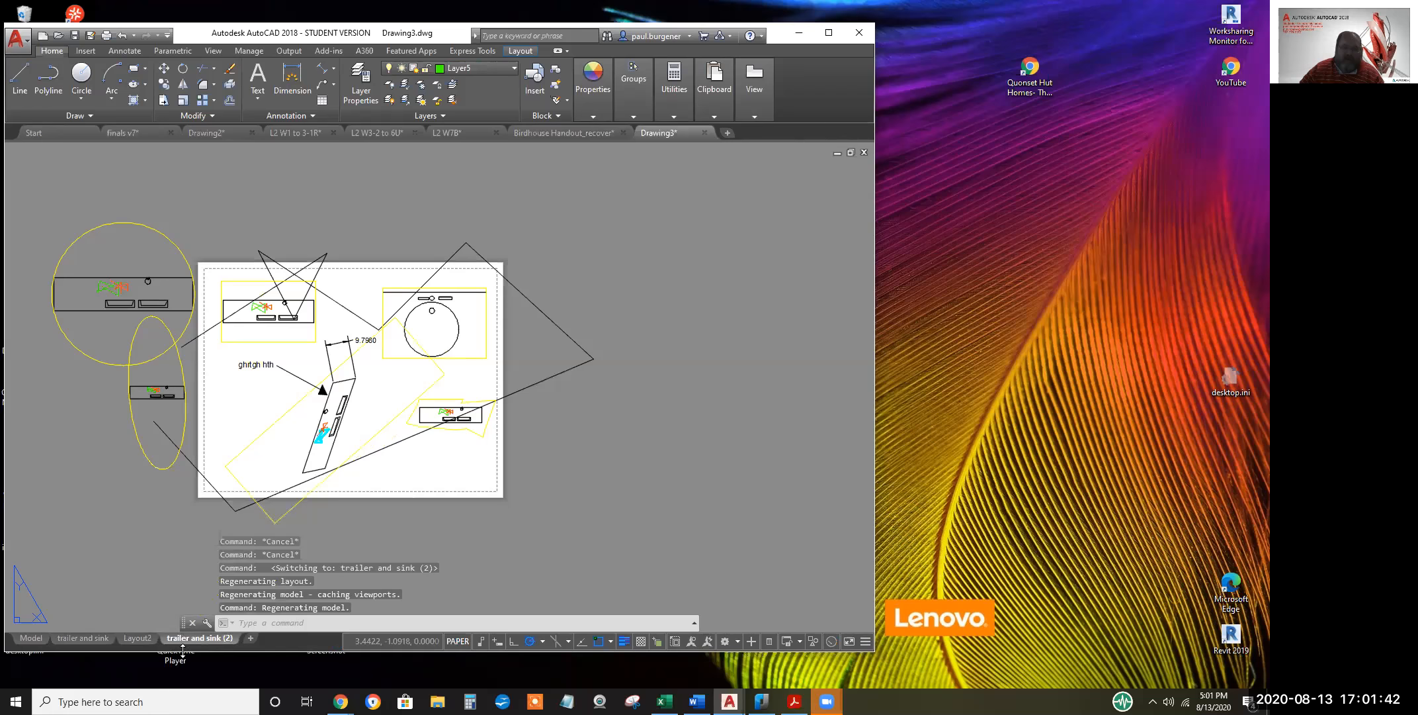
Modify the page setup of the "trailer and sink (2)" layout to use portrait orientation
right_click(199, 636)
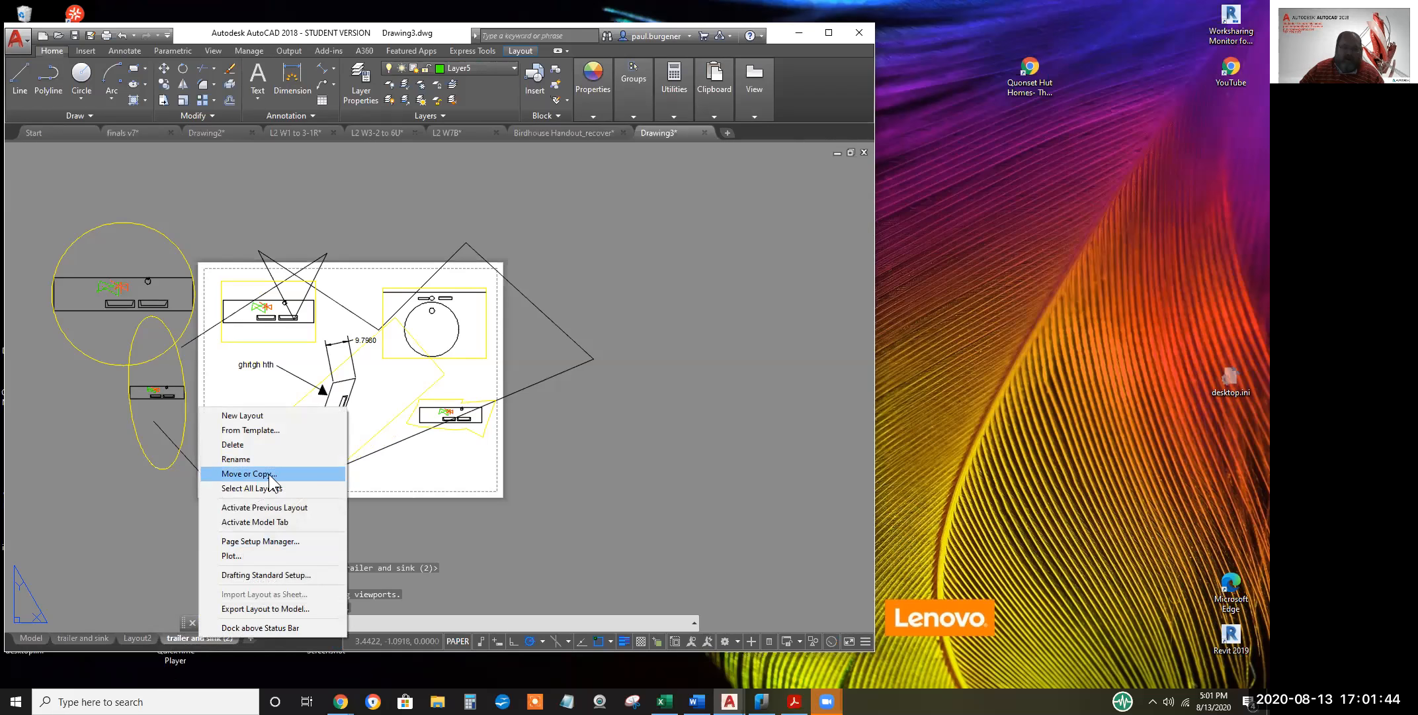
click(257, 541)
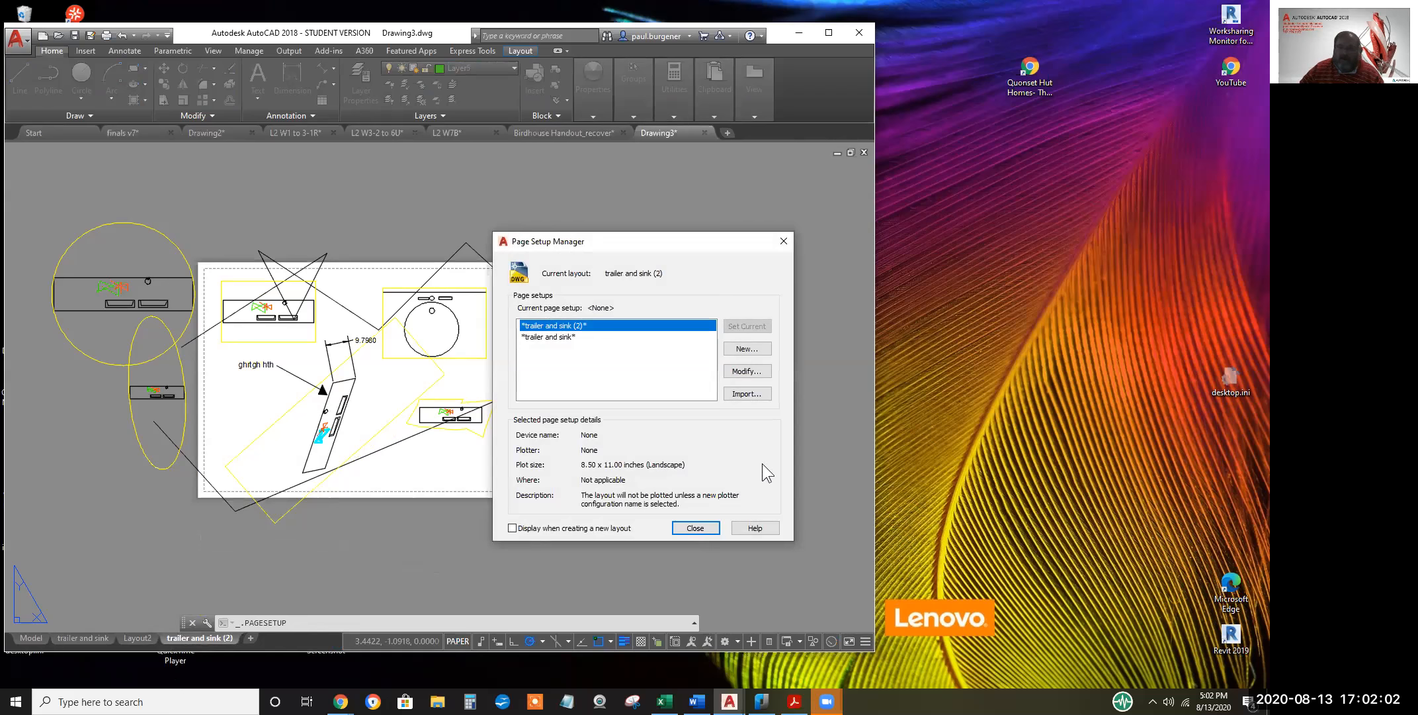
click(747, 372)
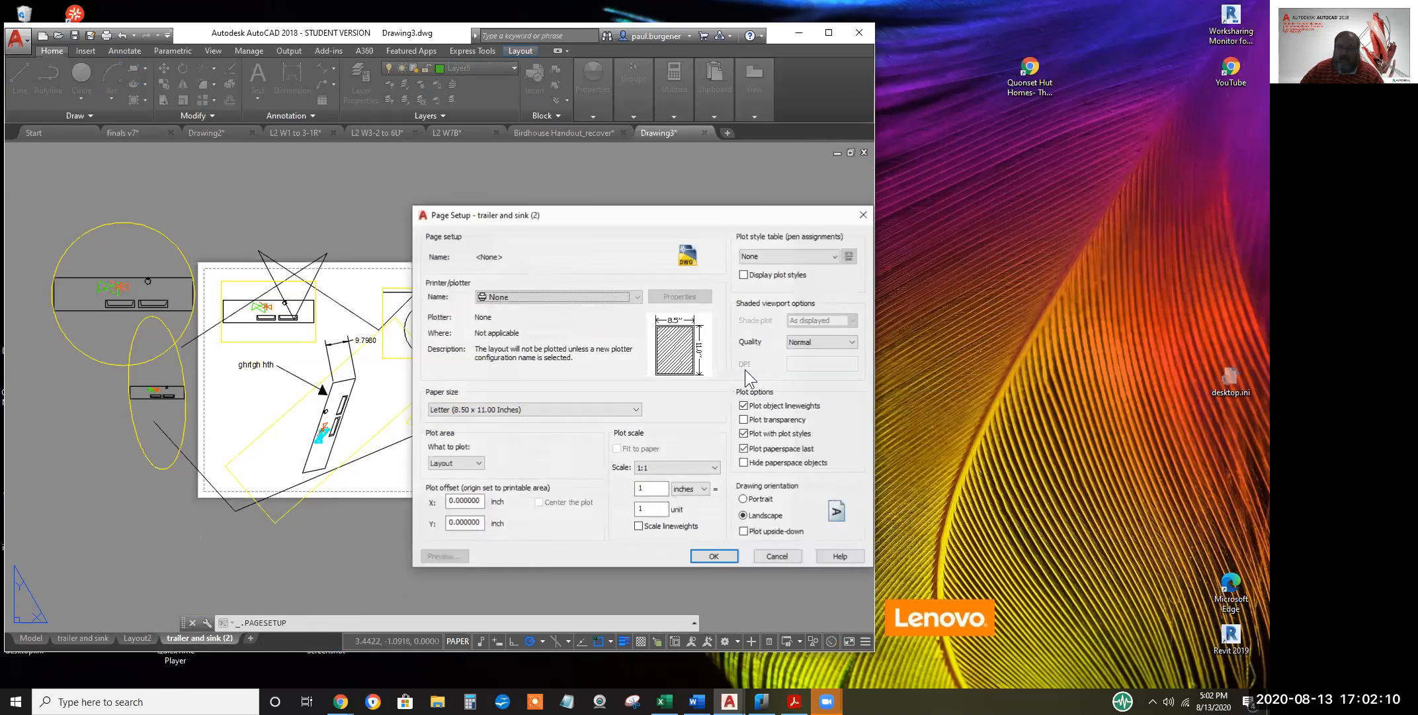
click(745, 500)
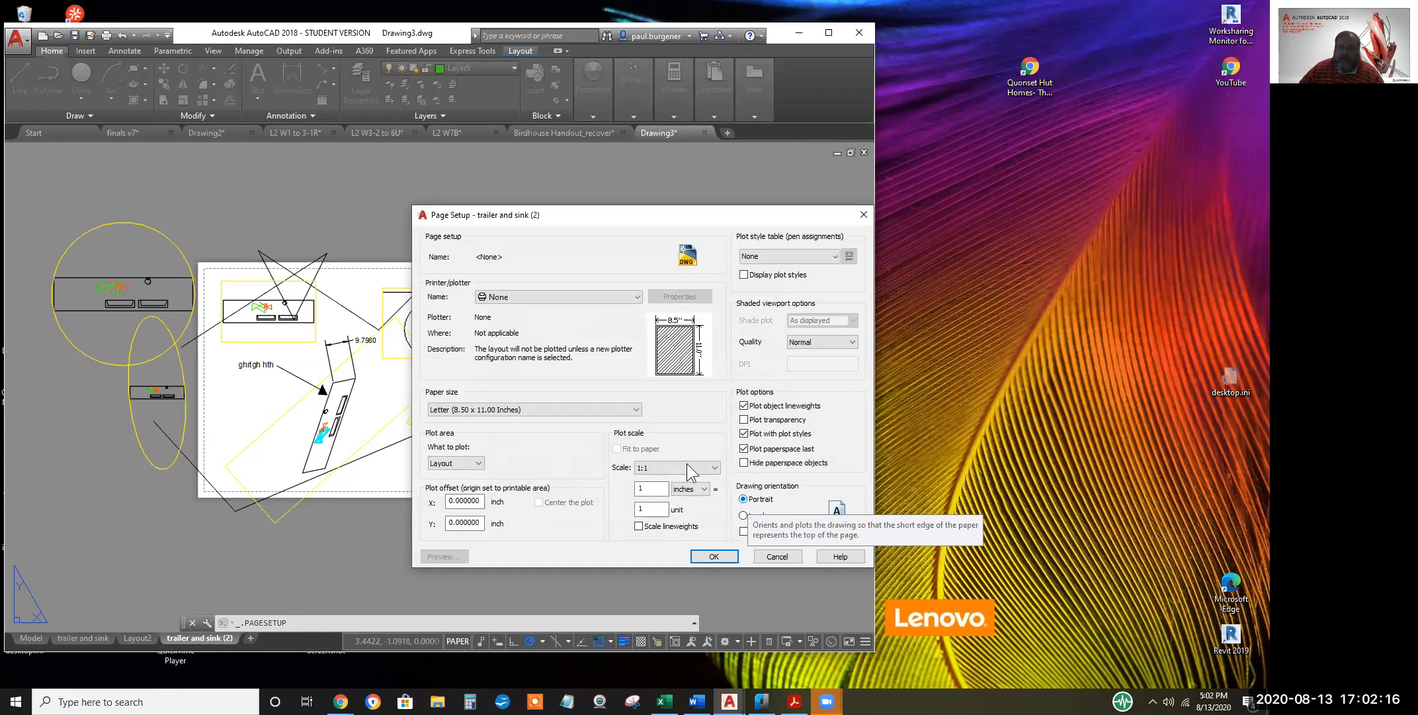
Set the layout's paper size to ANSI D (34.00 x 22.00 Inches) and apply the page setup
click(633, 409)
scroll(497, 587, down, 1)
scroll(498, 592, down, 1)
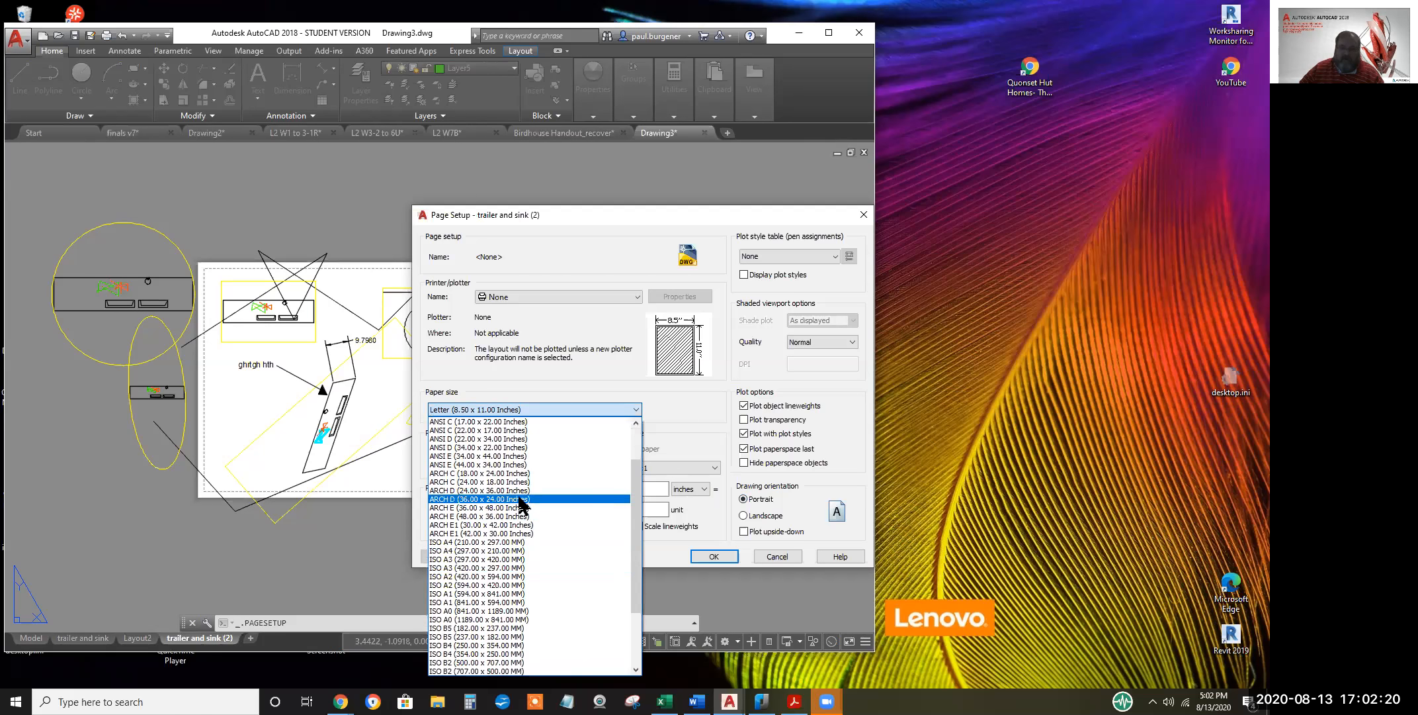
click(472, 449)
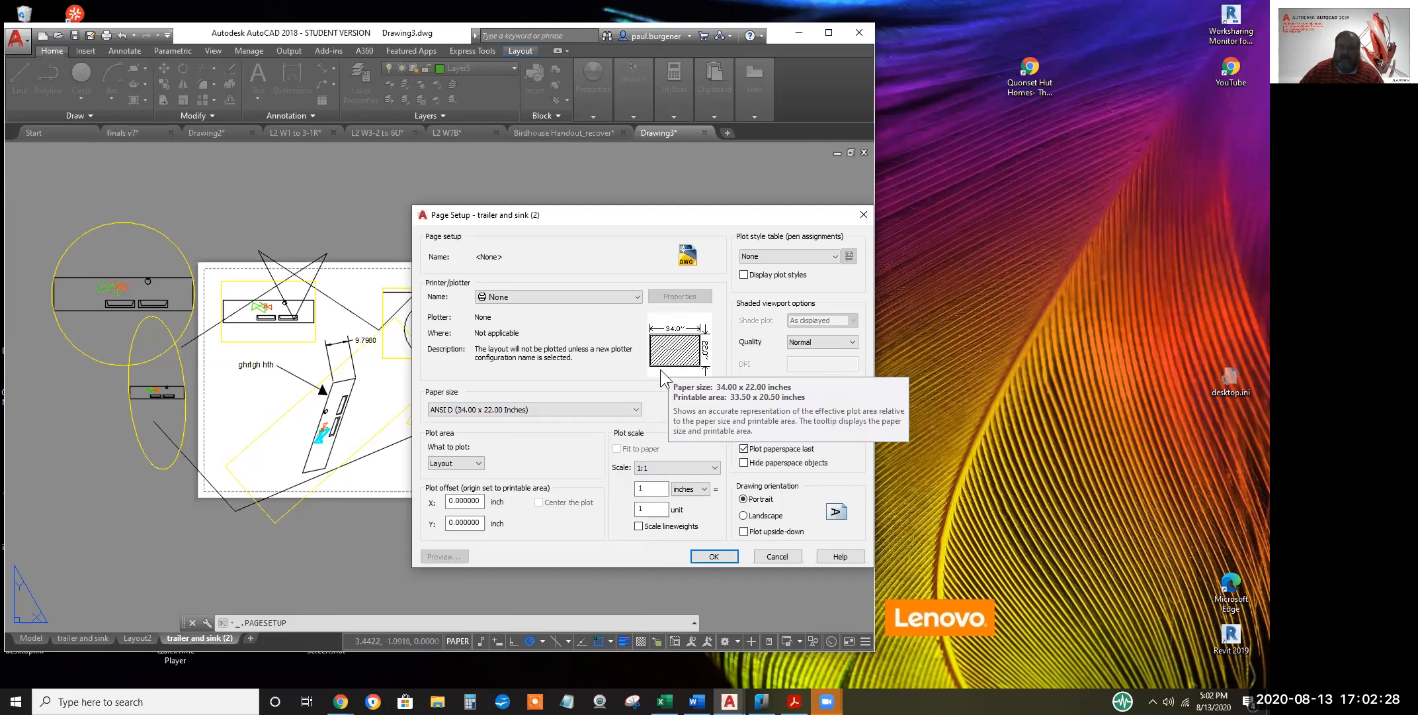
mouse_move(704, 336)
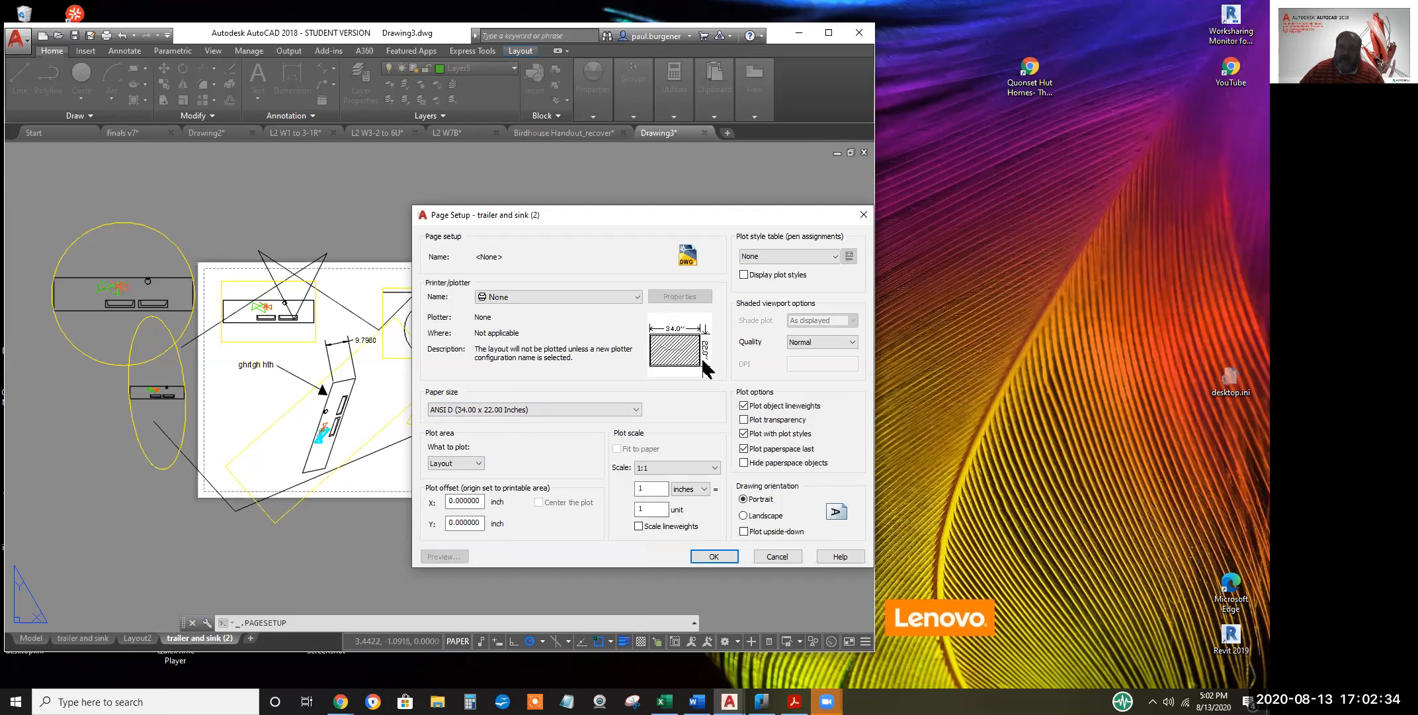
mouse_move(706, 371)
click(715, 555)
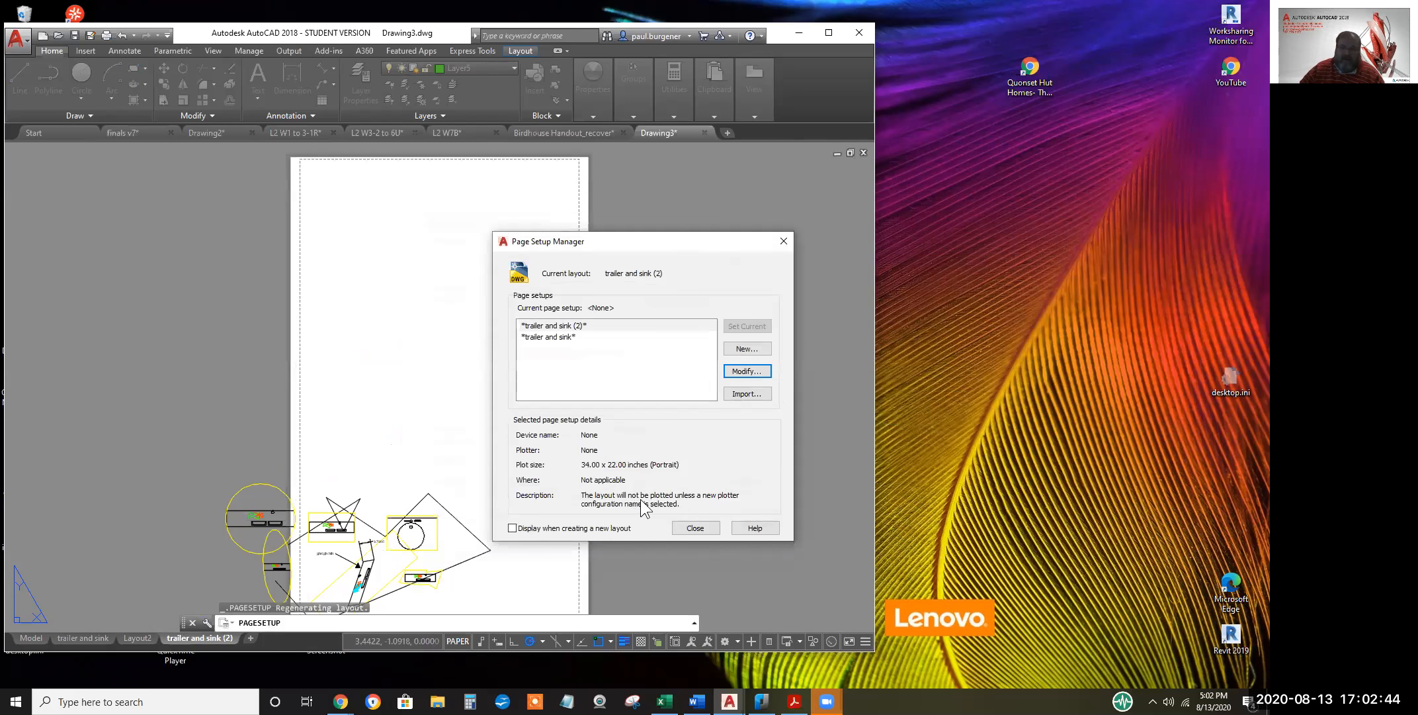
click(695, 527)
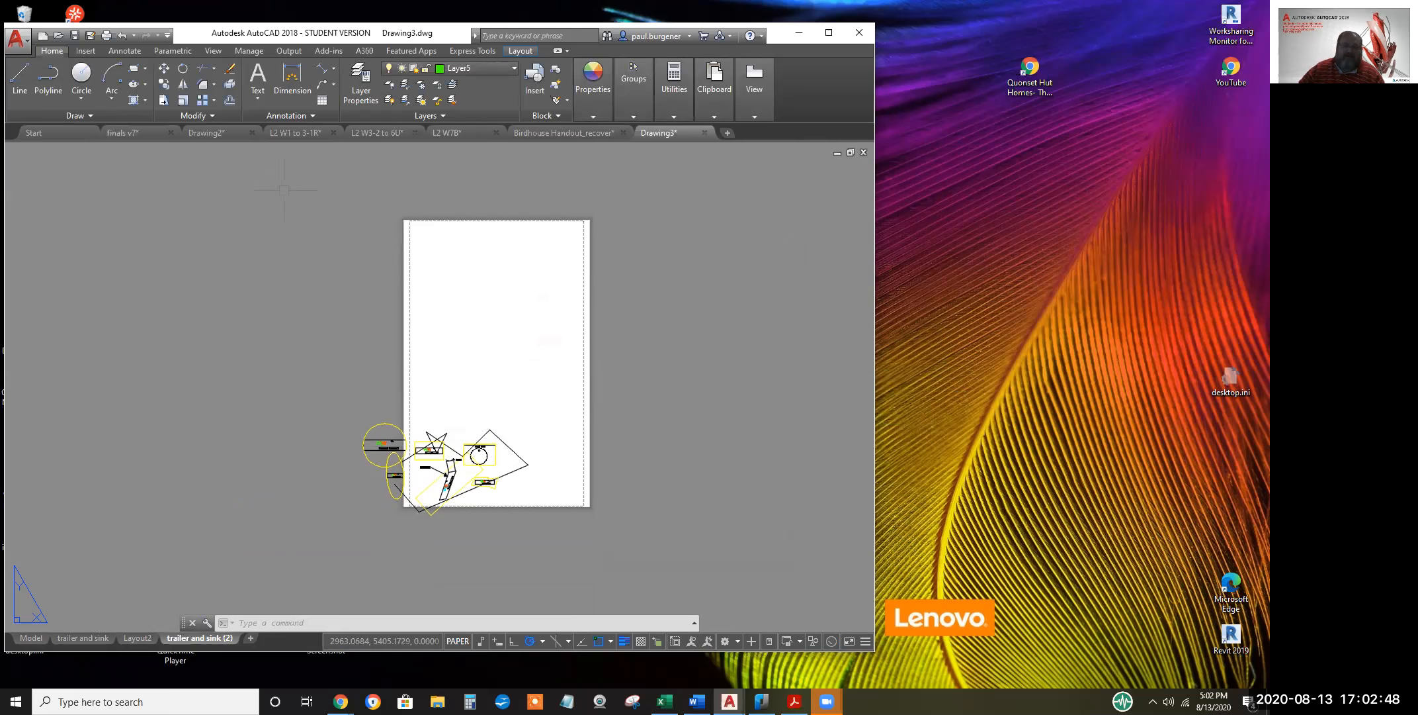
Move the group of viewports and annotations from the sheet's lower-left corner up to the middle of the sheet
click(164, 71)
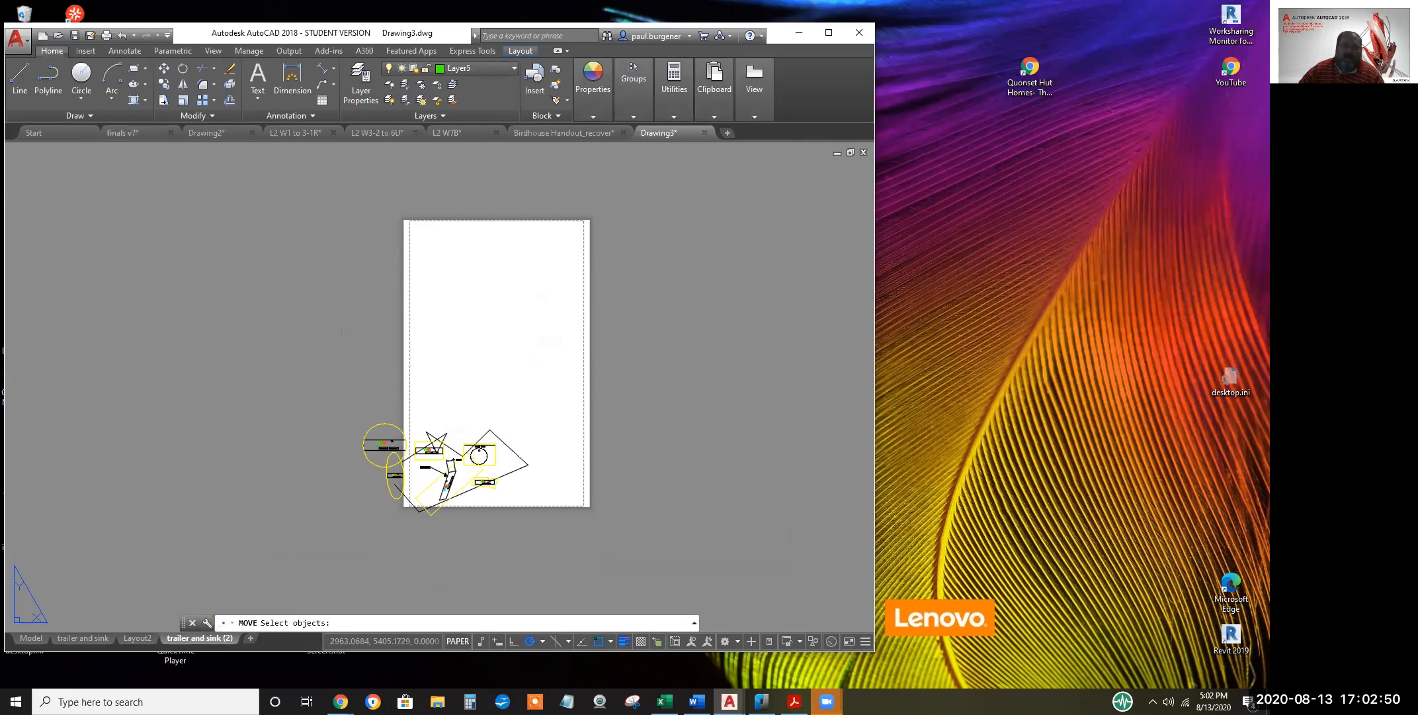
click(348, 382)
click(528, 530)
key(Return)
click(461, 522)
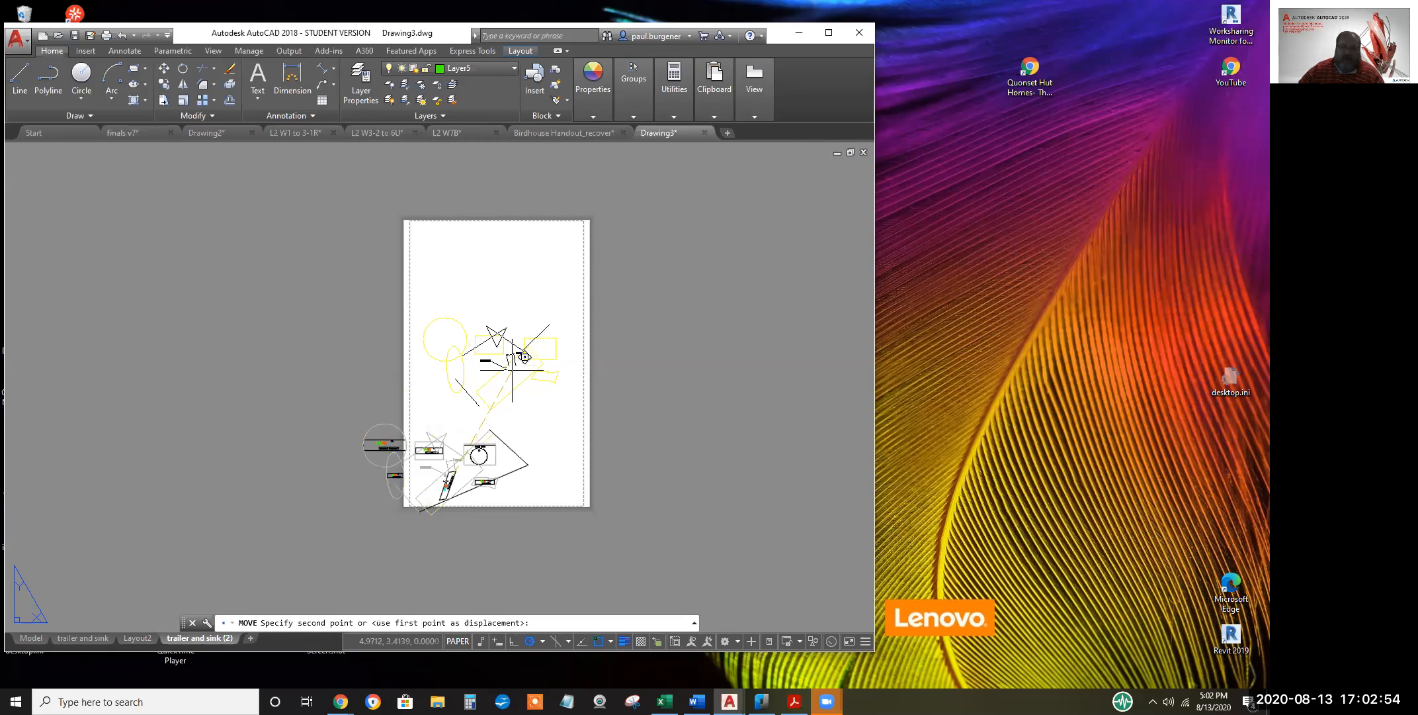
click(520, 418)
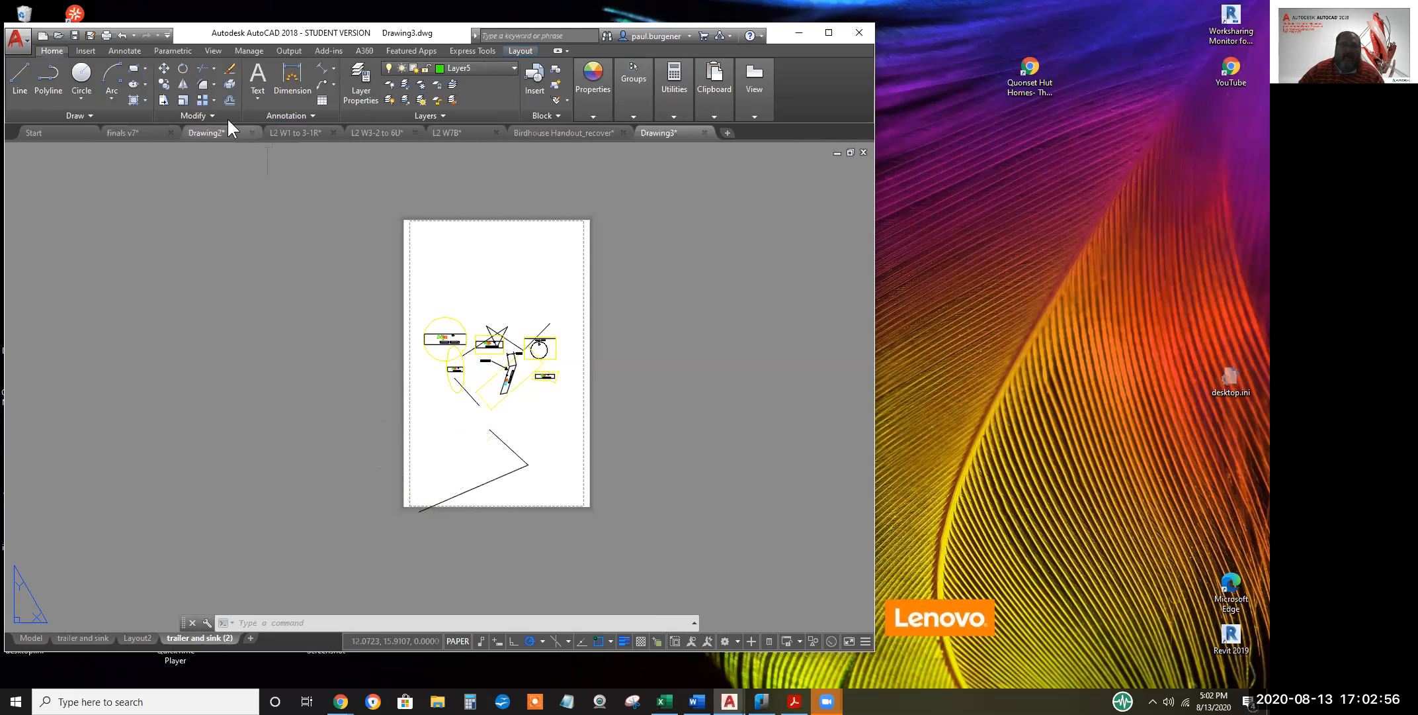
Try to scale up the viewports and annotations in the middle of the sheet freehand, and undo the scaling
click(183, 100)
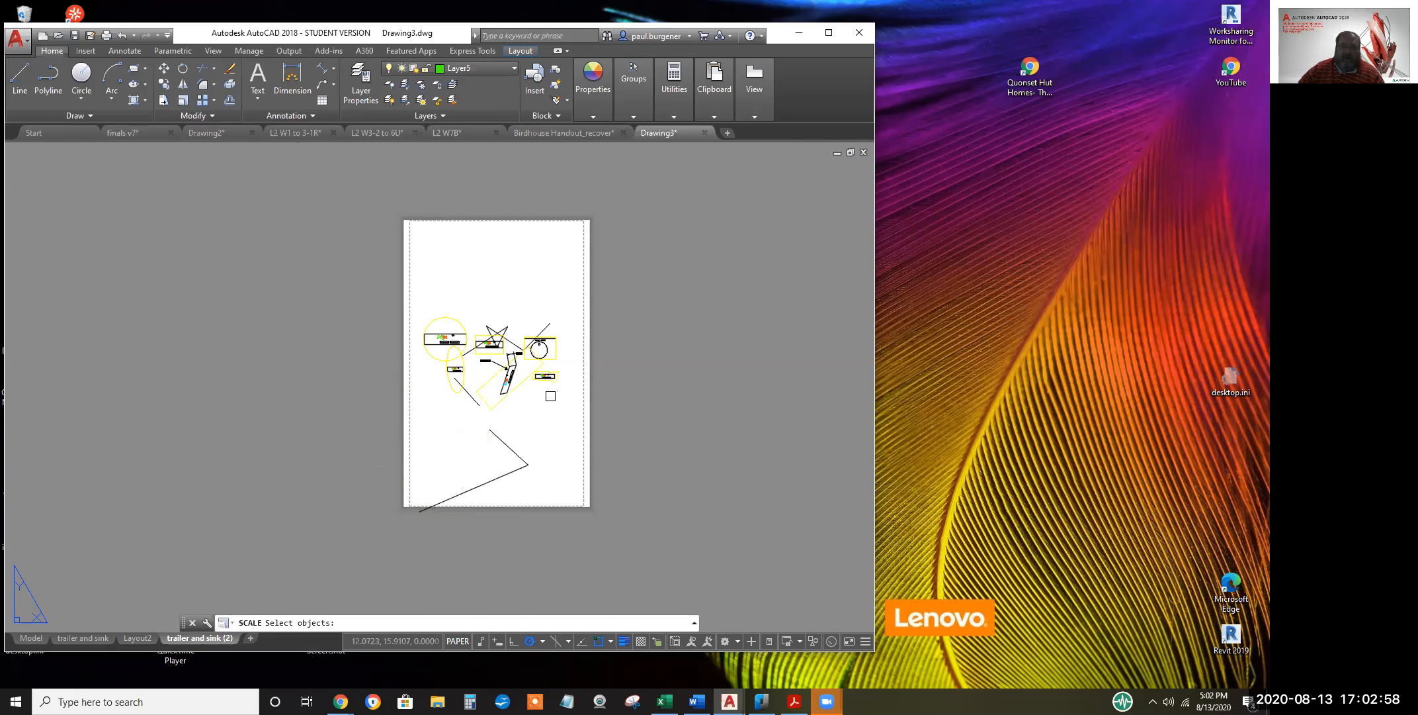
click(570, 404)
click(471, 309)
key(Return)
click(508, 359)
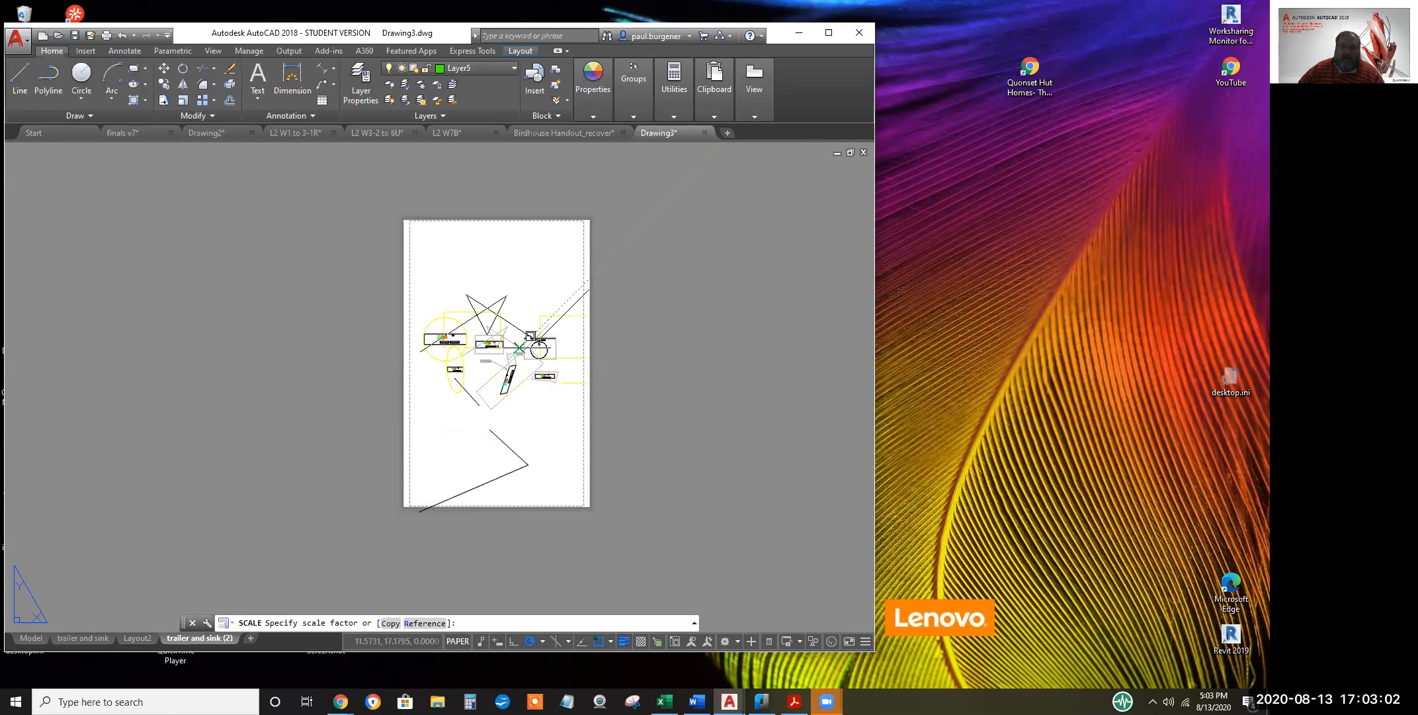
click(536, 330)
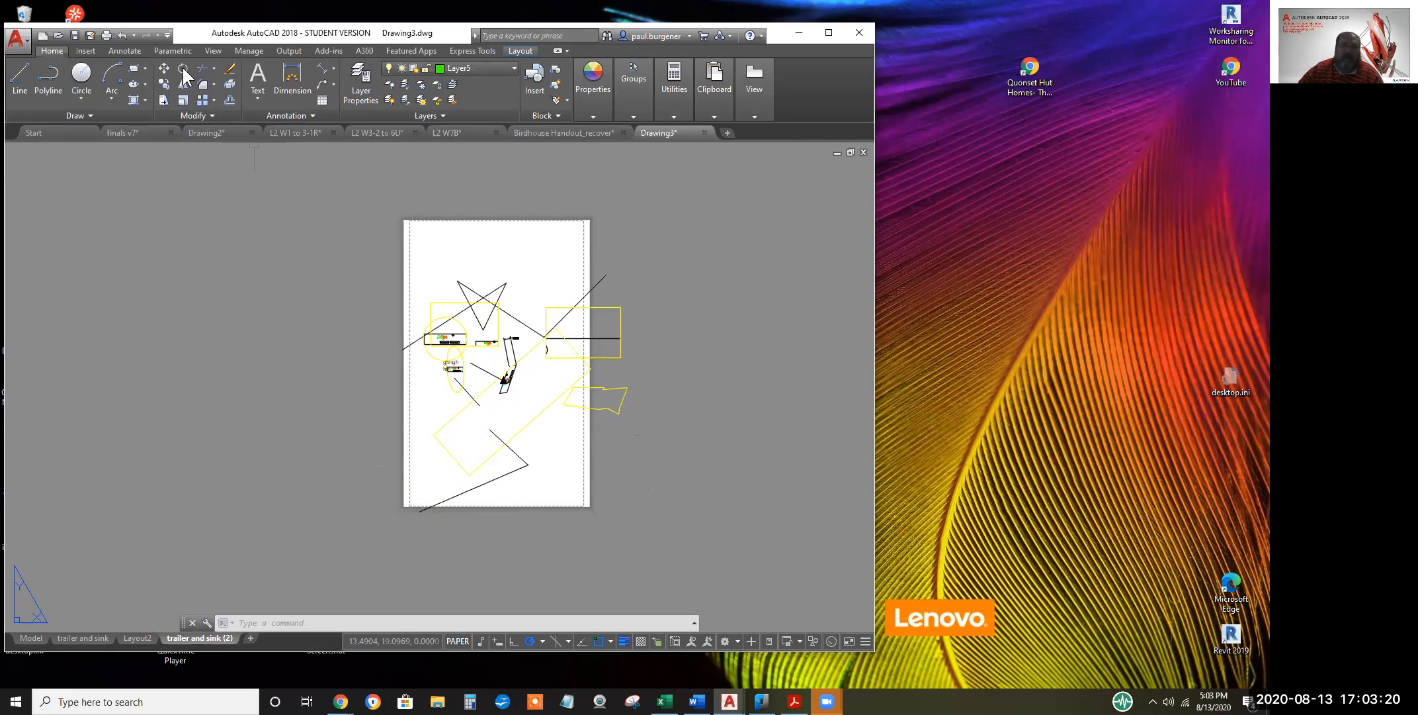
click(119, 35)
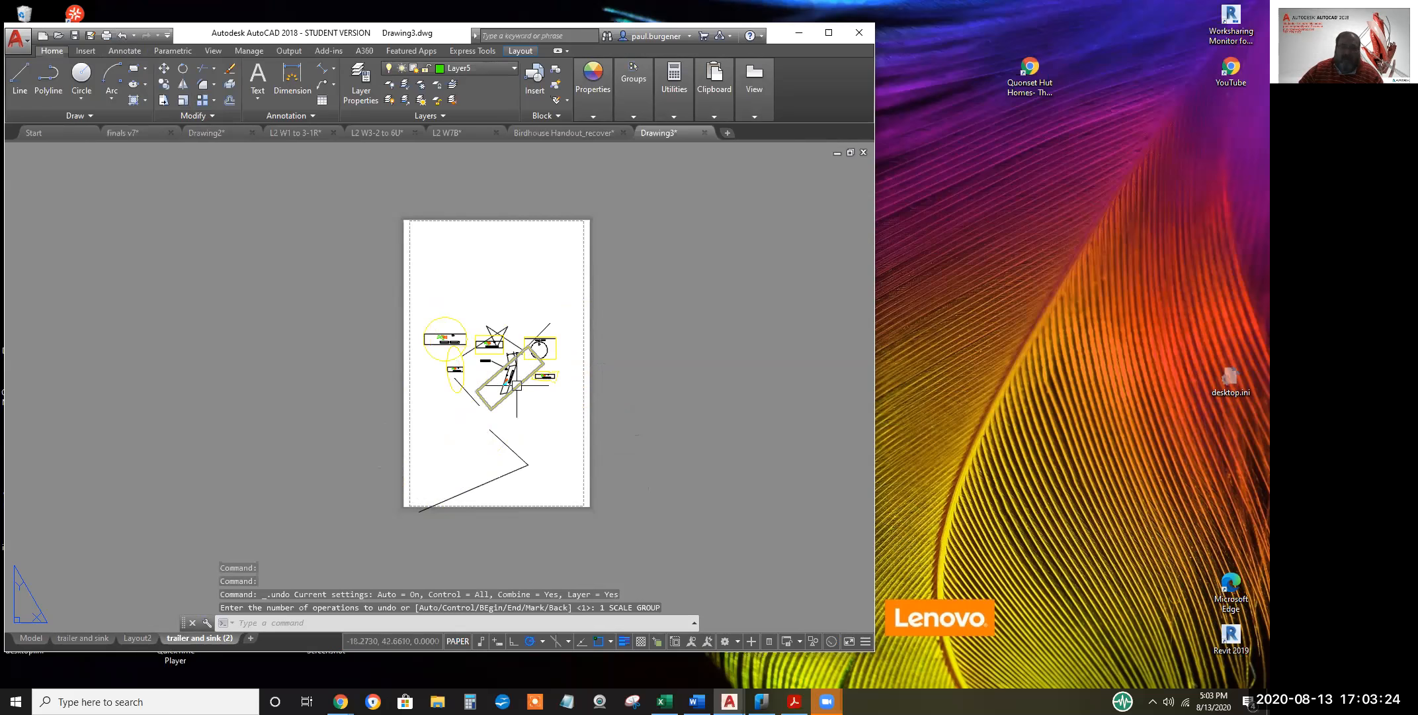
Move the rotated rectangular viewport down into the empty lower part of the sheet
click(163, 68)
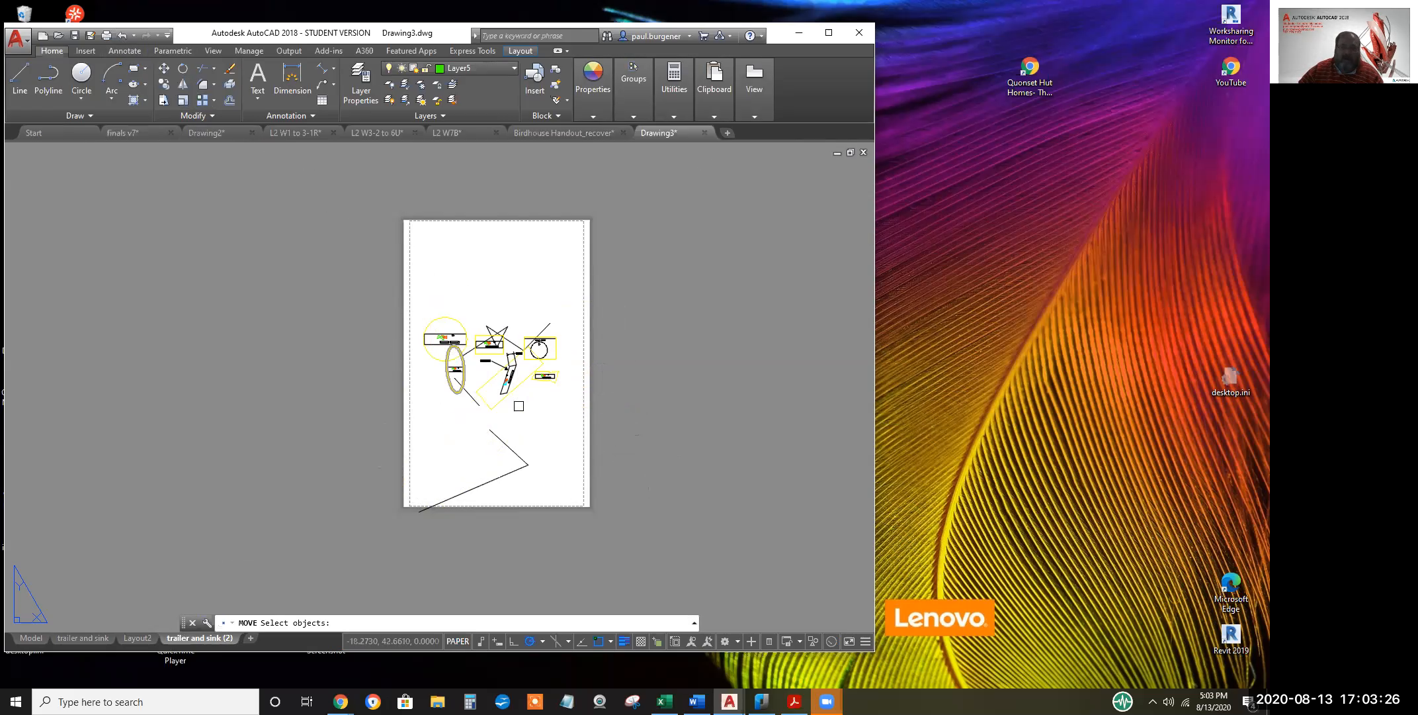
click(517, 391)
key(Return)
click(522, 378)
click(480, 452)
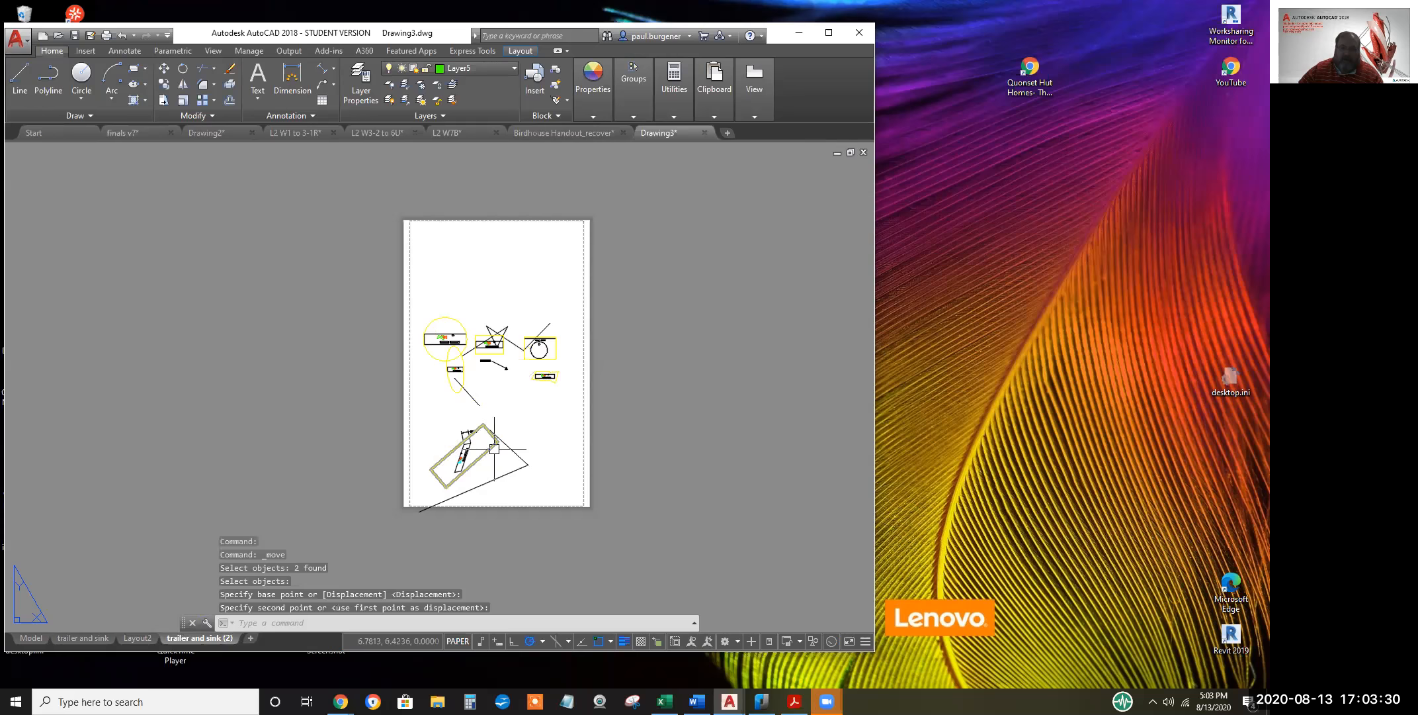
Stretch the four corners of the rotated viewport outward so its boundary fills most of the sheet's lower part
click(493, 436)
click(498, 441)
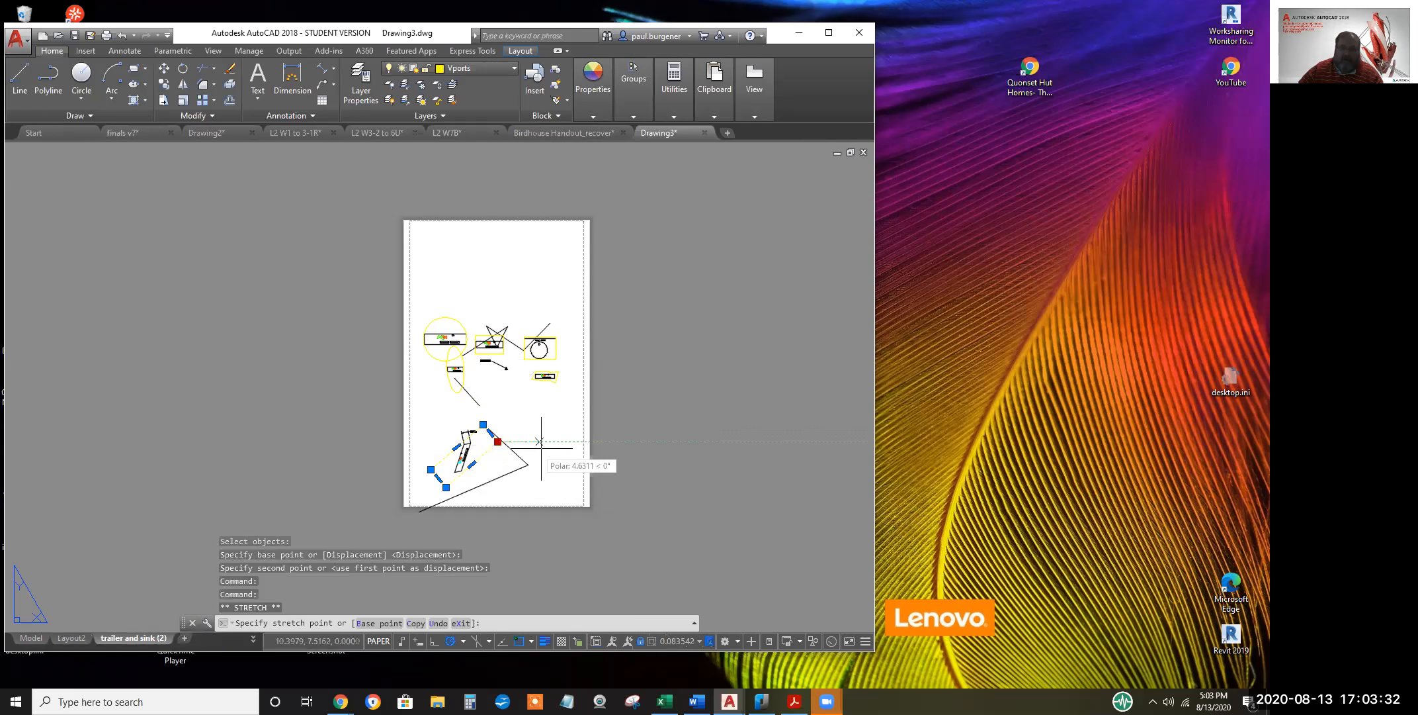
click(579, 418)
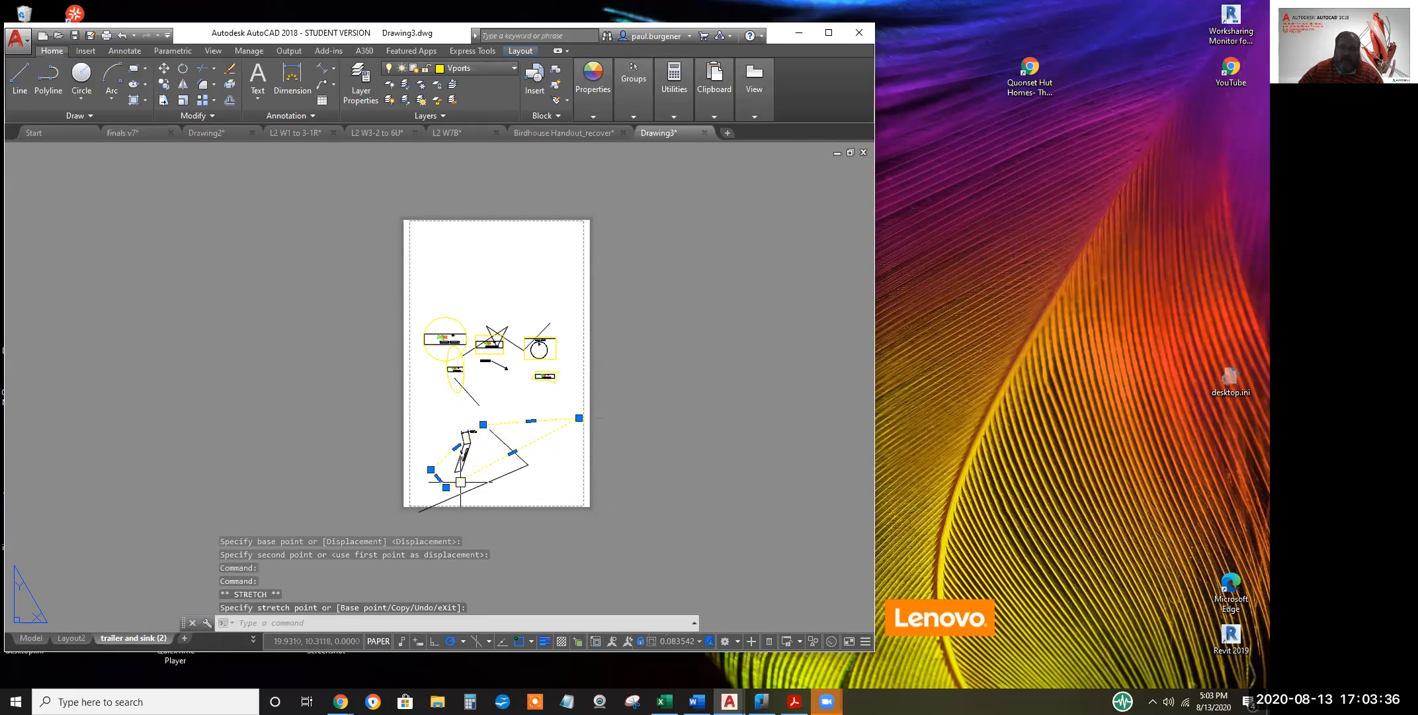
click(446, 487)
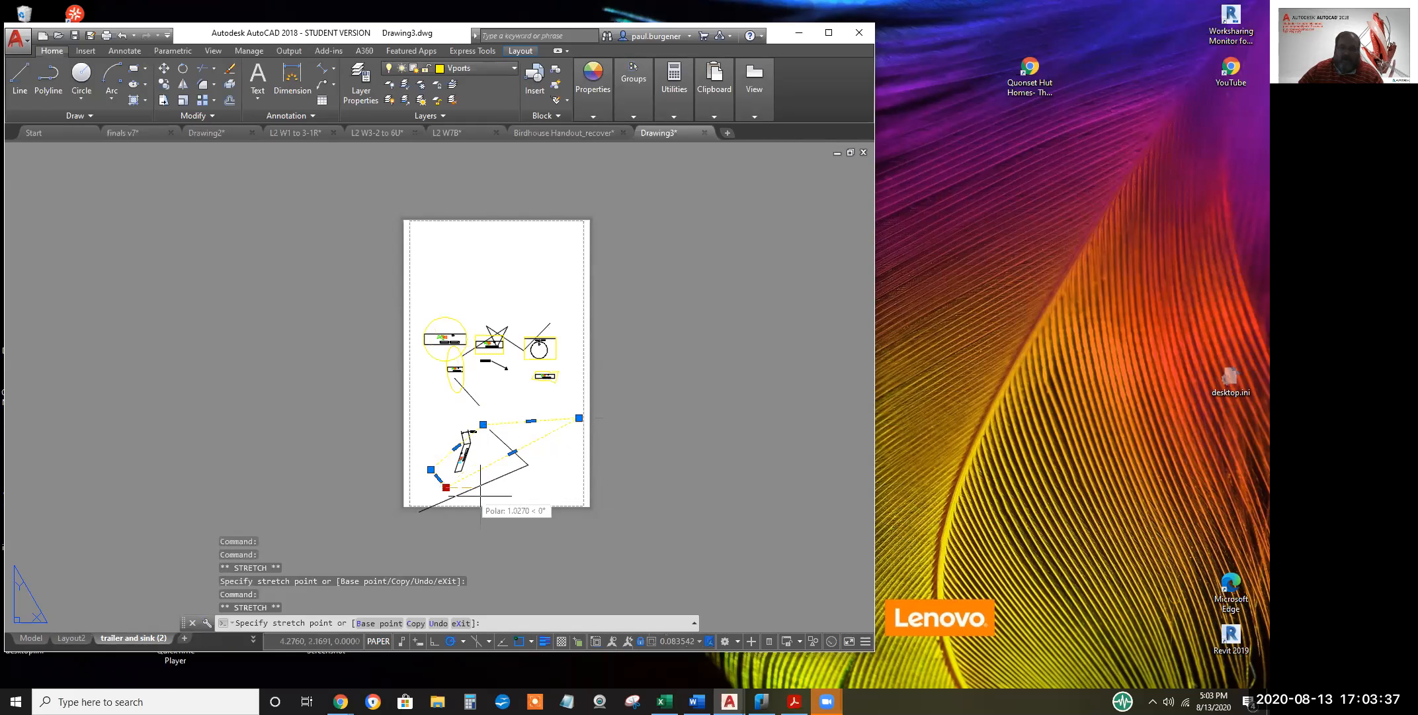
click(562, 487)
click(483, 424)
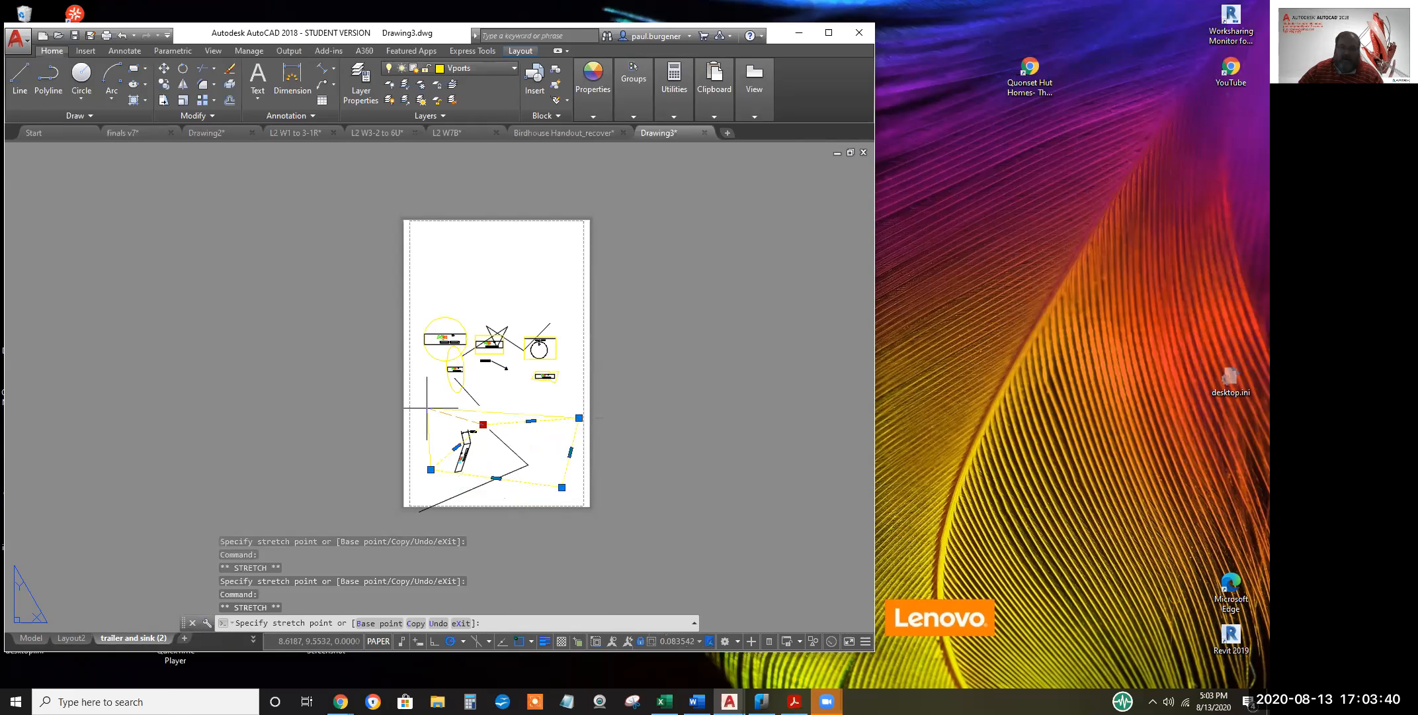
click(426, 407)
click(431, 469)
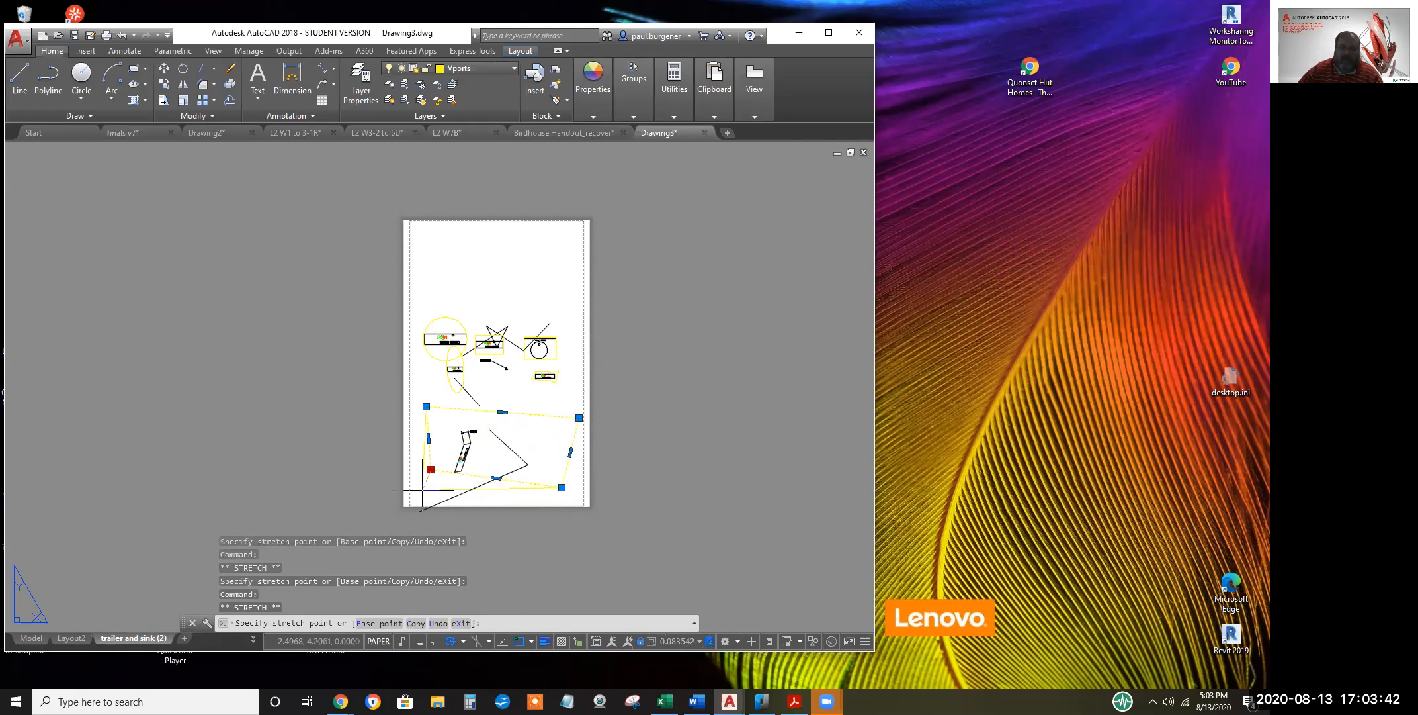
click(422, 490)
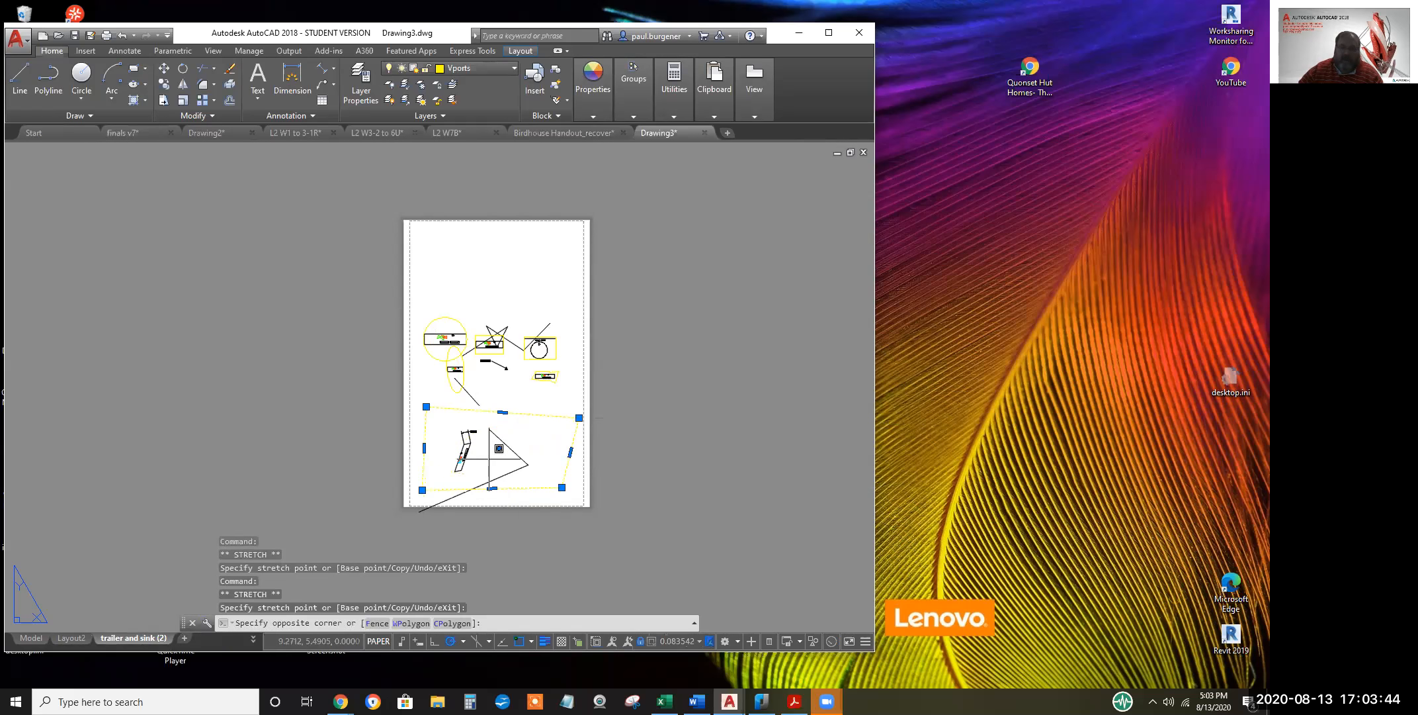
Try to zoom and pan the model view inside the enlarged lower viewport, and return to paper space
double_click(508, 474)
scroll(490, 463, down, 2)
scroll(478, 454, up, 4)
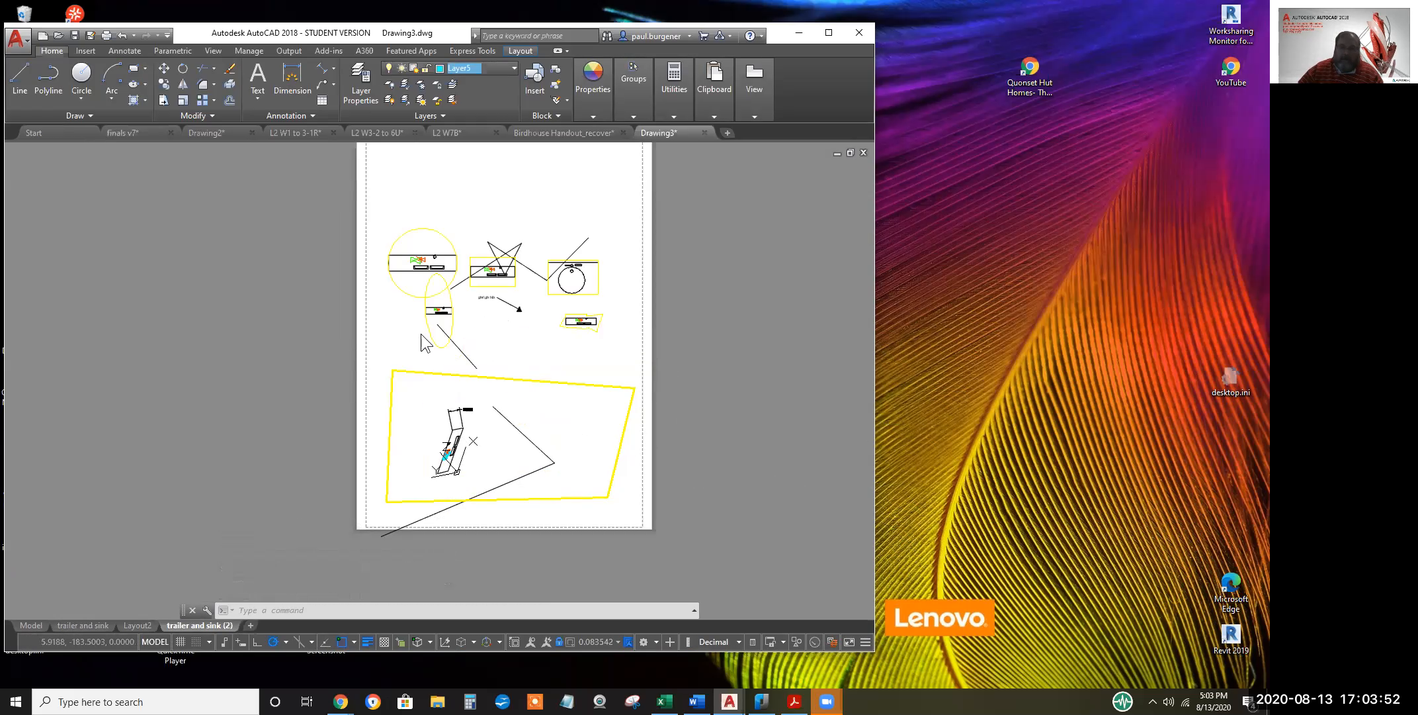
double_click(371, 312)
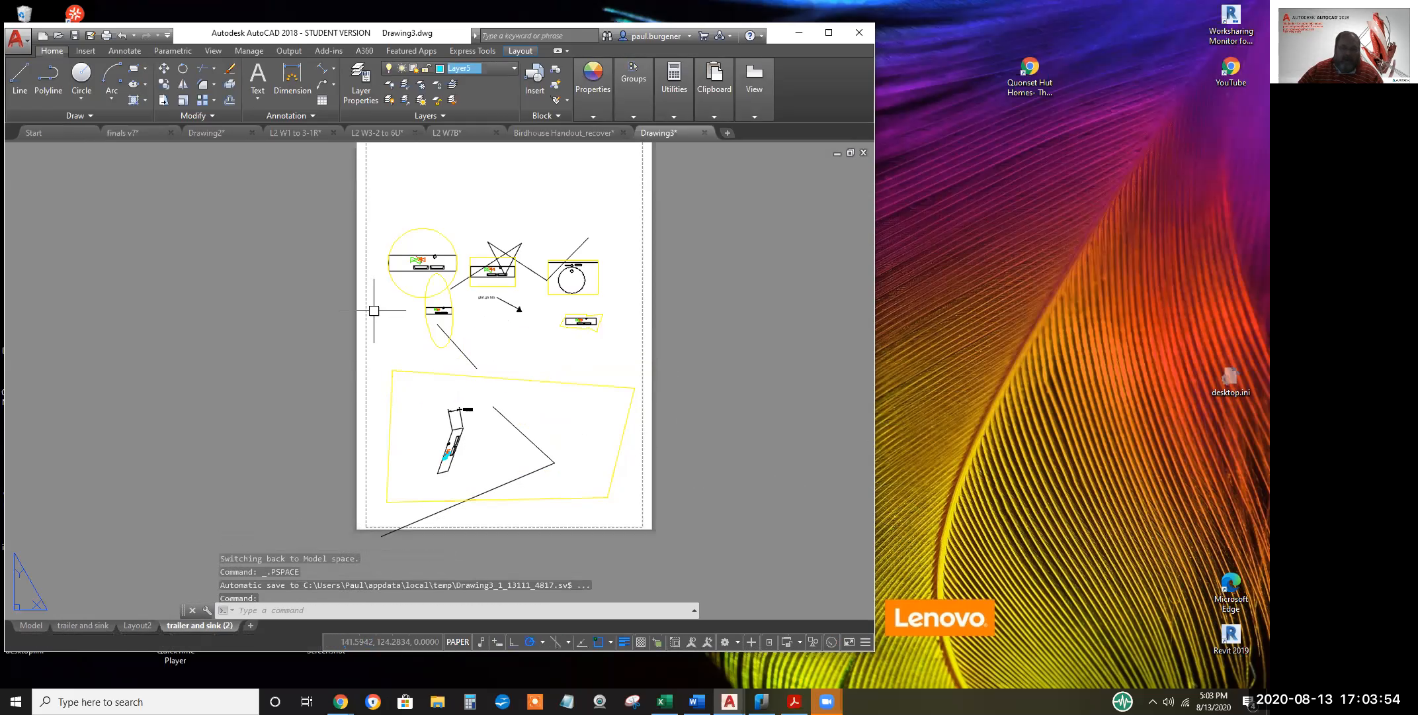
click(493, 444)
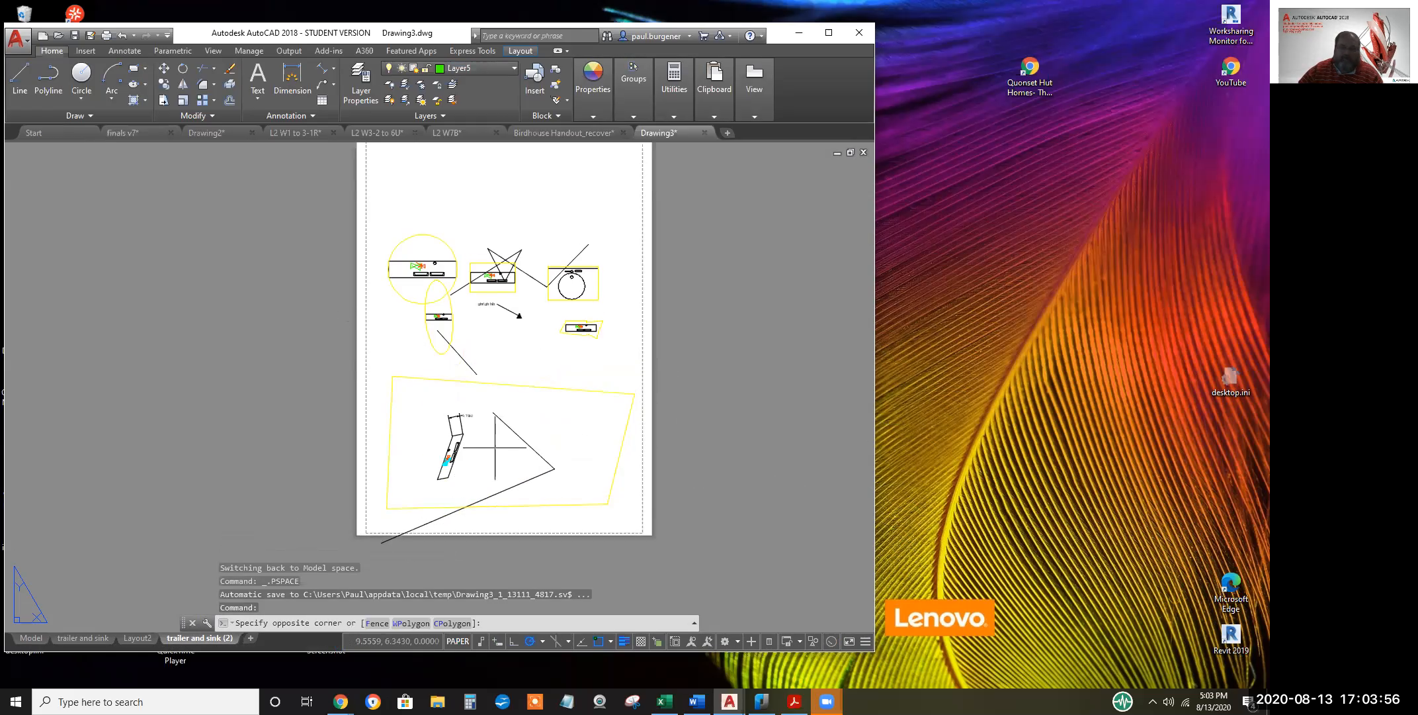
click(493, 443)
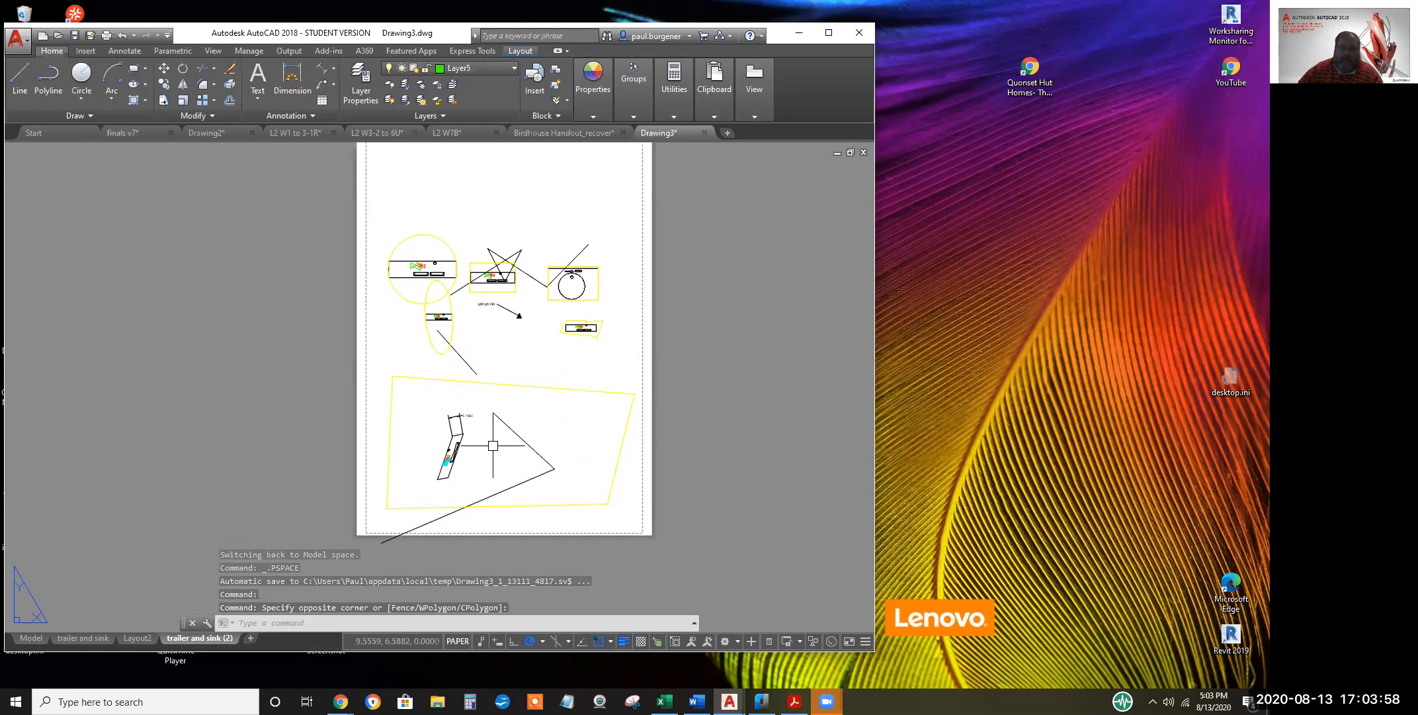
click(493, 444)
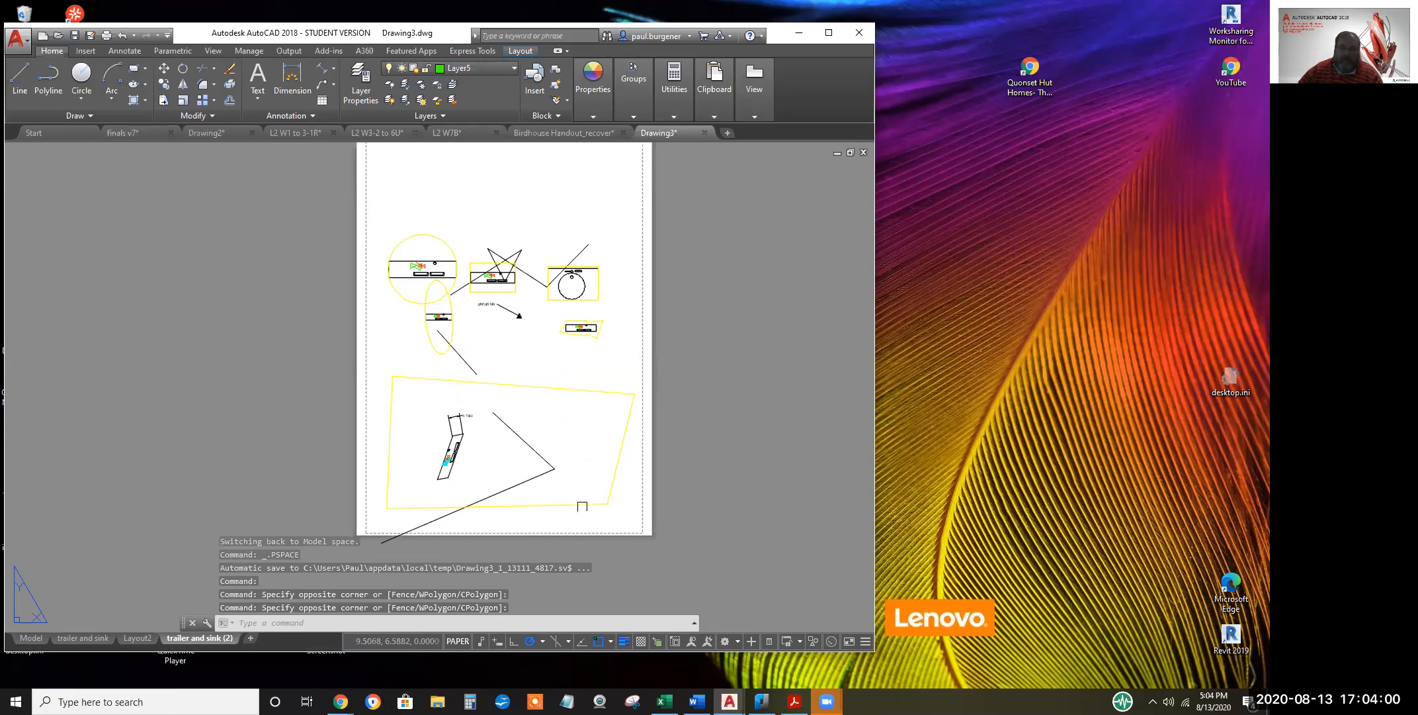
double_click(573, 485)
middle_drag(473, 458, 559, 451)
double_click(721, 476)
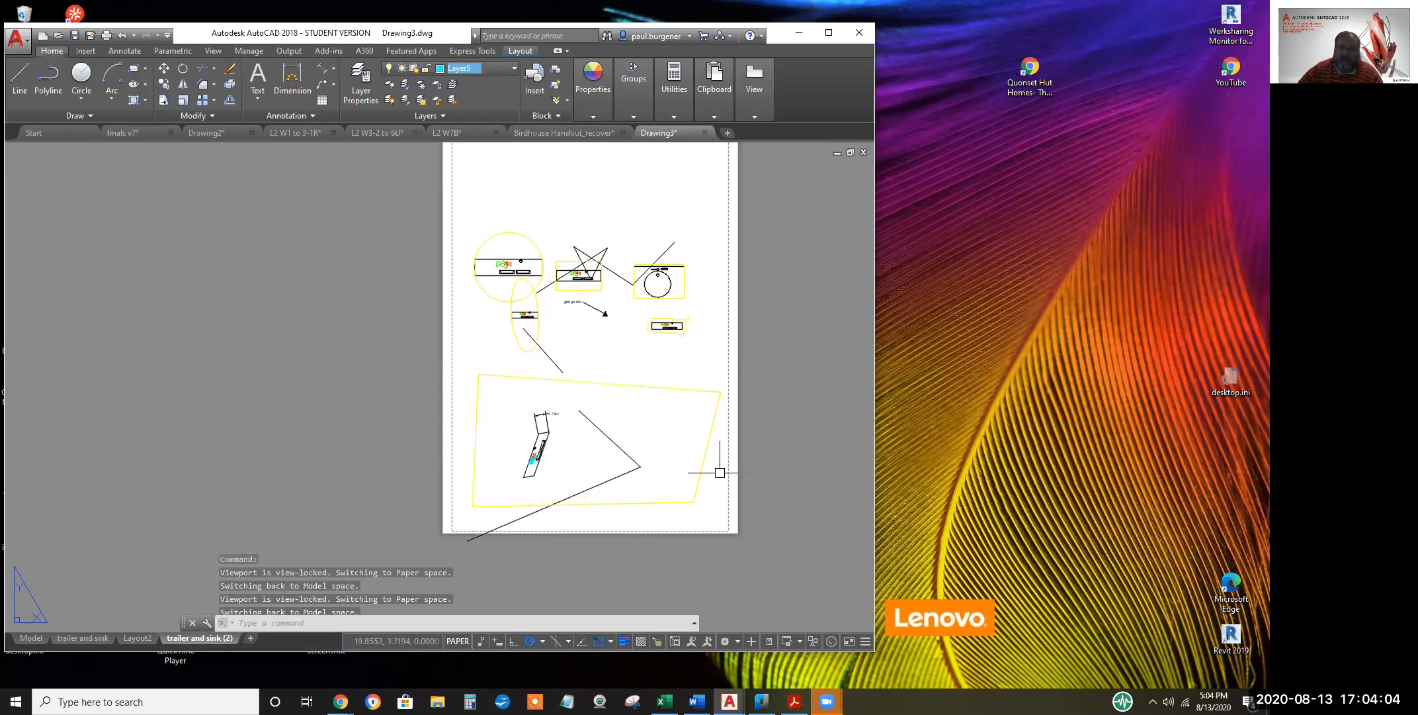
Unlock the display of the enlarged lower viewport
click(712, 446)
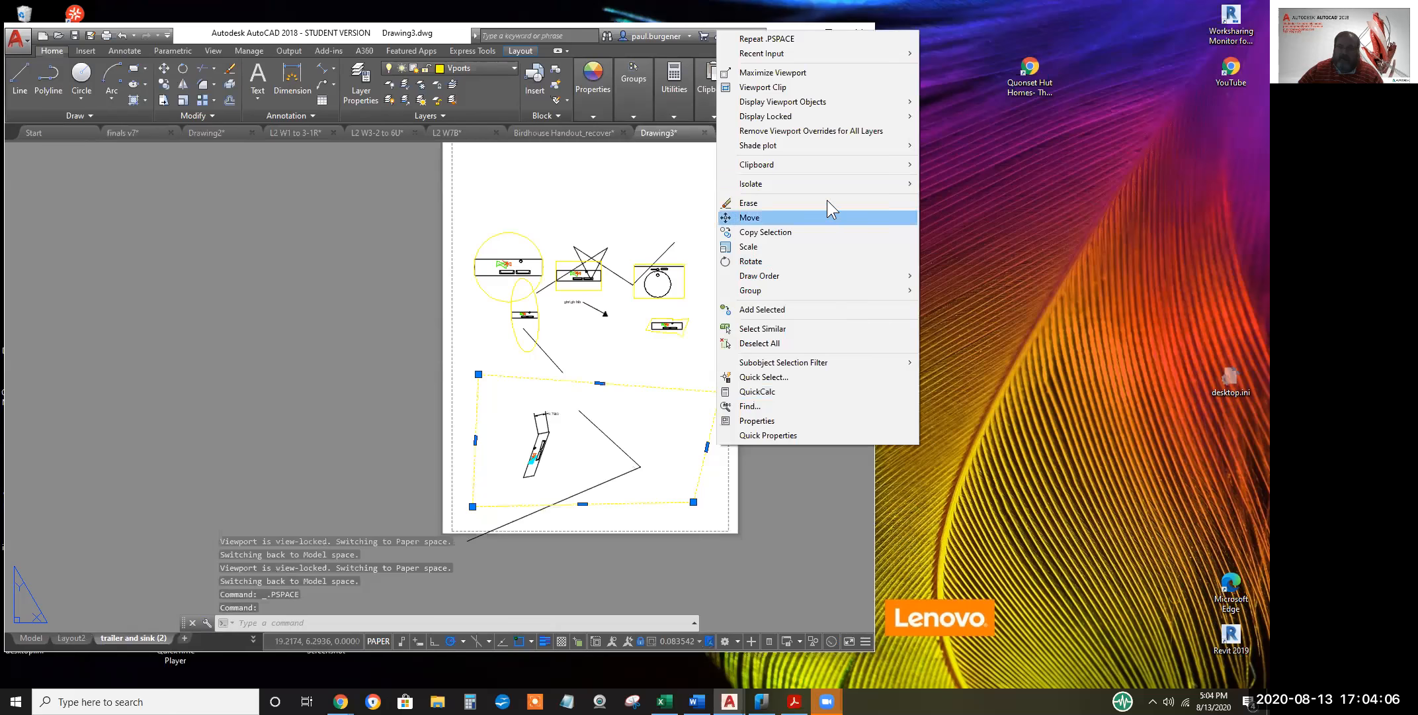
mouse_move(821, 117)
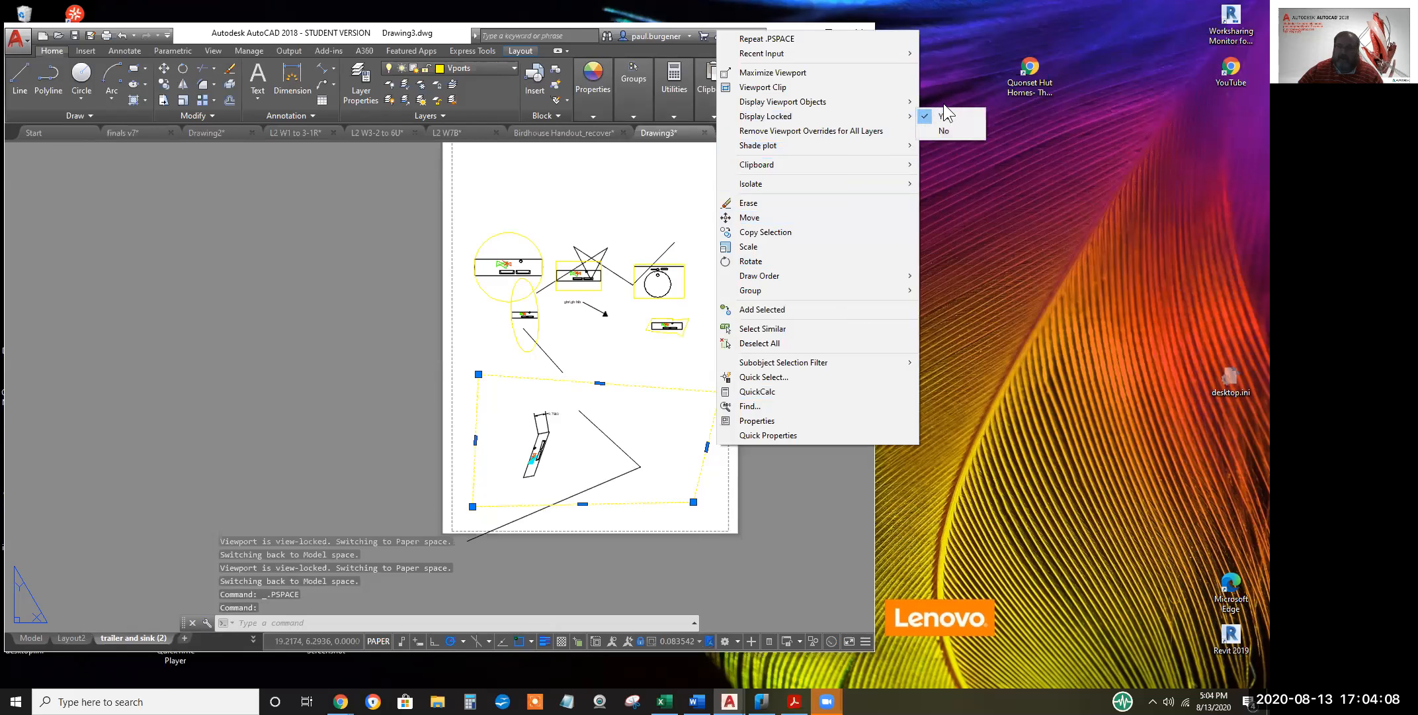
click(945, 131)
Enlarge the trailer view inside the unlocked viewport and orient it to the plan view of the current UCS
double_click(659, 473)
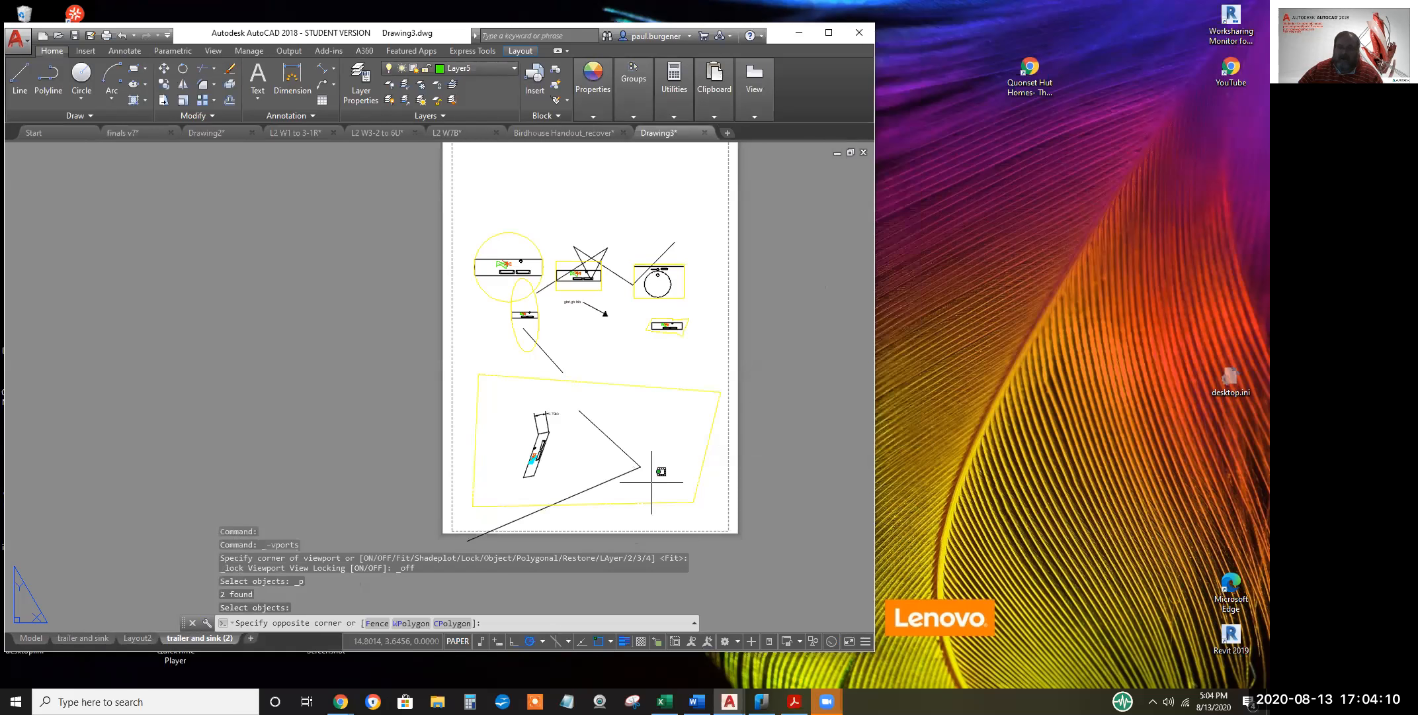
middle_drag(578, 453, 635, 448)
scroll(616, 437, up, 4)
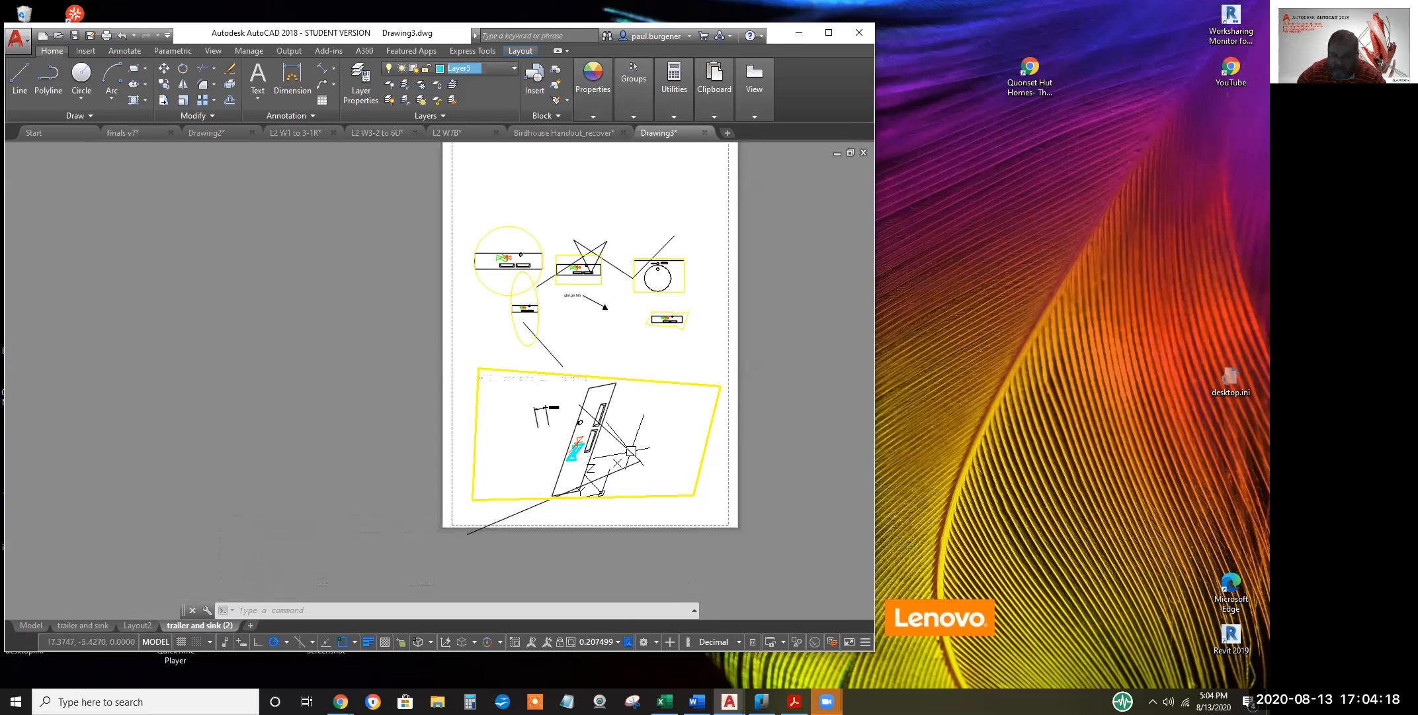
text(plan)
key(Return)
key(Return)
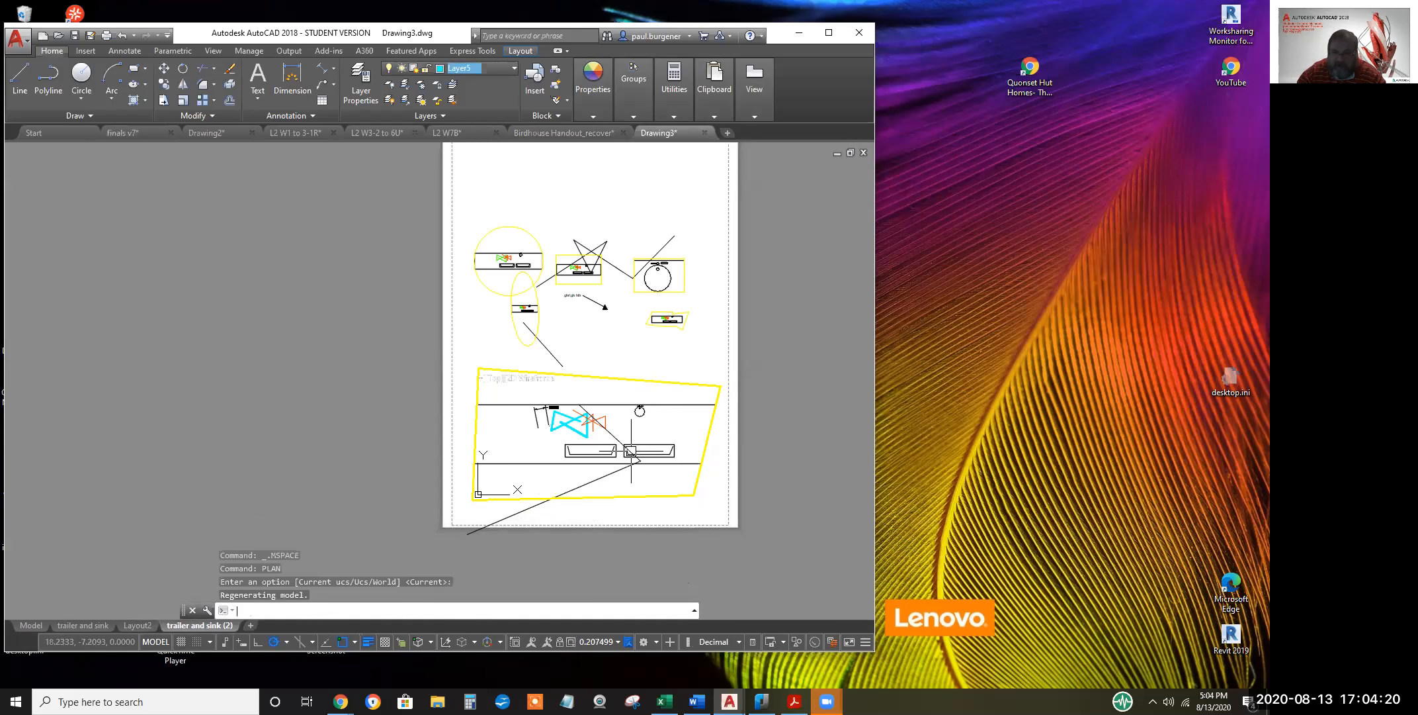
Zoom and pan the trailer view inside the lower viewport to a scale of about 0.36, and return to paper space
scroll(614, 431, down, 2)
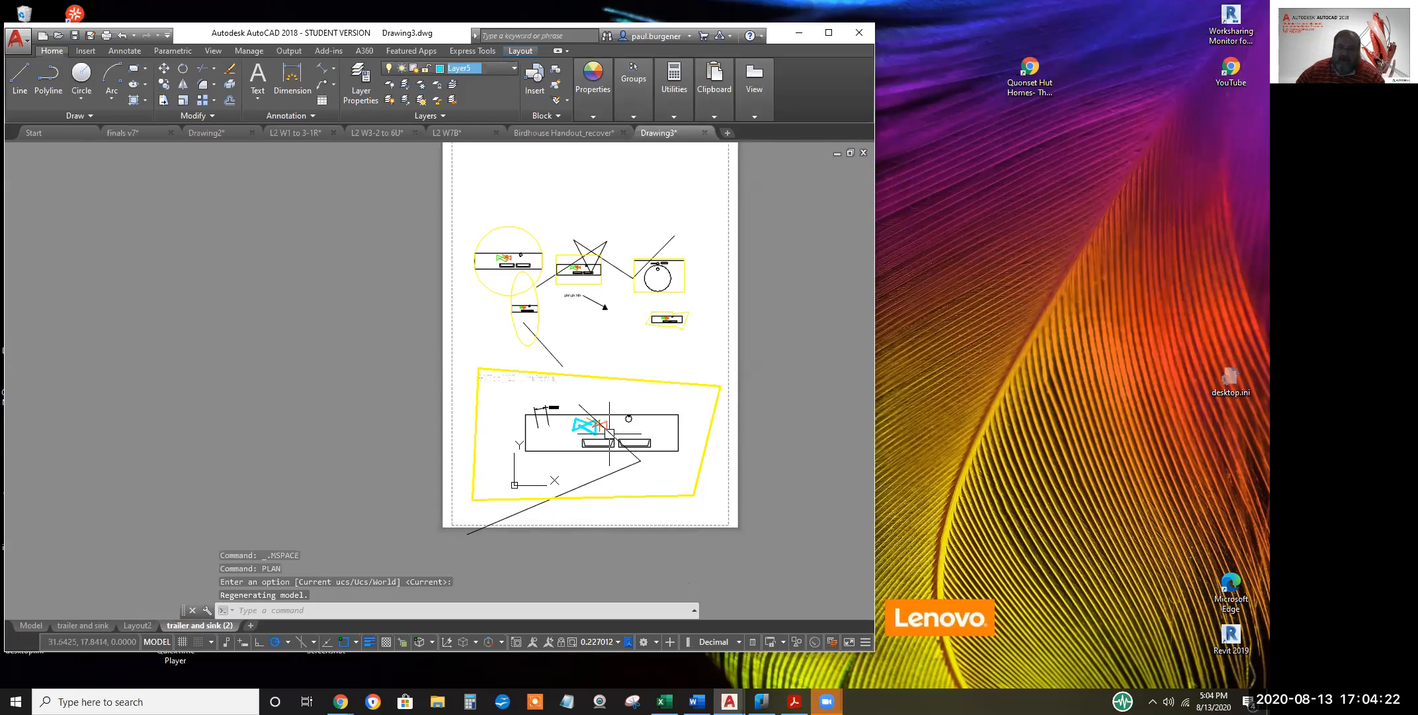
scroll(593, 427, up, 2)
middle_drag(592, 428, 600, 417)
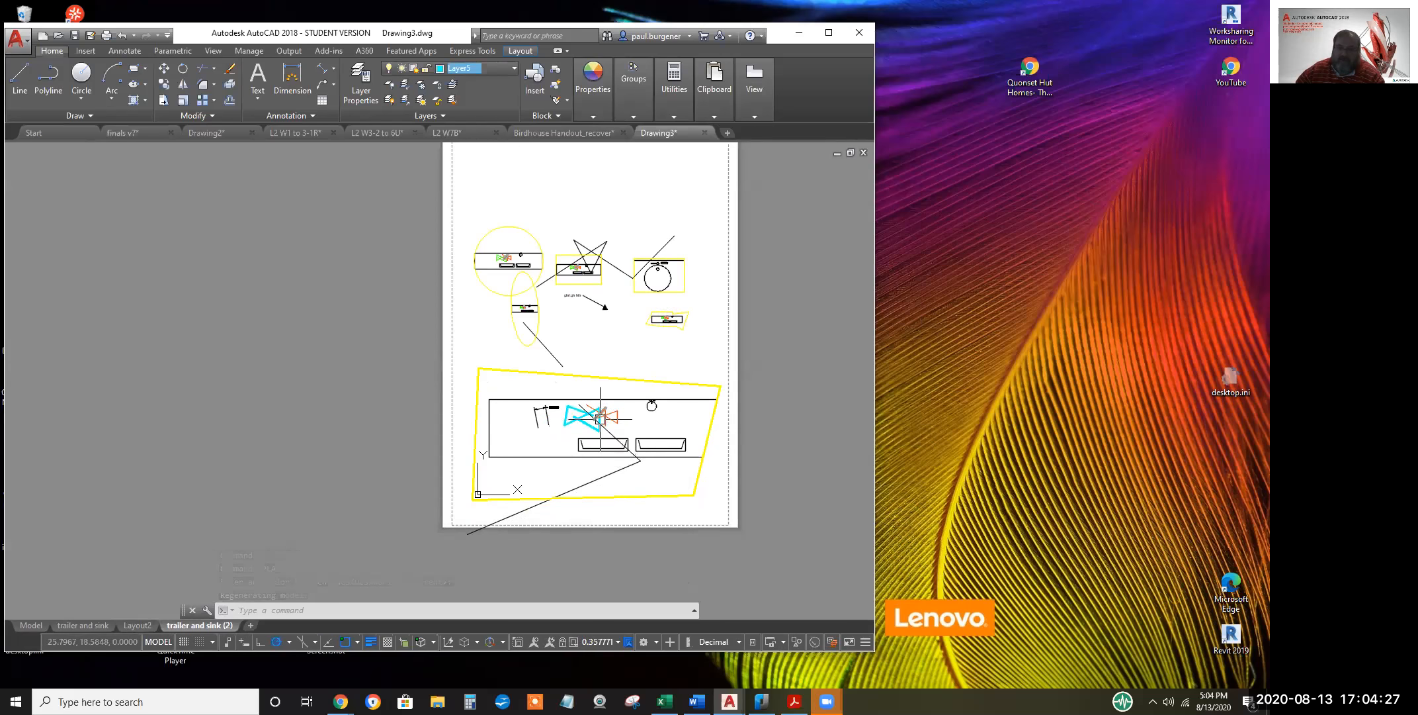
double_click(697, 493)
Stretch the lower-right corner of the large viewport outward to the sheet's right margin line
click(695, 494)
click(693, 495)
click(727, 502)
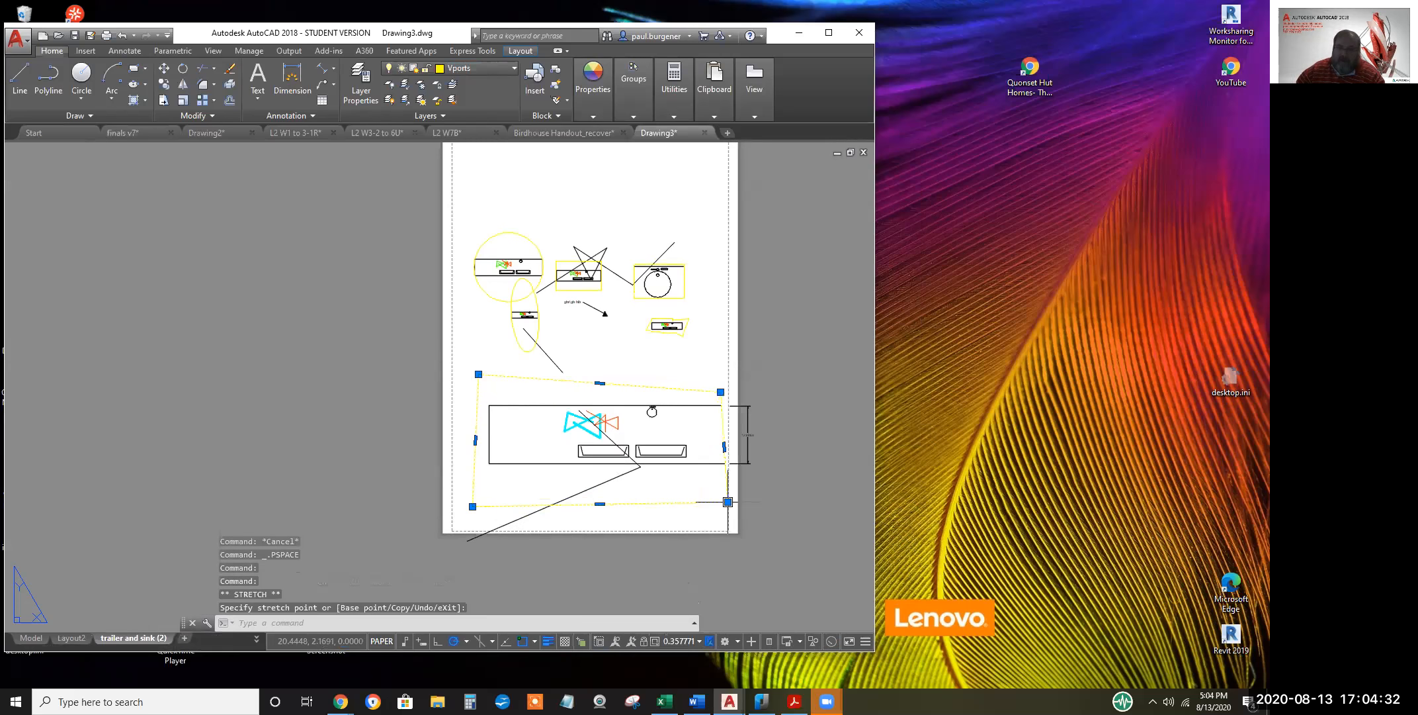
key(Escape)
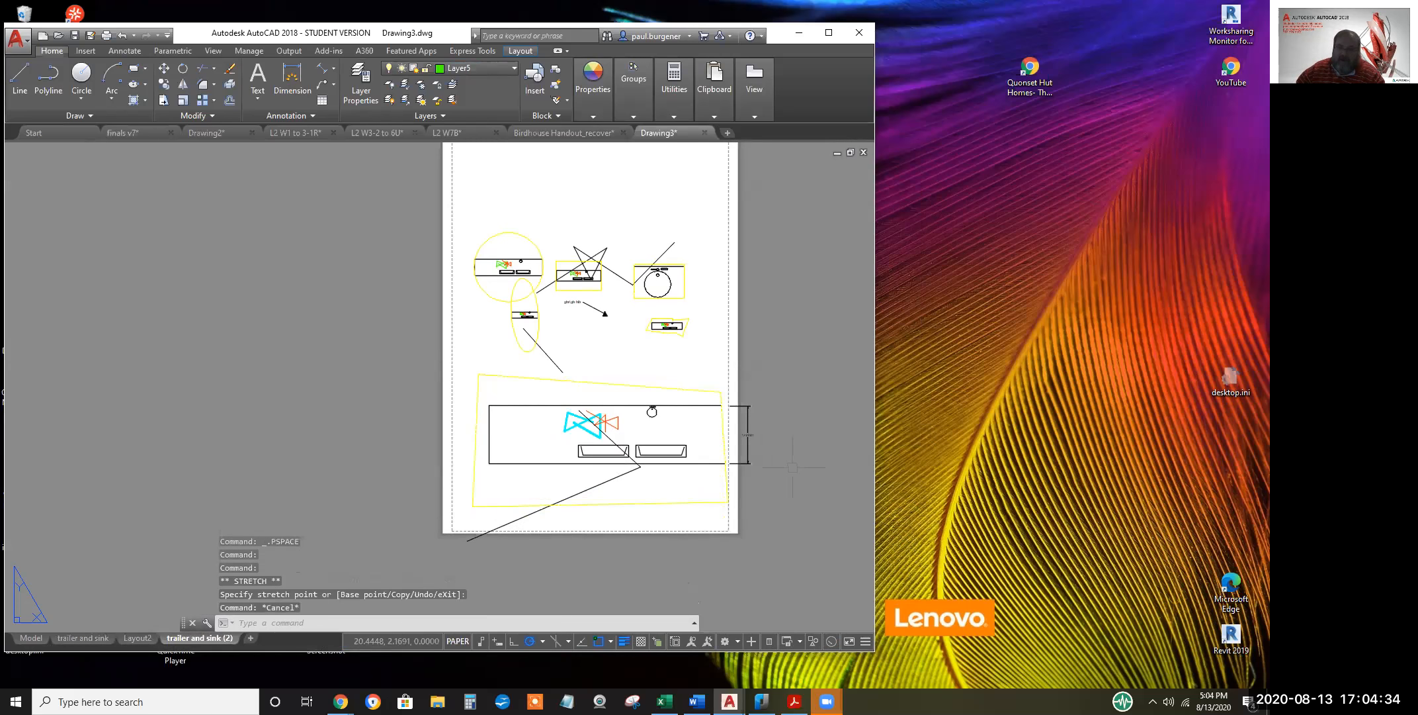
scroll(792, 464, up, 4)
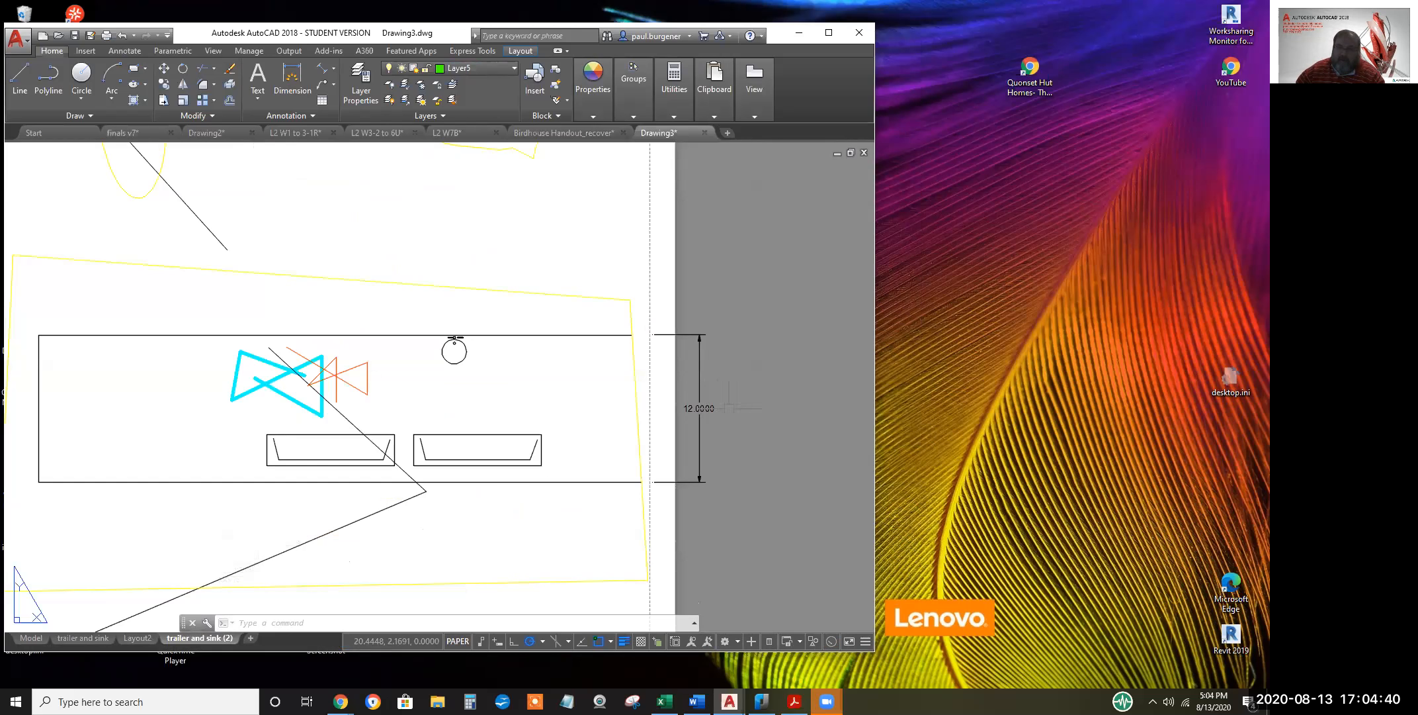
scroll(768, 459, down, 4)
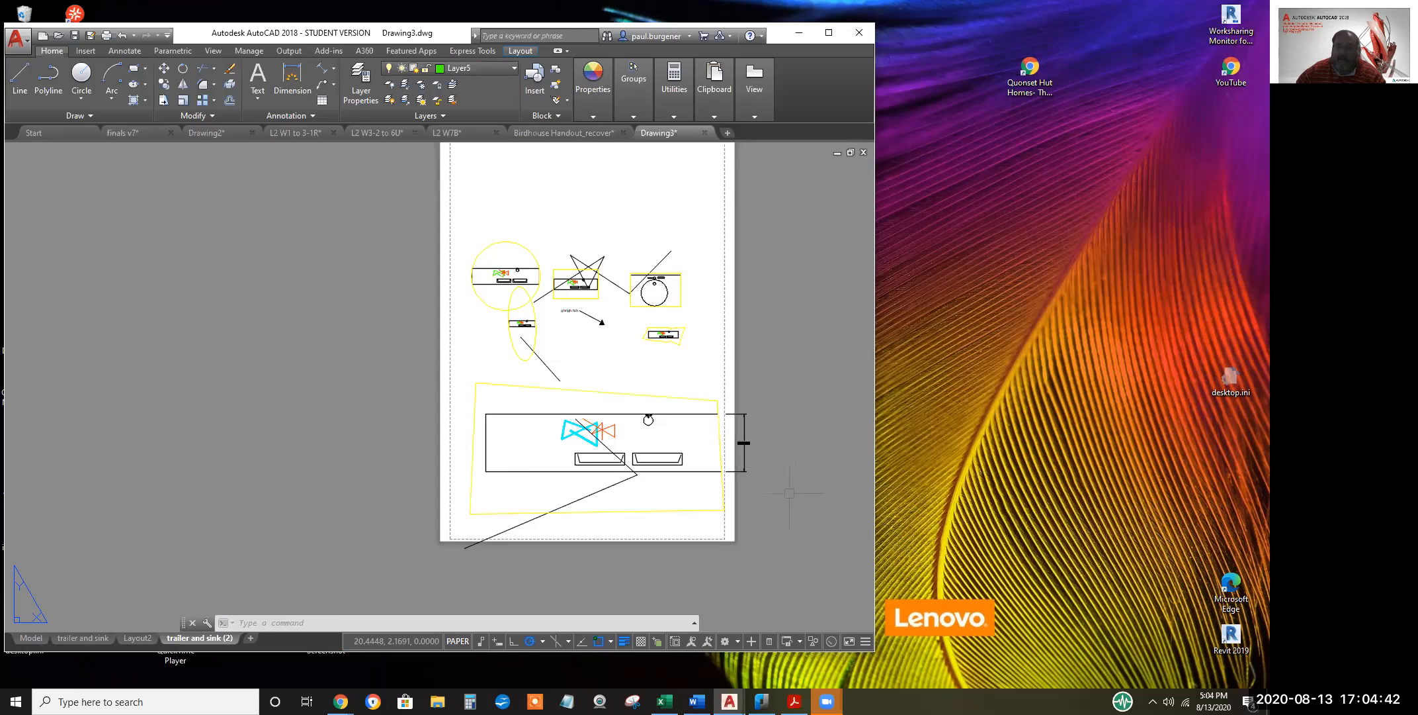
key(Escape)
key(Escape)
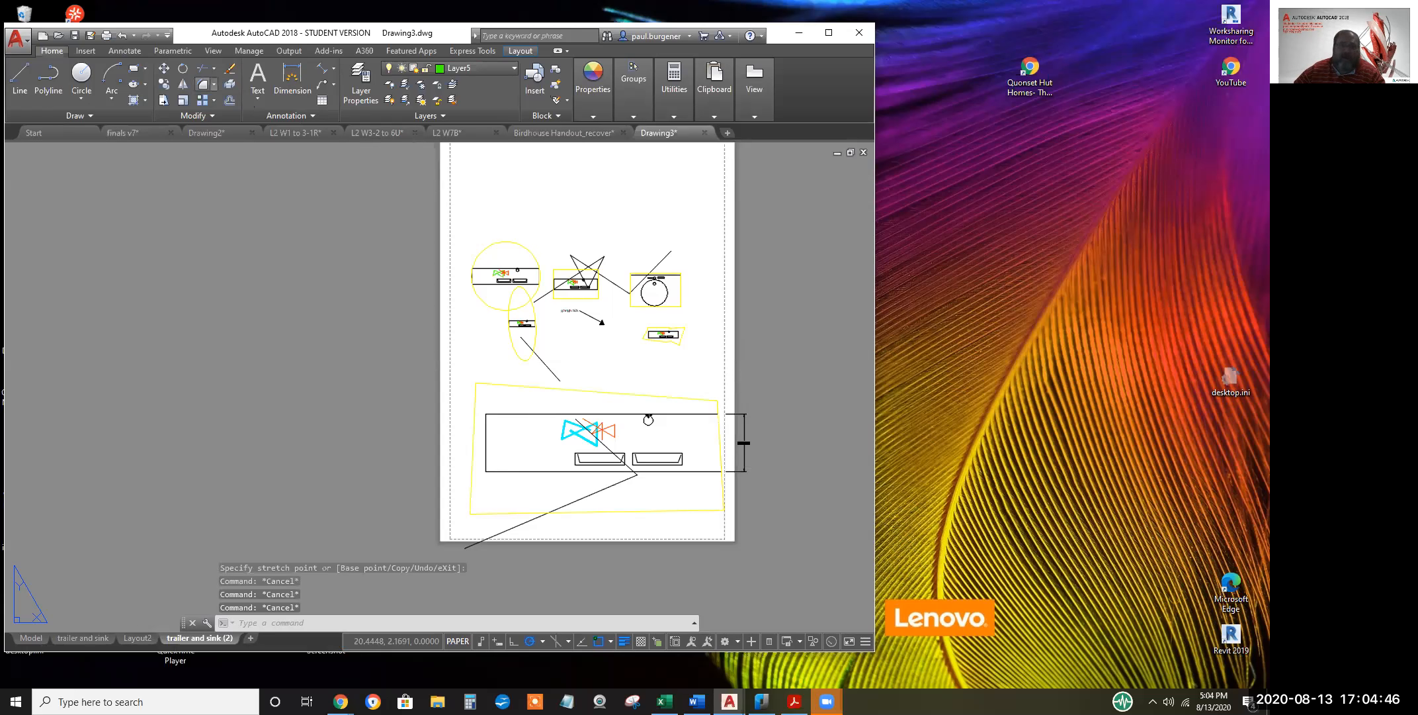
Move the circular, elliptical and small rectangular viewports with their nearby lines and leader text down over the large lower viewport
click(164, 68)
click(603, 347)
click(502, 218)
key(Return)
click(547, 217)
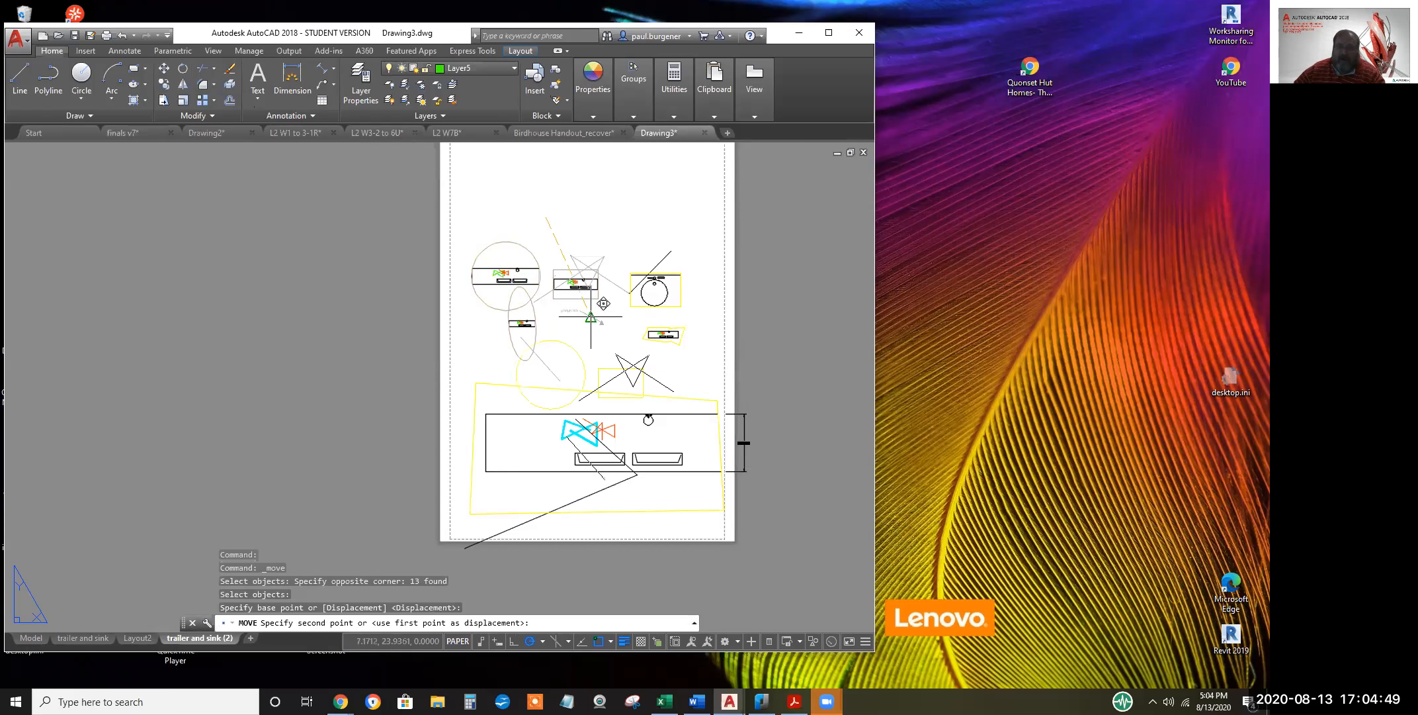
click(598, 357)
key(Escape)
scroll(671, 476, up, 4)
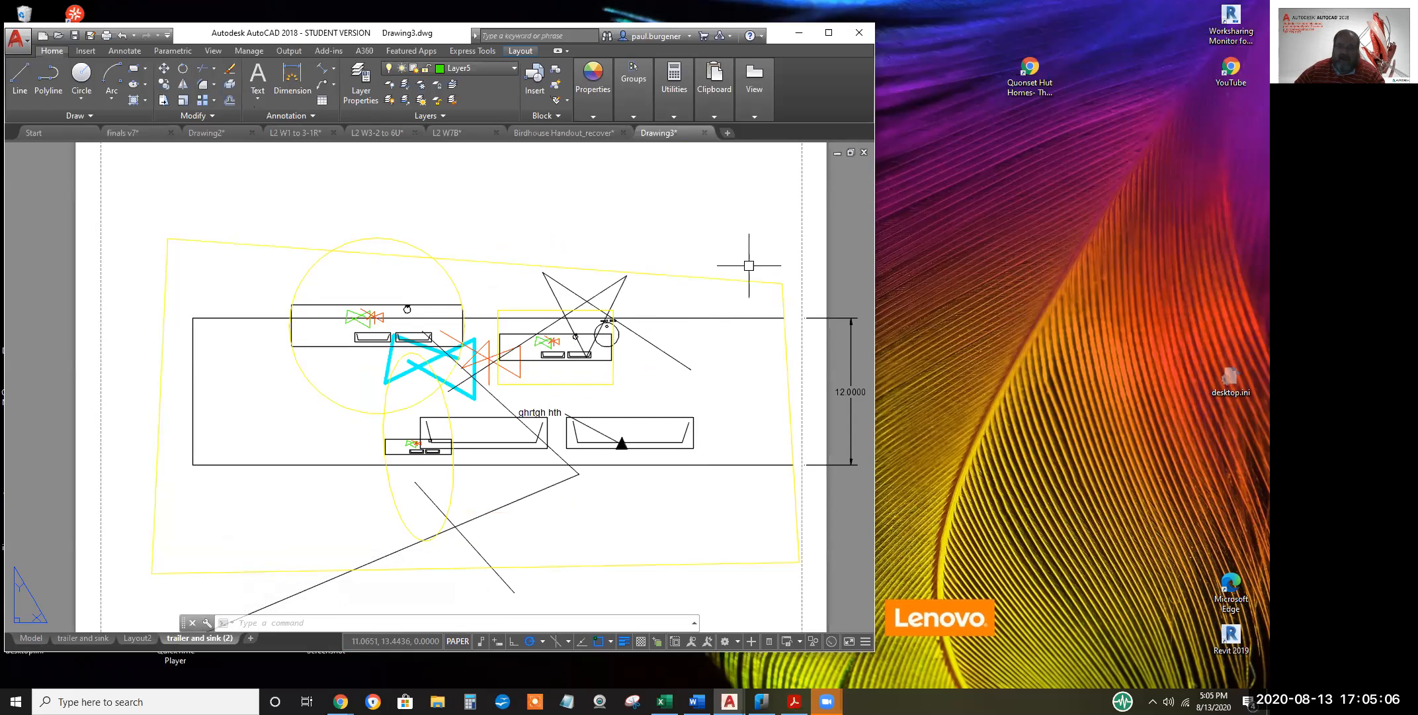
Pan the model view slightly inside the large viewport, try to activate the small rectangular viewport overlapping it, and return to paper space
double_click(564, 370)
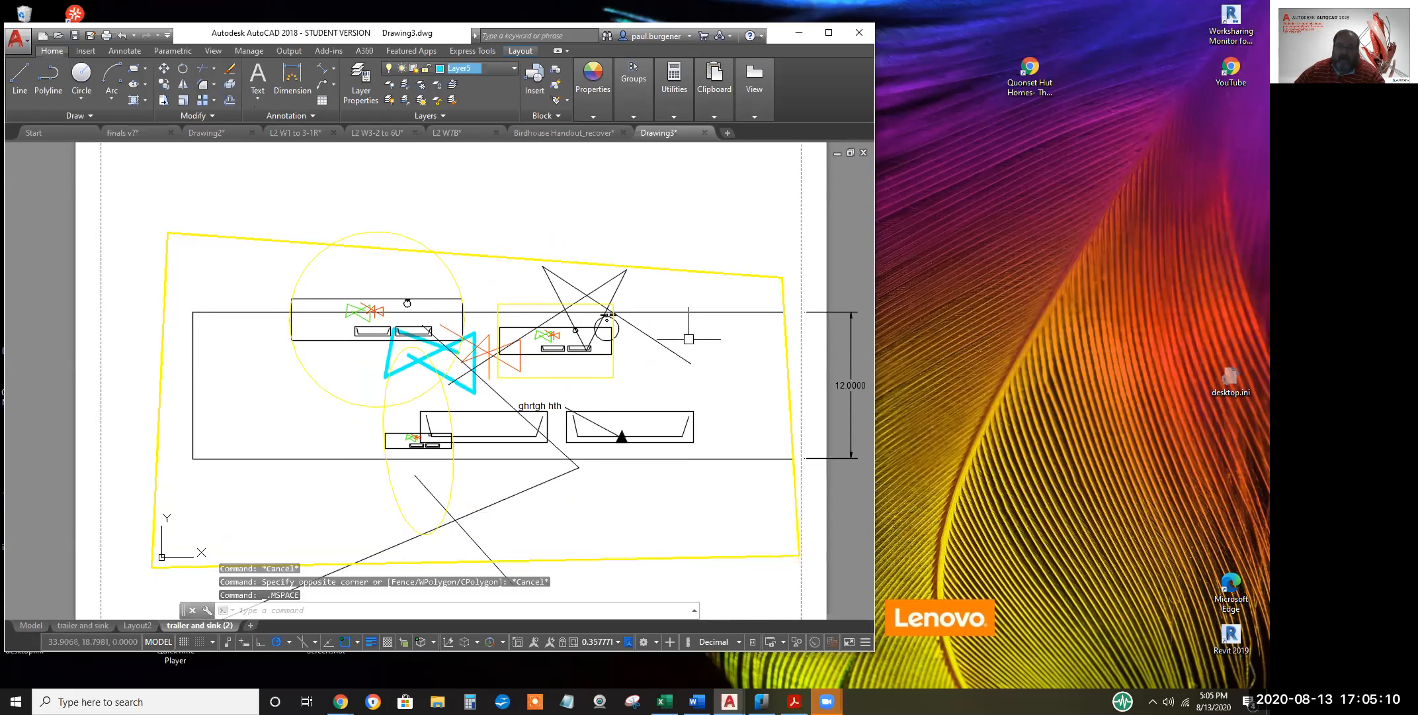
mouse_move(649, 386)
middle_down()
mouse_move(627, 405)
mouse_move(638, 395)
middle_up()
click(568, 361)
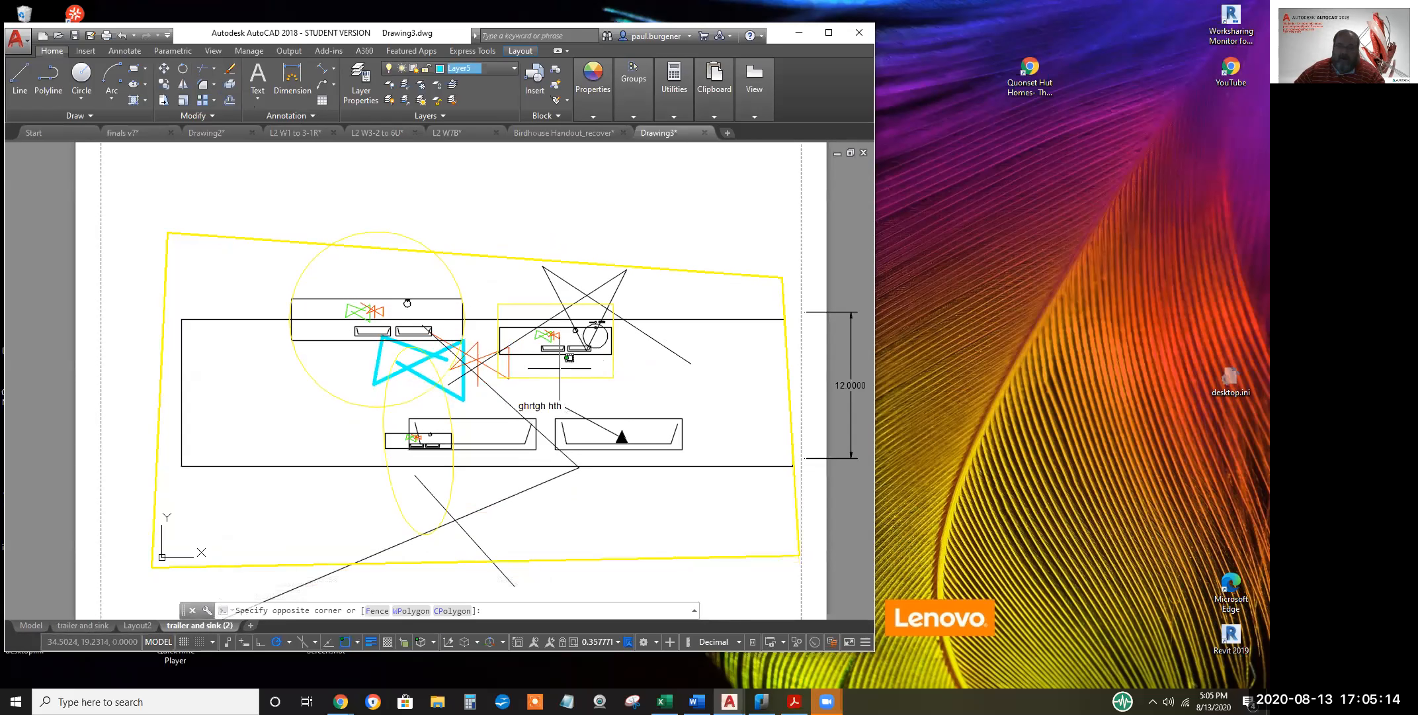
click(560, 352)
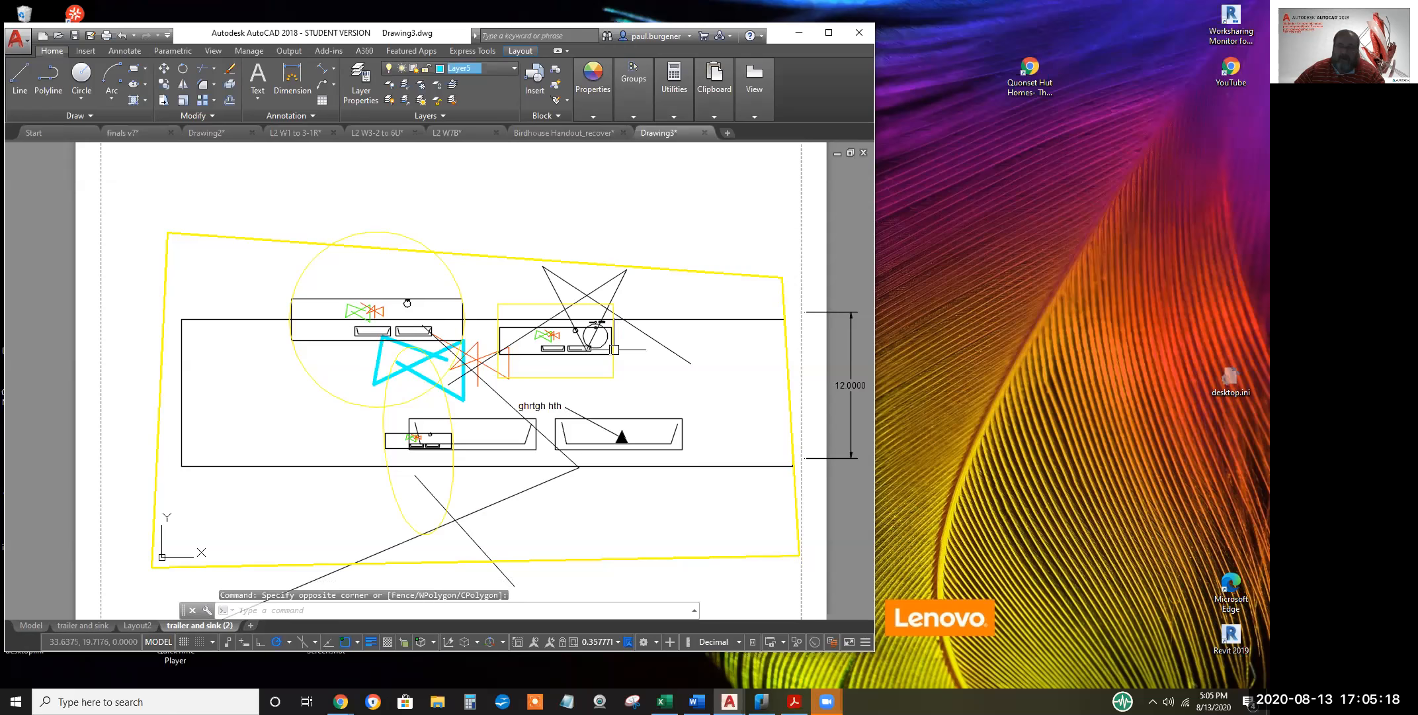
key(Escape)
key(Escape)
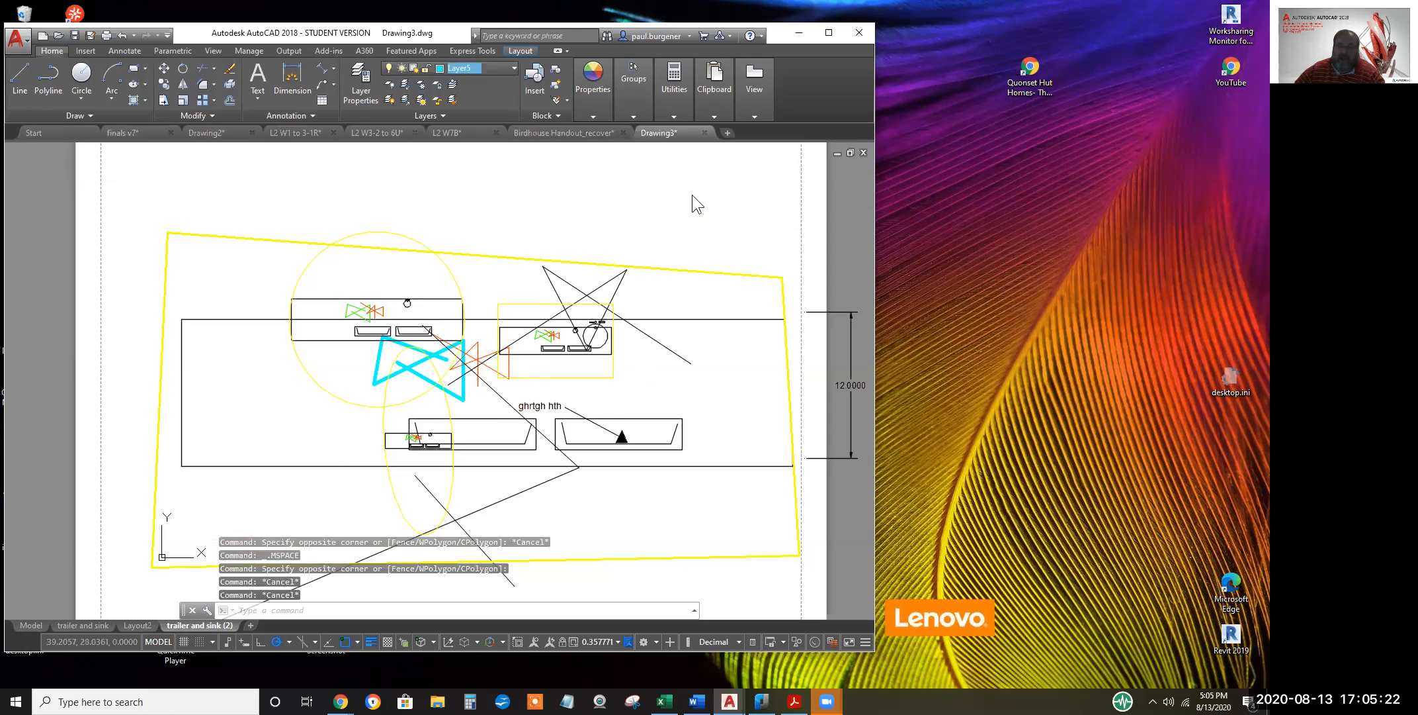
key(Escape)
key(Escape)
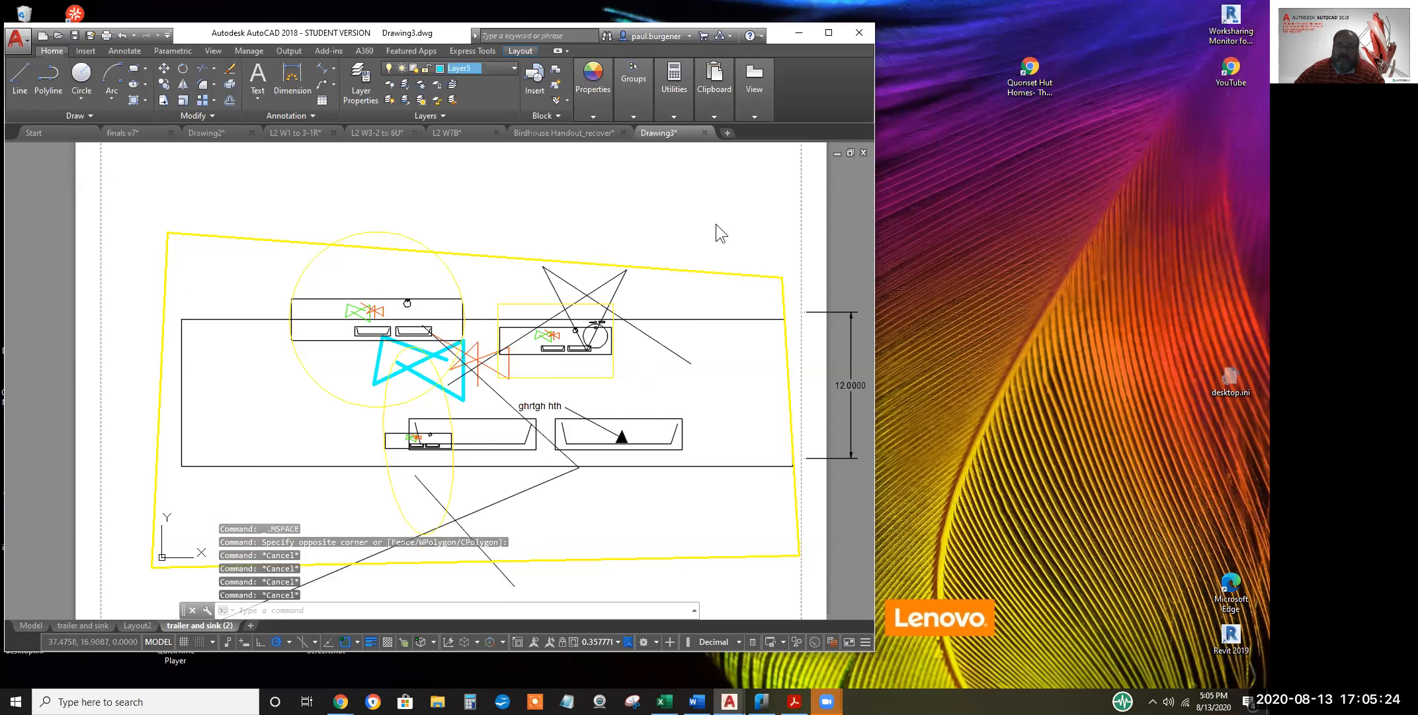
key(Escape)
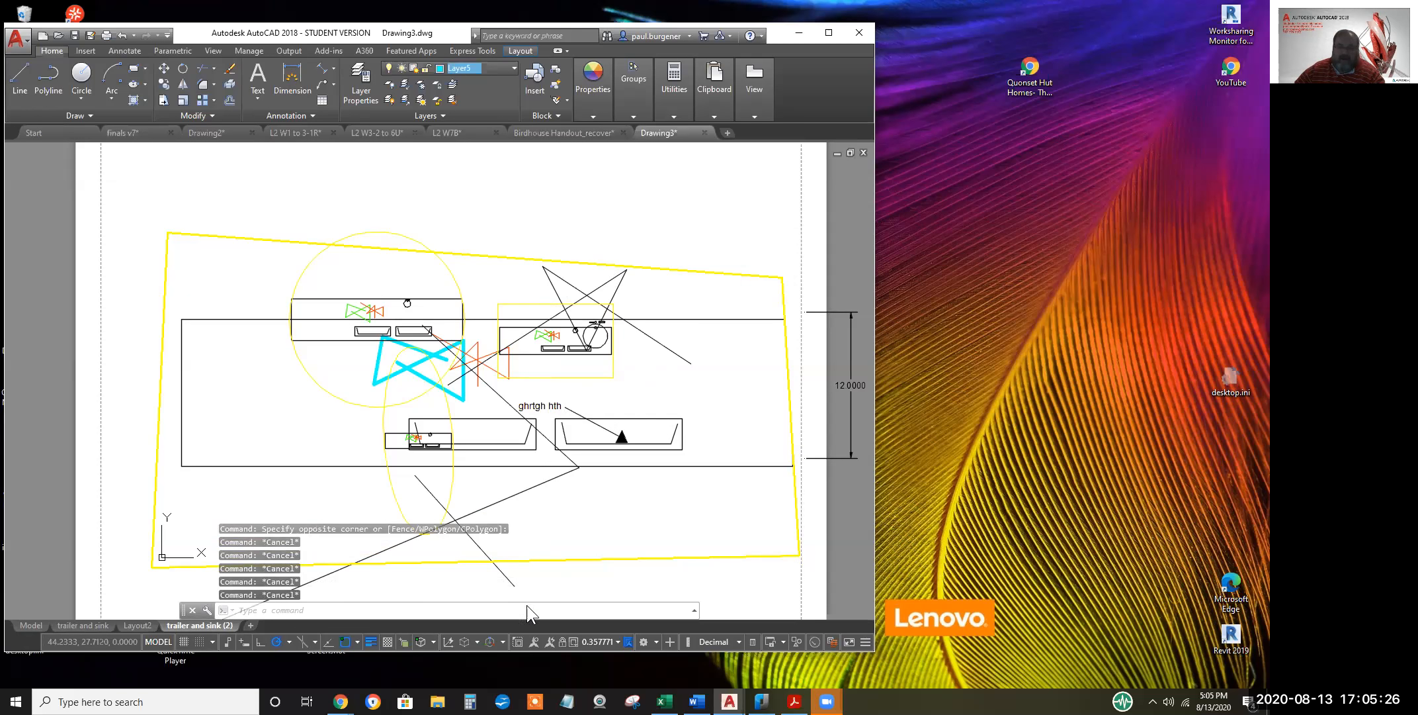
key(Escape)
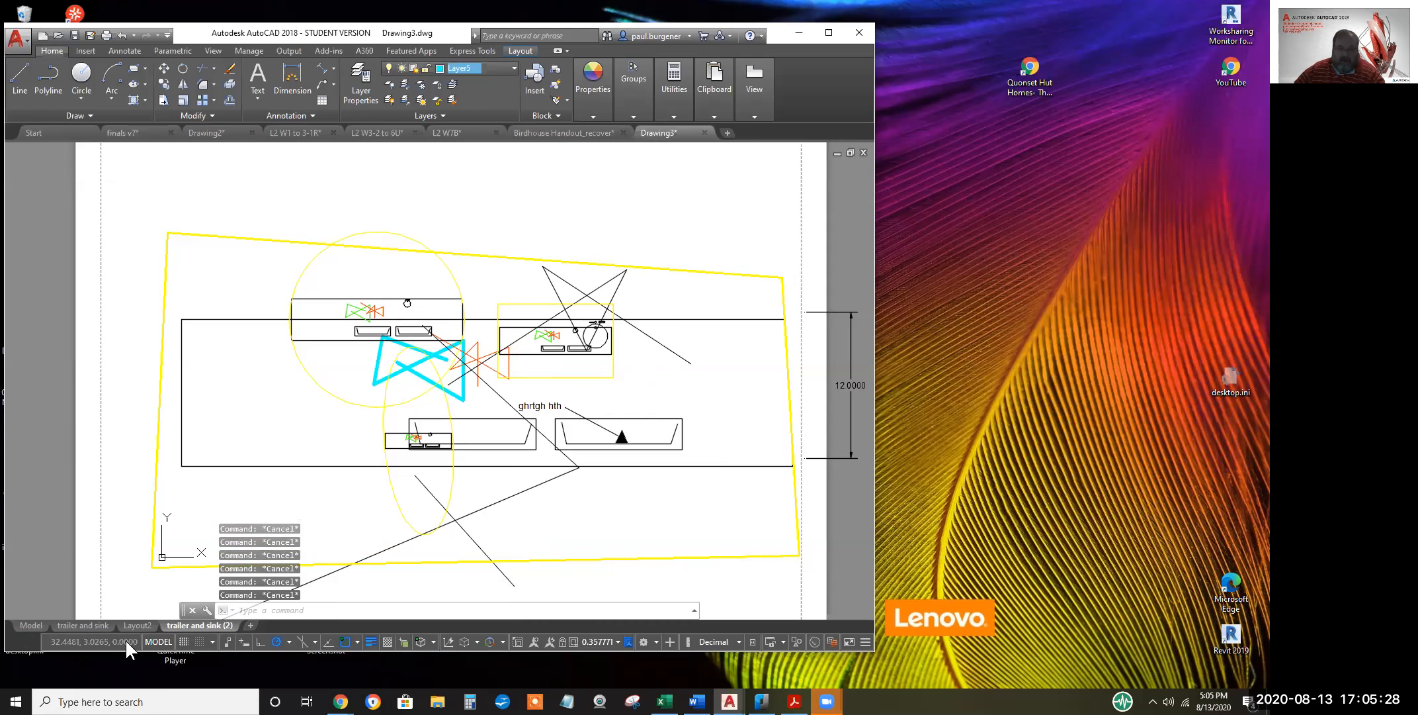
click(157, 639)
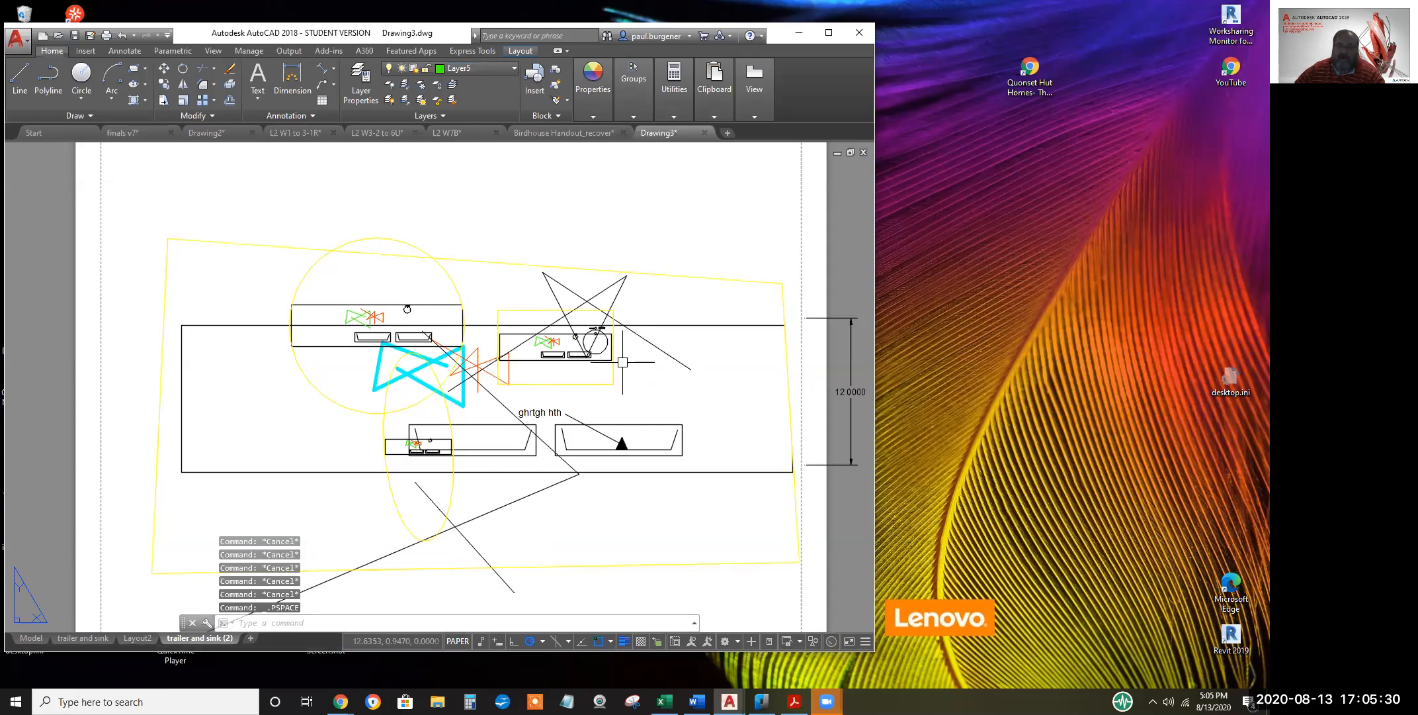
middle_drag(623, 362, 675, 323)
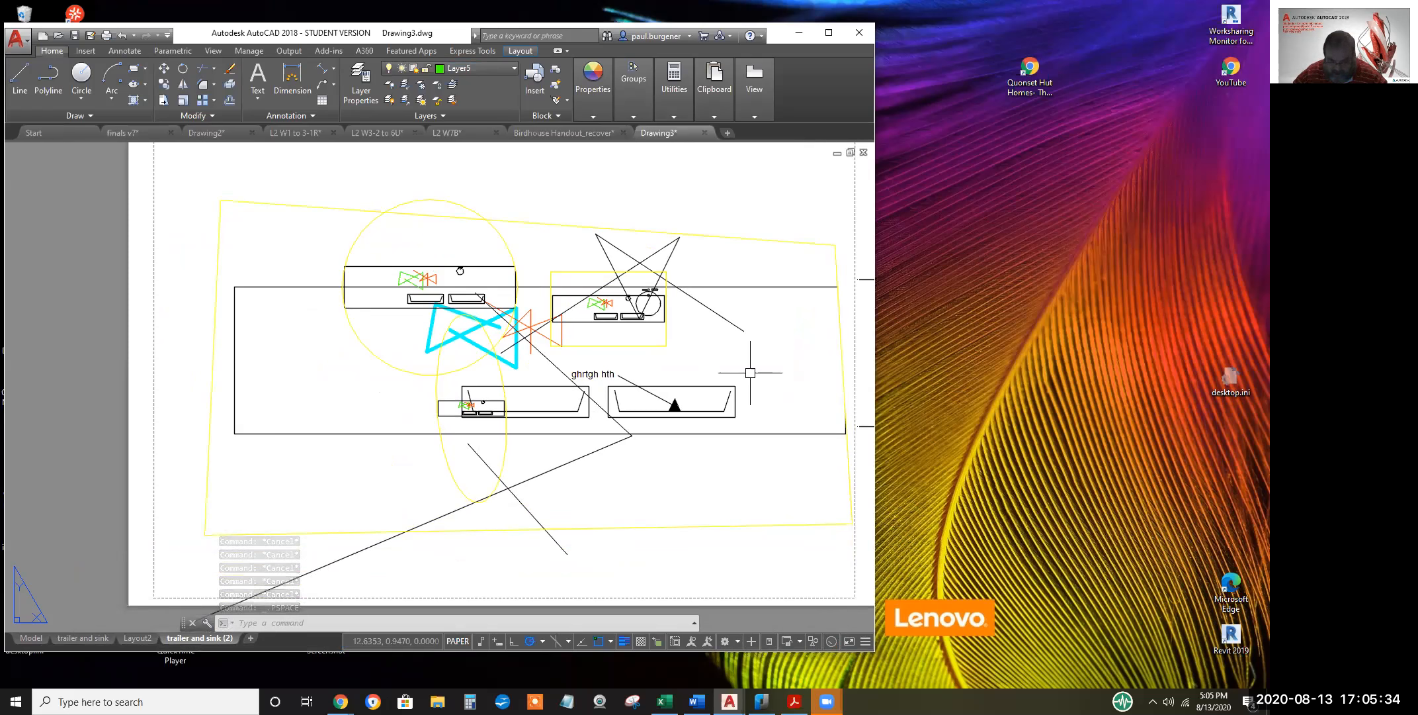
key(F8)
key(F8)
key(F8)
key(F8)
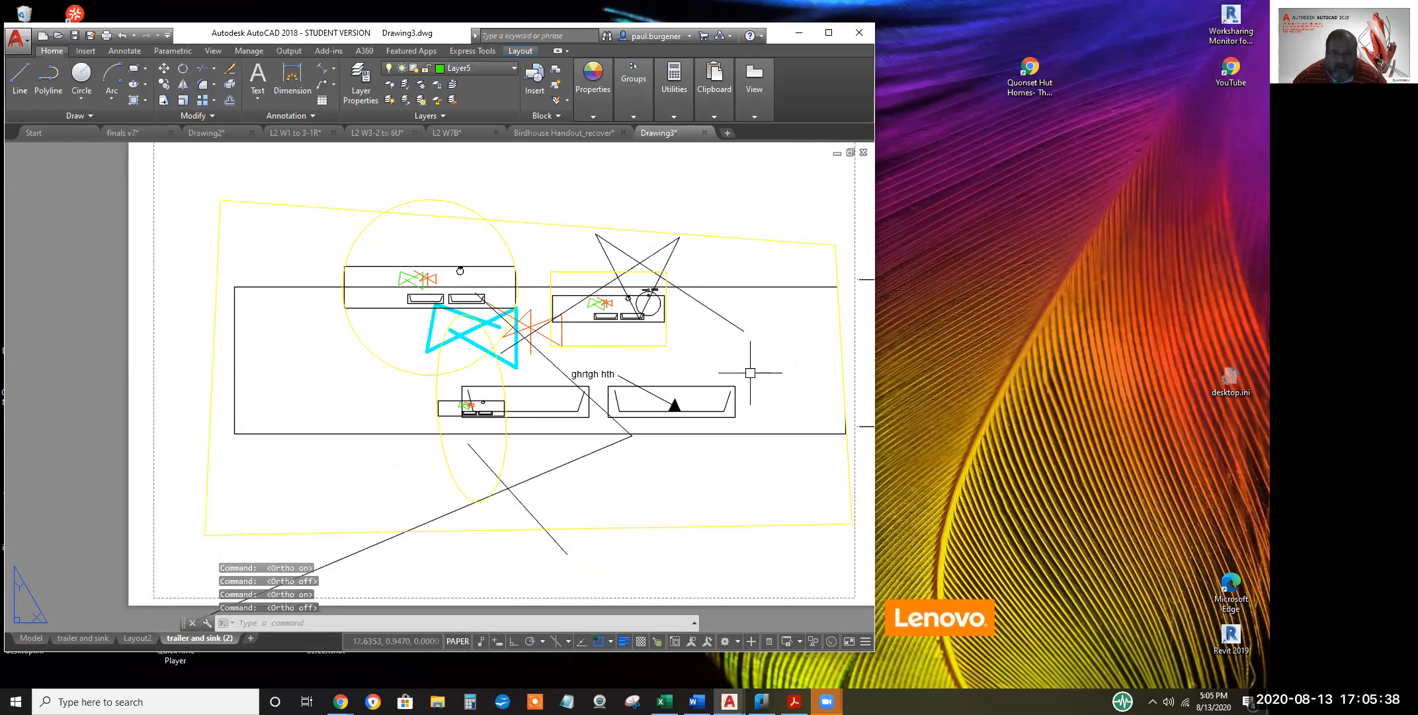
click(733, 373)
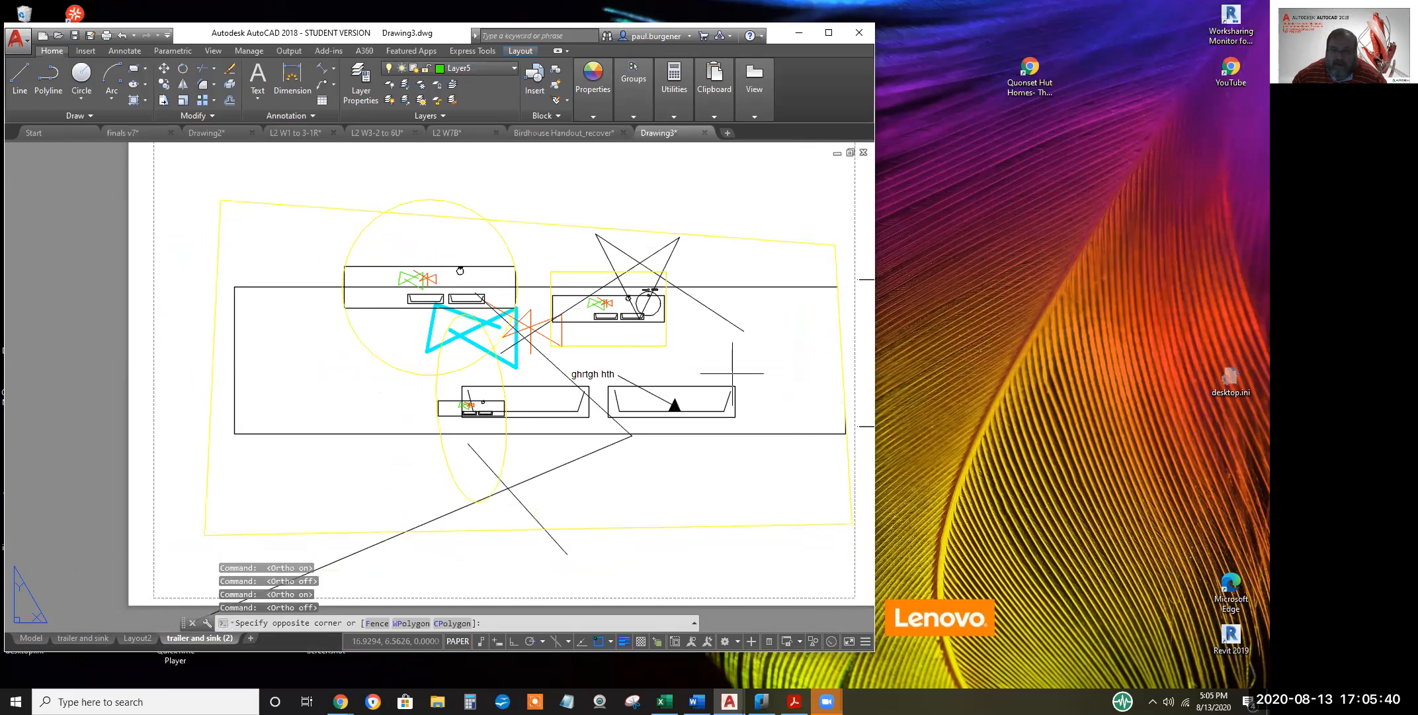
key(Escape)
Enter model space in the large viewport and cycle through the overlapping viewports until the elliptical one is active
double_click(732, 373)
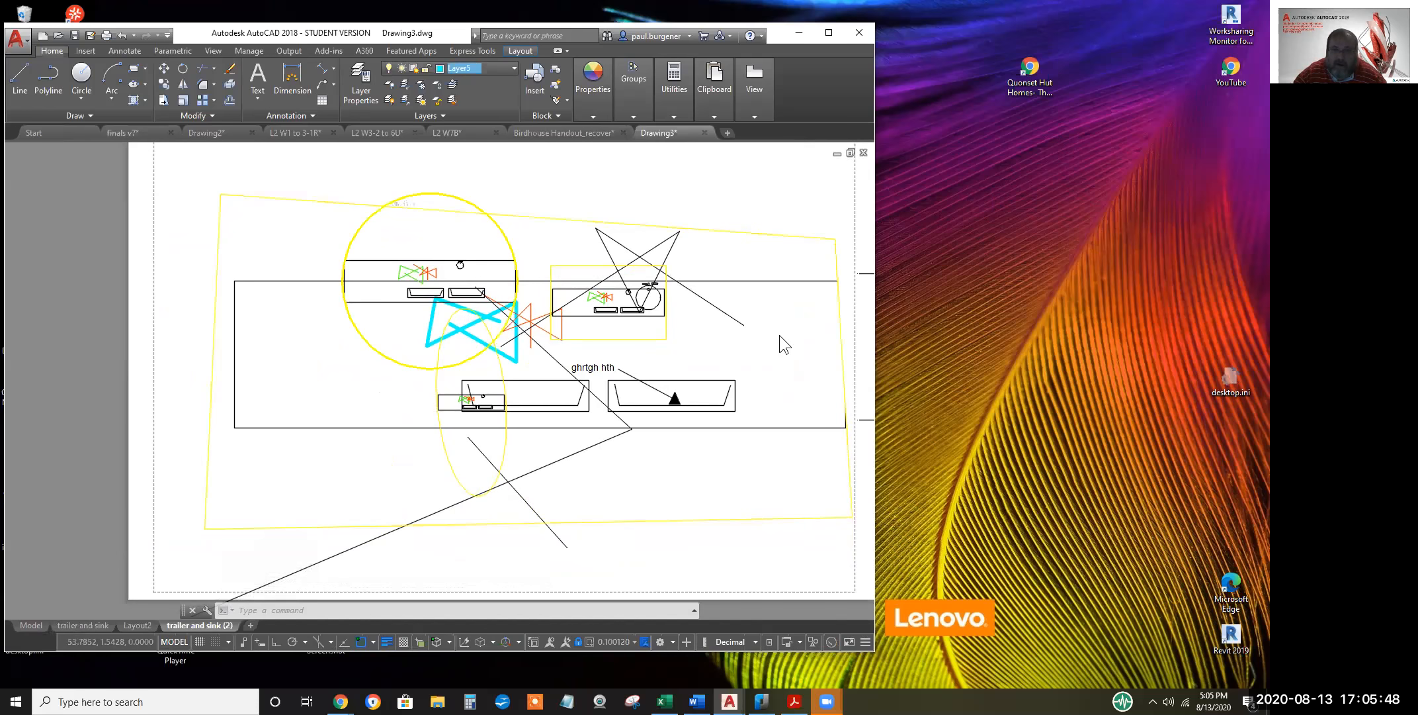
key(ctrl+r)
key(ctrl+r)
key(ctrl+r)
key(ctrl+r)
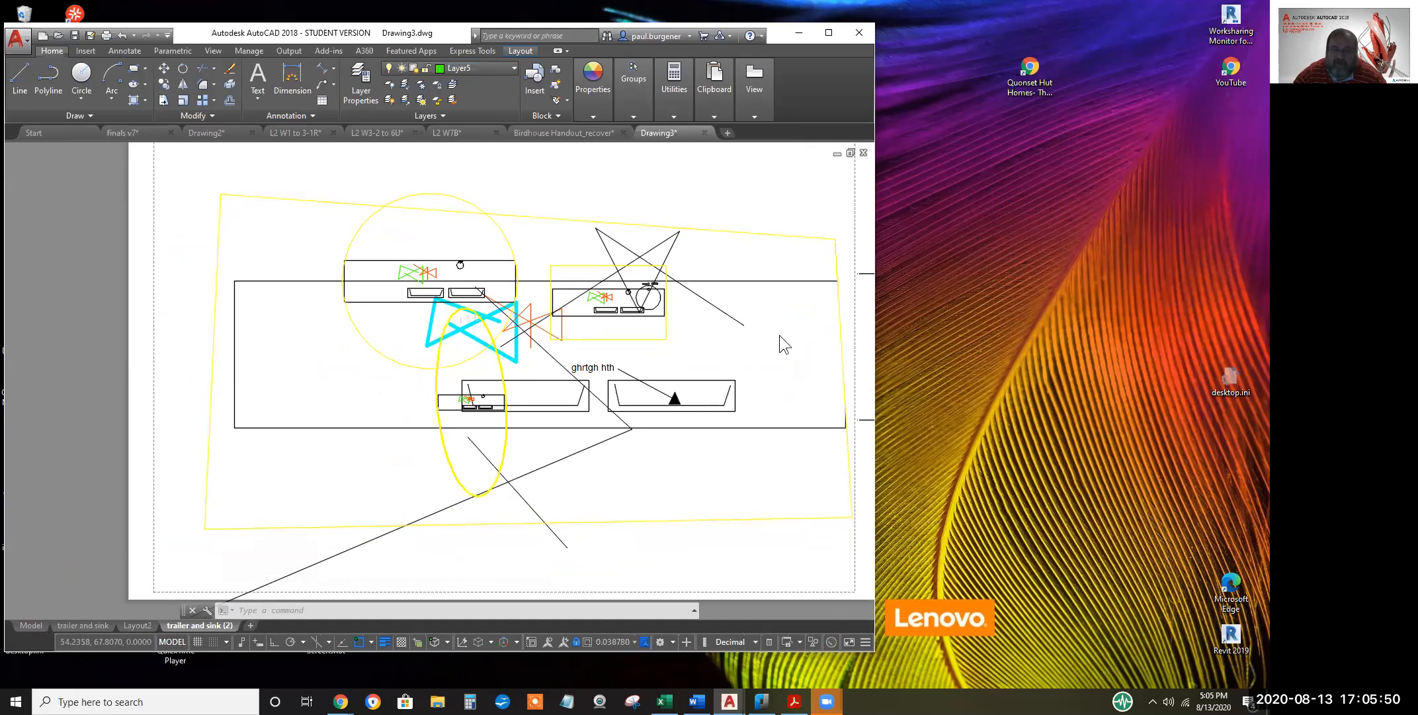
Cycle the active viewport through the overlapping viewports on the trailer and sink (2) layout, ending on the small rectangular one
key(ctrl+r)
key(ctrl+r)
key(ctrl+r)
key(ctrl+r)
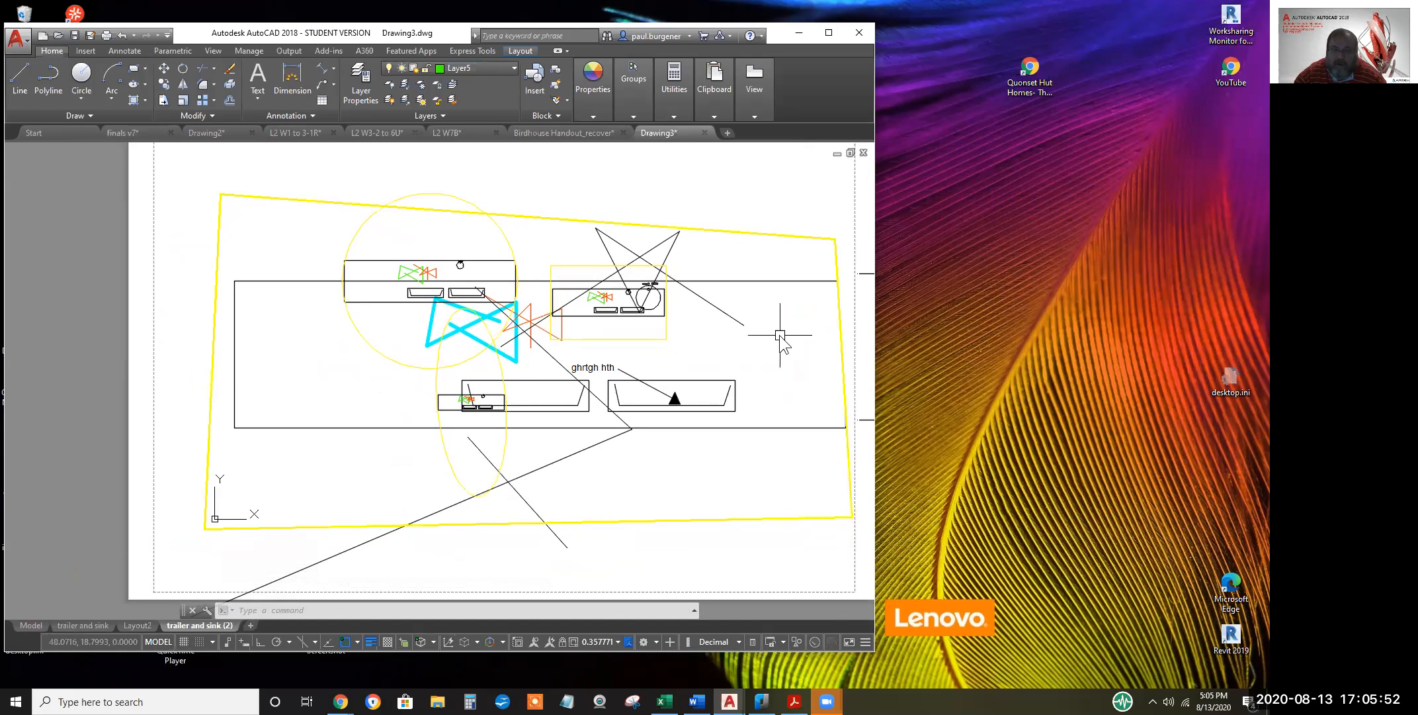
key(ctrl+r)
key(ctrl+r)
key(ctrl+r)
key(ctrl+r)
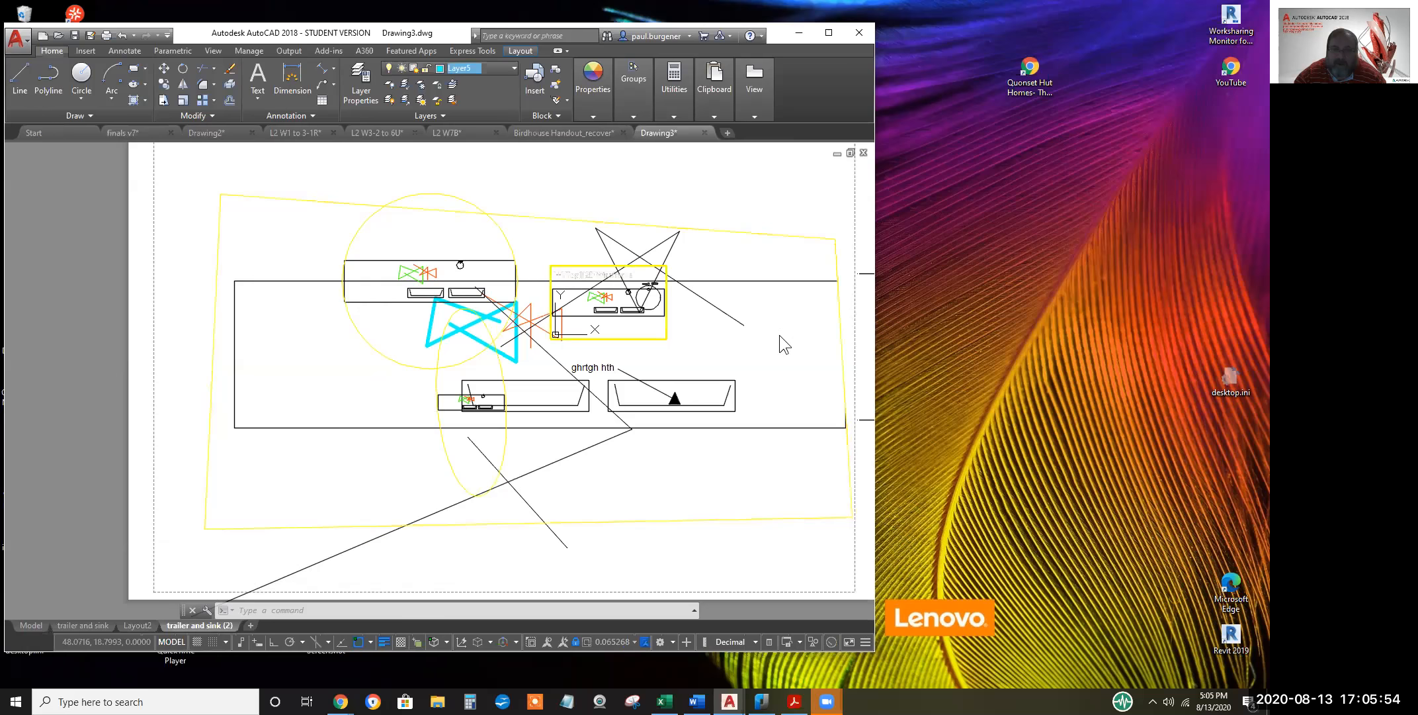
key(ctrl+r)
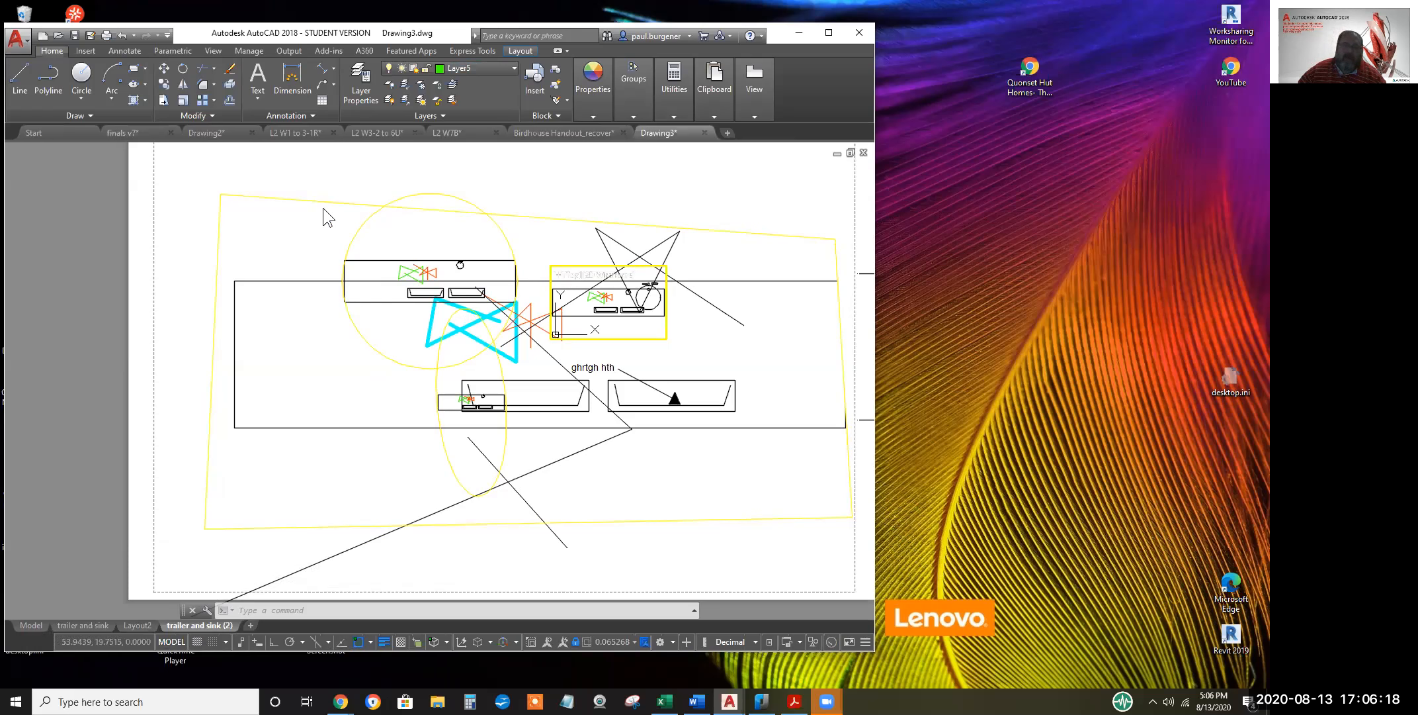
Switch to the L2 W1 to 3-1R drawing and open its Page 2-1 layout
click(288, 134)
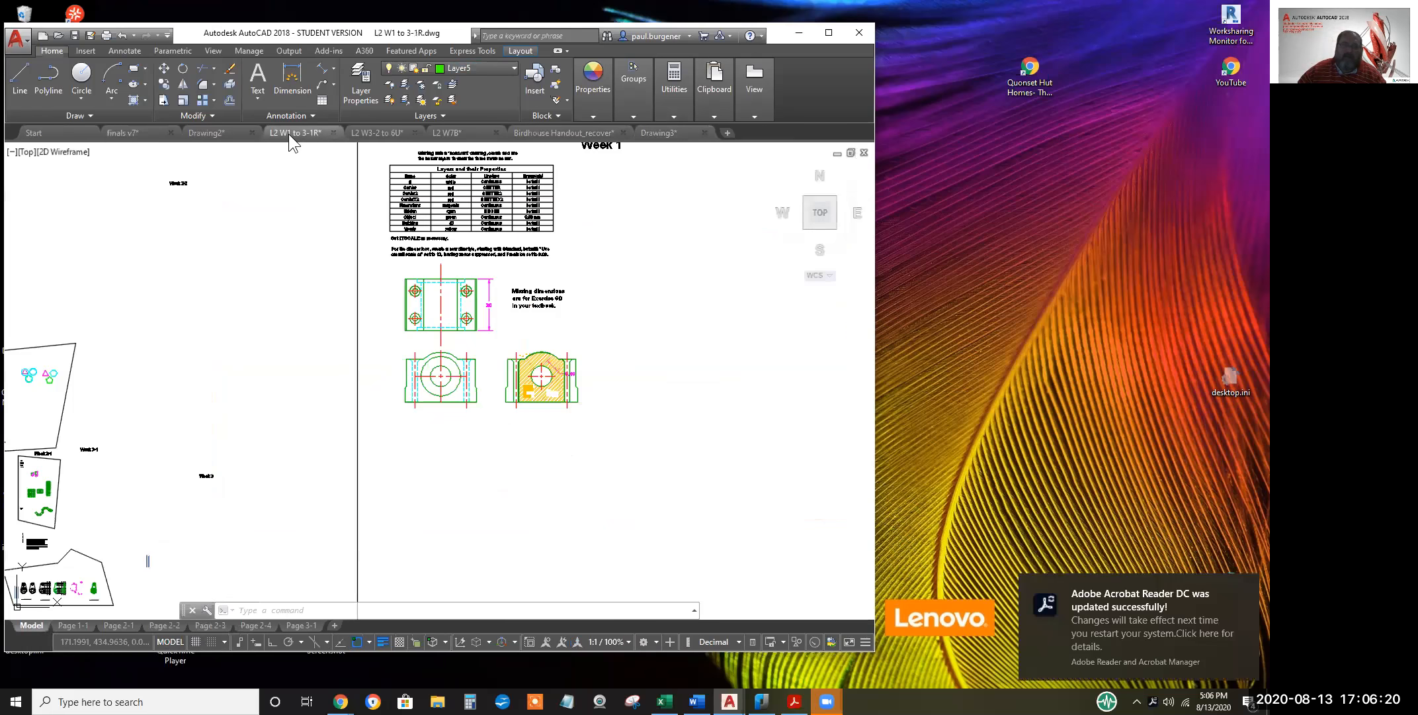
scroll(363, 394, down, 4)
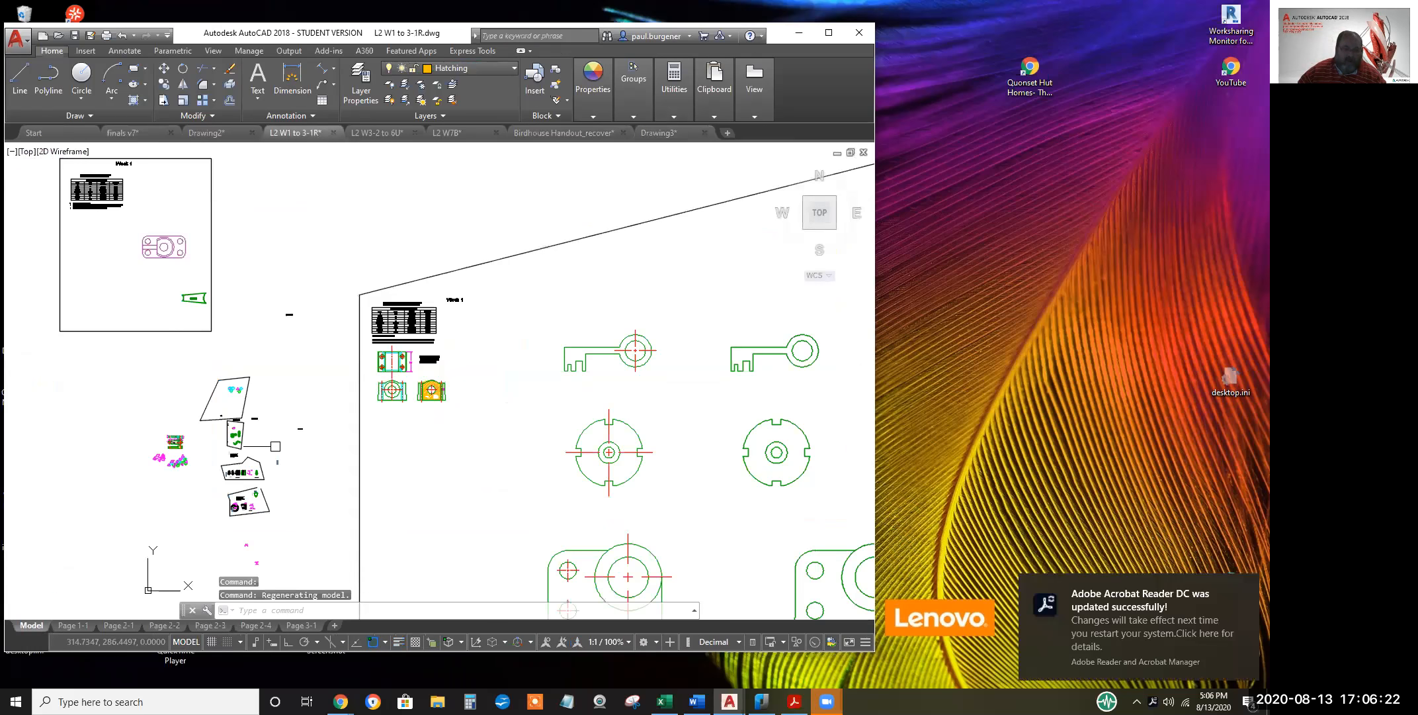
click(118, 622)
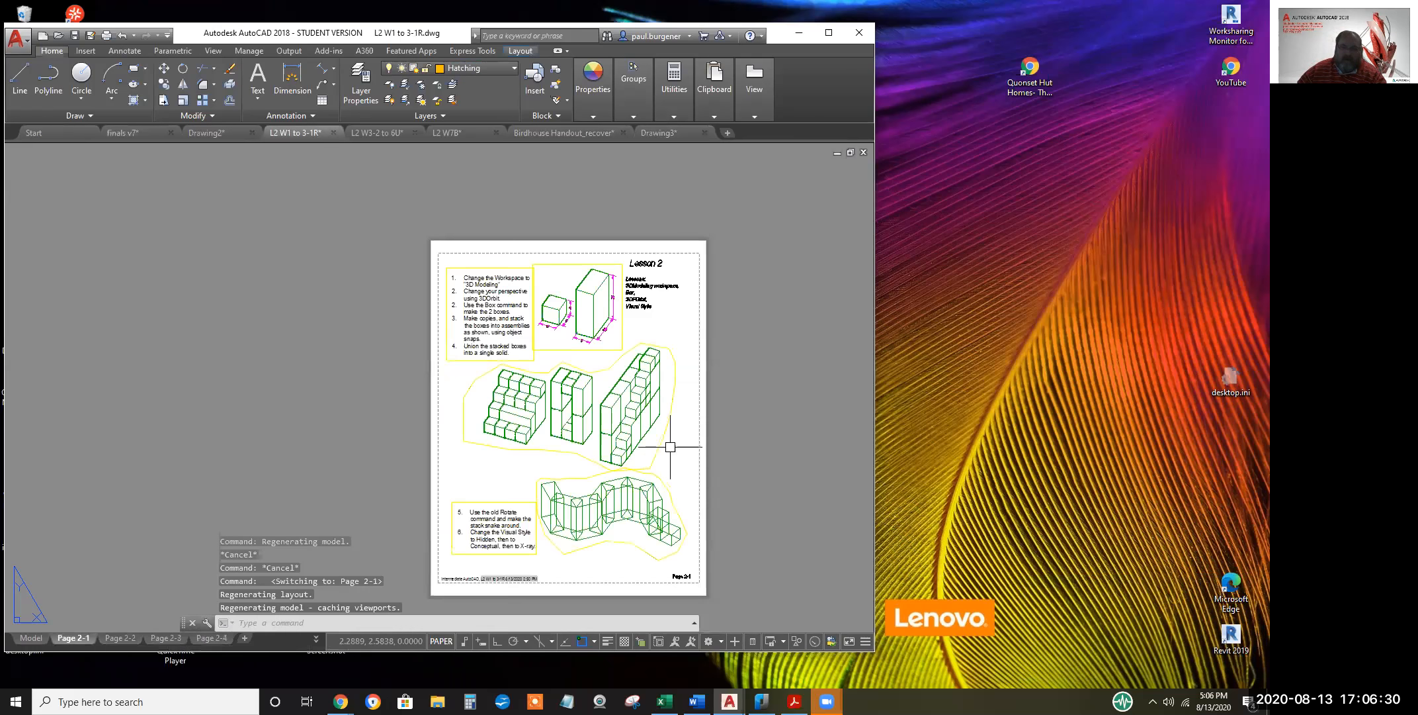
Examine the Lesson 2 page's instructions, dimensioned boxes, stacked assemblies and the irregular viewports that frame them
scroll(671, 446, up, 2)
middle_drag(670, 447, 657, 574)
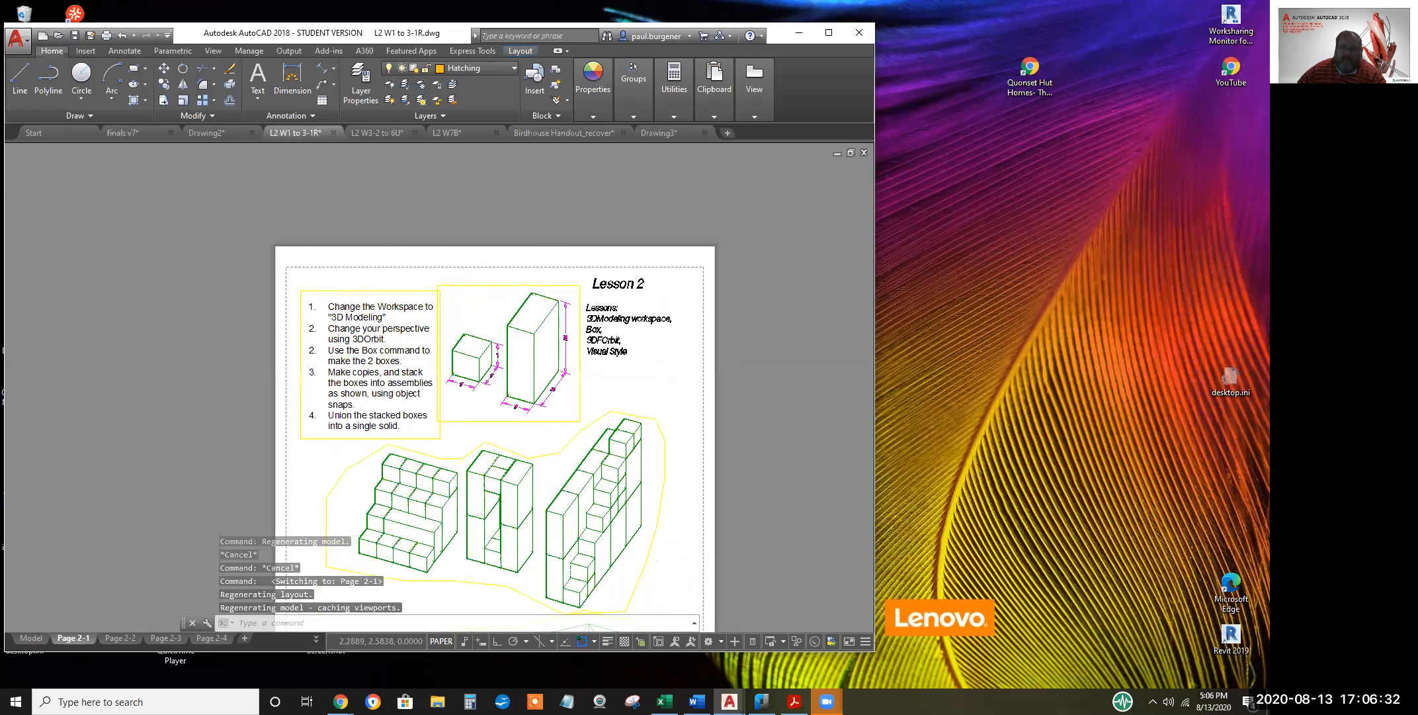
scroll(616, 292, up, 4)
scroll(622, 298, down, 4)
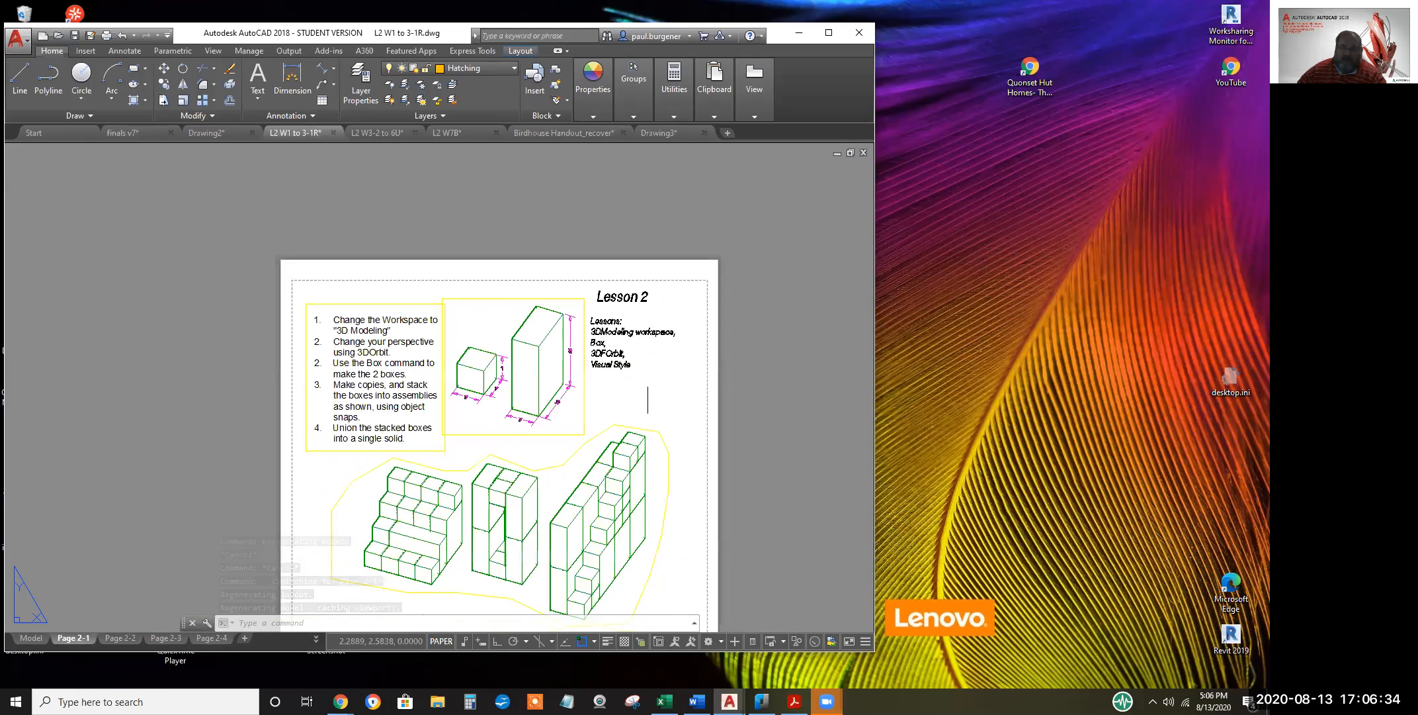
drag(651, 500, 646, 279)
middle_drag(645, 278, 647, 239)
scroll(629, 258, down, 2)
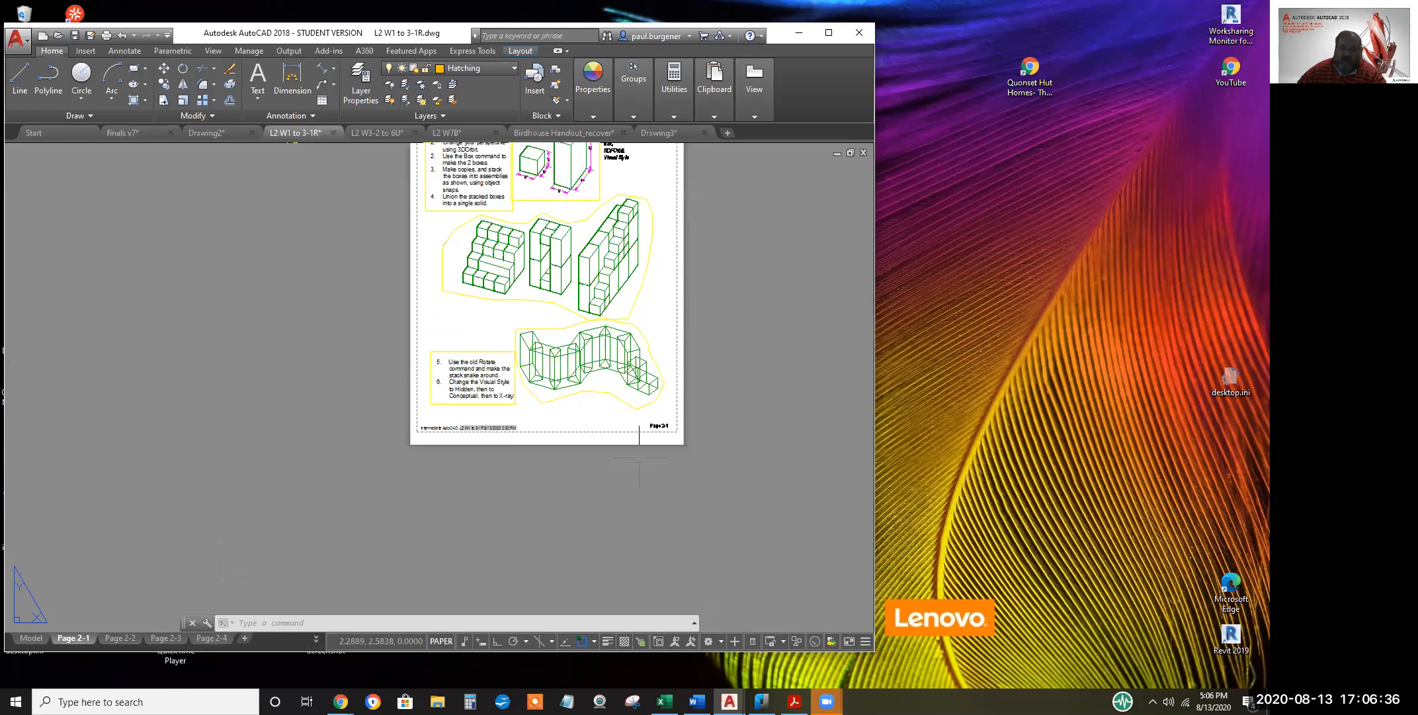
scroll(642, 444, up, 10)
scroll(638, 340, down, 6)
middle_drag(622, 366, 644, 618)
scroll(612, 531, down, 2)
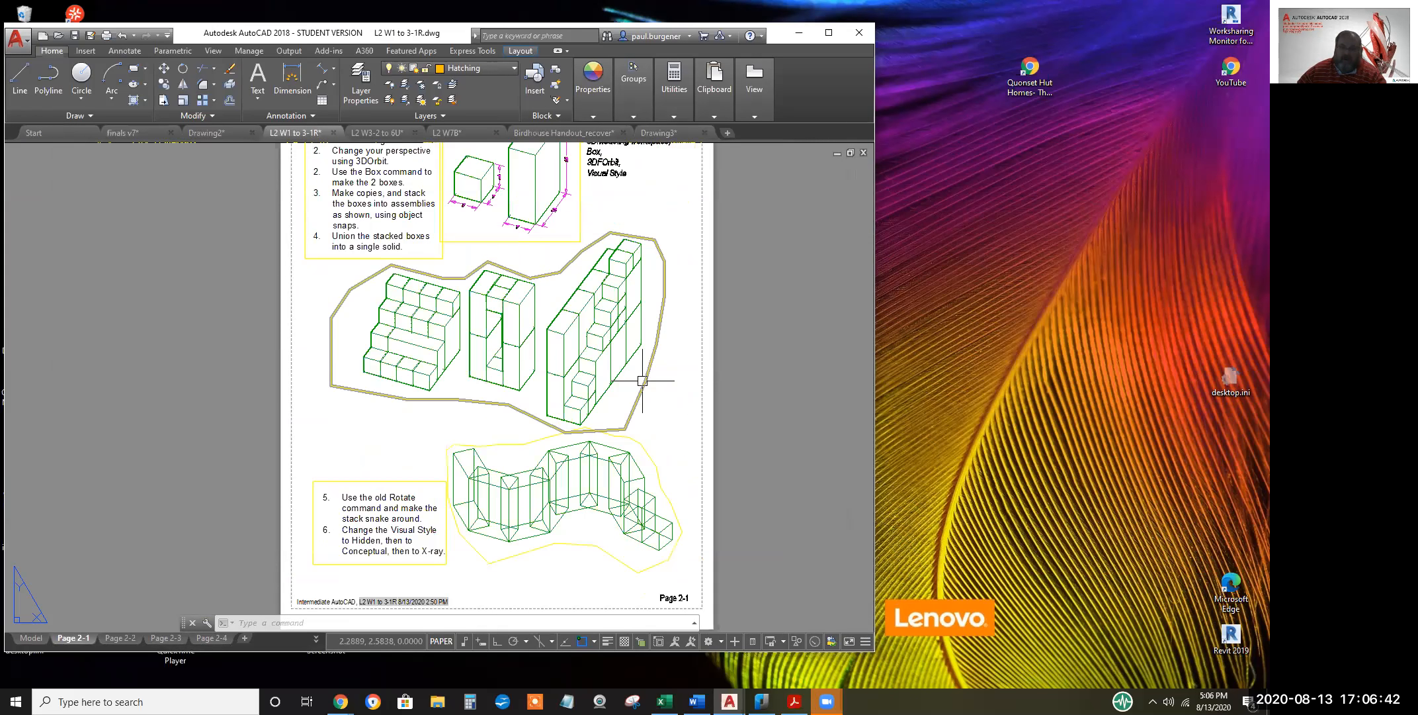
Stretch three vertices of the polygonal viewport around the stacked assemblies outward beyond the page's edge
click(643, 380)
click(657, 344)
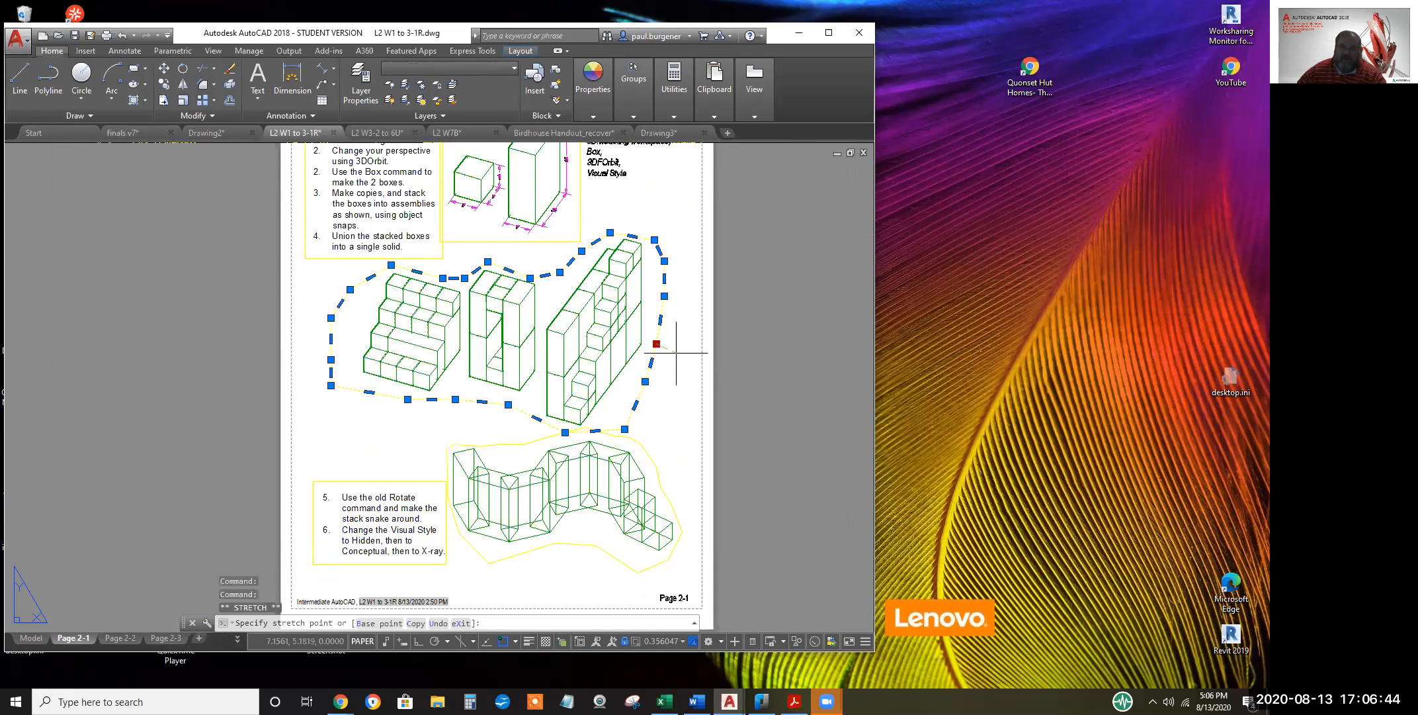
click(843, 417)
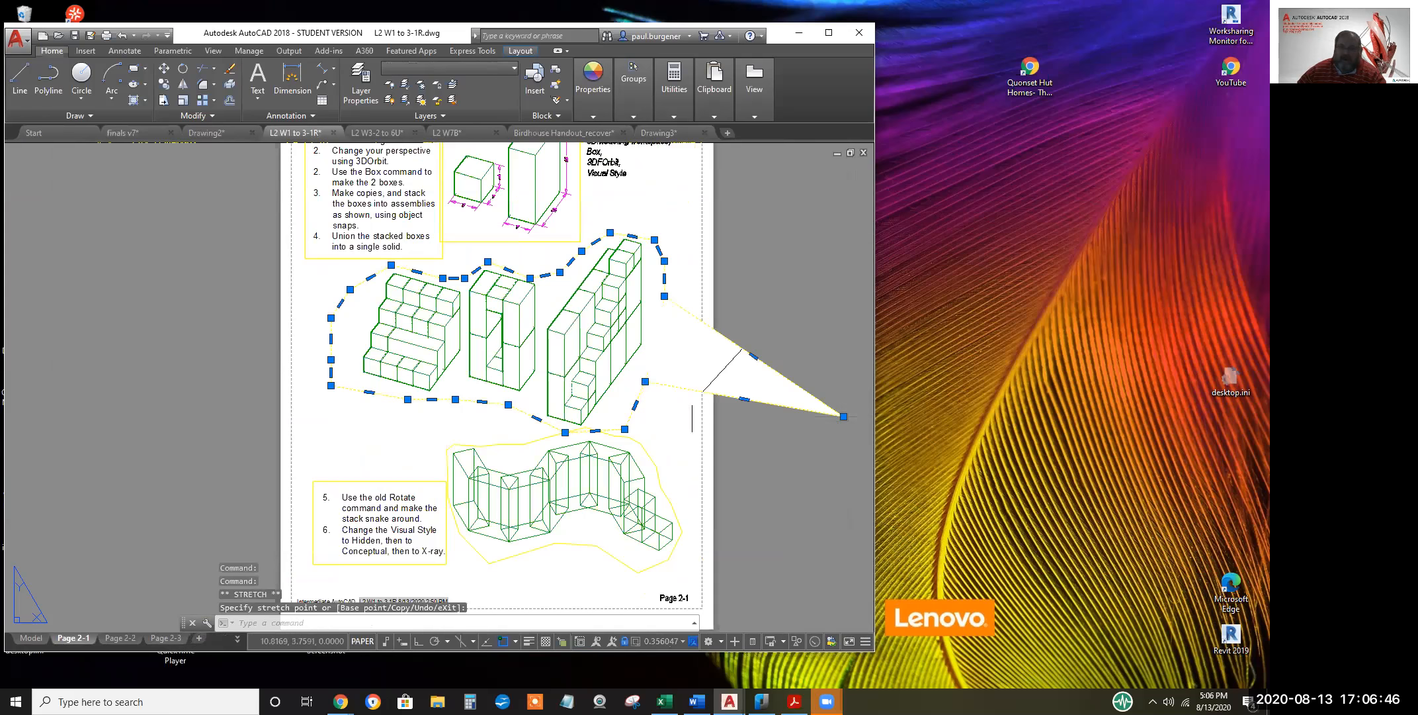
click(645, 381)
click(772, 545)
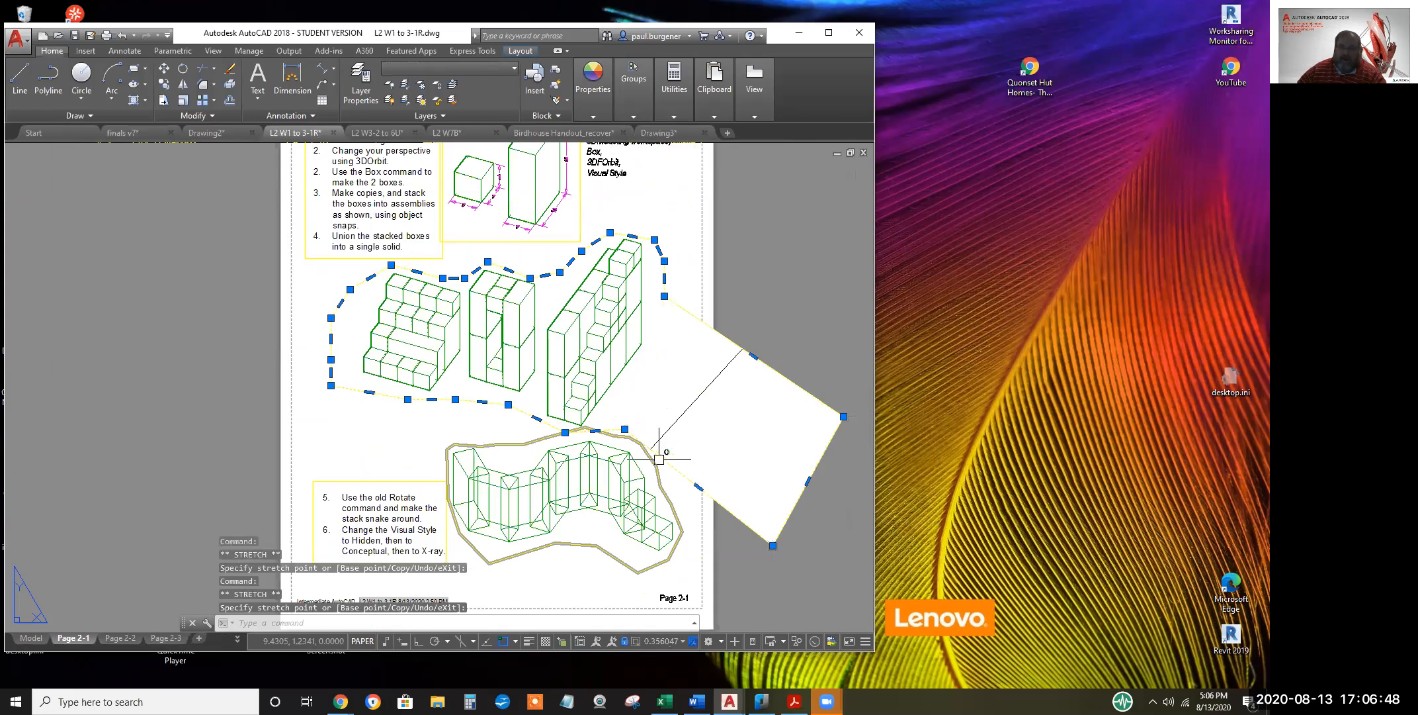
click(665, 296)
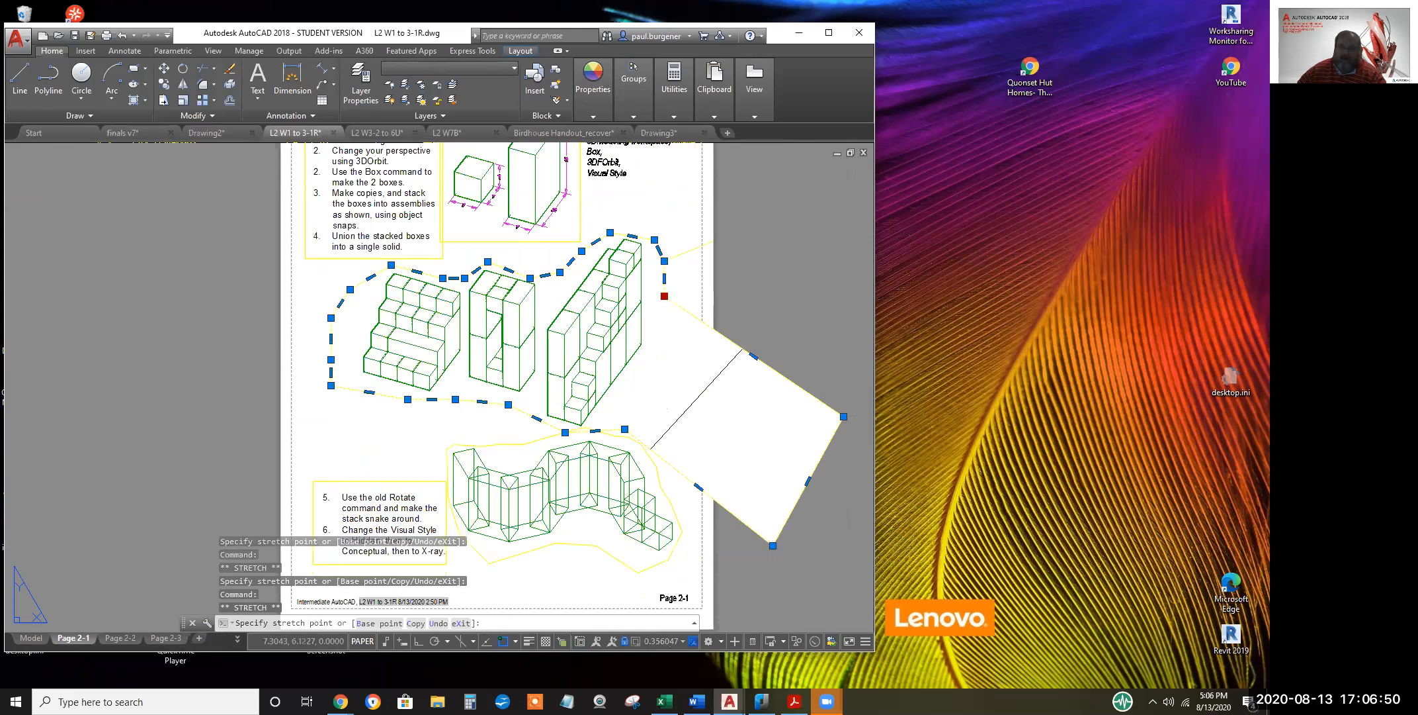
click(792, 180)
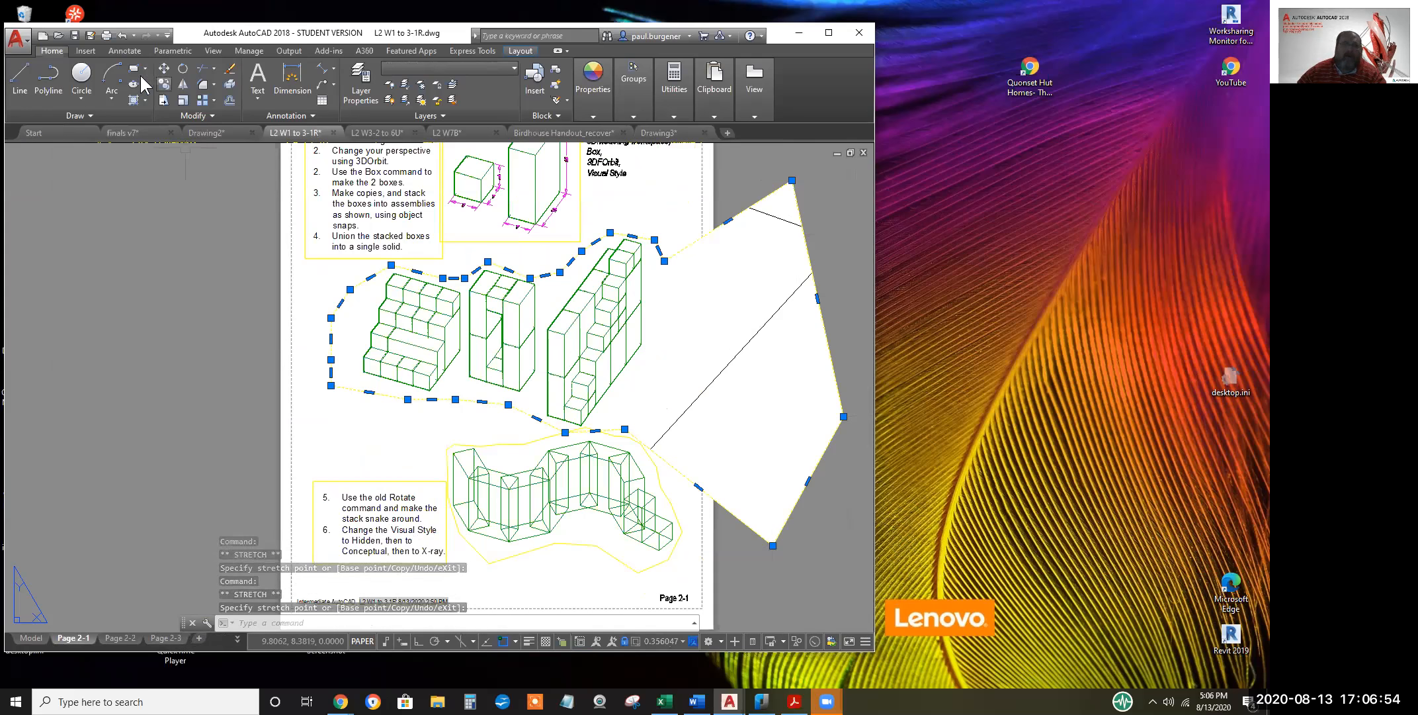
Undo the vertex stretches on the polygonal viewport around the stacked assemblies
click(122, 35)
click(121, 35)
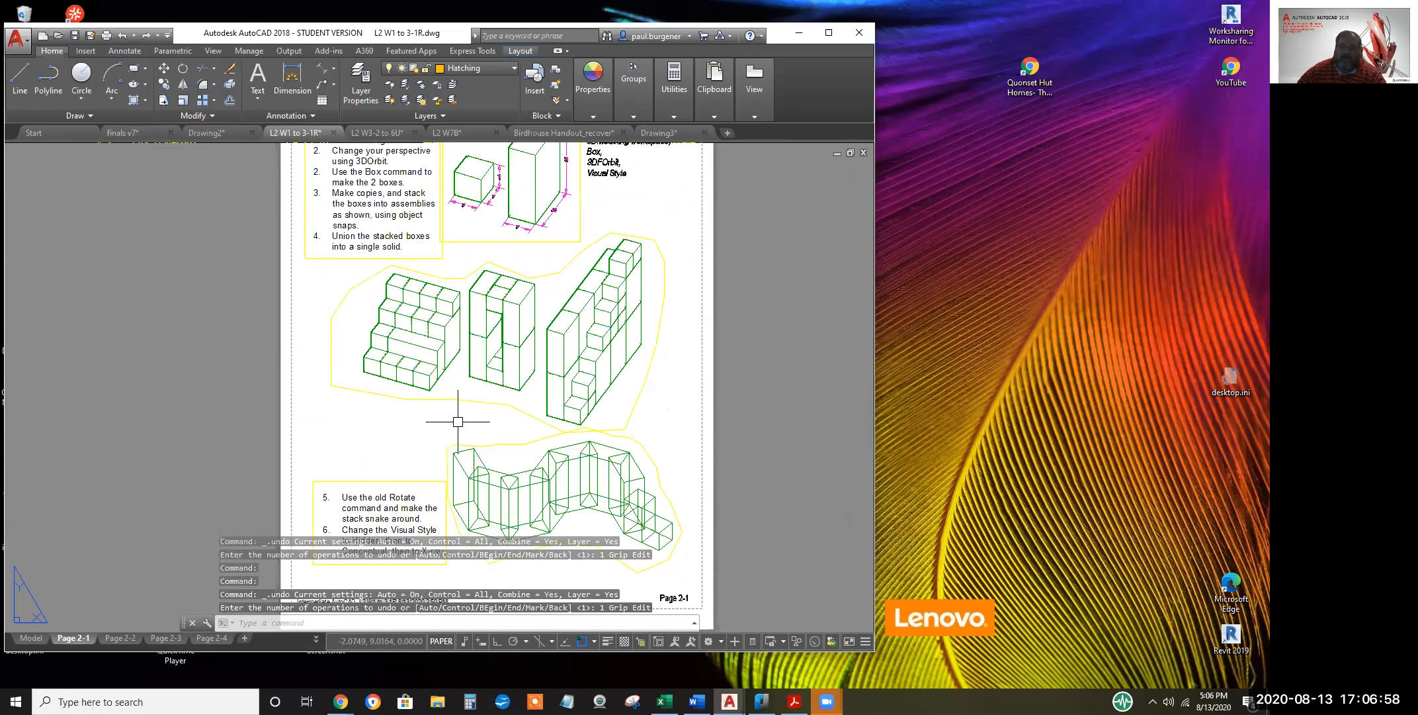
scroll(458, 422, down, 2)
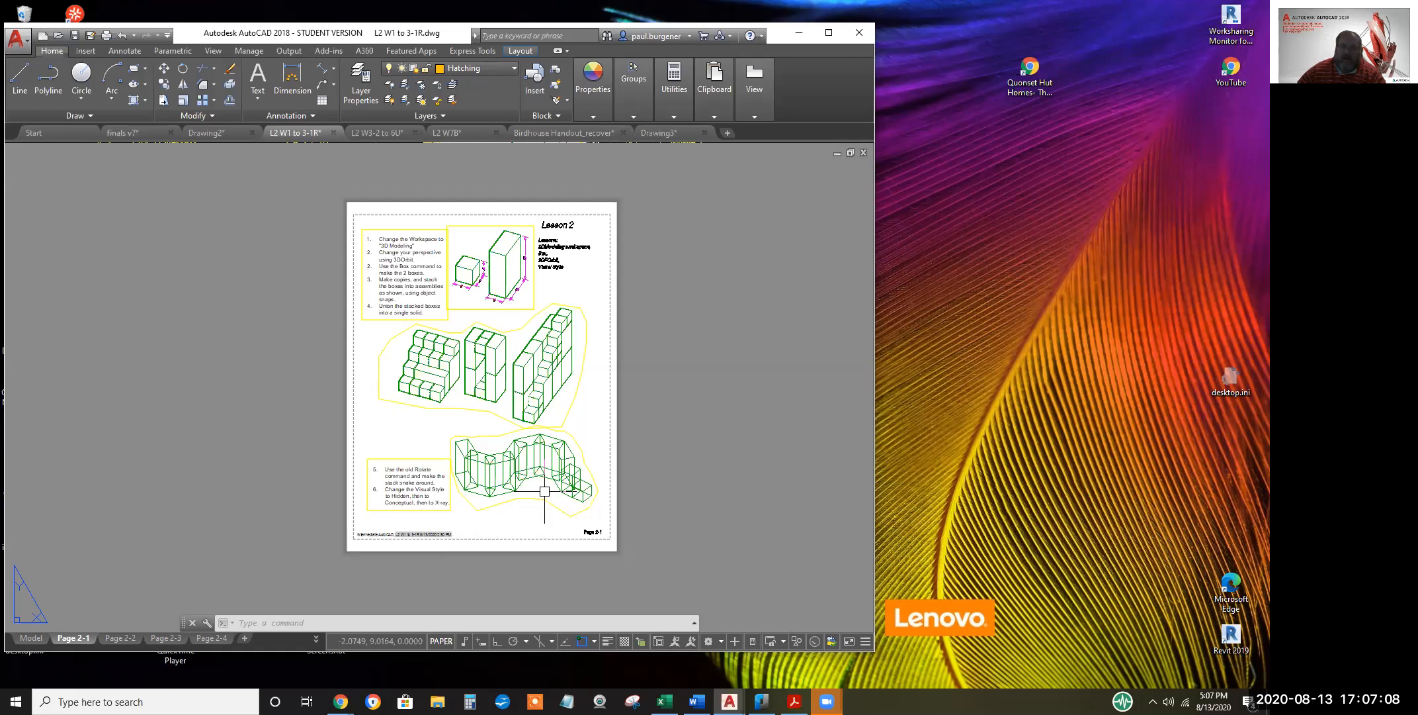
Switch to model space and inspect the Week 2-1 boxes in plan view
click(29, 639)
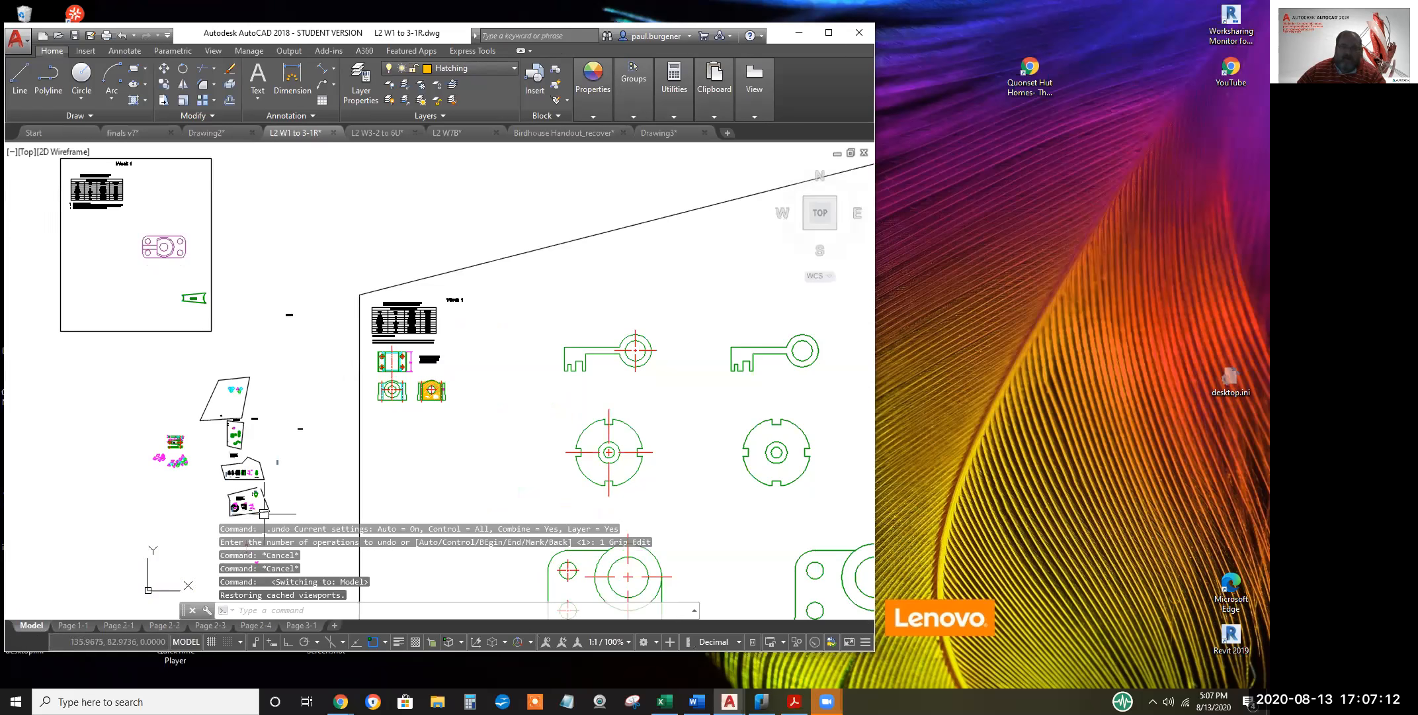
scroll(254, 469, up, 8)
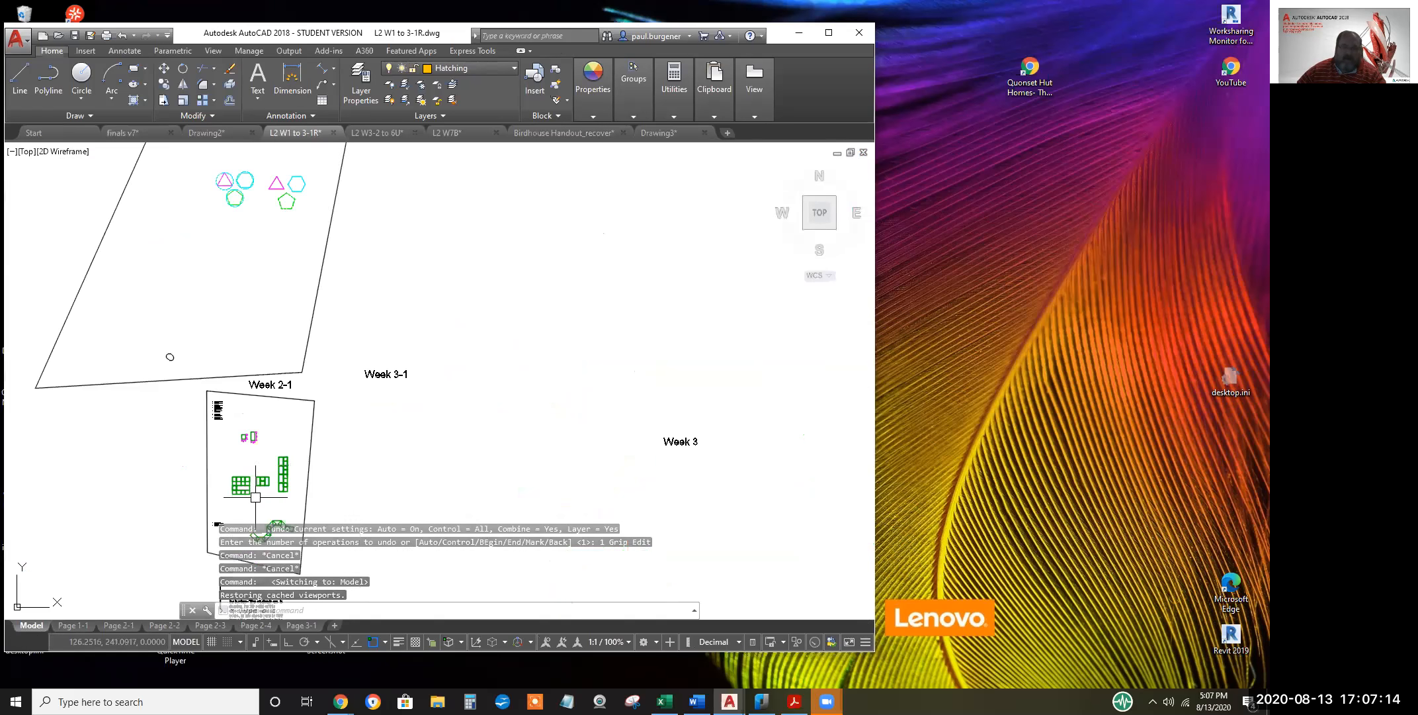
scroll(255, 496, up, 2)
middle_drag(300, 404, 486, 341)
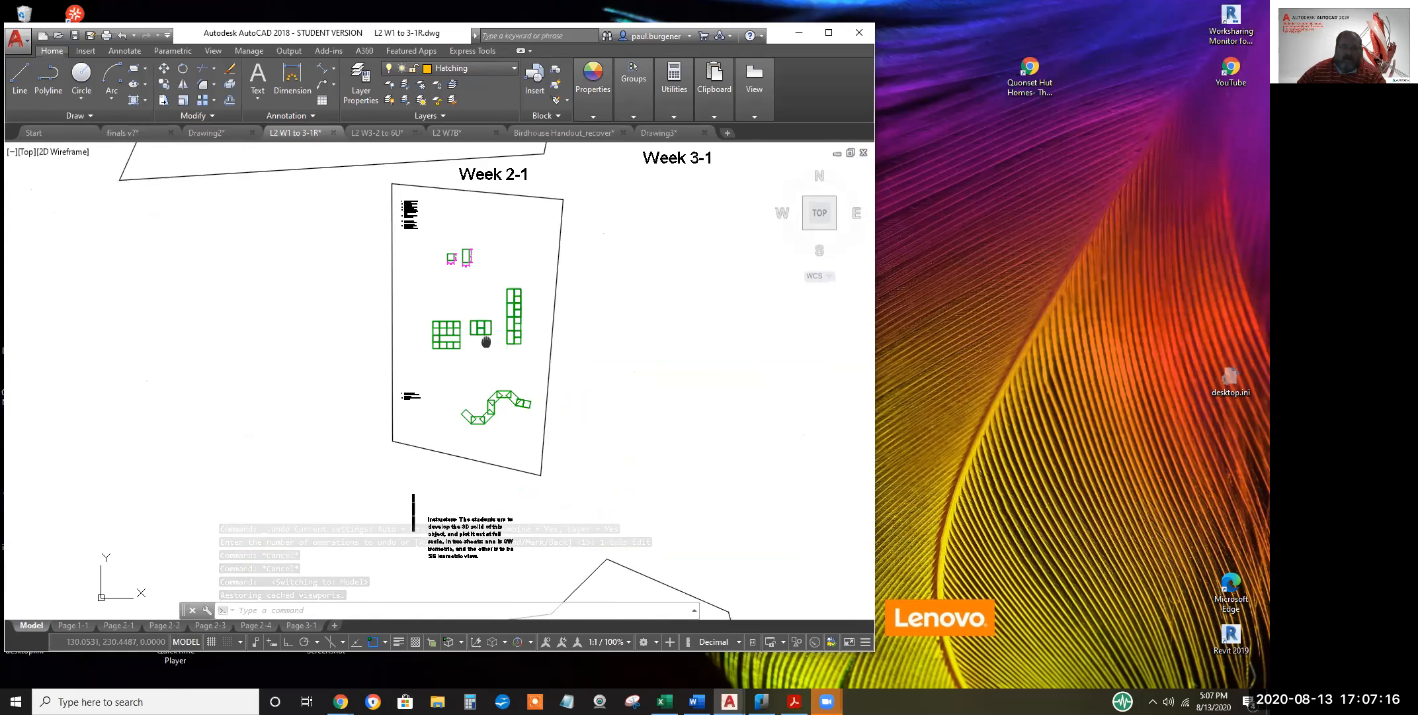
scroll(486, 341, up, 2)
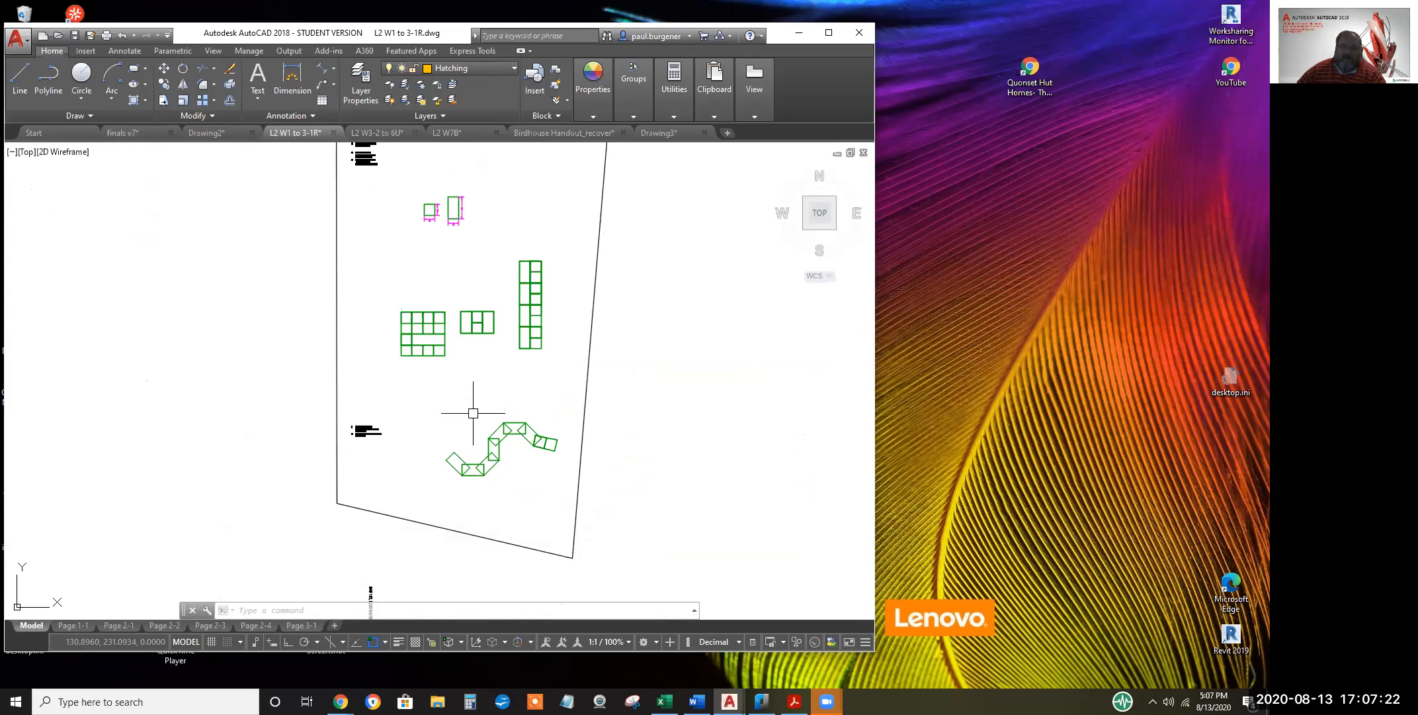
Set model space to the SW Isometric view and inspect the Week 2-1 box assemblies
click(806, 227)
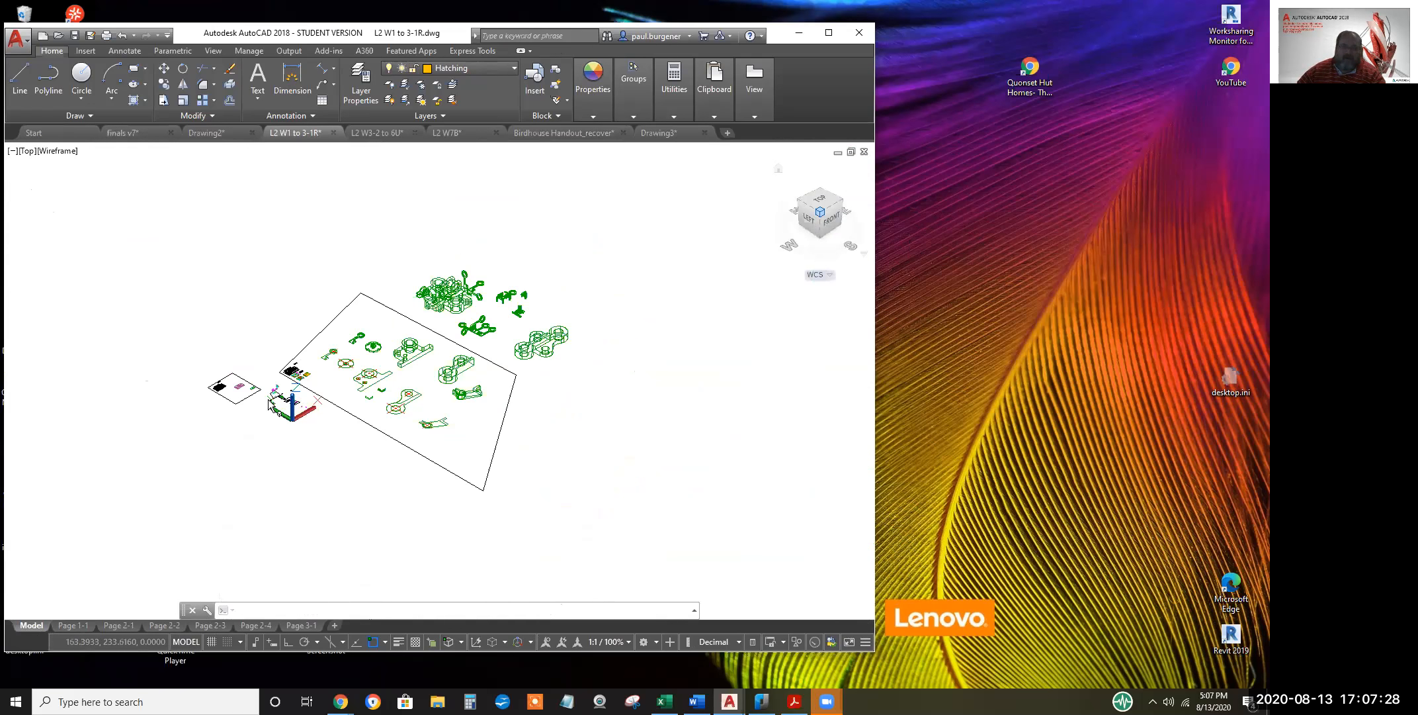
shift+middle_drag(269, 399, 270, 421)
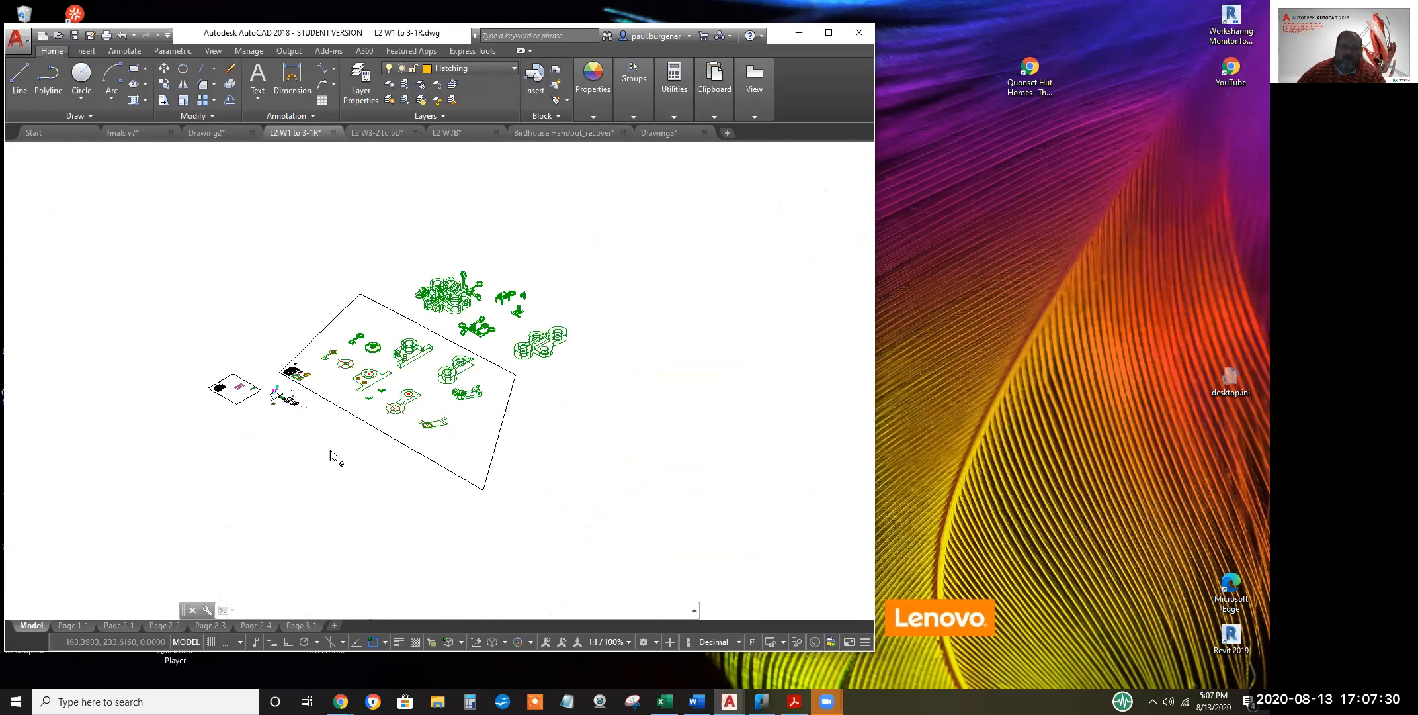
scroll(285, 398, up, 12)
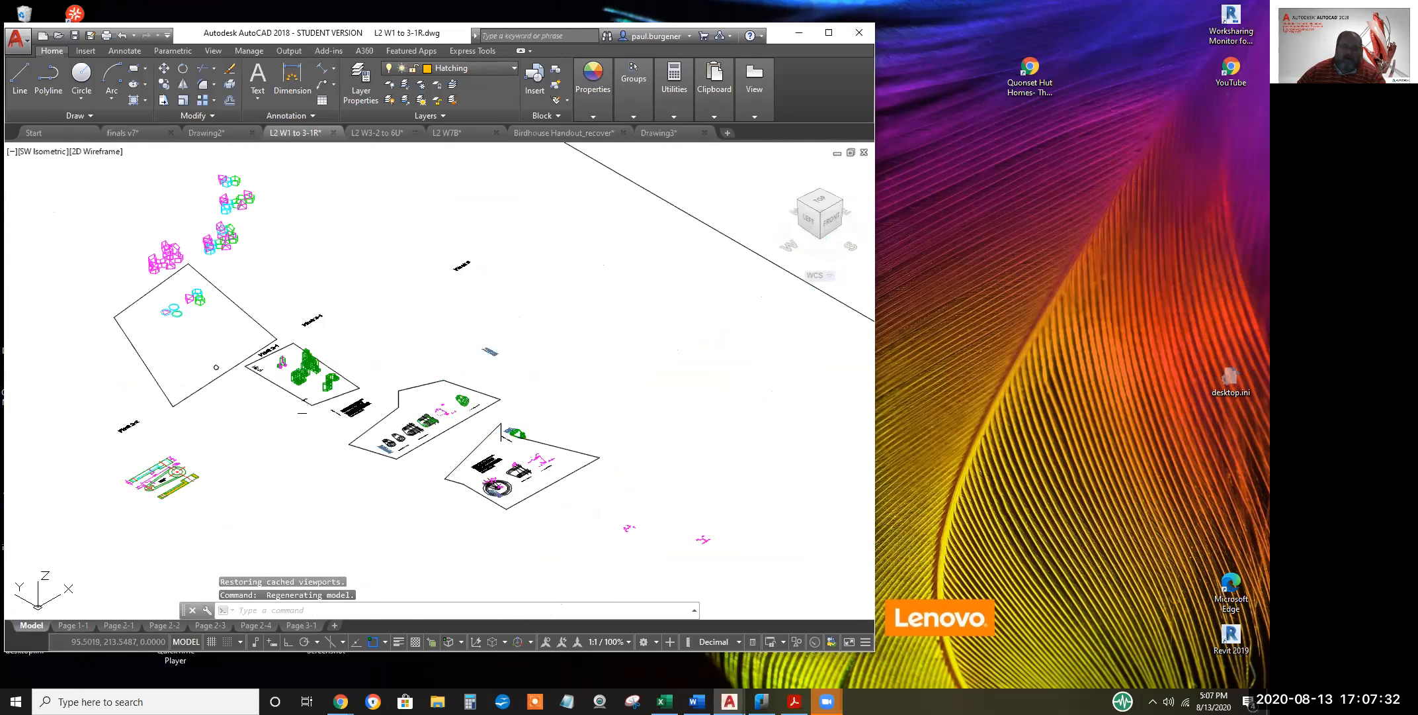
scroll(317, 382, up, 5)
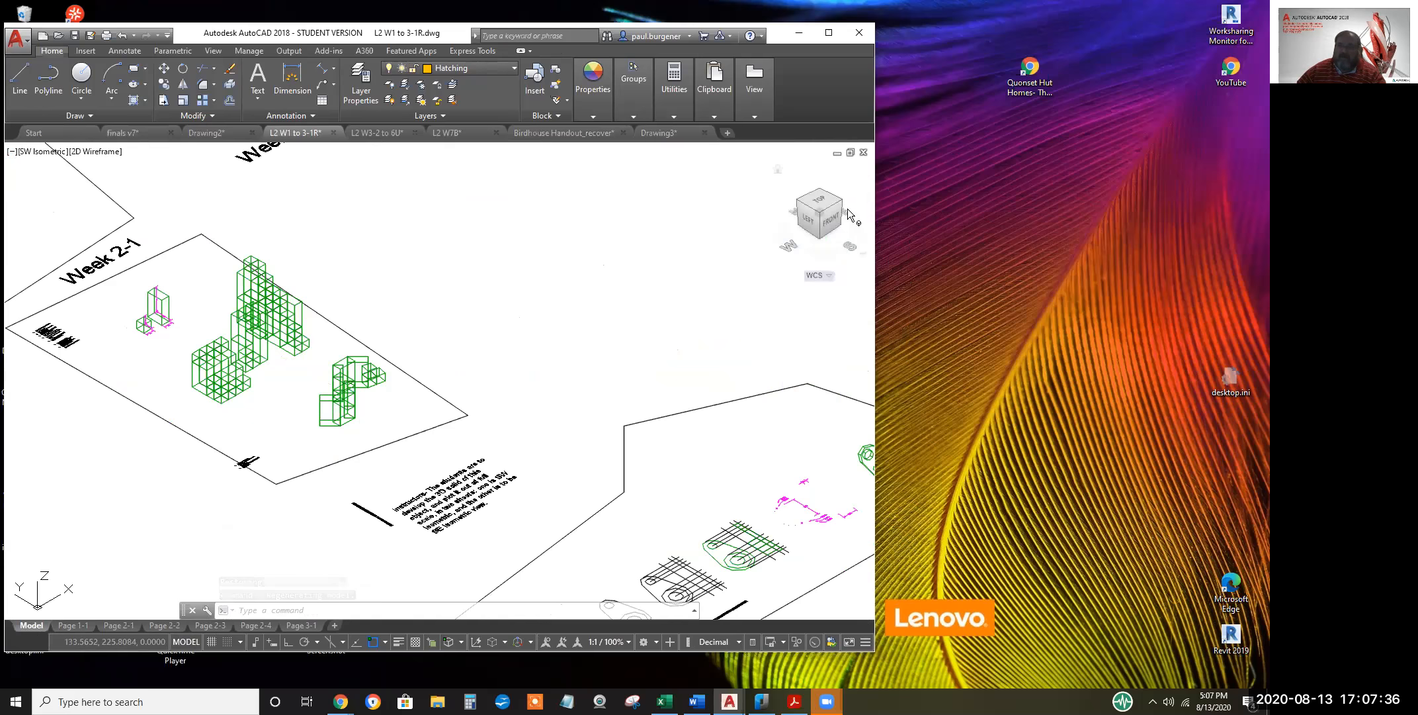
Change model space to the SE Isometric view and frame the Week 2-1 box assemblies
click(820, 202)
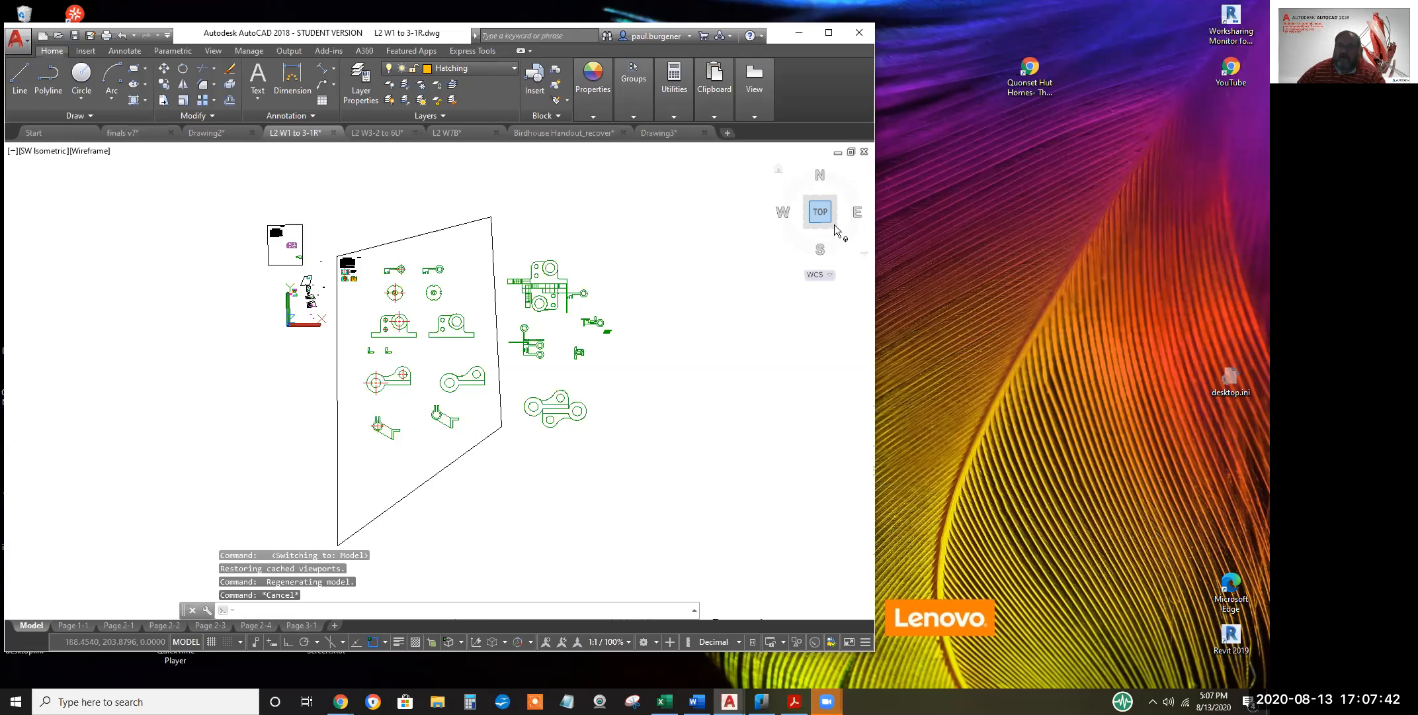
click(833, 227)
scroll(408, 285, up, 5)
scroll(408, 285, up, 7)
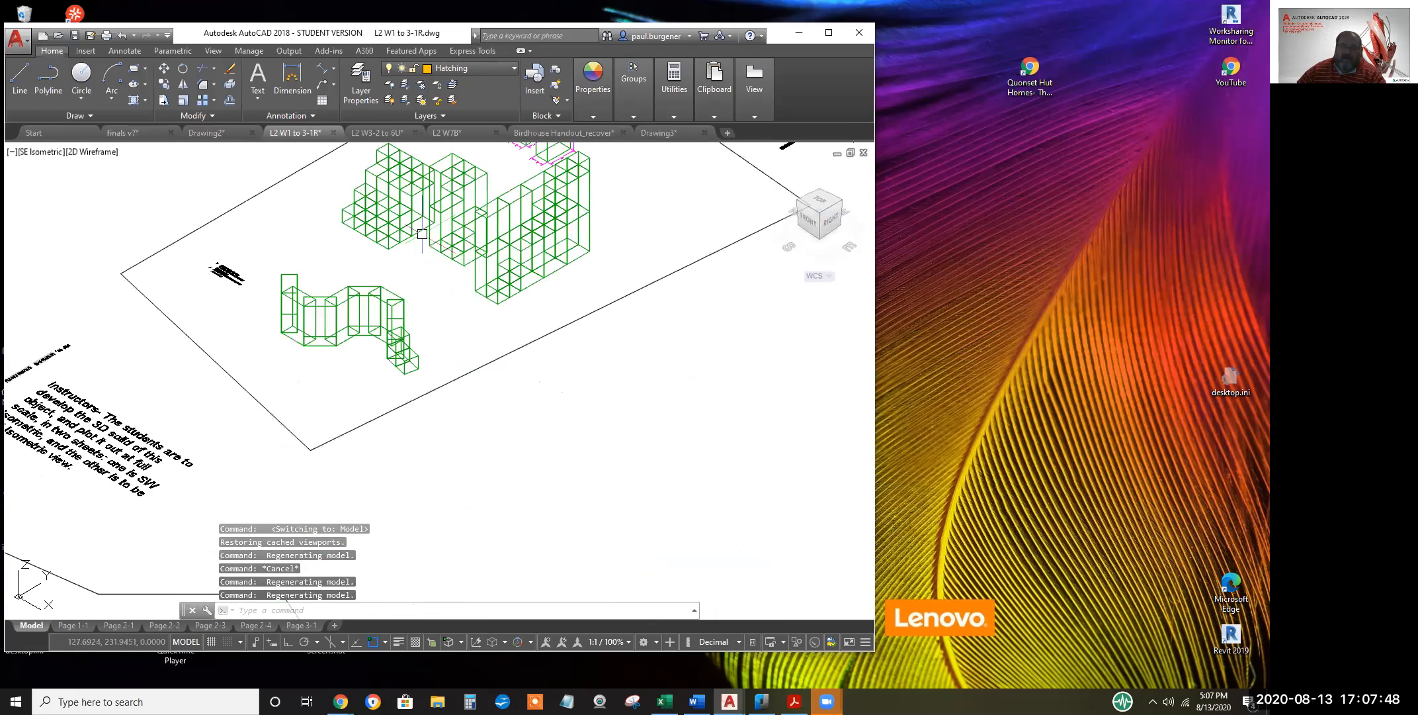
middle_drag(422, 234, 424, 340)
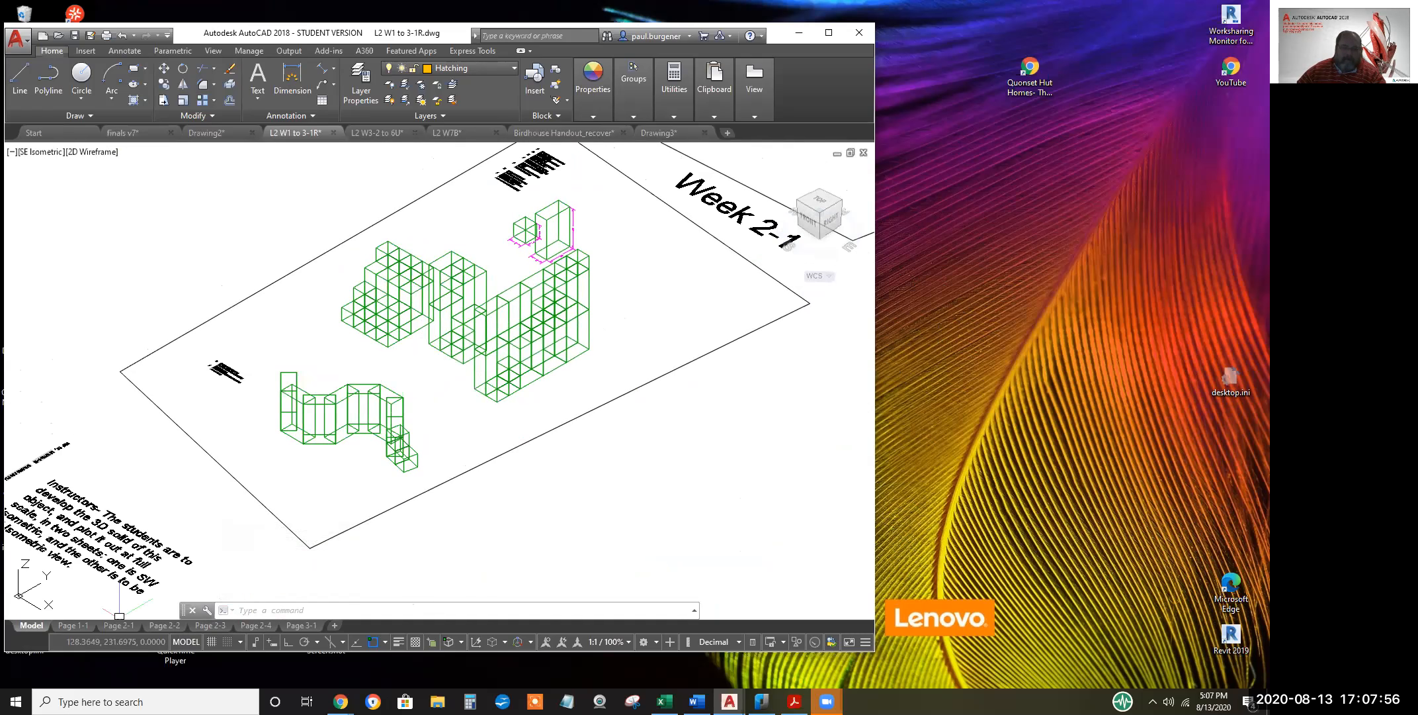
Return to the Page 2-1 layout and compare its viewports of the stacked boxes with the model
click(119, 624)
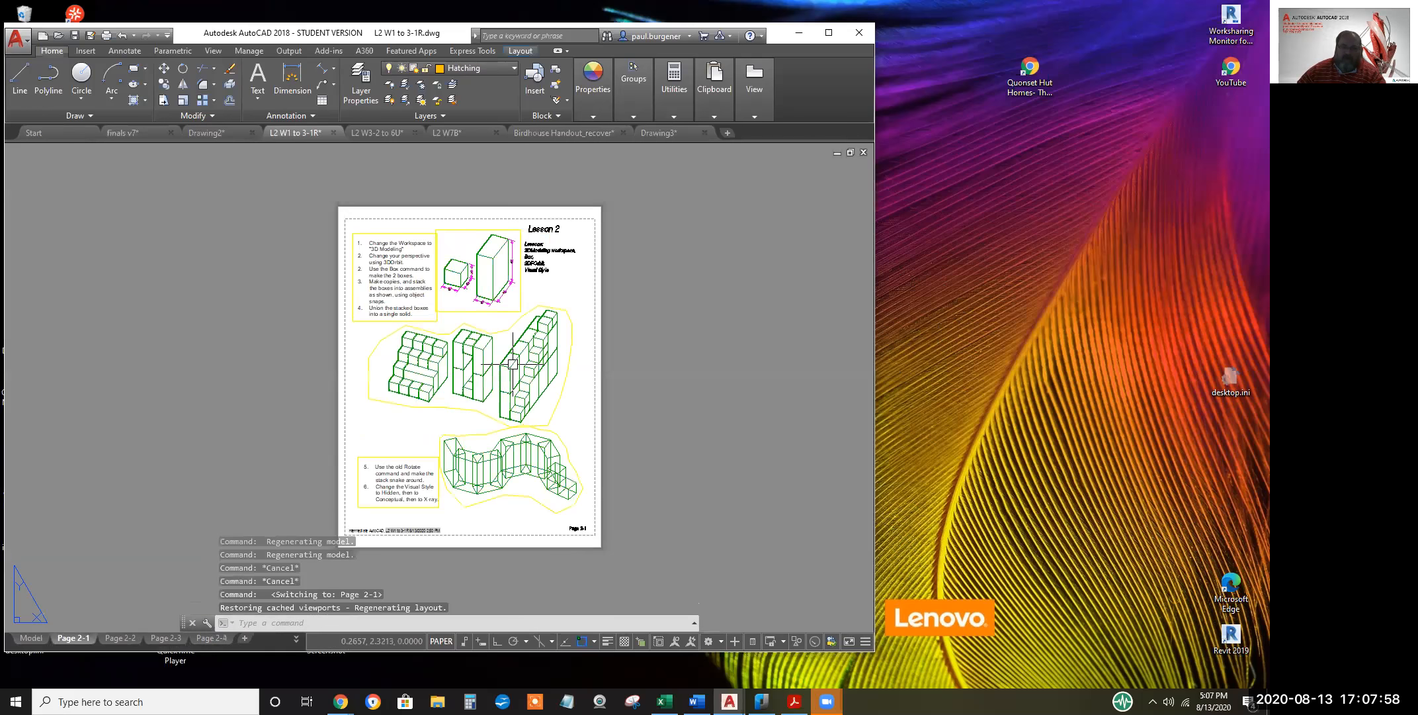
scroll(512, 363, up, 3)
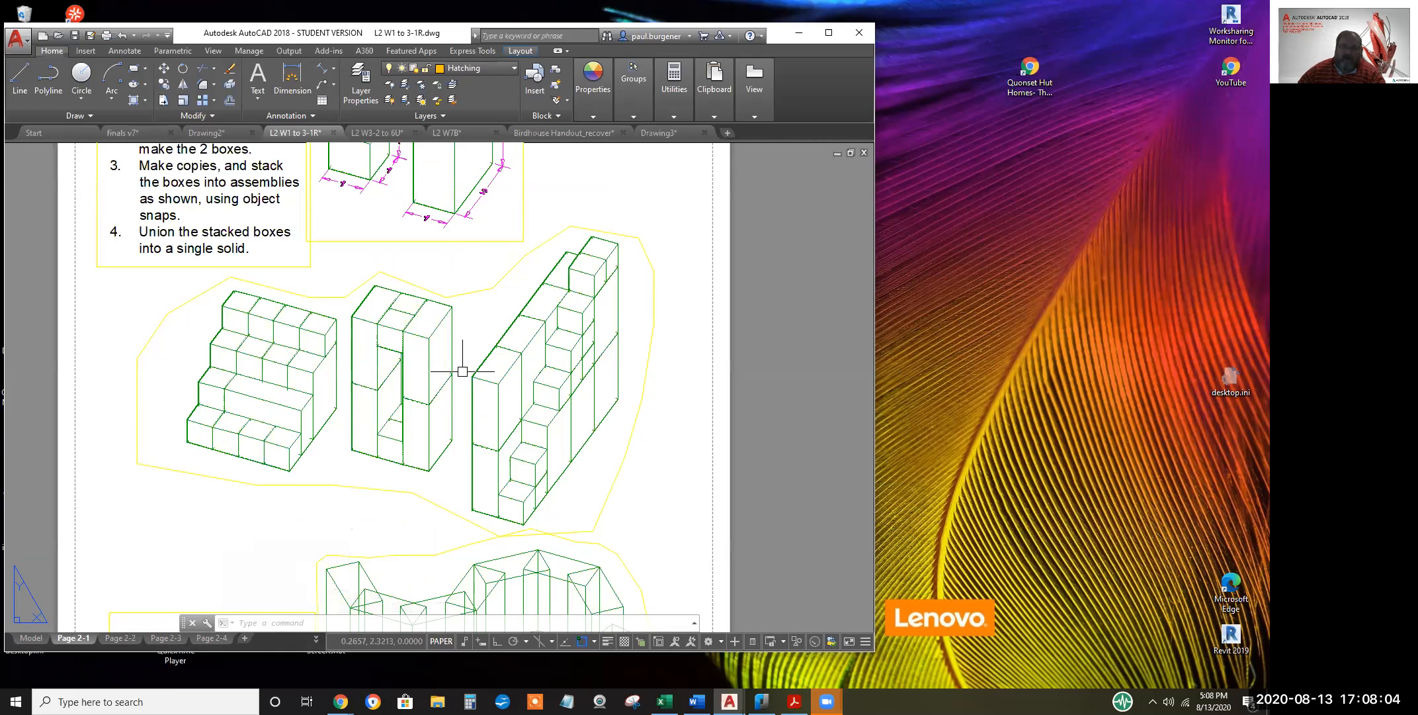
key(Escape)
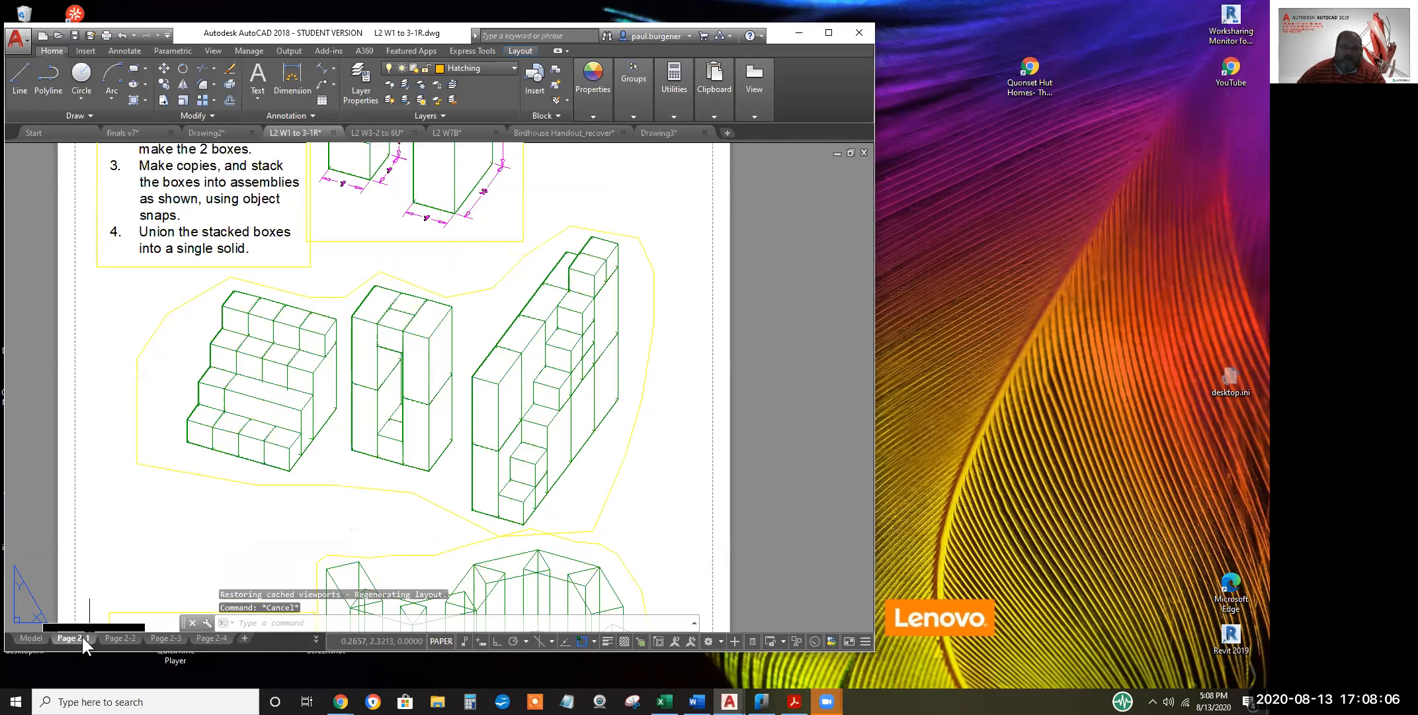
mouse_move(84, 636)
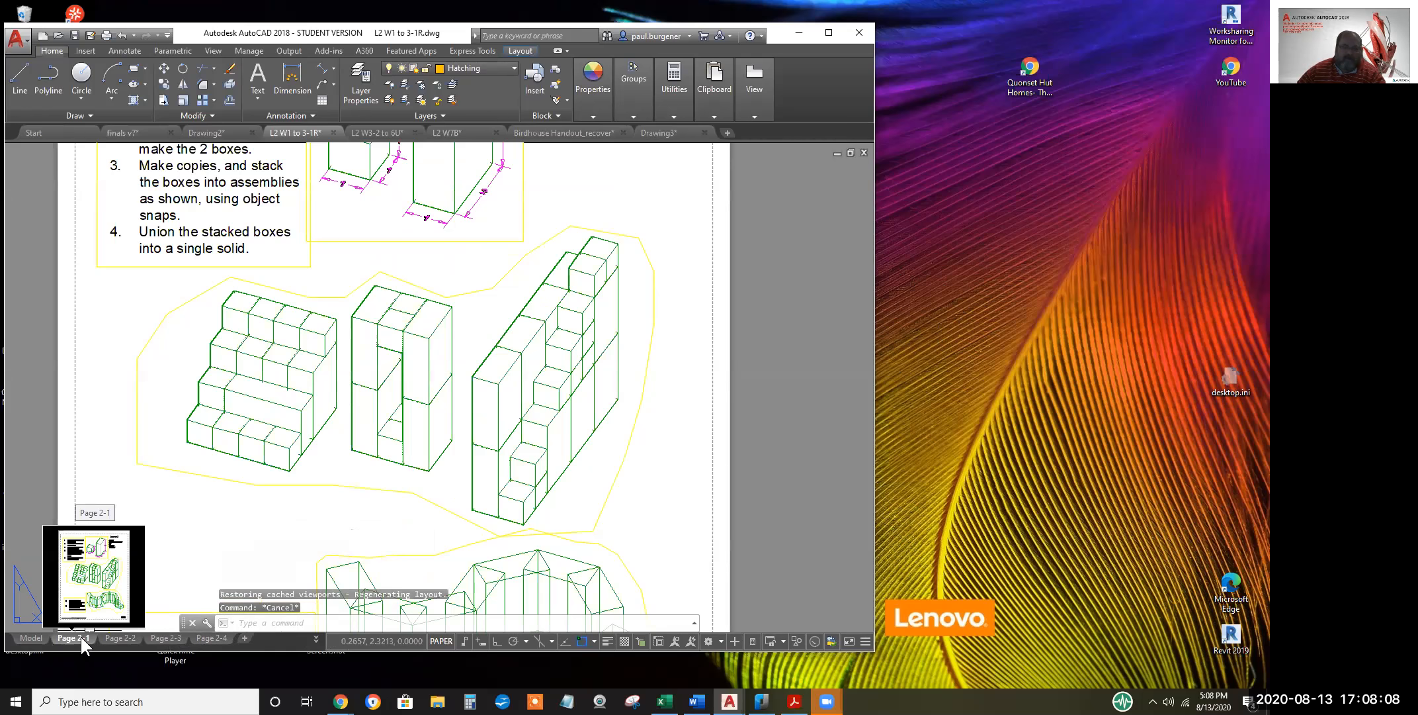
Go back to model space and turn on the Navigation Bar display
click(31, 636)
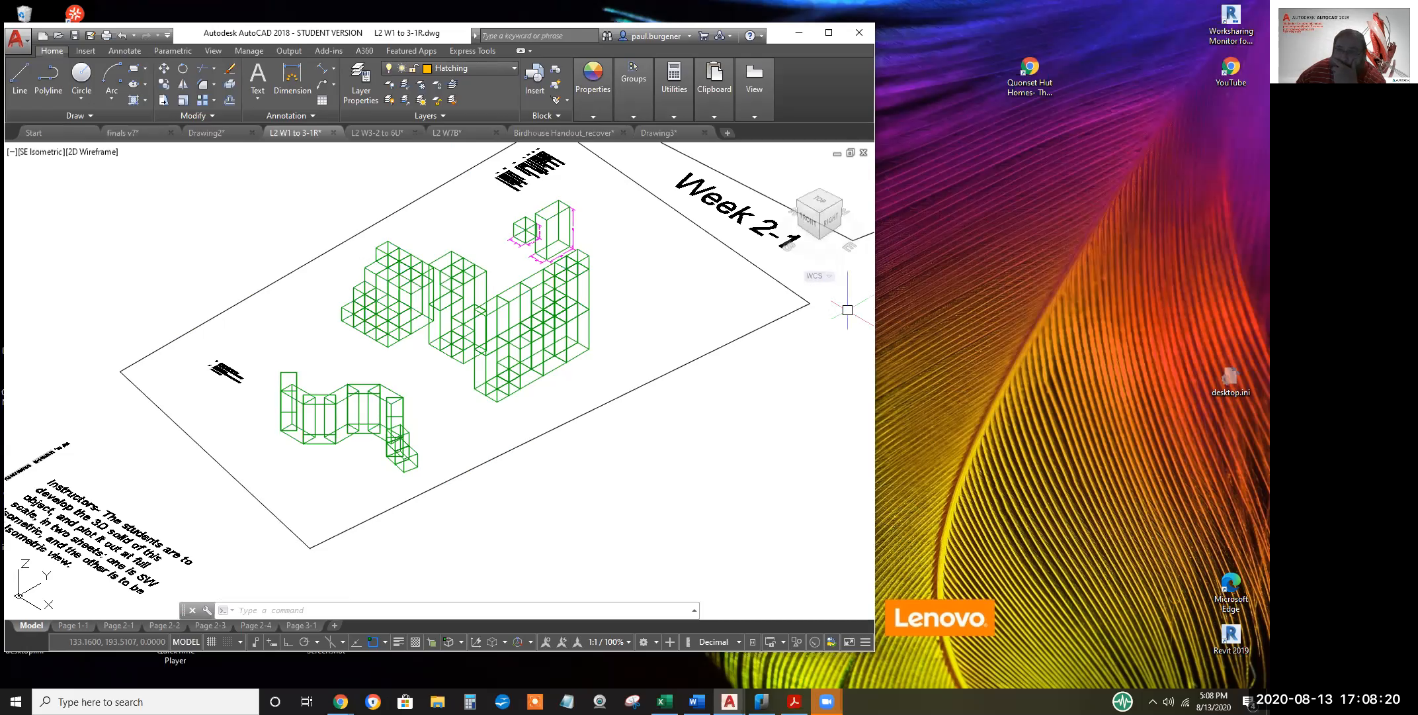
click(216, 52)
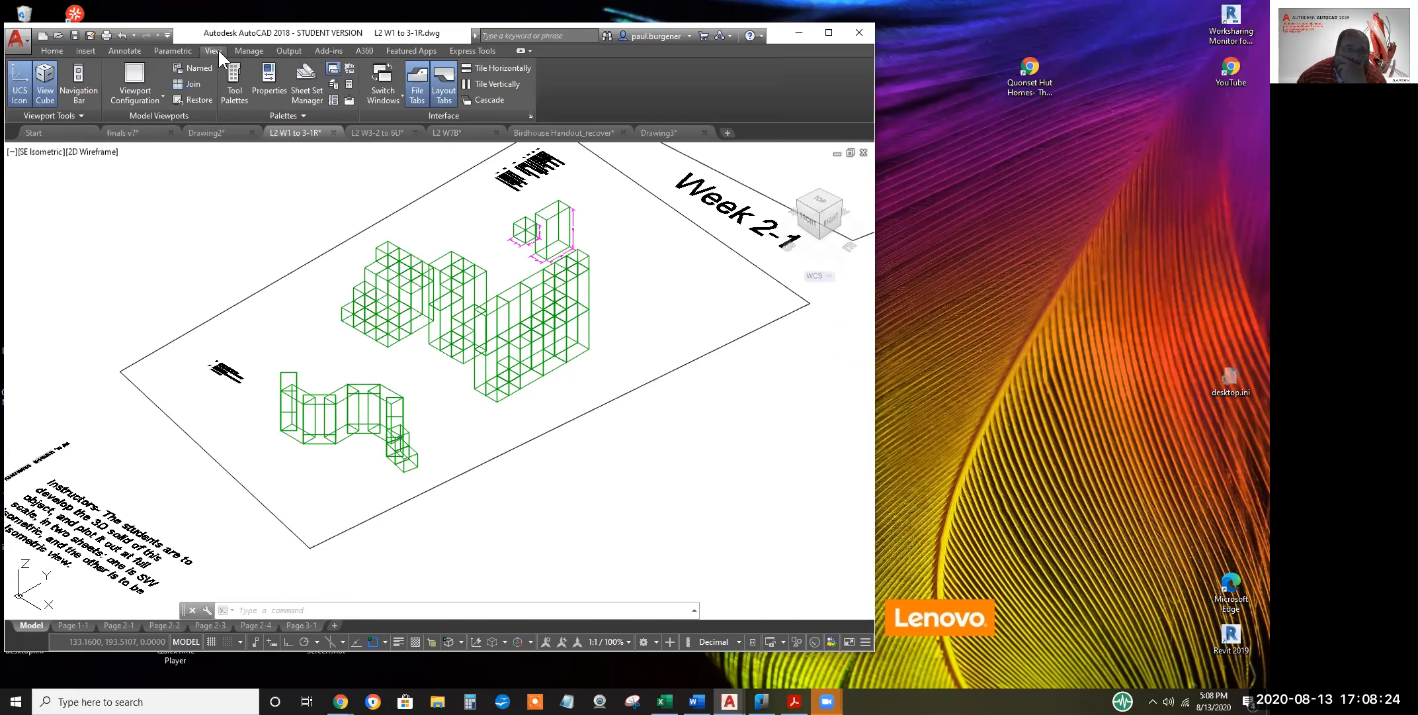
click(81, 88)
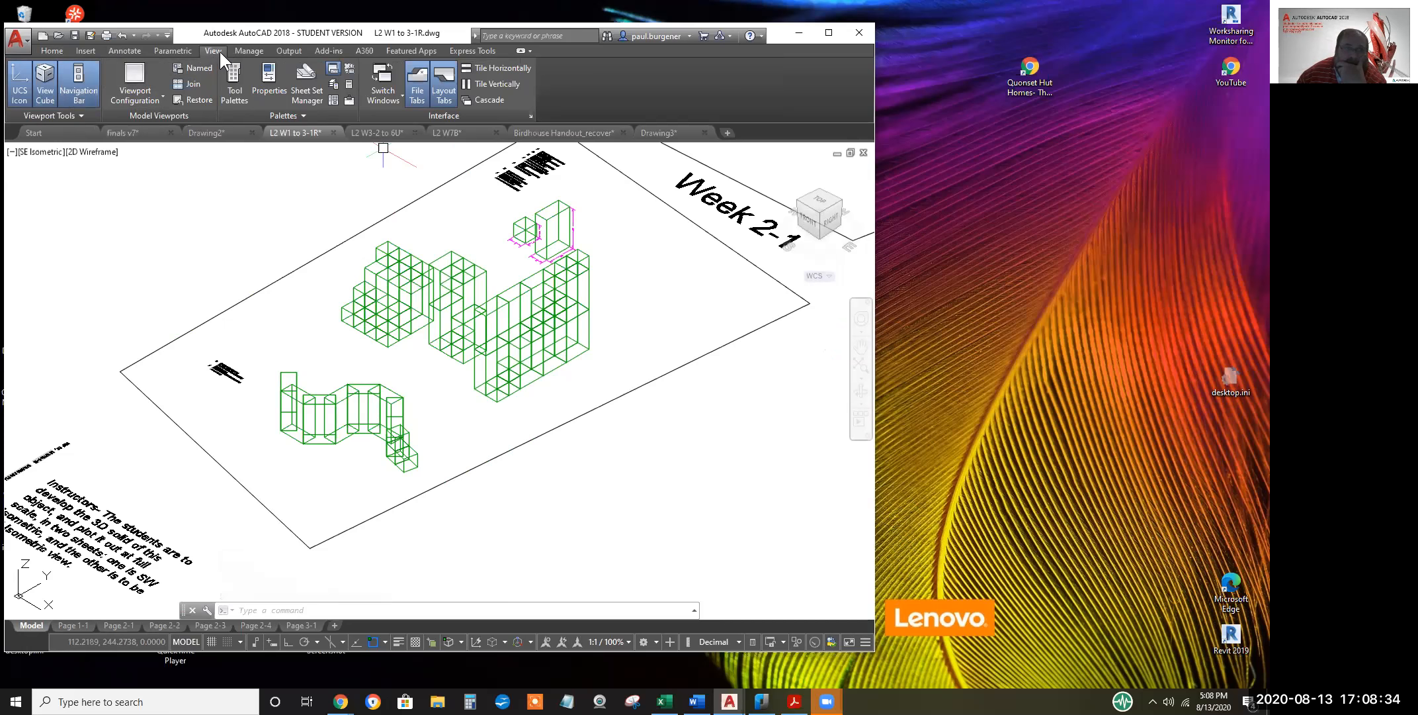
Rotate the Week 2-1 box assemblies with Free Orbit to a tilted custom view that separates the stacks
click(859, 395)
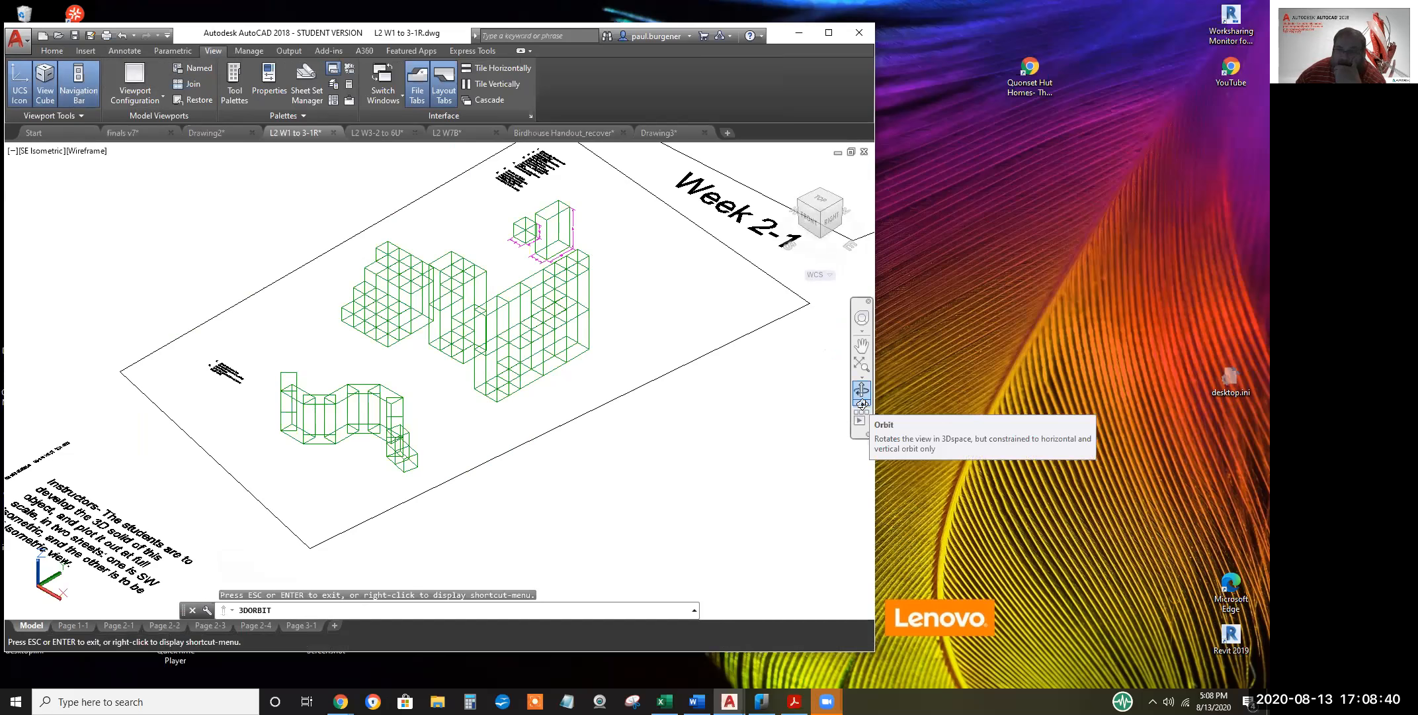
click(862, 402)
click(854, 433)
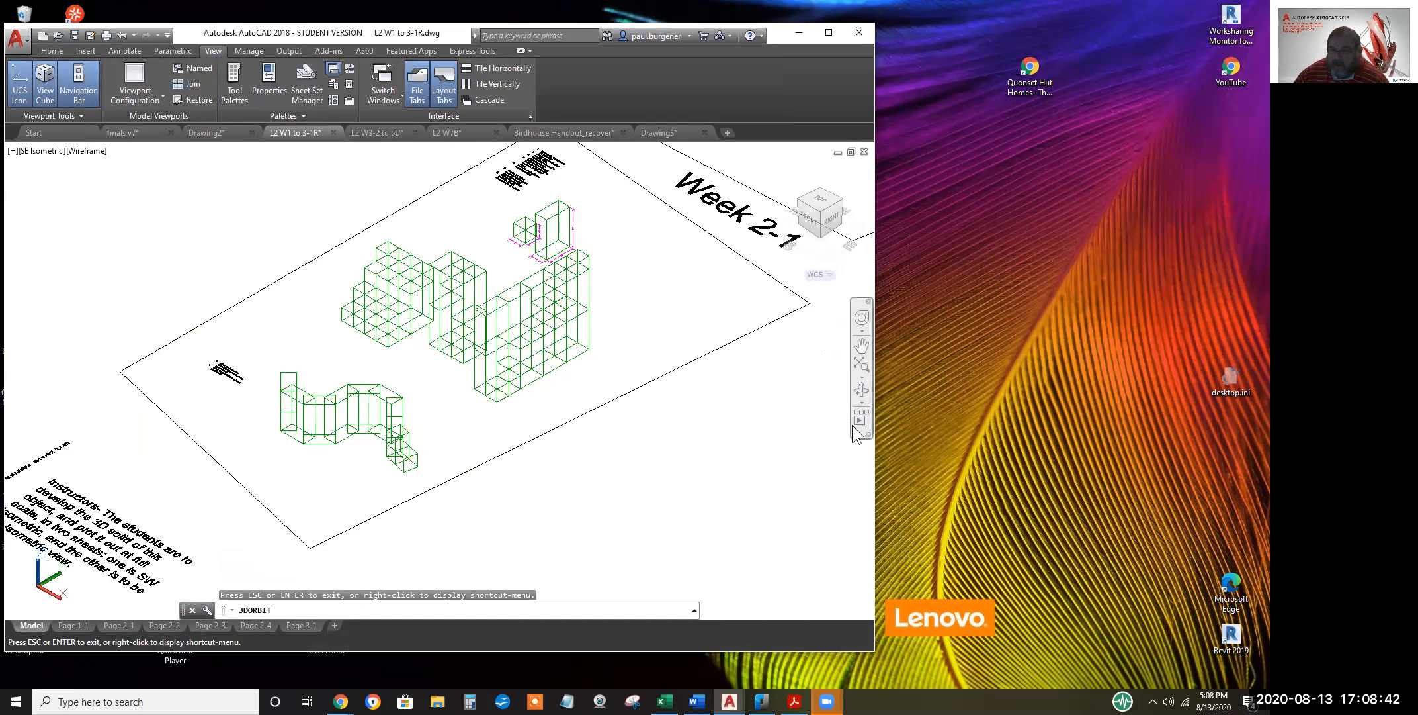
click(862, 403)
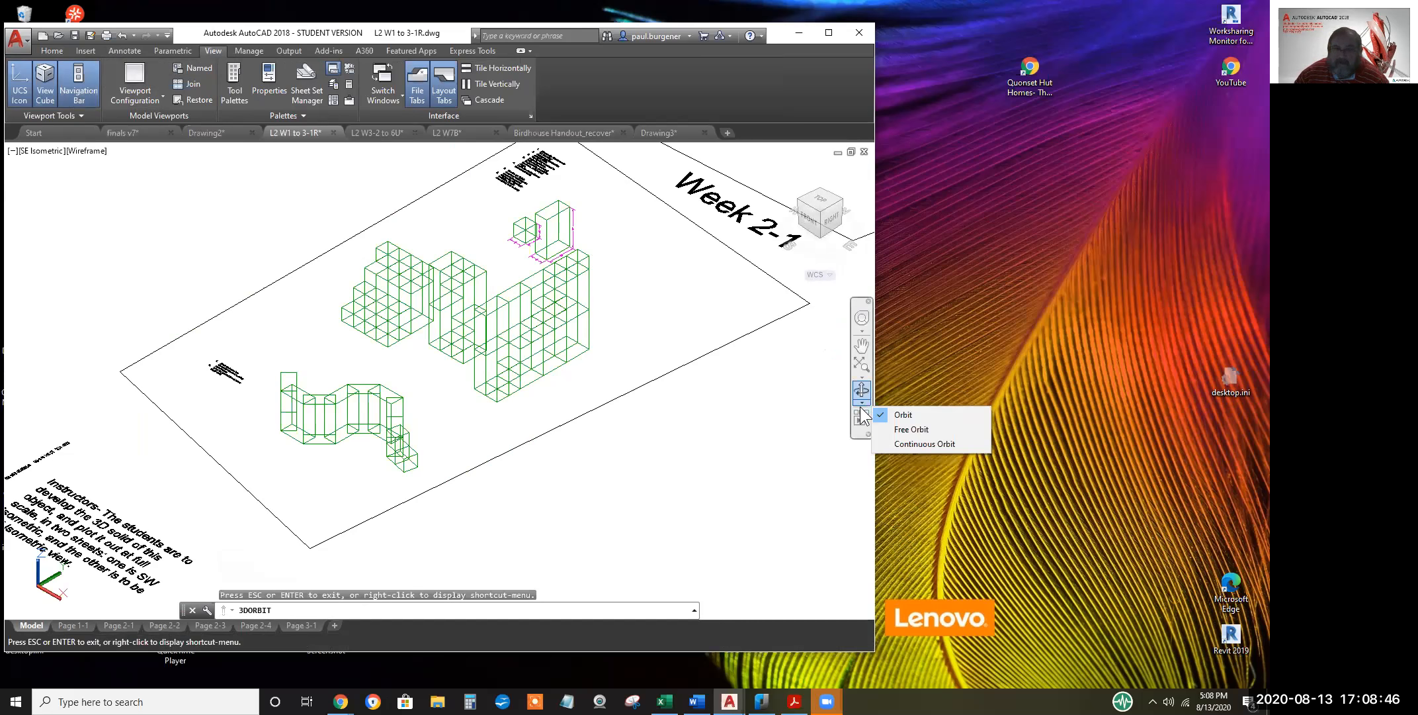
click(920, 428)
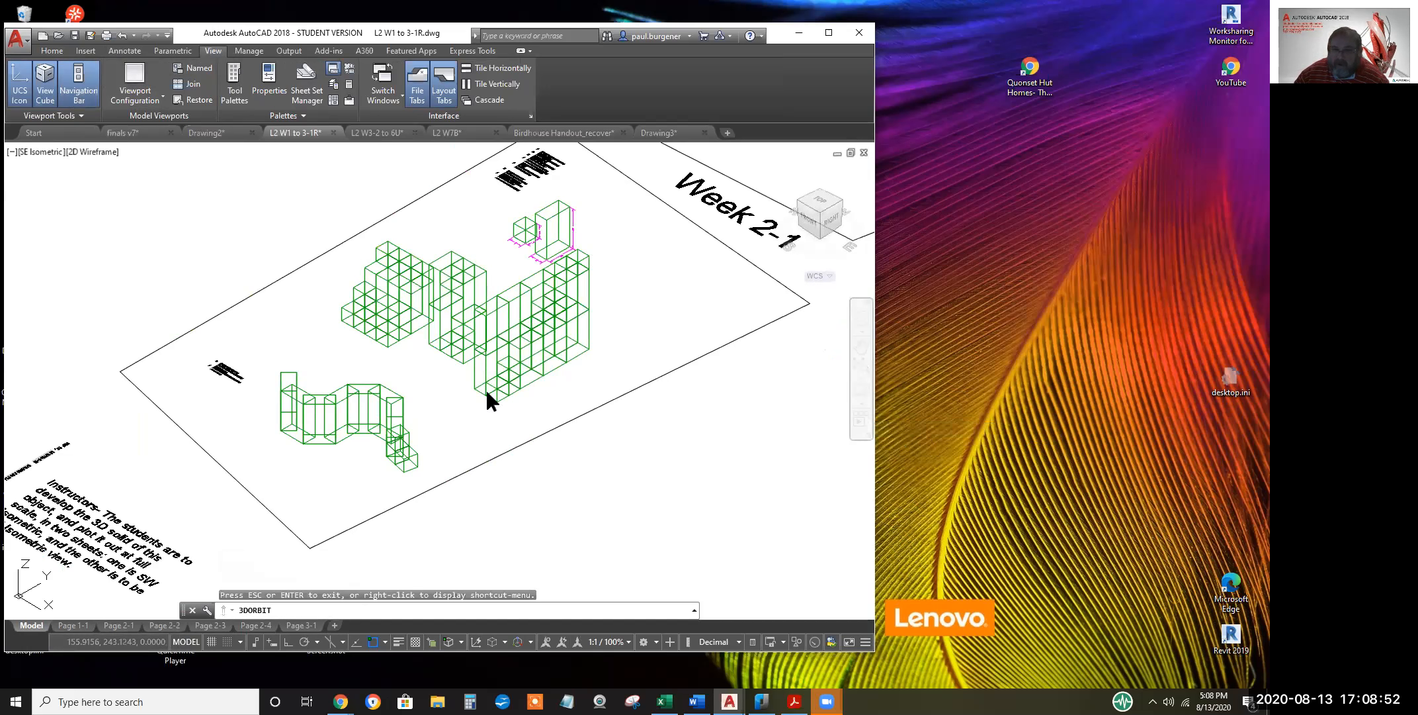
drag(698, 502, 509, 371)
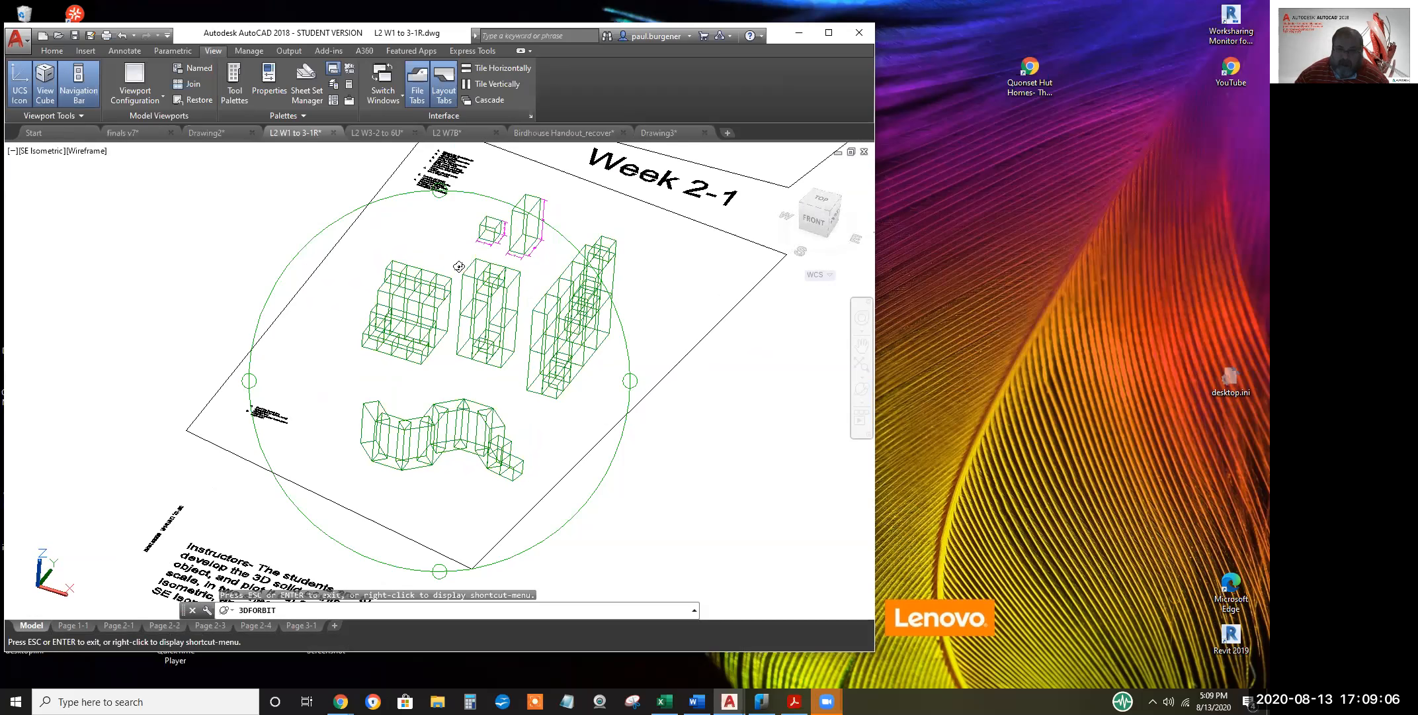
drag(516, 348, 519, 333)
drag(701, 373, 501, 447)
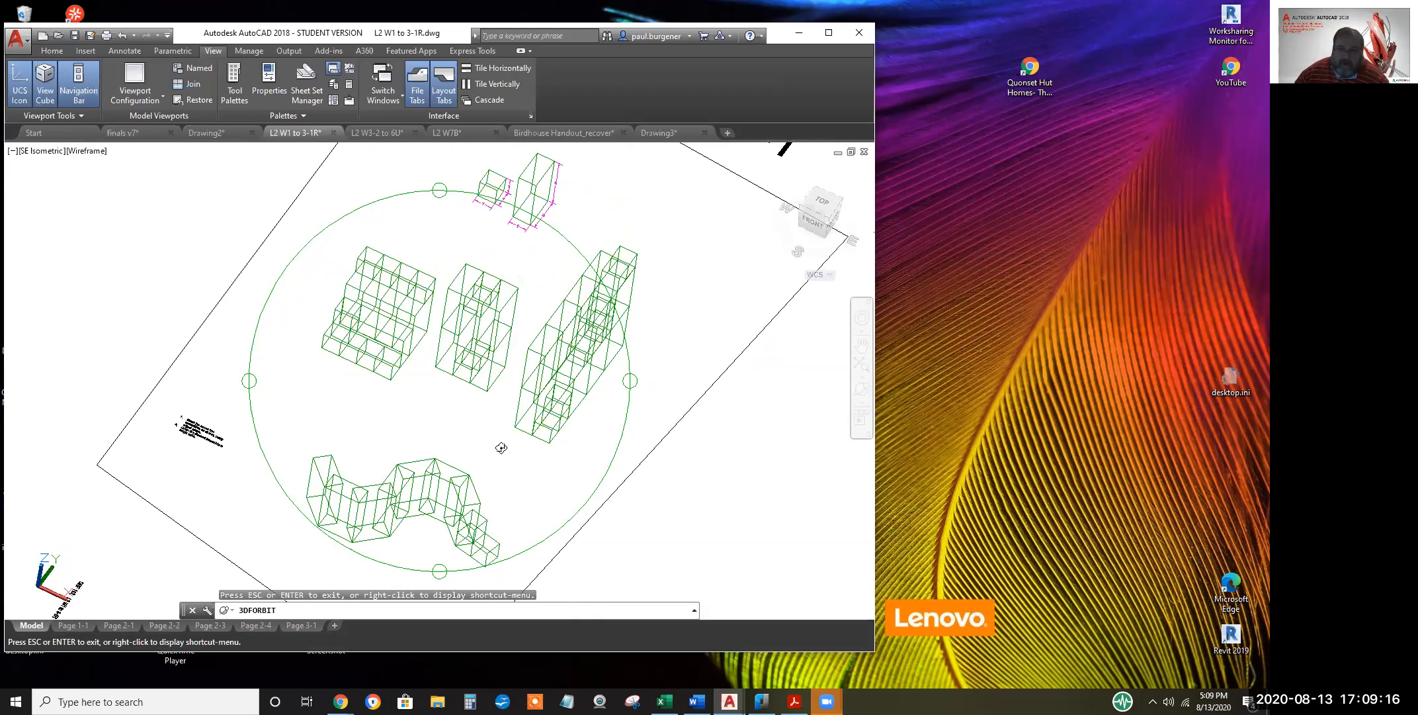
drag(685, 448, 675, 443)
key(Escape)
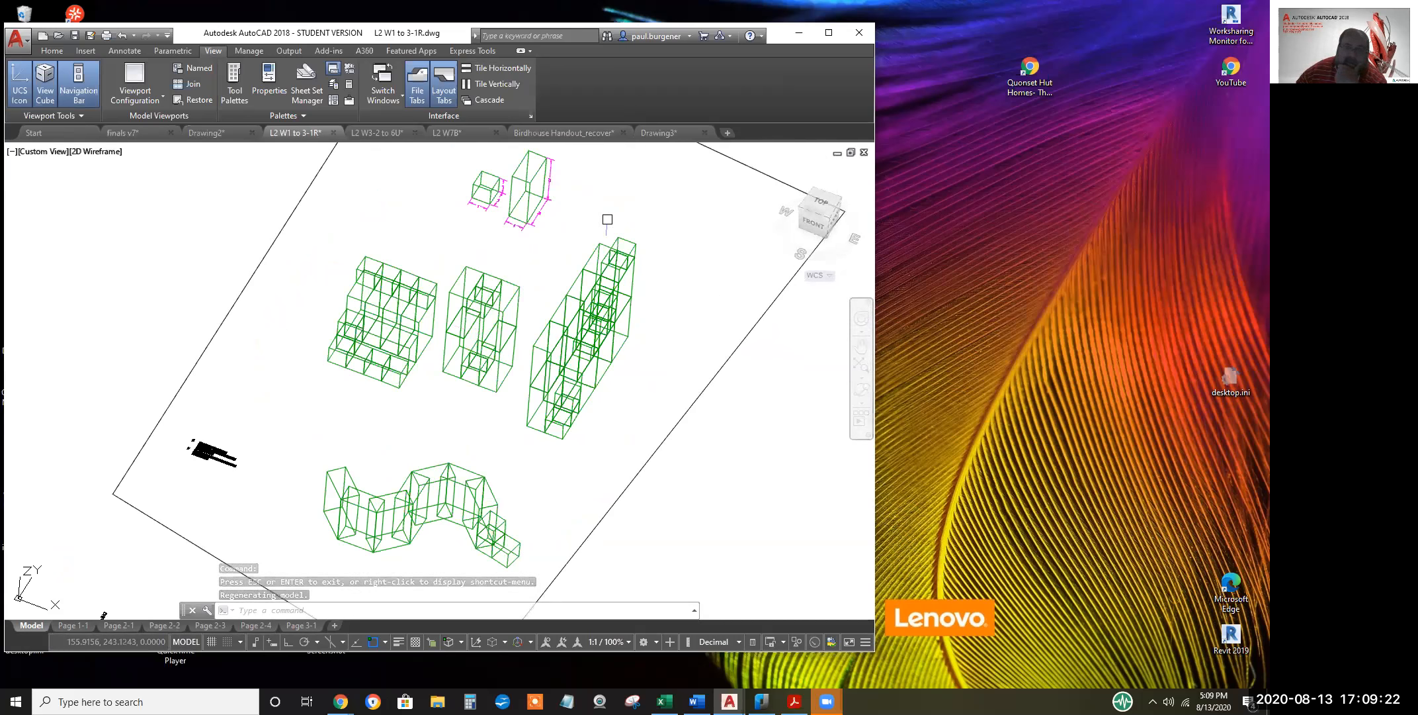
Set the model's visual style to Conceptual and examine the two dimensioned sample blocks
click(110, 156)
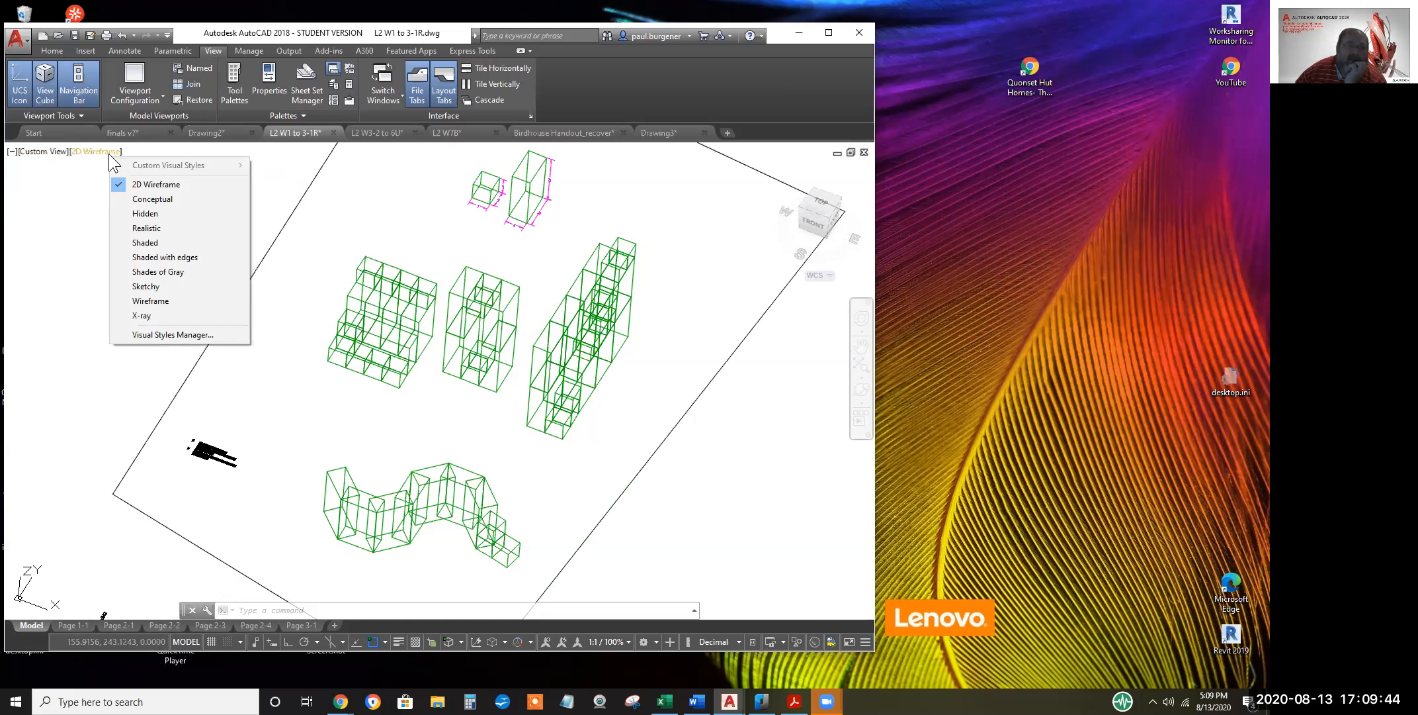
click(155, 200)
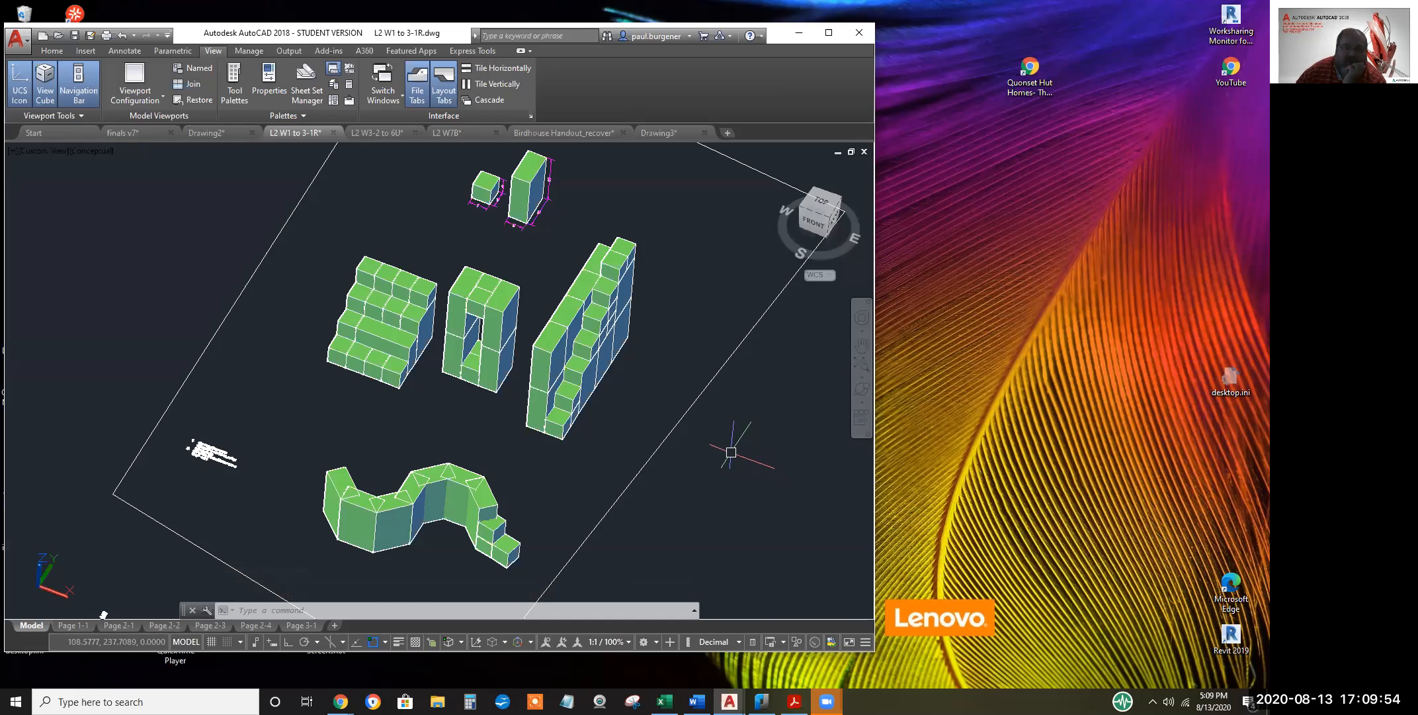
scroll(507, 175, up, 5)
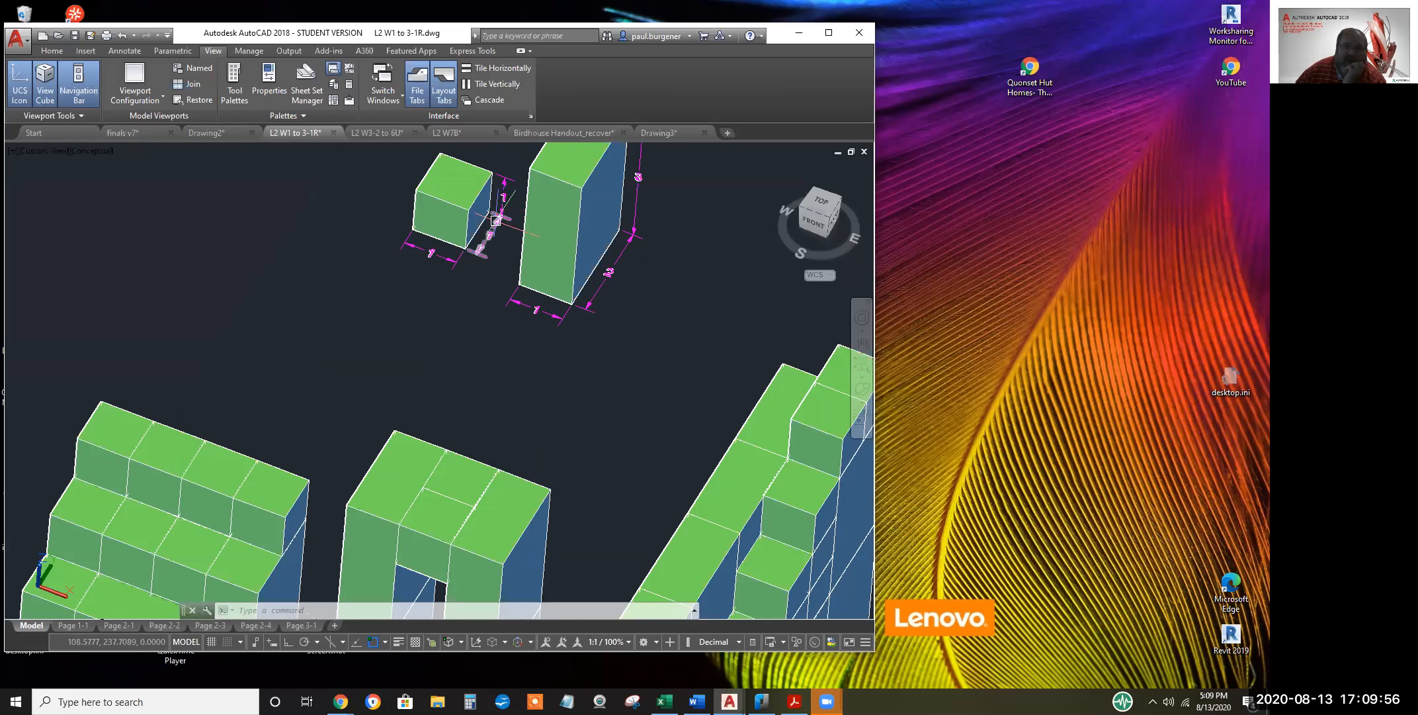
middle_drag(495, 220, 489, 340)
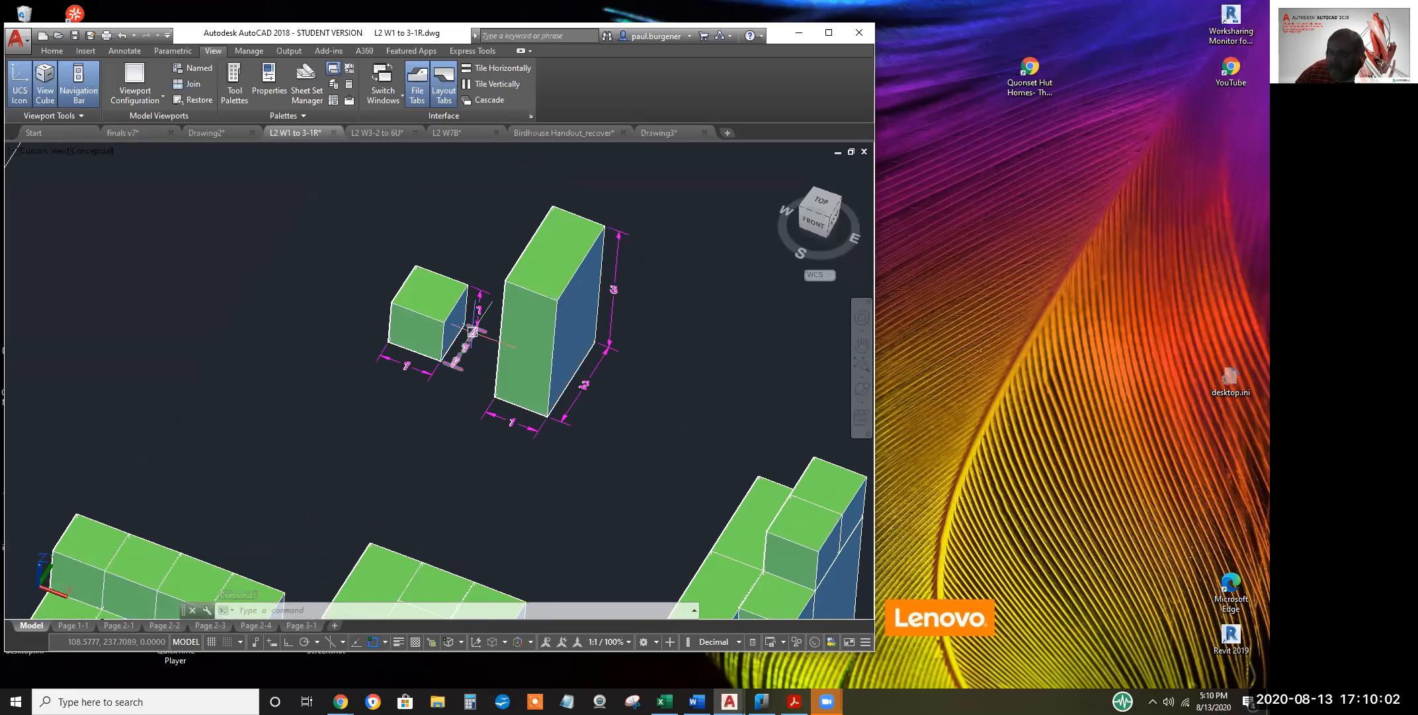
Move the long block on the stepped stack's second tier out to the open area in front of the stack
scroll(480, 367, down, 4)
middle_drag(499, 403, 497, 268)
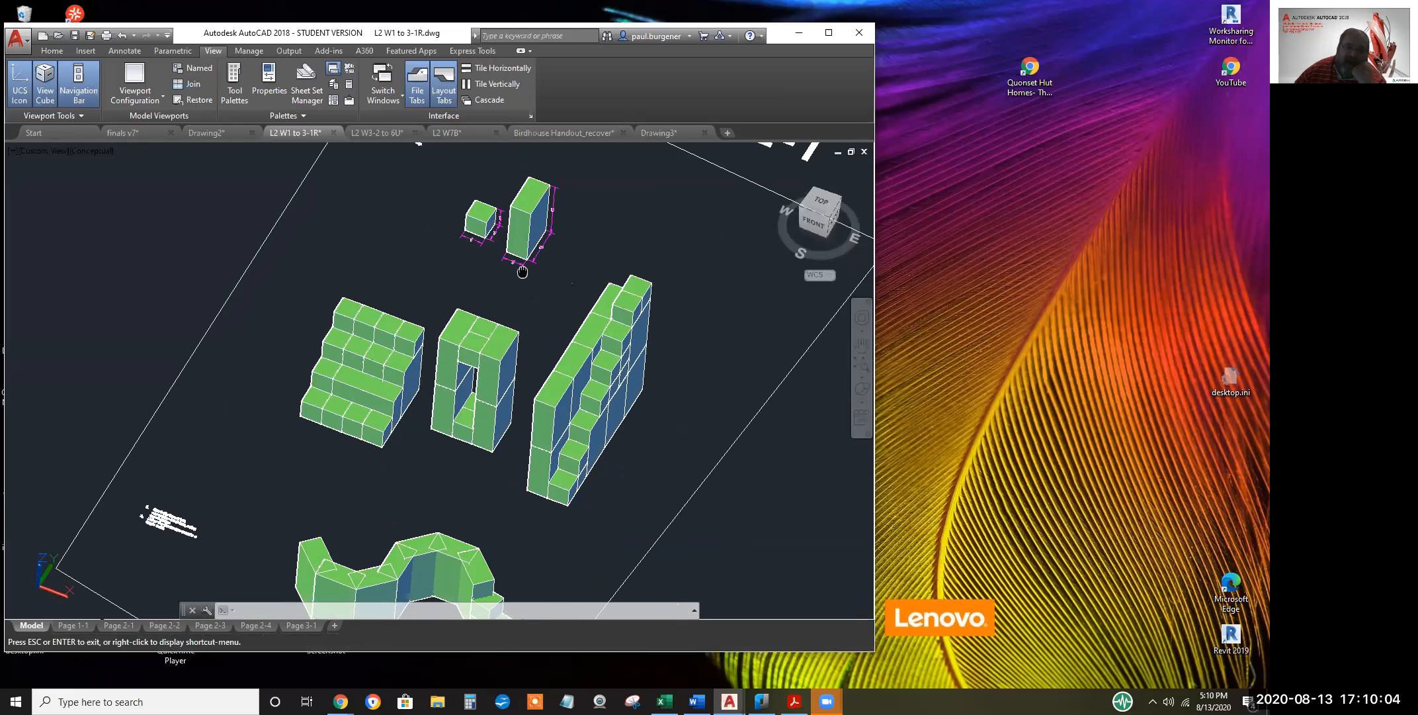
scroll(406, 386, up, 3)
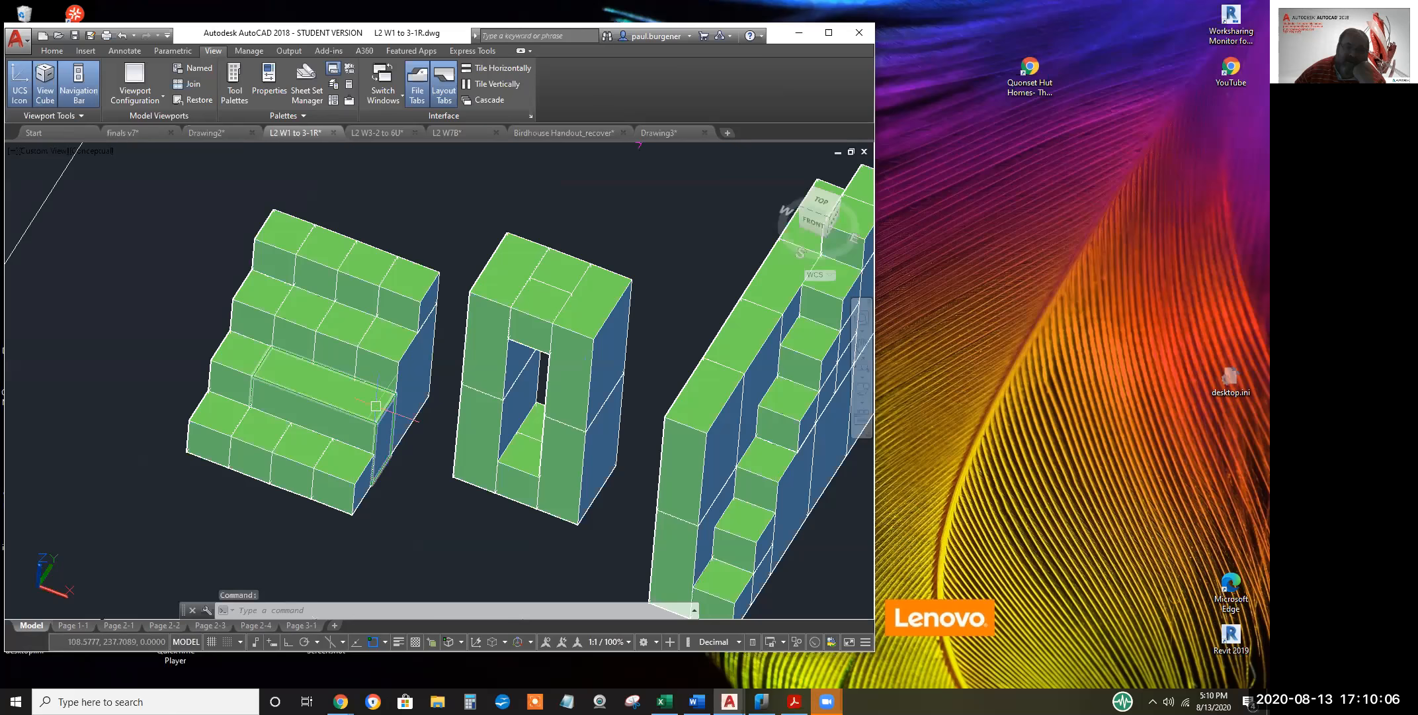
click(55, 52)
click(165, 70)
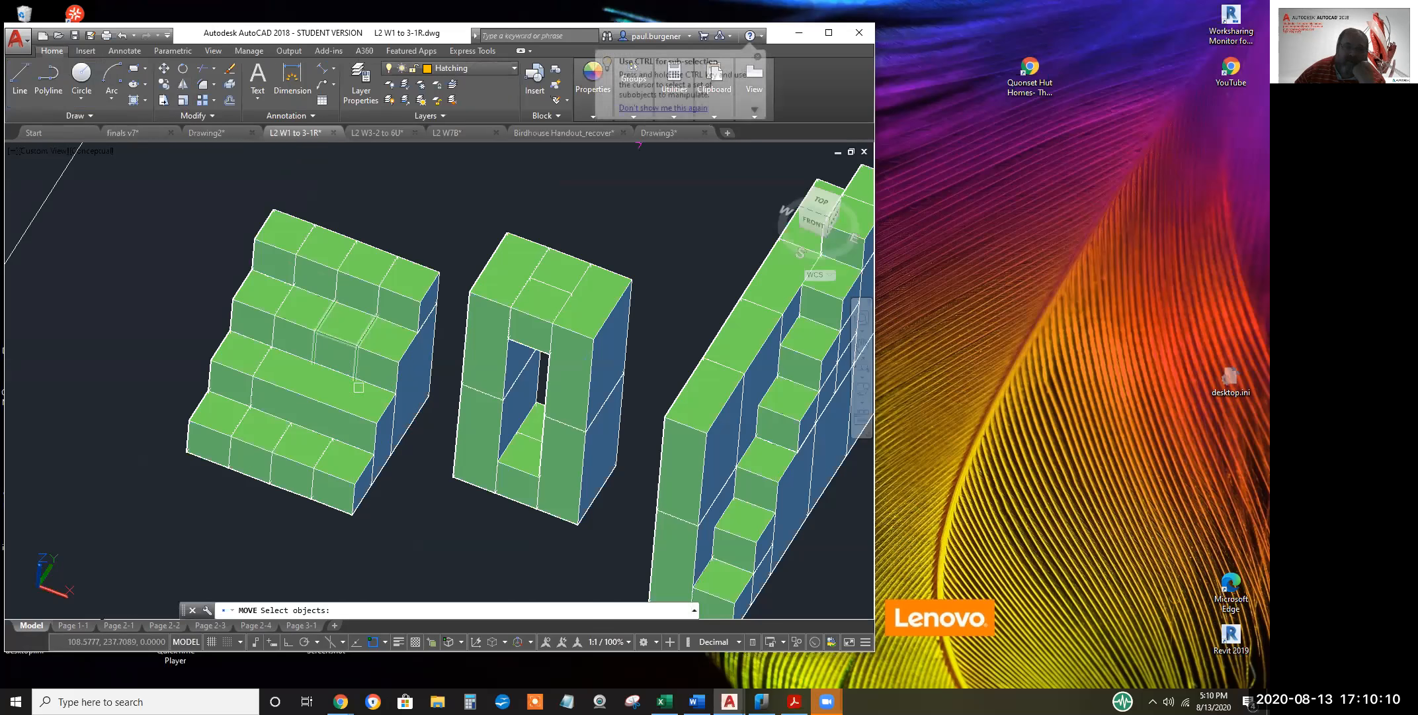
click(365, 408)
key(Return)
click(365, 409)
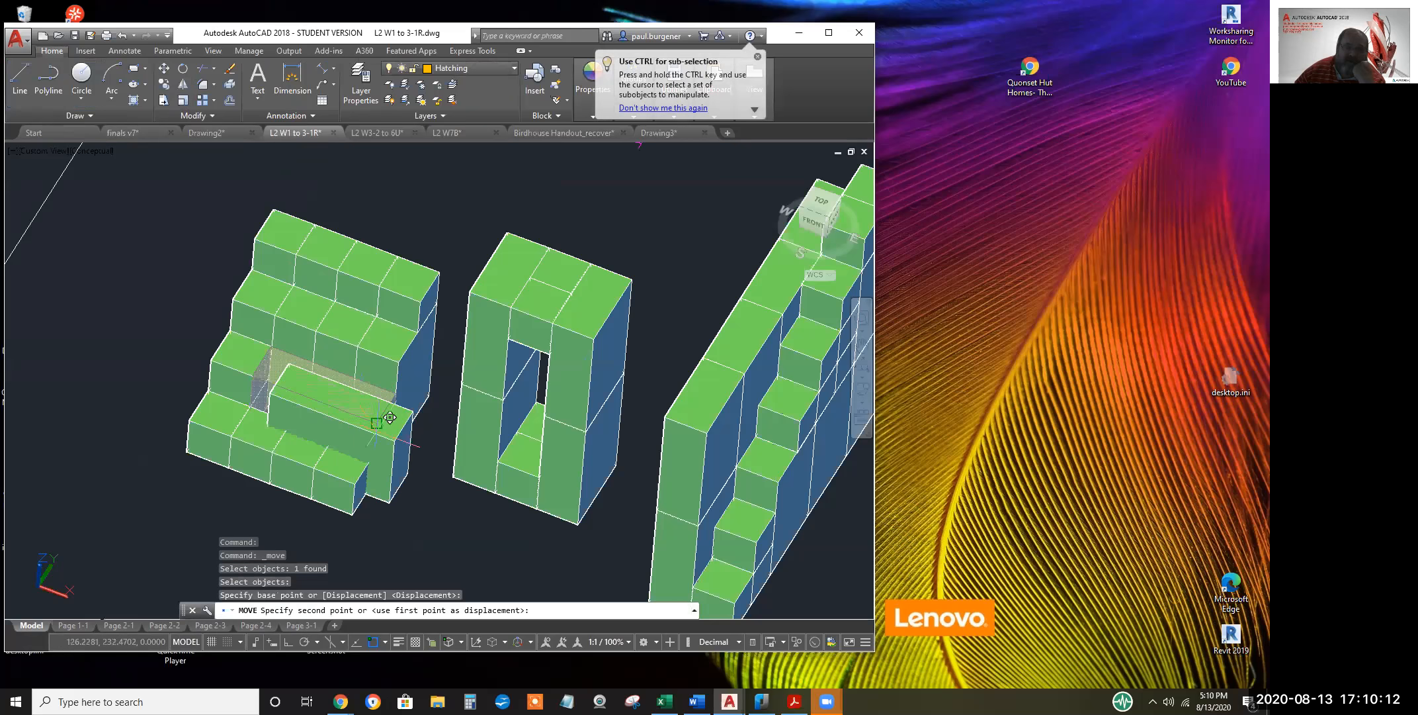
click(491, 531)
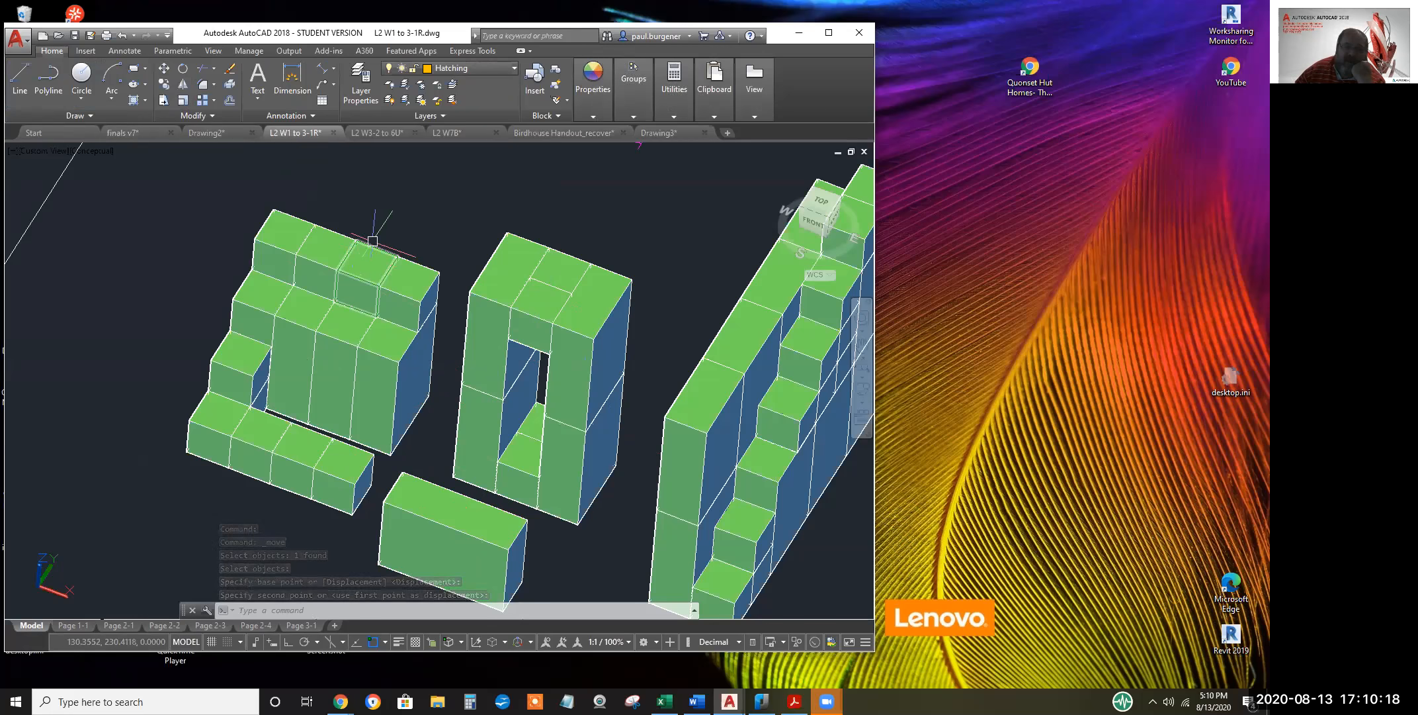
Display the box assemblies in the X-ray visual style and switch them to Sketchy
click(103, 149)
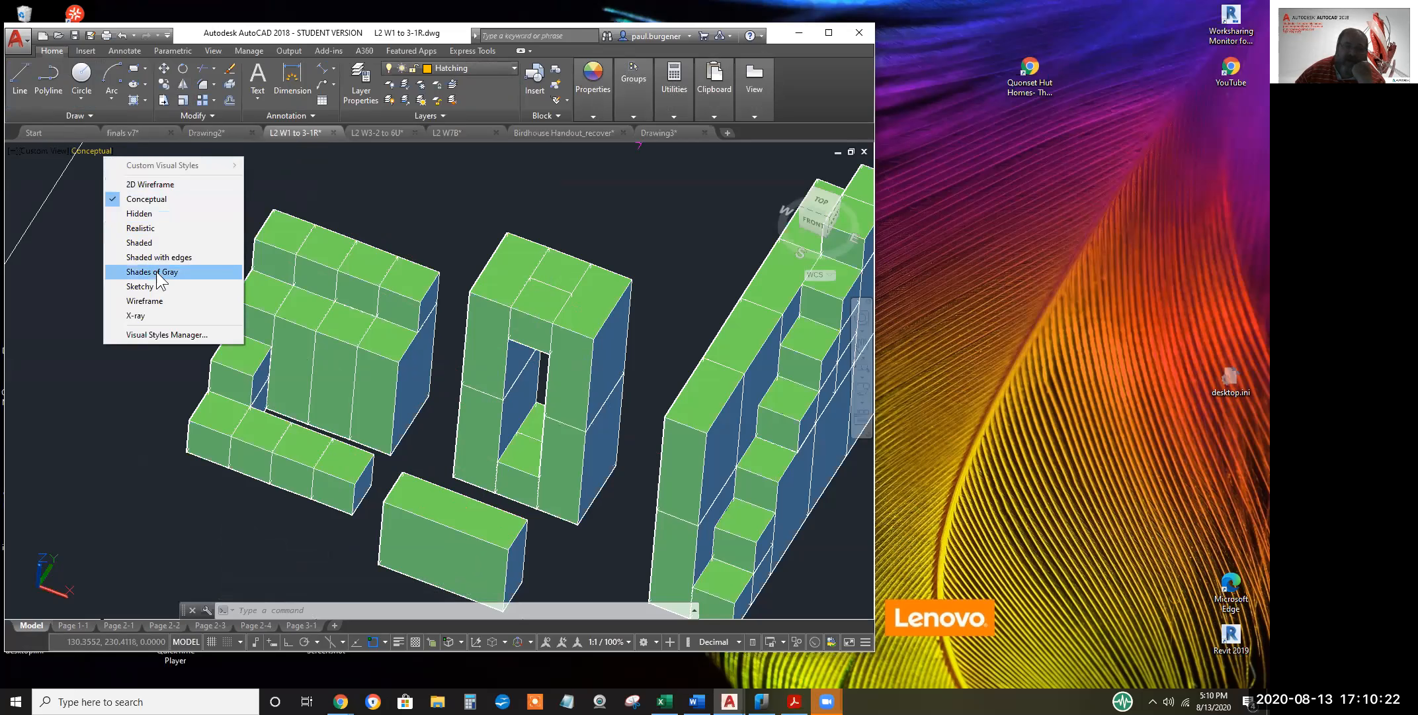
click(134, 316)
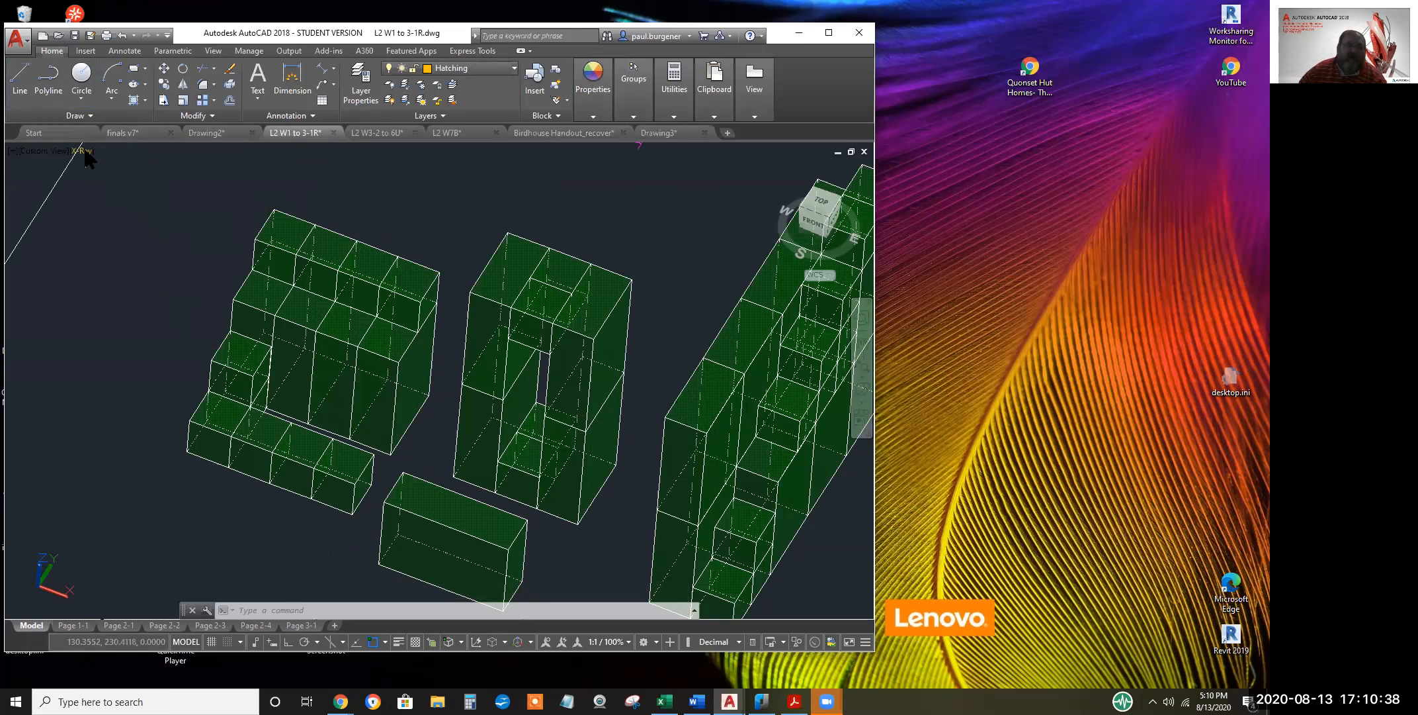
click(84, 152)
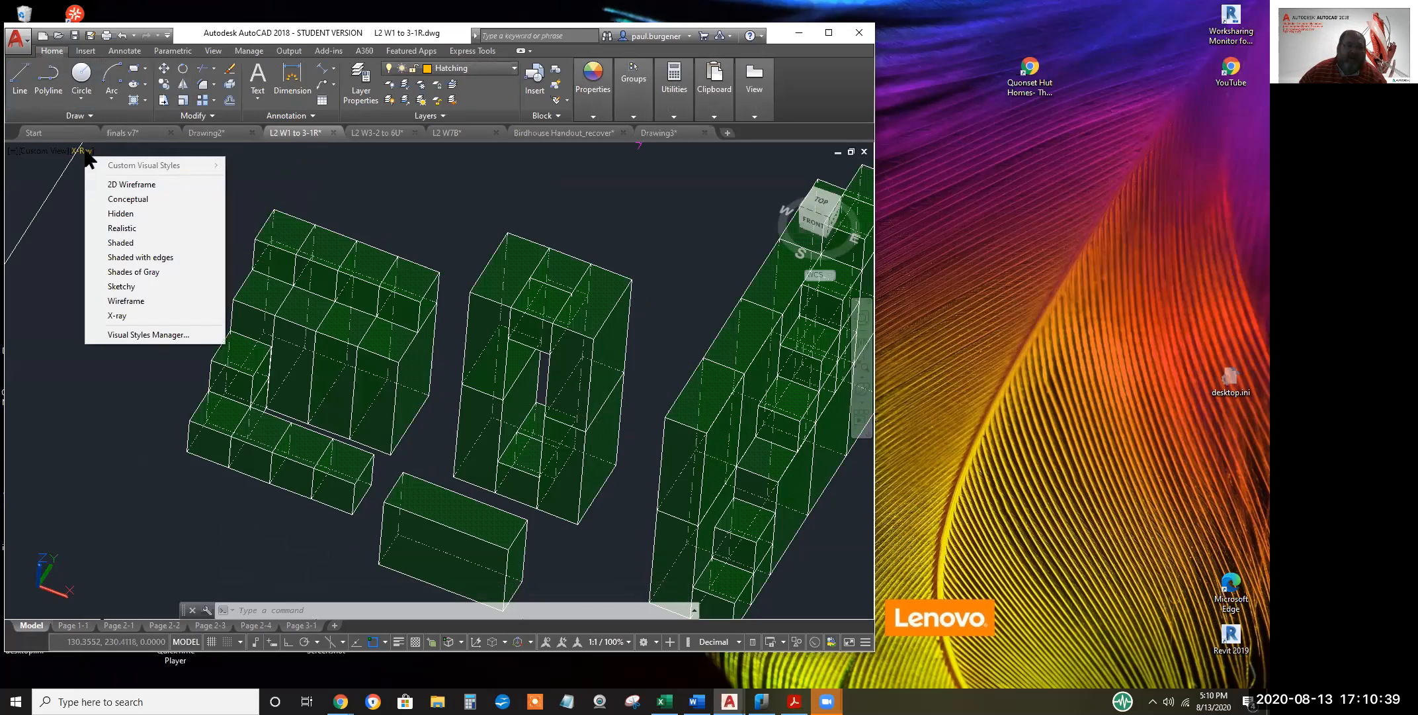
click(120, 286)
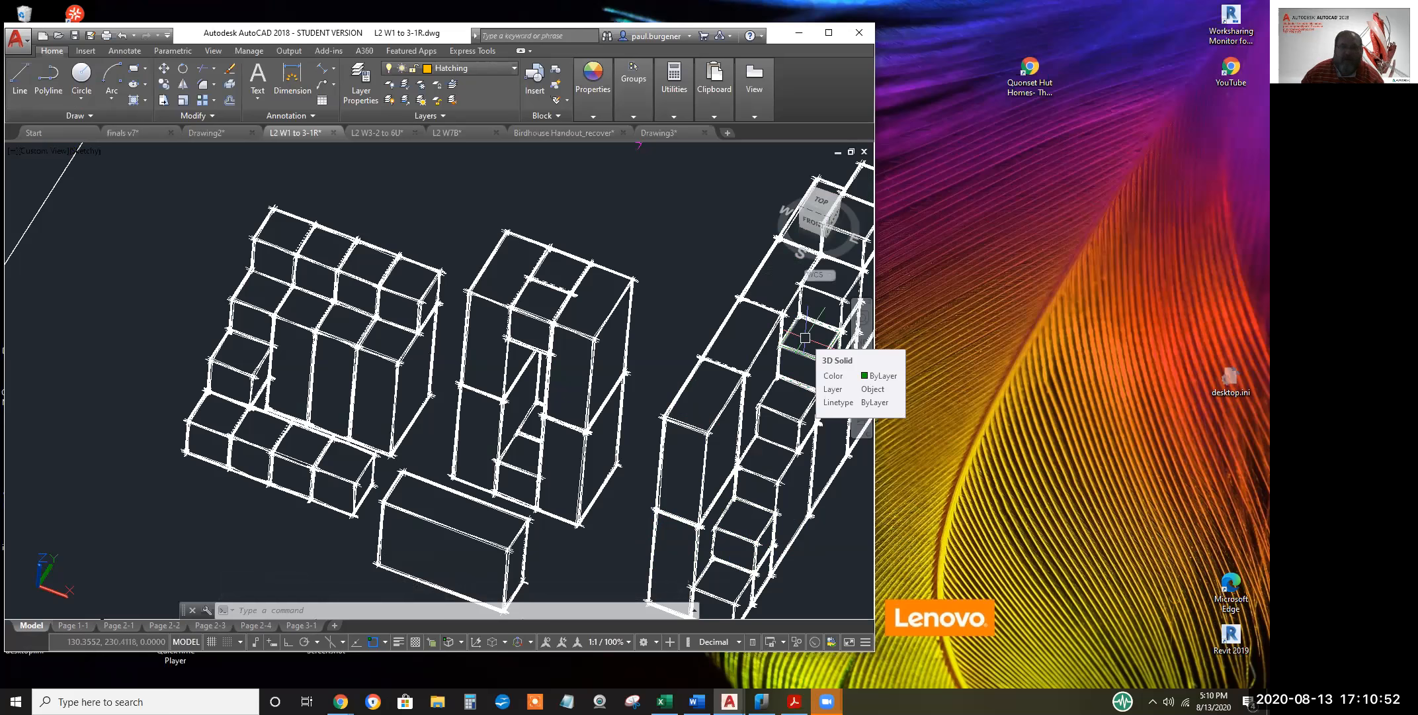
click(633, 83)
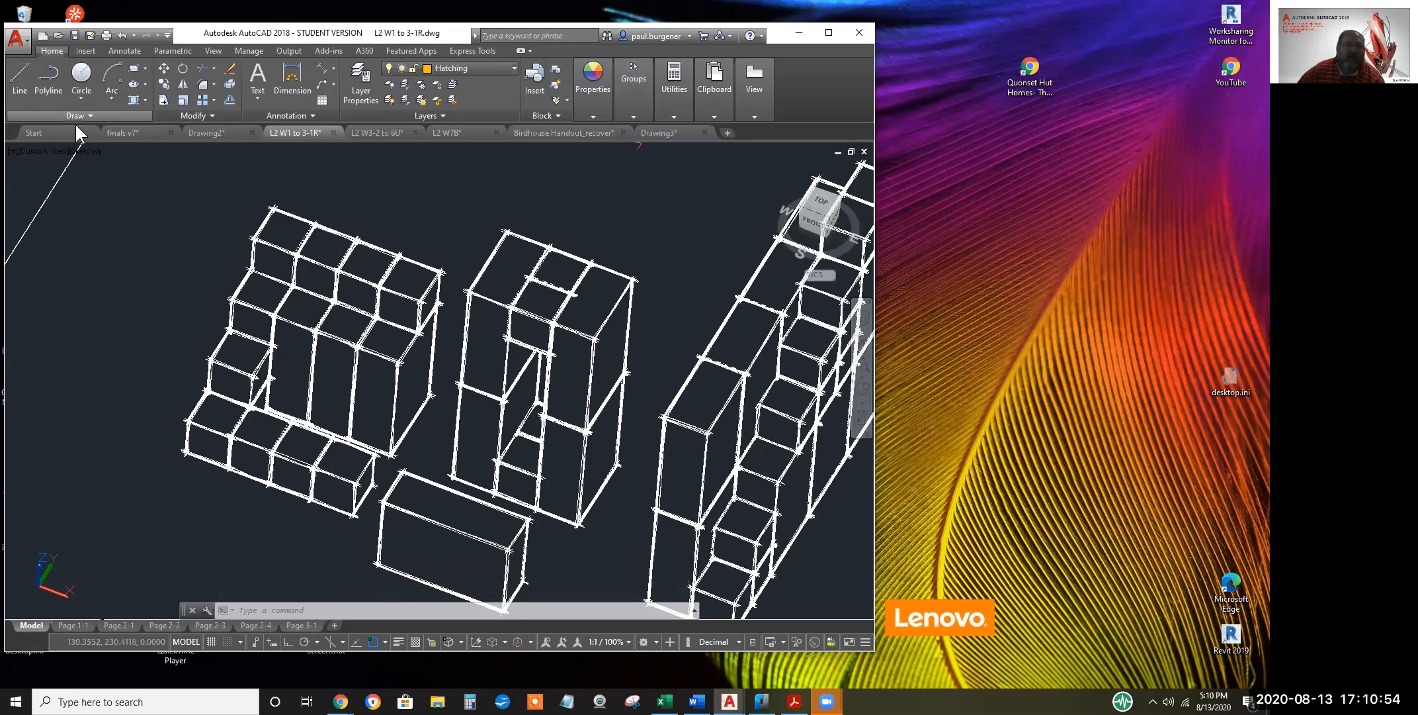
Switch the visual style to Hidden and inspect the overlapping edges of the curved block assembly
click(88, 151)
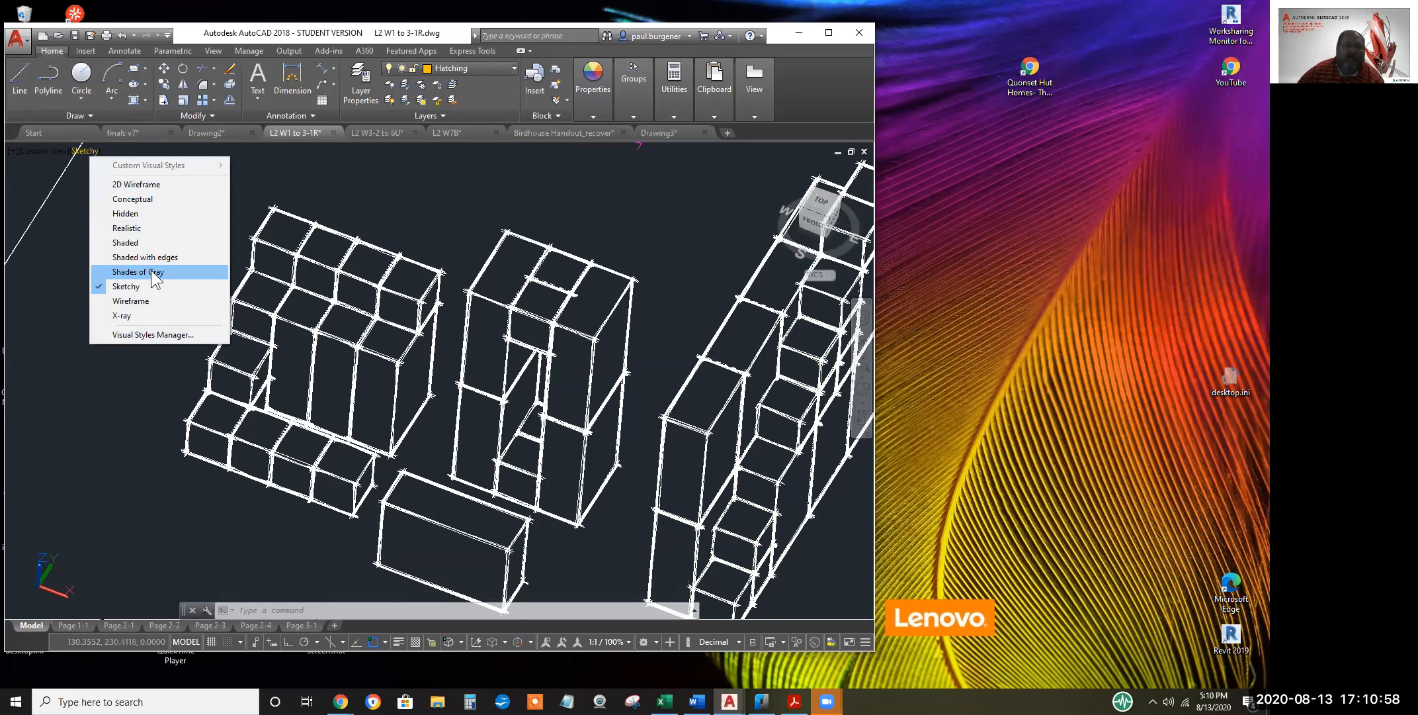
click(126, 213)
scroll(491, 323, down, 3)
scroll(626, 433, down, 1)
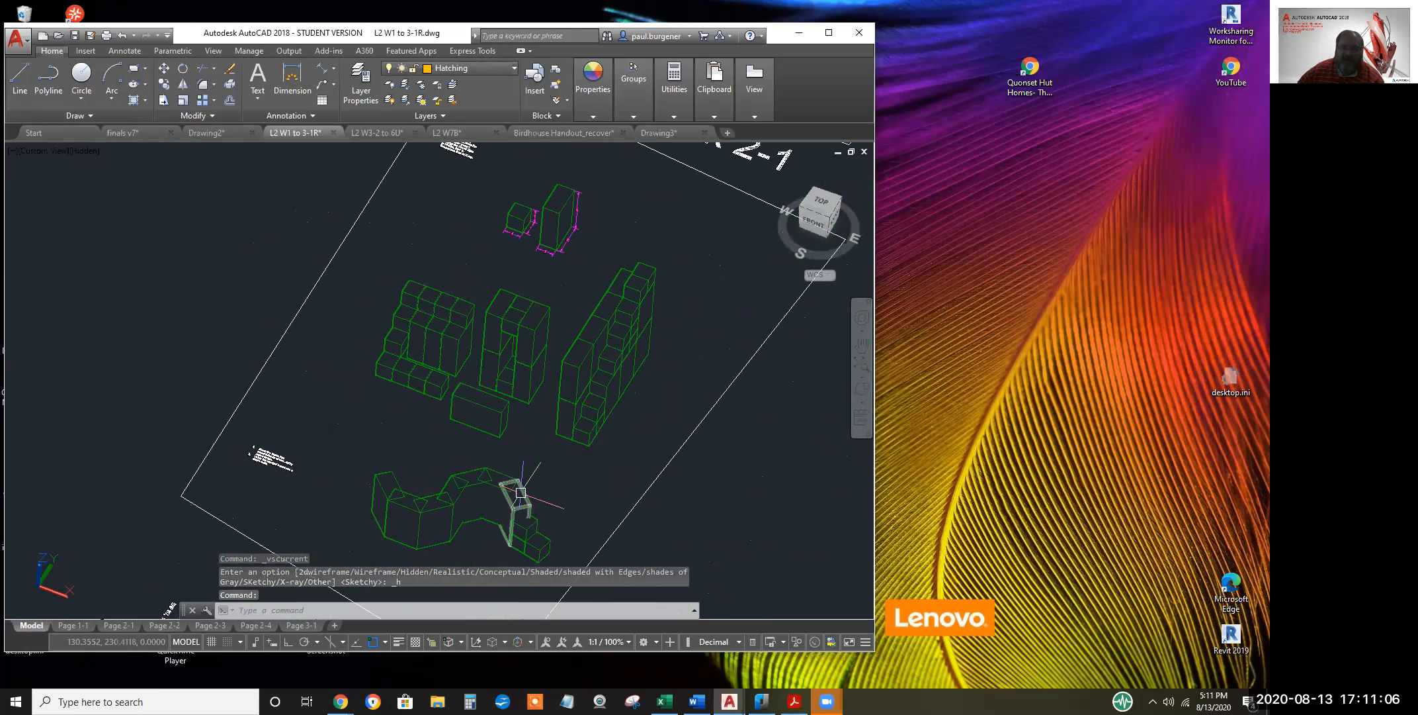
scroll(521, 493, up, 6)
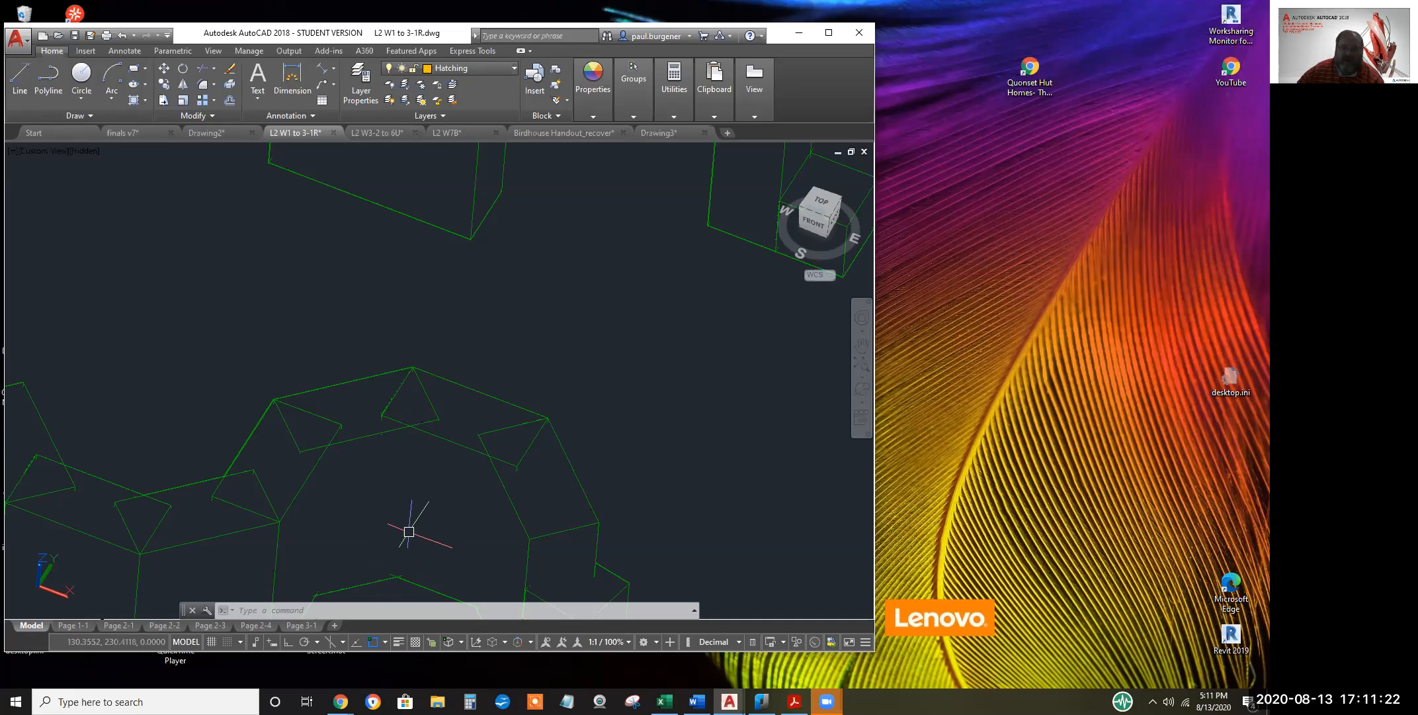
scroll(389, 434, down, 2)
middle_drag(399, 429, 495, 316)
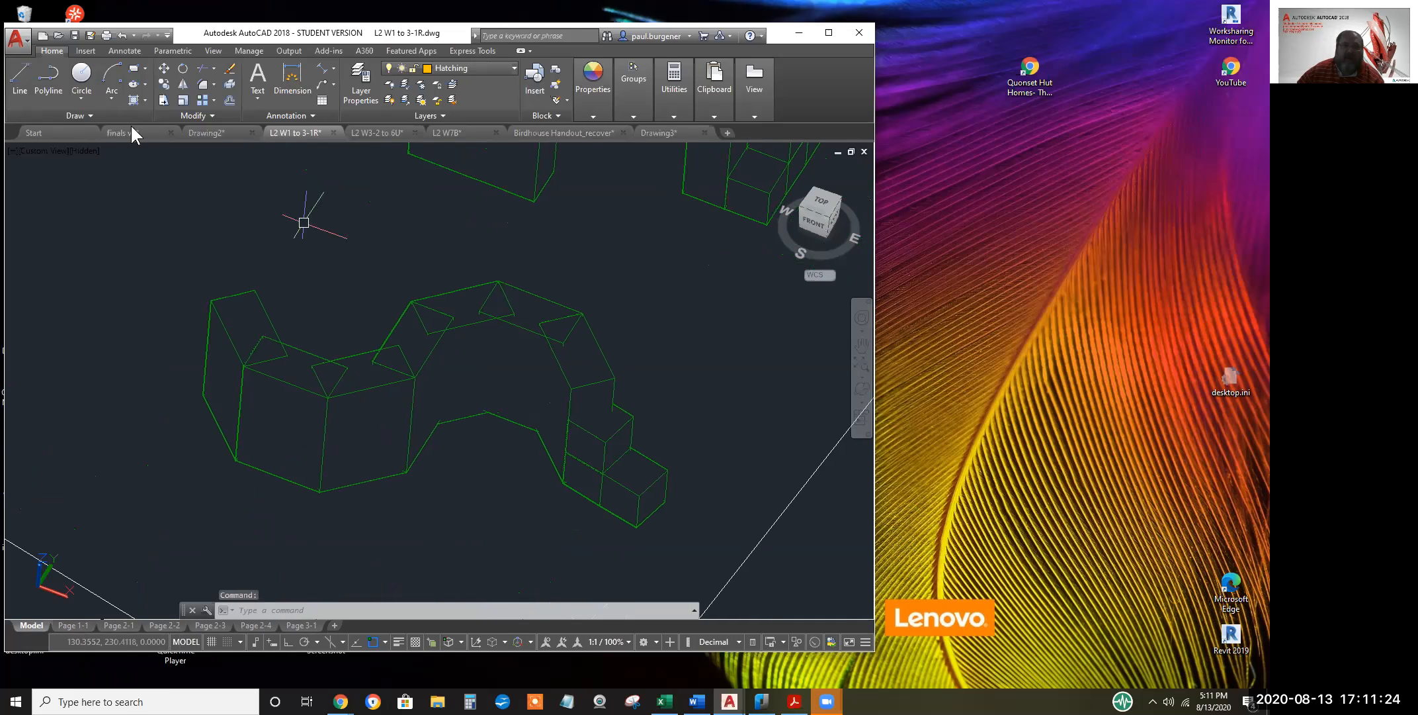
Set the visual style back to Conceptual and frame all the Week 2-1 assemblies
click(92, 152)
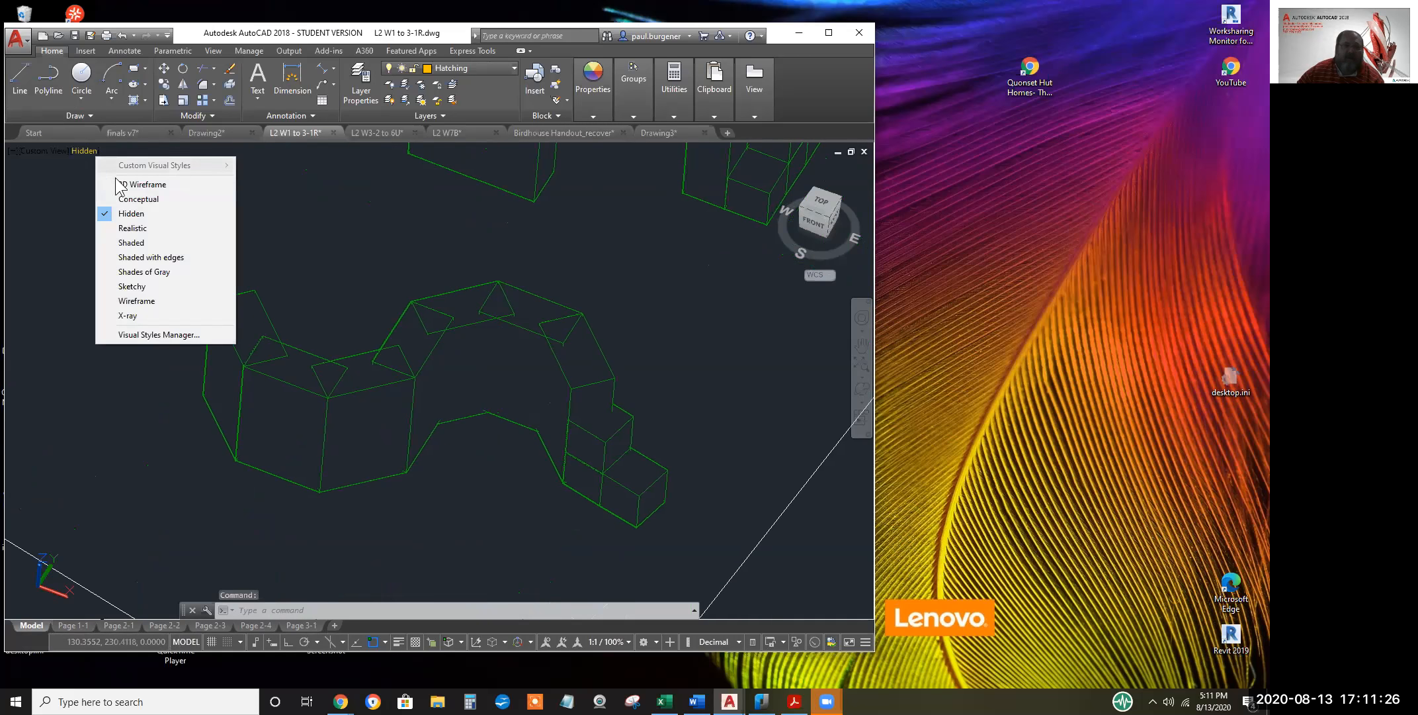
click(138, 198)
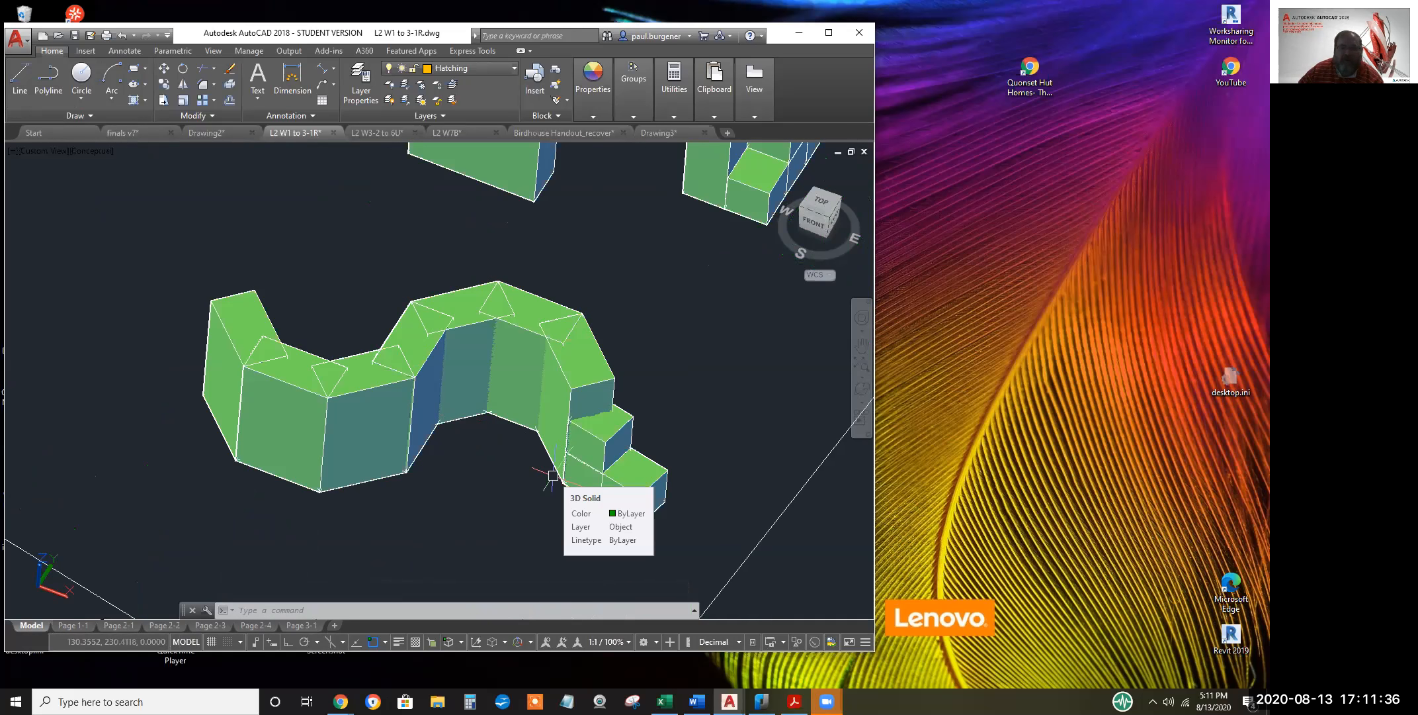
scroll(553, 475, down, 4)
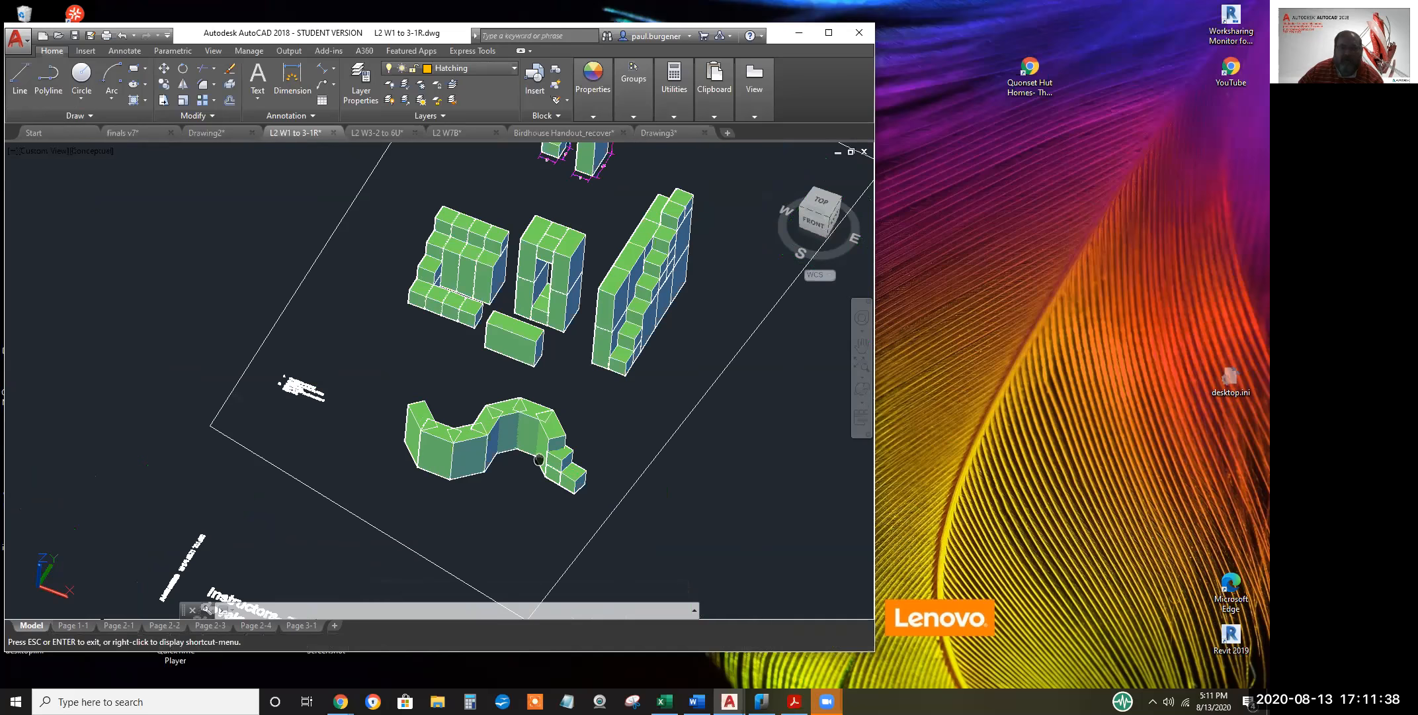
middle_drag(540, 453, 520, 466)
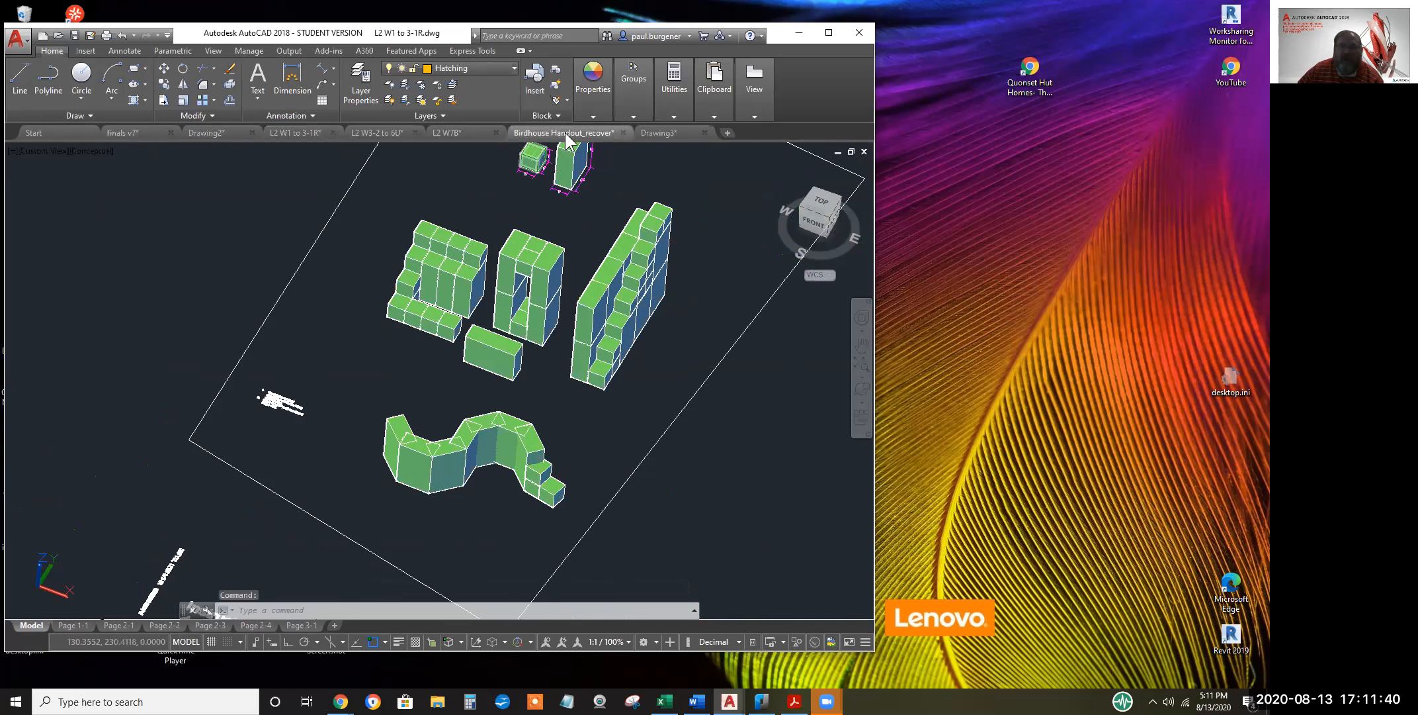
Switch to the Birdhouse Handout_recover drawing, look at the isometric viewport on Layout2, and go to model space
click(565, 132)
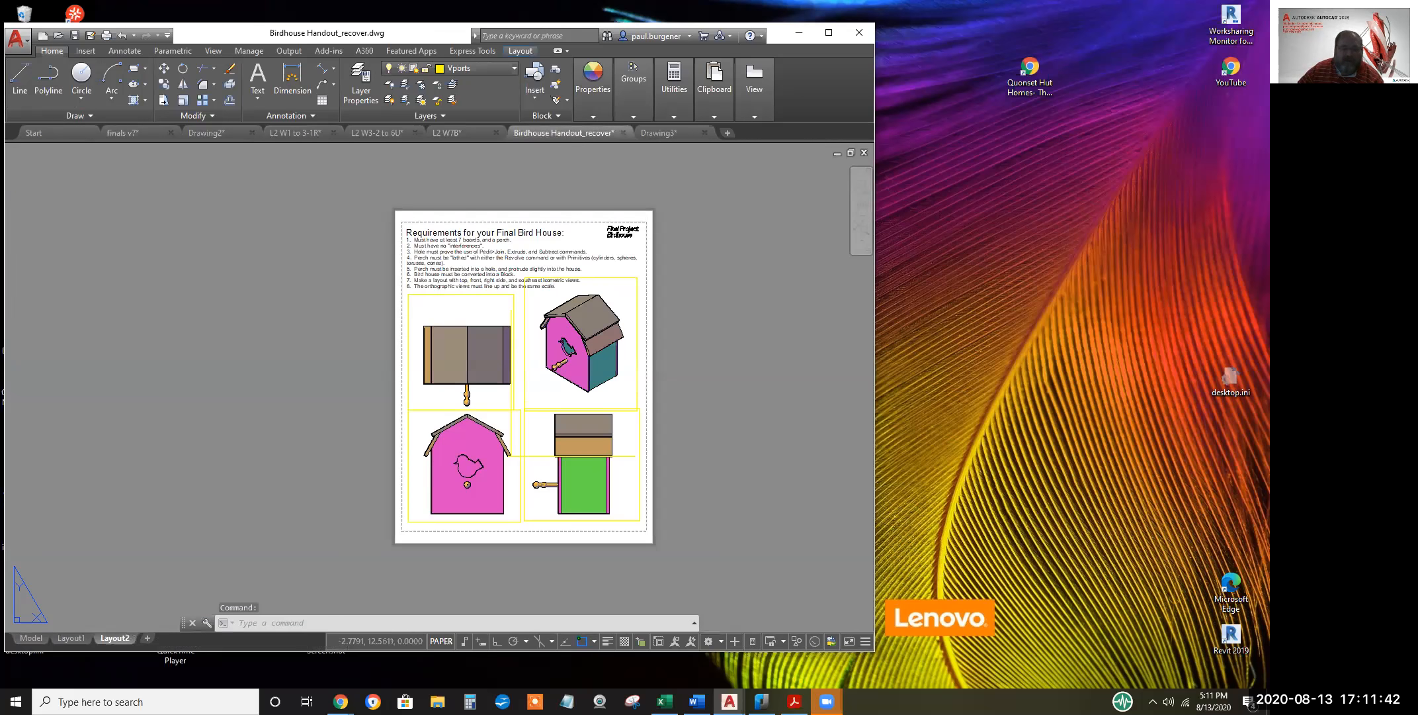
scroll(579, 339, up, 4)
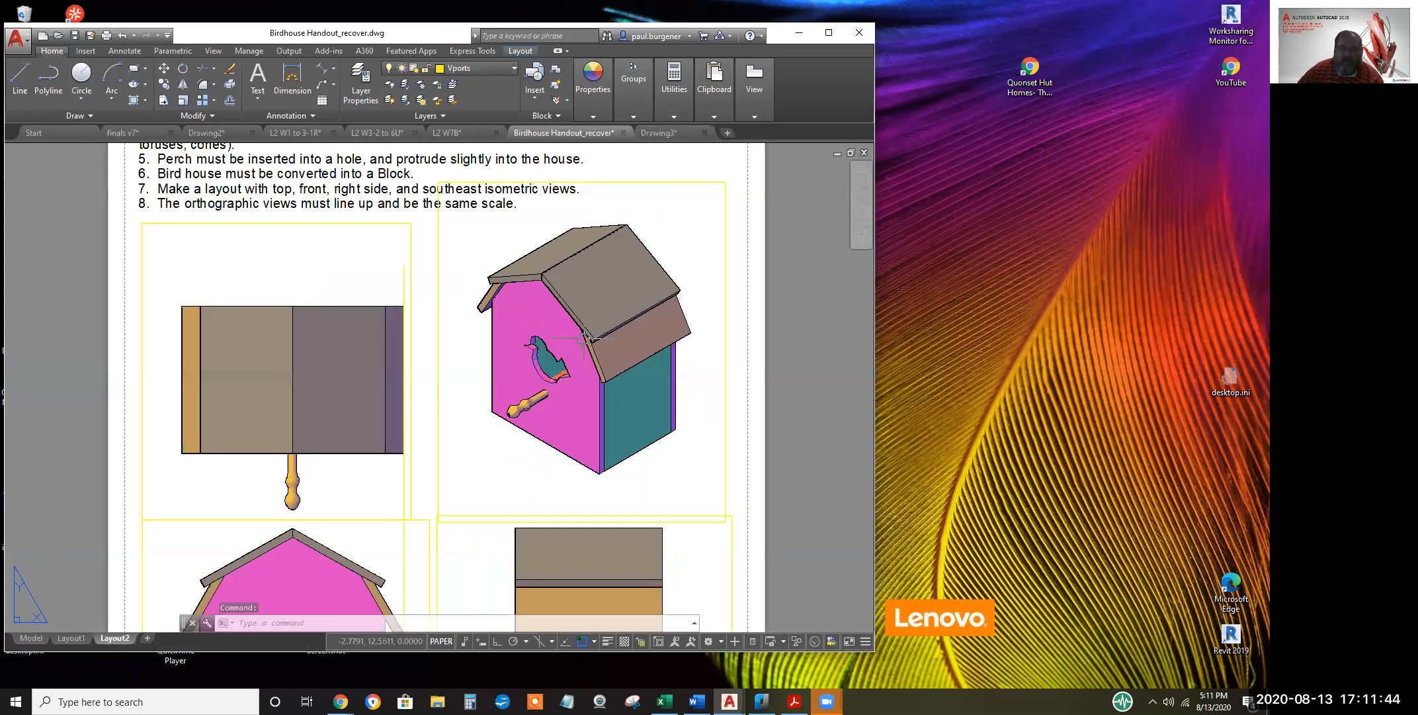
click(32, 638)
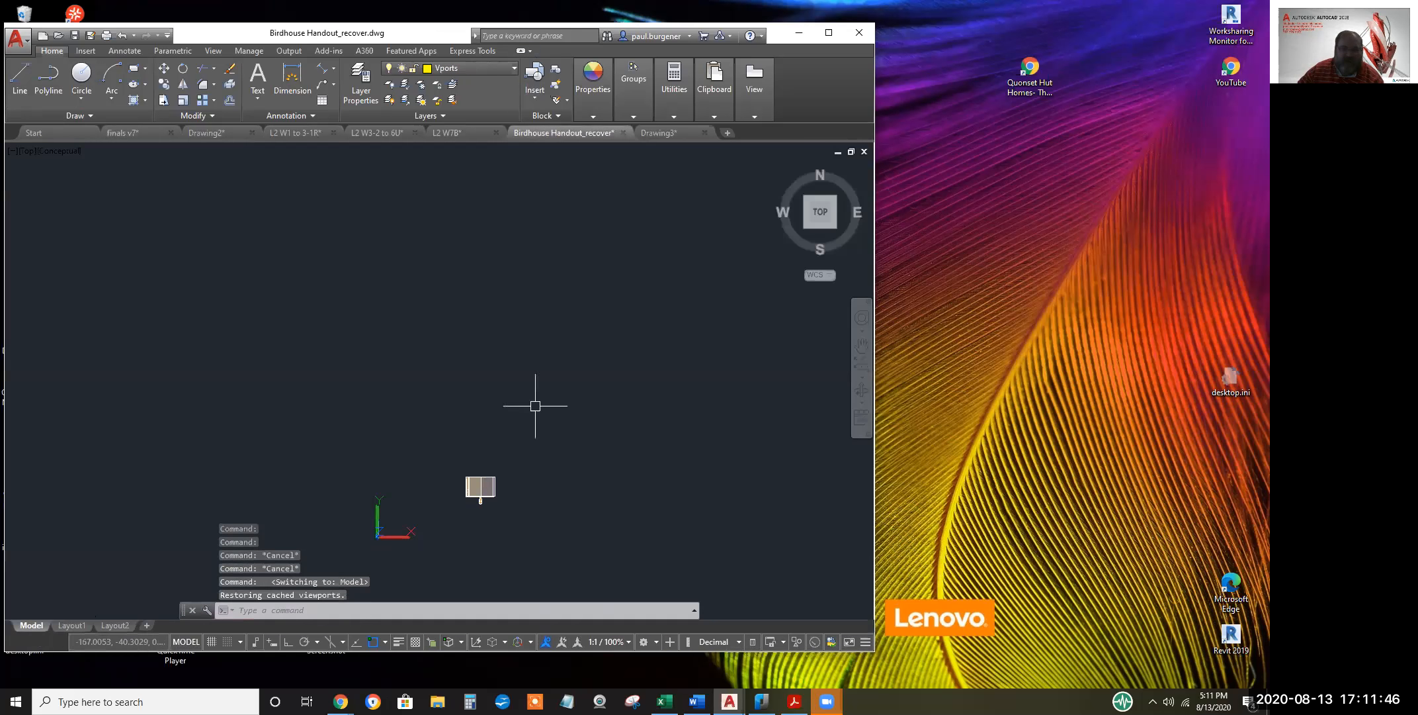
Set the birdhouse spinning with Continuous Orbit to show it from all sides
scroll(488, 488, up, 2)
middle_drag(503, 471, 513, 353)
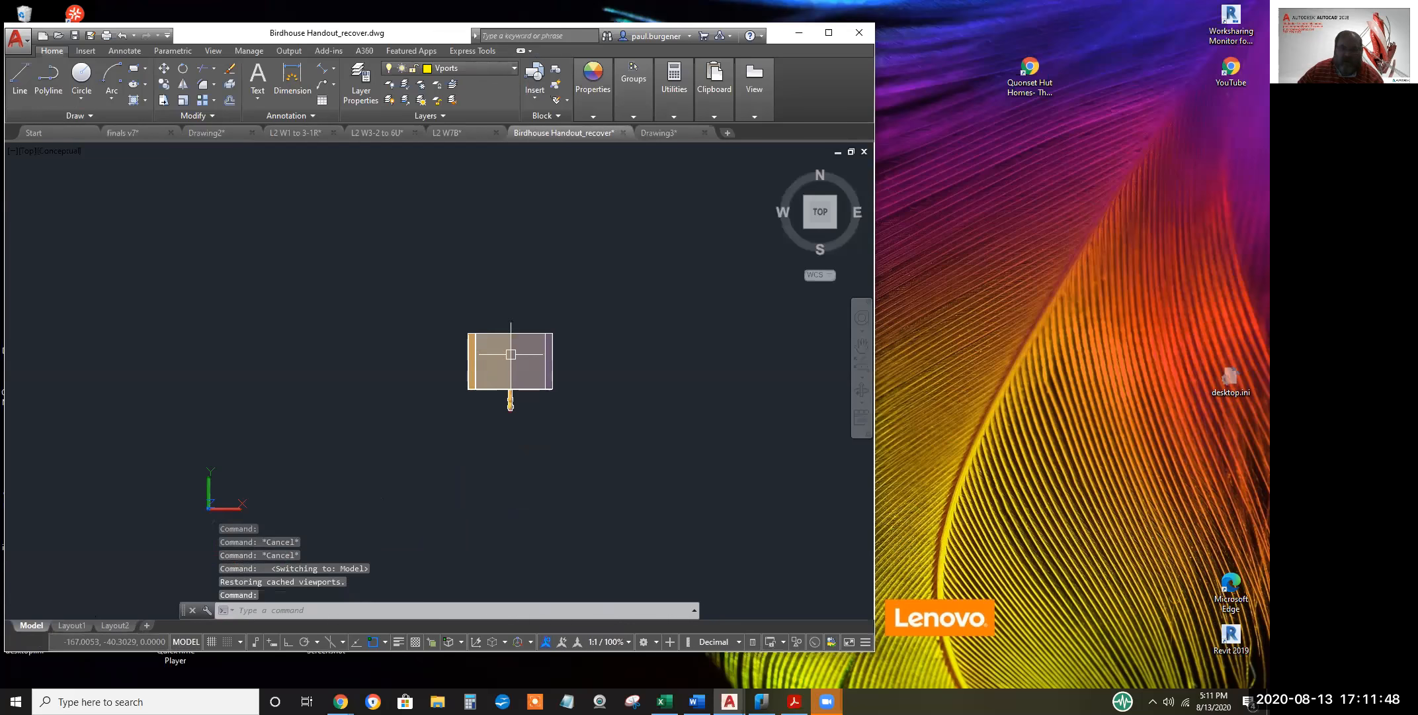
scroll(514, 353, up, 4)
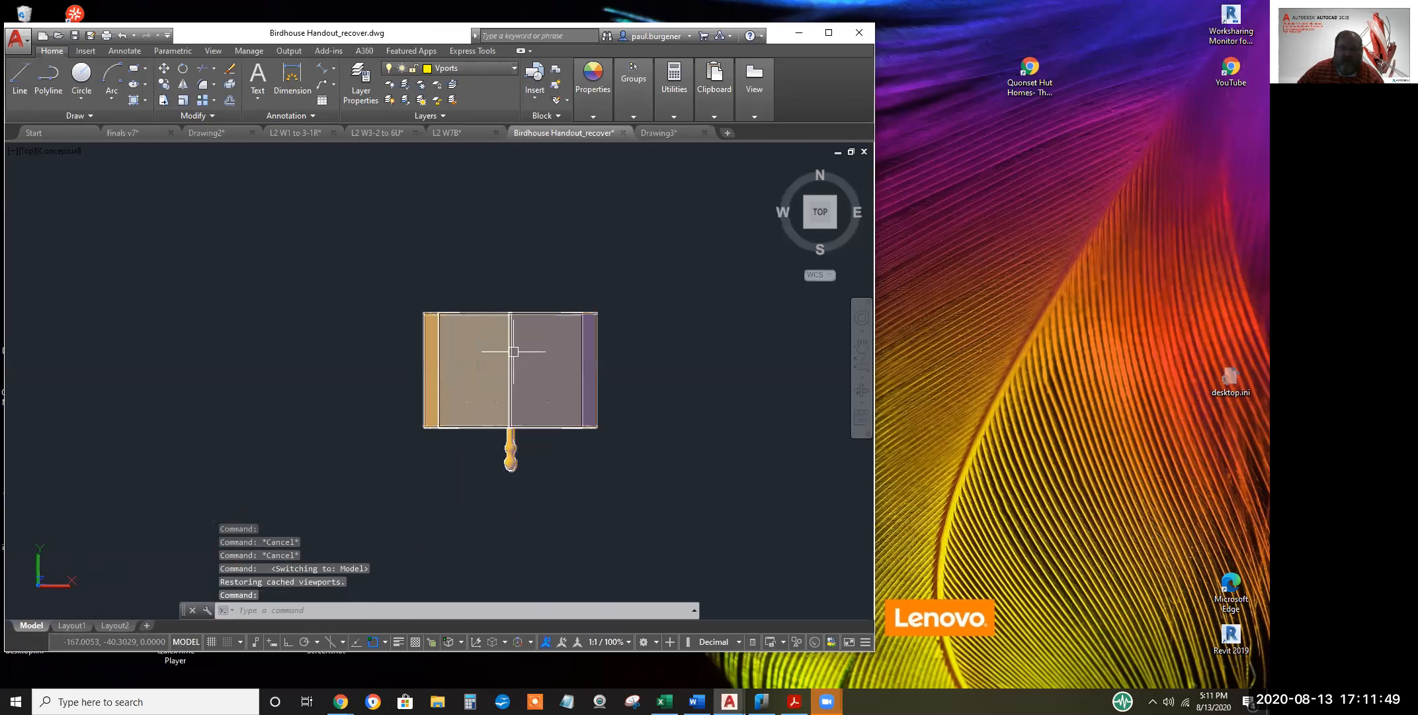
click(858, 391)
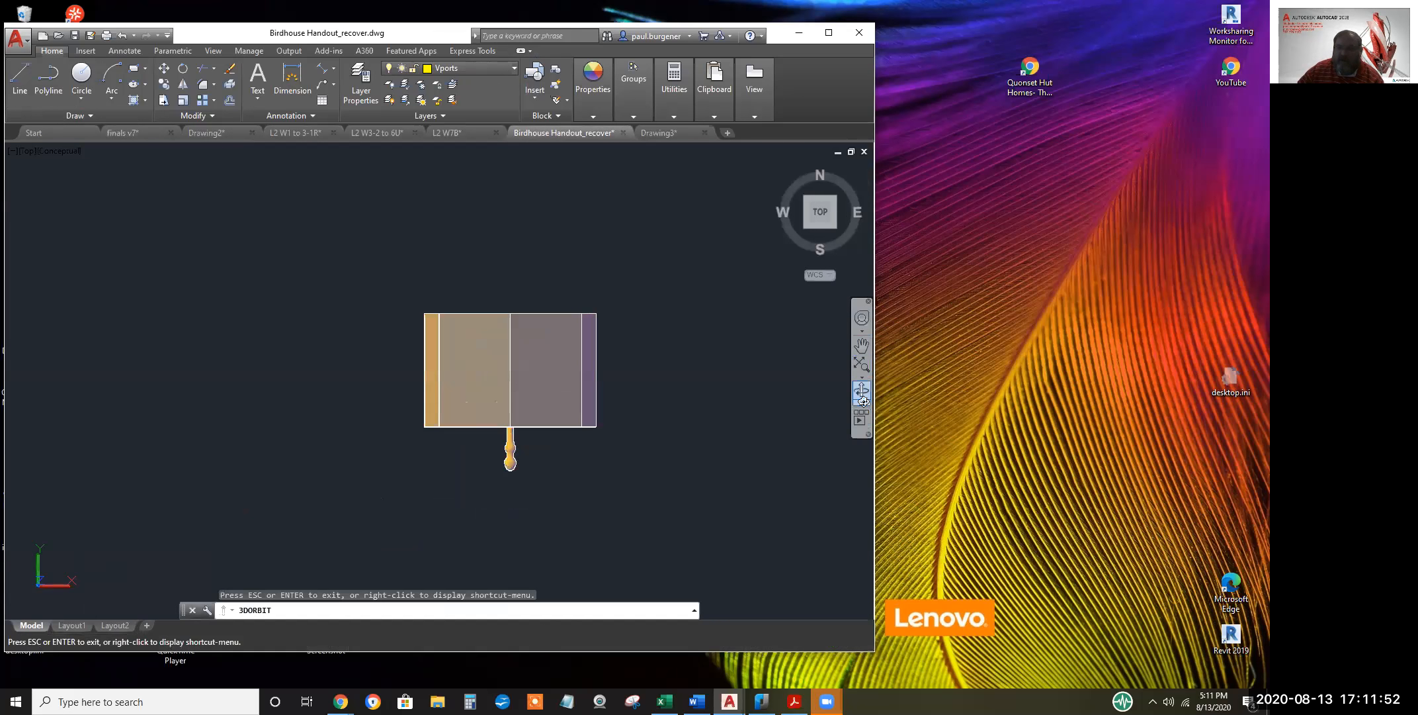
click(863, 402)
click(925, 444)
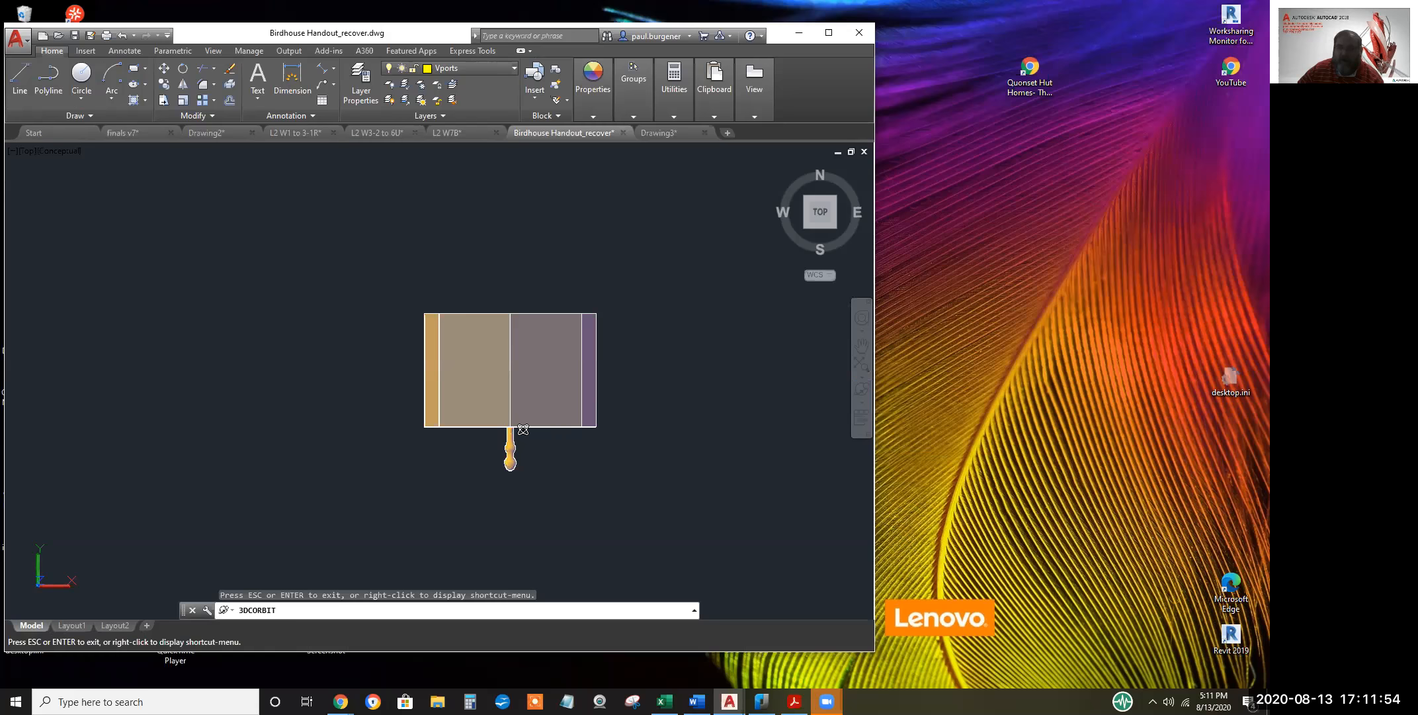
drag(524, 428, 570, 298)
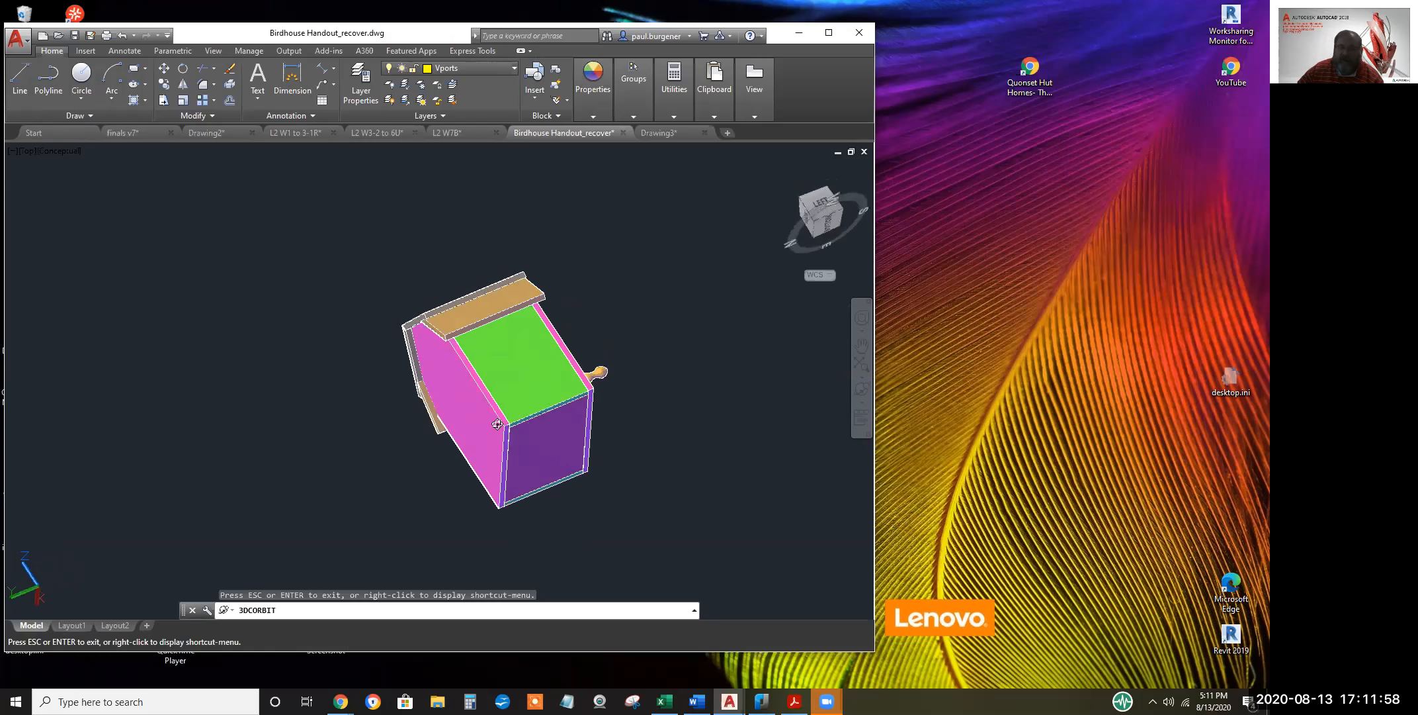
Switch to Free Orbit and rotate the birdhouse upright so its front, side and roof face the viewer
click(862, 399)
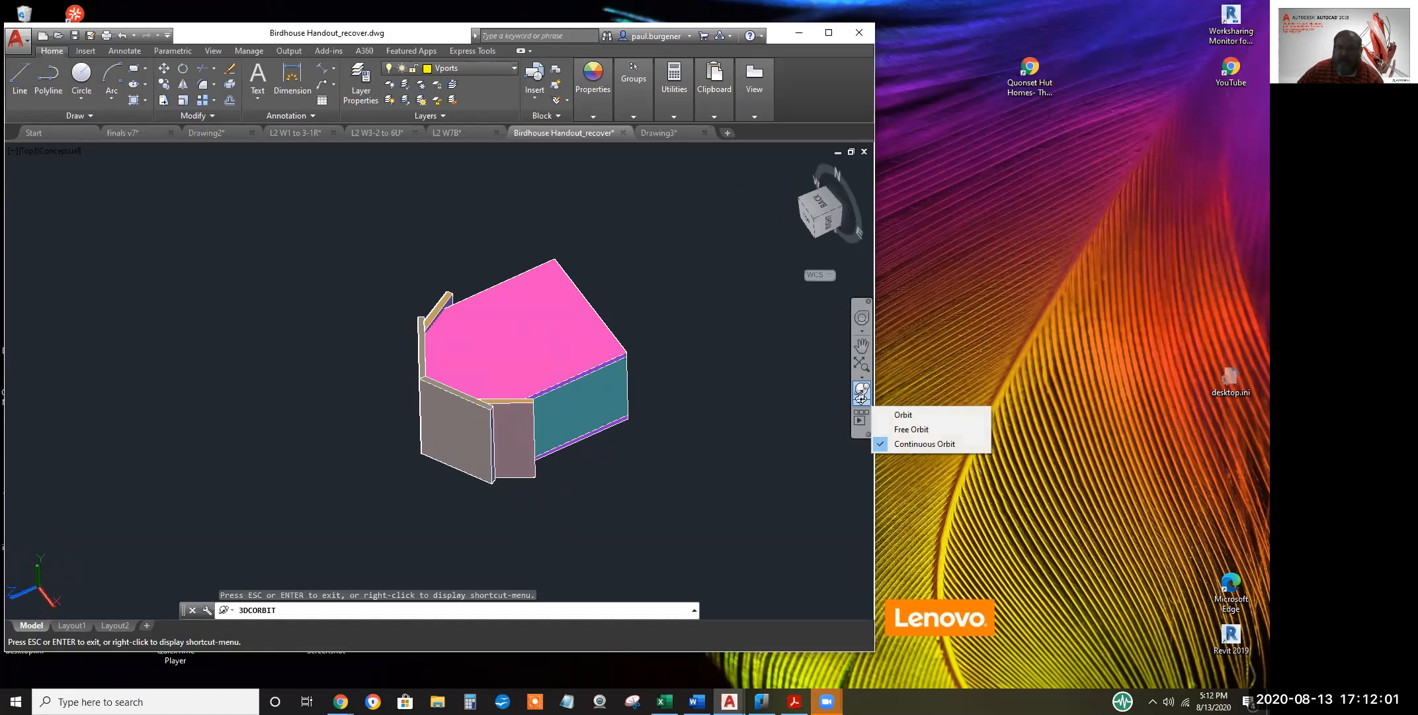
click(907, 429)
drag(524, 346, 561, 244)
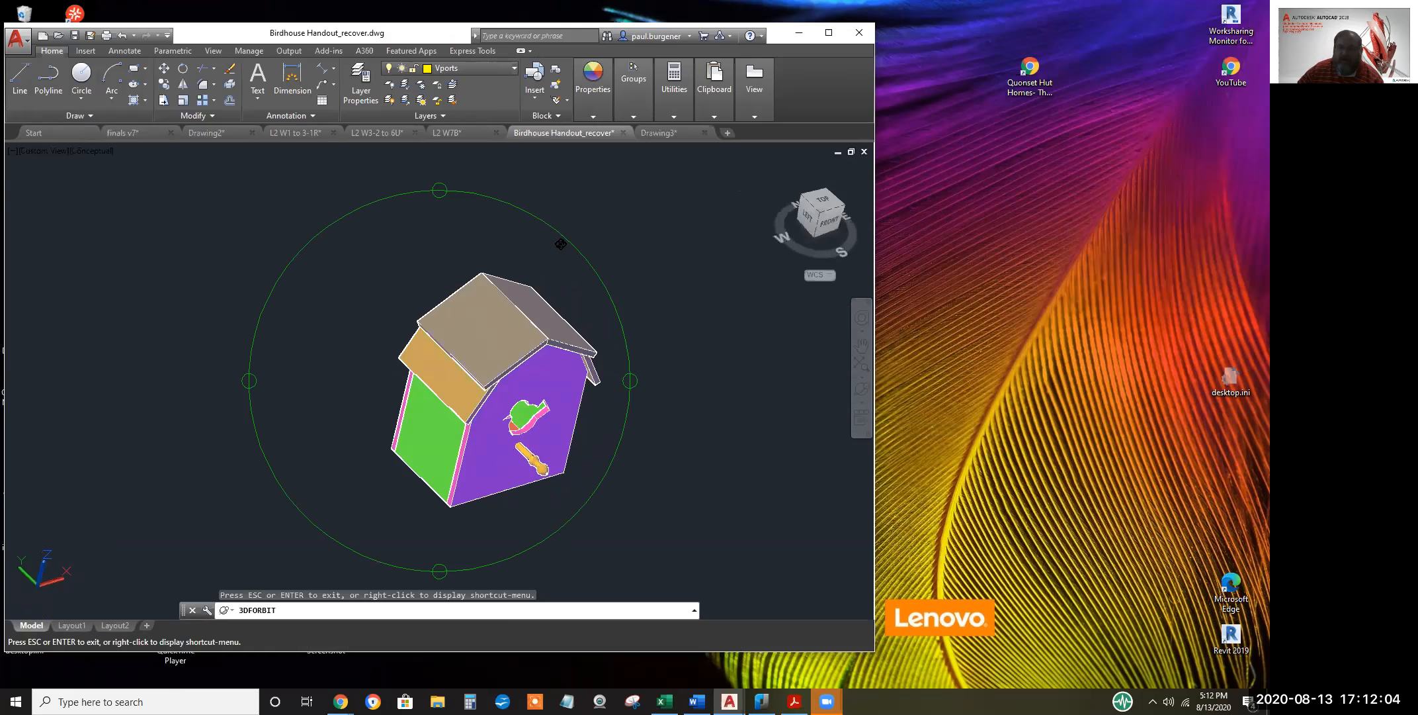
drag(453, 402, 432, 400)
scroll(471, 462, up, 4)
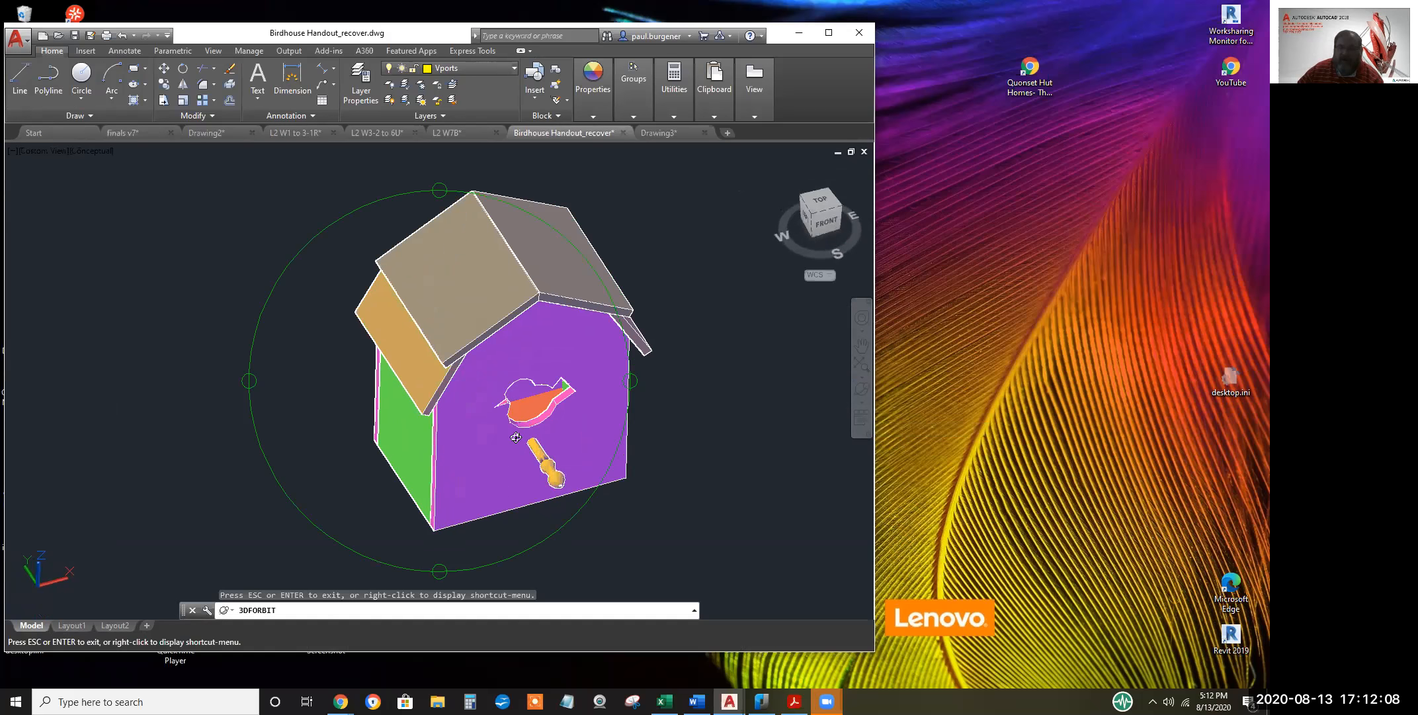
middle_drag(465, 446, 459, 447)
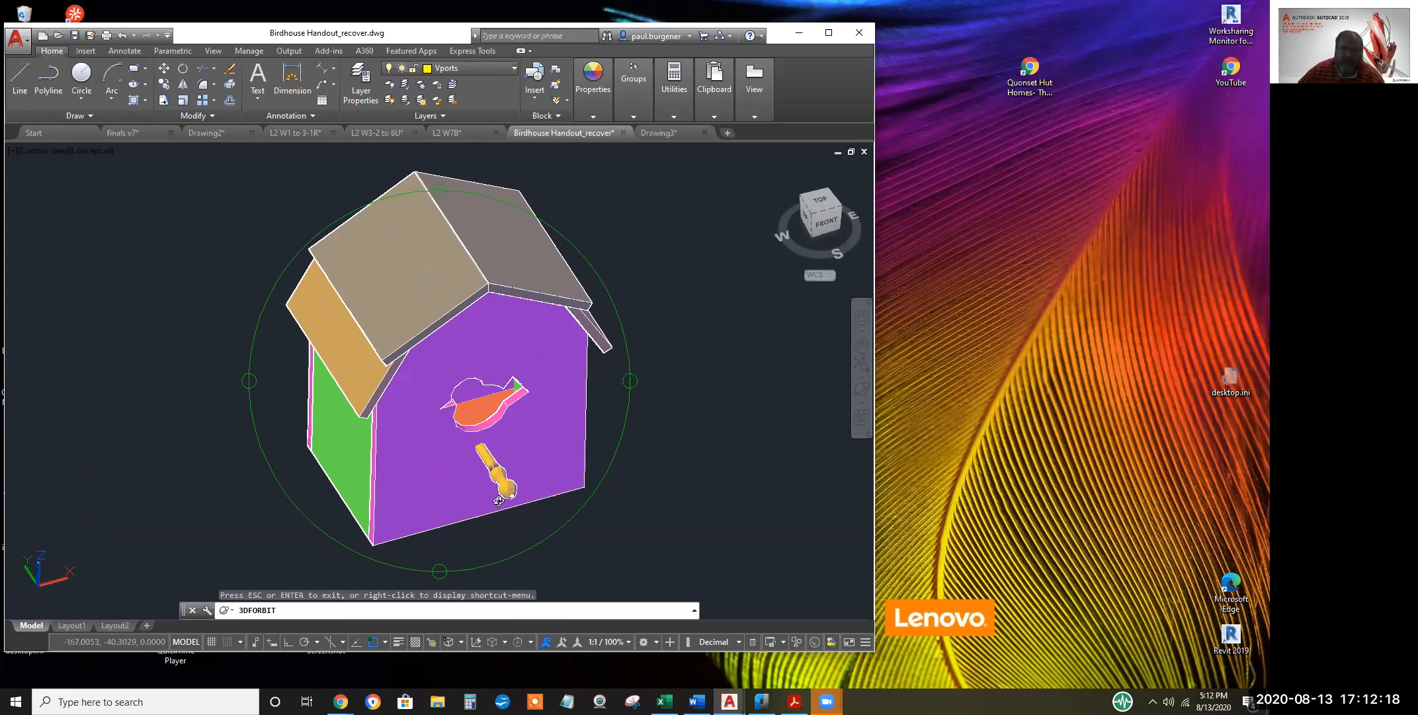
Examine the turned perch below the bird-shaped opening up close, return to the whole birdhouse and end the orbit
scroll(506, 476, up, 8)
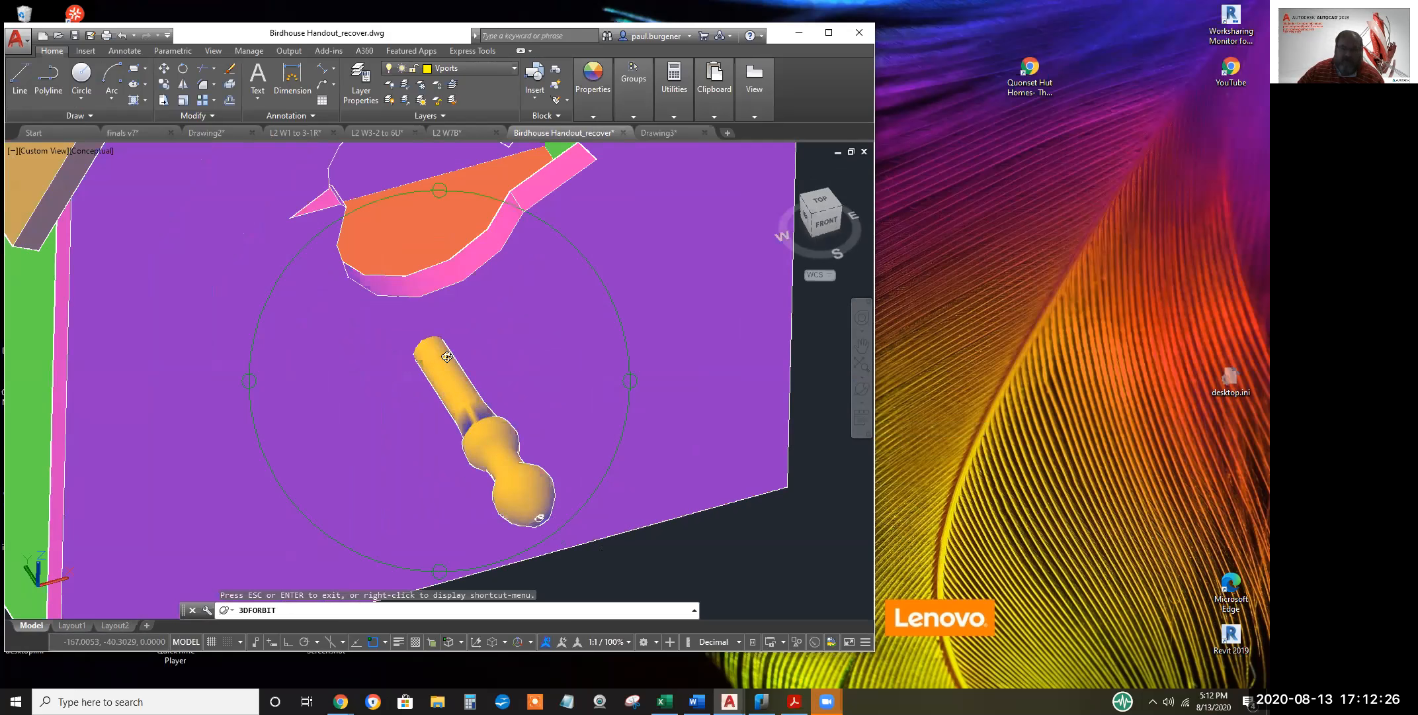
scroll(513, 508, down, 8)
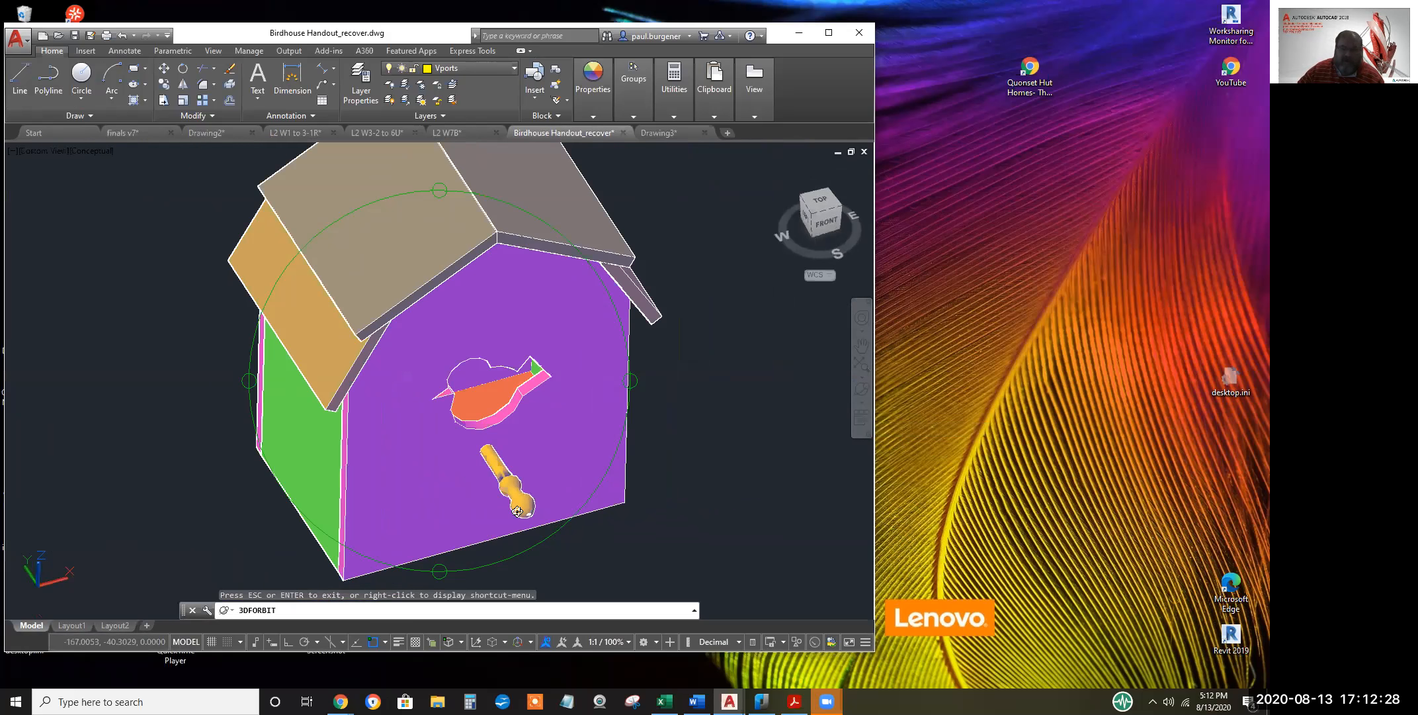
drag(518, 512, 518, 510)
drag(510, 441, 503, 437)
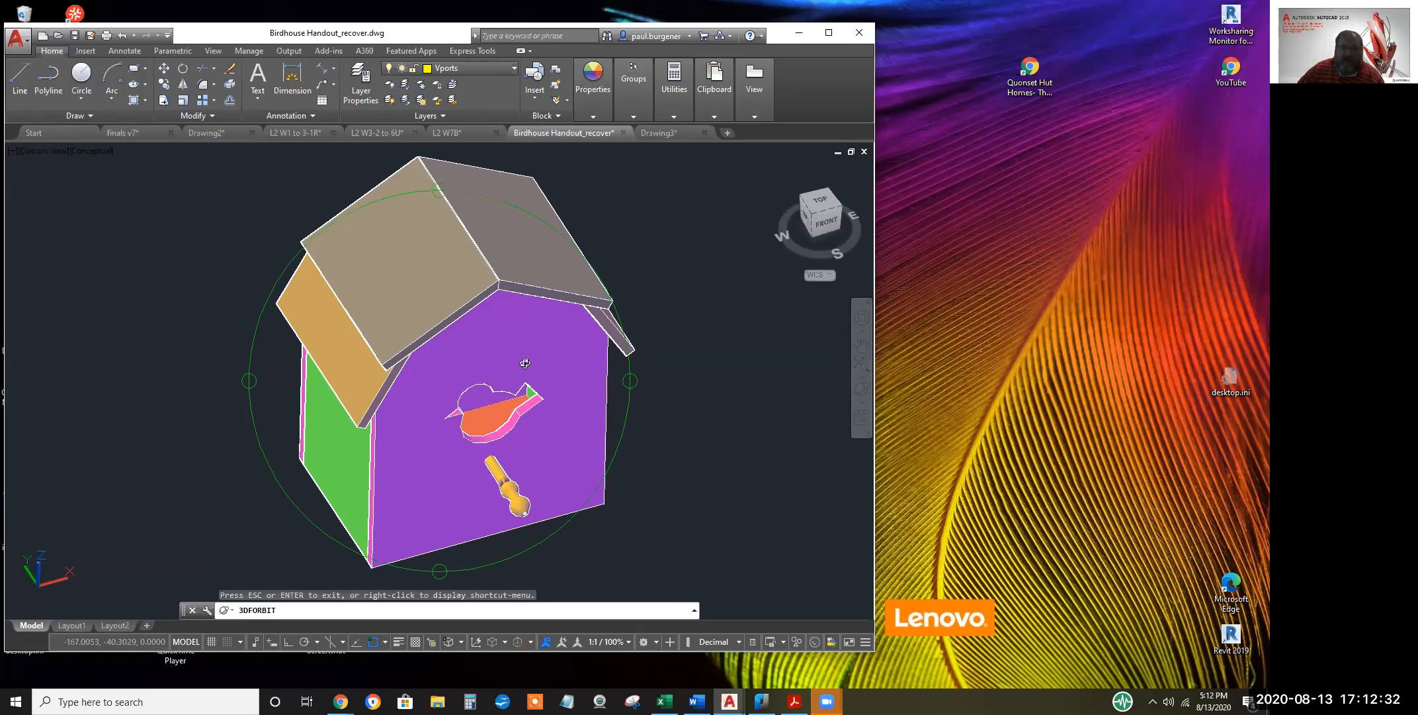
key(Escape)
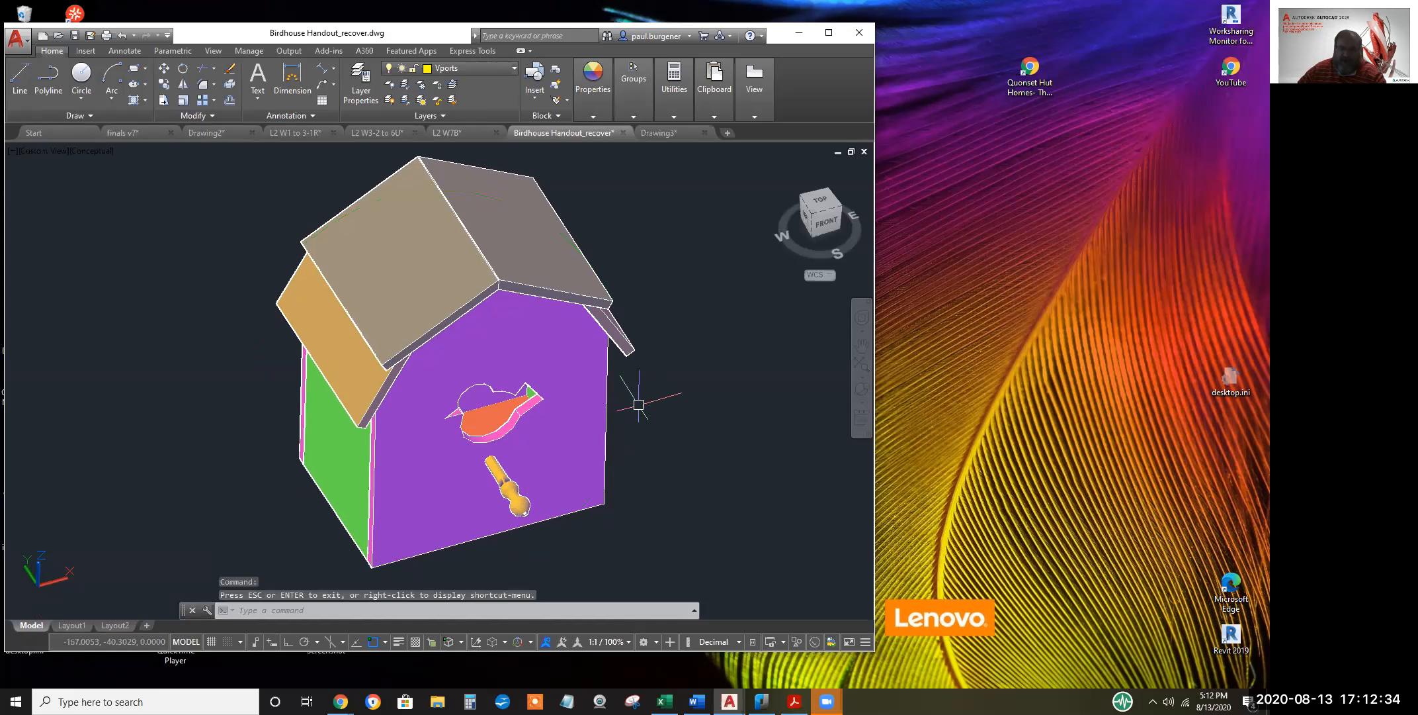
Move the whole barn birdhouse block a short distance to the right
double_click(607, 395)
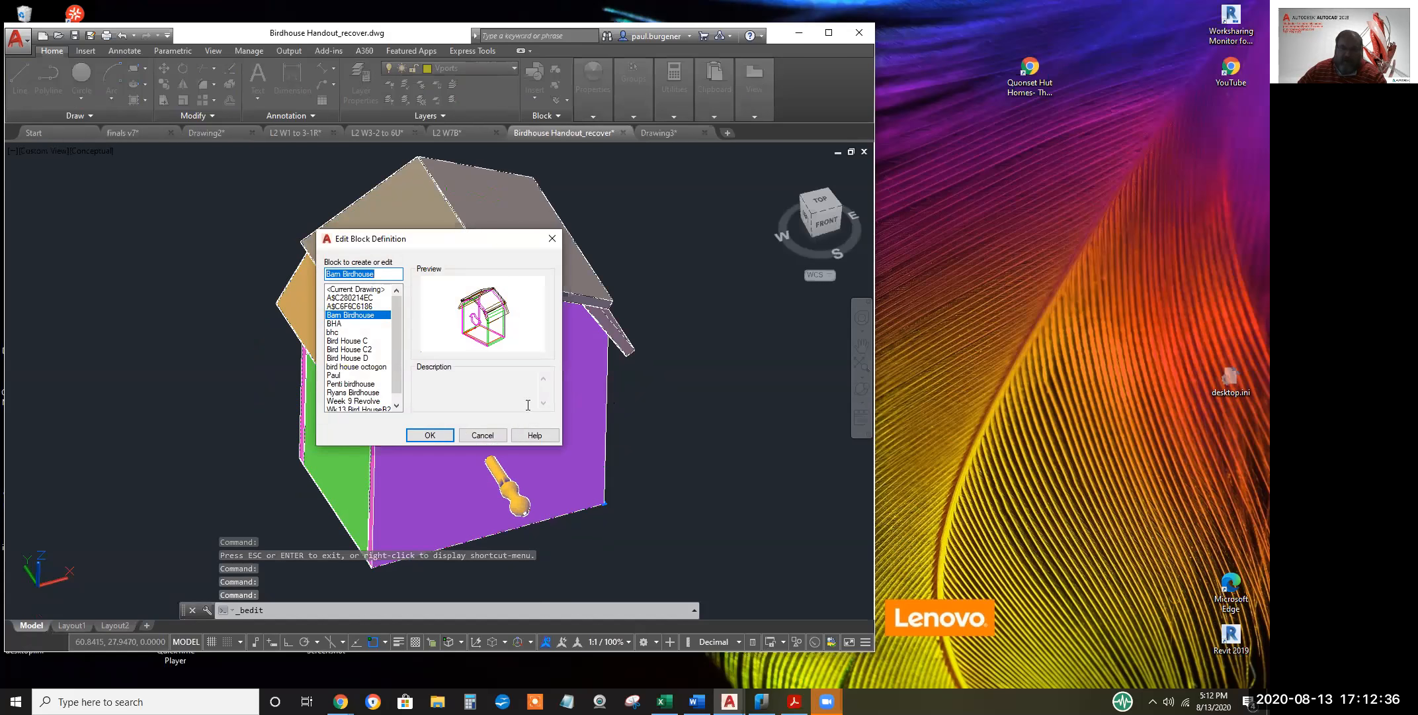
click(482, 436)
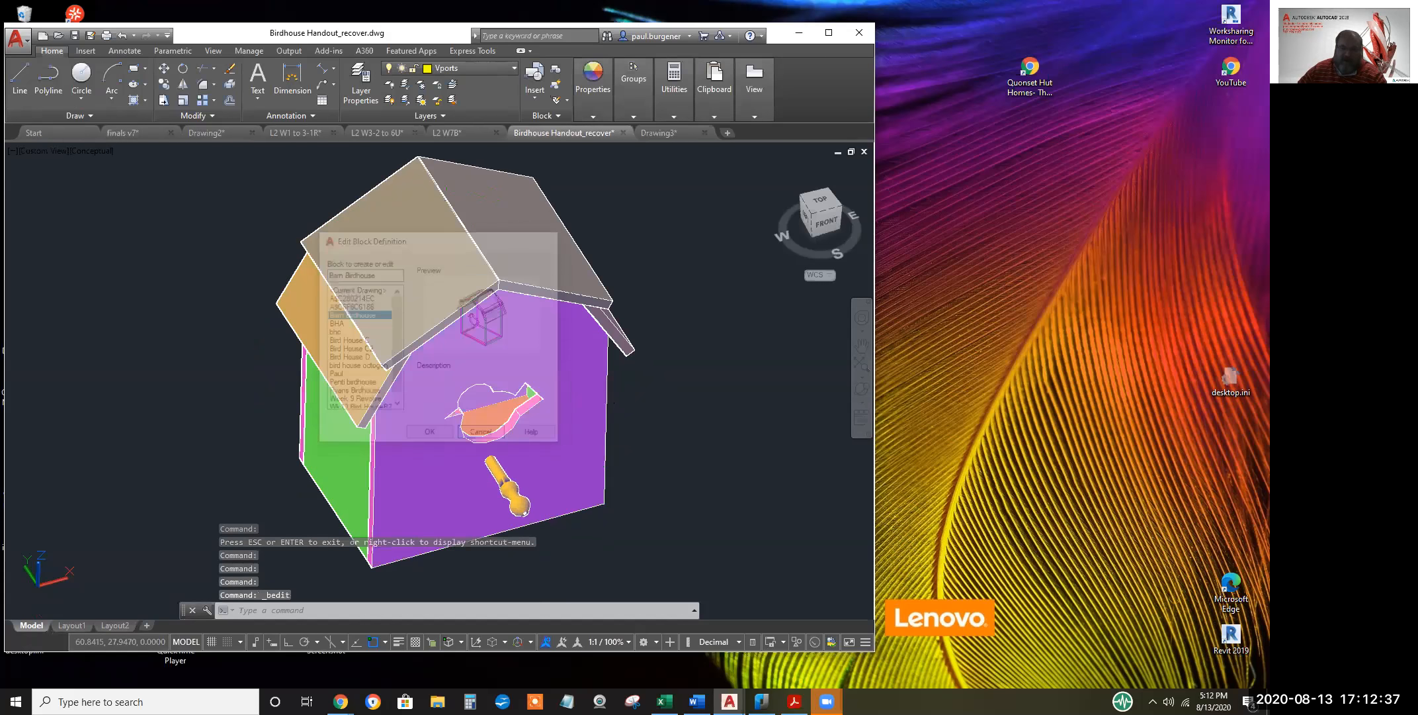
text(m)
key(Return)
click(602, 504)
key(Return)
click(633, 470)
click(773, 508)
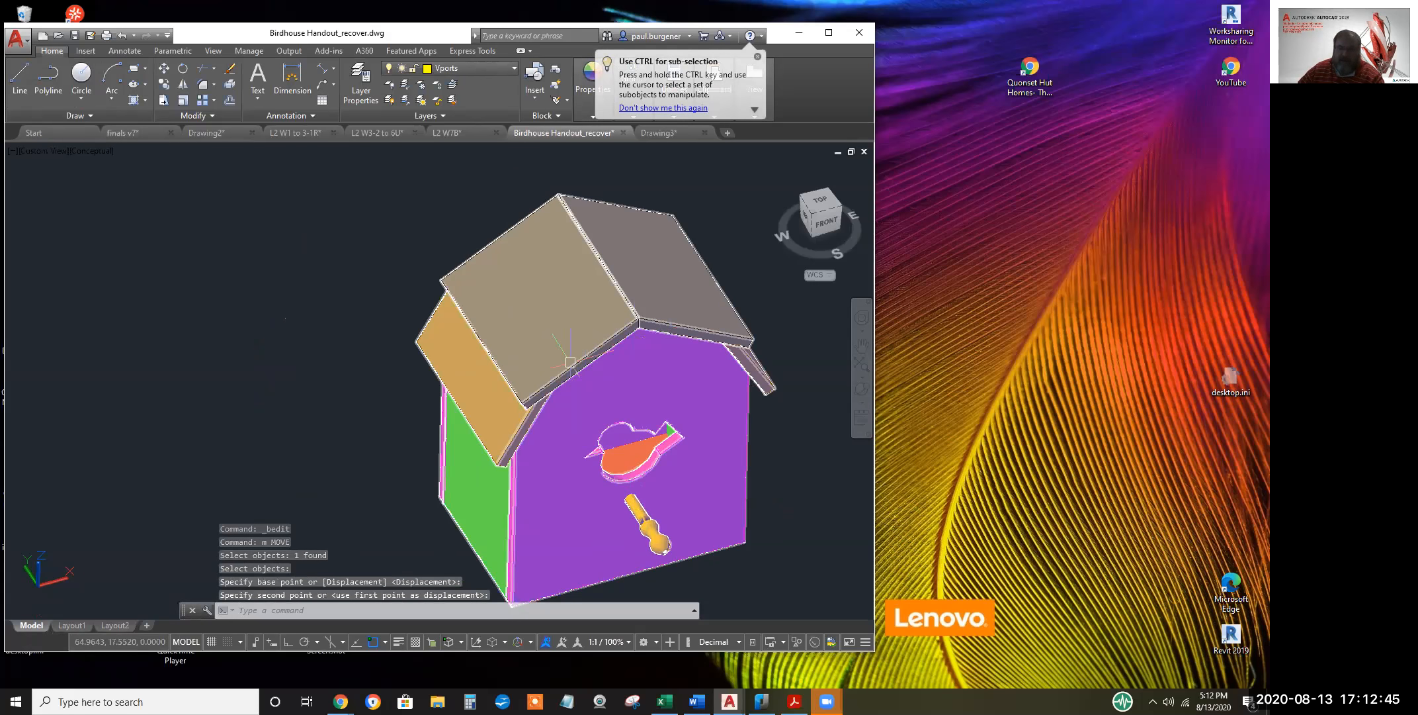
Move the birdhouse block back to the left, past its original position
key(Return)
click(743, 508)
key(Return)
click(768, 514)
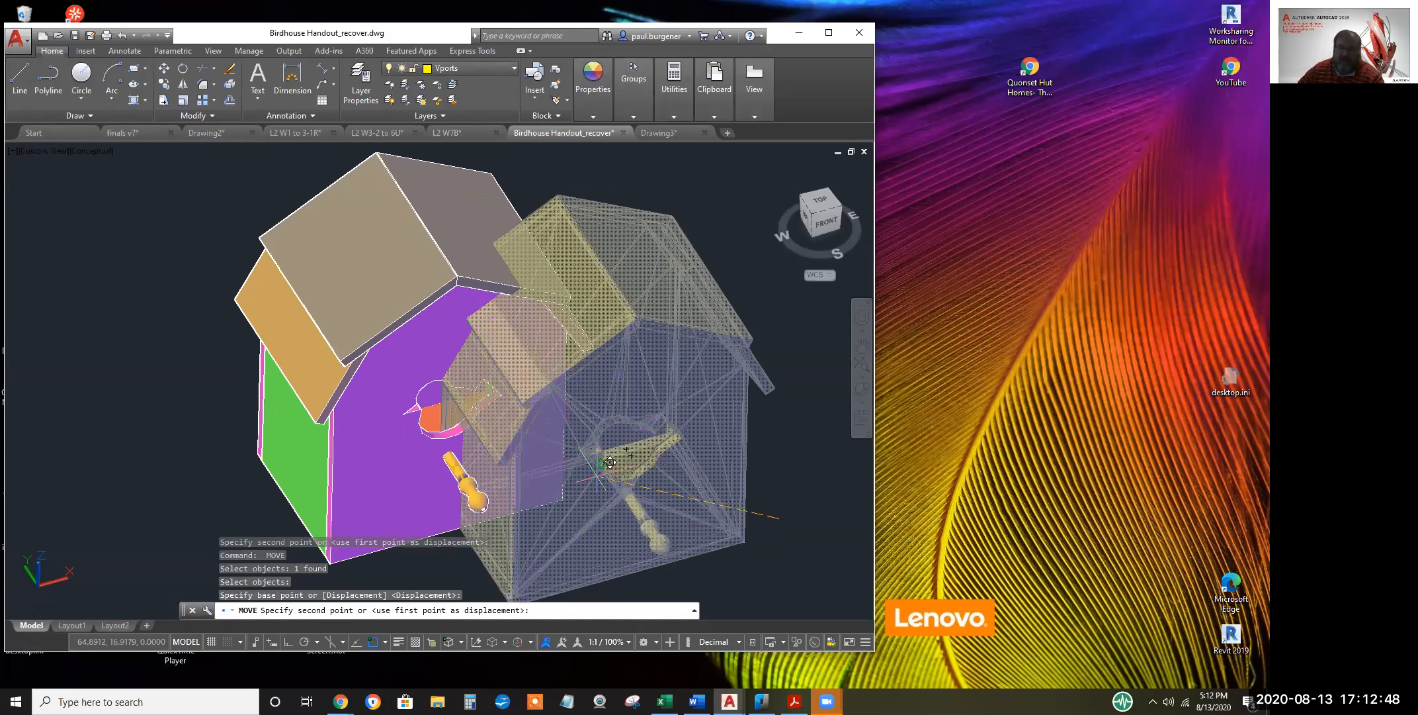
click(537, 488)
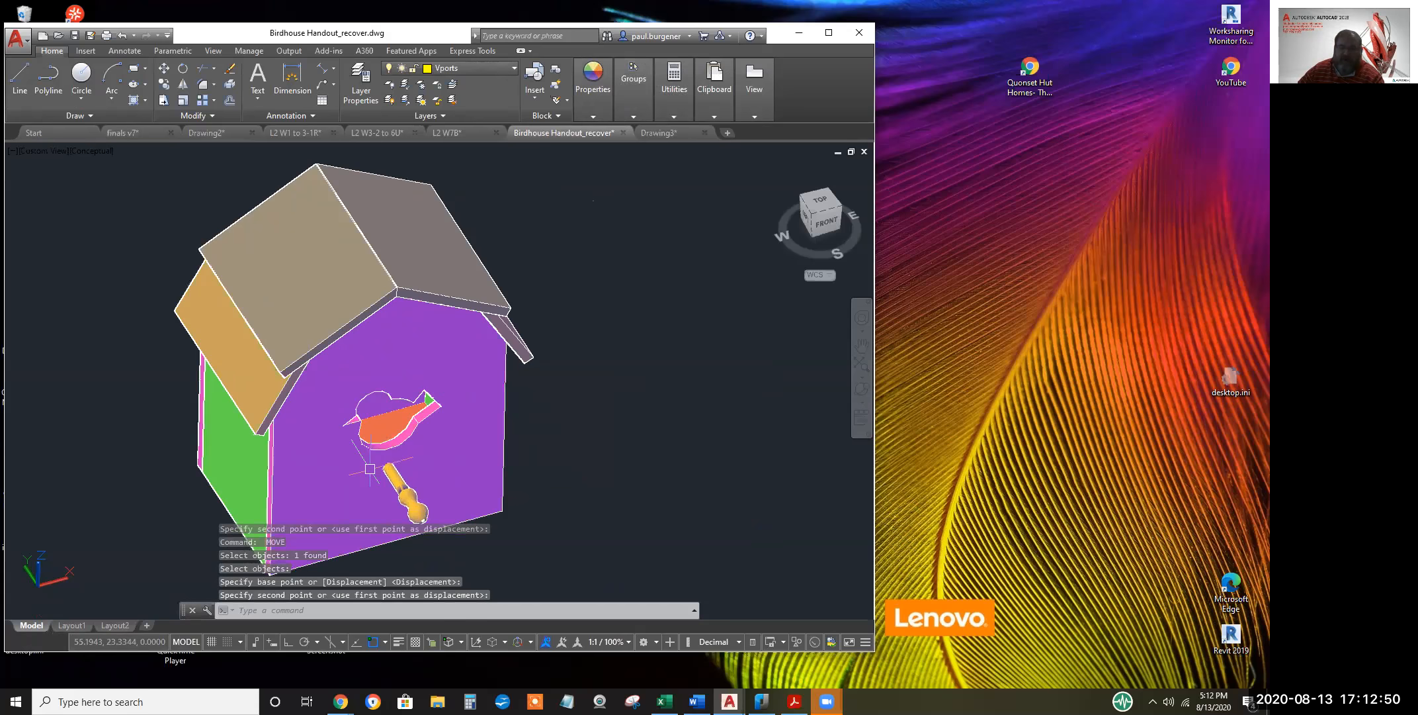
Look at the Barn Birdhouse entry in the block definition editor's selection dialog and return to the drawing
click(435, 293)
double_click(435, 293)
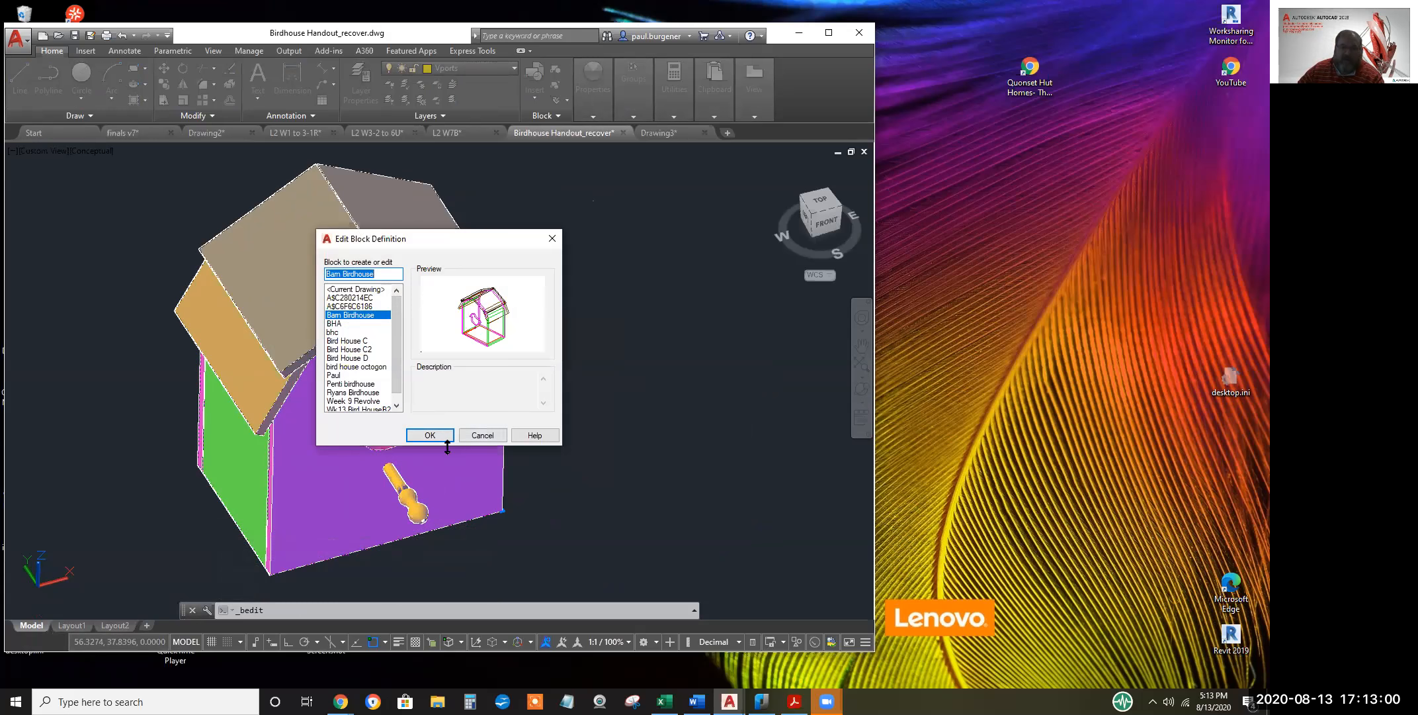
click(429, 438)
middle_drag(481, 480, 516, 478)
scroll(638, 405, down, 2)
key(Escape)
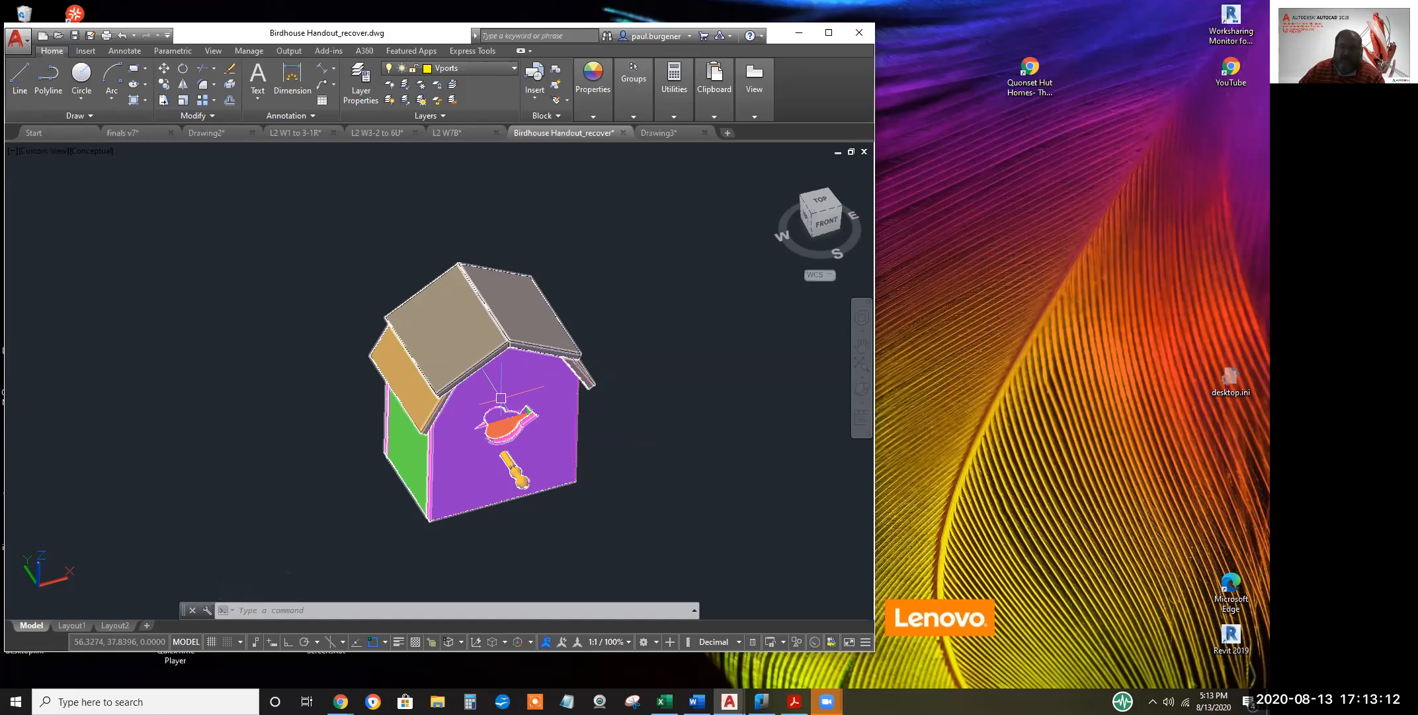
Explode the birdhouse block
scroll(491, 377, up, 1)
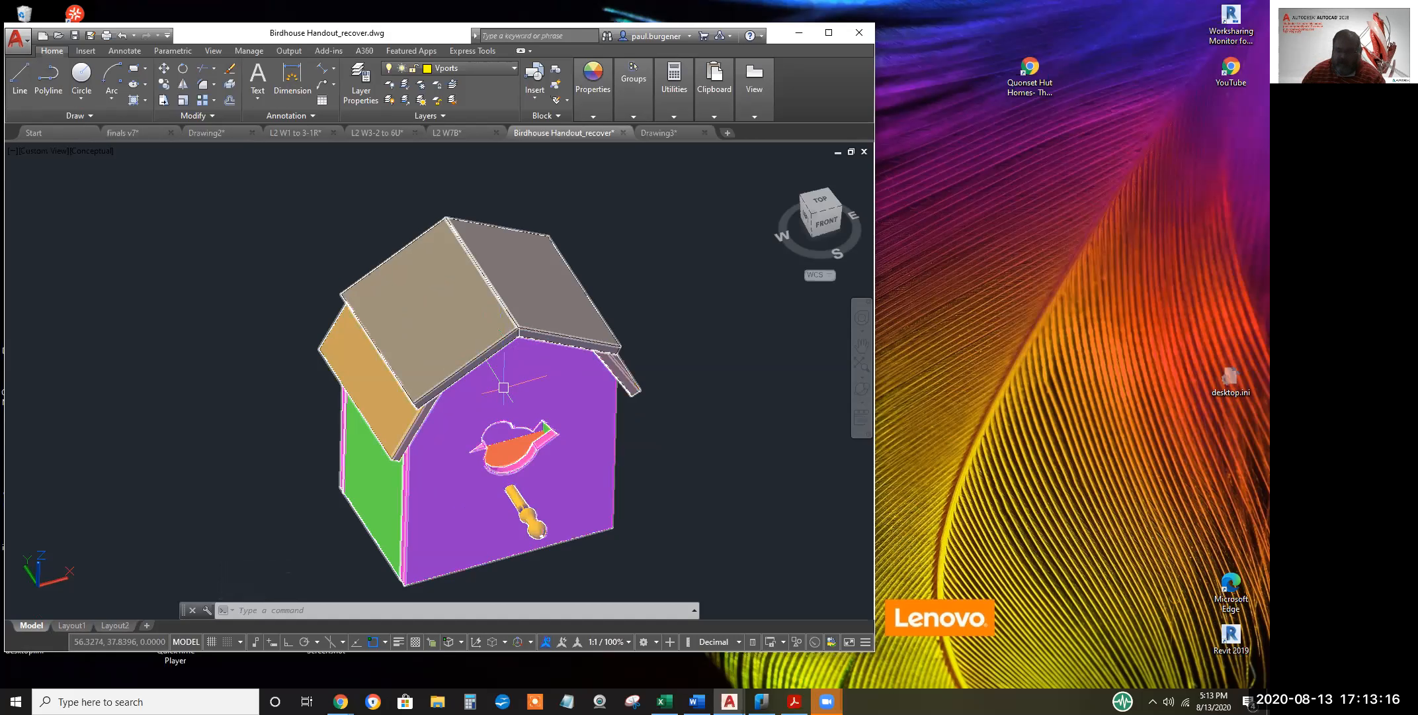
mouse_move(504, 387)
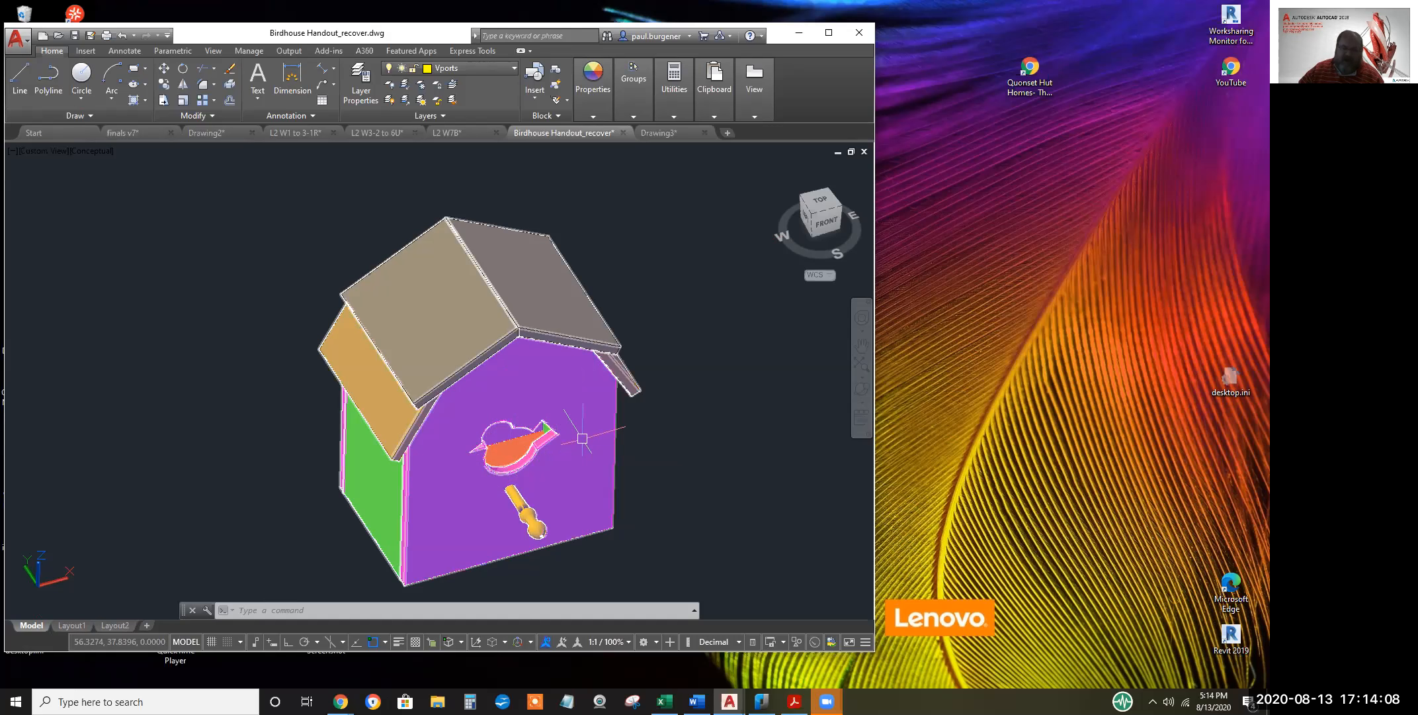
middle_drag(581, 457, 572, 413)
scroll(525, 402, down, 2)
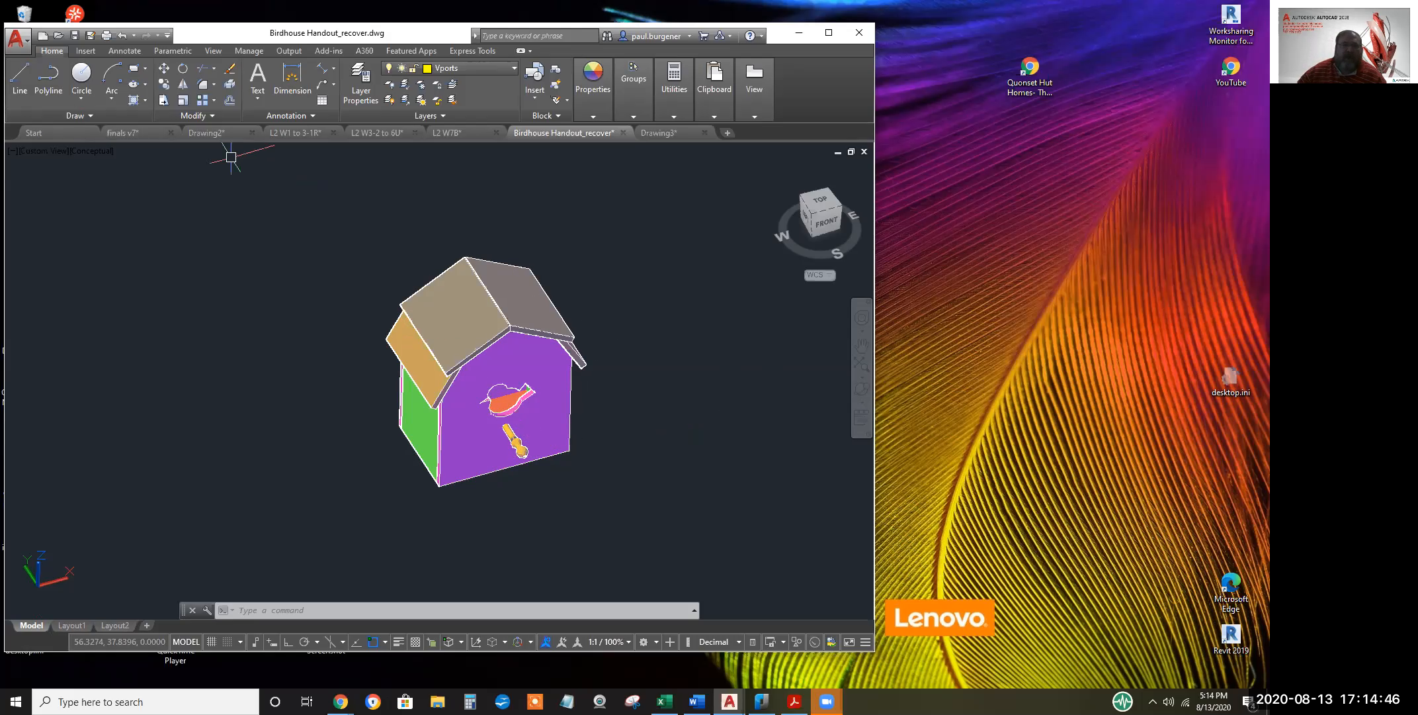
click(229, 85)
click(475, 269)
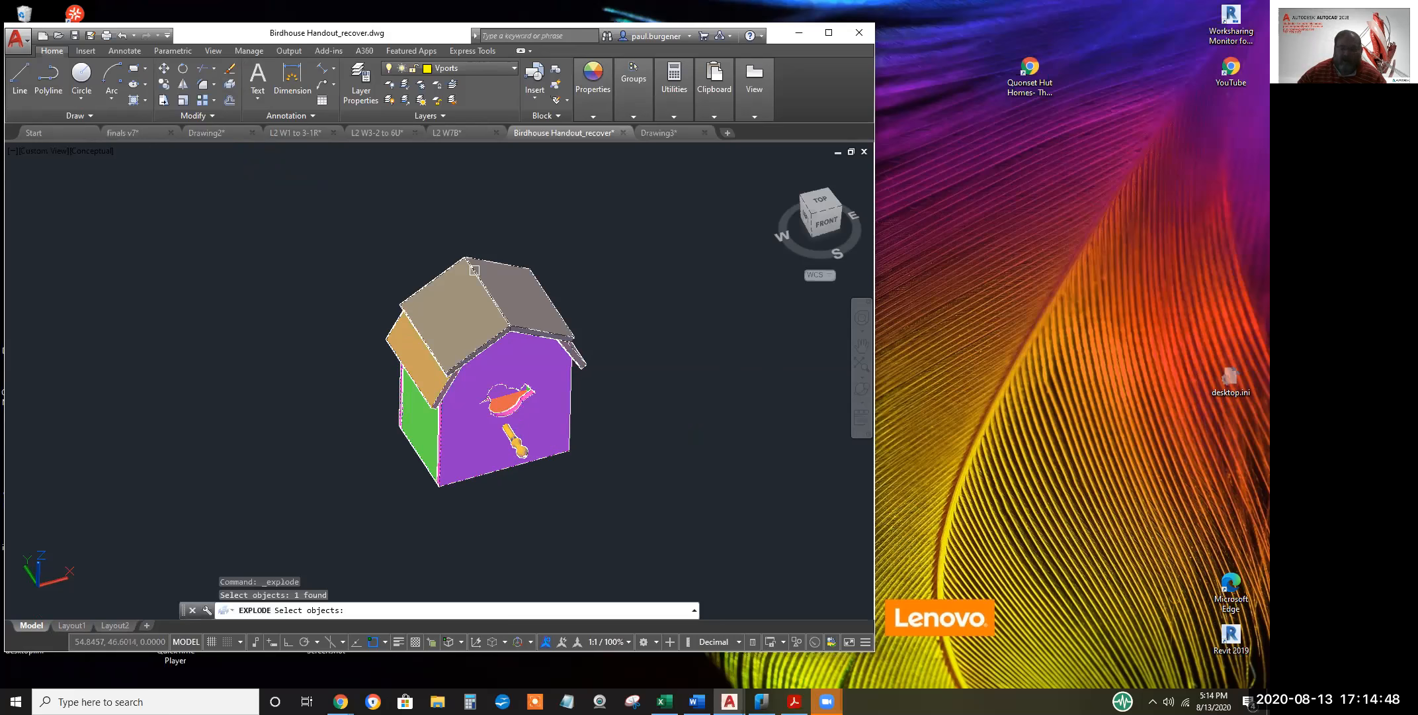
key(Return)
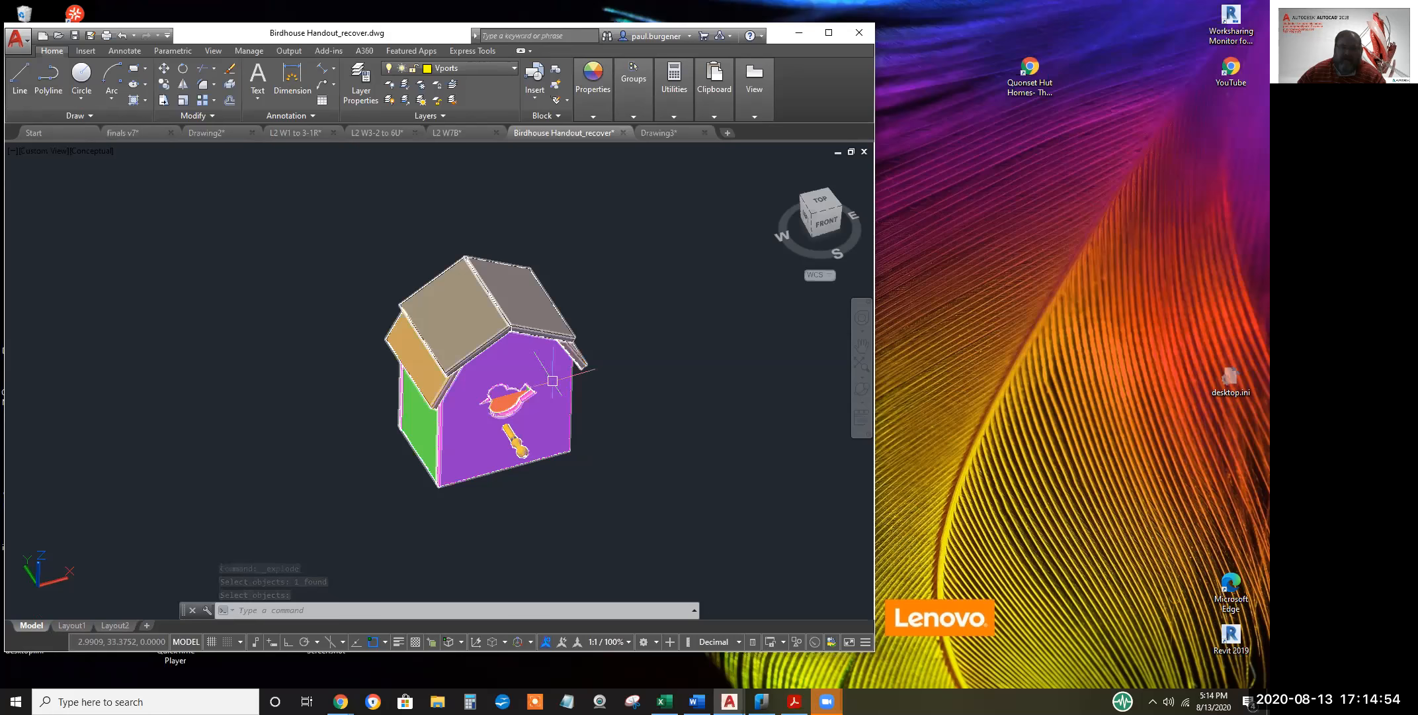
Run Explode a second time on the birdhouse to separate it into individual parts
key(Escape)
click(230, 85)
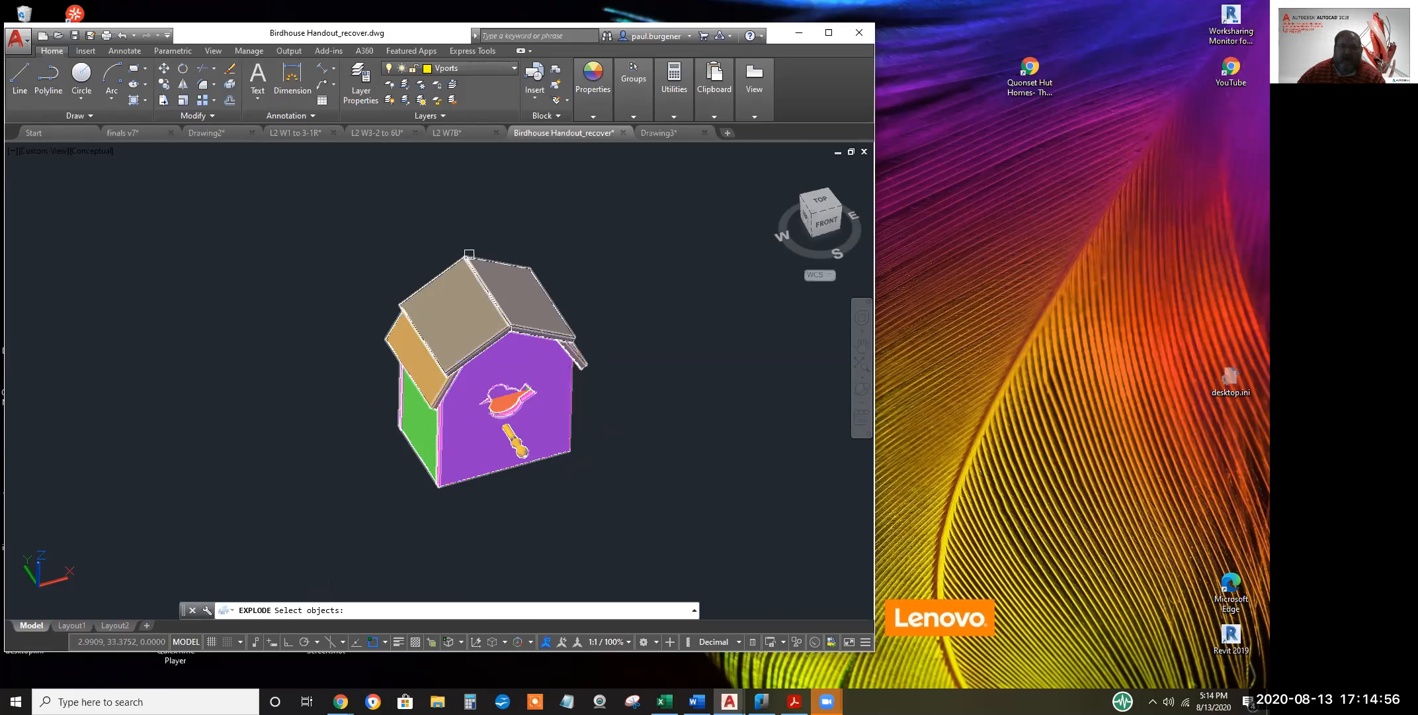
click(480, 246)
key(Return)
click(522, 285)
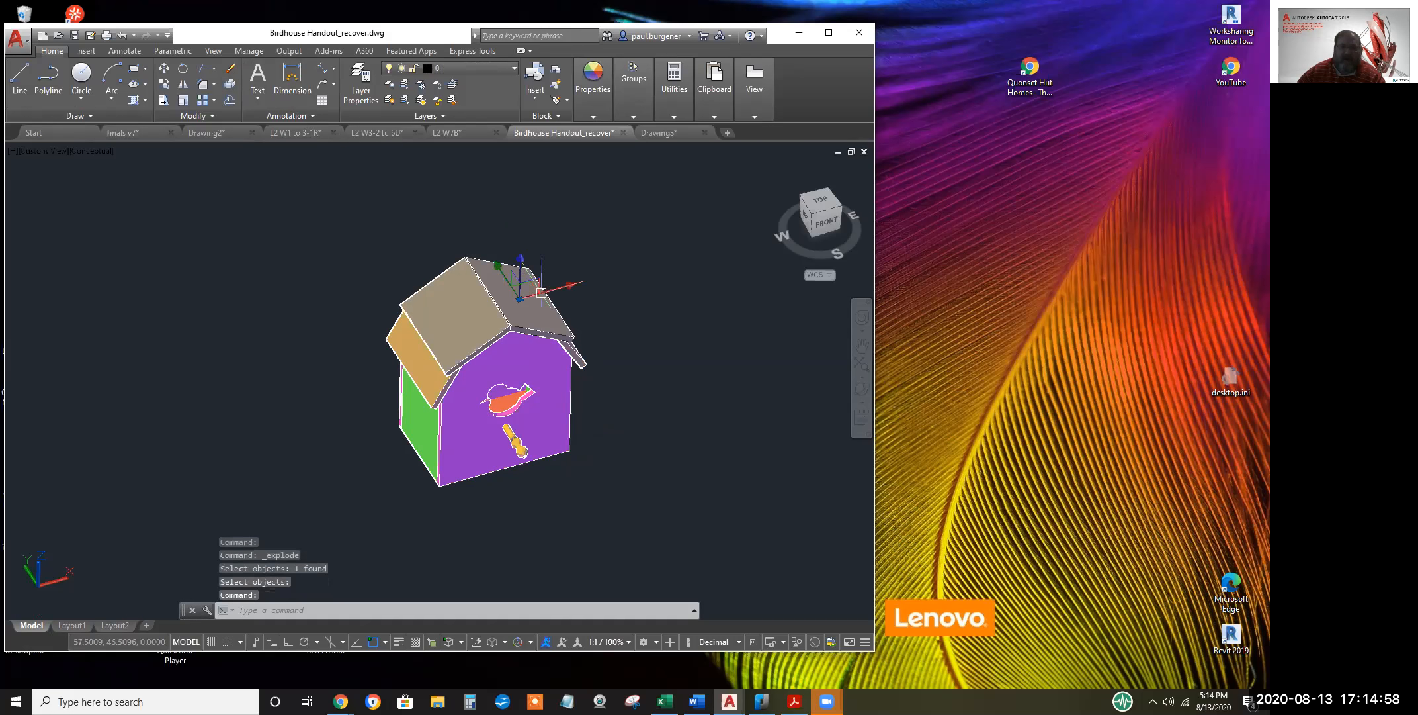
key(Escape)
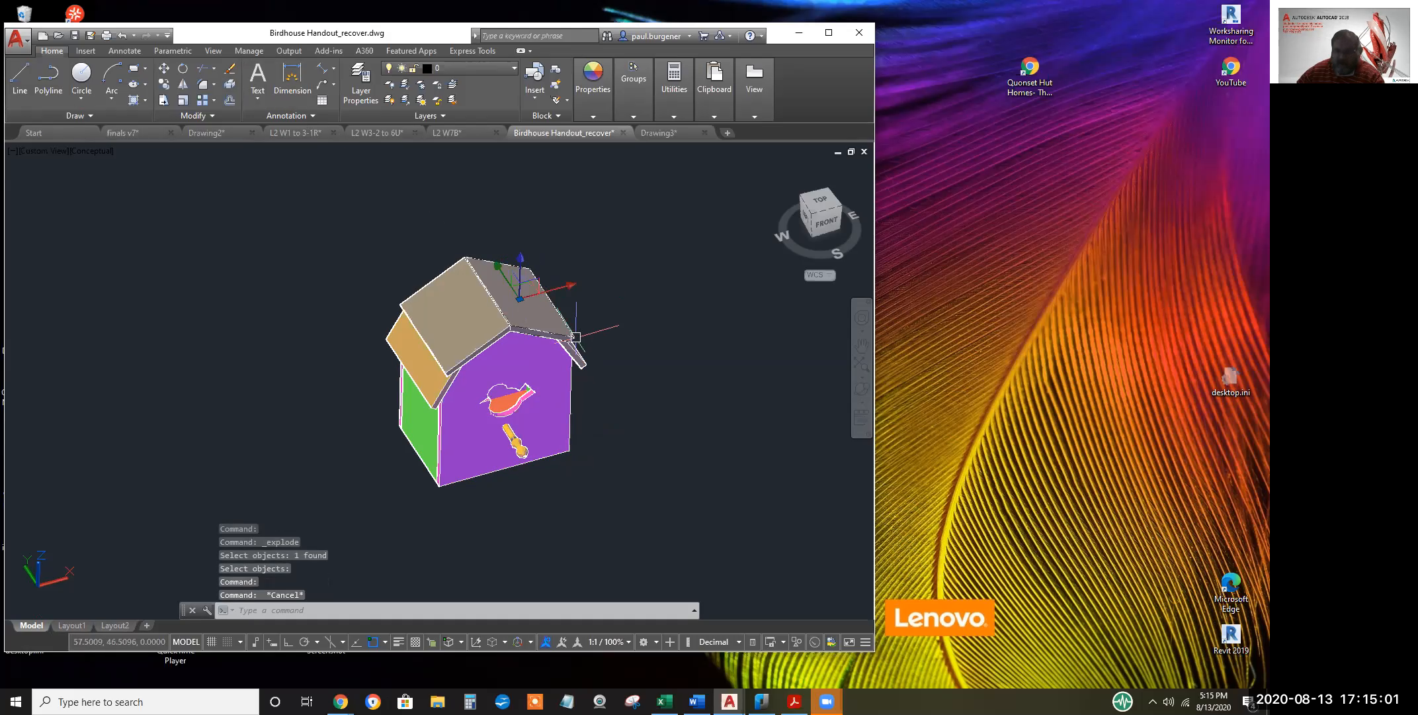
click(163, 68)
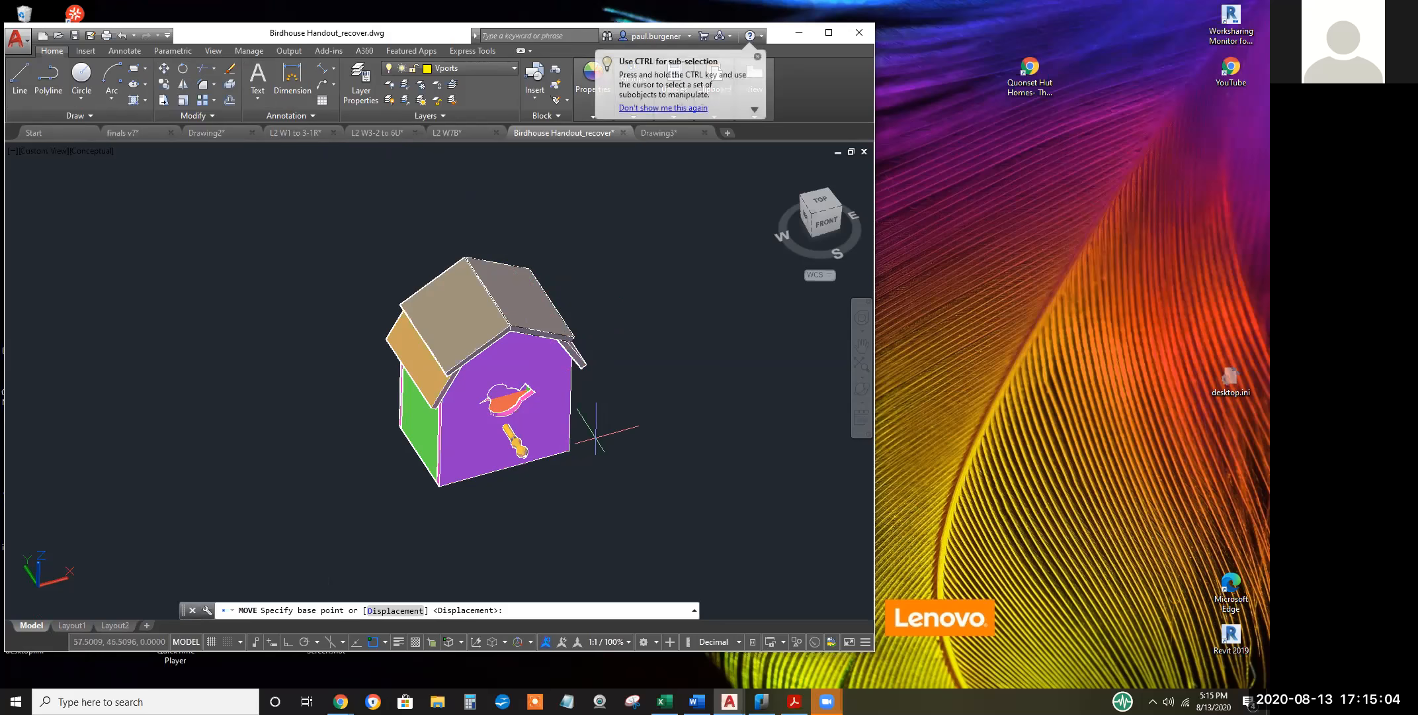
key(Escape)
click(574, 440)
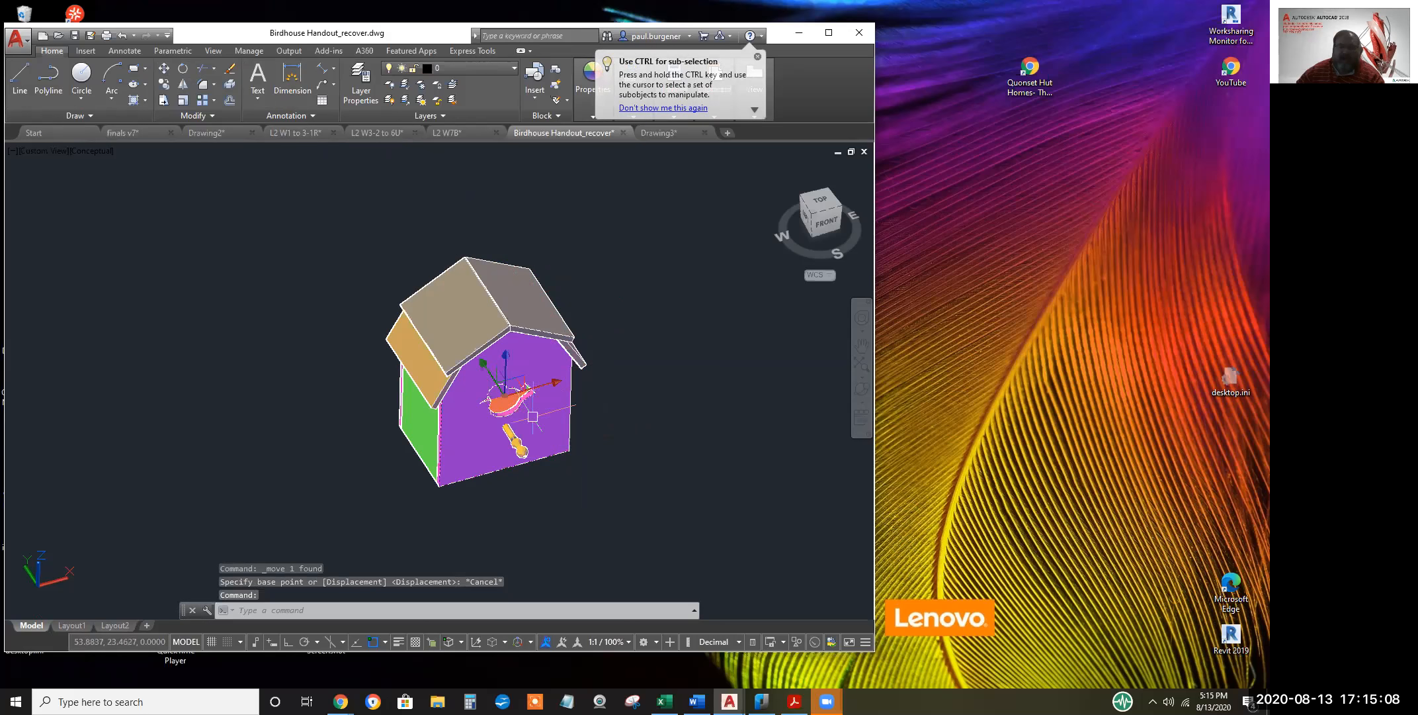
key(Escape)
key(Escape)
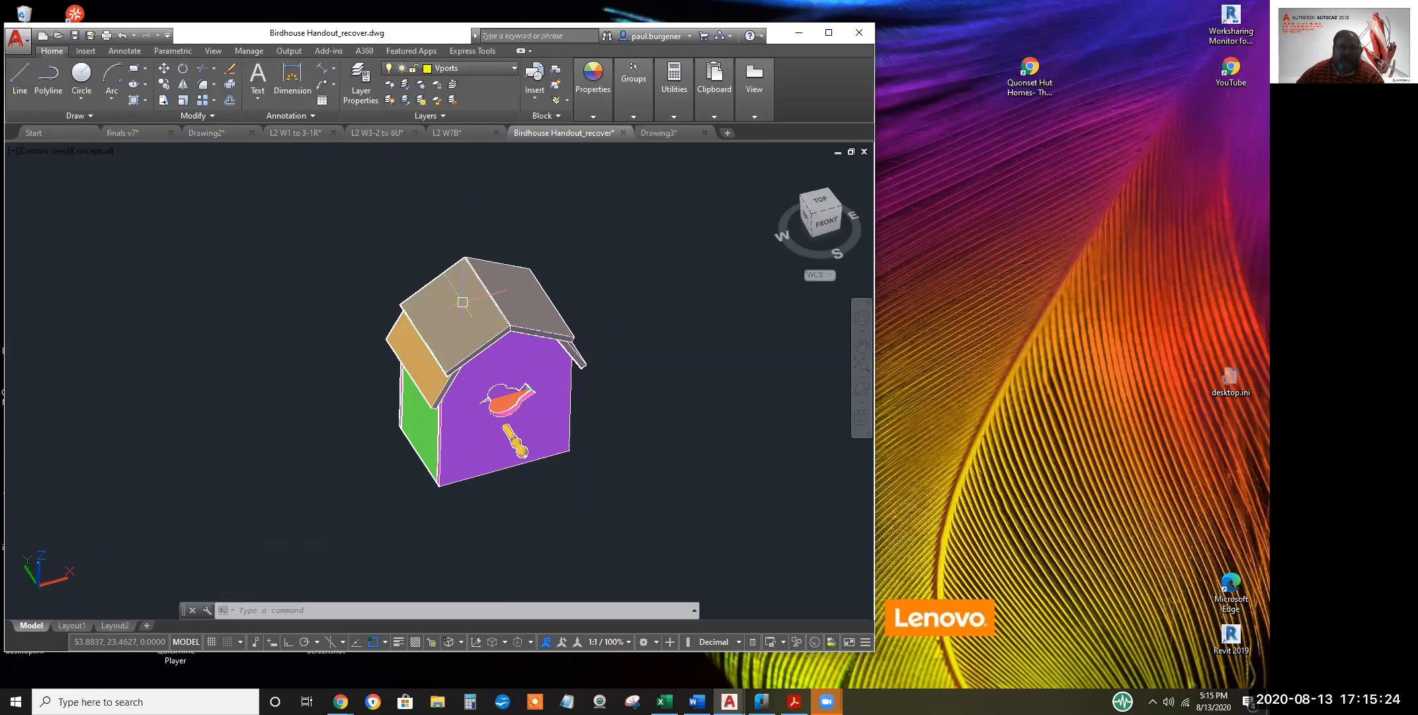
Move the front panel with the bird-shaped opening out to the right, clear of the birdhouse
click(163, 68)
click(537, 413)
key(Return)
click(505, 400)
click(724, 396)
key(Escape)
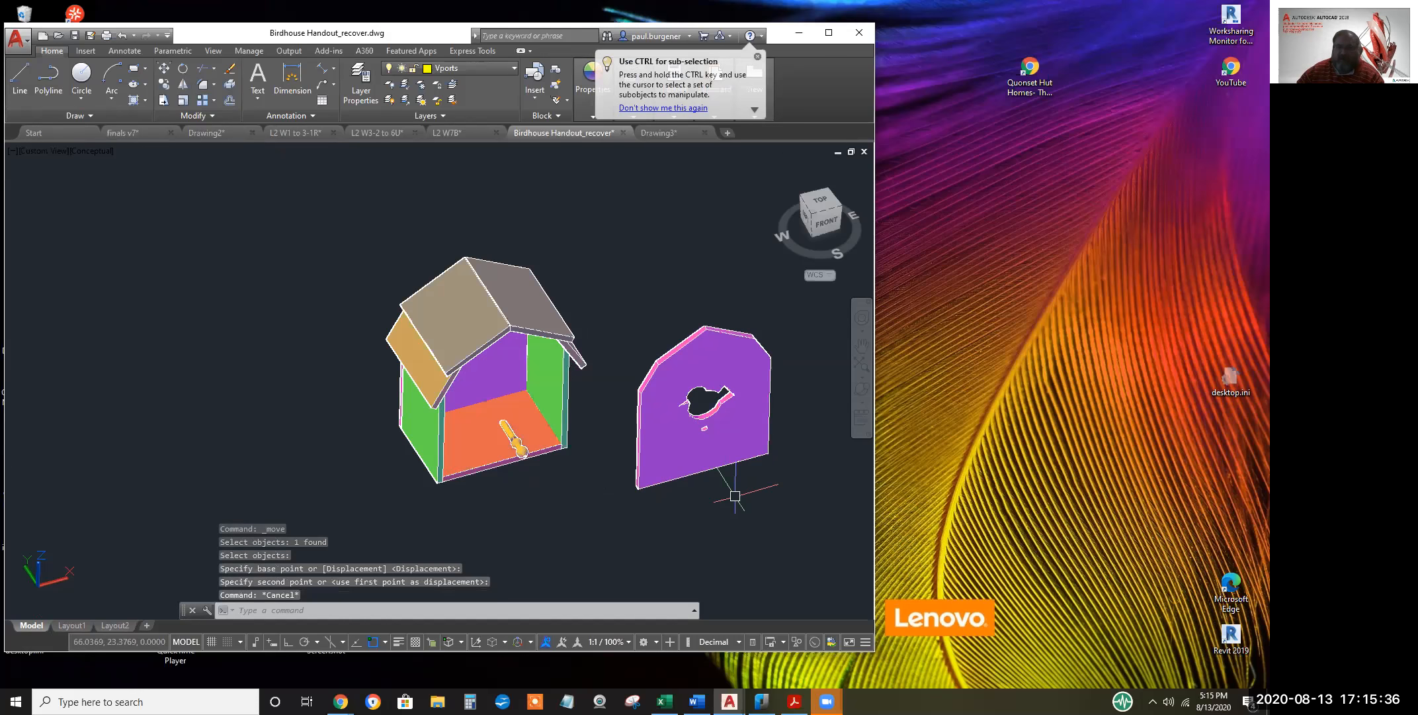
scroll(768, 443, up, 2)
middle_drag(724, 395, 621, 392)
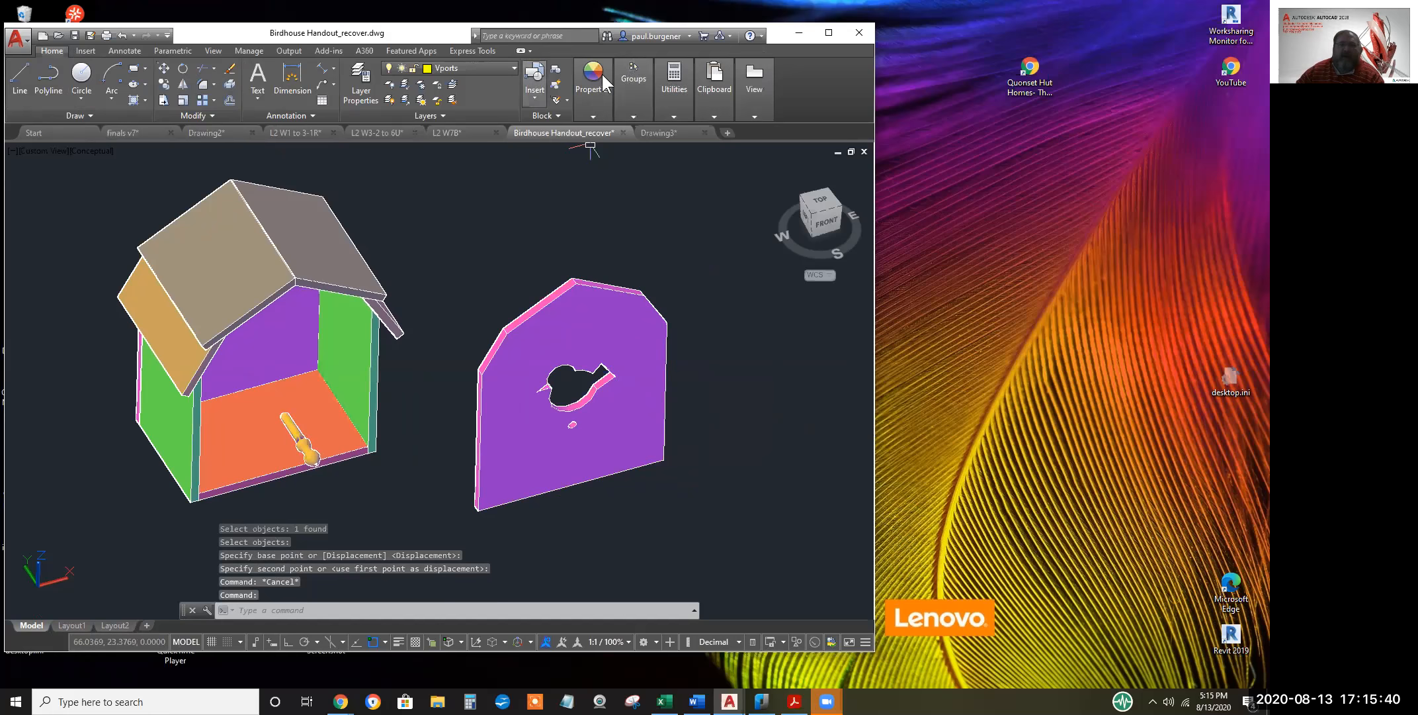
click(632, 80)
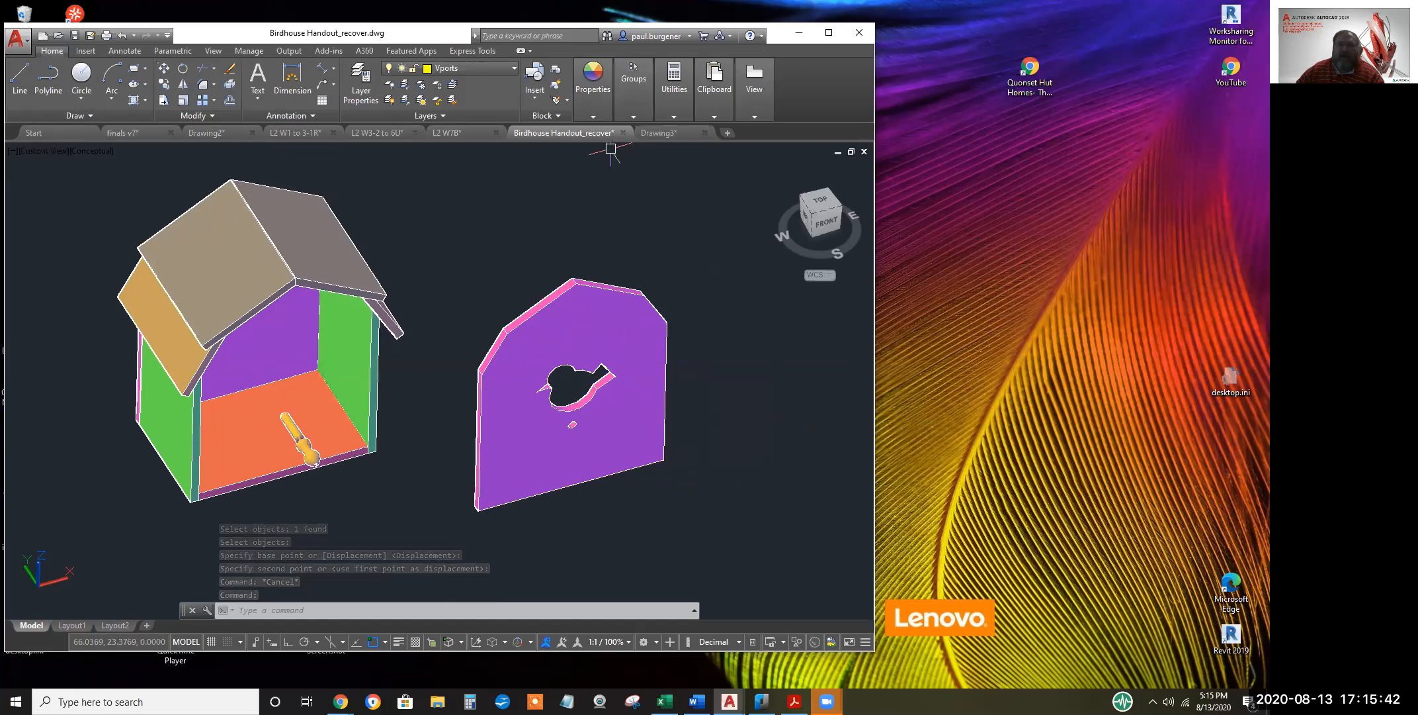
click(671, 114)
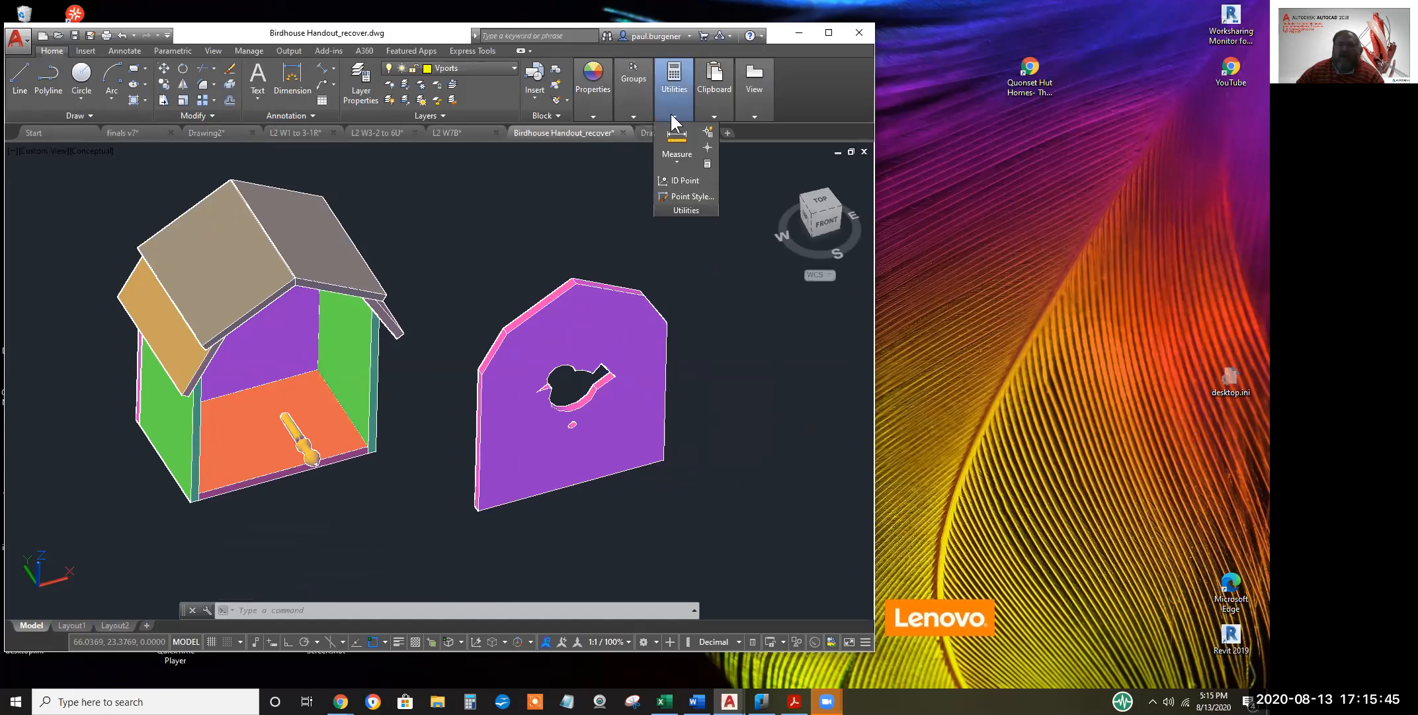
click(677, 158)
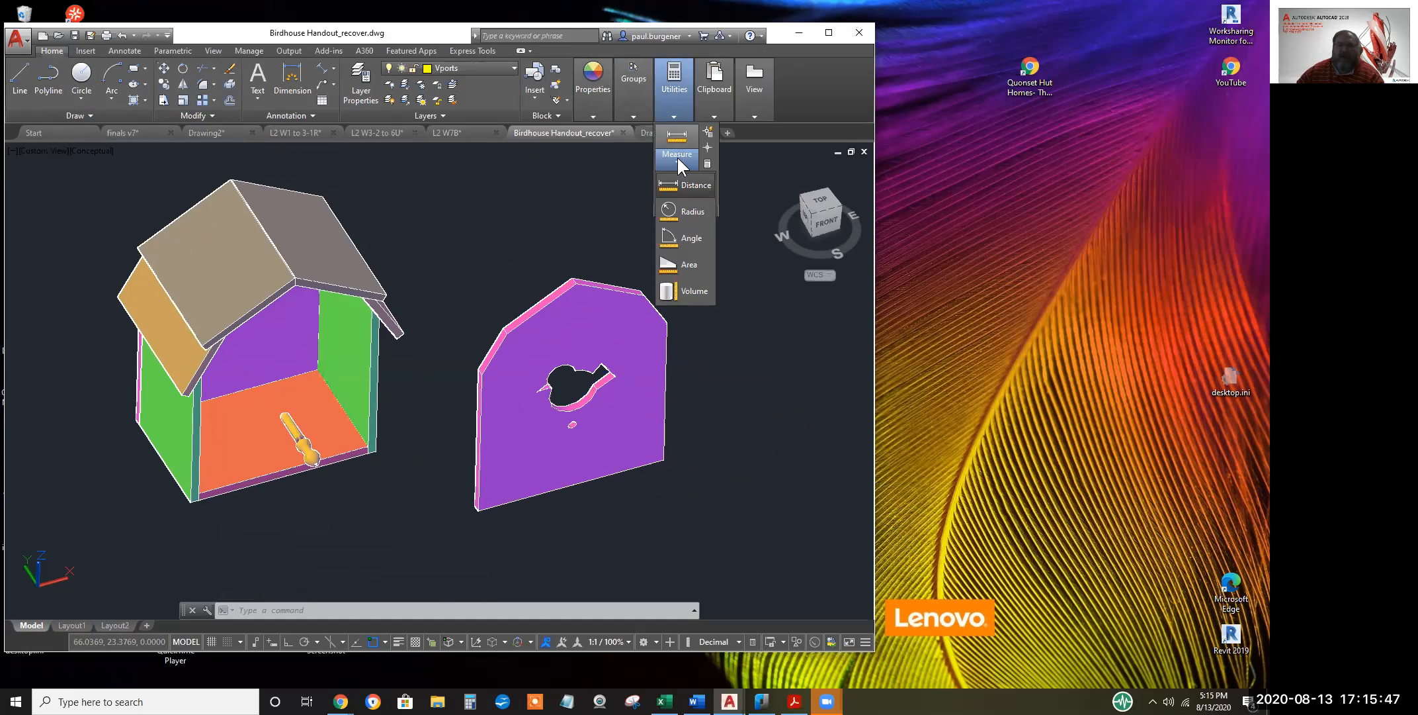
click(689, 291)
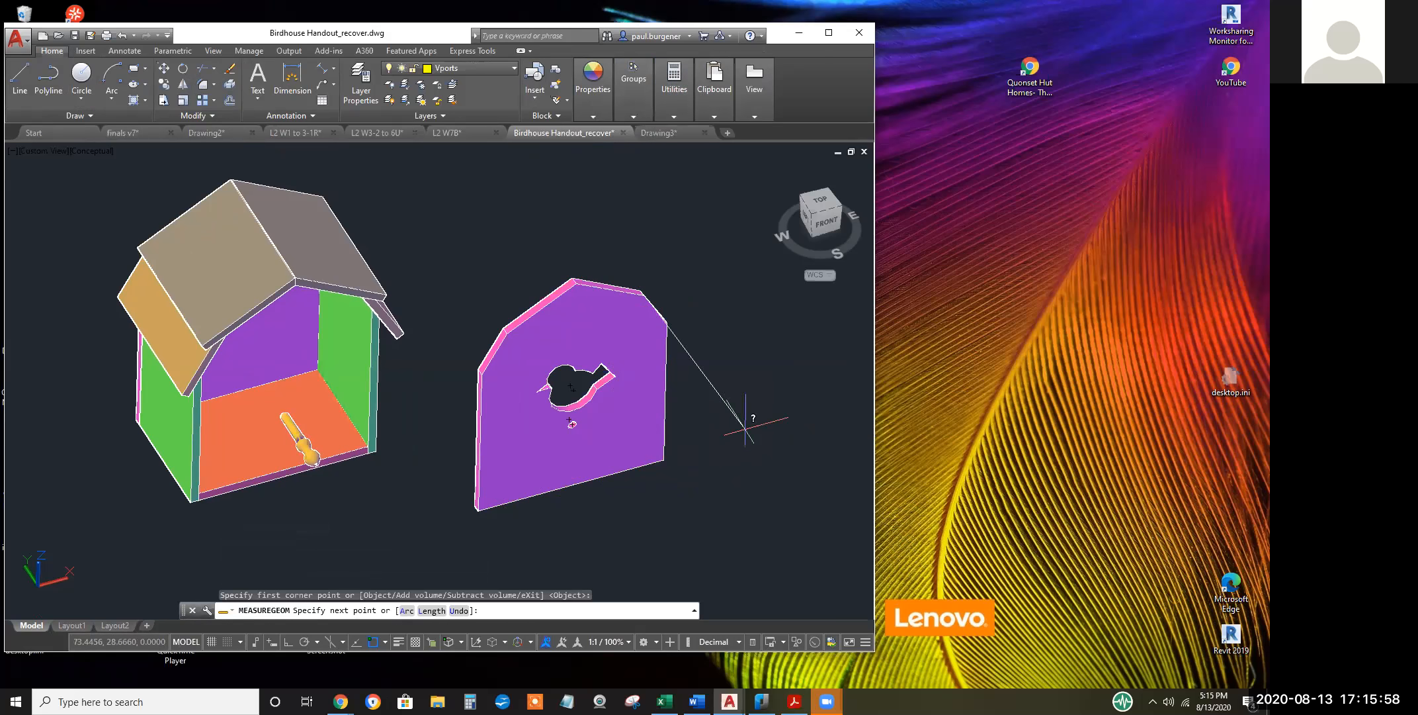
key(Escape)
Measure the volume of the detached front panel using the Object option, and end the measurement
click(675, 117)
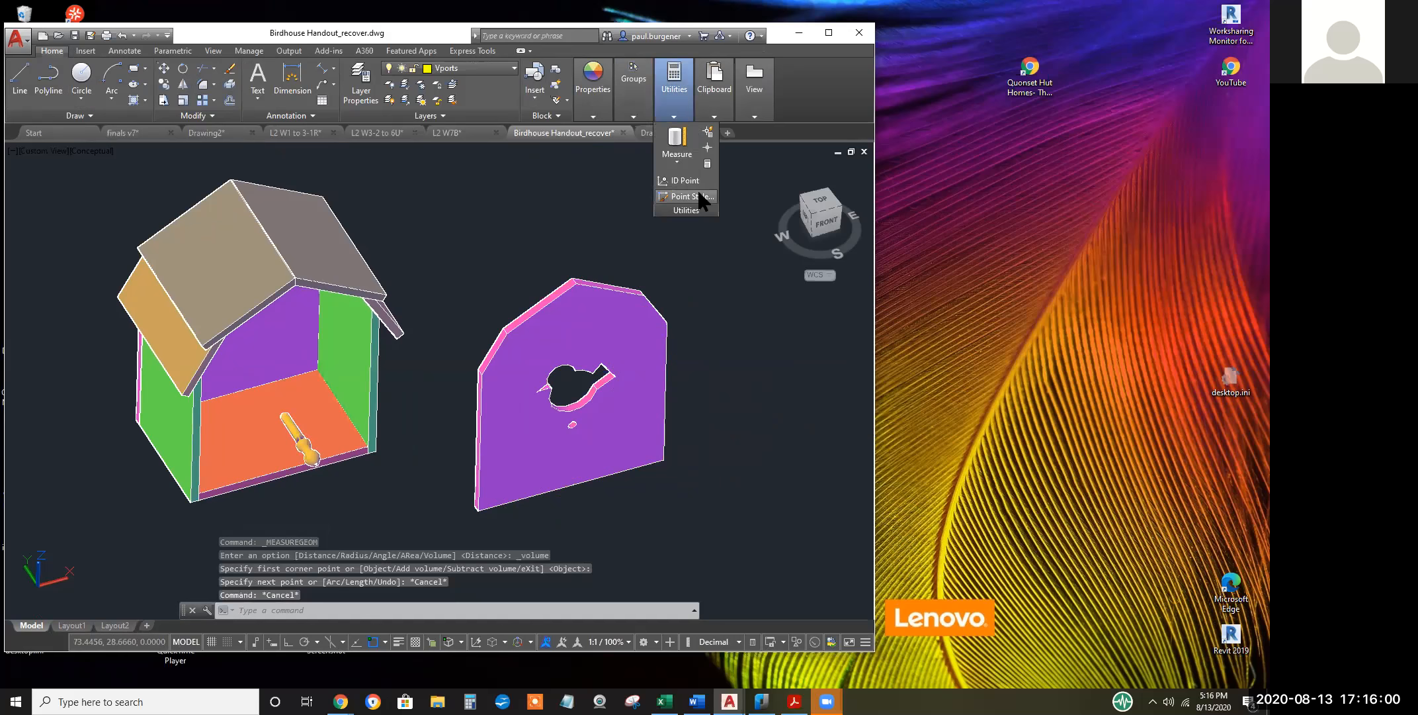
click(680, 159)
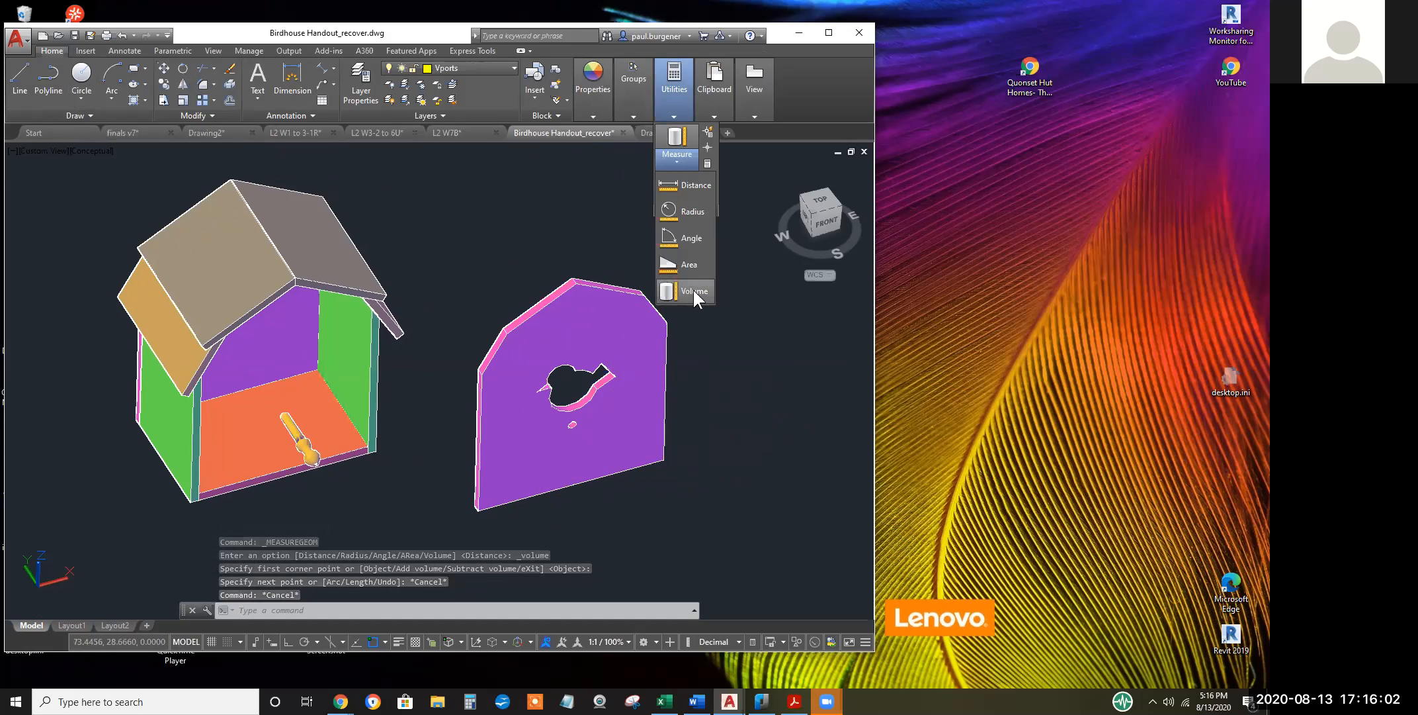
click(694, 289)
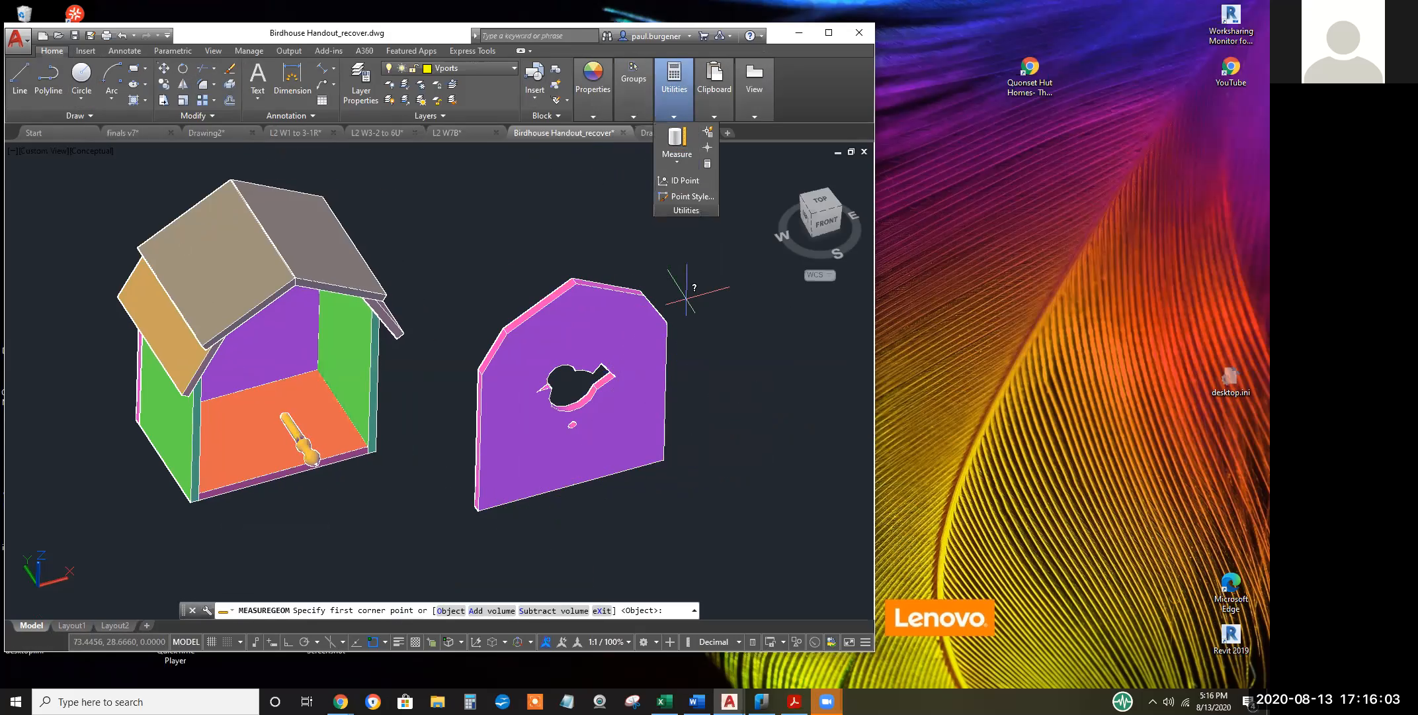
click(449, 610)
click(519, 502)
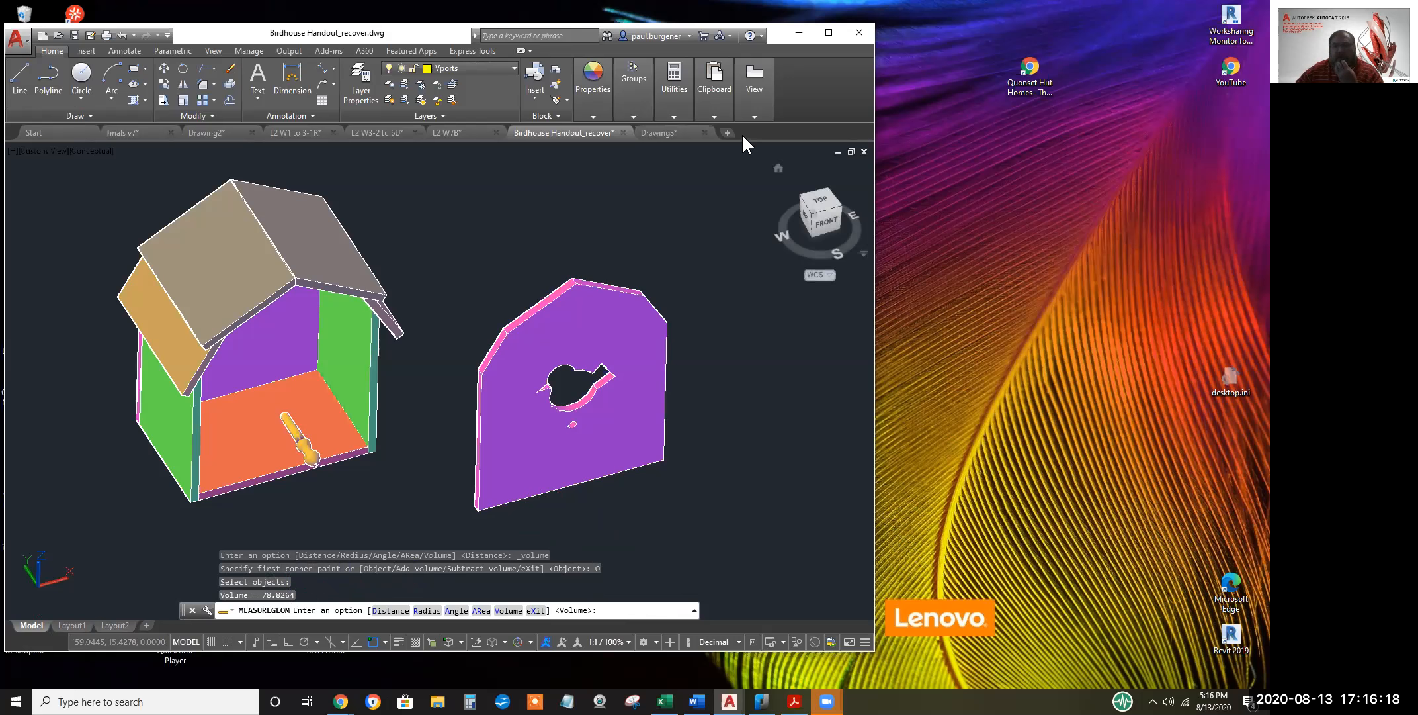
click(675, 117)
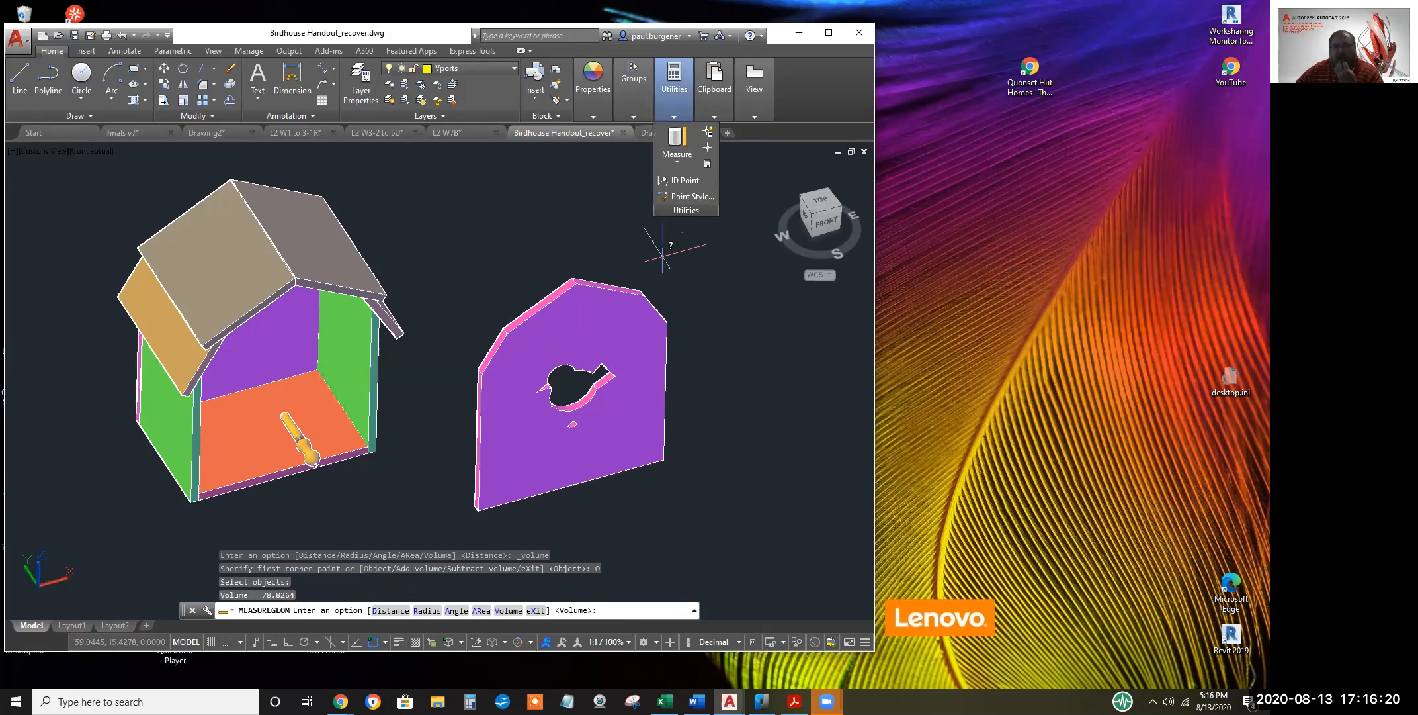
click(677, 158)
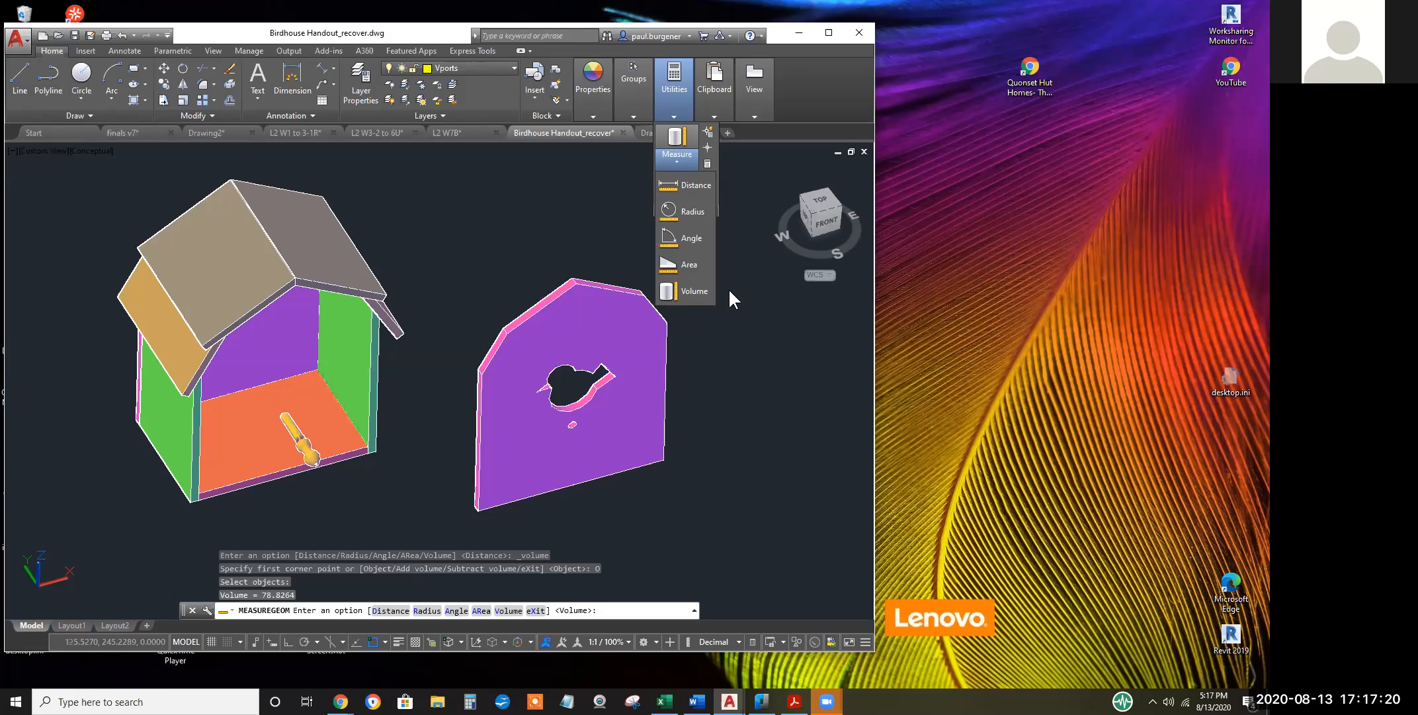
key(Escape)
key(Escape)
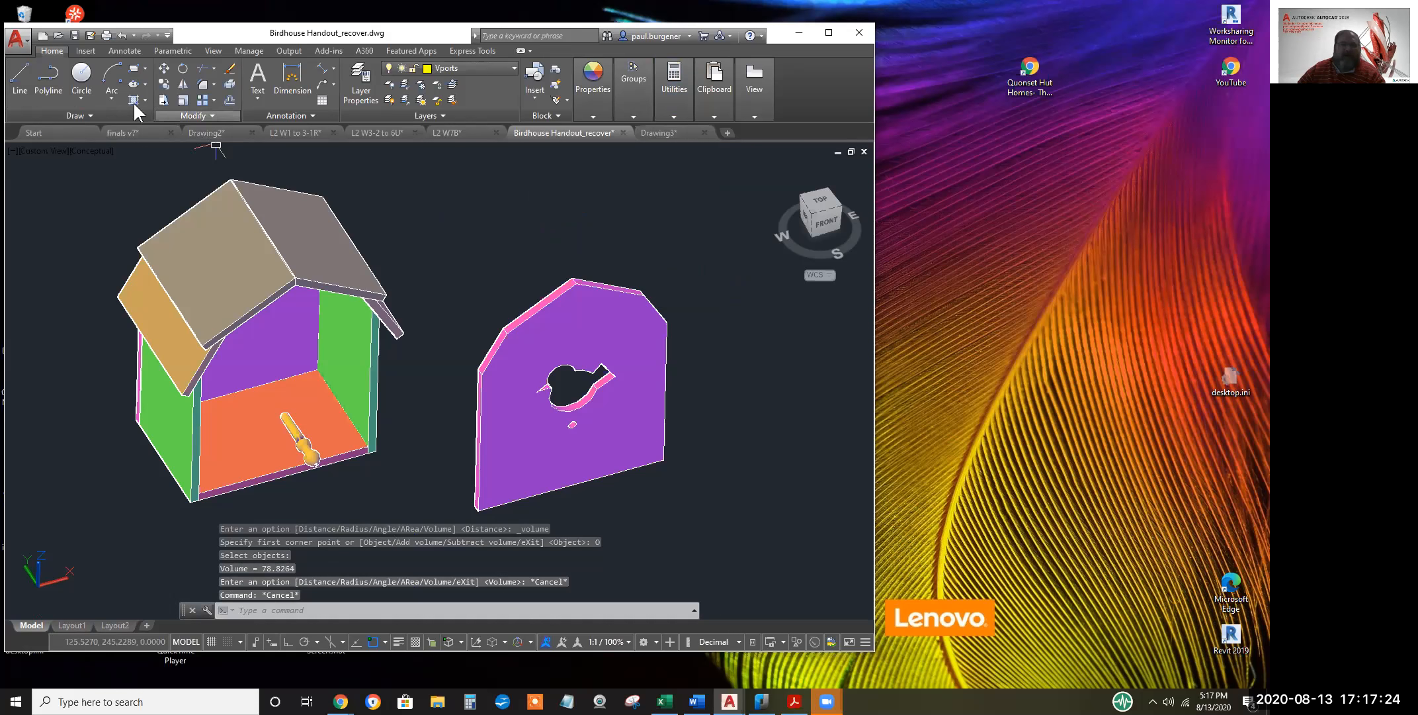
Draw a closed, irregular seven-sided polyline in the empty space above the front panel and beside the birdhouse roof
text(pl)
key(Return)
click(464, 192)
click(432, 211)
click(449, 252)
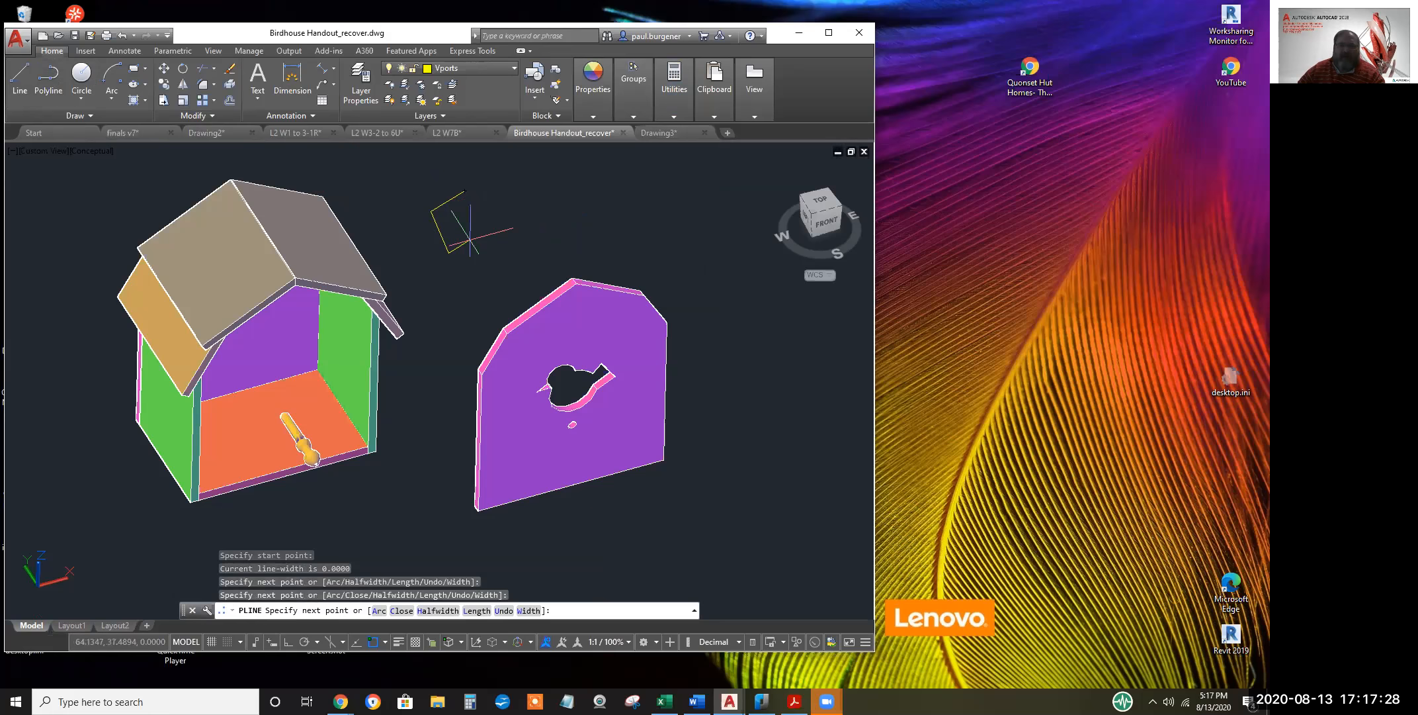
click(471, 240)
click(515, 253)
click(557, 208)
click(515, 216)
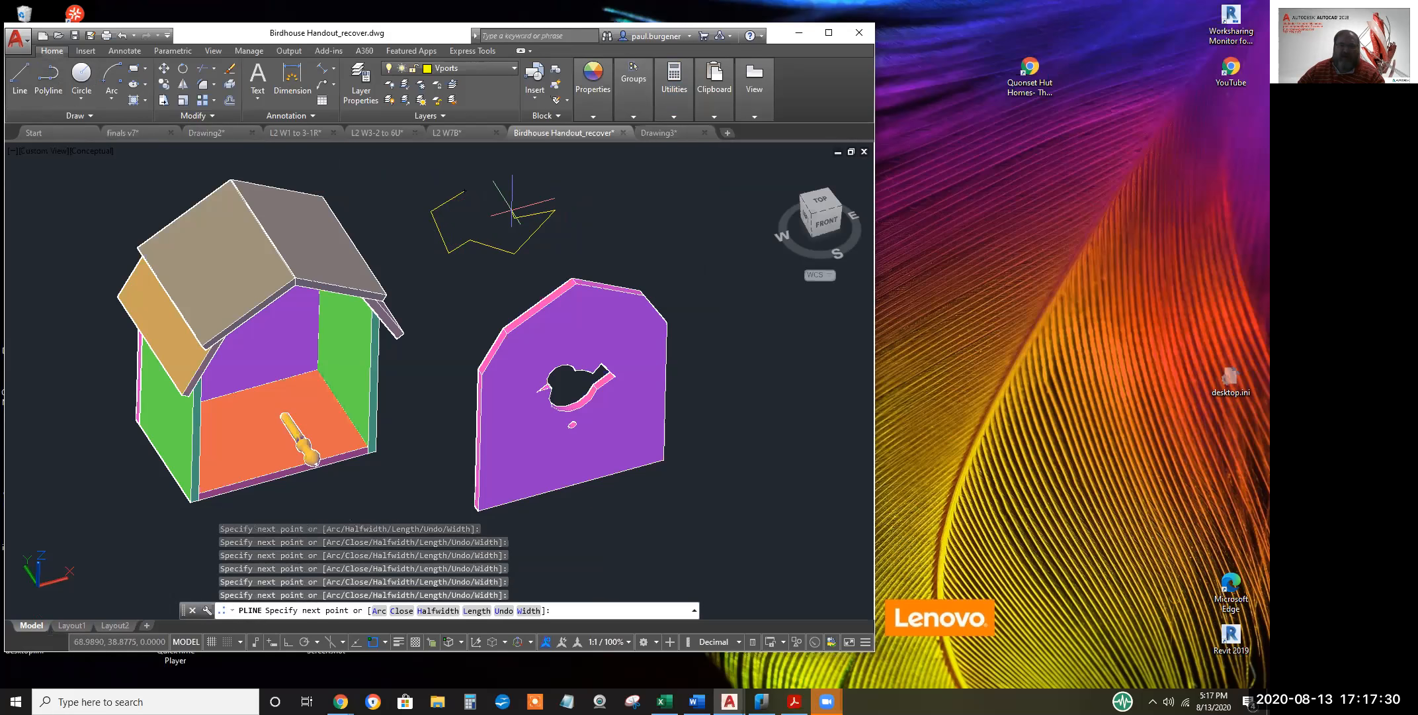
right_click(506, 189)
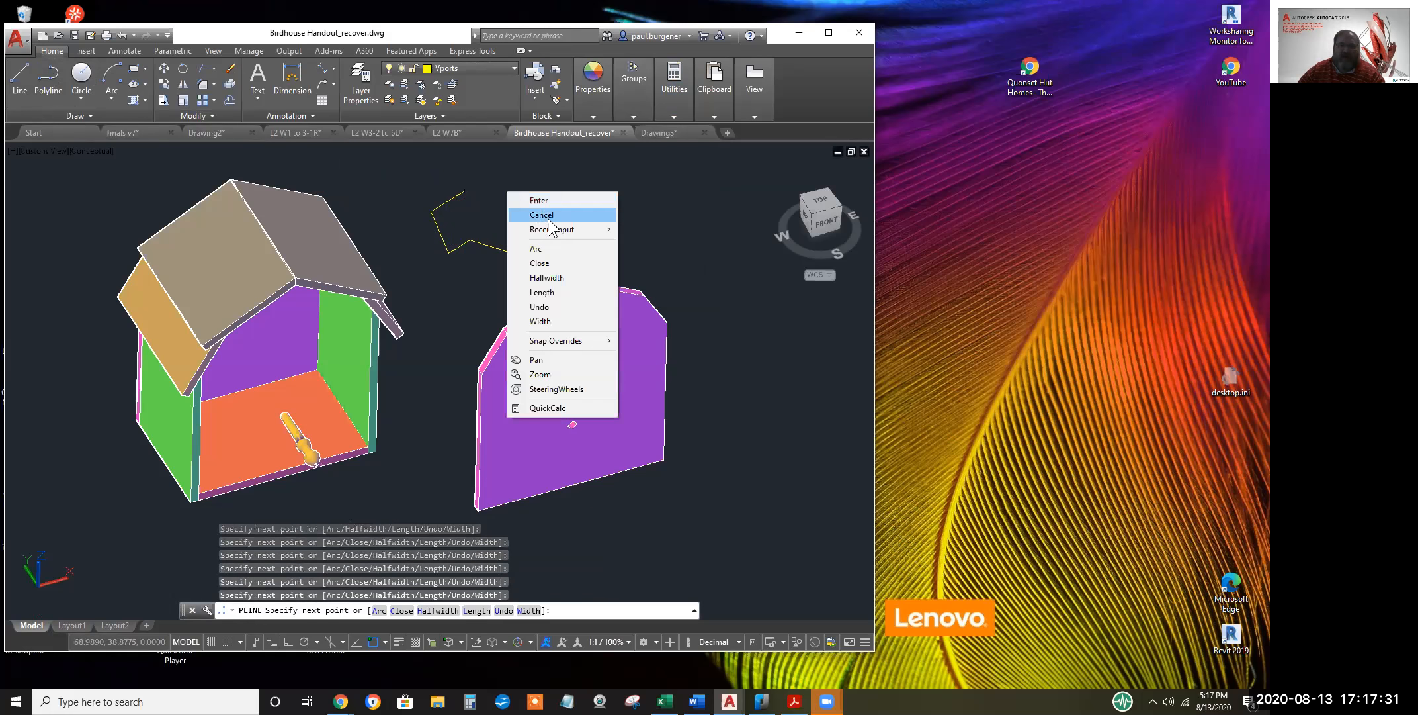
click(539, 263)
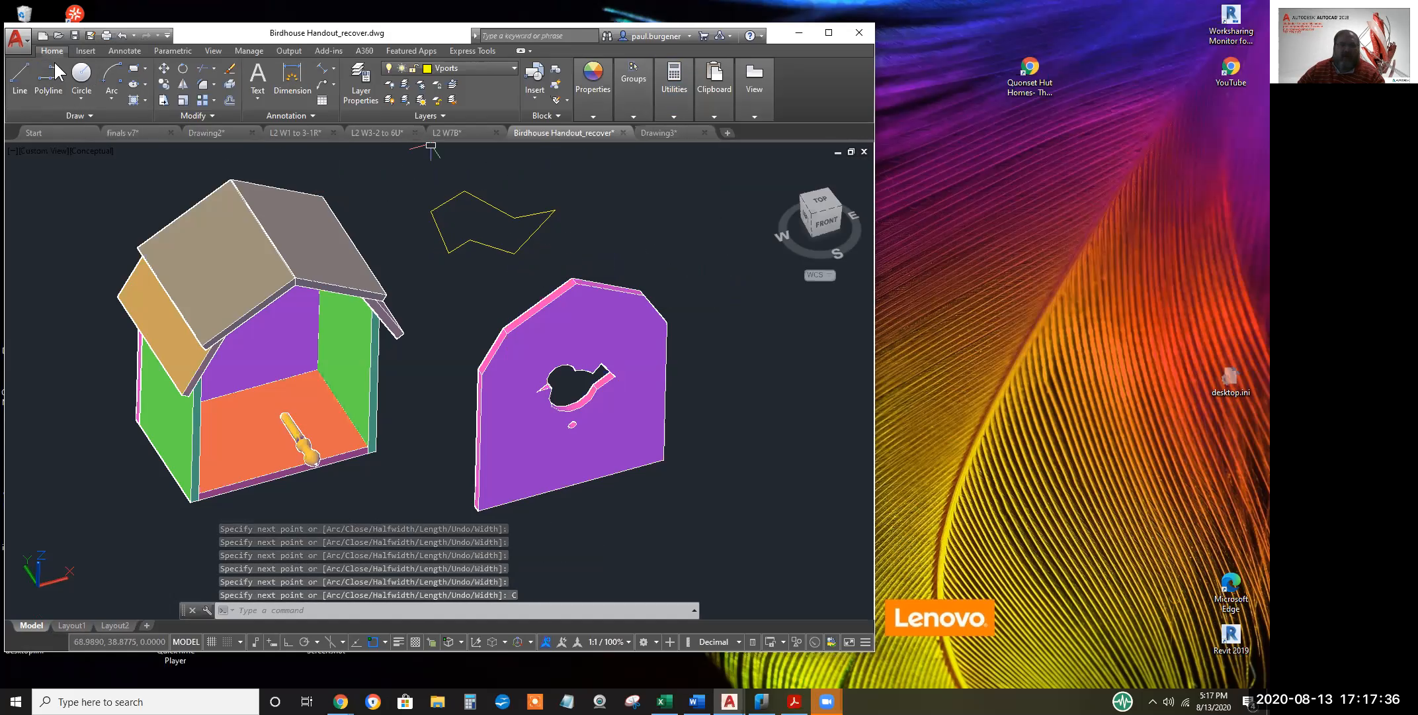
Draw a line from the geometric center of the irregular polyline to a free point beyond the front panel
click(19, 76)
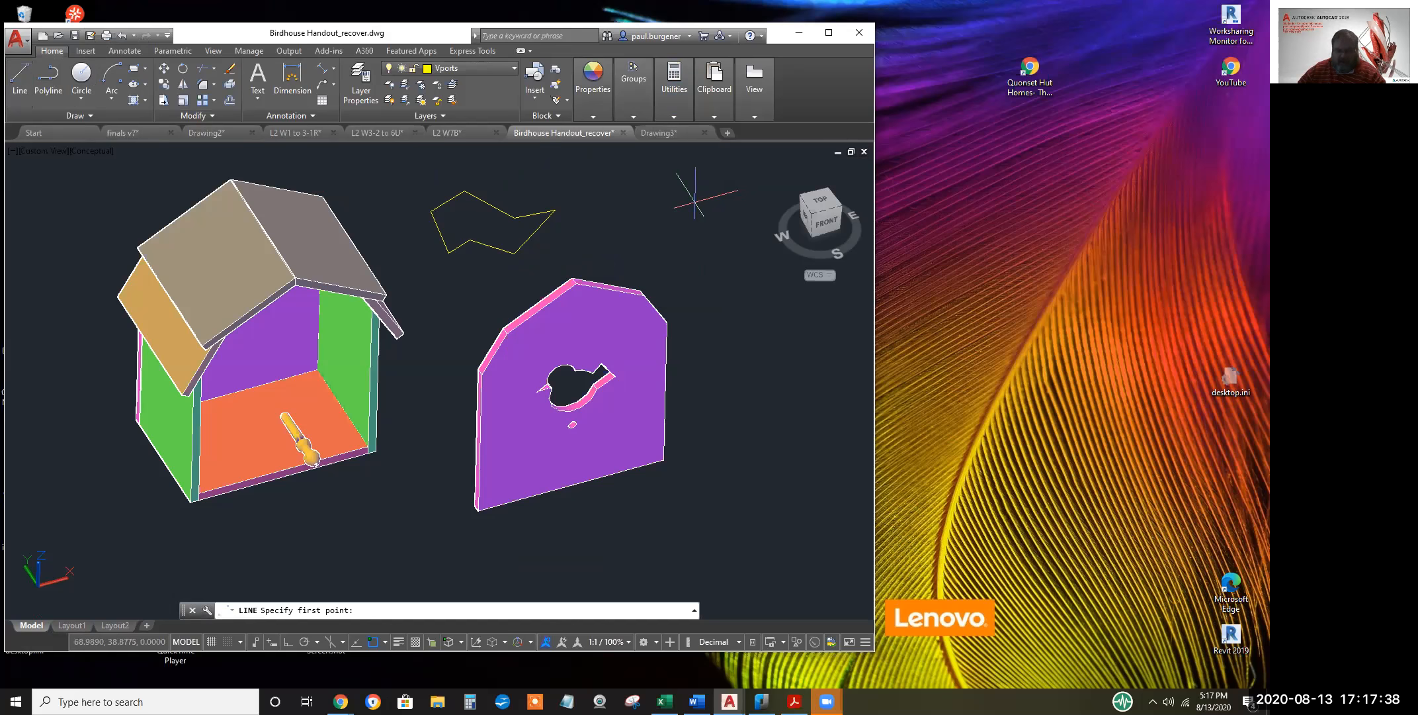
shift+right_click(696, 203)
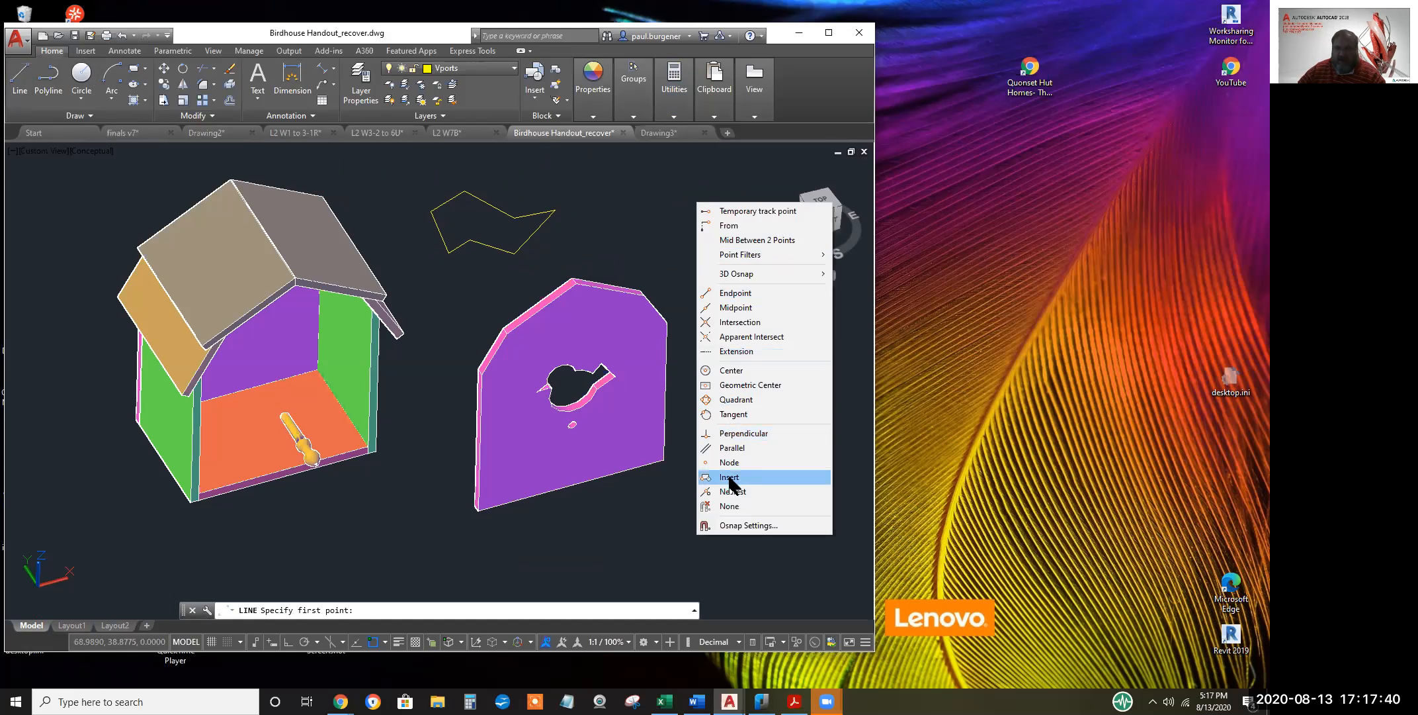
click(735, 384)
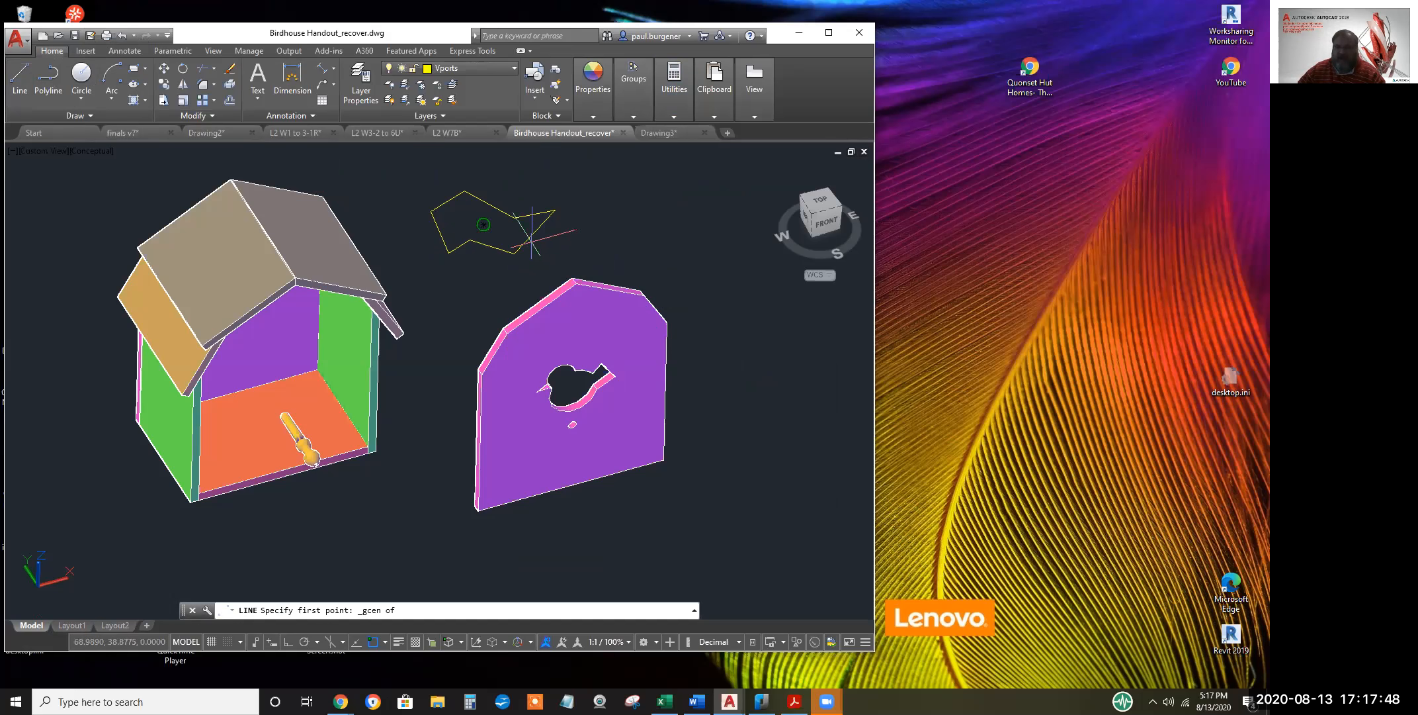
click(531, 239)
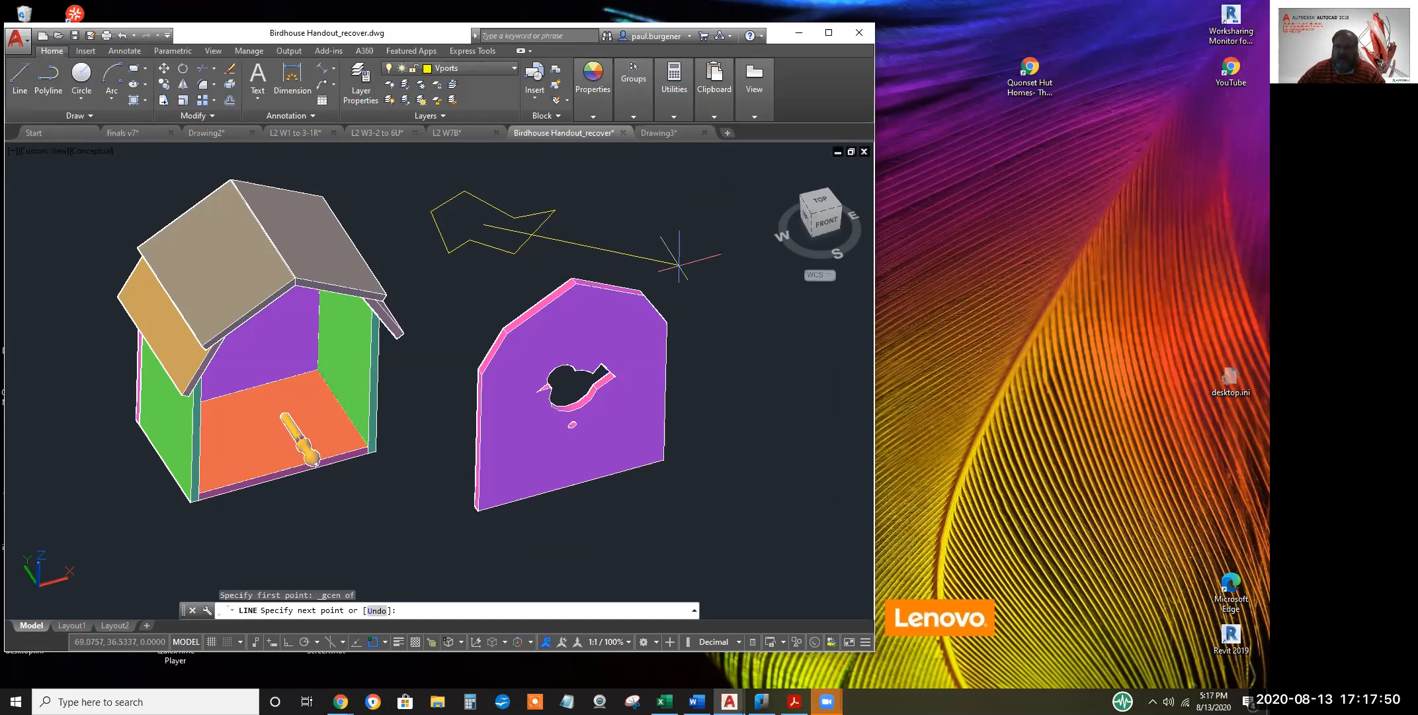
click(760, 306)
right_click(765, 272)
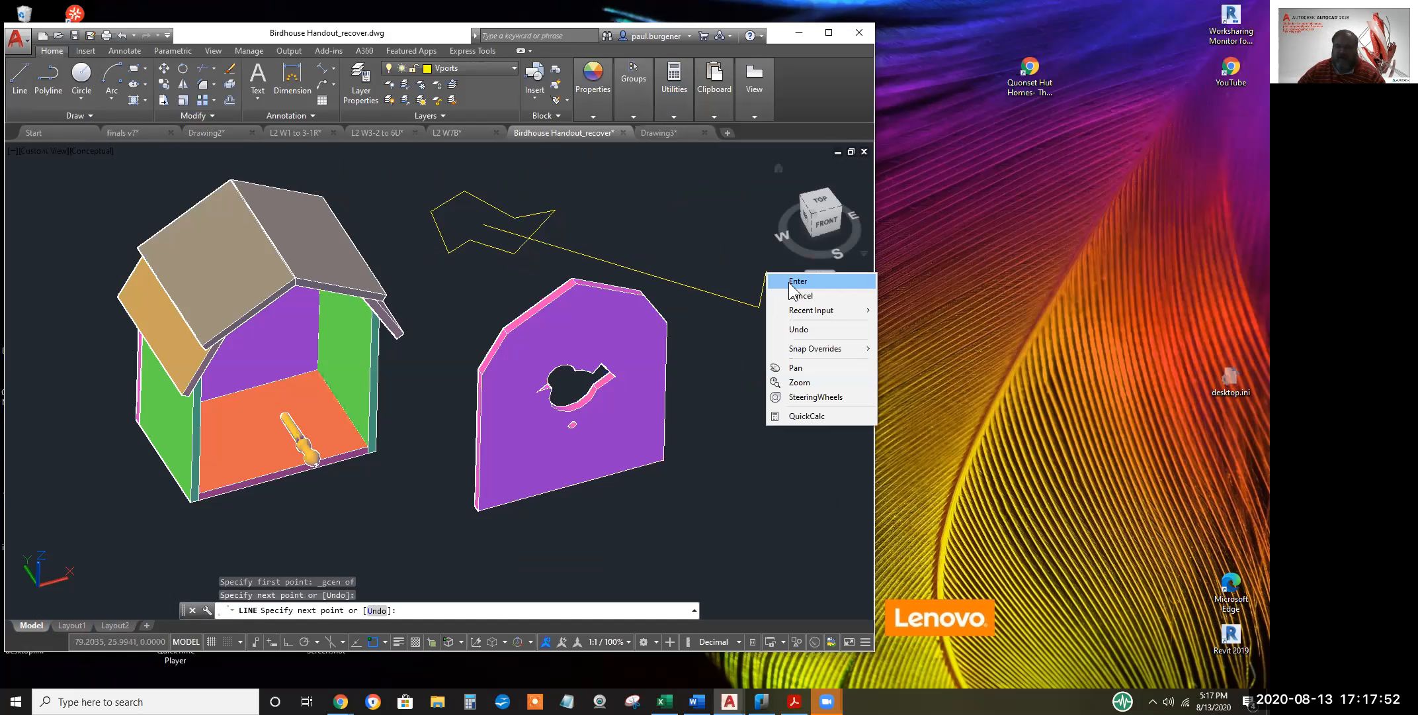
click(787, 279)
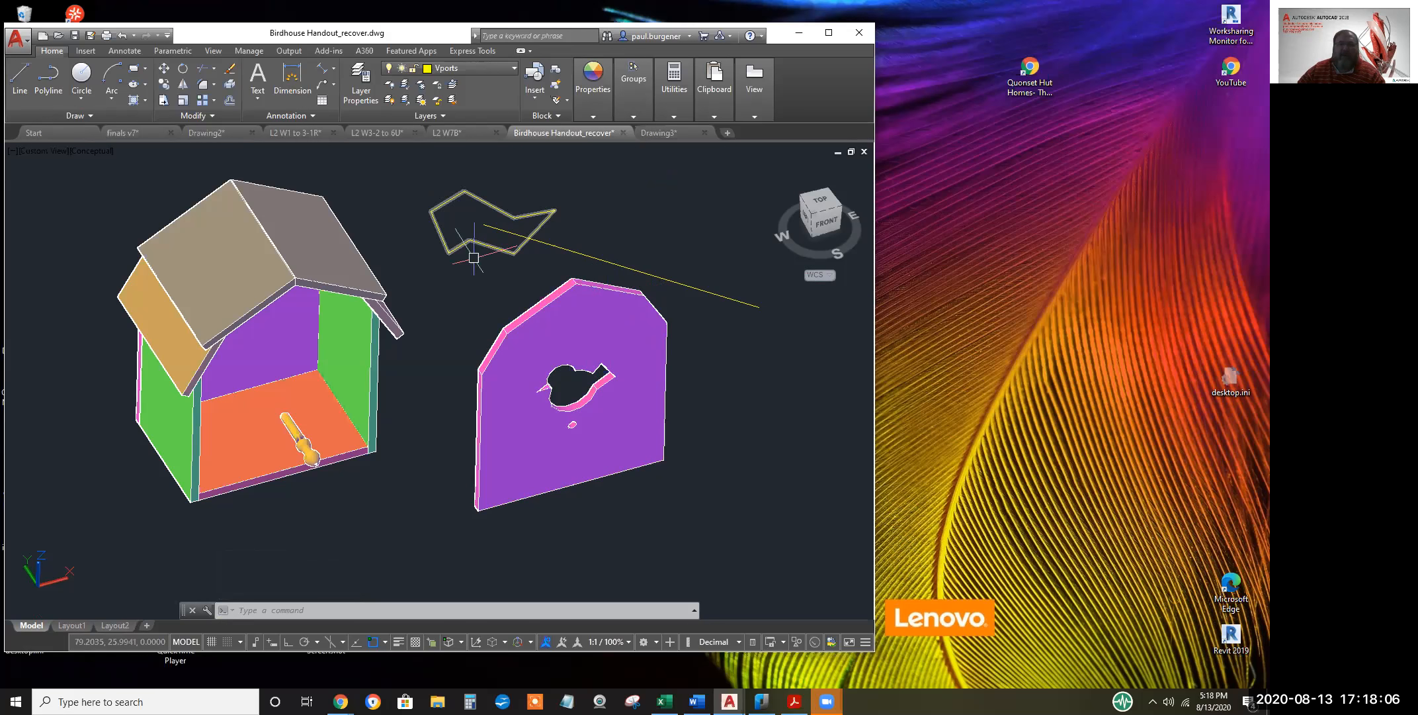
Start another line and look through the 3D Osnap override options for its first point
click(22, 75)
shift+right_click(702, 229)
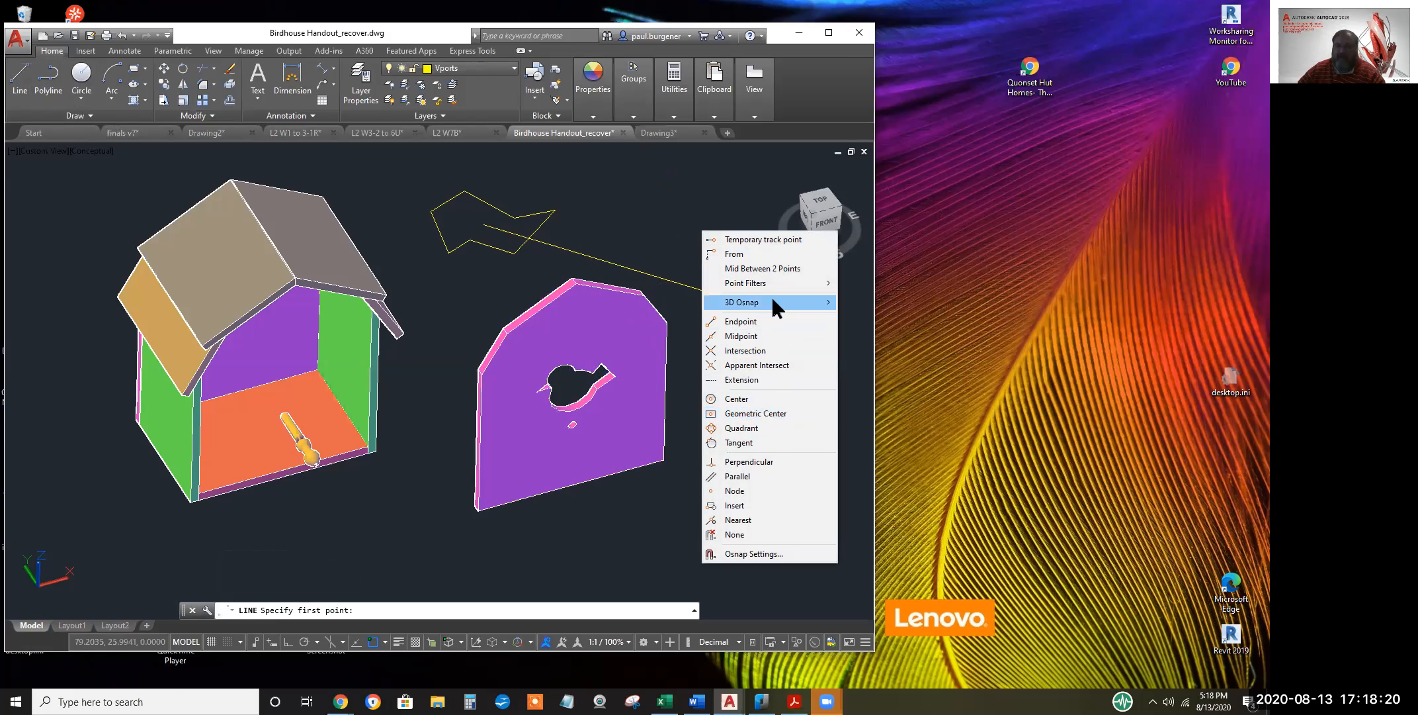
mouse_move(773, 300)
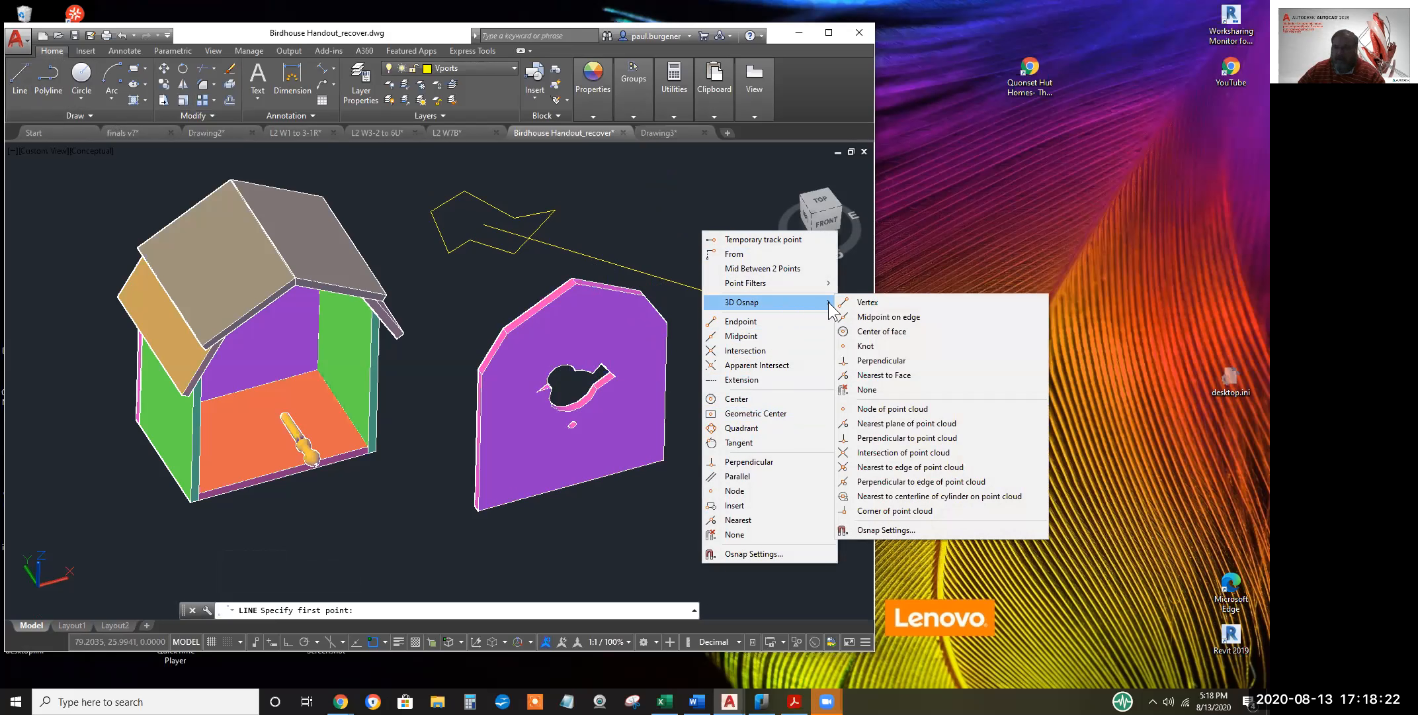
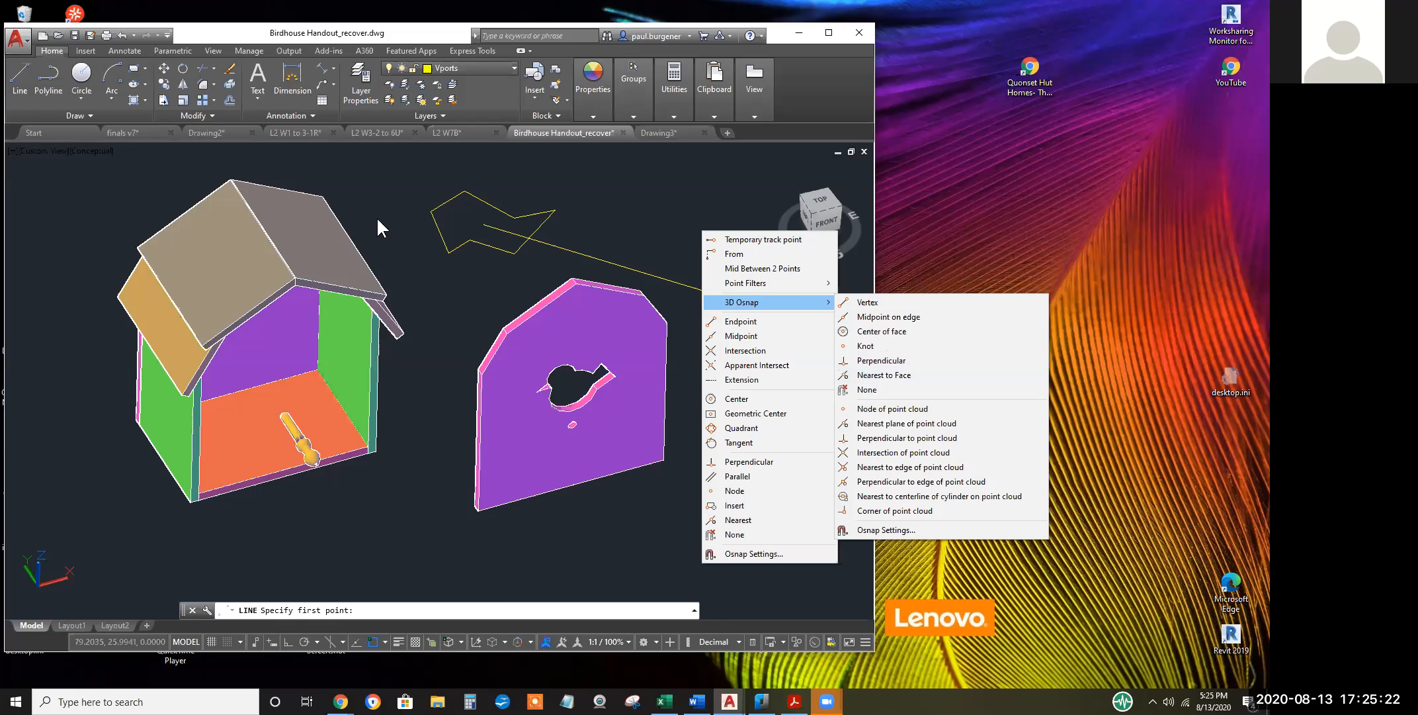
Switch to the L2 W3-2 to 6U drawing and examine the Week 6-2 office layout with its desks, chairs and file cabinets
click(378, 133)
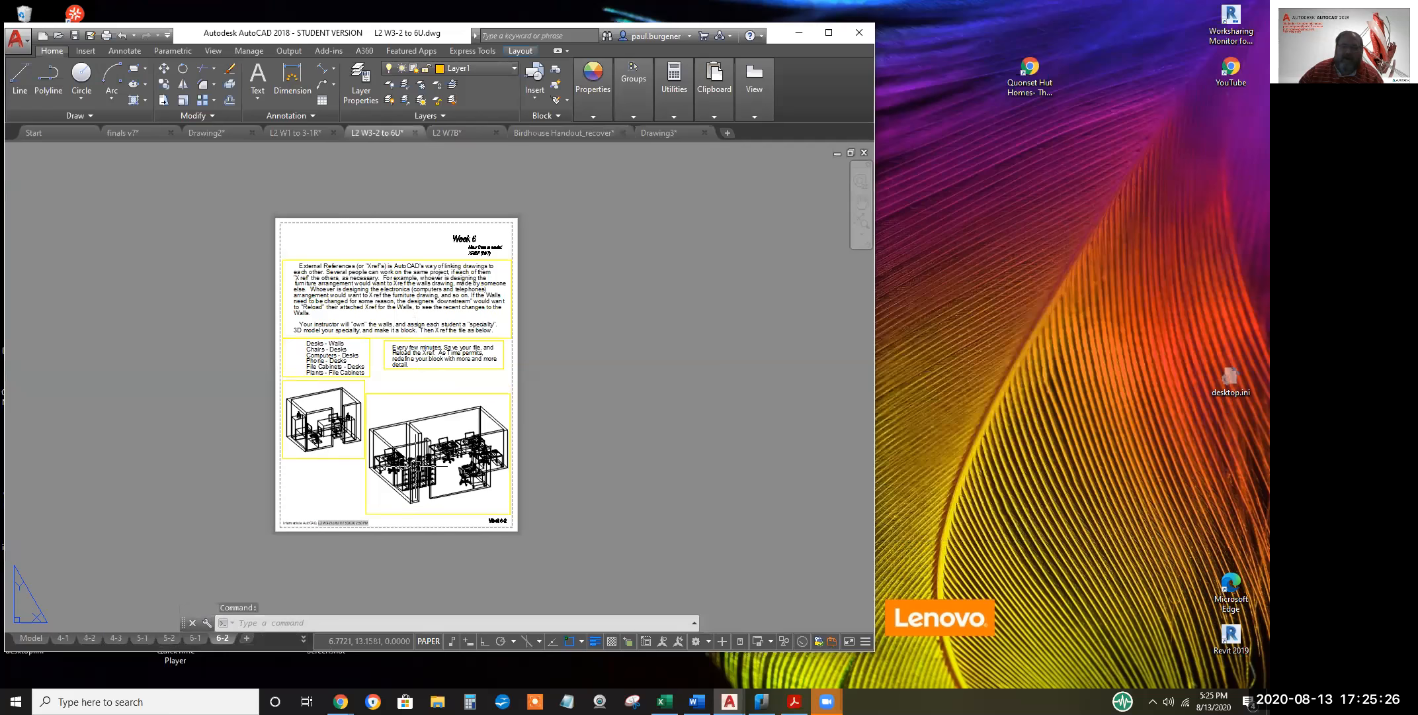
scroll(428, 430, up, 8)
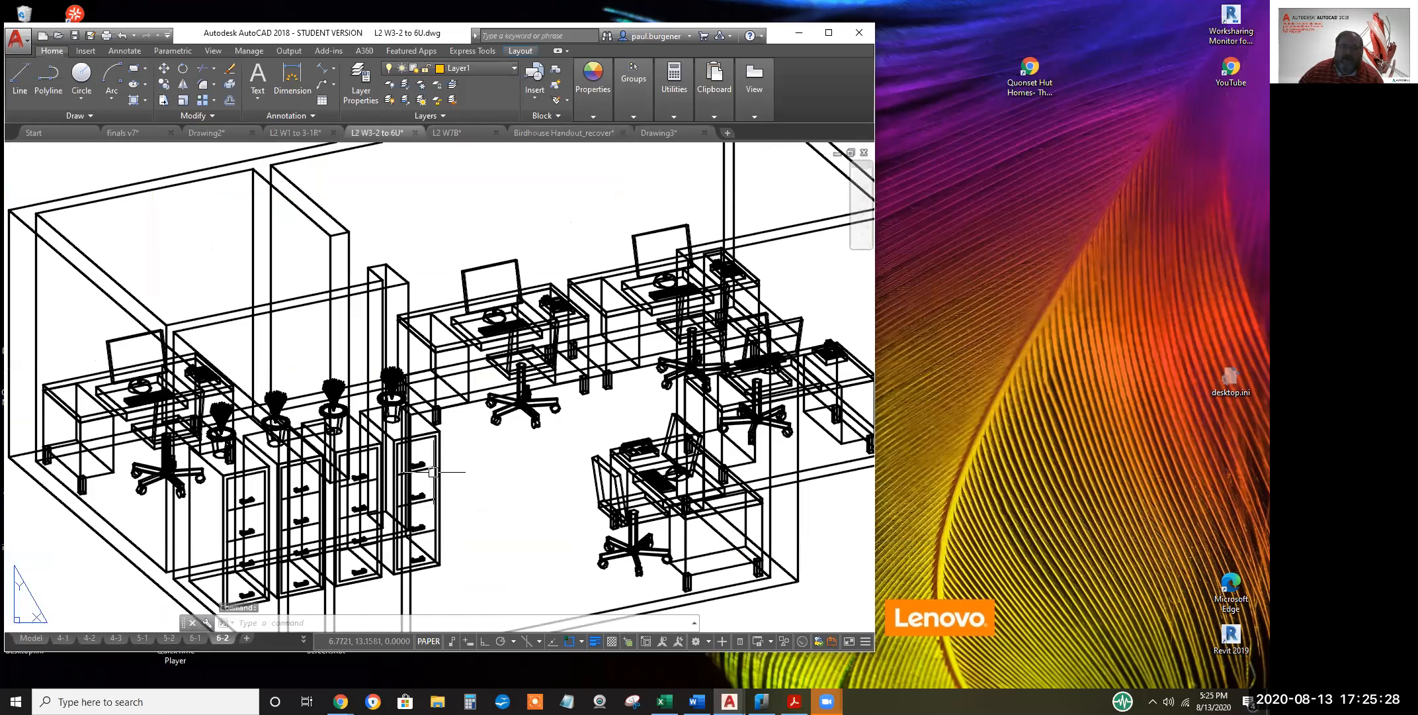
middle_drag(460, 461, 565, 371)
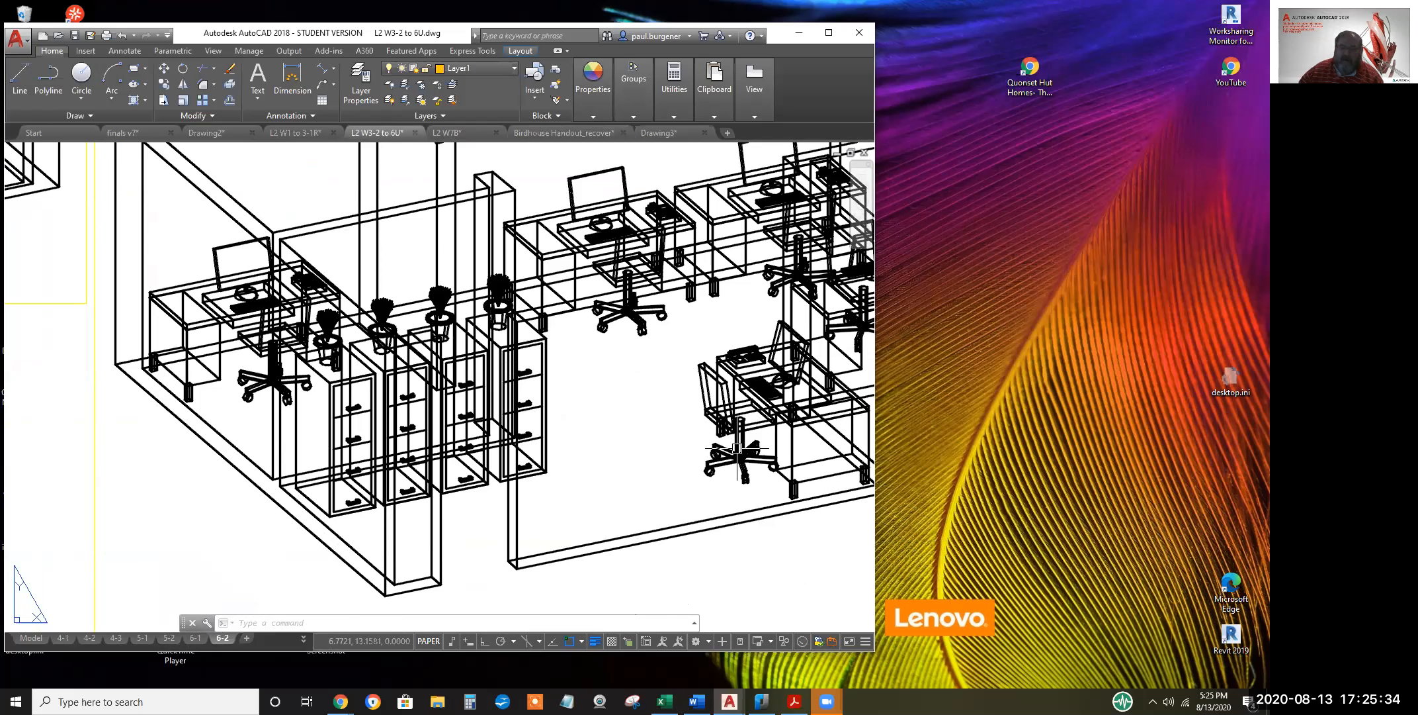
scroll(708, 334, down, 4)
scroll(573, 384, up, 3)
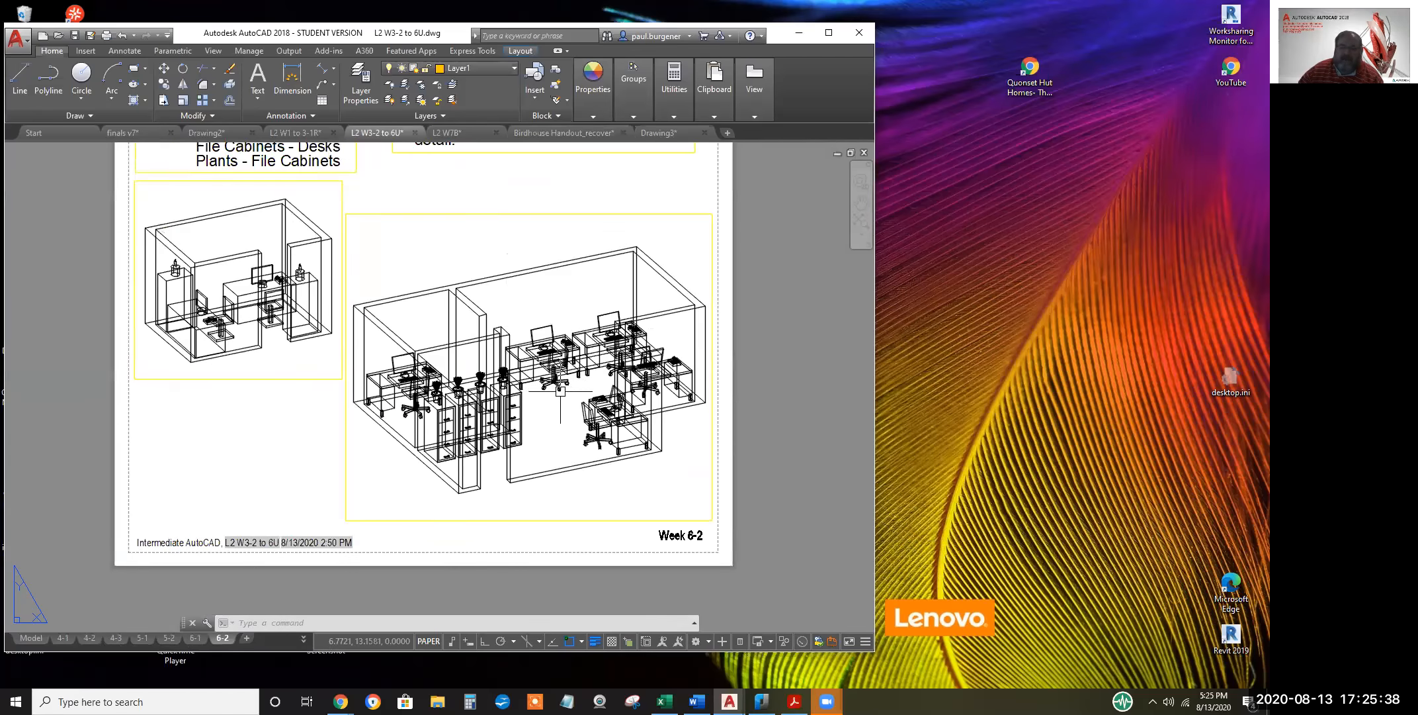
scroll(579, 374, up, 4)
scroll(581, 370, down, 3)
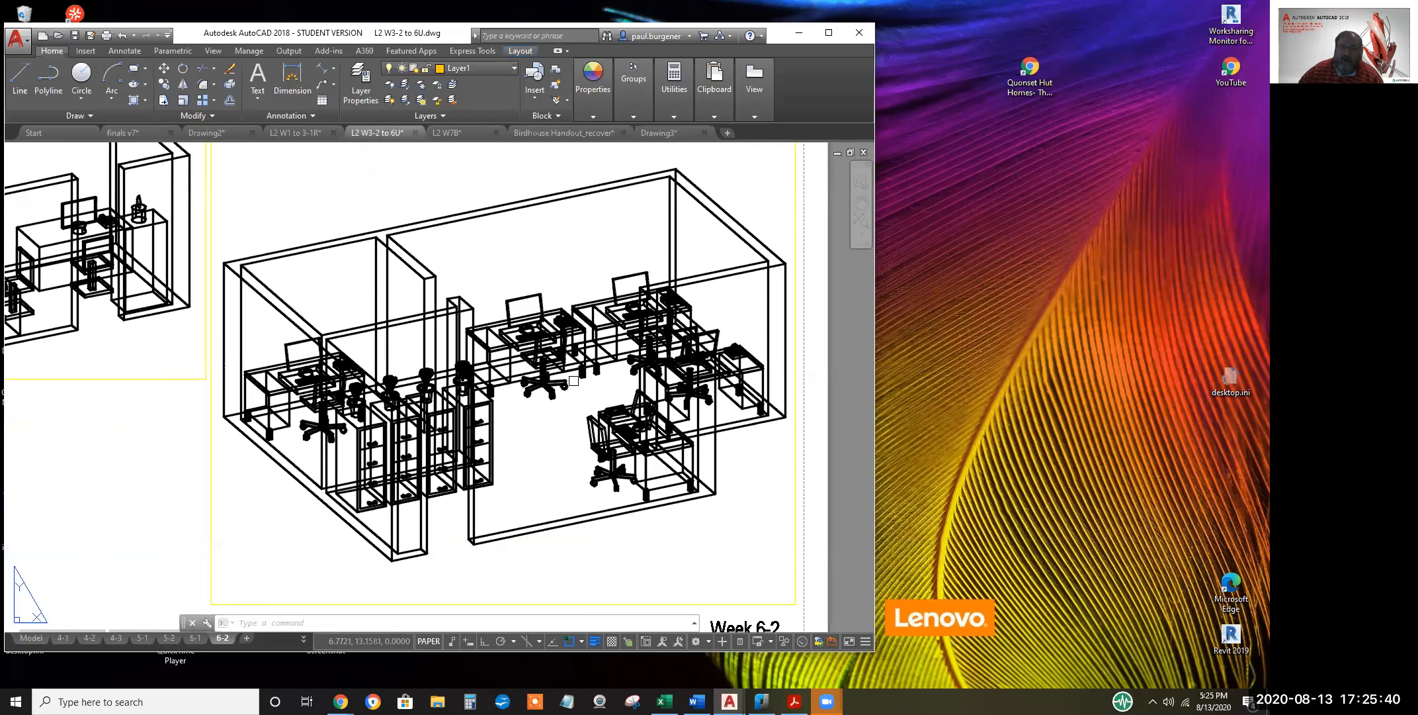
scroll(574, 380, down, 2)
scroll(546, 413, up, 3)
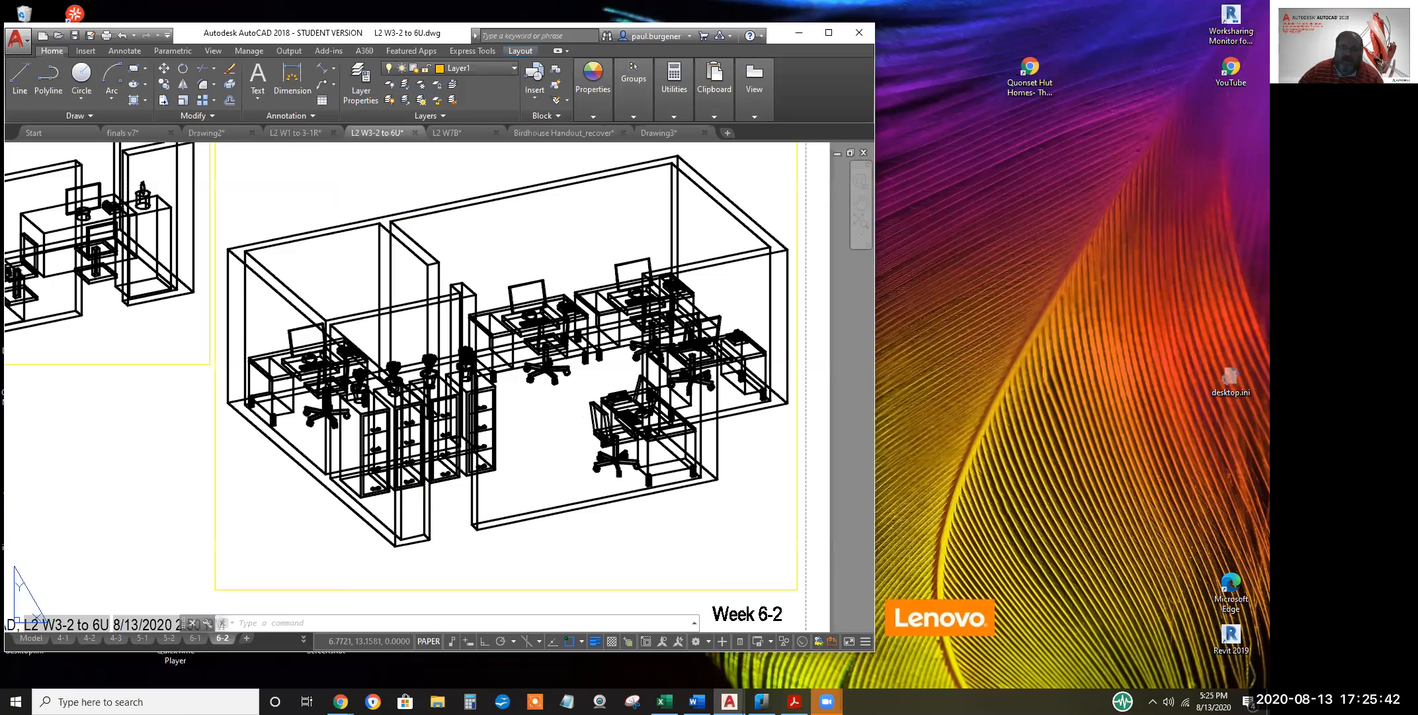
scroll(561, 410, down, 3)
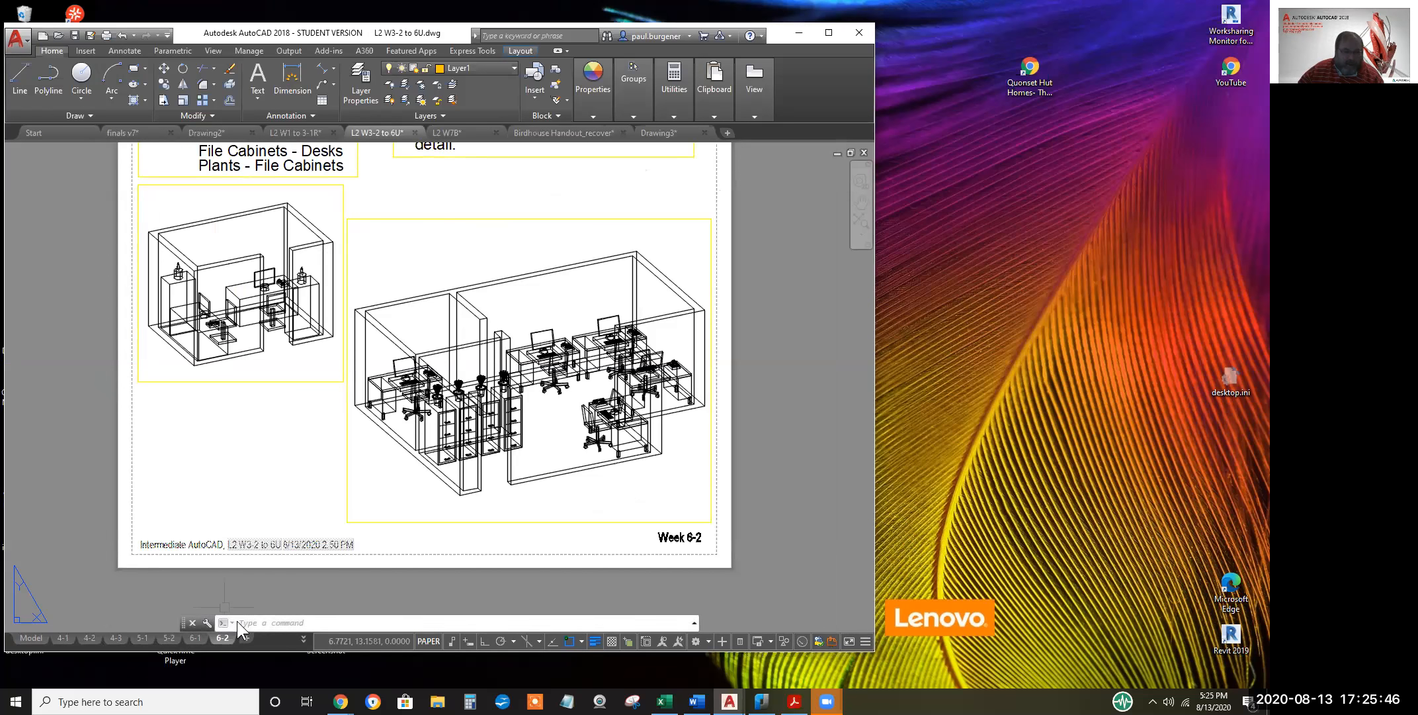
Open layout 4-1 and examine the Lesson 4 viewports showing the profile lines, the traced polyline and the revolved solid
click(65, 637)
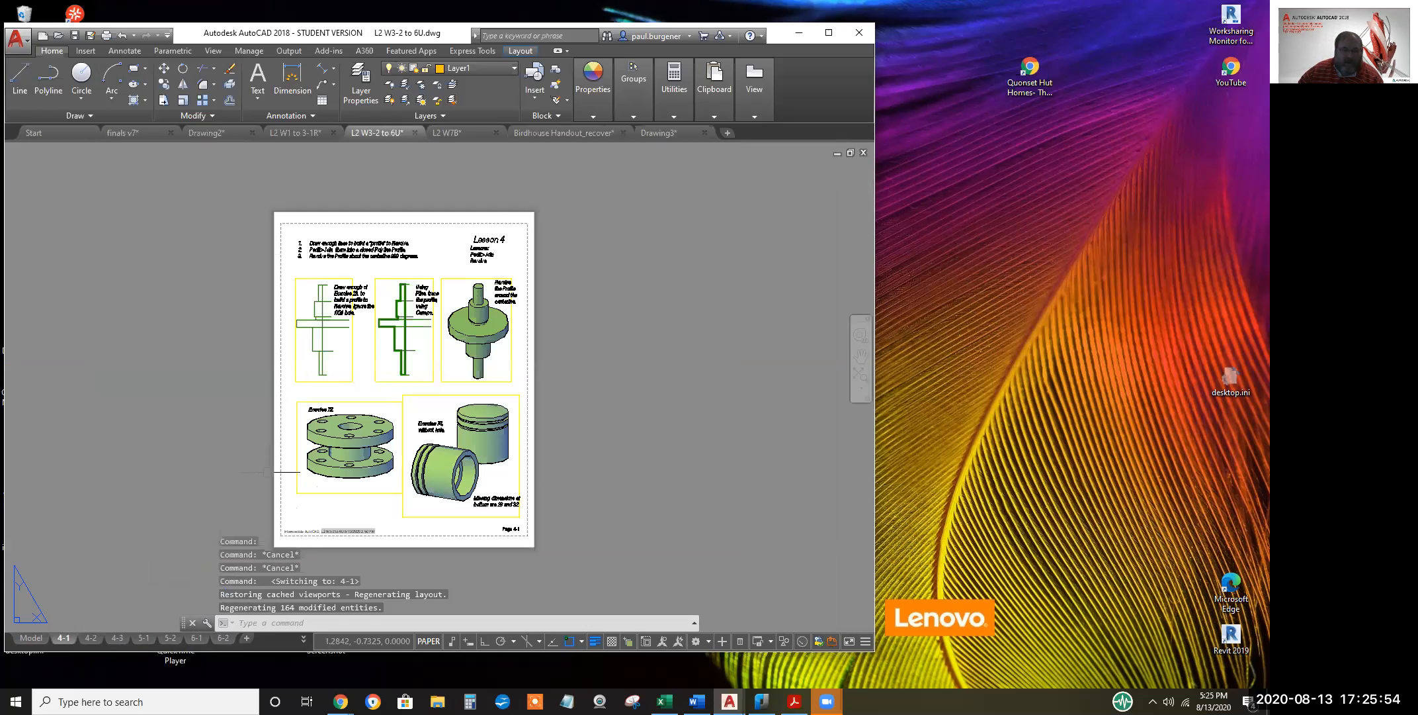
scroll(395, 428, up, 2)
scroll(395, 428, up, 2)
middle_drag(463, 385, 557, 567)
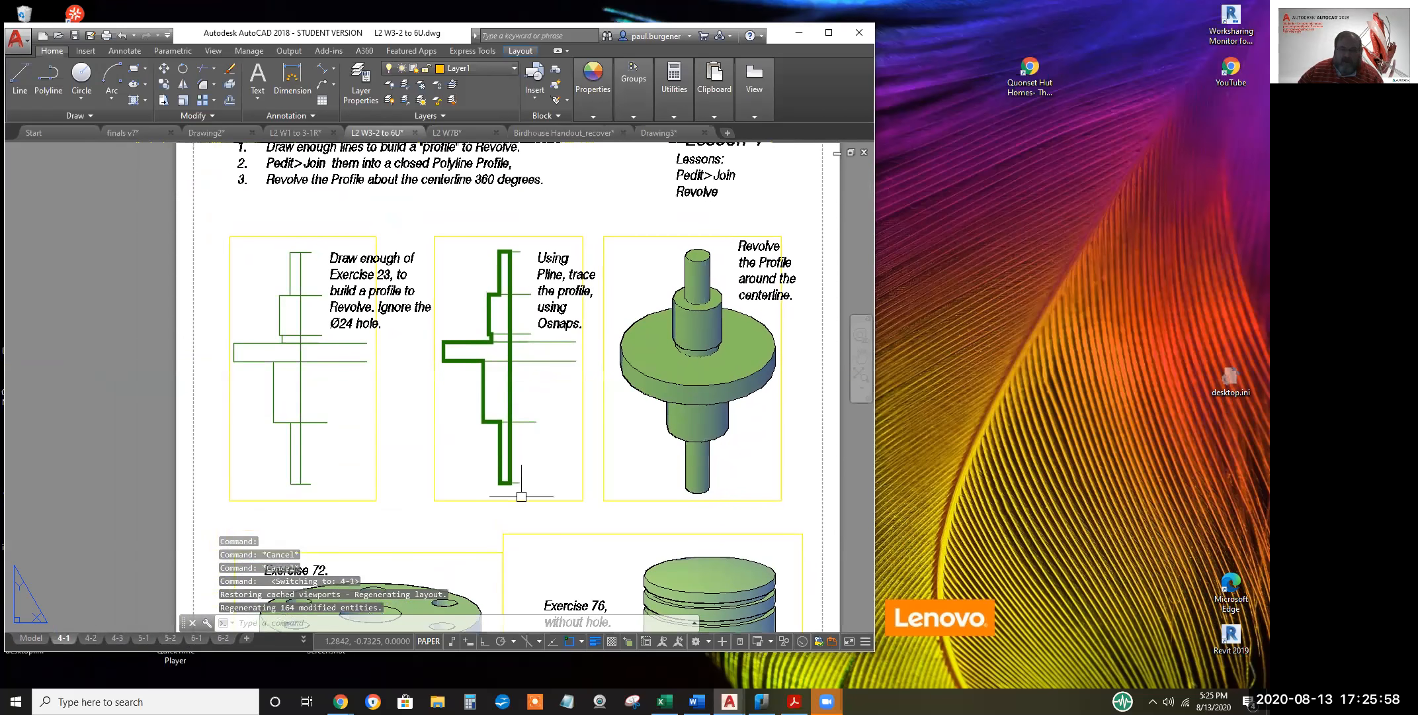
scroll(688, 350, up, 2)
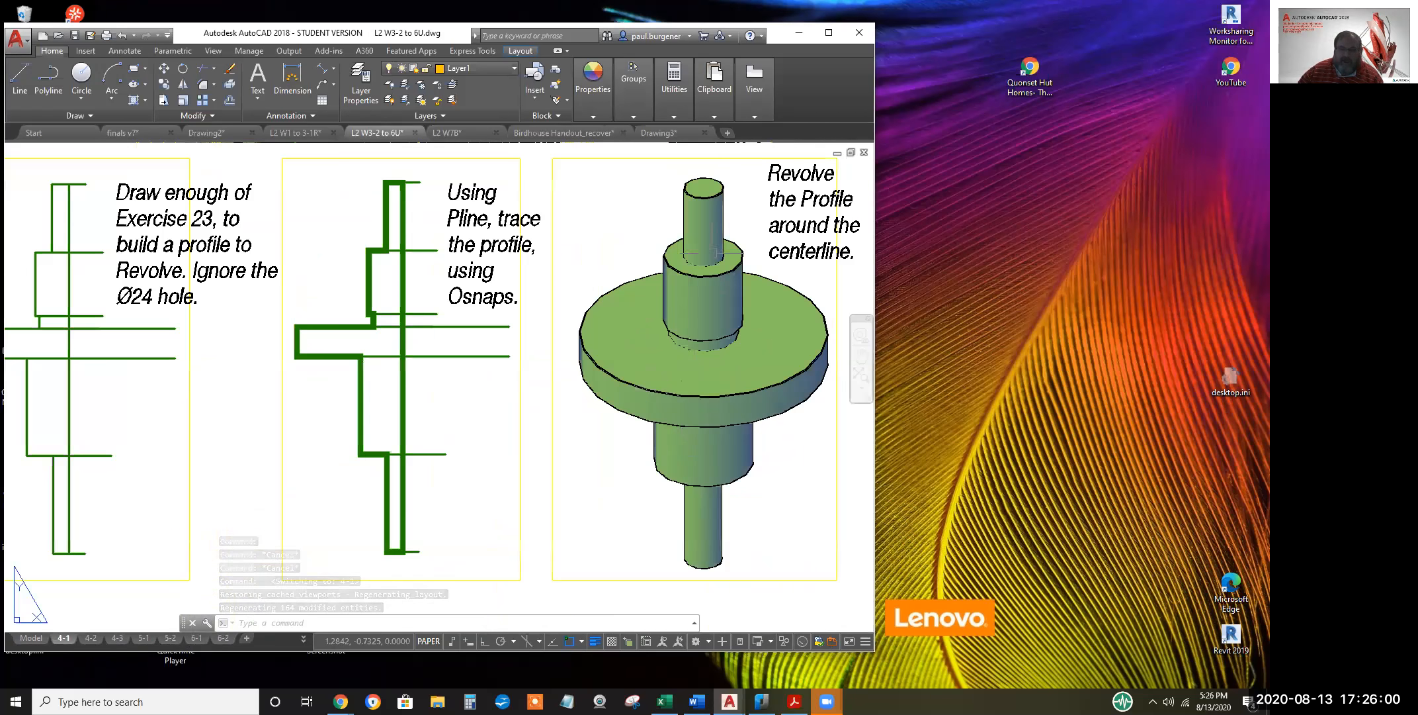
Examine Exercises 72 and 76 in the Lesson 4 layout, including the flanged part and the grooved cylinders
scroll(711, 390, down, 4)
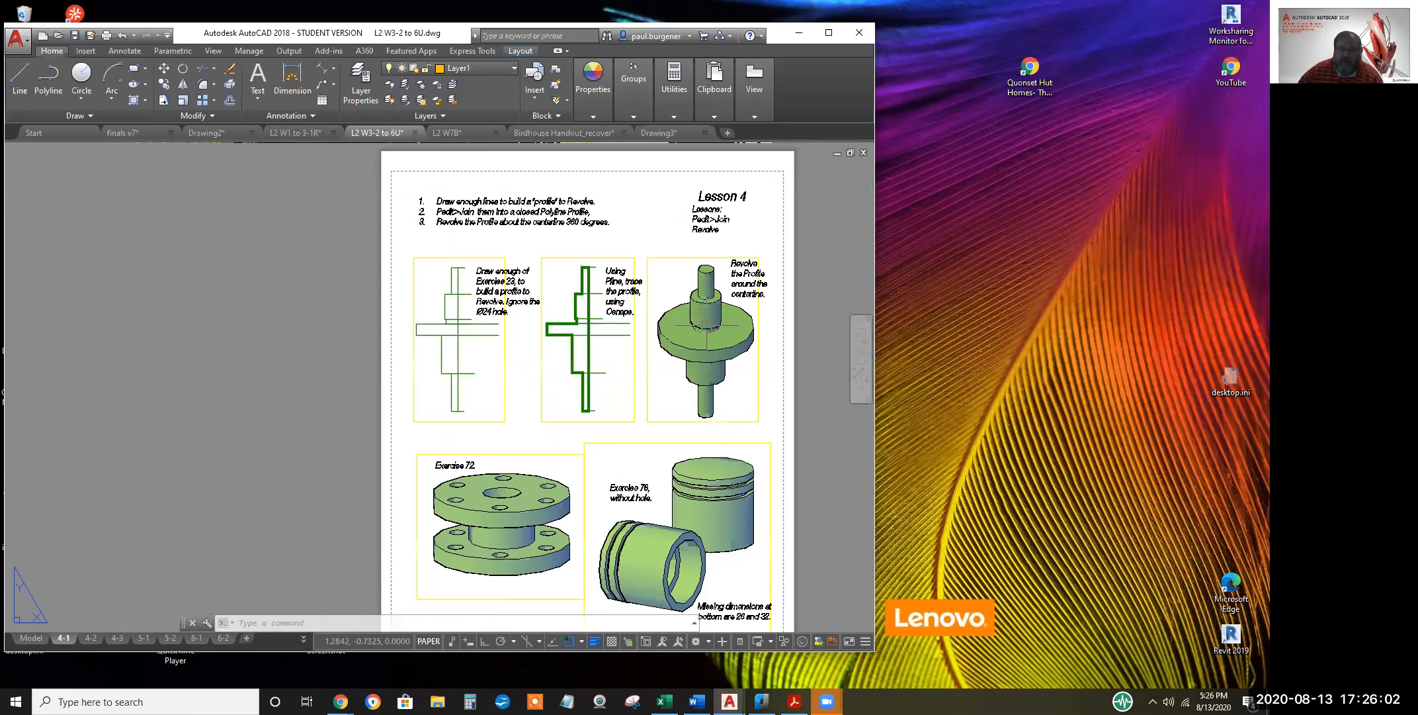
middle_drag(565, 435, 485, 322)
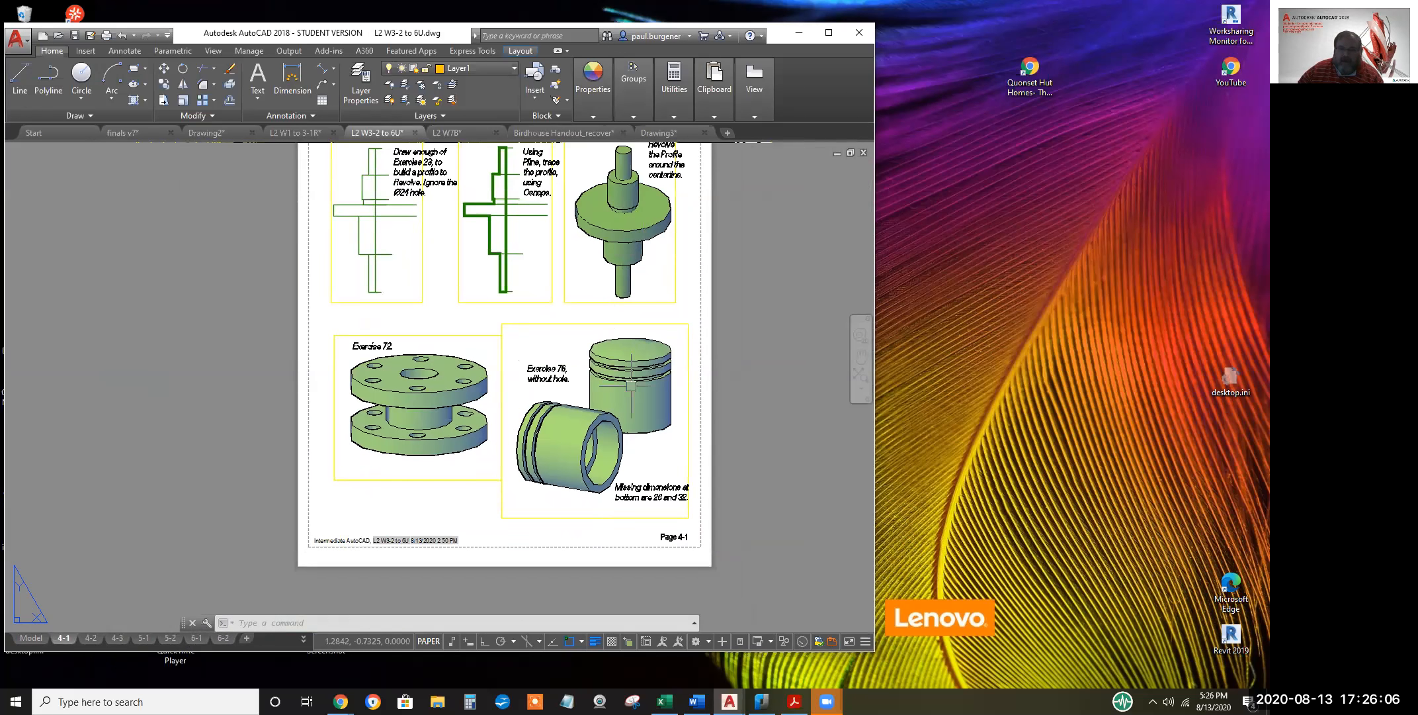
scroll(633, 384, up, 4)
scroll(628, 390, down, 2)
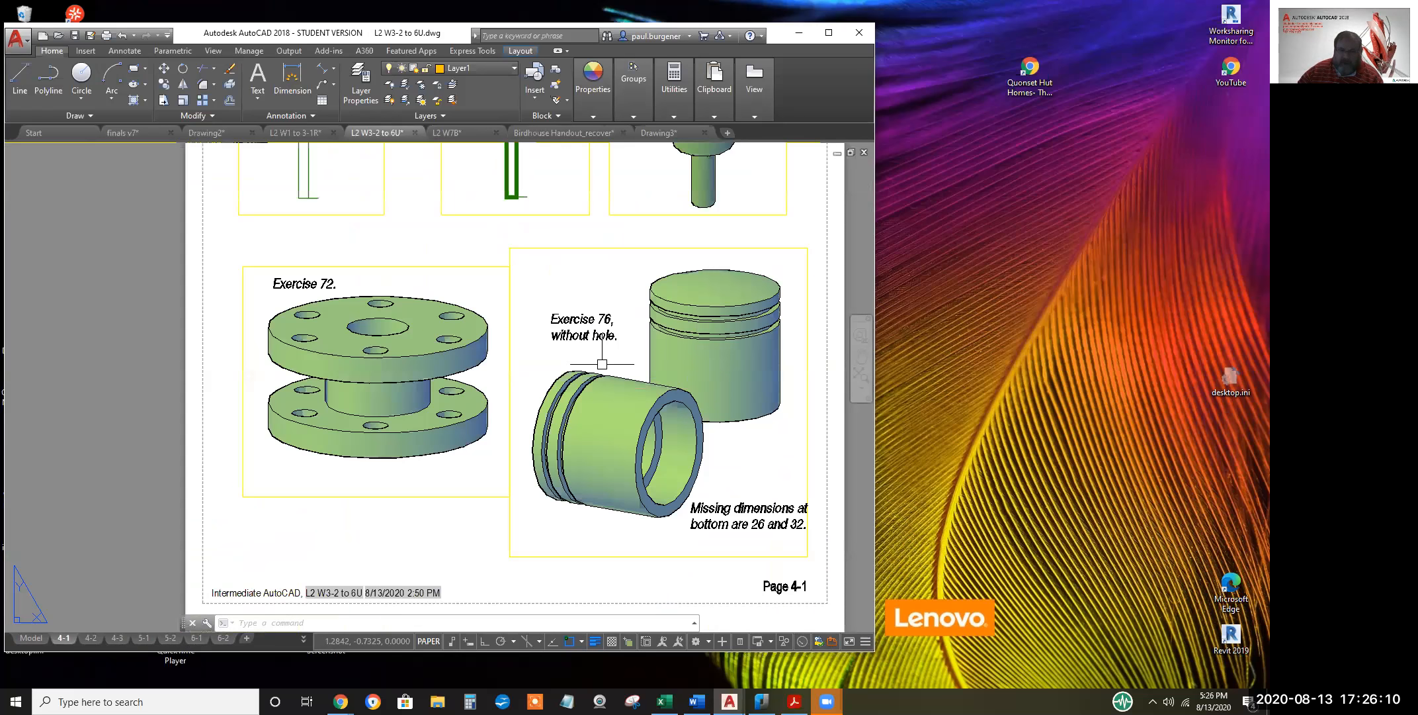
scroll(316, 478, up, 2)
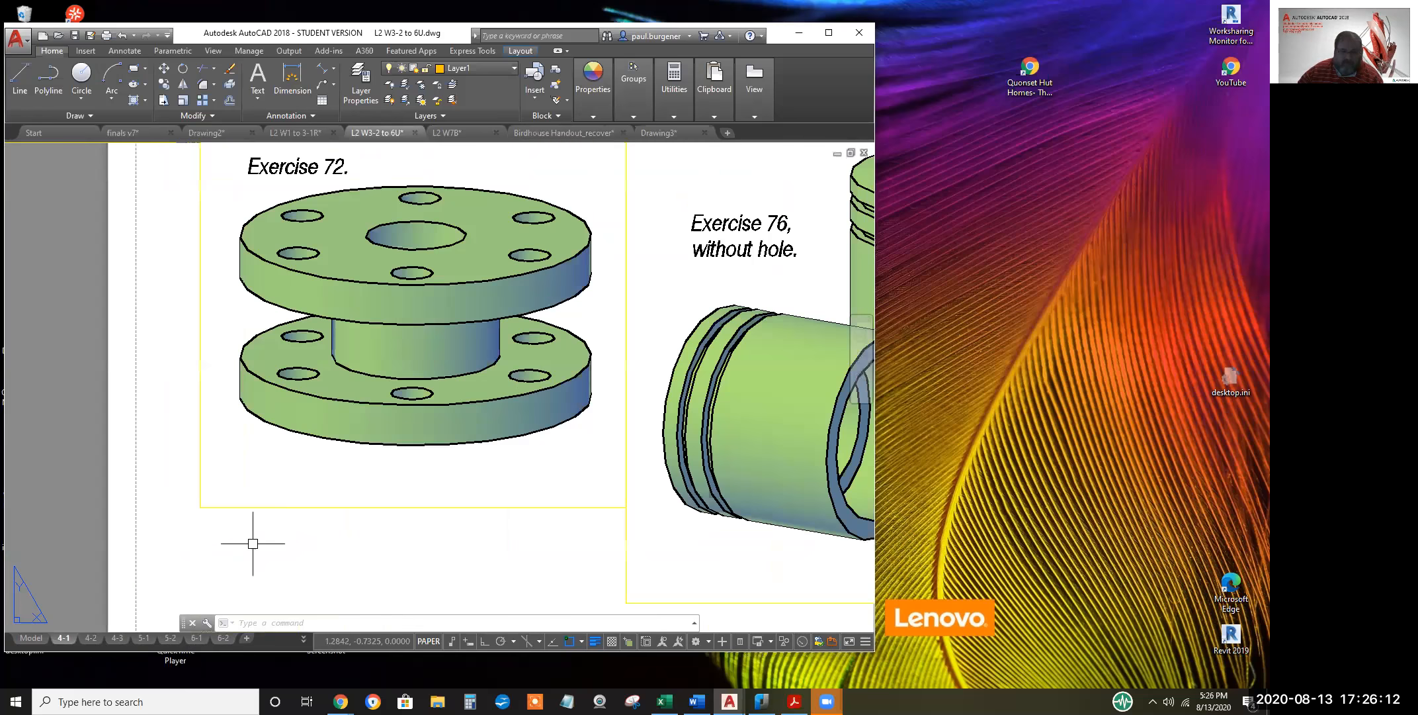
Open layouts 4-2 and 4-3 and examine the table leg instructions, the leg solids and the assembled table views
click(93, 638)
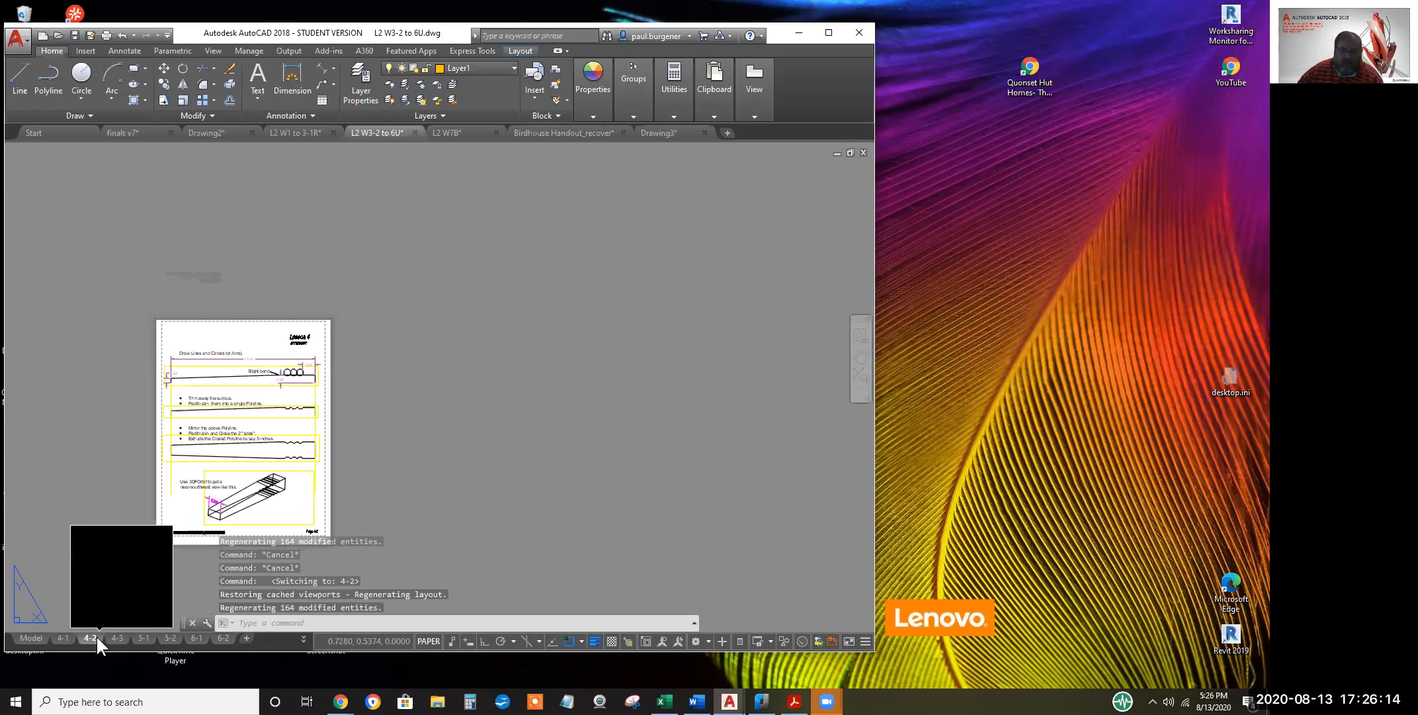
scroll(226, 488, up, 6)
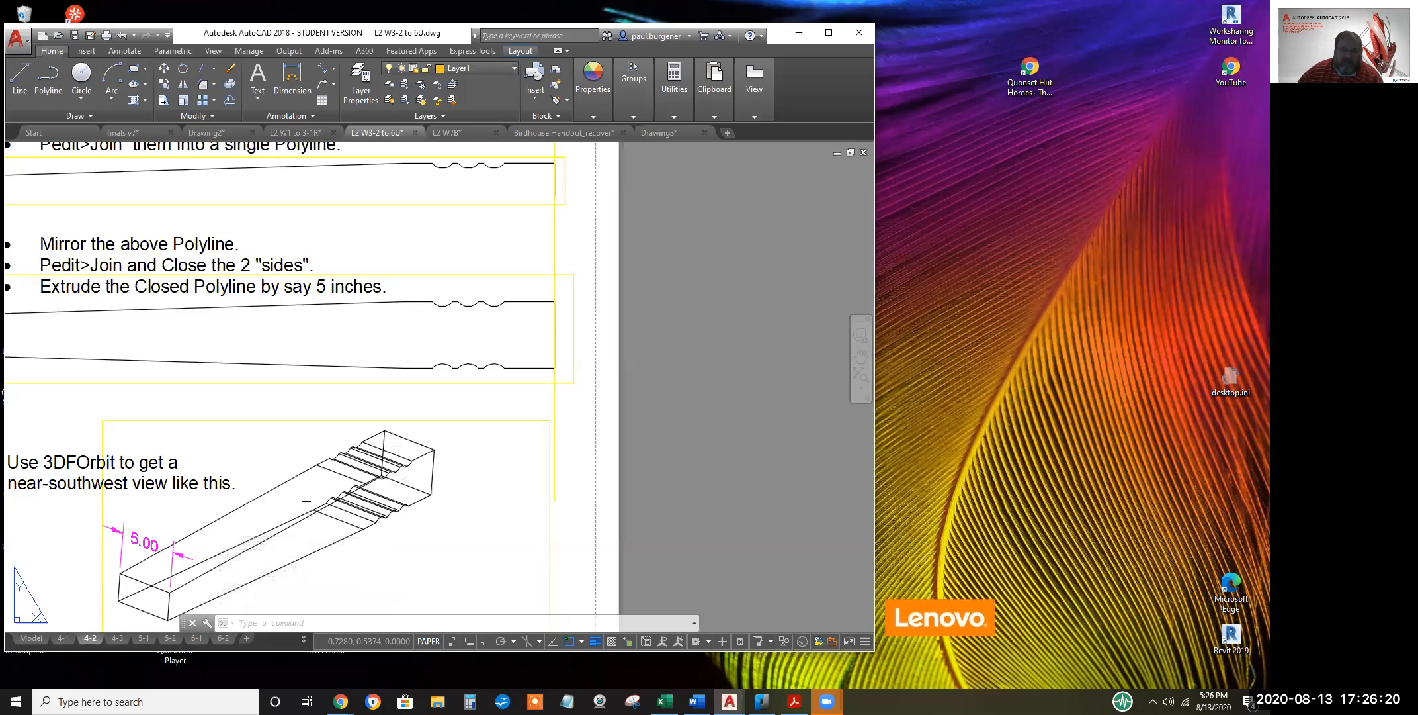
click(117, 637)
scroll(142, 310, up, 6)
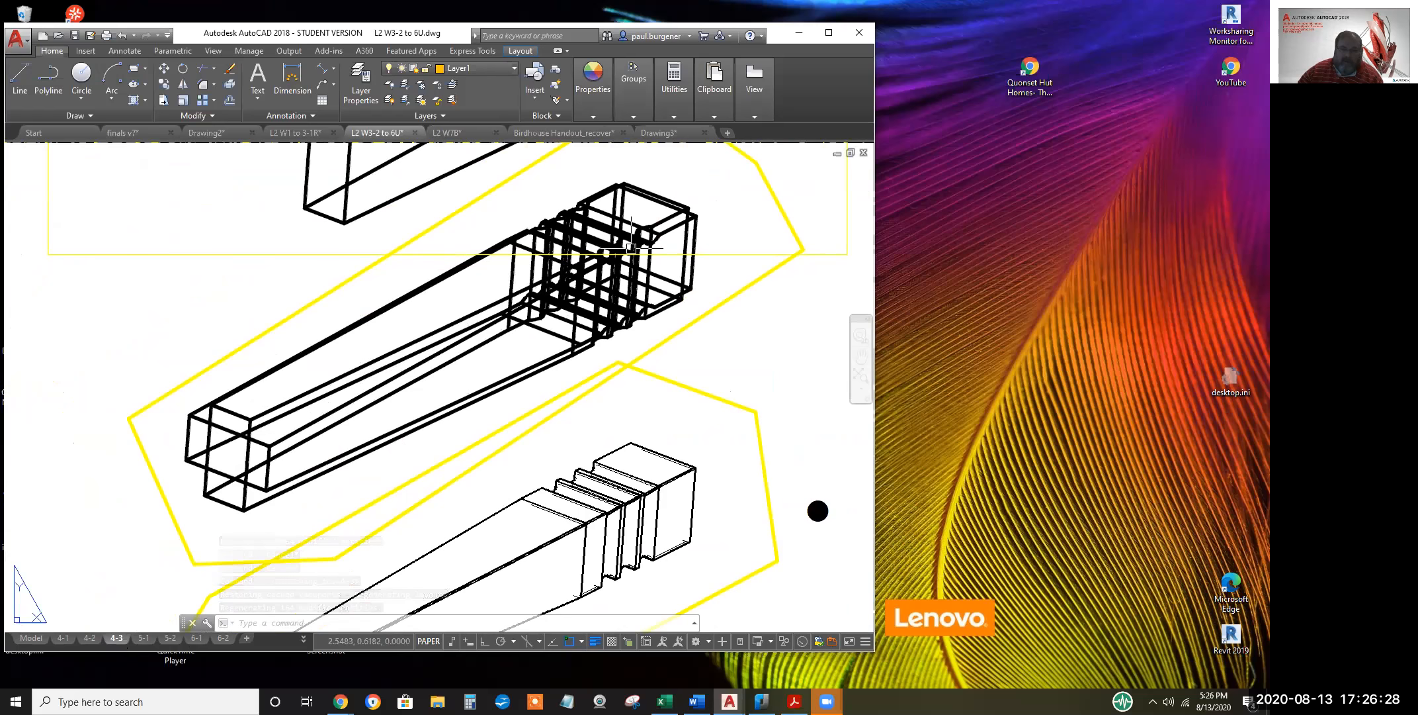
scroll(601, 524, down, 2)
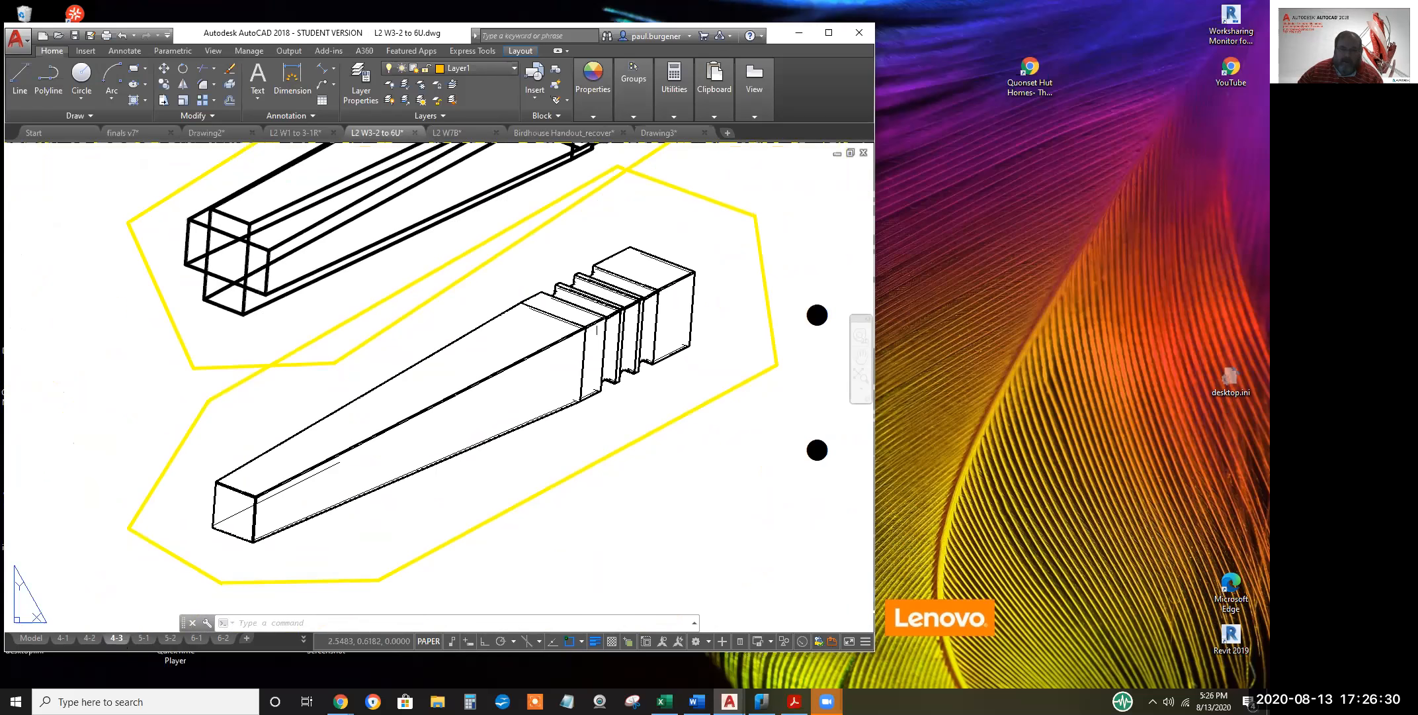
scroll(475, 358, up, 4)
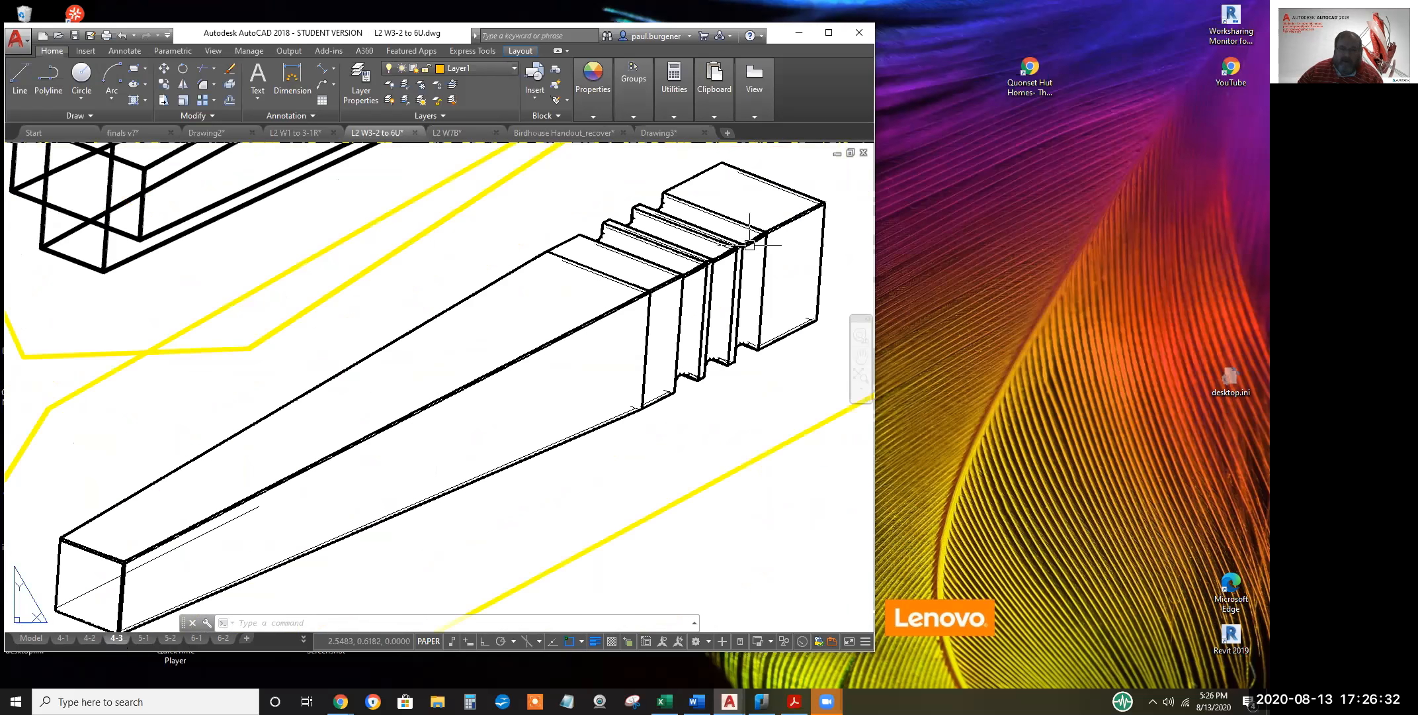
scroll(686, 306, down, 5)
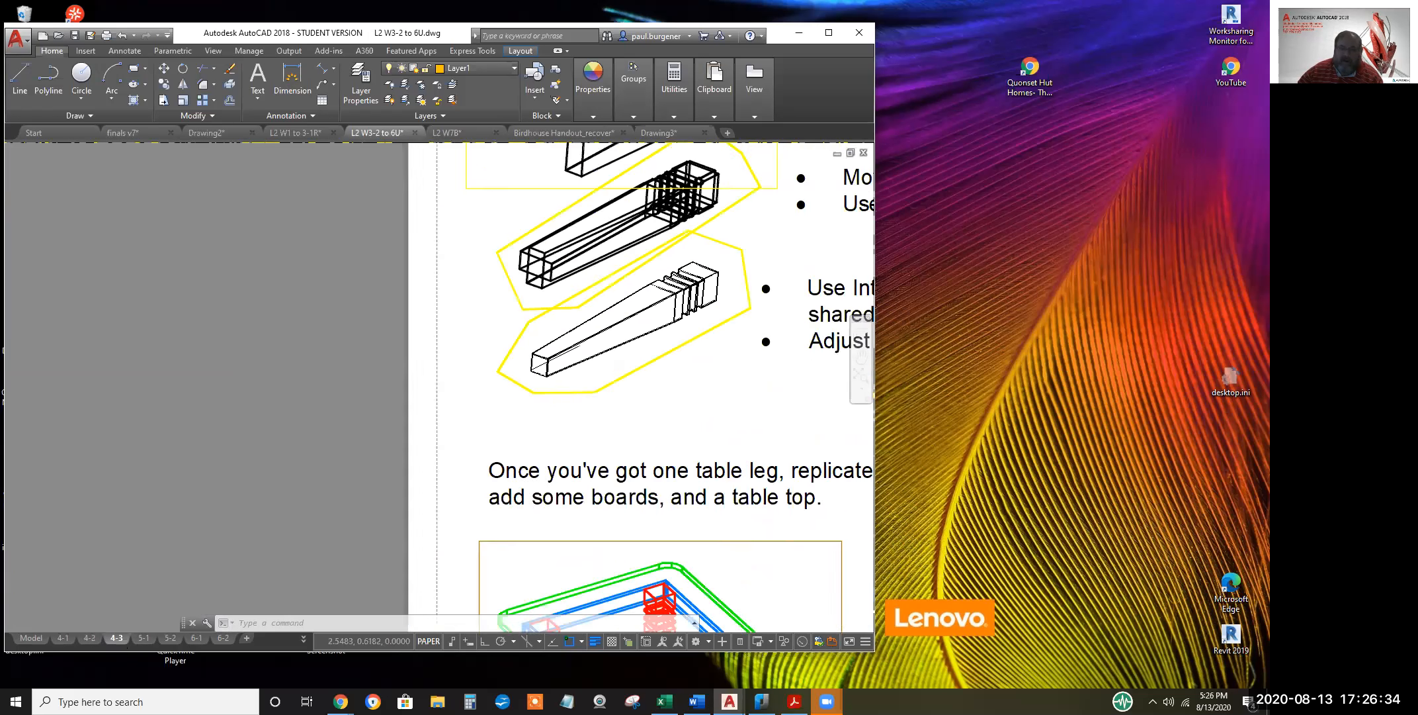
middle_drag(699, 442, 569, 385)
scroll(538, 429, up, 5)
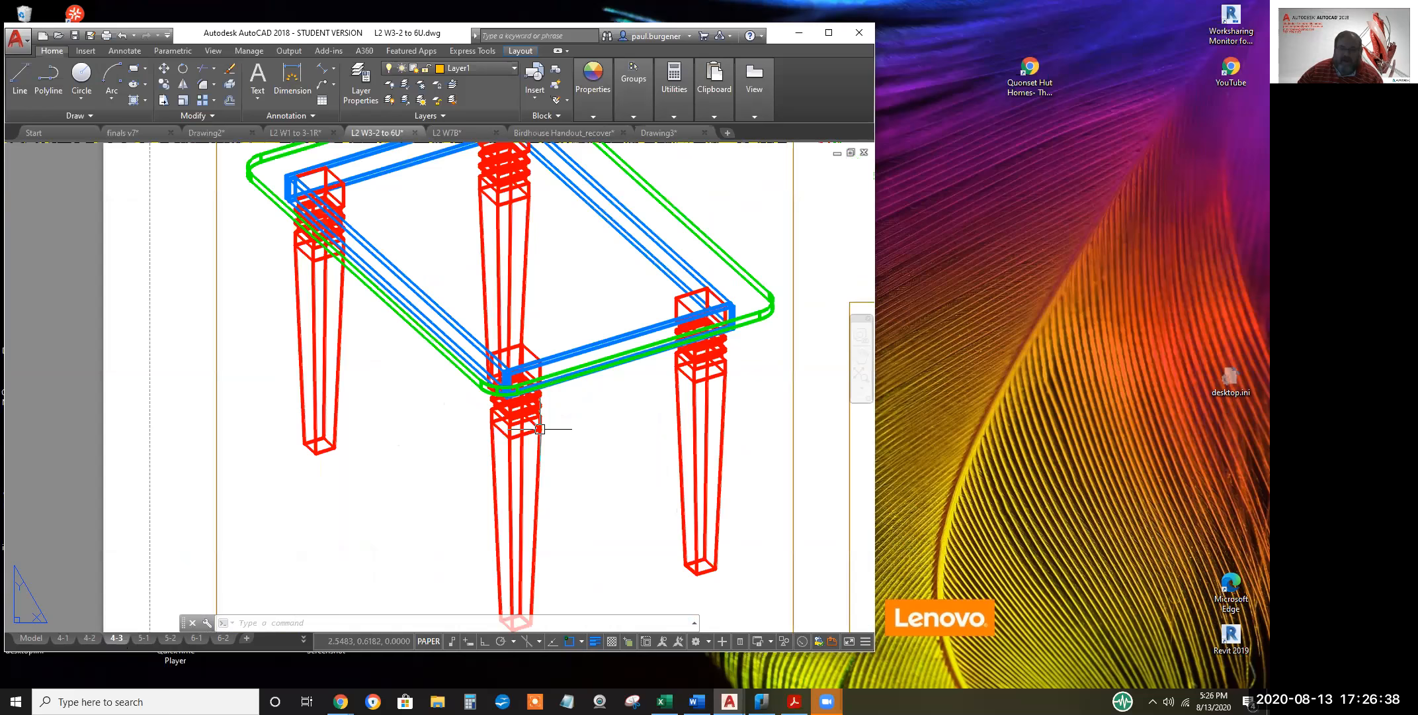
mouse_move(540, 429)
middle_down()
mouse_move(406, 427)
mouse_move(178, 374)
mouse_move(81, 369)
middle_up()
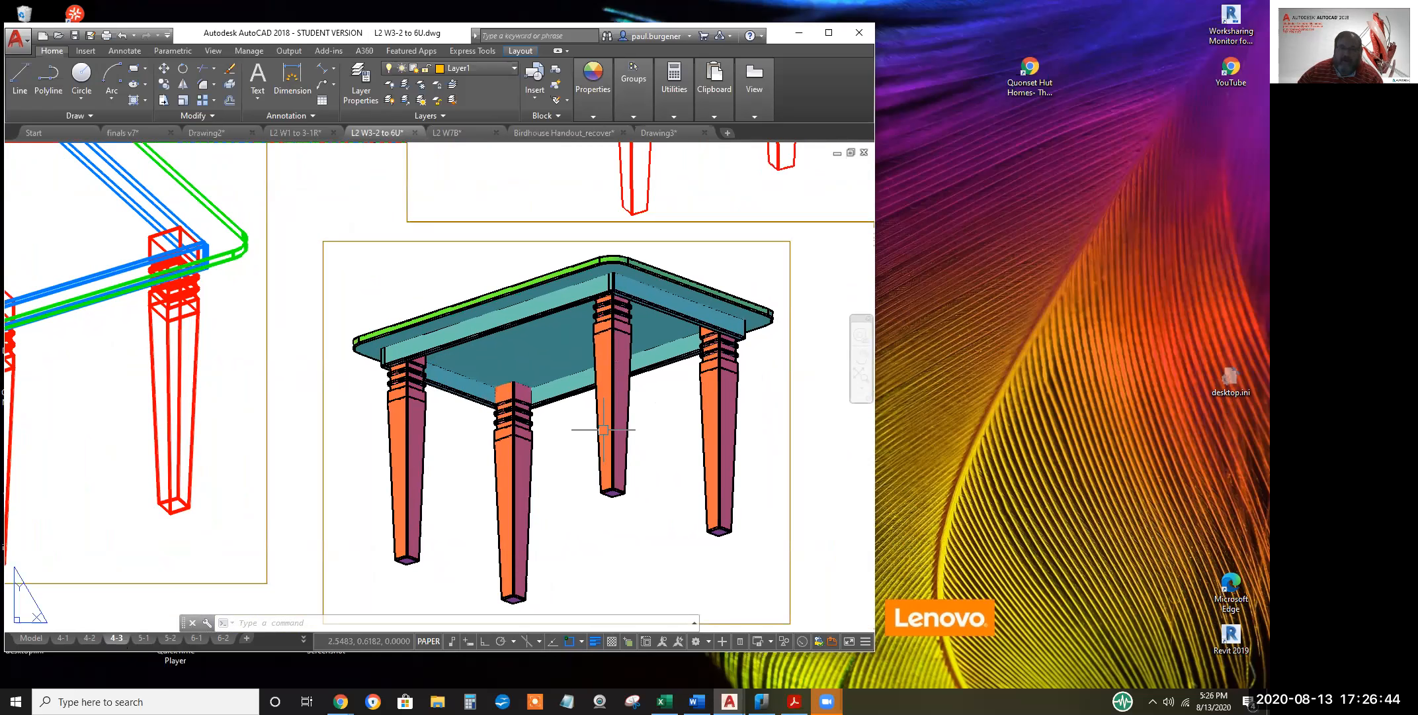
Open layout 5-1 and examine the Lesson 5 exercise on filtering the exploded 45 degree hatch lines
click(143, 638)
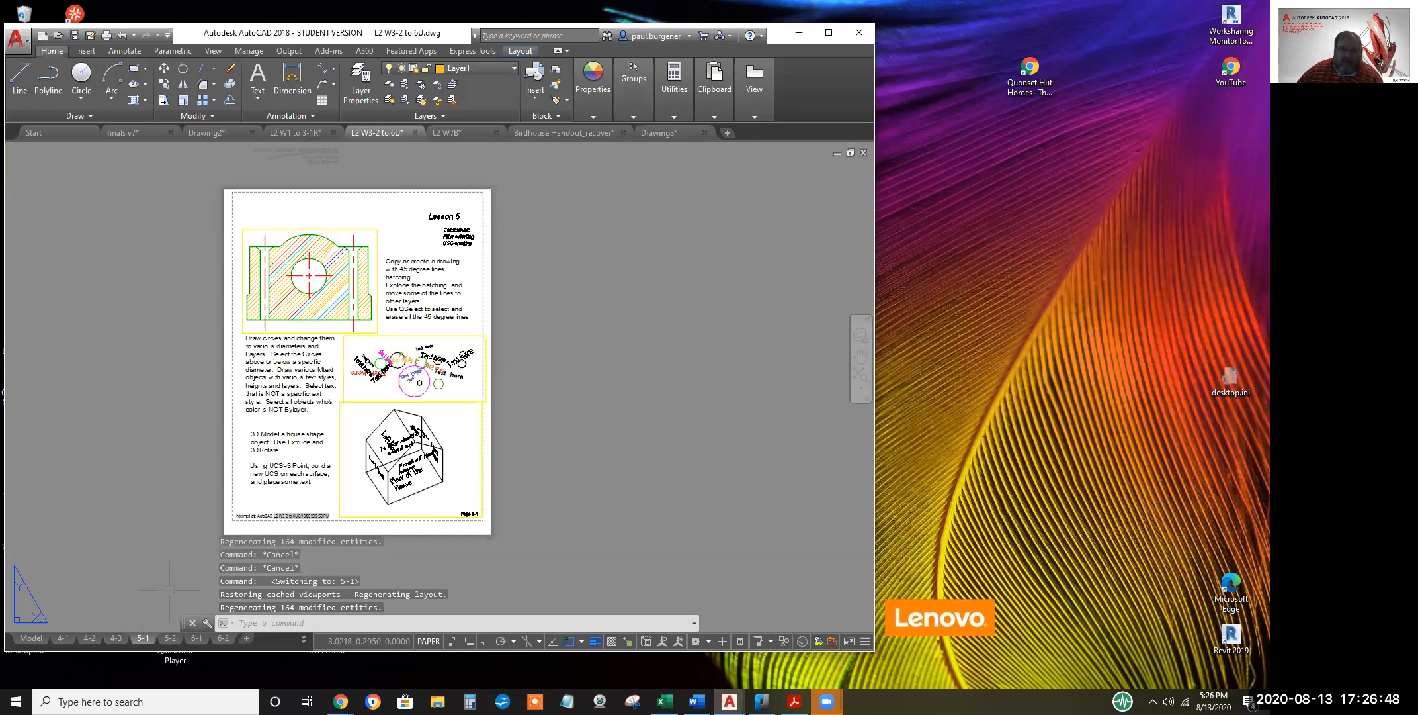
scroll(314, 289, up, 4)
middle_drag(310, 303, 424, 389)
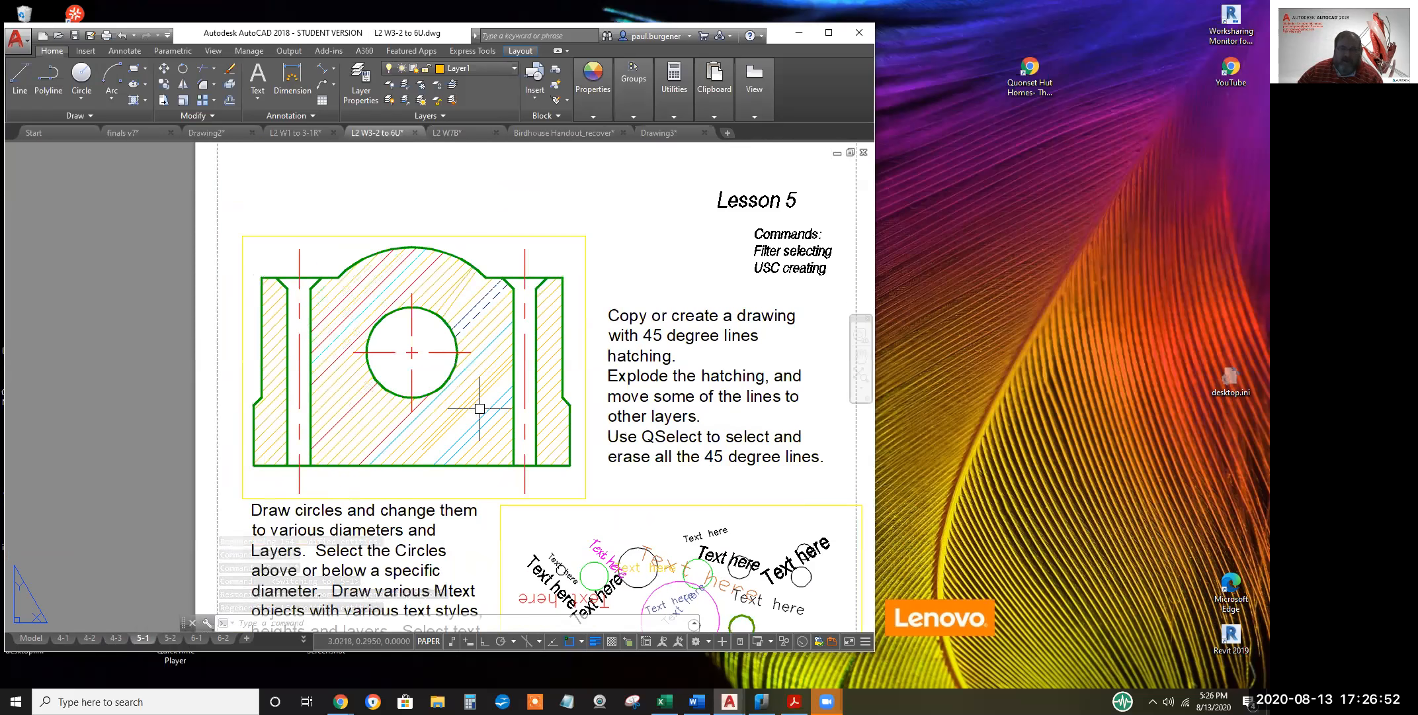
click(567, 476)
double_click(567, 475)
click(567, 475)
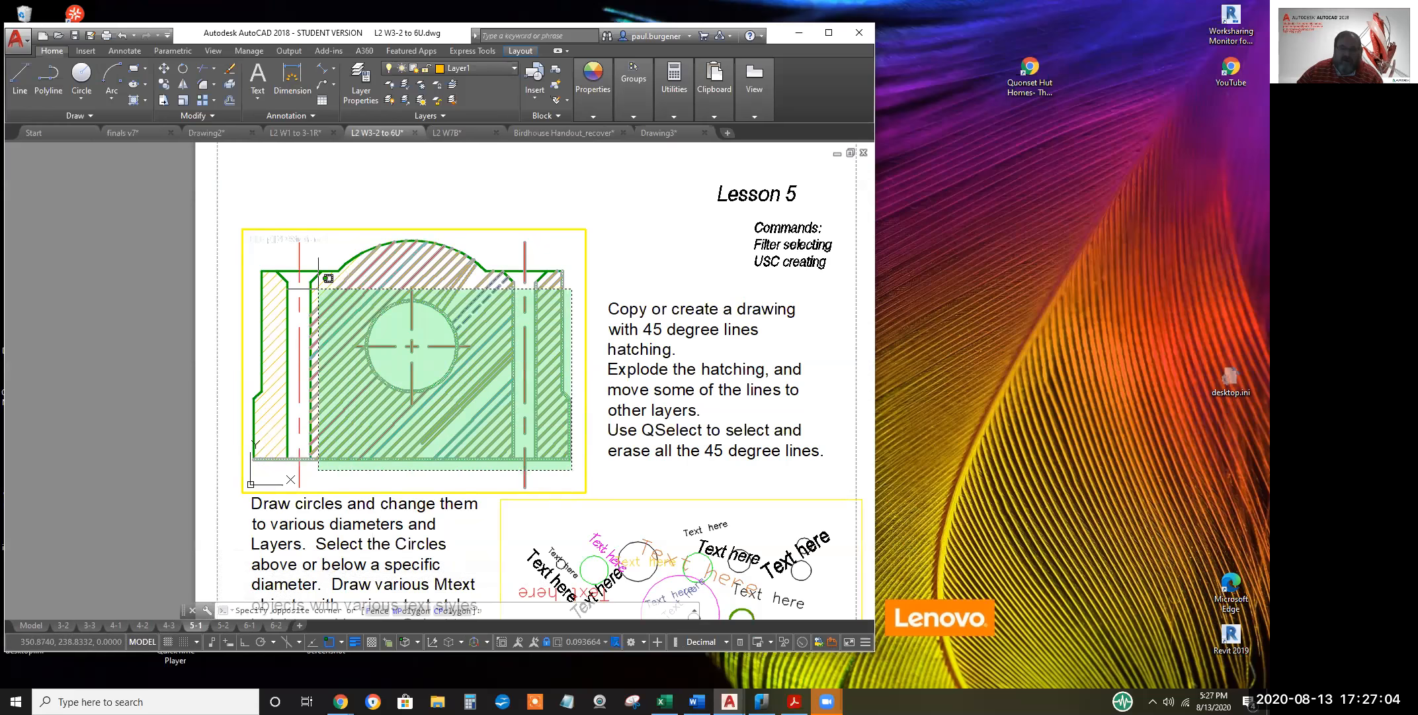
double_click(253, 230)
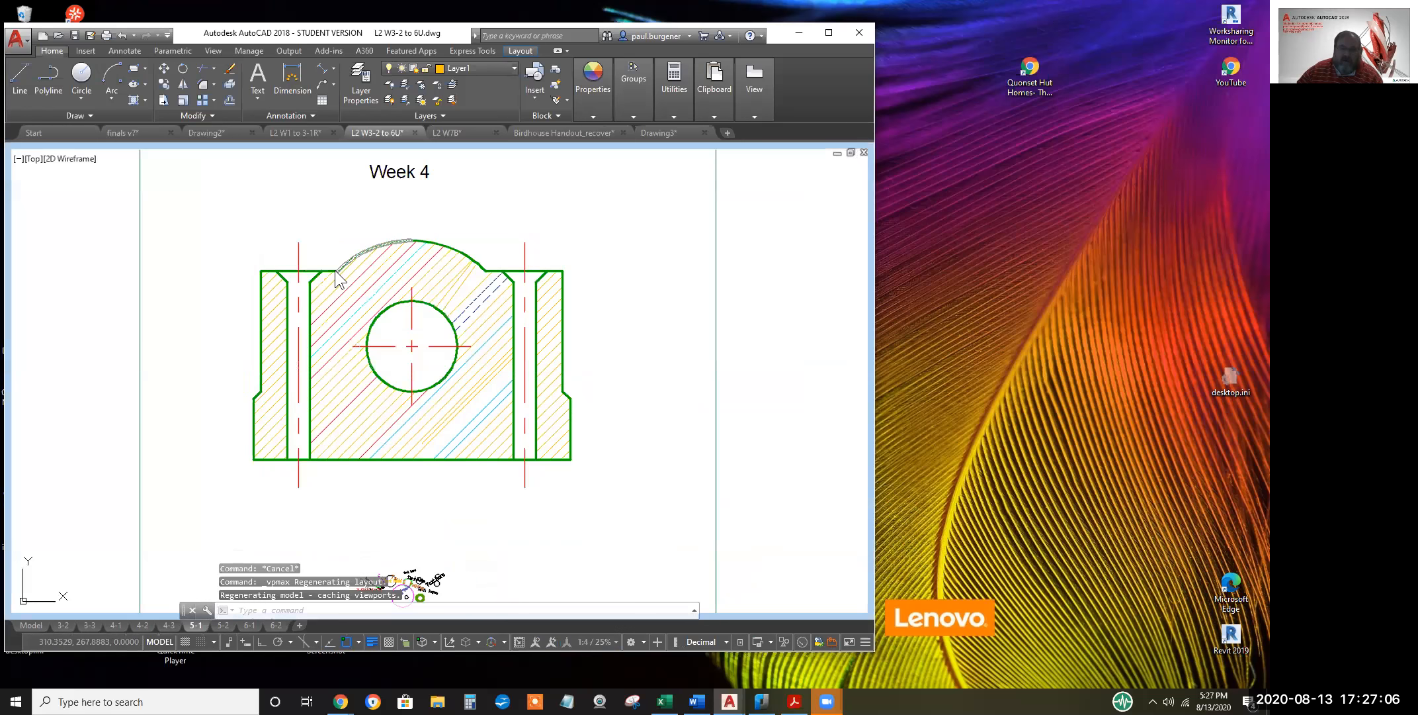
right_click(335, 271)
click(325, 227)
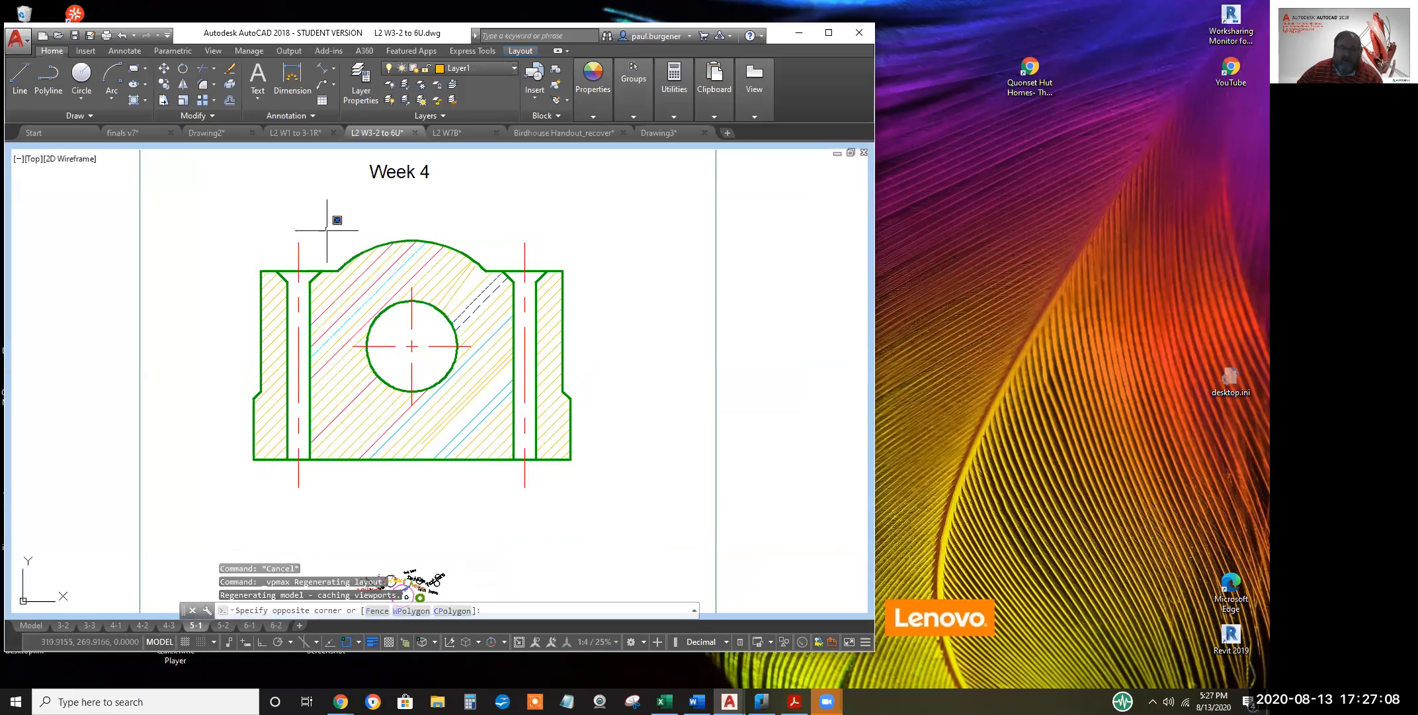
click(359, 155)
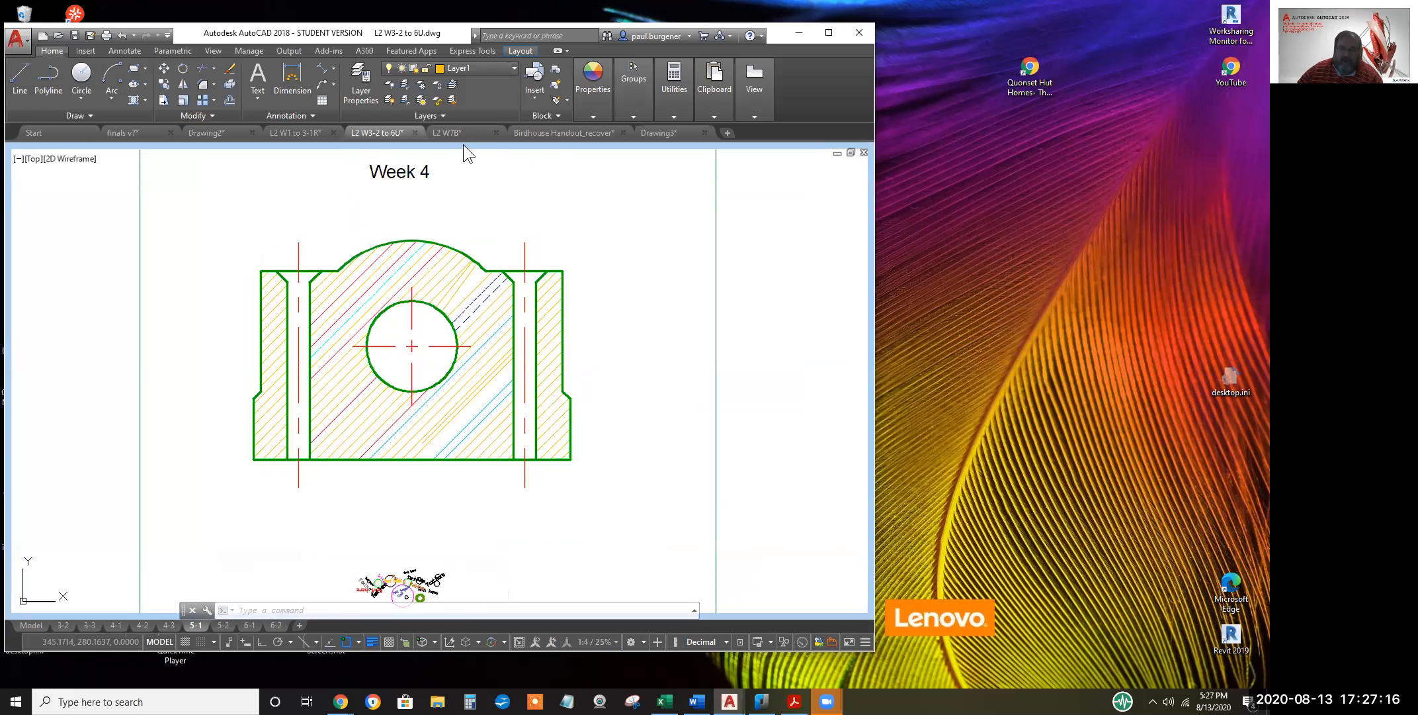
scroll(407, 357, down, 2)
scroll(399, 383, up, 2)
scroll(400, 383, up, 3)
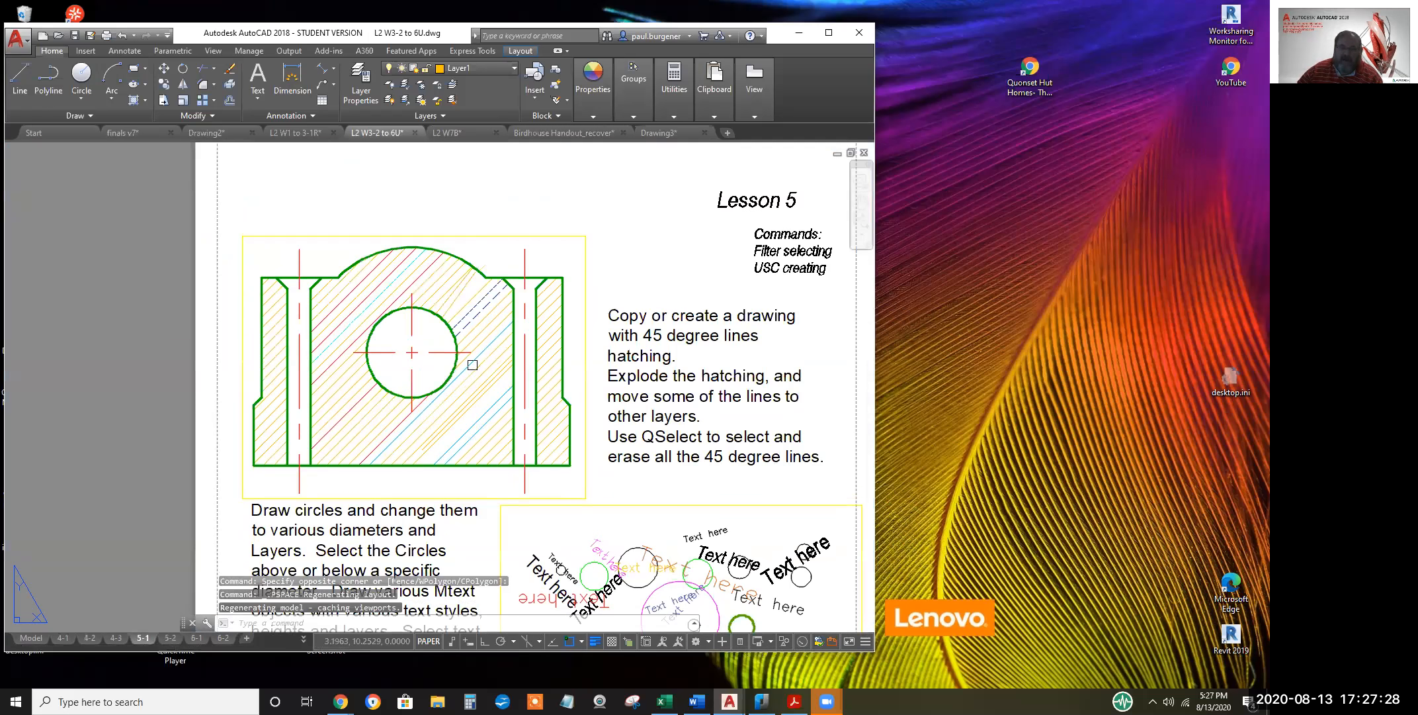
Activate the hatched part's viewport and select everything right of the left hole's centerline with a crossing window
scroll(420, 353, up, 2)
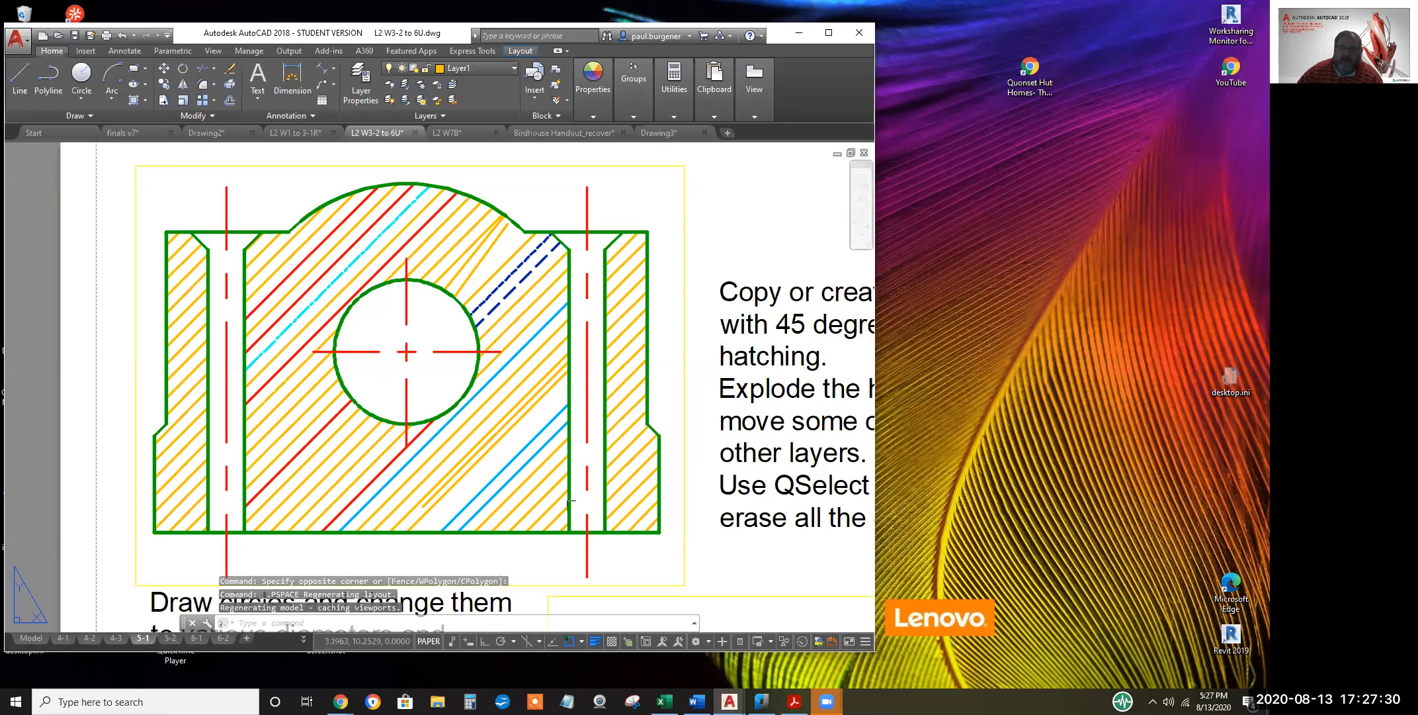
double_click(655, 555)
click(669, 541)
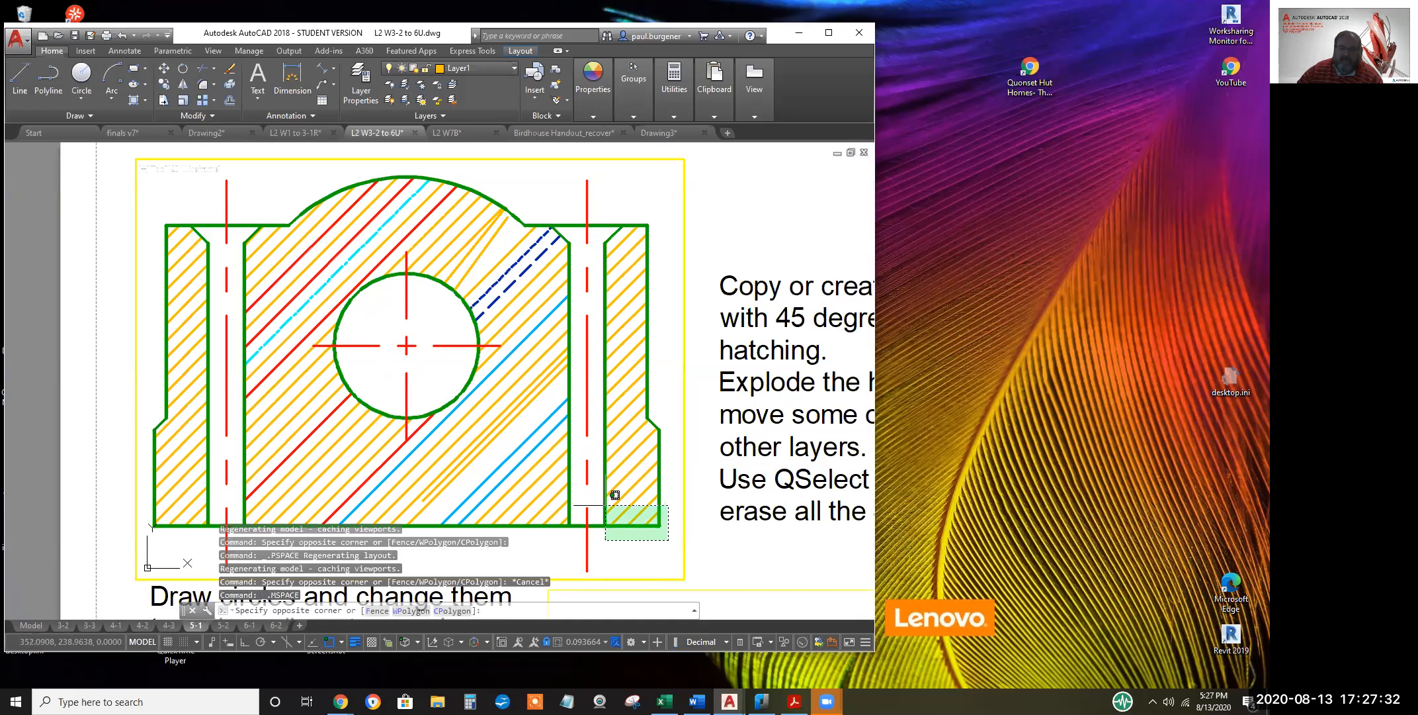
click(241, 189)
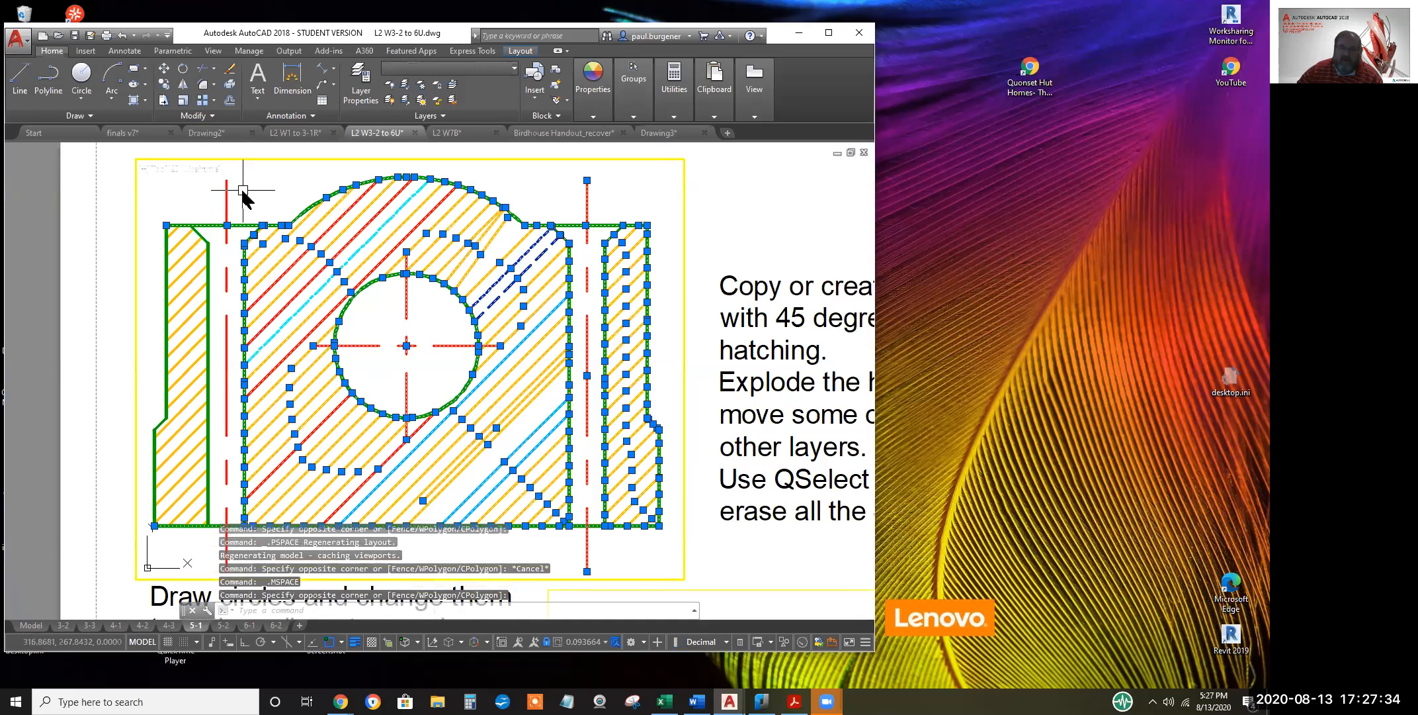
Use Quick Select on the current selection to keep only Line objects whose Angle equals 45
right_click(243, 191)
click(295, 464)
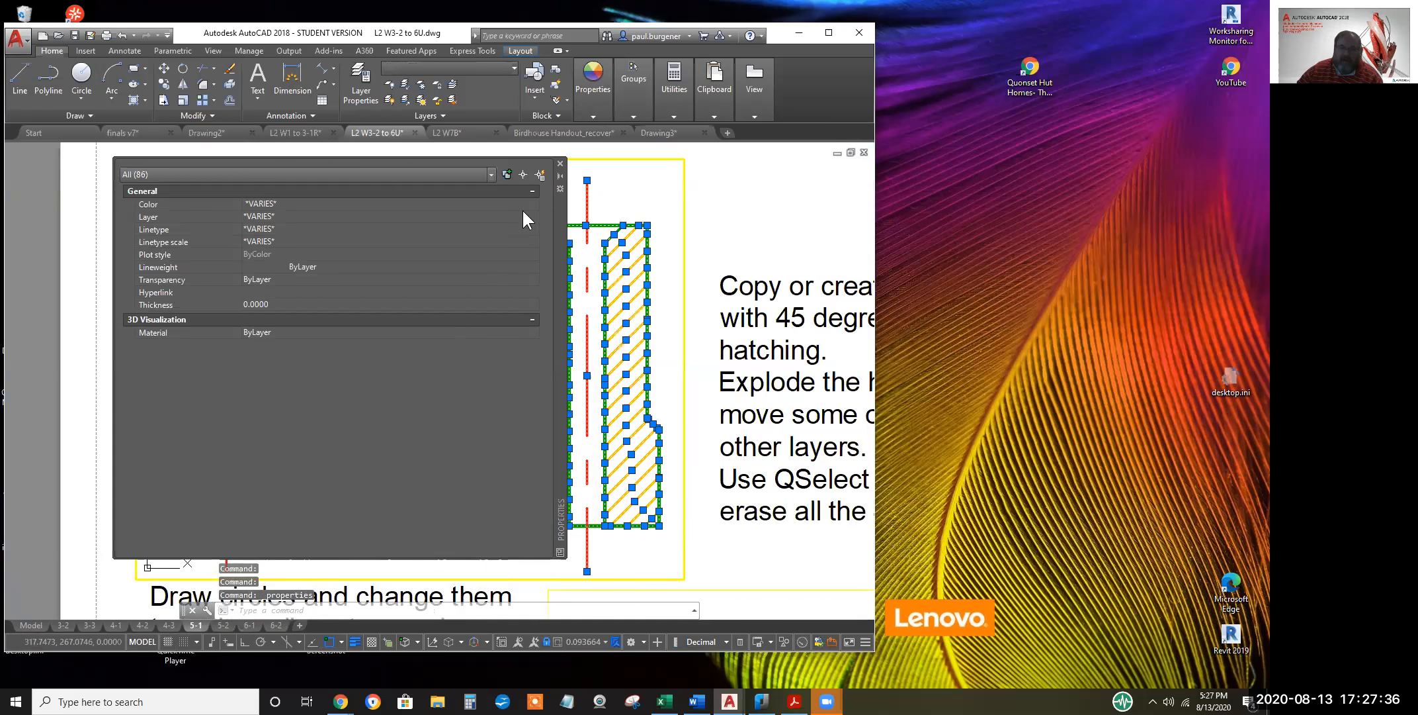
click(538, 173)
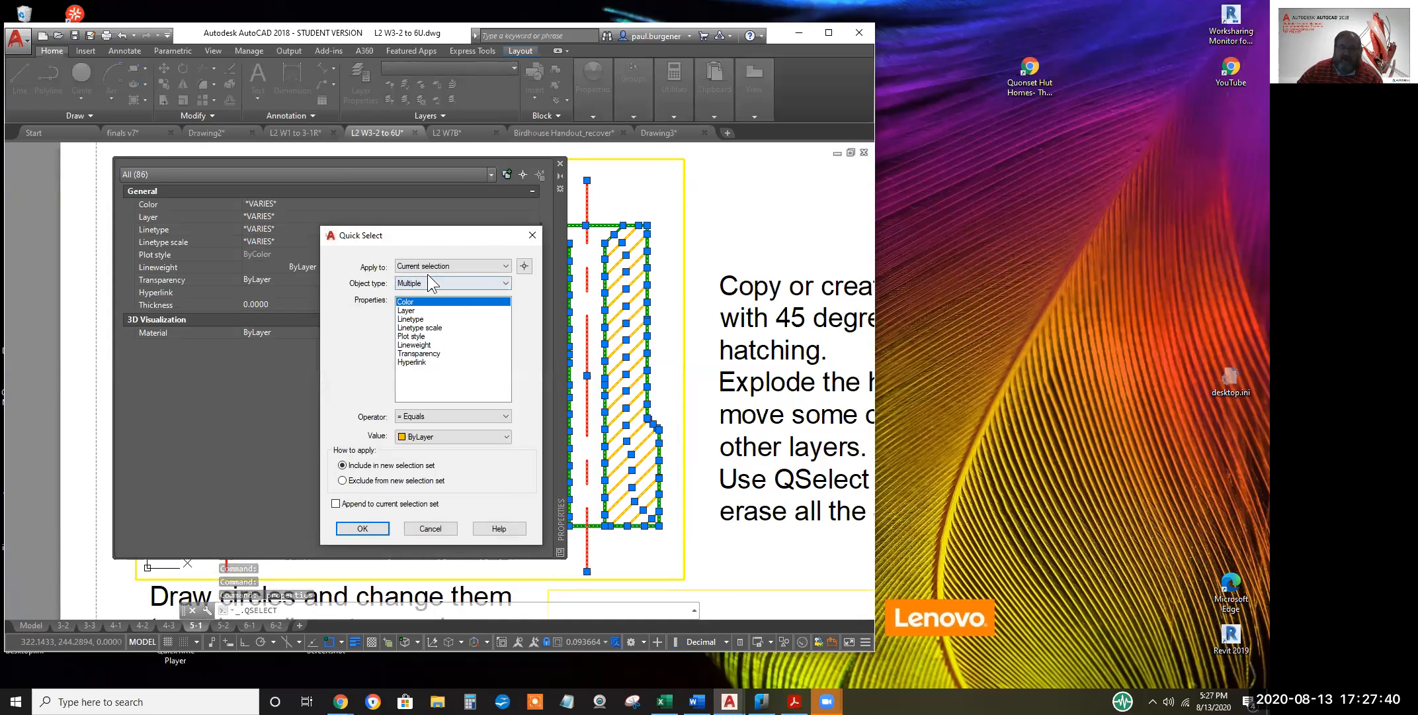
click(455, 262)
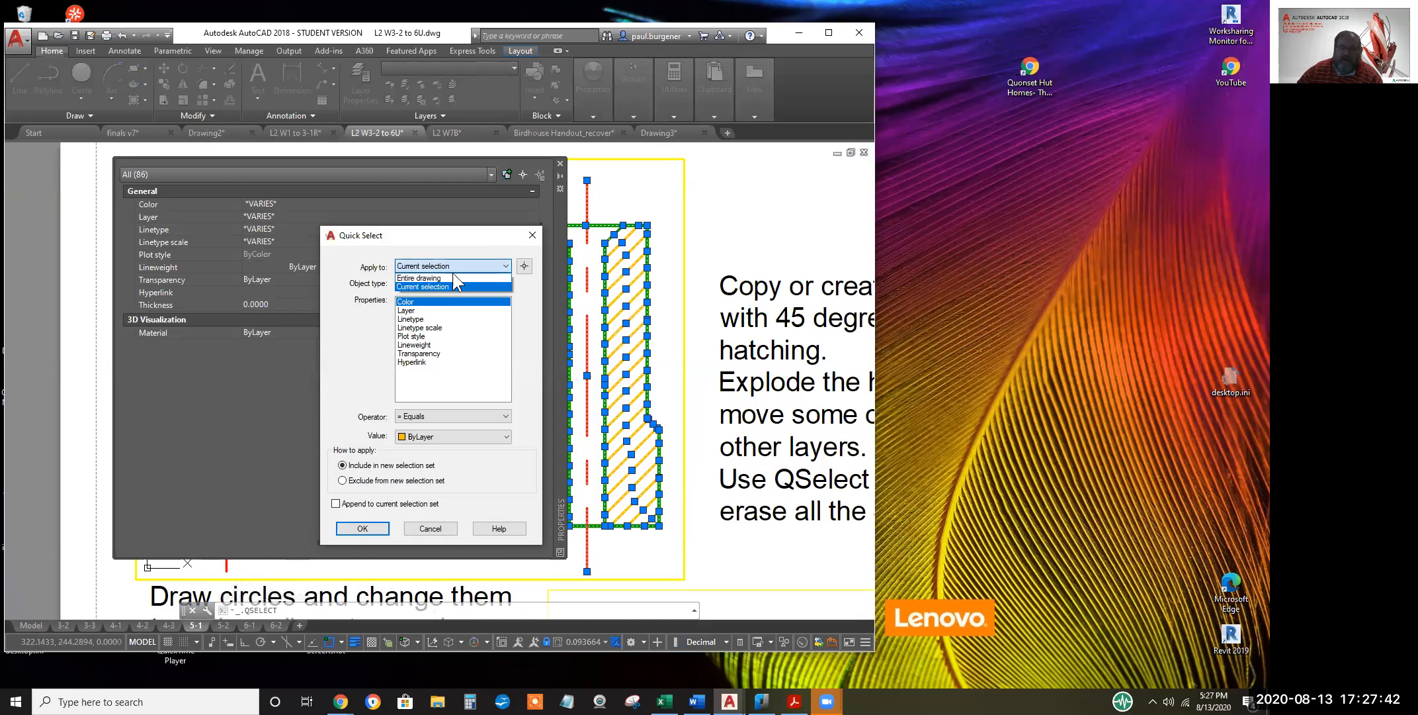
click(438, 286)
click(438, 286)
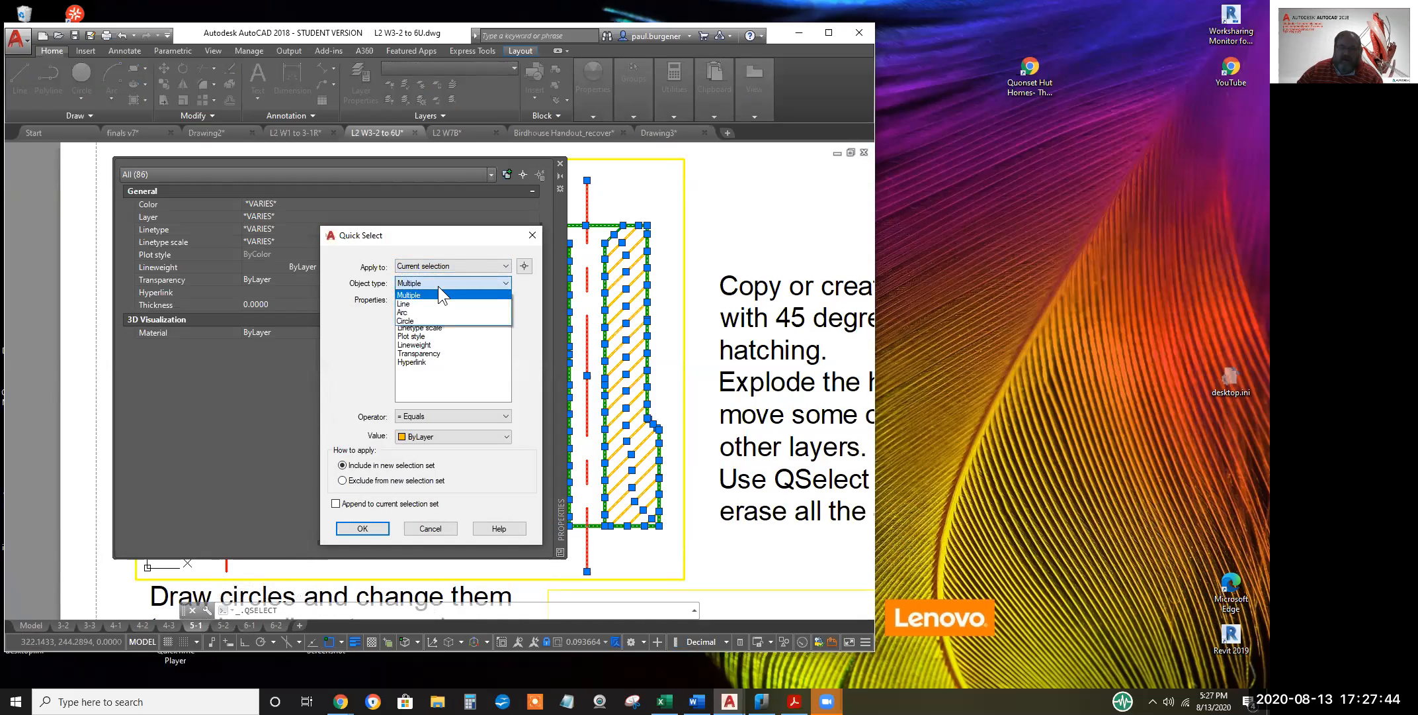
click(406, 304)
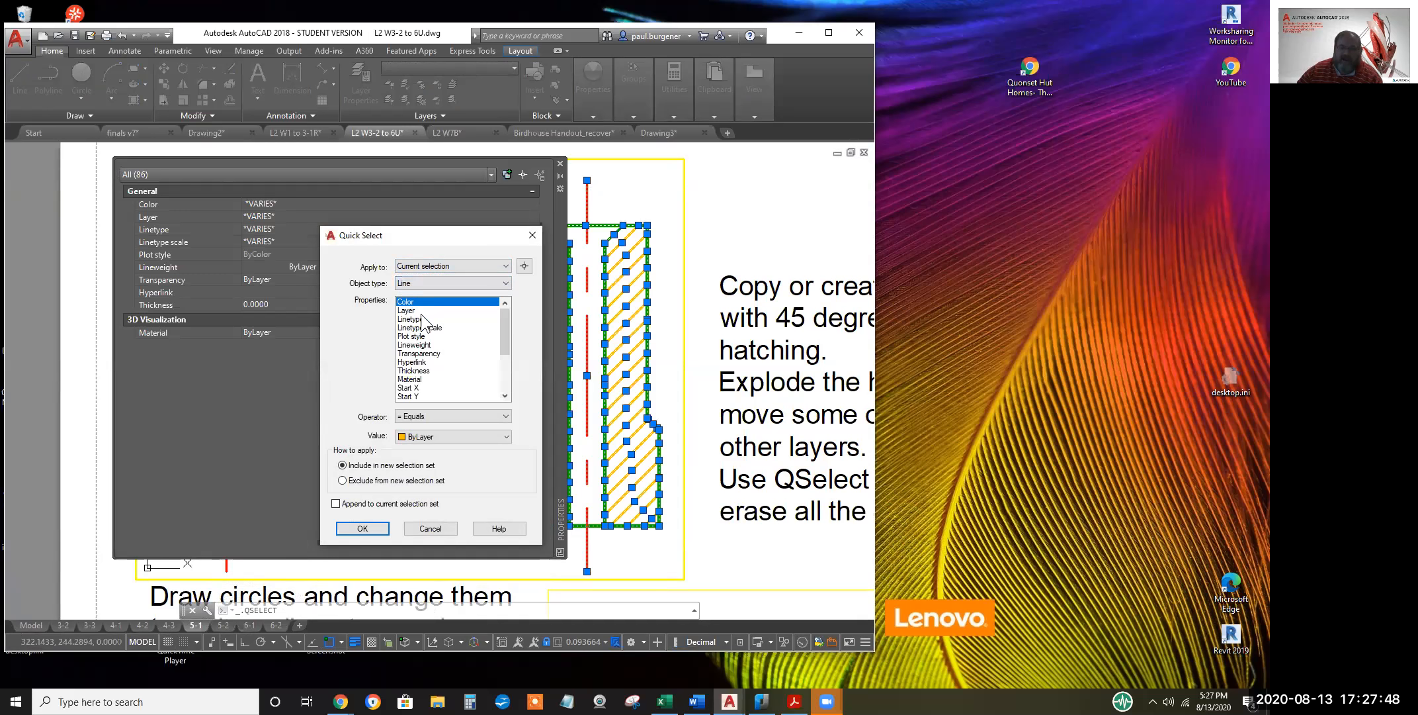
drag(503, 326, 500, 376)
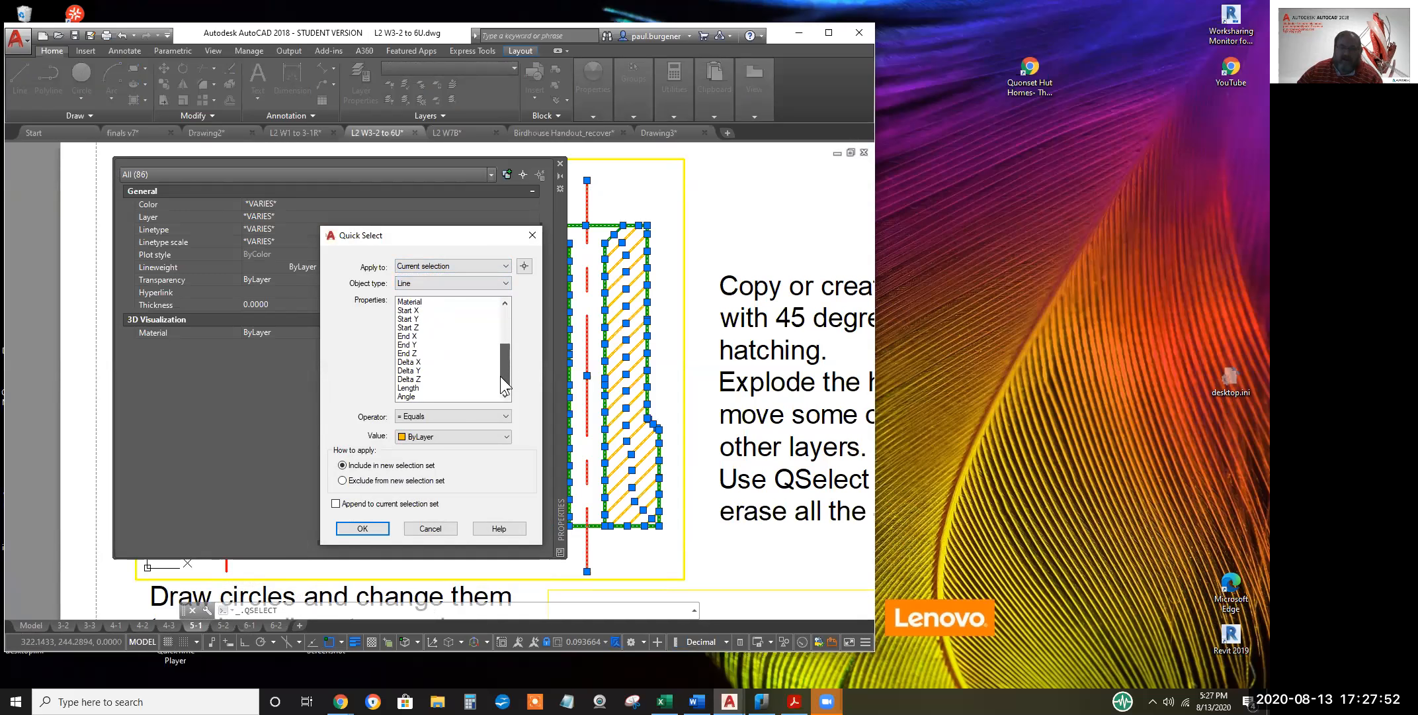
click(406, 396)
click(418, 438)
text(45)
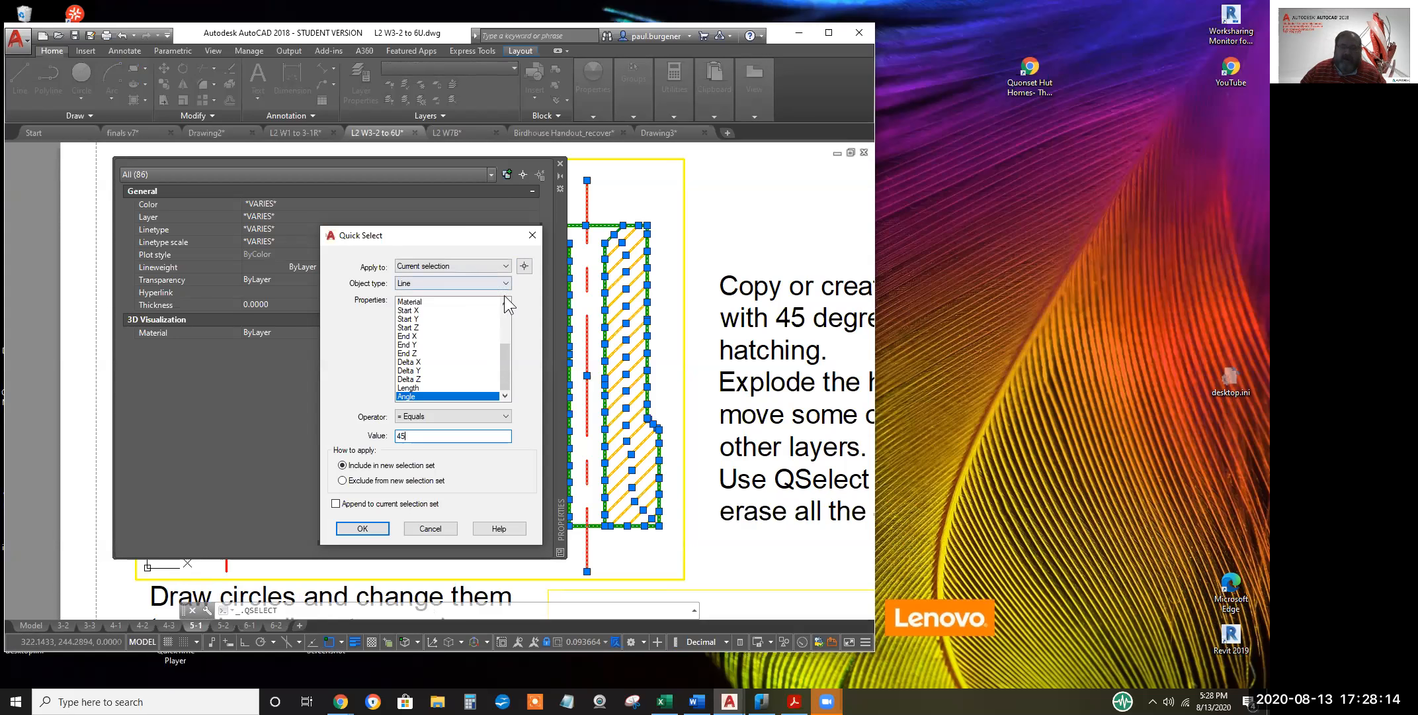
click(362, 529)
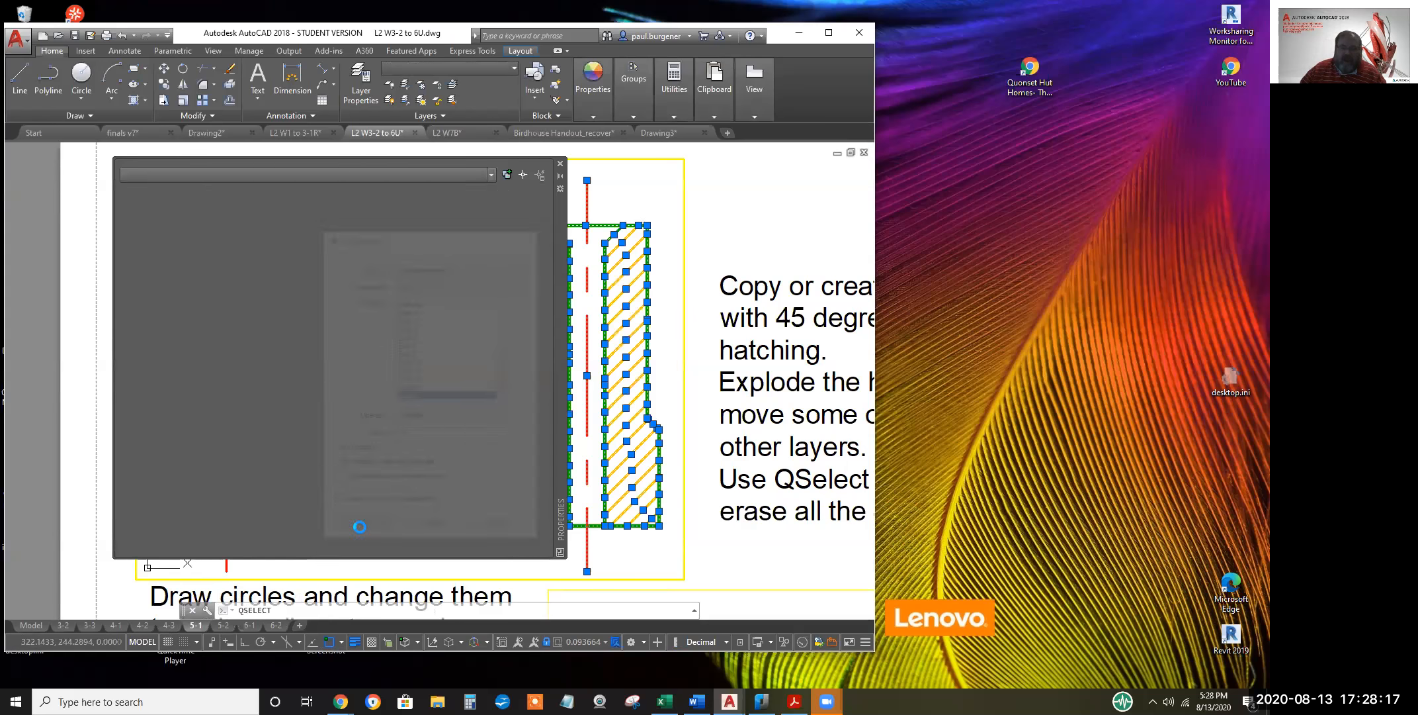
Close the properties display and erase the filtered 45 degree lines
click(561, 162)
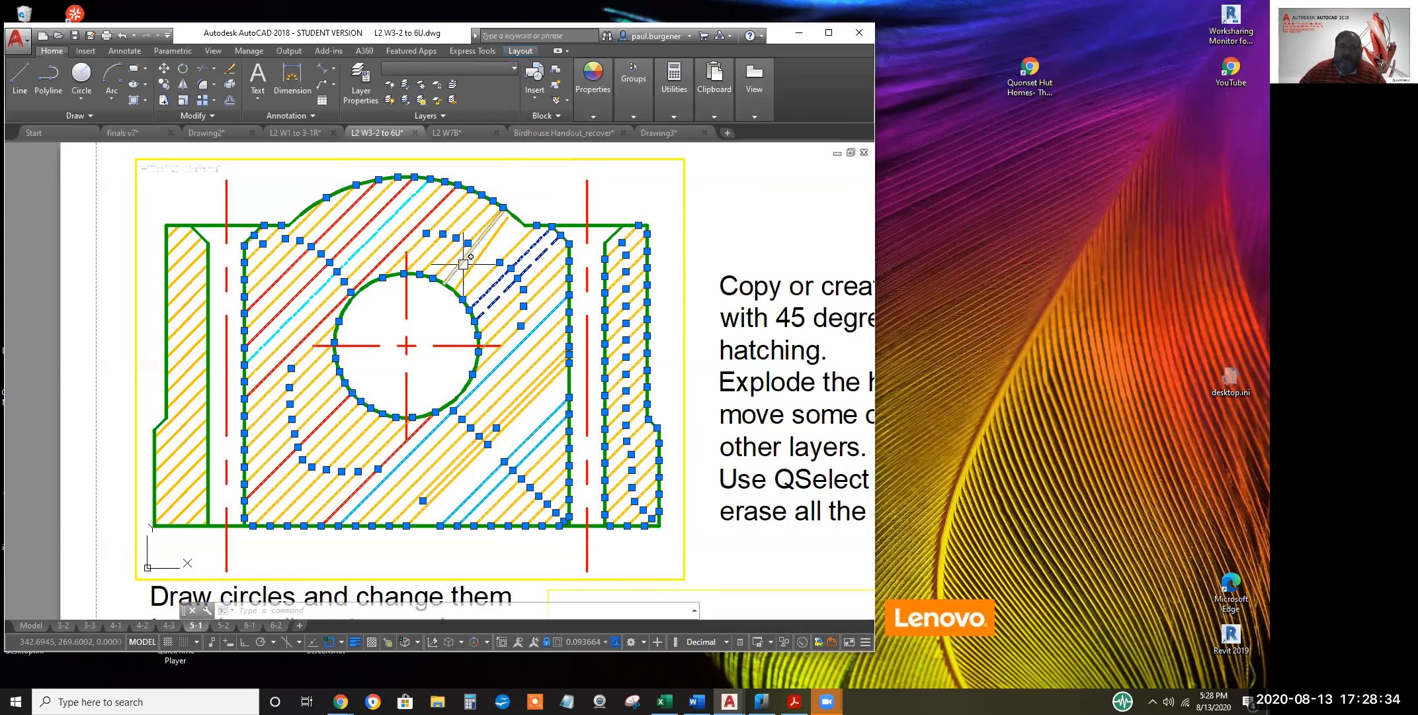
mouse_move(523, 245)
text(e)
key(Return)
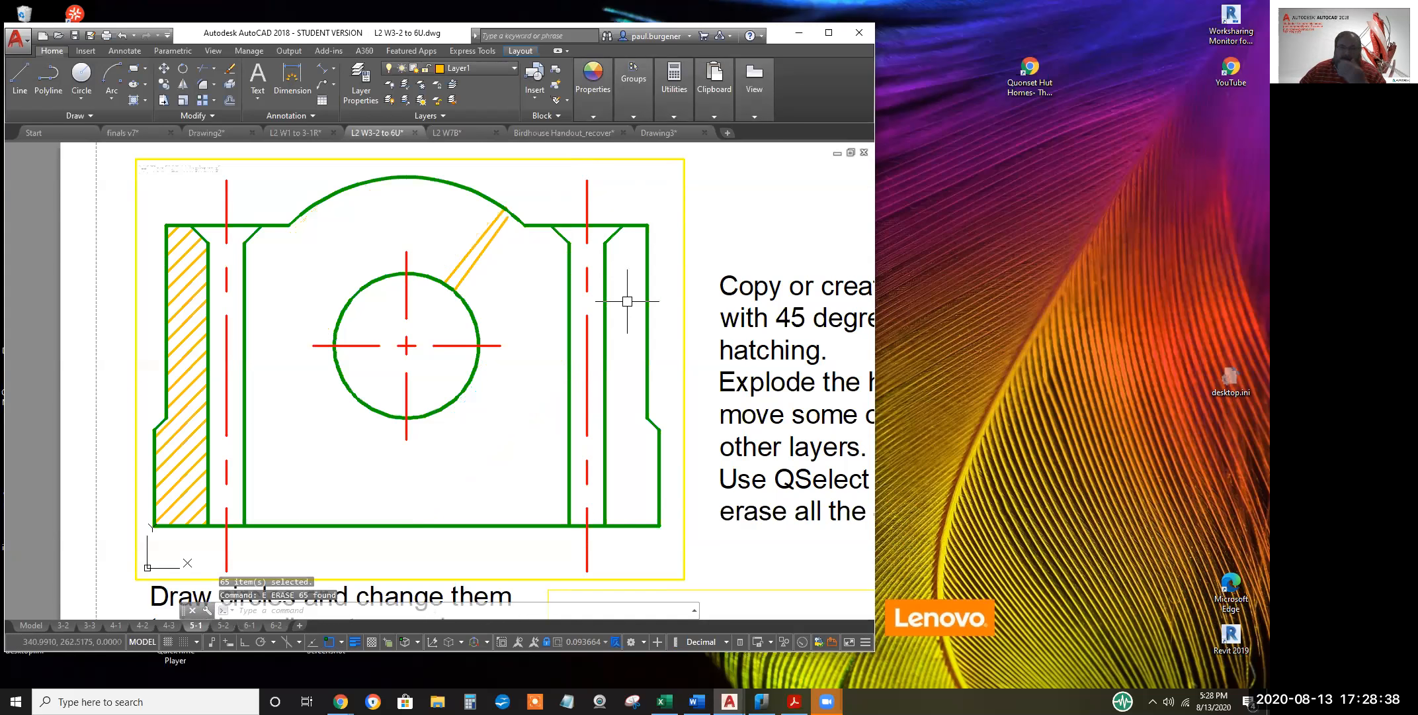
Select the slanted chamfer line at the top of the right hole and inspect its properties, including its angle
scroll(611, 240, up, 2)
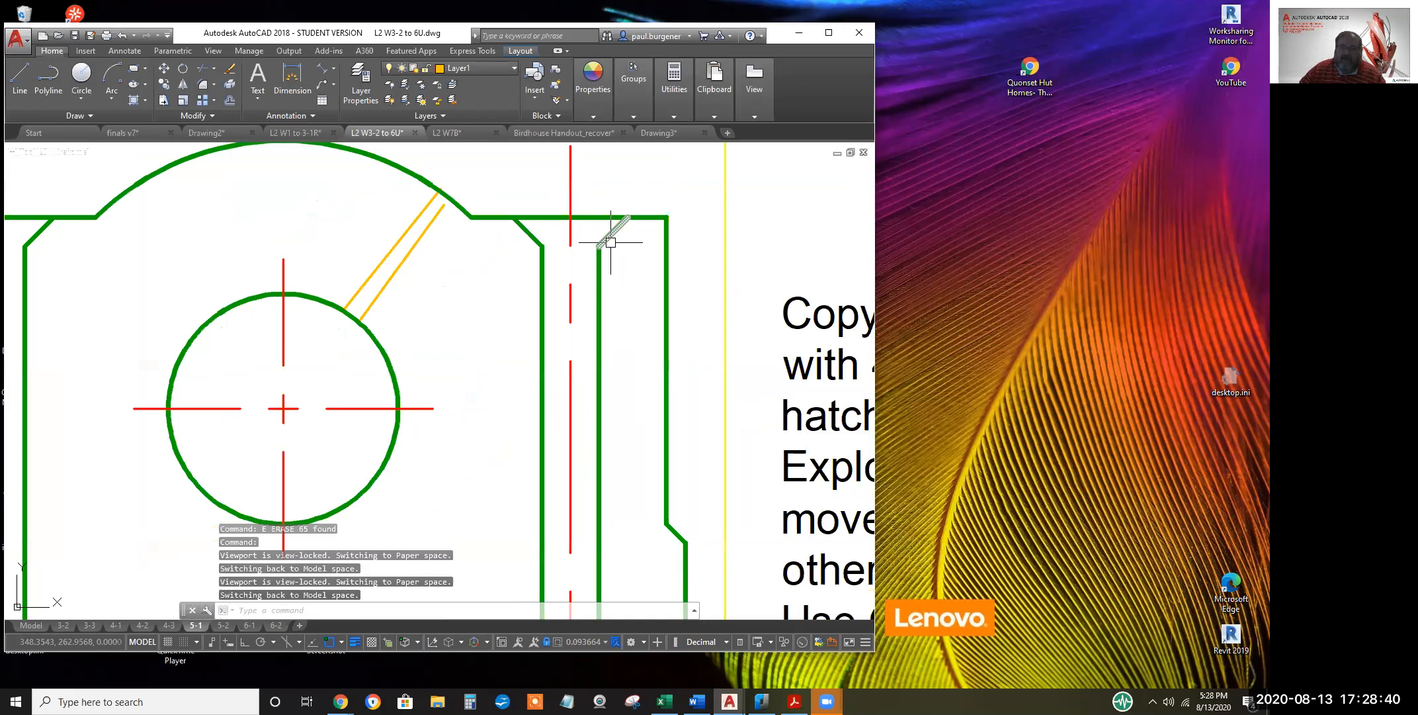
click(611, 240)
right_click(610, 237)
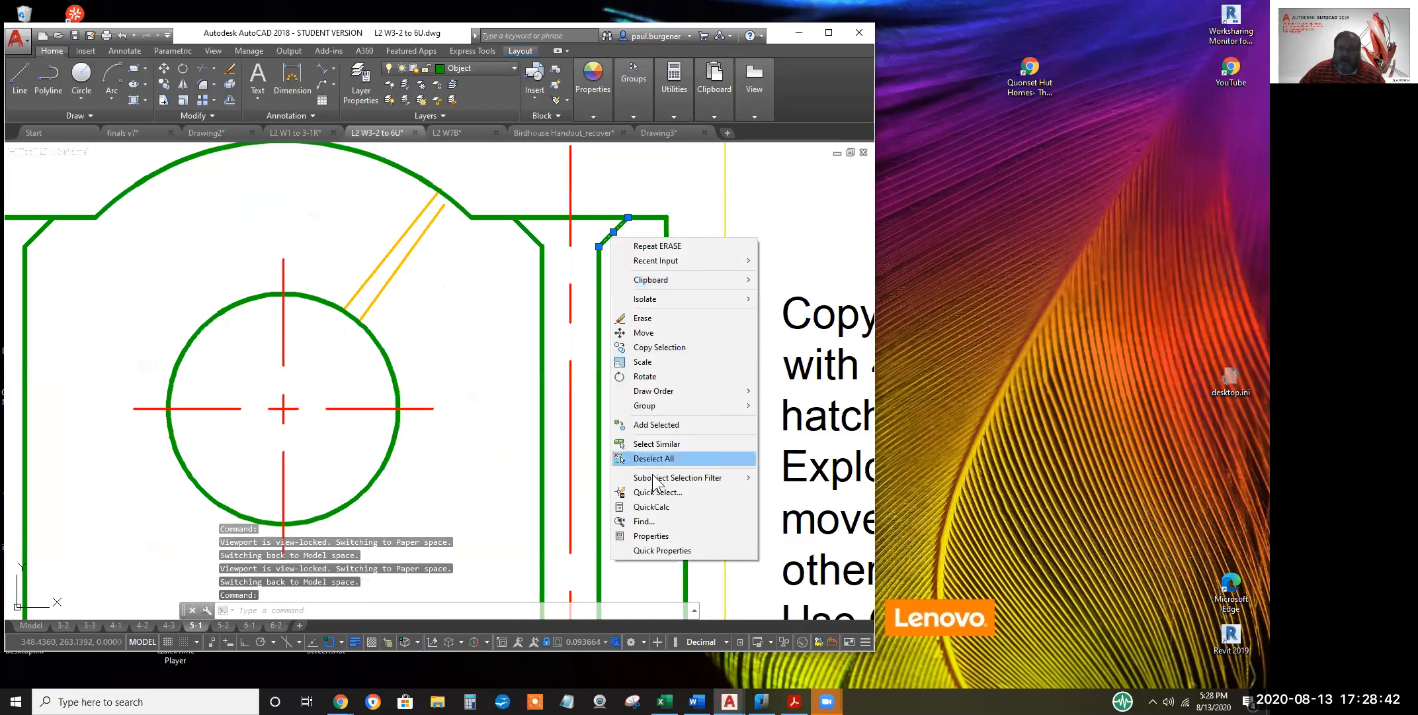
click(664, 537)
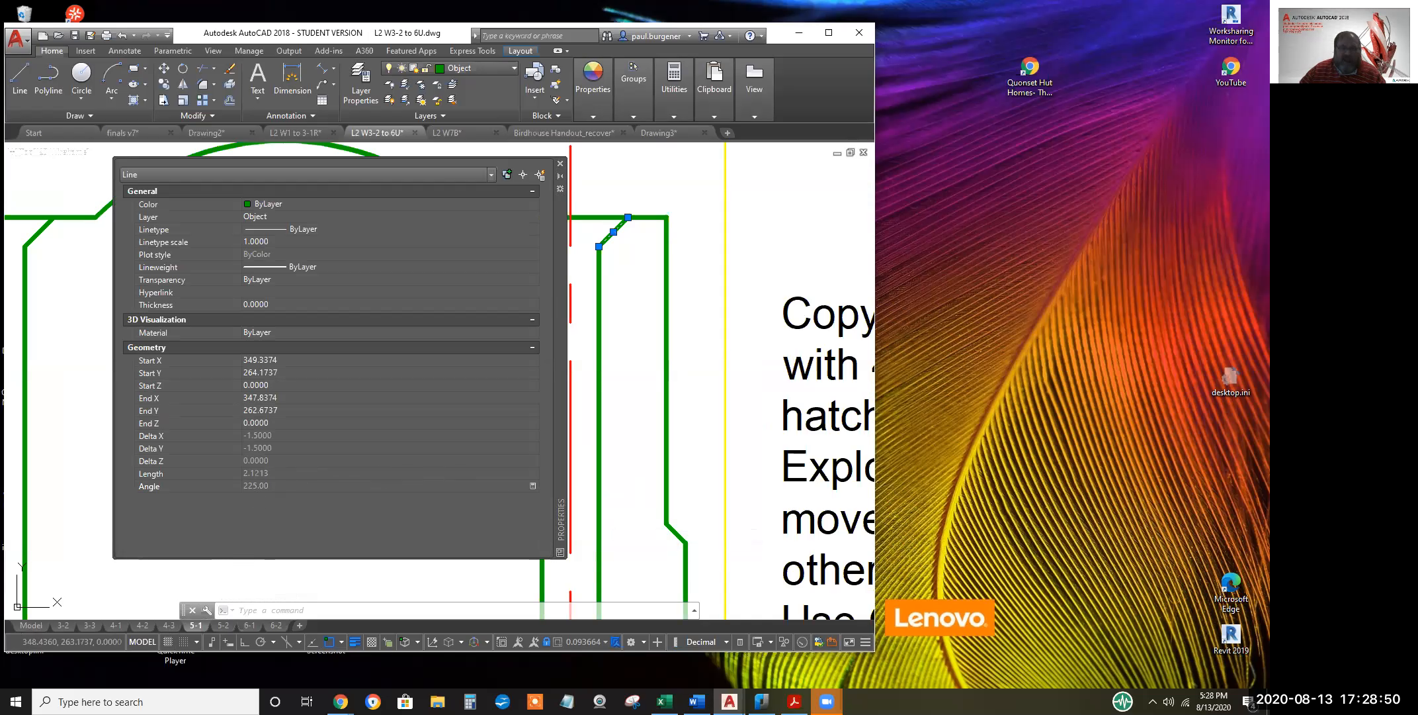
Close the chamfer line's properties and examine the Lesson 5 exercise with the circles and text below the hatched part
click(561, 163)
scroll(622, 292, down, 4)
scroll(621, 295, down, 3)
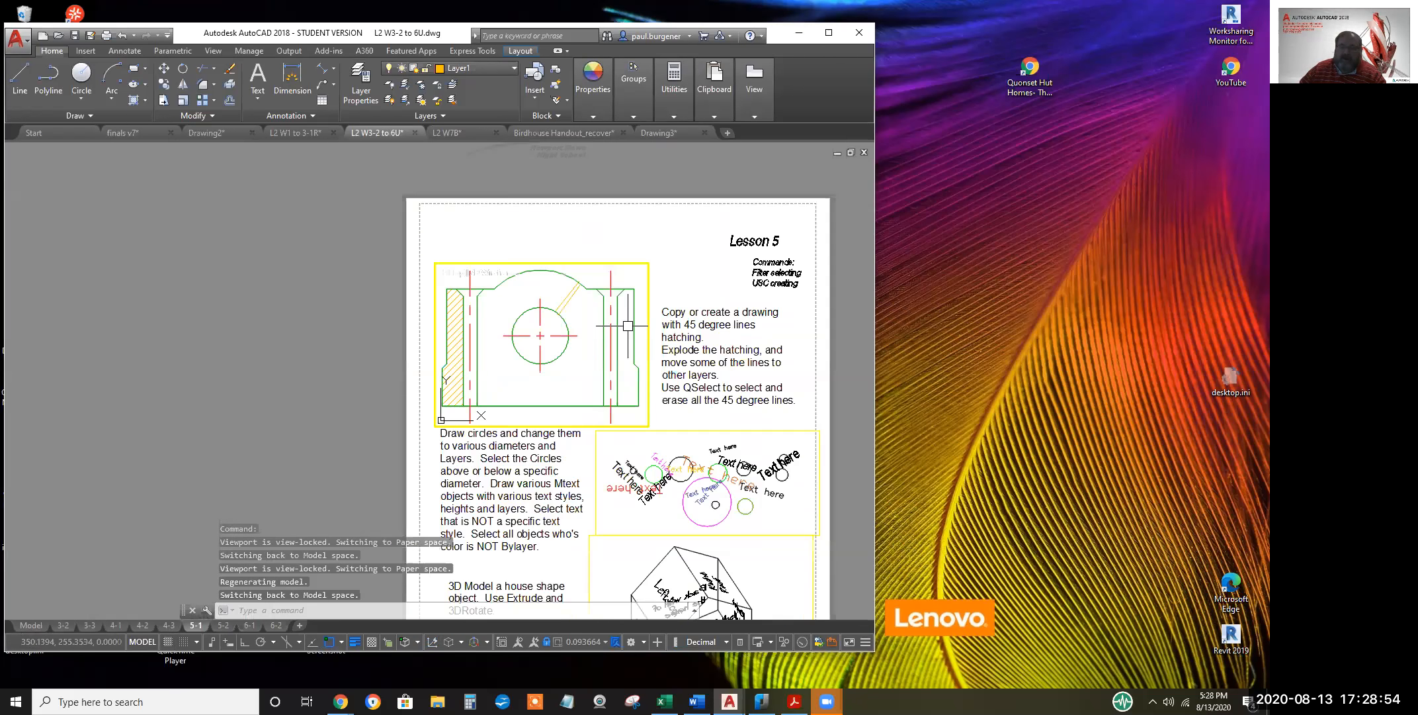
middle_drag(628, 325, 563, 321)
scroll(559, 319, up, 2)
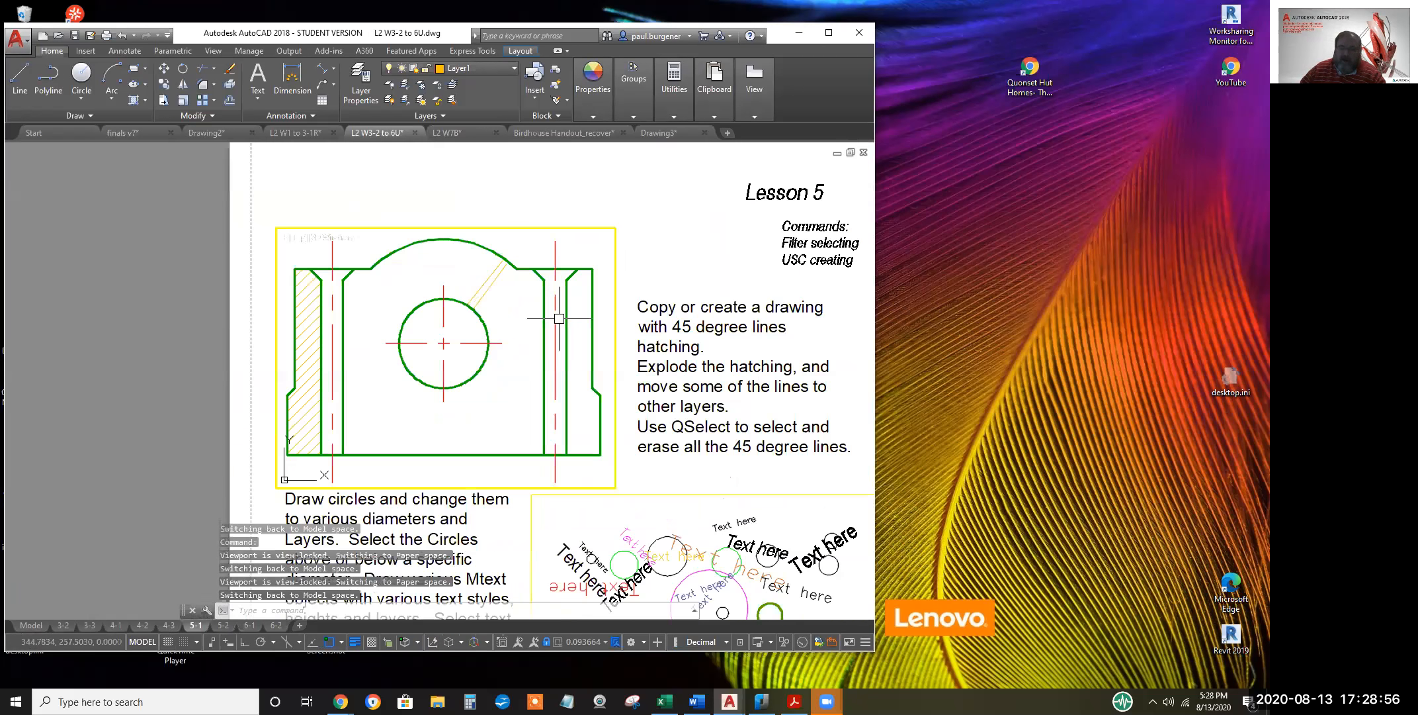
scroll(559, 318, down, 3)
middle_drag(650, 487, 651, 366)
scroll(651, 365, up, 4)
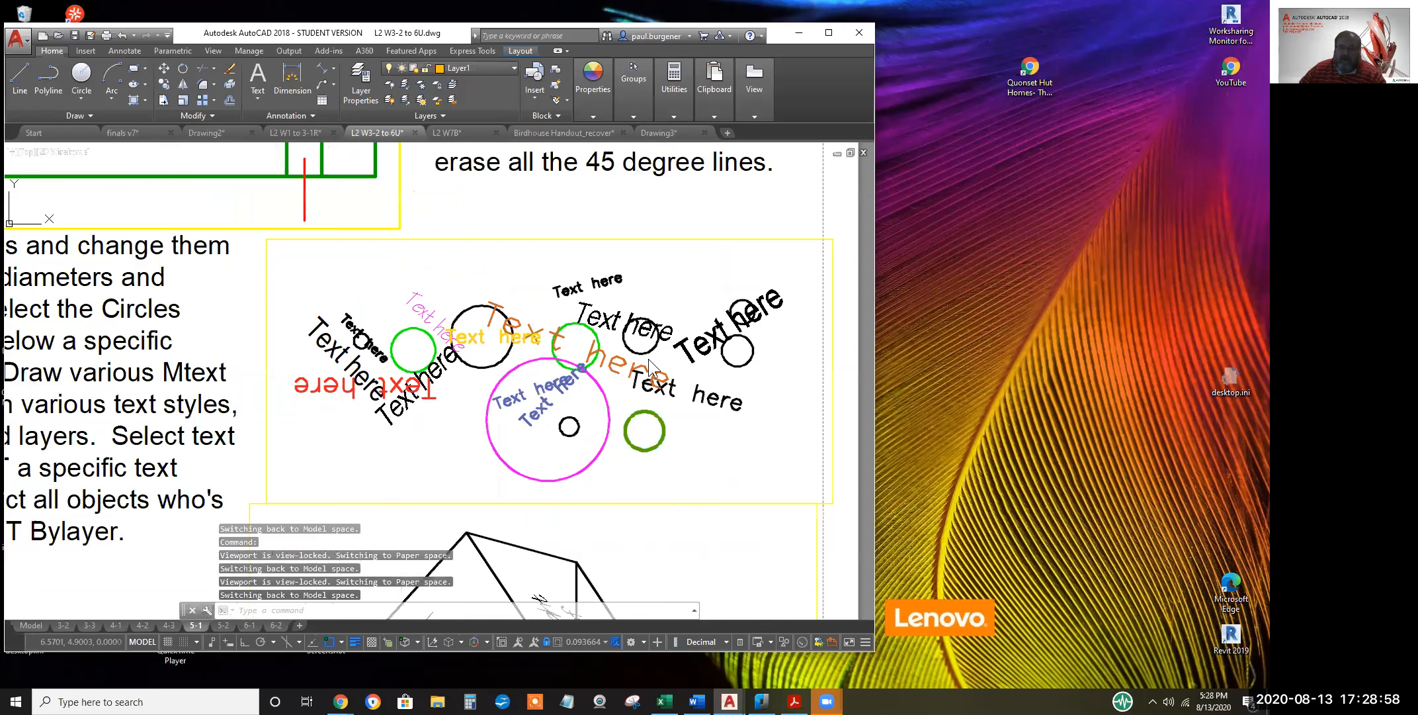
scroll(650, 366, up, 2)
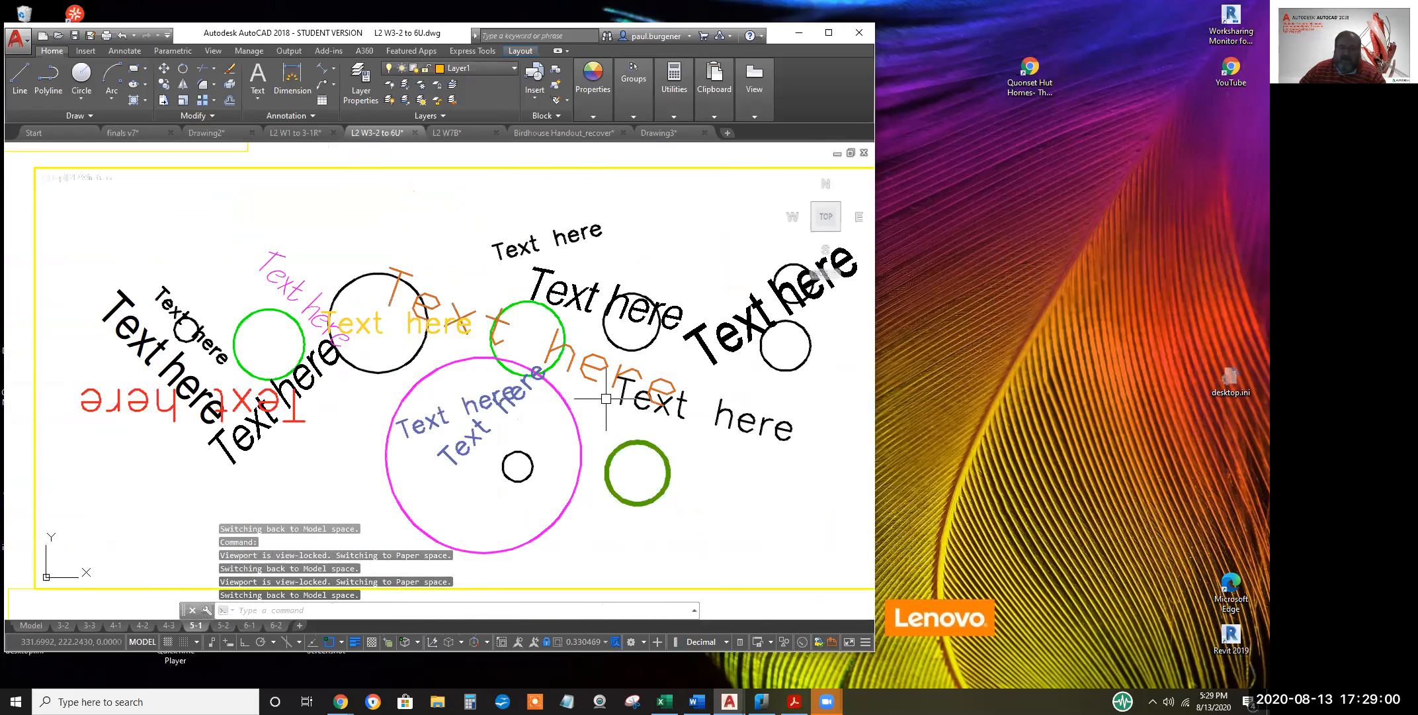
Select most of the circles and text with a crossing window and show their properties
click(835, 511)
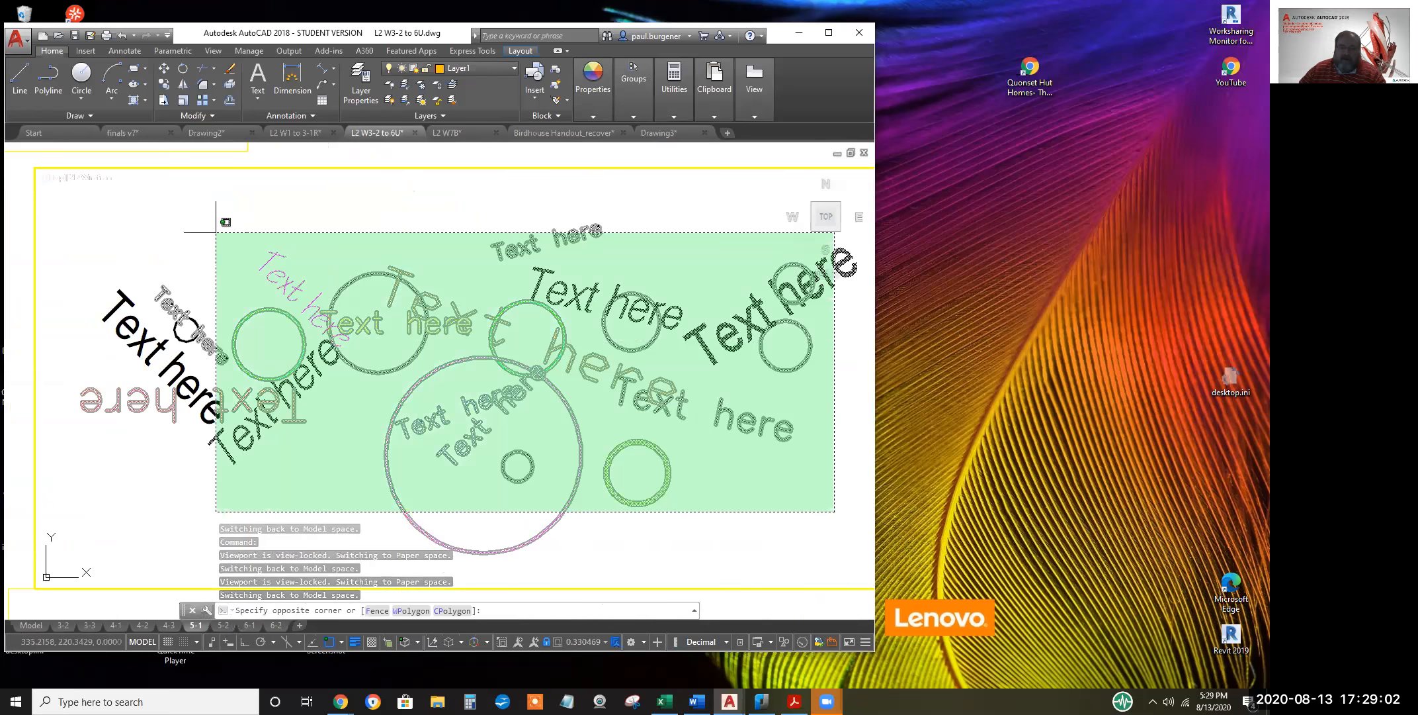
click(216, 232)
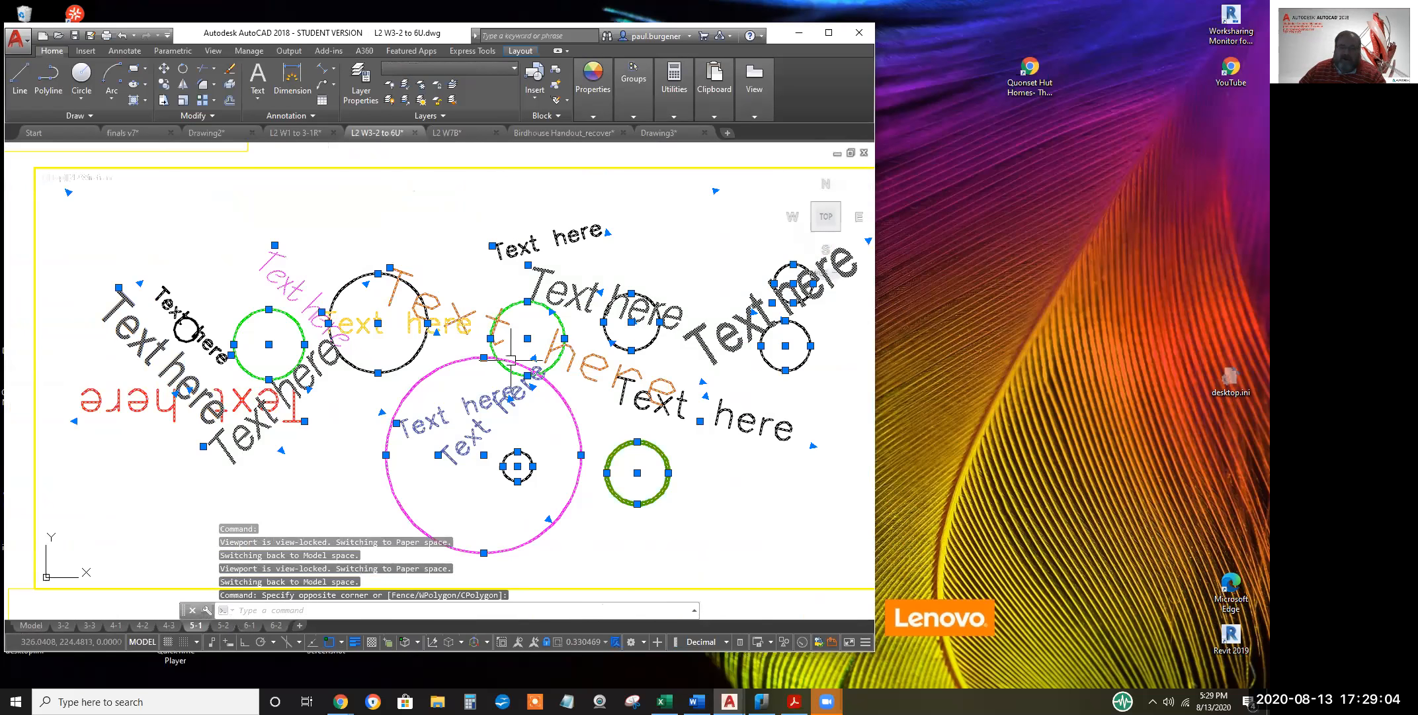
right_click(443, 245)
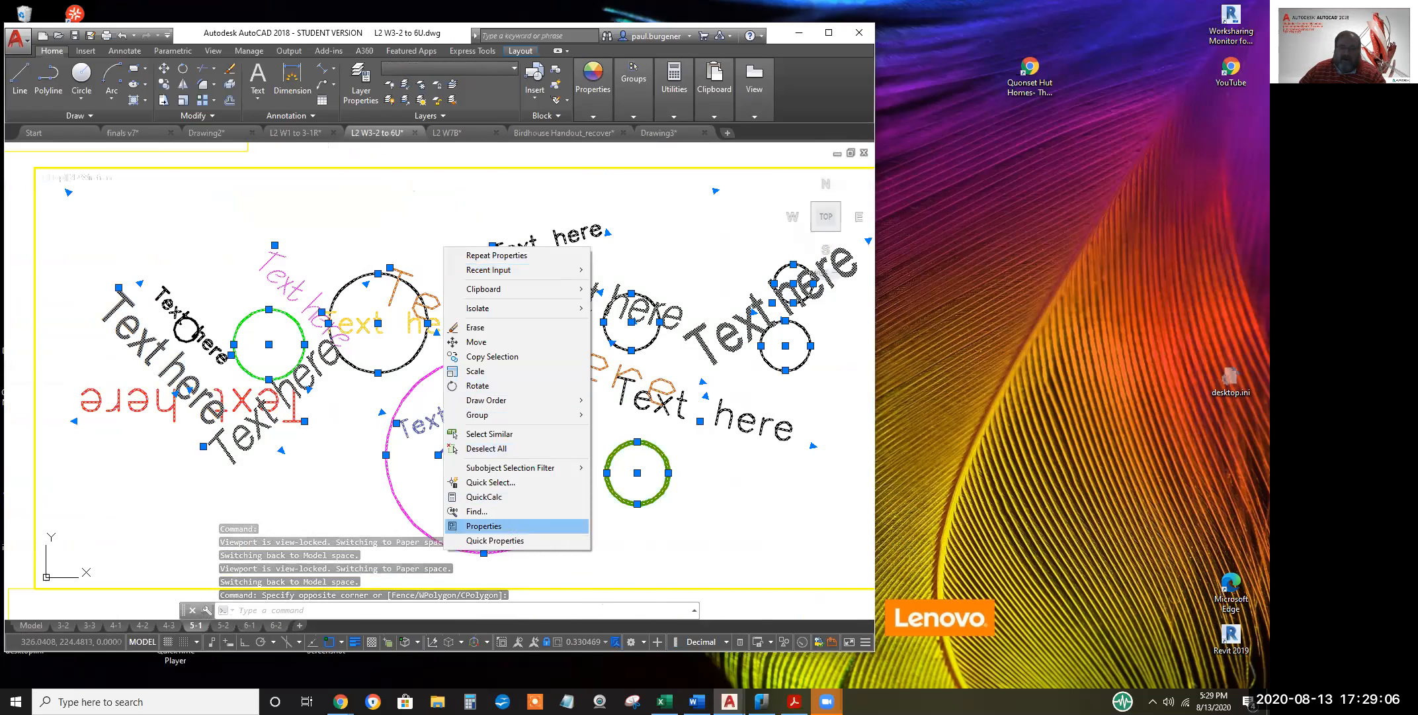
click(490, 525)
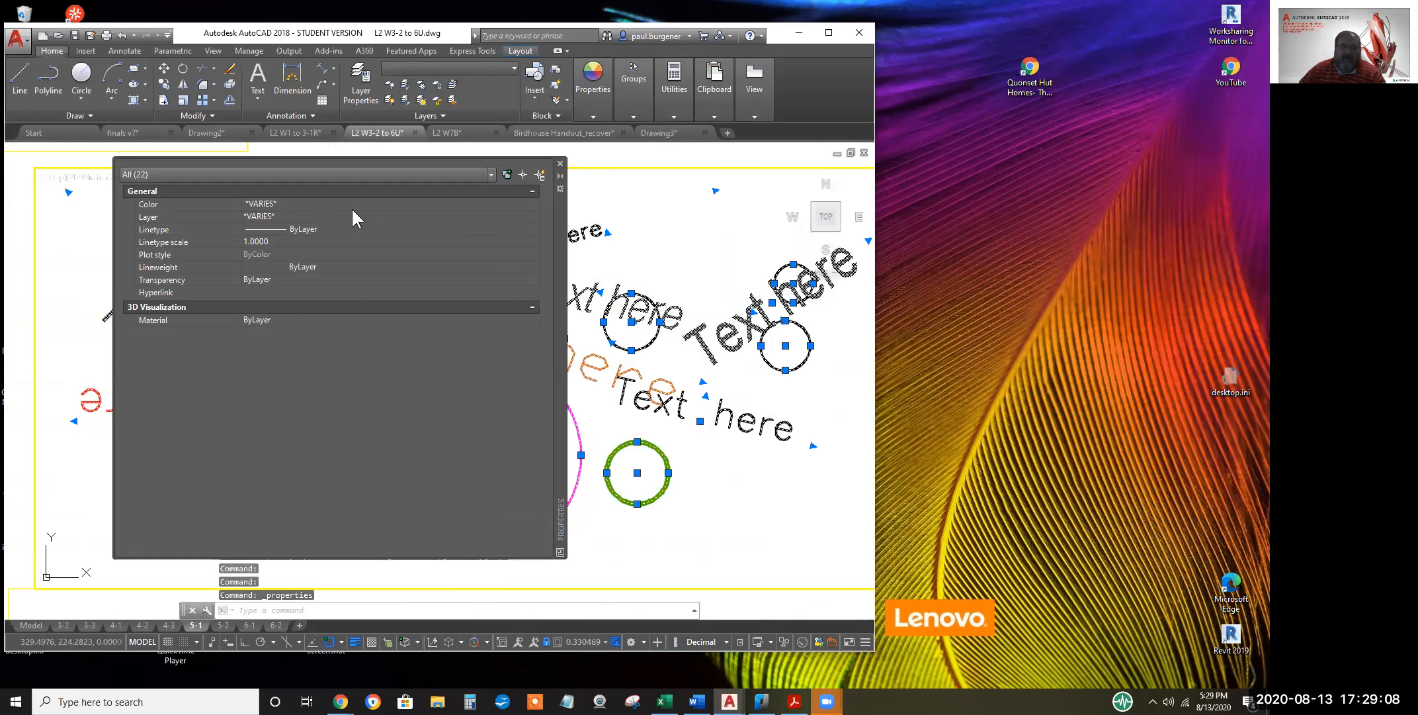
Start Quick Select on the current selection, choose the Circle object type and Diameter property, and review the other circle properties
click(540, 175)
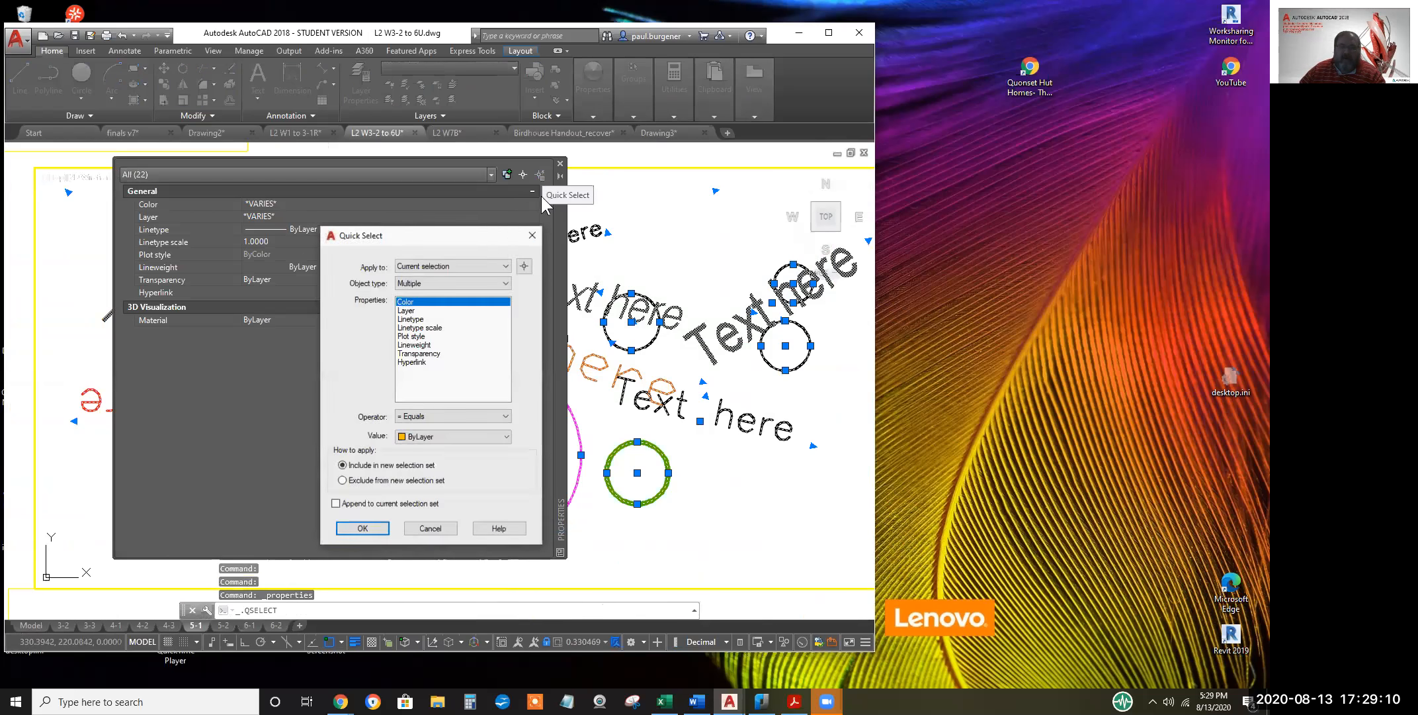
click(453, 283)
click(452, 299)
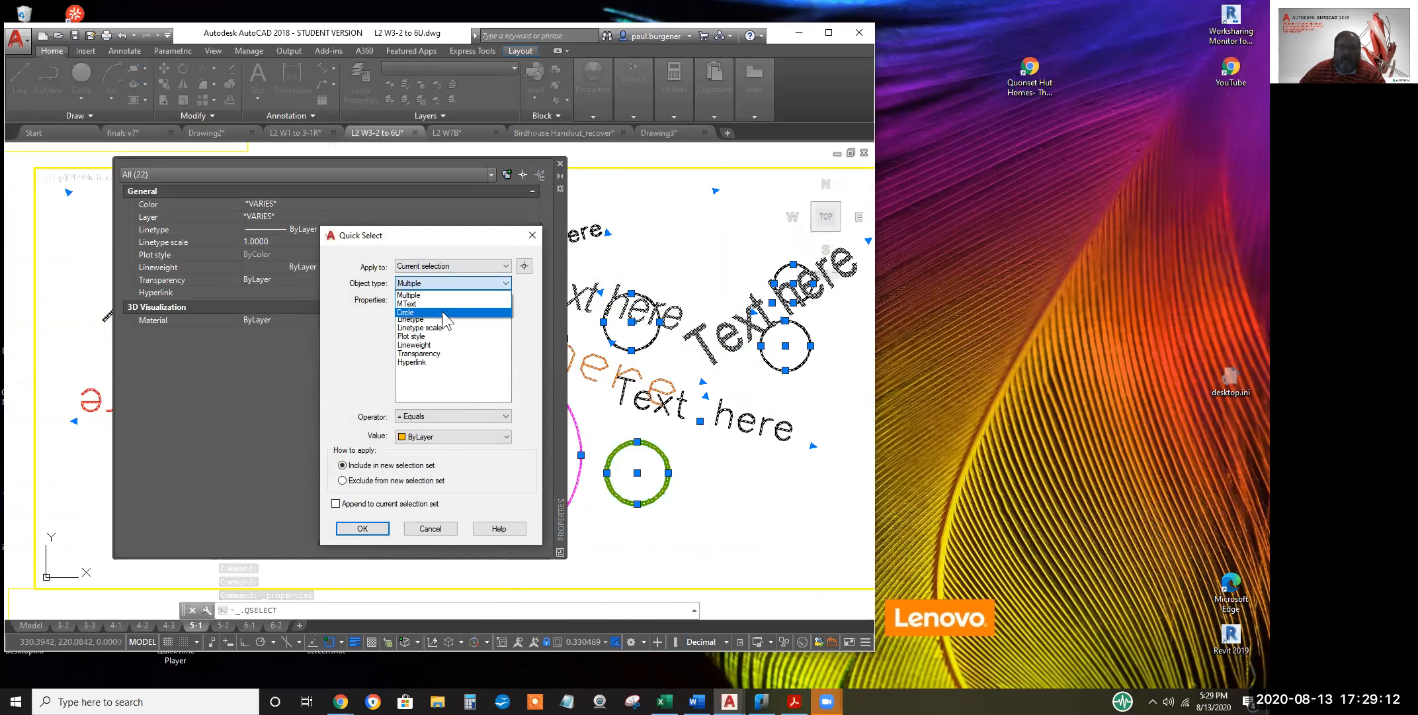
drag(503, 334, 501, 364)
click(424, 353)
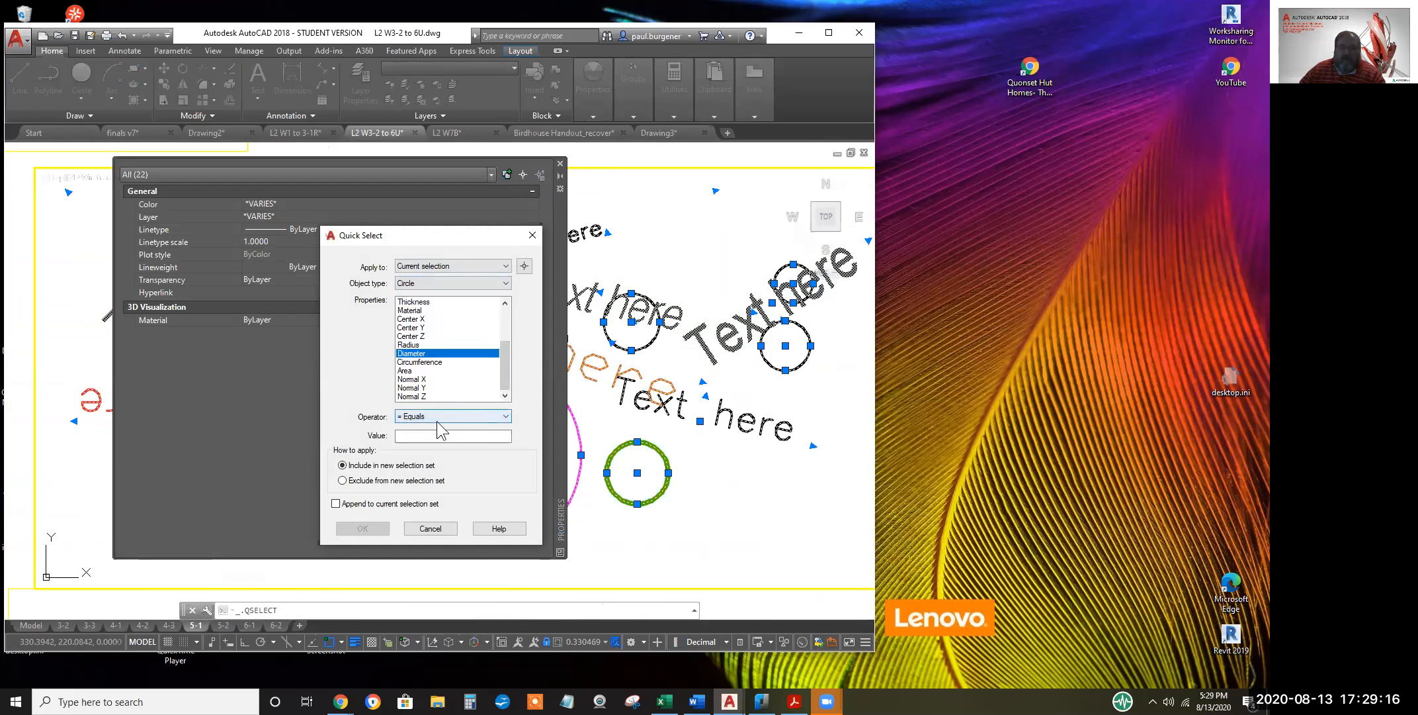
drag(506, 366, 515, 324)
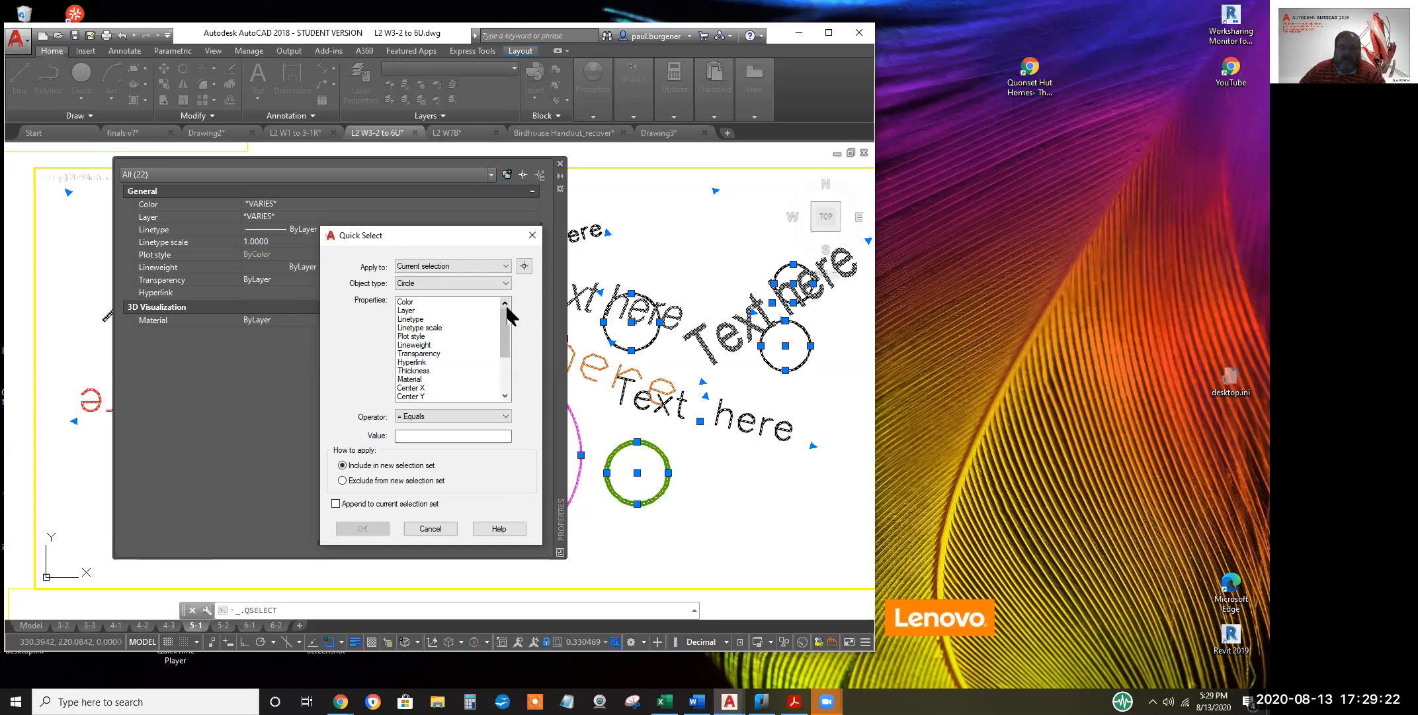
scroll(513, 321, down, 3)
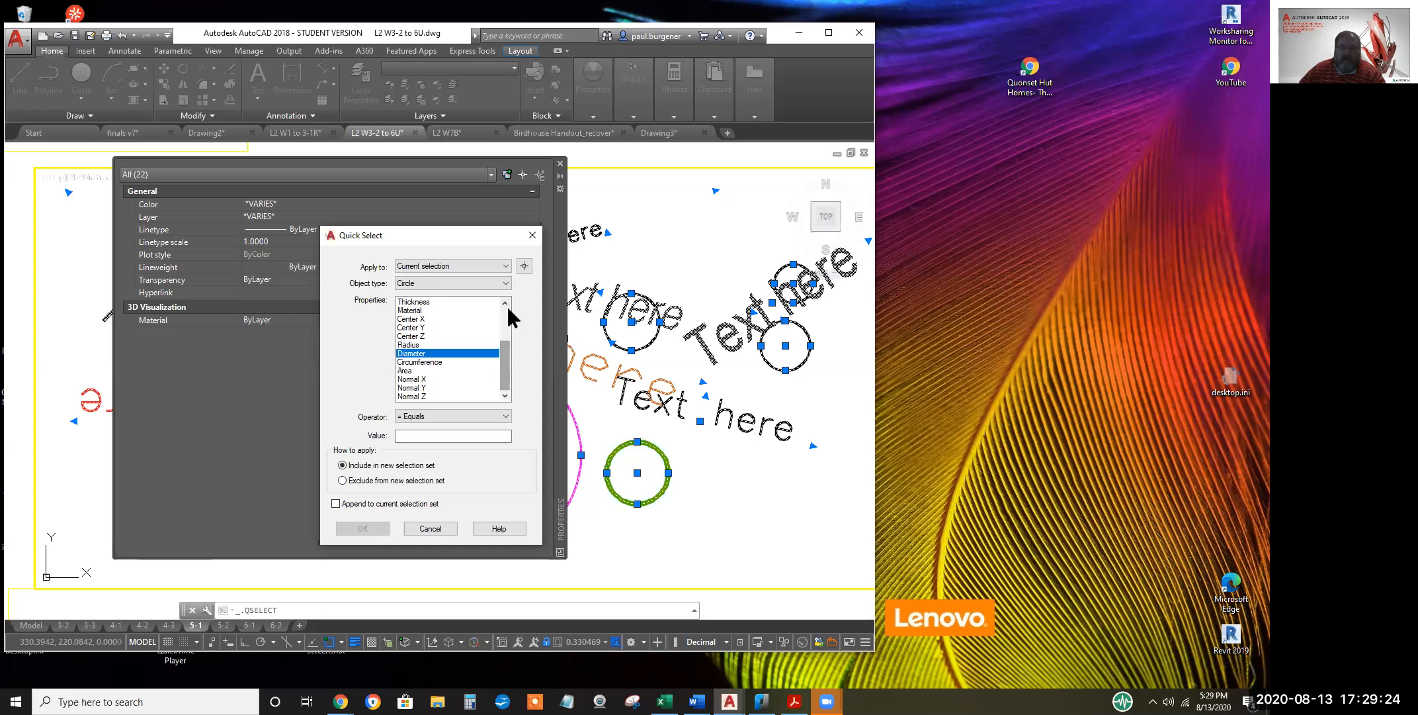
click(507, 284)
click(427, 286)
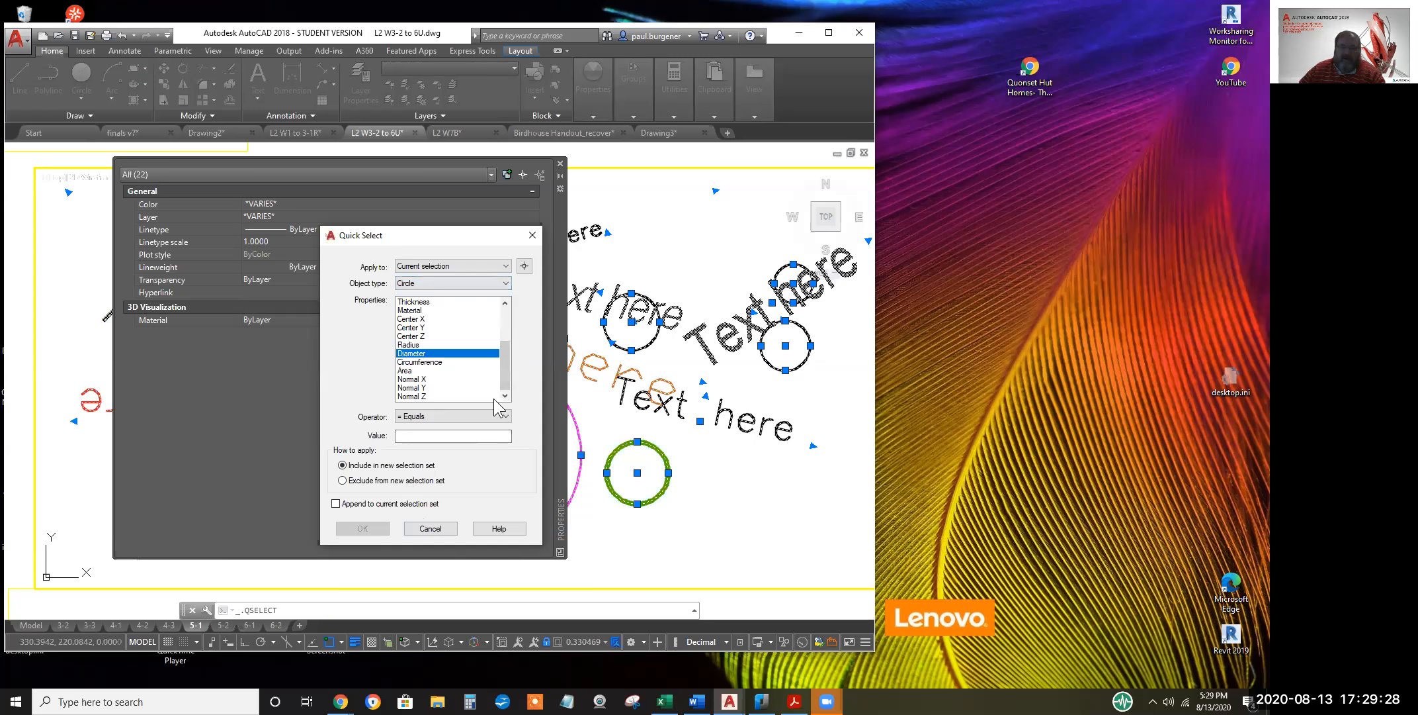
drag(506, 373, 515, 299)
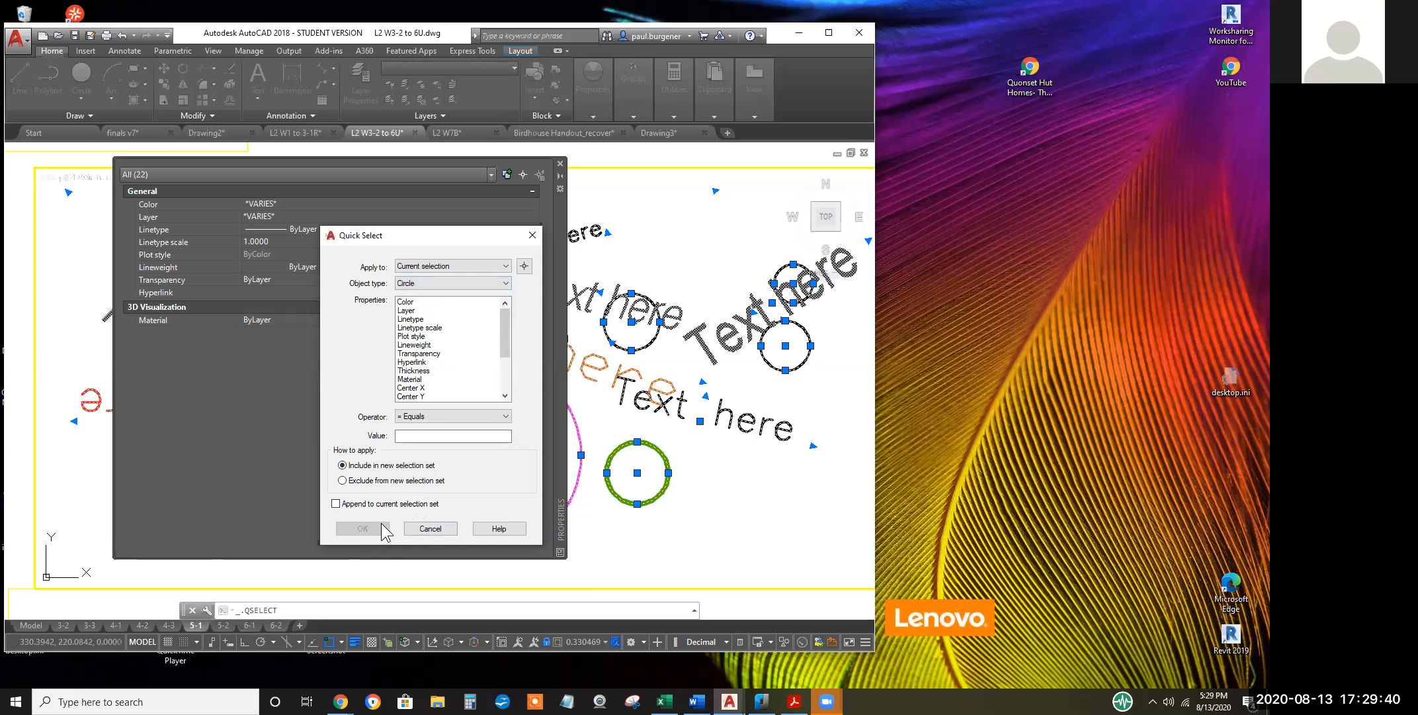
Filter the selection to all circles with the Select All operator, close the properties and clear the selection
click(470, 417)
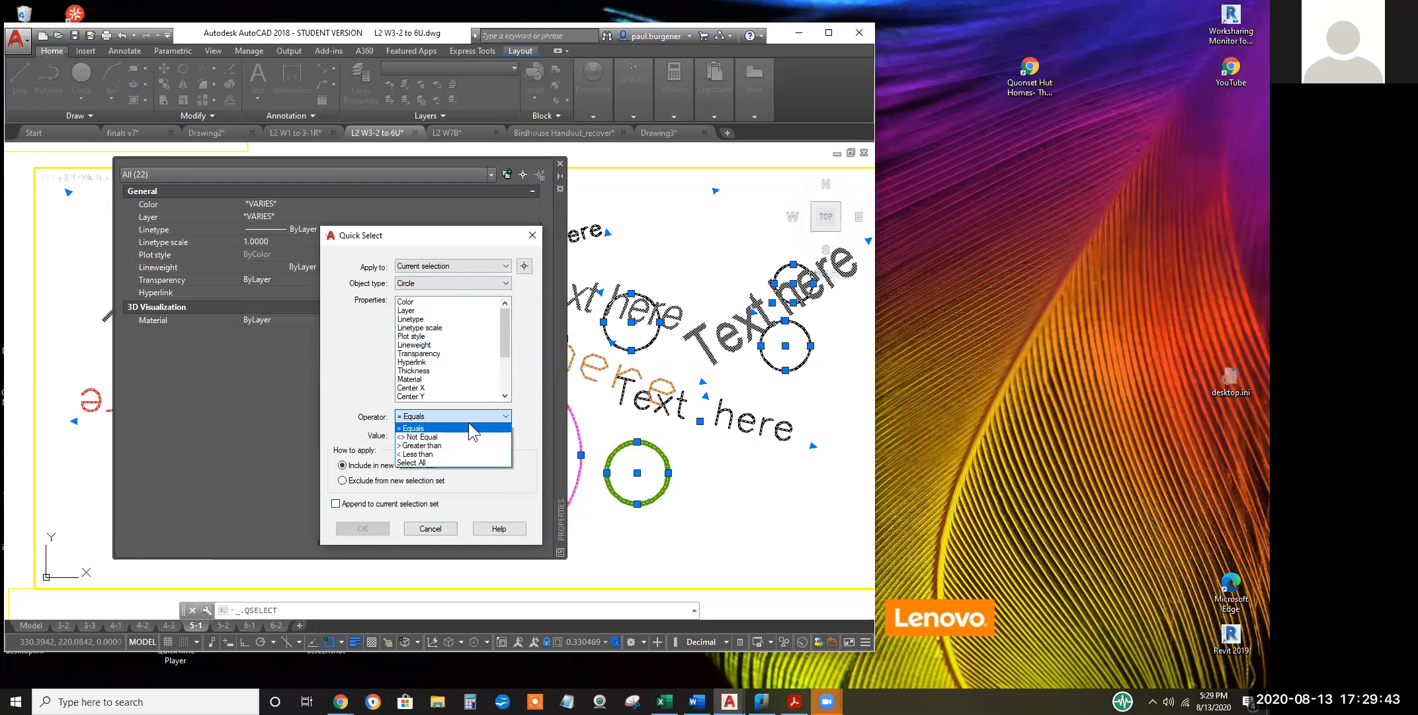
click(439, 461)
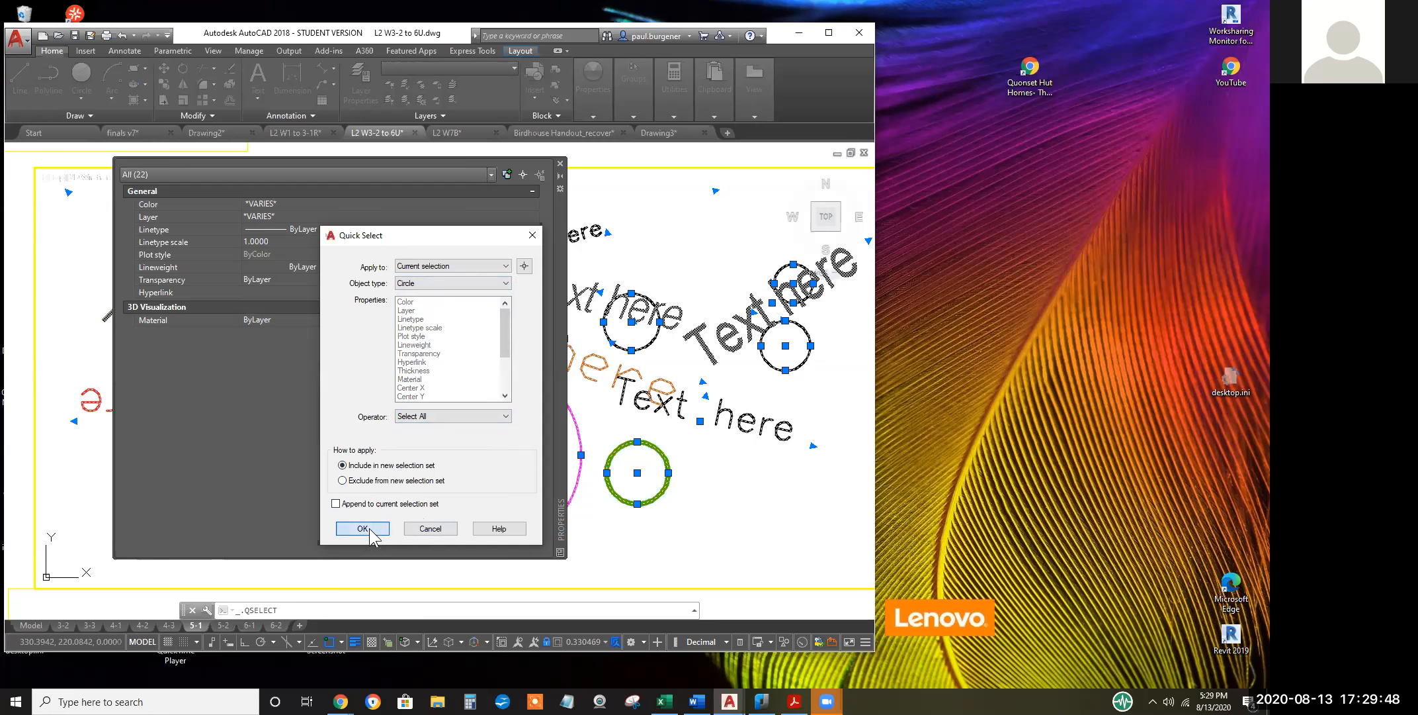
click(372, 529)
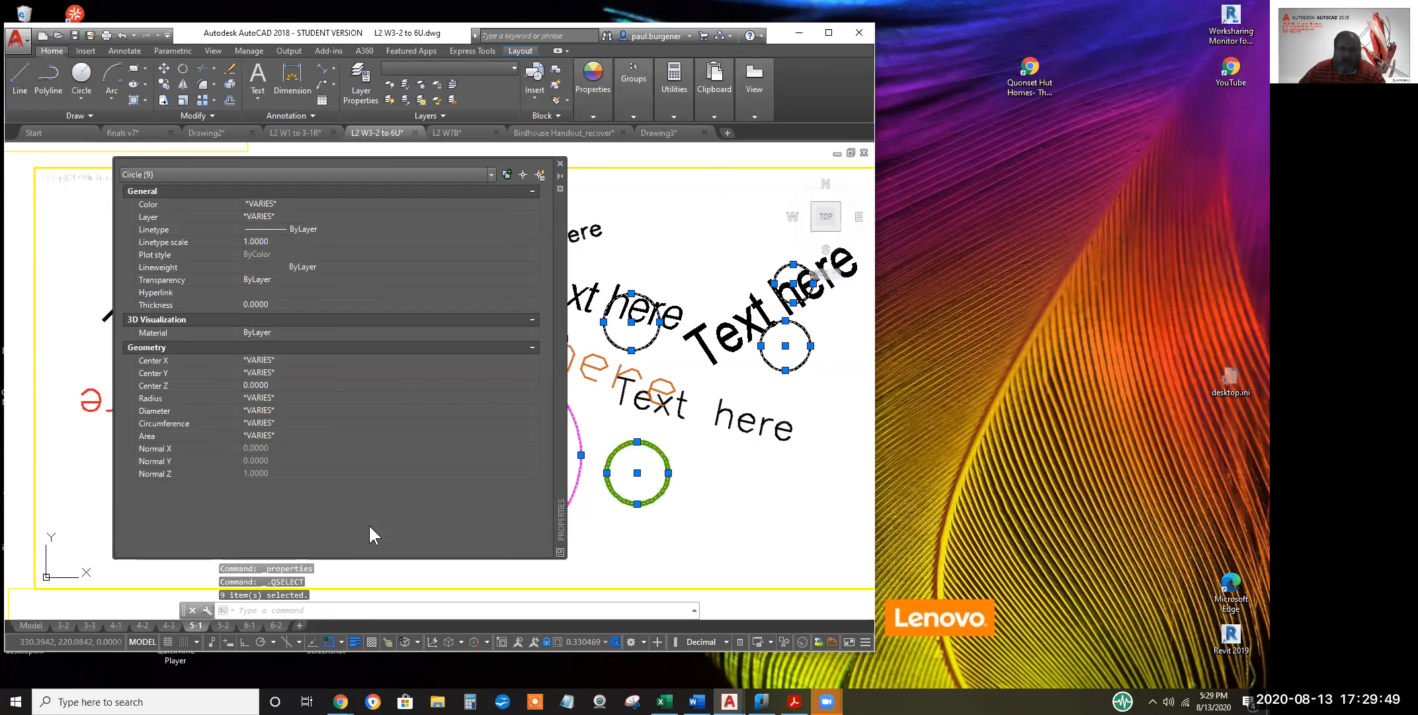
click(560, 163)
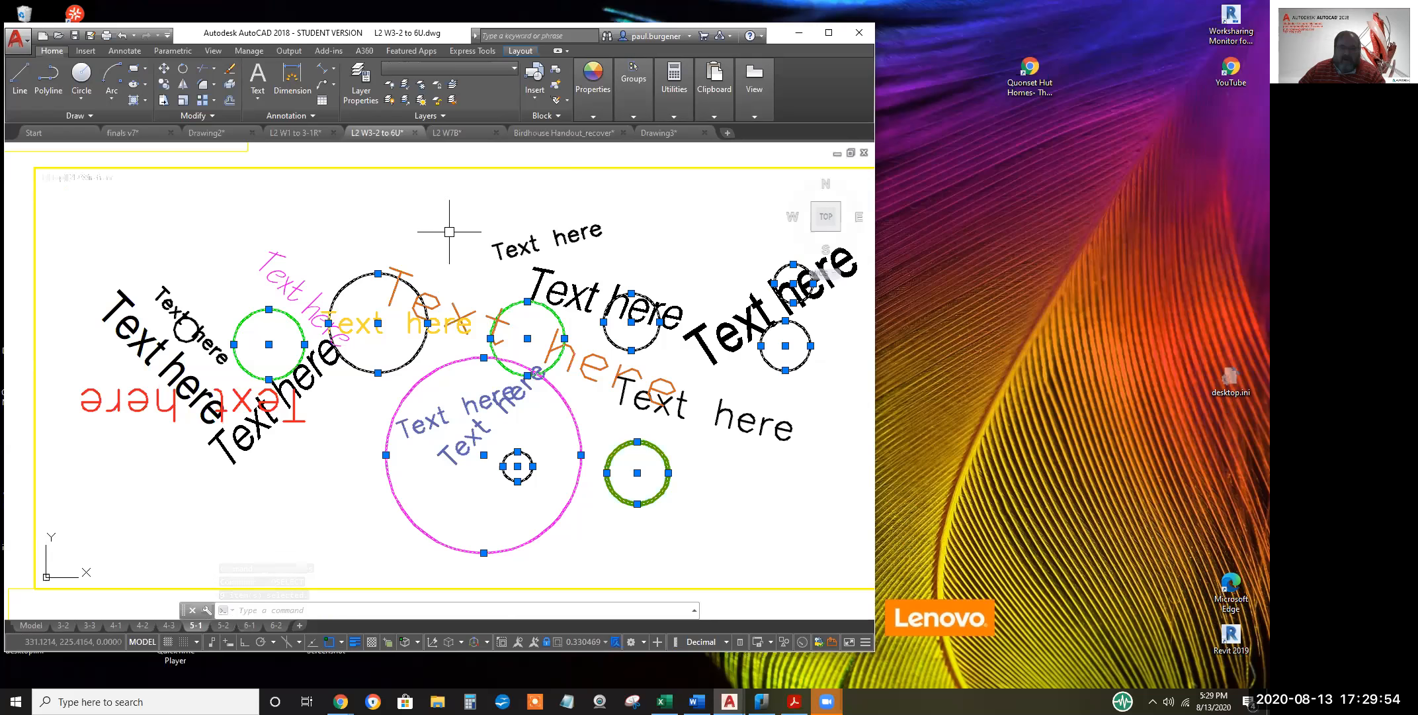
key(Escape)
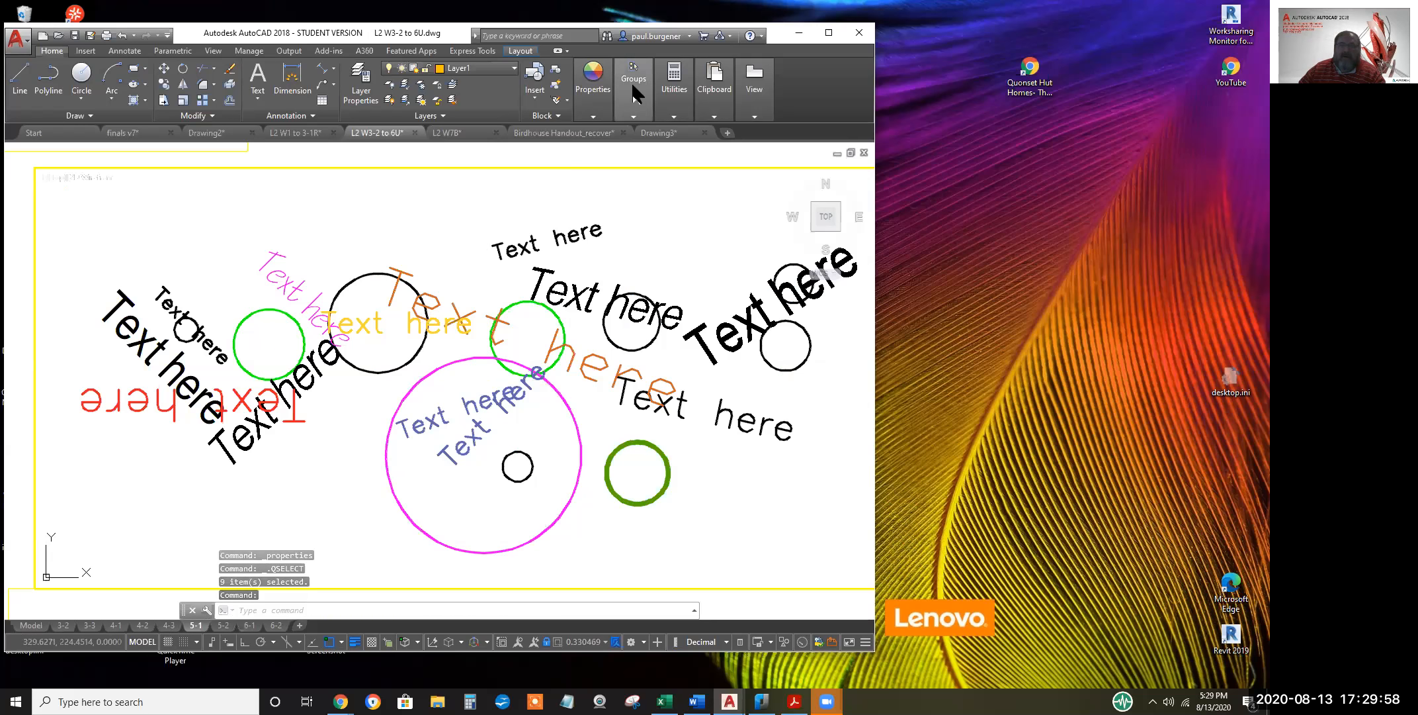
Select the circles and text again with a crossing window and display their shared properties
click(593, 116)
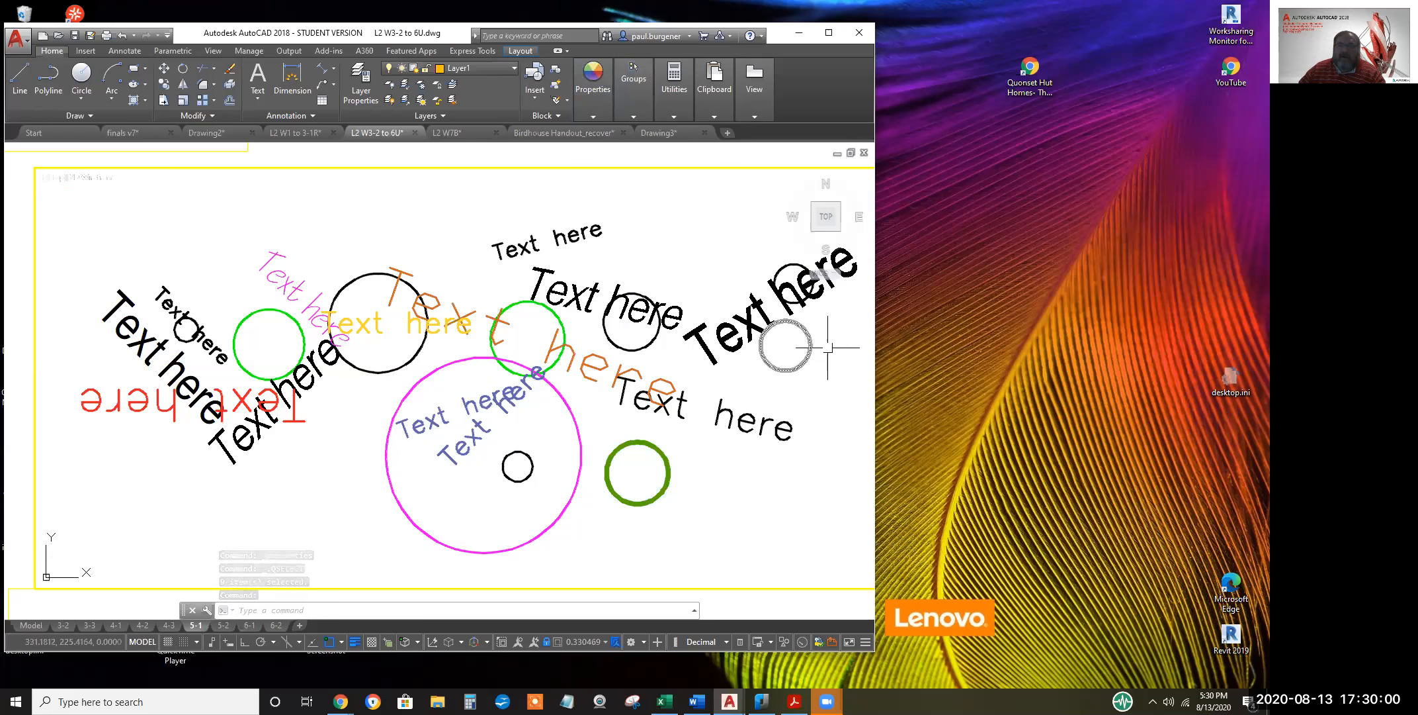
click(808, 501)
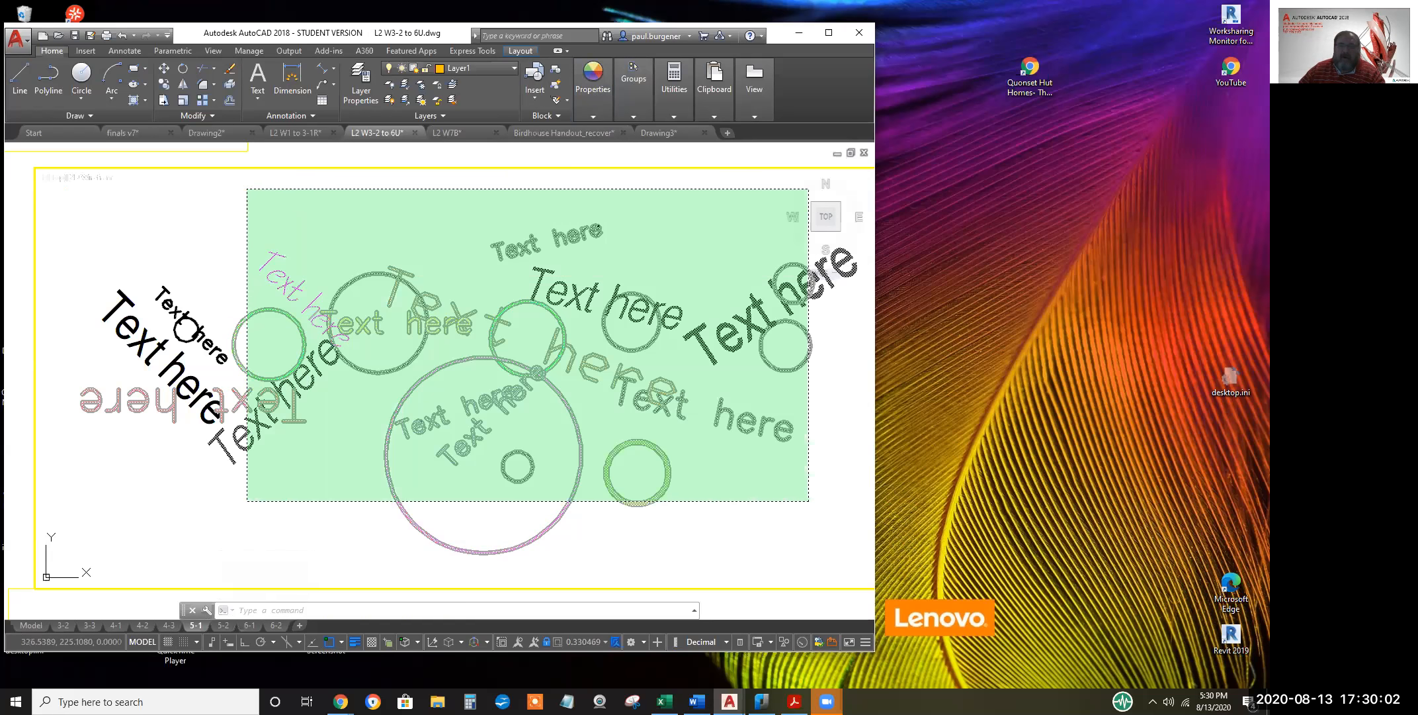
click(248, 184)
right_click(282, 190)
click(317, 469)
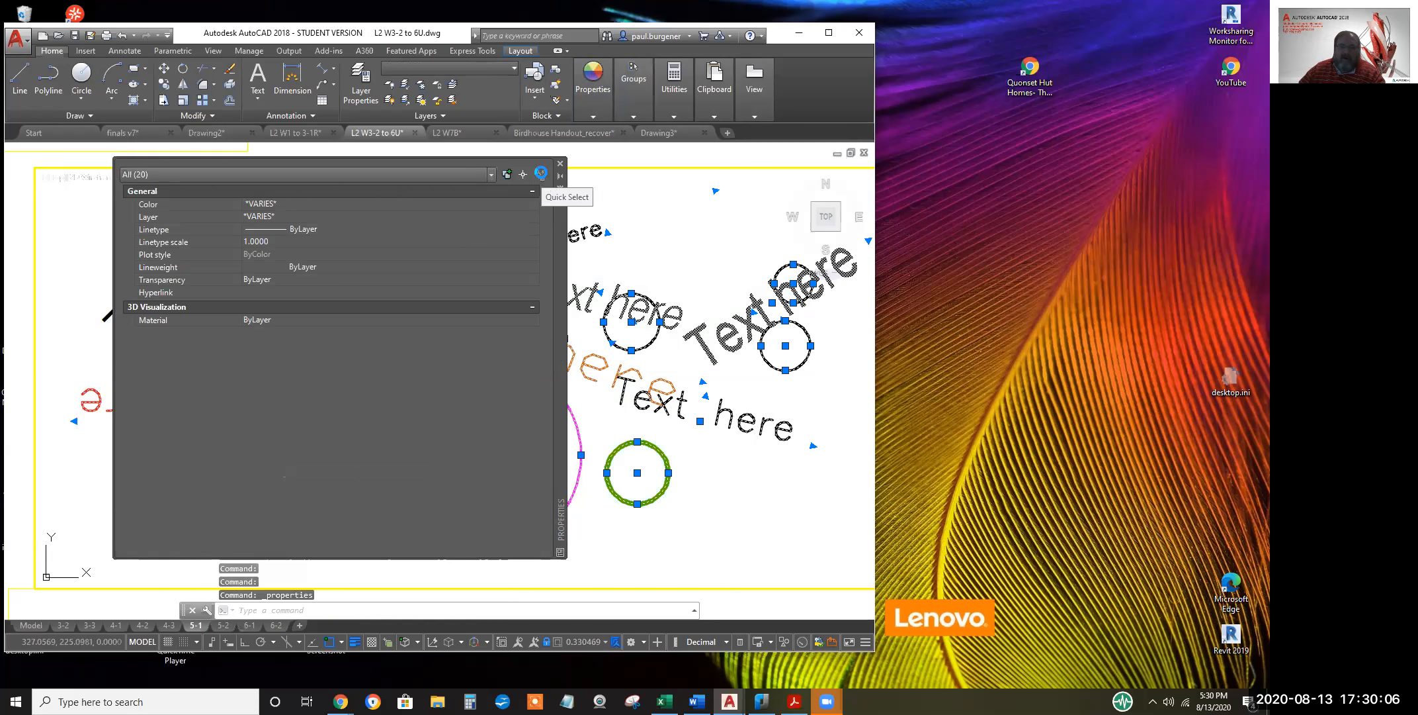
Use Quick Select to keep only circles with ByLayer color, inspect their Diameter property, and clear the selection
click(541, 174)
click(438, 282)
click(430, 308)
click(363, 528)
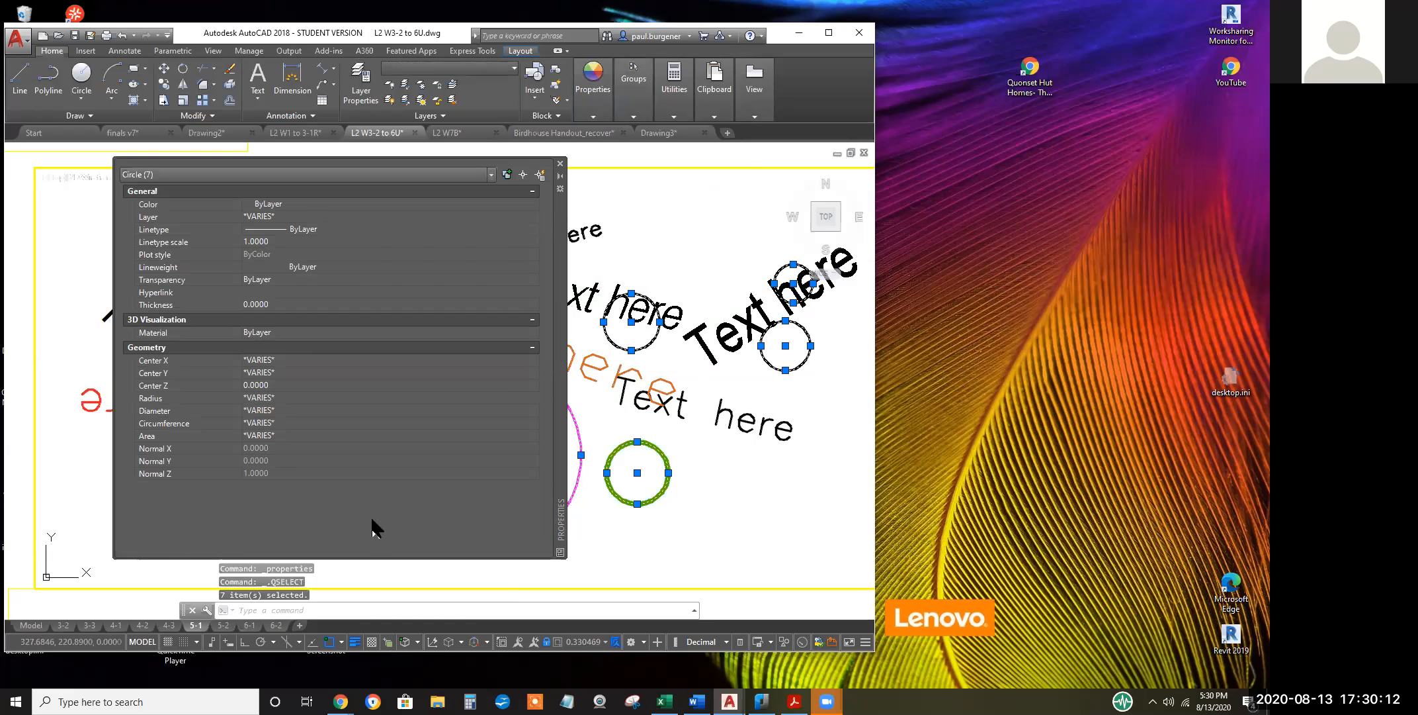
click(281, 406)
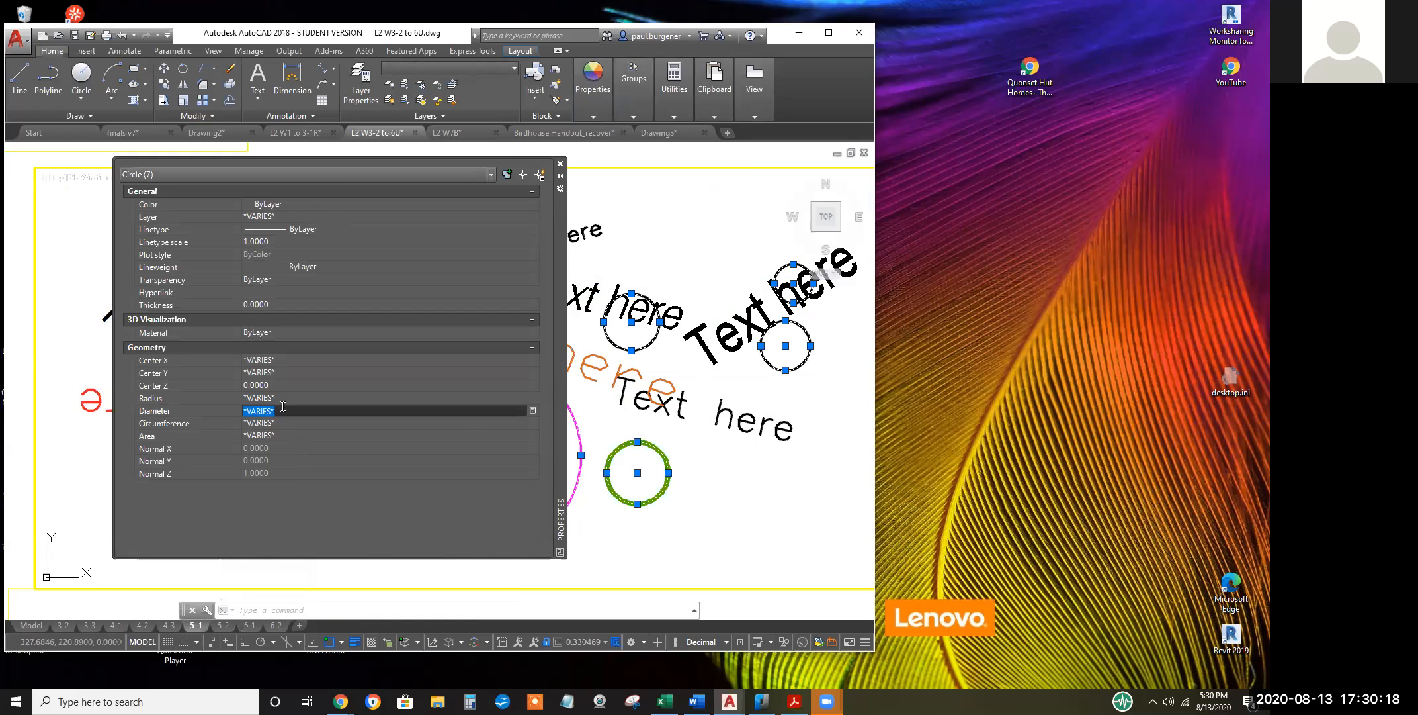
click(560, 164)
key(Escape)
key(Escape)
key(Escape)
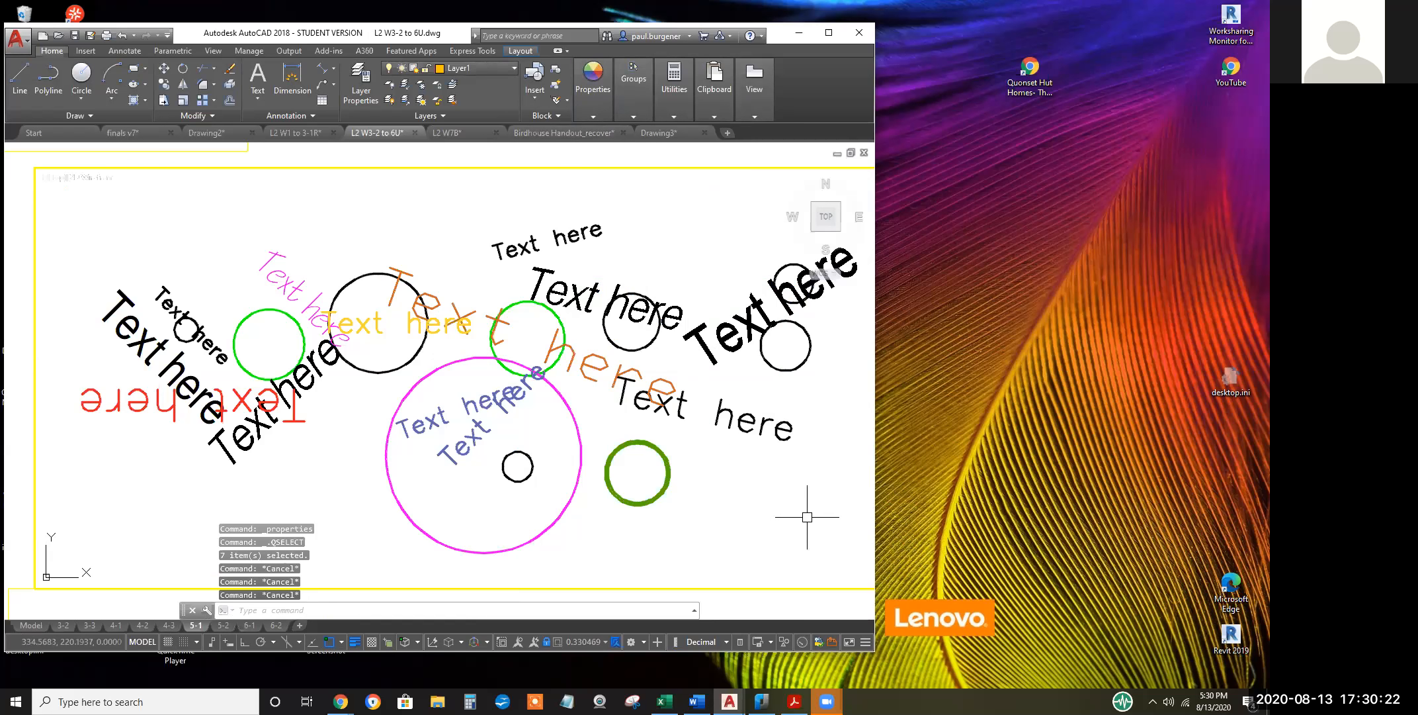
click(799, 506)
click(273, 203)
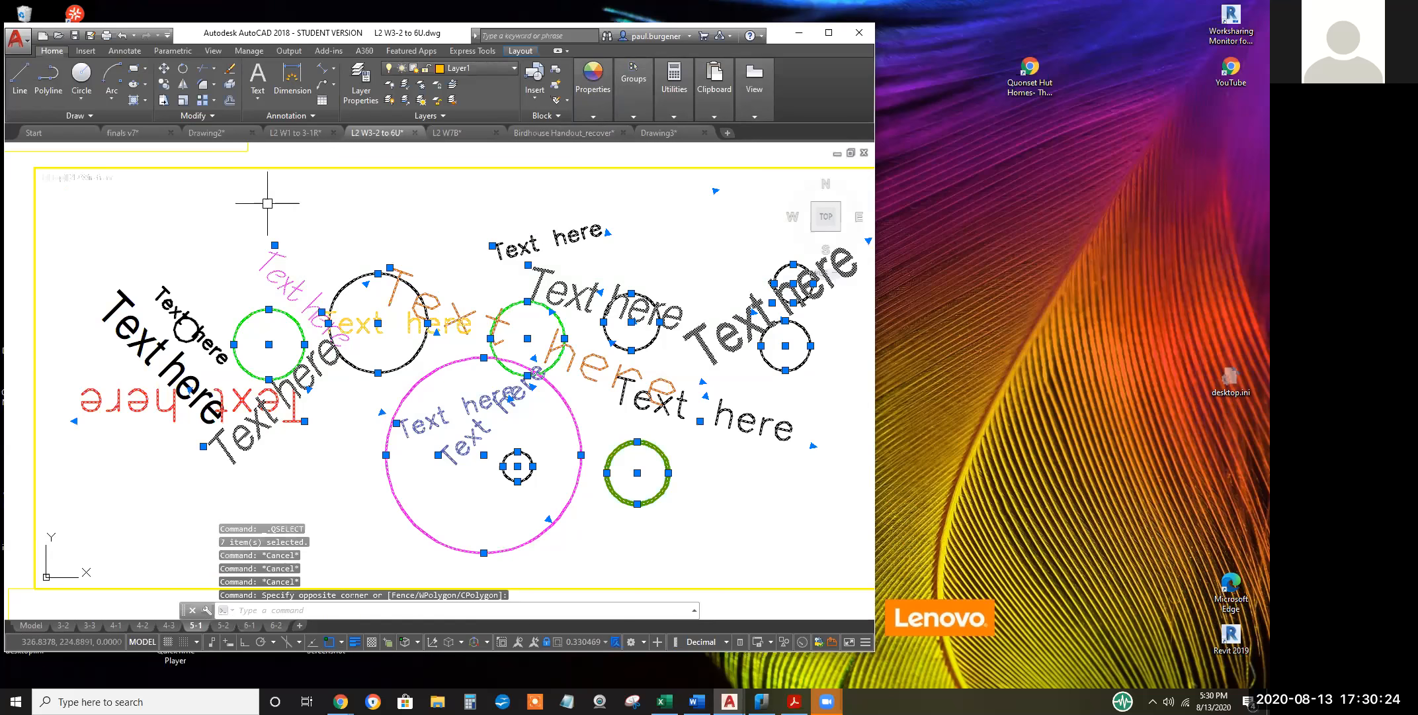
right_click(411, 216)
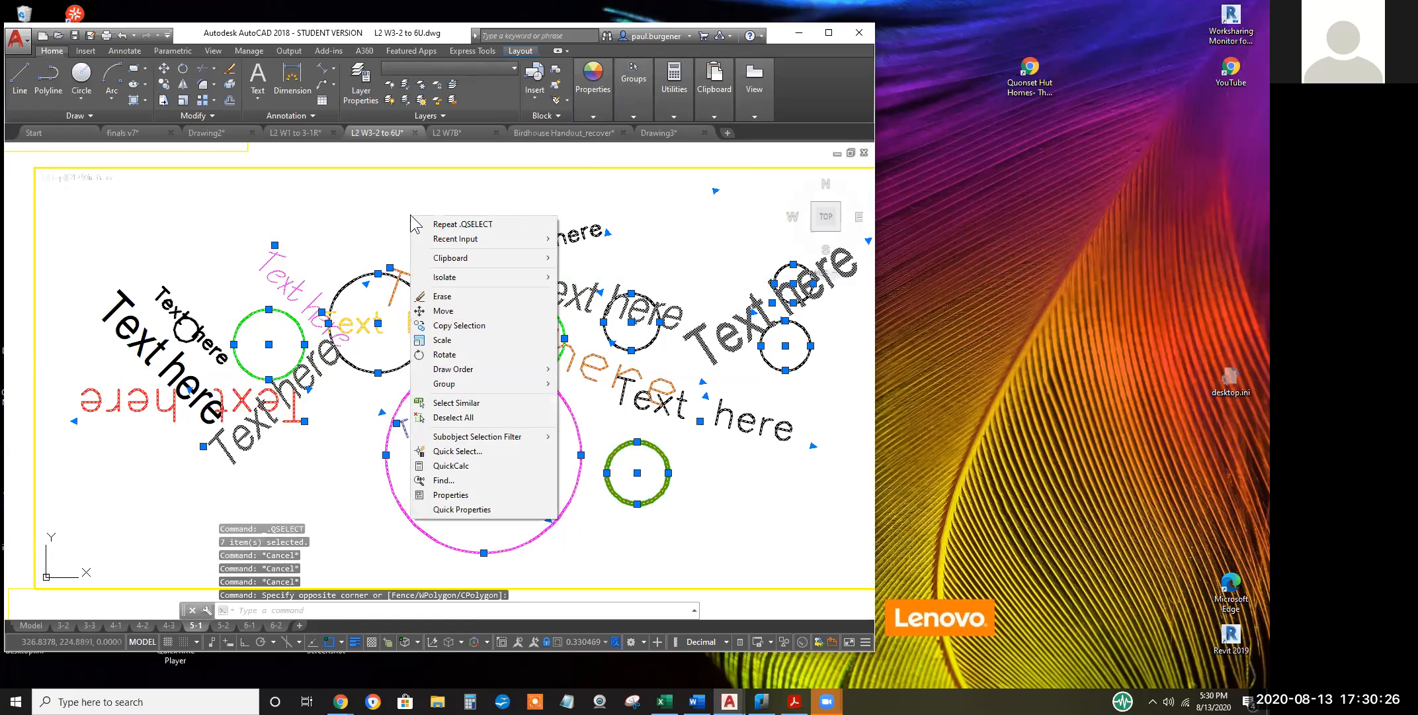
click(482, 225)
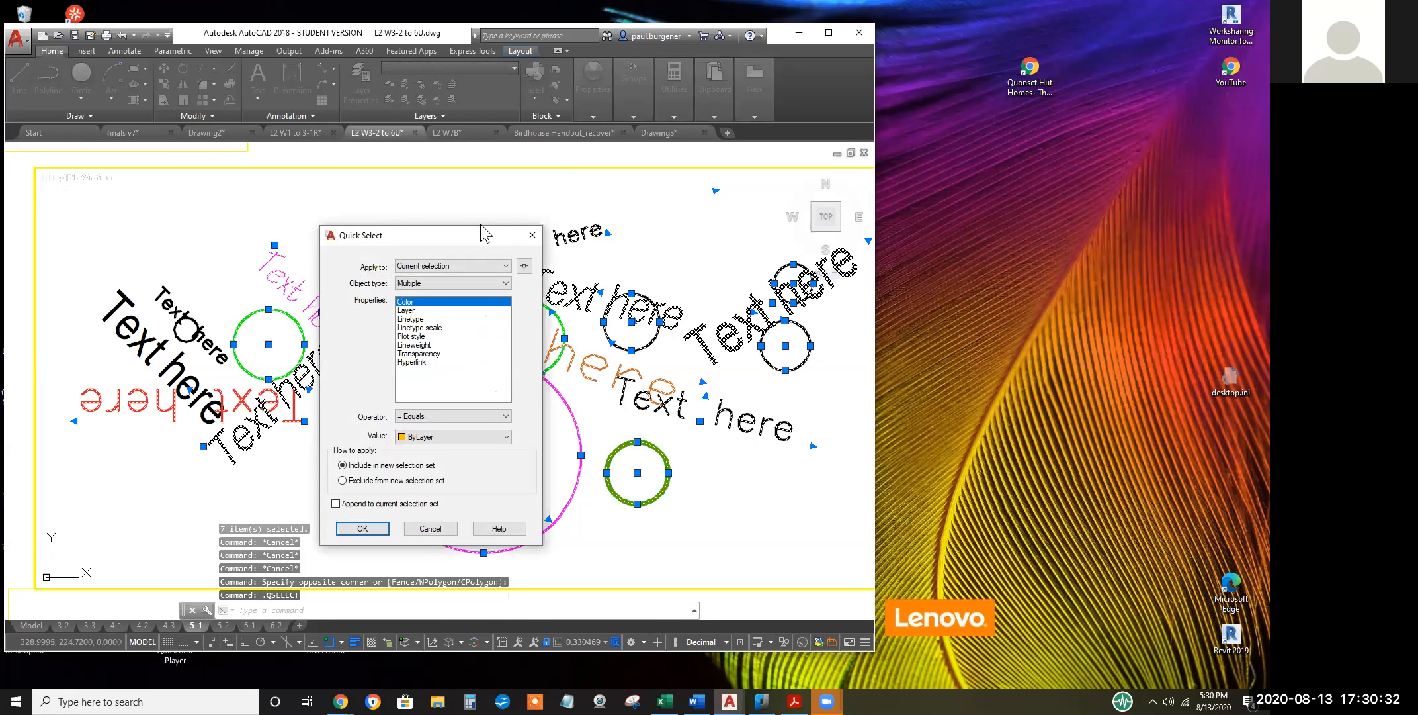
click(430, 529)
key(Escape)
key(Escape)
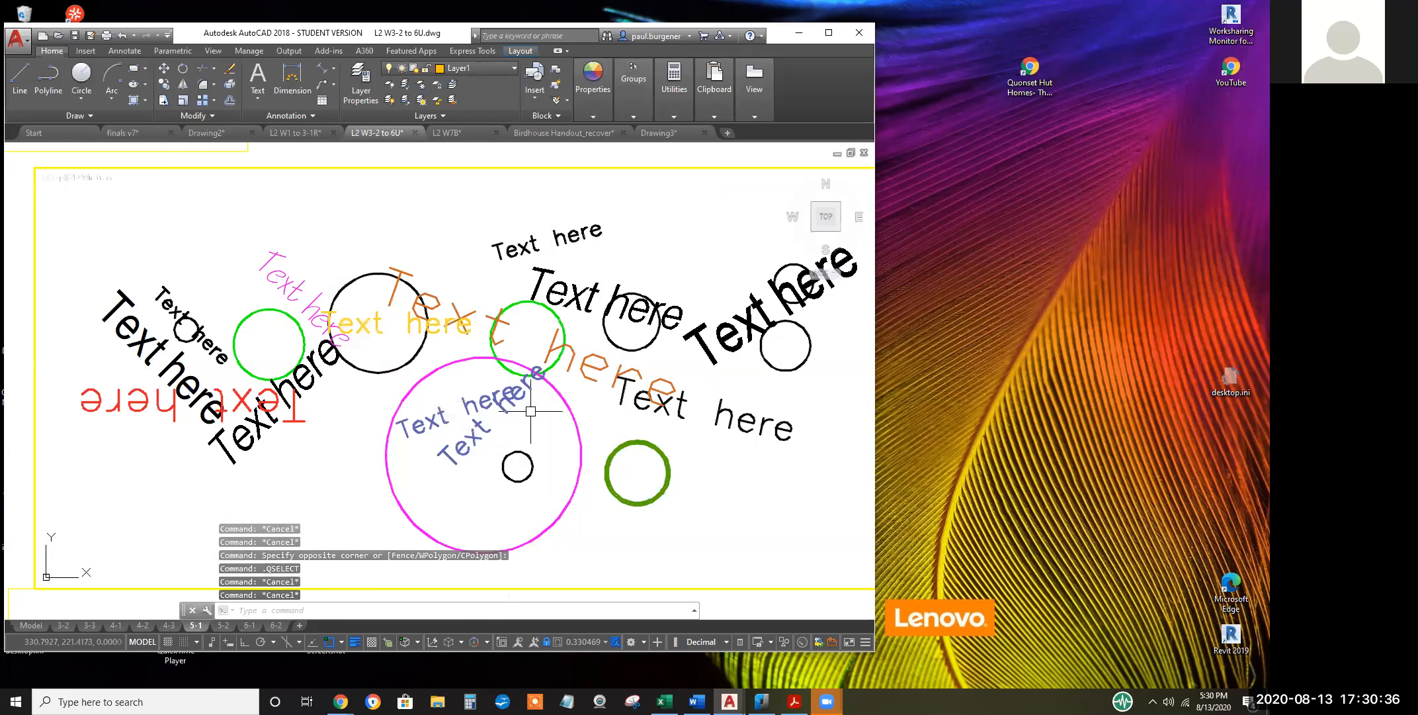
Select every circle and text object in the viewport, view their combined properties, and deselect them
click(827, 554)
click(155, 201)
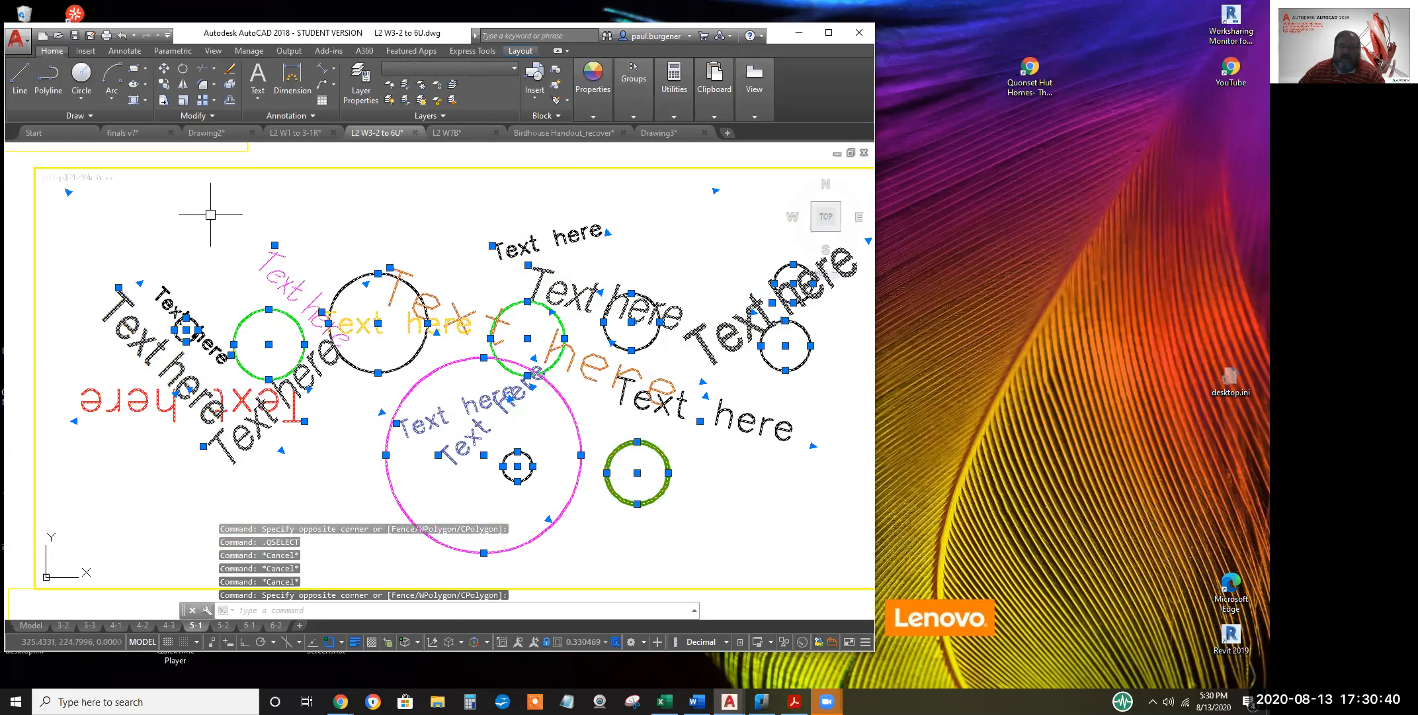
right_click(359, 207)
click(405, 488)
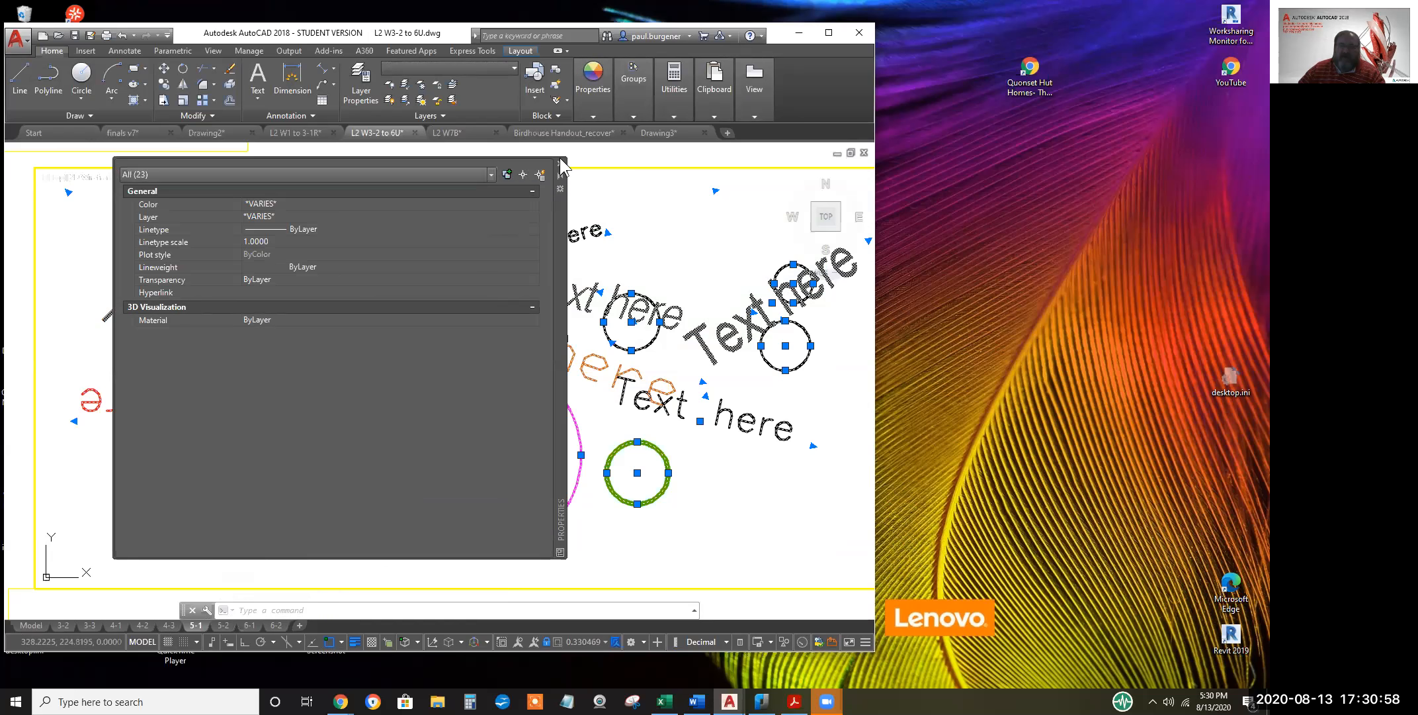
key(ctrl+1)
key(Escape)
key(Escape)
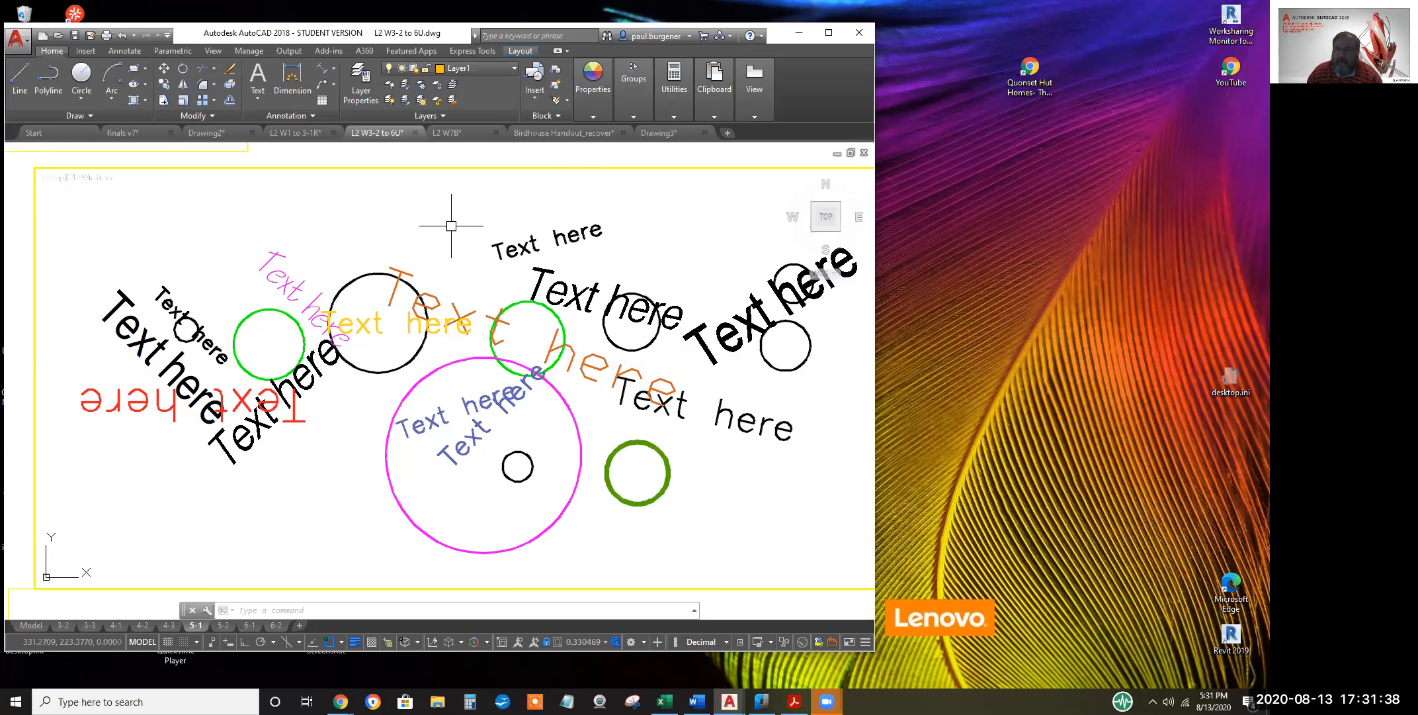
Open layout 5-2 and view its exercise on laying out scaled viewports of the solid model
click(223, 626)
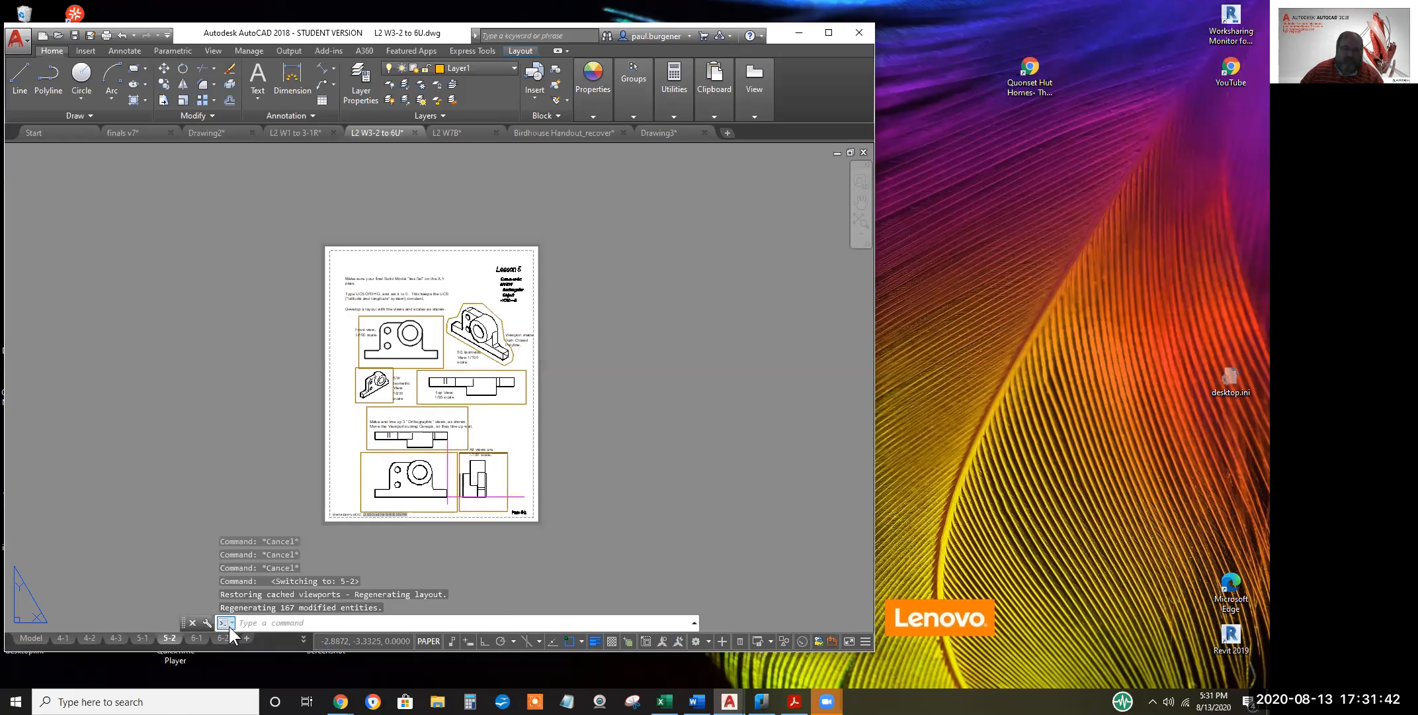
scroll(451, 456, up, 2)
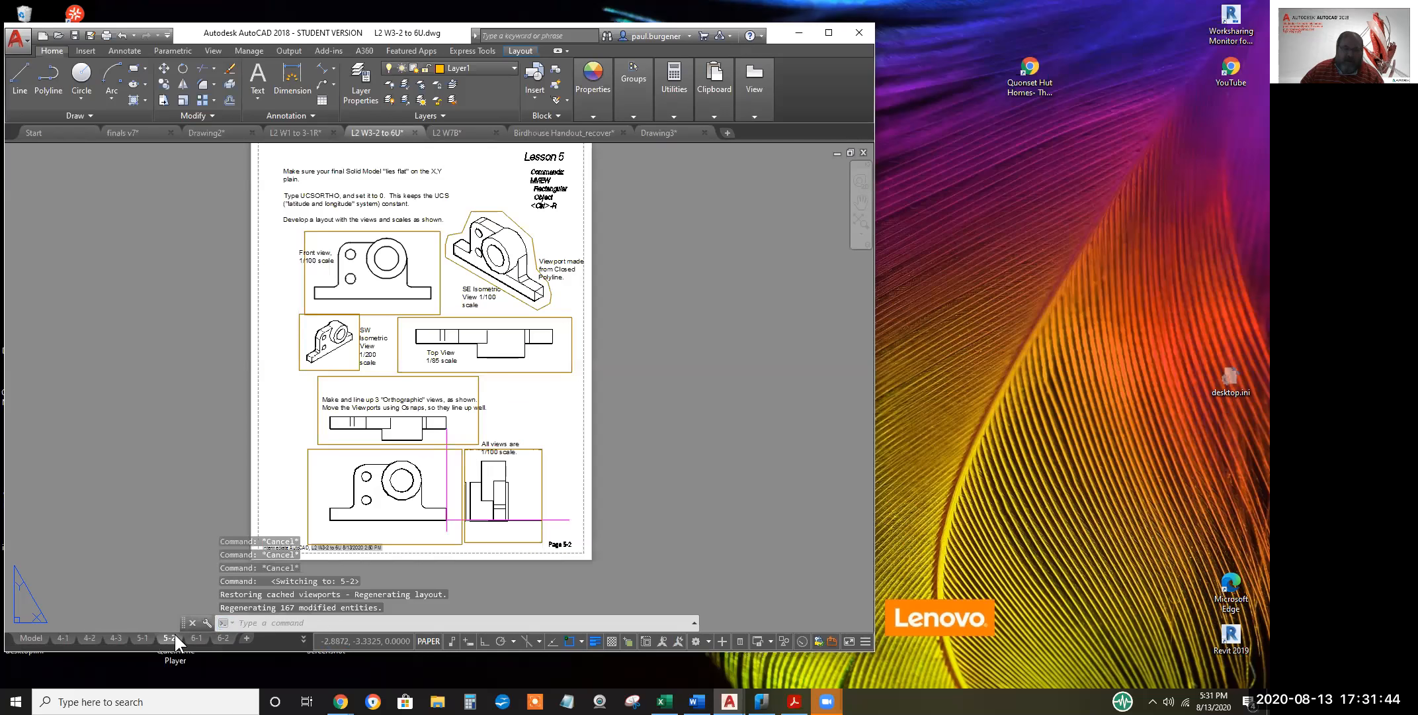
Examine the scaled front, top and isometric viewports and the aligned orthographic views on layout 5-2
mouse_move(164, 636)
scroll(427, 448, up, 2)
middle_drag(467, 382, 497, 311)
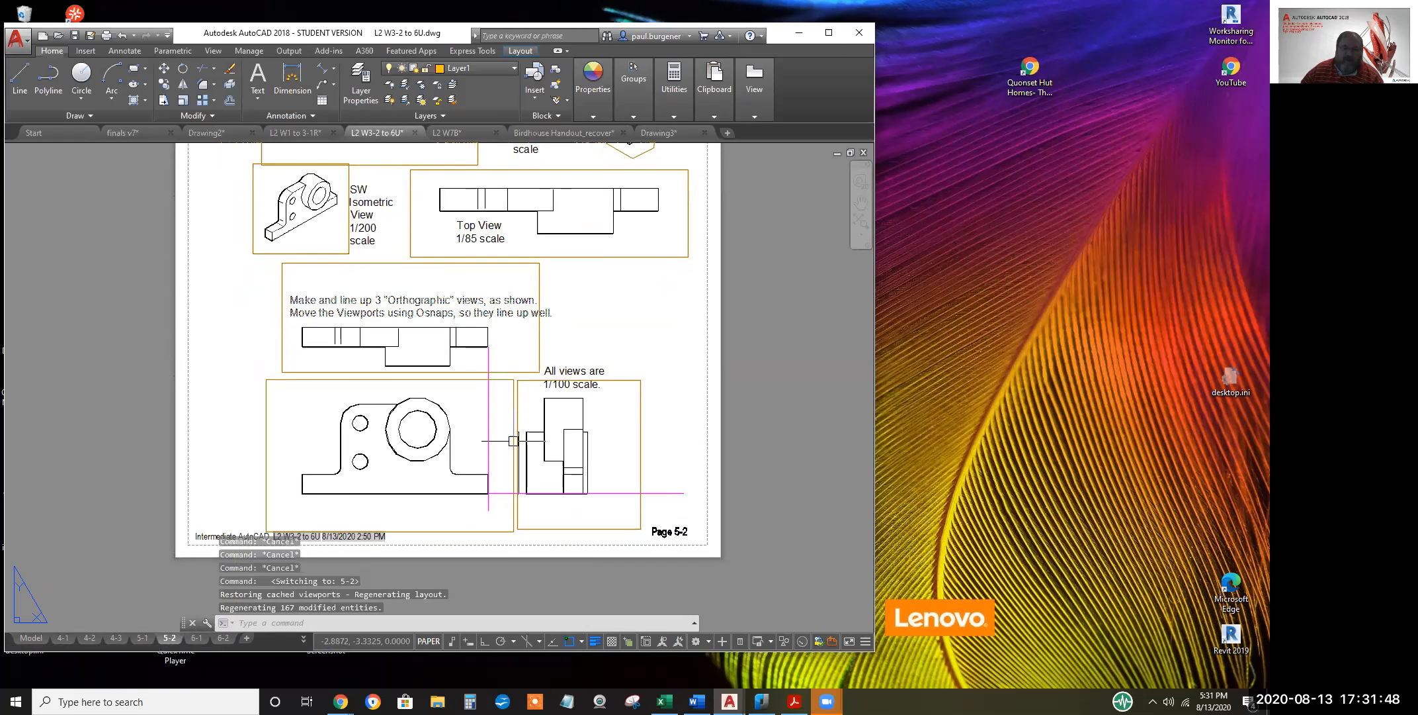
middle_drag(570, 359, 620, 613)
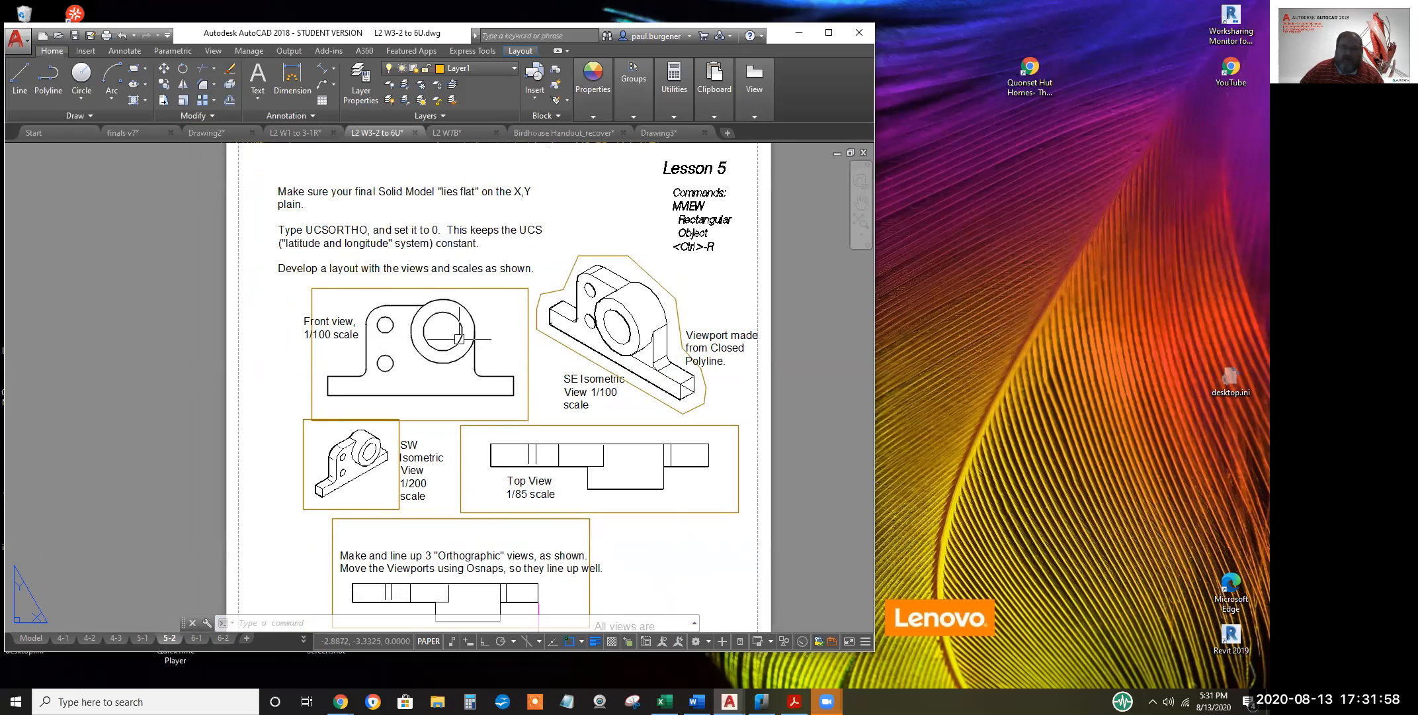
scroll(622, 323, up, 2)
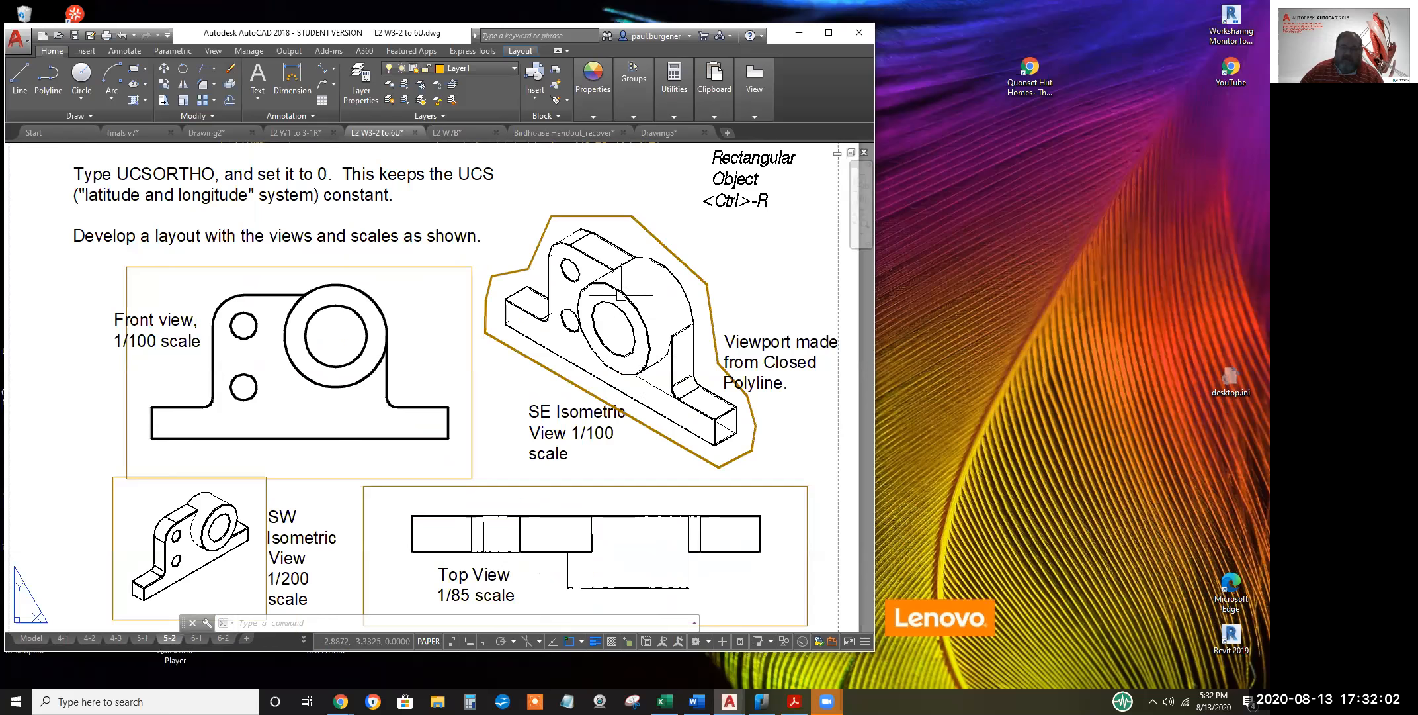
scroll(594, 369, down, 2)
middle_drag(543, 434, 537, 261)
scroll(483, 400, up, 2)
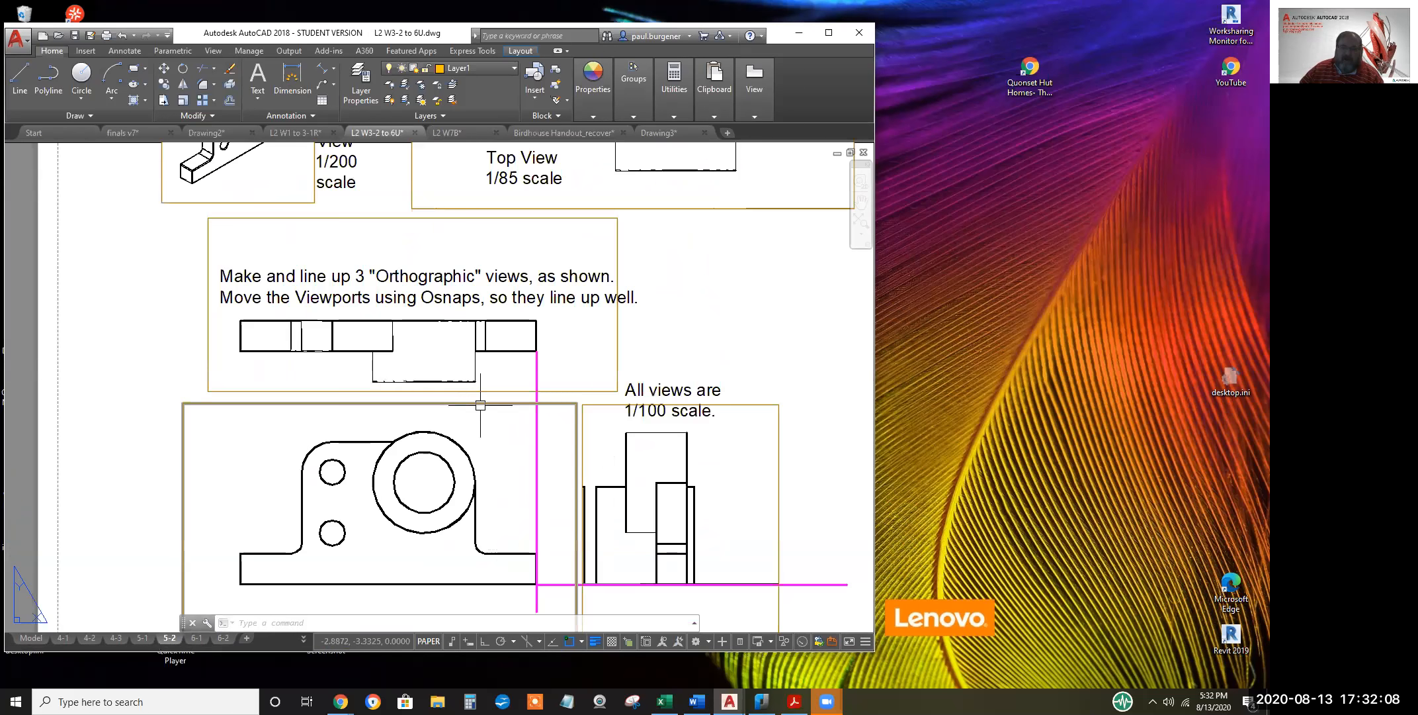
middle_drag(500, 357, 500, 350)
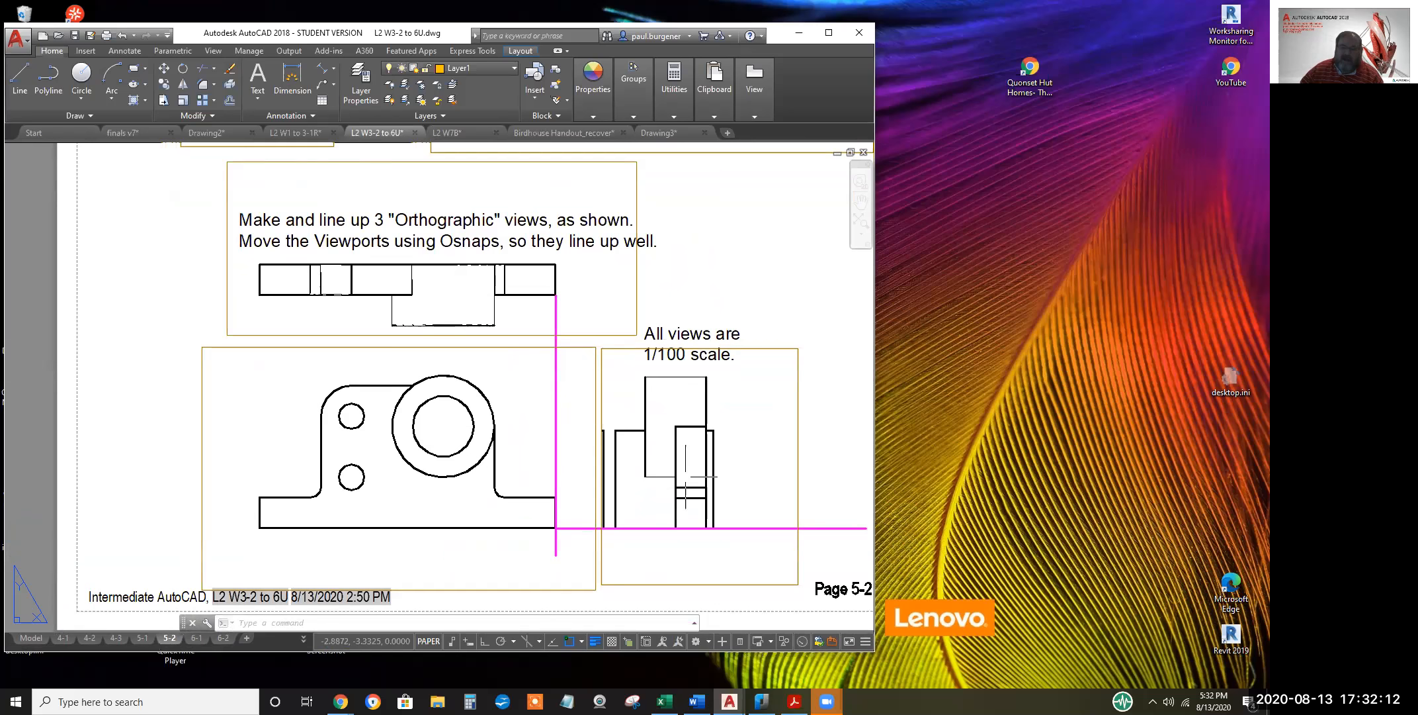
scroll(680, 543, up, 4)
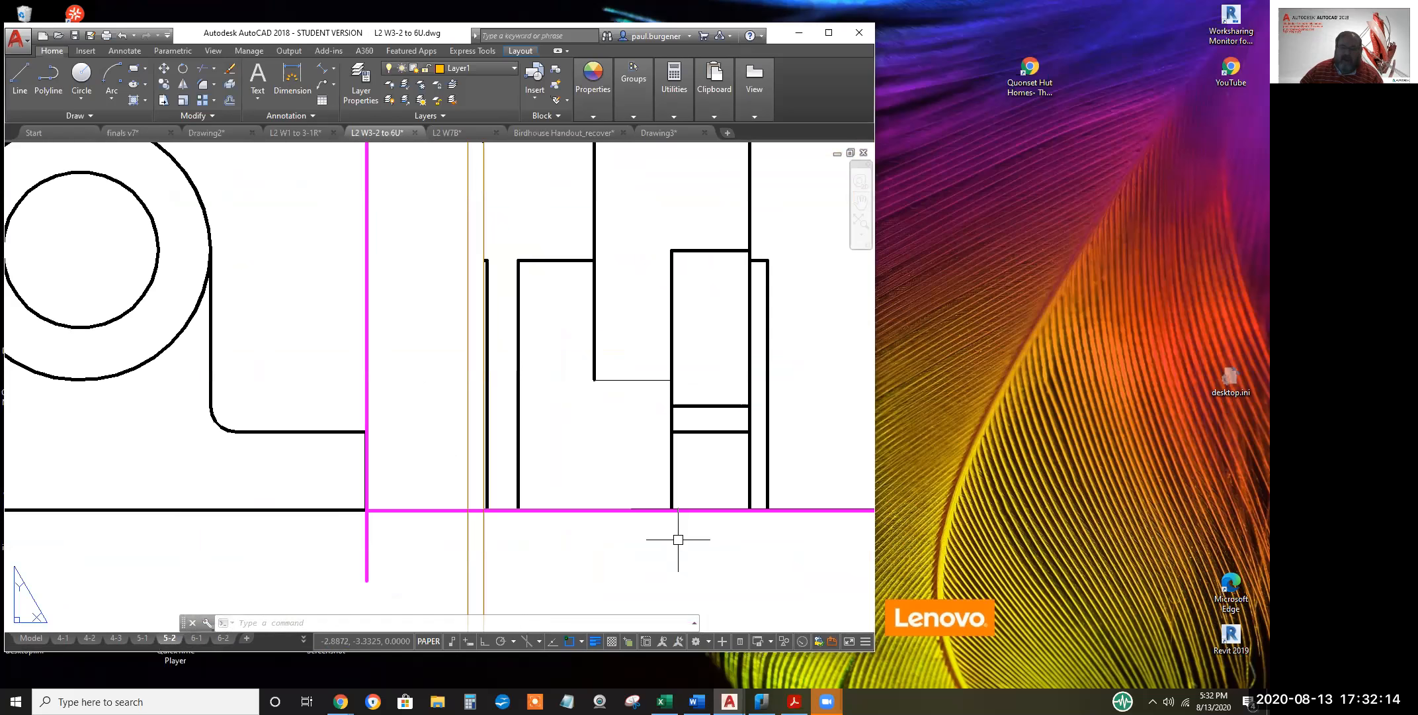
Maximize the 1/100 side-view viewport, and restore it to return to paper space
scroll(512, 547, down, 2)
middle_drag(516, 519, 525, 405)
click(502, 461)
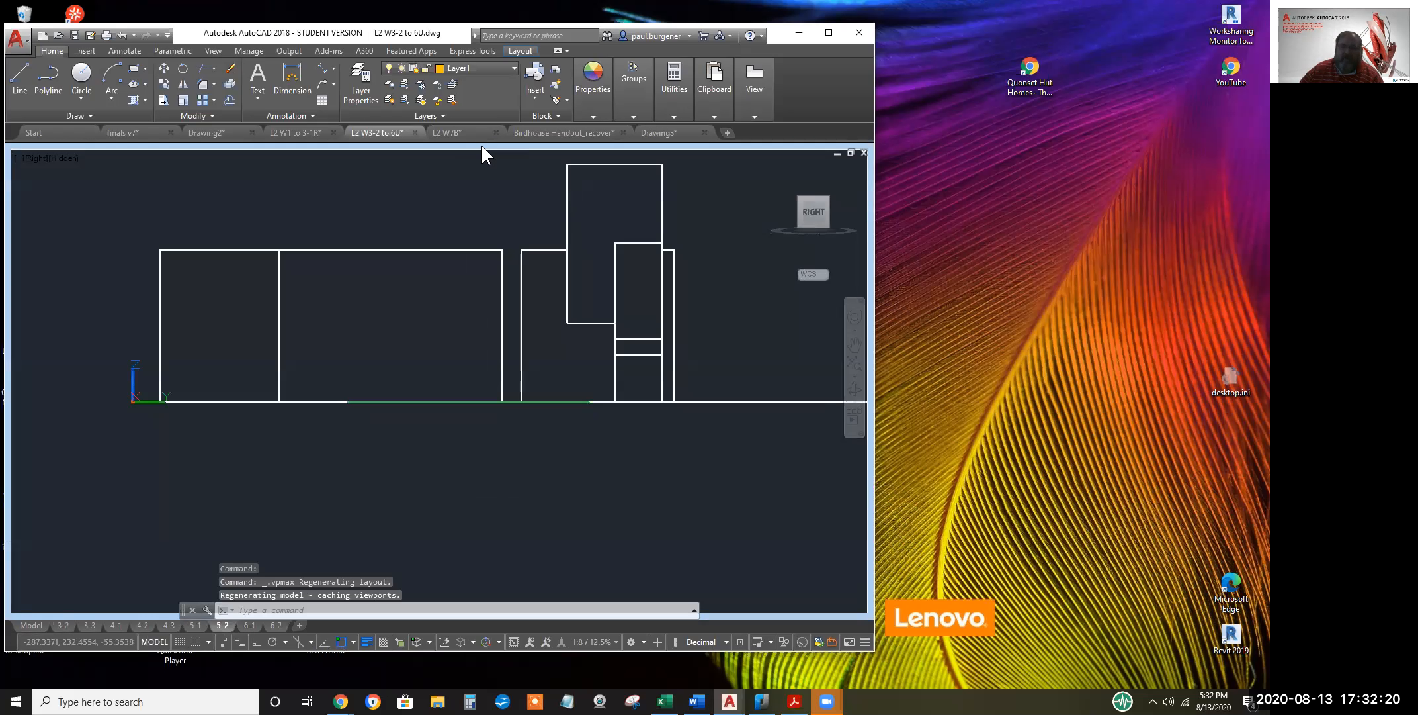
double_click(482, 148)
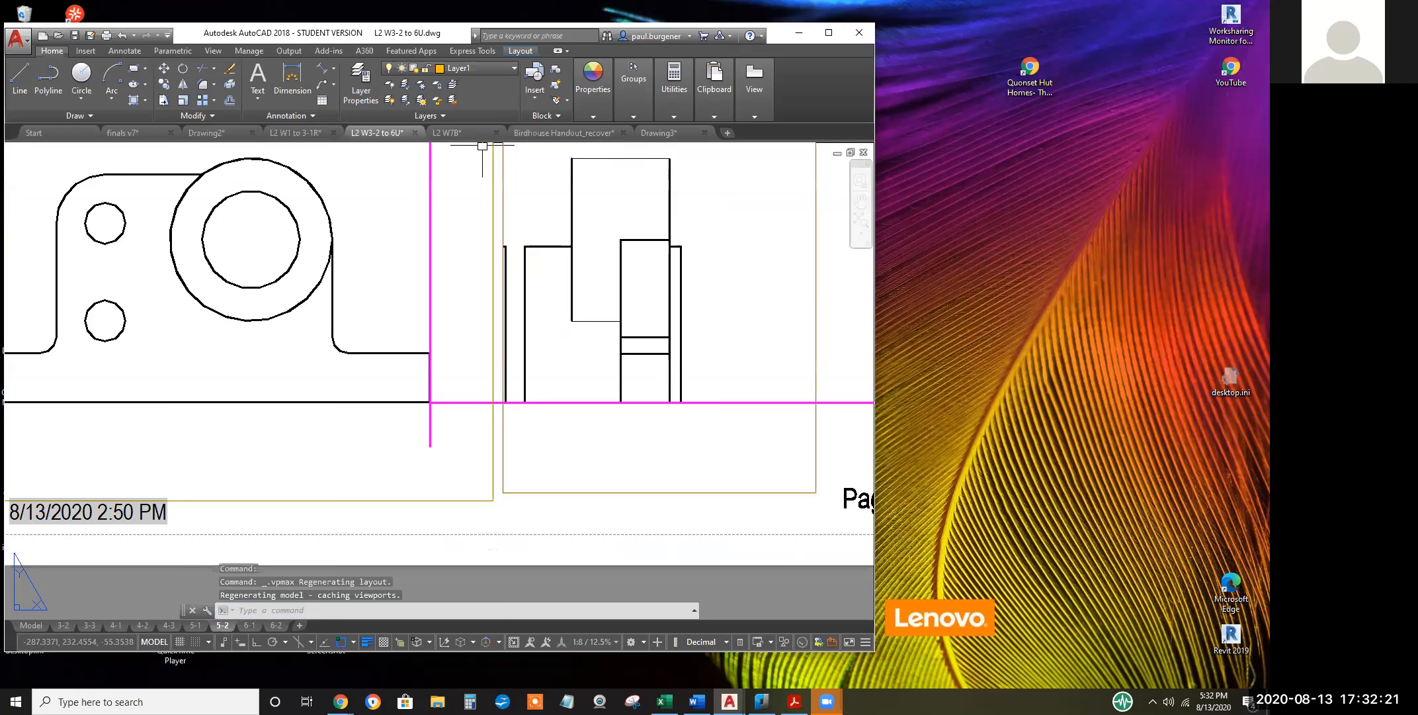
Stretch the side-view viewport's lower-left corner inward to crop out the stray edge beside the part, and clear the selection
click(575, 500)
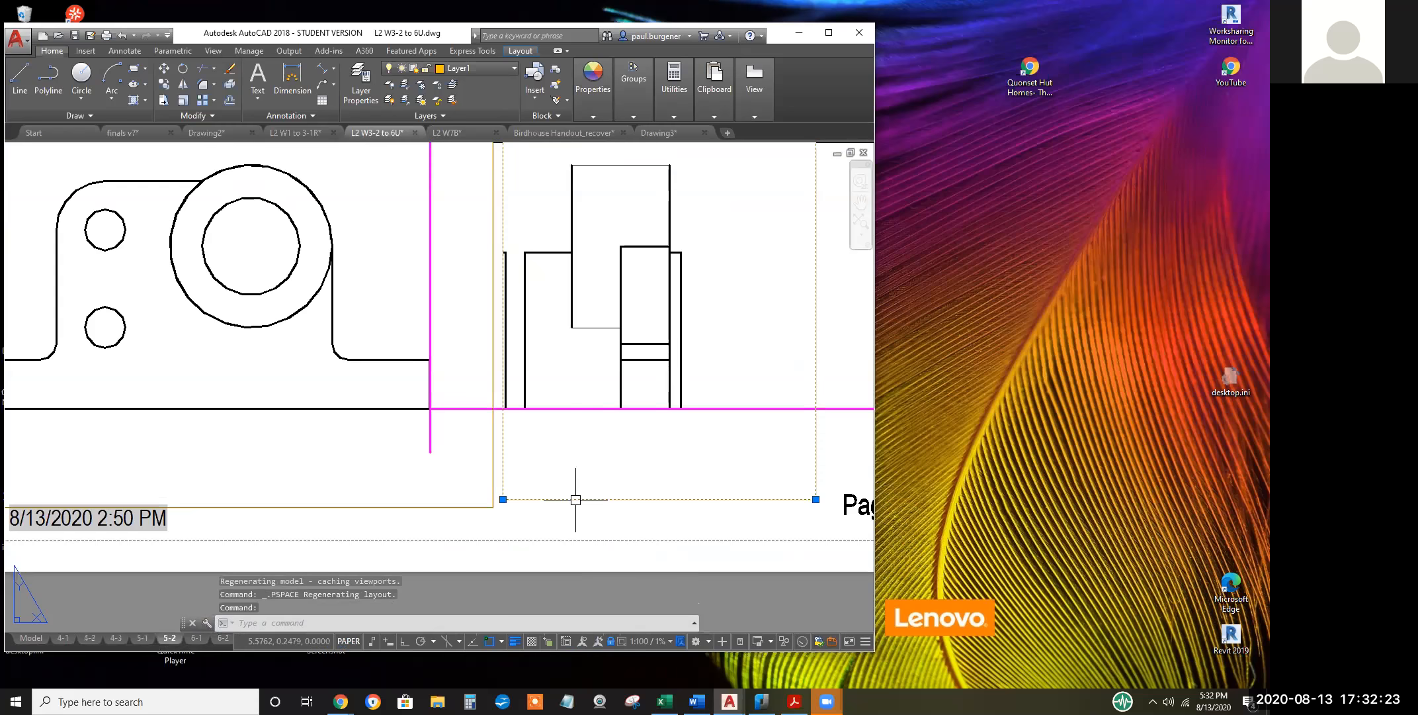
click(503, 499)
click(503, 499)
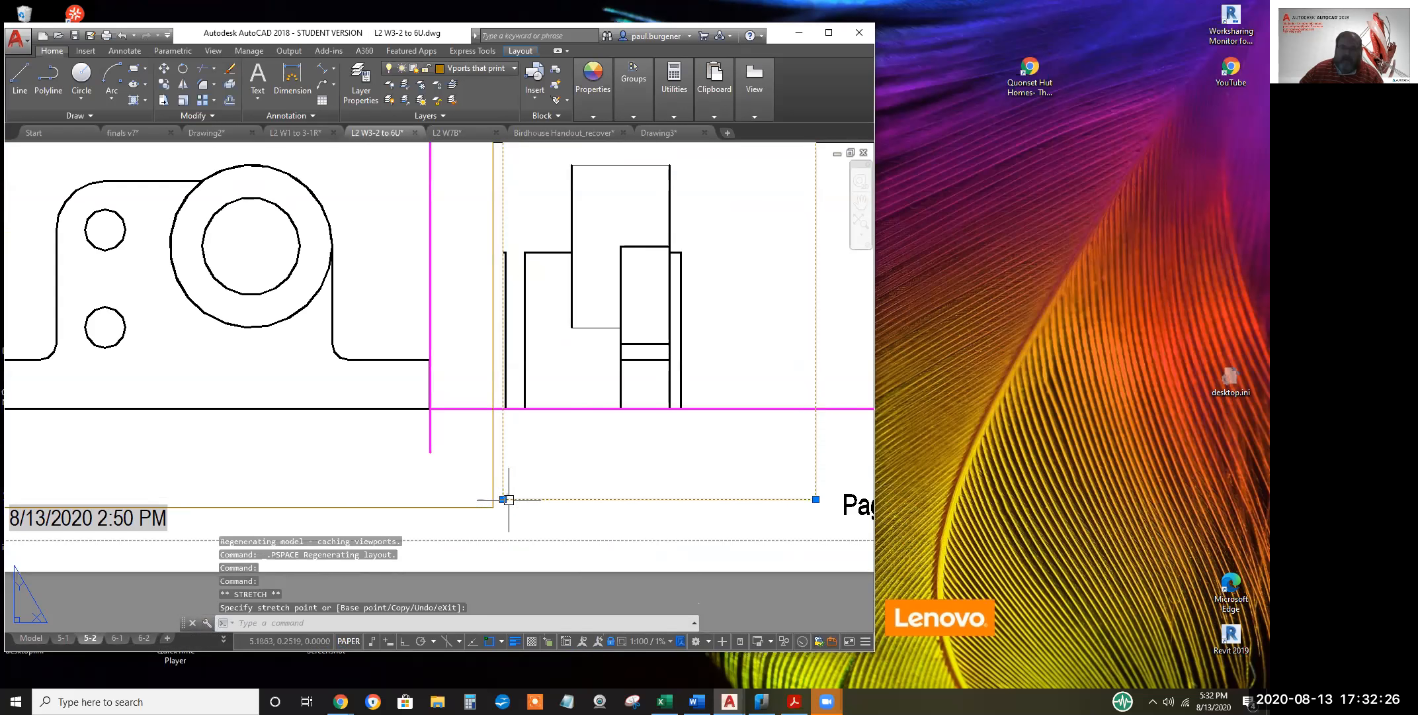
click(503, 499)
click(514, 492)
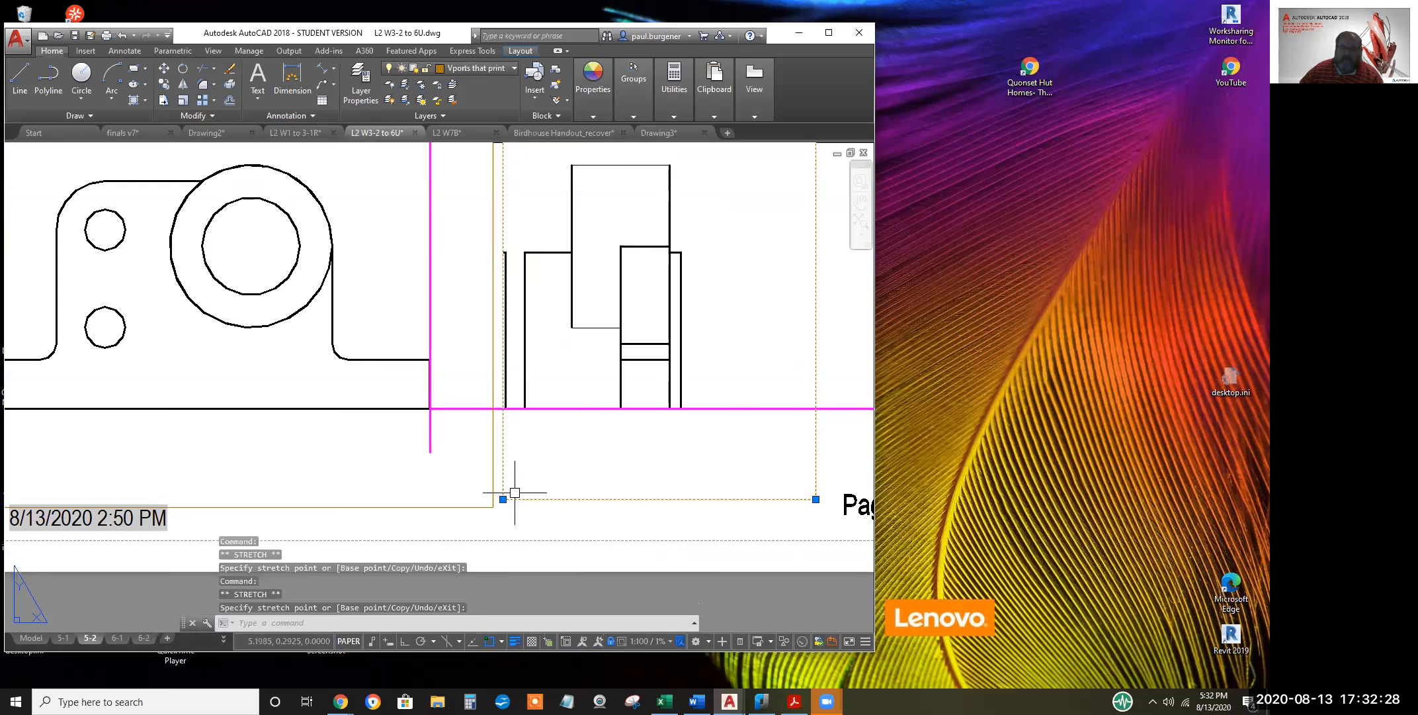
click(502, 499)
click(514, 493)
scroll(497, 497, up, 2)
click(497, 499)
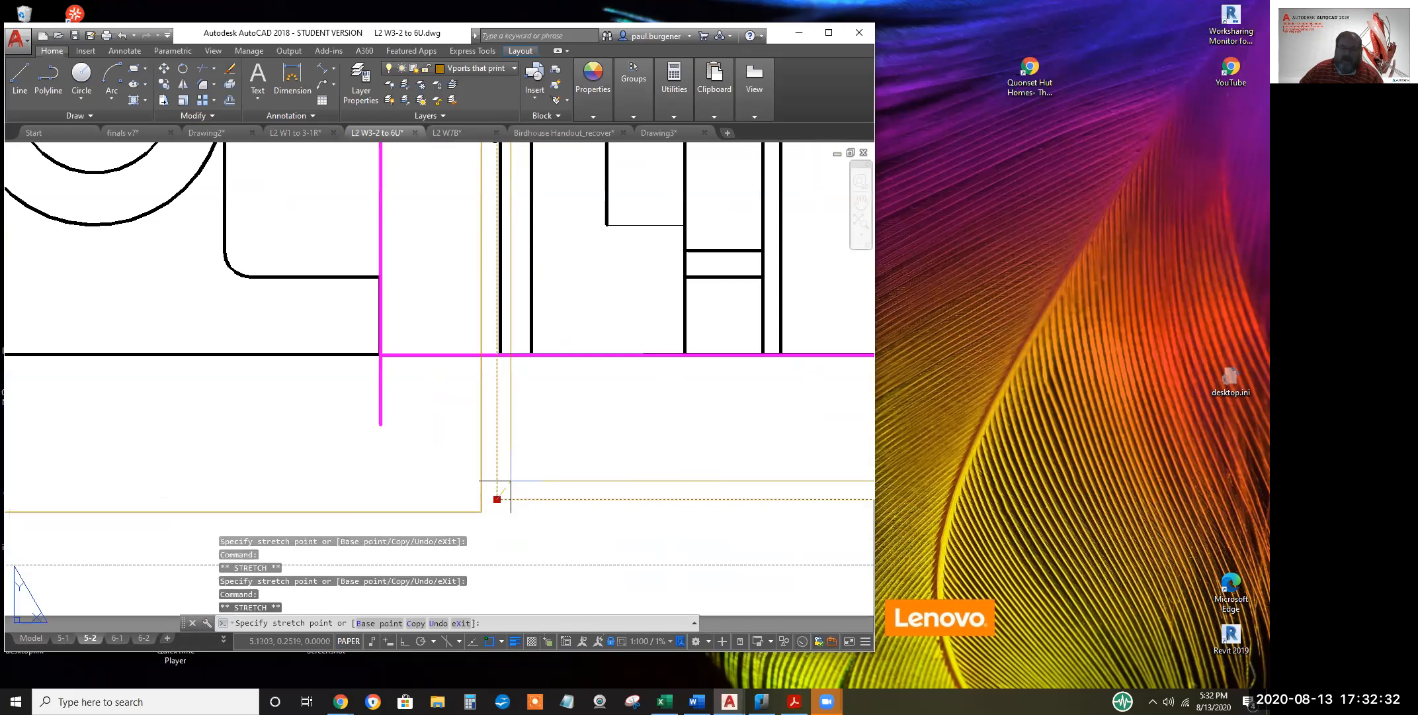
click(515, 480)
scroll(520, 478, down, 2)
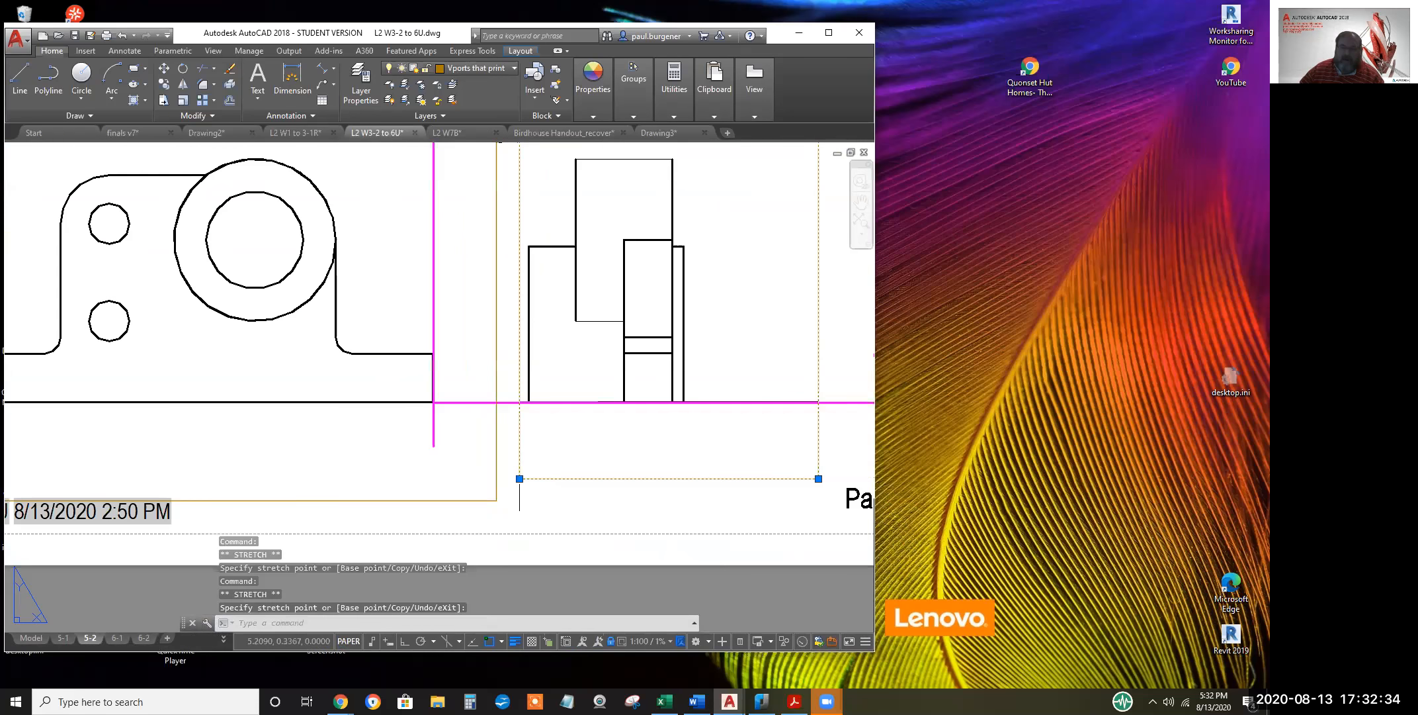
scroll(520, 478, down, 2)
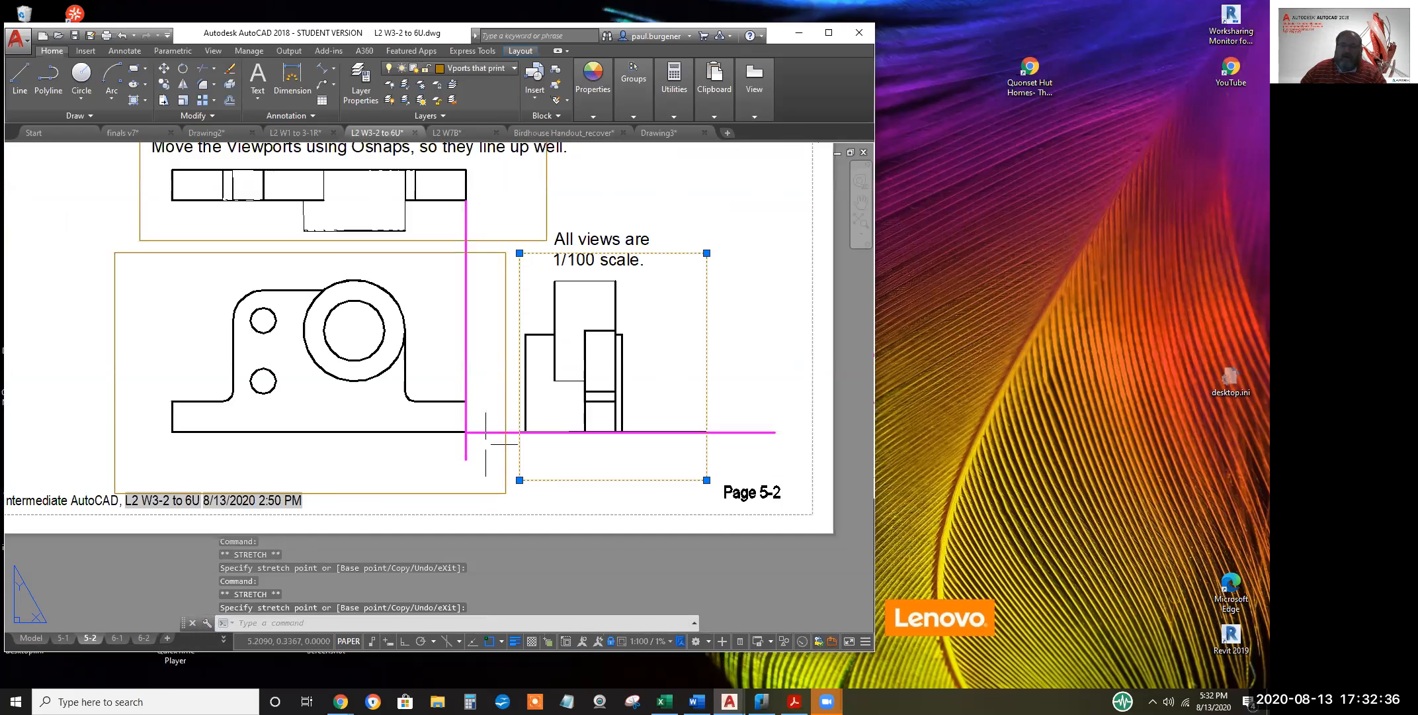
key(Escape)
key(Escape)
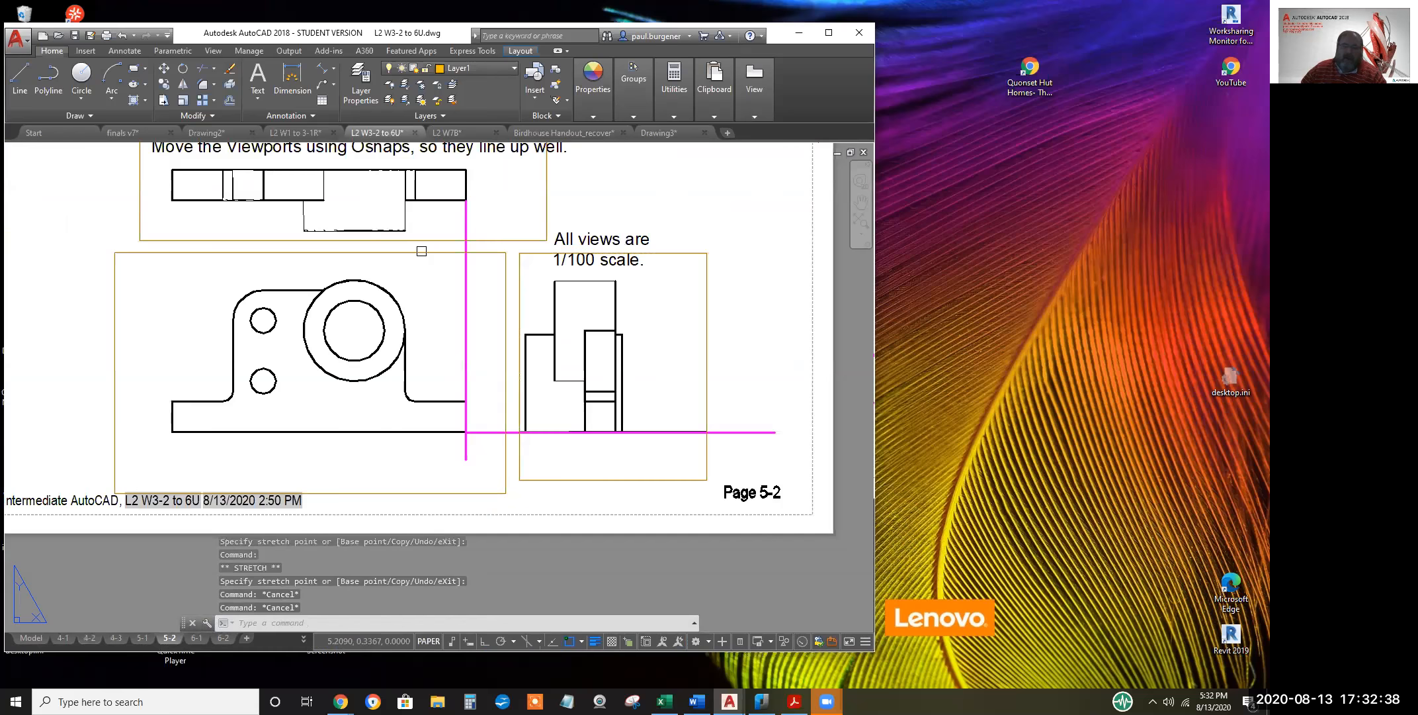
Draw an alignment line from the large circle's top quadrant in the front view to the side view's top corner
middle_drag(421, 251, 520, 326)
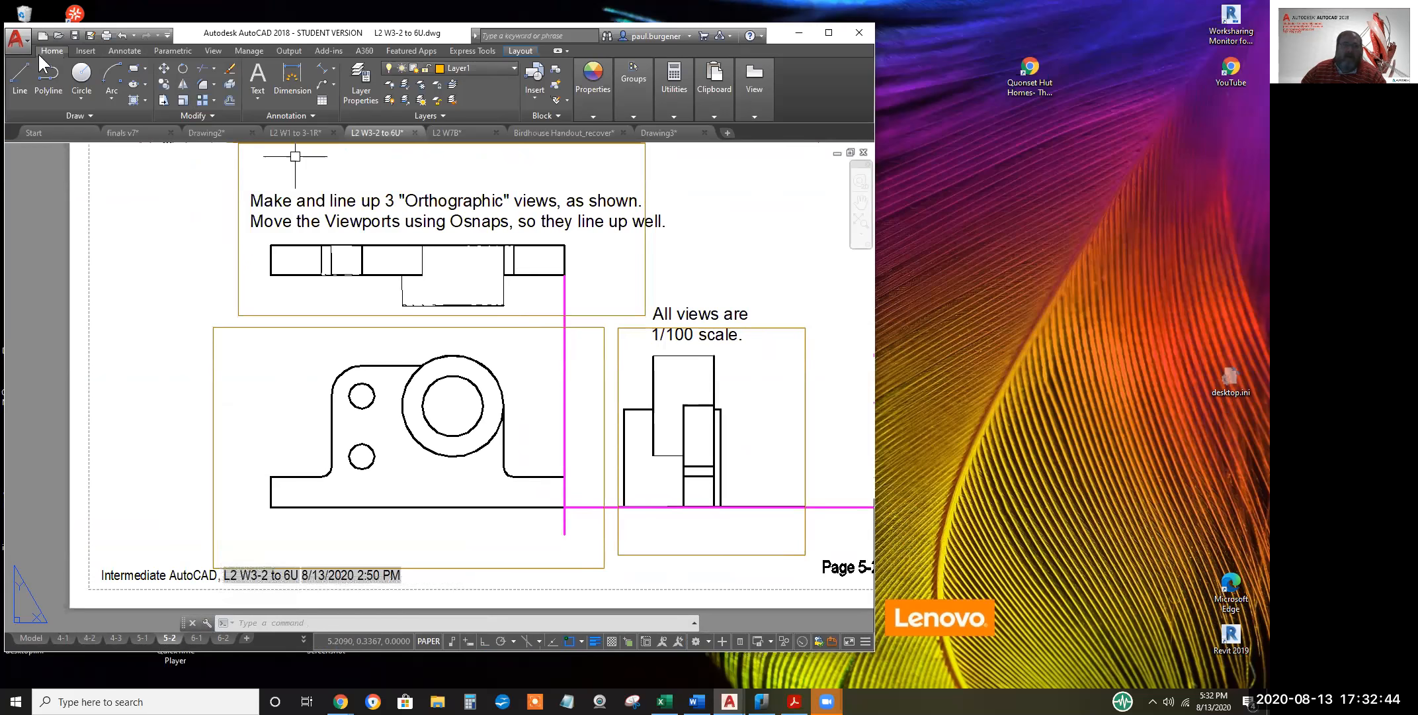
click(24, 66)
click(453, 354)
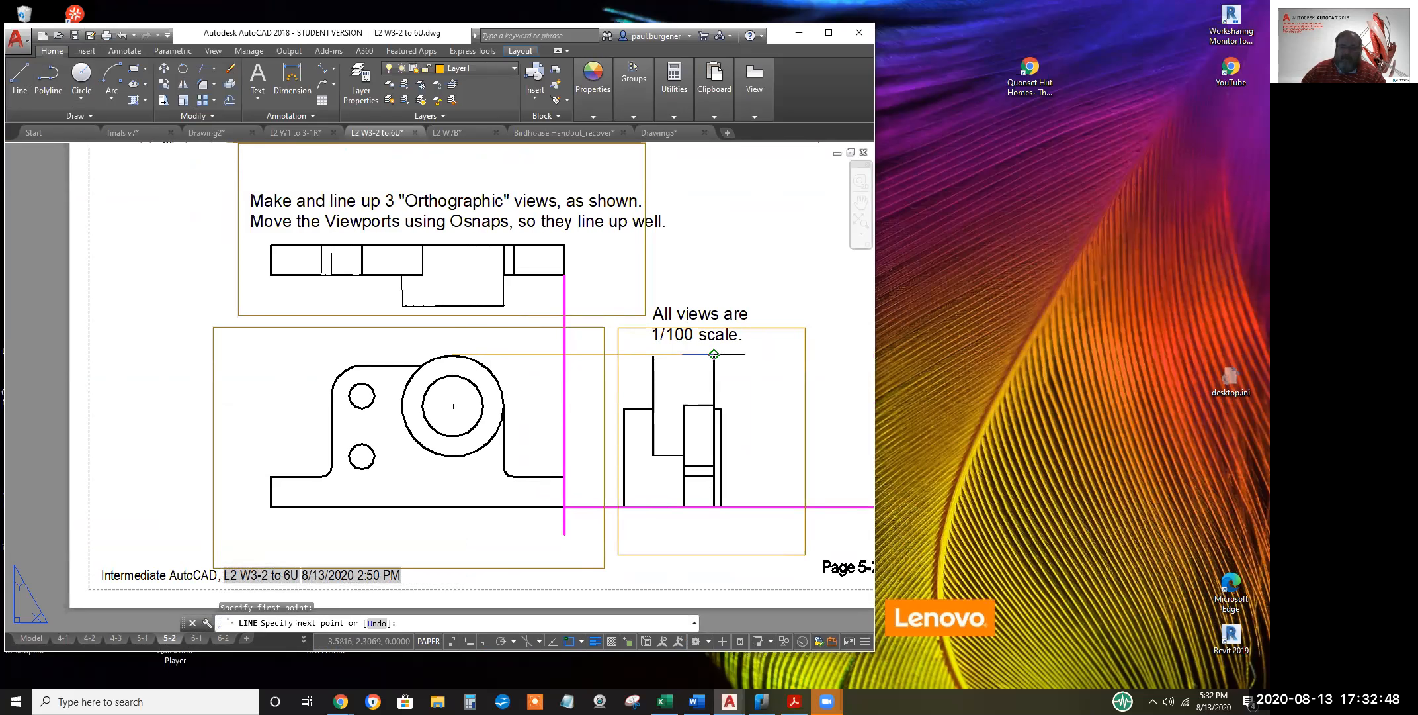
click(714, 354)
key(Return)
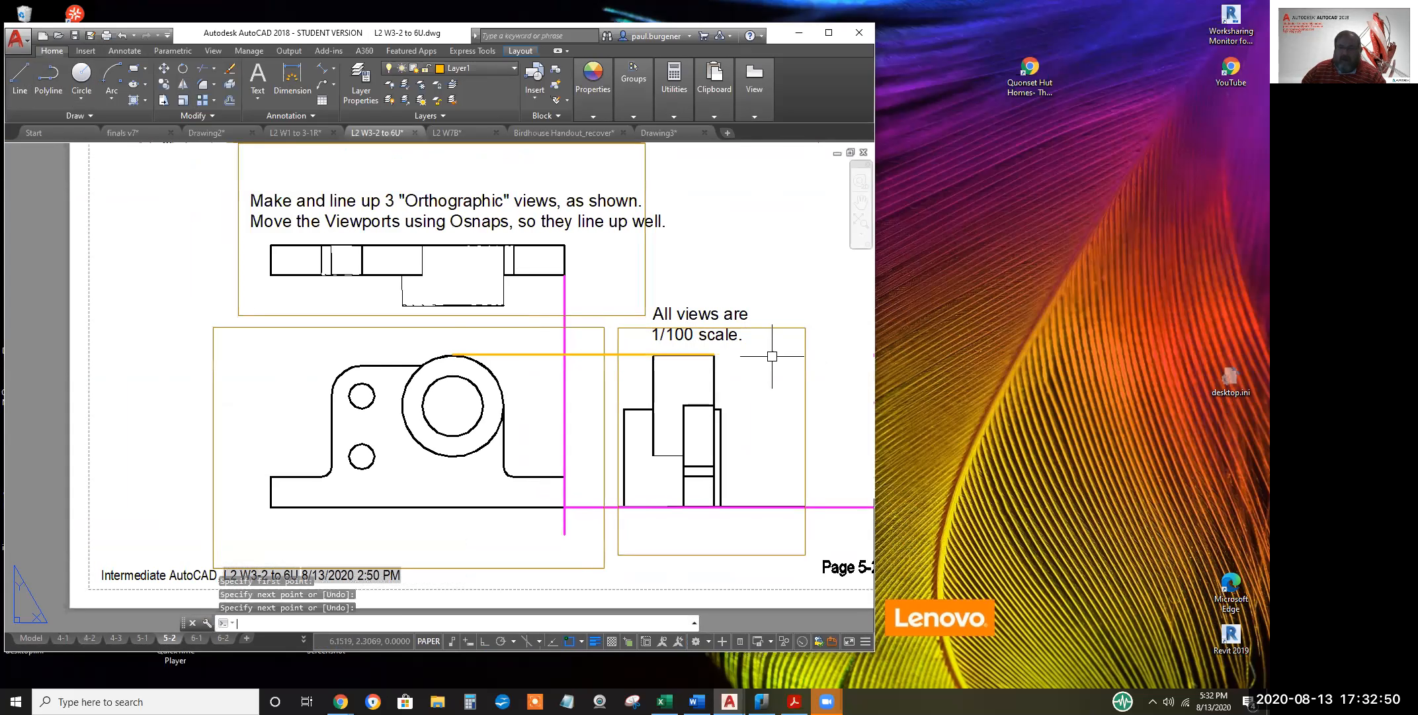
key(Return)
click(361, 396)
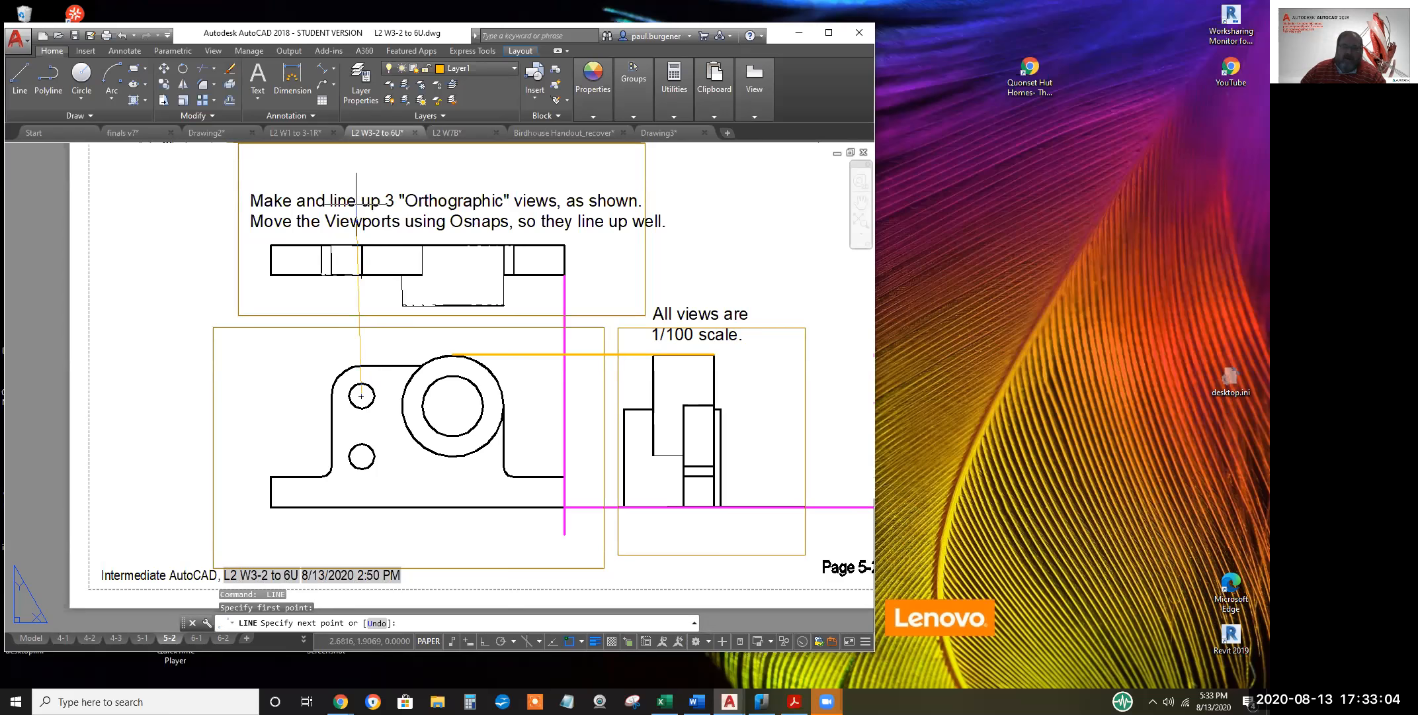
key(Escape)
key(Escape)
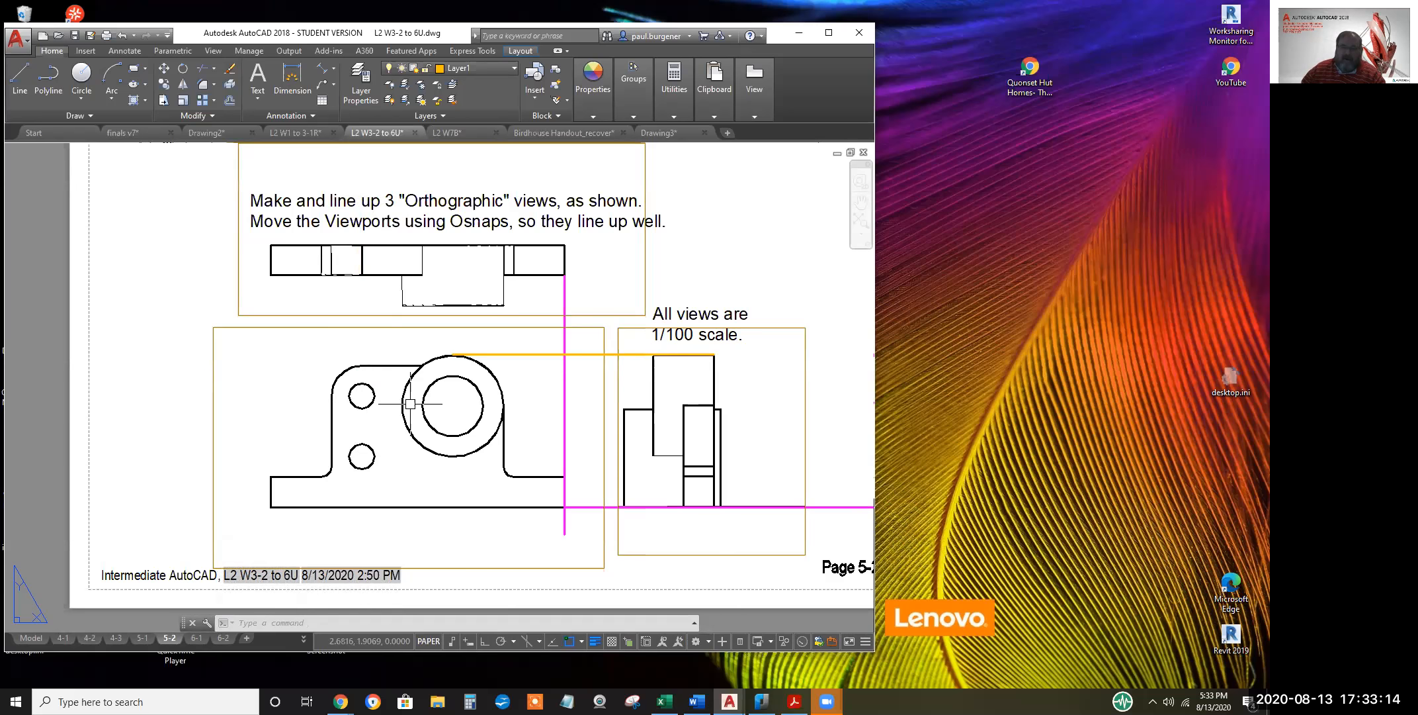
Open layout 5-1 and review the house-shape exercise with Extrude, 3DRotate and text placed using 3-point UCS
scroll(458, 436, down, 2)
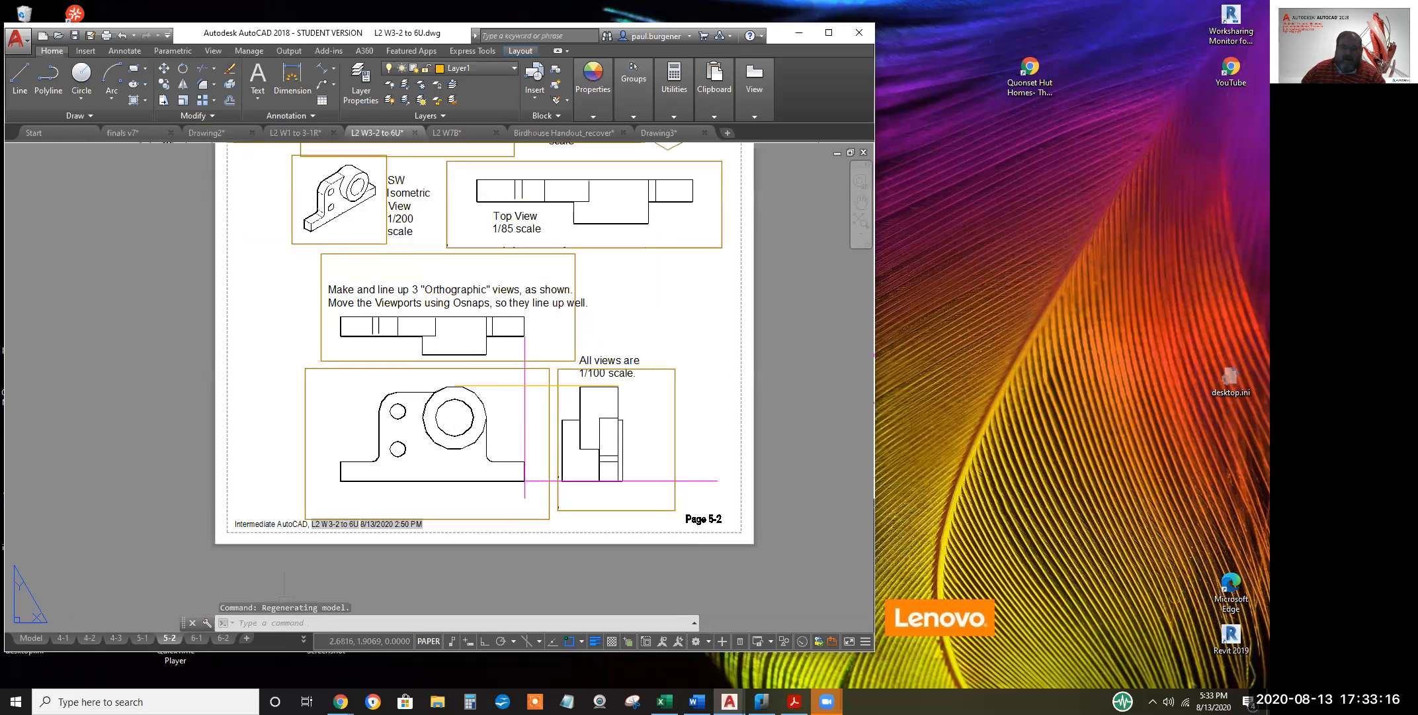
mouse_move(145, 636)
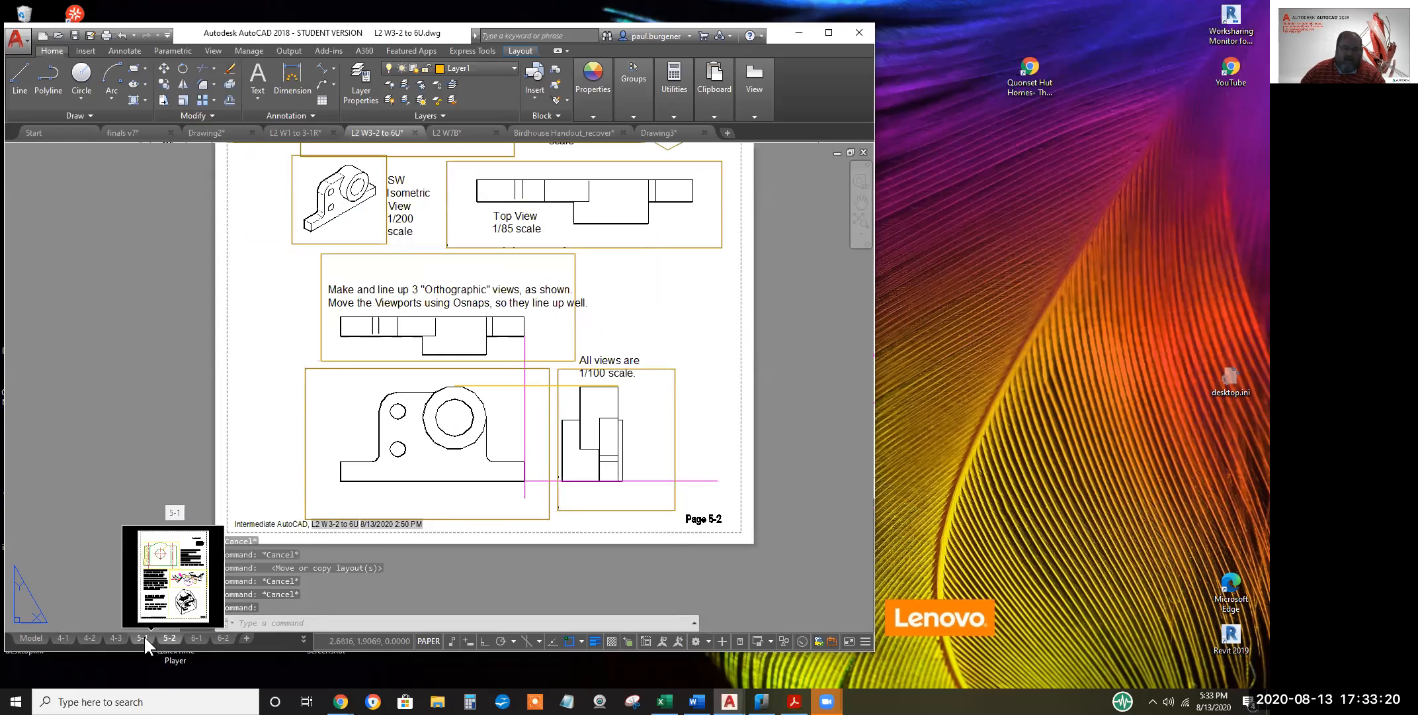
click(115, 637)
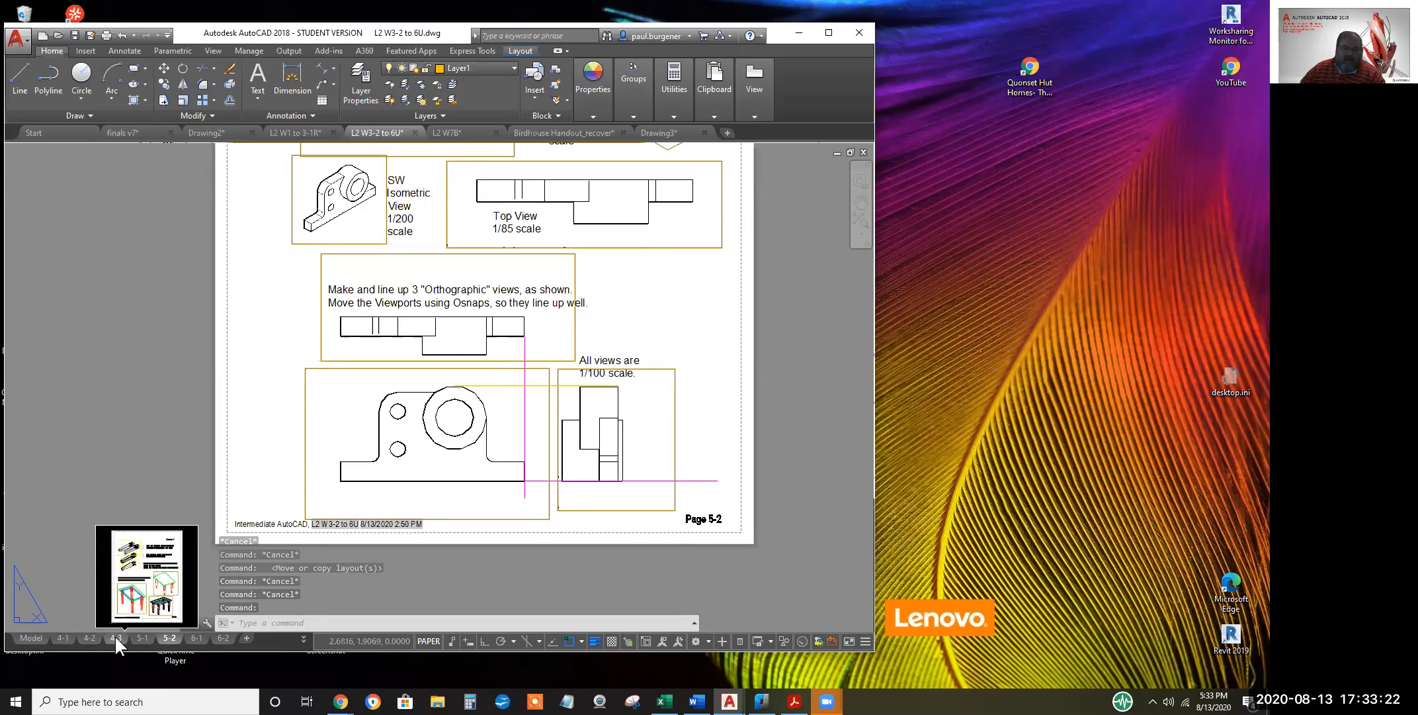
click(144, 637)
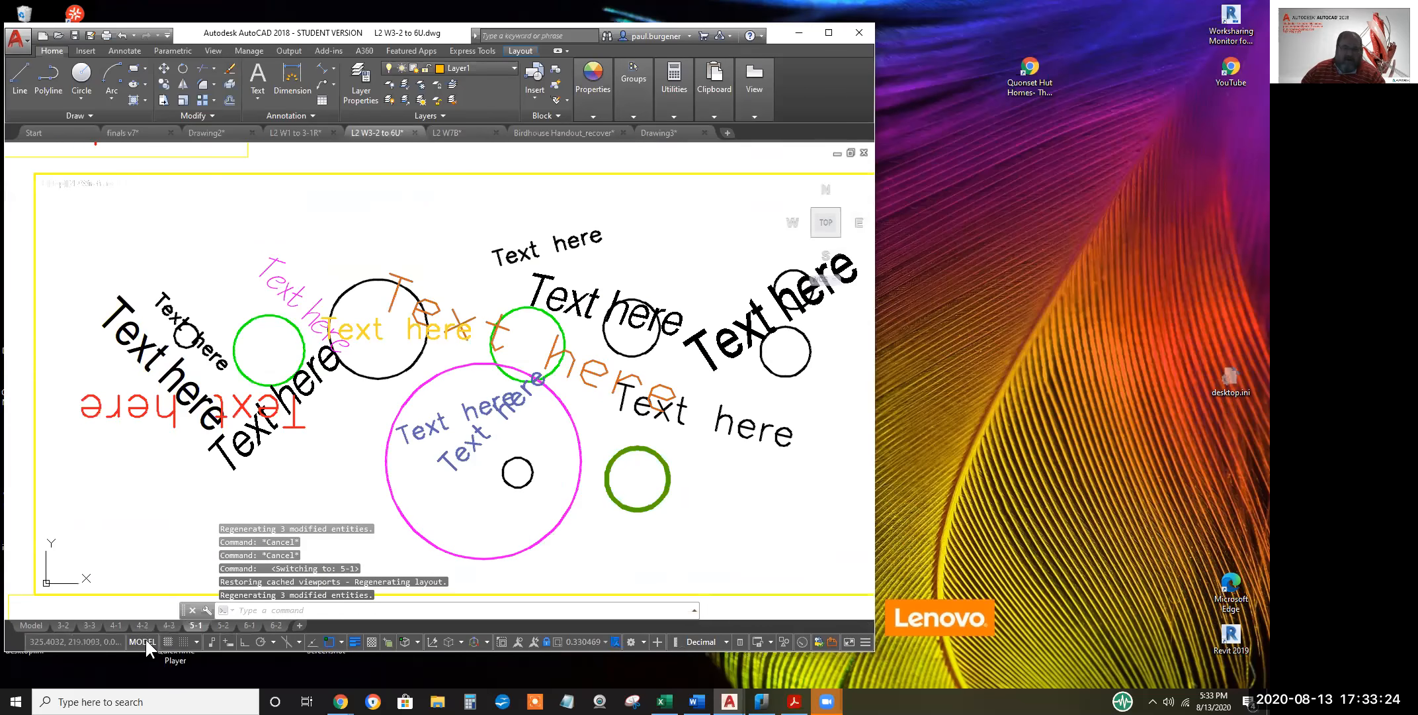
scroll(298, 545, down, 3)
middle_drag(332, 541, 487, 392)
scroll(472, 416, up, 6)
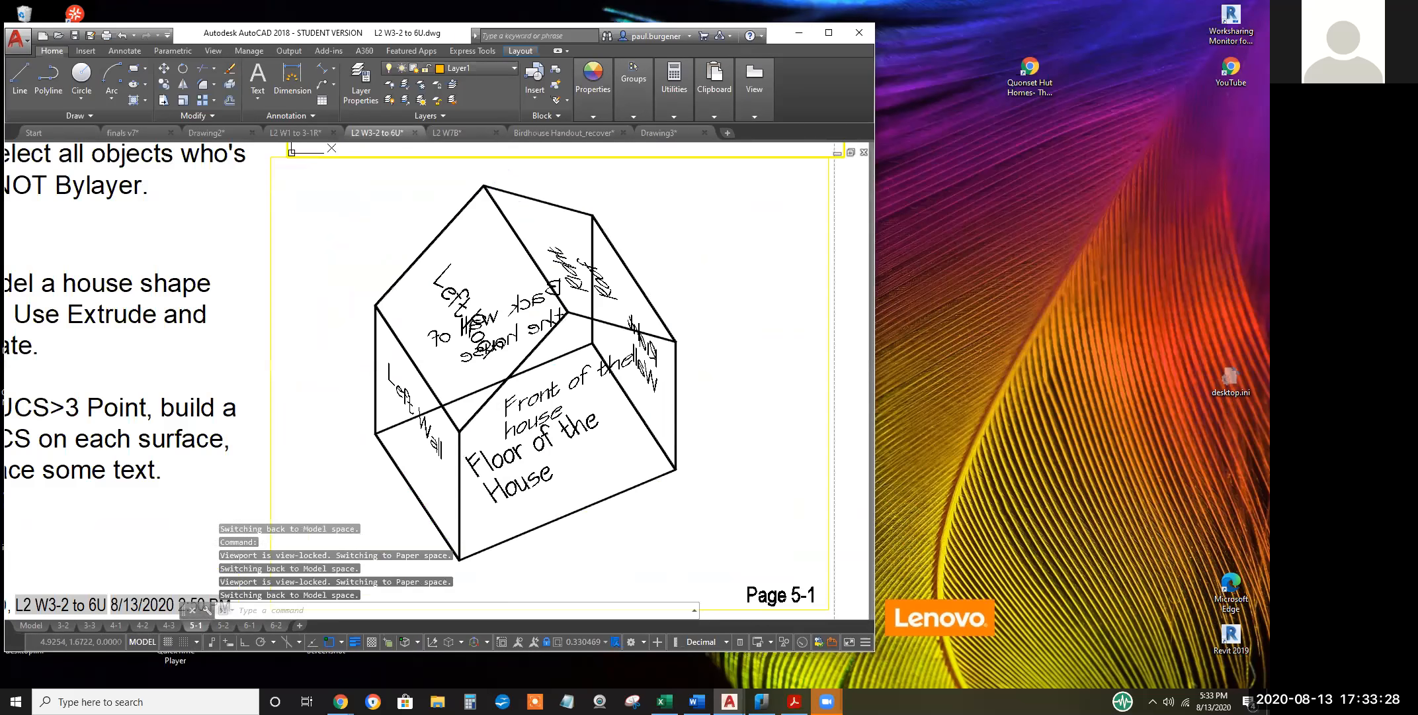
middle_drag(427, 423, 692, 456)
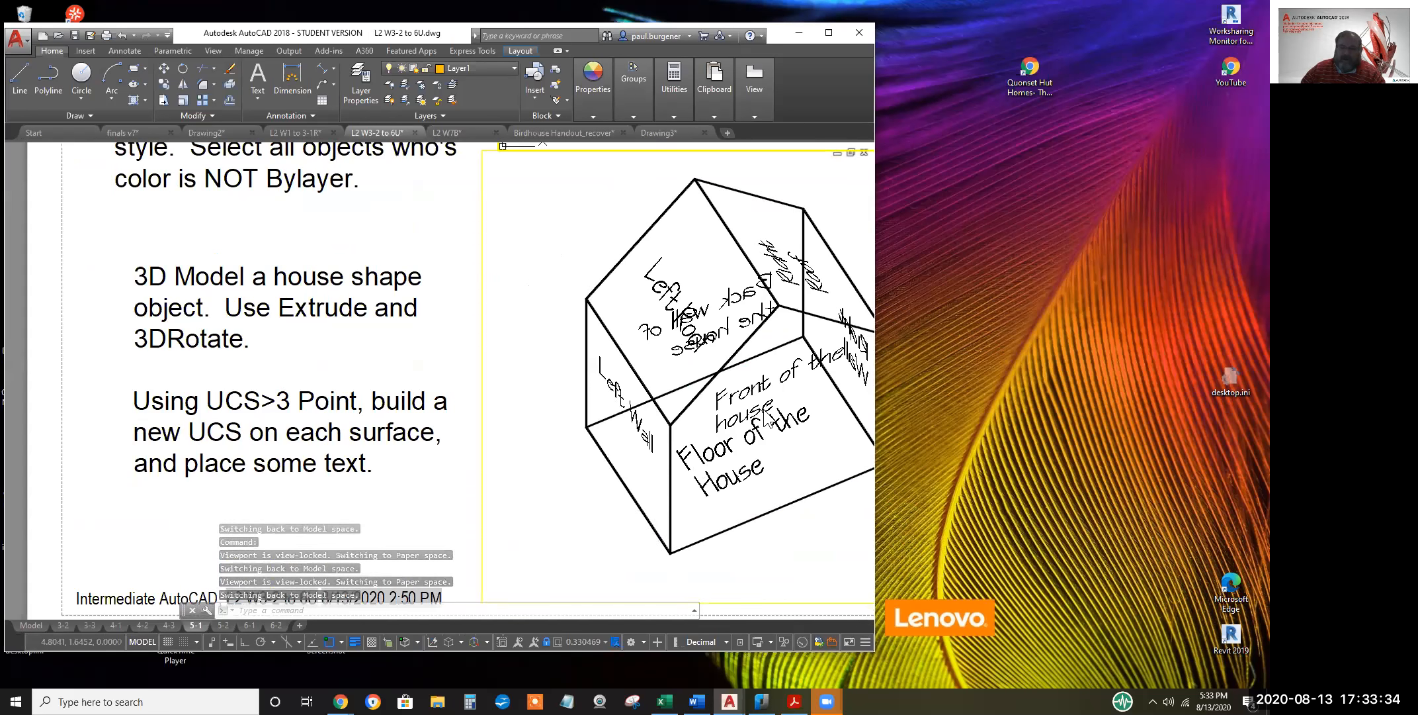
click(699, 456)
scroll(699, 456, down, 3)
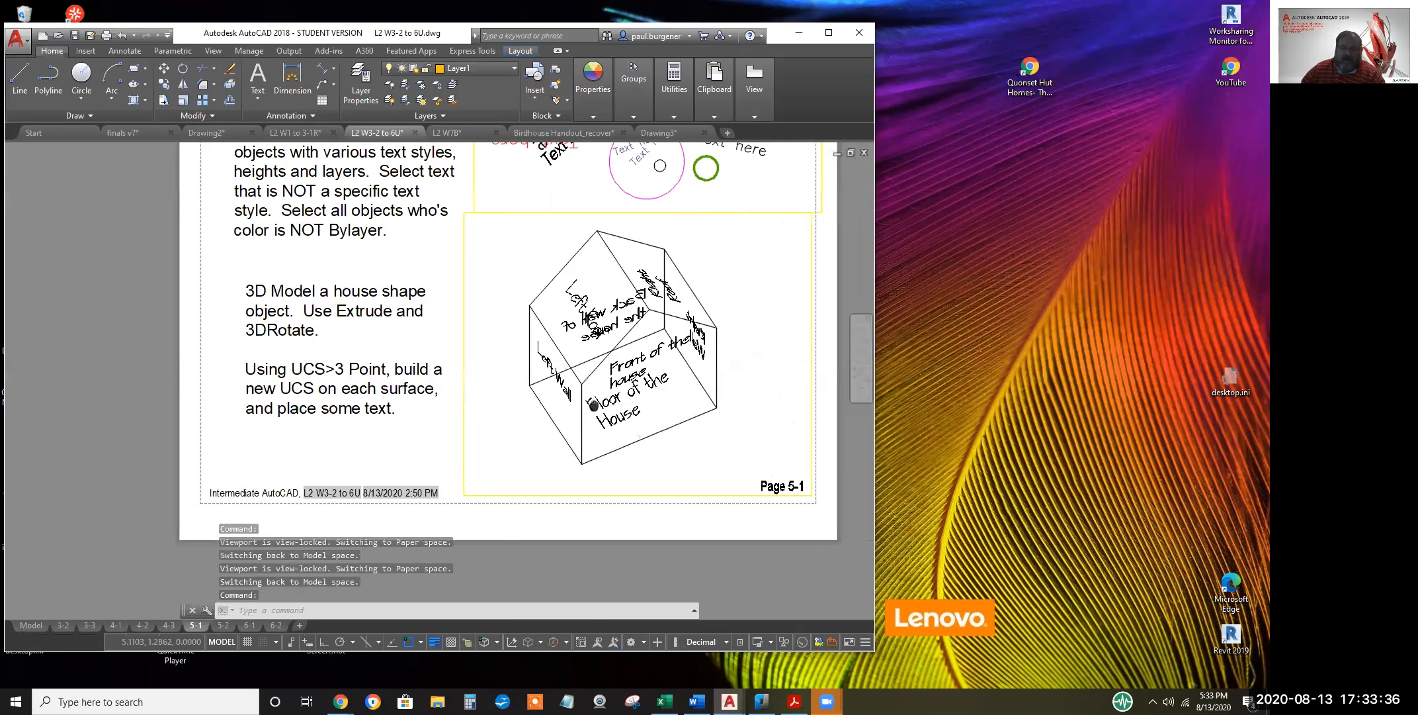
Browse layouts 6-2, 6-1, 5-2, 5-1 and 4-3 to review their exercises, ending on layout 5-1
click(276, 625)
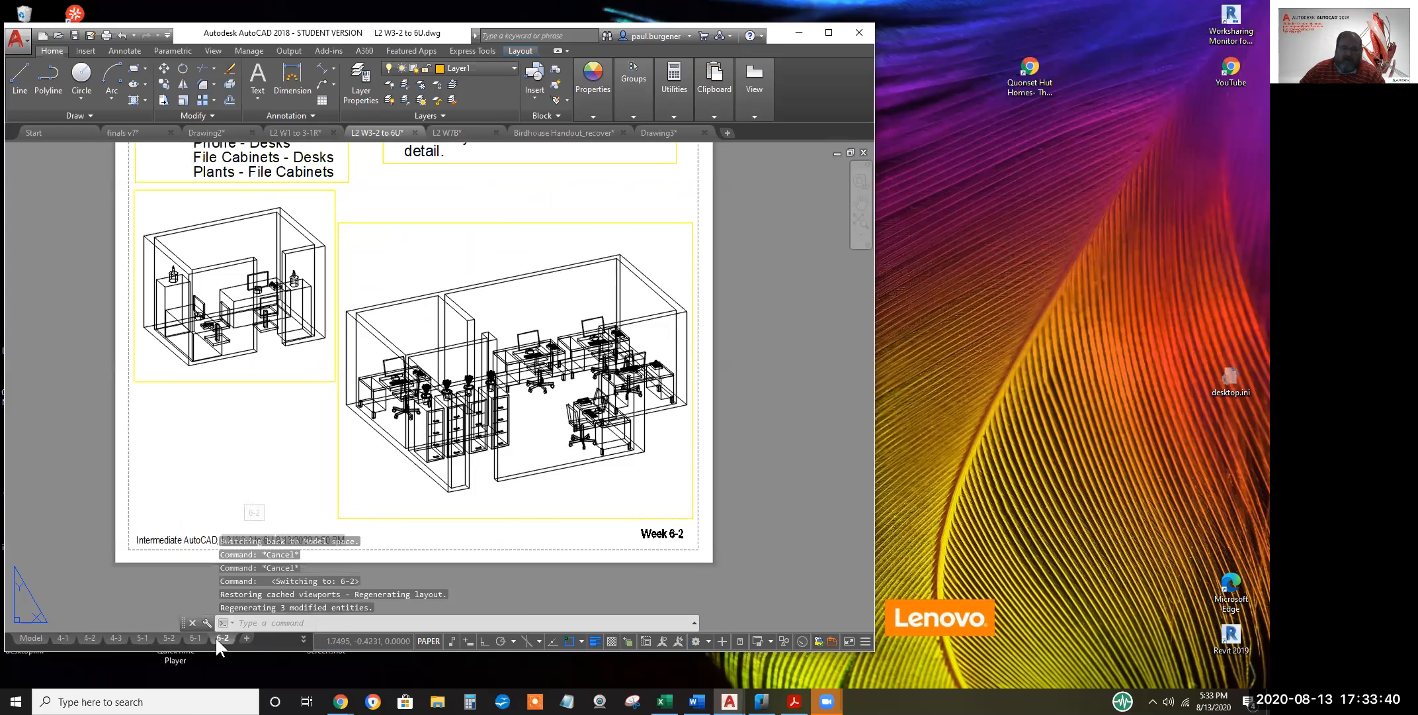
click(198, 639)
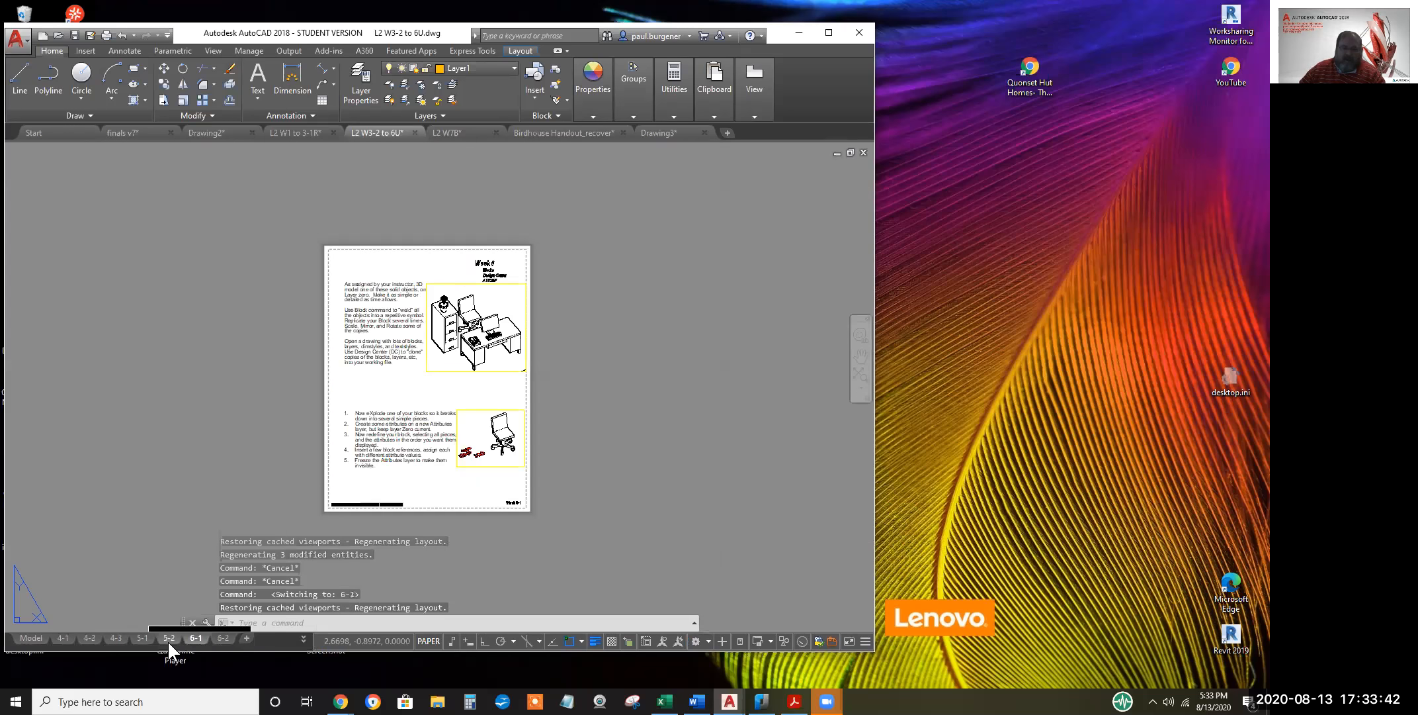
click(167, 639)
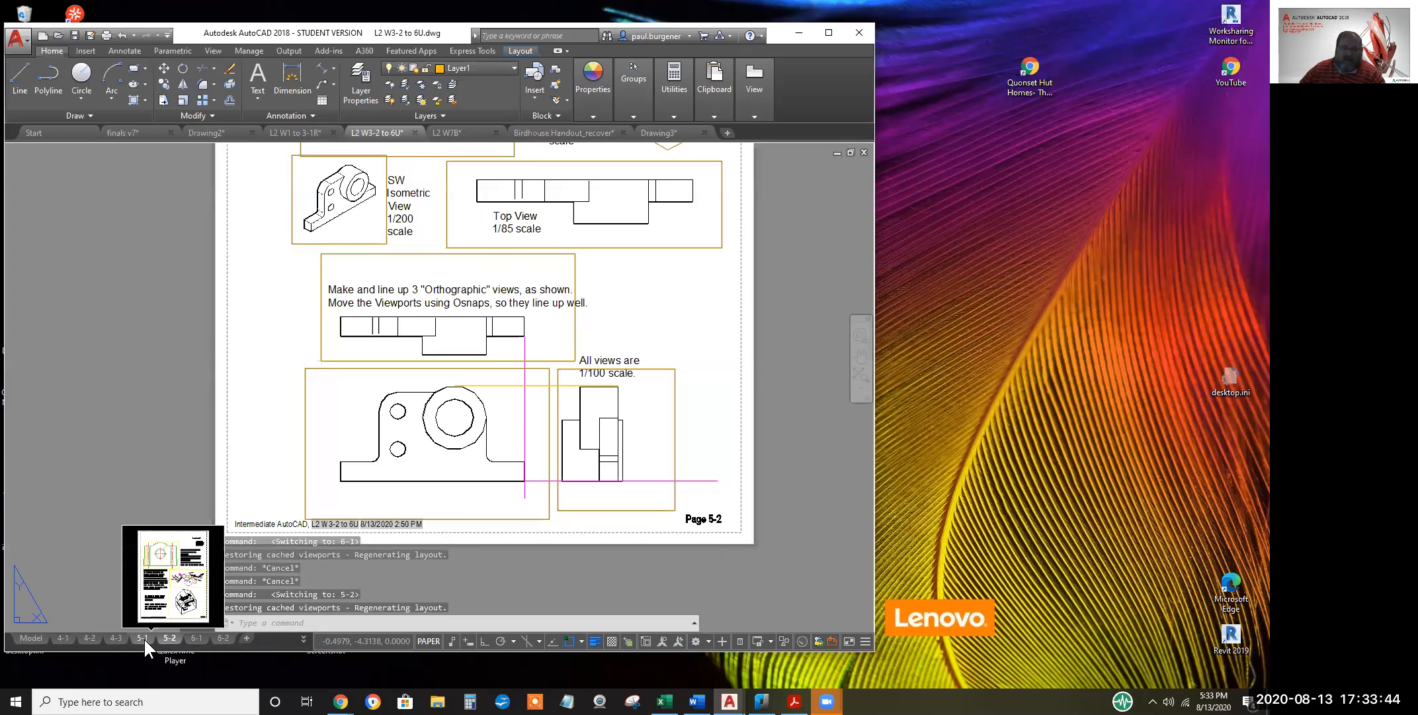
click(144, 637)
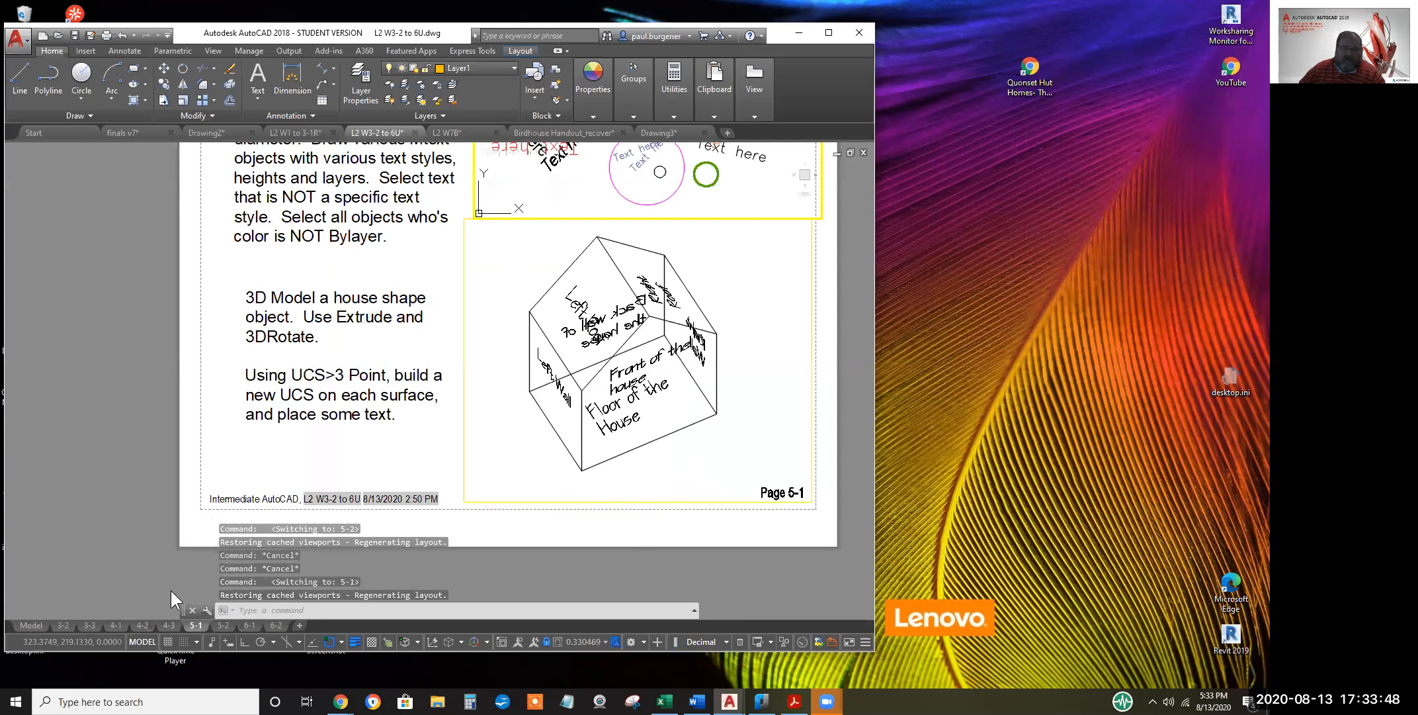
click(165, 622)
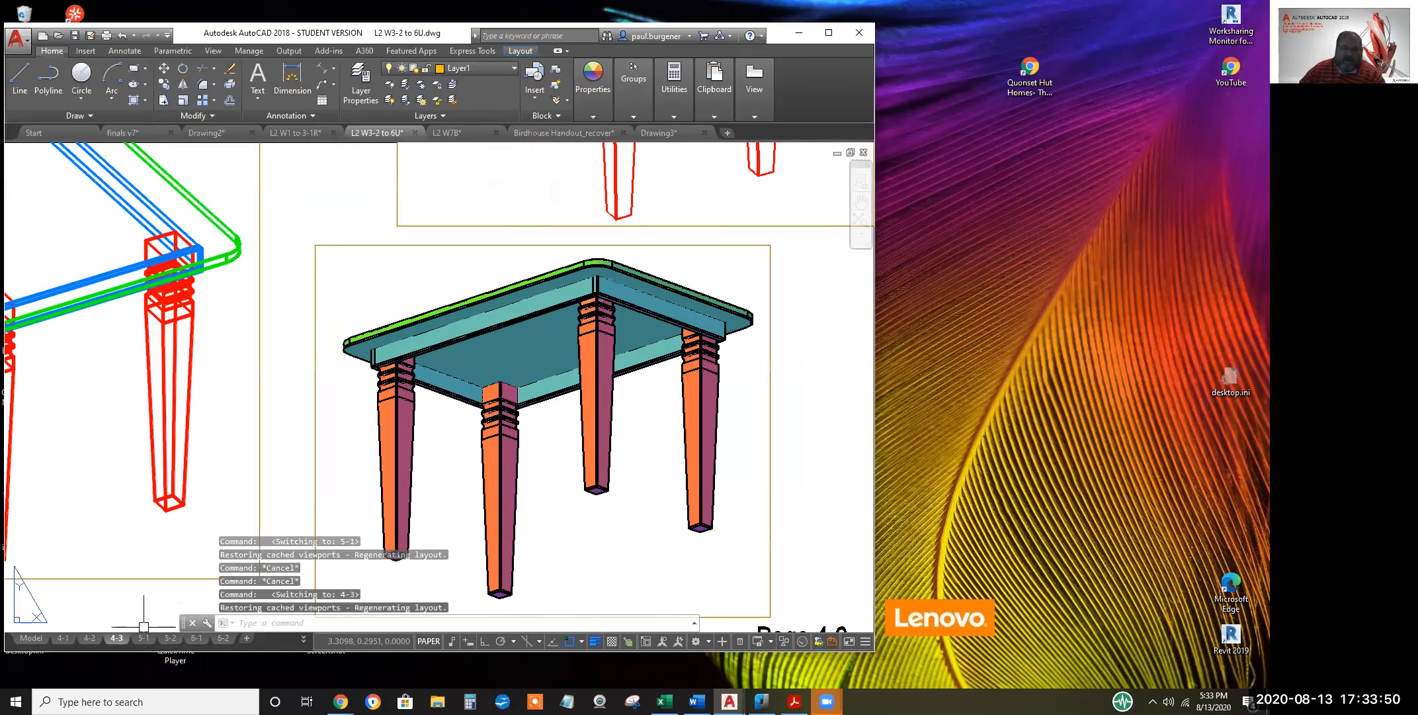
click(142, 637)
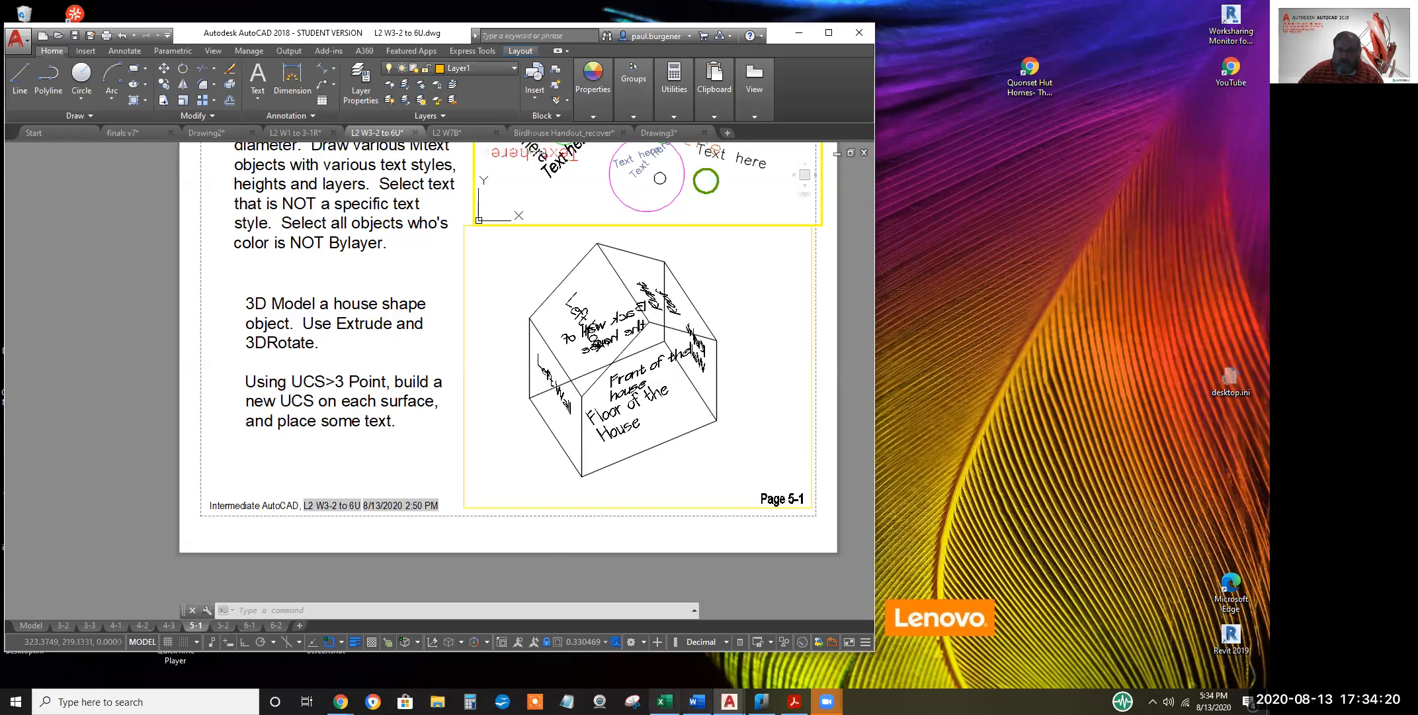
Switch to the Chrome window showing the Outlook Web App inbox
mouse_move(340, 702)
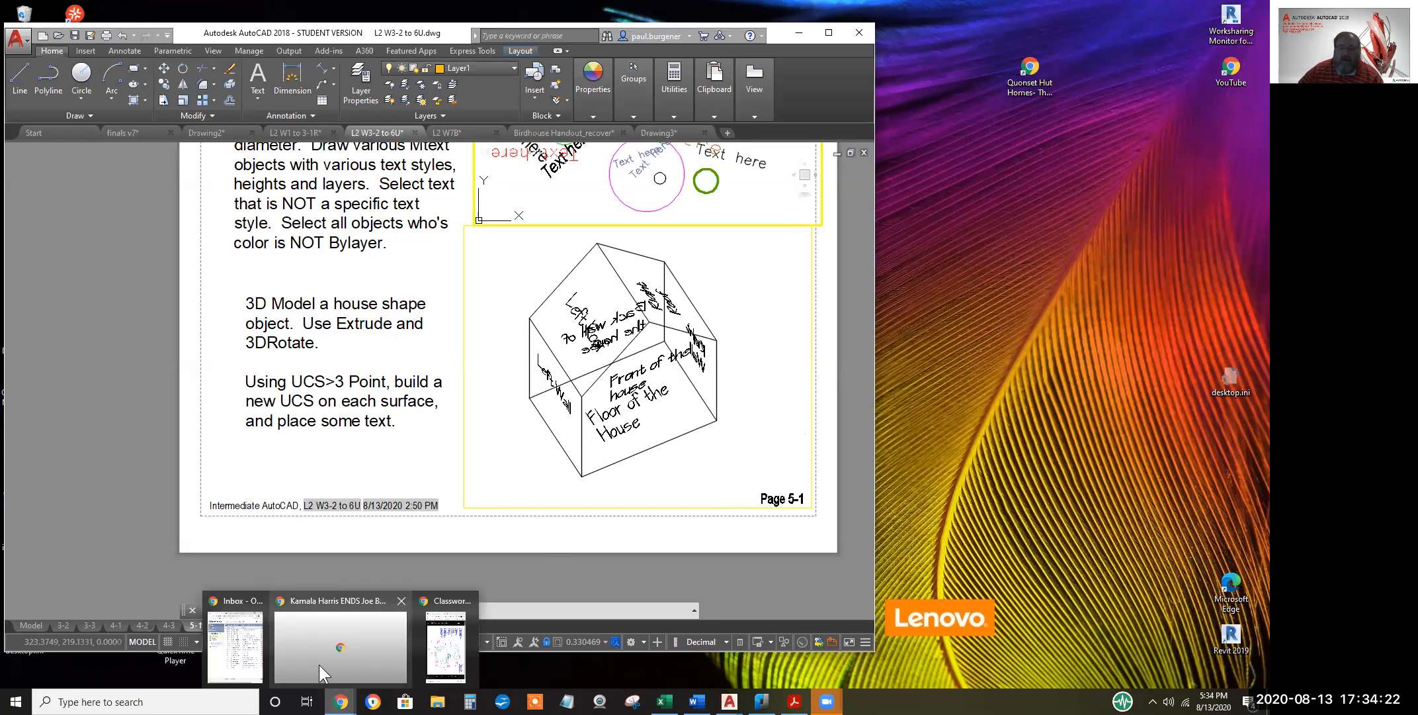
click(244, 623)
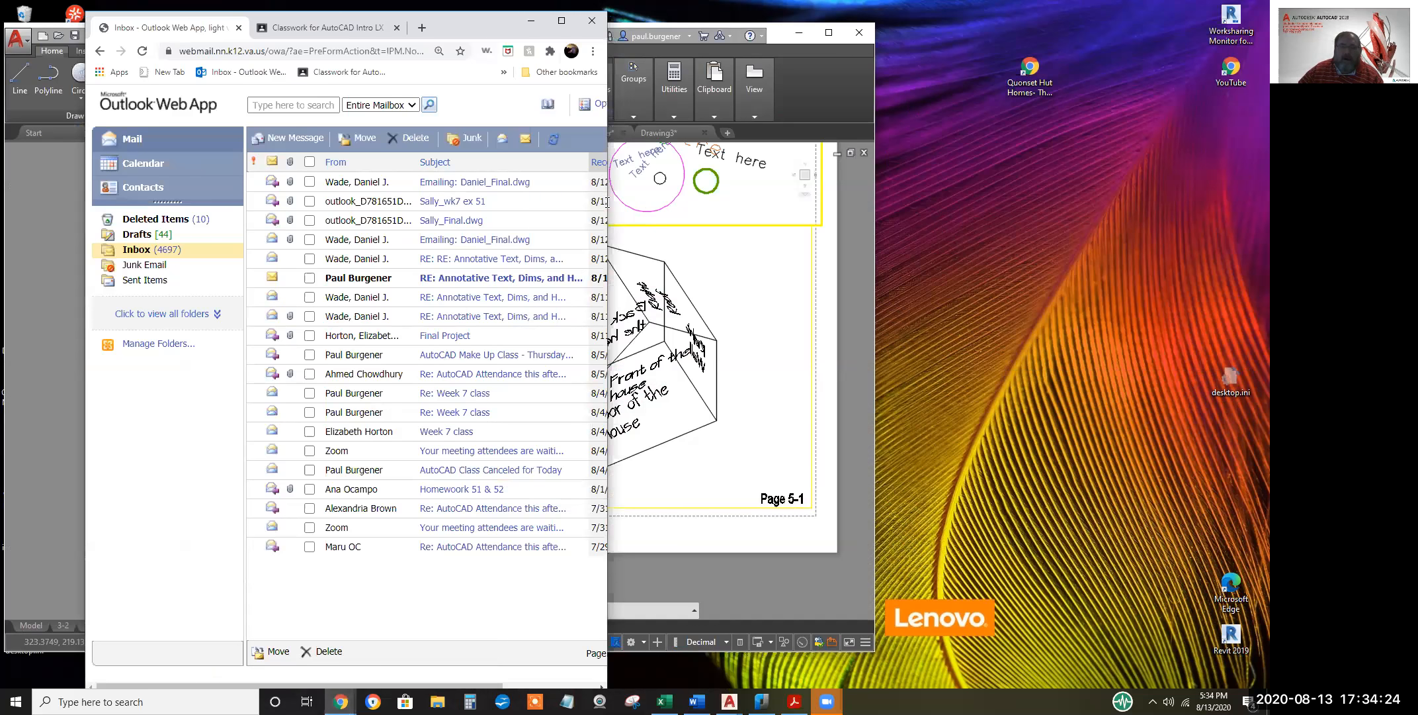
Check the Outlook Web App and Yahoo Mail inboxes for new messages, ending on the Outlook inbox
drag(608, 203, 847, 209)
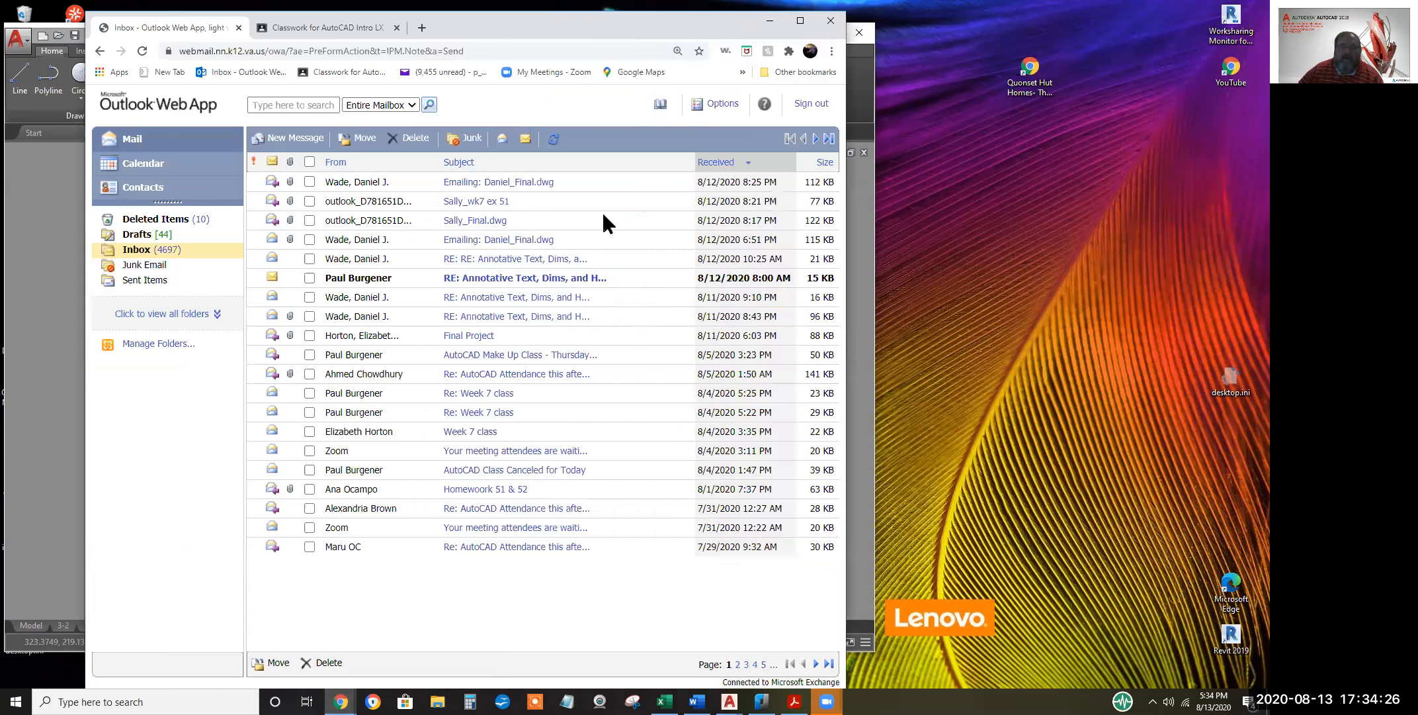
click(145, 142)
click(141, 255)
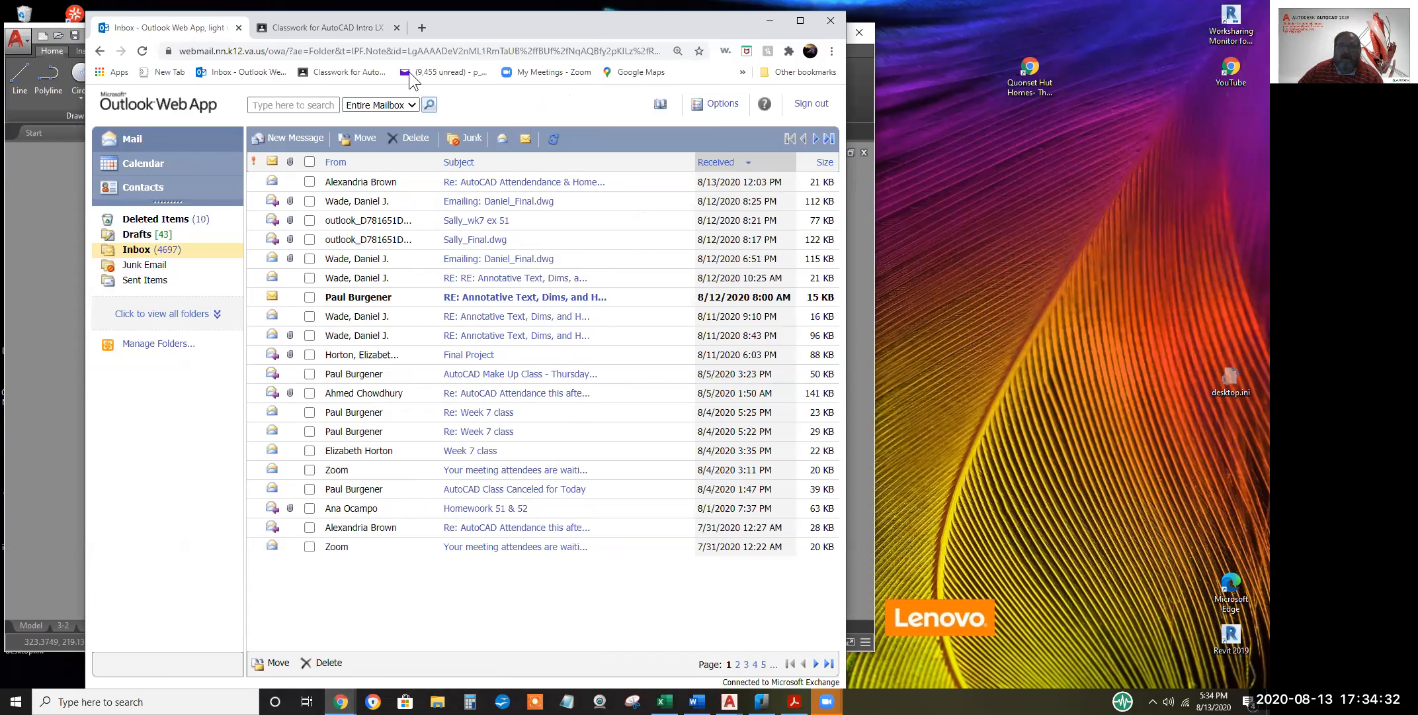
click(441, 70)
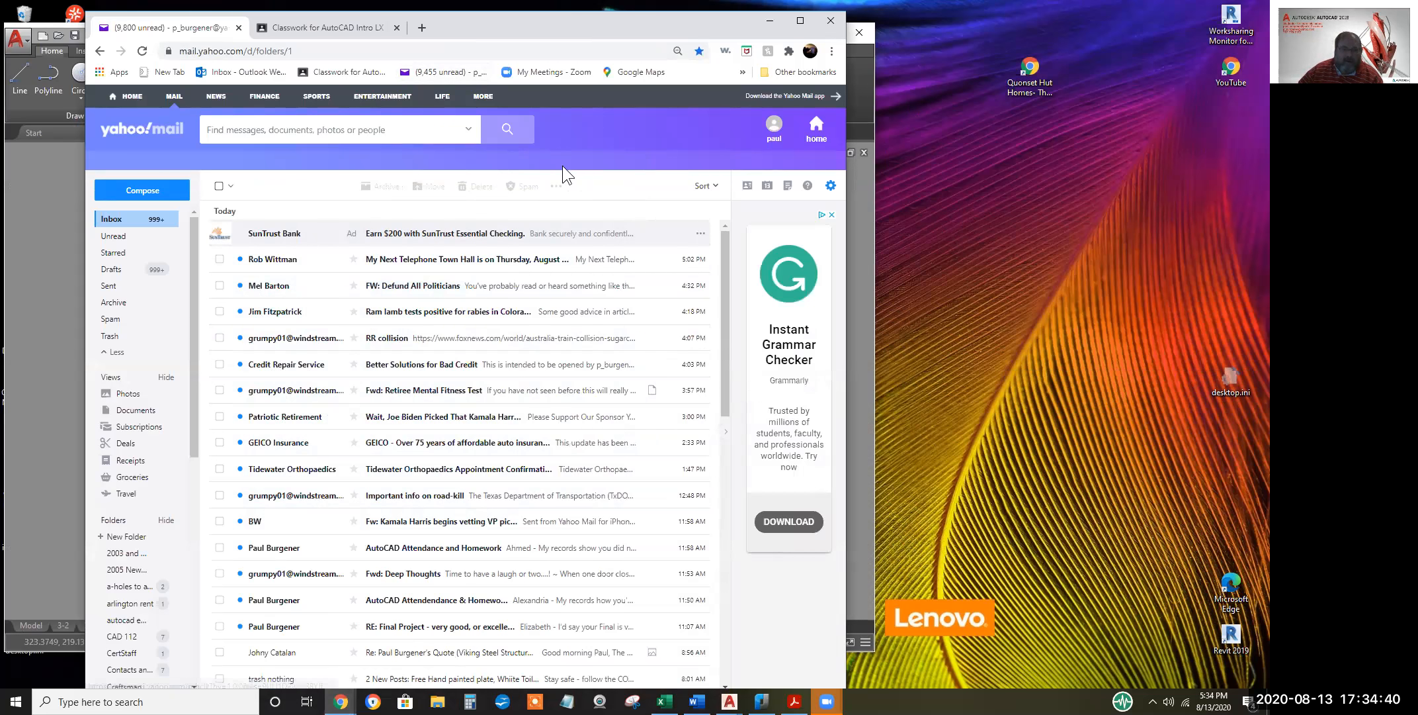
click(238, 76)
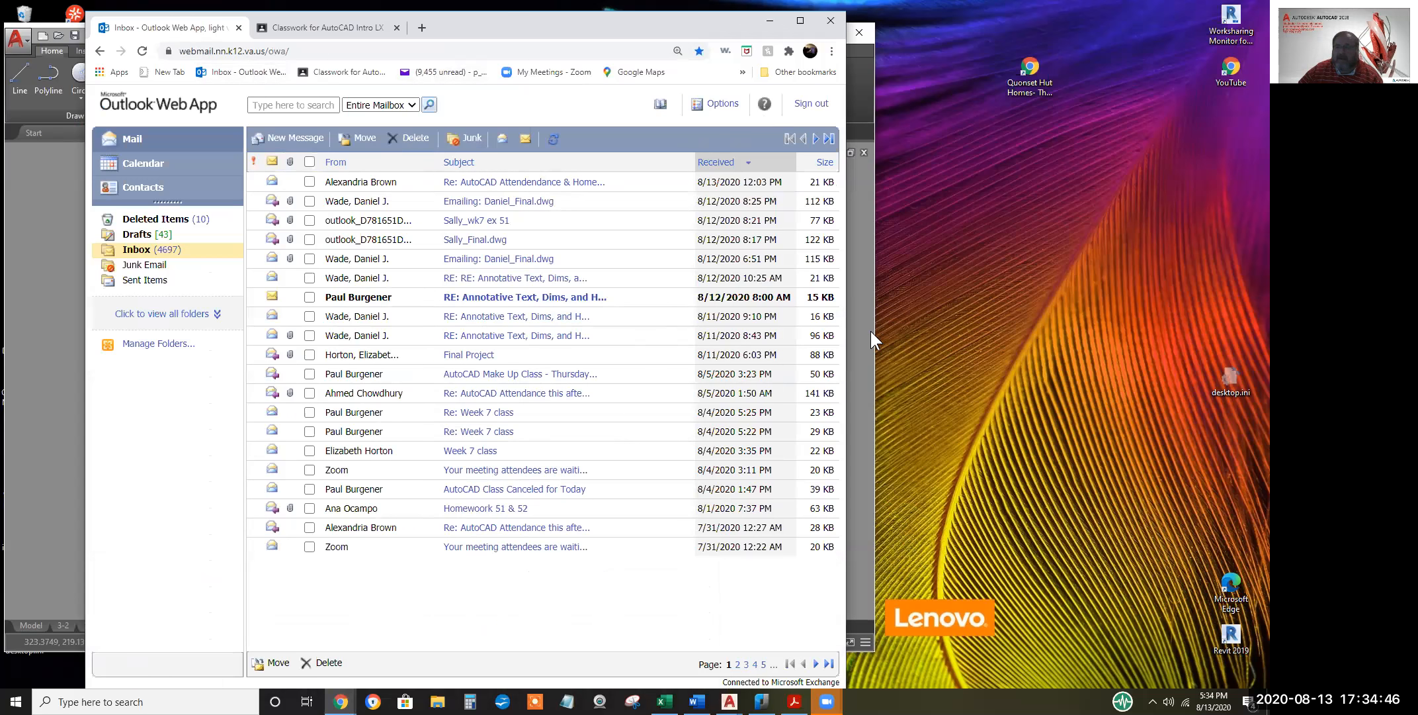
Switch to AutoCAD, widen its window, and bring up the drawing-open dialog at the root of drive D:
drag(875, 332, 940, 330)
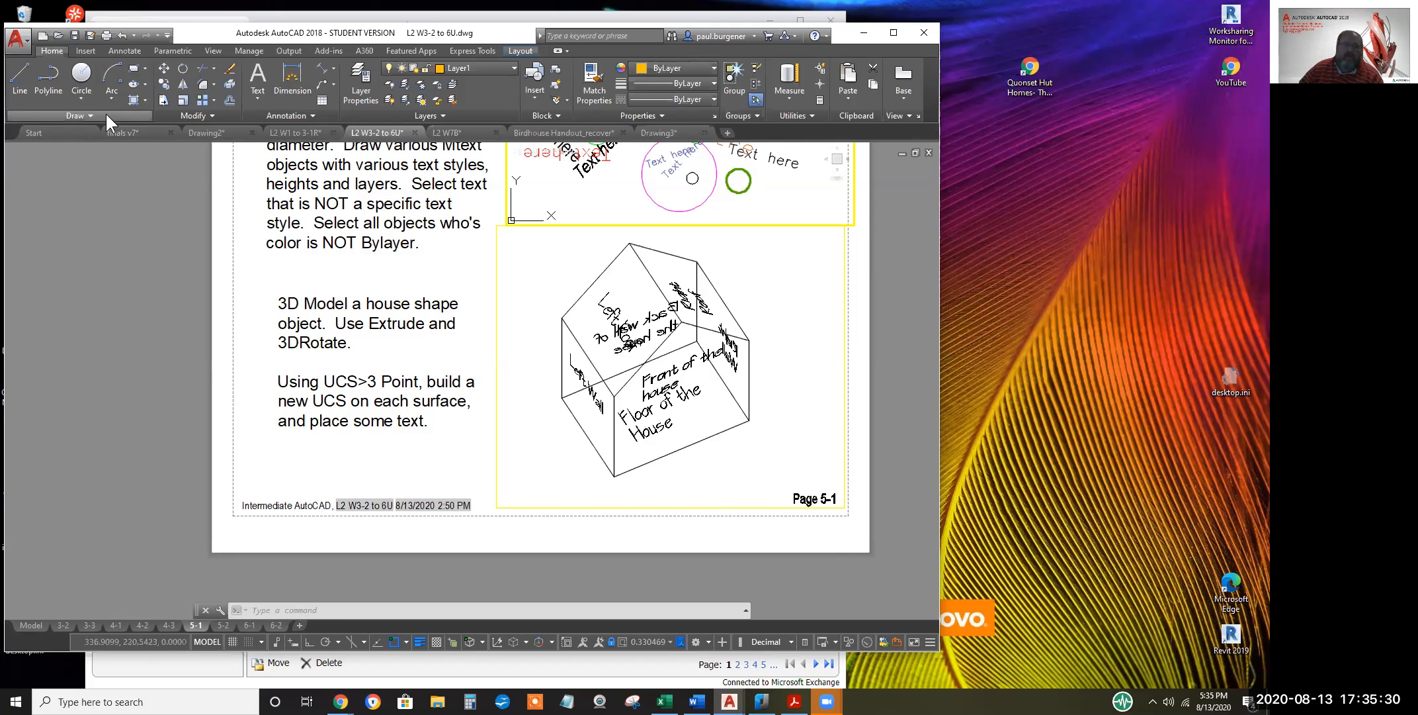
click(16, 38)
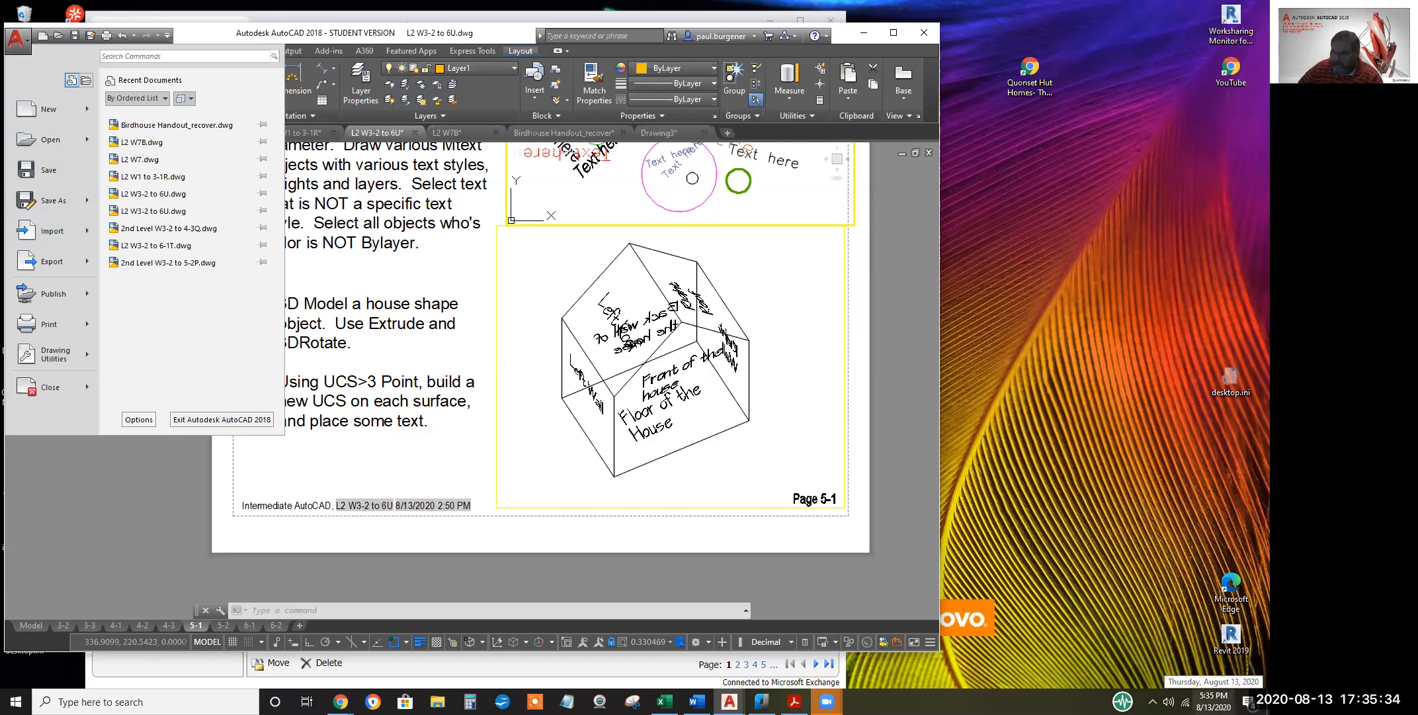
click(51, 134)
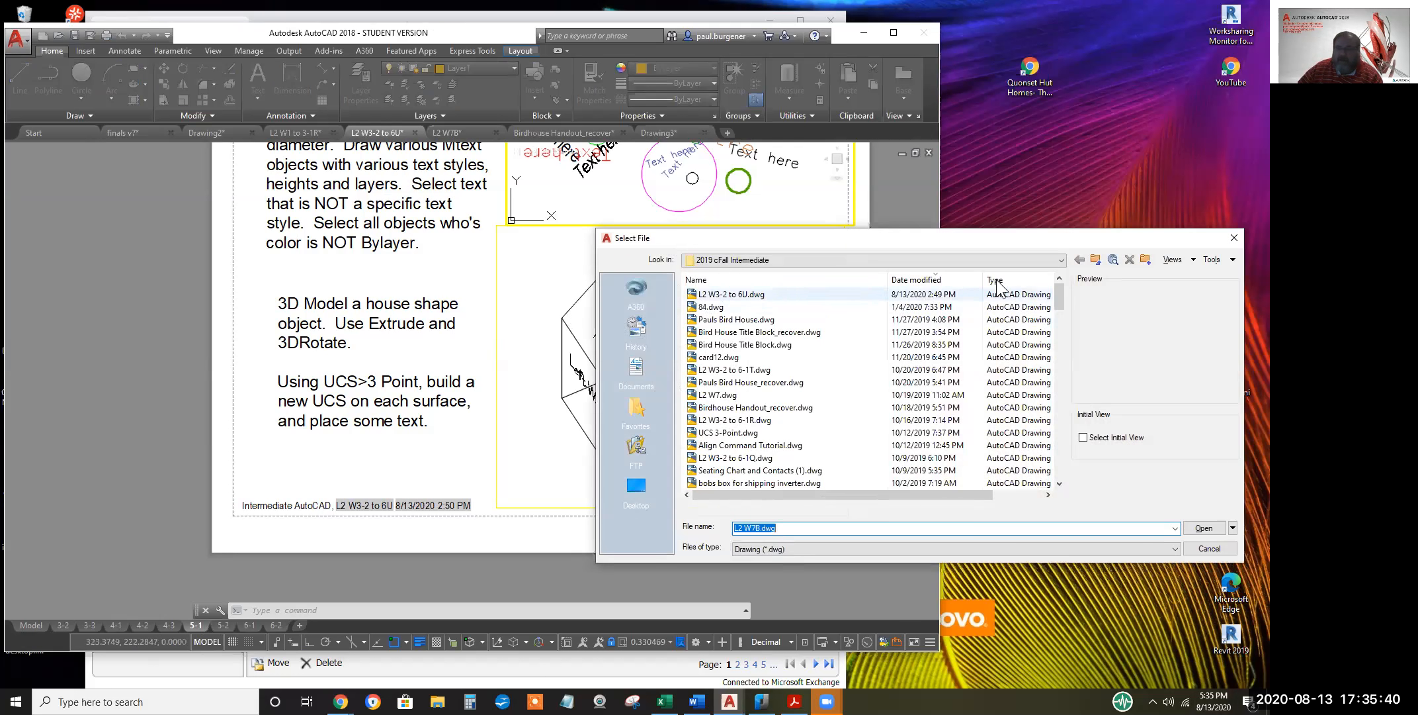
click(1096, 258)
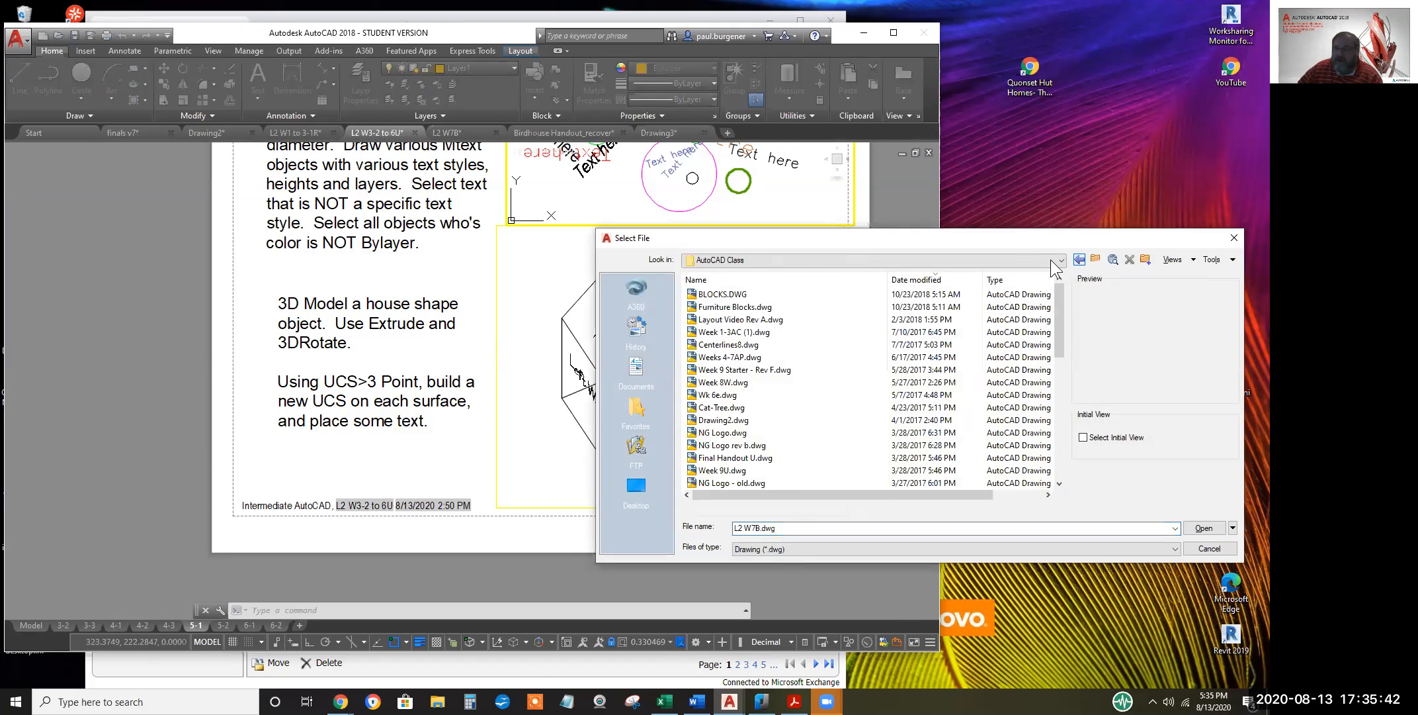
drag(953, 240, 568, 203)
scroll(413, 314, down, 5)
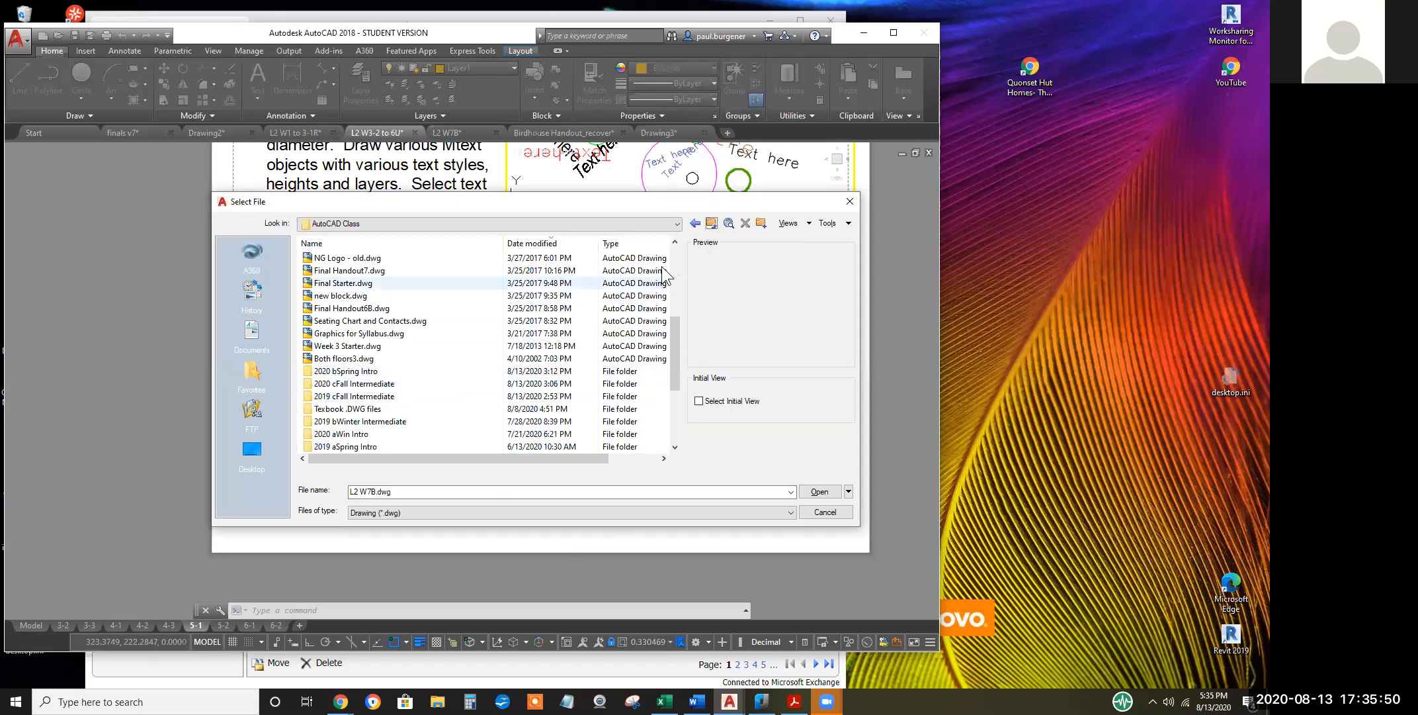
click(710, 221)
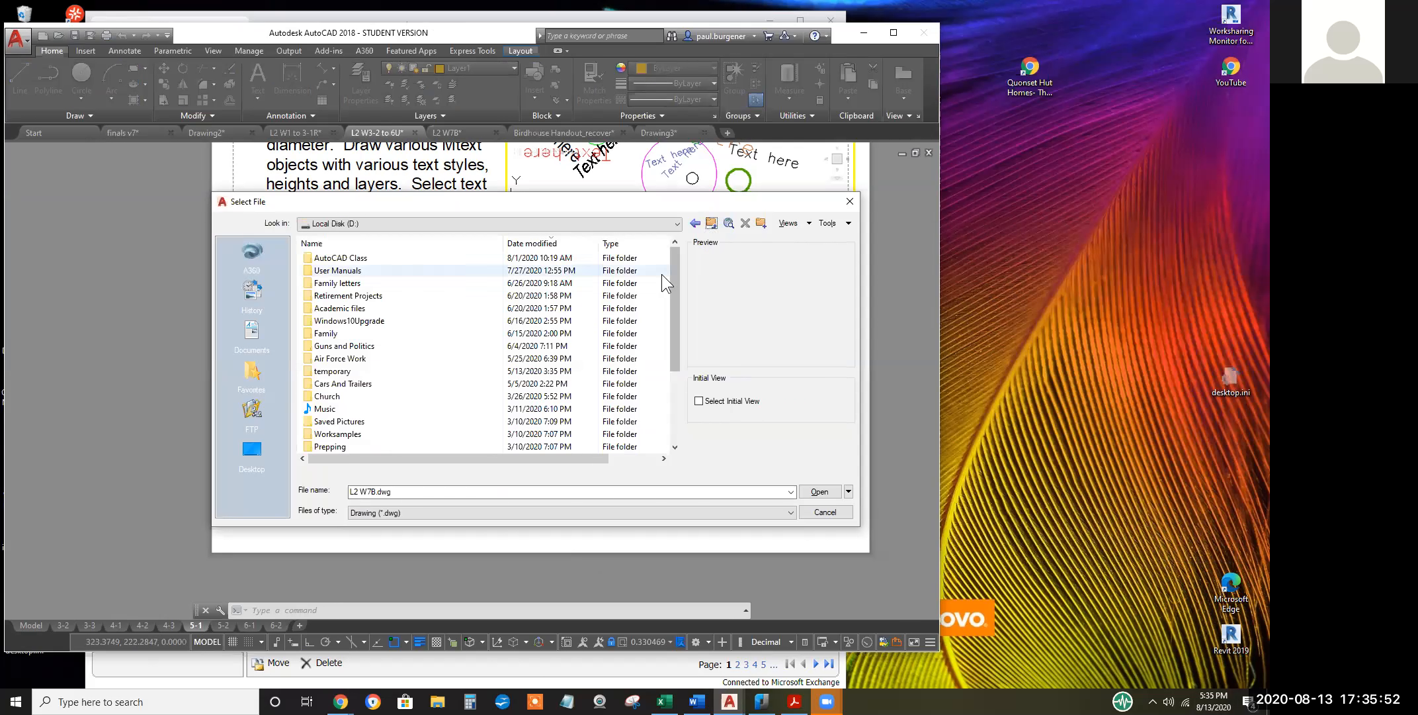
scroll(679, 295, down, 1)
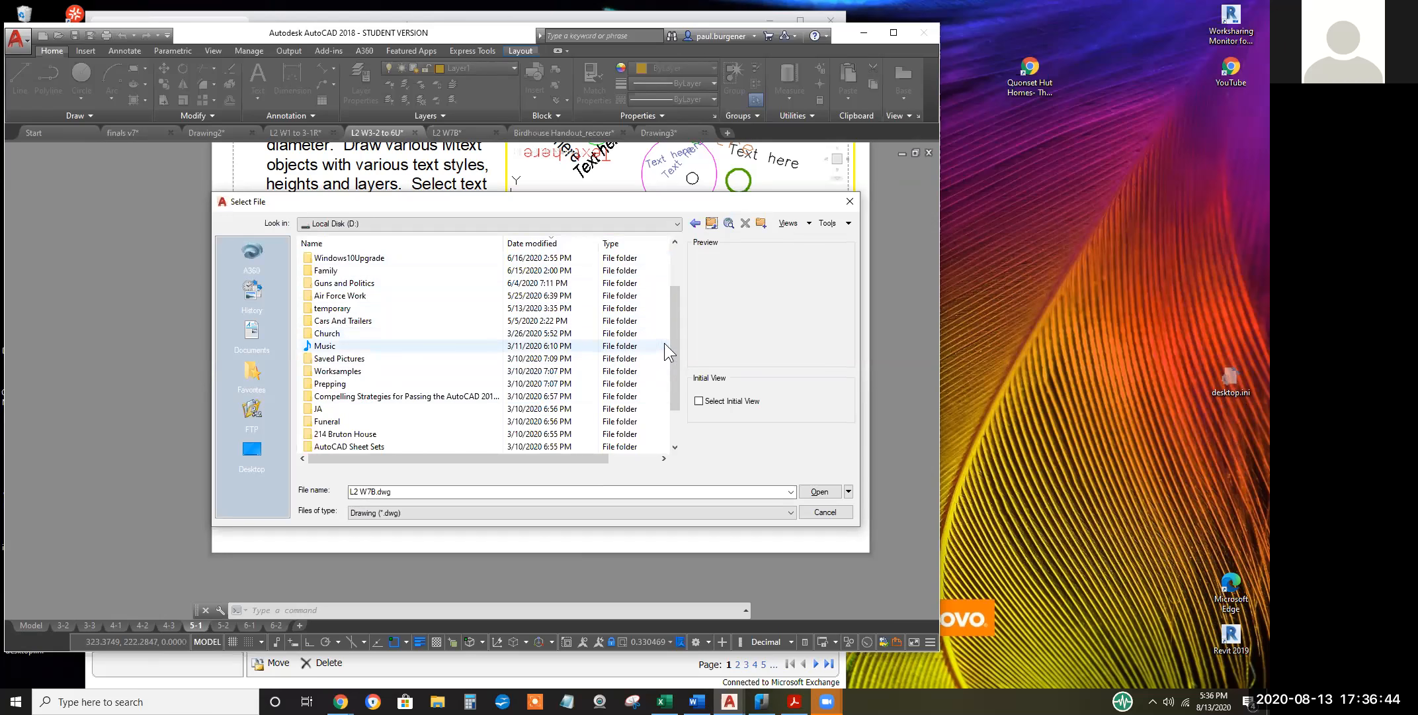
drag(677, 341, 680, 299)
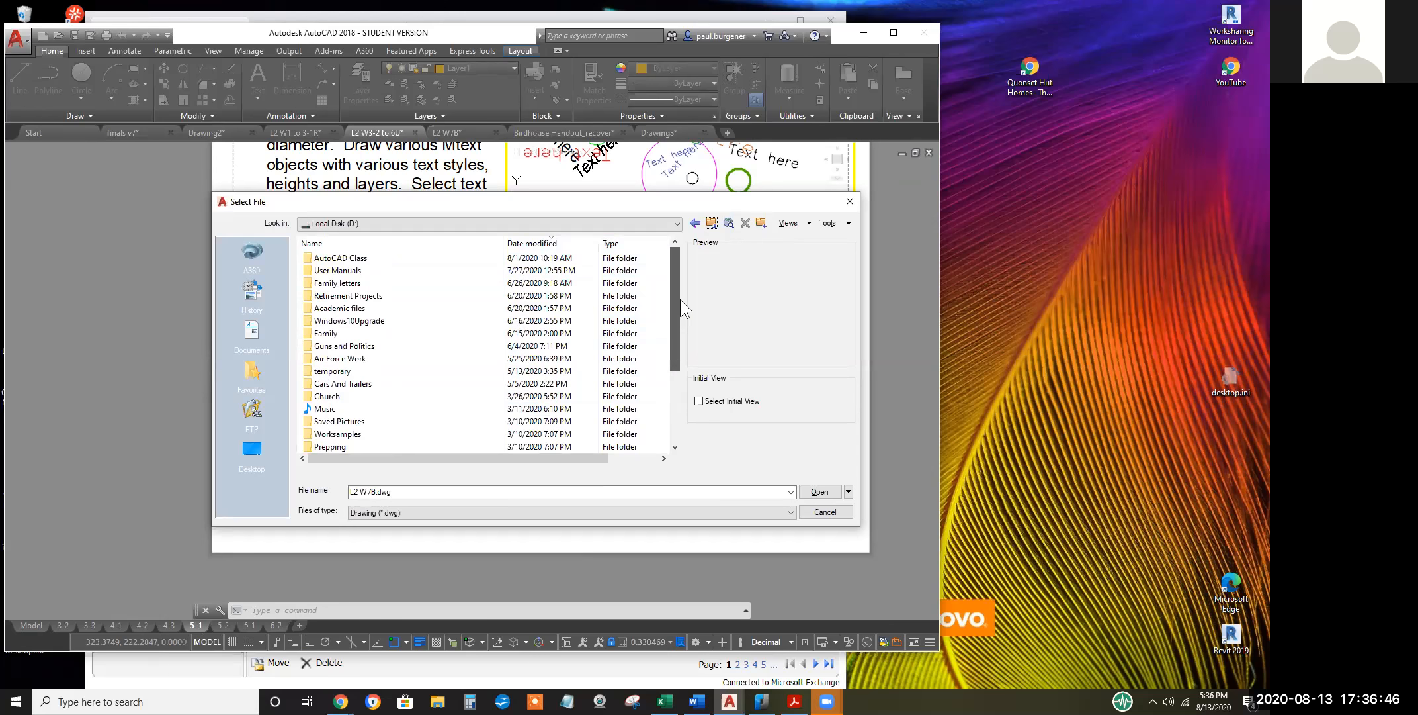
Search the AutoCAD Class folder for the drawing and return to the root of drive D:
click(337, 257)
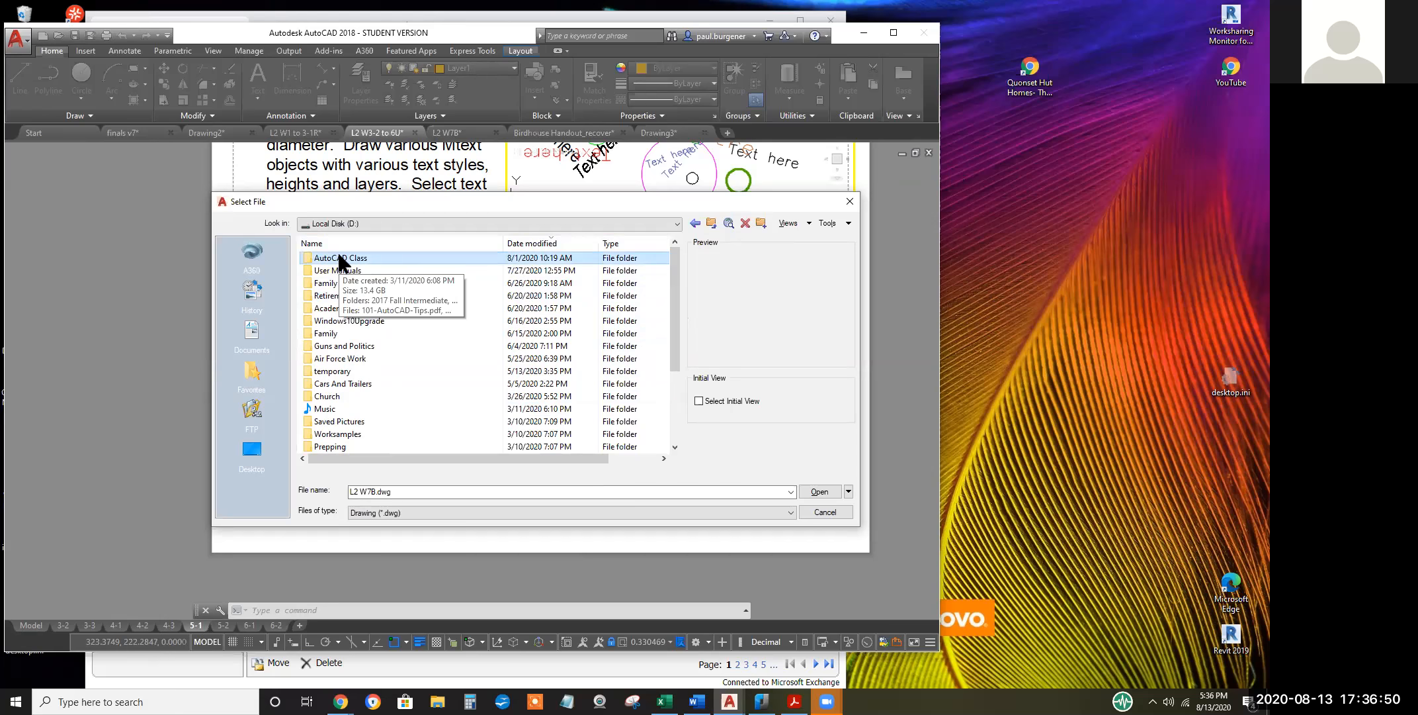
double_click(338, 257)
scroll(430, 295, down, 7)
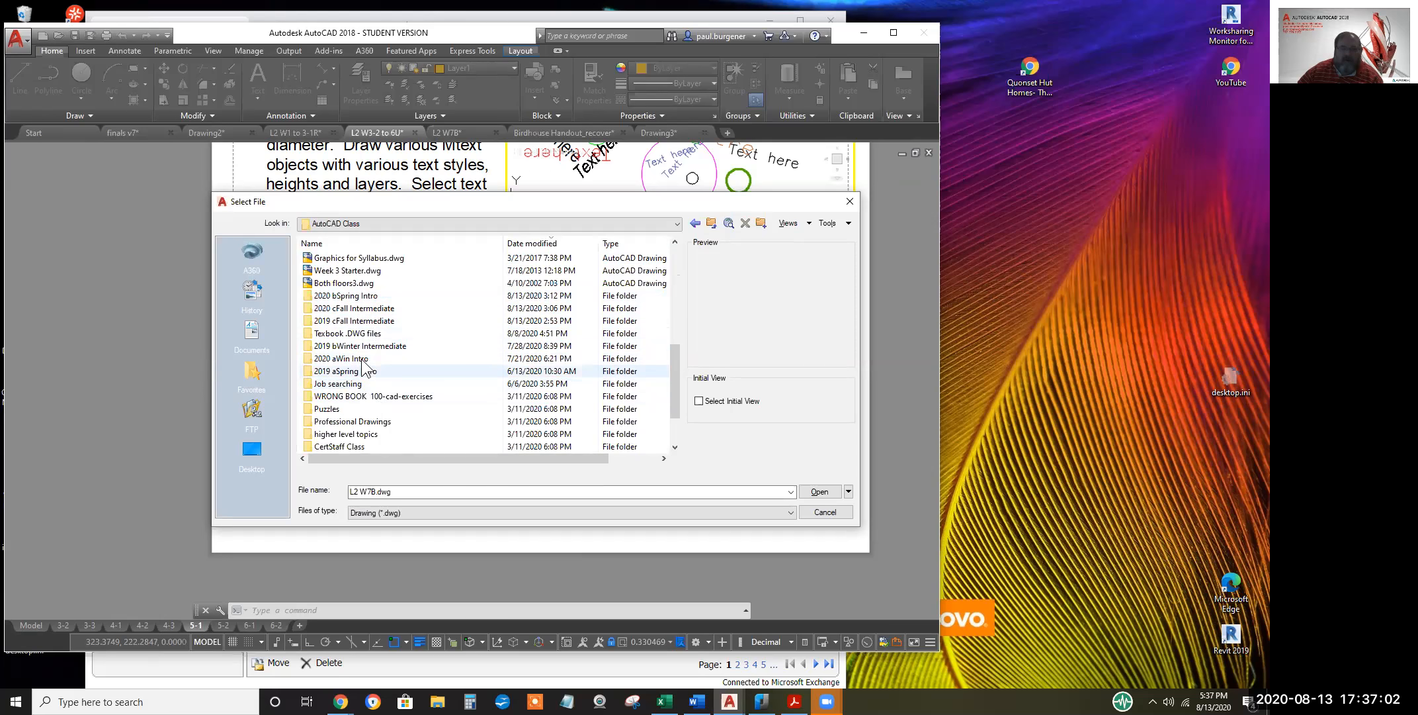
drag(676, 351, 675, 289)
scroll(655, 285, up, 2)
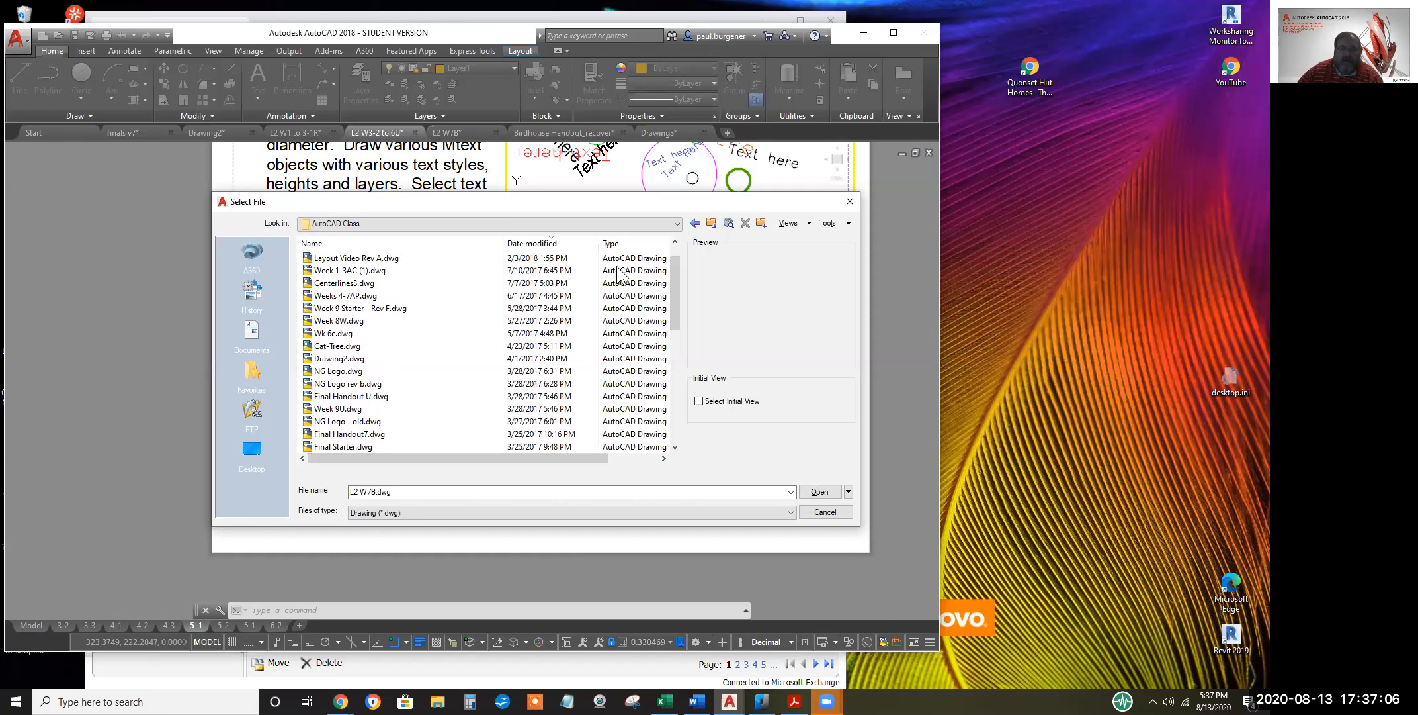
scroll(669, 284, up, 1)
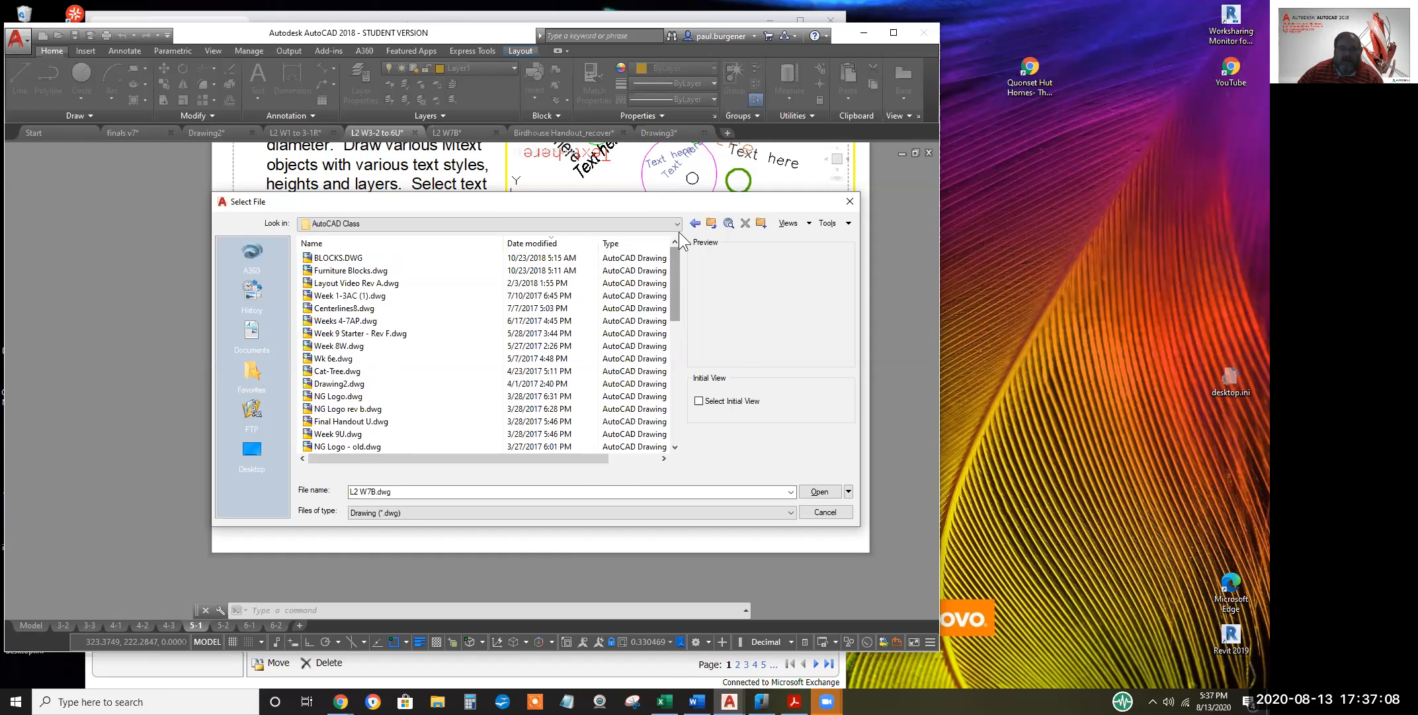
click(711, 224)
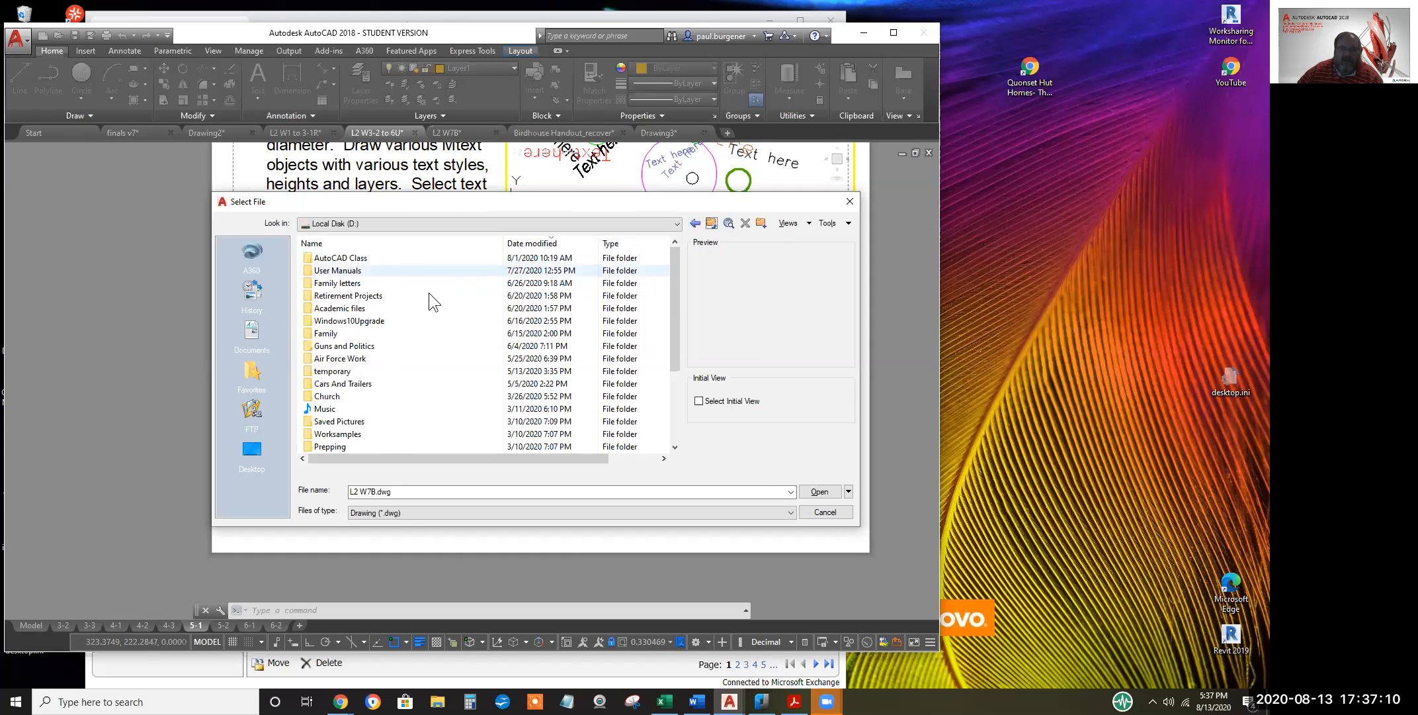
Open HS Map 1.dwg from the Map to High School folder, inside Images to Trace under Academic files
double_click(348, 308)
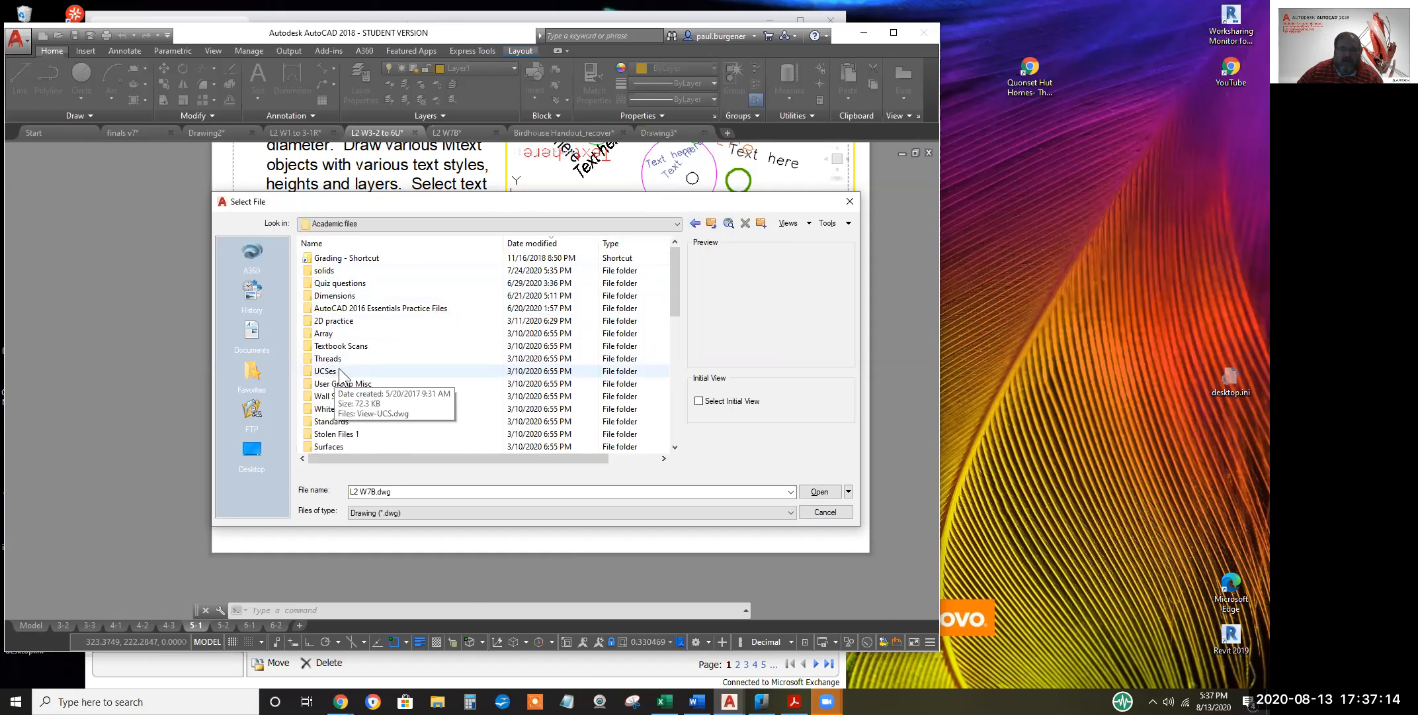
scroll(361, 369, down, 2)
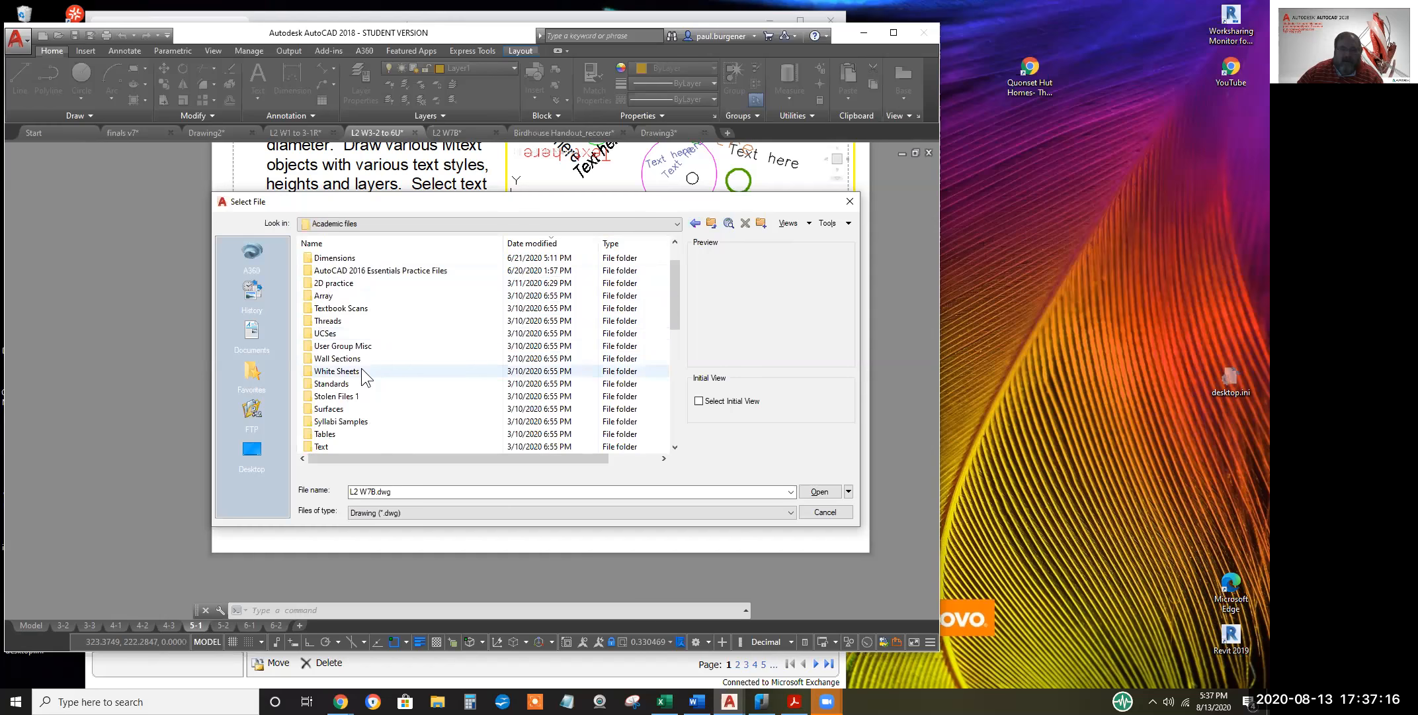
scroll(363, 368, down, 2)
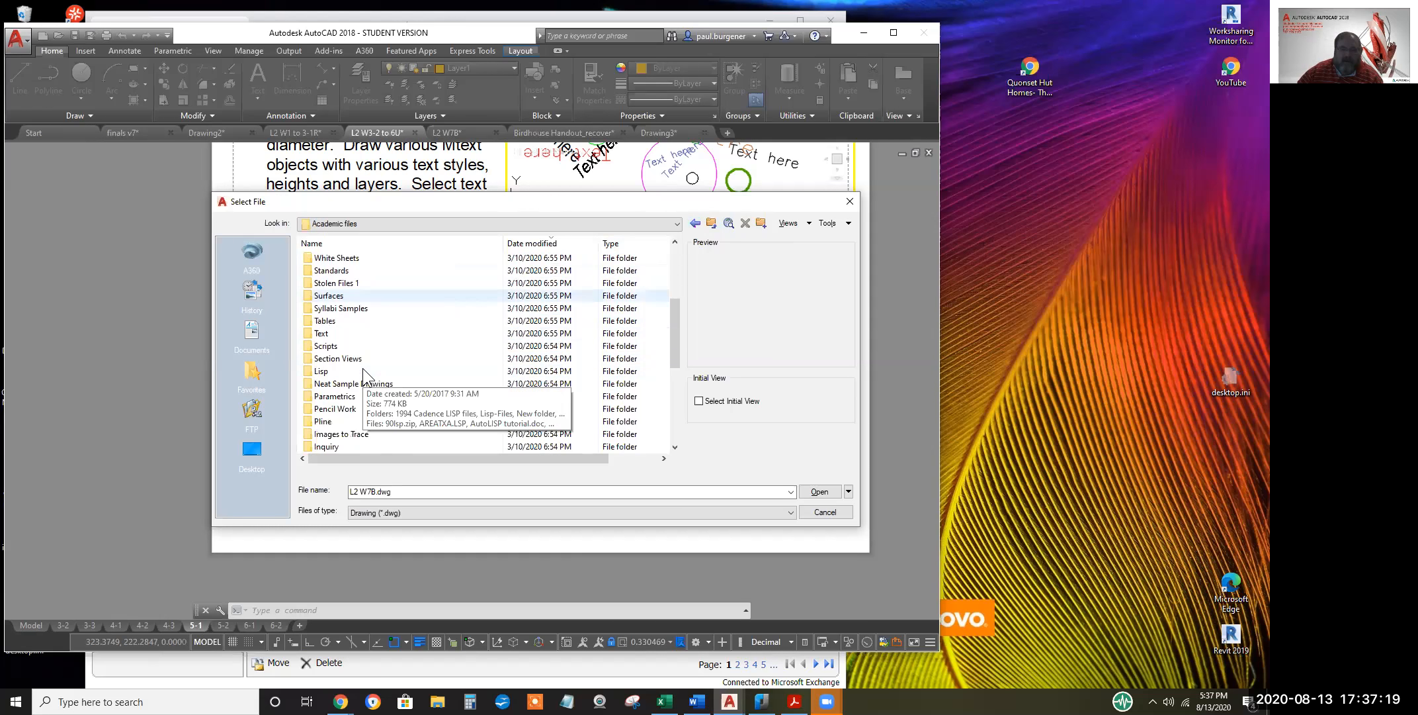
click(333, 434)
click(333, 434)
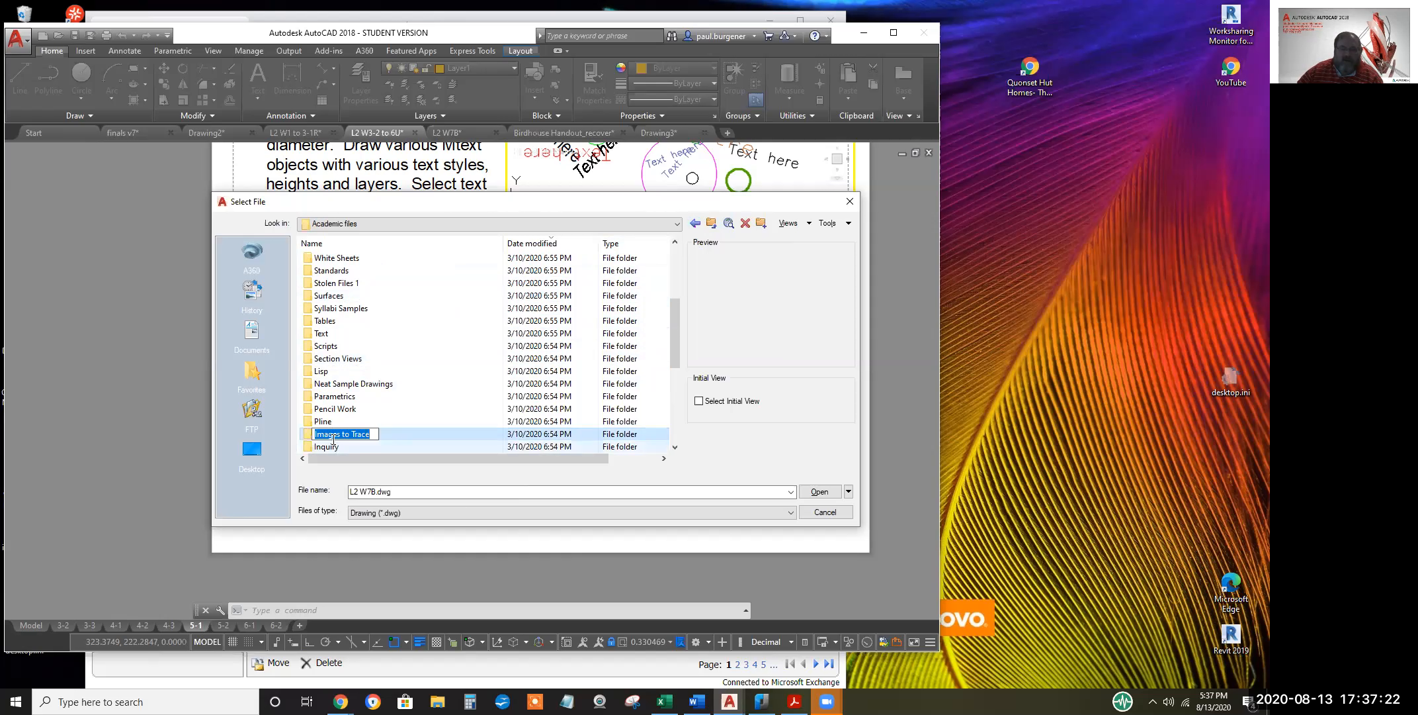
click(309, 433)
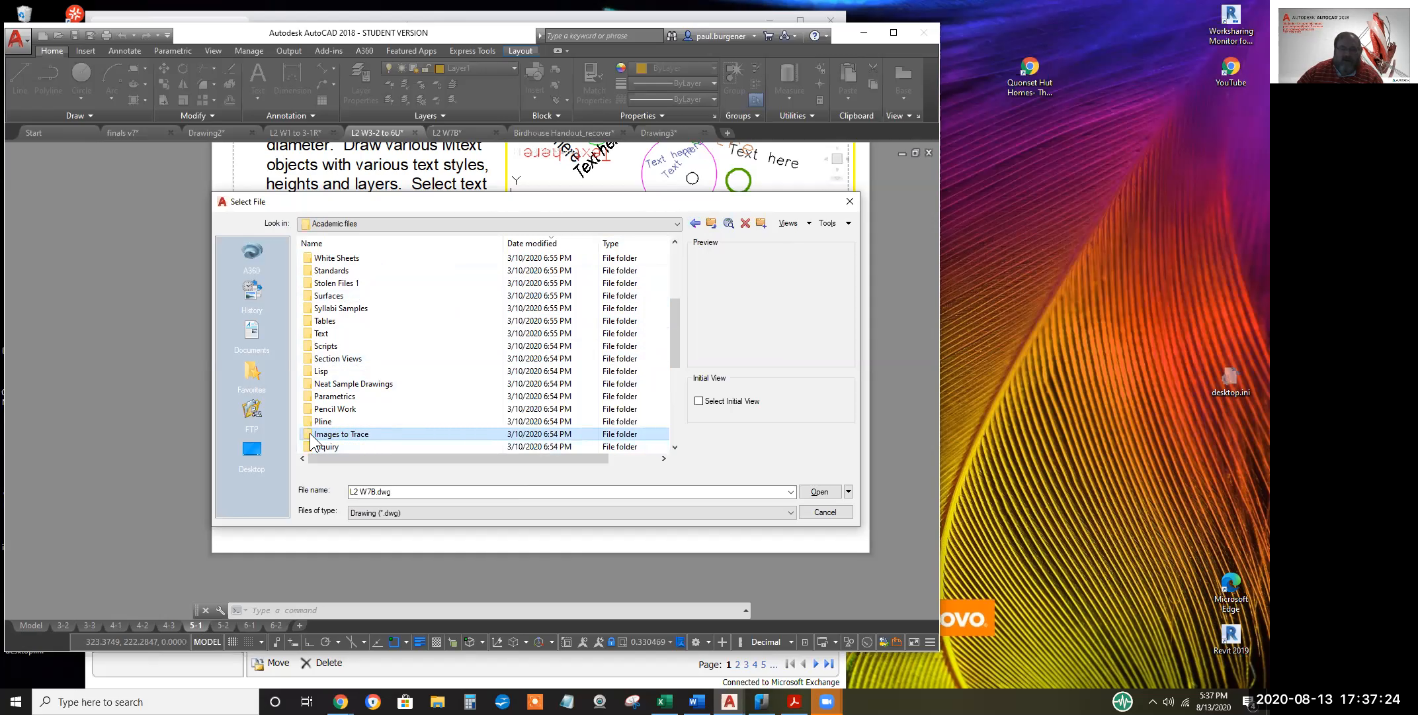
double_click(335, 433)
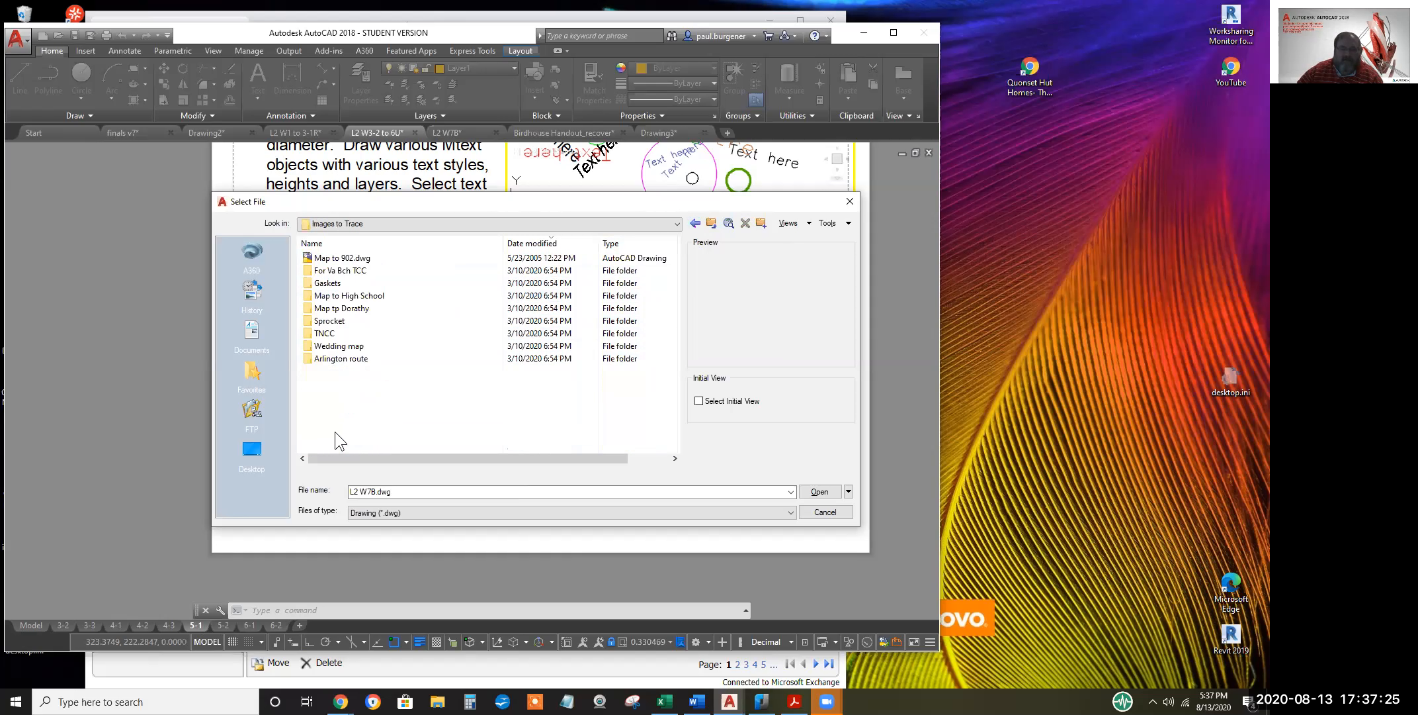
double_click(347, 297)
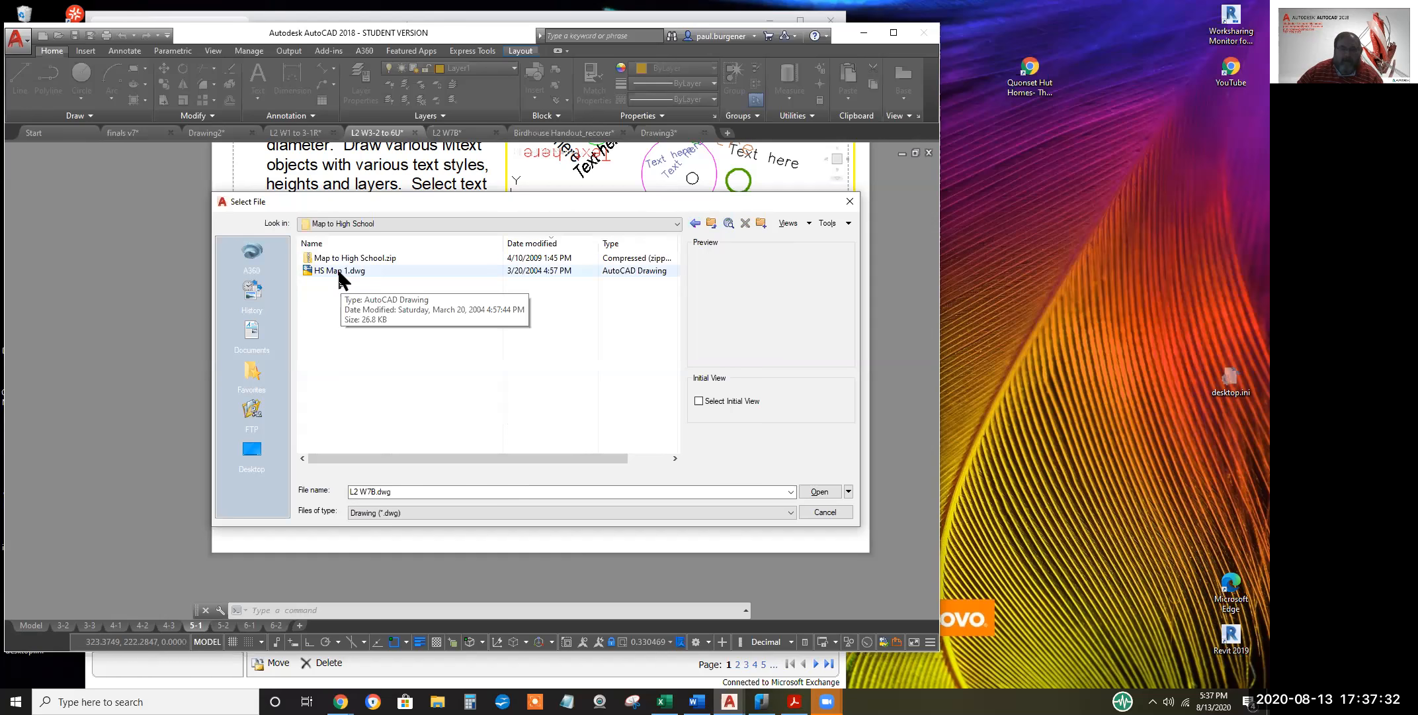
double_click(338, 271)
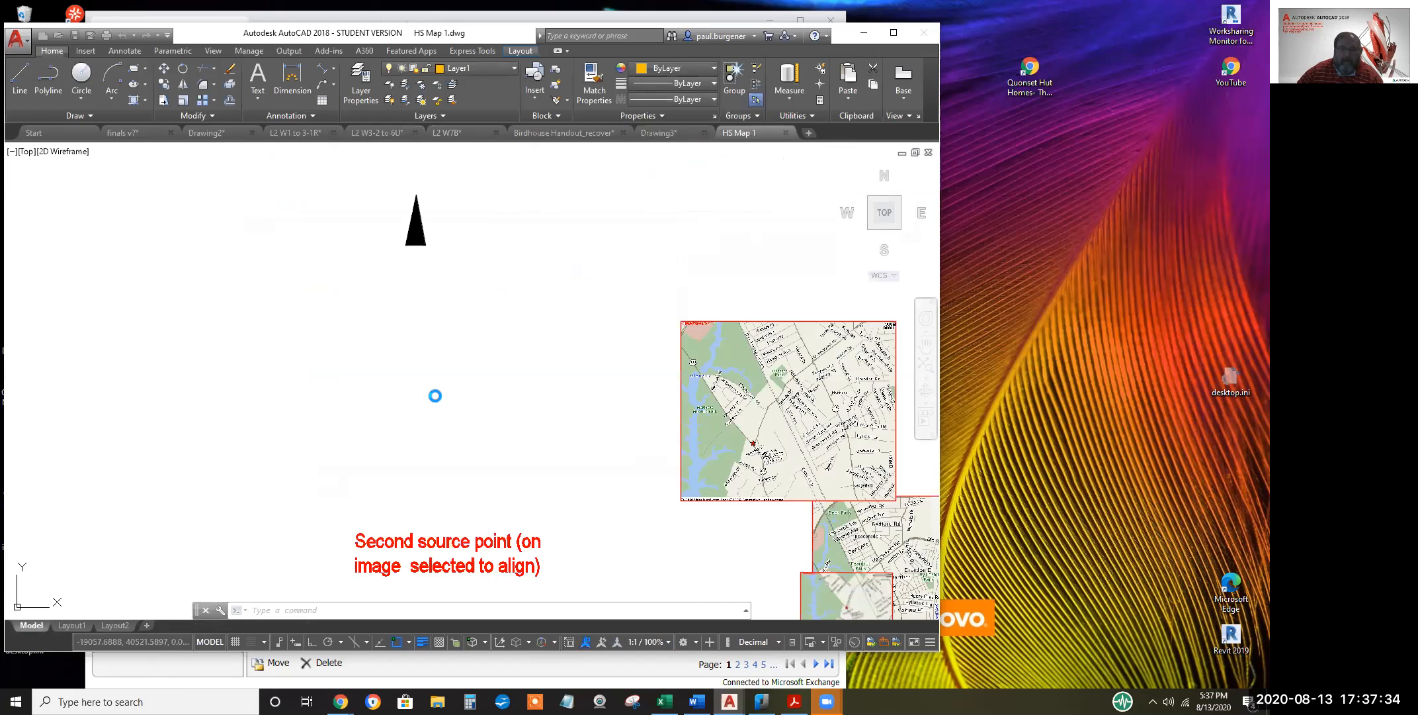
Examine the overlapping street-map images in model space, comparing the scales of the upper group and the lower group
scroll(516, 420, down, 5)
middle_drag(516, 419, 452, 401)
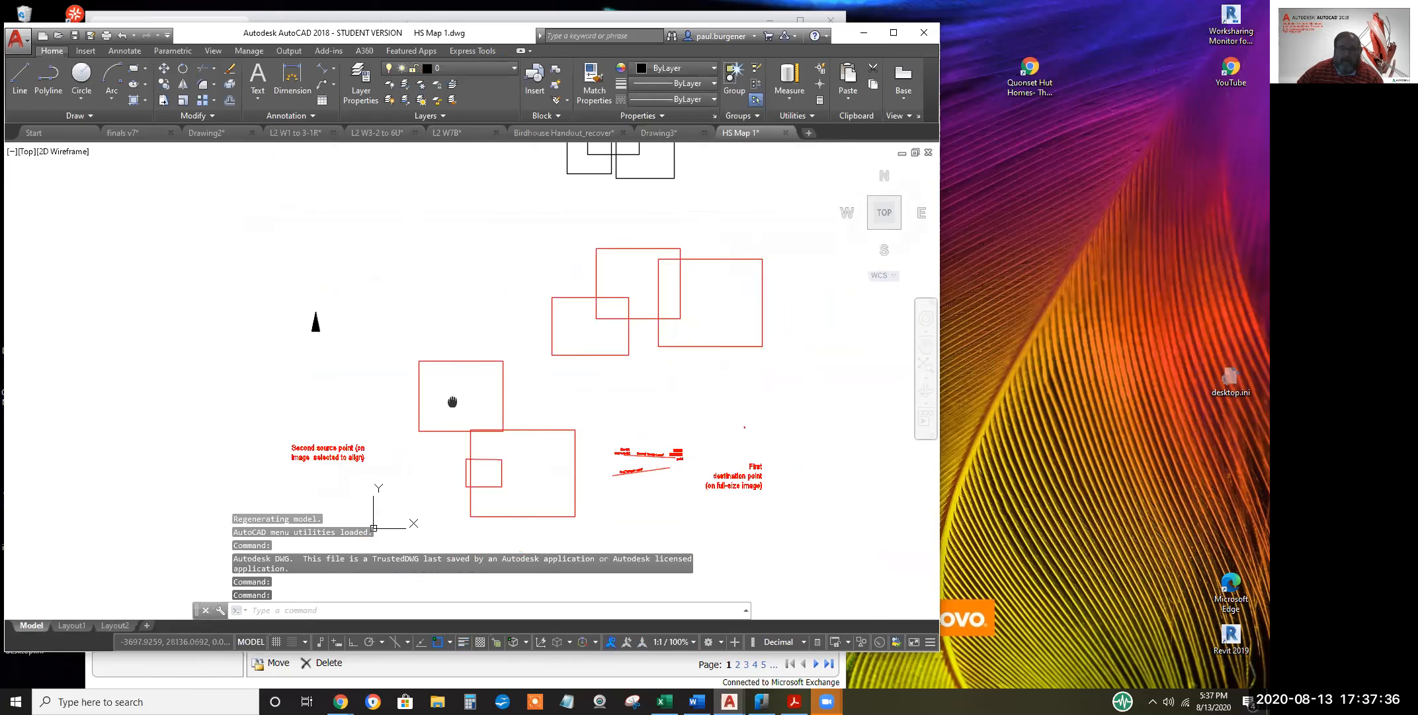
scroll(661, 324, up, 4)
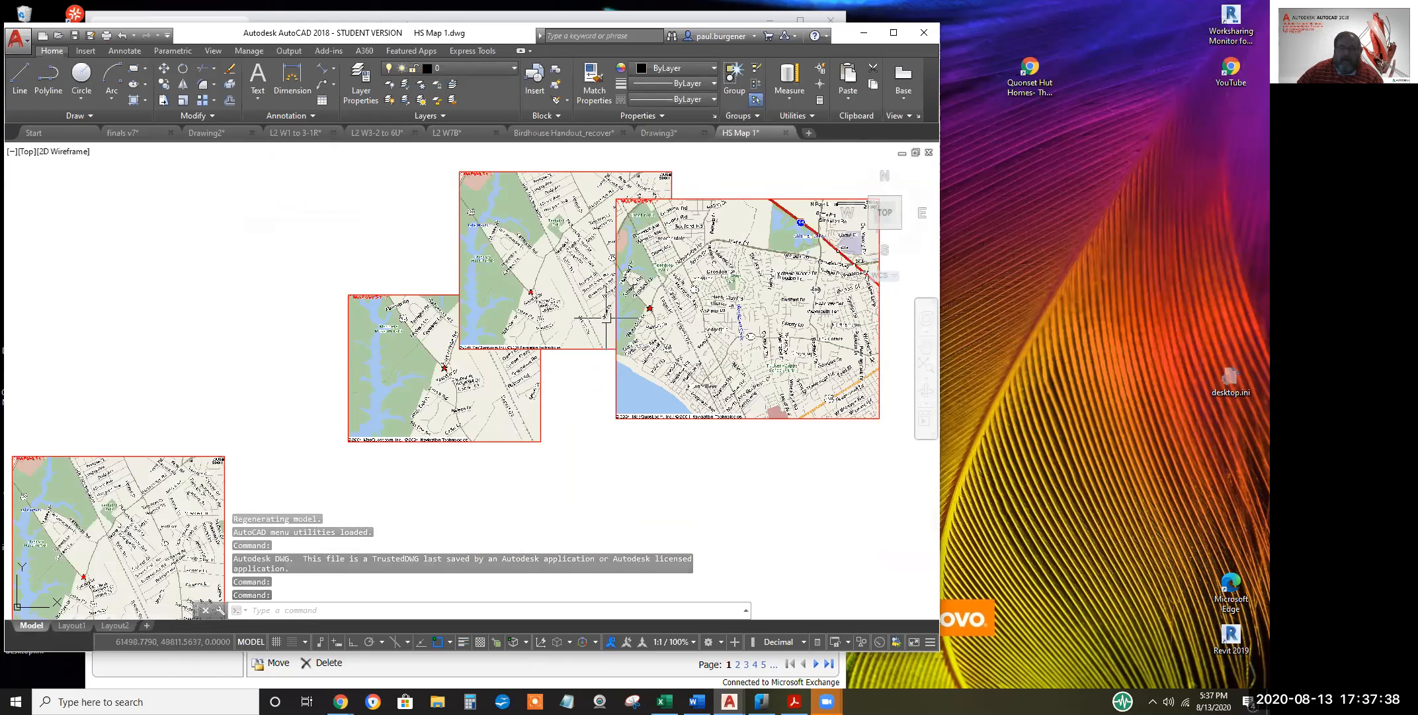
scroll(602, 323, down, 2)
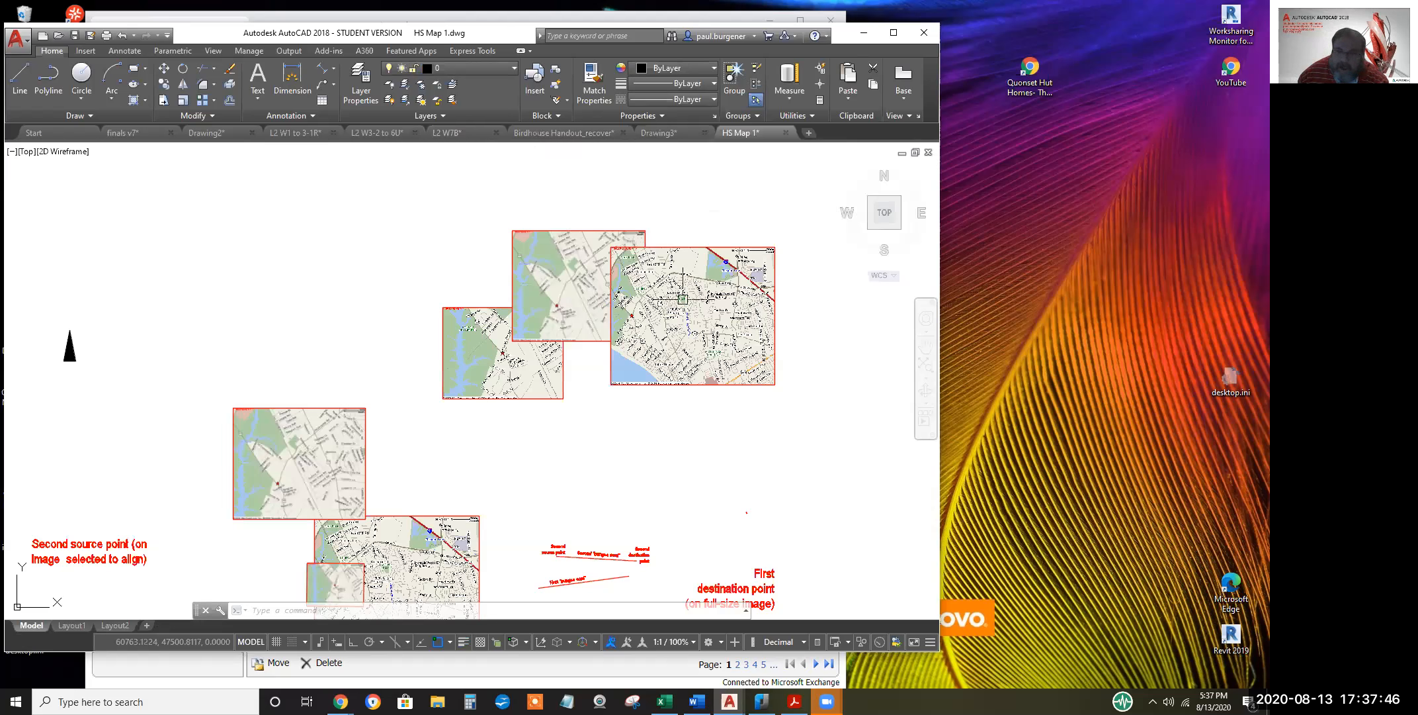
scroll(683, 299, up, 4)
middle_drag(704, 351, 576, 368)
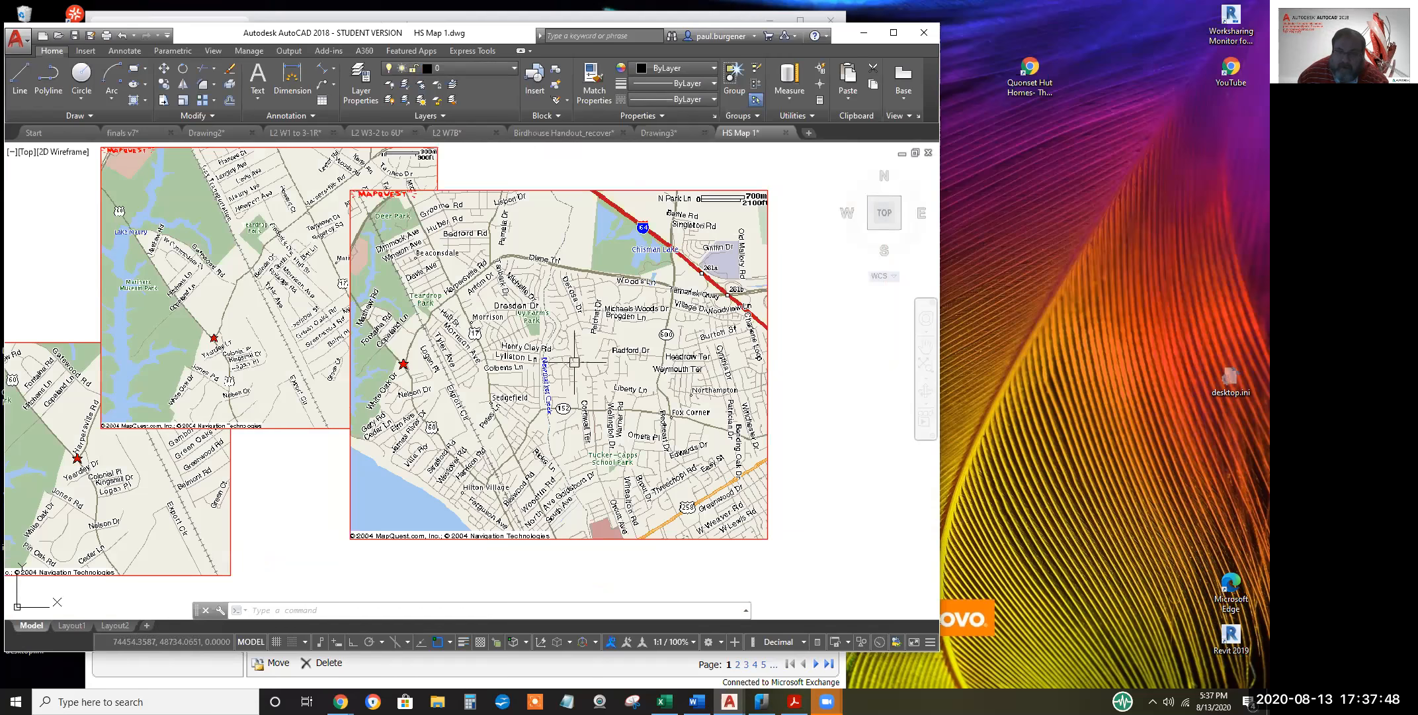
scroll(569, 356, up, 2)
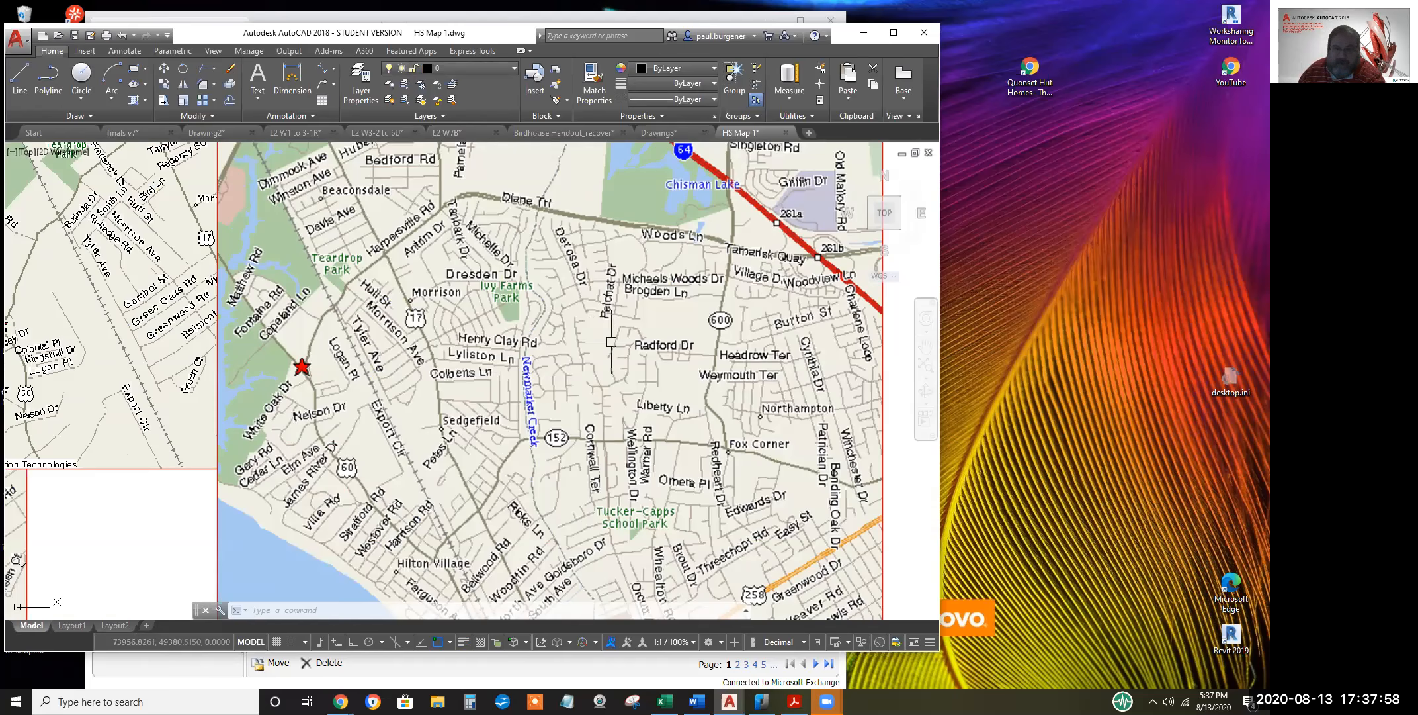
scroll(612, 342, down, 3)
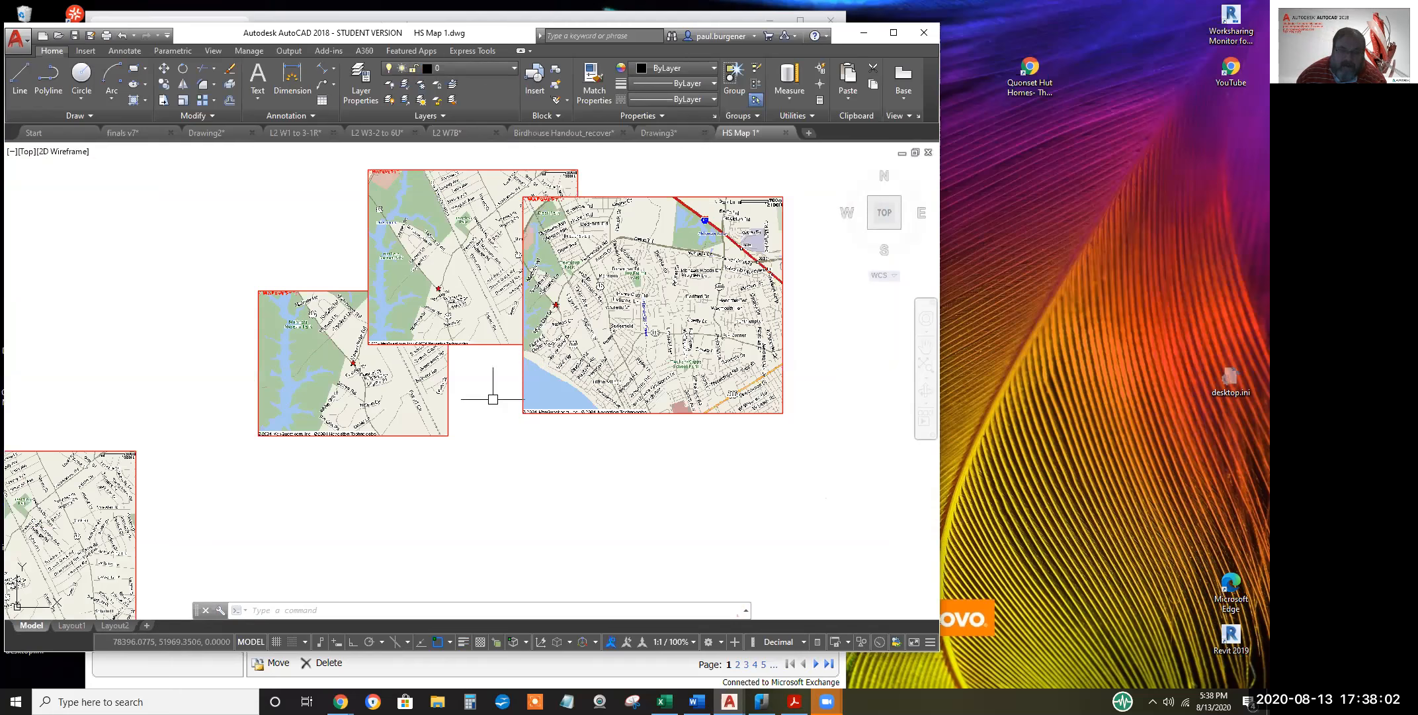
scroll(485, 401, down, 2)
scroll(485, 401, up, 2)
mouse_move(485, 401)
middle_down()
mouse_move(529, 370)
mouse_move(644, 362)
mouse_move(513, 428)
middle_up()
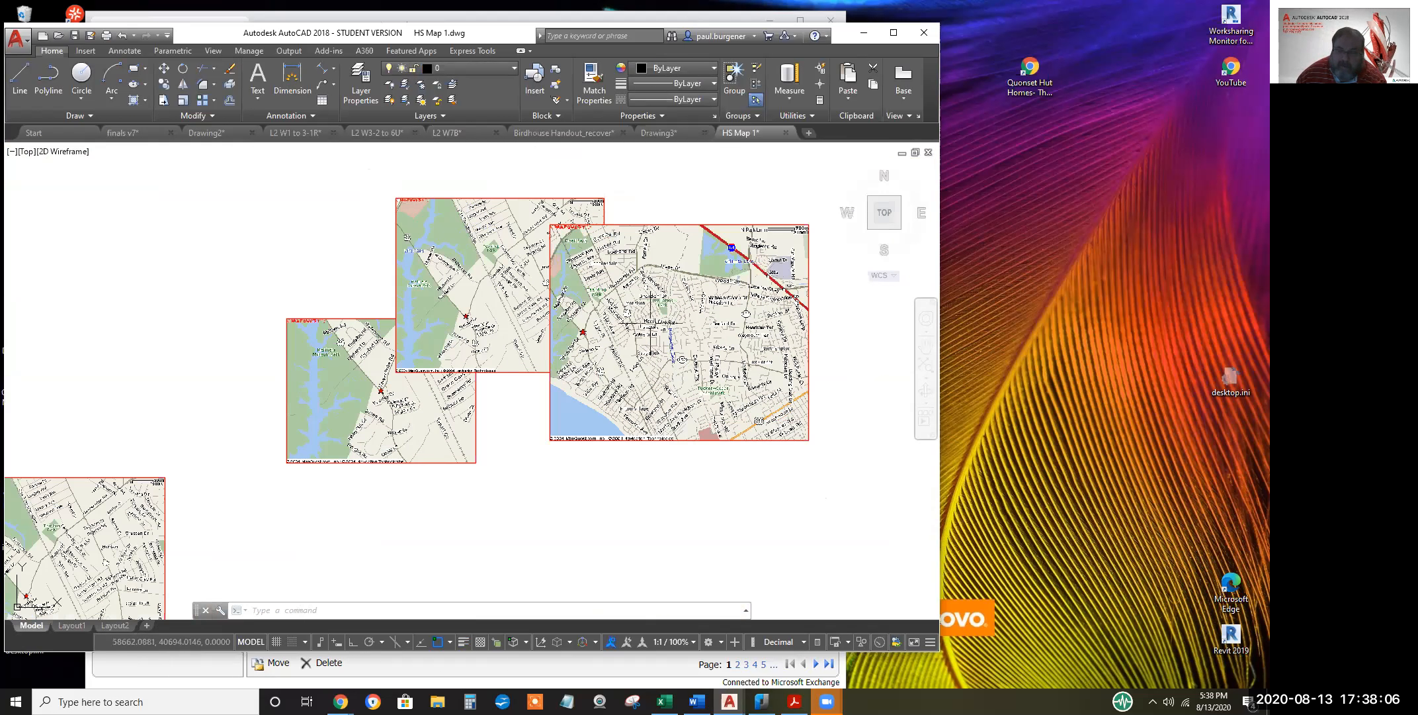
scroll(731, 350, up, 2)
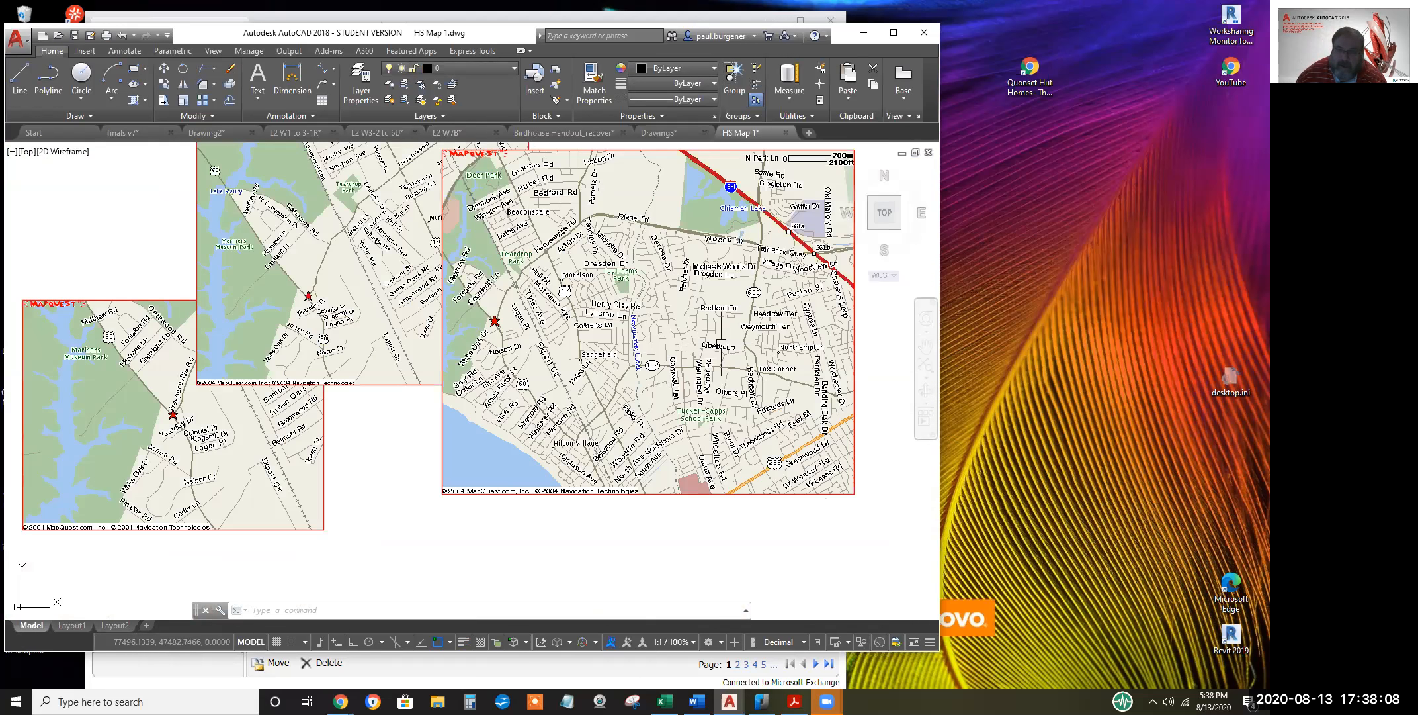
middle_drag(721, 344, 623, 390)
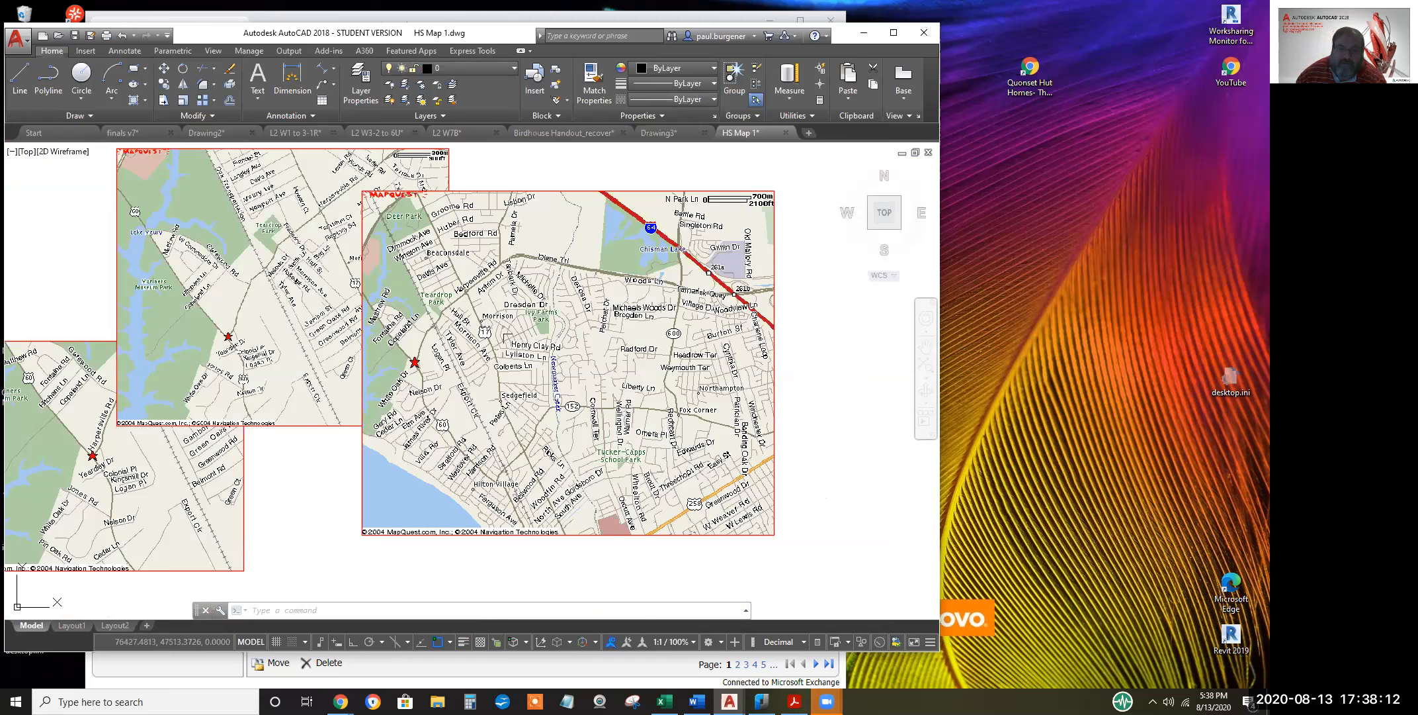
scroll(291, 409, down, 4)
mouse_move(316, 401)
middle_down()
mouse_move(334, 381)
mouse_move(659, 269)
middle_up()
scroll(454, 518, up, 4)
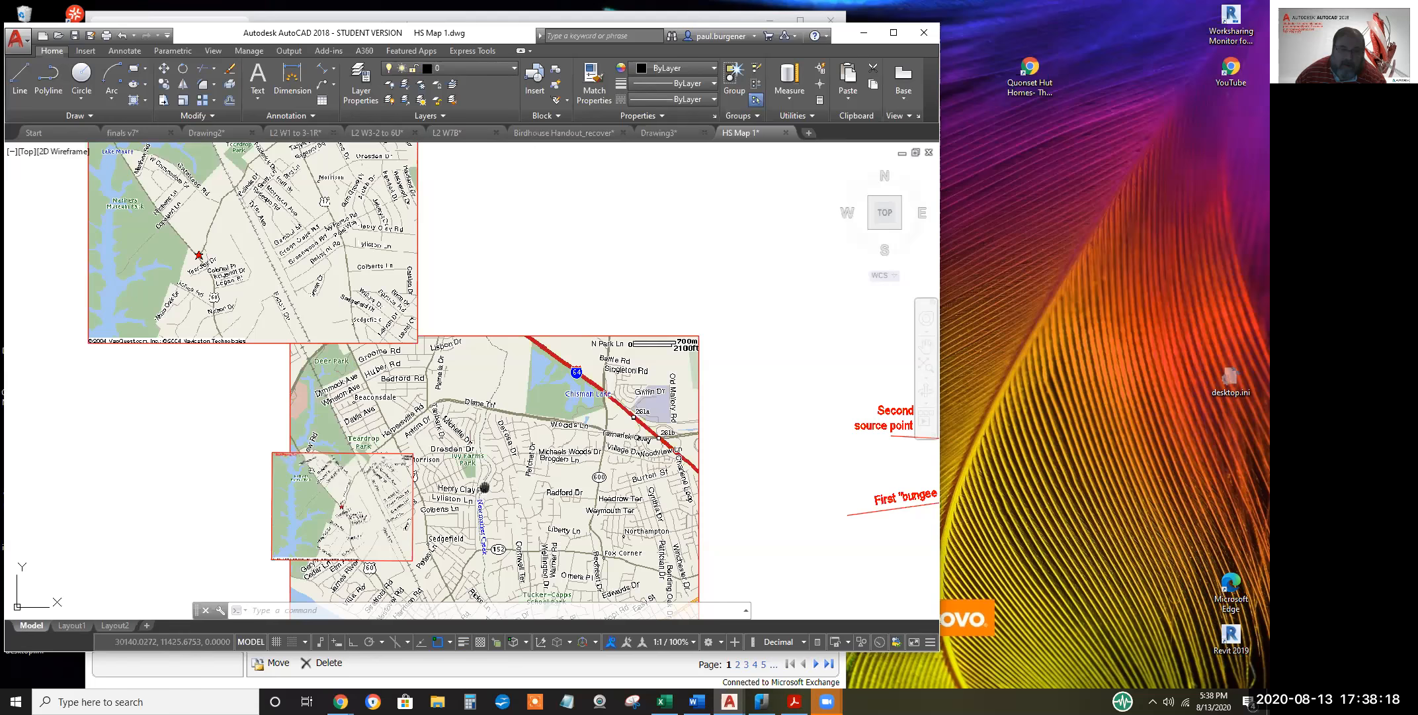
Examine how the small MapQuest inset's roads and park line up with the larger street map around Teardrop Park and Morrison
middle_drag(484, 487, 507, 374)
scroll(430, 415, up, 2)
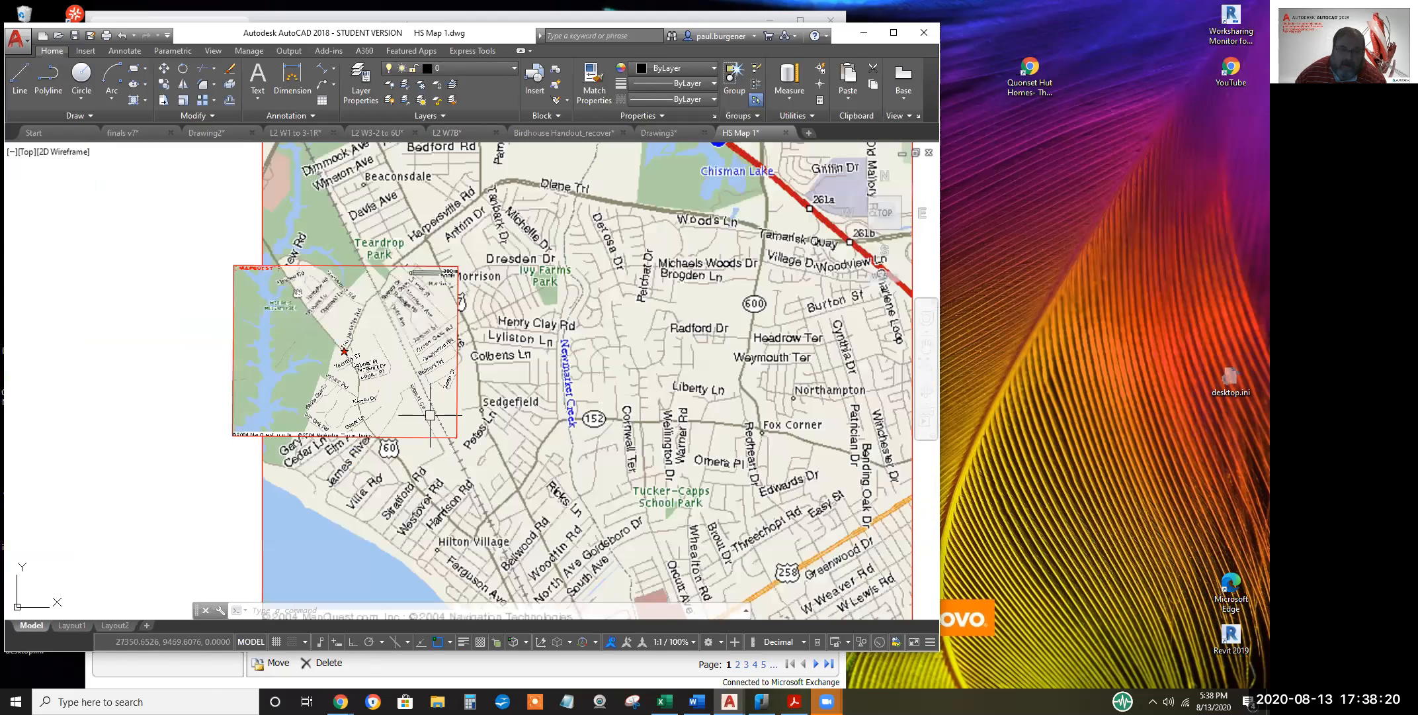
scroll(380, 384, up, 2)
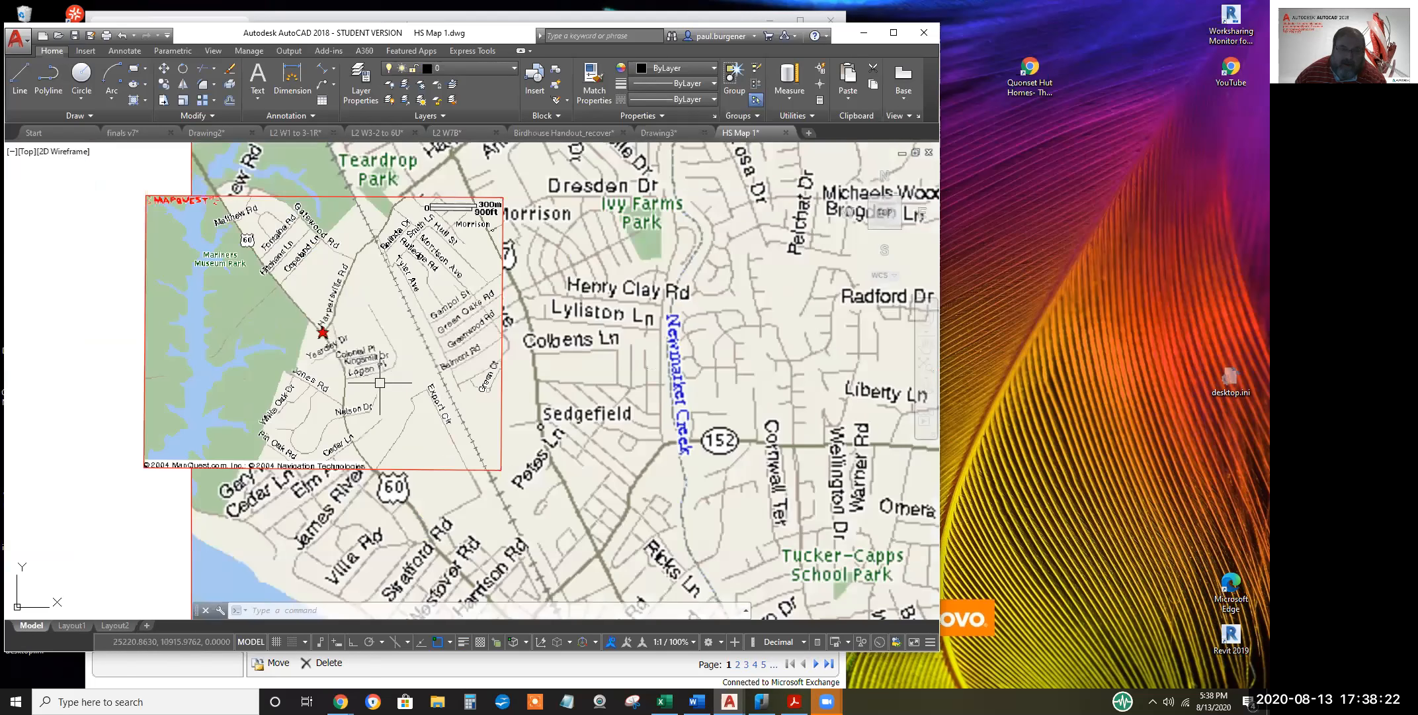
scroll(336, 317, up, 4)
scroll(319, 292, down, 2)
middle_drag(341, 305, 550, 340)
middle_drag(622, 235, 494, 394)
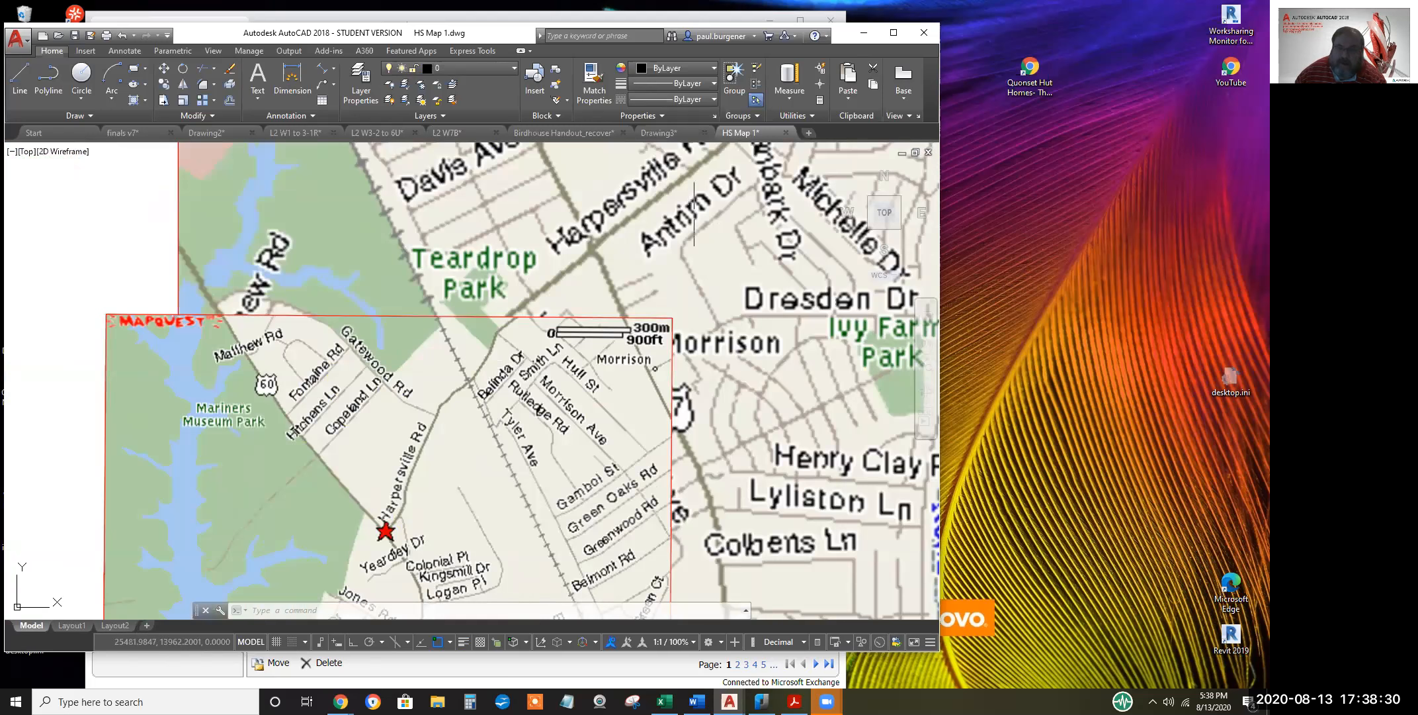
scroll(703, 242, down, 3)
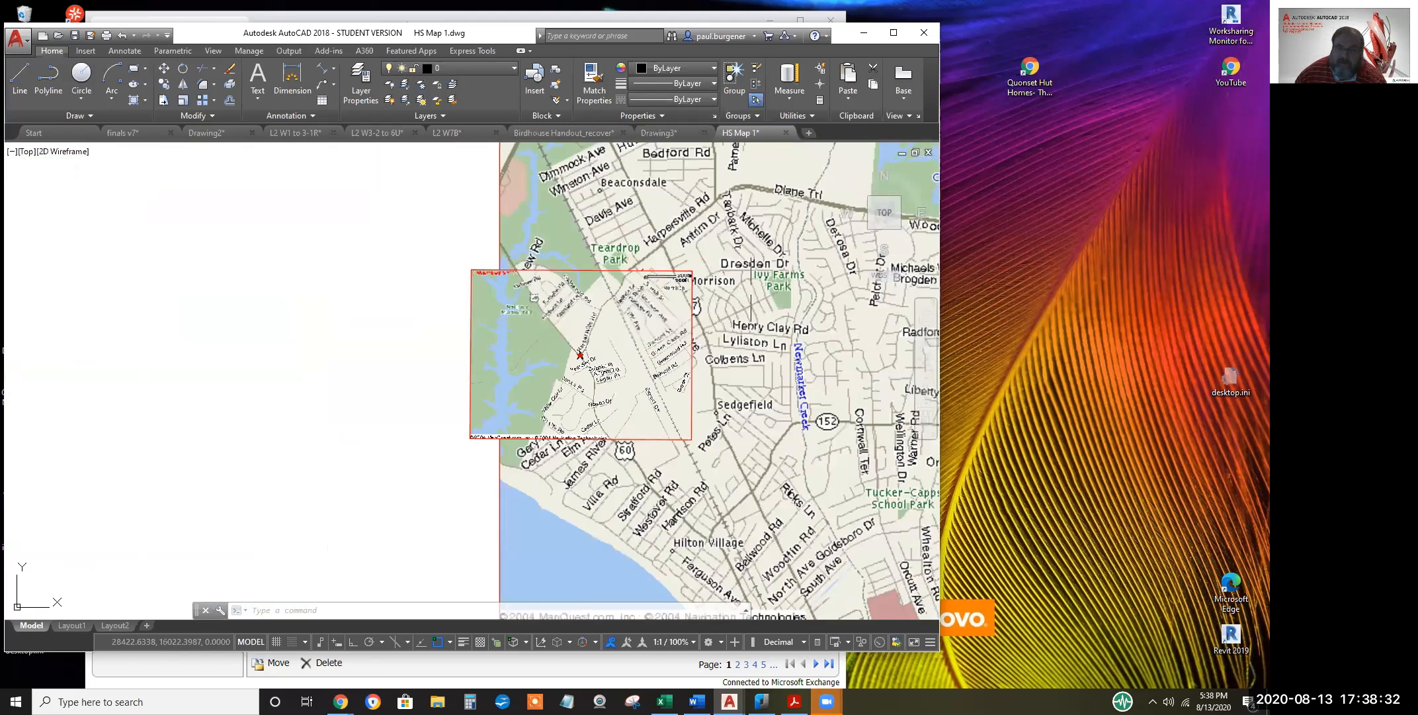
middle_drag(778, 285, 544, 287)
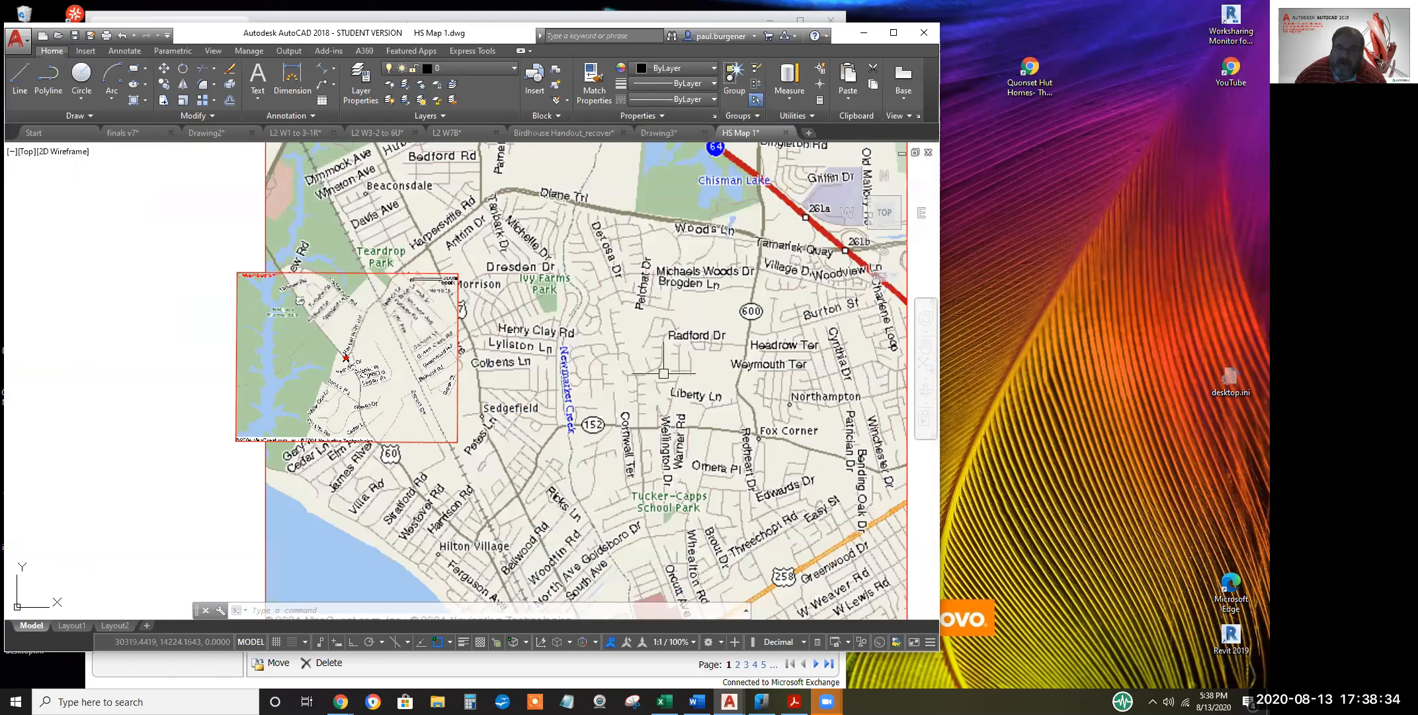
scroll(622, 357, down, 2)
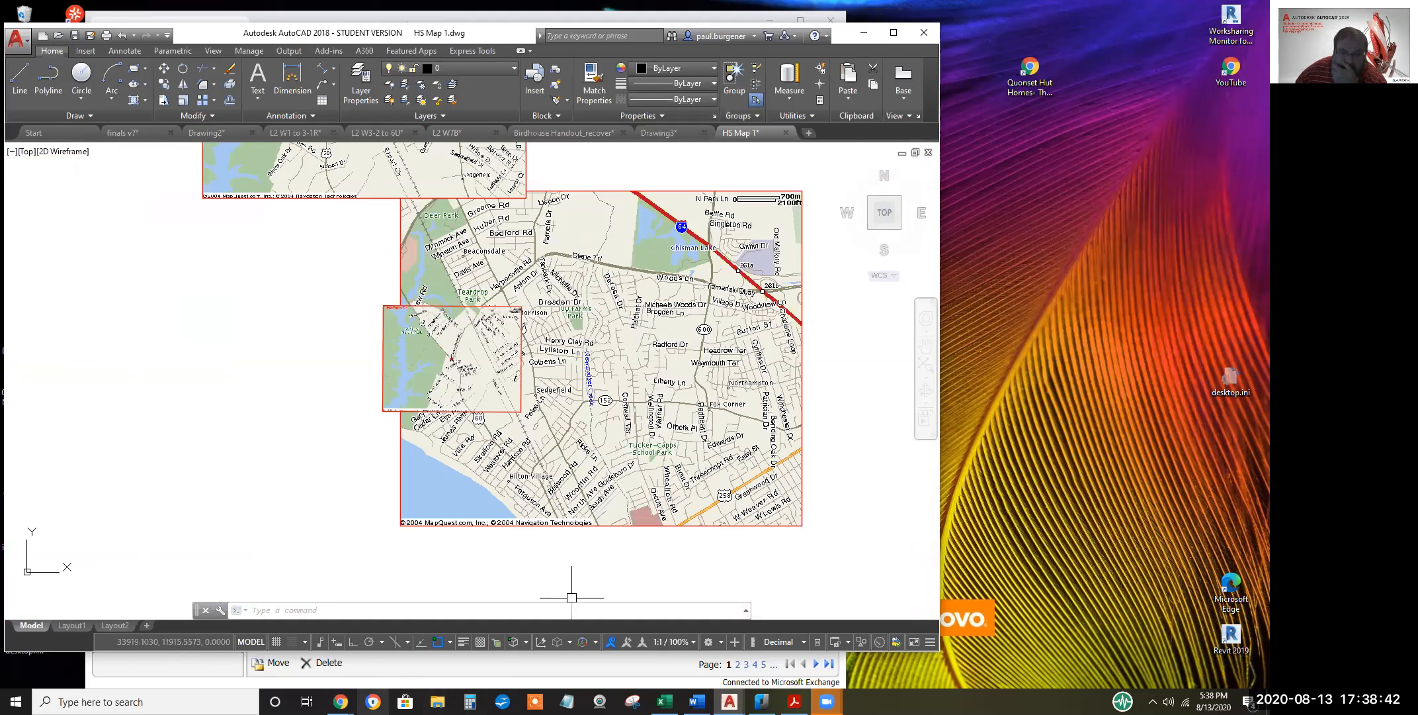
Switch to Chrome and close the YouTube video page
mouse_move(340, 700)
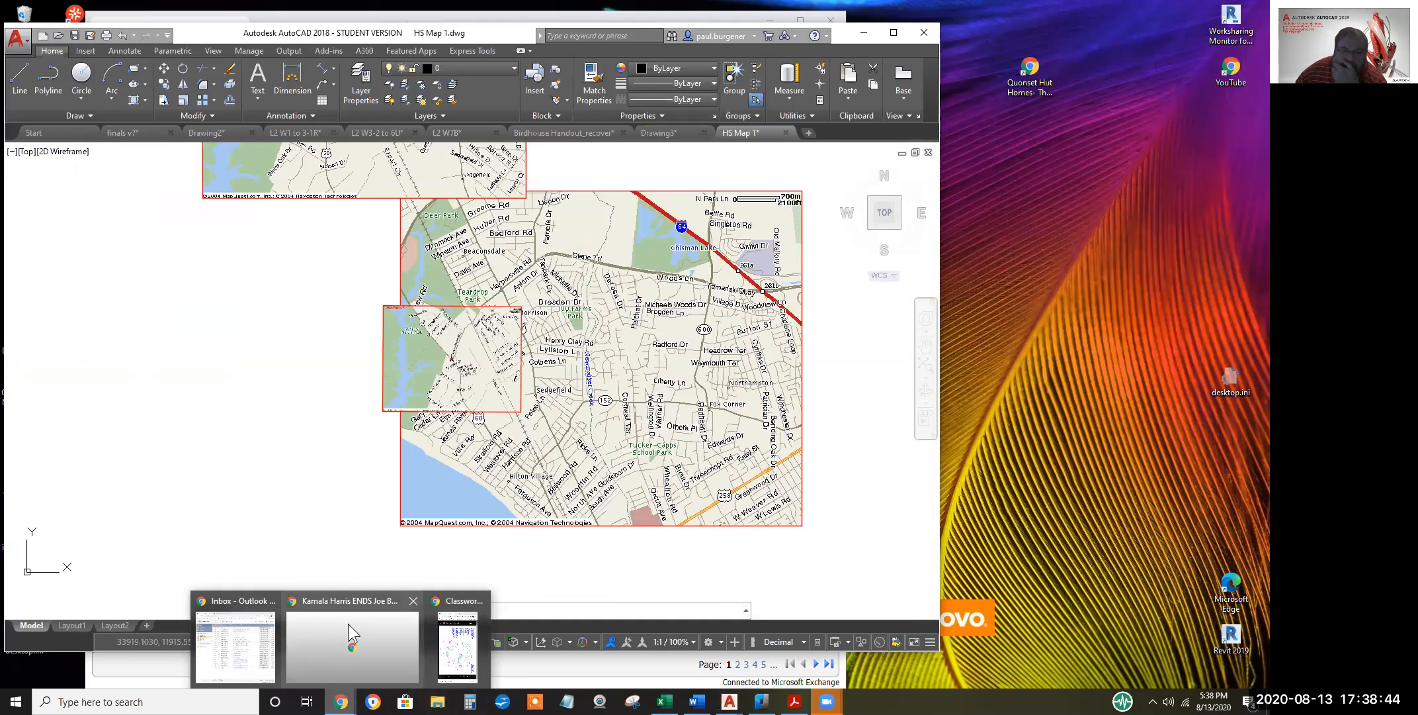
click(381, 648)
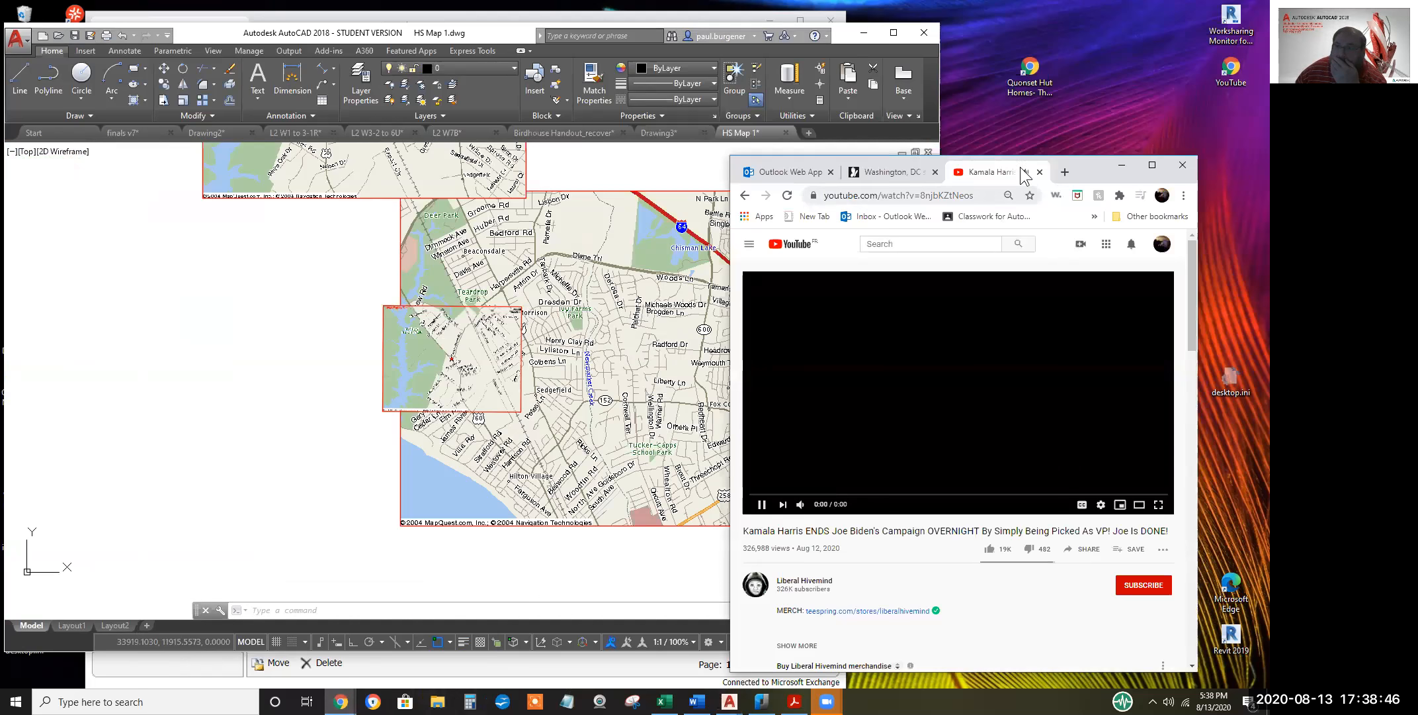
click(1038, 172)
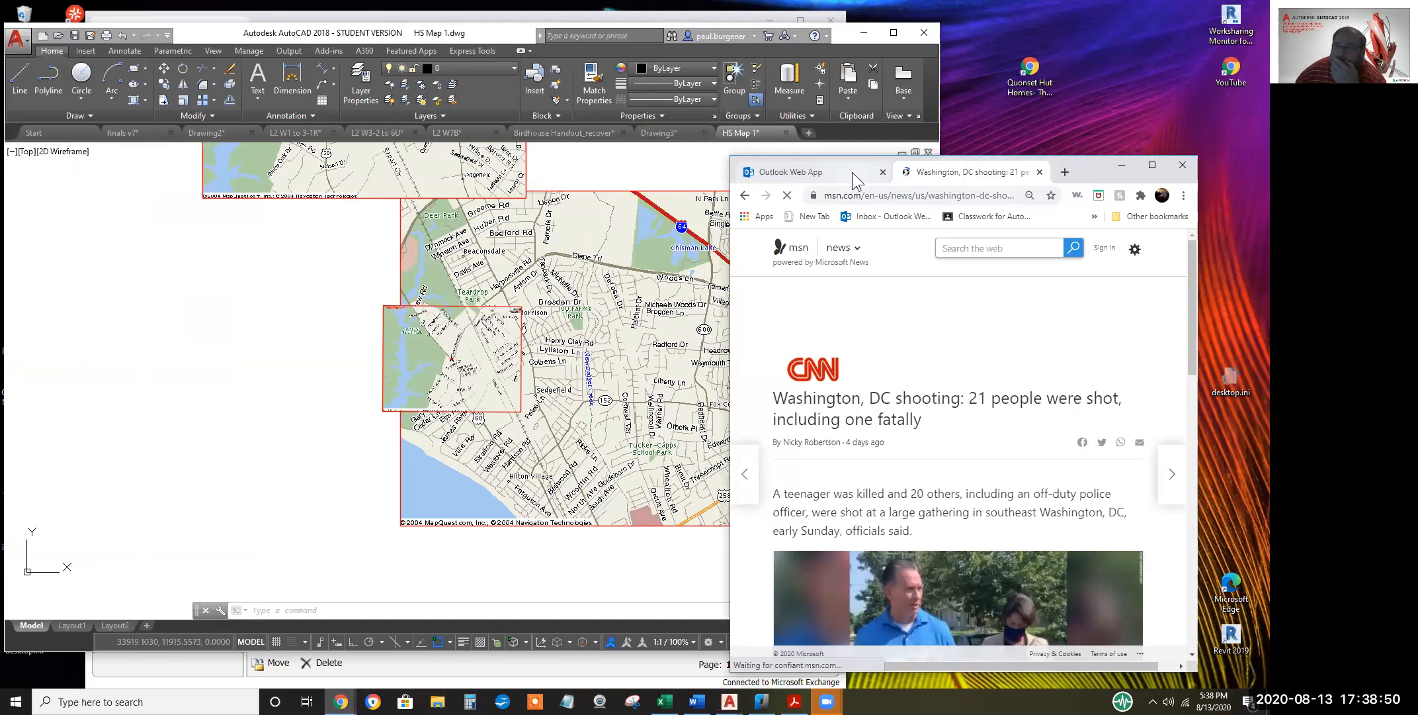
Shift the browser window up slightly and load maps.google.com in place of the MSN news article
click(967, 201)
double_click(1016, 199)
double_click(1012, 193)
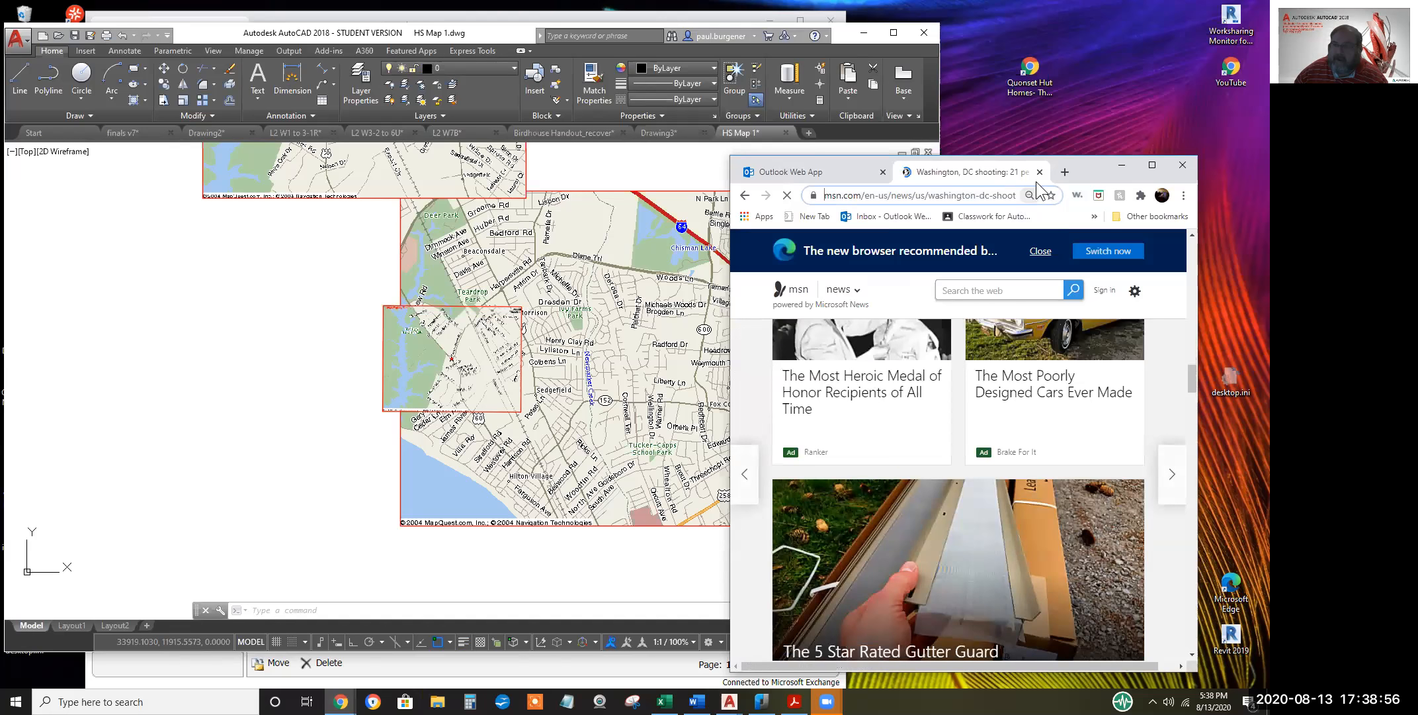
drag(1069, 154, 1069, 131)
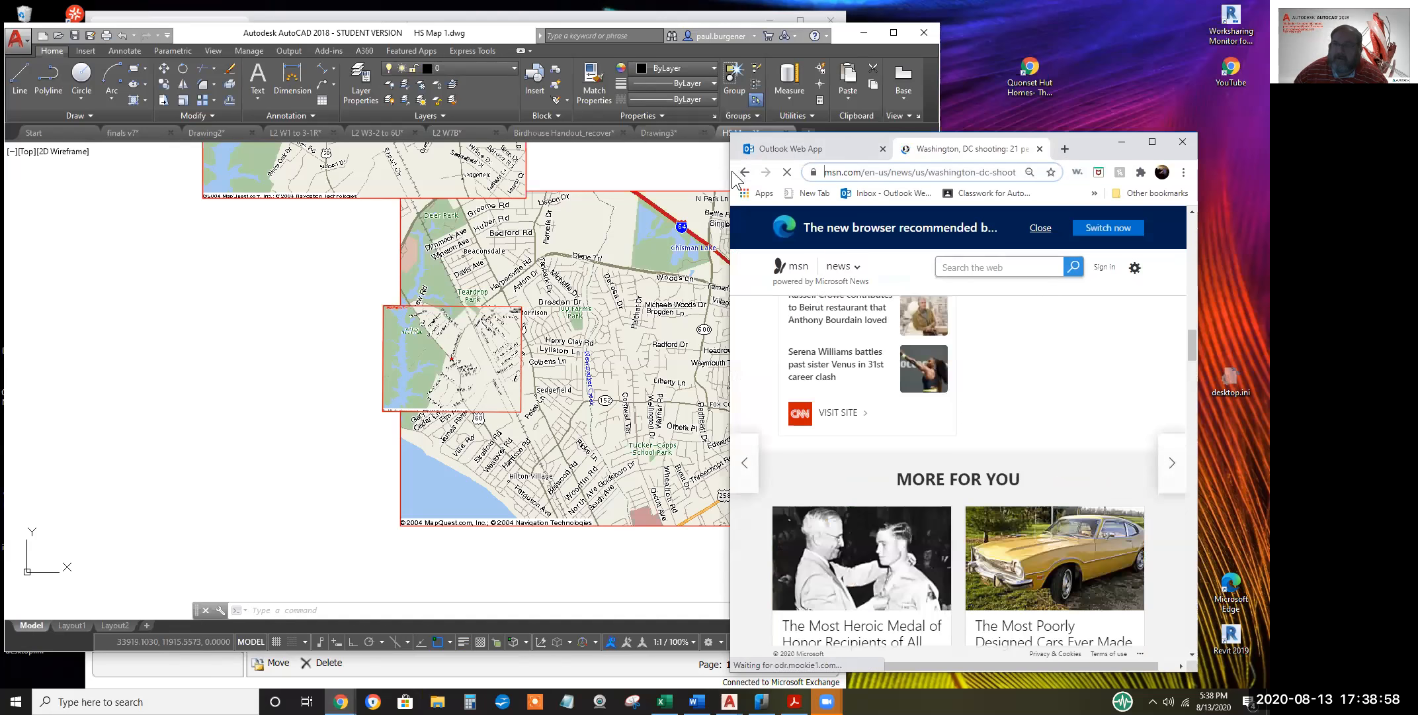
click(895, 171)
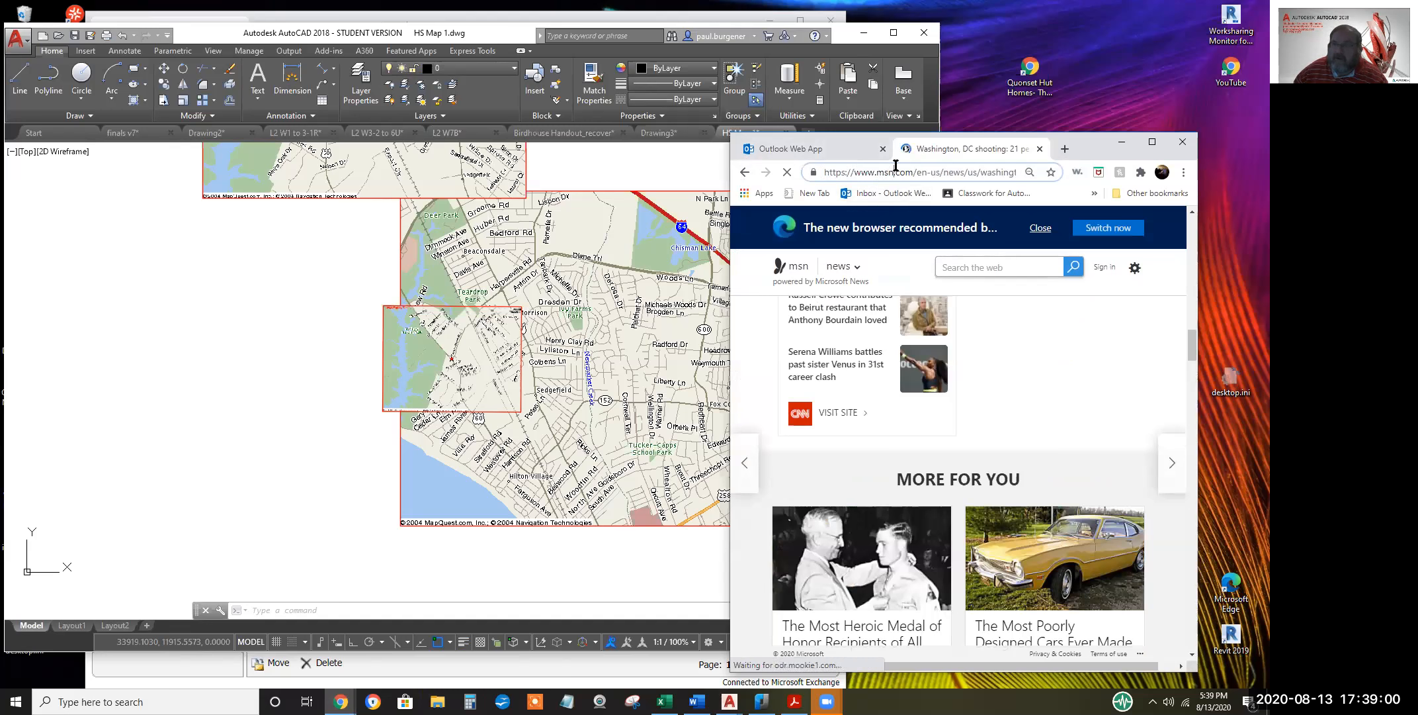
text(maps.google.com)
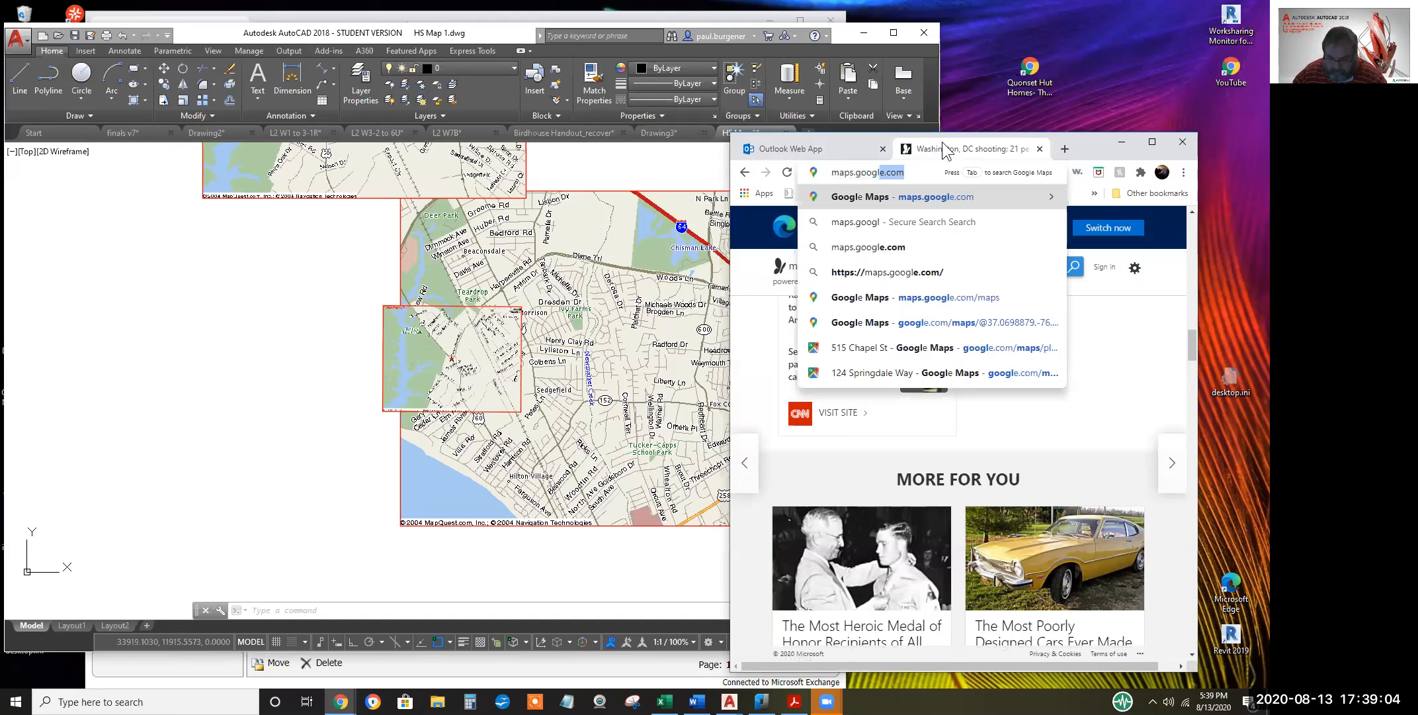
key(Return)
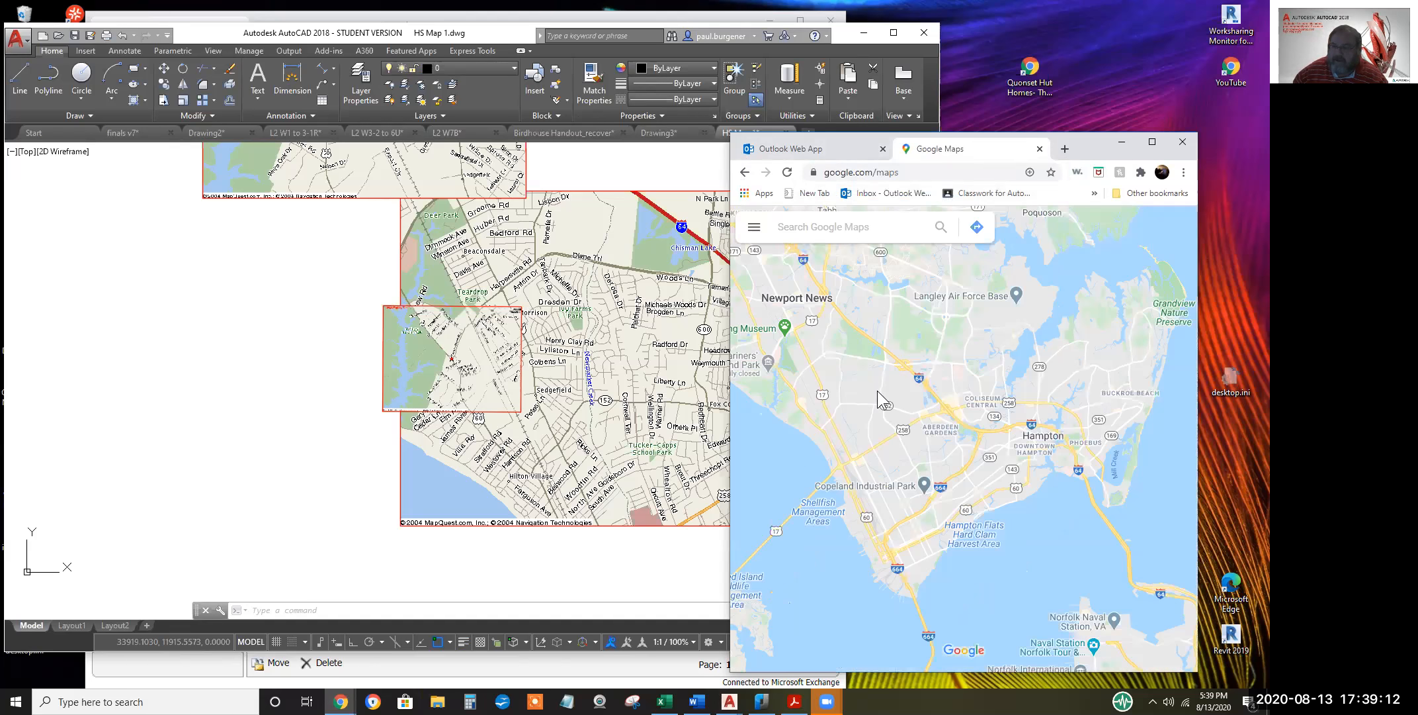
Center Google Maps on South Newport News at neighborhood scale and change it to satellite imagery
scroll(872, 510, up, 3)
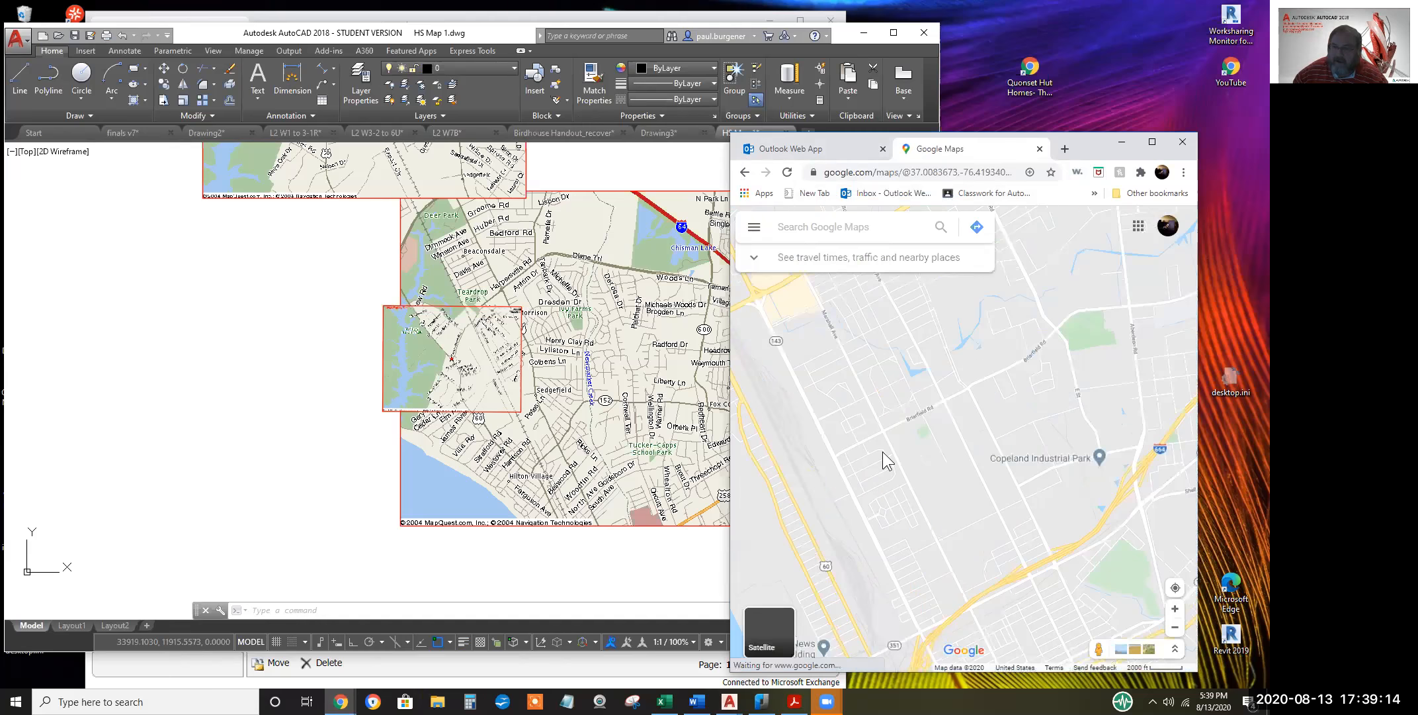
scroll(908, 472, down, 1)
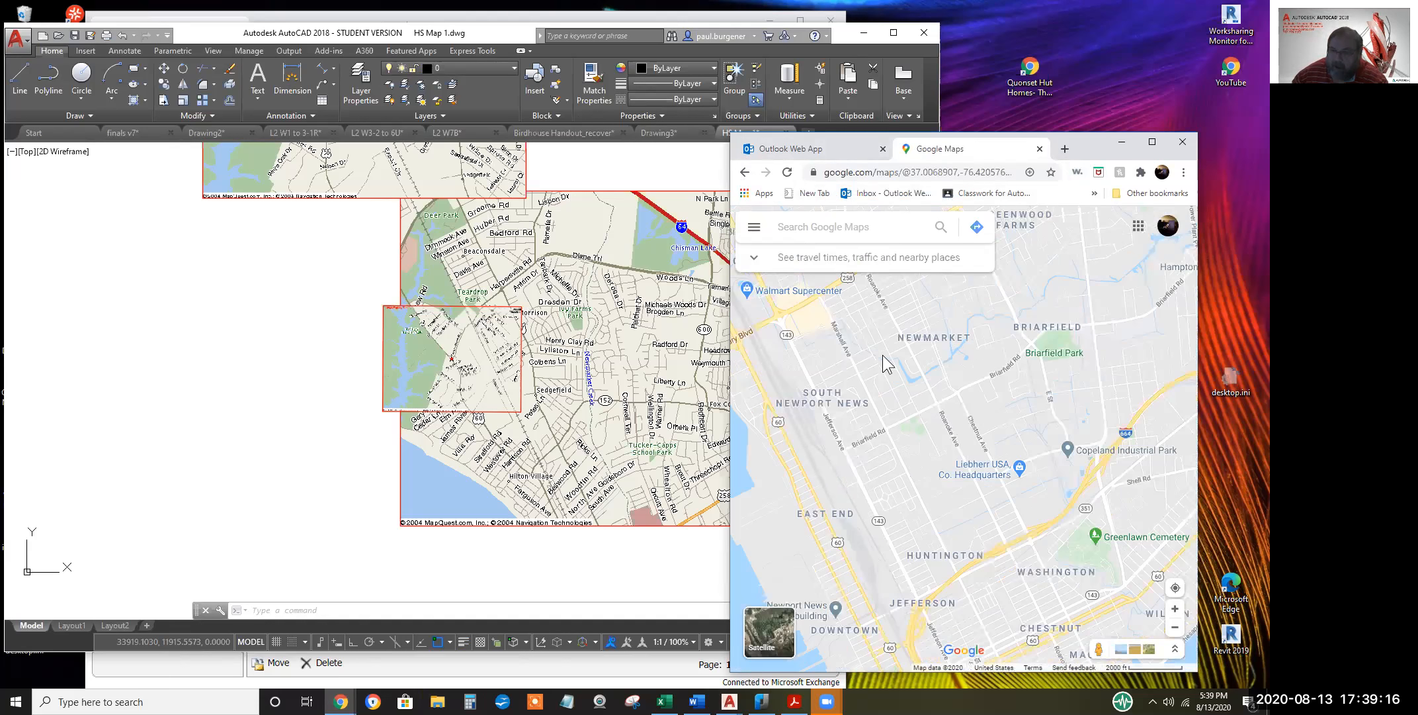
scroll(856, 342, up, 1)
scroll(860, 368, up, 2)
scroll(877, 439, down, 2)
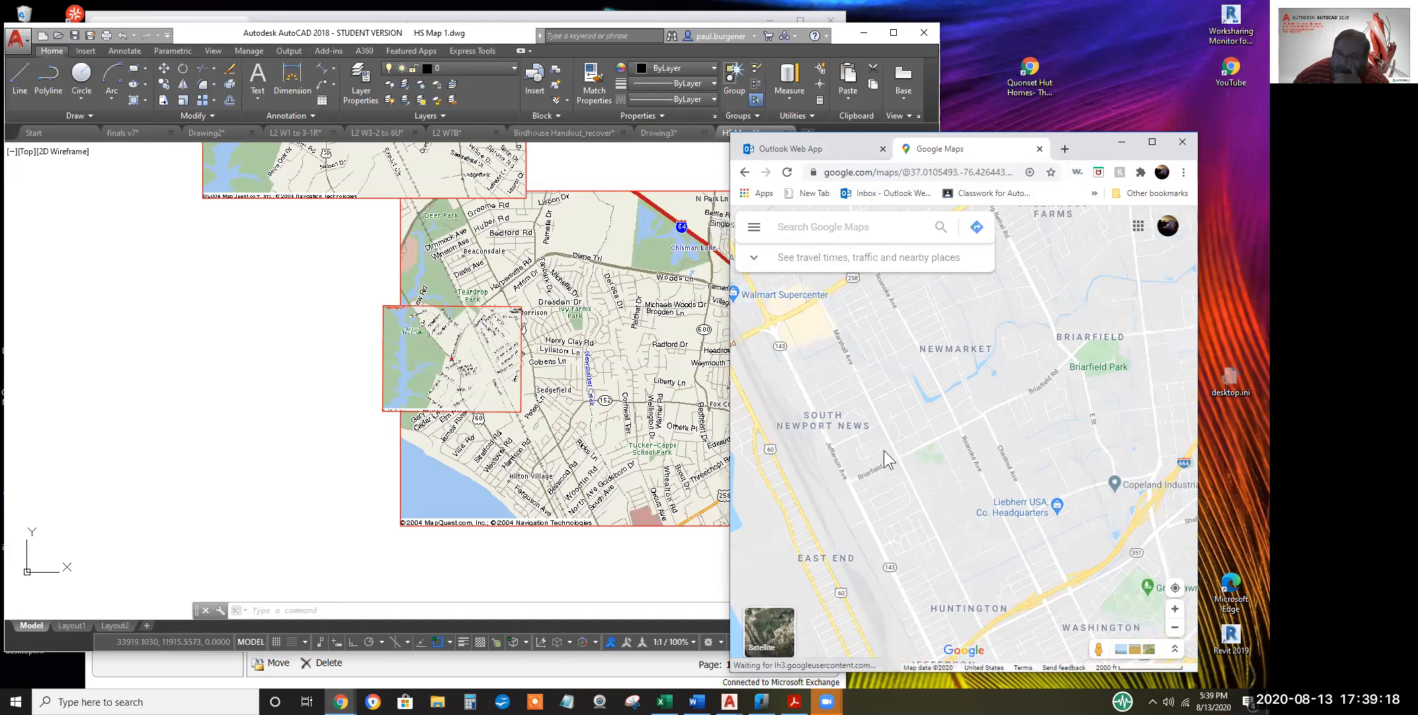
scroll(882, 456, up, 1)
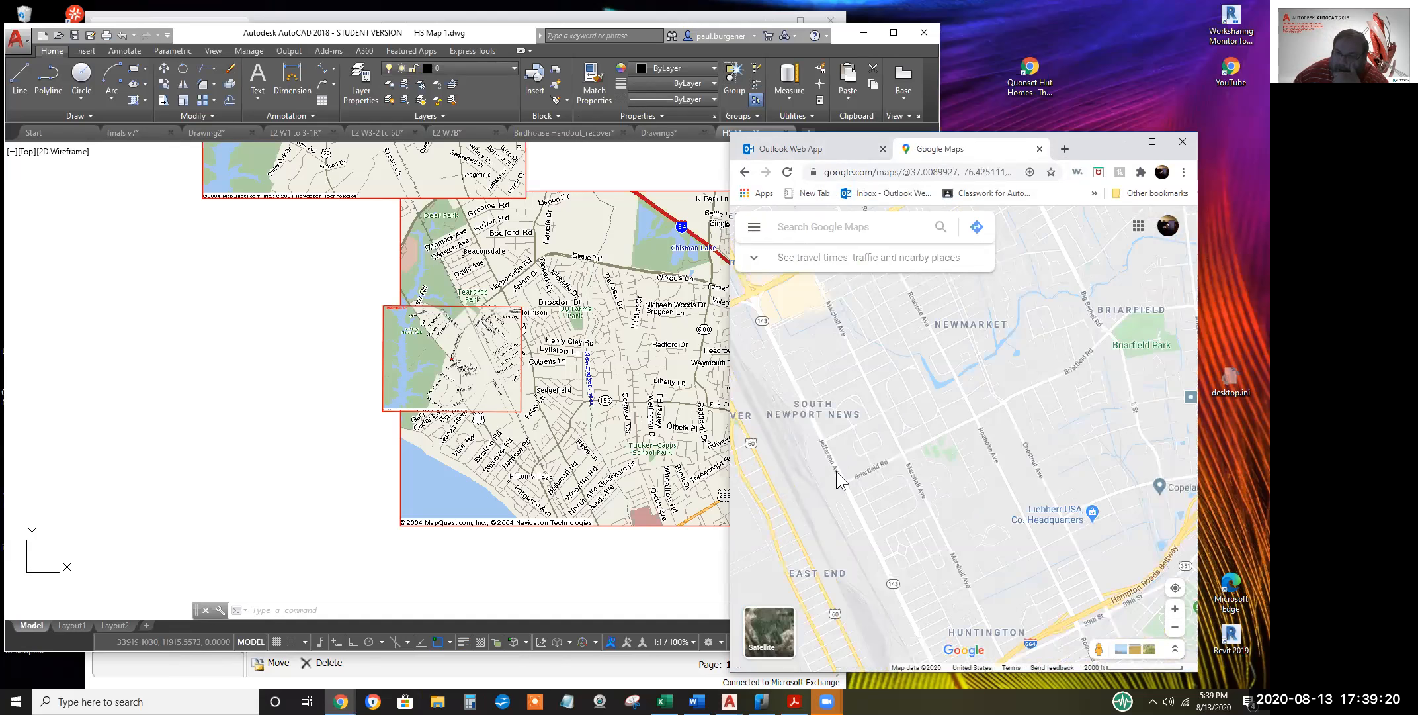
click(769, 635)
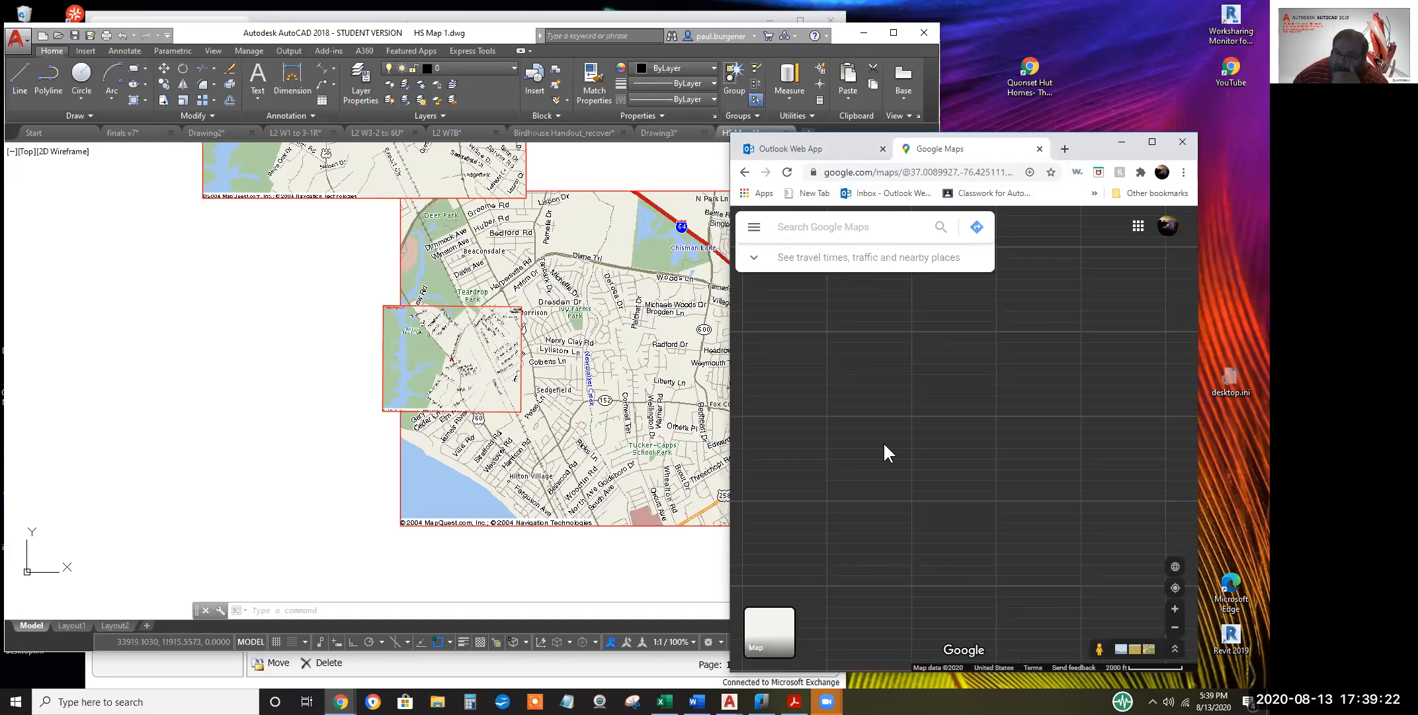
Examine the satellite imagery along Warwick Blvd and the rail yard, from Huntington Heights Square up to Mercury Blvd
scroll(862, 449, up, 2)
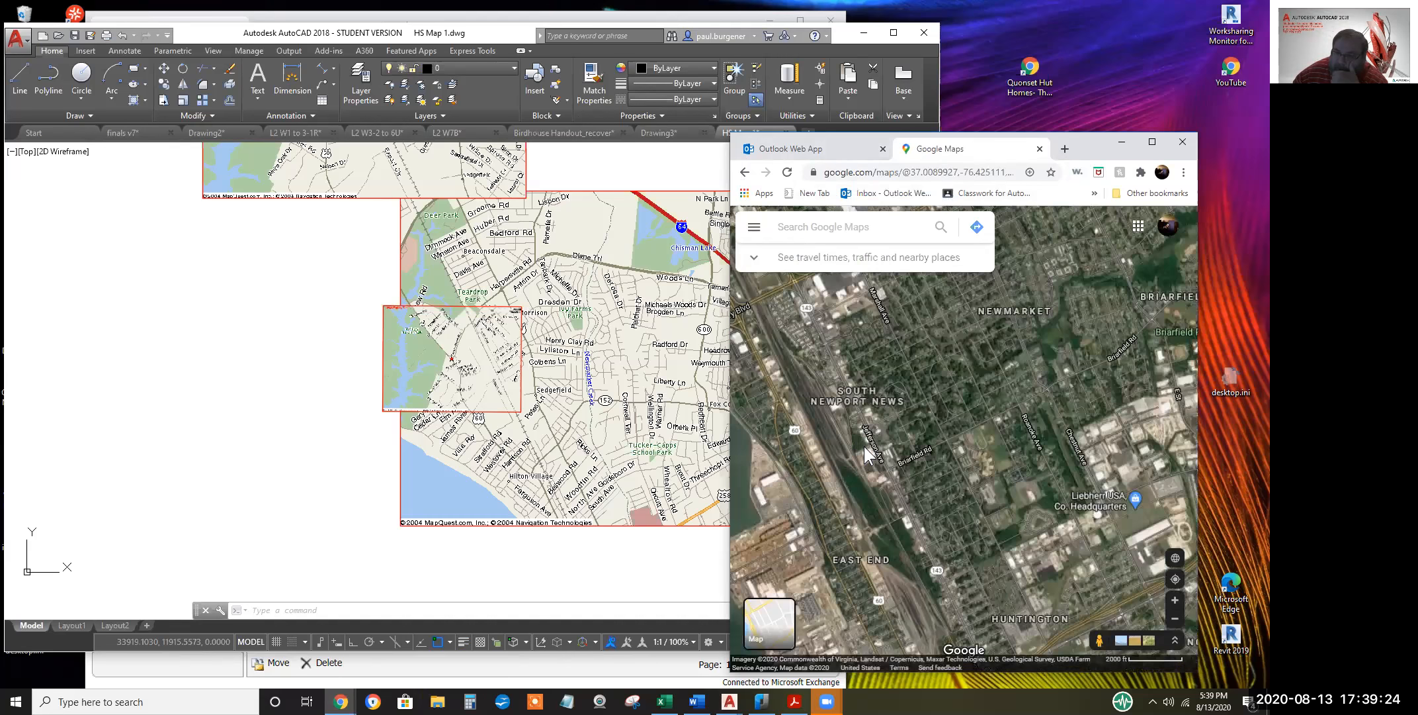
drag(873, 443, 966, 483)
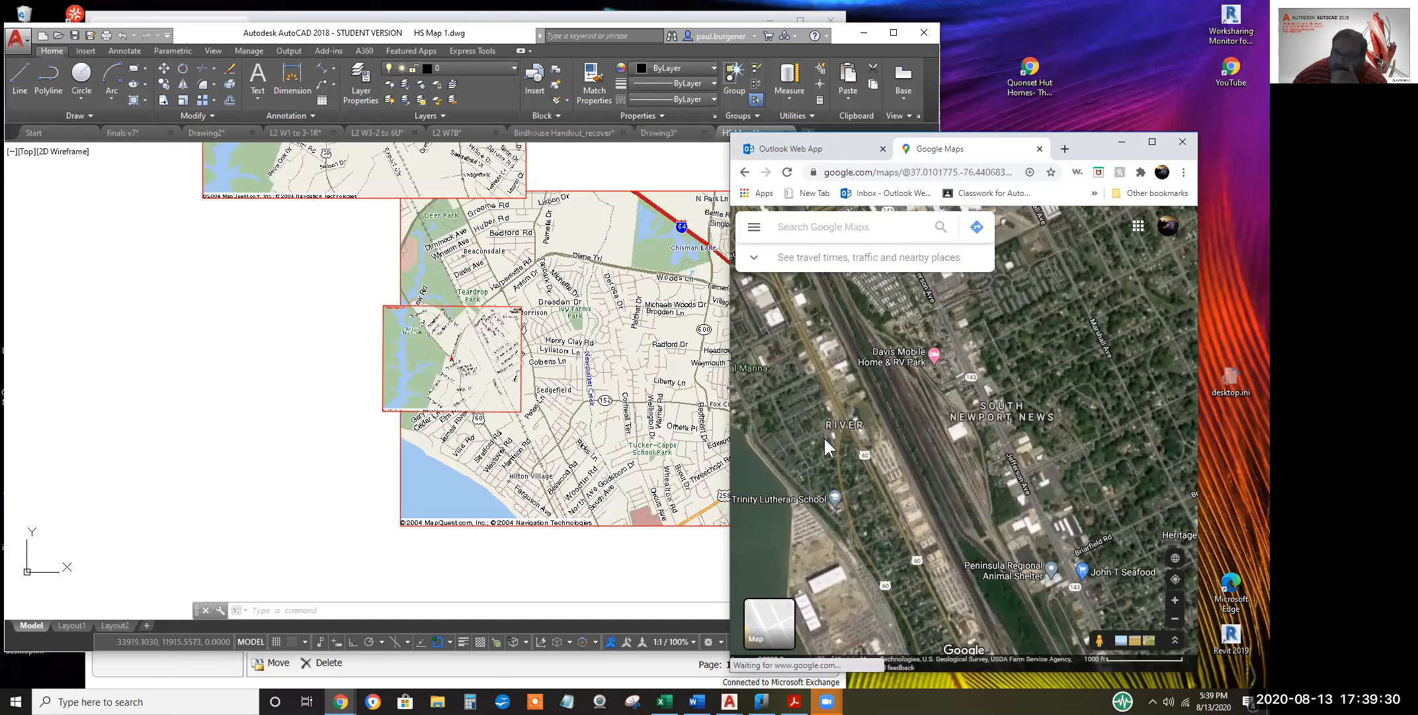
scroll(864, 432, up, 2)
drag(837, 388, 992, 587)
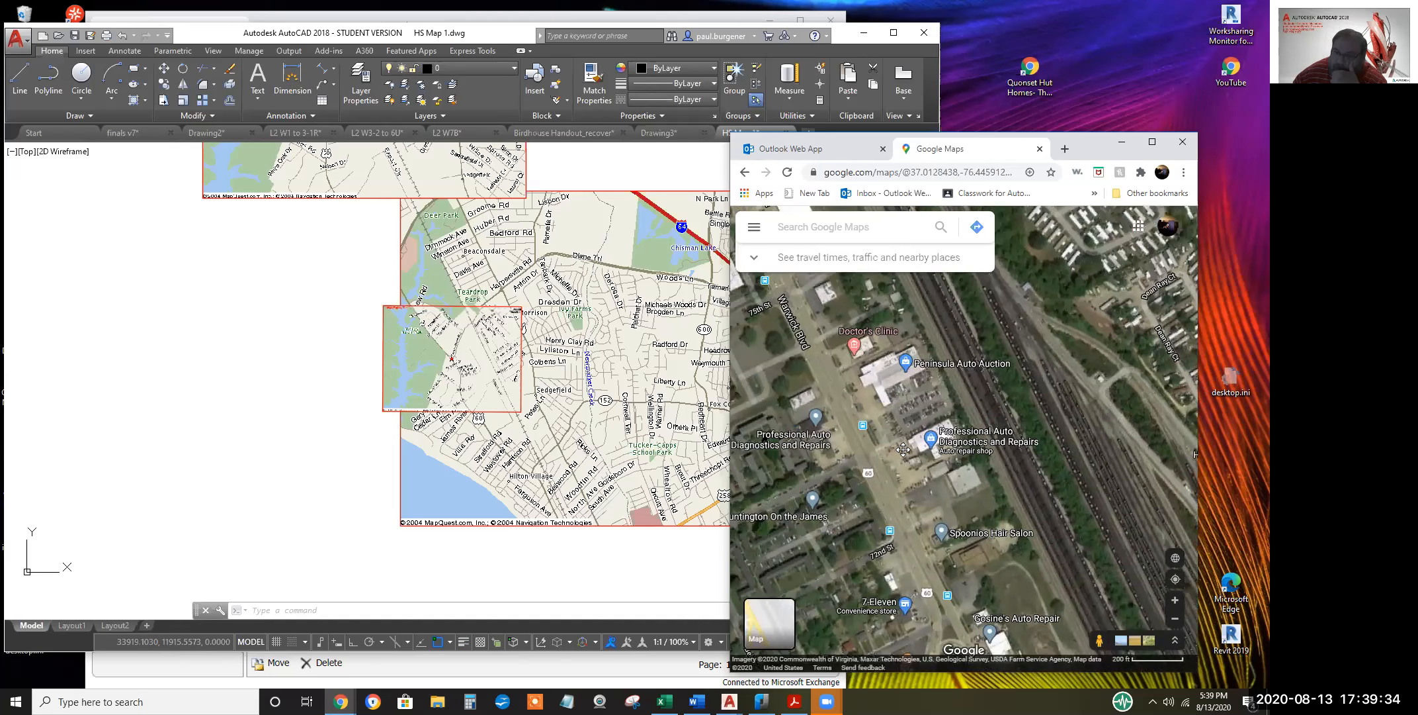
drag(893, 422, 981, 609)
drag(878, 373, 792, 256)
drag(880, 518, 797, 283)
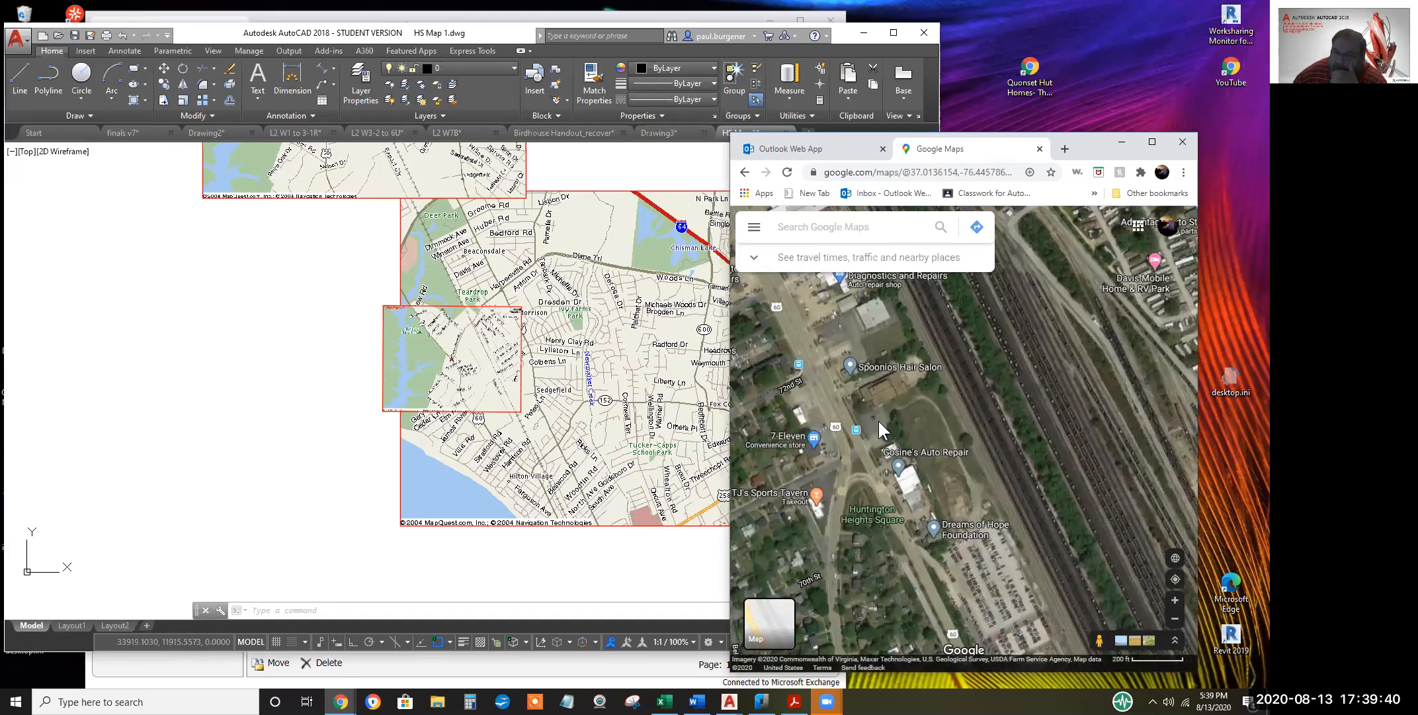
drag(878, 419, 830, 268)
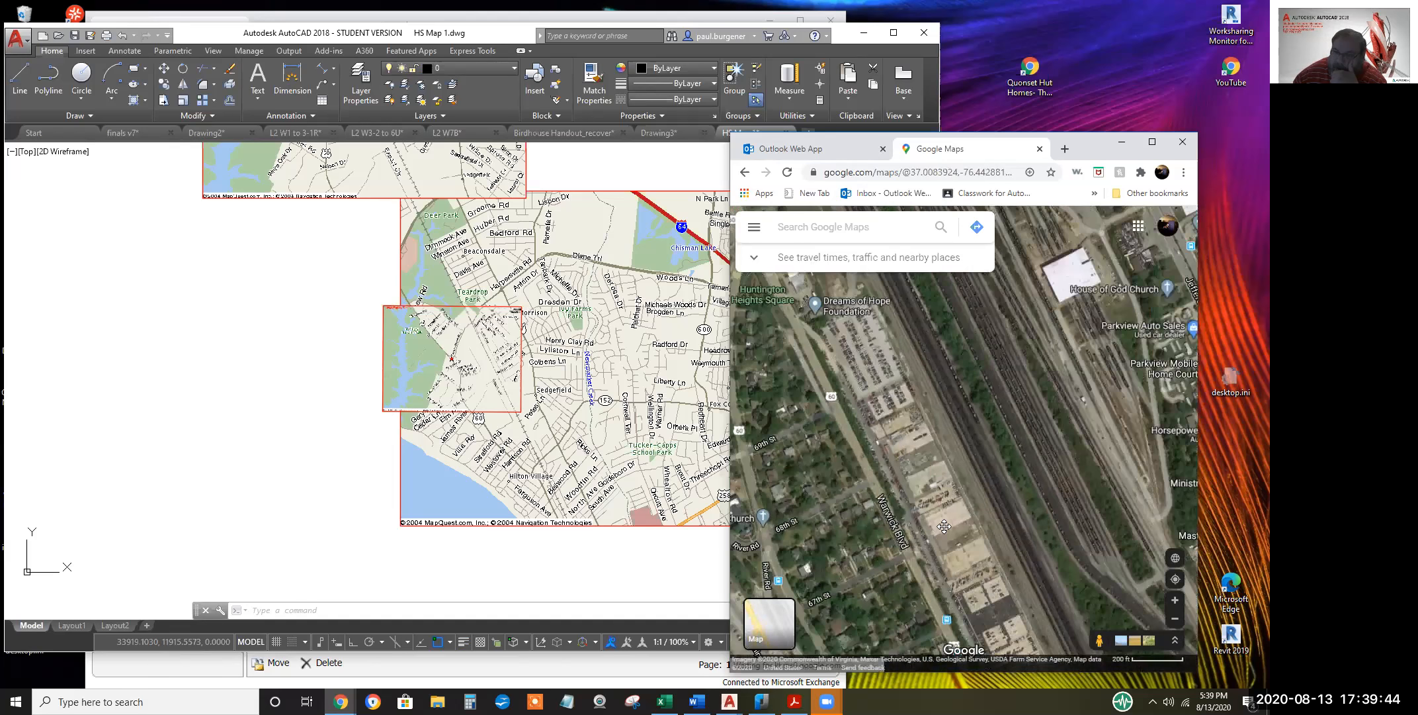
scroll(909, 473, down, 2)
scroll(885, 452, up, 2)
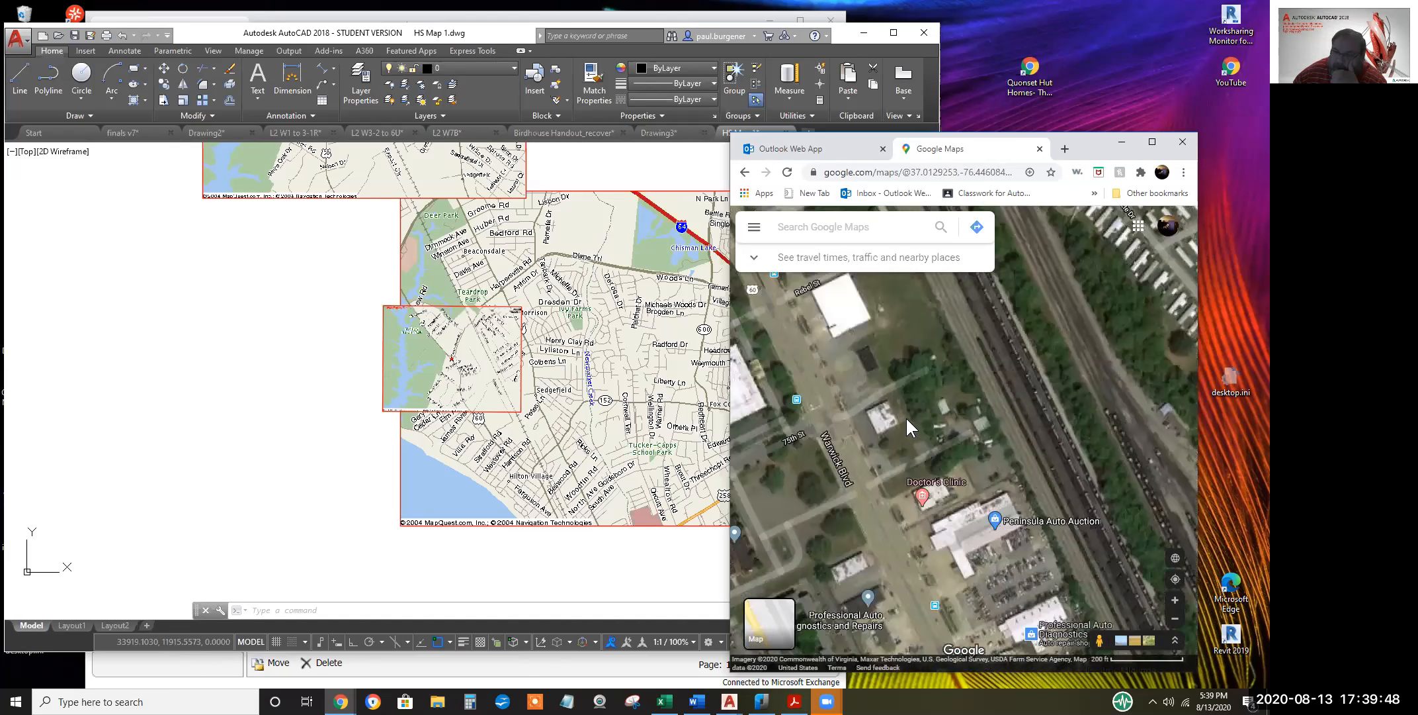
drag(904, 413, 990, 590)
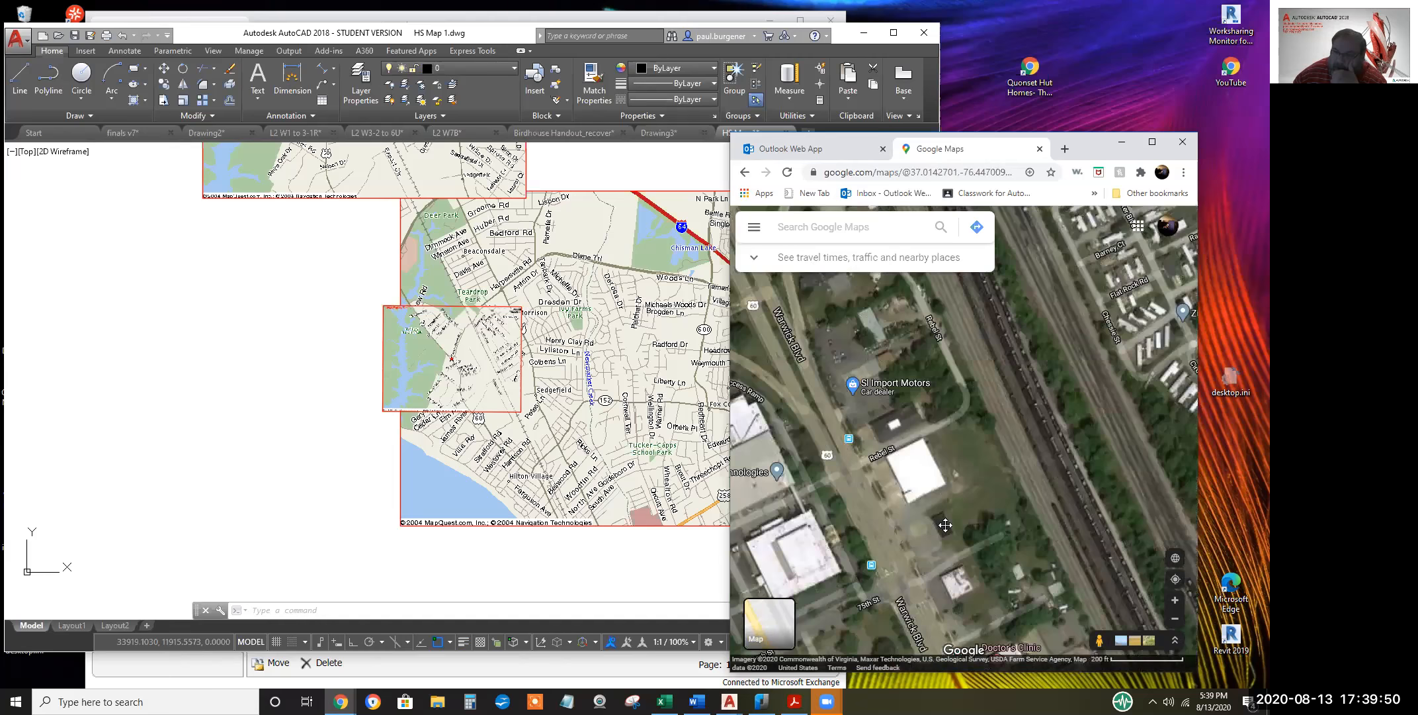
drag(945, 525, 957, 565)
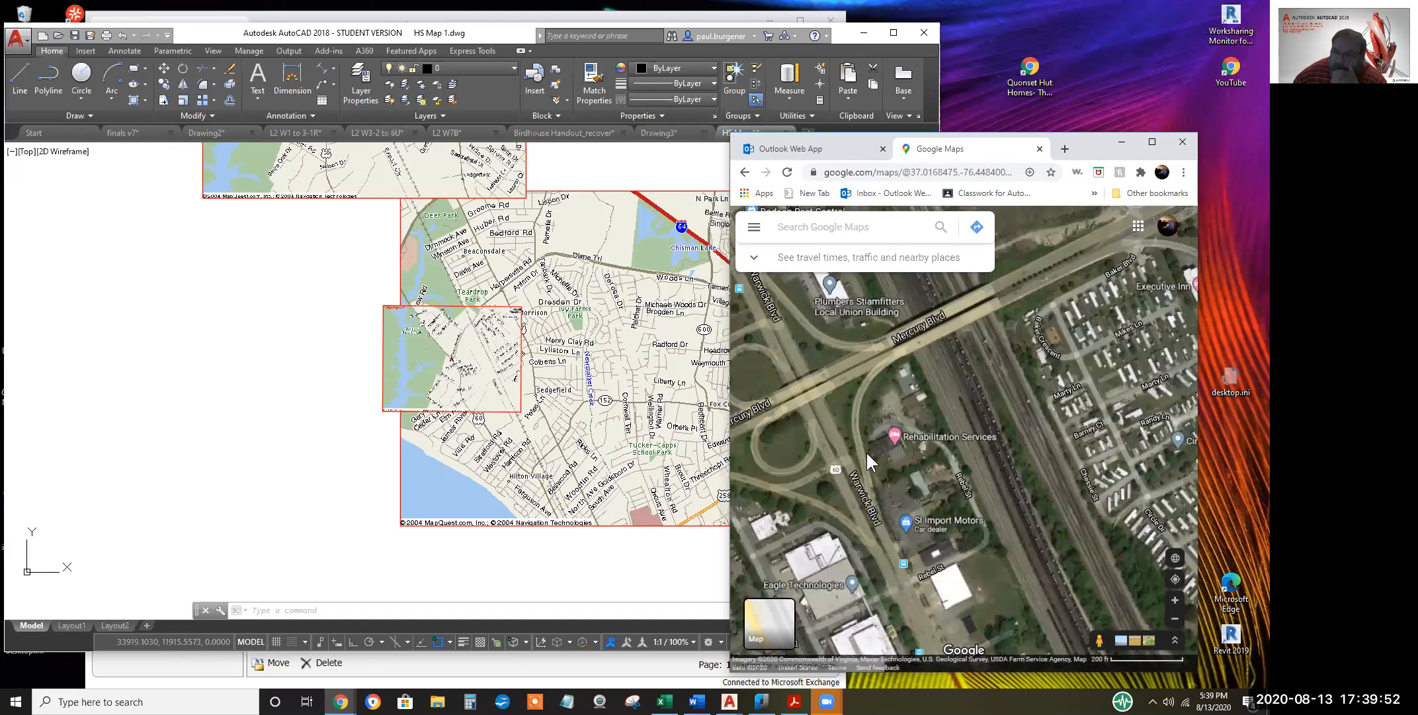
drag(757, 283, 909, 526)
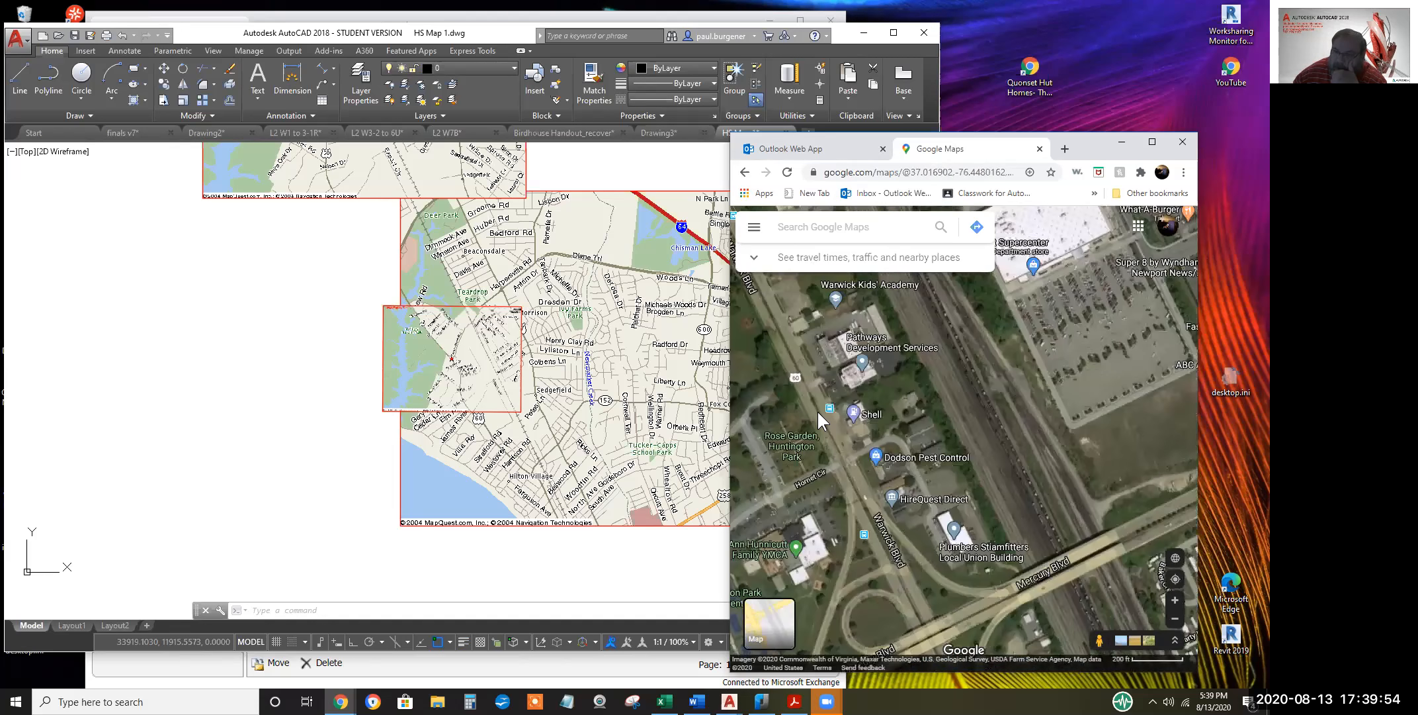
Frame the Walmart Supercenter and the Mercury Blvd interchange together in the satellite view
scroll(813, 411, down, 2)
scroll(900, 470, down, 1)
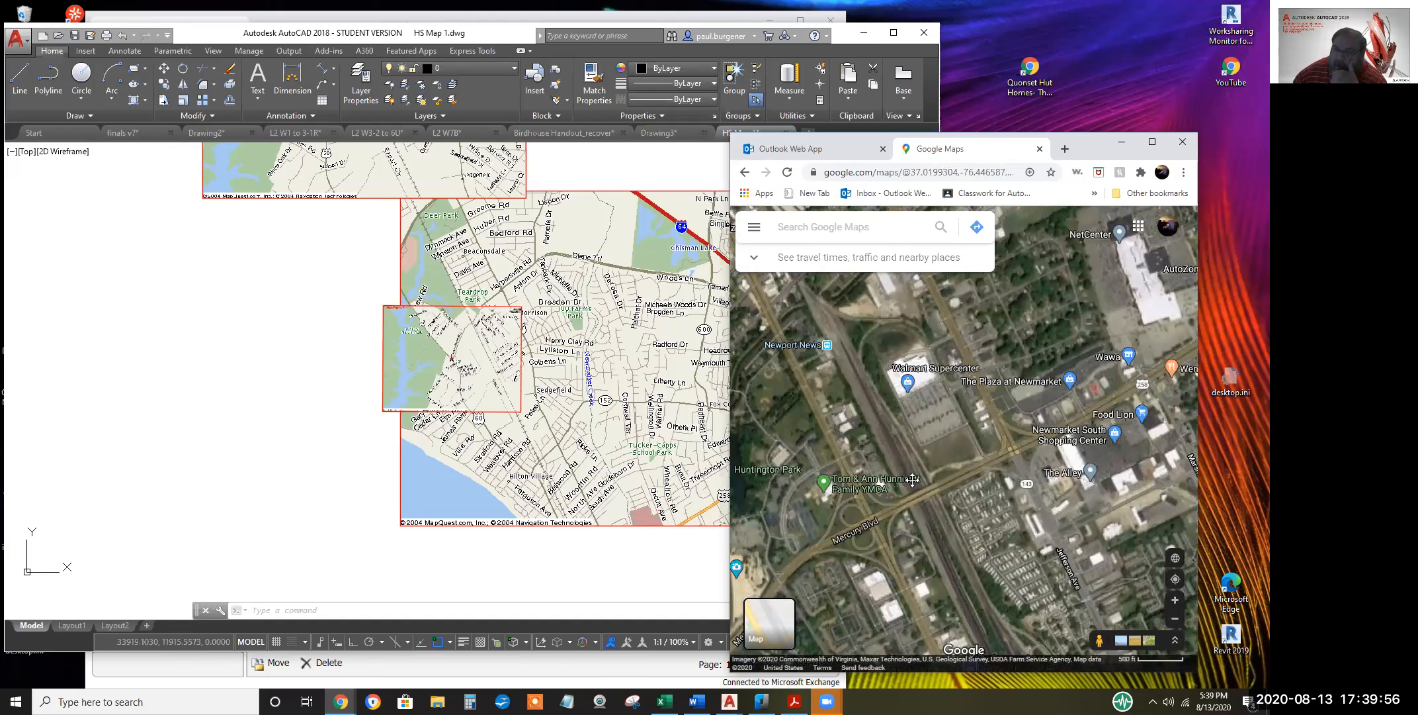
scroll(899, 421, down, 1)
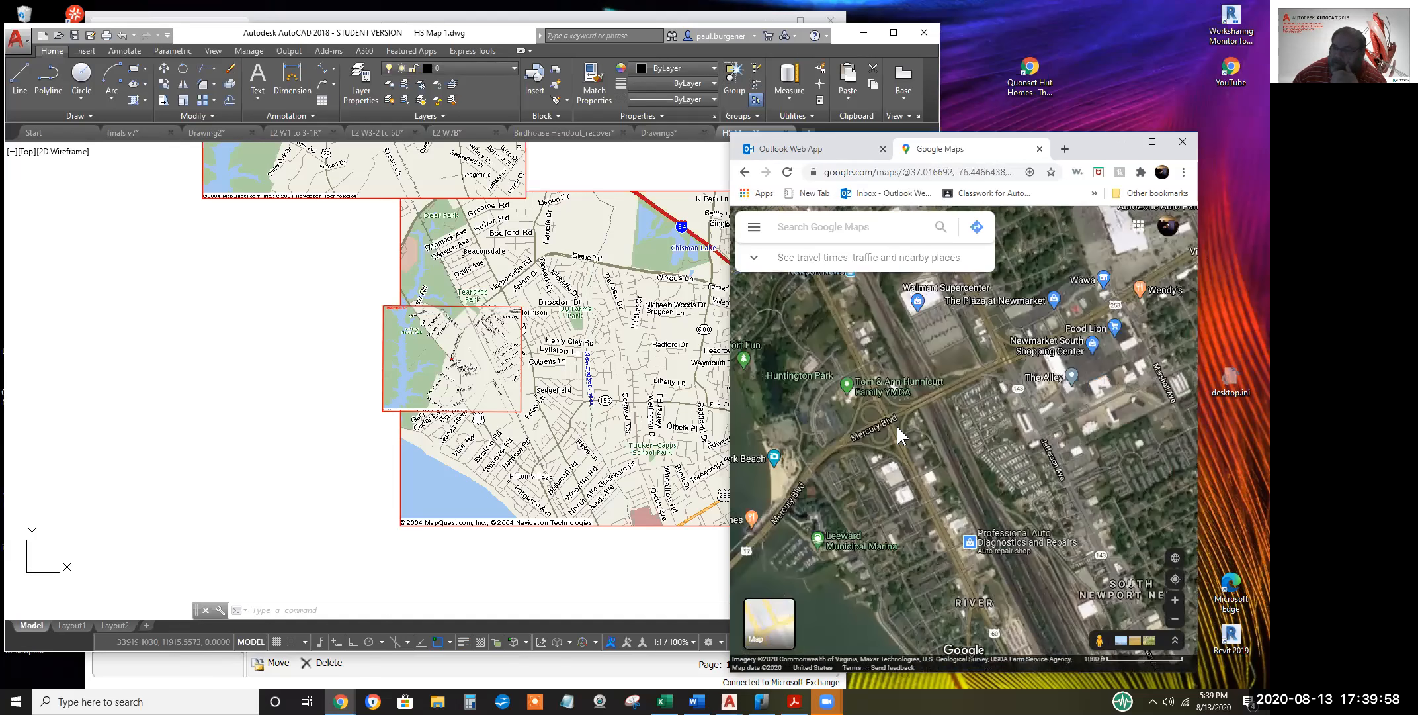
drag(940, 357, 987, 473)
drag(1064, 420, 994, 383)
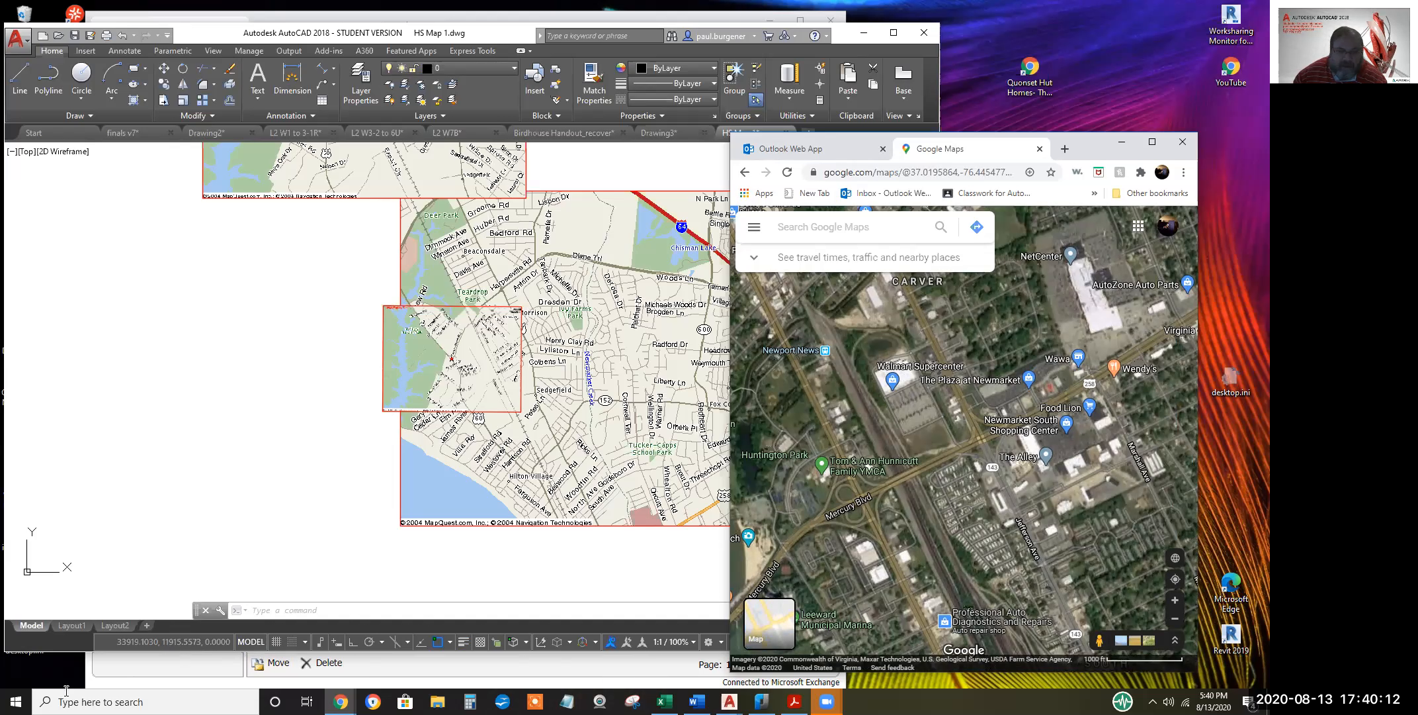
Use Snipping Tool to take a small trial snip, and replace it with one covering the Walmart Supercenter and Mercury Blvd satellite view
key(super)
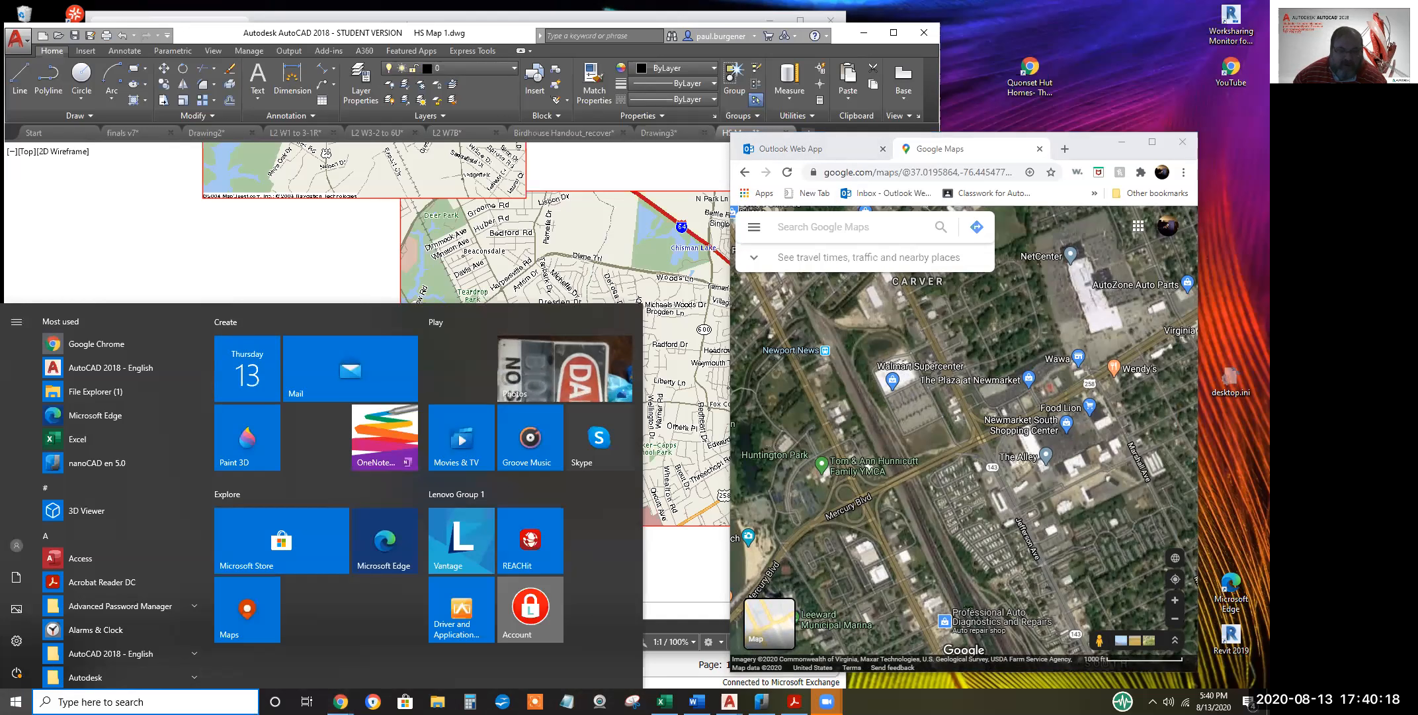
key(Escape)
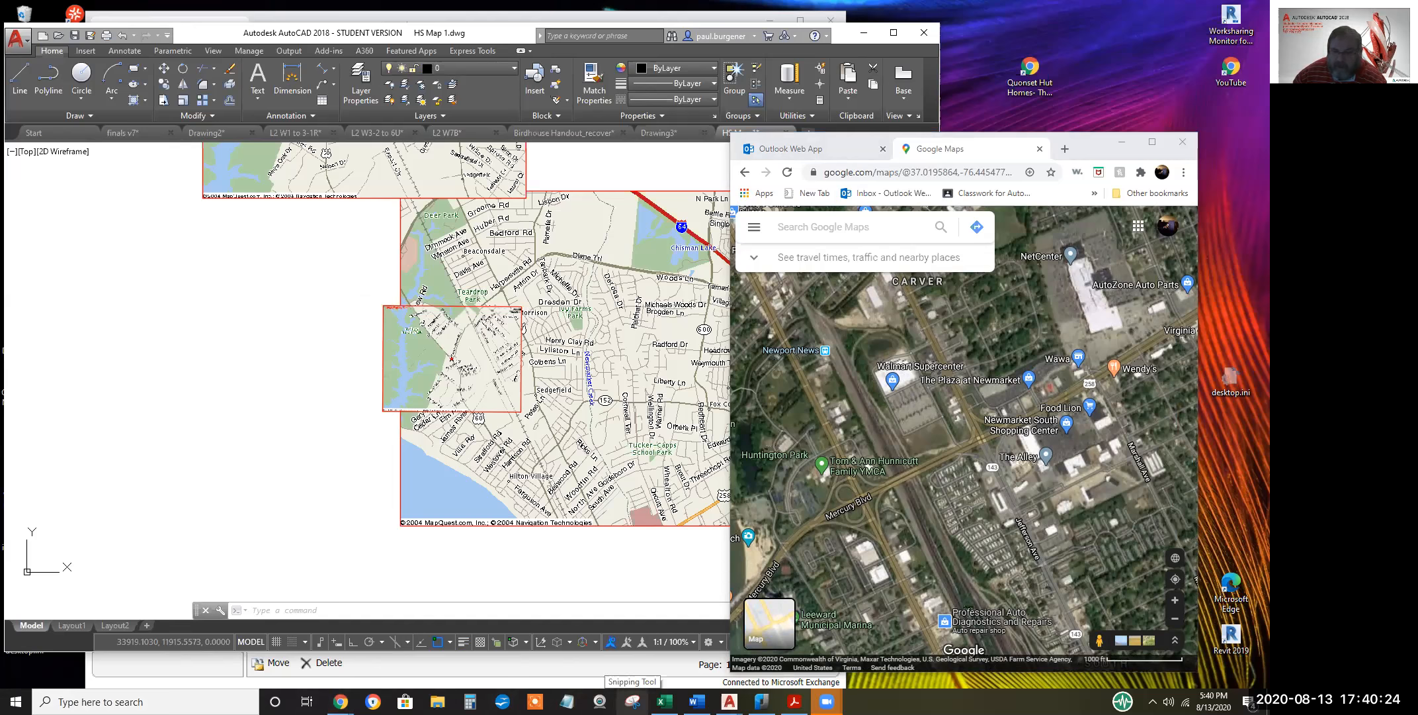
click(632, 702)
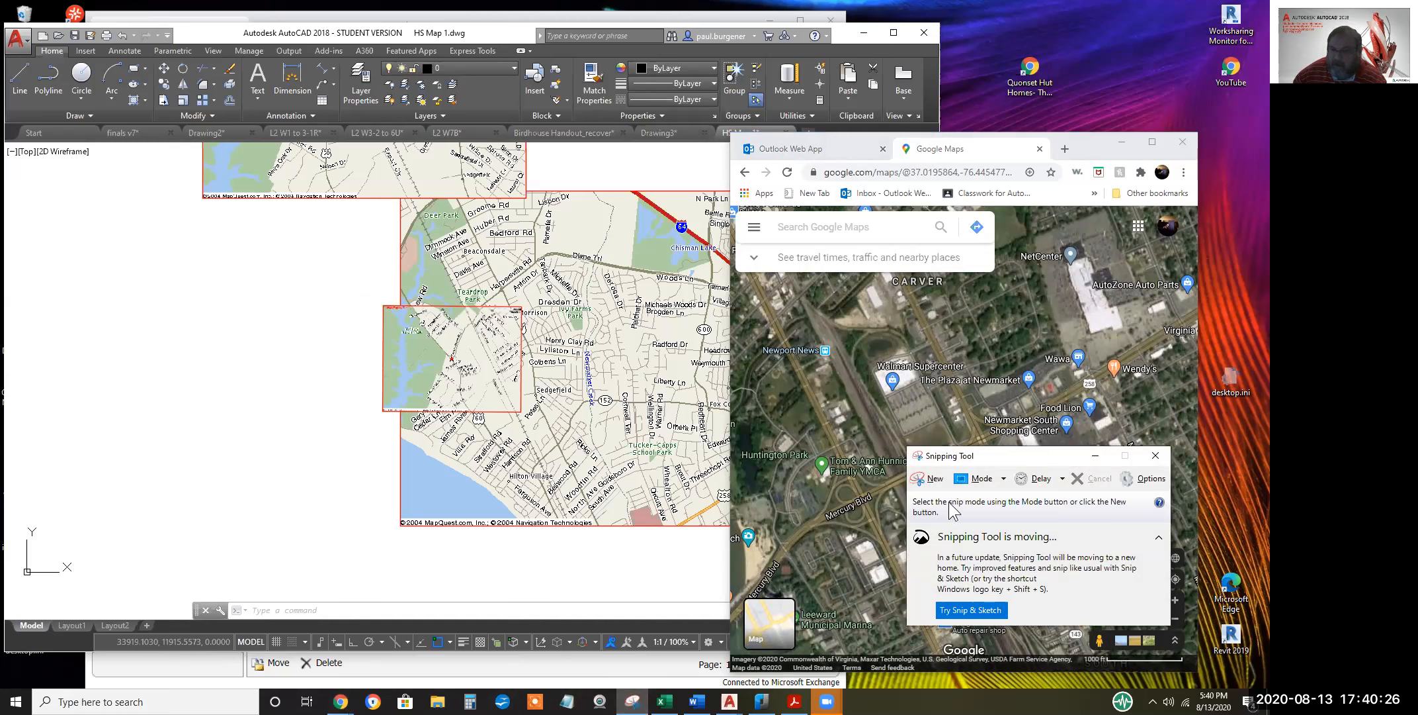
click(938, 483)
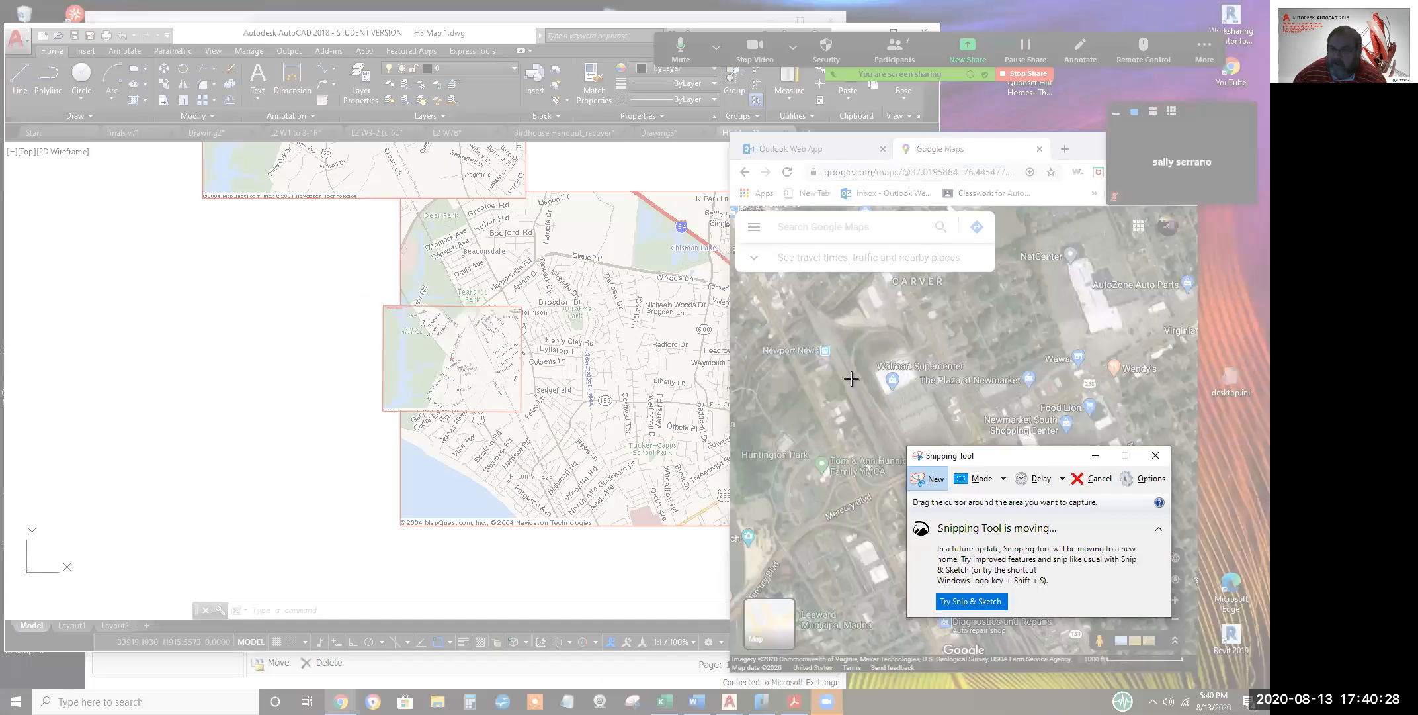
drag(776, 302, 845, 371)
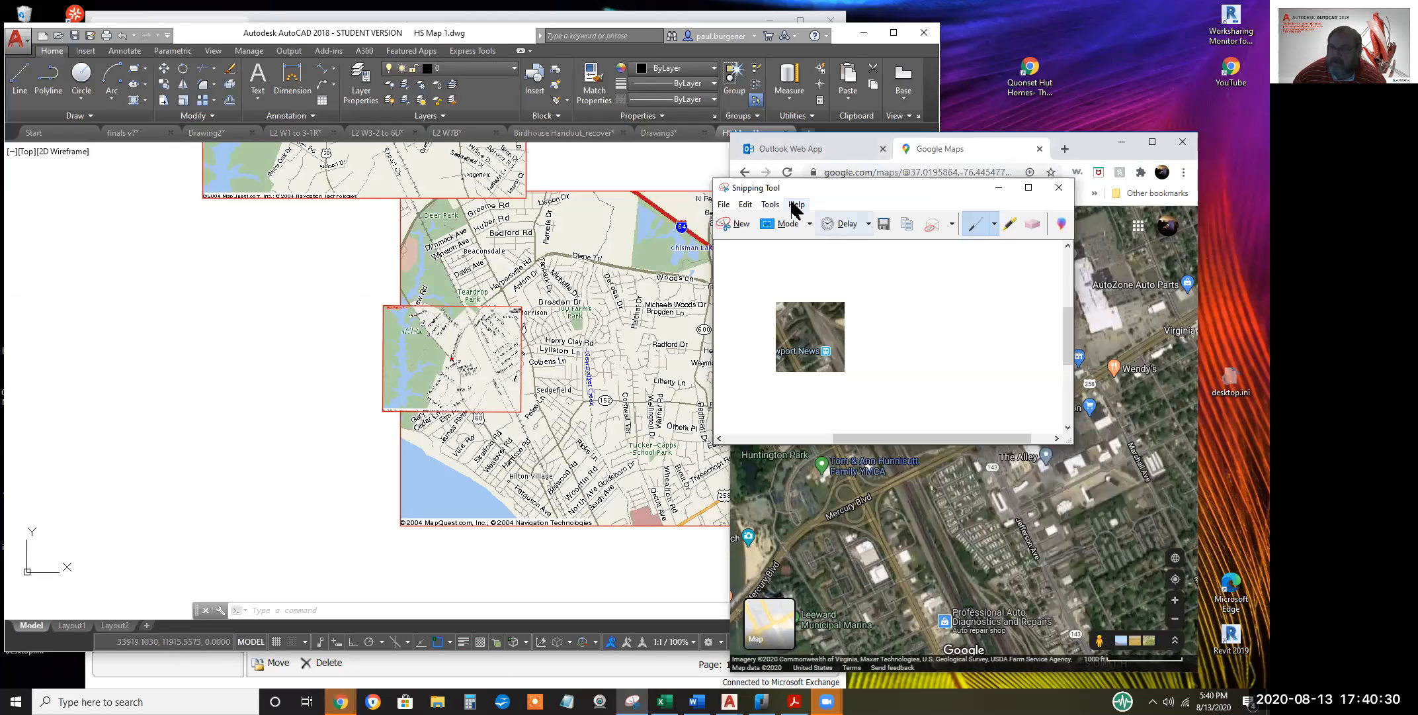
click(752, 220)
drag(782, 293, 1164, 621)
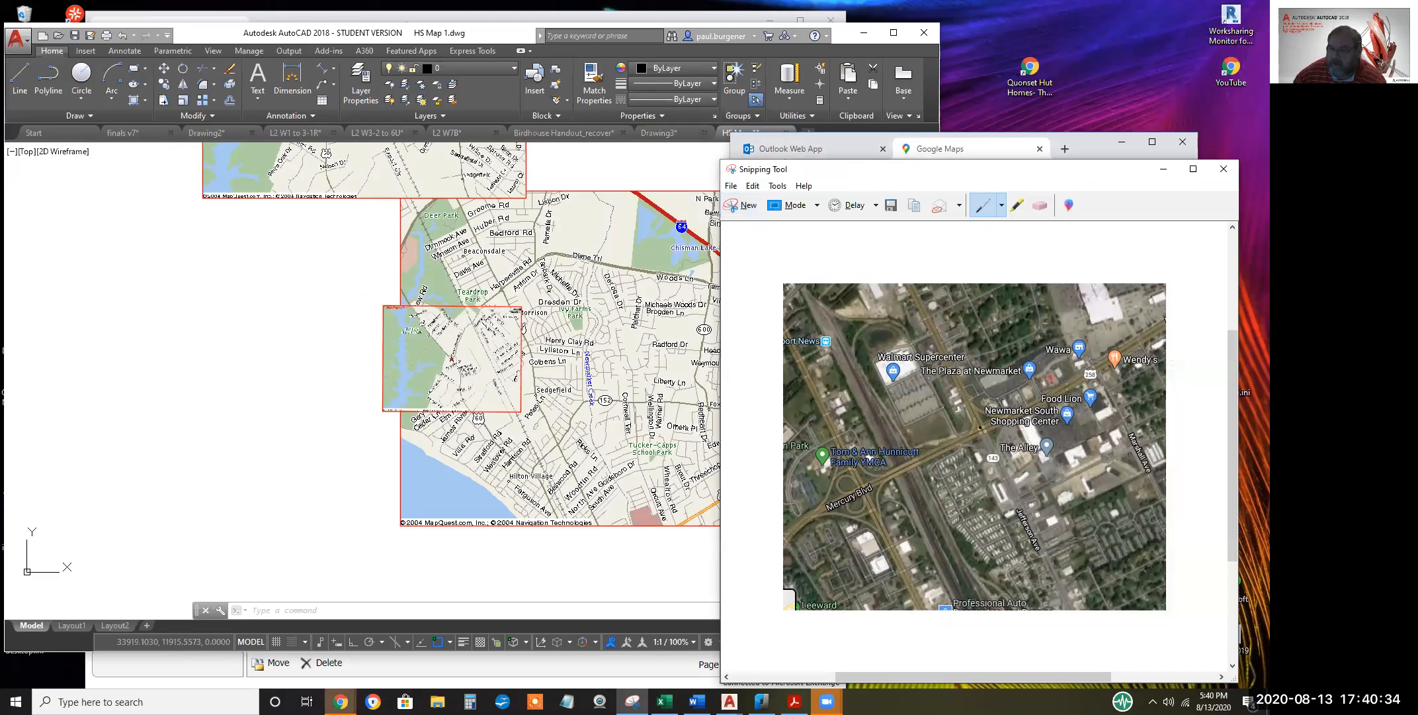
Save the snip as Capture.JPG in the STUDENT WORK folder of 2020 bSpring Intro and close Snipping Tool
click(731, 186)
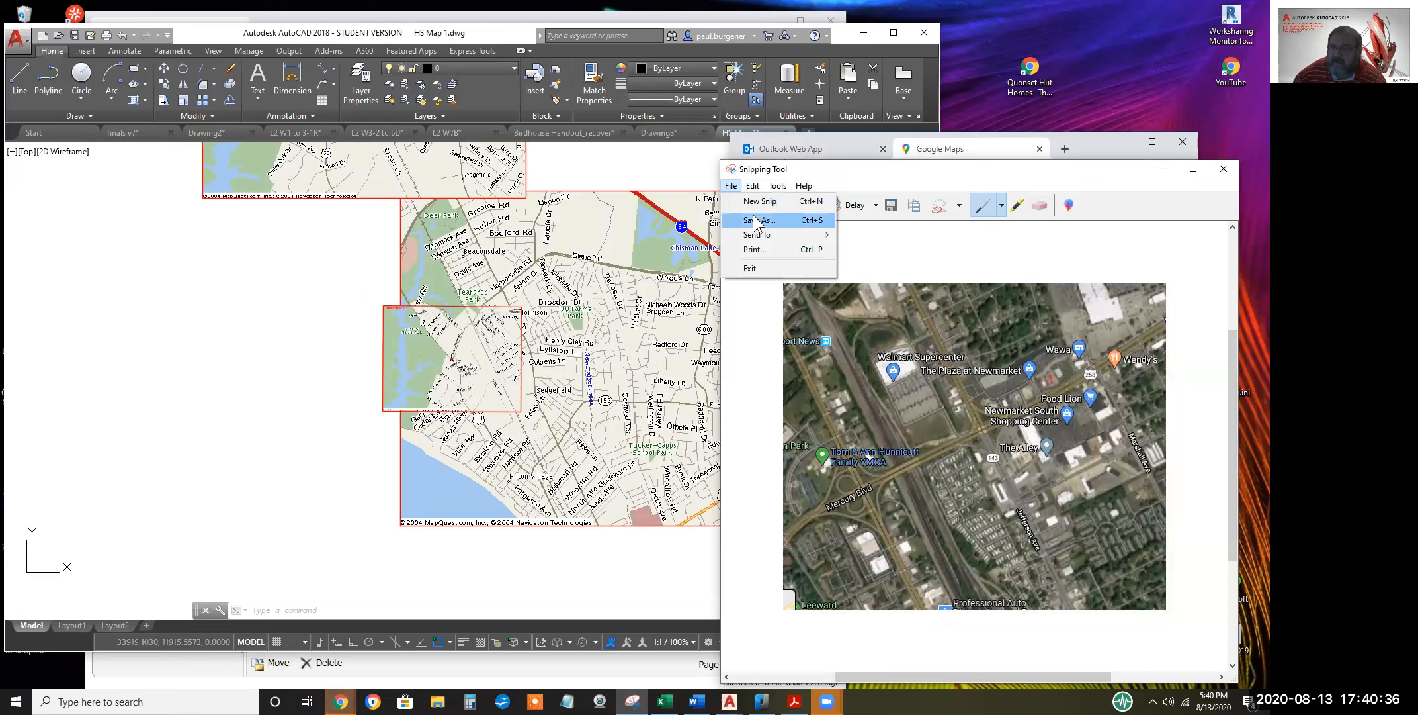
click(754, 220)
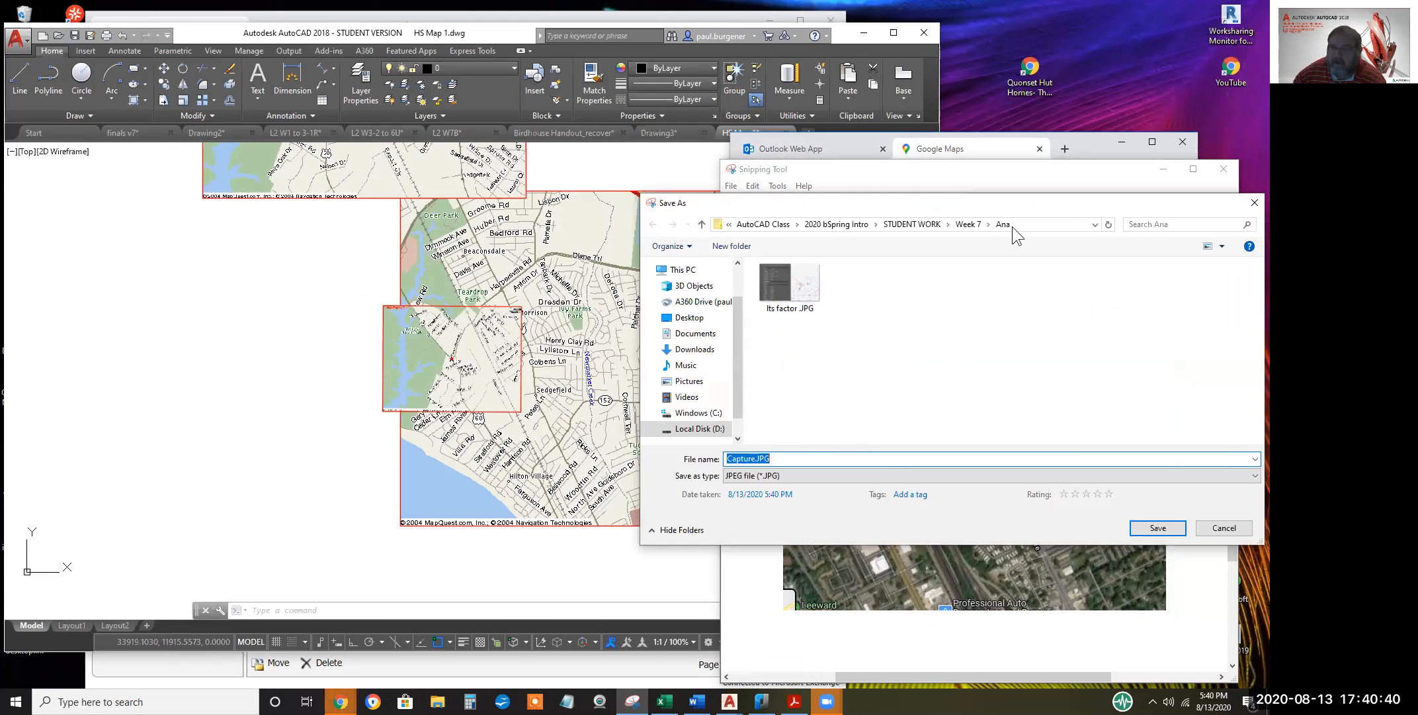
click(913, 223)
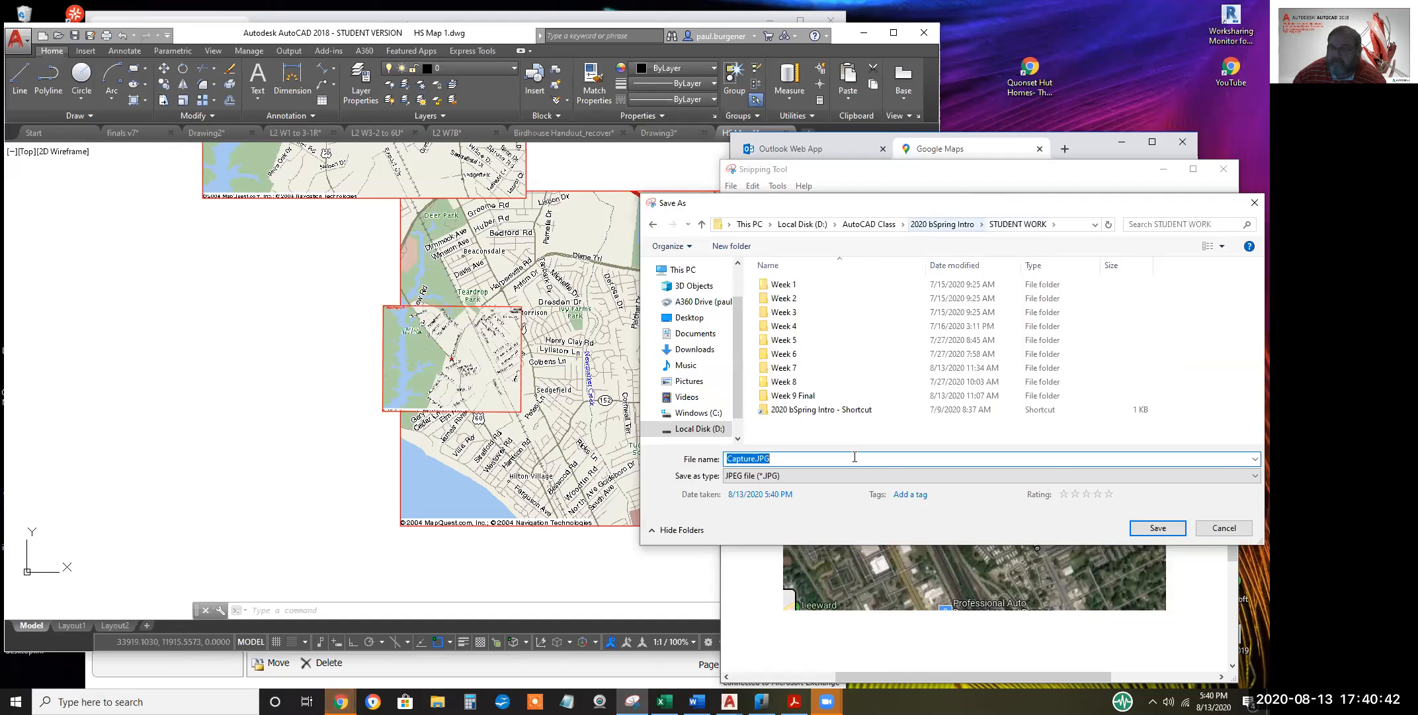
click(1158, 528)
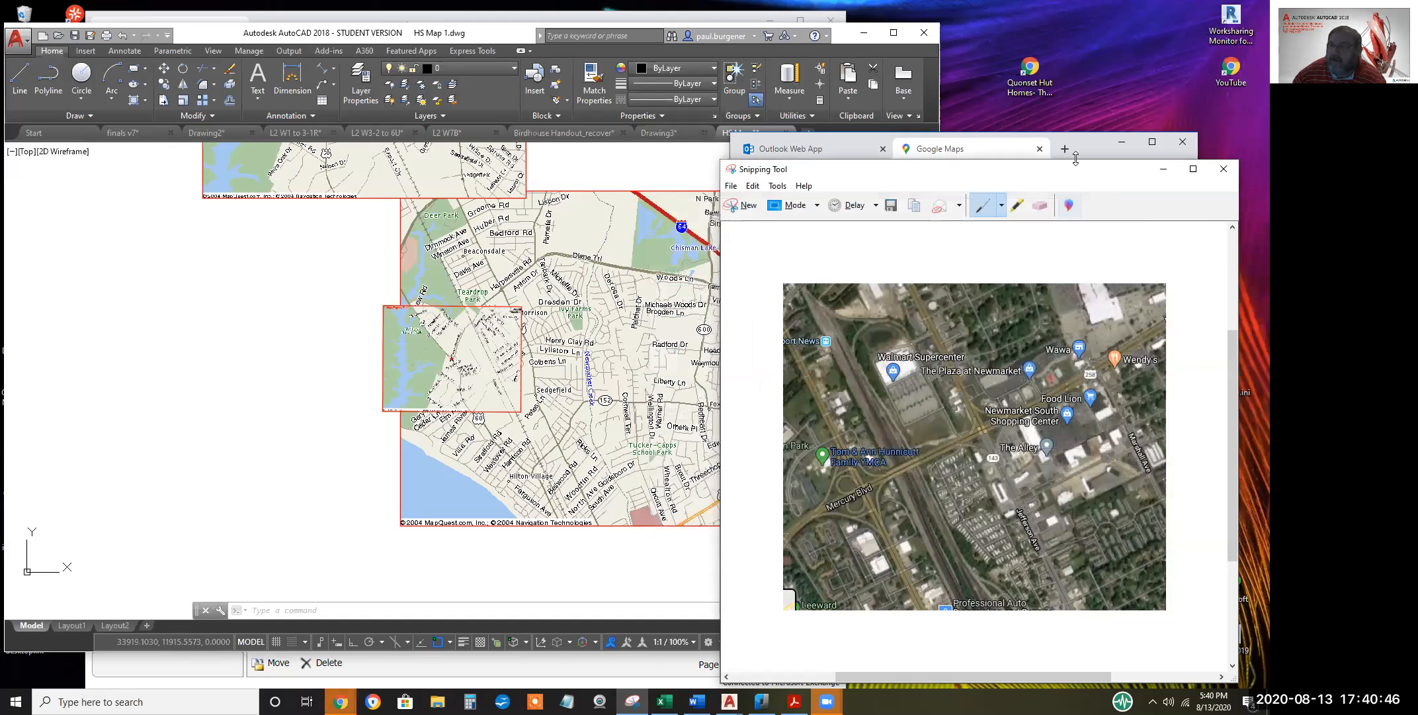
drag(1058, 170, 892, 215)
click(1057, 215)
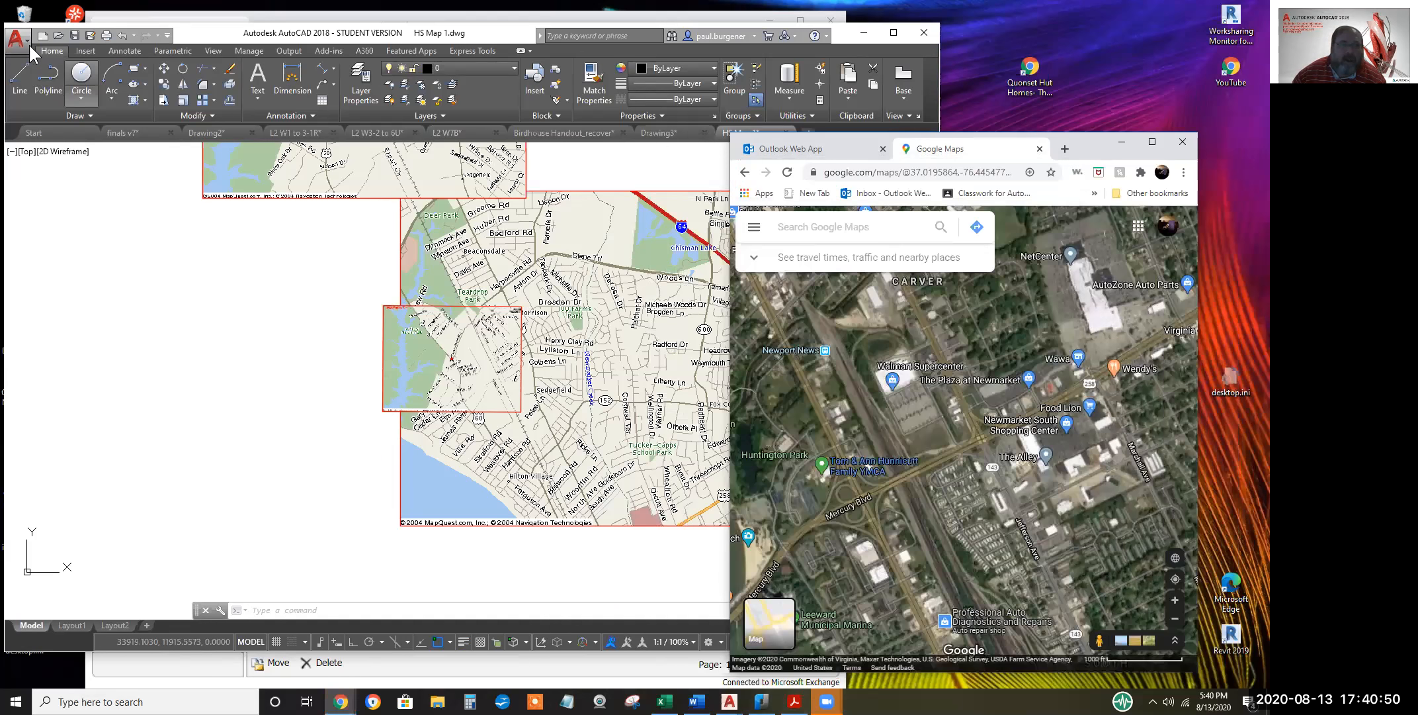
Switch to AutoCAD, start a new drawing from the acad - Copy.dwt template and turn off its grid
click(355, 304)
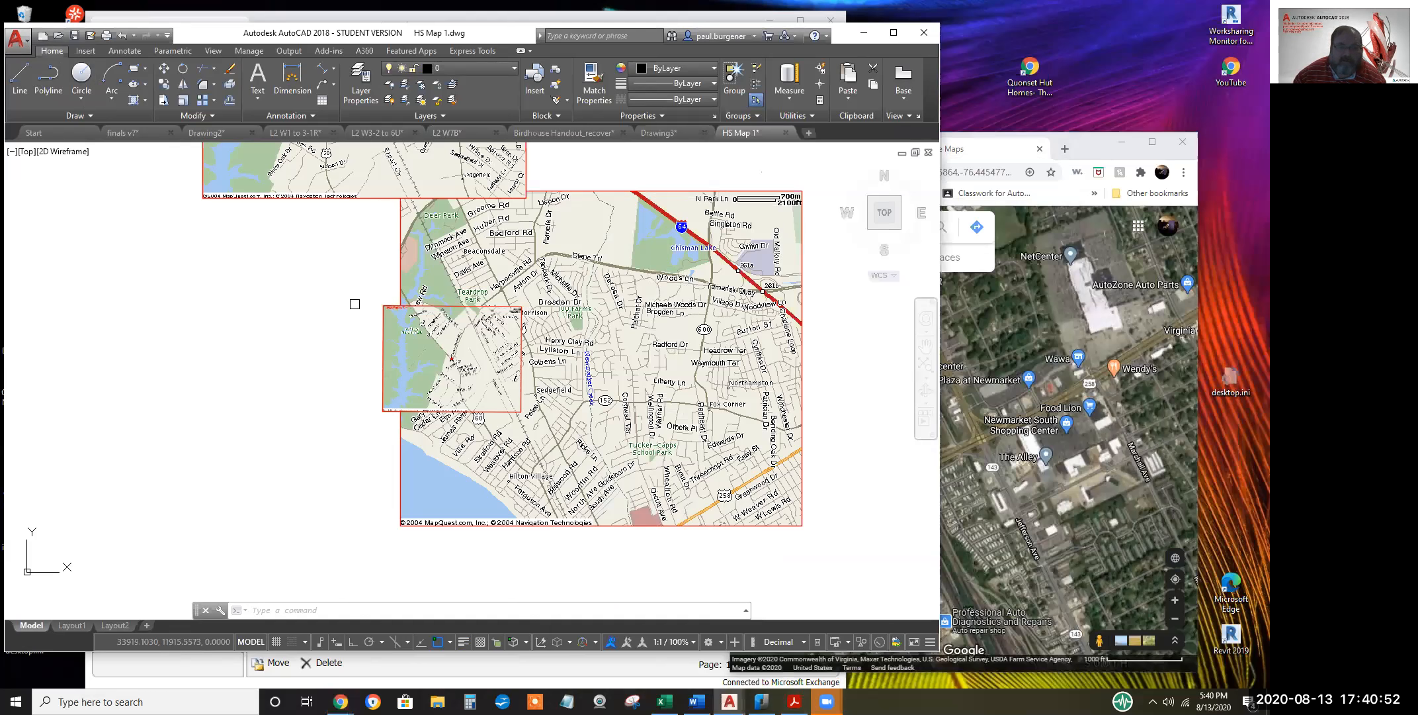
click(43, 35)
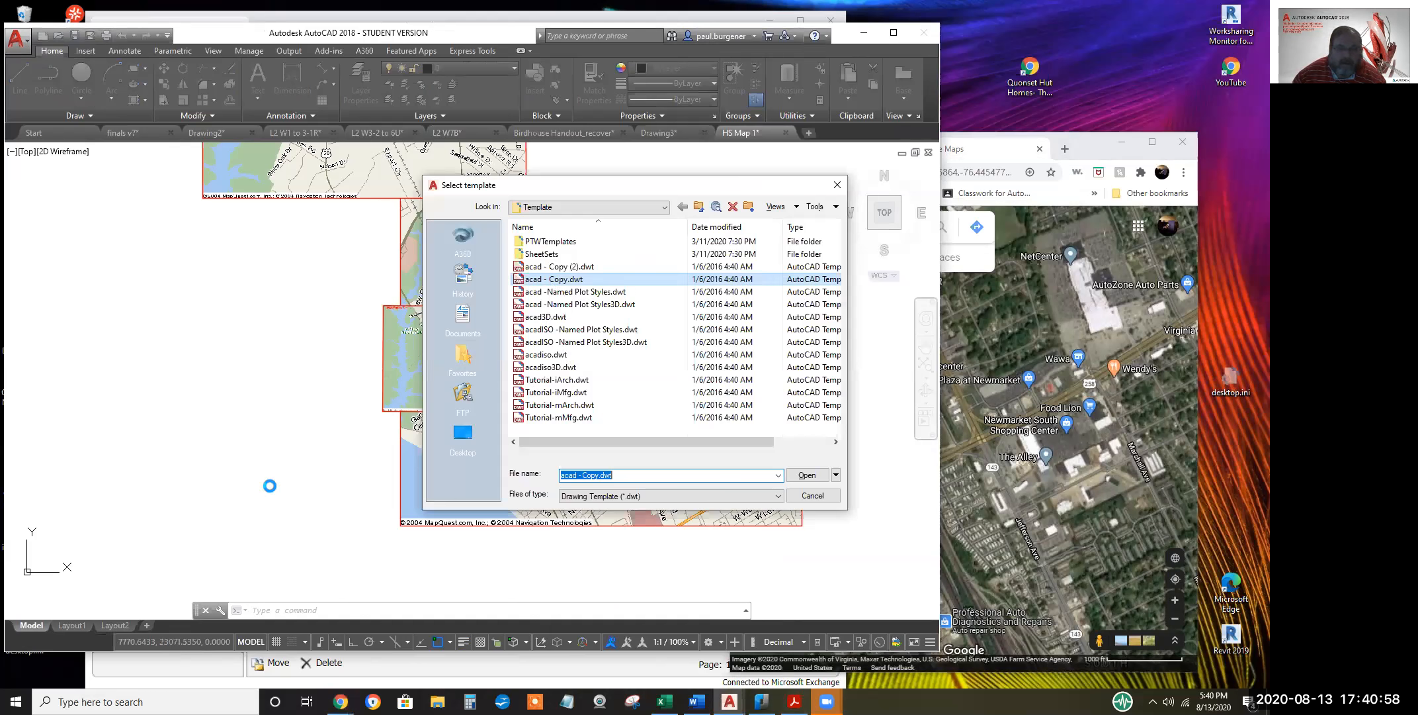
key(Return)
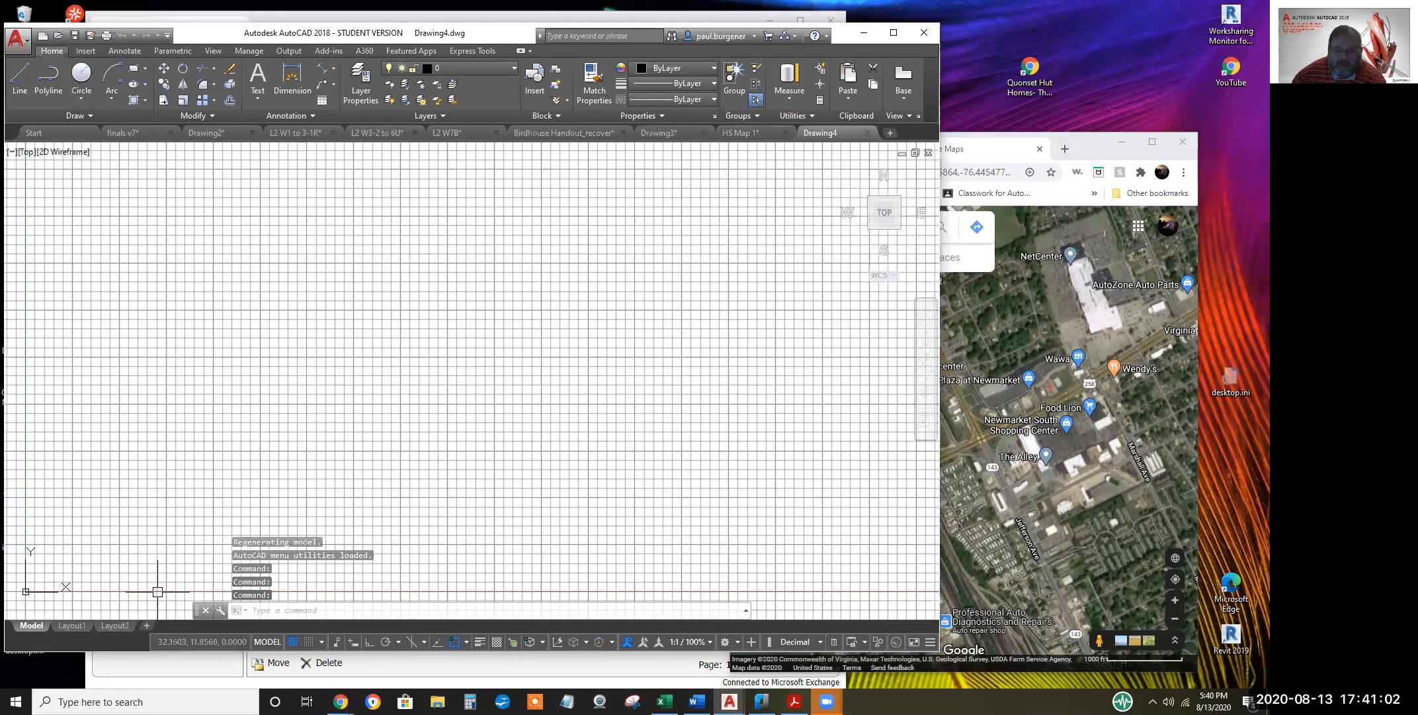
key(F7)
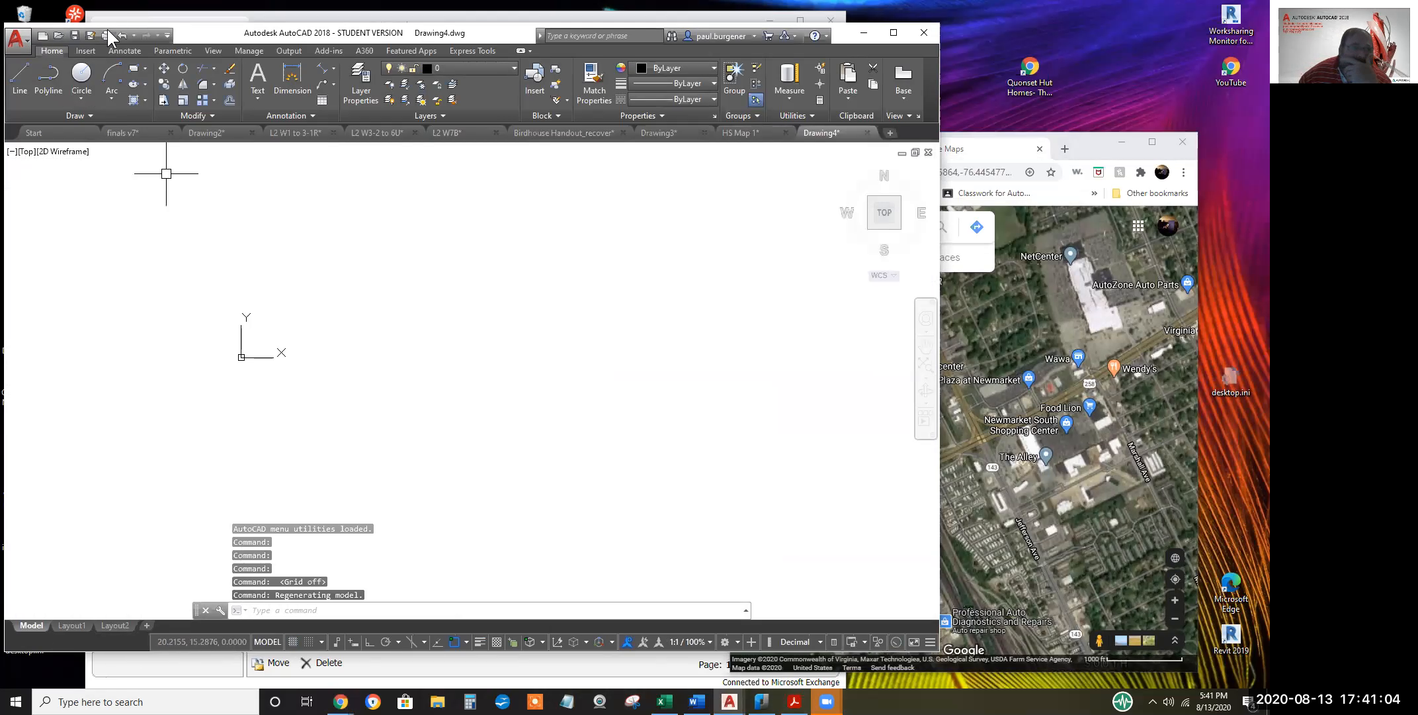
Start attaching an image reference and browse to AutoCAD Class > 2020 bSpring Intro on the D: drive
click(87, 49)
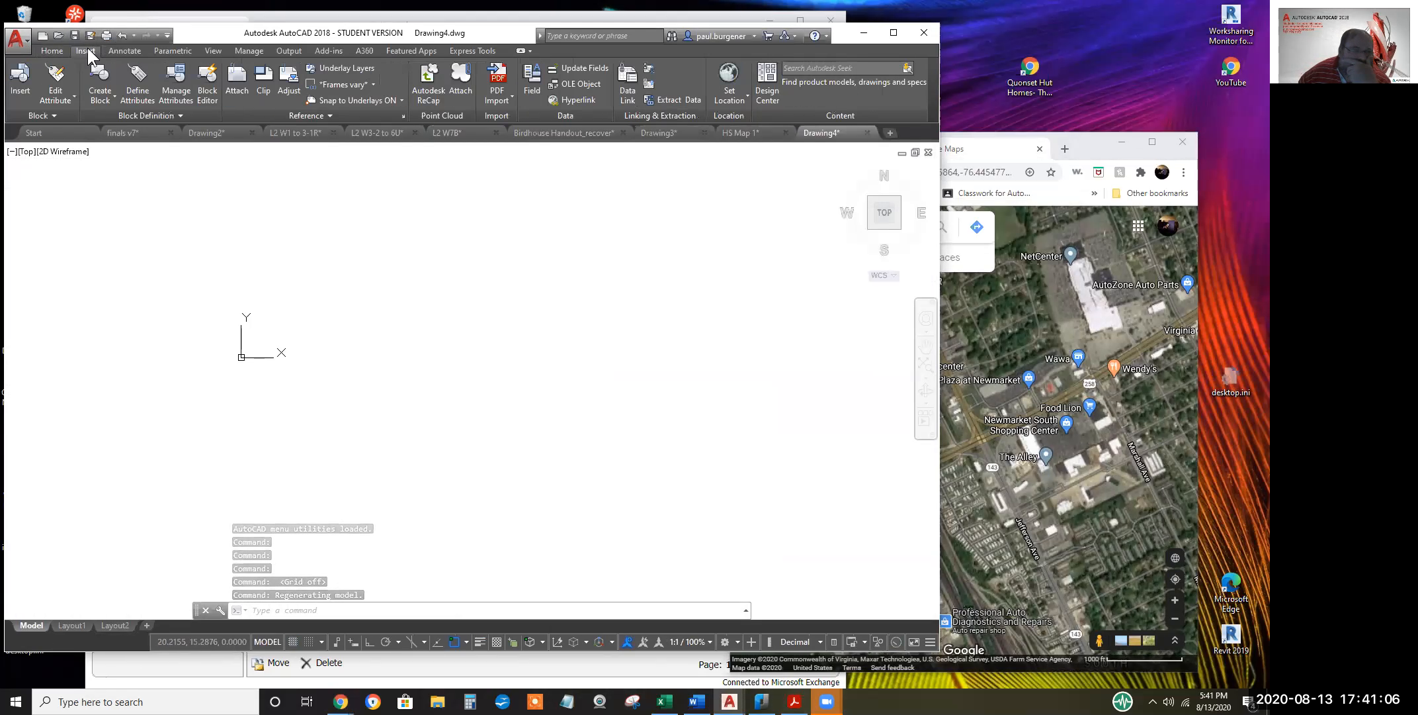
click(238, 74)
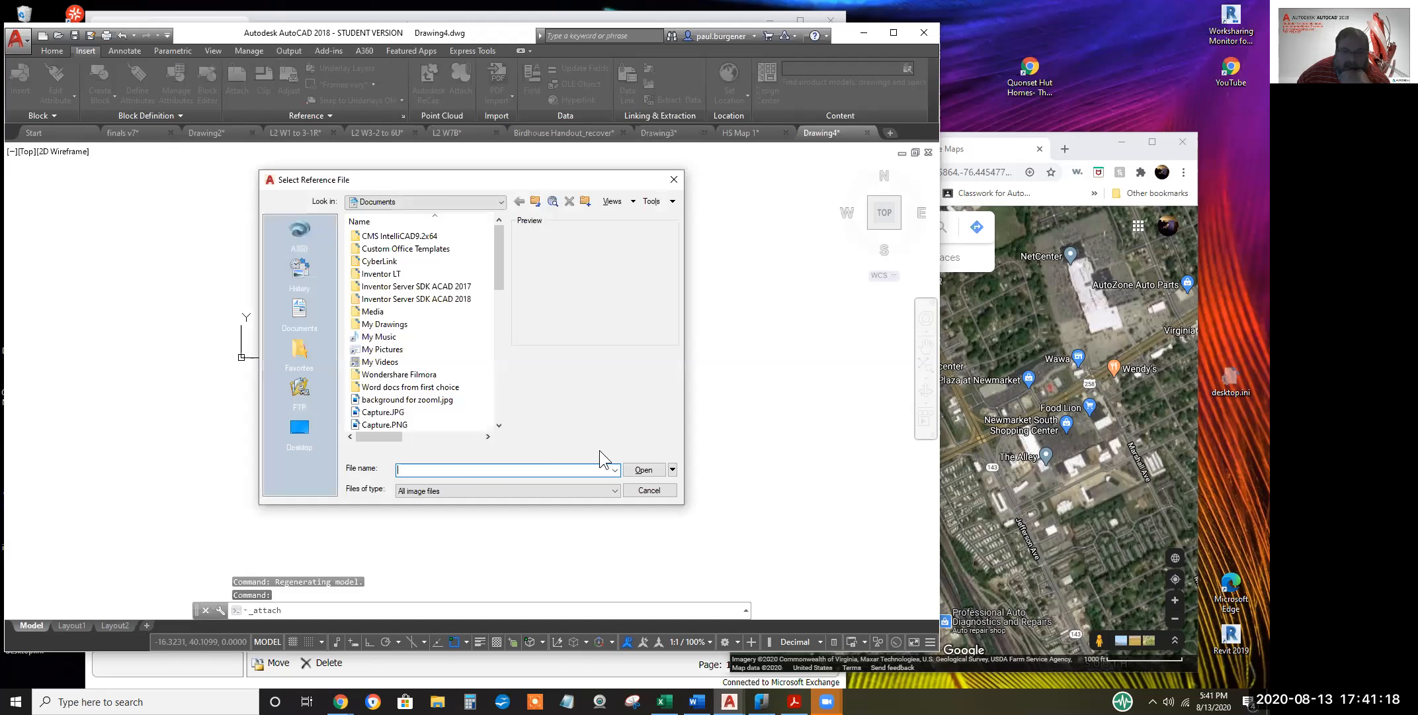
click(614, 490)
click(614, 491)
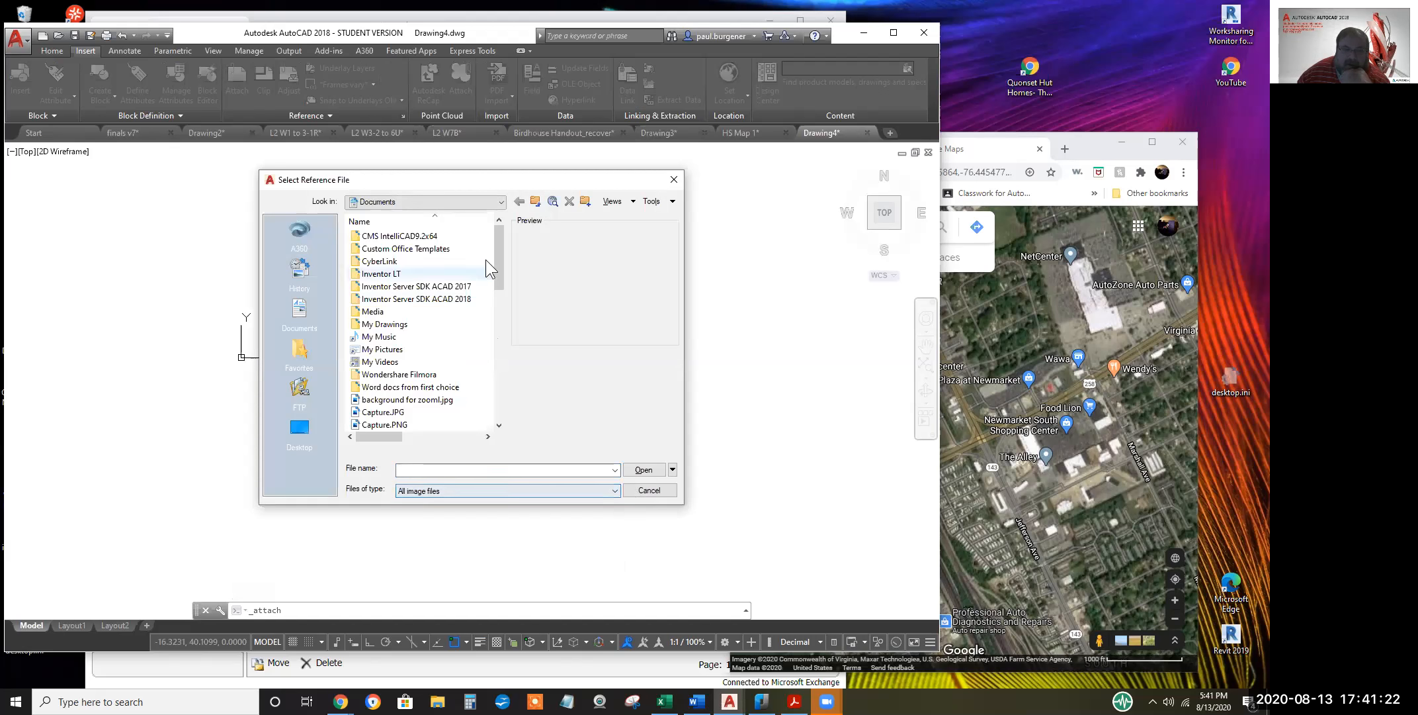
drag(499, 247, 504, 220)
click(537, 200)
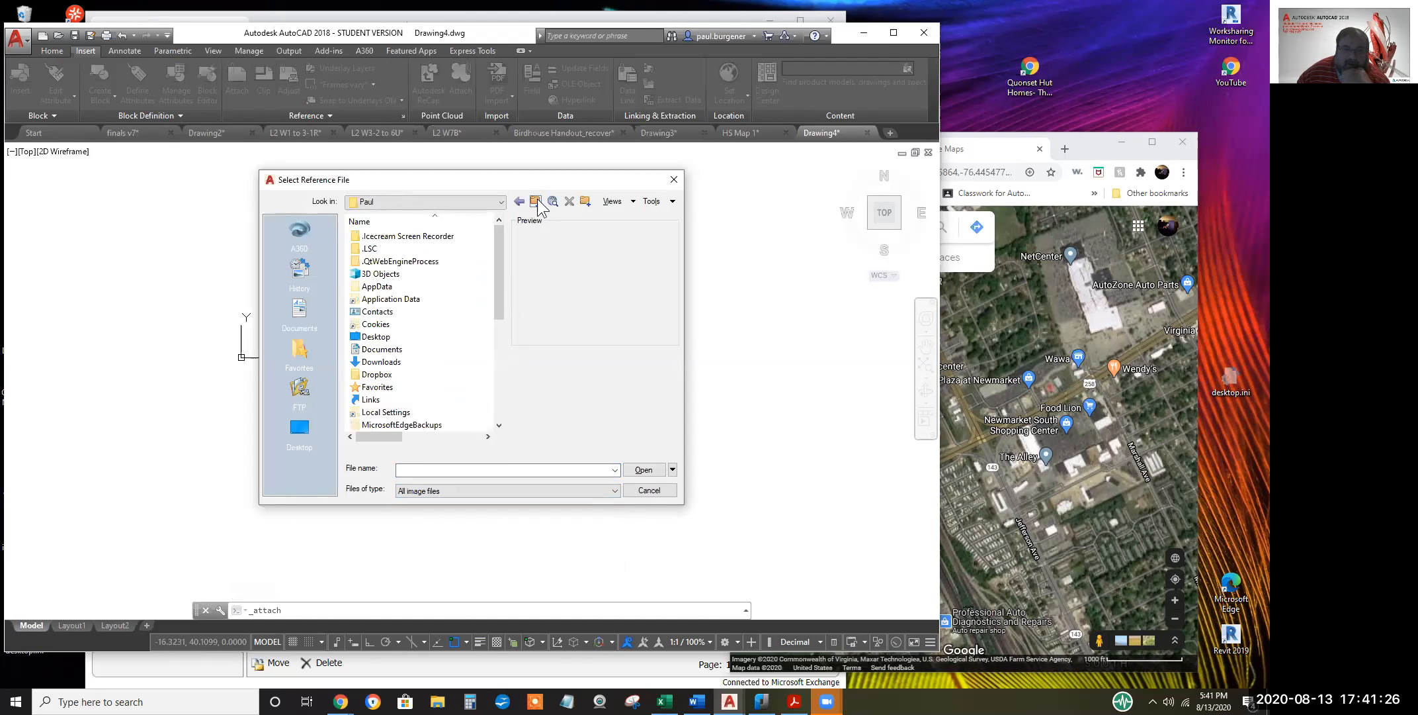
click(537, 200)
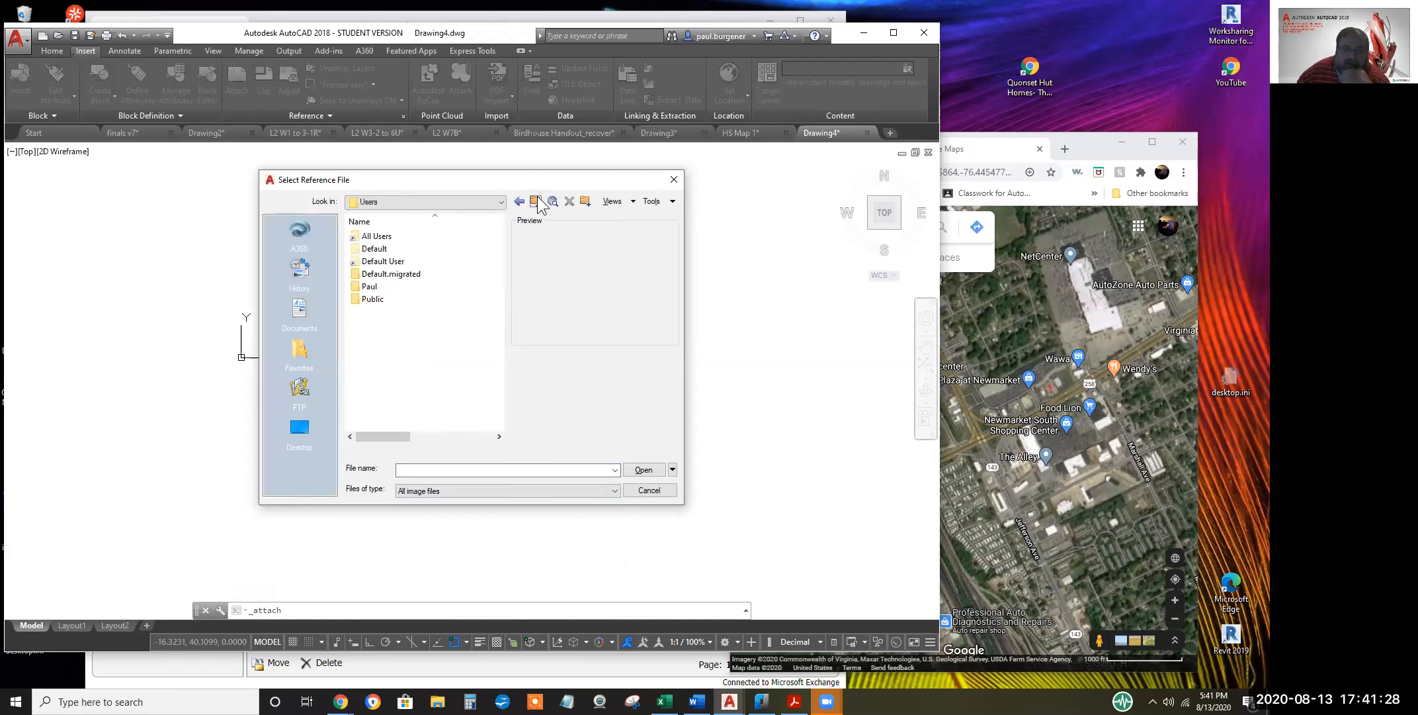
click(537, 199)
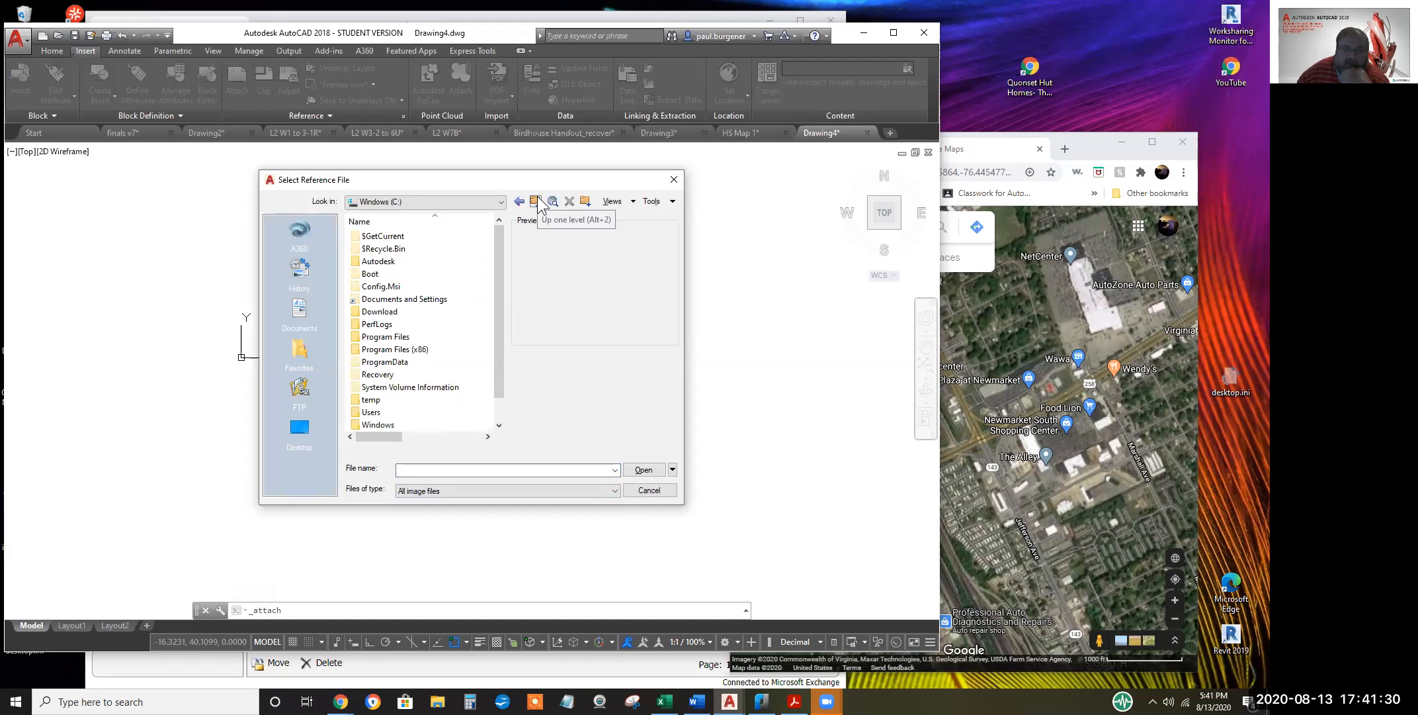
click(537, 198)
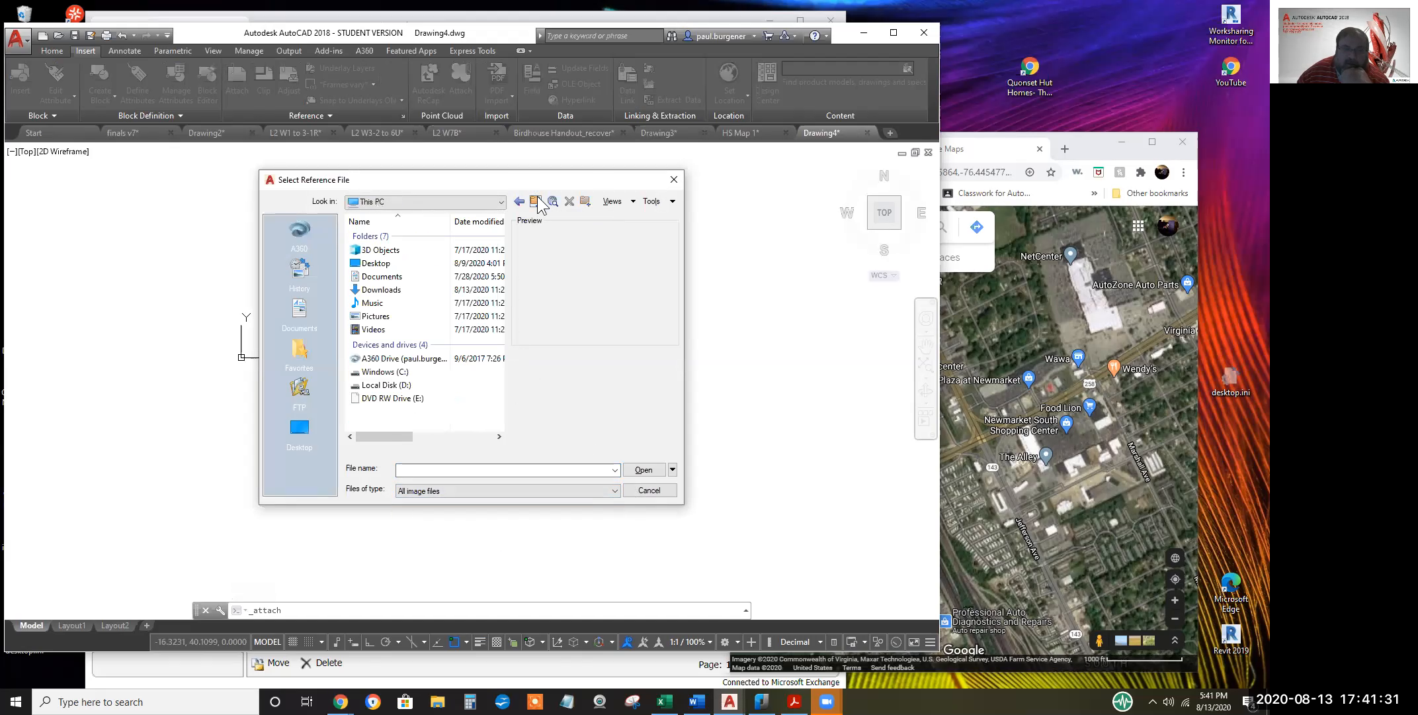
double_click(391, 384)
double_click(404, 298)
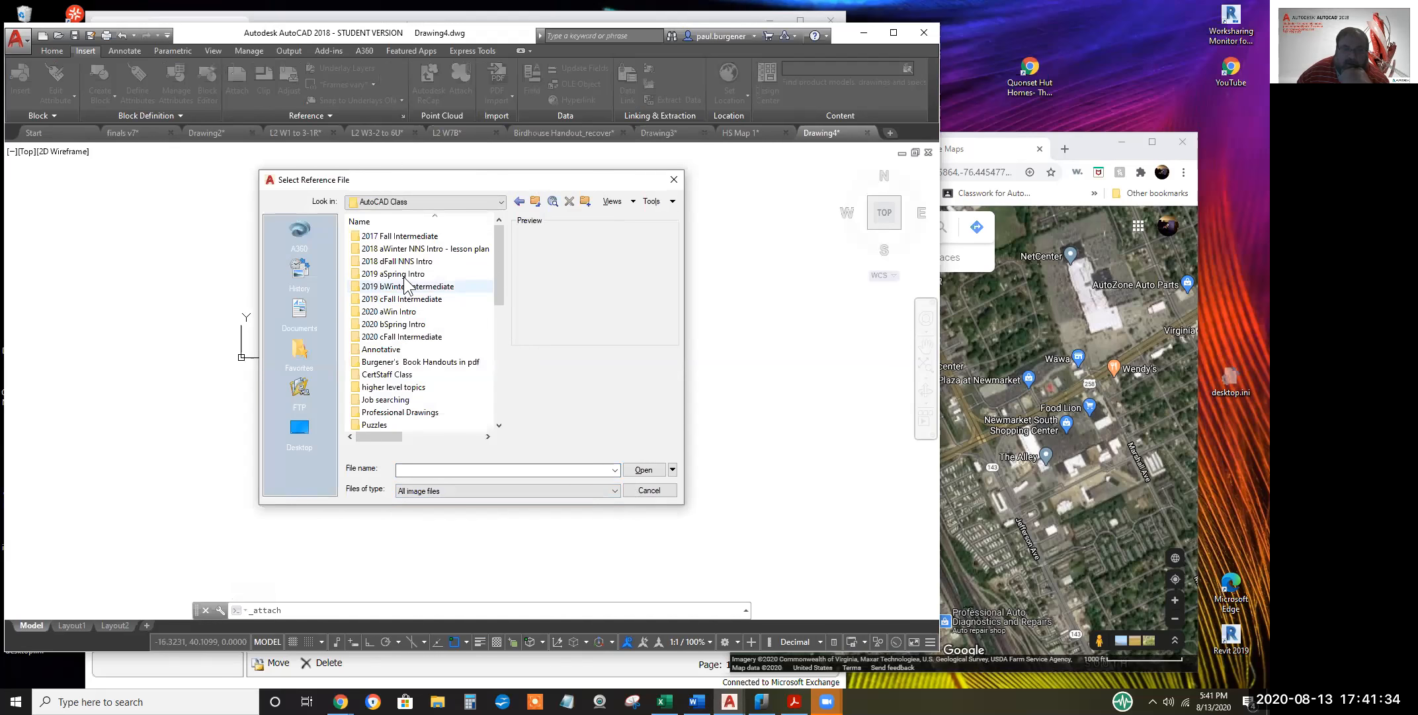
double_click(400, 324)
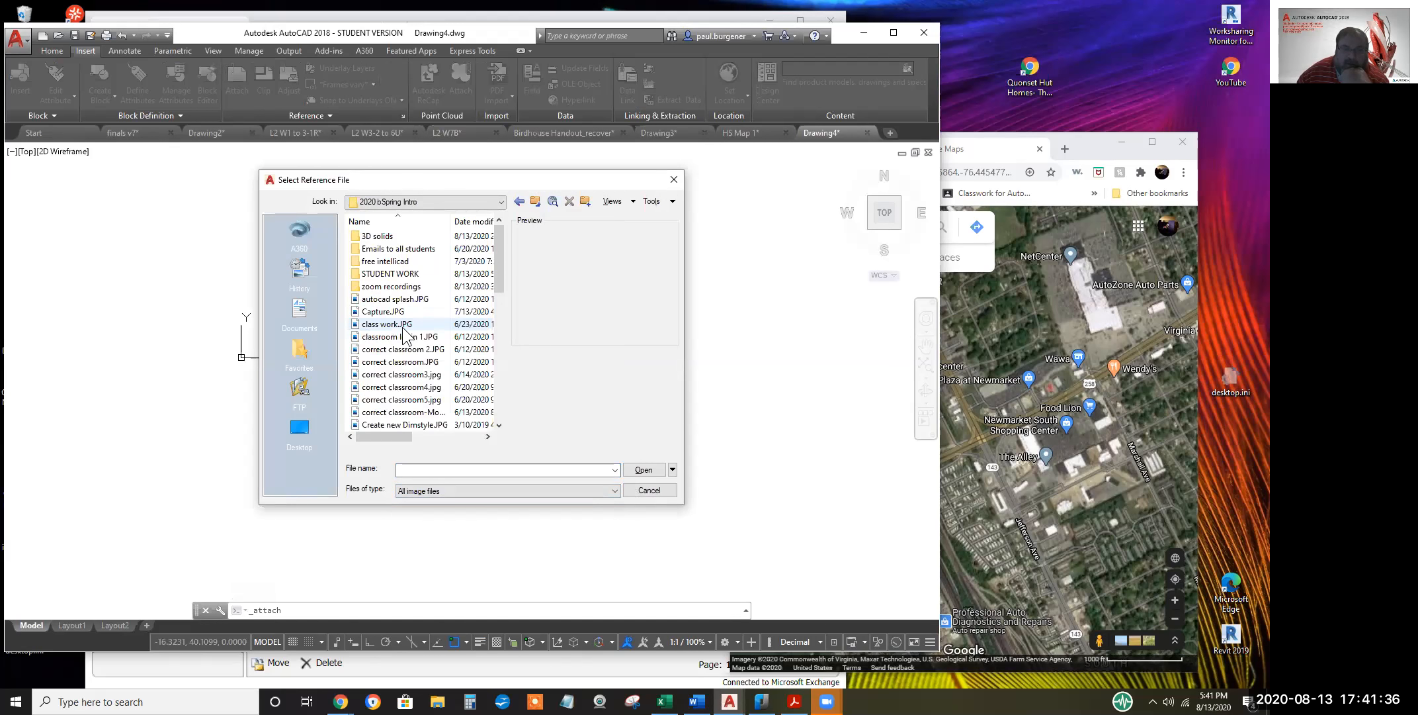
Remove the STUDENT WORK folder from the 2020 bSpring Intro folder
click(390, 273)
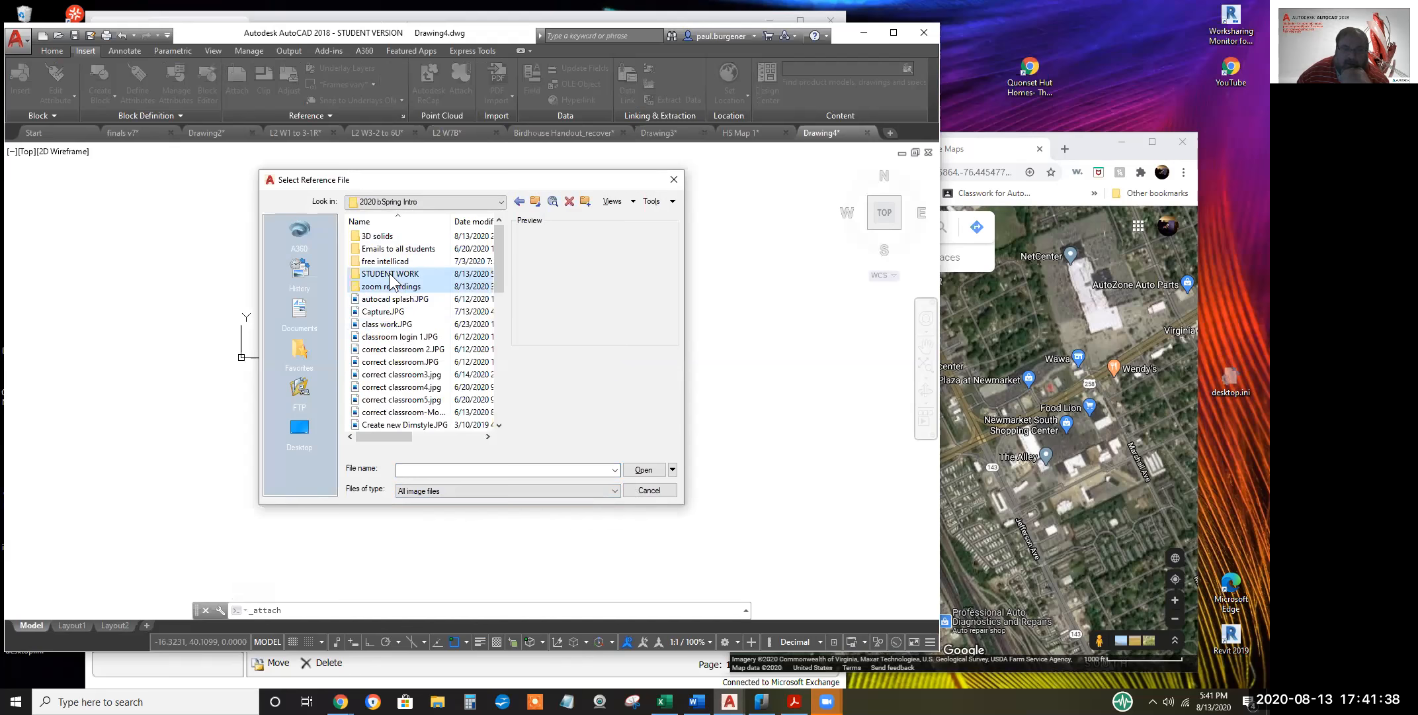
key(Delete)
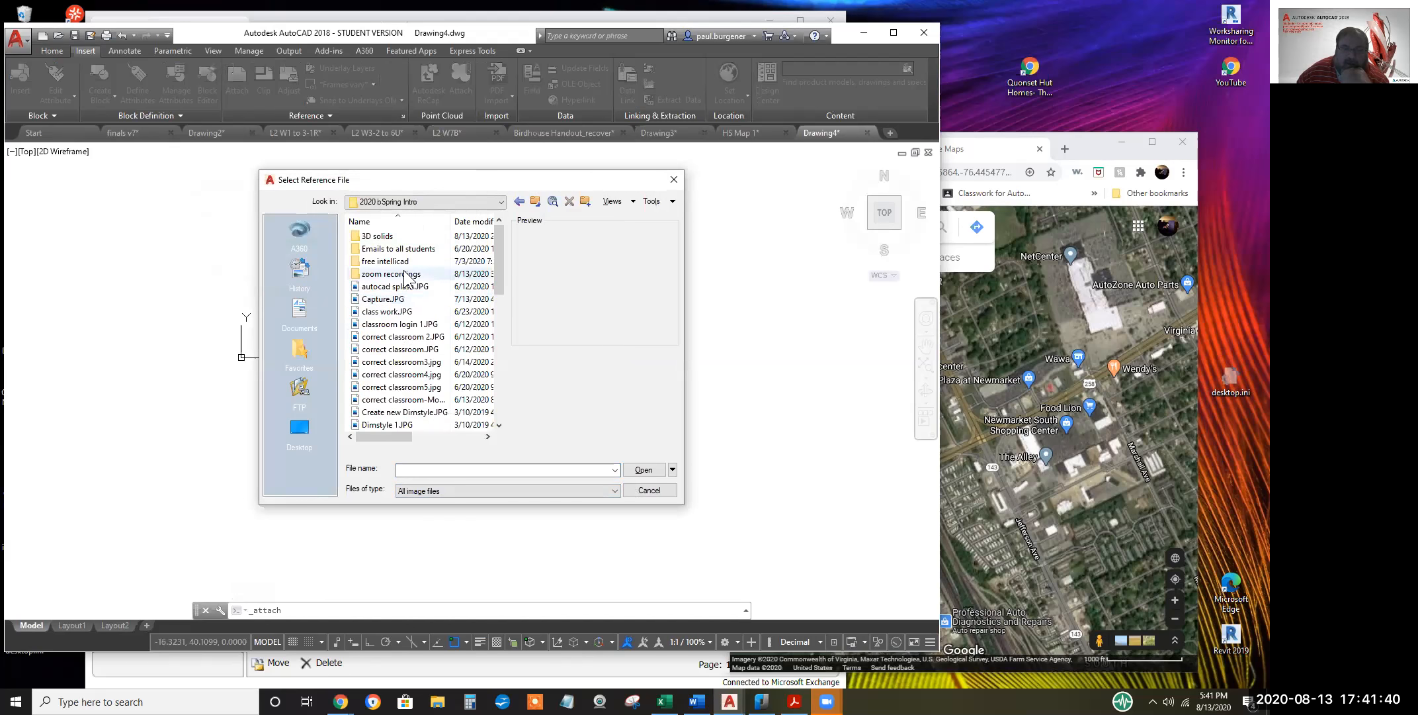
Select Capture.JPG in 2020 bSpring Intro and sort the folder's contents by date modified, newest first
click(387, 300)
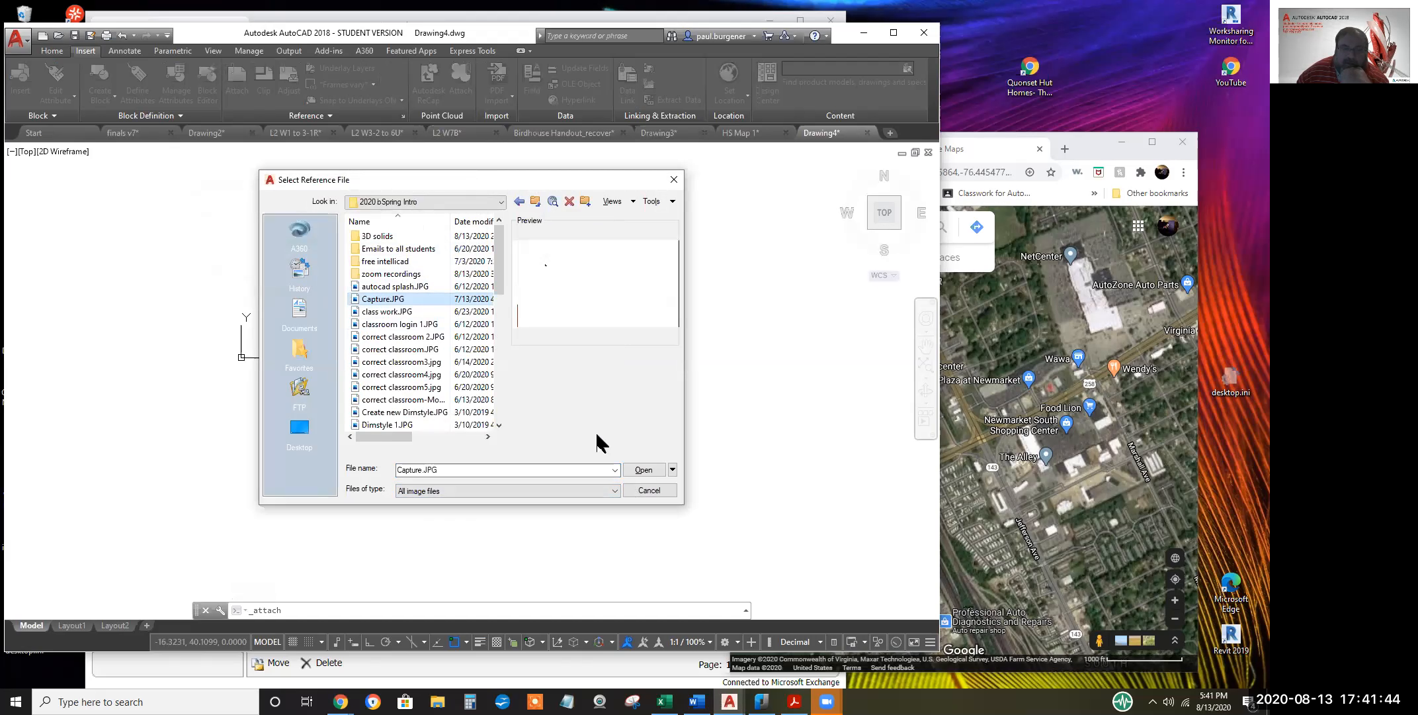
click(645, 470)
click(474, 222)
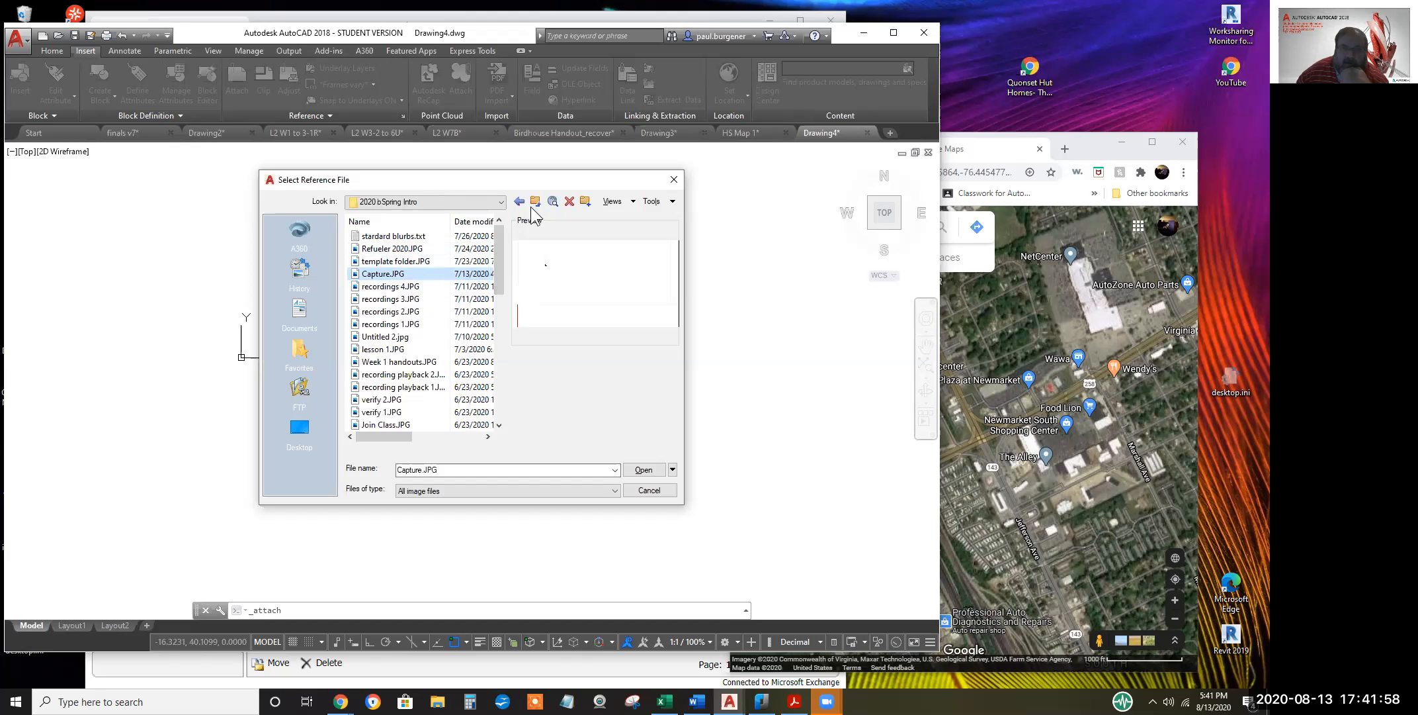
drag(503, 251, 507, 407)
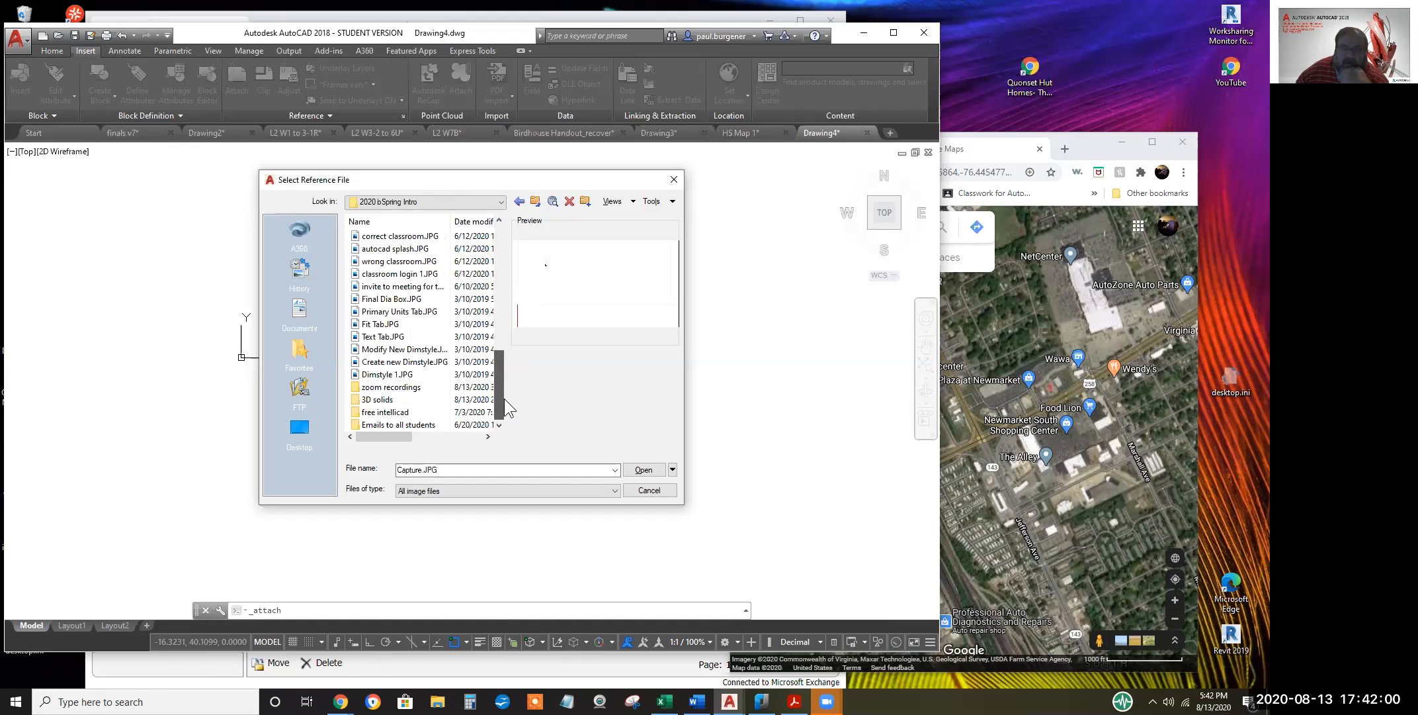
scroll(465, 394, up, 4)
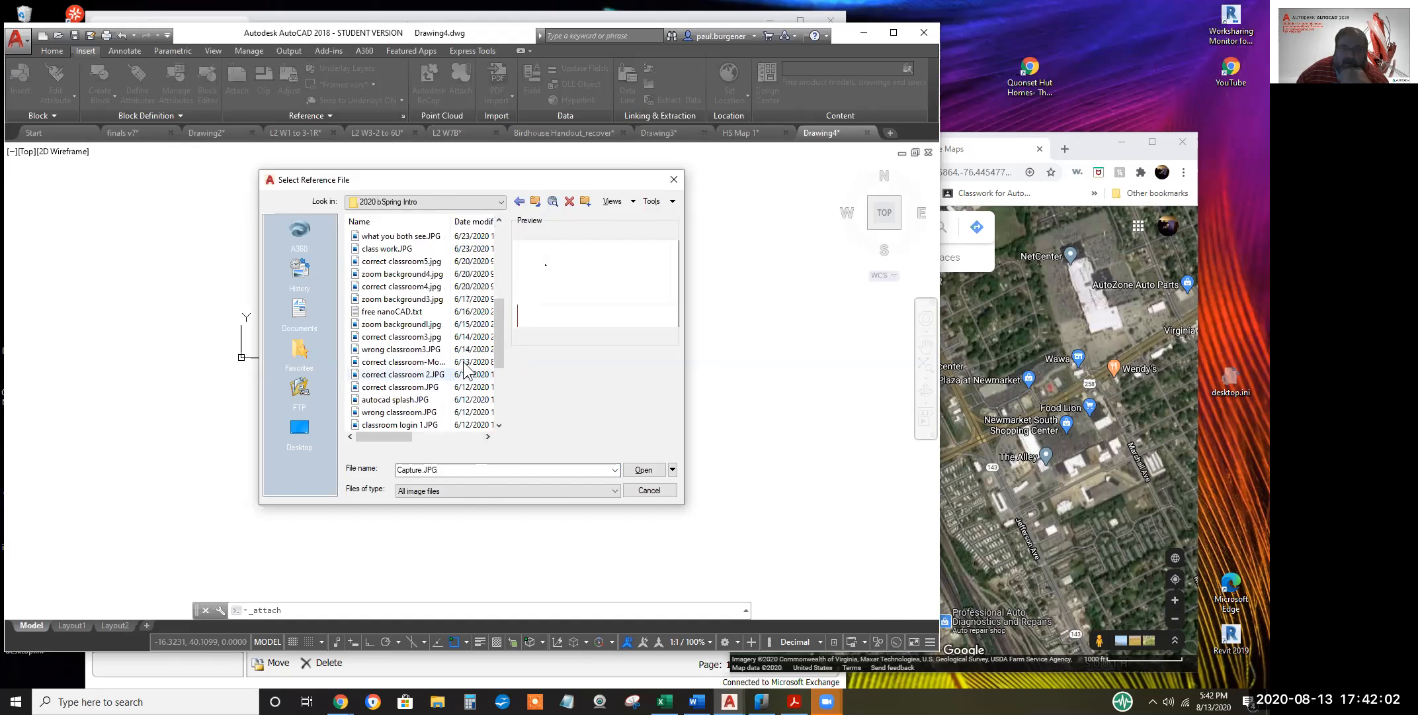
scroll(465, 371, up, 6)
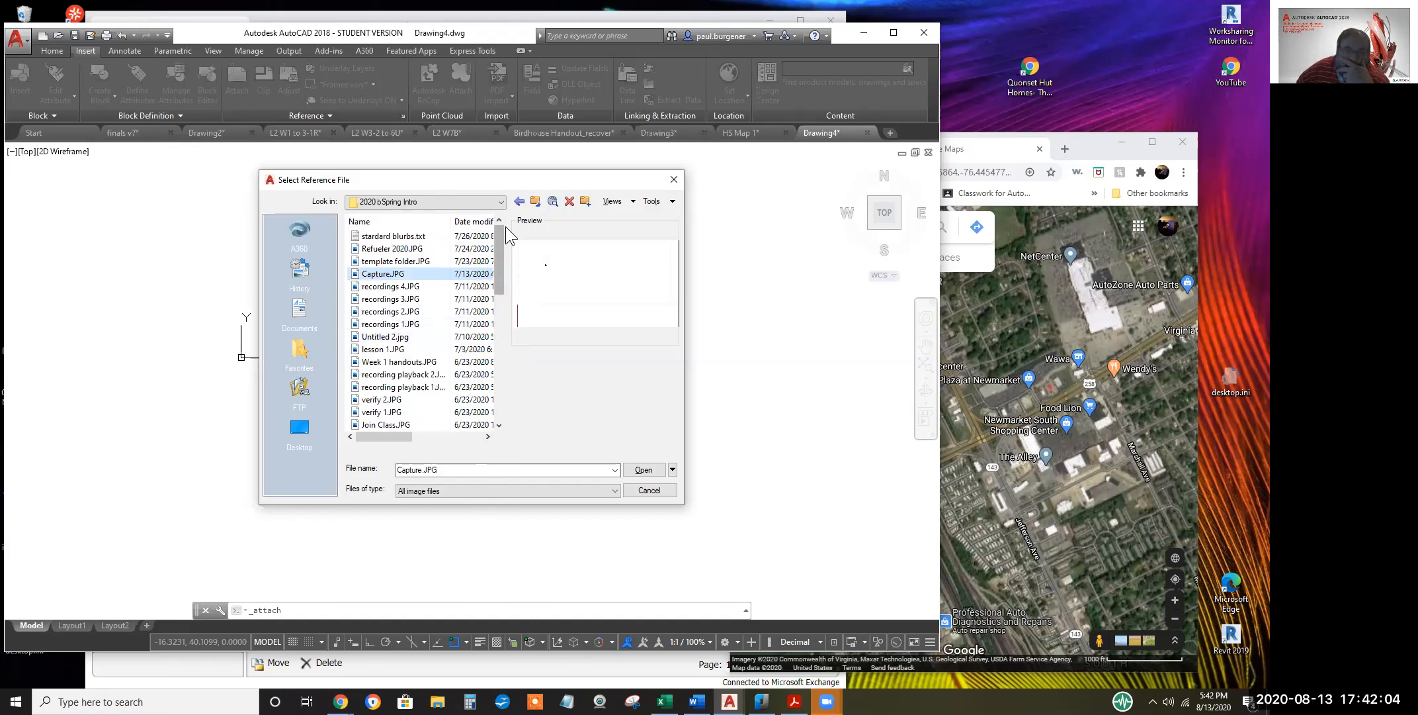
drag(502, 268, 503, 431)
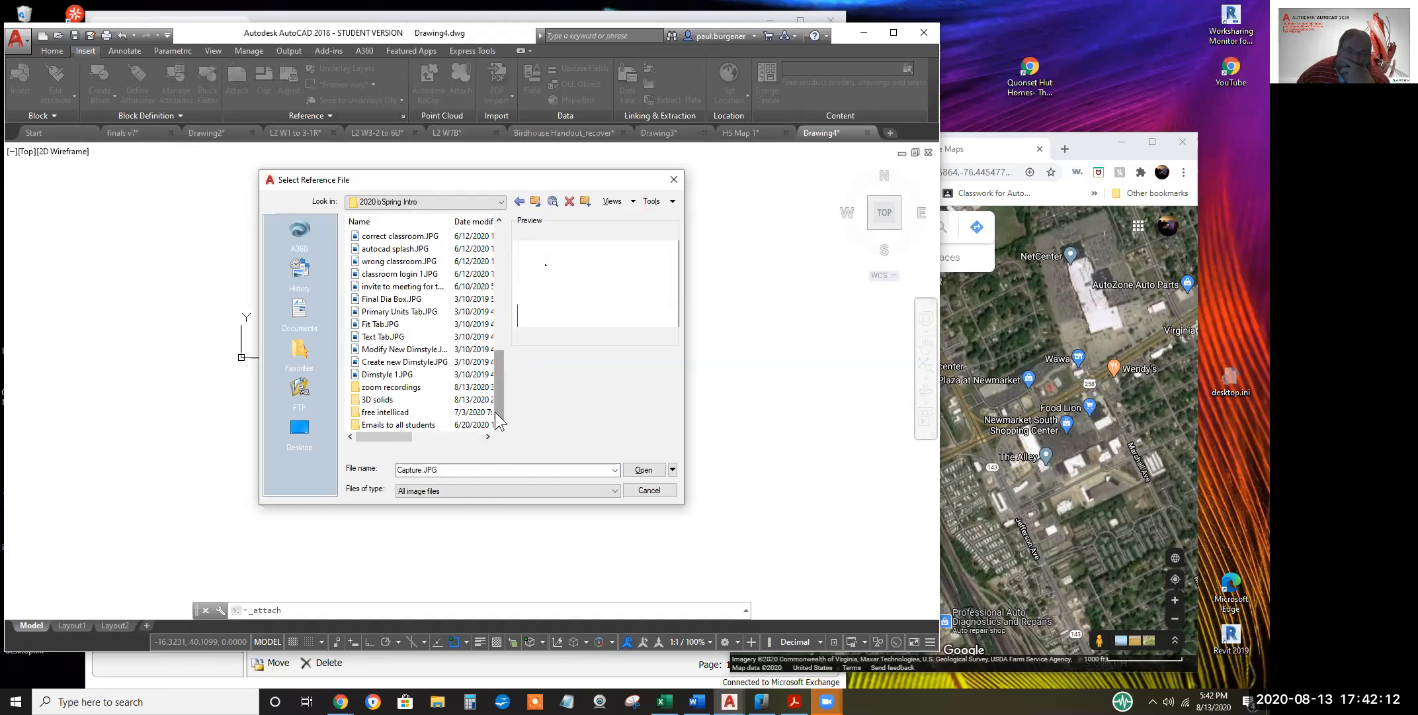
drag(499, 408, 483, 441)
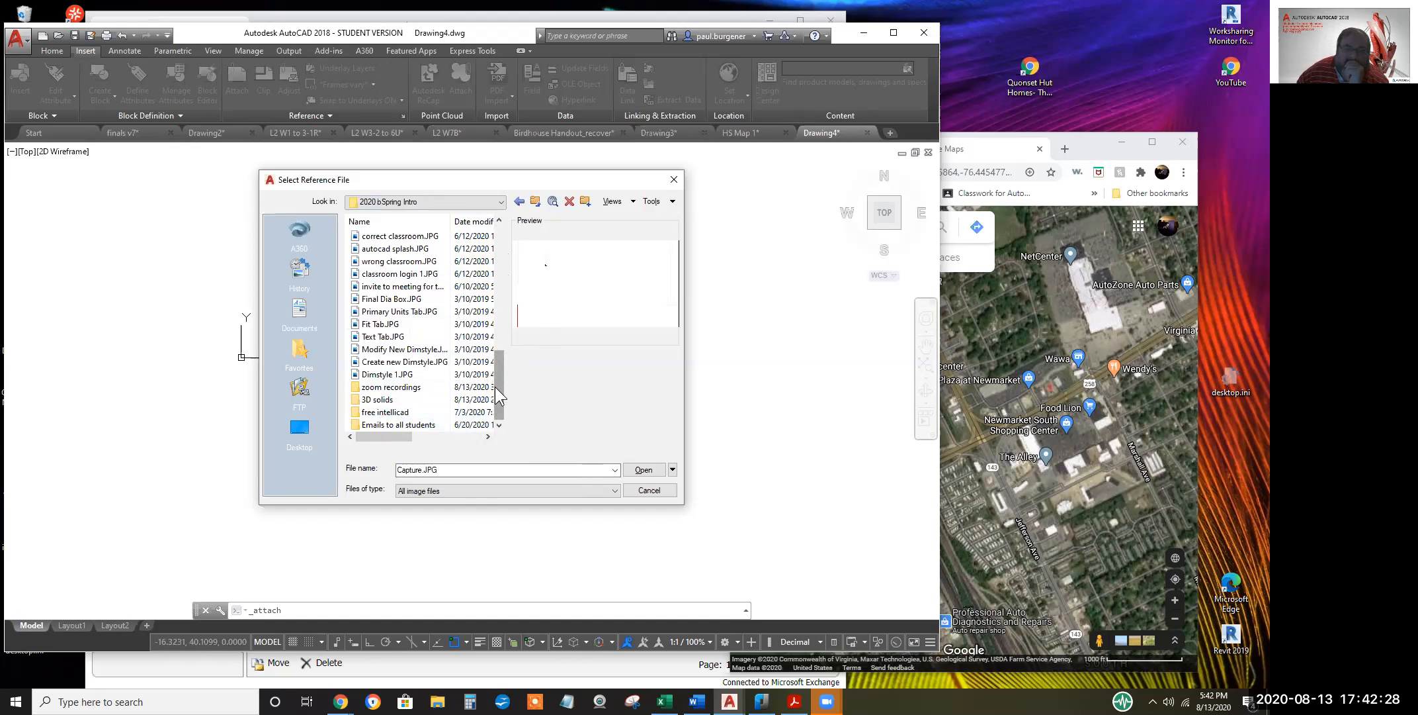
click(382, 324)
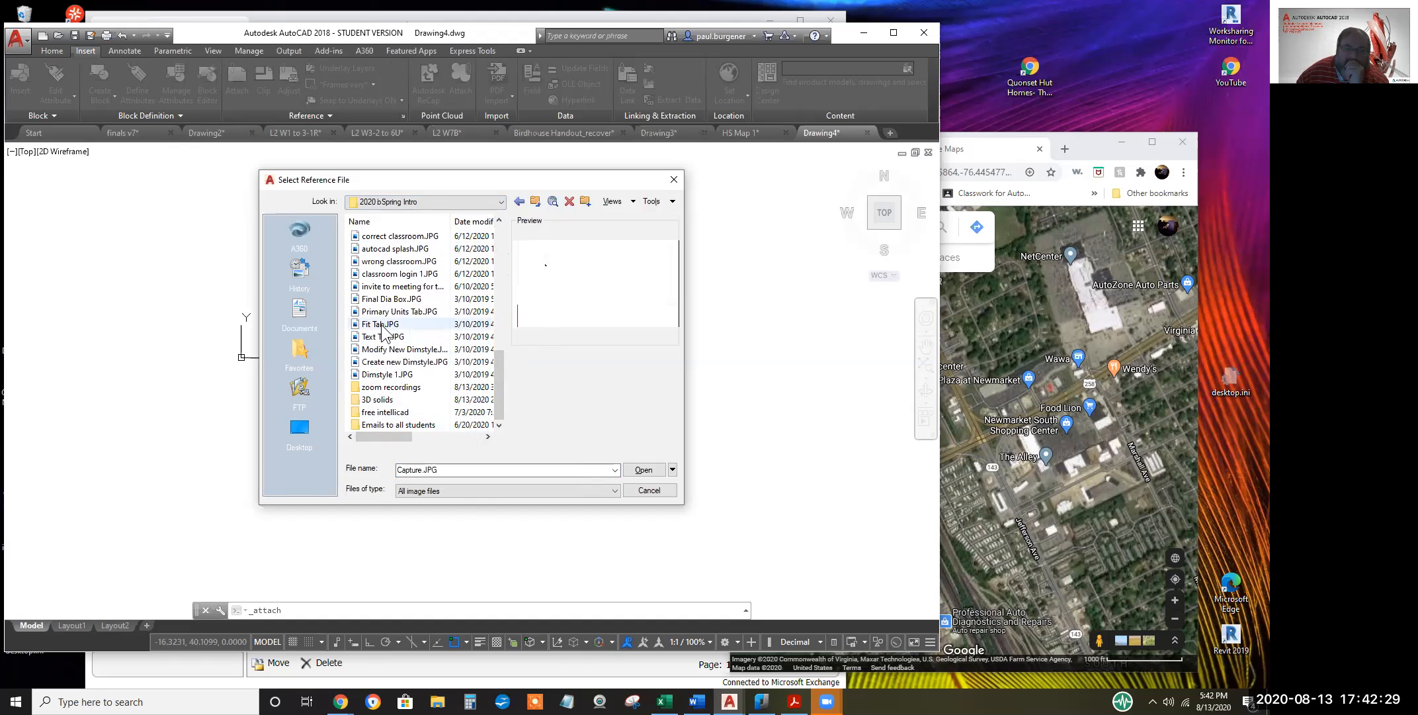
double_click(396, 262)
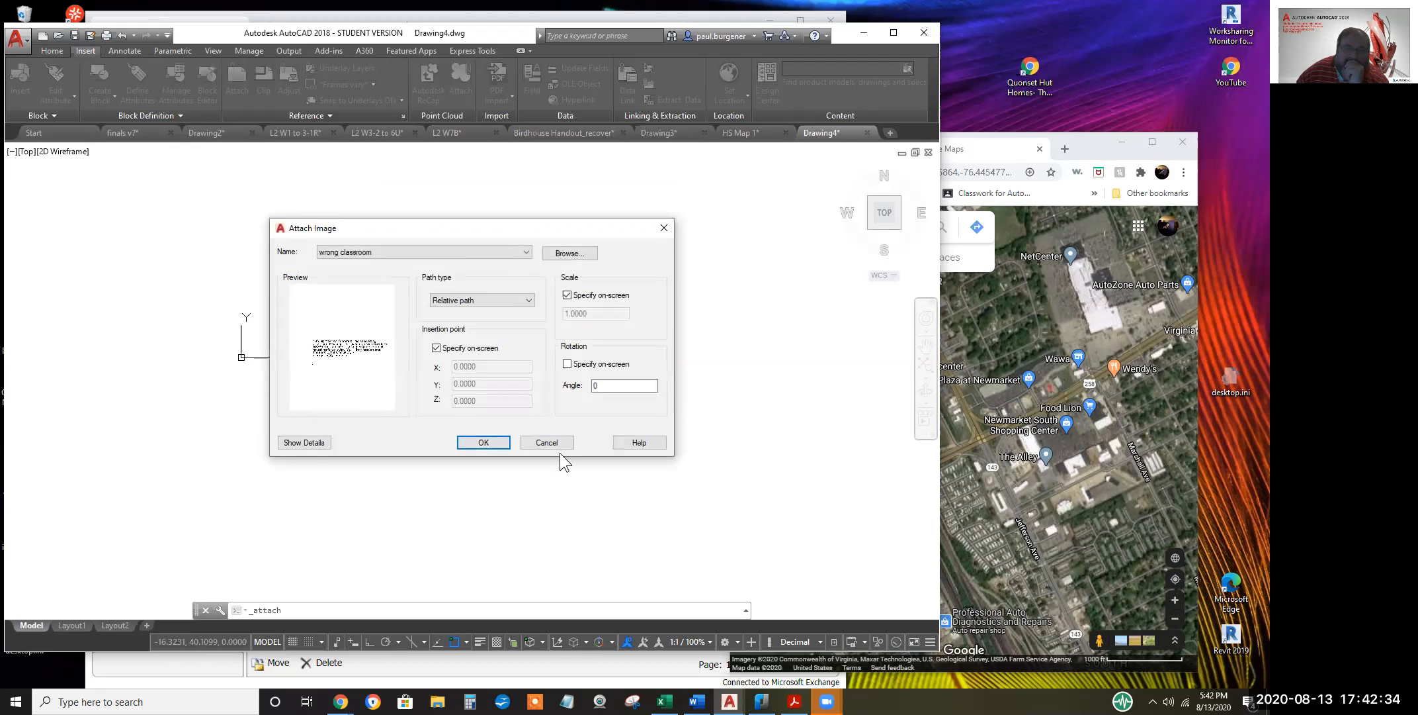
click(555, 448)
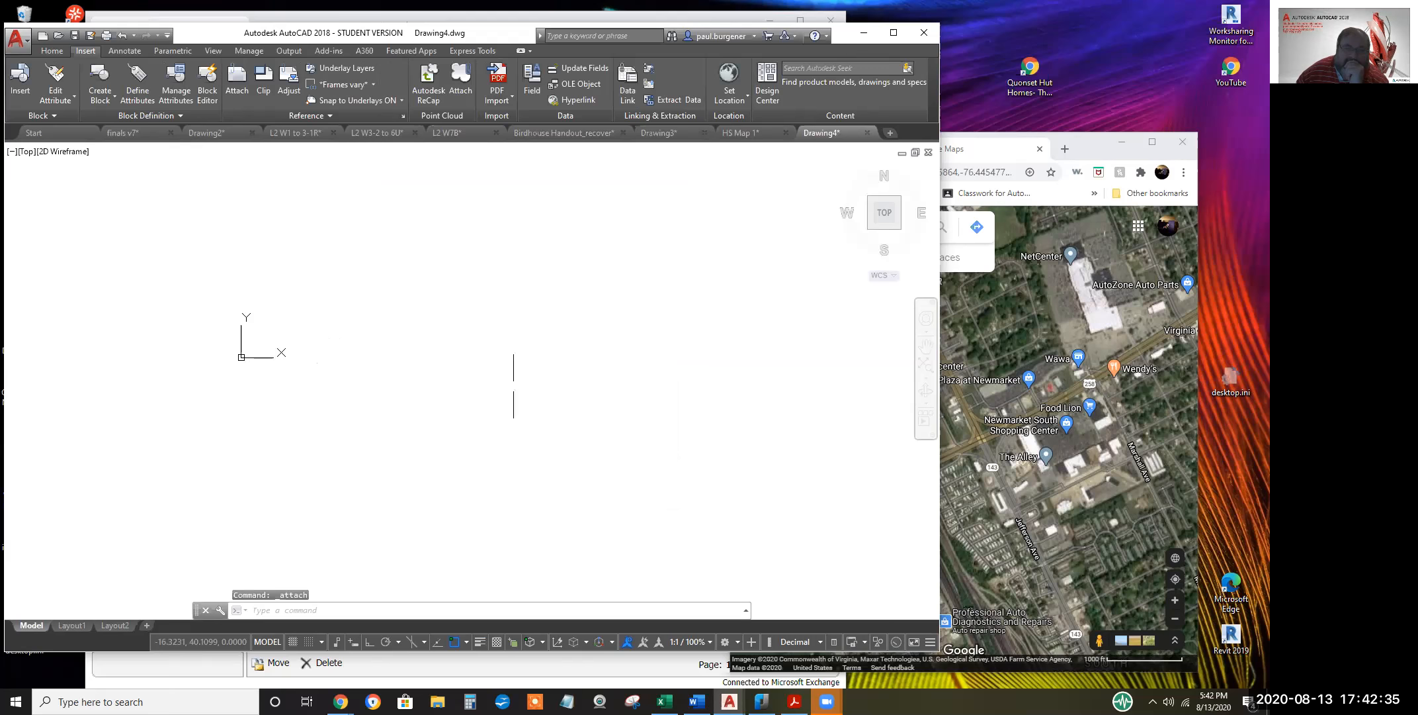
Restart attaching an image reference and preview Capture.JPG, recordings 2.JPG and a zoom background image in 2020 bSpring Intro
right_click(362, 233)
click(401, 241)
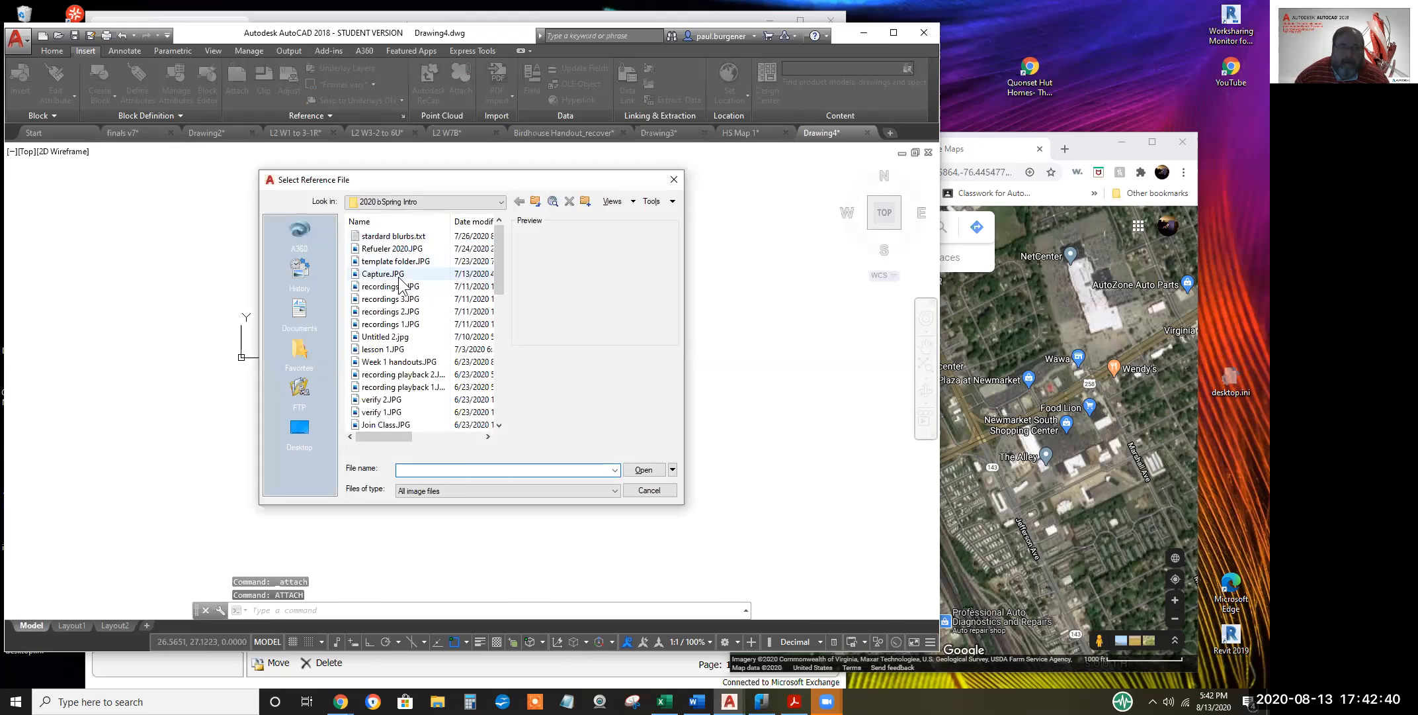
click(397, 275)
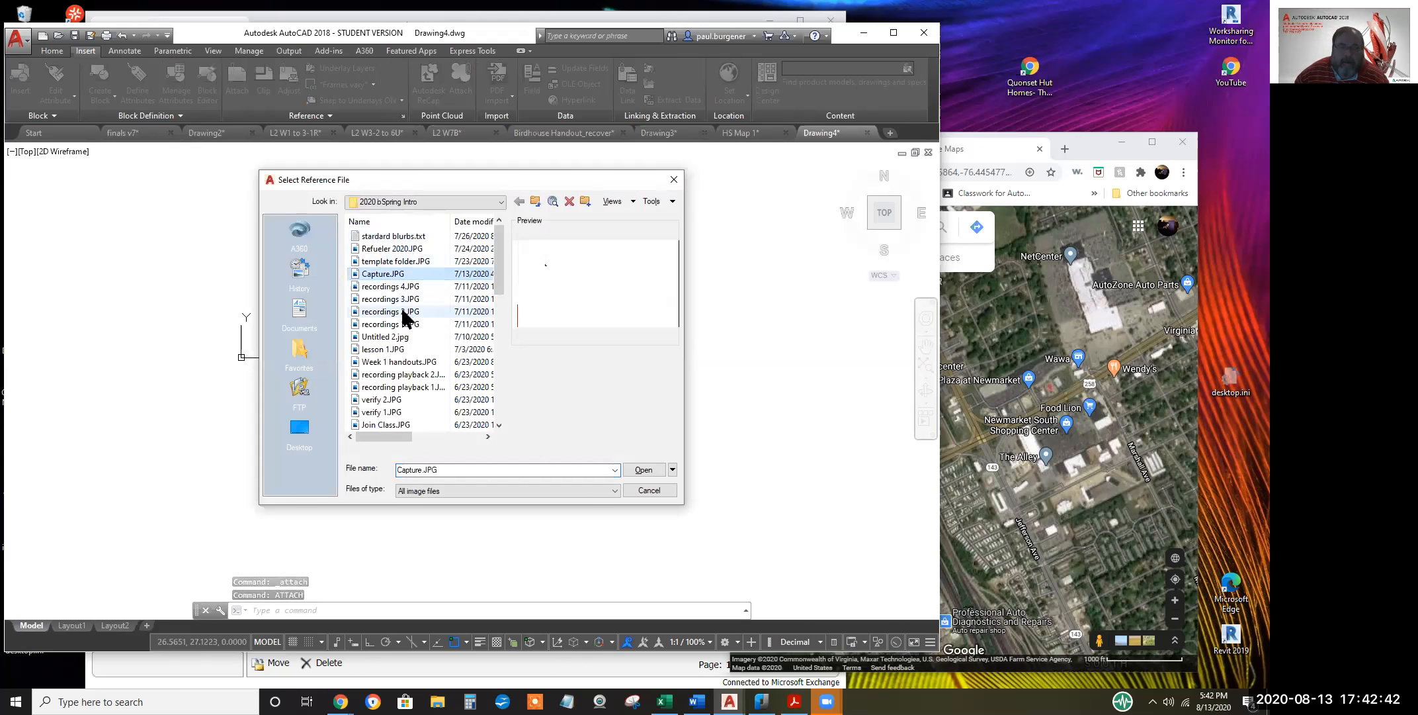
click(409, 312)
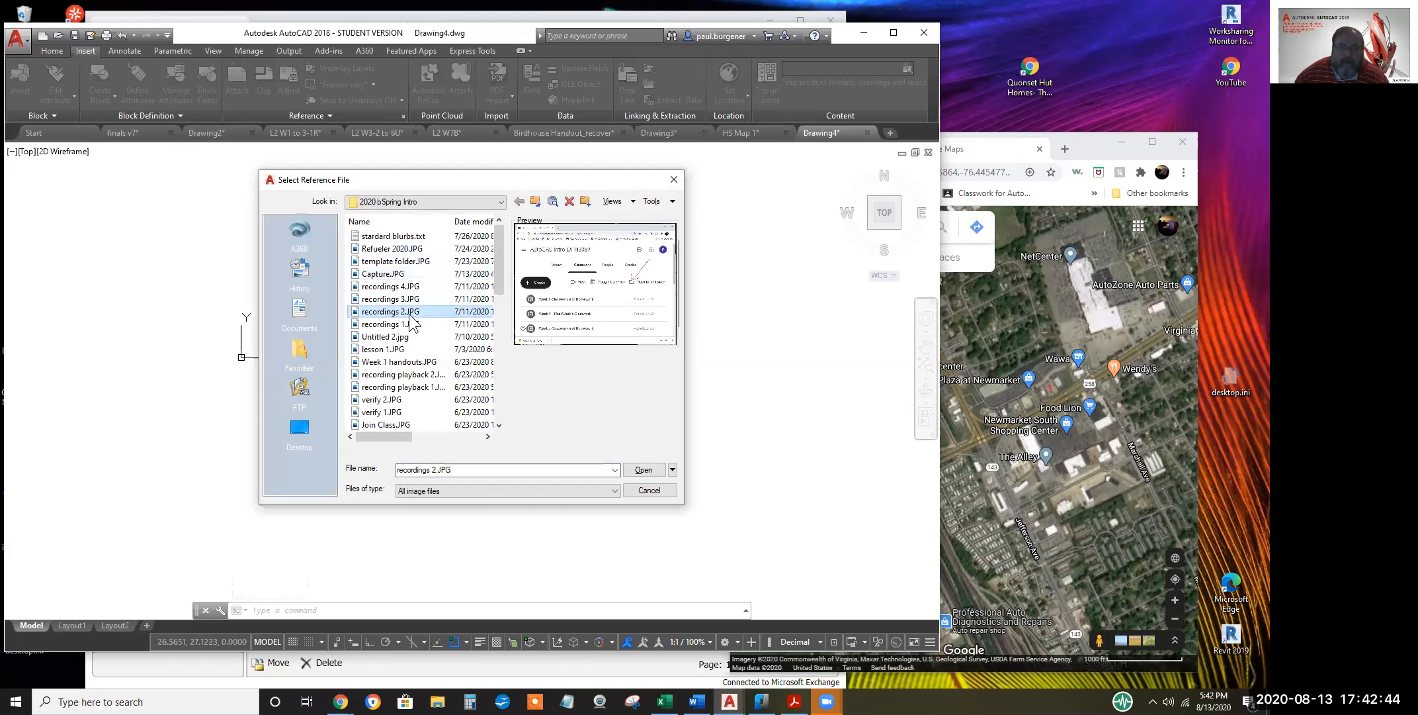
scroll(411, 393, down, 3)
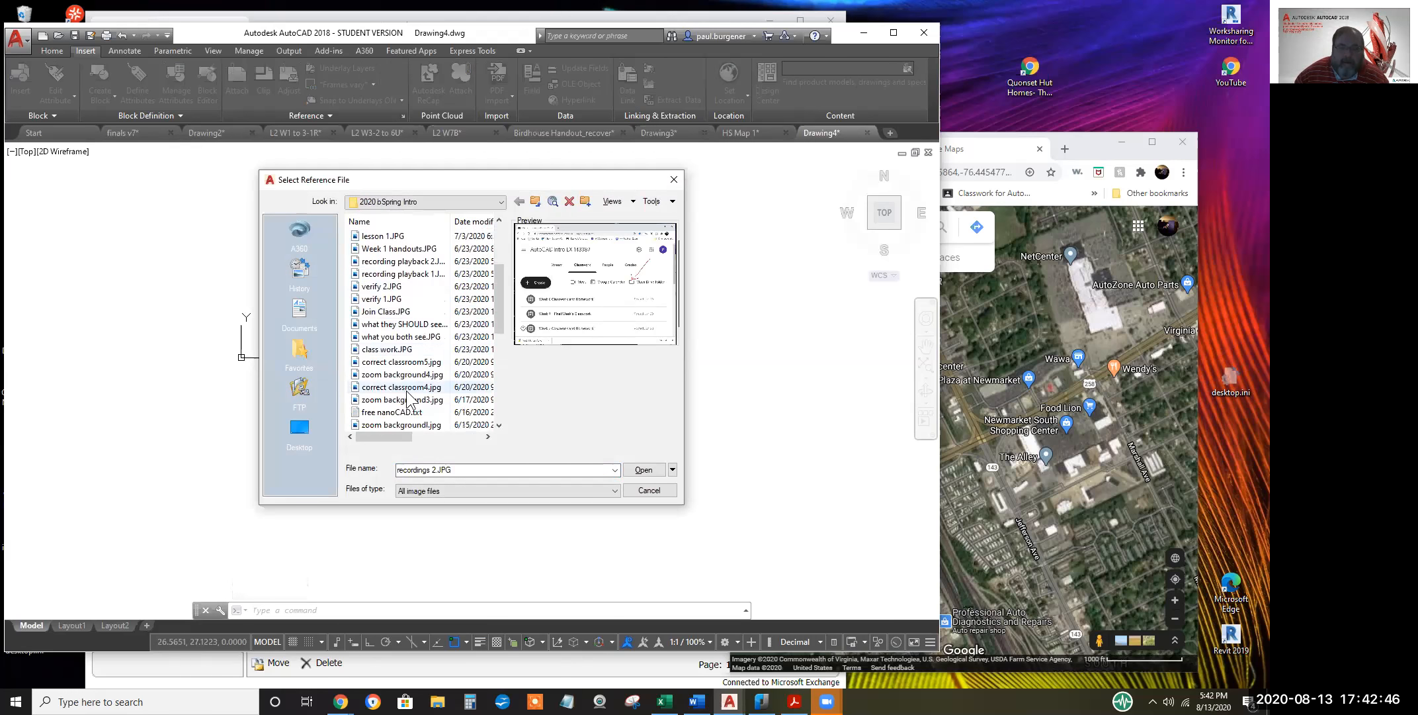
click(388, 425)
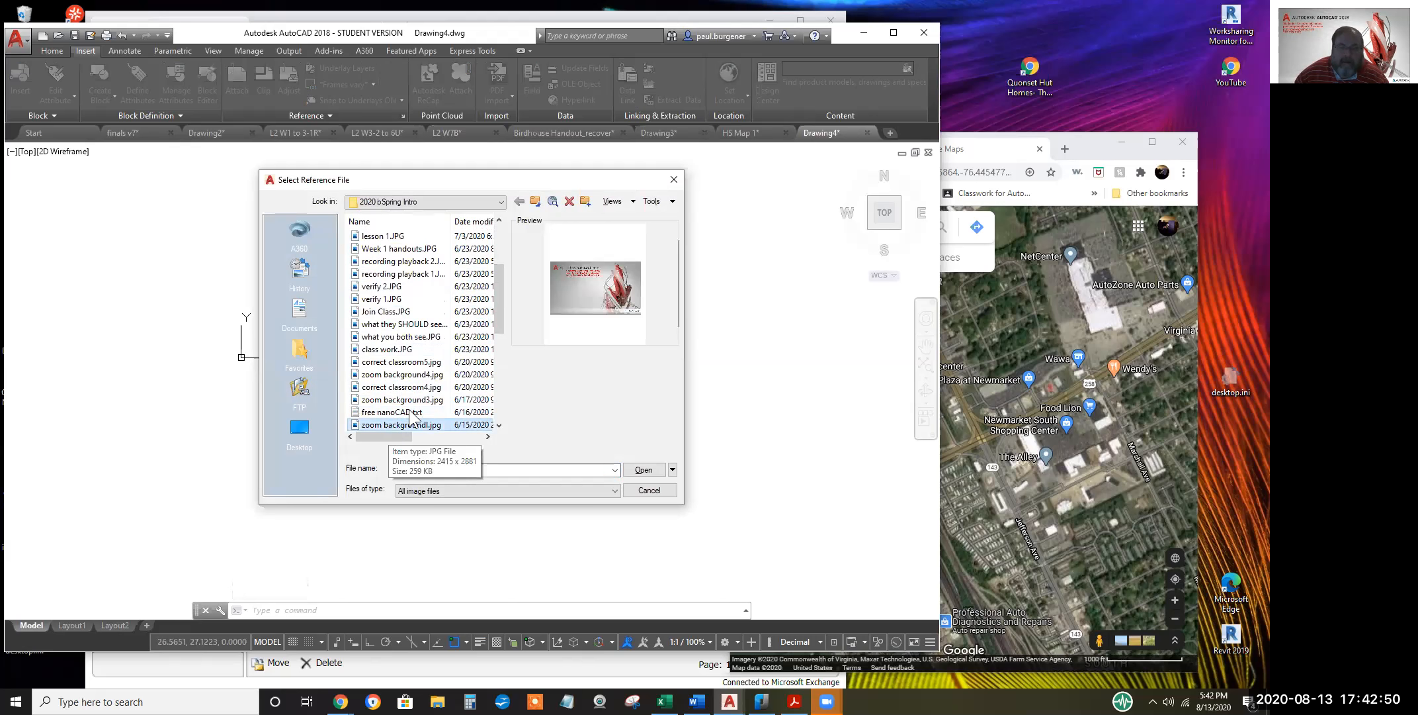
Go up to the AutoCAD Class folder, preview Cat-tree 1.jpg and look through the folder's contents
click(537, 202)
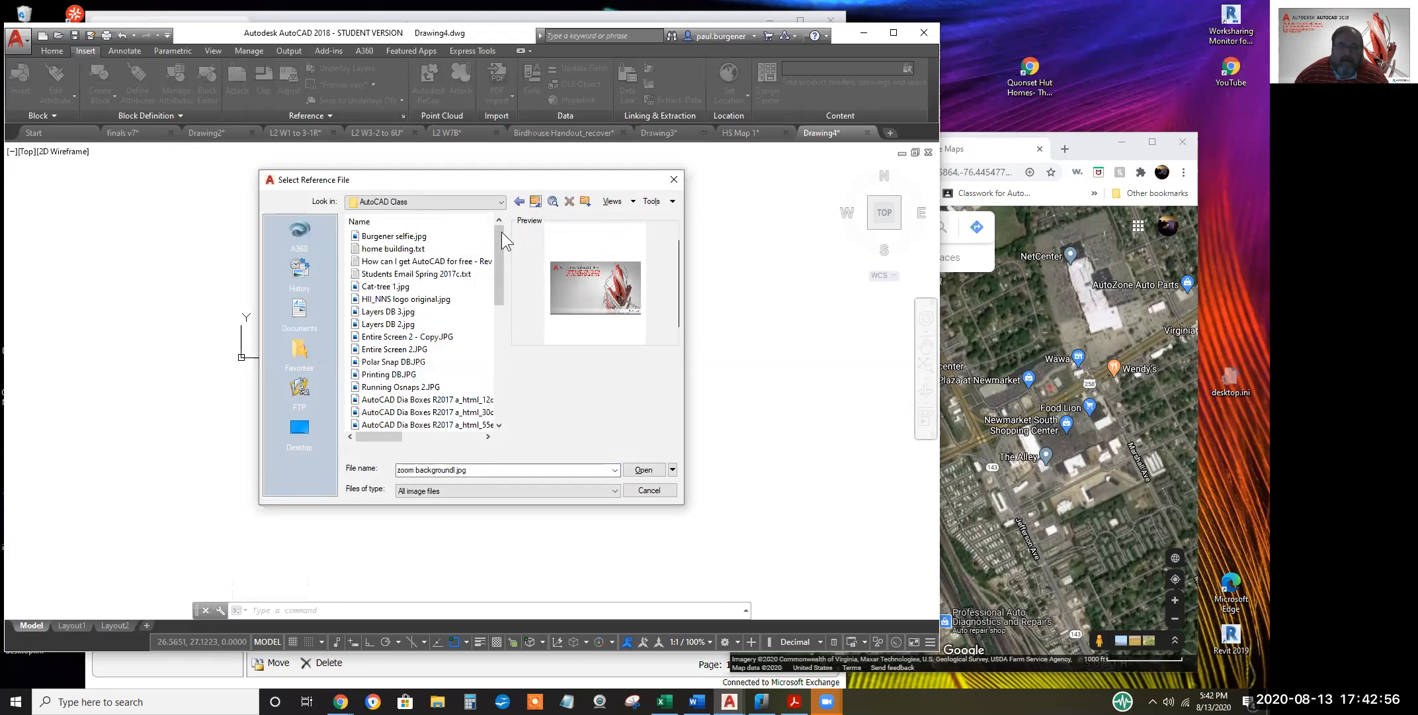
click(397, 289)
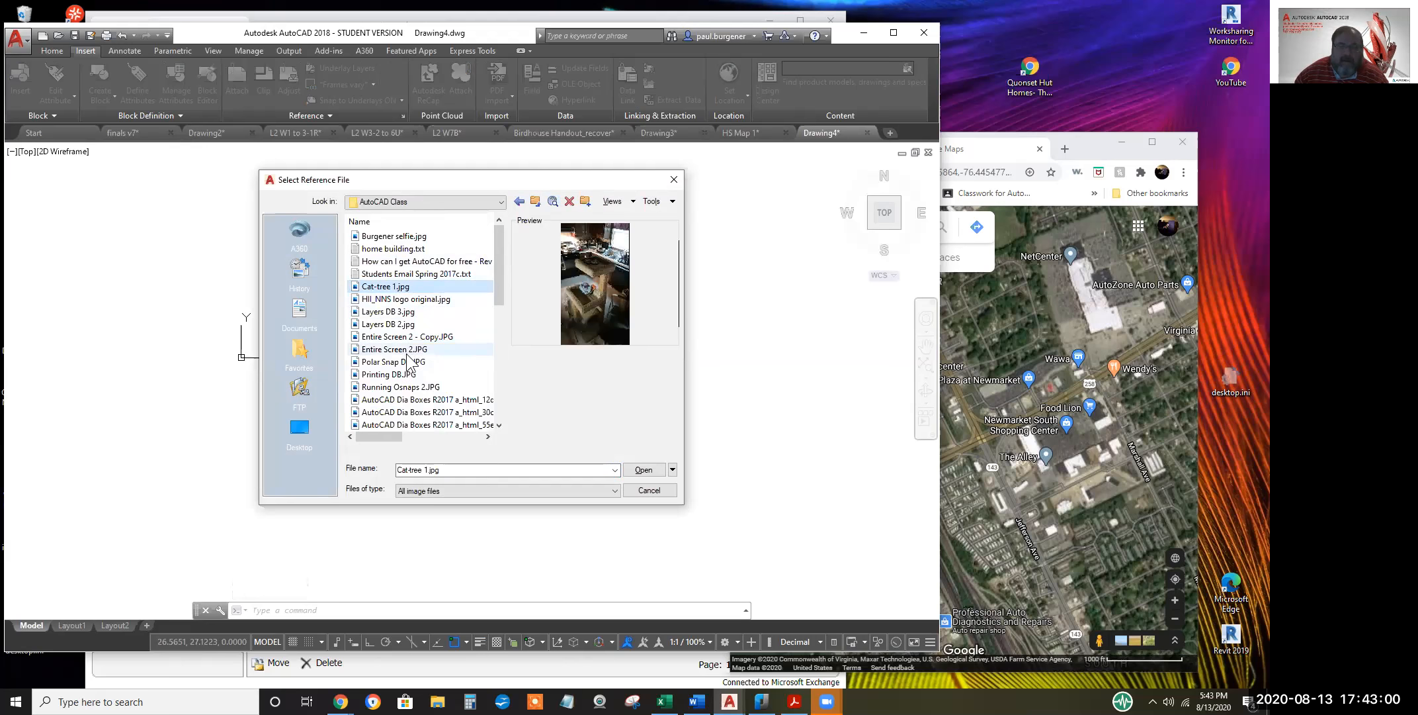
scroll(405, 397, down, 8)
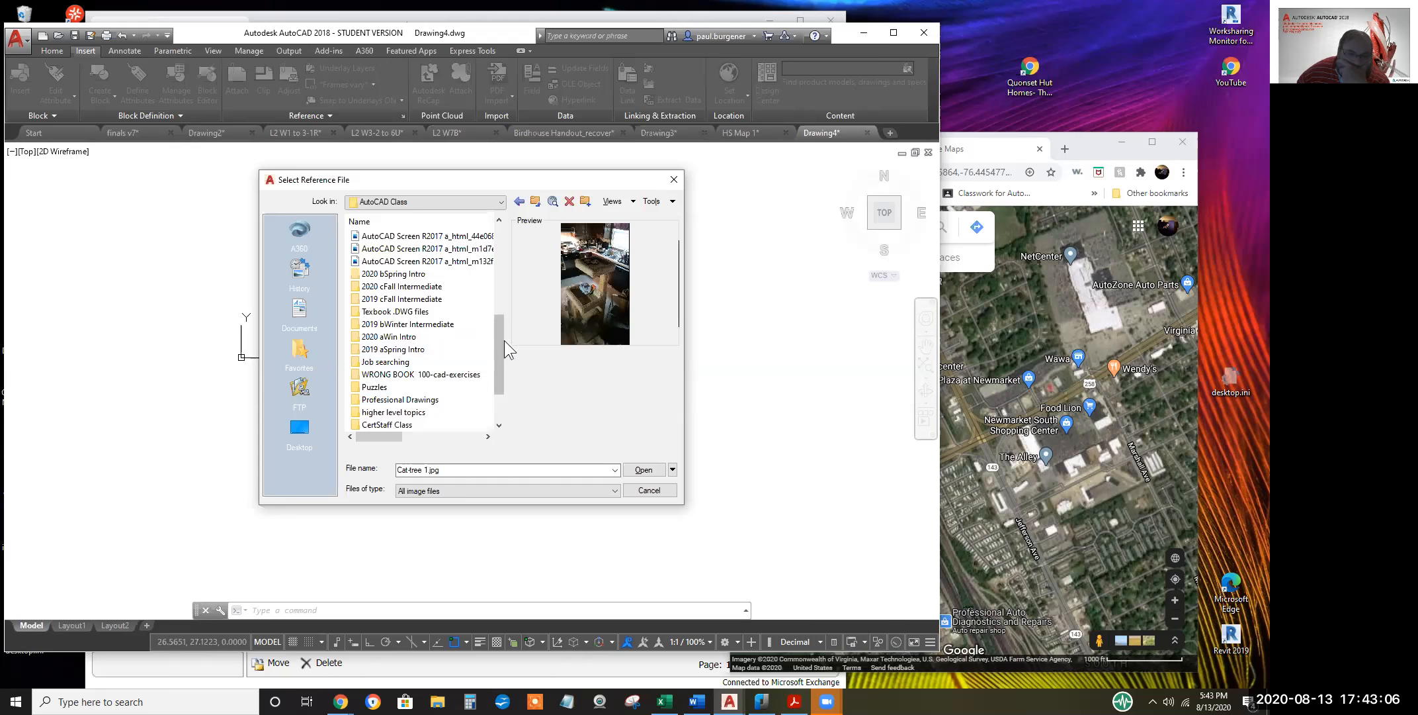
Browse up to This PC and open the Local Disk (D:) drive
click(538, 200)
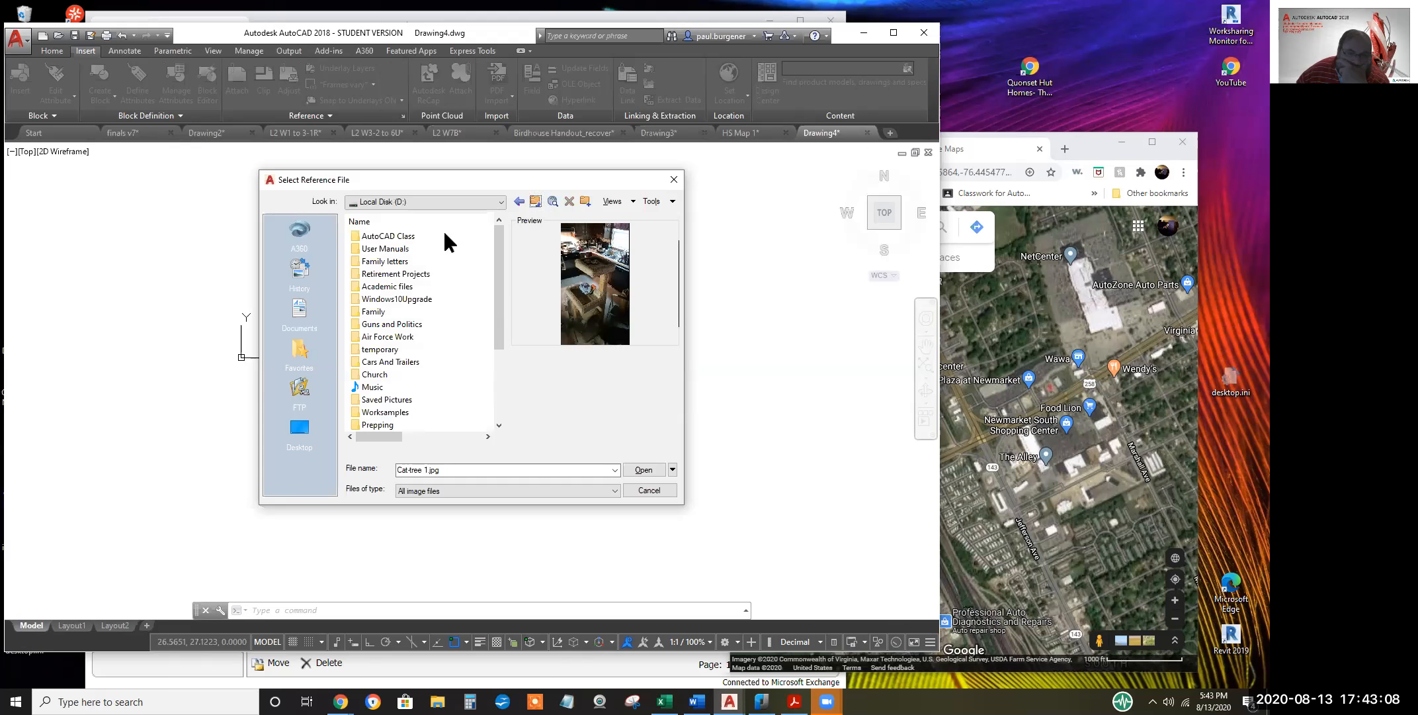
click(538, 197)
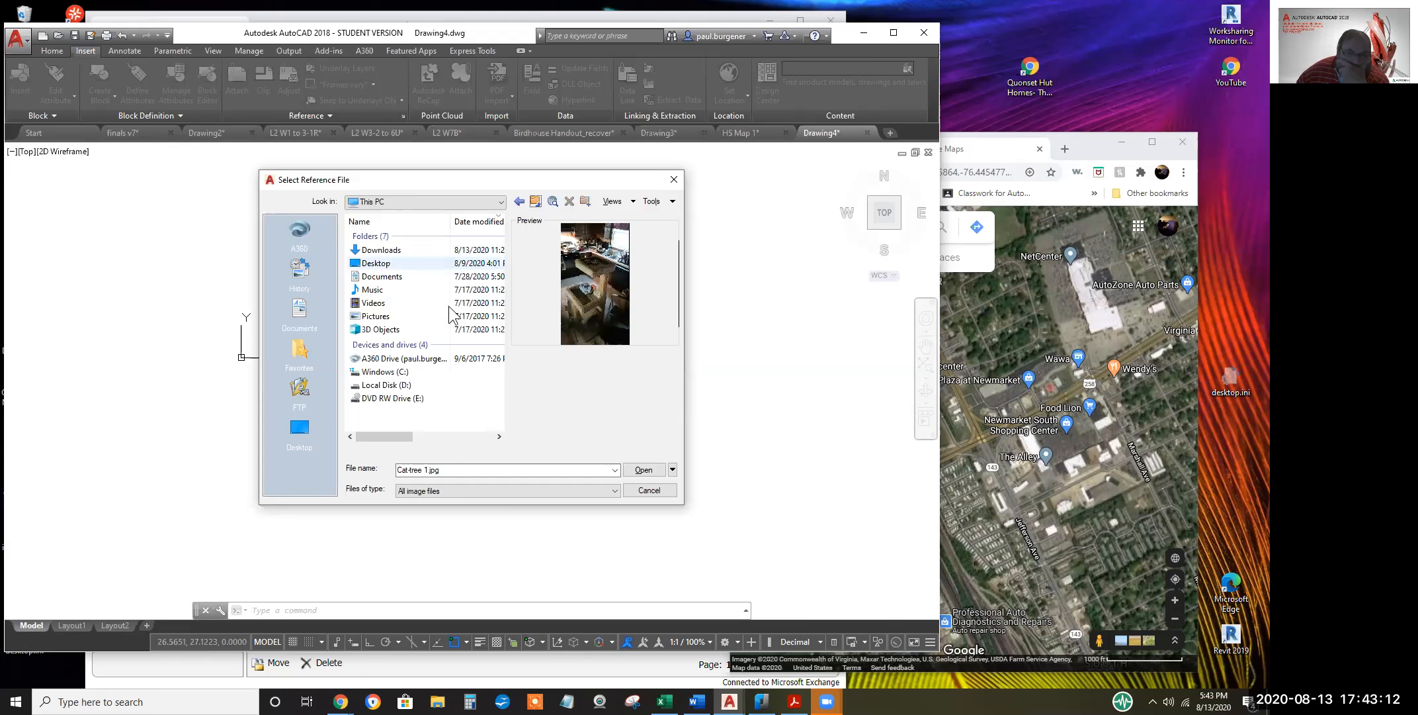
click(381, 384)
click(380, 385)
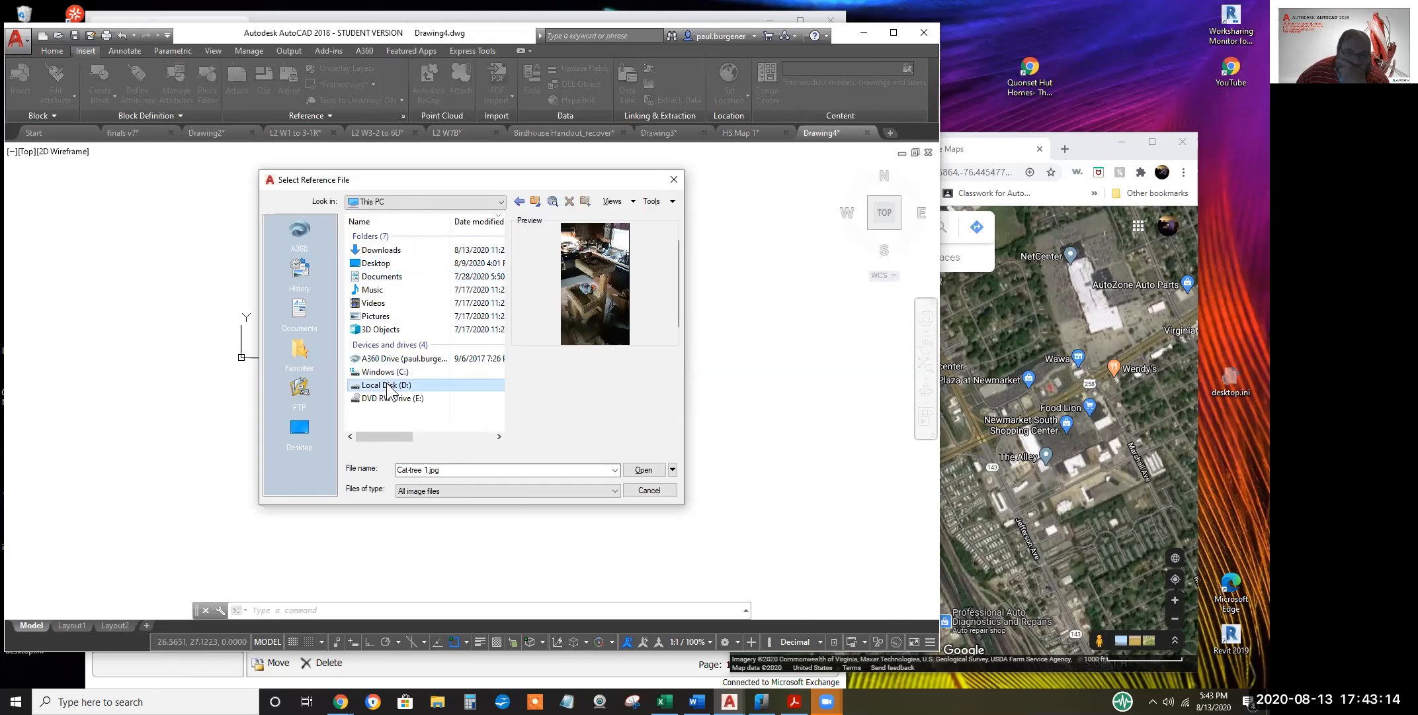
click(379, 385)
key(Escape)
double_click(357, 385)
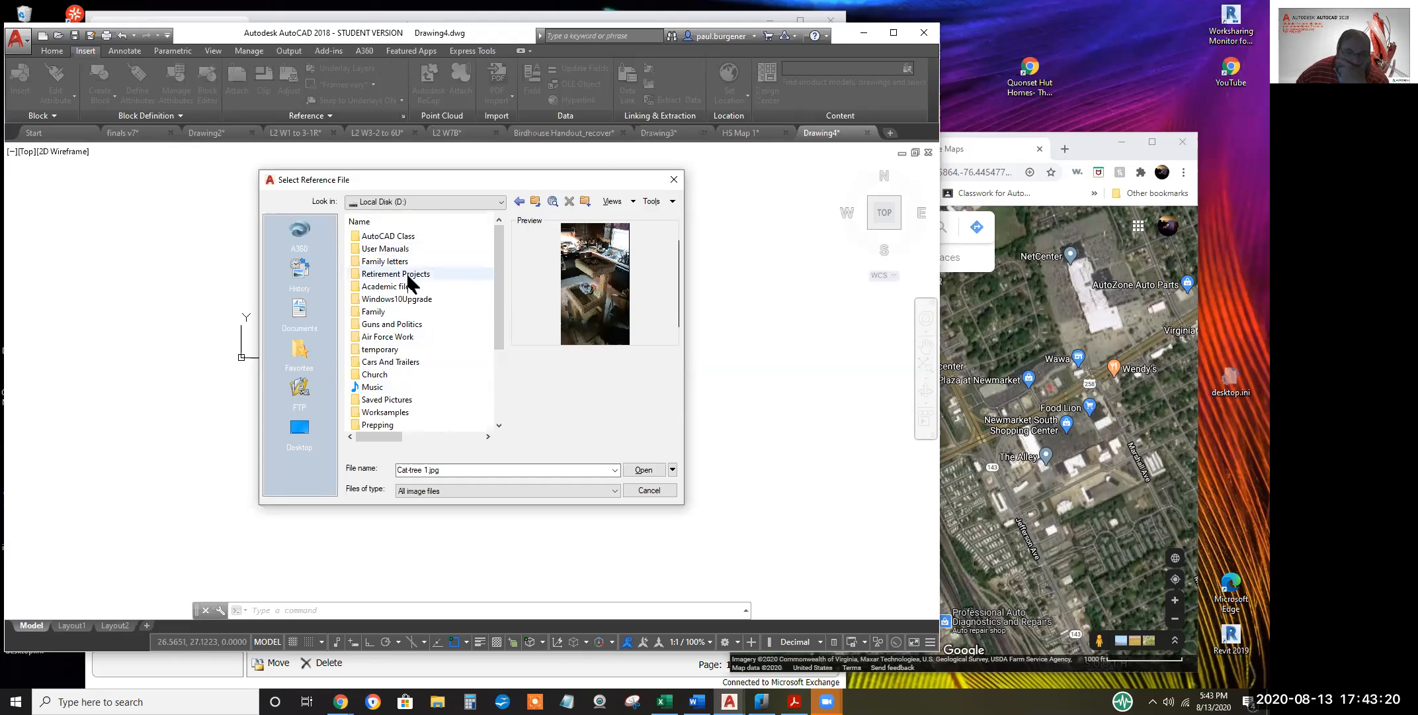
Open the Worksamples folder on the D: drive and select Composite P22b-Vehicle Handling.jpg
scroll(408, 273, down, 1)
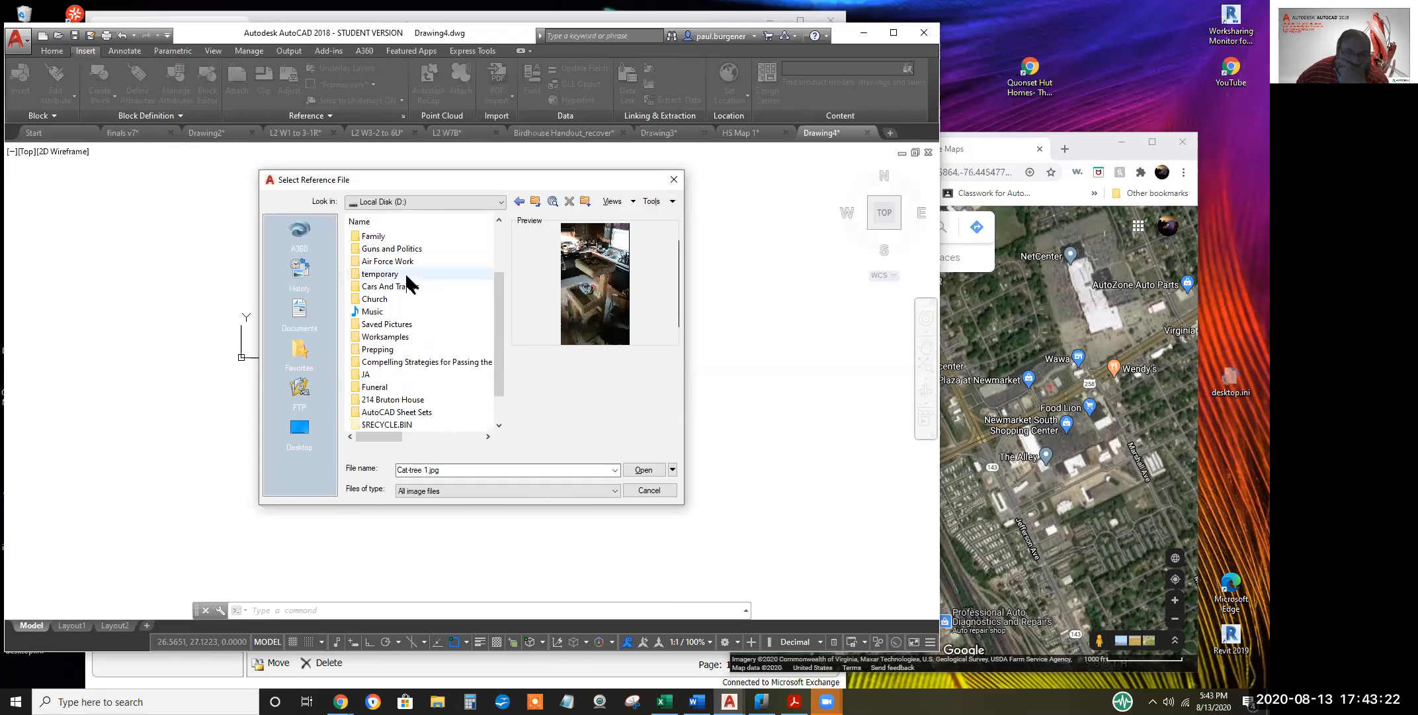
scroll(406, 272, down, 2)
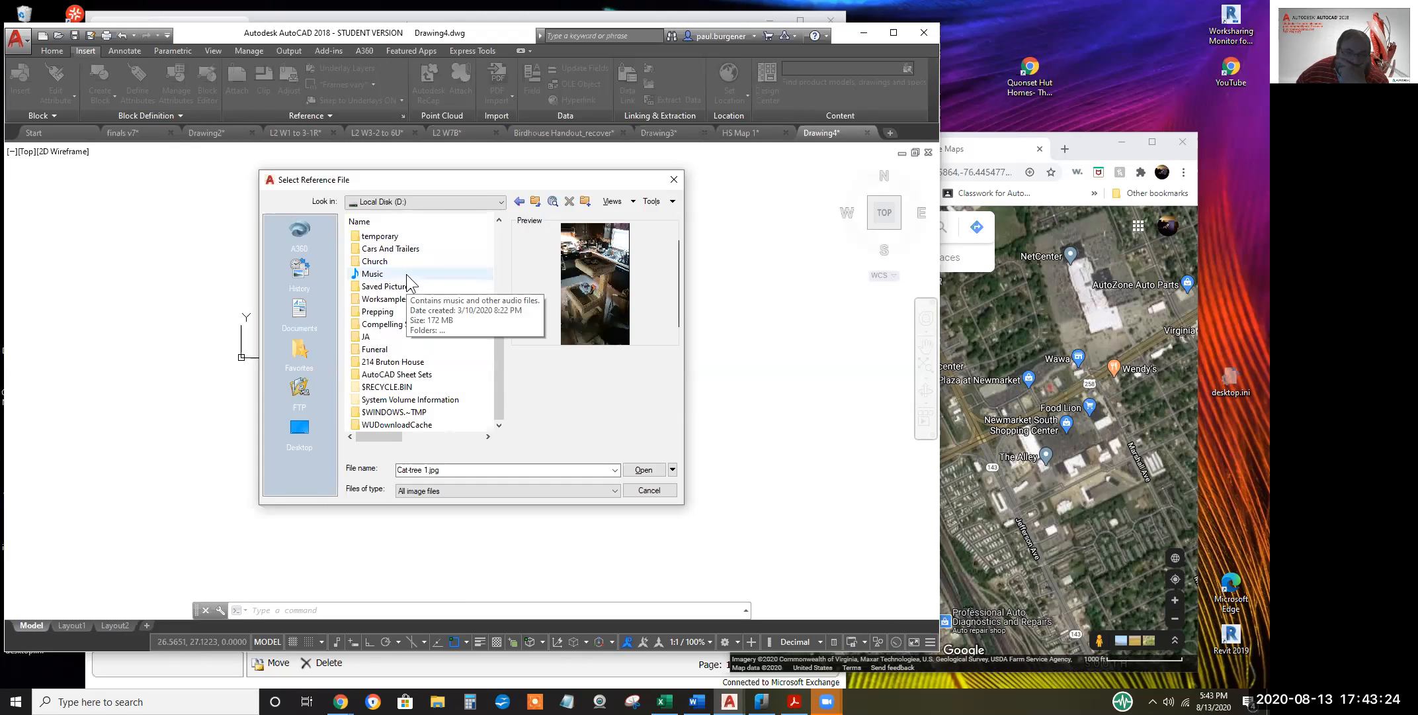
scroll(407, 277, up, 3)
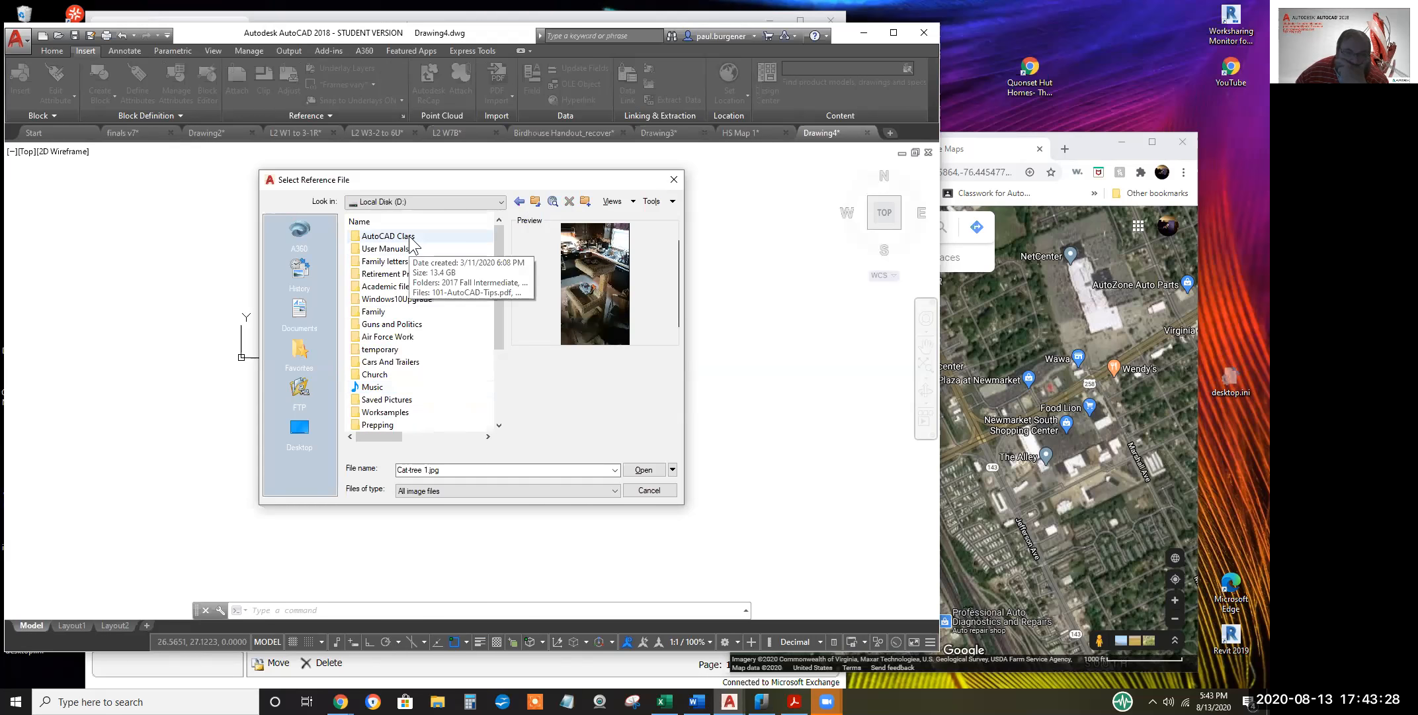
scroll(399, 380, down, 3)
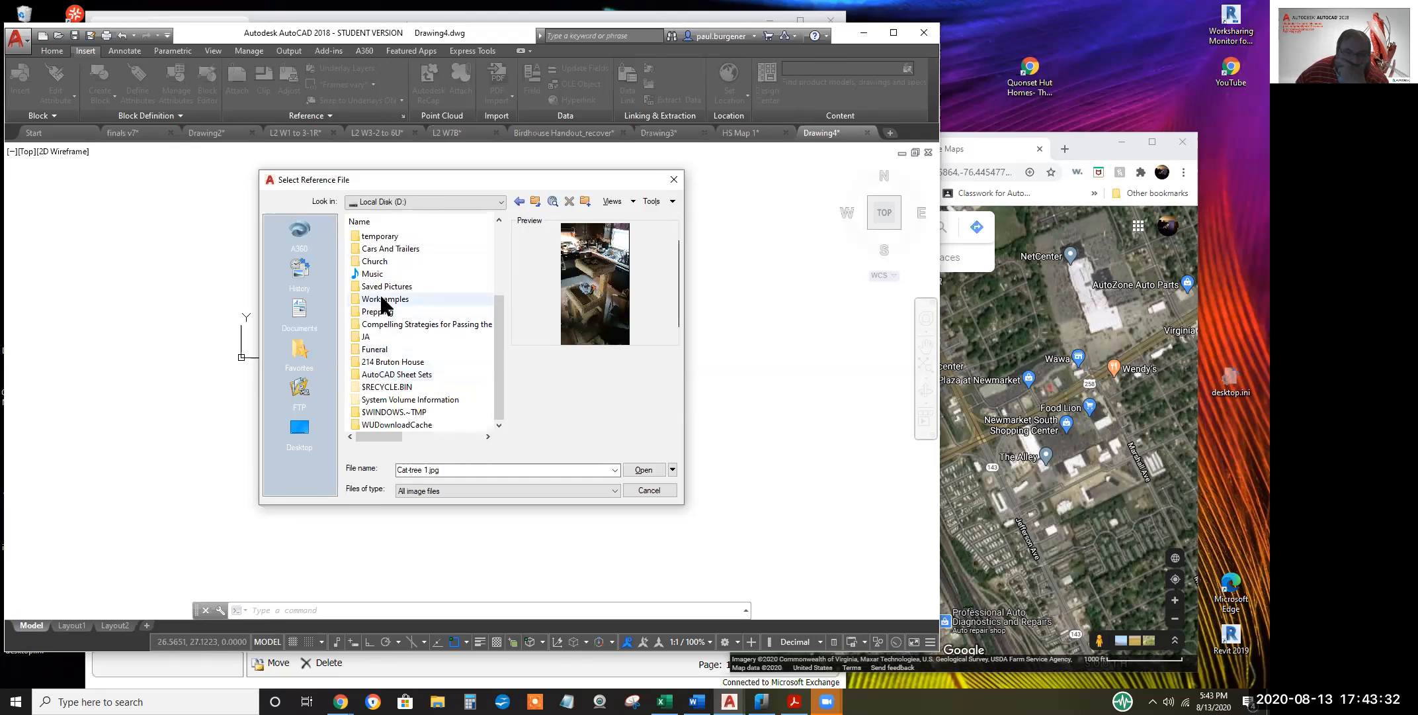
scroll(388, 274, up, 3)
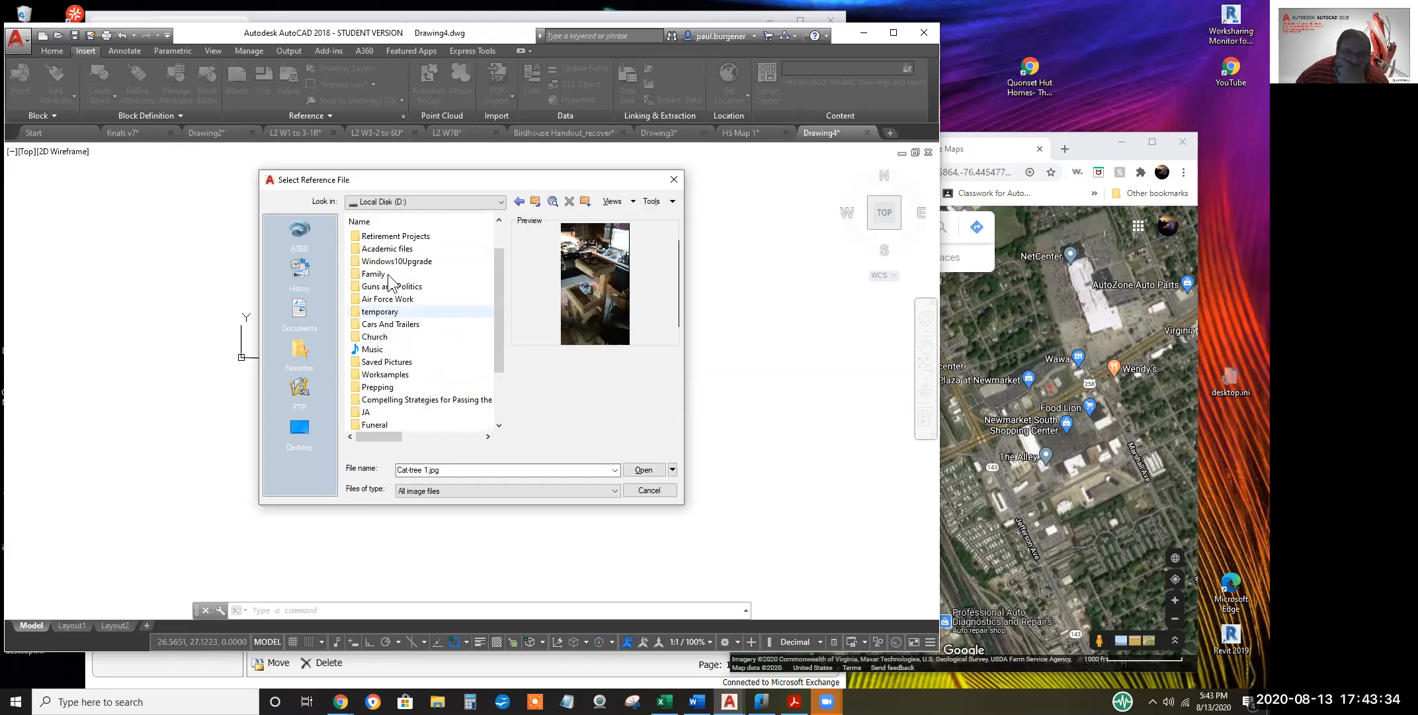
scroll(391, 285, down, 2)
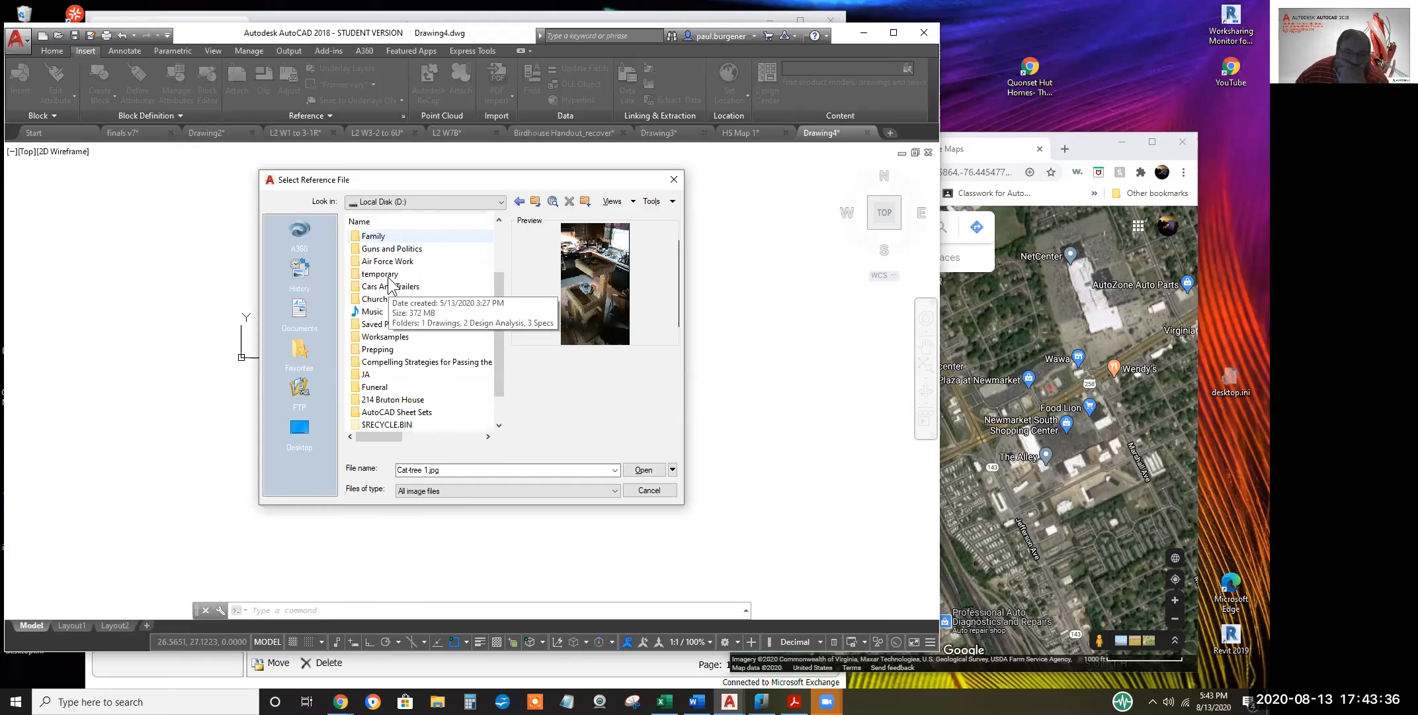
double_click(387, 337)
click(389, 338)
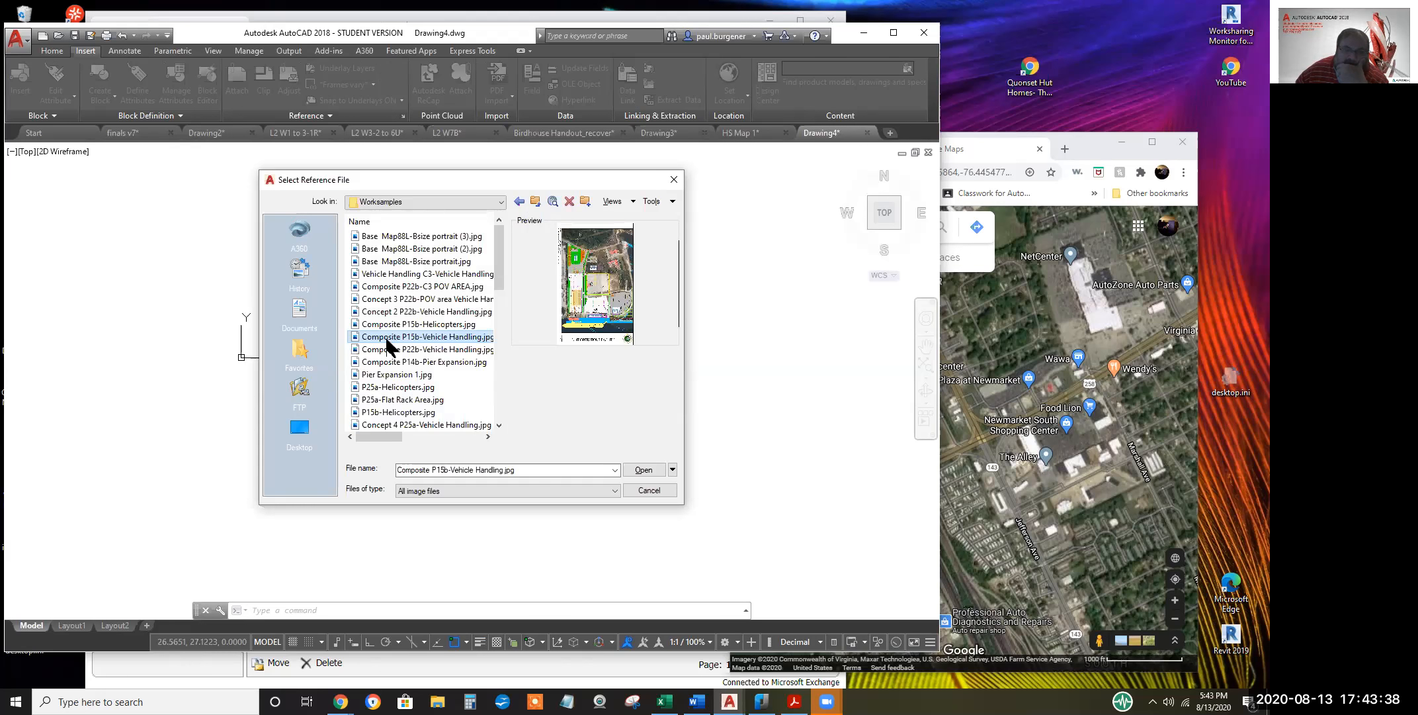
click(432, 336)
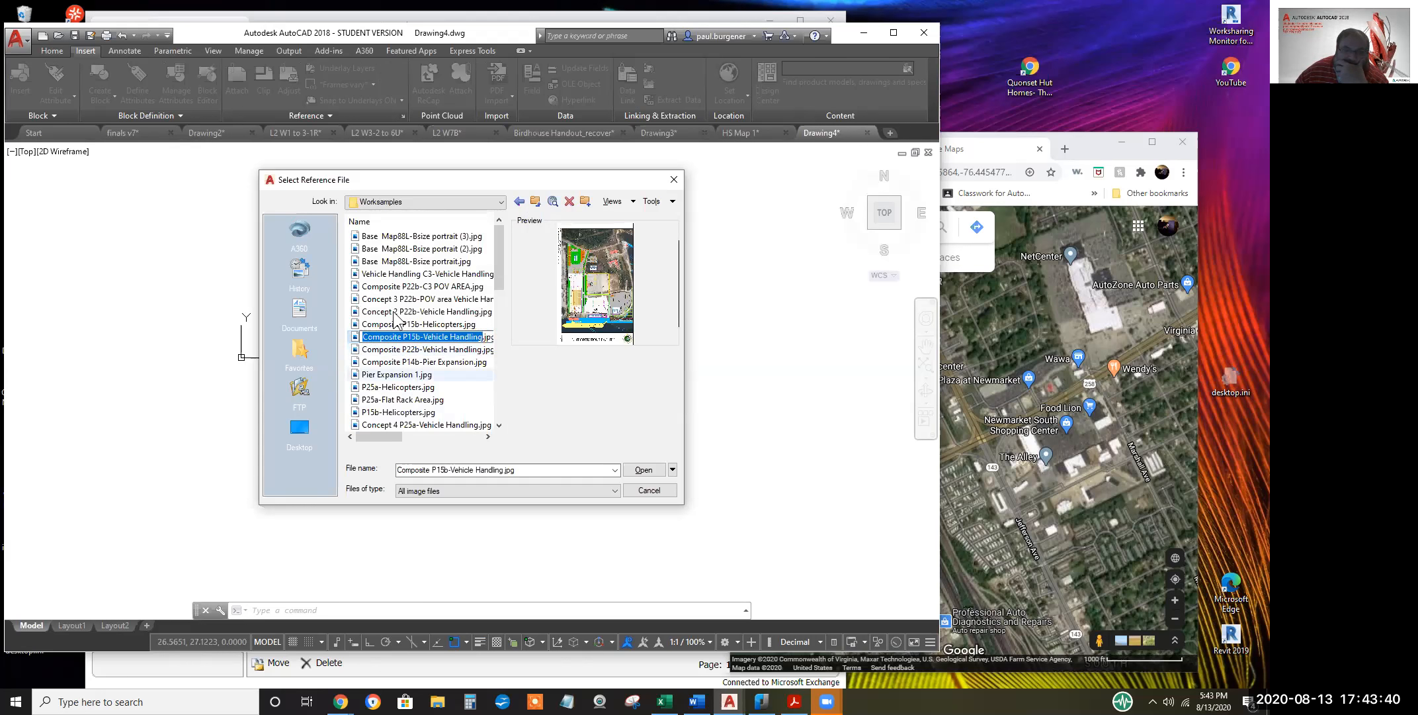
click(414, 351)
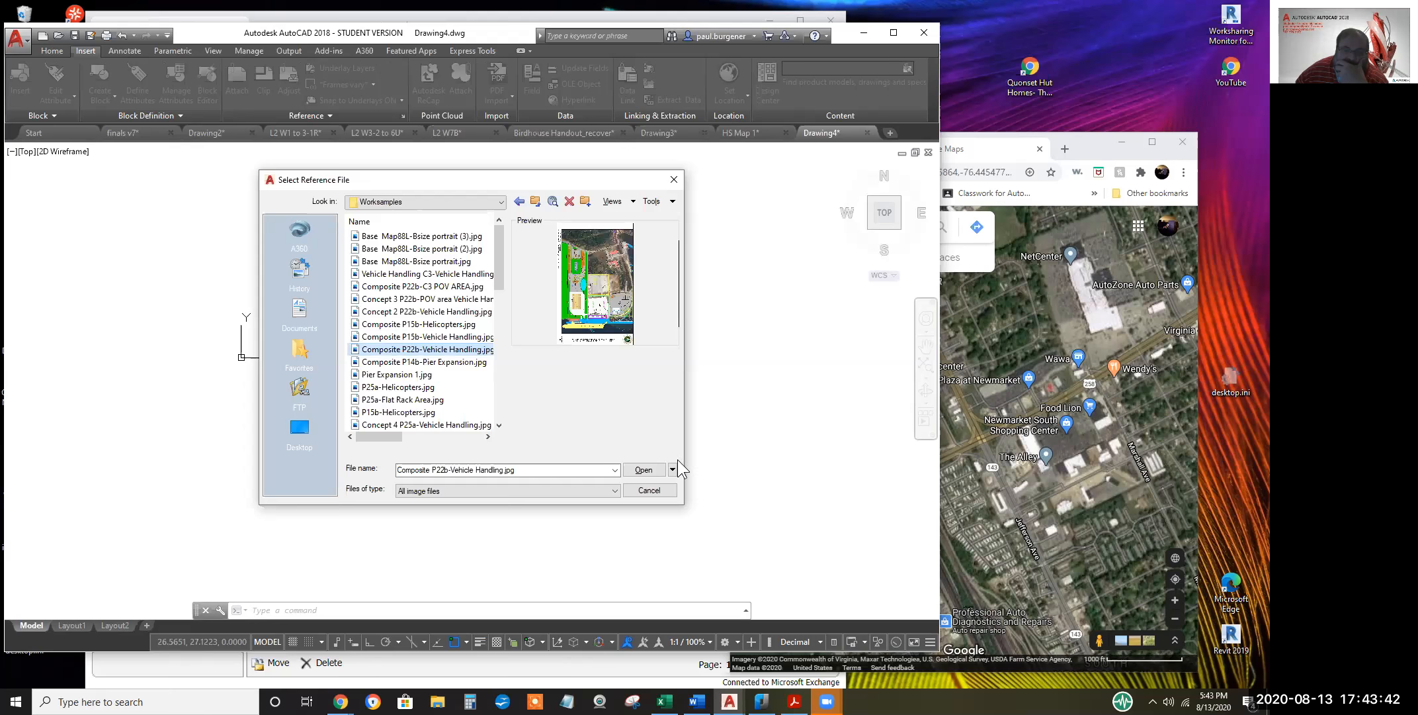
Attach the Composite P22b-Vehicle Handling image with a relative path and angle 0, specifying its insertion point and scale on screen
click(644, 469)
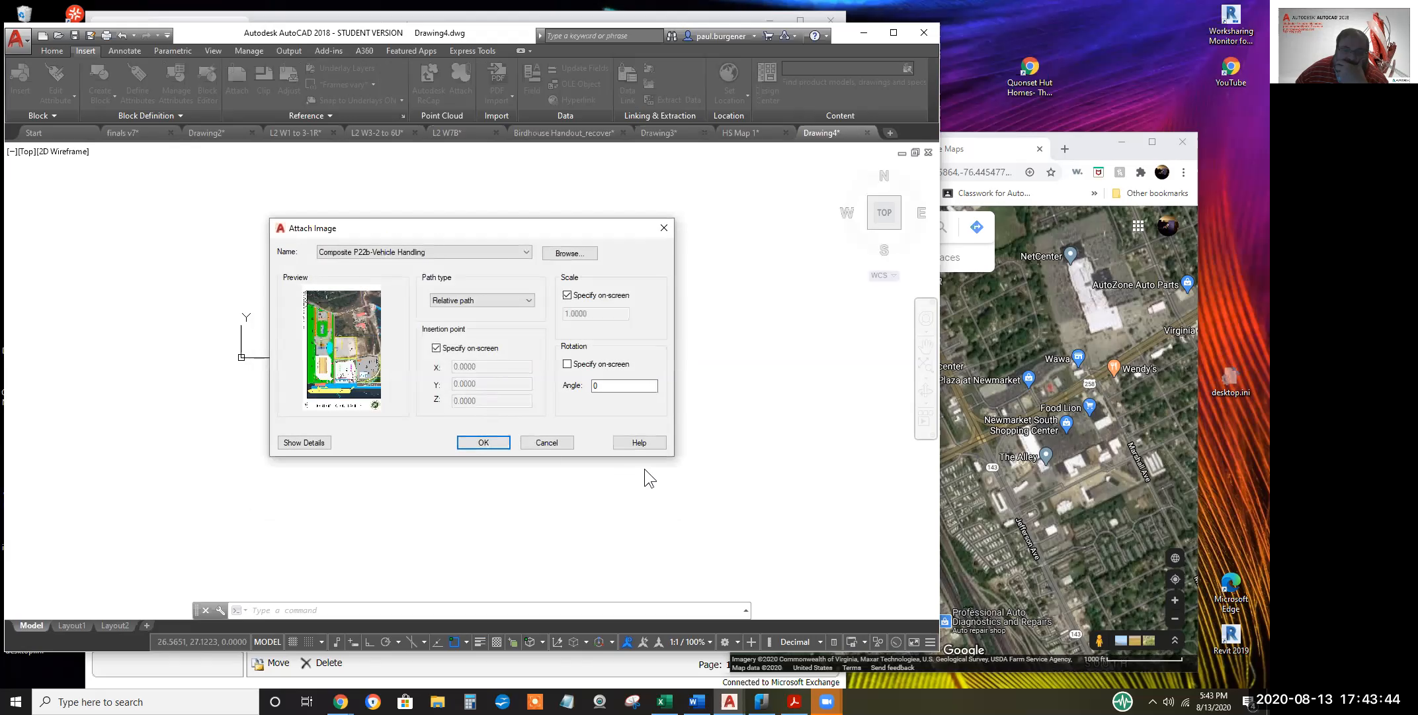
click(484, 442)
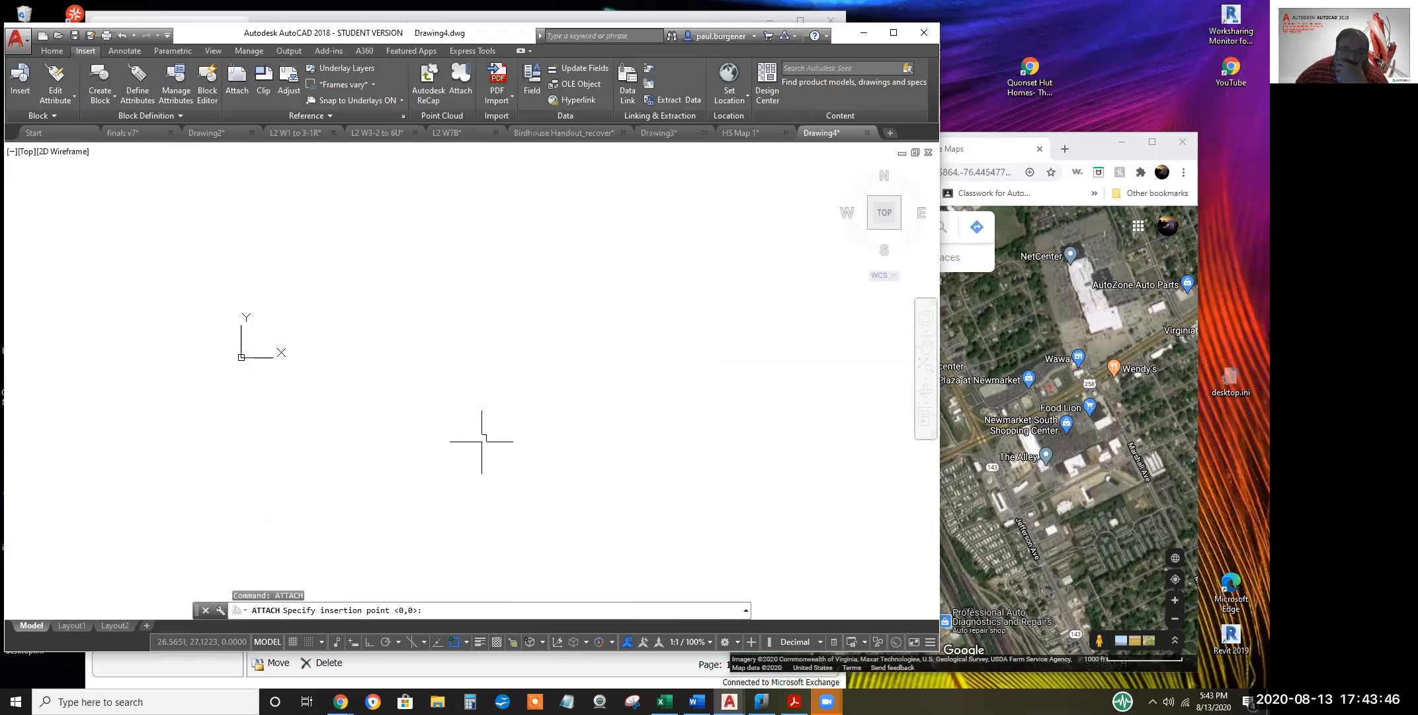
click(423, 436)
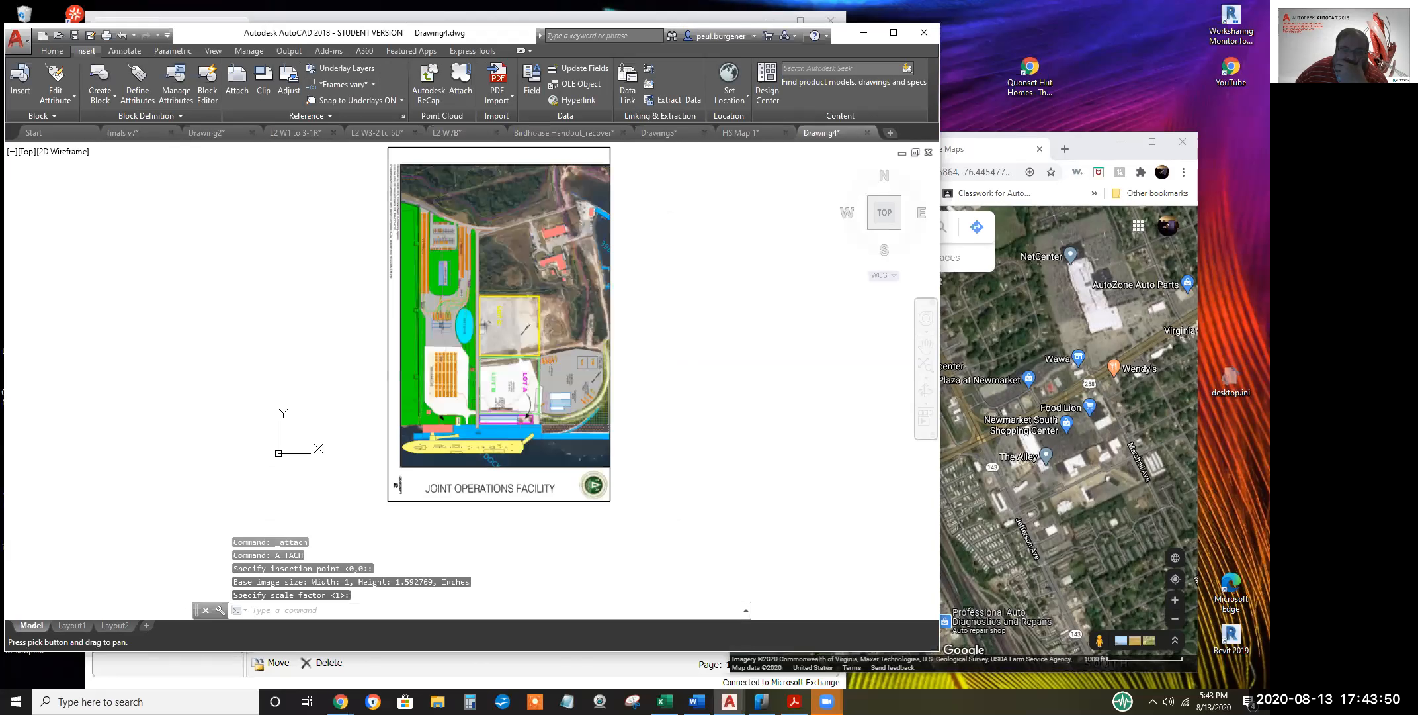
scroll(550, 278, up, 4)
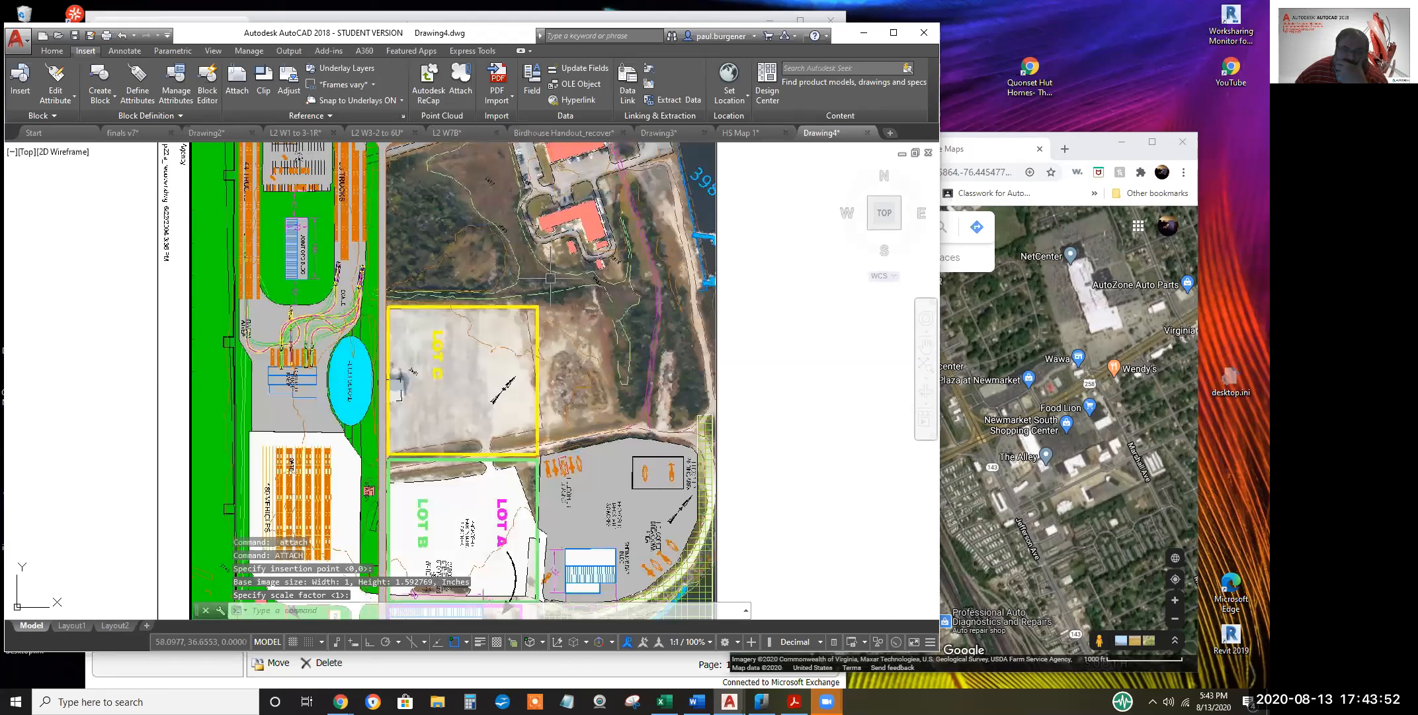
scroll(550, 278, down, 2)
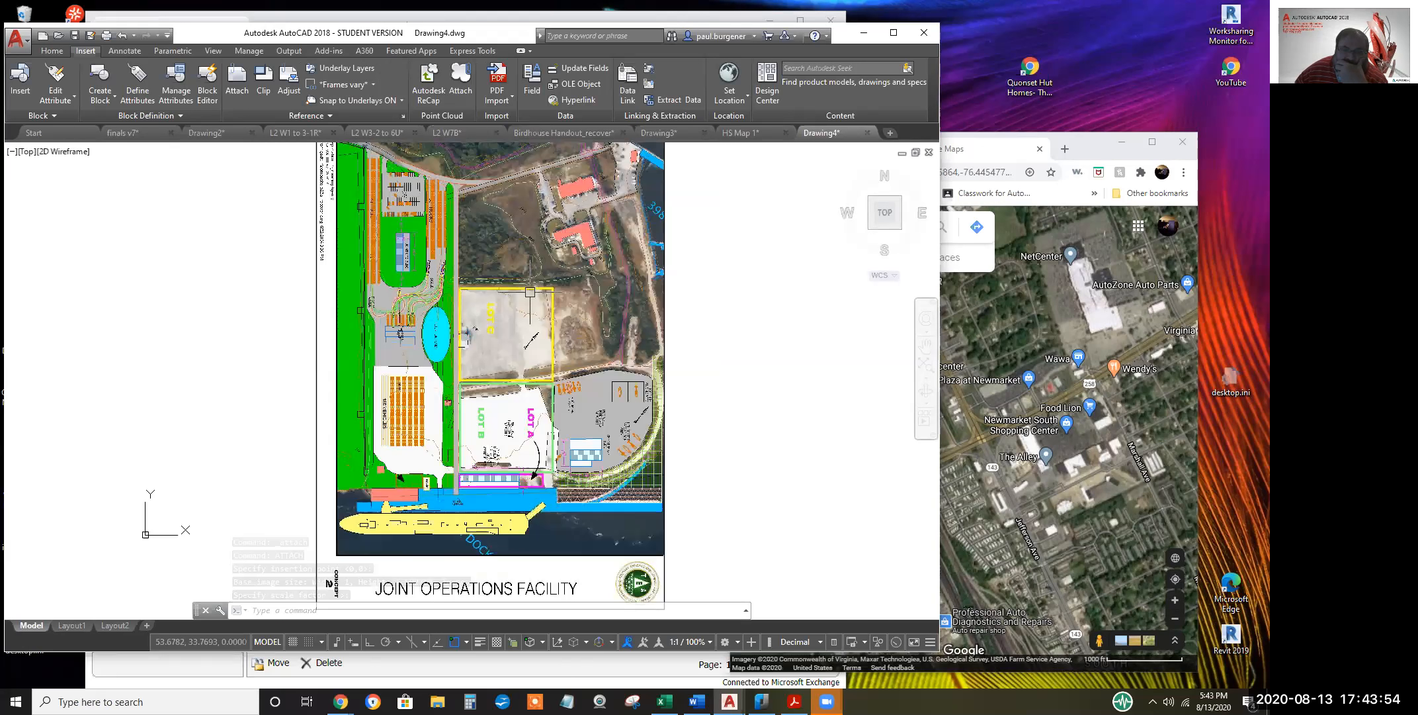
scroll(579, 415, down, 2)
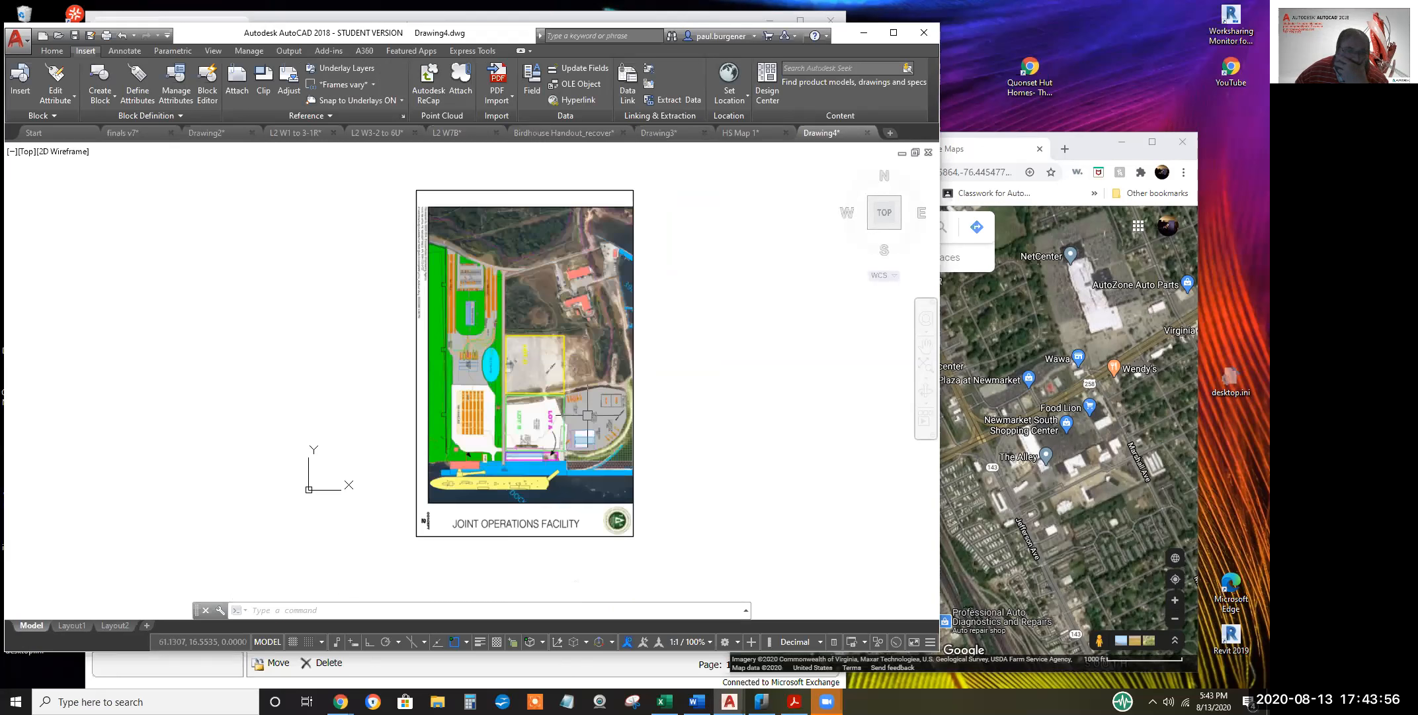
Examine the upper part of the attached site image, including the wooded area, access road, red-roofed buildings and Lot C
scroll(587, 410, down, 2)
middle_drag(626, 332, 569, 283)
scroll(503, 338, up, 4)
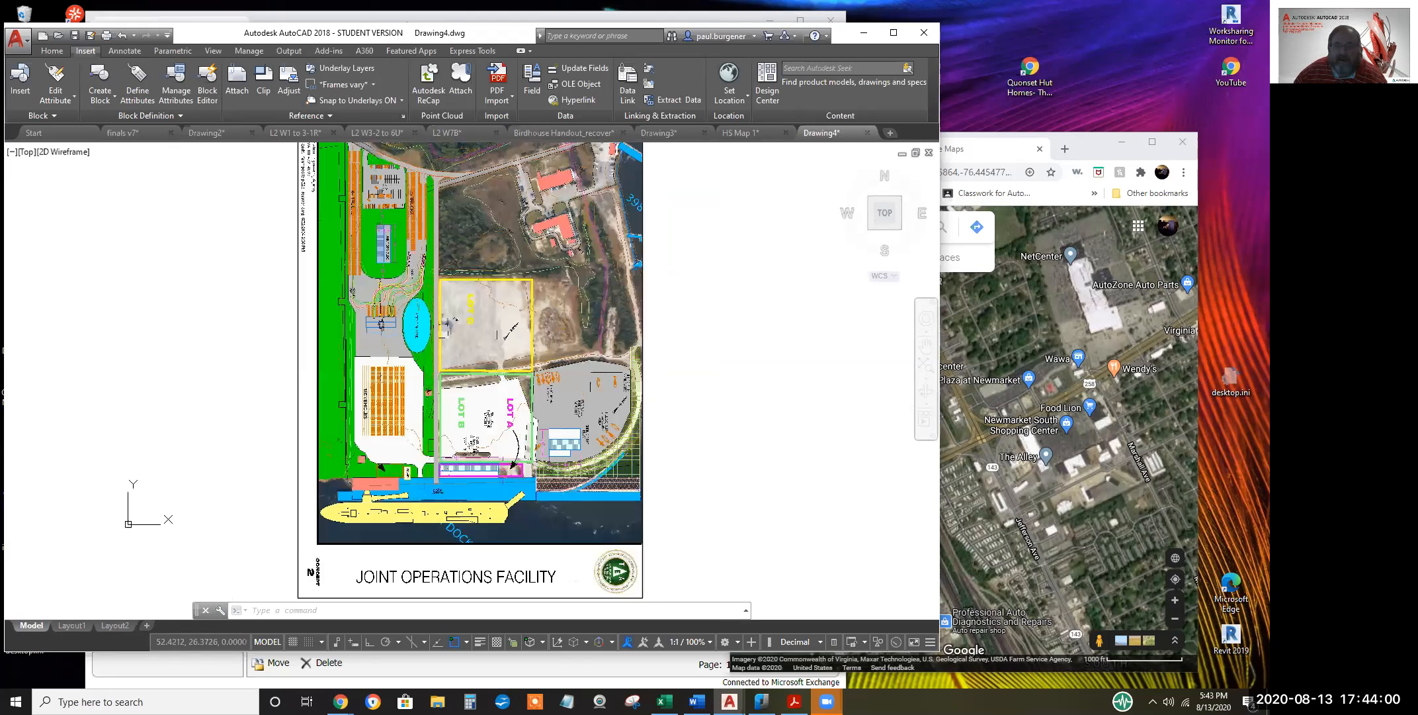
middle_drag(466, 193, 519, 278)
scroll(530, 272, up, 2)
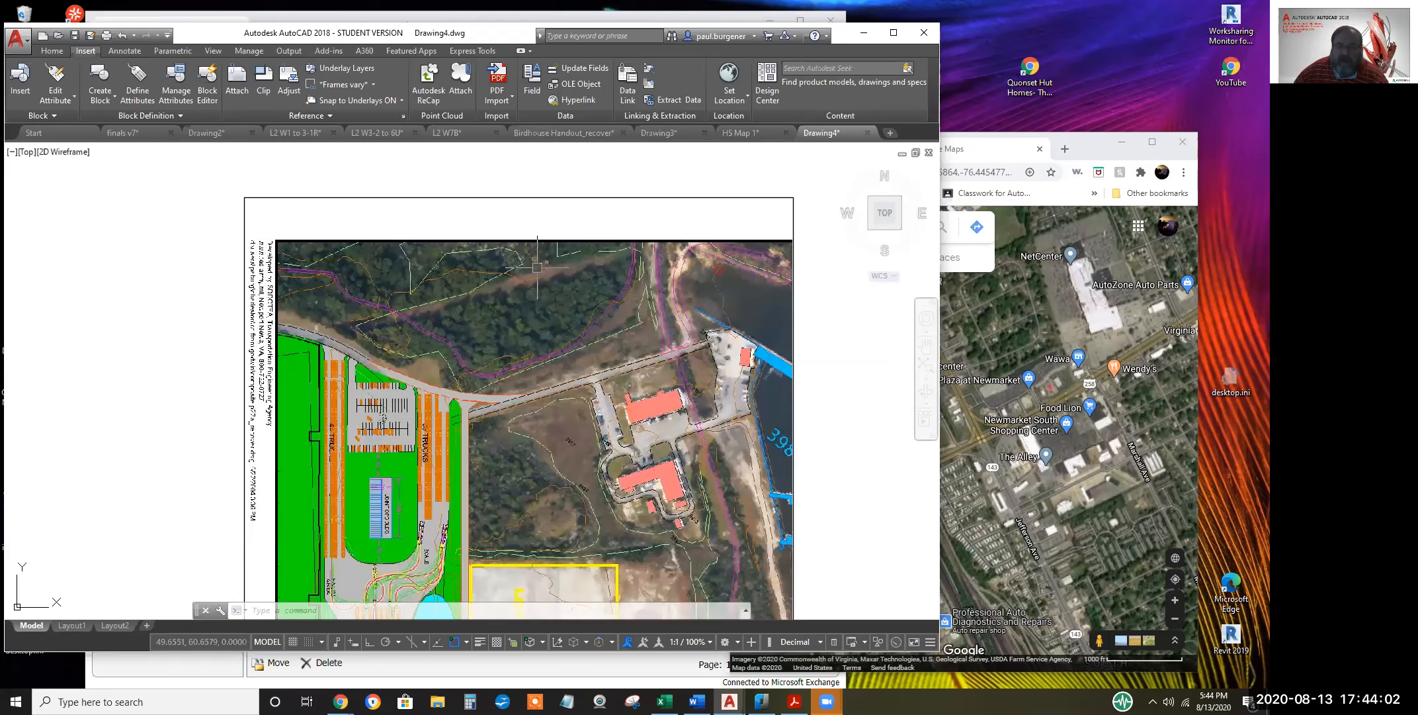
scroll(537, 267, up, 2)
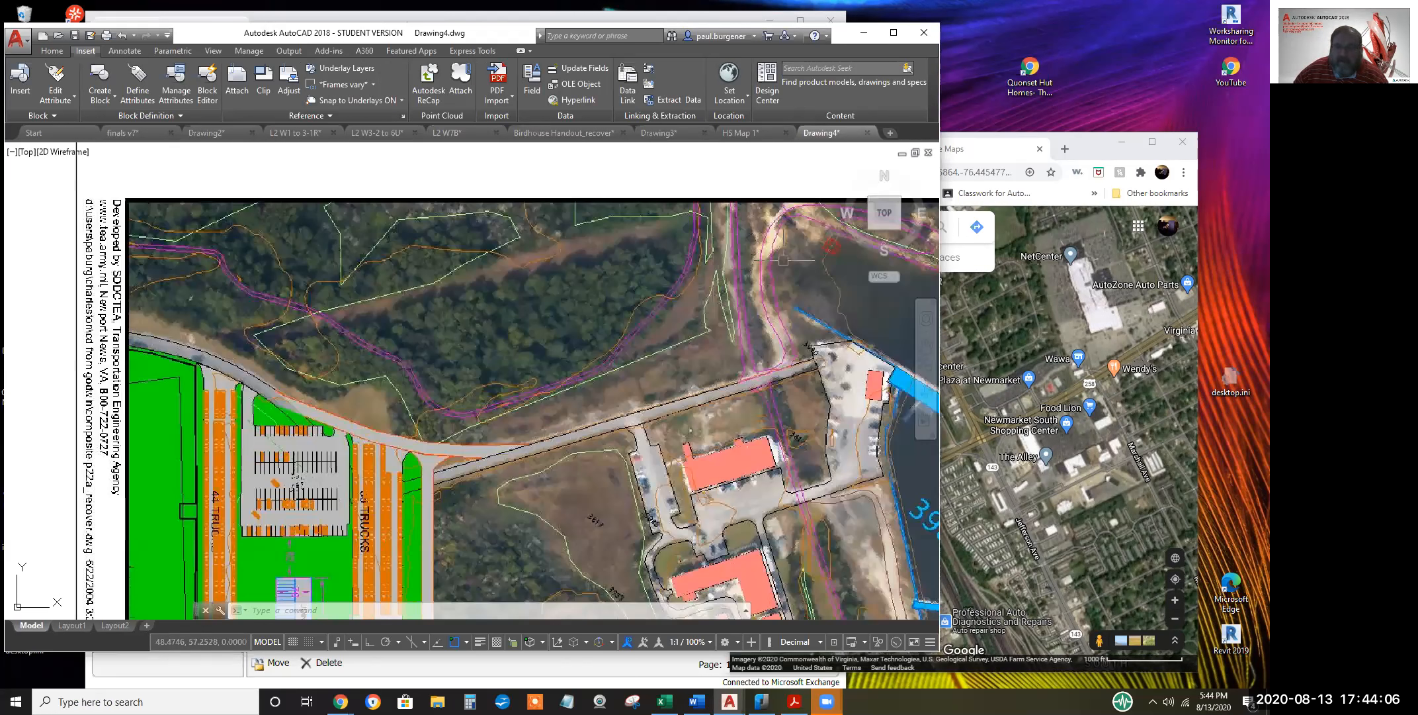
scroll(783, 260, down, 4)
middle_drag(784, 260, 606, 143)
scroll(662, 325, up, 2)
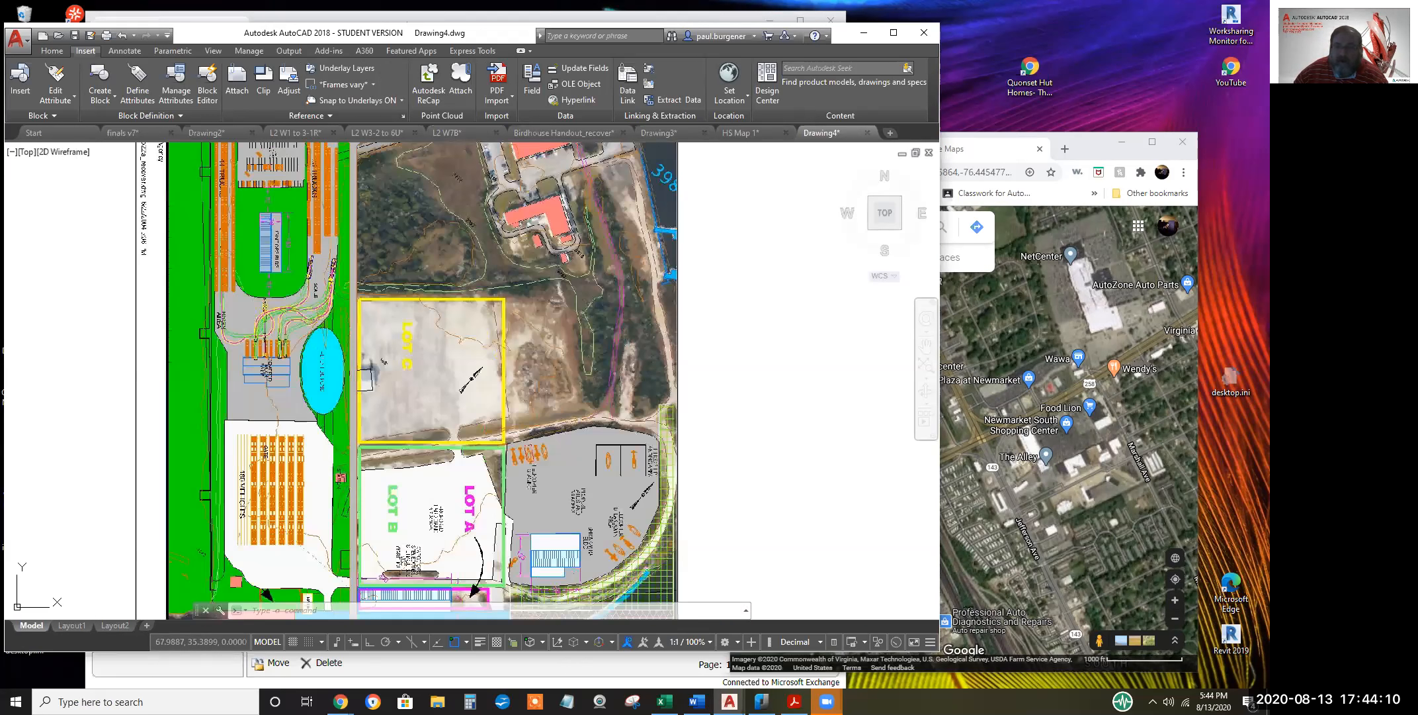
middle_drag(646, 248, 703, 446)
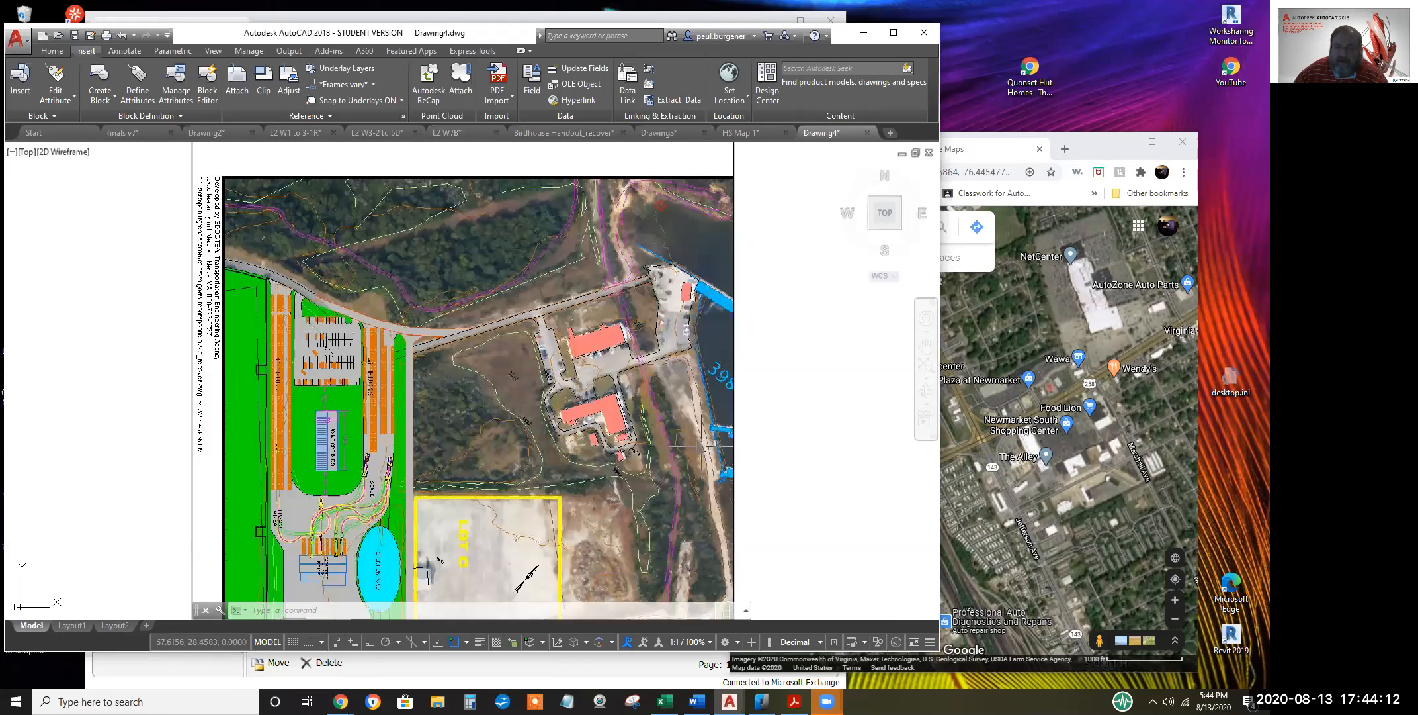
Examine the waterfront of the site image, covering the dock, the yellow ship, Lots A and B and the title strip
scroll(705, 446, down, 2)
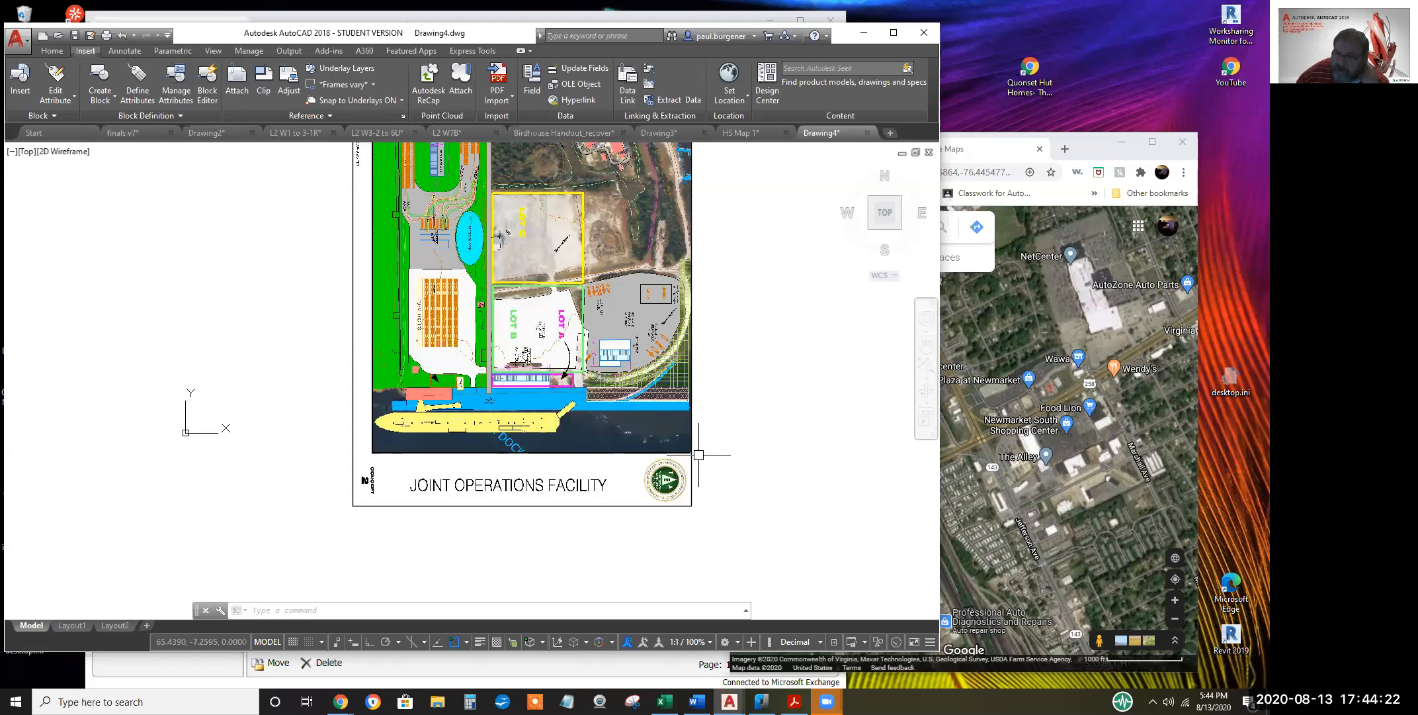
scroll(665, 440, up, 2)
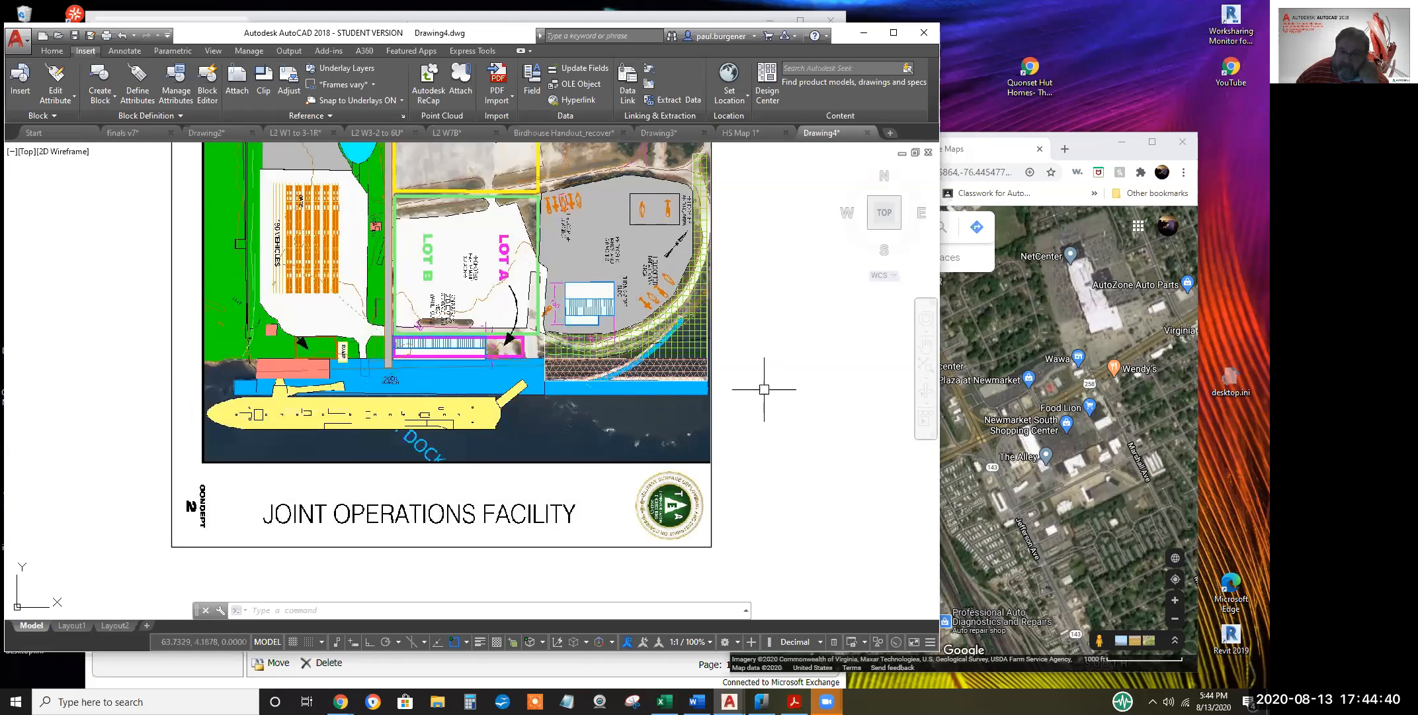
scroll(692, 367, down, 2)
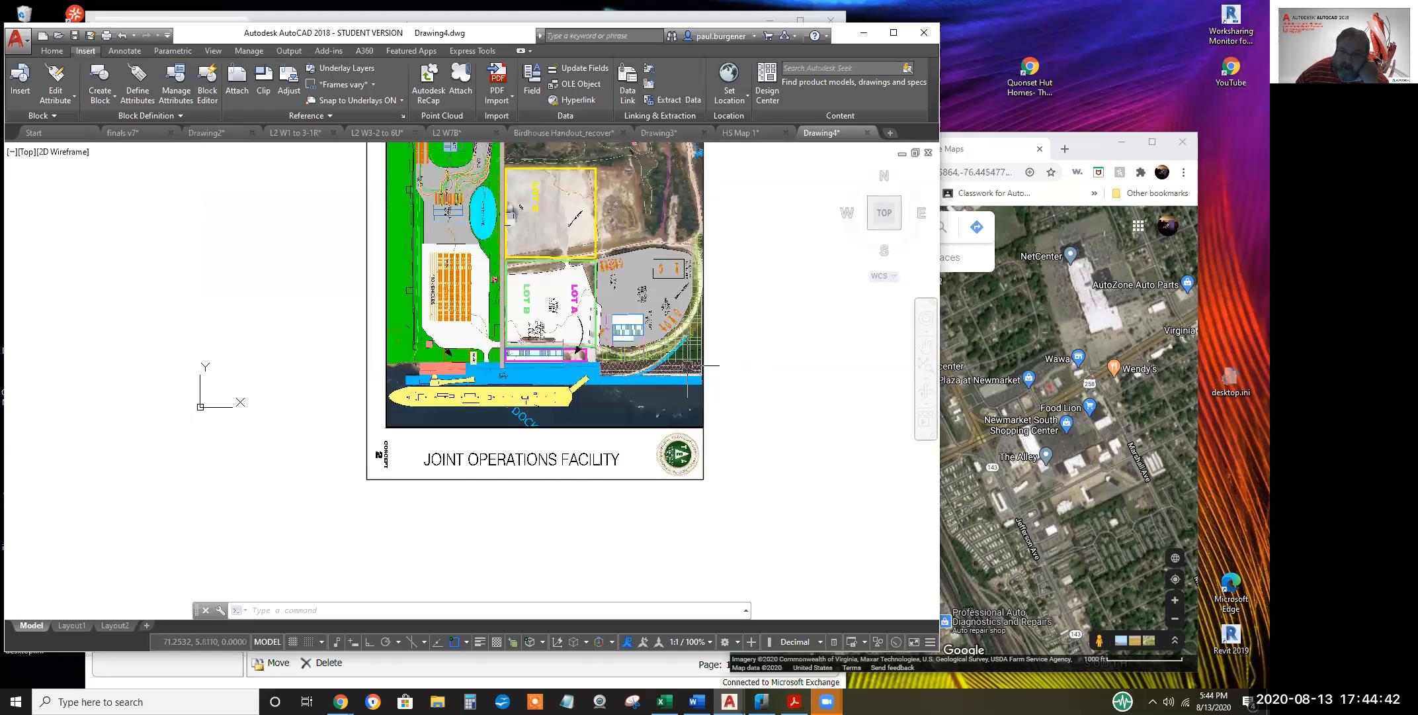
middle_drag(691, 366, 726, 480)
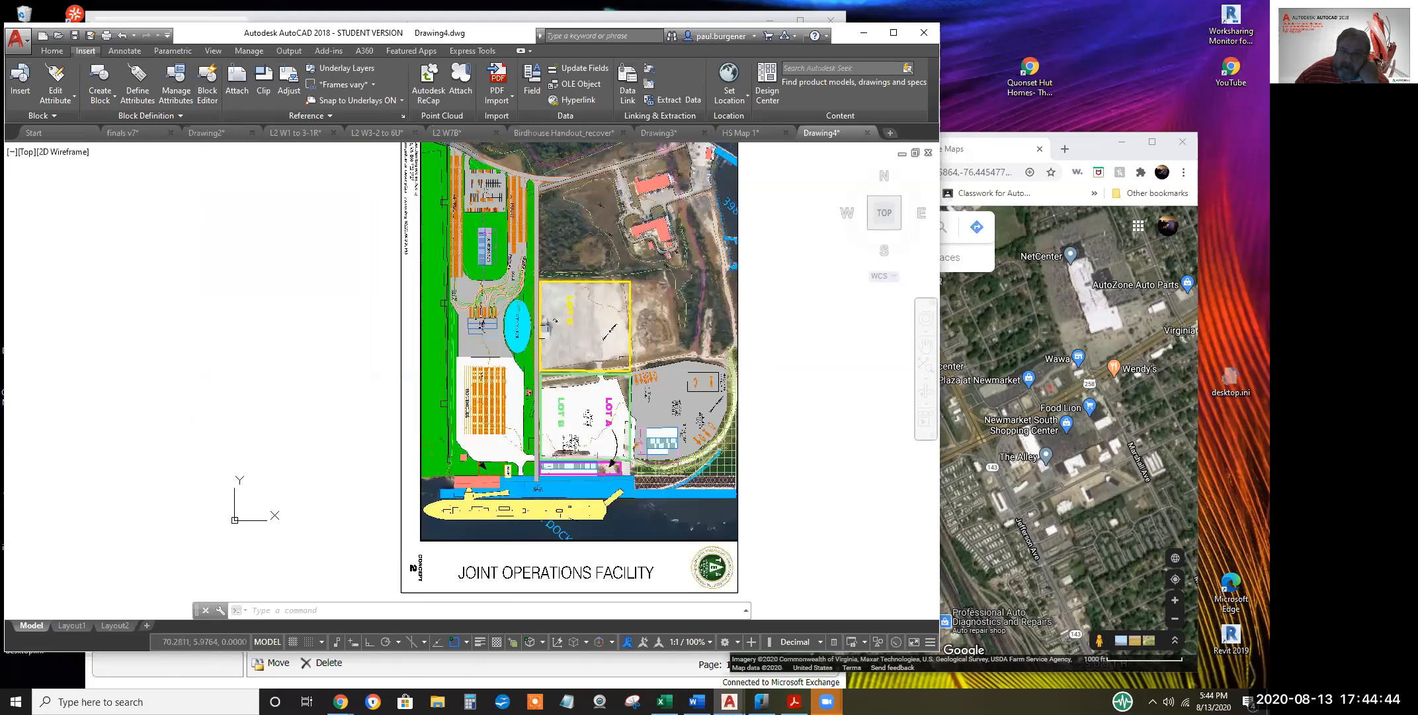
mouse_move(572, 317)
middle_down()
mouse_move(554, 432)
mouse_move(581, 341)
middle_up()
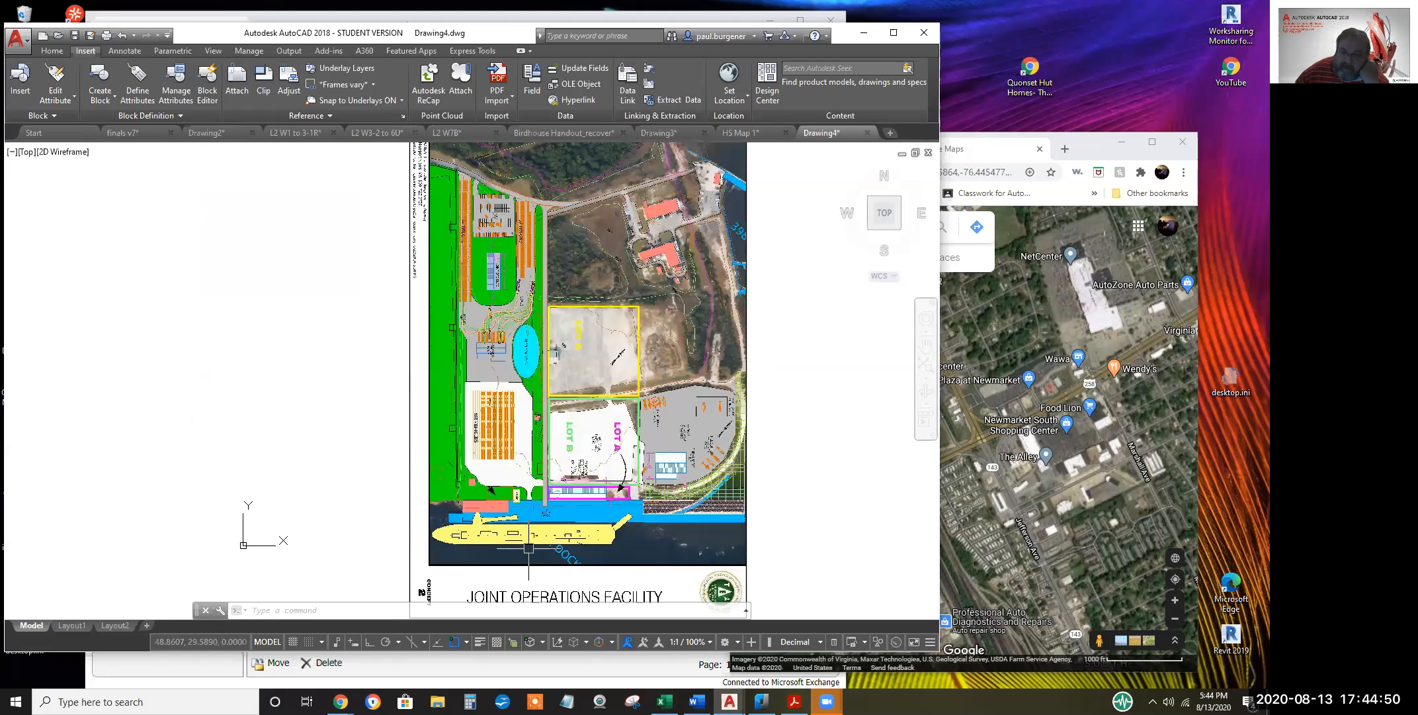
scroll(529, 547, up, 4)
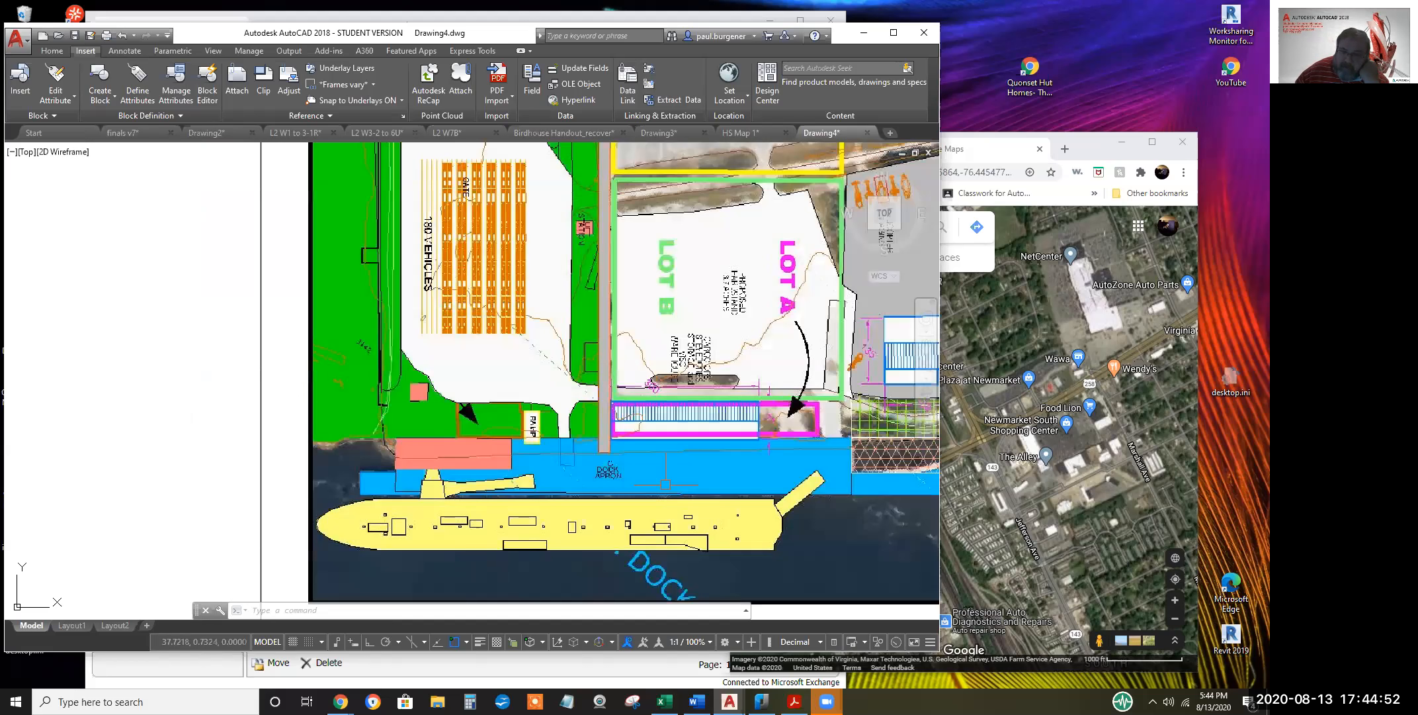
middle_drag(741, 470, 629, 519)
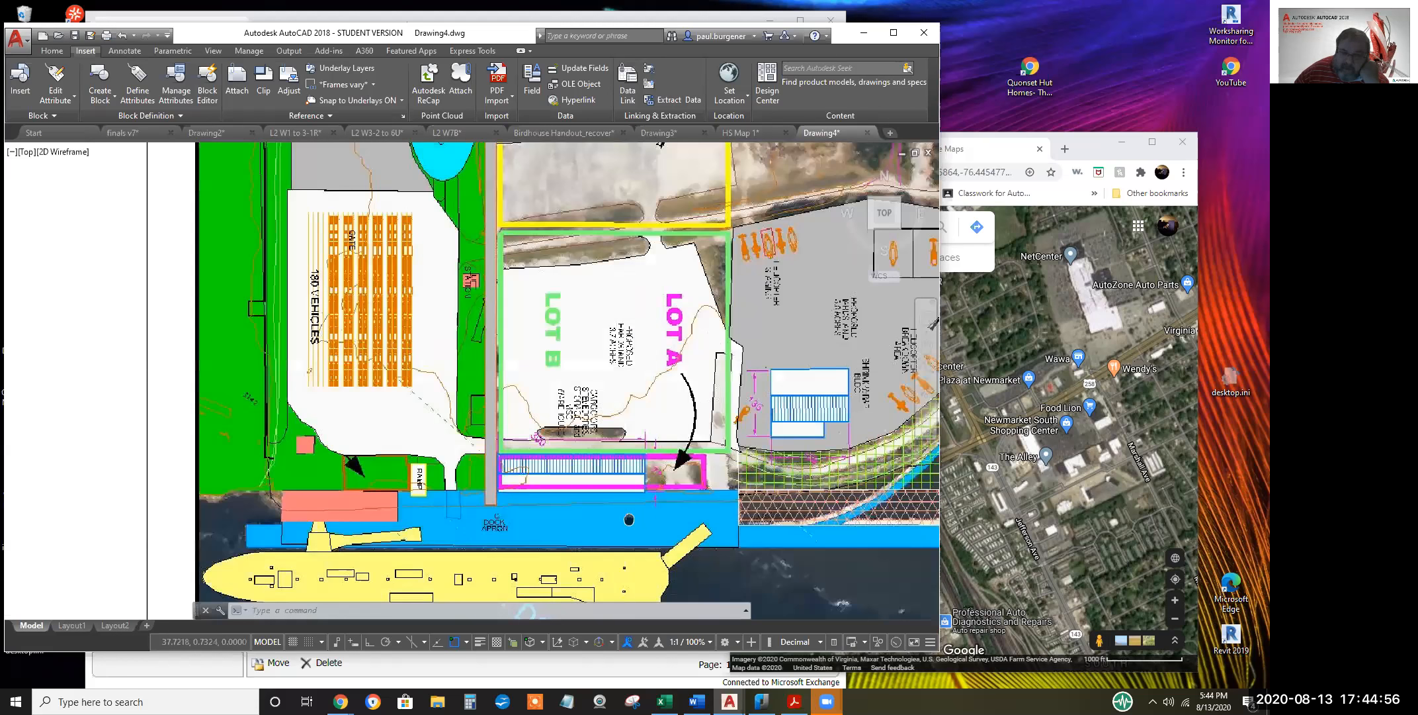
scroll(576, 387, down, 4)
scroll(577, 387, up, 2)
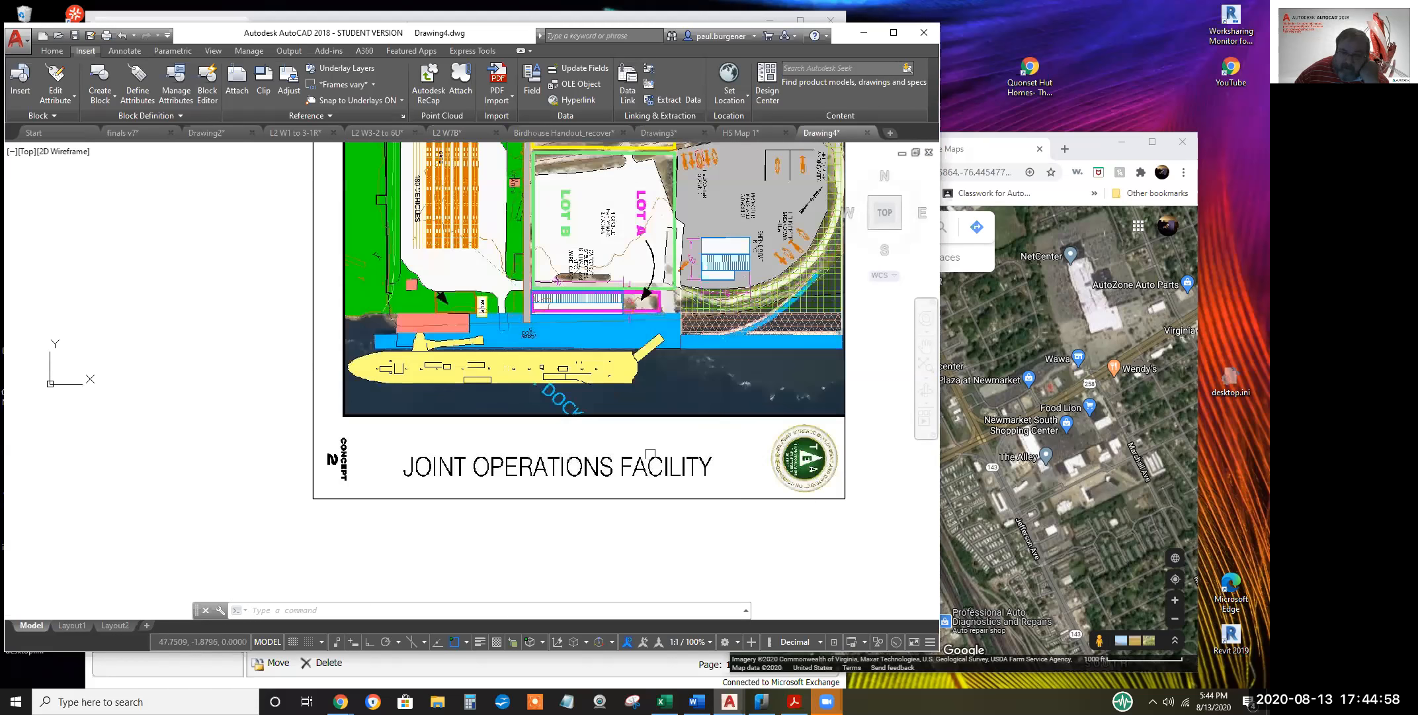
middle_drag(650, 453, 644, 633)
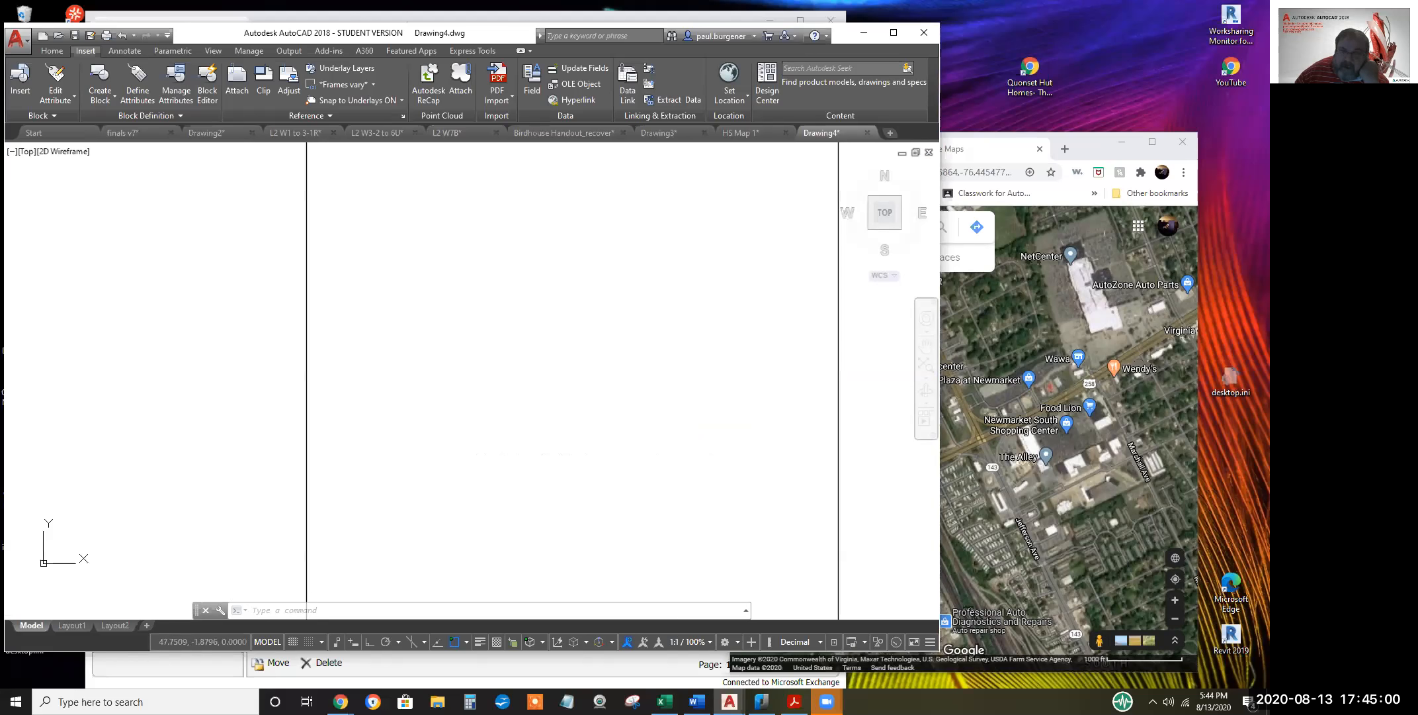
Inspect the vertical developer note beside the site image, the road junction and the area between the red-roofed buildings and Lot C
scroll(515, 581, down, 2)
scroll(395, 248, up, 4)
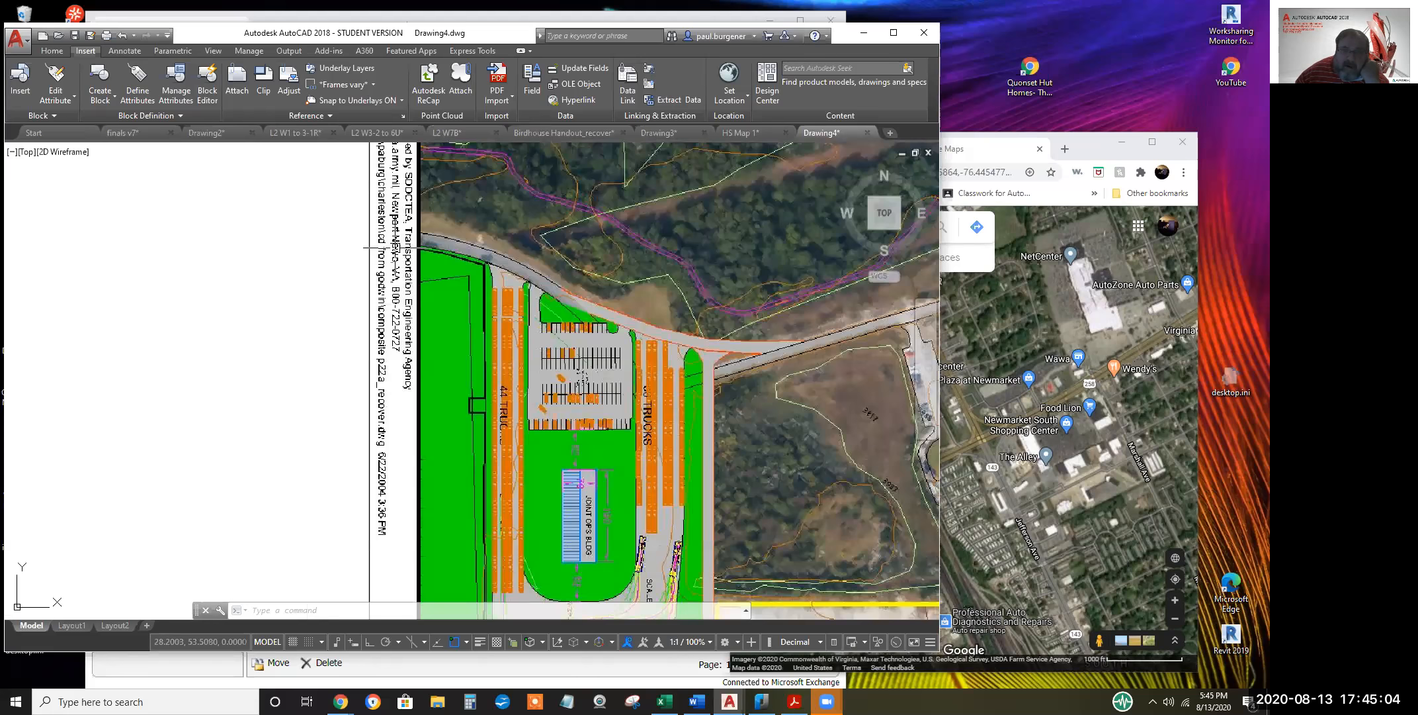
middle_drag(397, 247, 430, 363)
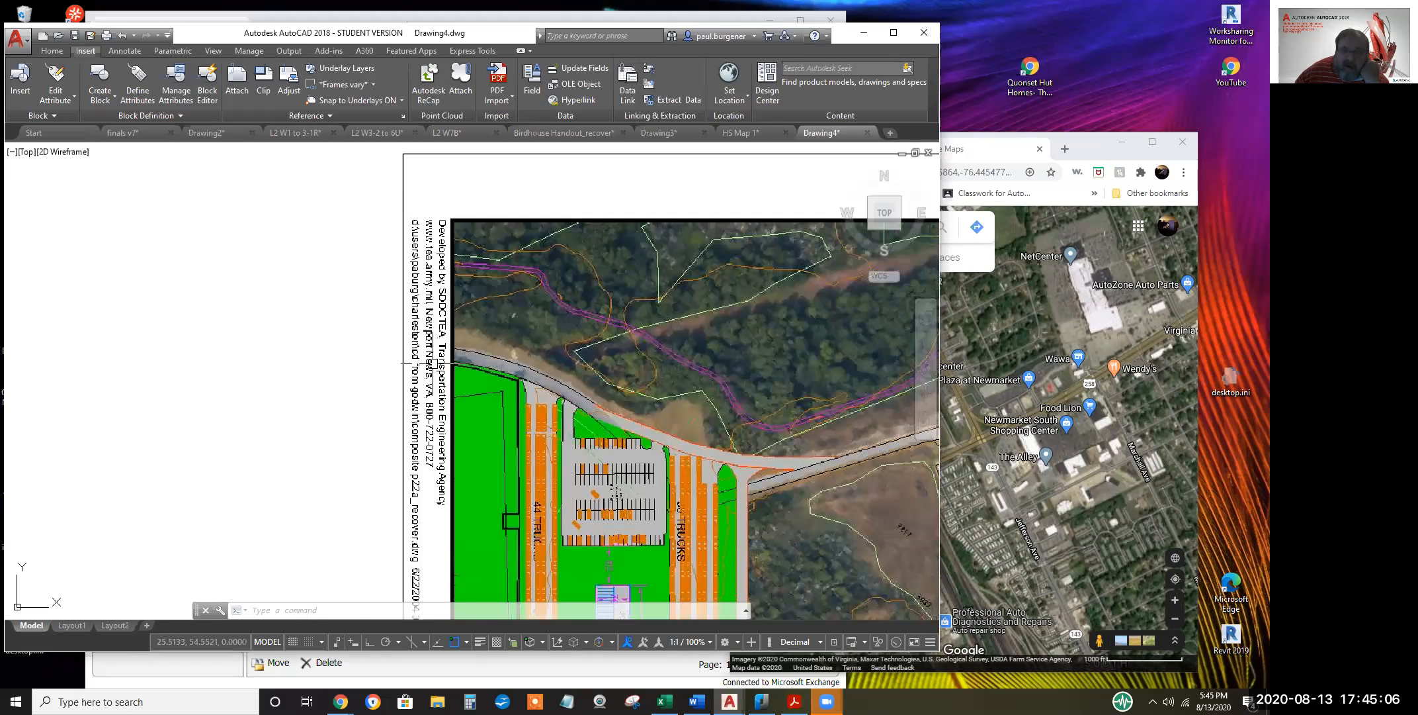
scroll(440, 407, up, 2)
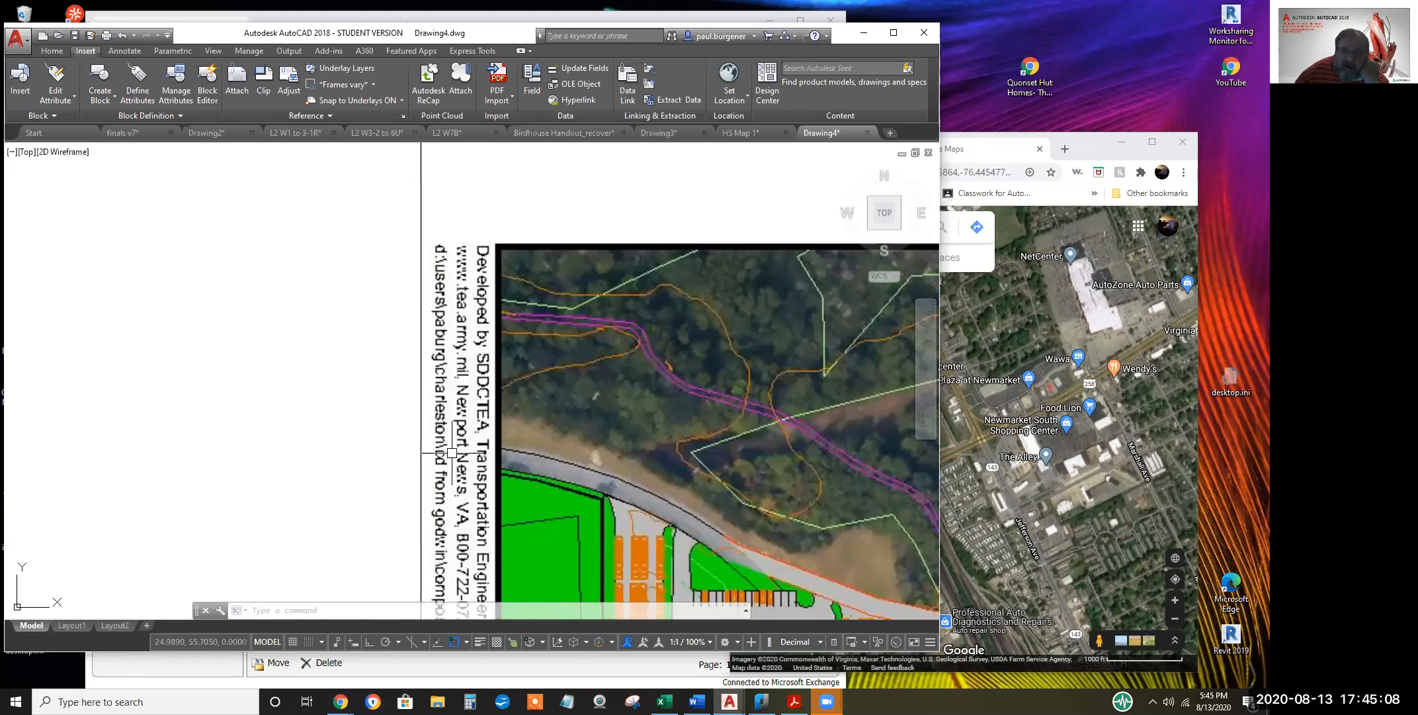
scroll(496, 278, down, 3)
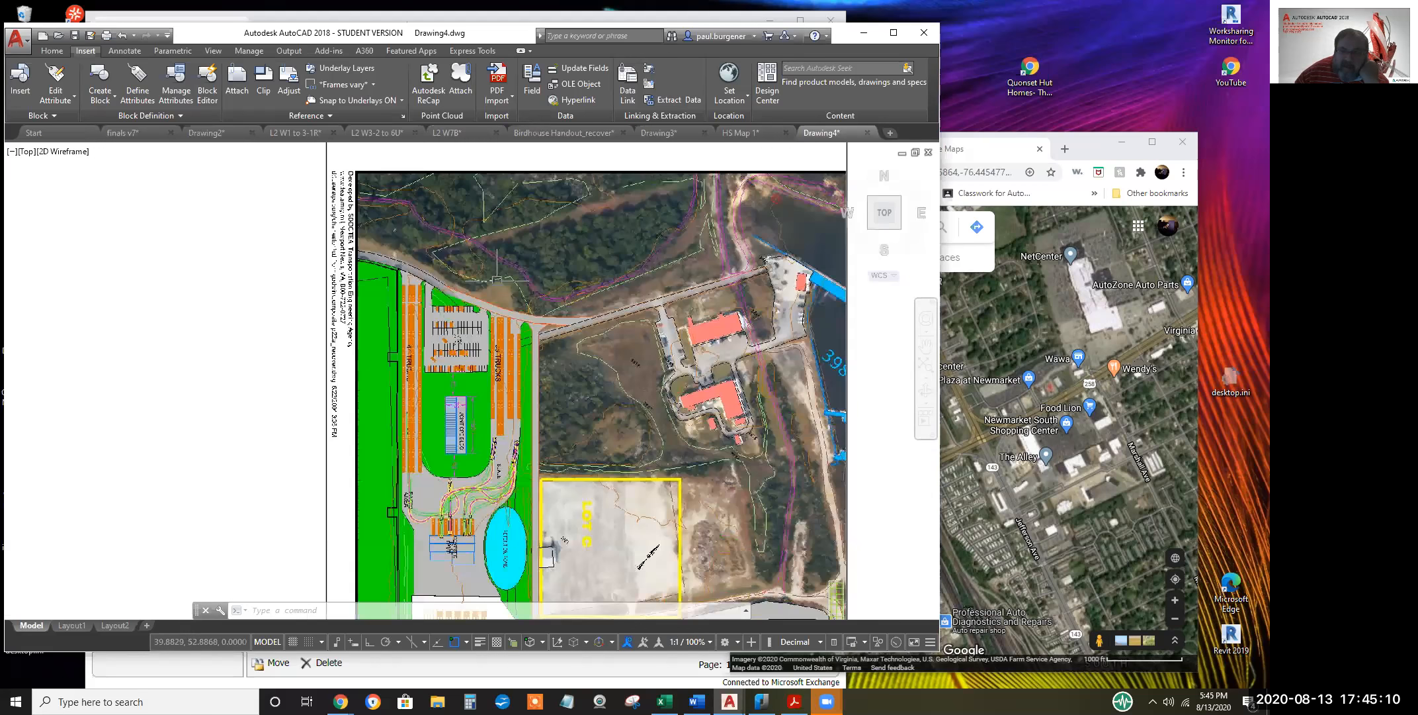
scroll(496, 279, up, 2)
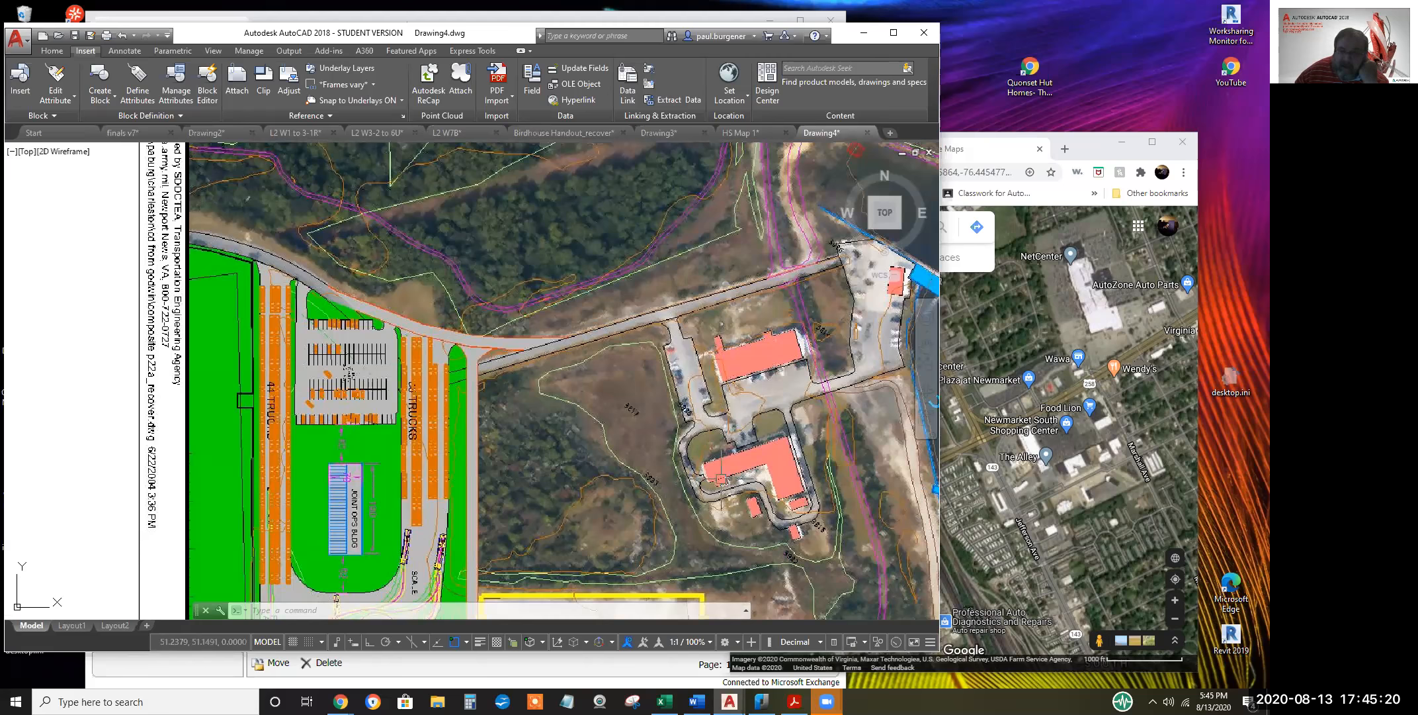
middle_drag(721, 479, 716, 277)
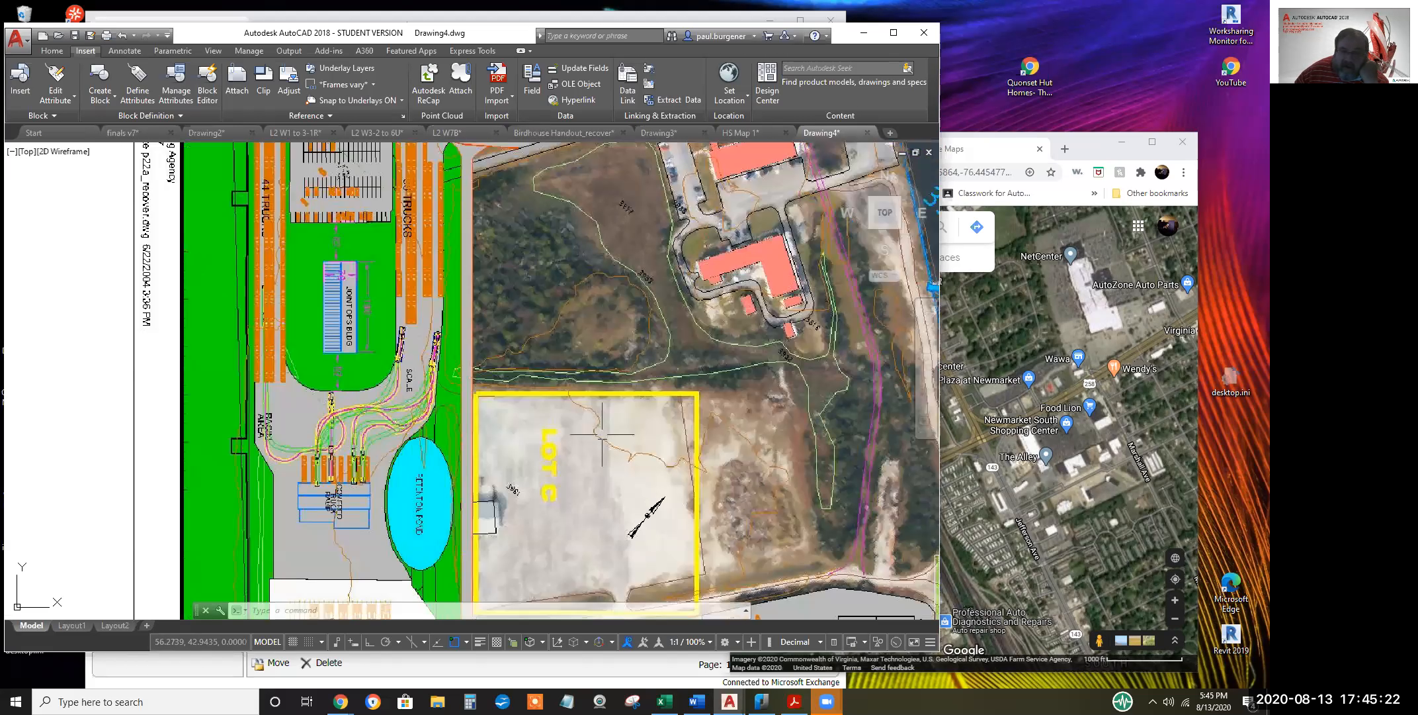
Inspect the parking lot between the two truck staging areas up close, including its stalls and vehicles, and return to the whole image
scroll(330, 198, up, 5)
scroll(550, 352, up, 2)
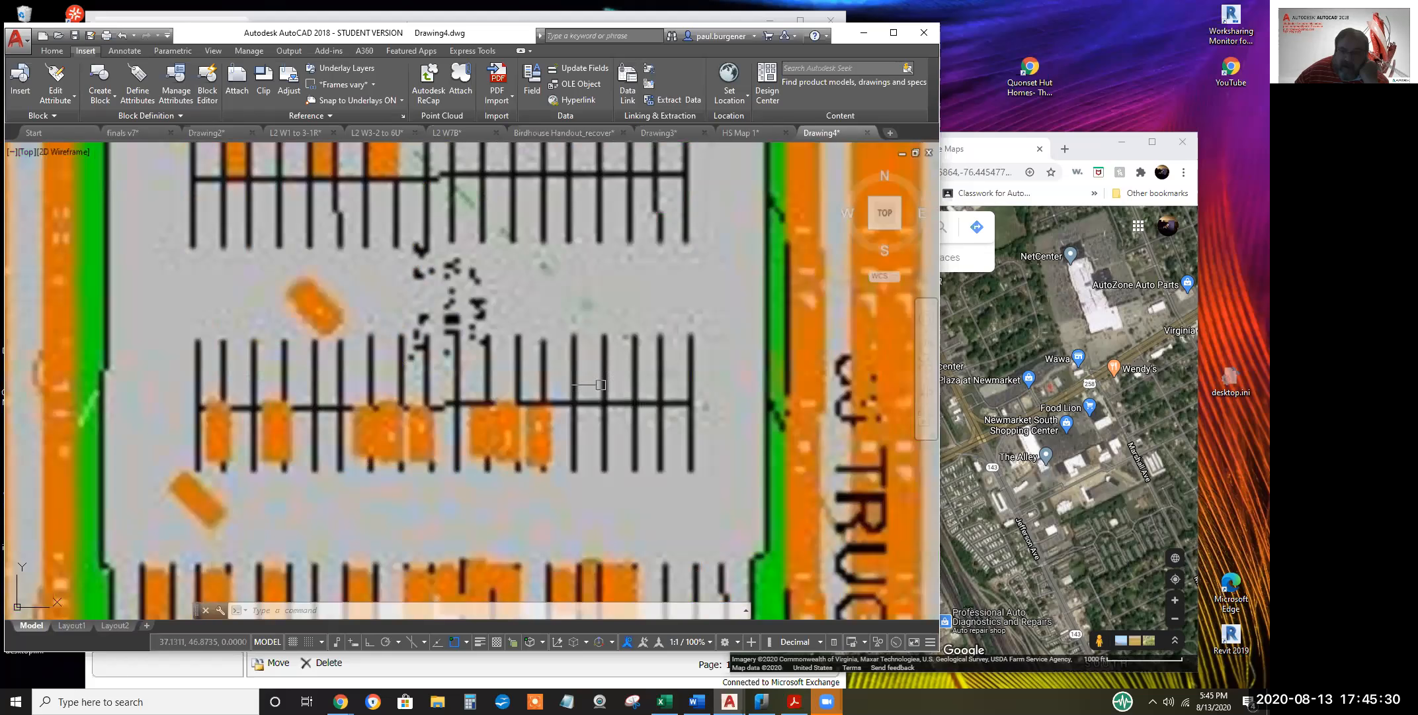
scroll(561, 414, down, 2)
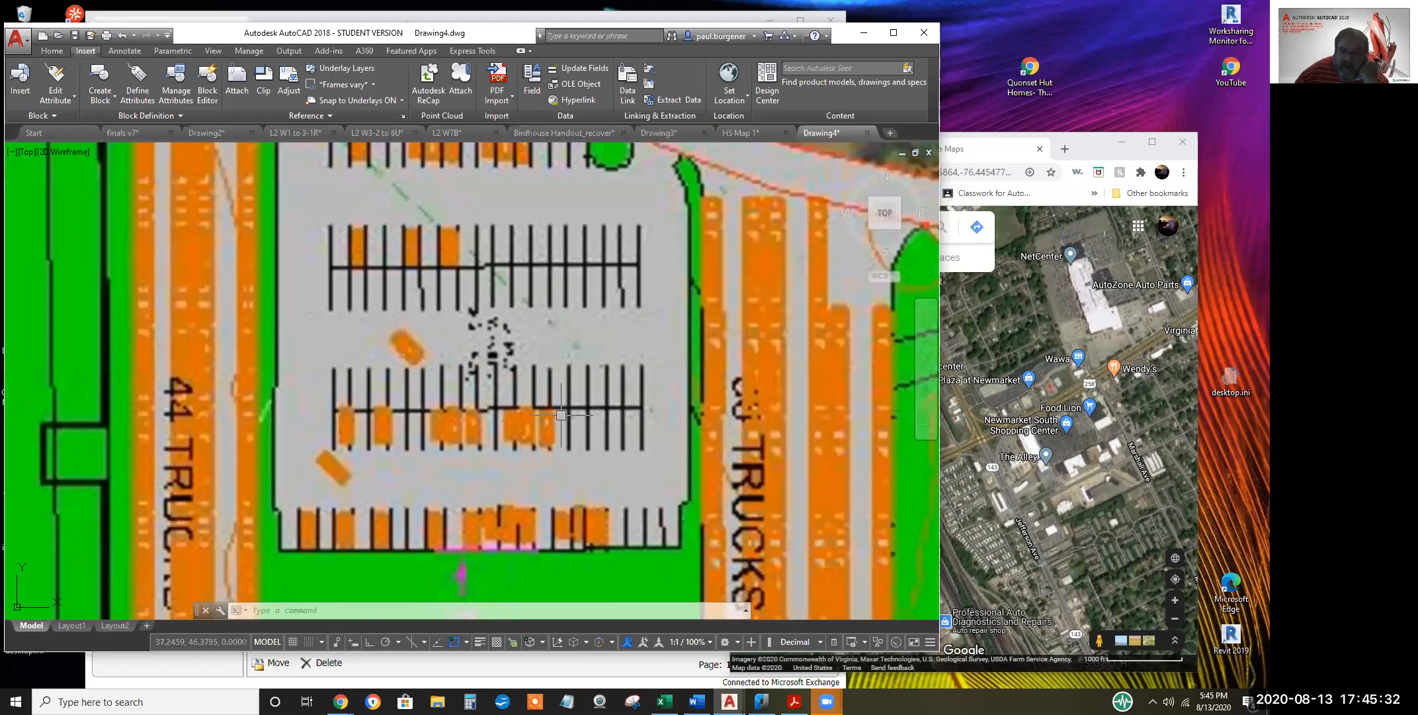
scroll(561, 415, down, 2)
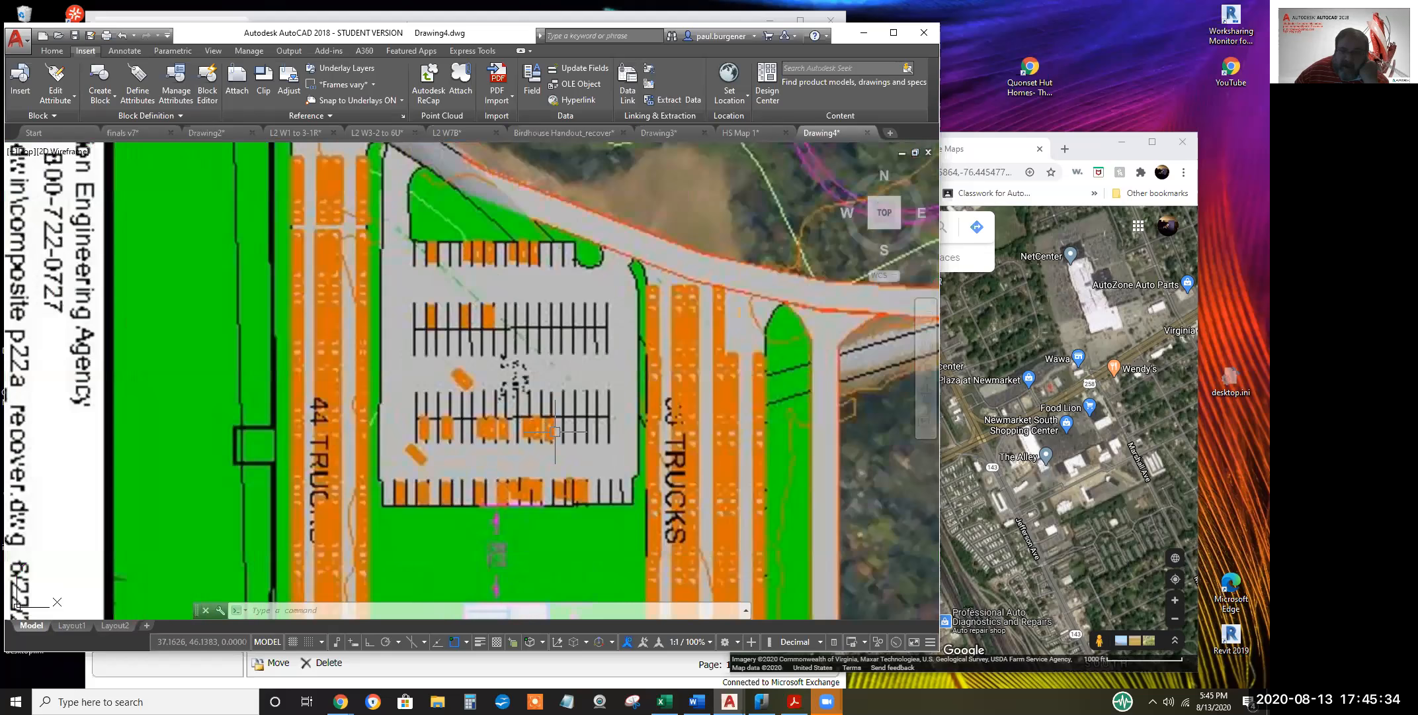
scroll(555, 432, down, 3)
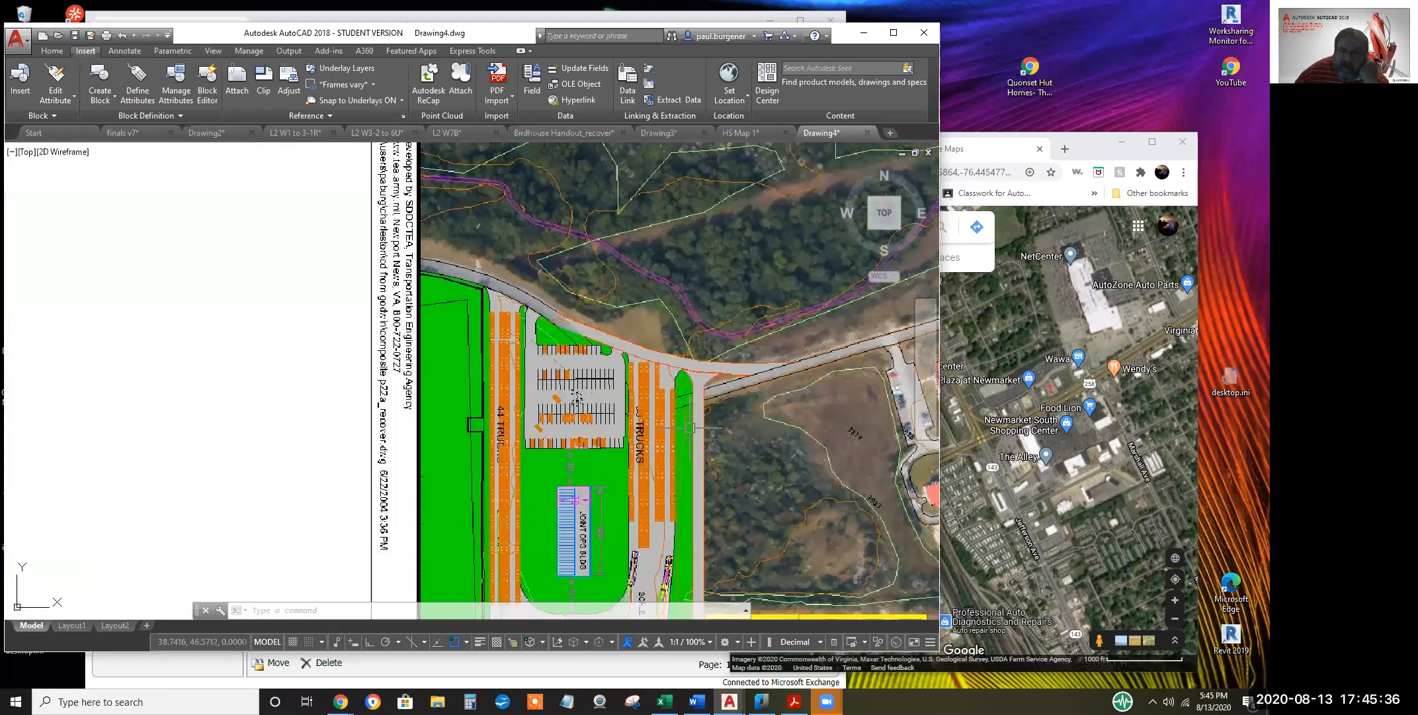
middle_drag(690, 427, 543, 384)
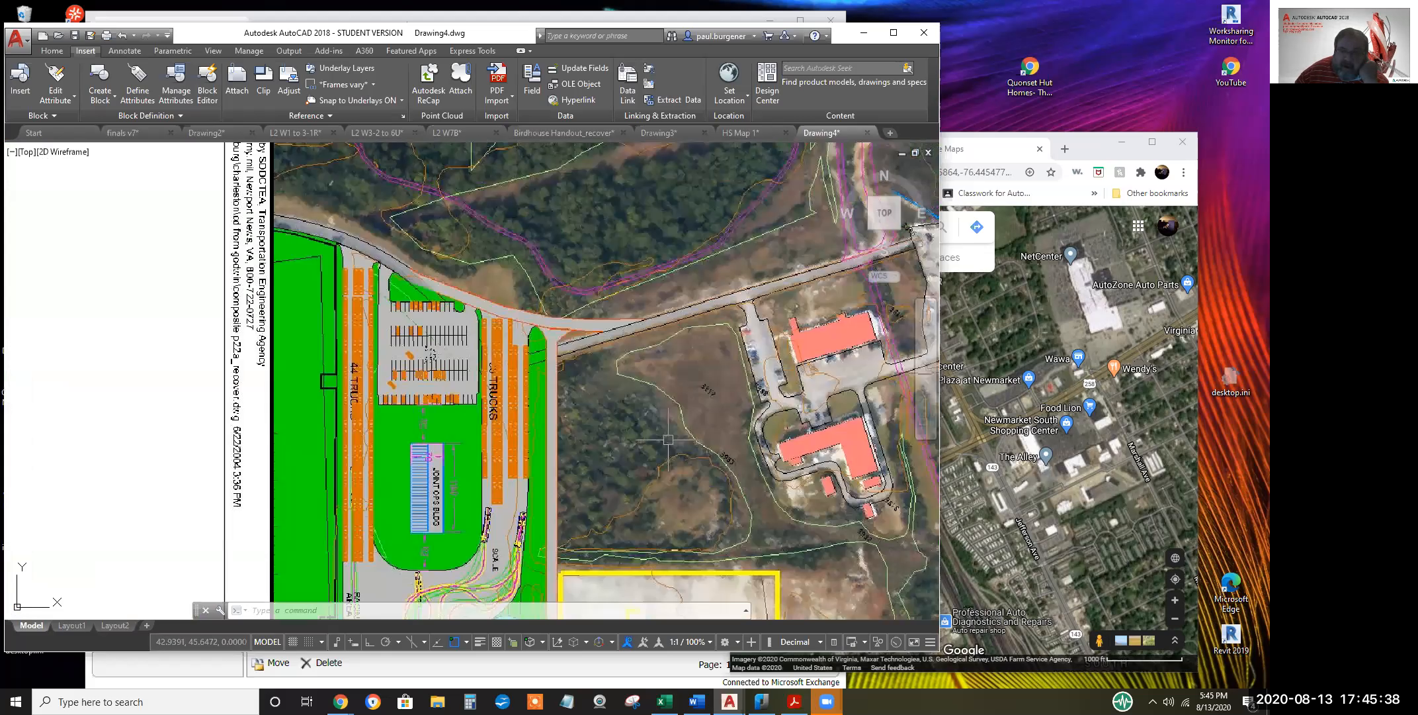
scroll(668, 439, down, 4)
middle_drag(676, 489, 566, 335)
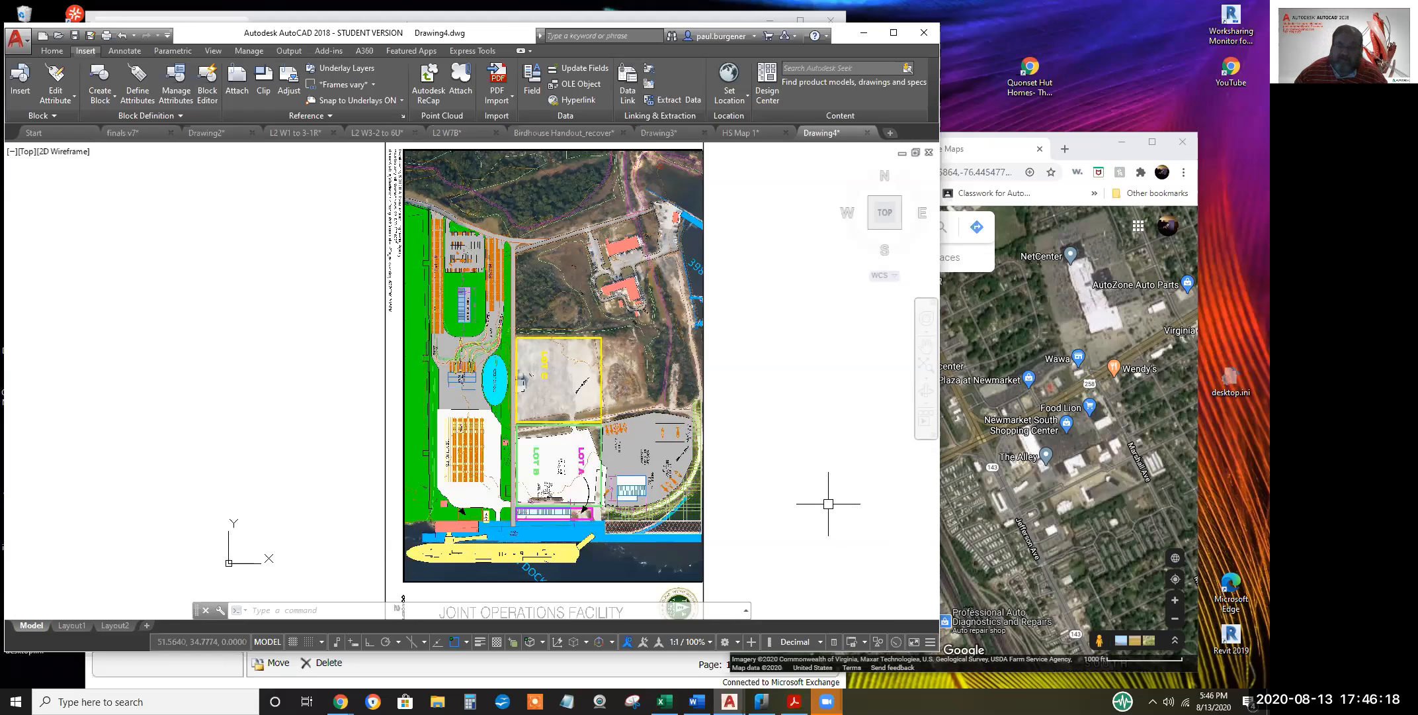
scroll(784, 473, down, 2)
scroll(768, 437, up, 2)
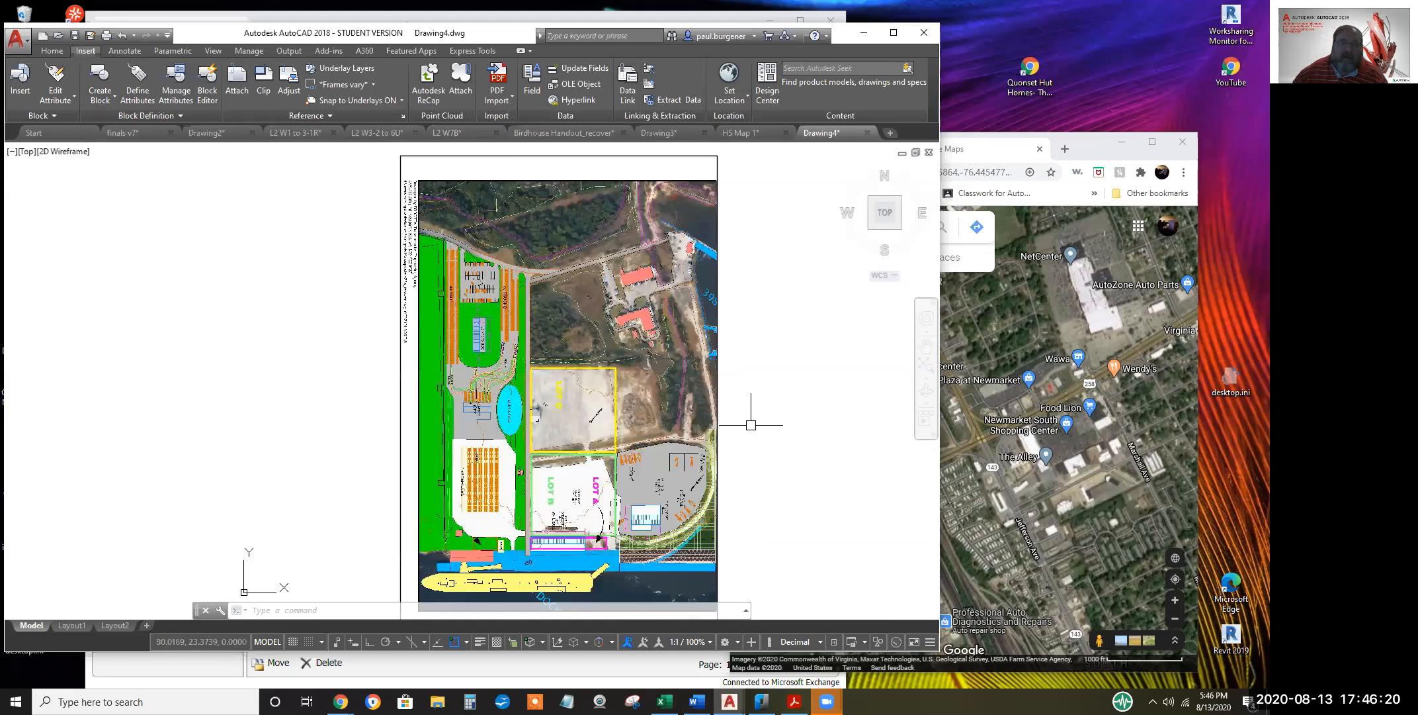
scroll(184, 238, down, 2)
scroll(209, 278, up, 2)
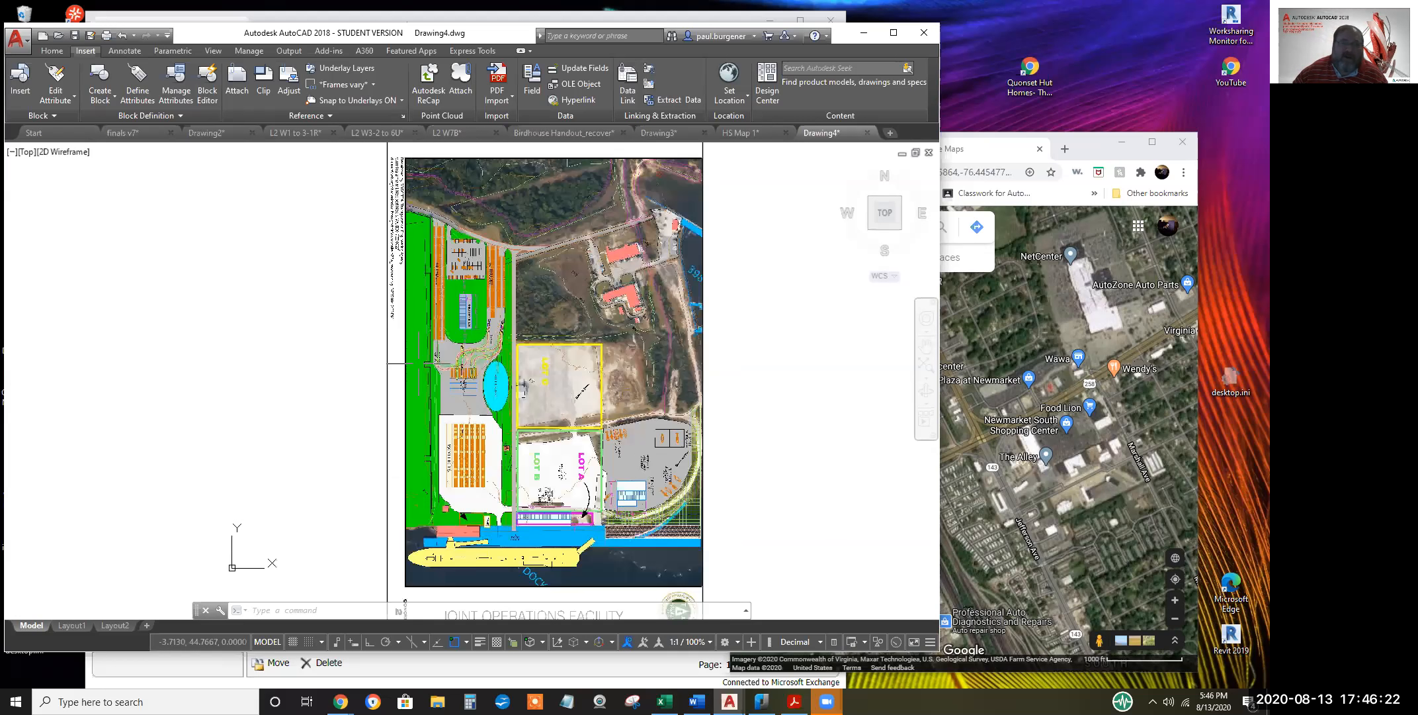
scroll(688, 367, down, 2)
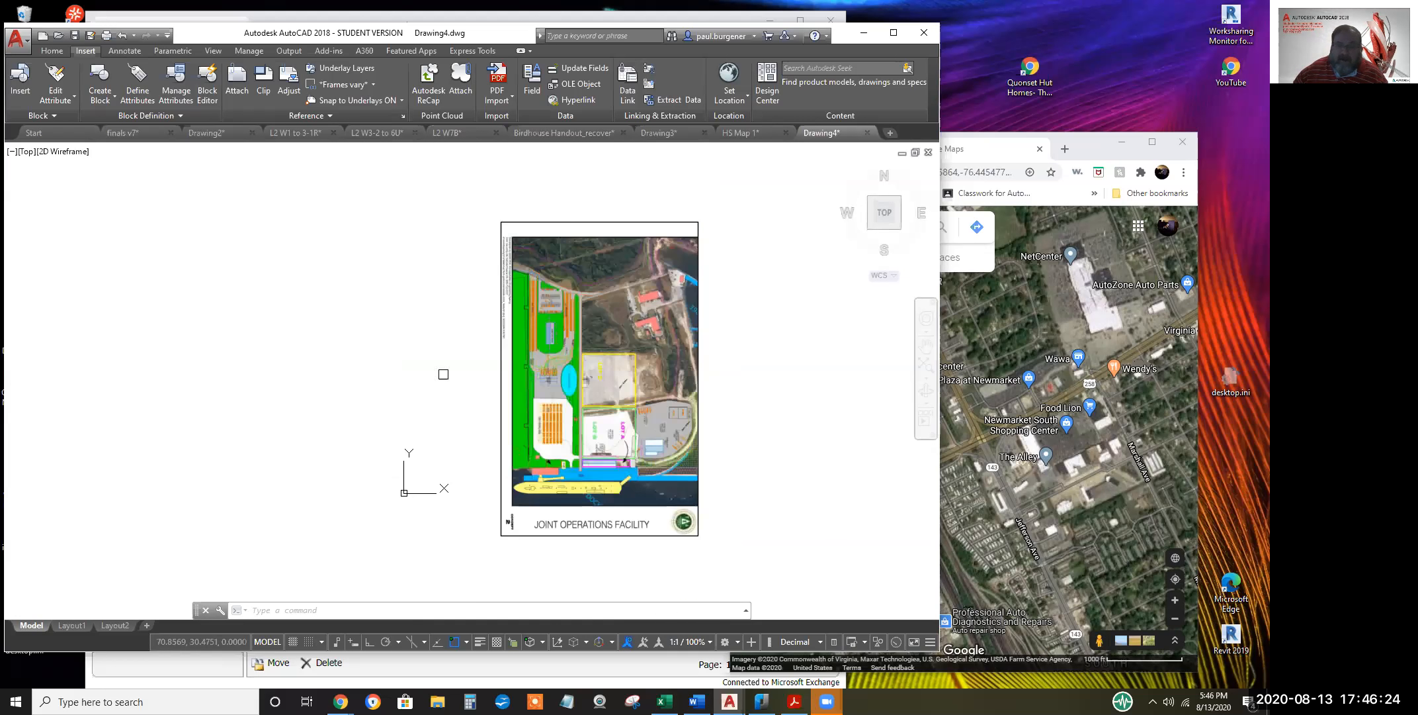